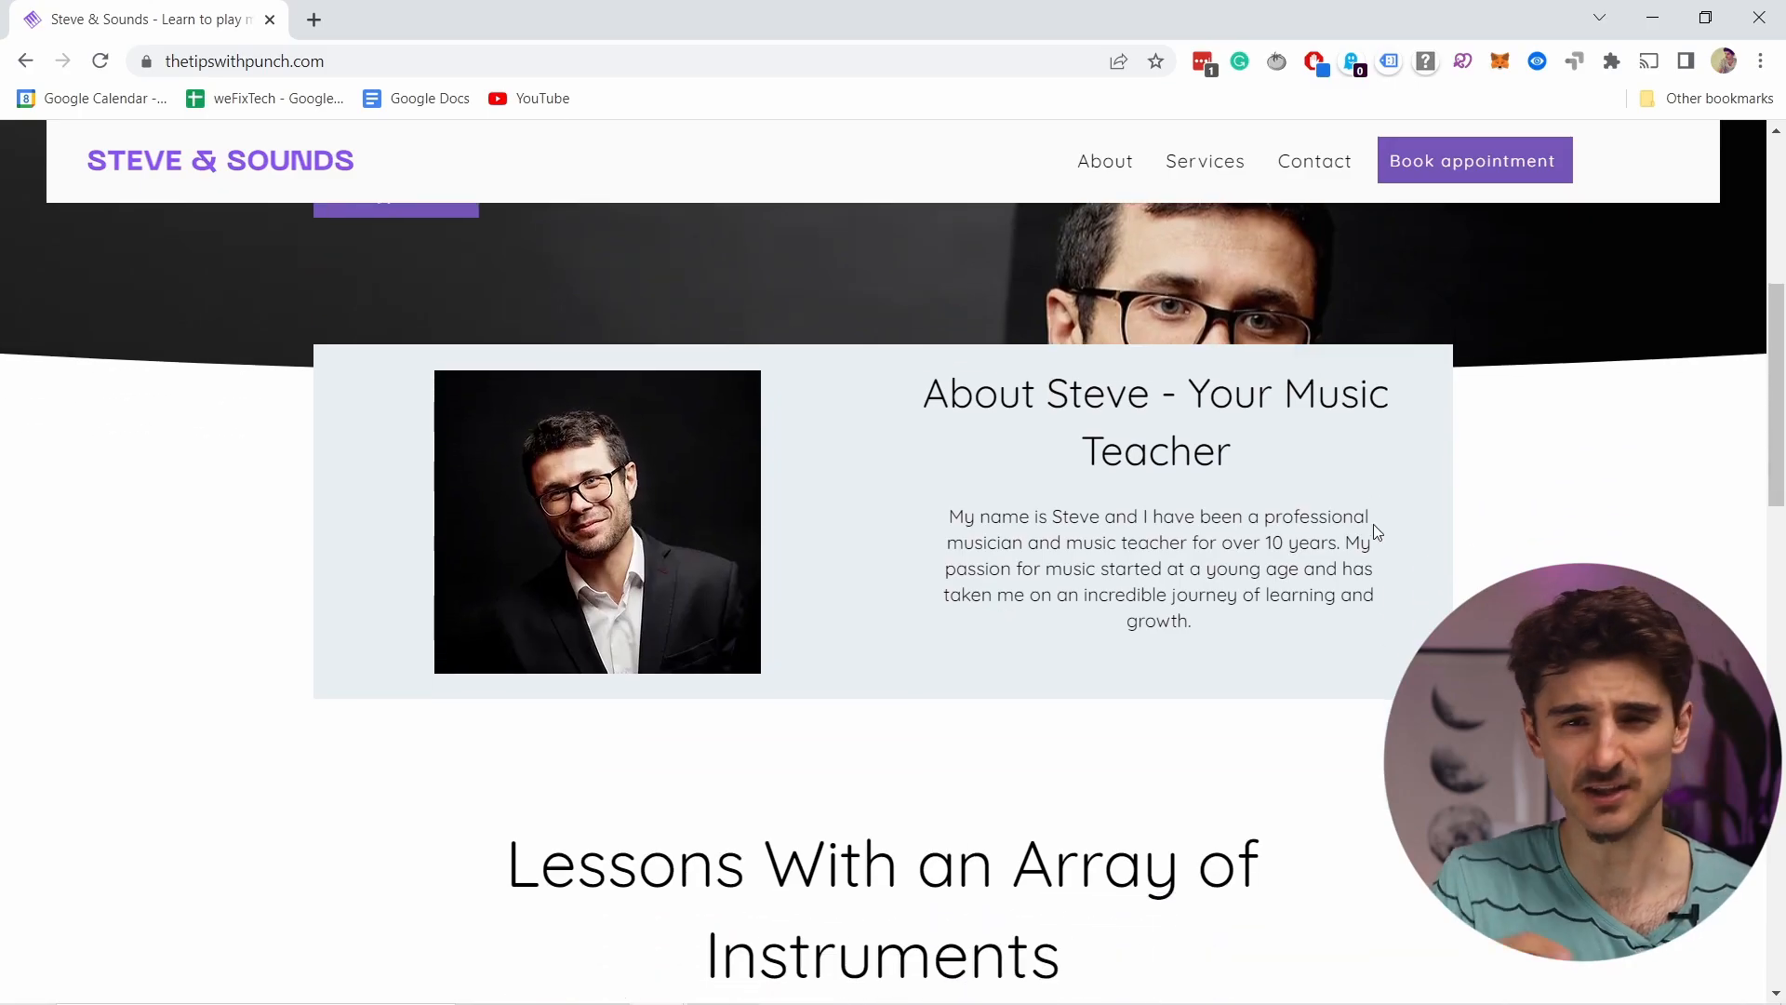
Step: Scroll through the Steve & Sounds music-lesson page down to its Contact Me form and footer
{"action": "scroll", "coordinate": [1373, 523], "scroll_direction": "up", "scroll_amount": 2}
{"action": "scroll", "coordinate": [1371, 522], "scroll_direction": "down", "scroll_amount": 2}
{"action": "scroll", "coordinate": [1360, 511], "scroll_direction": "up", "scroll_amount": 2}
{"action": "scroll", "coordinate": [1303, 513], "scroll_direction": "down", "scroll_amount": 3}
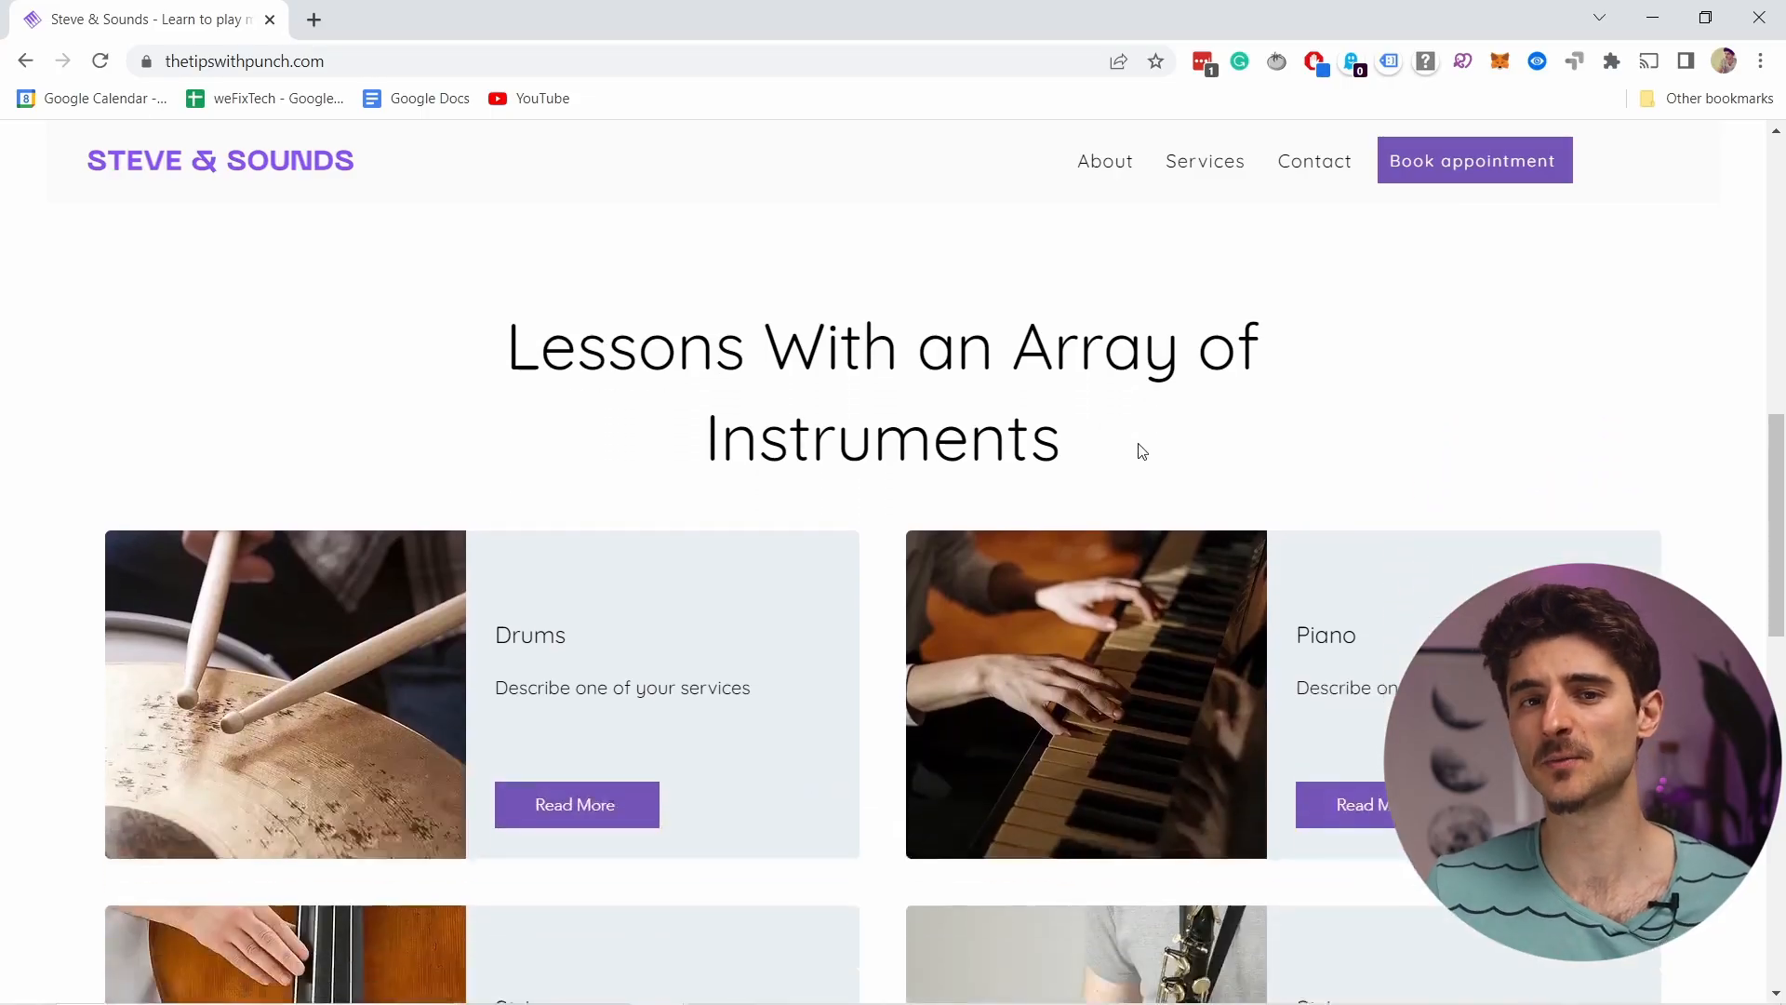
{"action": "scroll", "coordinate": [1136, 450], "scroll_direction": "down", "scroll_amount": 2}
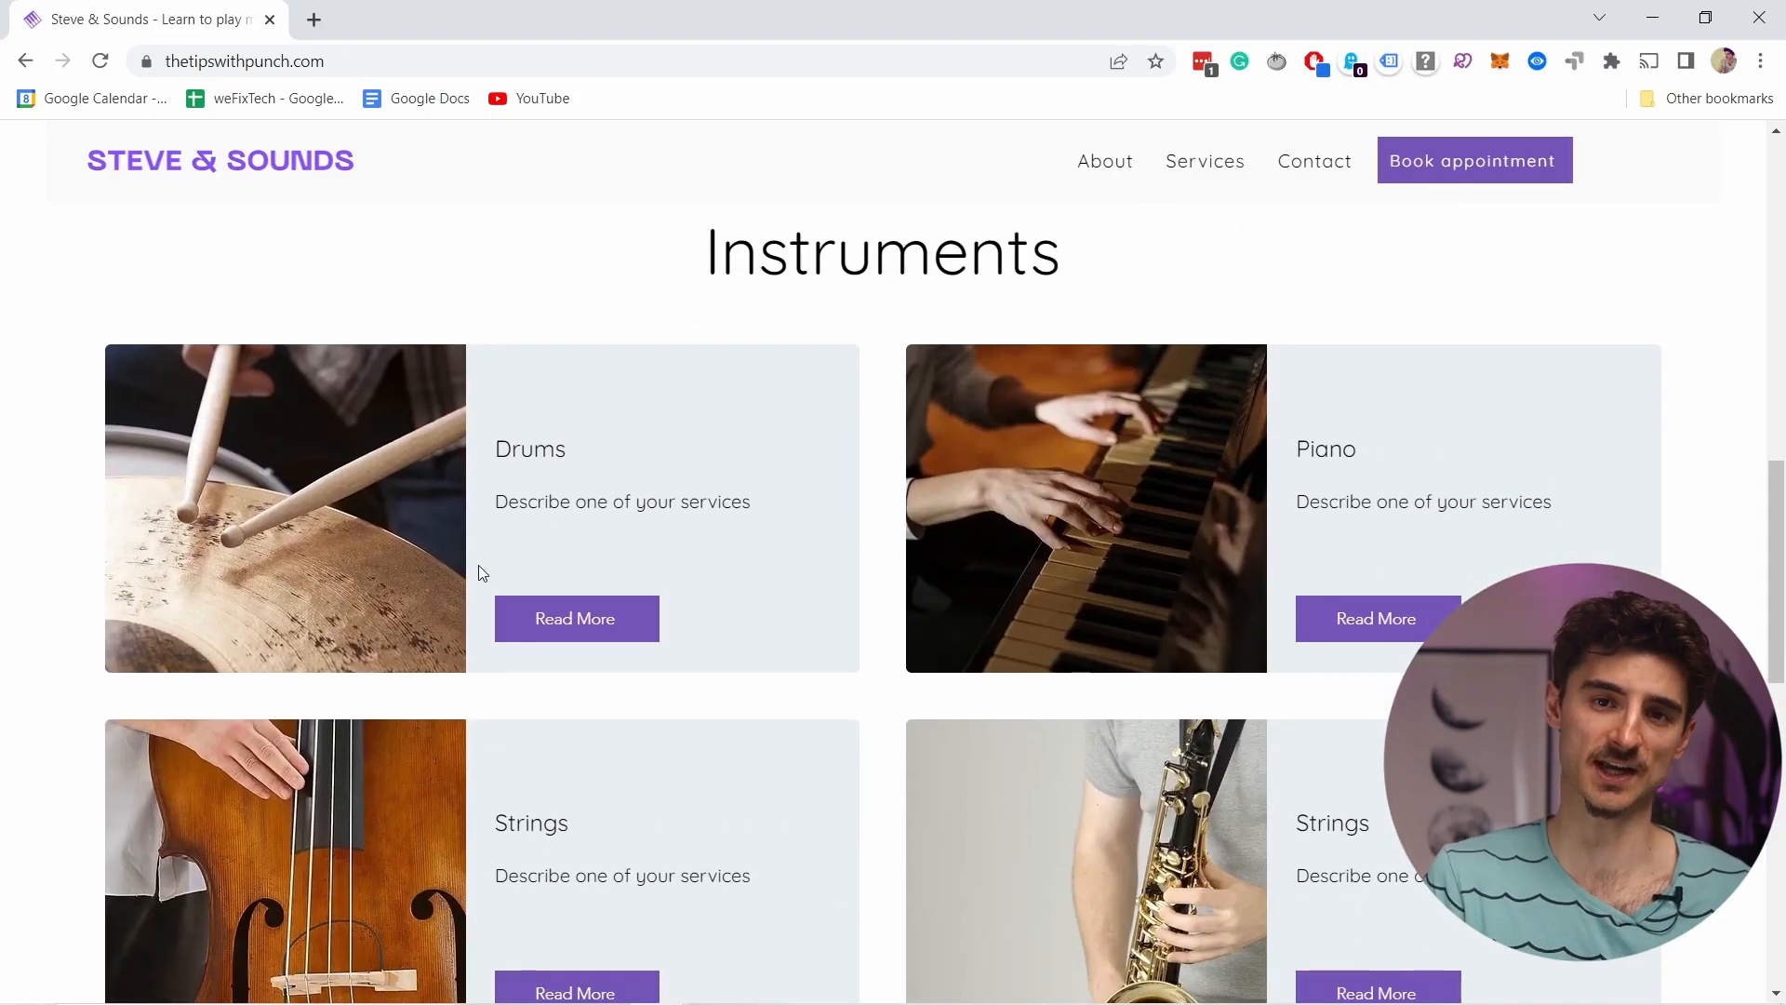
{"action": "scroll", "coordinate": [946, 437], "scroll_direction": "down", "scroll_amount": 8}
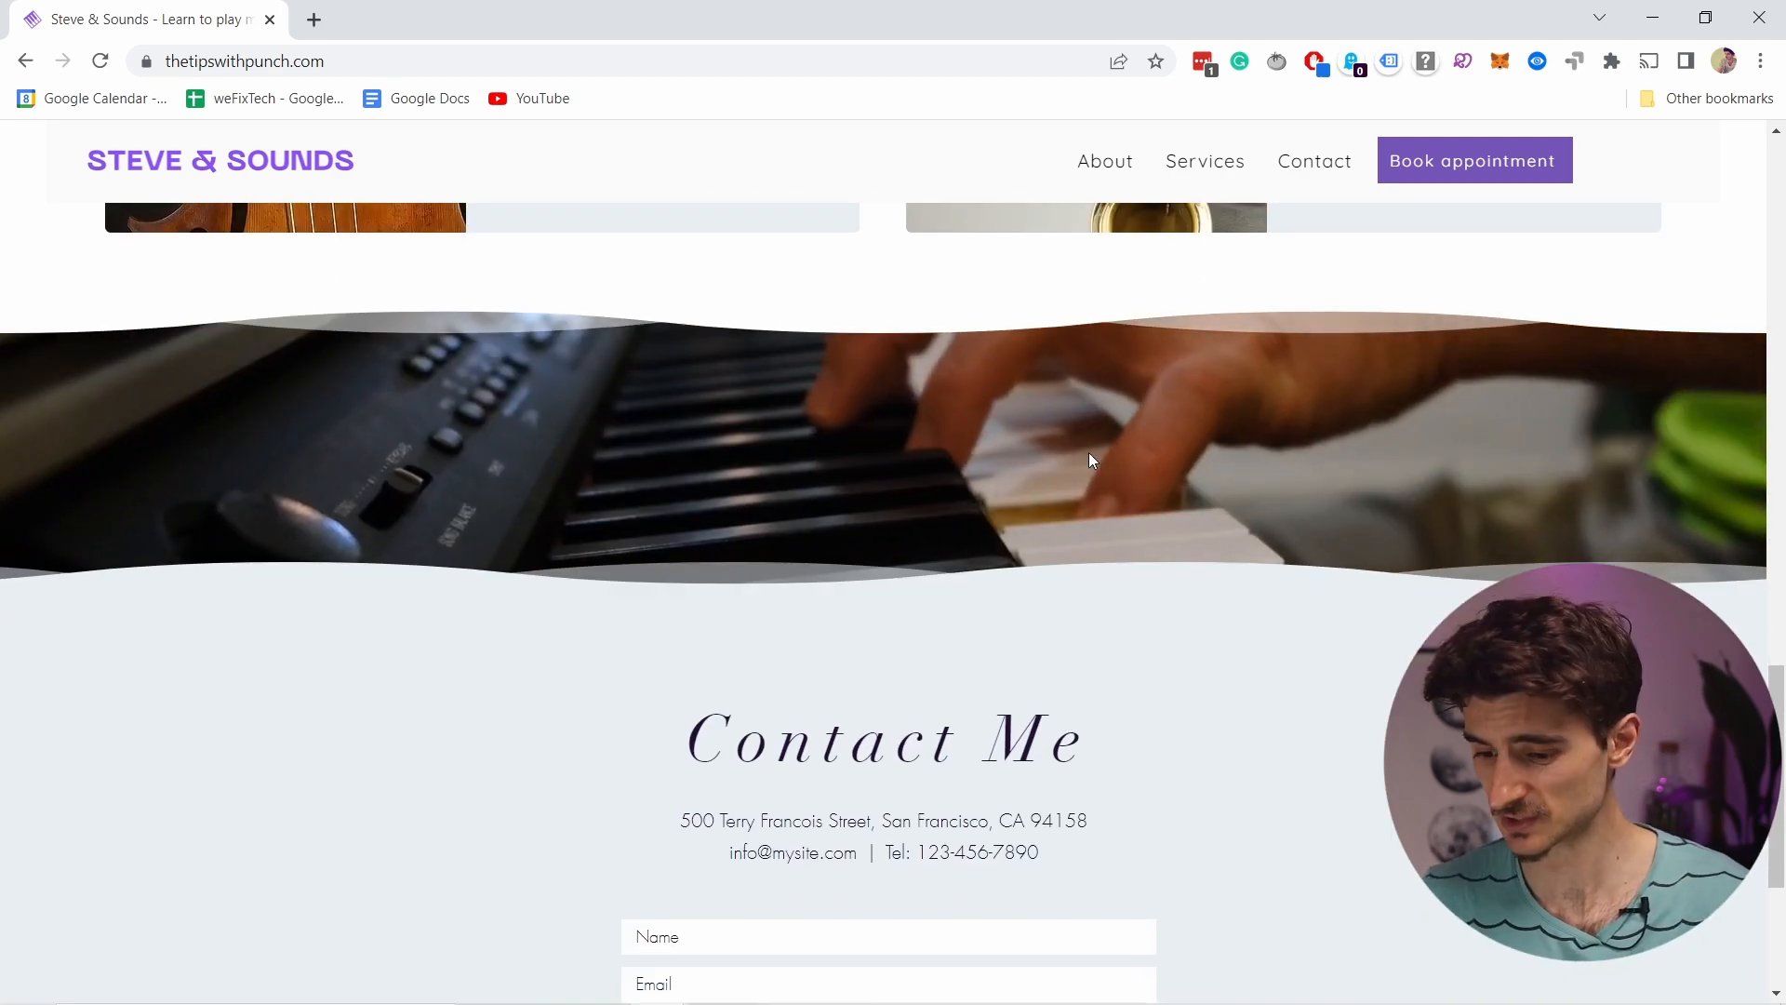
{"action": "scroll", "coordinate": [1088, 456], "scroll_direction": "up", "scroll_amount": 3}
{"action": "scroll", "coordinate": [1091, 450], "scroll_direction": "down", "scroll_amount": 5}
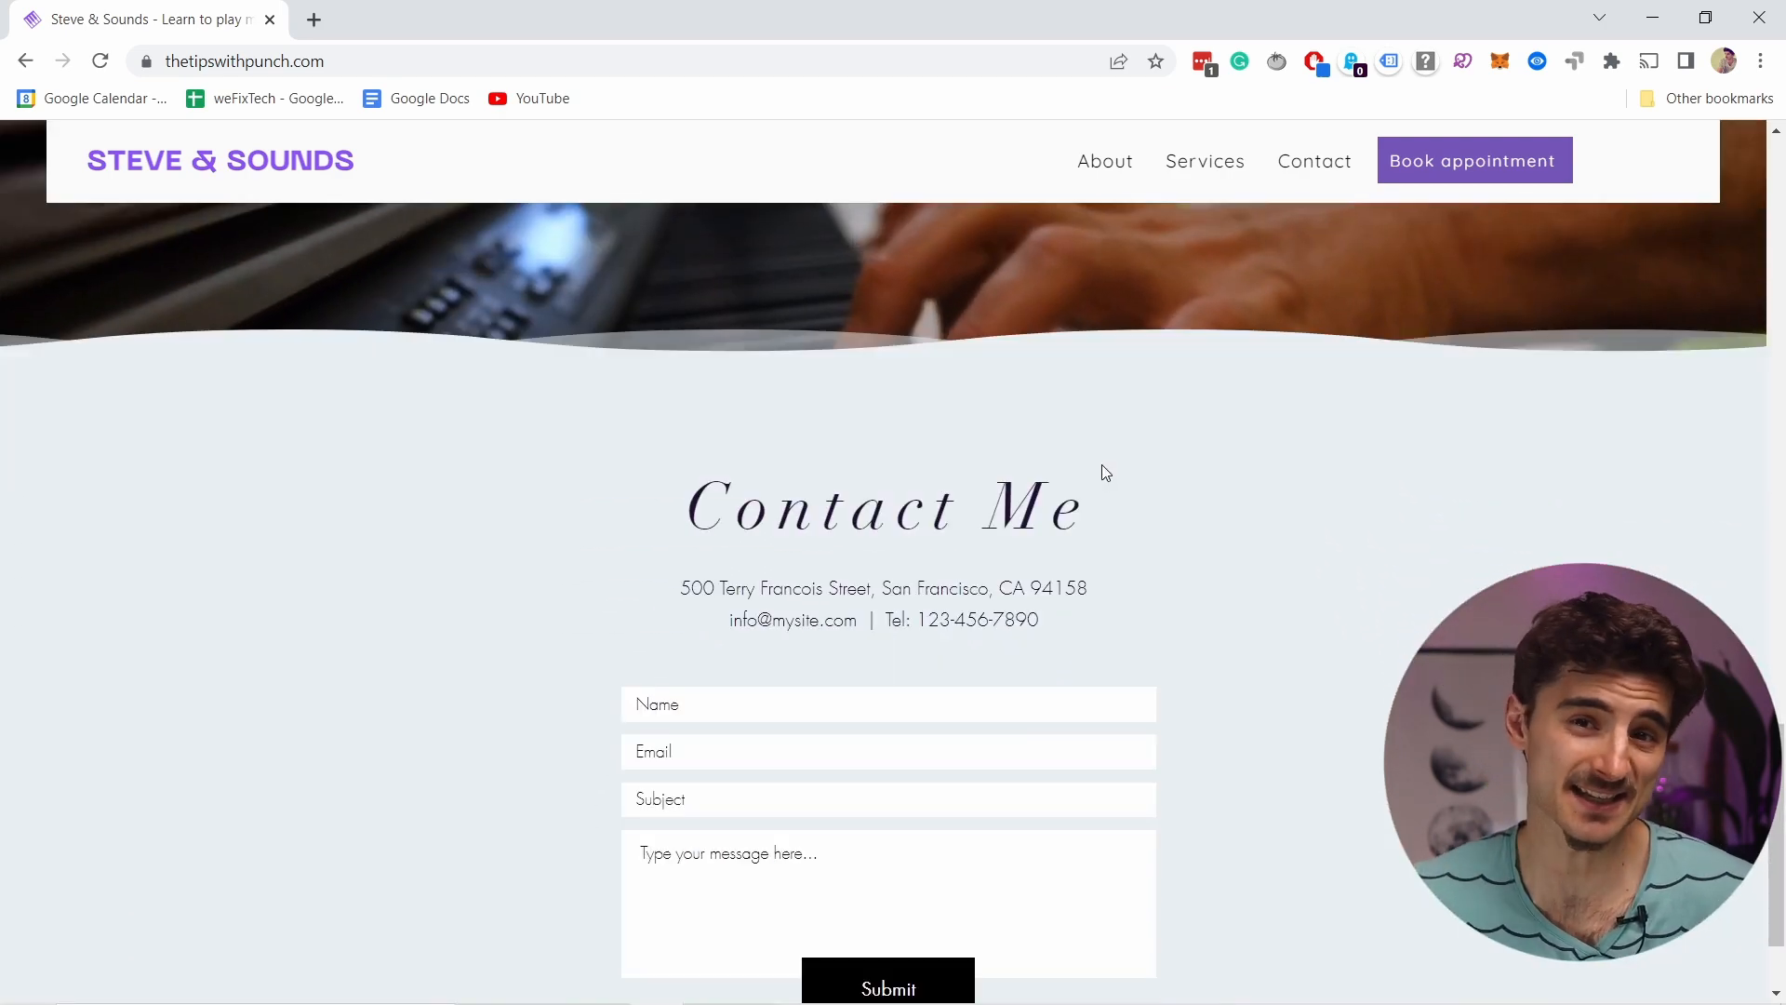
{"action": "scroll", "coordinate": [1107, 472], "scroll_direction": "up", "scroll_amount": 7}
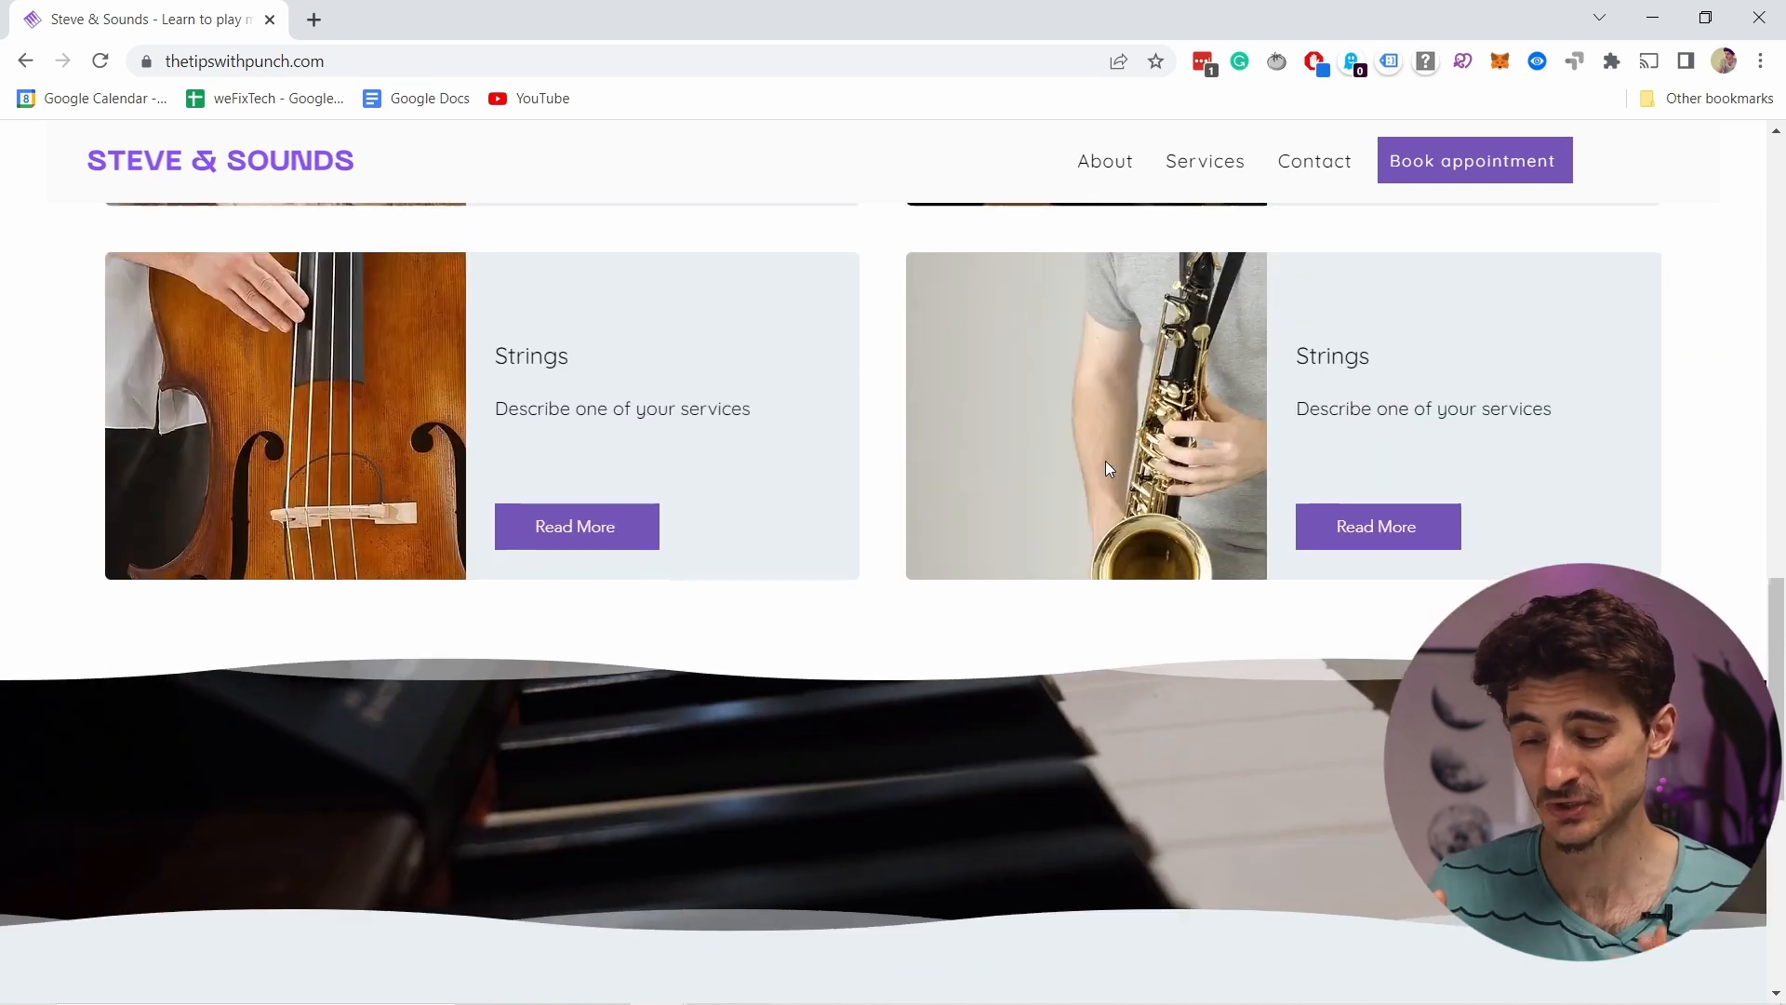
{"action": "scroll", "coordinate": [1107, 472], "scroll_direction": "down", "scroll_amount": 4}
{"action": "scroll", "coordinate": [1126, 472], "scroll_direction": "down", "scroll_amount": 3}
{"action": "scroll", "coordinate": [1166, 469], "scroll_direction": "up", "scroll_amount": 2}
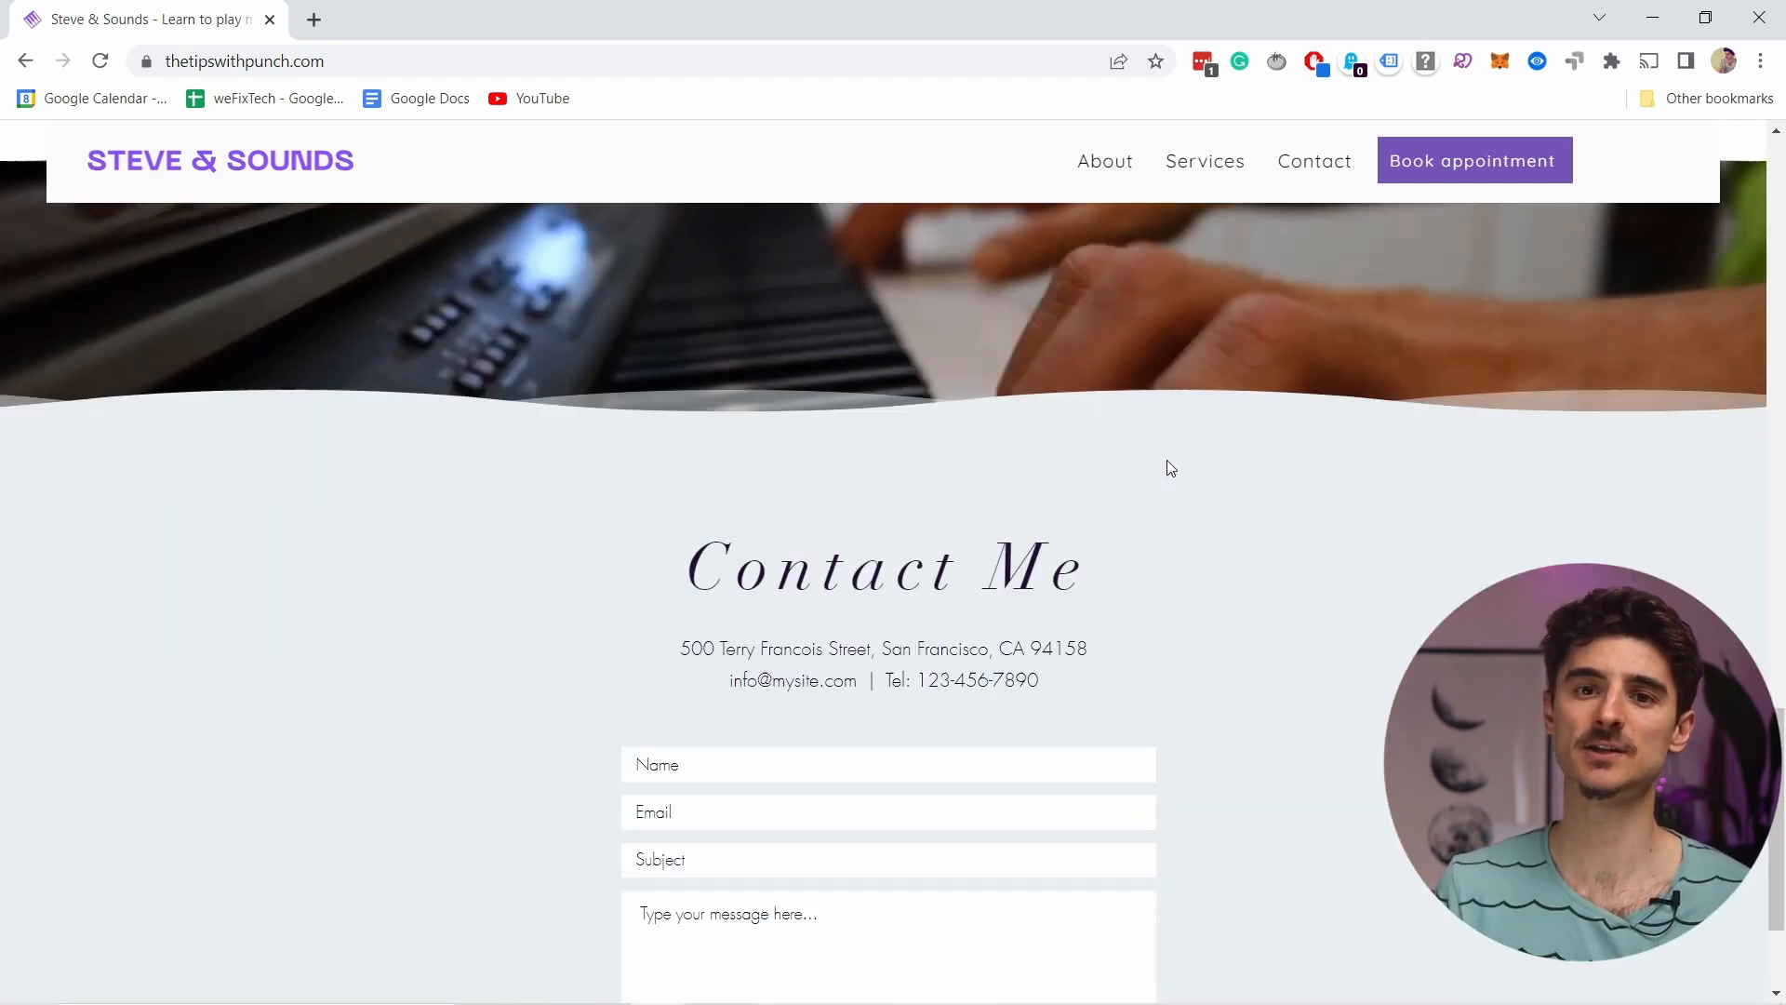
{"action": "scroll", "coordinate": [1154, 456], "scroll_direction": "down", "scroll_amount": 2}
{"action": "scroll", "coordinate": [816, 492], "scroll_direction": "down", "scroll_amount": 1}
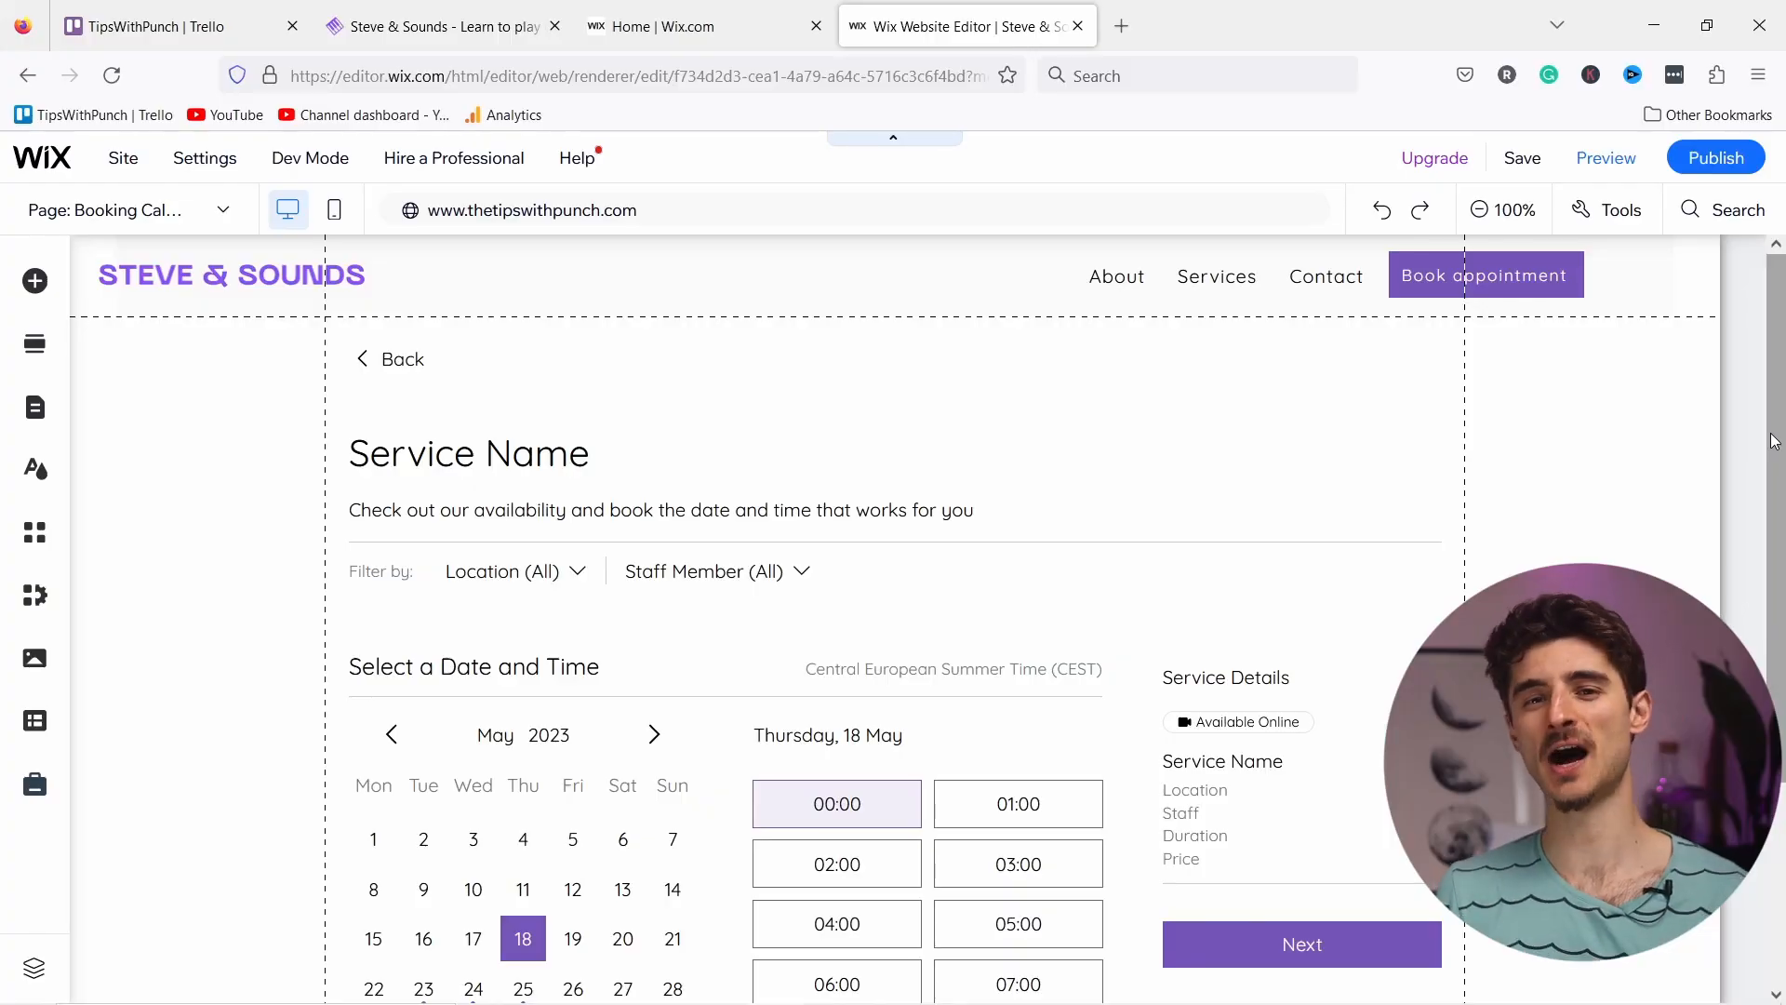
{"action": "left_click_drag", "start_coordinate": [1777, 441], "coordinate": [1777, 540]}
Step: Drag the first Welcome section template, with its desert image, onto the empty home page
{"action": "scroll", "coordinate": [1004, 389], "scroll_direction": "down", "scroll_amount": 2}
{"action": "scroll", "coordinate": [1003, 387], "scroll_direction": "up", "scroll_amount": 3}
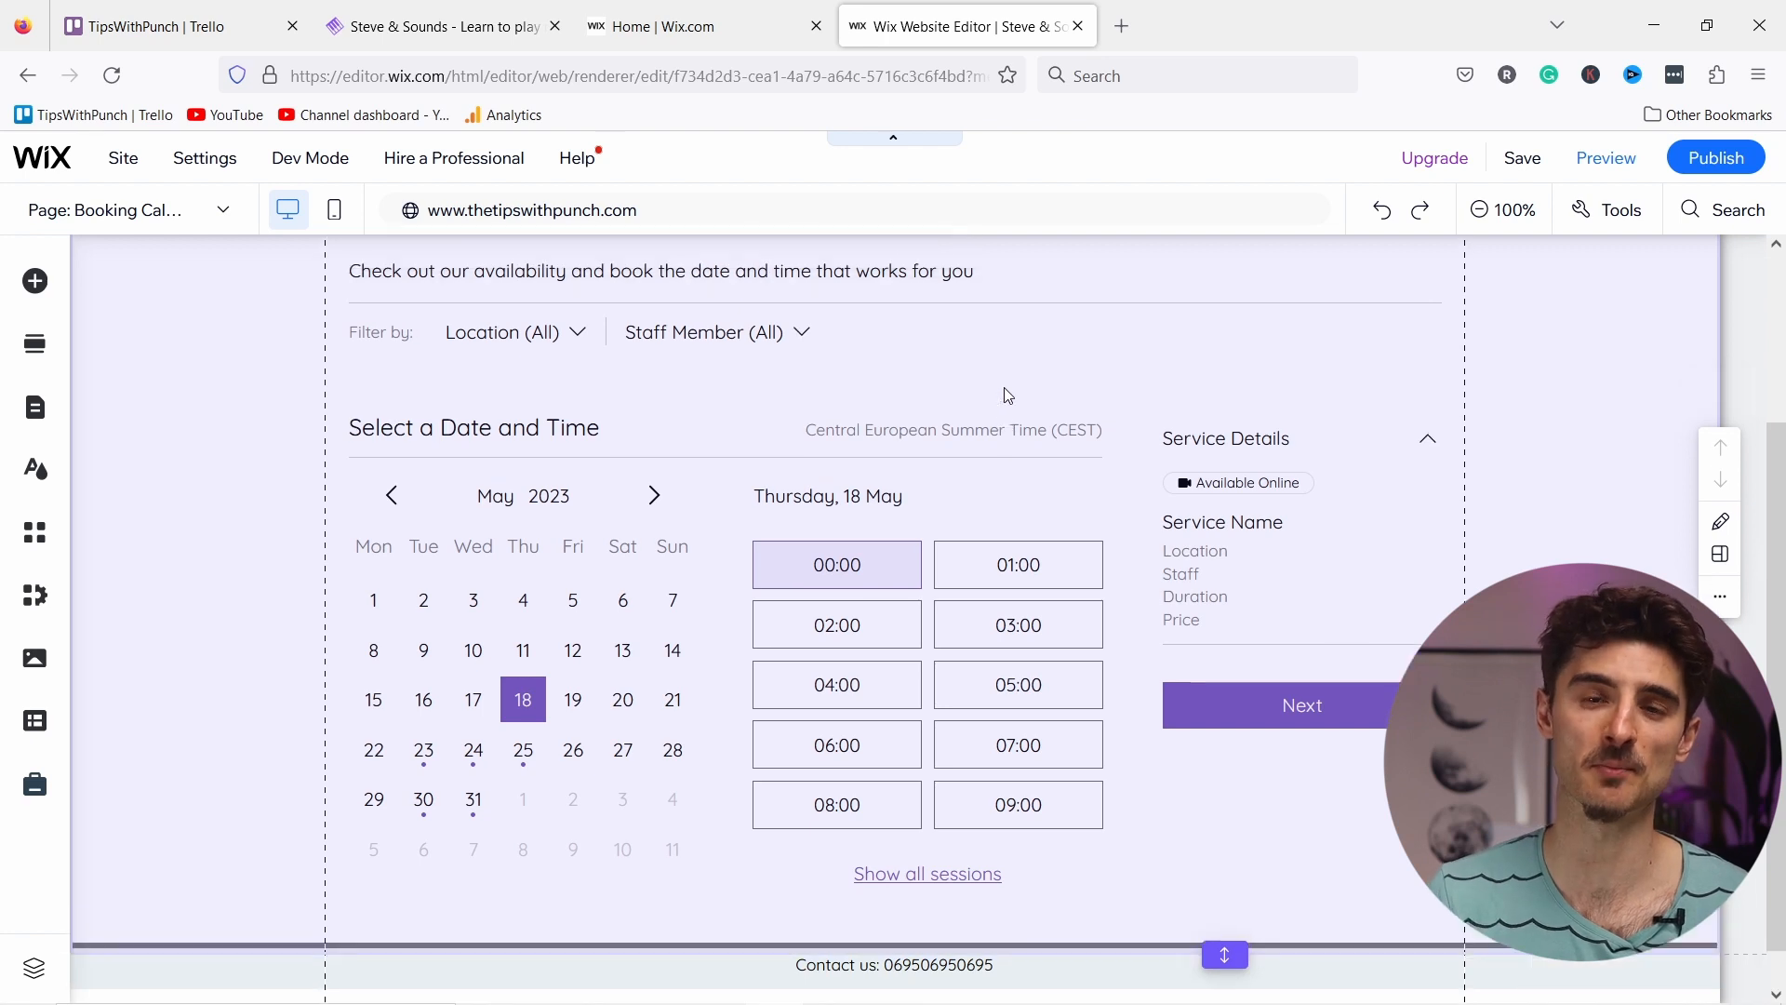
{"action": "scroll", "coordinate": [1007, 387], "scroll_direction": "down", "scroll_amount": 1}
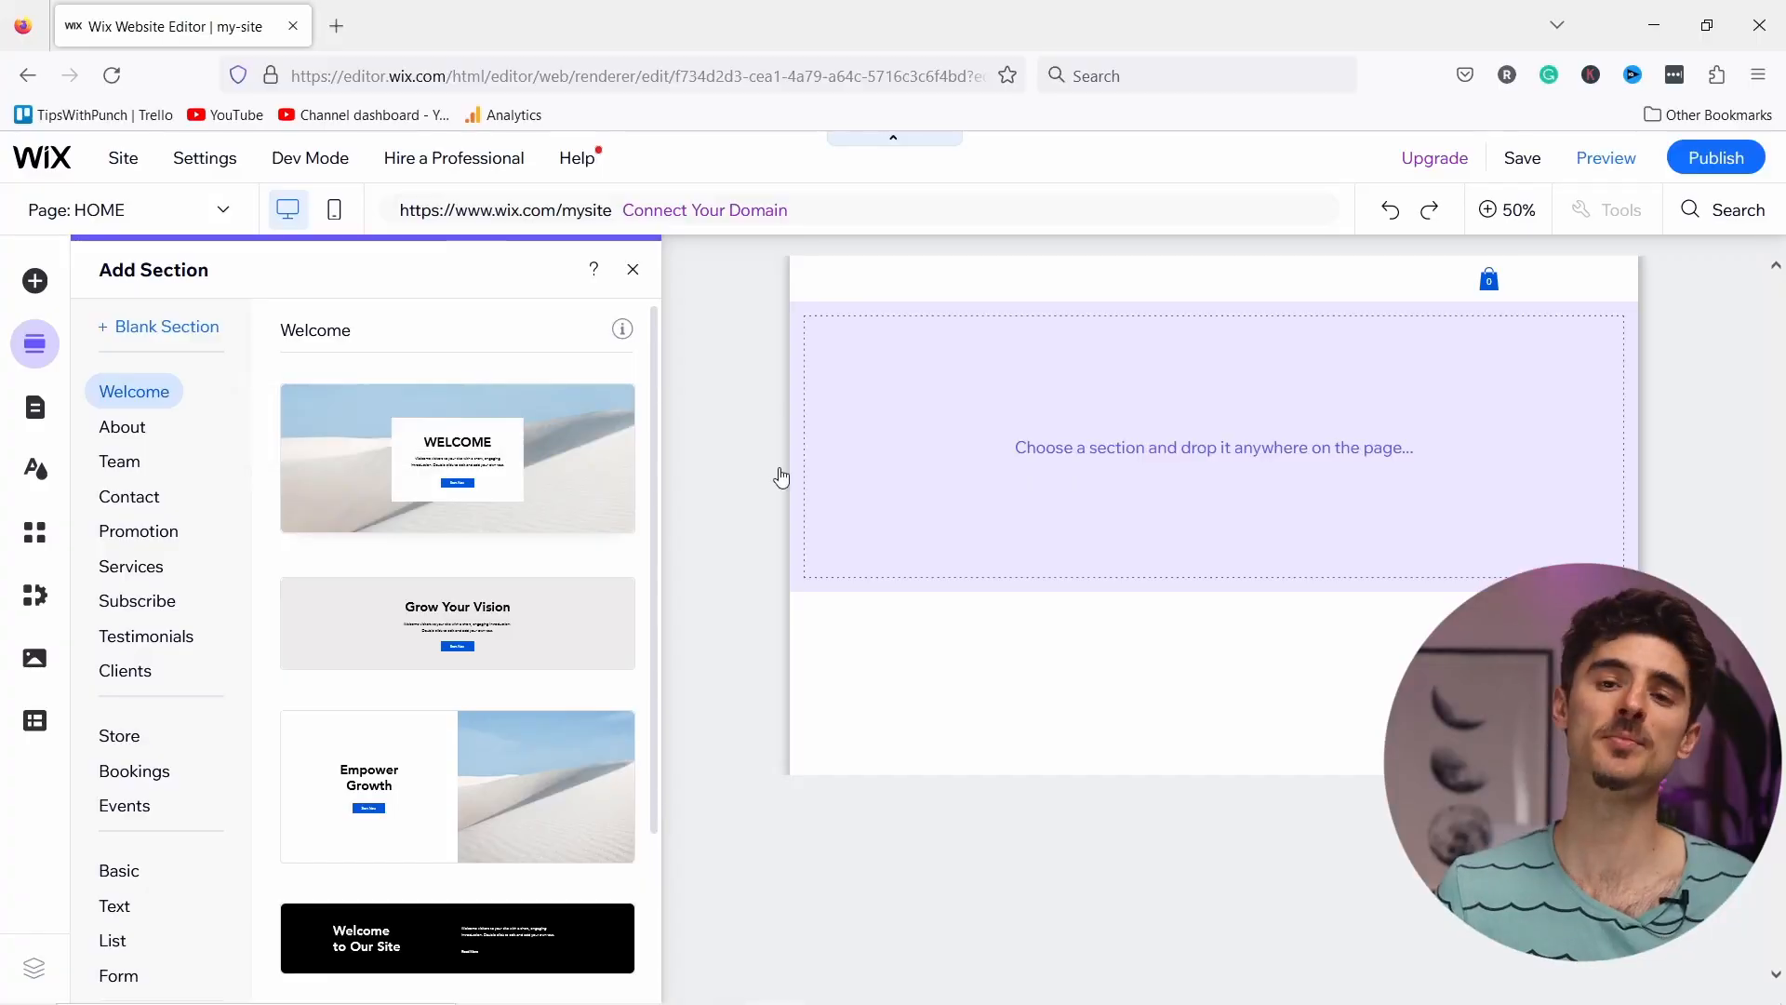
{"action": "left_click_drag", "start_coordinate": [778, 470], "coordinate": [1048, 451]}
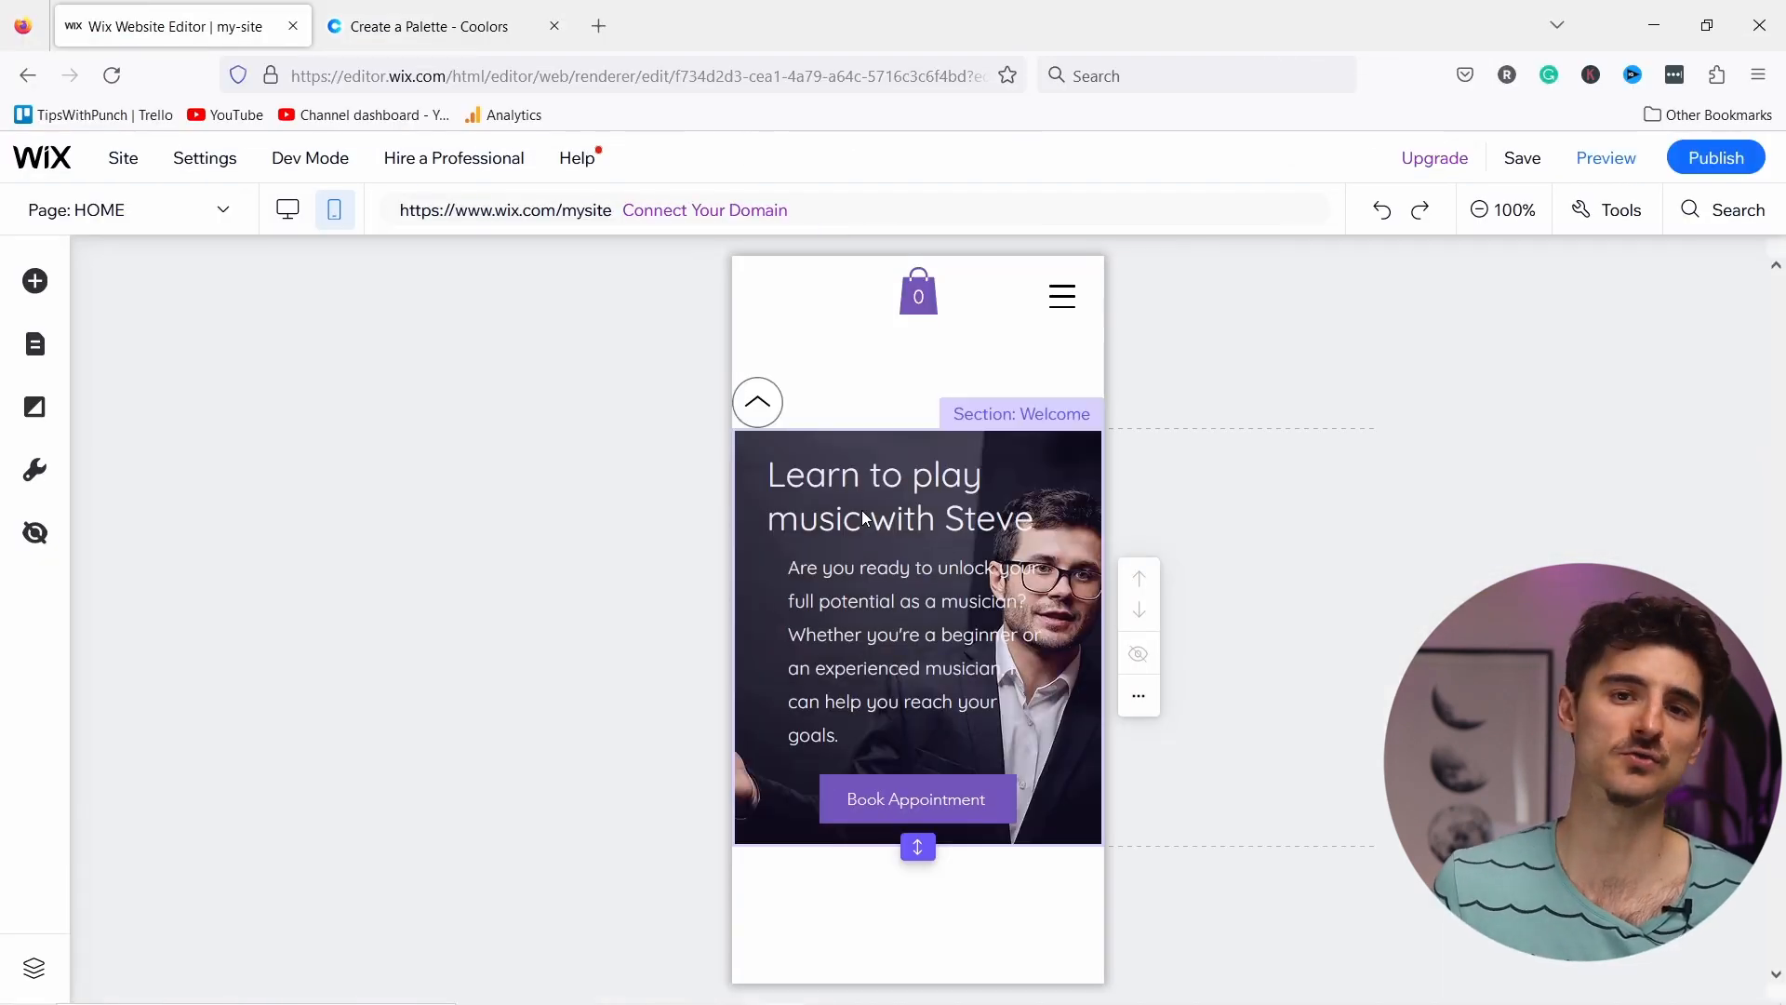
Step: Shift the 'Learn to play music with Steve' heading left and select the Book Appointment button
{"action": "left_click", "coordinate": [835, 489]}
{"action": "left_click_drag", "start_coordinate": [835, 489], "coordinate": [800, 490]}
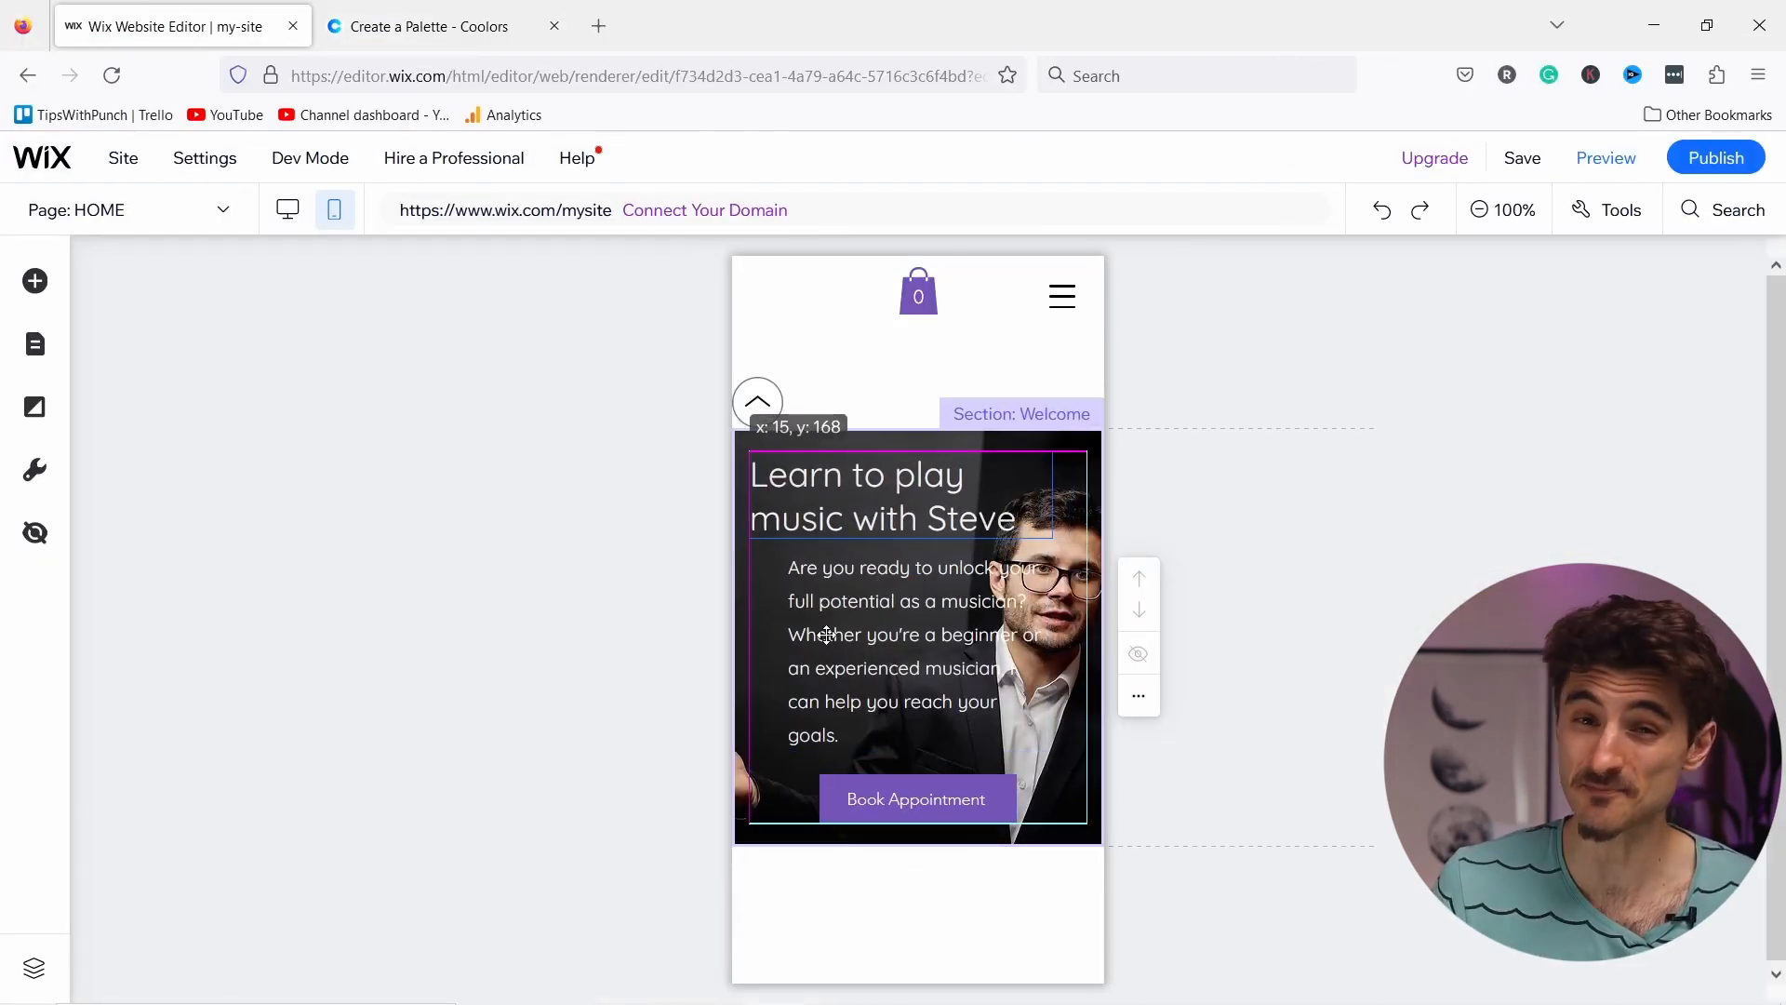
{"action": "left_click", "coordinate": [815, 783]}
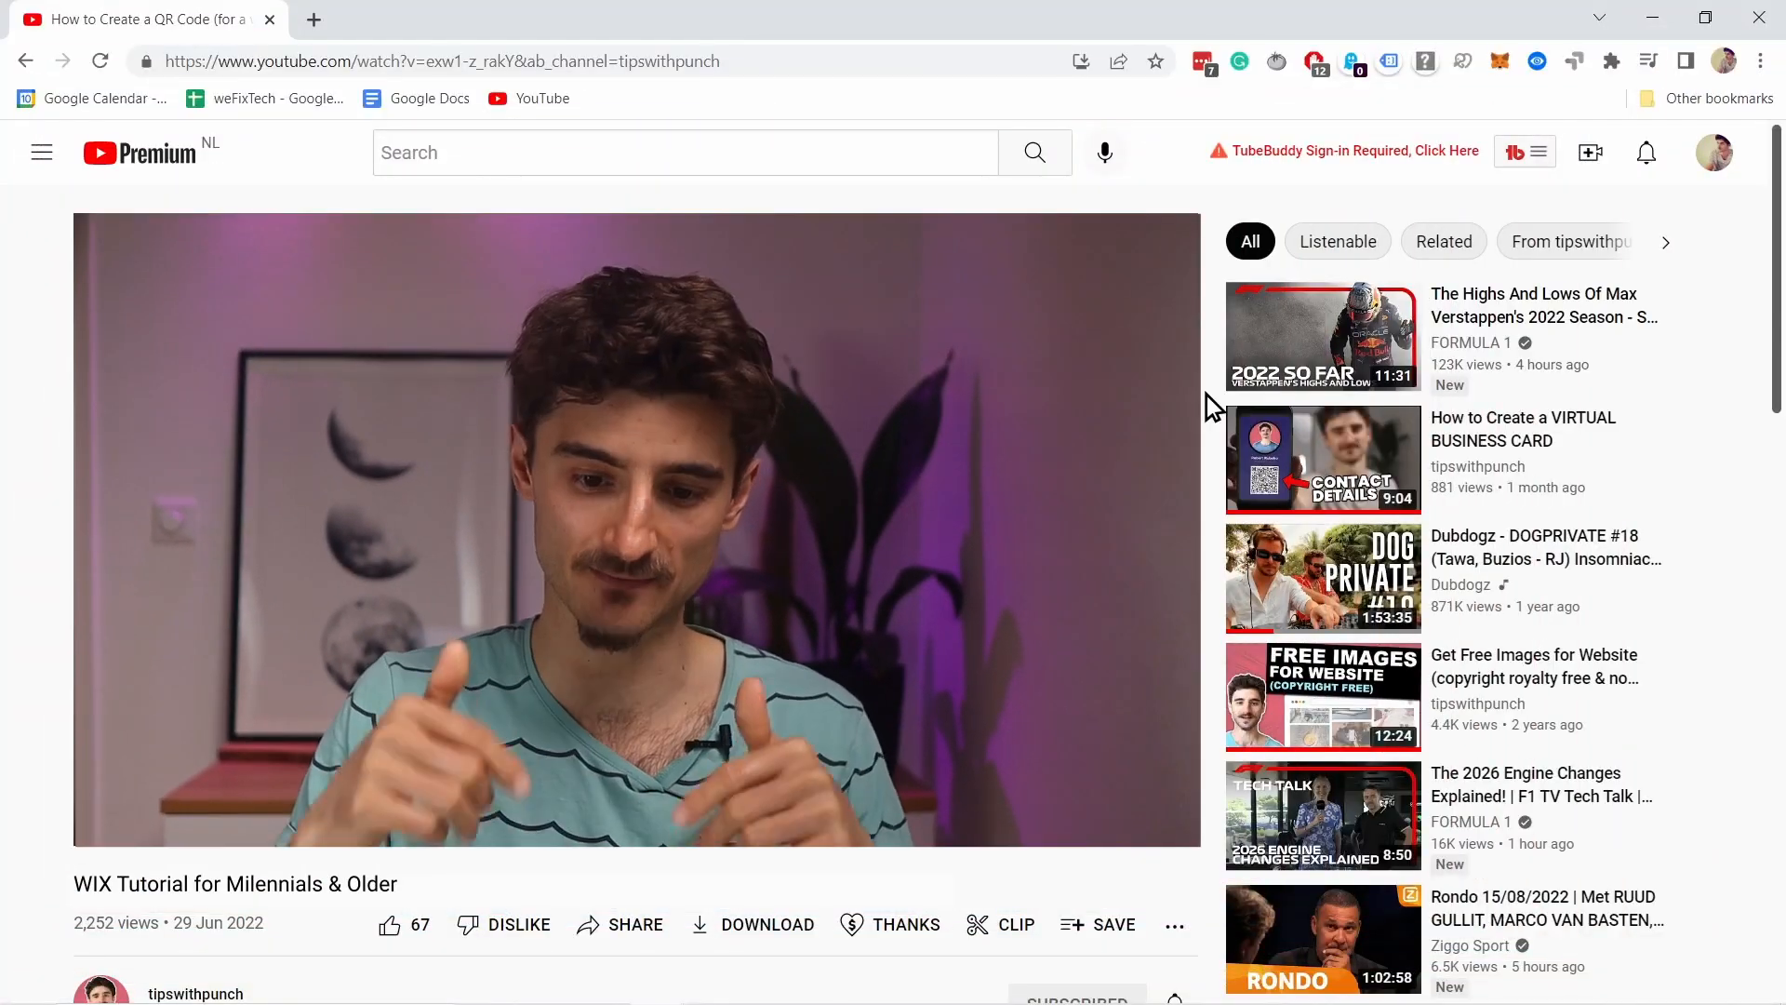
Step: Enter the account e-mail address and start the sign-up
{"action": "scroll", "coordinate": [1208, 394], "scroll_direction": "down", "scroll_amount": 4}
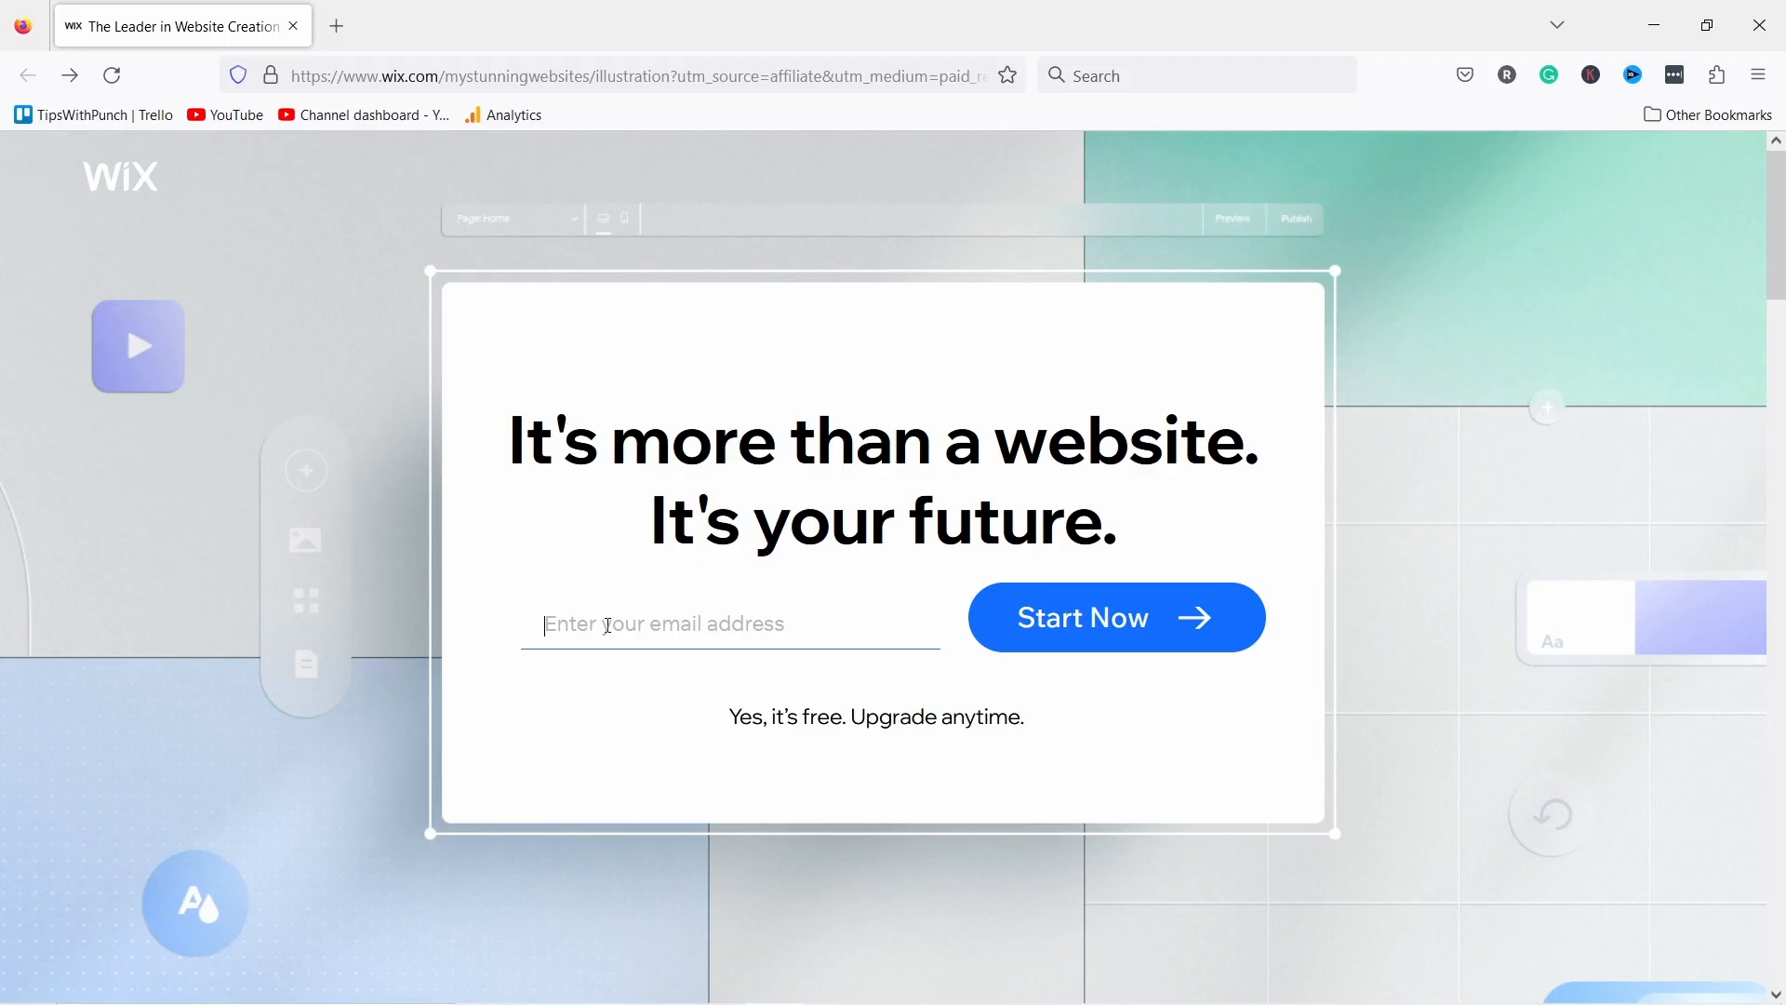
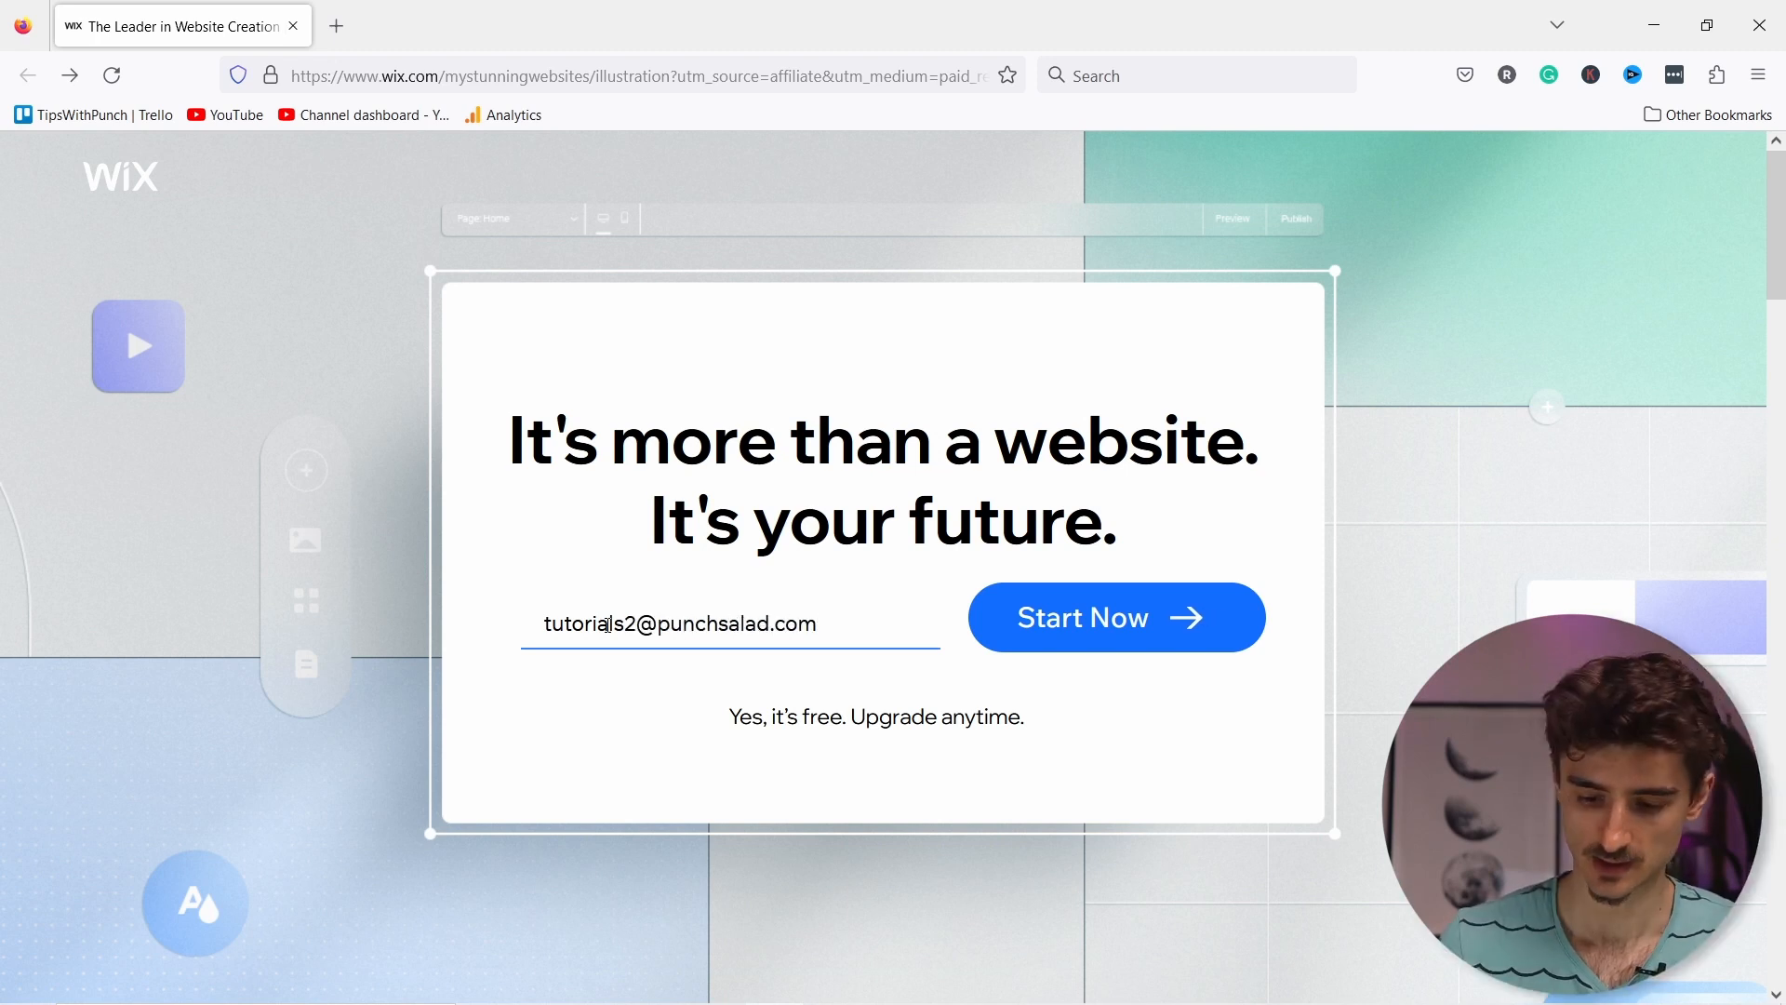
{"action": "left_click", "coordinate": [1107, 630]}
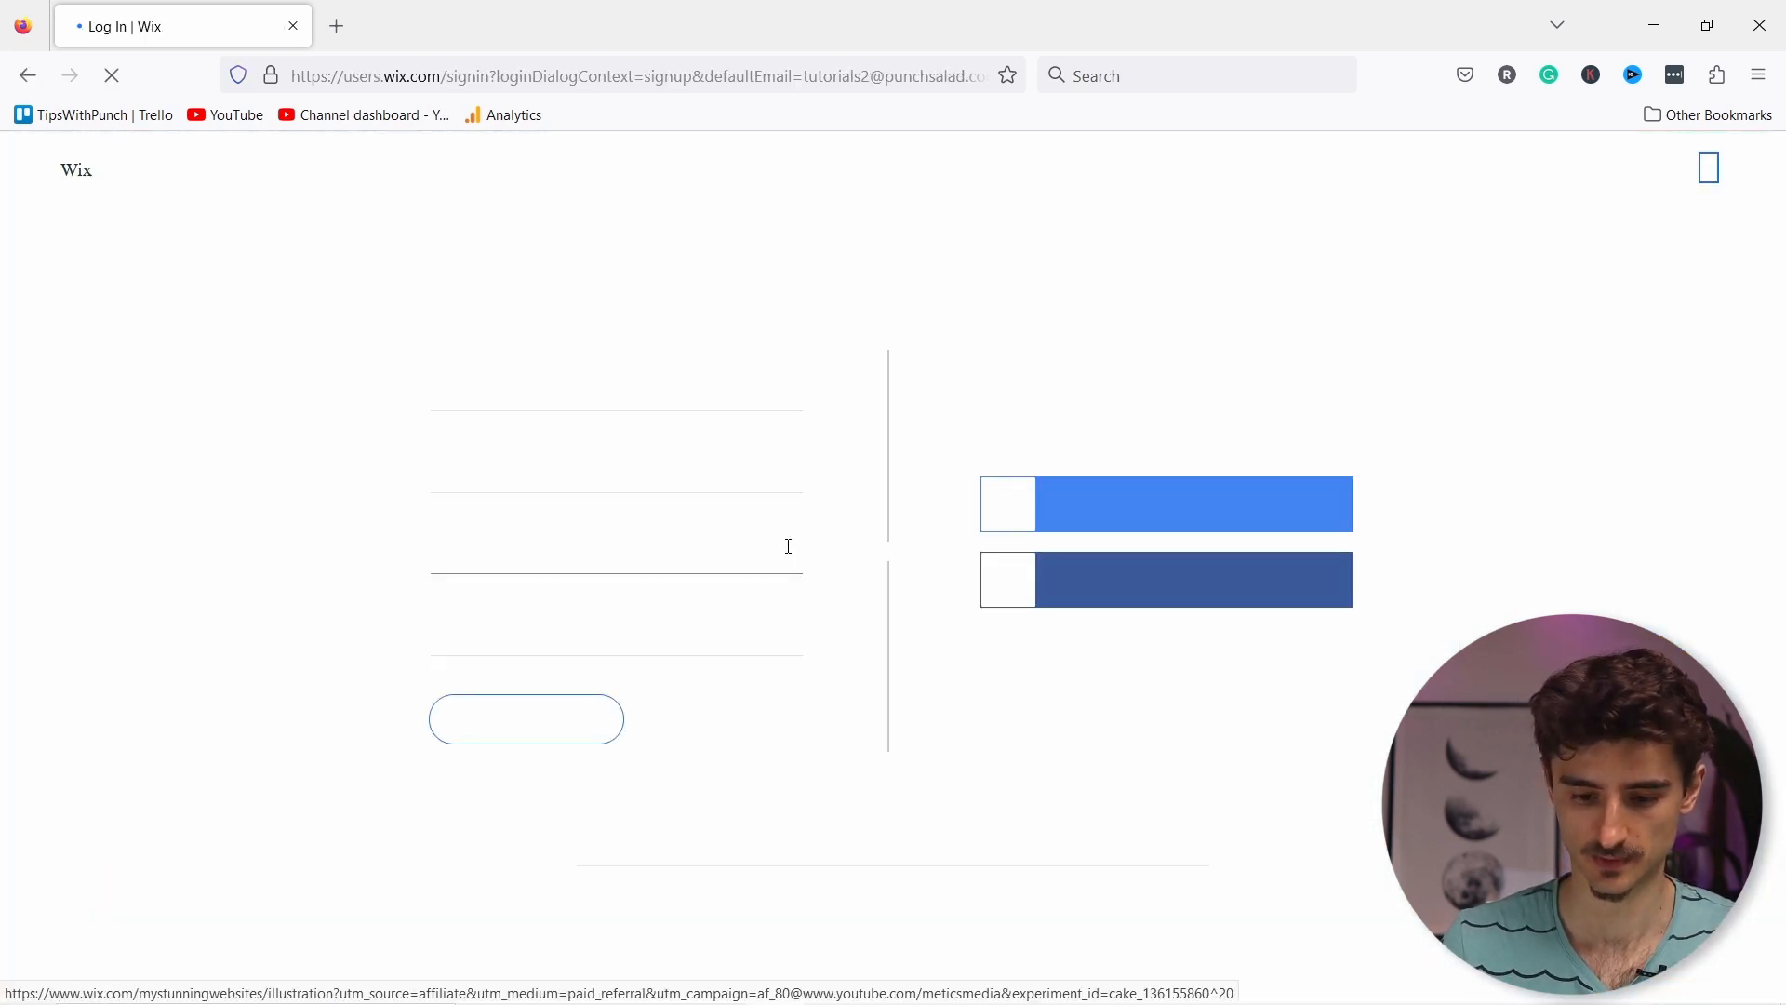
Step: Fill in the password and its confirmation from the saved login, sign up, and decline saving the login
{"action": "left_click", "coordinate": [599, 566]}
{"action": "left_click", "coordinate": [507, 603]}
{"action": "left_click", "coordinate": [511, 642]}
{"action": "left_click", "coordinate": [502, 675]}
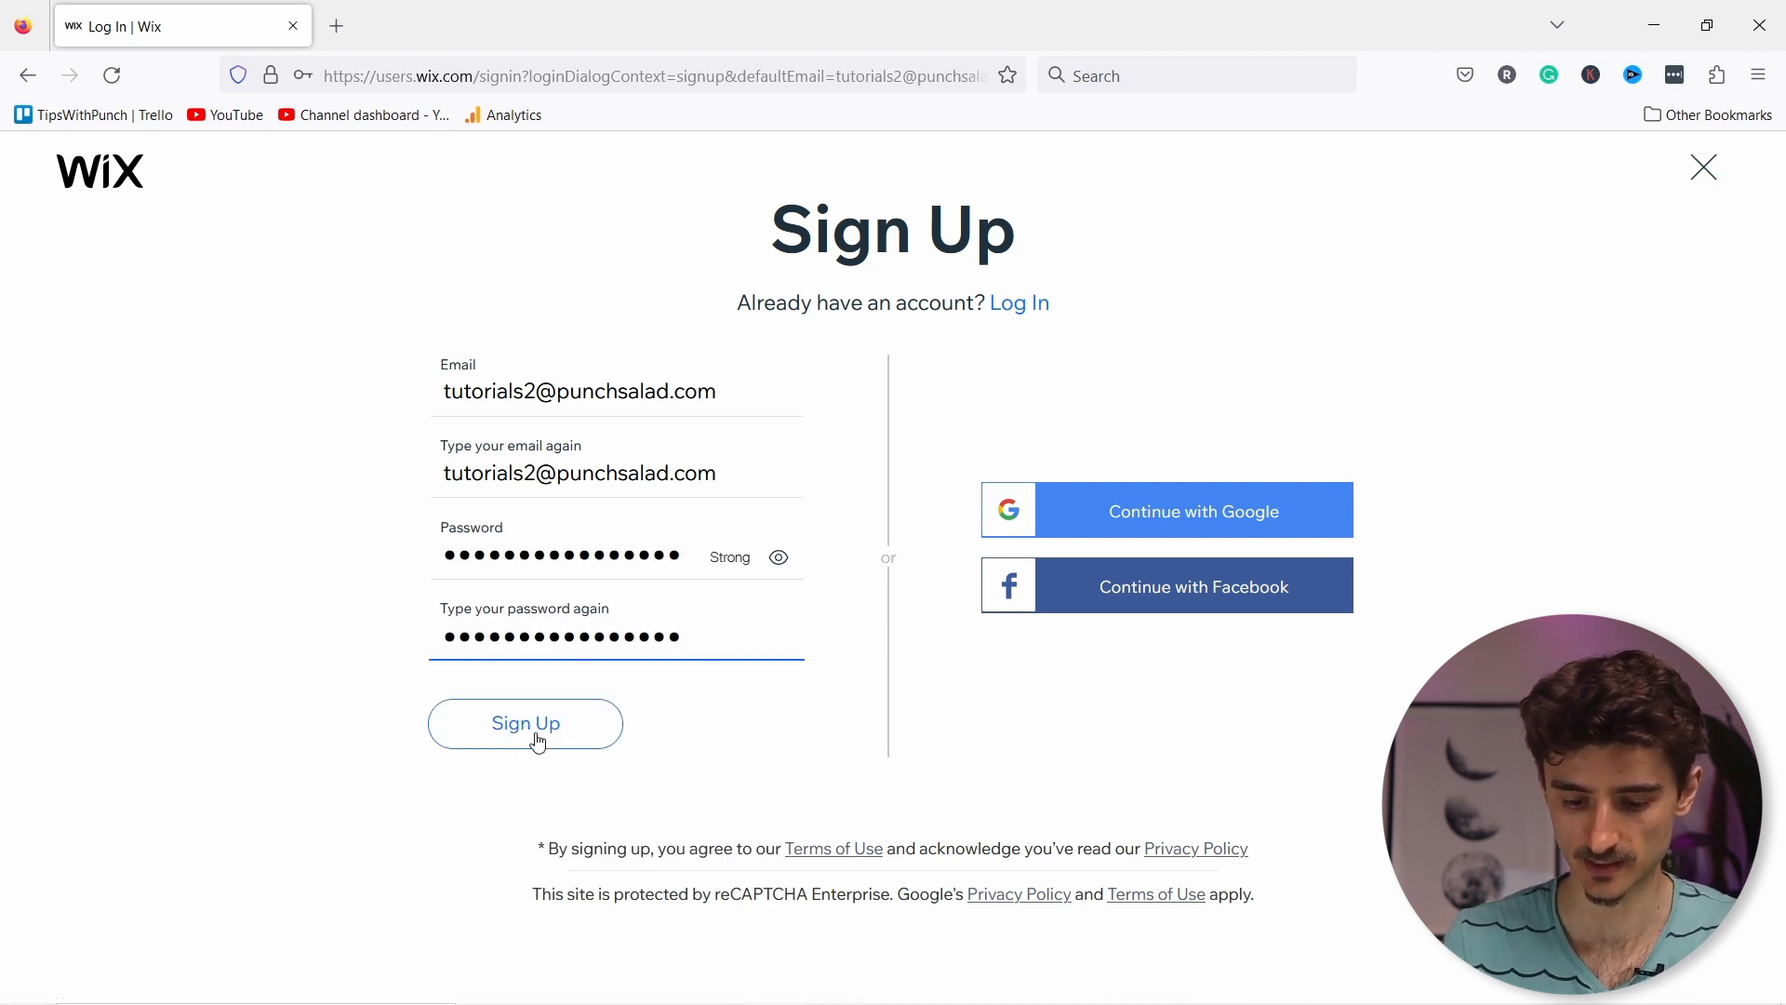
{"action": "left_click", "coordinate": [542, 740]}
{"action": "left_click", "coordinate": [627, 366]}
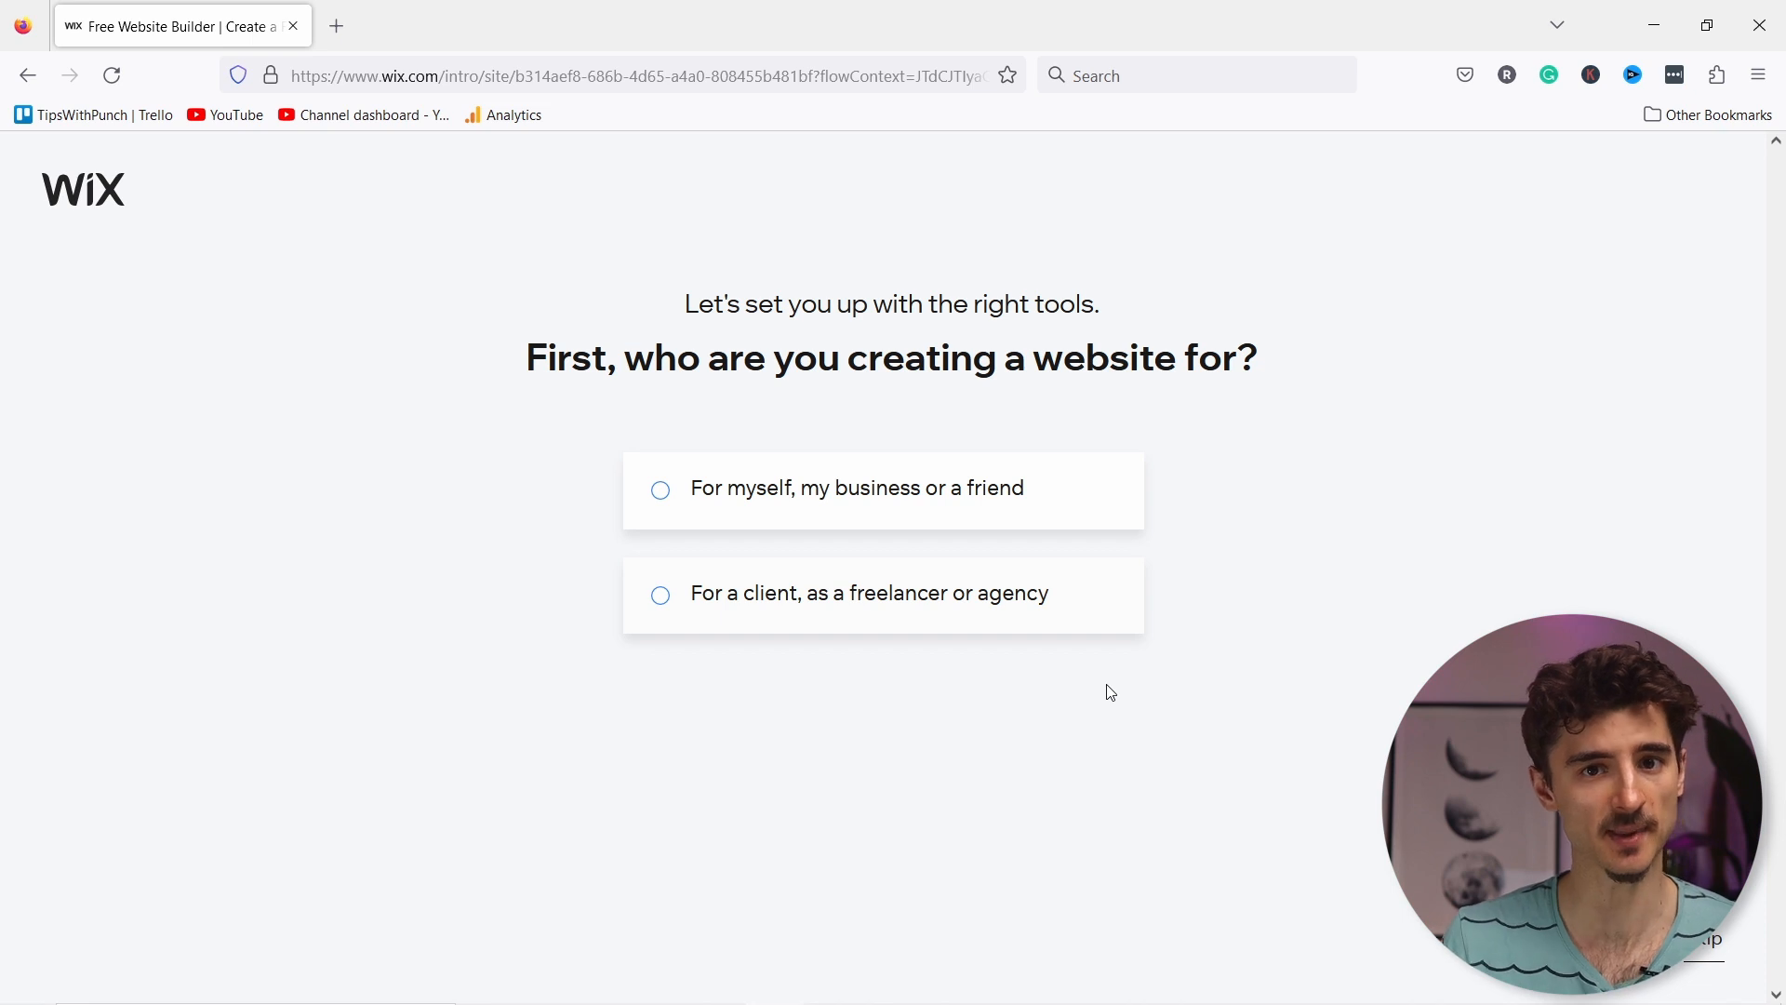
Step: Answer onboarding: site is for myself or my business, and the website type is music teacher
{"action": "left_click", "coordinate": [687, 500]}
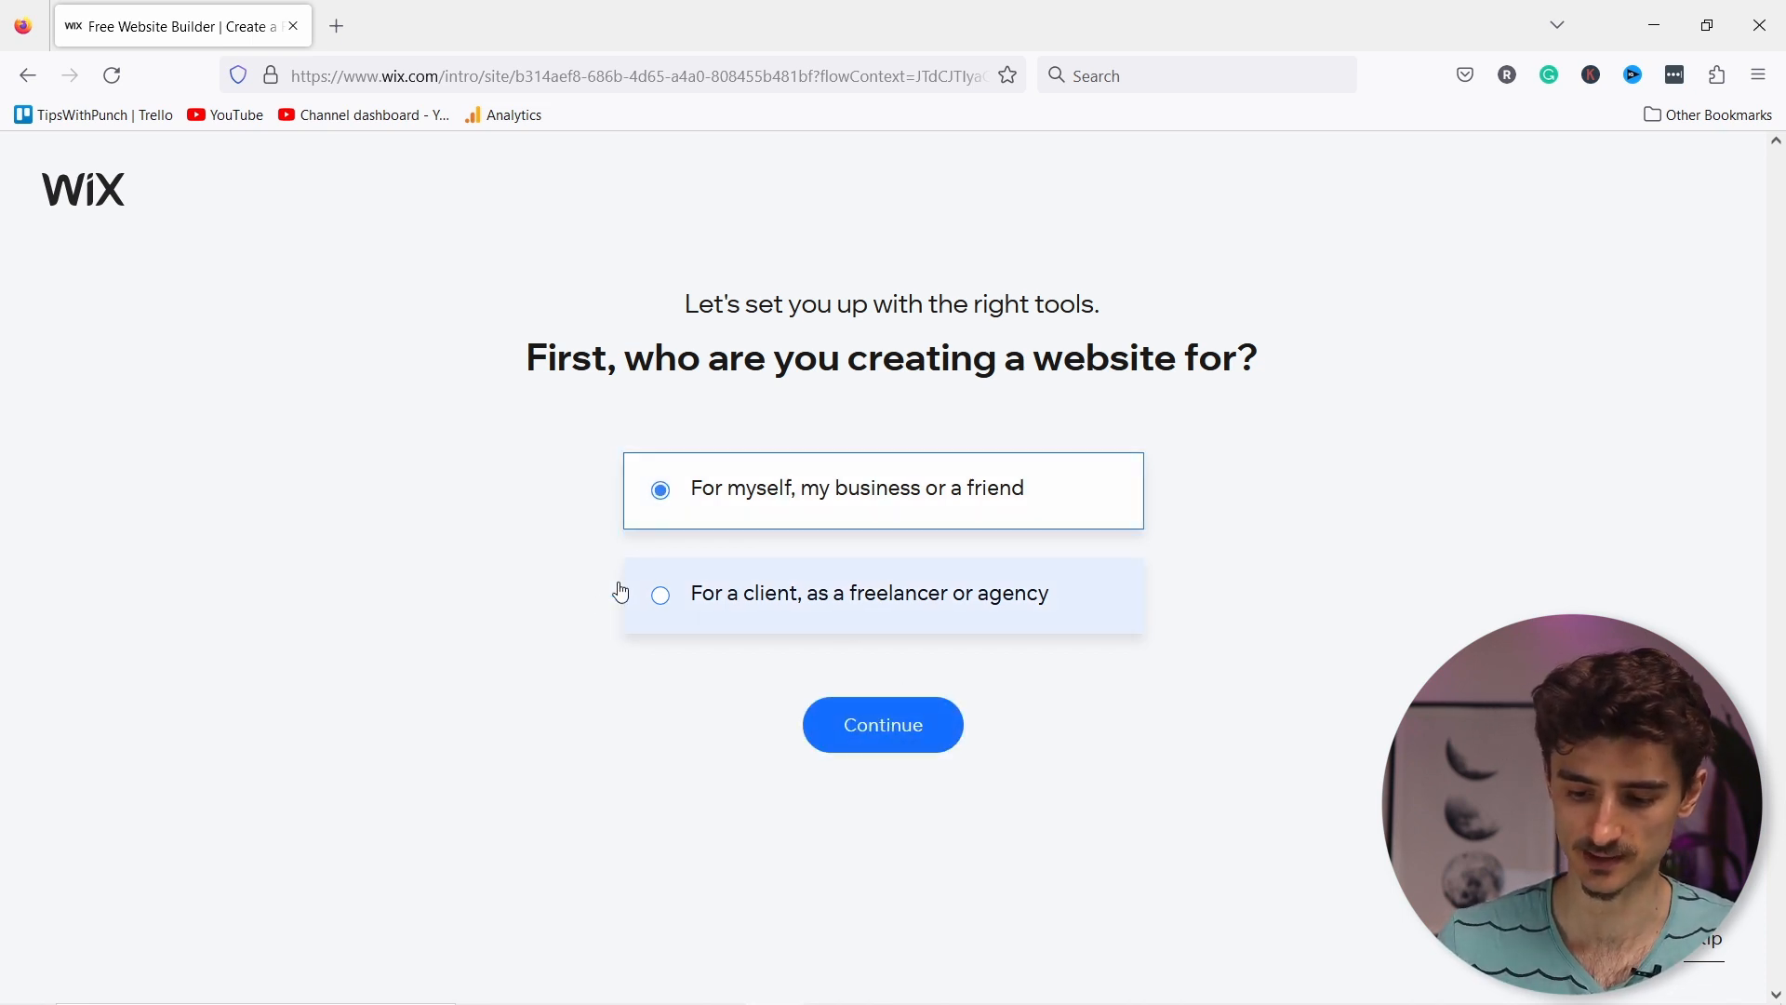
{"action": "left_click", "coordinate": [895, 744]}
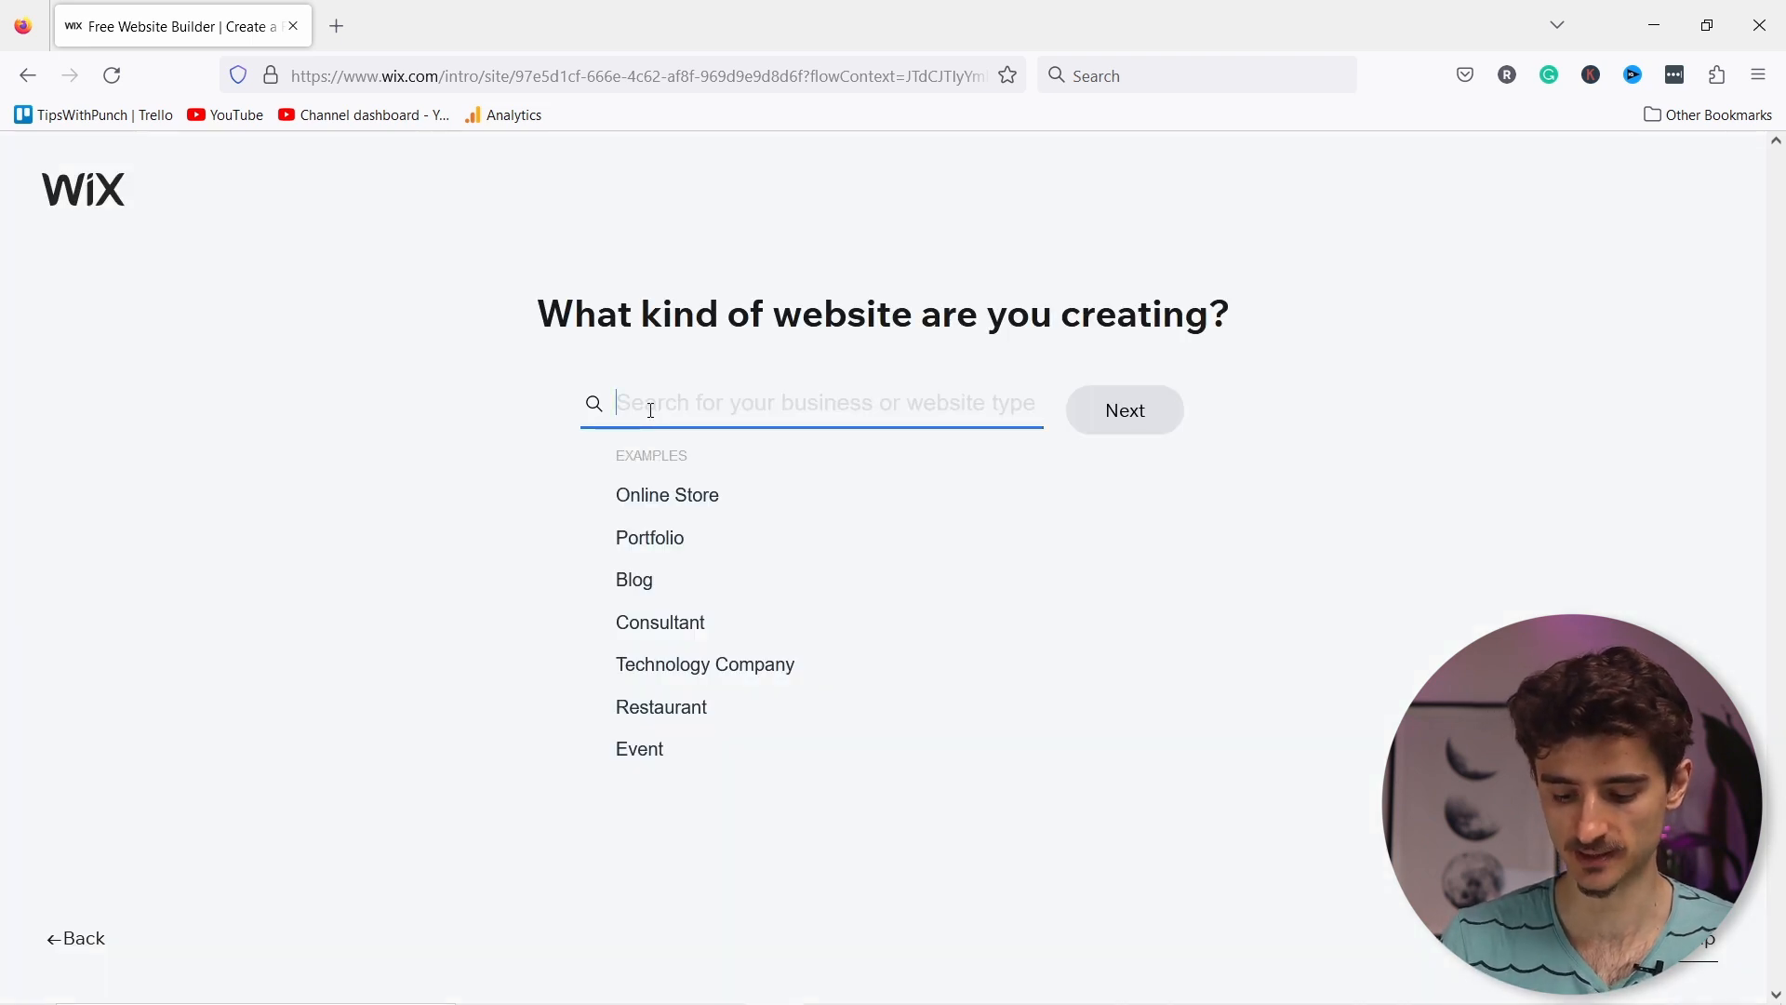
{"action": "type", "text": "music te"}
{"action": "left_click", "coordinate": [909, 465]}
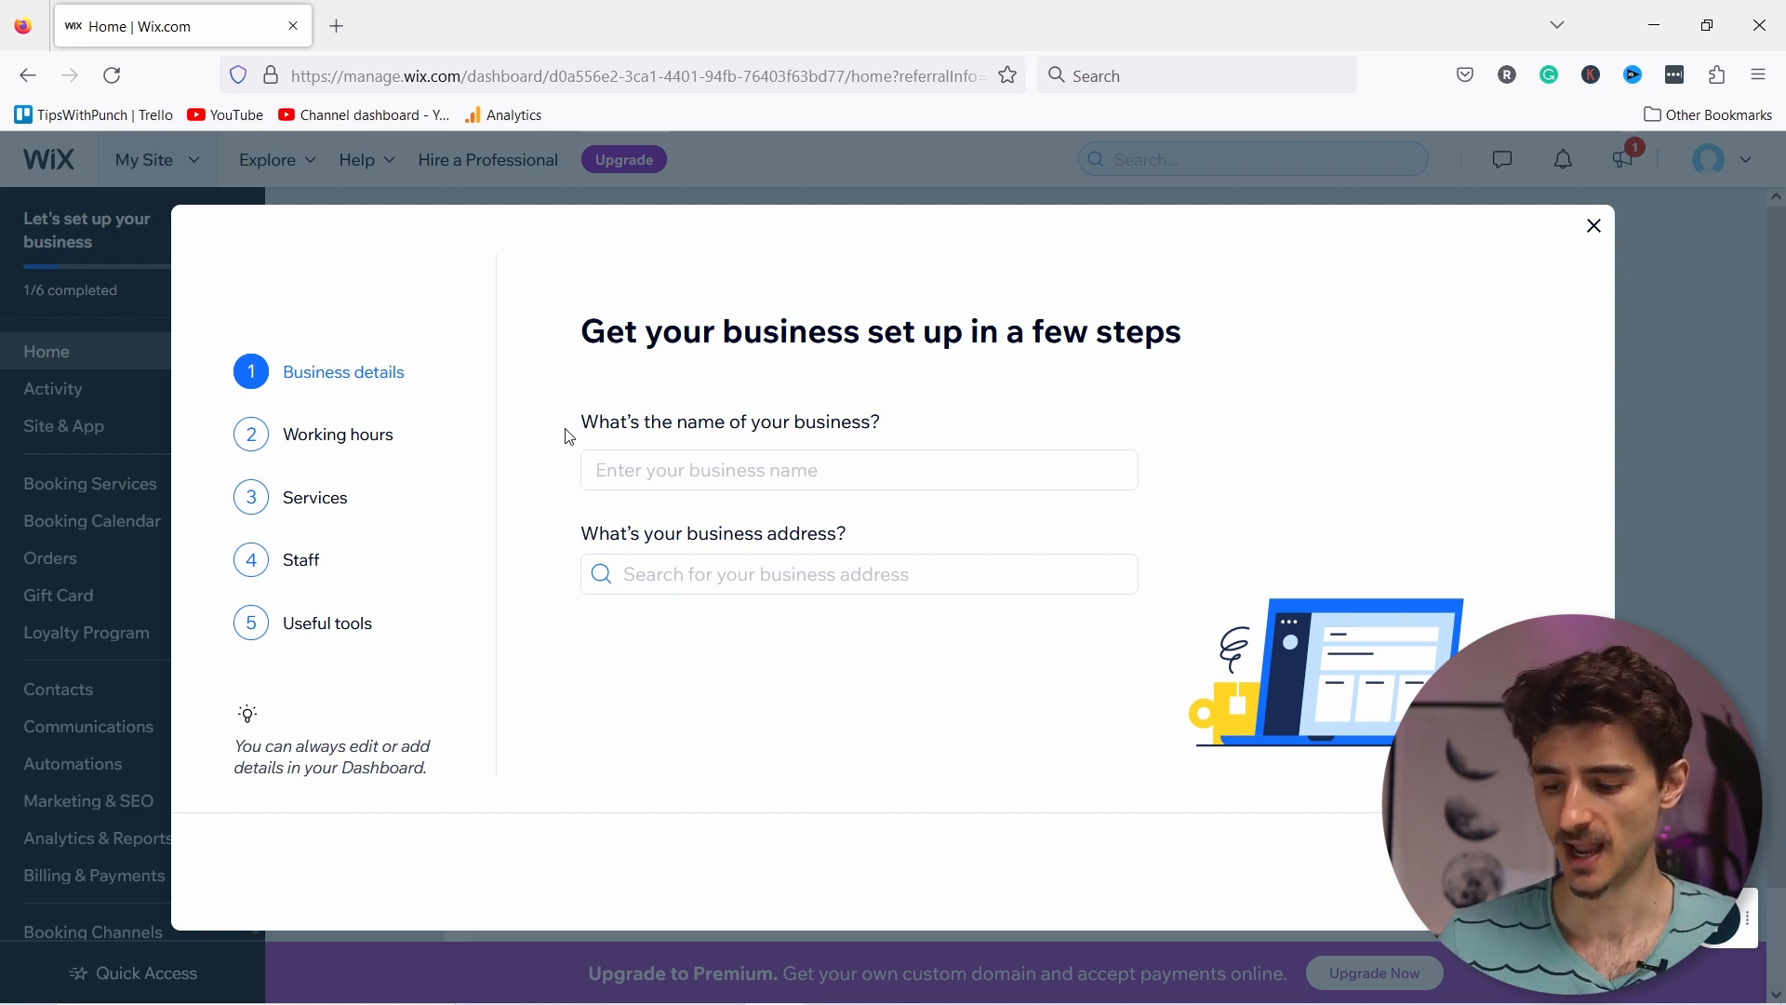
Step: Dismiss the quick business setup dialog and choose Design Site from the dashboard
{"action": "left_click", "coordinate": [1594, 228]}
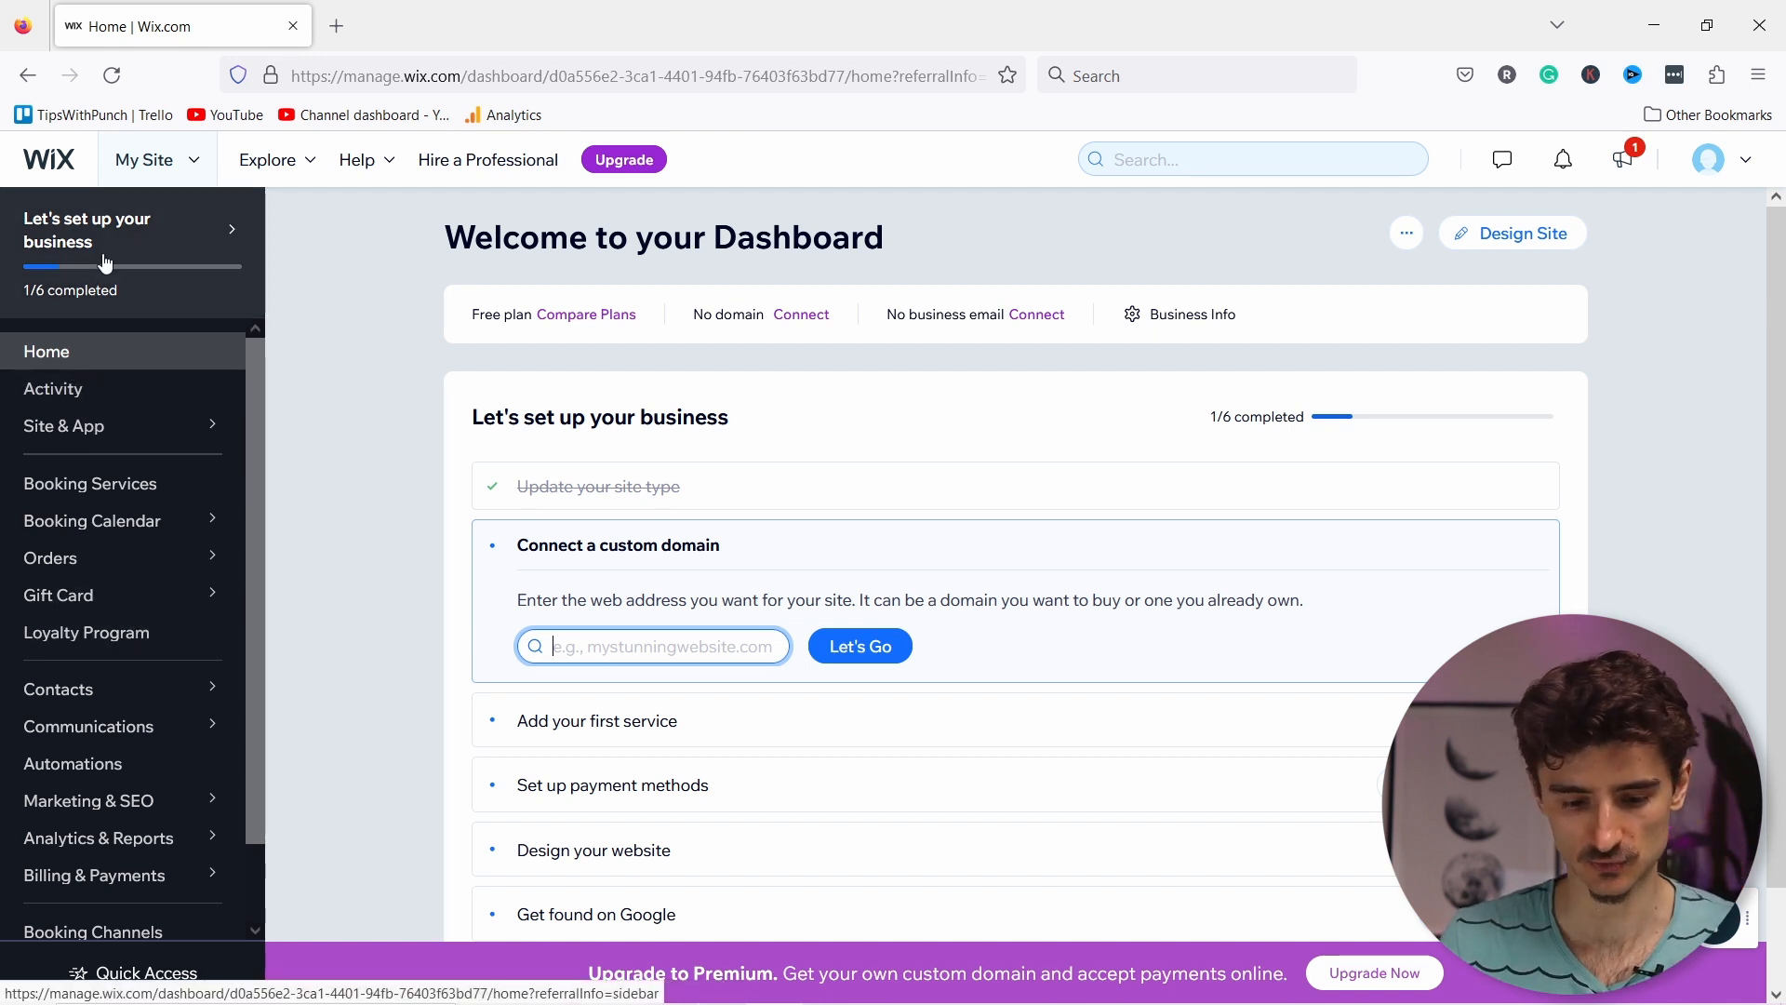
{"action": "scroll", "coordinate": [96, 437], "scroll_direction": "down", "scroll_amount": 2}
{"action": "scroll", "coordinate": [78, 640], "scroll_direction": "up", "scroll_amount": 2}
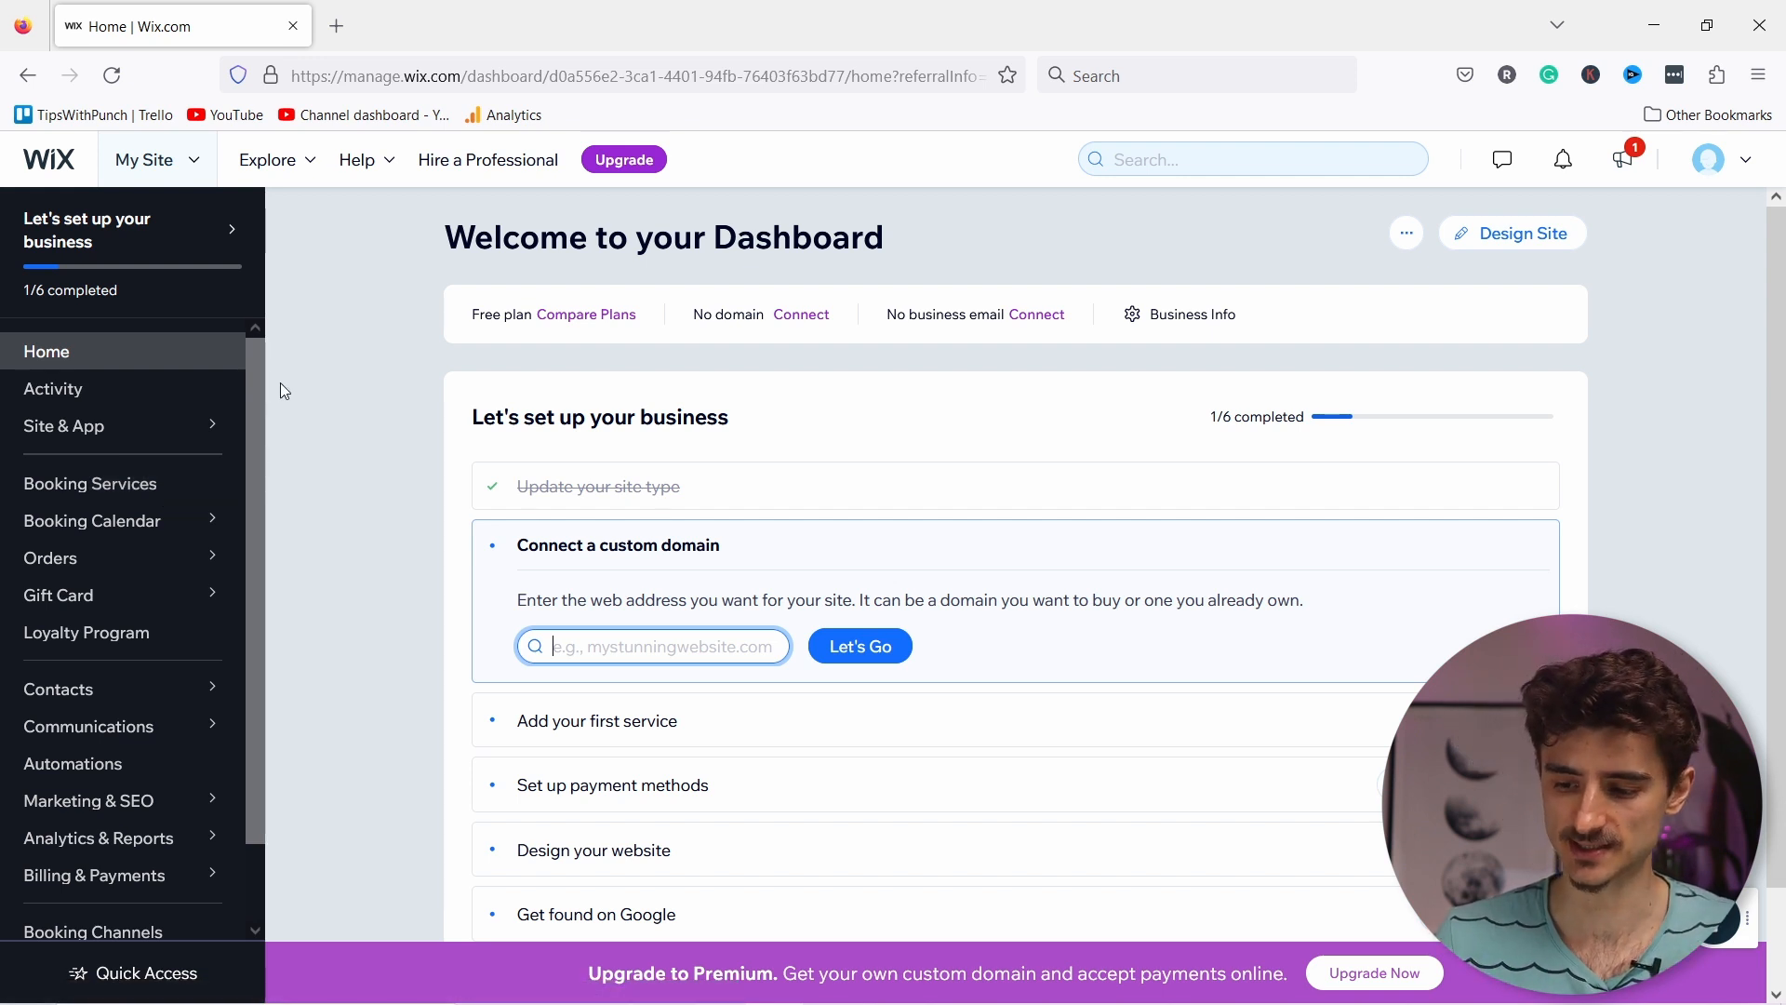
{"action": "left_click", "coordinate": [1519, 237]}
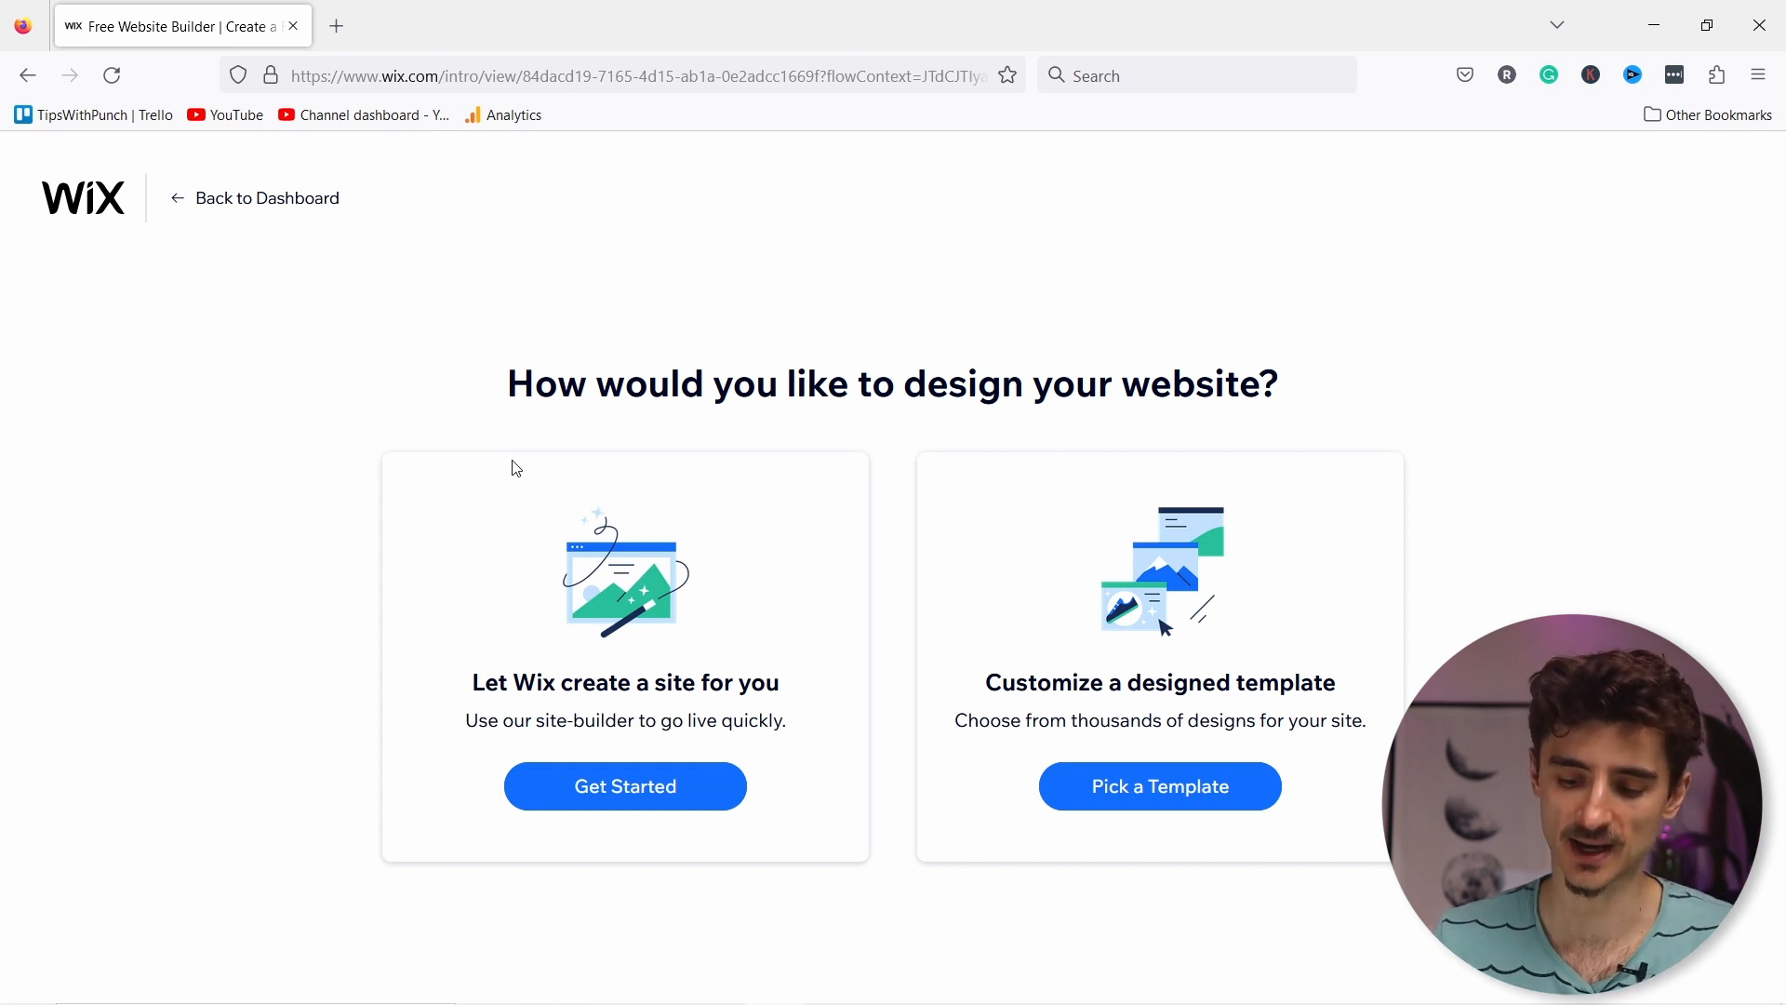
Step: Choose 'Customize a designed template' and browse the Most Popular templates gallery
{"action": "left_click", "coordinate": [1142, 792]}
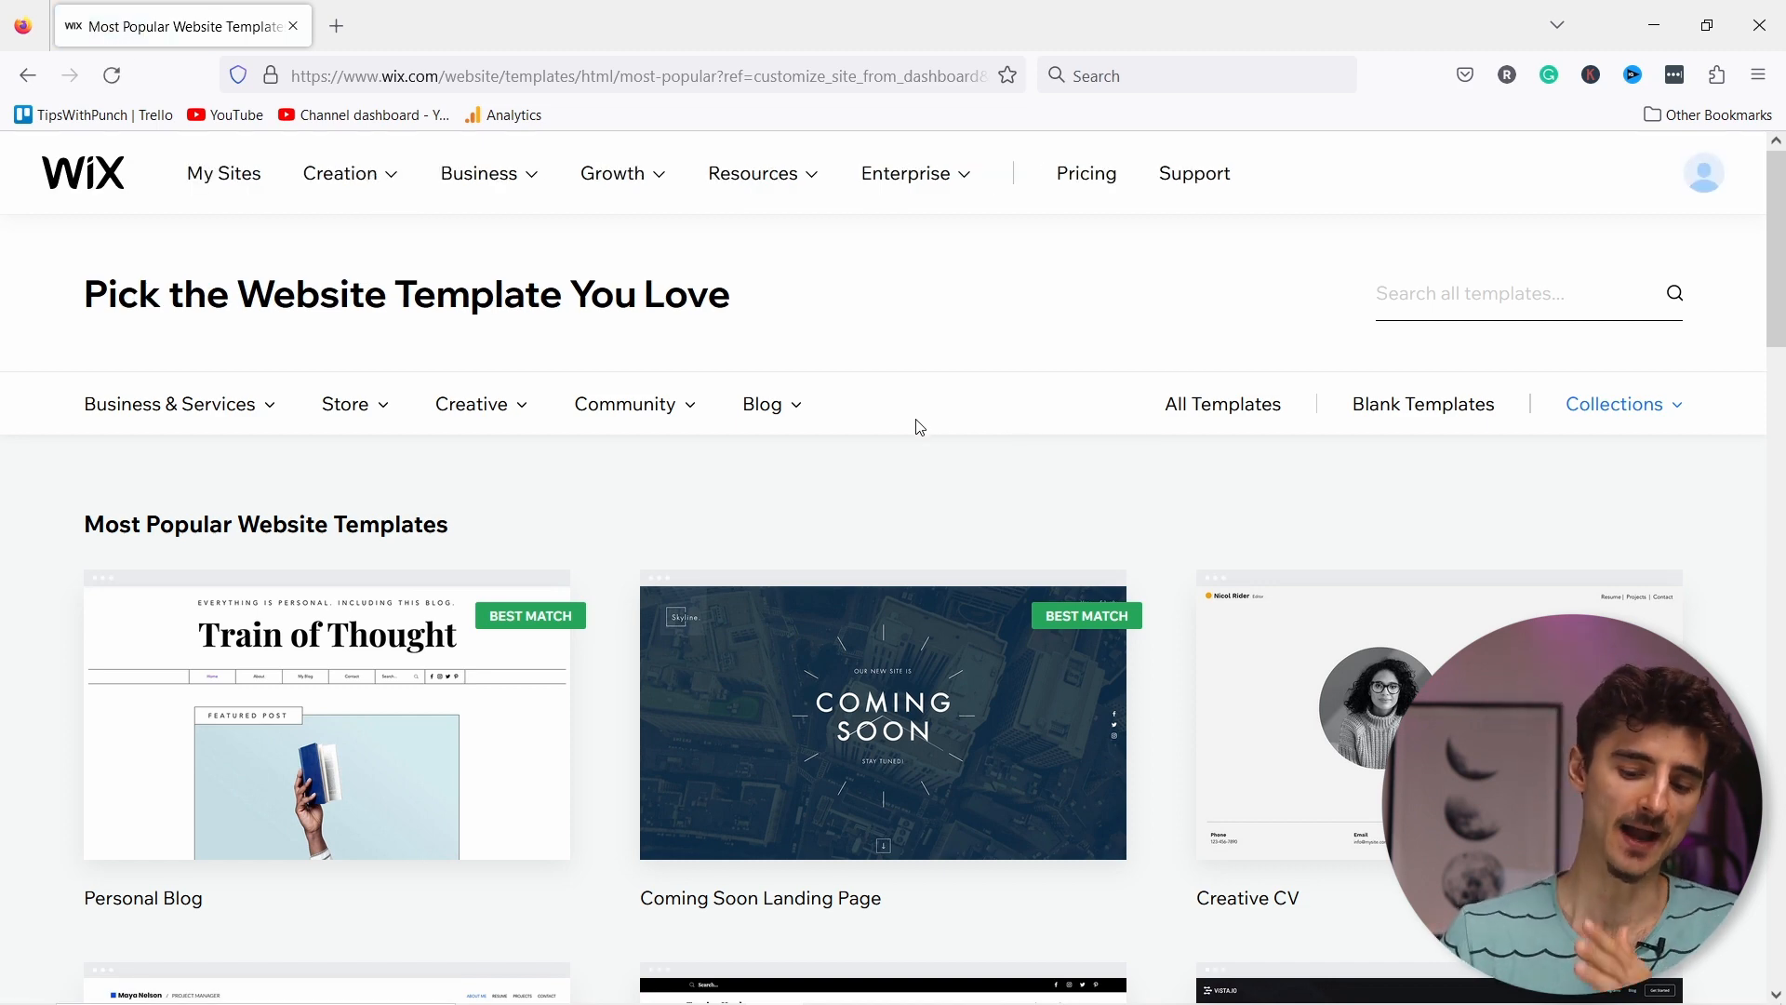
{"action": "scroll", "coordinate": [919, 427], "scroll_direction": "down", "scroll_amount": 15}
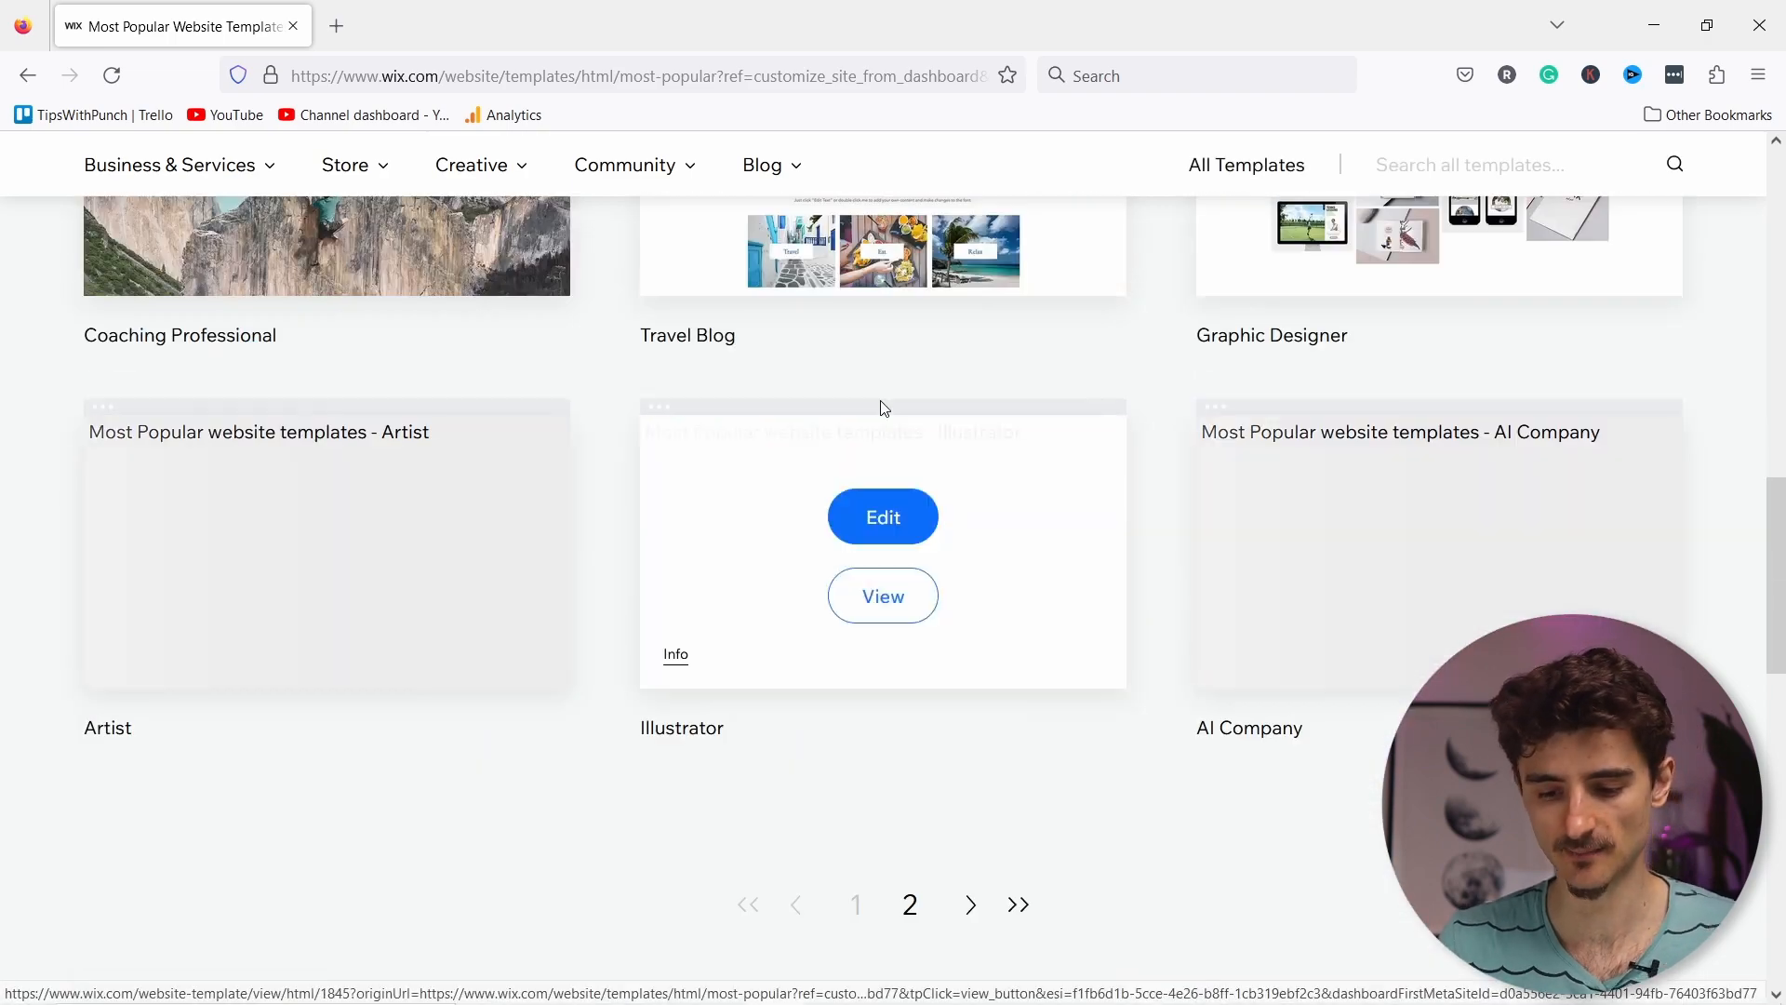
{"action": "scroll", "coordinate": [884, 414], "scroll_direction": "down", "scroll_amount": 2}
{"action": "scroll", "coordinate": [884, 438], "scroll_direction": "up", "scroll_amount": 15}
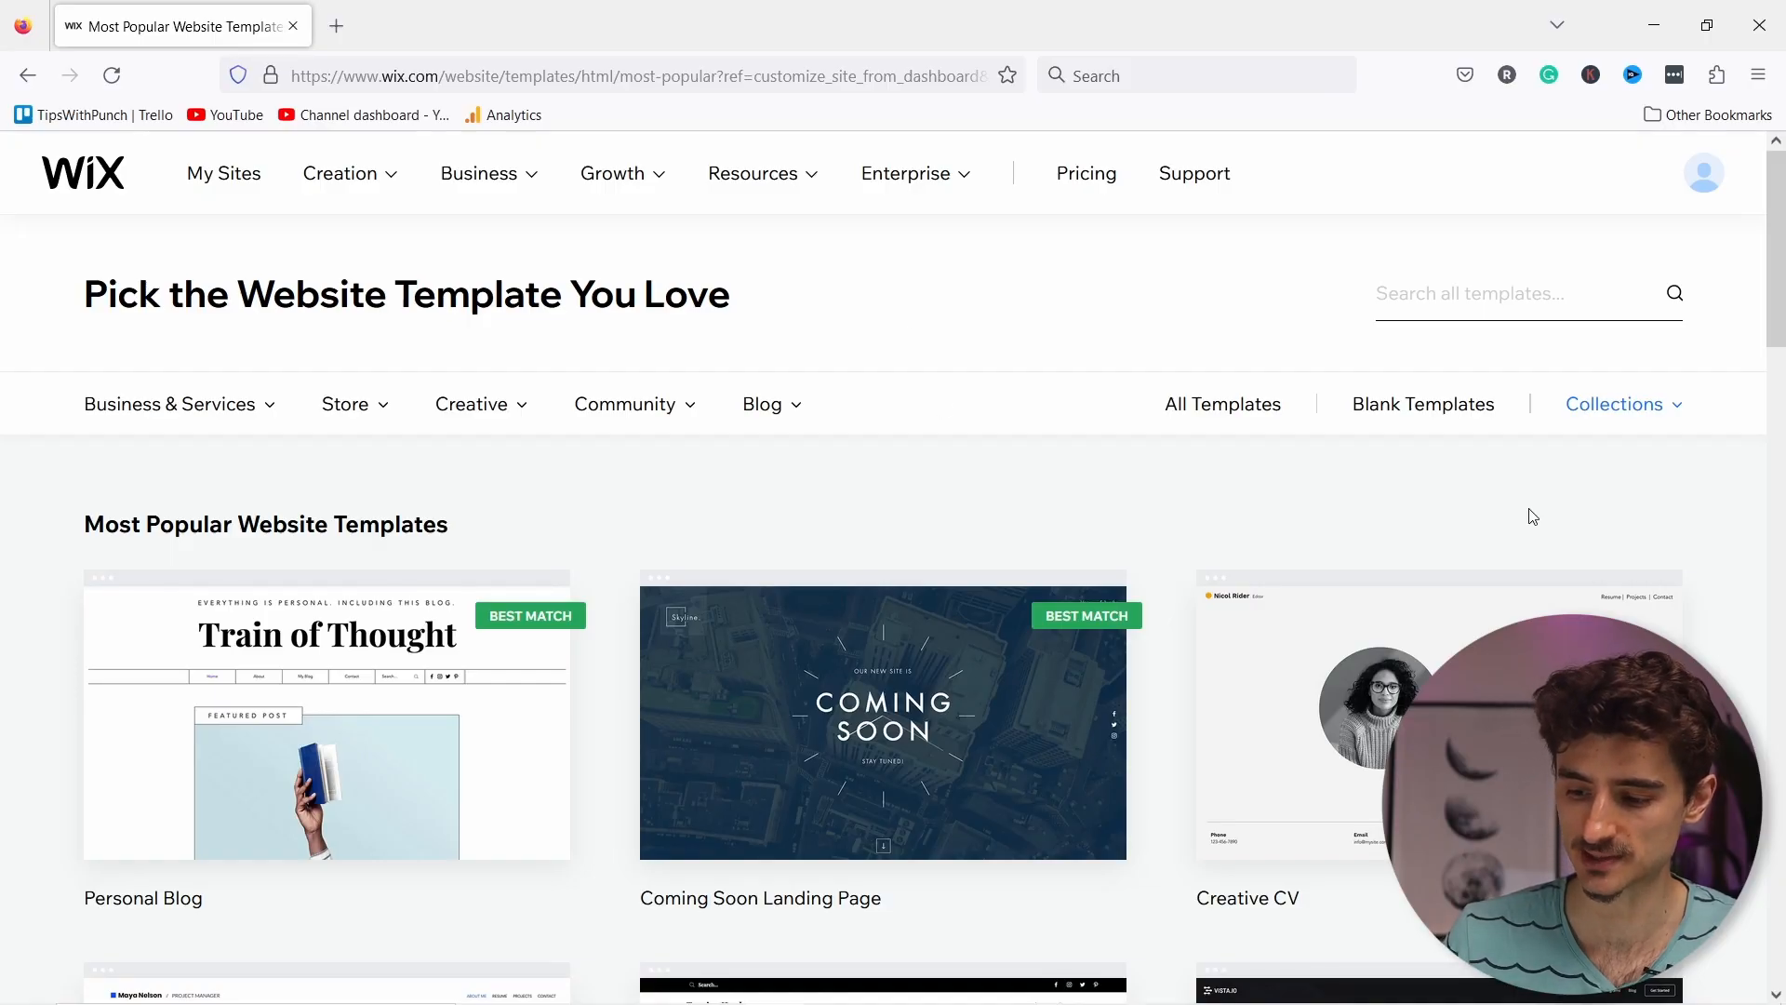
Step: Filter to Blank Templates and open the Start from Scratch template in the editor
{"action": "left_click", "coordinate": [1415, 406]}
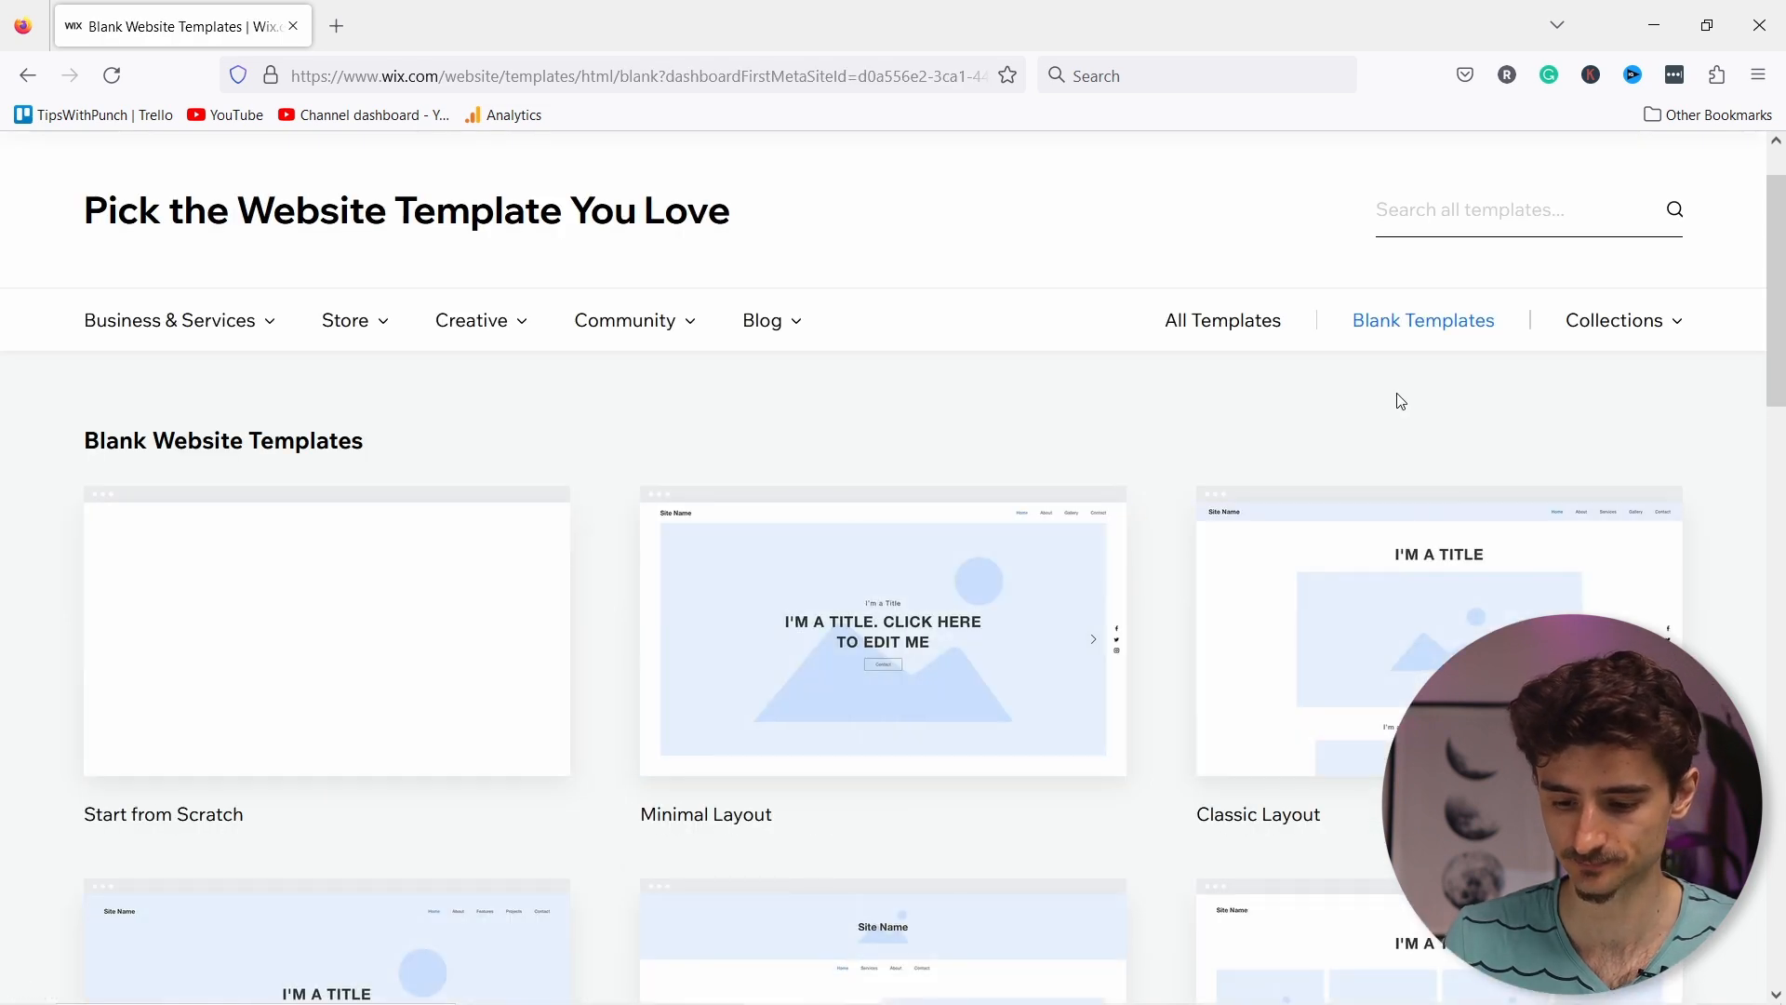
{"action": "scroll", "coordinate": [957, 427], "scroll_direction": "down", "scroll_amount": 10}
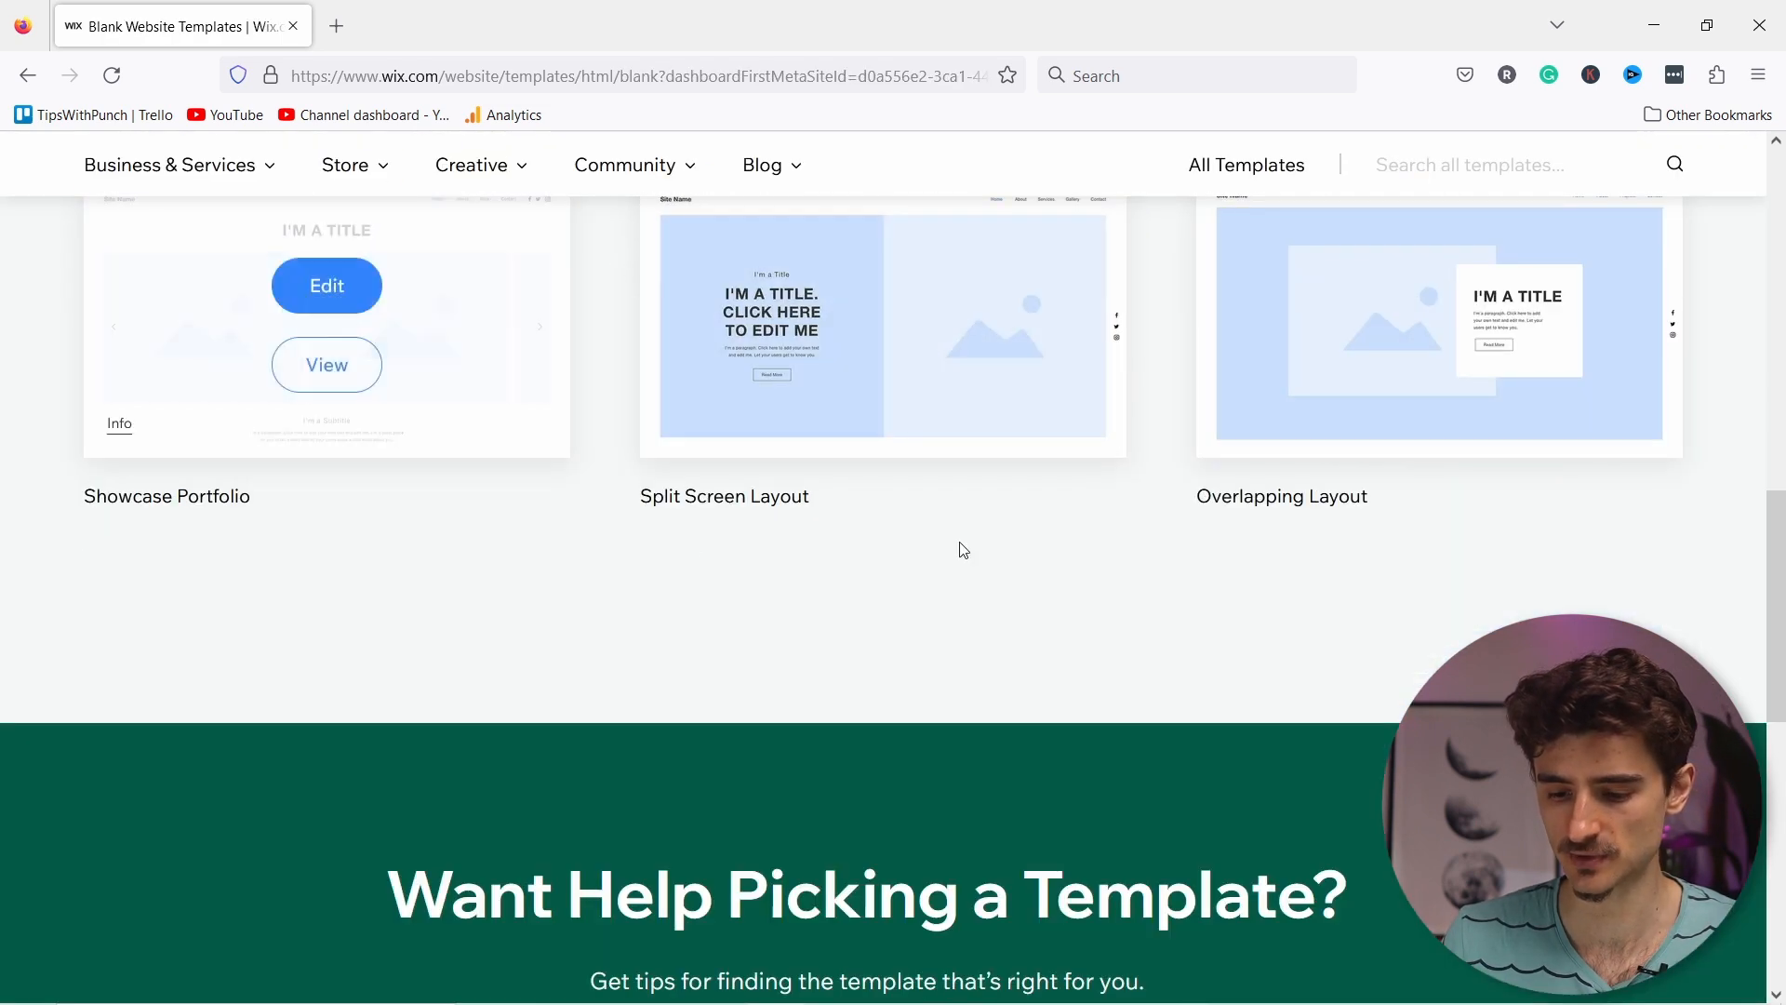
{"action": "scroll", "coordinate": [958, 549], "scroll_direction": "up", "scroll_amount": 5}
{"action": "scroll", "coordinate": [1291, 472], "scroll_direction": "up", "scroll_amount": 10}
{"action": "mouse_move", "coordinate": [318, 687]}
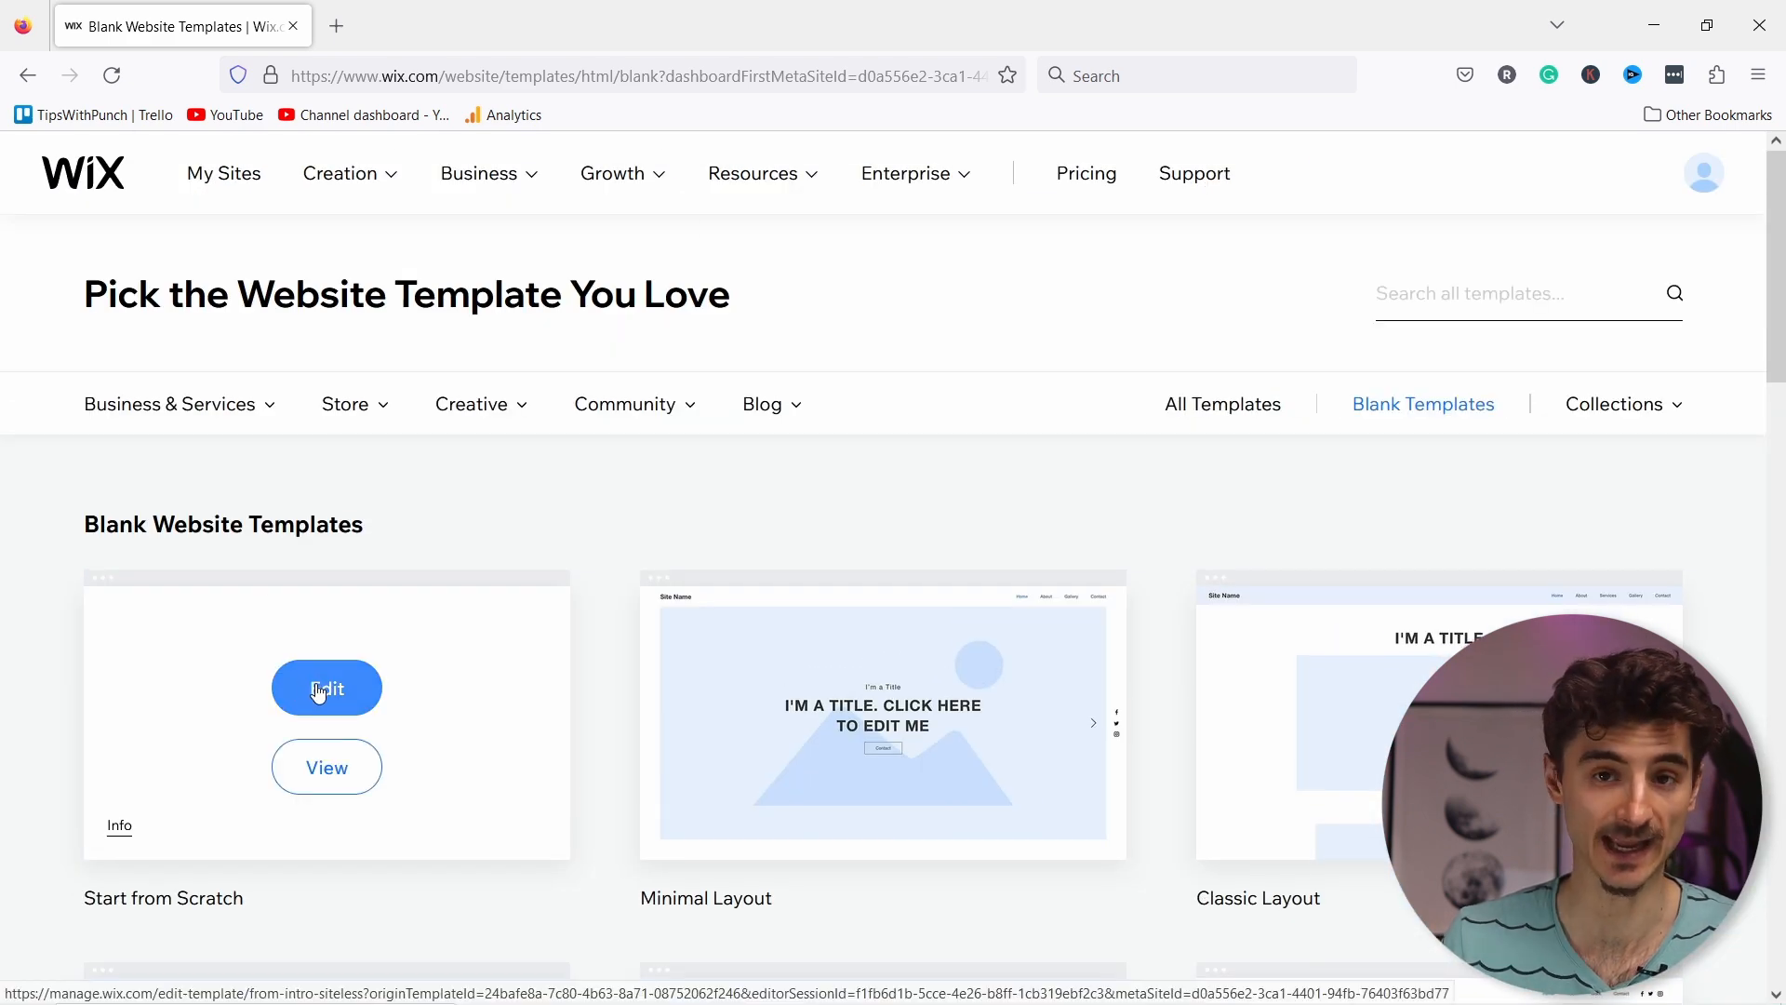
{"action": "left_click", "coordinate": [319, 765]}
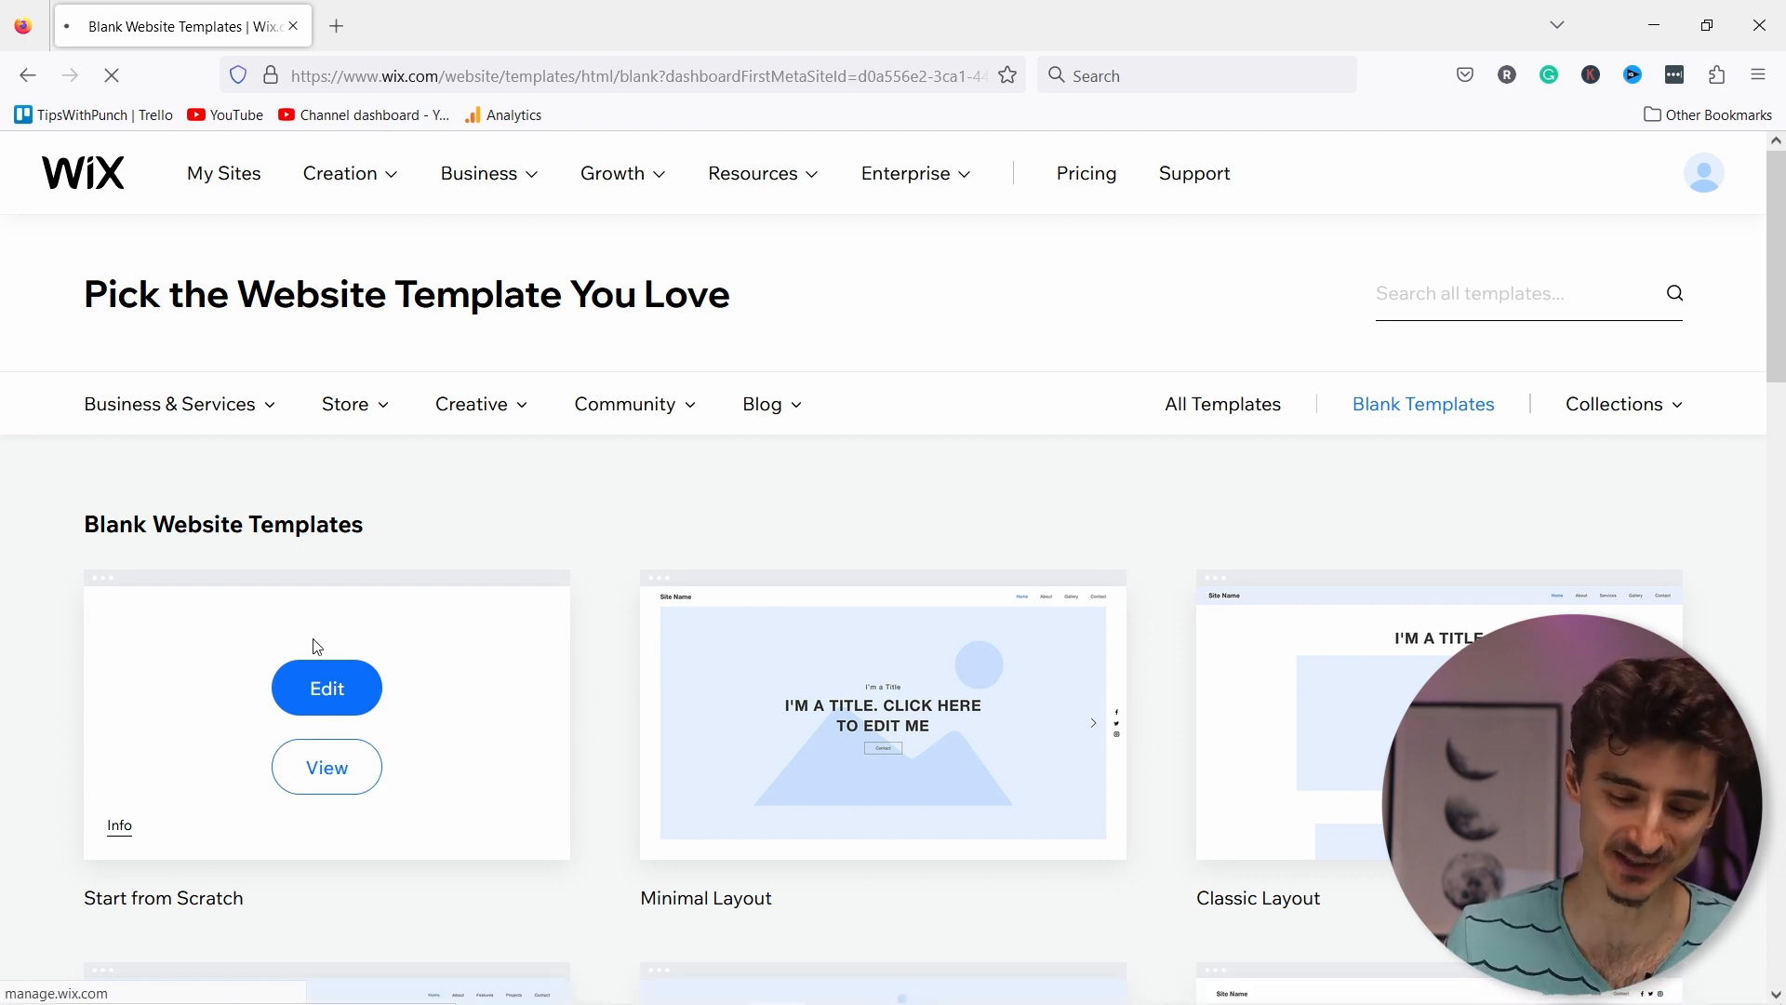
{"action": "left_click", "coordinate": [342, 705]}
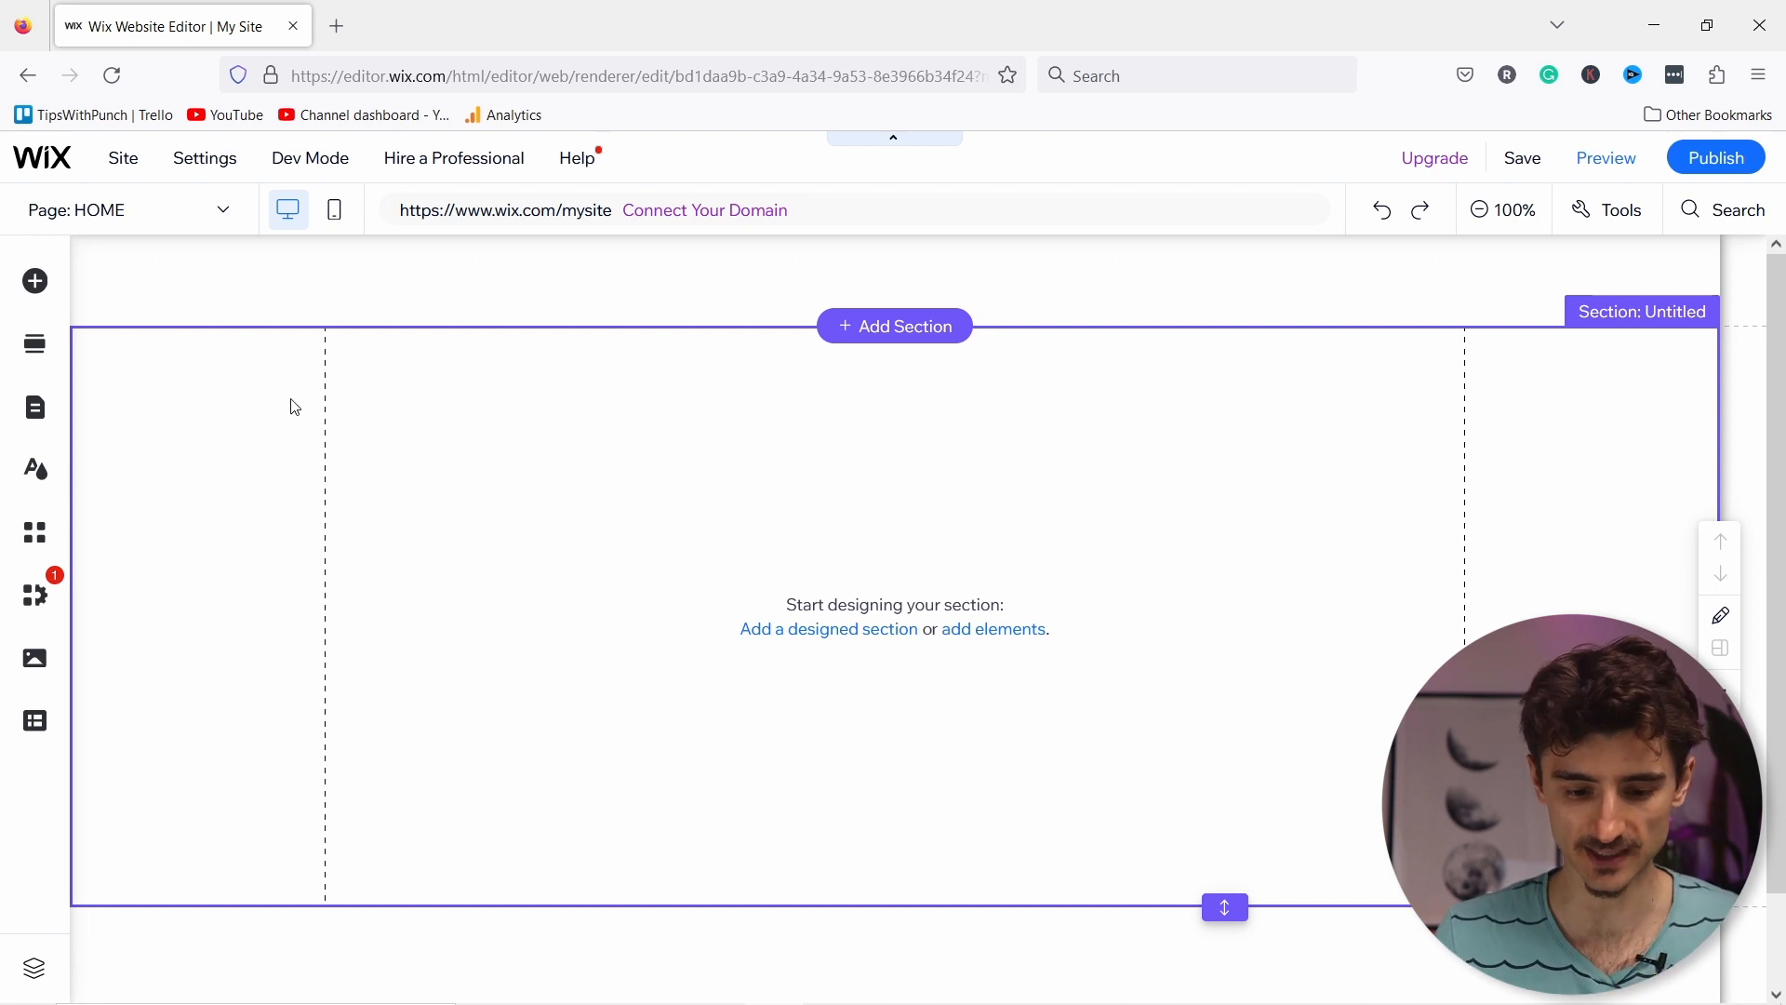
Step: Add a Heading 1 text box from the Add Elements panel's text options to the first section
{"action": "left_click", "coordinate": [36, 283]}
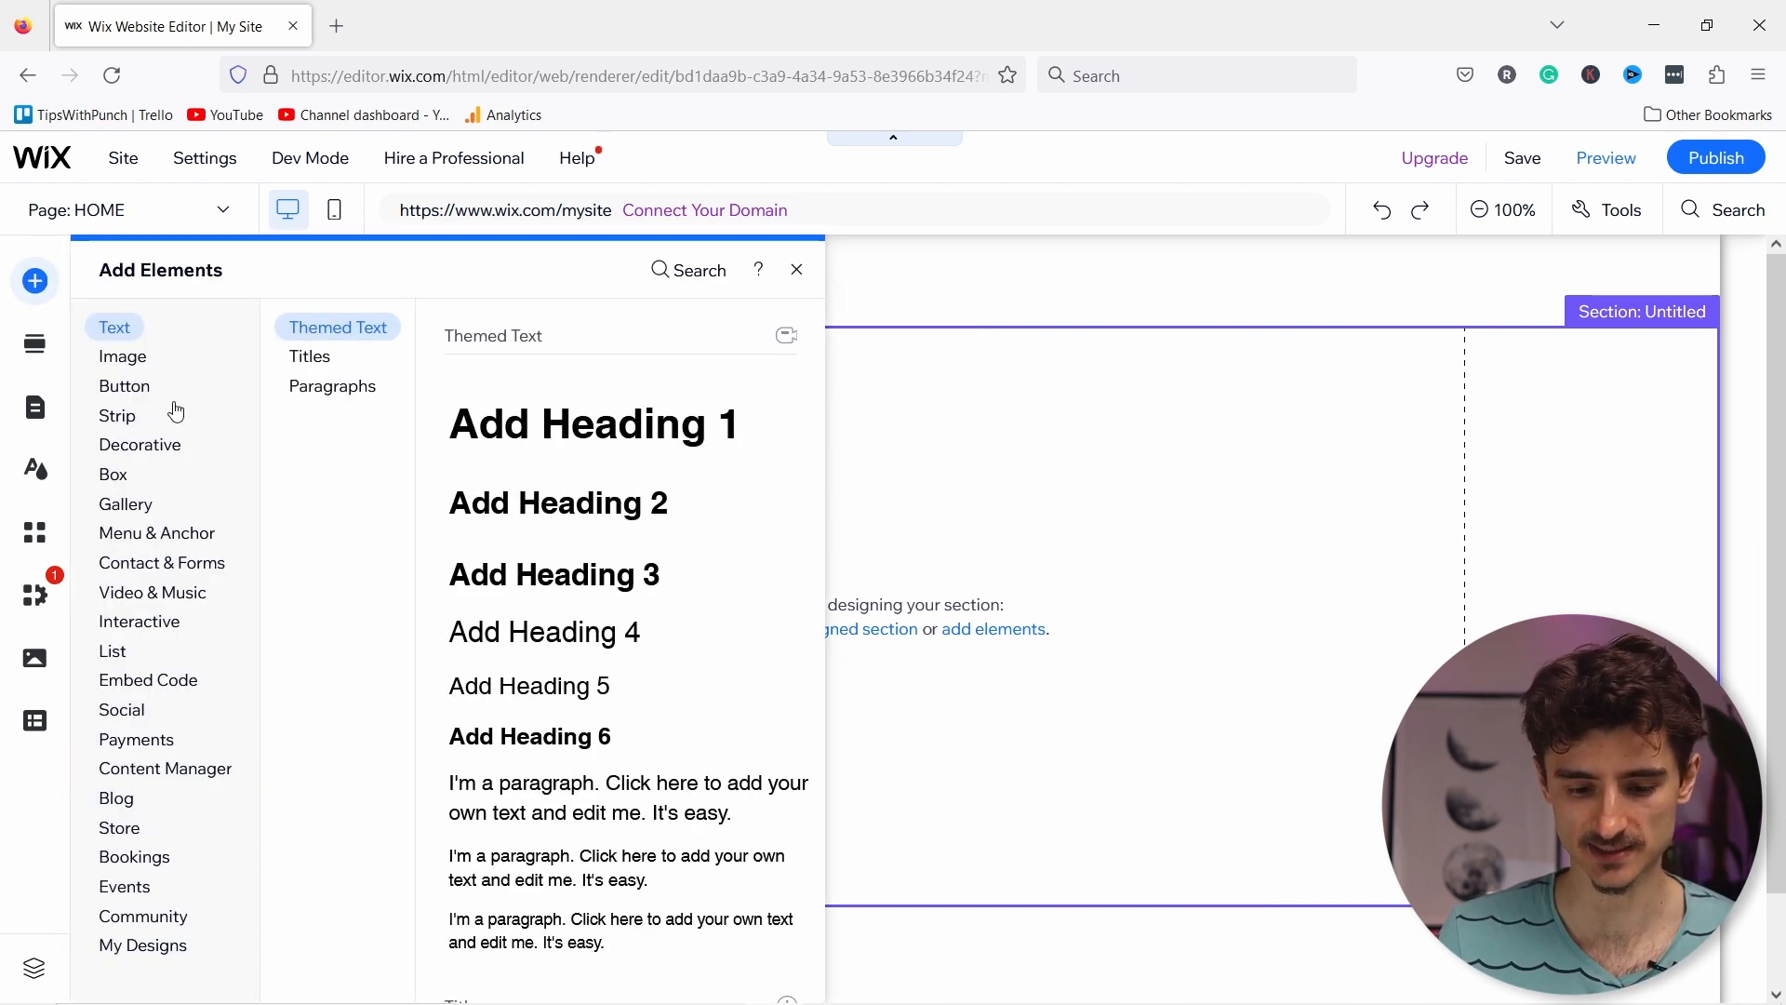
{"action": "left_click", "coordinate": [129, 366]}
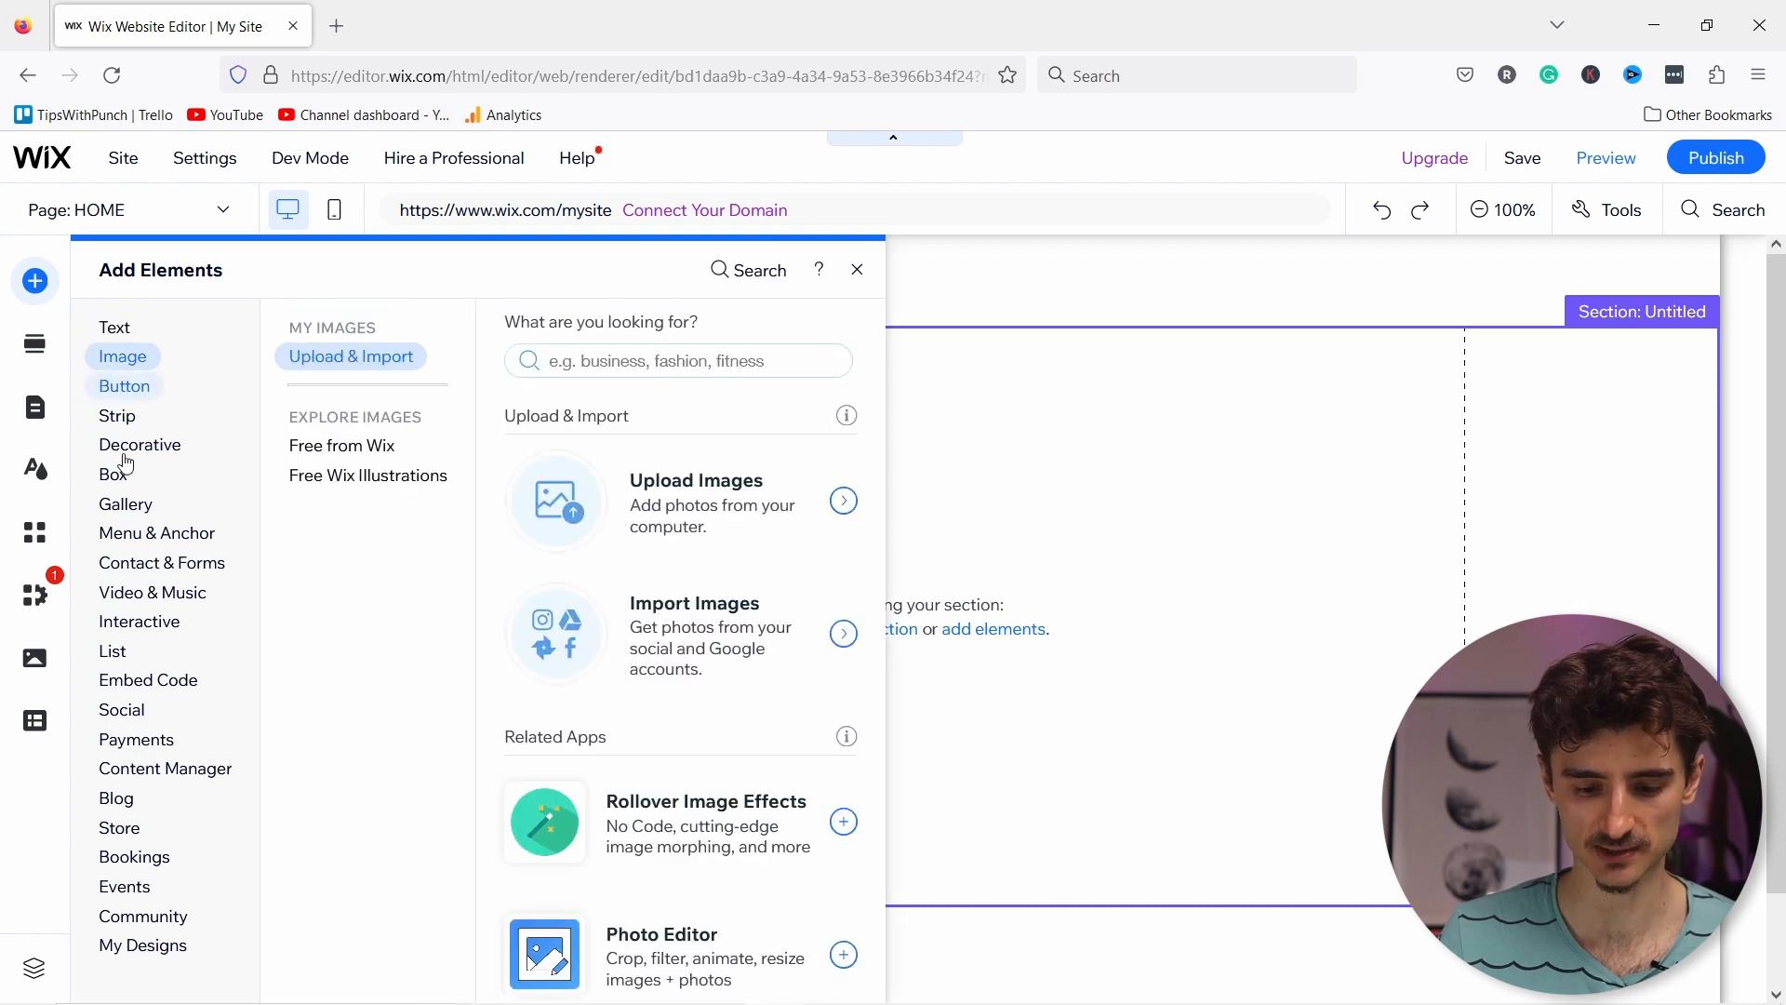
{"action": "left_click", "coordinate": [123, 648]}
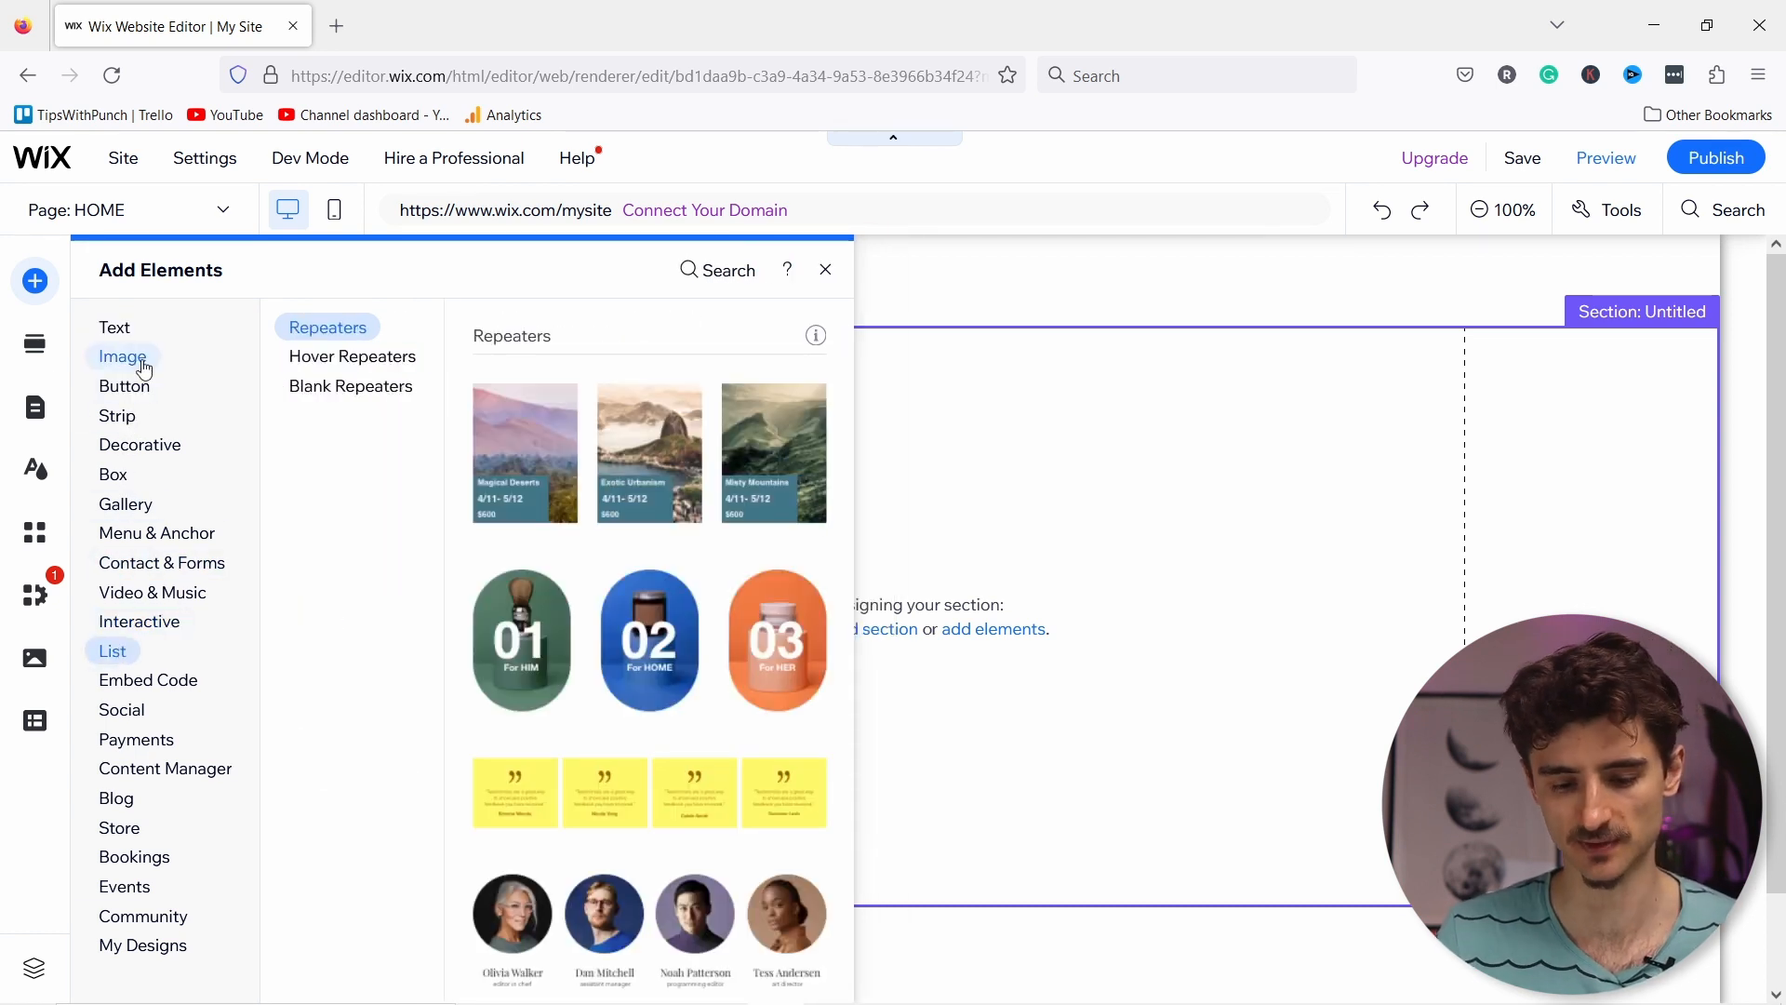
{"action": "left_click", "coordinate": [121, 359]}
{"action": "left_click", "coordinate": [138, 385]}
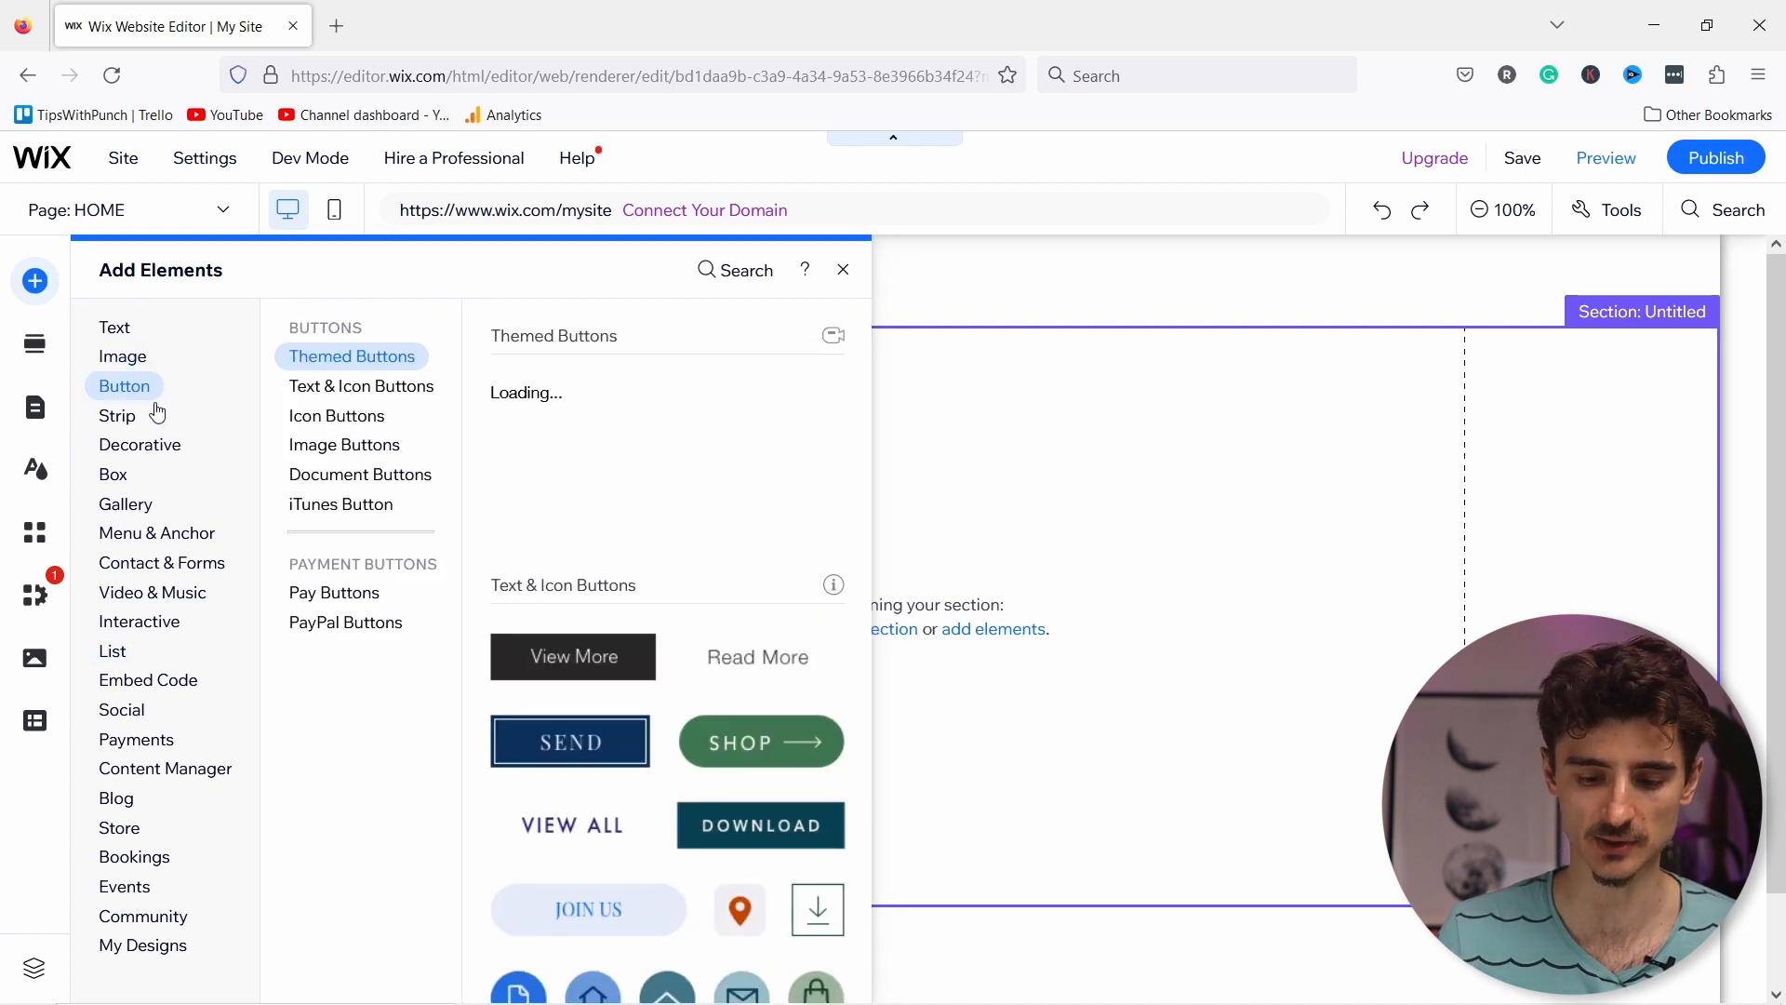
{"action": "left_click", "coordinate": [124, 328]}
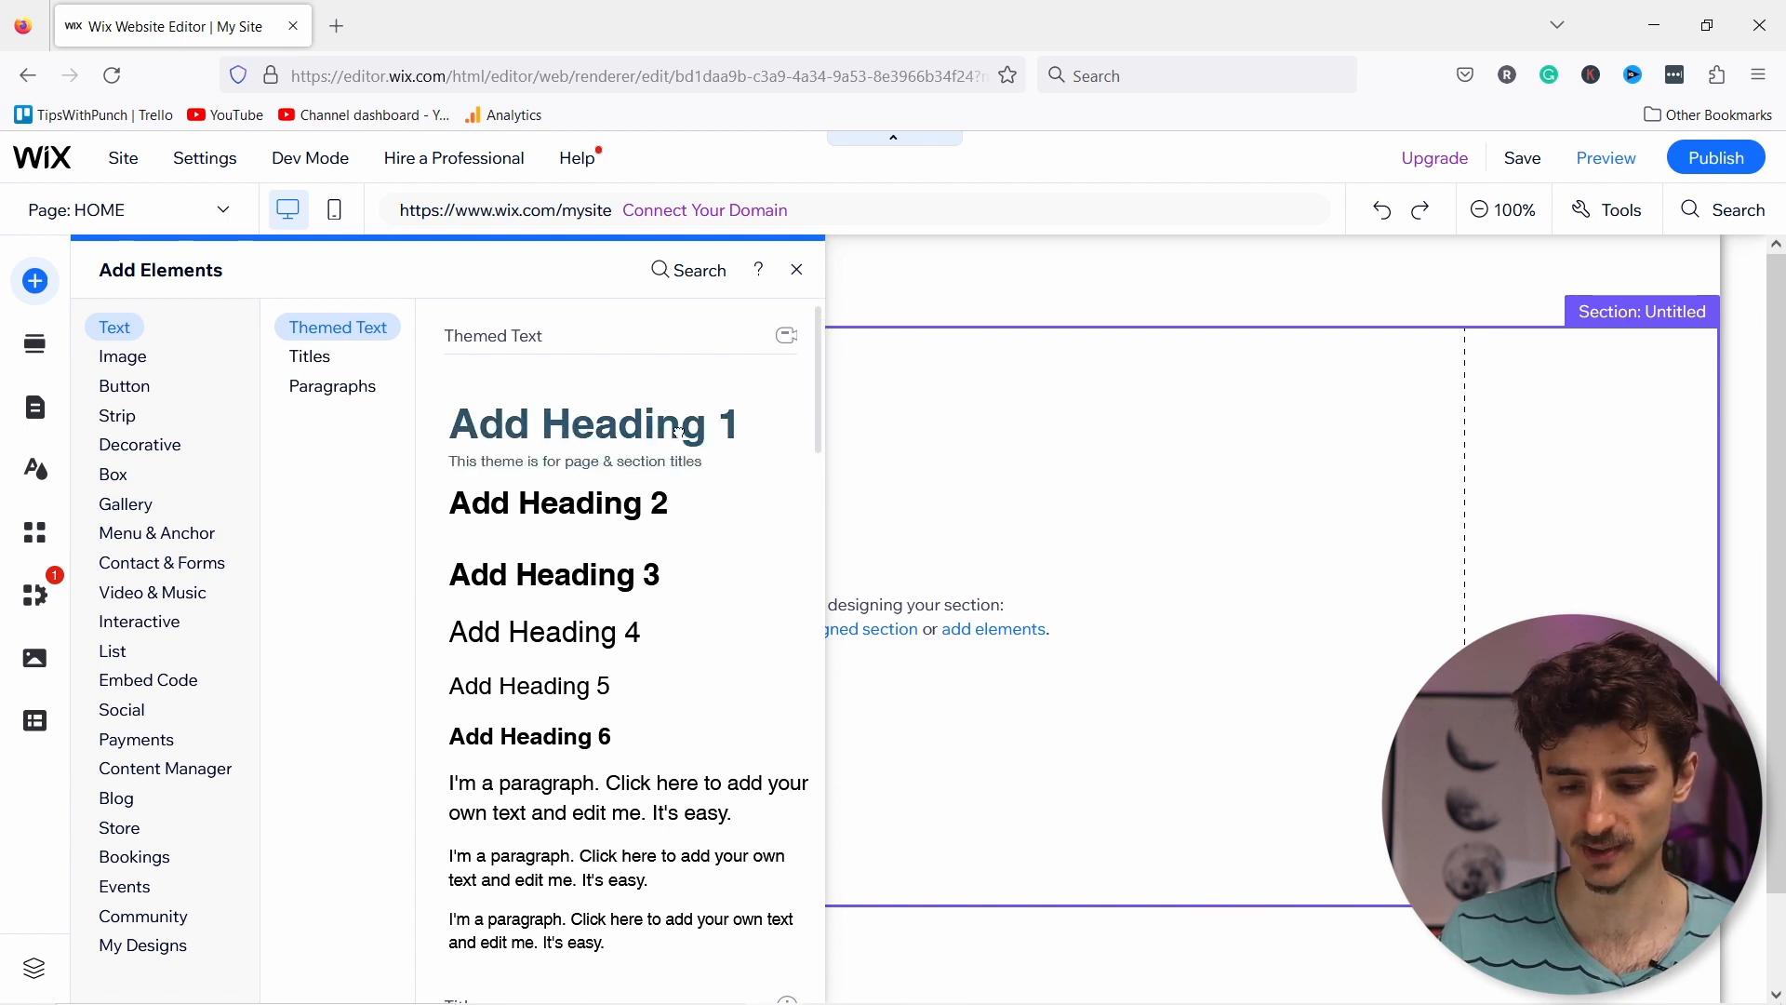
{"action": "left_click", "coordinate": [717, 447]}
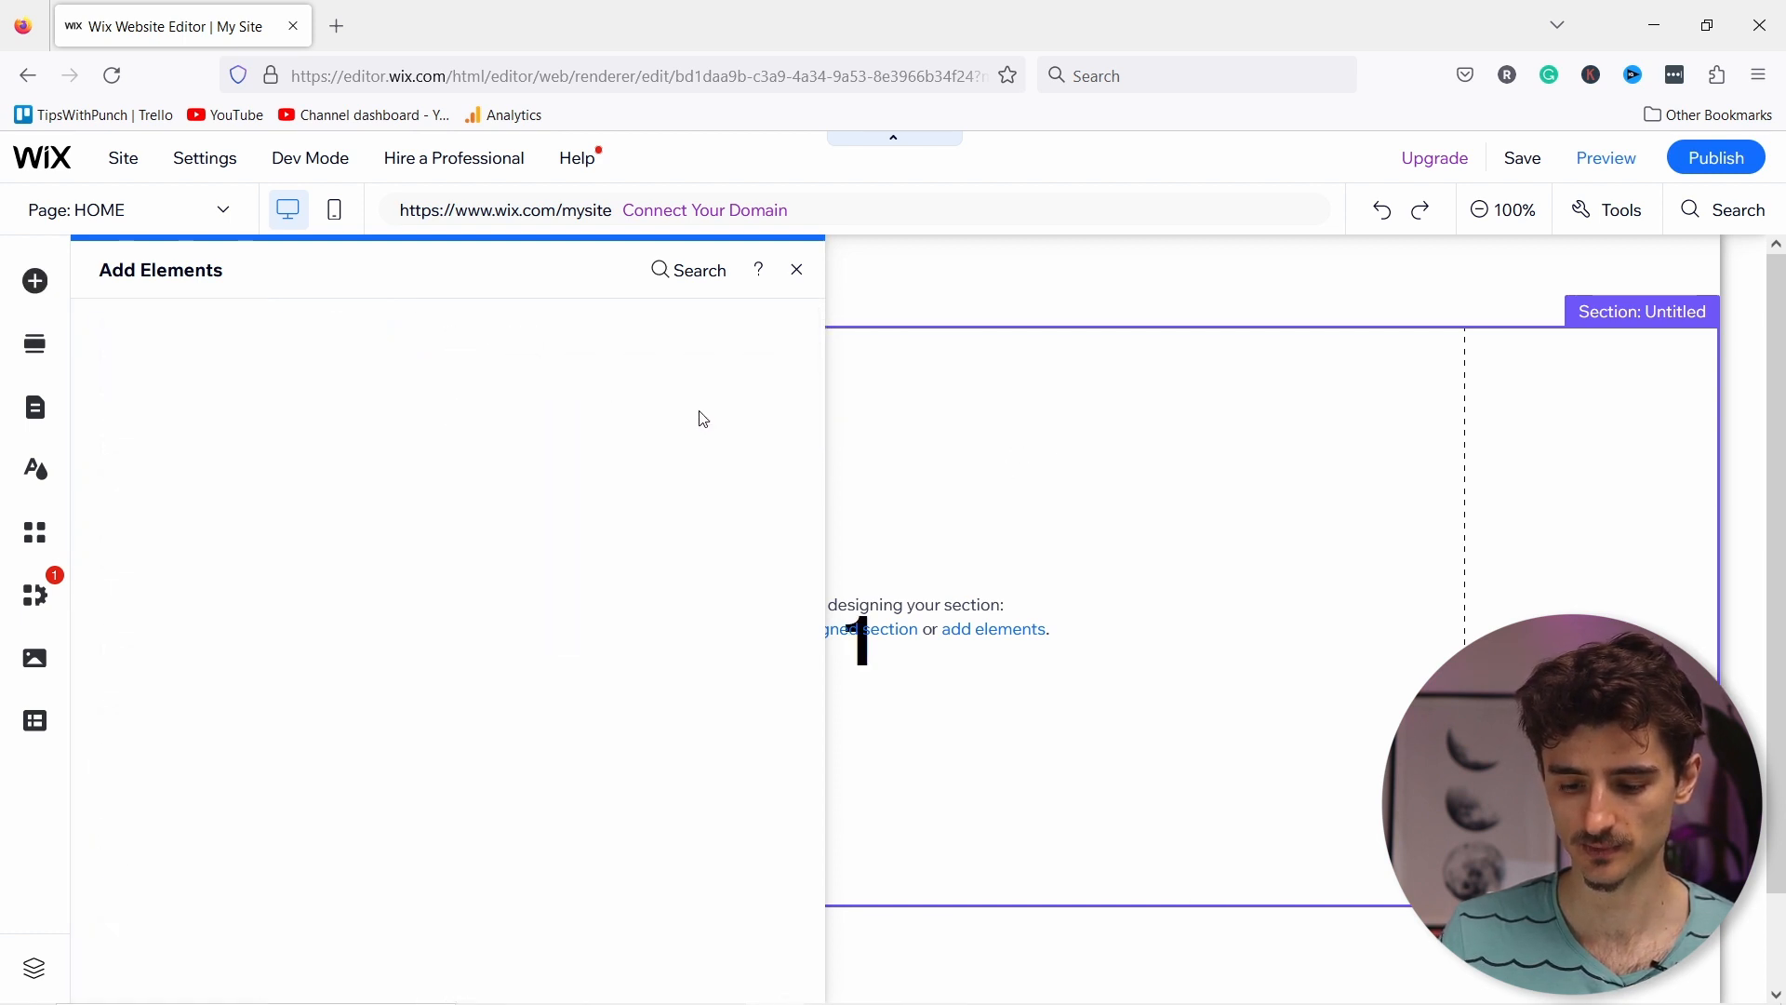
Step: Reposition the Heading 1 text box higher within the untitled section
{"action": "left_click", "coordinate": [807, 679]}
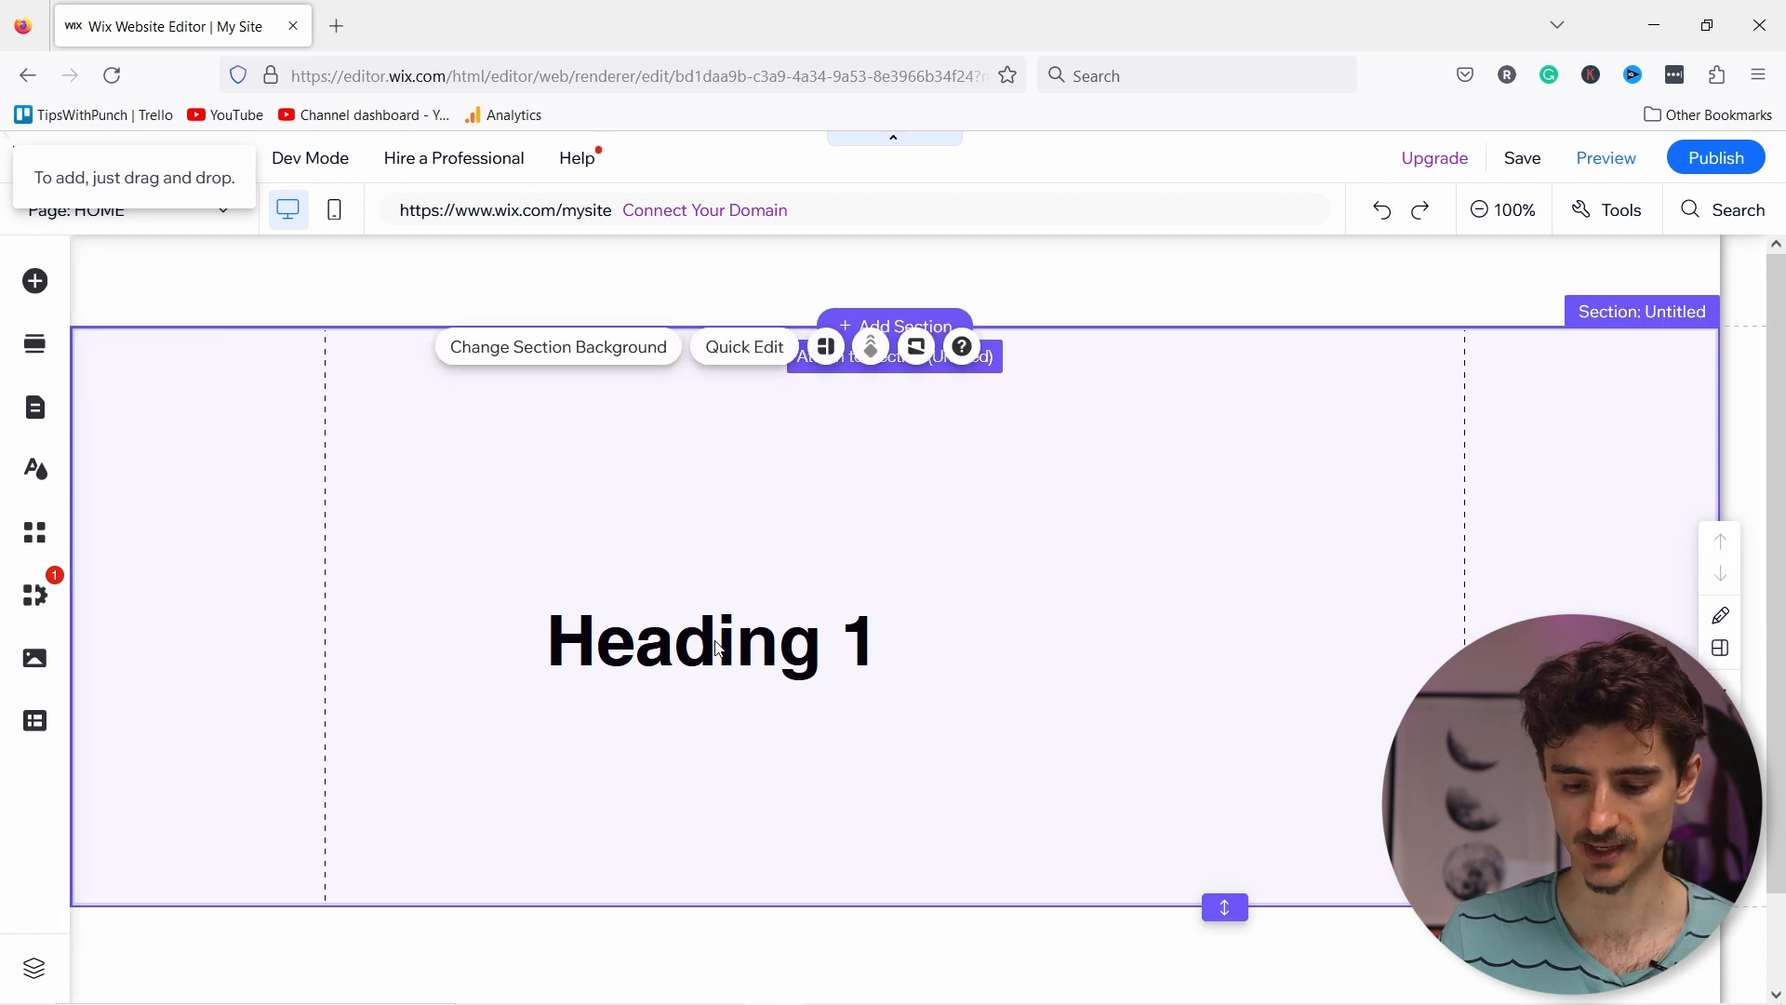
{"action": "left_click", "coordinate": [663, 649]}
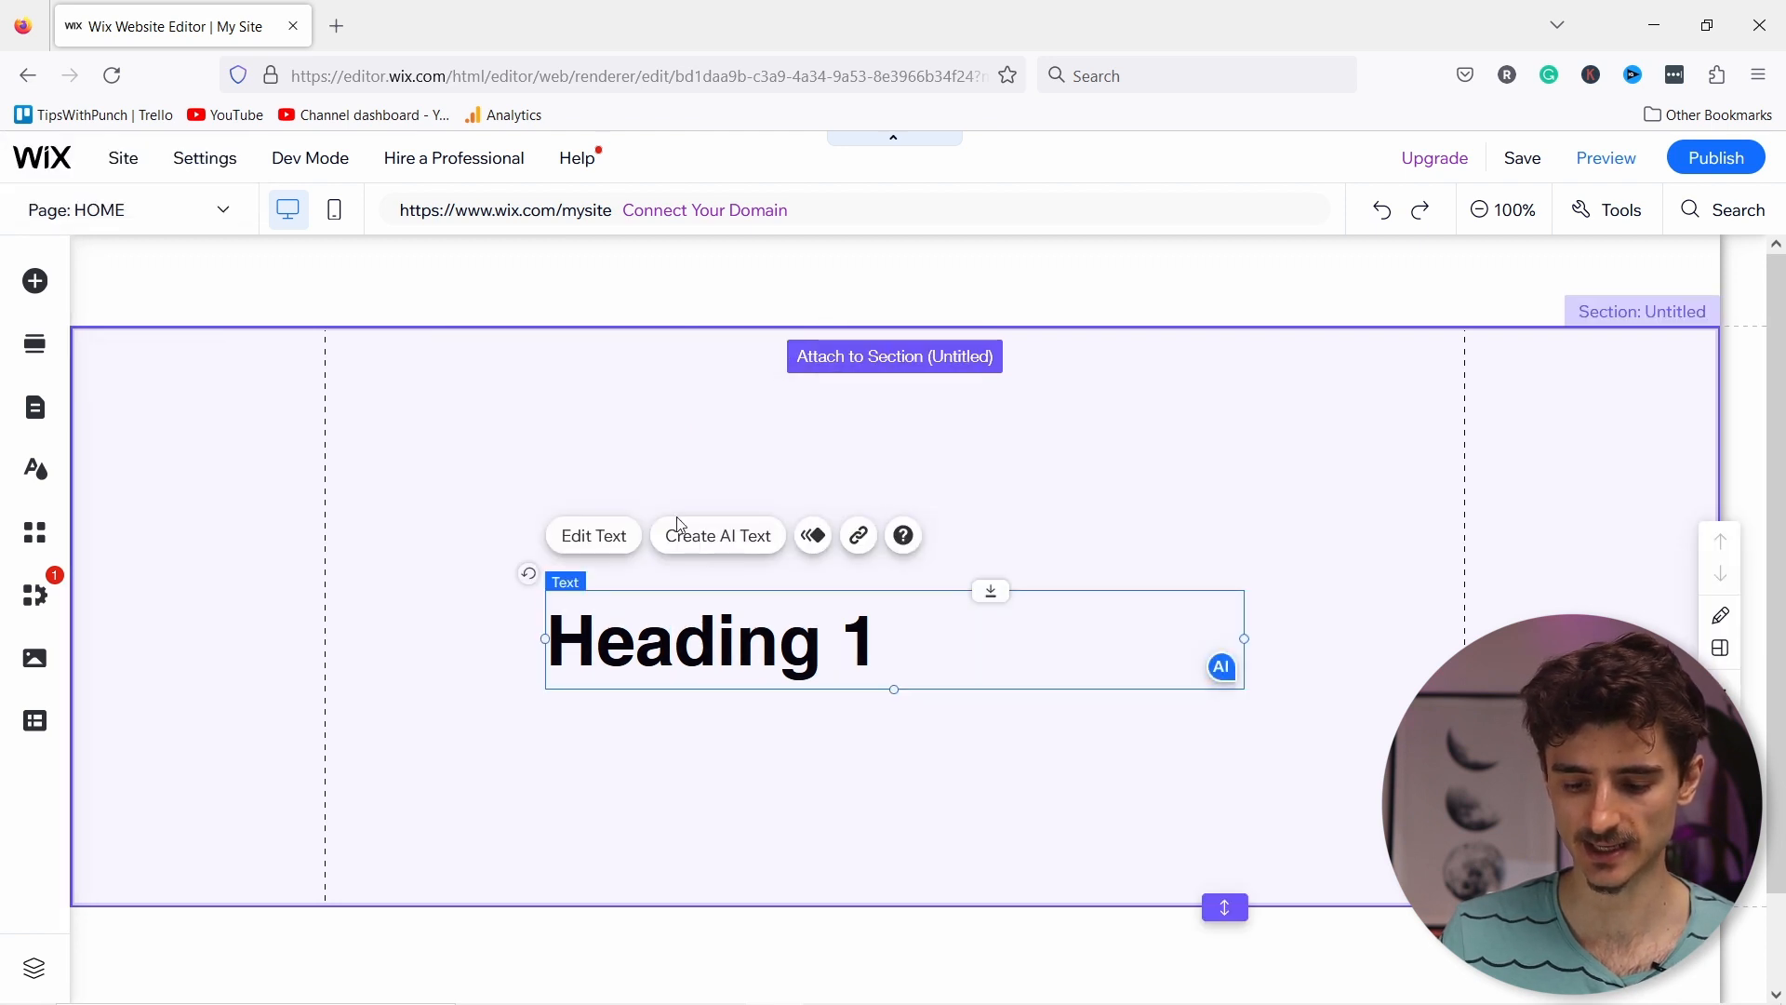
{"action": "left_click_drag", "start_coordinate": [806, 698], "coordinate": [728, 560]}
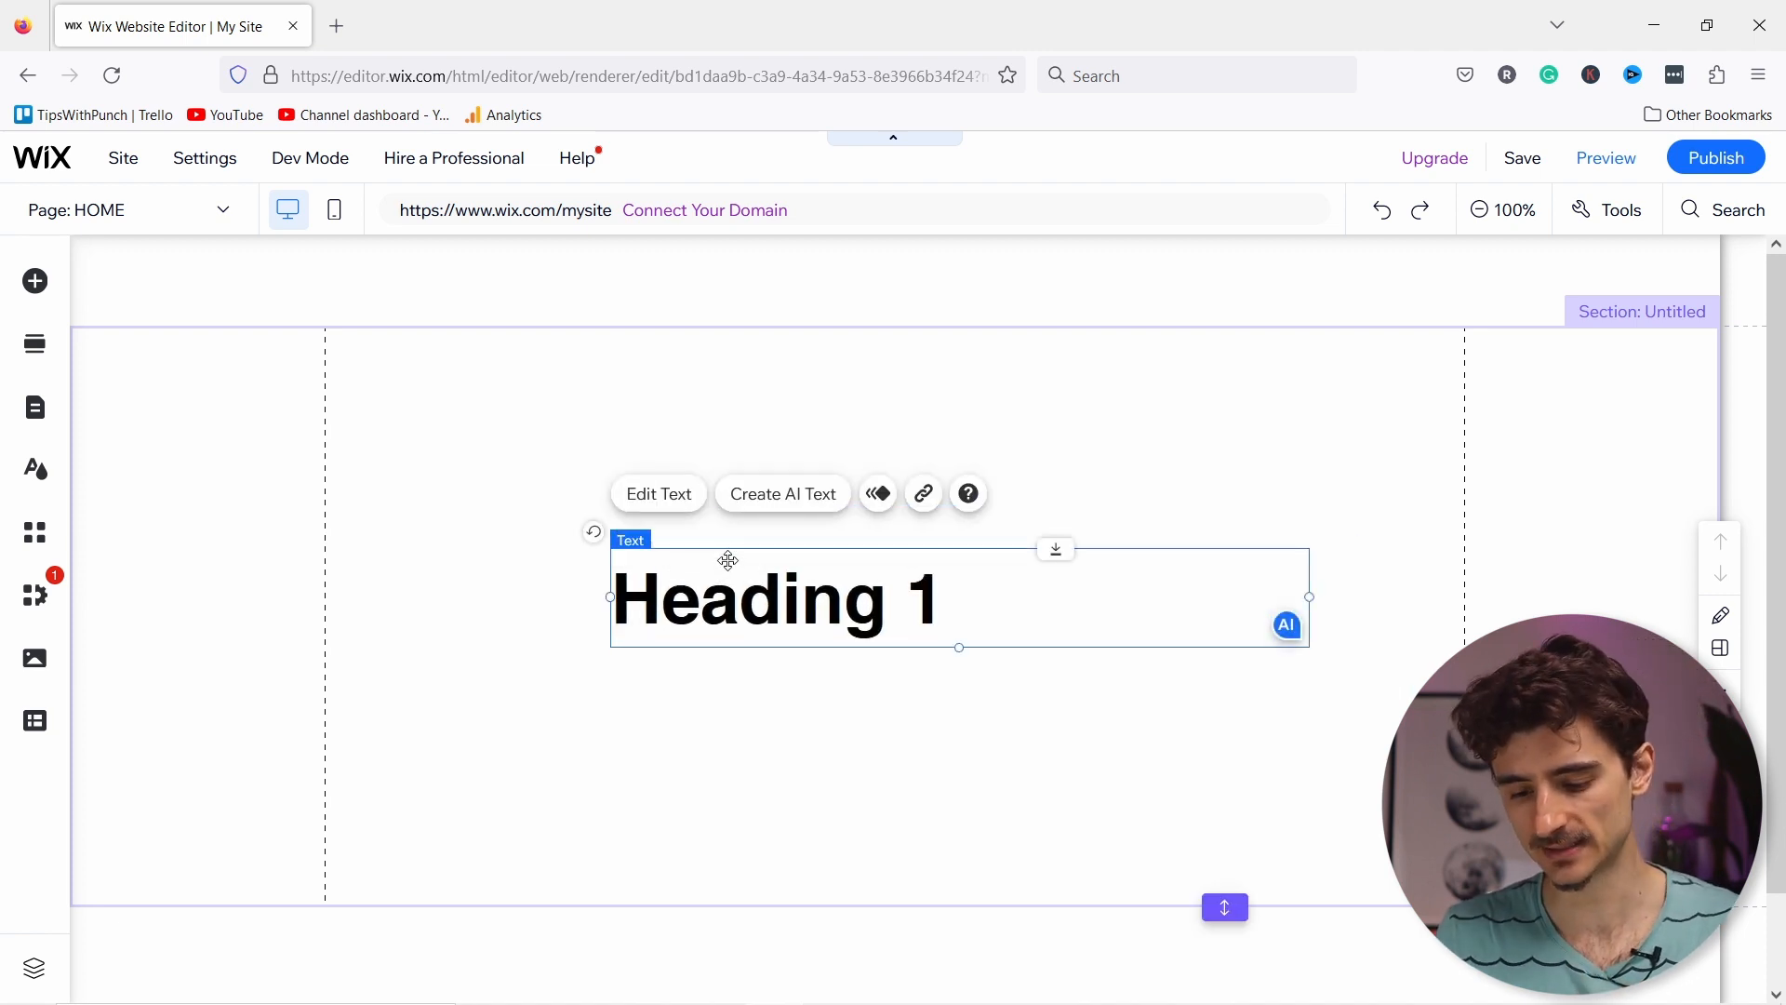
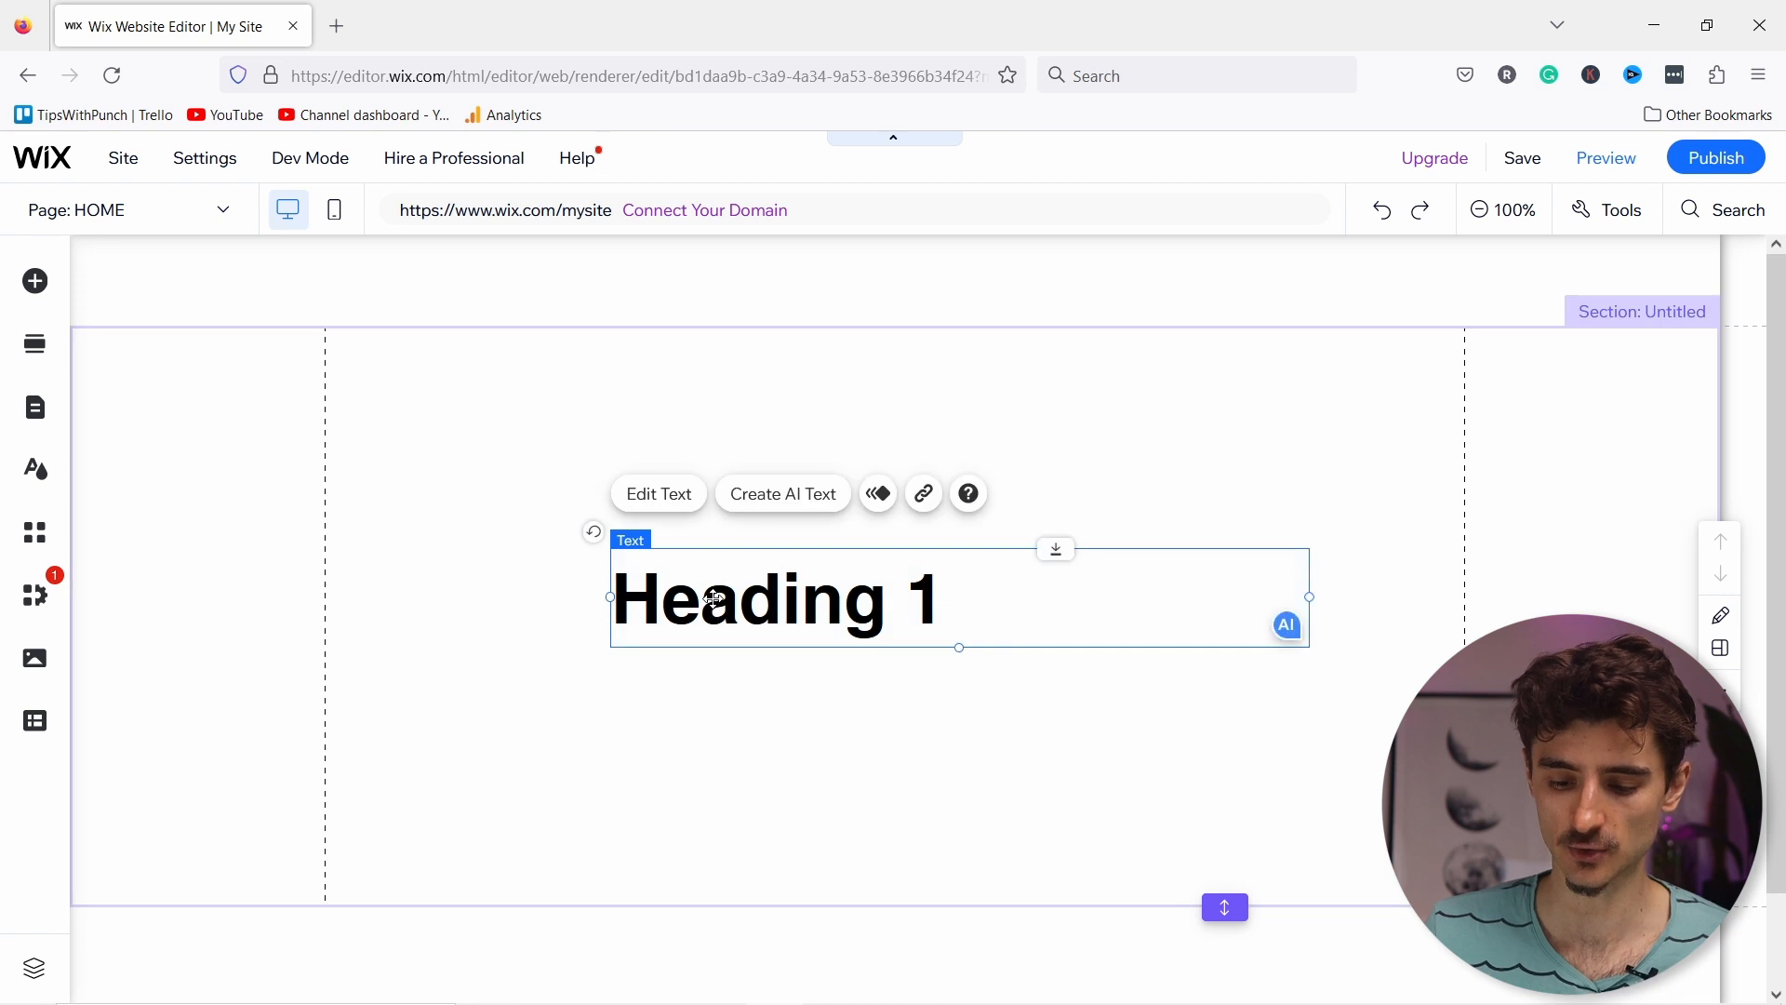
Step: Delete the placeholder Heading 1 text box from the untitled section
{"action": "right_click", "coordinate": [714, 597]}
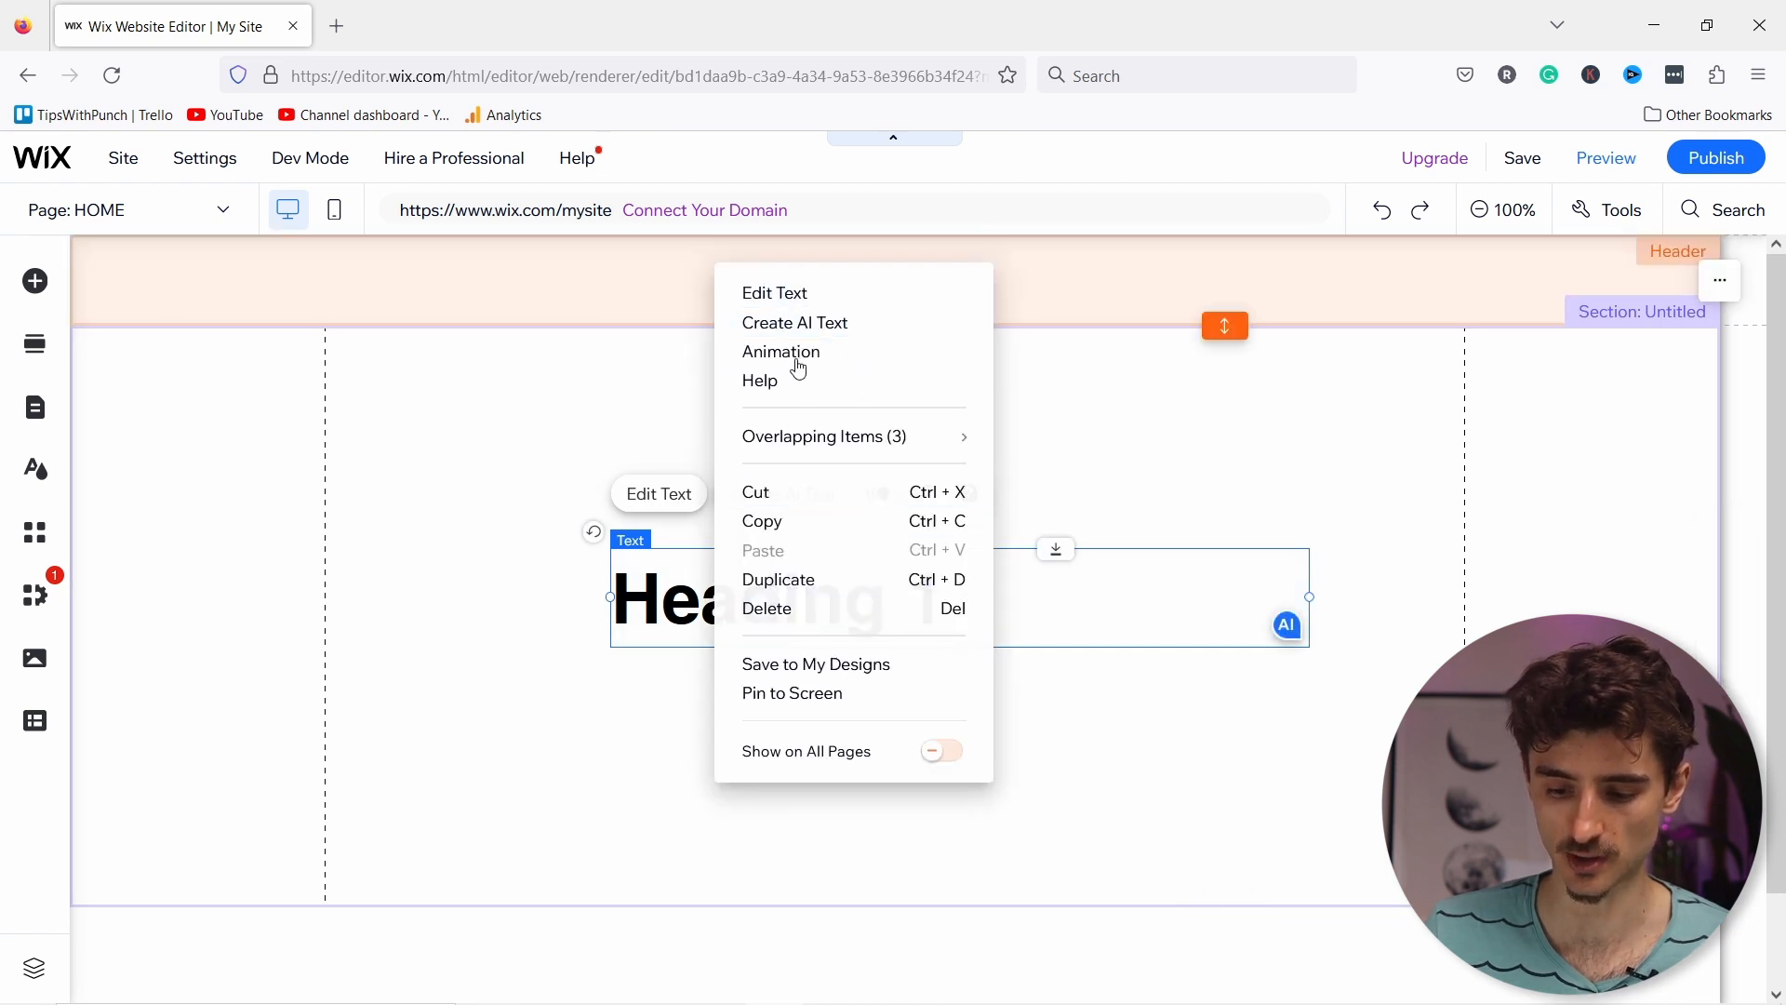
{"action": "left_click", "coordinate": [775, 609]}
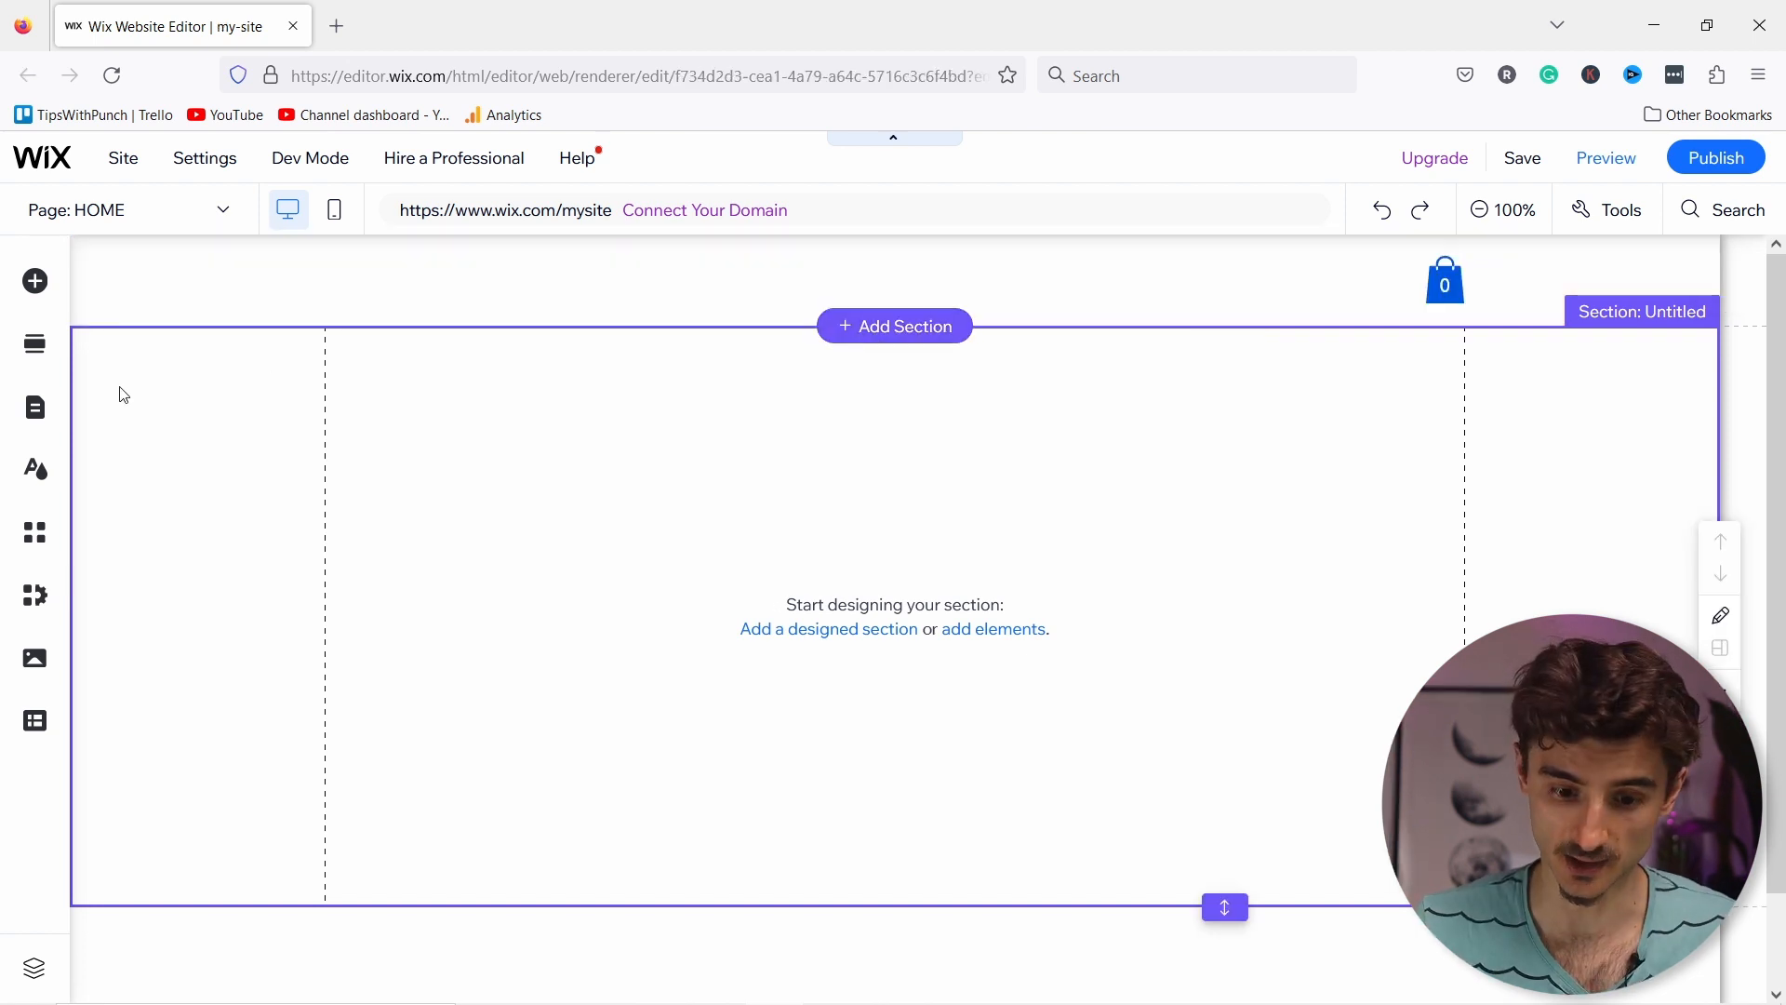
Step: Drag the WELCOME layout from Add Section's Welcome category onto the empty page
{"action": "left_click", "coordinate": [38, 352]}
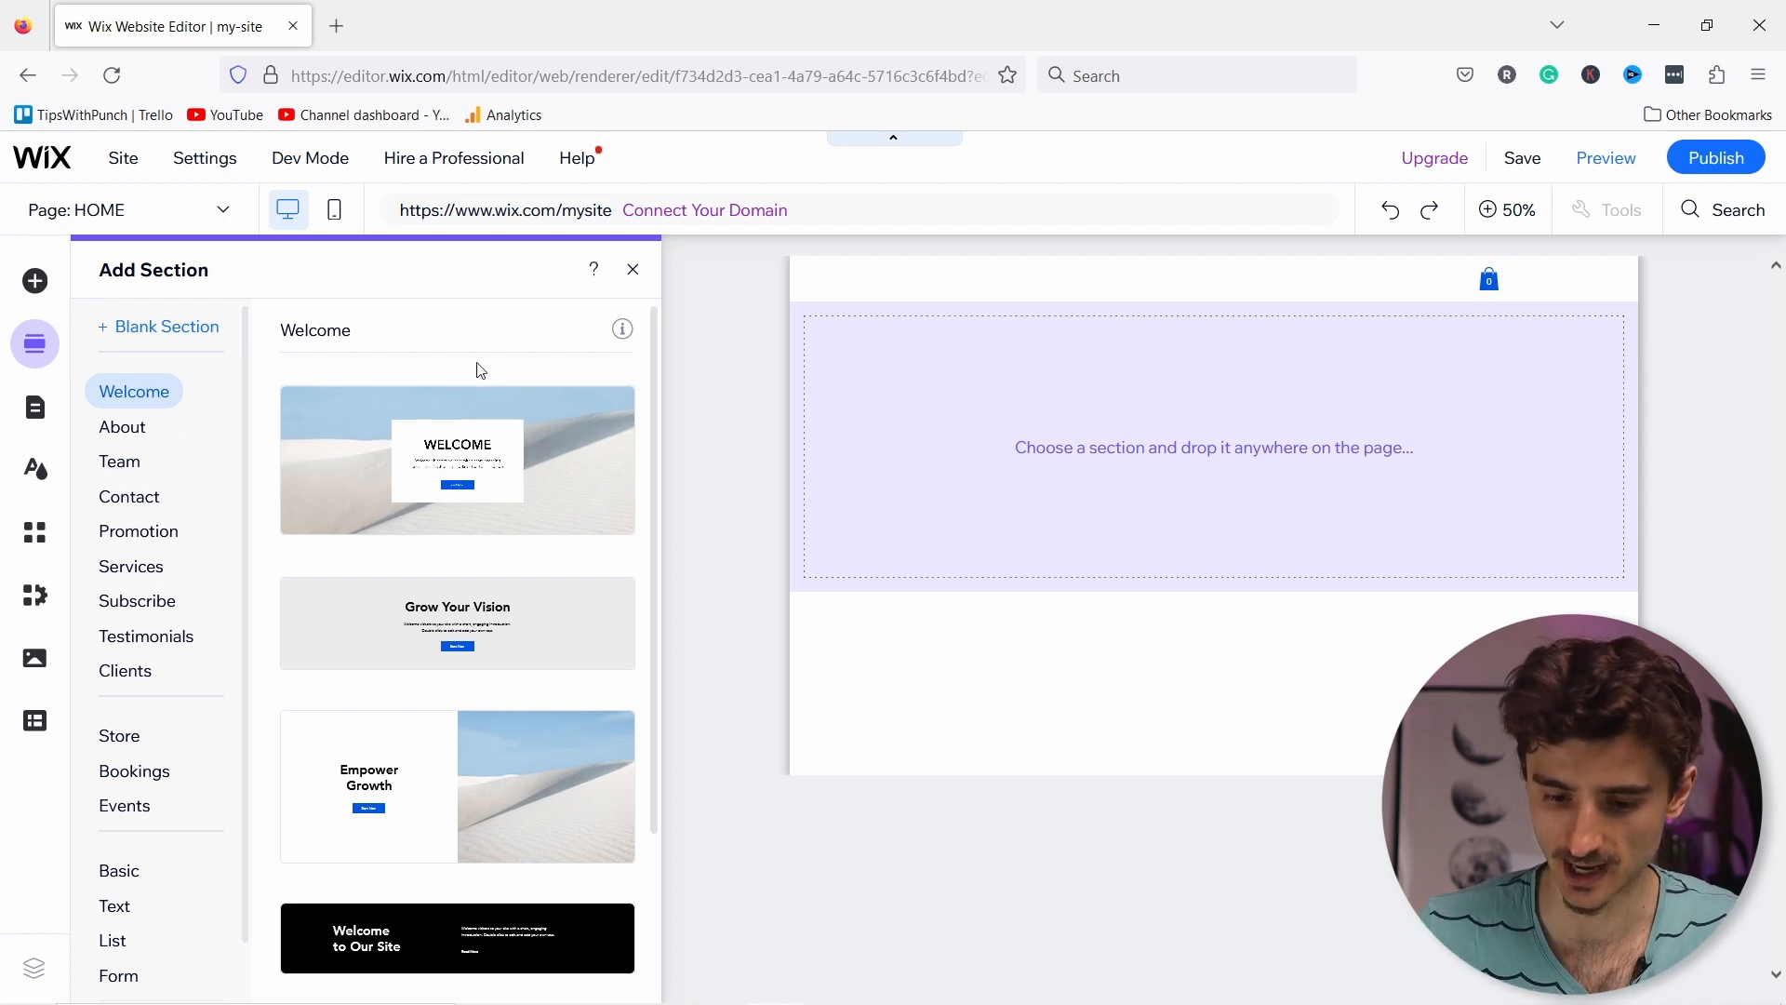
{"action": "scroll", "coordinate": [459, 810], "scroll_direction": "down", "scroll_amount": 2}
{"action": "scroll", "coordinate": [458, 804], "scroll_direction": "up", "scroll_amount": 2}
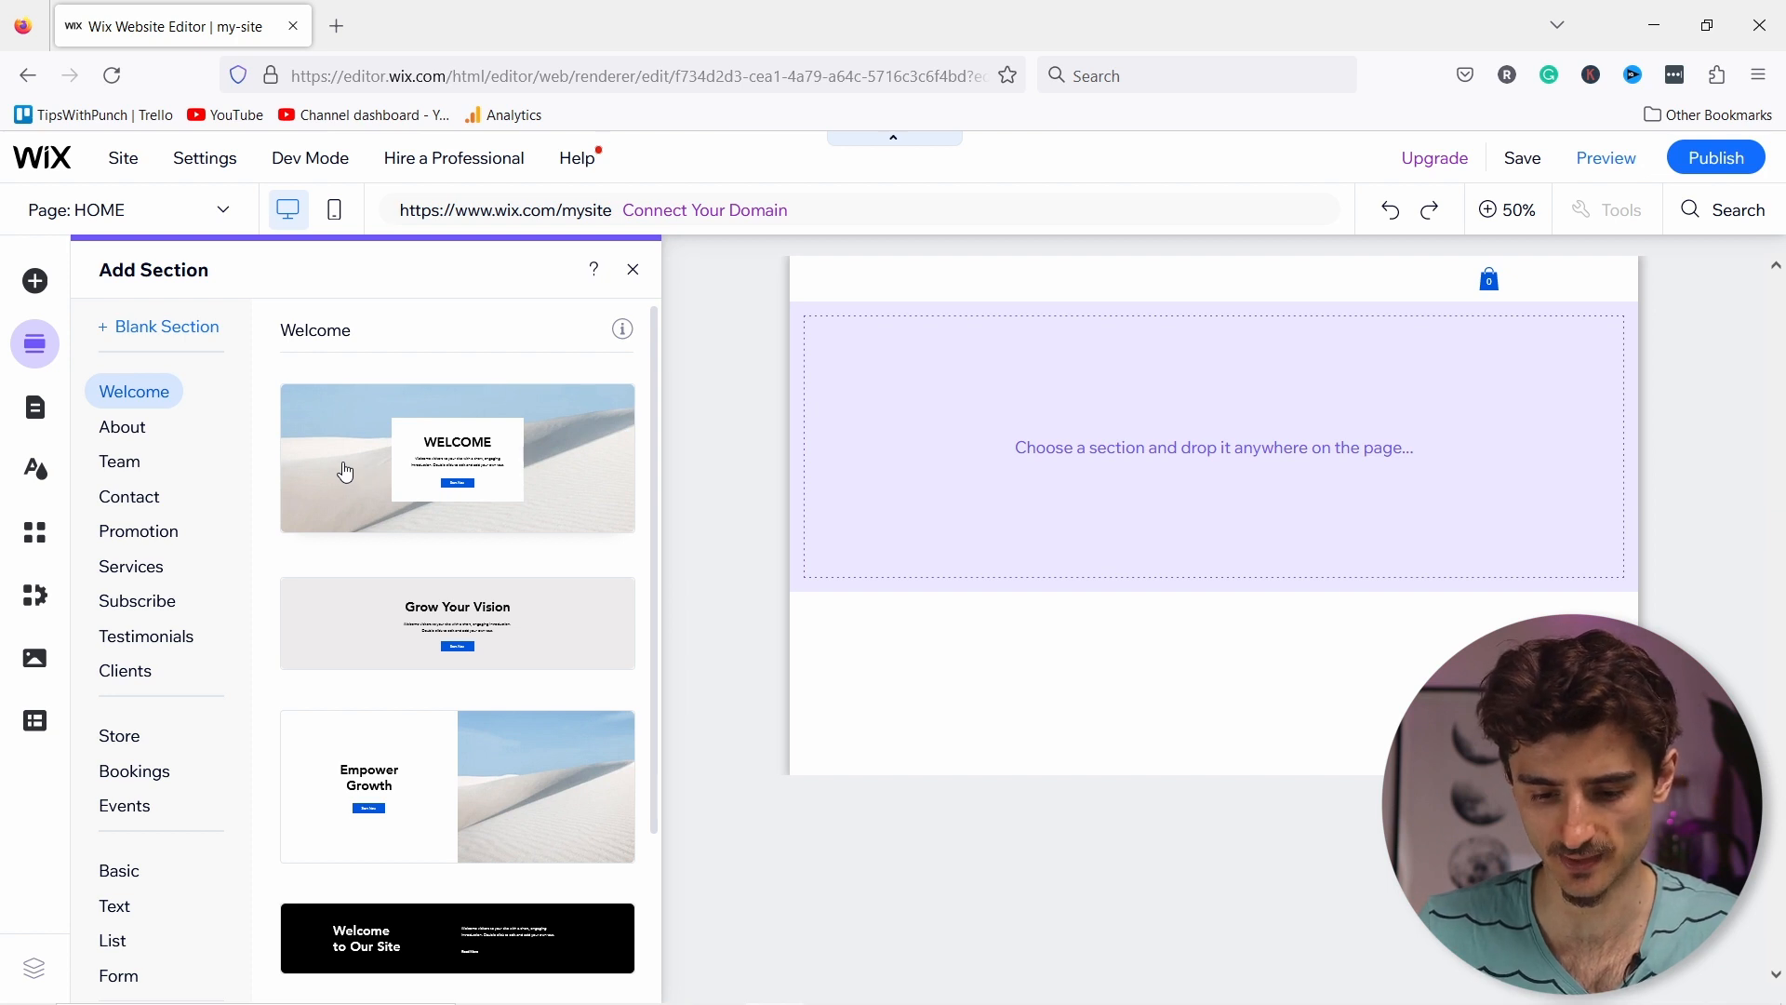
{"action": "left_click", "coordinate": [375, 463]}
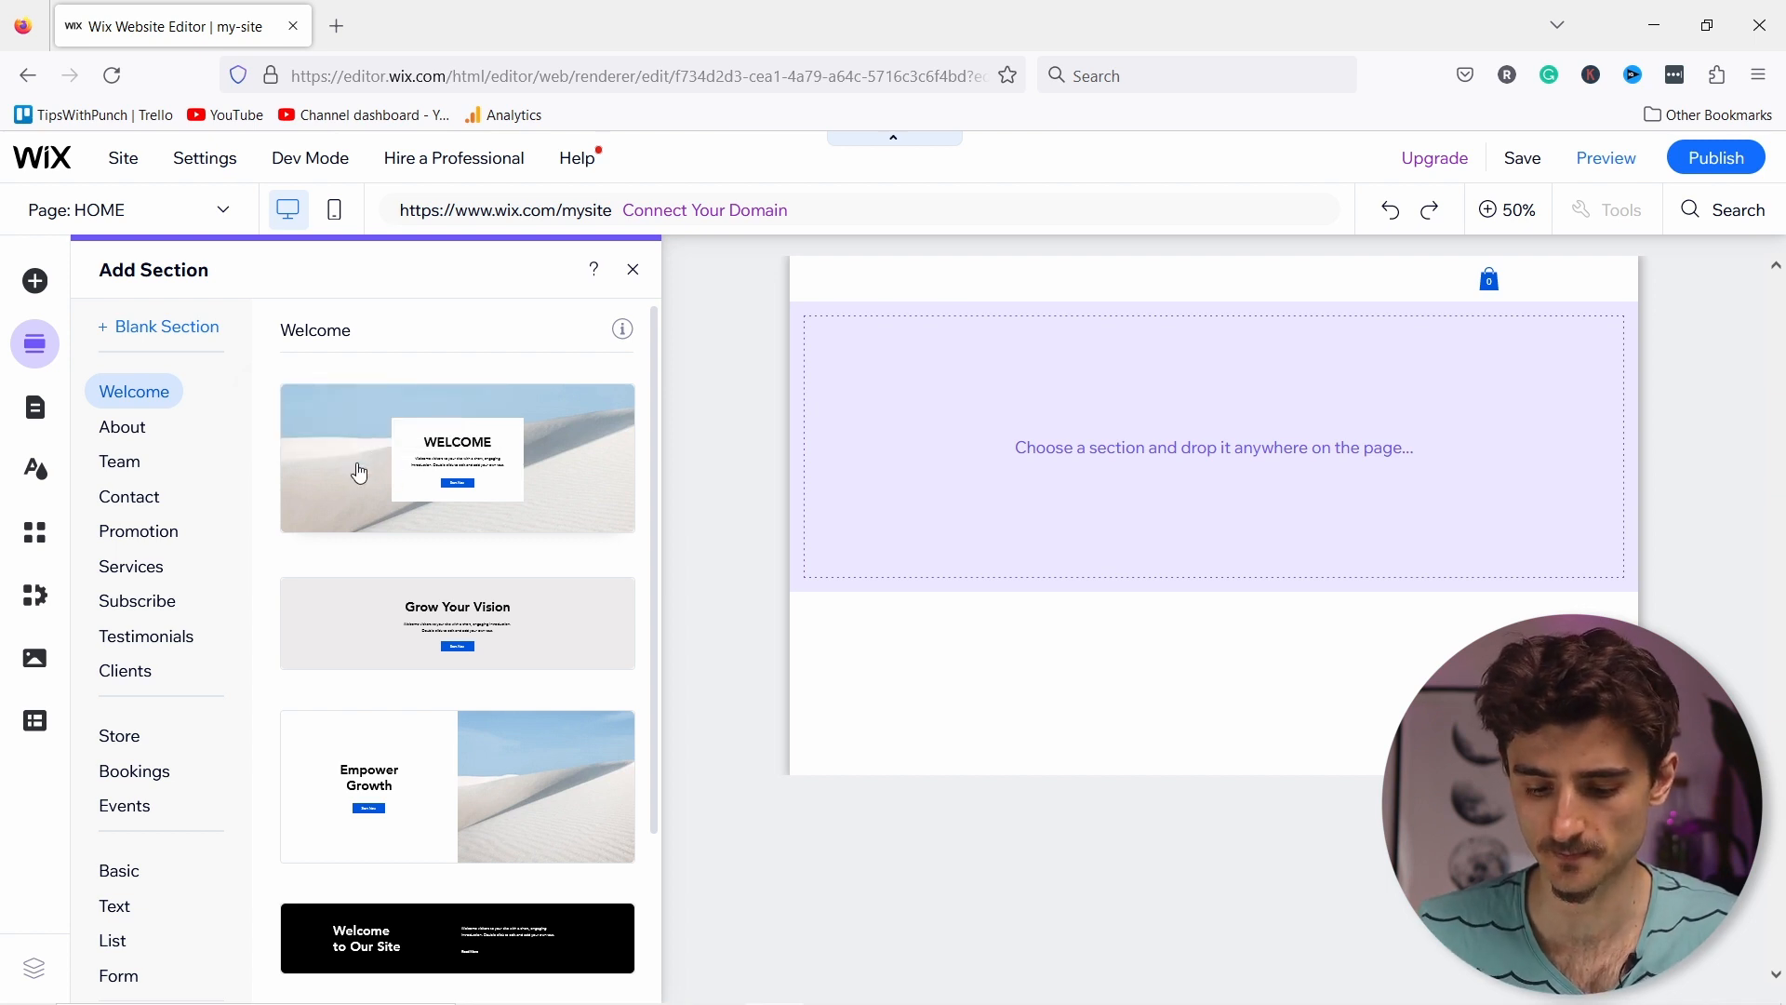
{"action": "left_click_drag", "start_coordinate": [377, 472], "coordinate": [1048, 448]}
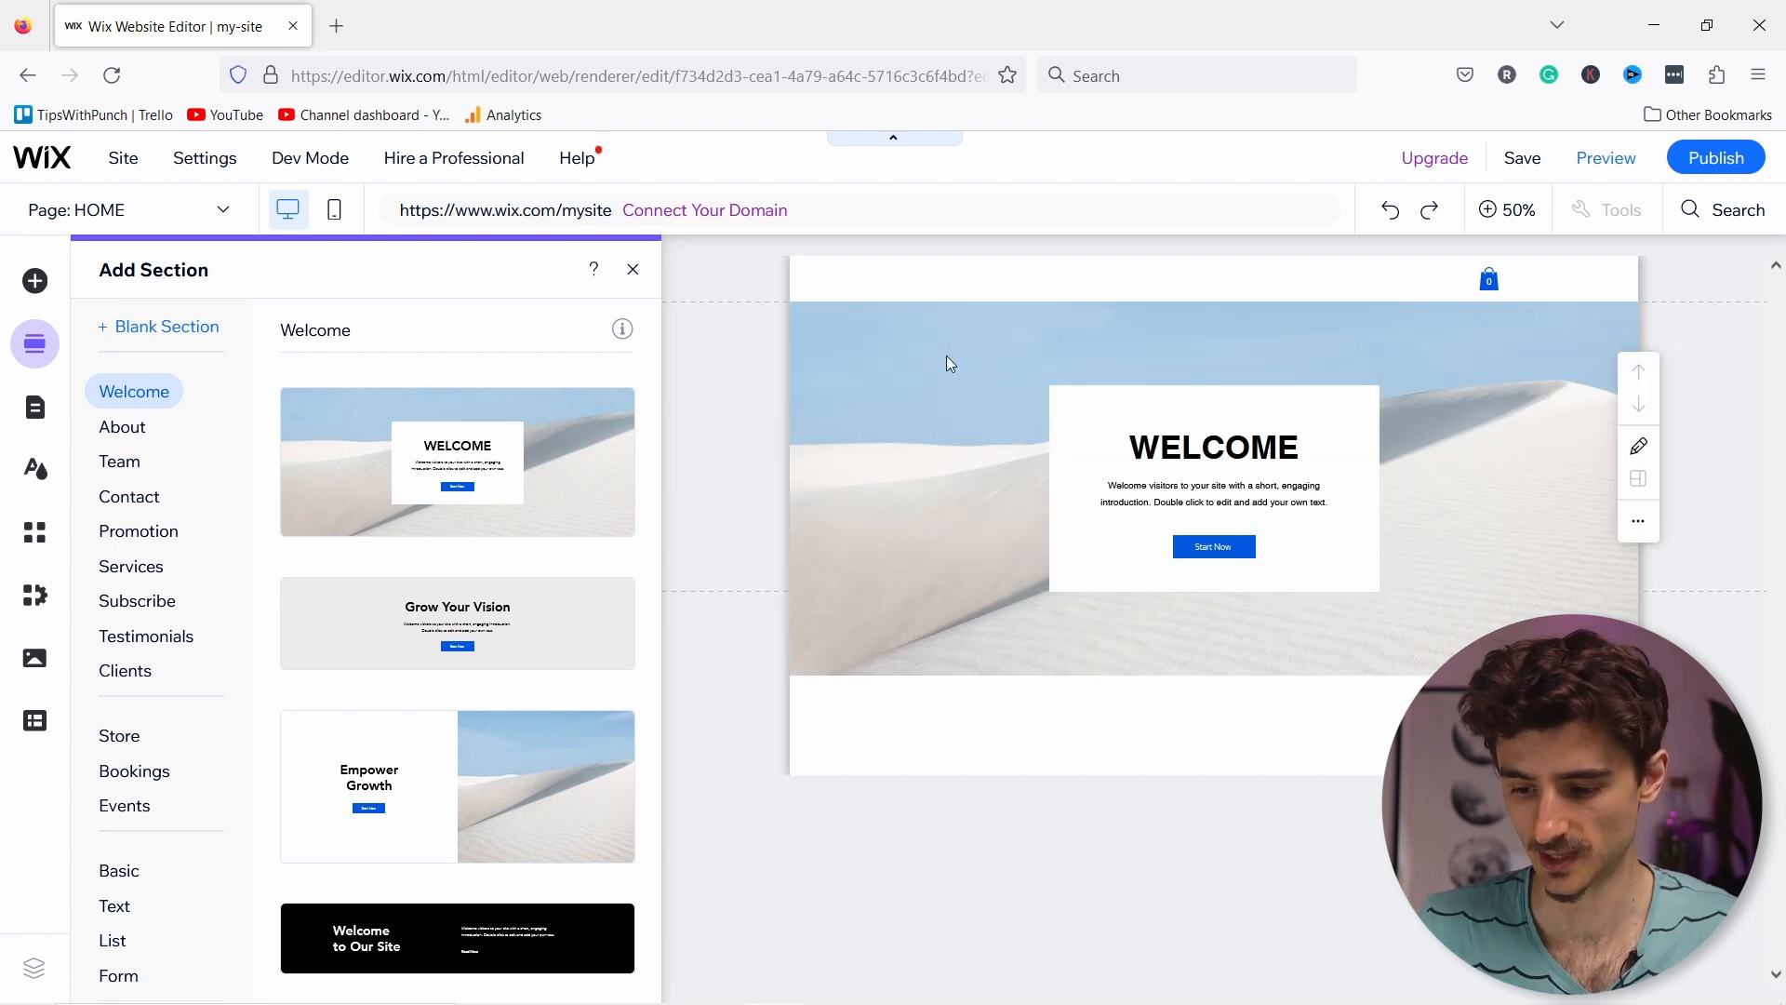
{"action": "left_click", "coordinate": [1038, 323]}
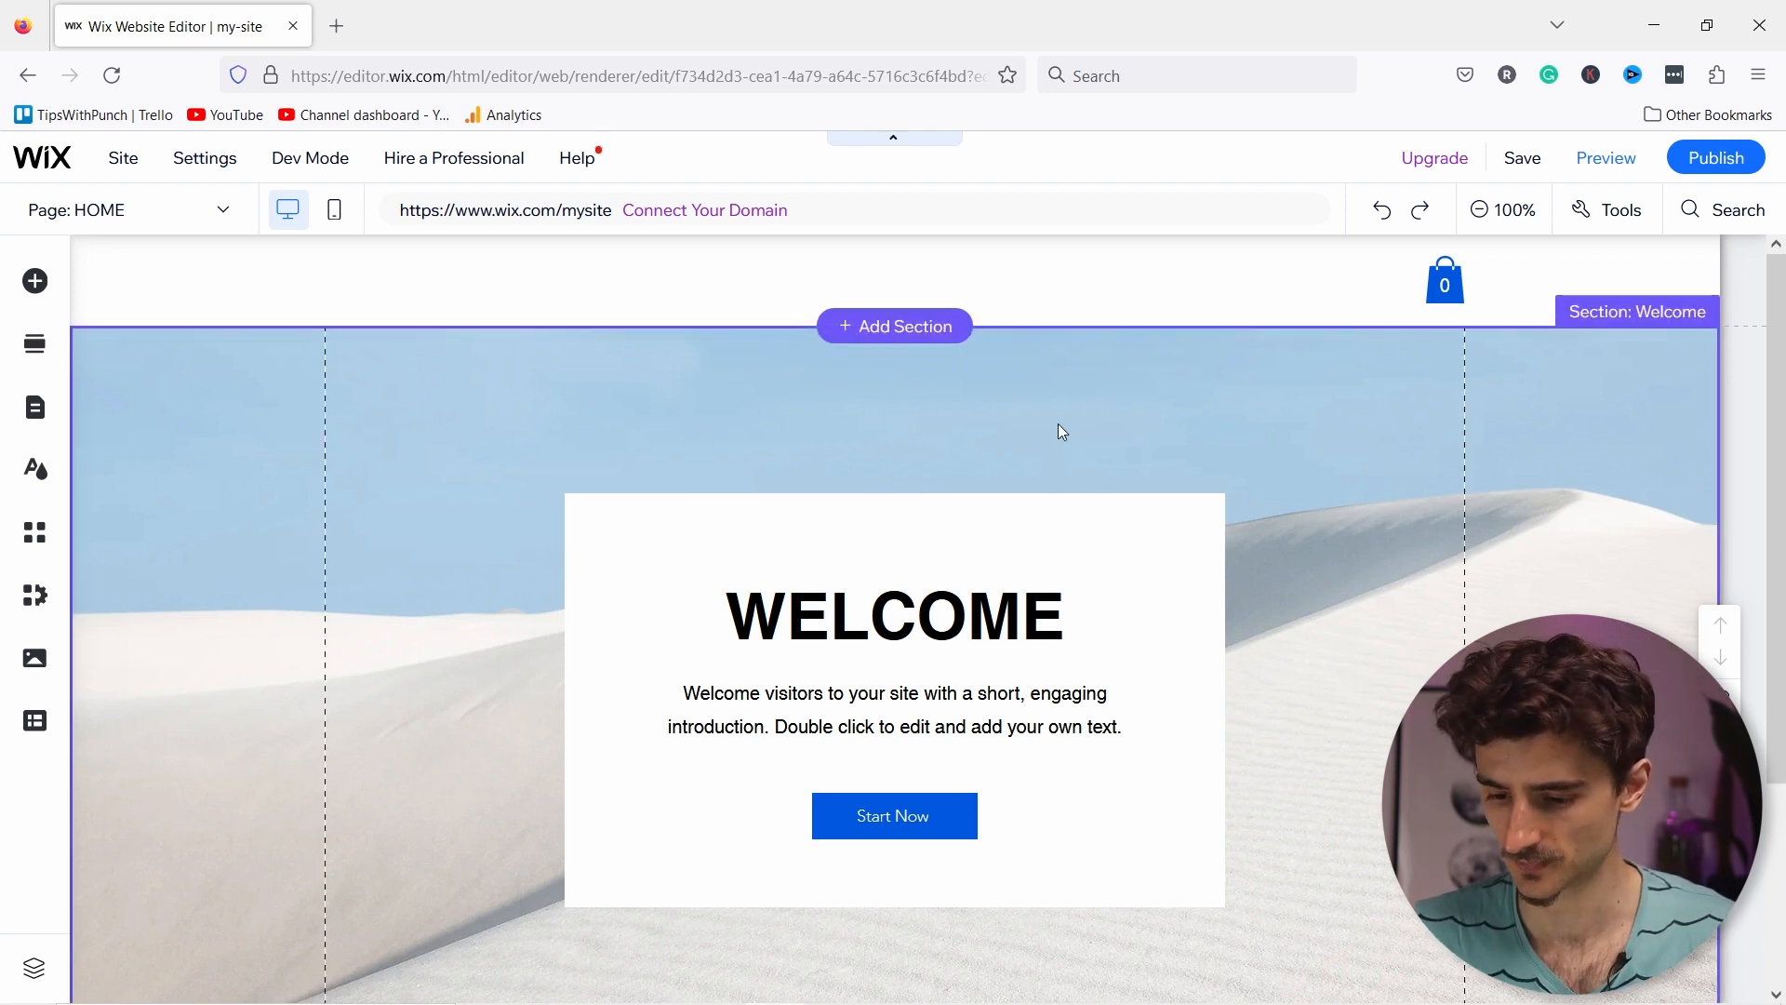
Step: From the Welcome section's image background options, open Site Files and start a media upload
{"action": "left_click", "coordinate": [220, 371]}
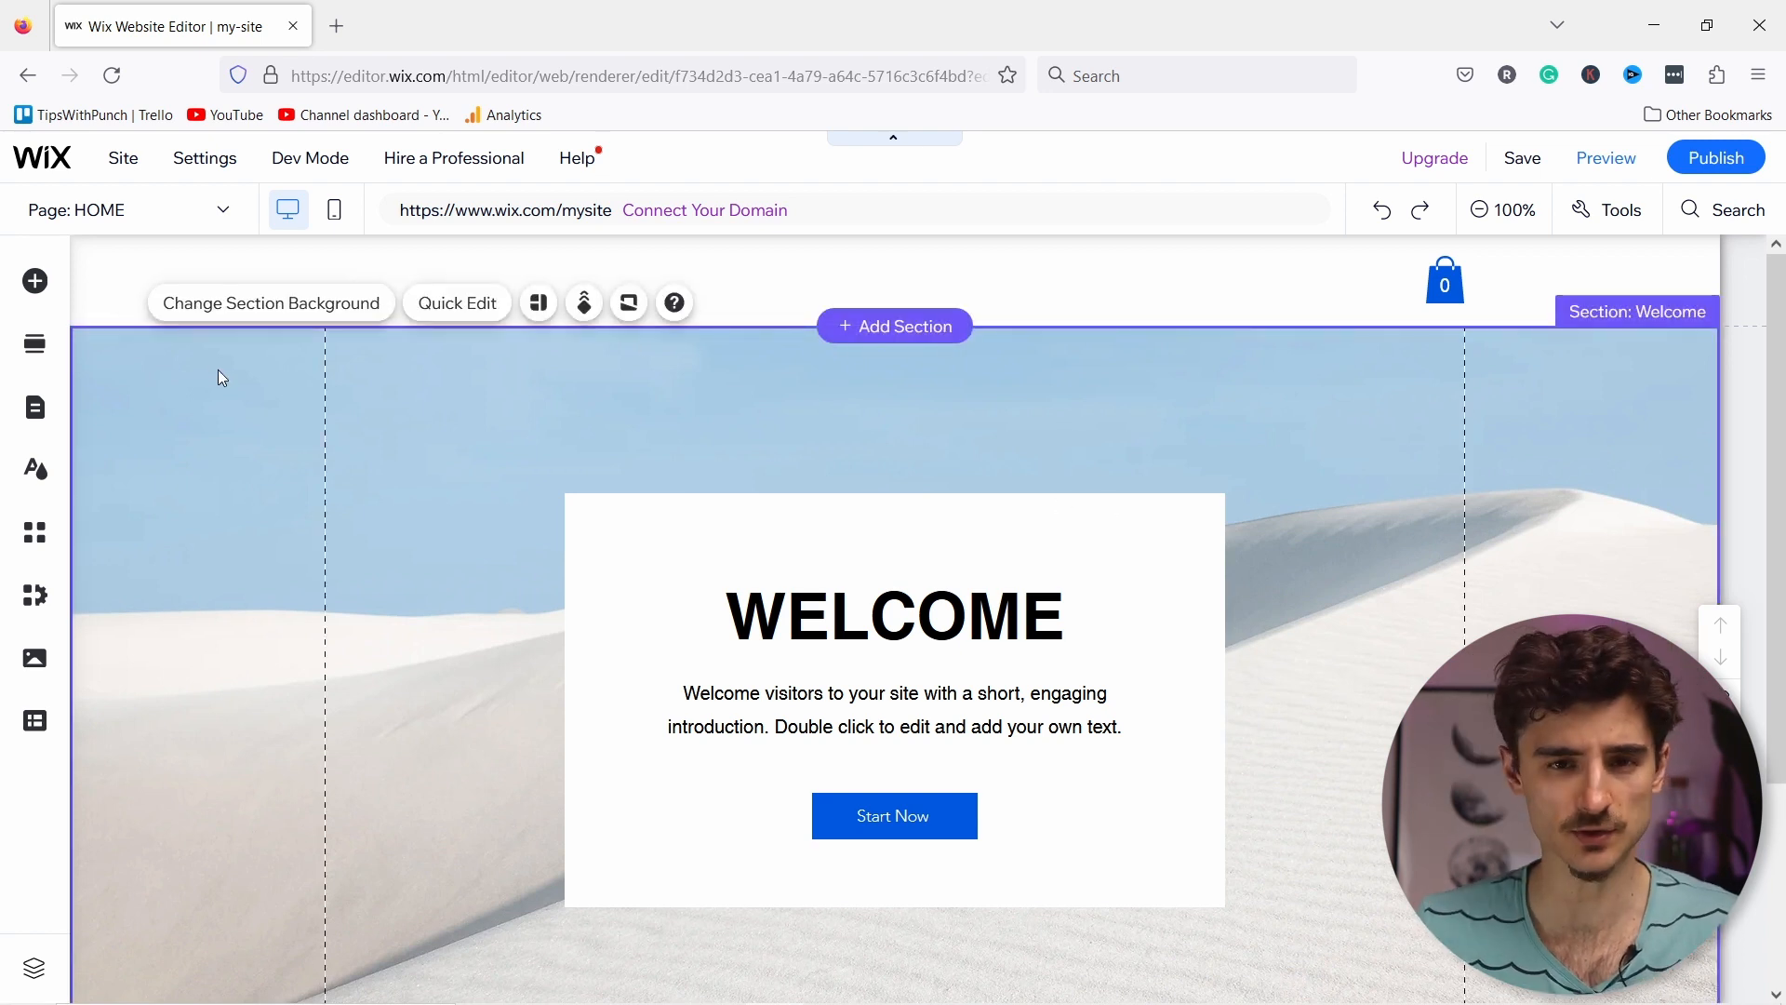
{"action": "left_click", "coordinate": [238, 305]}
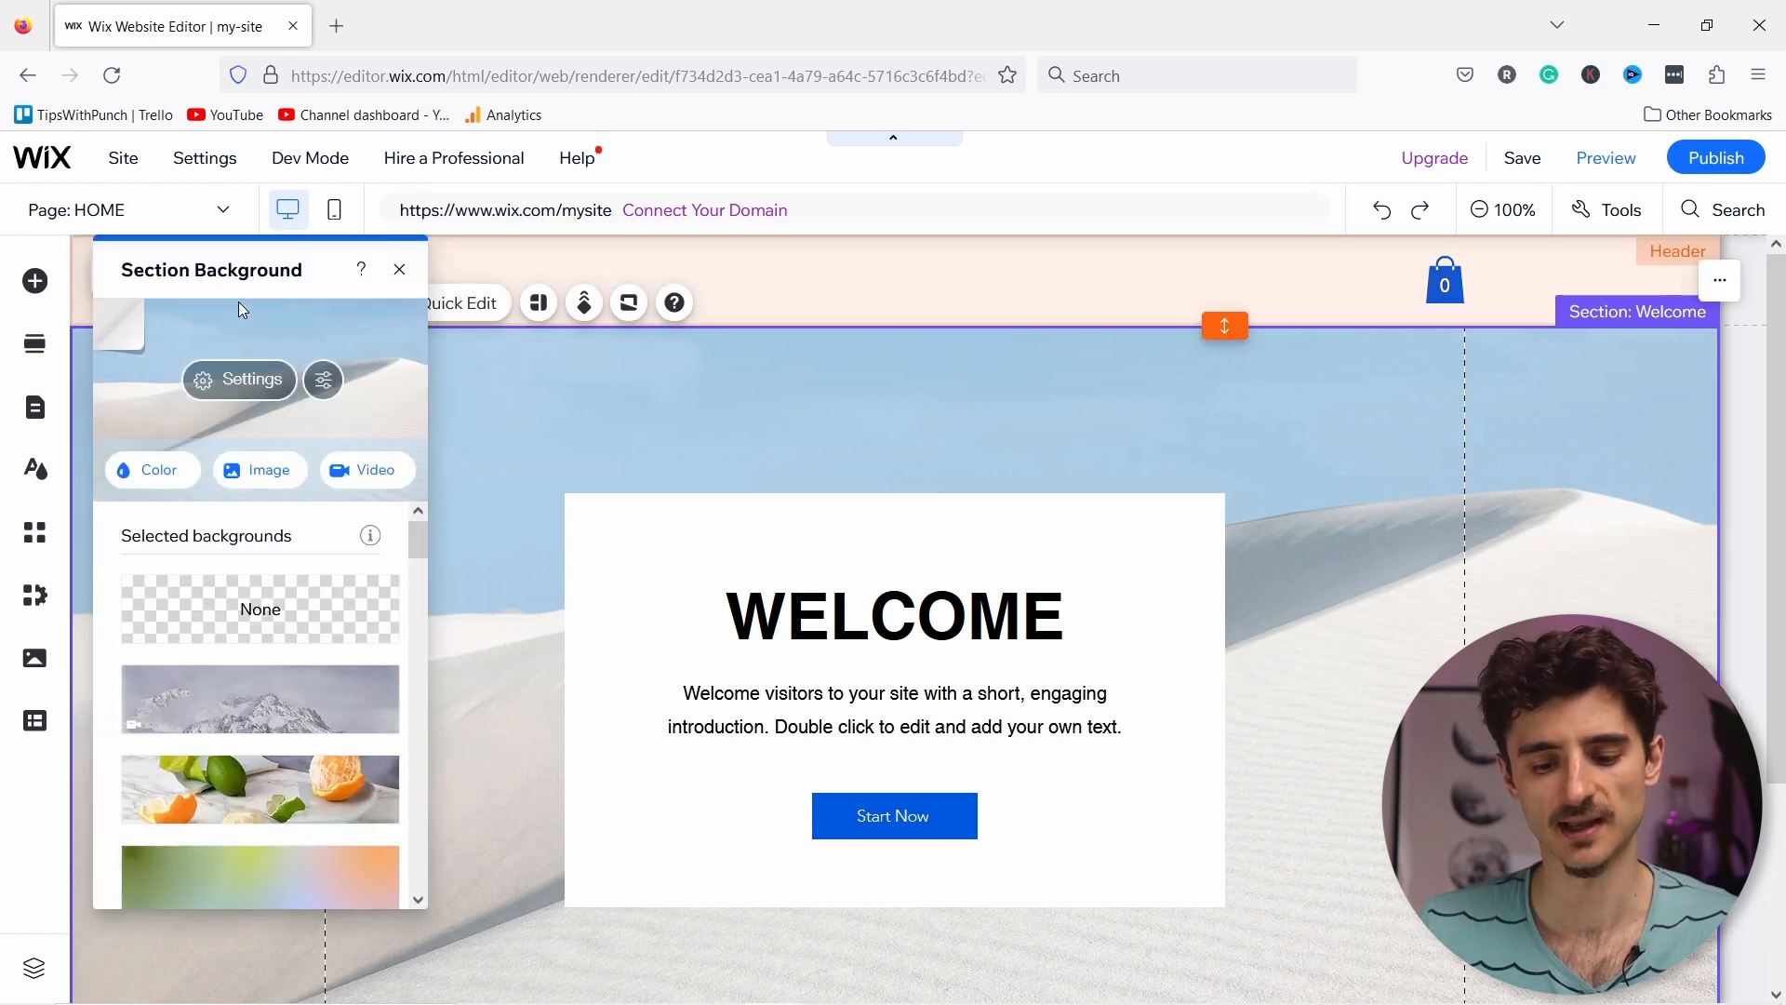
{"action": "left_click", "coordinate": [270, 480]}
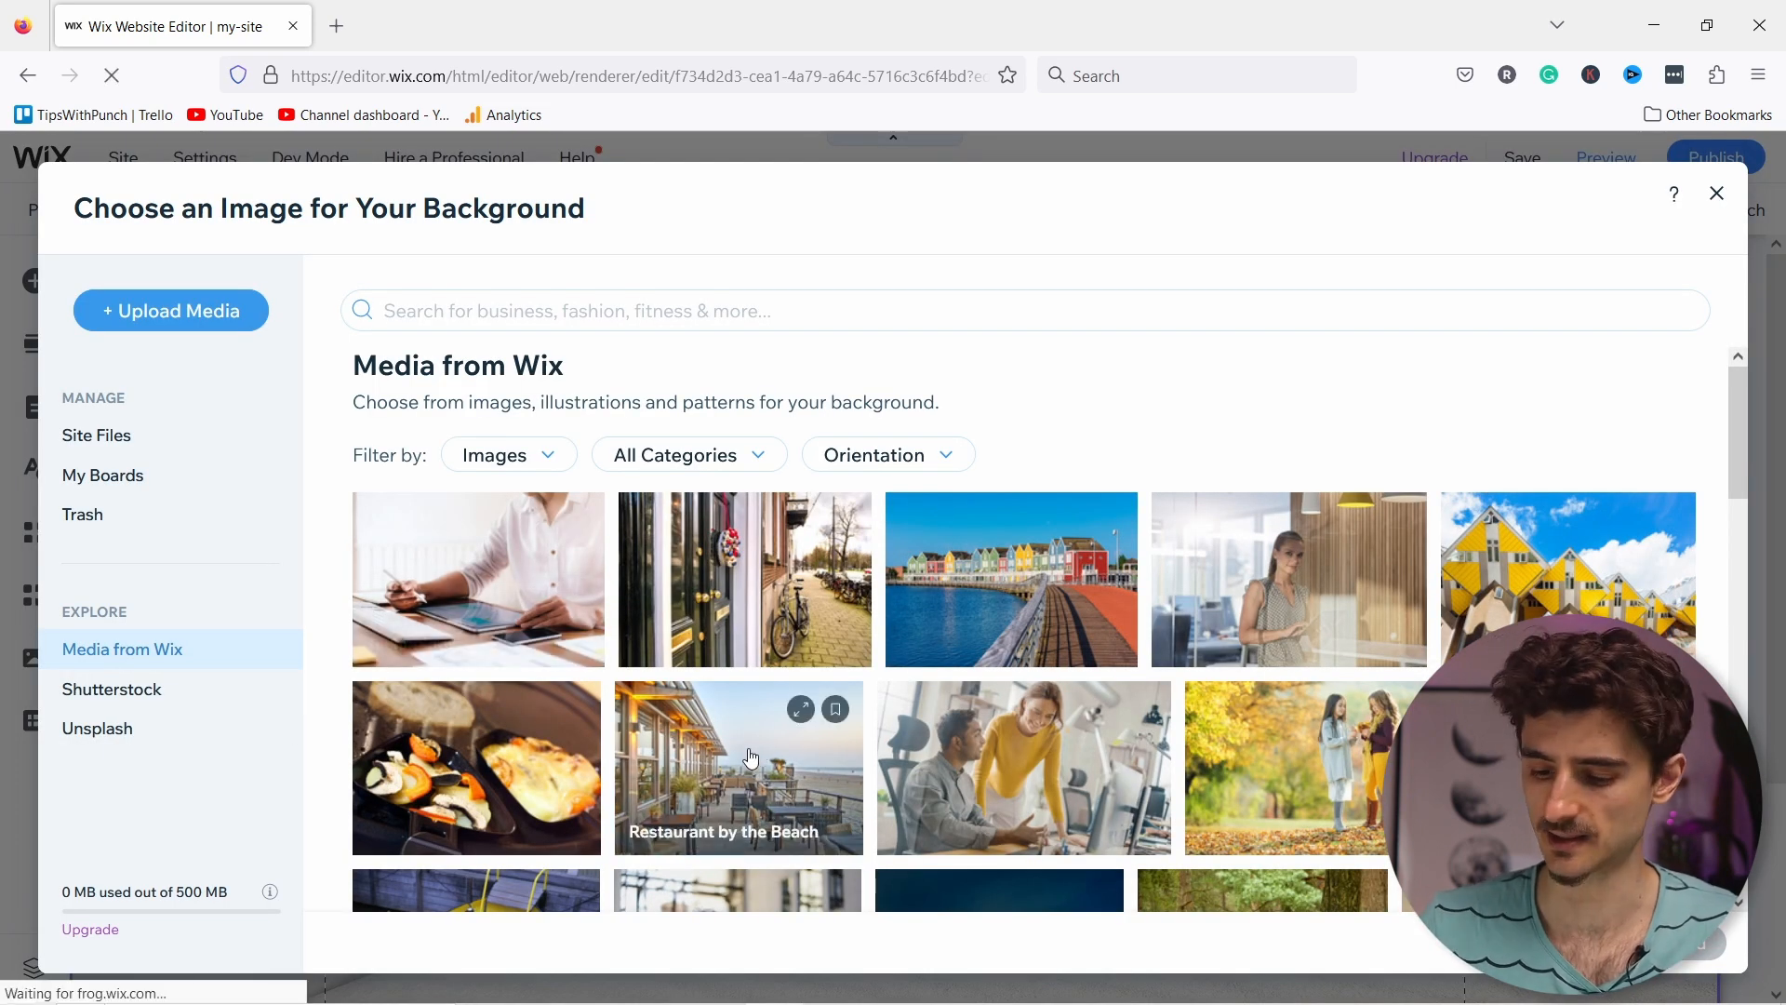
{"action": "scroll", "coordinate": [784, 719], "scroll_direction": "down", "scroll_amount": 2}
{"action": "scroll", "coordinate": [784, 718], "scroll_direction": "down", "scroll_amount": 2}
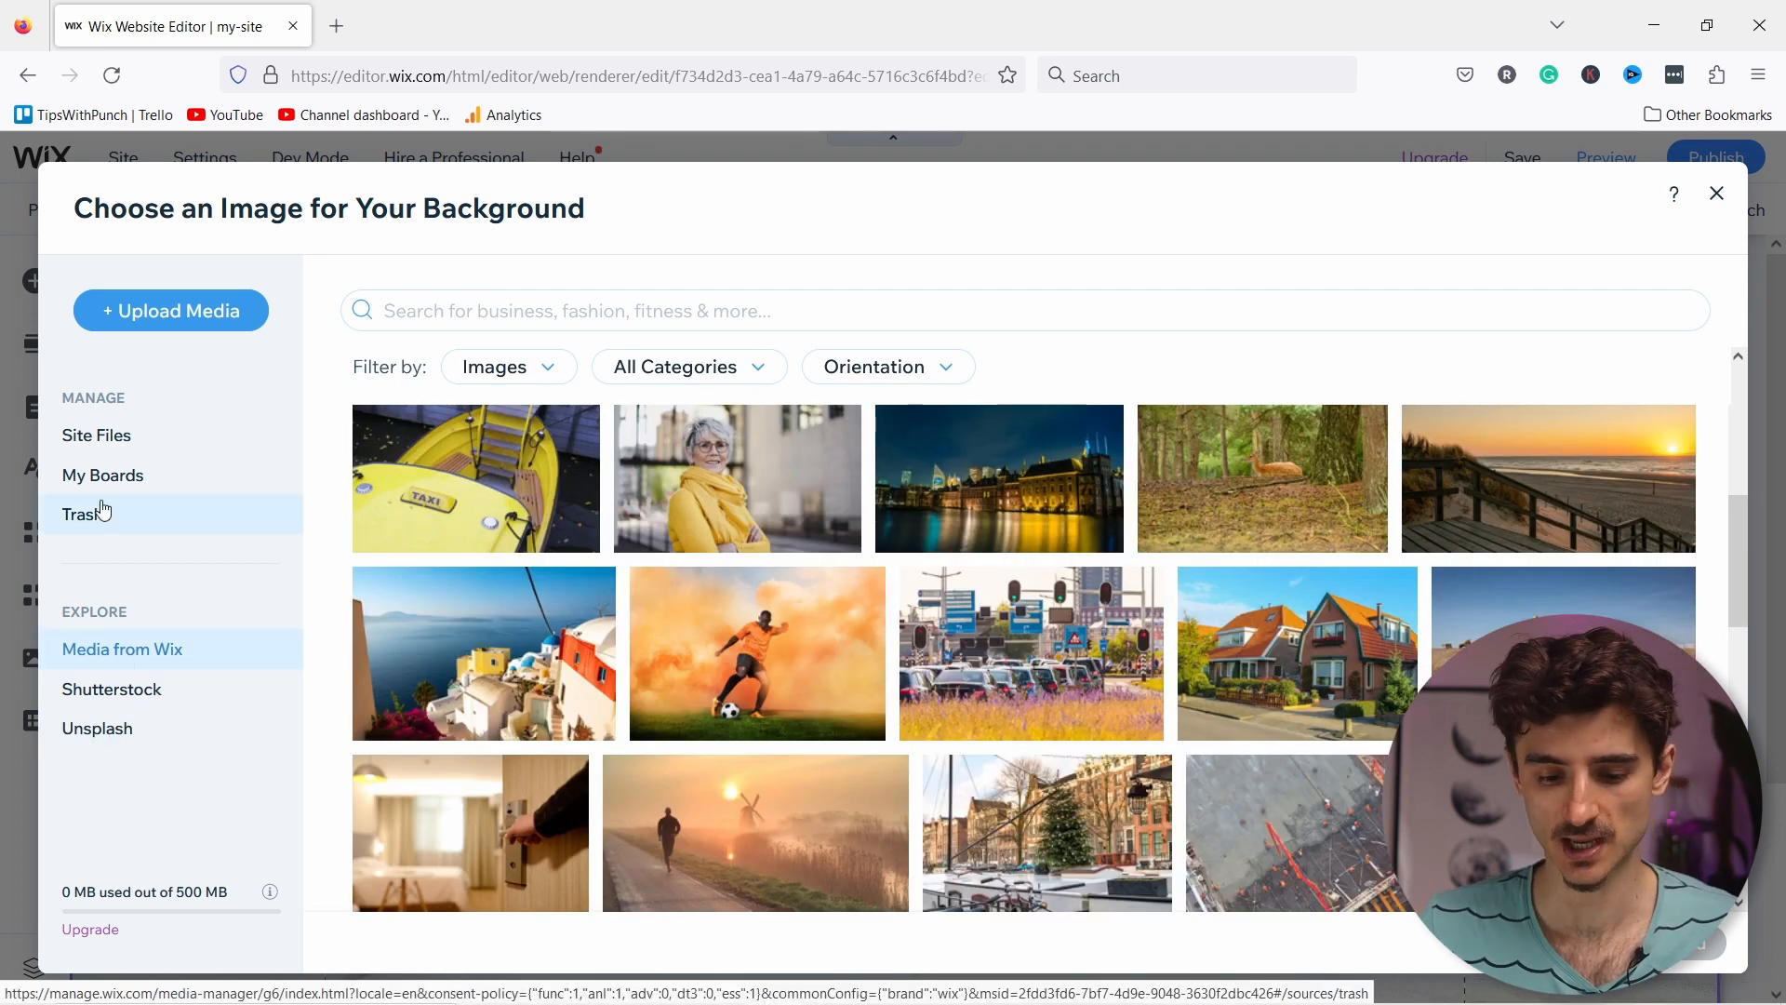
{"action": "left_click", "coordinate": [110, 437]}
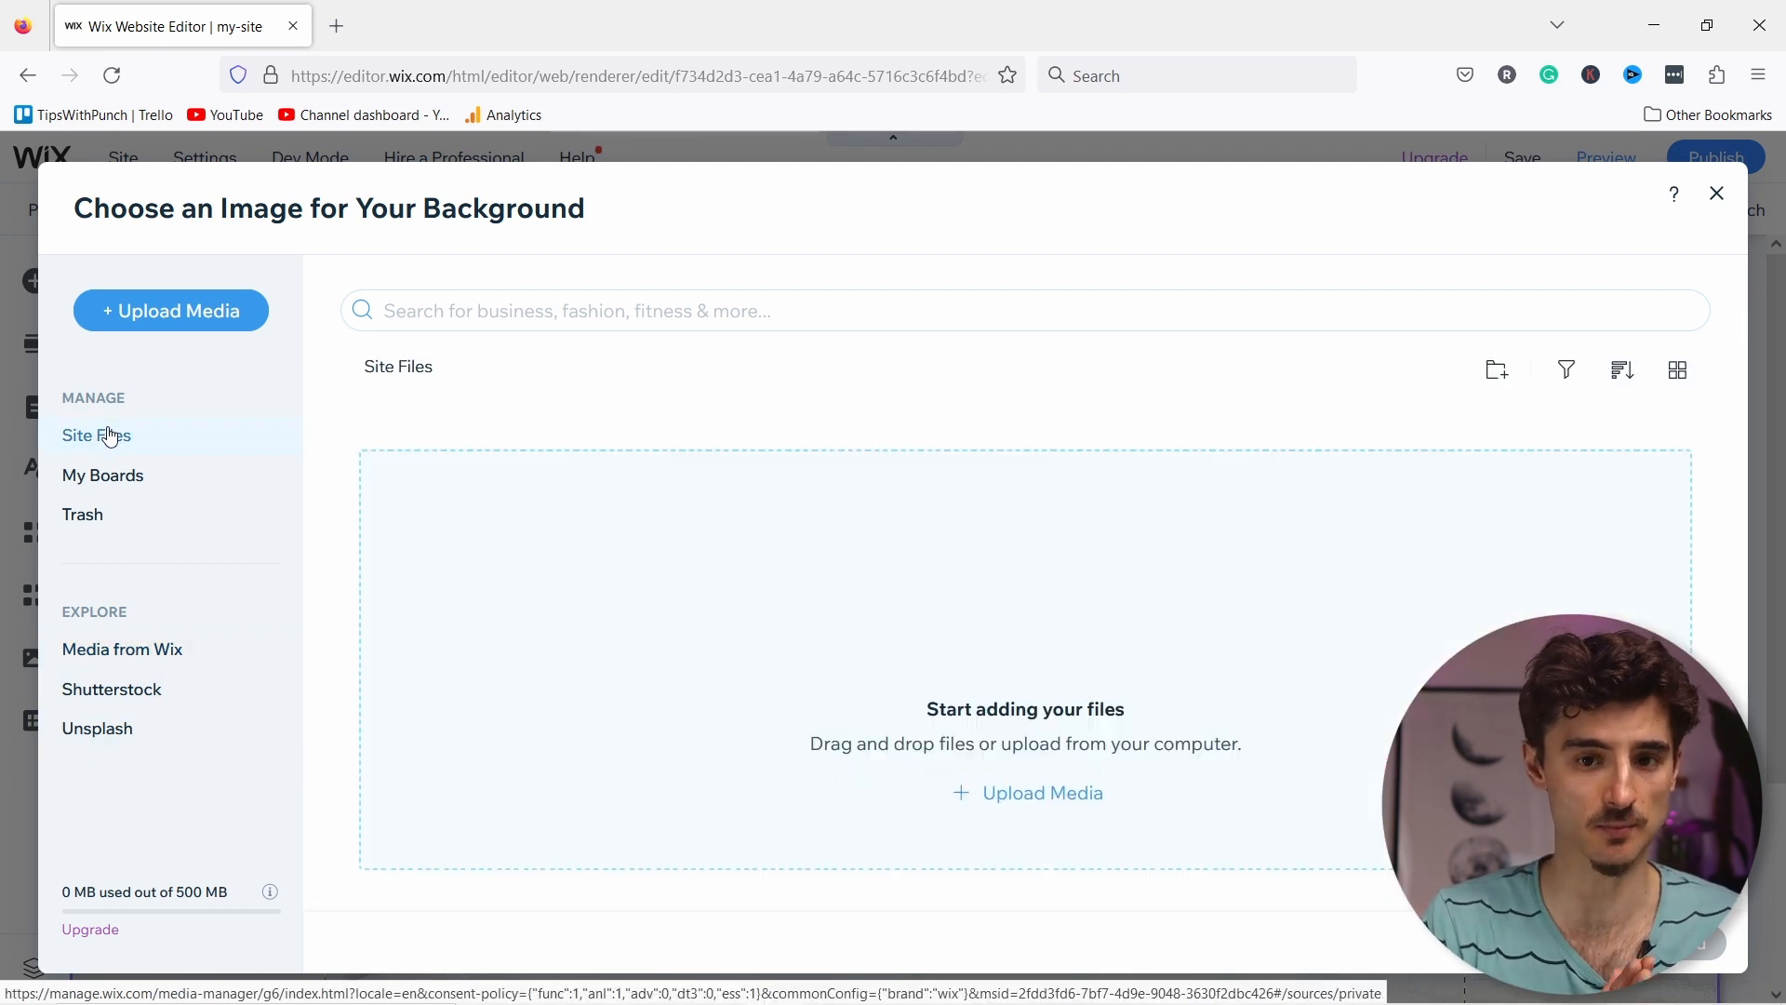
{"action": "left_click", "coordinate": [125, 311]}
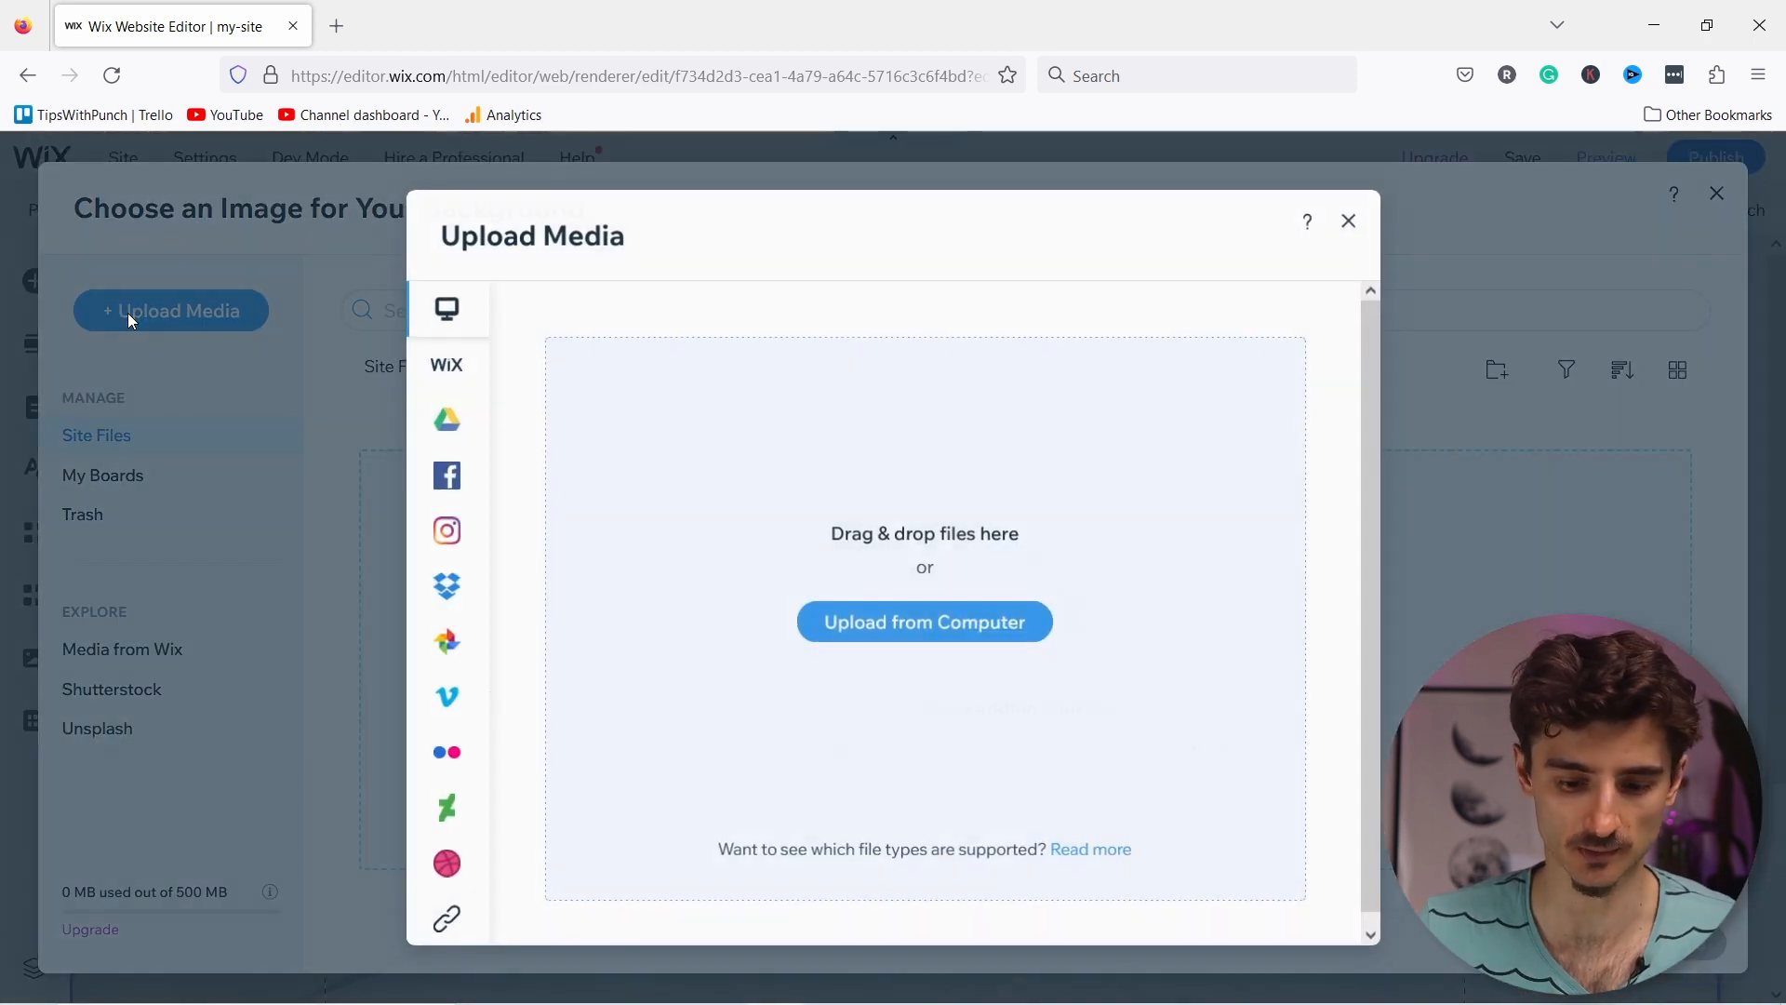
Step: Upload all 13 files, about_me through string, from the wix tutorial folder
{"action": "left_click", "coordinate": [1004, 622]}
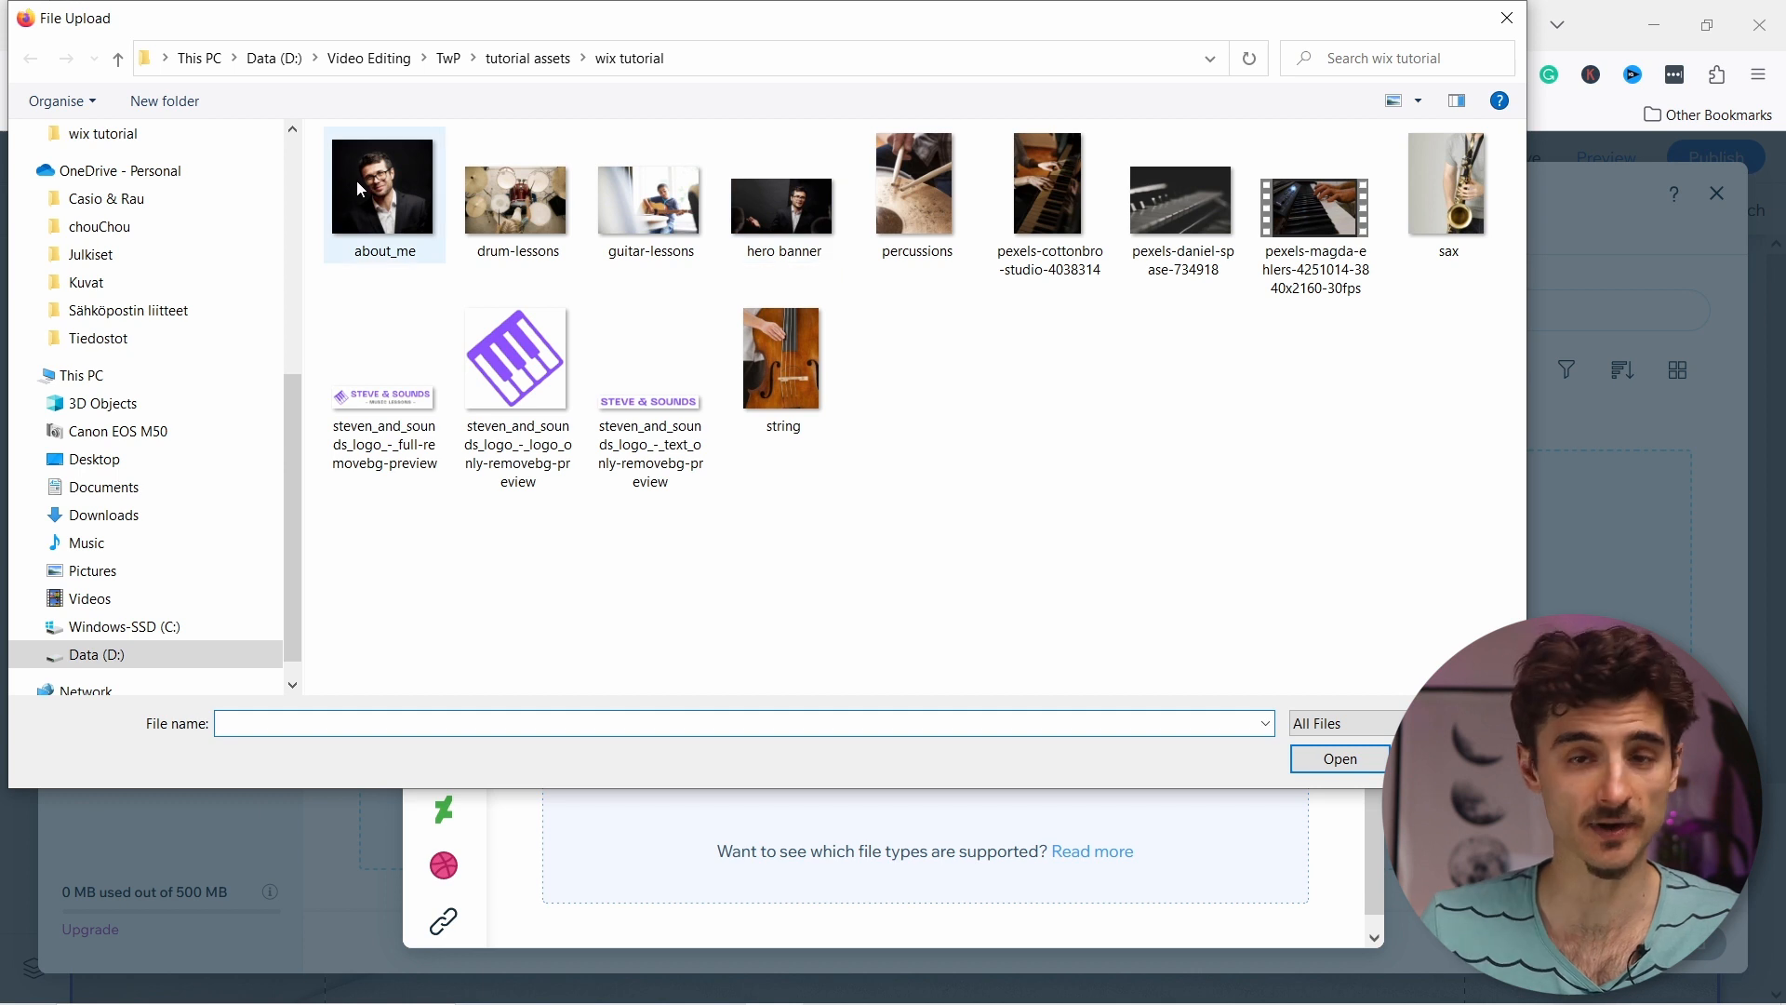
{"action": "left_click", "coordinate": [377, 198]}
{"action": "left_click", "coordinate": [808, 396], "text": "shift"}
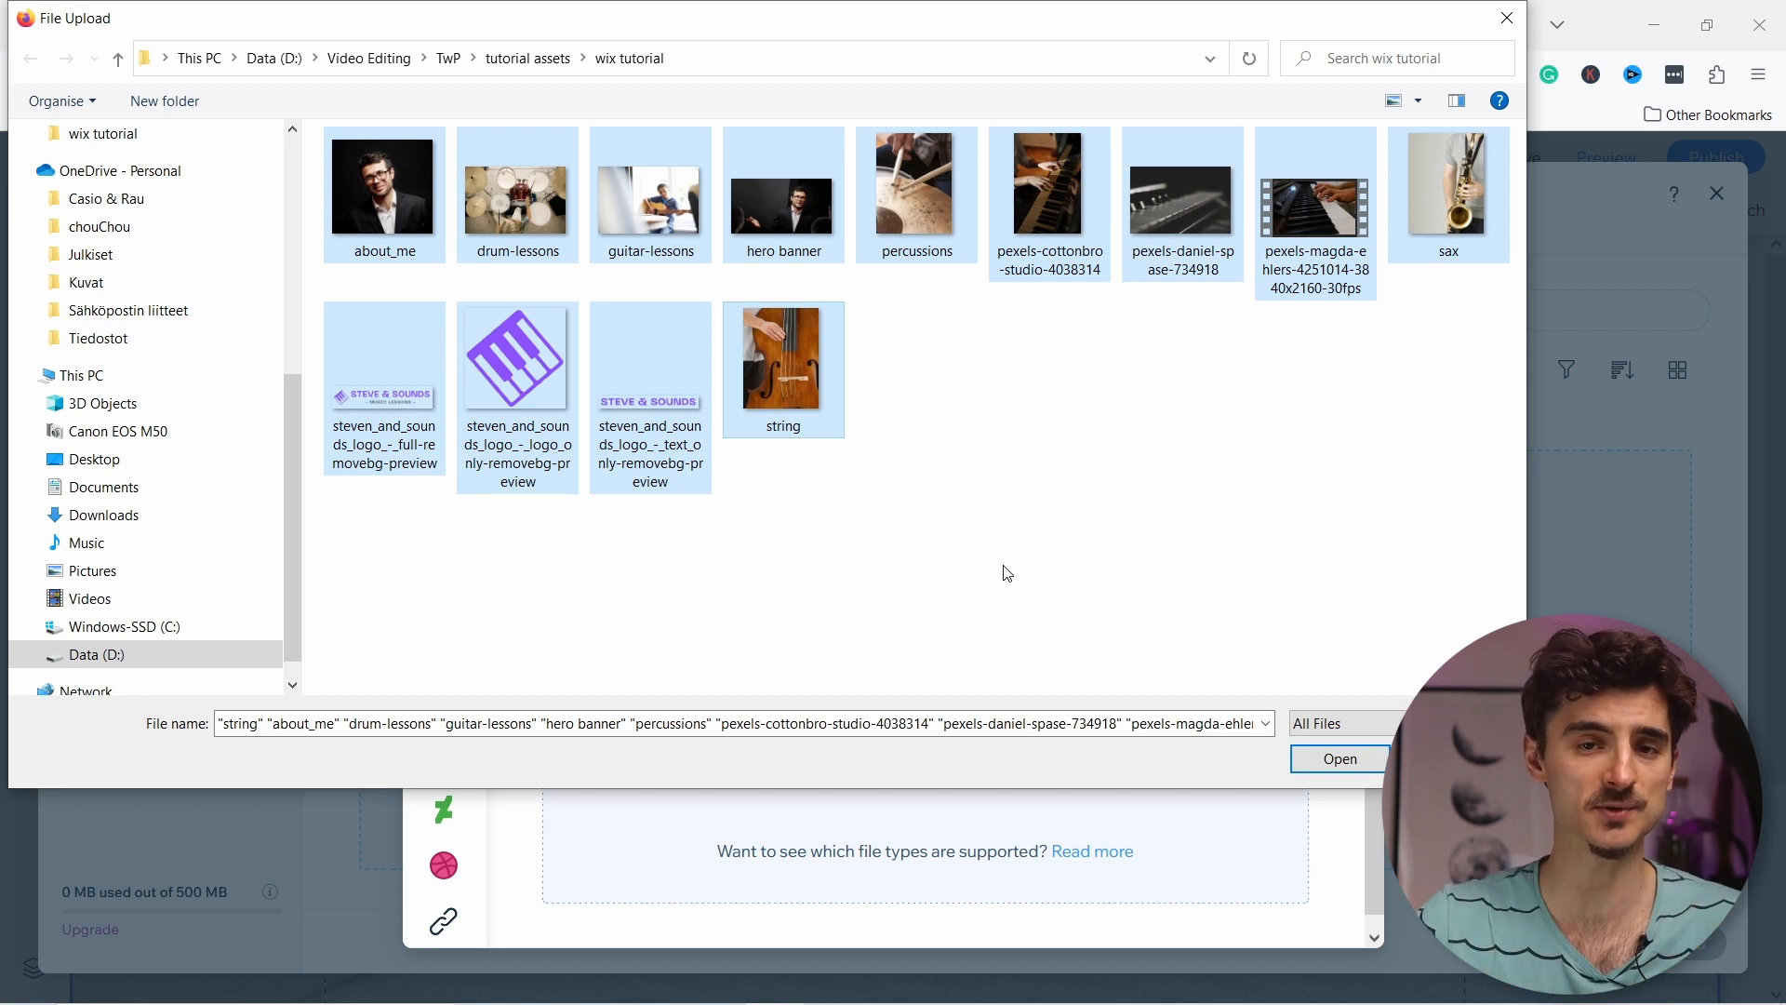
{"action": "left_click", "coordinate": [944, 510]}
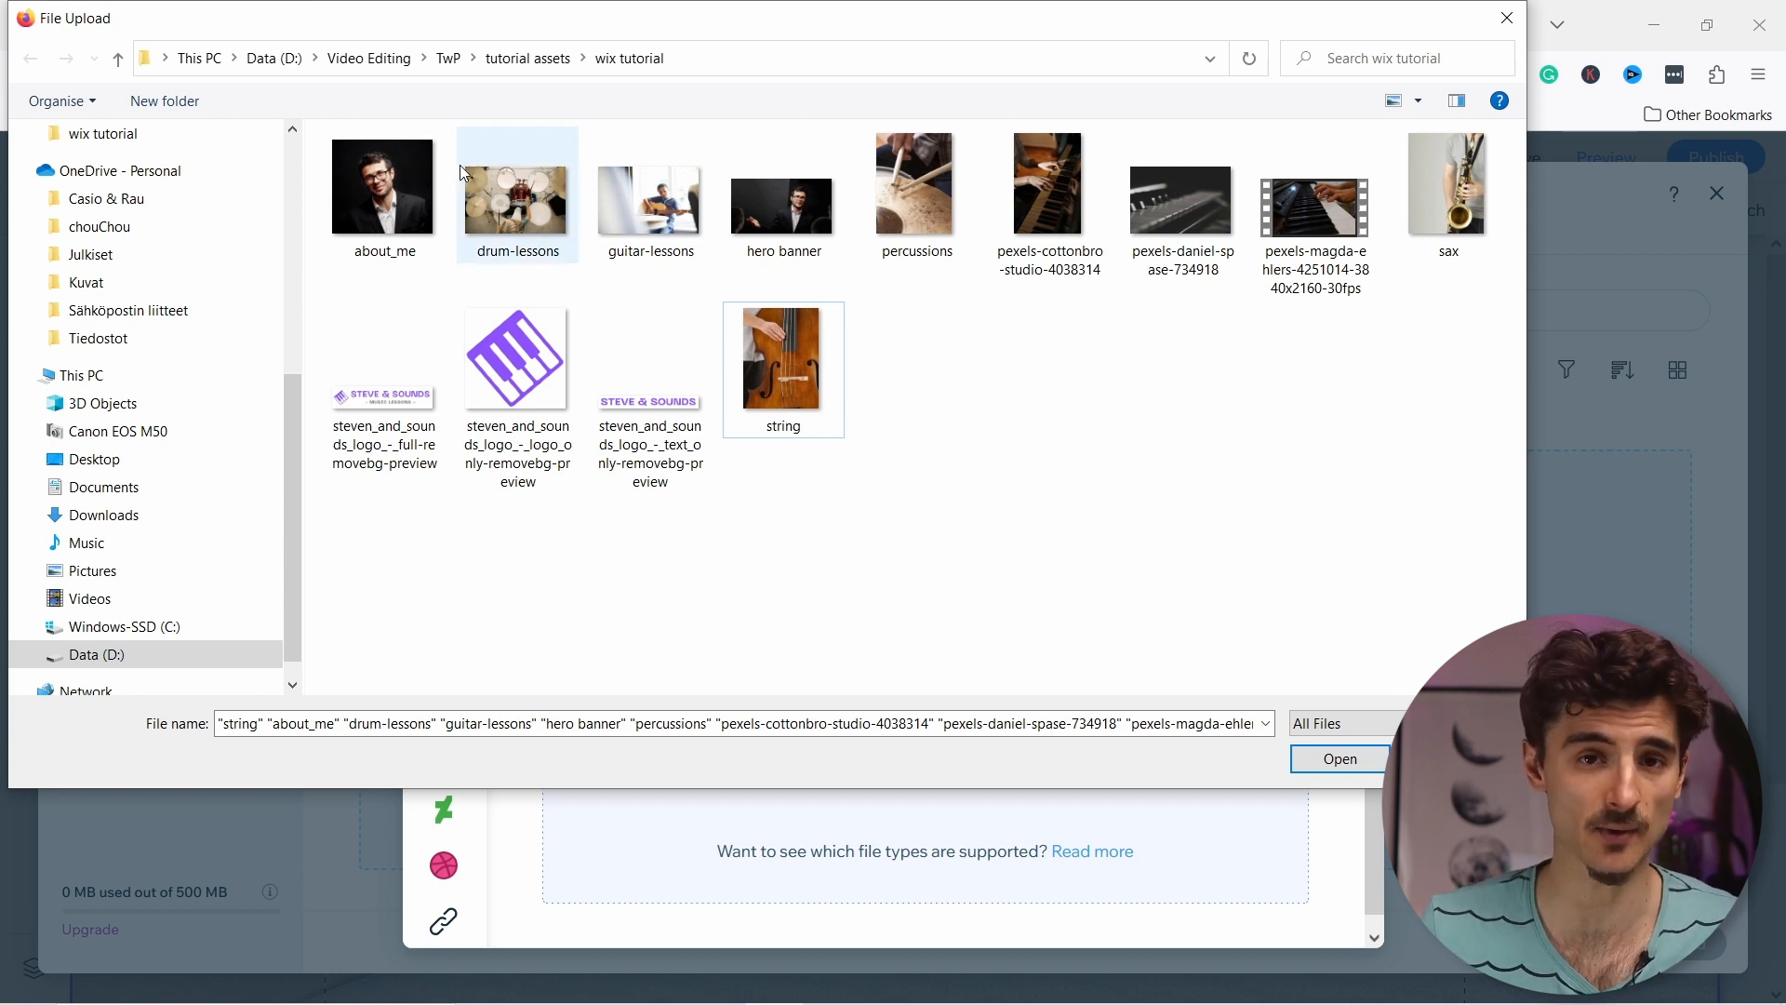
{"action": "left_click", "coordinate": [336, 160]}
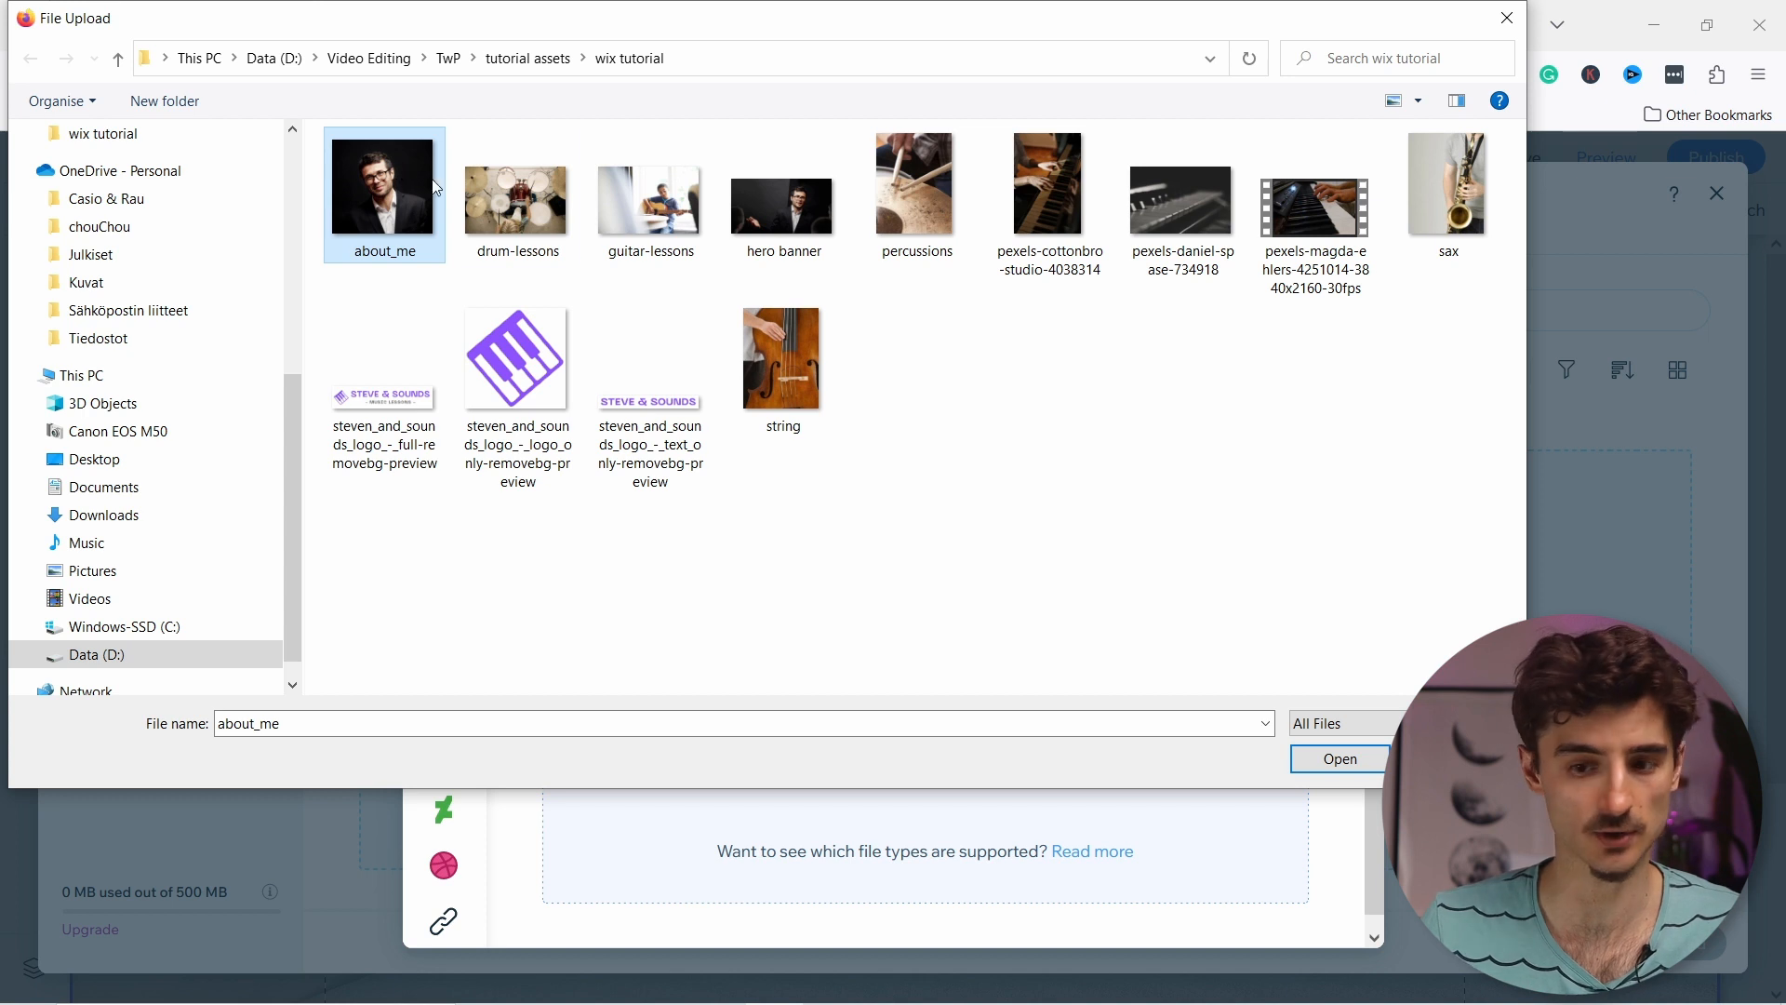
{"action": "left_click", "coordinate": [799, 354], "text": "shift"}
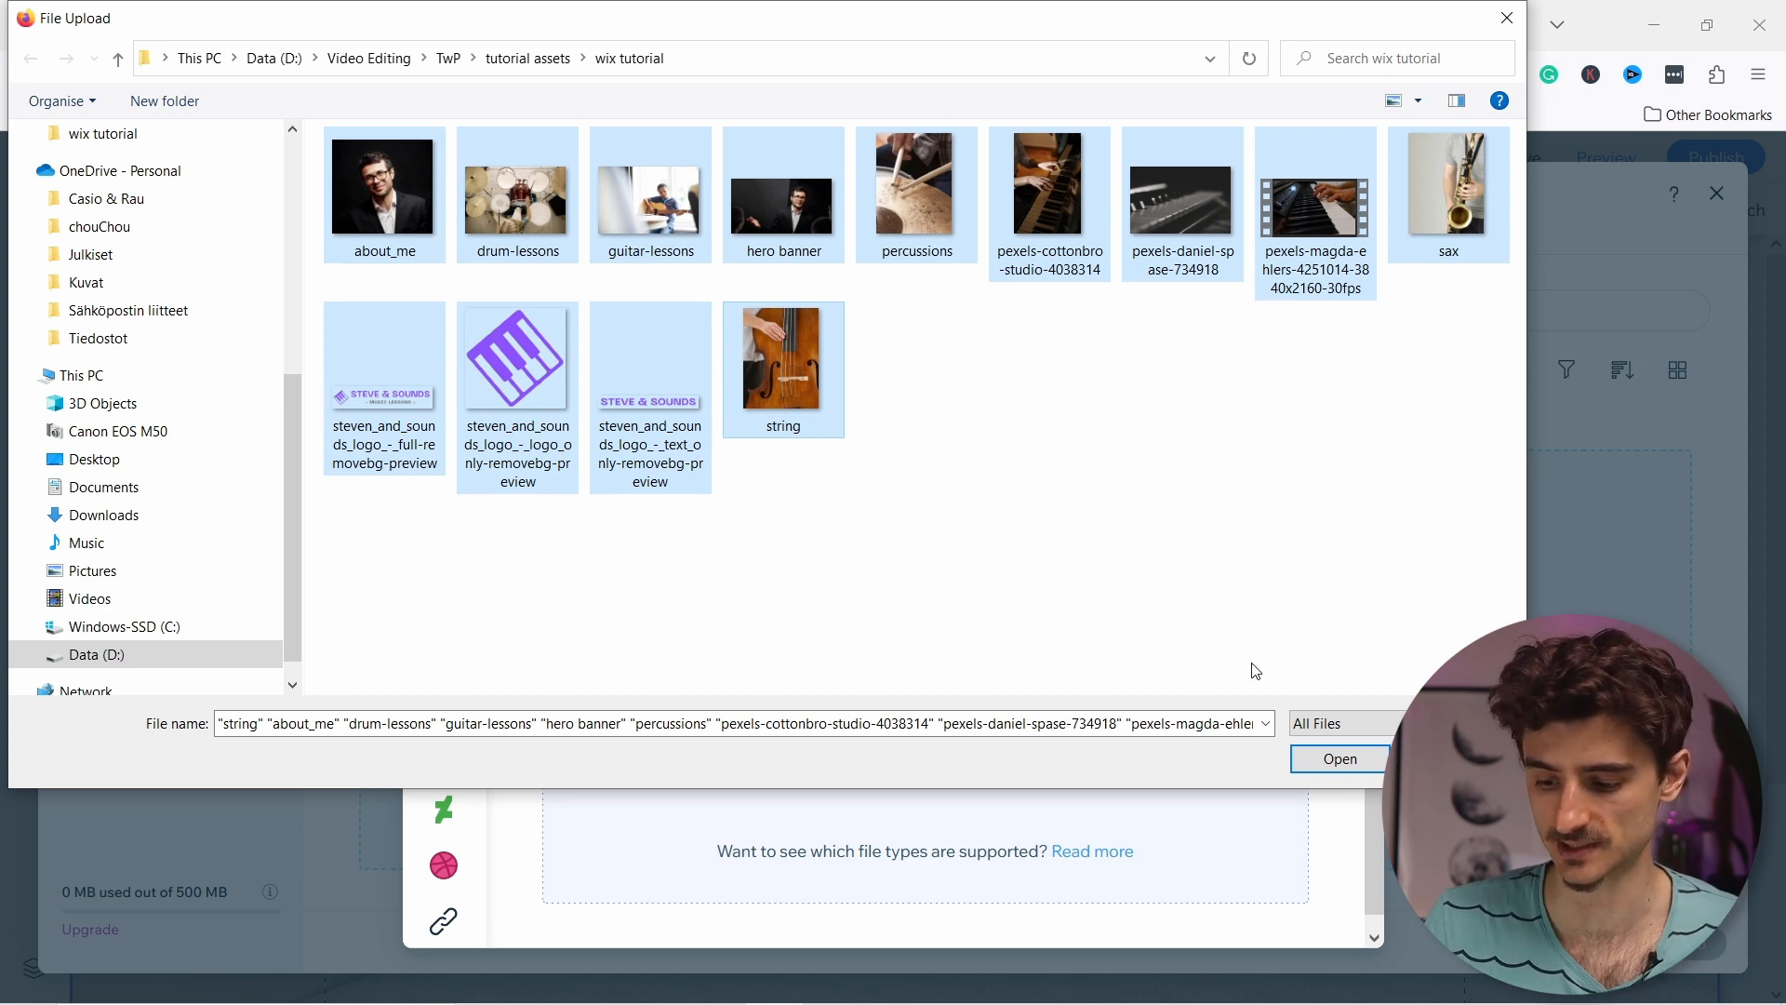
{"action": "left_click", "coordinate": [1358, 763]}
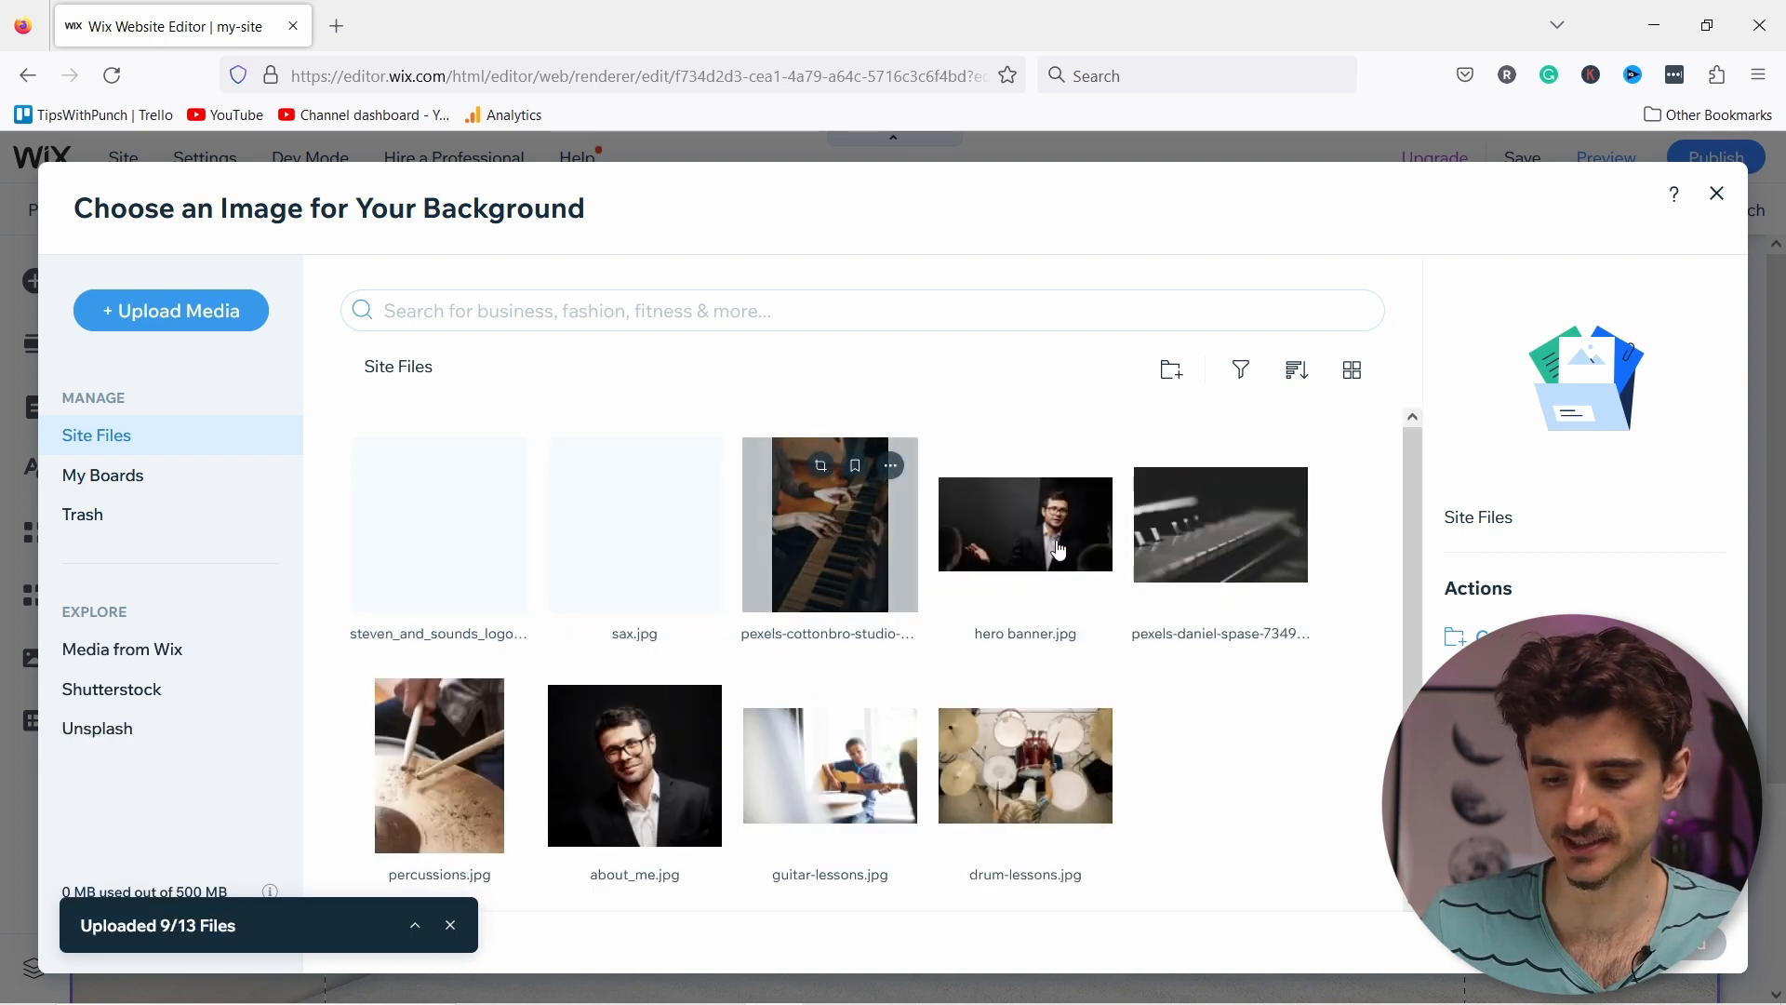
Step: Set hero banner.jpg as the Welcome section's background image
{"action": "left_click", "coordinate": [1241, 556]}
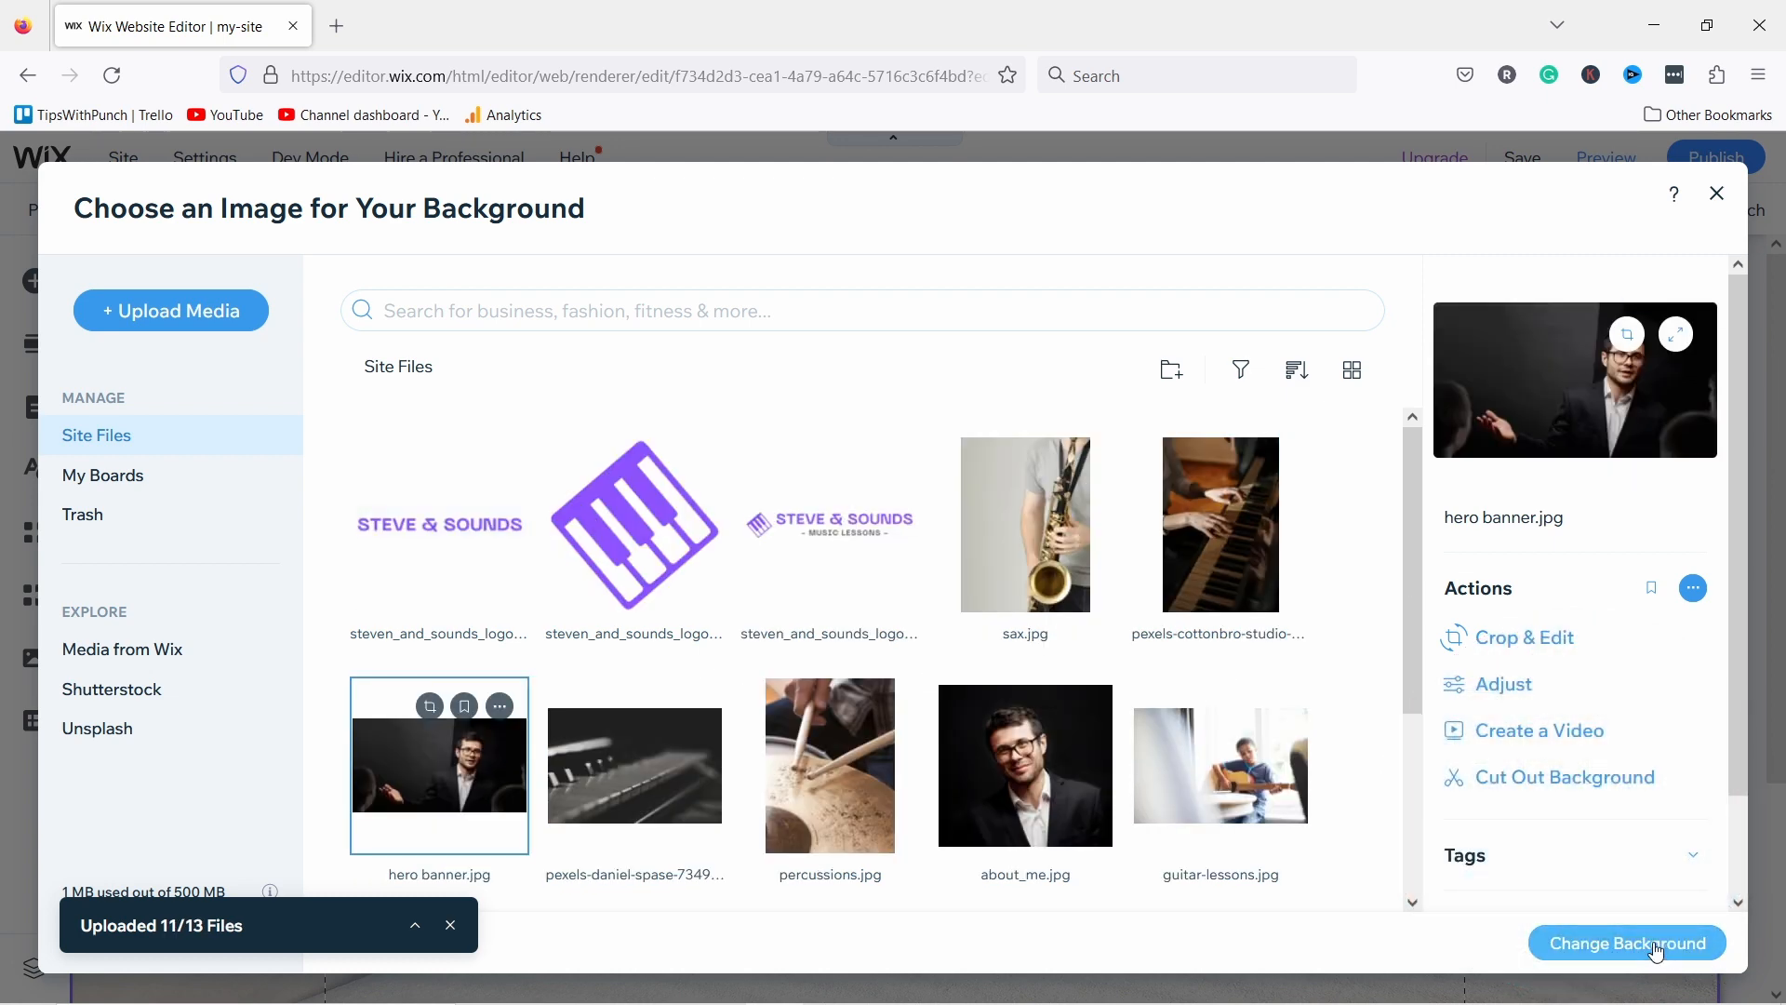
{"action": "left_click", "coordinate": [1672, 947]}
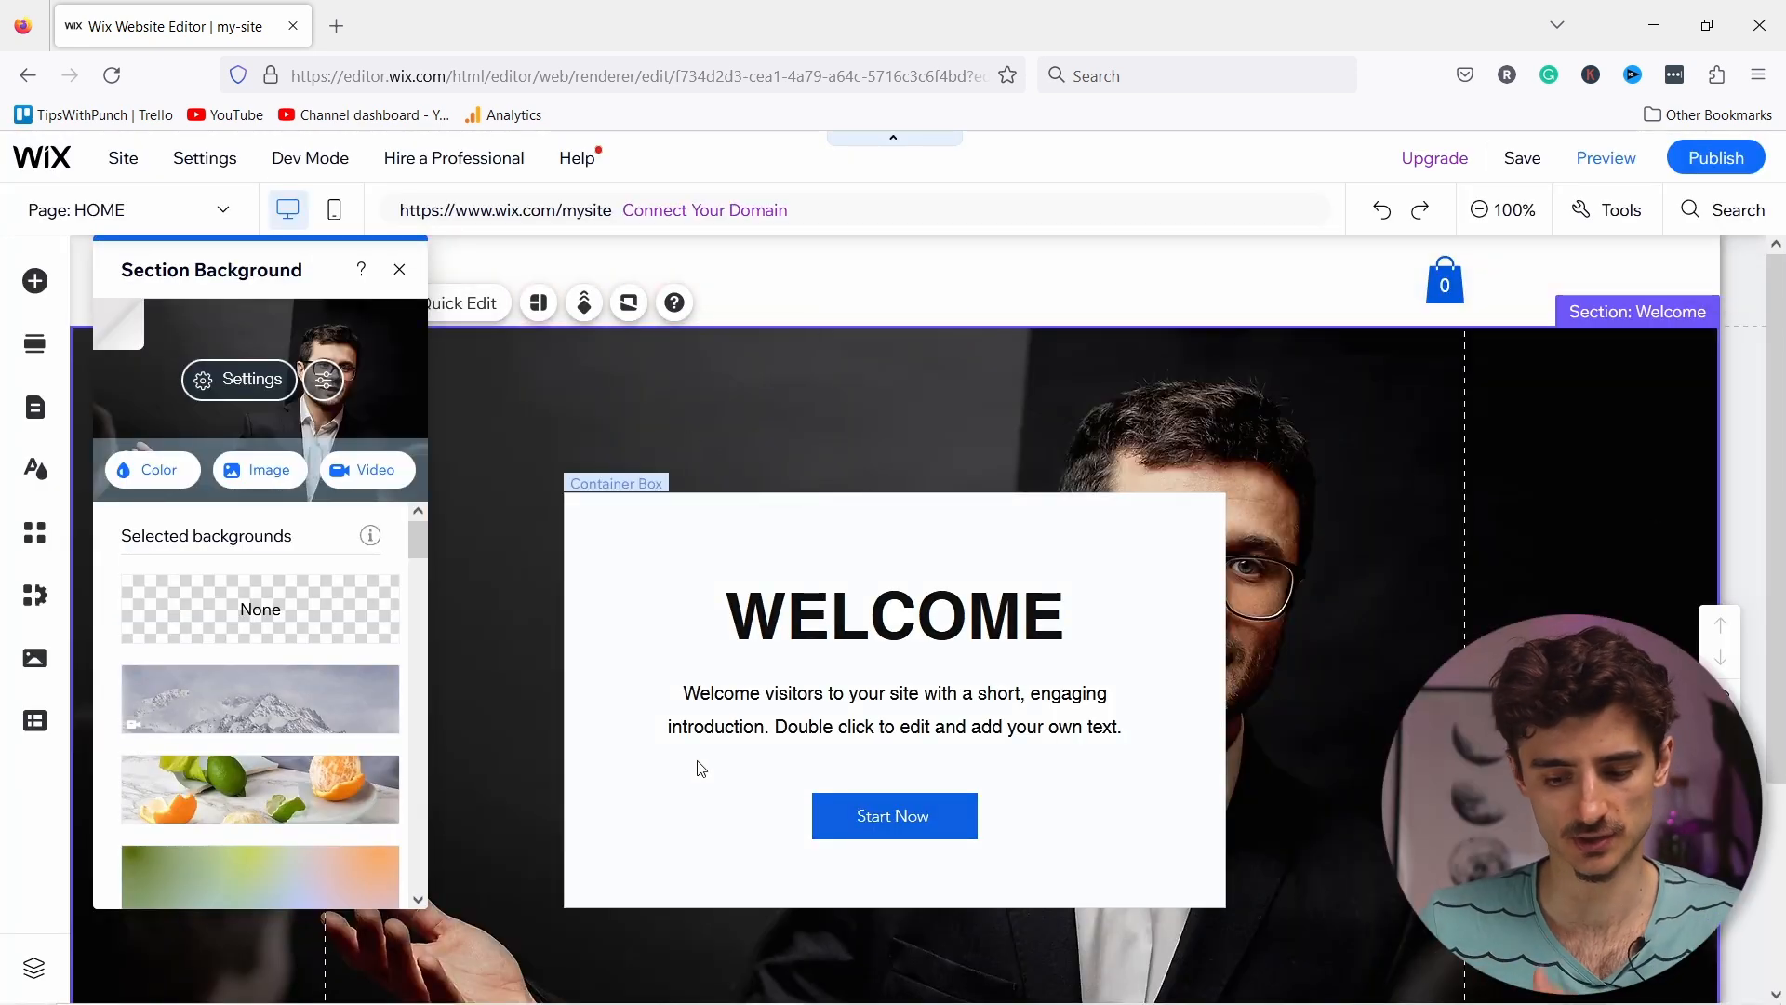
{"action": "left_click", "coordinate": [400, 269]}
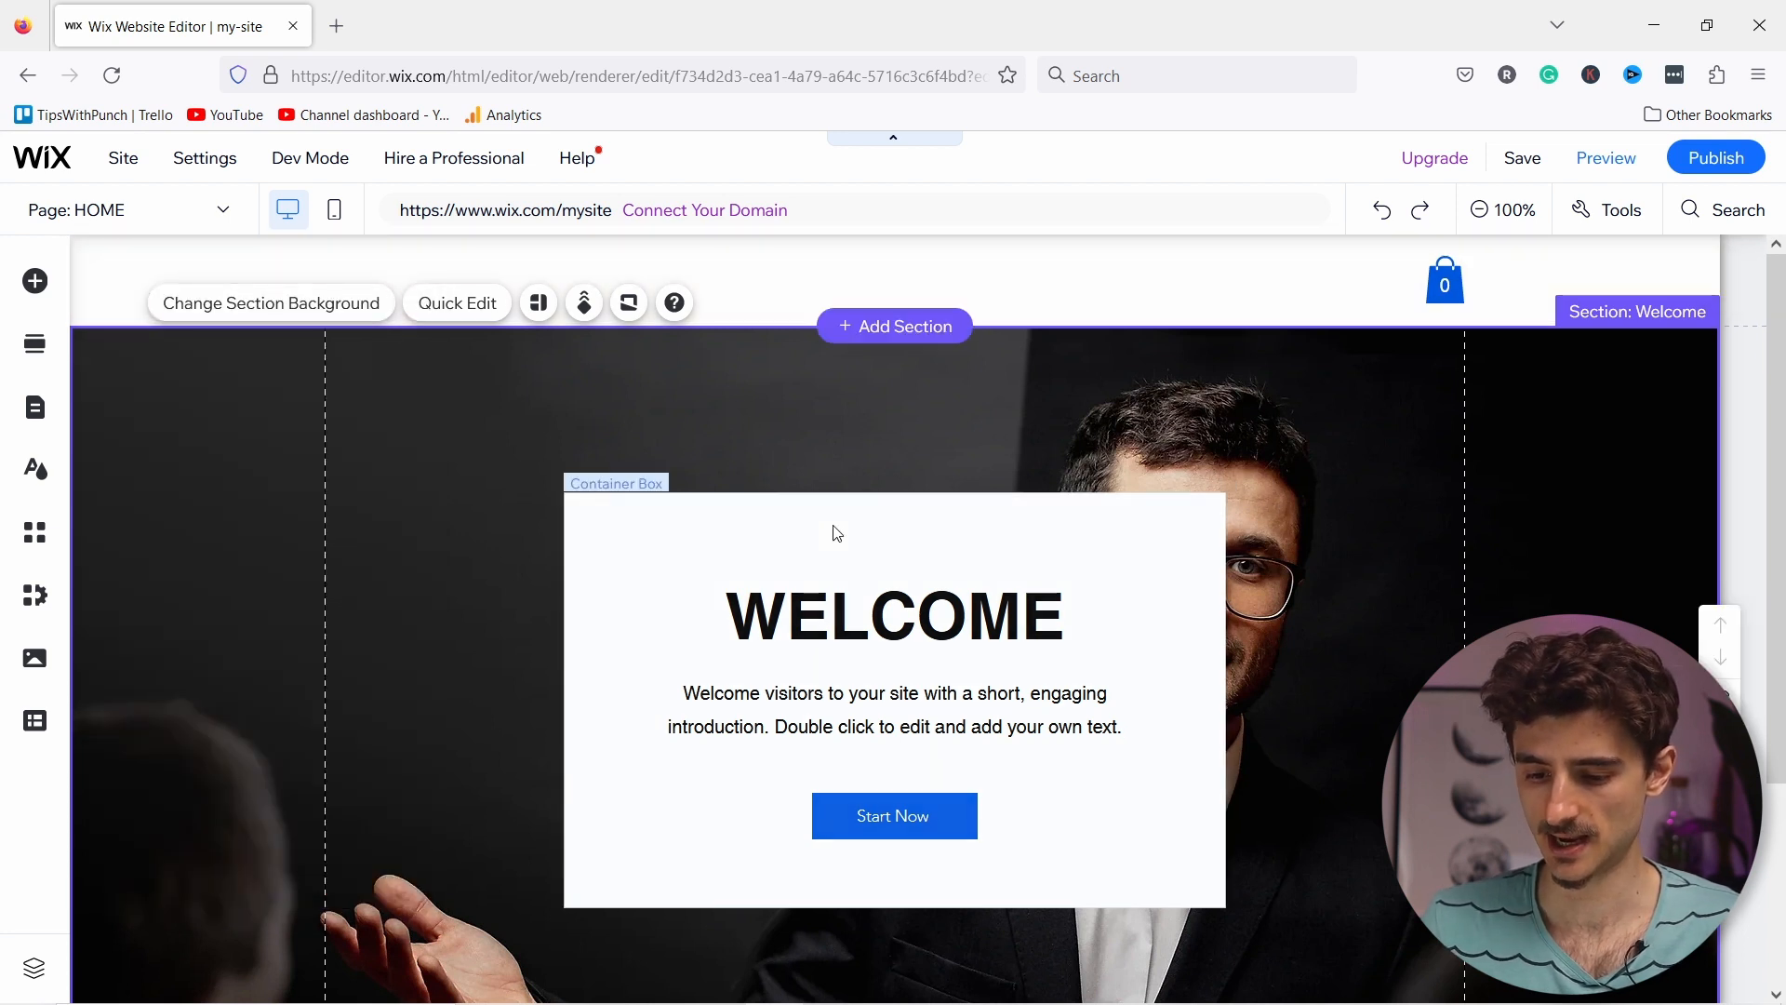
Step: Move the white welcome box up and left to about x: 31, y: 192
{"action": "left_click", "coordinate": [744, 550]}
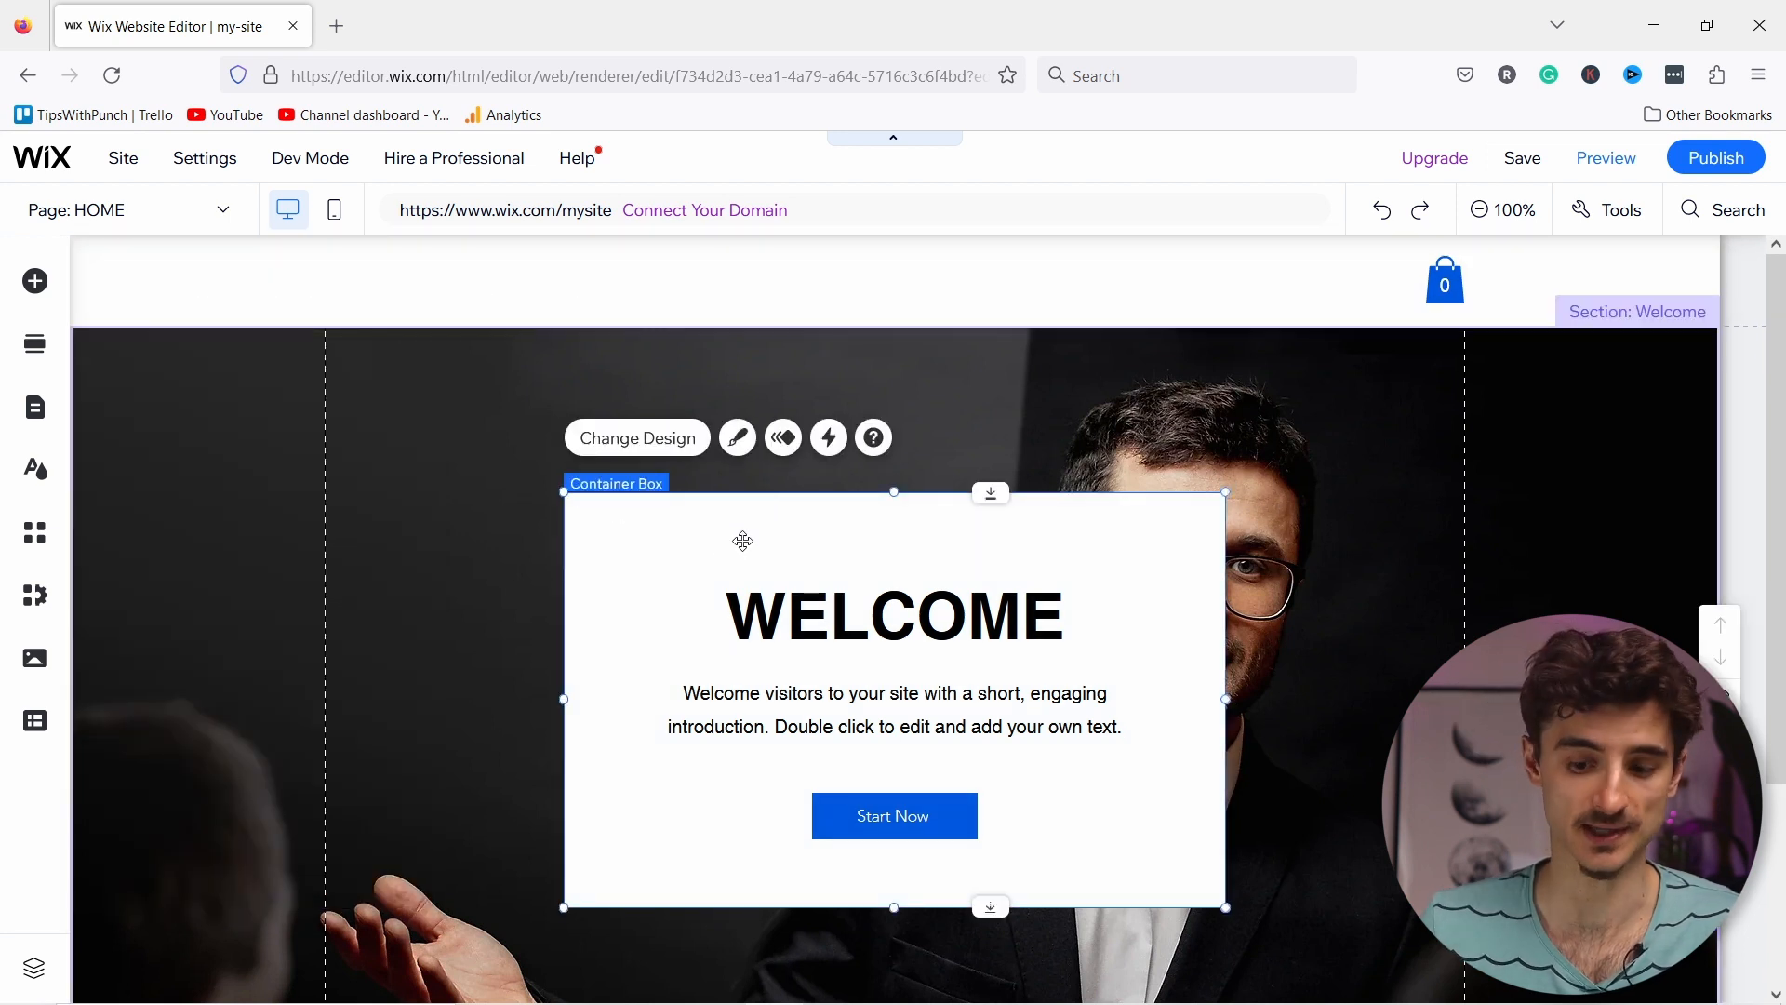
{"action": "left_click_drag", "start_coordinate": [722, 531], "coordinate": [326, 428]}
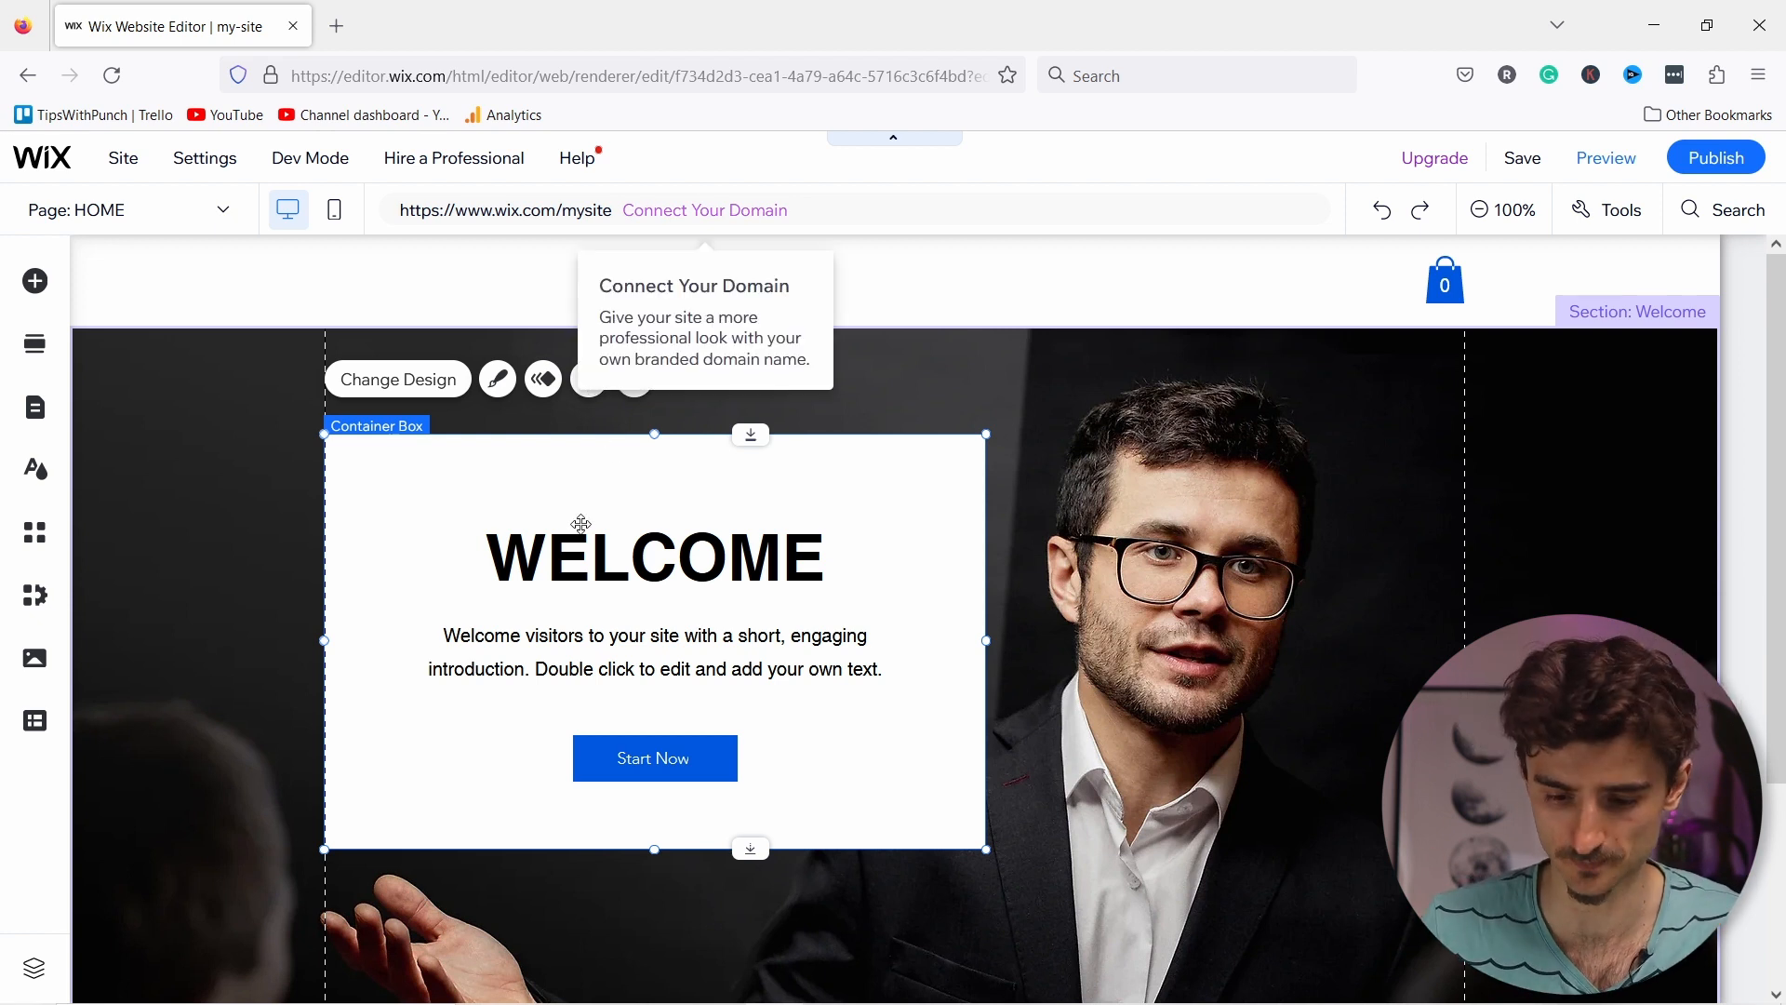
{"action": "left_click", "coordinate": [530, 554]}
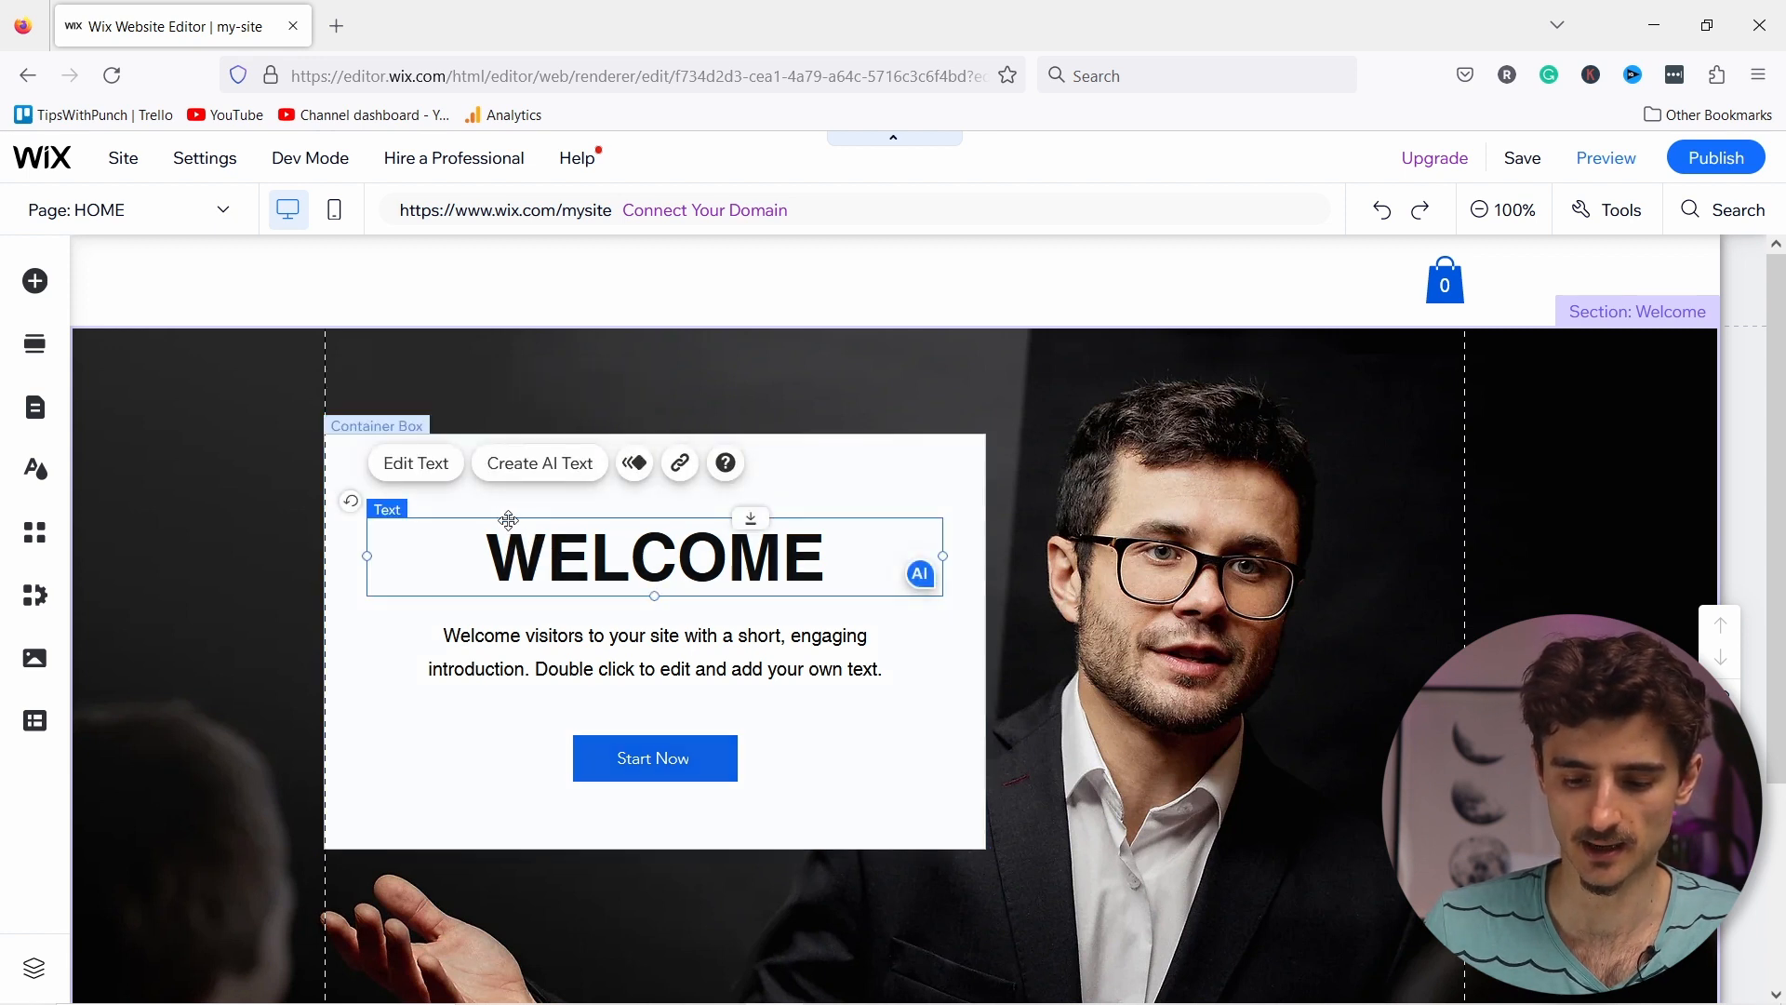
Step: Retitle the heading 'Learn to play music with Steve' and paste the new musician bio paragraph
{"action": "left_click", "coordinate": [415, 465]}
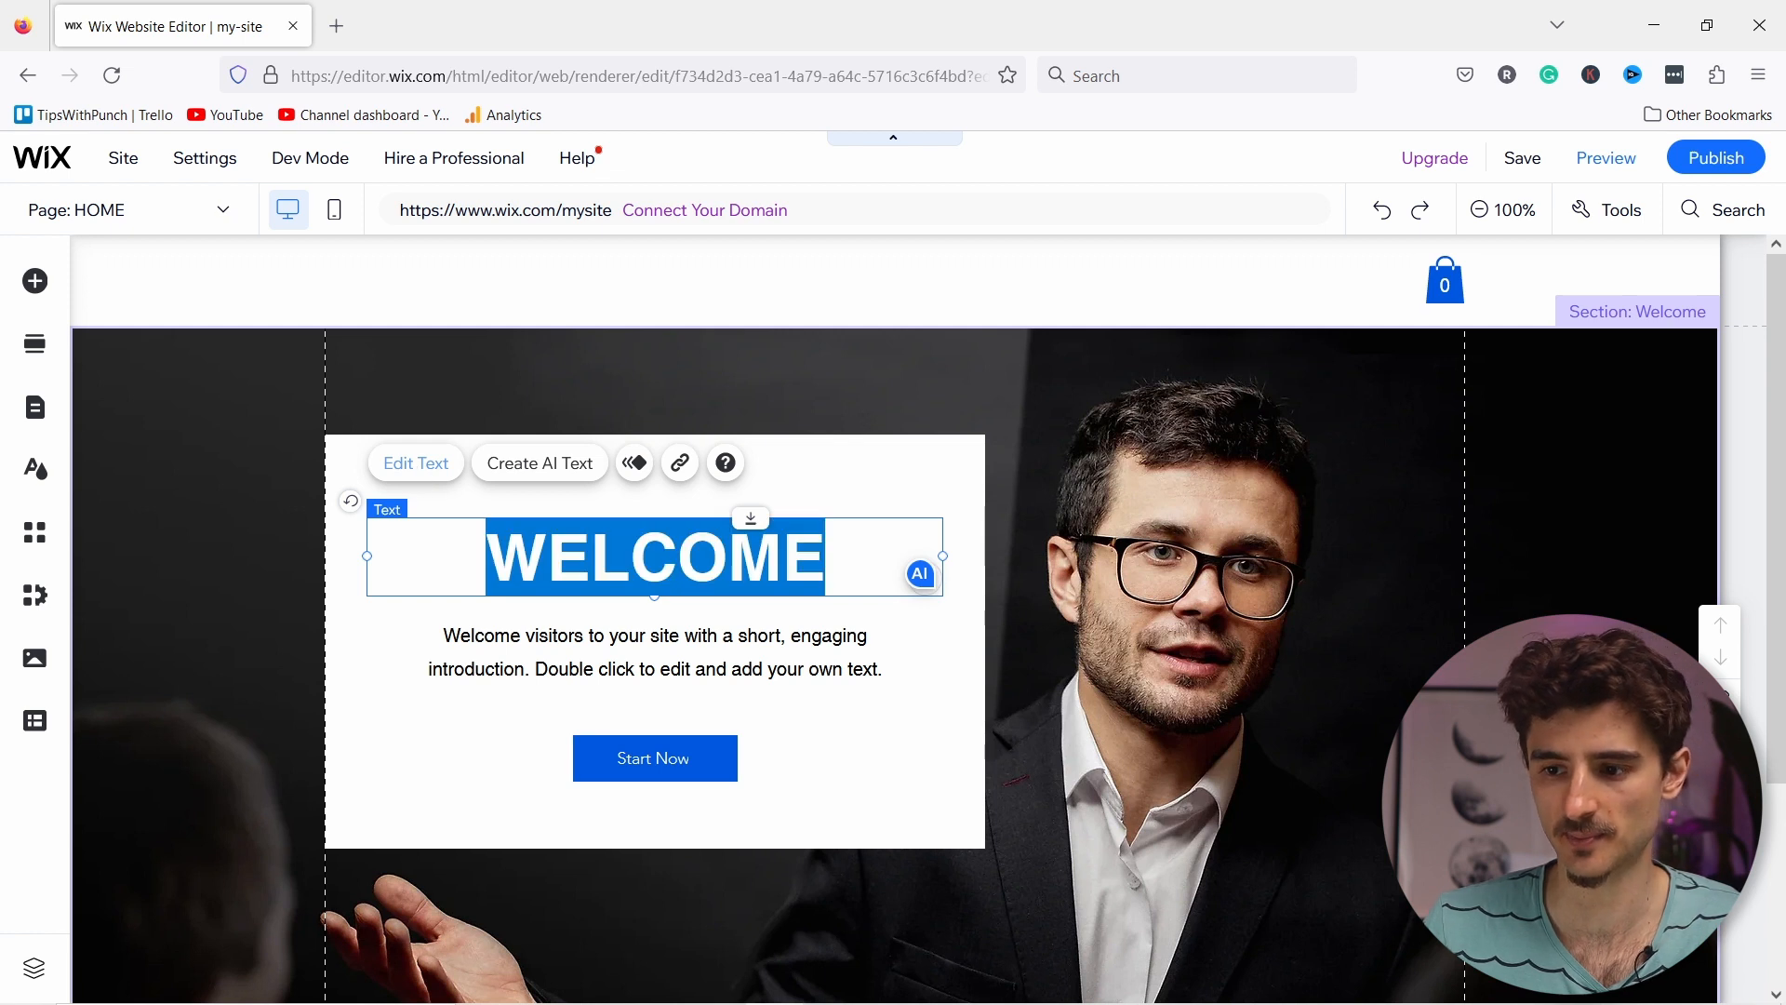
{"action": "type", "text": "Learn to play music with Steve"}
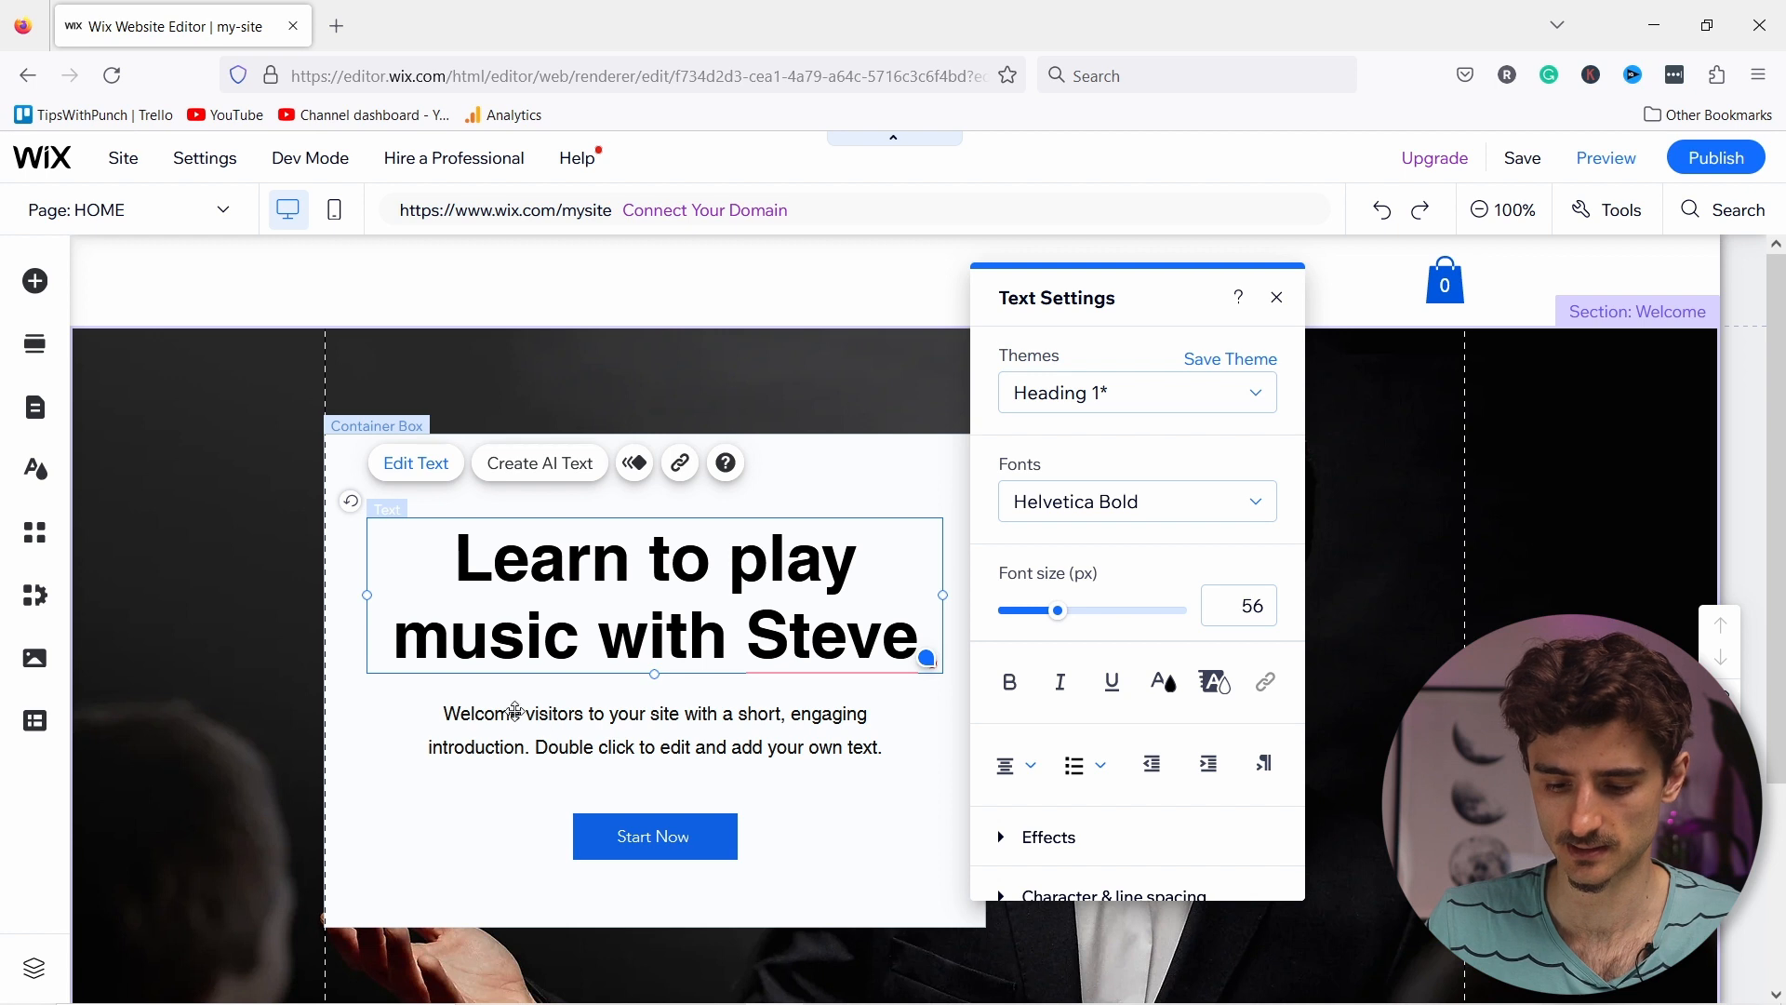
{"action": "left_click", "coordinate": [473, 719]}
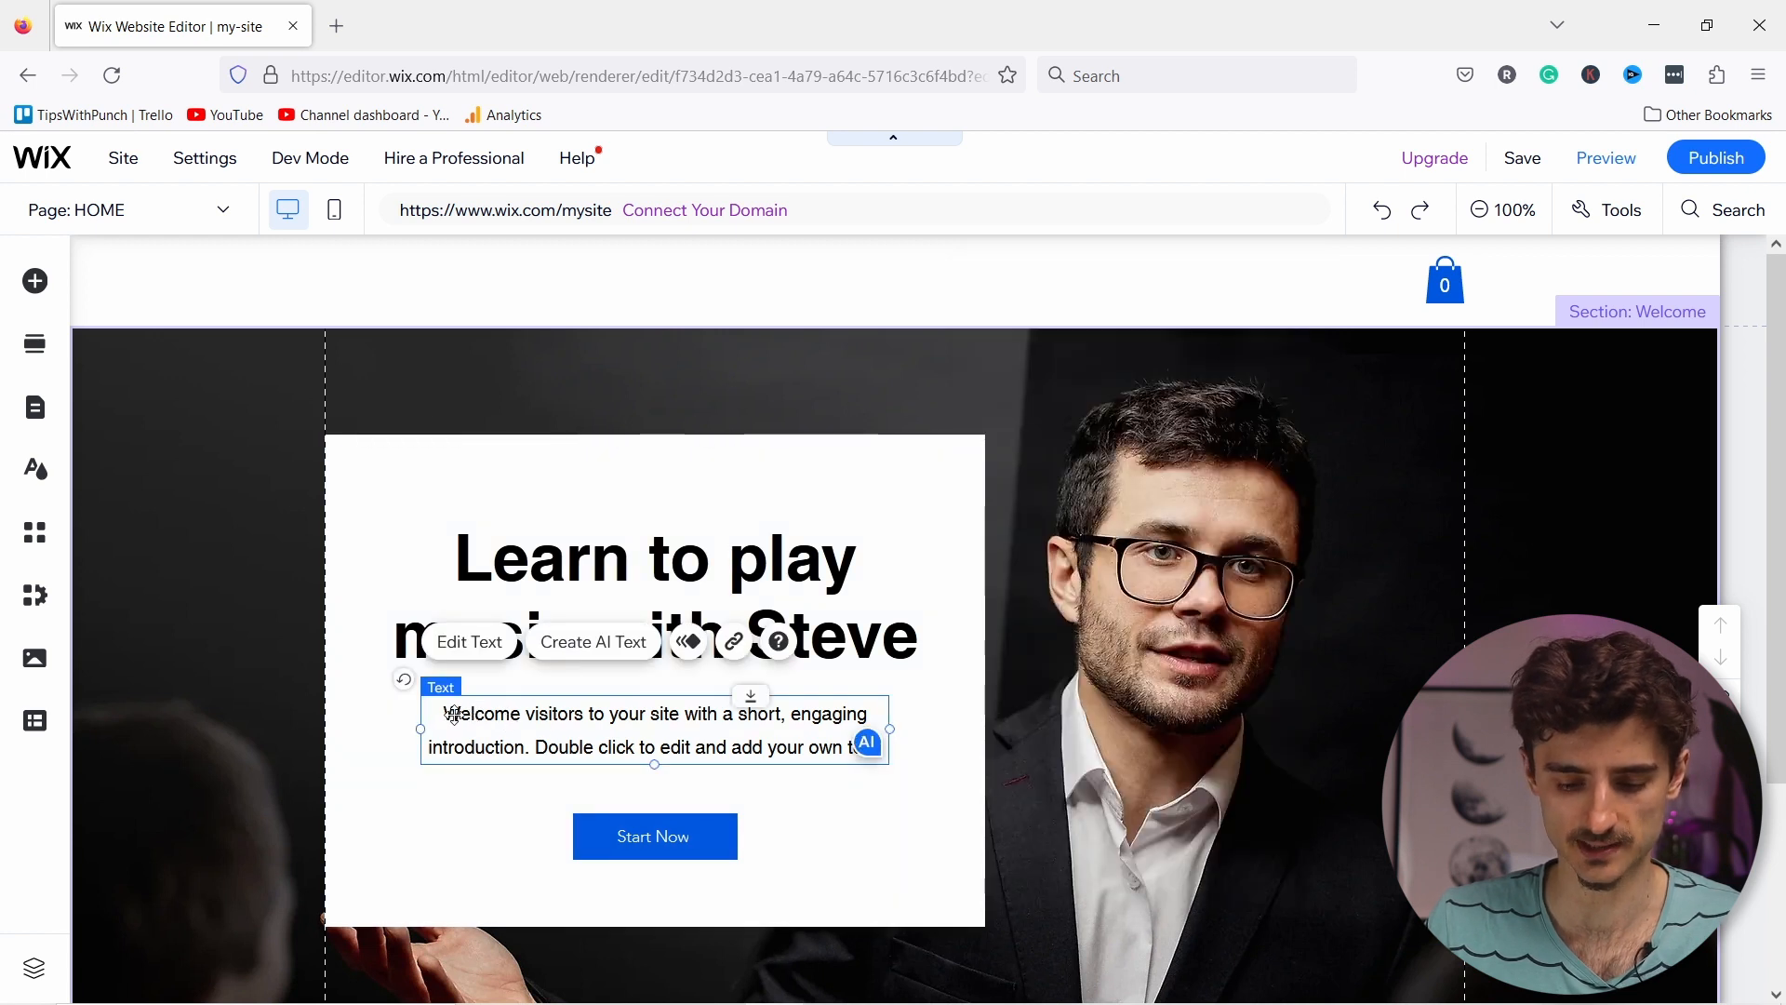
{"action": "double_click", "coordinate": [481, 722]}
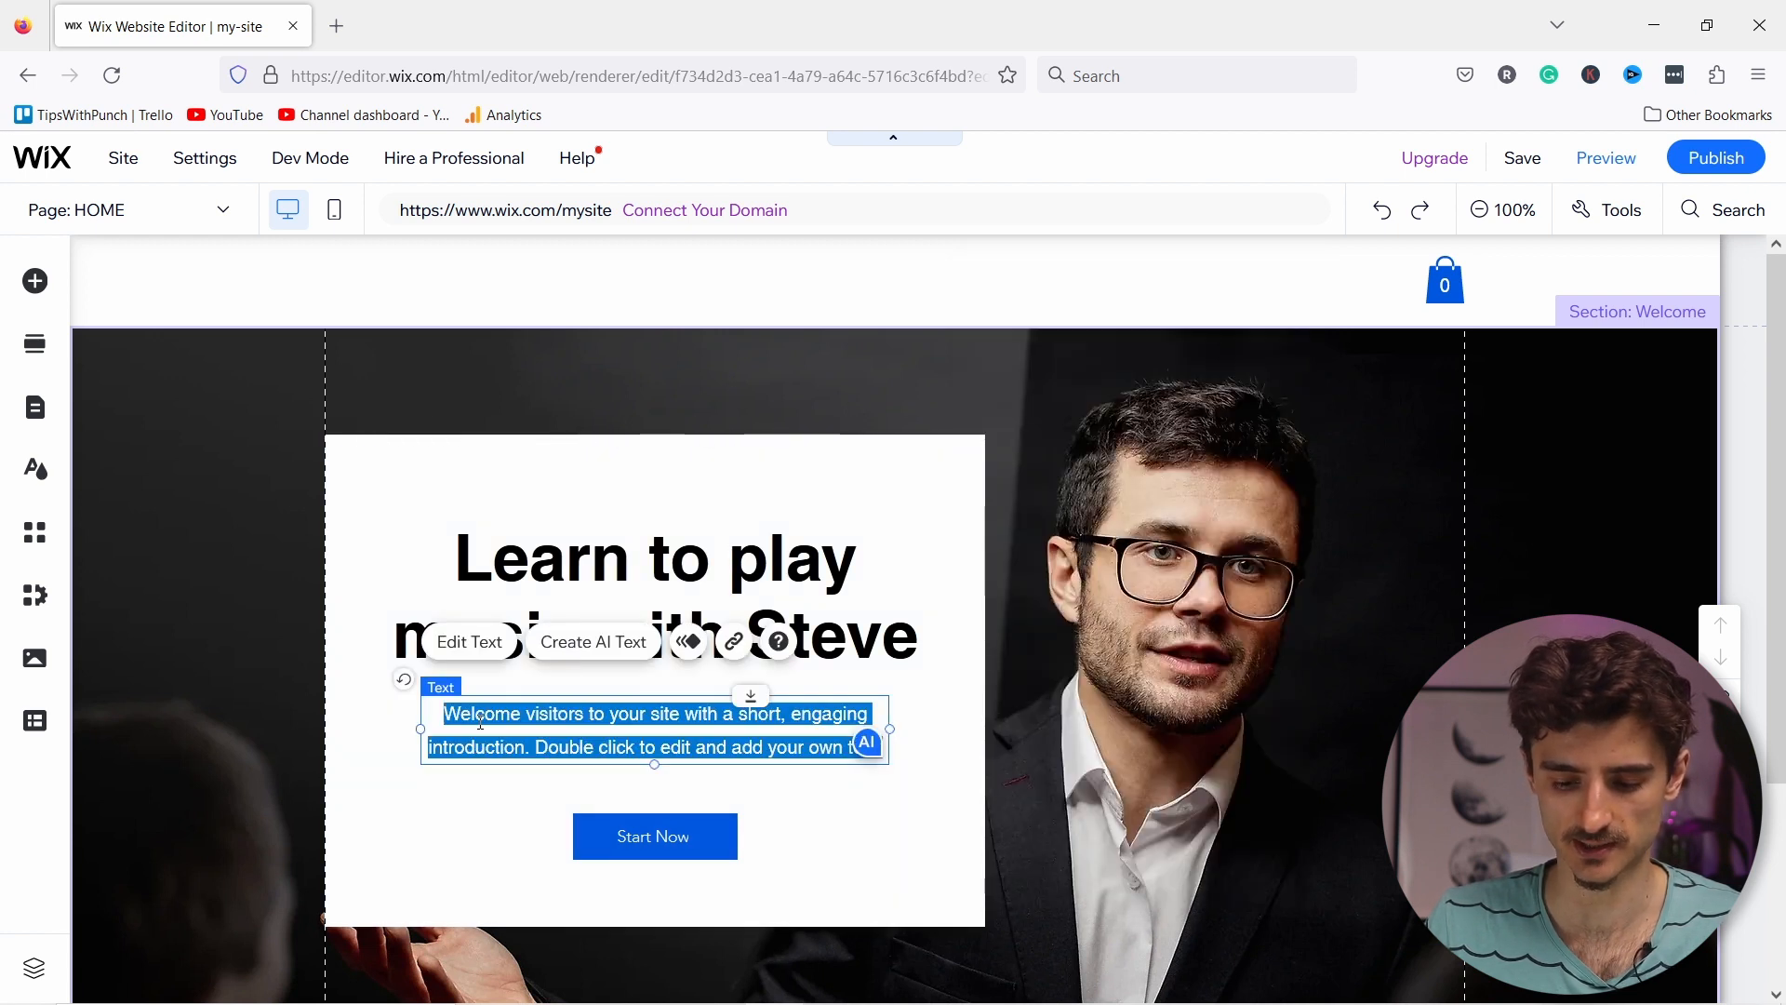
{"action": "type", "text": "Are you ready to unlock your full potential as a musician? Whether you're a beginner or an experienced musician, I can help you reach your goals."}
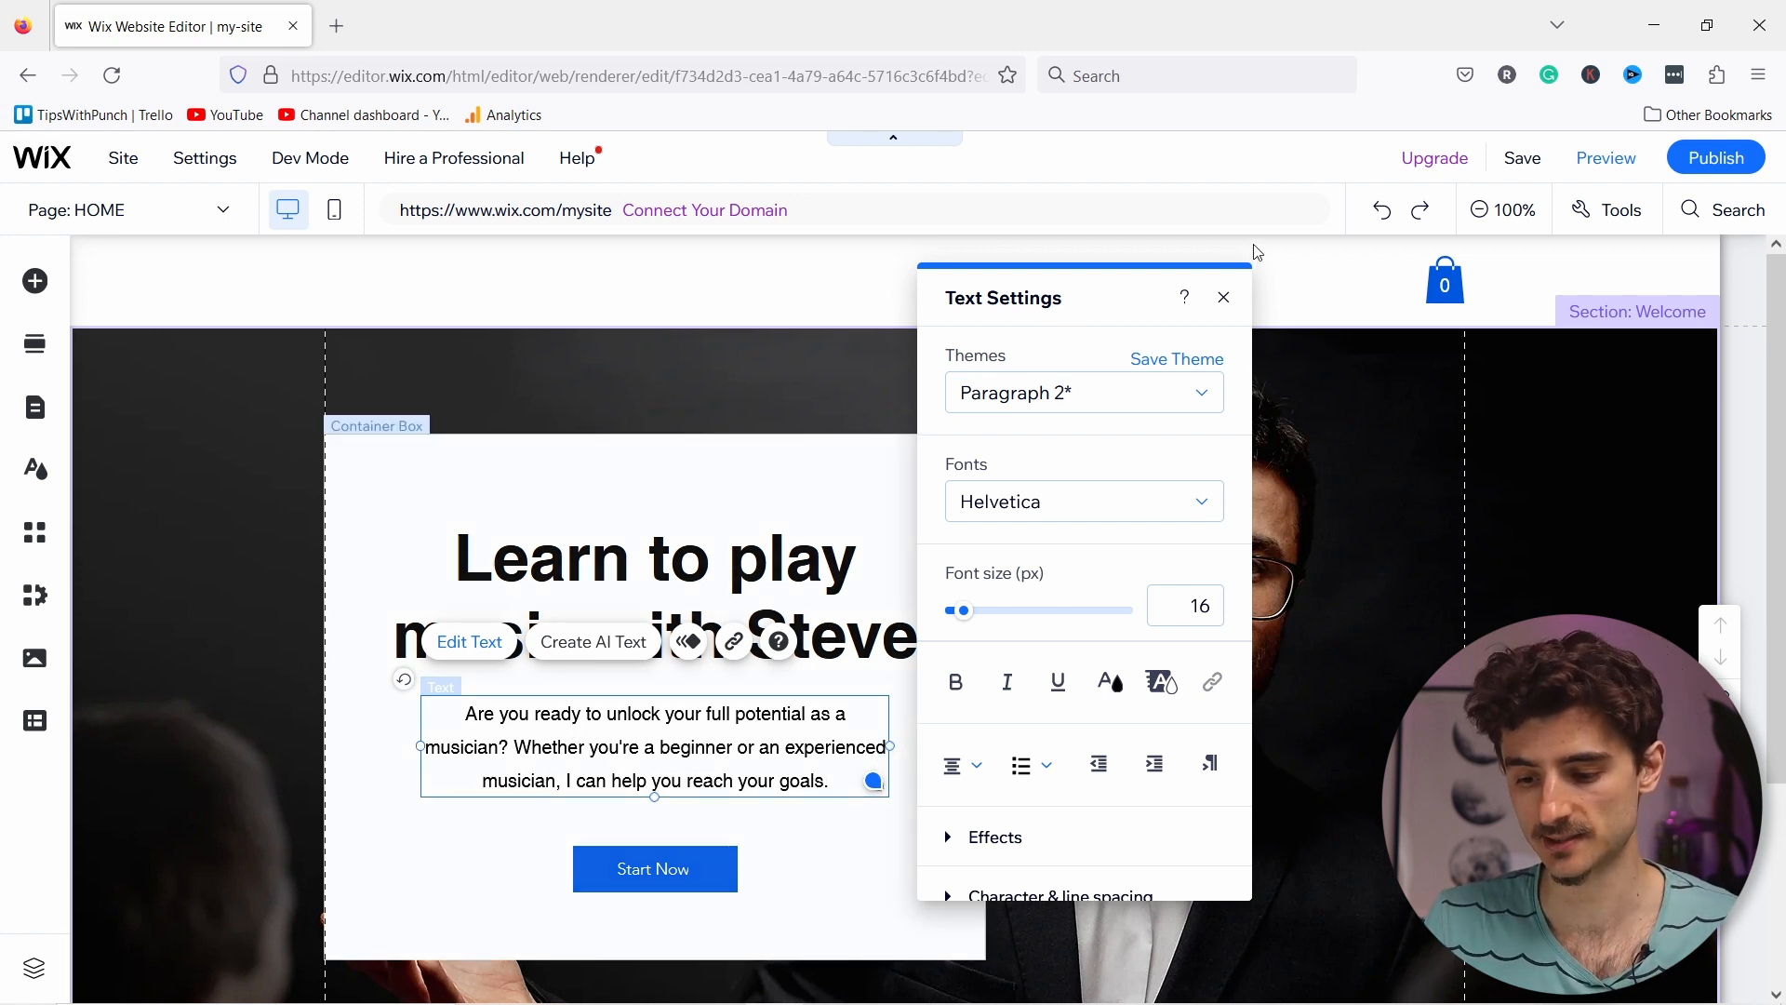
{"action": "left_click", "coordinate": [1225, 298]}
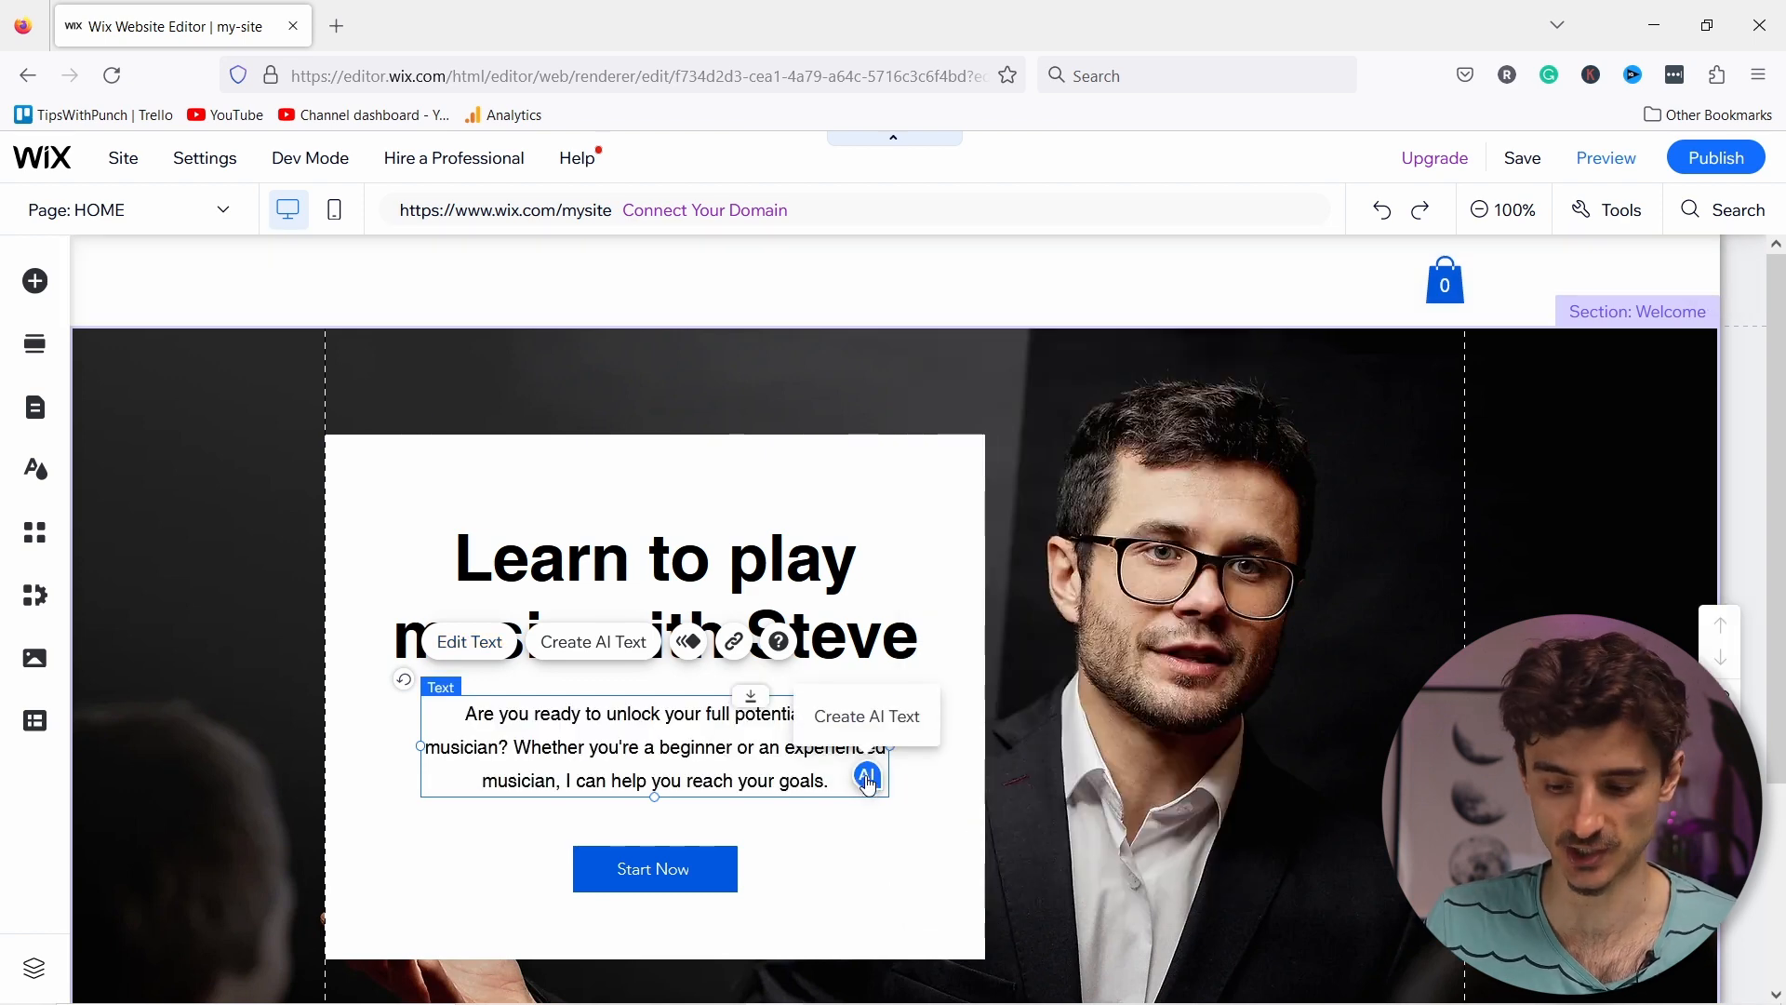
{"action": "left_click", "coordinate": [868, 779]}
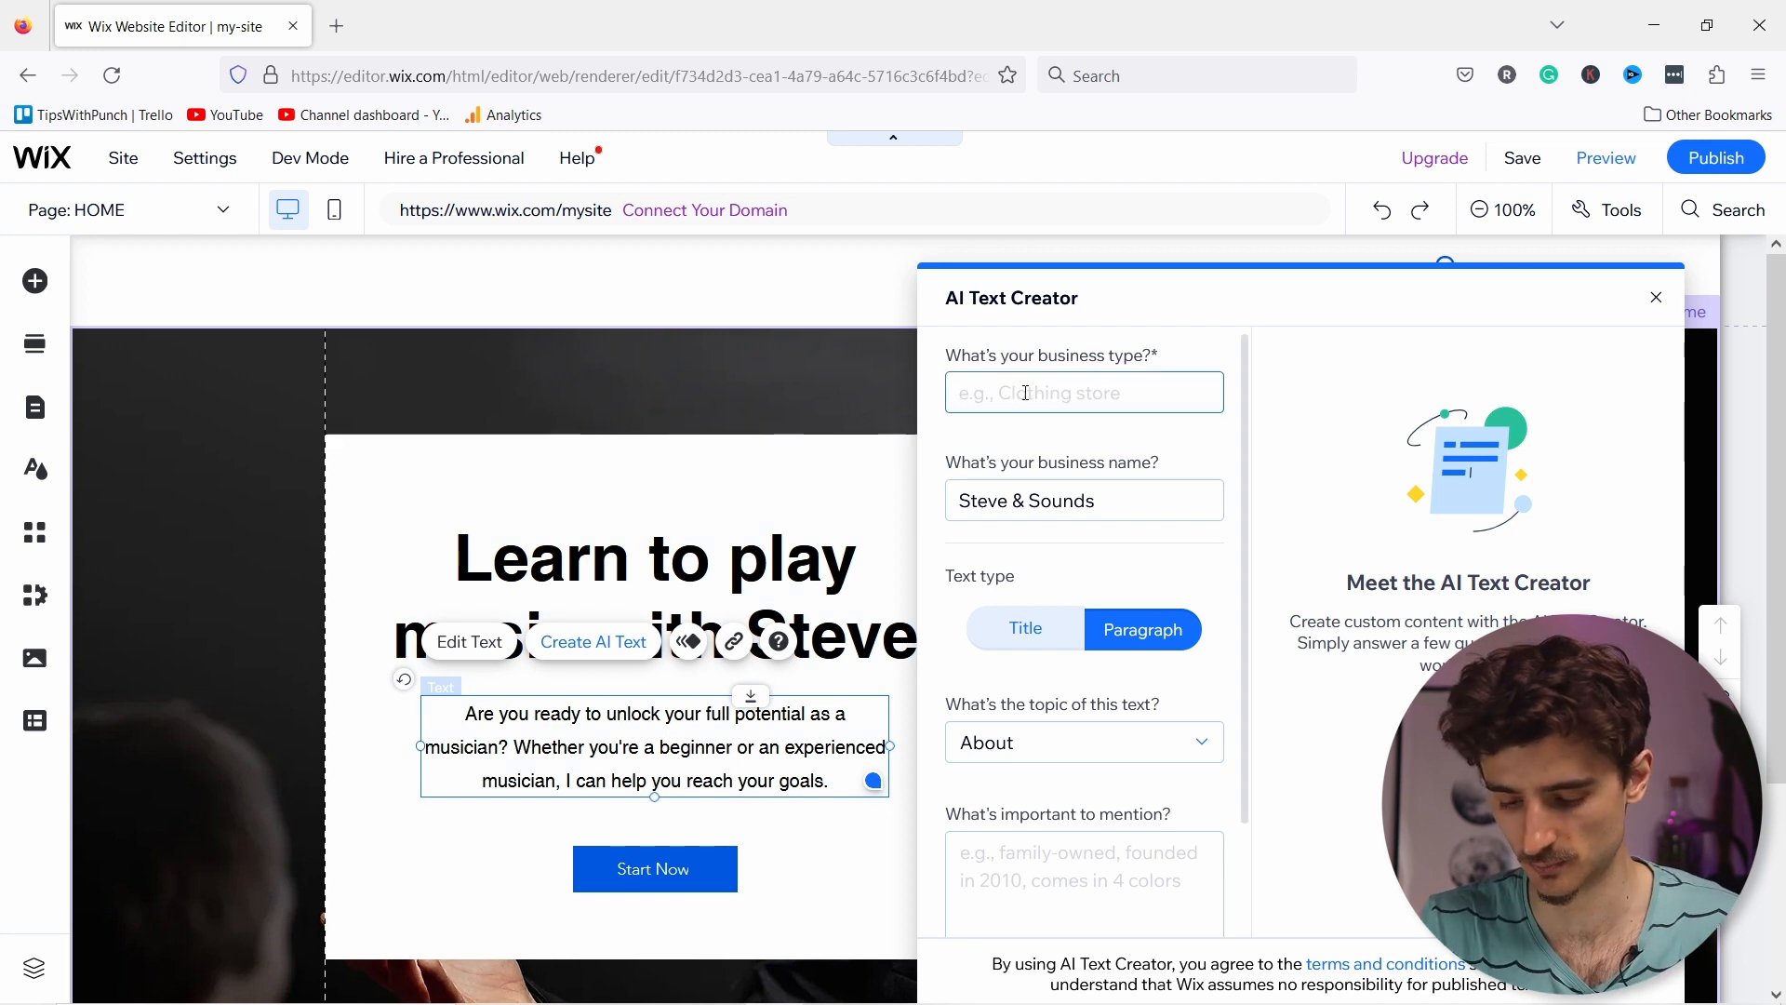
{"action": "type", "text": "Music teacher"}
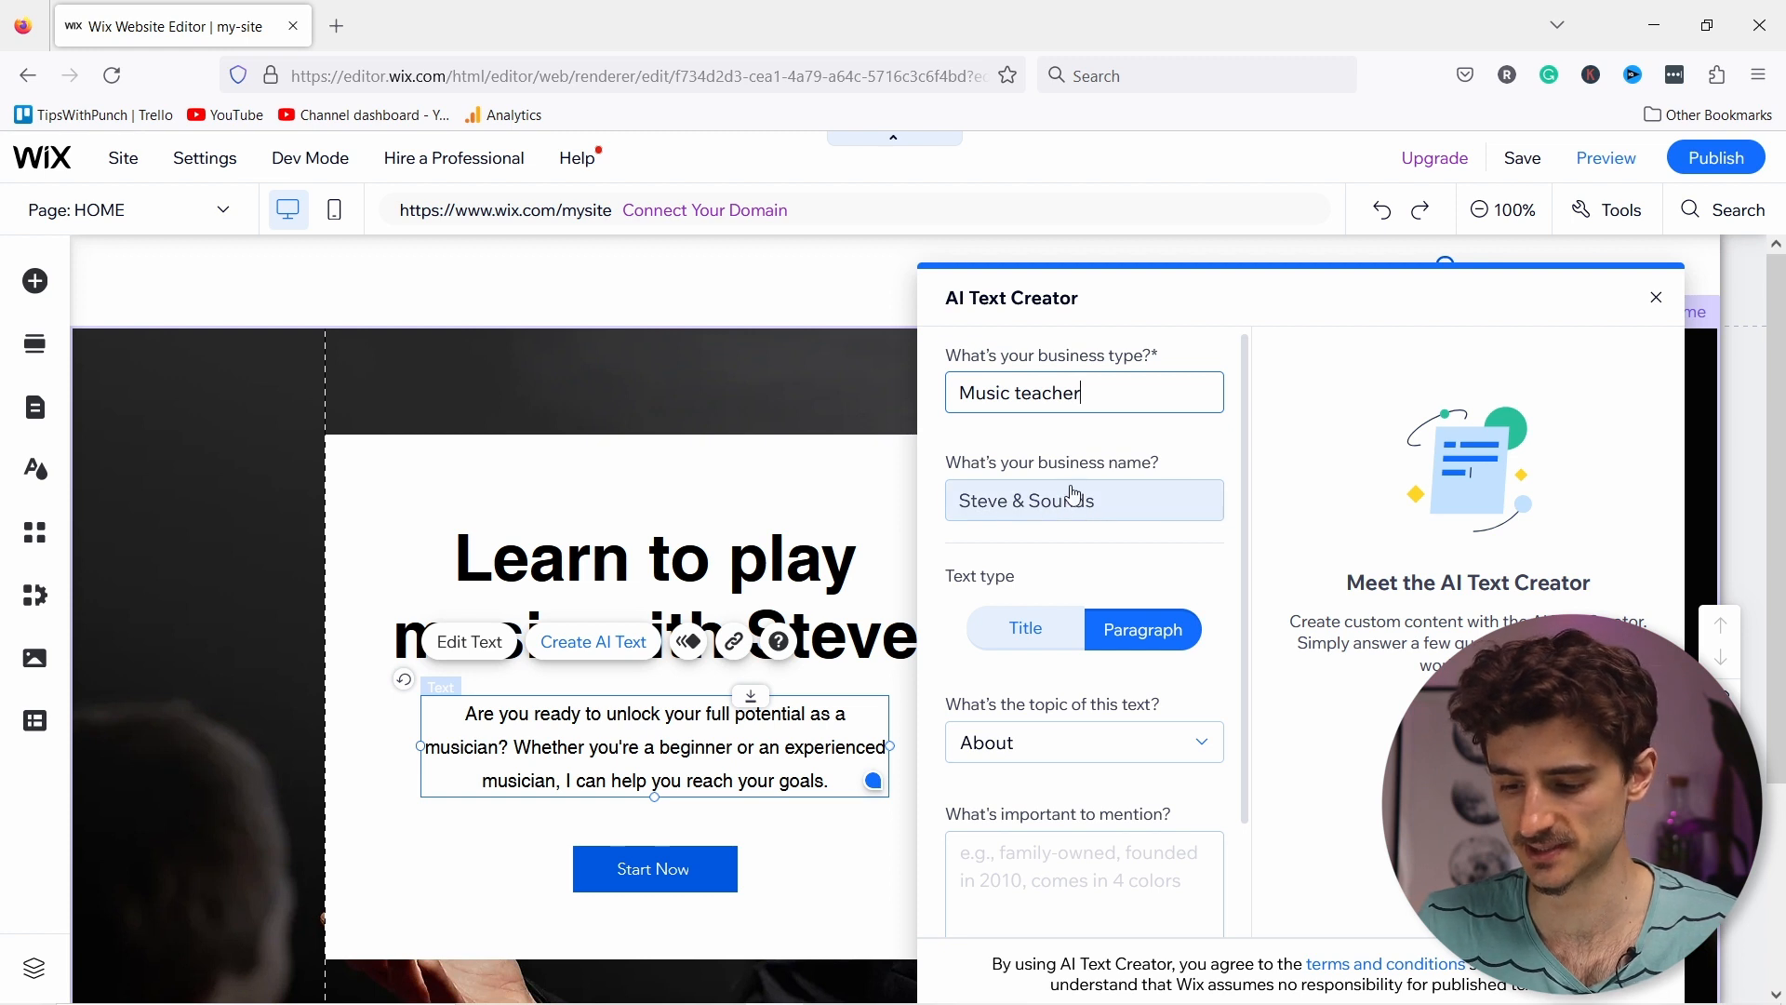
{"action": "scroll", "coordinate": [1079, 493], "scroll_direction": "down", "scroll_amount": 2}
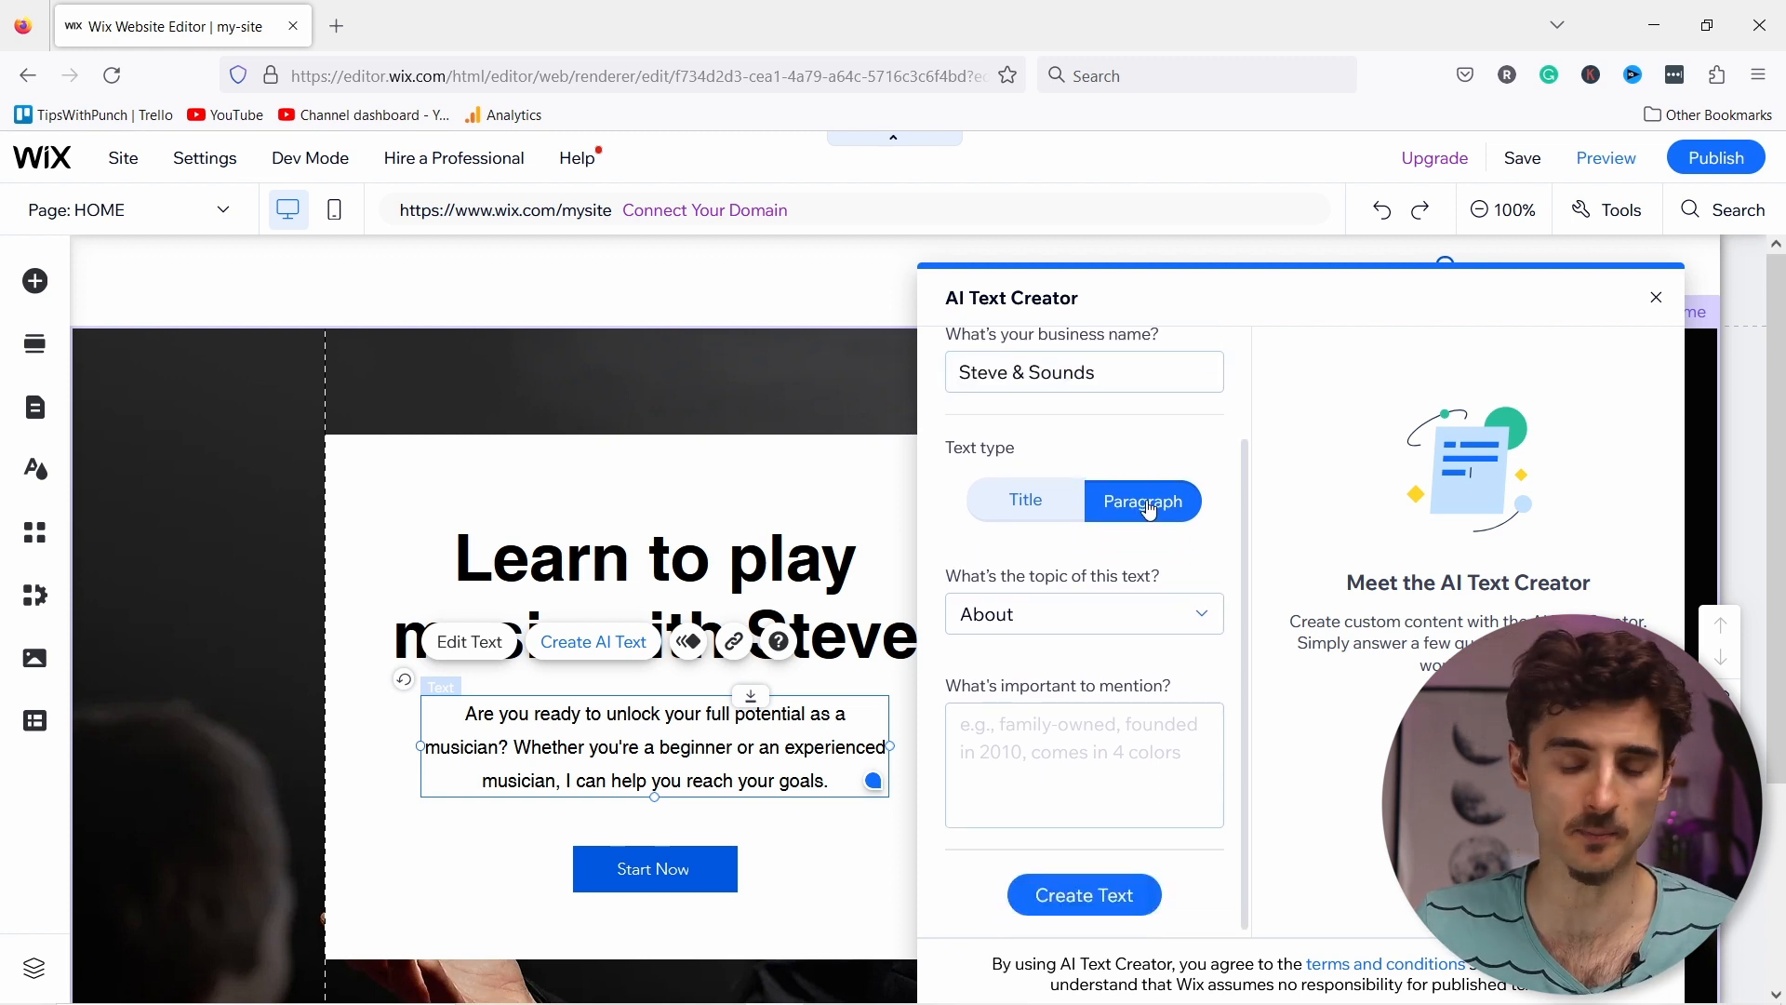
{"action": "left_click", "coordinate": [1054, 624]}
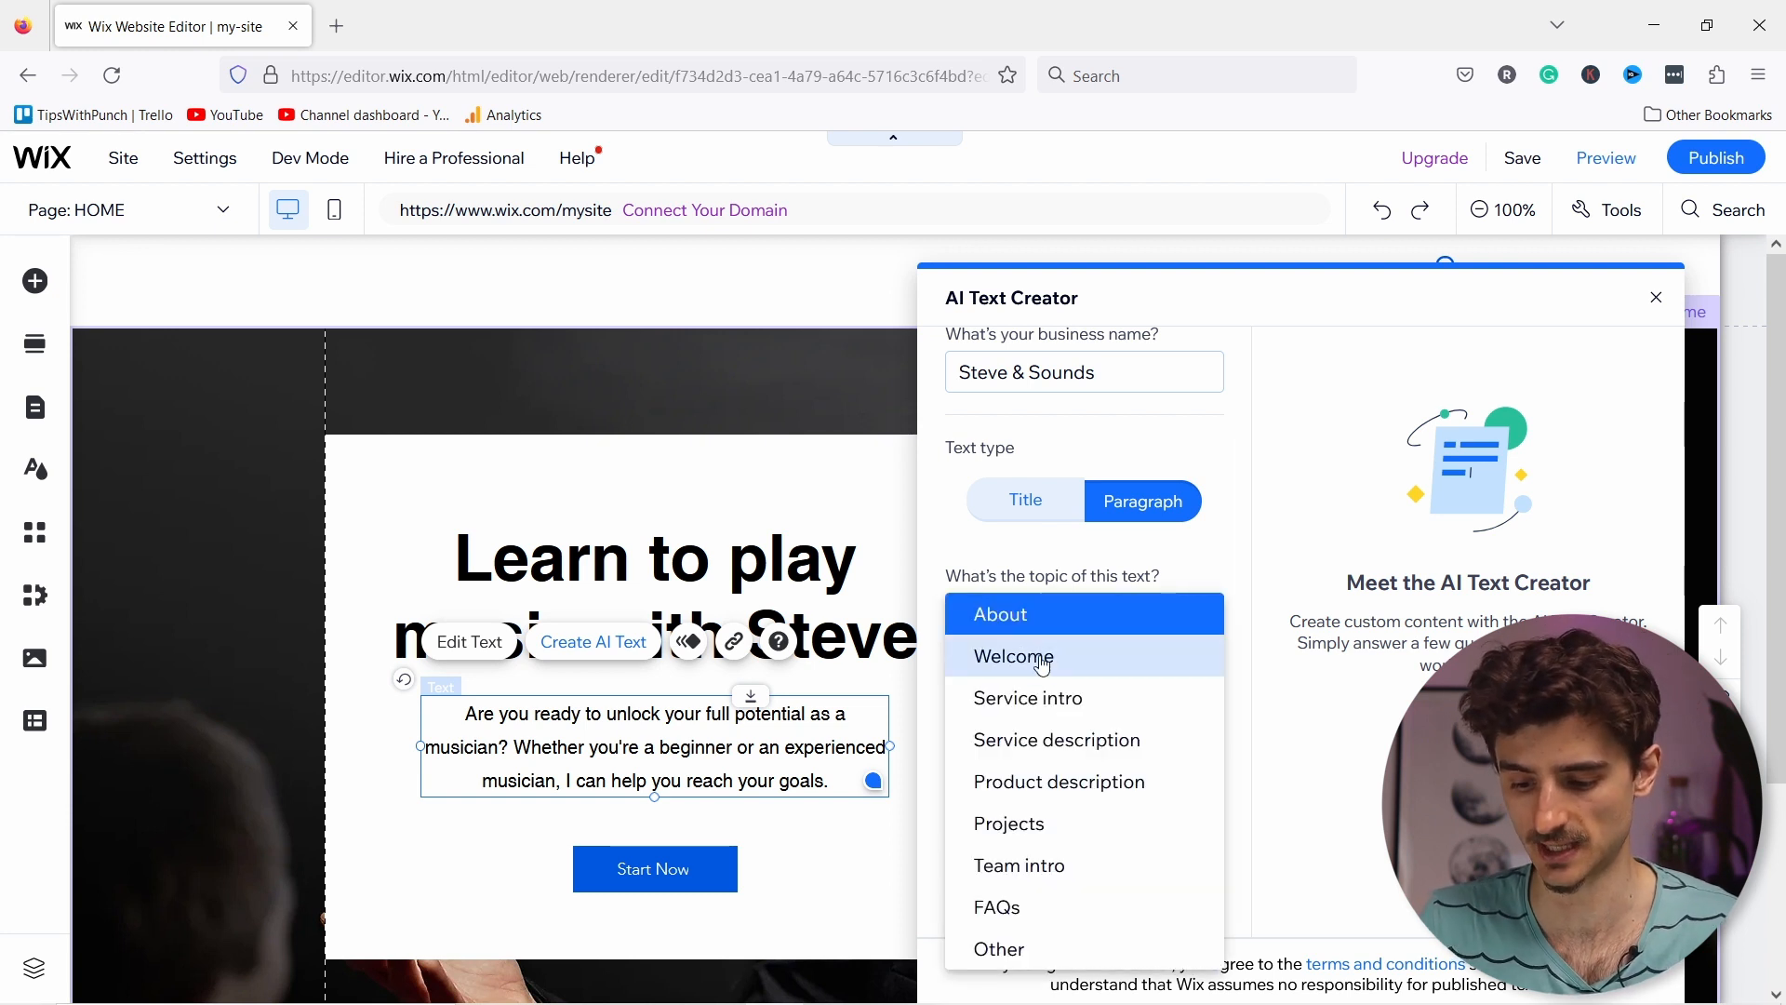
{"action": "left_click", "coordinate": [1028, 656]}
{"action": "left_click", "coordinate": [1007, 773]}
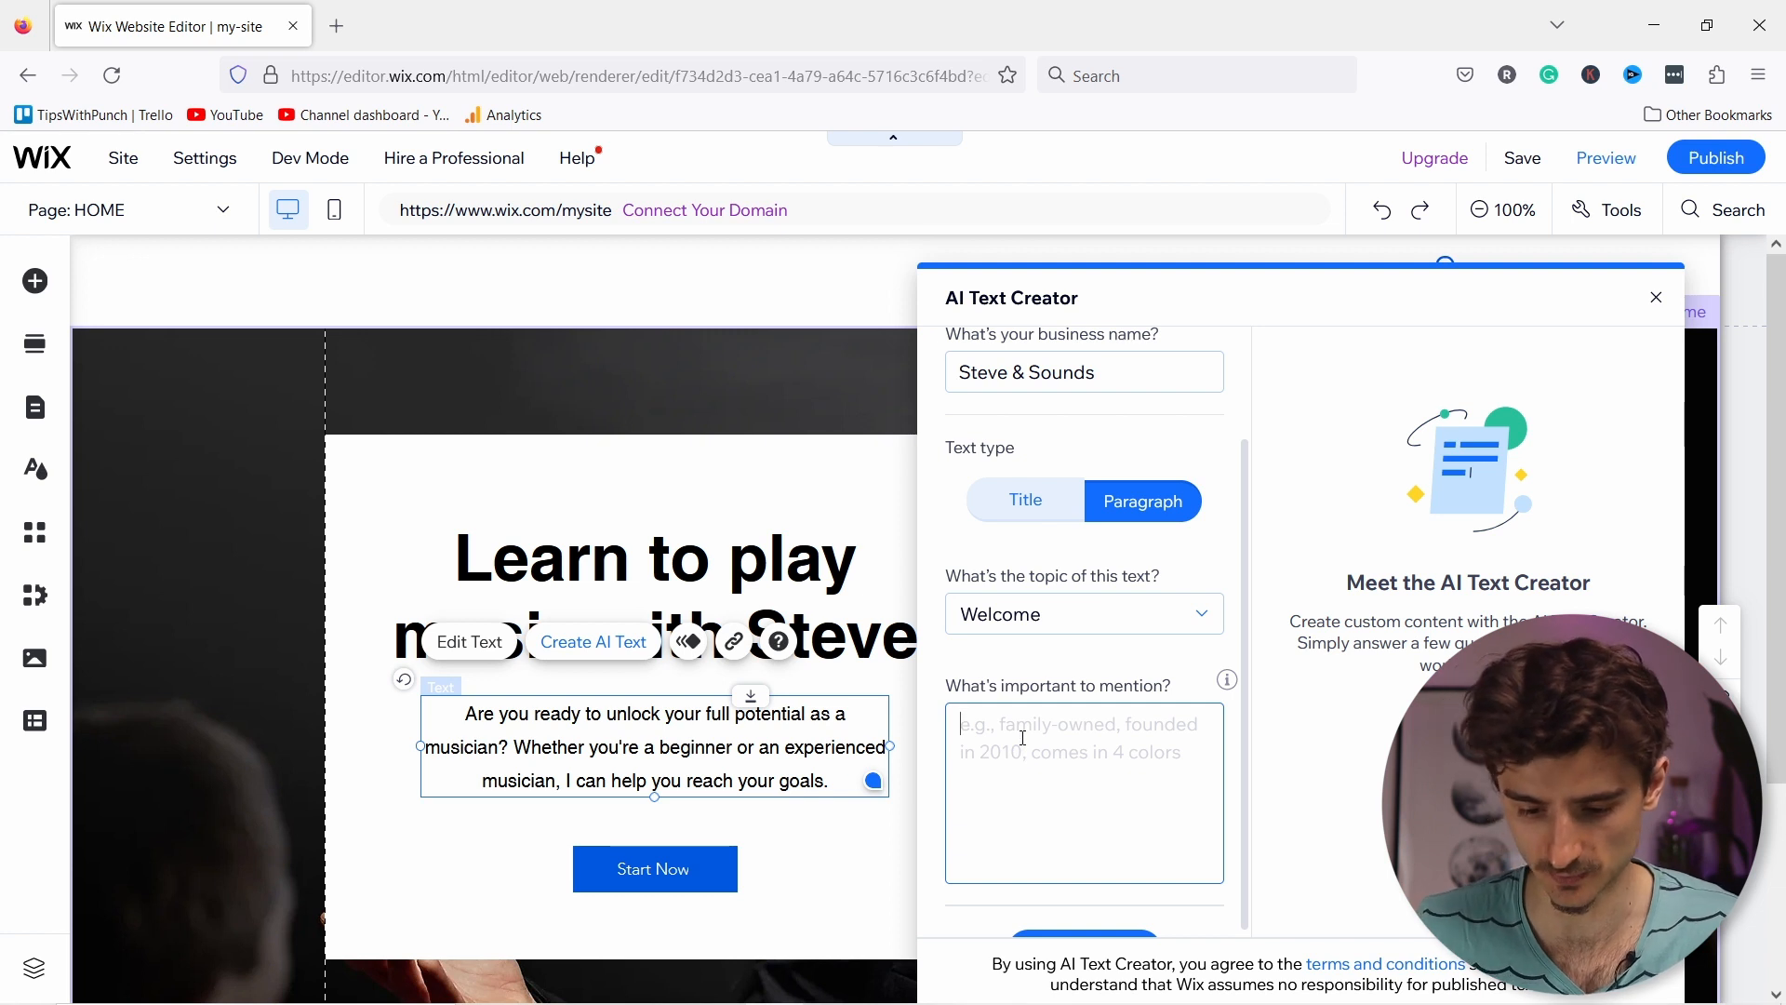
{"action": "type", "text": "h to"}
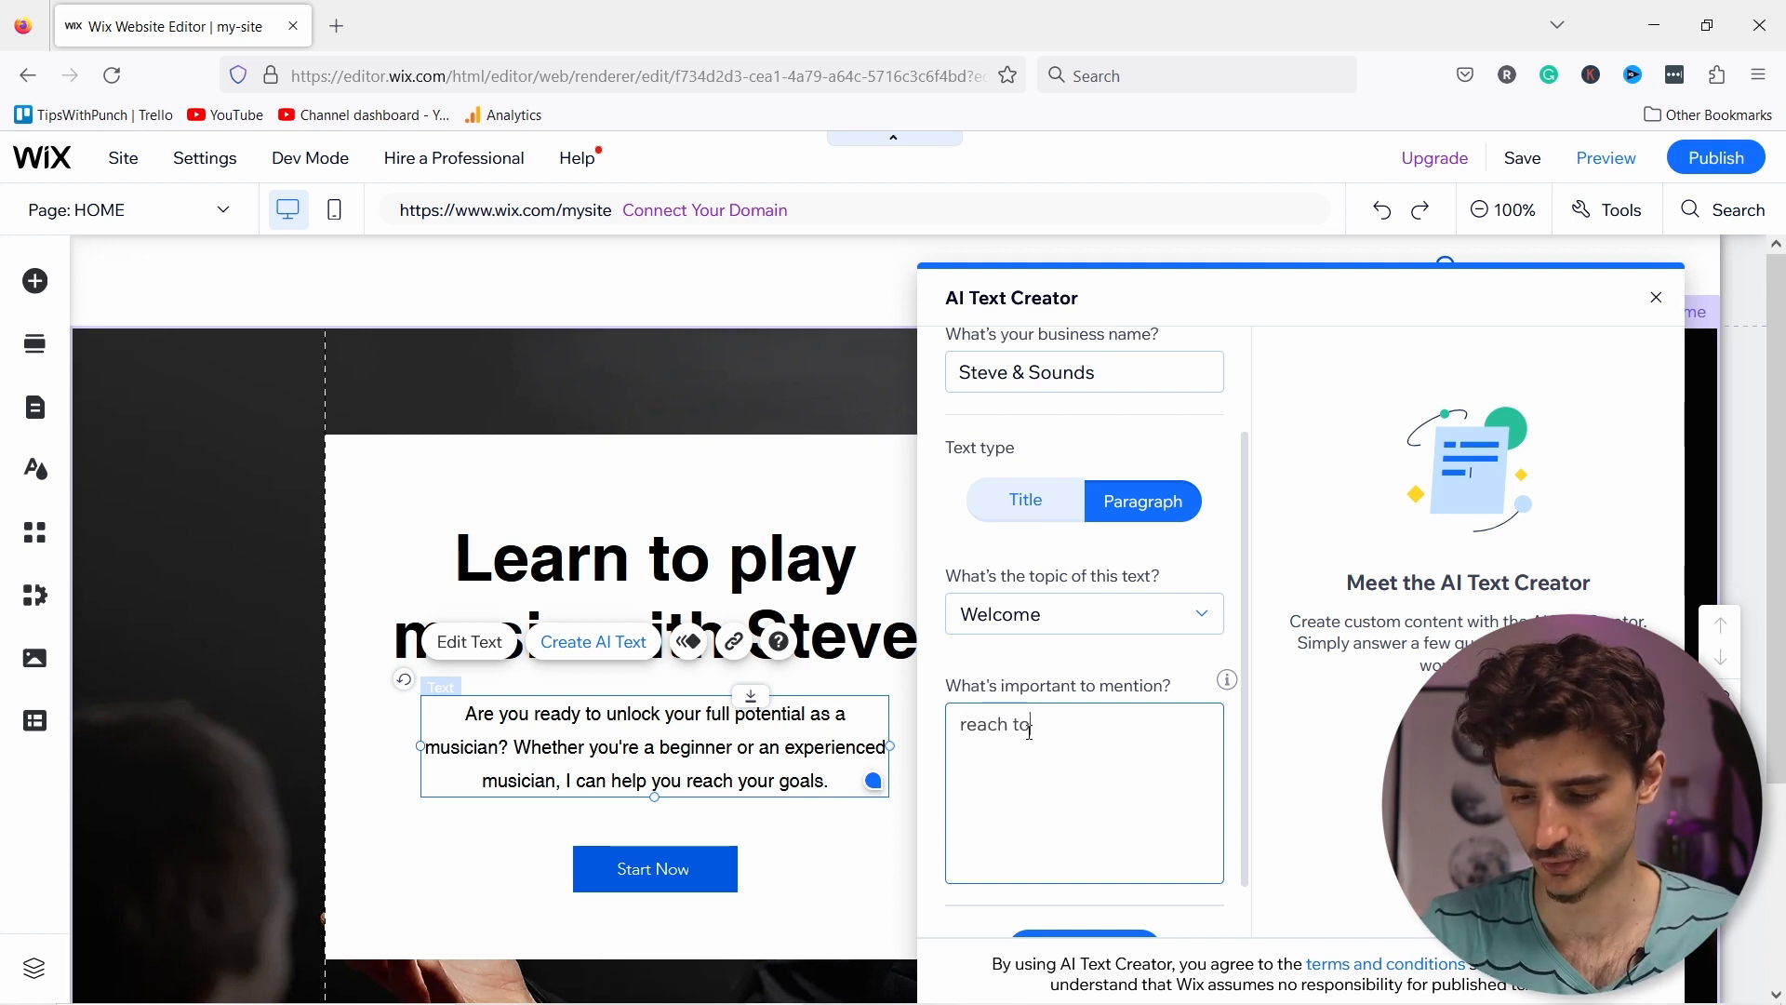
{"action": "key", "text": "BackSpace"}
{"action": "key", "text": "BackSpace"}
{"action": "type", "text": "your goals"}
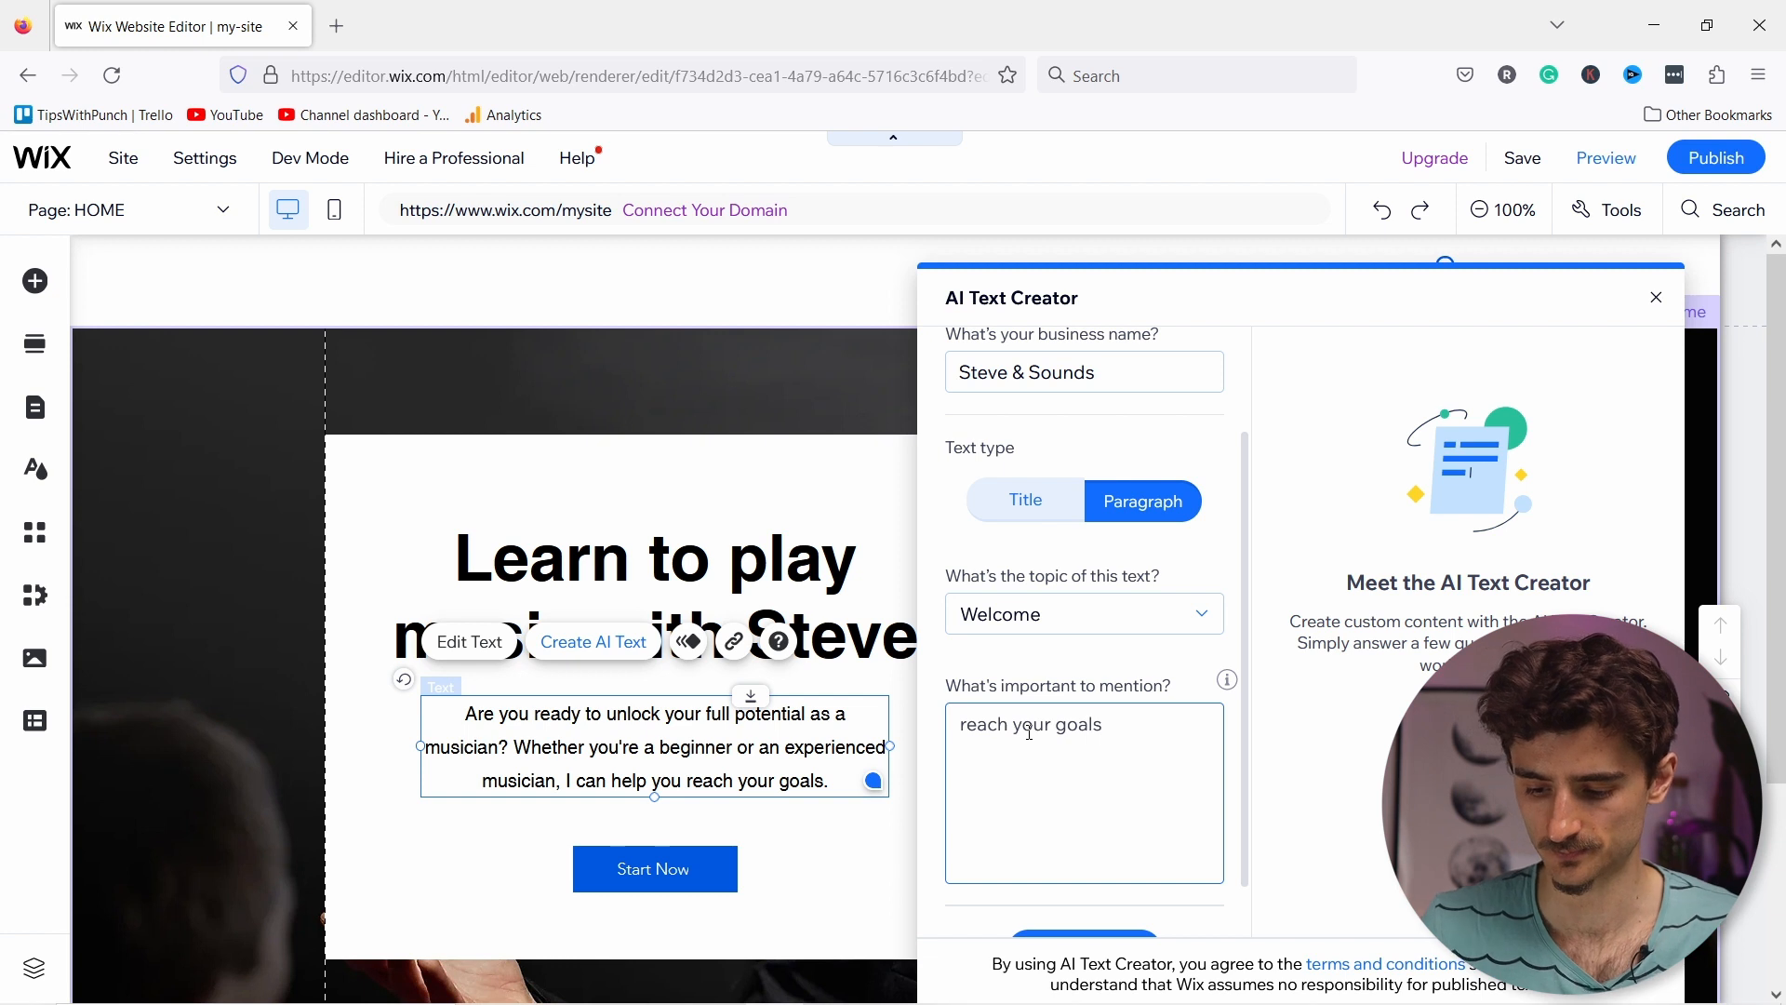
{"action": "scroll", "coordinate": [1117, 739], "scroll_direction": "down", "scroll_amount": 1}
{"action": "left_click", "coordinate": [1112, 893]}
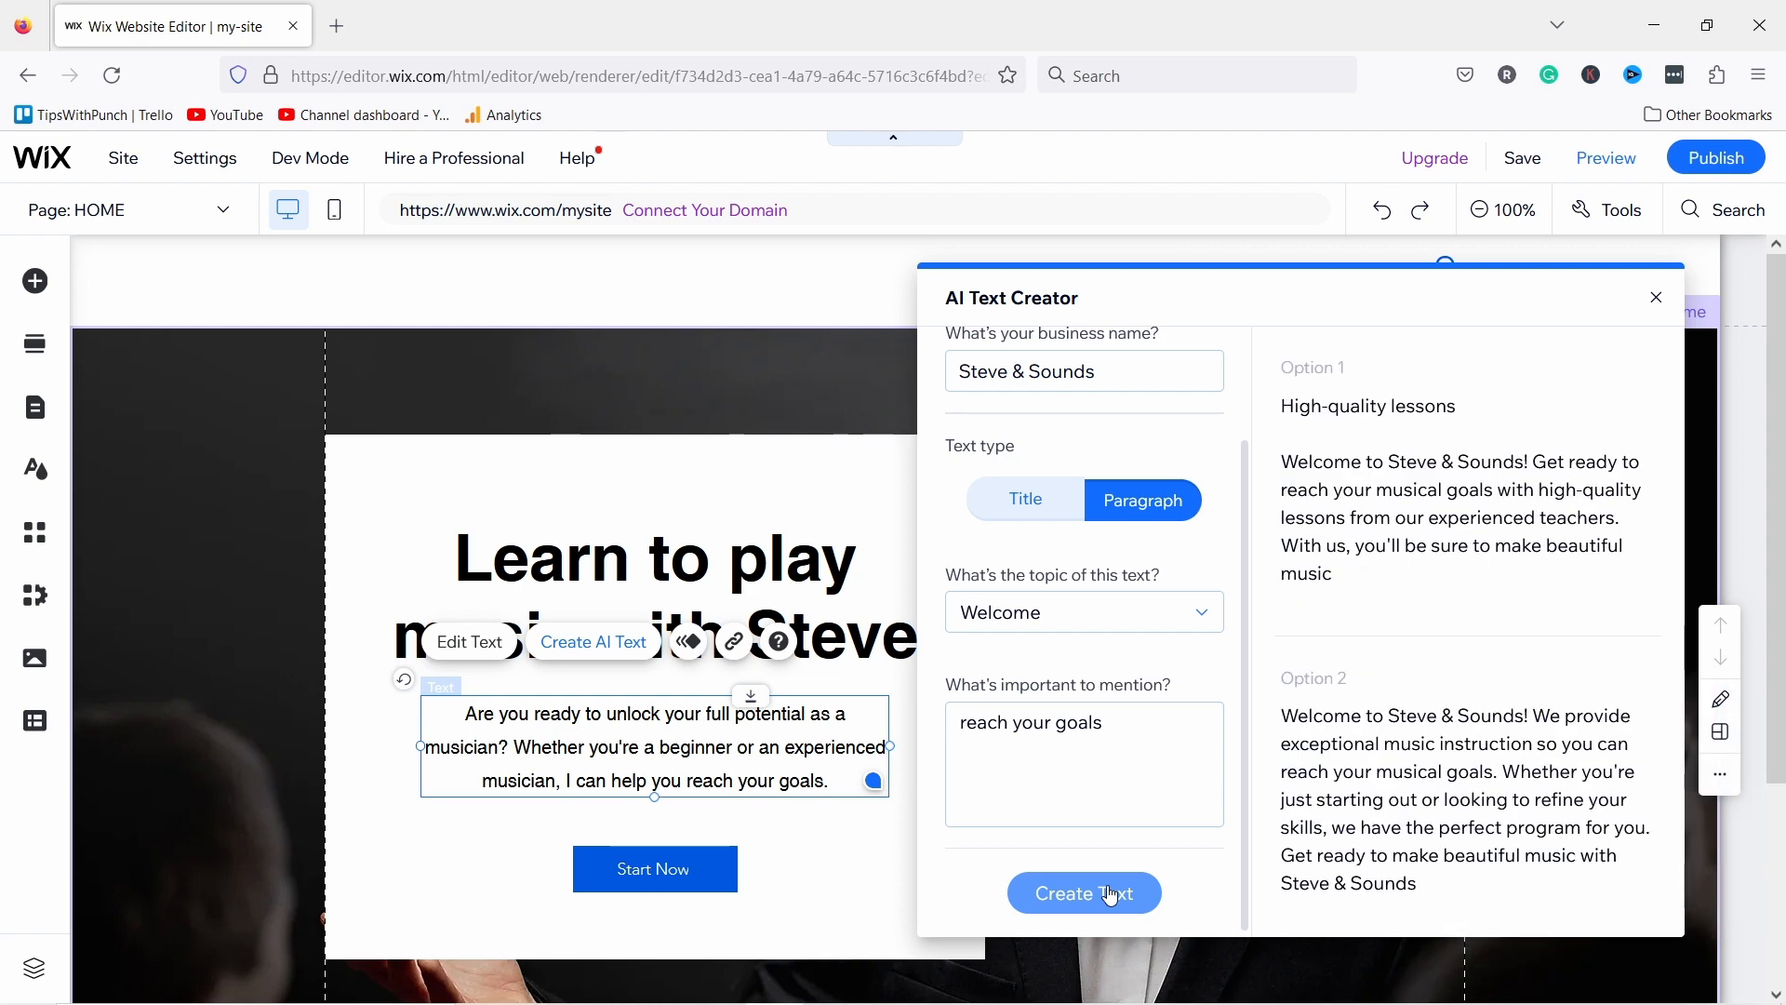
{"action": "scroll", "coordinate": [1488, 605], "scroll_direction": "down", "scroll_amount": 3}
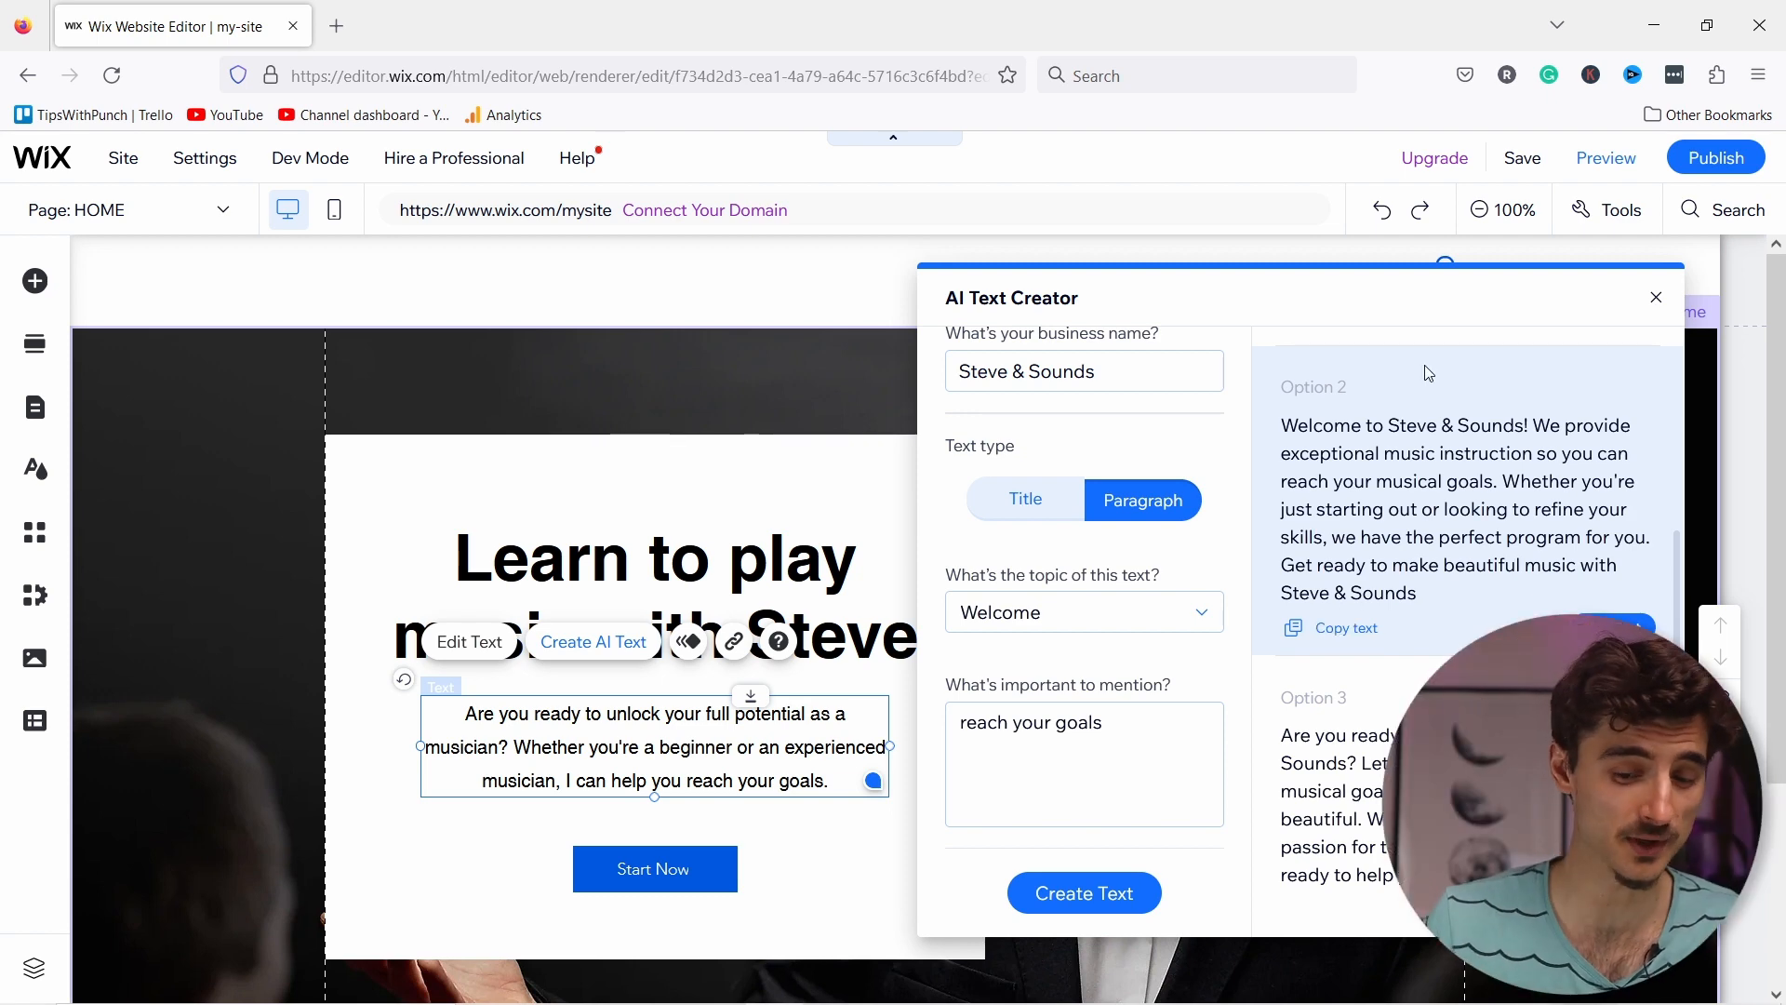
{"action": "left_click", "coordinate": [1655, 297]}
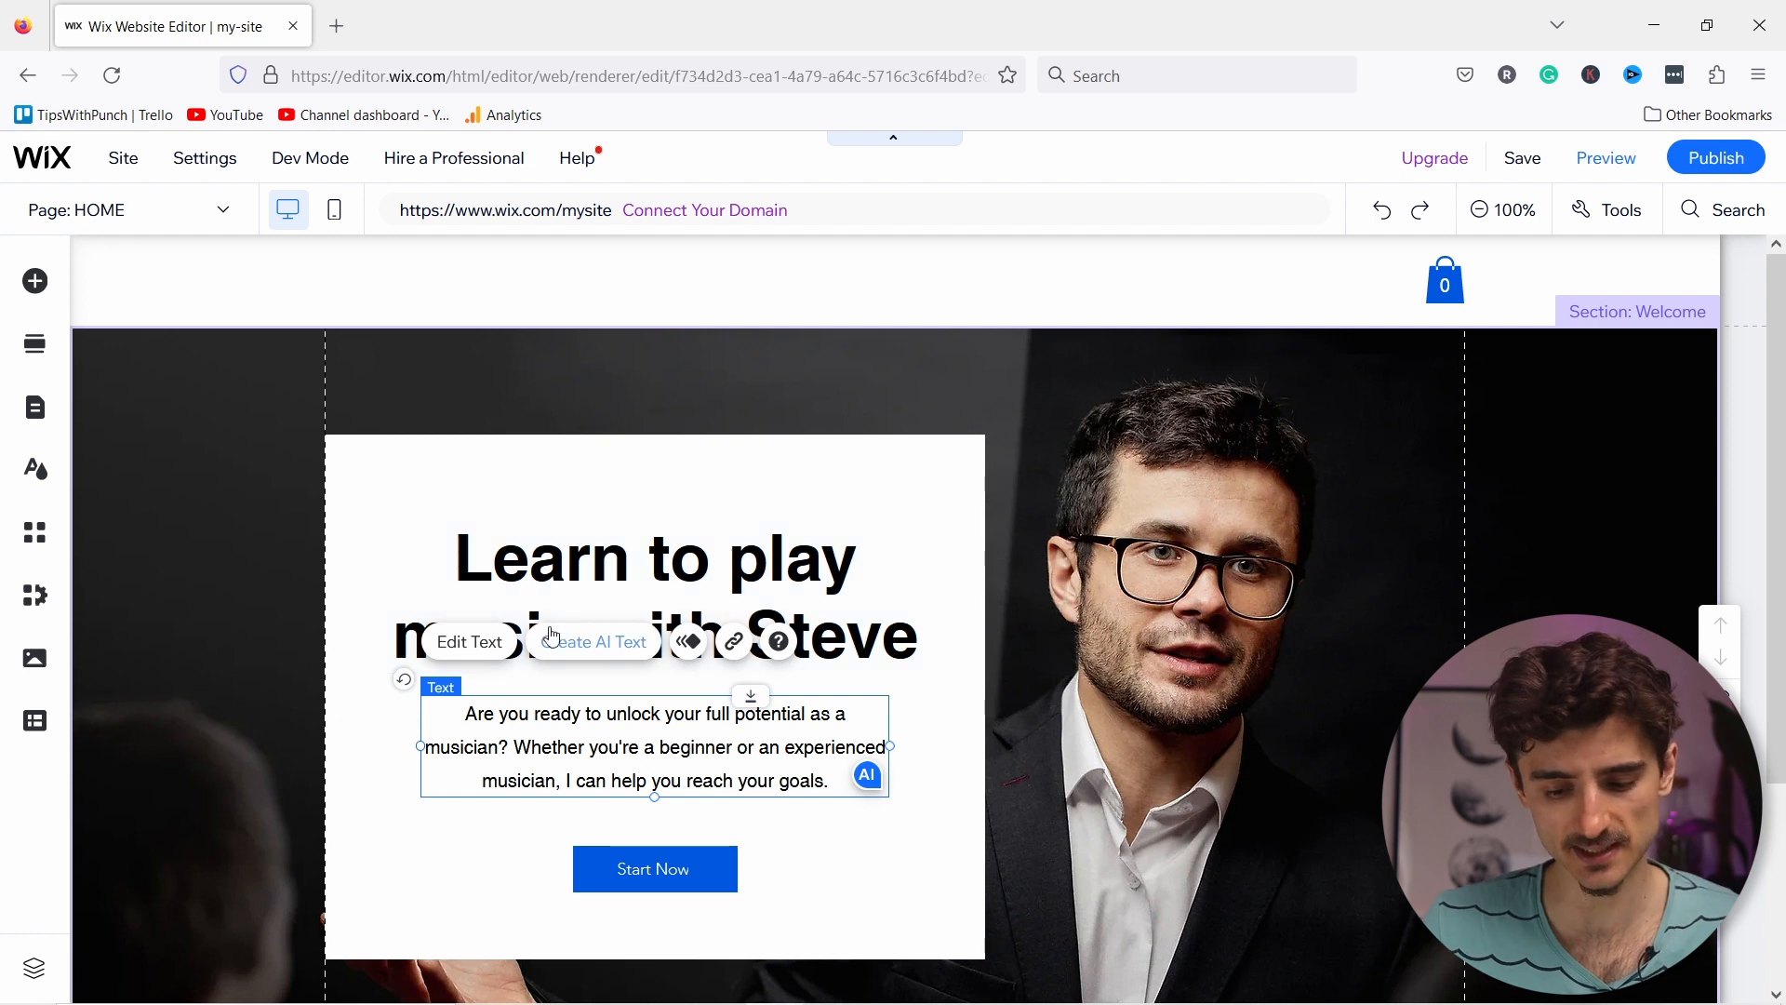
Step: Move the heading and paragraph to the box's left edge and left-align their text
{"action": "left_click", "coordinate": [549, 558]}
{"action": "left_click_drag", "start_coordinate": [543, 563], "coordinate": [502, 563]}
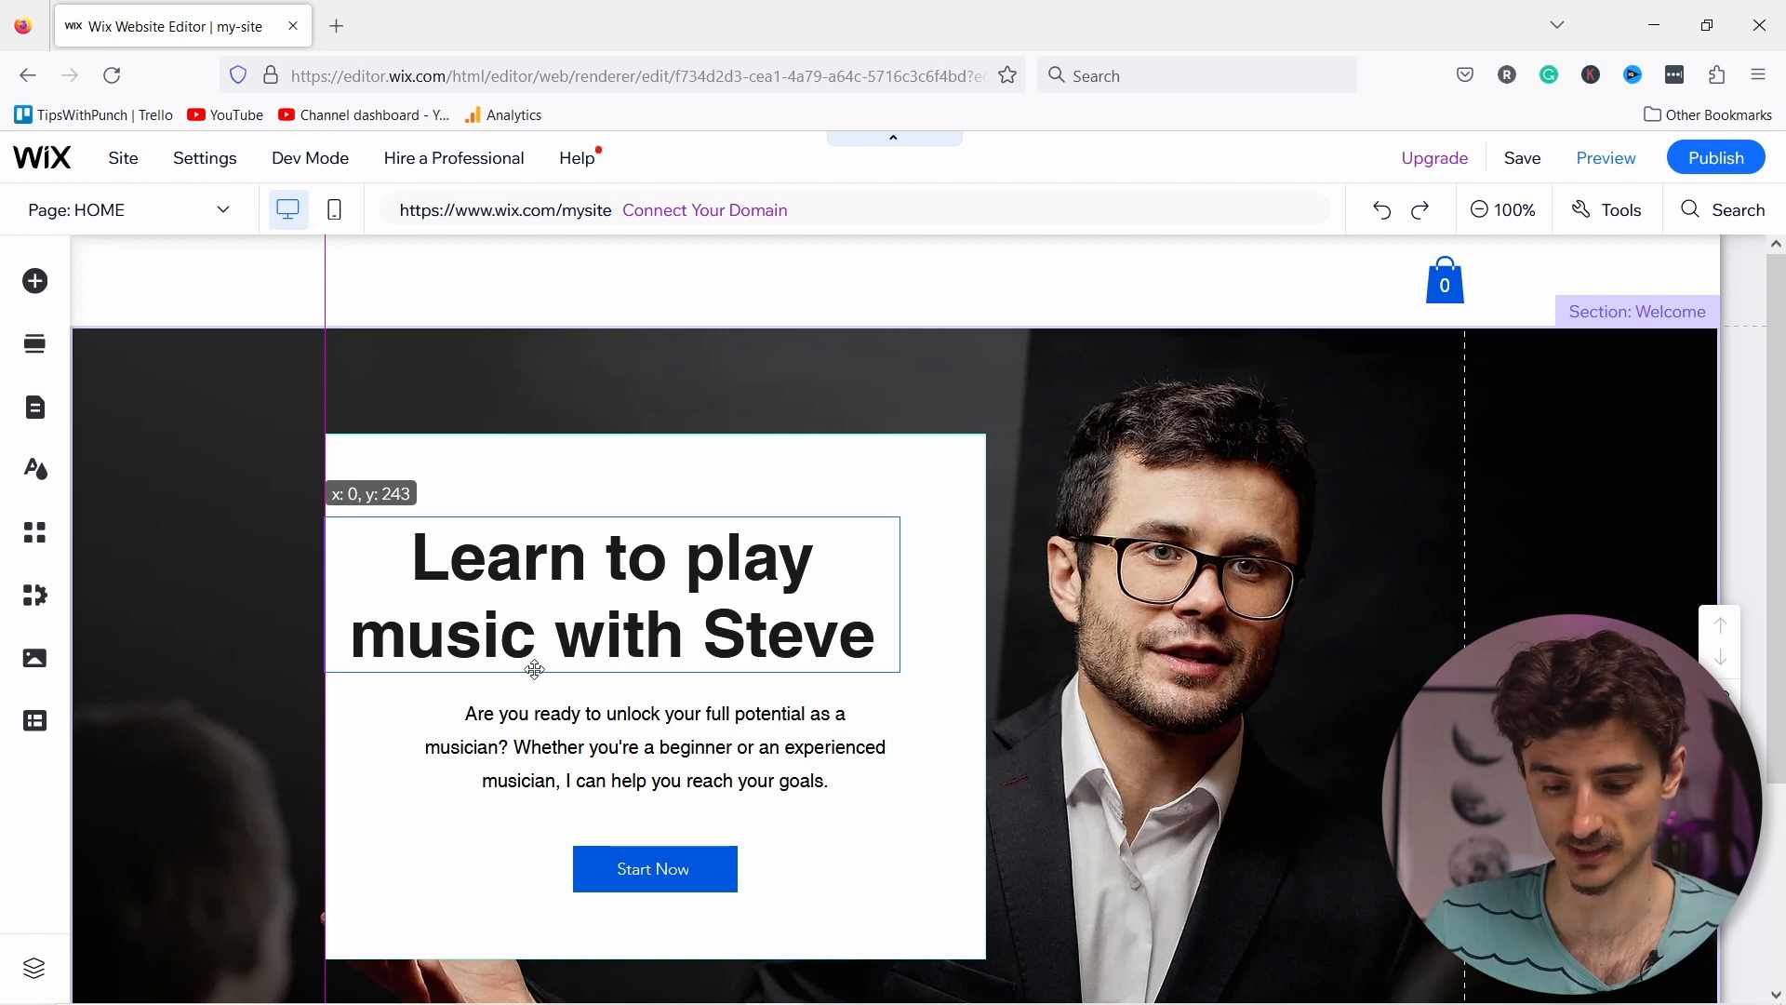
{"action": "left_click", "coordinate": [537, 749]}
{"action": "left_click_drag", "start_coordinate": [536, 749], "coordinate": [437, 730]}
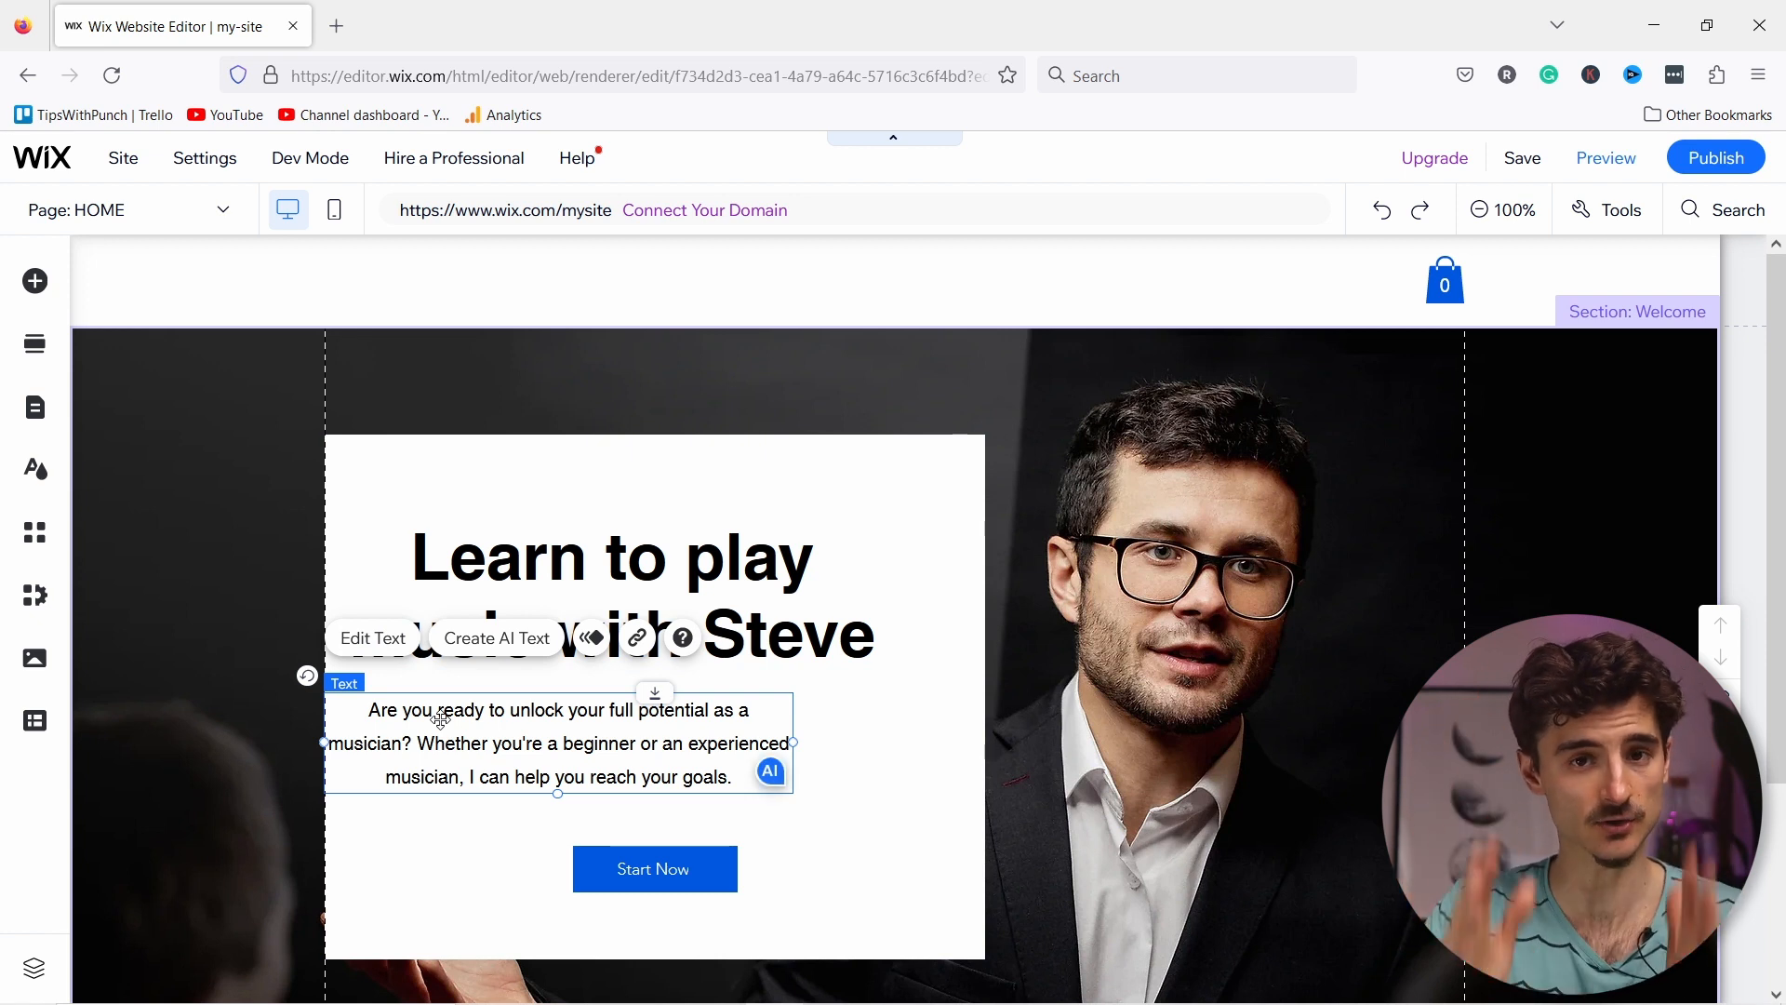
{"action": "left_click", "coordinate": [459, 575], "text": "shift"}
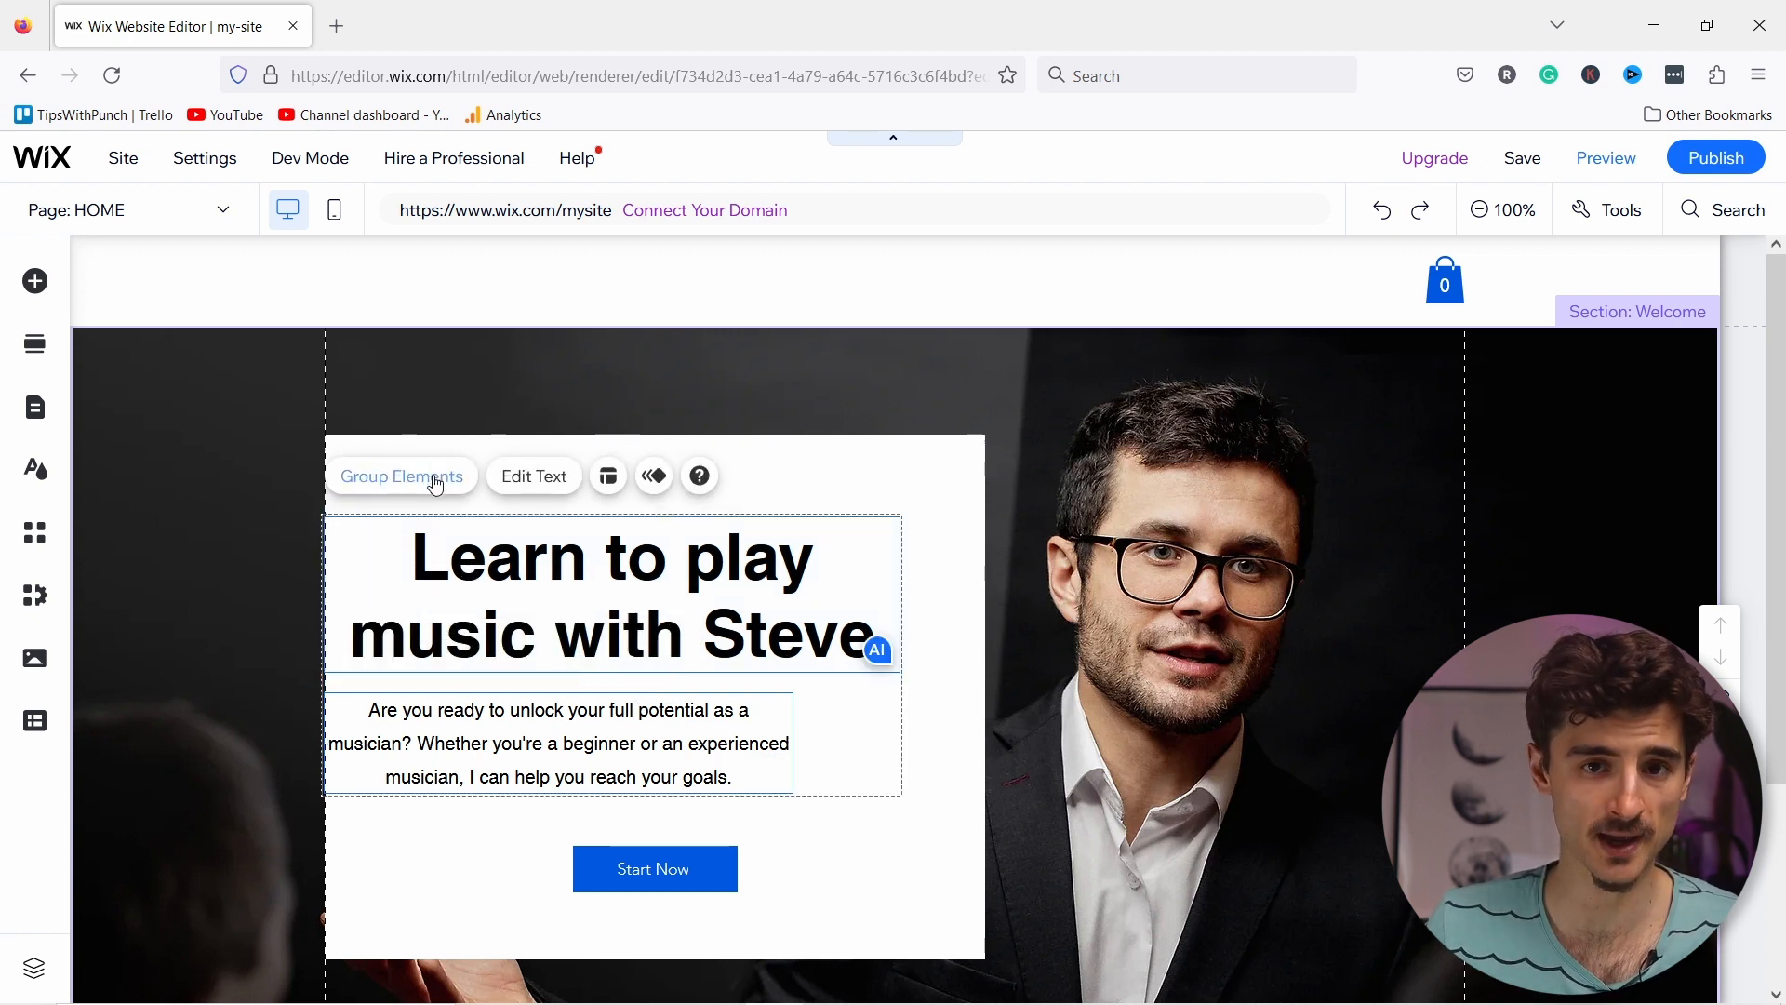
{"action": "left_click", "coordinate": [550, 483]}
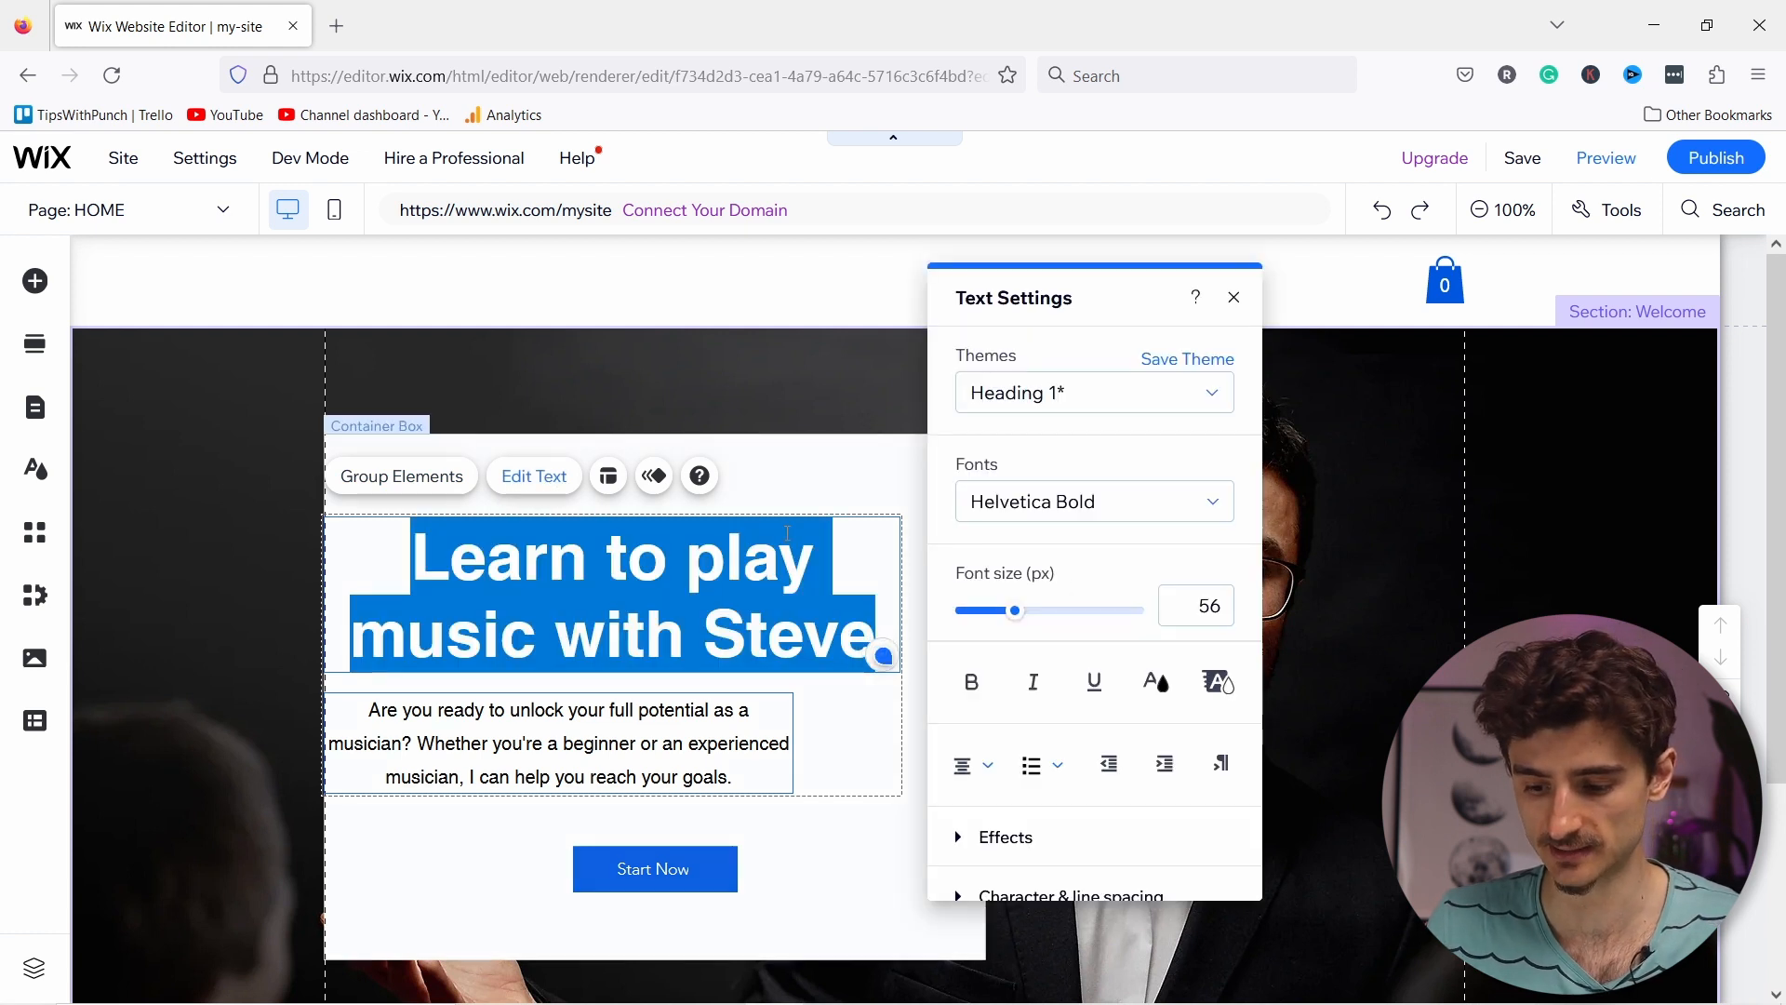
{"action": "left_click", "coordinate": [986, 767]}
{"action": "left_click", "coordinate": [988, 731]}
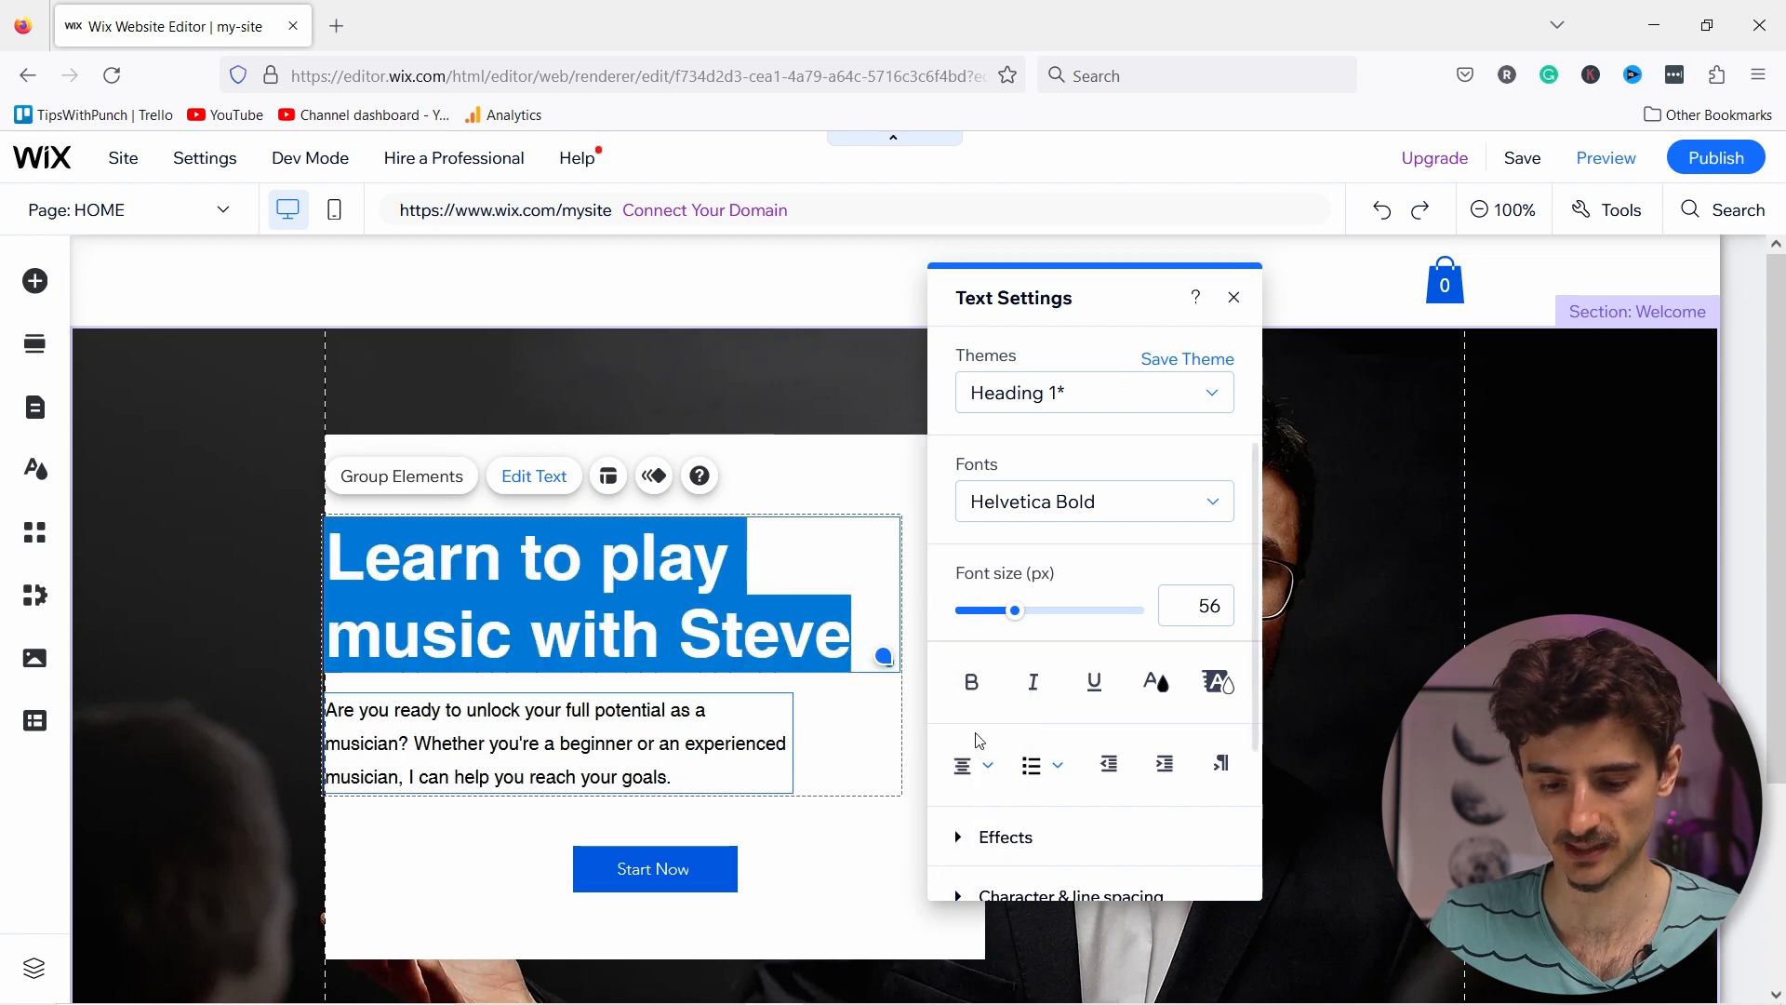
Step: Move the Start Now button to the left edge below the text
{"action": "left_click", "coordinate": [685, 877]}
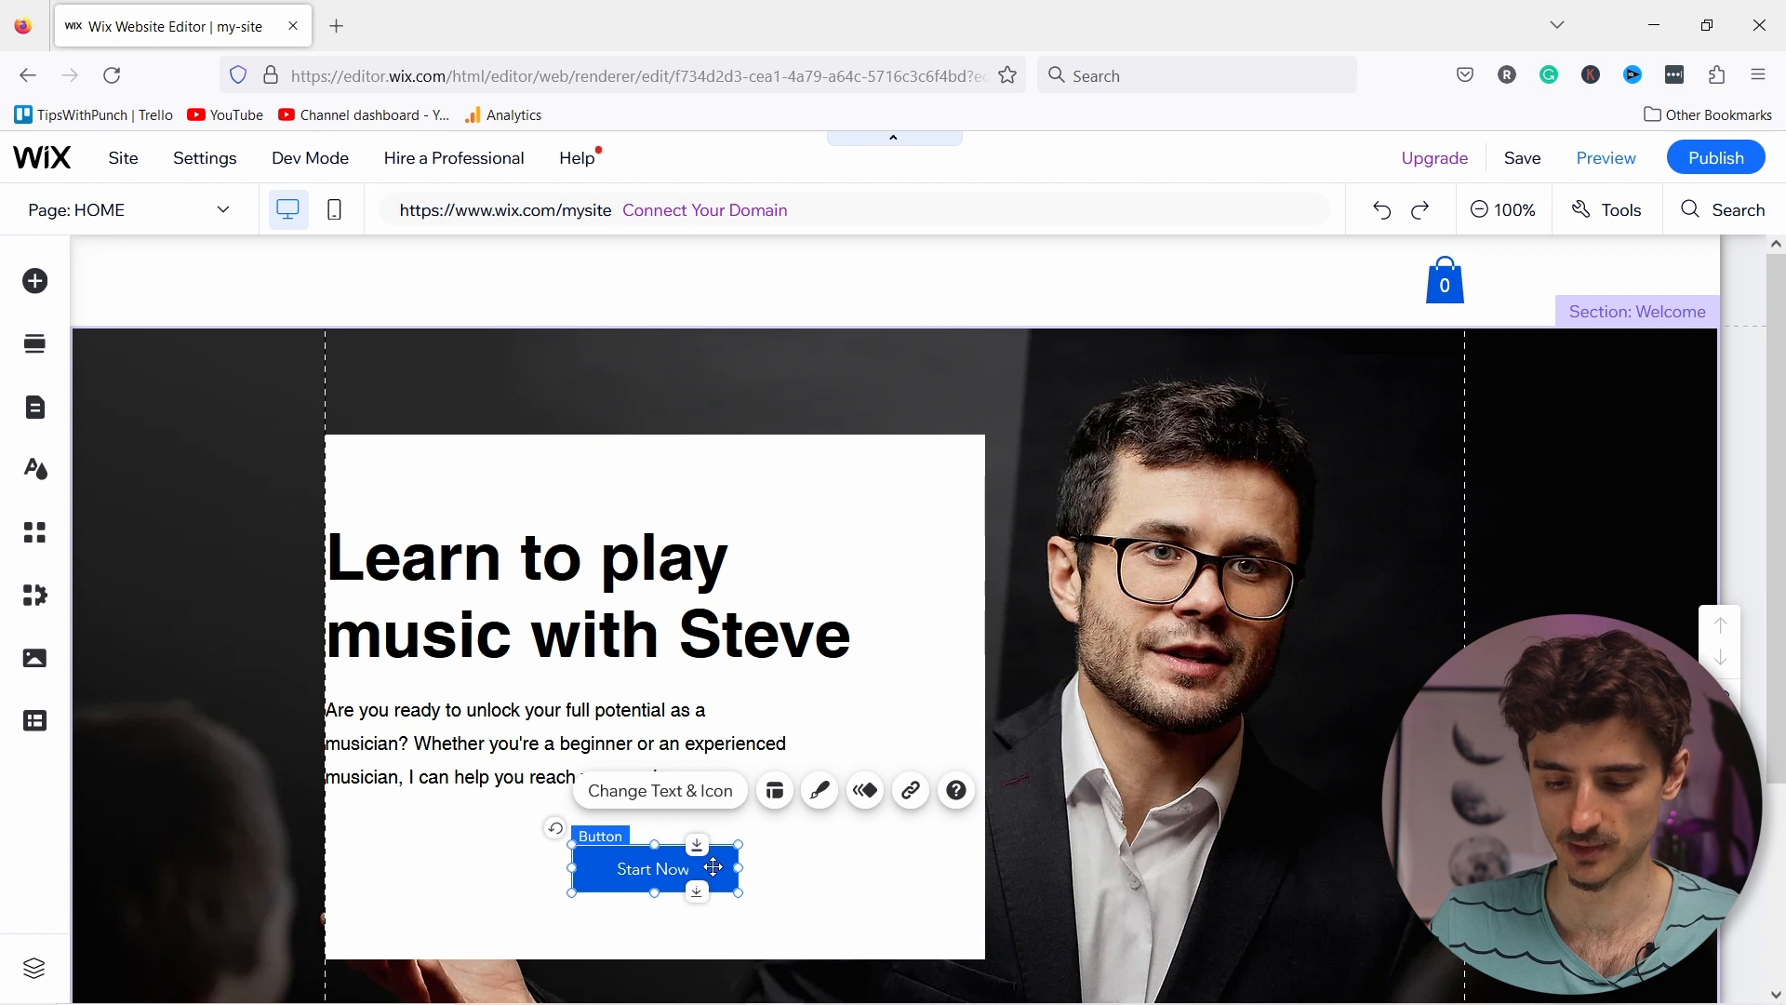
{"action": "left_click_drag", "start_coordinate": [715, 867], "coordinate": [467, 849]}
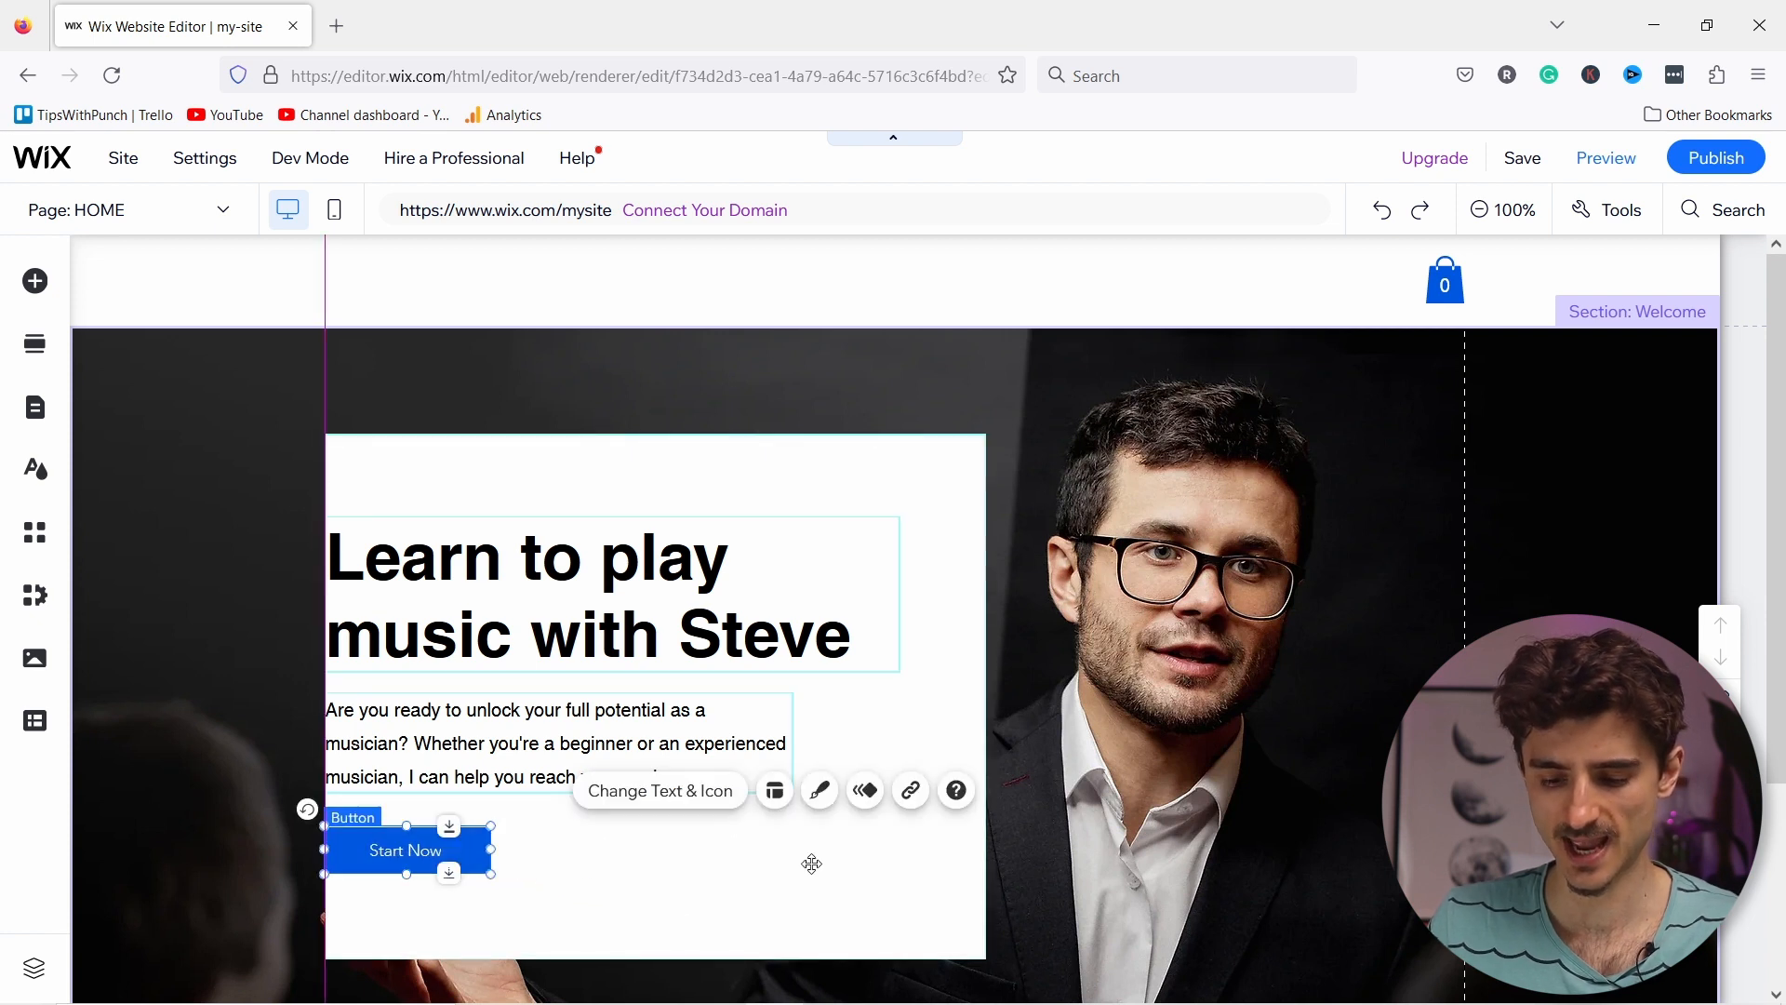
{"action": "left_click", "coordinate": [838, 916]}
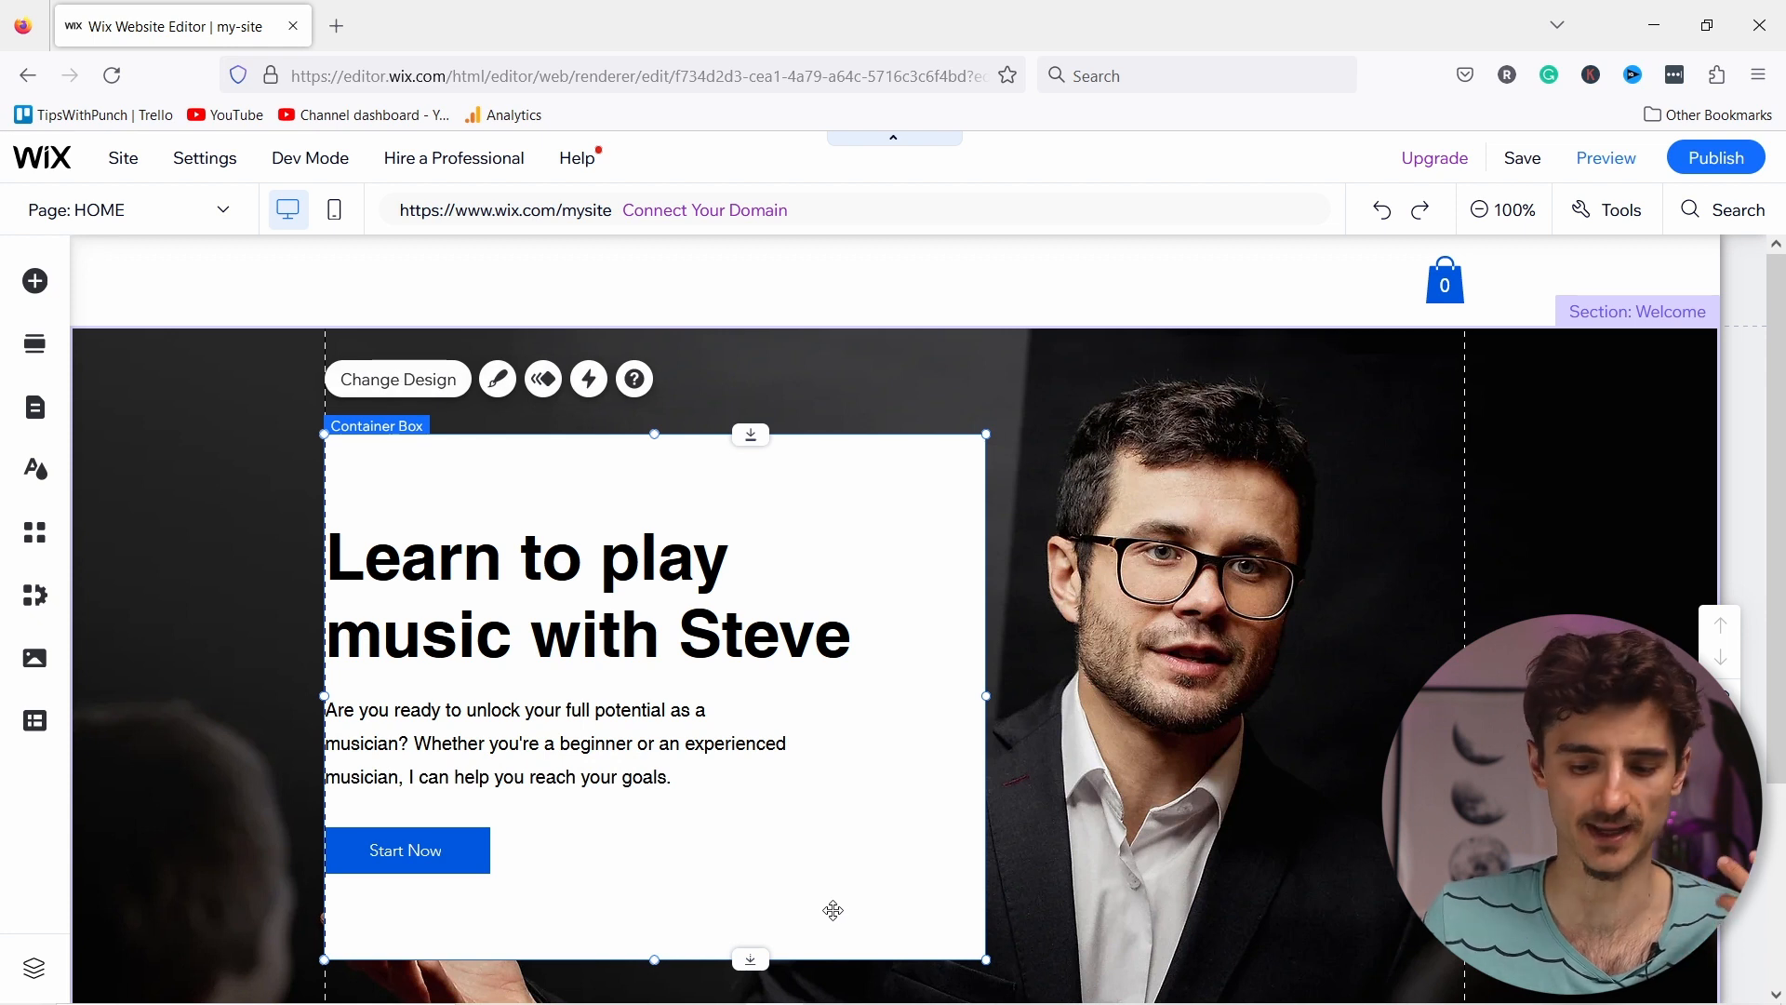
Step: Set the container box's fill background opacity to 0%
{"action": "left_click", "coordinate": [497, 381]}
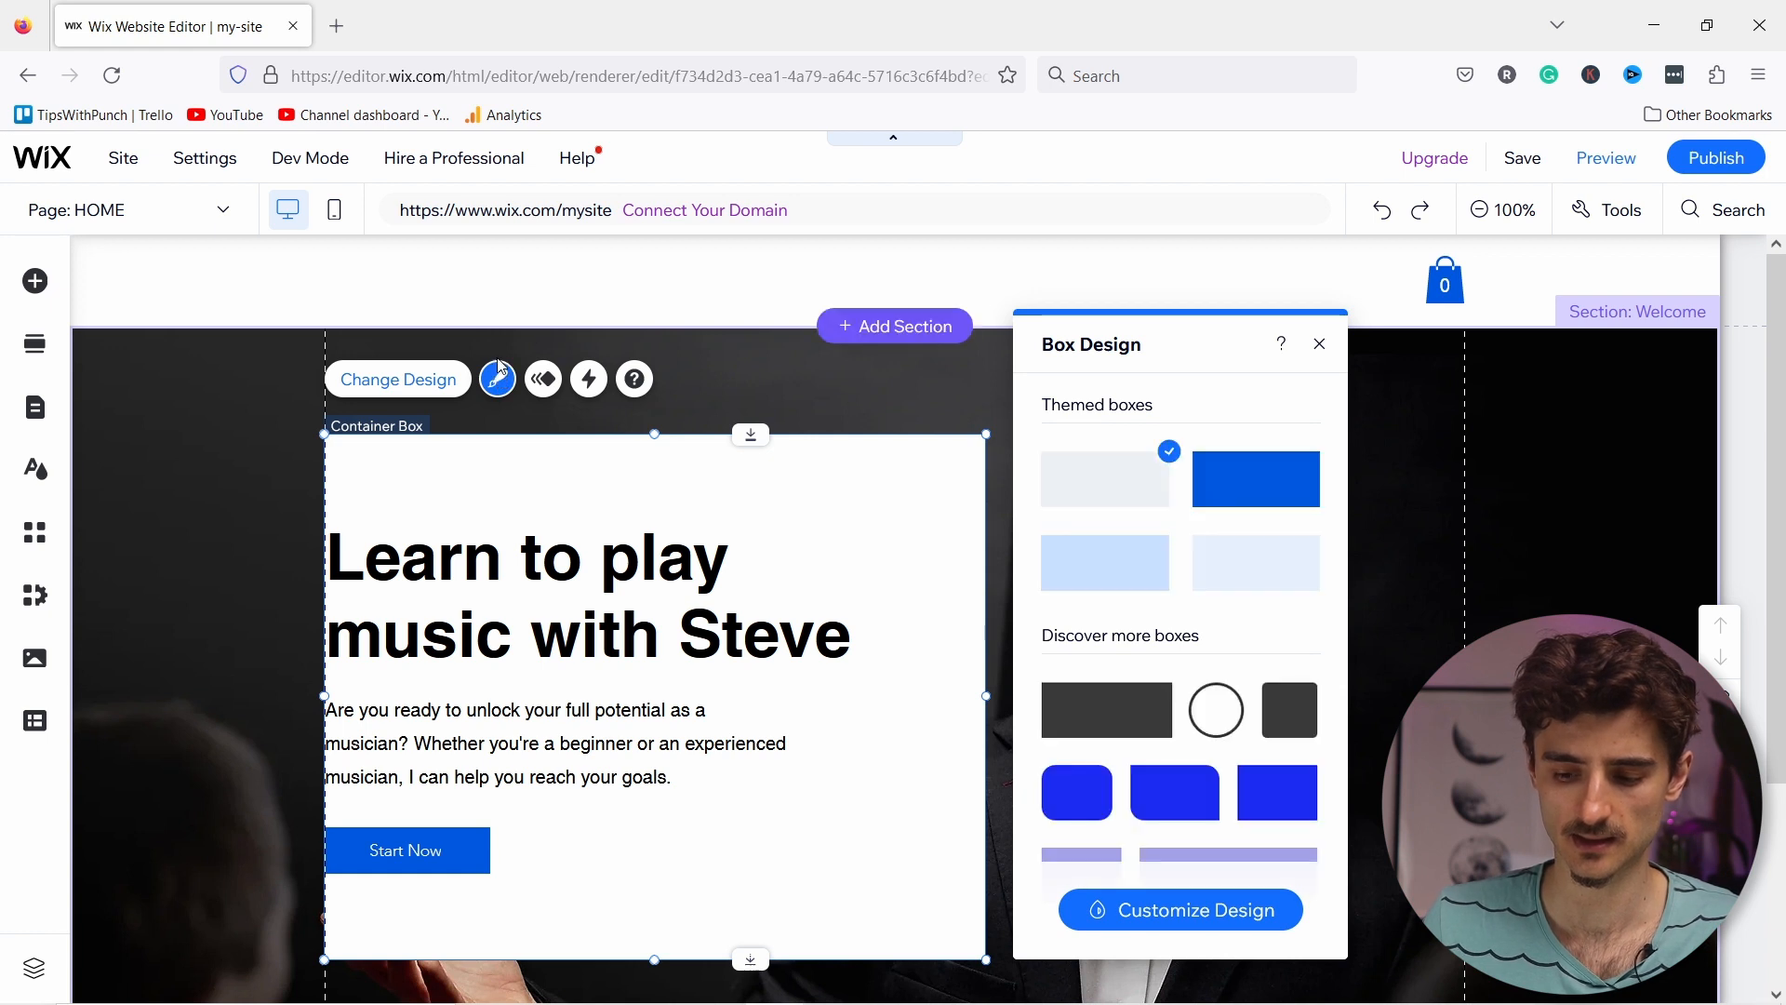
{"action": "left_click", "coordinate": [1147, 914]}
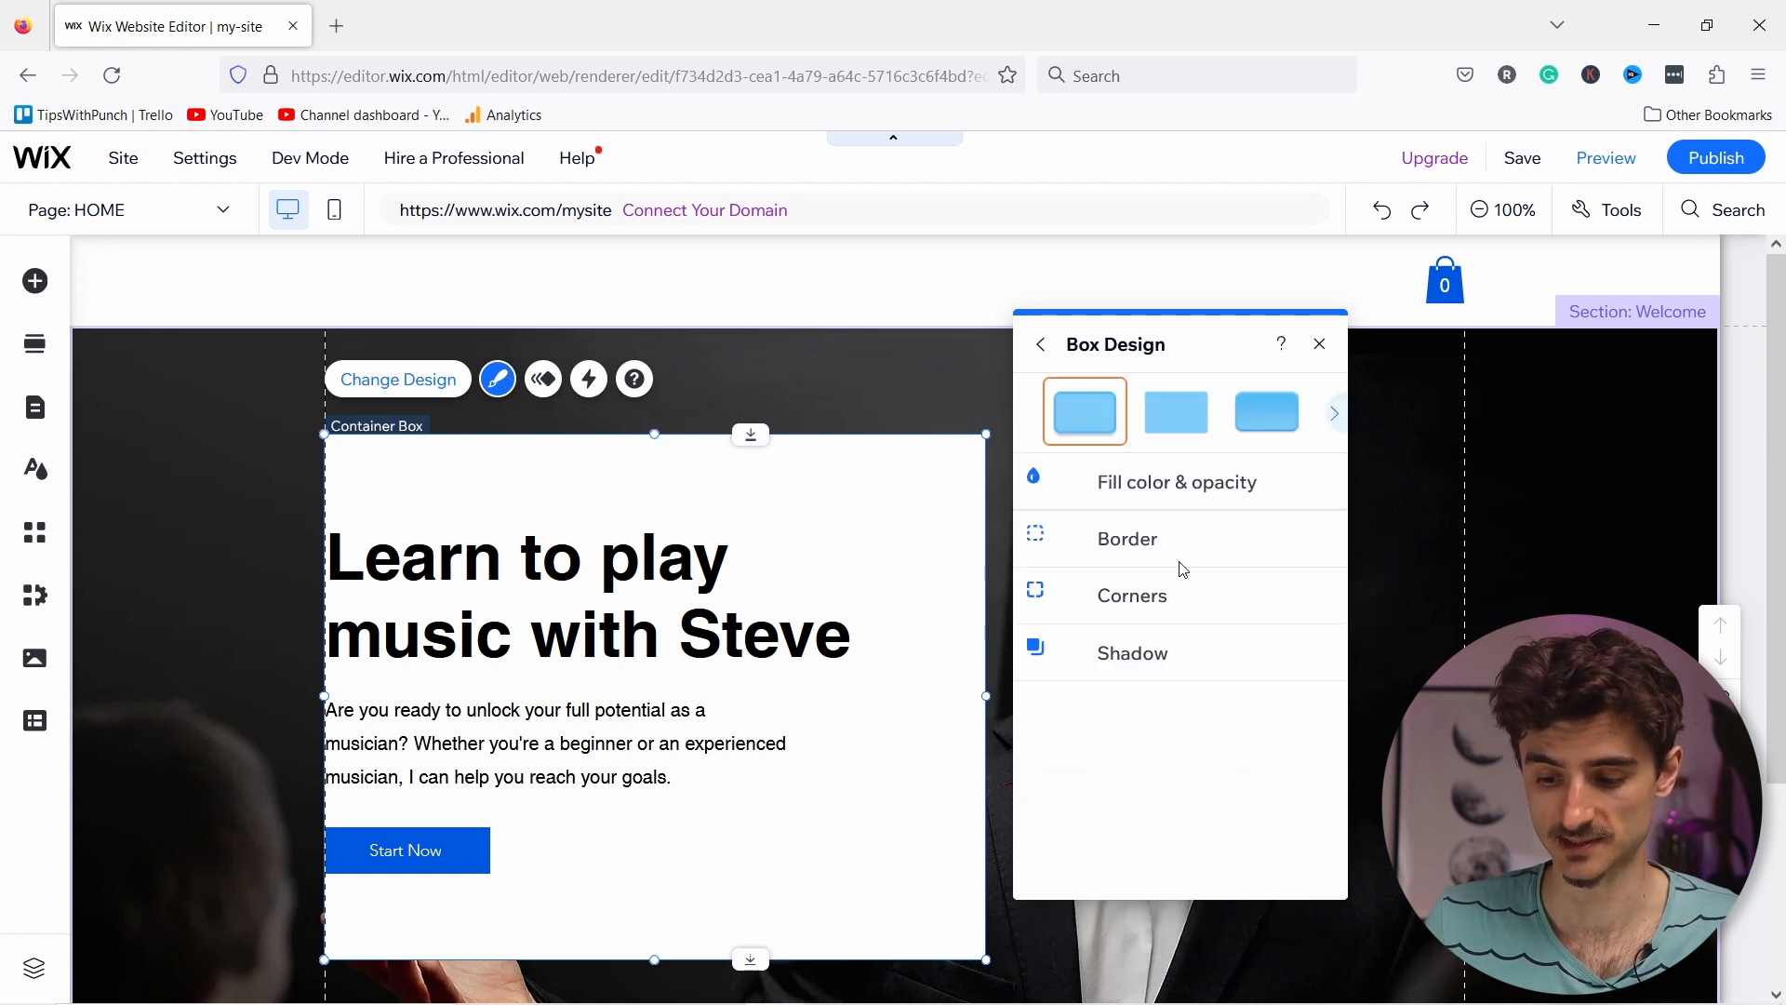
{"action": "left_click", "coordinate": [1123, 499]}
{"action": "left_click_drag", "start_coordinate": [1194, 576], "coordinate": [957, 562]}
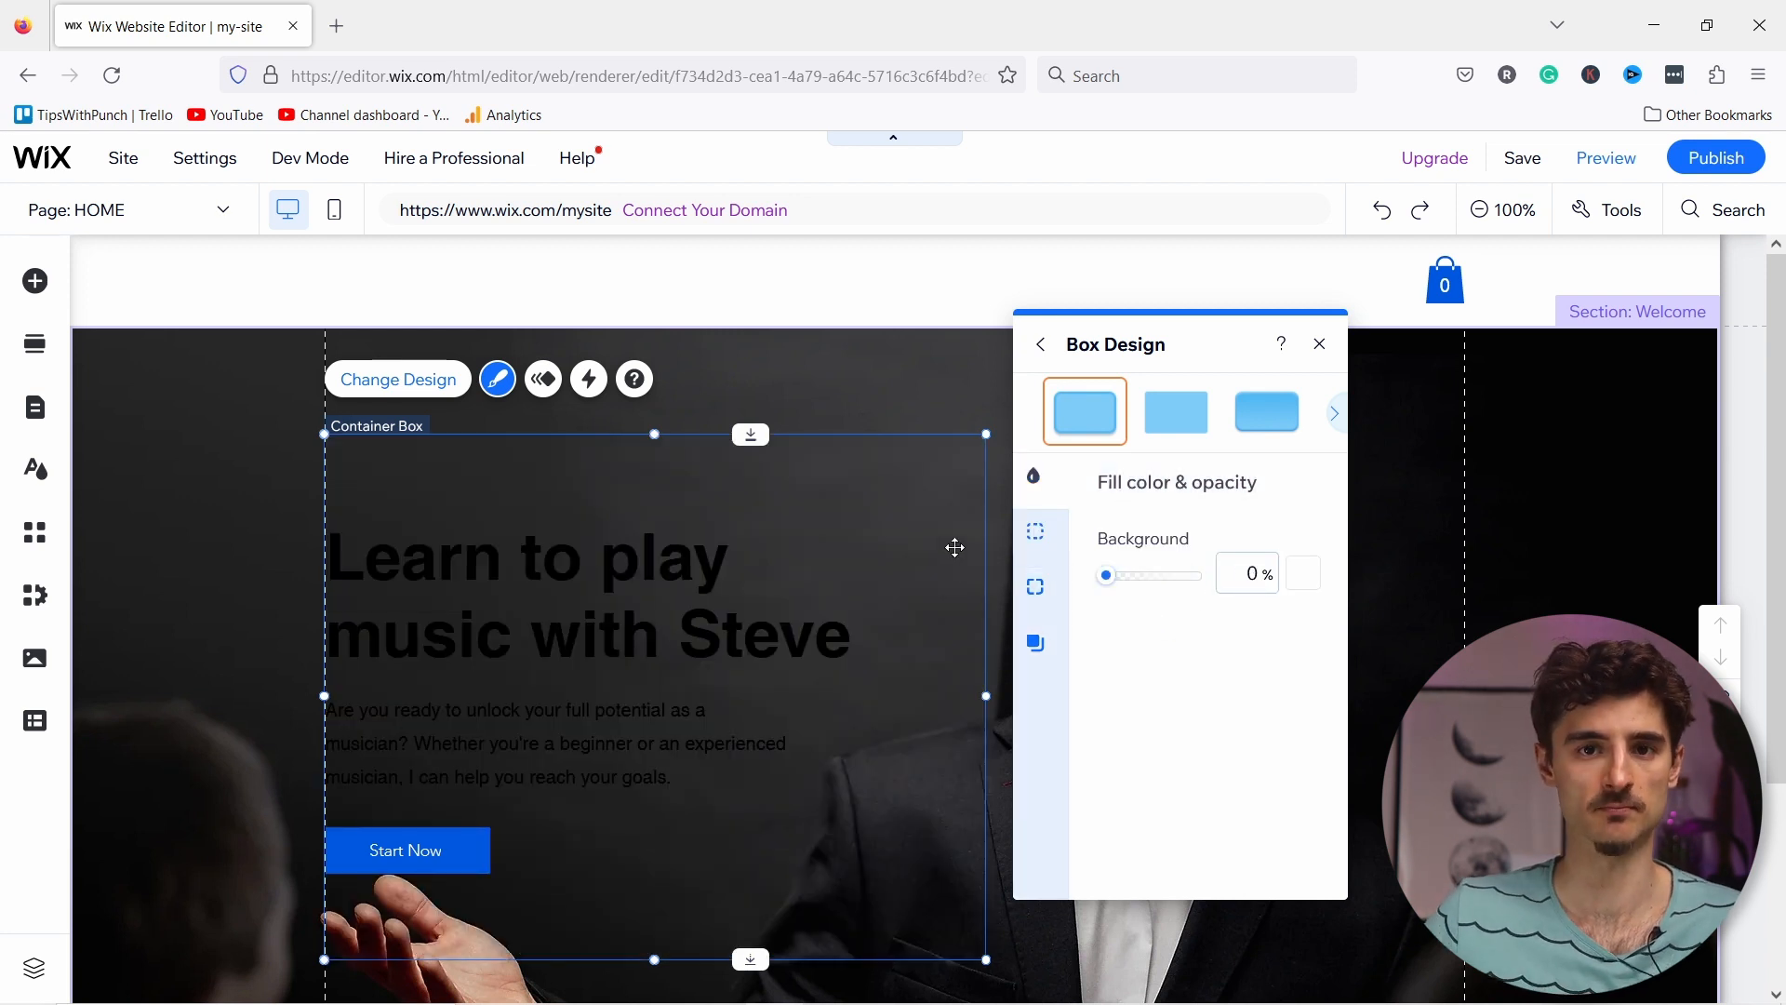
{"action": "left_click", "coordinate": [1319, 344]}
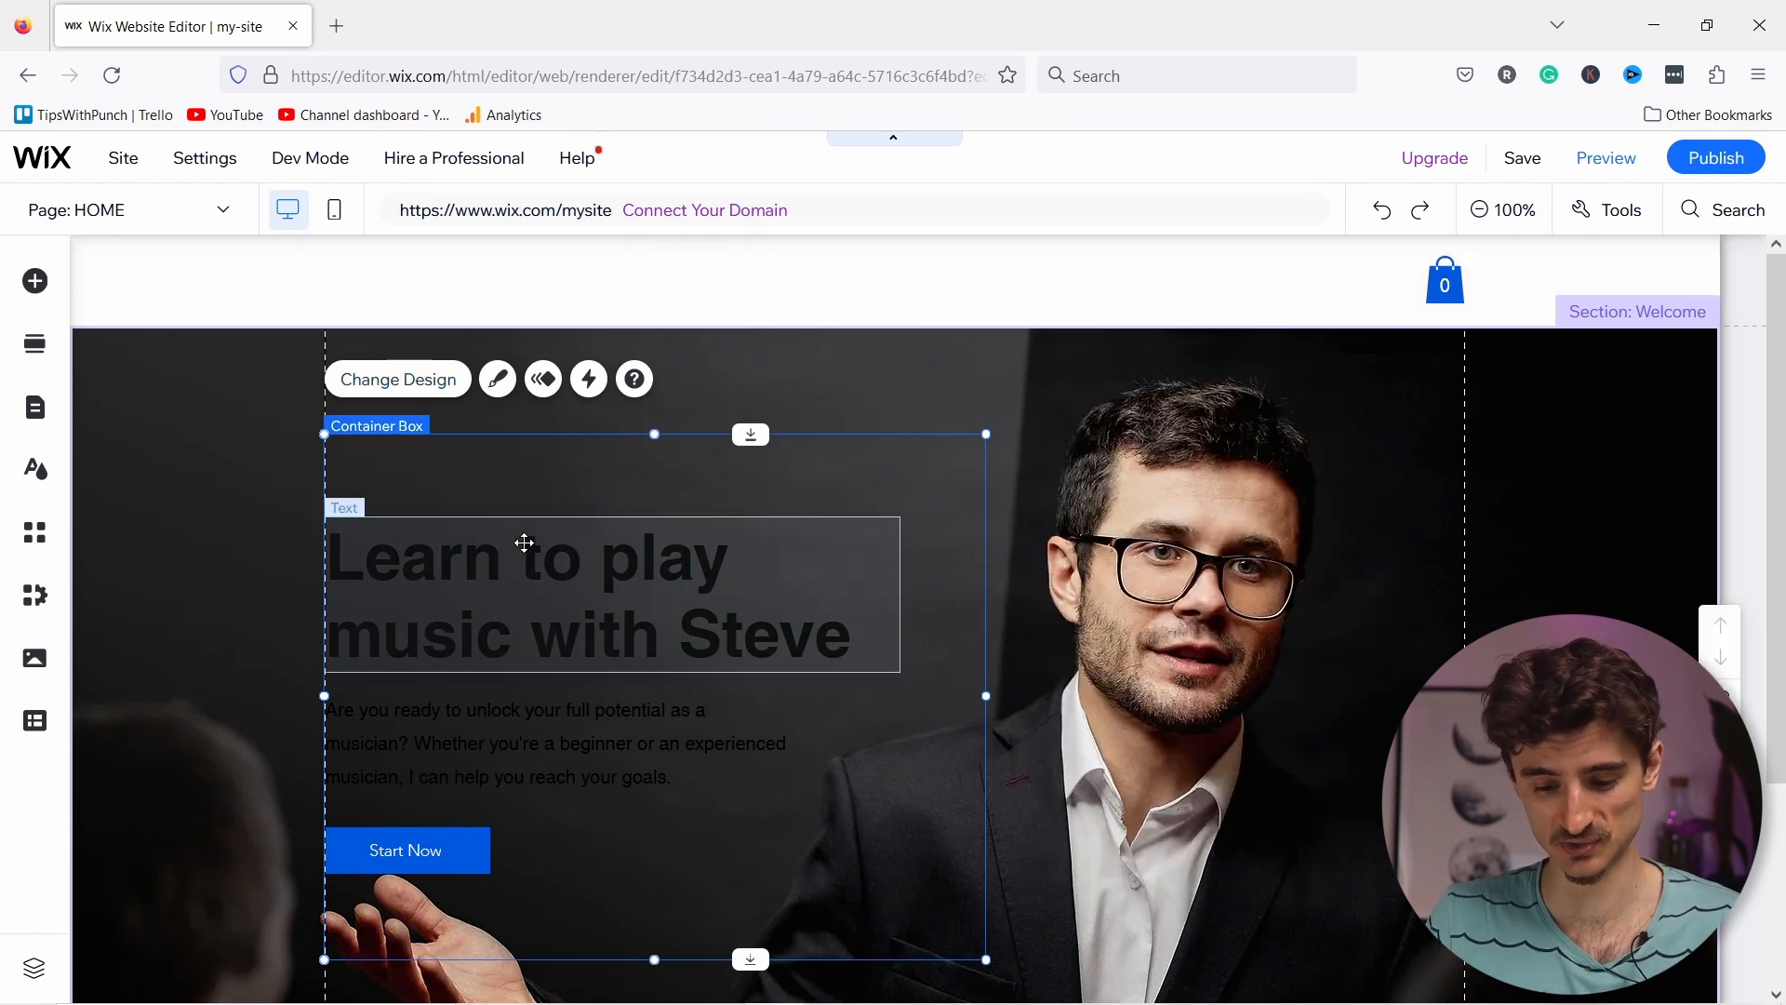
Step: Make the 'Learn to play music with Steve' heading text white
{"action": "left_click", "coordinate": [525, 542]}
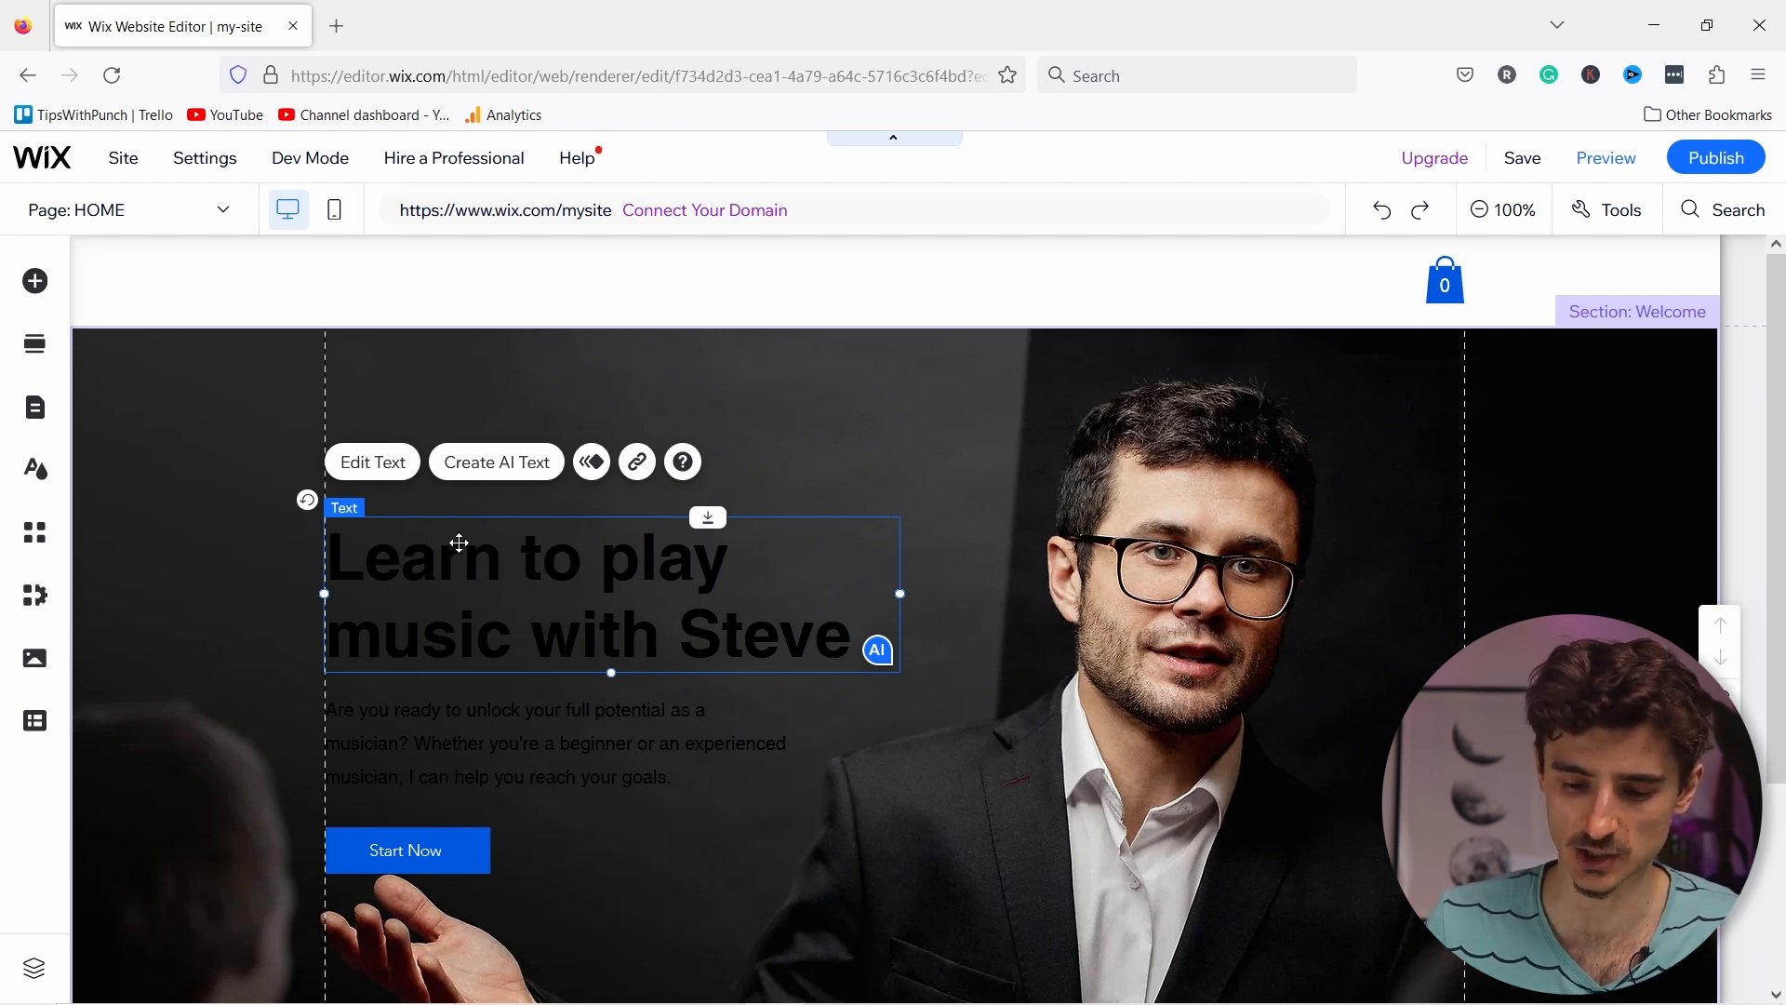
{"action": "left_click", "coordinate": [381, 472]}
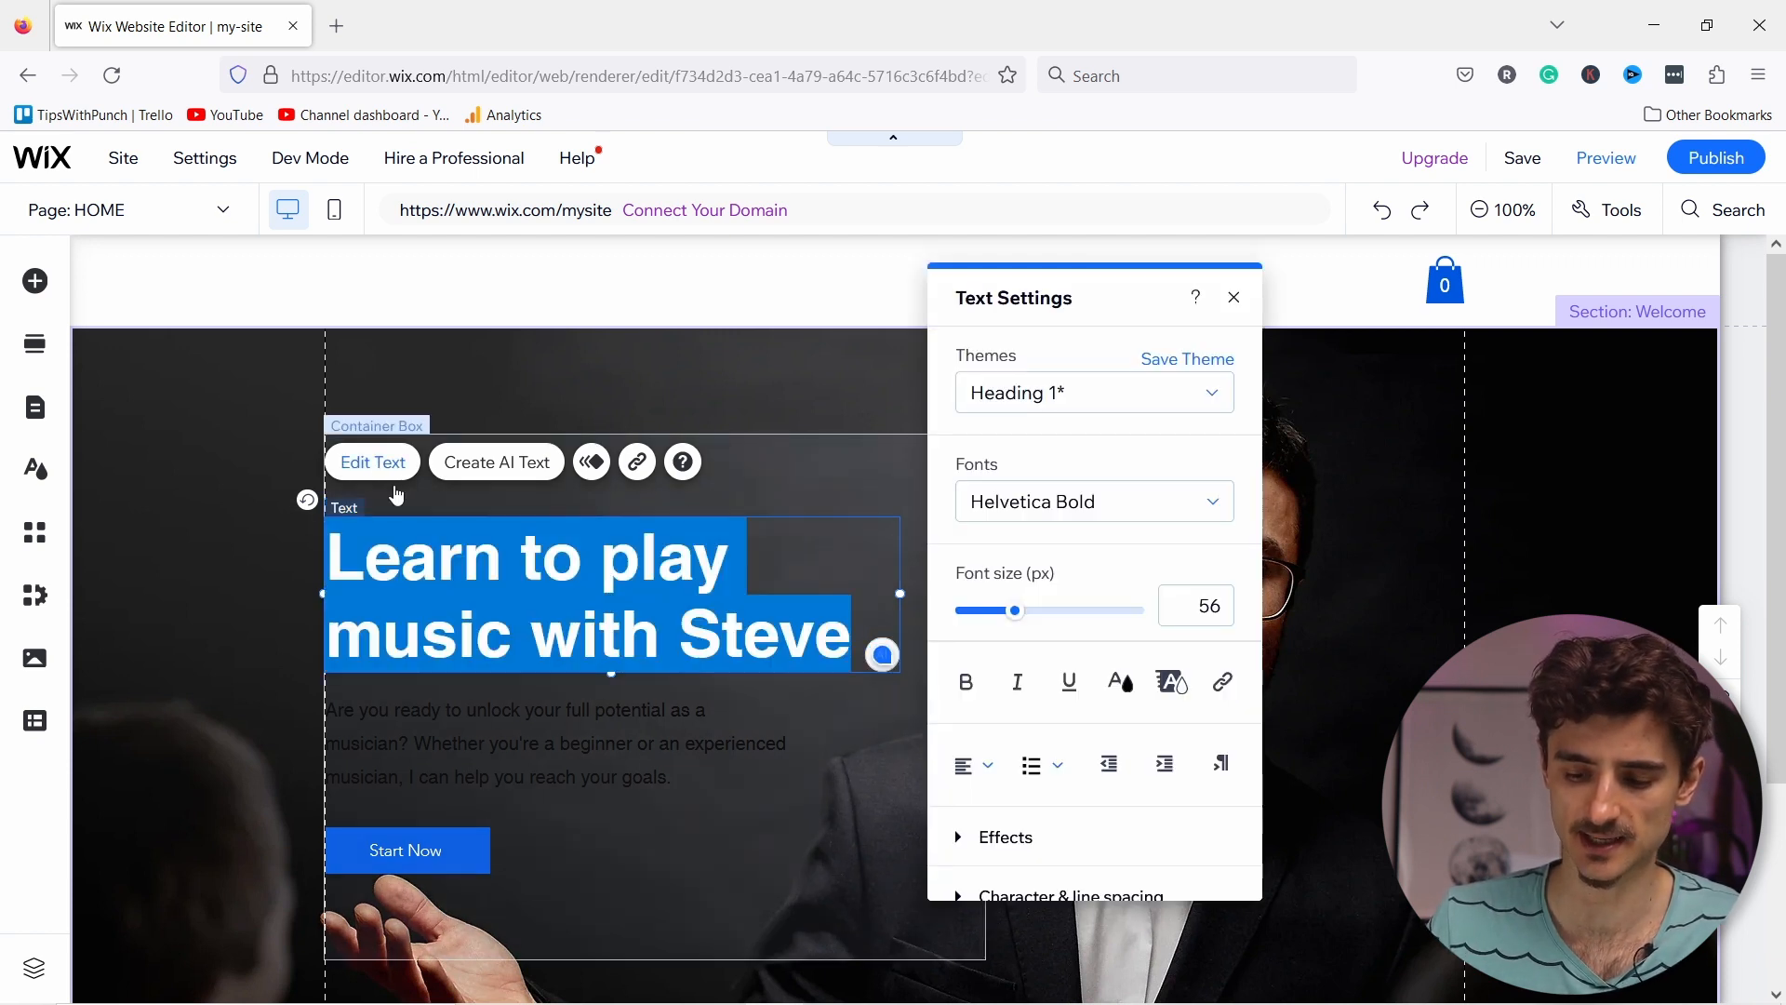
{"action": "left_click", "coordinate": [1122, 684]}
{"action": "left_click", "coordinate": [961, 484]}
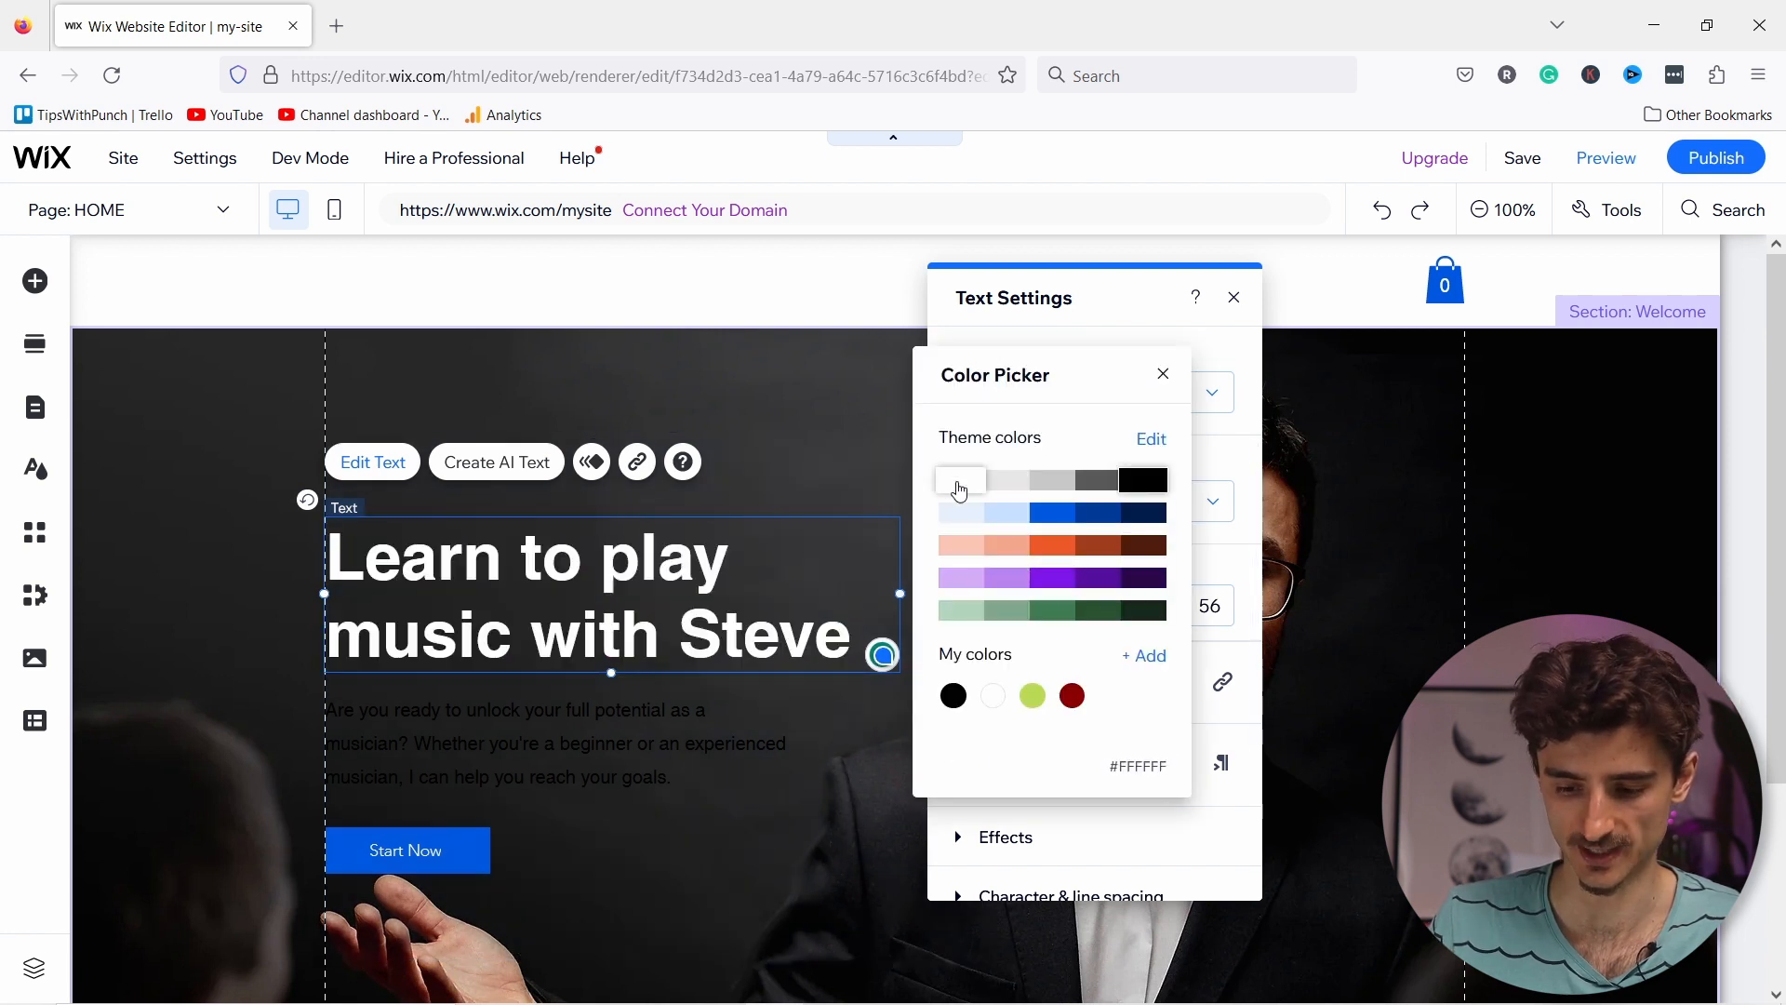
{"action": "left_click", "coordinate": [417, 741]}
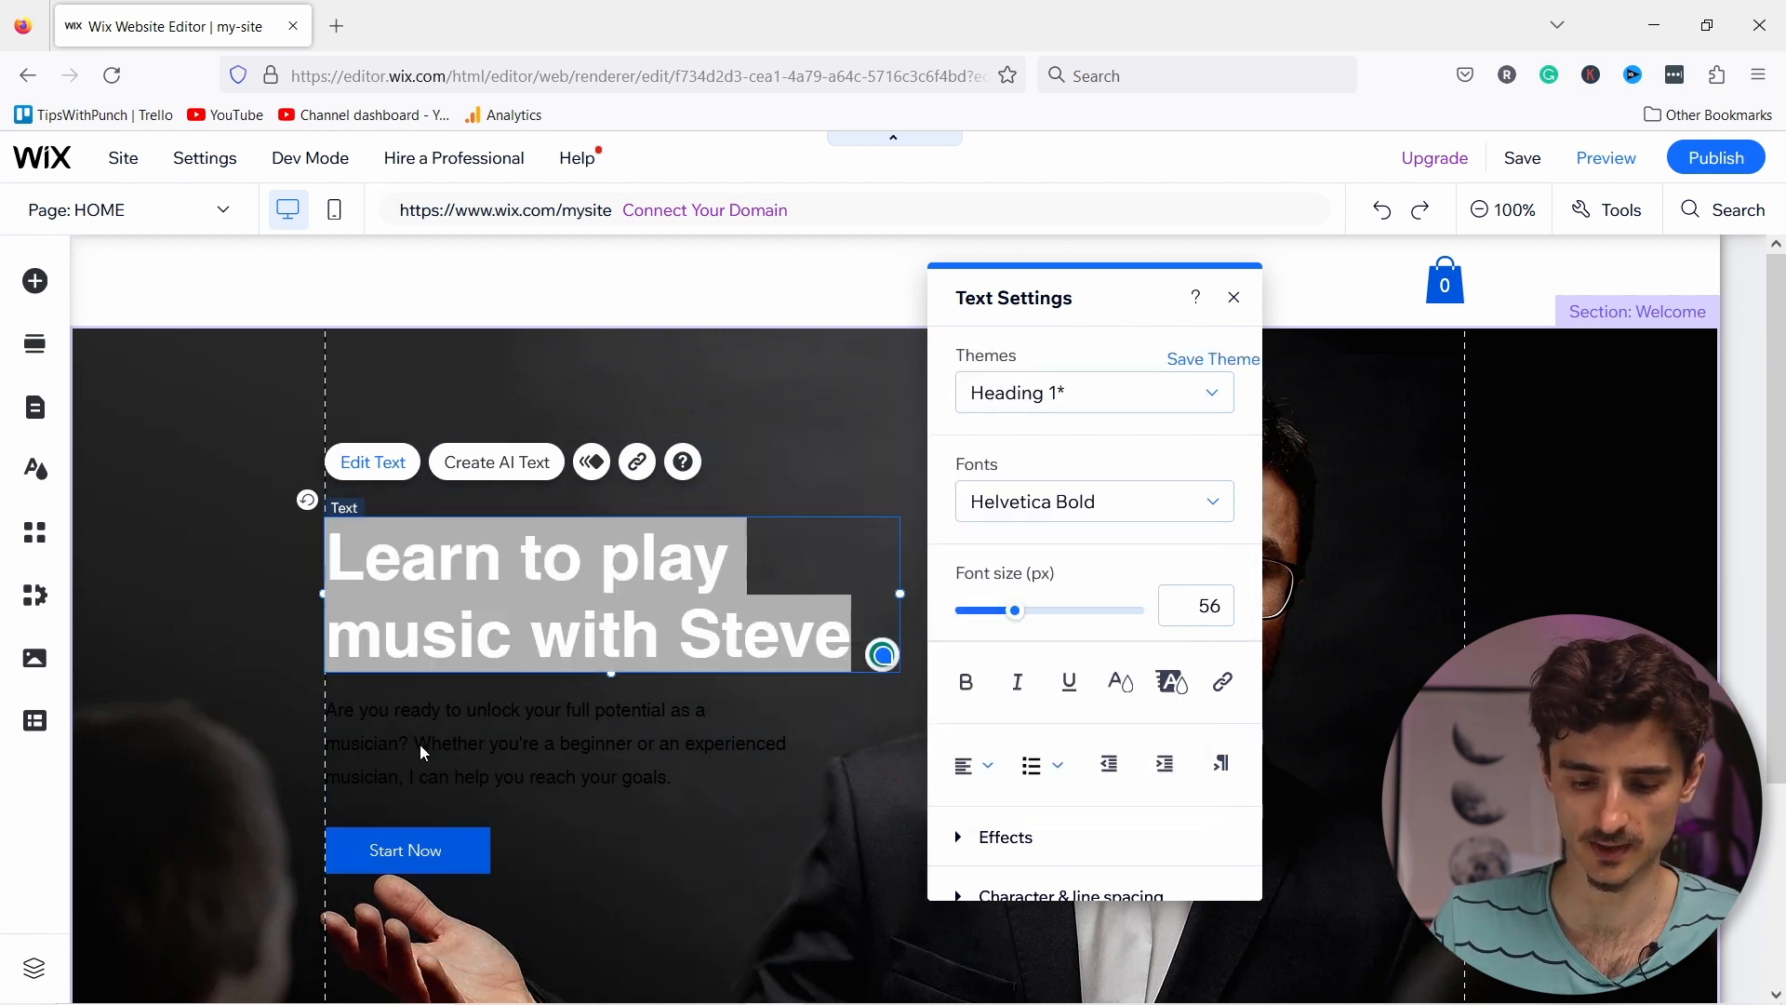
Step: Change the intro paragraph's text colour to white
{"action": "left_click", "coordinate": [683, 728]}
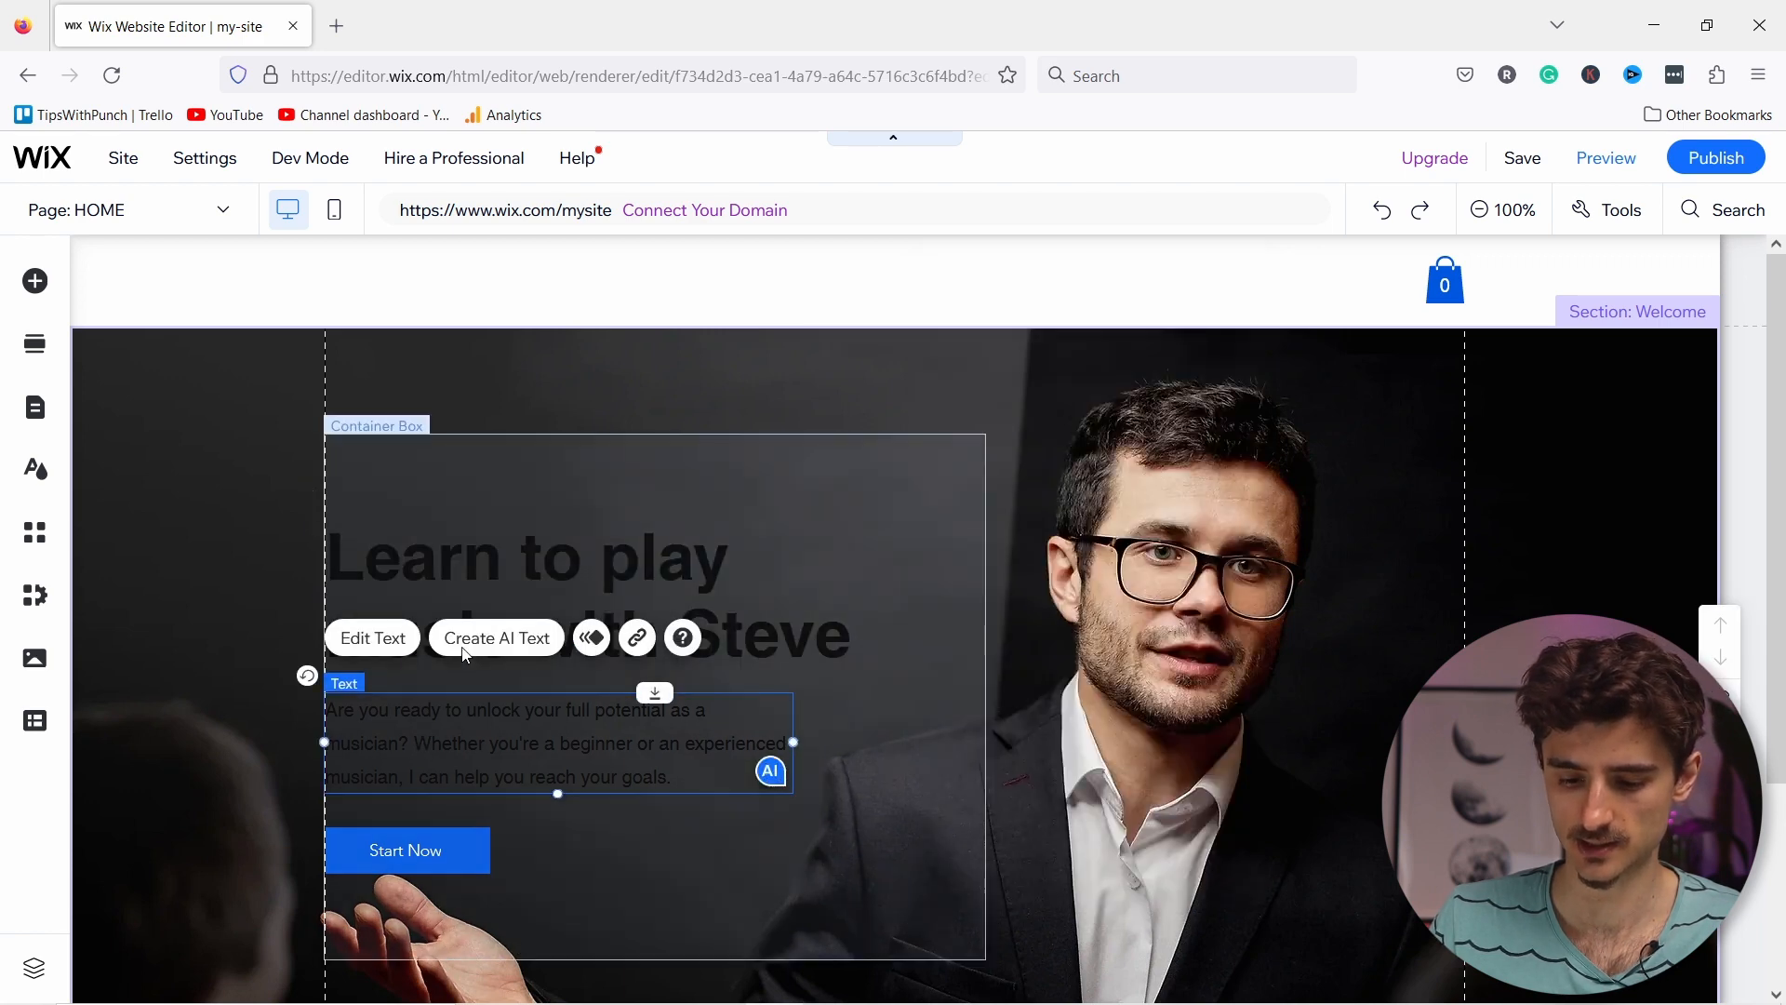
{"action": "left_click", "coordinate": [369, 638]}
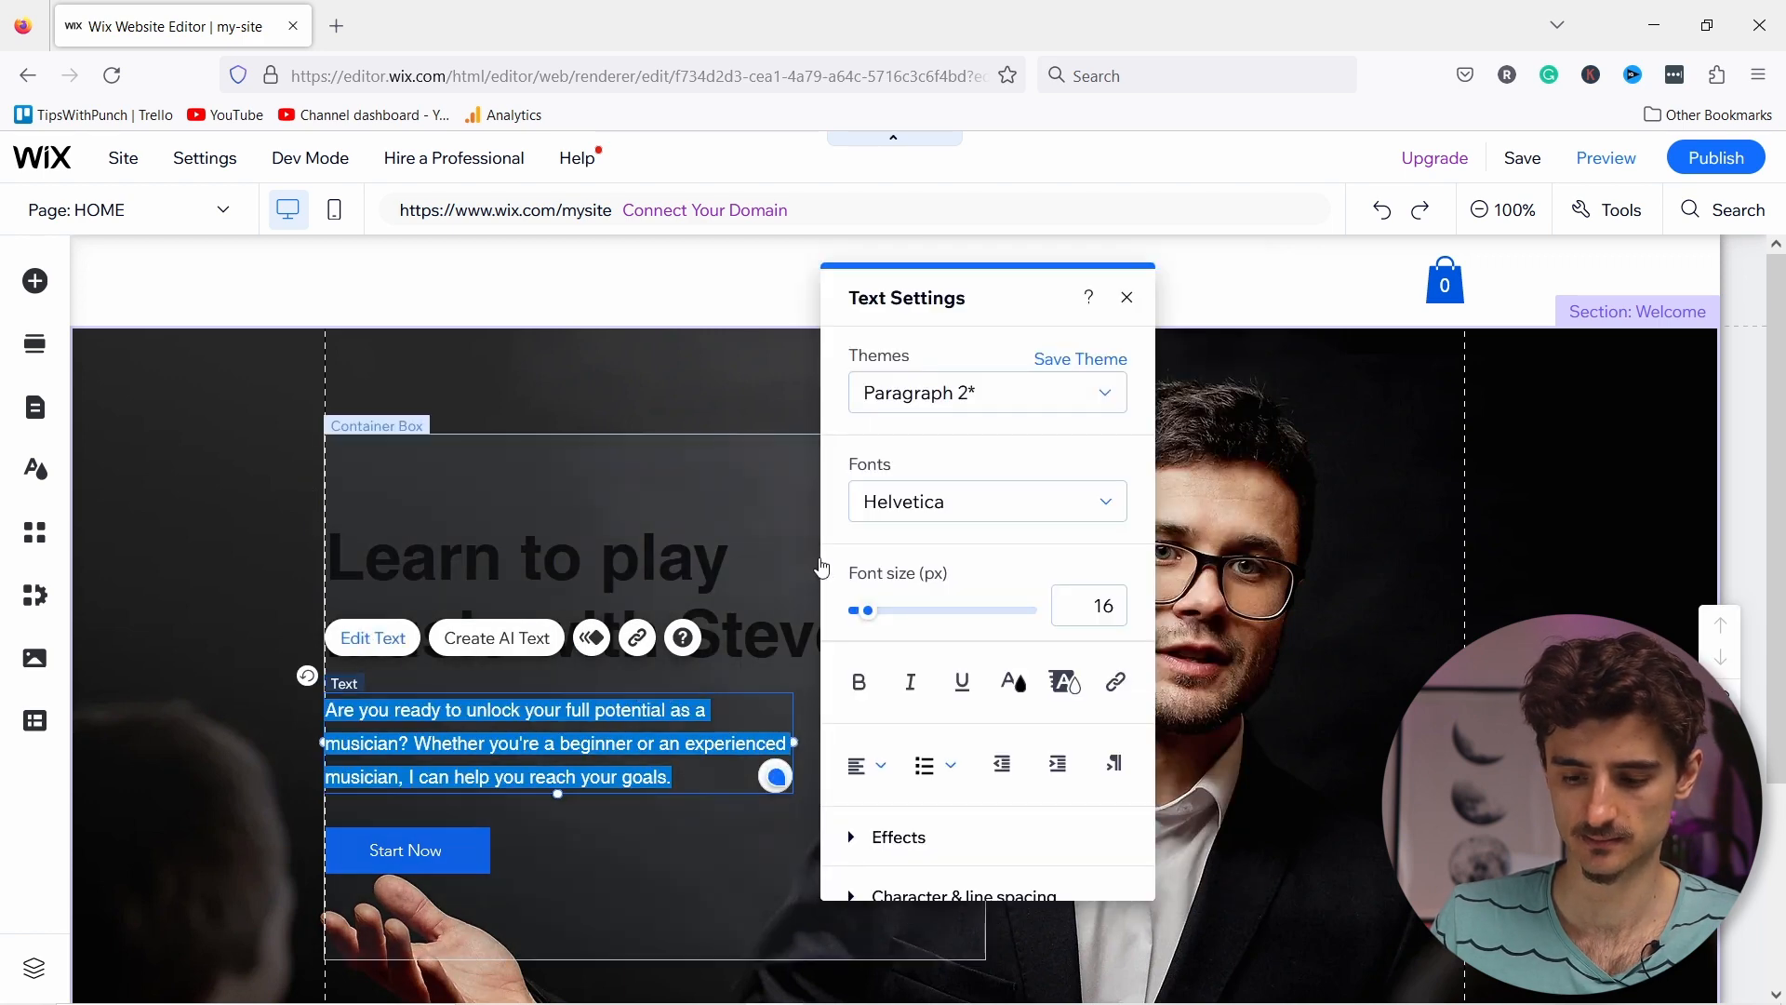
{"action": "left_click", "coordinate": [1018, 683]}
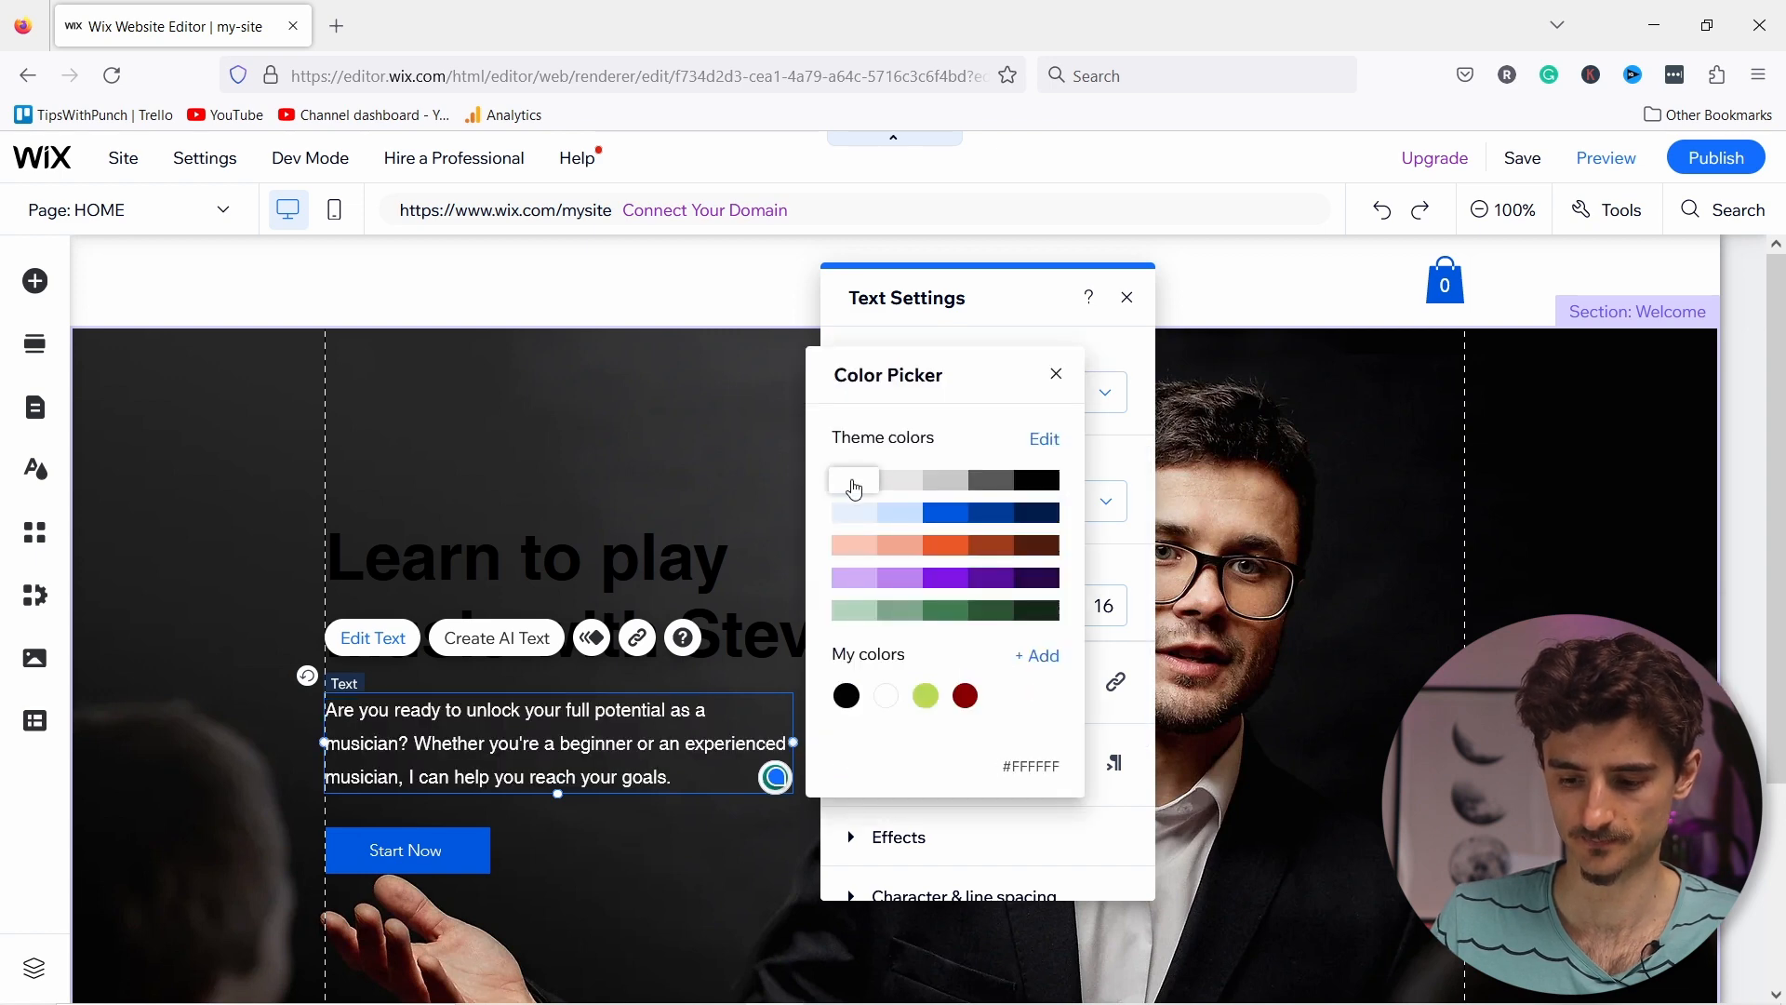
{"action": "left_click", "coordinate": [853, 488]}
Step: Reapply the white theme swatch to the whole heading text
{"action": "left_click", "coordinate": [466, 556]}
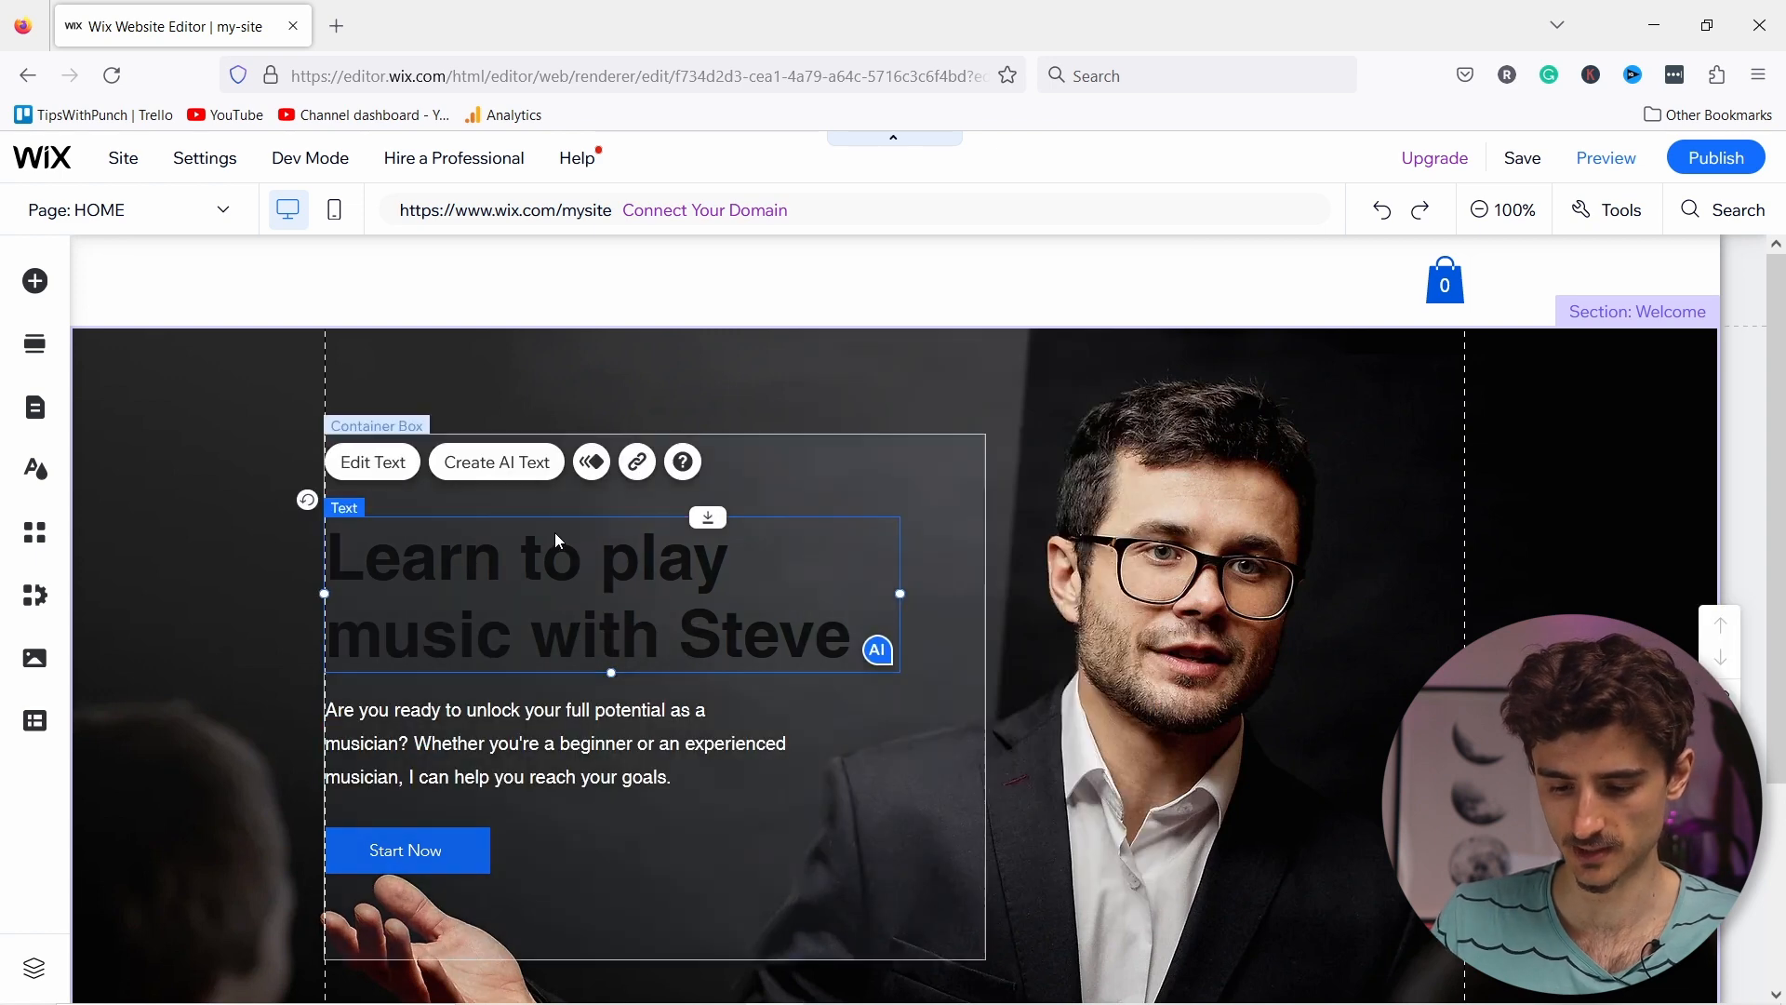
{"action": "left_click", "coordinate": [391, 470]}
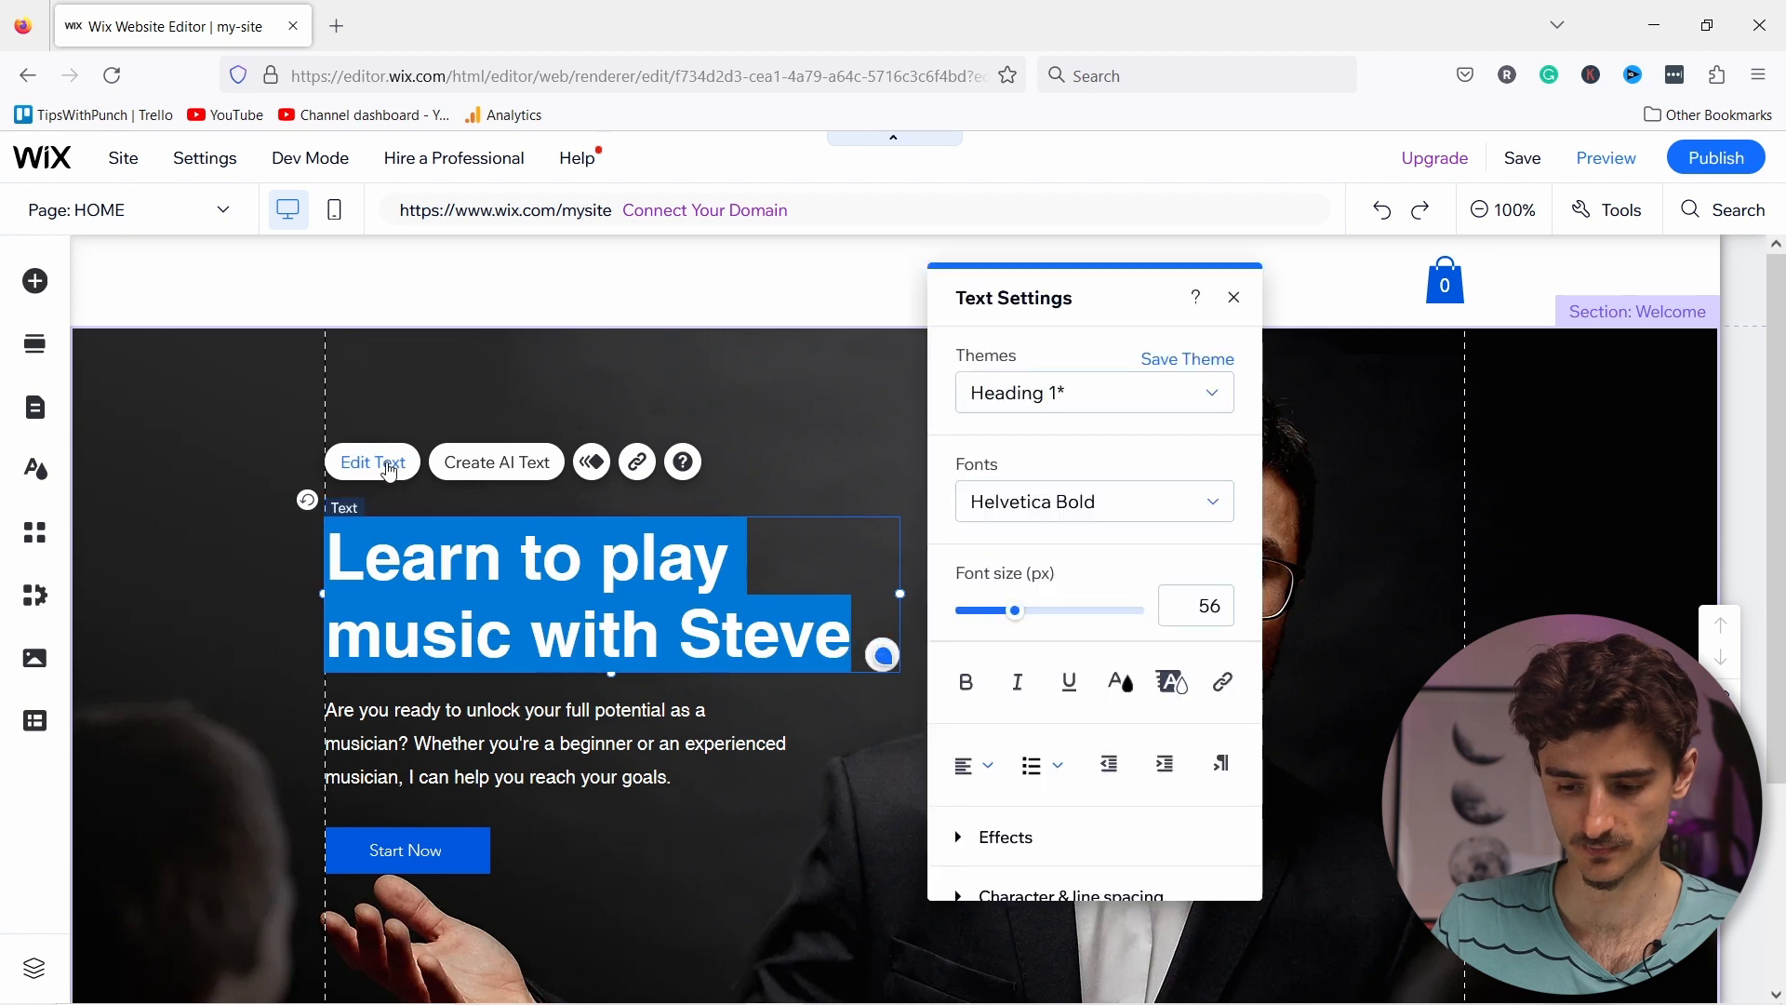
{"action": "left_click", "coordinate": [1121, 682]}
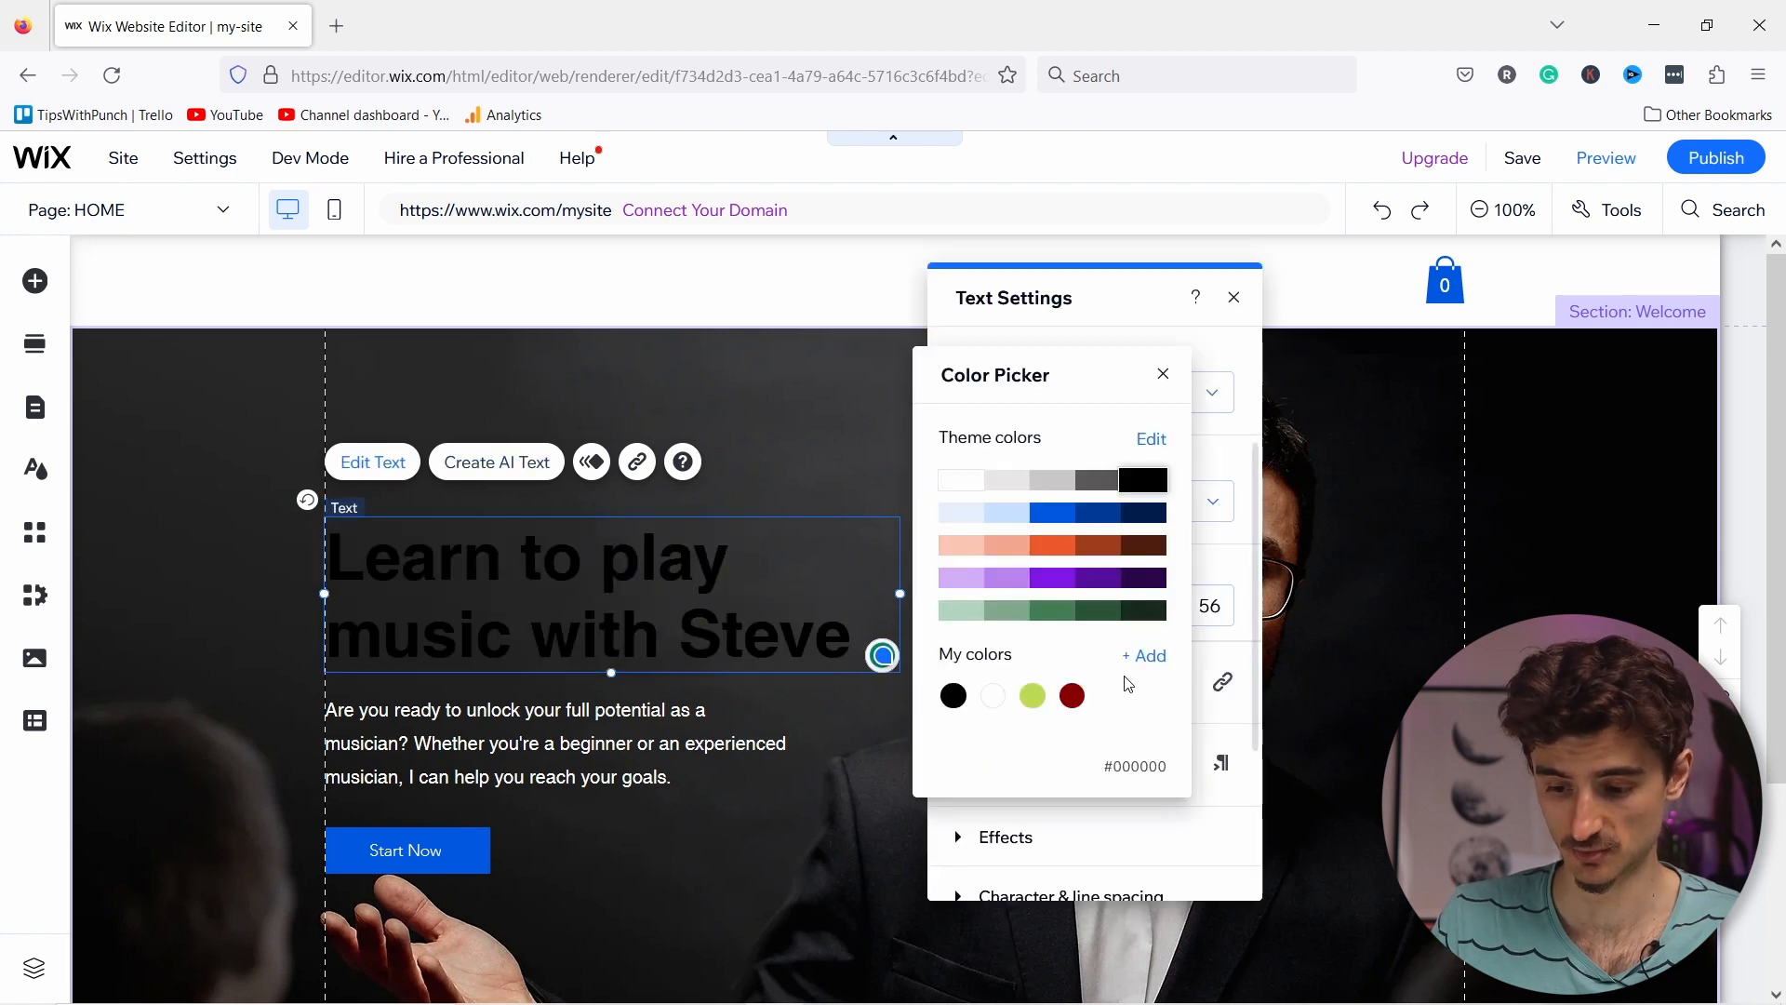
{"action": "left_click", "coordinate": [967, 487]}
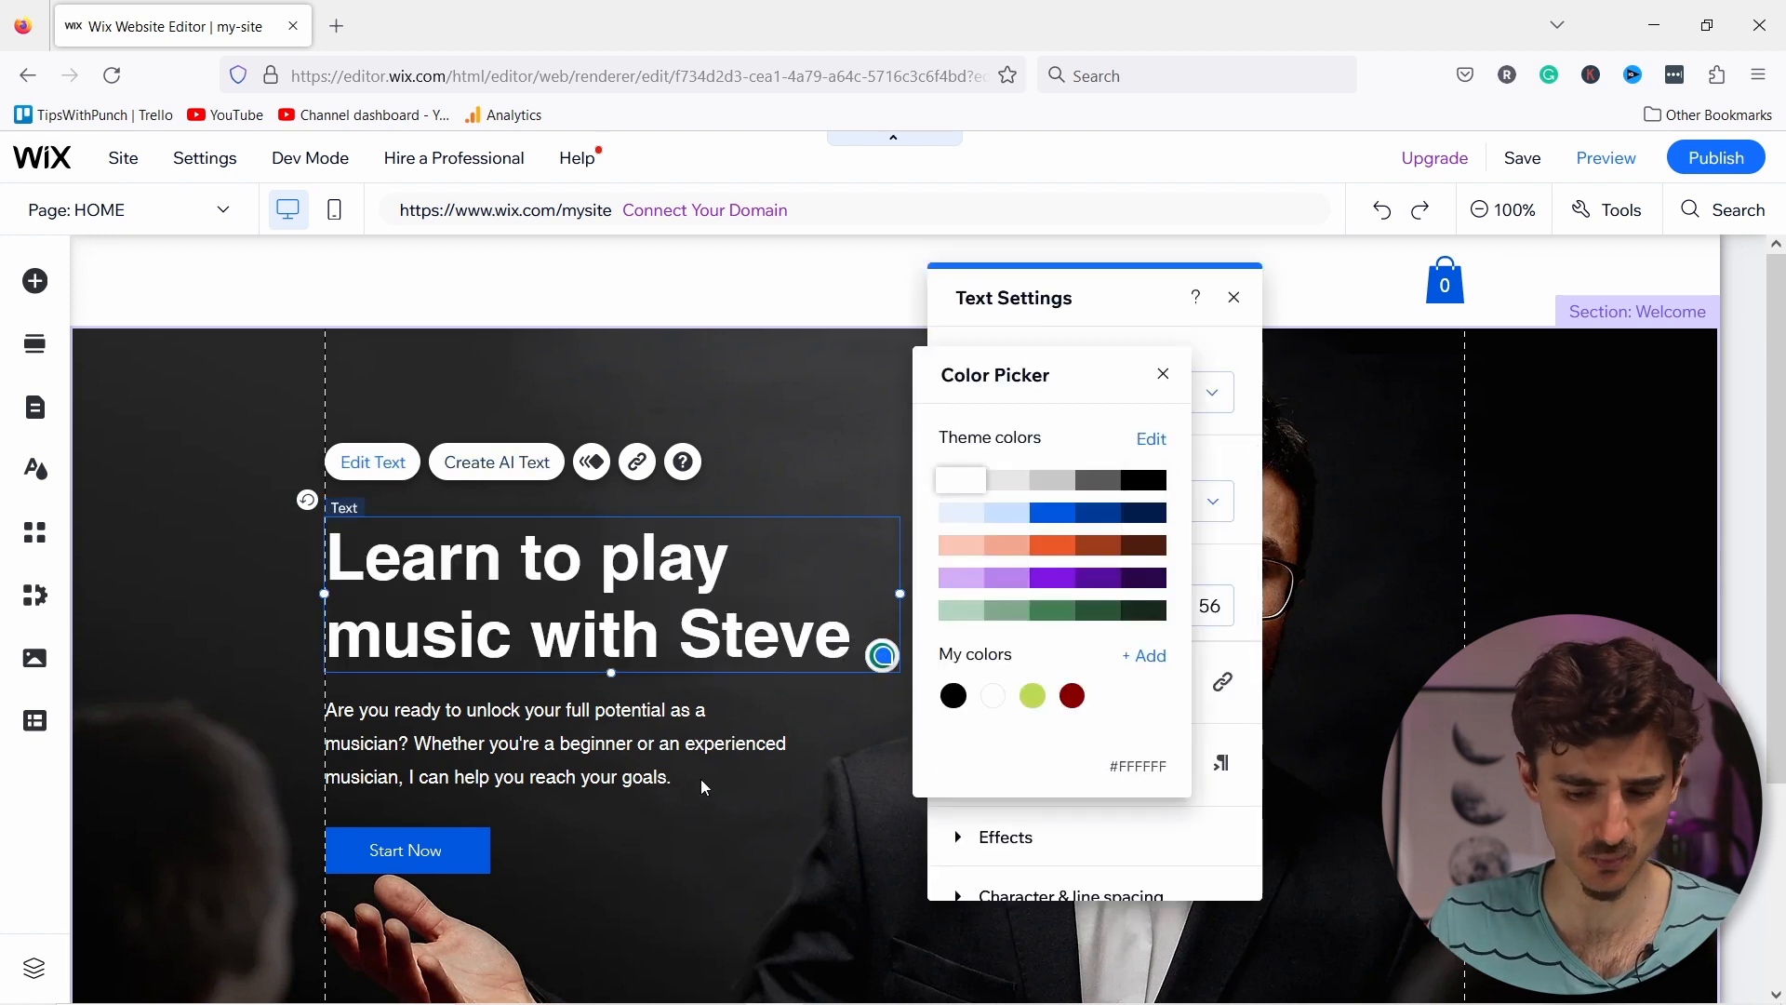
{"action": "left_click", "coordinate": [627, 878]}
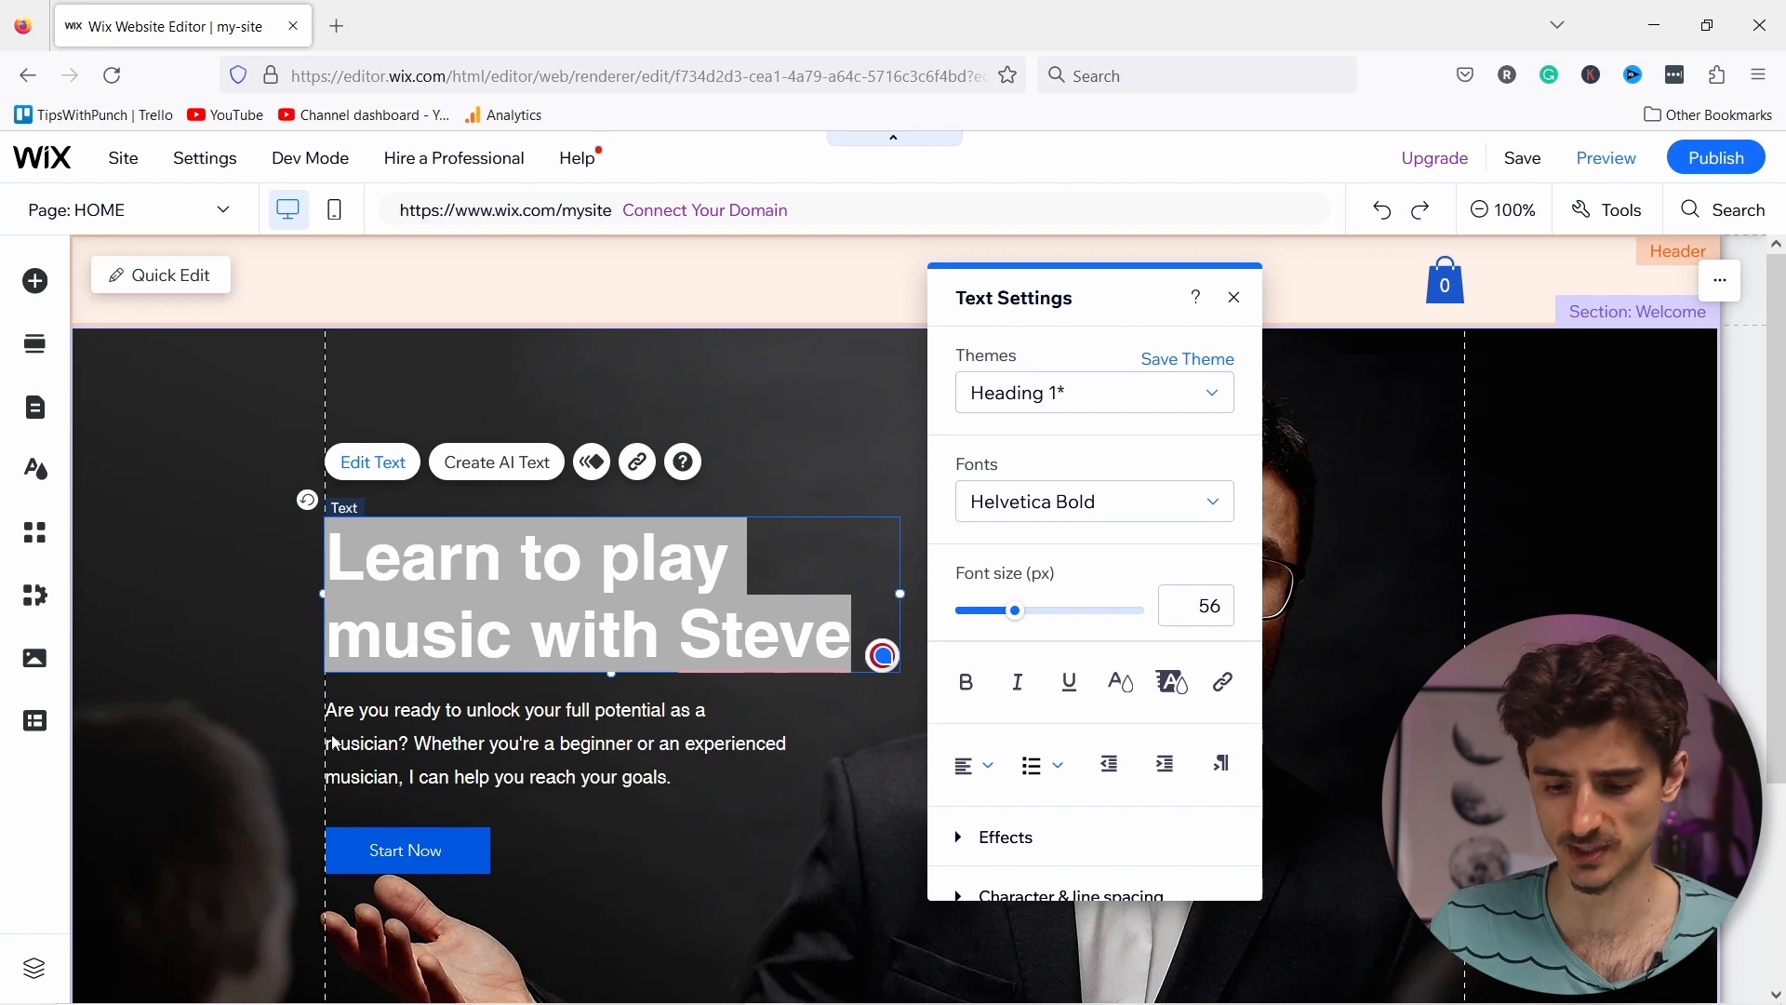
{"action": "left_click", "coordinate": [517, 722]}
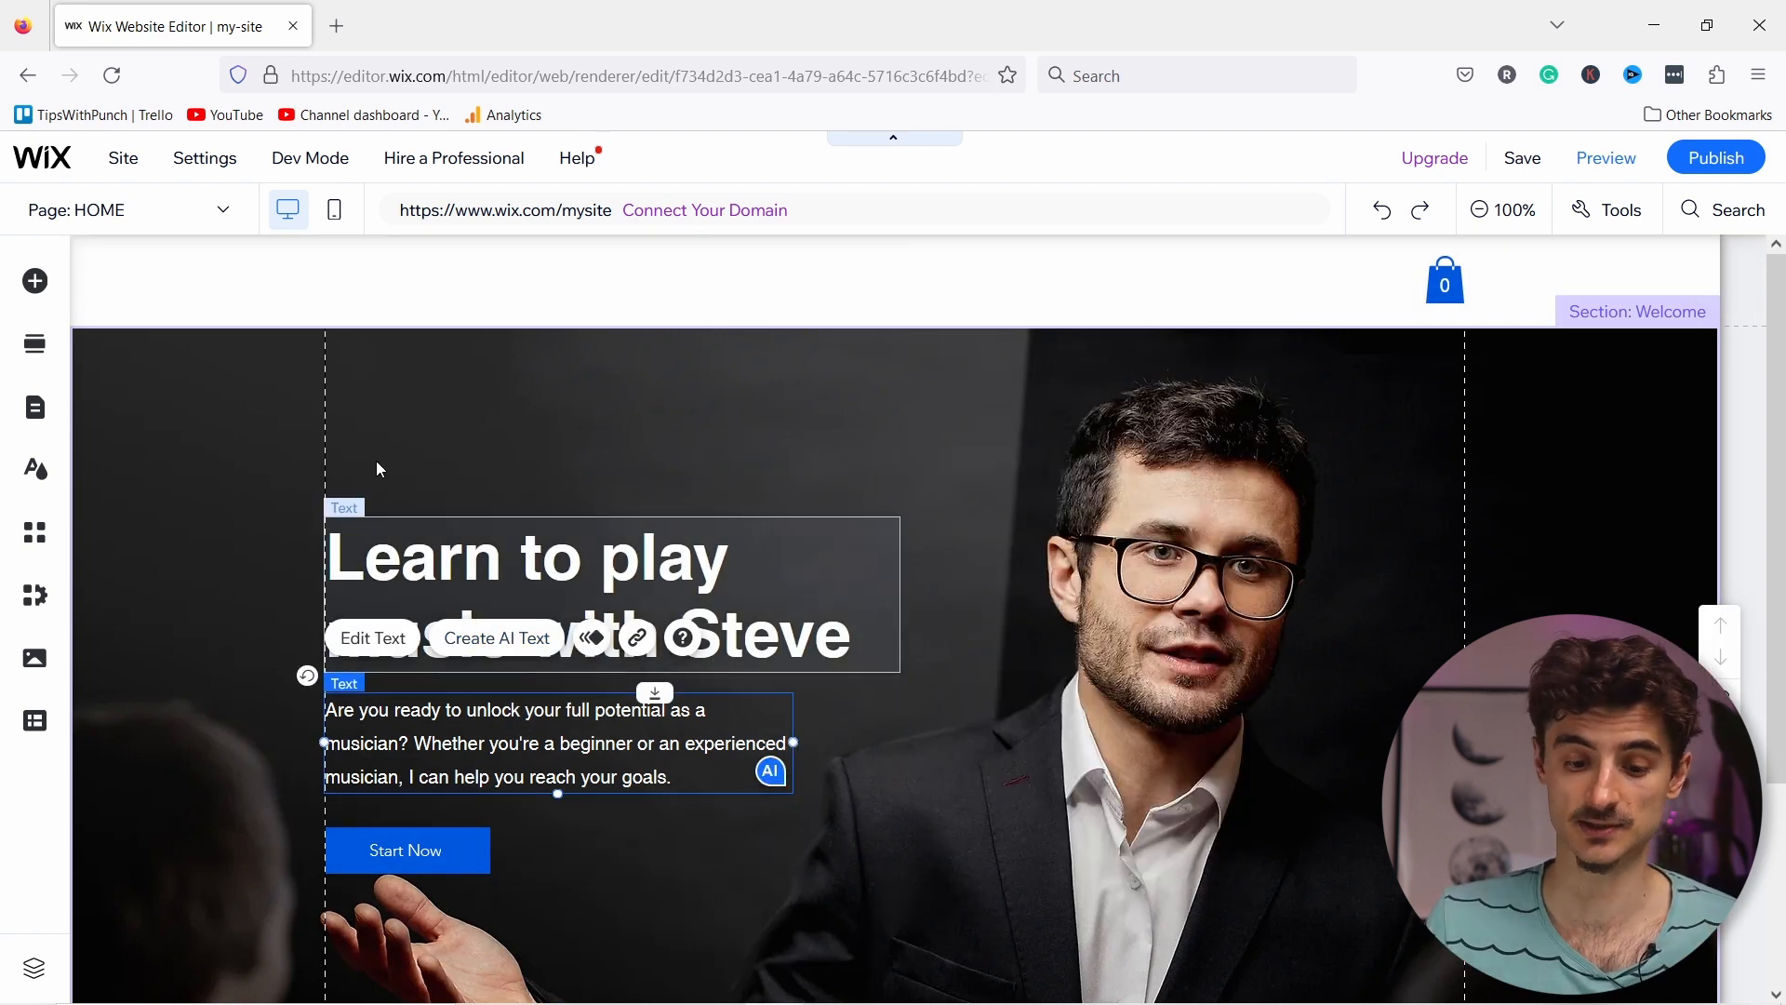
Step: Open the Site Design theme's text styles and review Heading 1 through Paragraph 3
{"action": "left_click", "coordinate": [36, 479]}
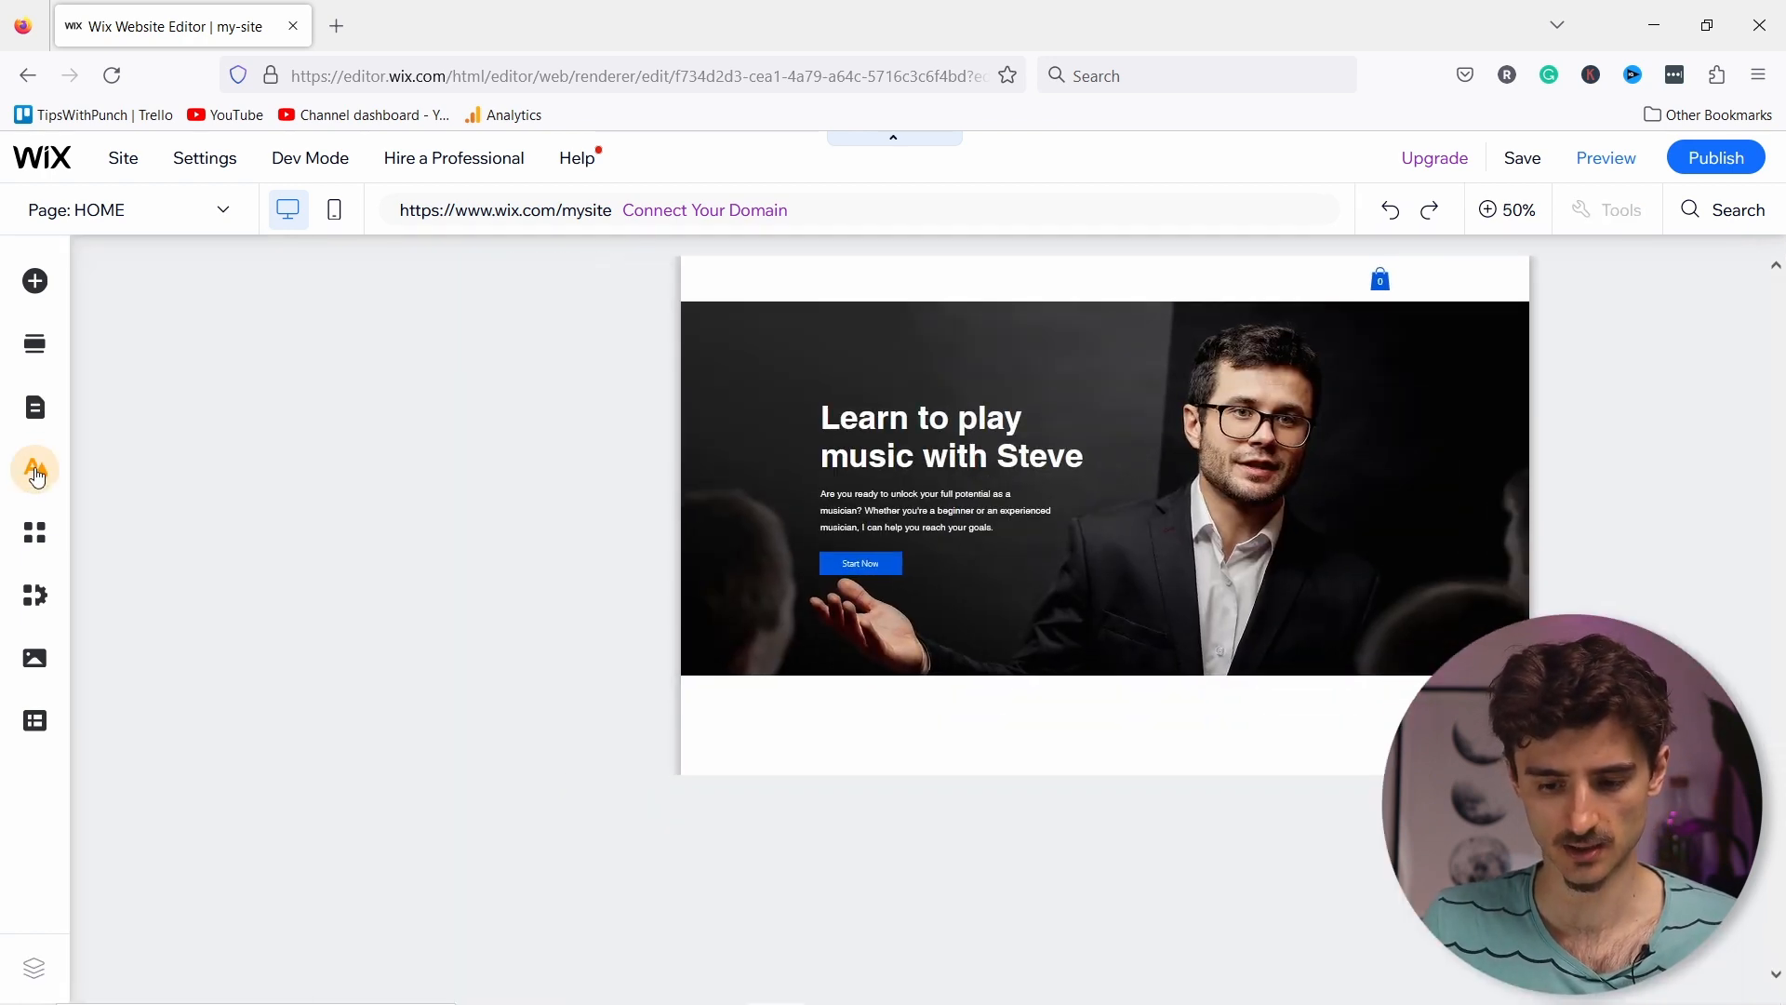
{"action": "mouse_move", "coordinate": [190, 414]}
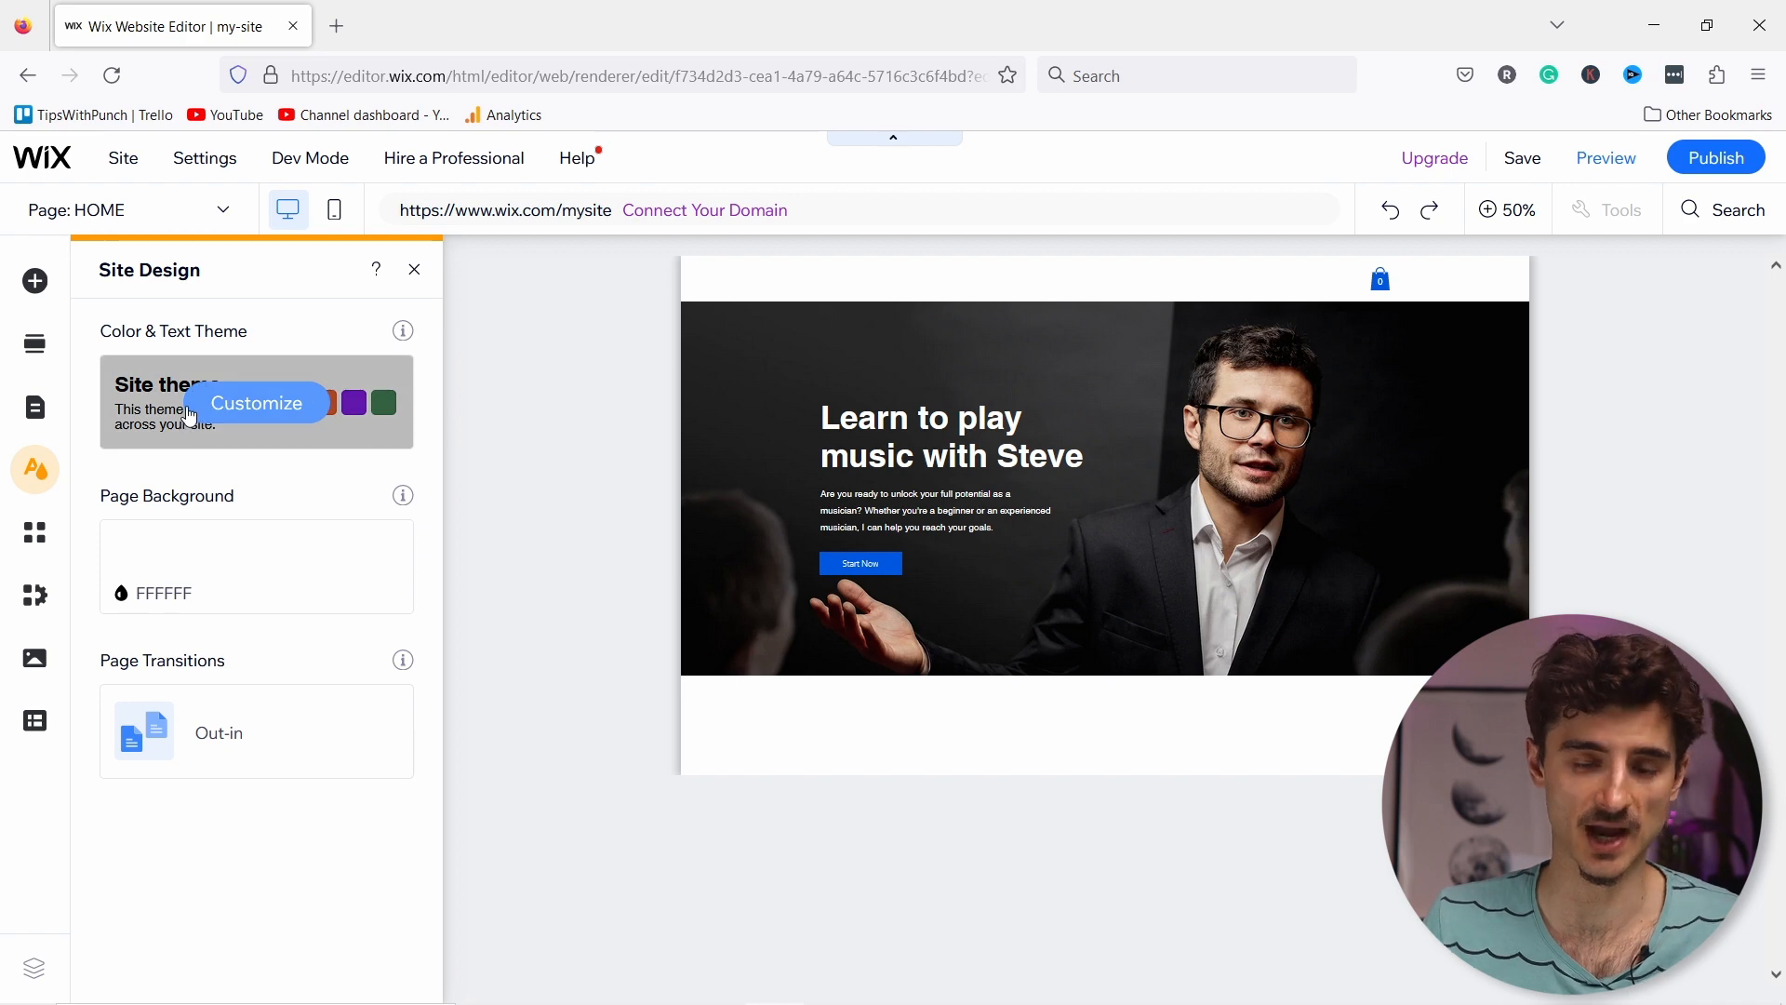
{"action": "left_click", "coordinate": [193, 408]}
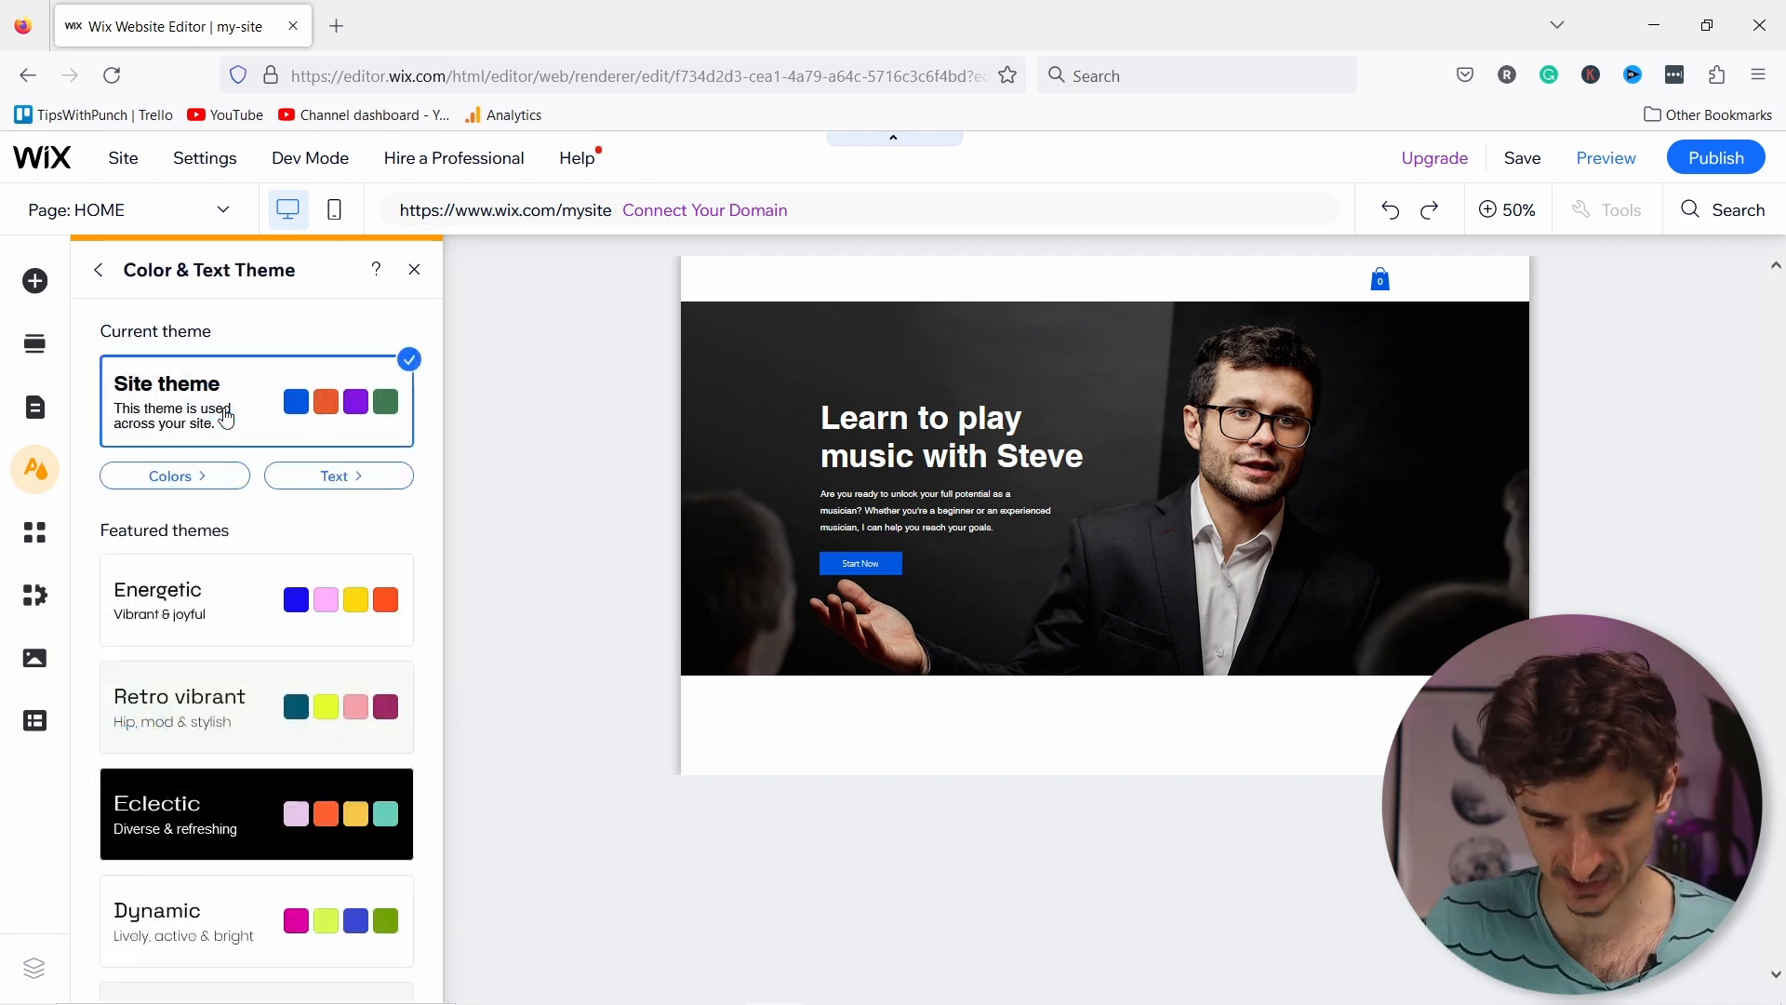
{"action": "left_click", "coordinate": [340, 478]}
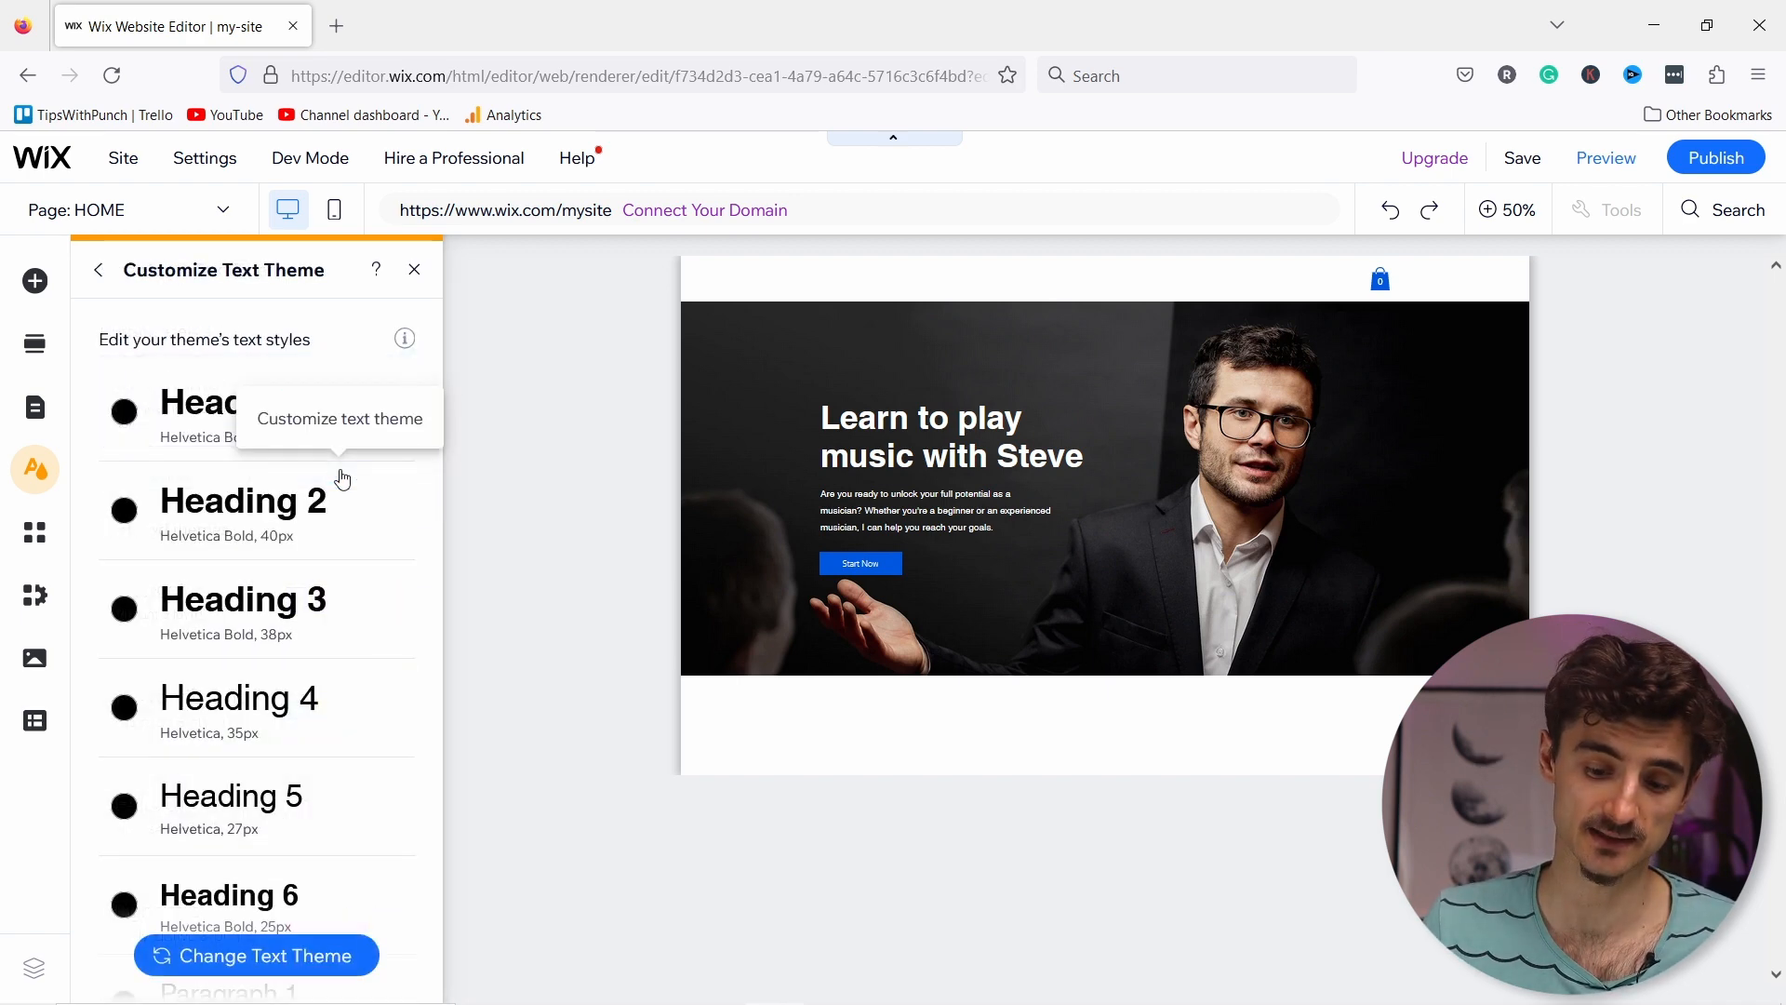
{"action": "scroll", "coordinate": [265, 465], "scroll_direction": "down", "scroll_amount": 4}
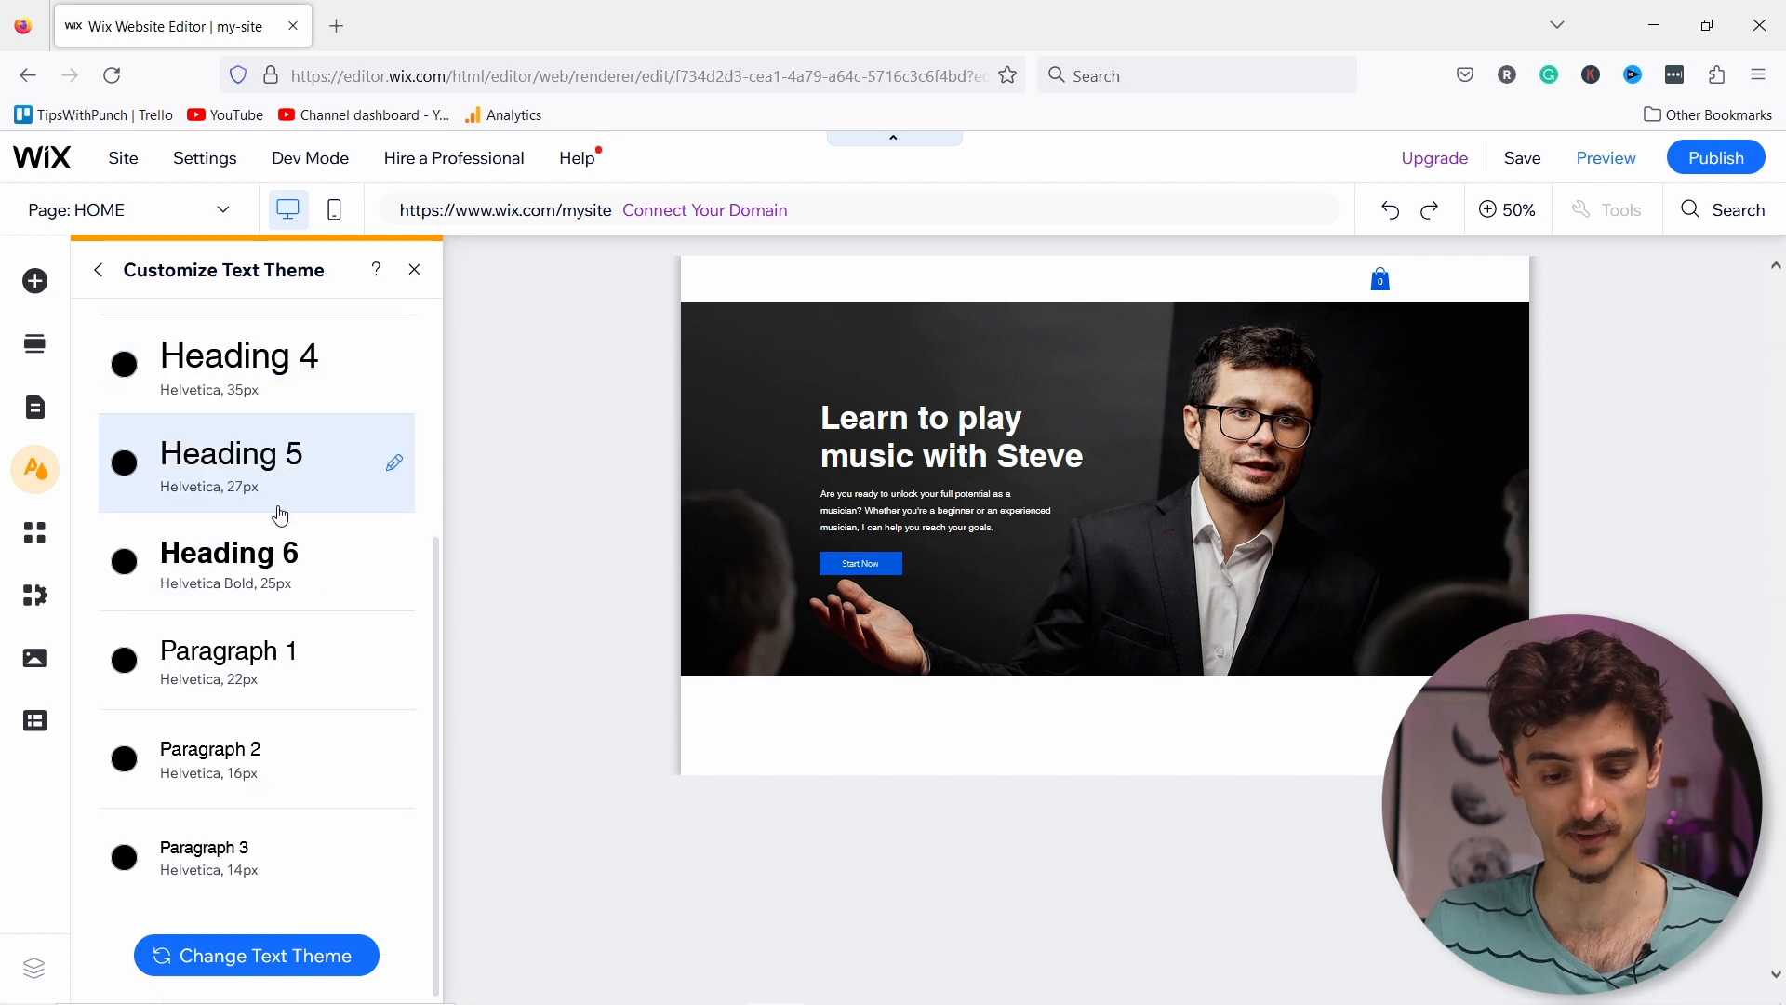
{"action": "scroll", "coordinate": [283, 516], "scroll_direction": "up", "scroll_amount": 4}
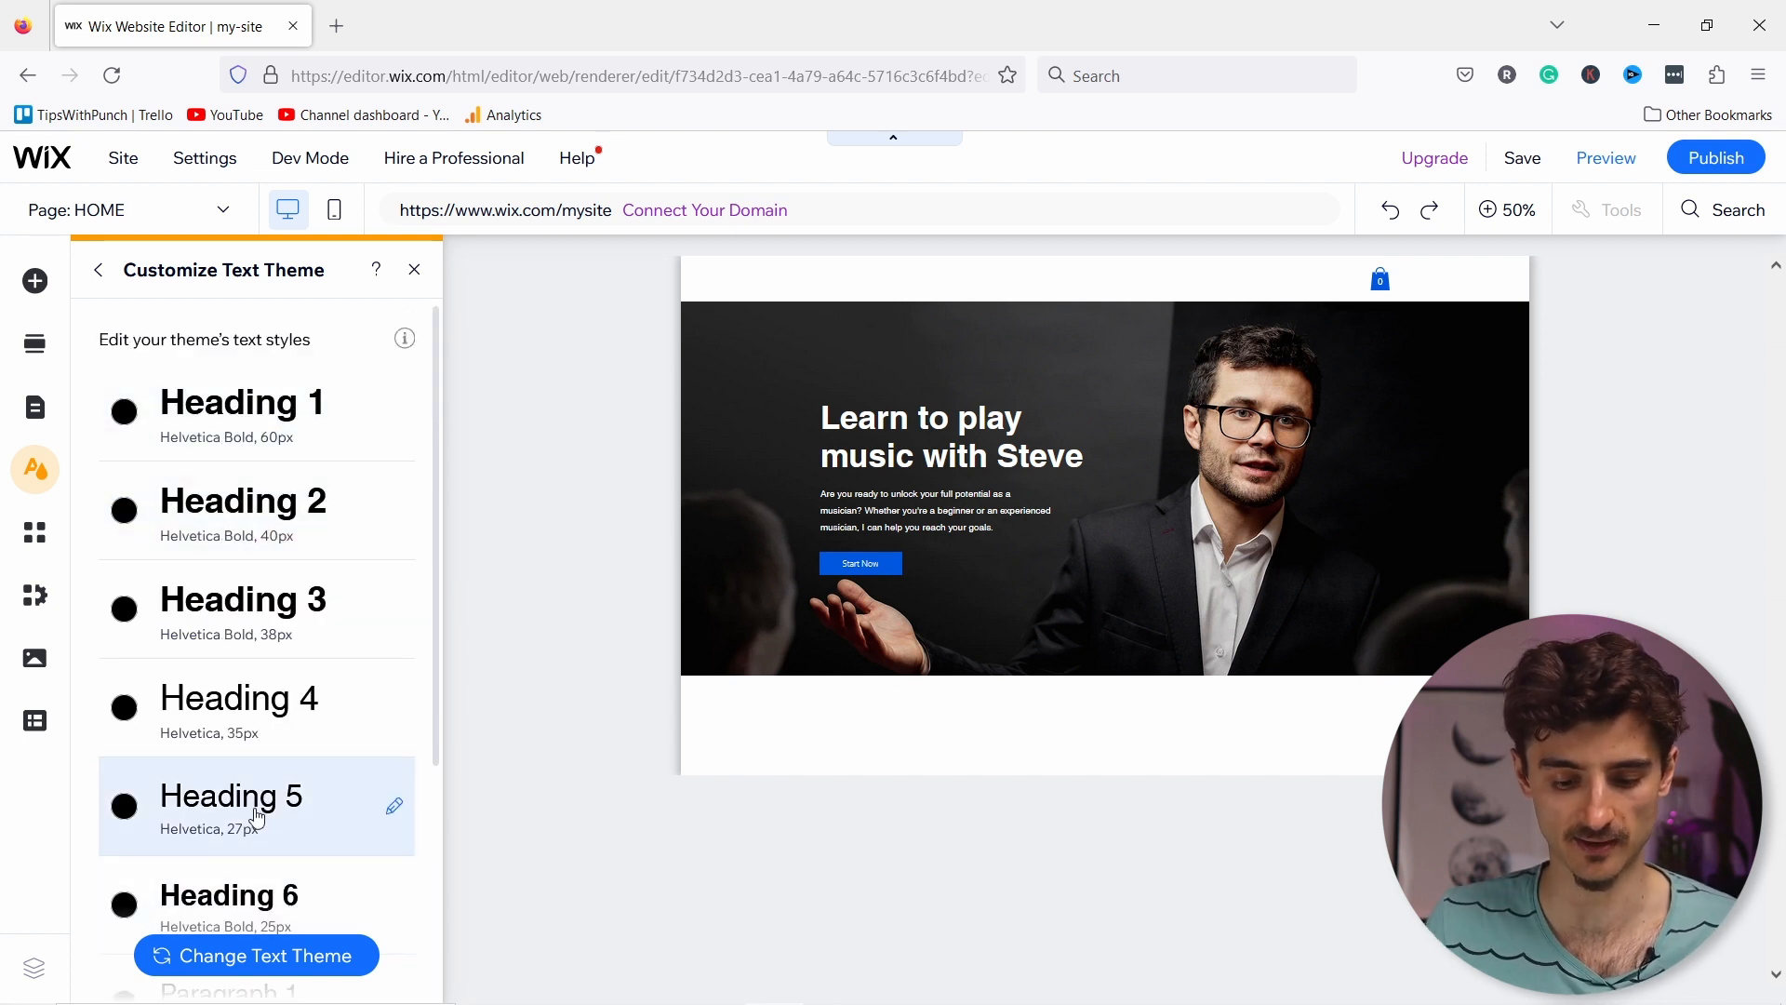
{"action": "scroll", "coordinate": [270, 804], "scroll_direction": "down", "scroll_amount": 3}
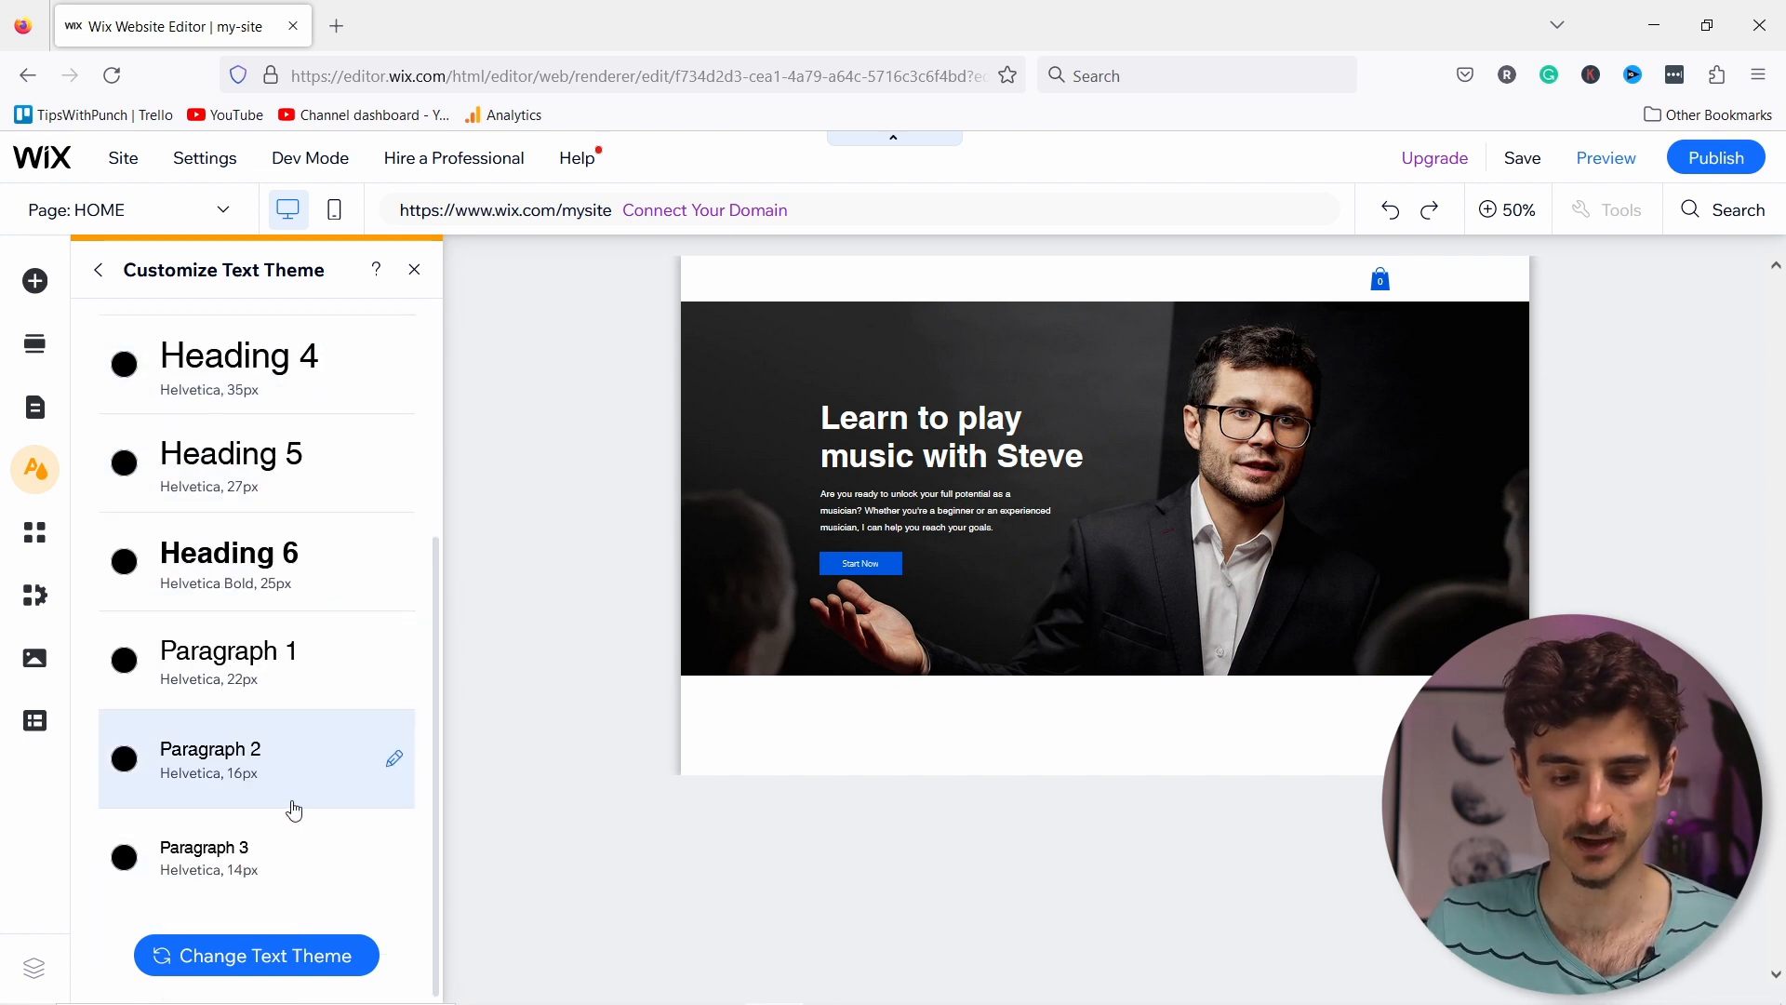
Step: Browse alternative text themes and preview the Corben font pairing
{"action": "left_click", "coordinate": [264, 959]}
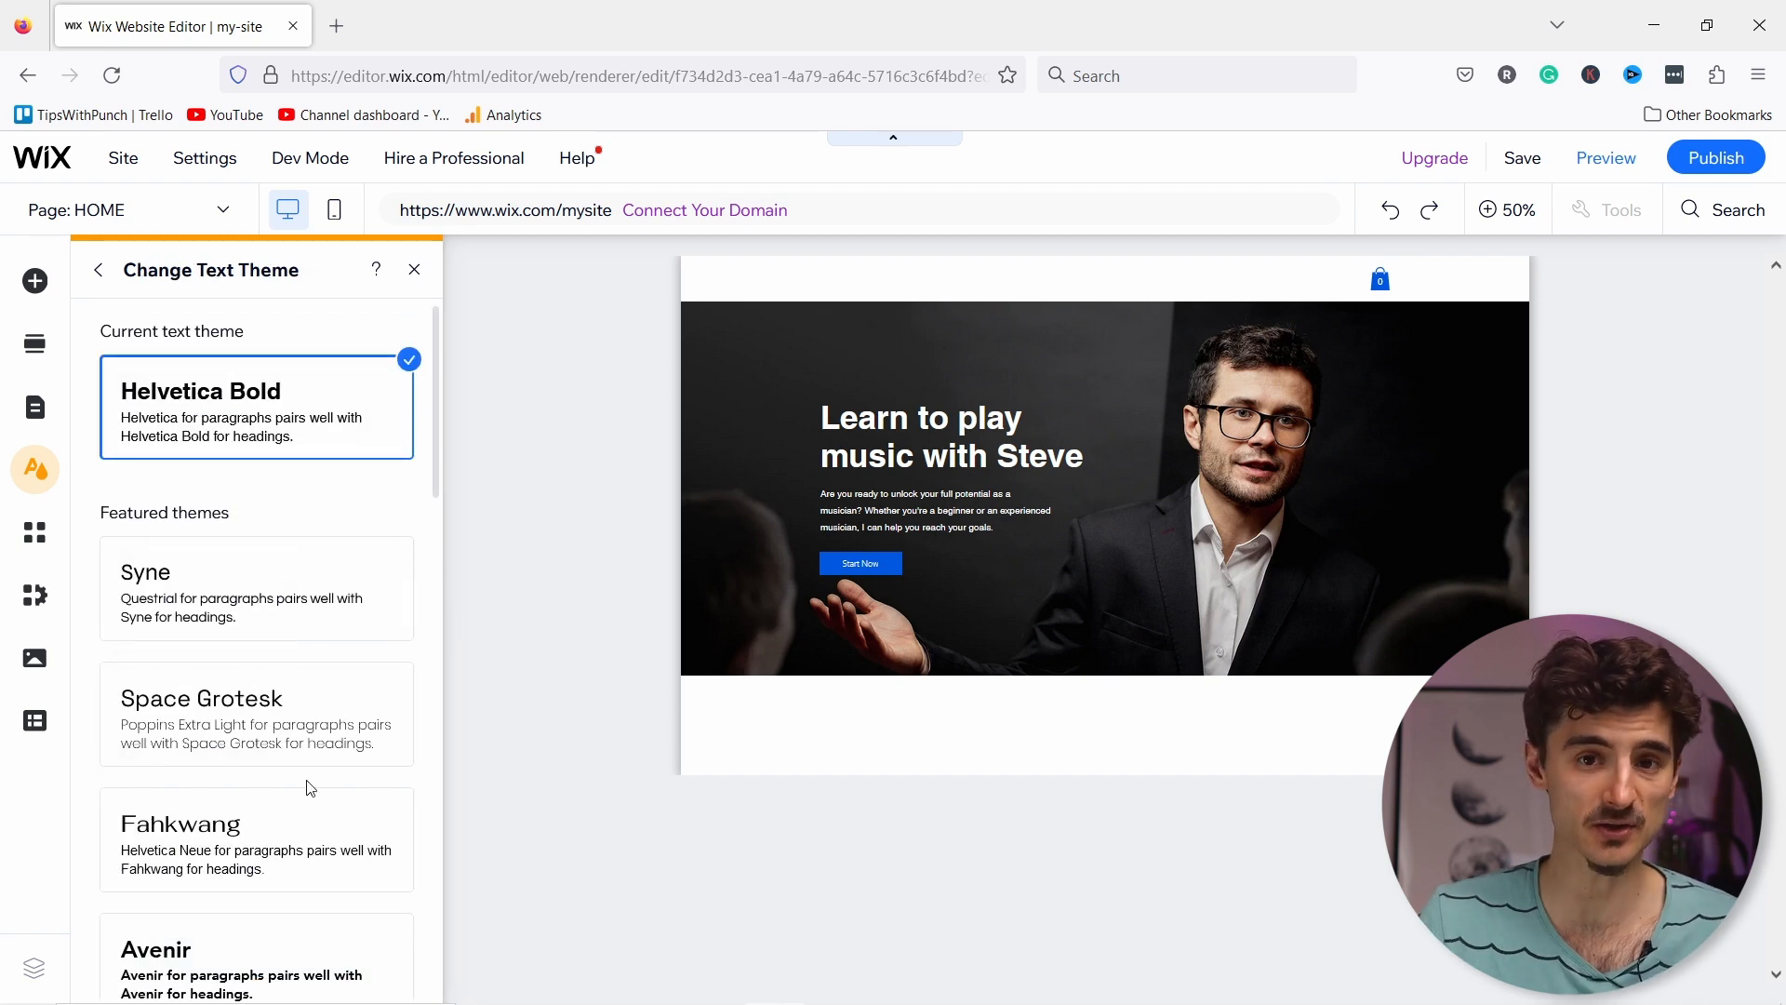
{"action": "scroll", "coordinate": [261, 728], "scroll_direction": "down", "scroll_amount": 15}
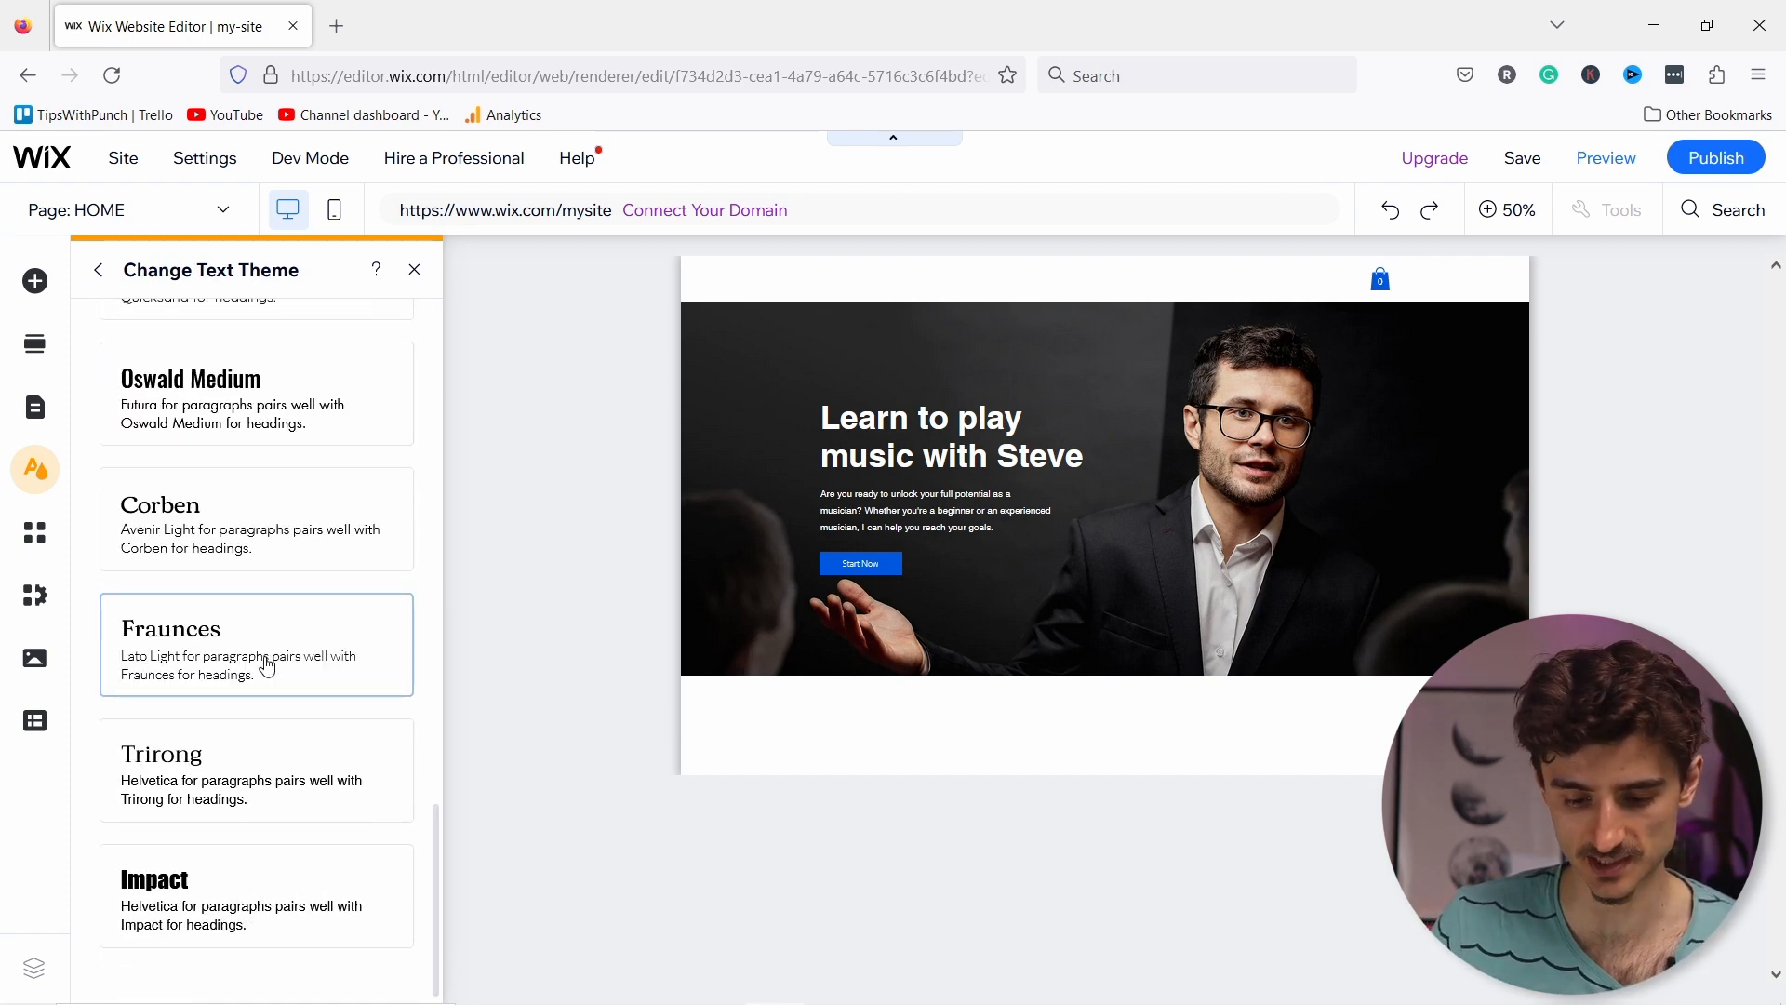
{"action": "left_click", "coordinate": [184, 532]}
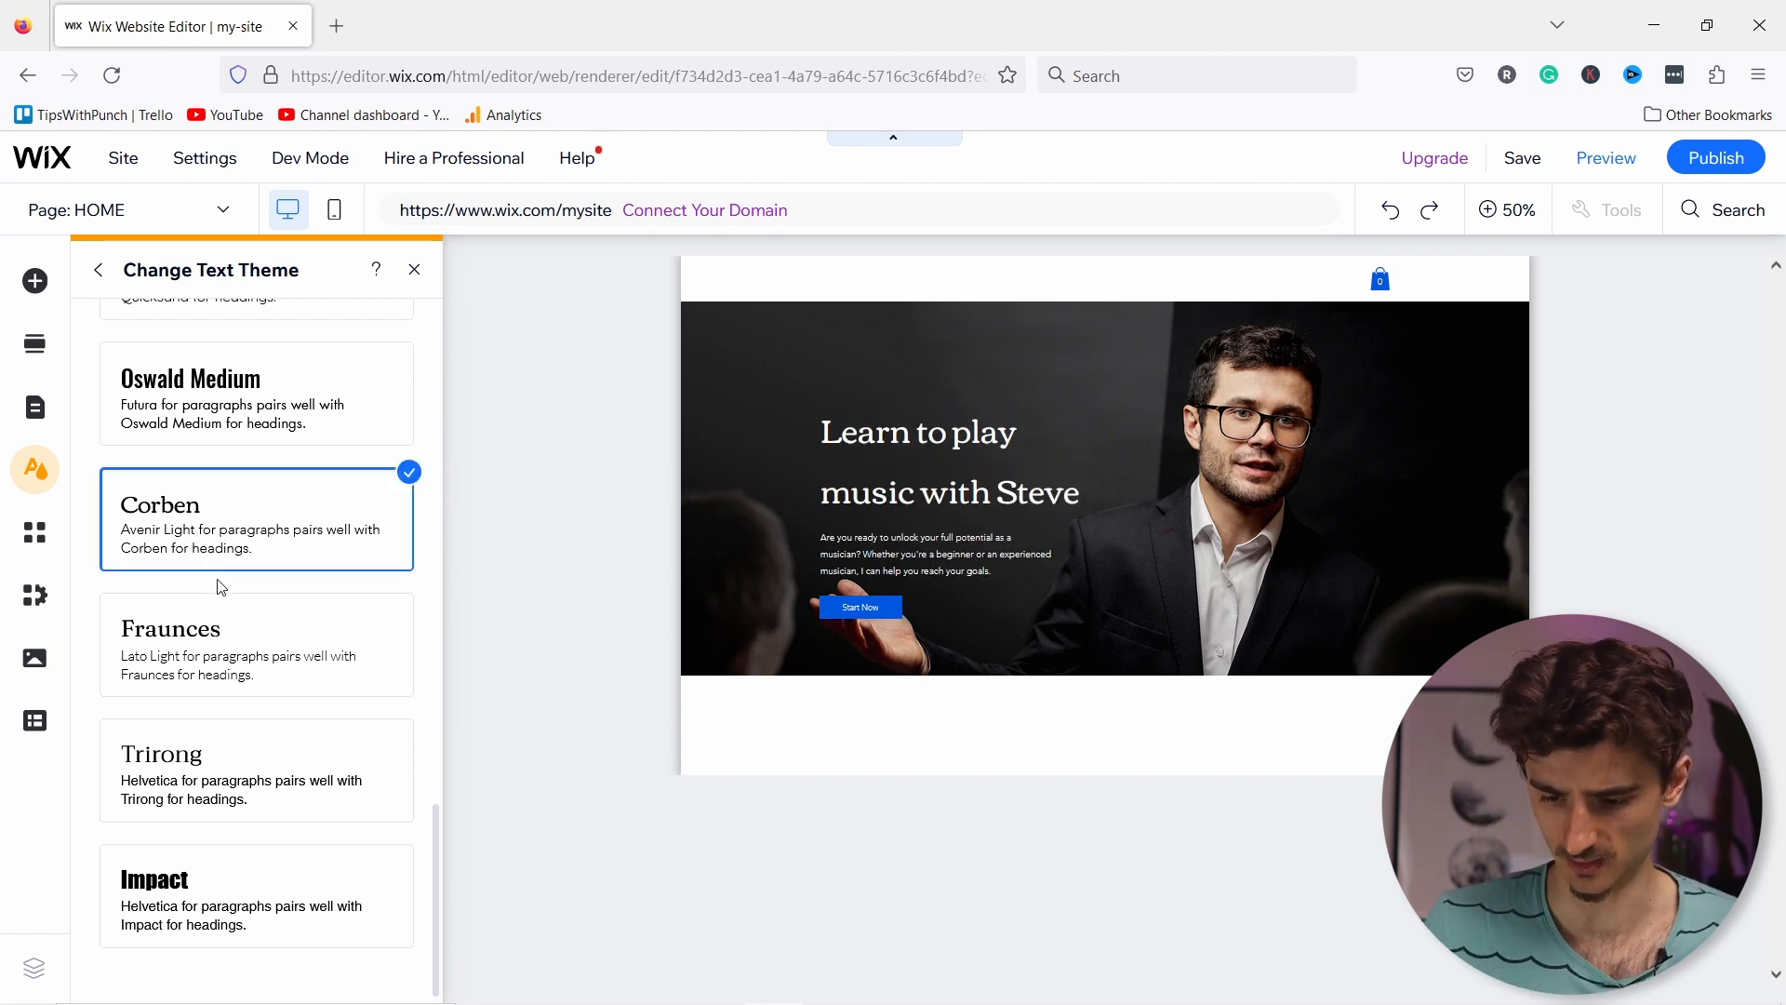
{"action": "scroll", "coordinate": [228, 595], "scroll_direction": "up", "scroll_amount": 2}
{"action": "scroll", "coordinate": [232, 602], "scroll_direction": "up", "scroll_amount": 4}
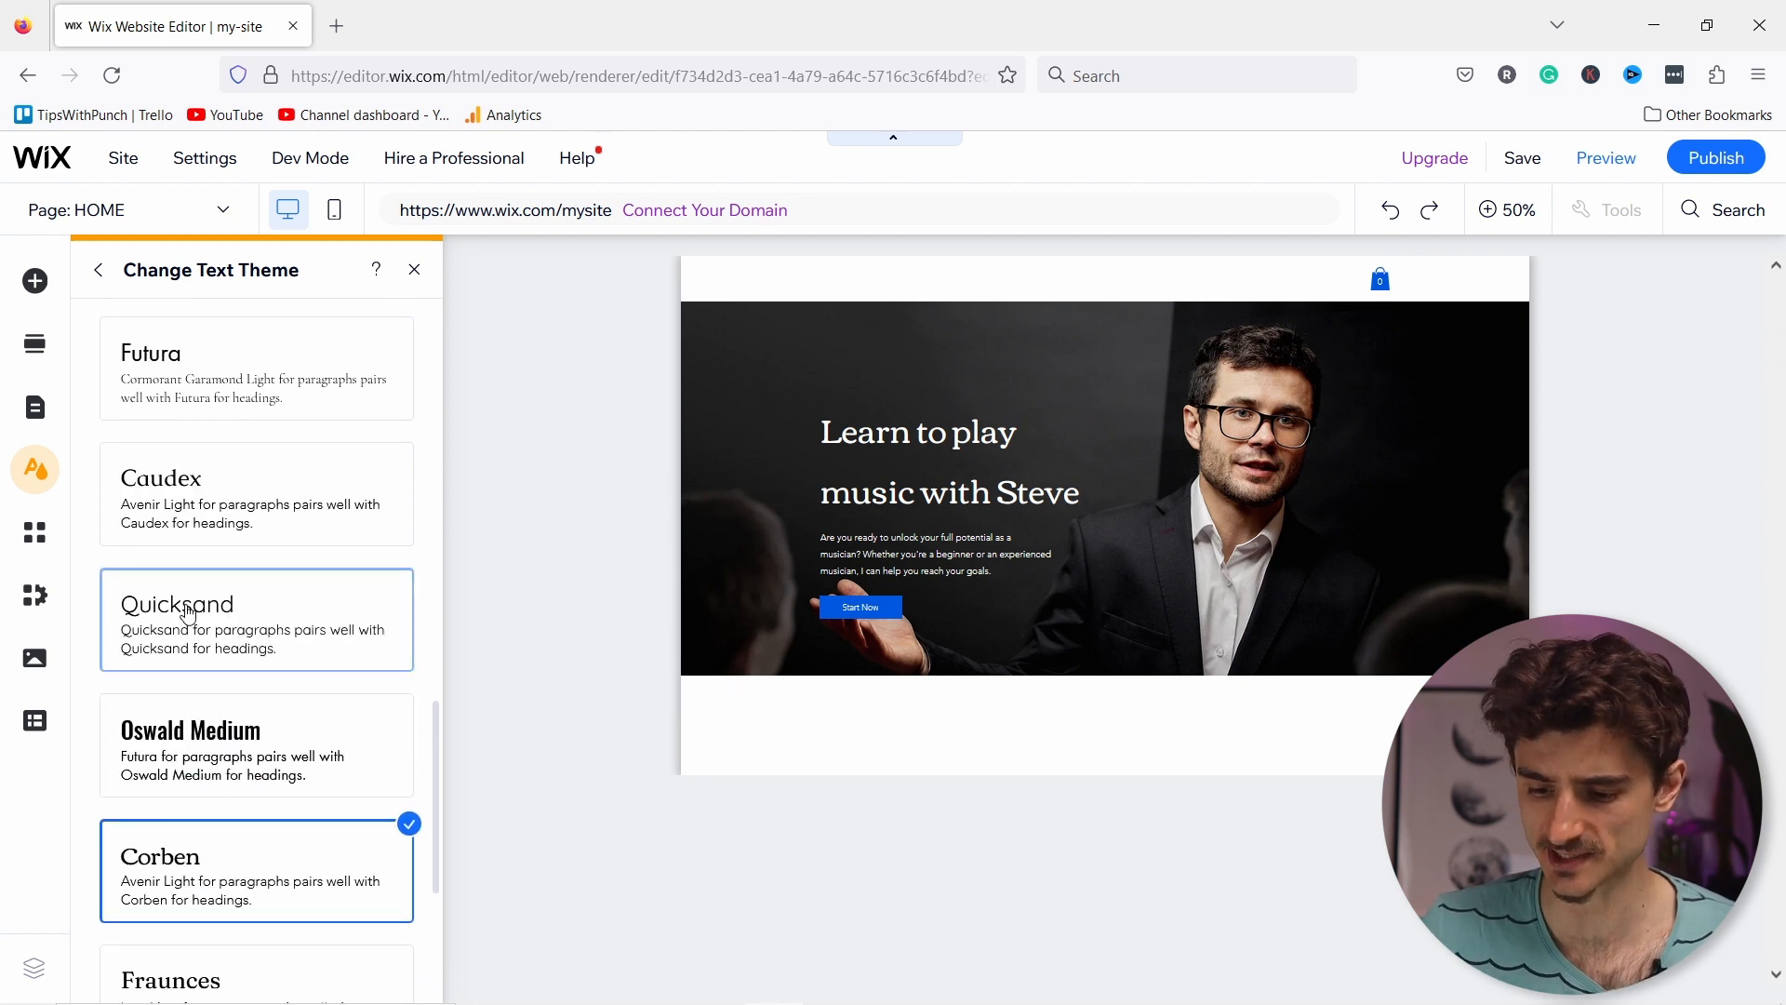
Step: Apply the Quicksand font pairing and return to the text style list
{"action": "left_click", "coordinate": [186, 614]}
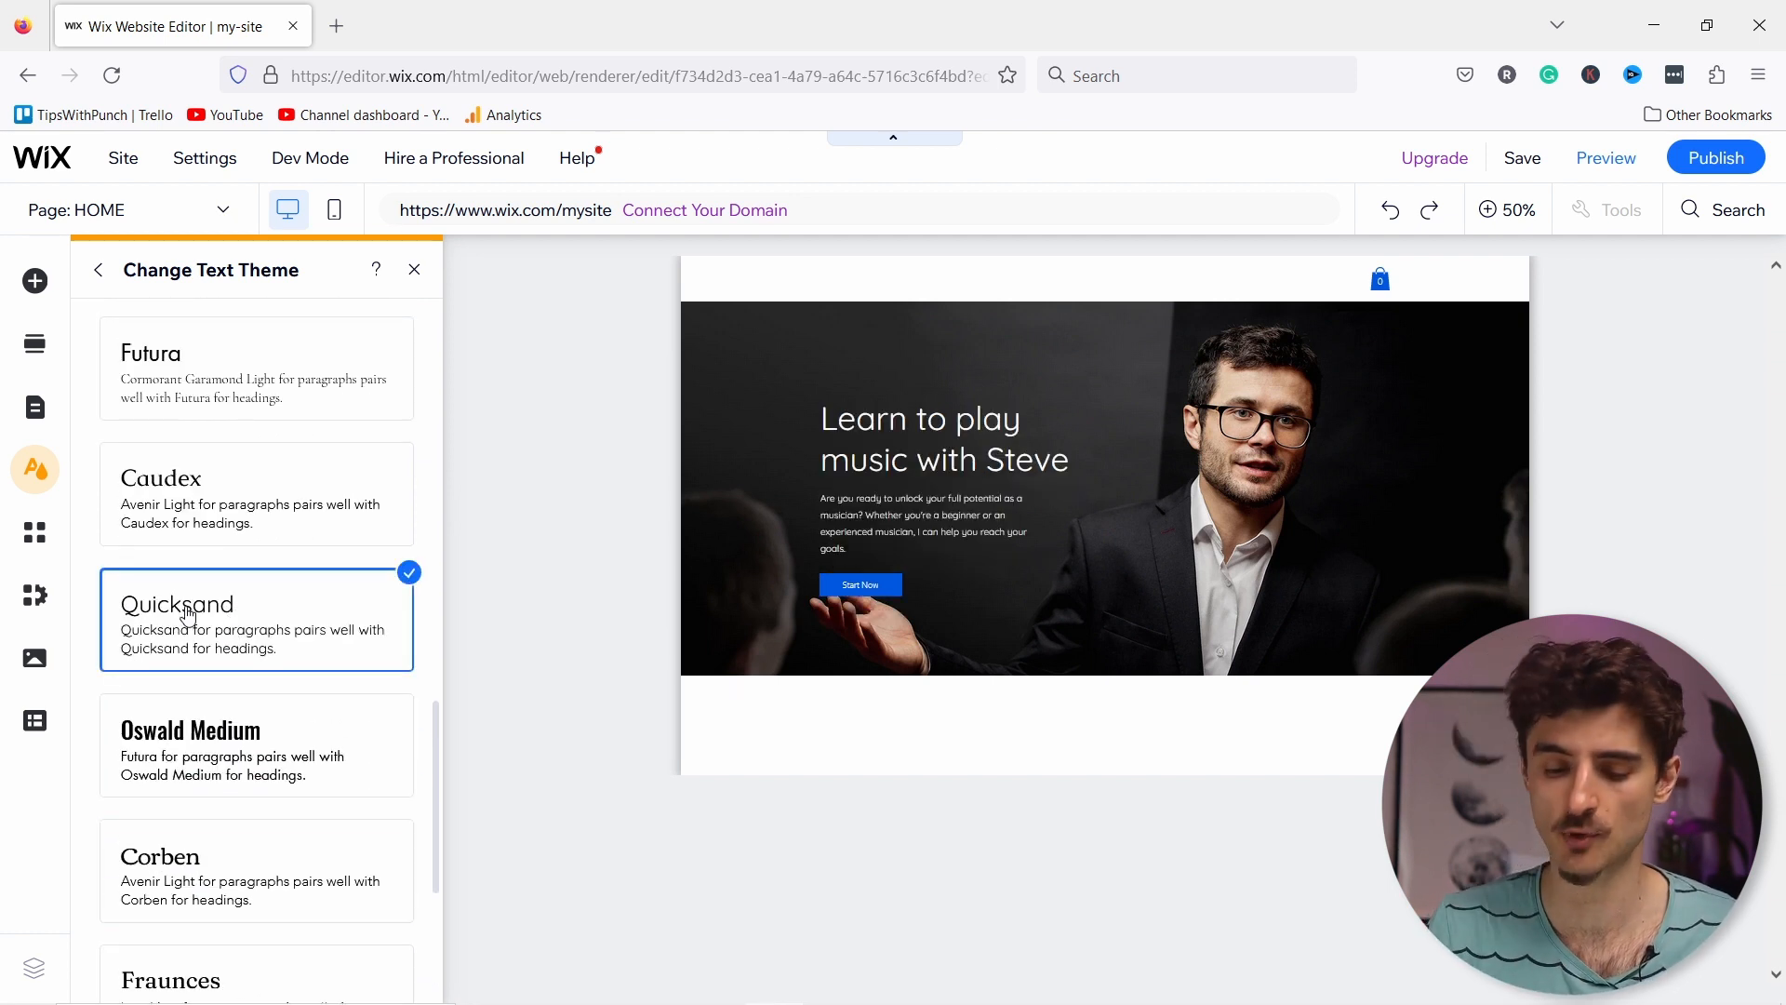
{"action": "scroll", "coordinate": [267, 506], "scroll_direction": "up", "scroll_amount": 10}
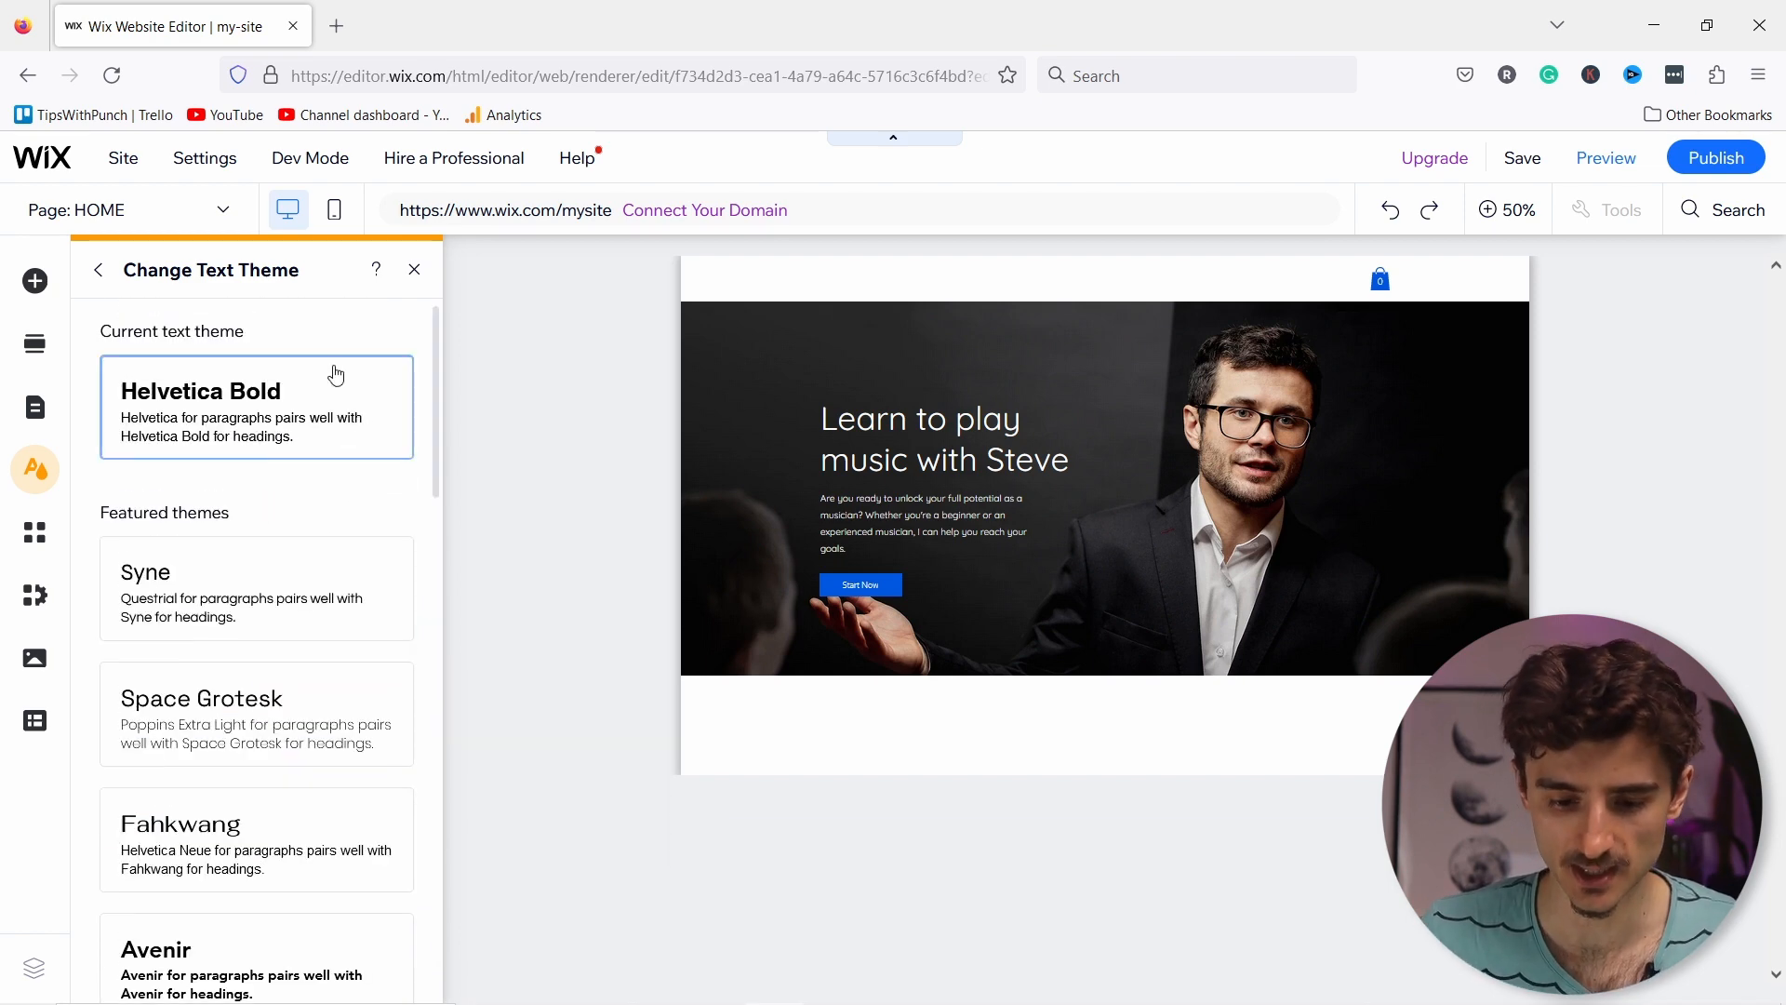
{"action": "scroll", "coordinate": [279, 447], "scroll_direction": "down", "scroll_amount": 12}
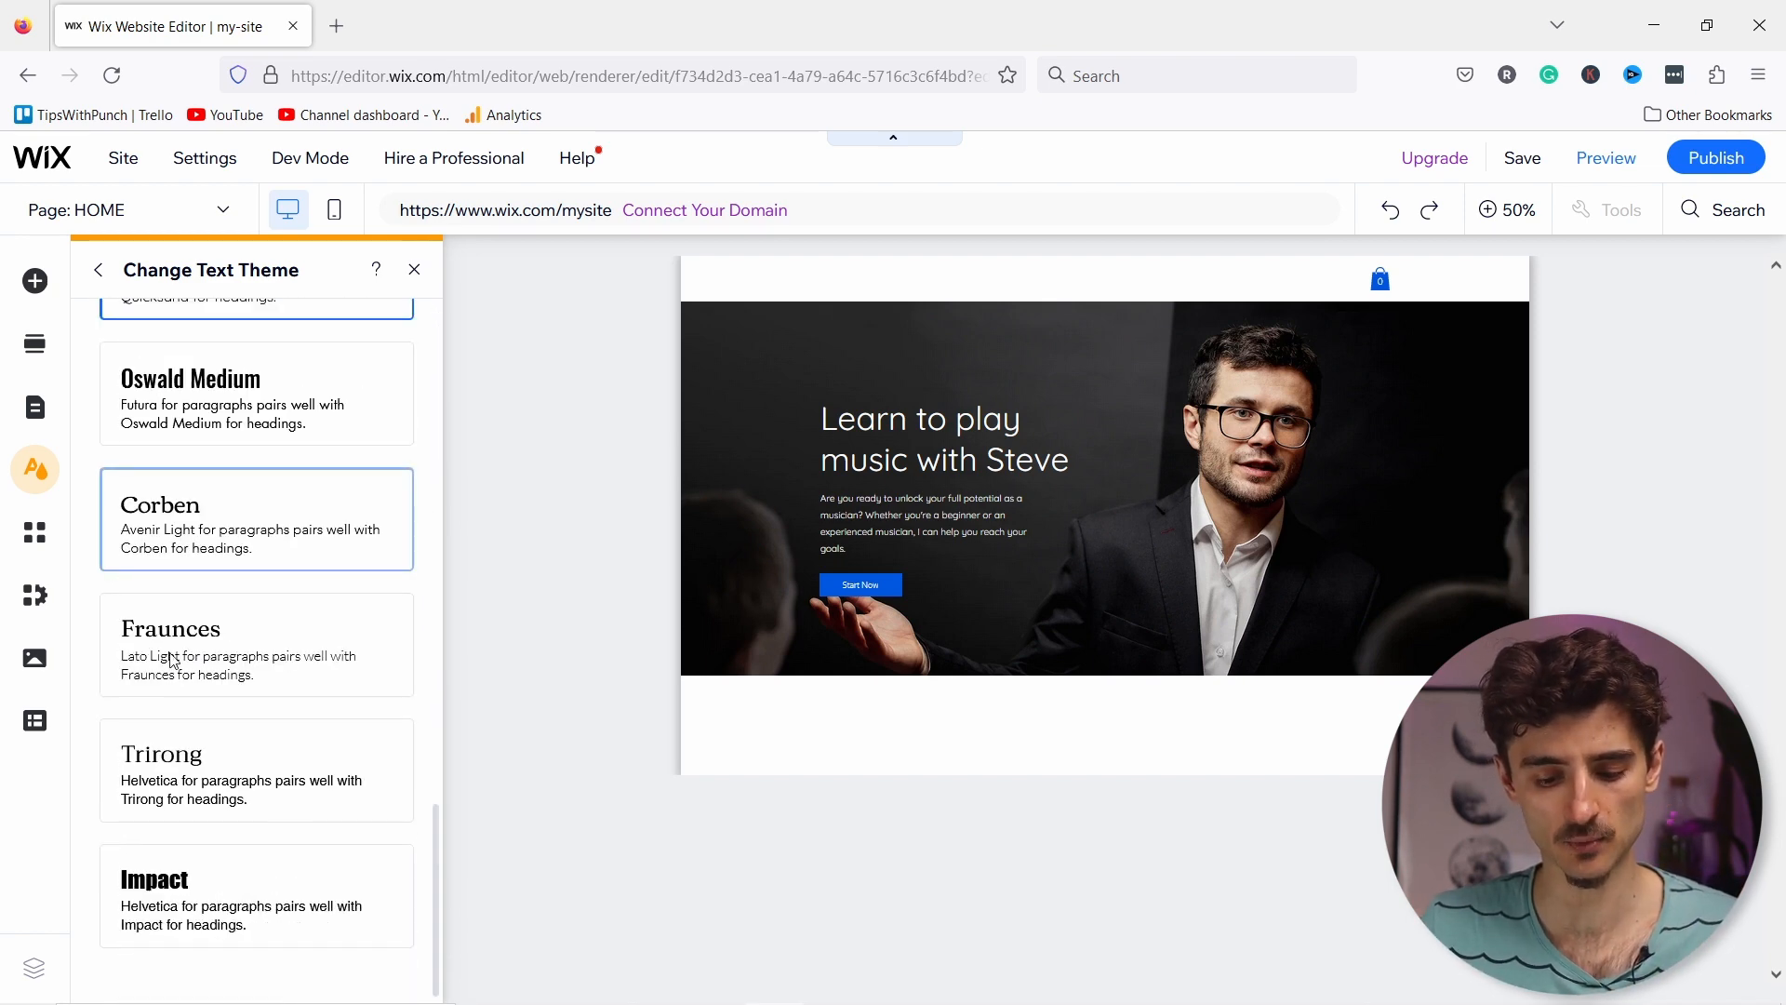
{"action": "scroll", "coordinate": [307, 697], "scroll_direction": "up", "scroll_amount": 12}
{"action": "scroll", "coordinate": [223, 558], "scroll_direction": "down", "scroll_amount": 12}
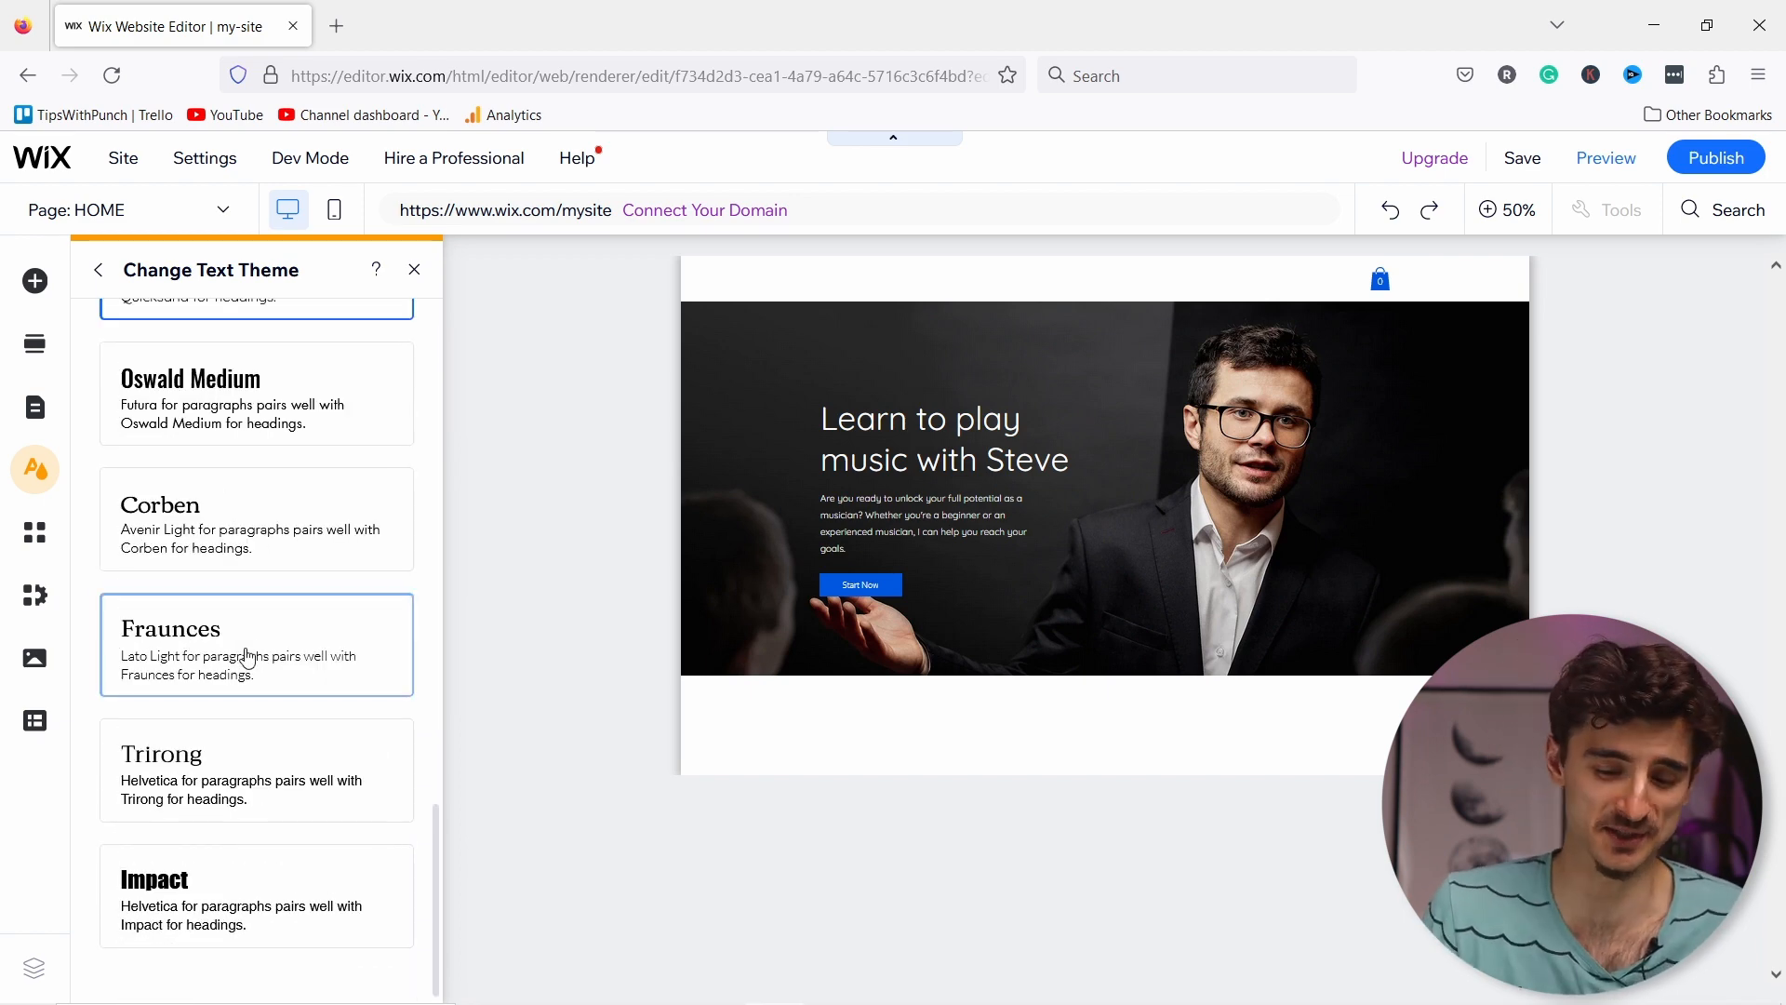
{"action": "scroll", "coordinate": [251, 656], "scroll_direction": "up", "scroll_amount": 12}
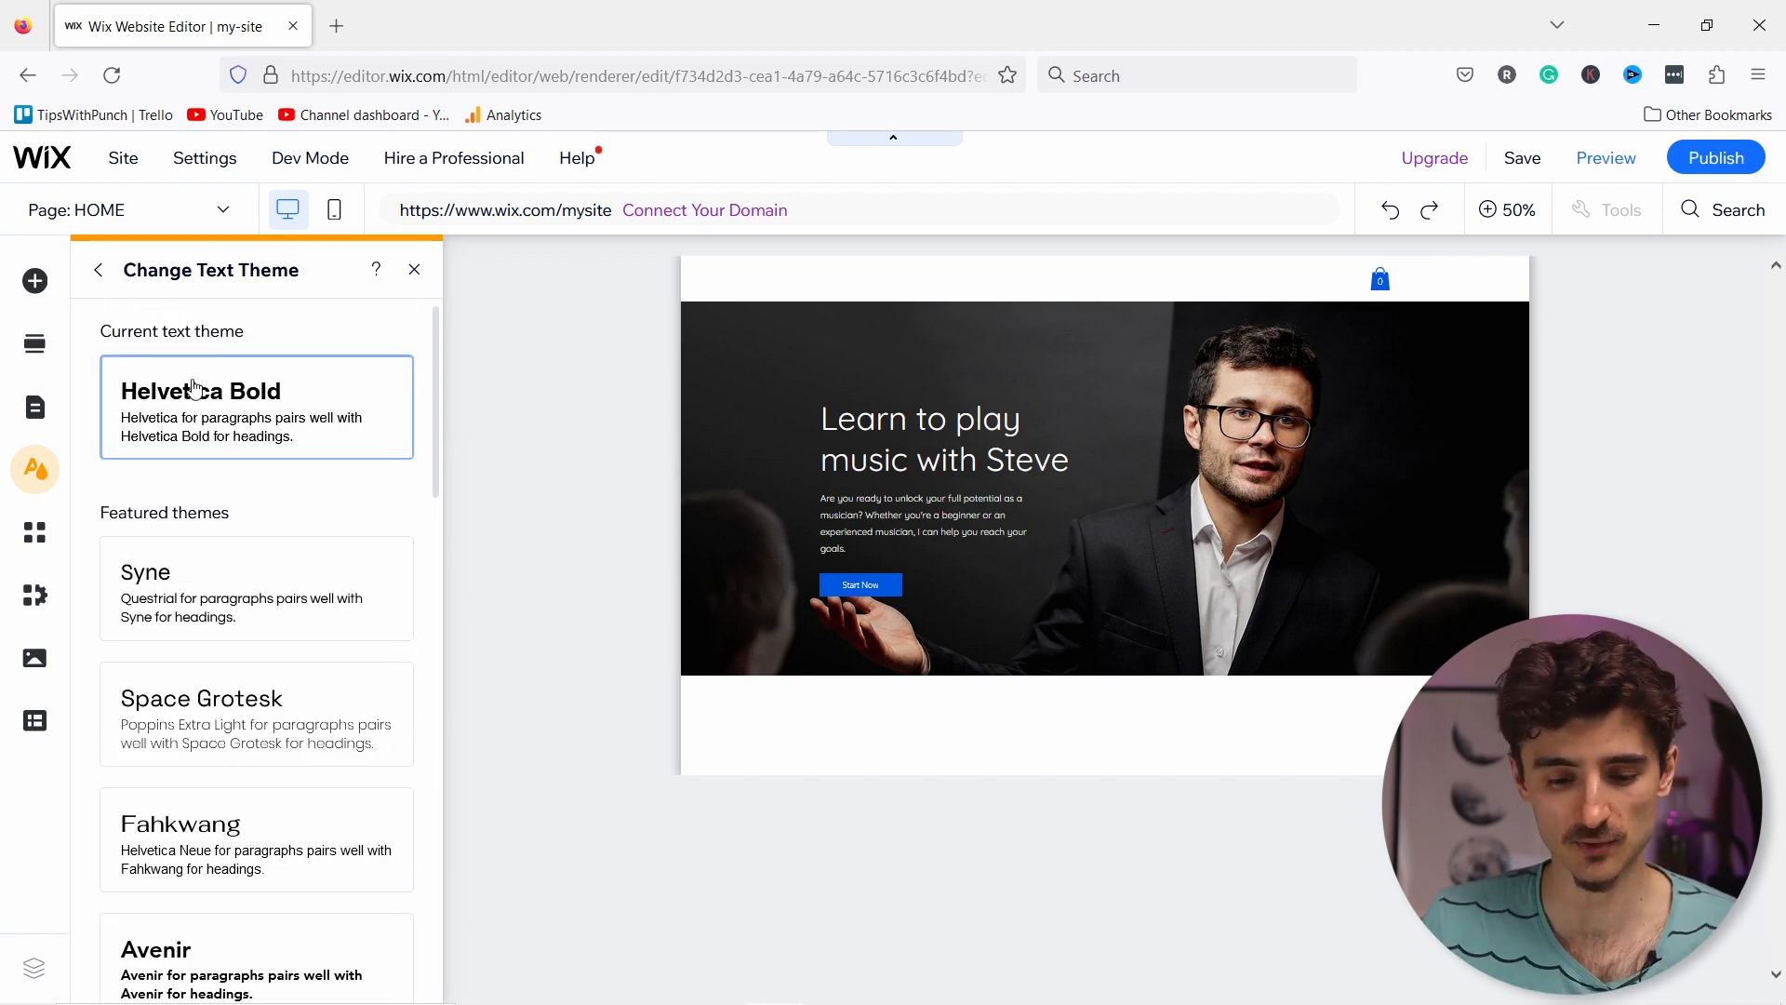
{"action": "left_click", "coordinate": [100, 272]}
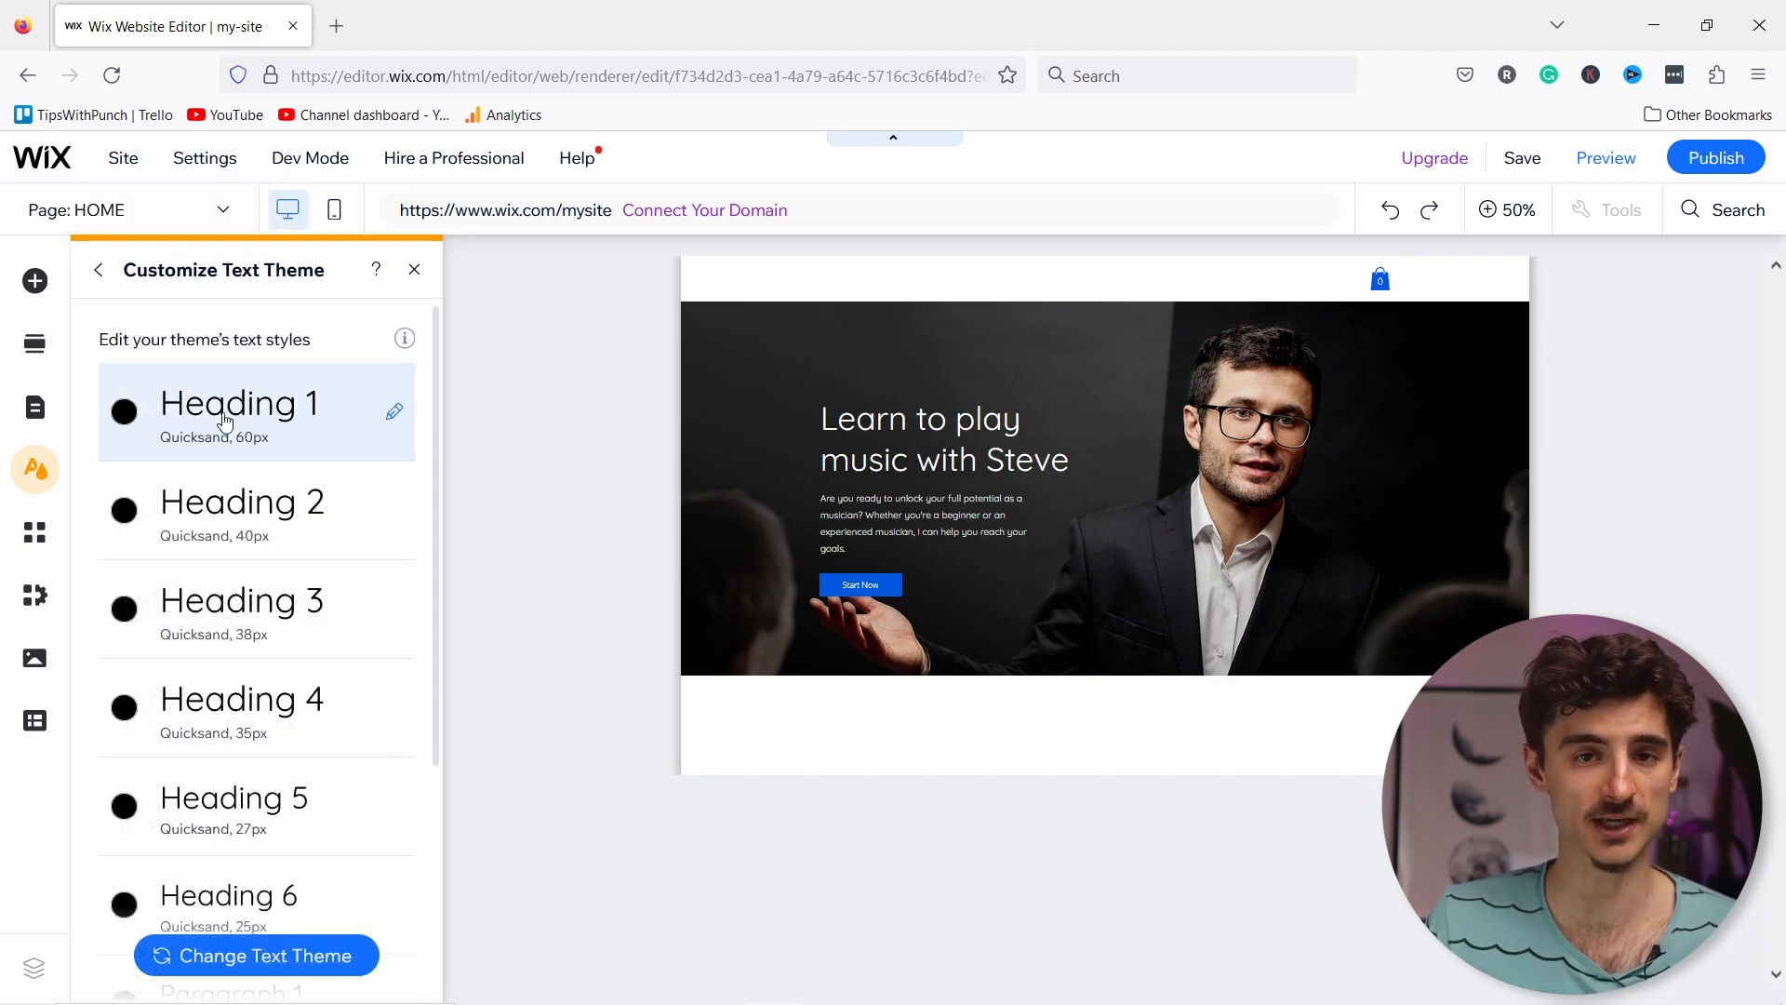
Step: Try Poppins Semi Bold for Heading 1, then discard the font change
{"action": "left_click", "coordinate": [395, 416]}
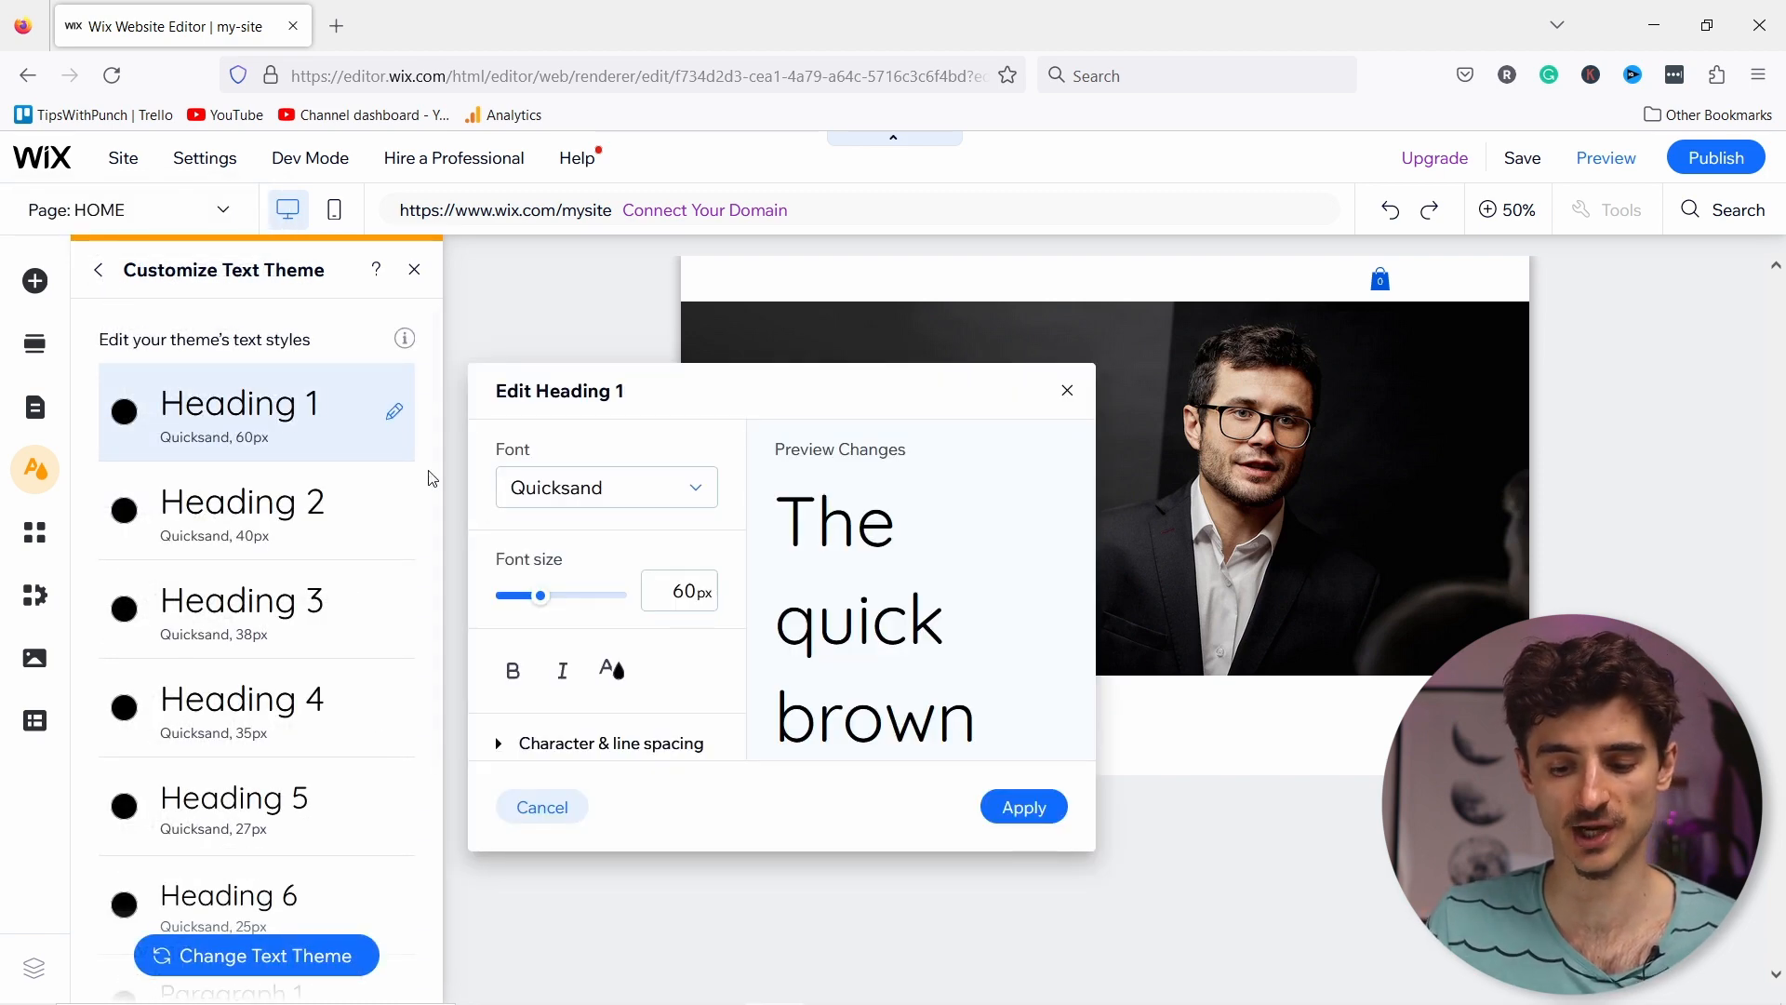
{"action": "left_click", "coordinate": [584, 491]}
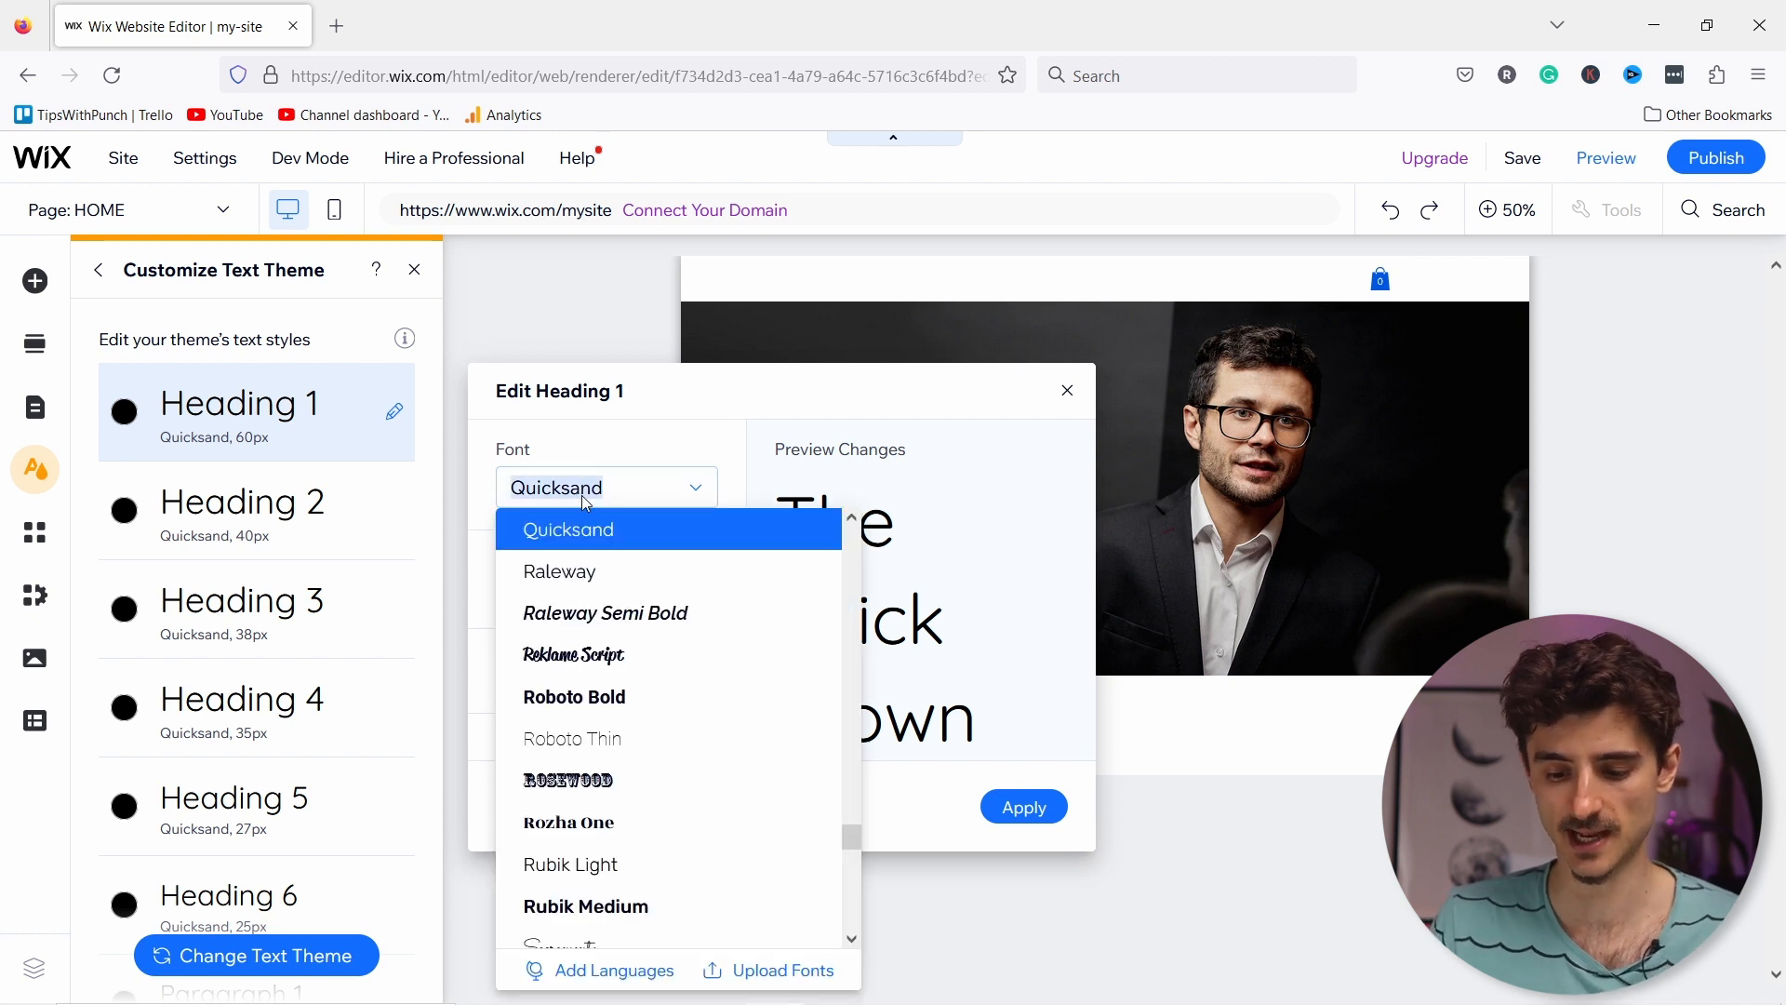
{"action": "type", "text": "po"}
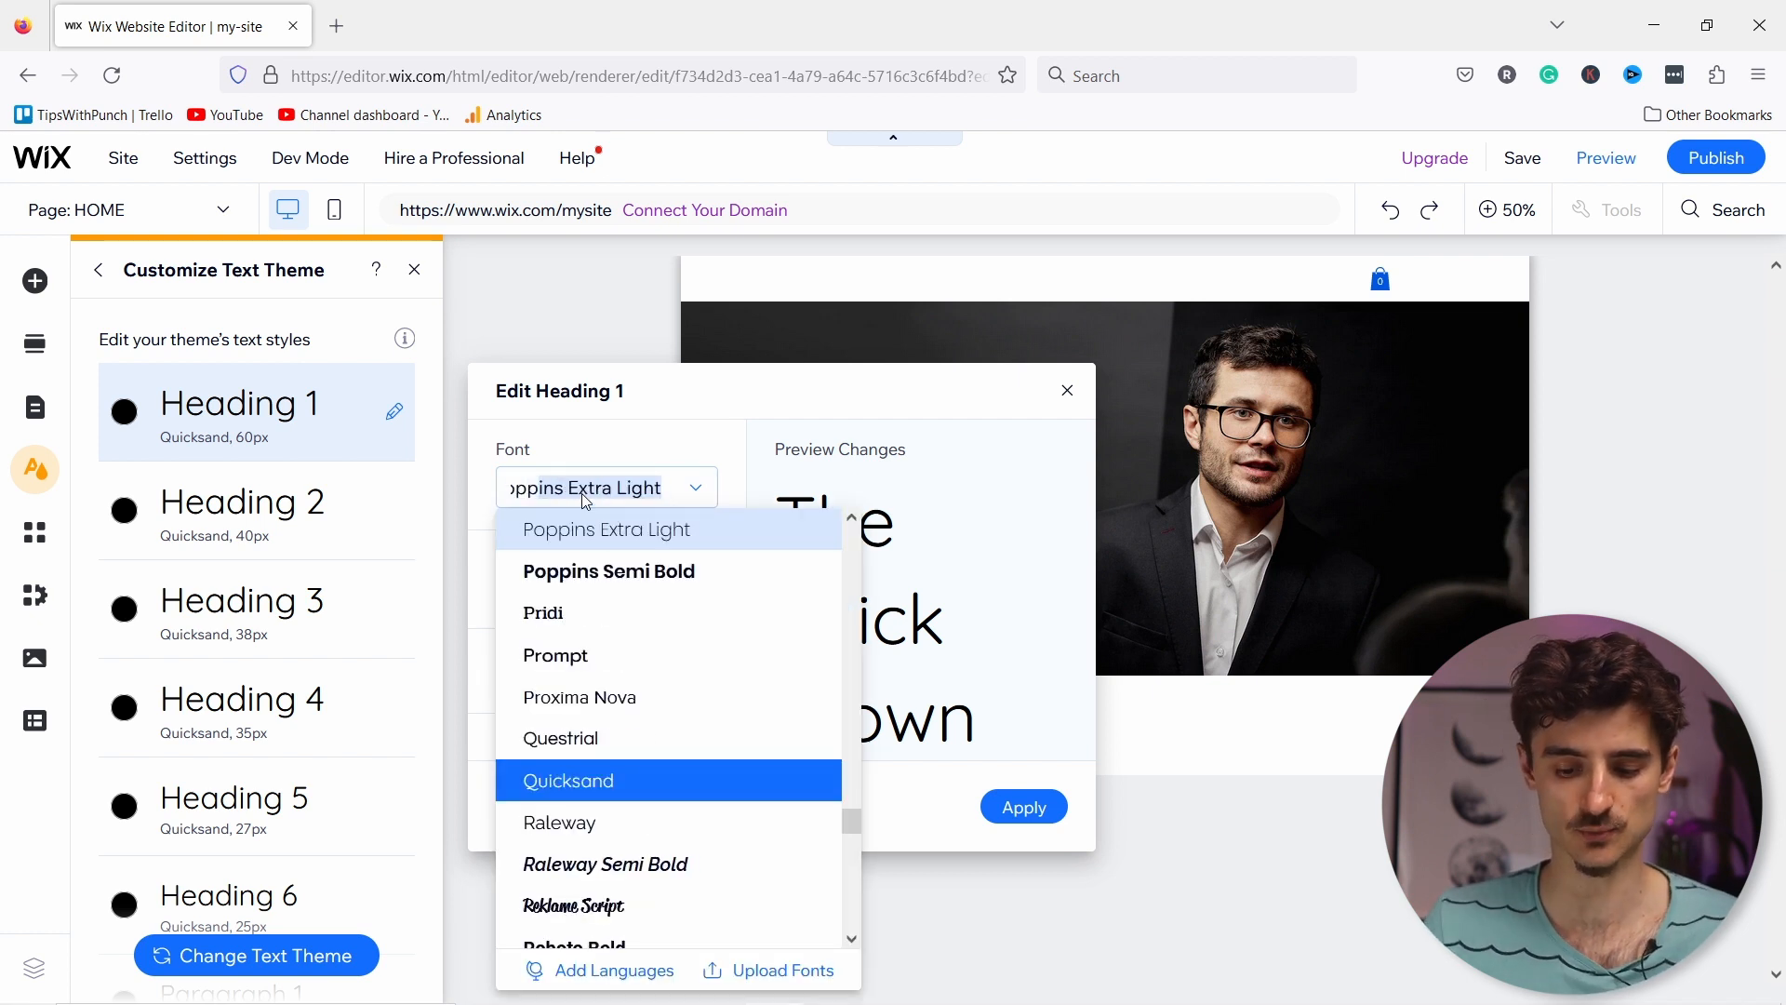
{"action": "left_click", "coordinate": [565, 575]}
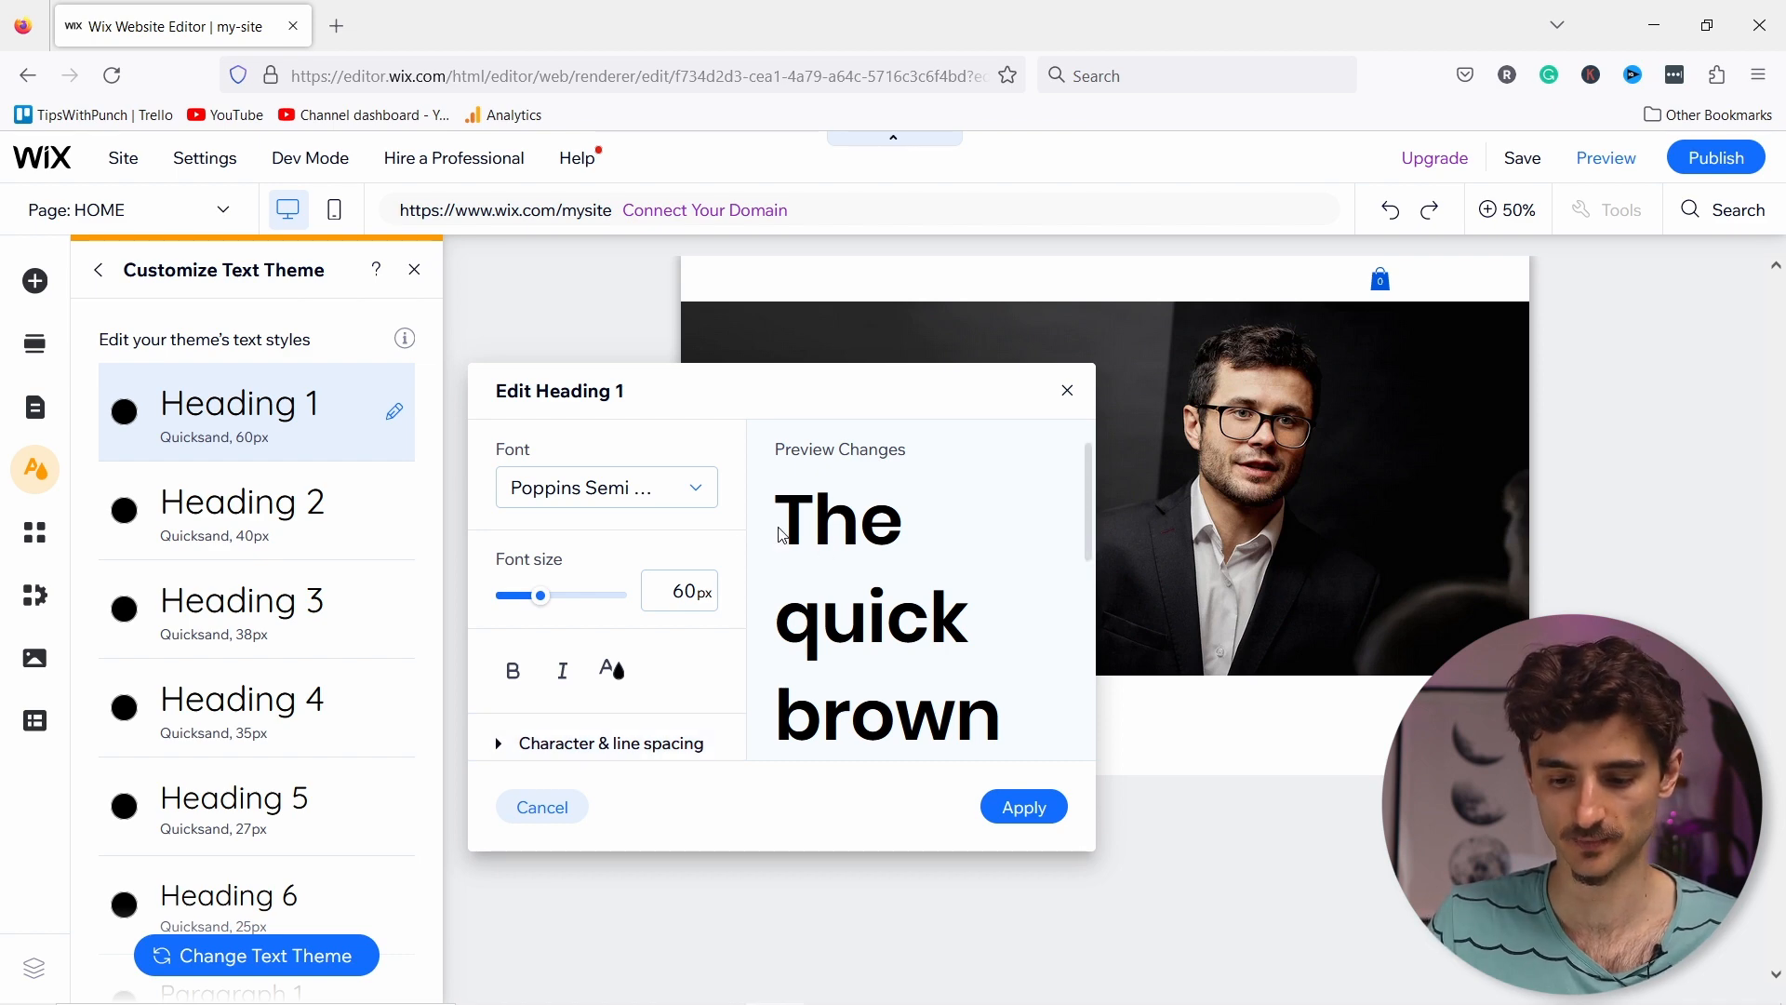
{"action": "left_click", "coordinate": [1067, 389]}
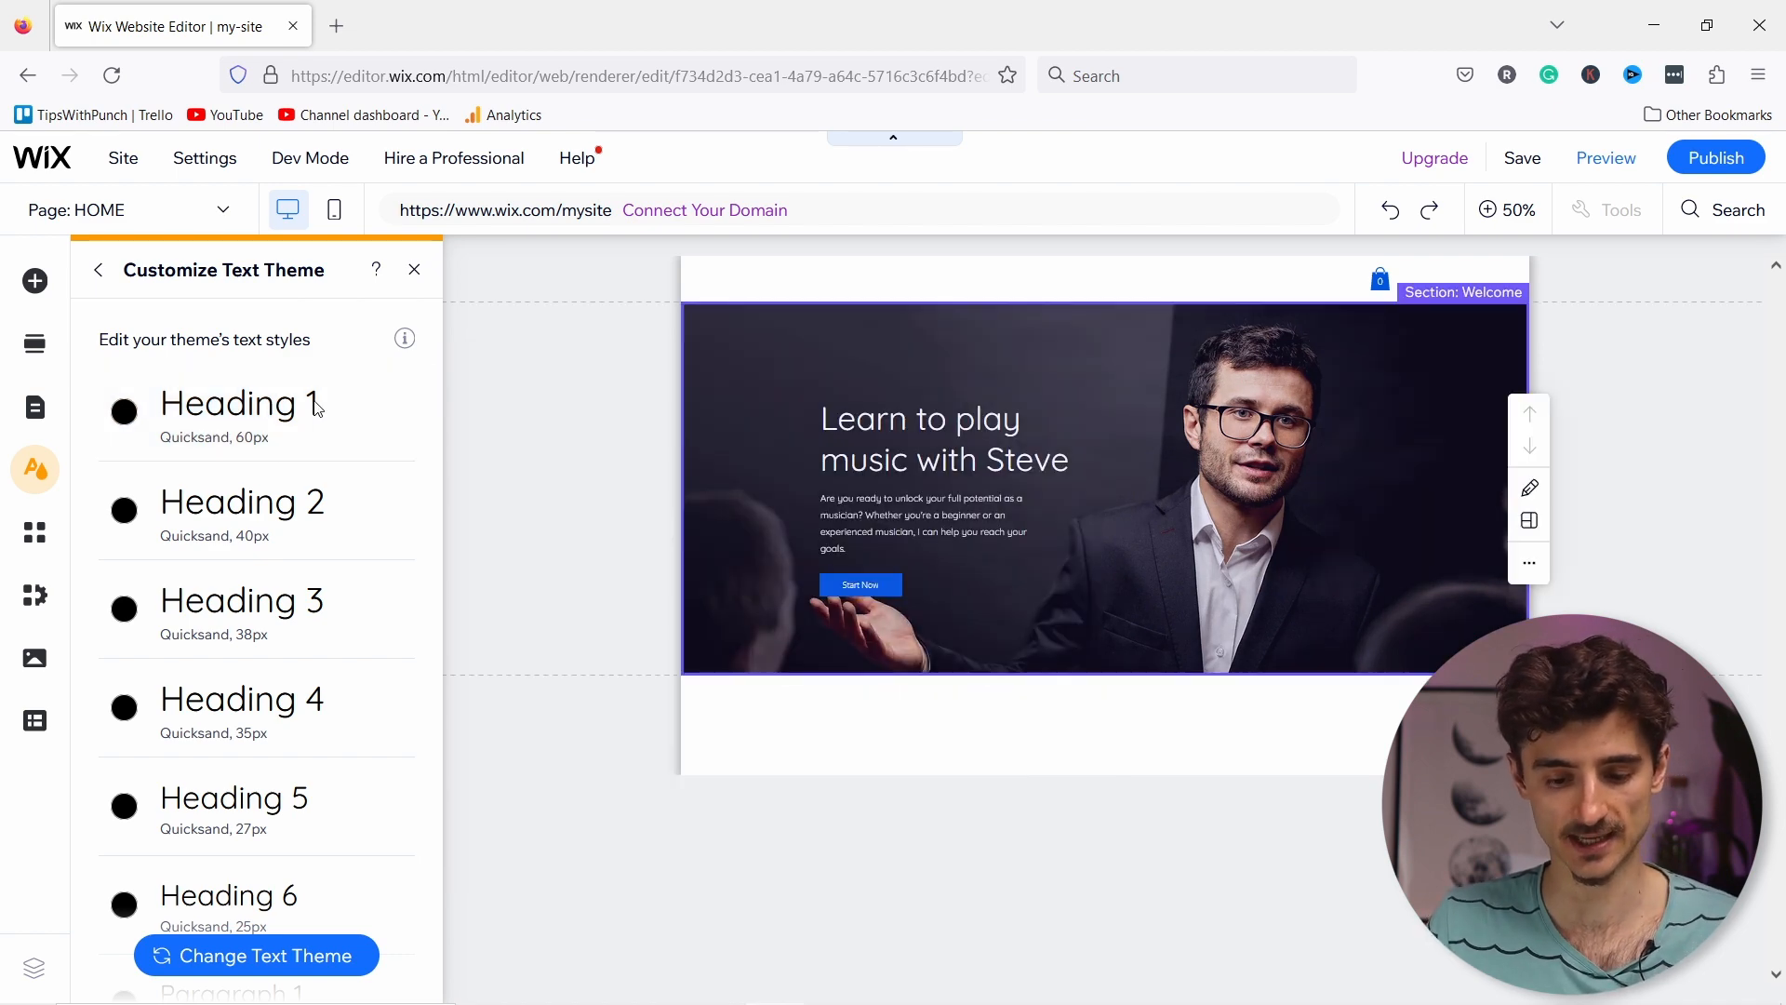
Step: Set the Heading 1 font size to 48px and apply it
{"action": "left_click", "coordinate": [395, 410]}
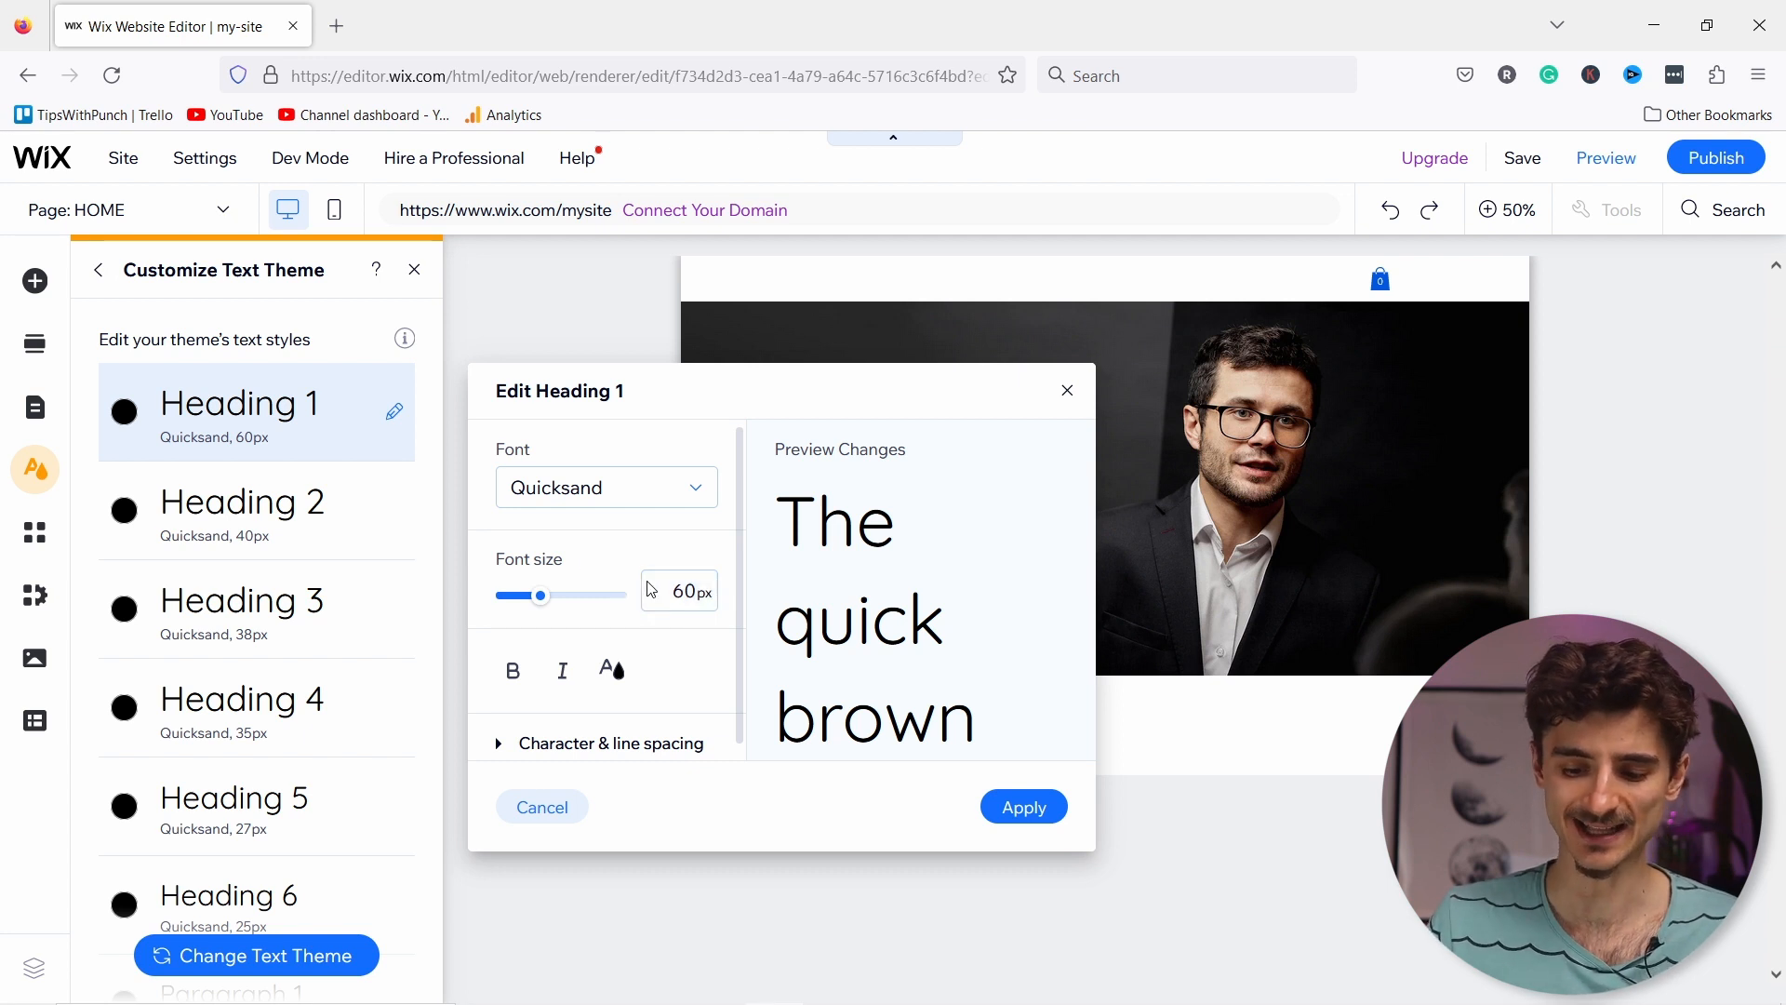
{"action": "left_click", "coordinate": [681, 591]}
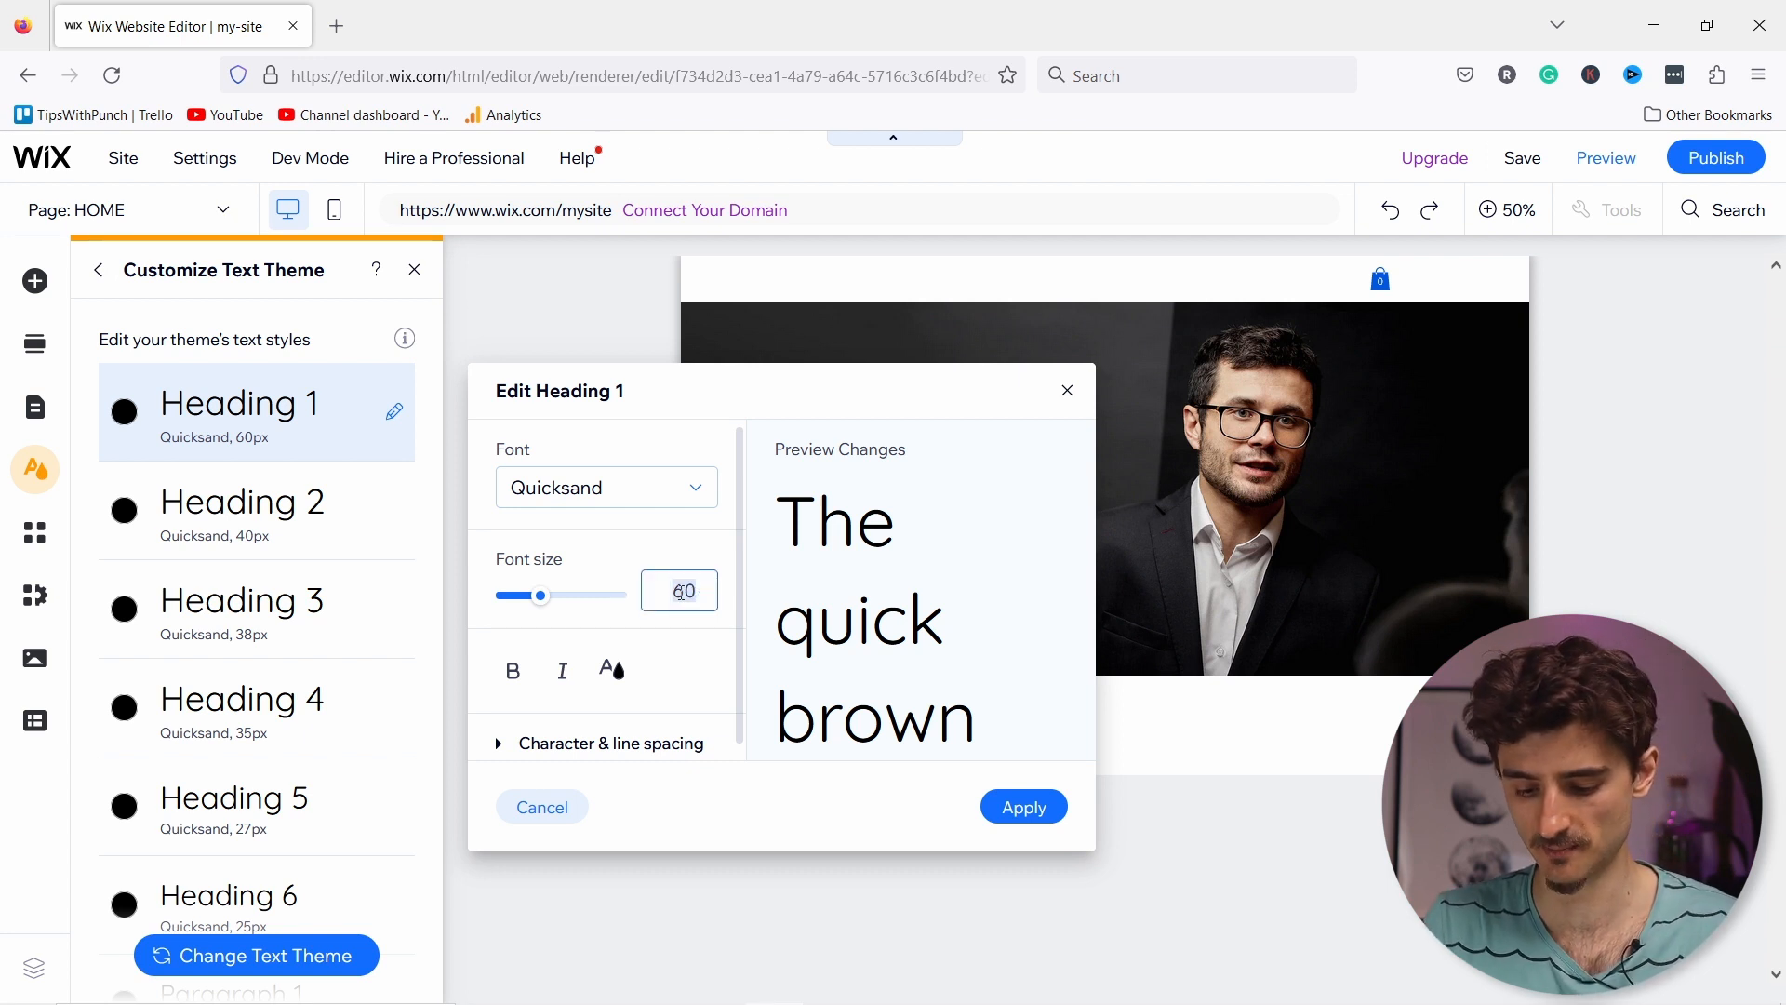
{"action": "type", "text": "48"}
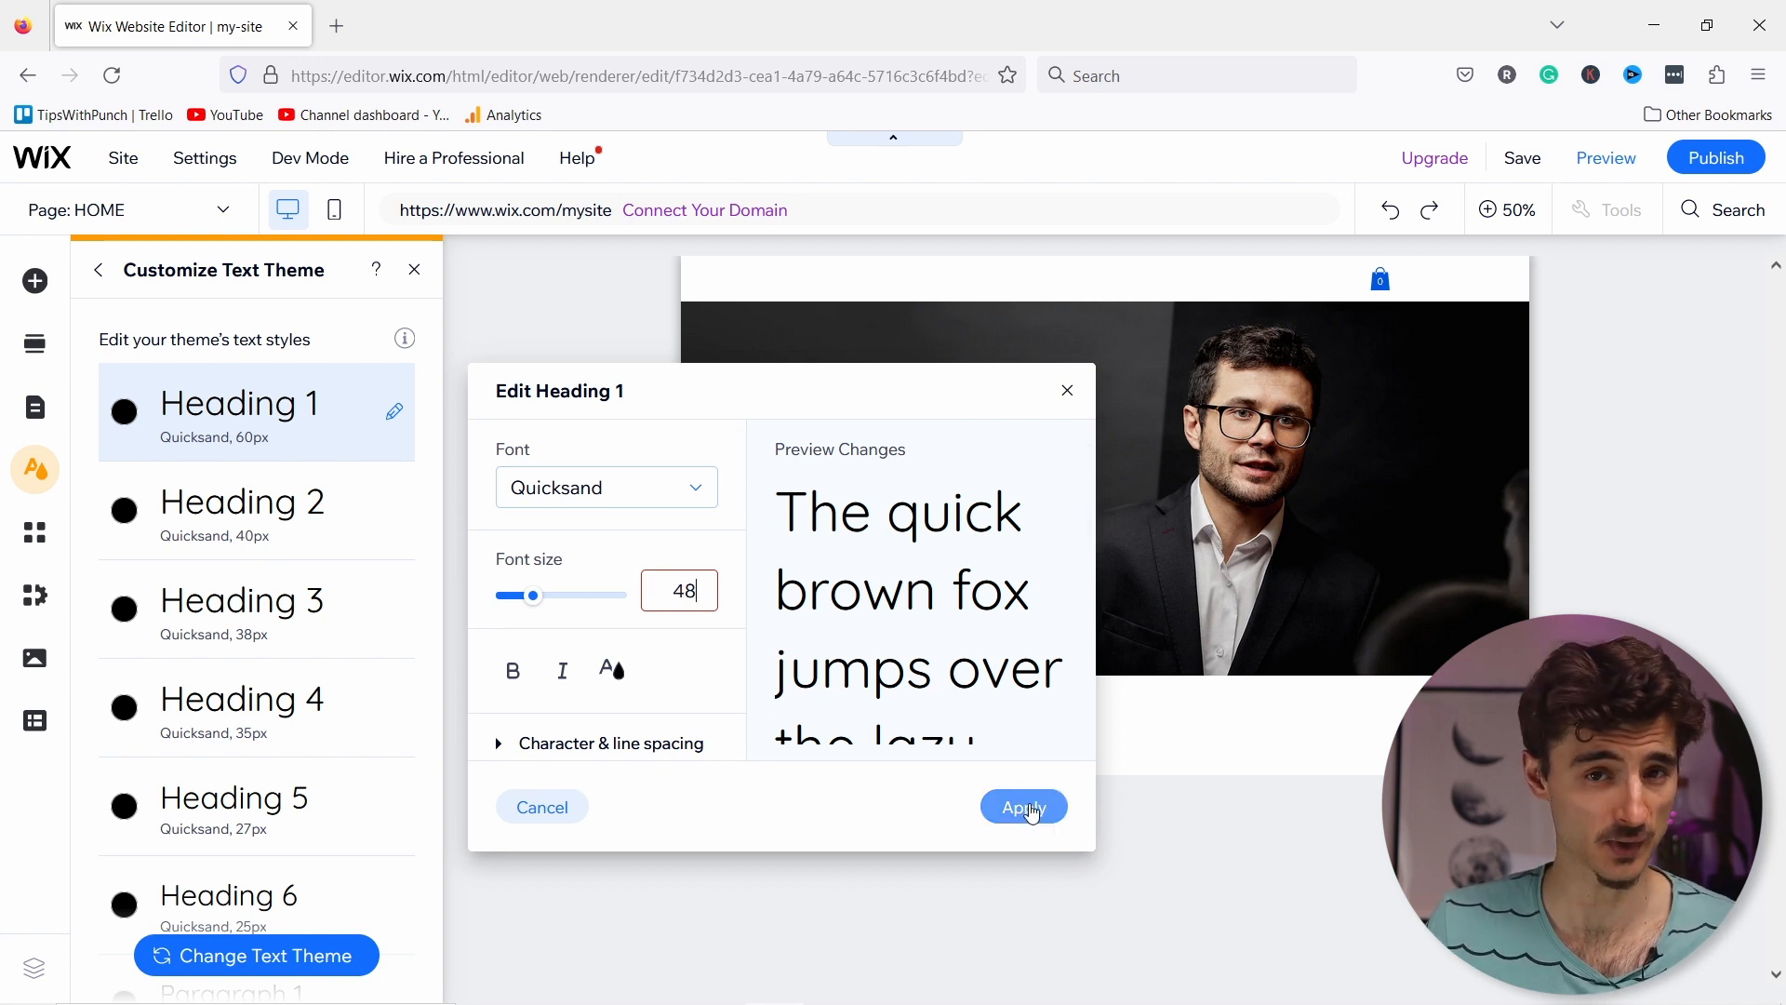
{"action": "left_click", "coordinate": [1031, 811]}
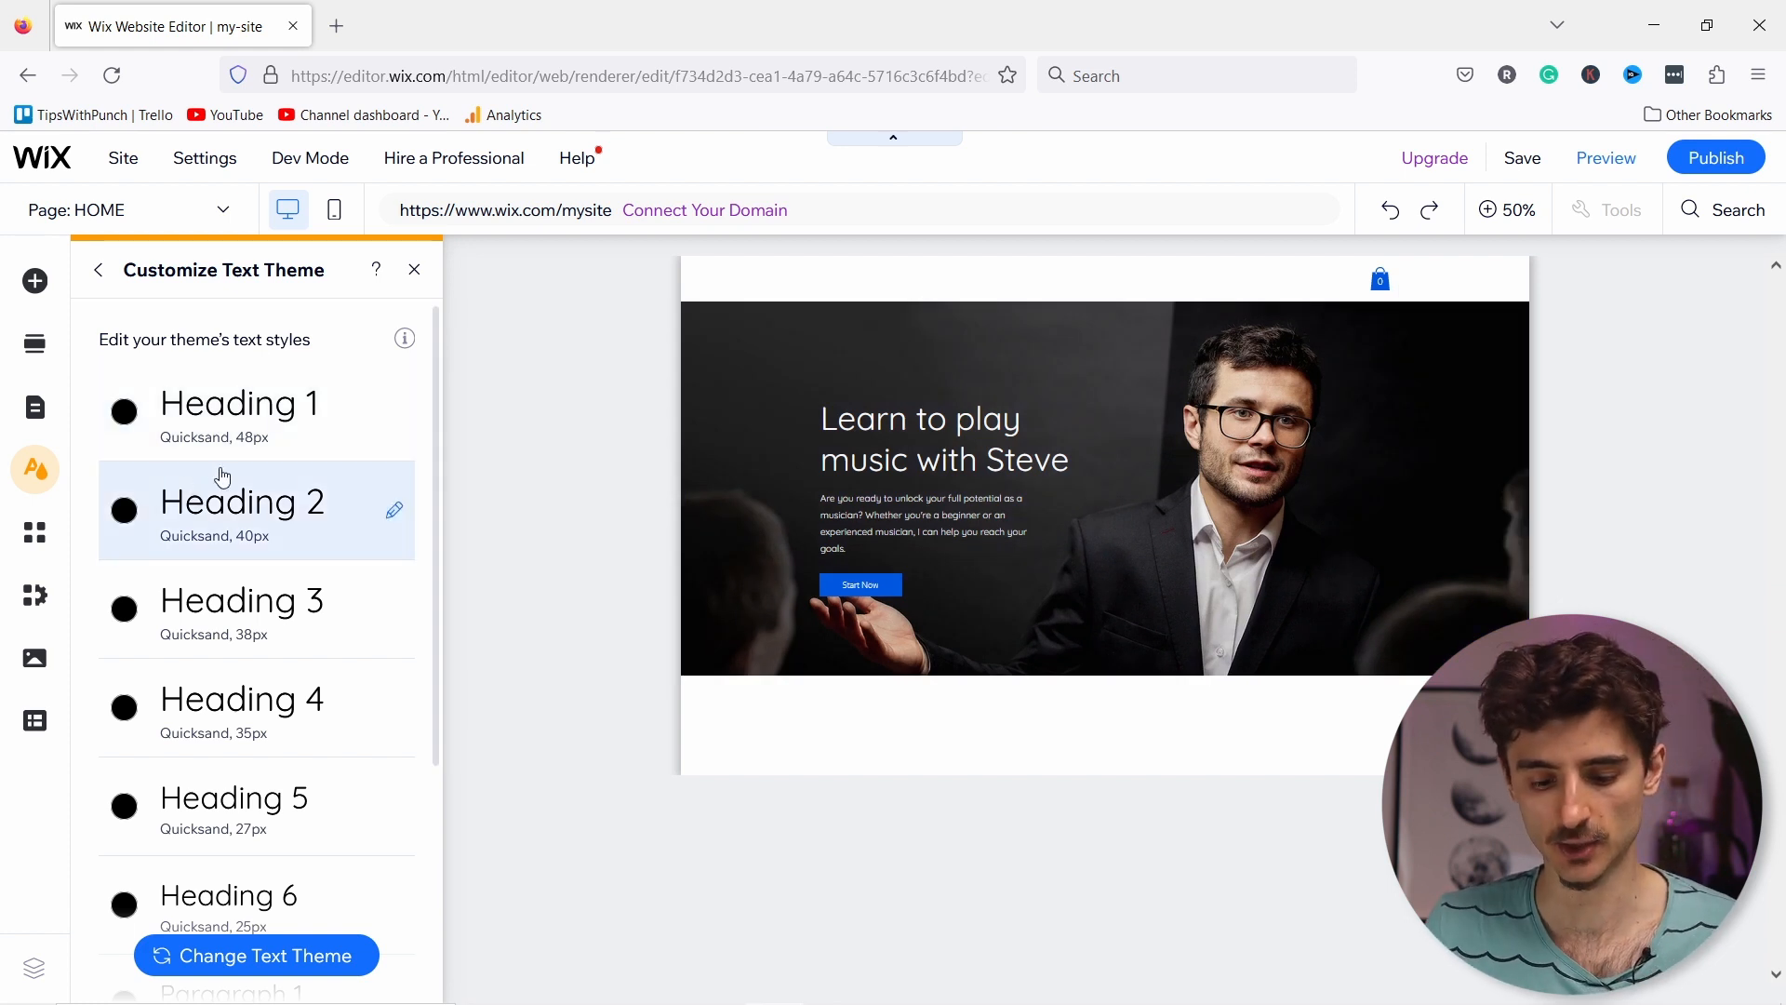
{"action": "scroll", "coordinate": [218, 476], "scroll_direction": "down", "scroll_amount": 3}
{"action": "scroll", "coordinate": [210, 458], "scroll_direction": "up", "scroll_amount": 3}
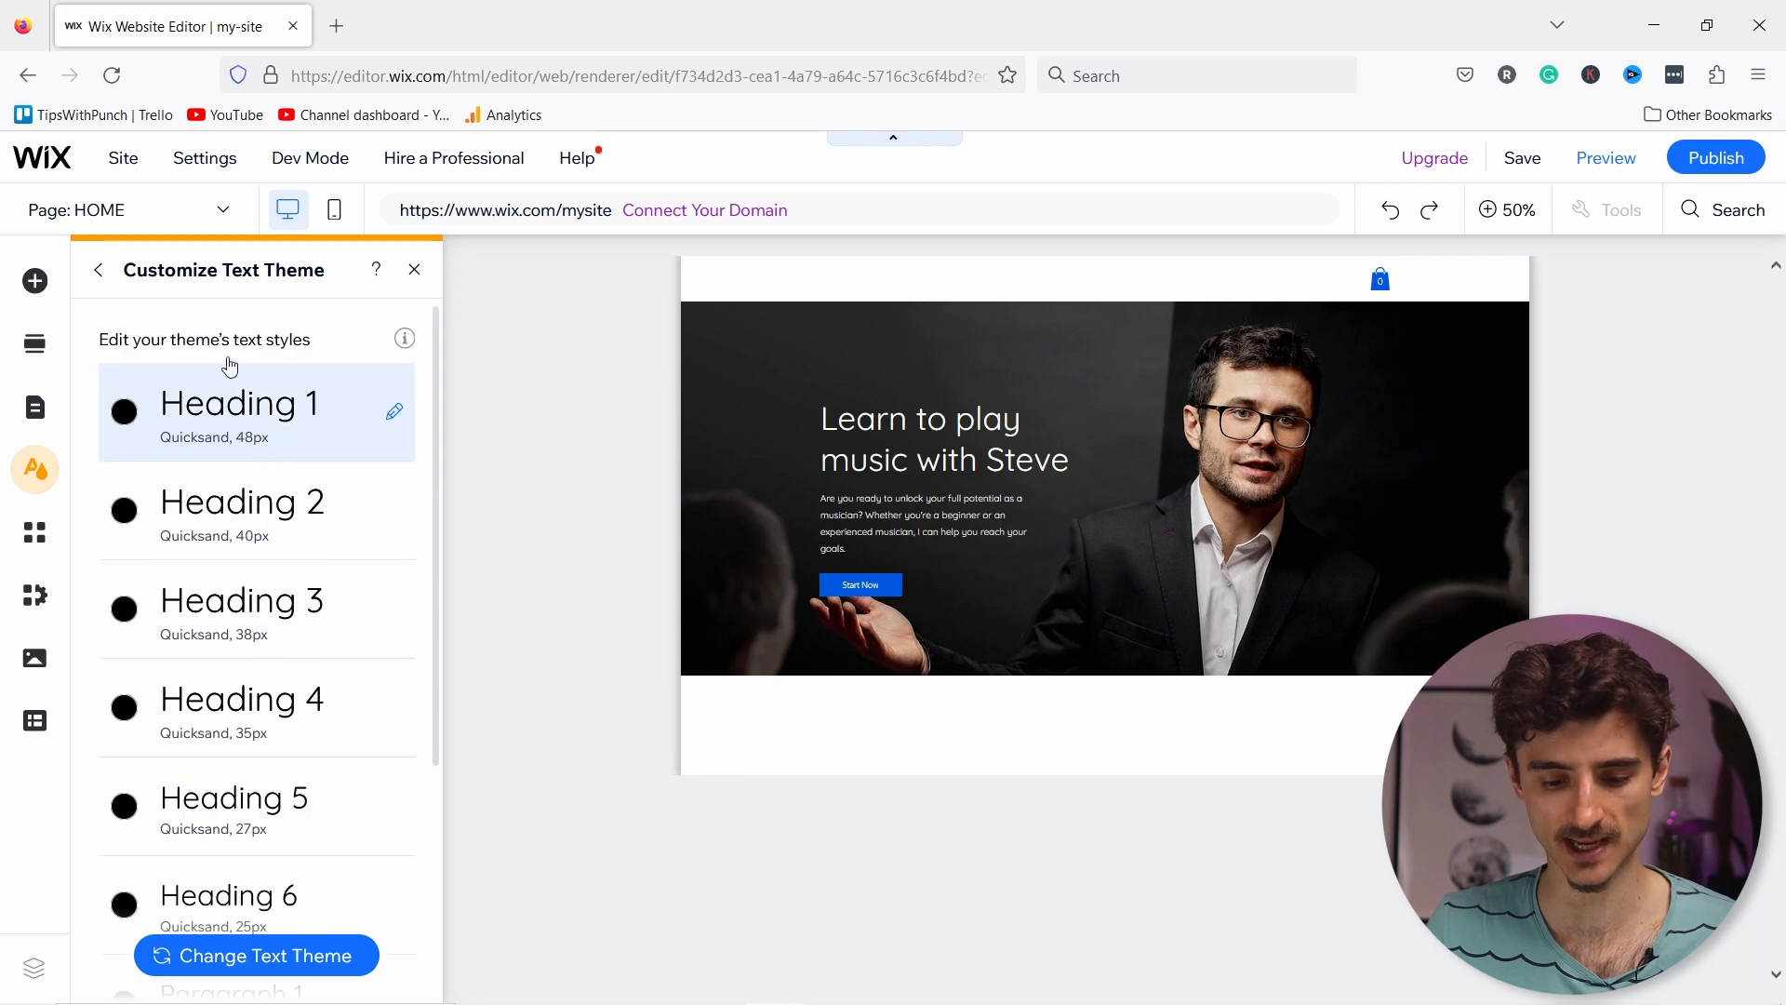
{"action": "scroll", "coordinate": [239, 478], "scroll_direction": "down", "scroll_amount": 3}
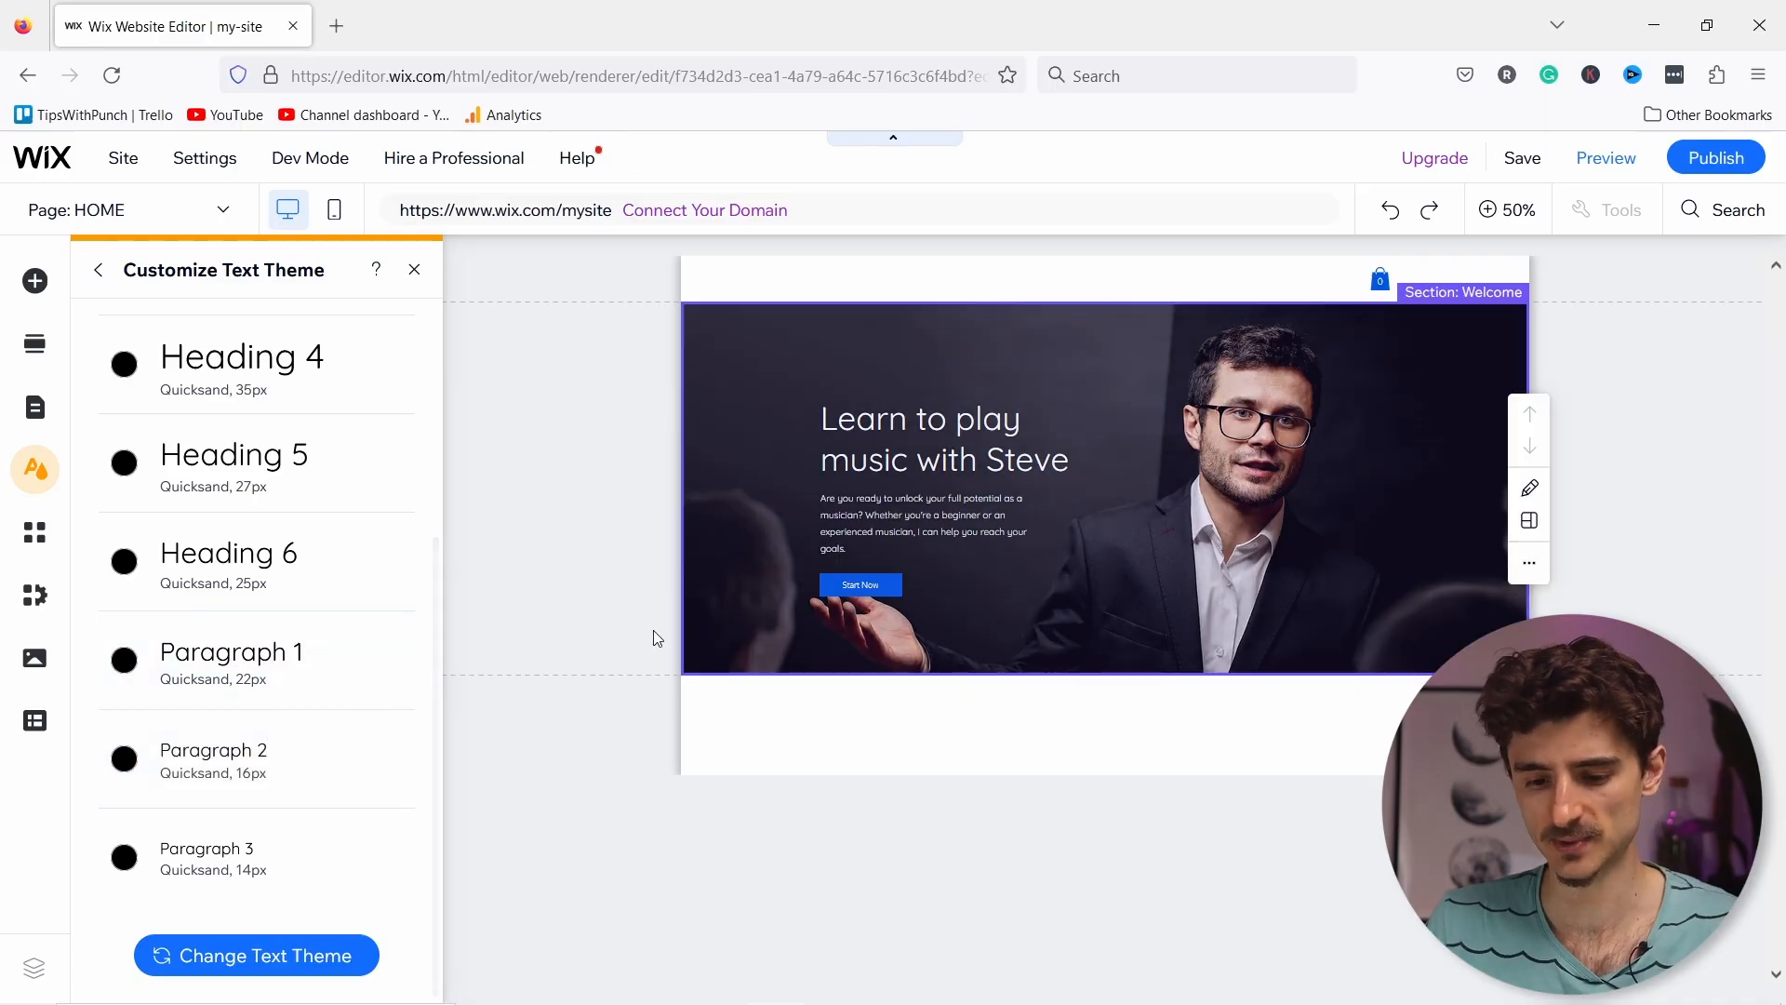
Step: Close the text theme panel and open the Start Now button's text and icon settings
{"action": "left_click", "coordinate": [414, 270]}
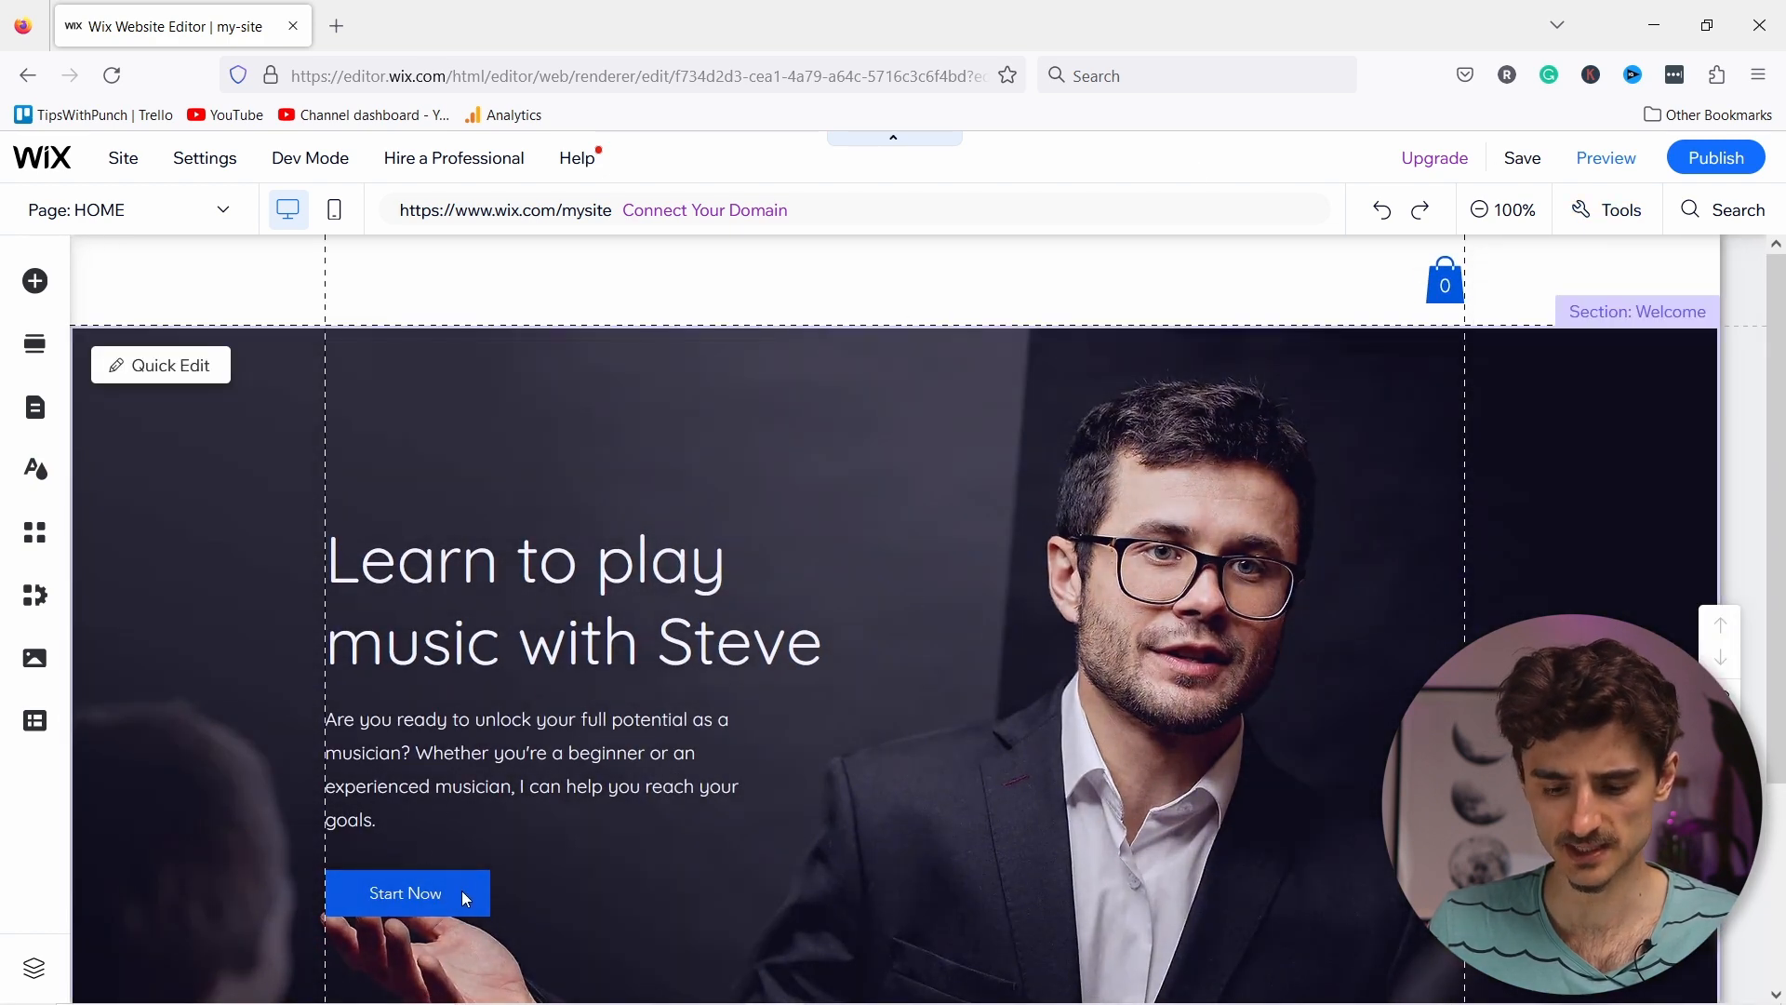
{"action": "left_click", "coordinate": [465, 889]}
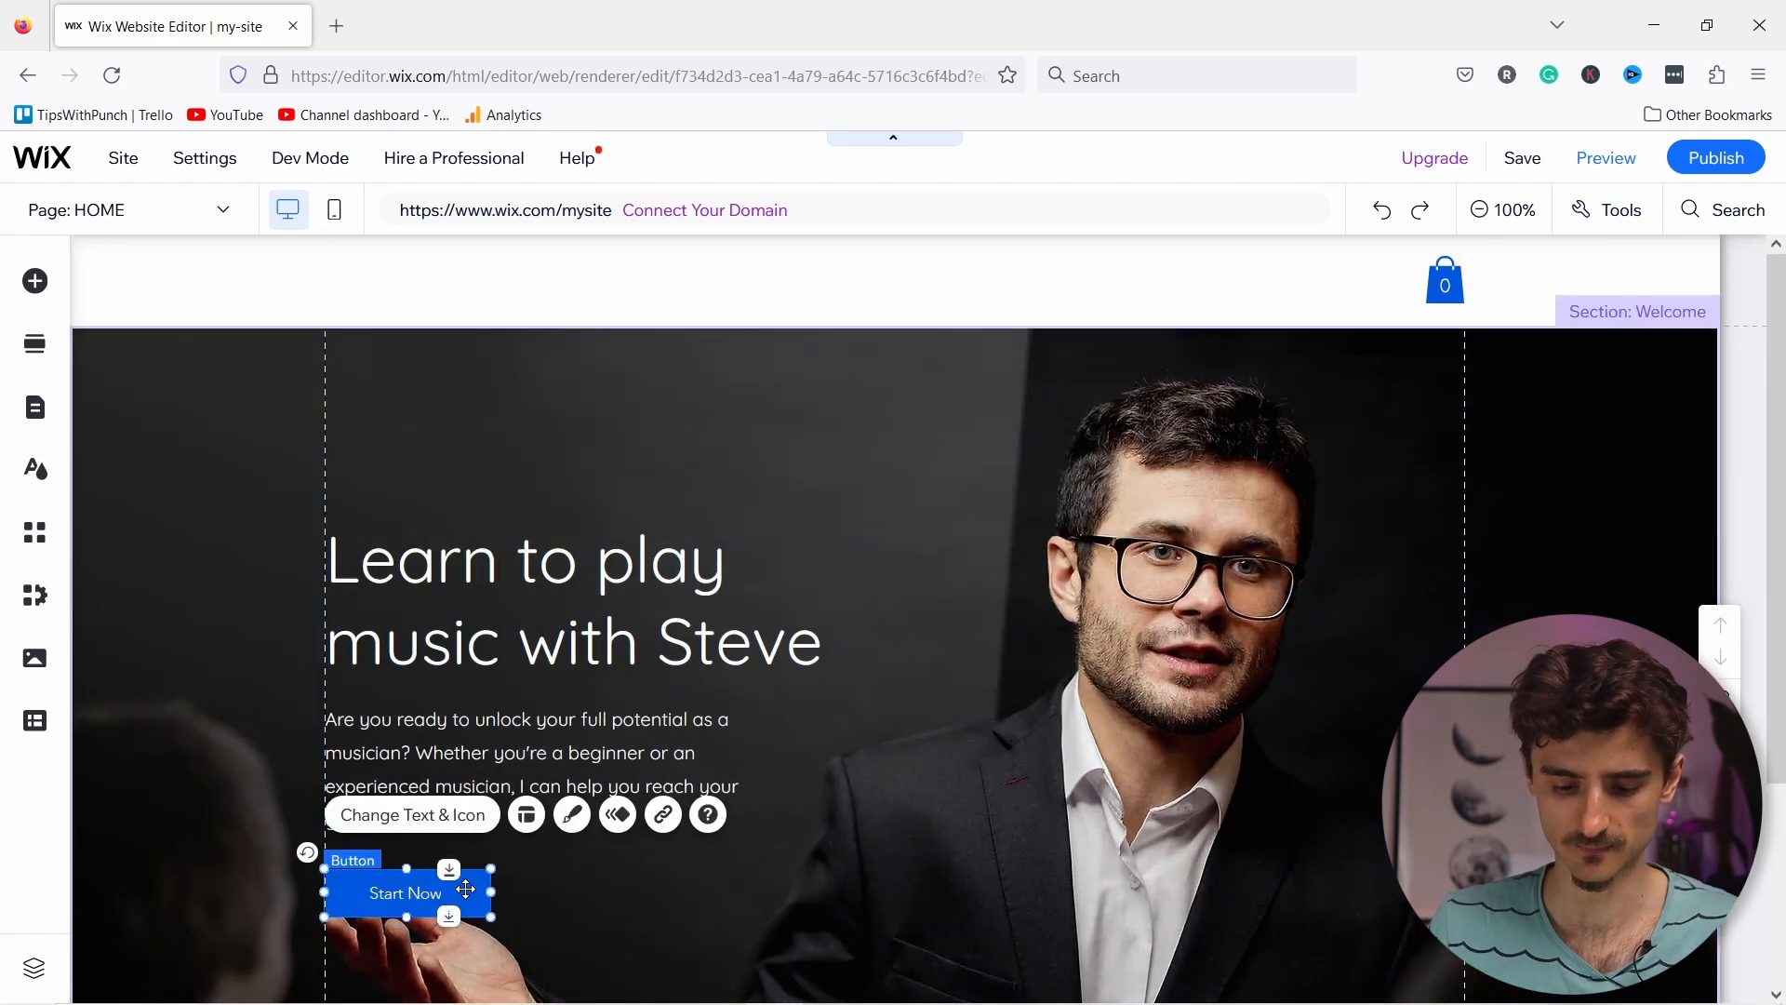
{"action": "left_click", "coordinate": [409, 817]}
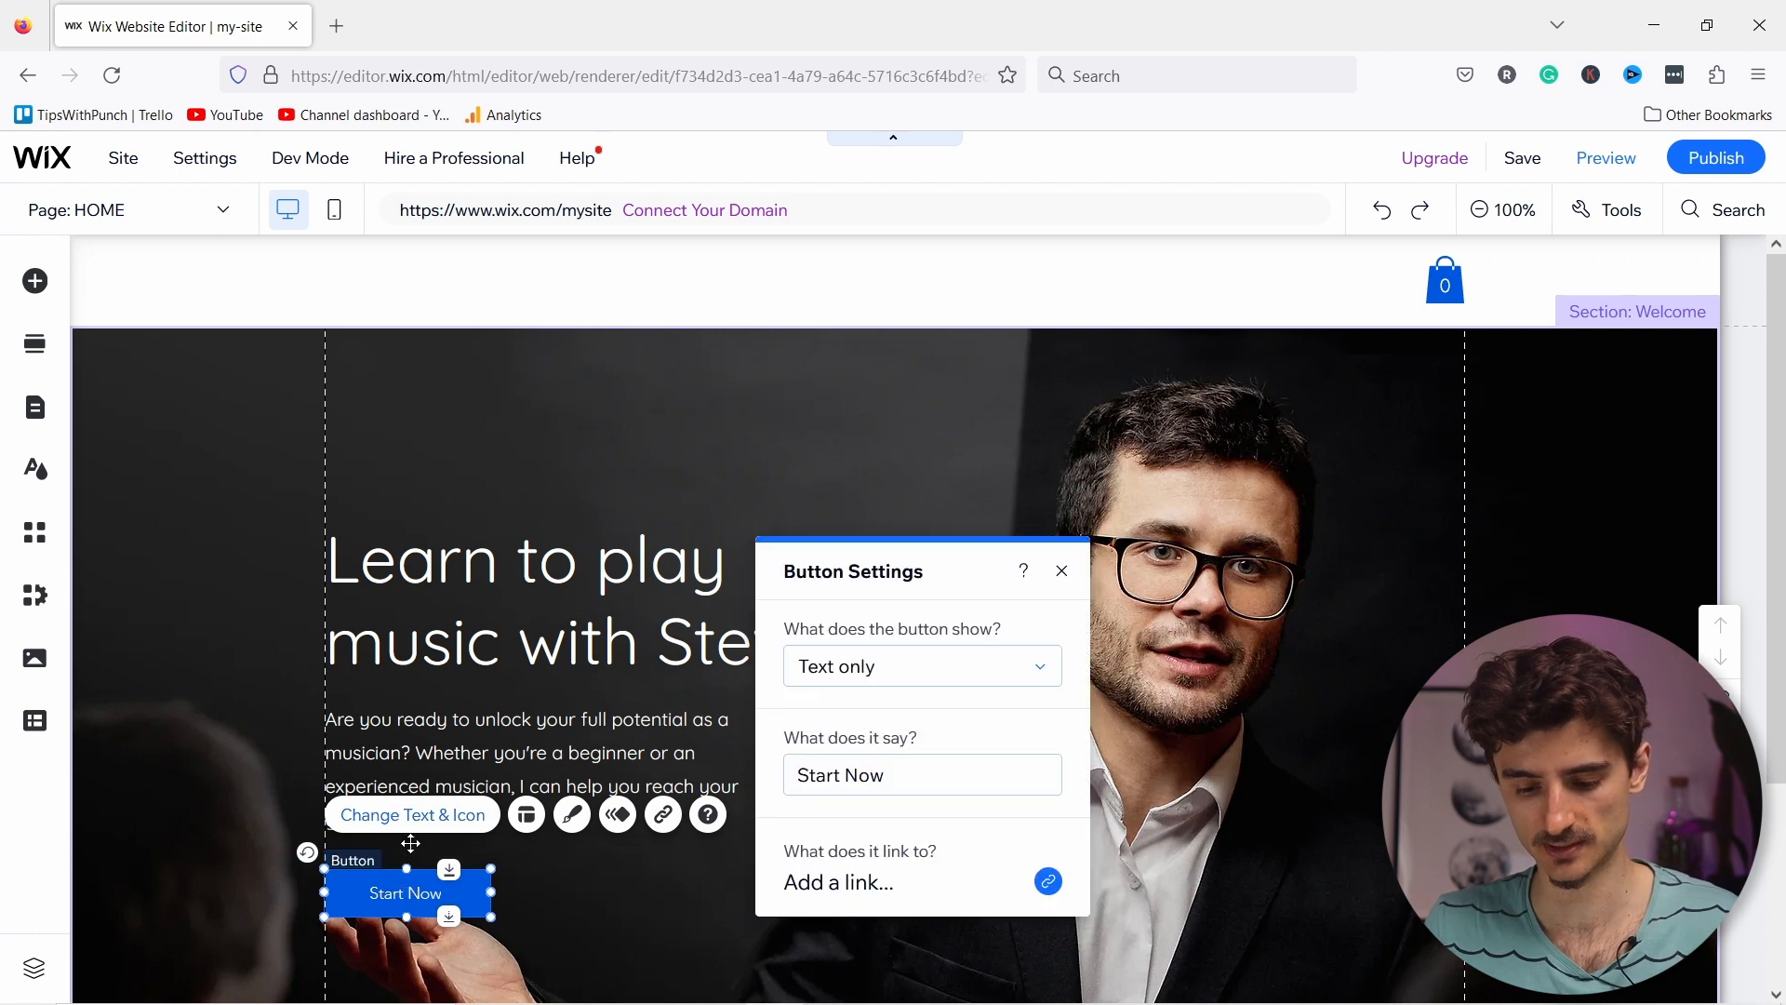
{"action": "left_click", "coordinate": [896, 671]}
{"action": "left_click", "coordinate": [893, 677]}
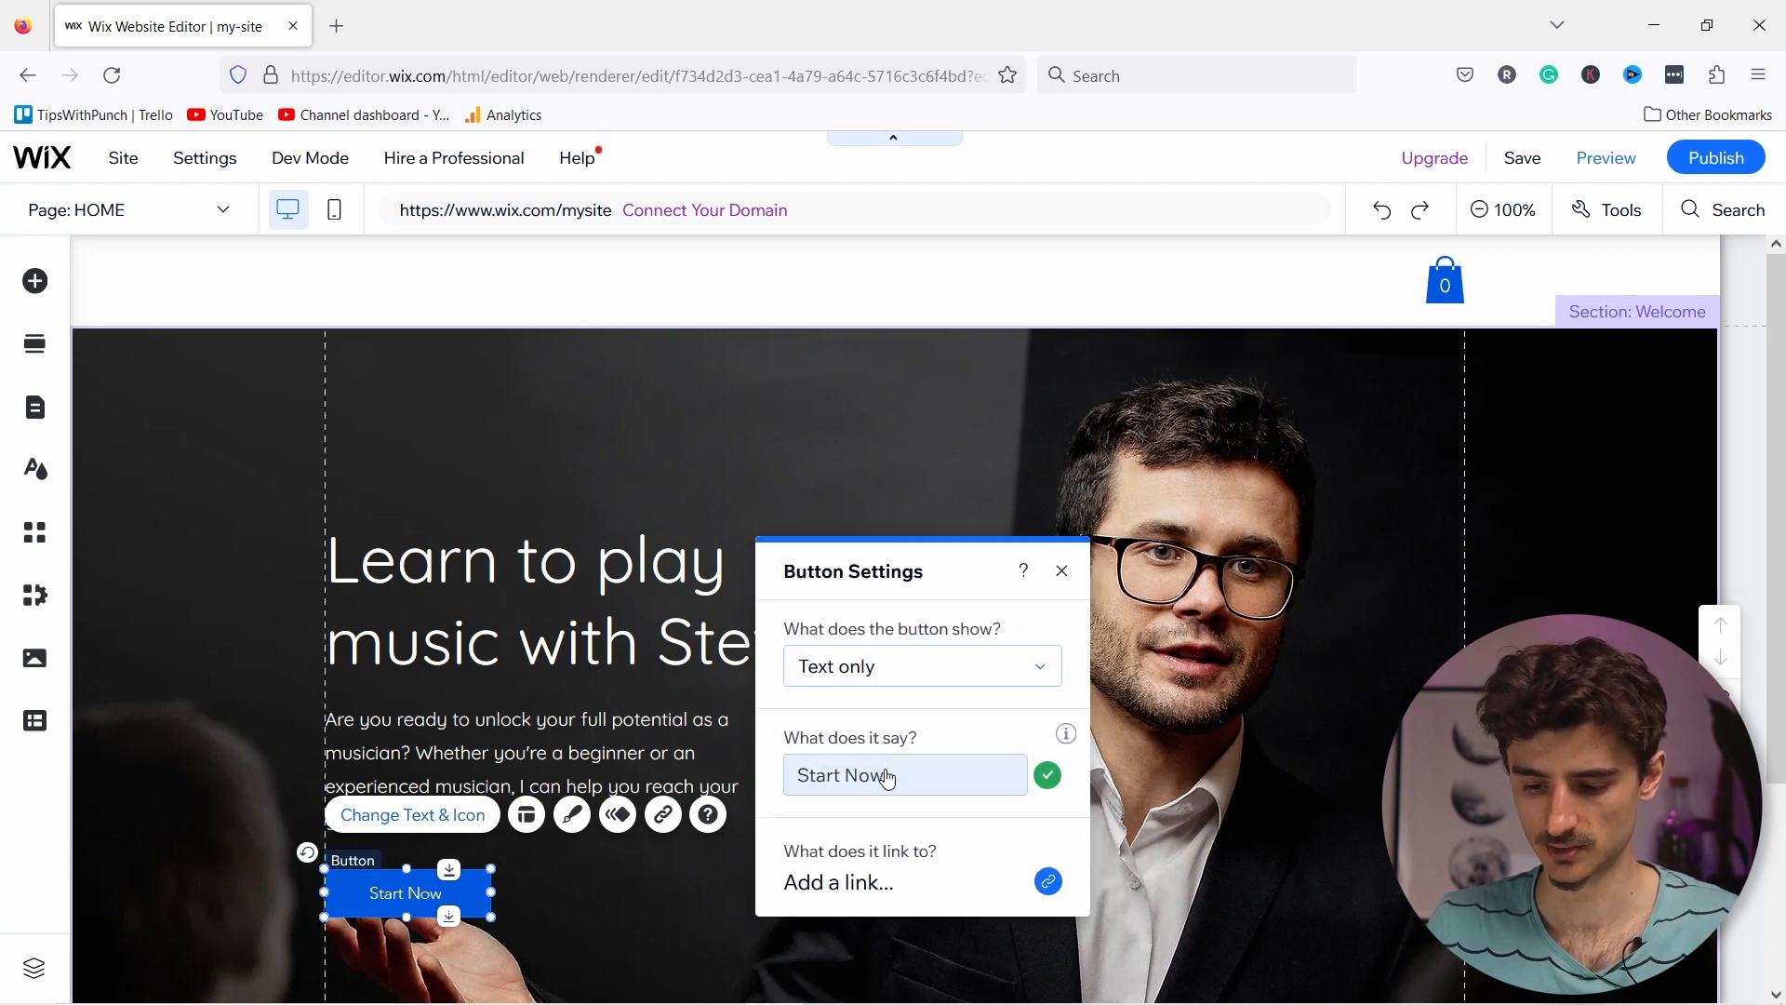
Step: Relabel the button 'Book Appointment' with a capital A
{"action": "left_click", "coordinate": [889, 777]}
{"action": "type", "text": "B"}
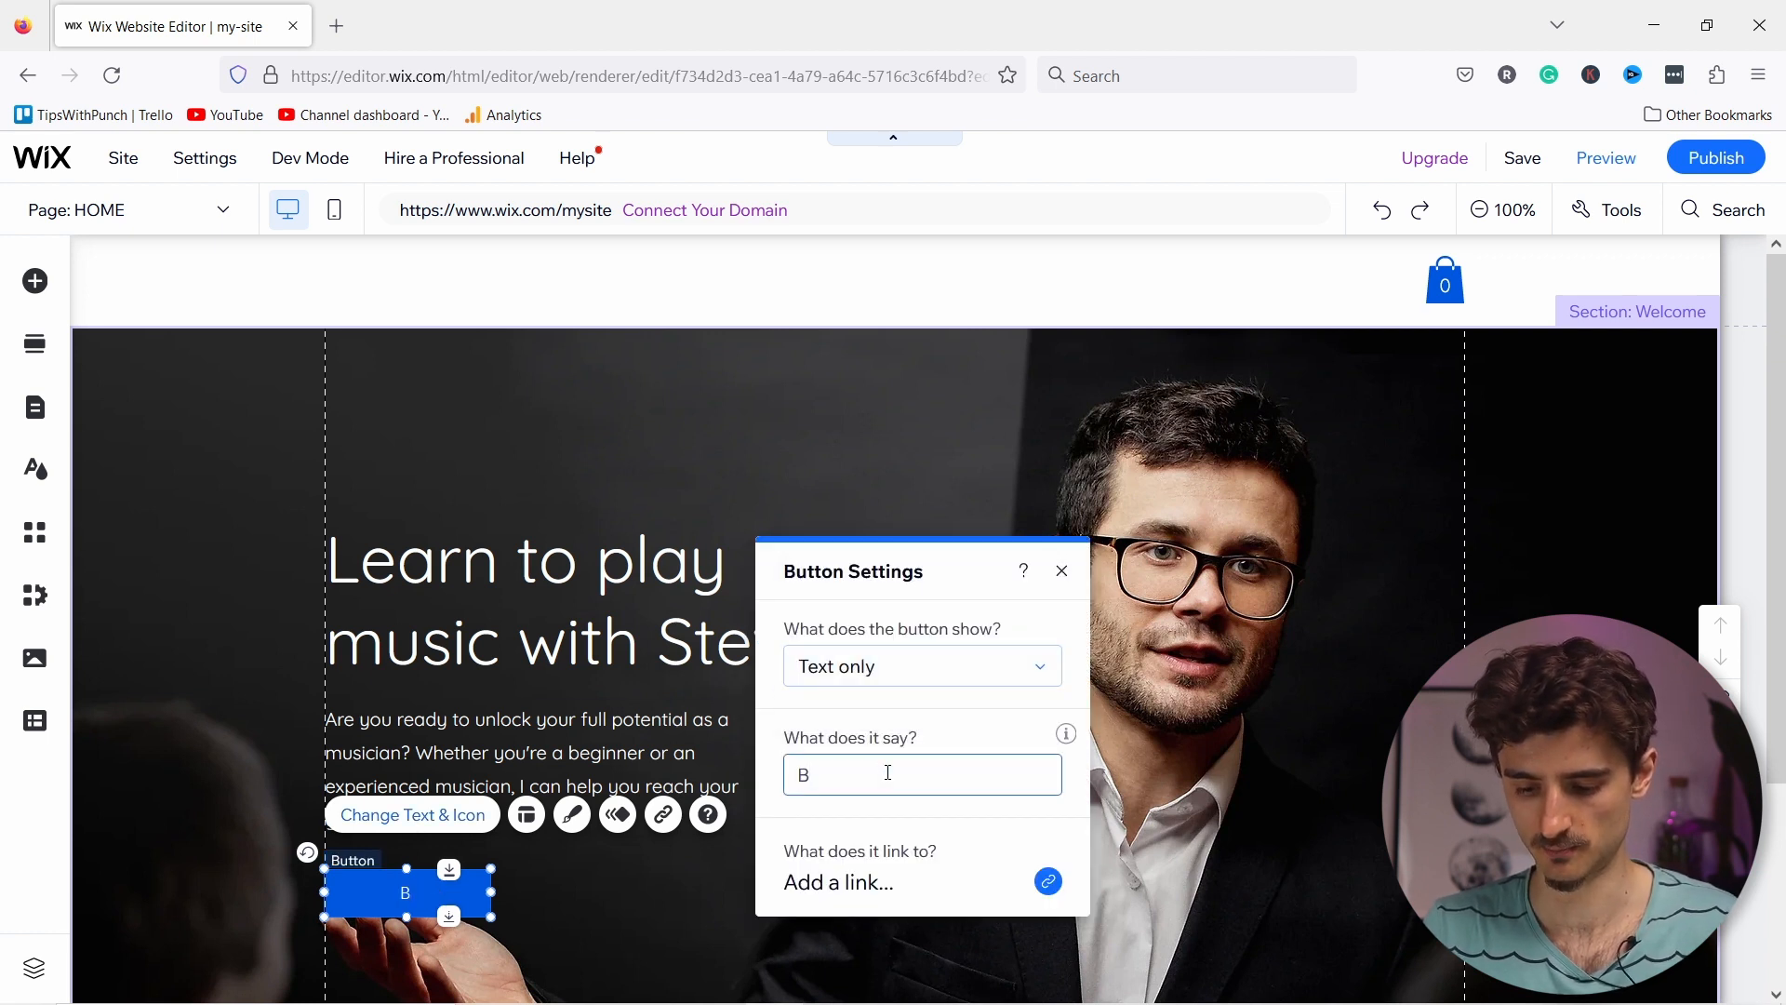
{"action": "type", "text": "ook appointment"}
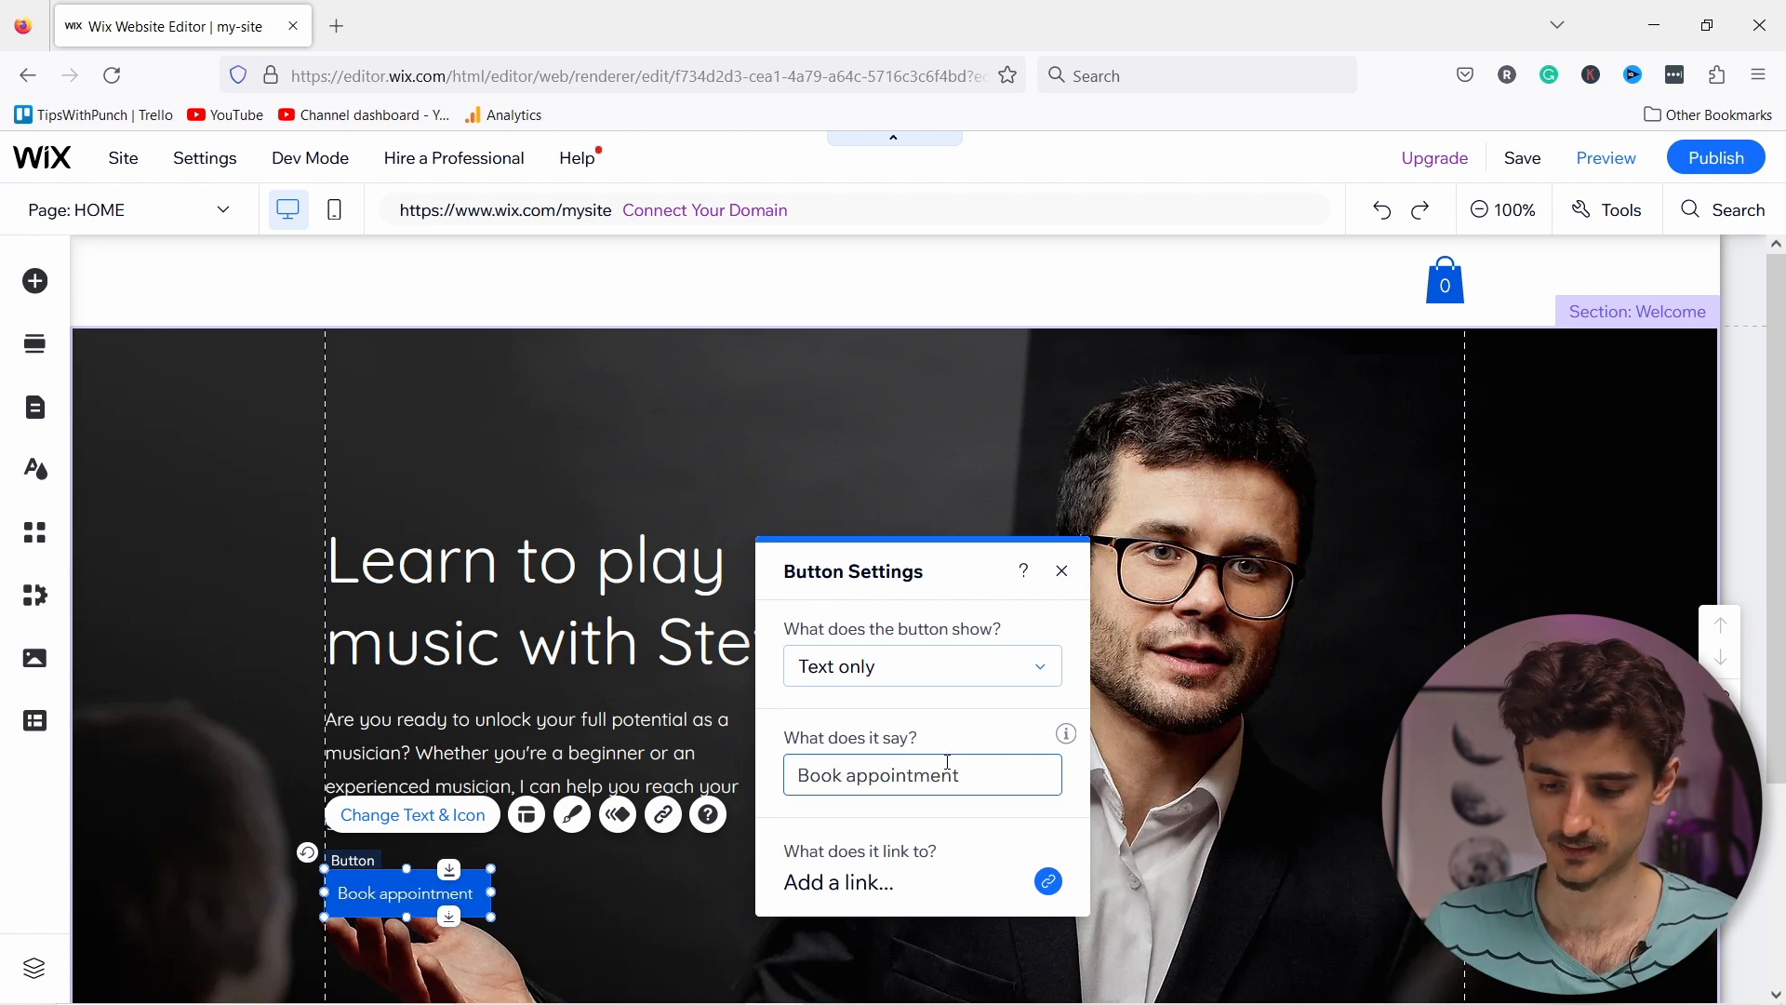
{"action": "left_click", "coordinate": [858, 776]}
{"action": "key", "text": "BackSpace"}
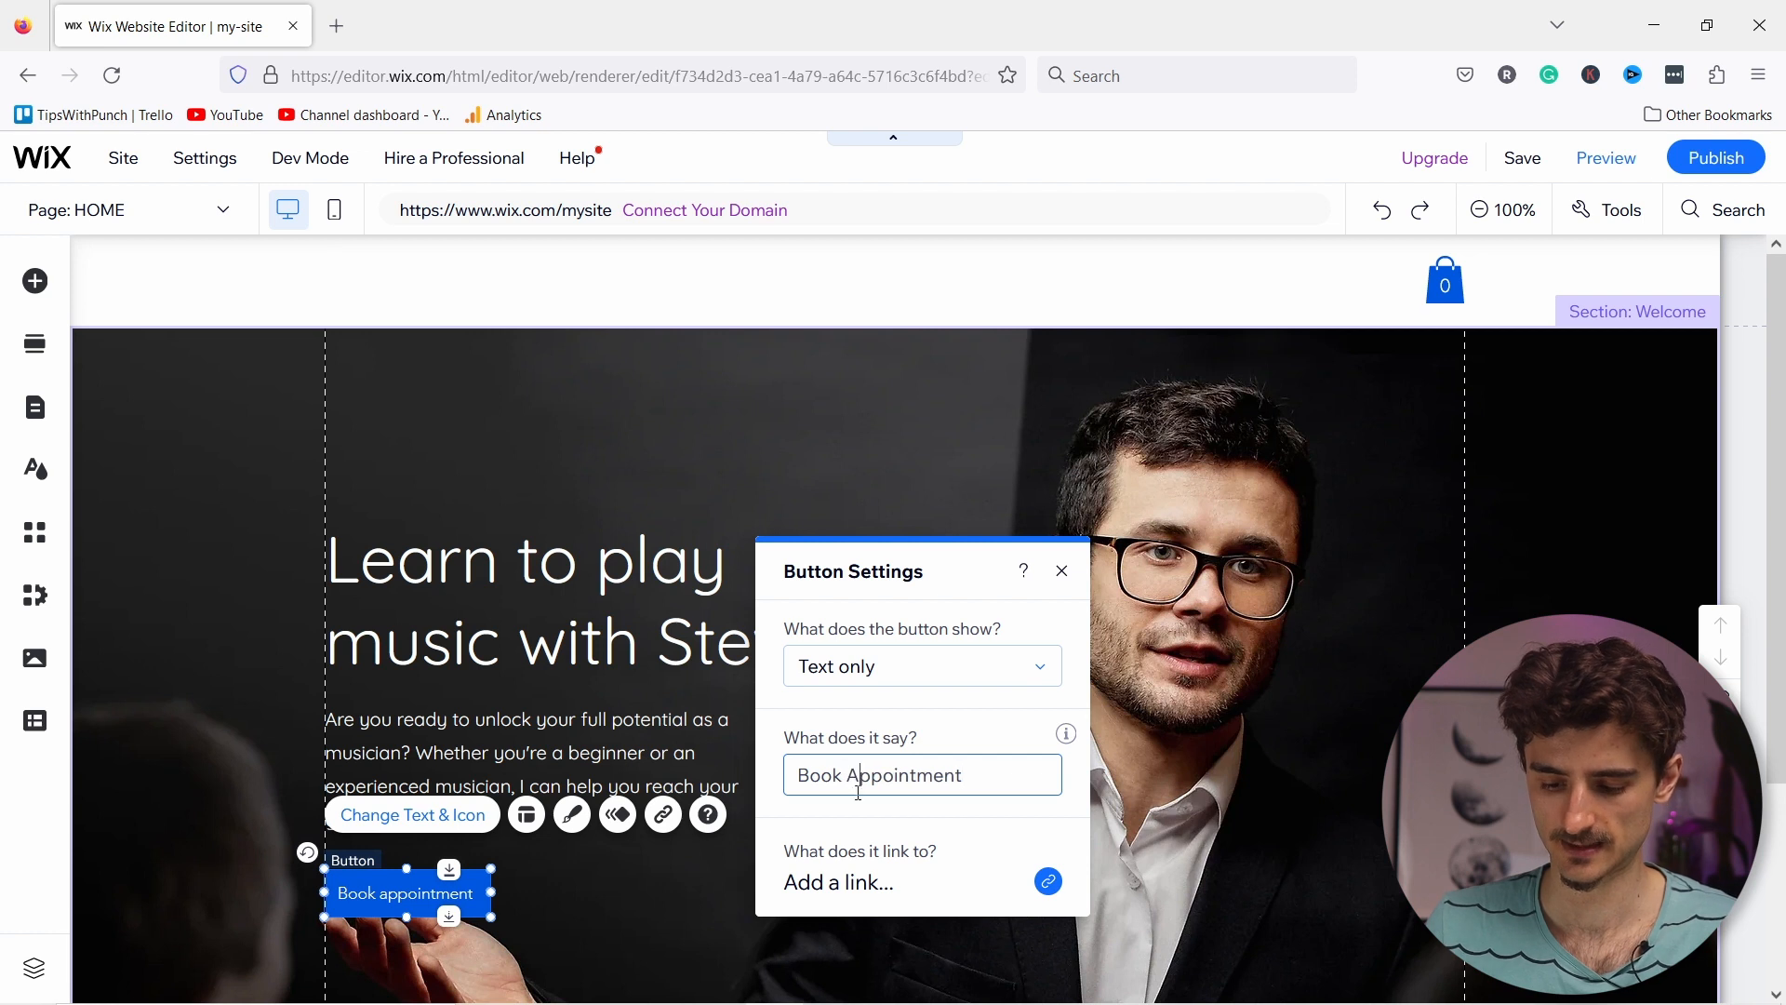
{"action": "type", "text": "A"}
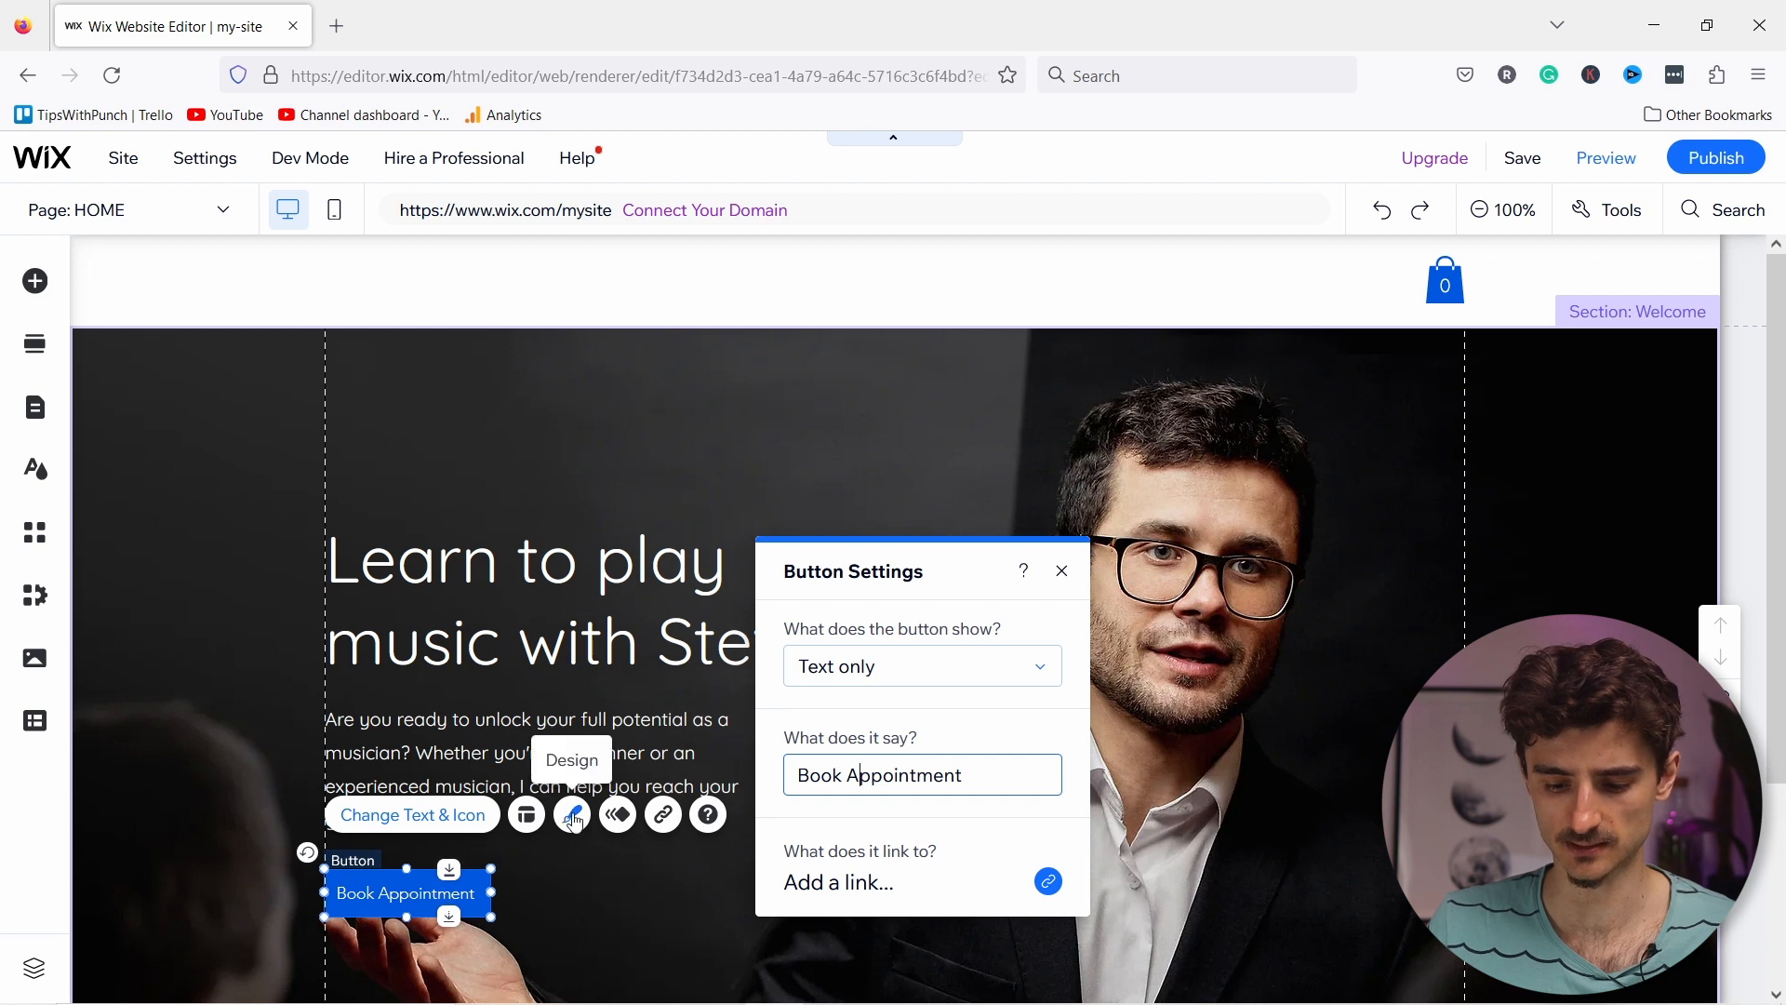
{"action": "left_click", "coordinate": [574, 817]}
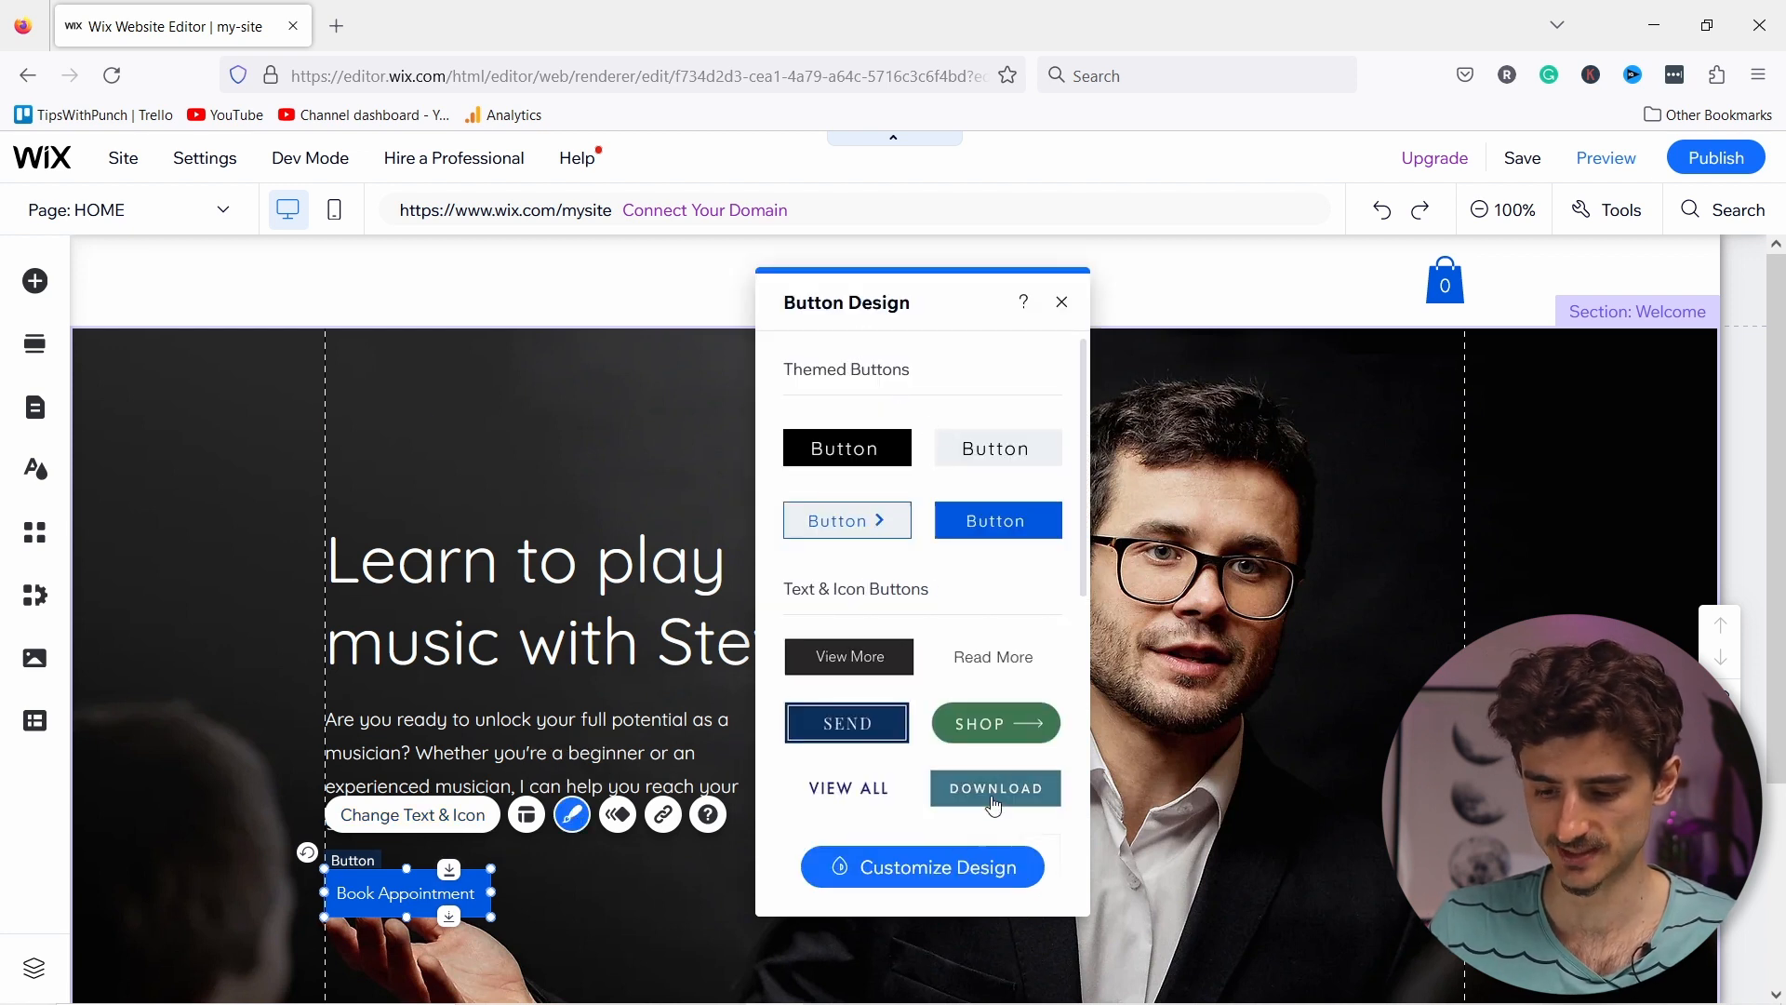
Step: Preview a dark teal preset and the design customization, then close Button Design
{"action": "left_click", "coordinate": [994, 788]}
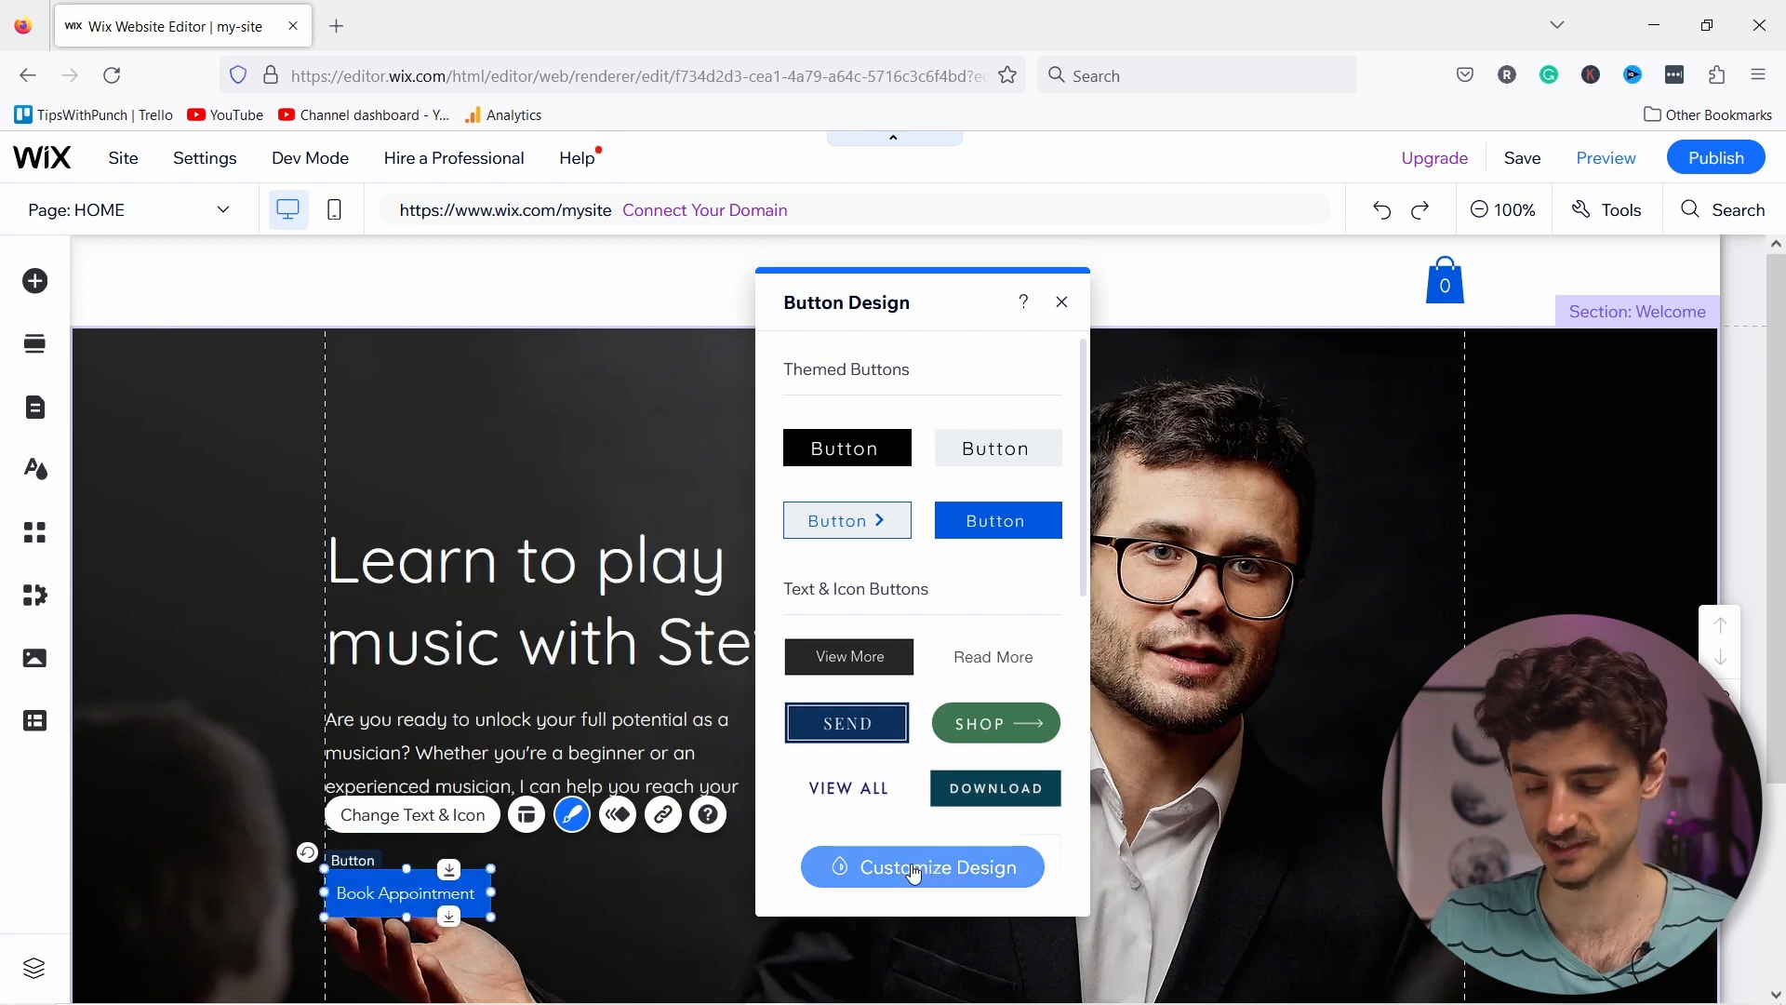
{"action": "left_click", "coordinate": [914, 870]}
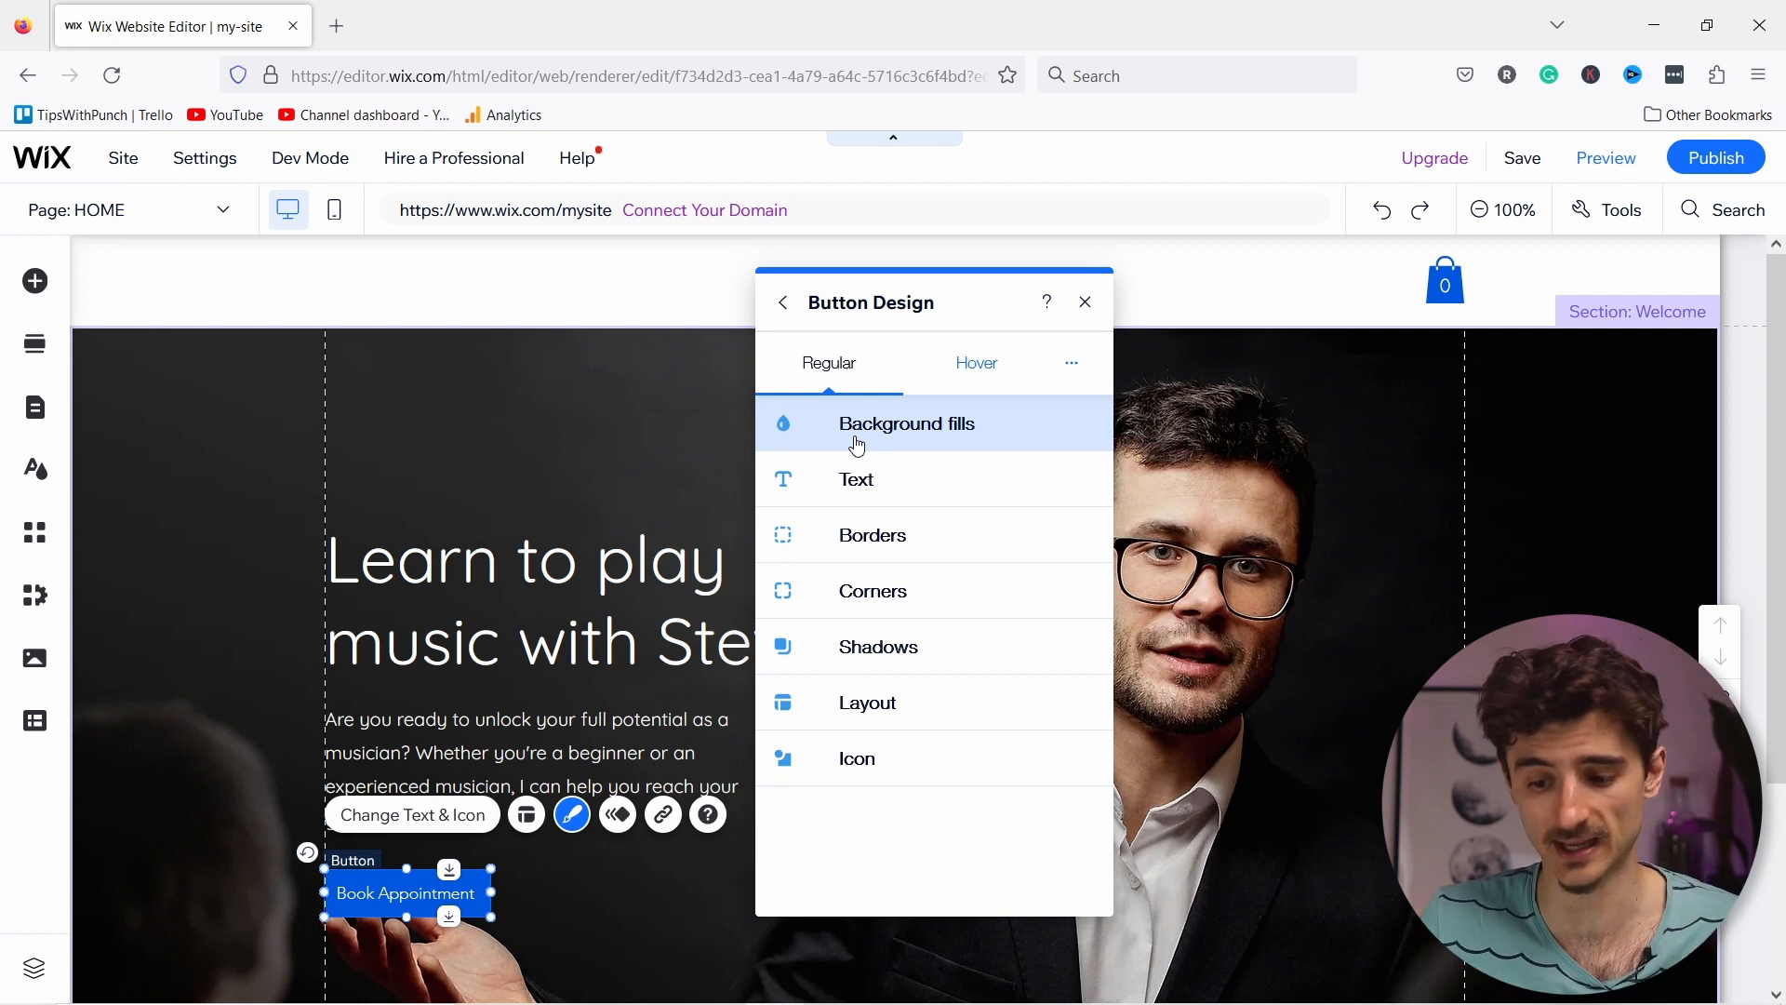
{"action": "left_click", "coordinate": [1086, 304]}
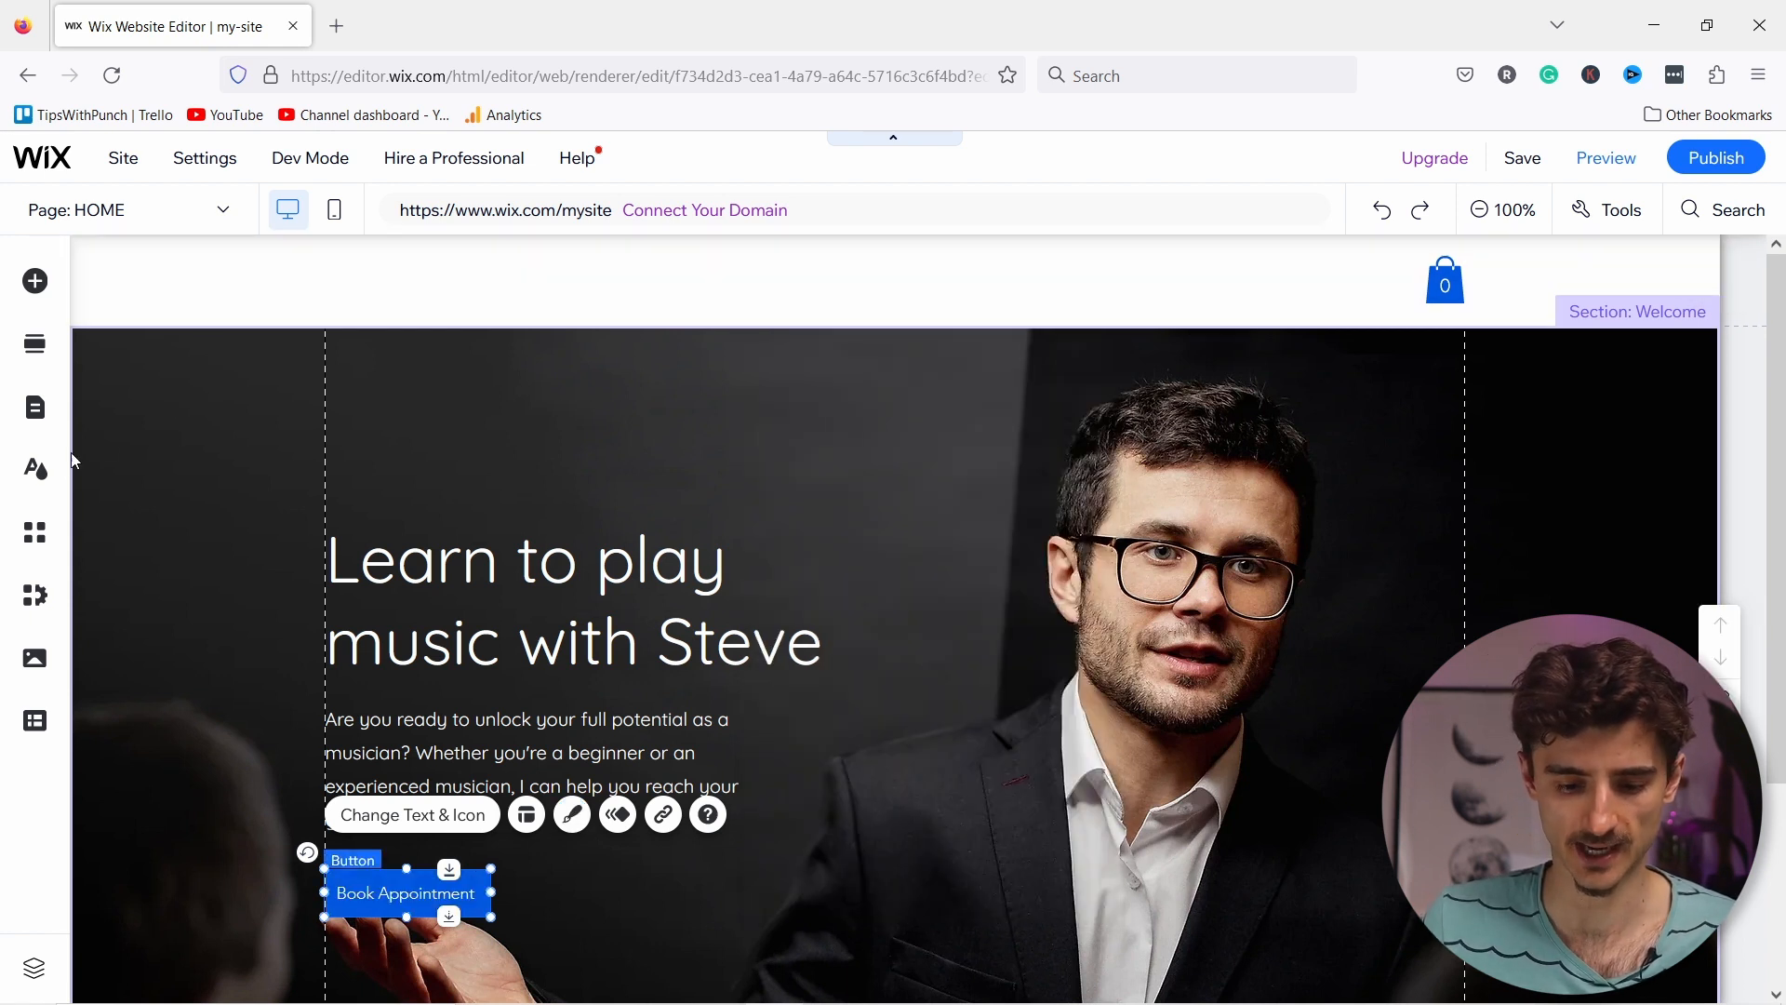
Step: In Change Color Theme, try the first blue theme, then apply the magenta and lime palette
{"action": "left_click", "coordinate": [34, 472]}
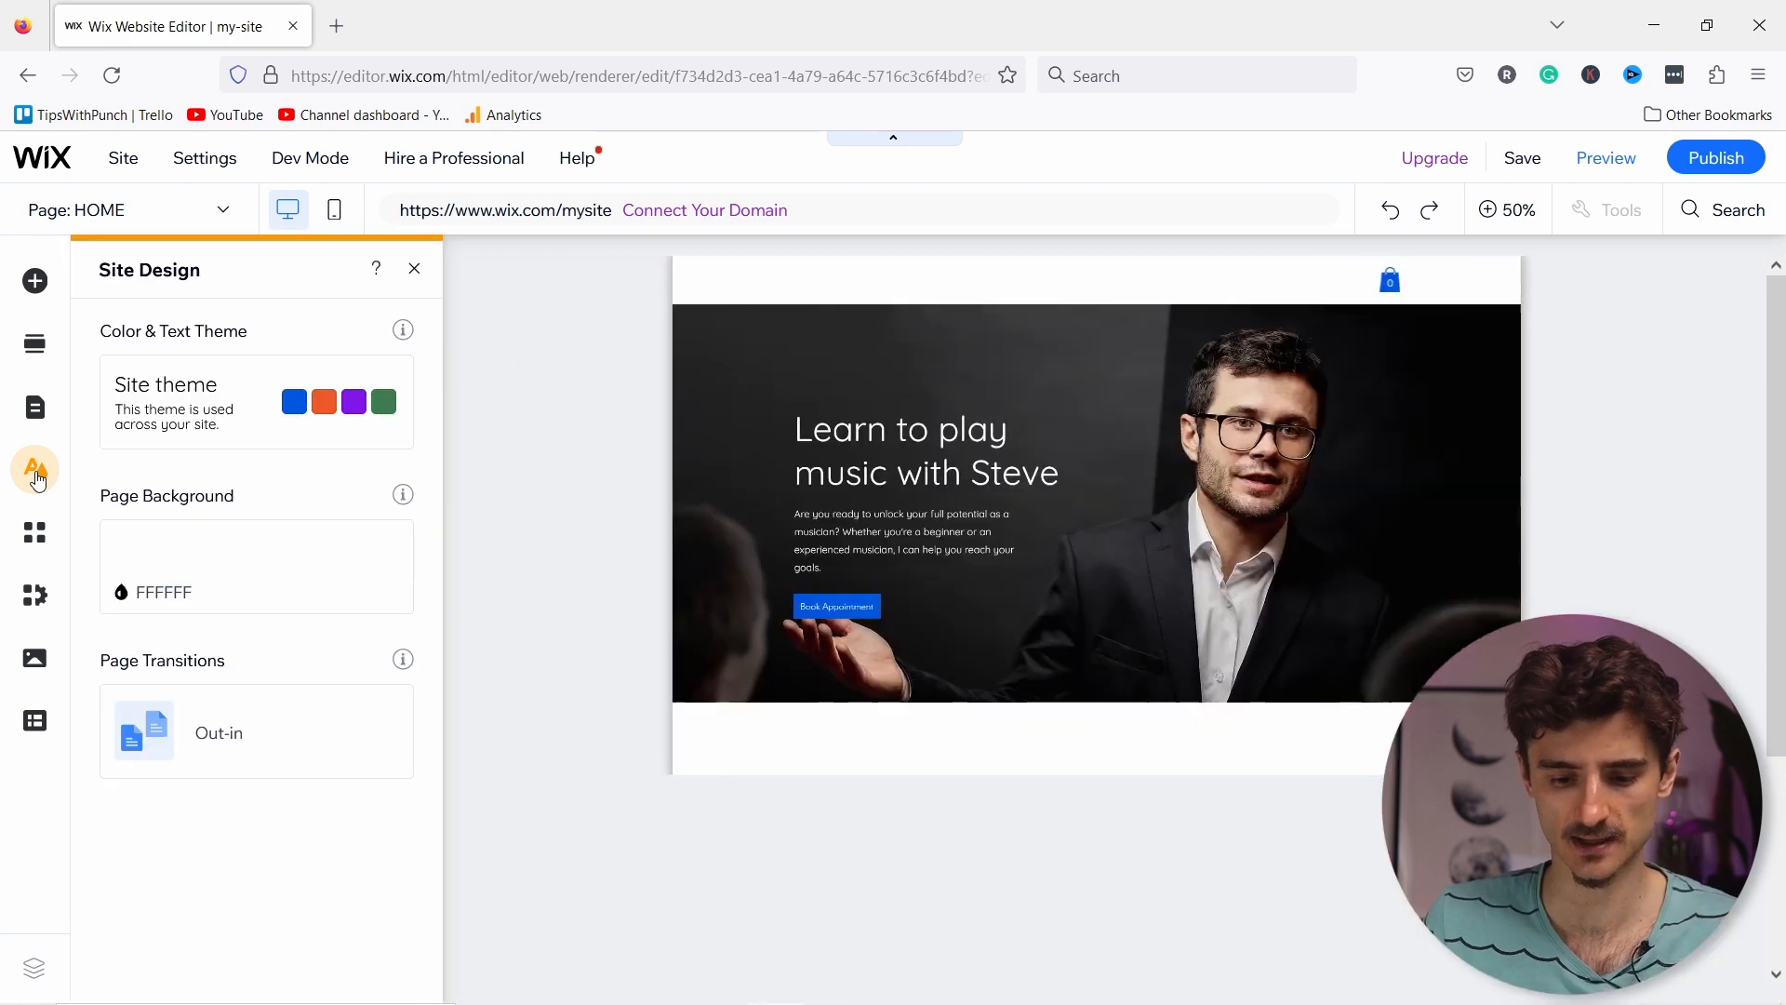
{"action": "left_click", "coordinate": [220, 409]}
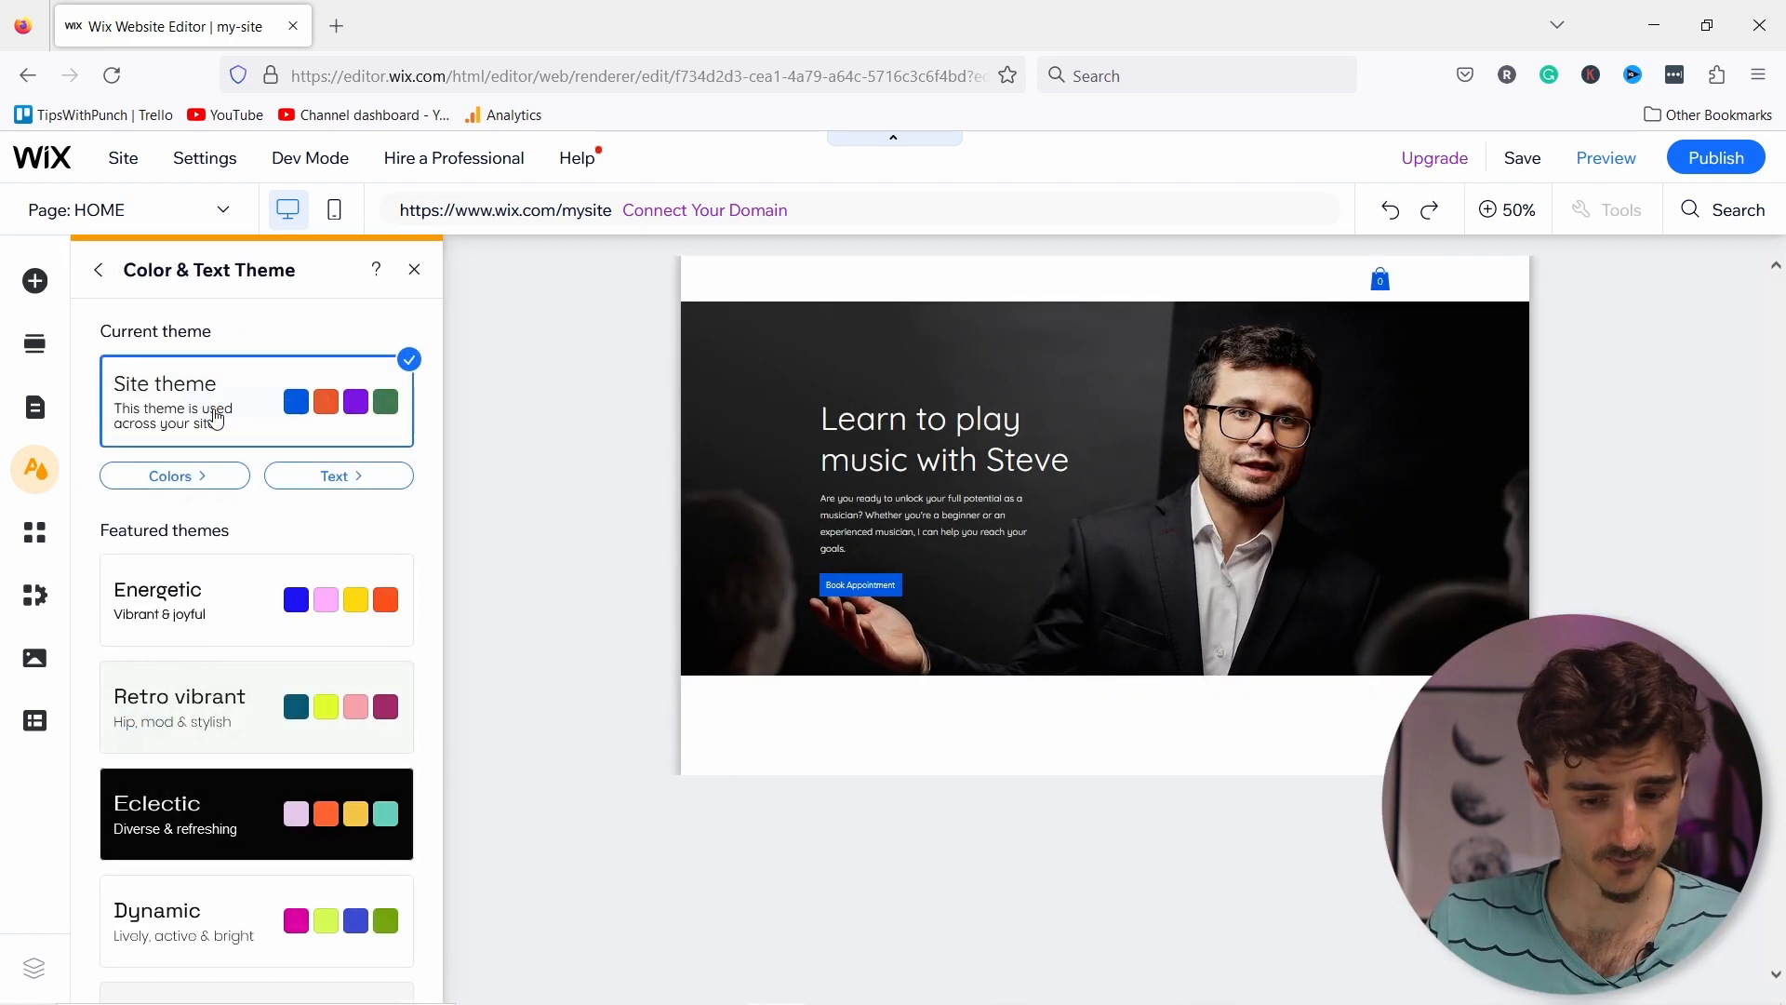
{"action": "left_click", "coordinate": [164, 485]}
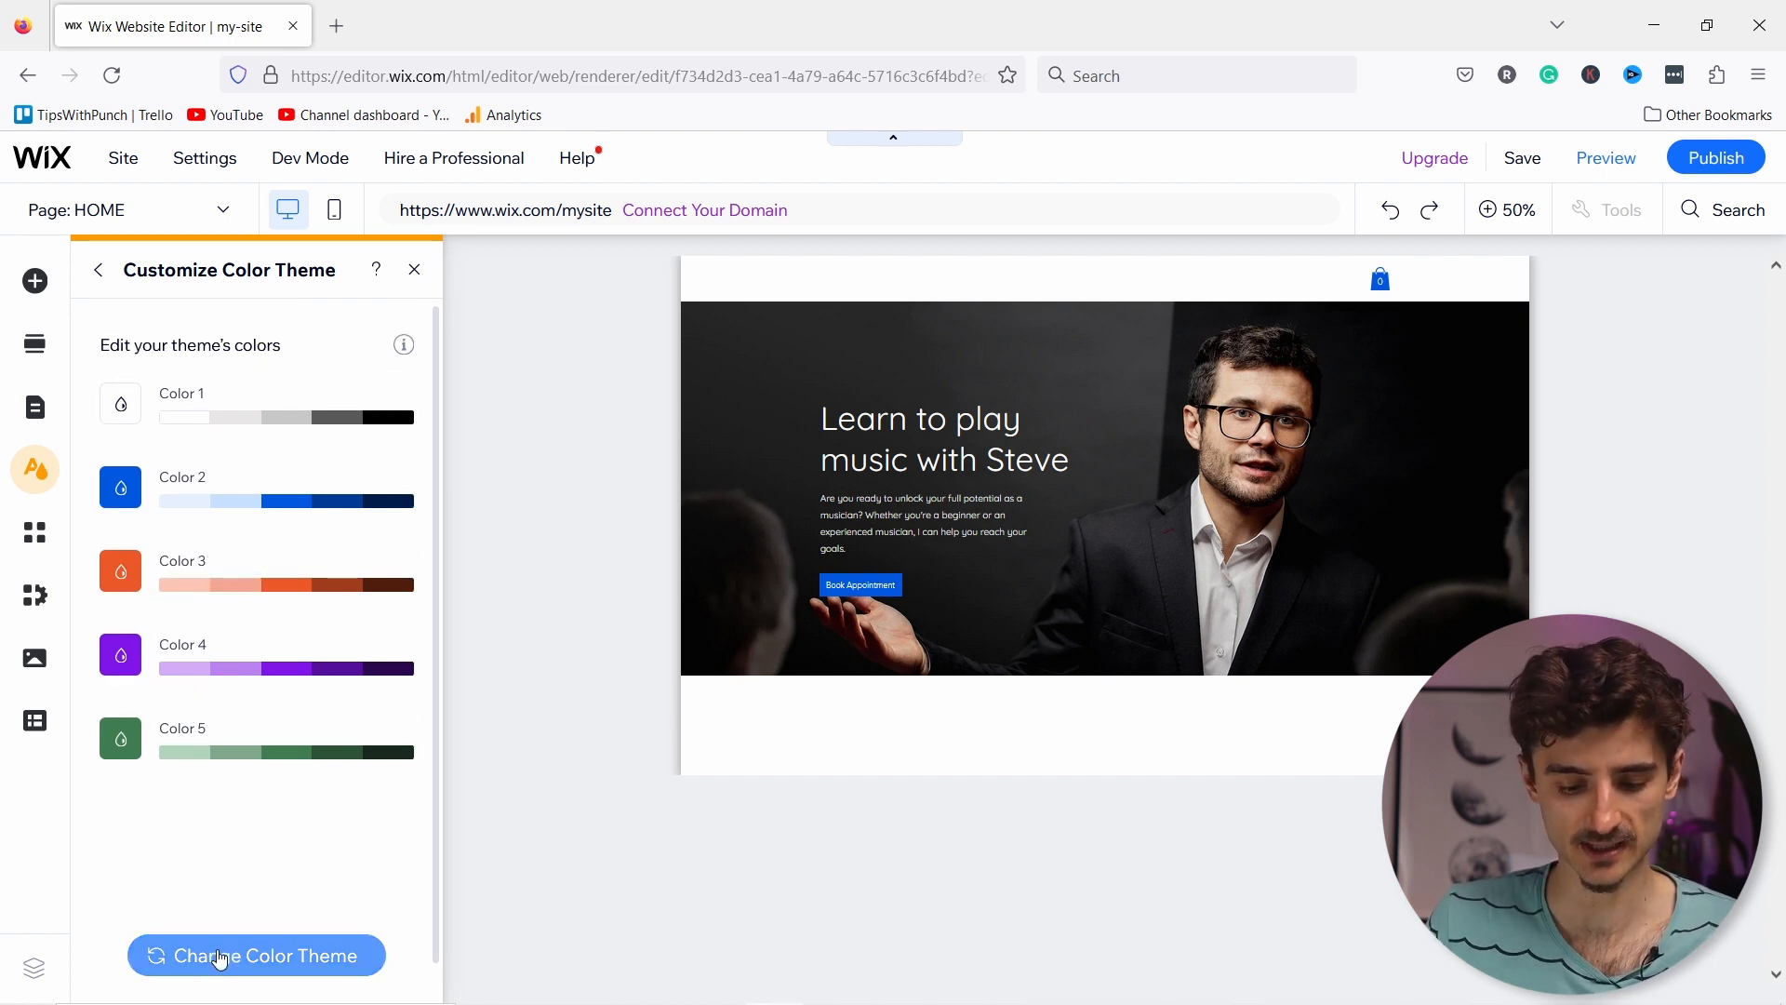
{"action": "left_click", "coordinate": [199, 956]}
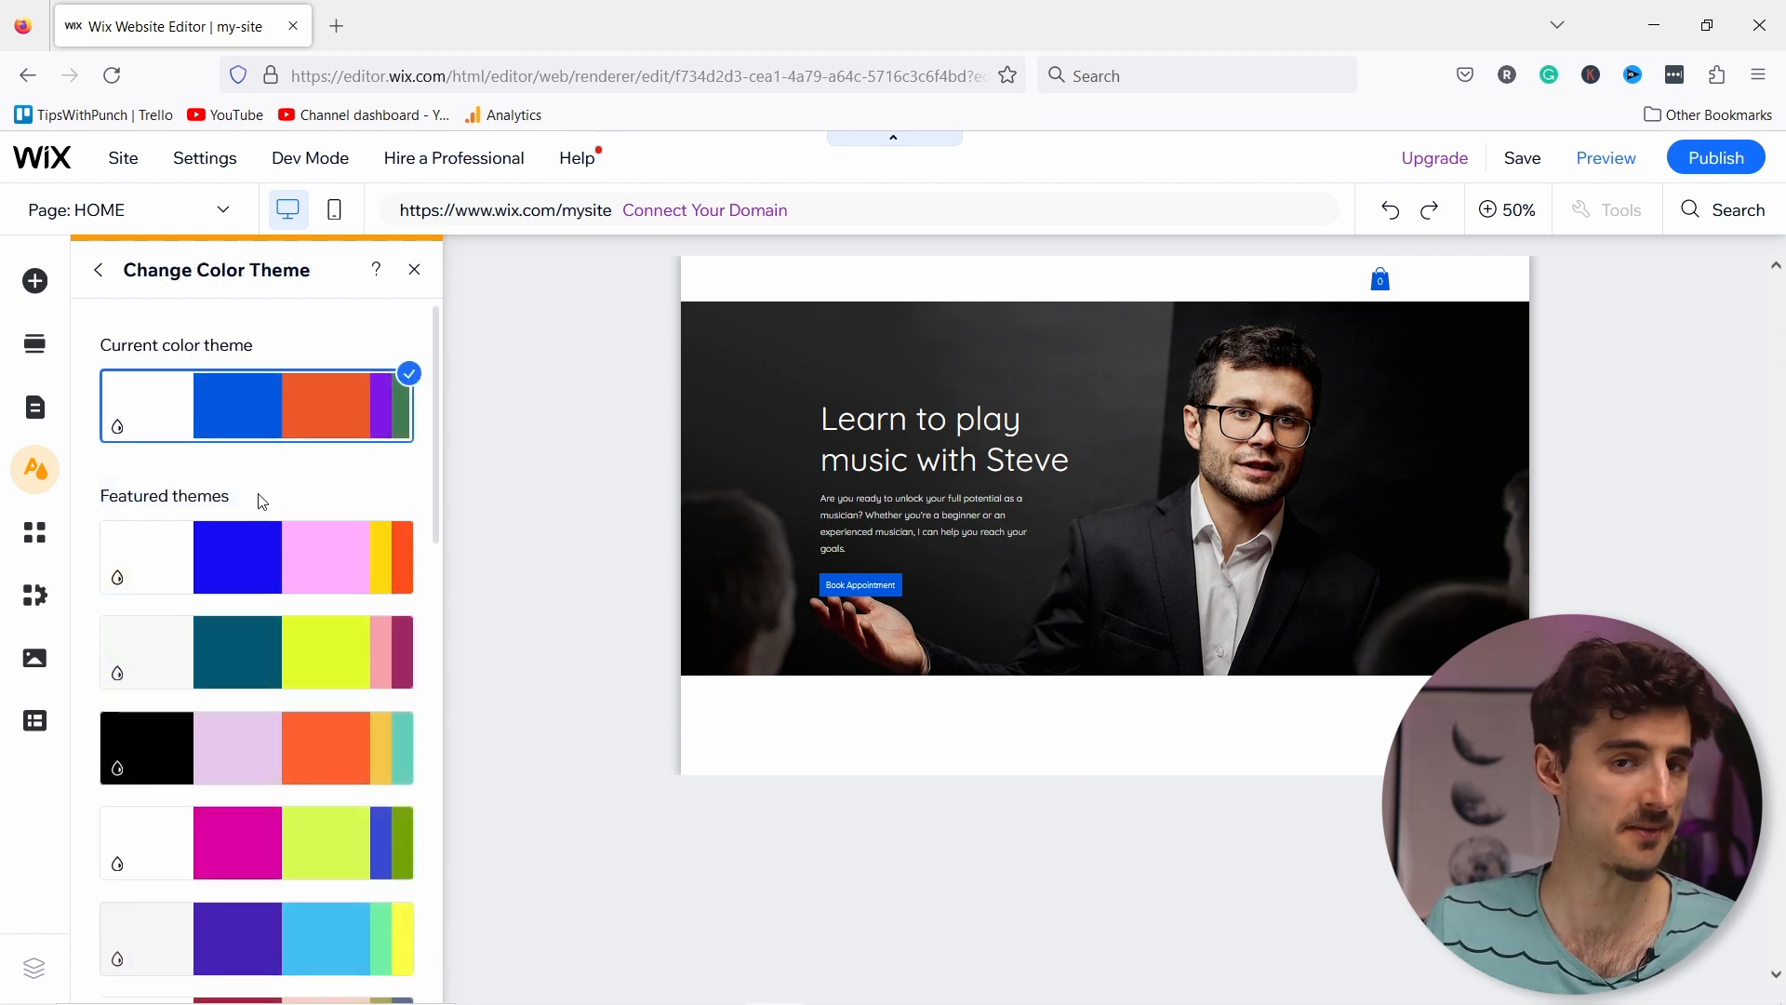
{"action": "scroll", "coordinate": [279, 512], "scroll_direction": "down", "scroll_amount": 7}
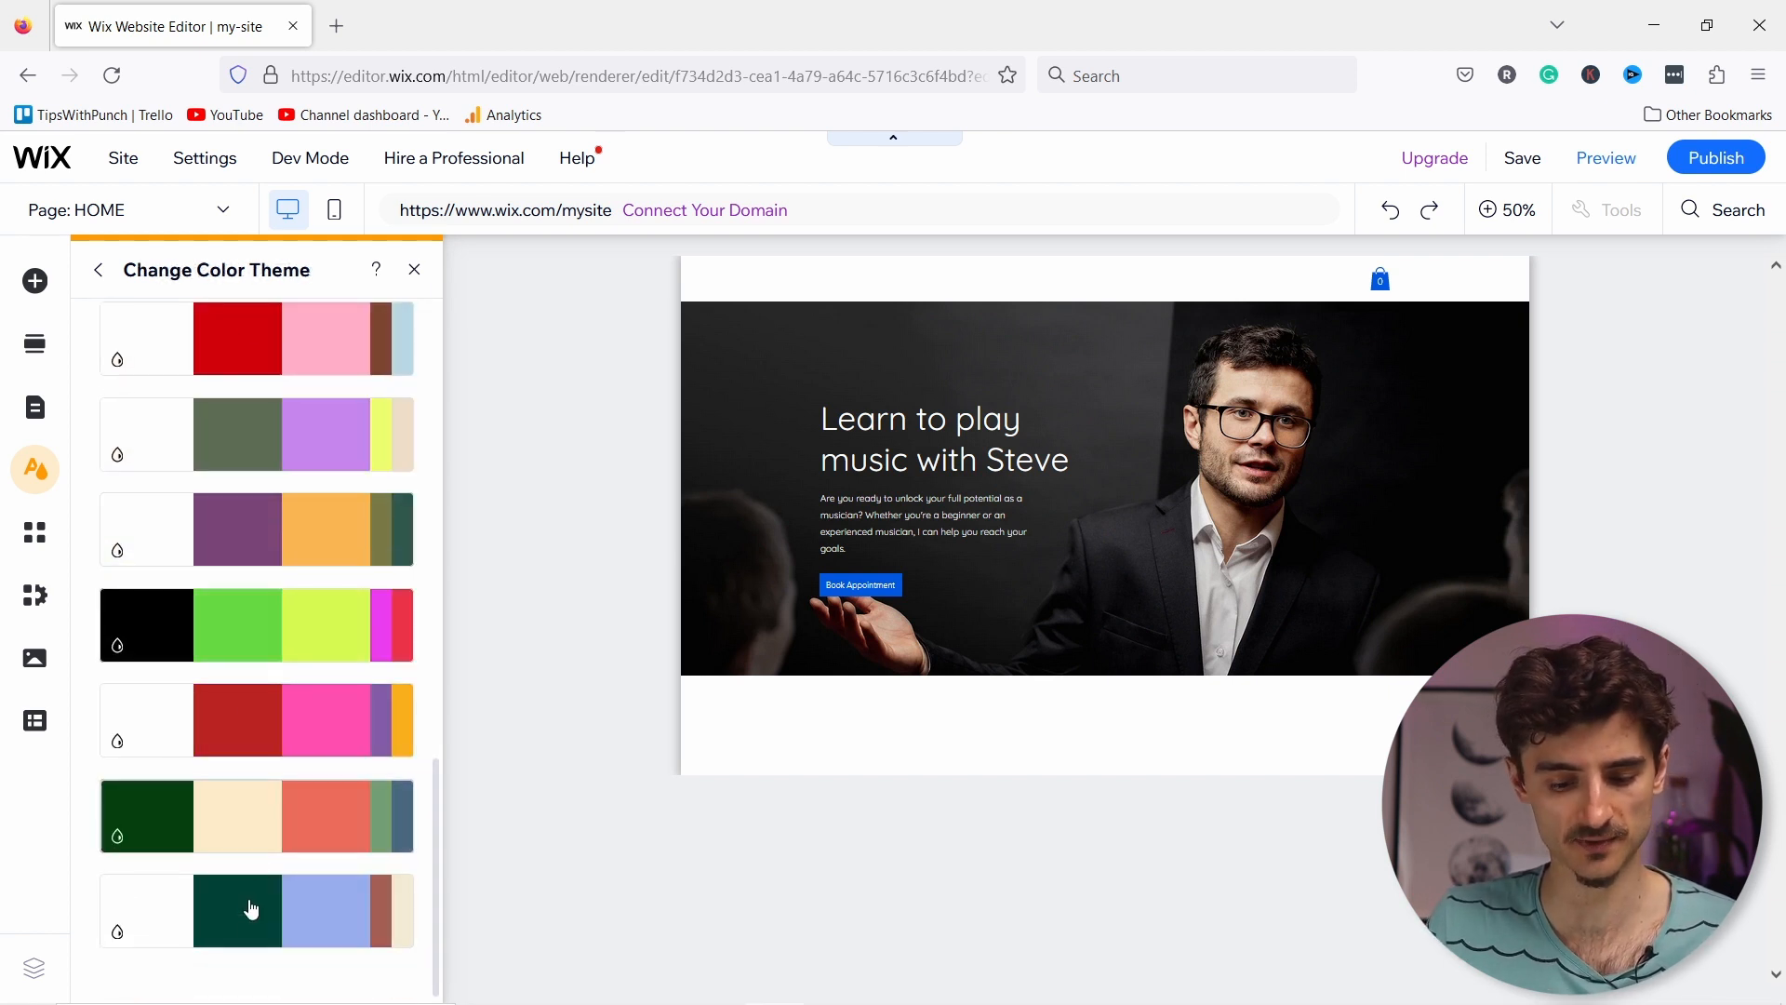
{"action": "scroll", "coordinate": [270, 875], "scroll_direction": "up", "scroll_amount": 8}
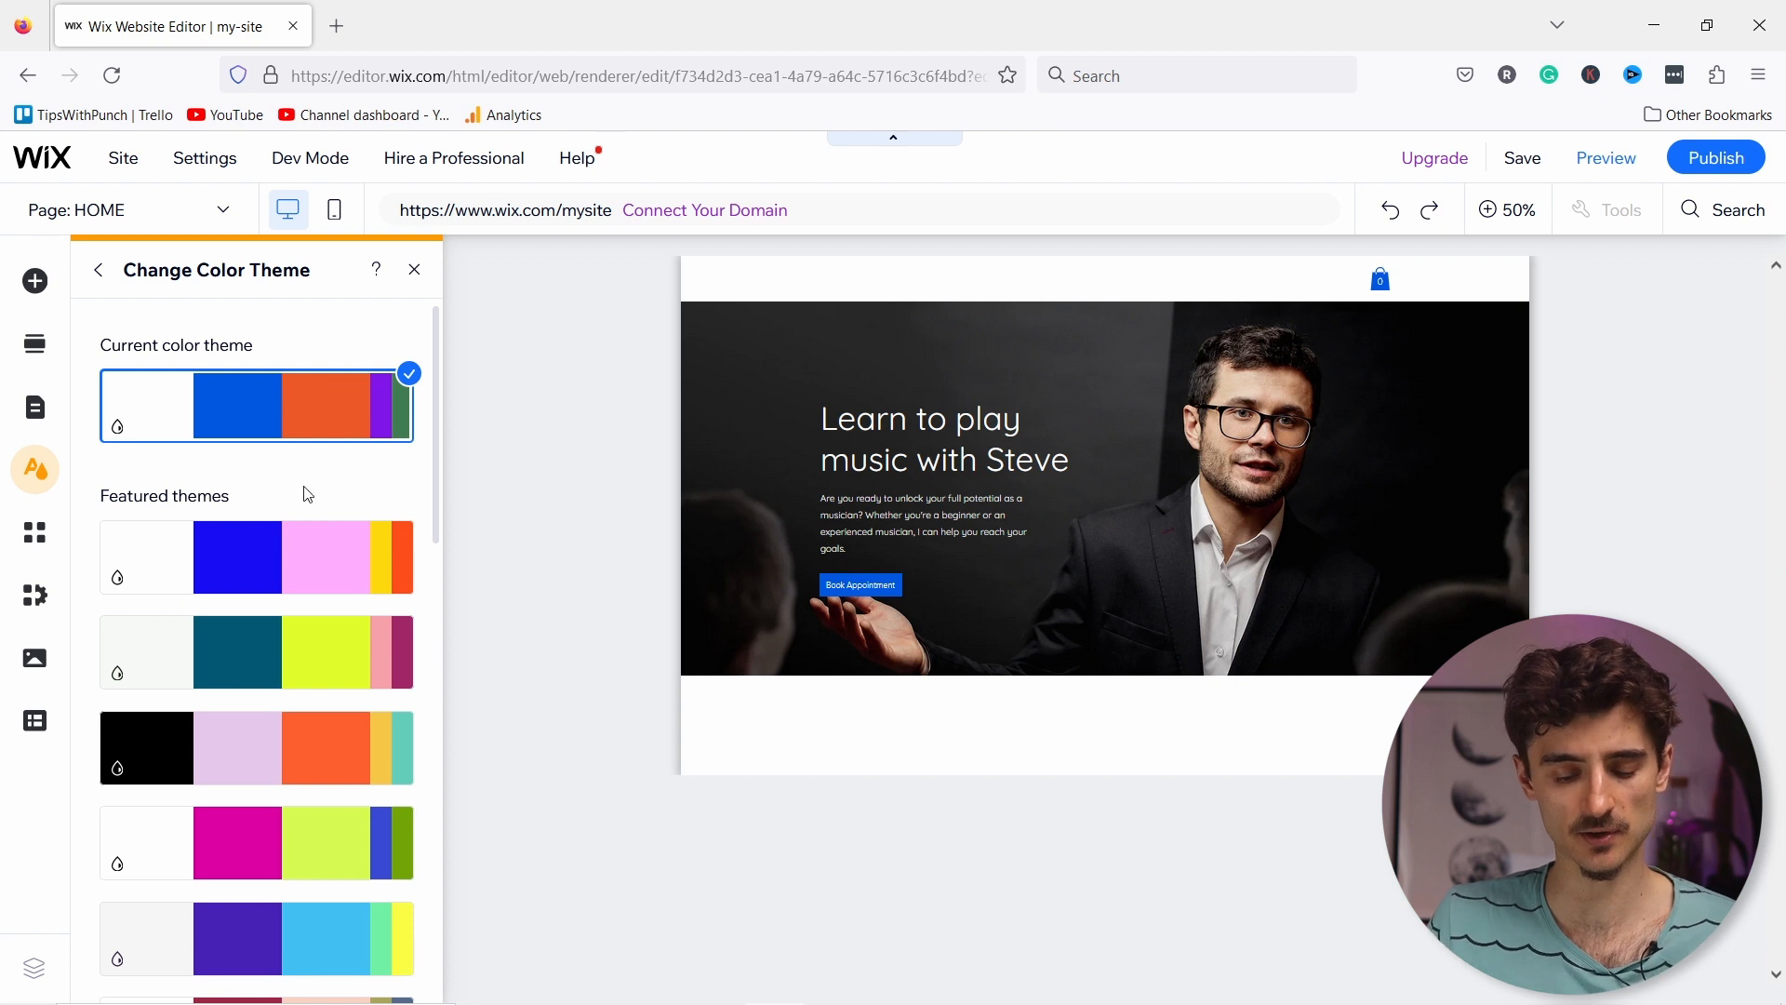
{"action": "left_click", "coordinate": [226, 549]}
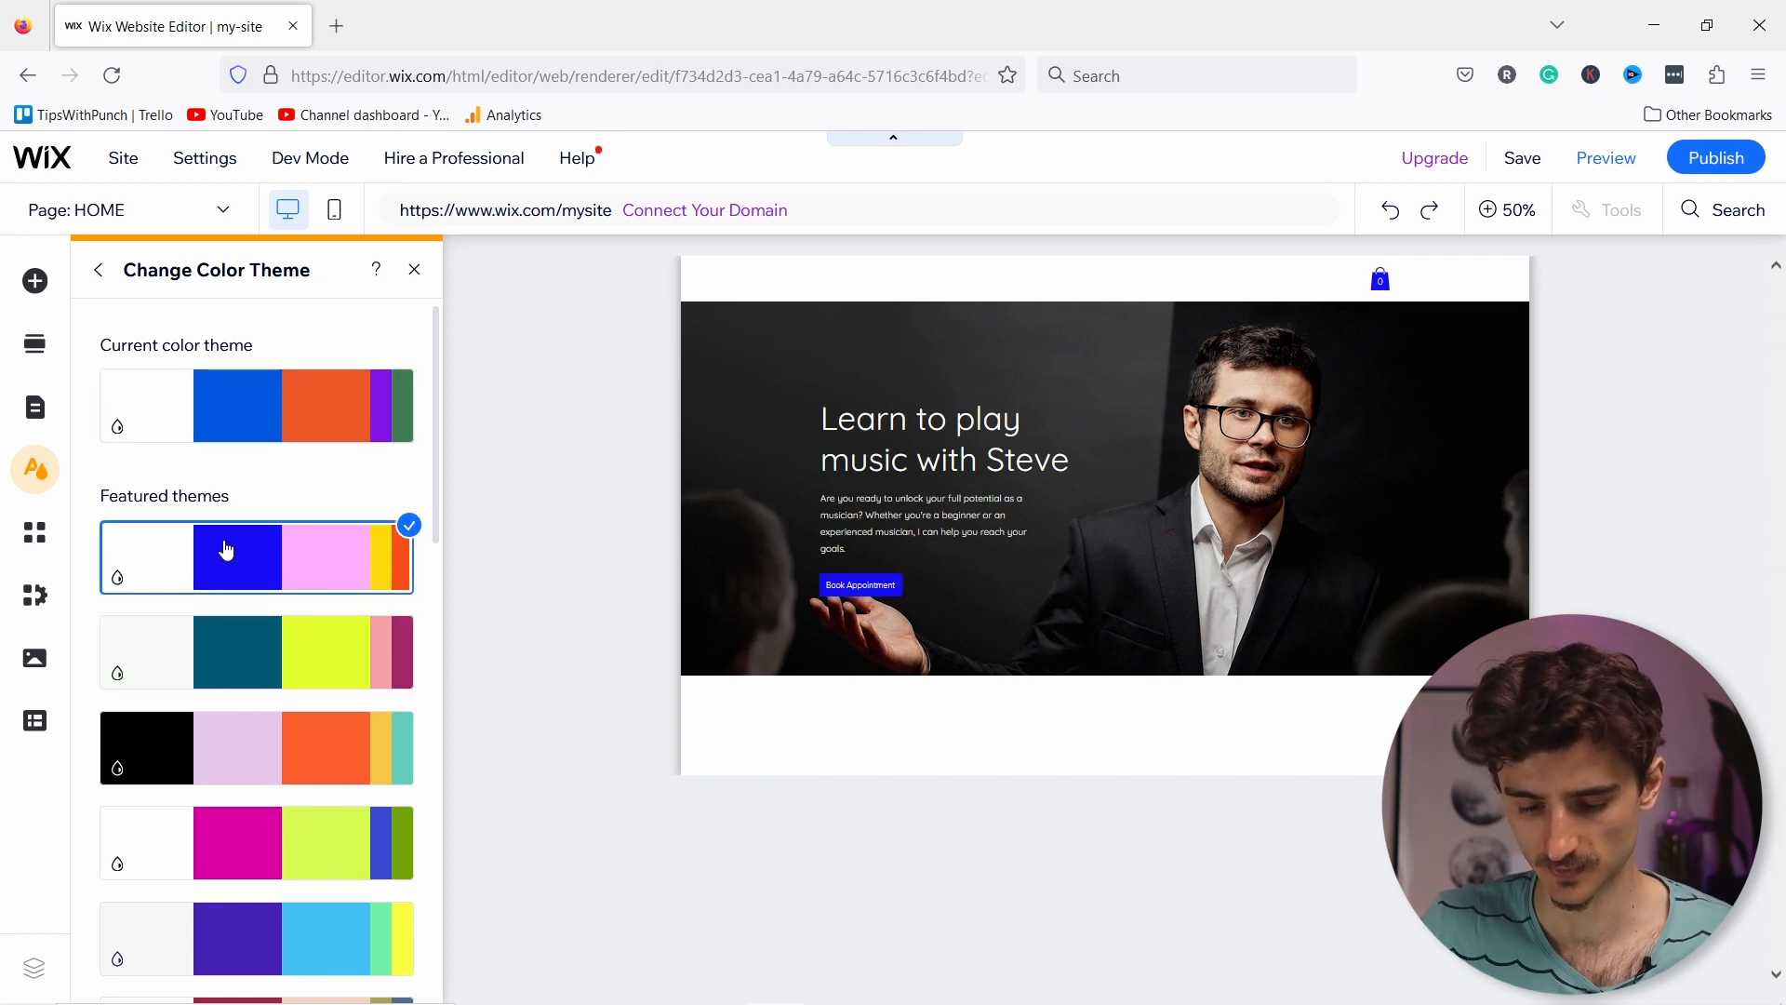
{"action": "scroll", "coordinate": [249, 577], "scroll_direction": "down", "scroll_amount": 3}
{"action": "left_click", "coordinate": [253, 607]}
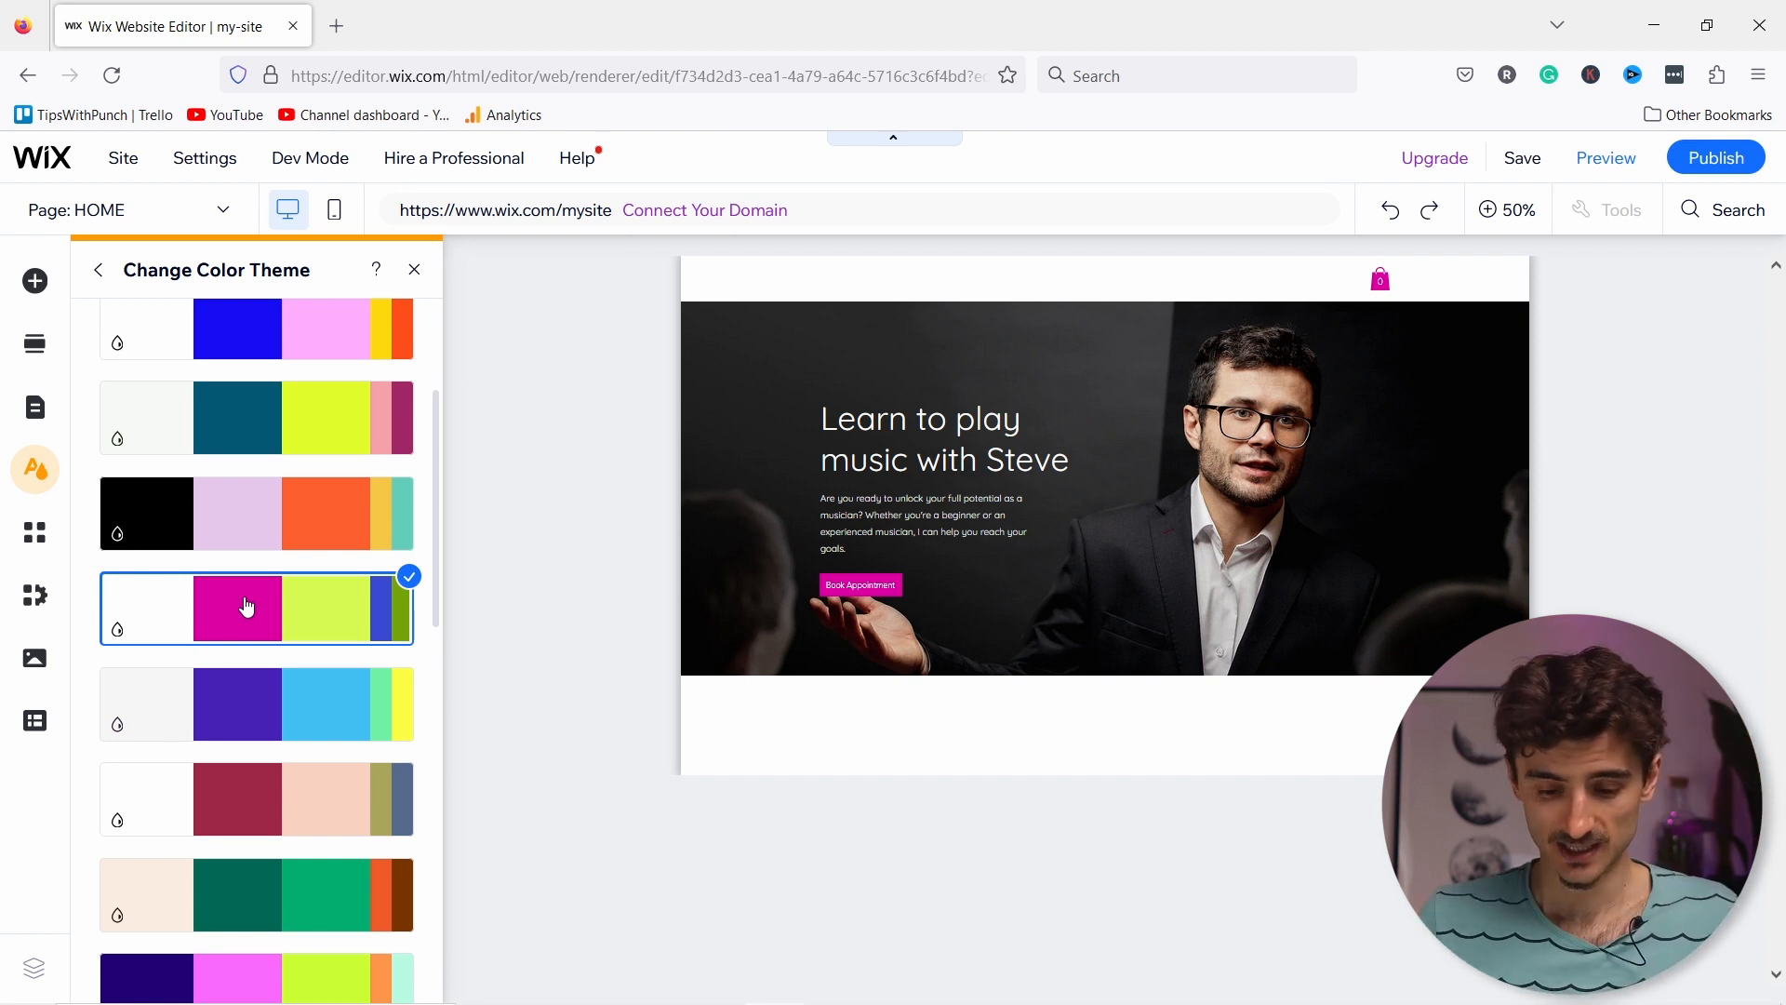
{"action": "scroll", "coordinate": [247, 605], "scroll_direction": "down", "scroll_amount": 5}
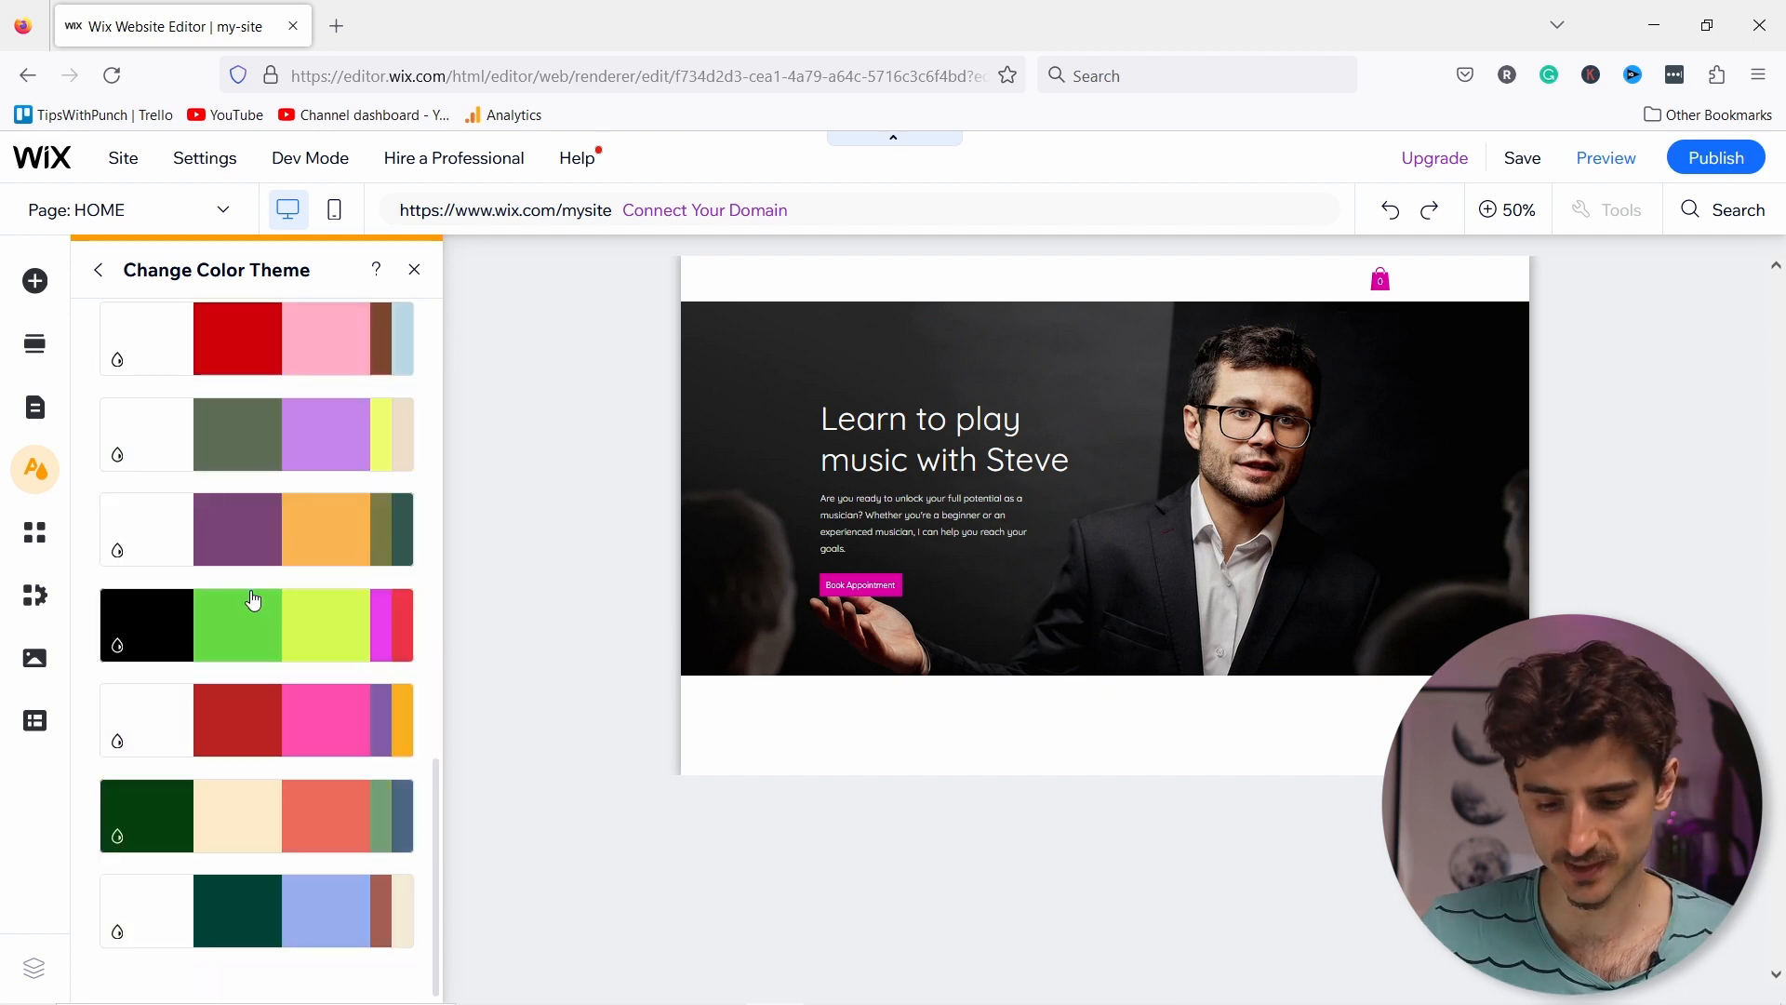
{"action": "scroll", "coordinate": [270, 586], "scroll_direction": "up", "scroll_amount": 10}
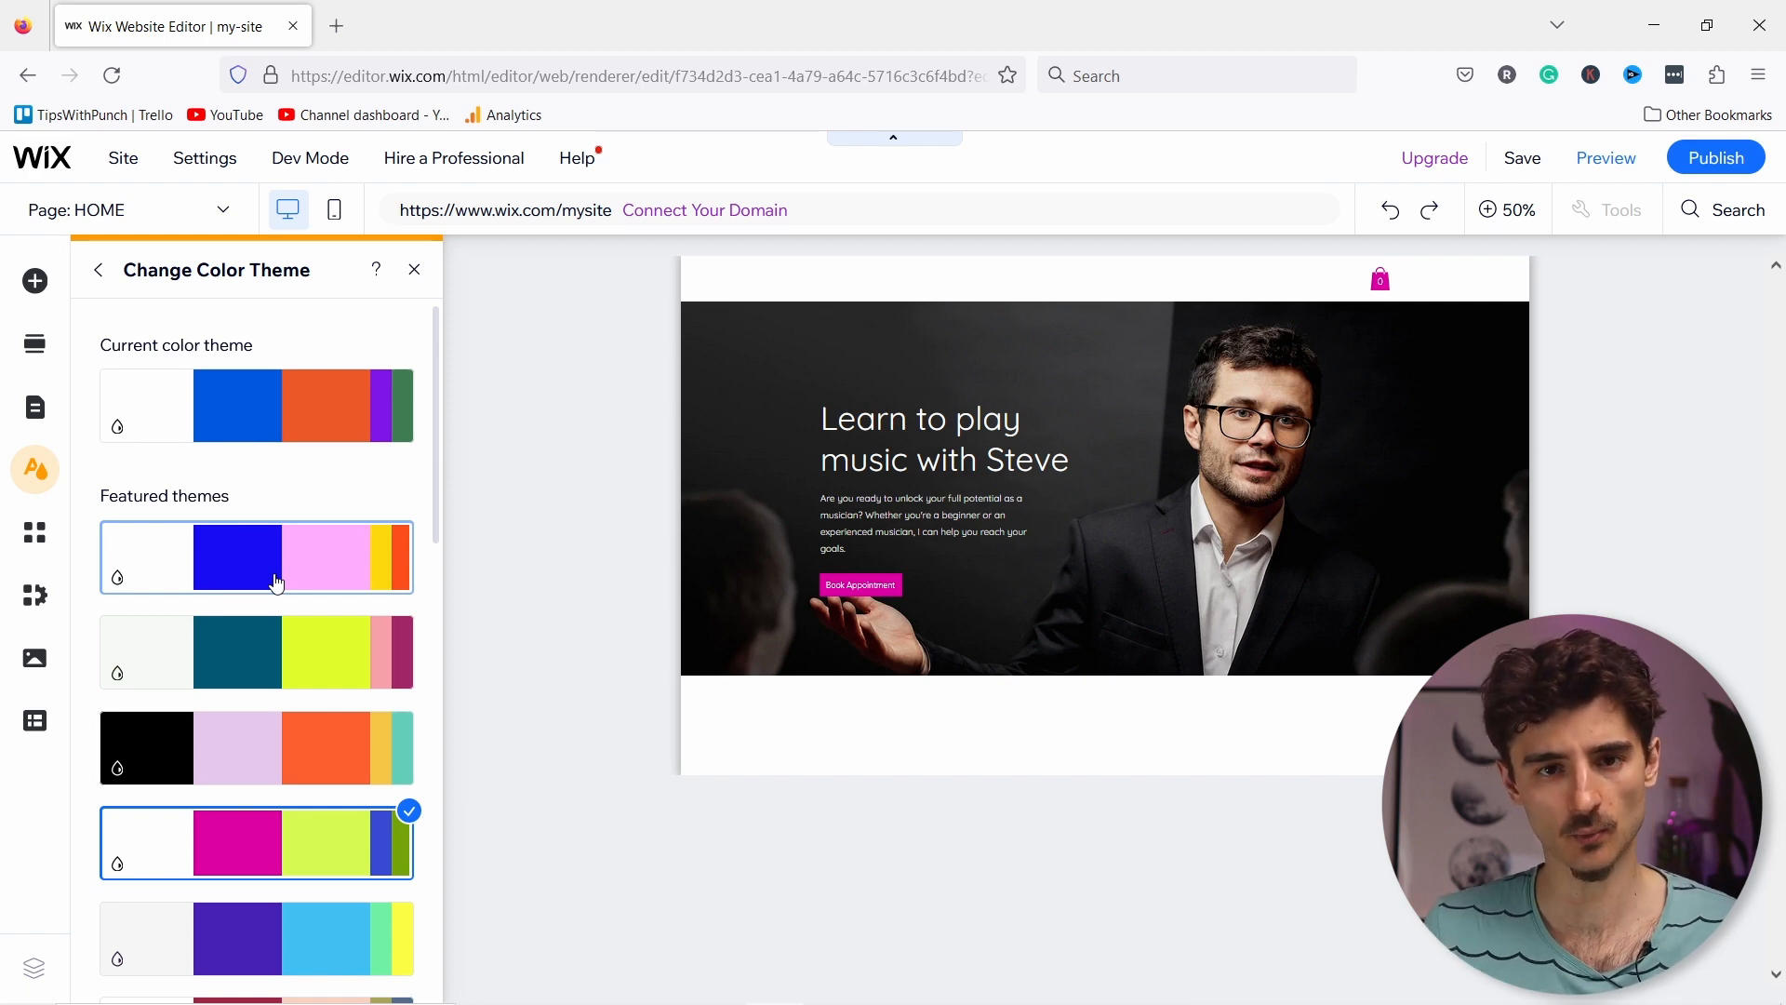
Step: Go to Coolors in a new tab, dismiss the welcome popup and start the generator
{"action": "left_click", "coordinate": [337, 26]}
{"action": "type", "text": "coolo"}
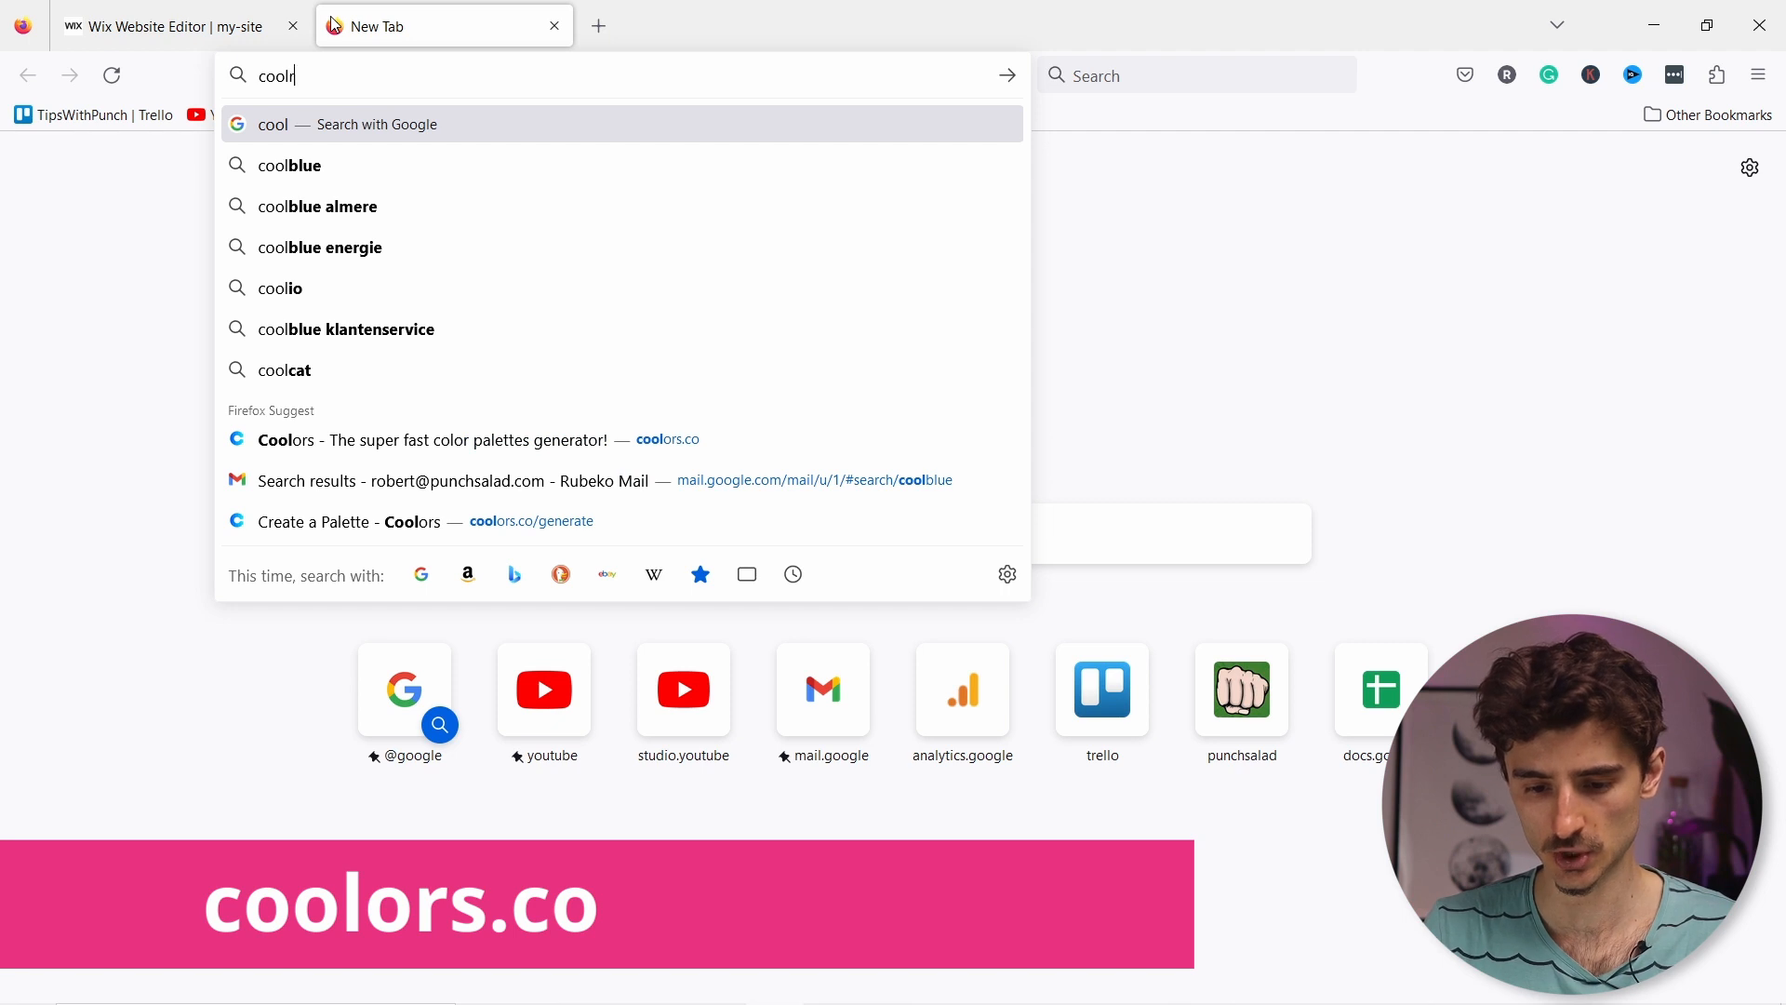
{"action": "type", "text": "r"}
{"action": "key", "text": "BackSpace"}
{"action": "left_click", "coordinate": [432, 439]}
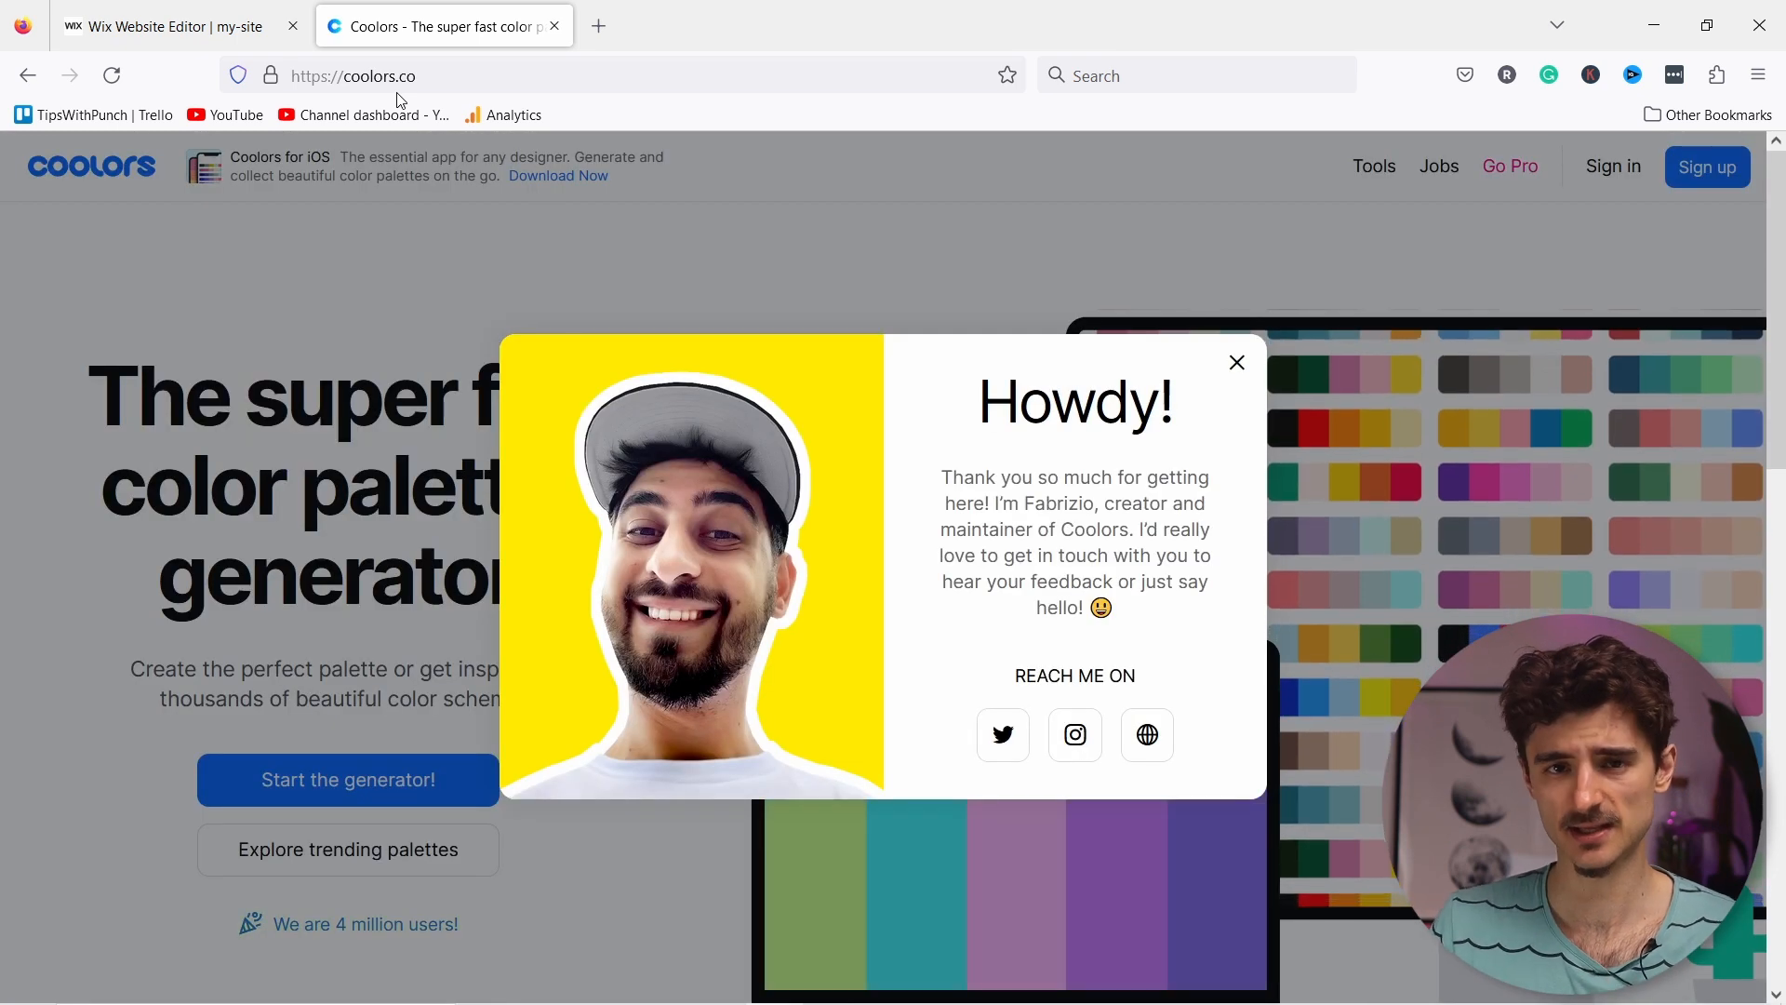
{"action": "left_click", "coordinate": [1237, 363]}
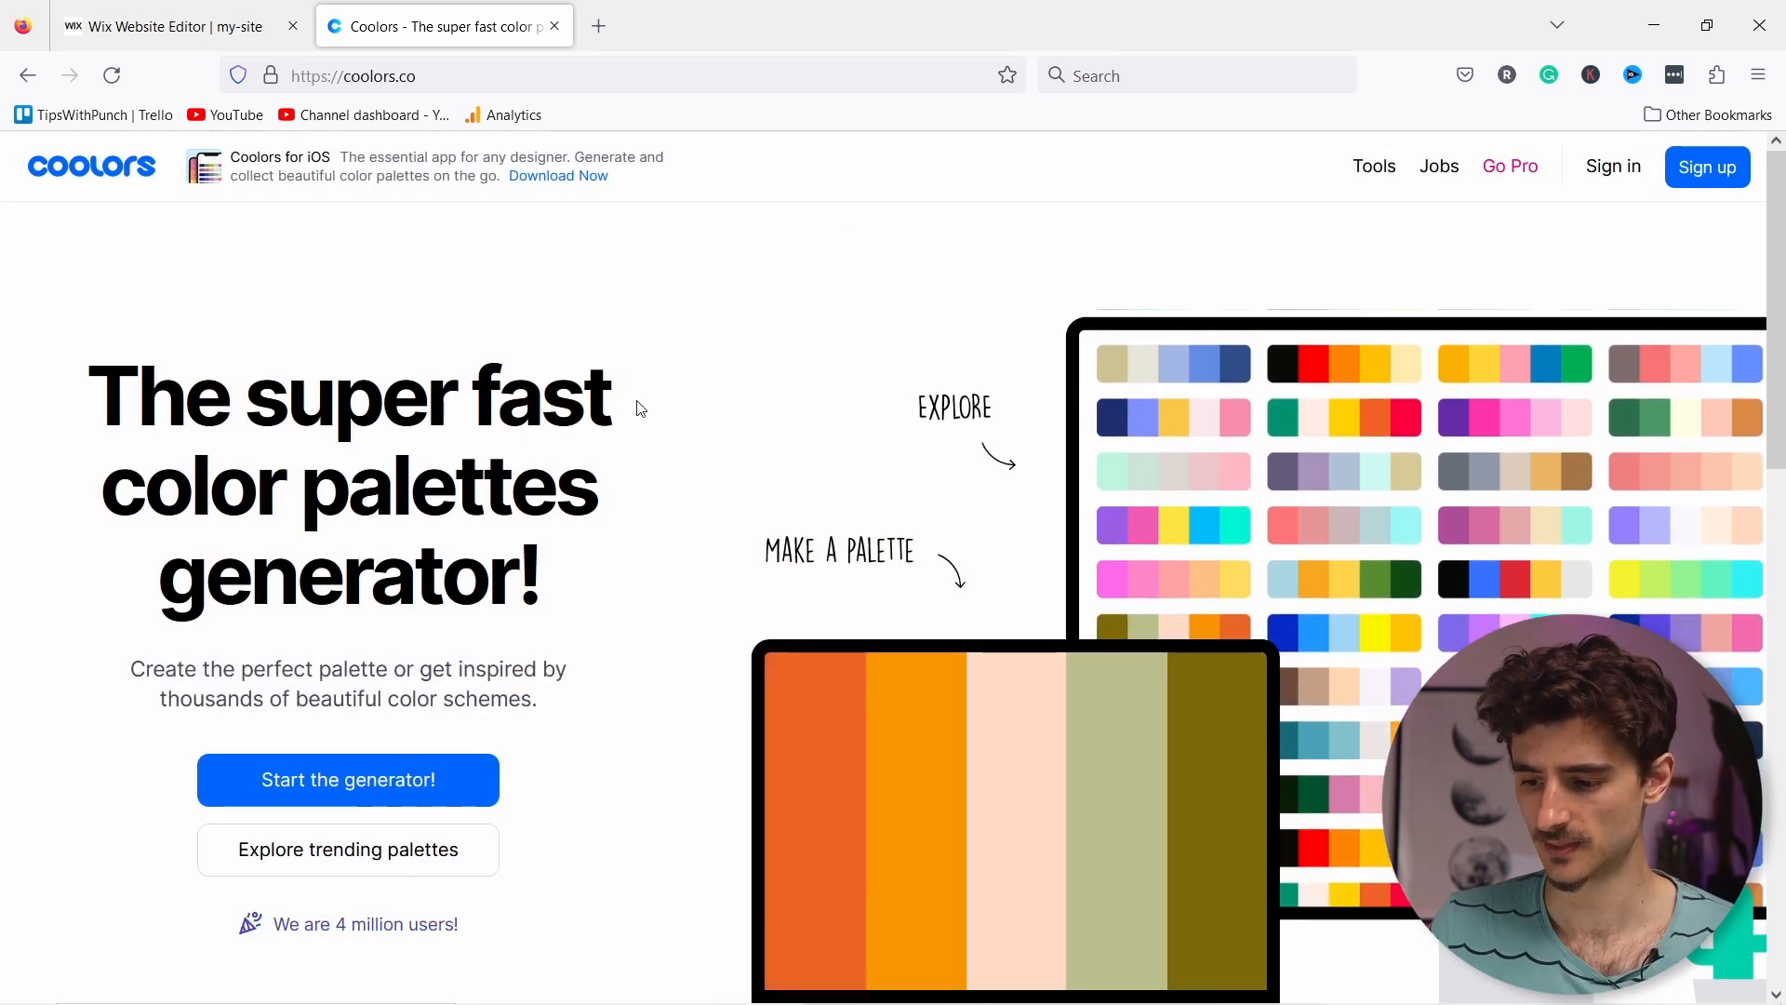
{"action": "left_click", "coordinate": [319, 778]}
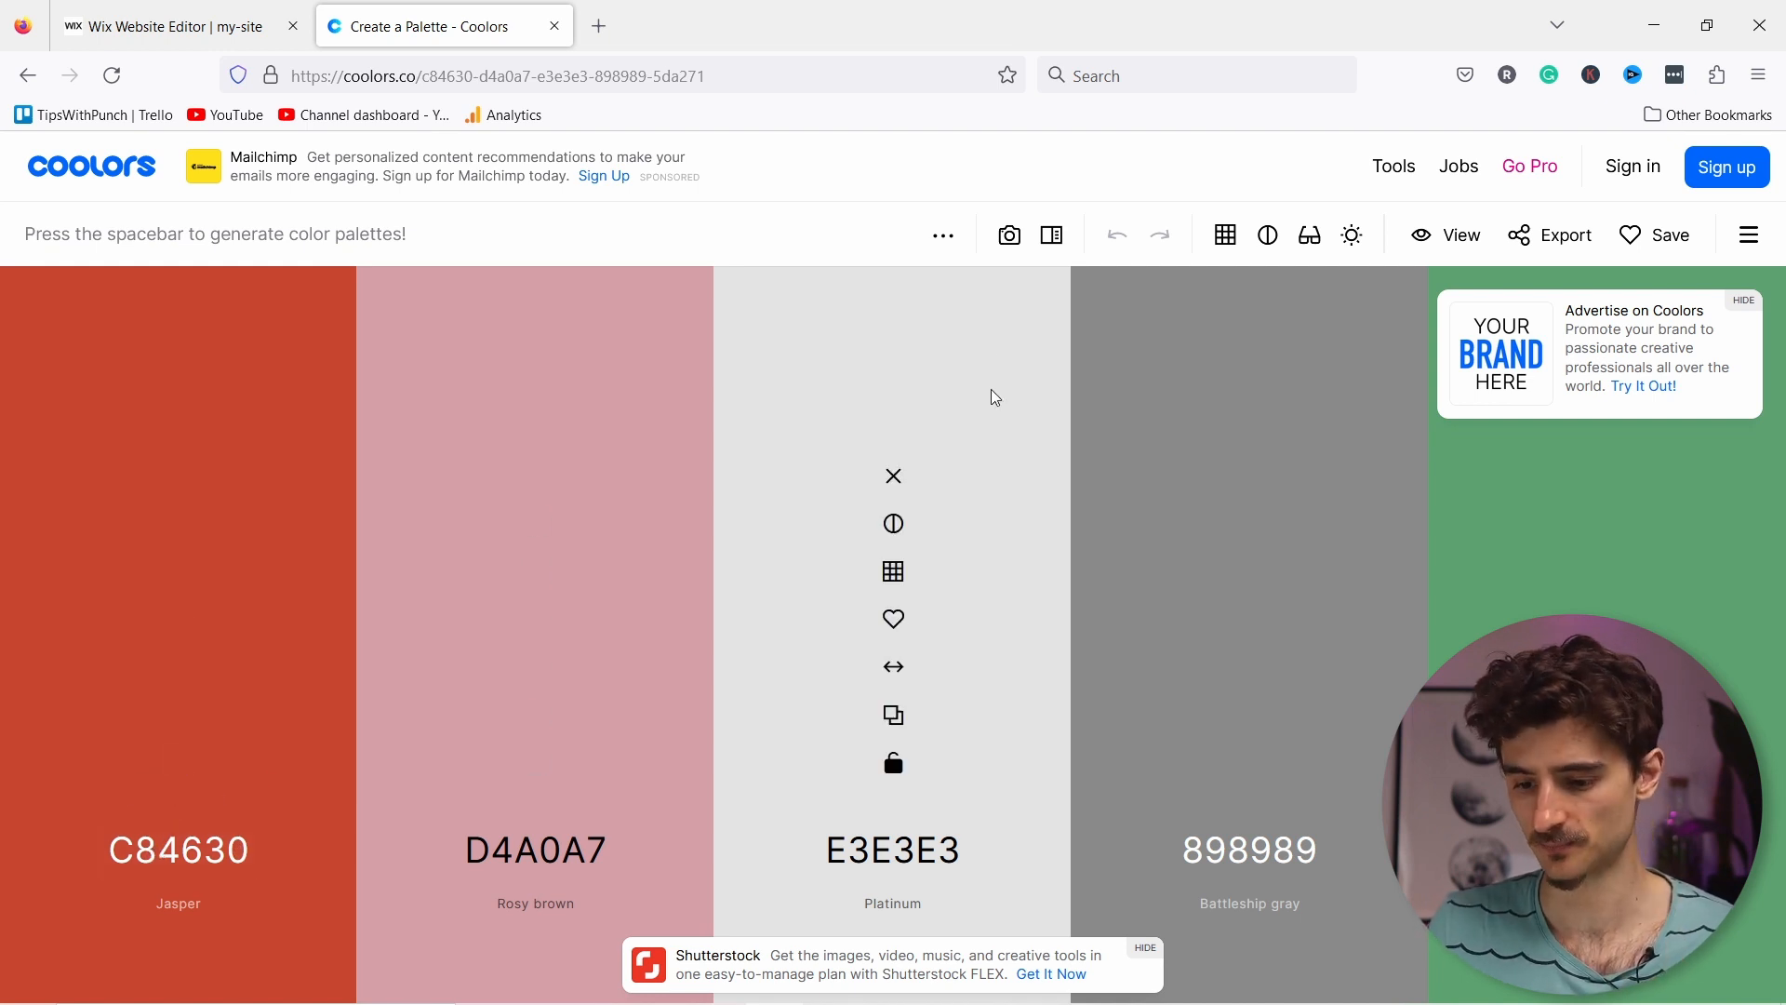
Step: Extract a palette from the purple piano logo image and load it into the generator
{"action": "left_click", "coordinate": [1012, 238]}
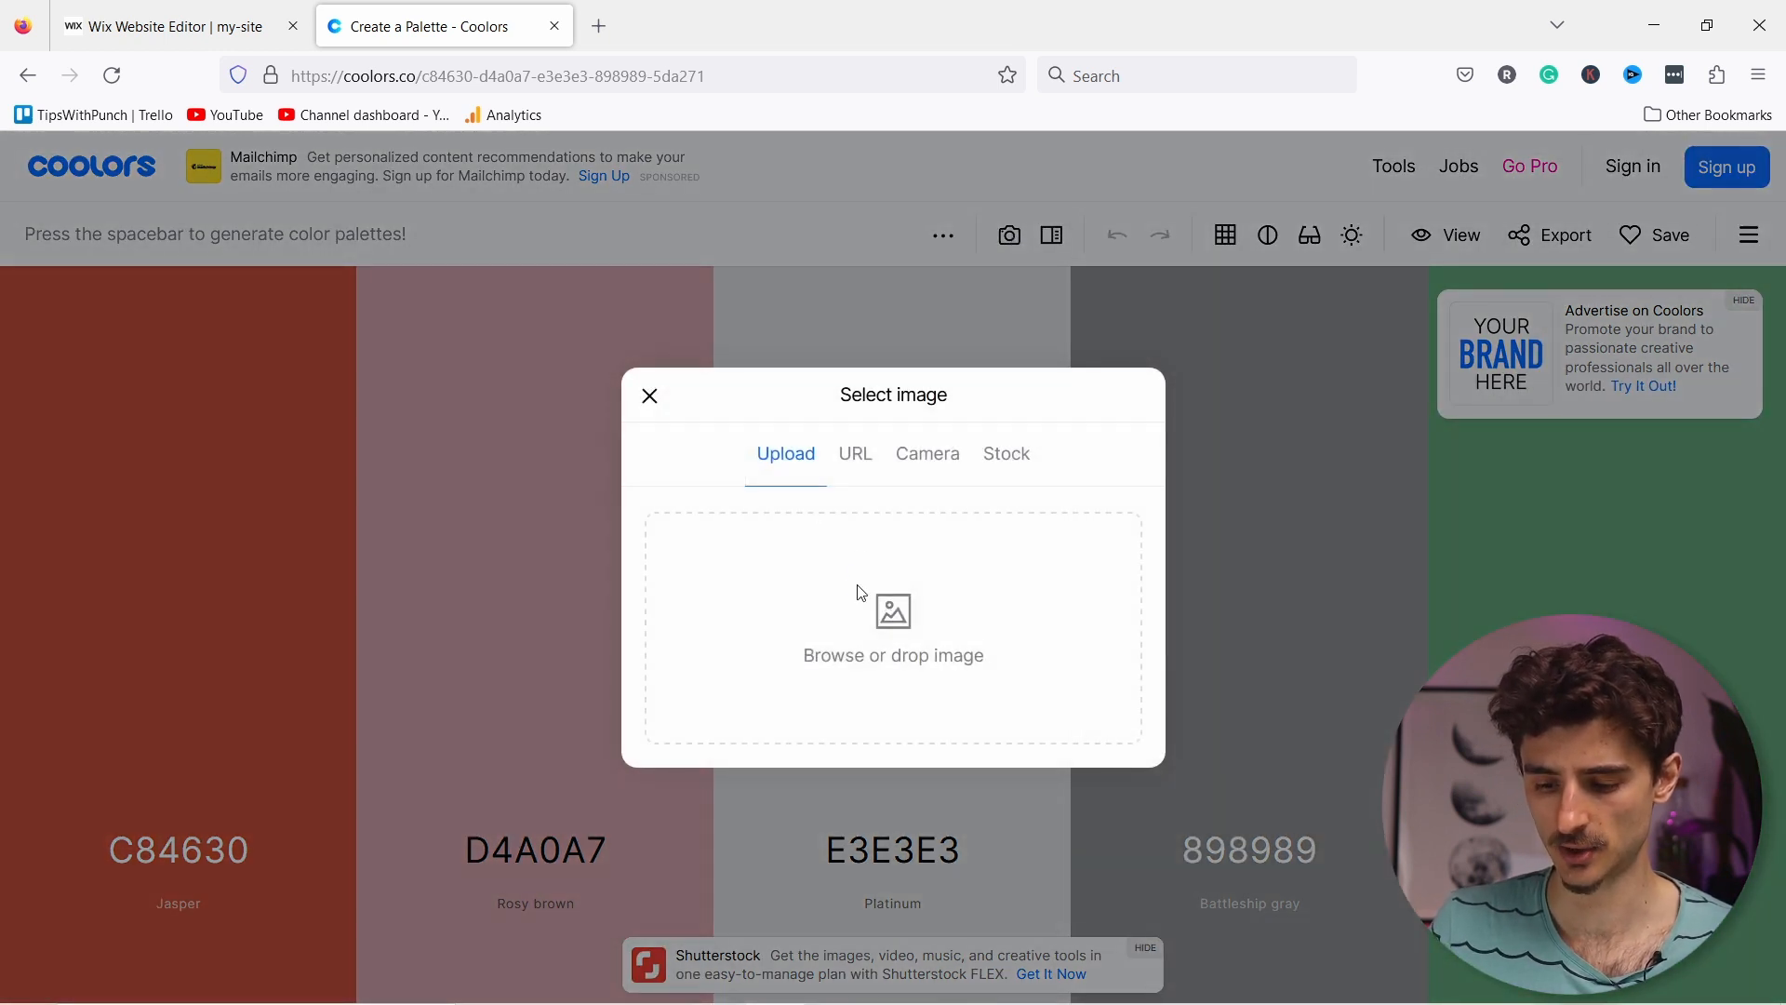
{"action": "left_click", "coordinate": [888, 577]}
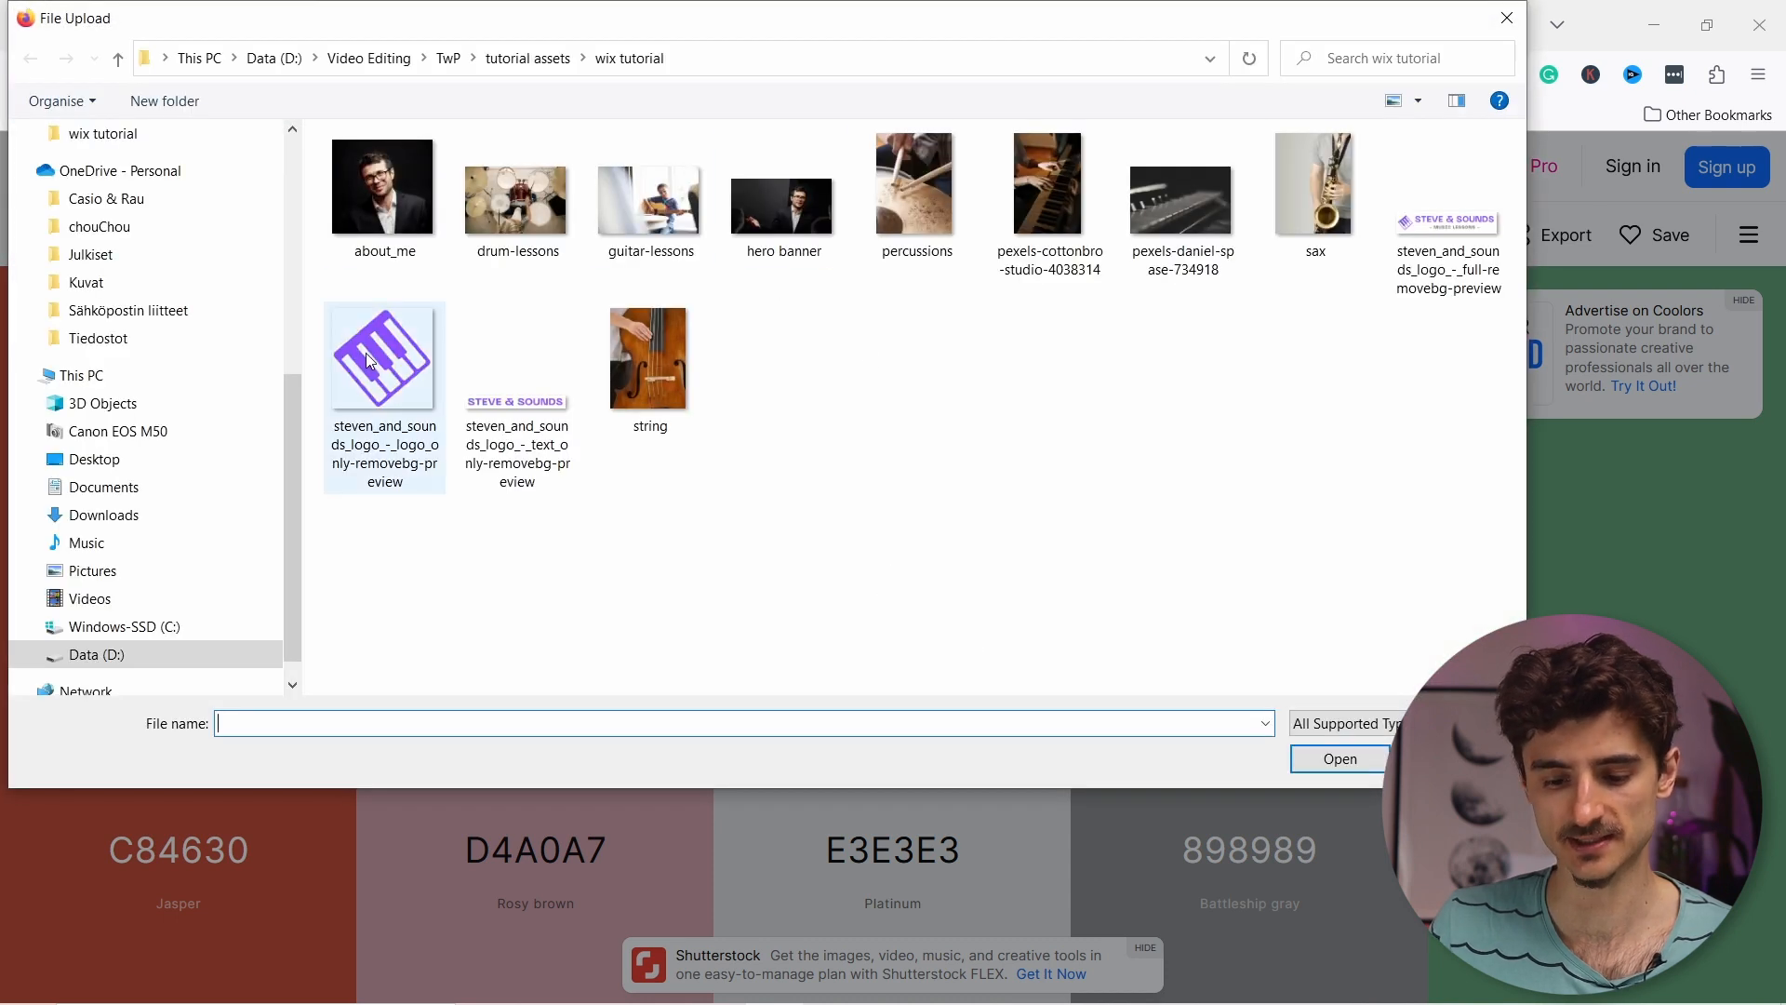
{"action": "left_click", "coordinate": [376, 363]}
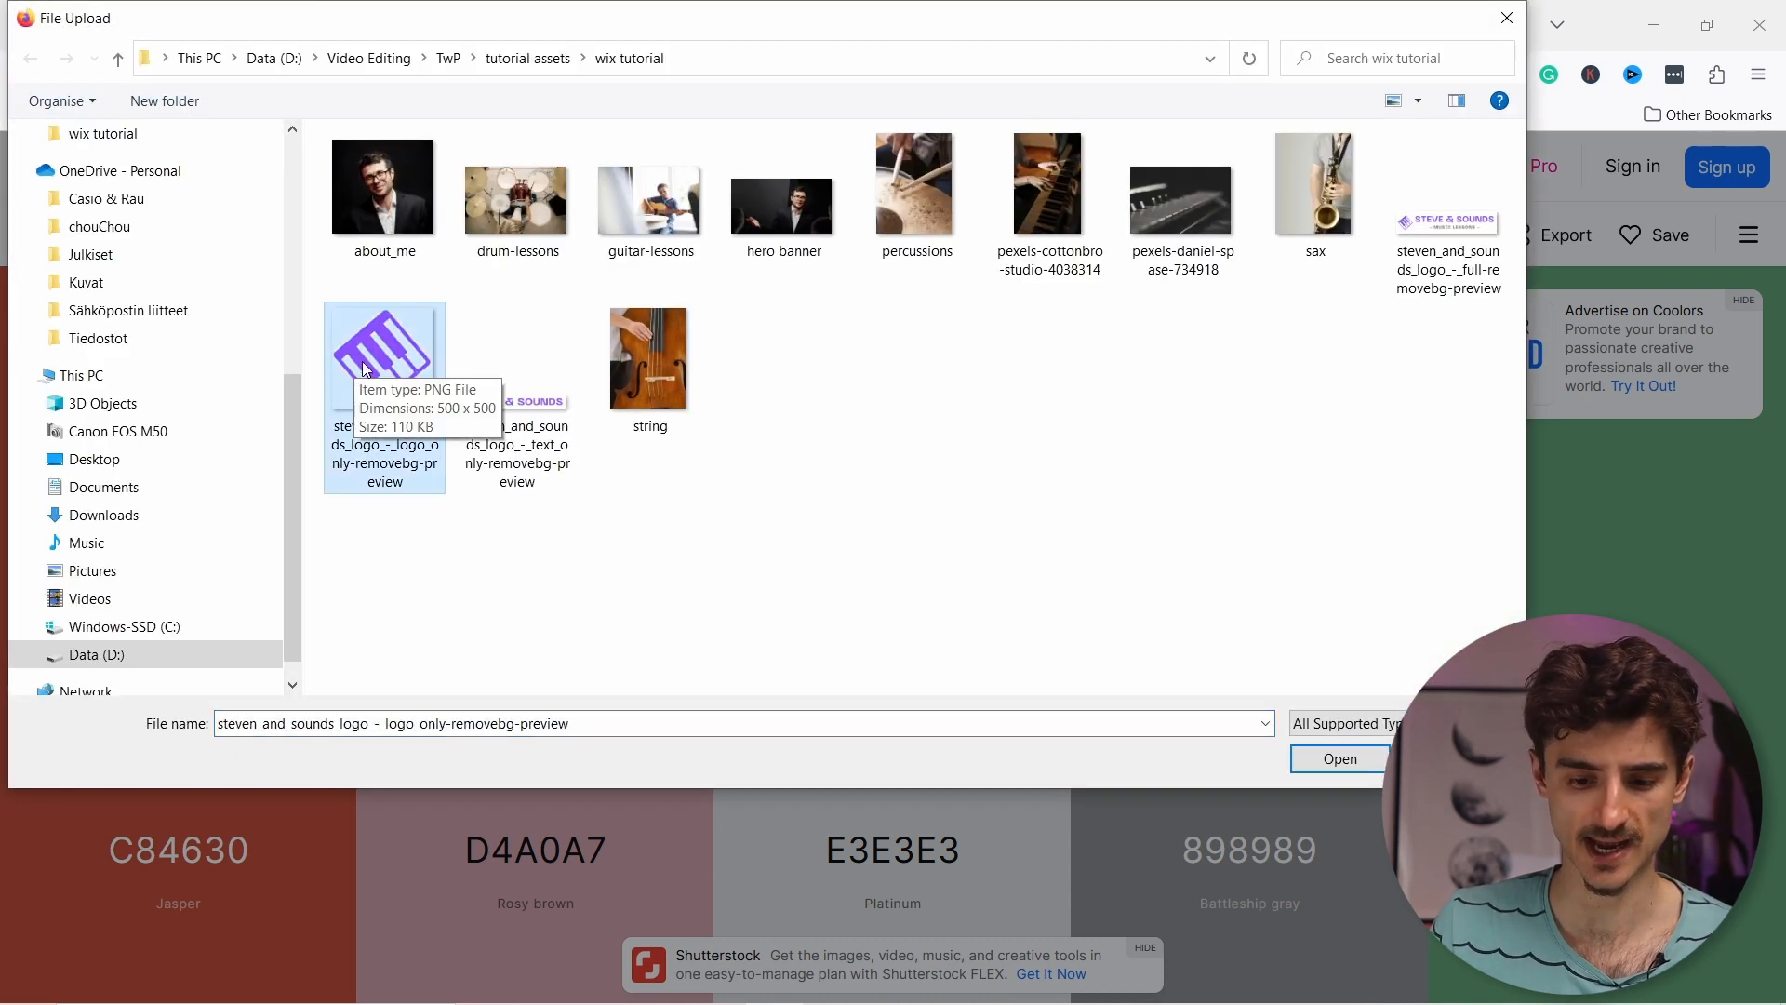
{"action": "left_click", "coordinate": [1340, 760]}
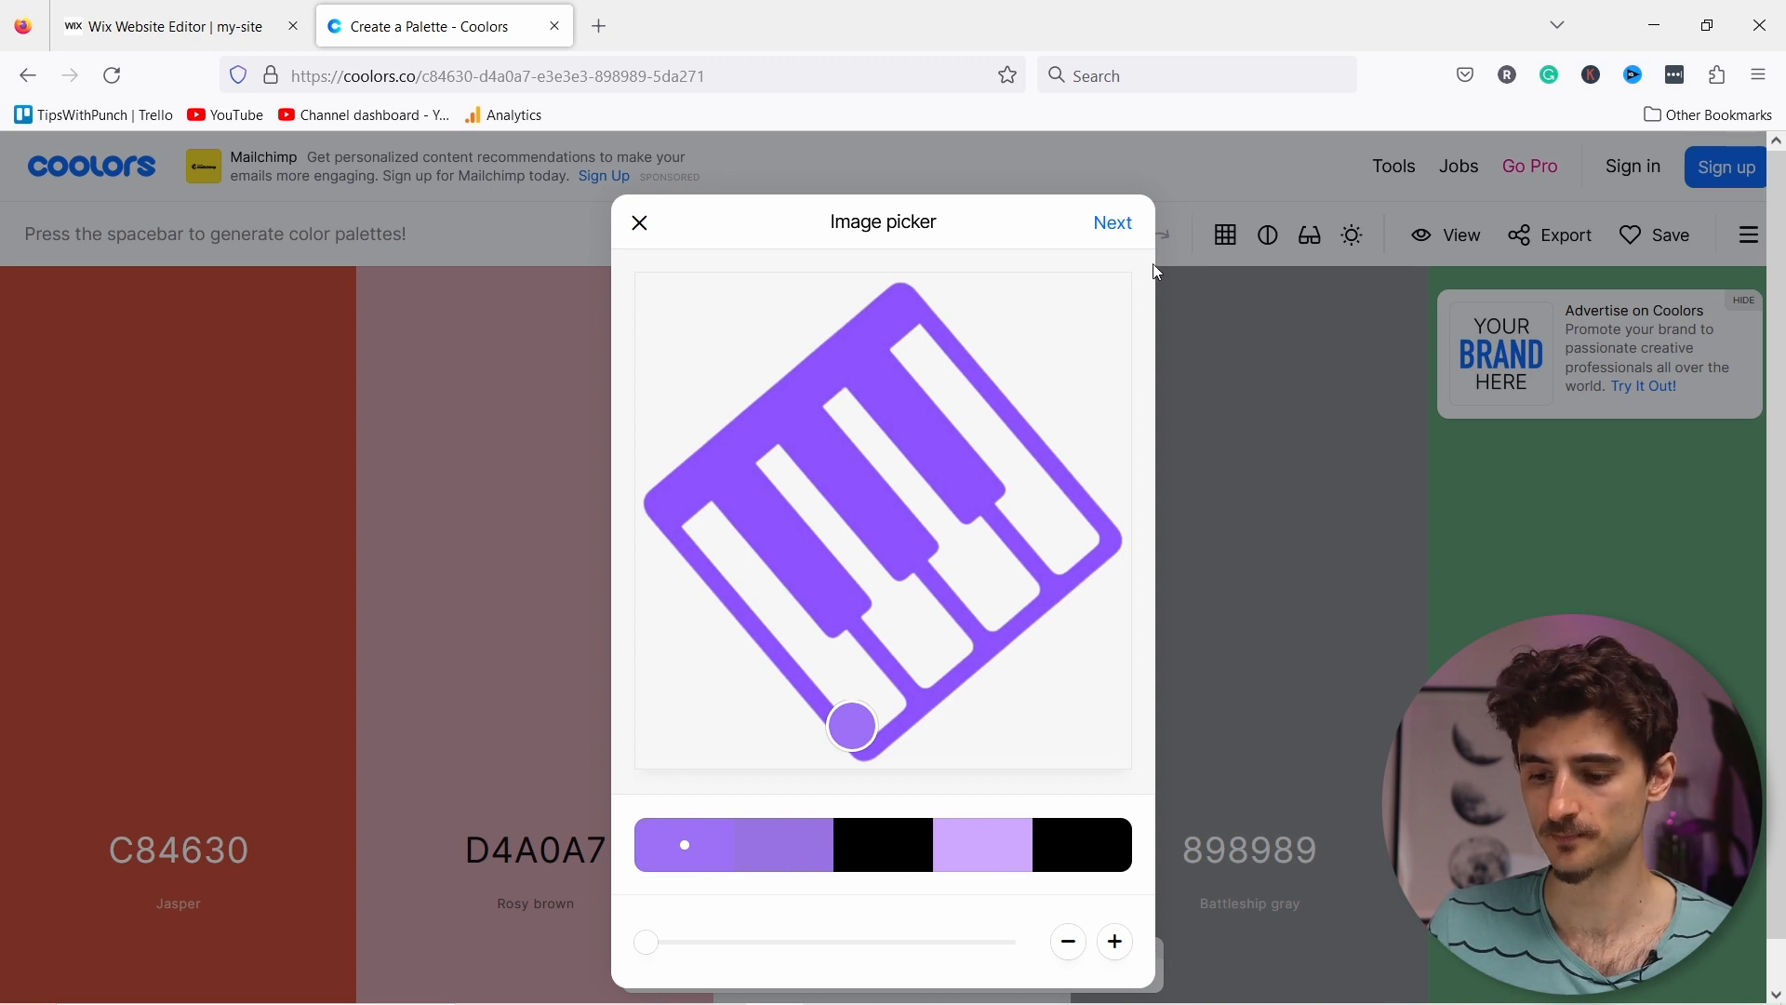
{"action": "left_click", "coordinate": [1120, 226]}
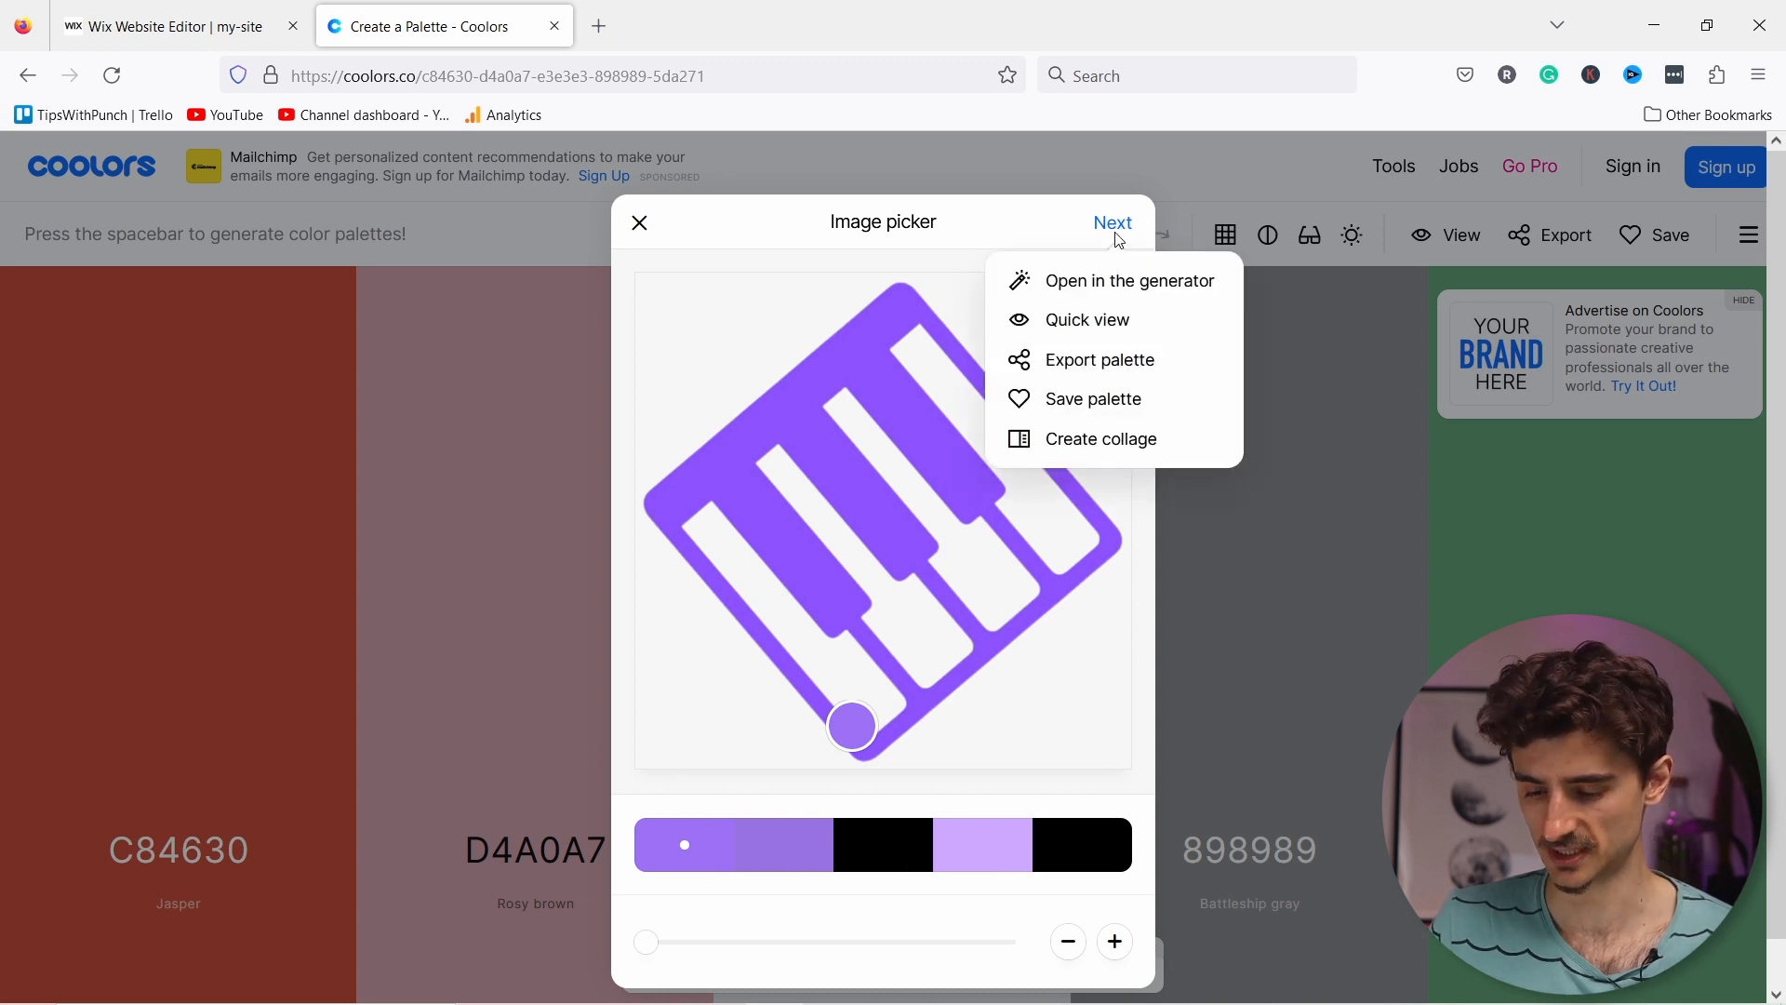
{"action": "left_click", "coordinate": [1094, 295]}
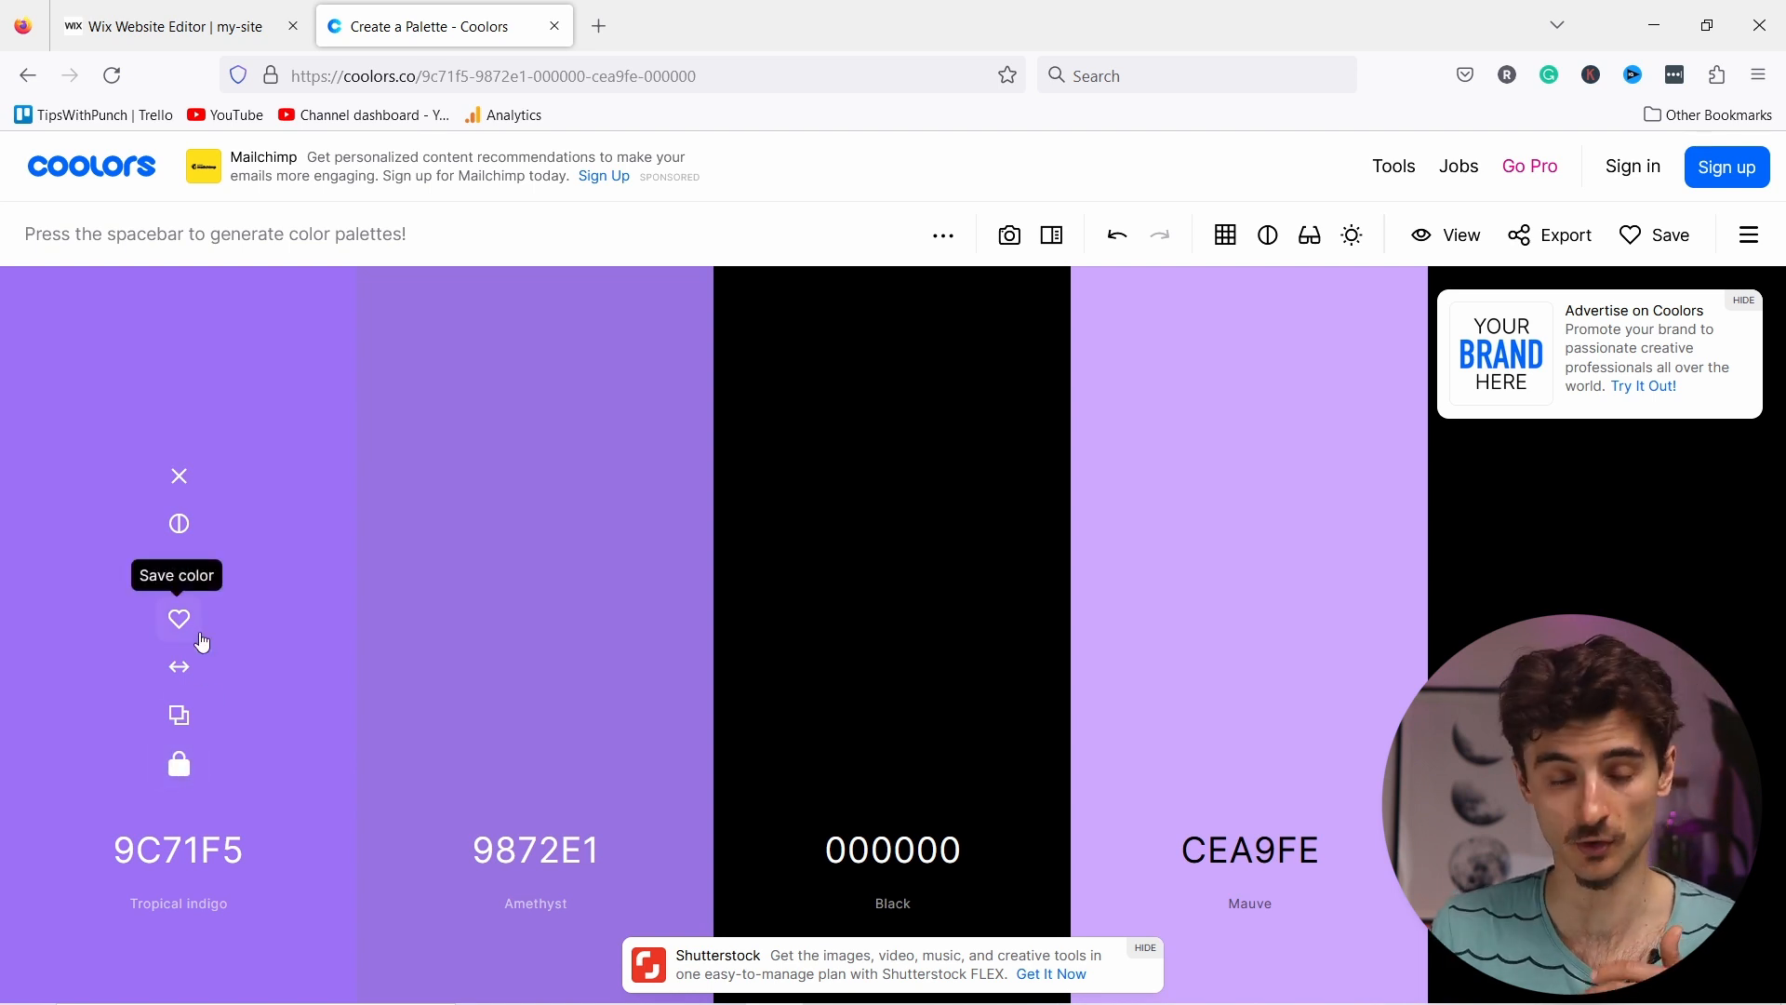
Step: Regenerate the palette a few times, then lock Alice Blue and Timberwolf
{"action": "key", "text": "space"}
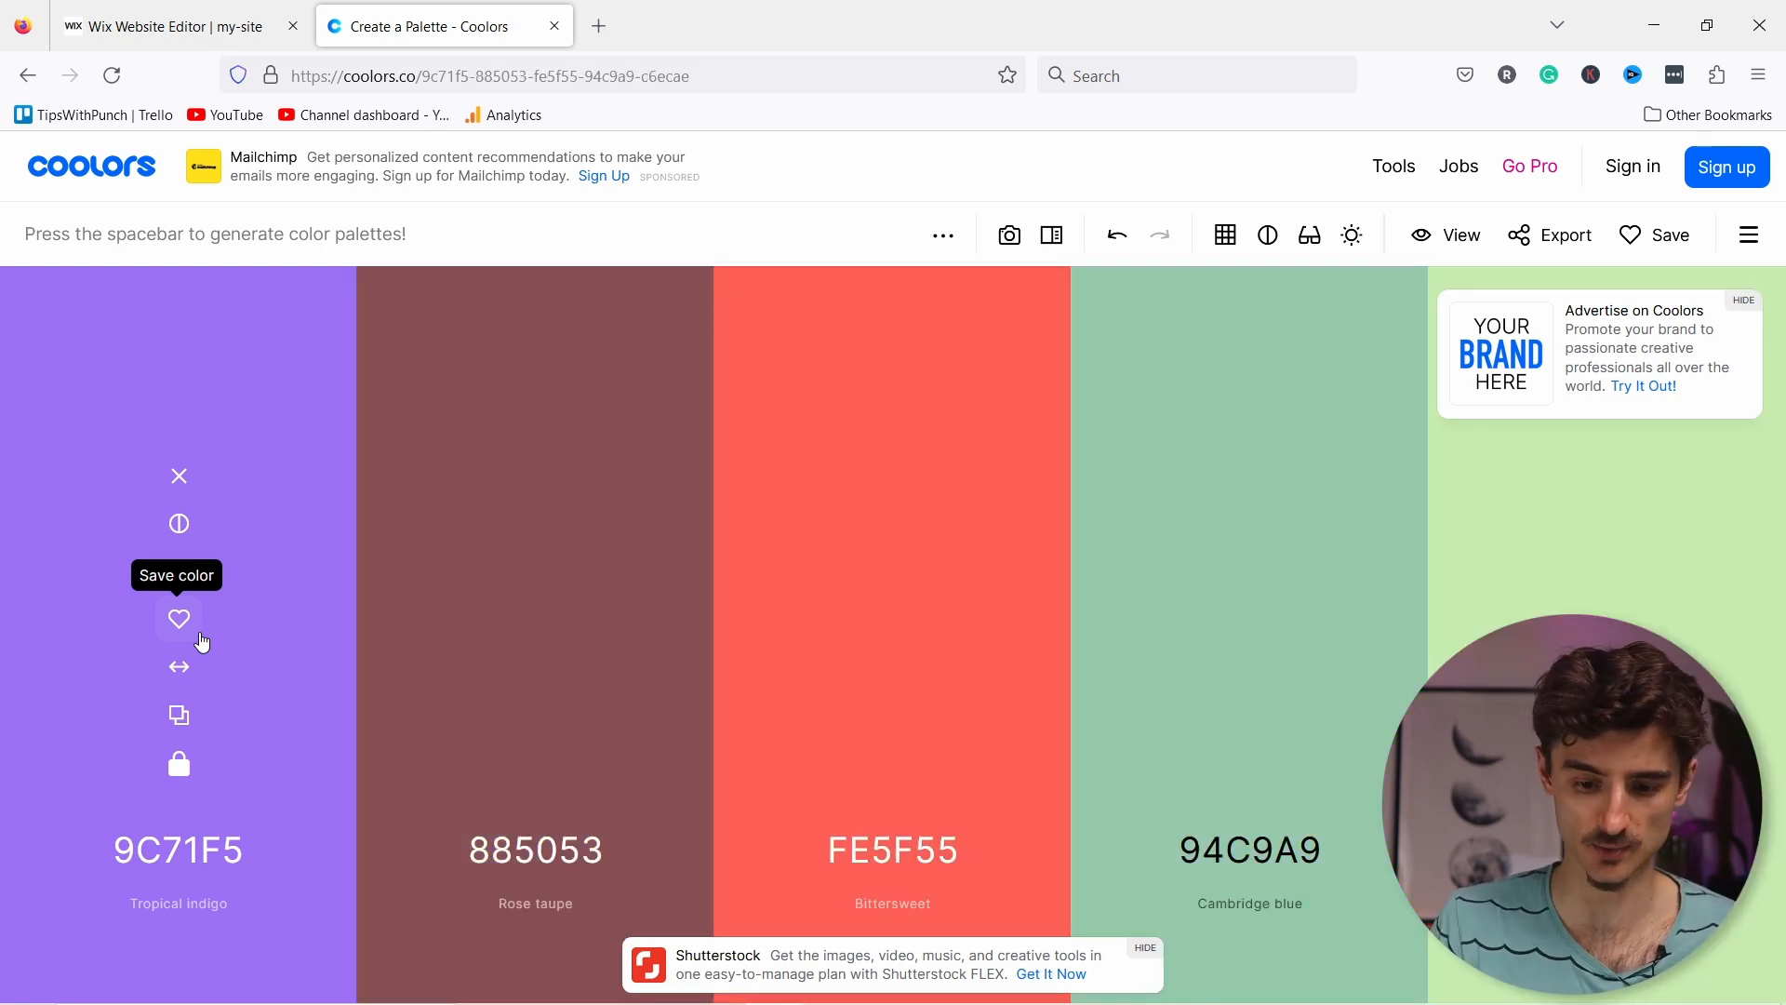
{"action": "key", "text": "space"}
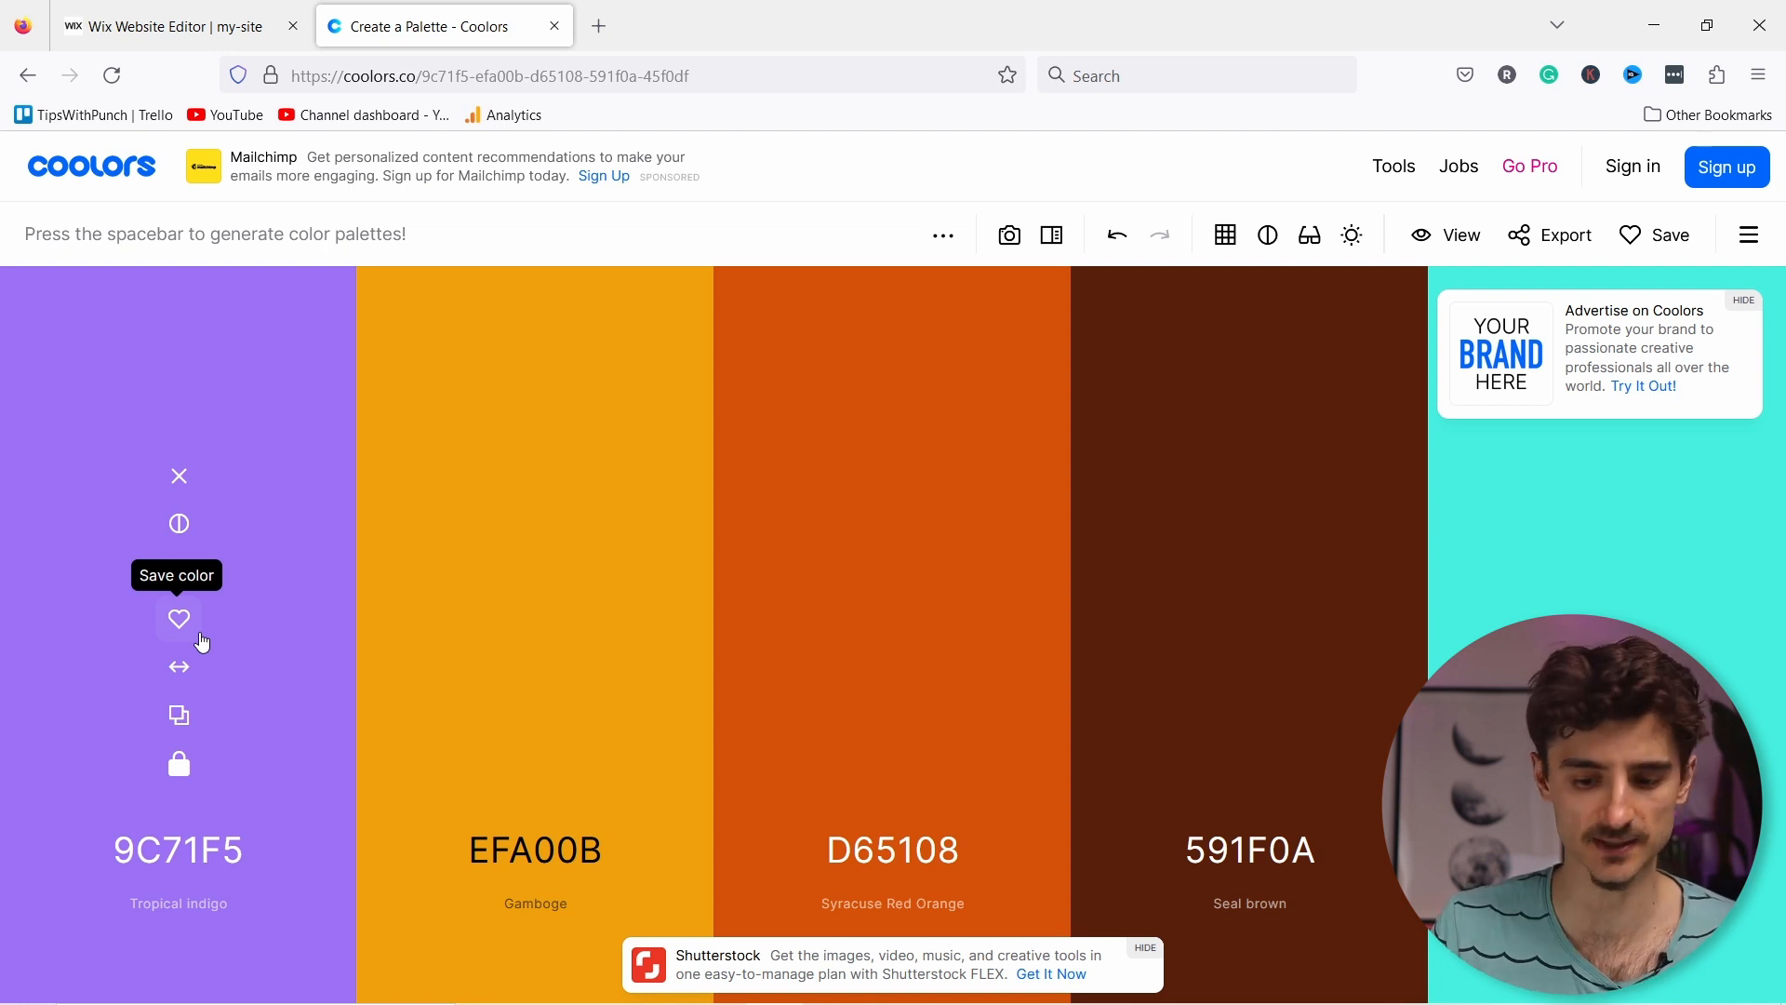
{"action": "key", "text": "space"}
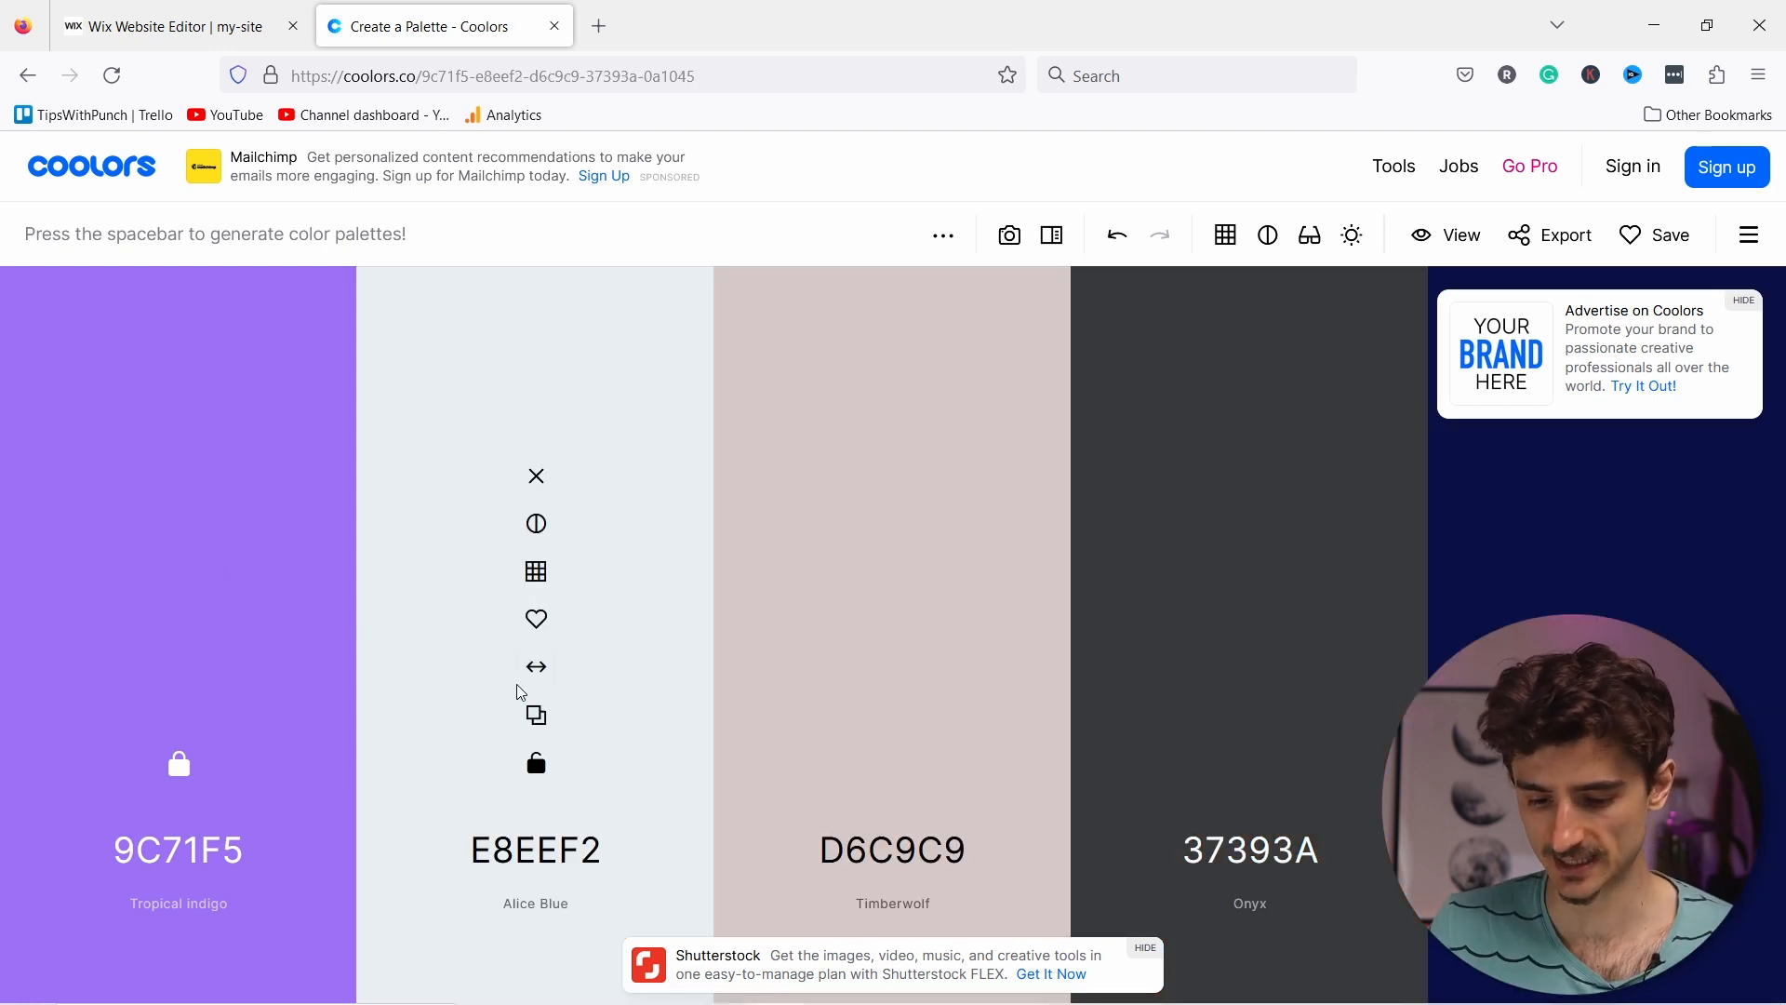
{"action": "left_click", "coordinate": [535, 768]}
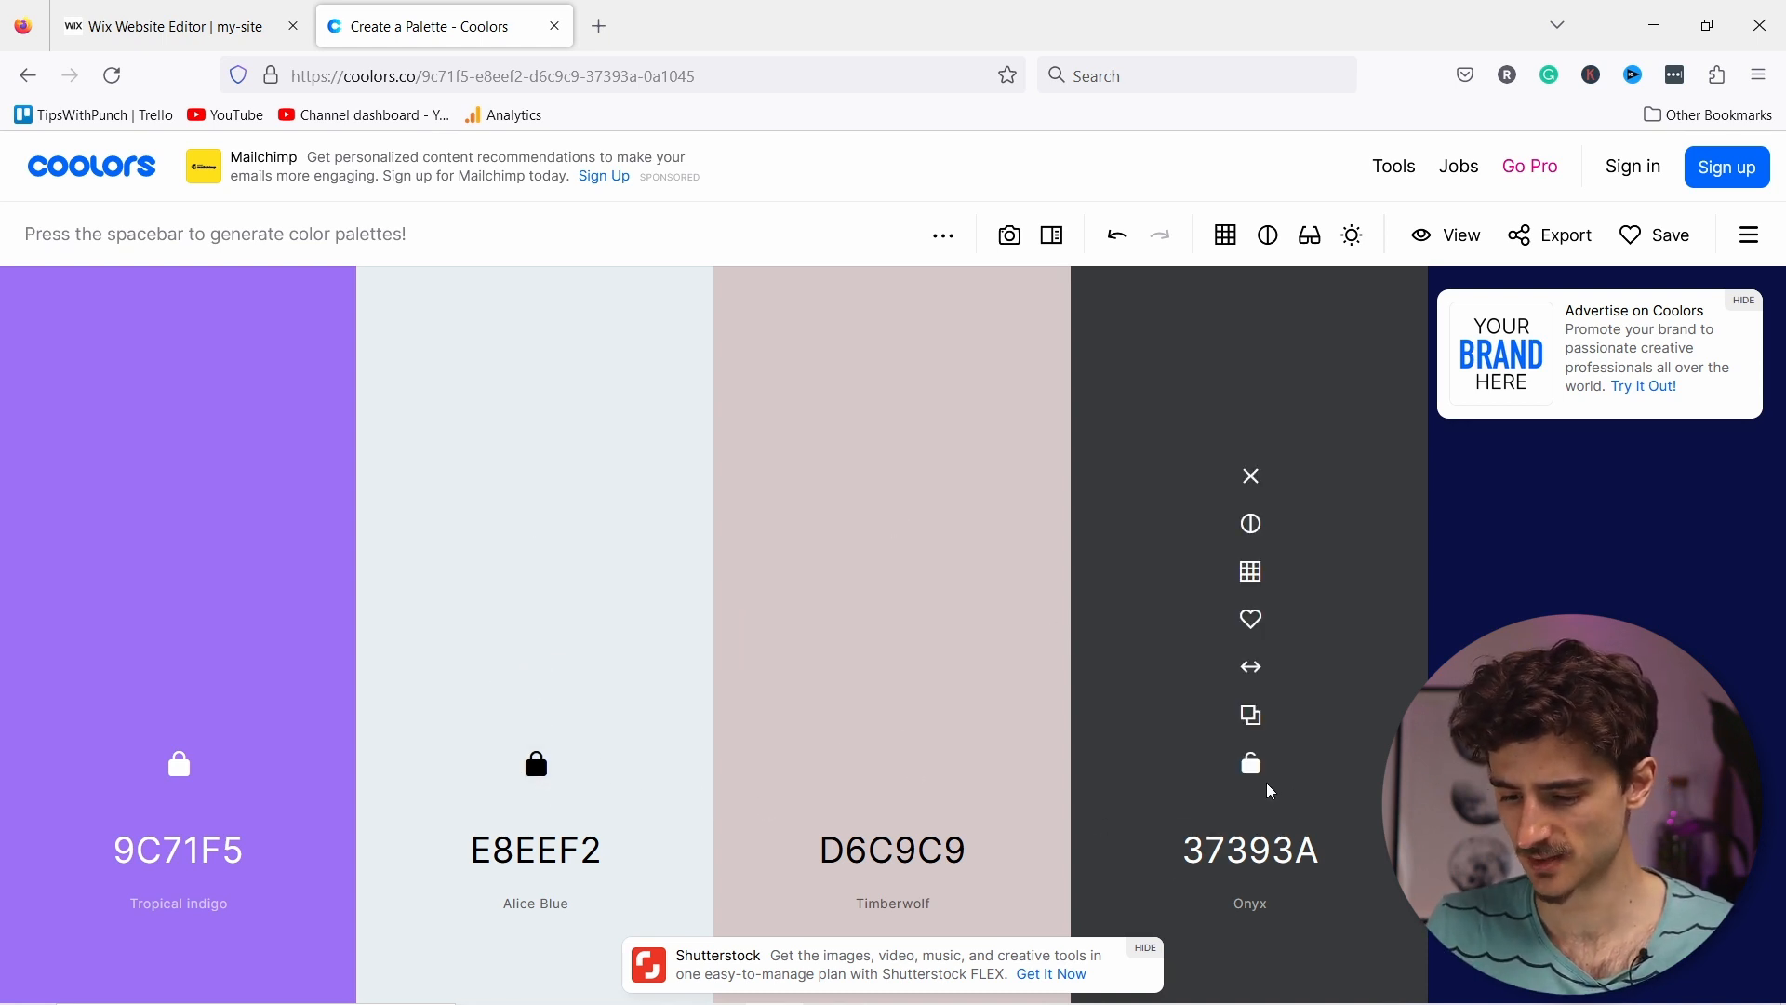
{"action": "left_click", "coordinate": [890, 772]}
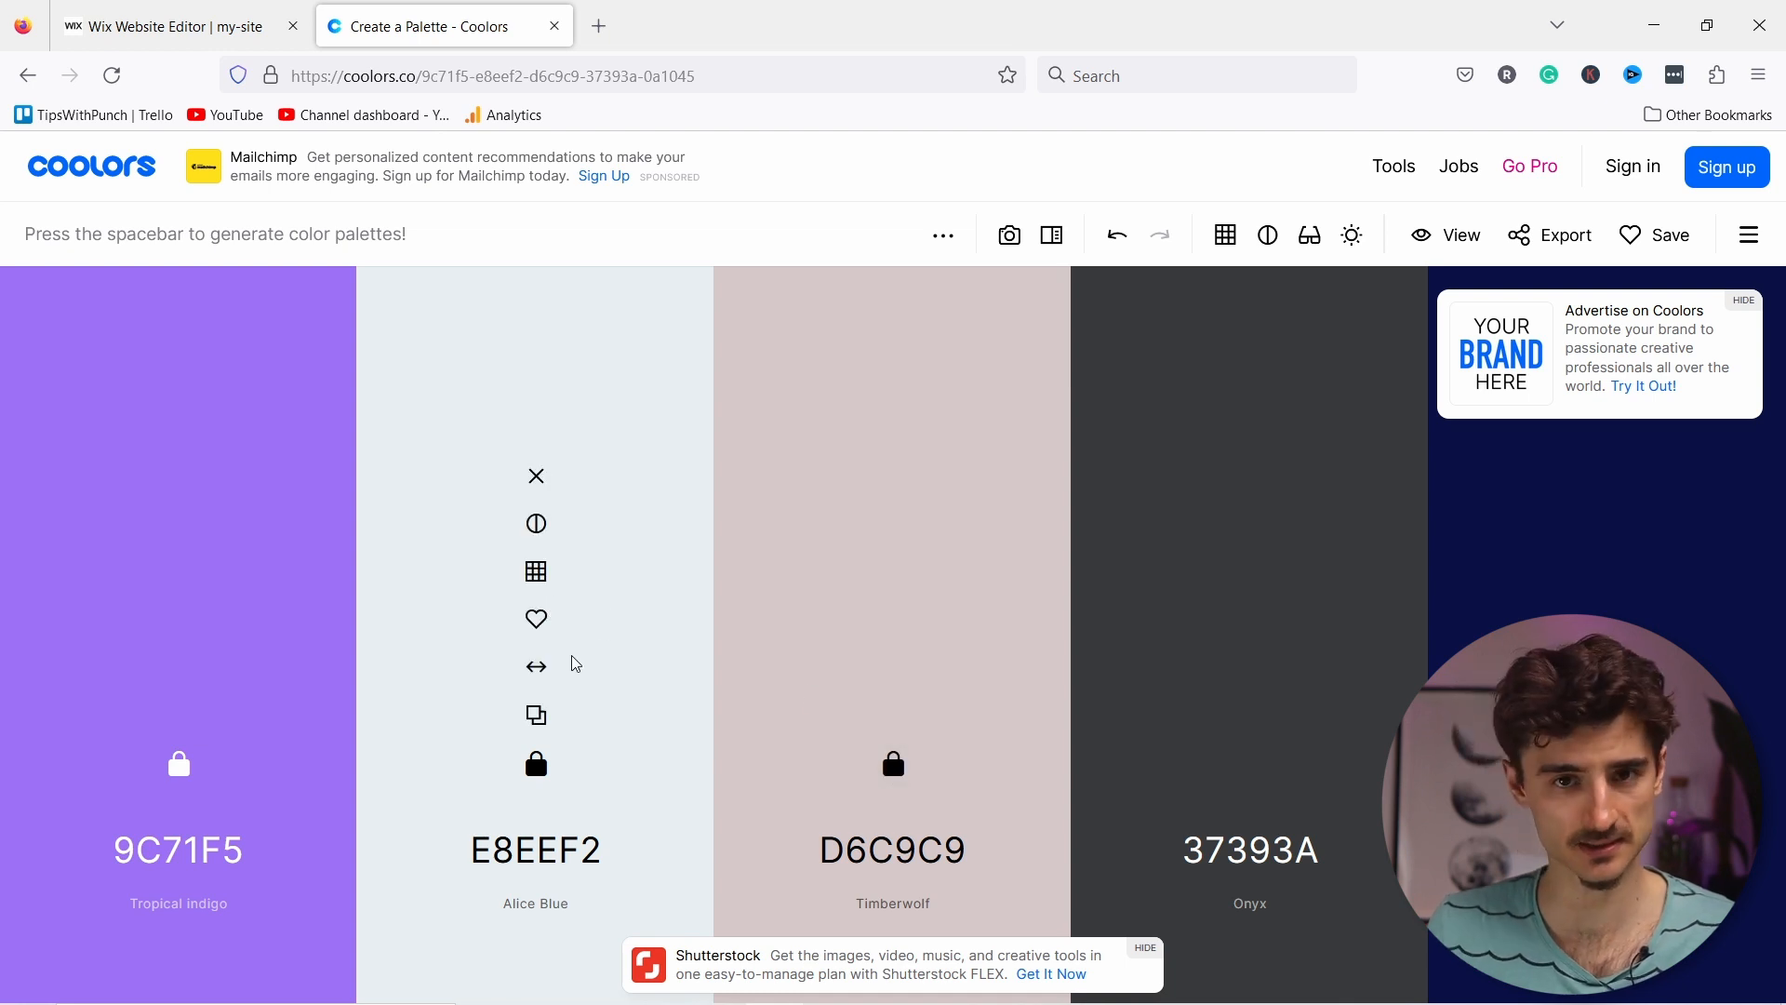
Step: Regenerate the fourth colour to Smoky black, copy Tropical indigo's hex 9C71F5, and return to Wix
{"action": "key", "text": "space"}
{"action": "key", "text": "space"}
{"action": "key", "text": "space"}
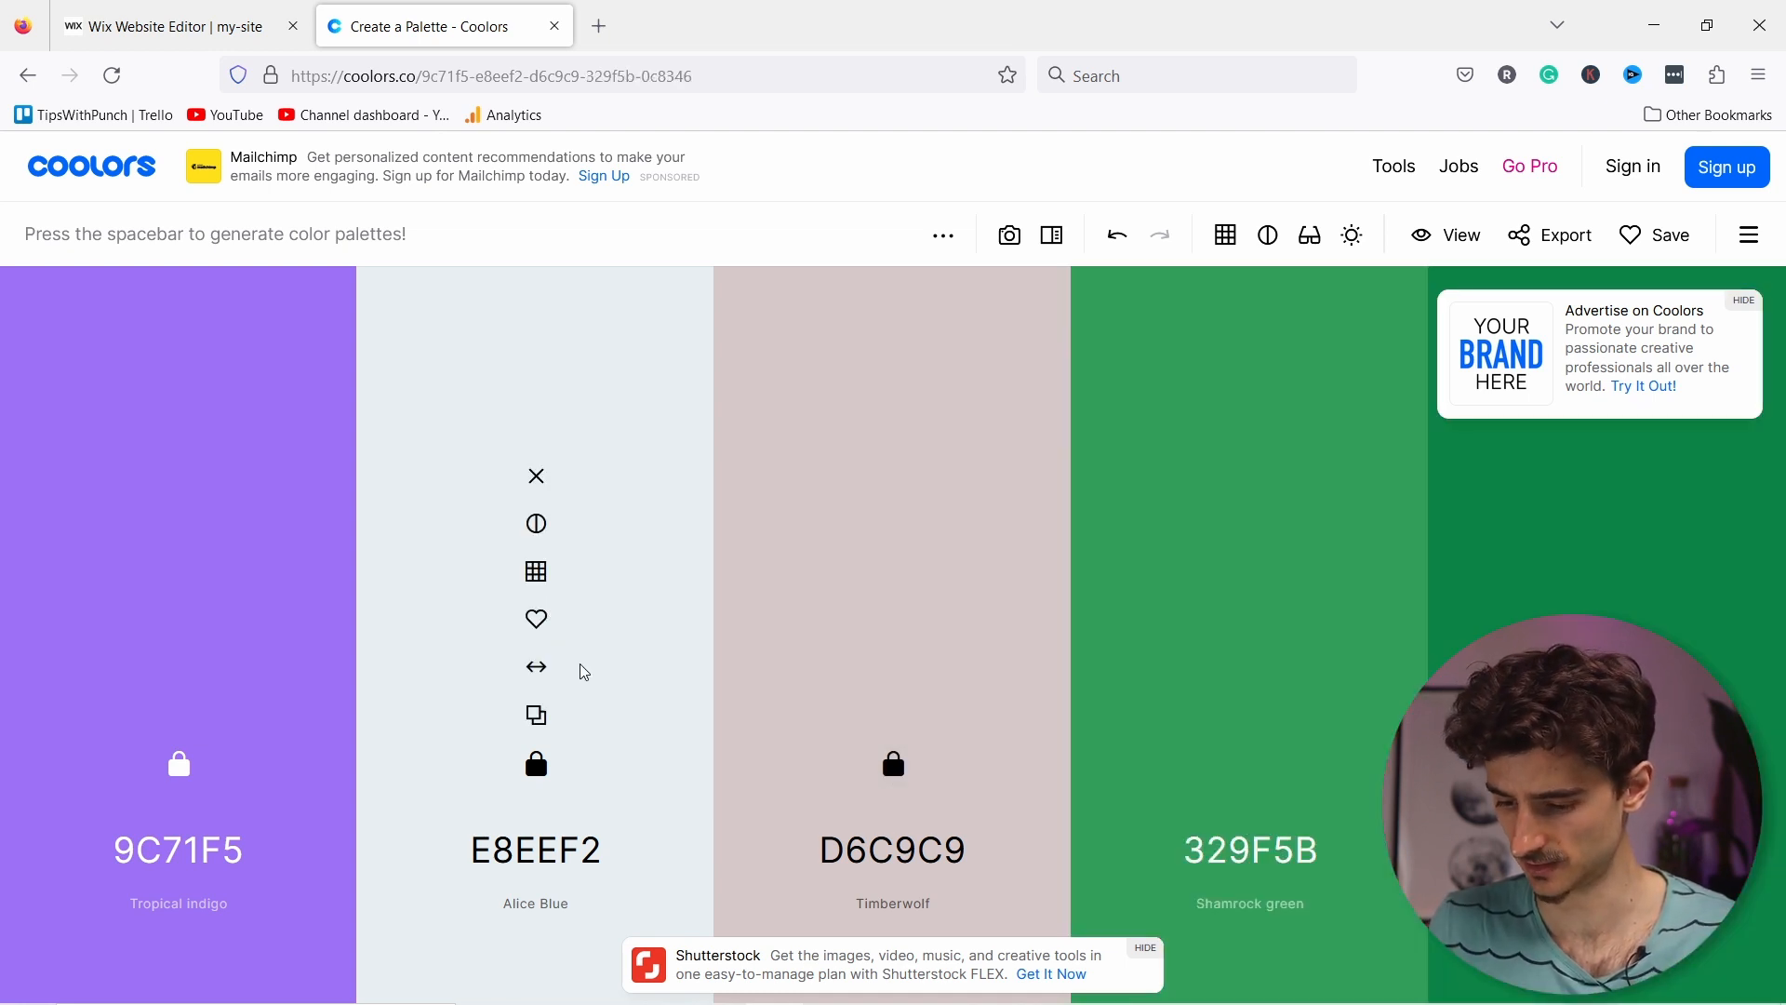
{"action": "key", "text": "space"}
{"action": "key", "text": "space"}
{"action": "key", "text": "space"}
{"action": "key", "text": "space"}
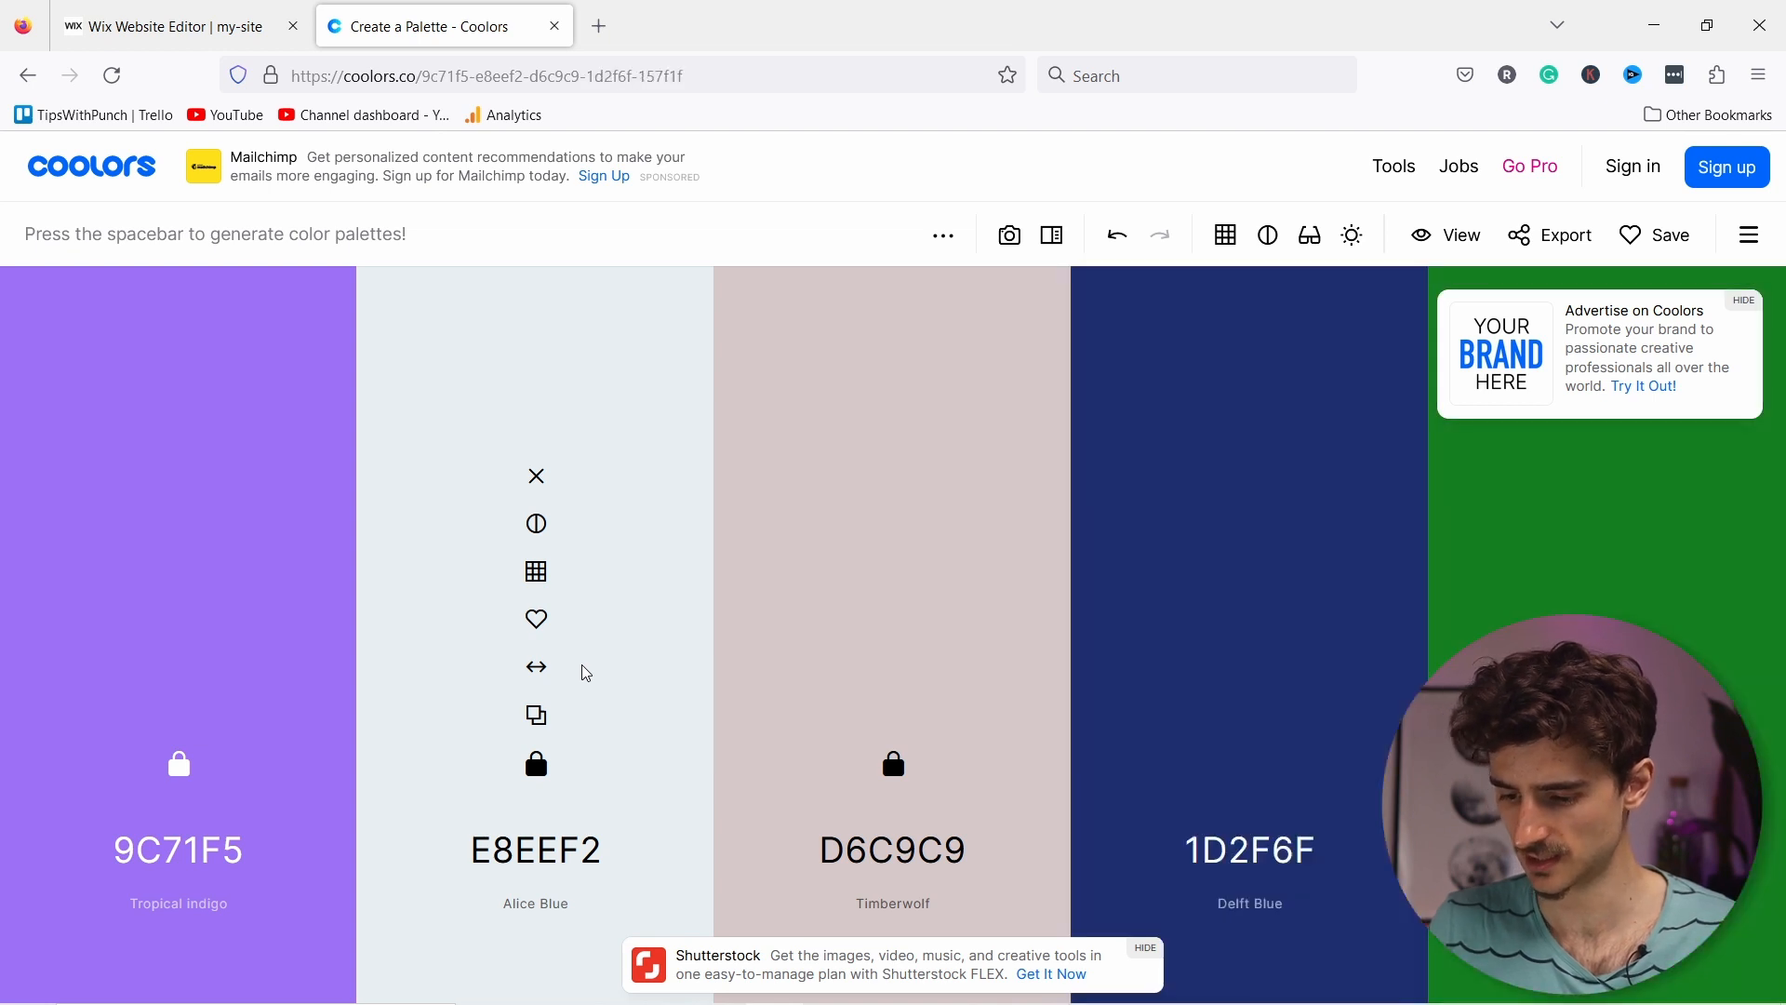
{"action": "key", "text": "space"}
{"action": "key", "text": "space"}
{"action": "key", "text": "space"}
{"action": "key", "text": "space"}
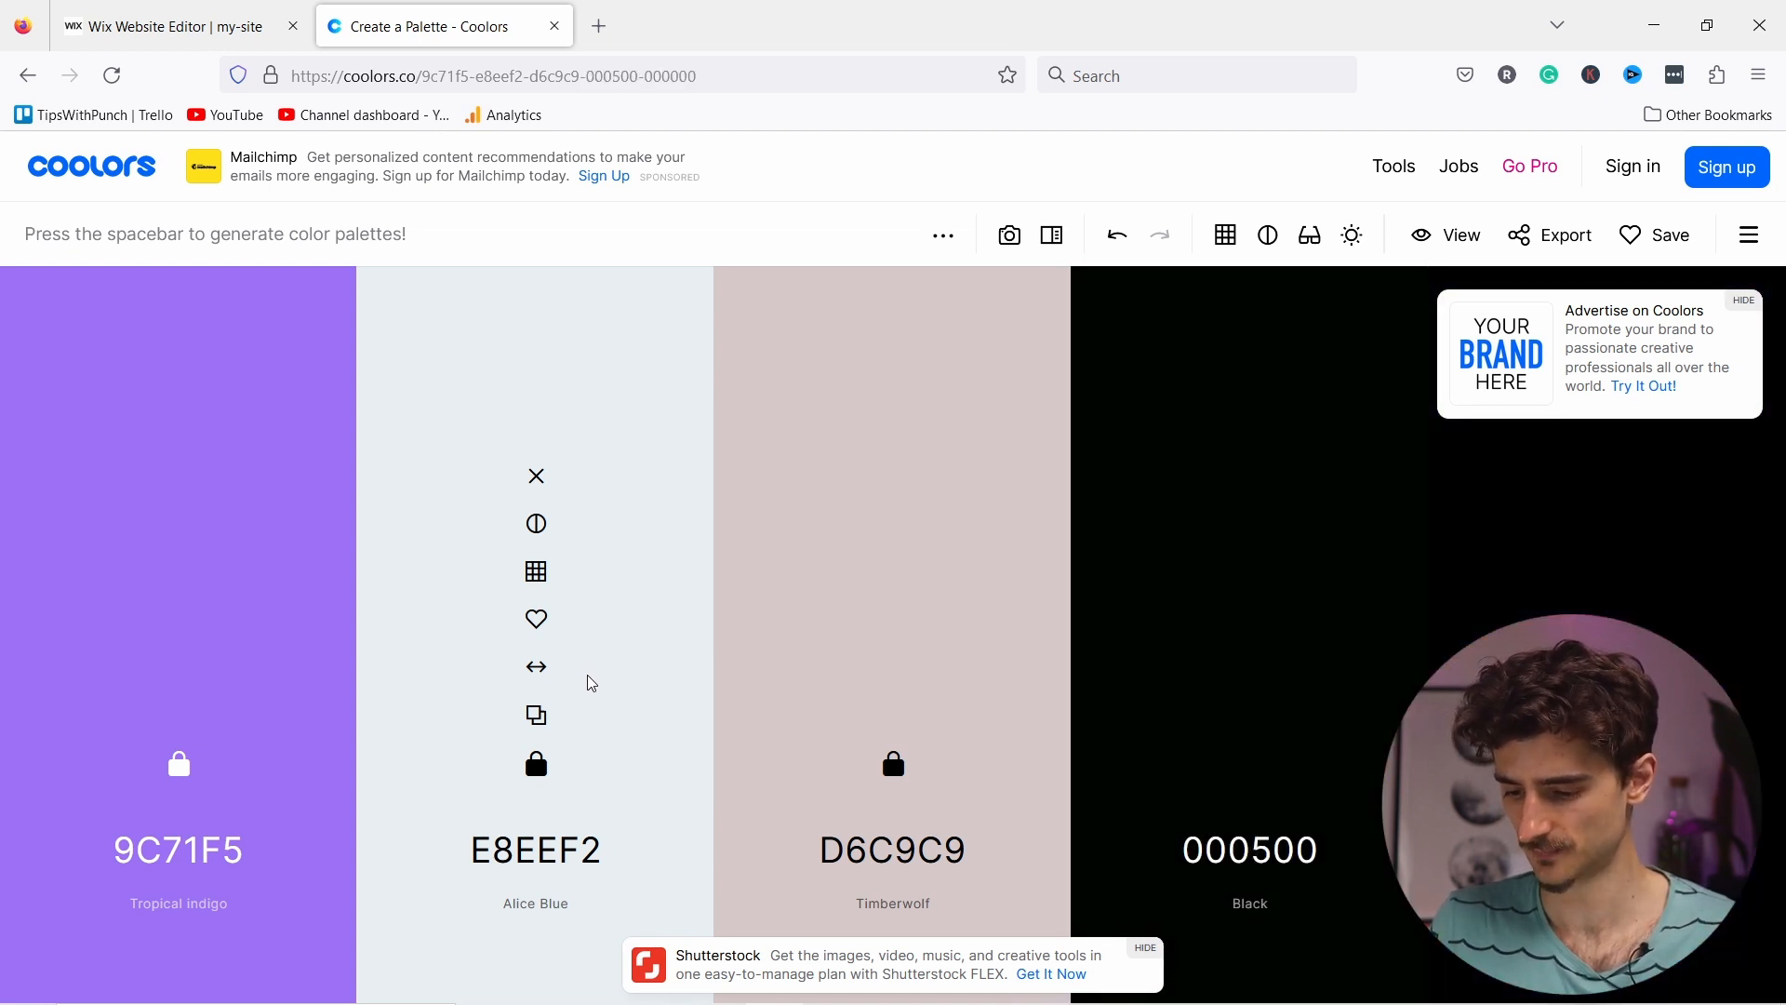
{"action": "key", "text": "space"}
{"action": "key", "text": "space"}
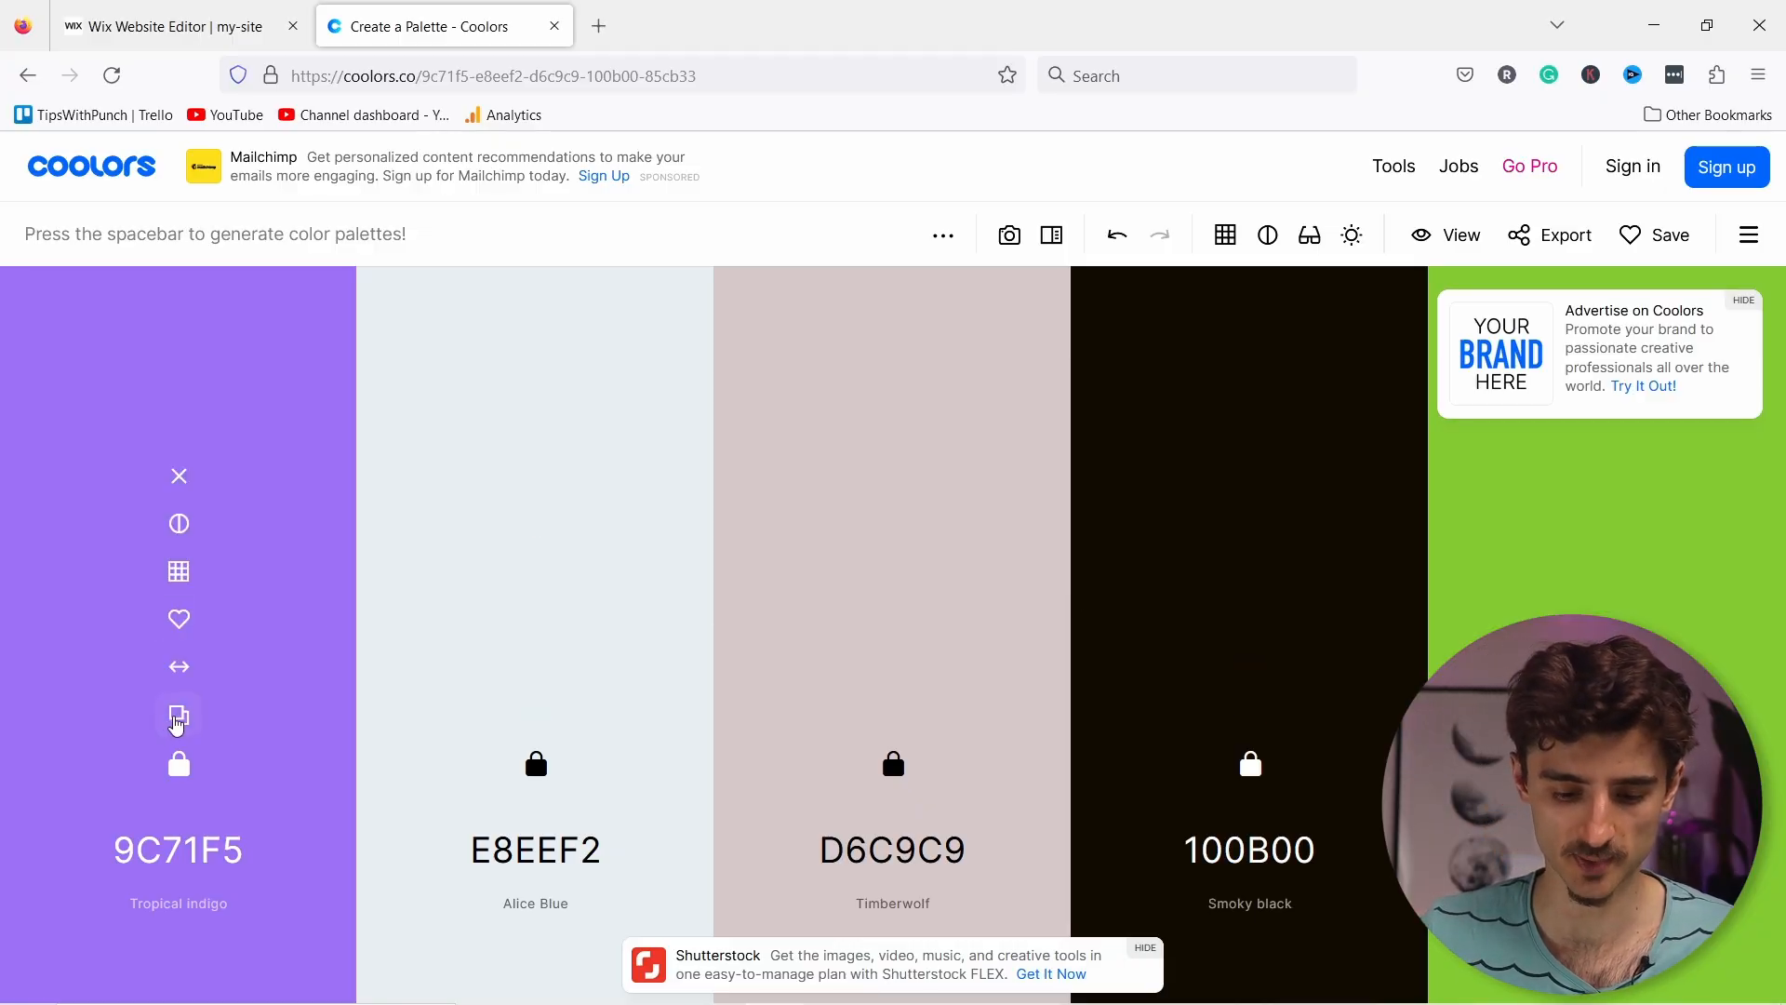
{"action": "left_click", "coordinate": [178, 718]}
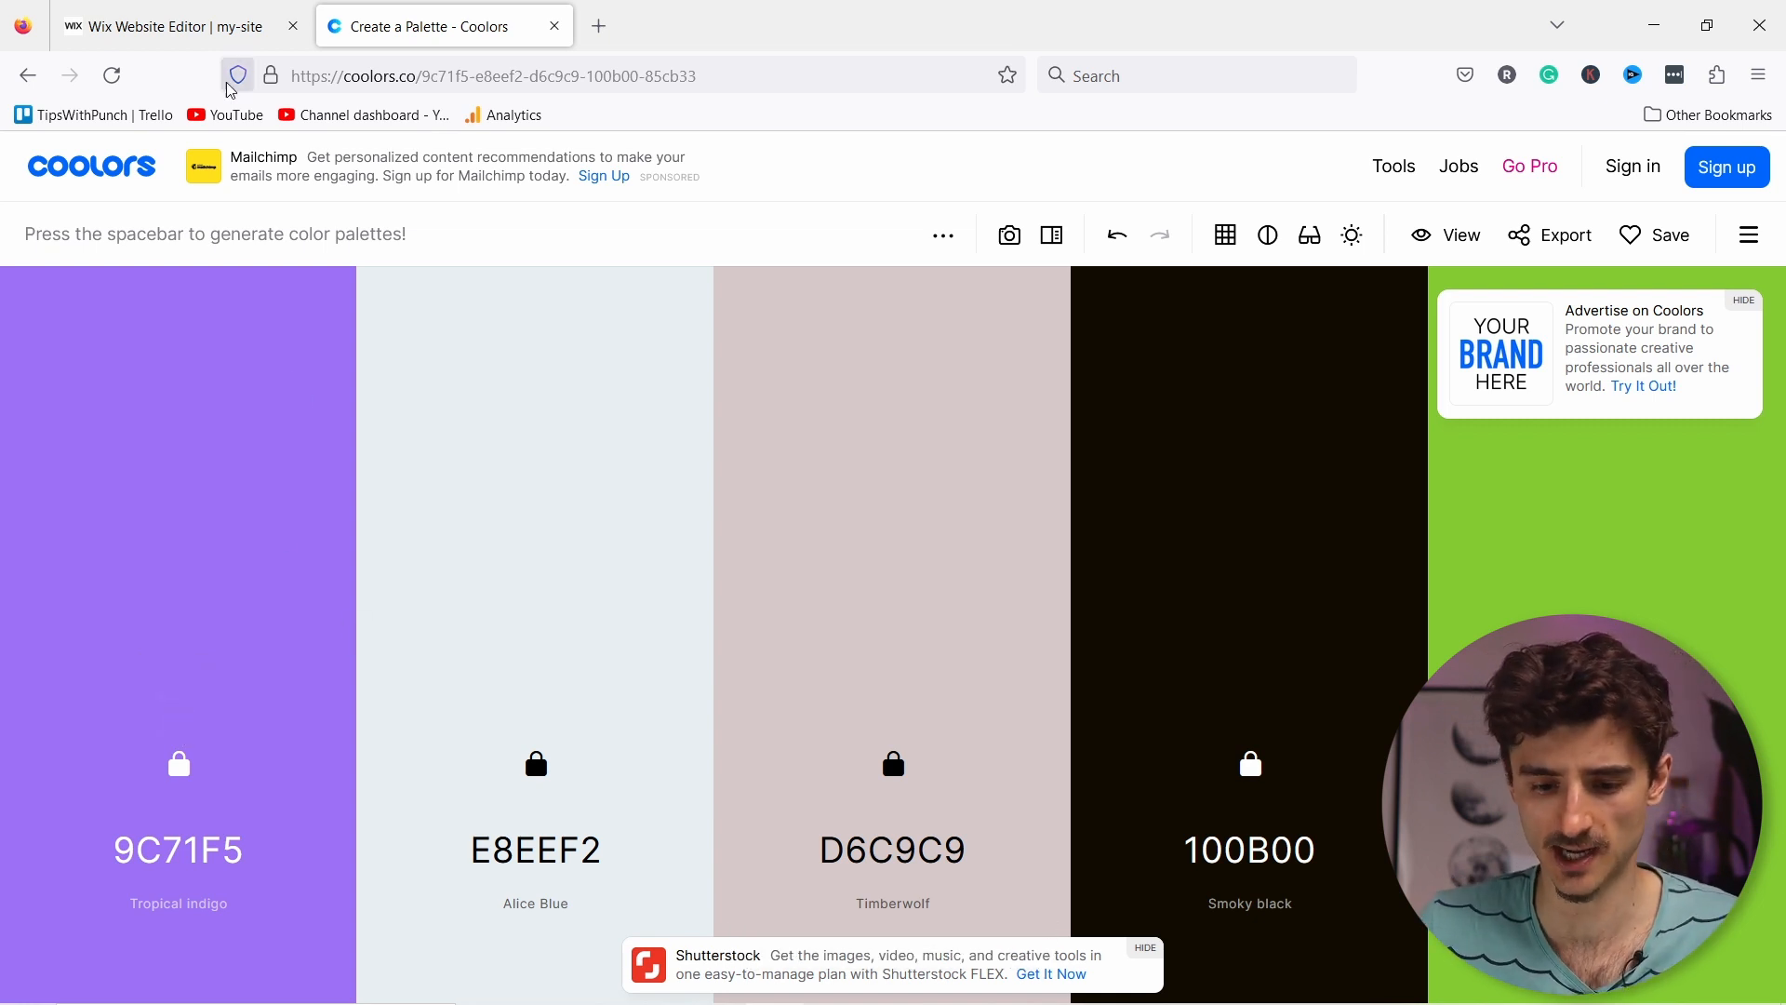
{"action": "left_click", "coordinate": [185, 28]}
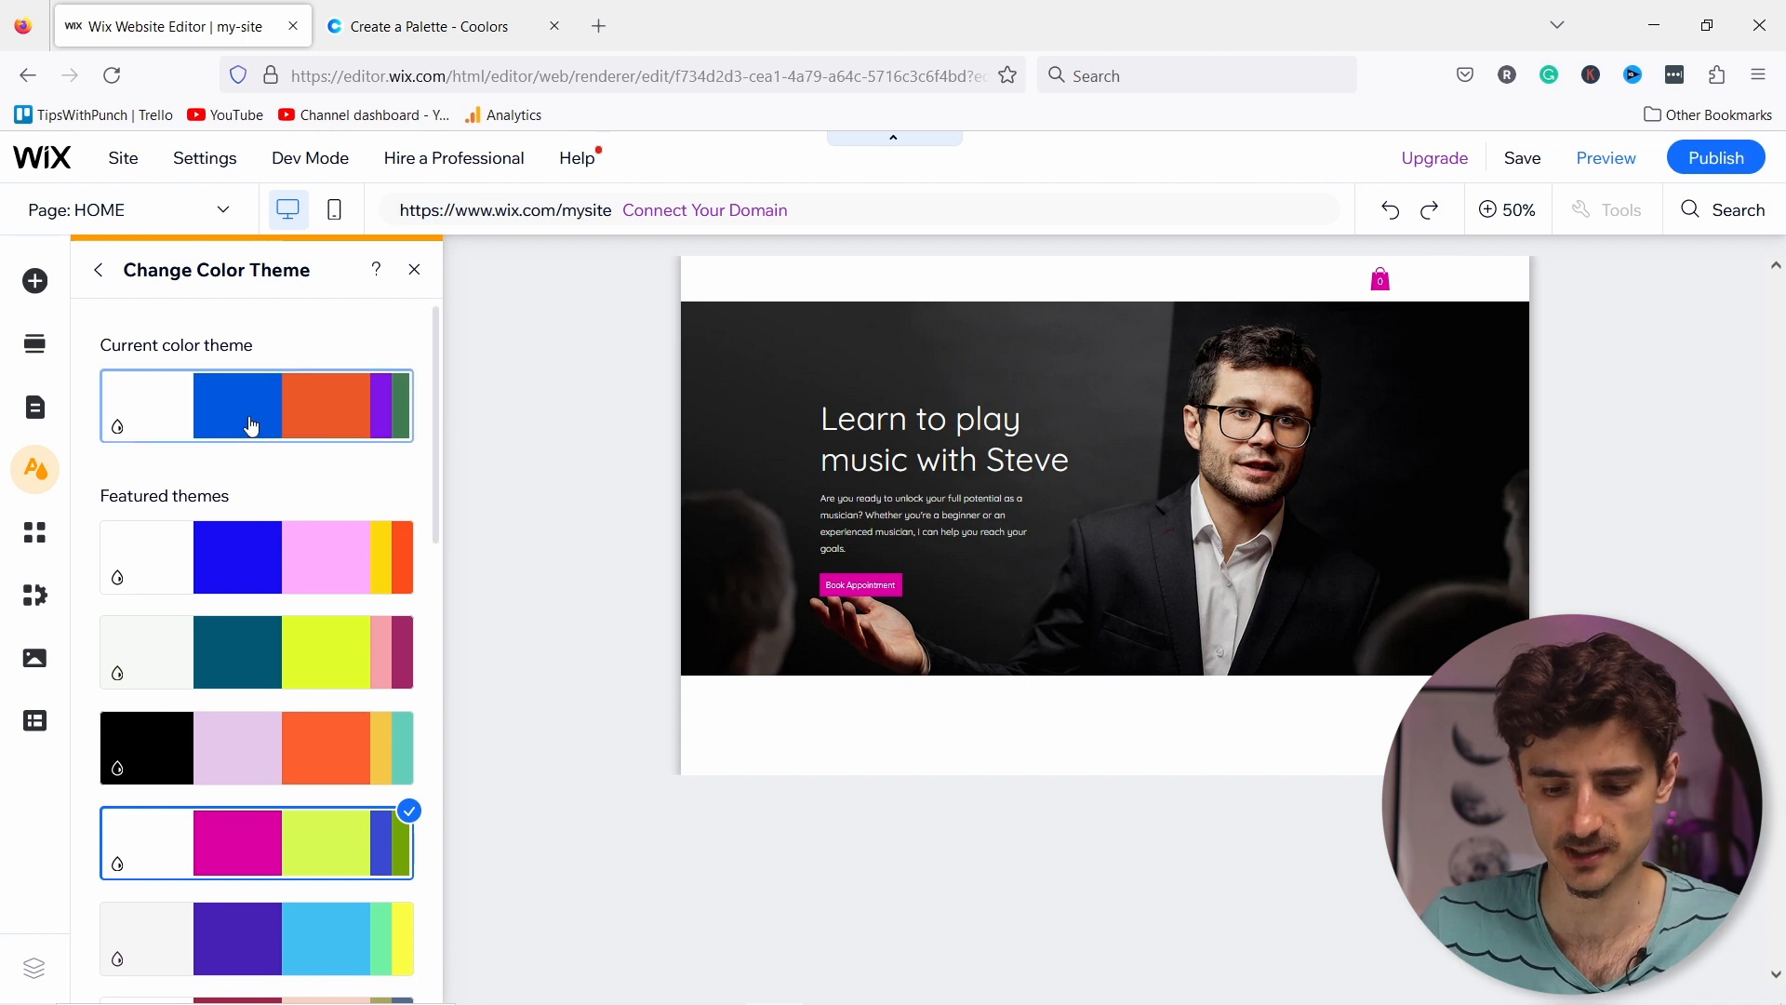
Step: Set theme Color 2 to the copied Tropical indigo 9C71F5
{"action": "scroll", "coordinate": [248, 466], "scroll_direction": "down", "scroll_amount": 5}
{"action": "scroll", "coordinate": [248, 466], "scroll_direction": "up", "scroll_amount": 5}
{"action": "left_click", "coordinate": [100, 272]}
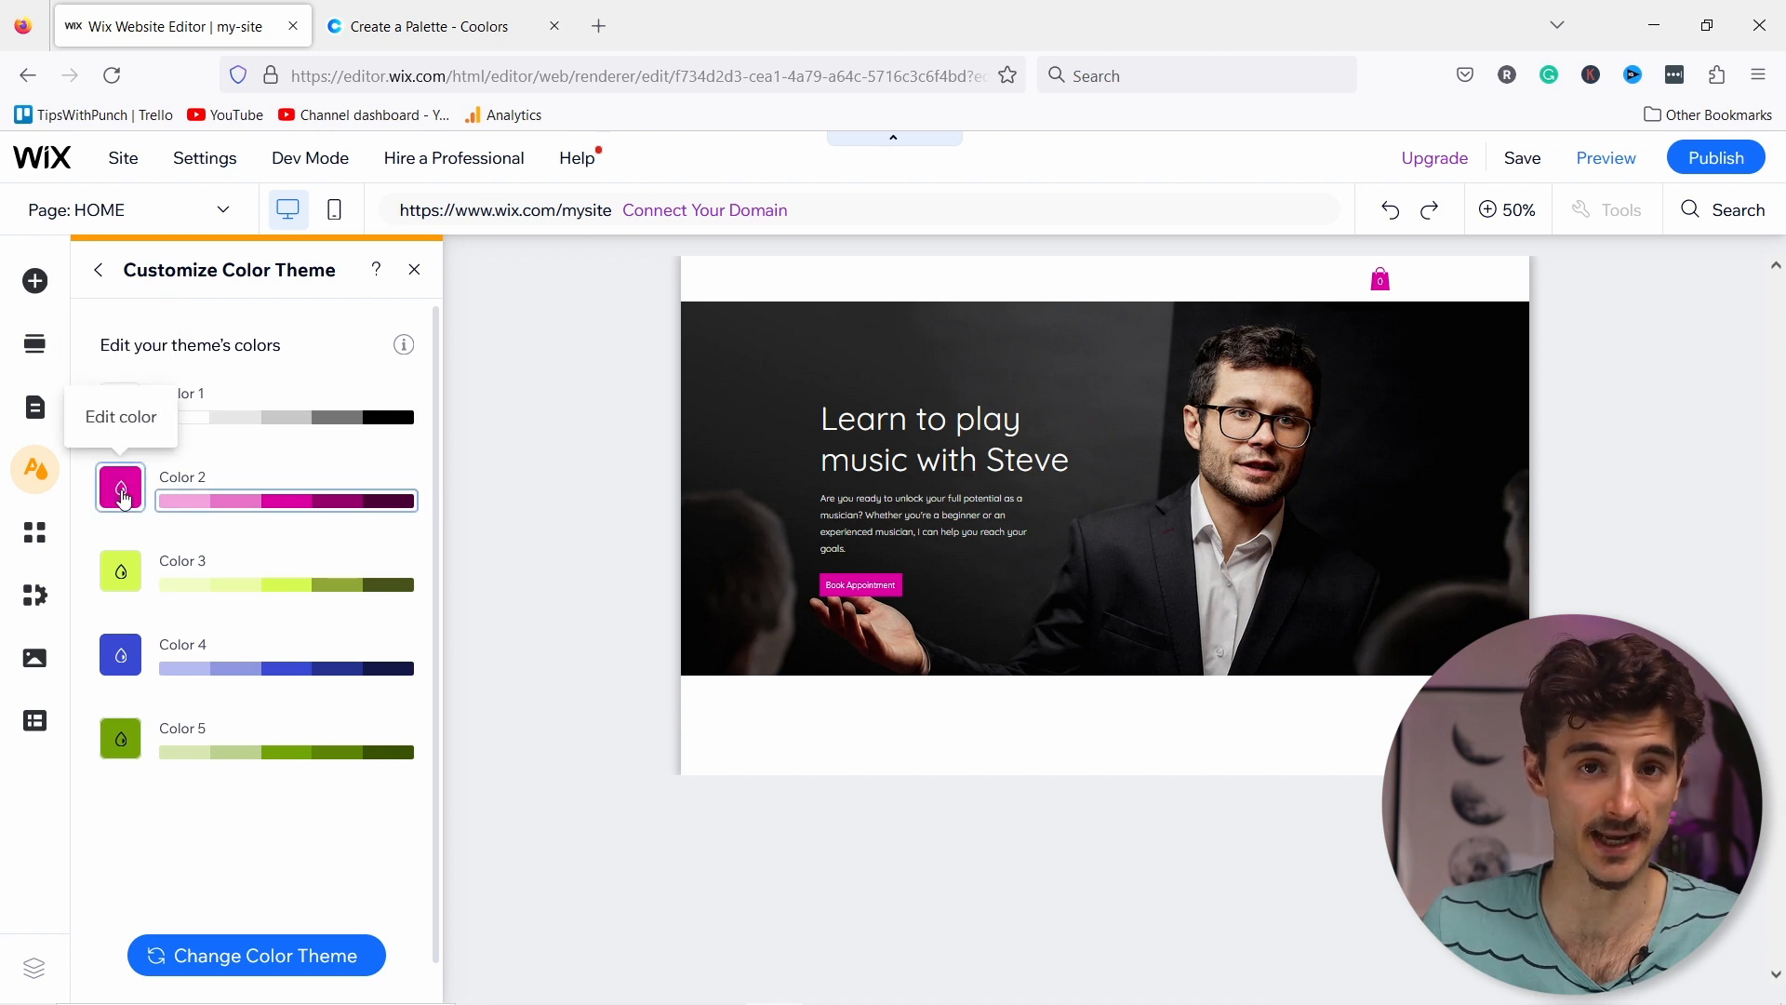
{"action": "left_click", "coordinate": [135, 495]}
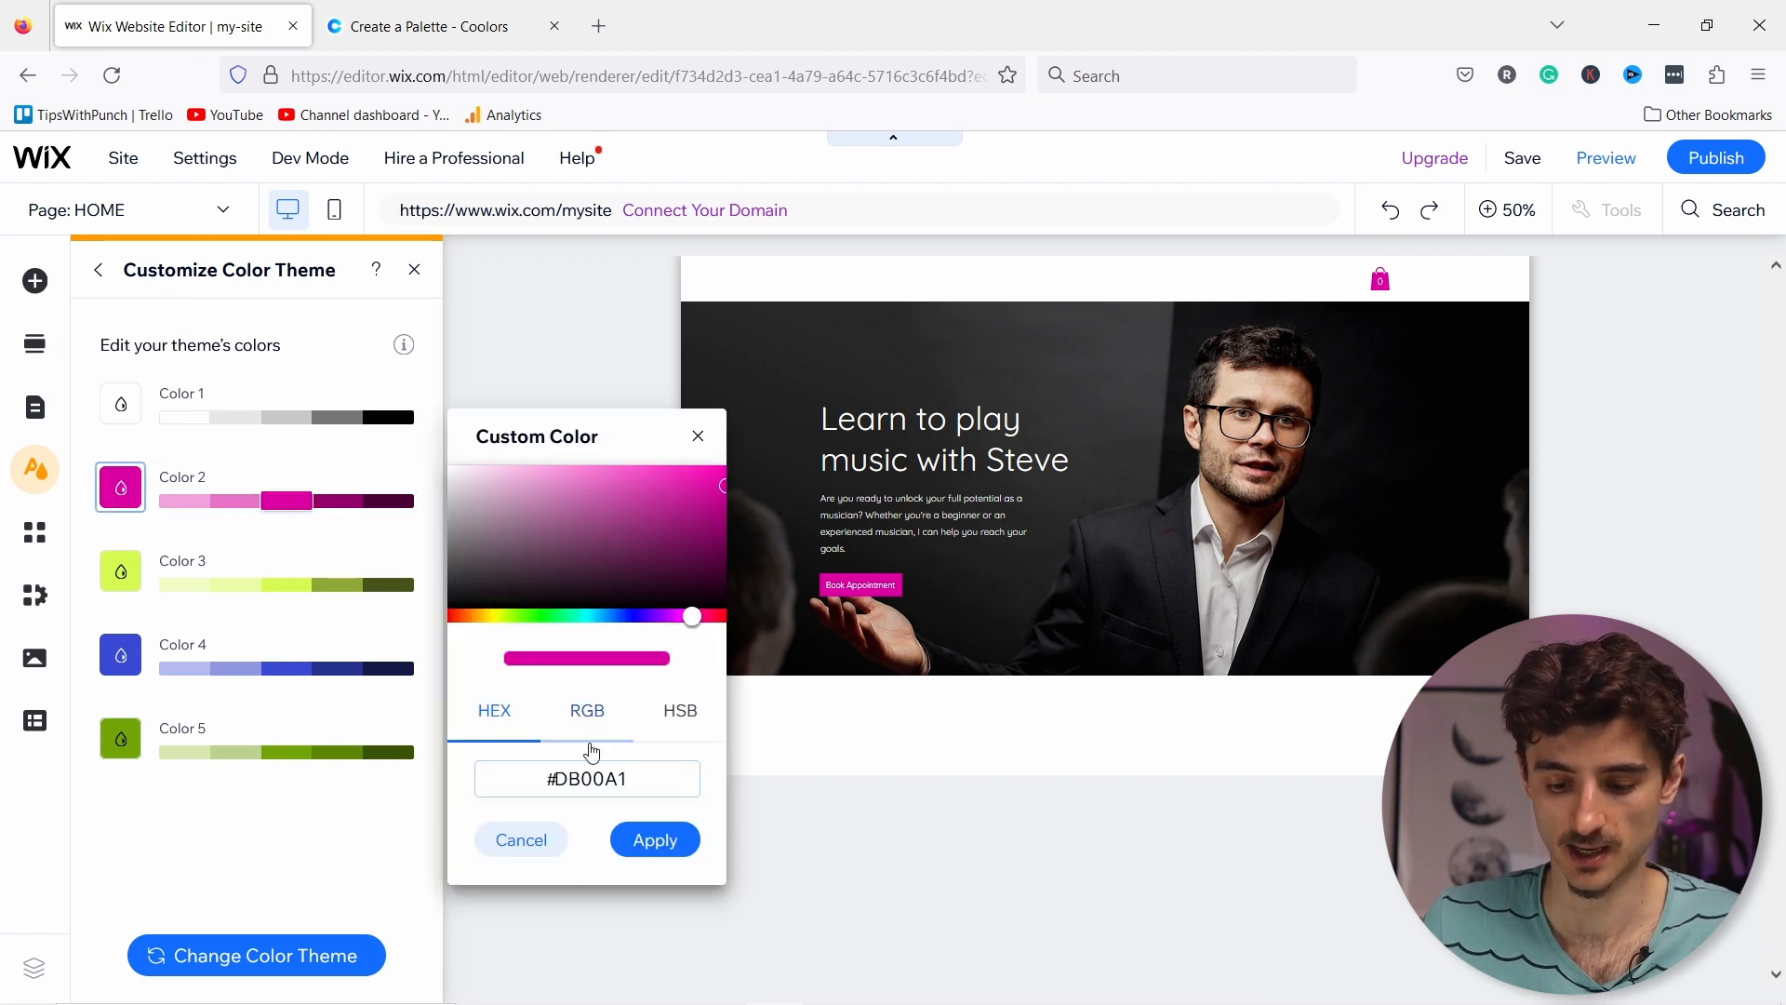
{"action": "double_click", "coordinate": [610, 779]}
{"action": "key", "text": "ctrl+v"}
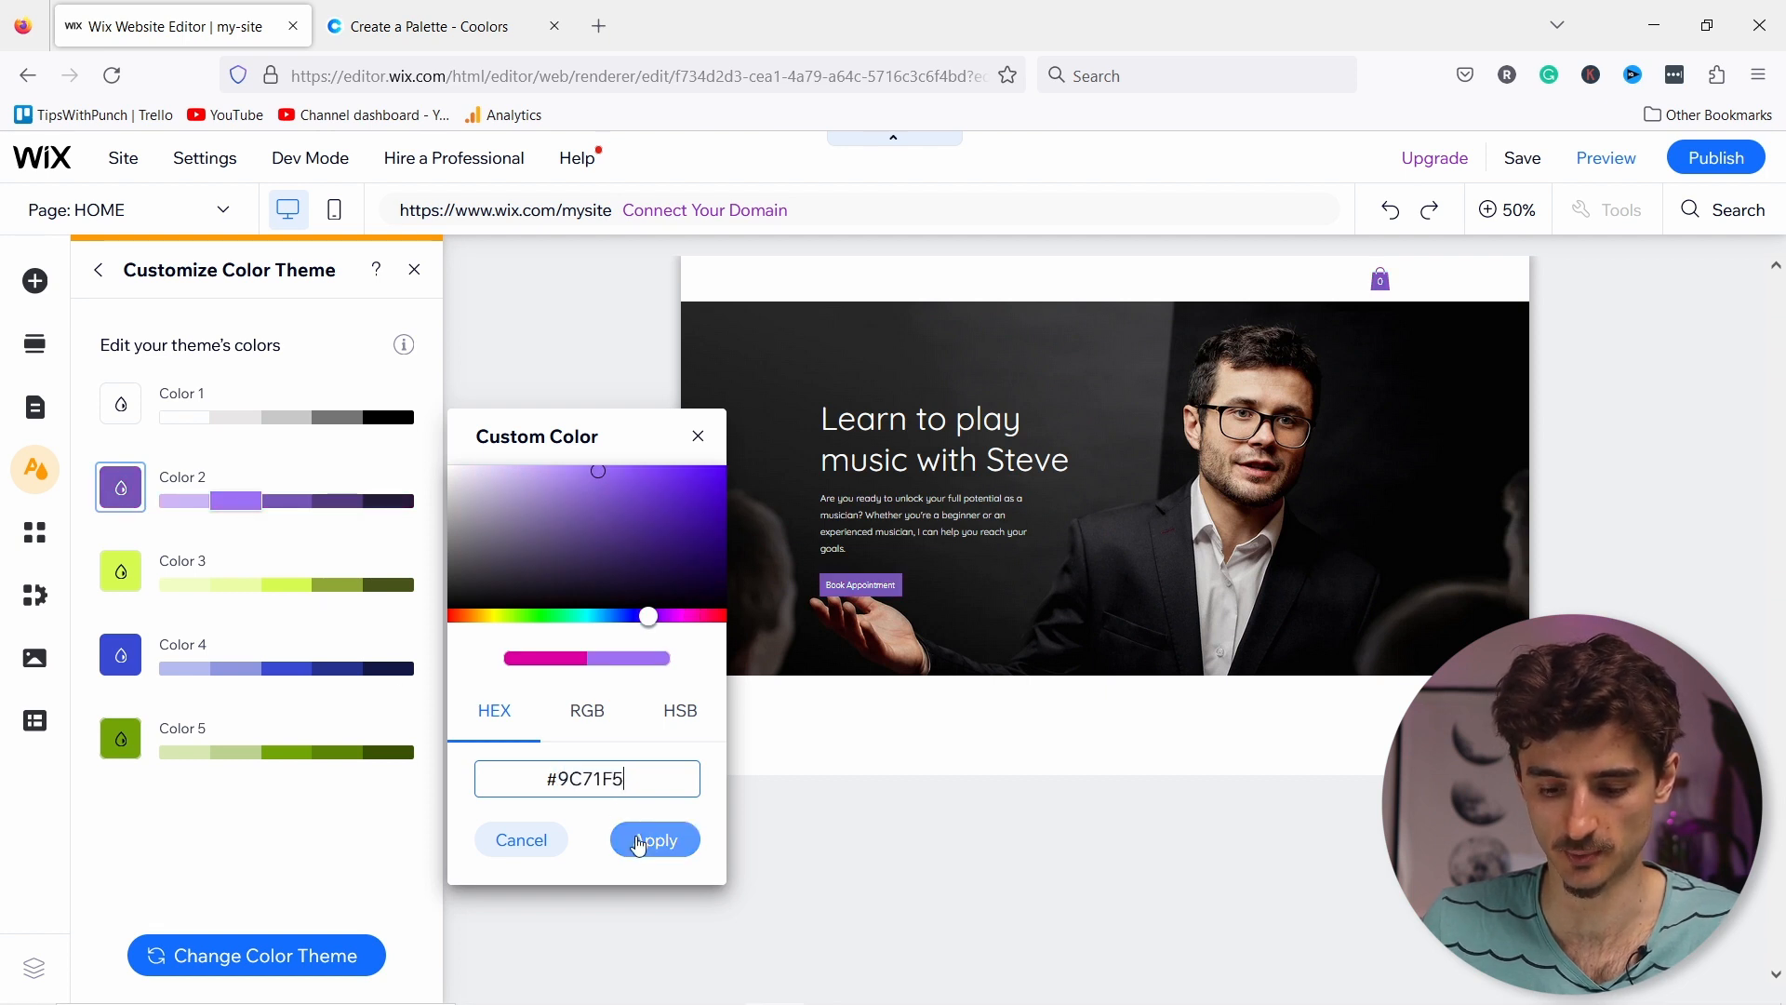
{"action": "left_click", "coordinate": [642, 844]}
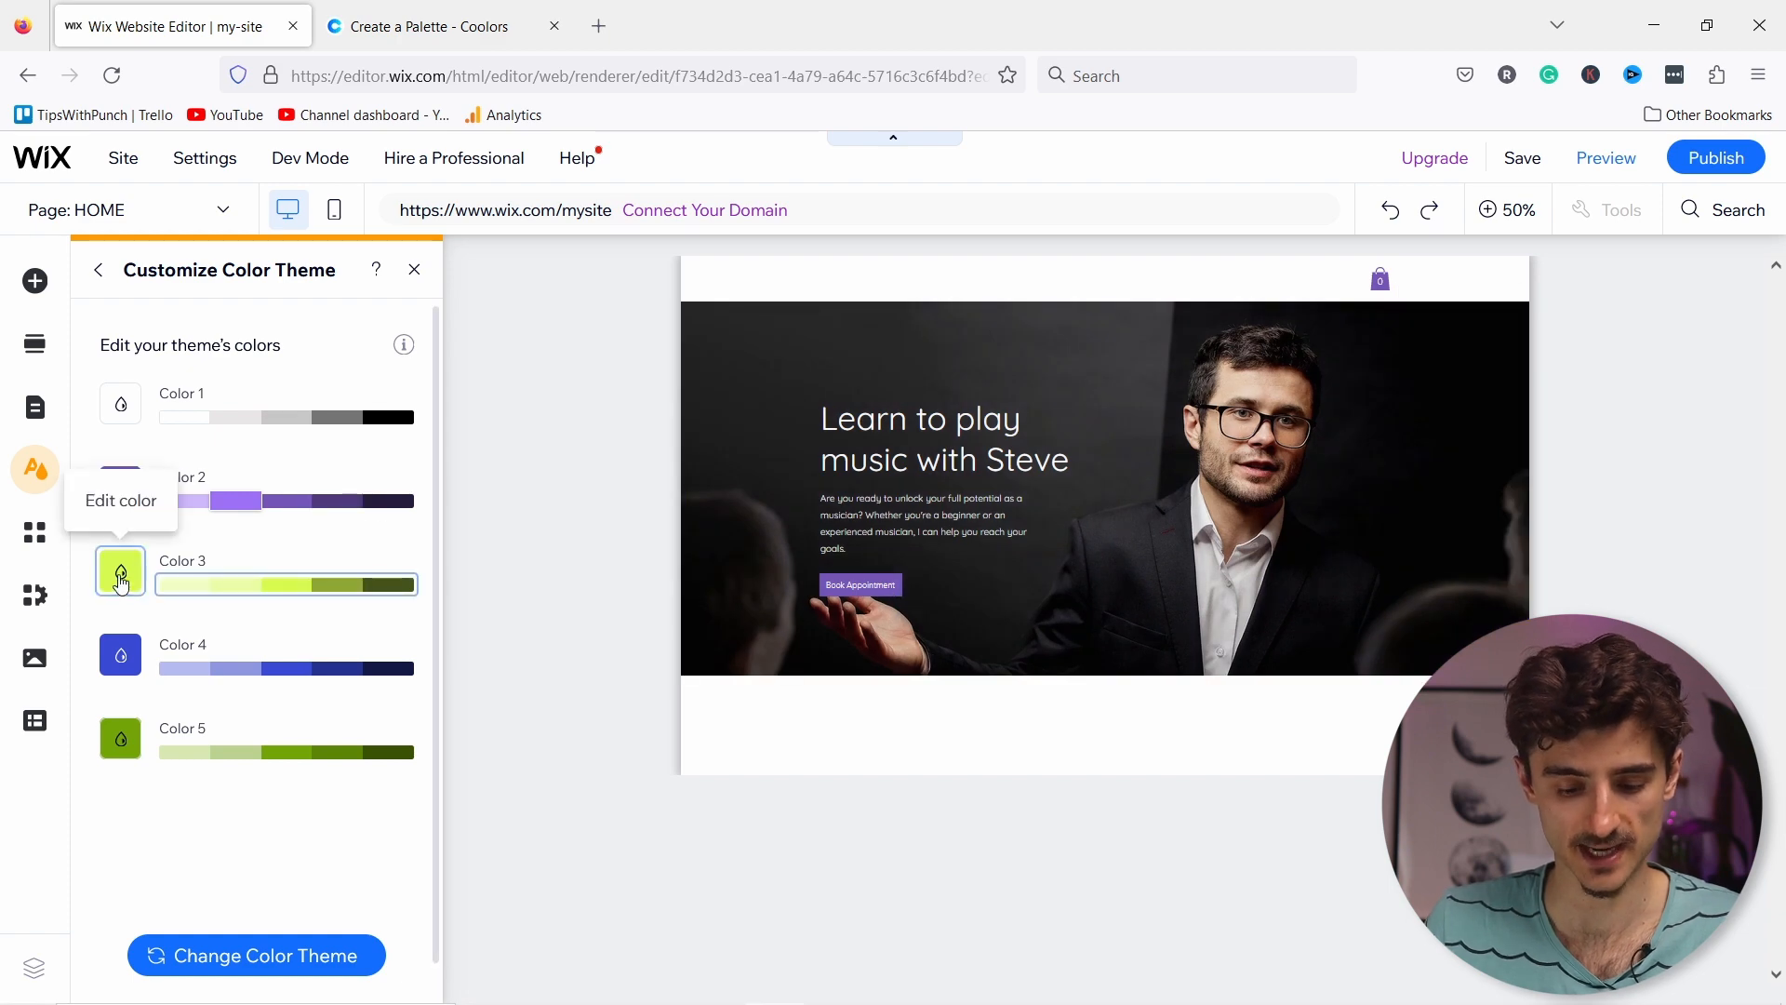
Step: Set theme Color 3 to Coolors' Alice Blue E8EEF2
{"action": "left_click", "coordinate": [428, 26]}
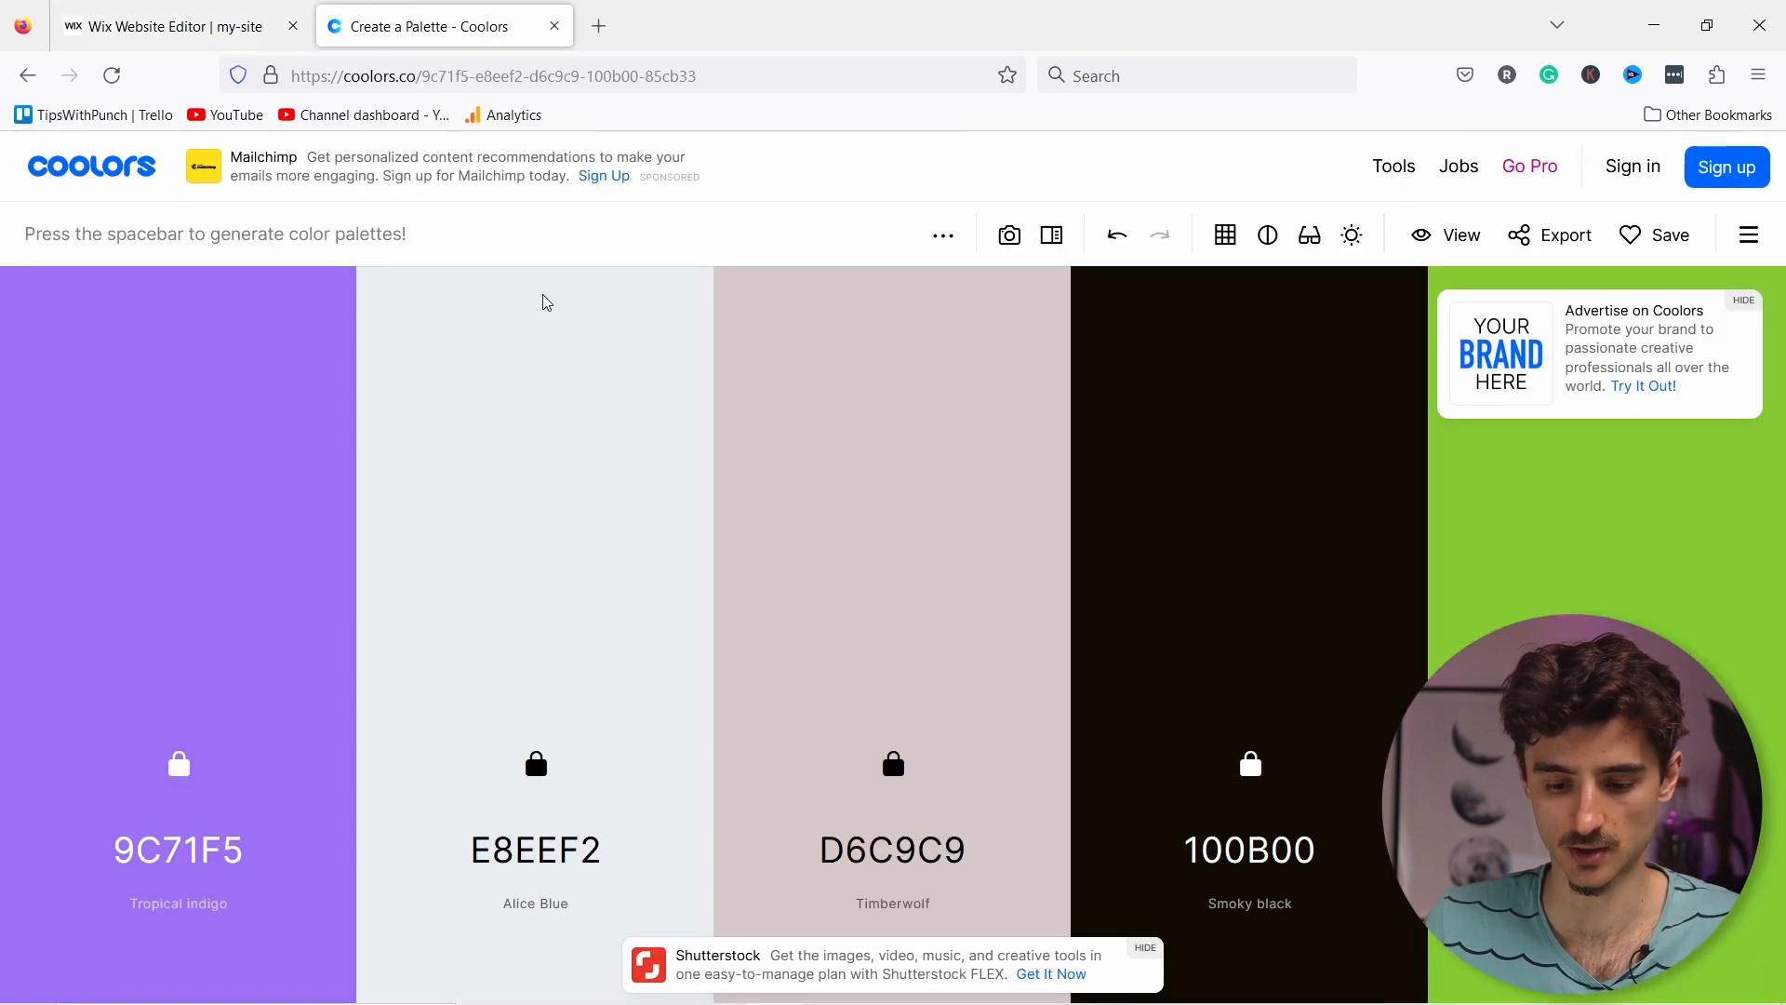
{"action": "left_click", "coordinate": [537, 716]}
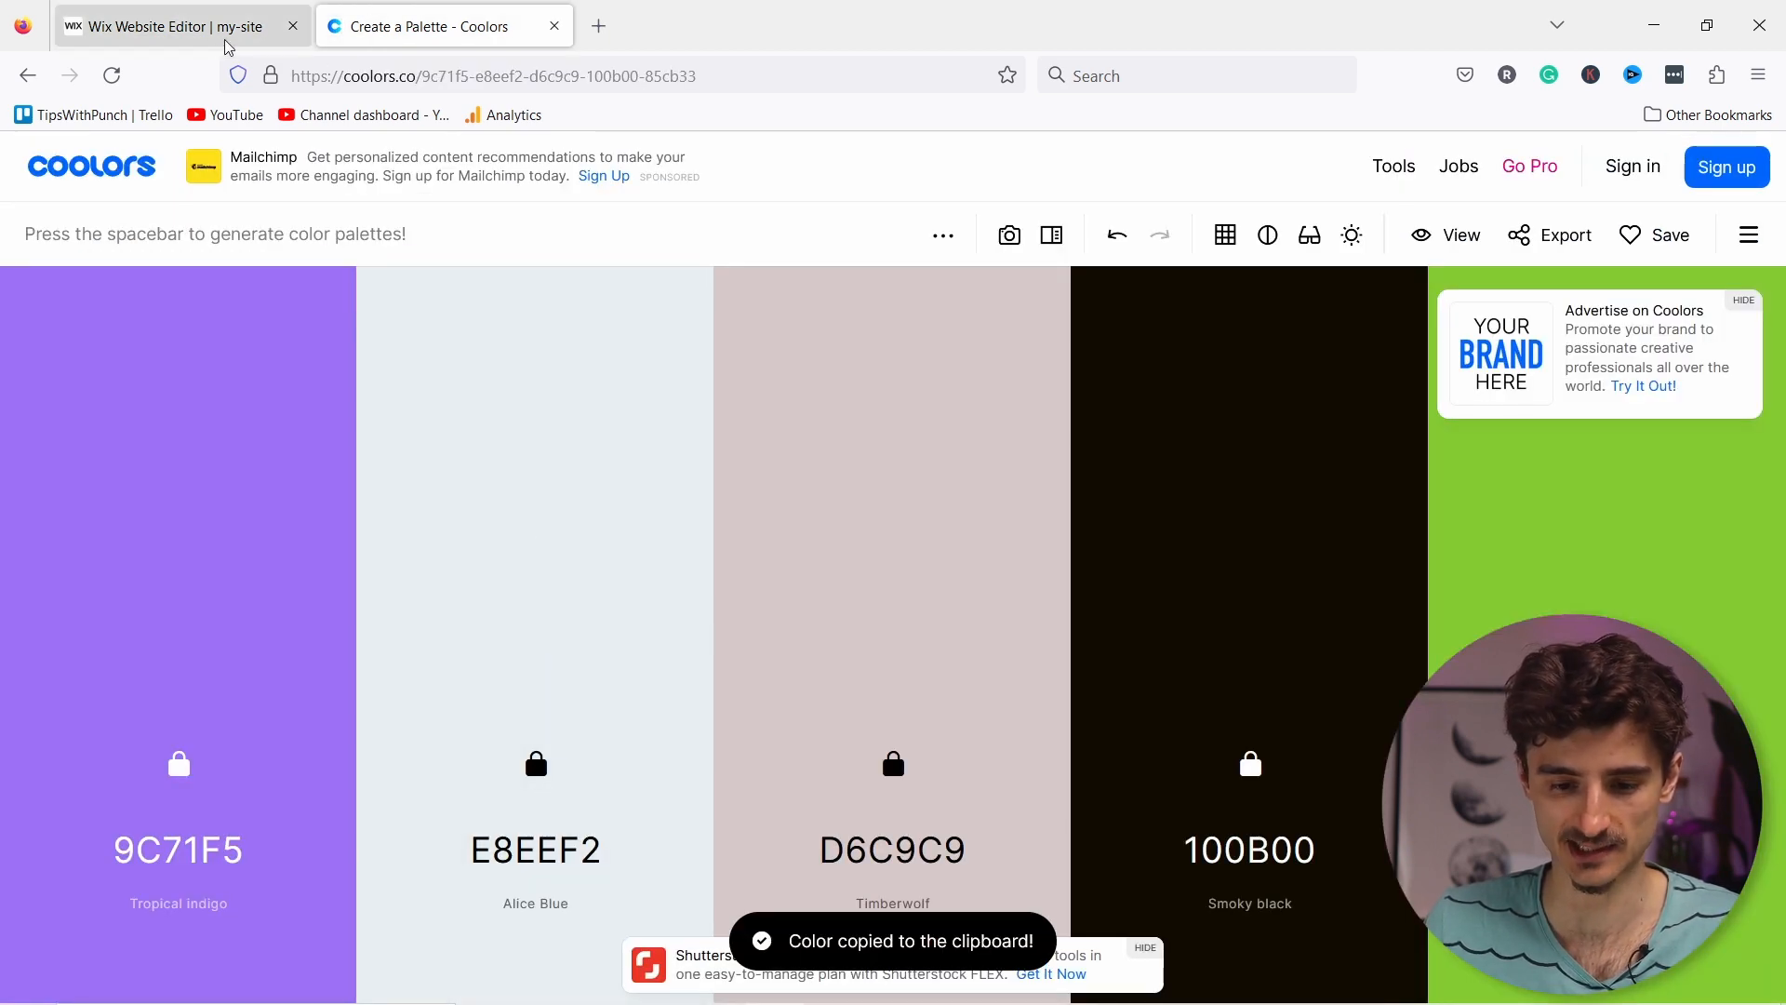
{"action": "left_click", "coordinate": [218, 26]}
{"action": "left_click", "coordinate": [136, 584]}
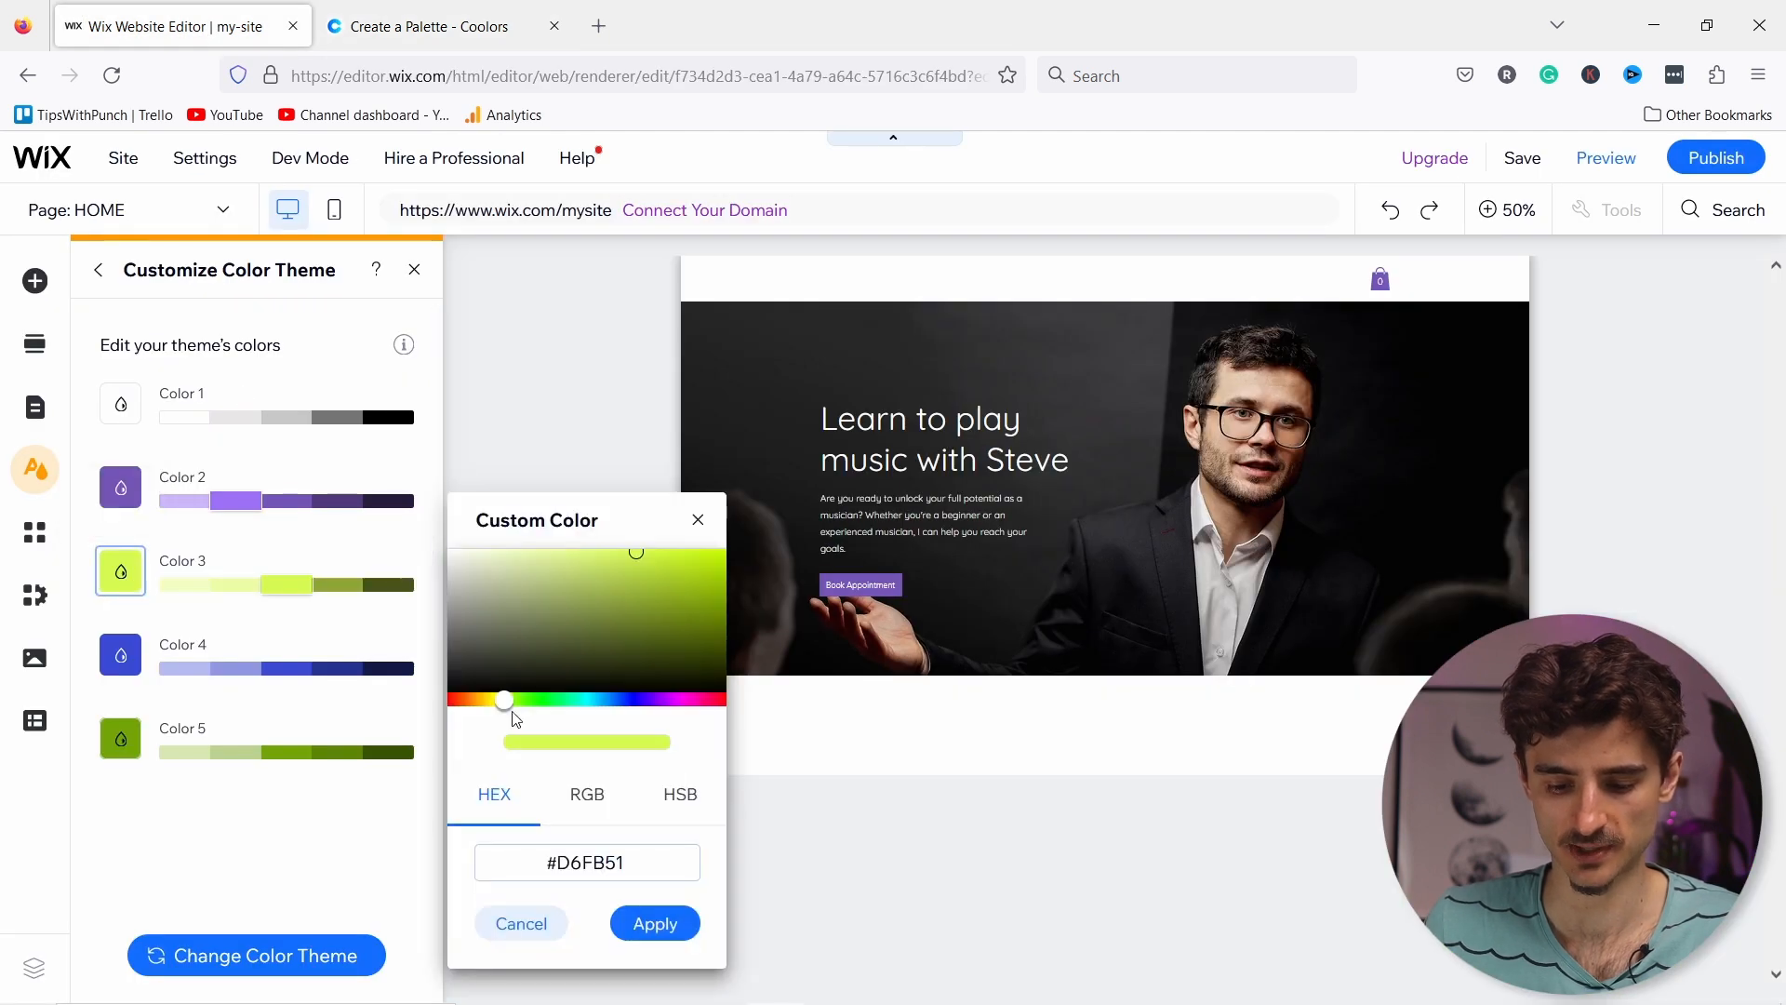
{"action": "left_click", "coordinate": [558, 861]}
{"action": "key", "text": "ctrl+v"}
{"action": "double_click", "coordinate": [599, 862]}
{"action": "key", "text": "ctrl+v"}
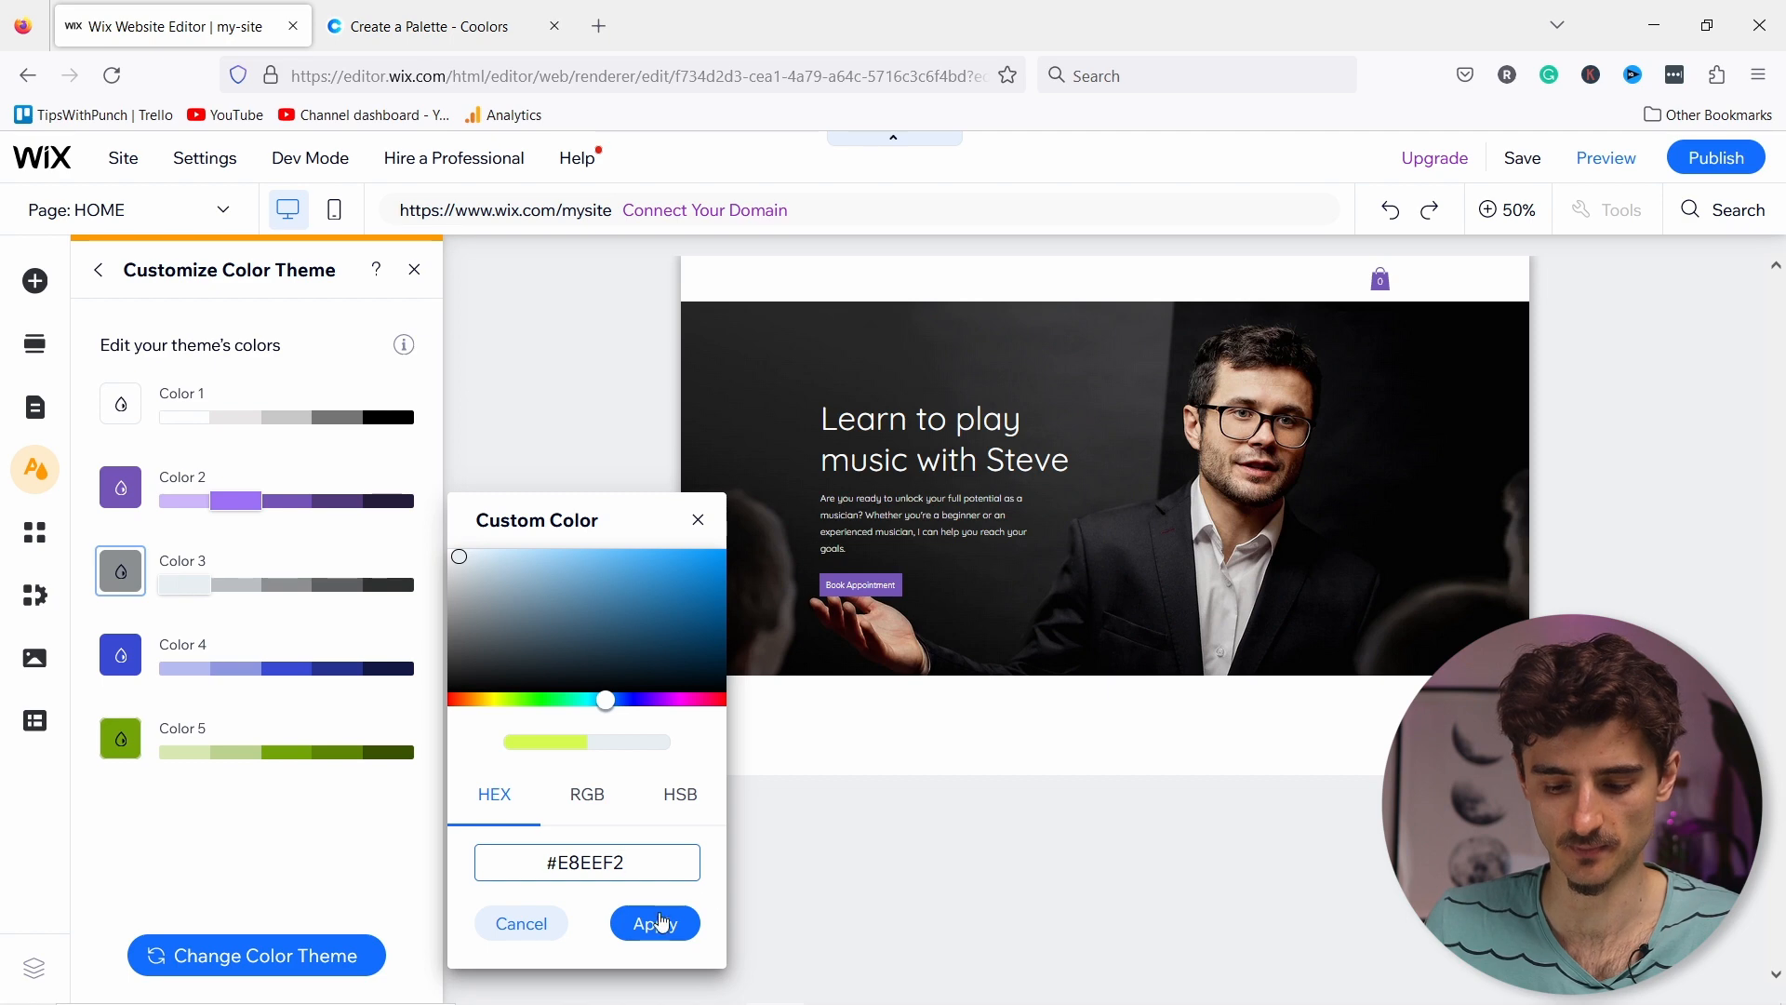
{"action": "left_click", "coordinate": [653, 923]}
Step: Set theme Color 4 to Coolors' Timberwolf D6C9C9
{"action": "left_click", "coordinate": [377, 28]}
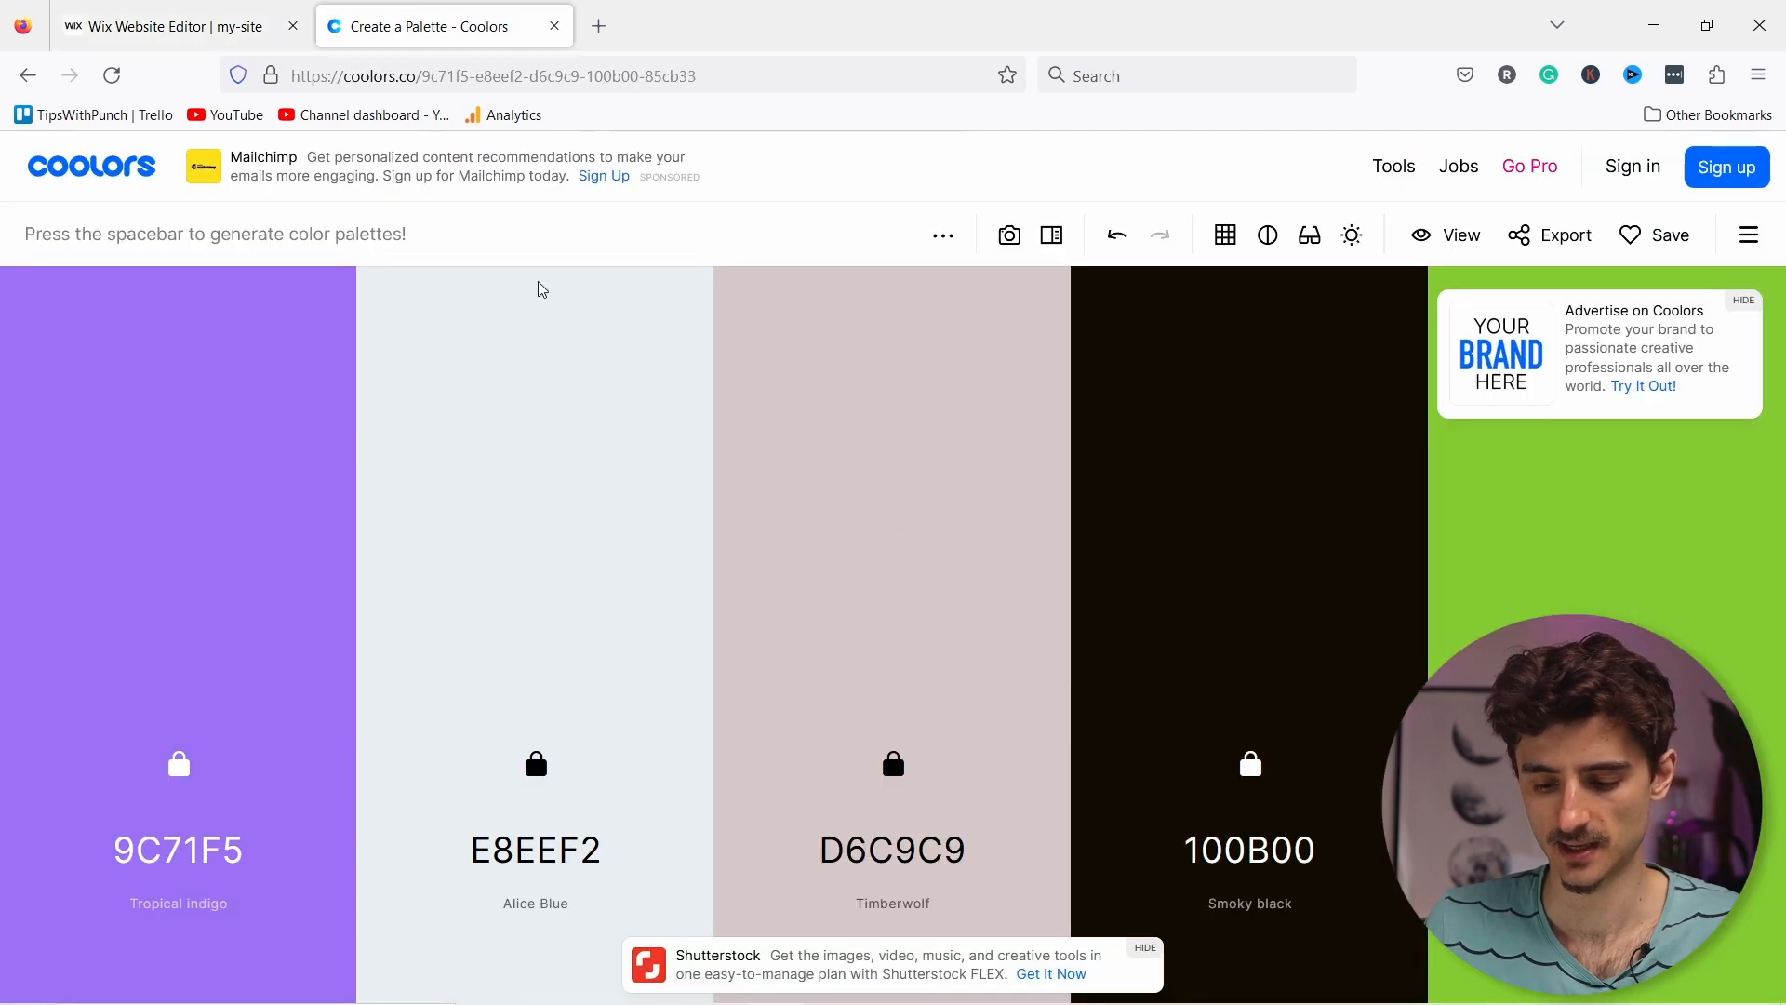
{"action": "mouse_move", "coordinate": [1017, 787]}
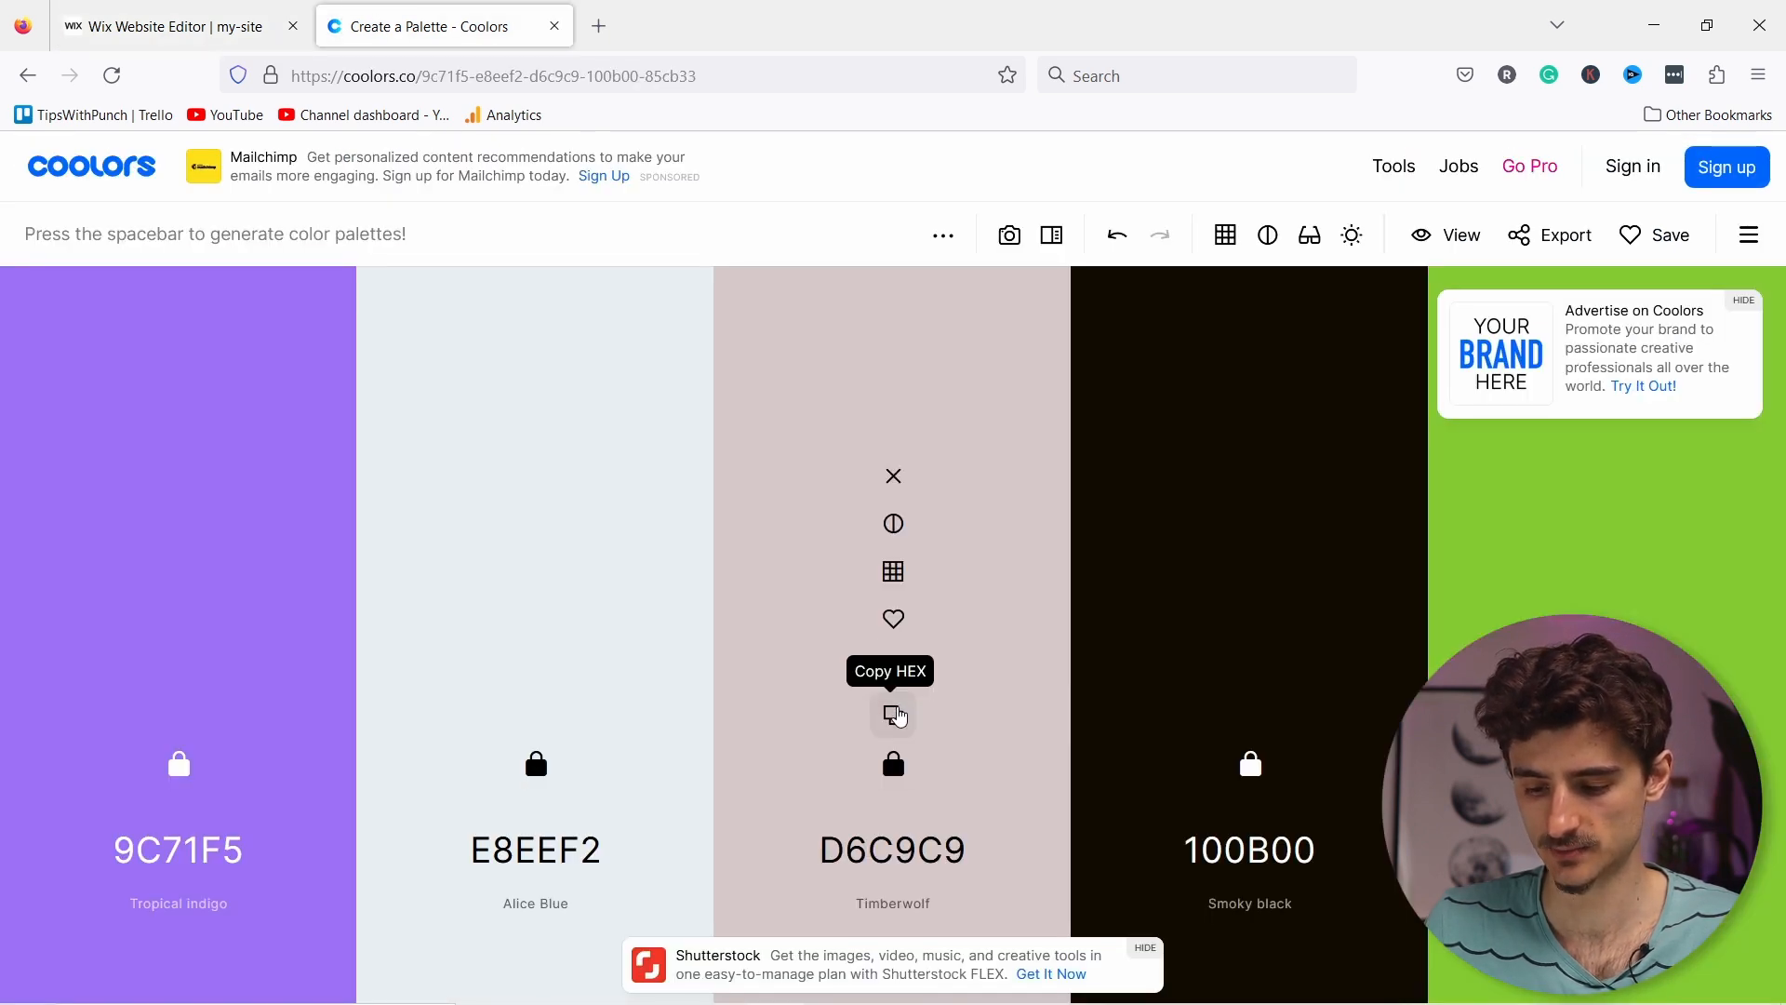
{"action": "left_click", "coordinate": [895, 714]}
{"action": "left_click", "coordinate": [192, 35]}
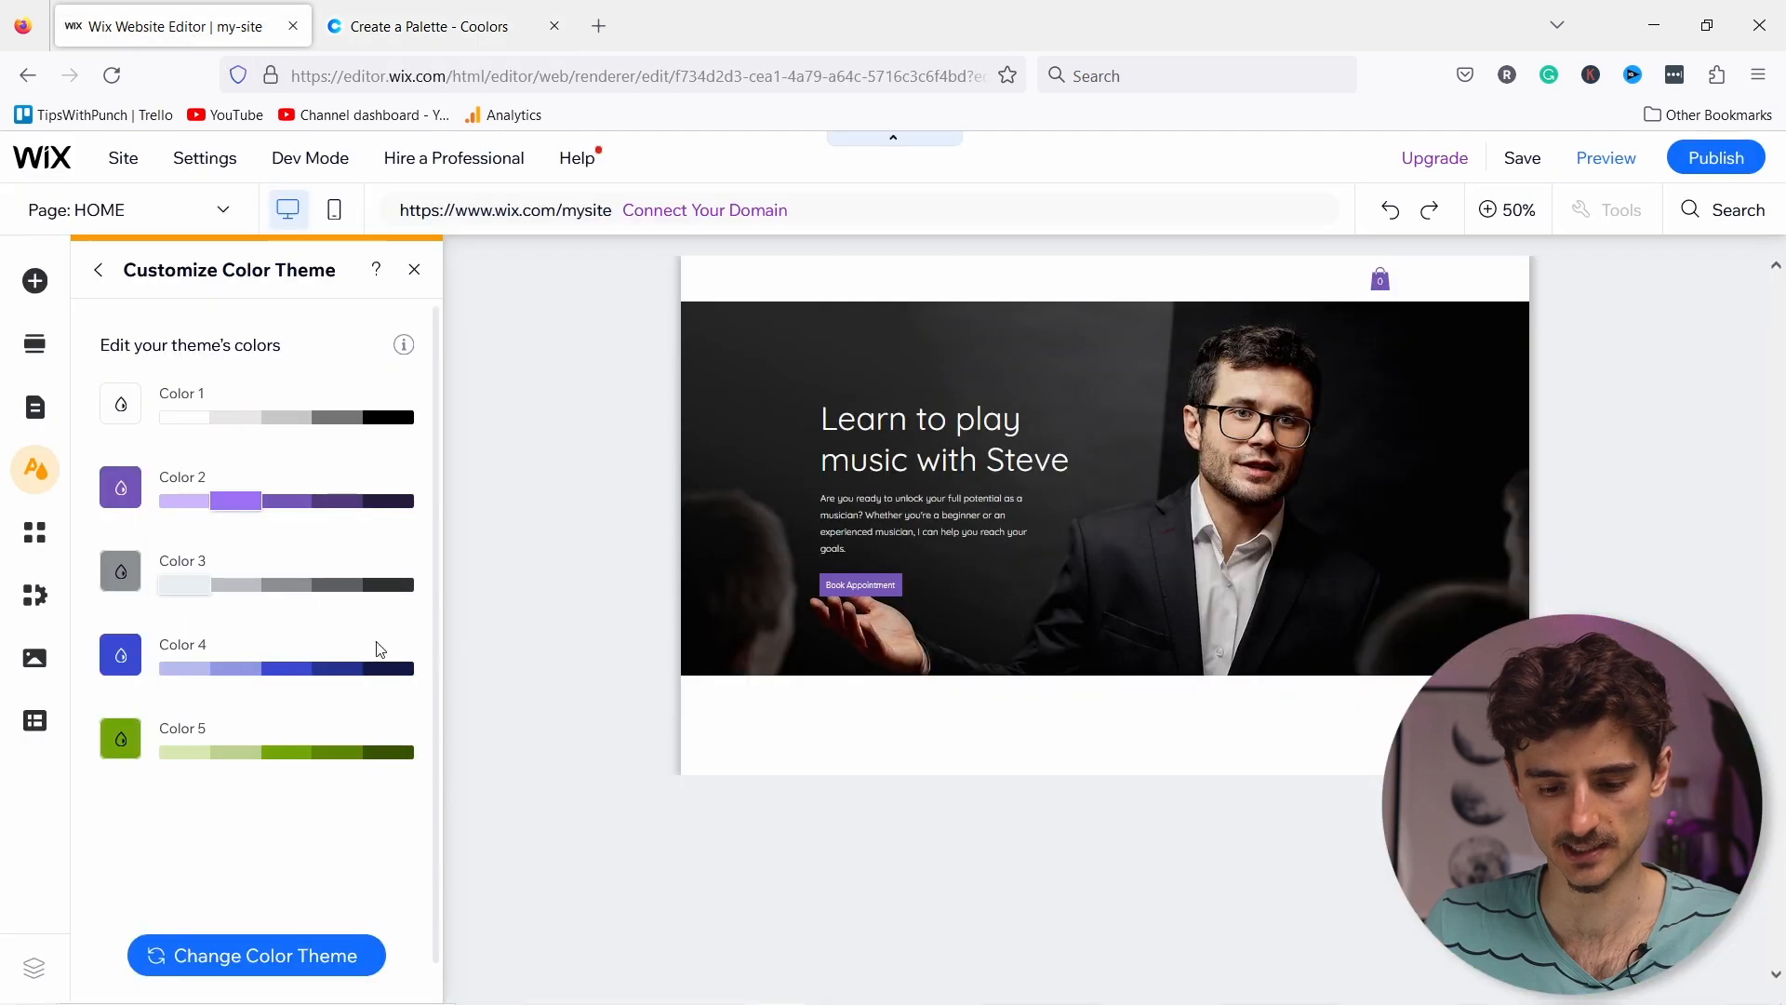
{"action": "left_click", "coordinate": [124, 666]}
{"action": "double_click", "coordinate": [603, 901]}
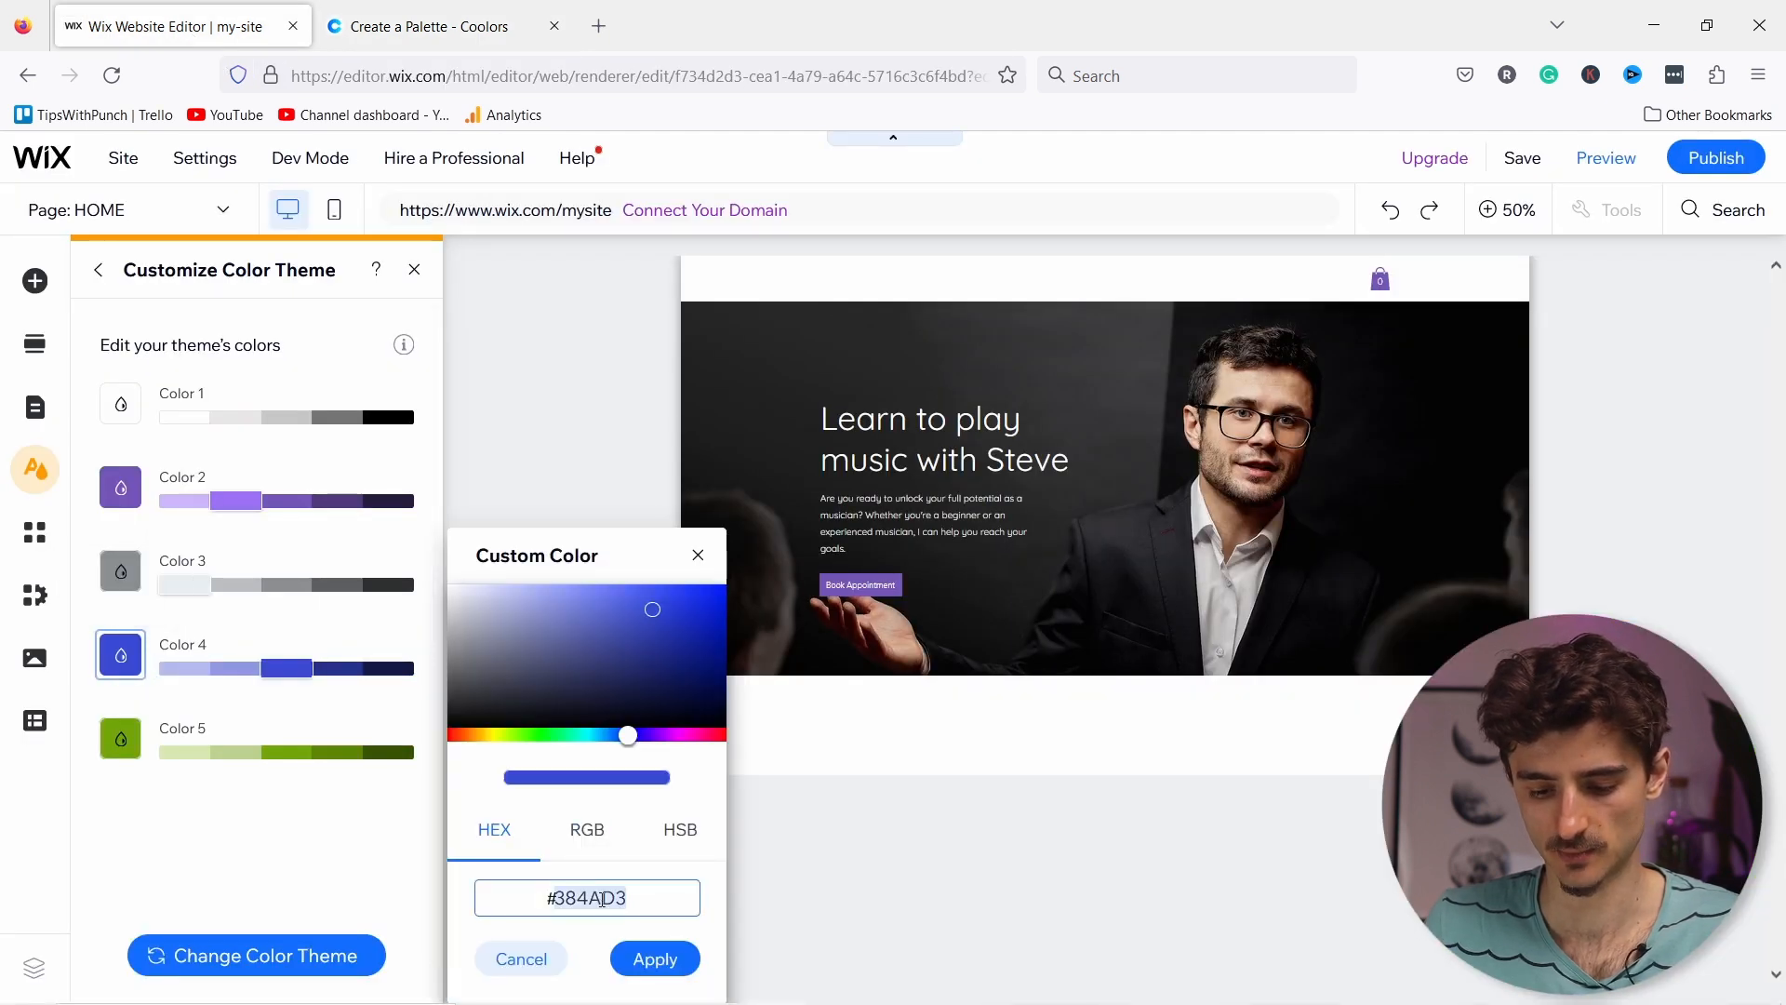
{"action": "key", "text": "ctrl+v"}
{"action": "left_click", "coordinate": [673, 963]}
Step: Set theme Color 5 to Coolors' Smoky black 100B00
{"action": "left_click", "coordinate": [427, 27]}
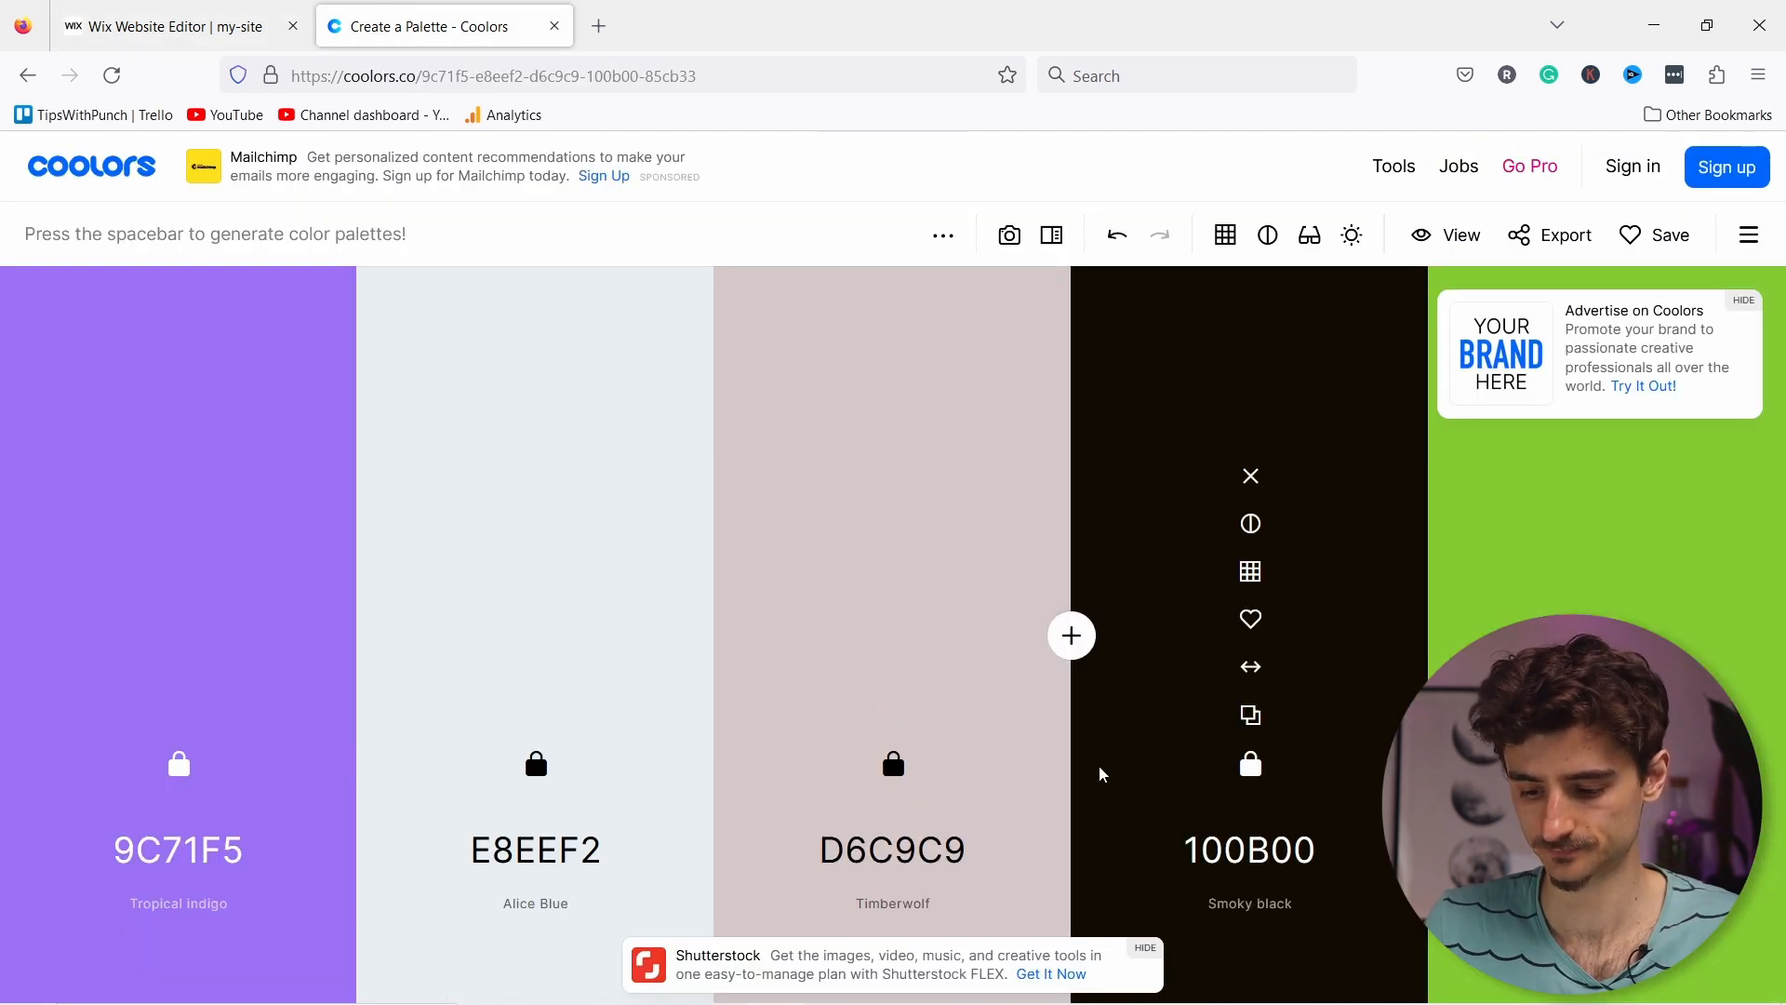
{"action": "left_click", "coordinate": [1251, 714]}
{"action": "left_click", "coordinate": [177, 26]}
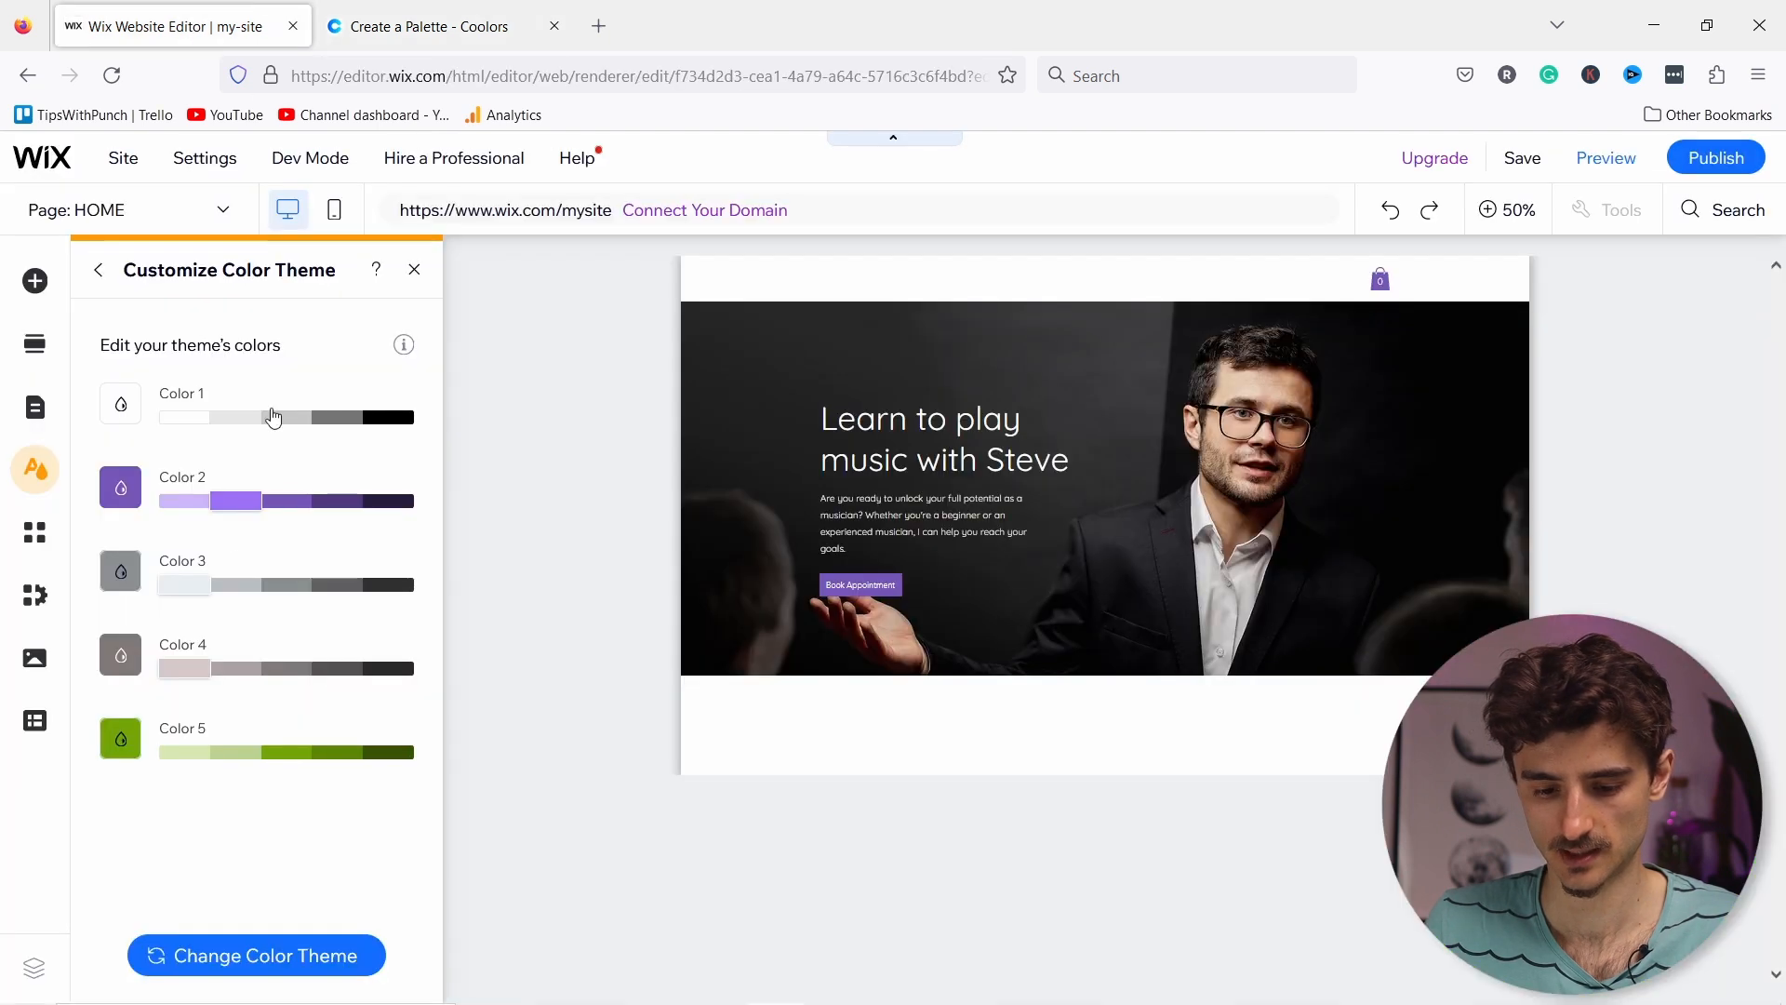
{"action": "left_click", "coordinate": [139, 744]}
{"action": "left_click_drag", "start_coordinate": [558, 899], "coordinate": [587, 900]}
{"action": "key", "text": "ctrl+v"}
{"action": "key", "text": "Delete"}
{"action": "key", "text": "Delete"}
{"action": "key", "text": "Delete"}
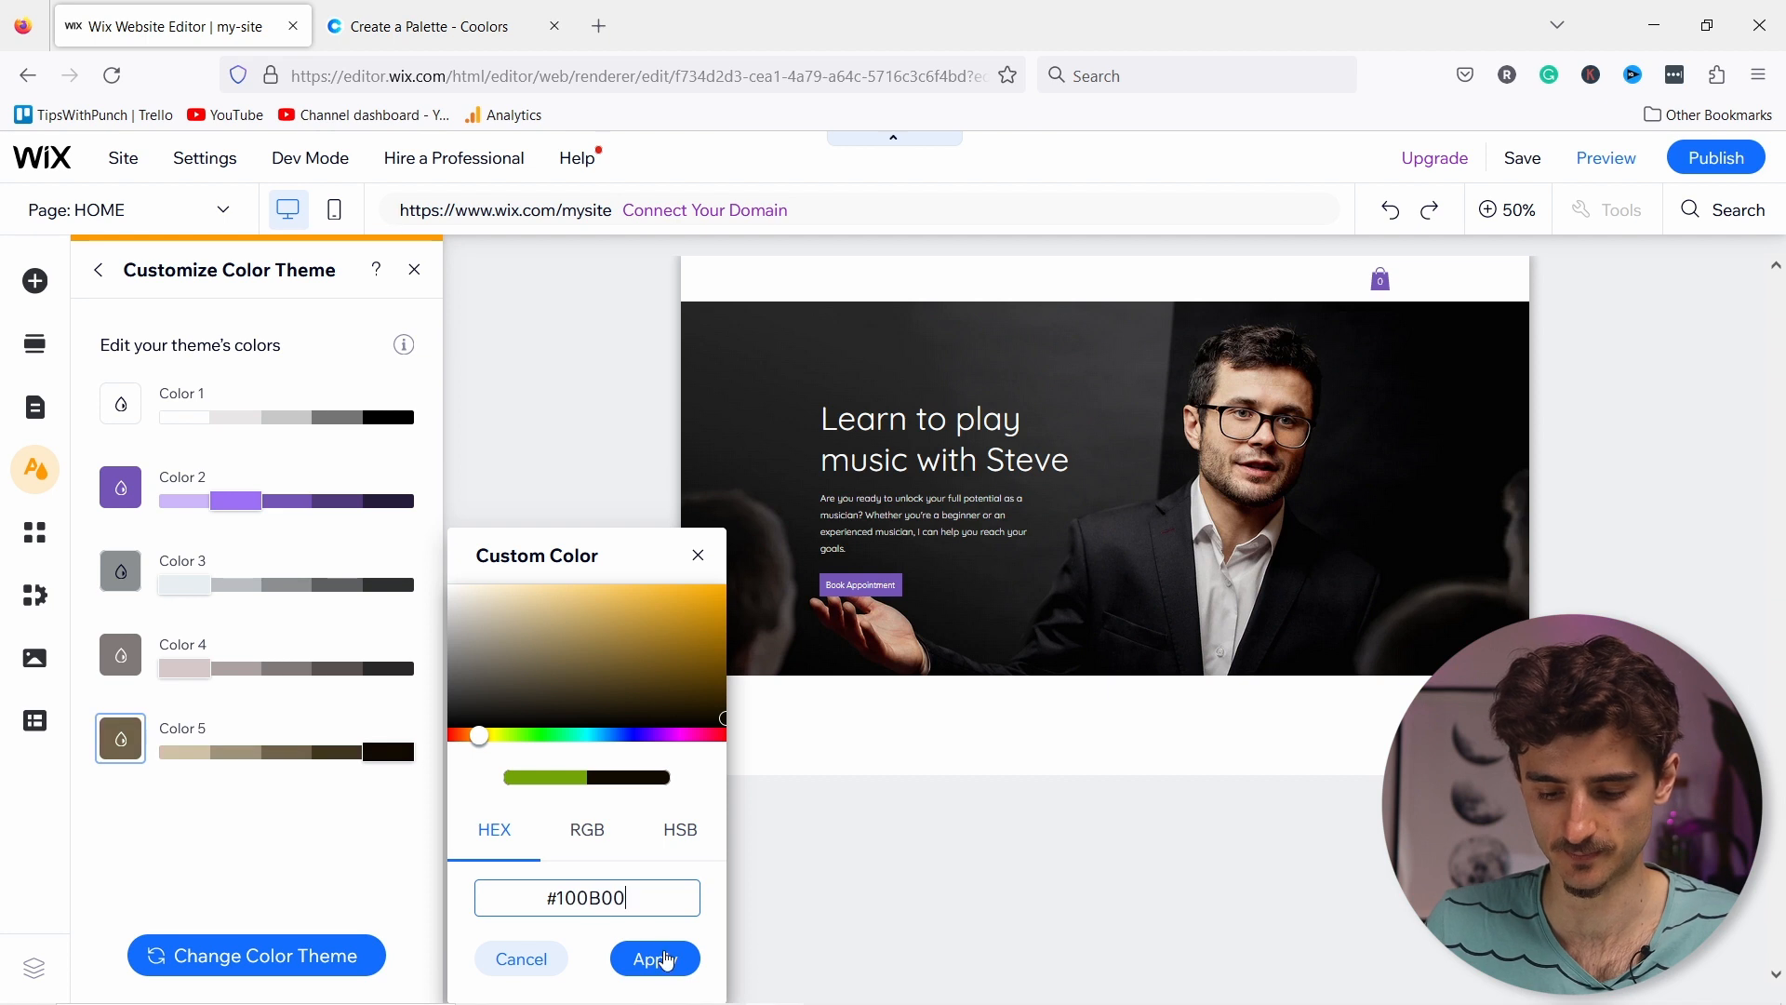
{"action": "left_click", "coordinate": [668, 963]}
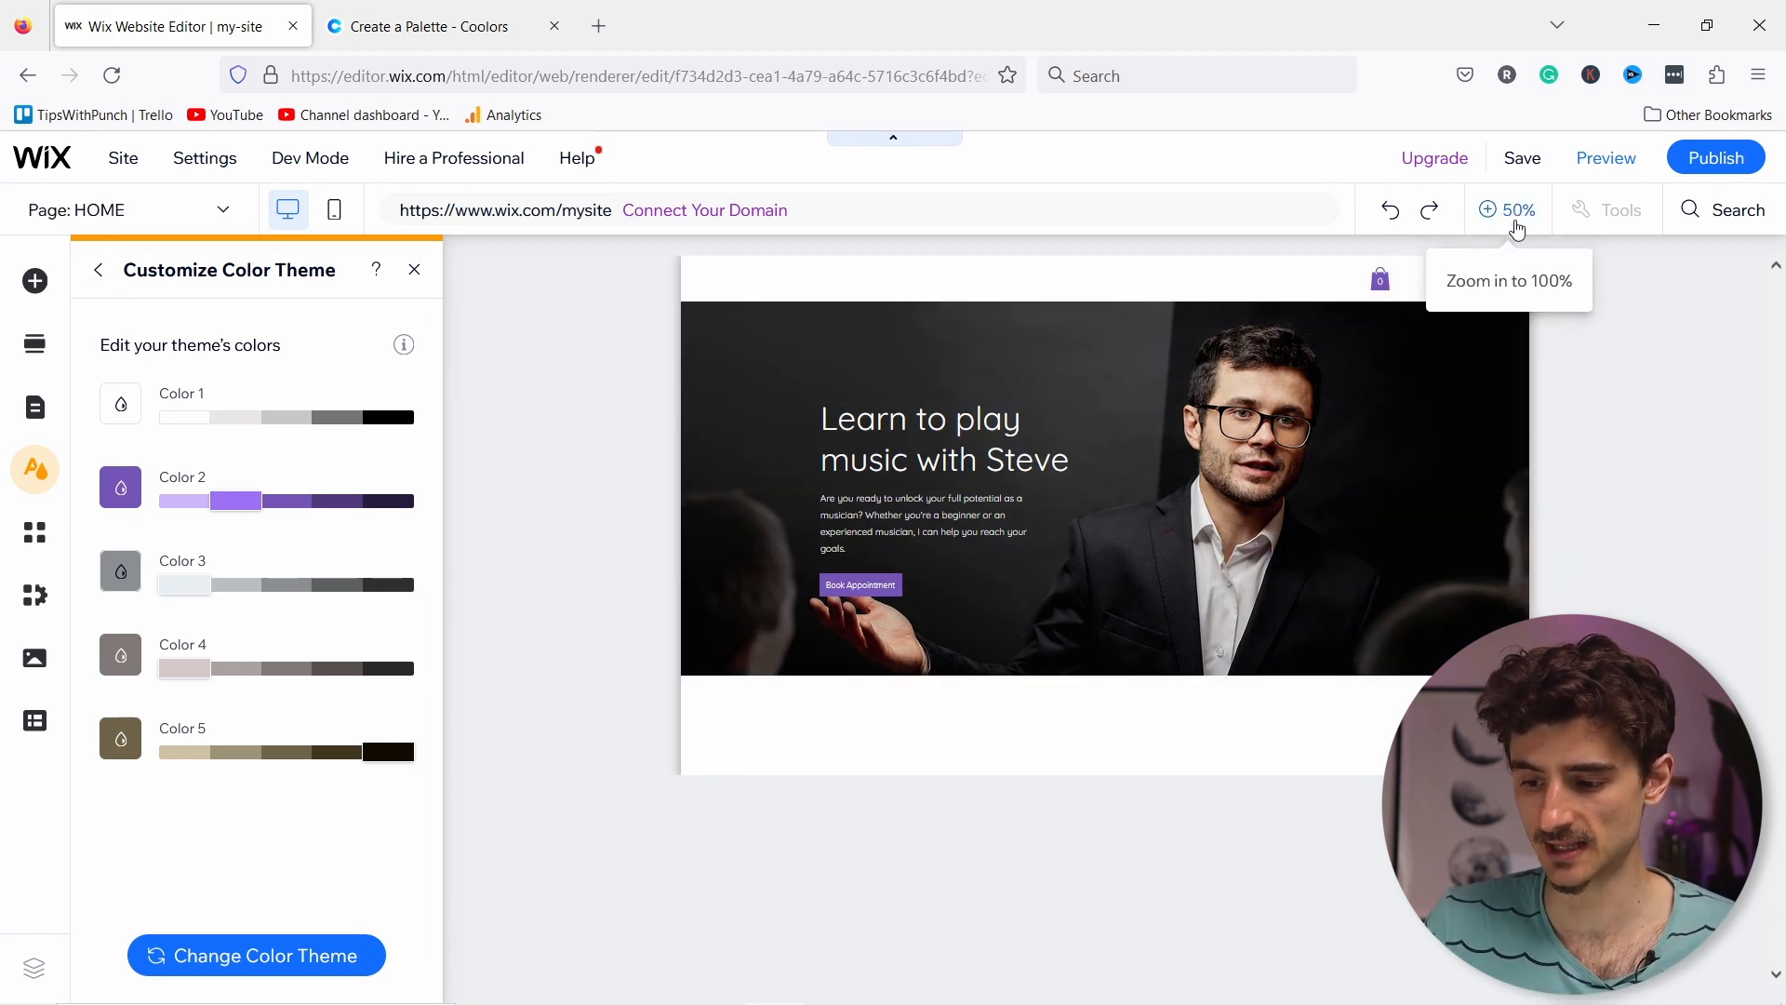
Step: Zoom the canvas to 100% and select the Book Appointment button
{"action": "left_click", "coordinate": [1517, 218]}
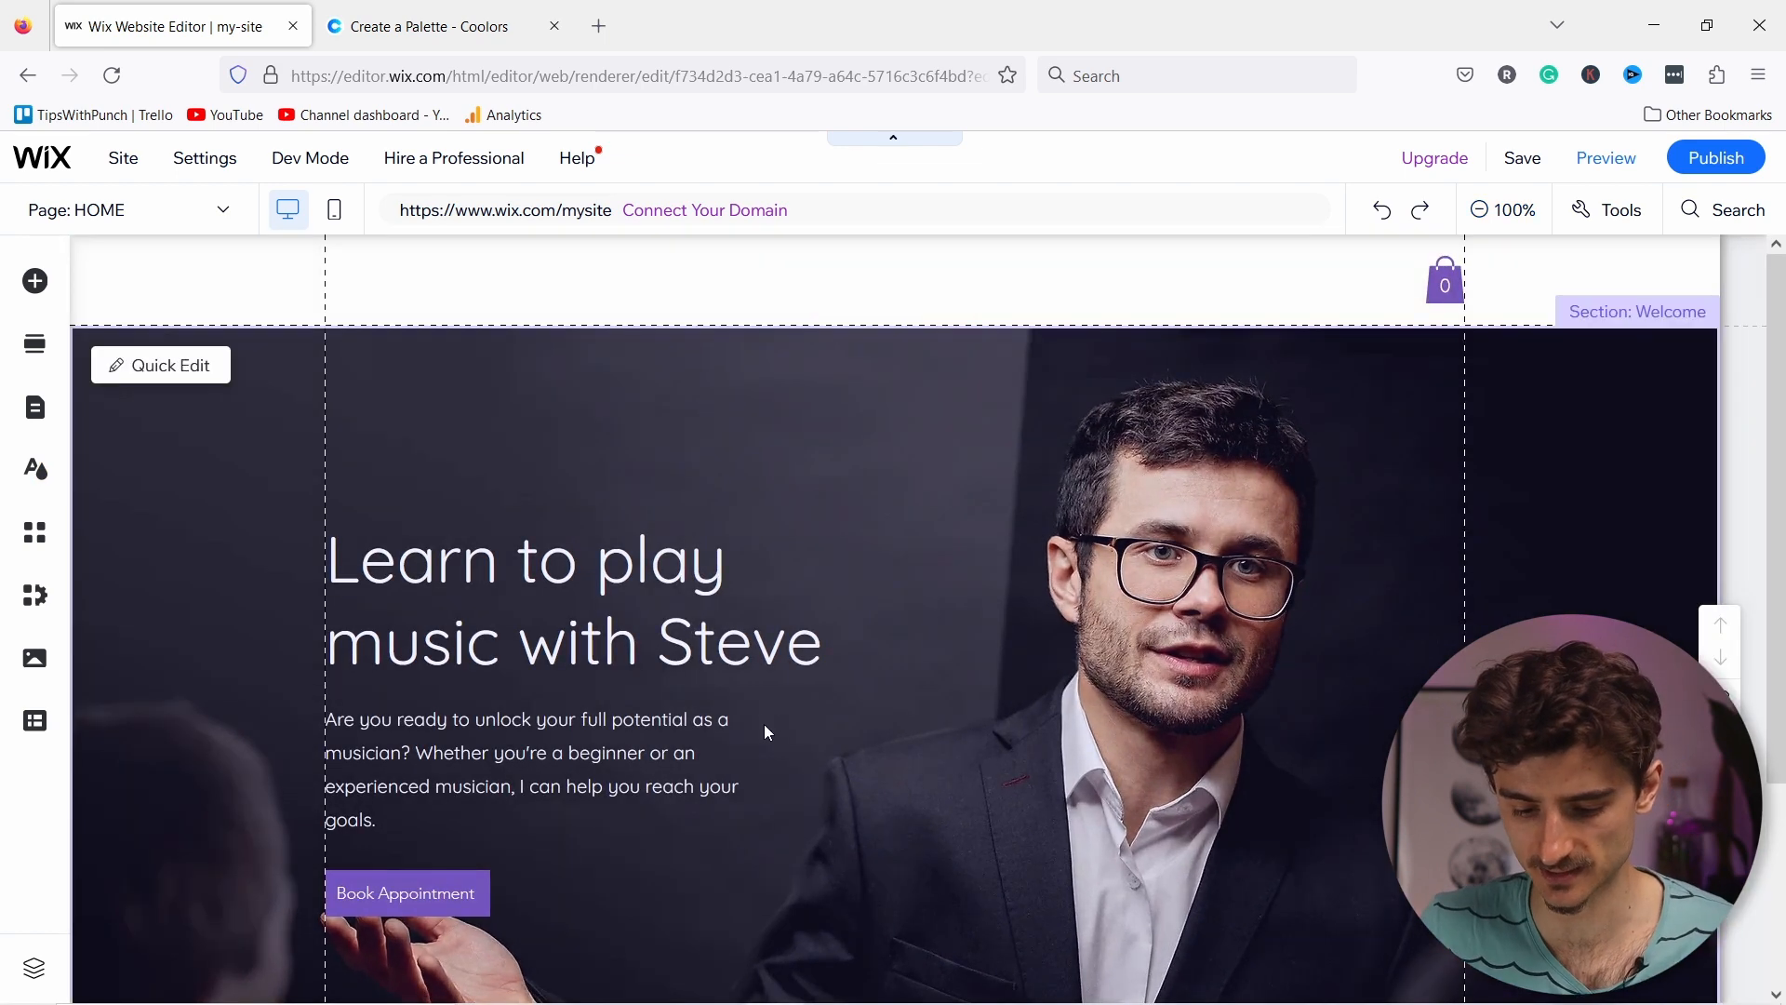
{"action": "scroll", "coordinate": [558, 744], "scroll_direction": "down", "scroll_amount": 1}
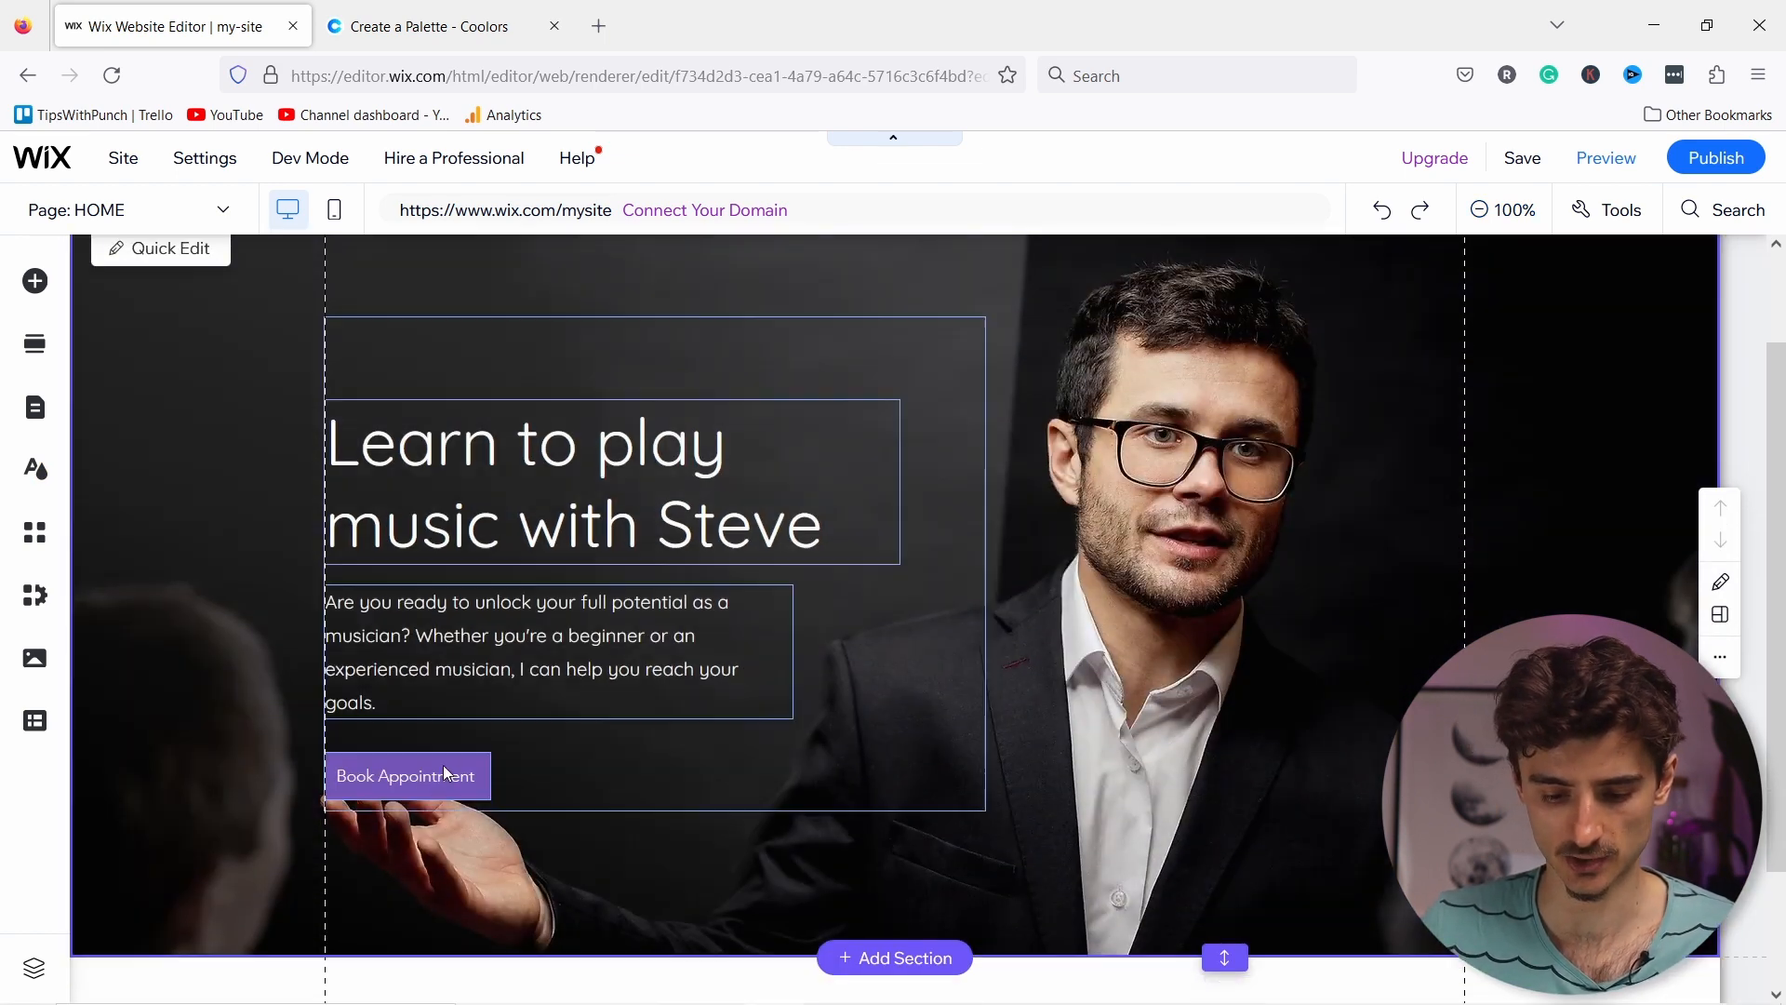
{"action": "left_click", "coordinate": [435, 777]}
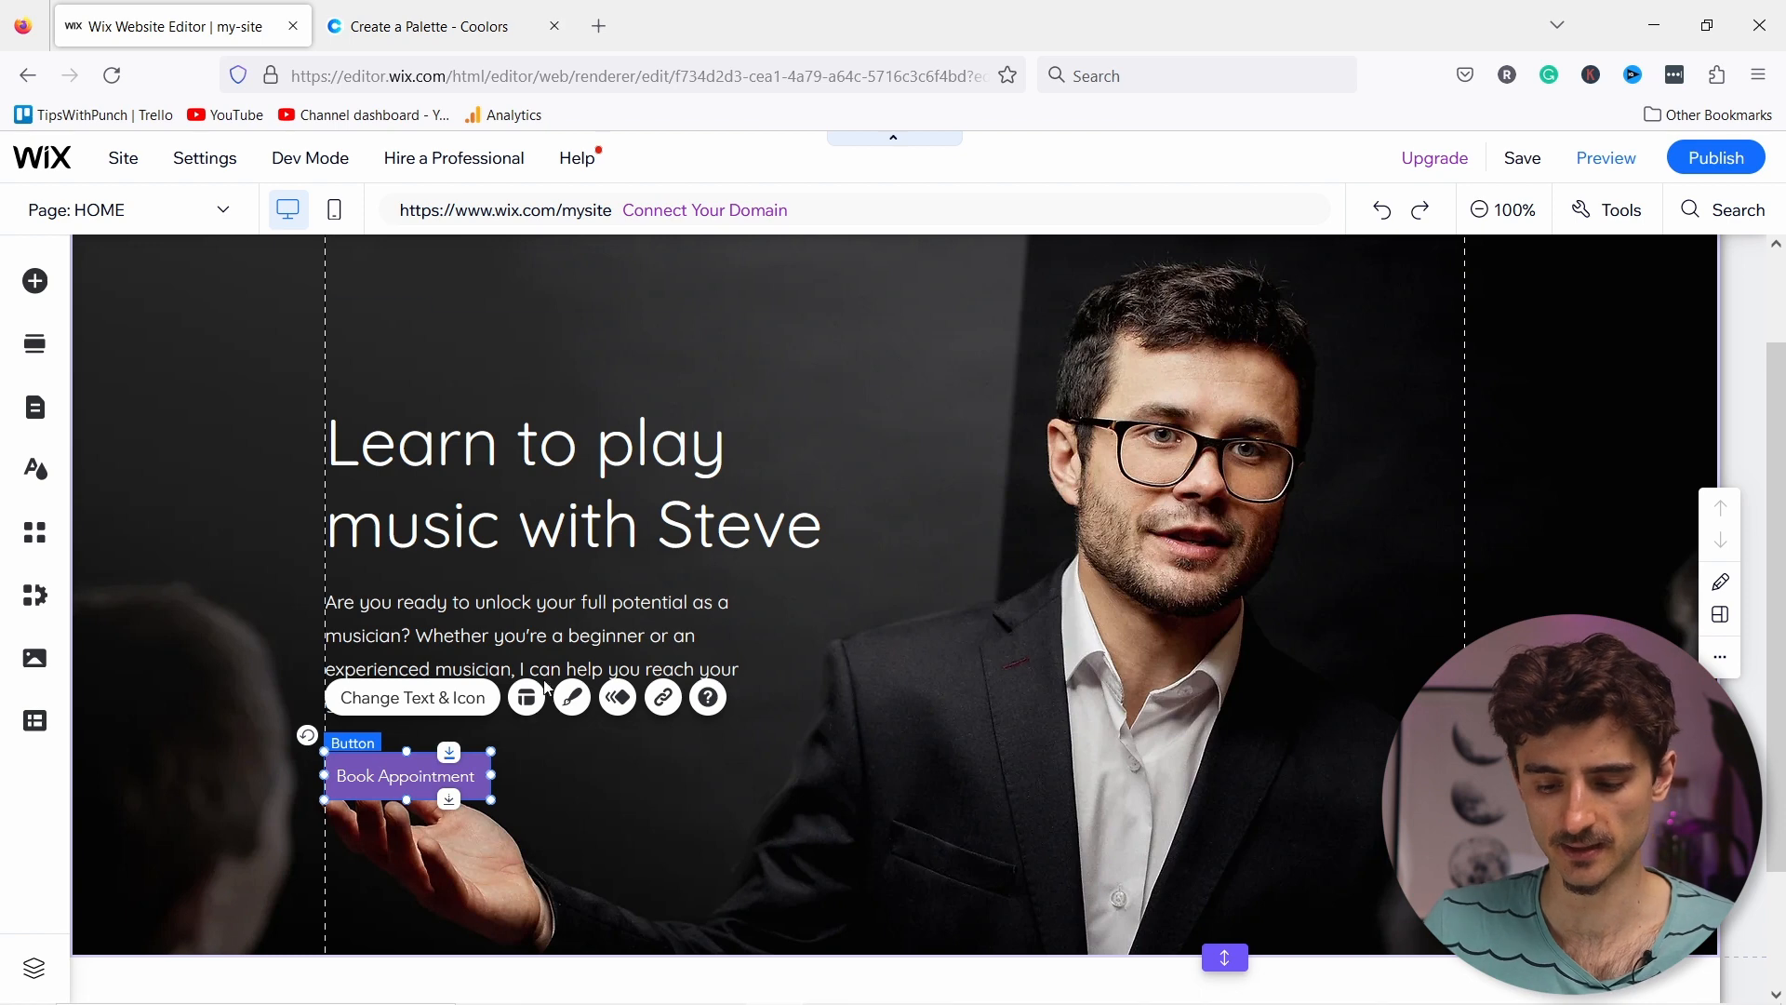
Step: Review the button's Page and Web address link options, then close without linking
{"action": "left_click", "coordinate": [662, 699]}
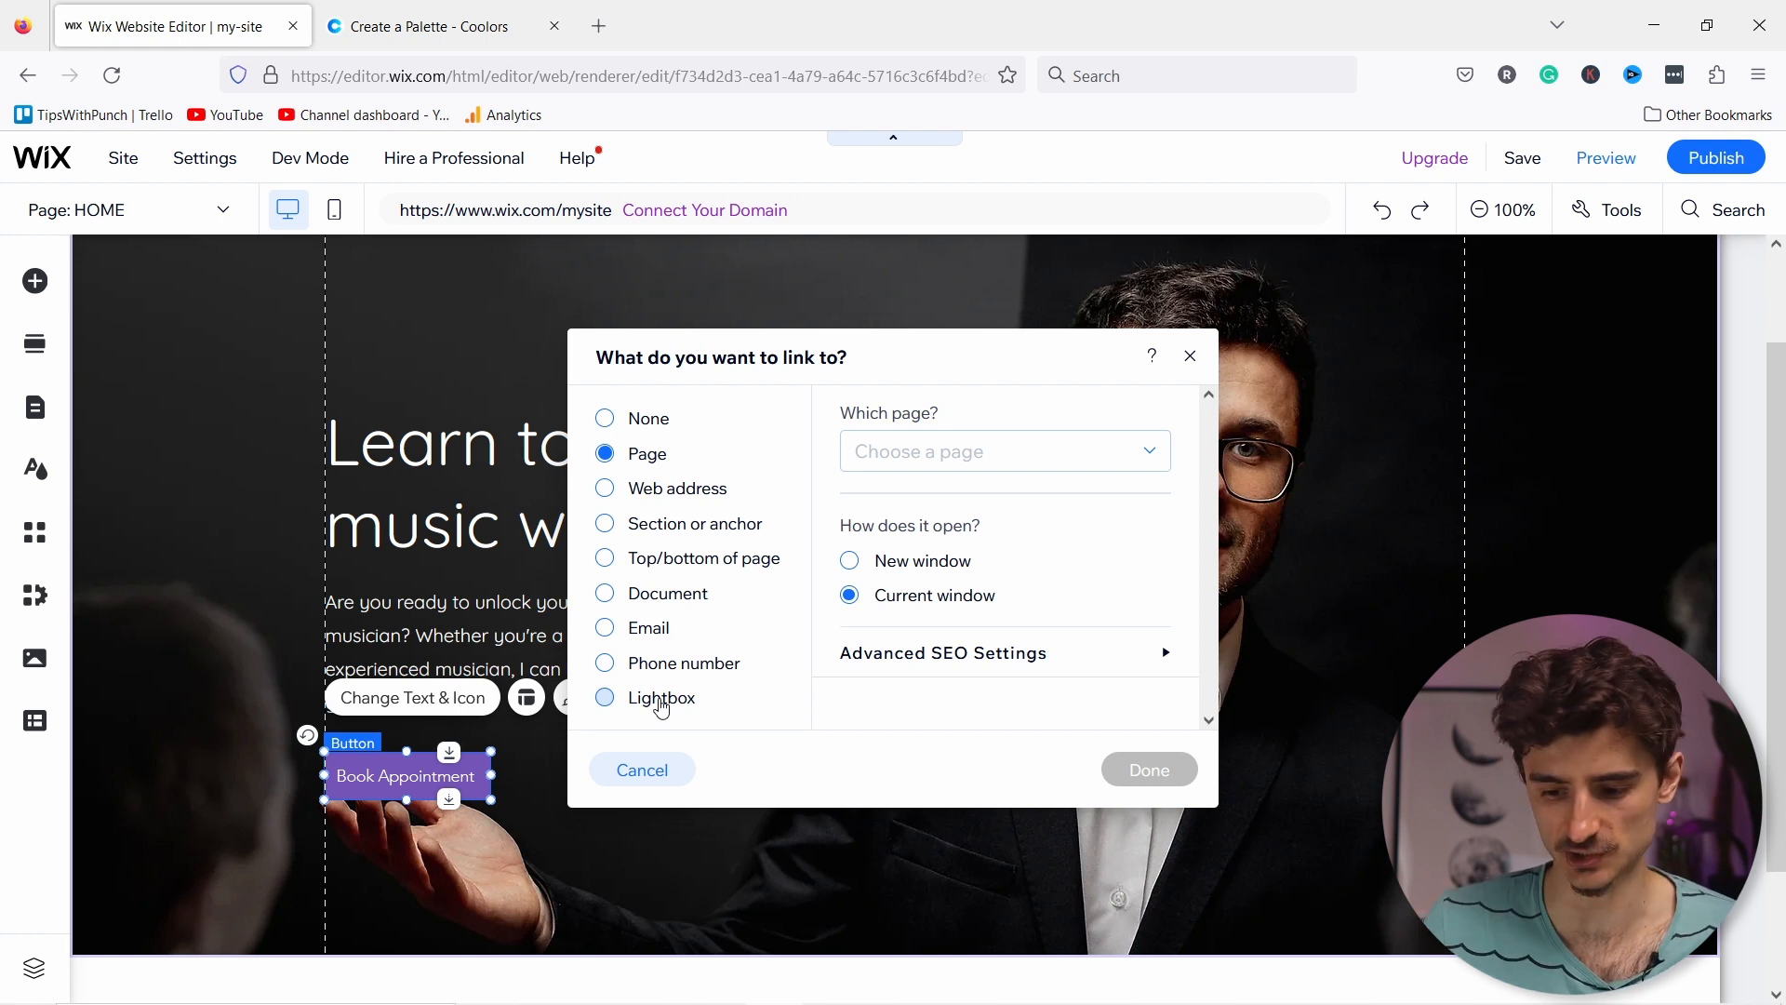
{"action": "left_click", "coordinate": [985, 460]}
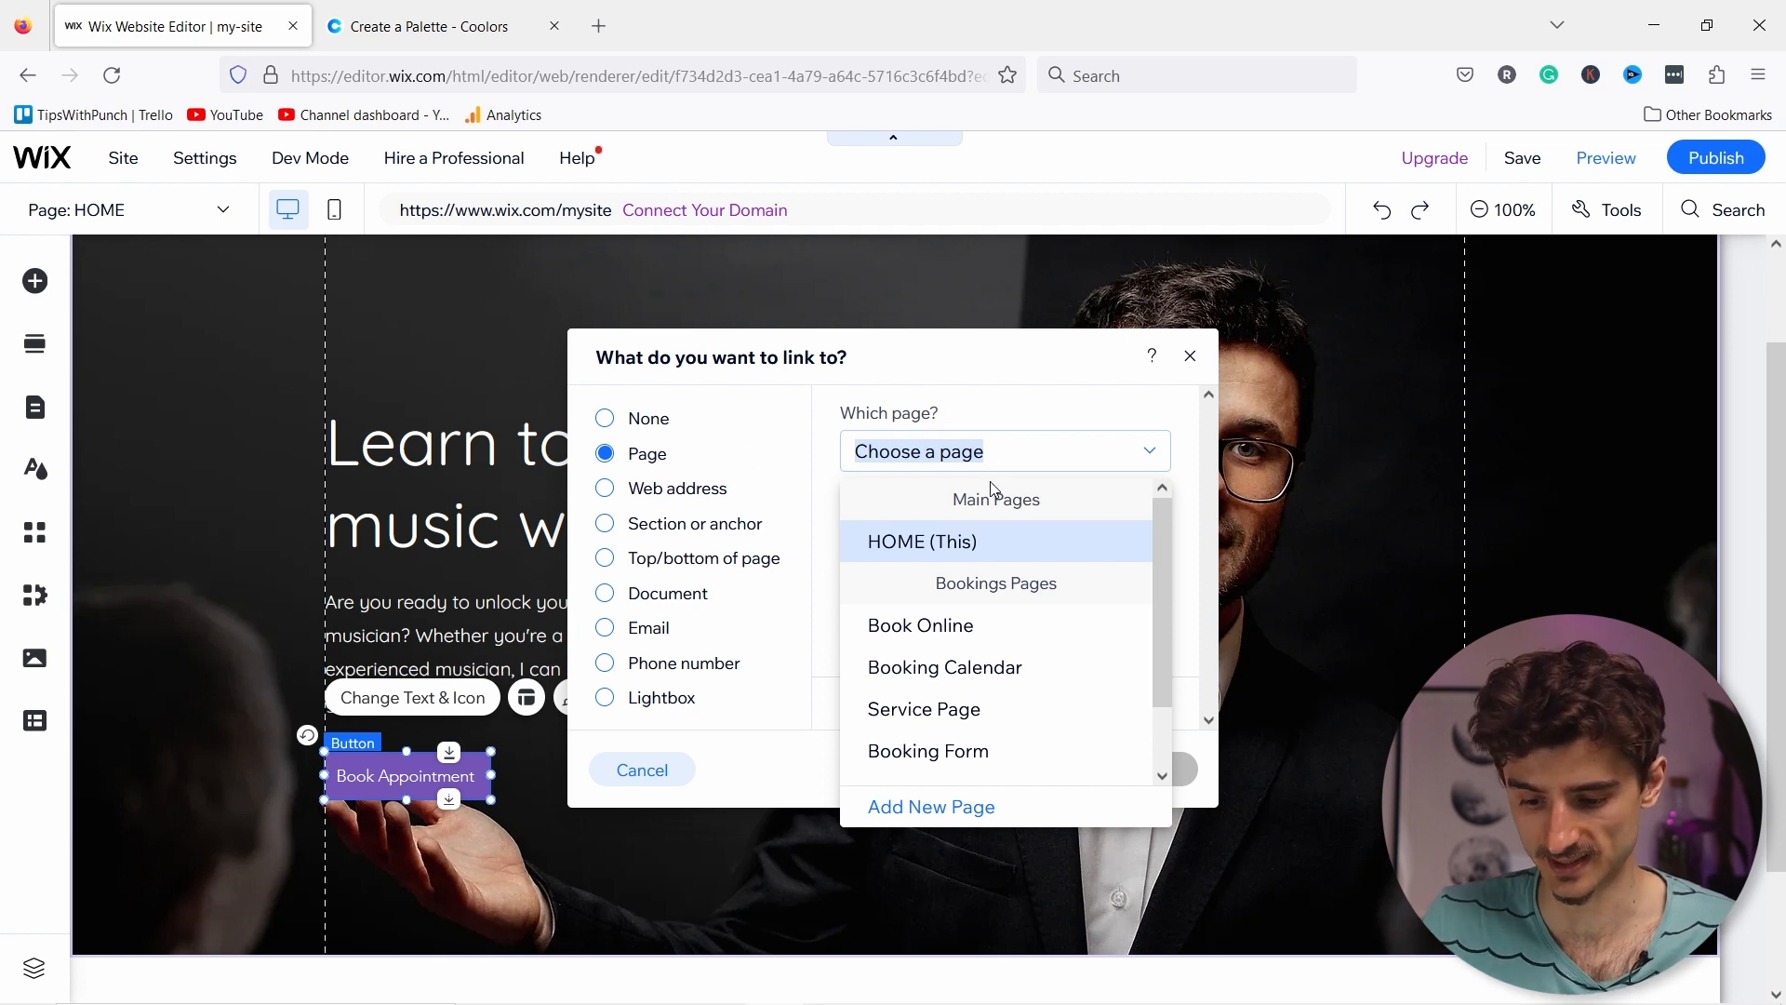
{"action": "left_click", "coordinate": [605, 491]}
{"action": "left_click", "coordinate": [606, 494]}
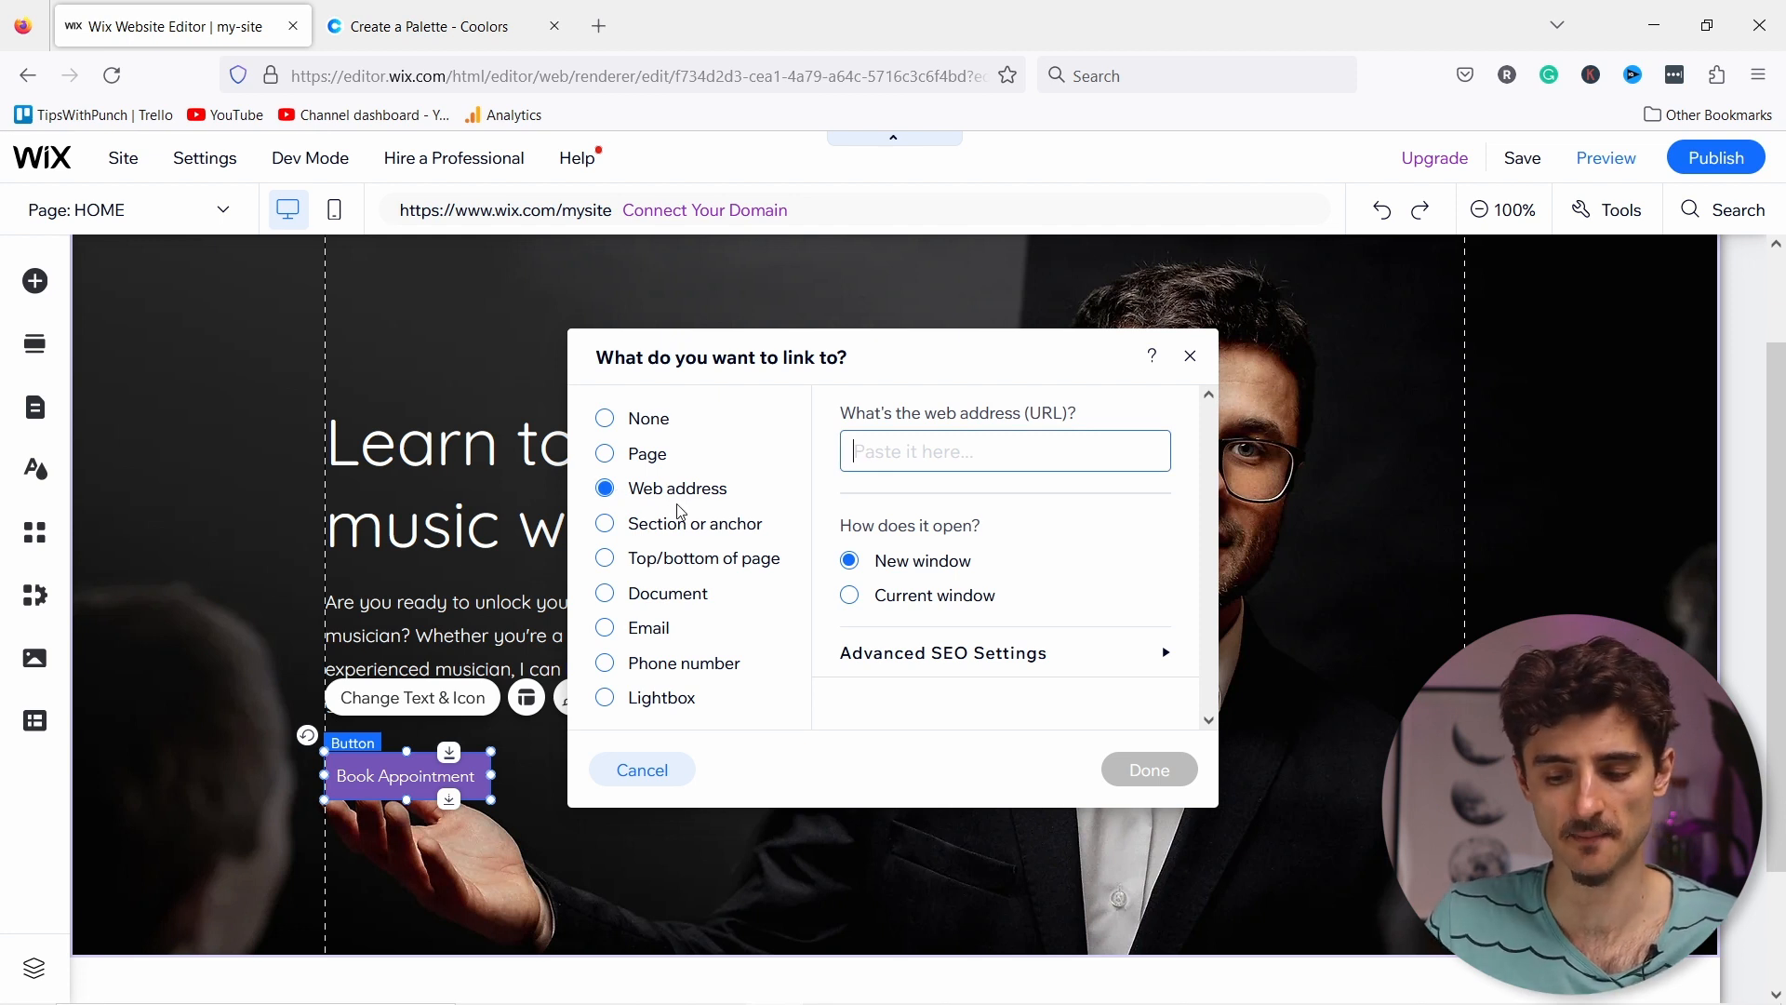
{"action": "left_click", "coordinate": [605, 455]}
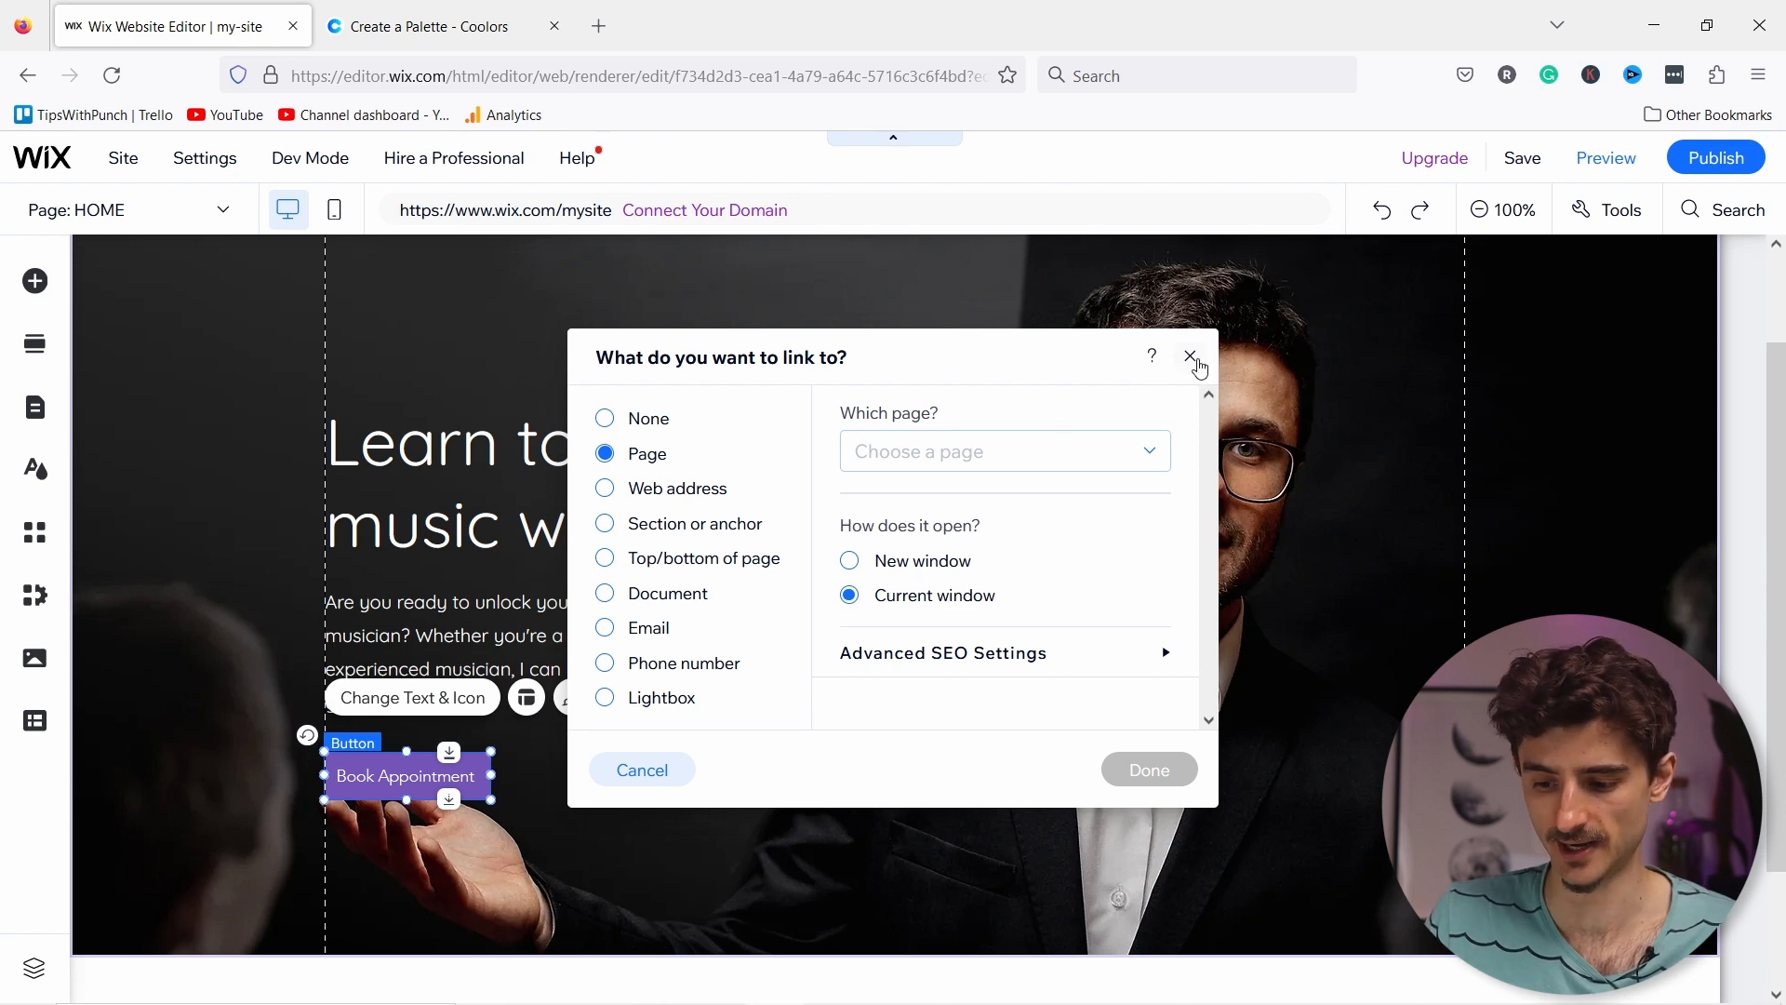
{"action": "left_click", "coordinate": [1192, 358]}
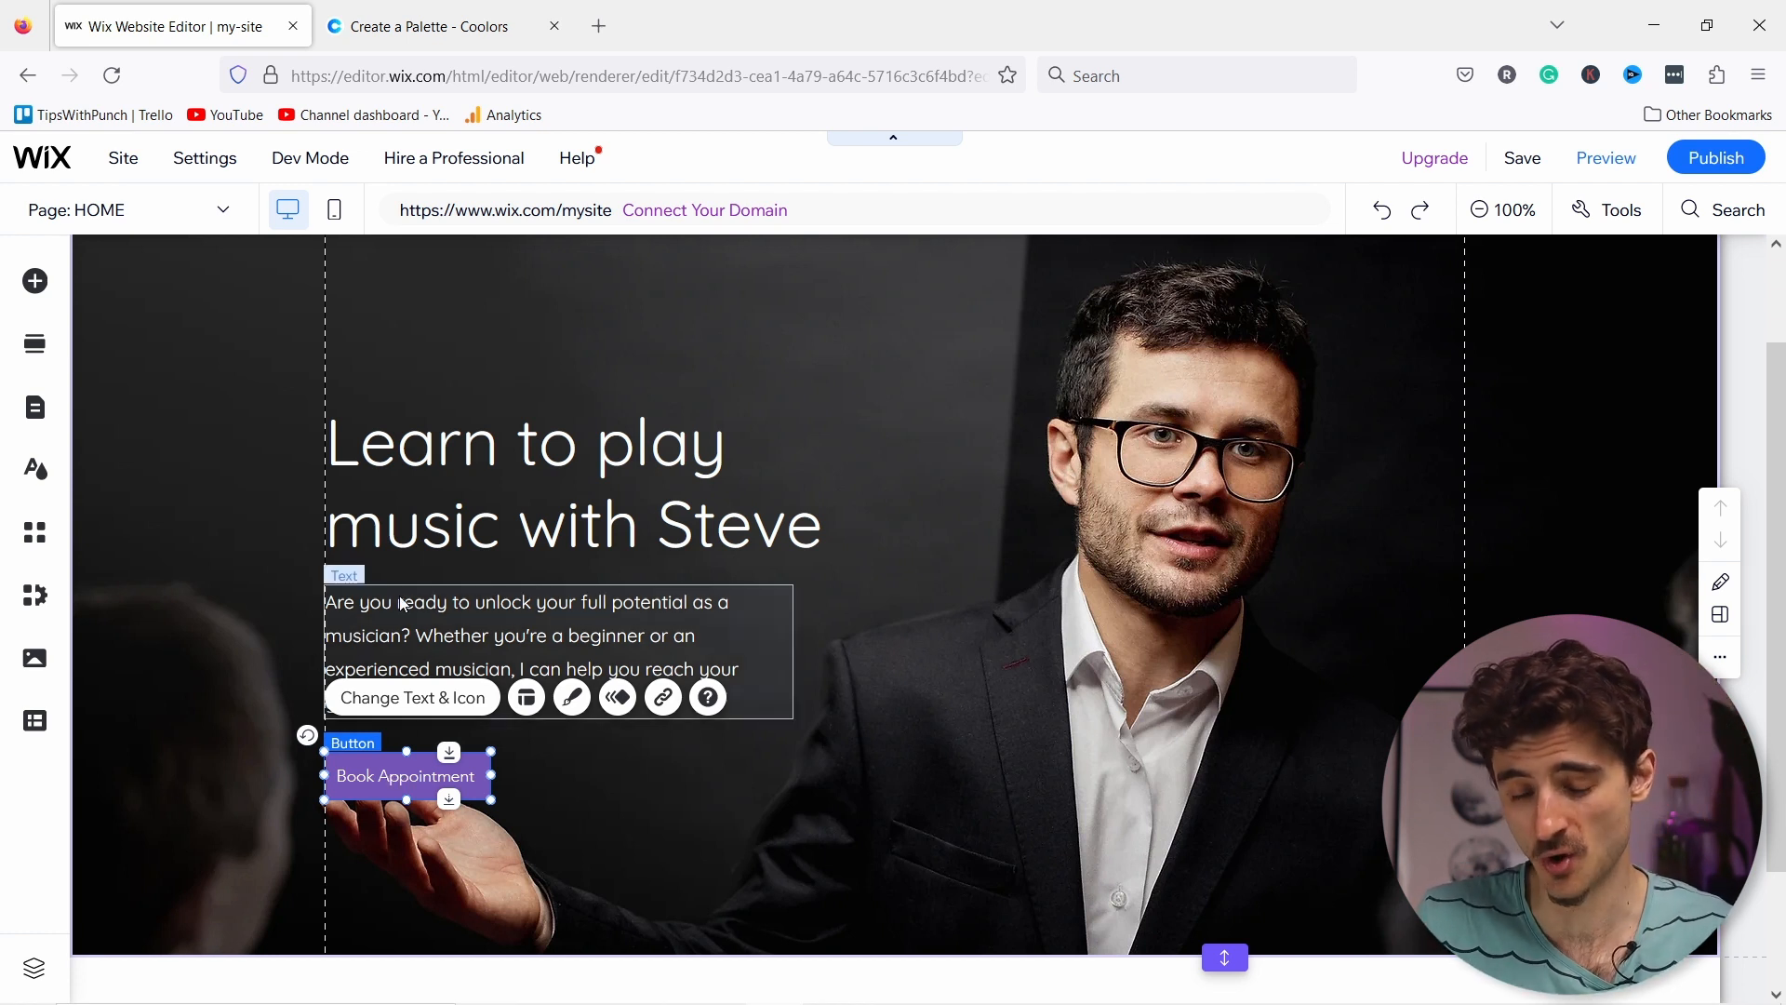
Step: In mobile view, move the hero heading, paragraph and Book Appointment button to the left margin
{"action": "left_click", "coordinate": [336, 221]}
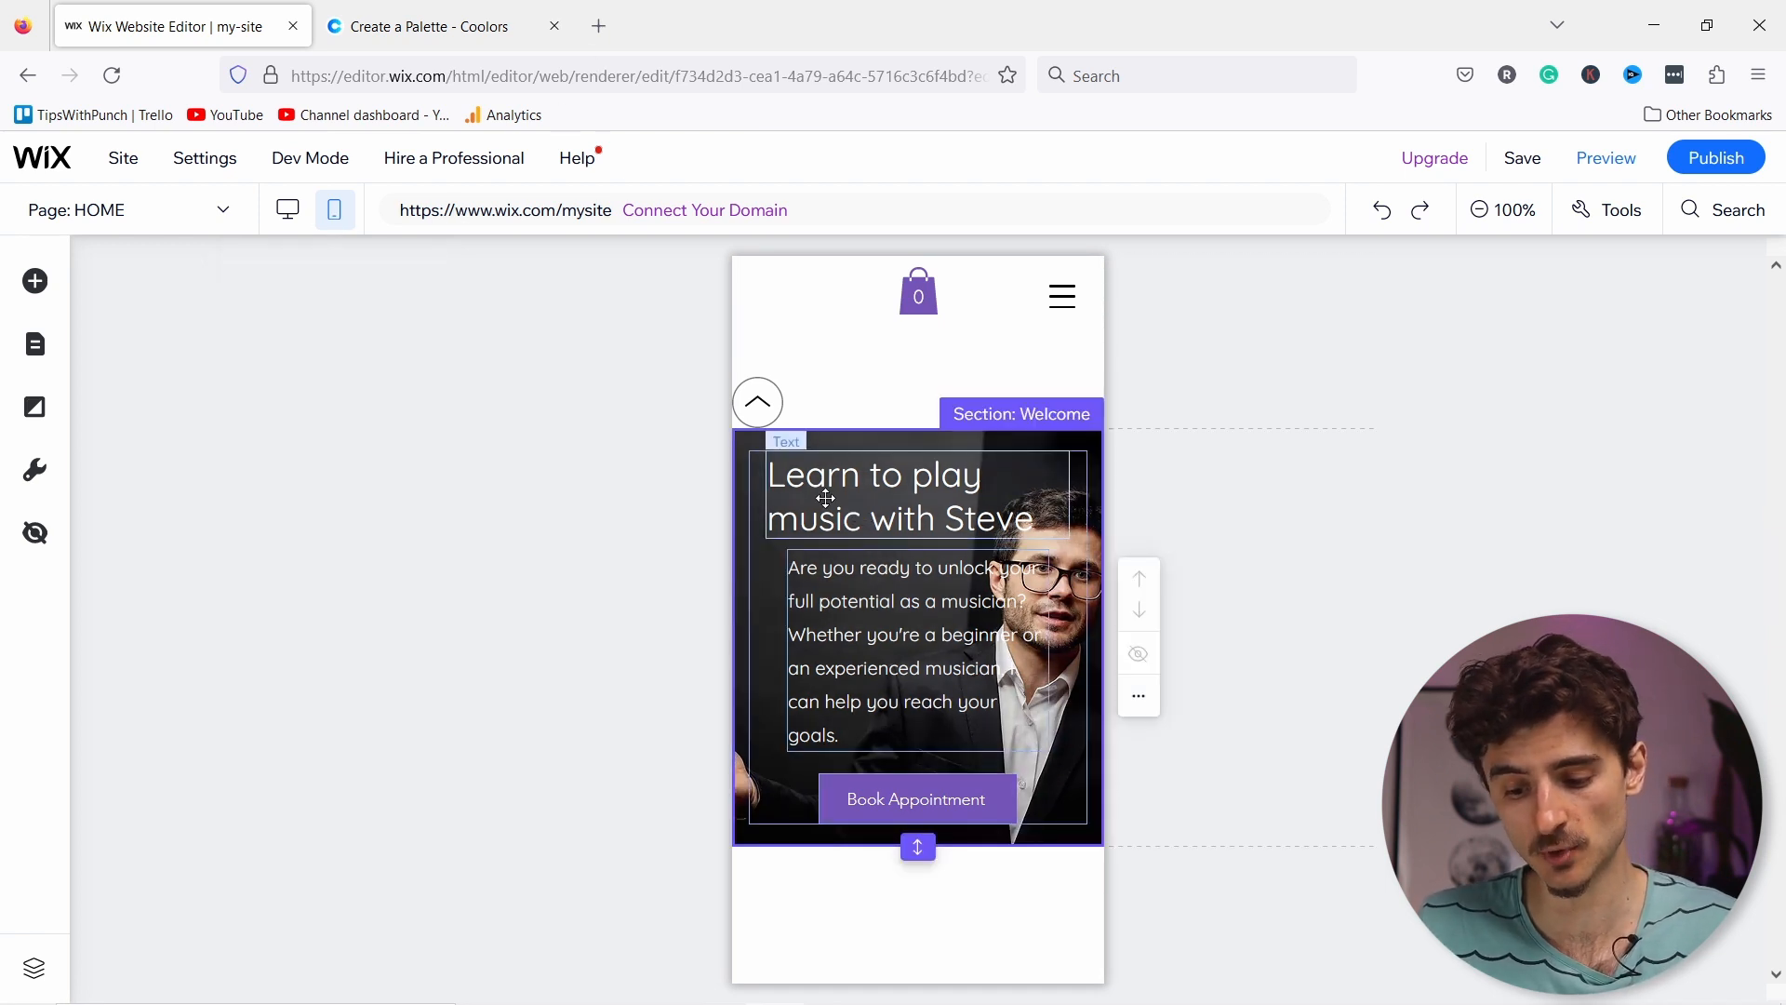
{"action": "left_click_drag", "start_coordinate": [825, 498], "coordinate": [803, 487]}
{"action": "left_click", "coordinate": [832, 651]}
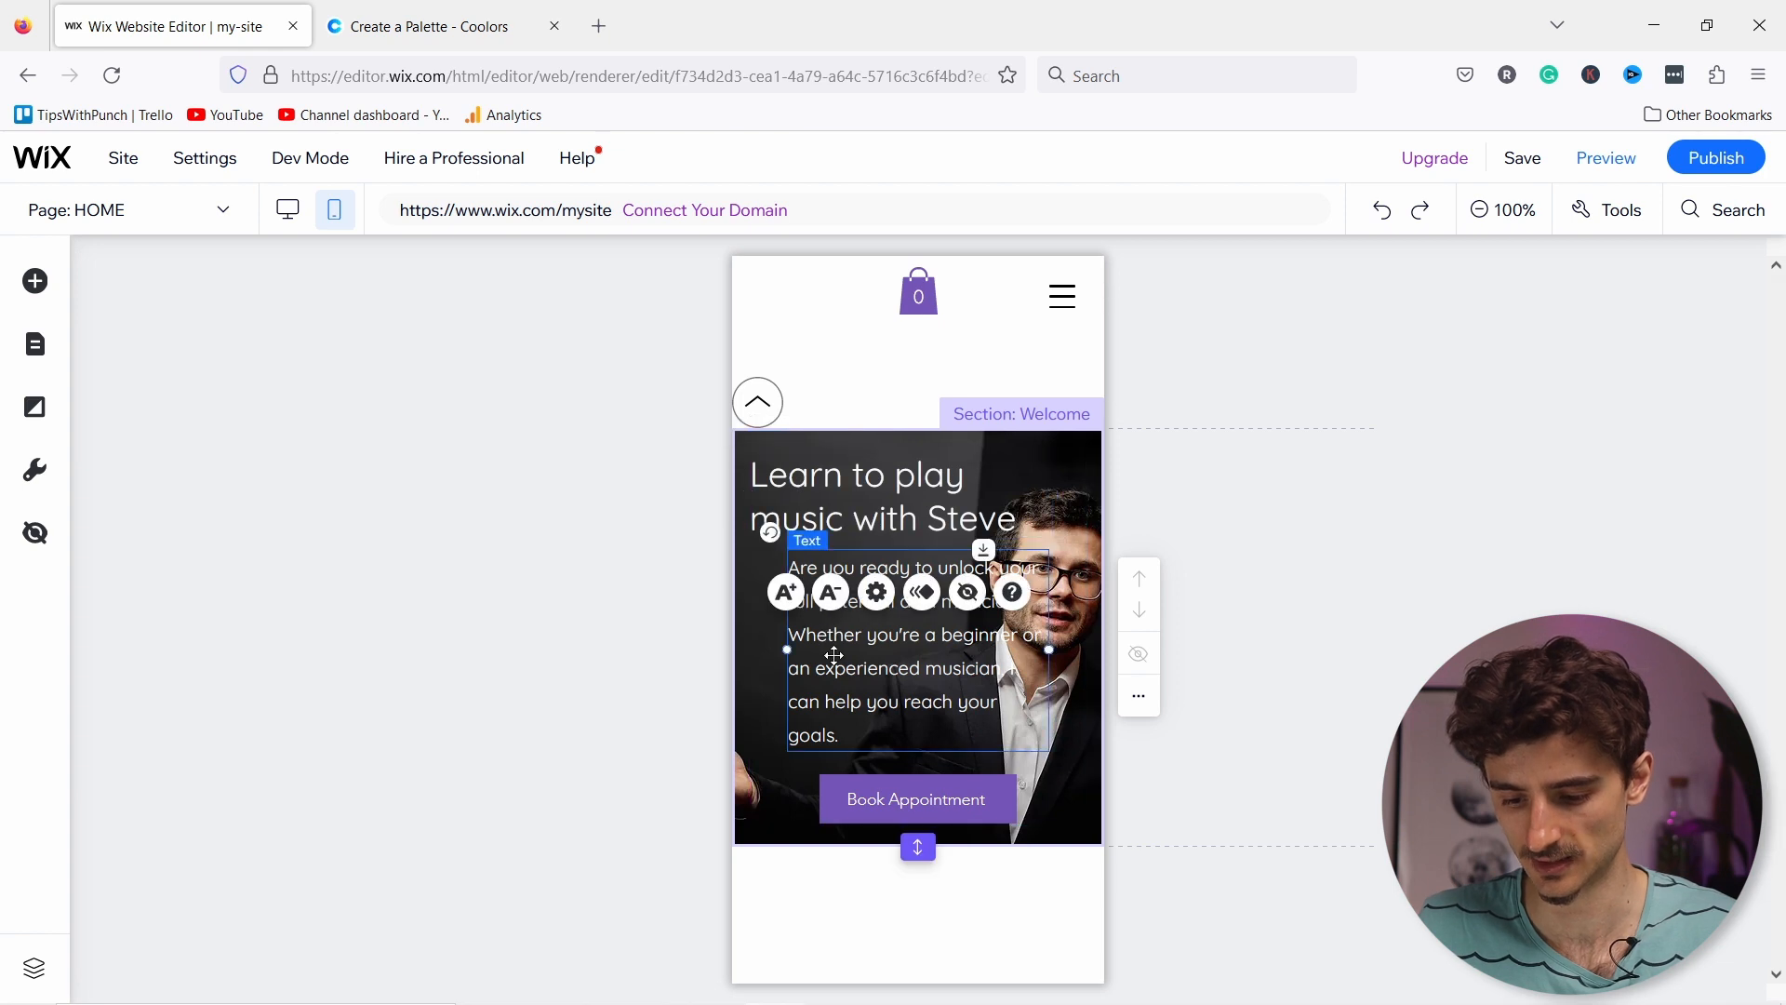
{"action": "left_click_drag", "start_coordinate": [834, 655], "coordinate": [795, 662]}
{"action": "left_click_drag", "start_coordinate": [833, 782], "coordinate": [792, 783]}
{"action": "left_click_drag", "start_coordinate": [987, 752], "coordinate": [987, 751]}
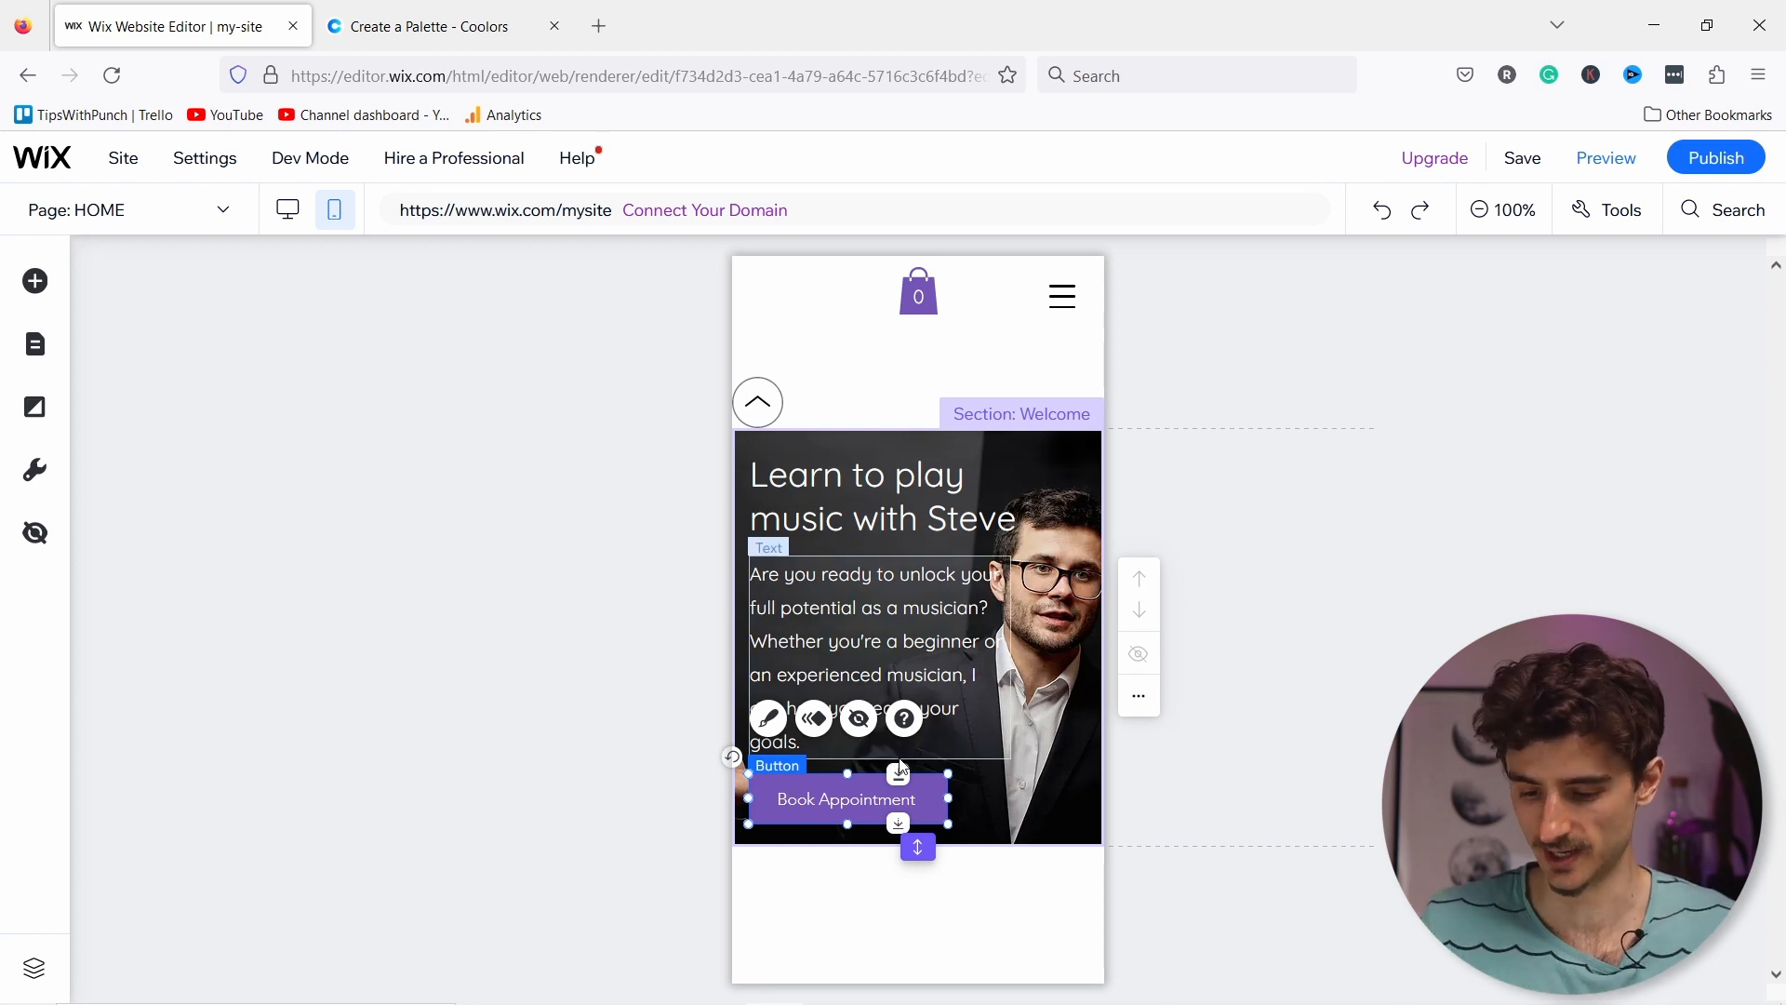
Step: Shrink the hero paragraph text twice to 15px and make the Welcome section taller
{"action": "left_click", "coordinate": [834, 607]}
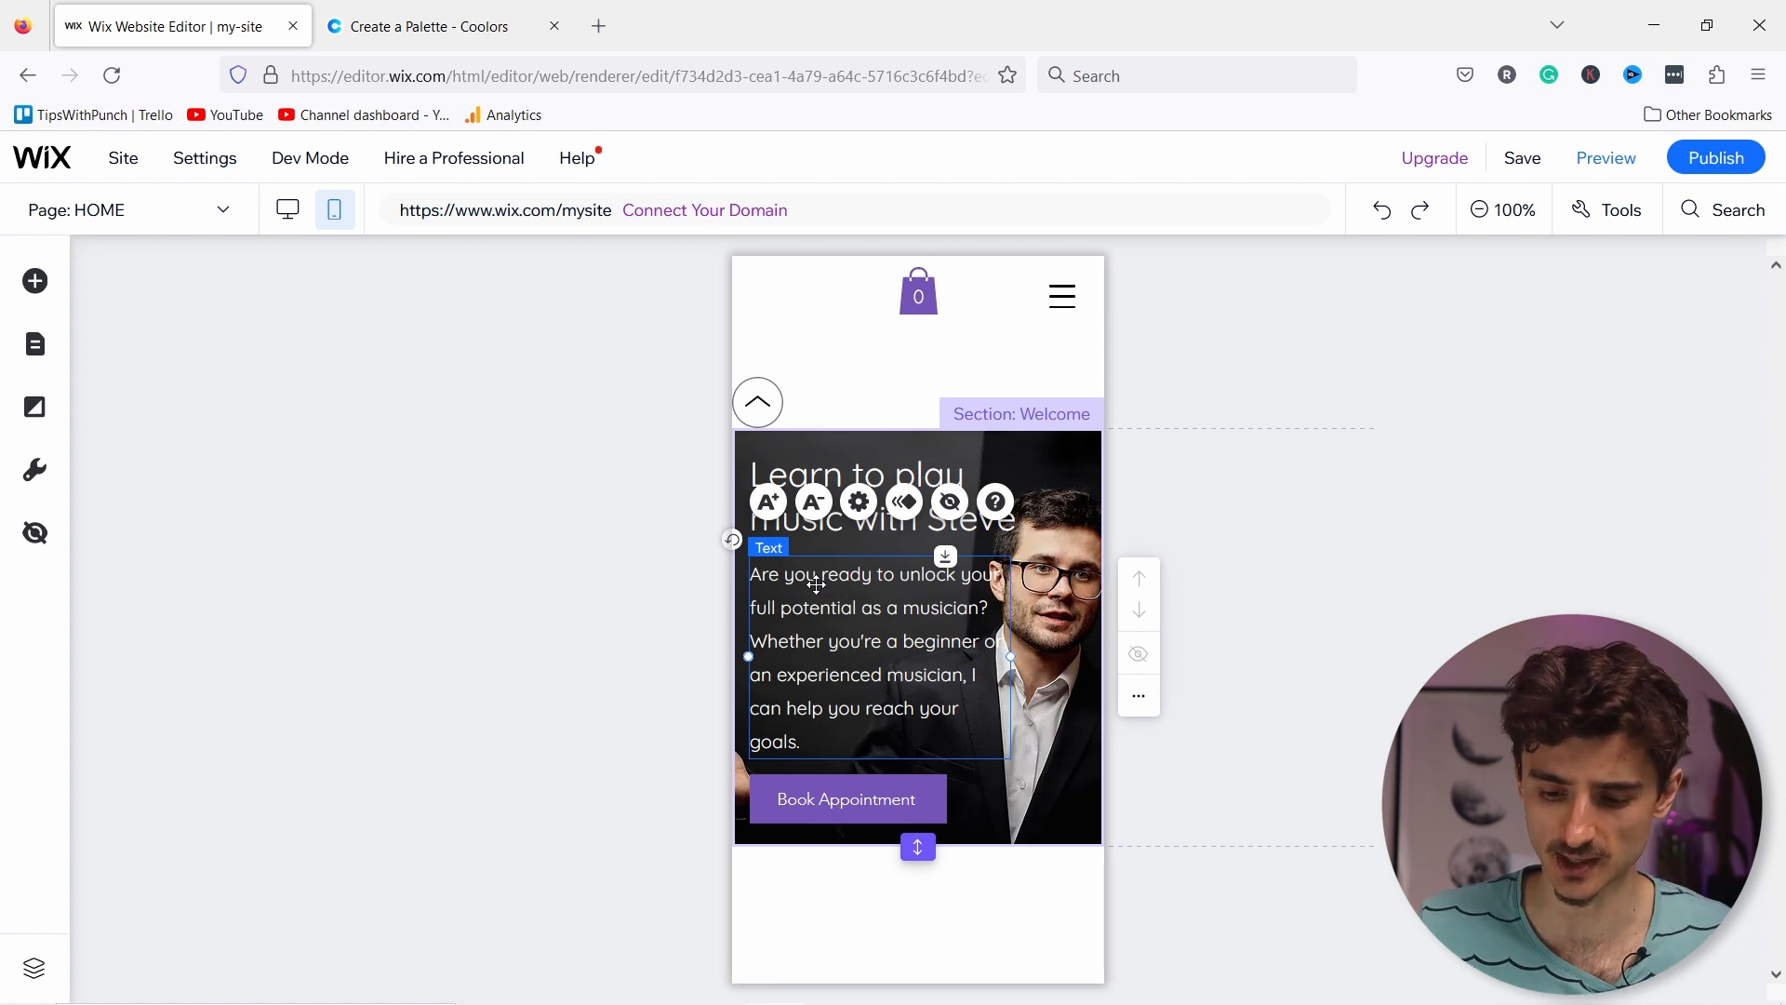
{"action": "left_click", "coordinate": [814, 502]}
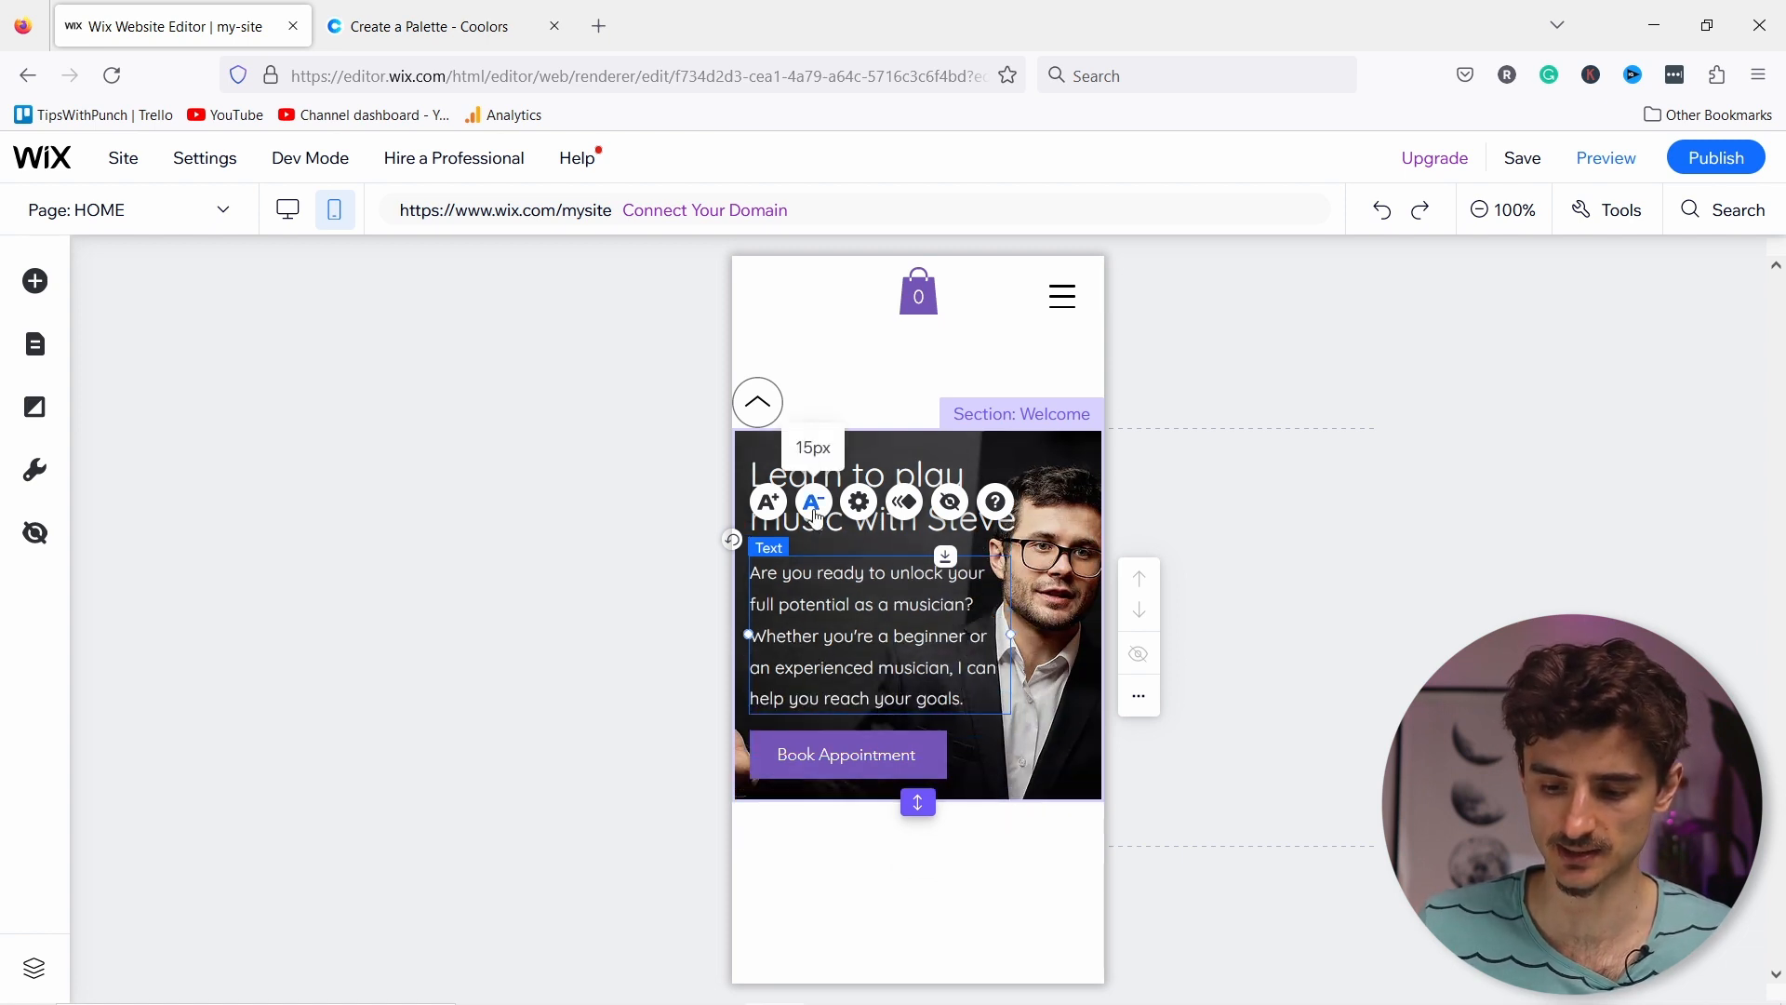
{"action": "left_click", "coordinate": [814, 502]}
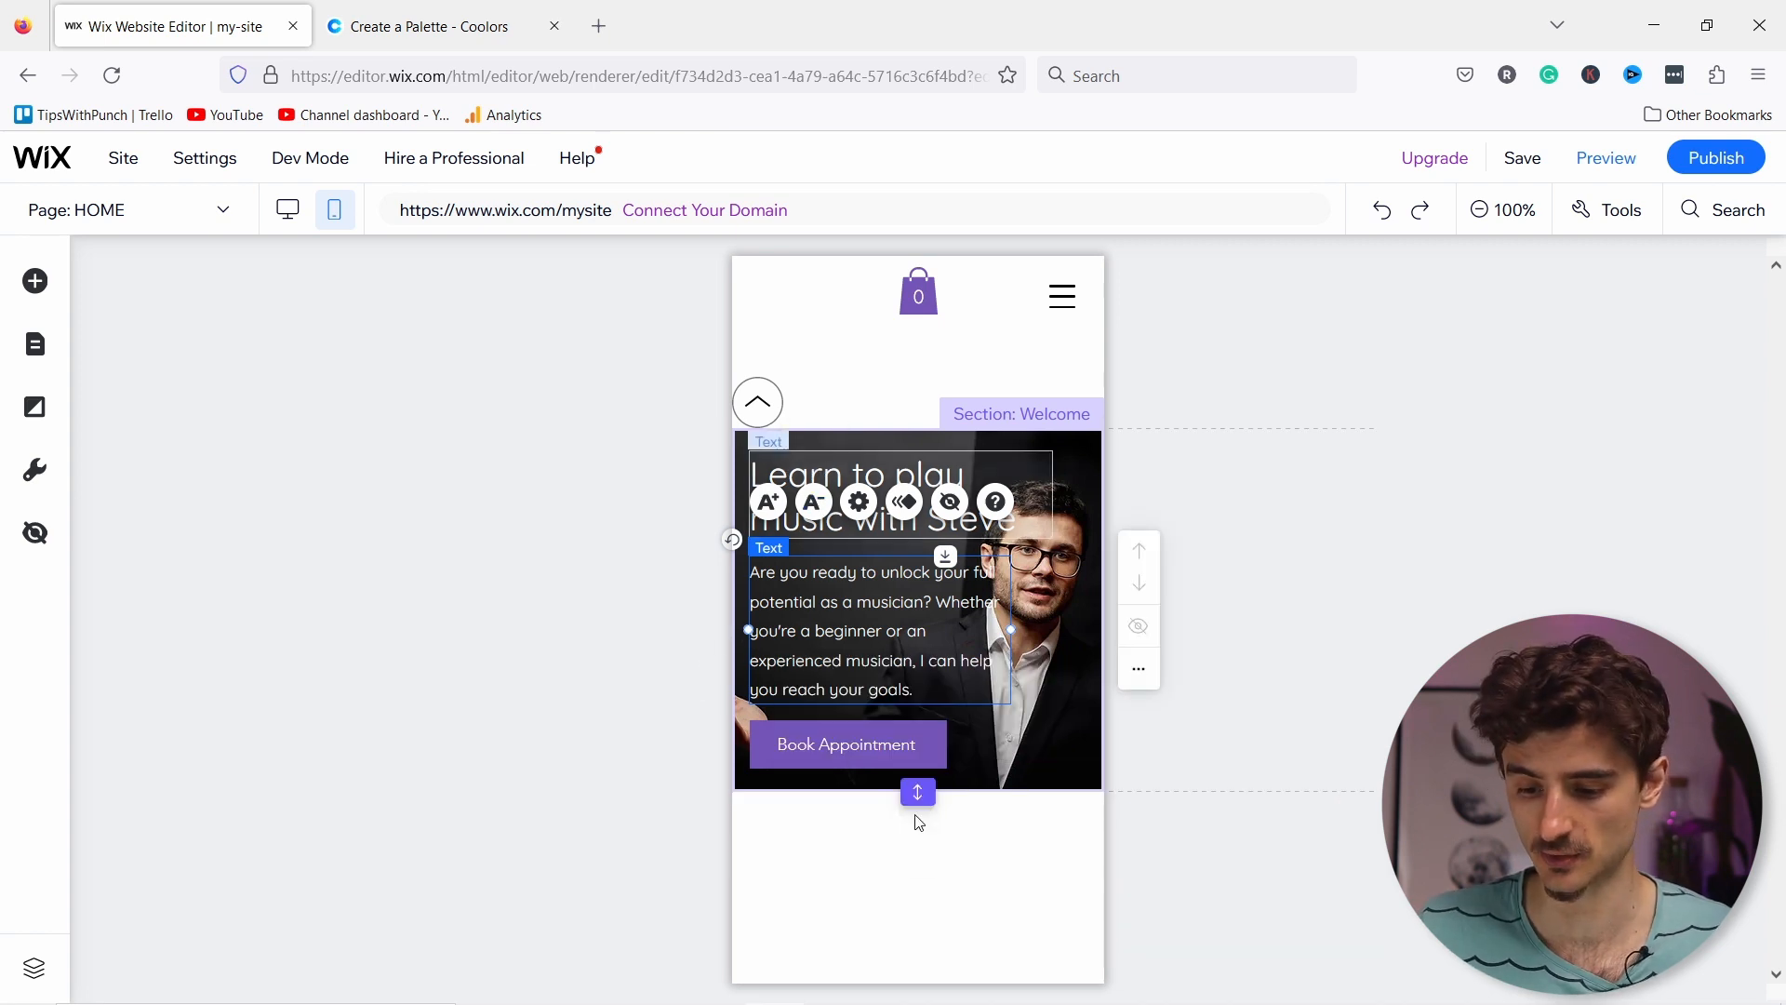
{"action": "left_click_drag", "start_coordinate": [918, 793], "coordinate": [940, 865]}
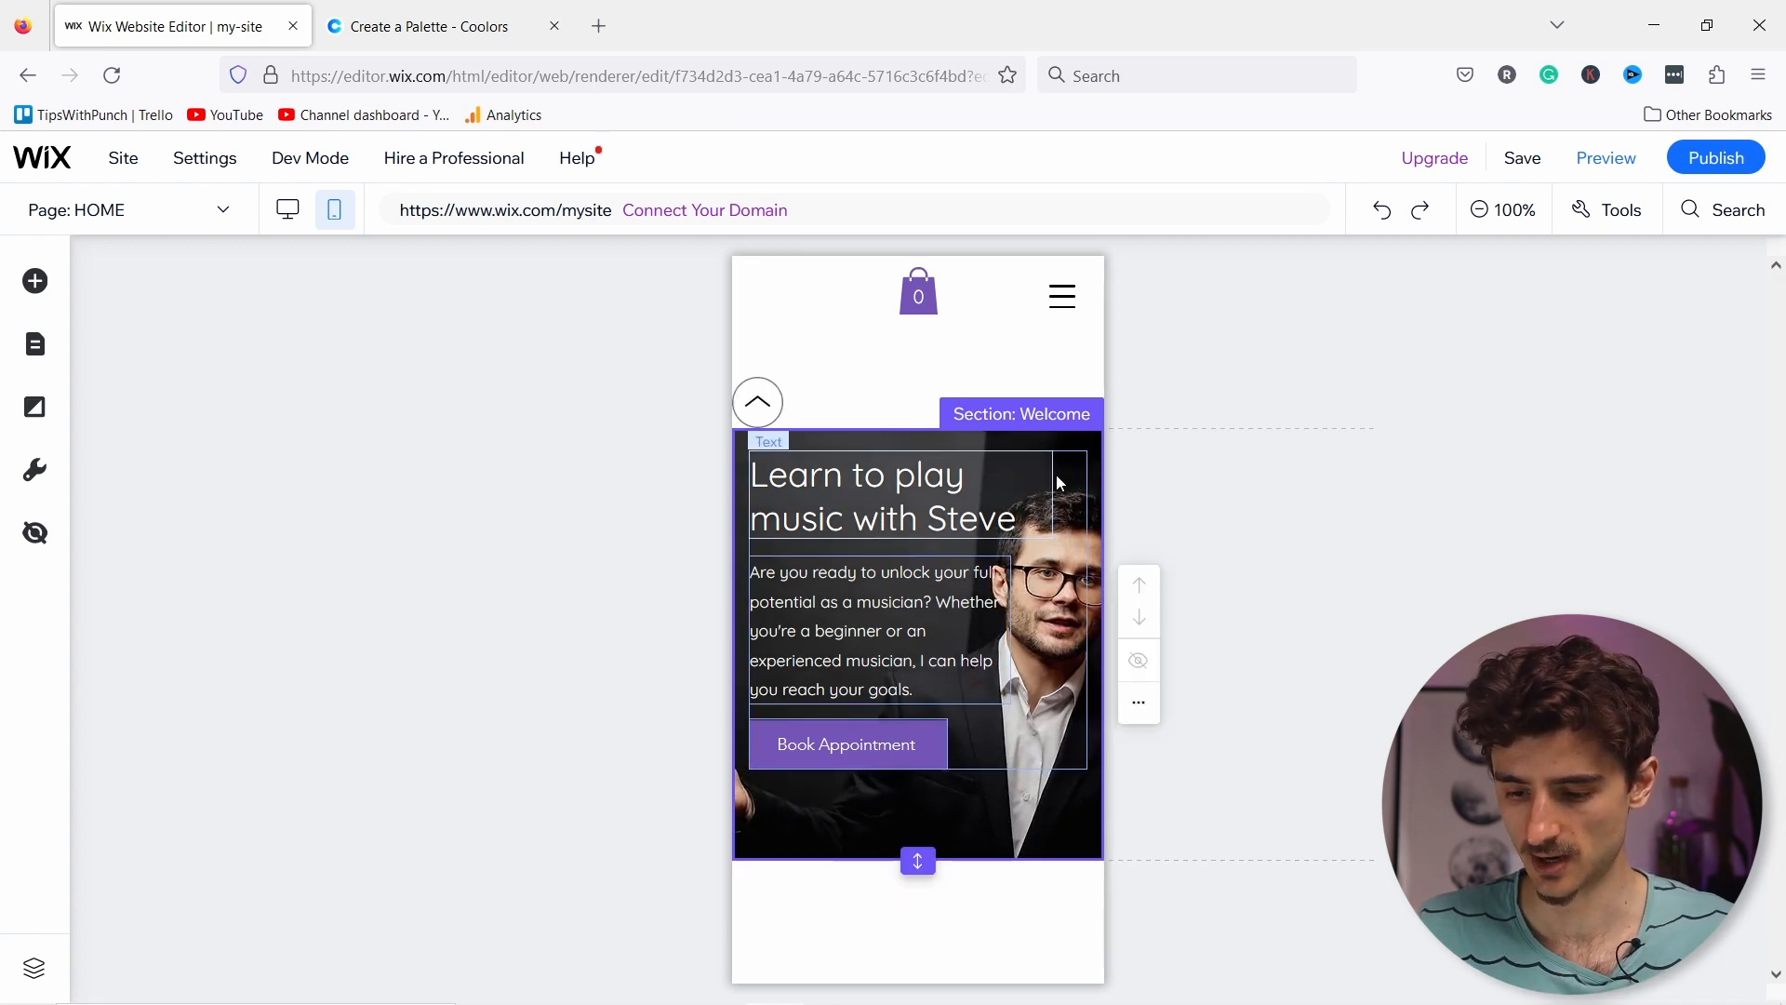
Step: Move the mobile hero text group lower and narrow its container, heading and paragraph boxes
{"action": "left_click_drag", "start_coordinate": [1075, 475], "coordinate": [1078, 520]}
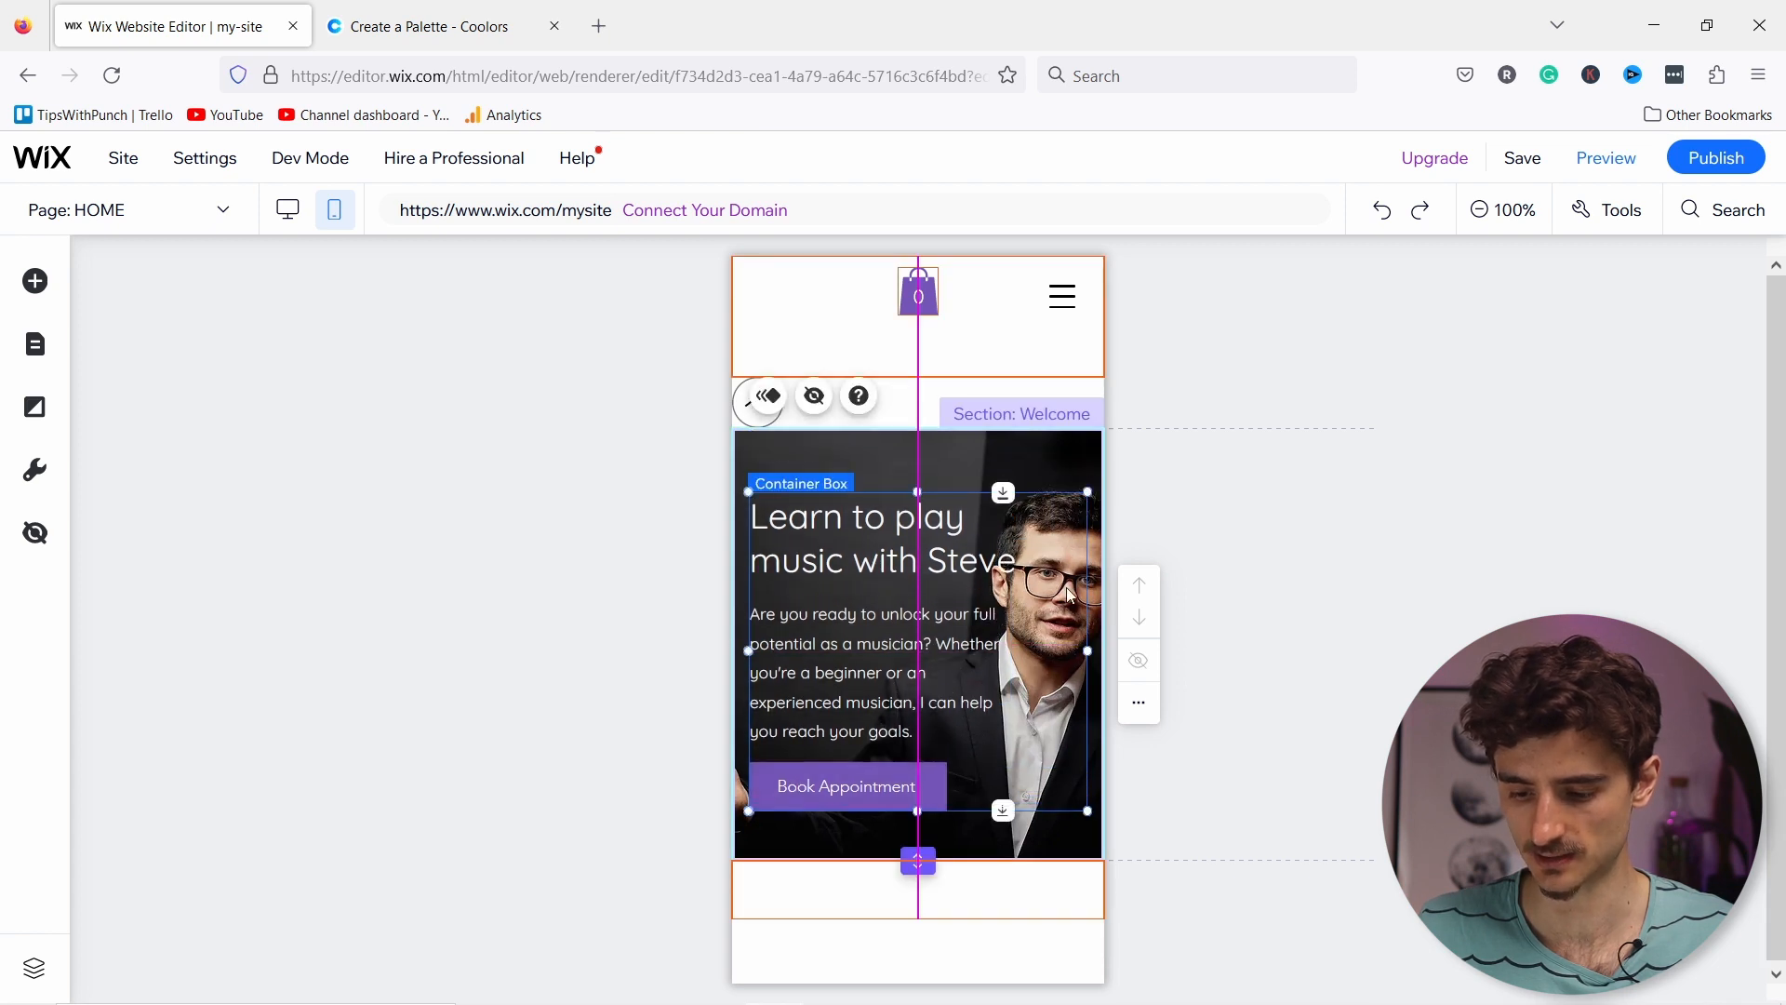
{"action": "left_click_drag", "start_coordinate": [1057, 648], "coordinate": [1033, 644]}
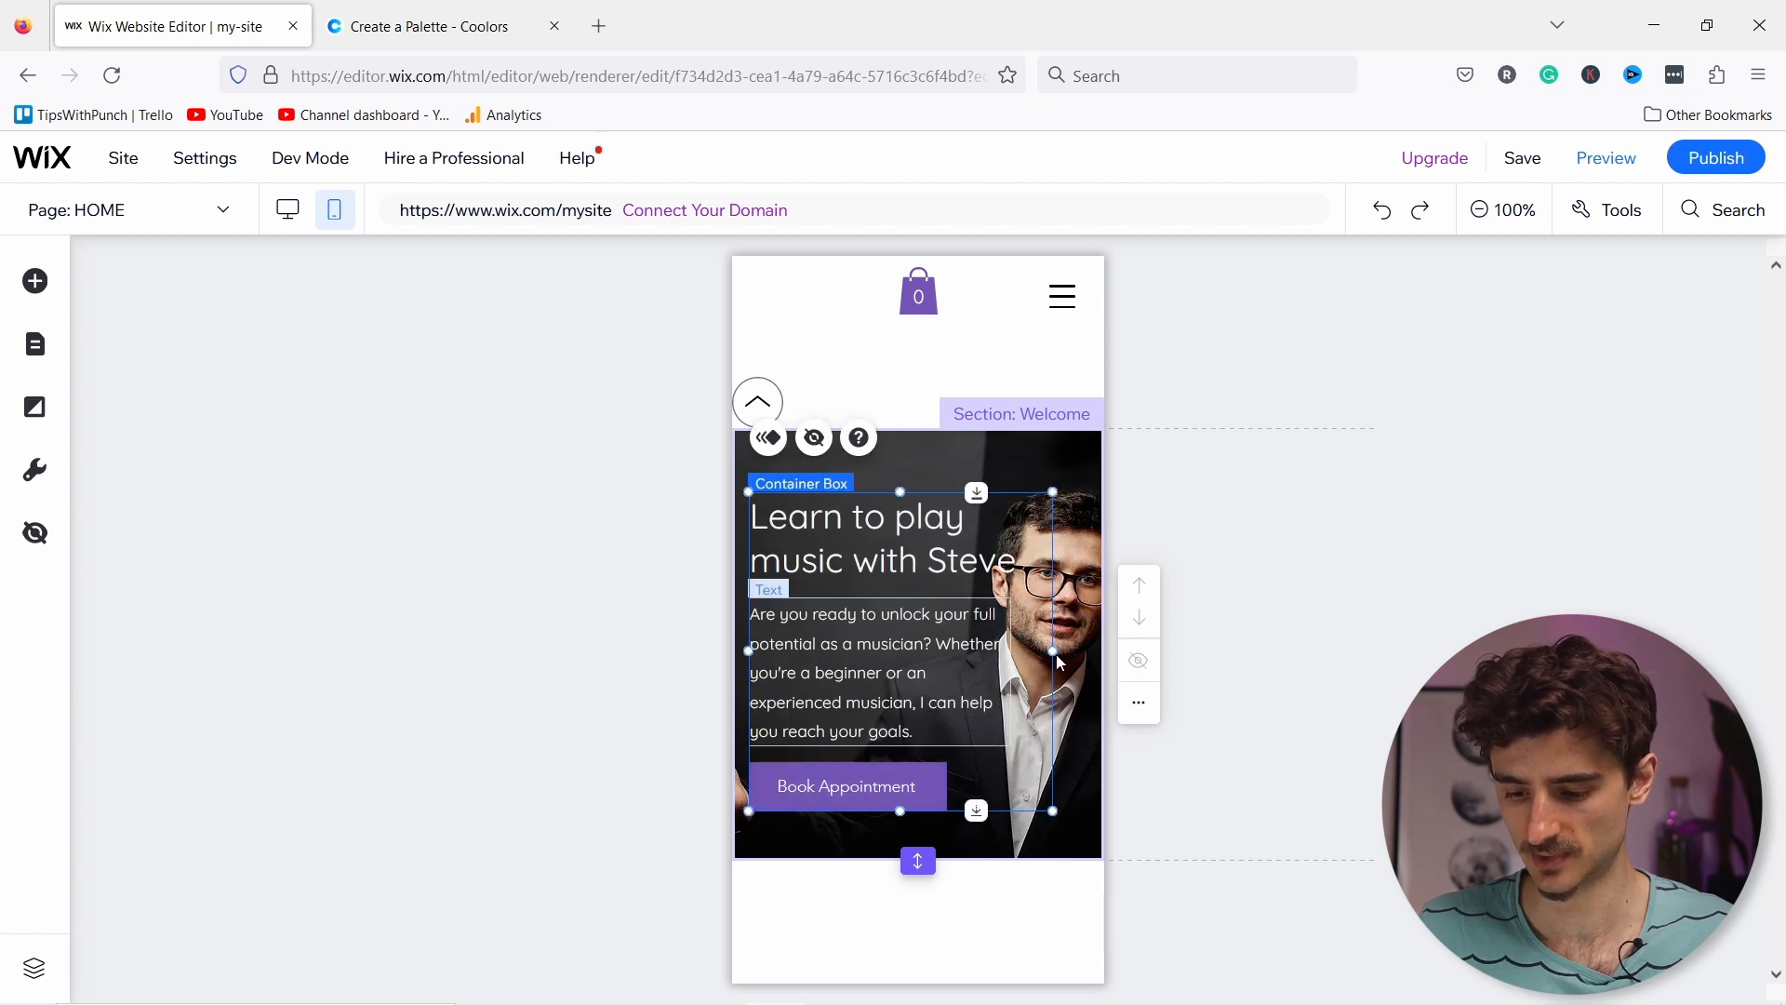
{"action": "left_click", "coordinate": [1030, 543]}
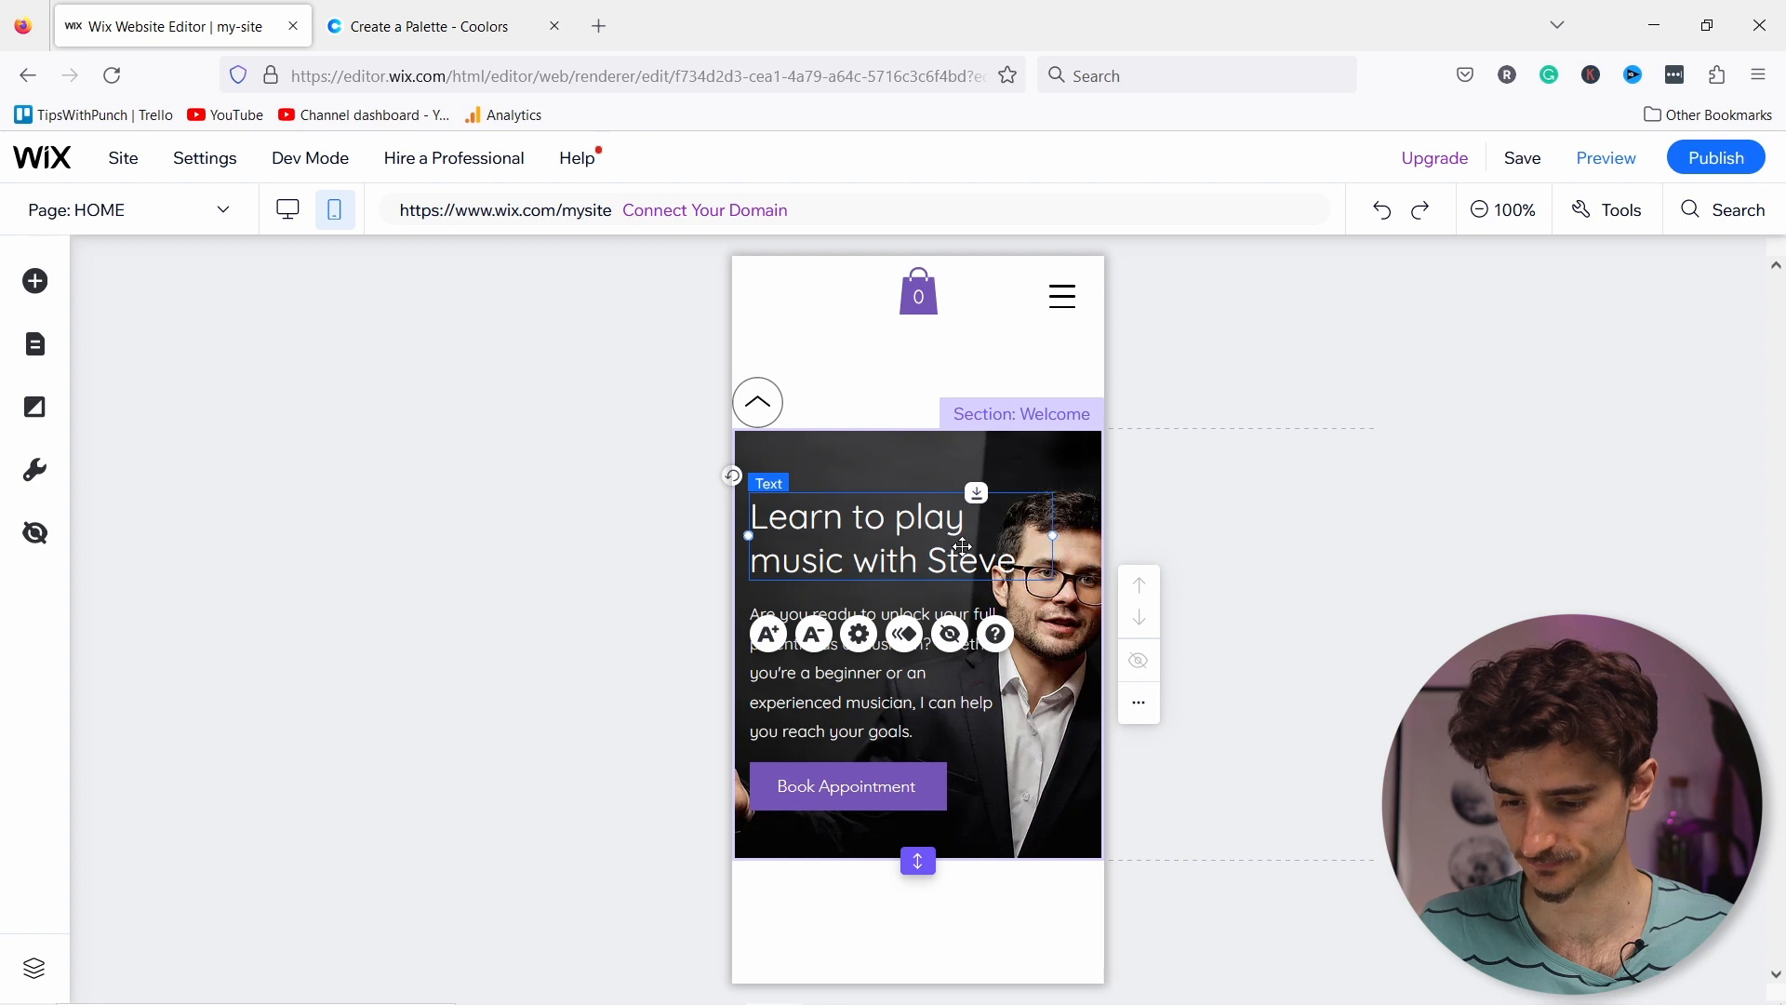
{"action": "left_click_drag", "start_coordinate": [1051, 537], "coordinate": [993, 543]}
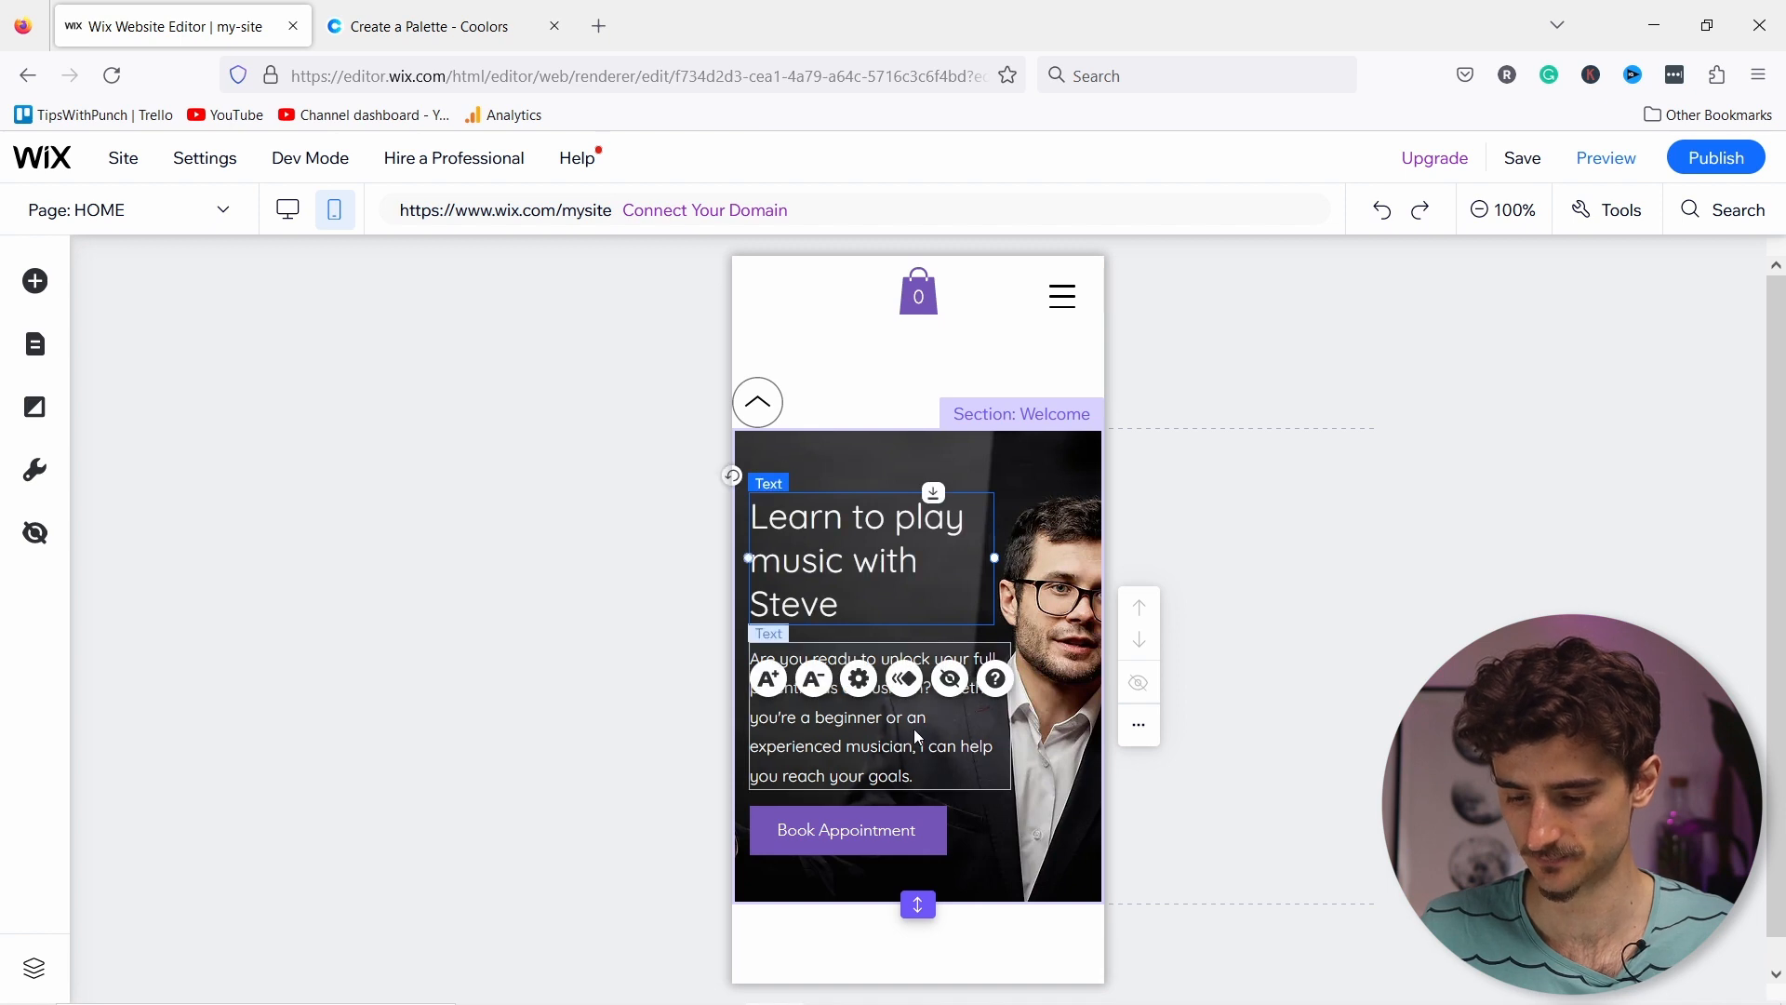
{"action": "left_click", "coordinate": [931, 735]}
{"action": "left_click_drag", "start_coordinate": [1012, 715], "coordinate": [1008, 715]}
Step: Reduce the mobile hero heading to 27px, then switch back to the desktop layout
{"action": "left_click", "coordinate": [840, 525]}
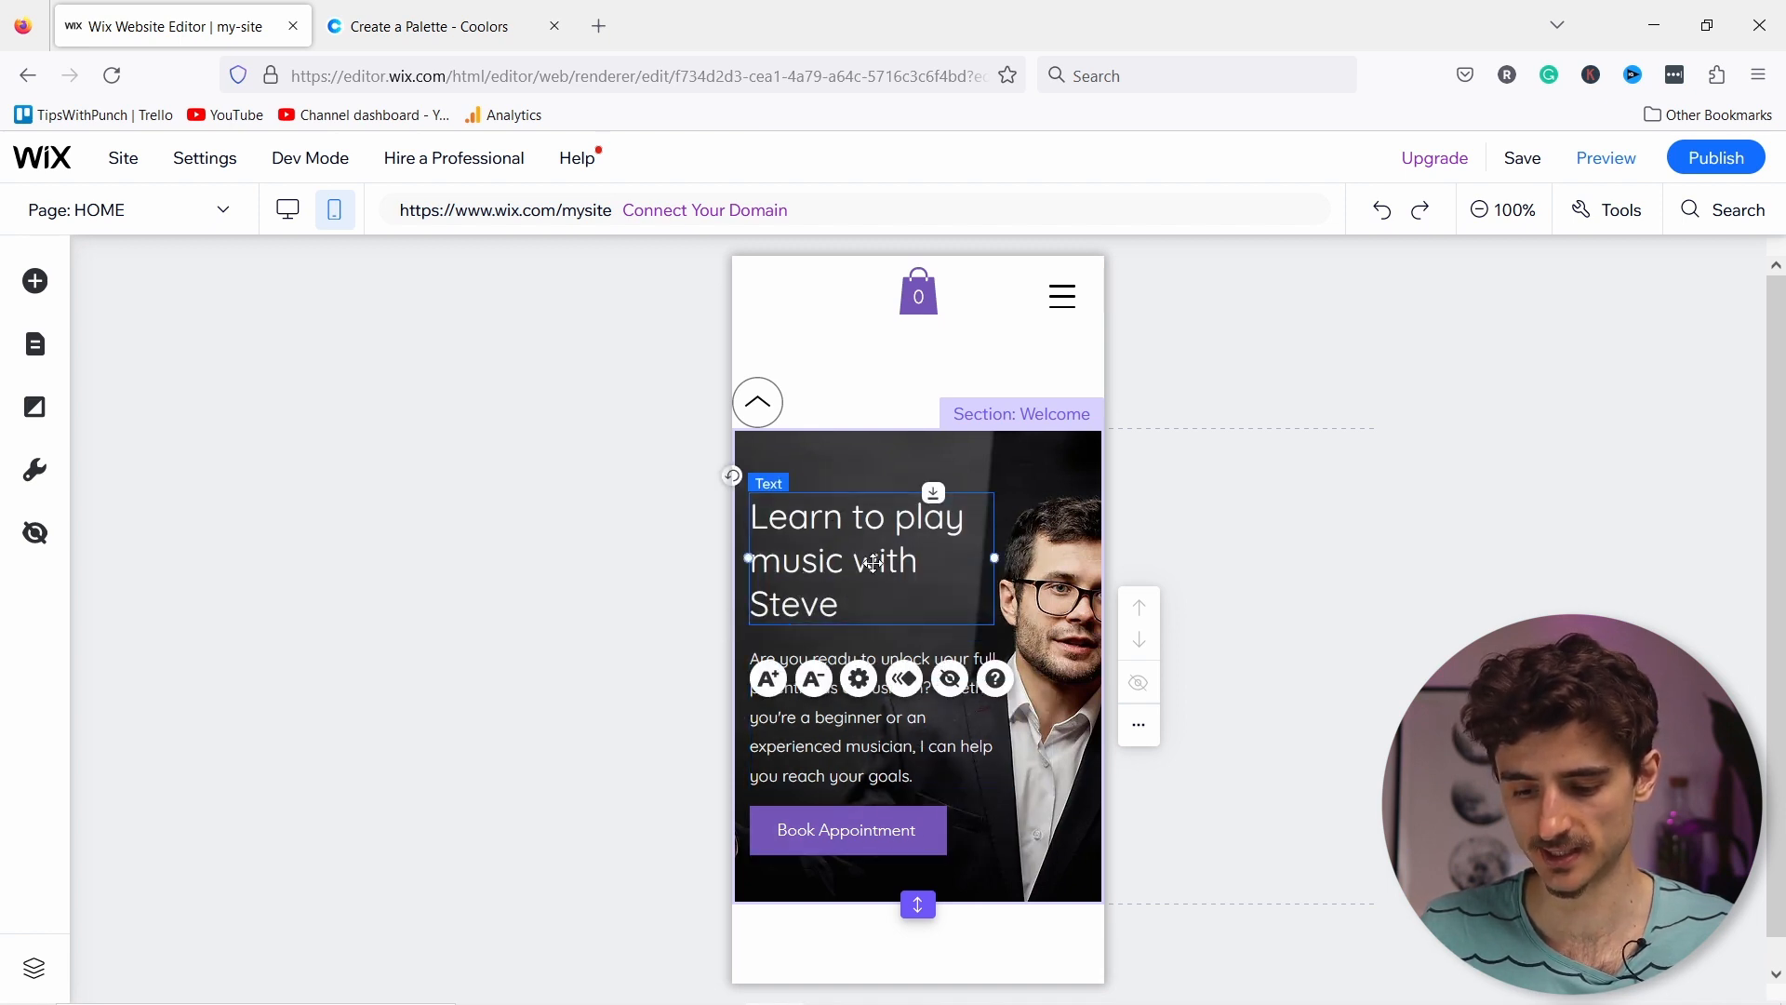
{"action": "left_click", "coordinate": [816, 677]}
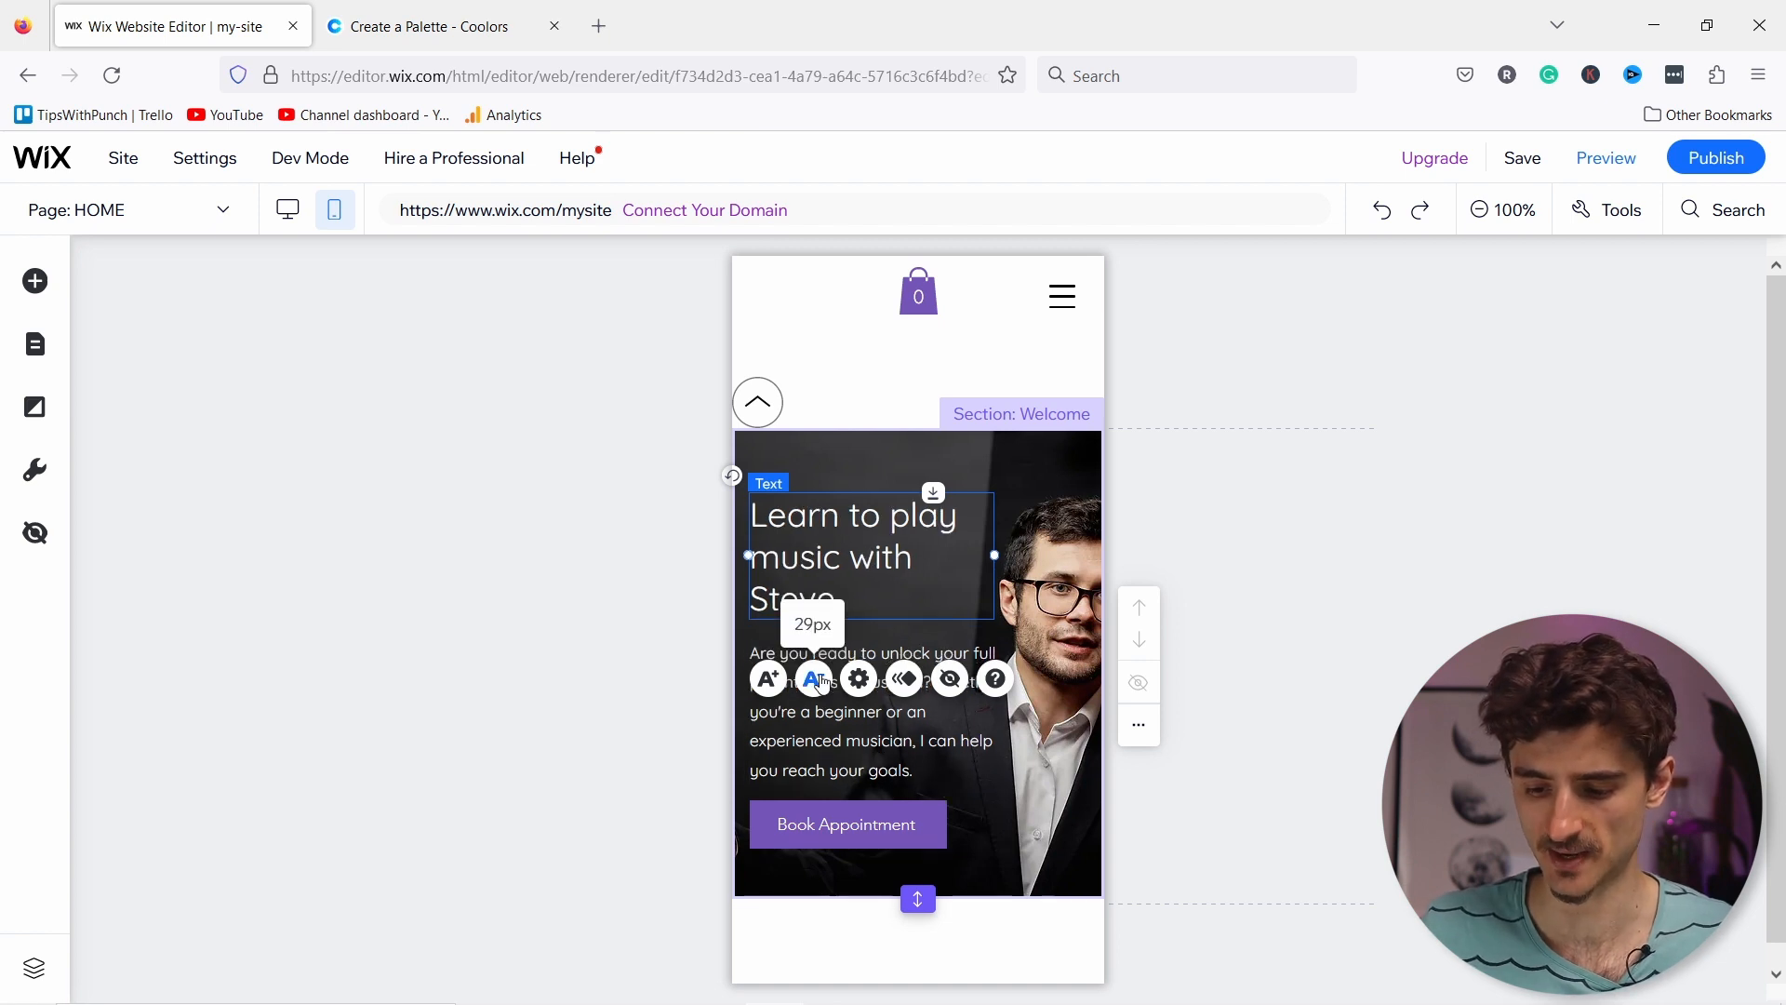
{"action": "left_click", "coordinate": [814, 673]}
{"action": "left_click", "coordinate": [814, 672]}
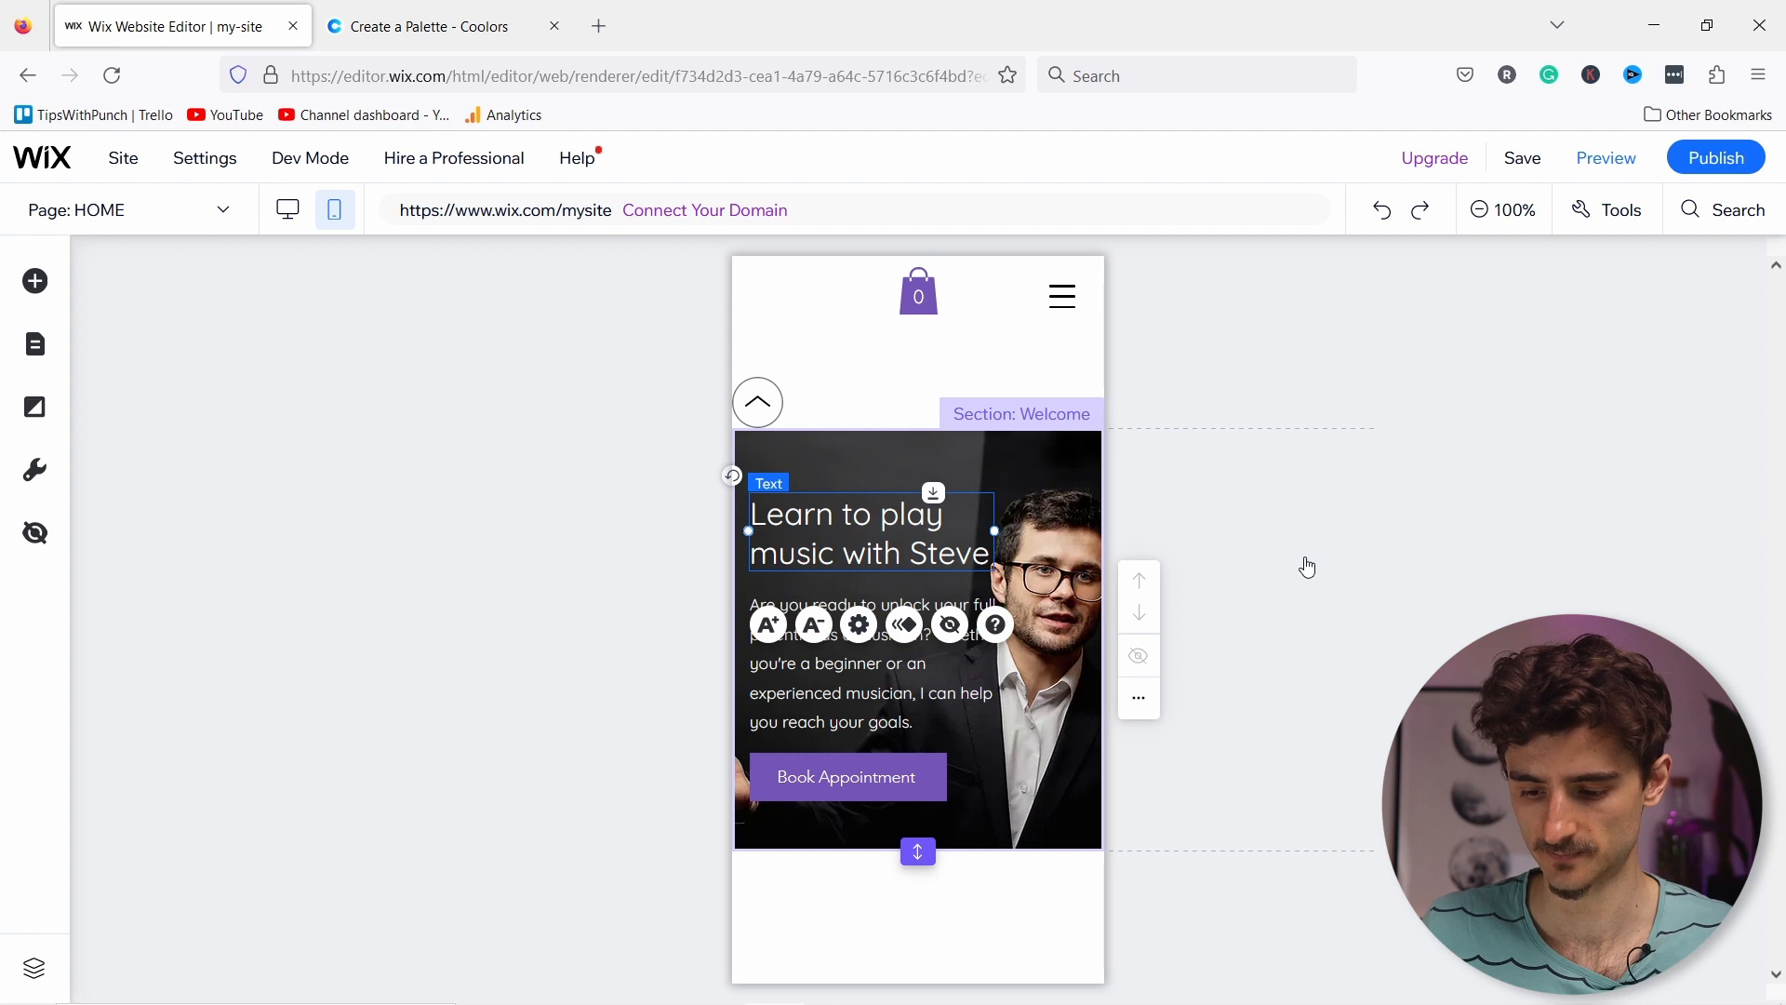
{"action": "left_click", "coordinate": [1224, 569]}
{"action": "left_click", "coordinate": [1294, 605]}
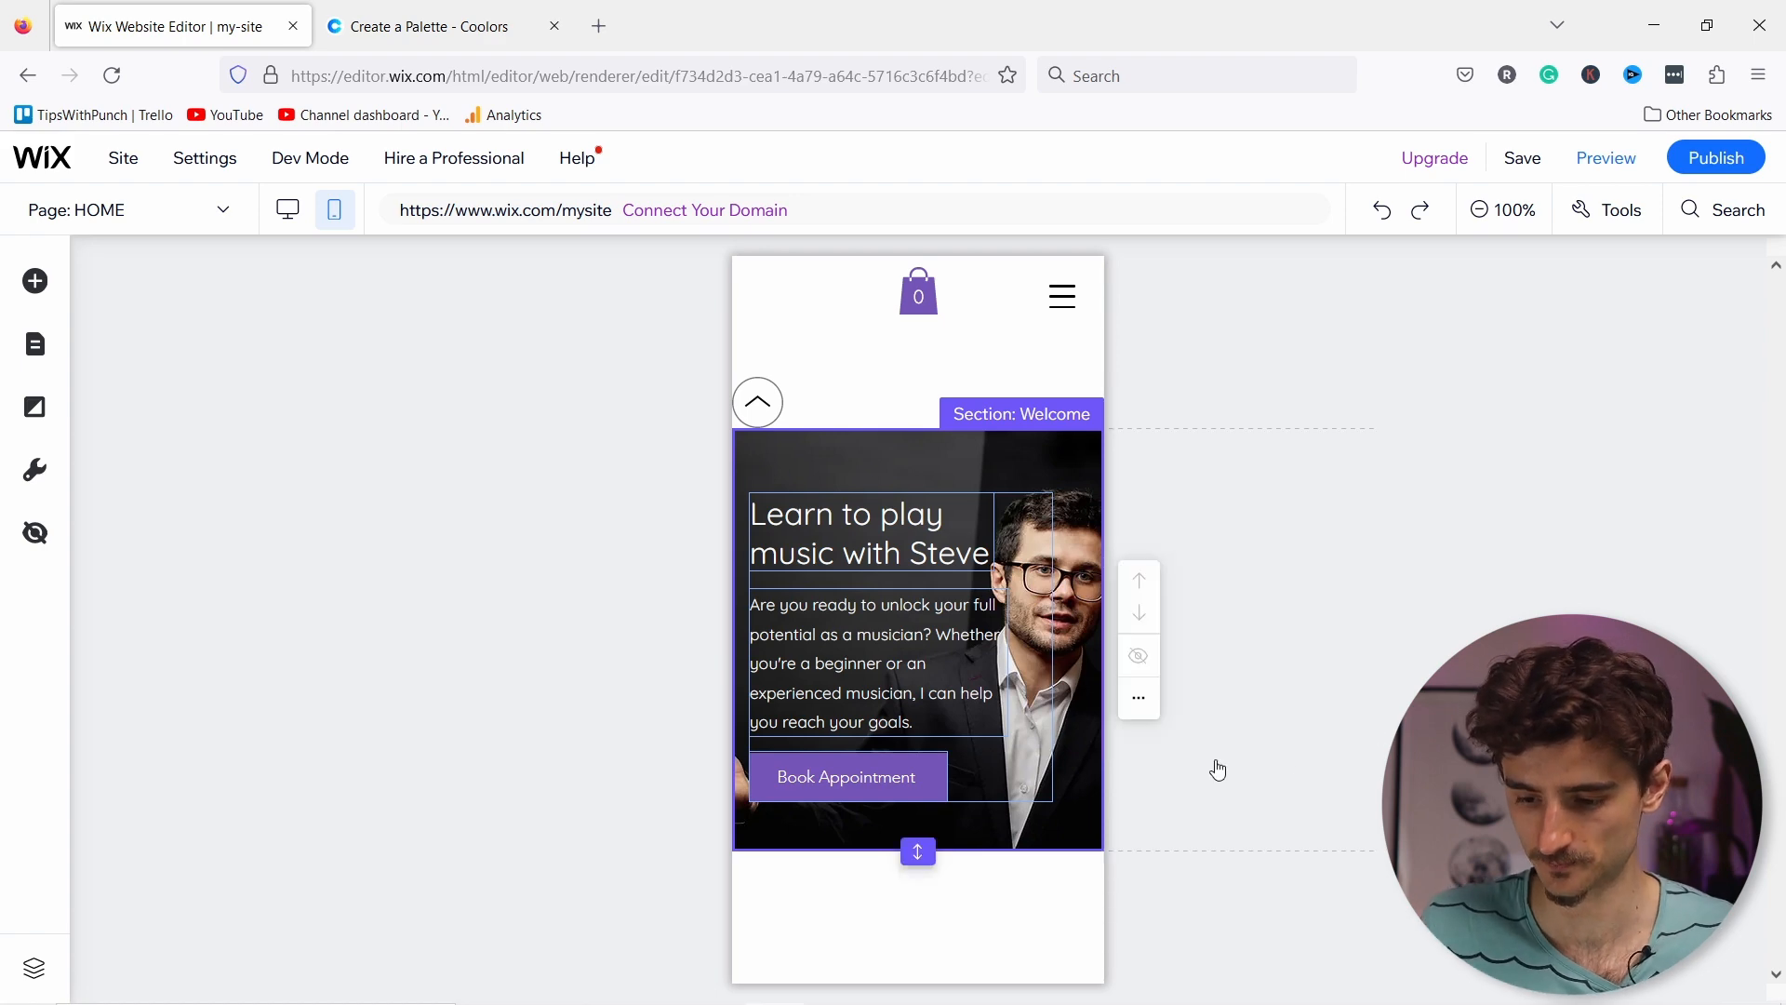
{"action": "left_click", "coordinate": [287, 221]}
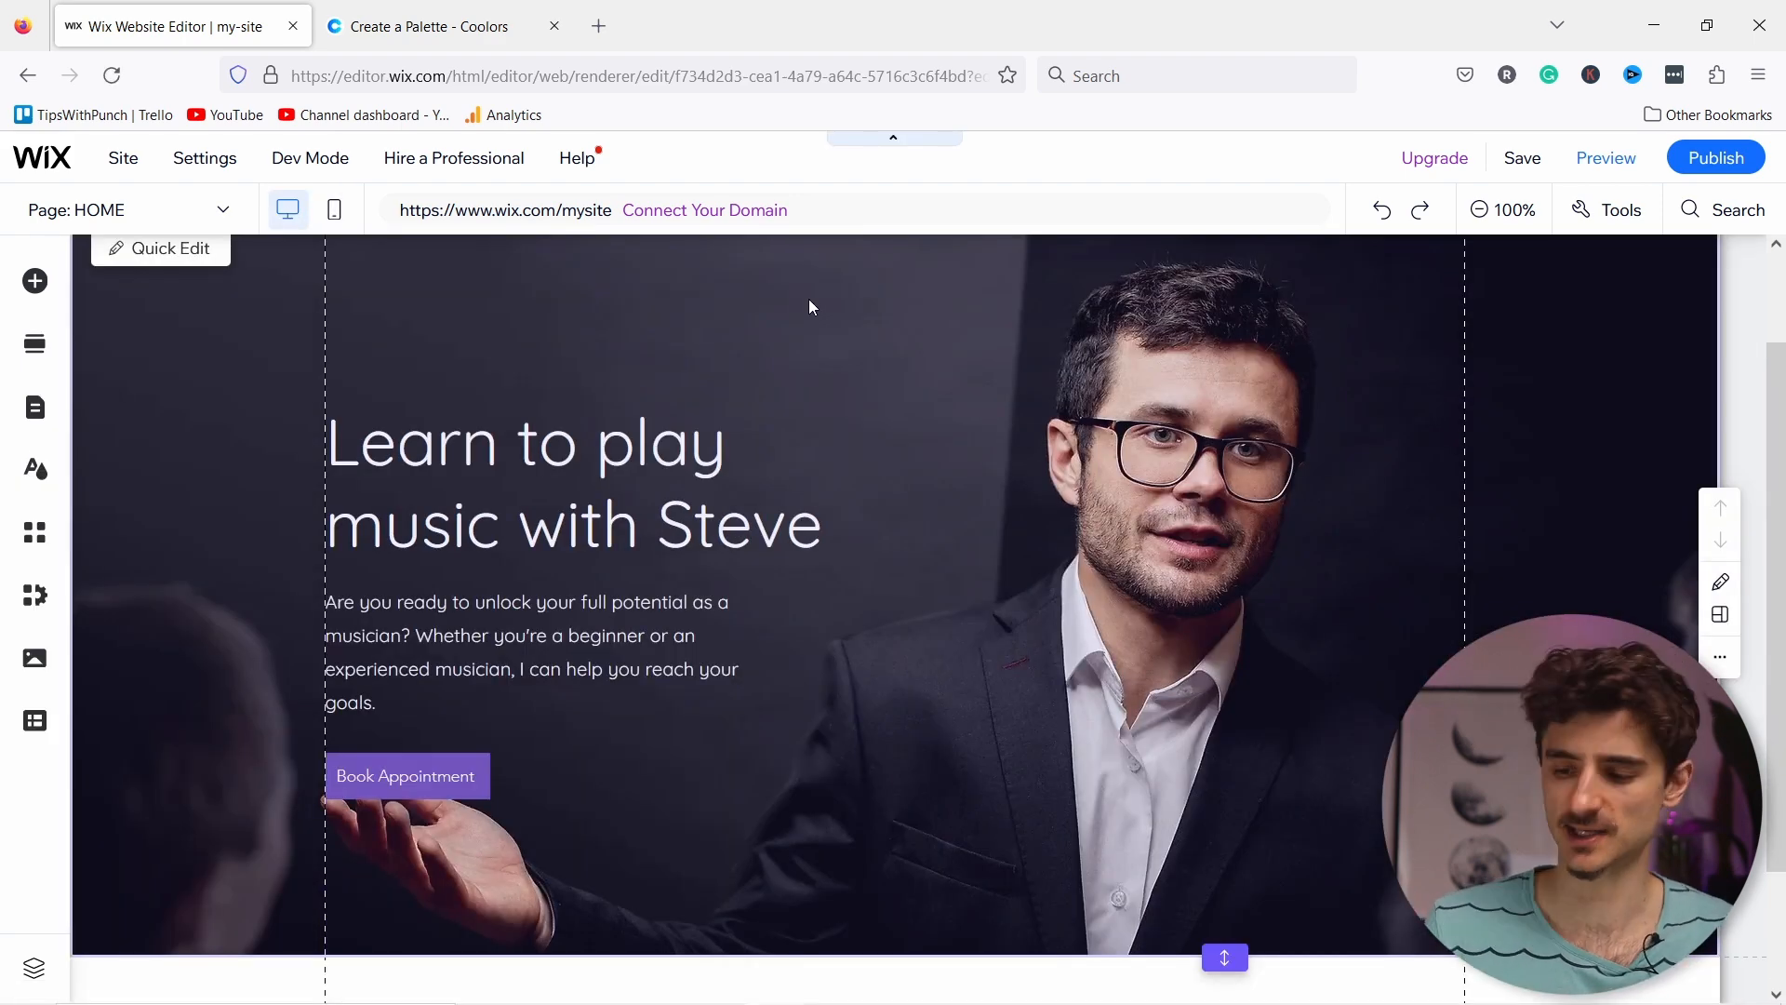
Step: Name the hero section 'Hero banner', check its hero-banner URL suffix, and close settings
{"action": "scroll", "coordinate": [849, 253], "scroll_direction": "up", "scroll_amount": 2}
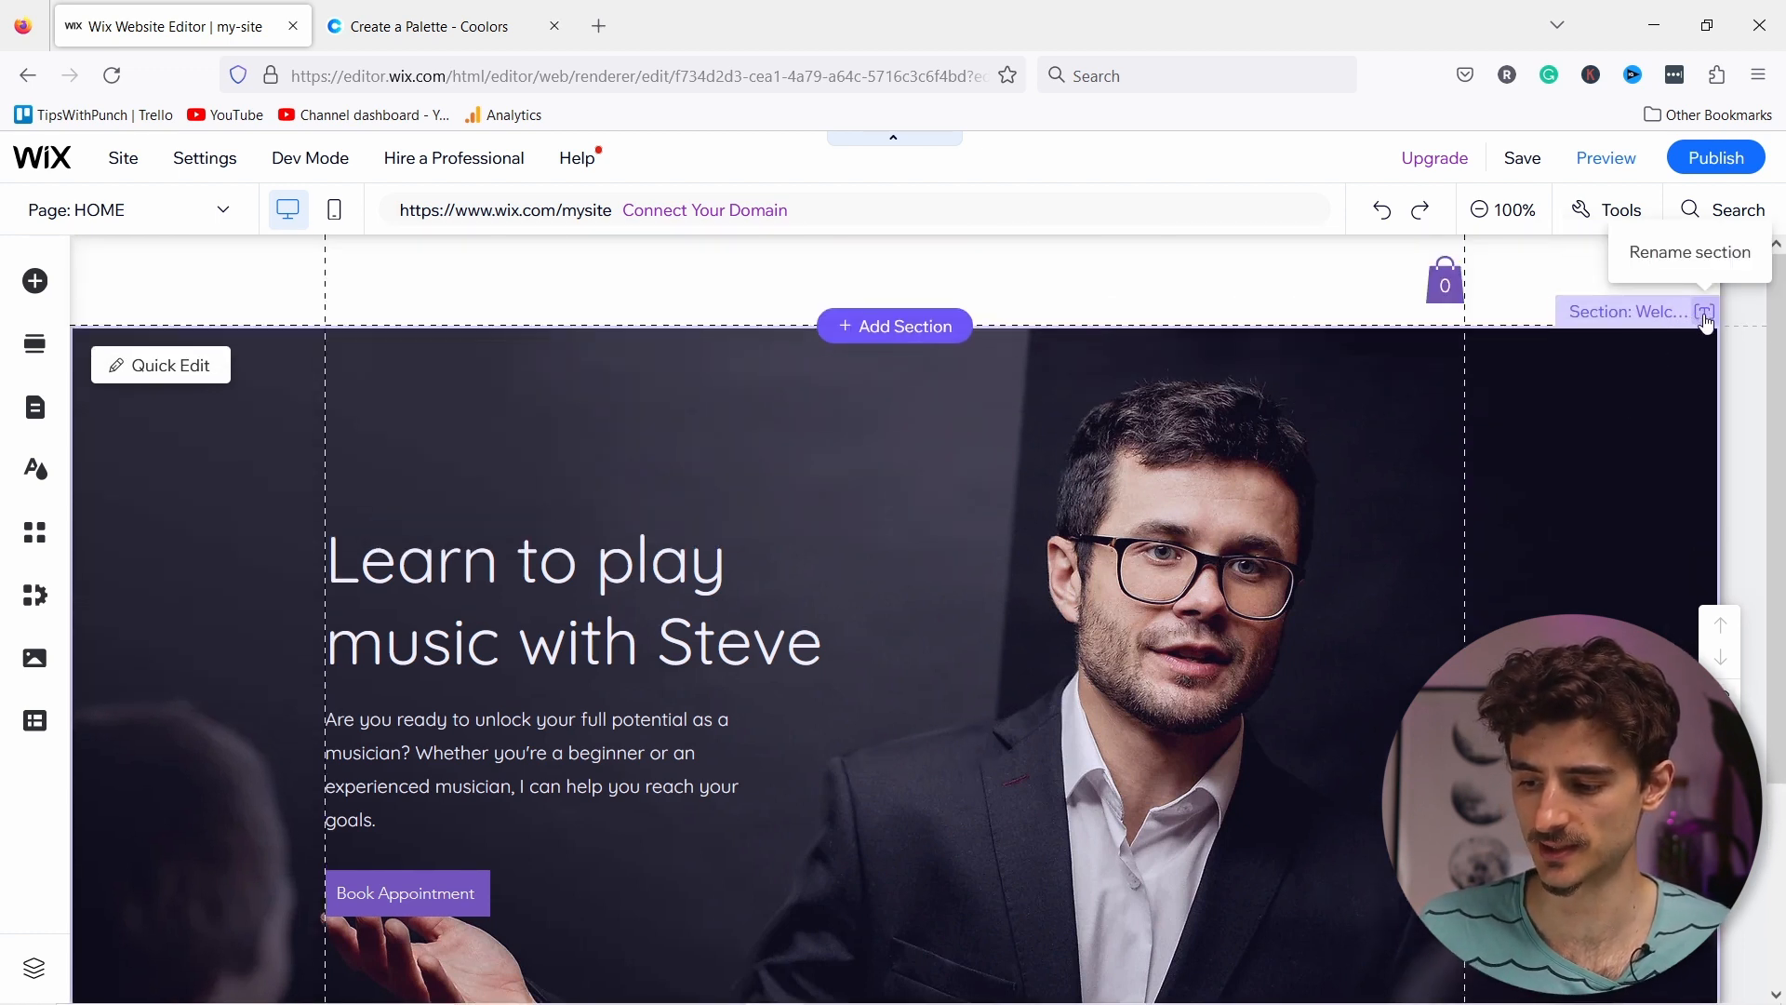
{"action": "left_click", "coordinate": [1712, 319]}
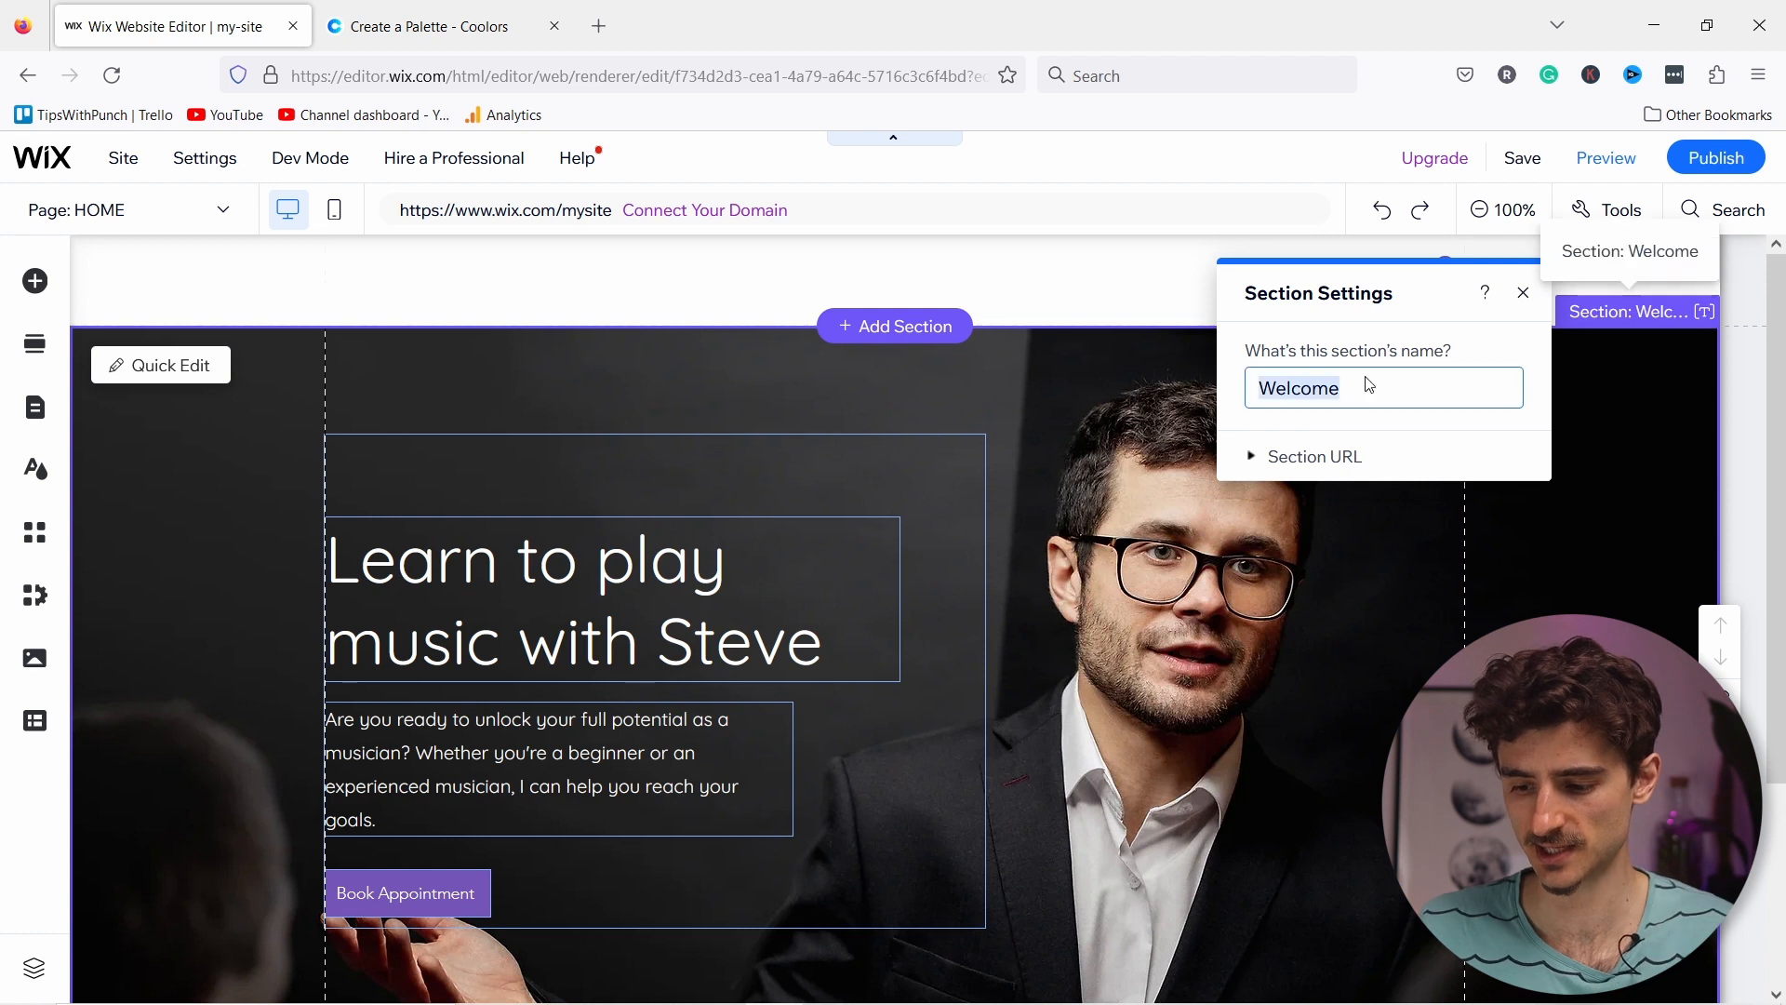
{"action": "type", "text": "Hero banner"}
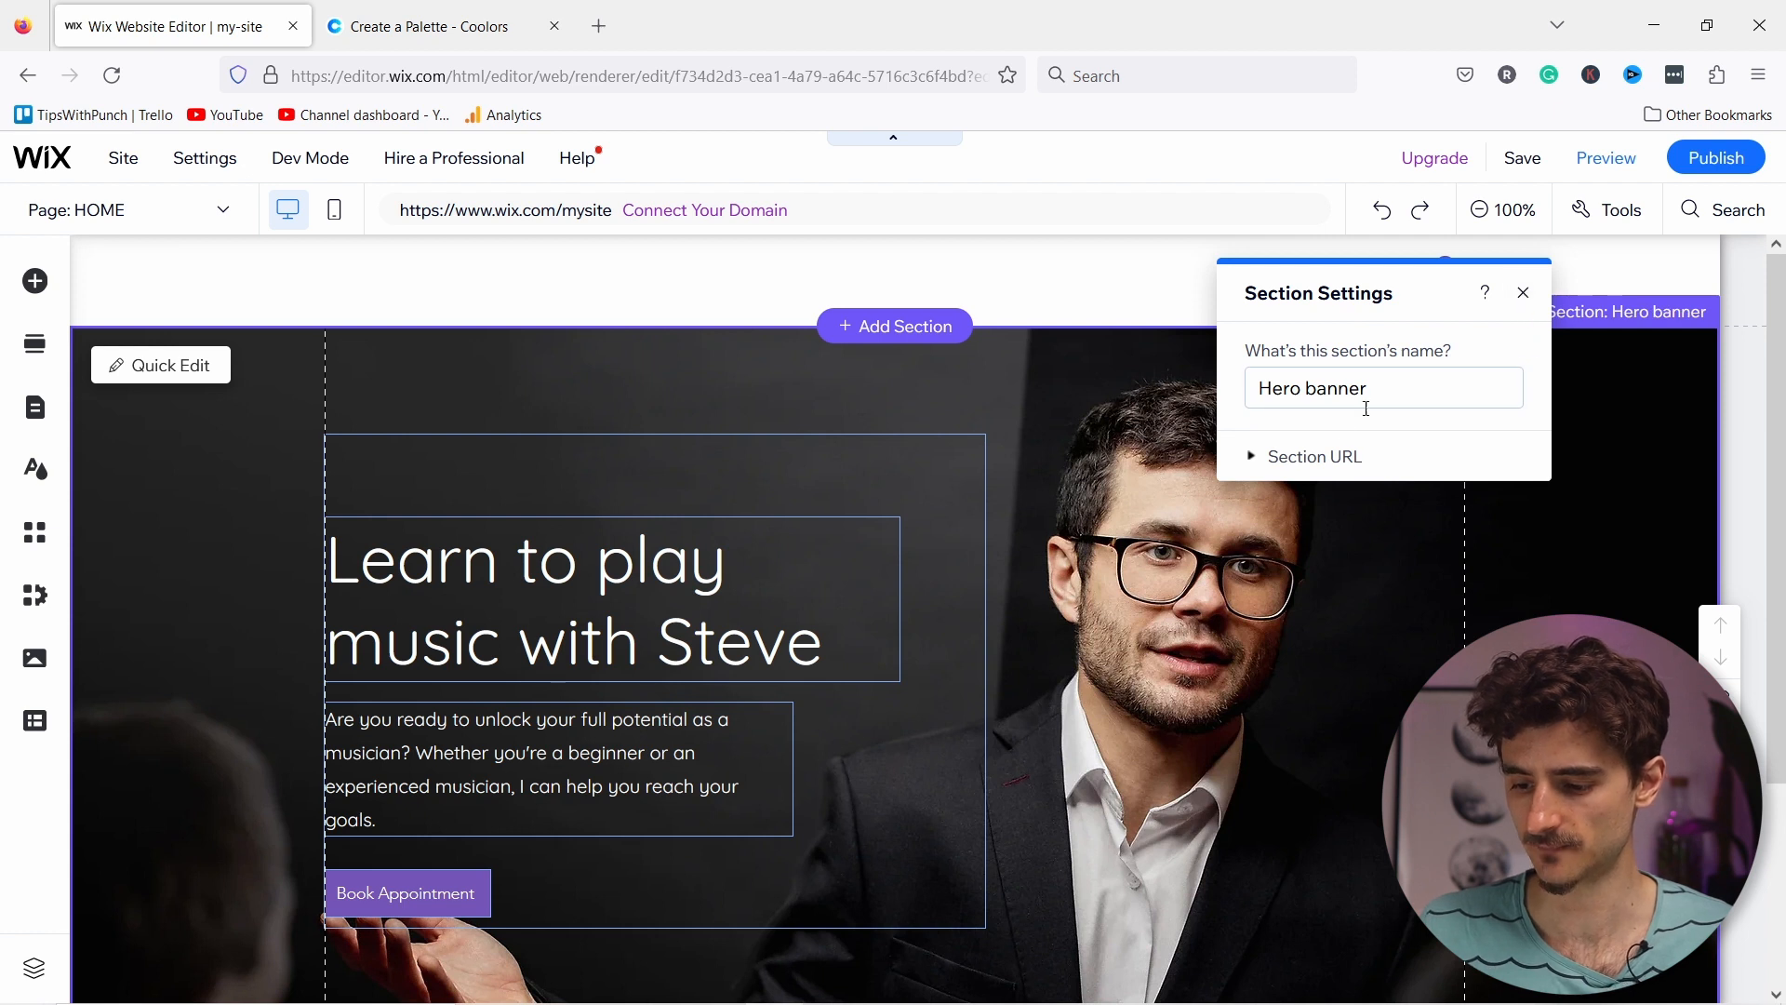
{"action": "left_click", "coordinate": [1337, 460]}
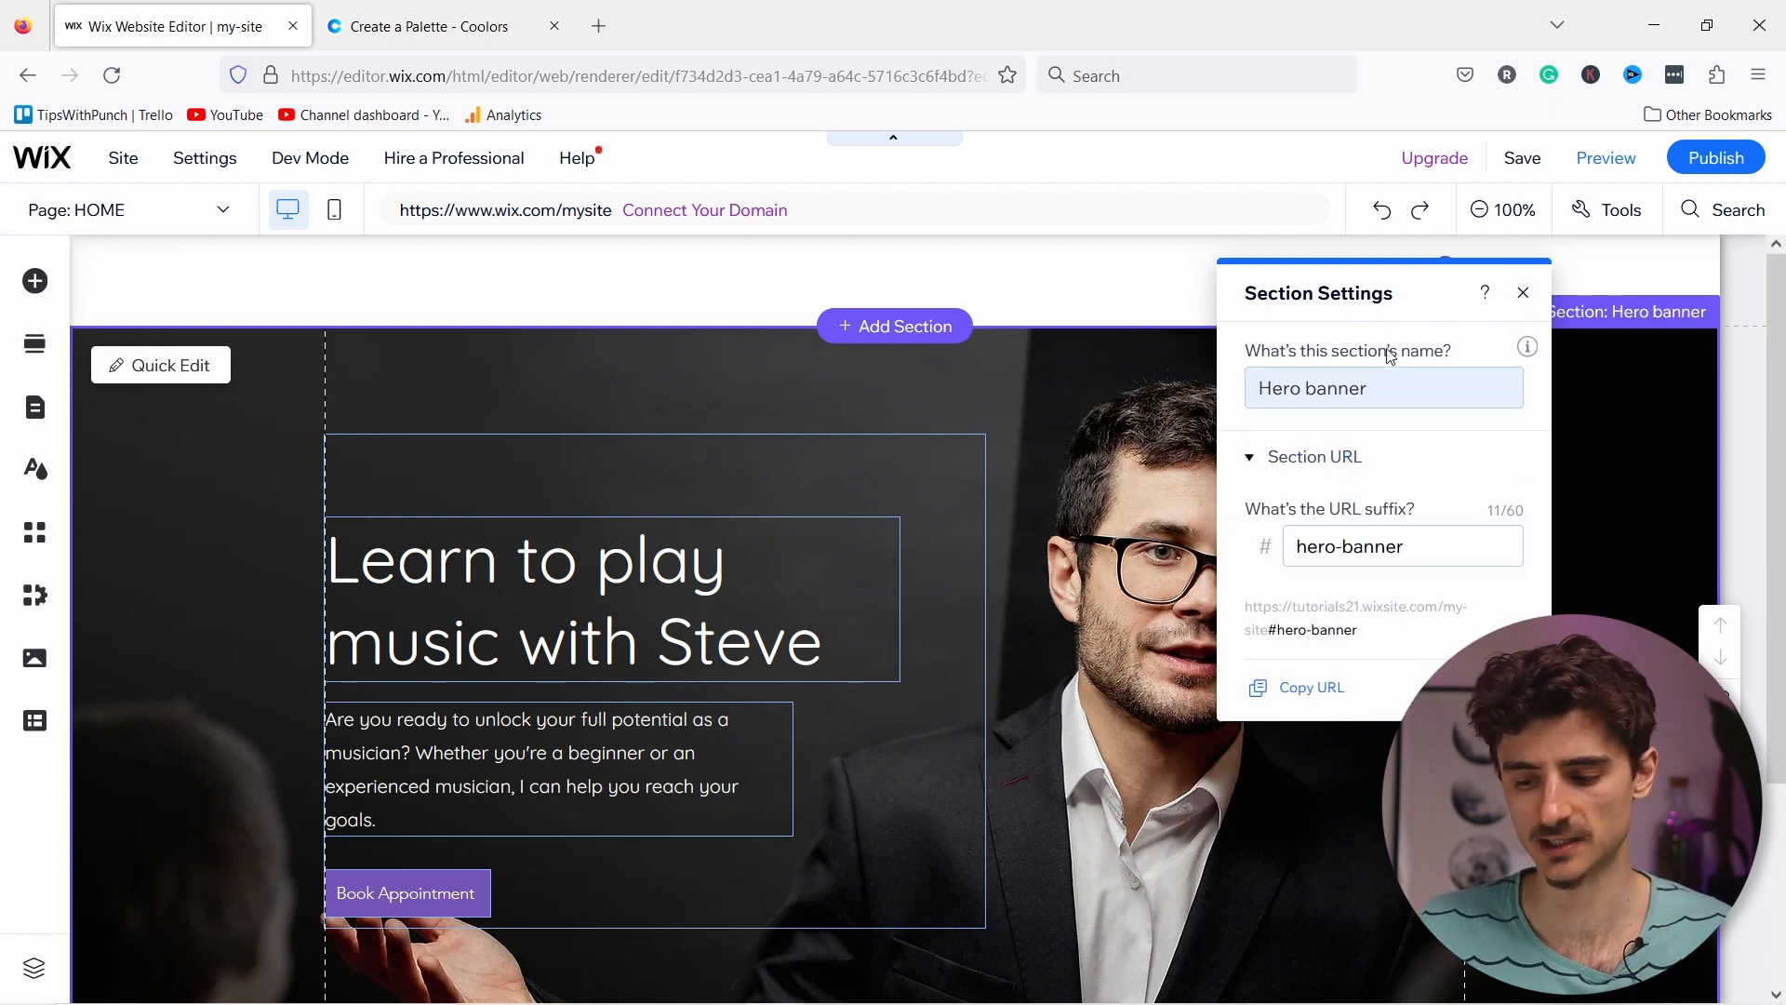
{"action": "left_click", "coordinate": [1523, 292]}
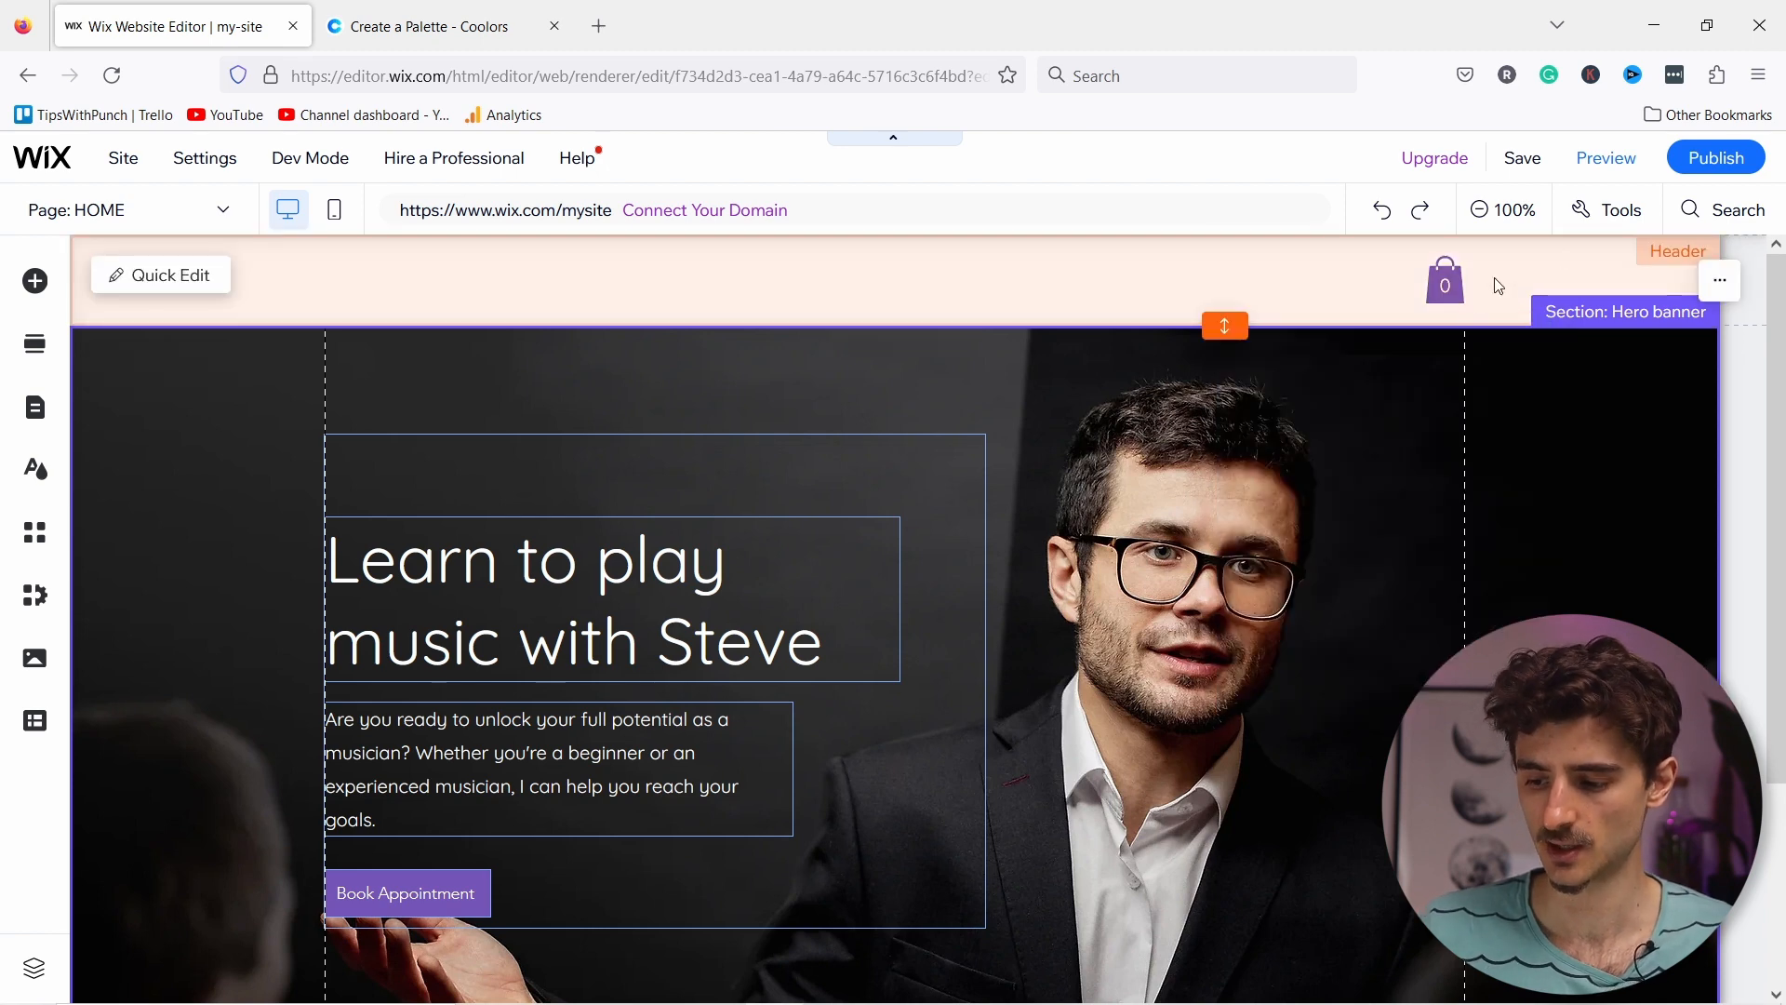
{"action": "scroll", "coordinate": [1329, 425], "scroll_direction": "down", "scroll_amount": 3}
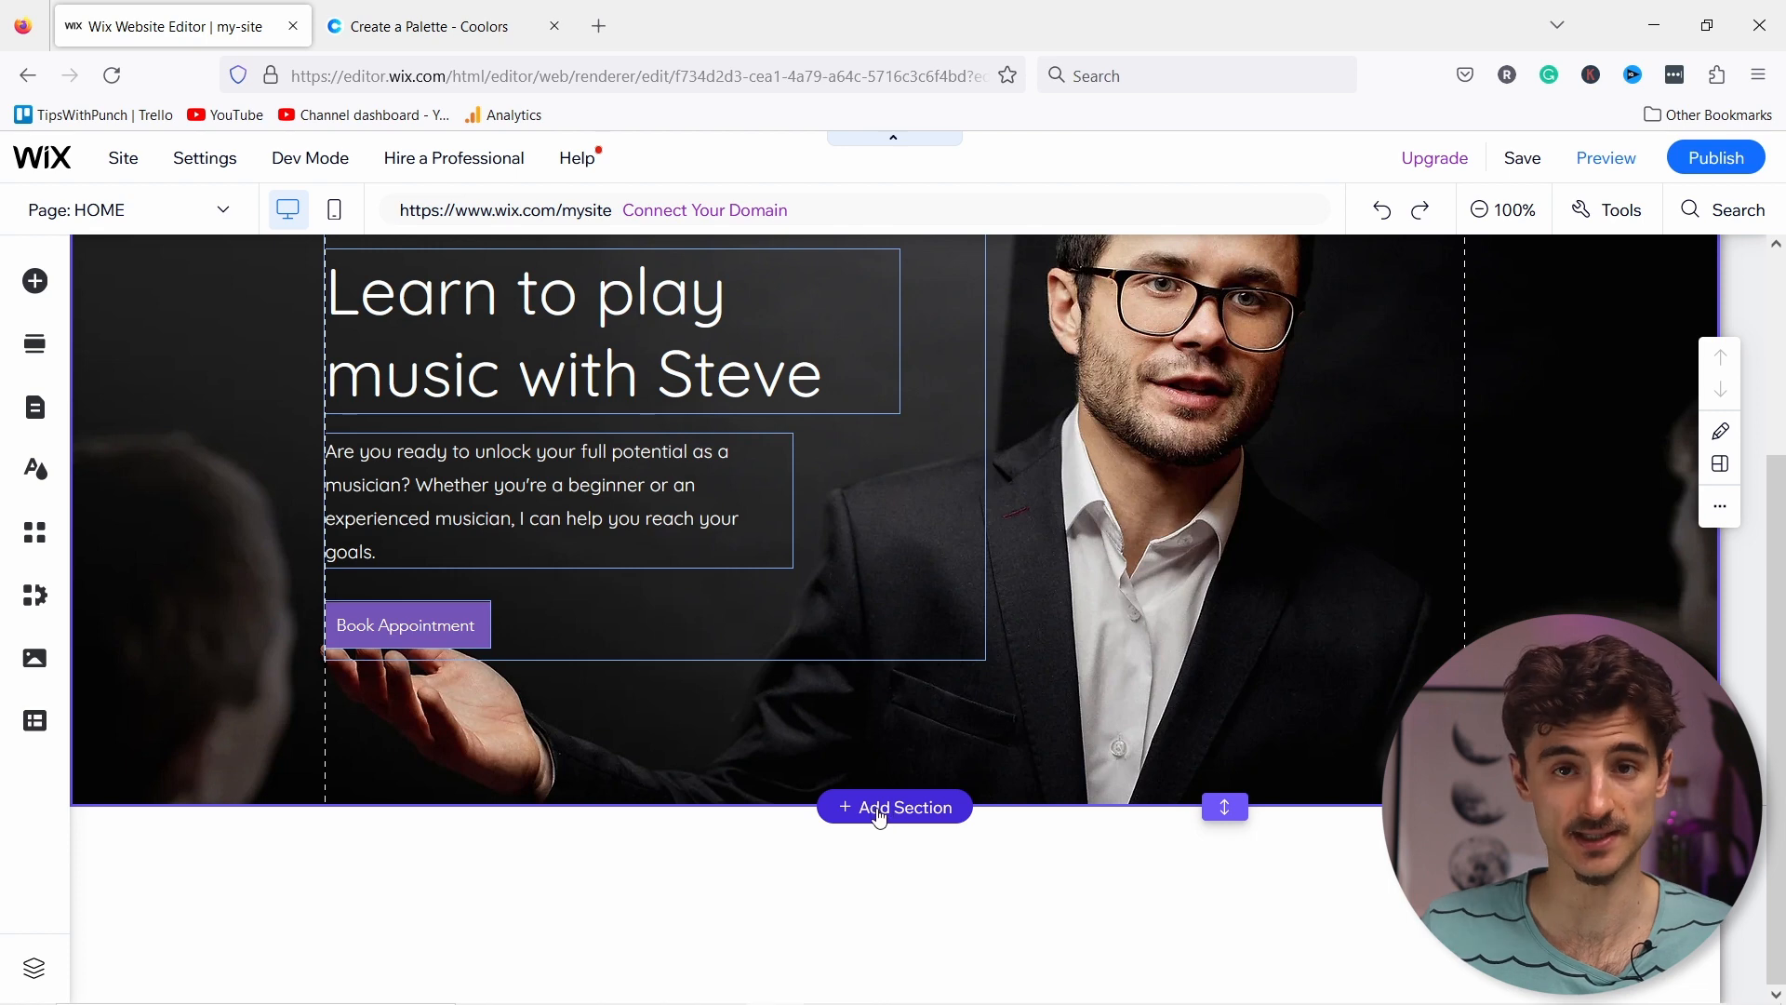
Step: Insert a blank section directly beneath the hero banner
{"action": "left_click", "coordinate": [882, 807]}
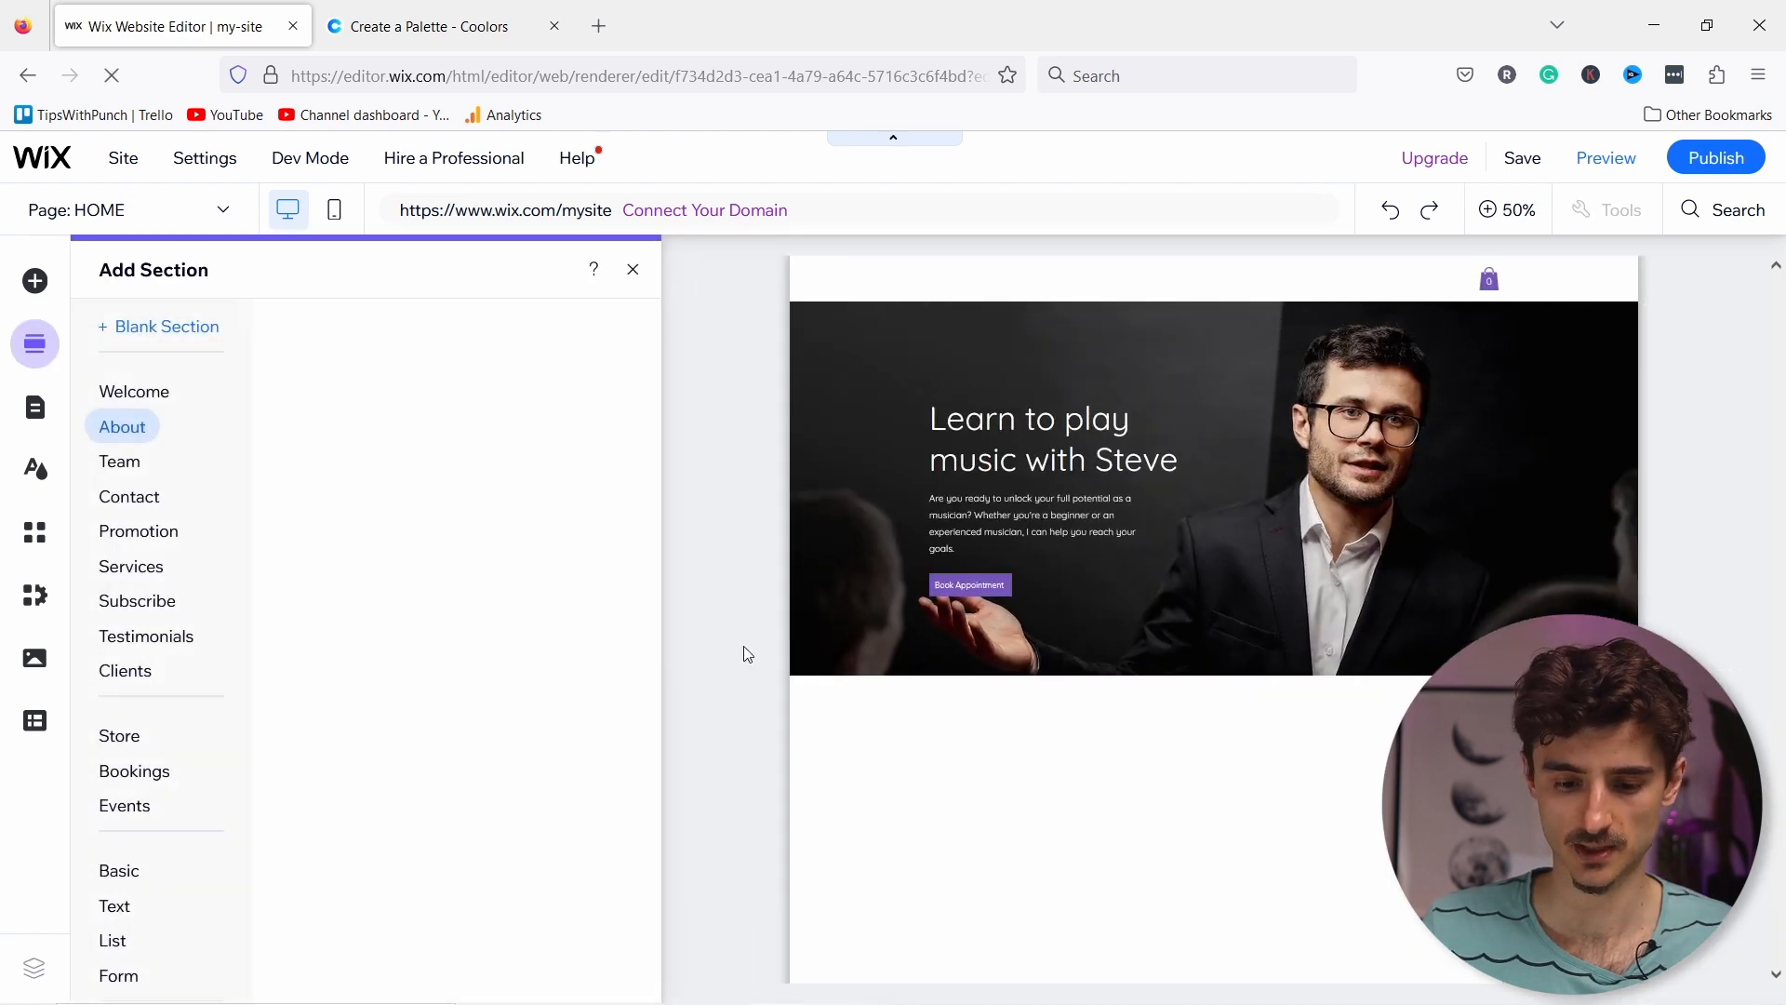
{"action": "left_click", "coordinate": [142, 333]}
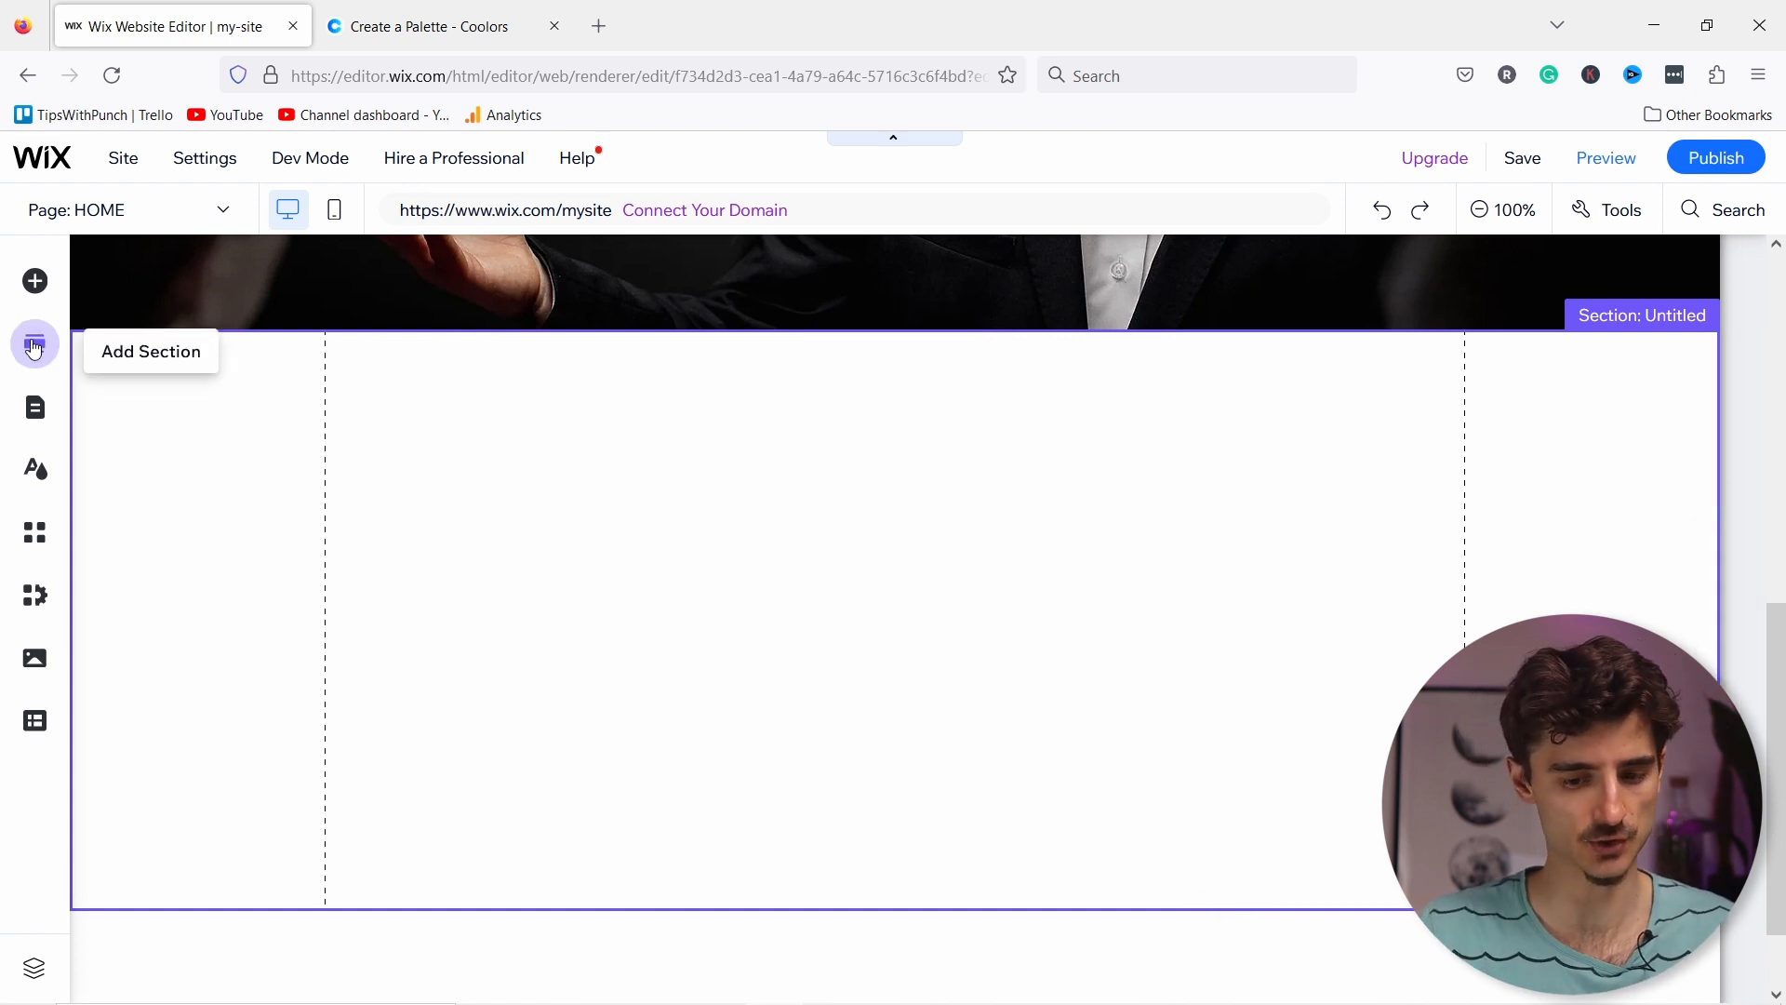
Step: Drag the green About Us strip from Add Elements > Strip > About into the untitled section
{"action": "left_click", "coordinate": [33, 281]}
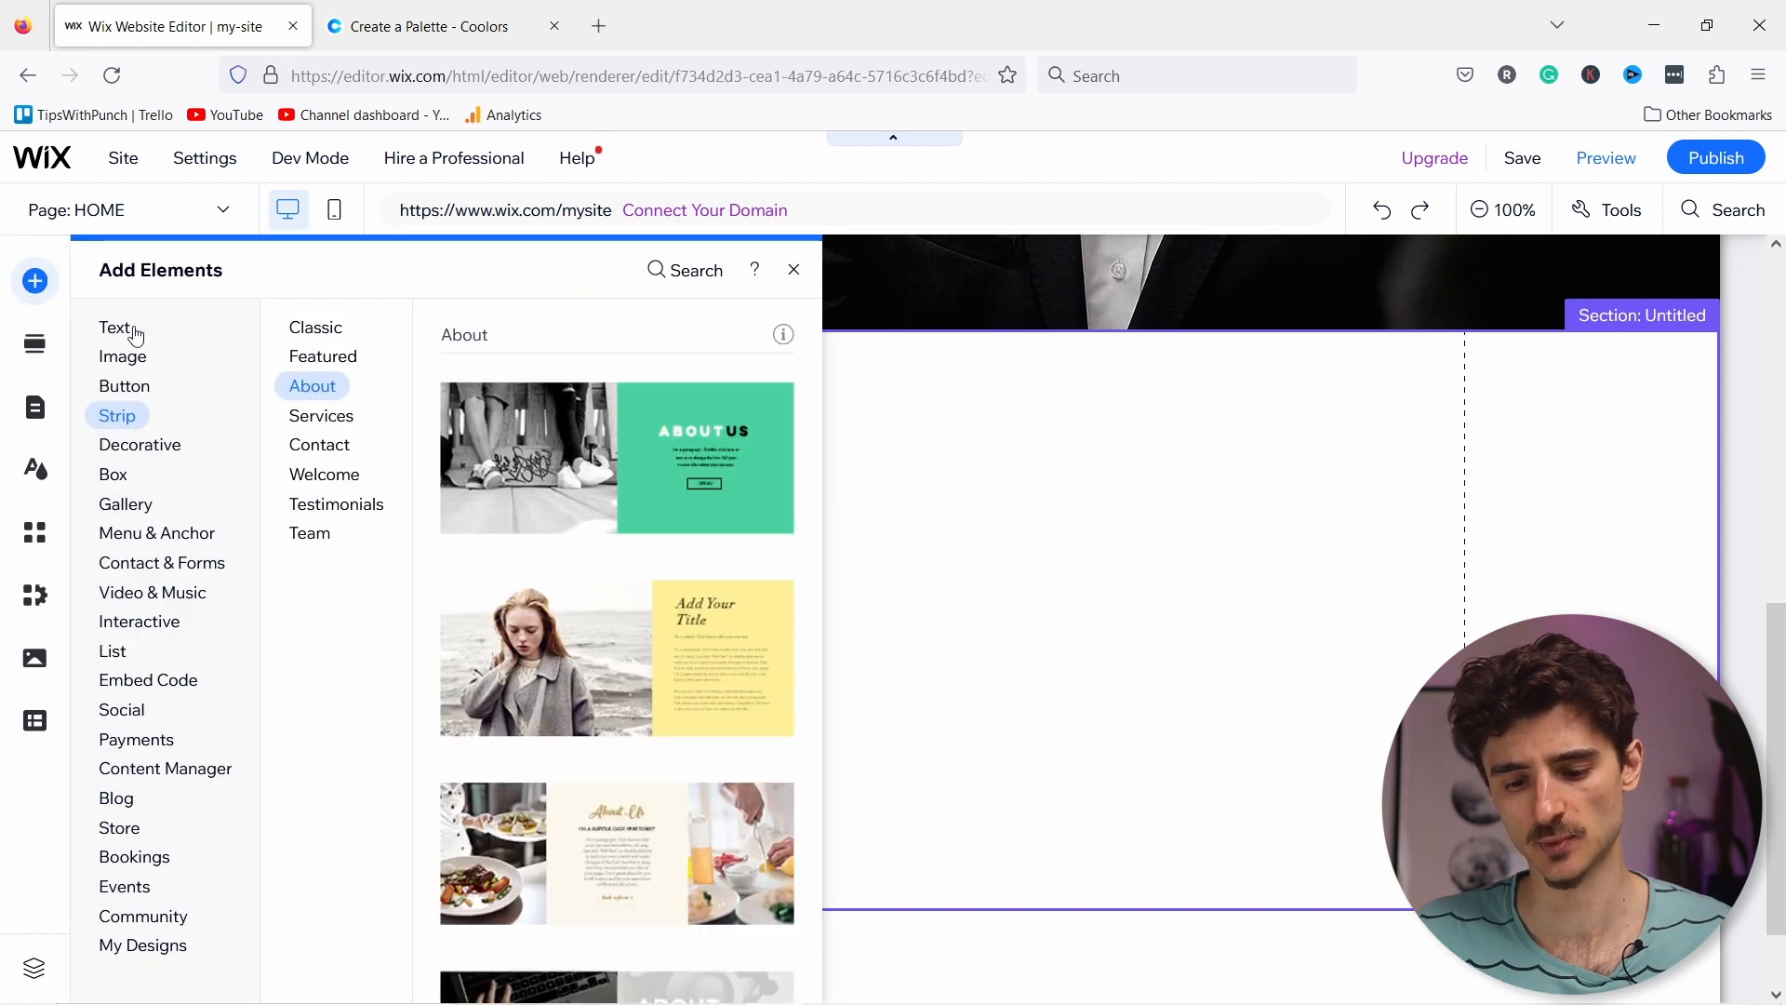
{"action": "left_click", "coordinate": [130, 385]}
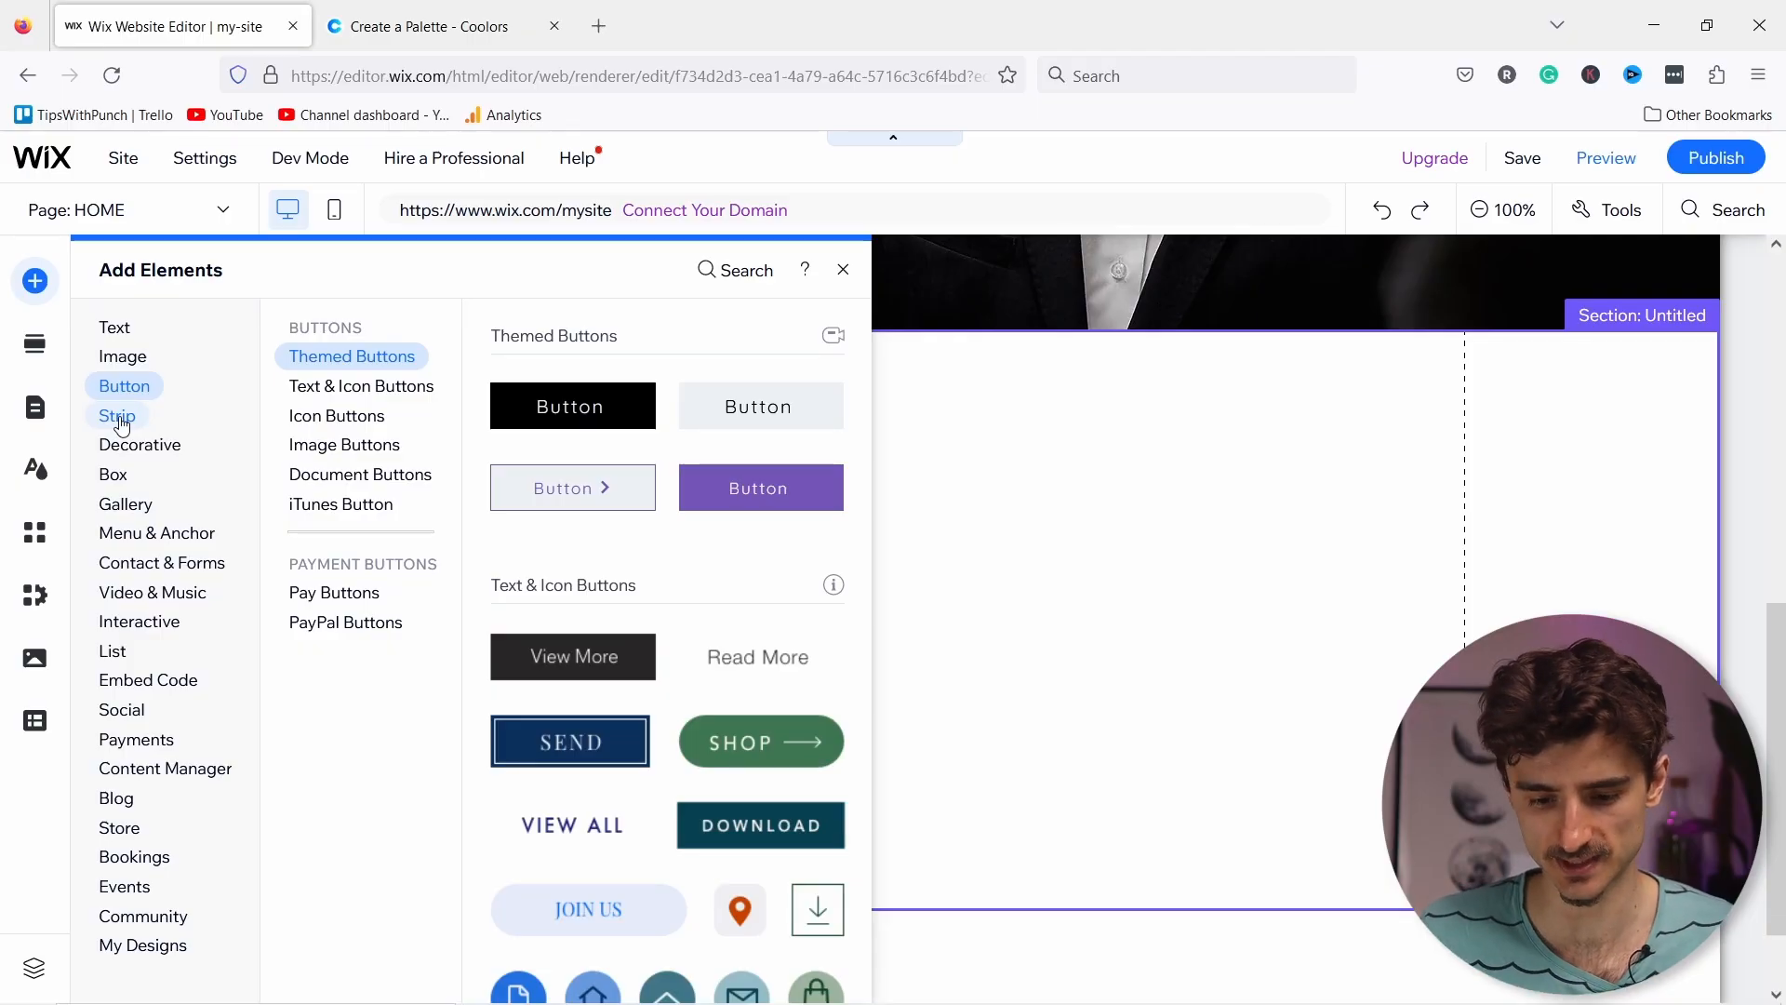
{"action": "left_click", "coordinate": [126, 421]}
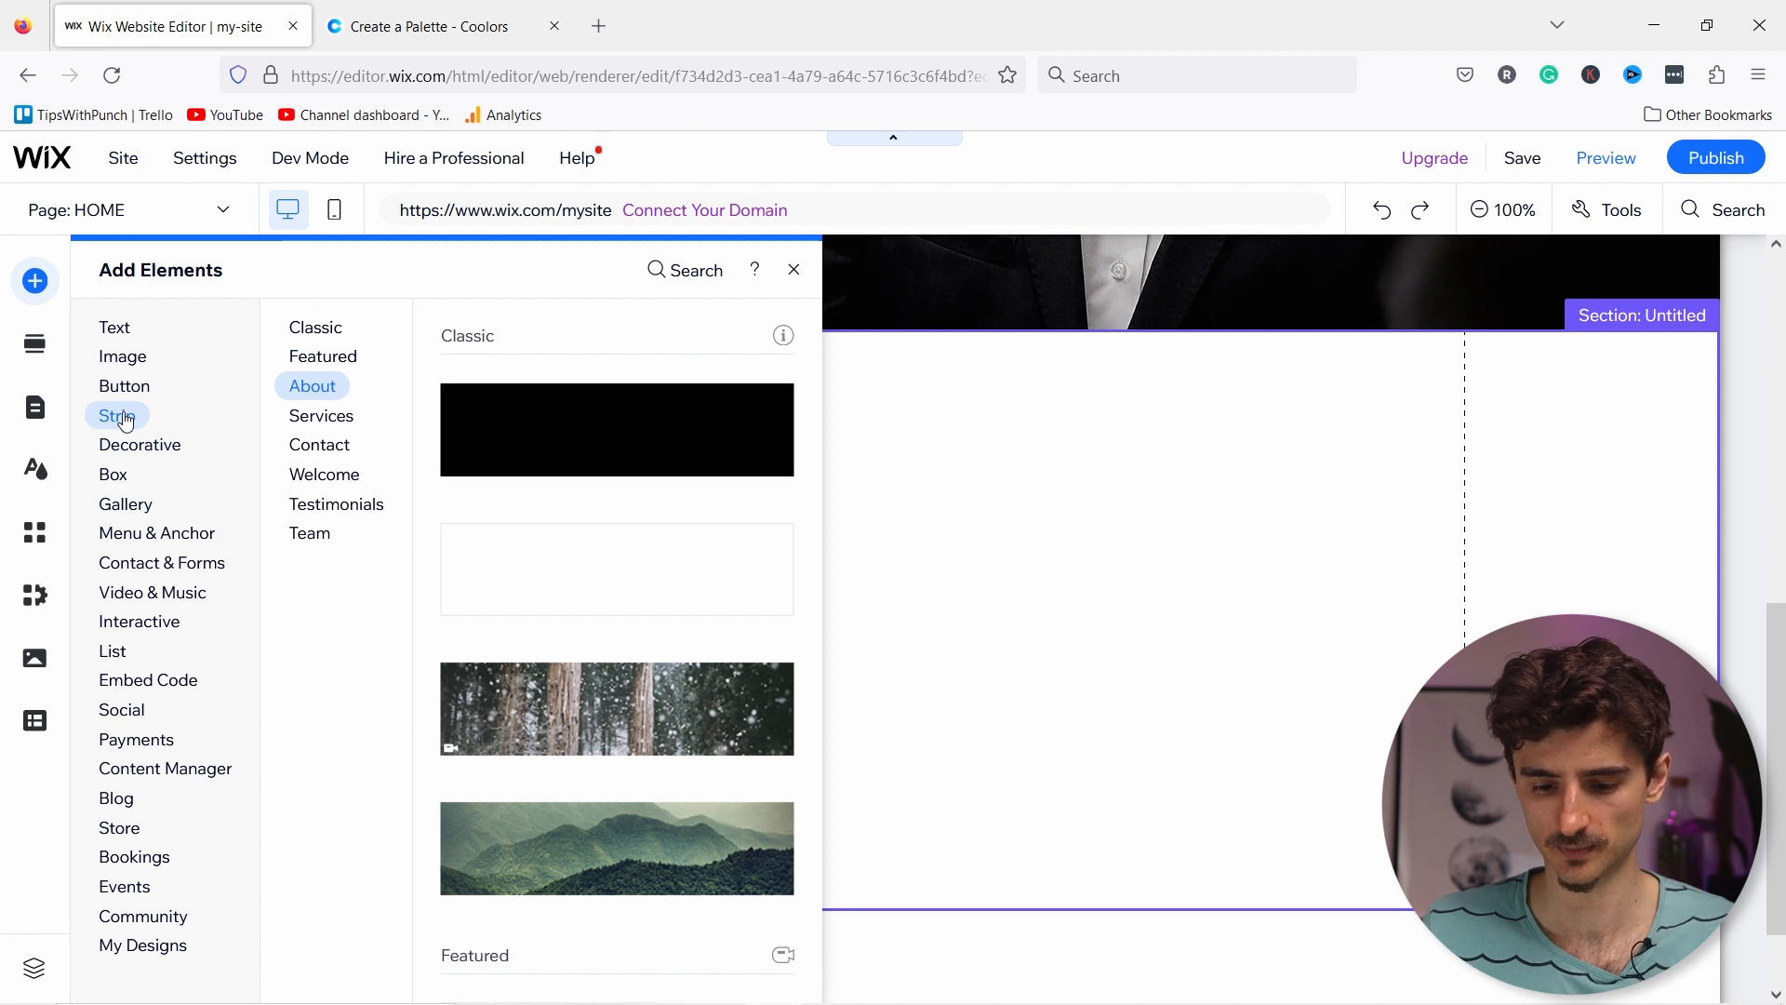
{"action": "left_click", "coordinate": [338, 393]}
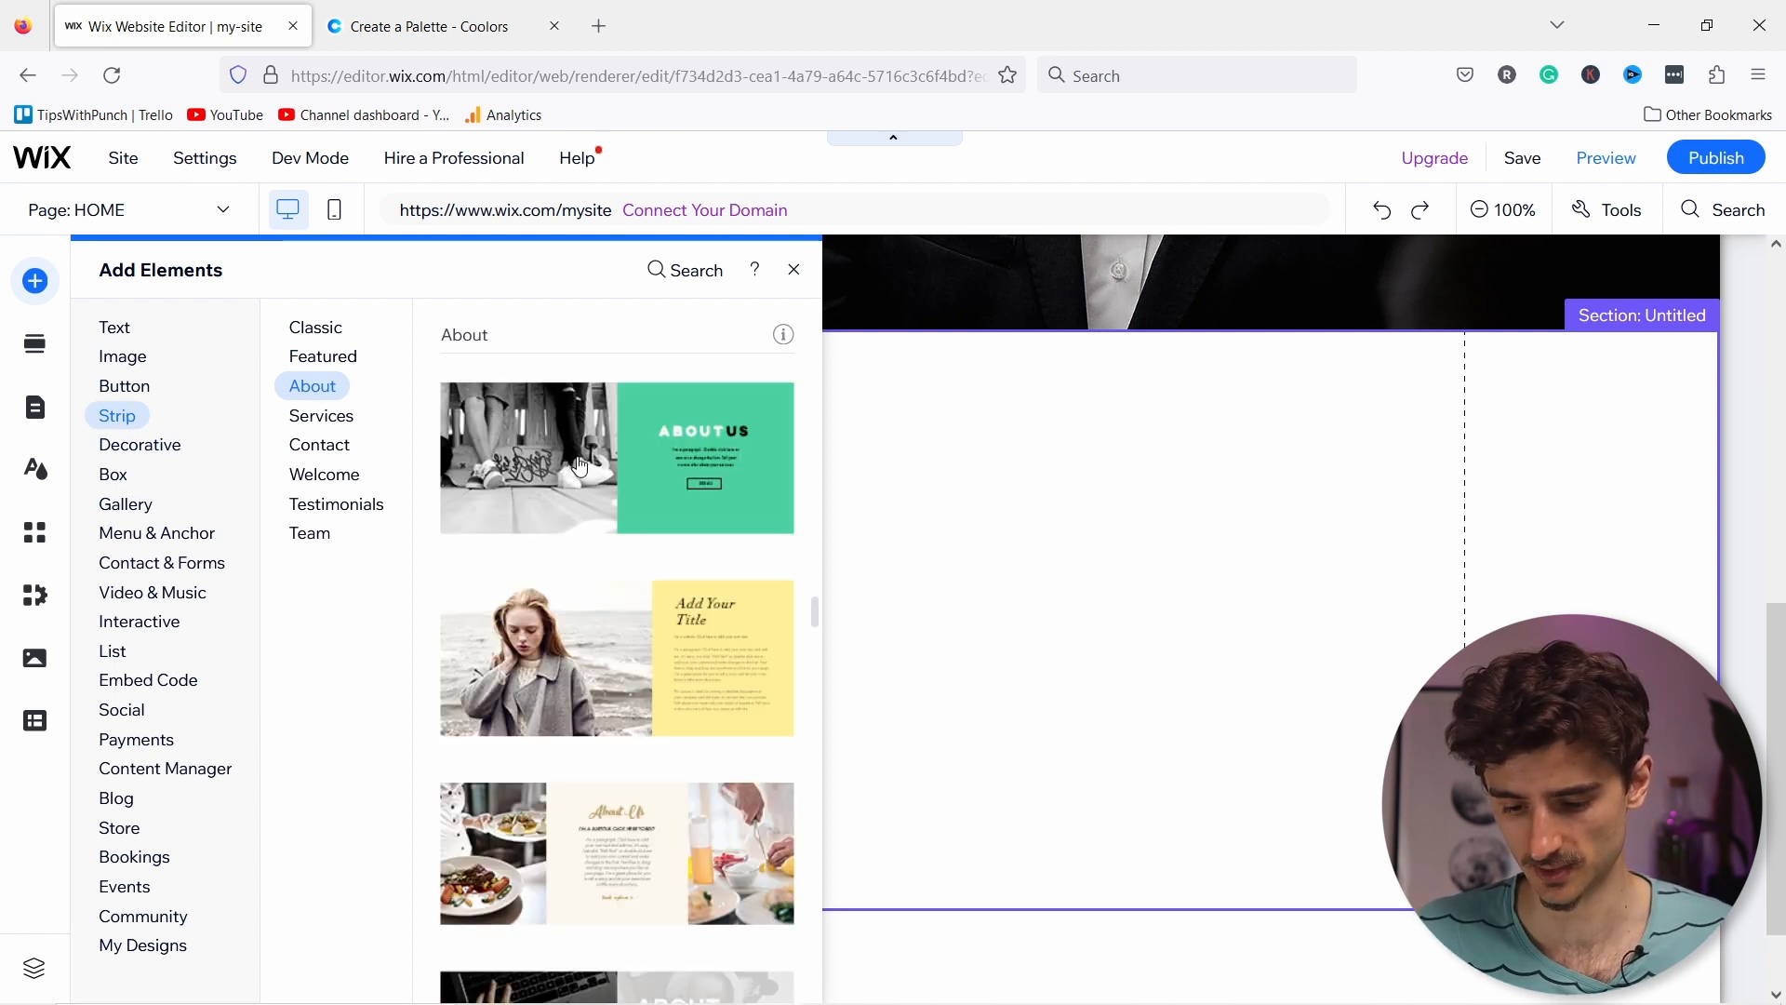
{"action": "scroll", "coordinate": [574, 605], "scroll_direction": "down", "scroll_amount": 5}
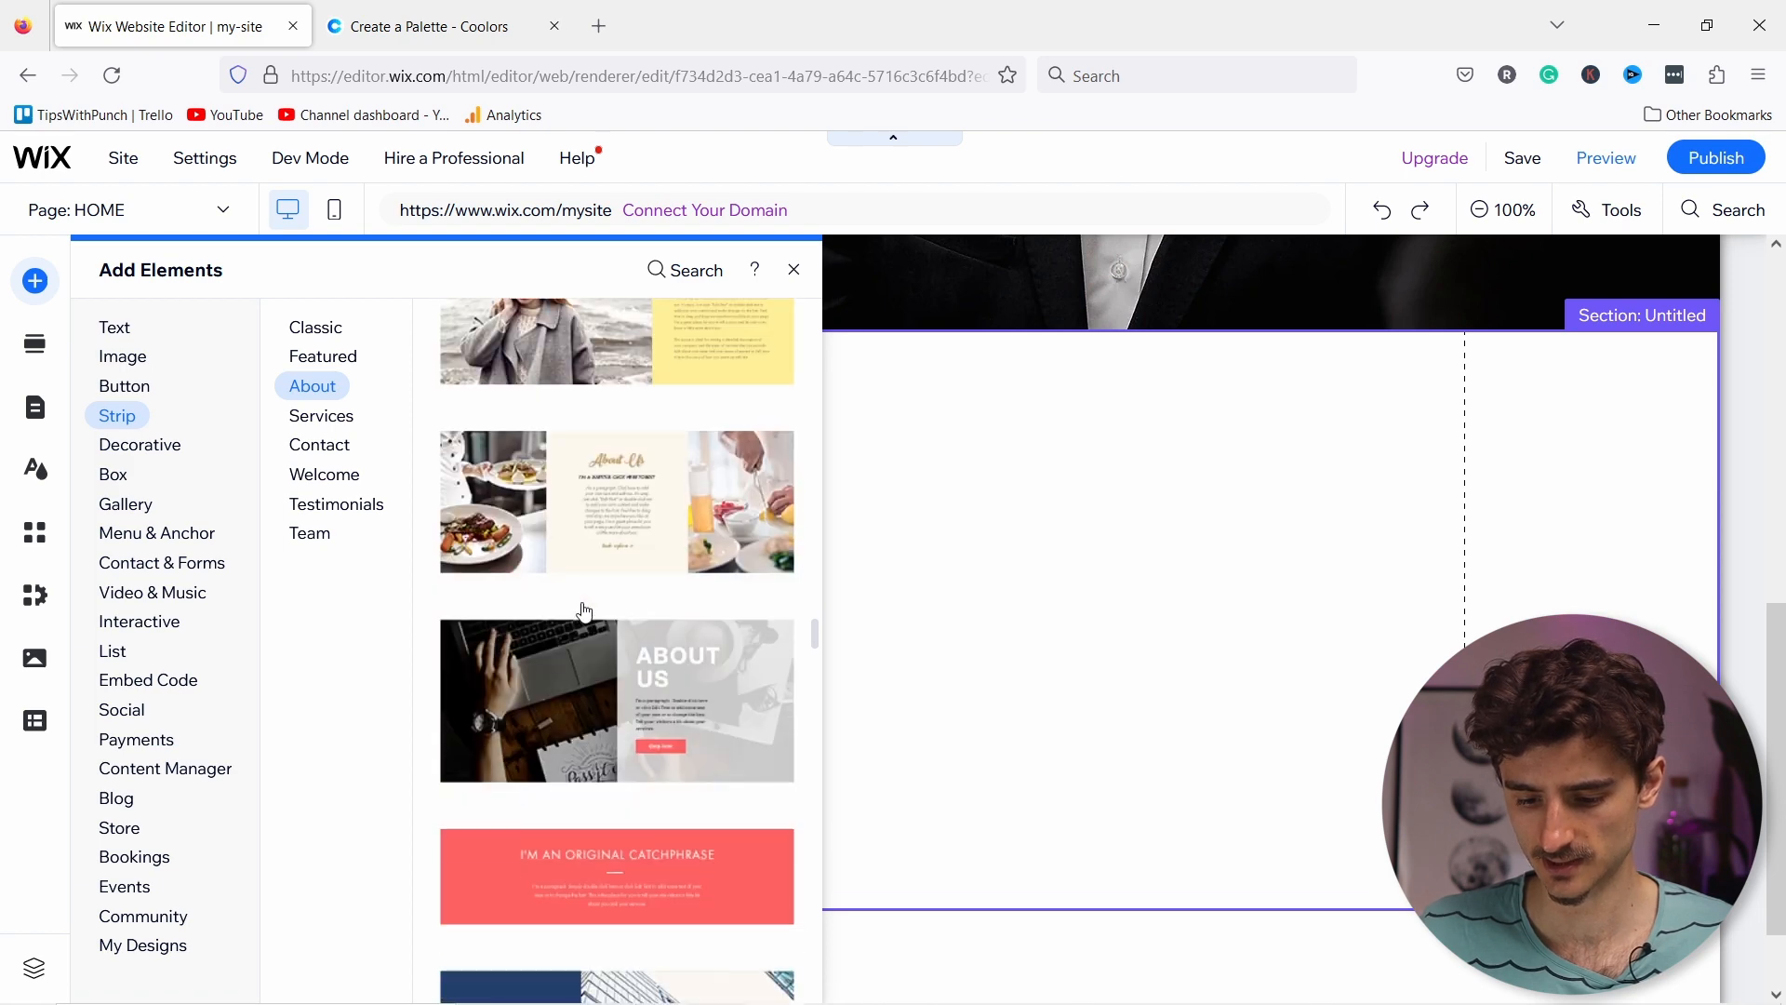
{"action": "scroll", "coordinate": [597, 629], "scroll_direction": "up", "scroll_amount": 6}
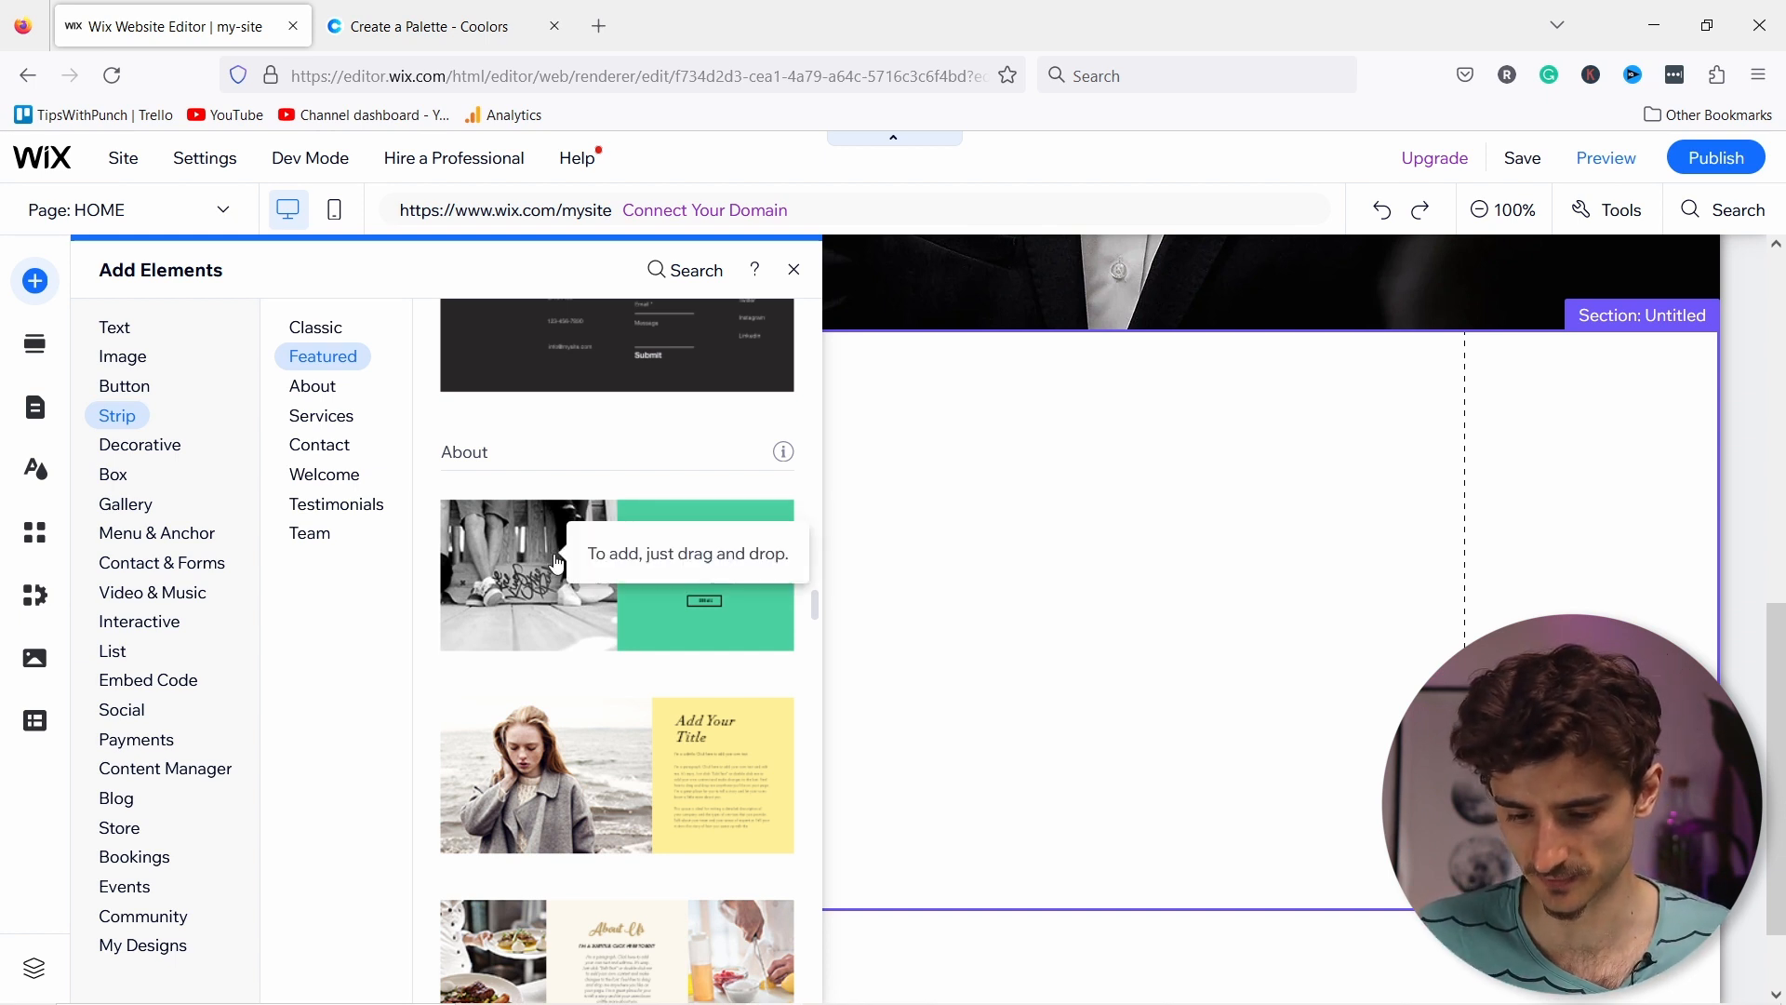
{"action": "left_click_drag", "start_coordinate": [555, 572], "coordinate": [970, 583]}
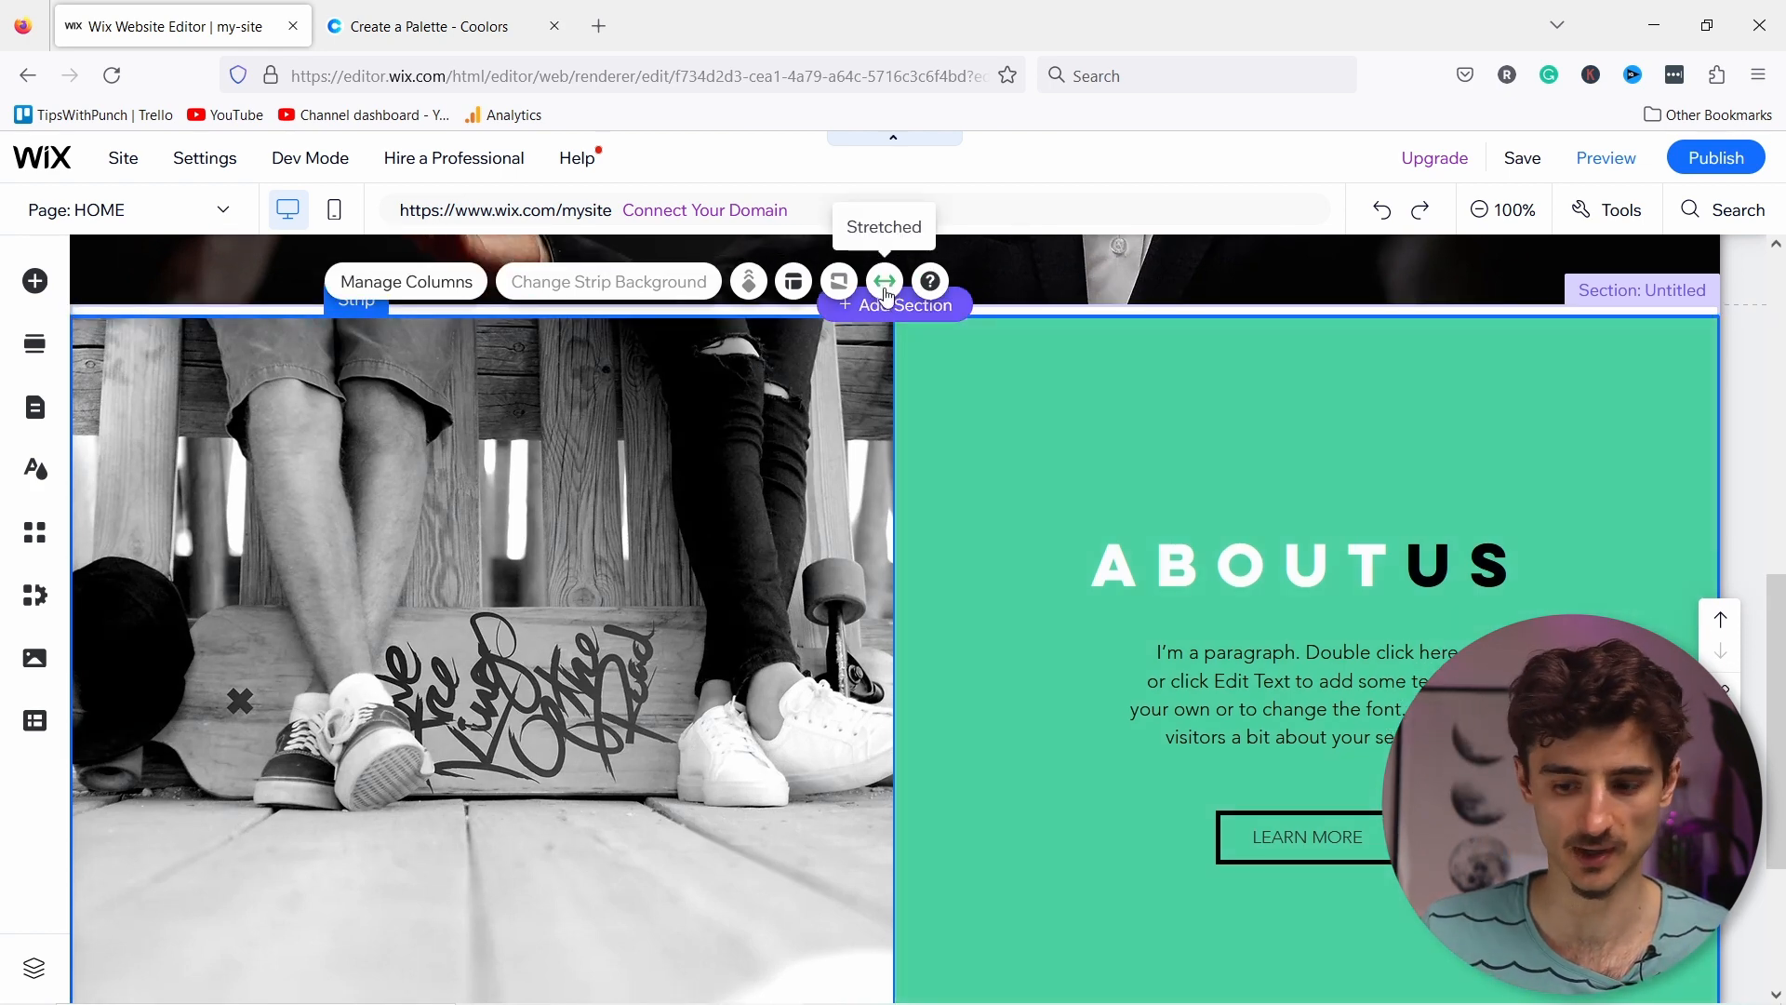
Step: Change the About Us strip from stretched to page width
{"action": "left_click", "coordinate": [885, 283]}
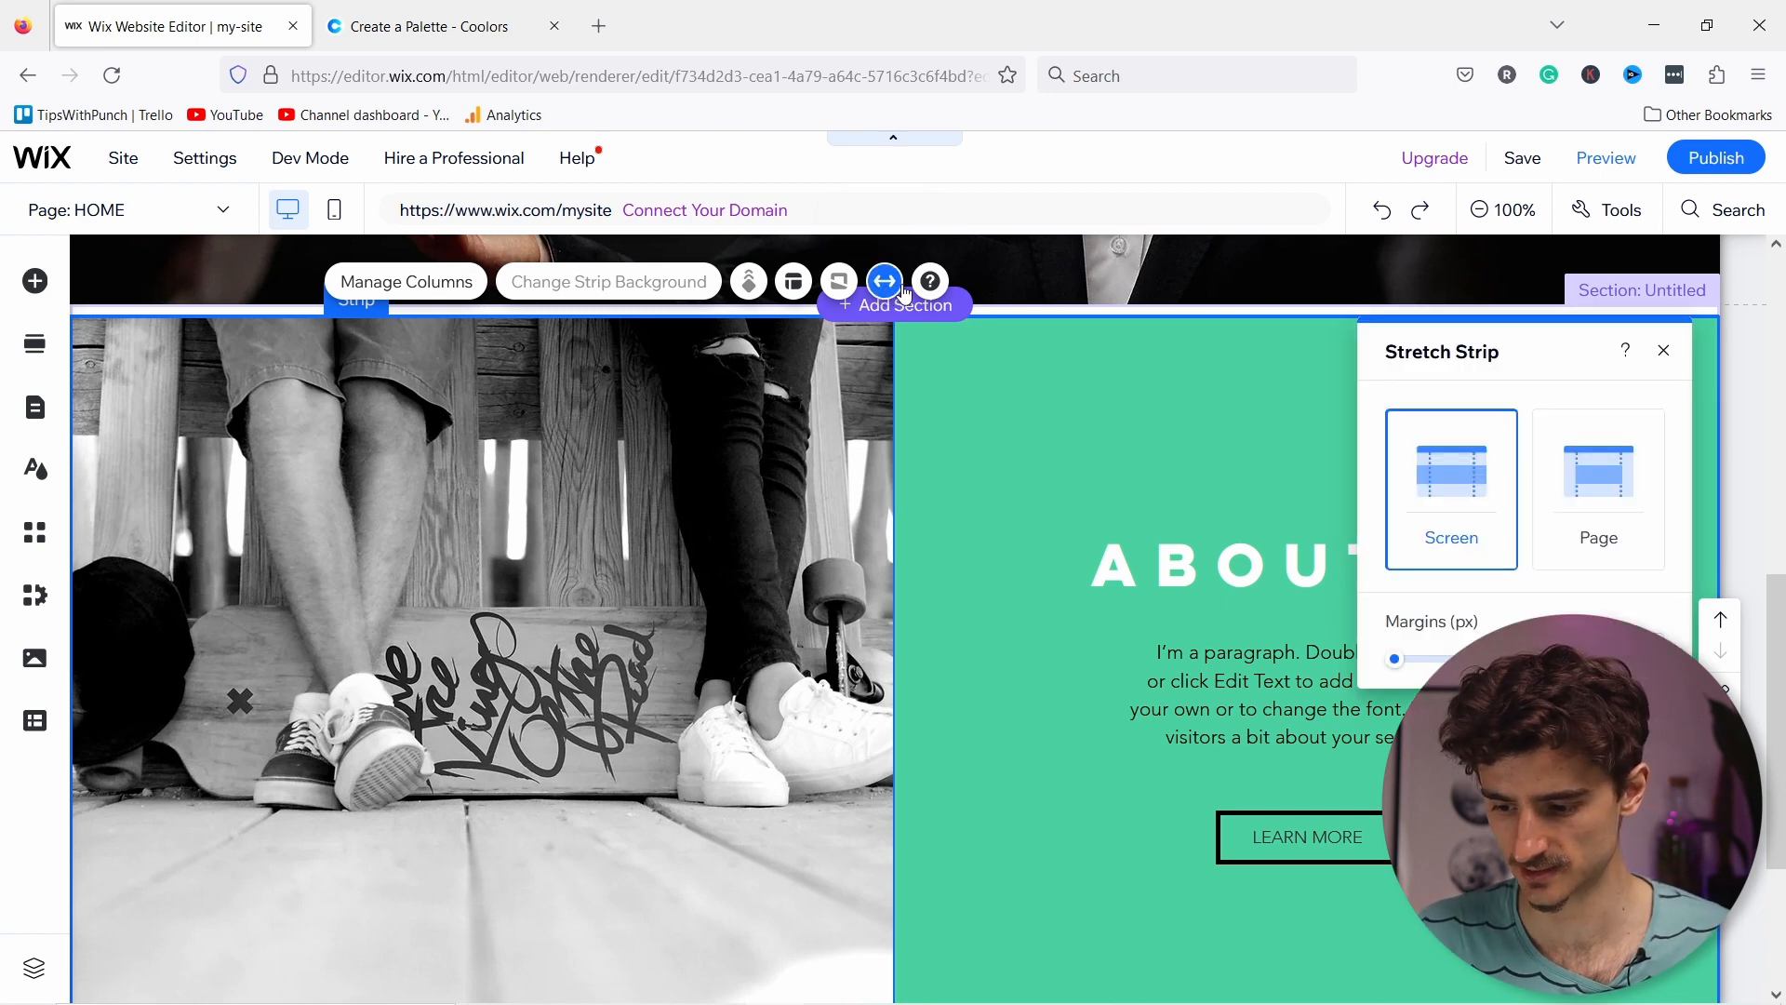
{"action": "left_click", "coordinate": [1587, 490]}
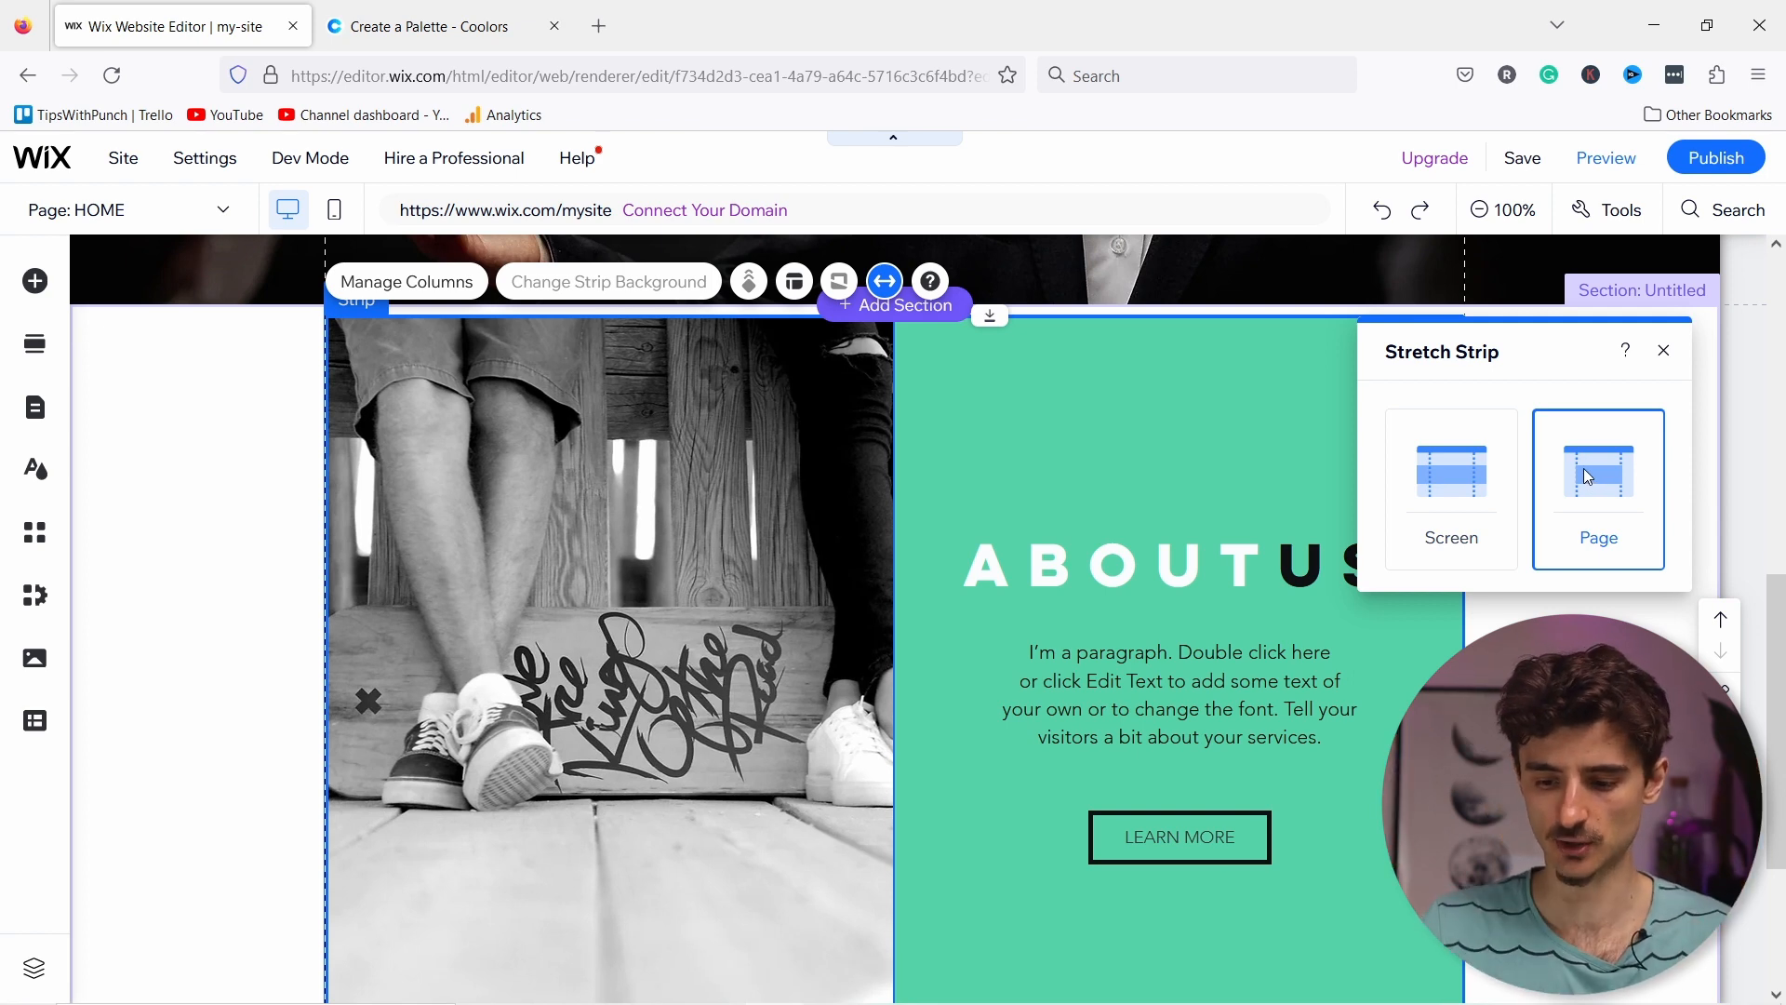
{"action": "left_click", "coordinate": [1664, 353]}
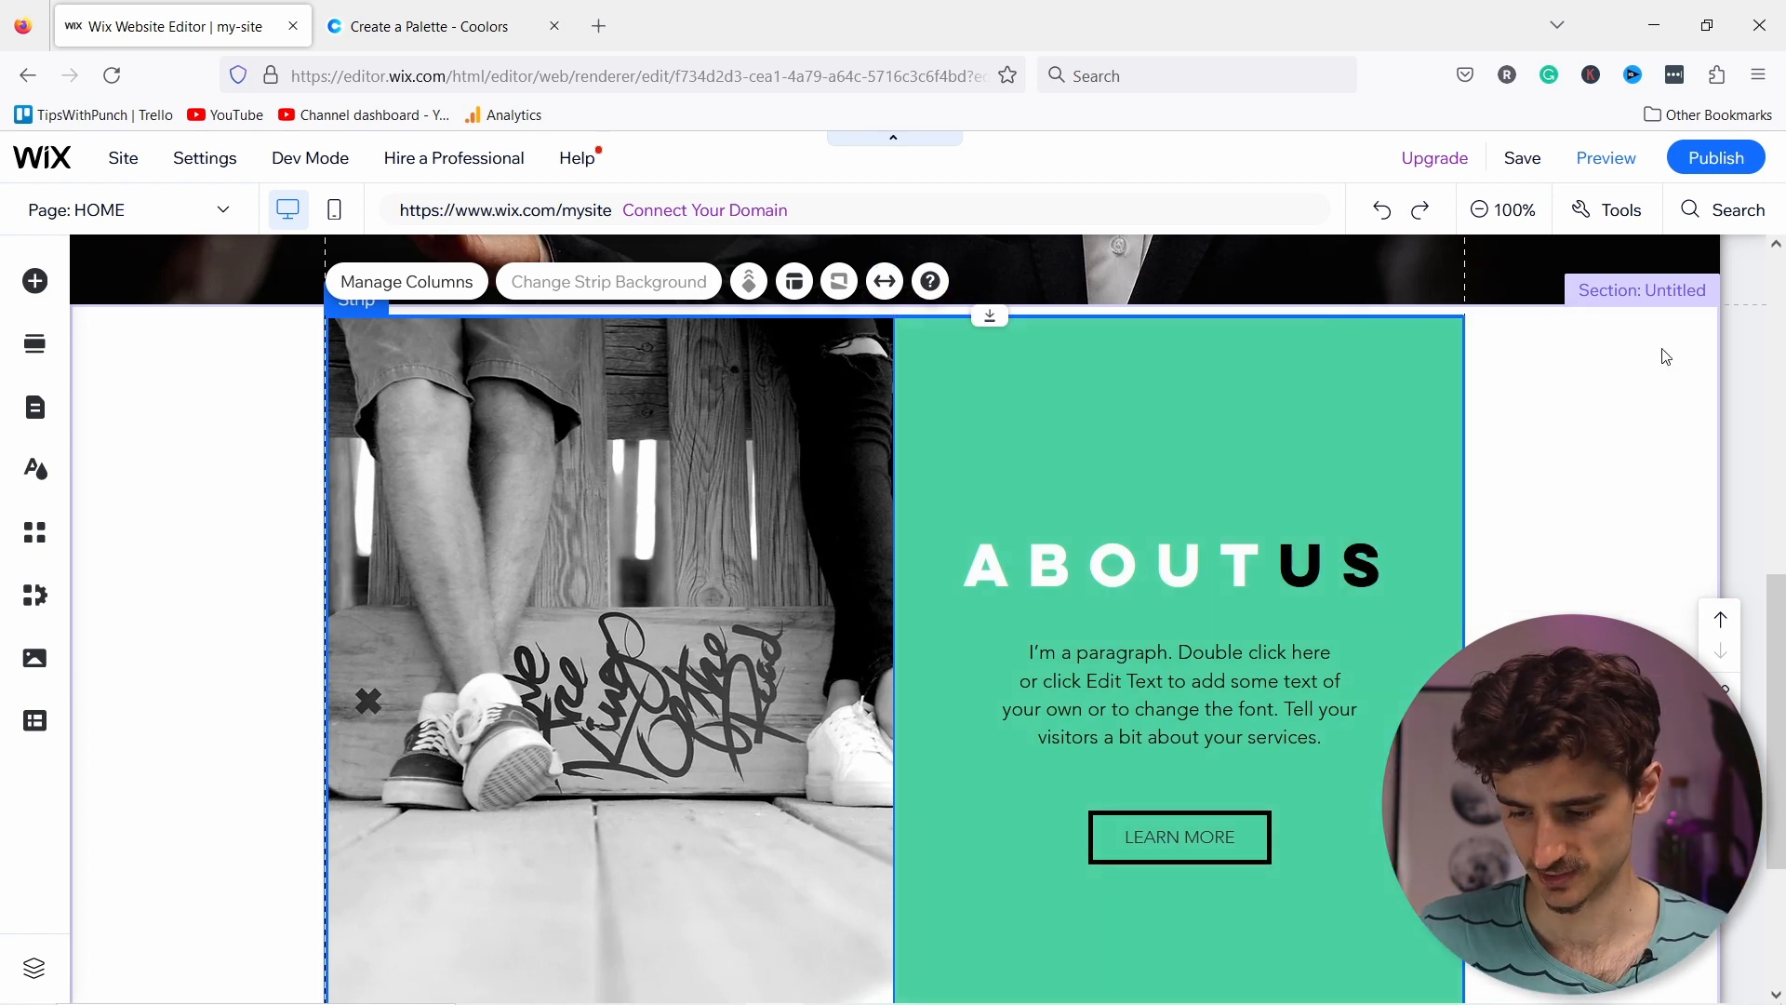
Step: Set the left column's background to None, removing the skateboard photo
{"action": "scroll", "coordinate": [1482, 623], "scroll_direction": "down", "scroll_amount": 3}
{"action": "scroll", "coordinate": [1359, 726], "scroll_direction": "up", "scroll_amount": 3}
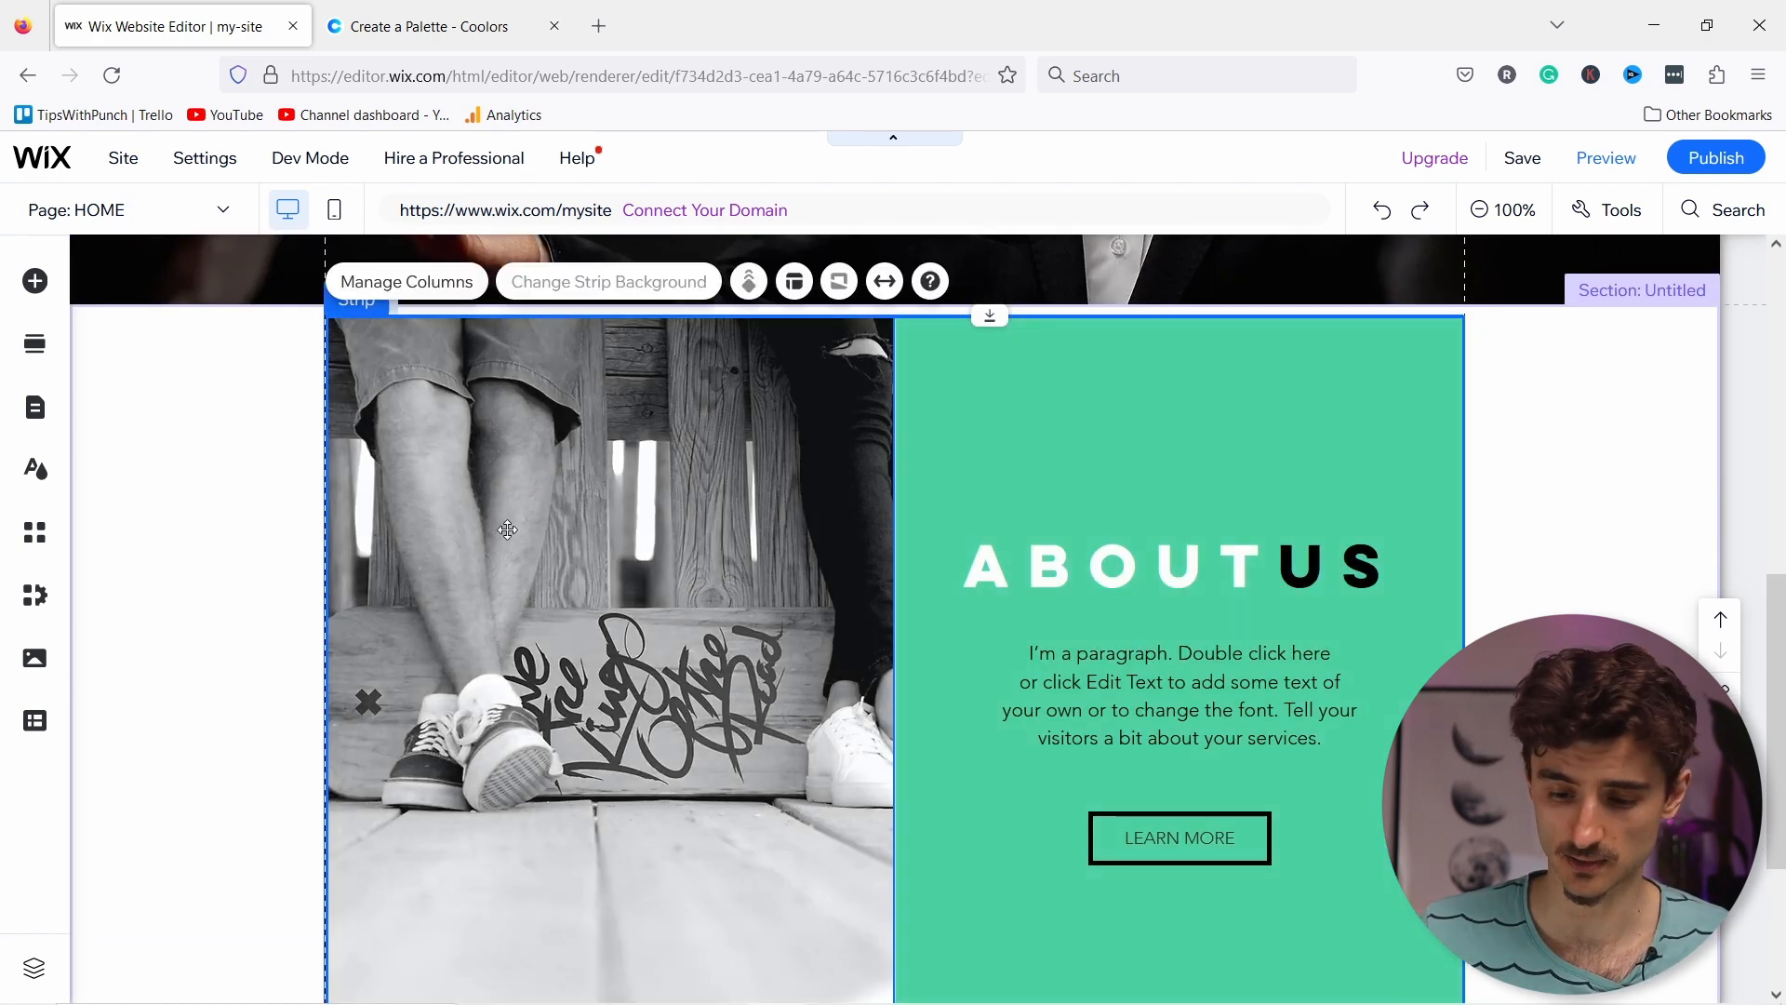
{"action": "left_click", "coordinate": [513, 476]}
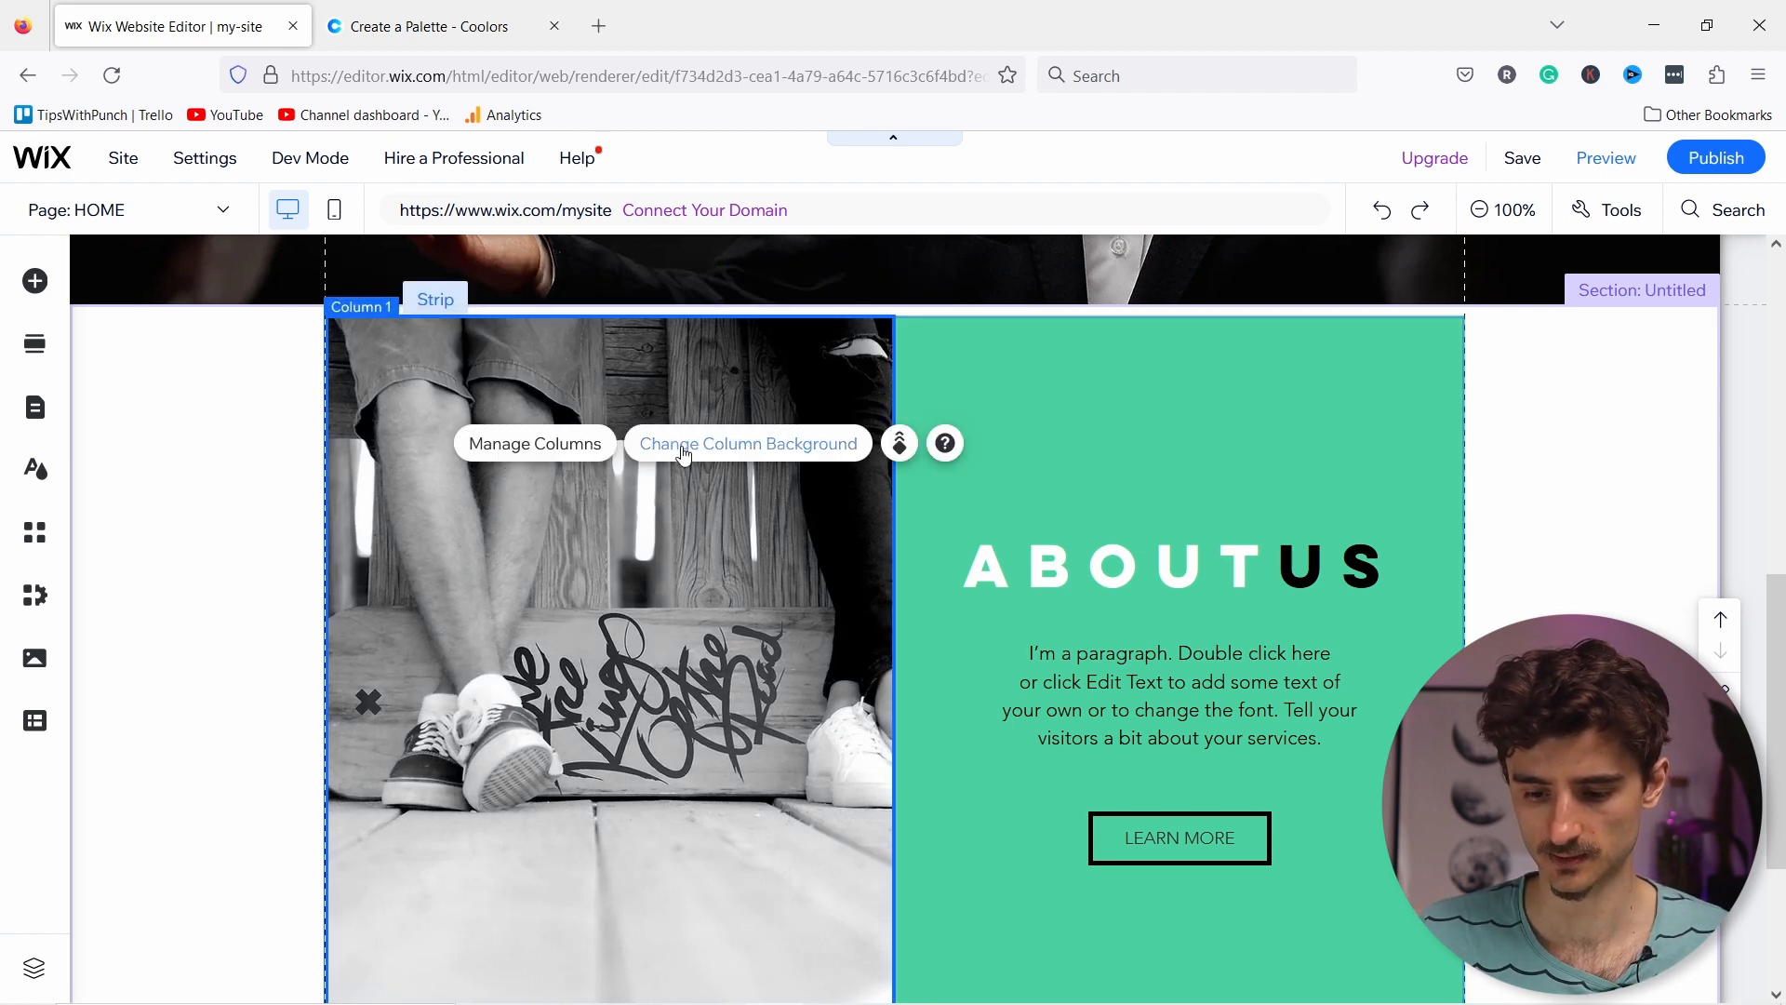
{"action": "left_click", "coordinate": [651, 437]}
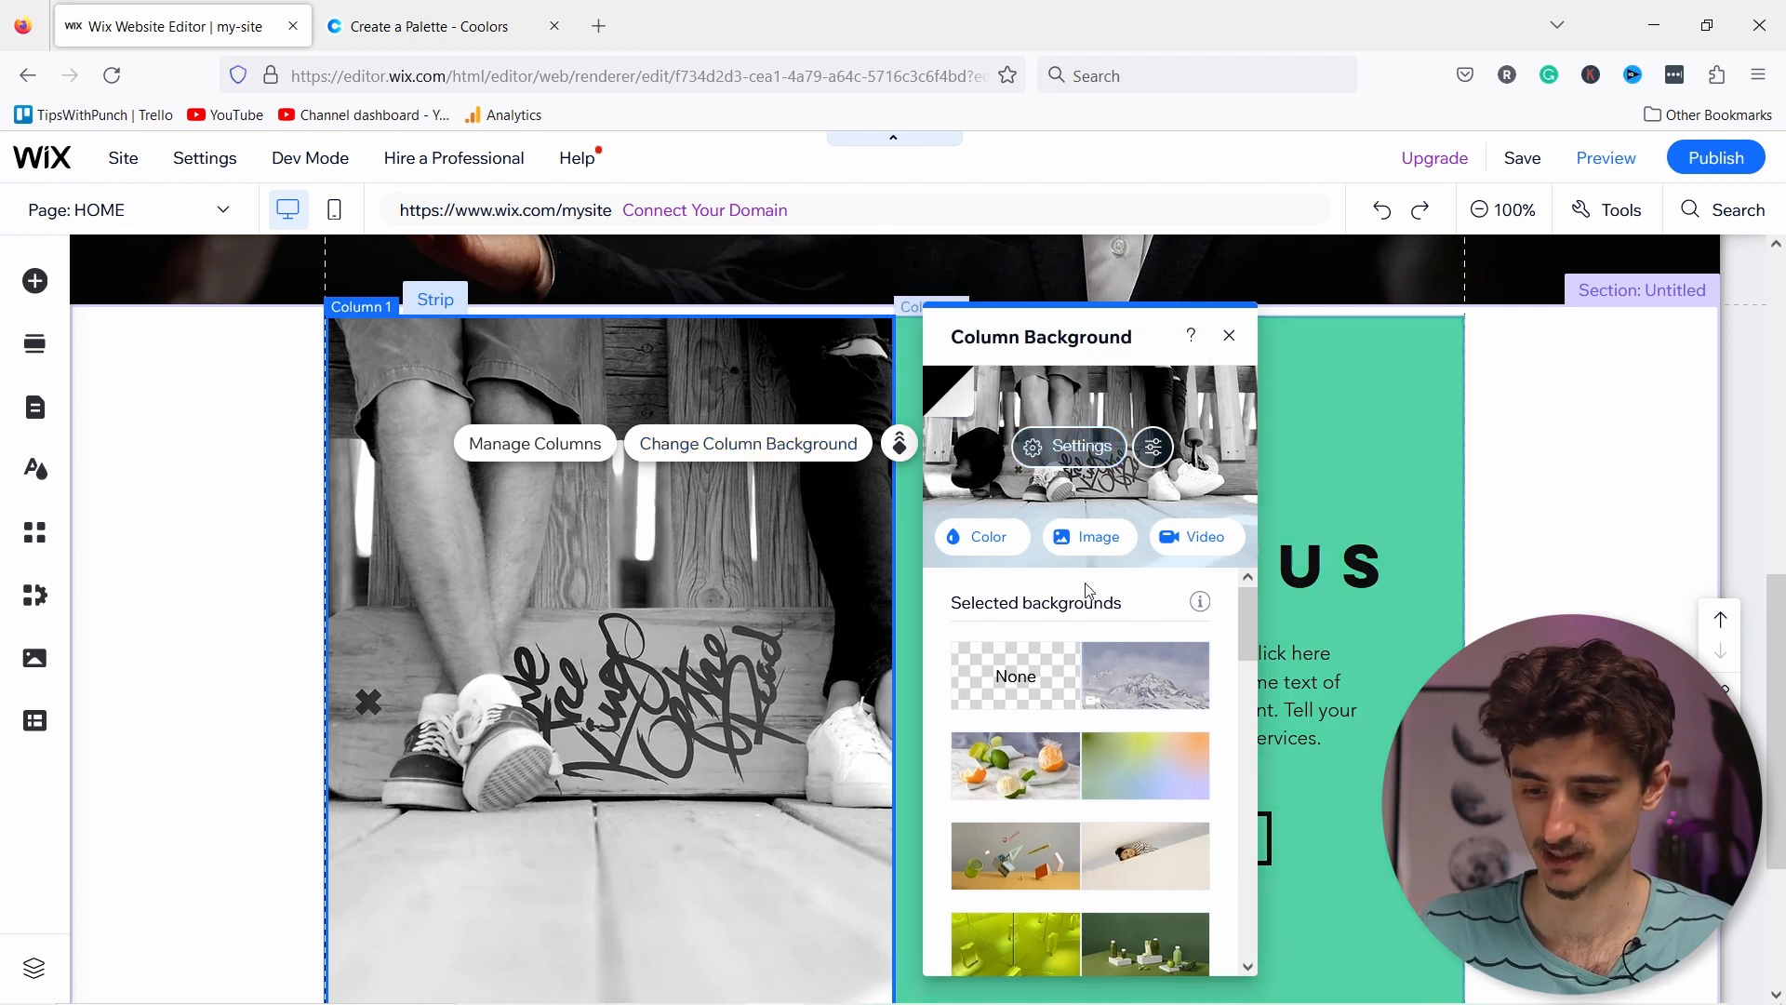
{"action": "left_click", "coordinate": [1024, 672]}
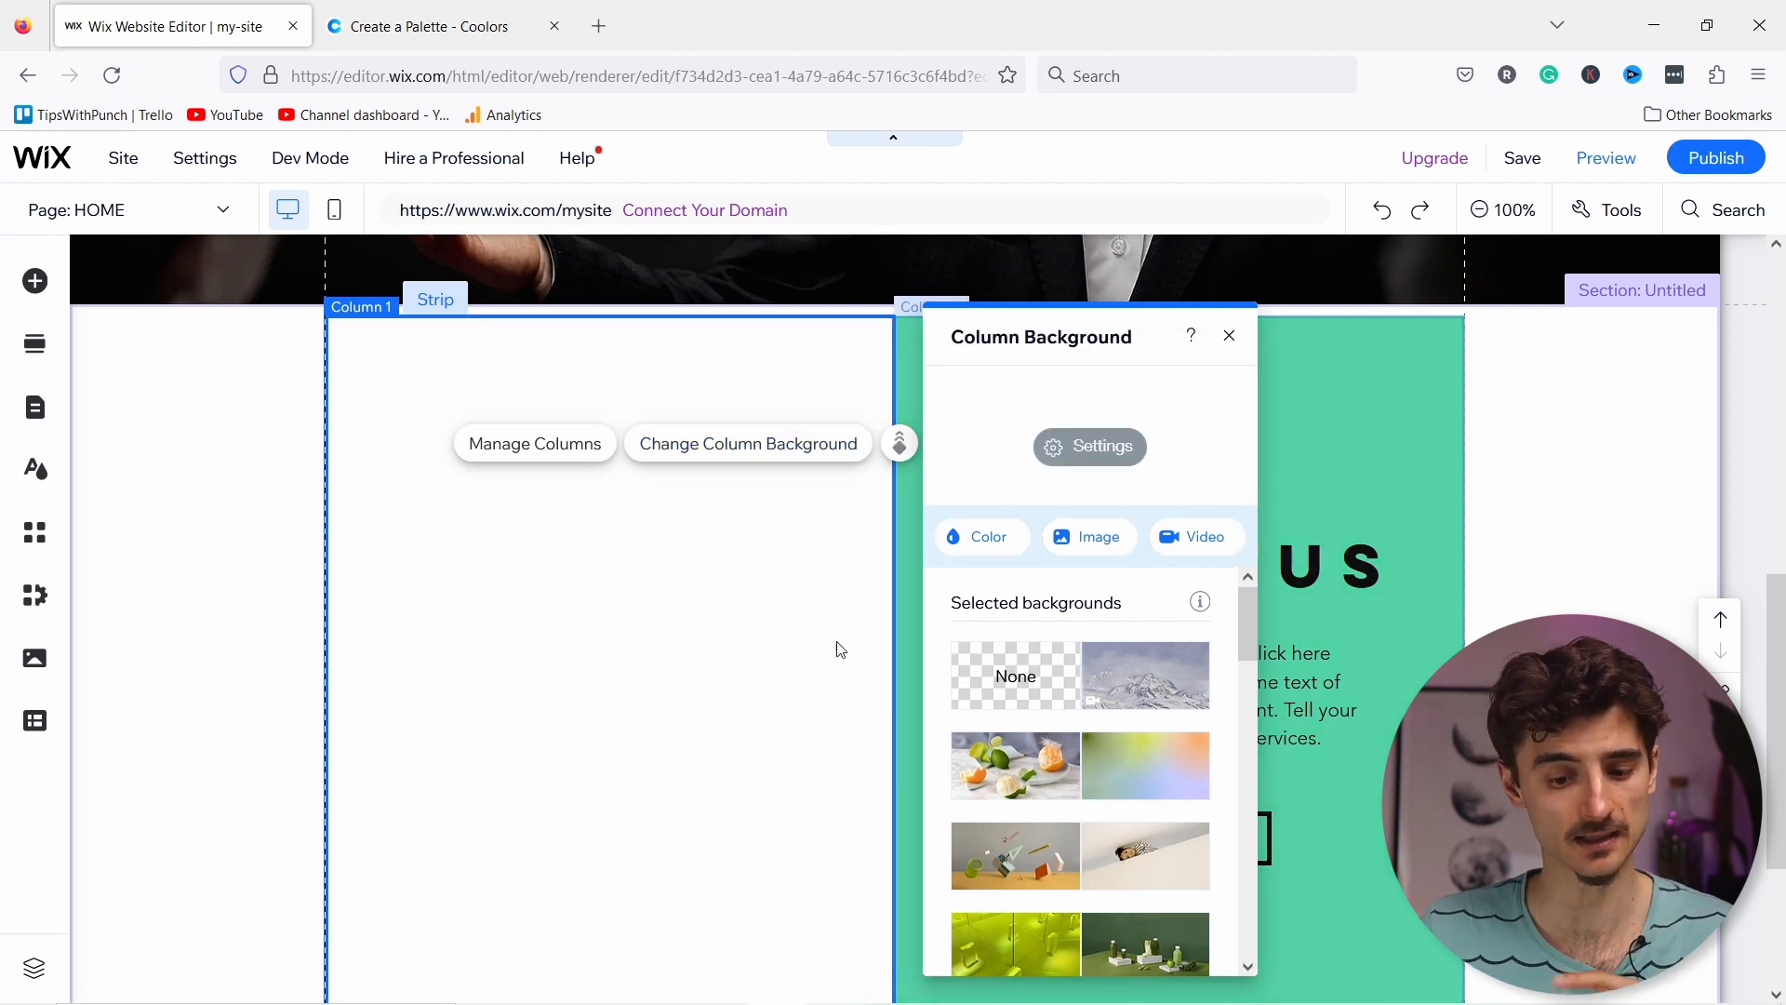
Step: Add the about_me.jpg portrait from the site's uploaded media to the page
{"action": "left_click", "coordinate": [35, 281]}
{"action": "left_click", "coordinate": [135, 337]}
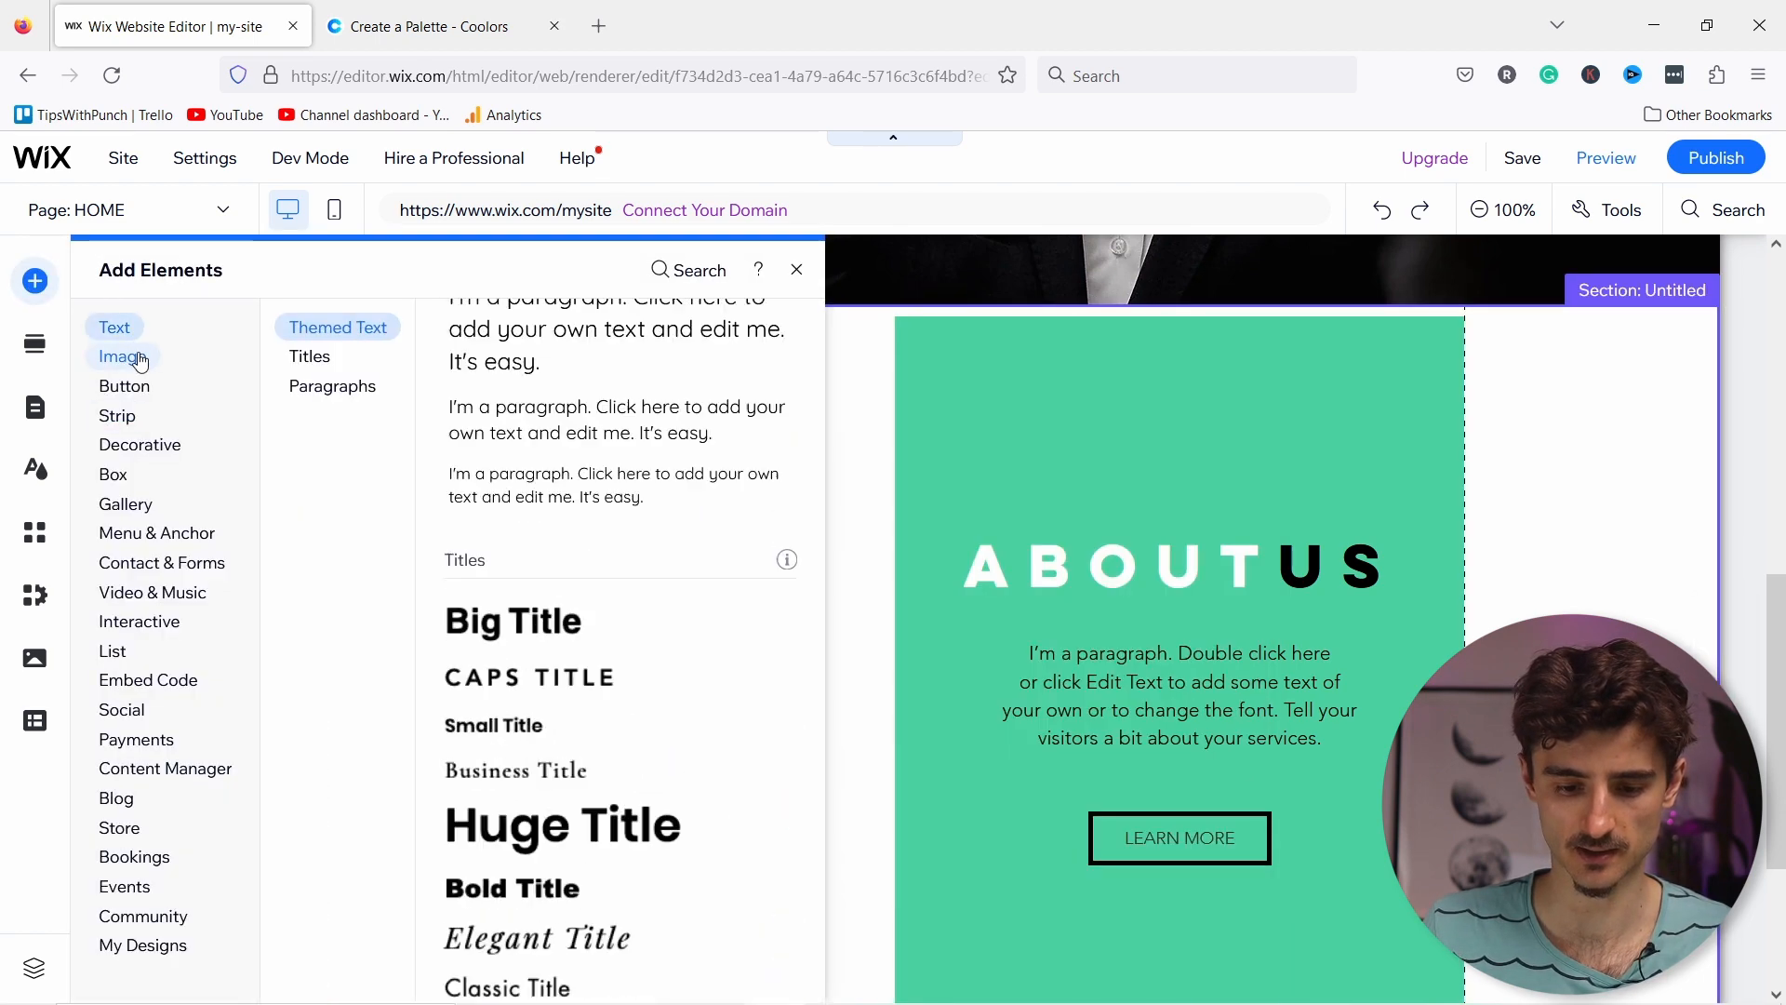
{"action": "left_click", "coordinate": [123, 361]}
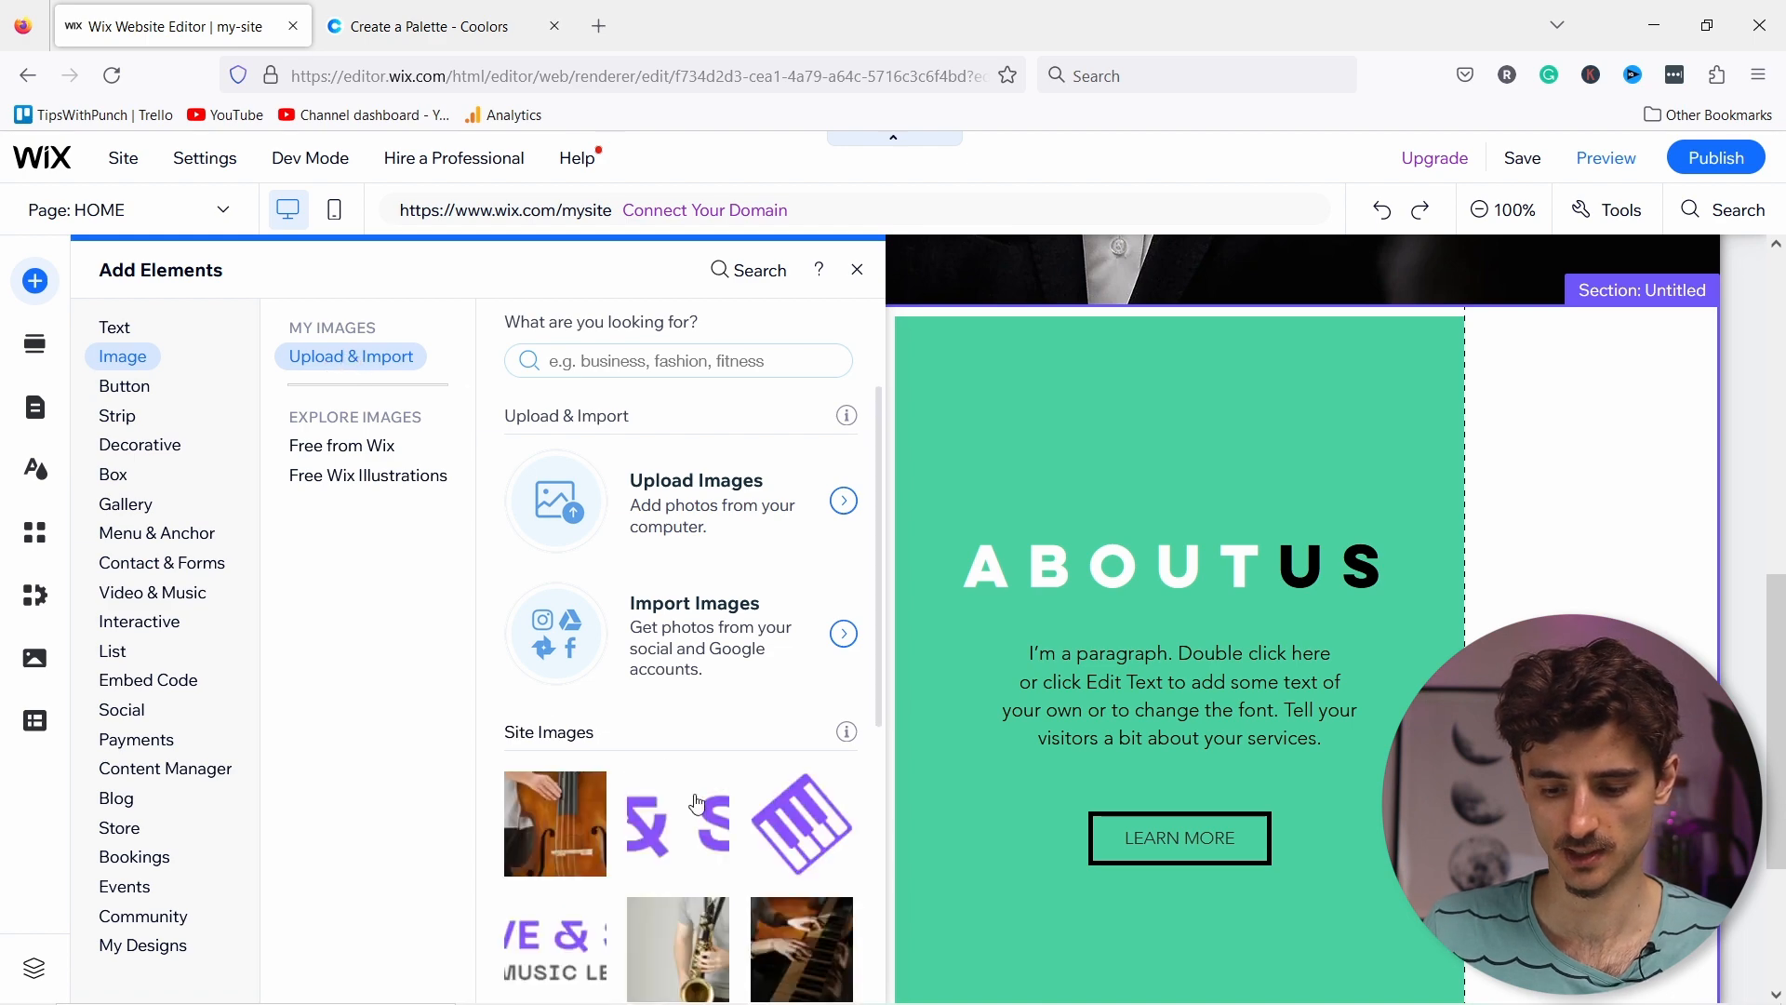
{"action": "scroll", "coordinate": [716, 818], "scroll_direction": "down", "scroll_amount": 2}
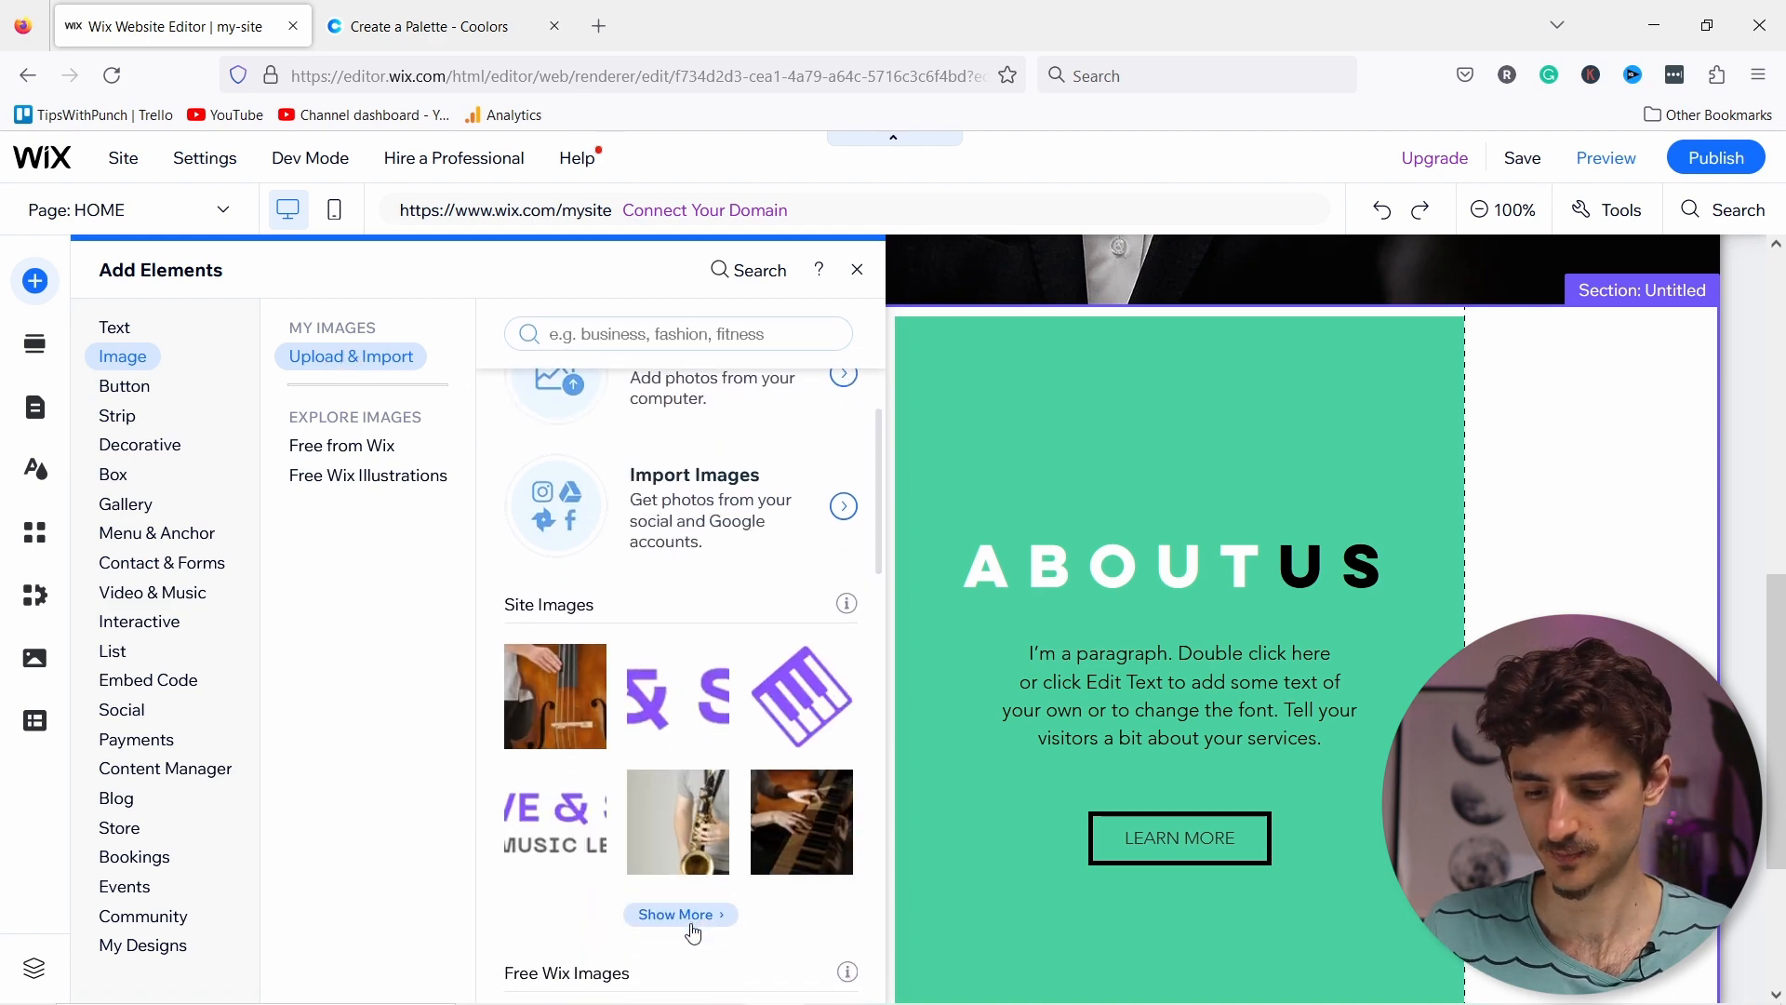
{"action": "left_click", "coordinate": [686, 914]}
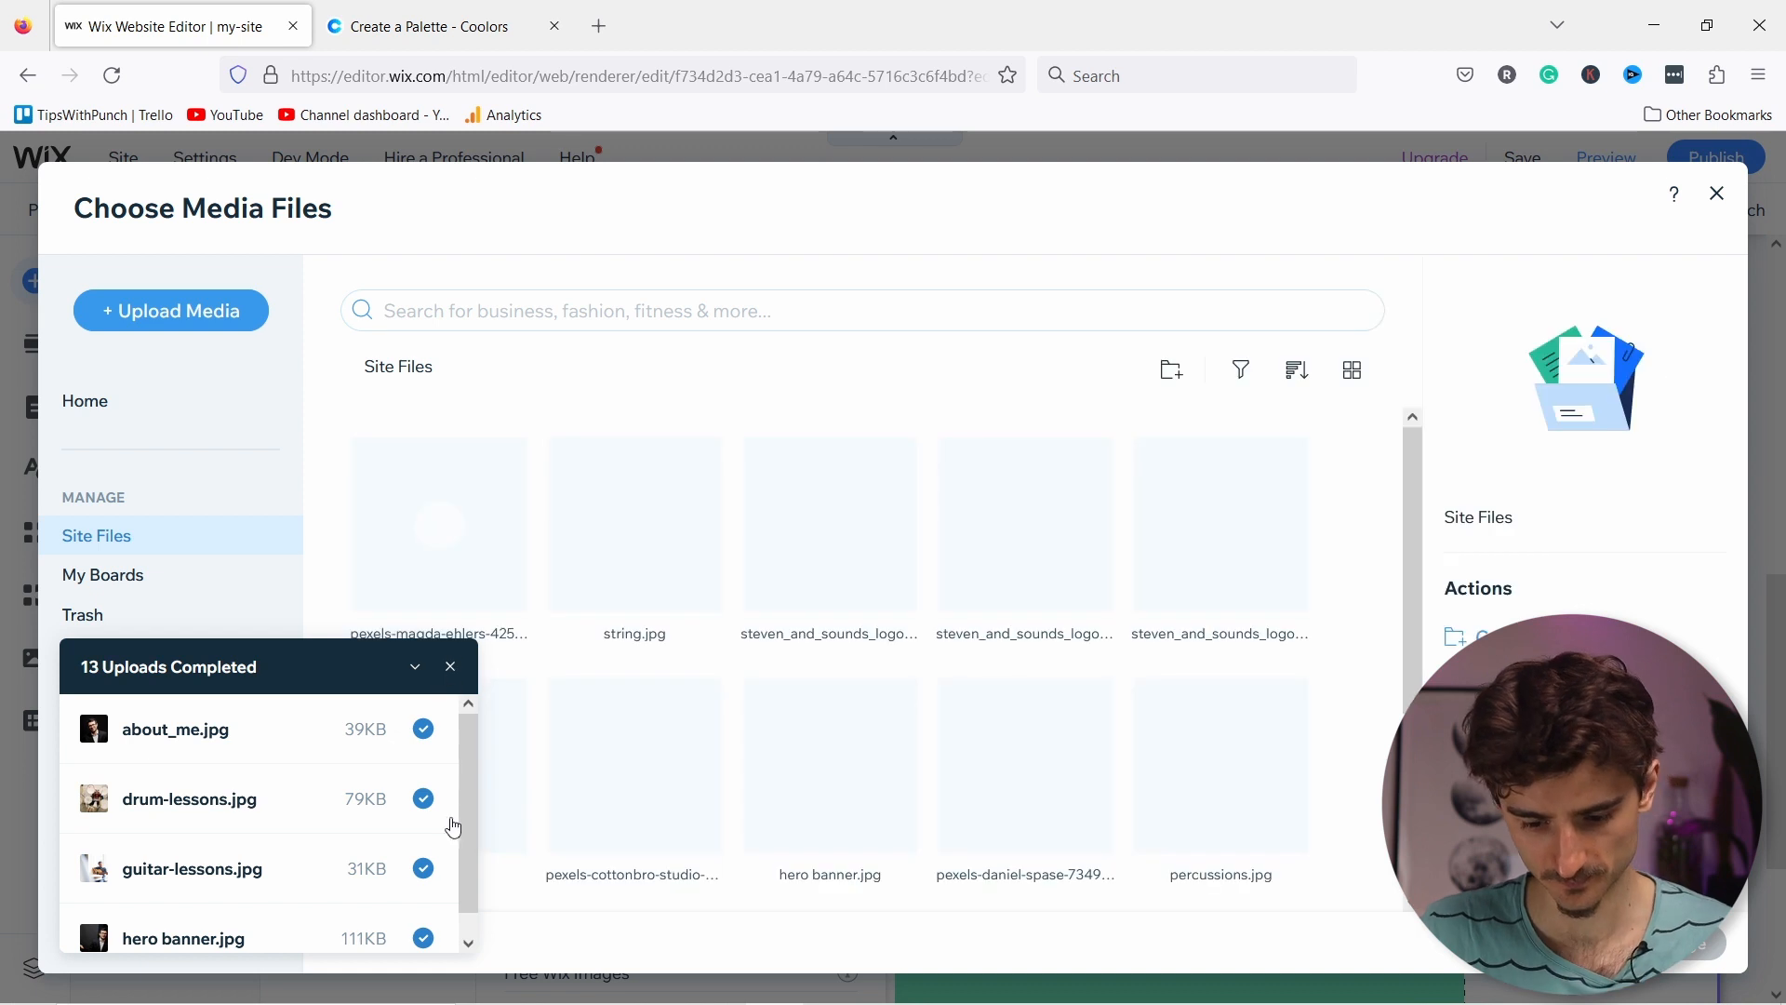
{"action": "scroll", "coordinate": [451, 825], "scroll_direction": "down", "scroll_amount": 2}
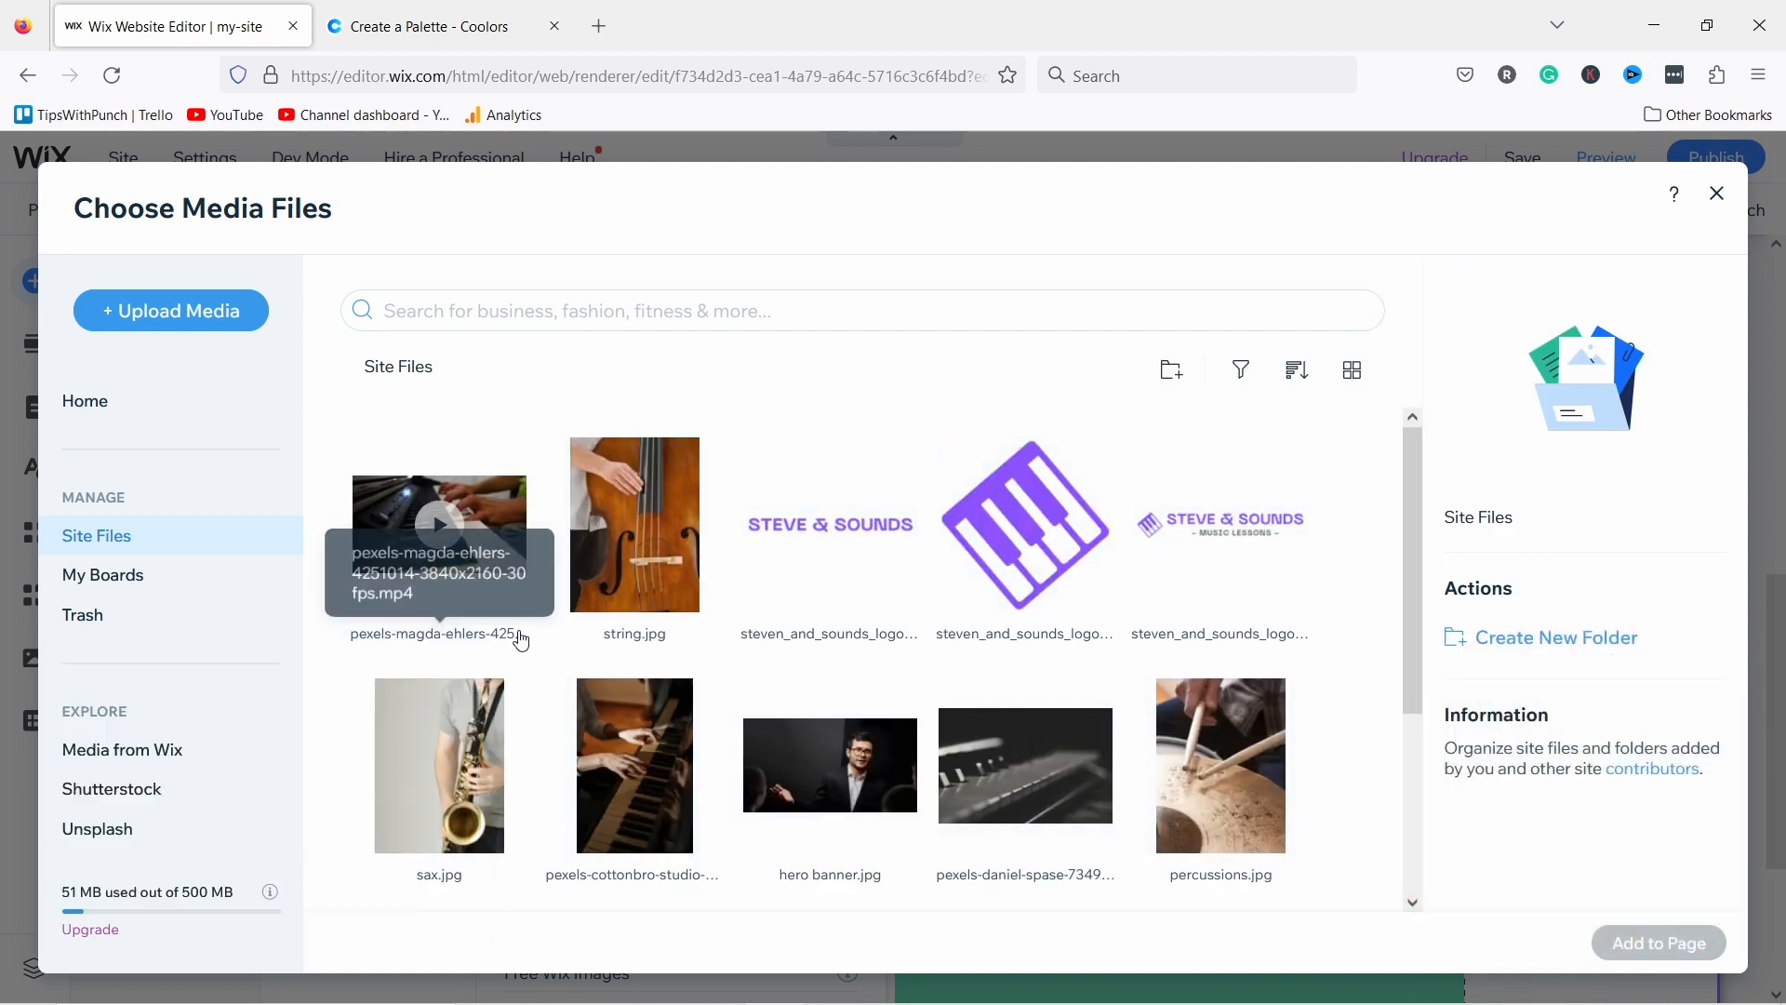
{"action": "scroll", "coordinate": [516, 640], "scroll_direction": "down", "scroll_amount": 3}
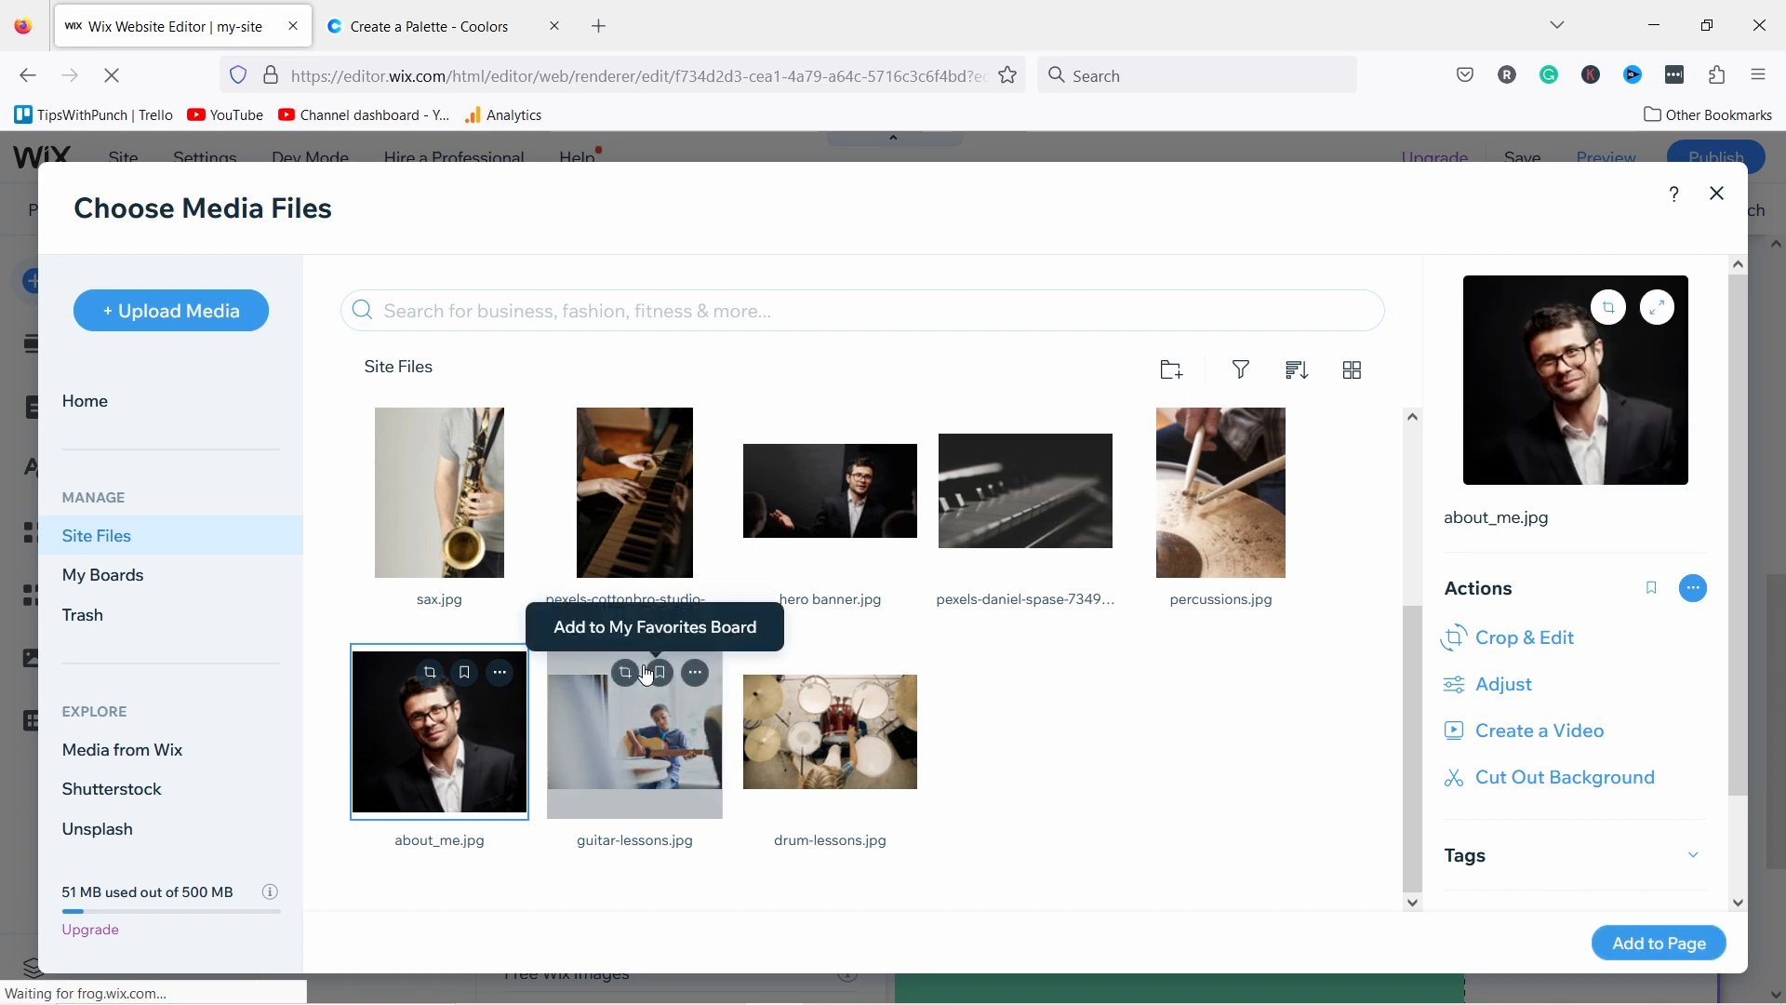
{"action": "left_click", "coordinate": [1637, 941]}
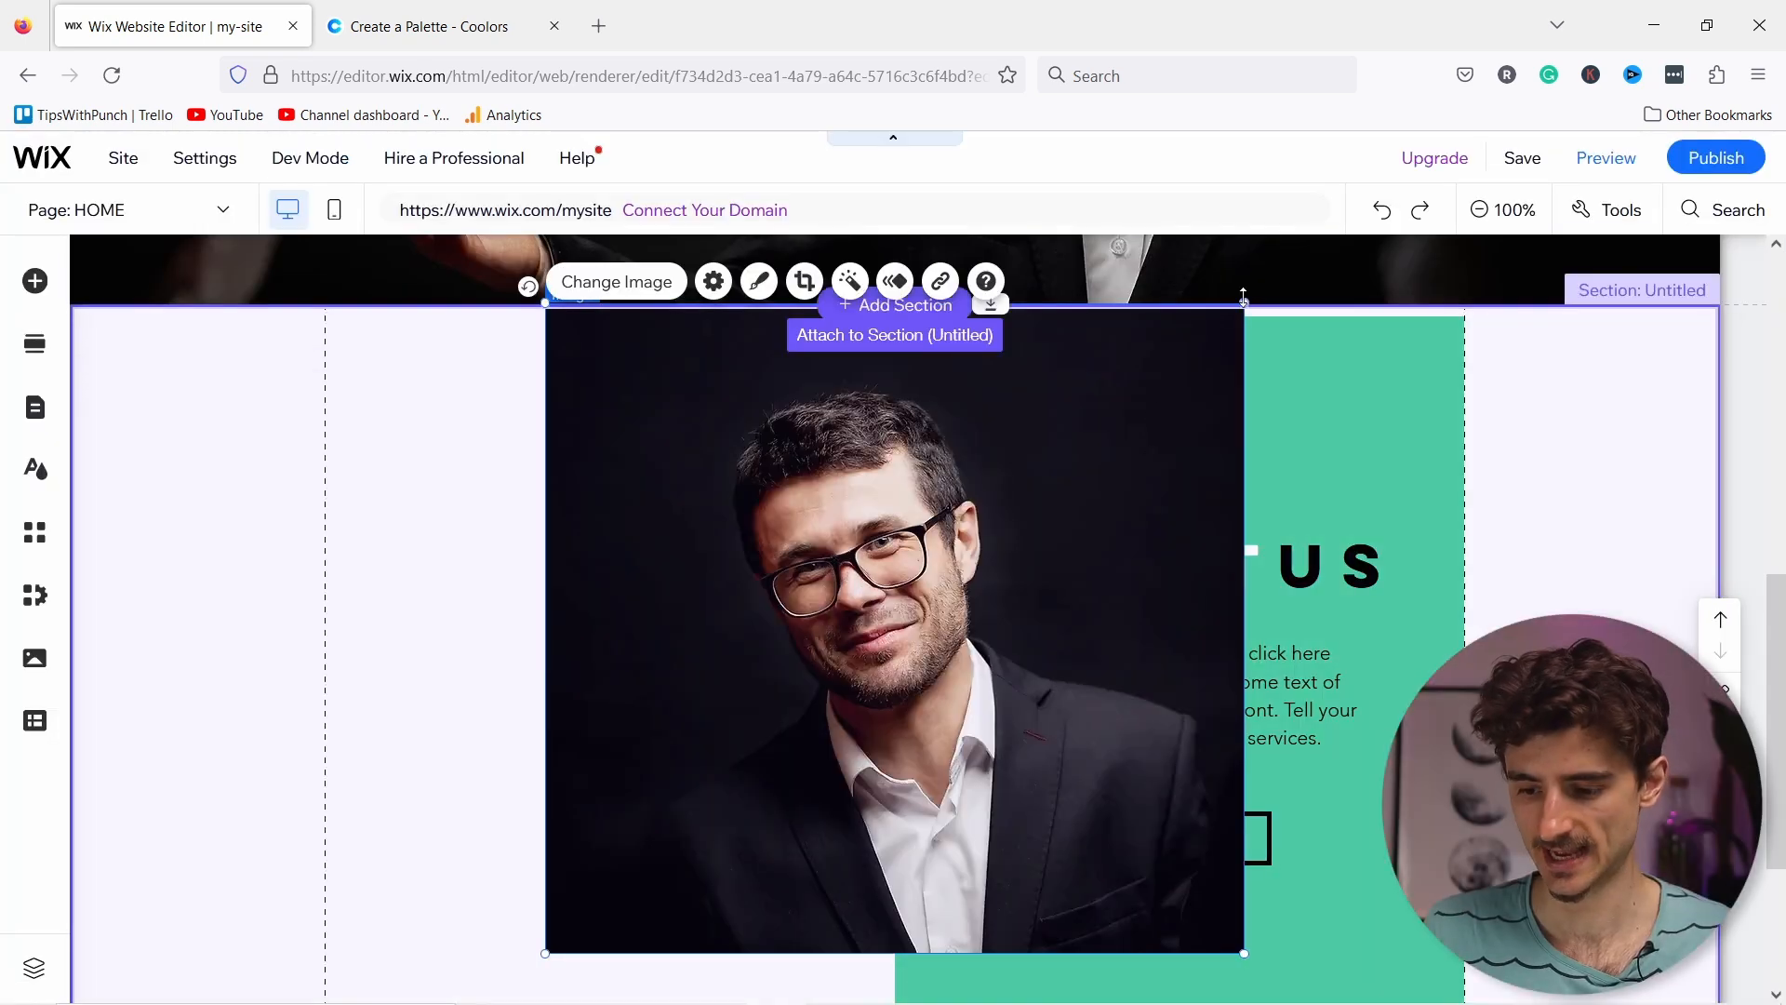
Step: Shrink the portrait and place it at the top of the strip's left column
{"action": "left_click_drag", "start_coordinate": [1244, 953], "coordinate": [902, 664]}
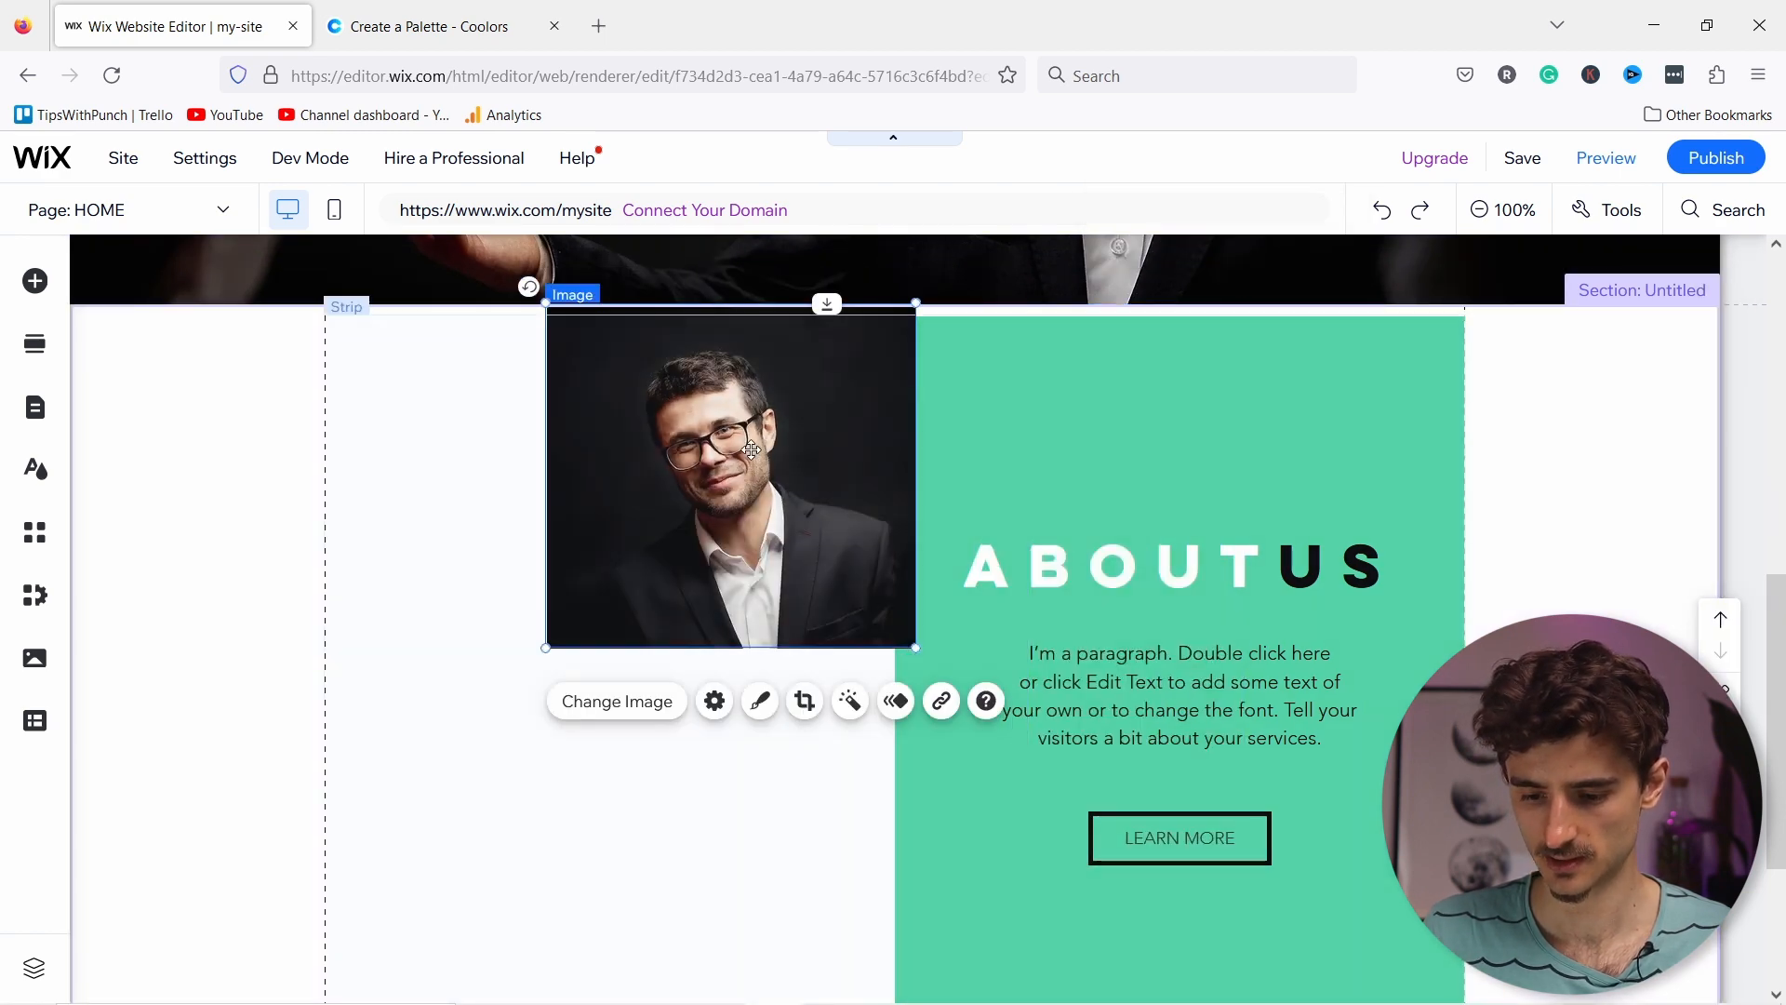
{"action": "mouse_move", "coordinate": [704, 498]}
{"action": "left_mouse_down"}
{"action": "mouse_move", "coordinate": [631, 527]}
{"action": "mouse_move", "coordinate": [585, 579]}
{"action": "mouse_move", "coordinate": [596, 607]}
{"action": "mouse_move", "coordinate": [642, 593]}
{"action": "mouse_move", "coordinate": [627, 582]}
{"action": "mouse_move", "coordinate": [636, 605]}
{"action": "left_mouse_up"}
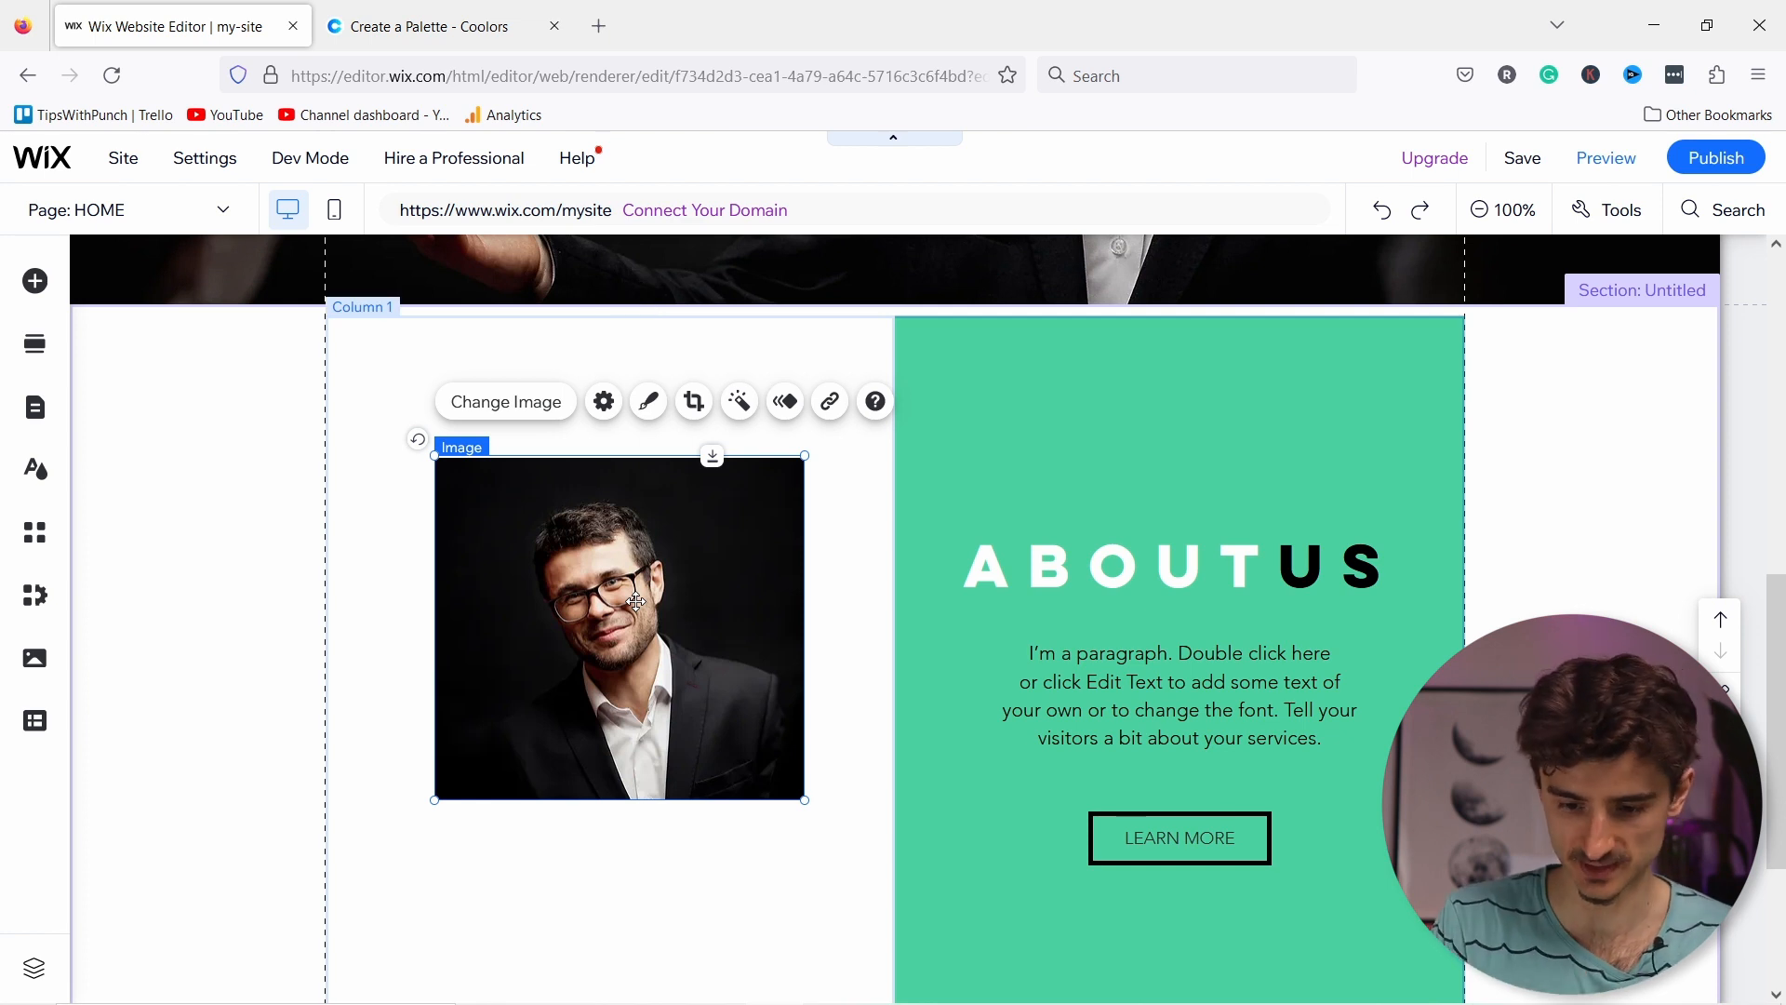
{"action": "left_click_drag", "start_coordinate": [587, 539], "coordinate": [572, 481]}
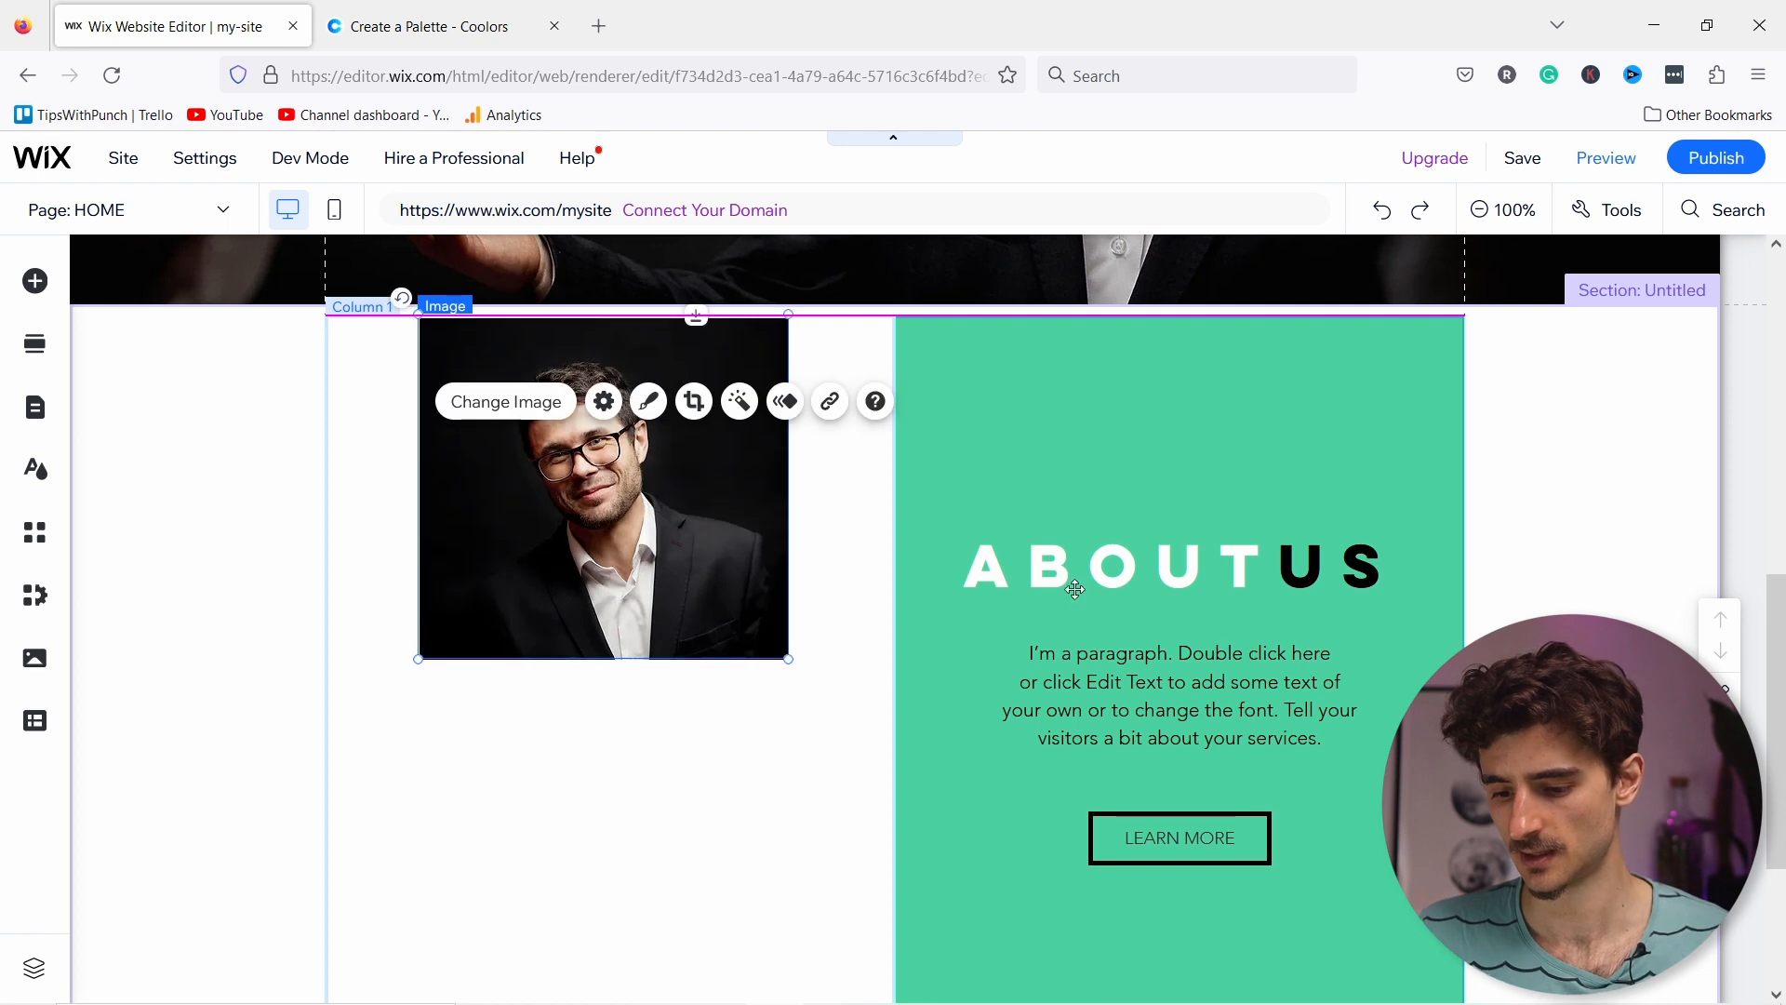
Step: Give the left About column a light grey-blue #E8EEF2 colour background
{"action": "left_click", "coordinate": [376, 700]}
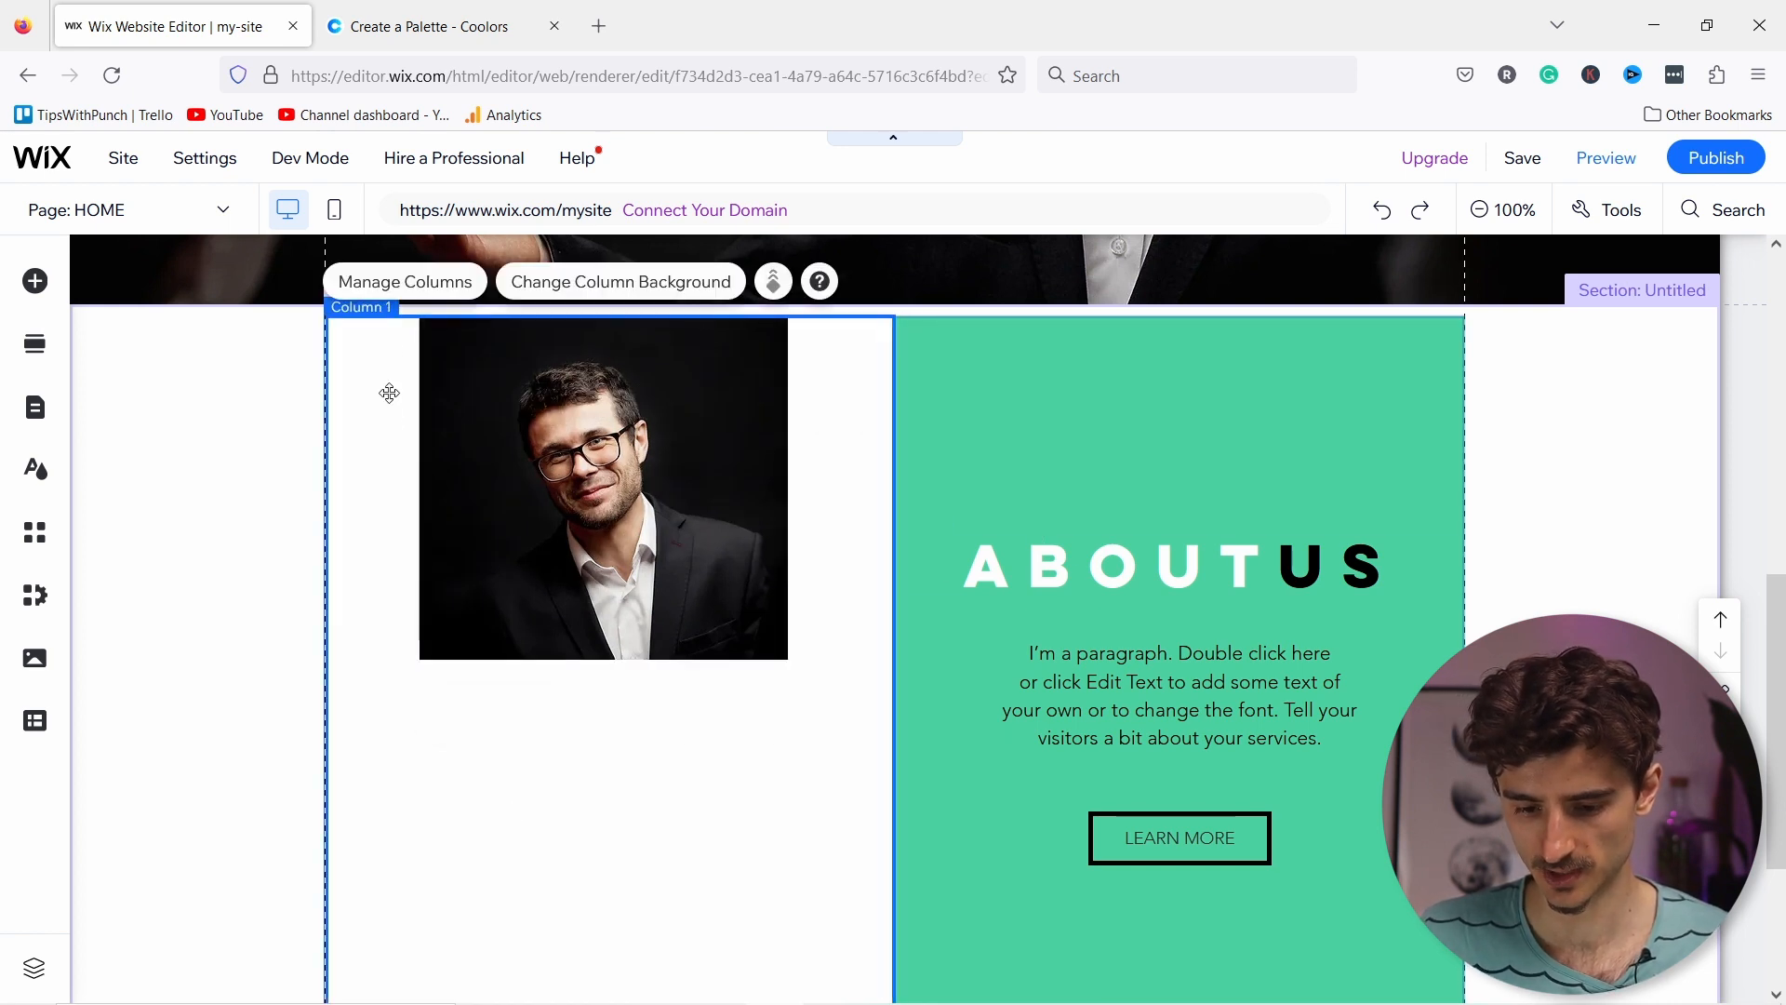
{"action": "left_click", "coordinate": [610, 281]}
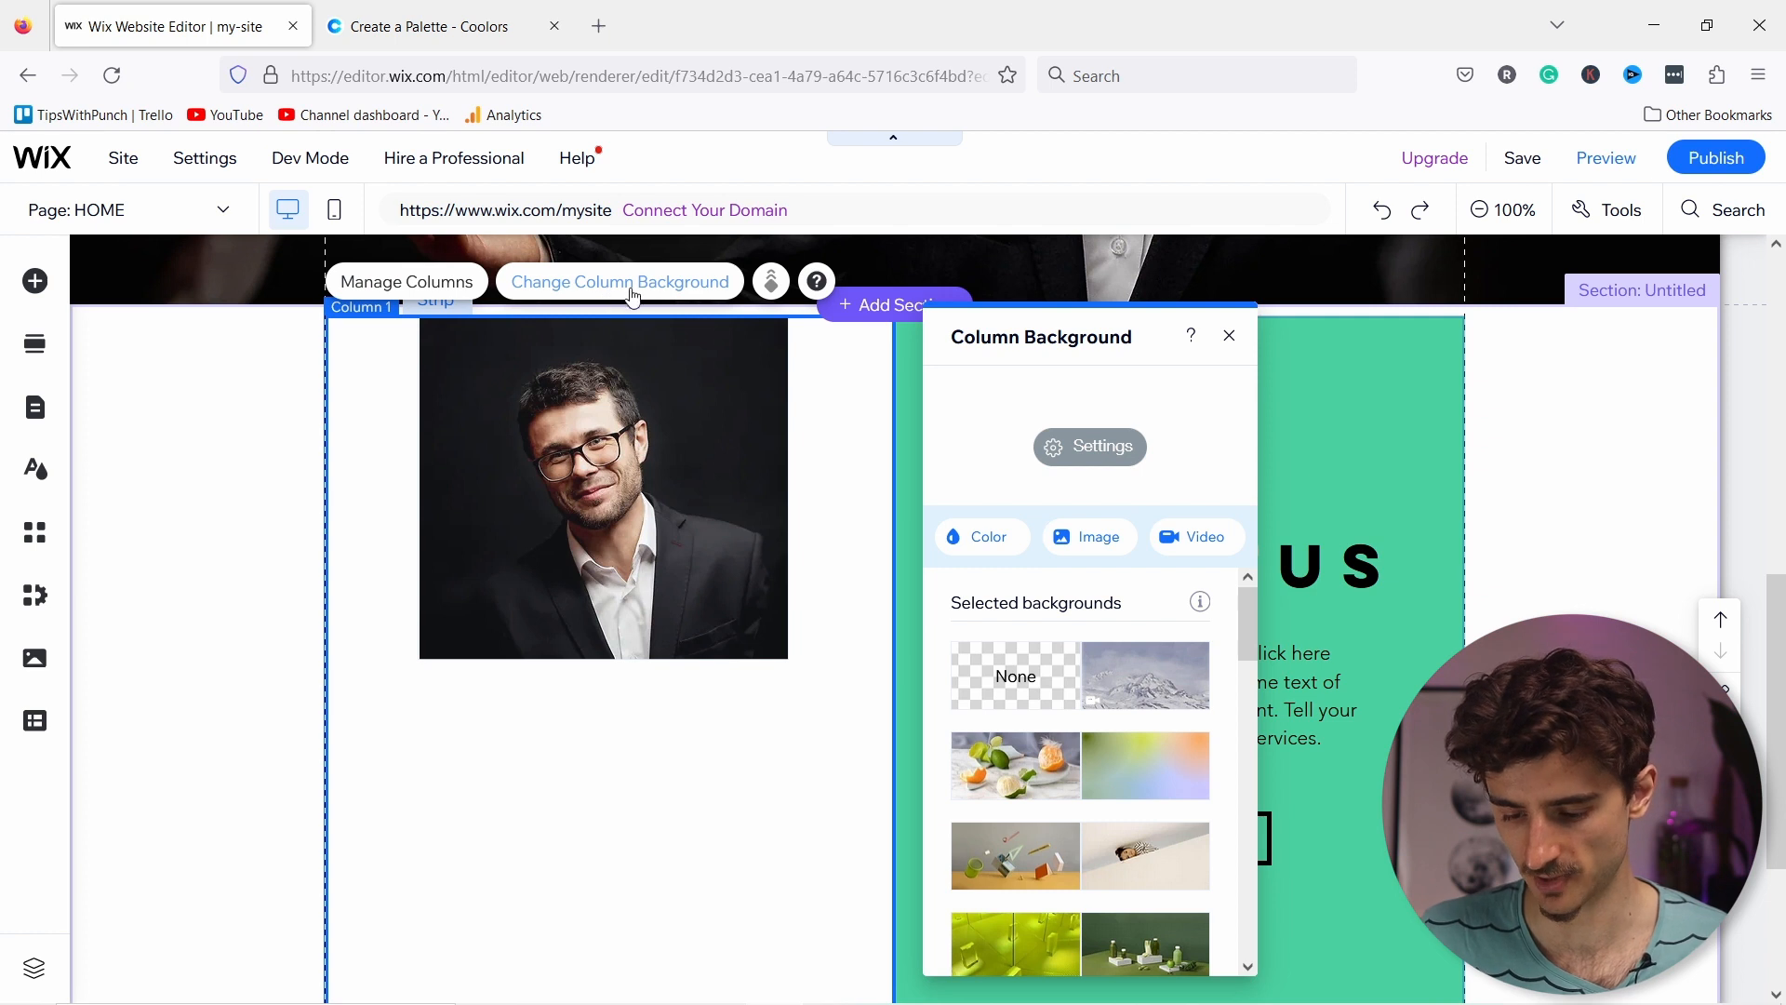
{"action": "left_click", "coordinate": [979, 540]}
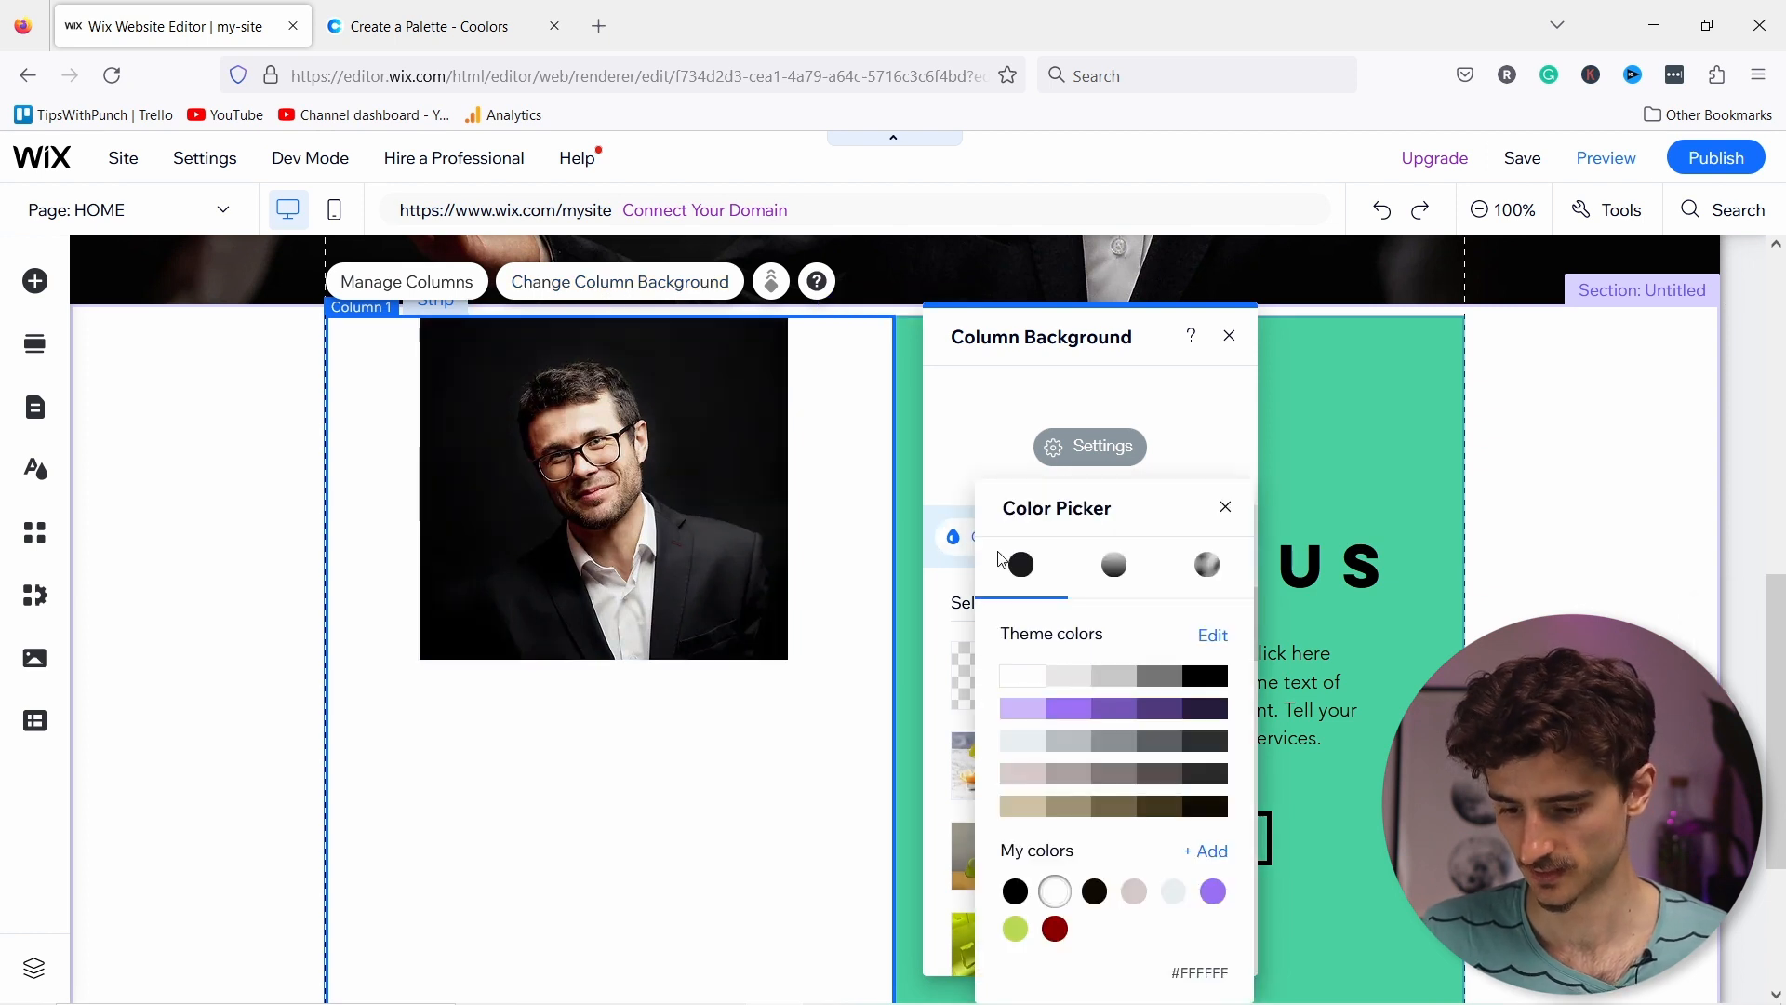
{"action": "left_click", "coordinate": [1025, 737]}
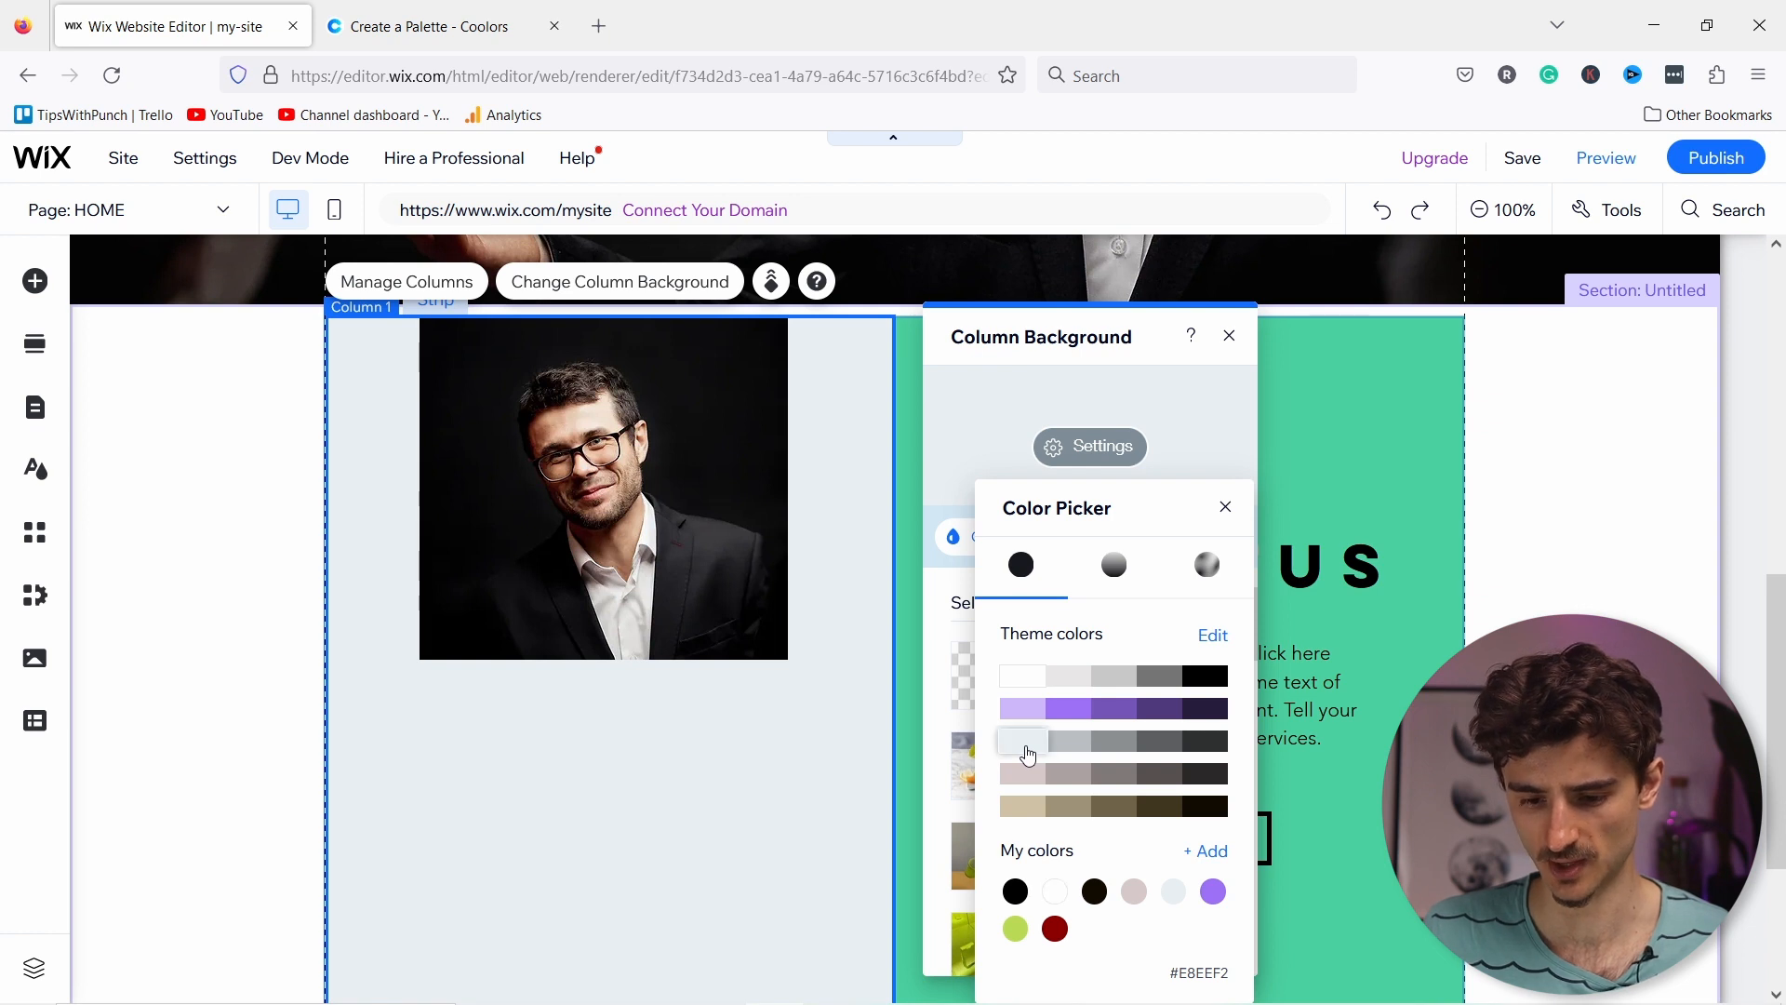
{"action": "left_click", "coordinate": [1226, 508]}
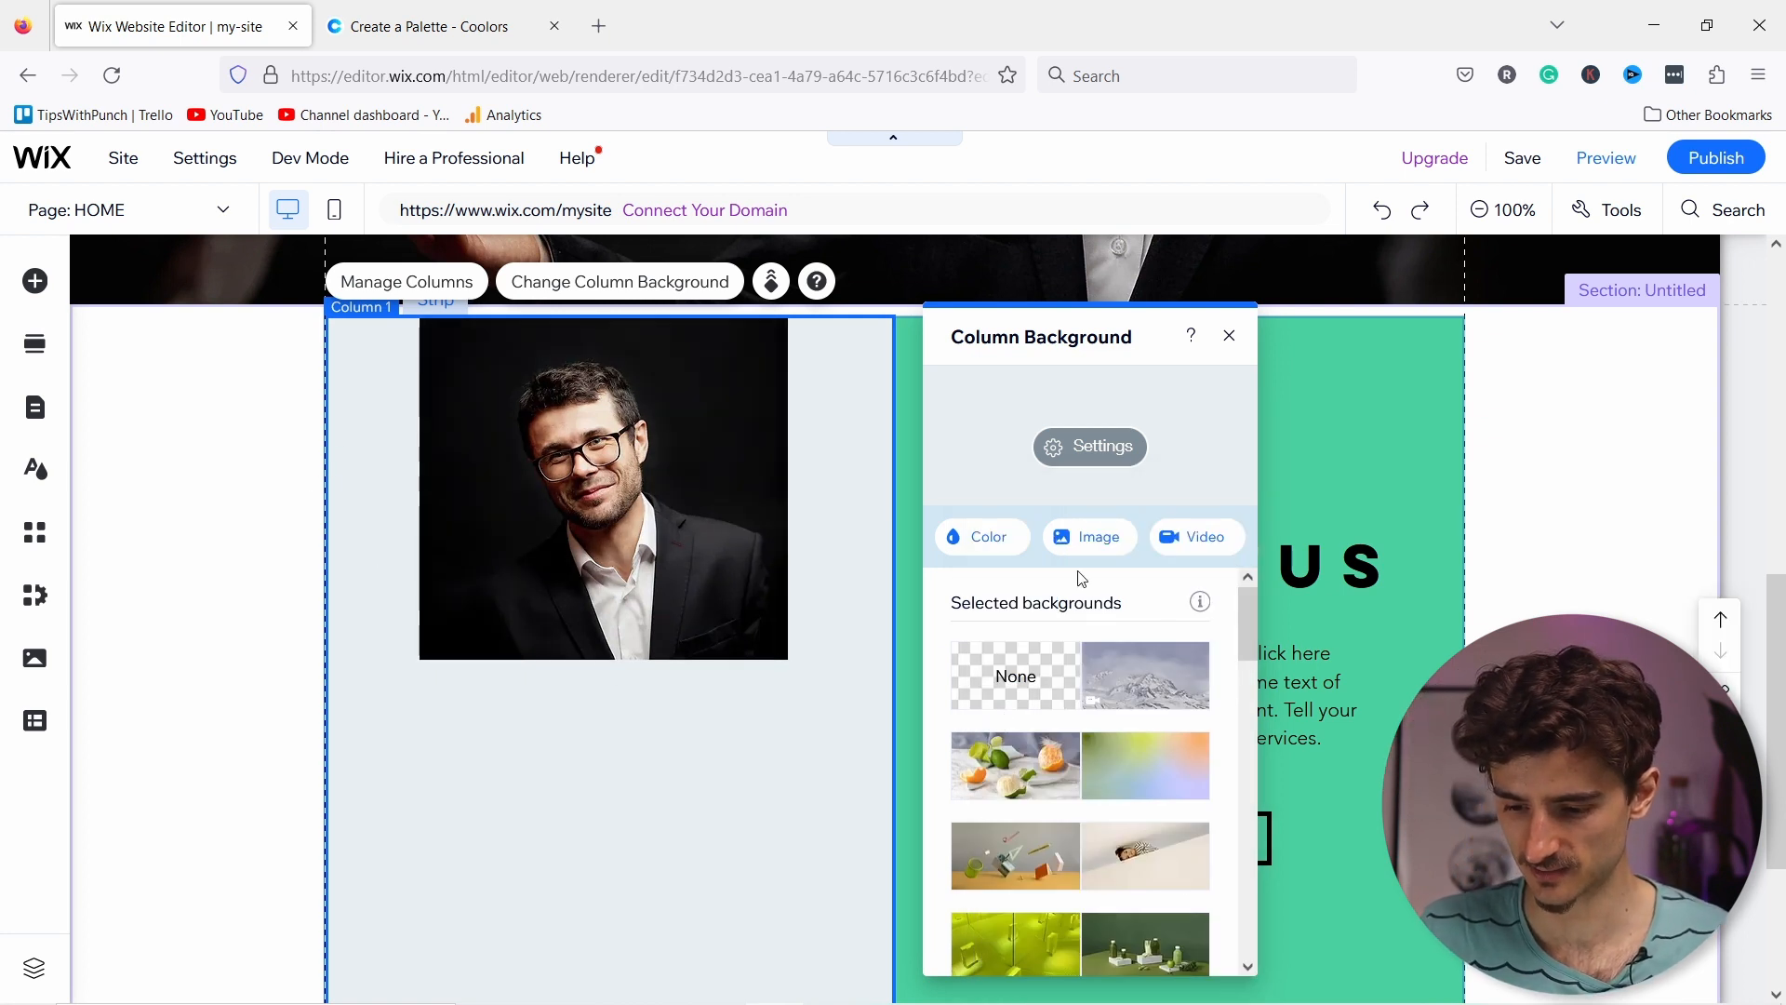
{"action": "left_click", "coordinate": [1229, 336]}
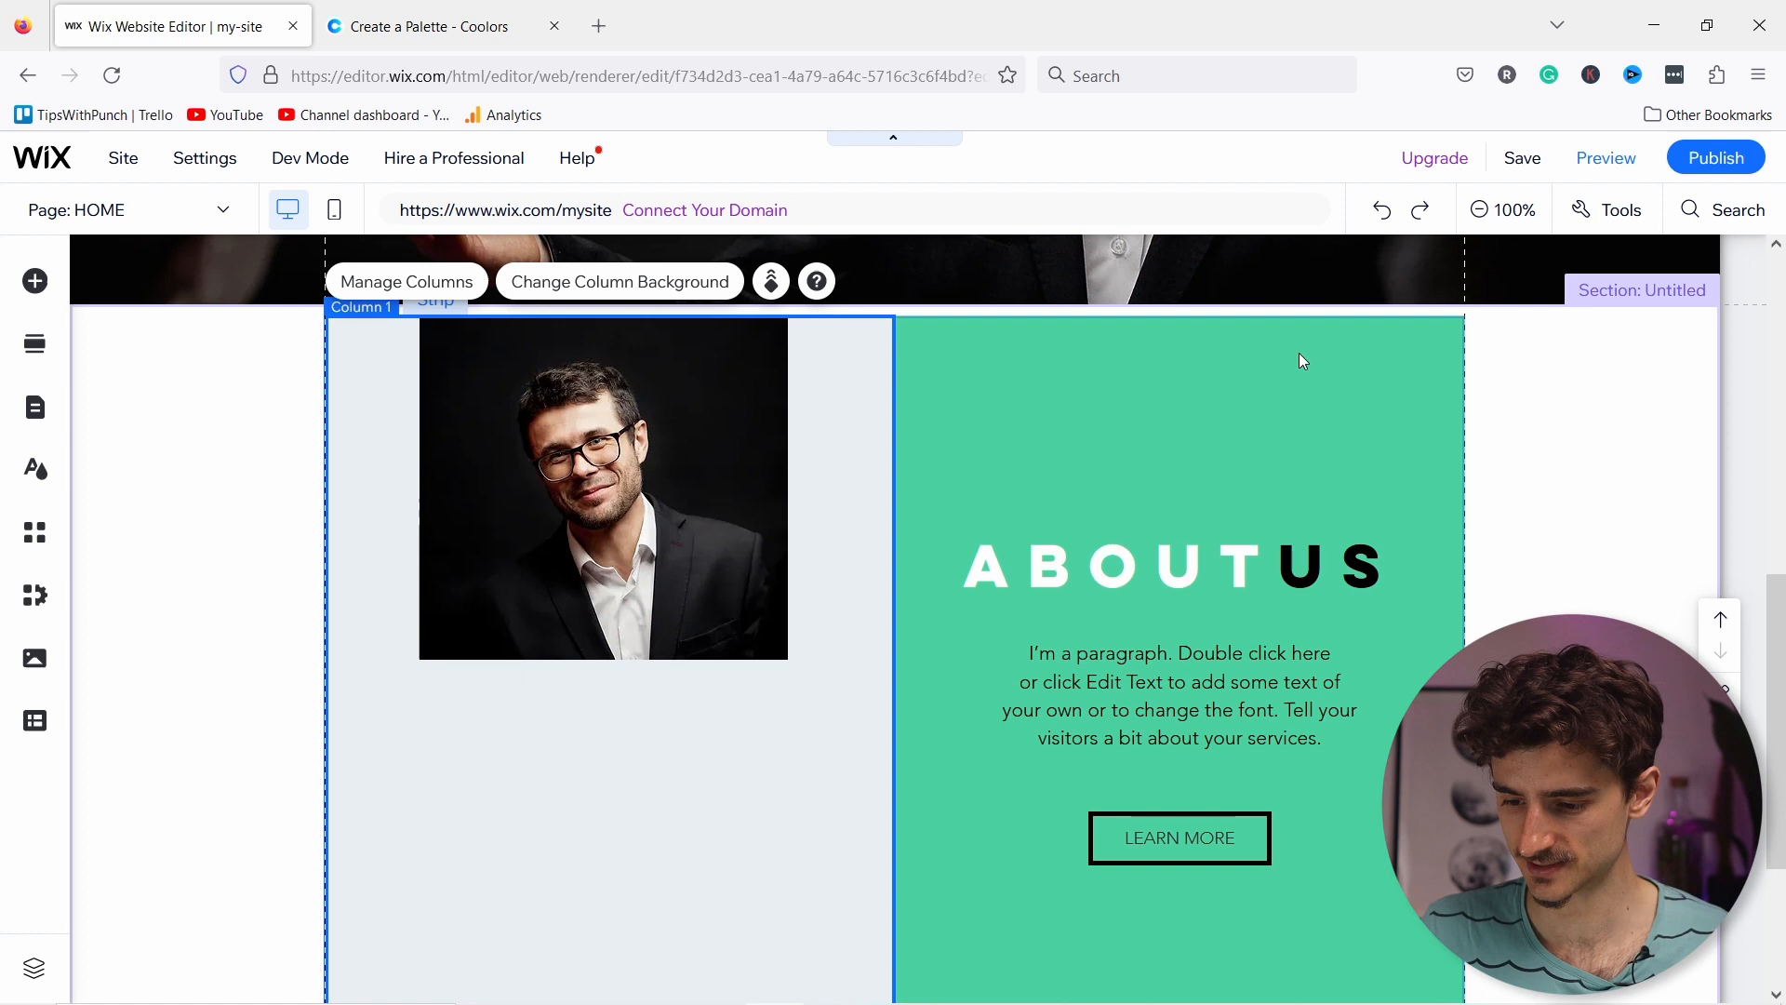
Step: Replace the right column's green background with the same #E8EEF2 colour
{"action": "left_click", "coordinate": [1136, 366]}
{"action": "left_click", "coordinate": [1425, 300]}
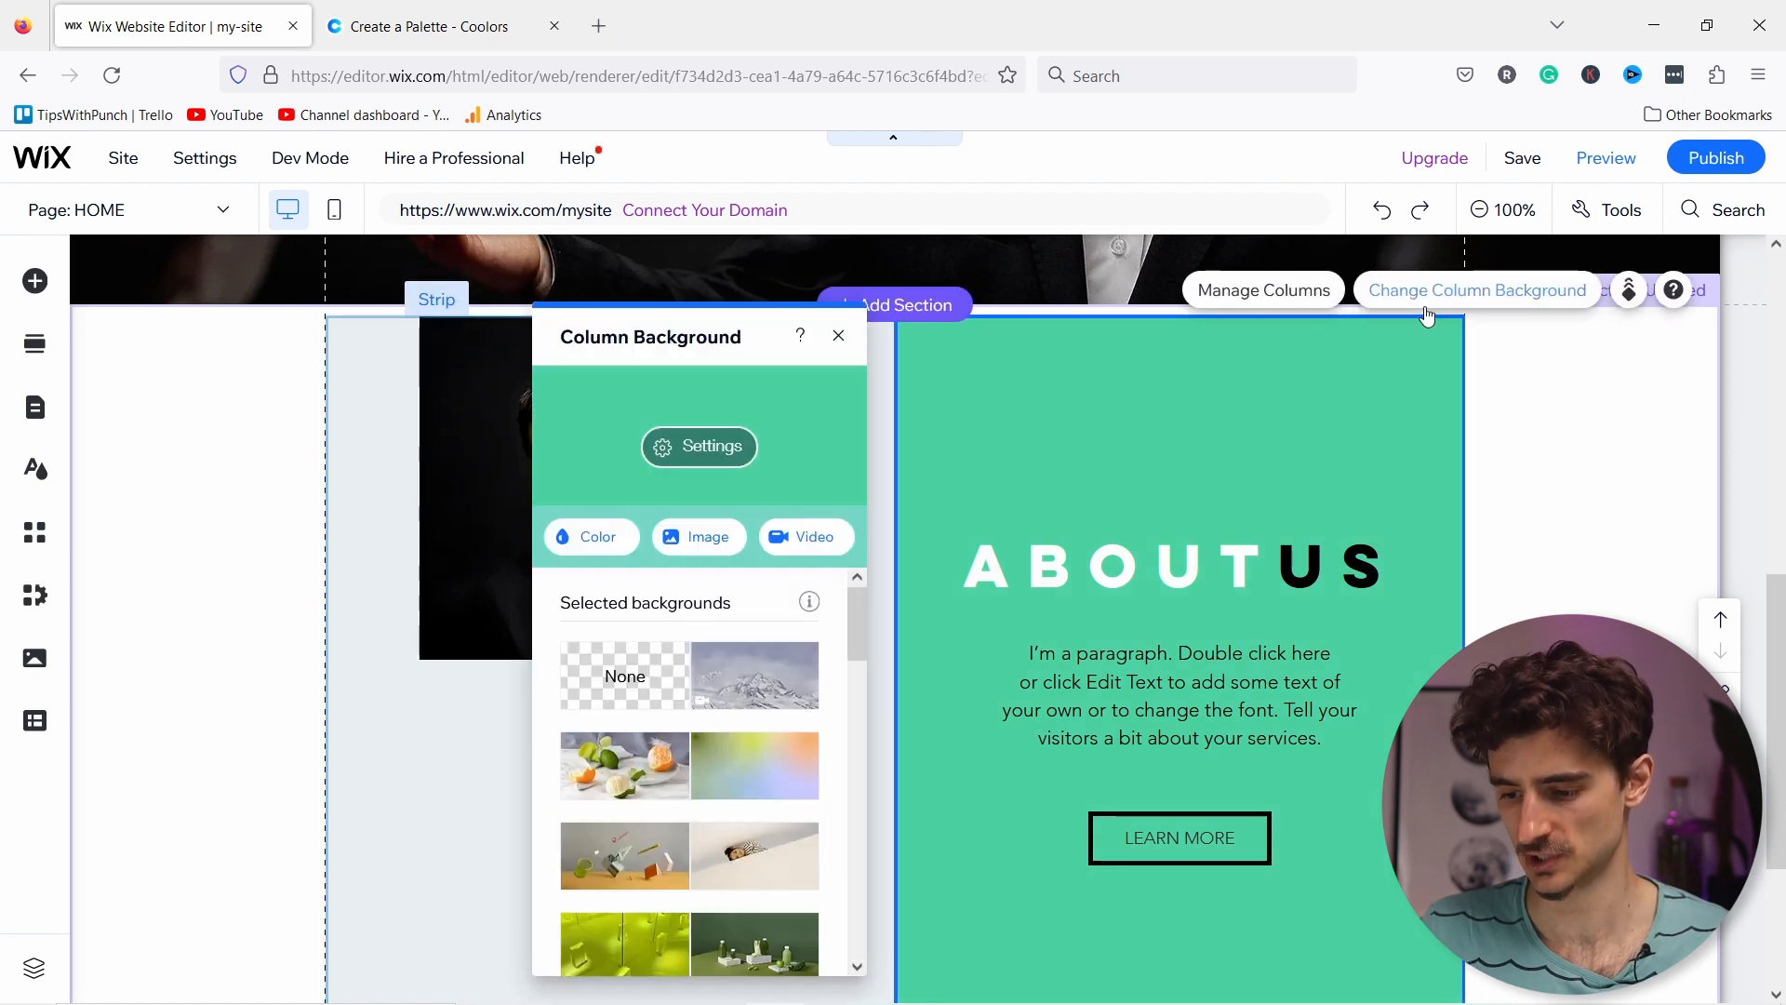
{"action": "left_click", "coordinate": [609, 547]}
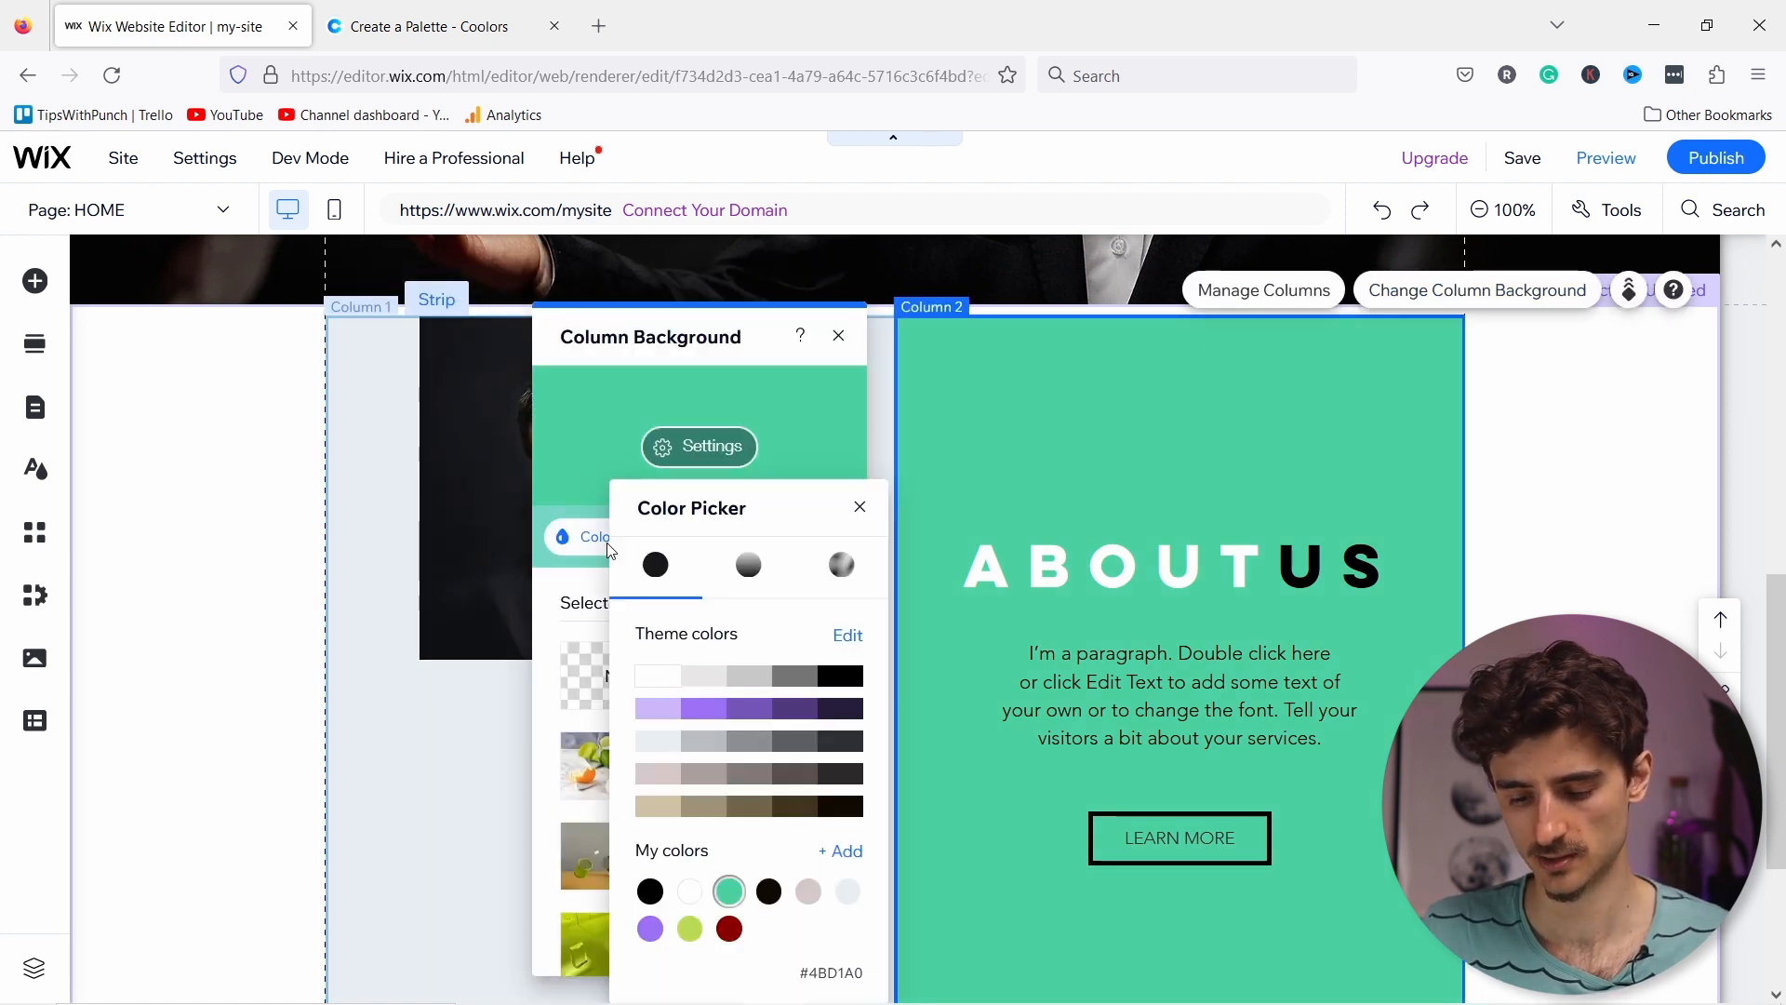
{"action": "left_click", "coordinate": [656, 745]}
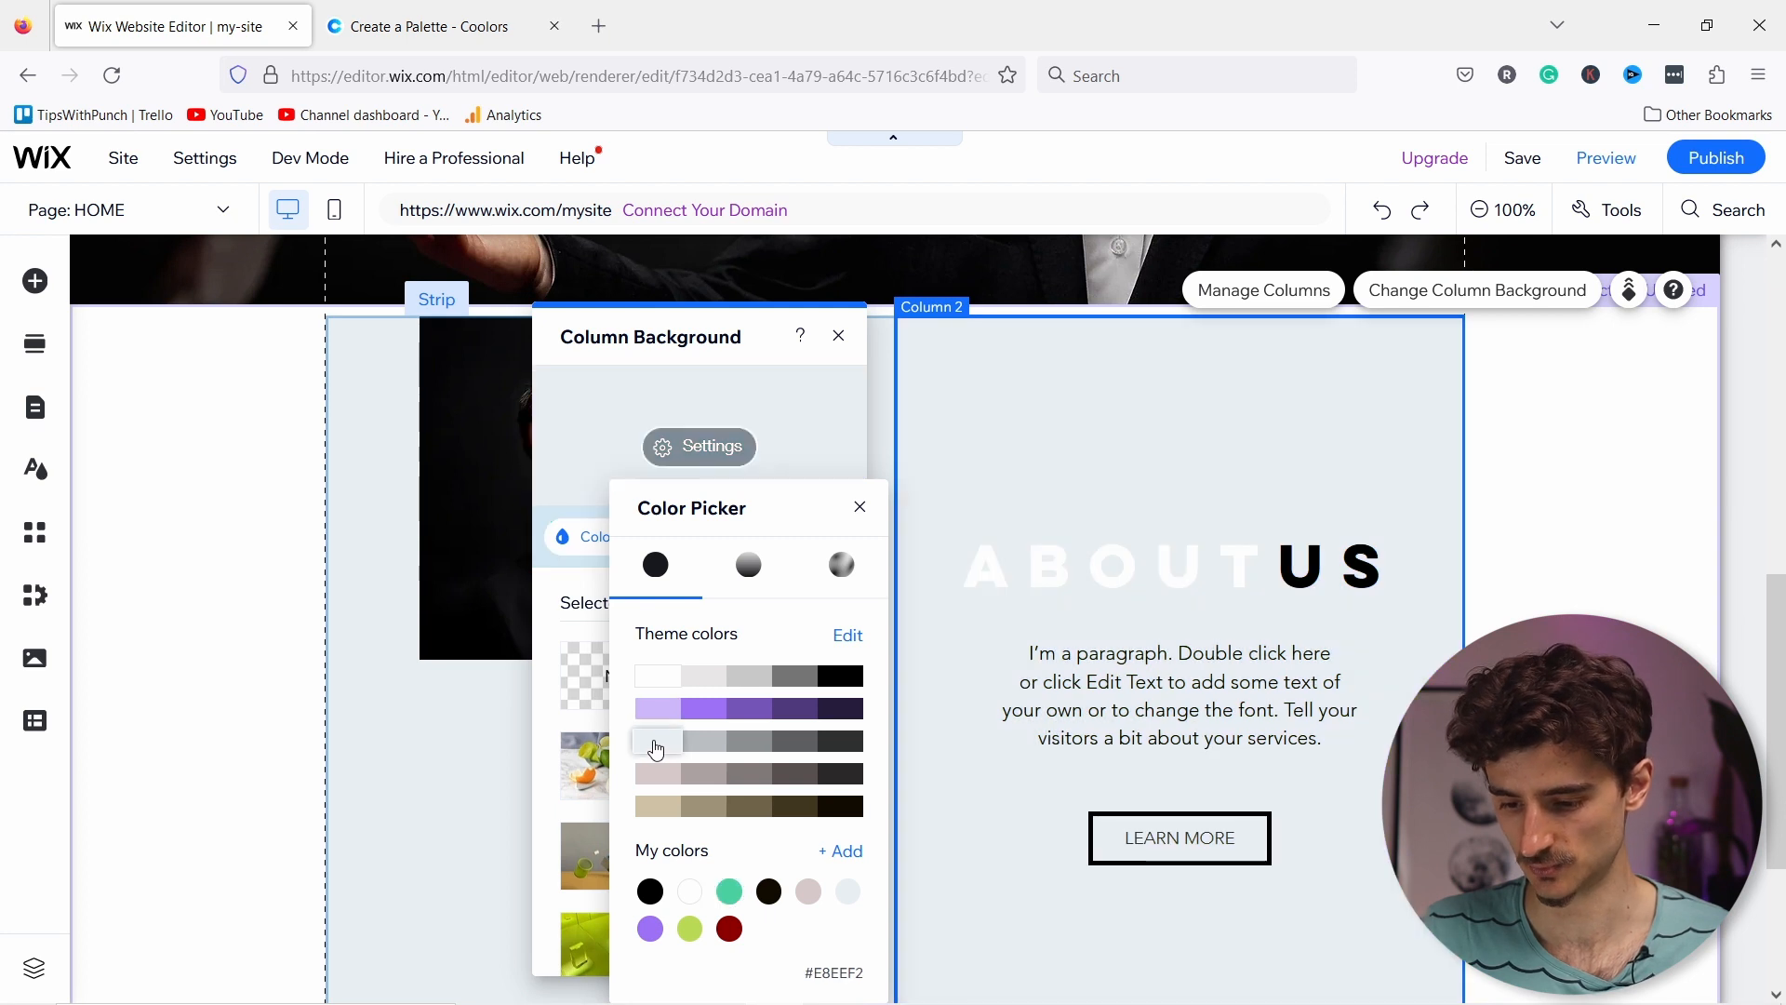
{"action": "left_click", "coordinate": [1475, 583]}
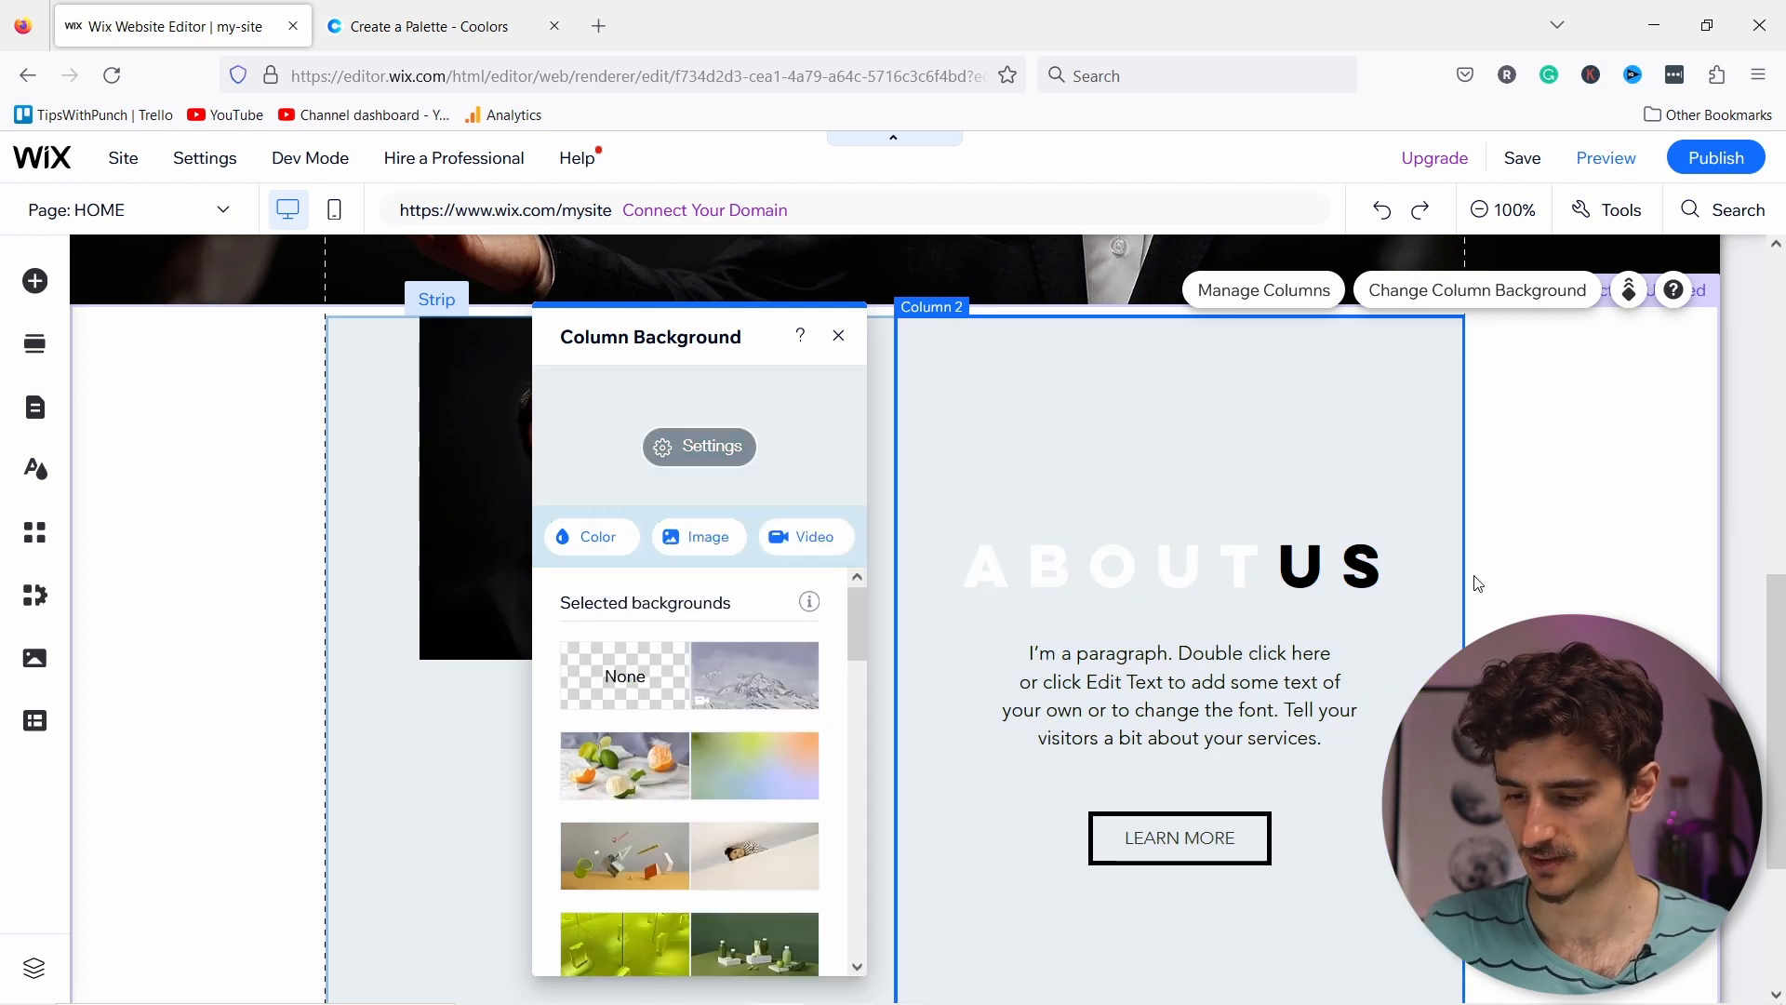
Step: Restyle ABOUT US as Heading 2 (Quicksand, 40px) and paste 'About Steve - Your Music Teacher'
{"action": "left_click", "coordinate": [1090, 561]}
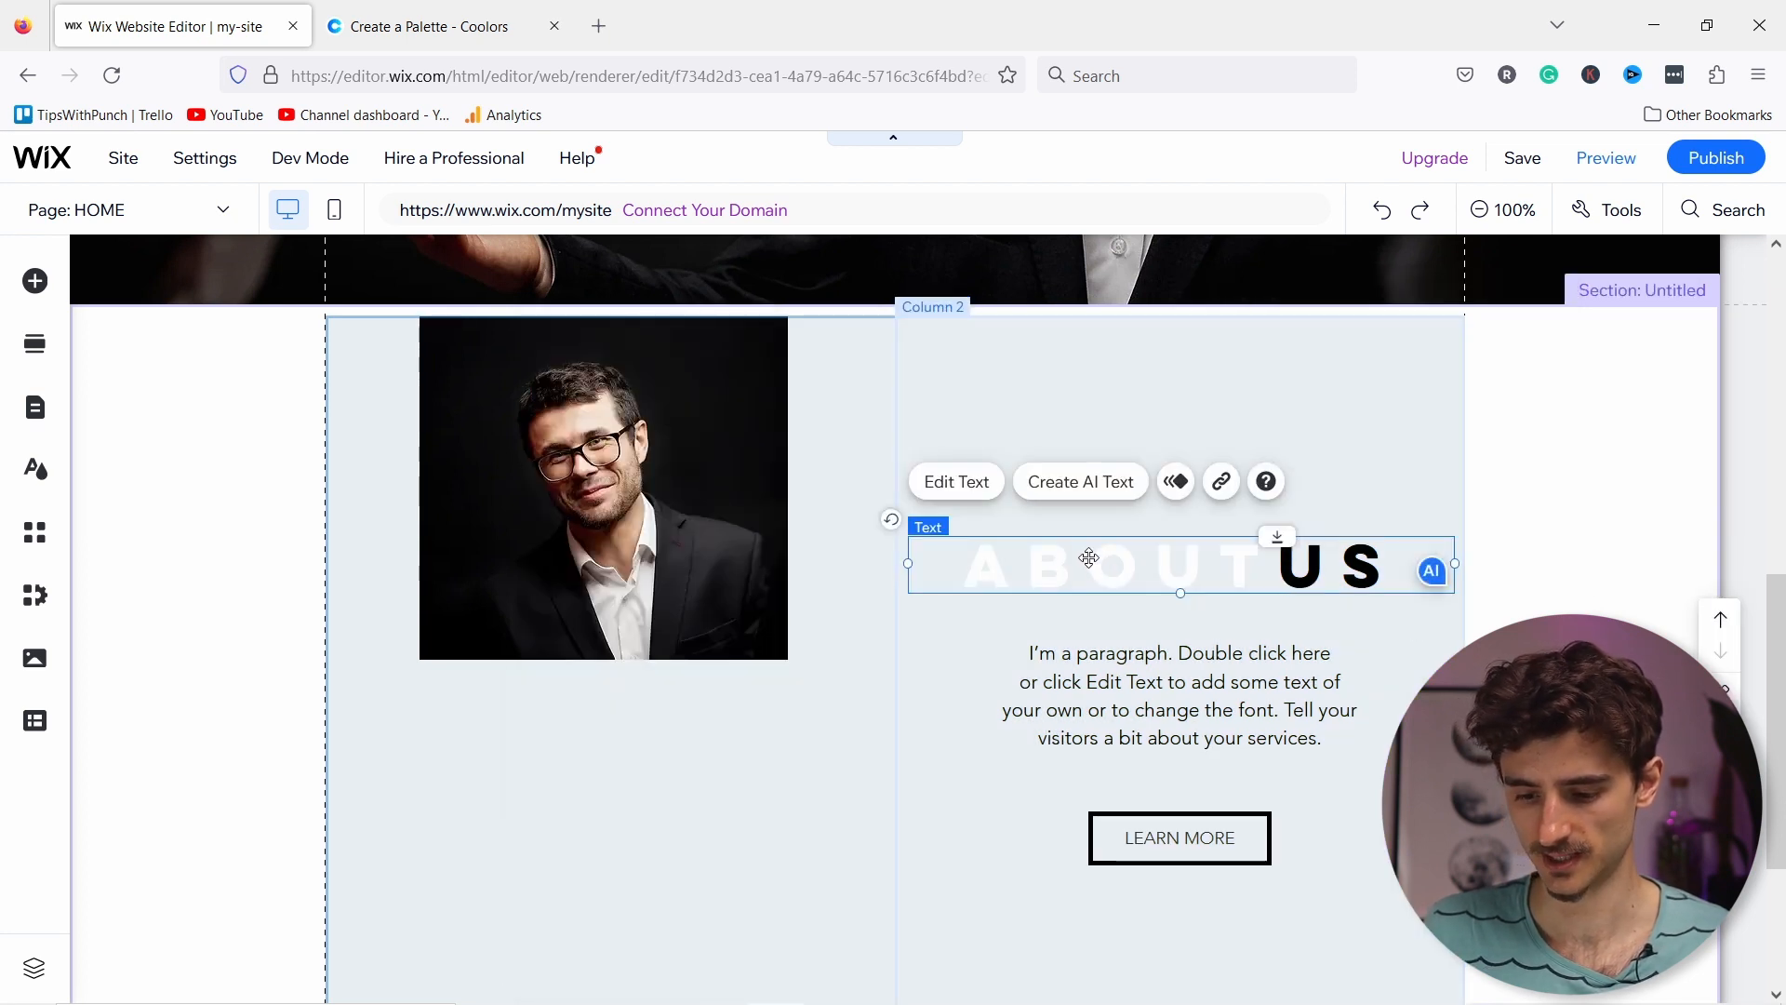
{"action": "left_click", "coordinate": [955, 484]}
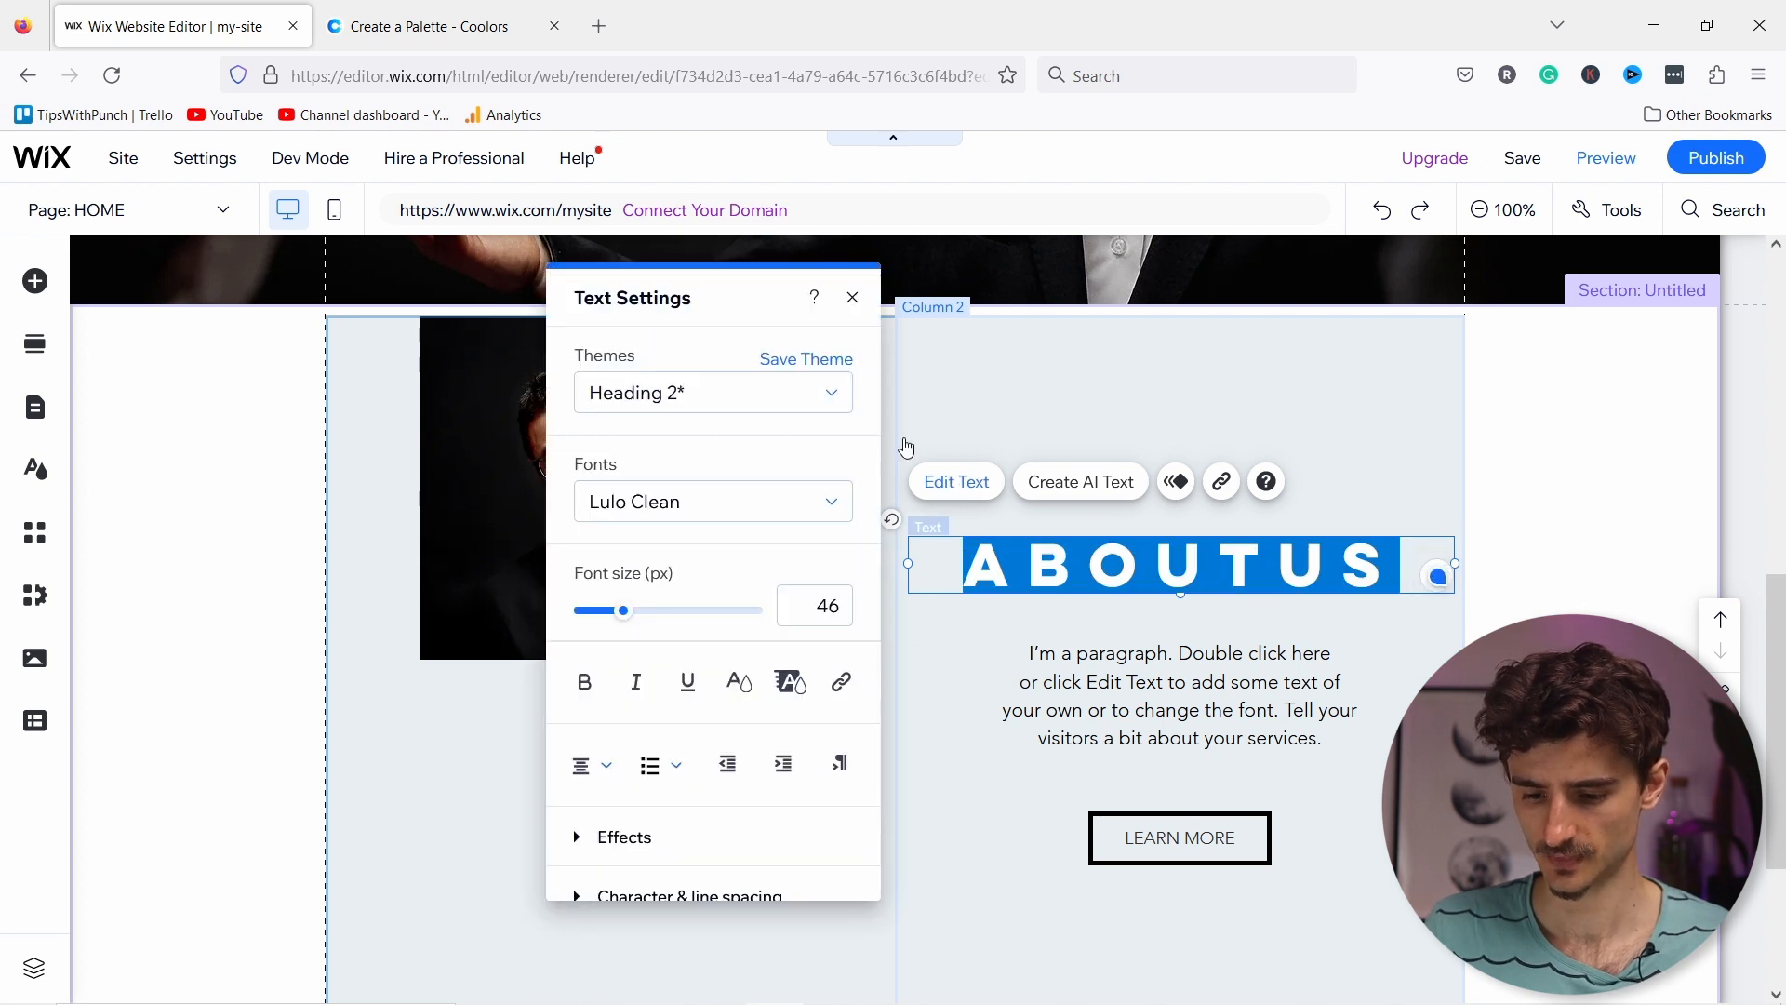
{"action": "left_click", "coordinate": [678, 397]}
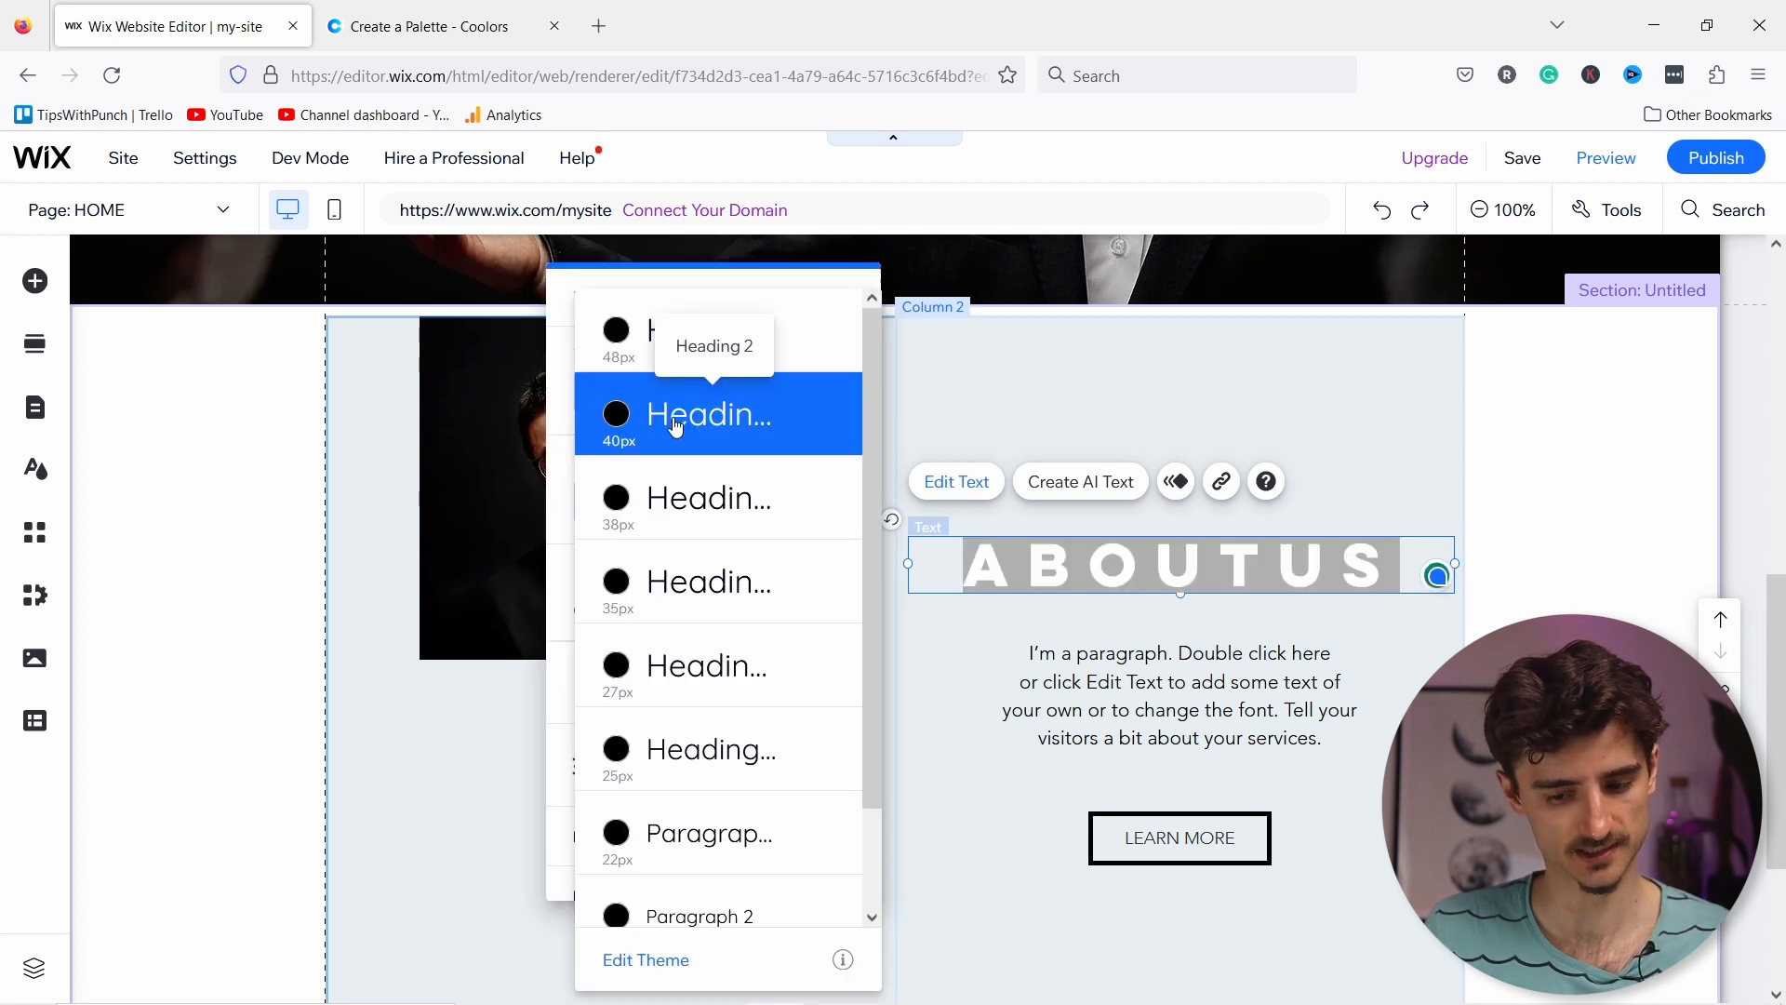
{"action": "left_click", "coordinate": [671, 504]}
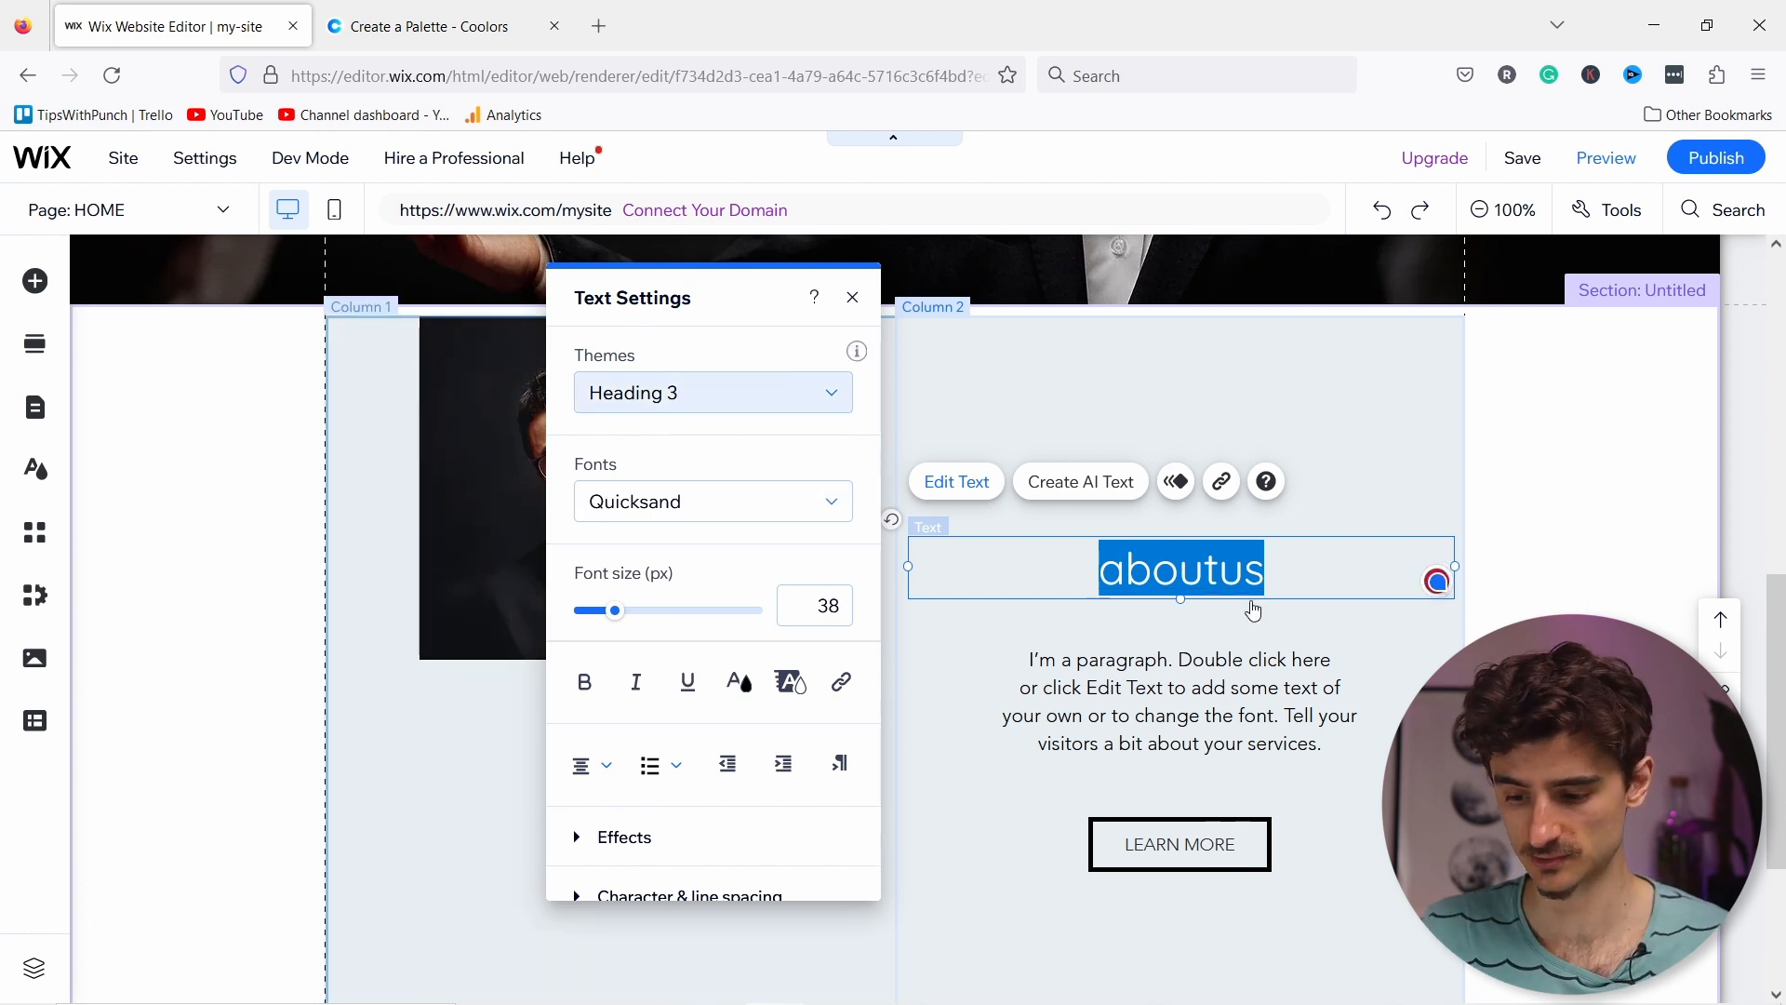
{"action": "left_click", "coordinate": [680, 395]}
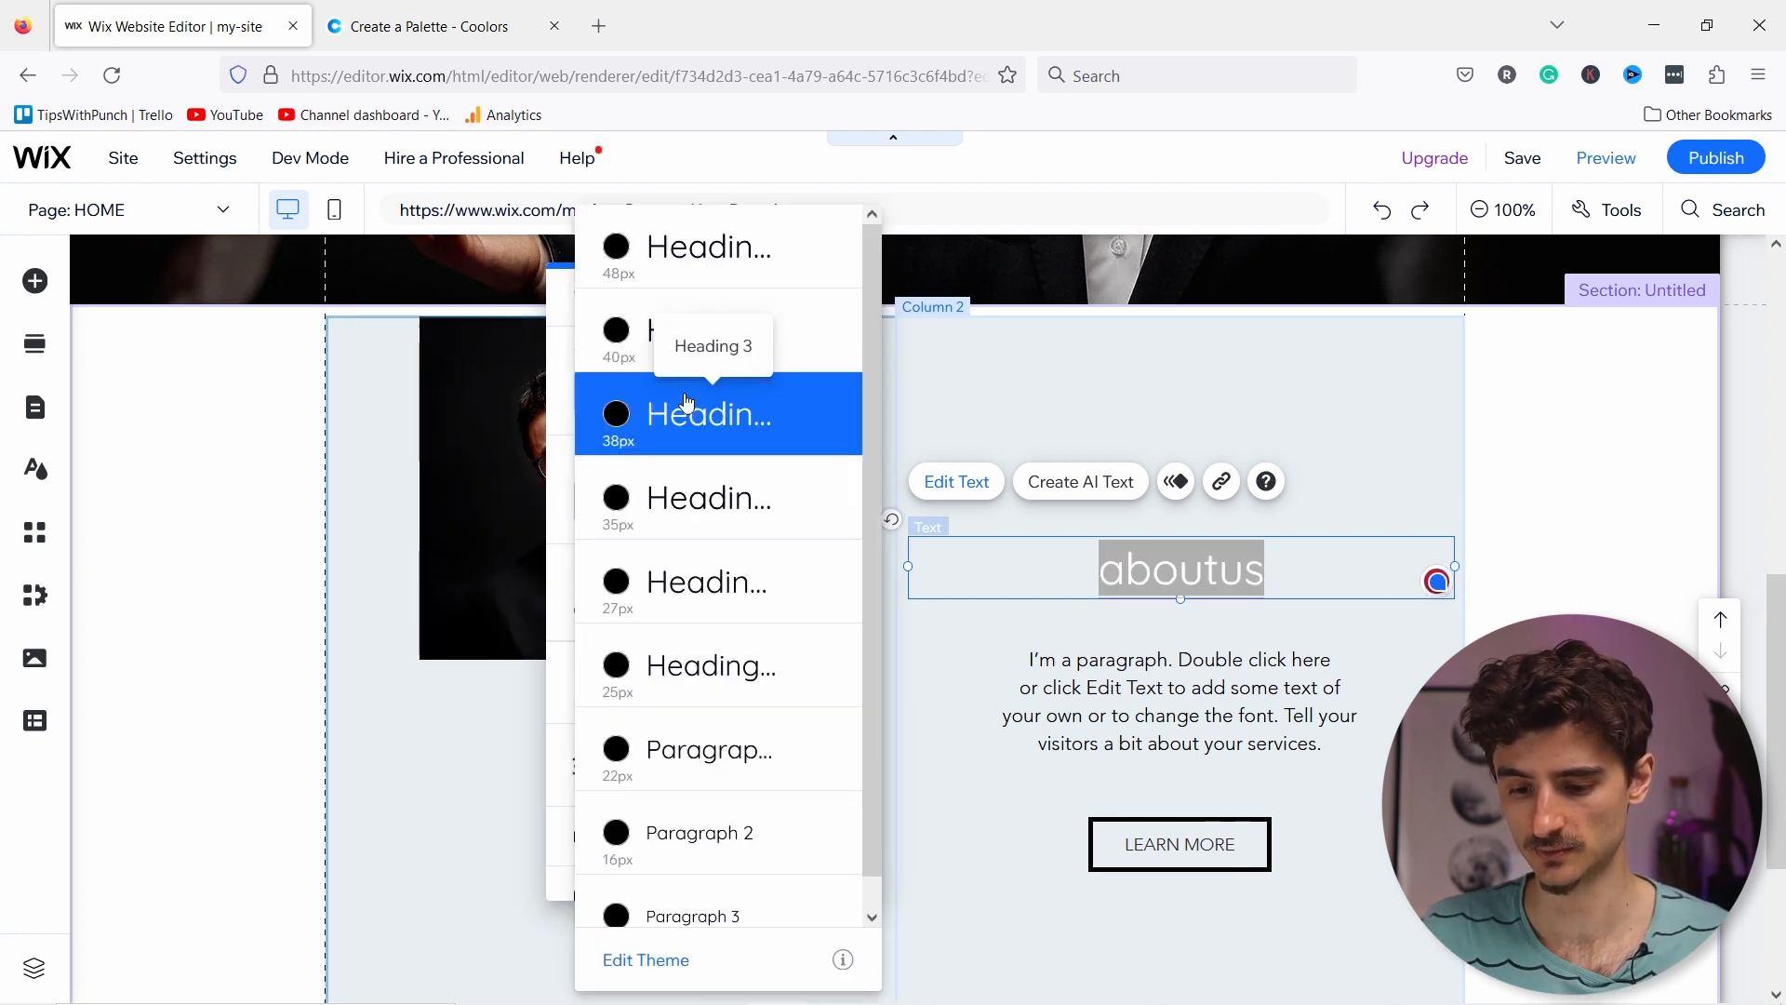
{"action": "left_click", "coordinate": [653, 361]}
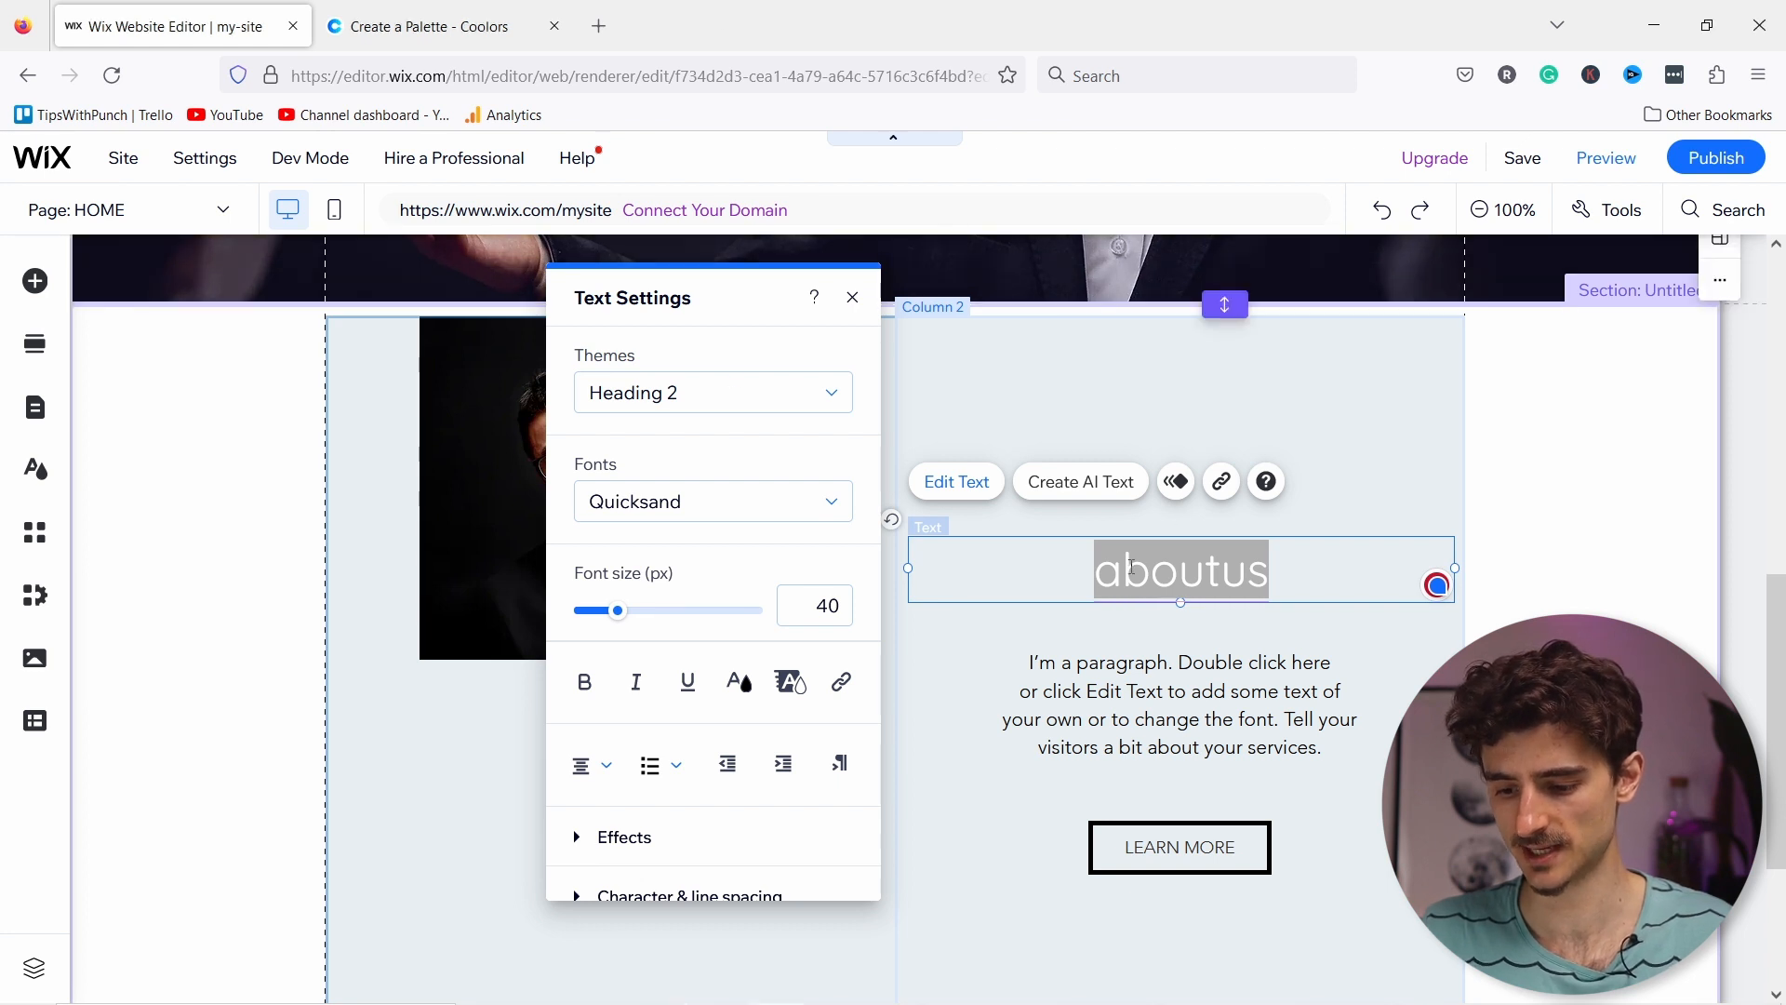
{"action": "type", "text": "About Steve - Your Music Teacher"}
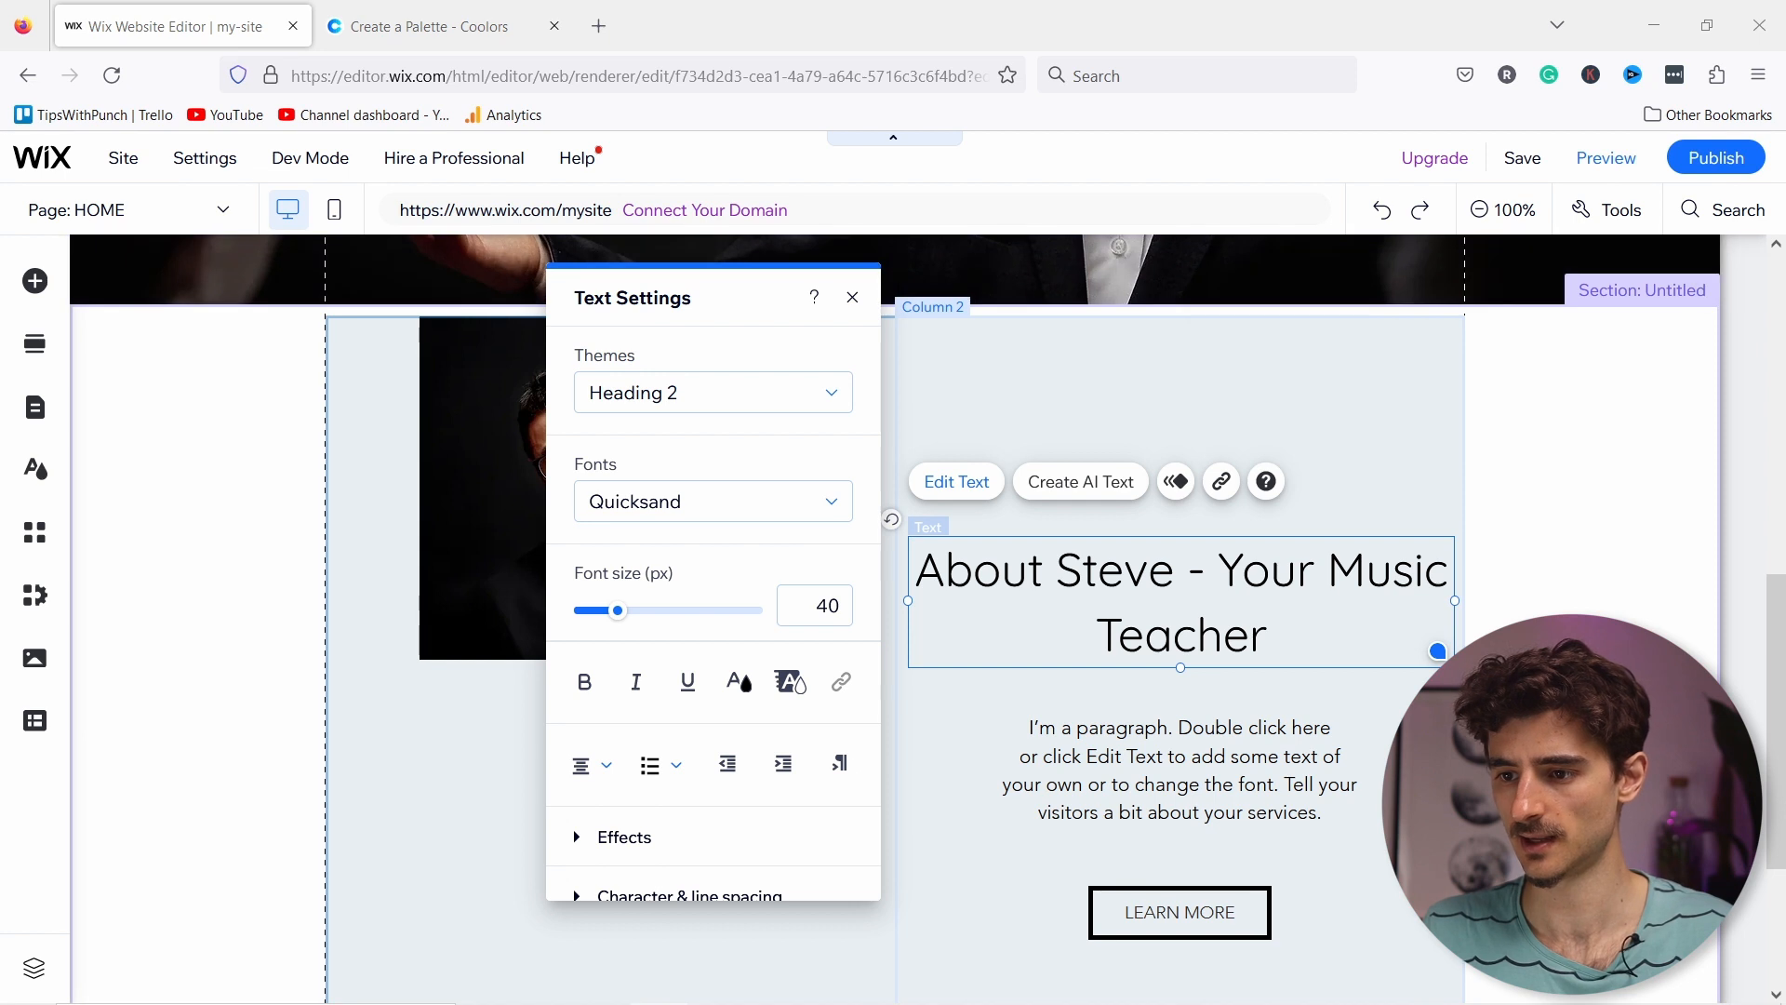
{"action": "double_click", "coordinate": [1142, 756]}
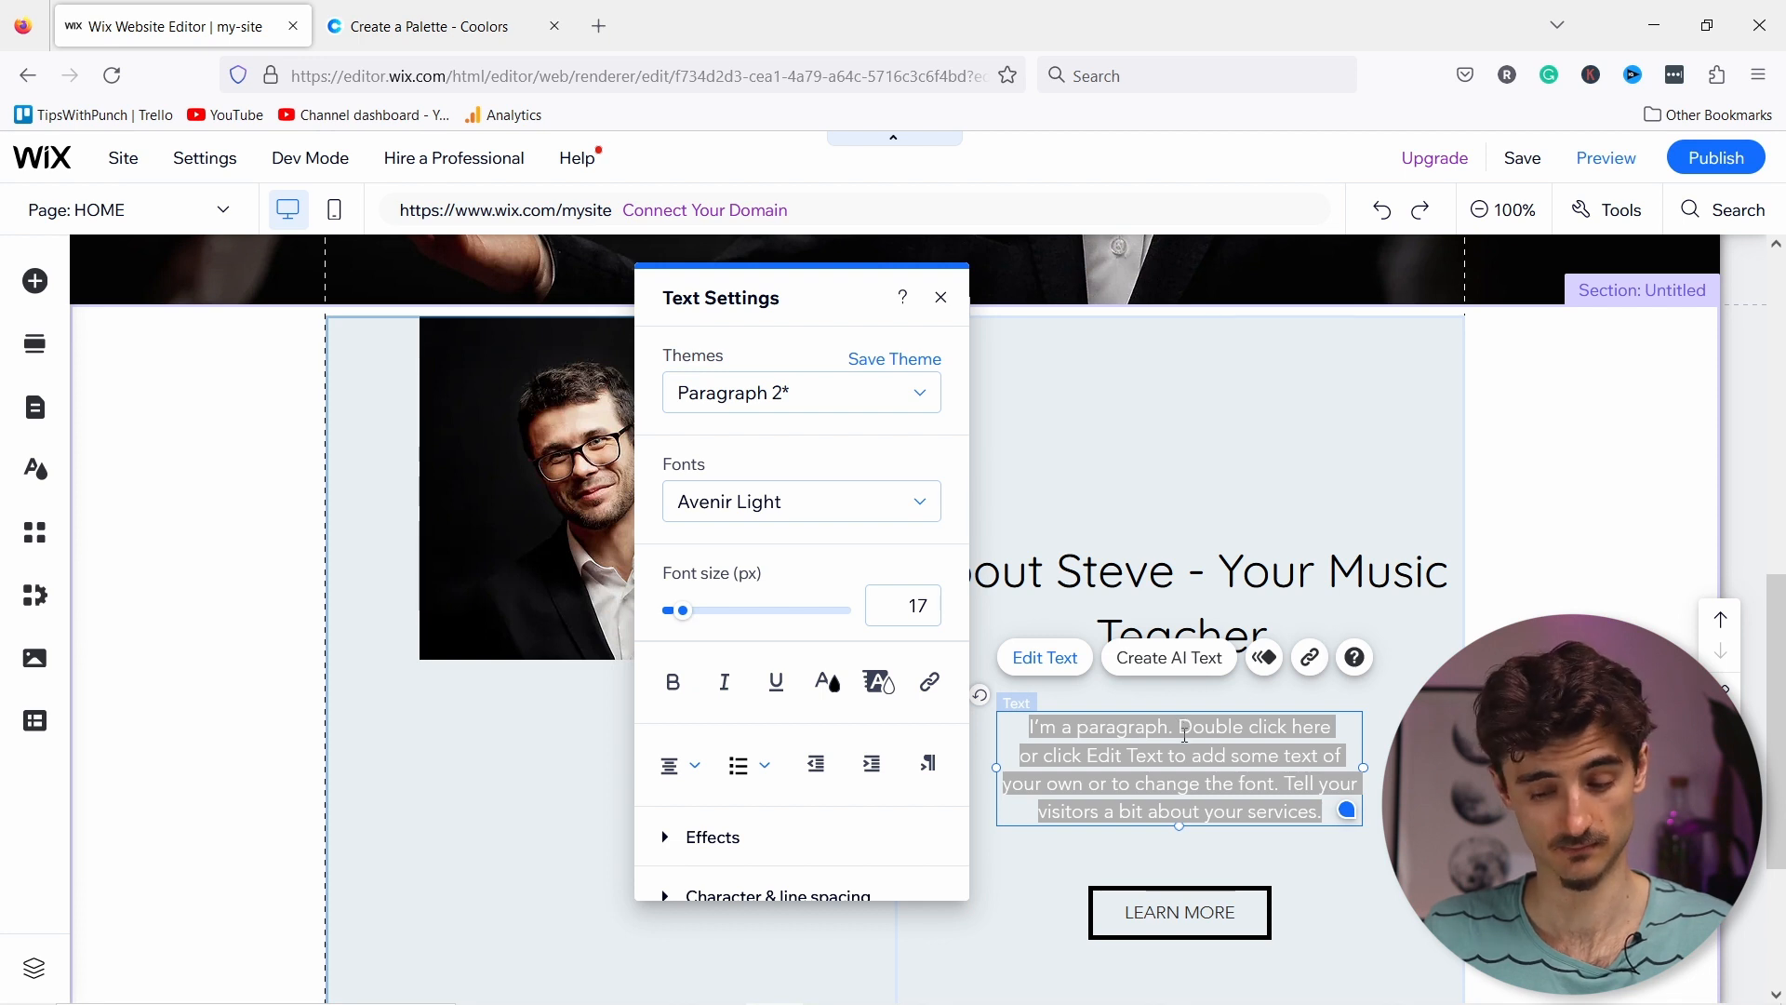
Step: Replace the placeholder paragraph text with the pasted music teacher bio
{"action": "left_click", "coordinate": [1184, 742]}
{"action": "key", "text": "ctrl+a"}
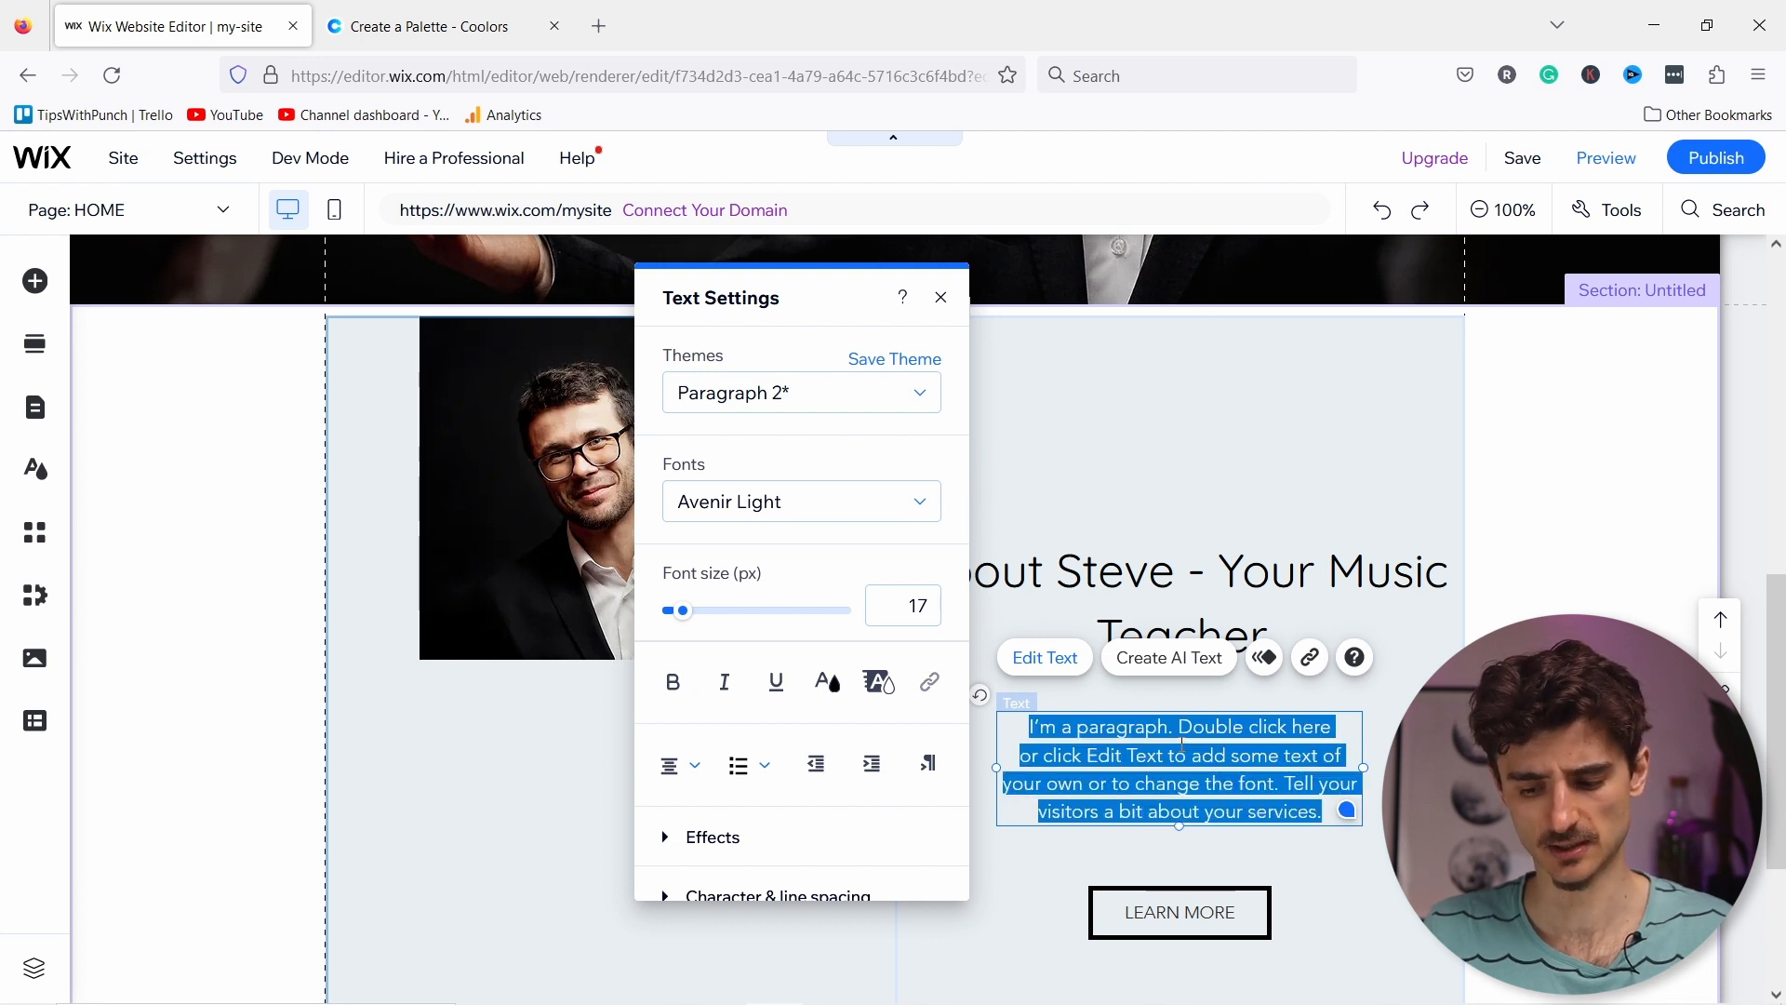
{"action": "key", "text": "ctrl+v"}
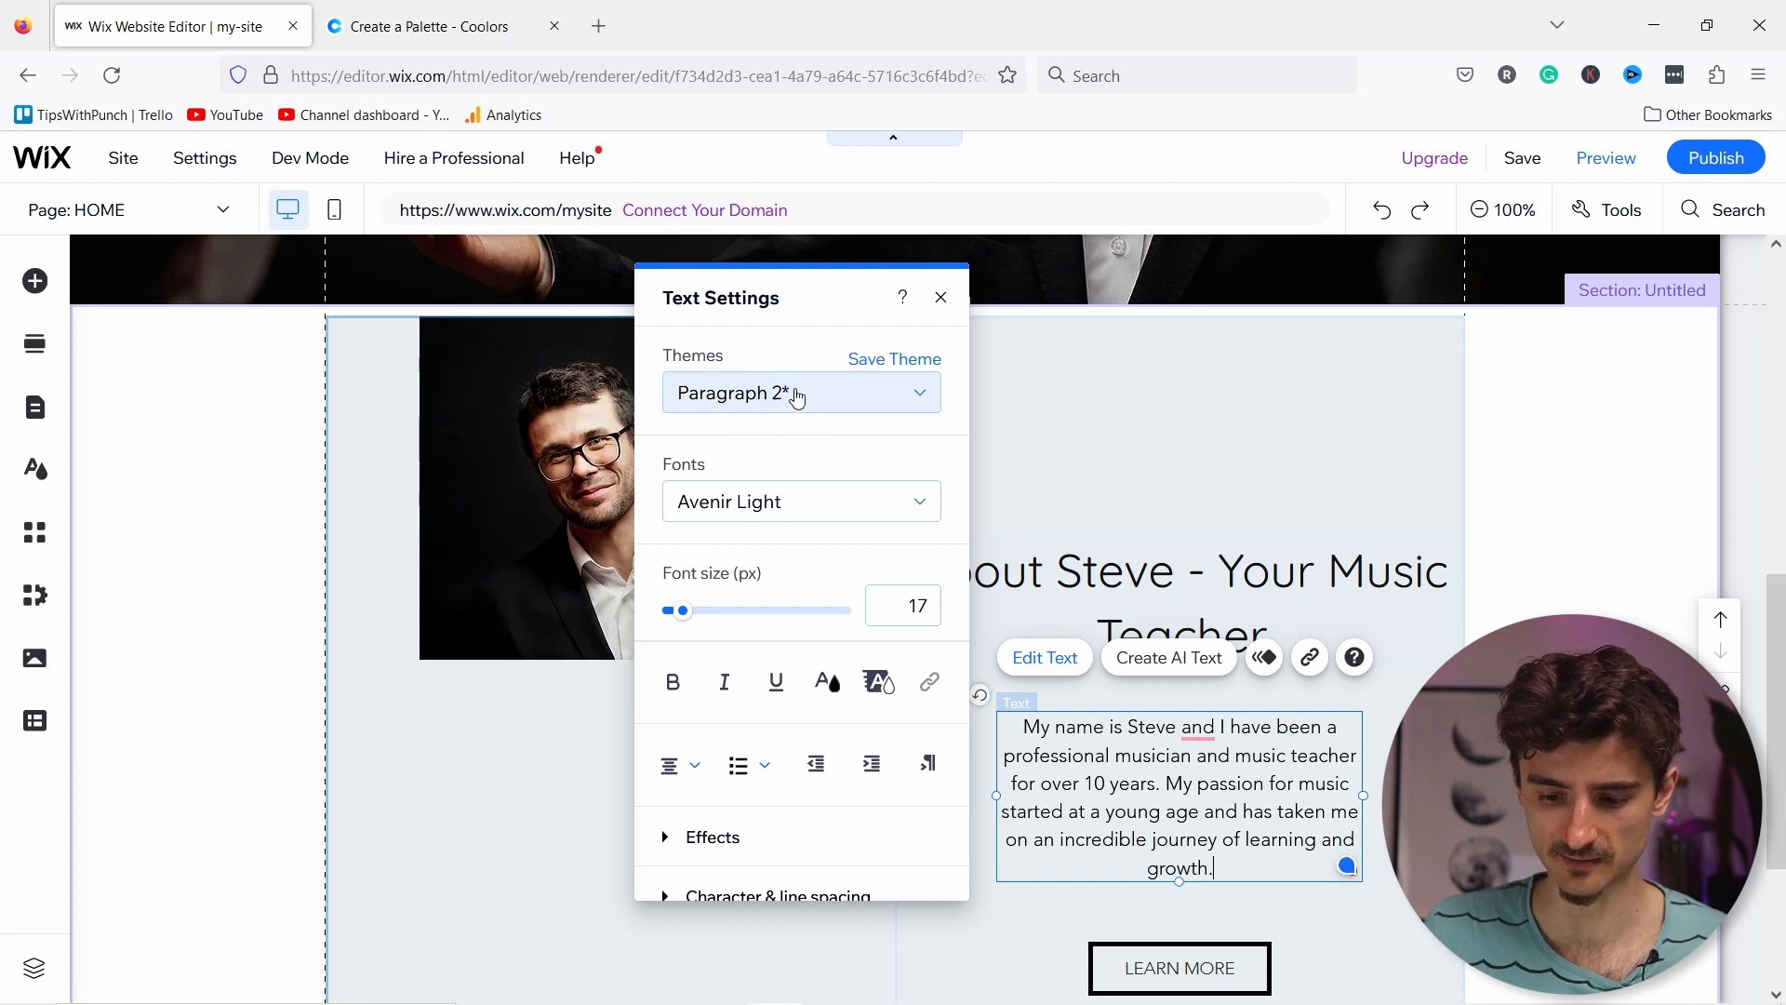
Step: Style the bio with the Paragraph 2 theme, 16px Quicksand, after trying Paragraph 1
{"action": "left_click", "coordinate": [789, 399]}
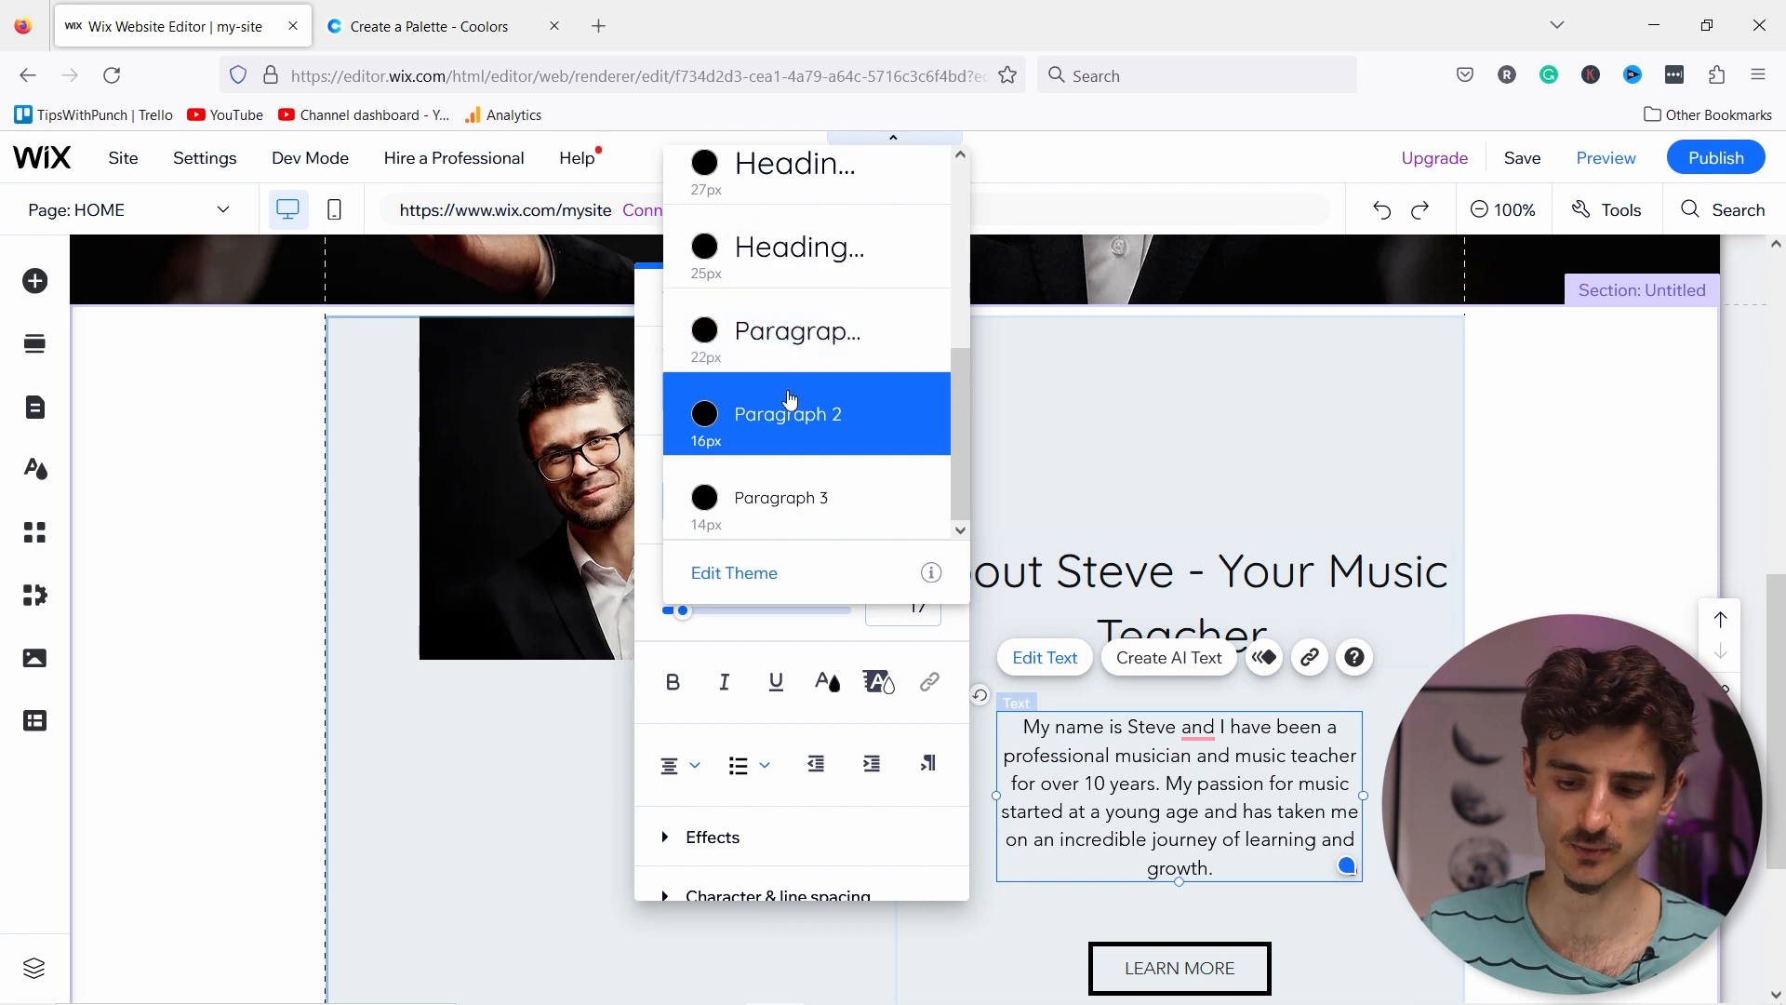
{"action": "left_click", "coordinate": [784, 353]}
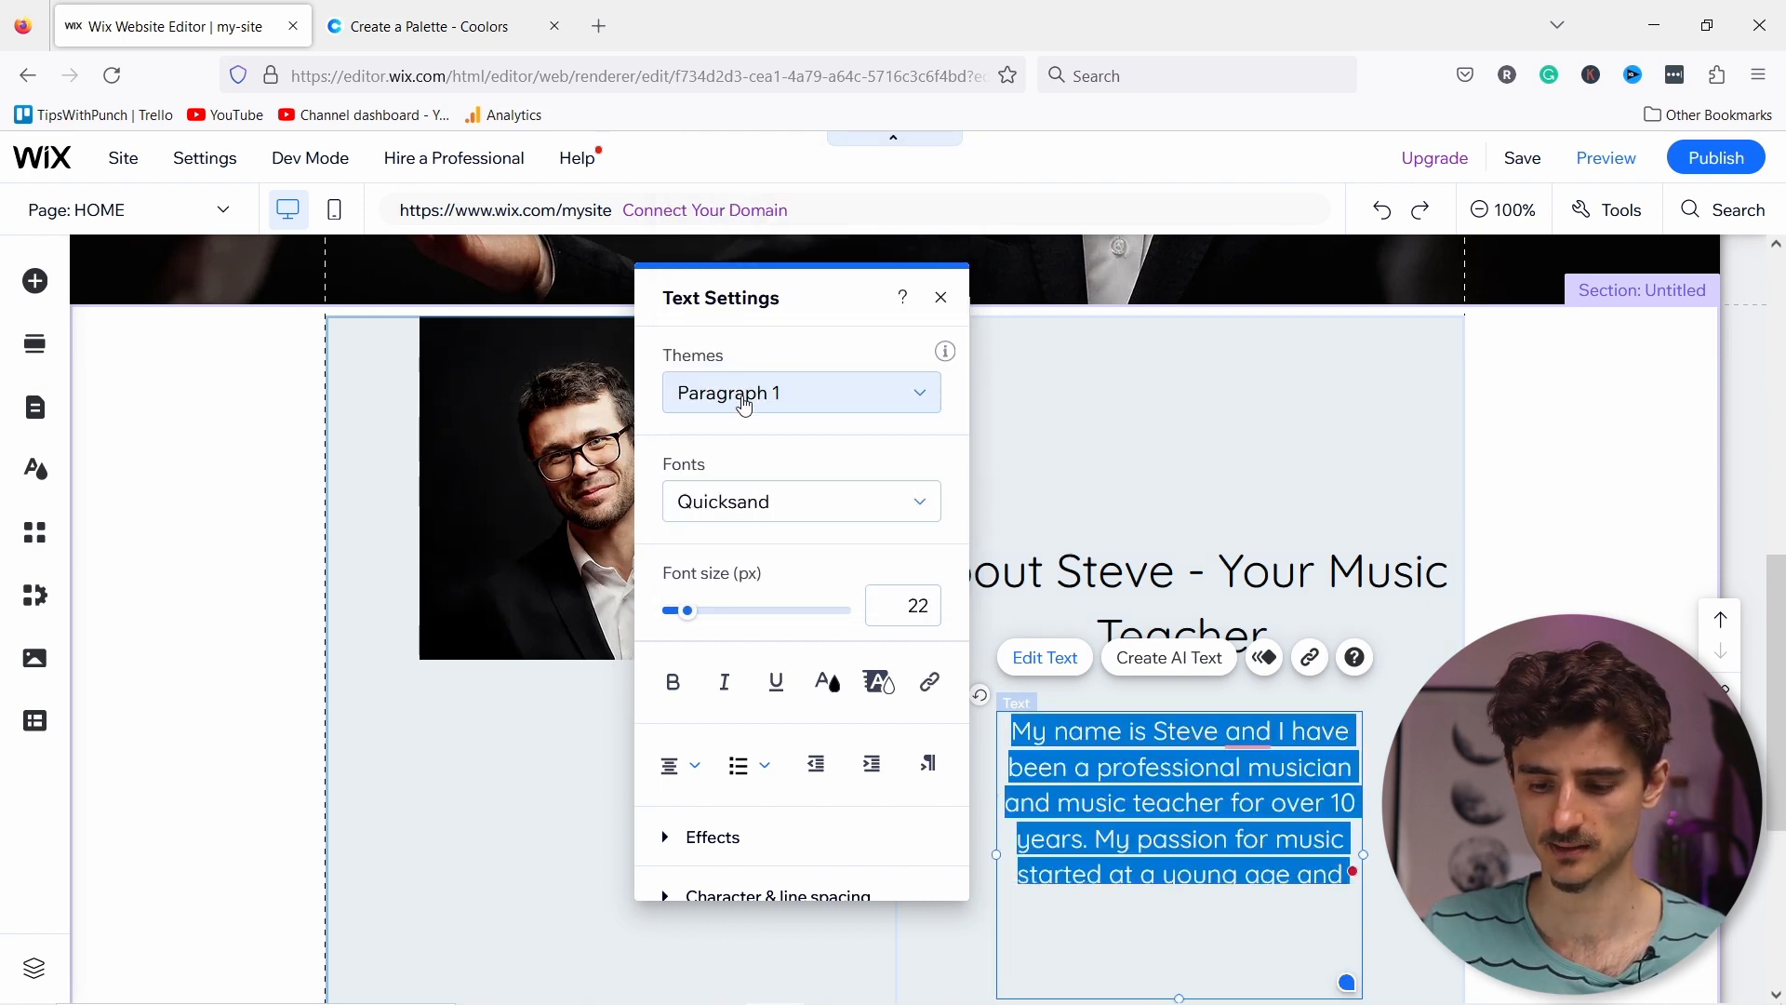
{"action": "left_click", "coordinate": [752, 410]}
{"action": "left_click", "coordinate": [753, 514]}
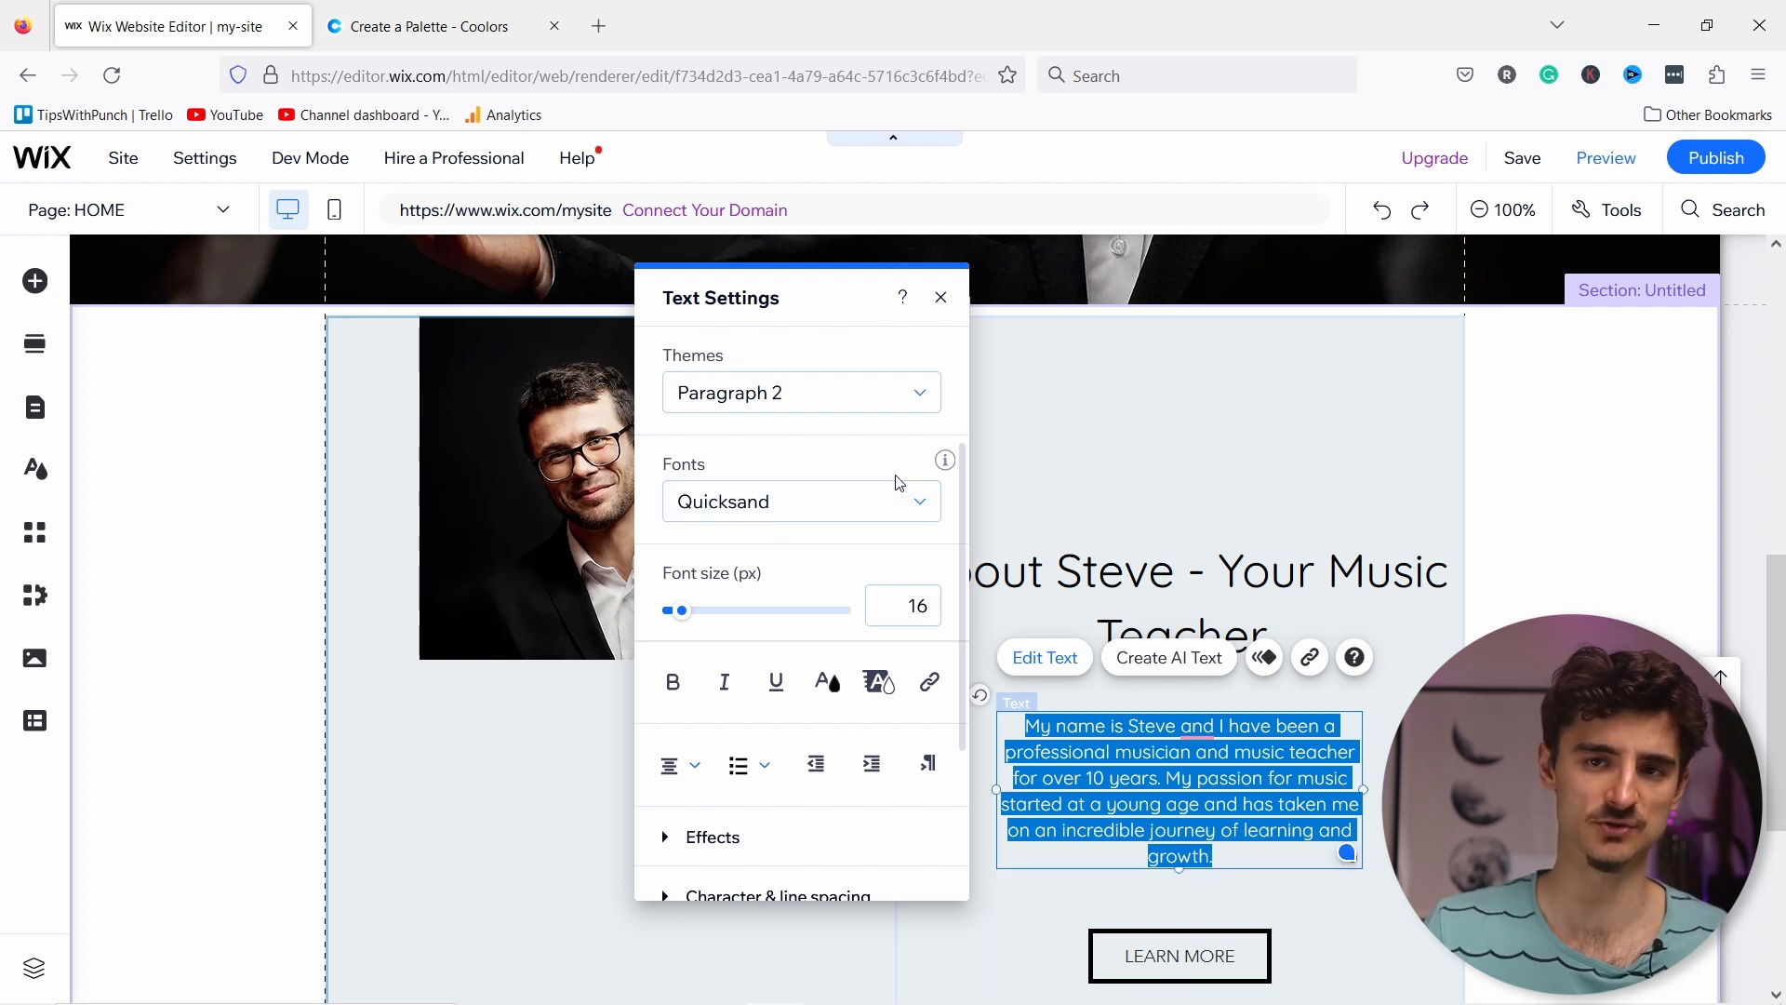
{"action": "left_click", "coordinate": [1136, 577]}
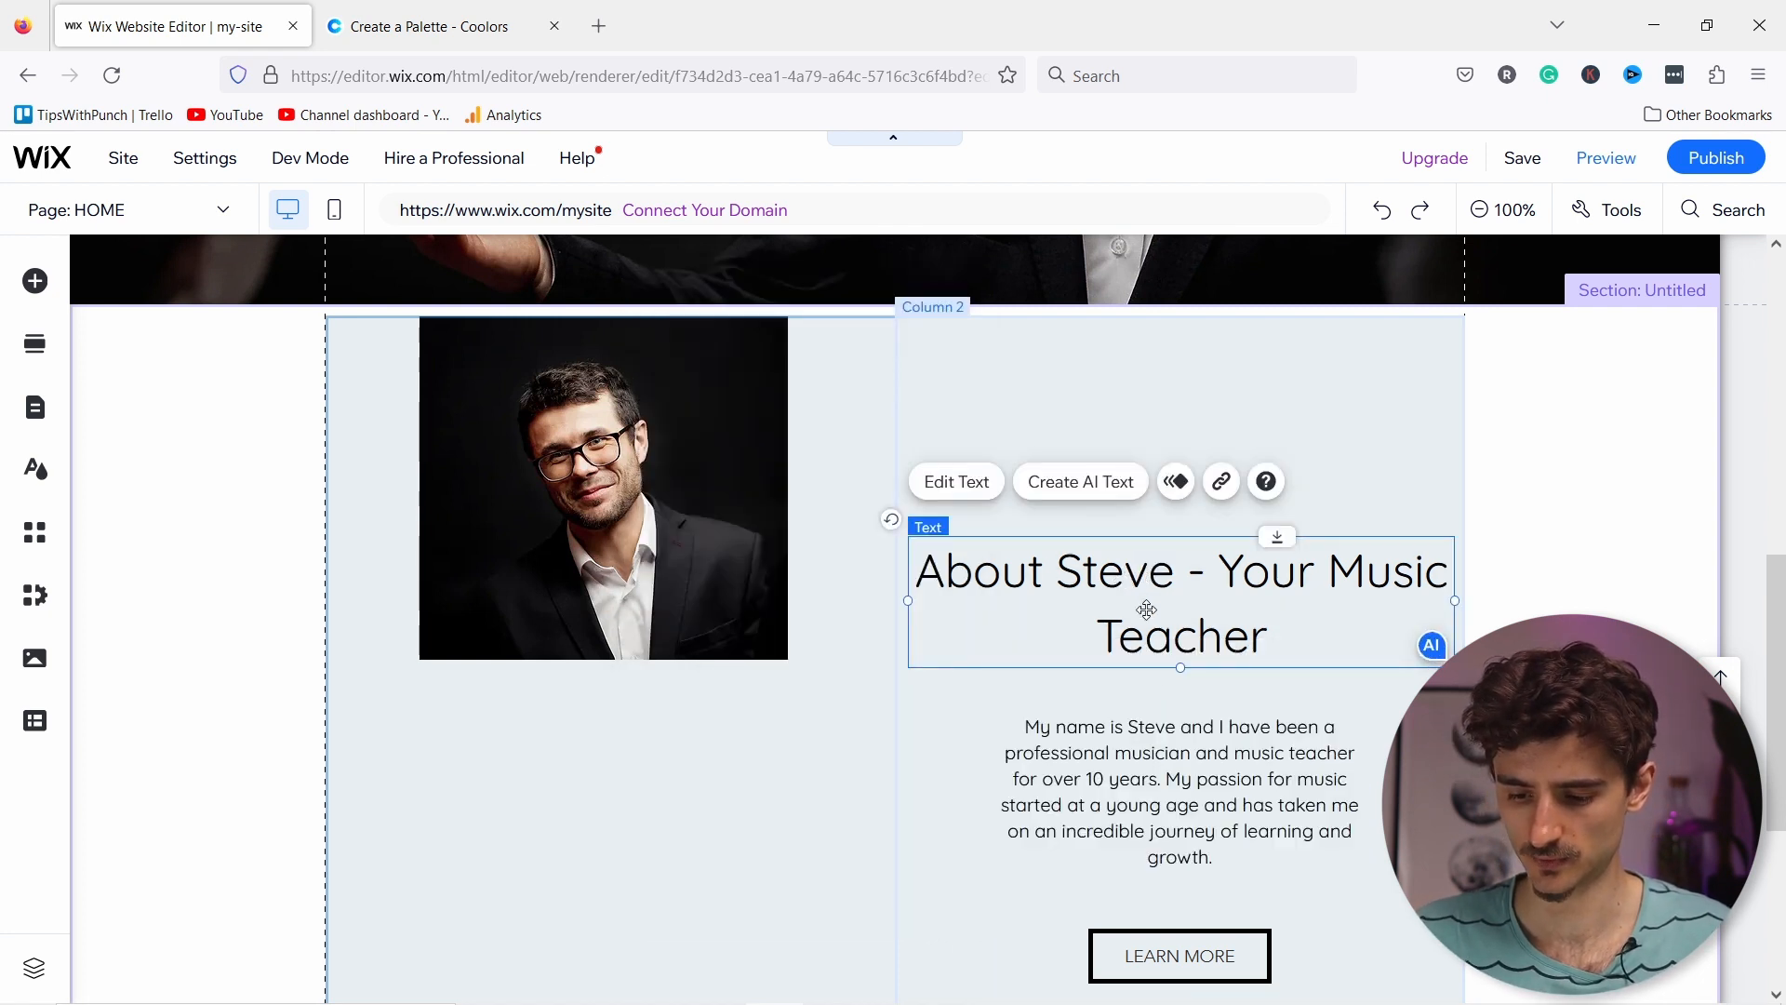
Step: Move the heading and bio together to the top of the right column
{"action": "left_click", "coordinate": [1150, 763], "text": "shift"}
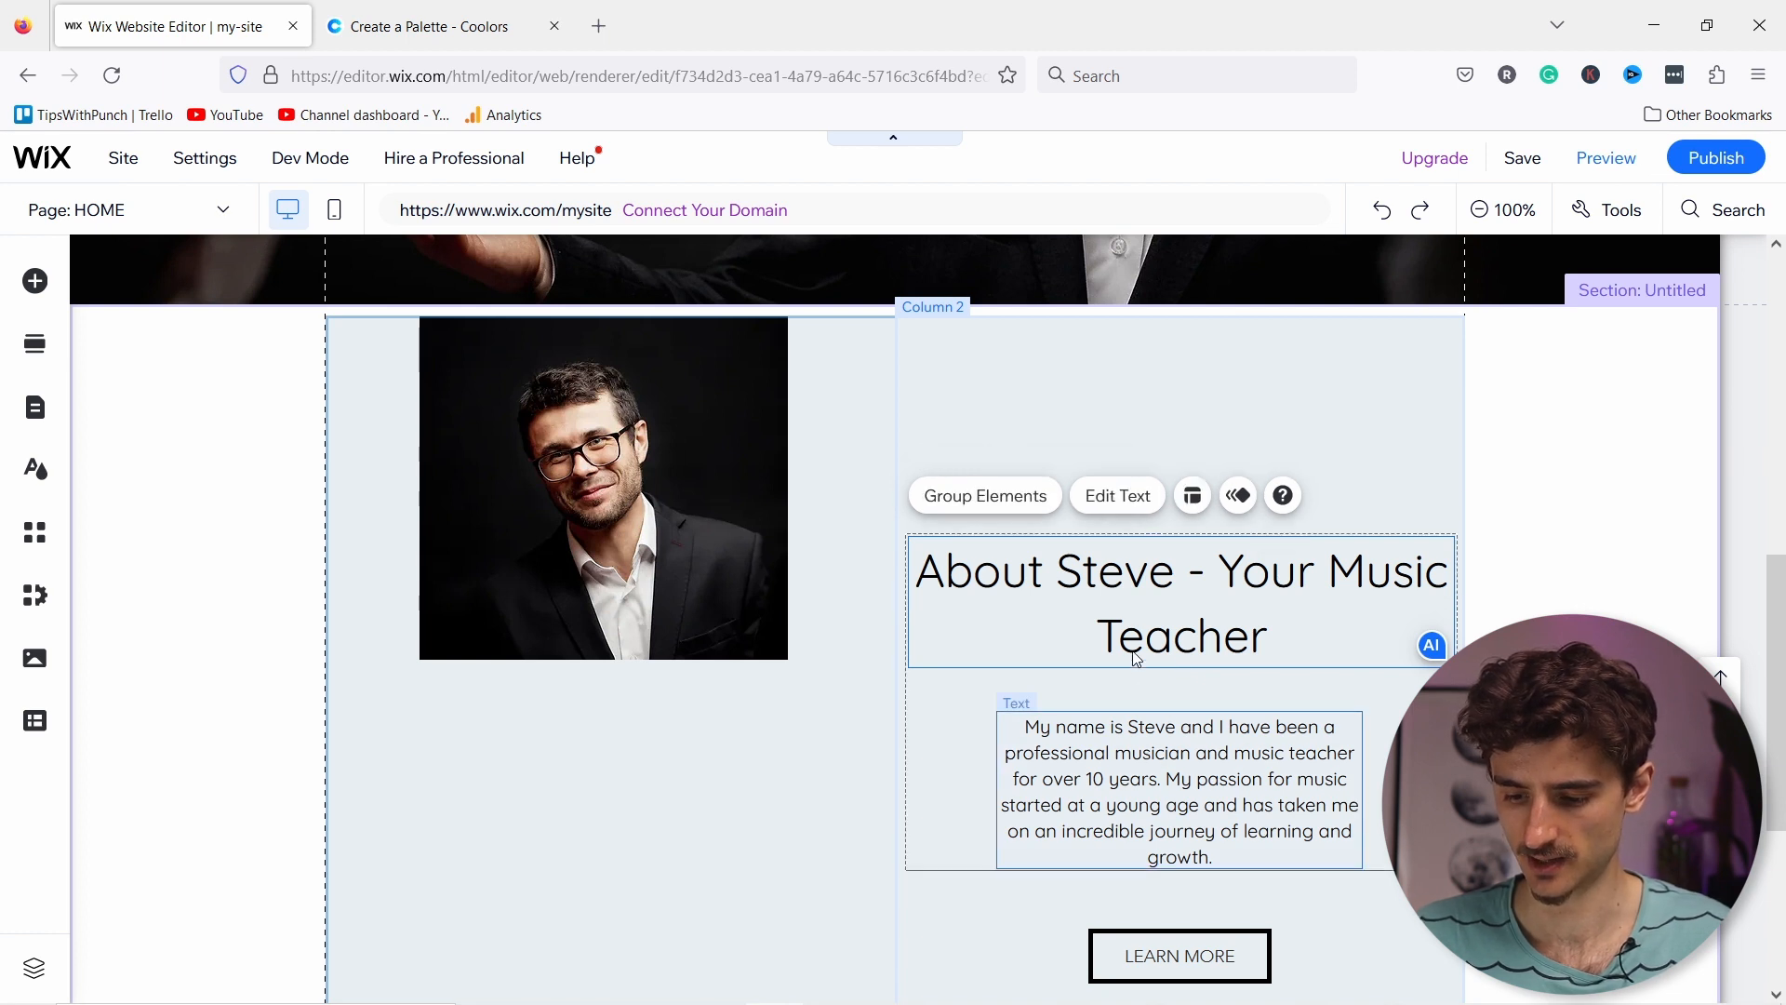
{"action": "mouse_move", "coordinate": [1125, 603]}
{"action": "left_mouse_down"}
{"action": "mouse_move", "coordinate": [1117, 526]}
{"action": "mouse_move", "coordinate": [1132, 577]}
{"action": "left_mouse_up"}
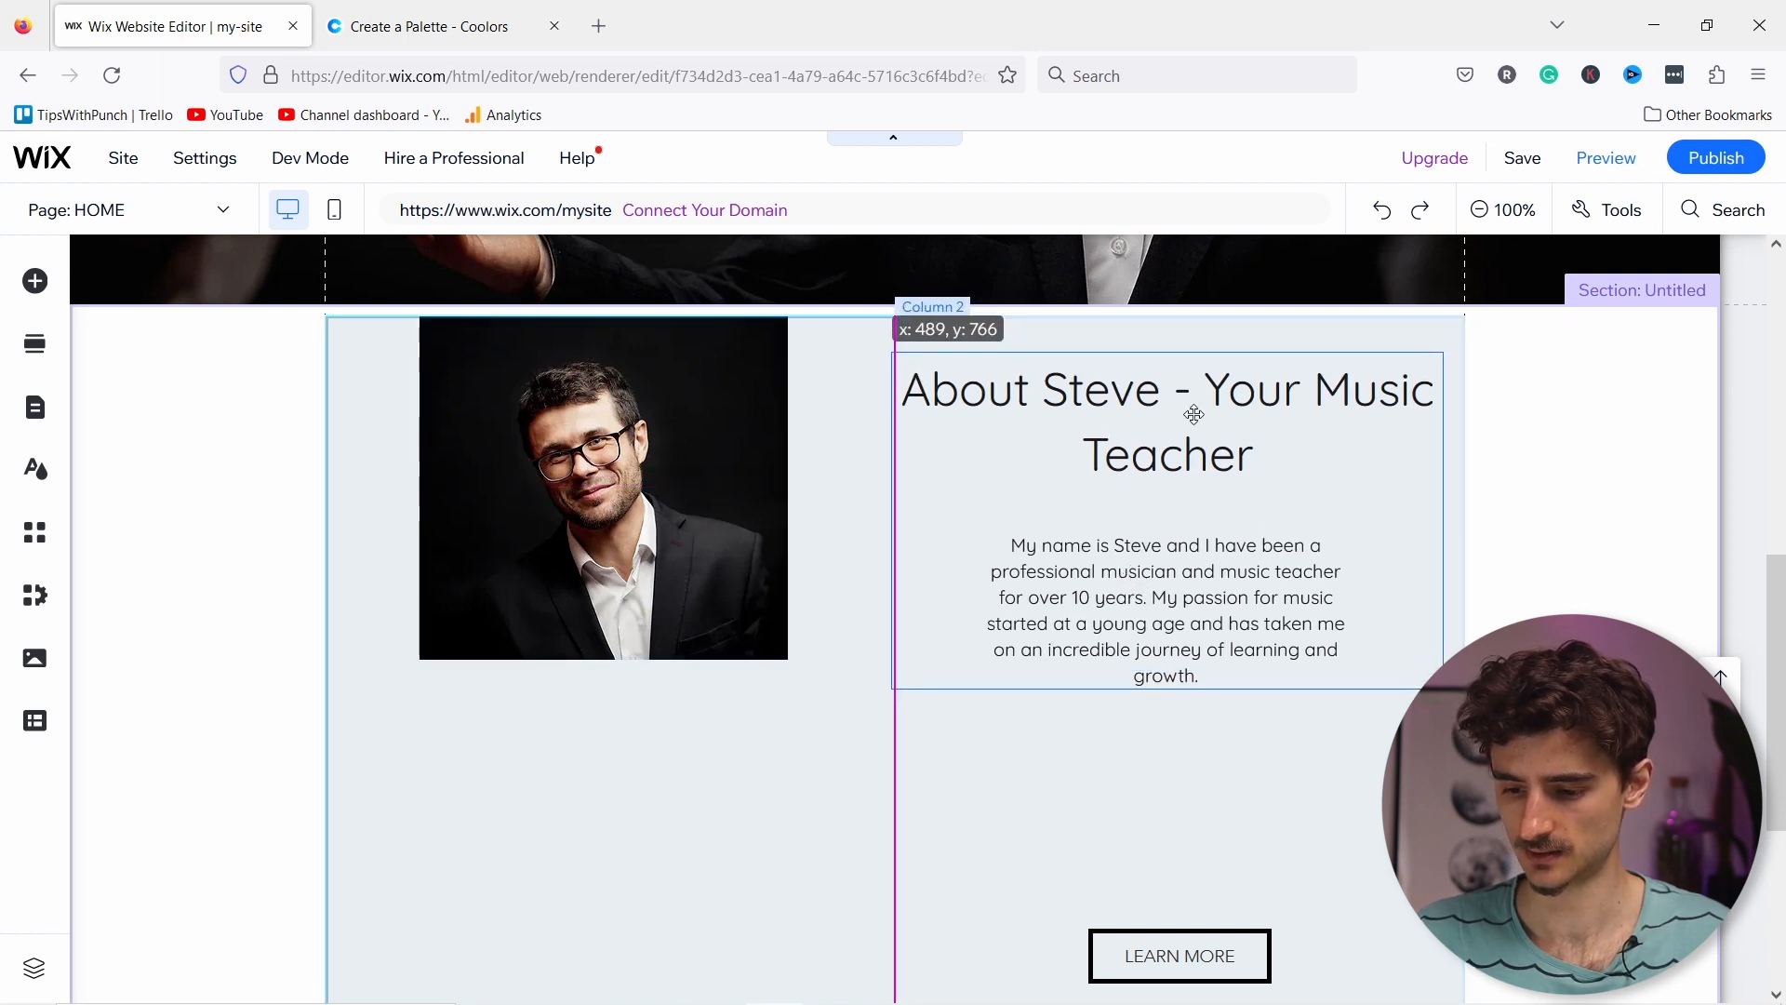
{"action": "left_click", "coordinate": [1147, 420]}
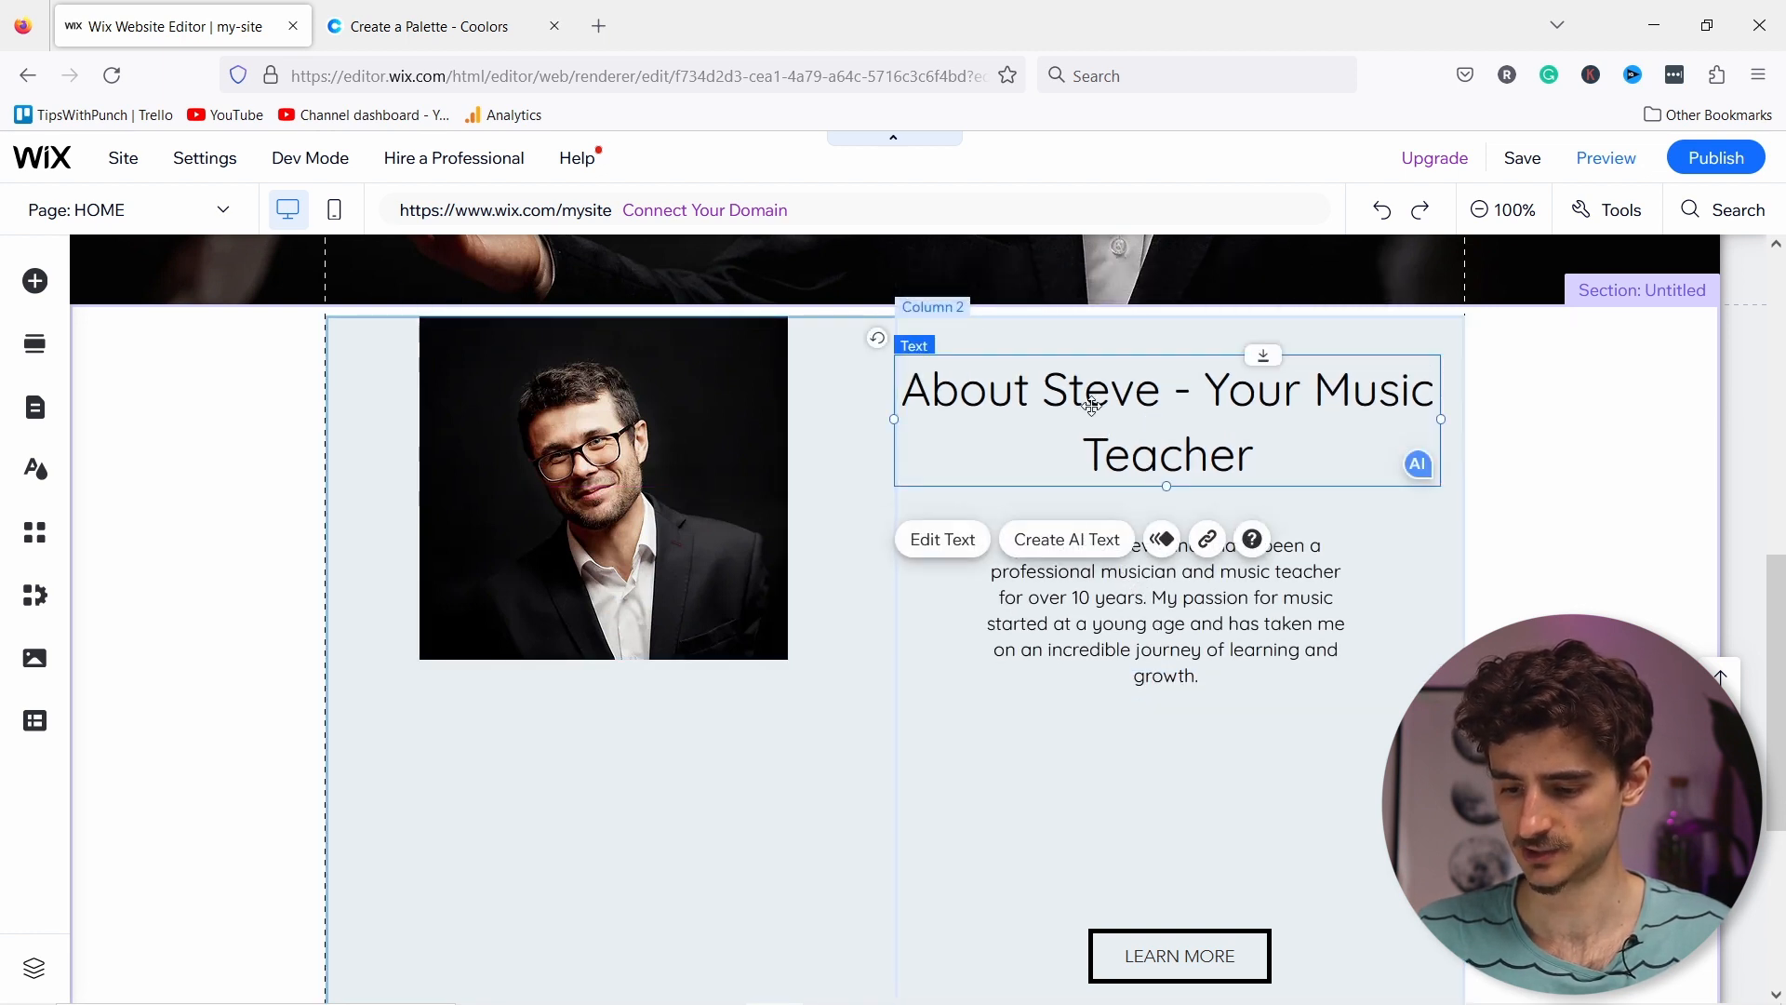
Step: Restyle the 'About Steve - Your Music Teacher' heading as Heading 4 at 35px
{"action": "left_click", "coordinate": [963, 548]}
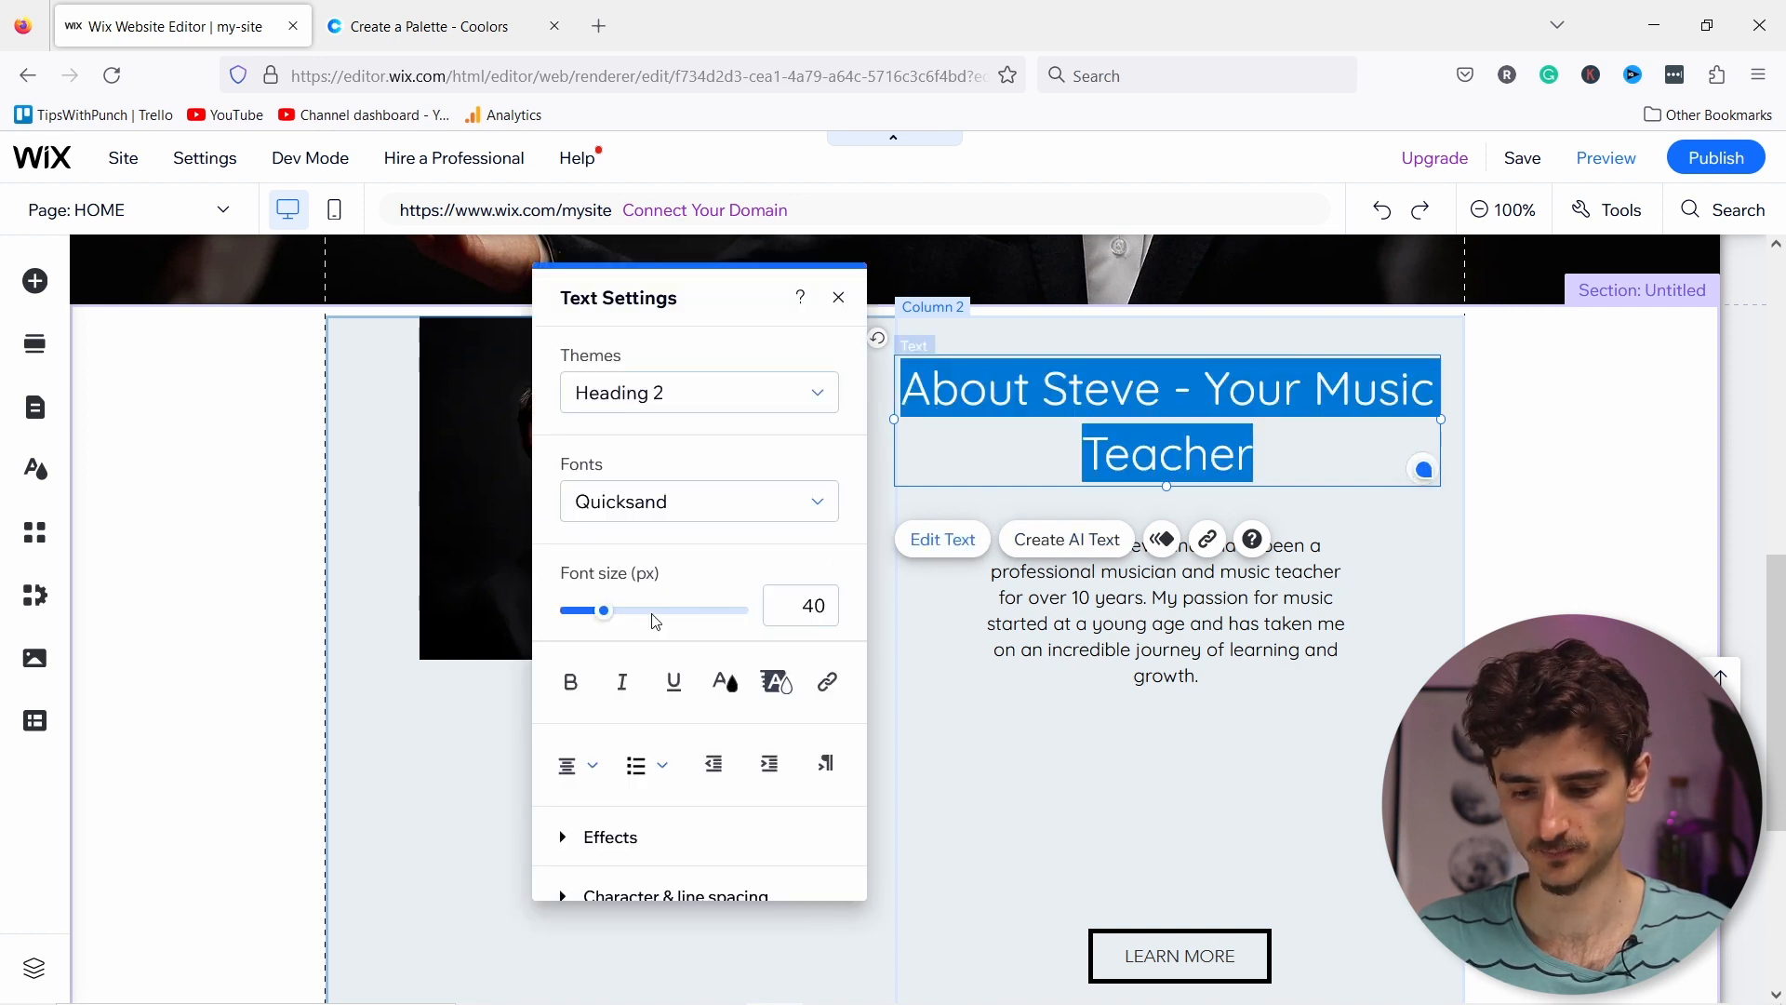
{"action": "left_click", "coordinate": [668, 402]}
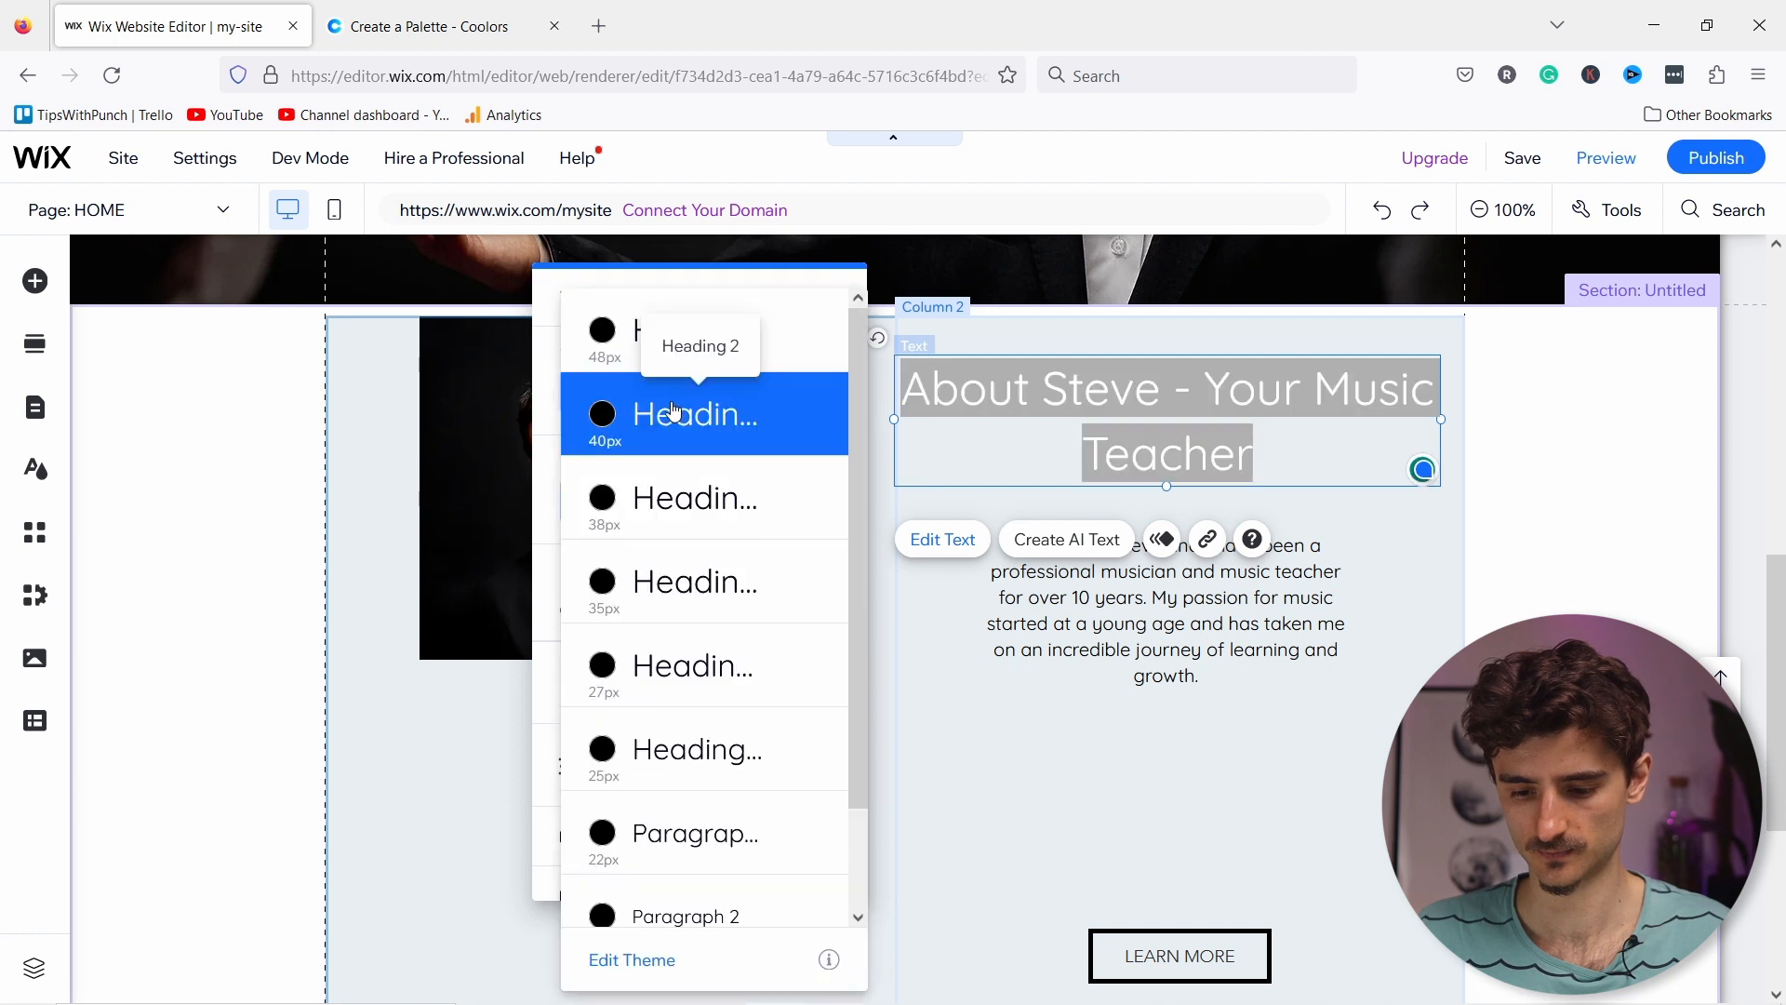
{"action": "left_click", "coordinate": [648, 586]}
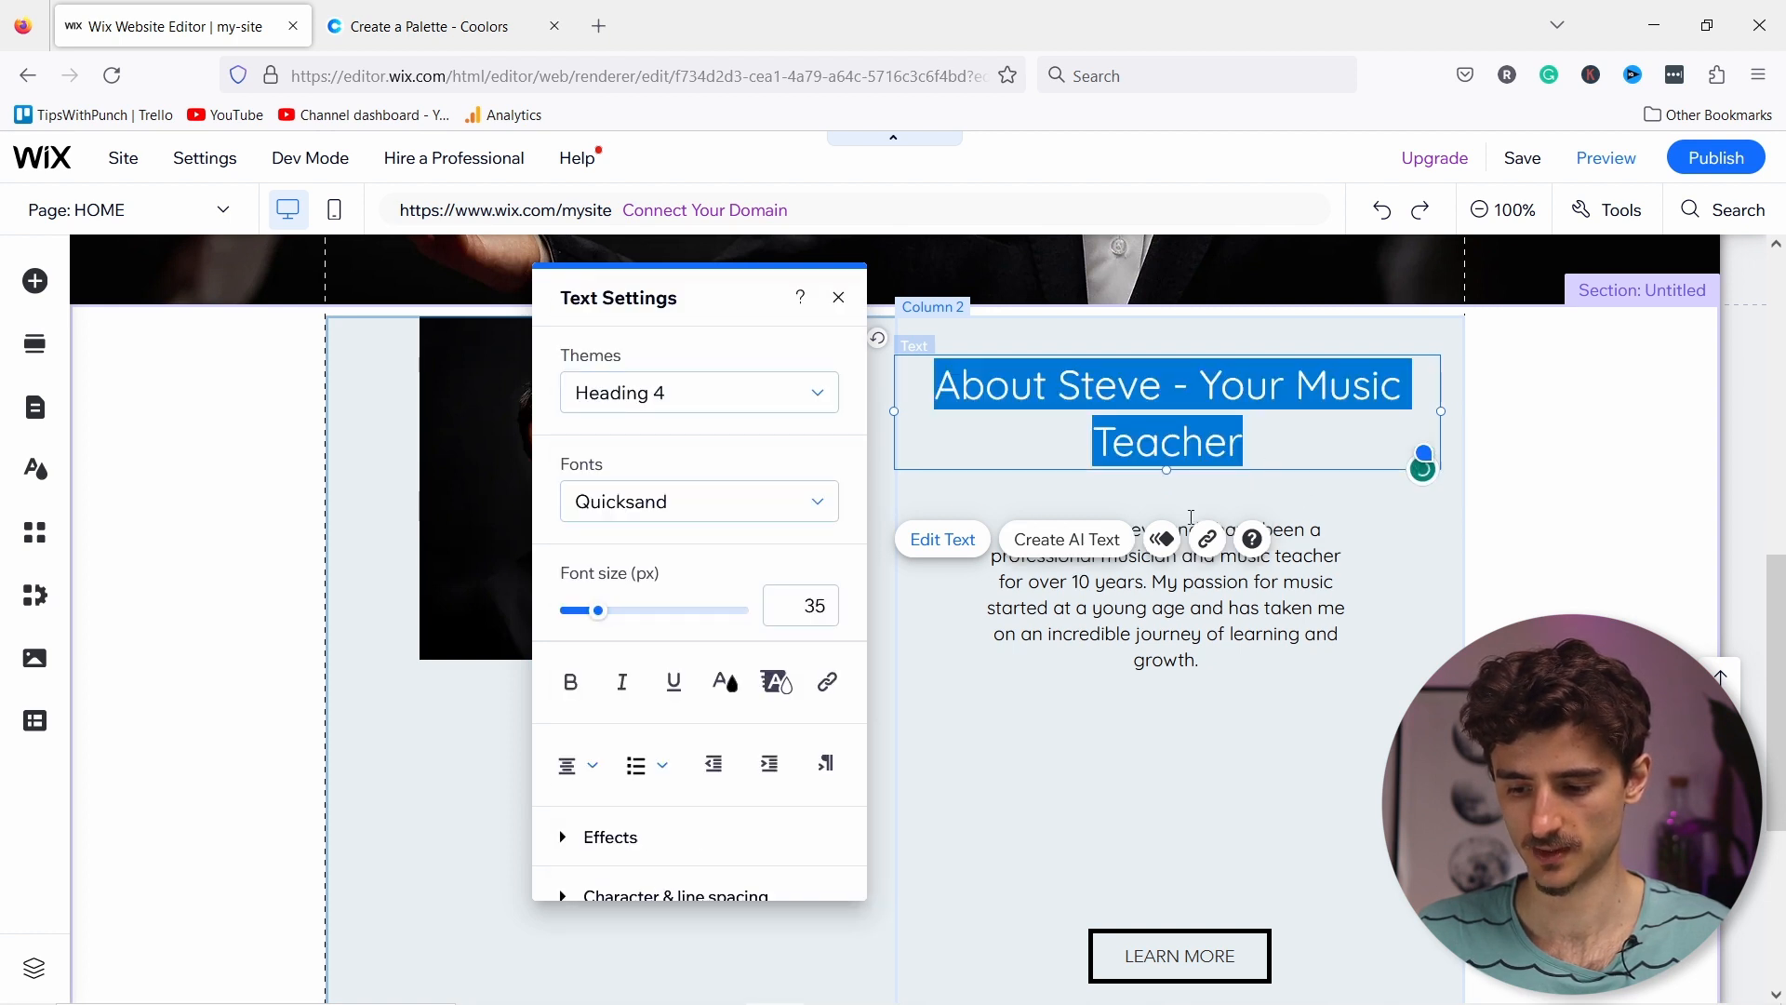
{"action": "left_click", "coordinate": [1189, 618]}
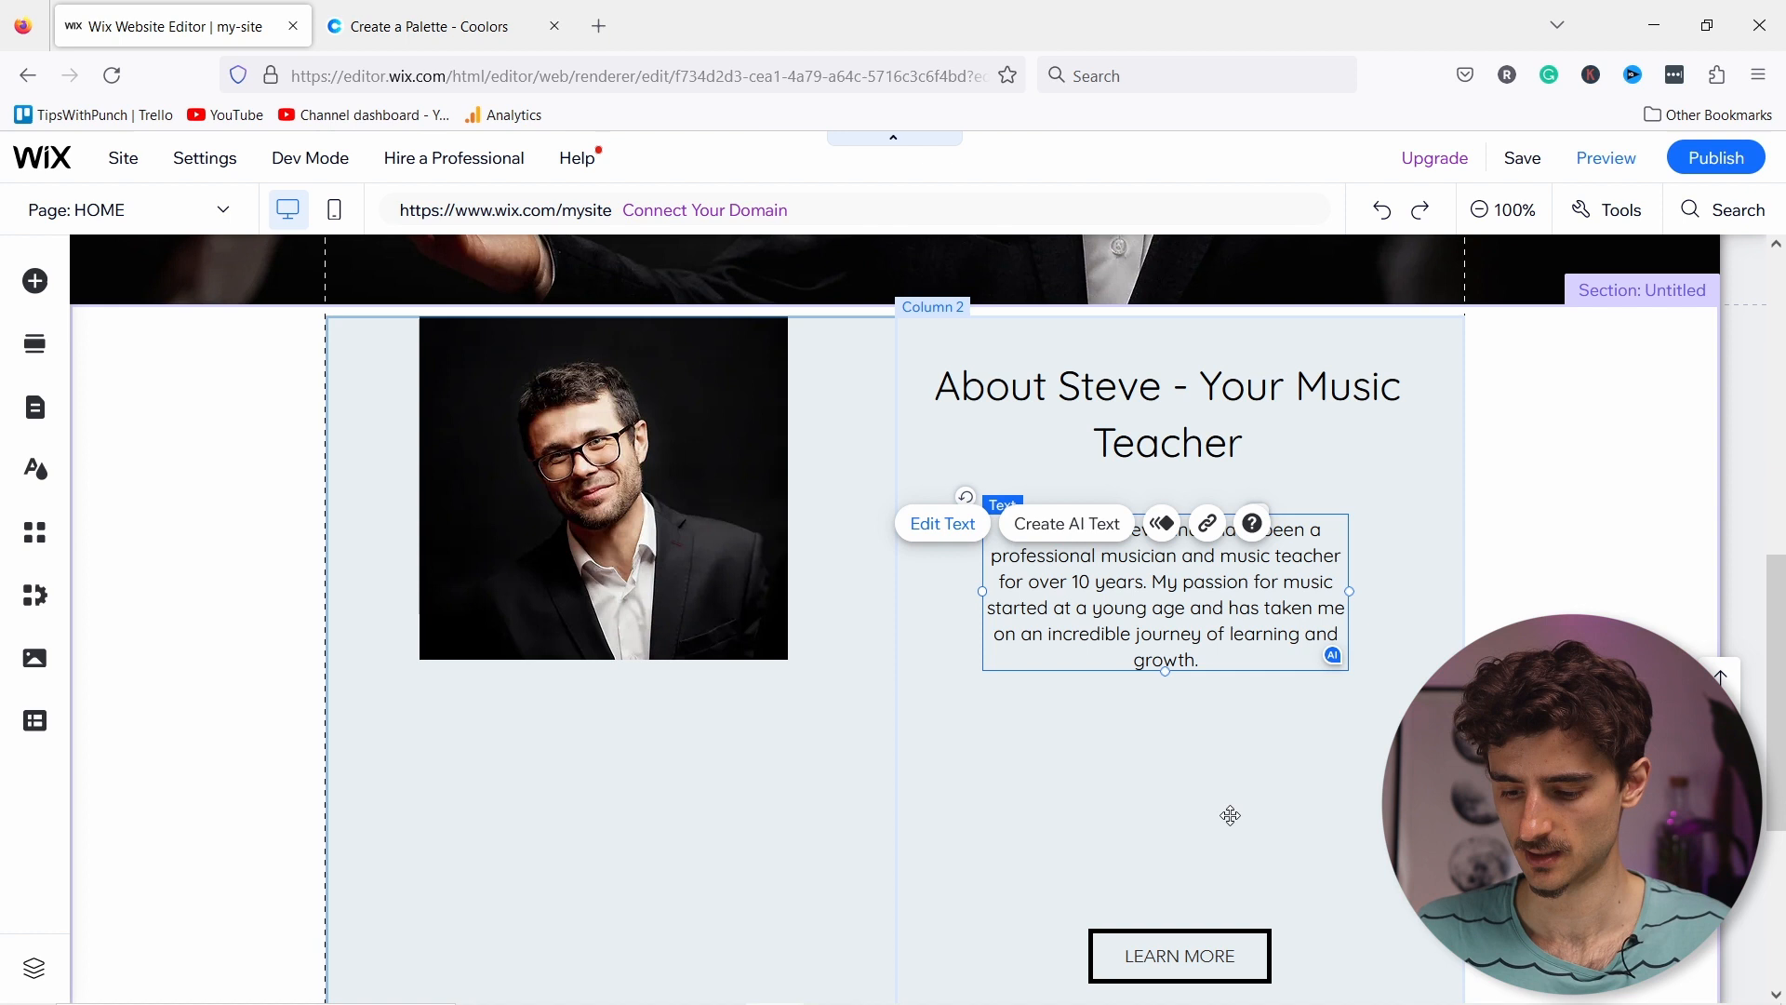
{"action": "left_click", "coordinate": [1219, 964]}
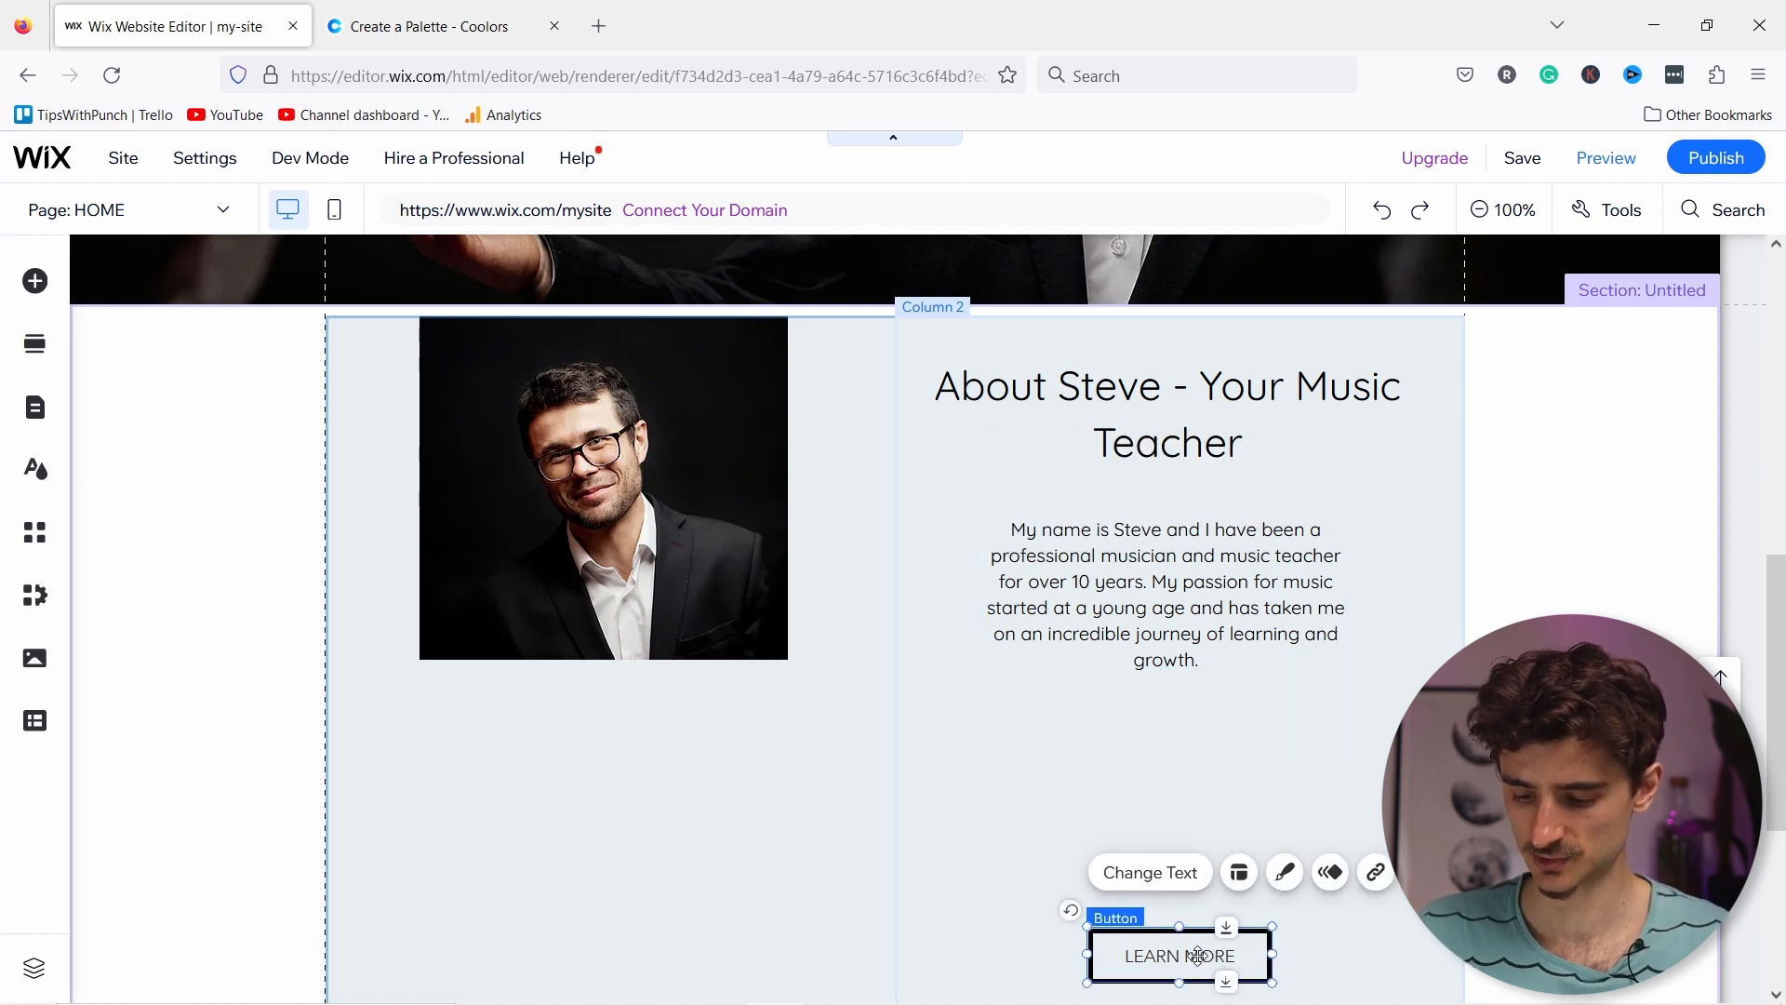
Step: Delete the LEARN MORE button and drag the About section's bottom edge upward
{"action": "right_click", "coordinate": [1179, 943]}
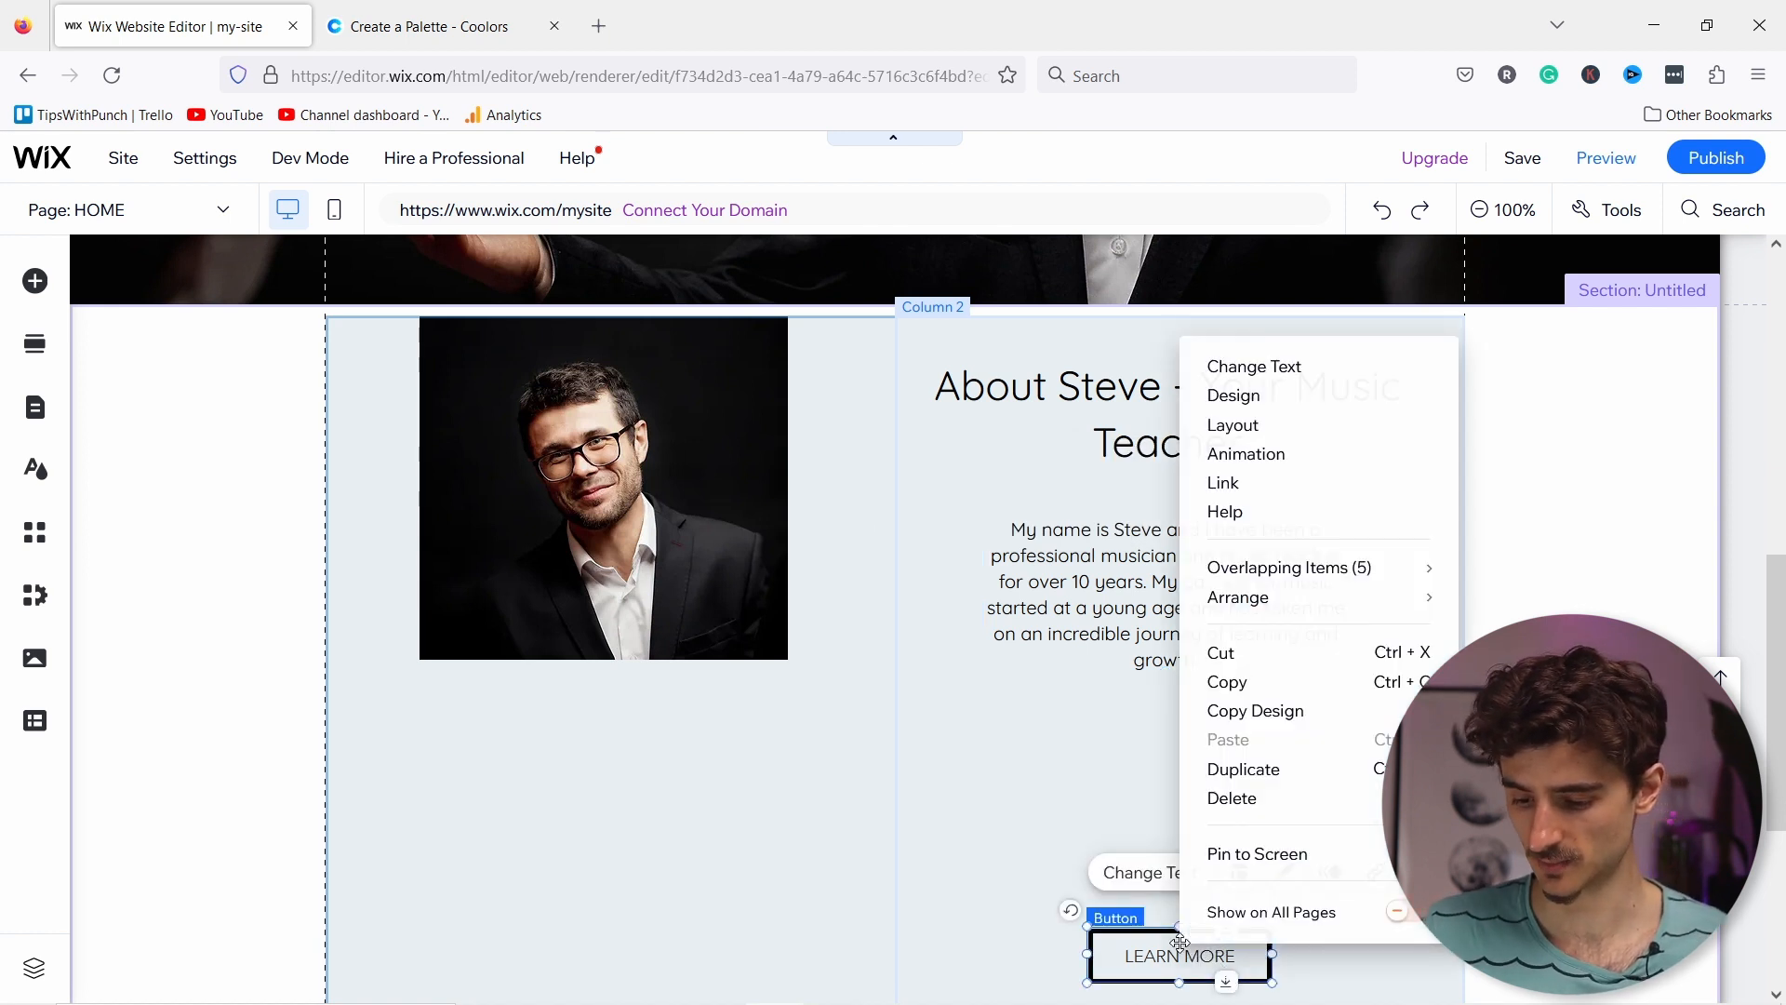
{"action": "left_click", "coordinate": [1240, 806]}
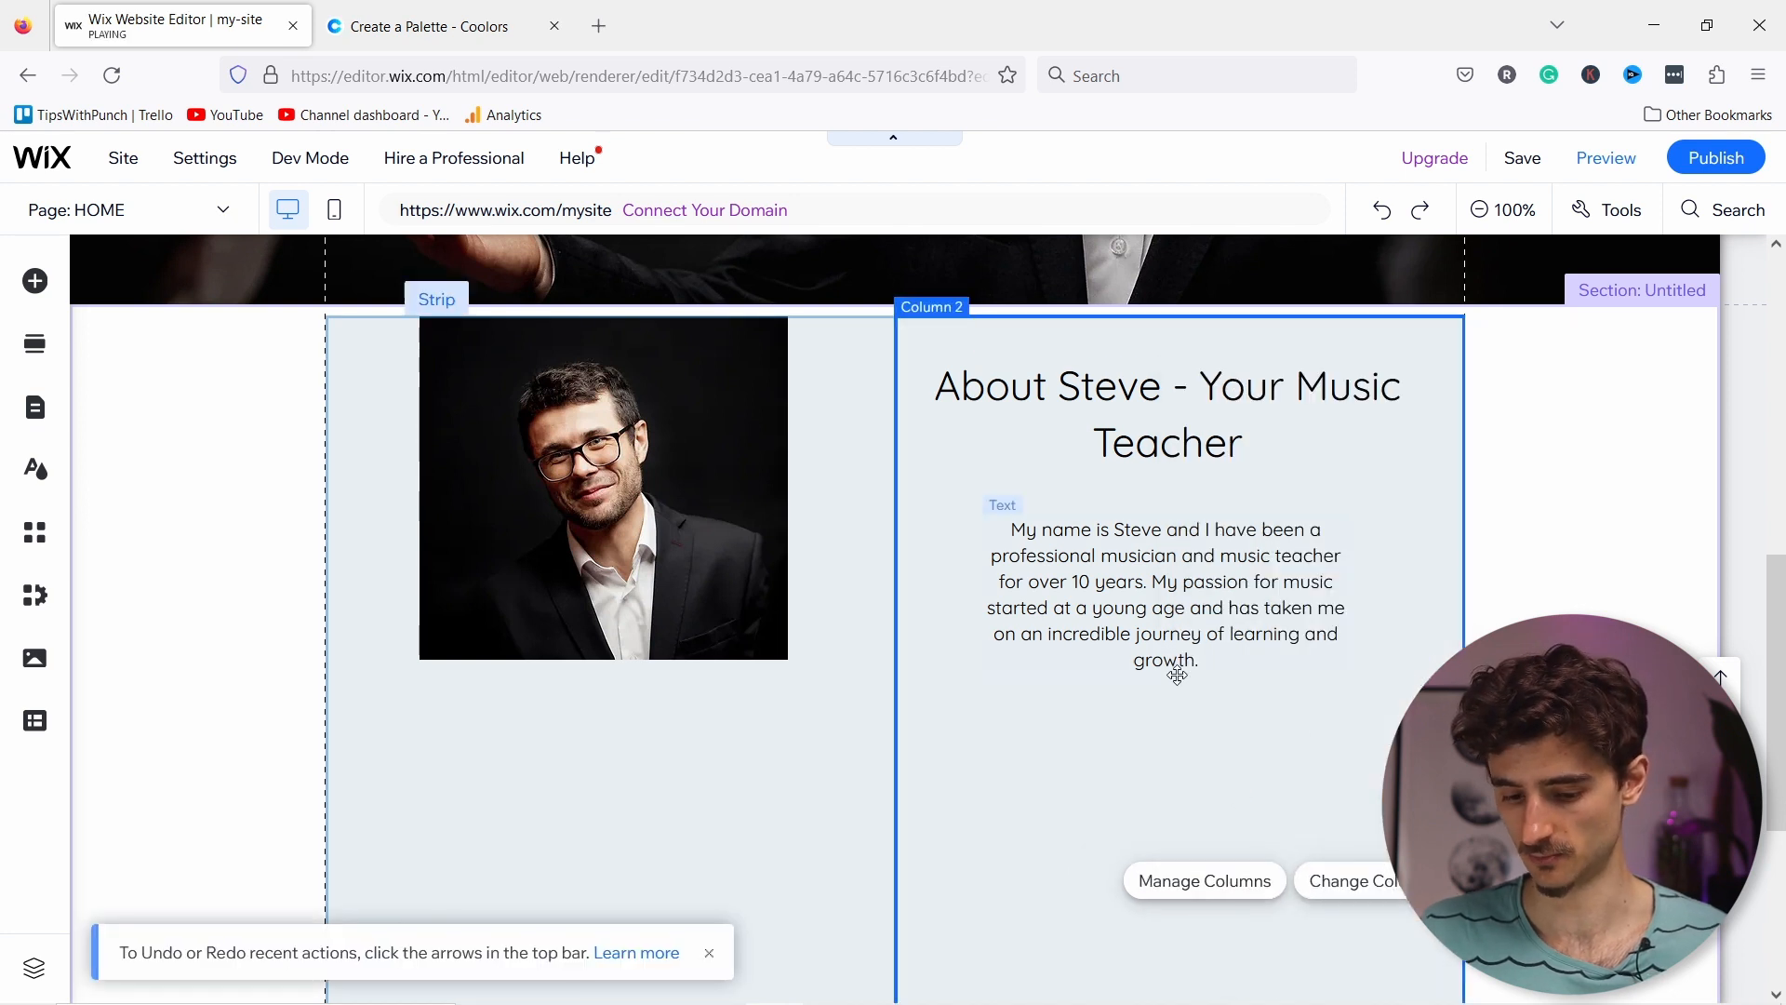
{"action": "scroll", "coordinate": [1177, 689], "scroll_direction": "down", "scroll_amount": 2}
{"action": "scroll", "coordinate": [1176, 702], "scroll_direction": "down", "scroll_amount": 3}
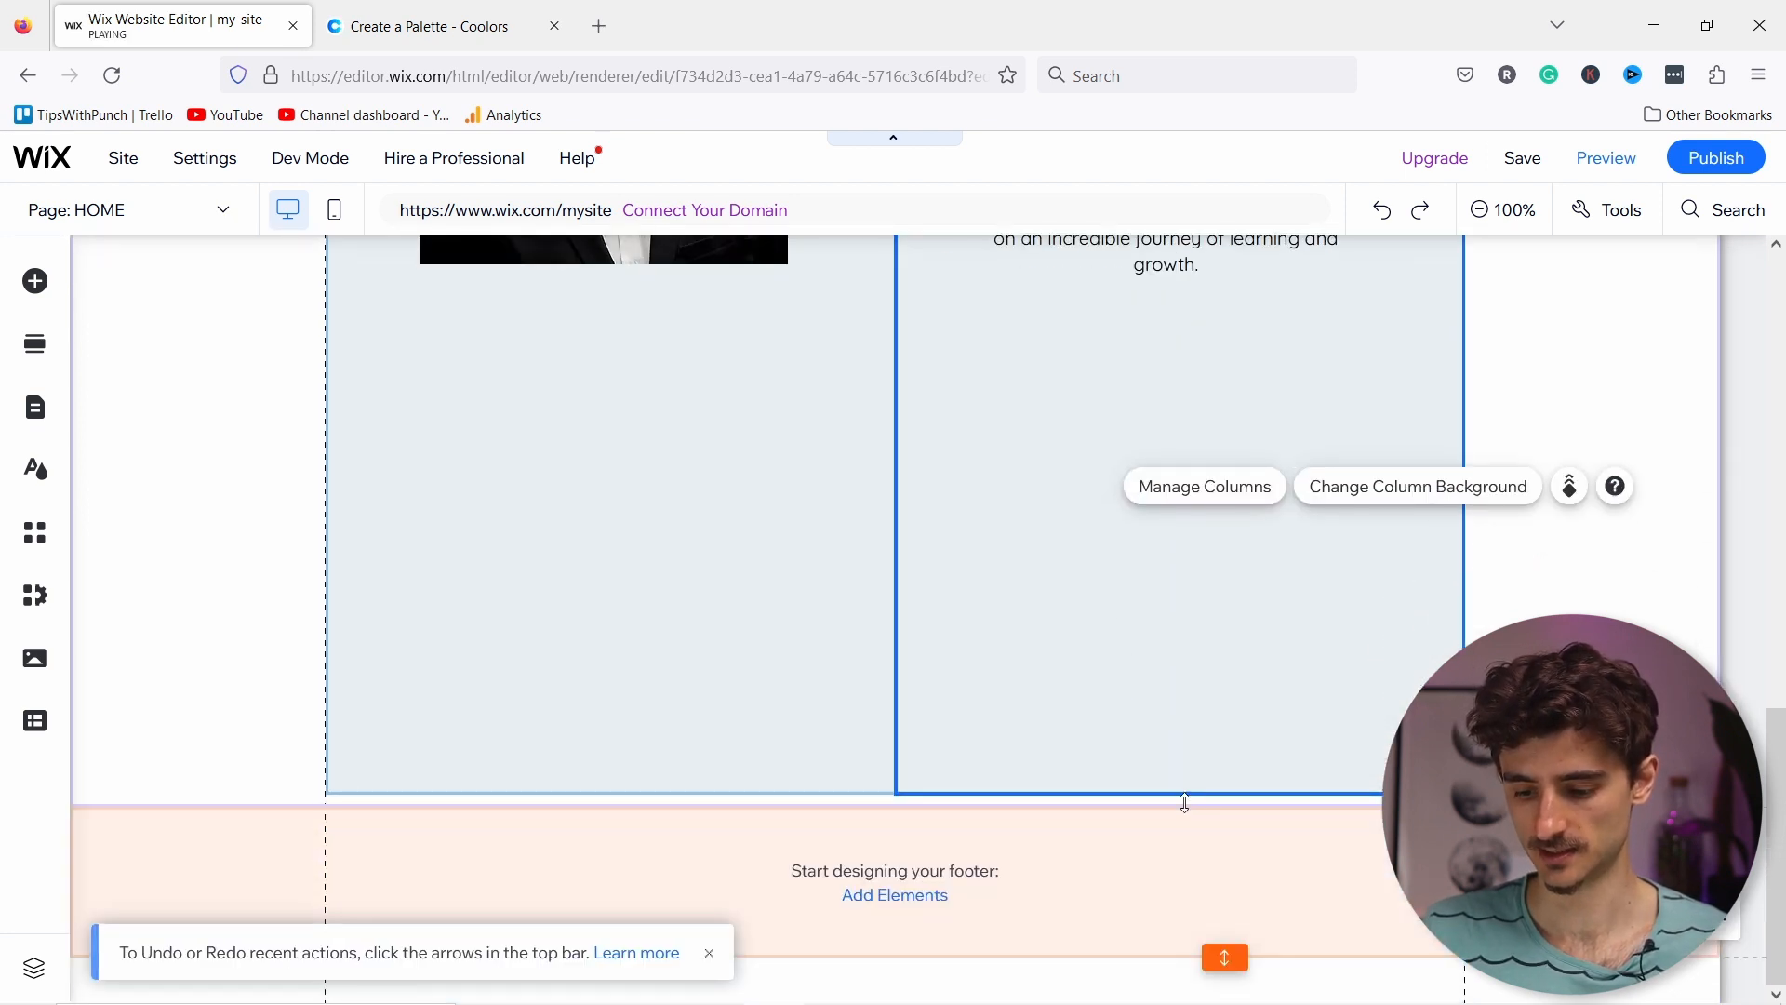
{"action": "left_click_drag", "start_coordinate": [1224, 809], "coordinate": [992, 577]}
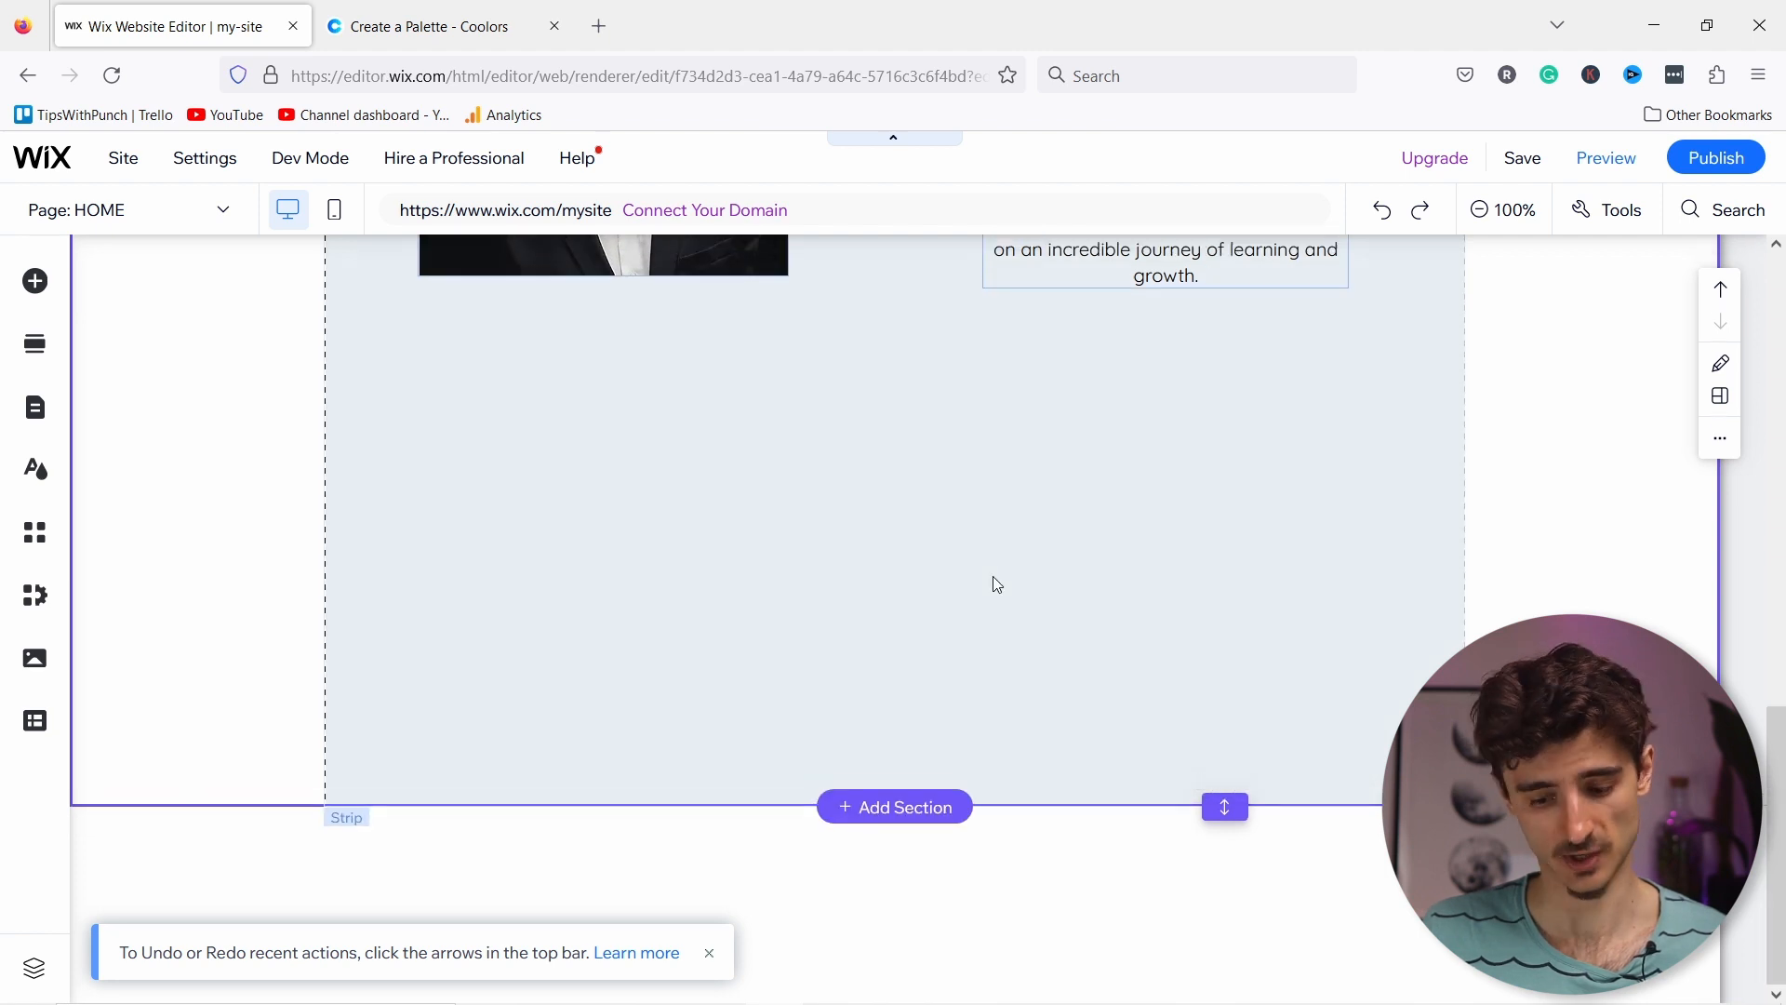
Step: Set the About strip's right column height to 305 px using the Toolbar's H field
{"action": "left_click", "coordinate": [991, 577]}
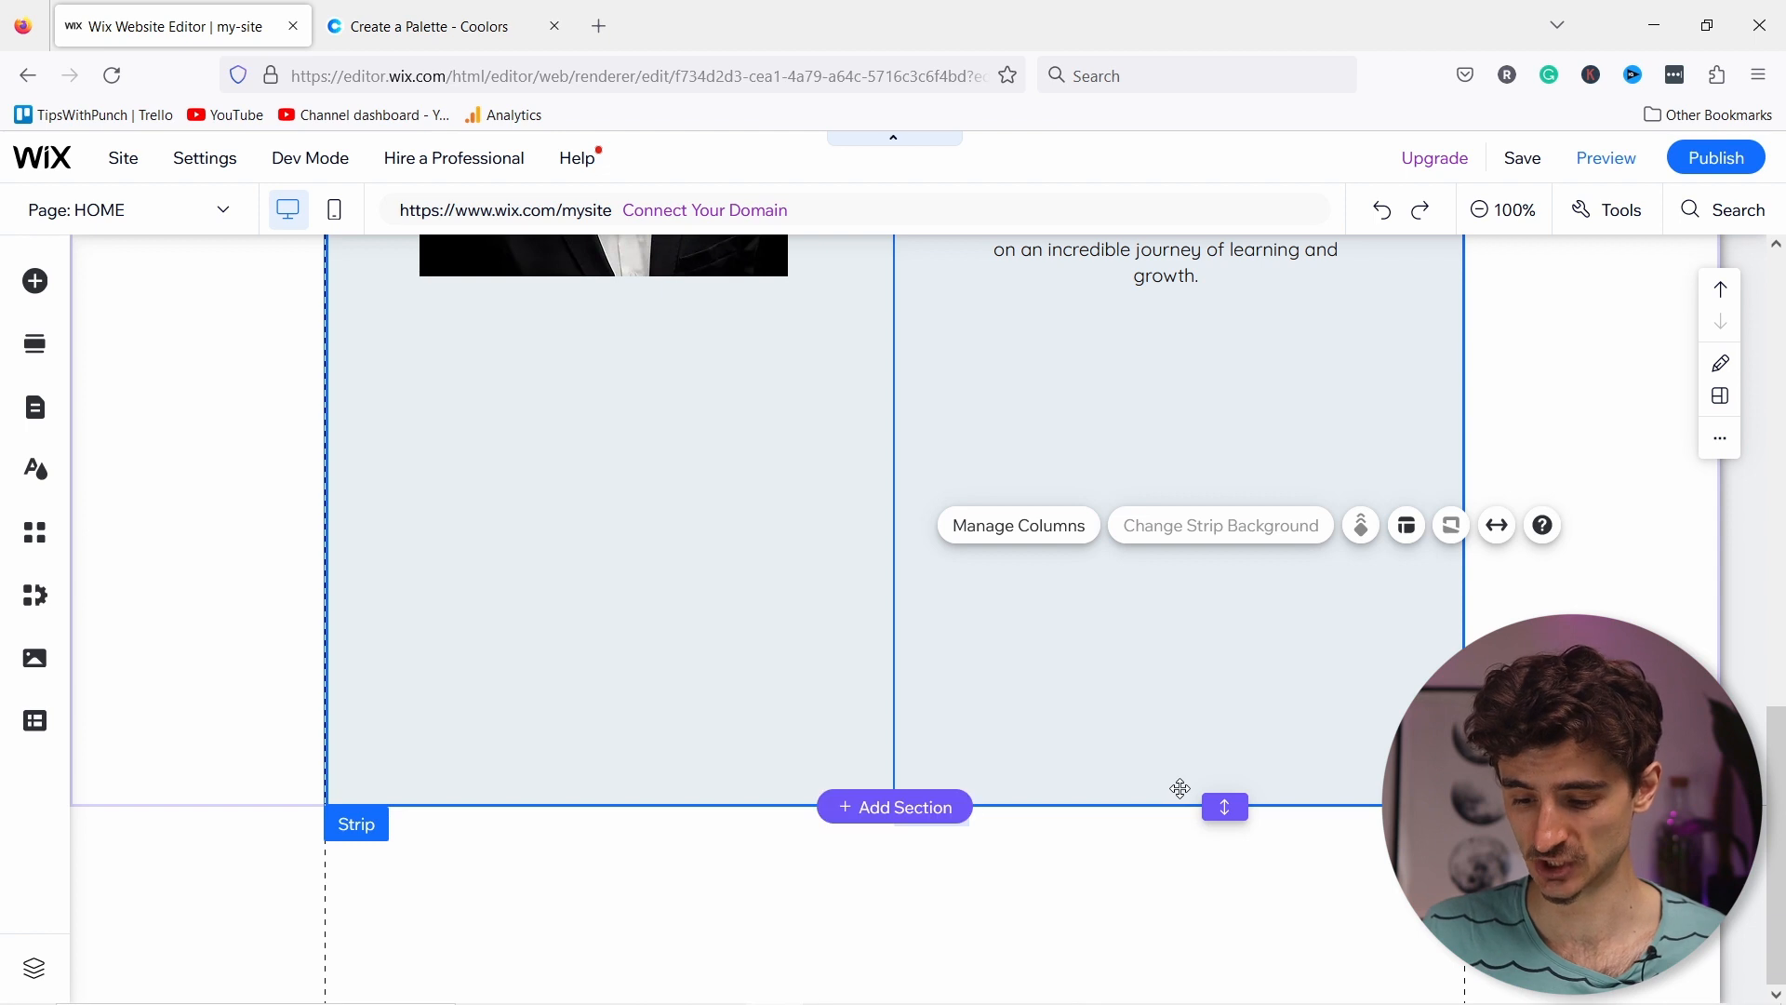
{"action": "left_click", "coordinate": [1170, 756]}
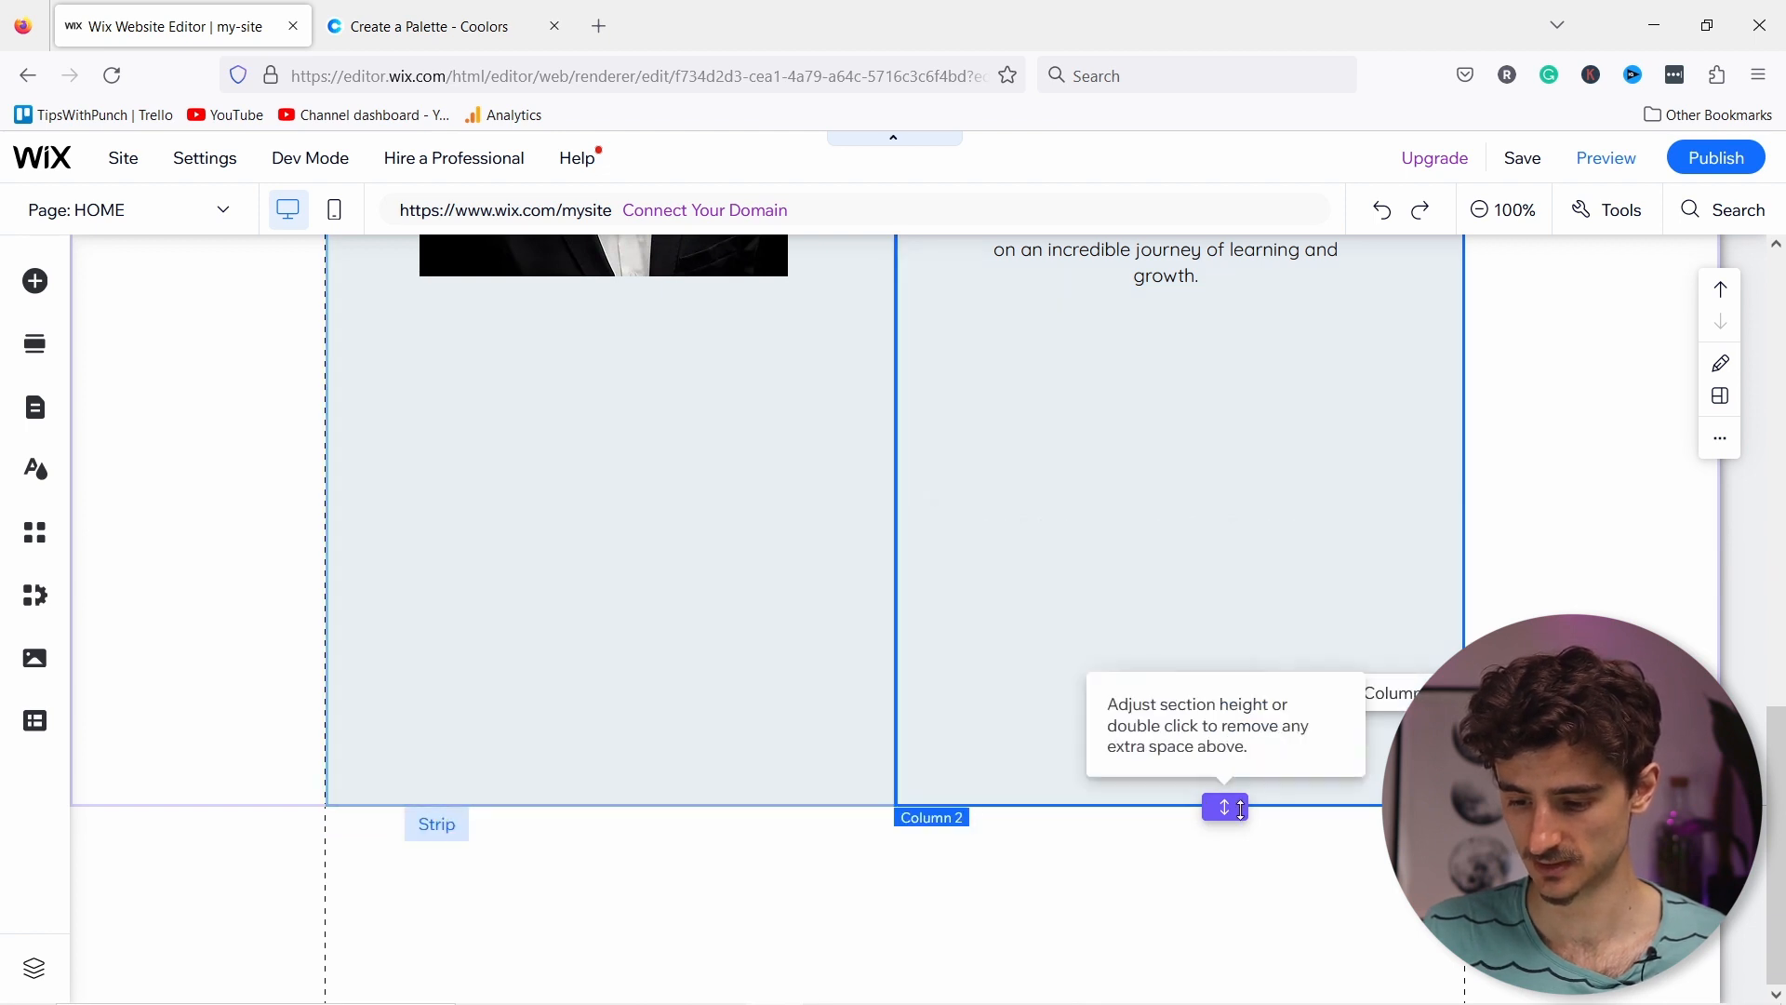
{"action": "left_click", "coordinate": [1230, 597]}
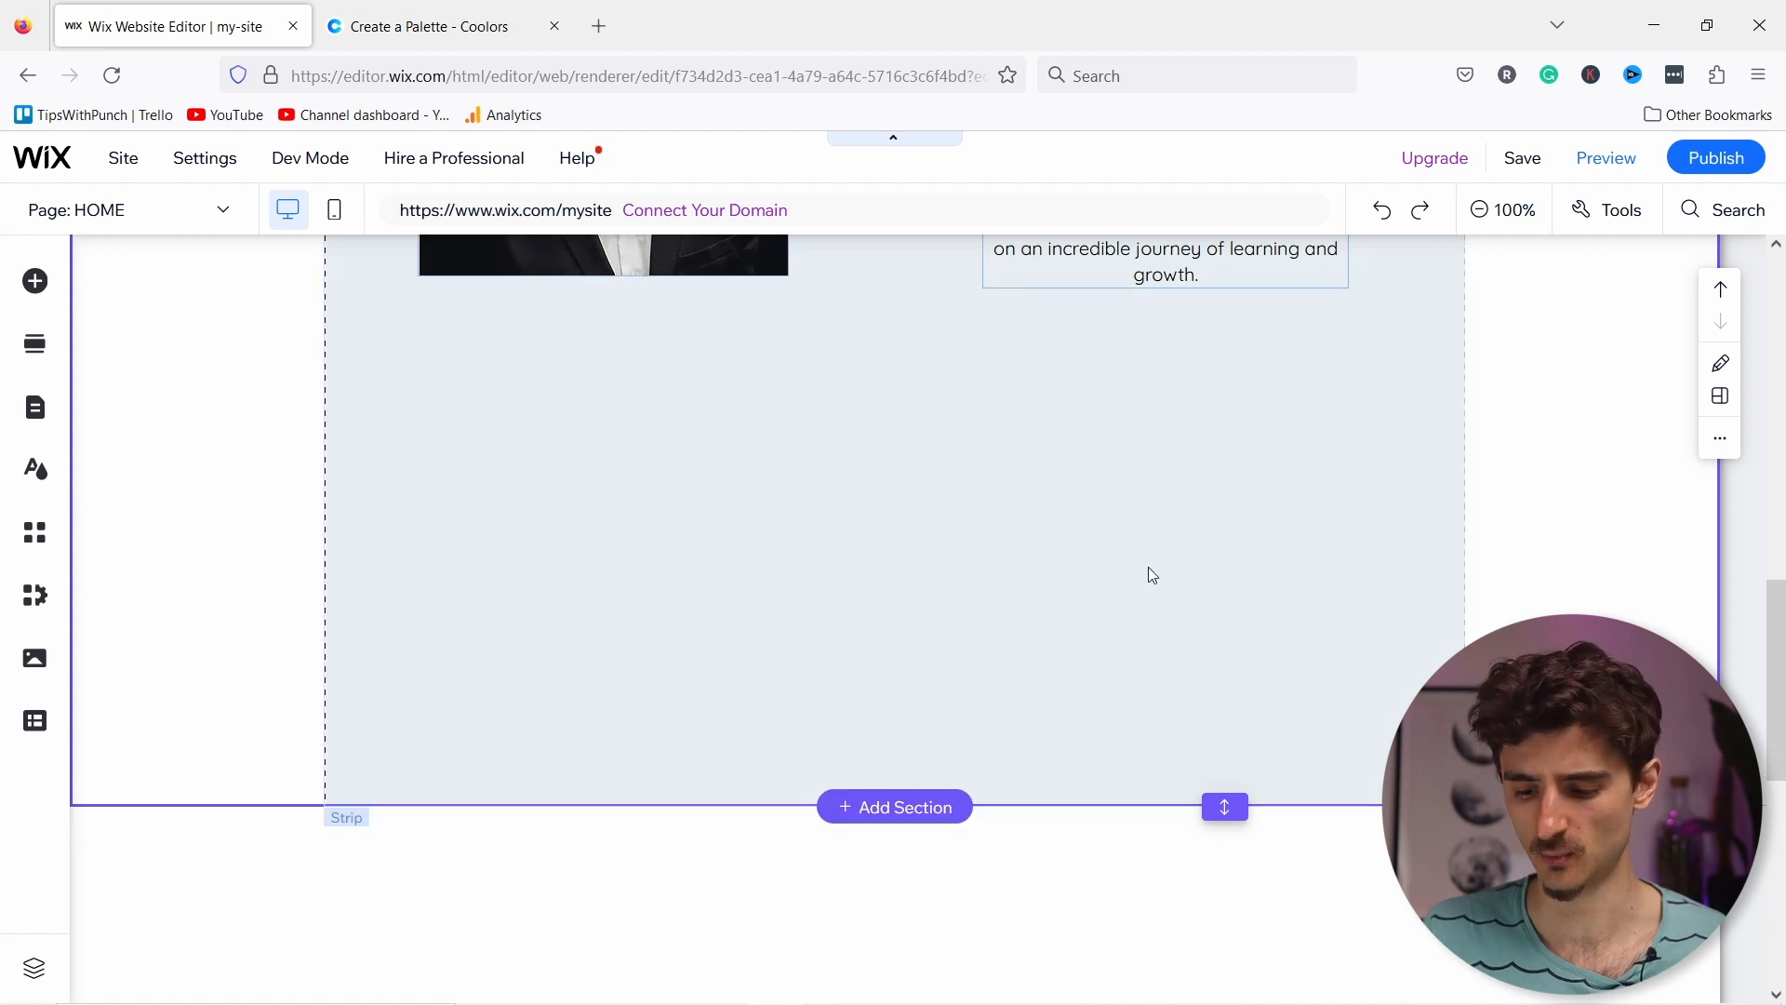
{"action": "left_click", "coordinate": [1220, 802]}
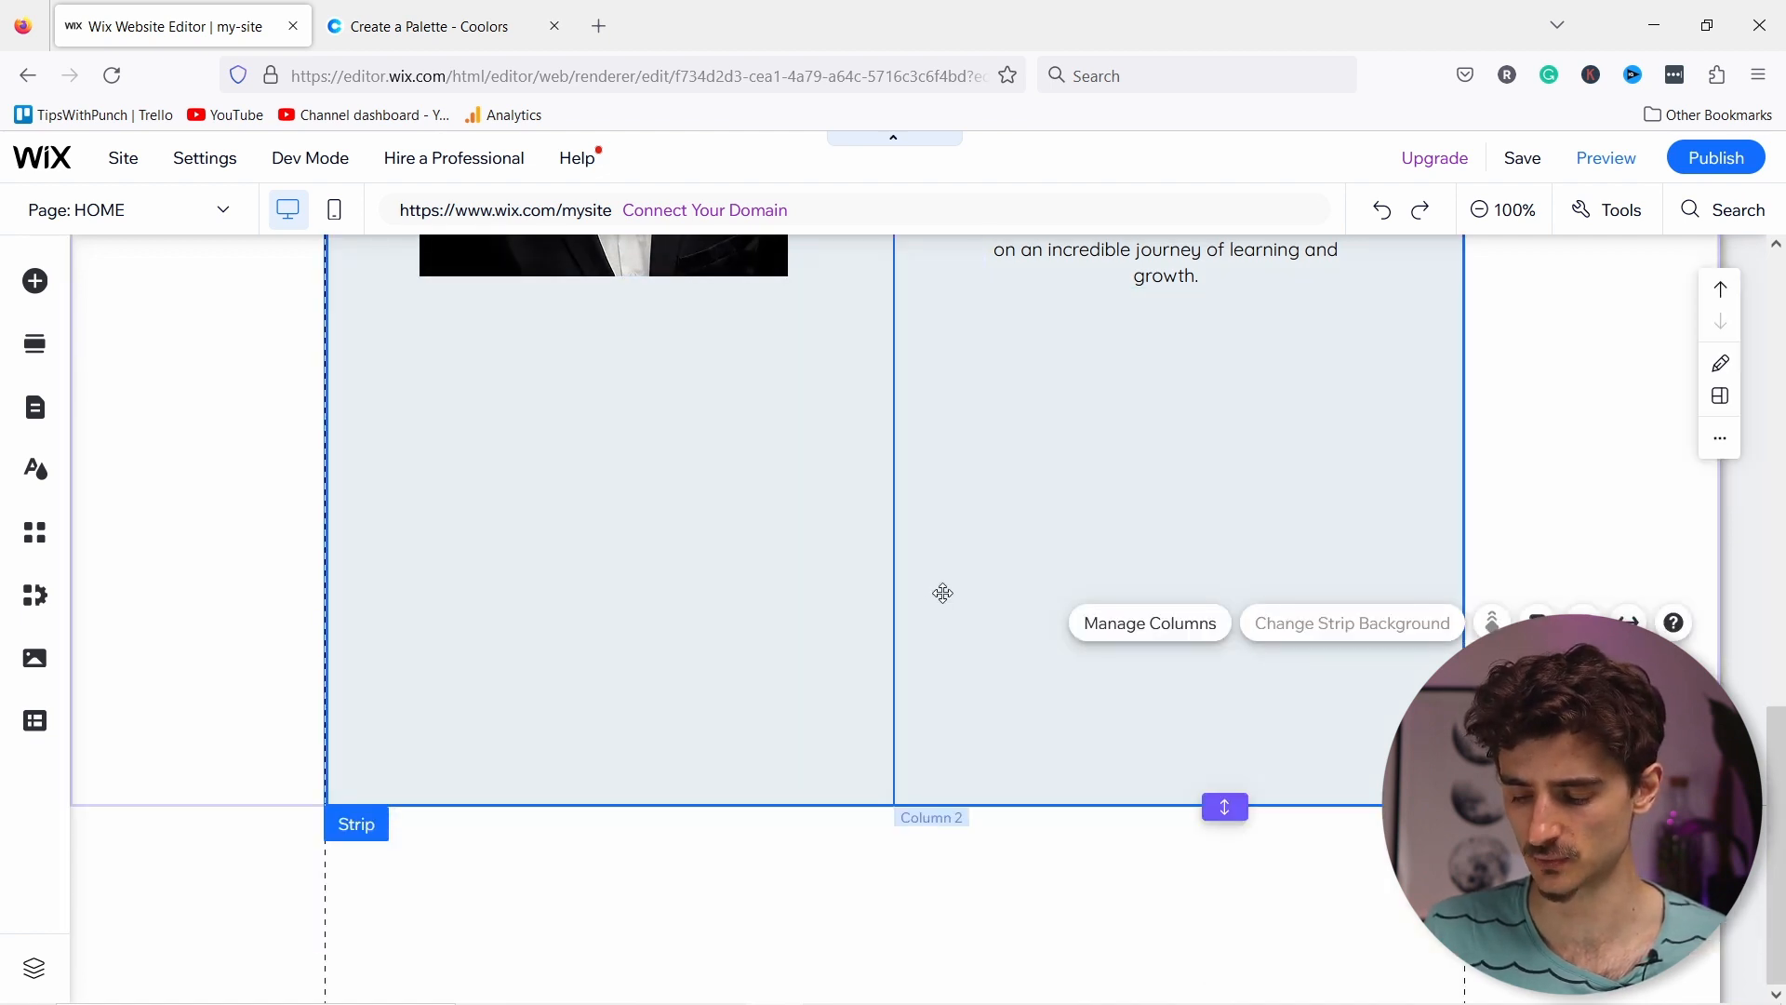
{"action": "left_click", "coordinate": [1211, 429]}
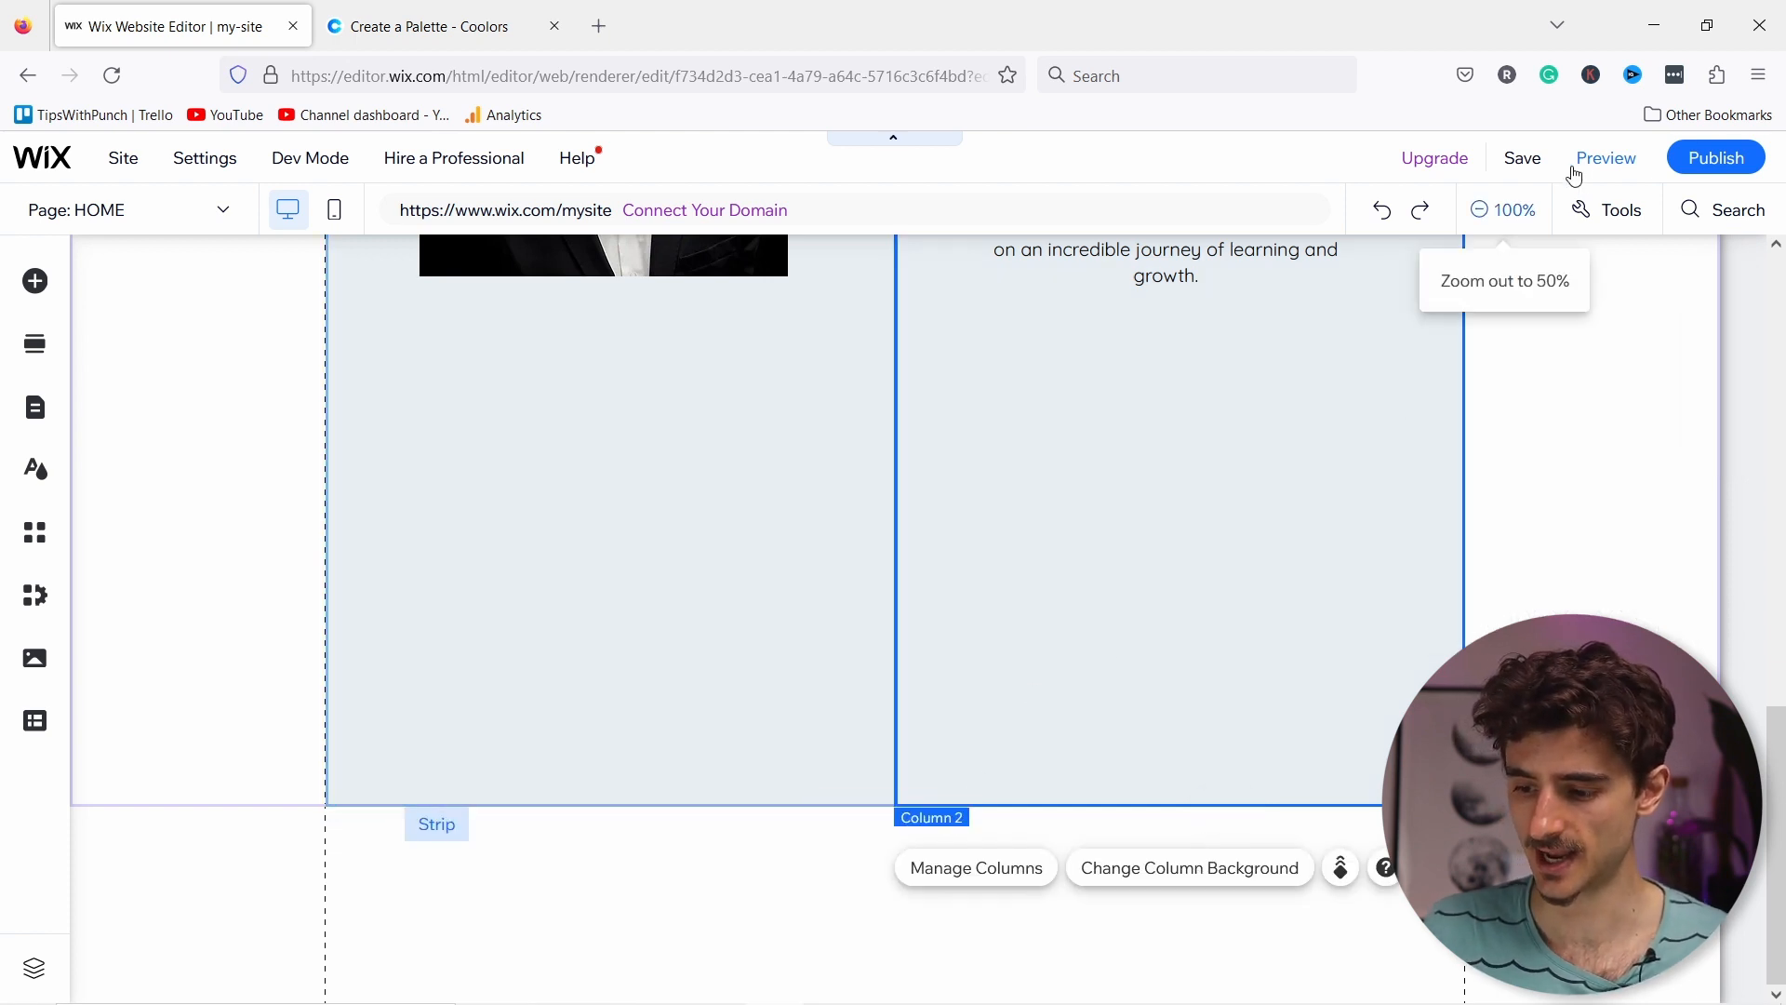
{"action": "left_click", "coordinate": [1627, 219]}
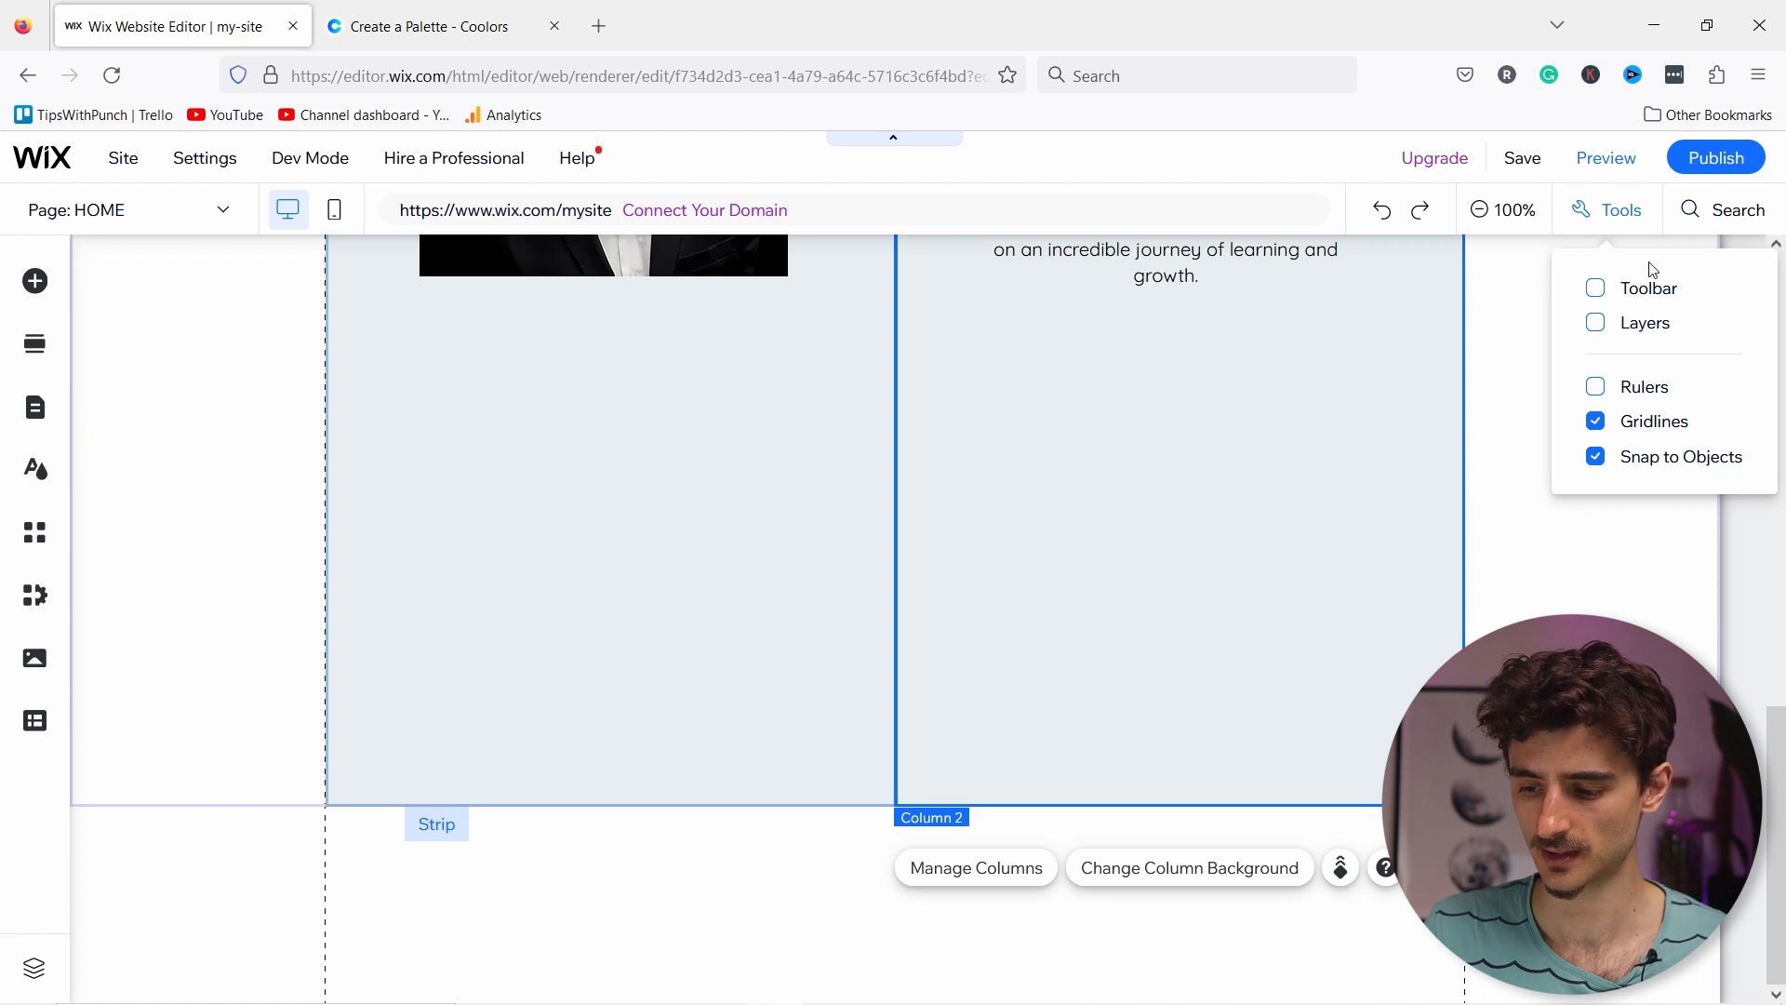
{"action": "left_click", "coordinate": [1596, 290]}
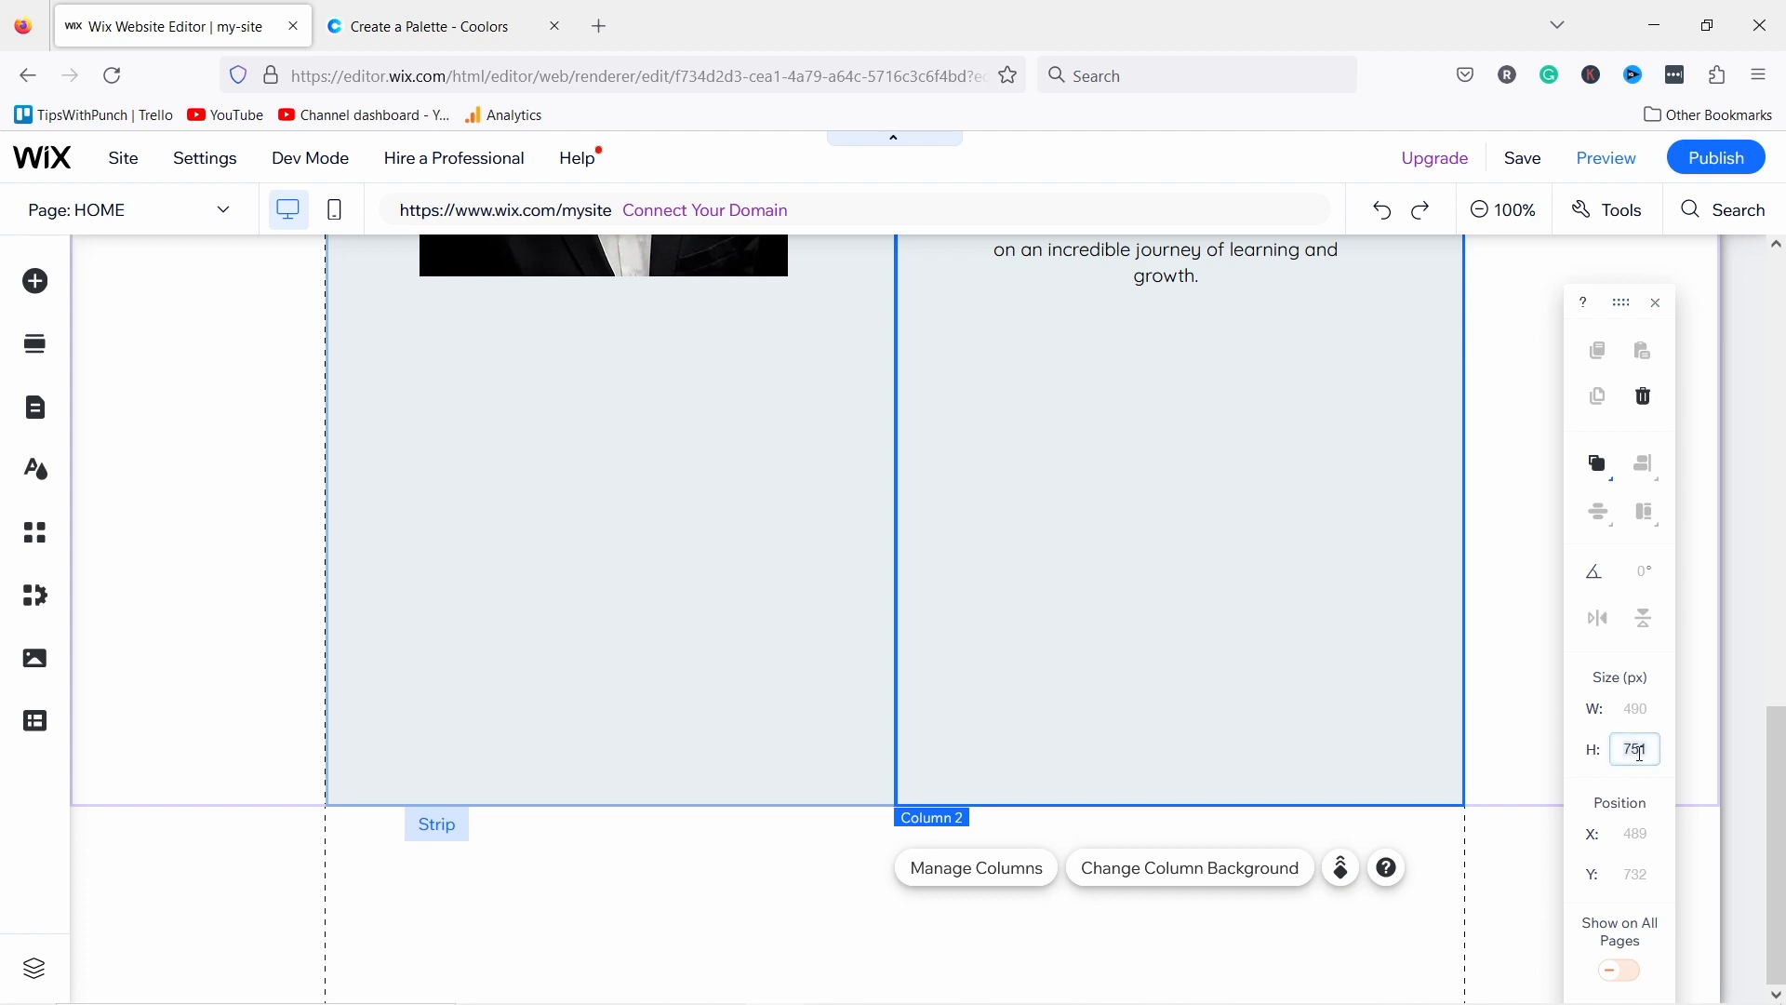
{"action": "left_click", "coordinate": [1073, 526]}
{"action": "scroll", "coordinate": [1086, 503], "scroll_direction": "up", "scroll_amount": 5}
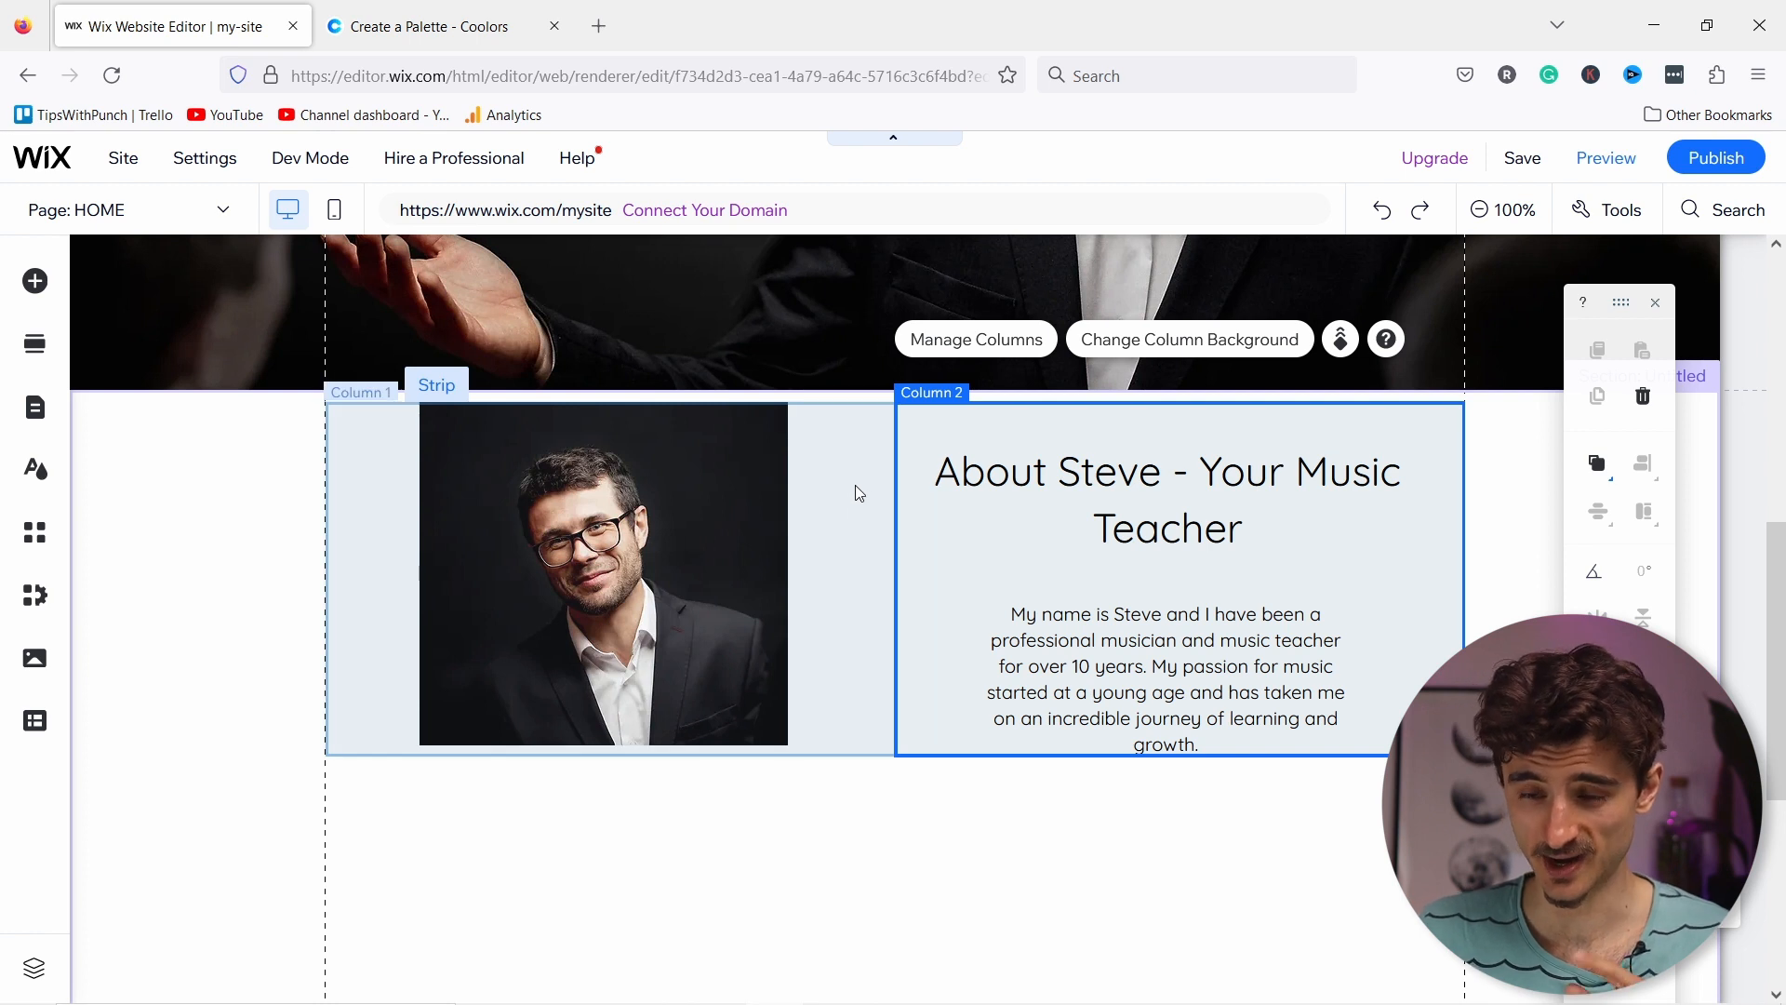
Step: Drag the About strip up to about y 702, flush beneath the hero banner
{"action": "left_click", "coordinate": [368, 417]}
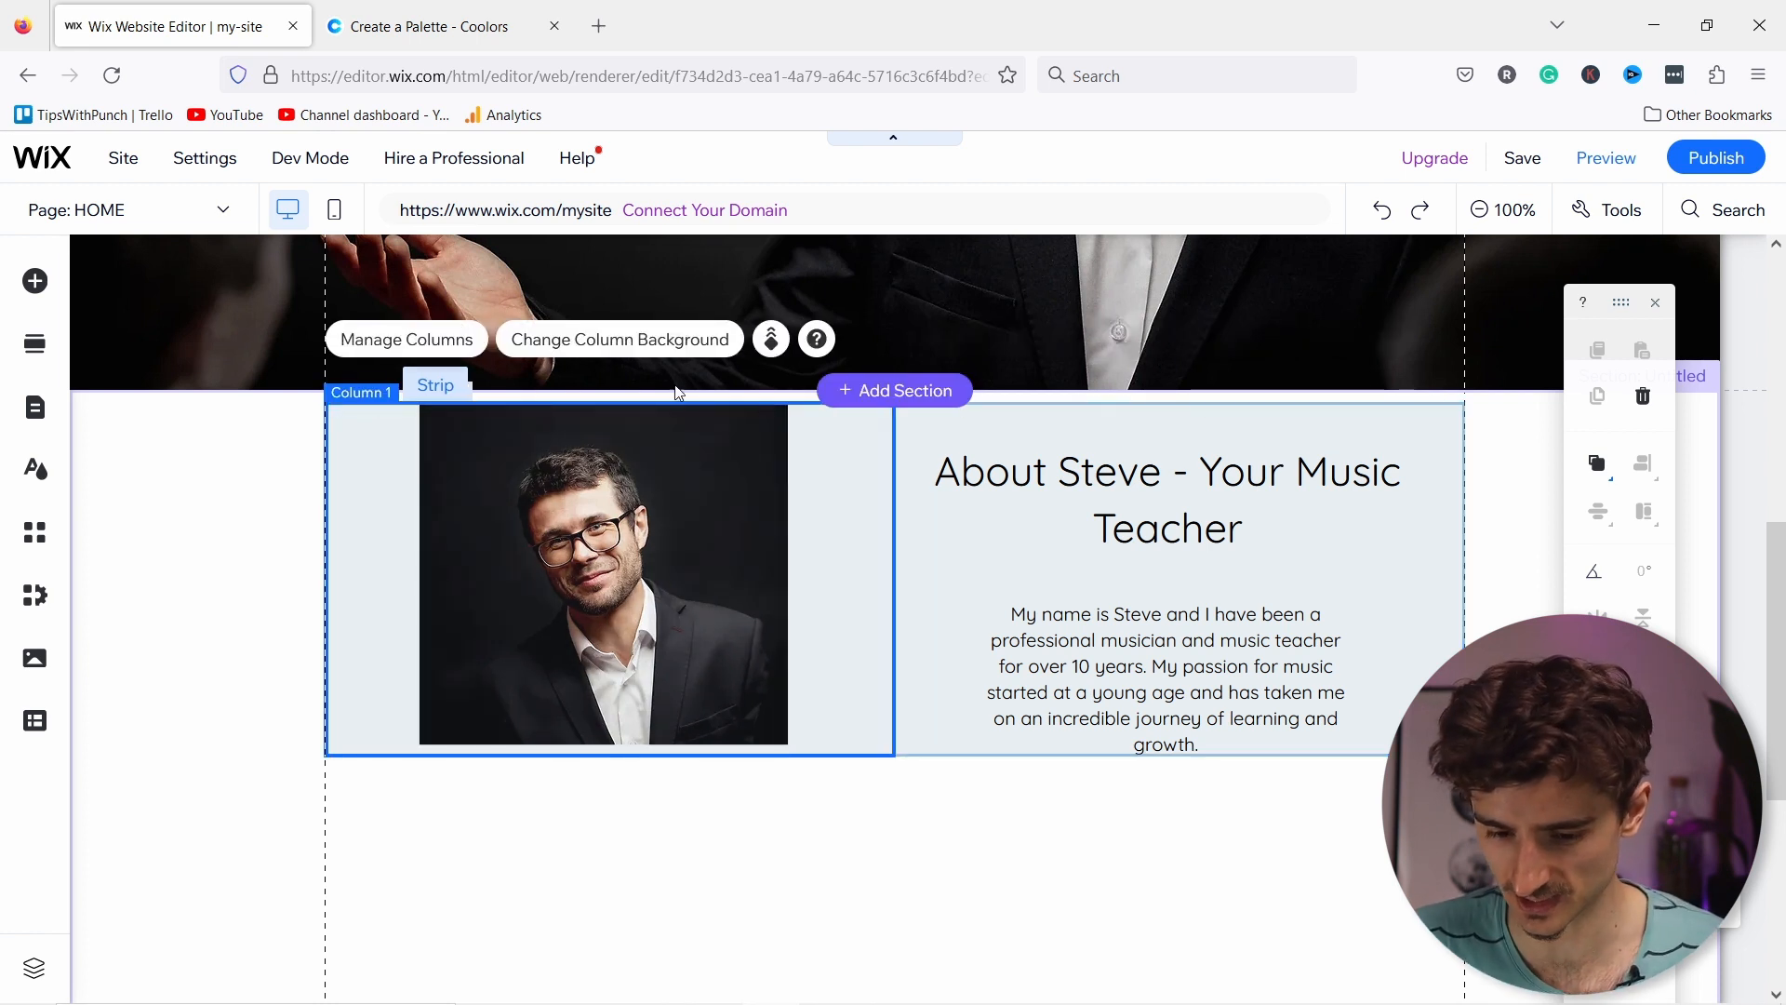
{"action": "left_click", "coordinate": [919, 748]}
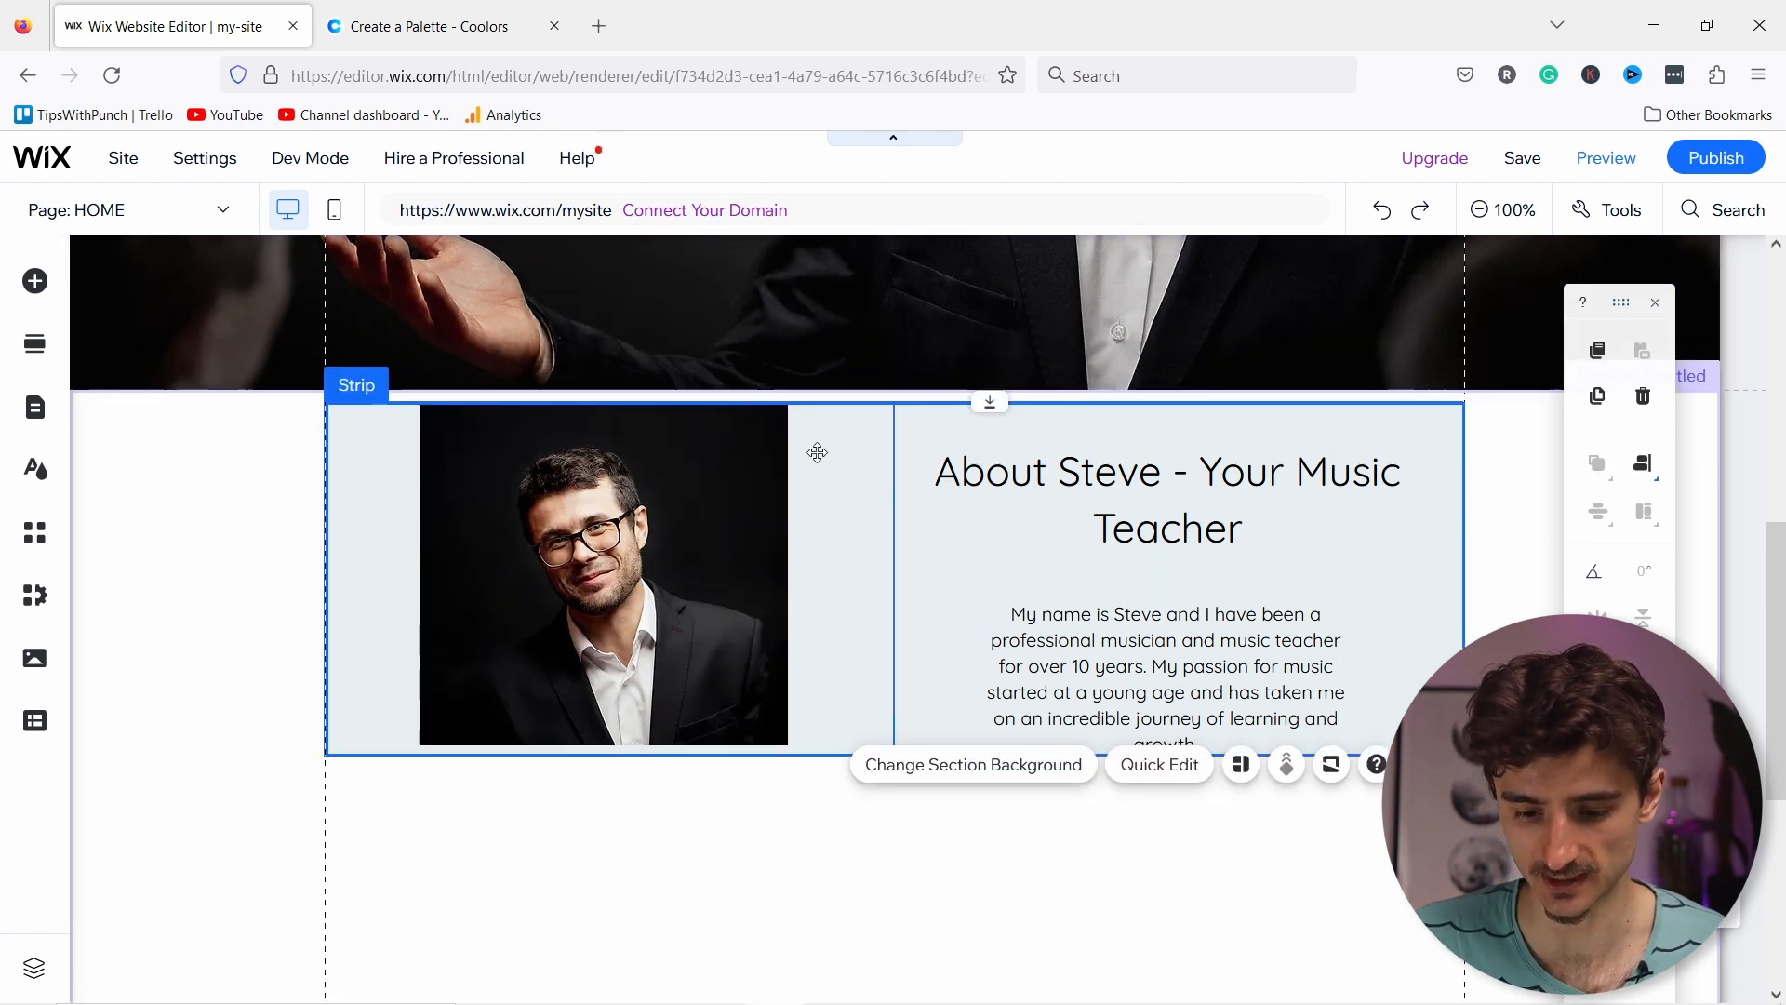
{"action": "left_click", "coordinate": [369, 420]}
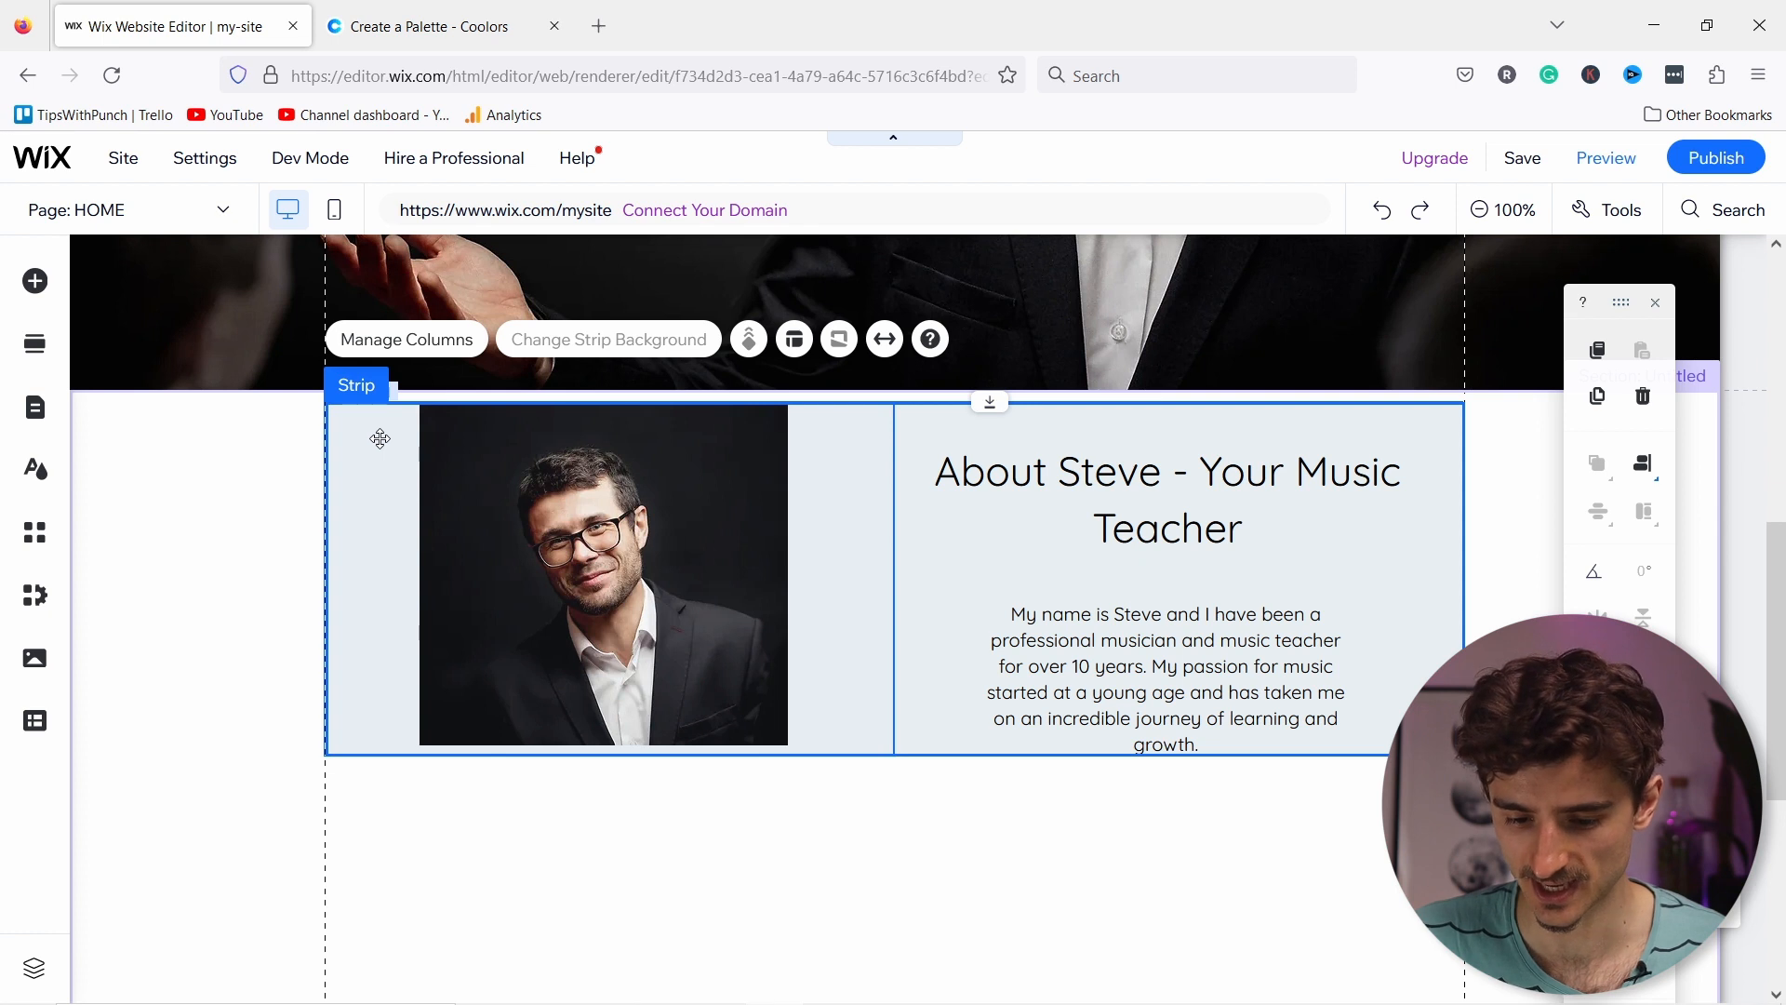
{"action": "left_click_drag", "start_coordinate": [380, 438], "coordinate": [377, 404]}
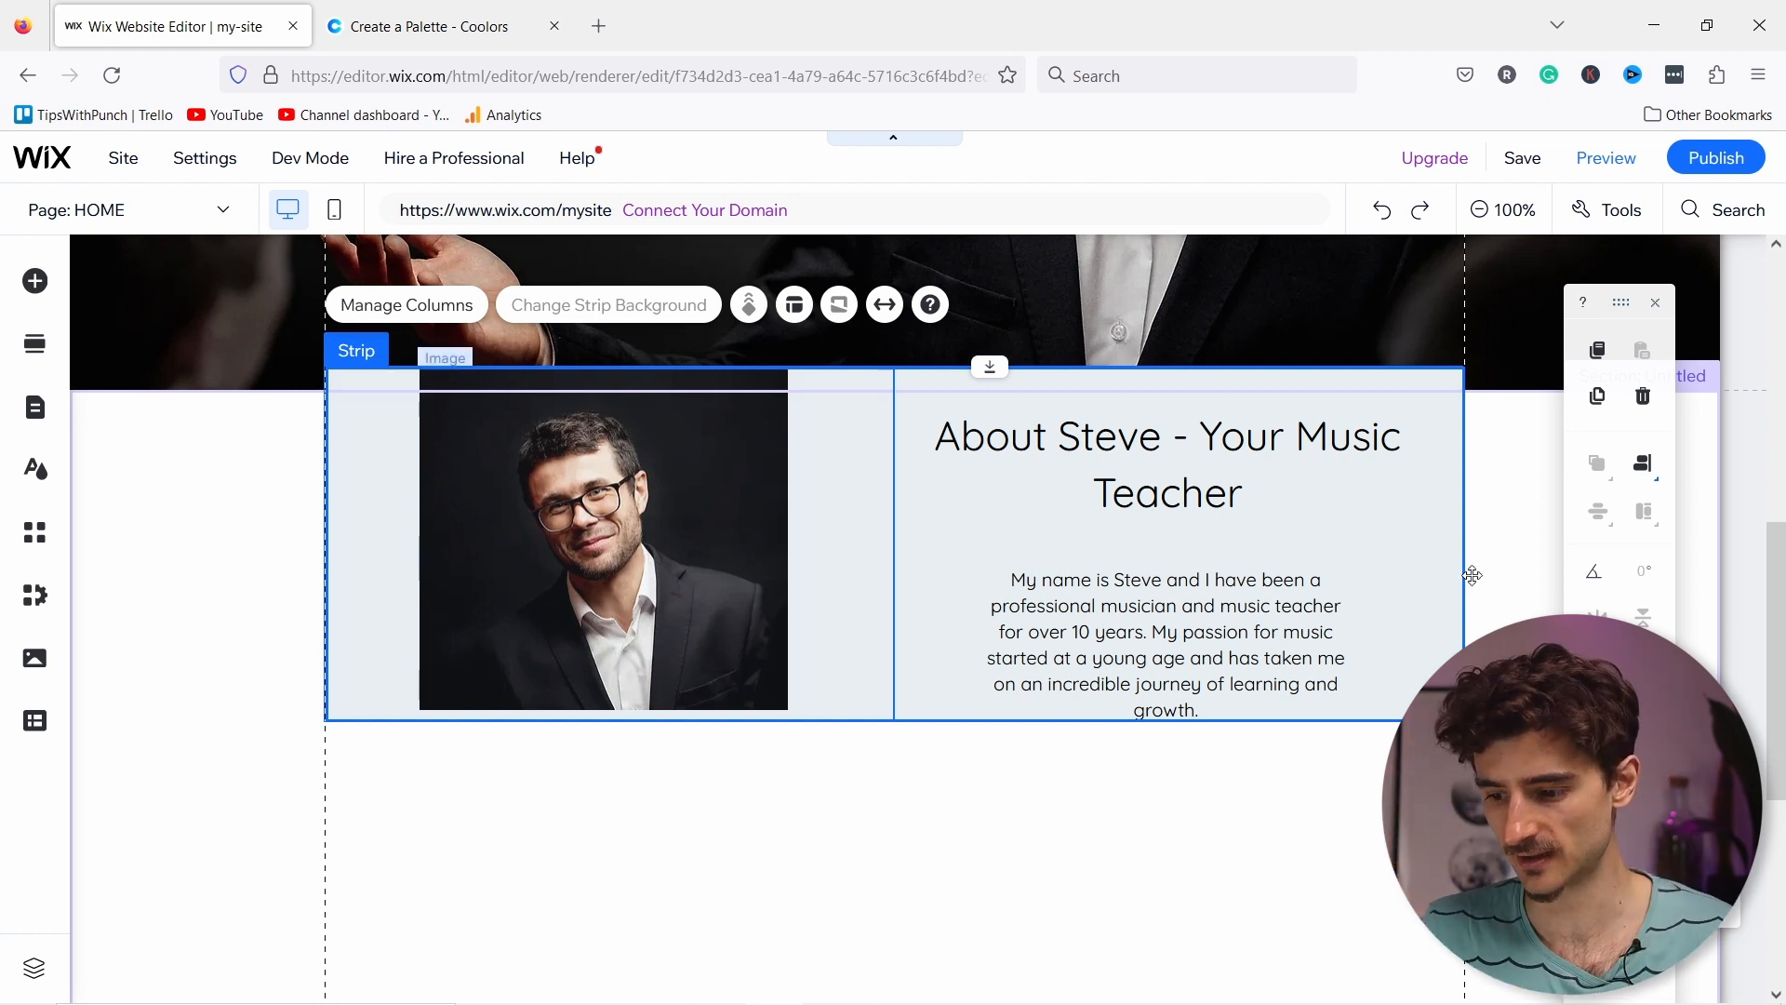
Step: Close the floating size toolbar and turn on the Layers panel from Tools
{"action": "left_click", "coordinate": [1657, 311]}
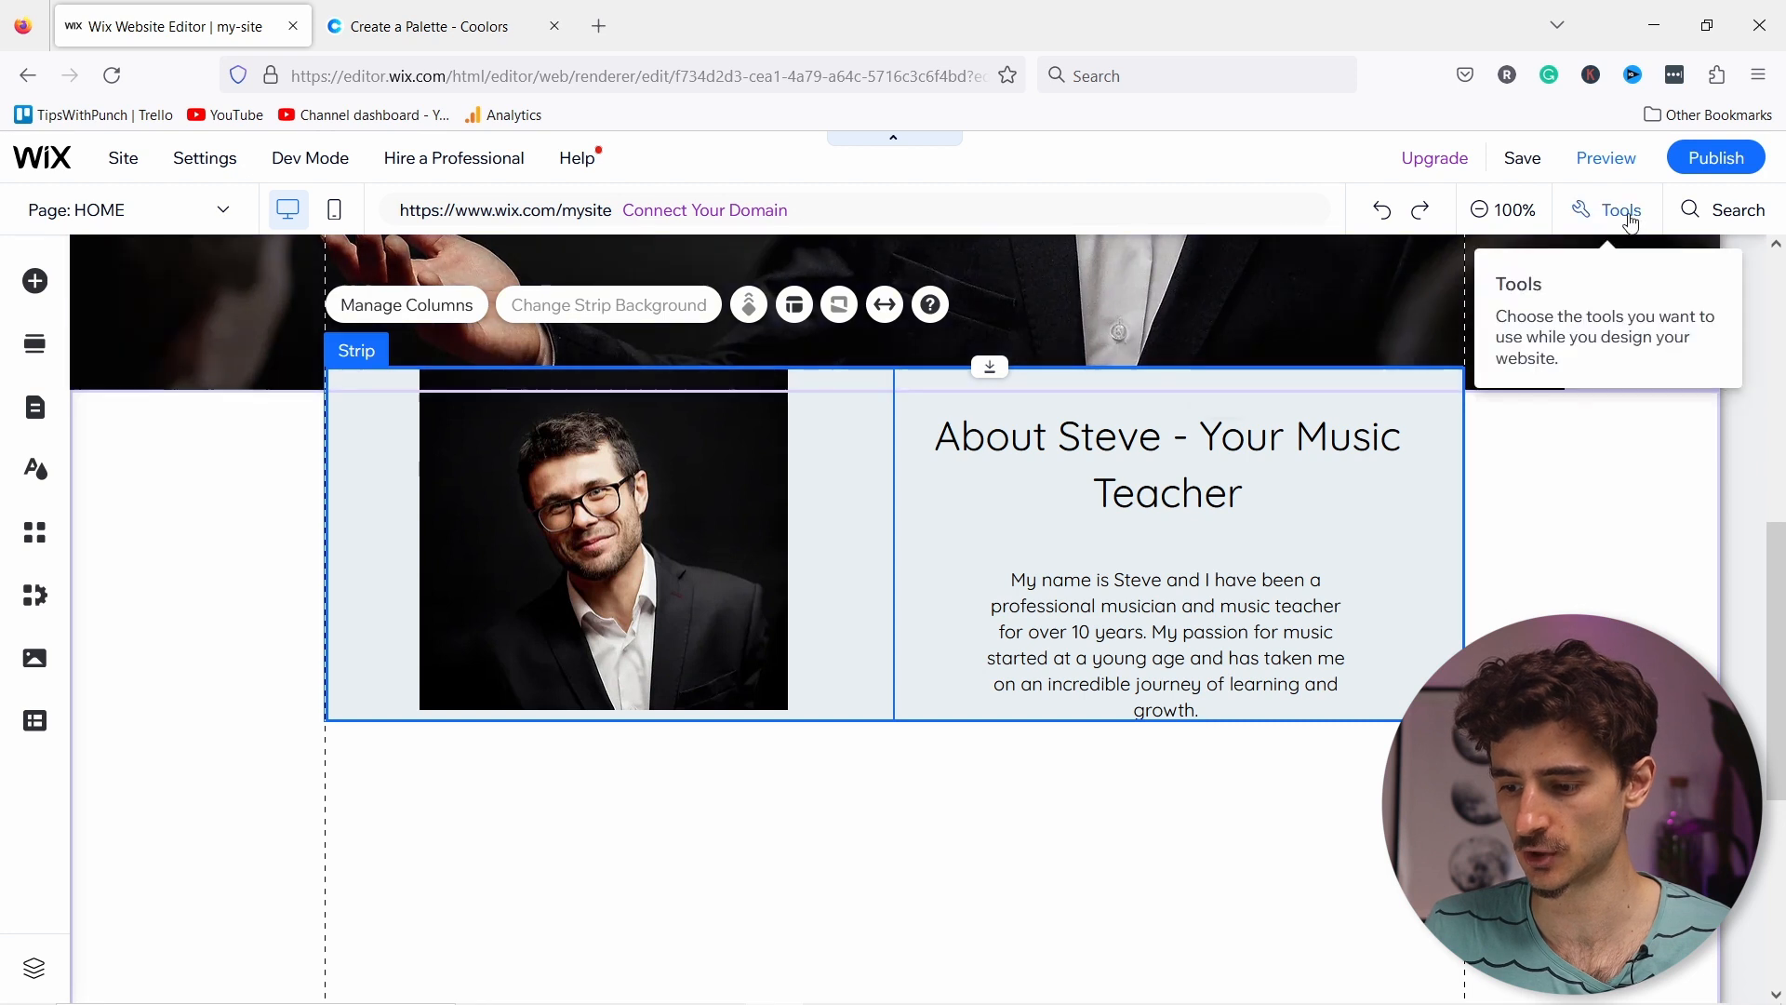
{"action": "left_click", "coordinate": [1628, 217]}
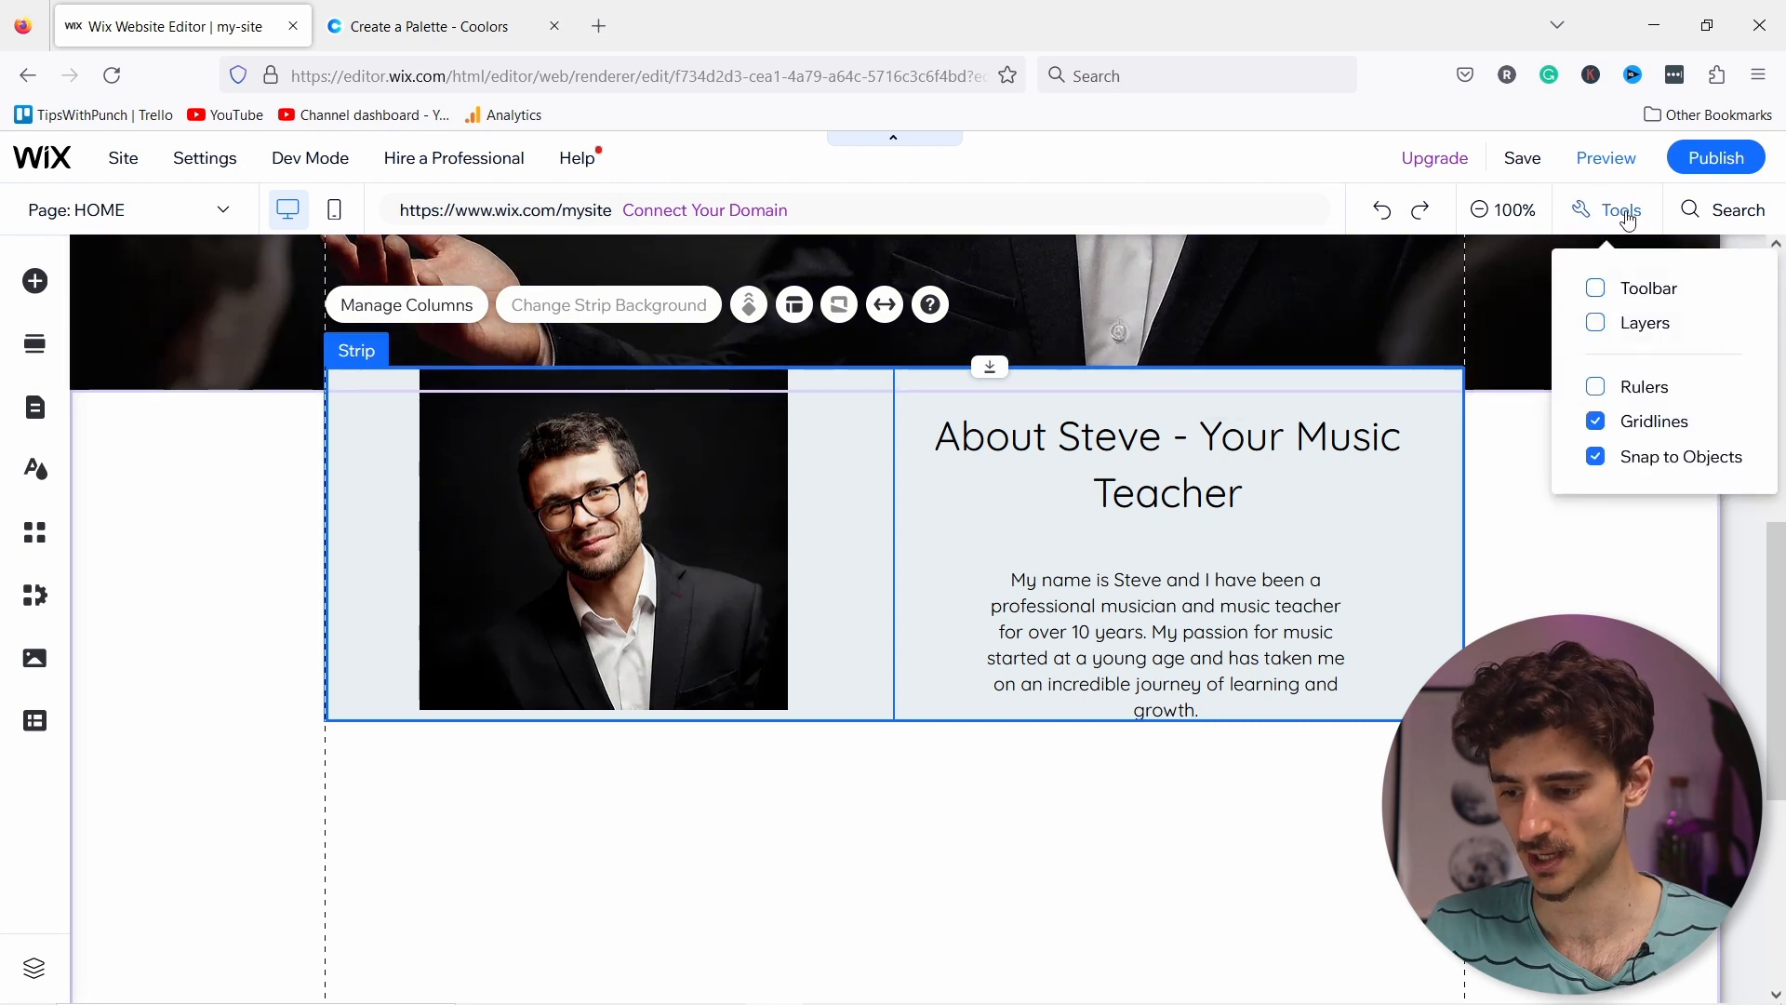
{"action": "left_click", "coordinate": [1643, 323]}
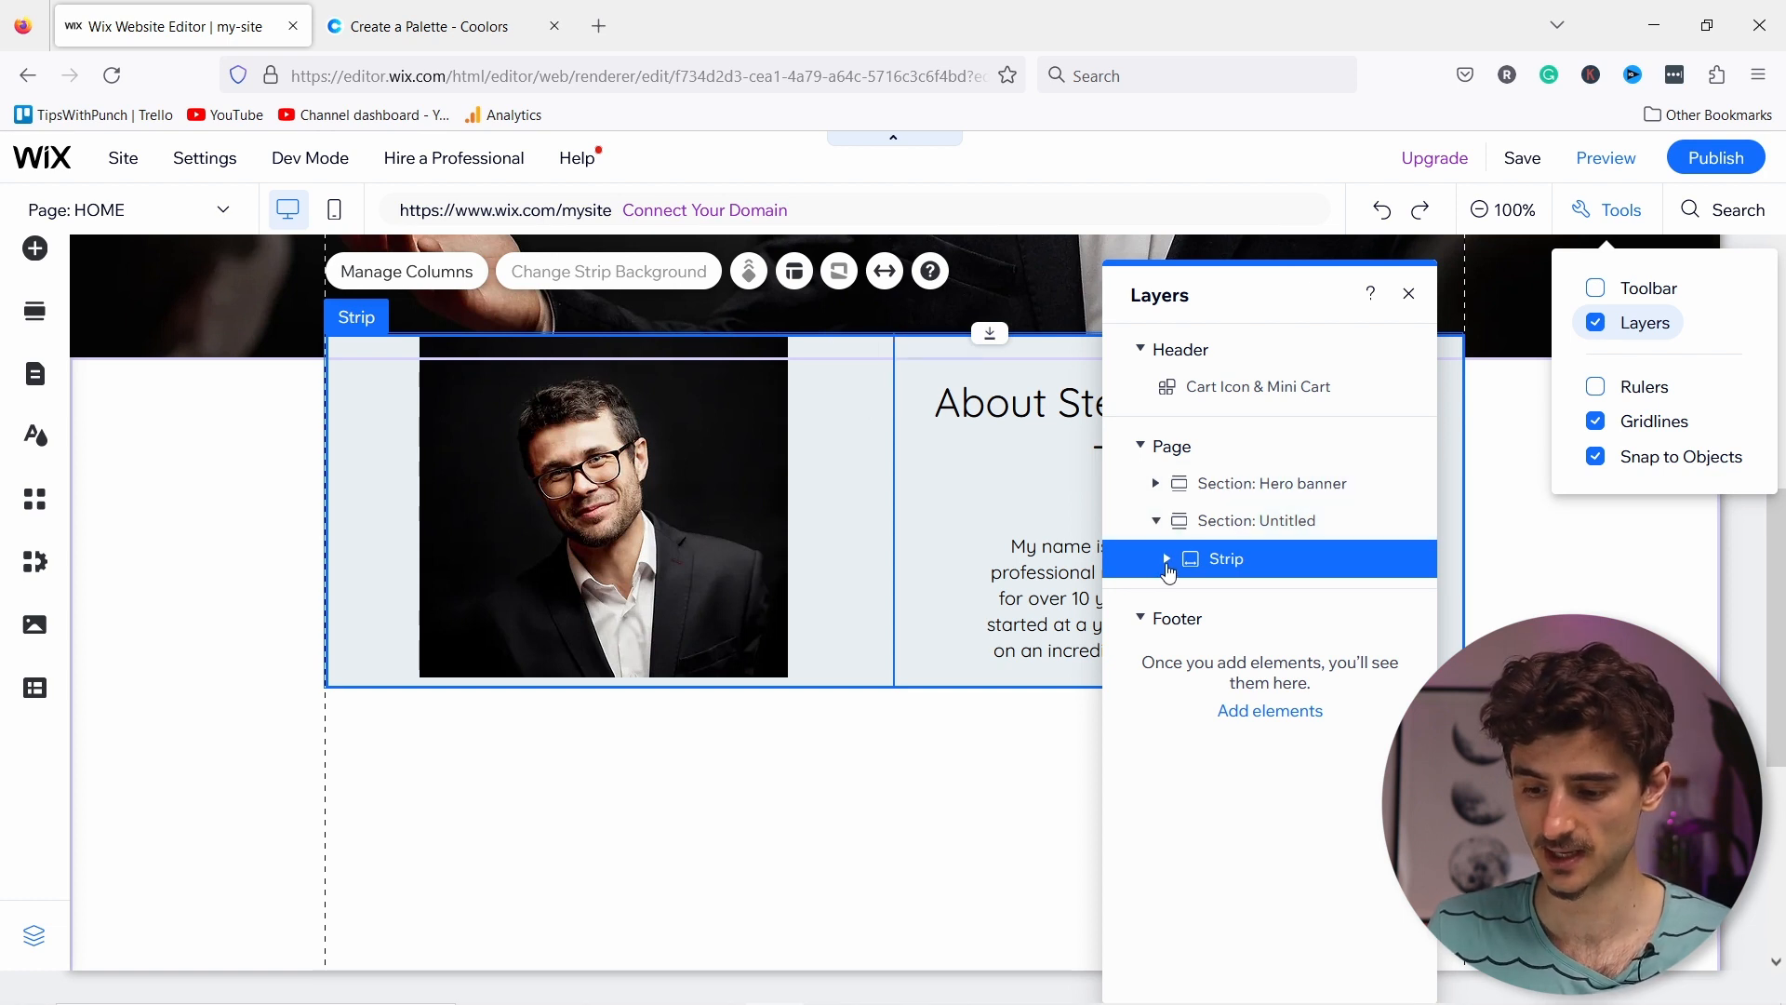
Step: Expand the Strip, Hero banner and Container Box layers; collapse Untitled section and Page
{"action": "left_click", "coordinate": [1169, 562]}
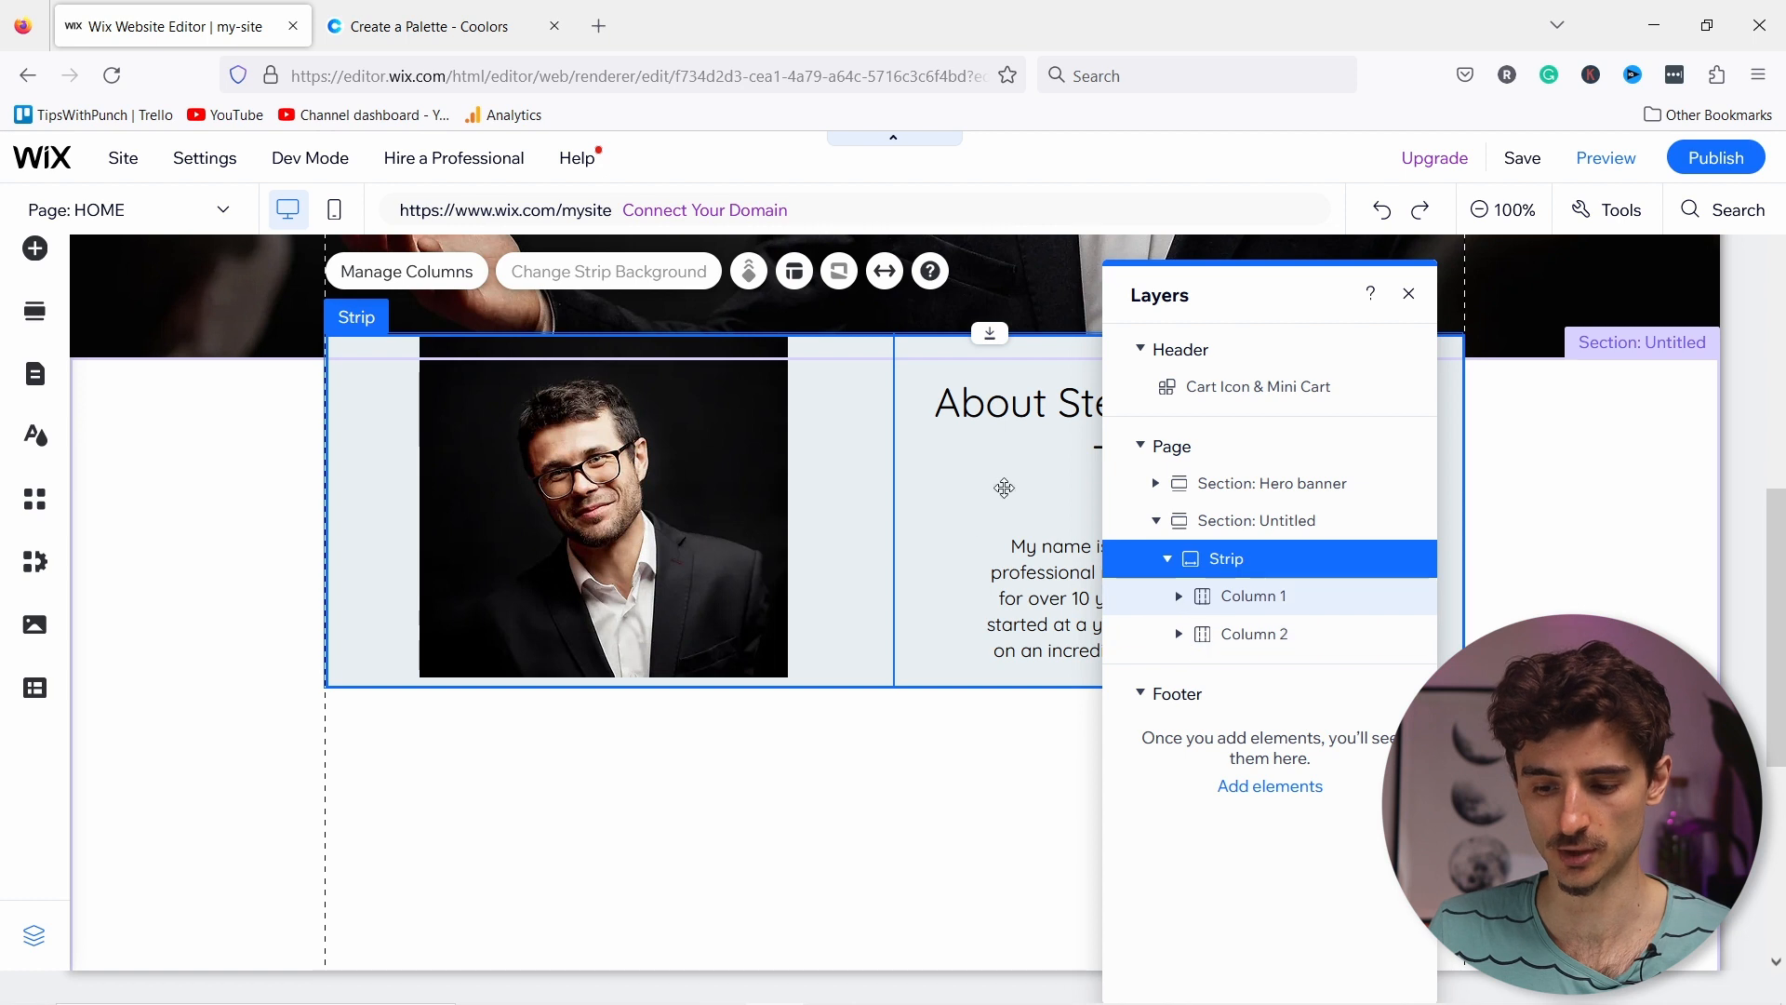
{"action": "left_click", "coordinate": [1157, 521]}
{"action": "left_click", "coordinate": [1157, 483]}
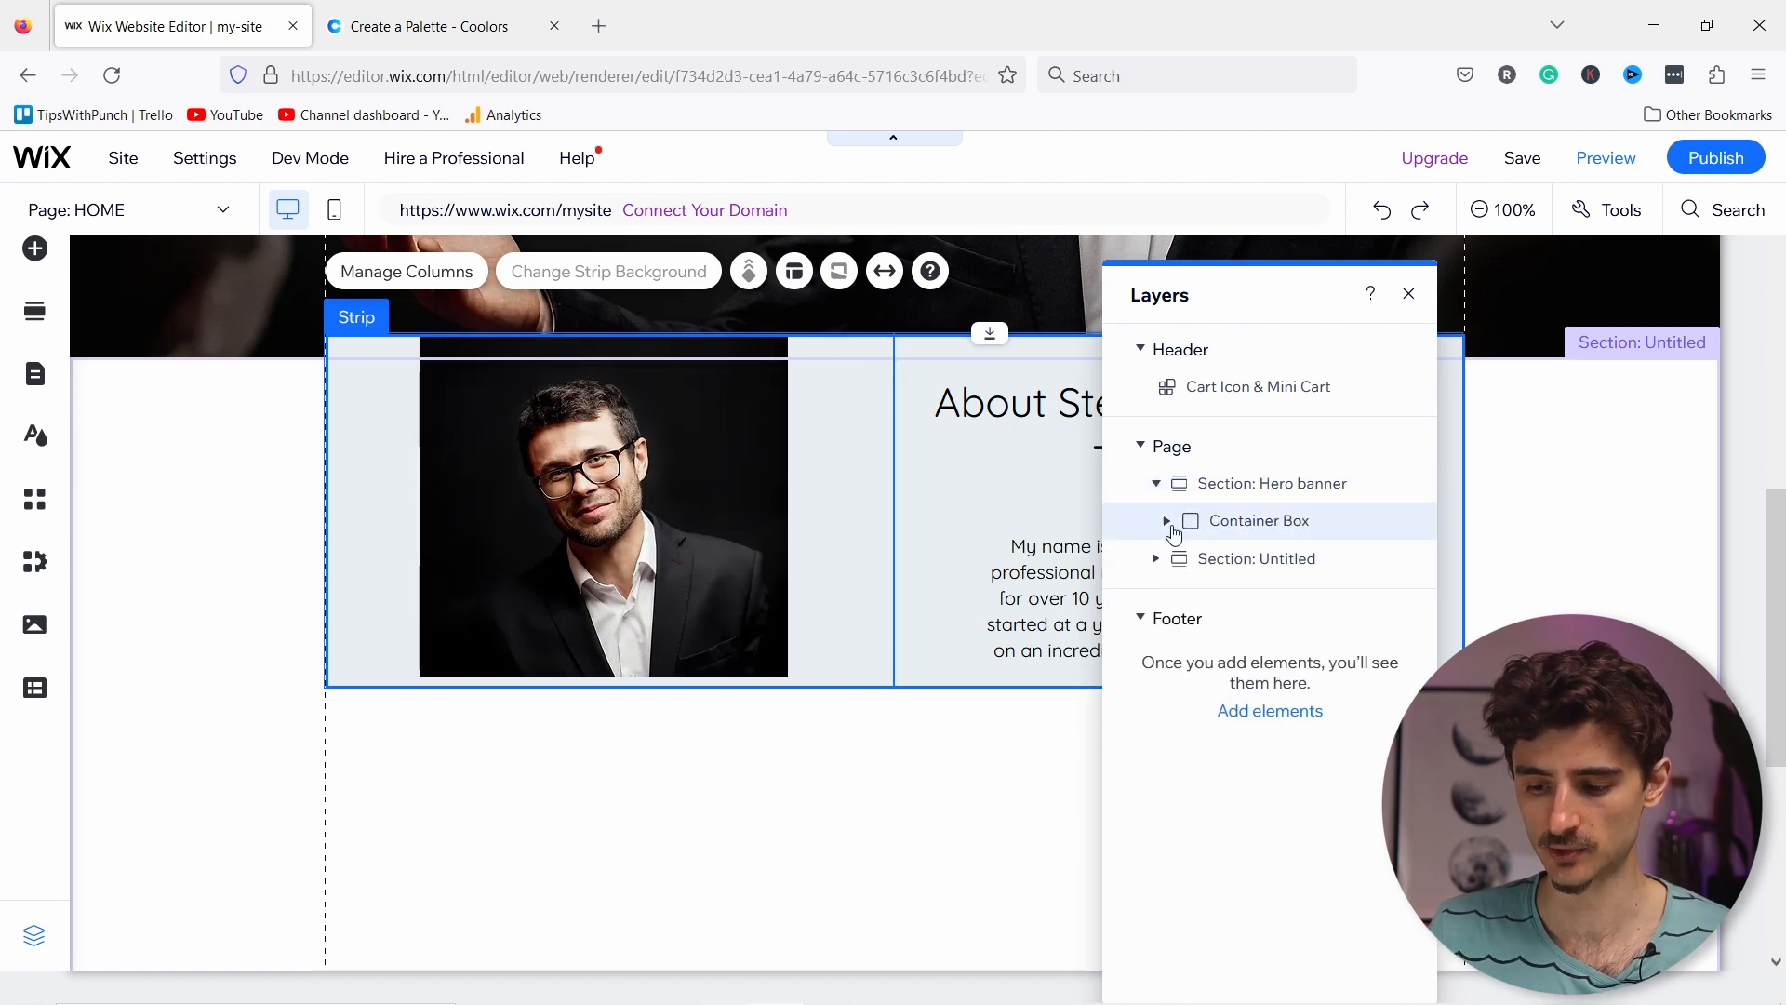
{"action": "left_click", "coordinate": [1168, 521]}
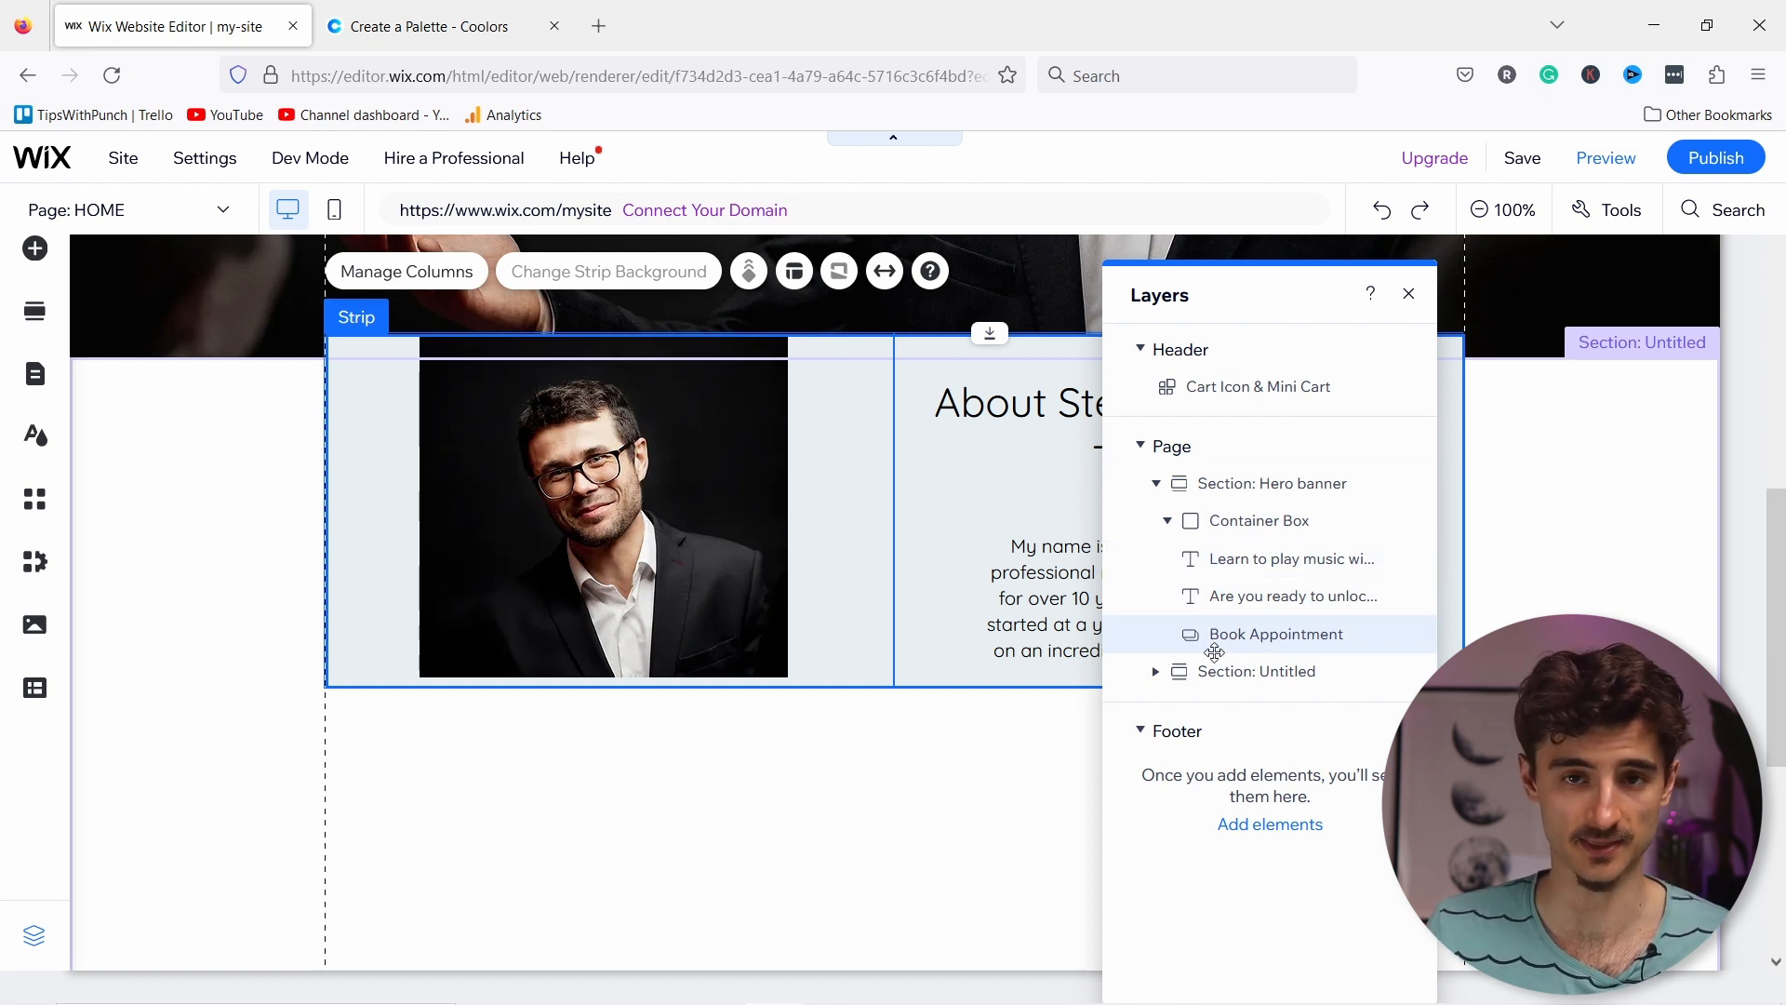
{"action": "left_click", "coordinate": [1141, 447]}
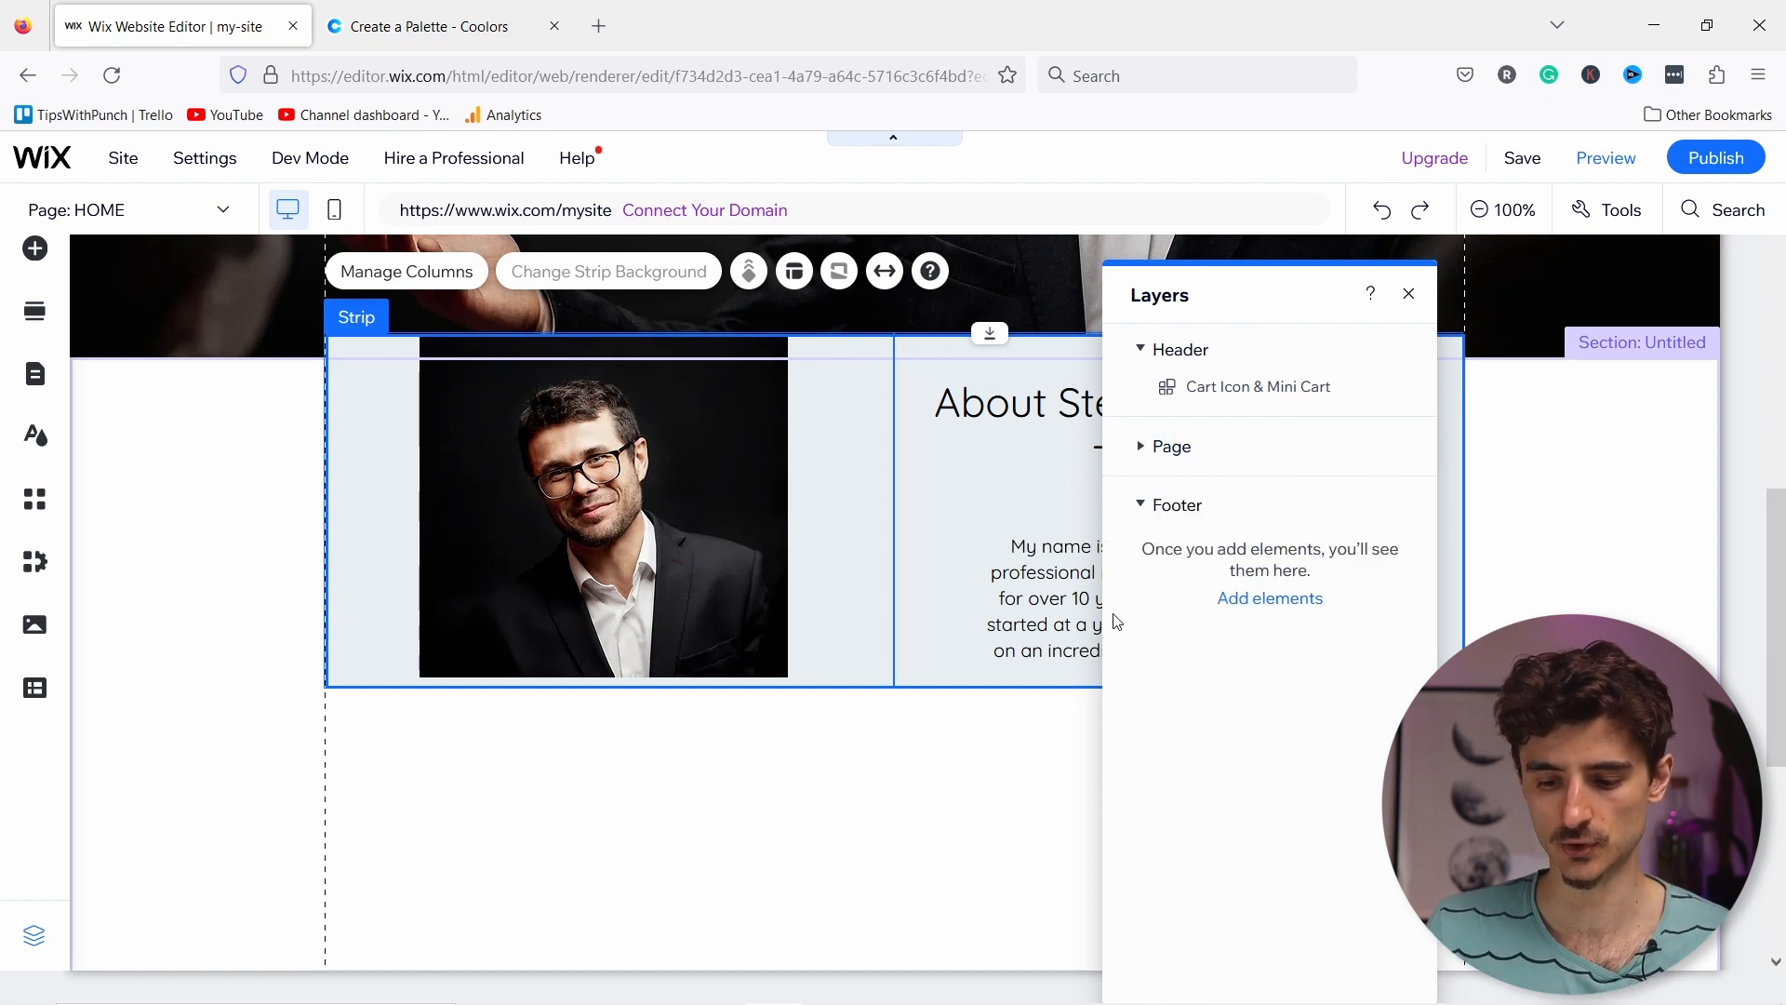
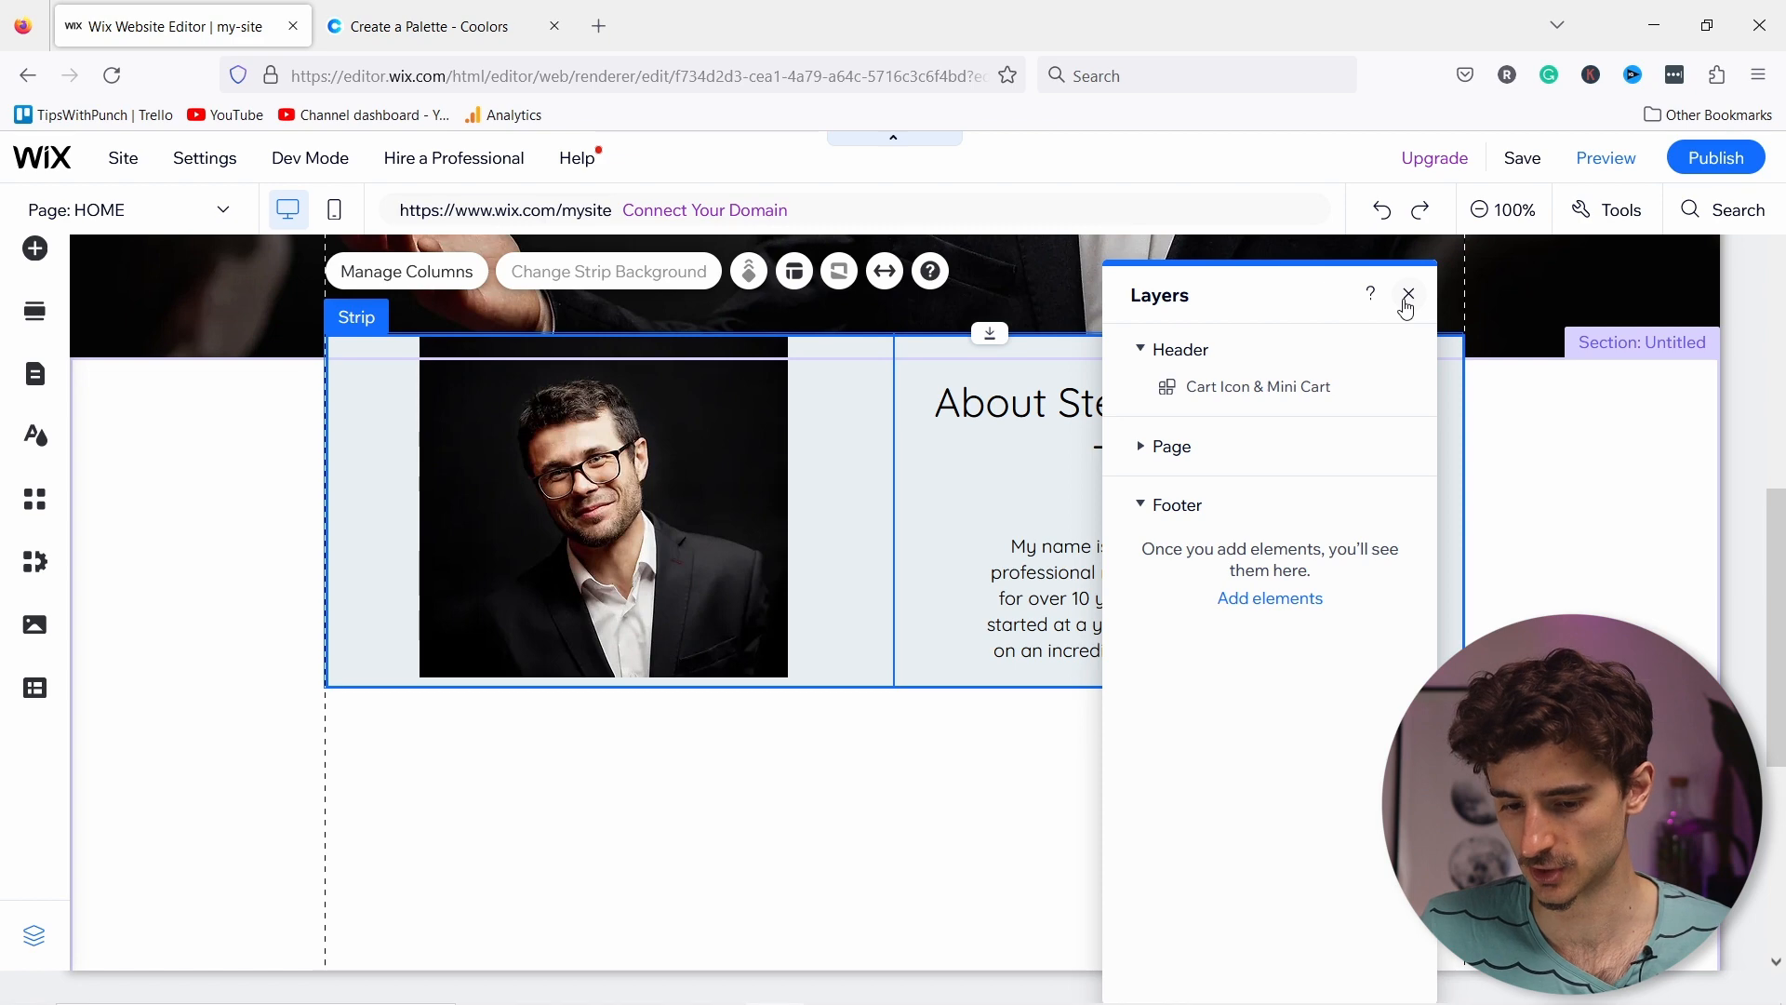
Step: Close Layers and shrink the empty section below the About strip to remove the extra space
{"action": "left_click", "coordinate": [1406, 305]}
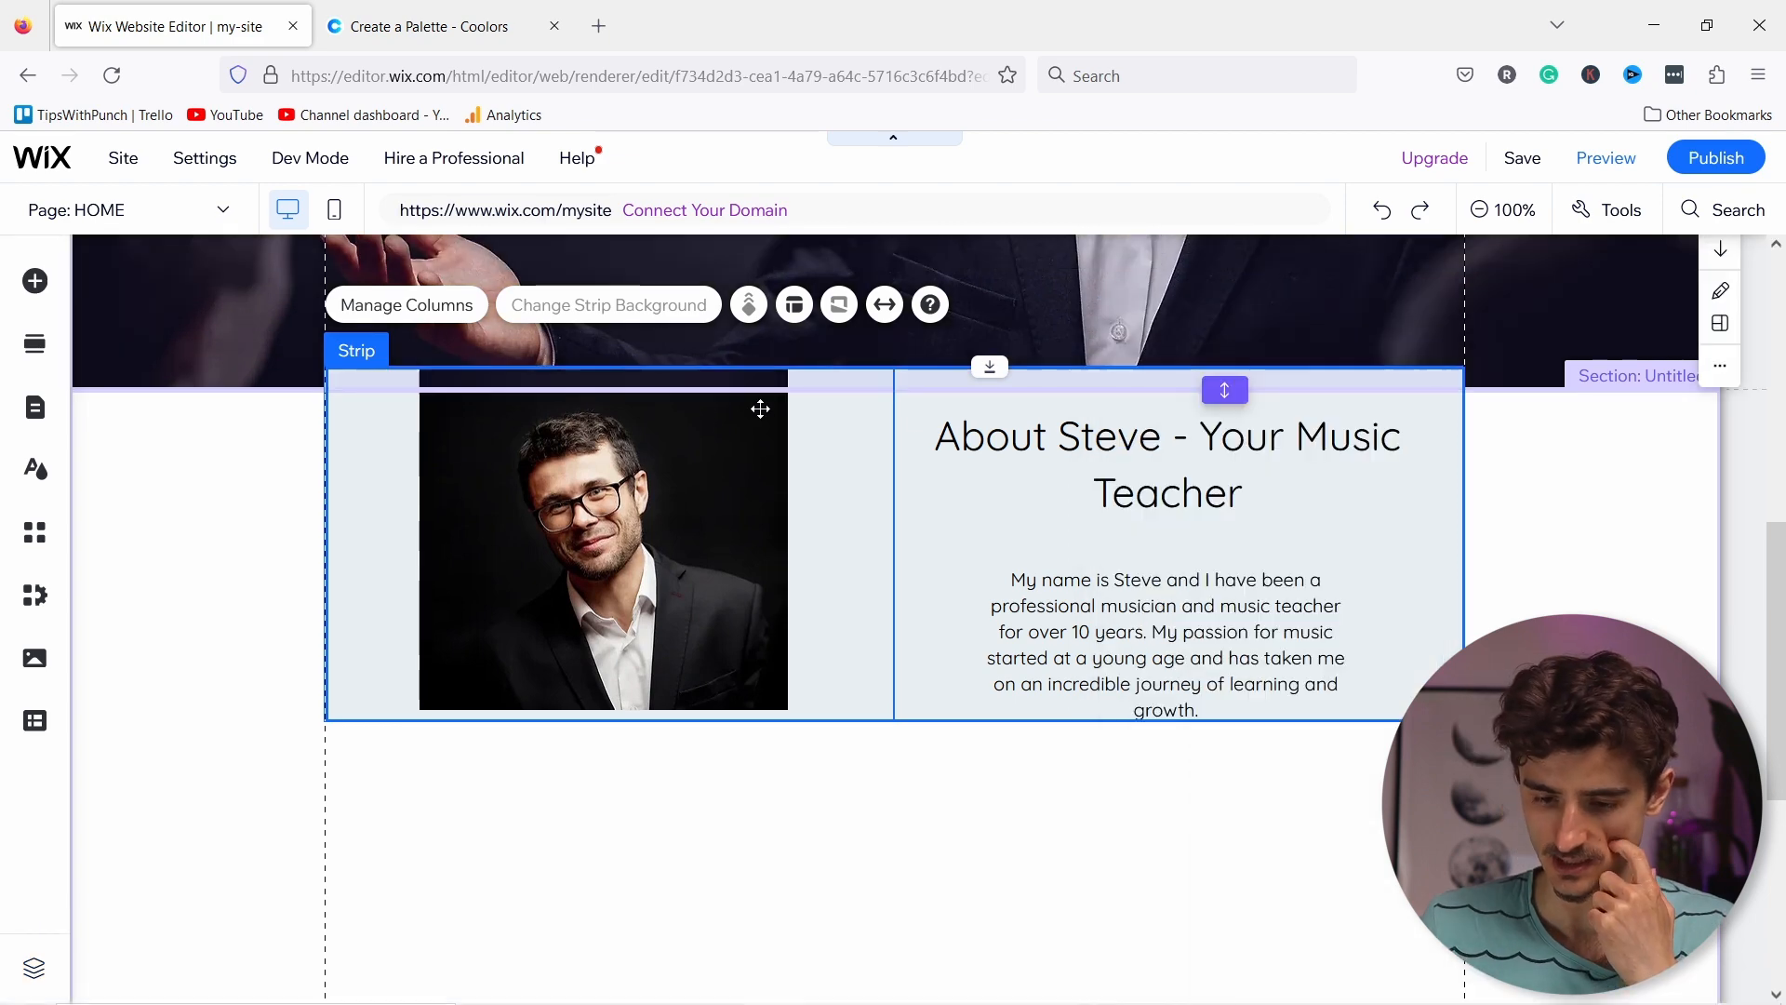
{"action": "scroll", "coordinate": [924, 869], "scroll_direction": "down", "scroll_amount": 3}
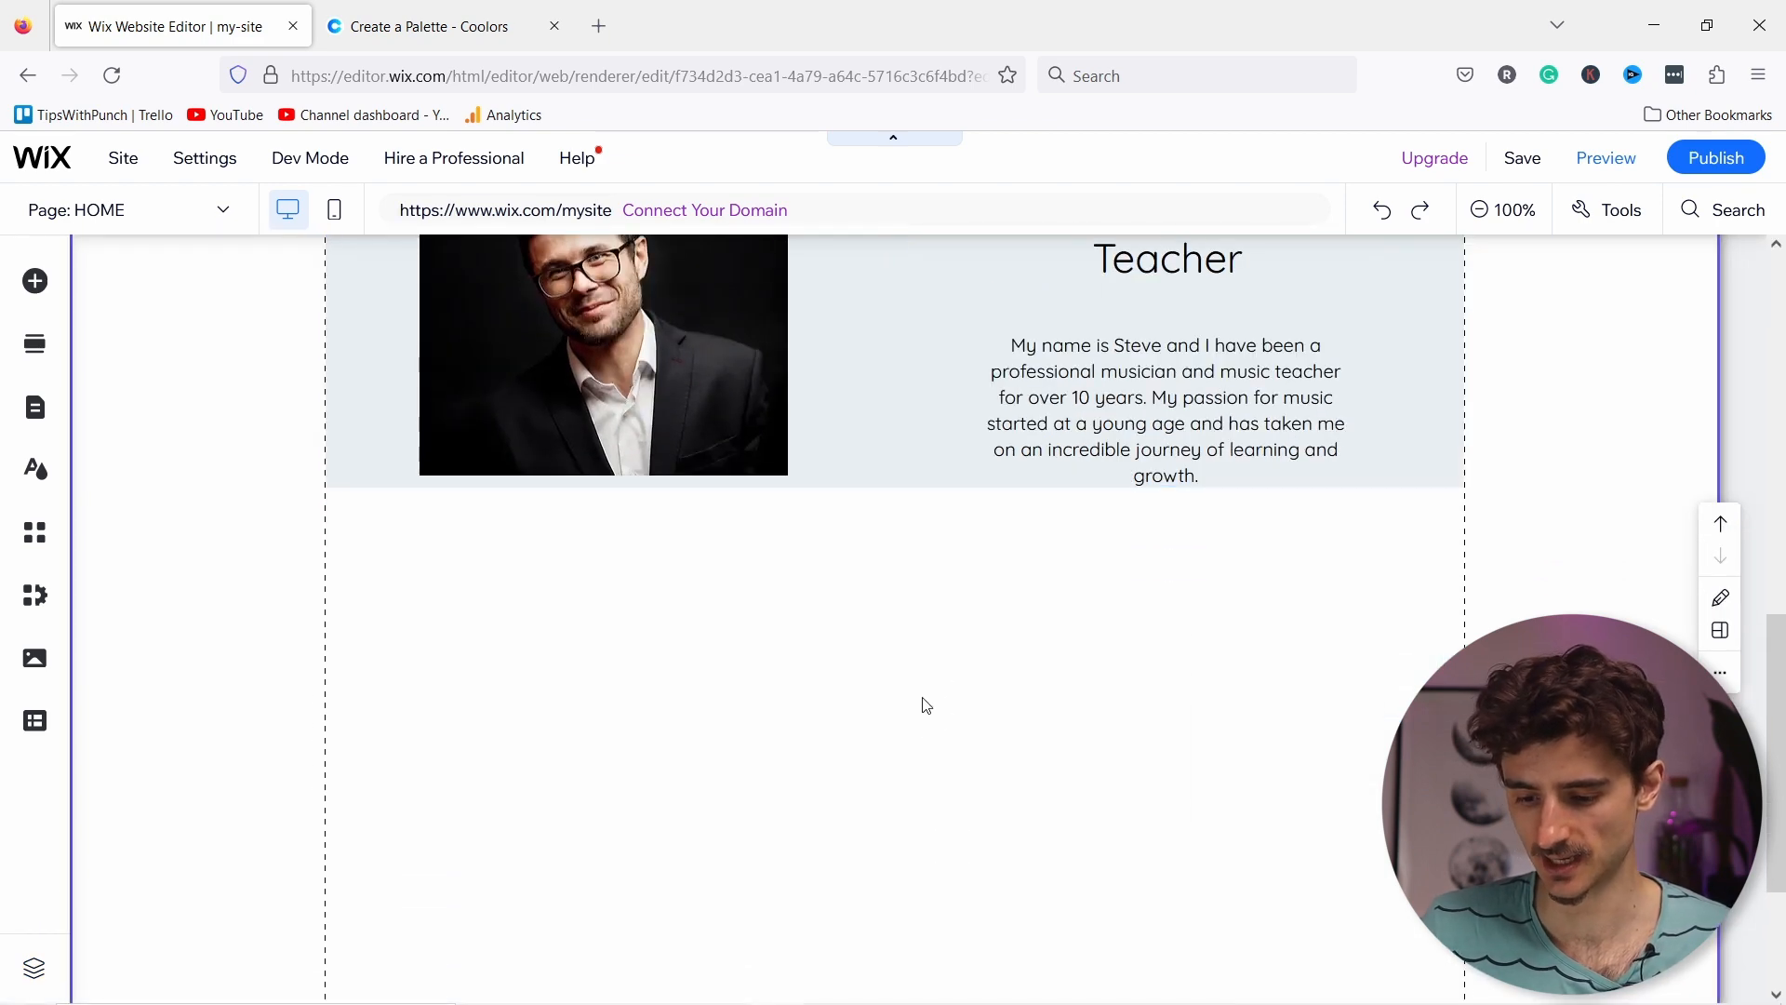
{"action": "left_click", "coordinate": [940, 708]}
{"action": "scroll", "coordinate": [1014, 793], "scroll_direction": "down", "scroll_amount": 2}
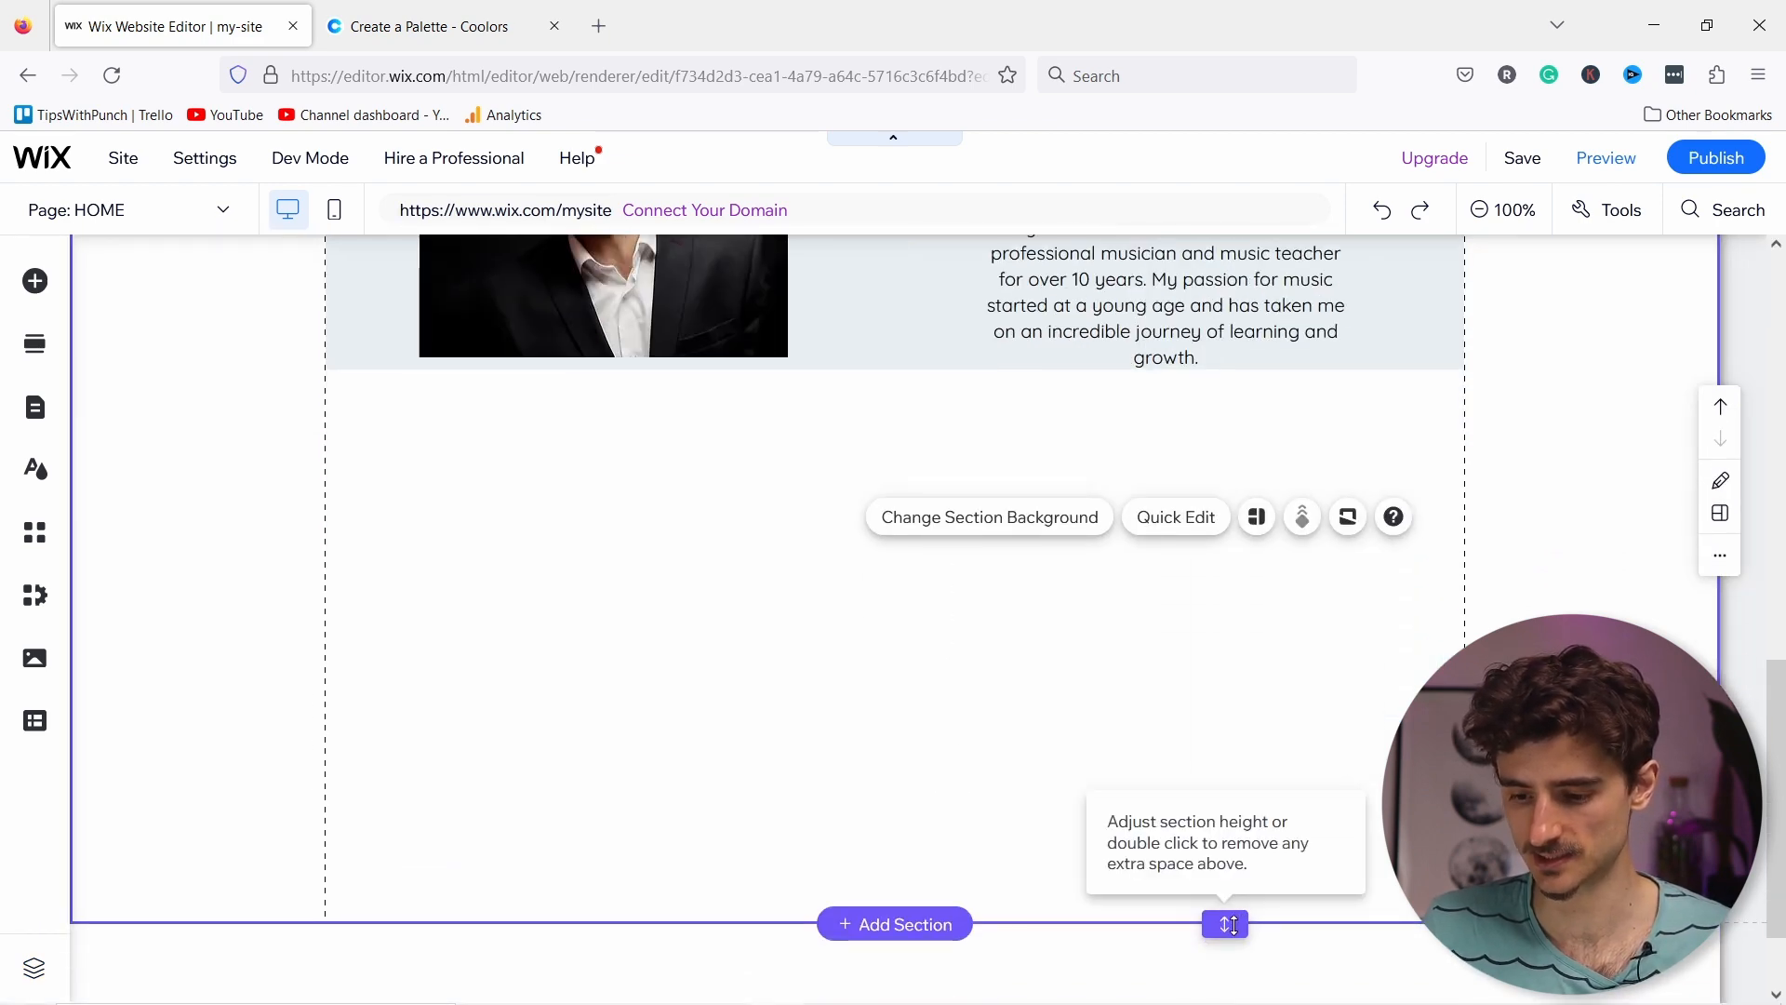
{"action": "left_click_drag", "start_coordinate": [1203, 567], "coordinate": [1191, 418]}
Step: Make the portrait photo smaller and reposition it within its column
{"action": "scroll", "coordinate": [706, 610], "scroll_direction": "up", "scroll_amount": 5}
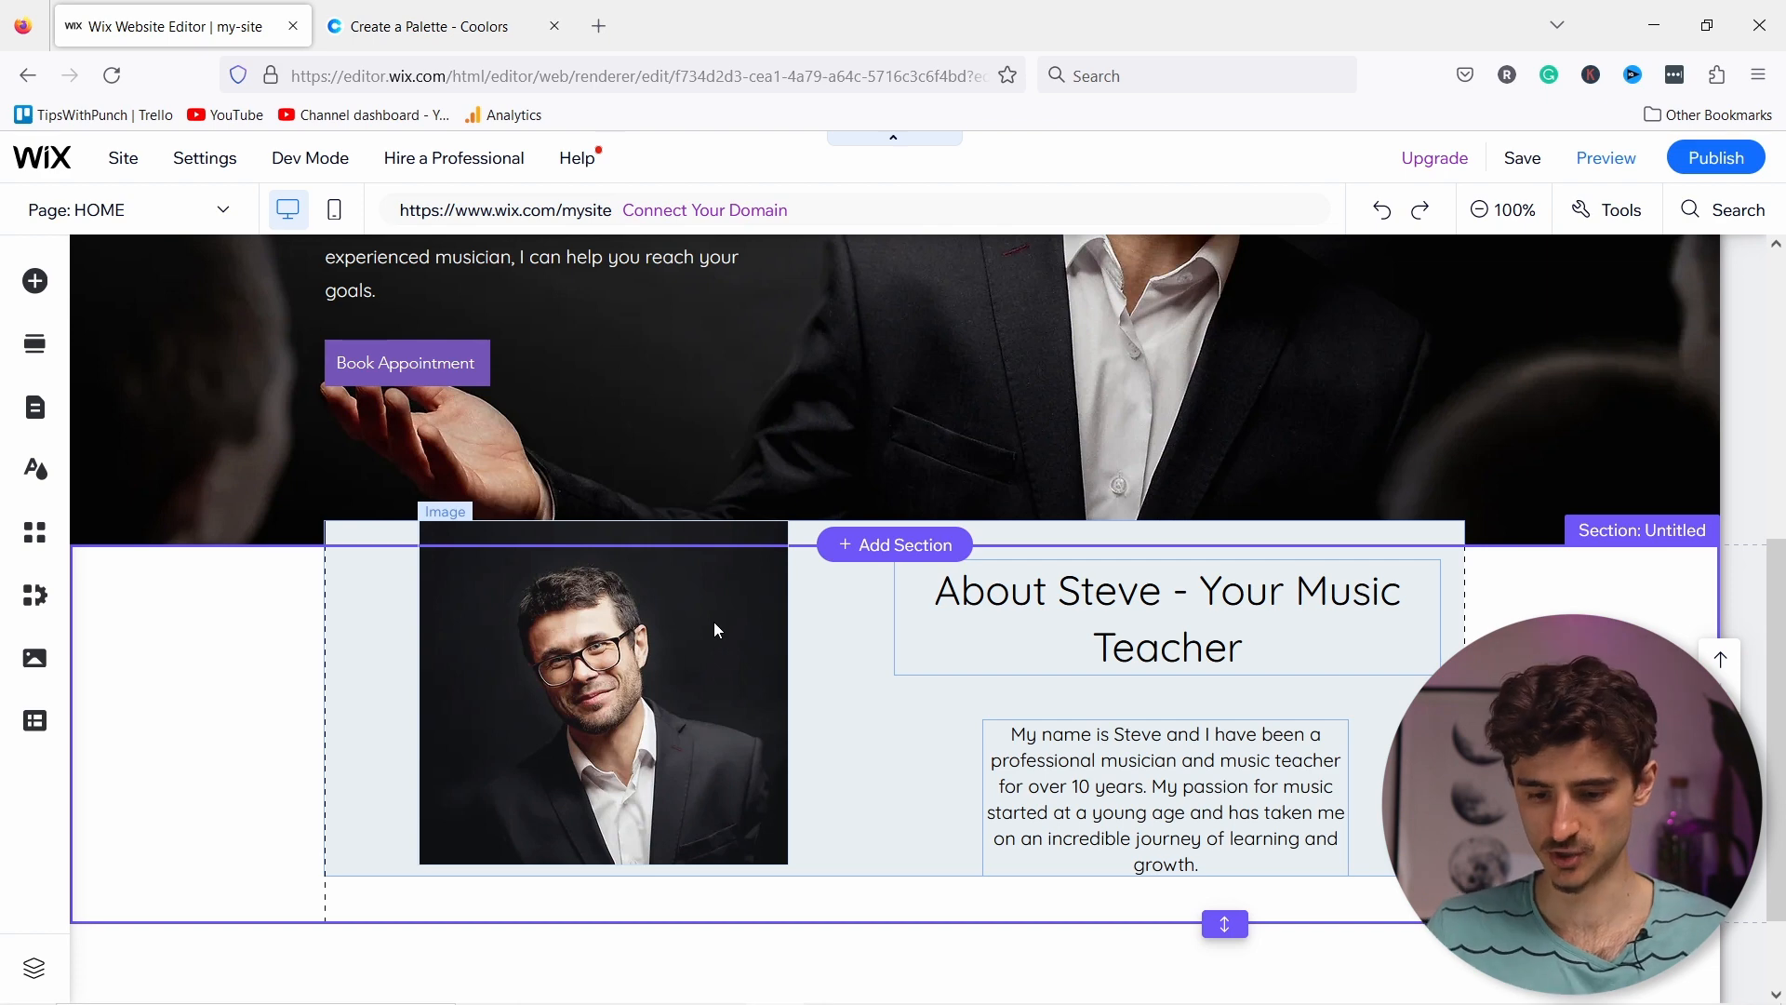
{"action": "left_click", "coordinate": [650, 661]}
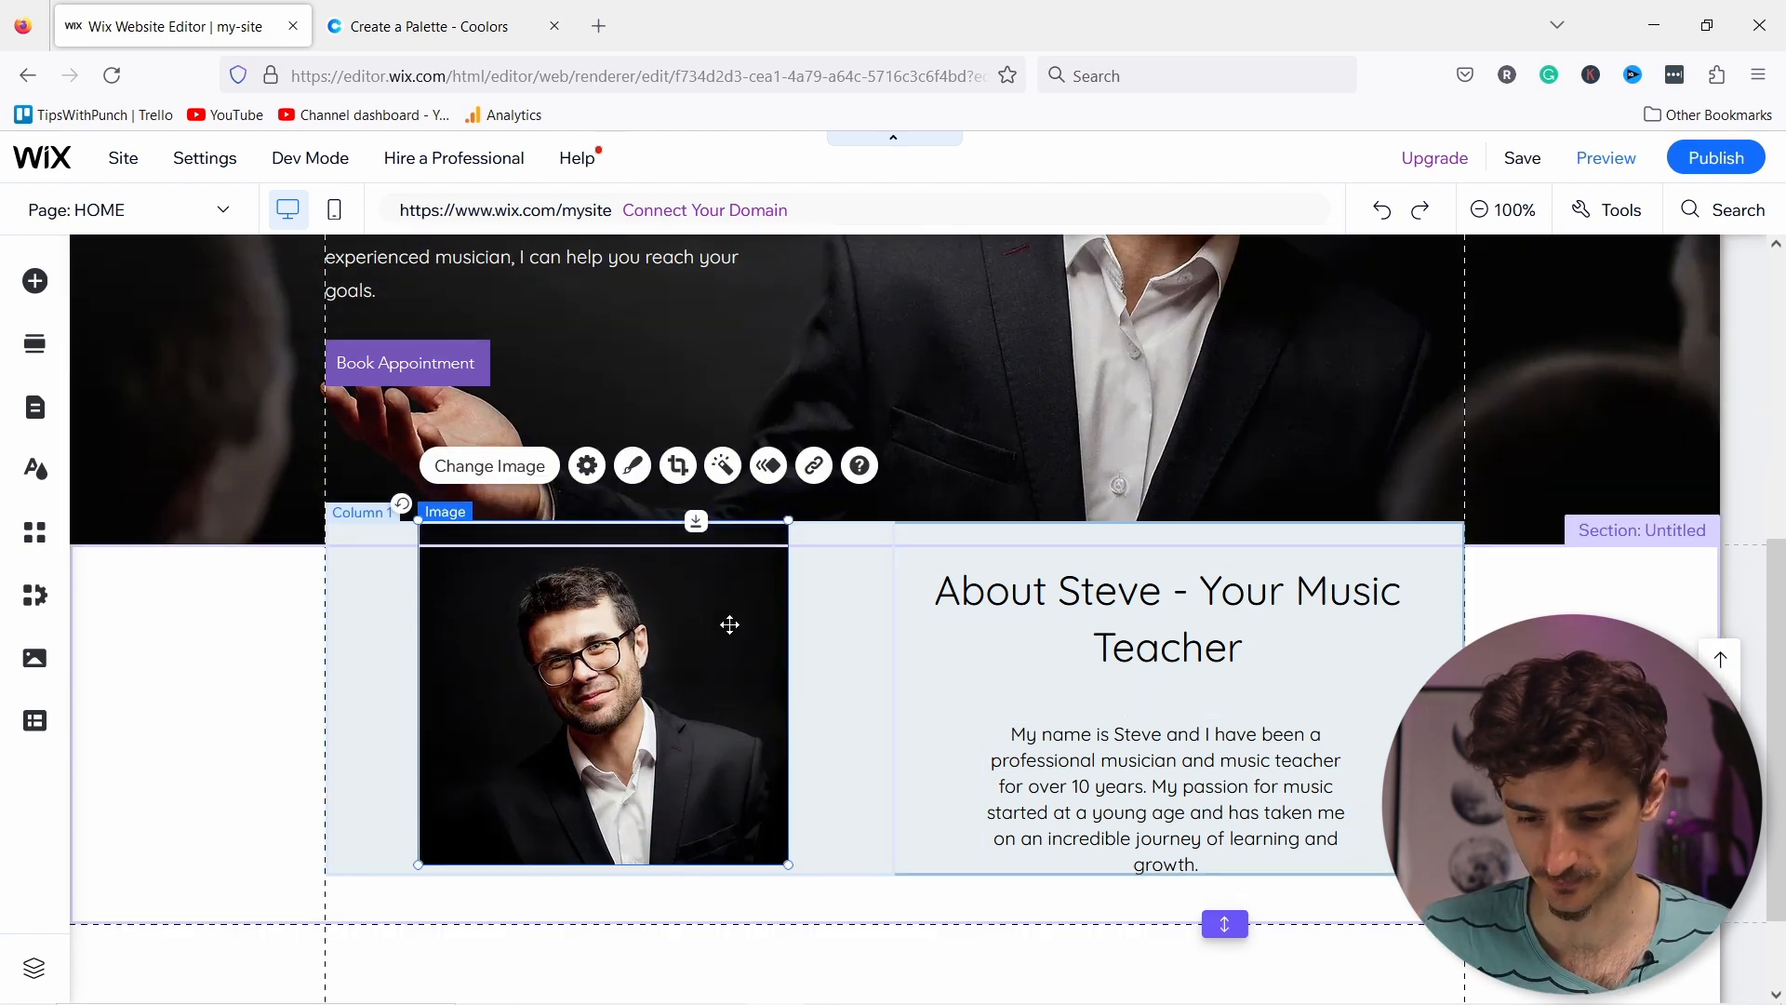
{"action": "left_click_drag", "start_coordinate": [789, 520], "coordinate": [734, 557]}
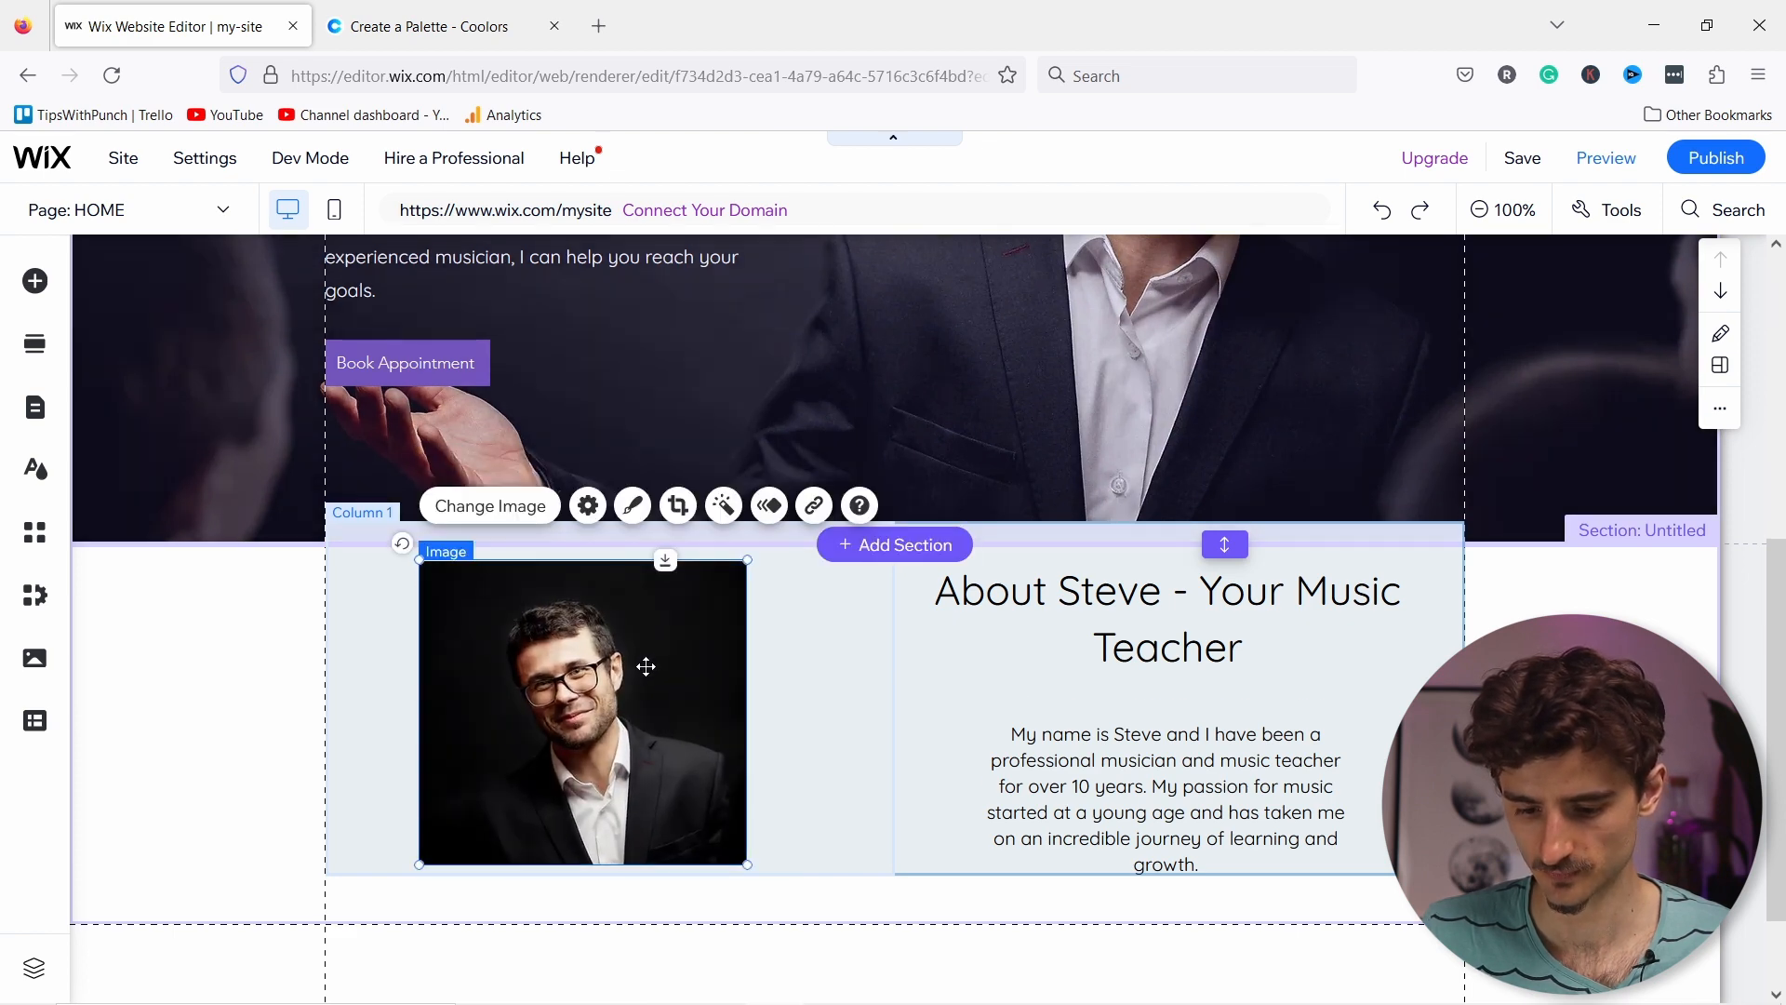
{"action": "mouse_move", "coordinate": [657, 658]}
{"action": "left_mouse_down"}
{"action": "mouse_move", "coordinate": [686, 655]}
{"action": "mouse_move", "coordinate": [649, 666]}
{"action": "left_mouse_up"}
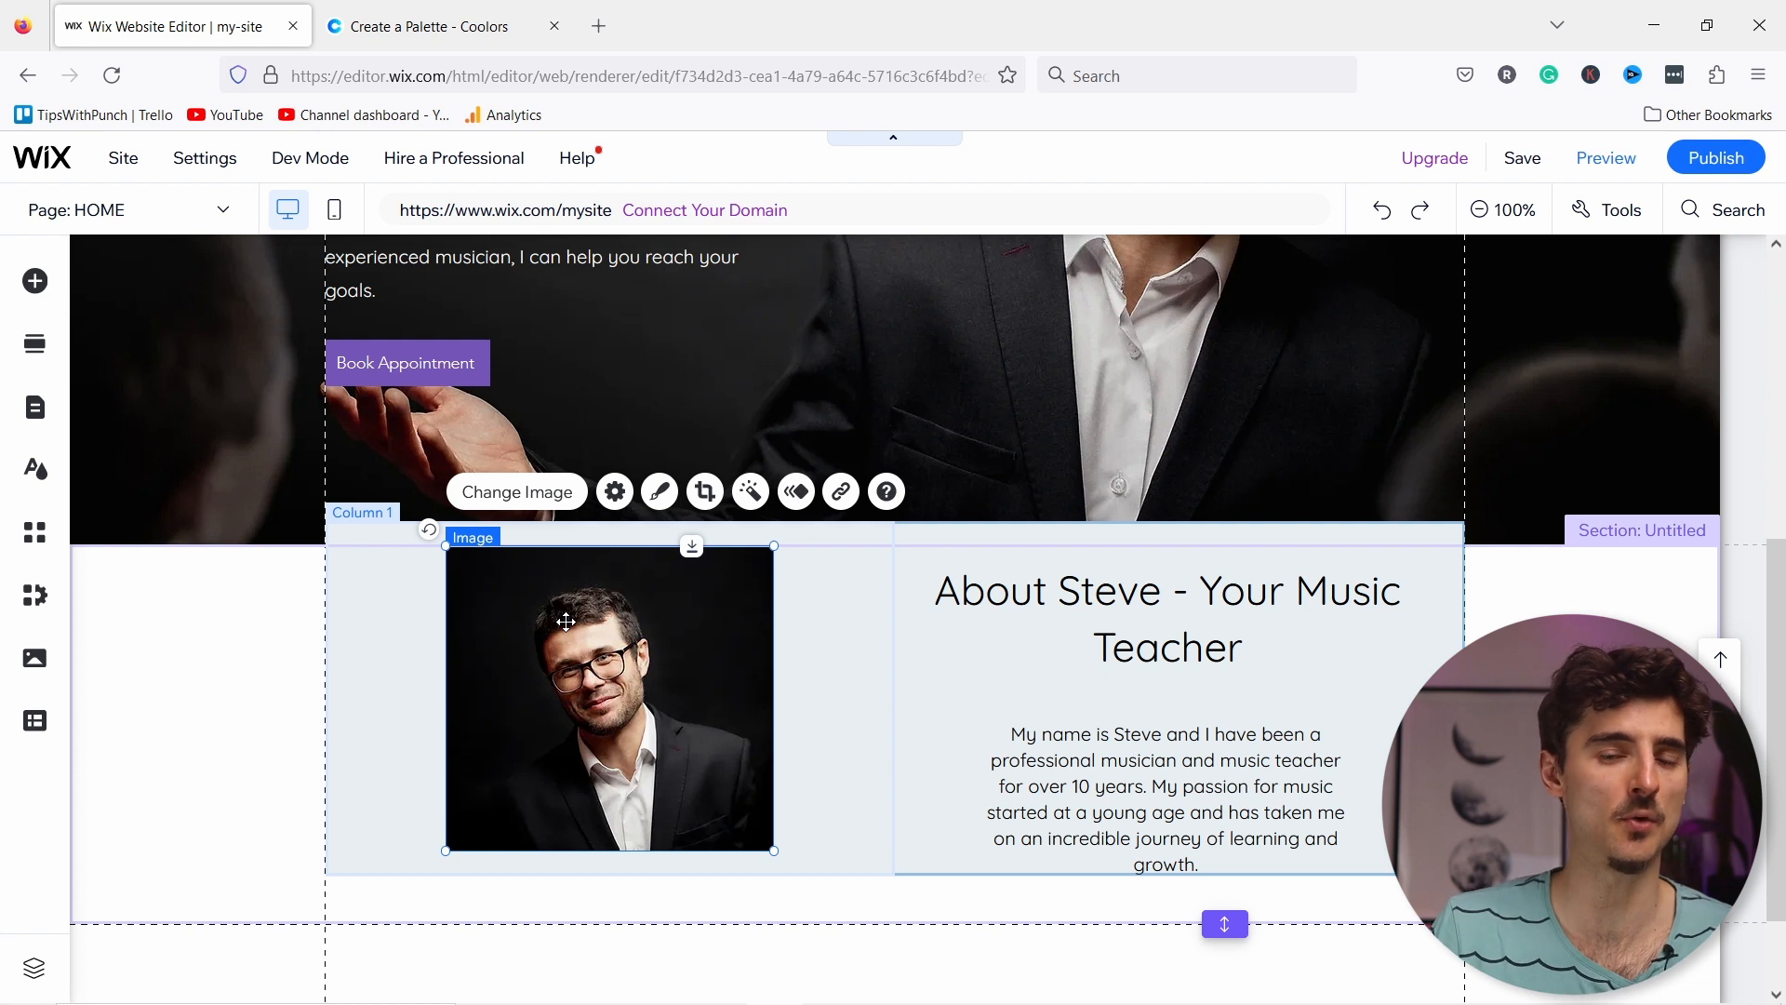
Step: Move the About Steve heading and bio paragraph up slightly
{"action": "left_click", "coordinate": [1053, 616]}
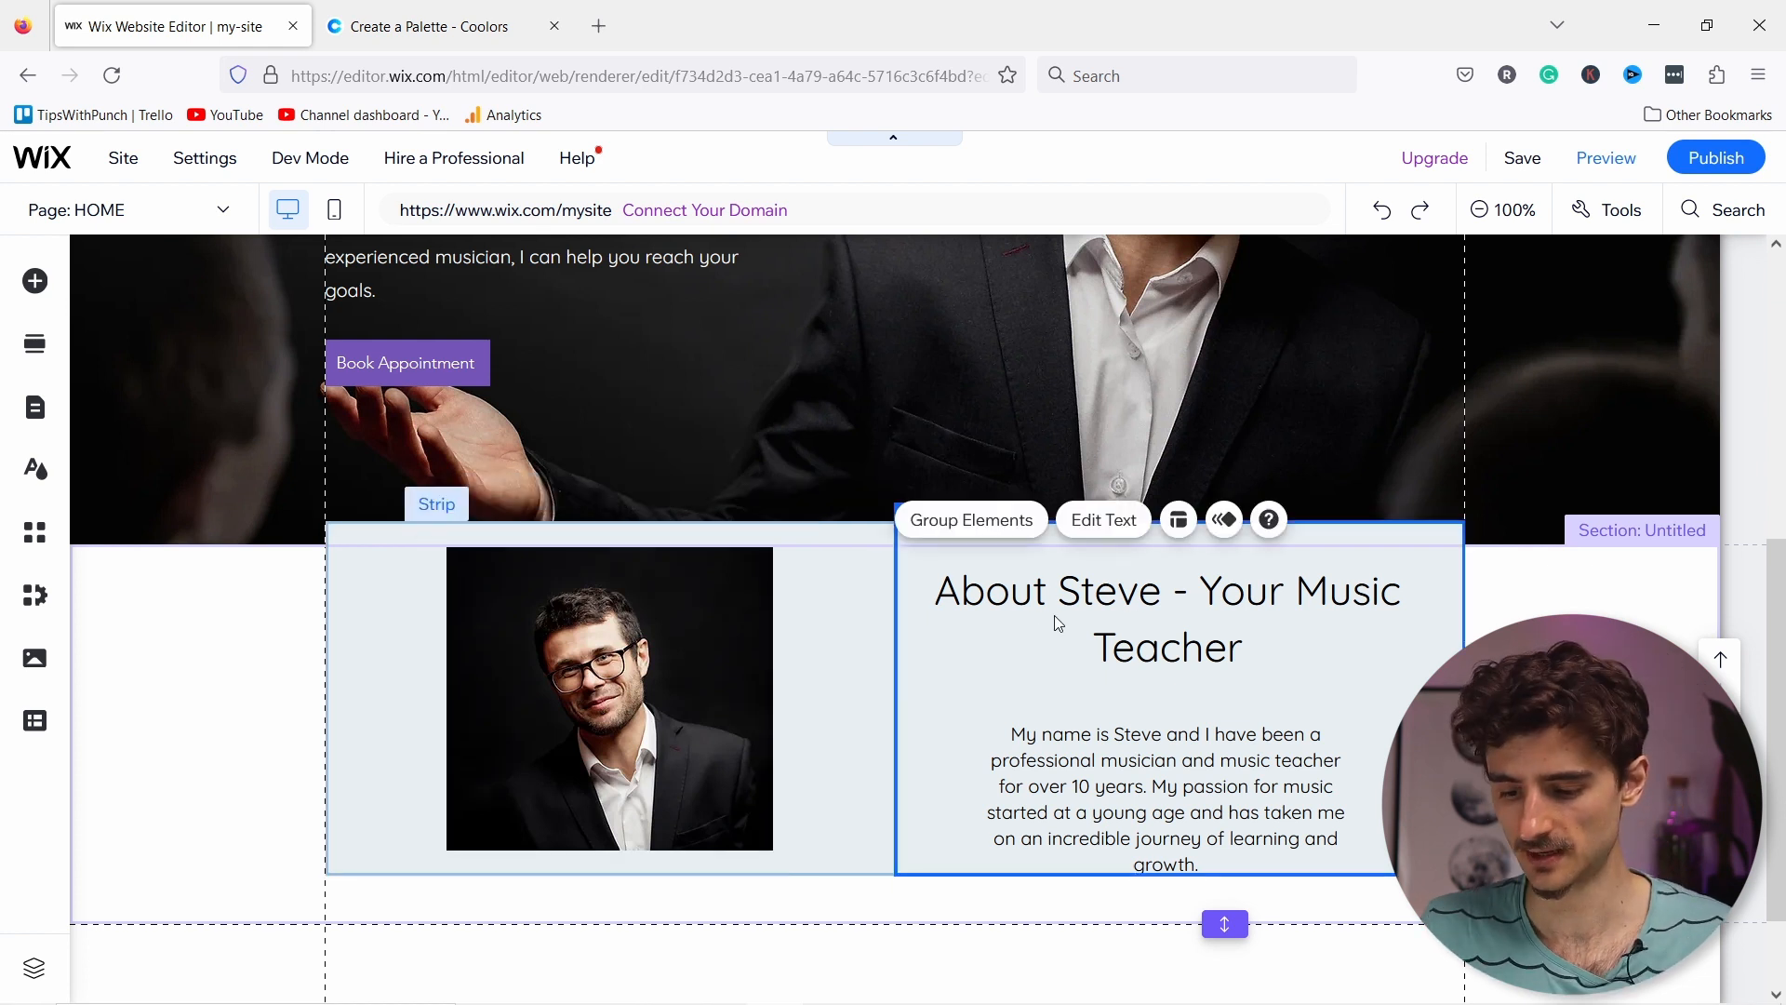
{"action": "left_click", "coordinate": [1134, 594]}
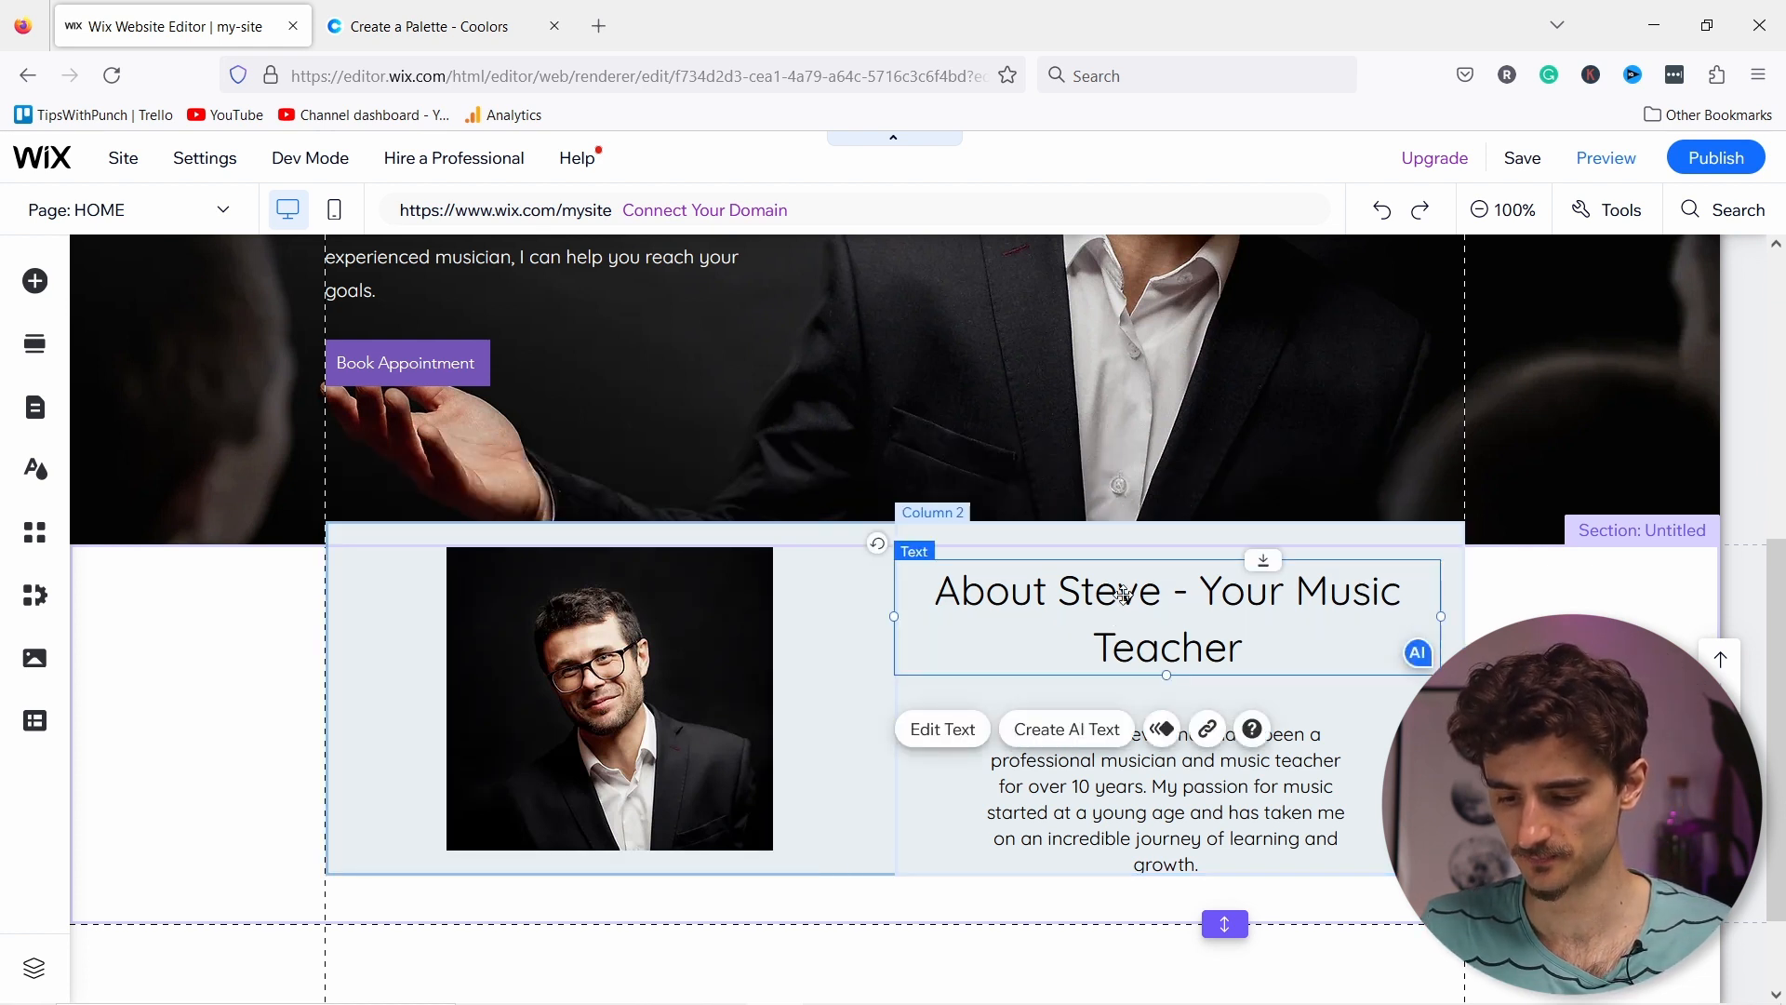
{"action": "left_click", "coordinate": [1127, 797], "text": "shift"}
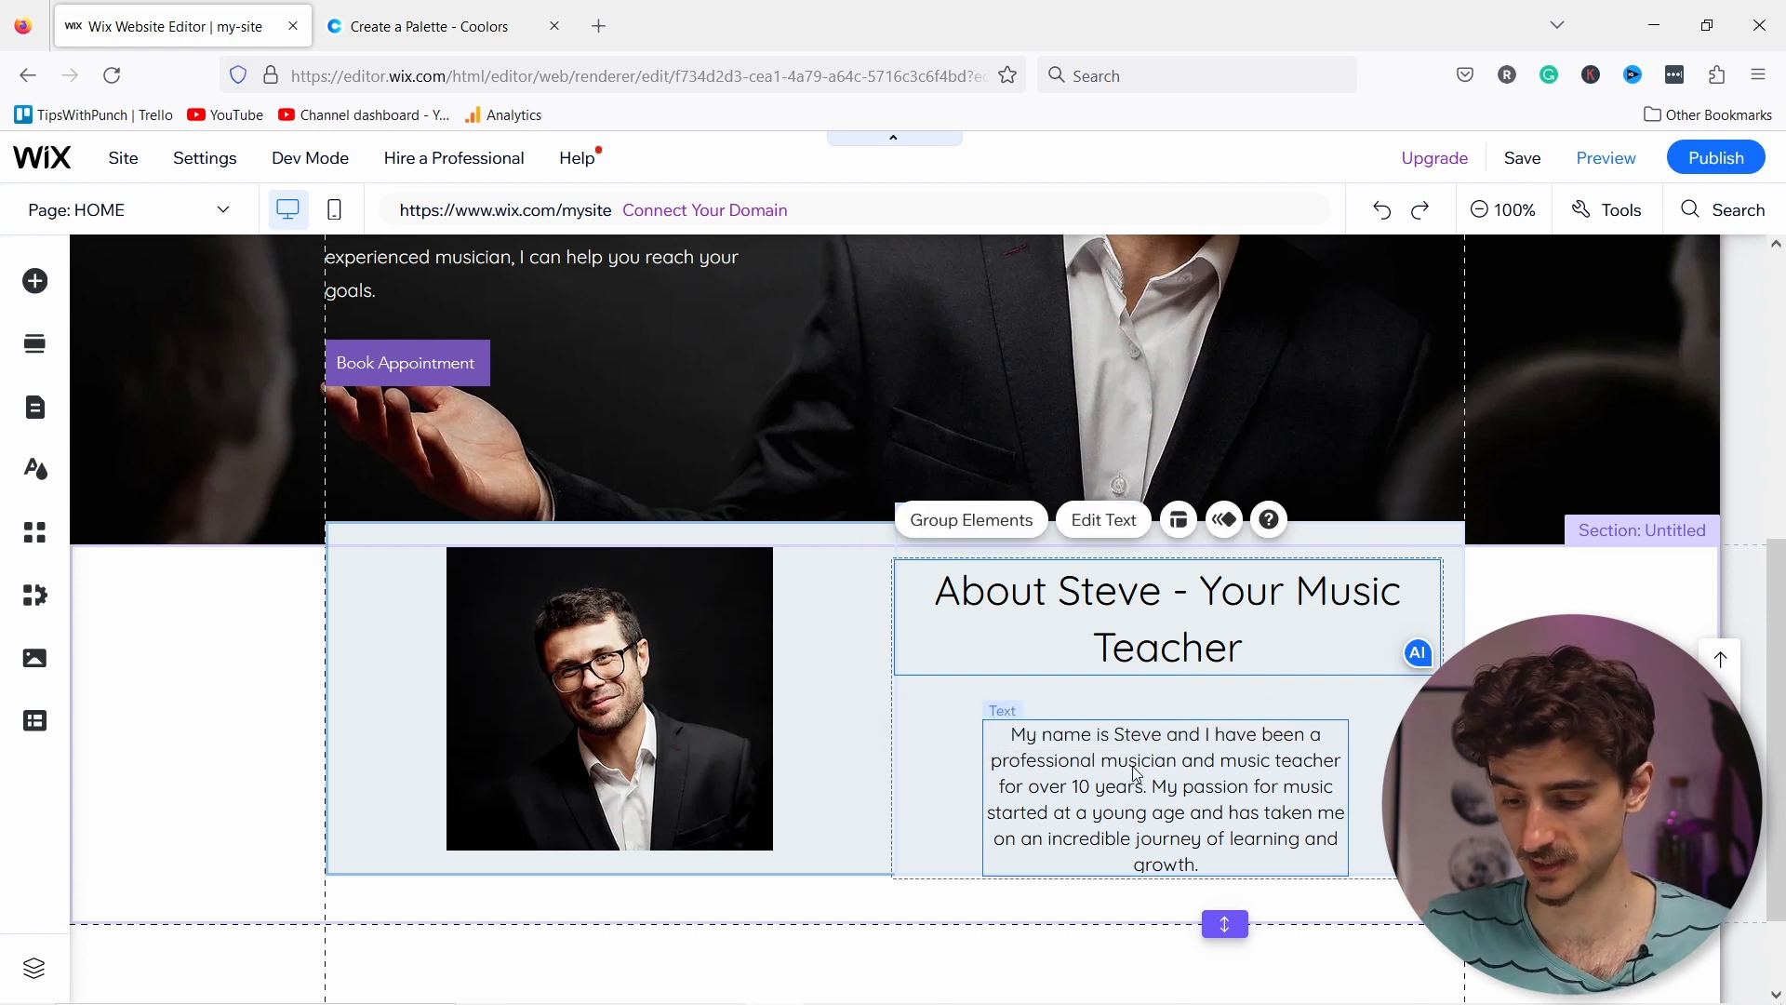
{"action": "left_click_drag", "start_coordinate": [1137, 761], "coordinate": [1135, 748]}
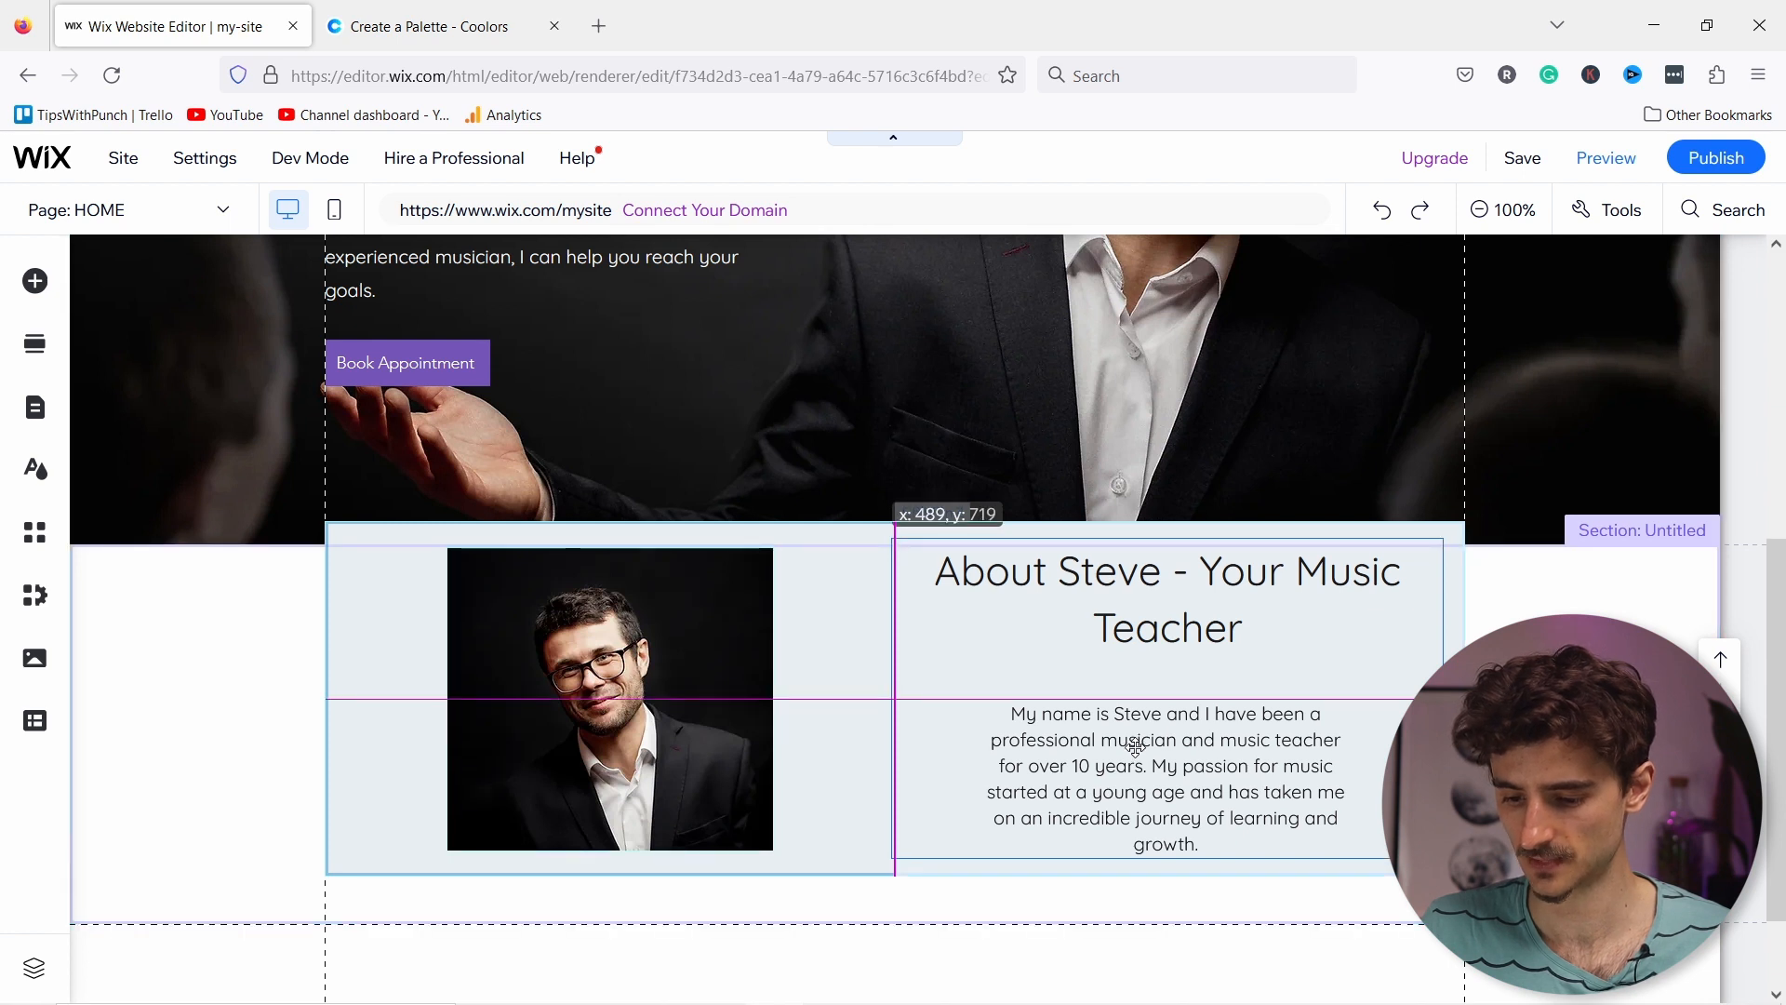
{"action": "left_click", "coordinate": [1396, 697]}
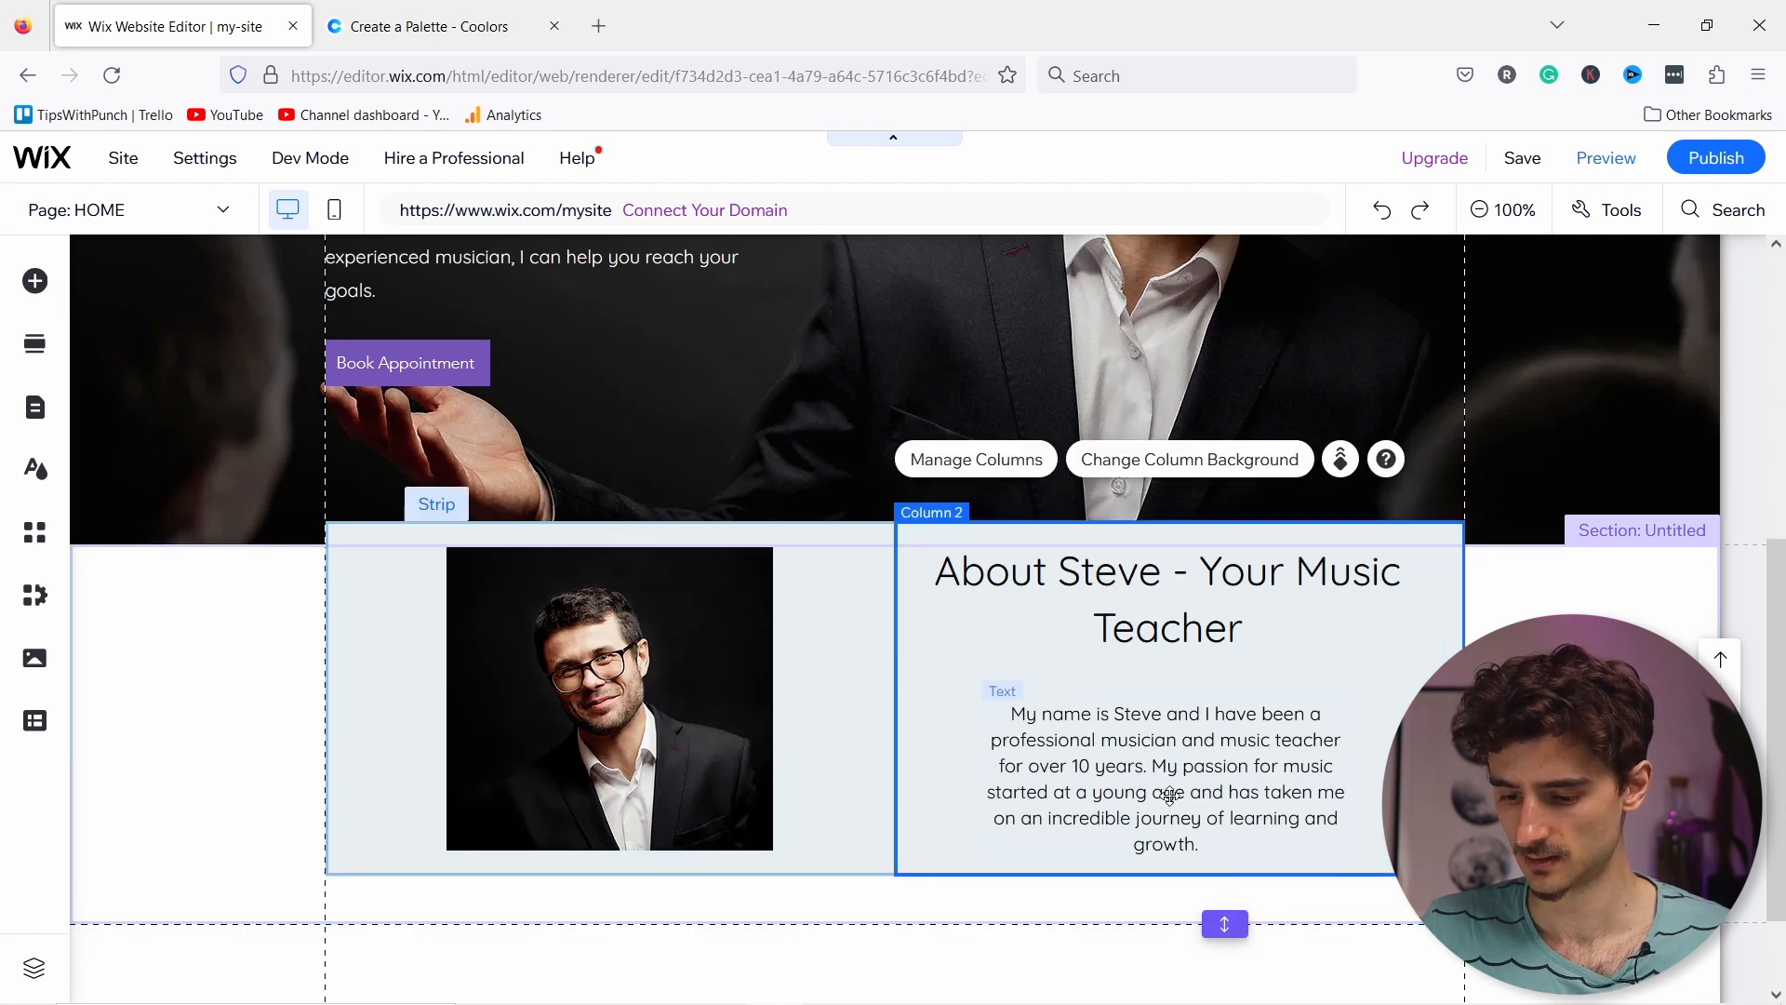
{"action": "left_click", "coordinate": [1137, 763]}
{"action": "left_click_drag", "start_coordinate": [1137, 758], "coordinate": [1140, 739]}
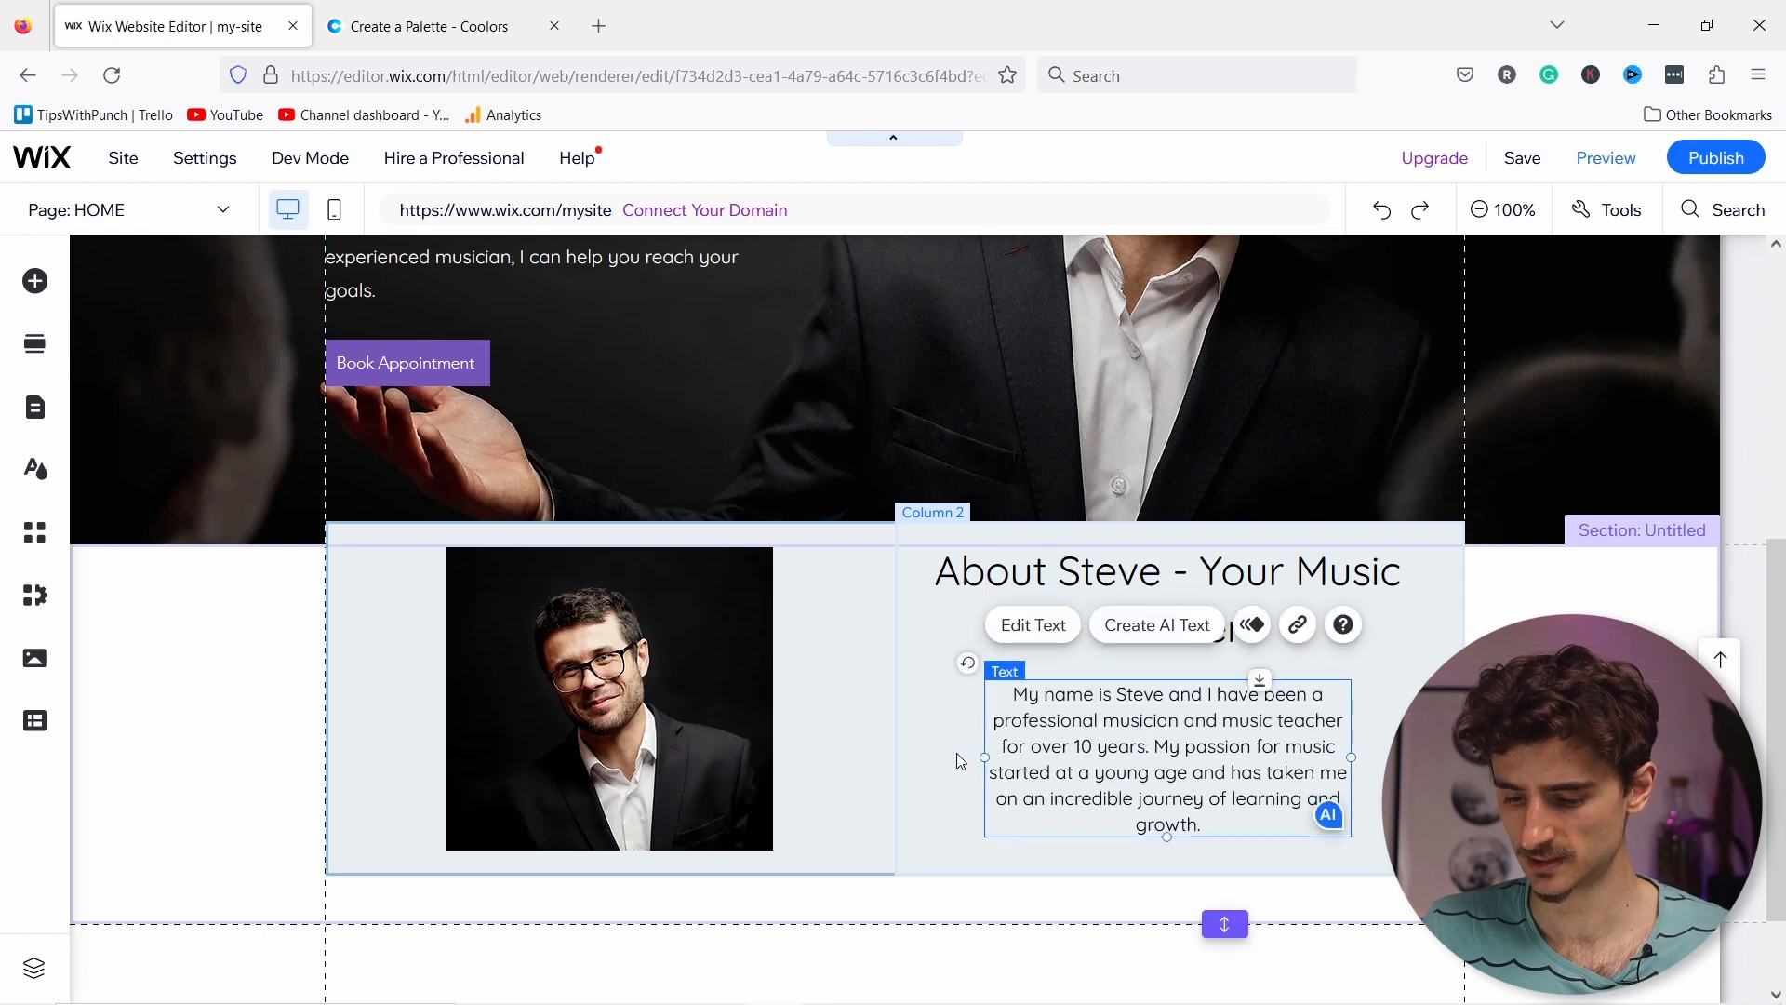
Step: Widen the bio paragraph to the left and right so it wraps into fewer lines
{"action": "left_click_drag", "start_coordinate": [961, 761], "coordinate": [930, 750]}
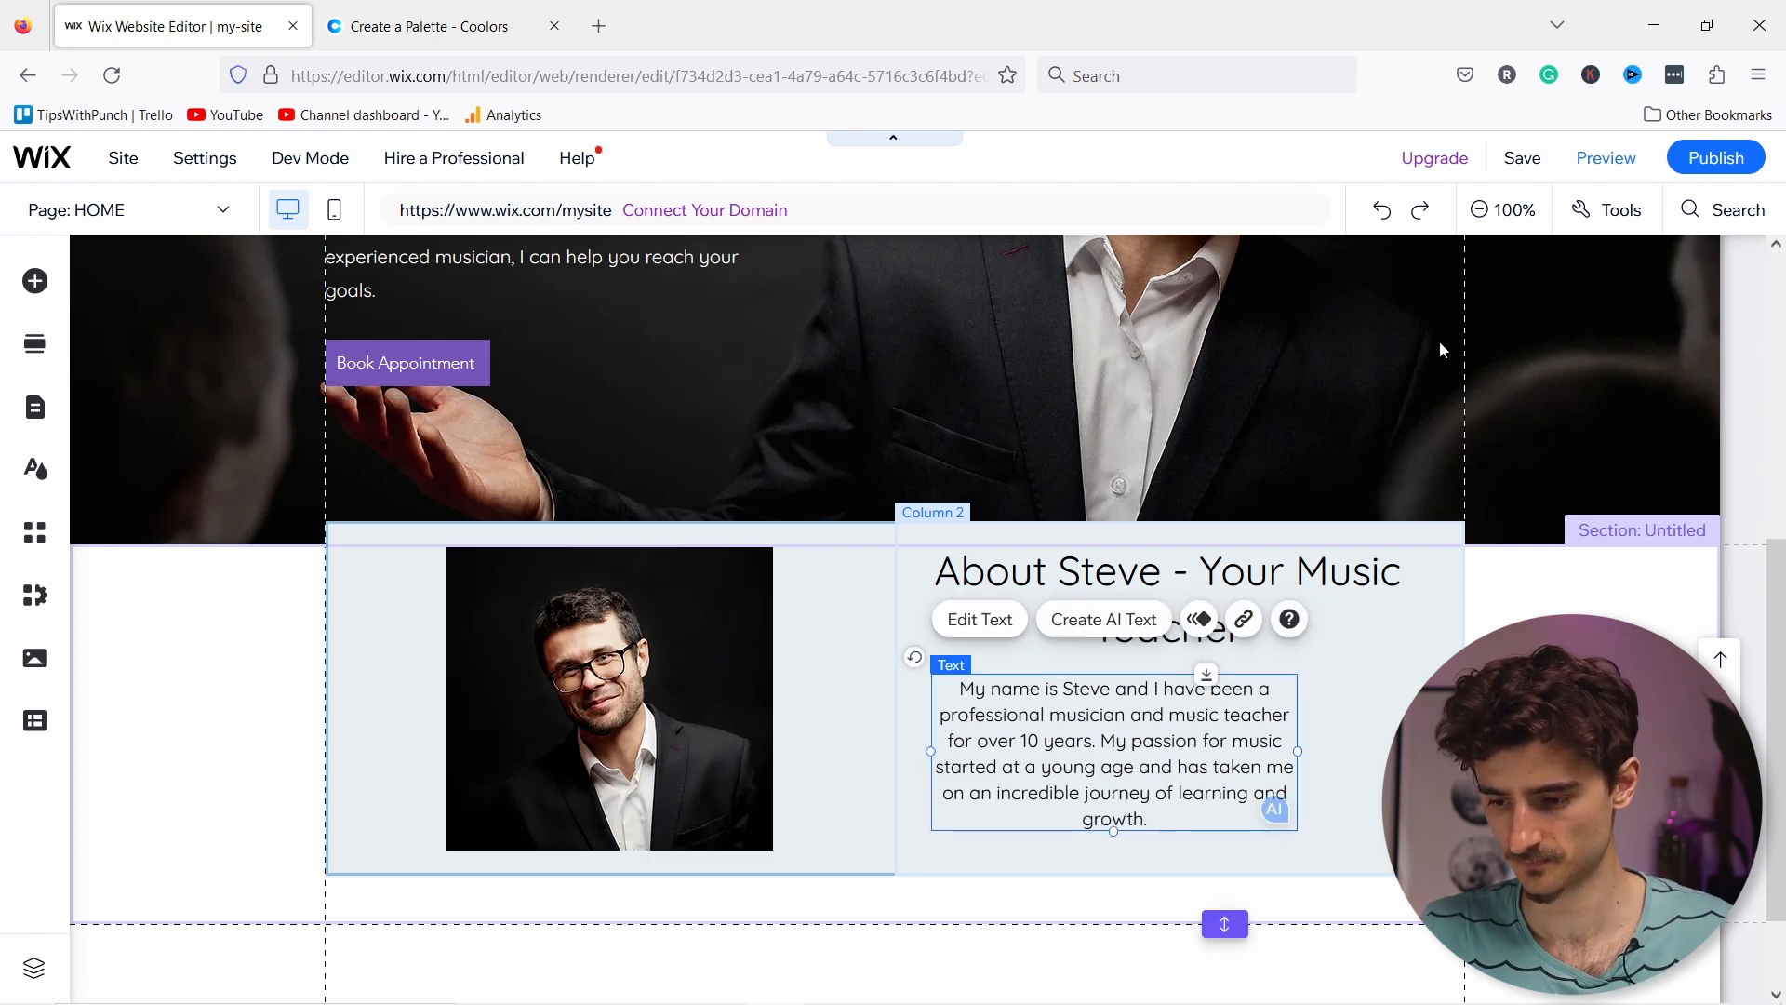
{"action": "left_click", "coordinate": [1383, 215]}
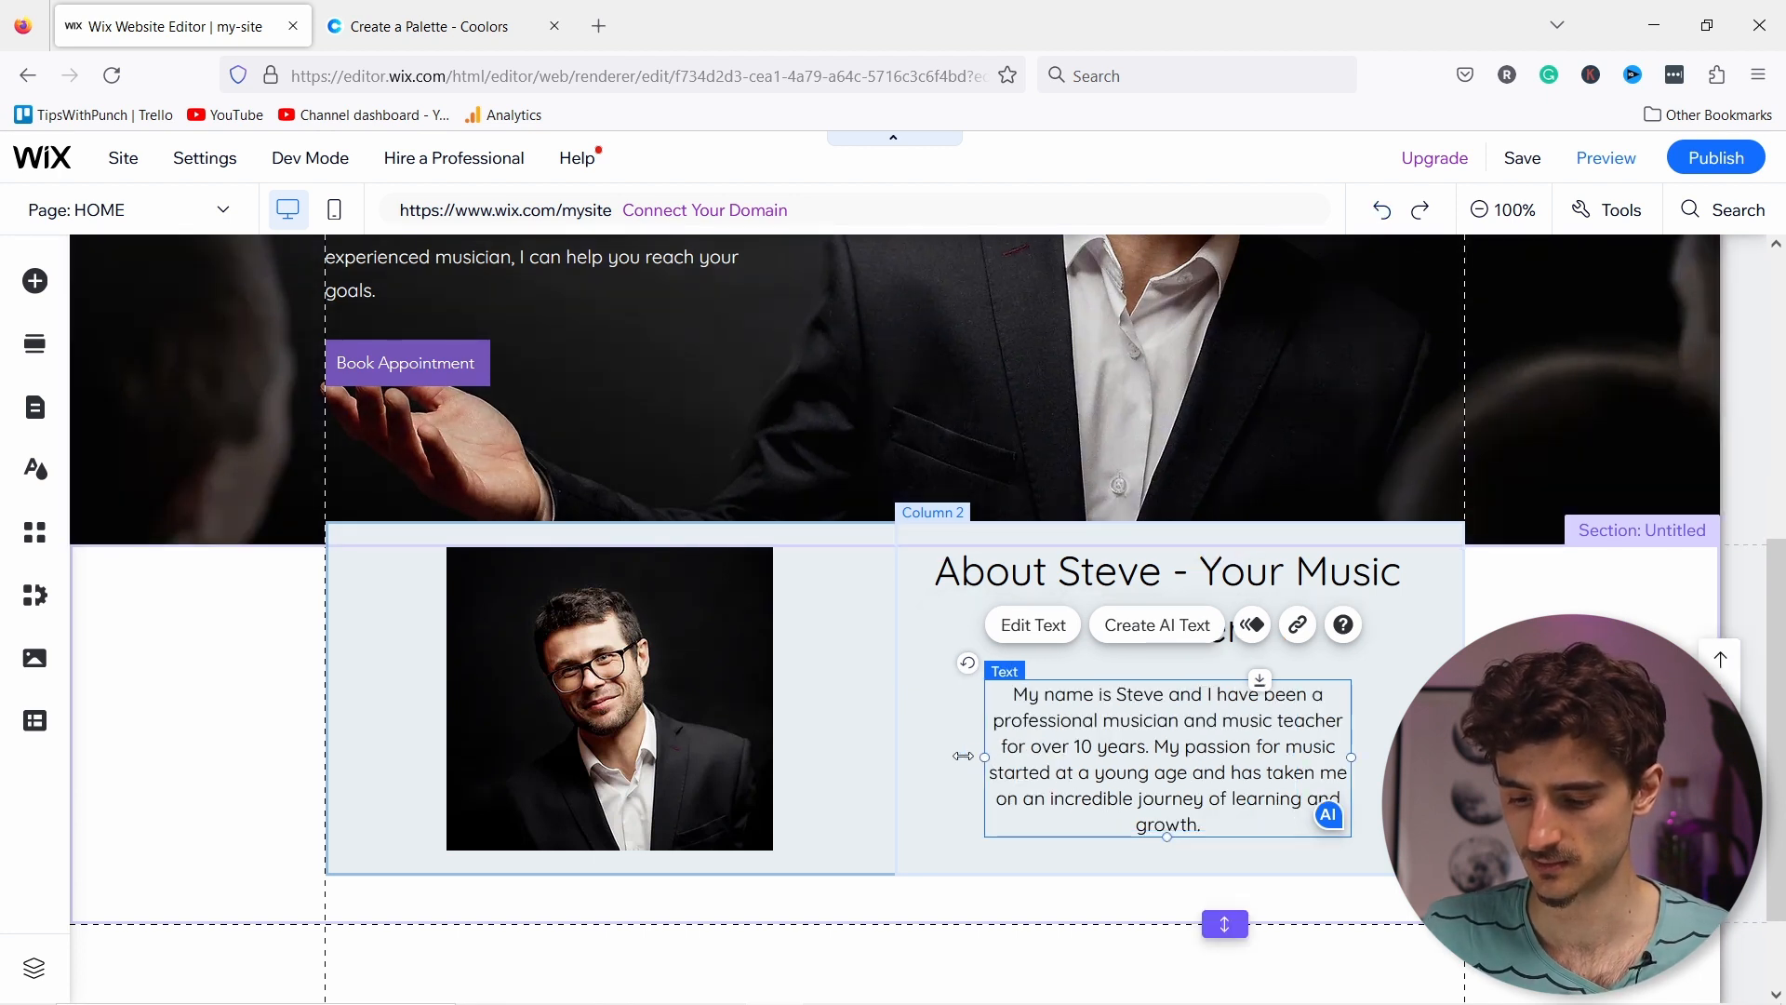
{"action": "left_click_drag", "start_coordinate": [963, 757], "coordinate": [936, 748]}
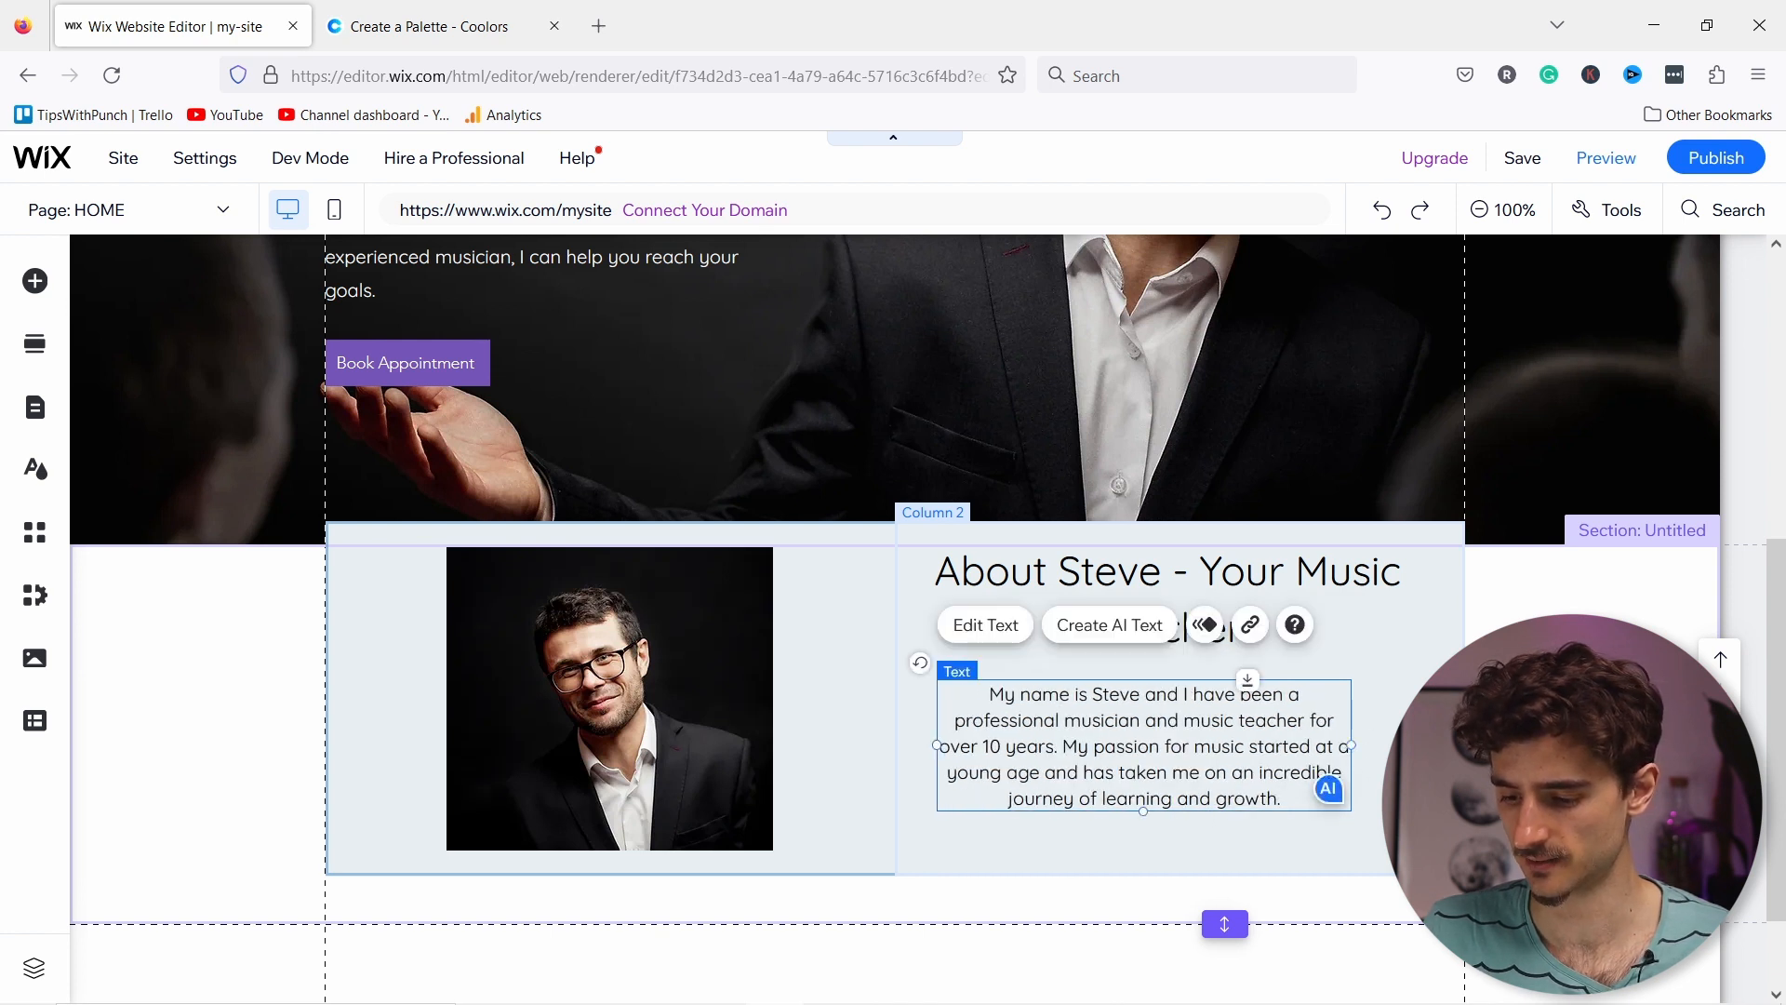
{"action": "left_click_drag", "start_coordinate": [1351, 745], "coordinate": [1405, 745]}
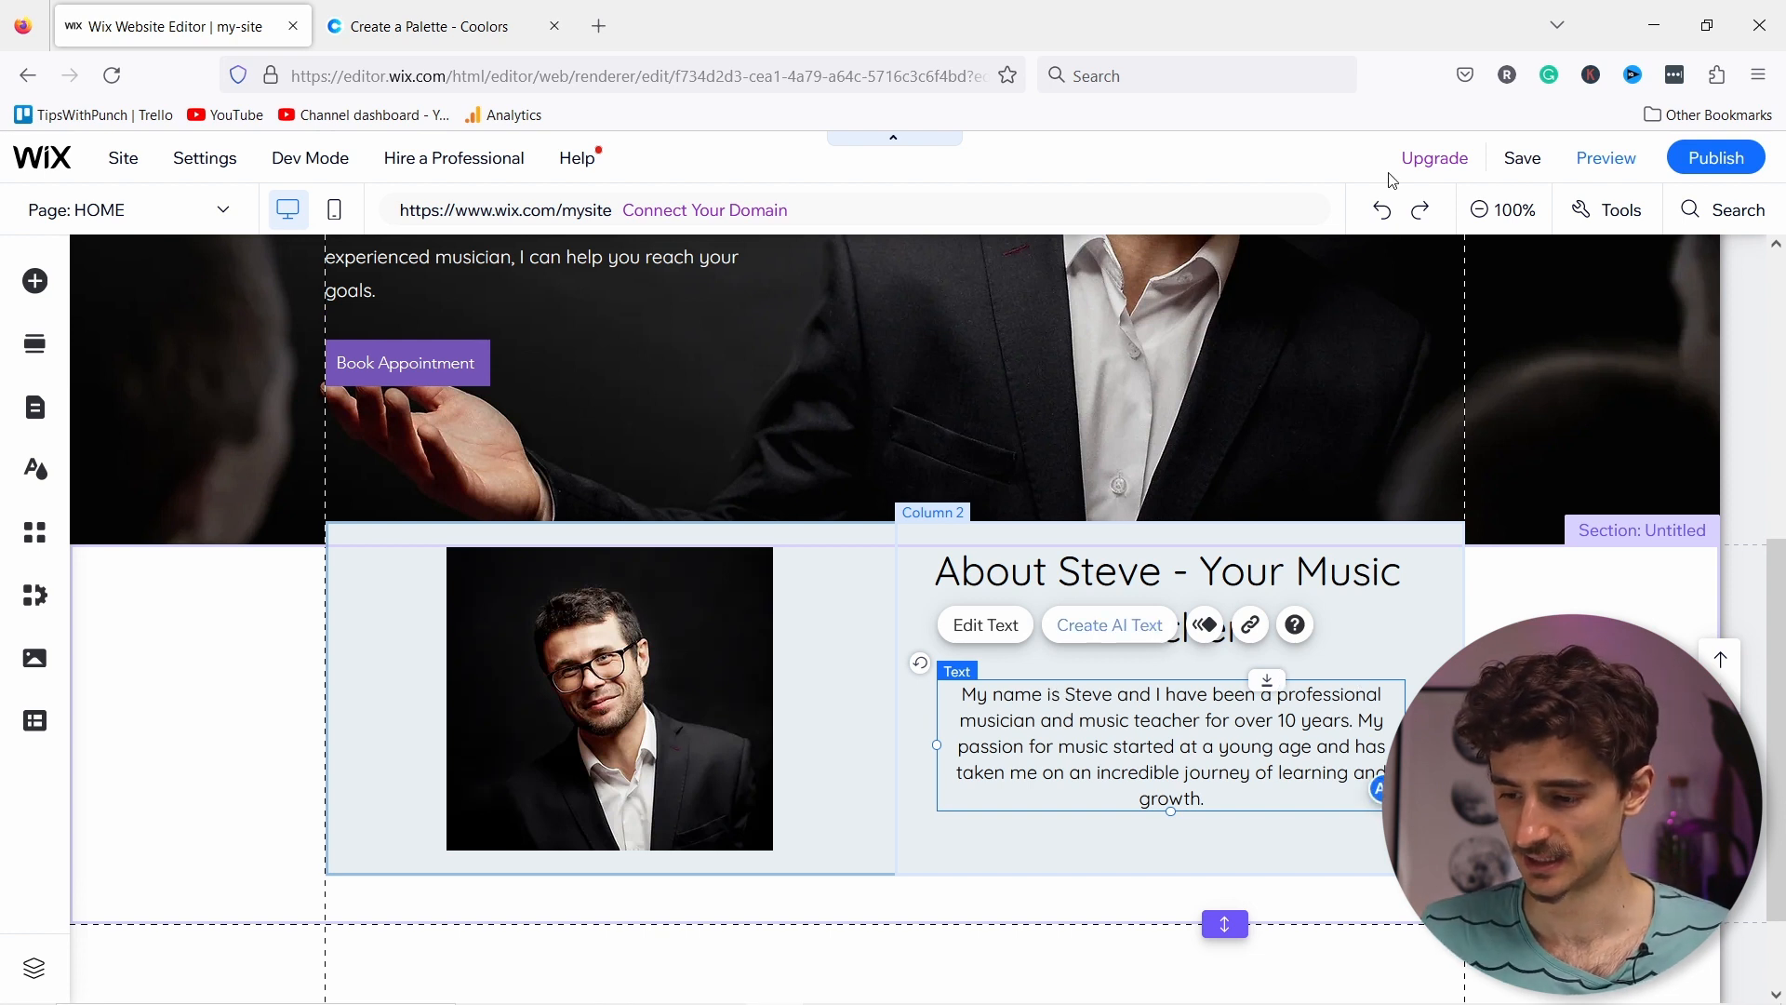
Step: Save the site with a free domain ending in home-page instead of my-site, then close the confirmation
{"action": "left_click", "coordinate": [1526, 159]}
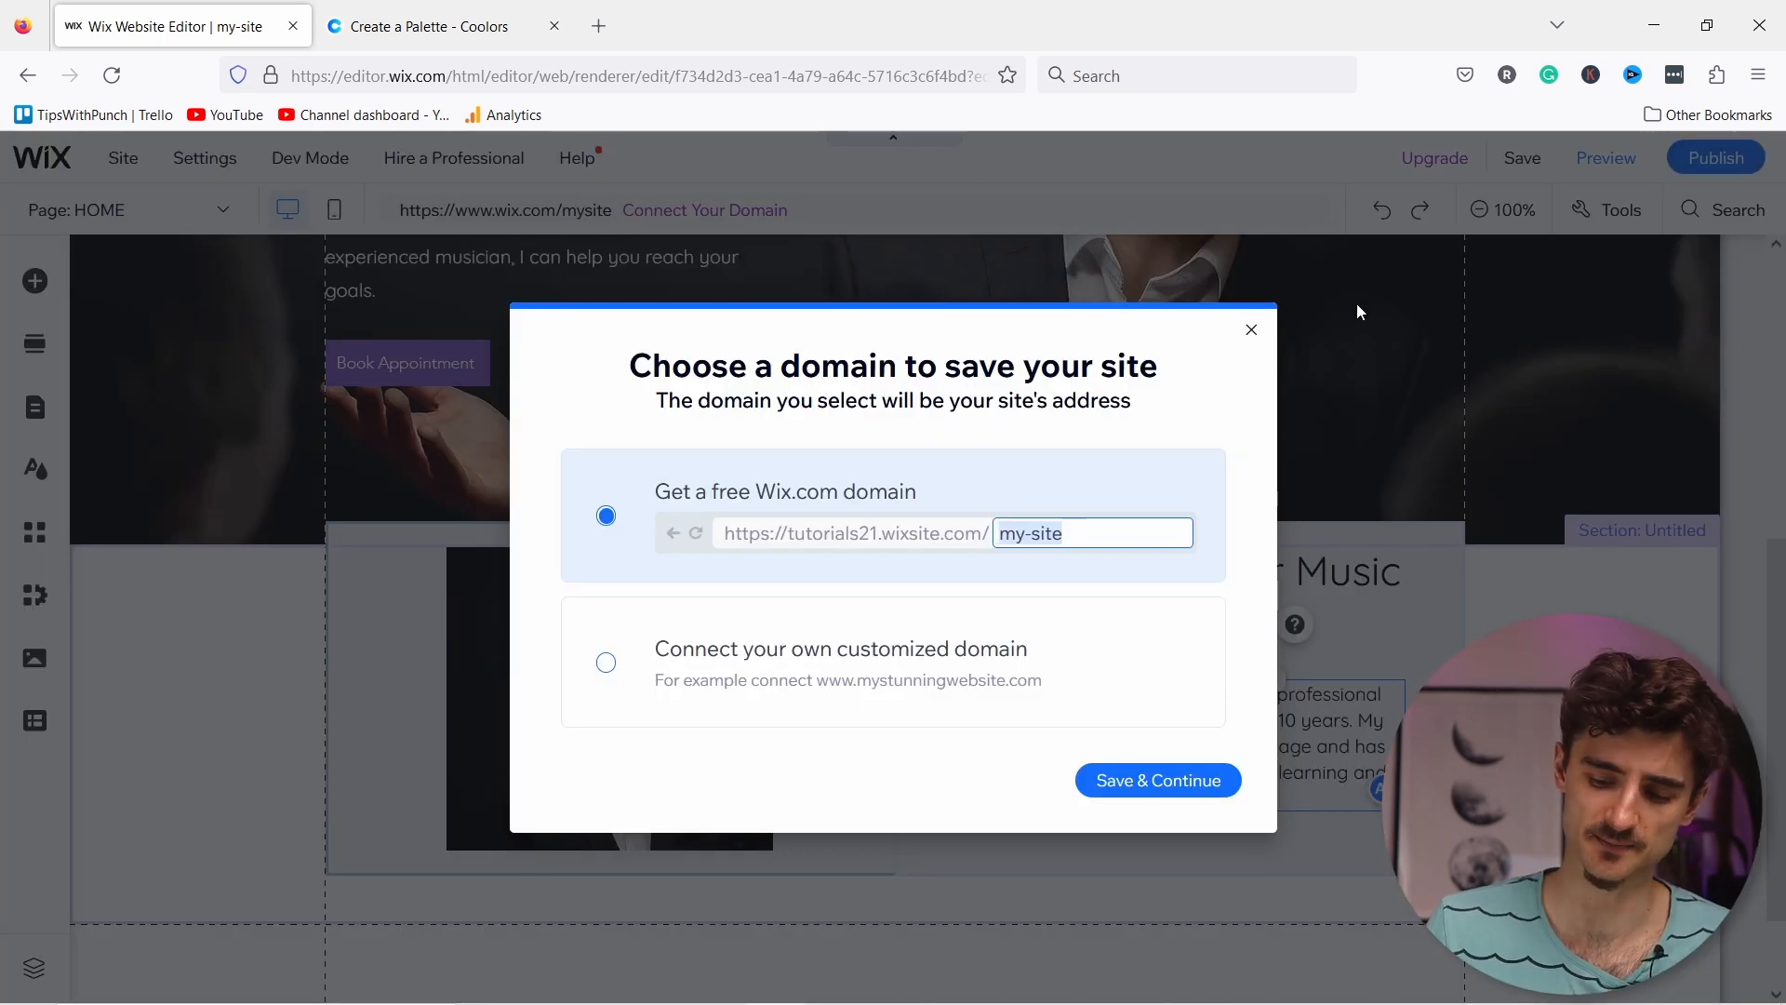
{"action": "left_click", "coordinate": [1072, 528]}
{"action": "left_click_drag", "start_coordinate": [1071, 528], "coordinate": [950, 533]}
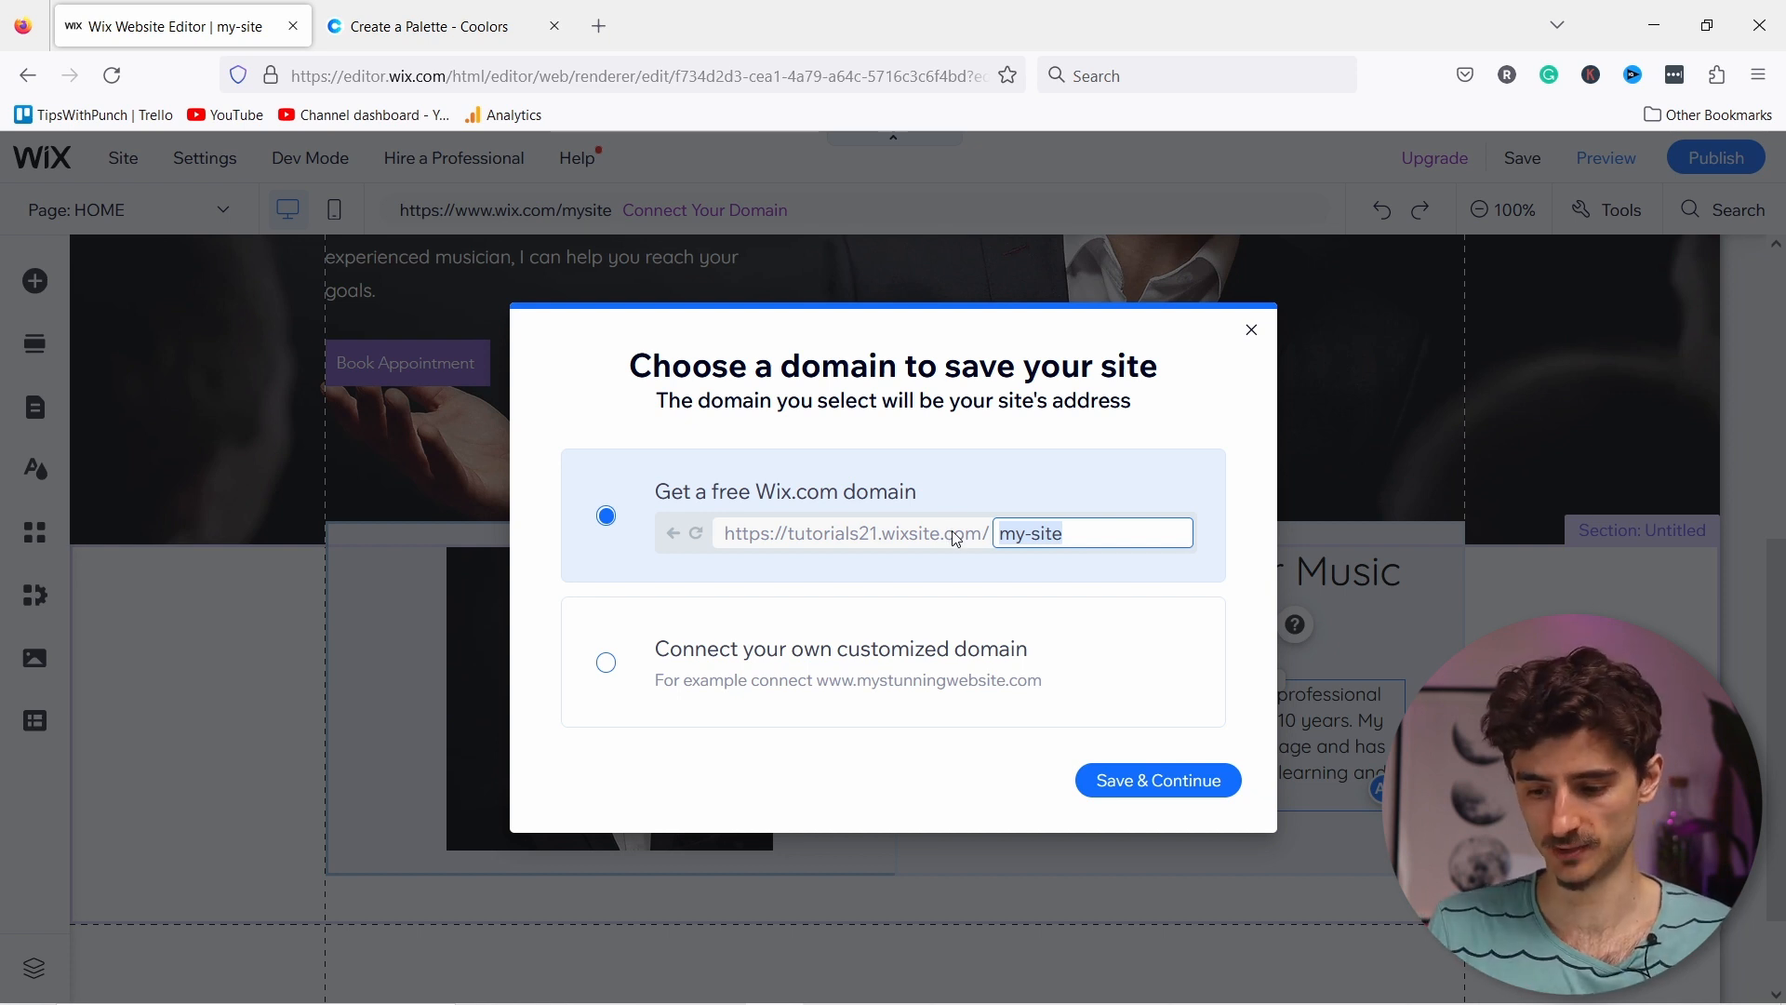
{"action": "key", "text": "BackSpace"}
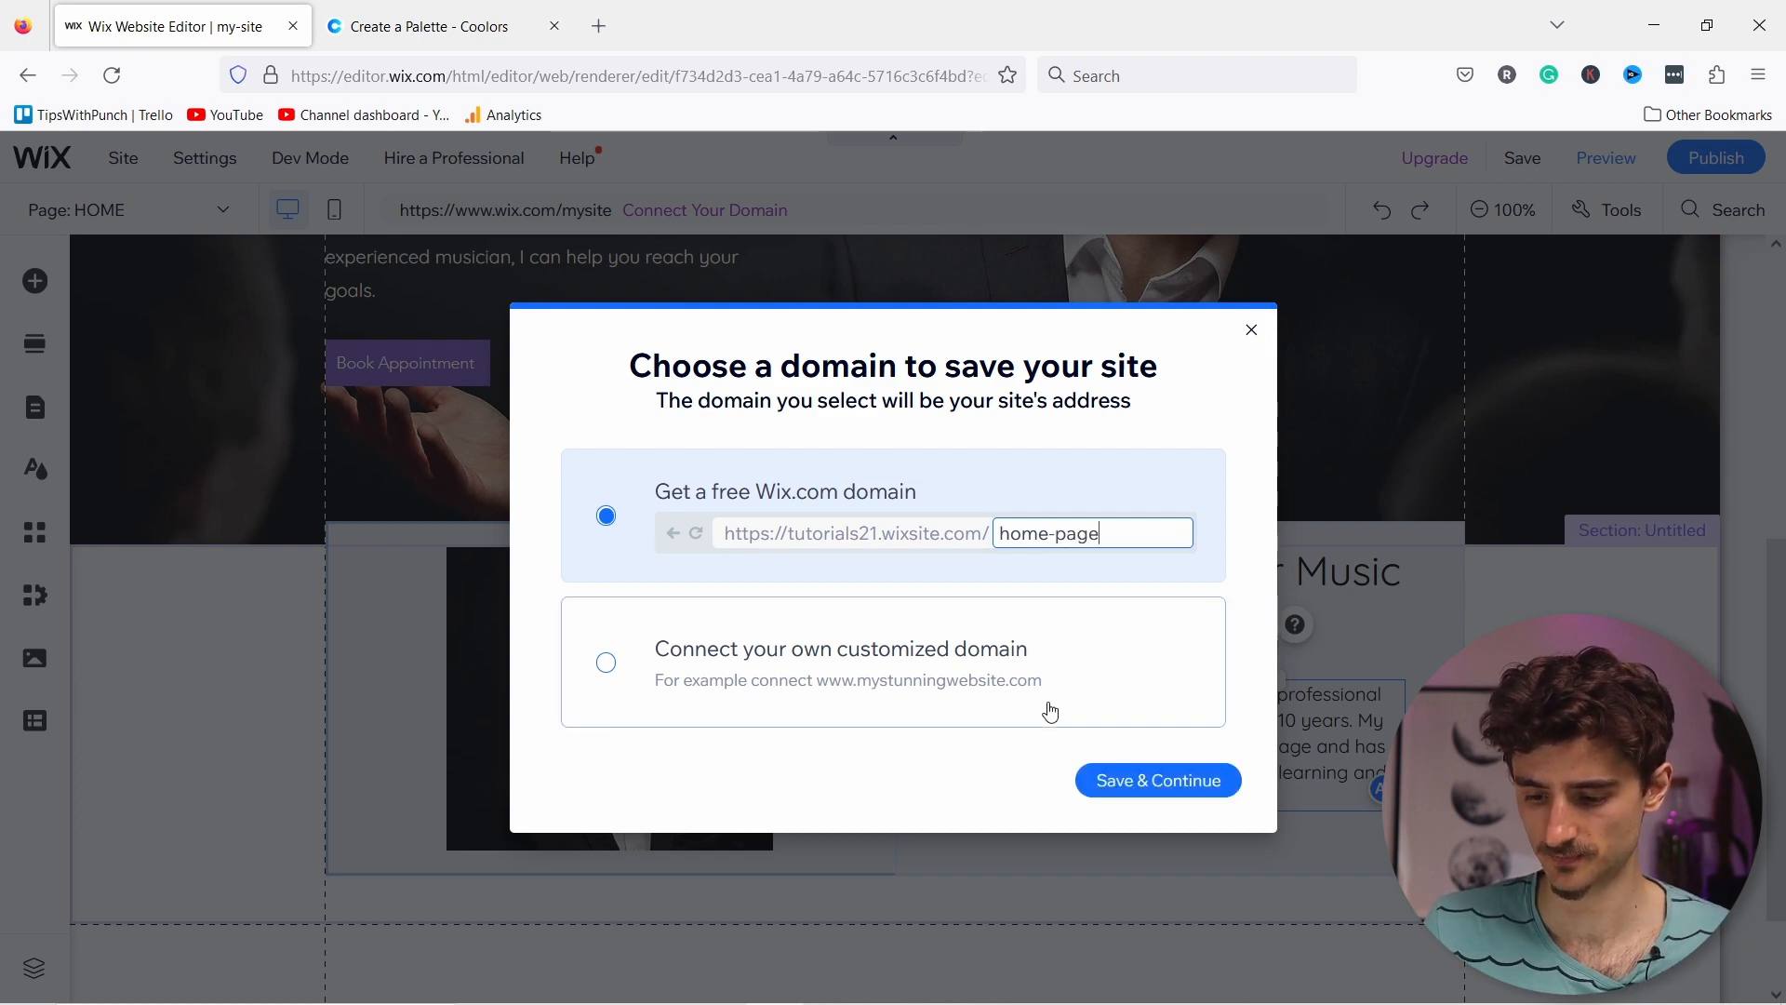
{"action": "left_click", "coordinate": [1156, 782]}
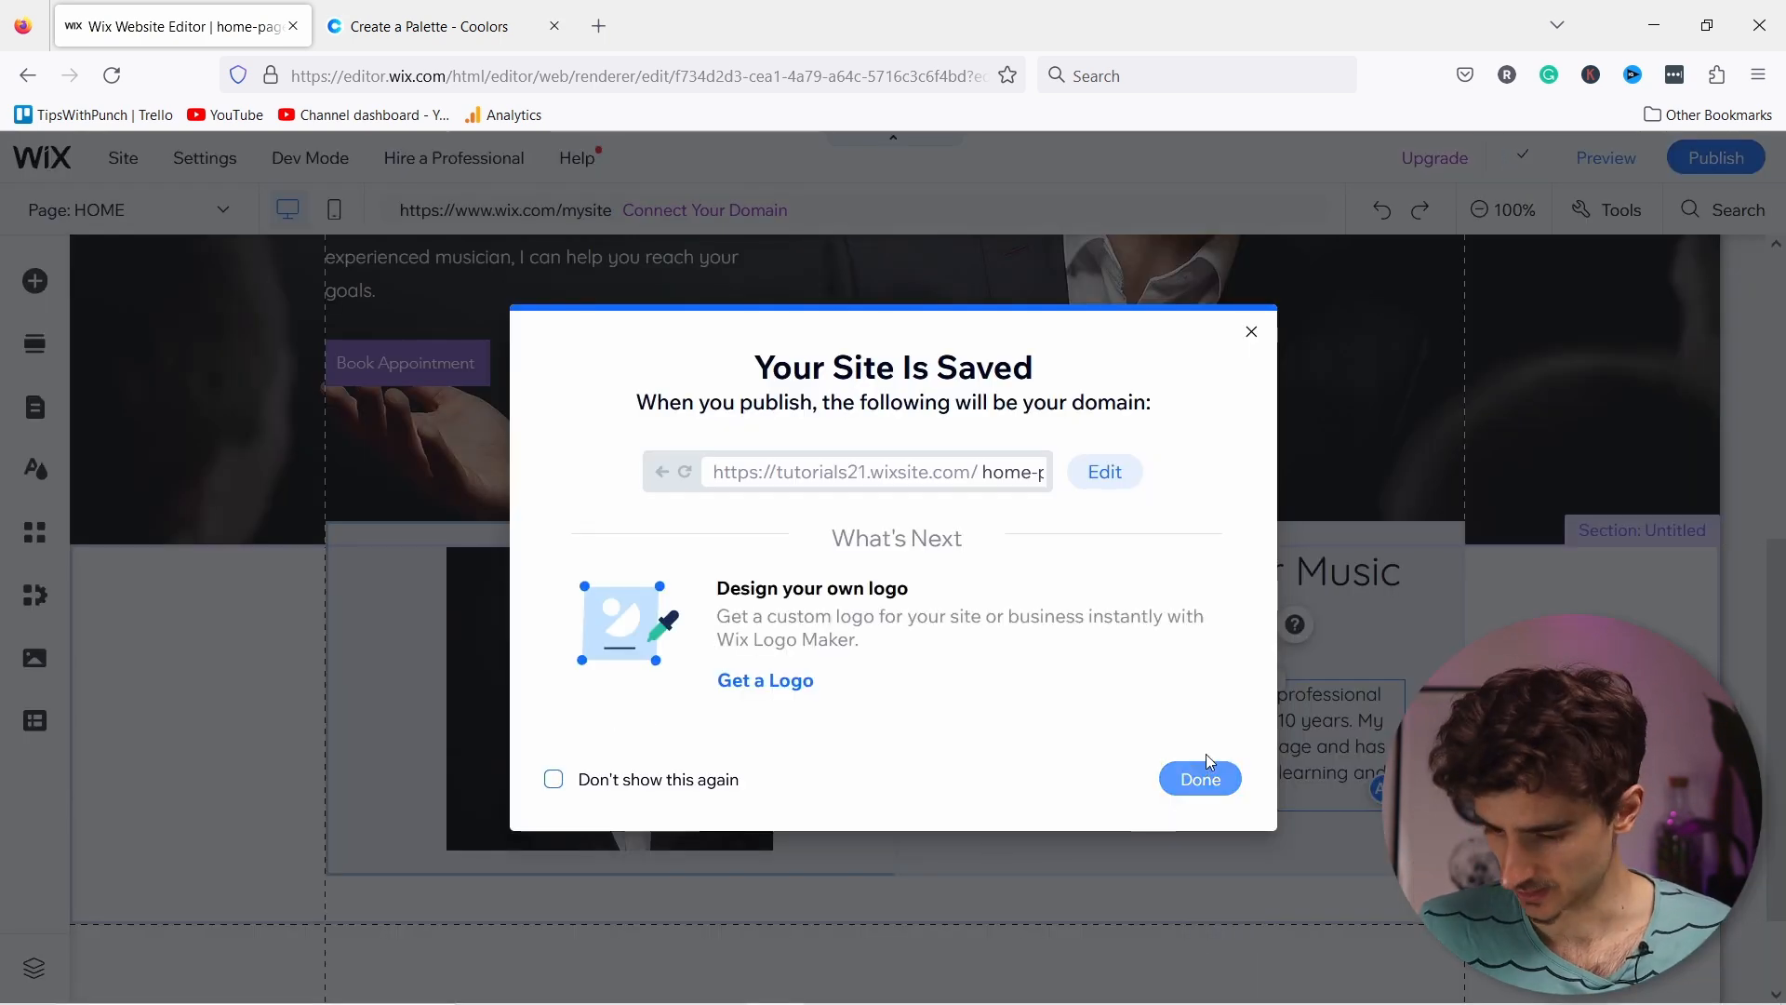
{"action": "left_click", "coordinate": [1201, 776]}
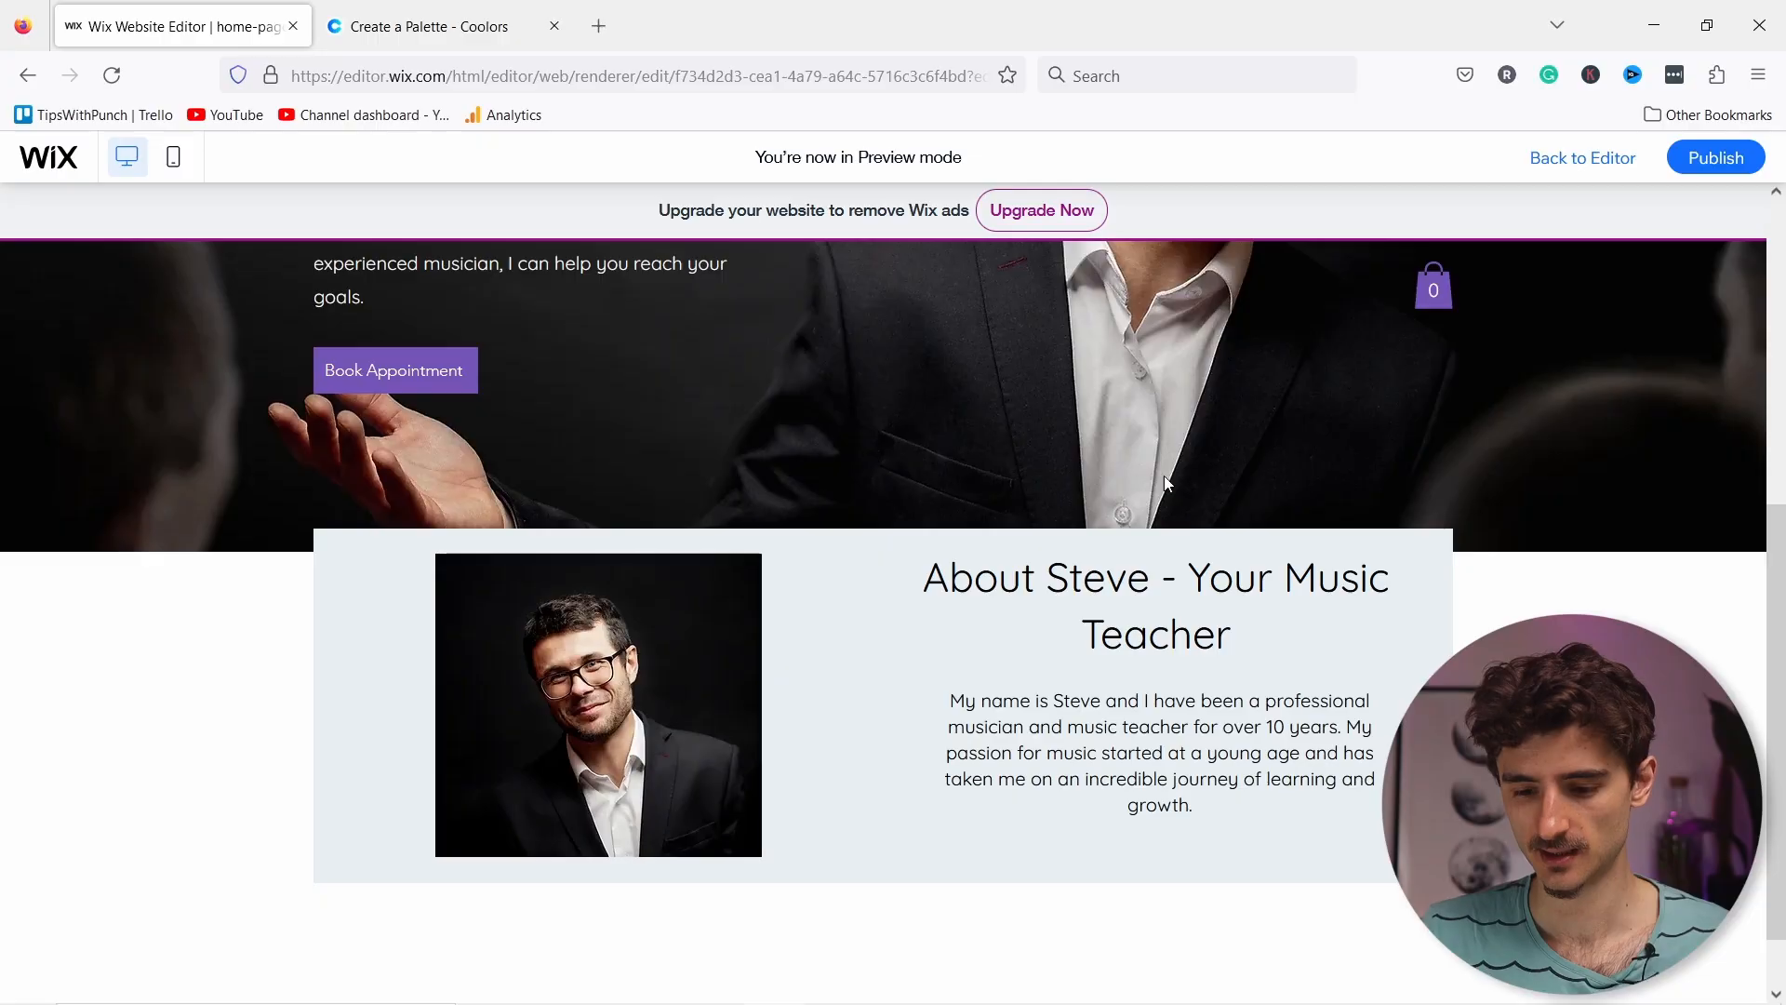
Step: Scroll through the site preview in desktop and mobile layouts, then return to the editor
{"action": "scroll", "coordinate": [1163, 476], "scroll_direction": "up", "scroll_amount": 5}
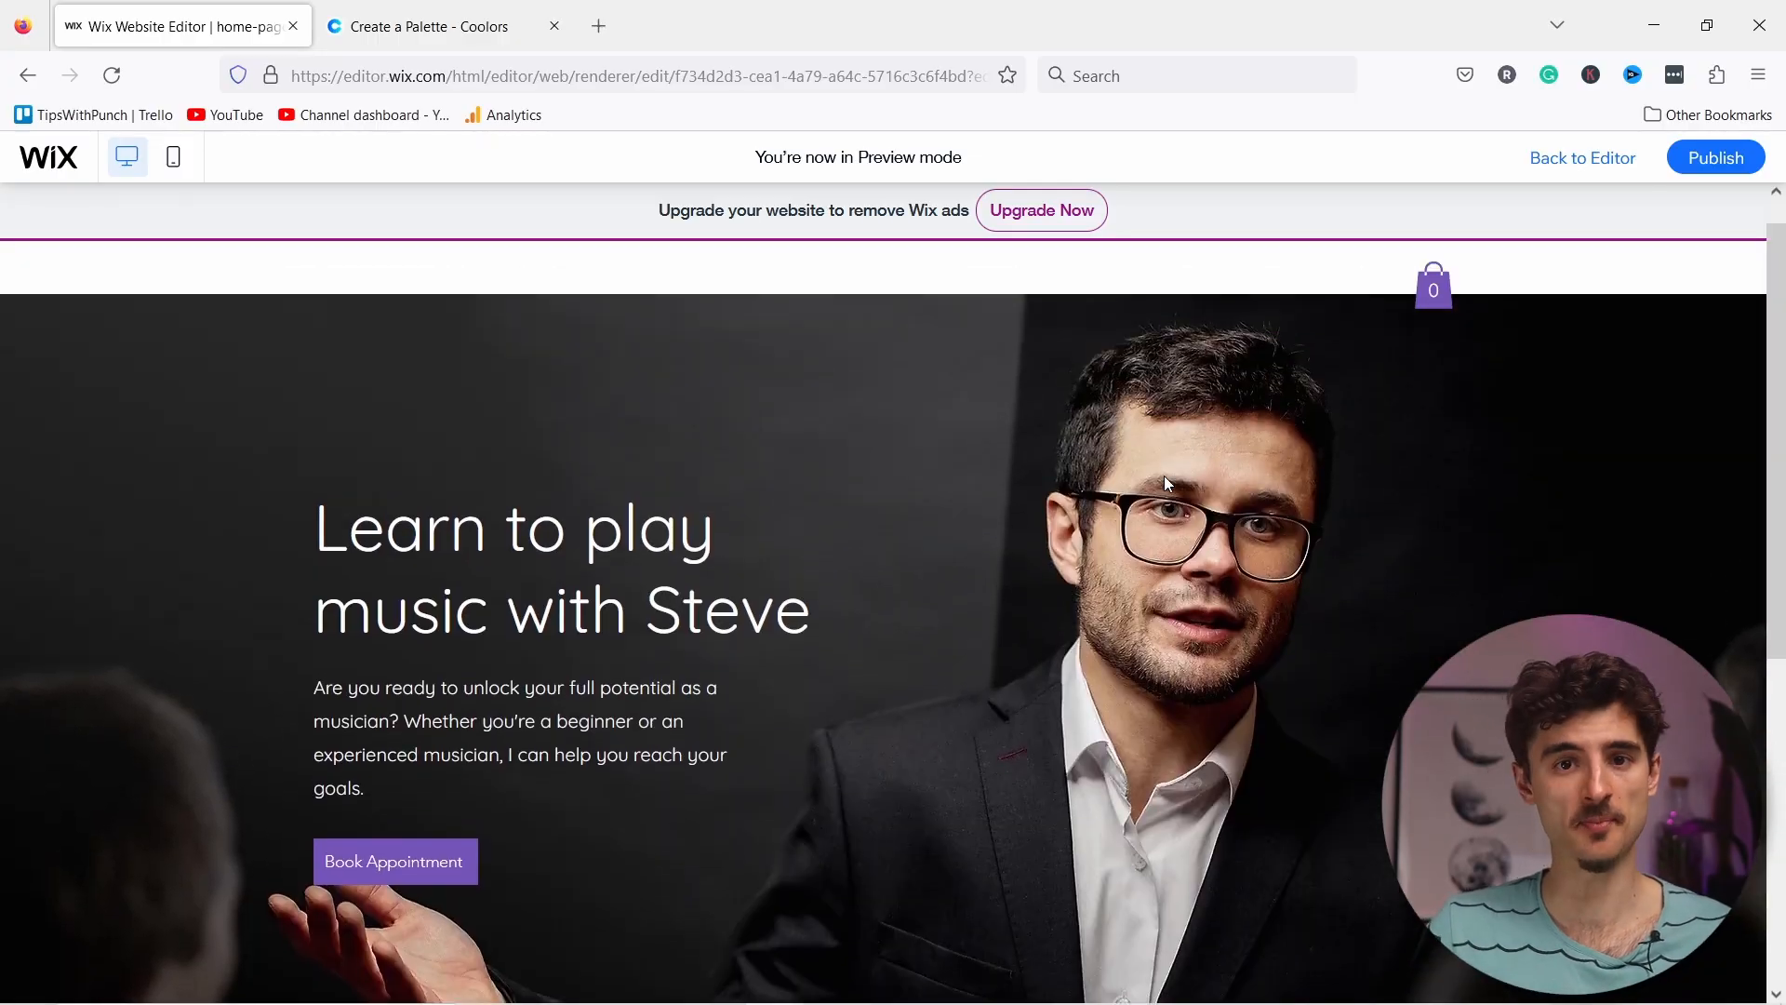
{"action": "scroll", "coordinate": [865, 479], "scroll_direction": "down", "scroll_amount": 3}
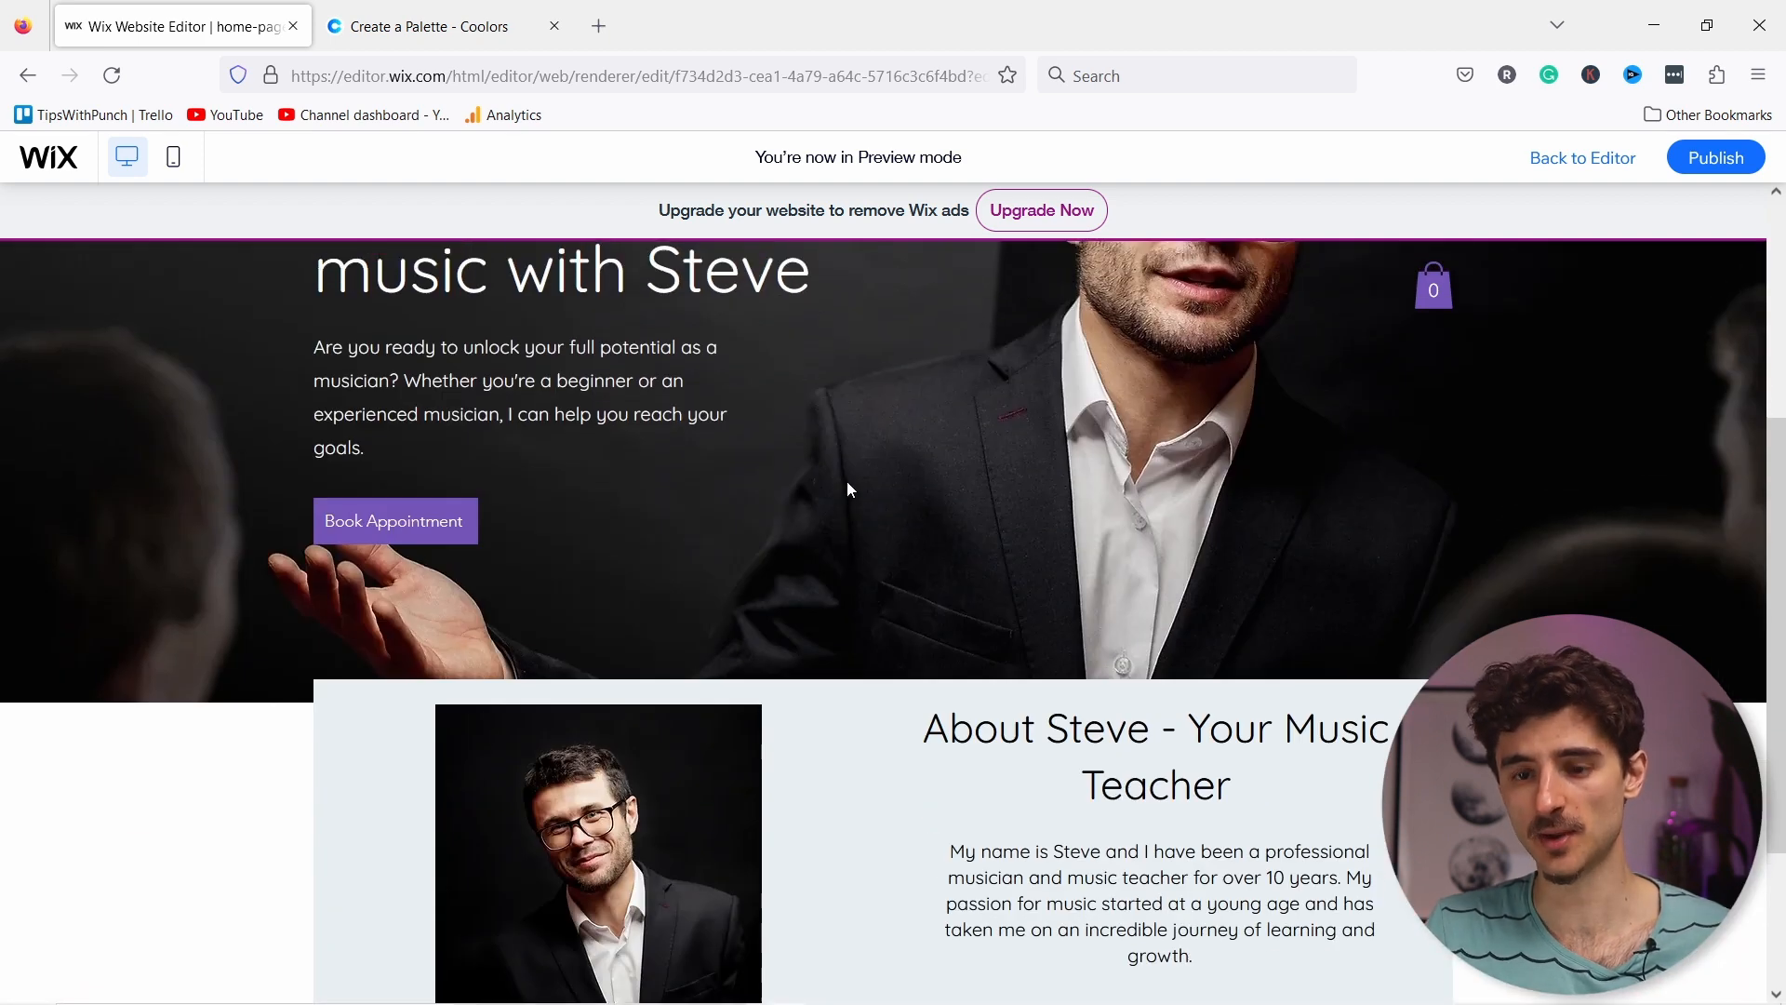
{"action": "scroll", "coordinate": [847, 482], "scroll_direction": "up", "scroll_amount": 3}
{"action": "scroll", "coordinate": [845, 480], "scroll_direction": "down", "scroll_amount": 5}
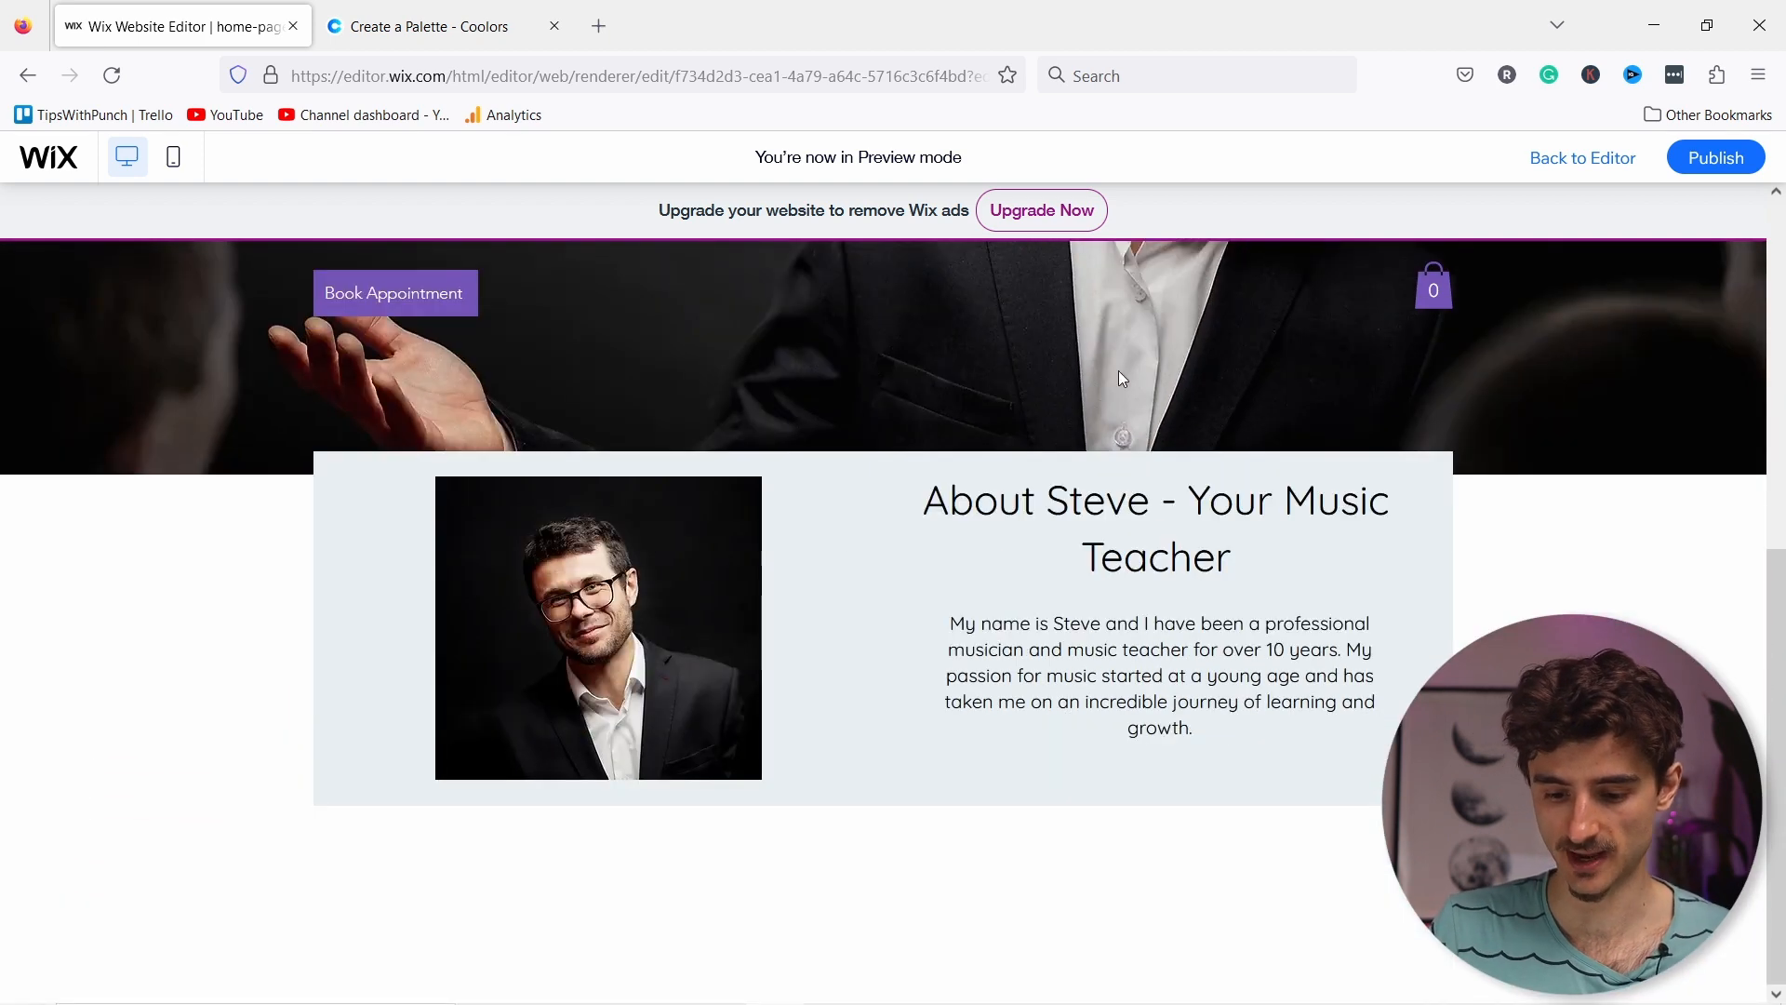
{"action": "scroll", "coordinate": [889, 618], "scroll_direction": "up", "scroll_amount": 5}
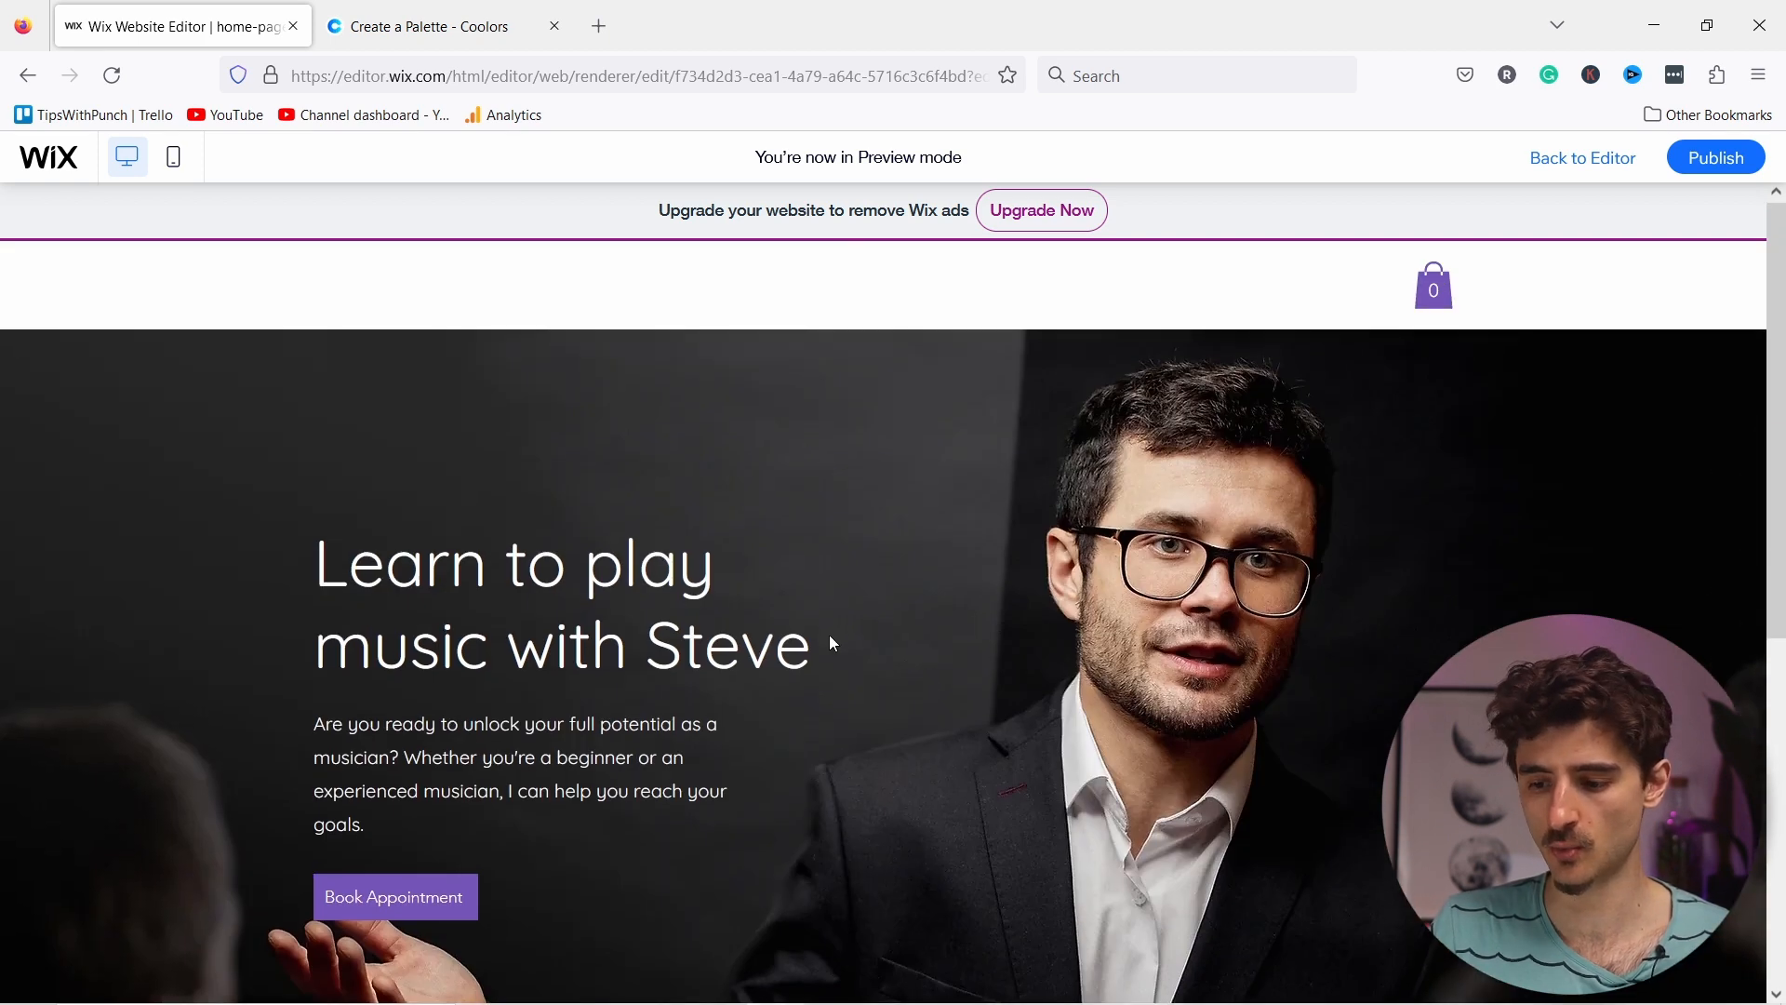
{"action": "scroll", "coordinate": [830, 636], "scroll_direction": "down", "scroll_amount": 5}
{"action": "scroll", "coordinate": [829, 634], "scroll_direction": "up", "scroll_amount": 5}
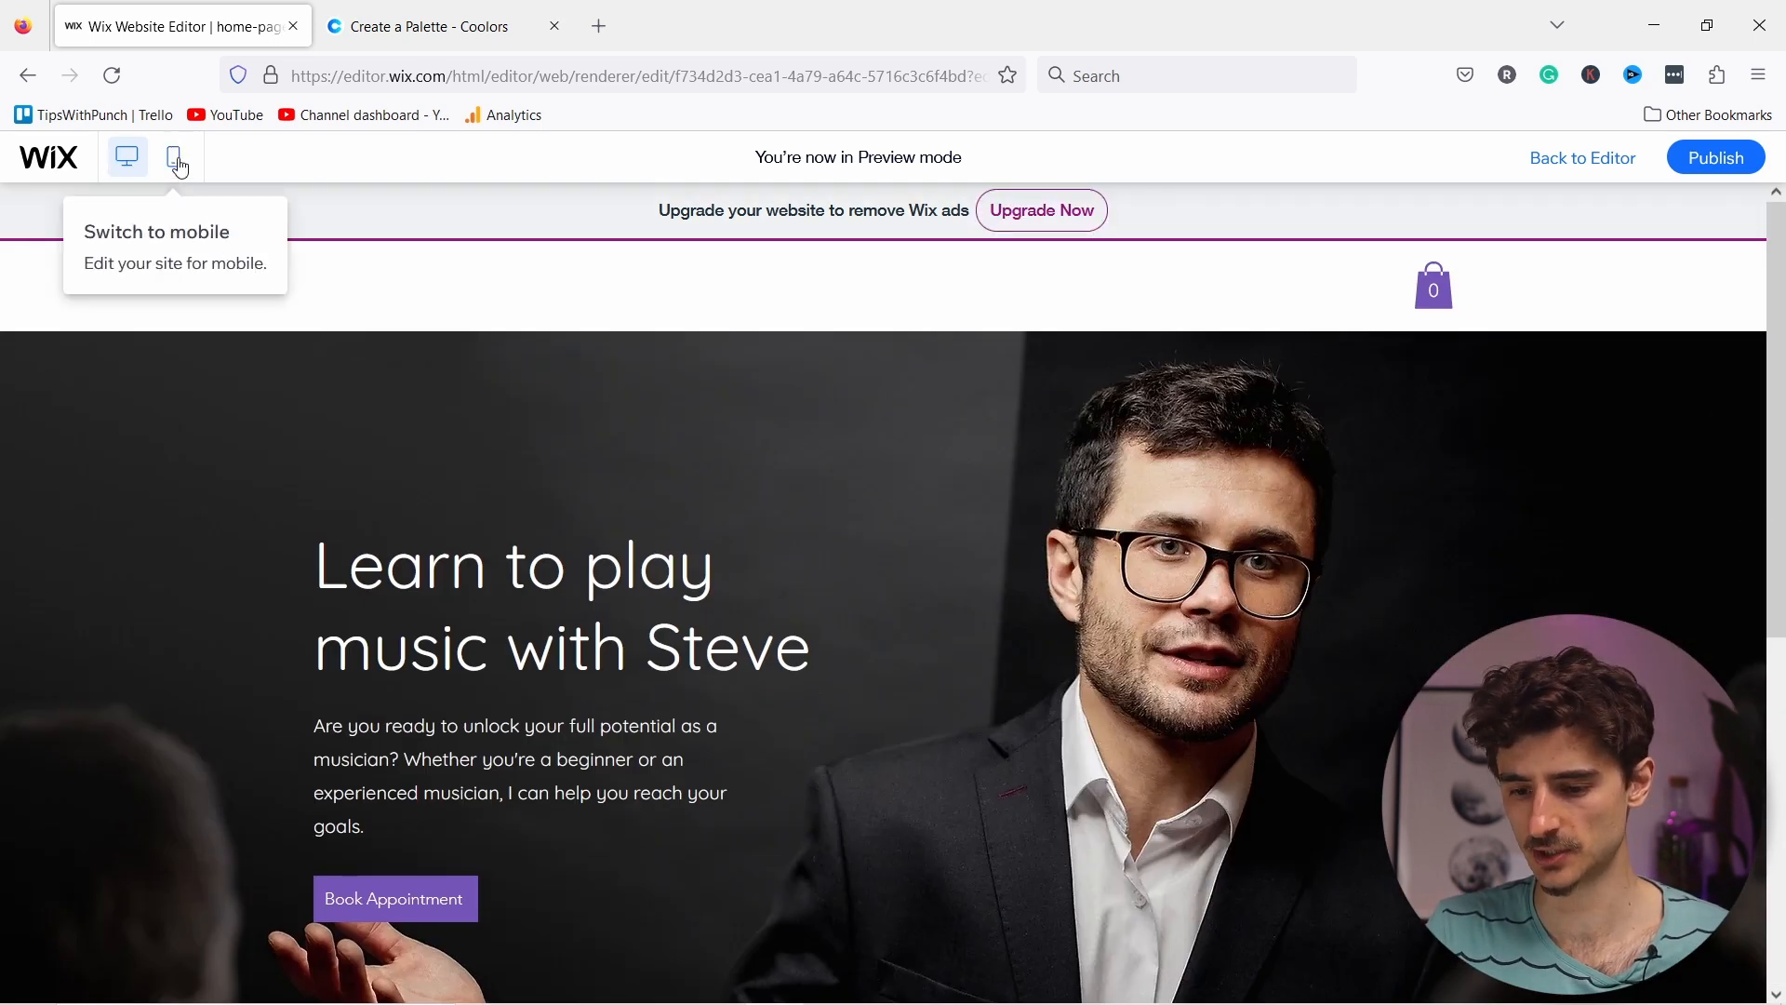
{"action": "left_click", "coordinate": [177, 160]}
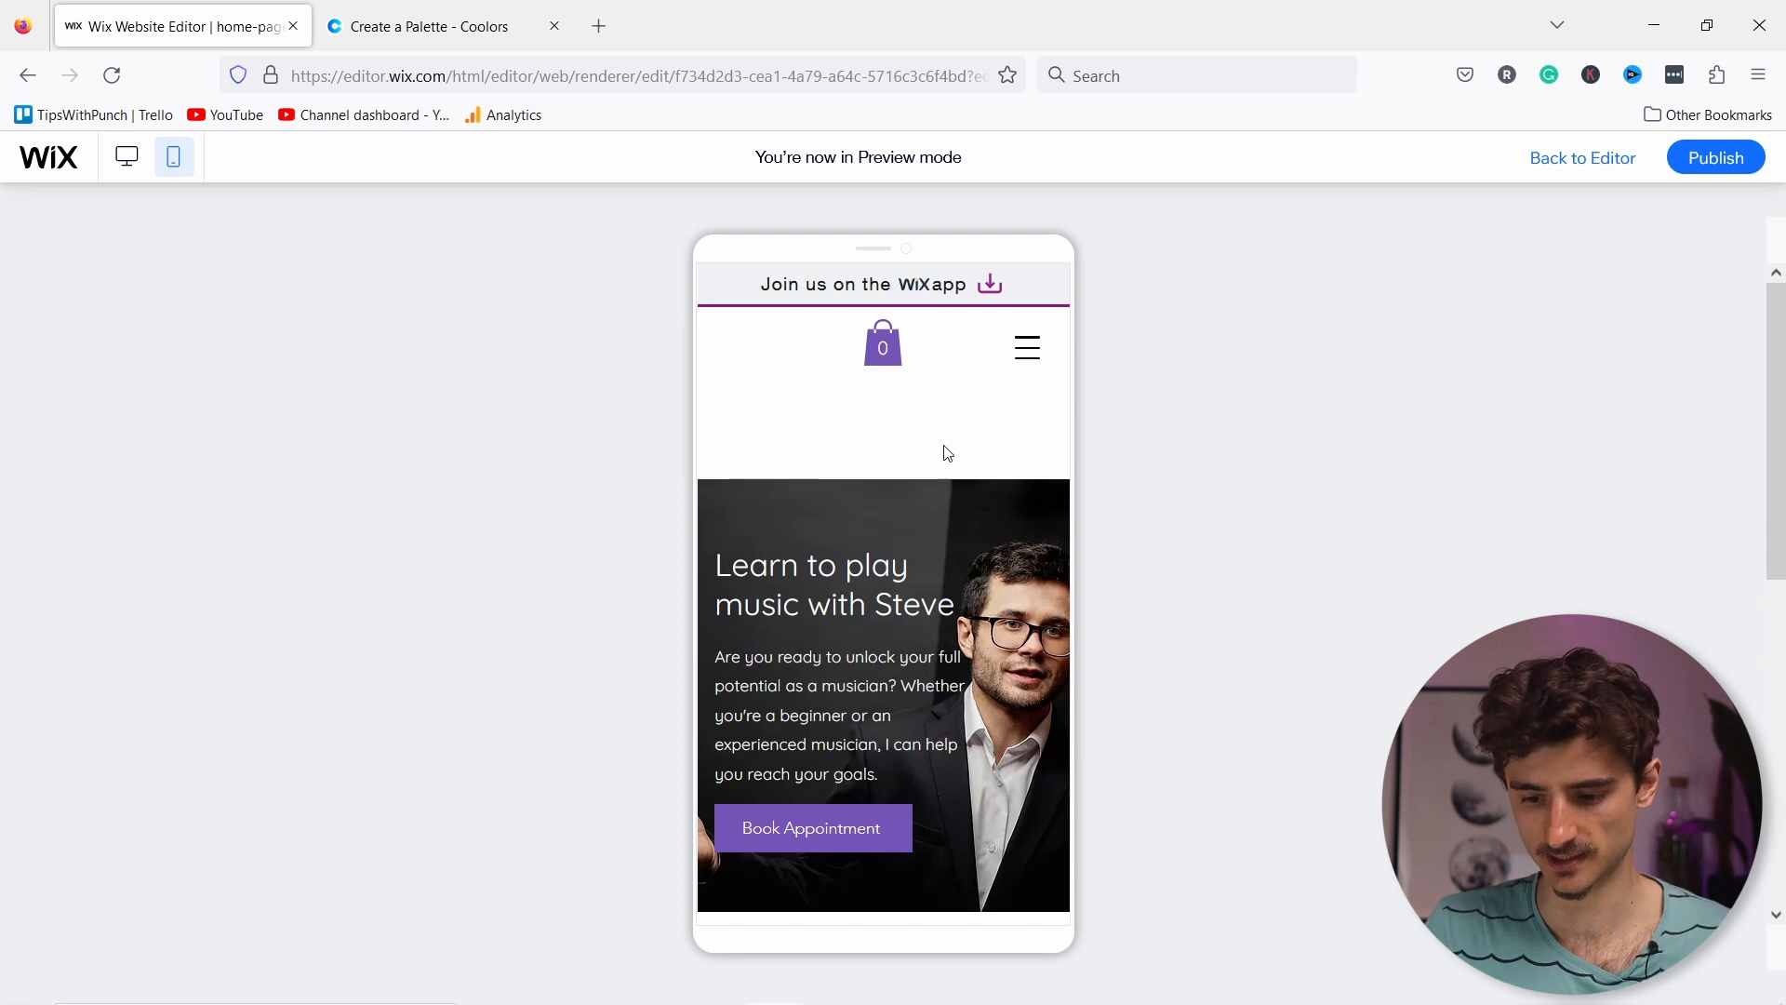
{"action": "scroll", "coordinate": [945, 465], "scroll_direction": "down", "scroll_amount": 2}
{"action": "scroll", "coordinate": [1010, 446], "scroll_direction": "up", "scroll_amount": 2}
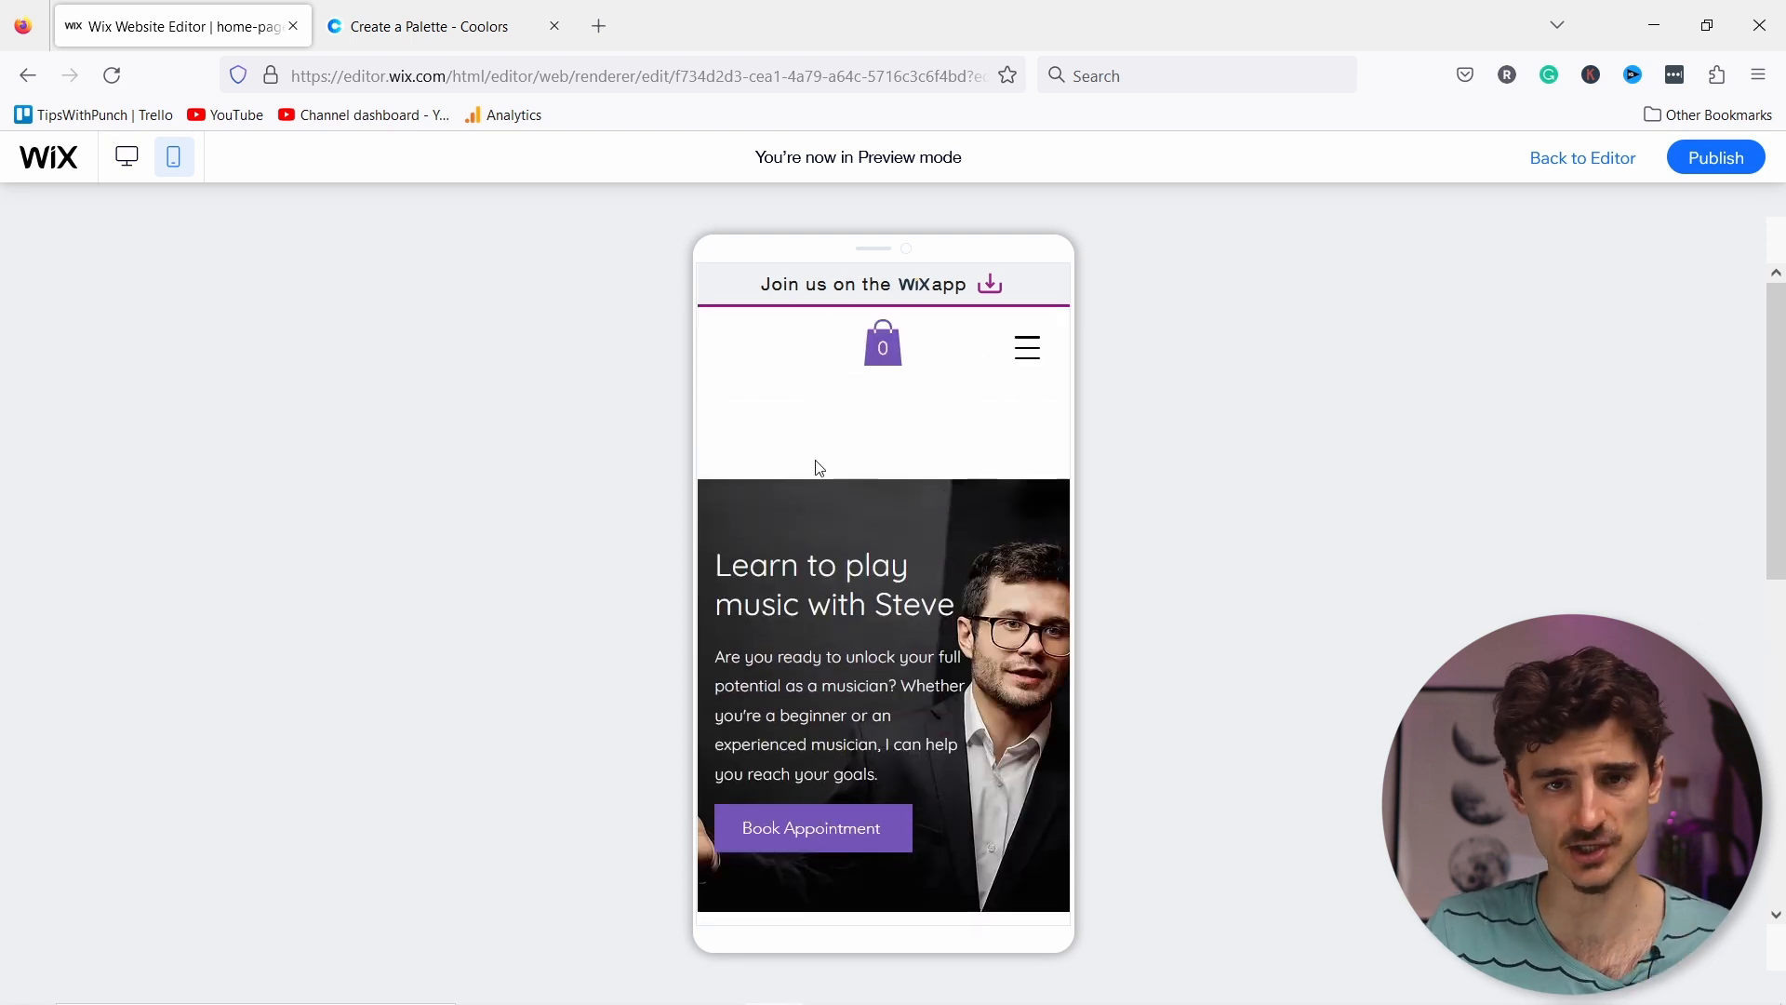
{"action": "scroll", "coordinate": [884, 465], "scroll_direction": "down", "scroll_amount": 5}
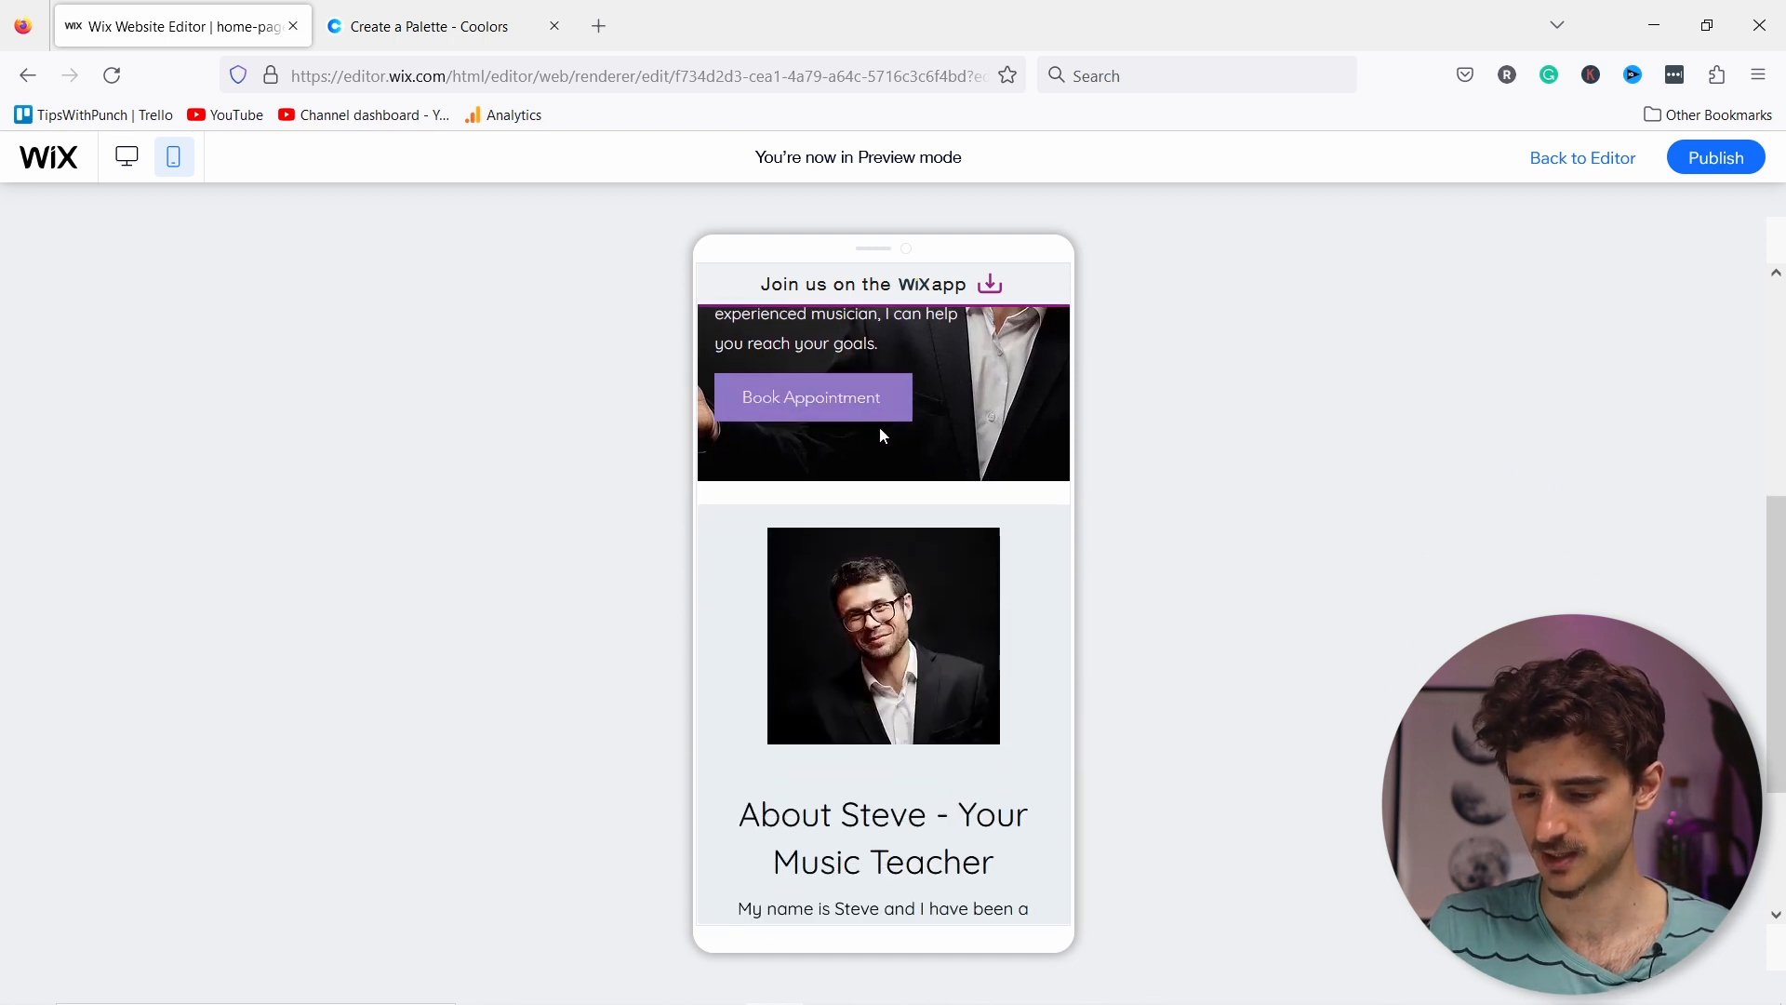
{"action": "scroll", "coordinate": [904, 424], "scroll_direction": "up", "scroll_amount": 3}
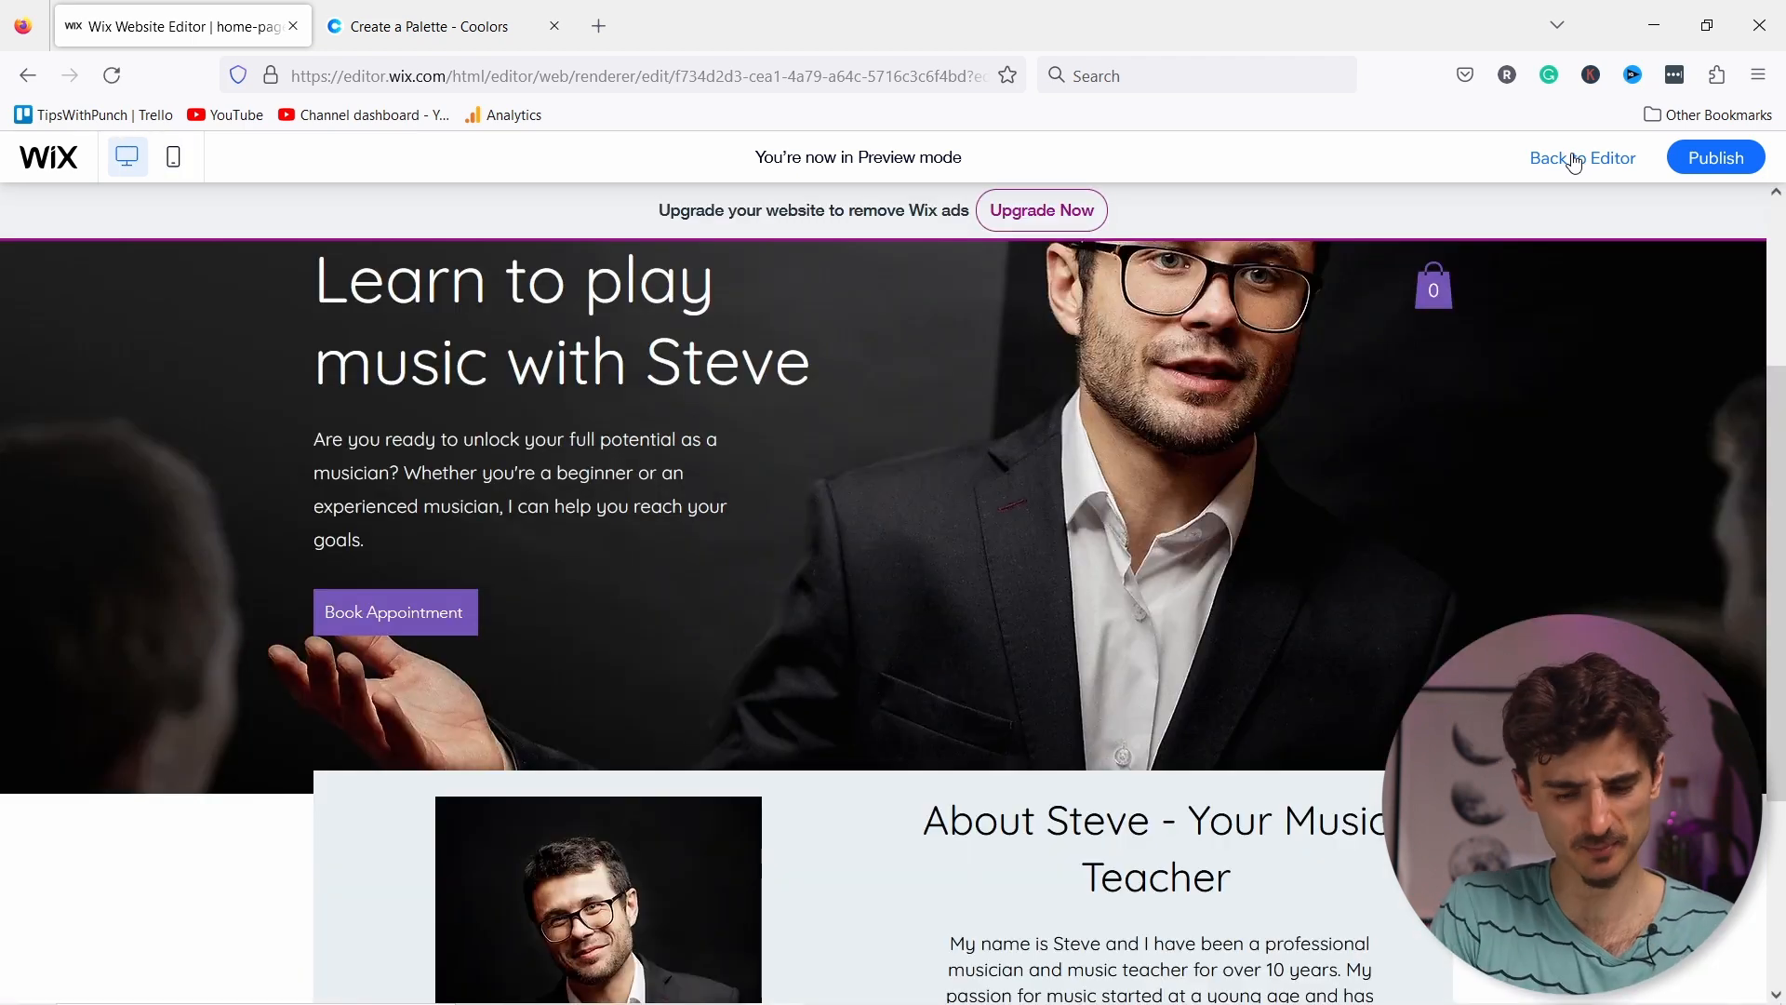
{"action": "left_click", "coordinate": [1573, 160]}
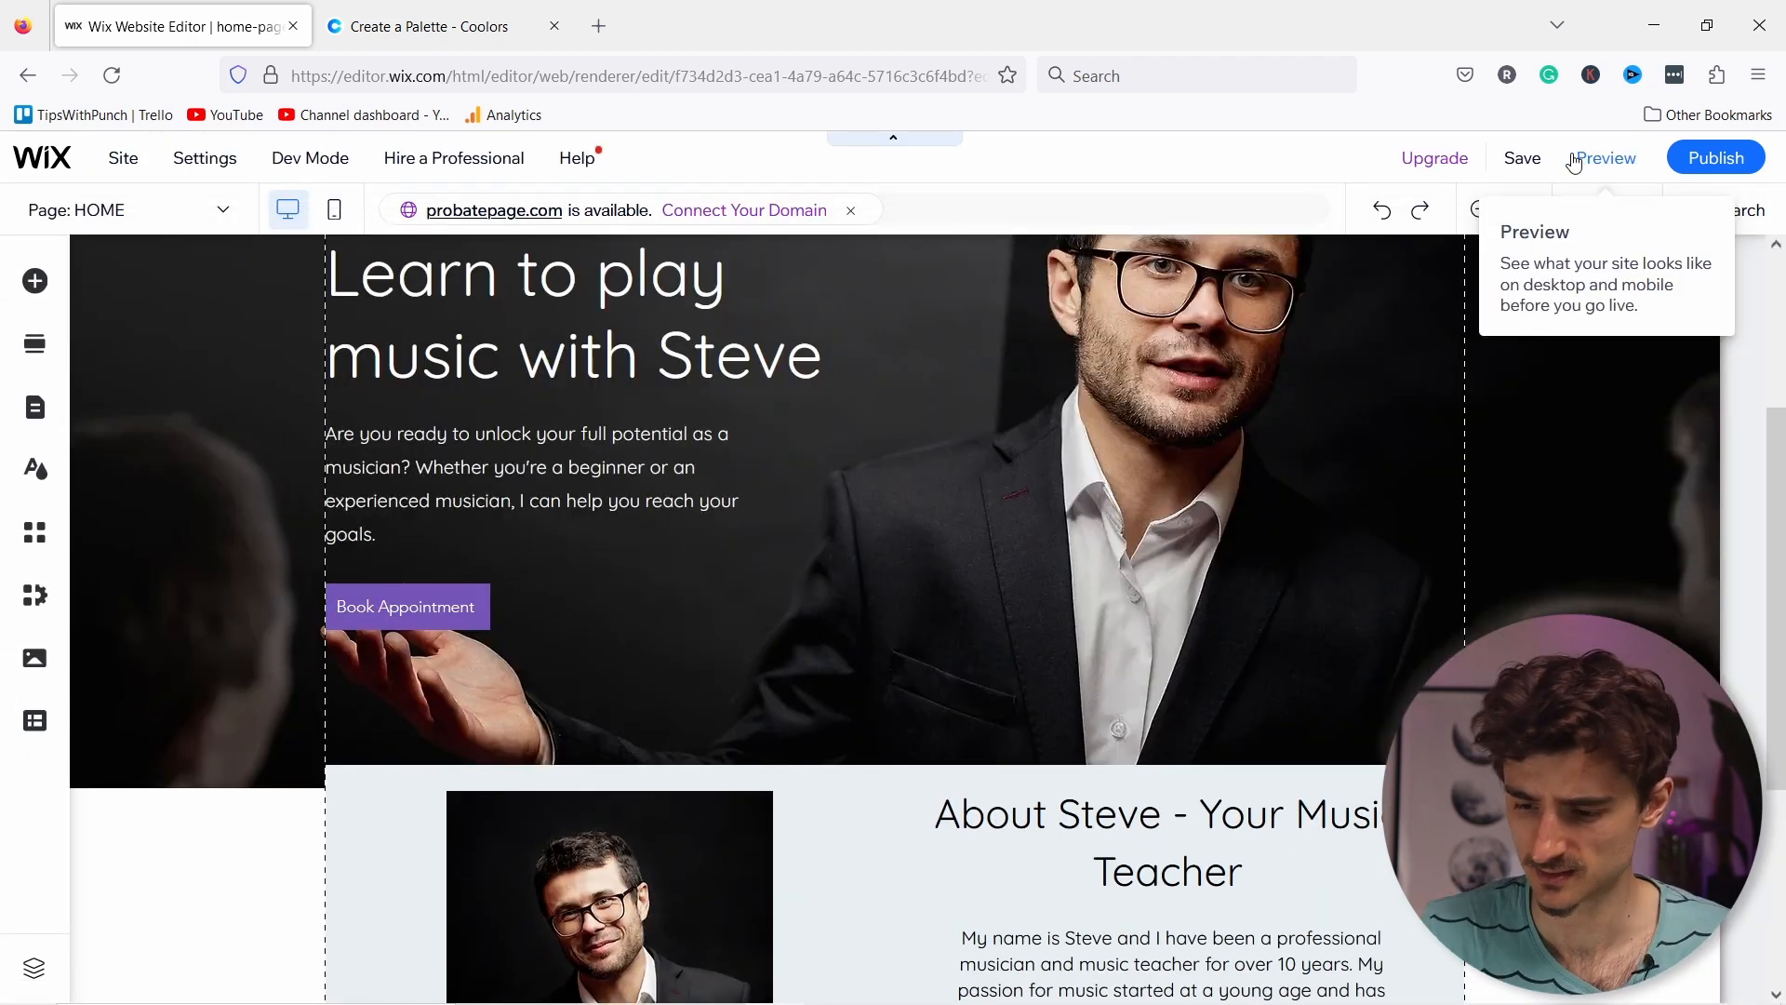
Step: From Add Section's Services category, add the four-card Our Services layout
{"action": "scroll", "coordinate": [1154, 349], "scroll_direction": "up", "scroll_amount": 3}
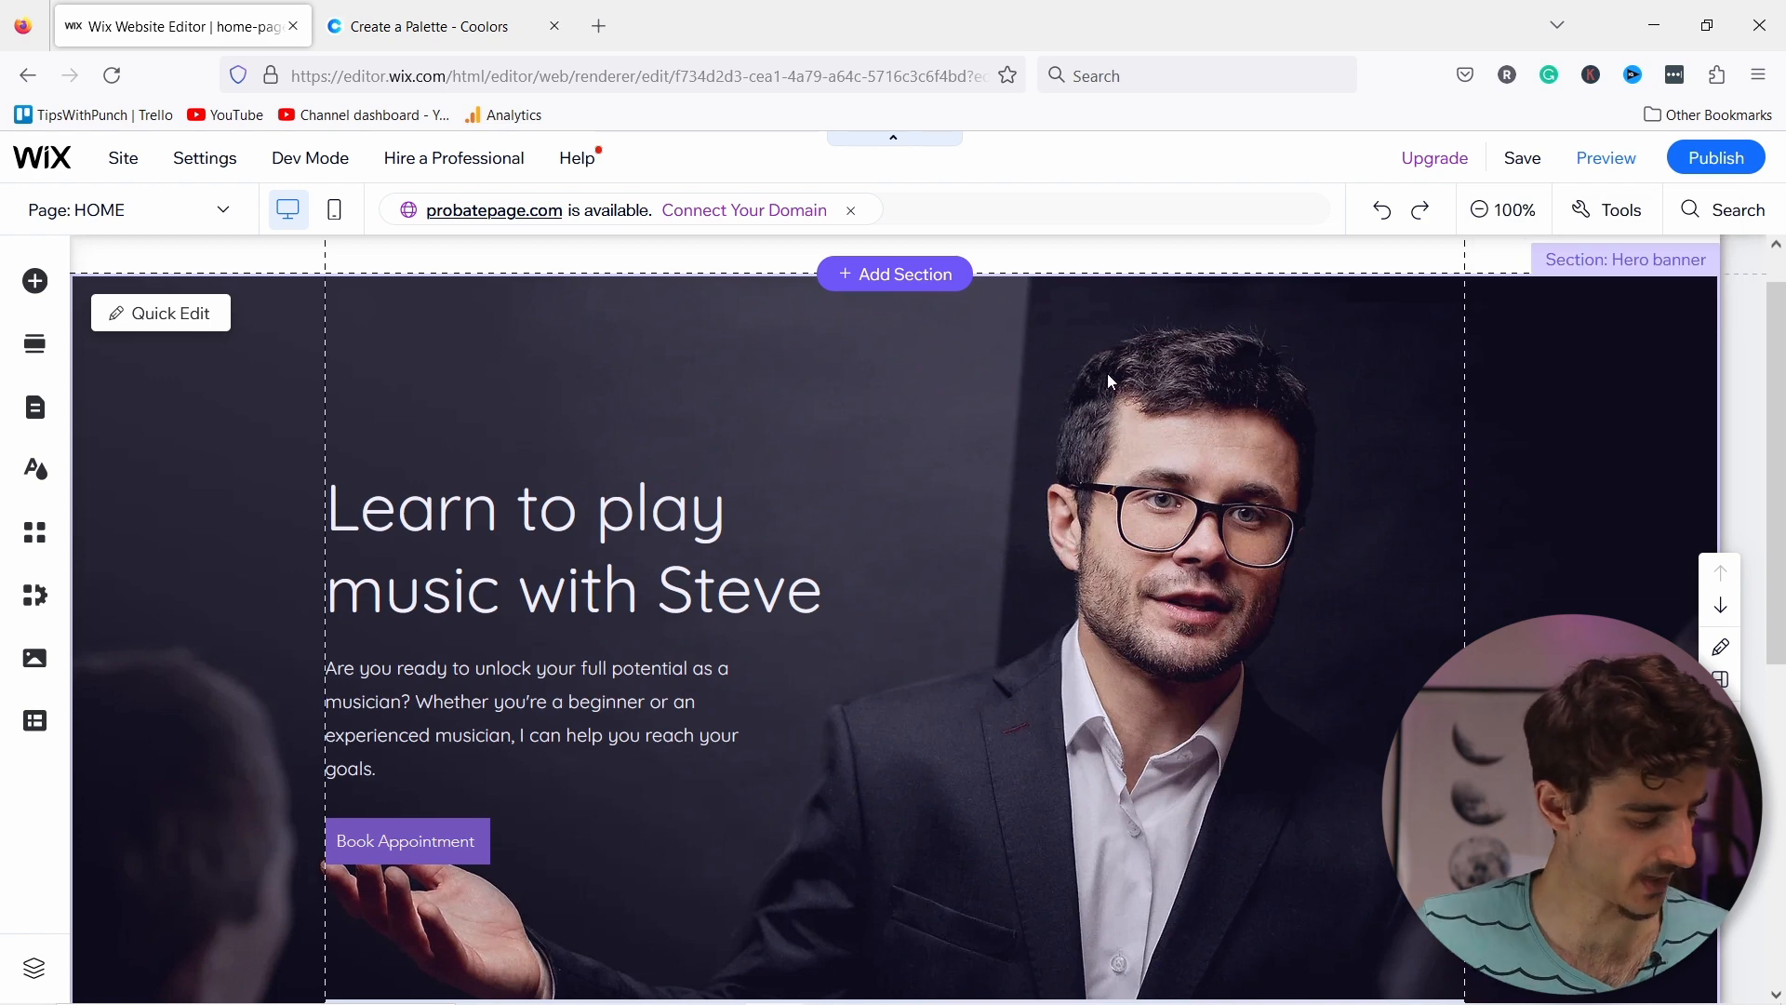
{"action": "scroll", "coordinate": [1111, 383], "scroll_direction": "down", "scroll_amount": 6}
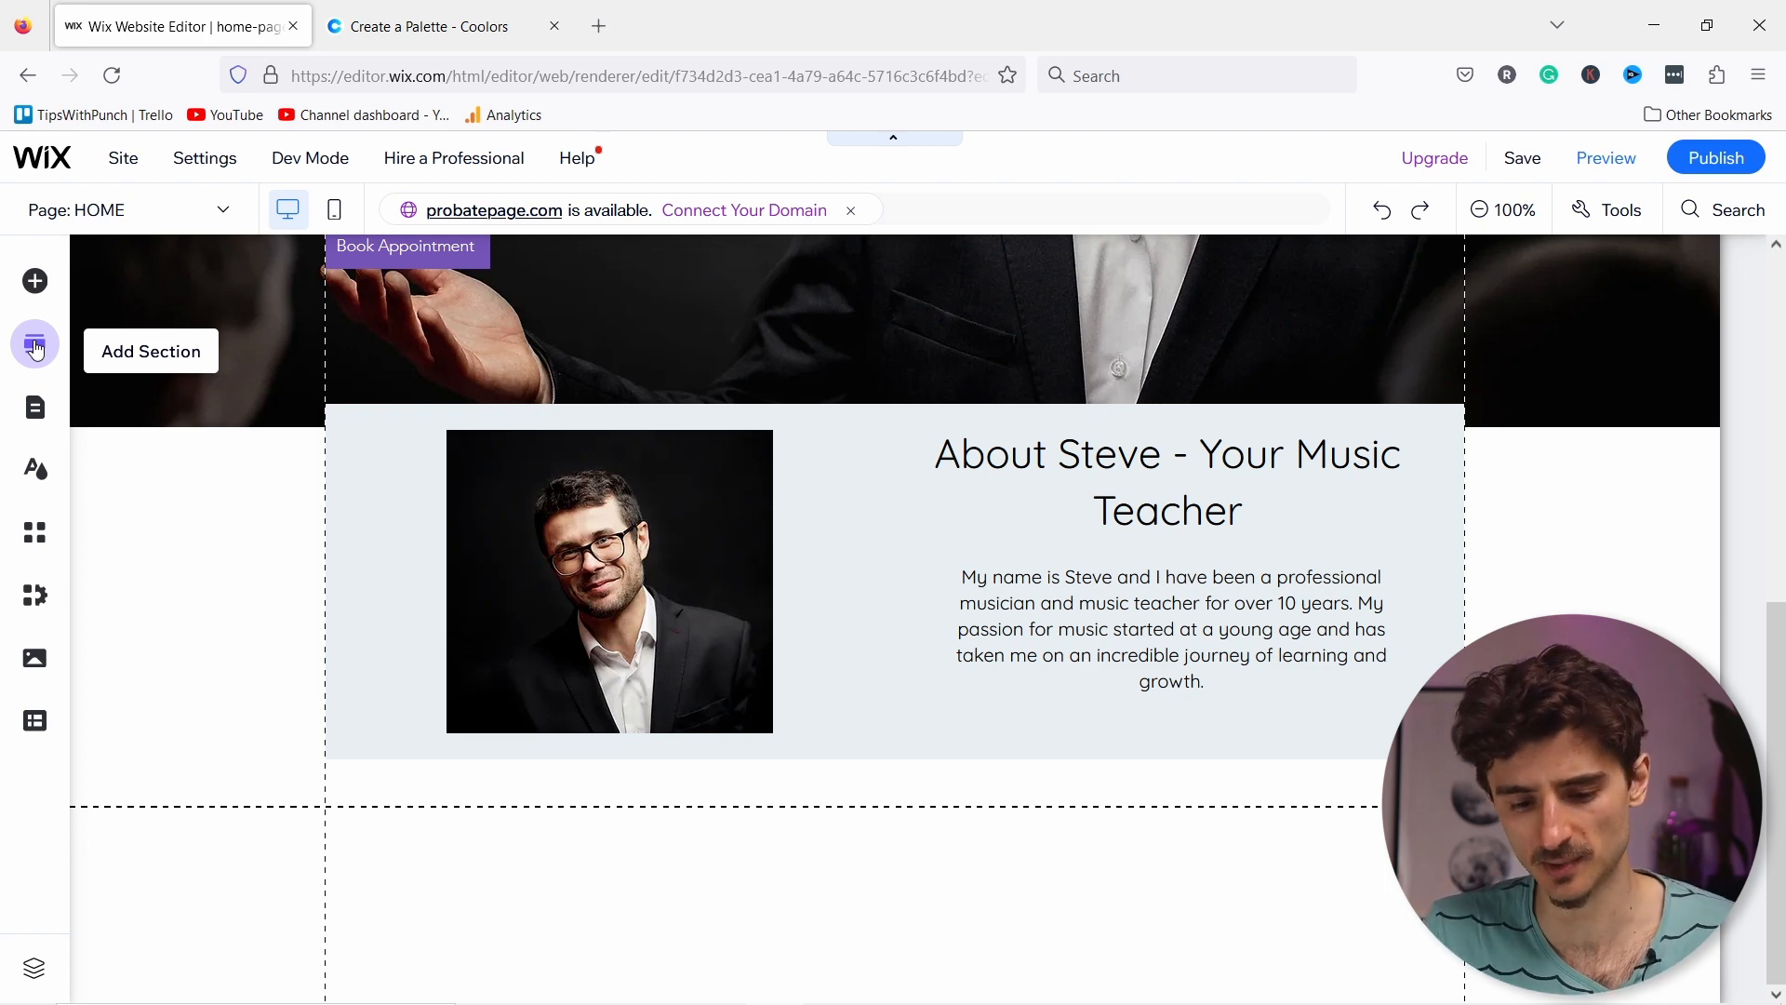
{"action": "left_click", "coordinate": [35, 349]}
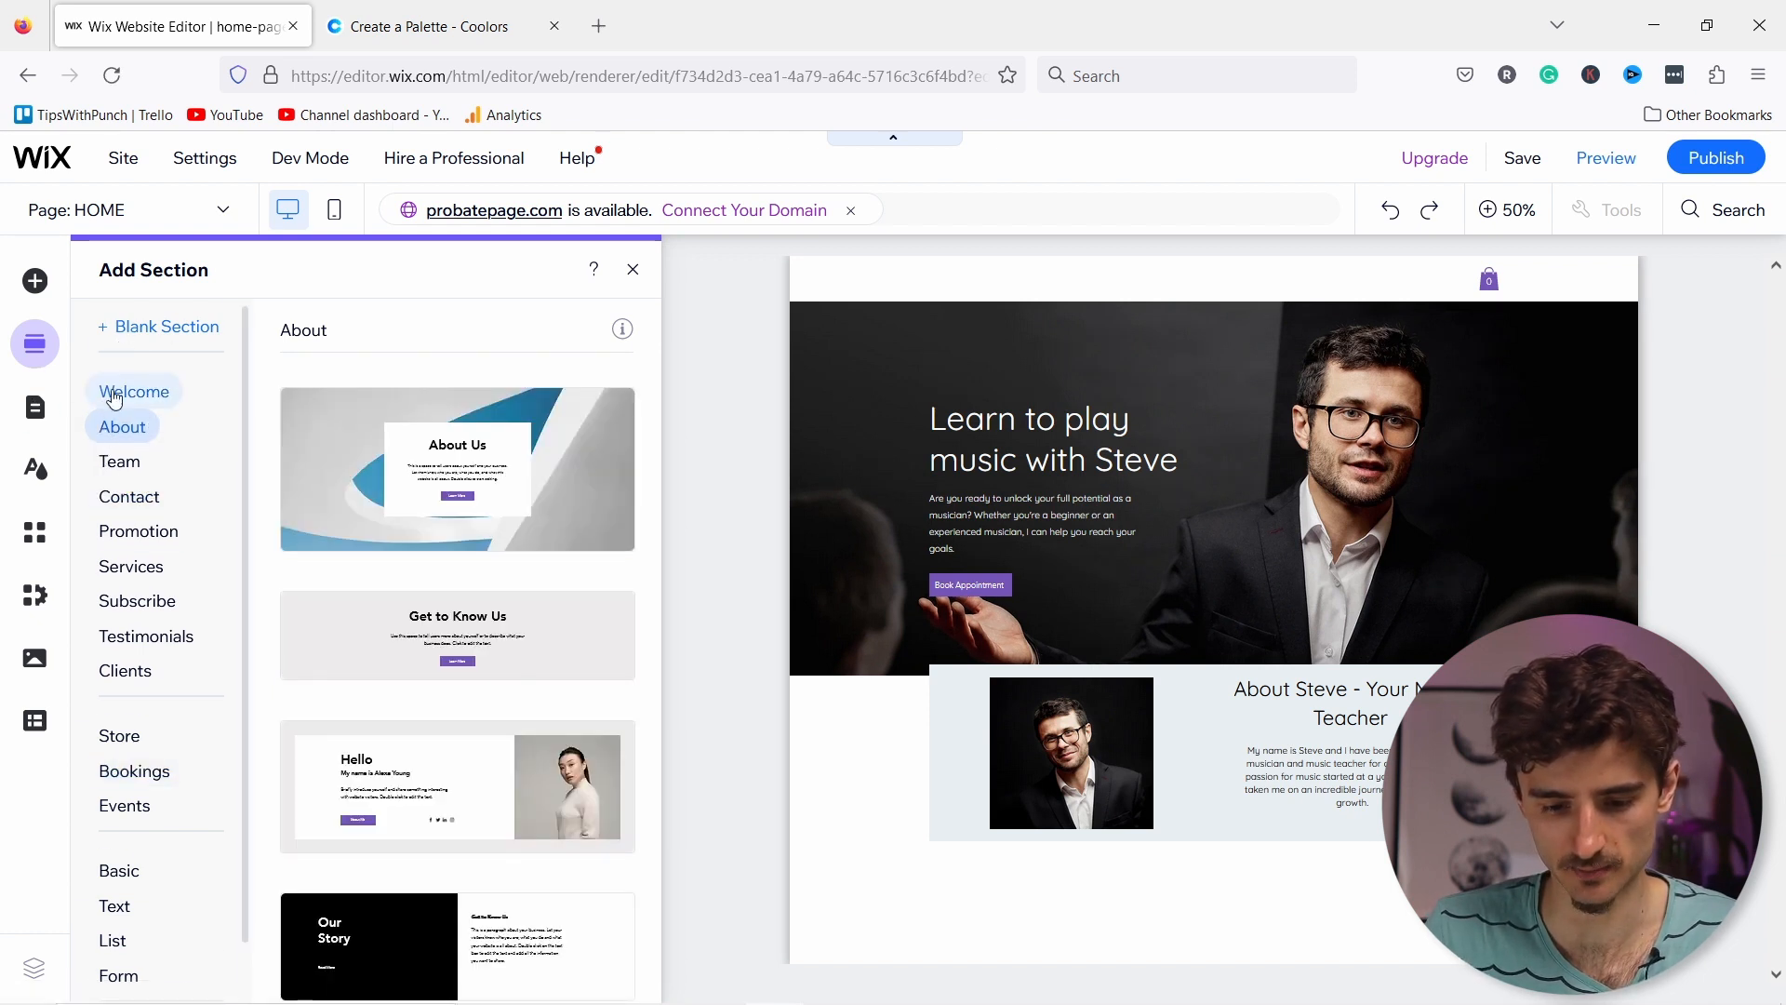
{"action": "left_click", "coordinate": [121, 568]}
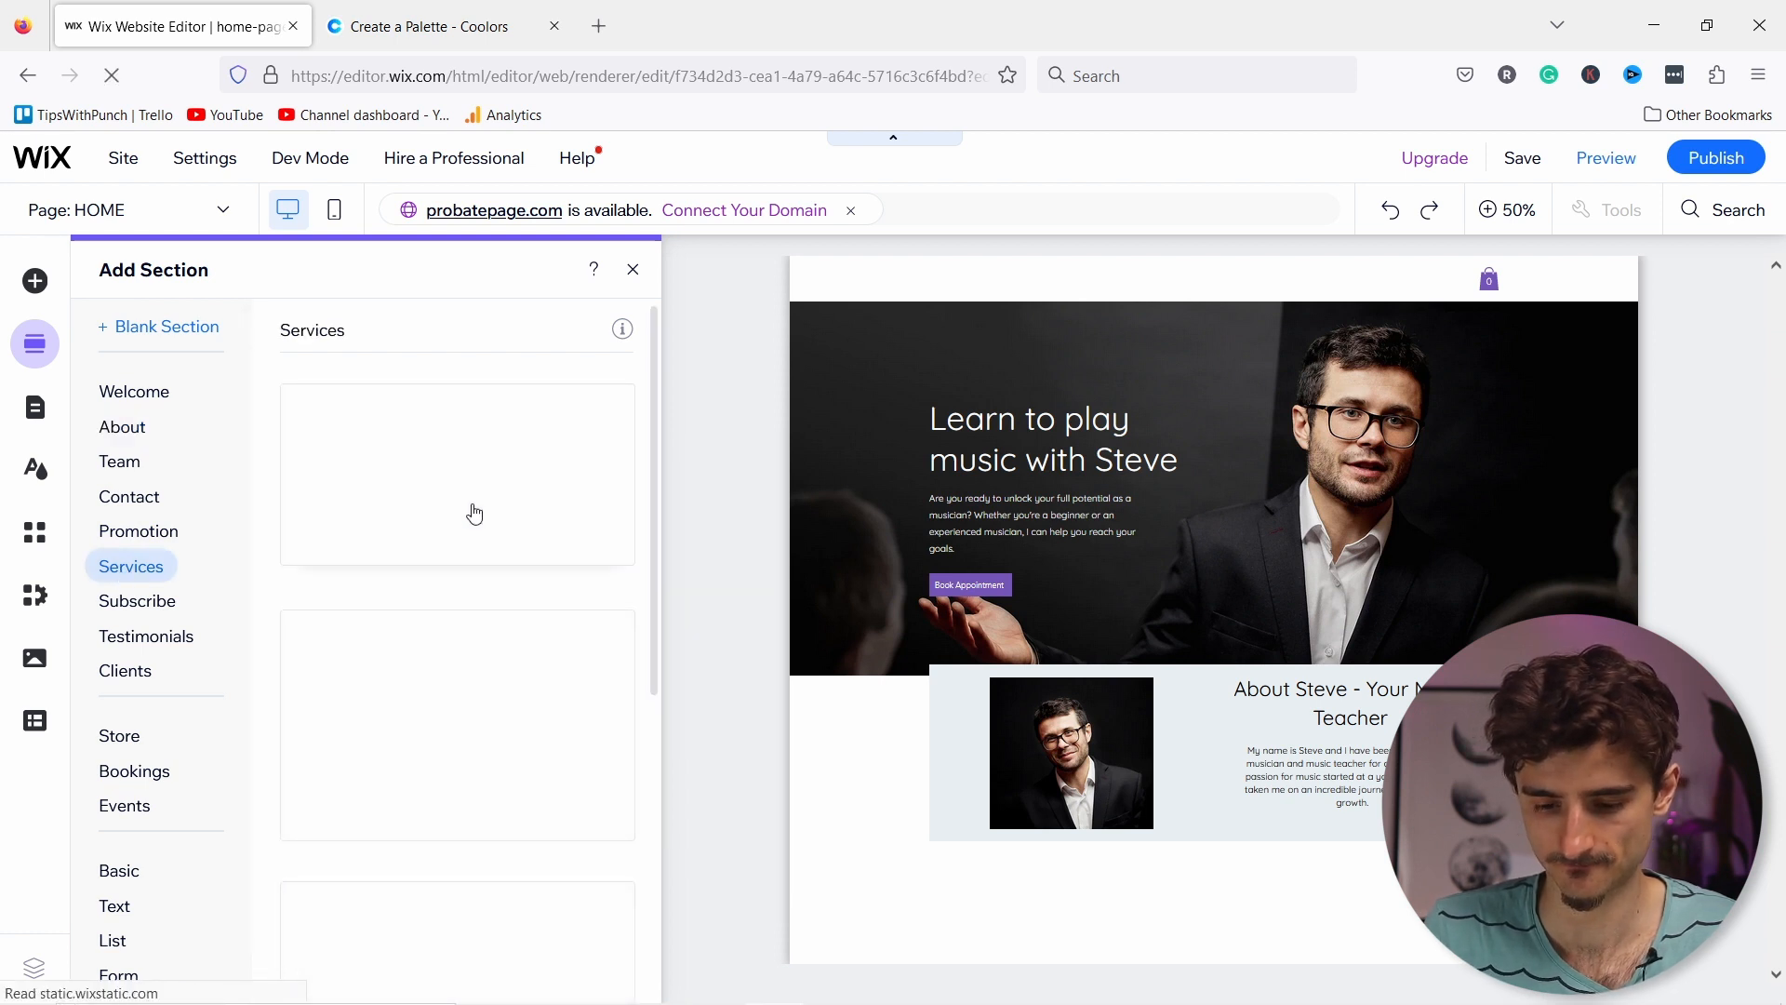
{"action": "scroll", "coordinate": [453, 511], "scroll_direction": "down", "scroll_amount": 5}
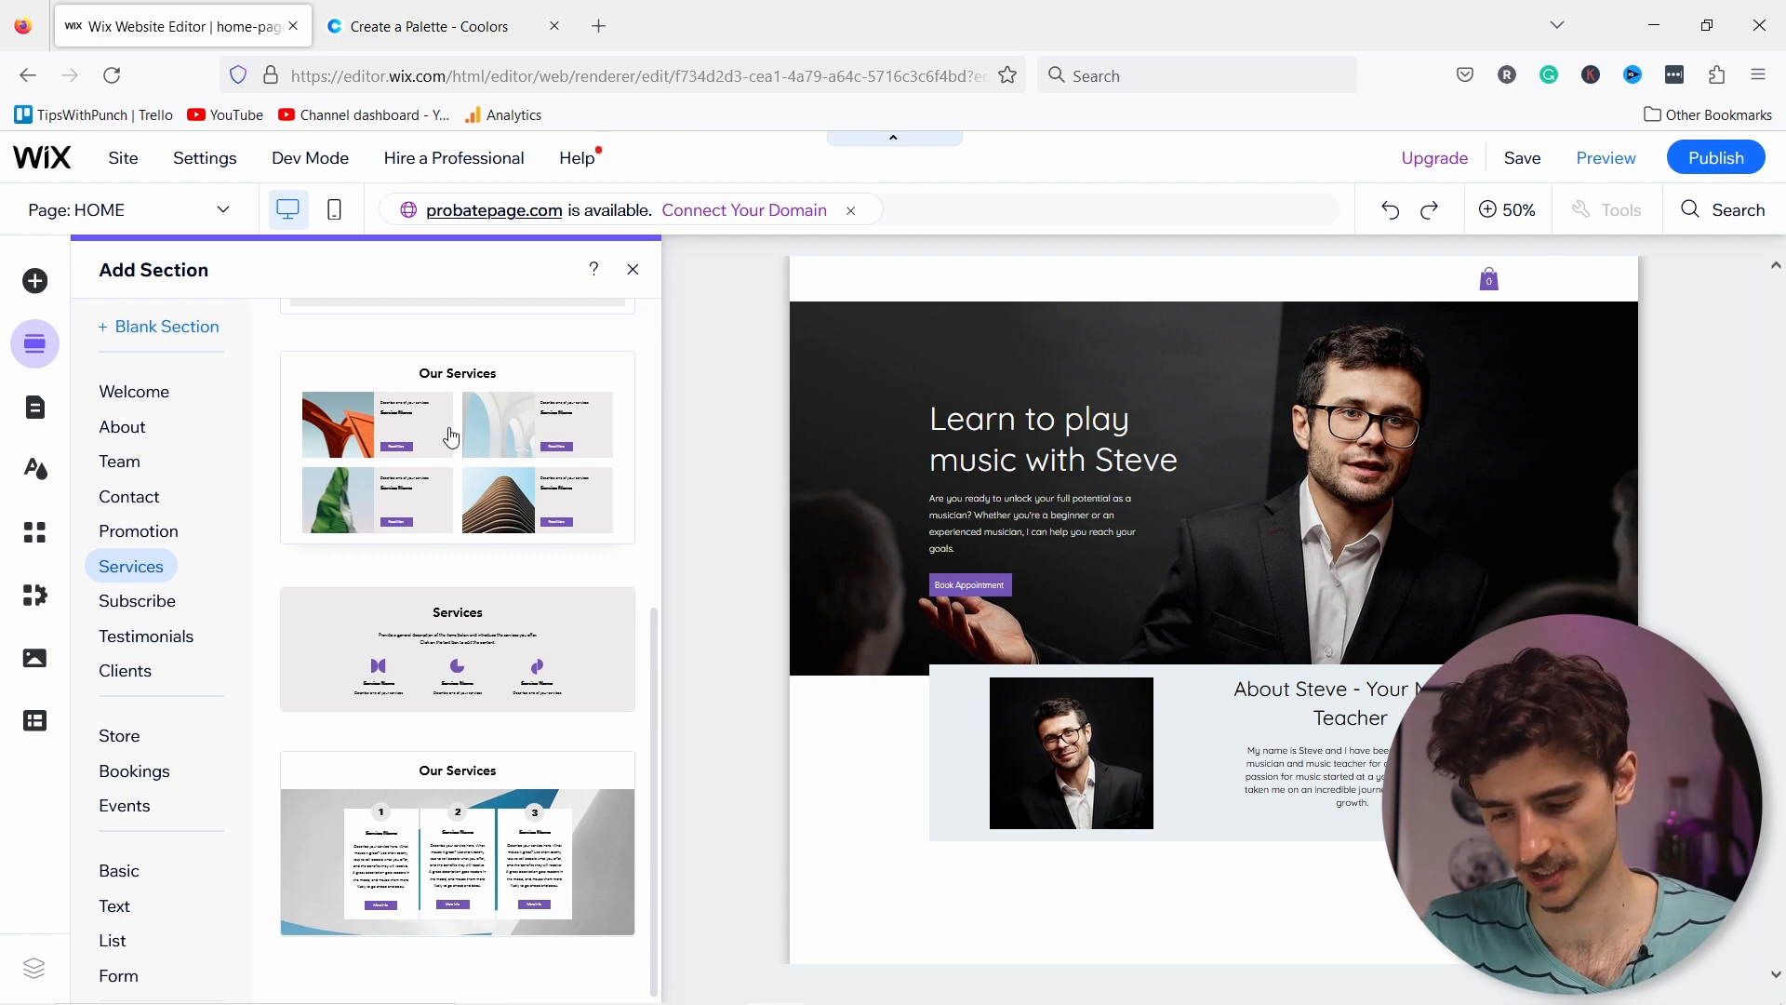
{"action": "mouse_move", "coordinate": [451, 437]}
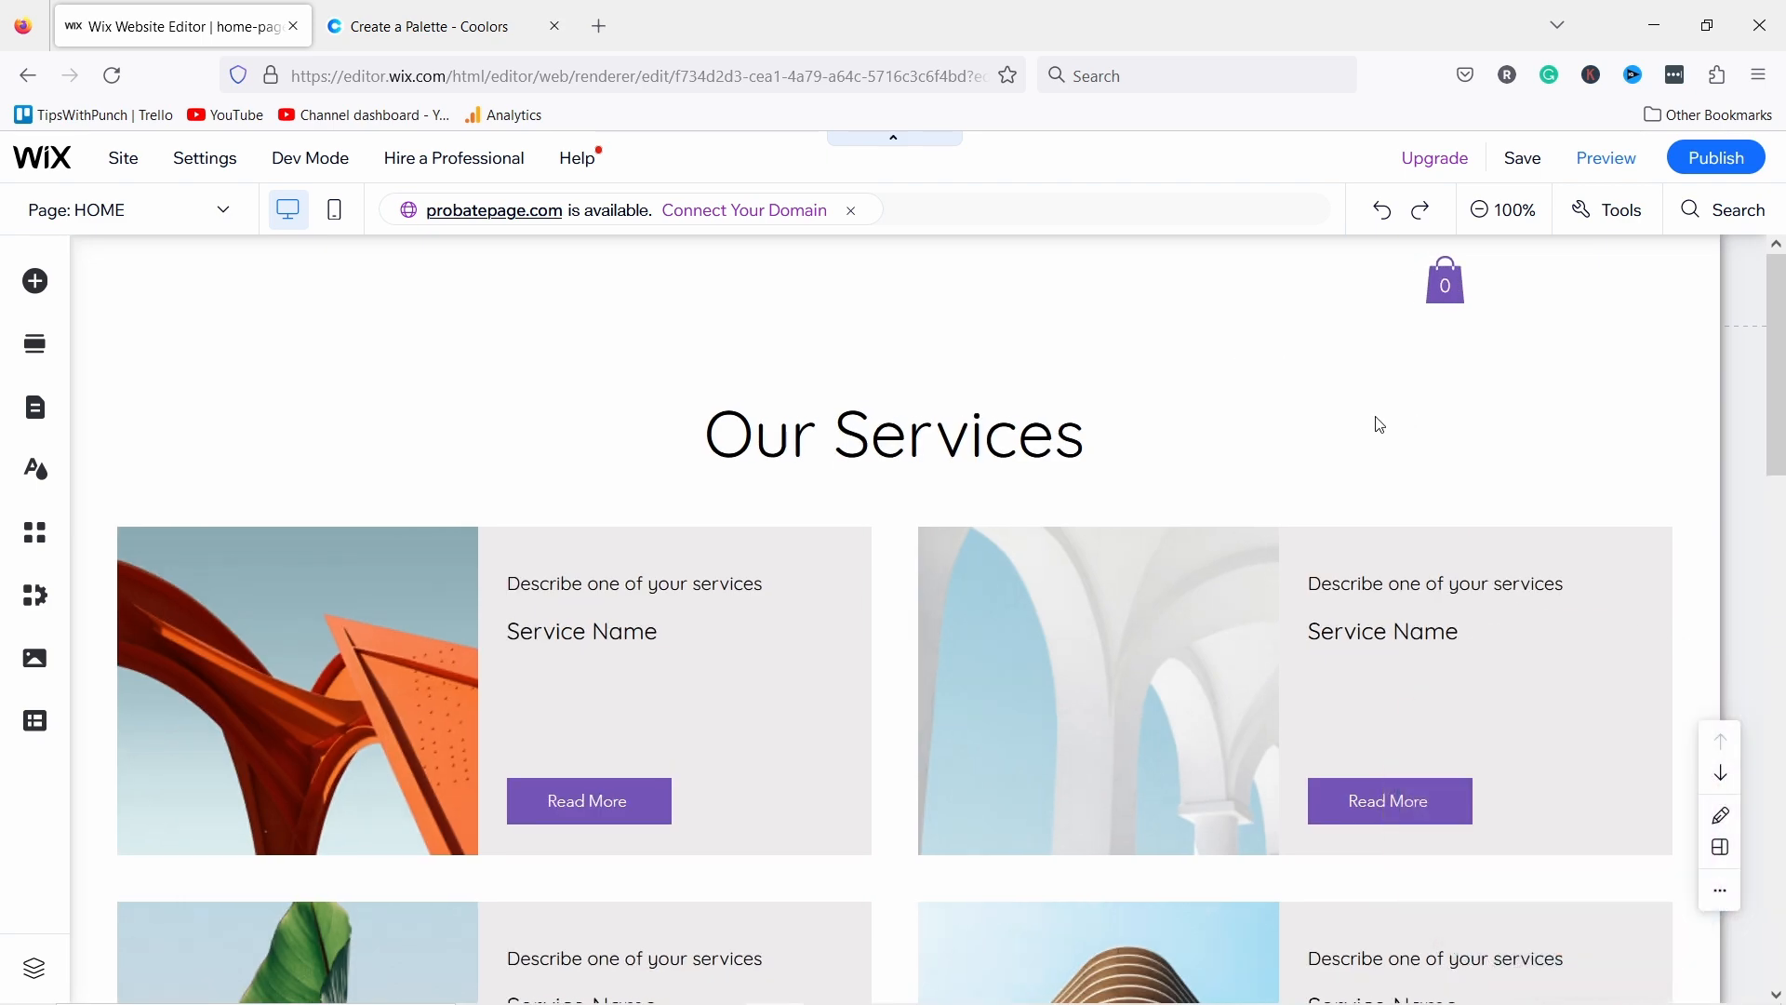
Step: Move the Our Services section down twice so it sits below About Steve
{"action": "left_click", "coordinate": [1381, 422]}
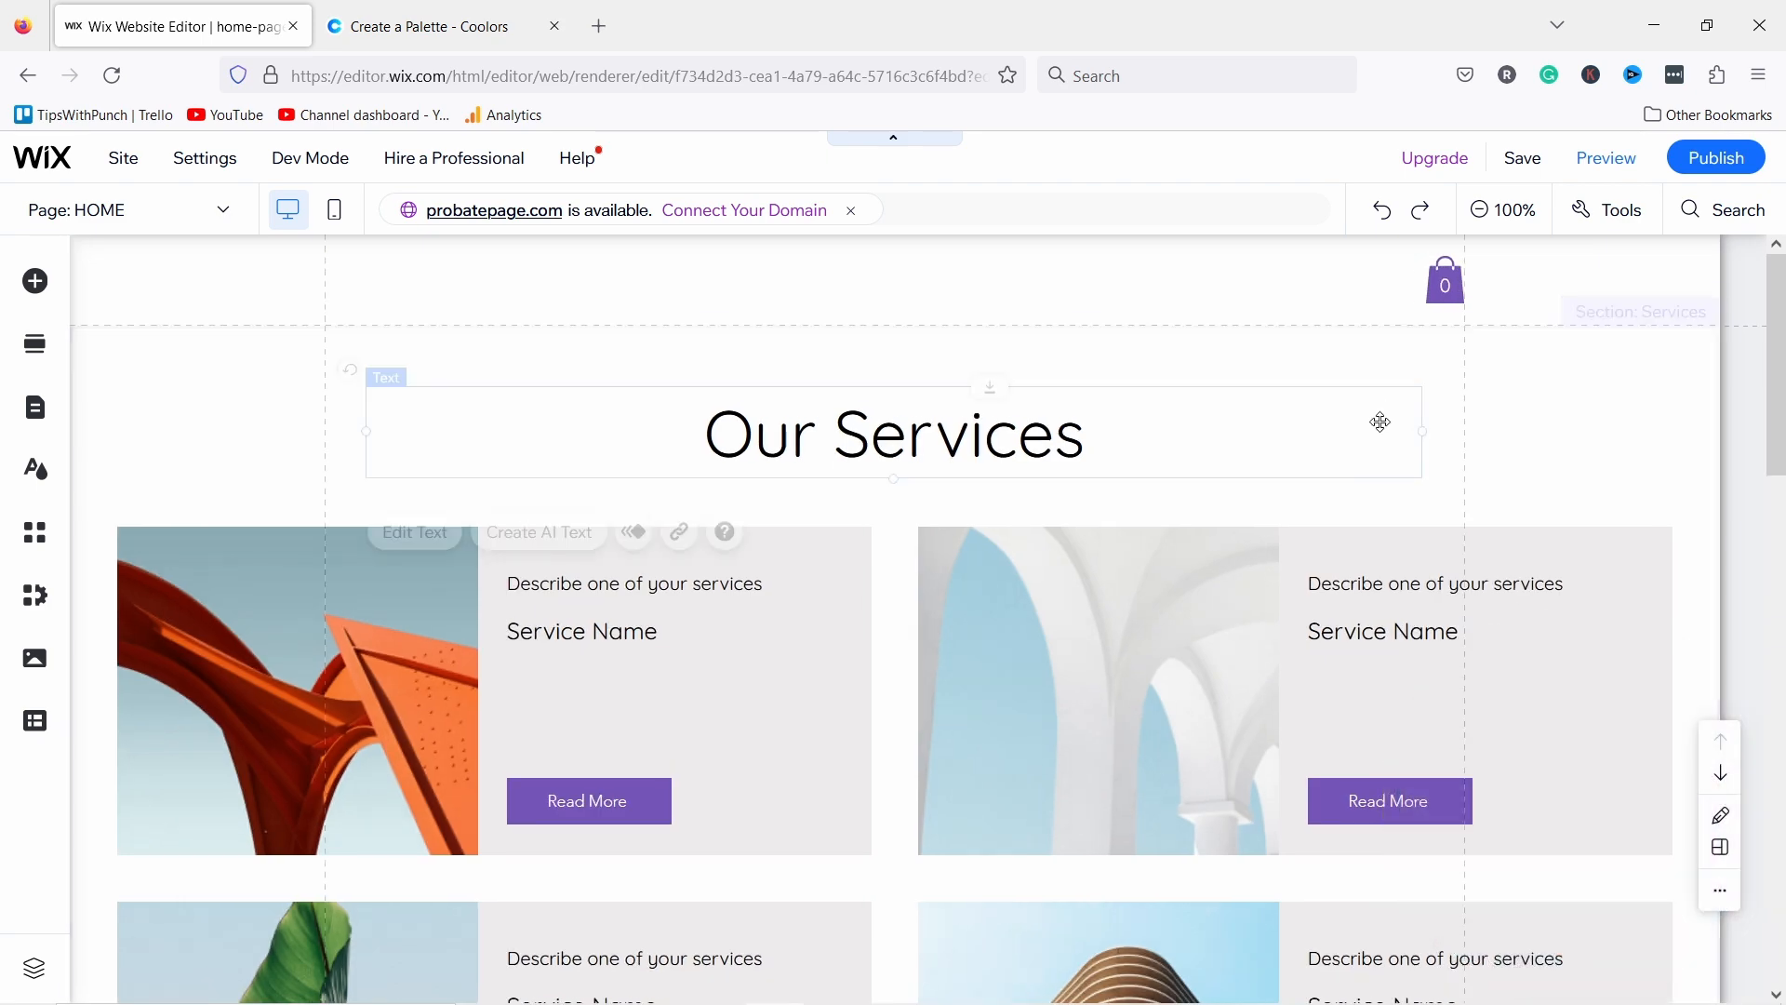
{"action": "left_click", "coordinate": [1619, 412]}
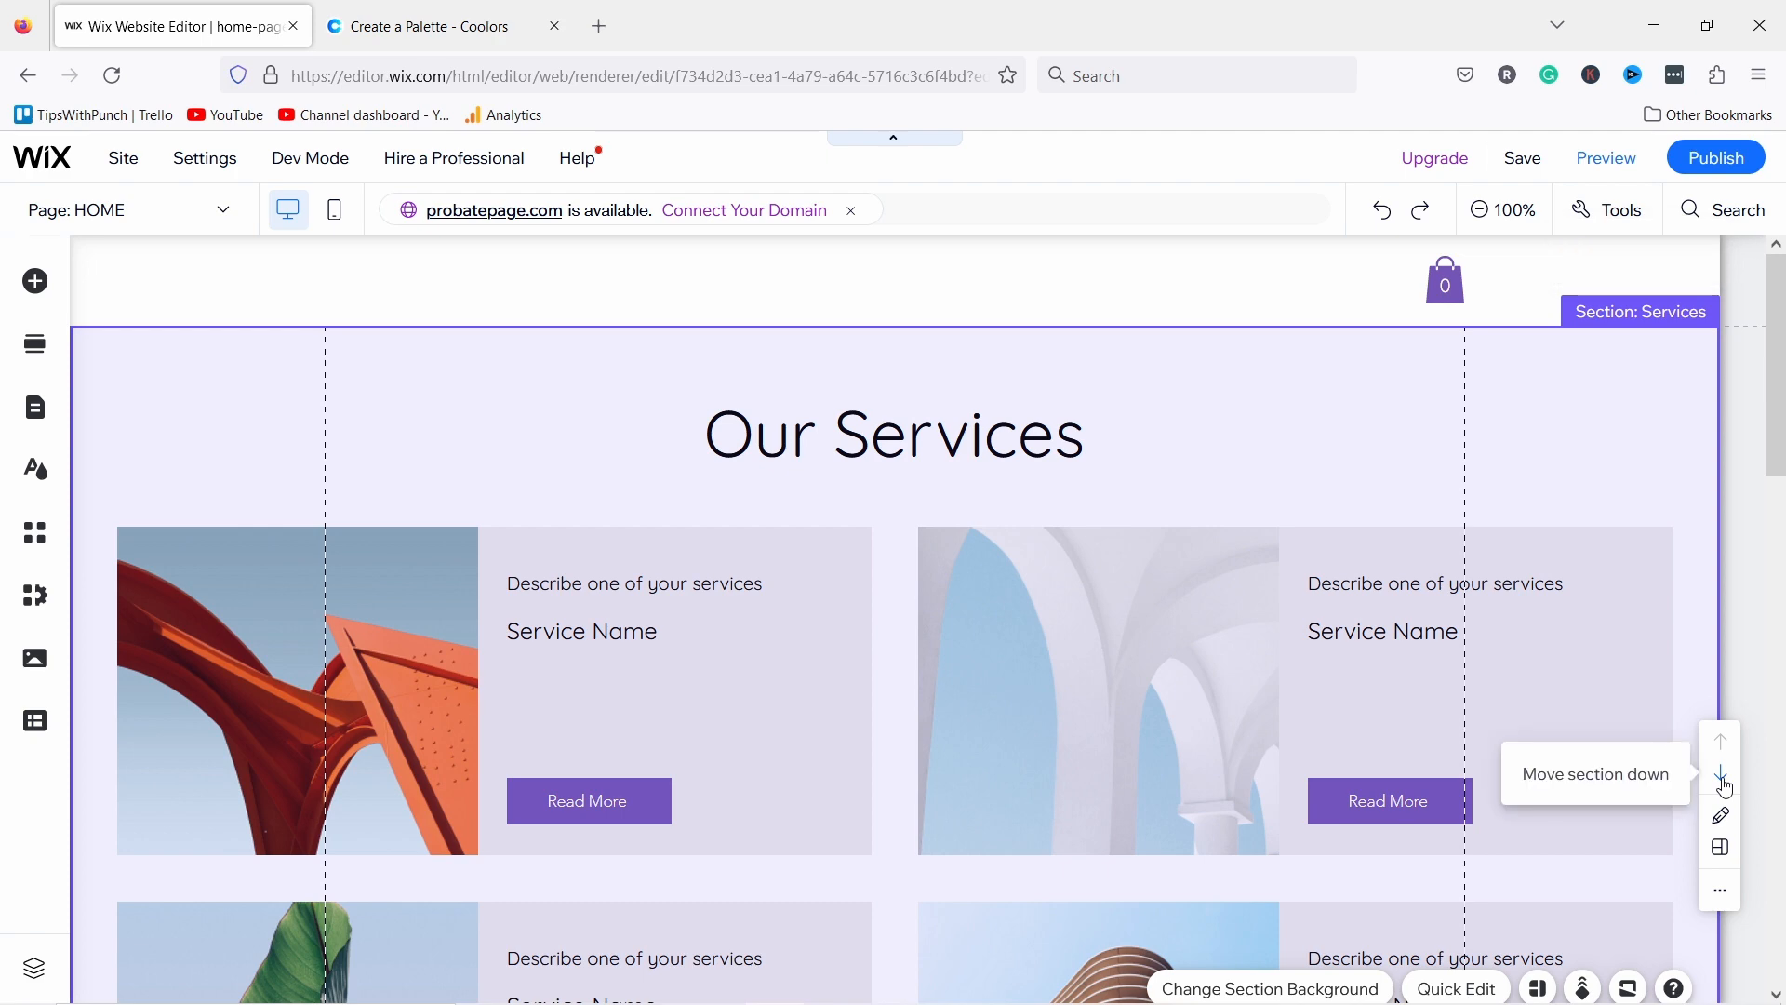
{"action": "left_click", "coordinate": [1719, 780]}
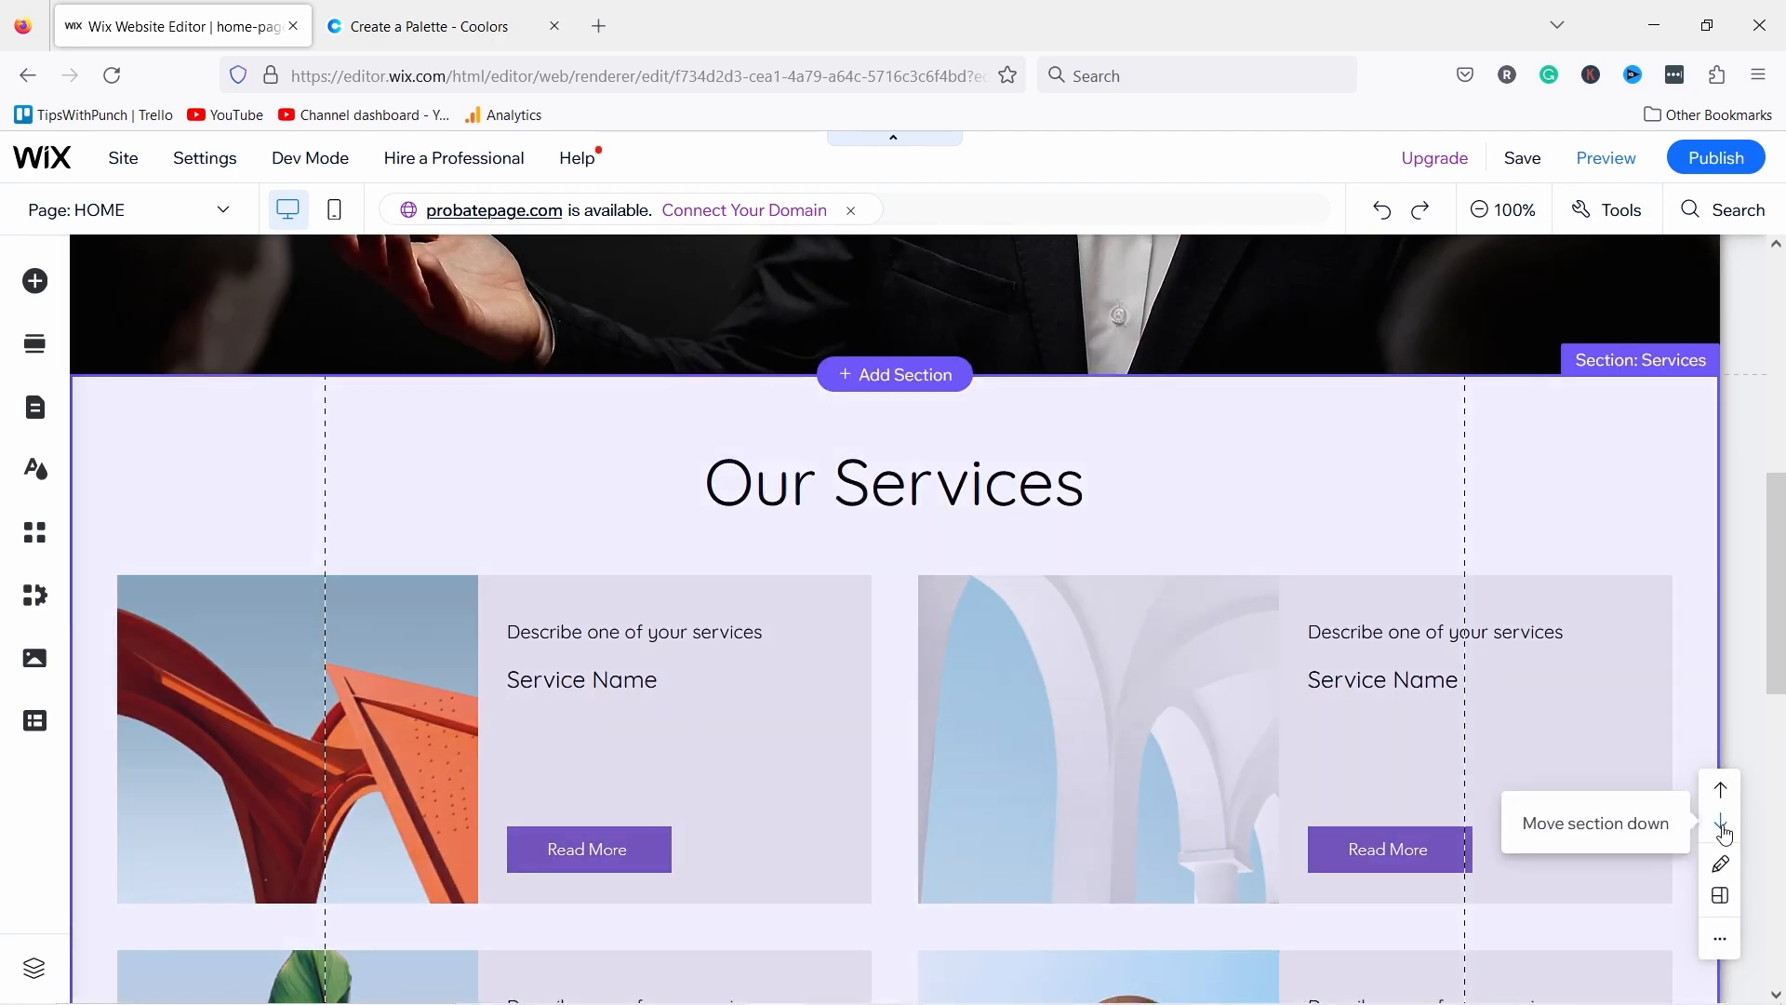
{"action": "left_click", "coordinate": [1721, 822]}
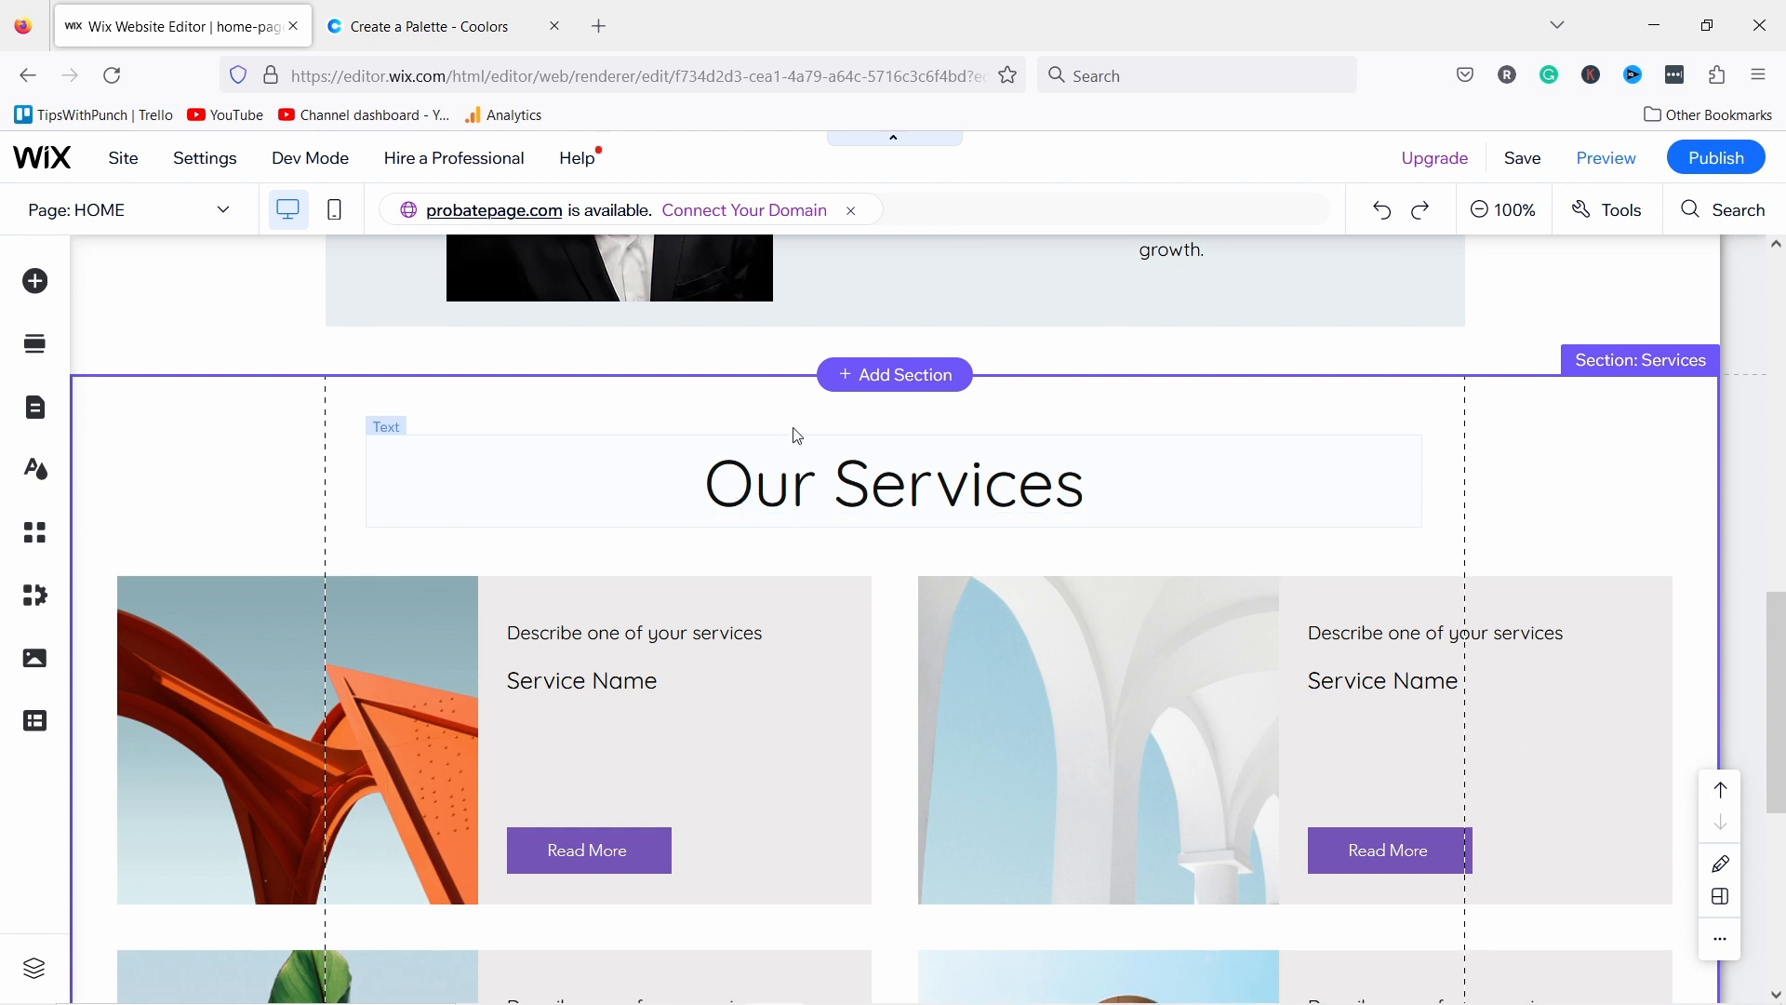
{"action": "scroll", "coordinate": [791, 442], "scroll_direction": "down", "scroll_amount": 1}
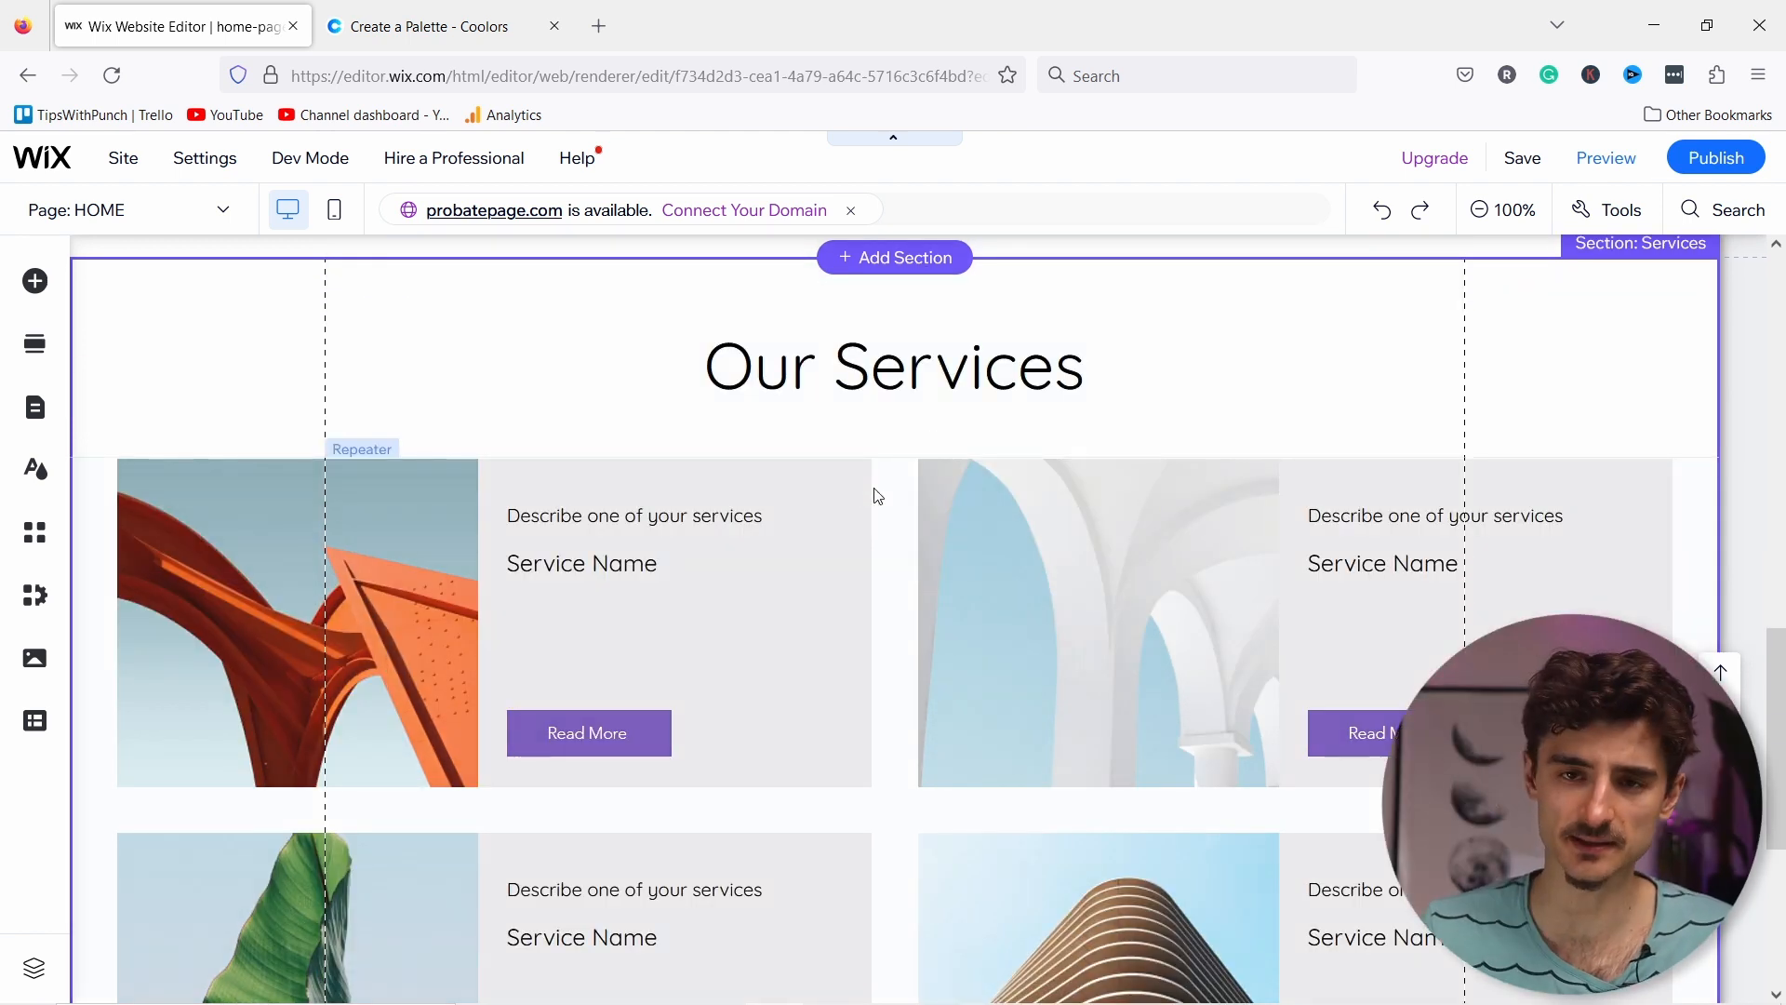
{"action": "scroll", "coordinate": [819, 484], "scroll_direction": "down", "scroll_amount": 2}
Step: Round the service cards' corners to a 5px radius
{"action": "left_click", "coordinate": [755, 418]}
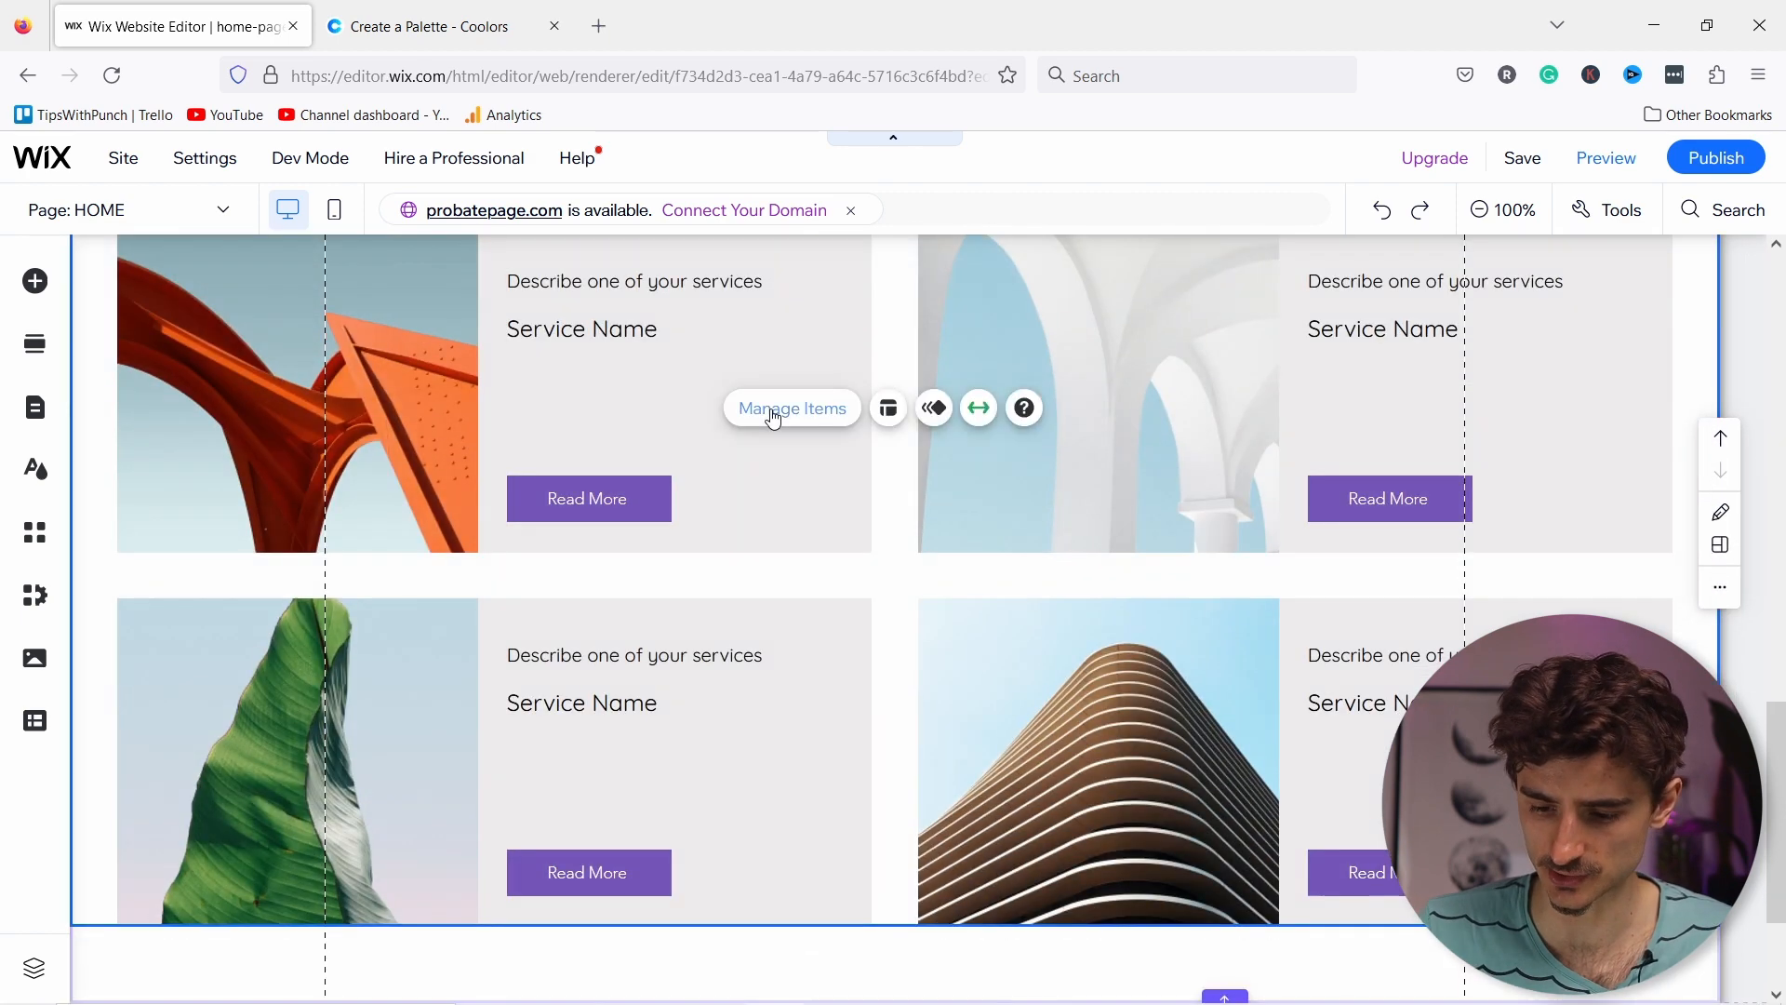
{"action": "left_click", "coordinate": [642, 382]}
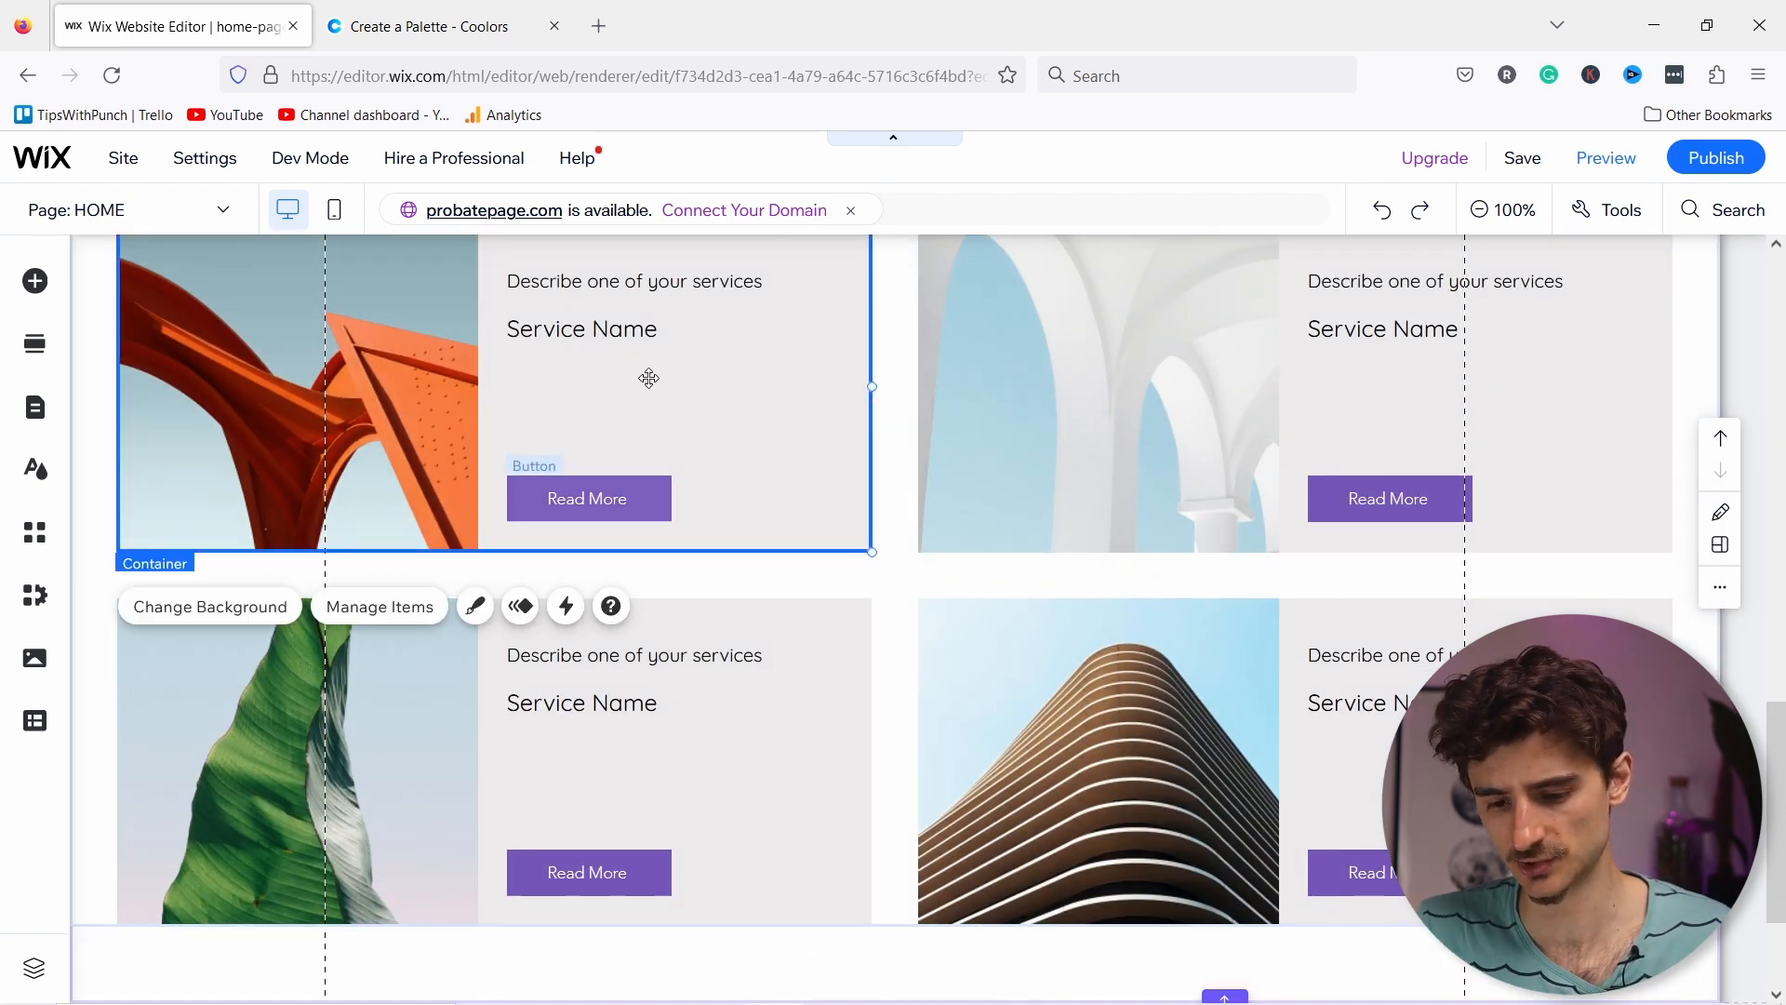
{"action": "scroll", "coordinate": [536, 402], "scroll_direction": "up", "scroll_amount": 1}
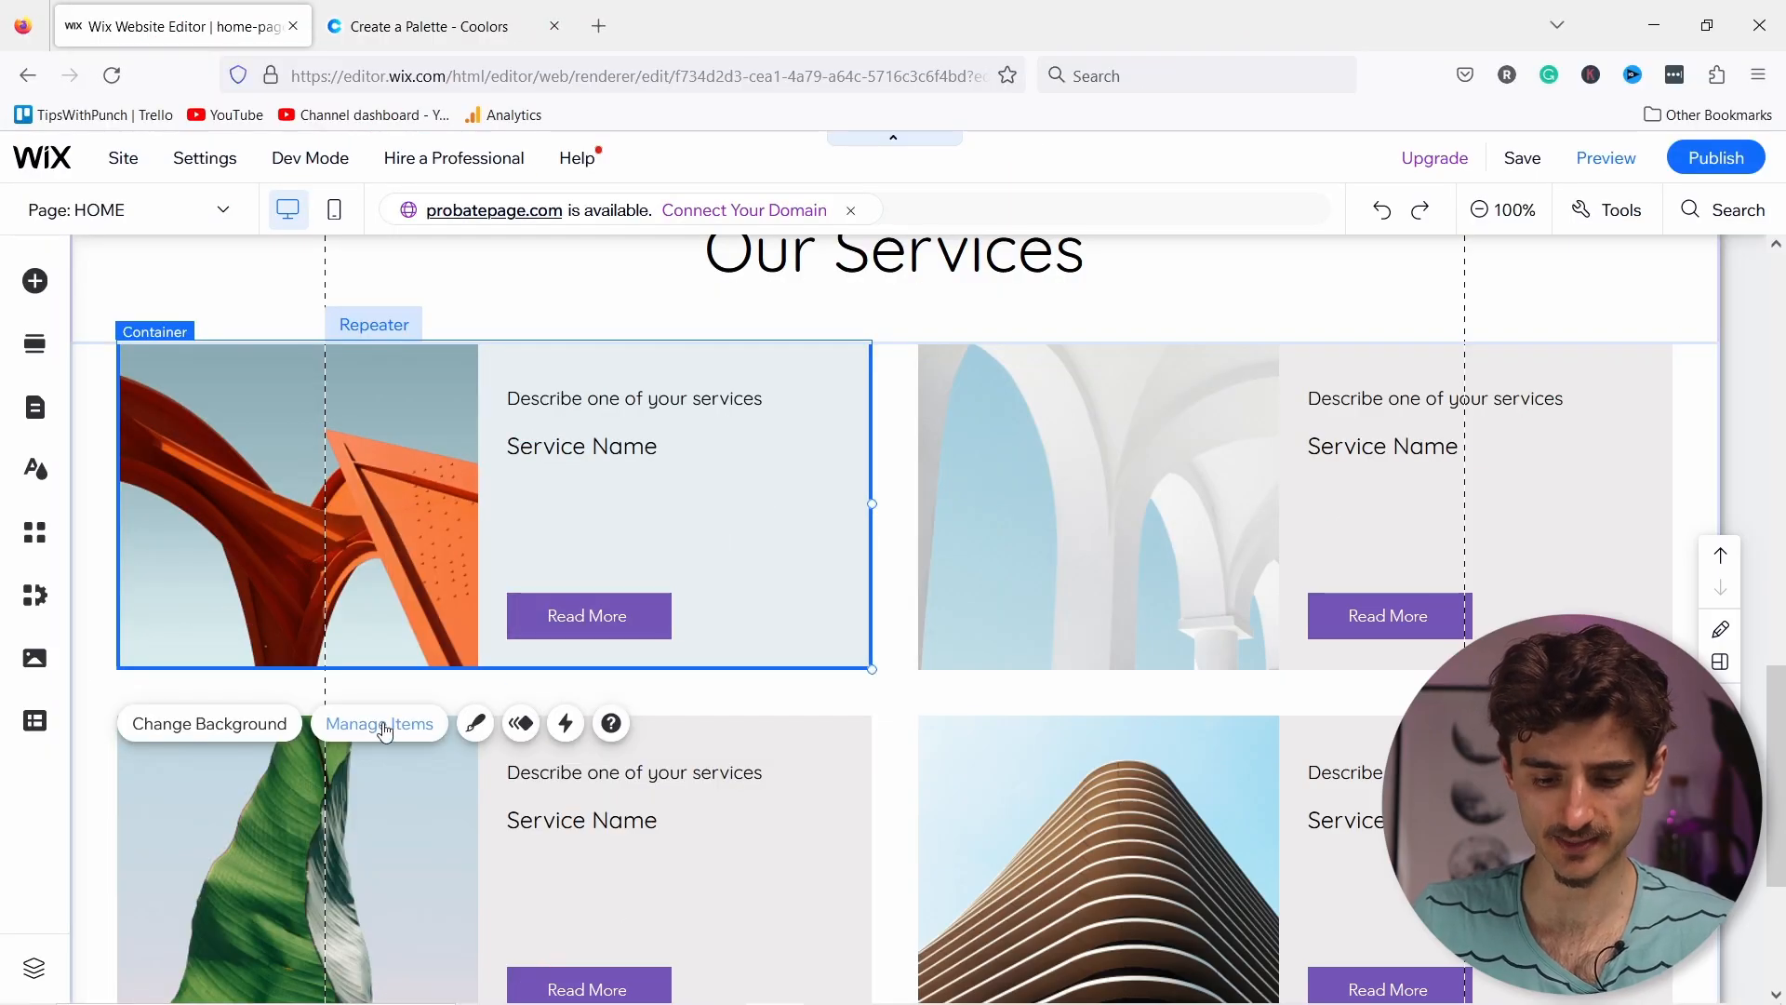
{"action": "left_click", "coordinate": [475, 726]}
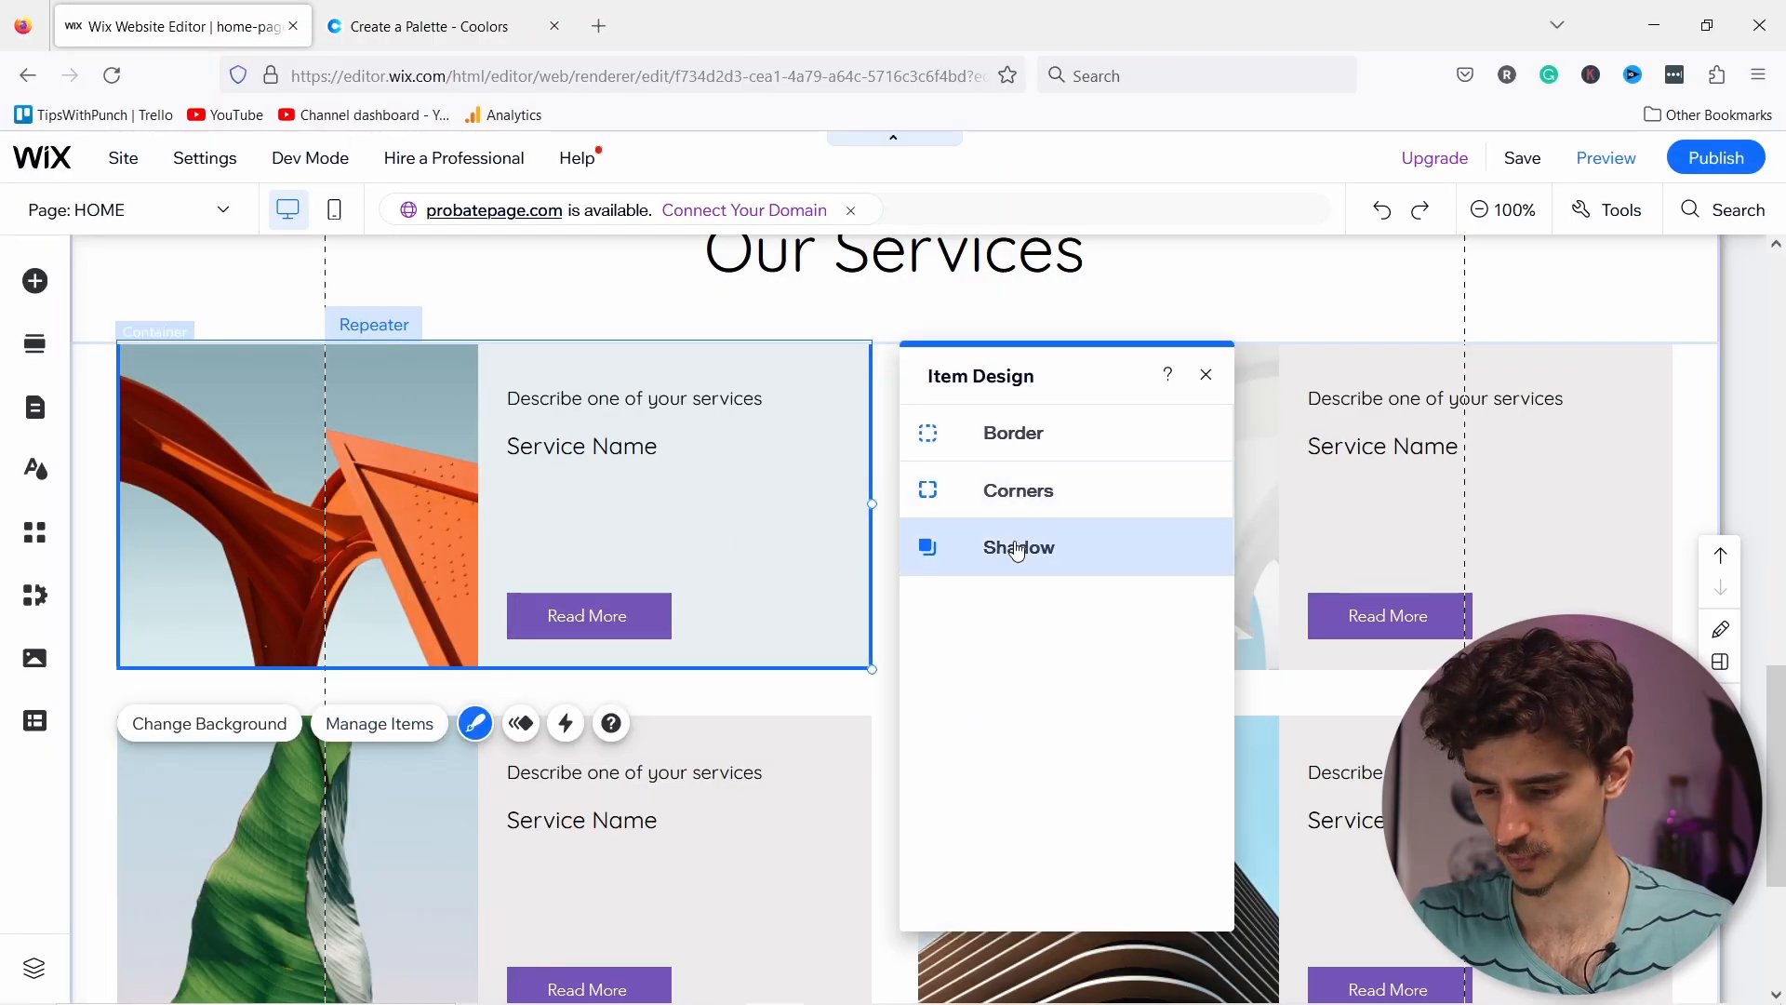
{"action": "left_click", "coordinate": [1003, 439]}
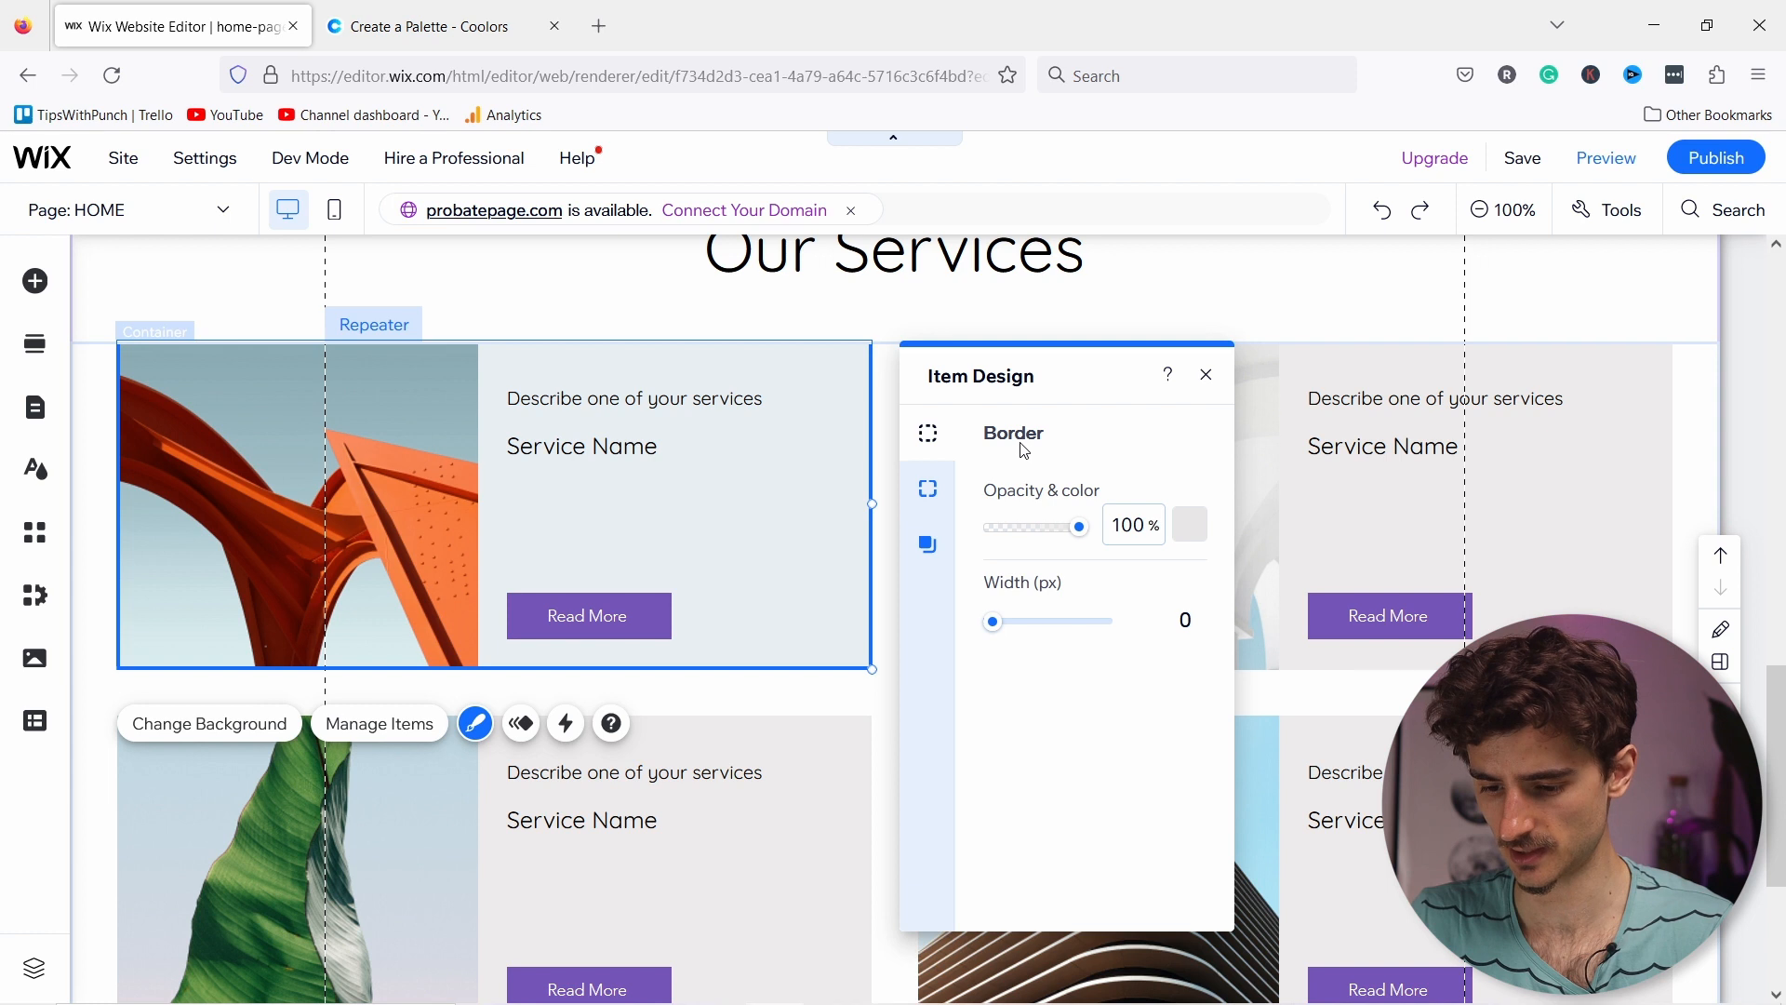
{"action": "left_click", "coordinate": [931, 490]}
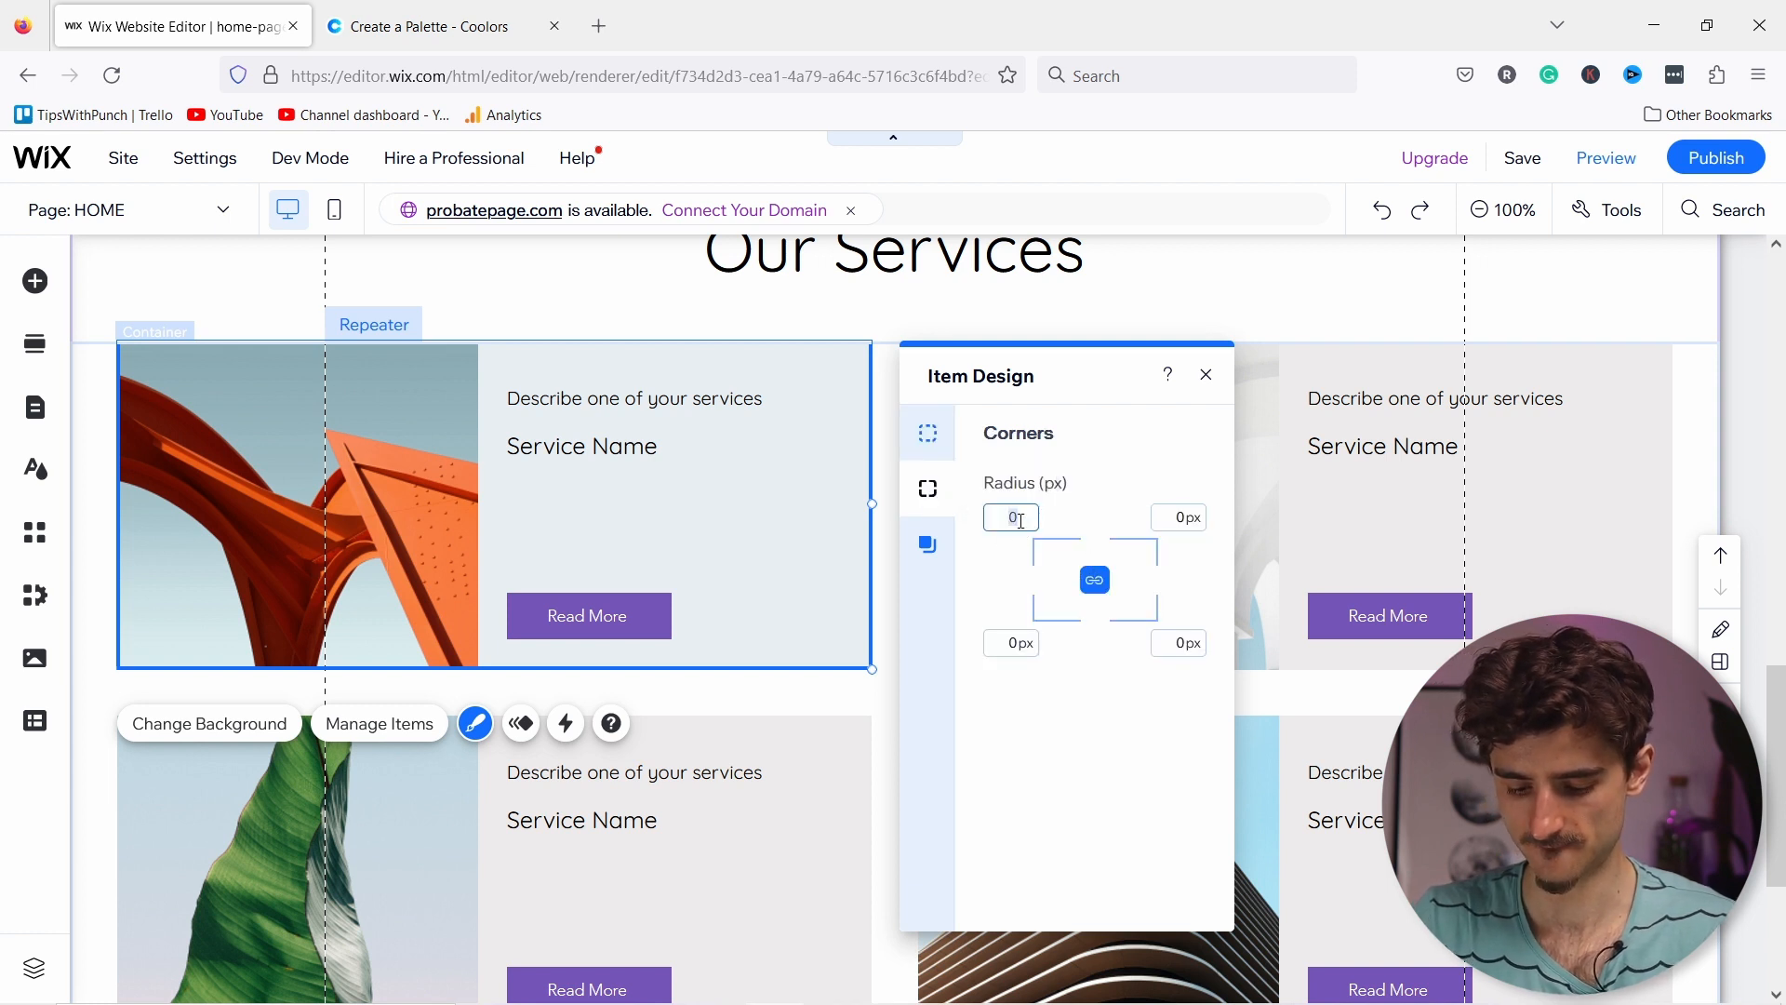
{"action": "type", "text": "5"}
{"action": "key", "text": "Return"}
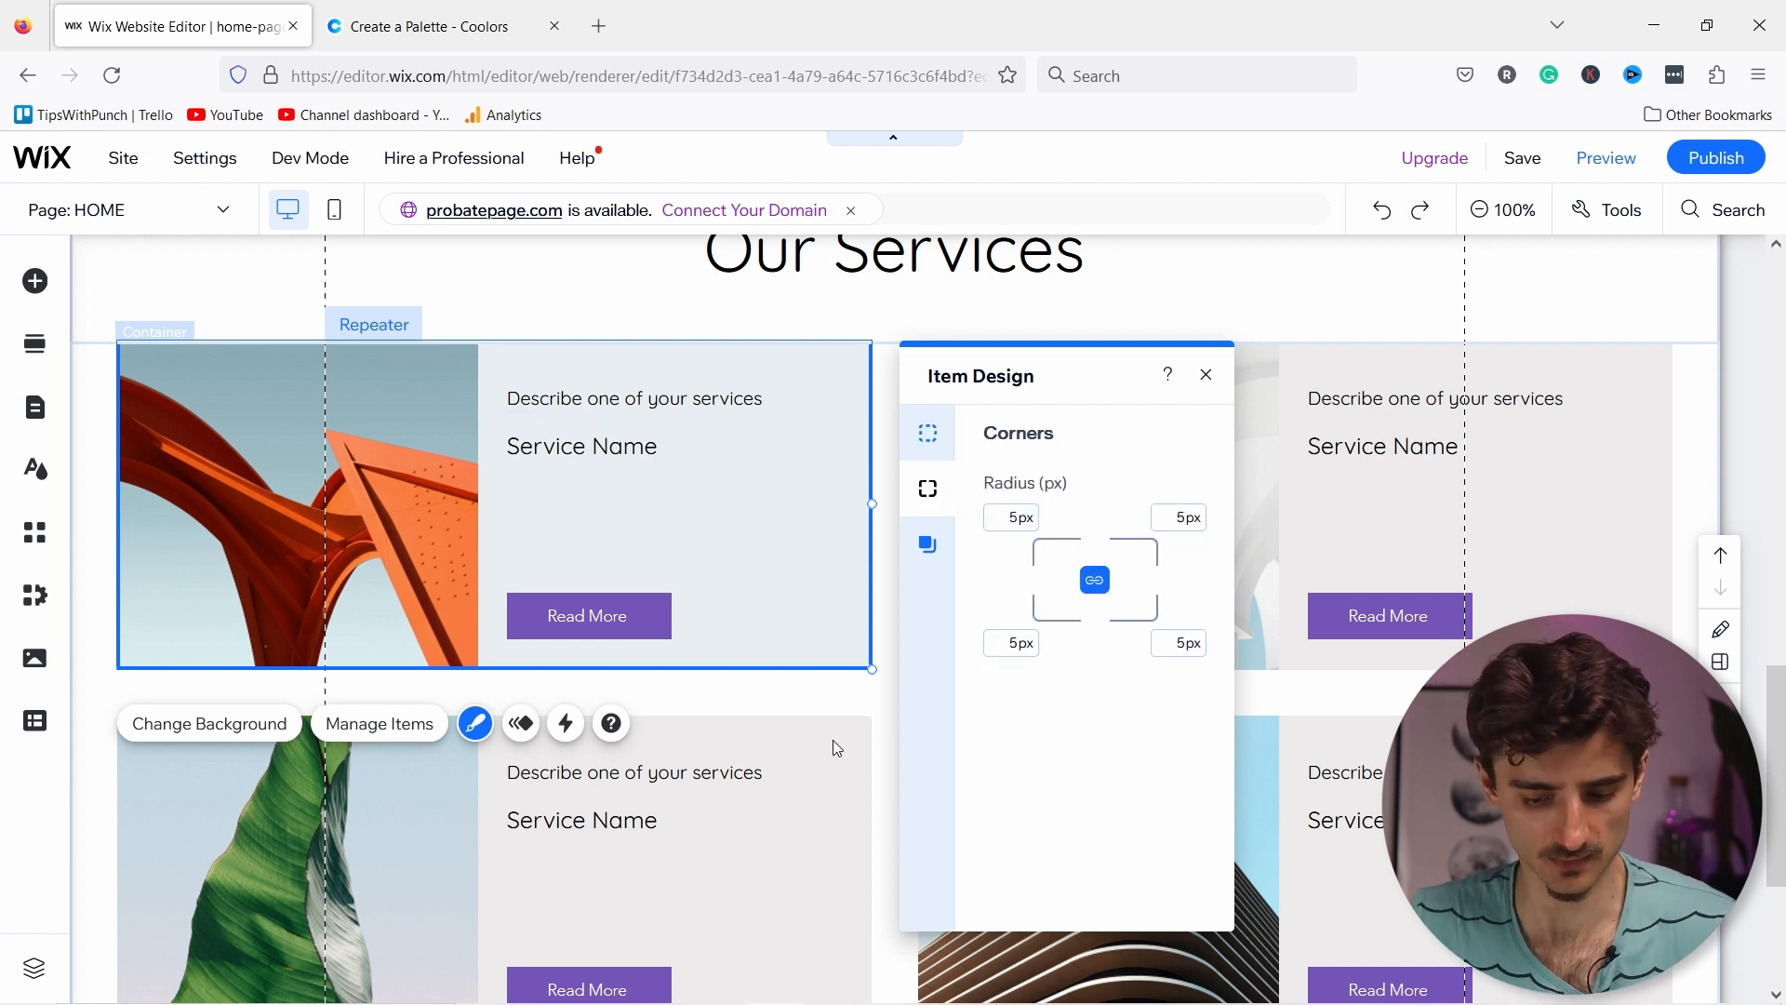
{"action": "left_click", "coordinate": [830, 741]}
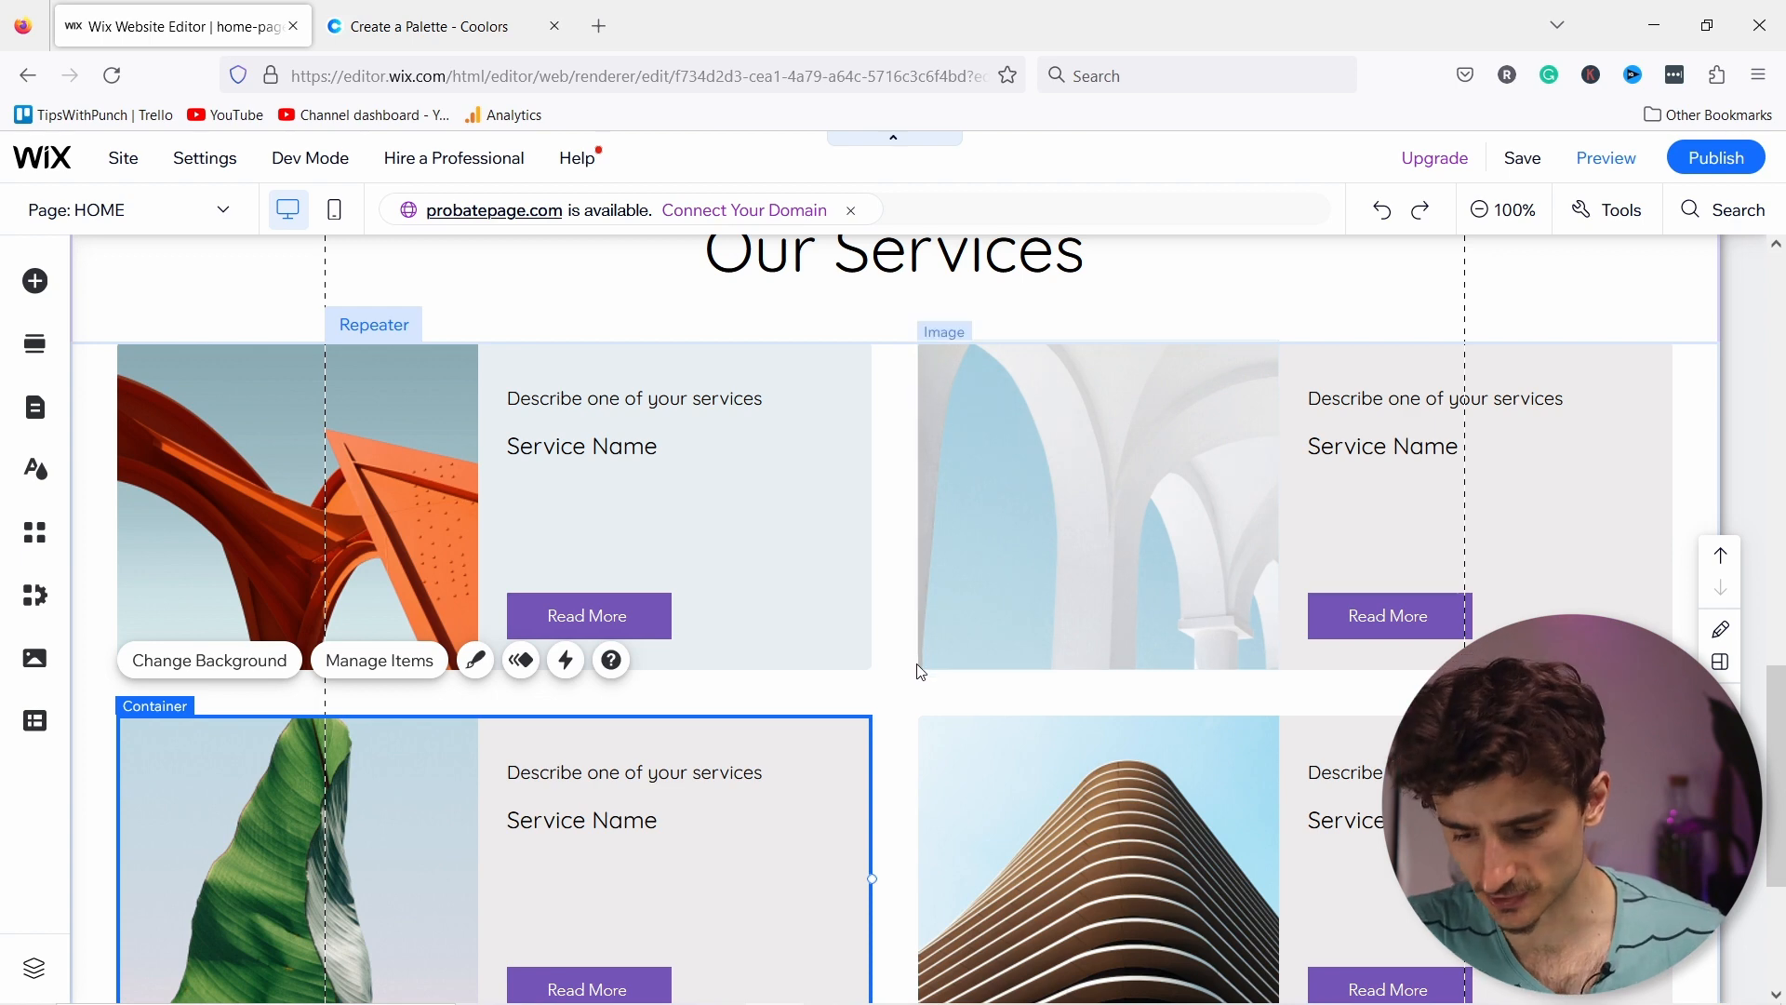
Step: Select the second service card in the repeater
{"action": "scroll", "coordinate": [596, 759], "scroll_direction": "down", "scroll_amount": 1}
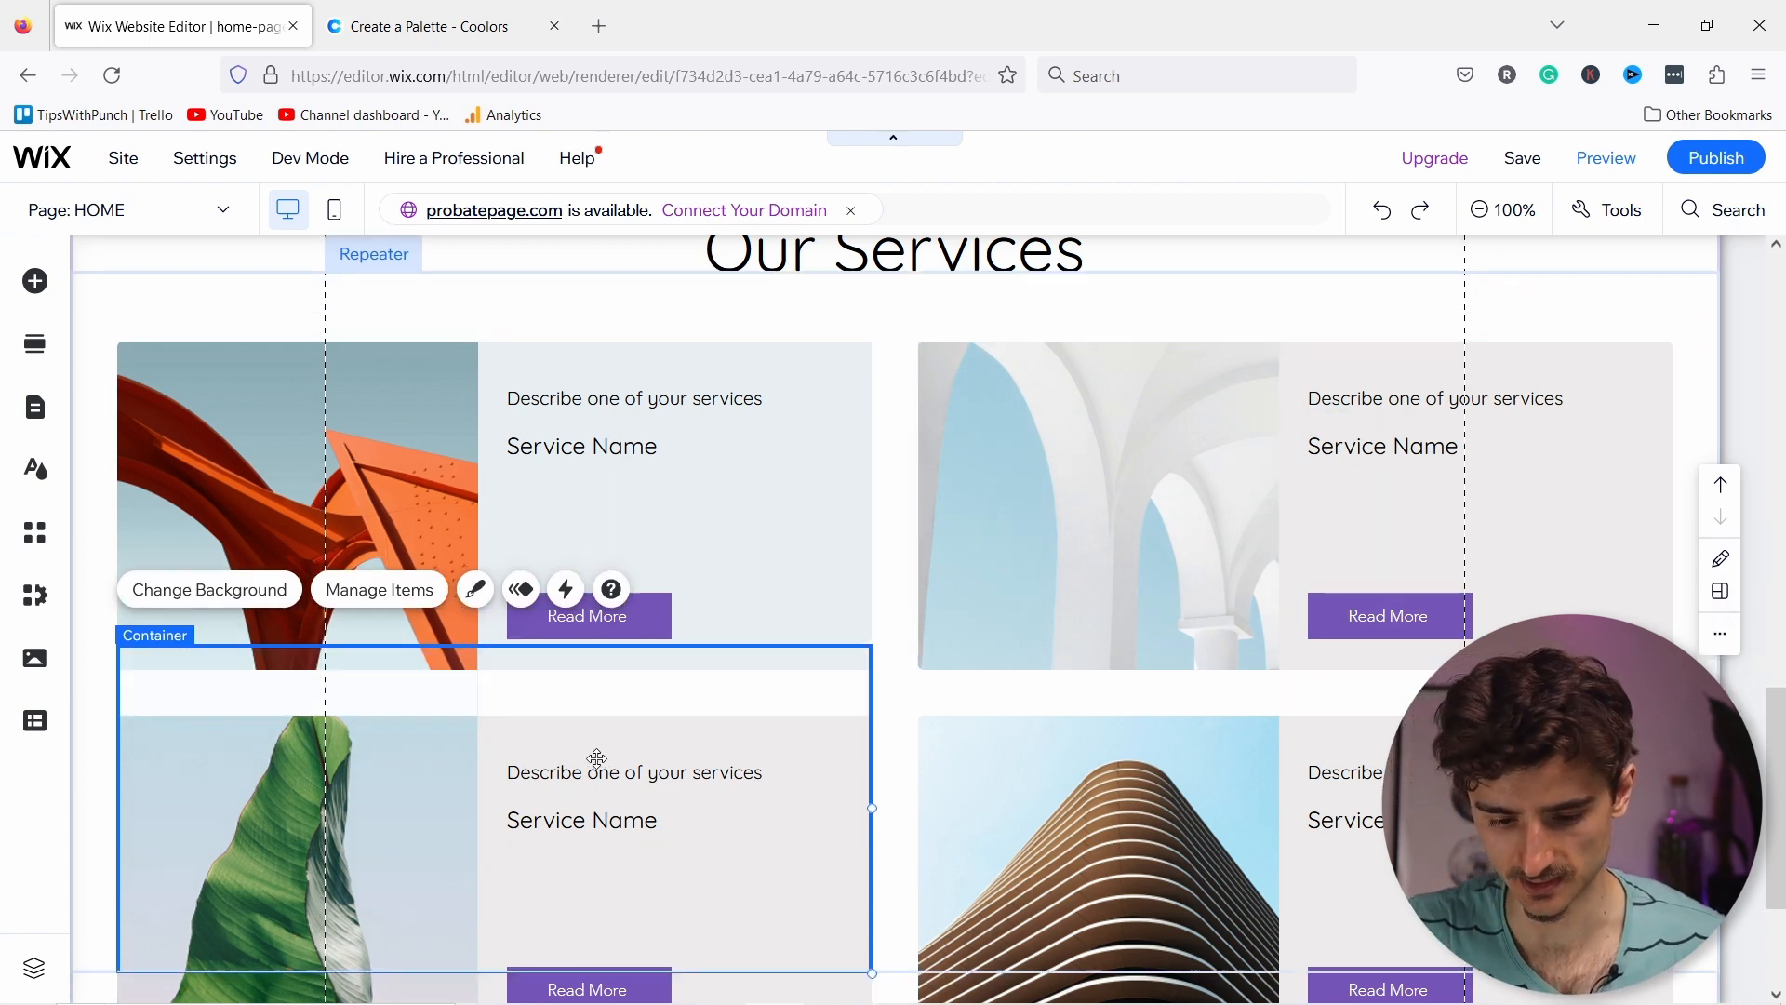
{"action": "scroll", "coordinate": [772, 722], "scroll_direction": "up", "scroll_amount": 1}
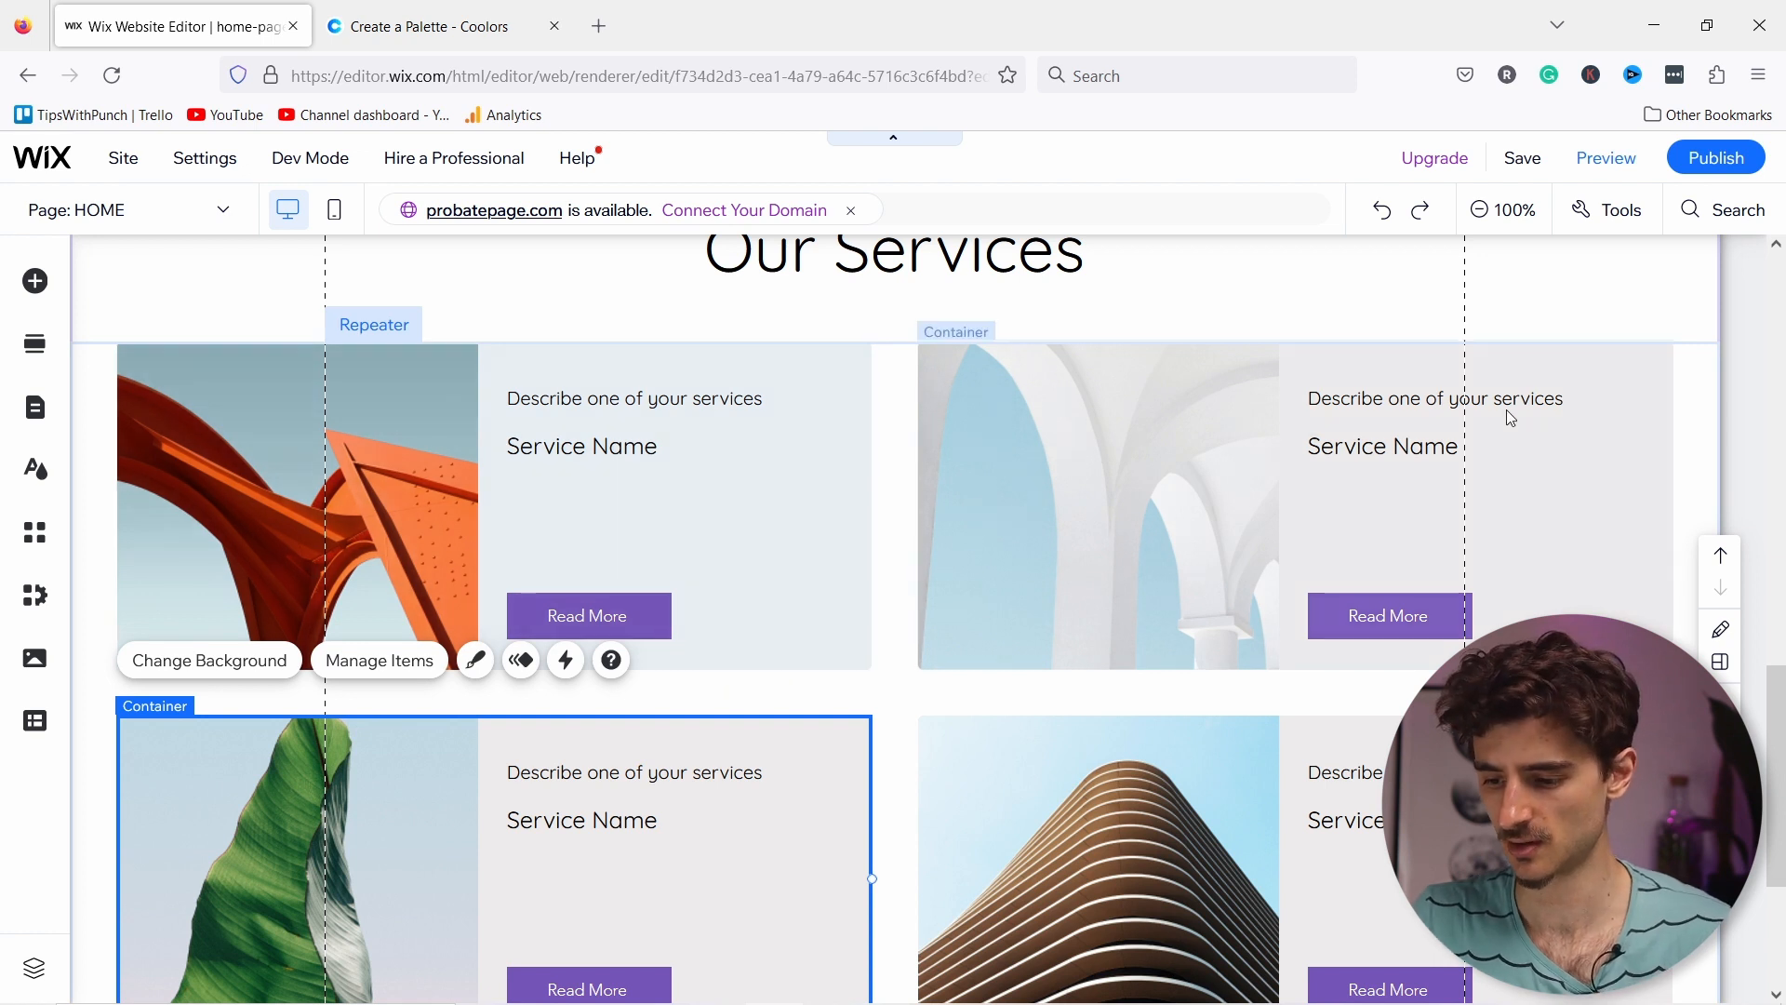
{"action": "left_click", "coordinate": [1544, 405]}
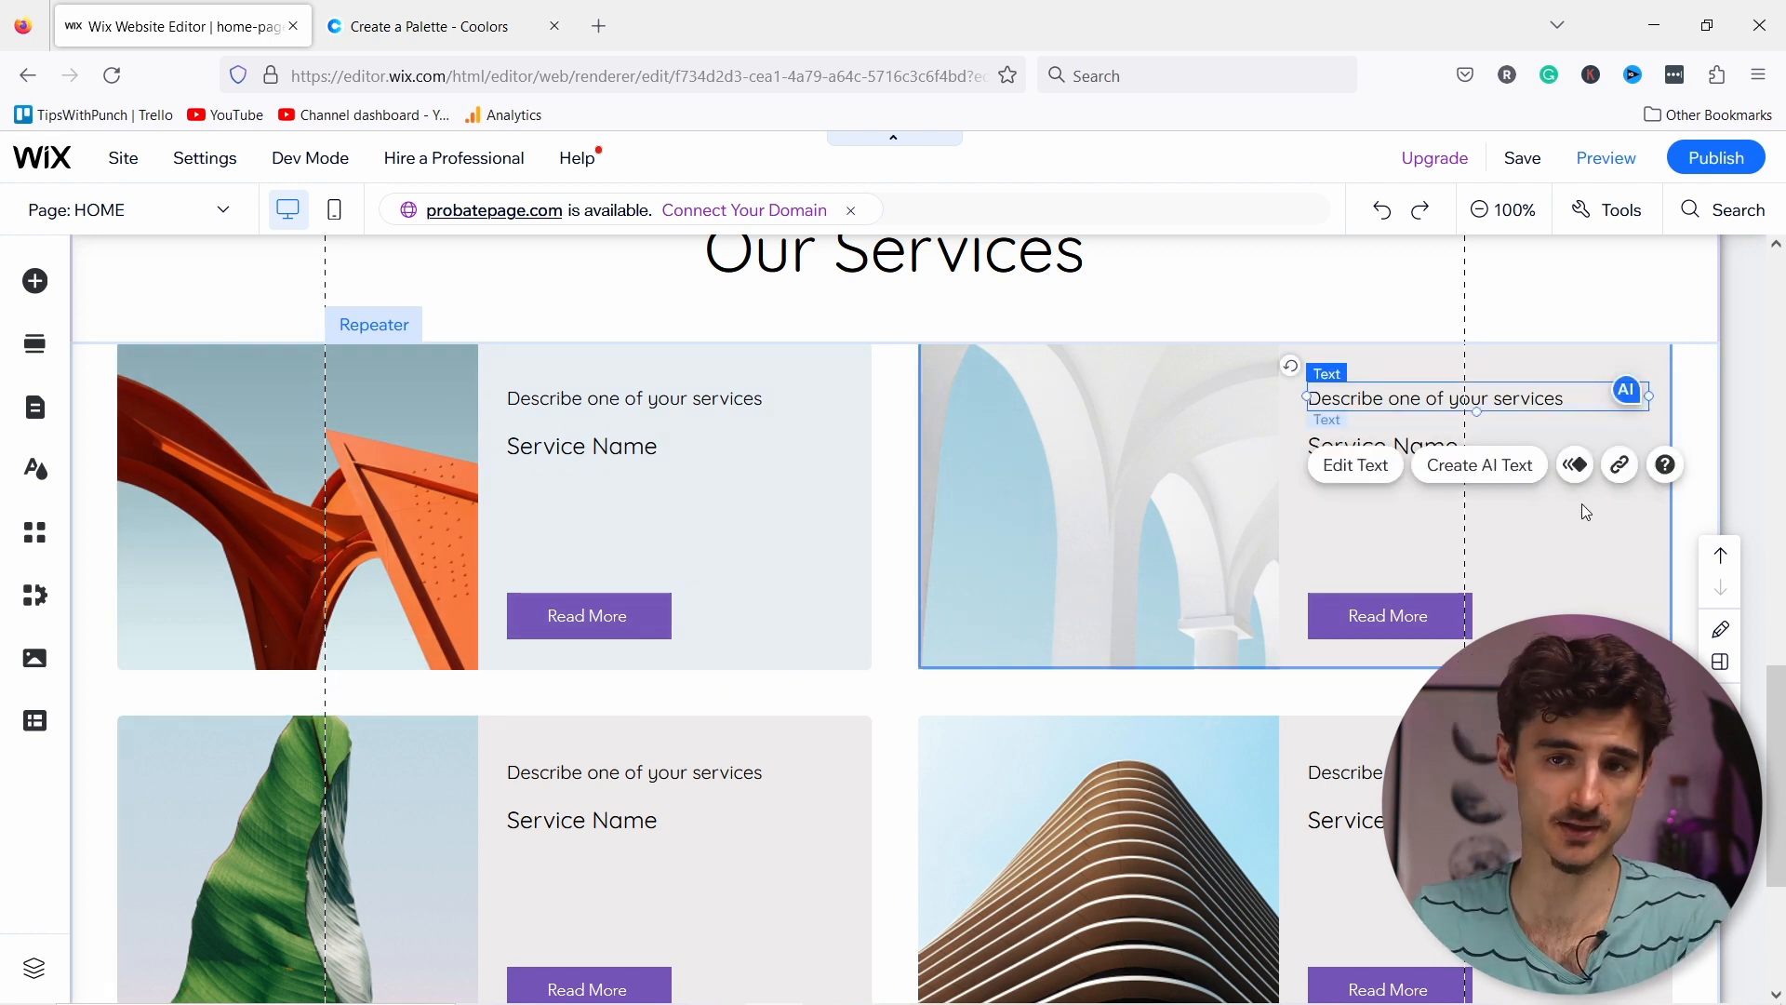
{"action": "left_click", "coordinate": [1558, 593]}
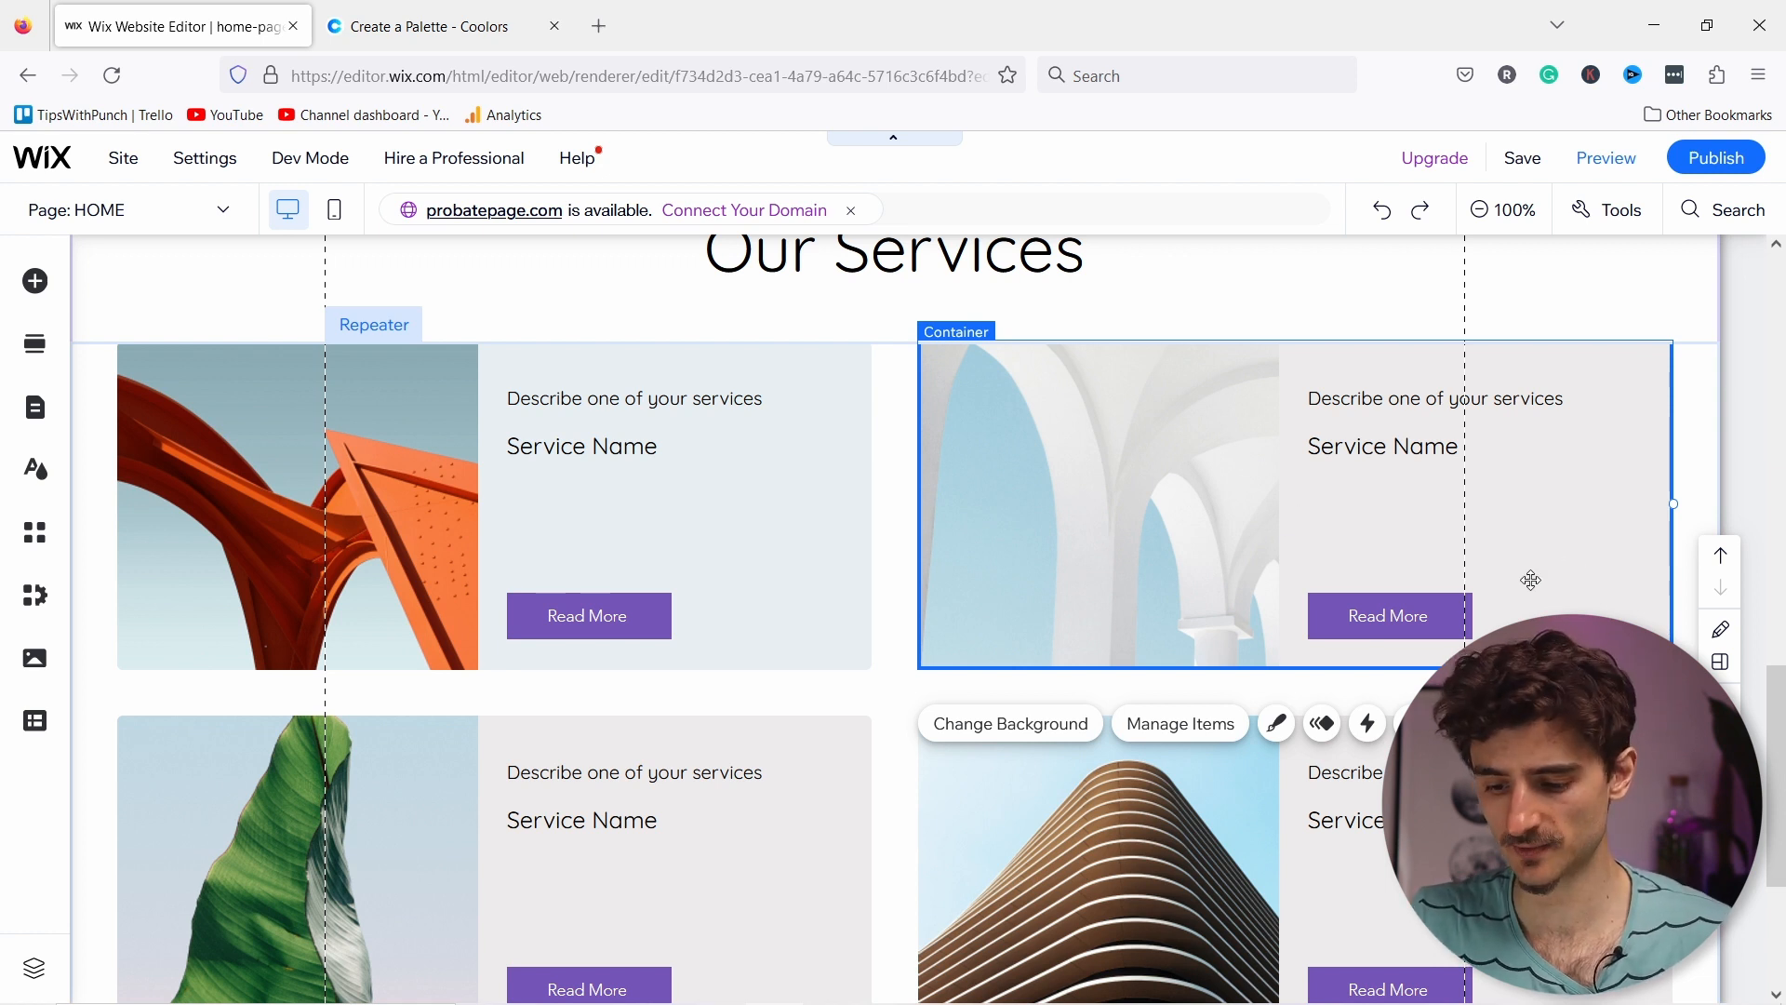
Step: Delete service items 2, 3 and 4 in Manage Items, leaving one card
{"action": "left_click", "coordinate": [1173, 725]}
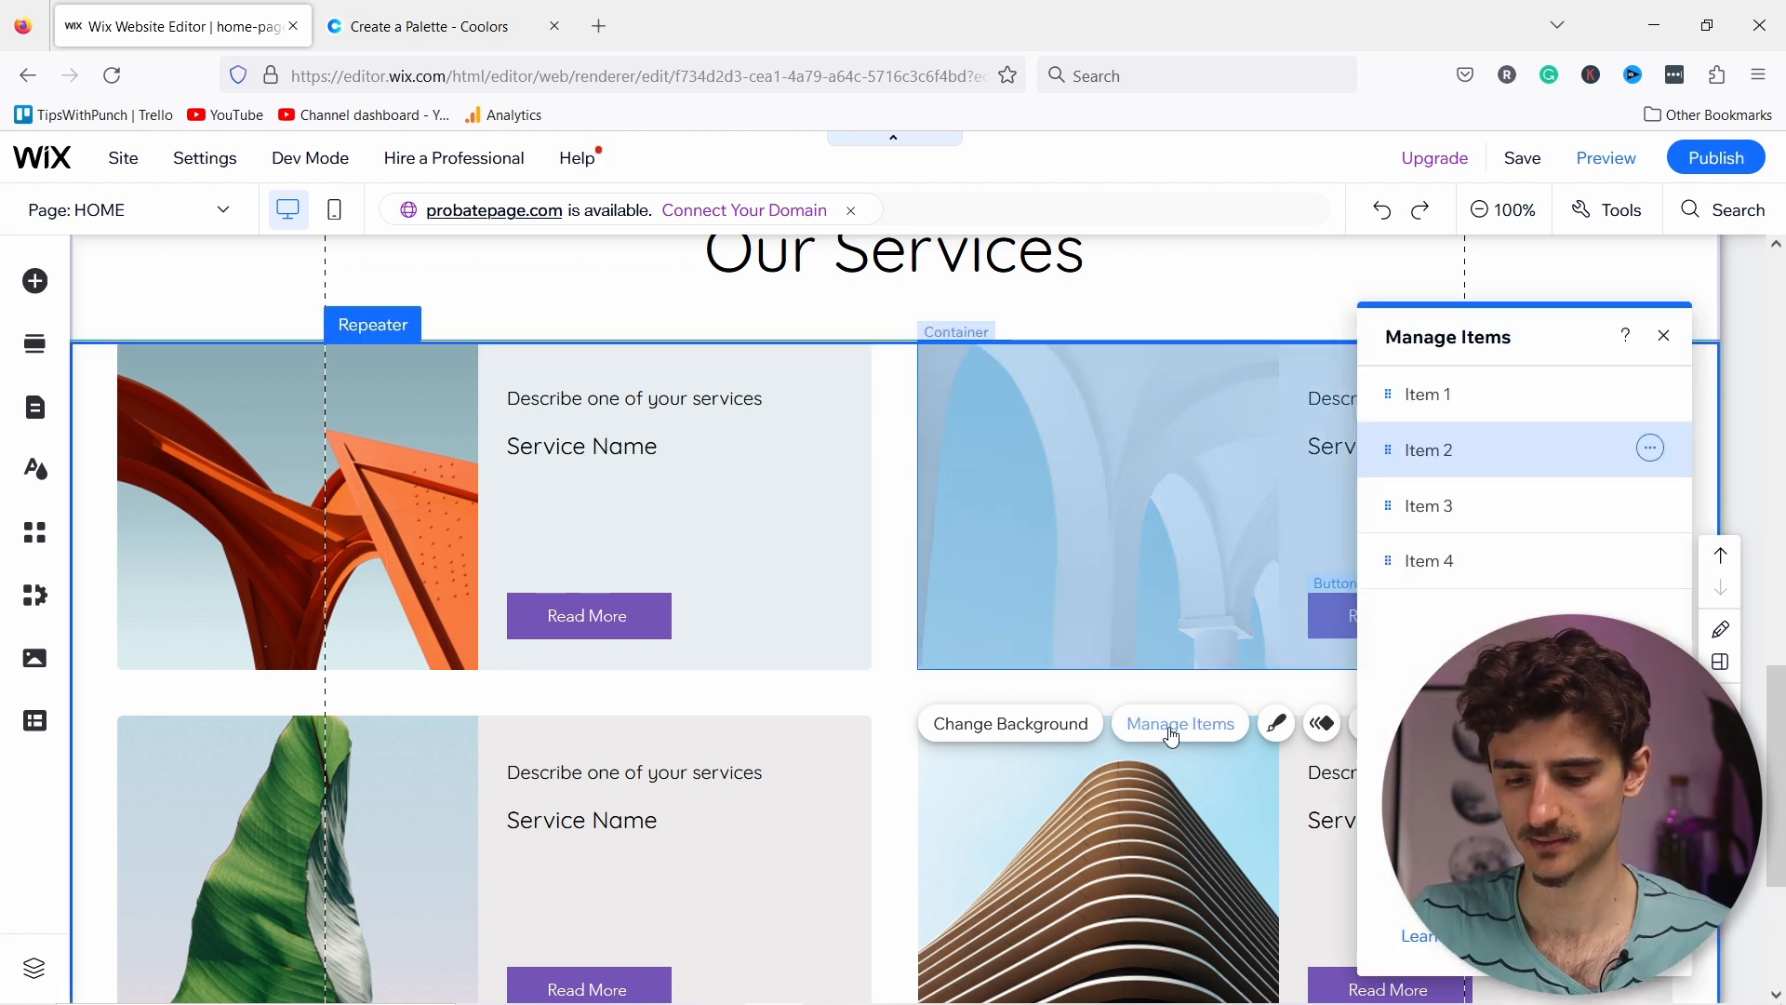
{"action": "left_click", "coordinate": [1652, 451]}
{"action": "left_click", "coordinate": [1574, 485]}
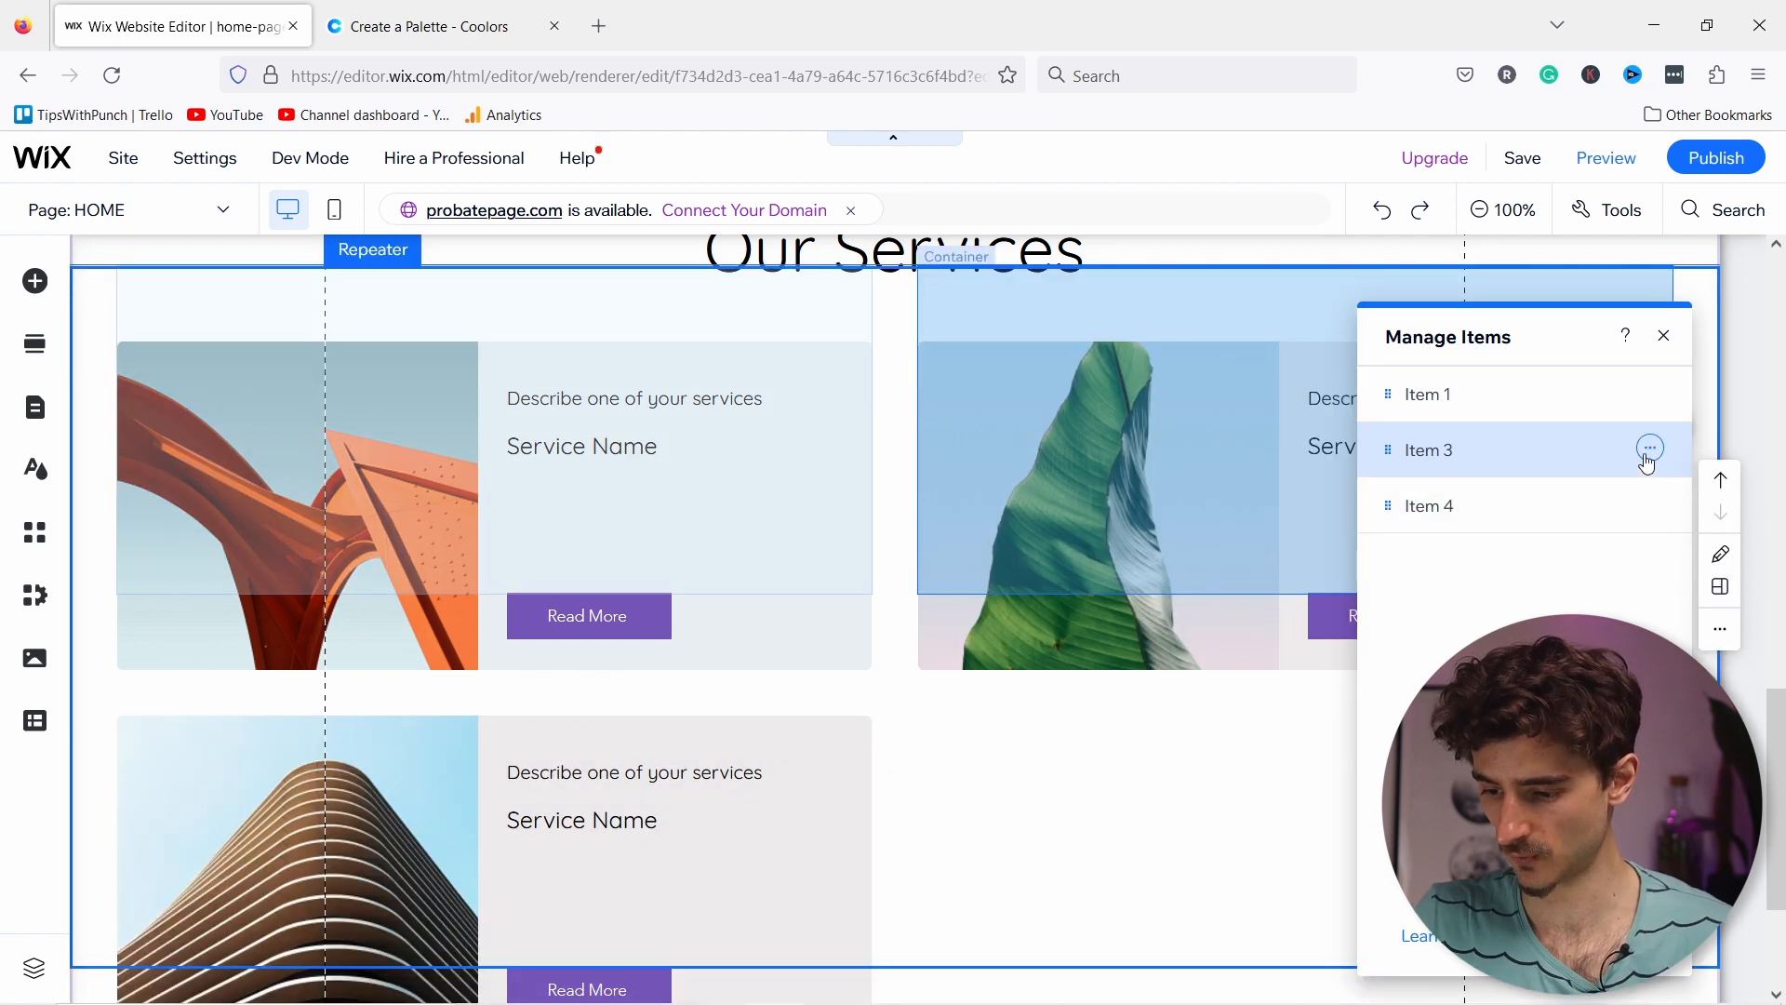
{"action": "left_click", "coordinate": [1651, 449]}
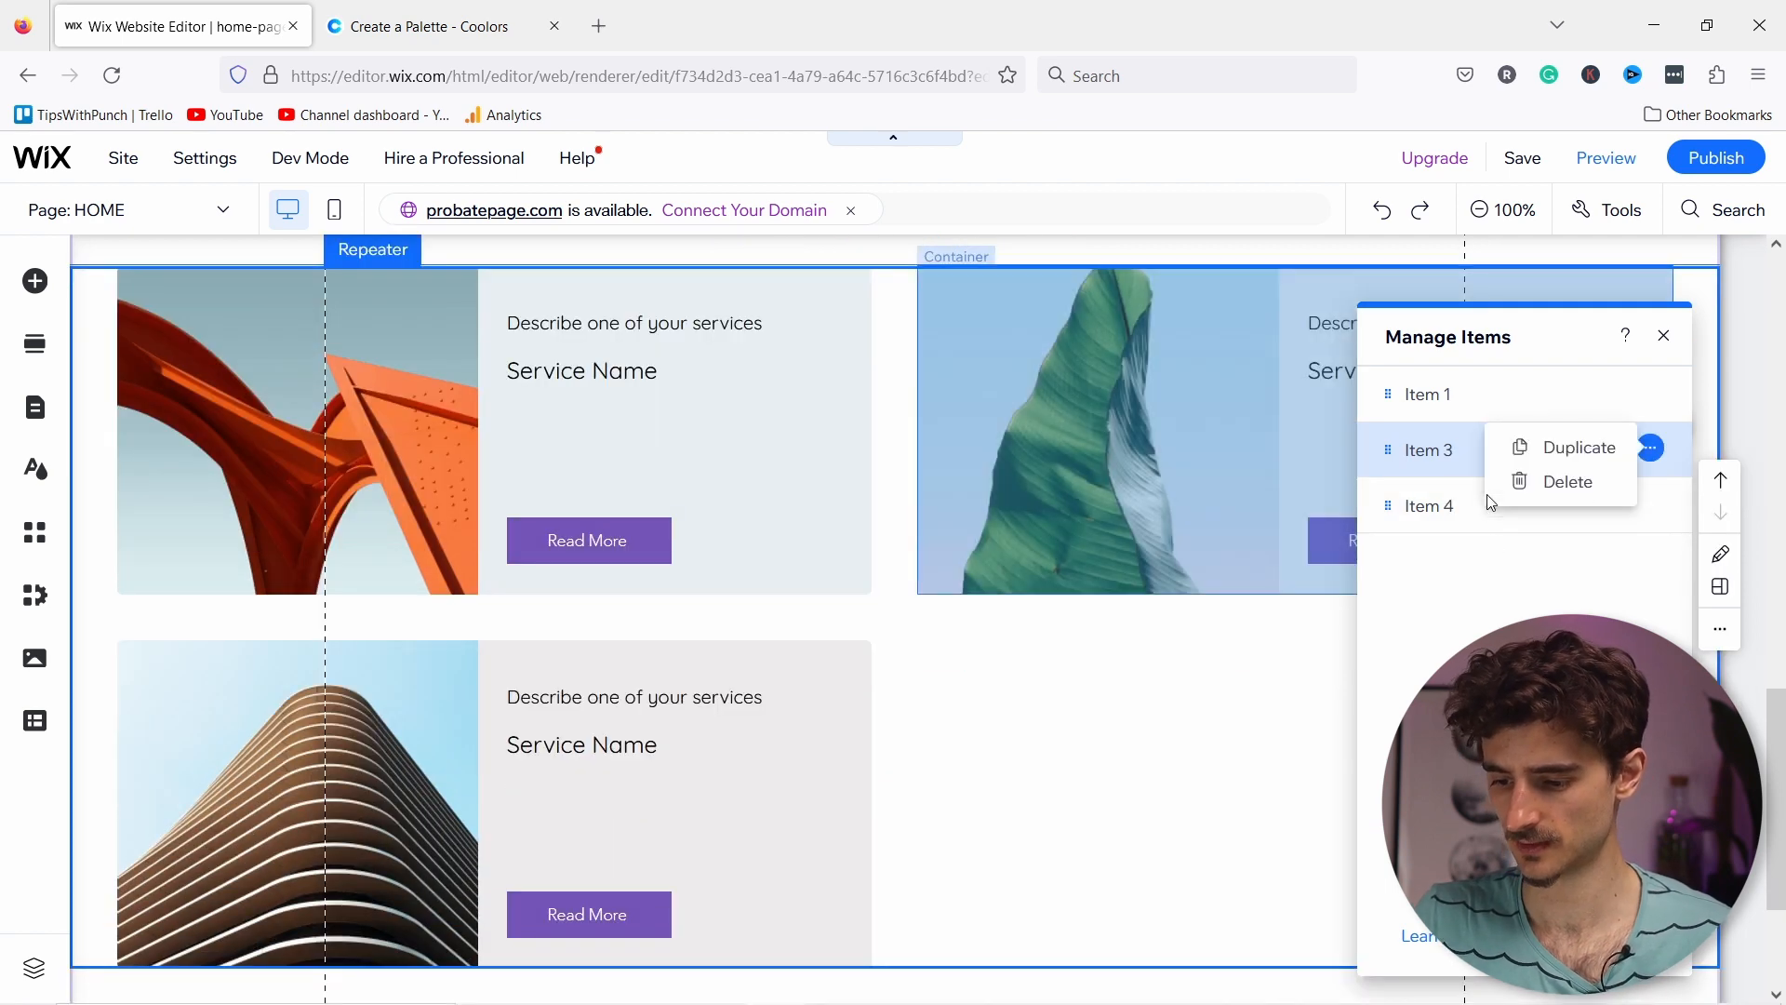
{"action": "left_click", "coordinate": [1564, 482]}
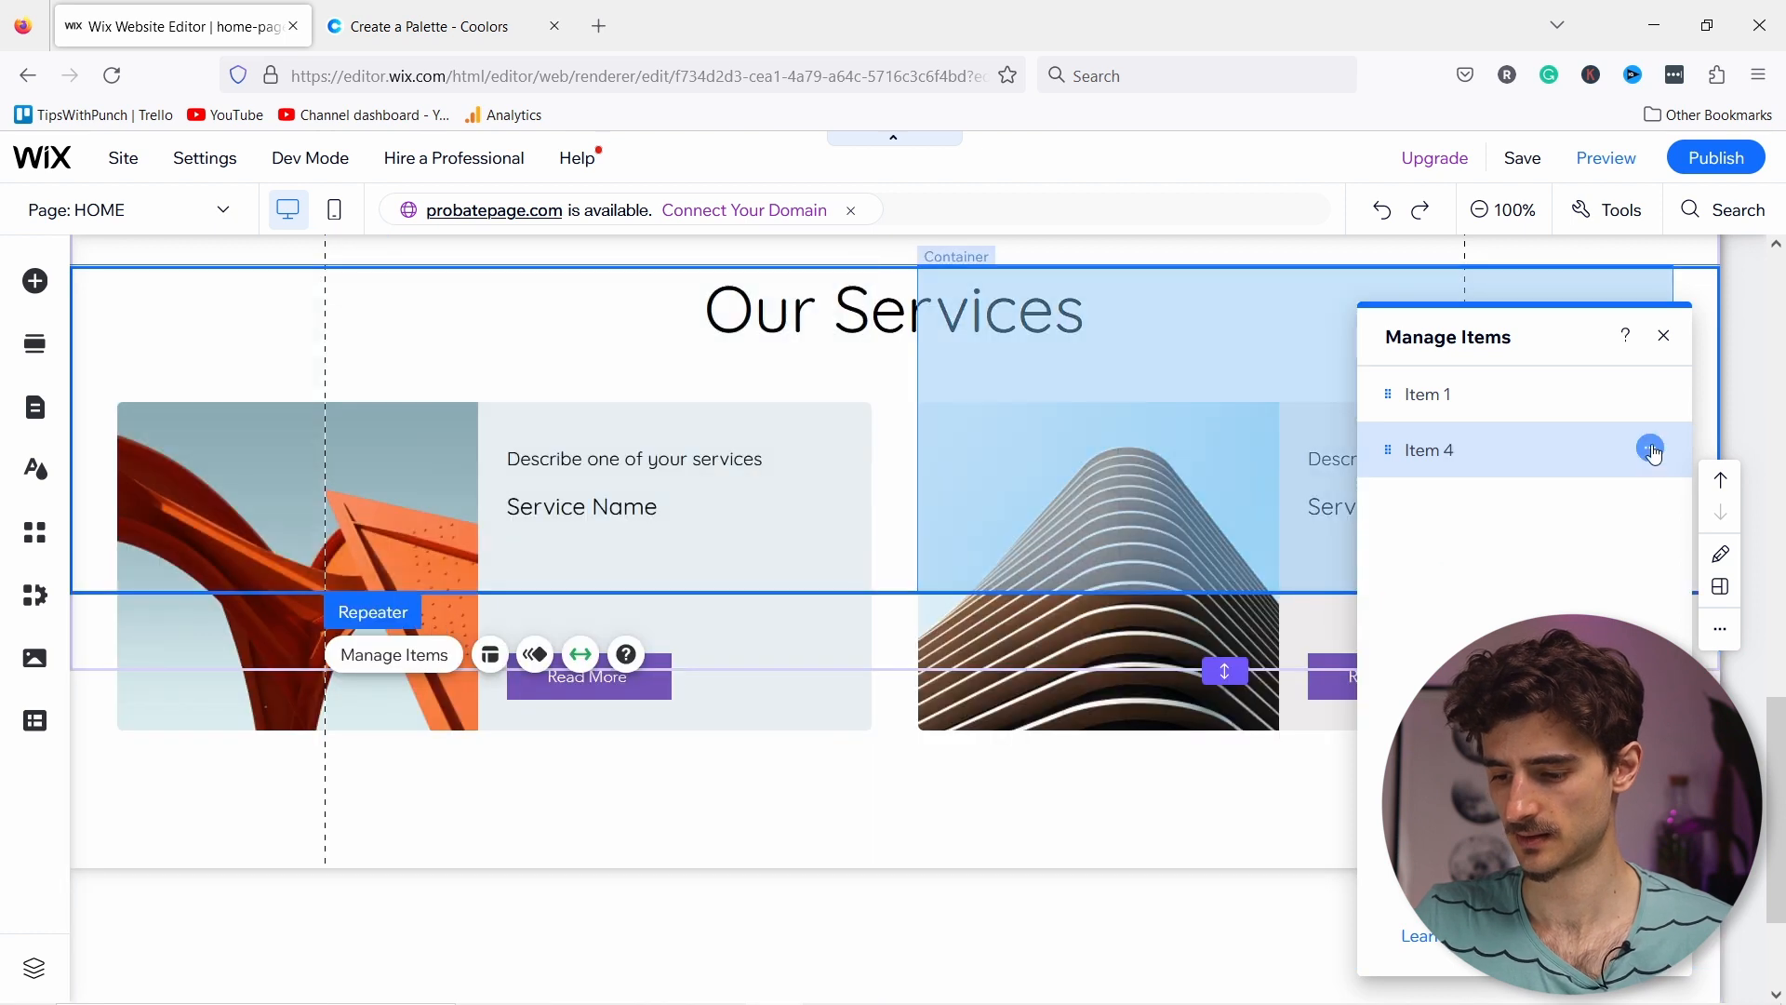
{"action": "left_click", "coordinate": [1652, 450]}
{"action": "left_click", "coordinate": [1544, 481]}
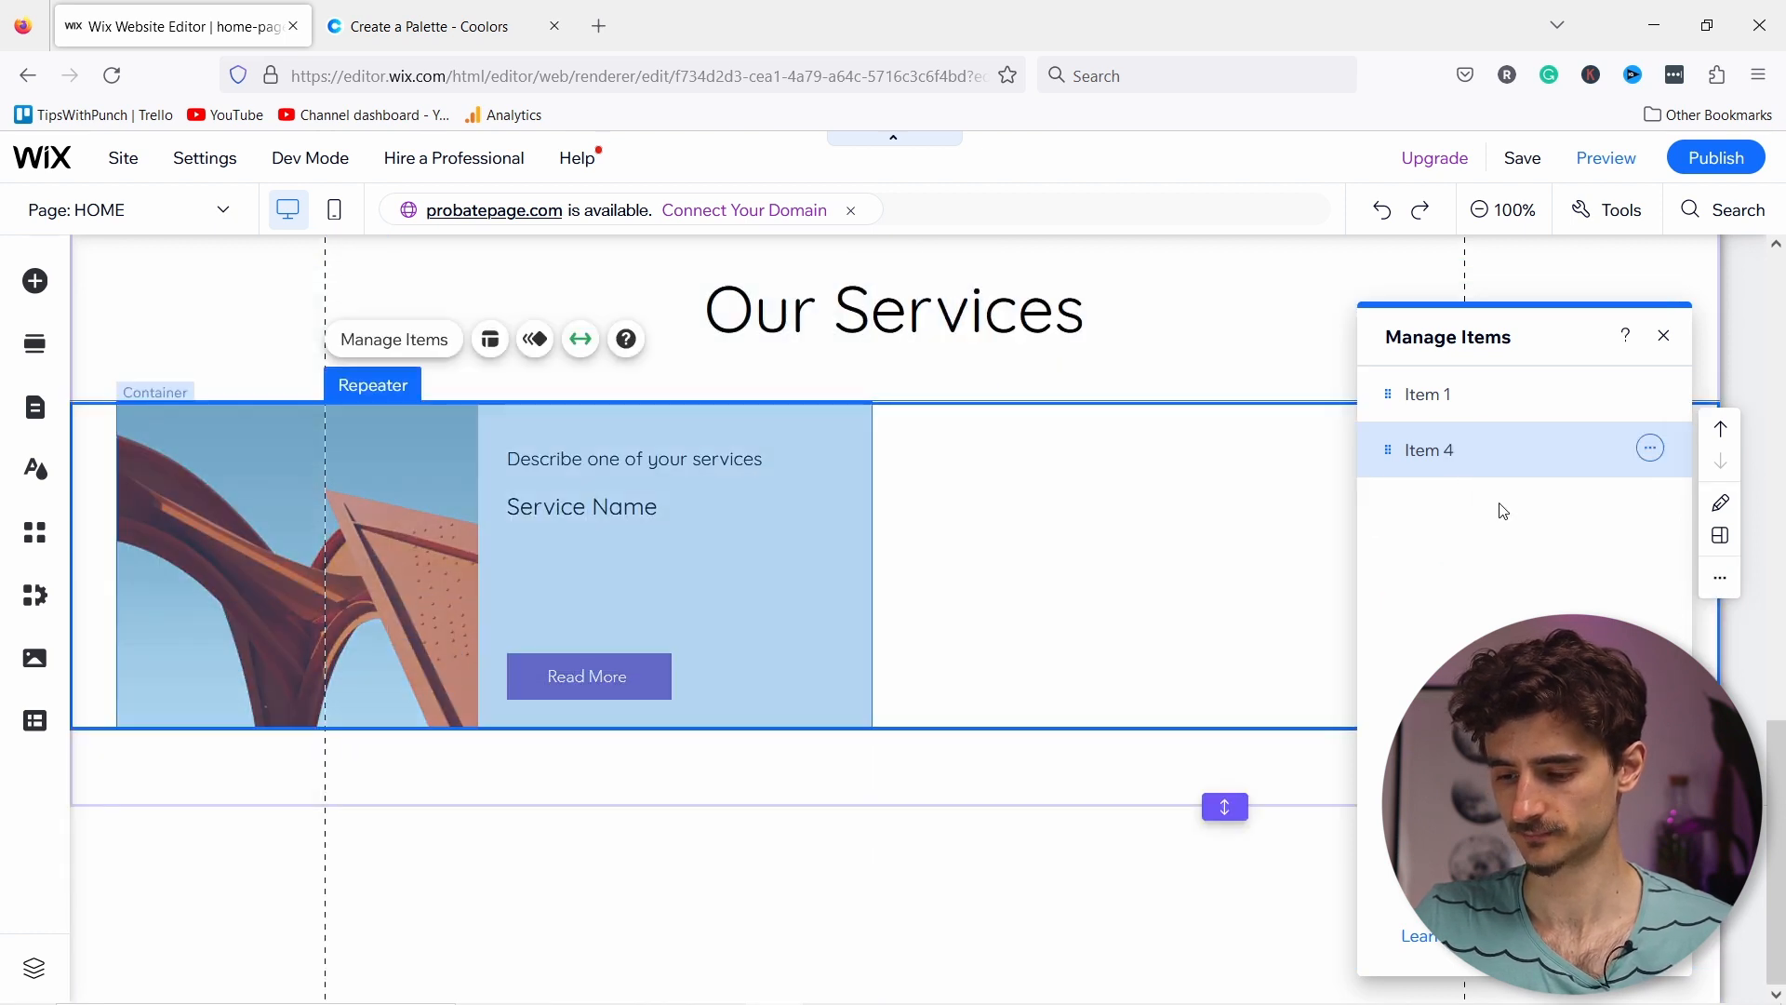
Step: Duplicate the remaining service item three times to make four identical cards
{"action": "left_click", "coordinate": [1652, 394]}
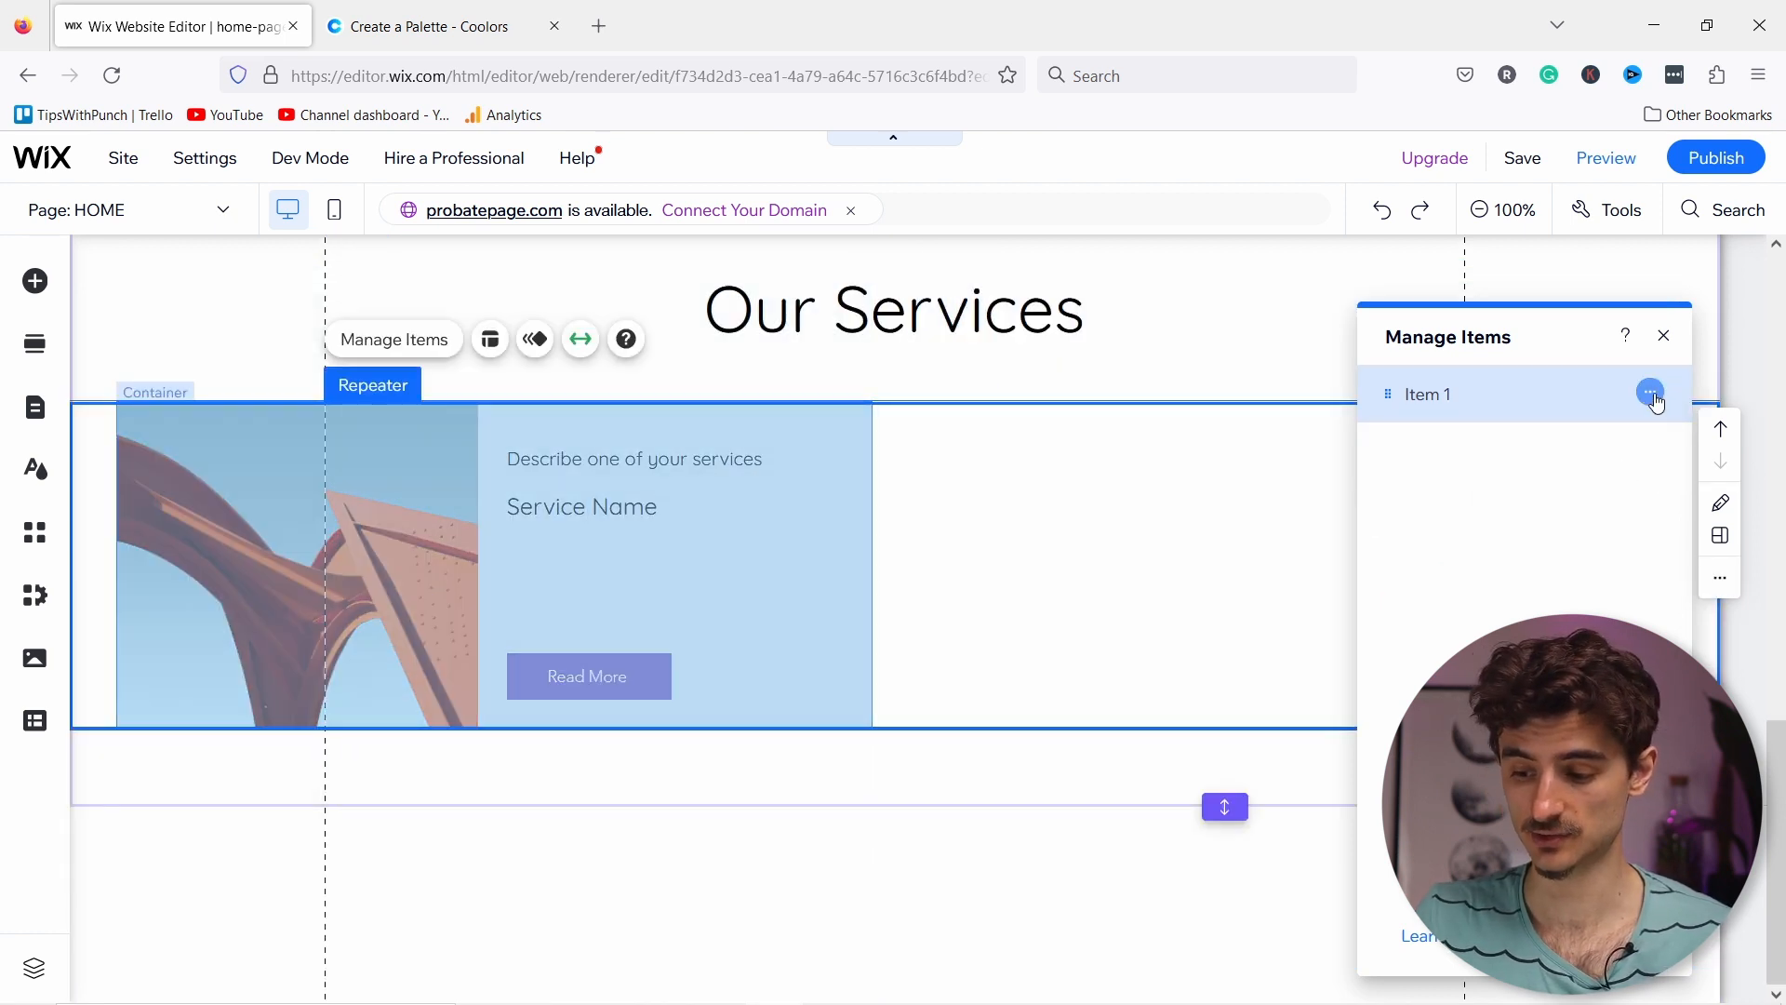
{"action": "left_click", "coordinate": [1572, 407]}
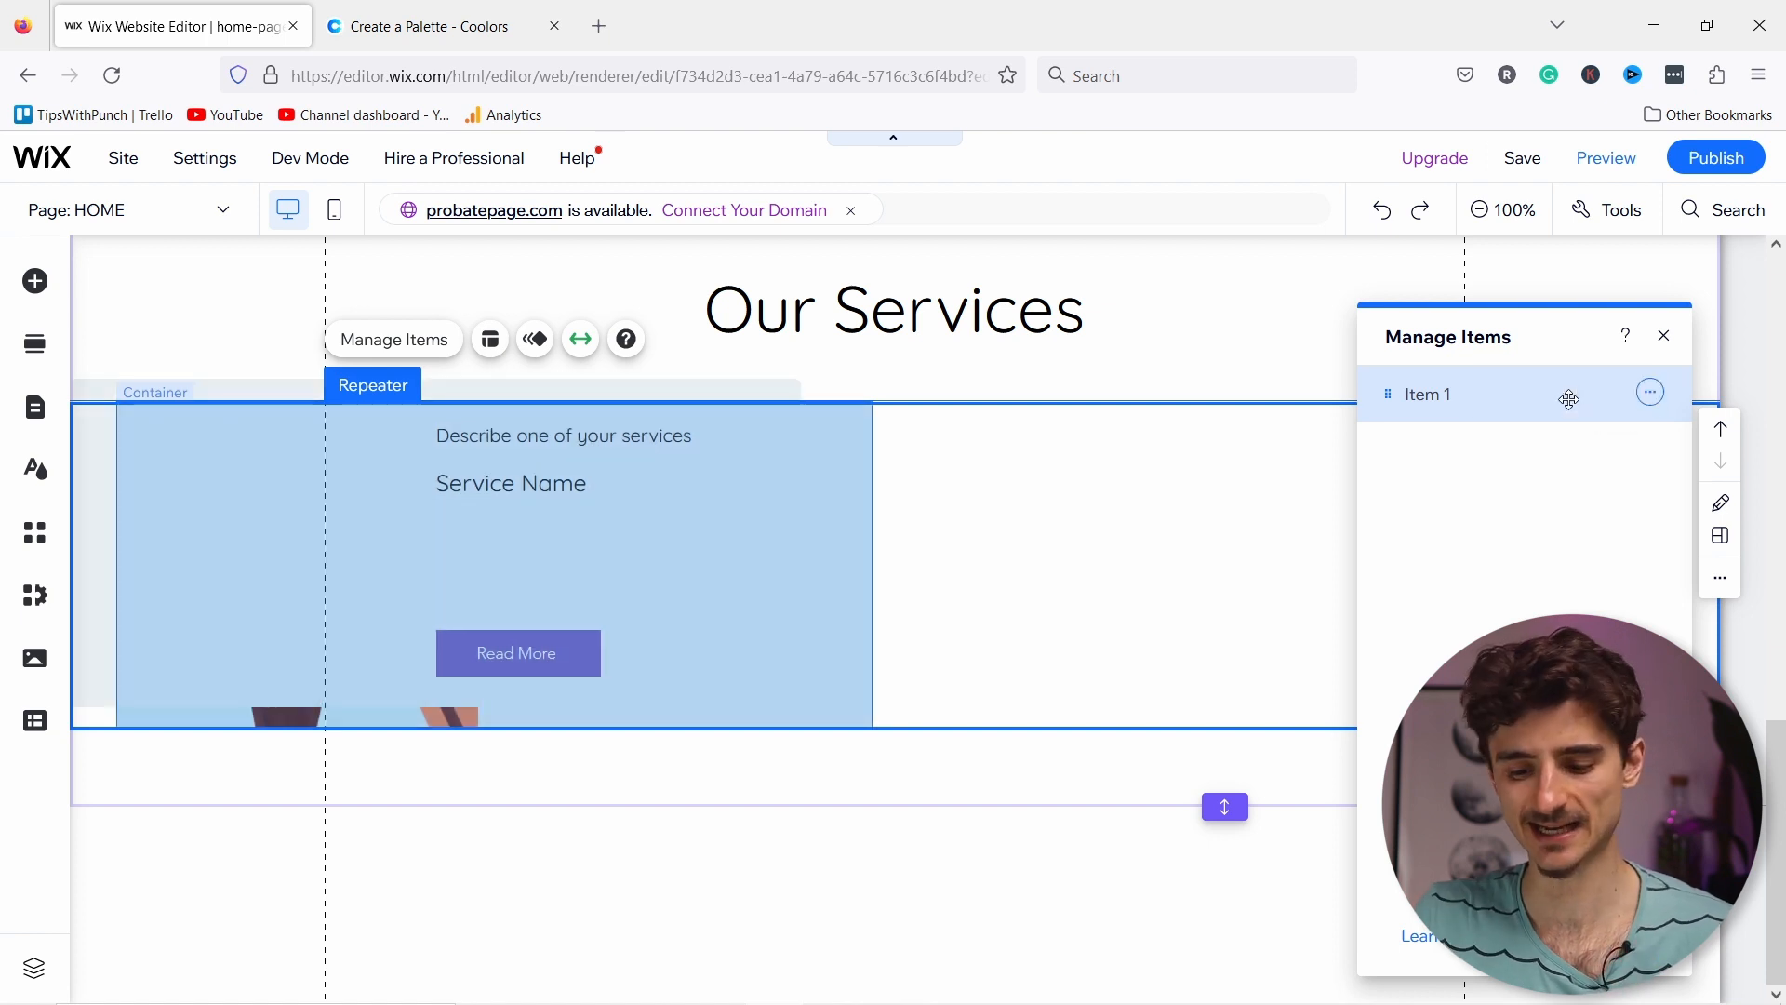
{"action": "left_click", "coordinate": [1651, 450]}
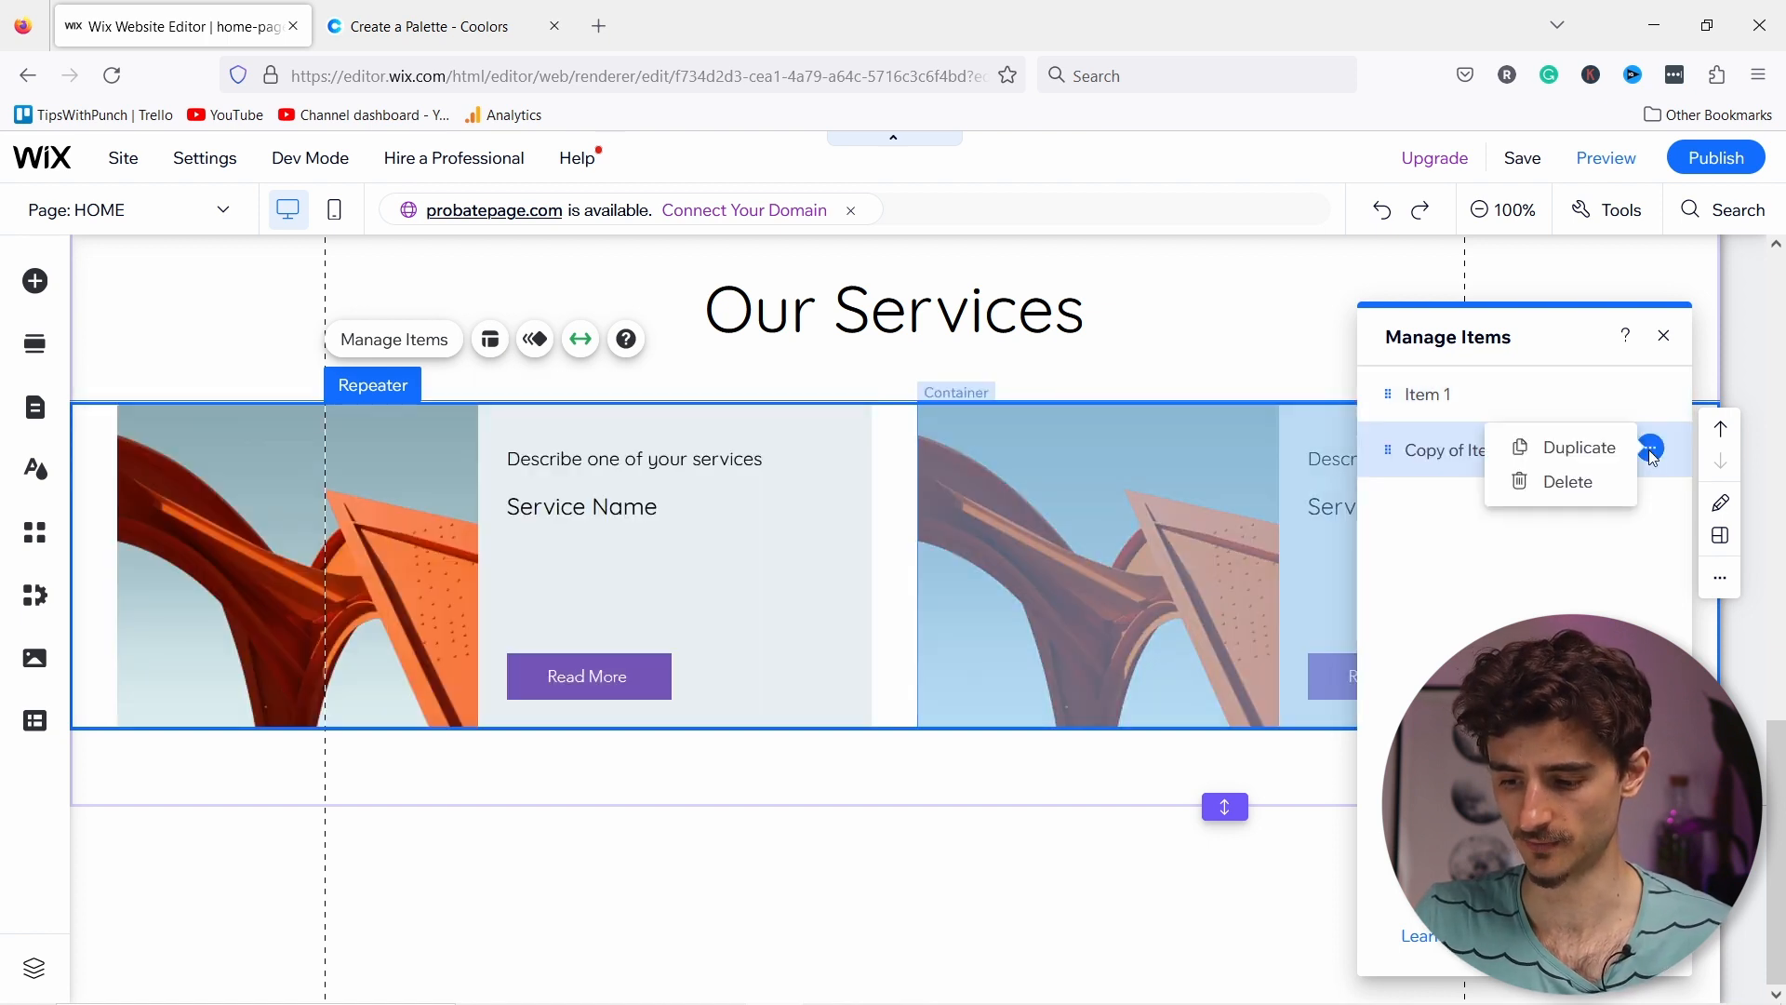
{"action": "left_click", "coordinate": [1579, 448]}
{"action": "left_click", "coordinate": [1651, 506]}
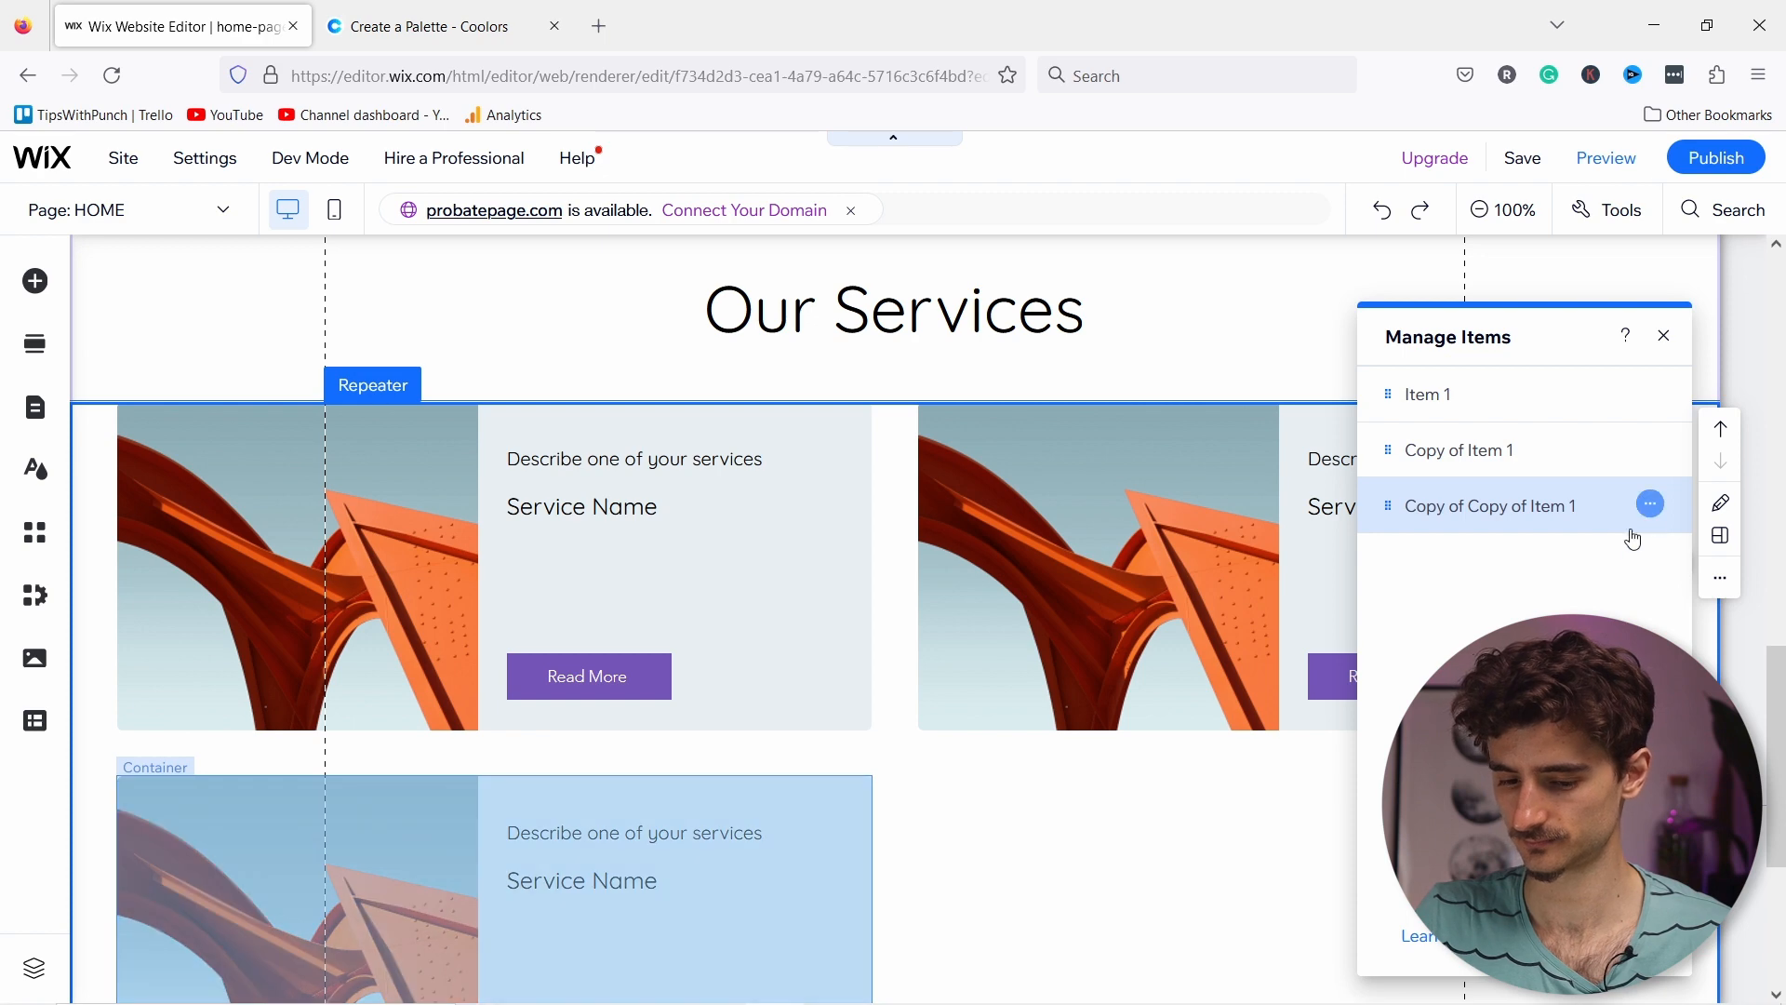
{"action": "left_click", "coordinate": [1533, 505]}
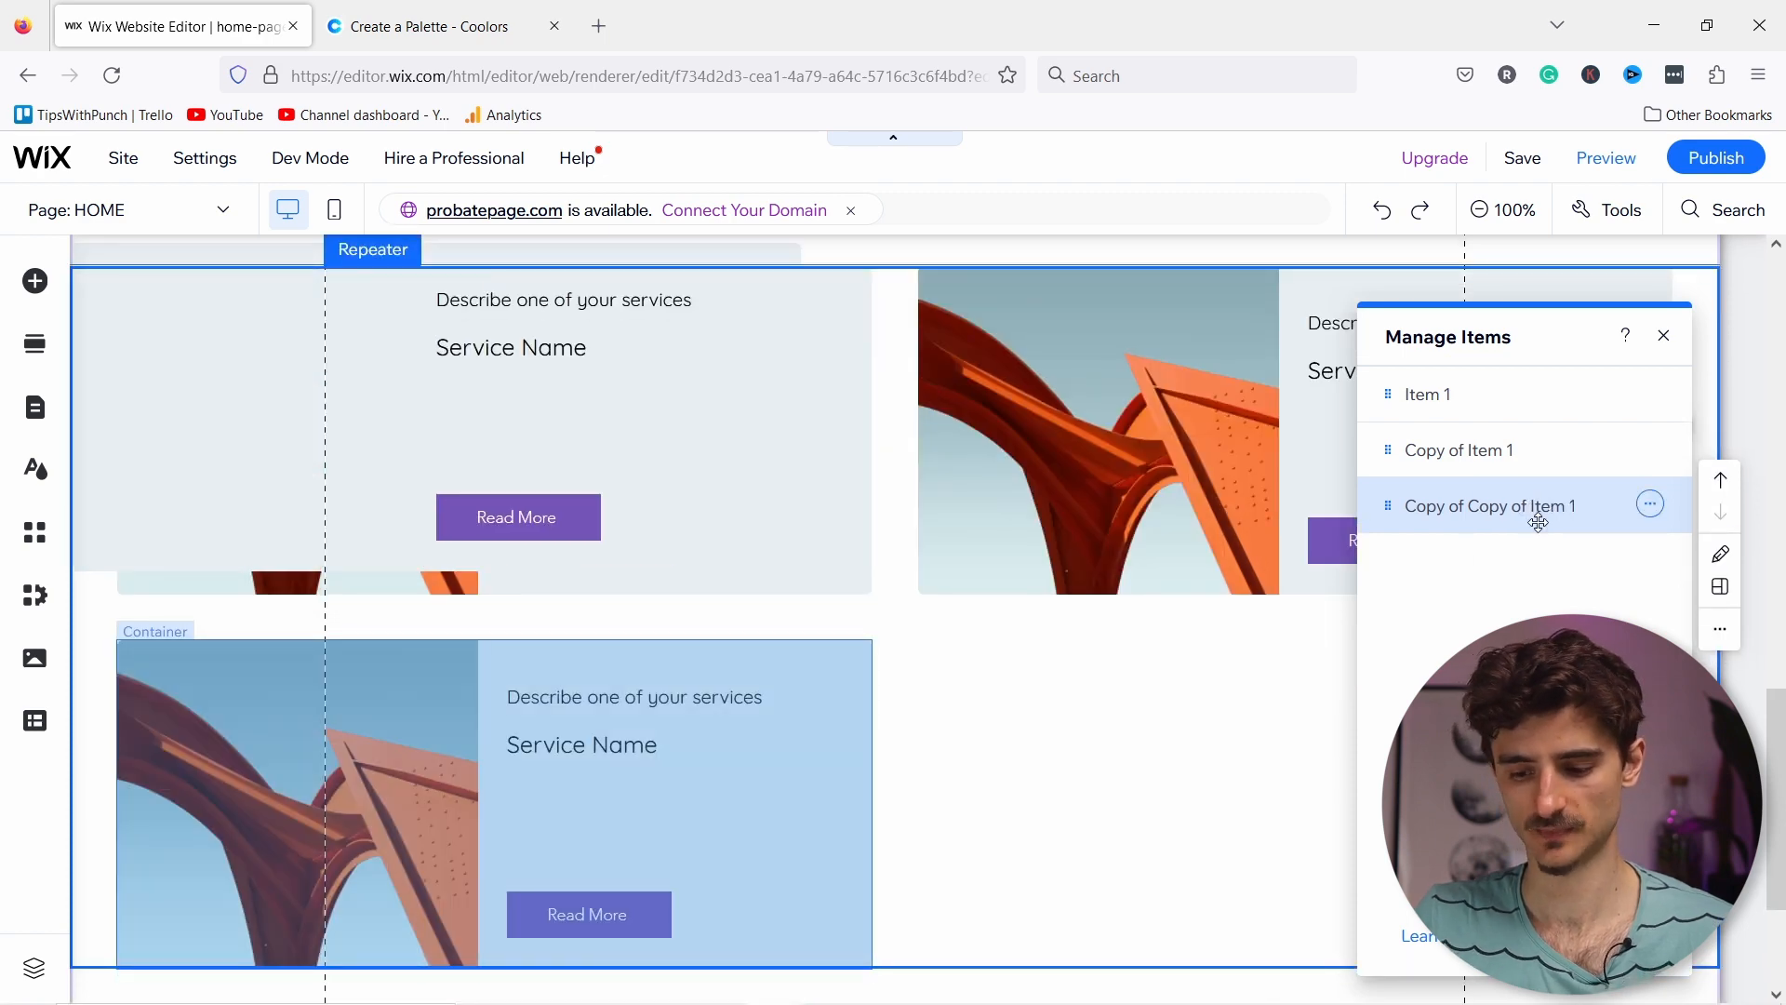
{"action": "left_click", "coordinate": [1285, 531]}
{"action": "scroll", "coordinate": [790, 532], "scroll_direction": "up", "scroll_amount": 2}
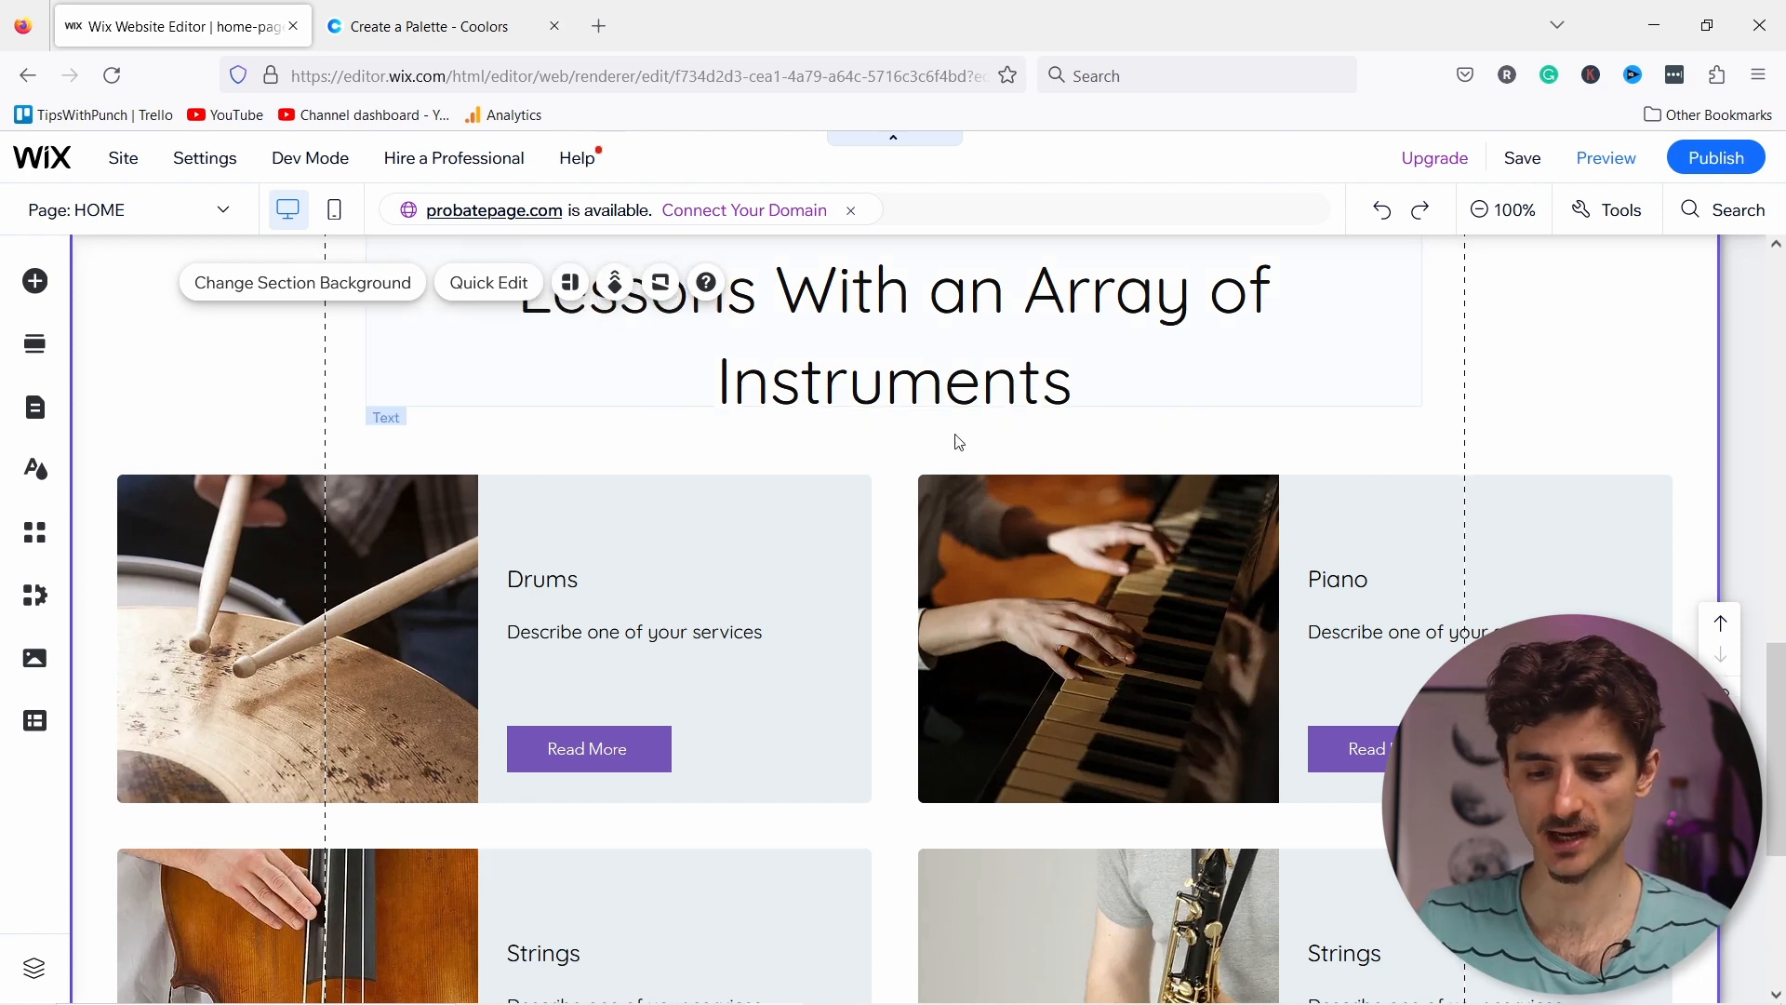
Step: Scroll through the services grid to check the Drums, Piano and two Strings cards
{"action": "scroll", "coordinate": [531, 427], "scroll_direction": "down", "scroll_amount": 2}
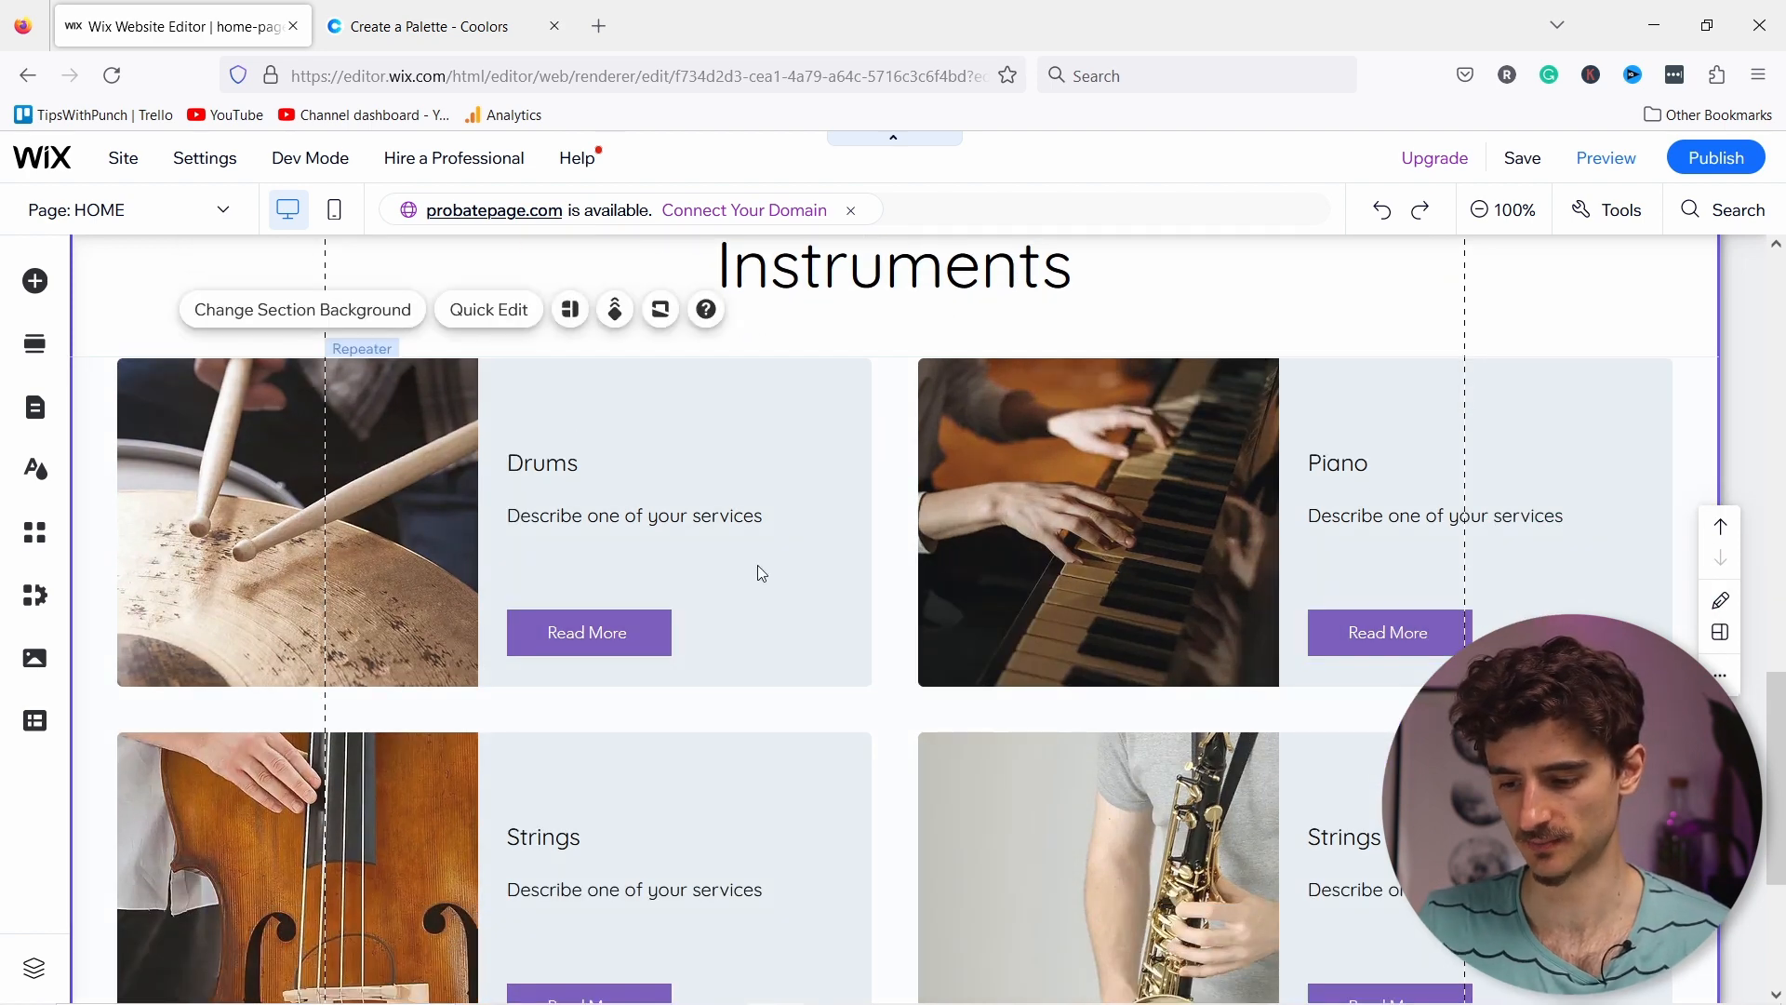
{"action": "scroll", "coordinate": [636, 586], "scroll_direction": "down", "scroll_amount": 2}
{"action": "scroll", "coordinate": [636, 588], "scroll_direction": "up", "scroll_amount": 1}
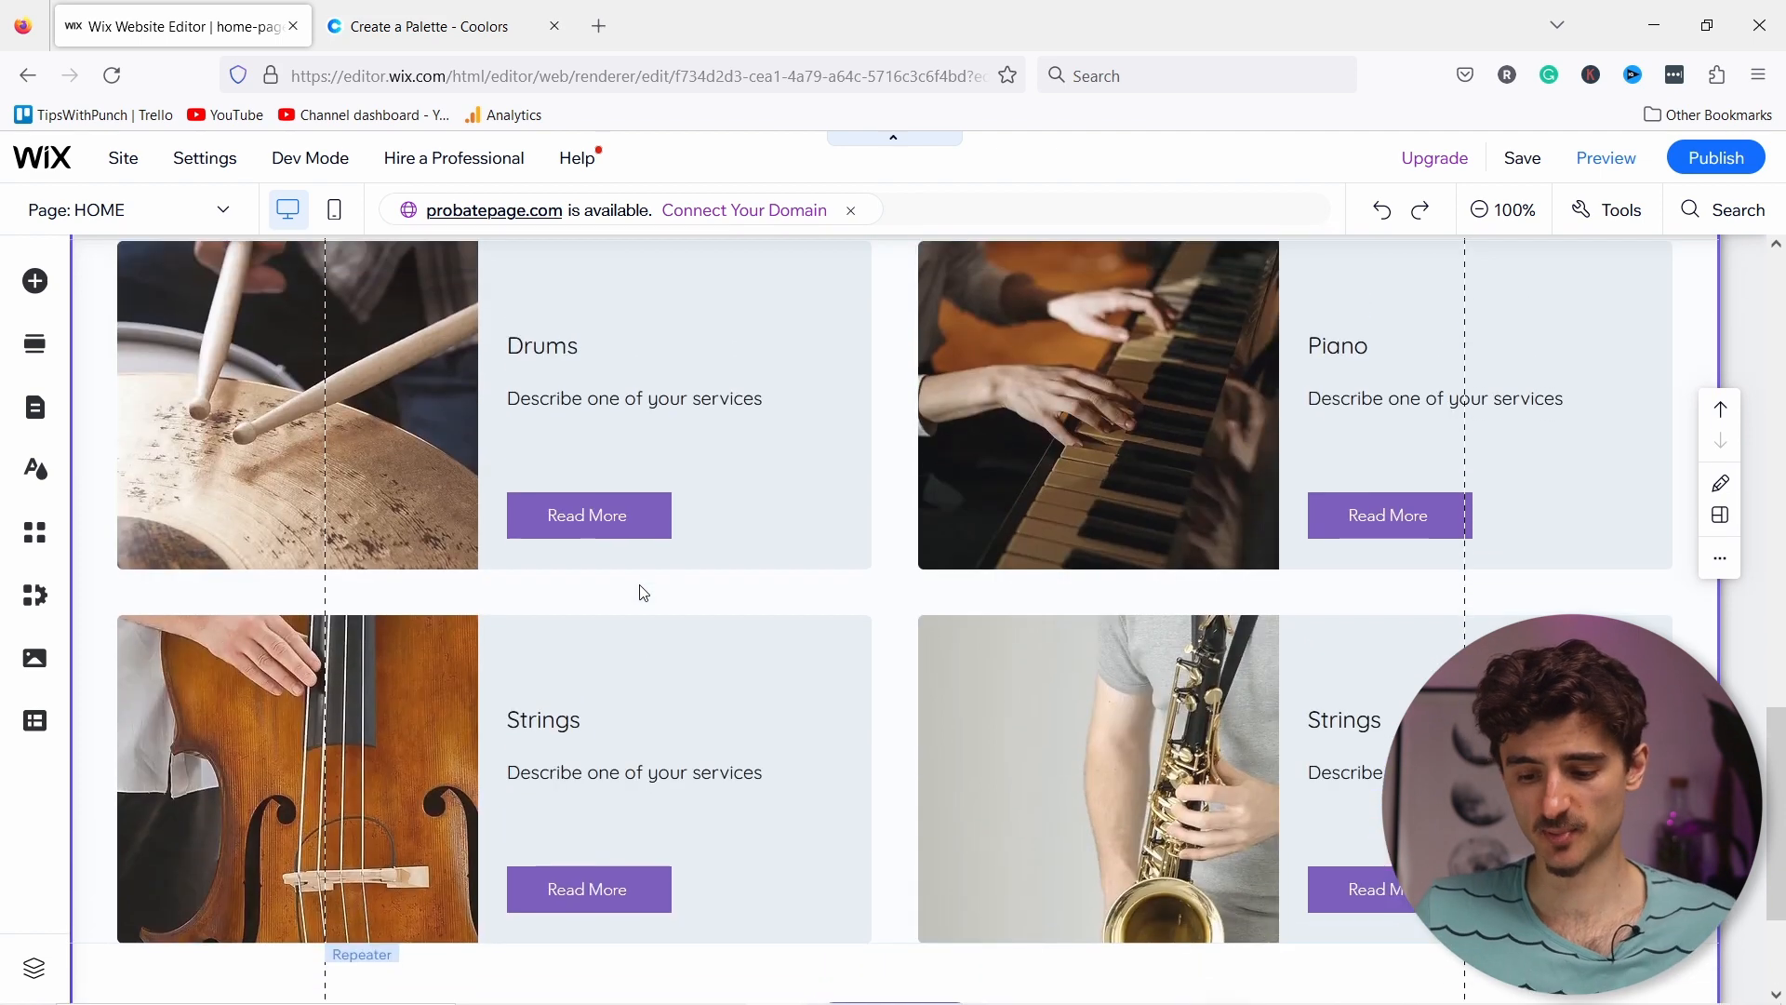
{"action": "scroll", "coordinate": [690, 606], "scroll_direction": "down", "scroll_amount": 2}
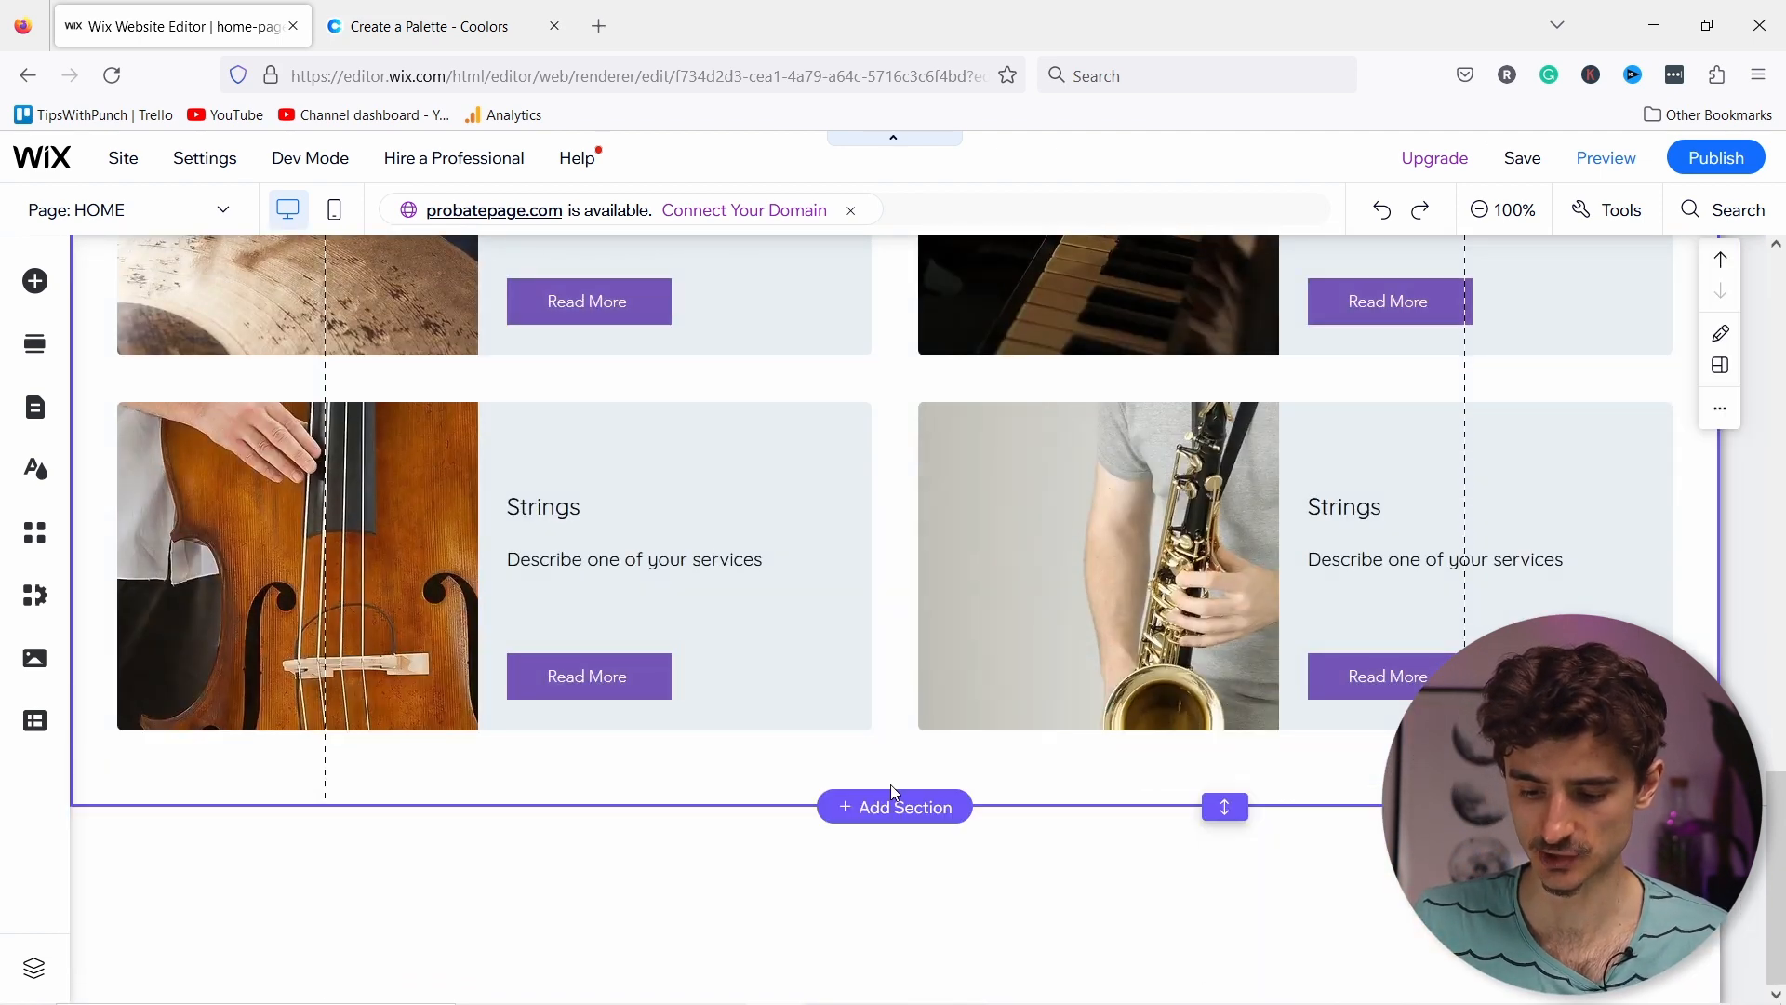
Step: Add a blank section below services with the piano video from Site Files as background, shortened to 245 px
{"action": "left_click", "coordinate": [885, 807]}
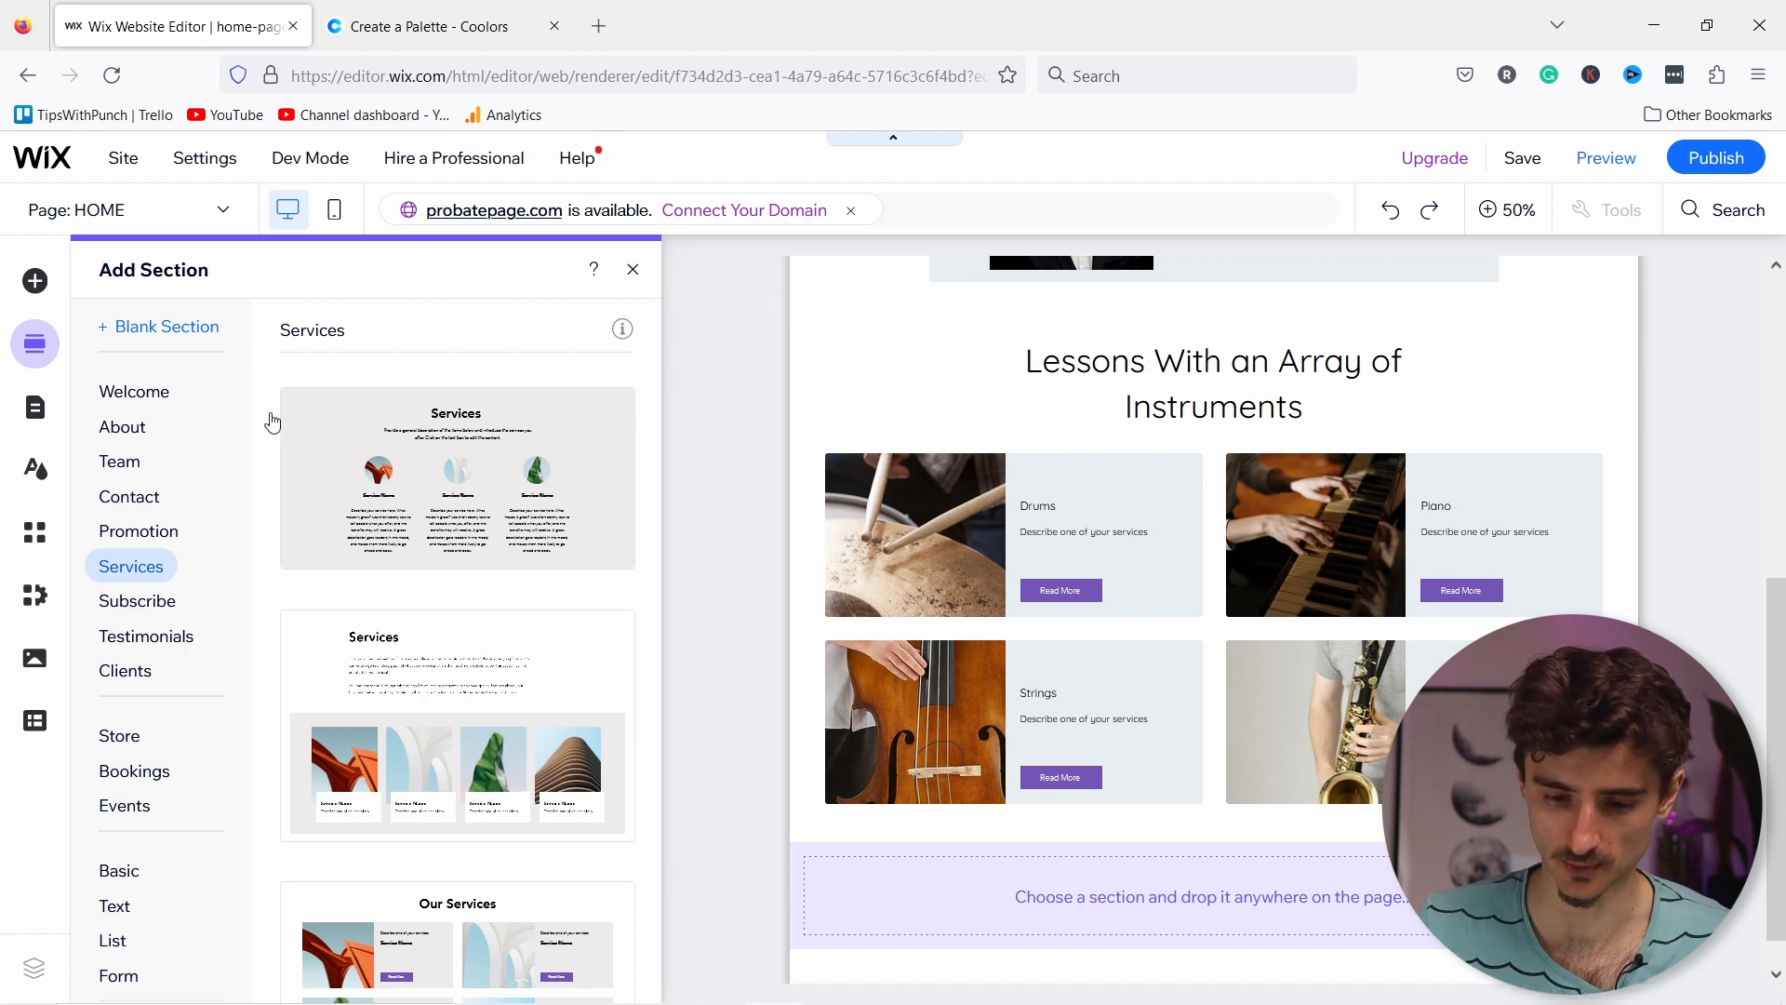
{"action": "left_click", "coordinate": [153, 330]}
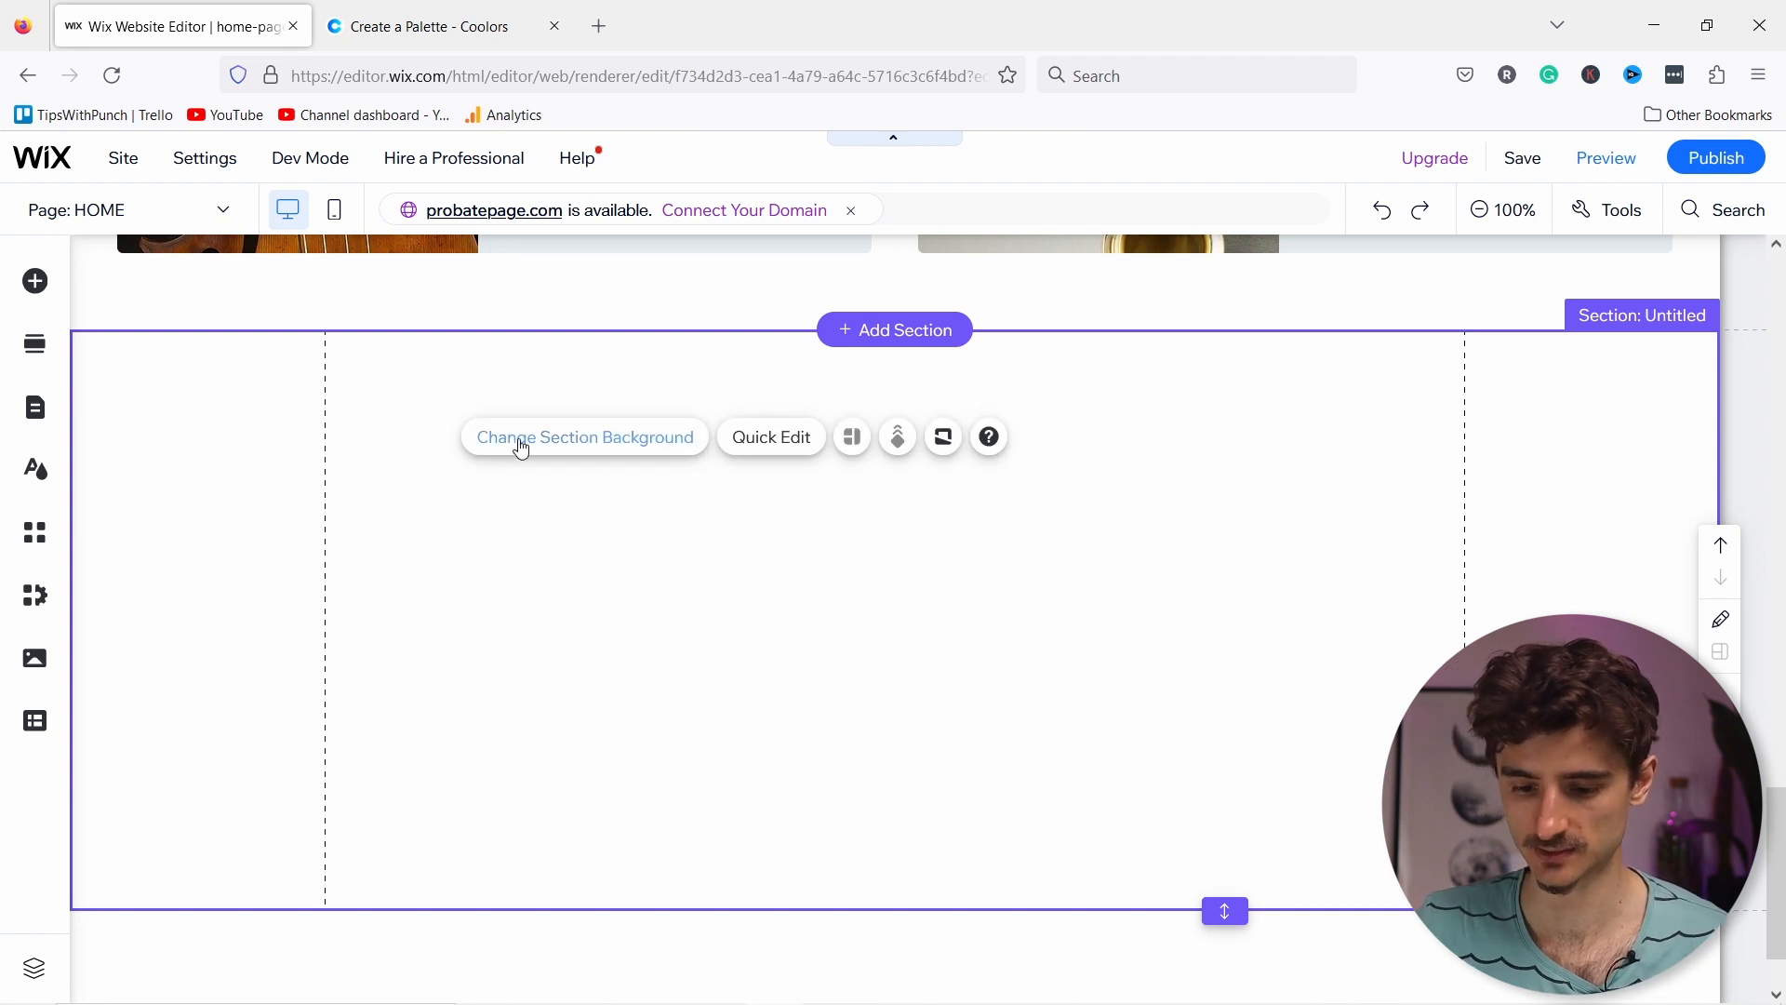
{"action": "left_click", "coordinate": [522, 450]}
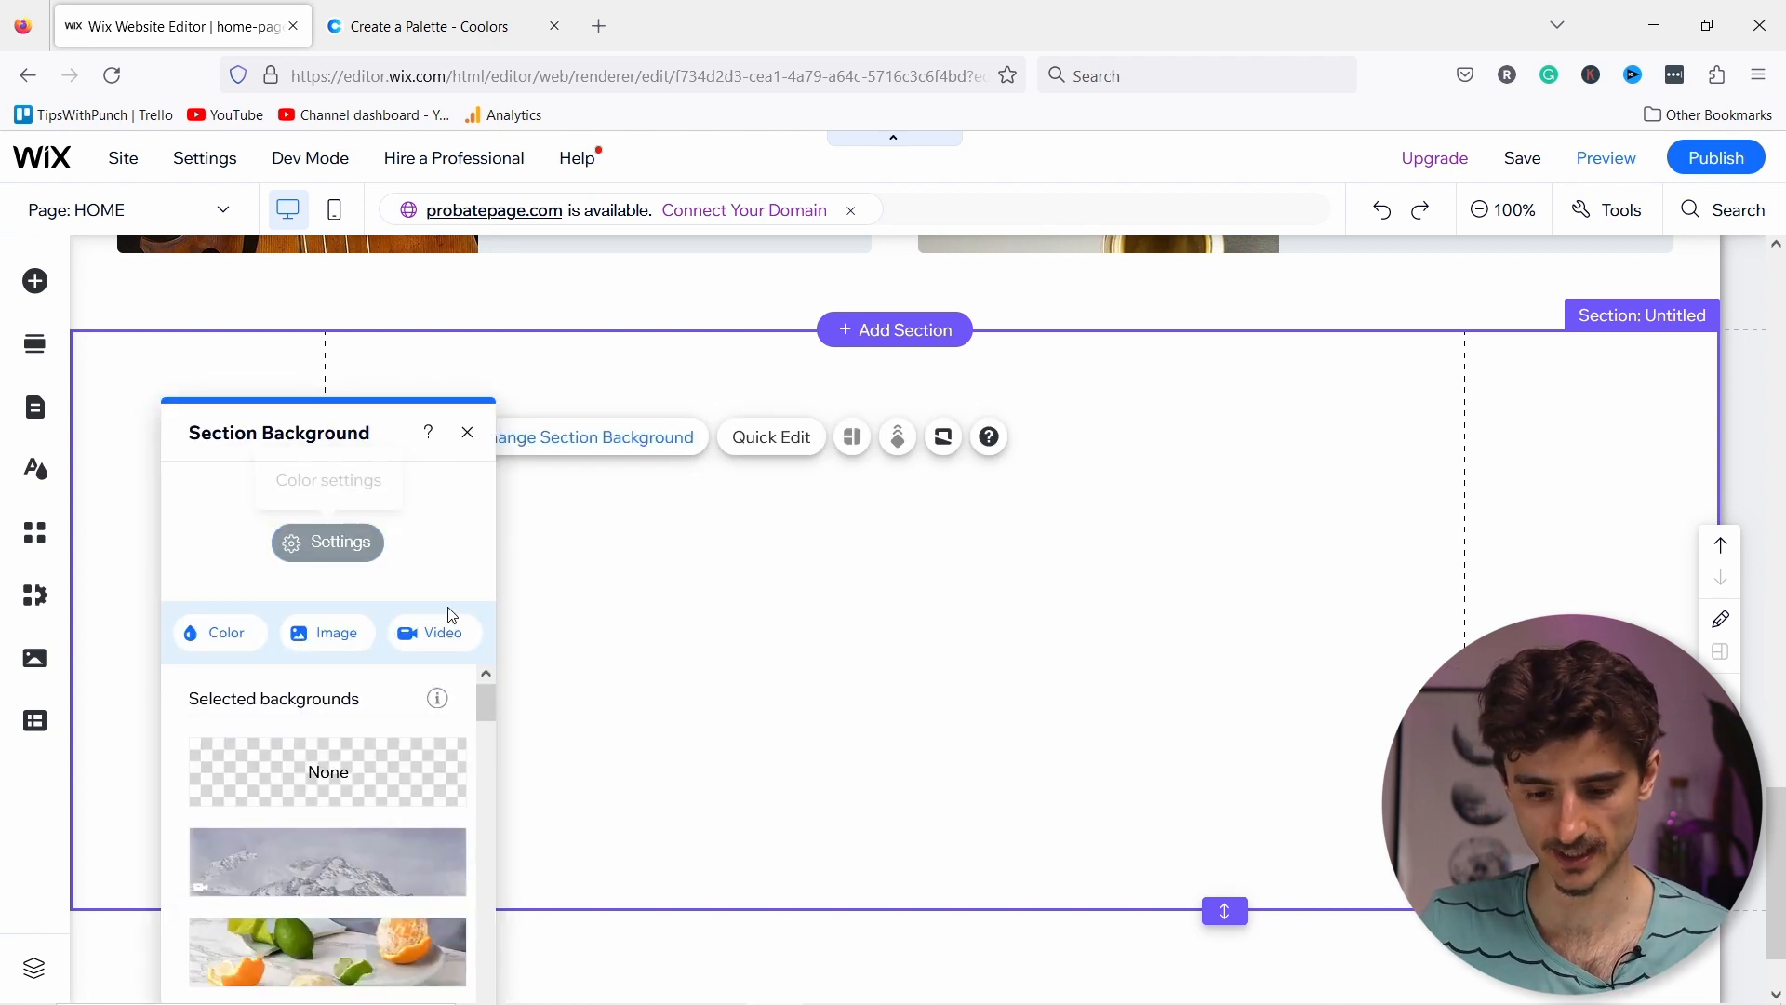
{"action": "left_click", "coordinate": [428, 635]}
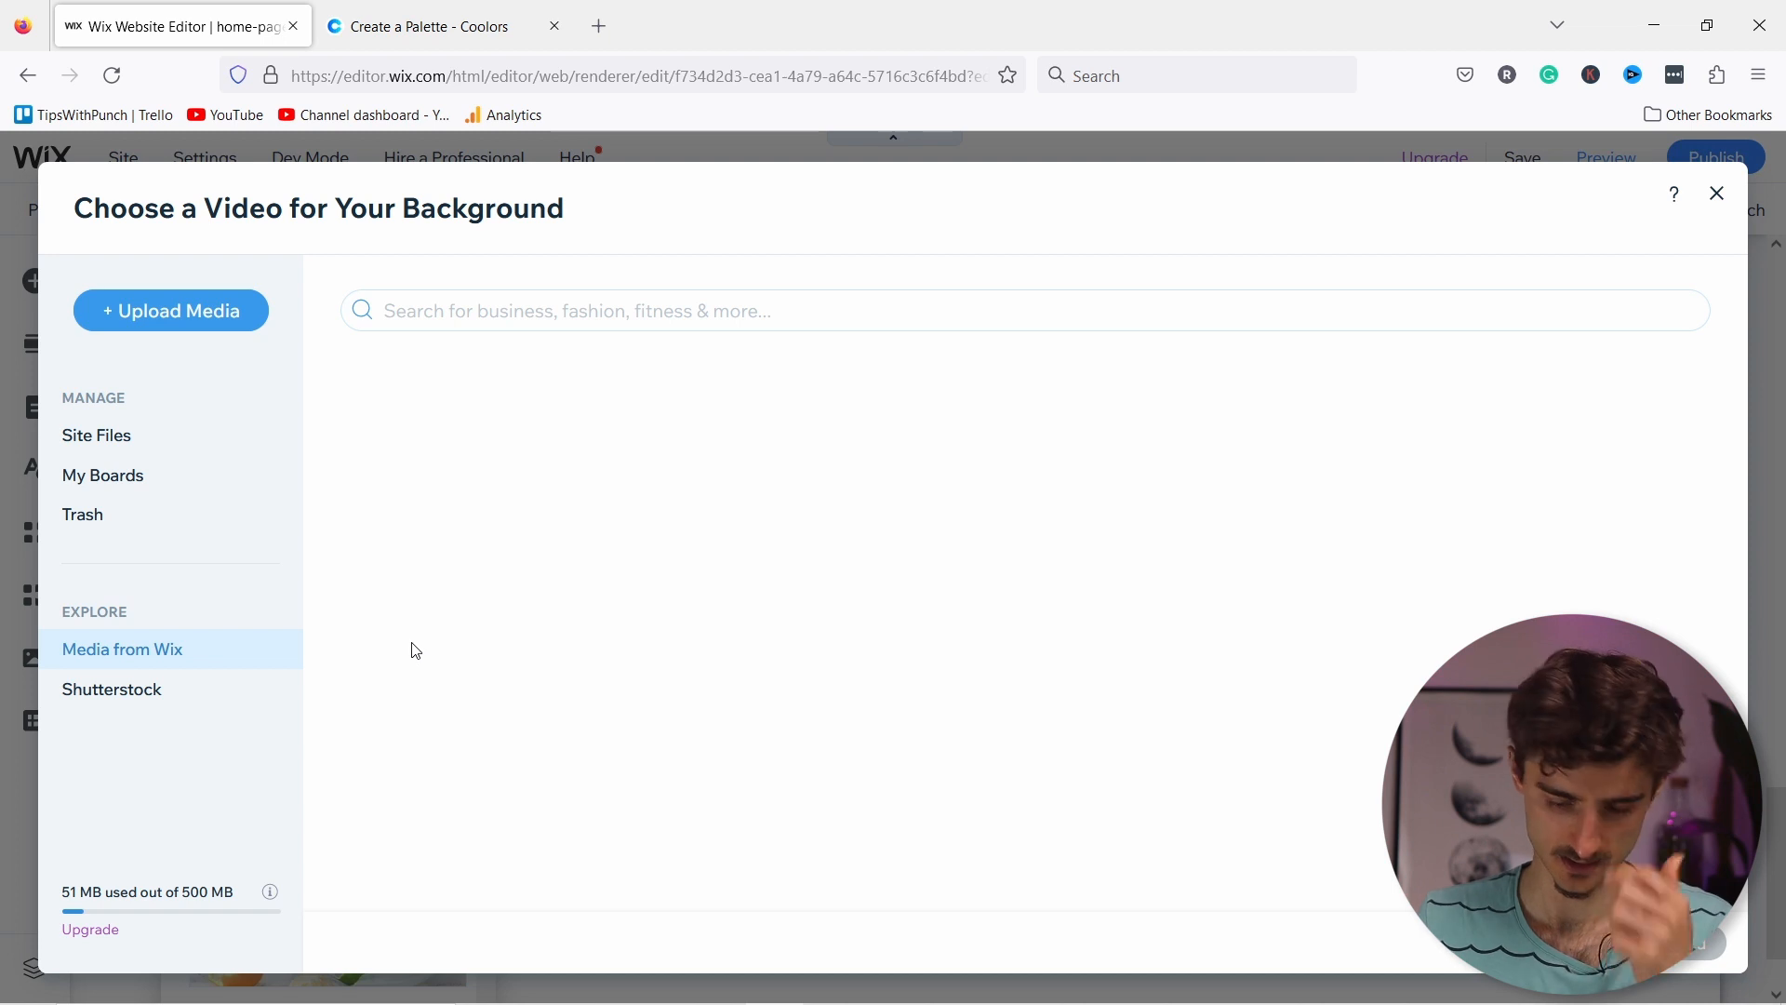
{"action": "left_click", "coordinate": [148, 444]}
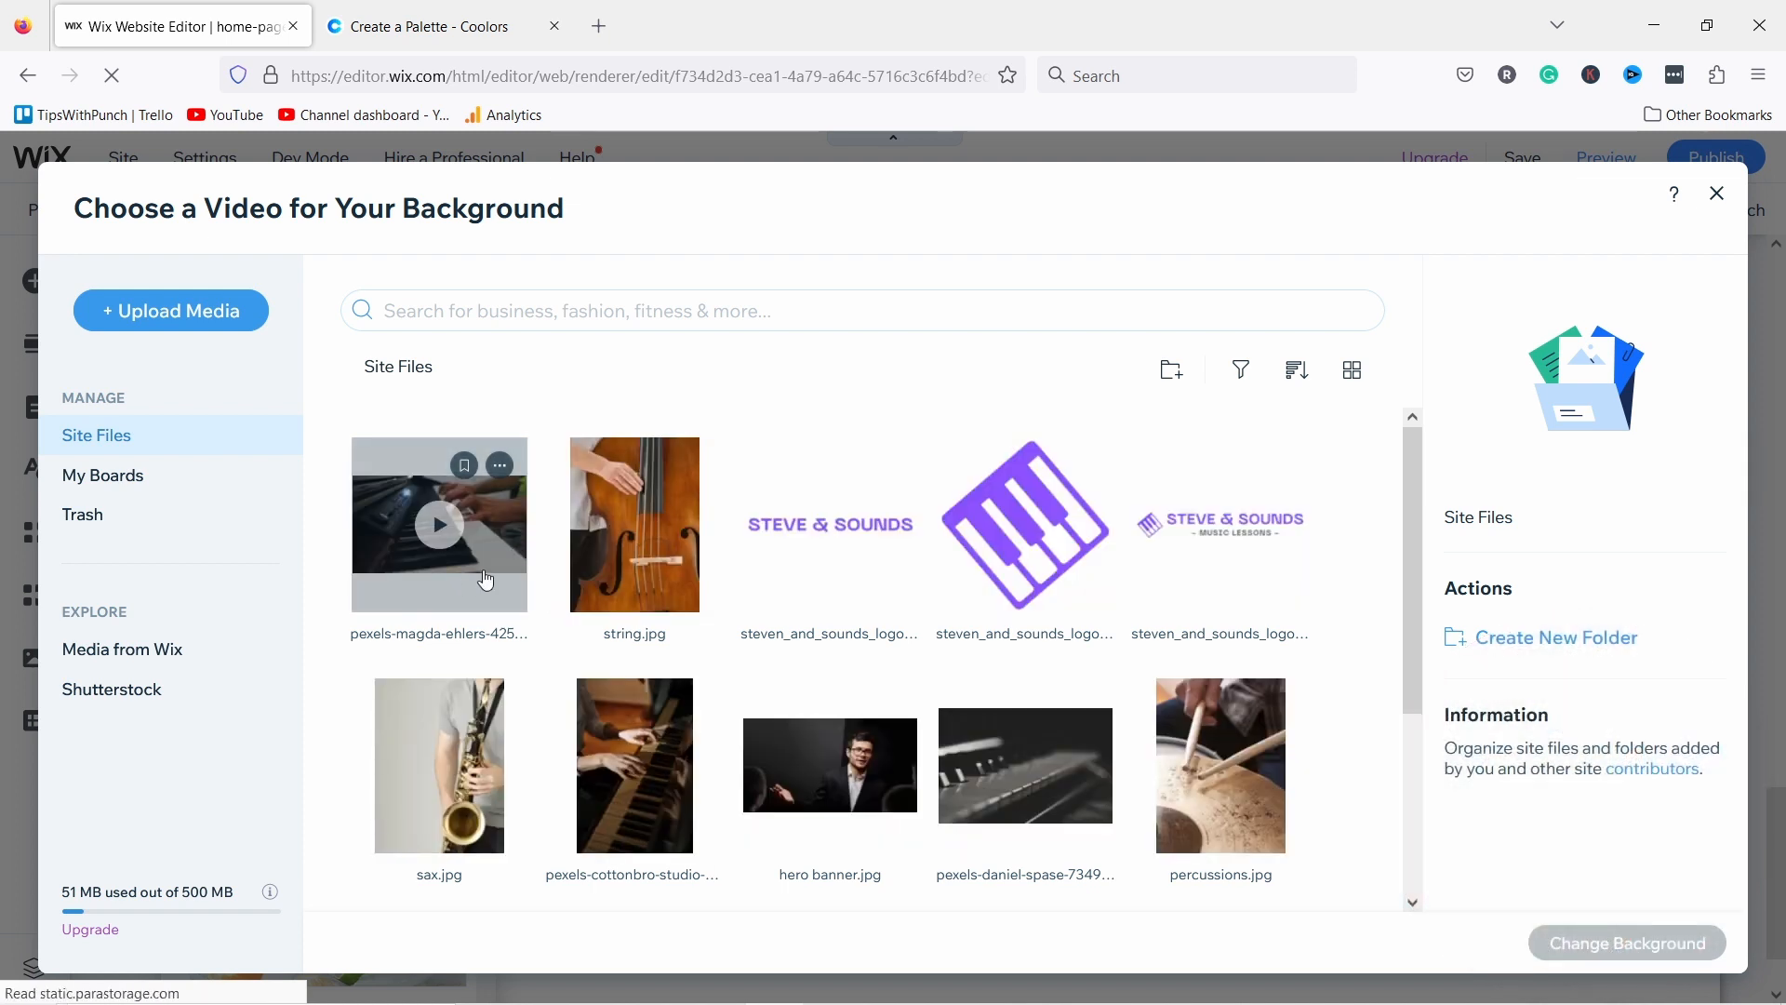
{"action": "left_click", "coordinate": [490, 585]}
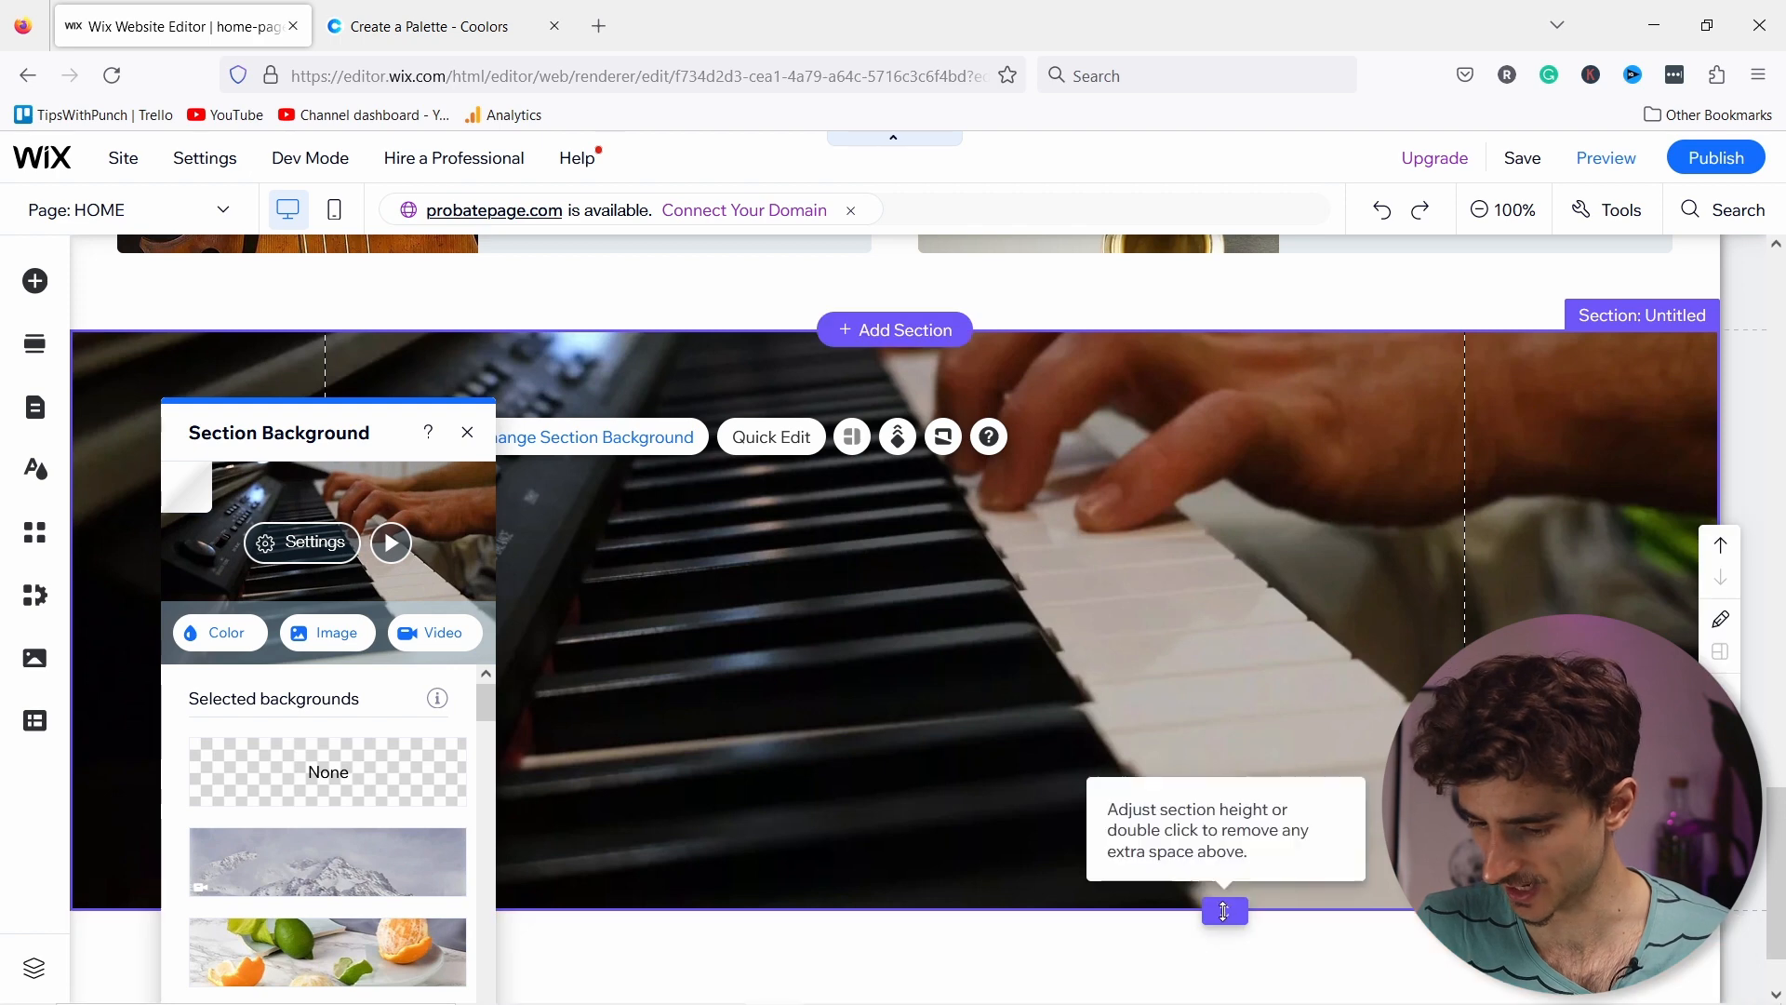
{"action": "left_click_drag", "start_coordinate": [1167, 909], "coordinate": [1167, 614]}
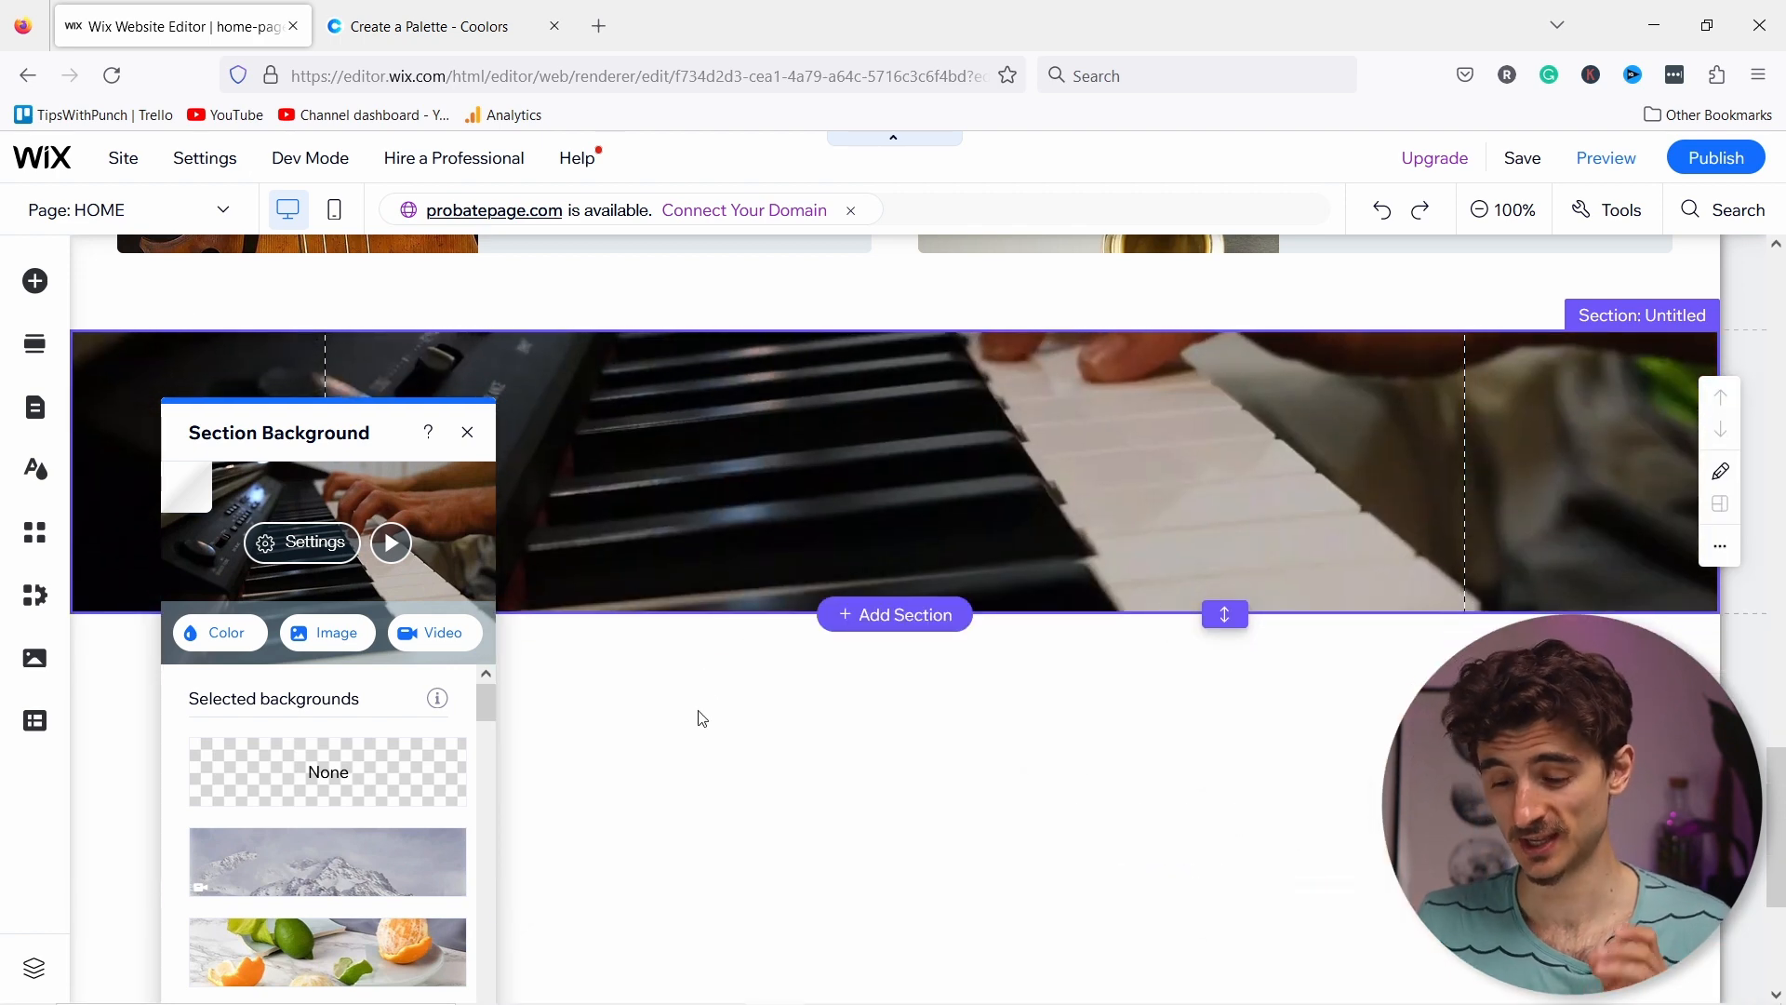
{"action": "scroll", "coordinate": [697, 711], "scroll_direction": "up", "scroll_amount": 2}
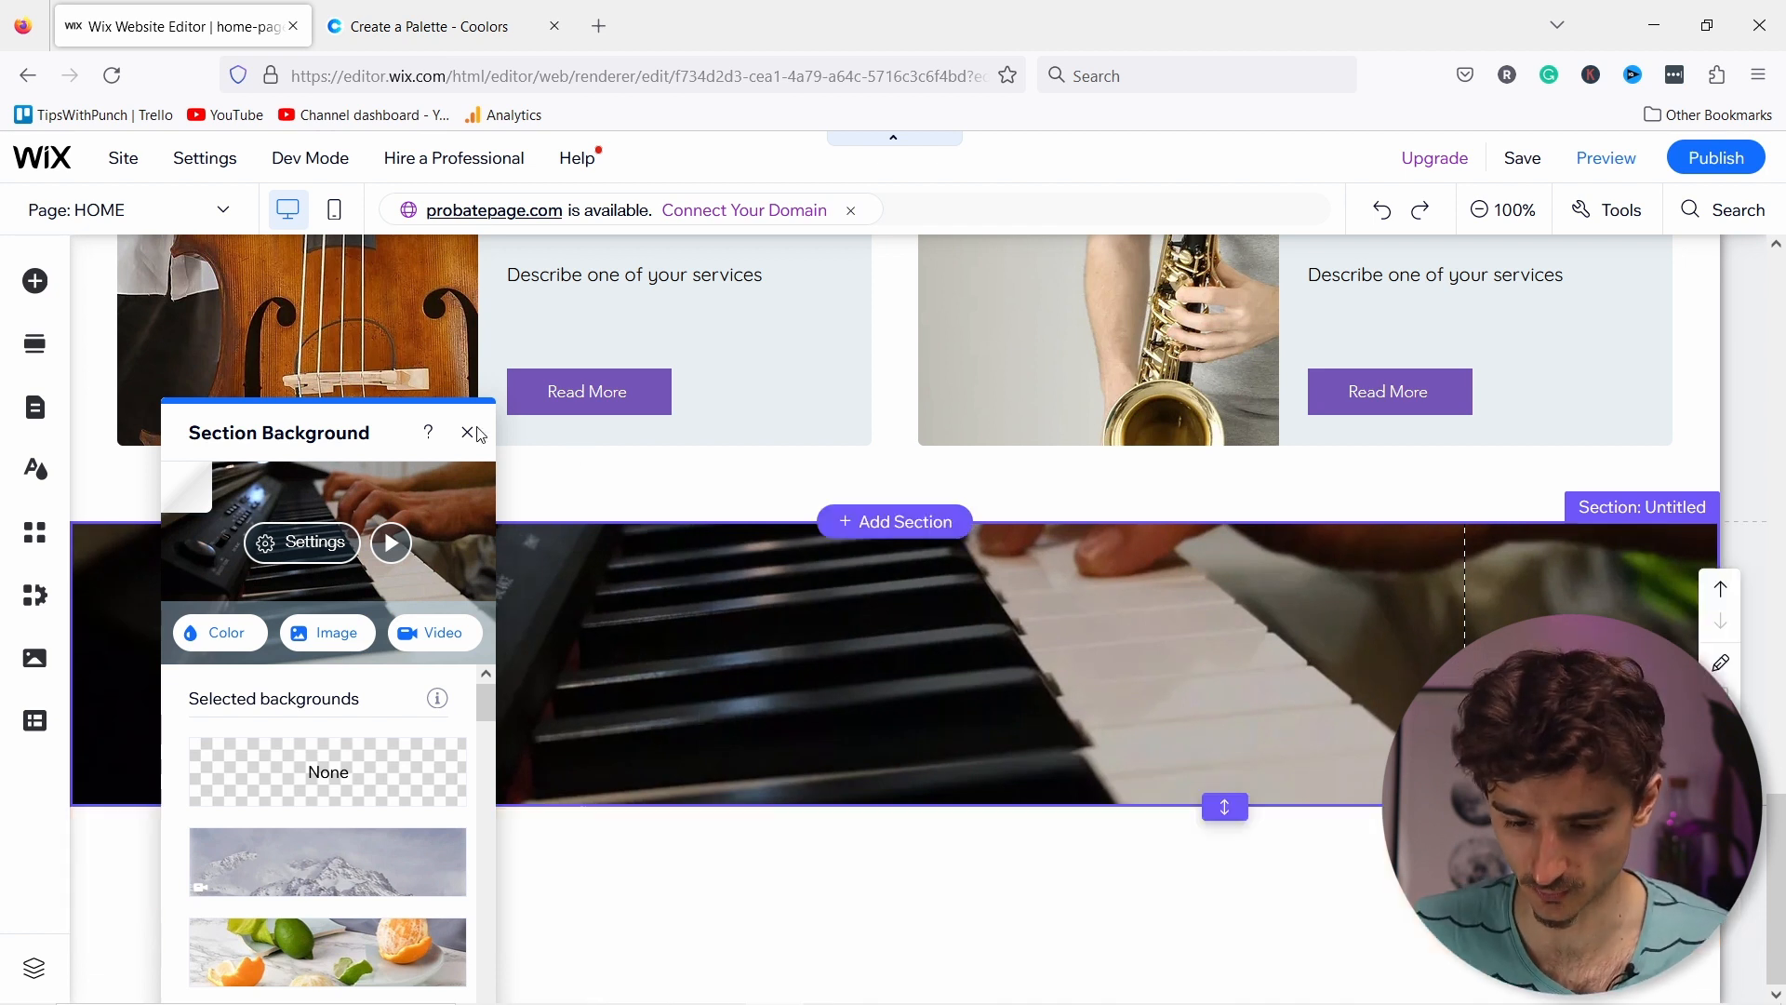
Step: Apply the Parallax scroll effect to the piano video section's background
{"action": "left_click", "coordinate": [883, 608]}
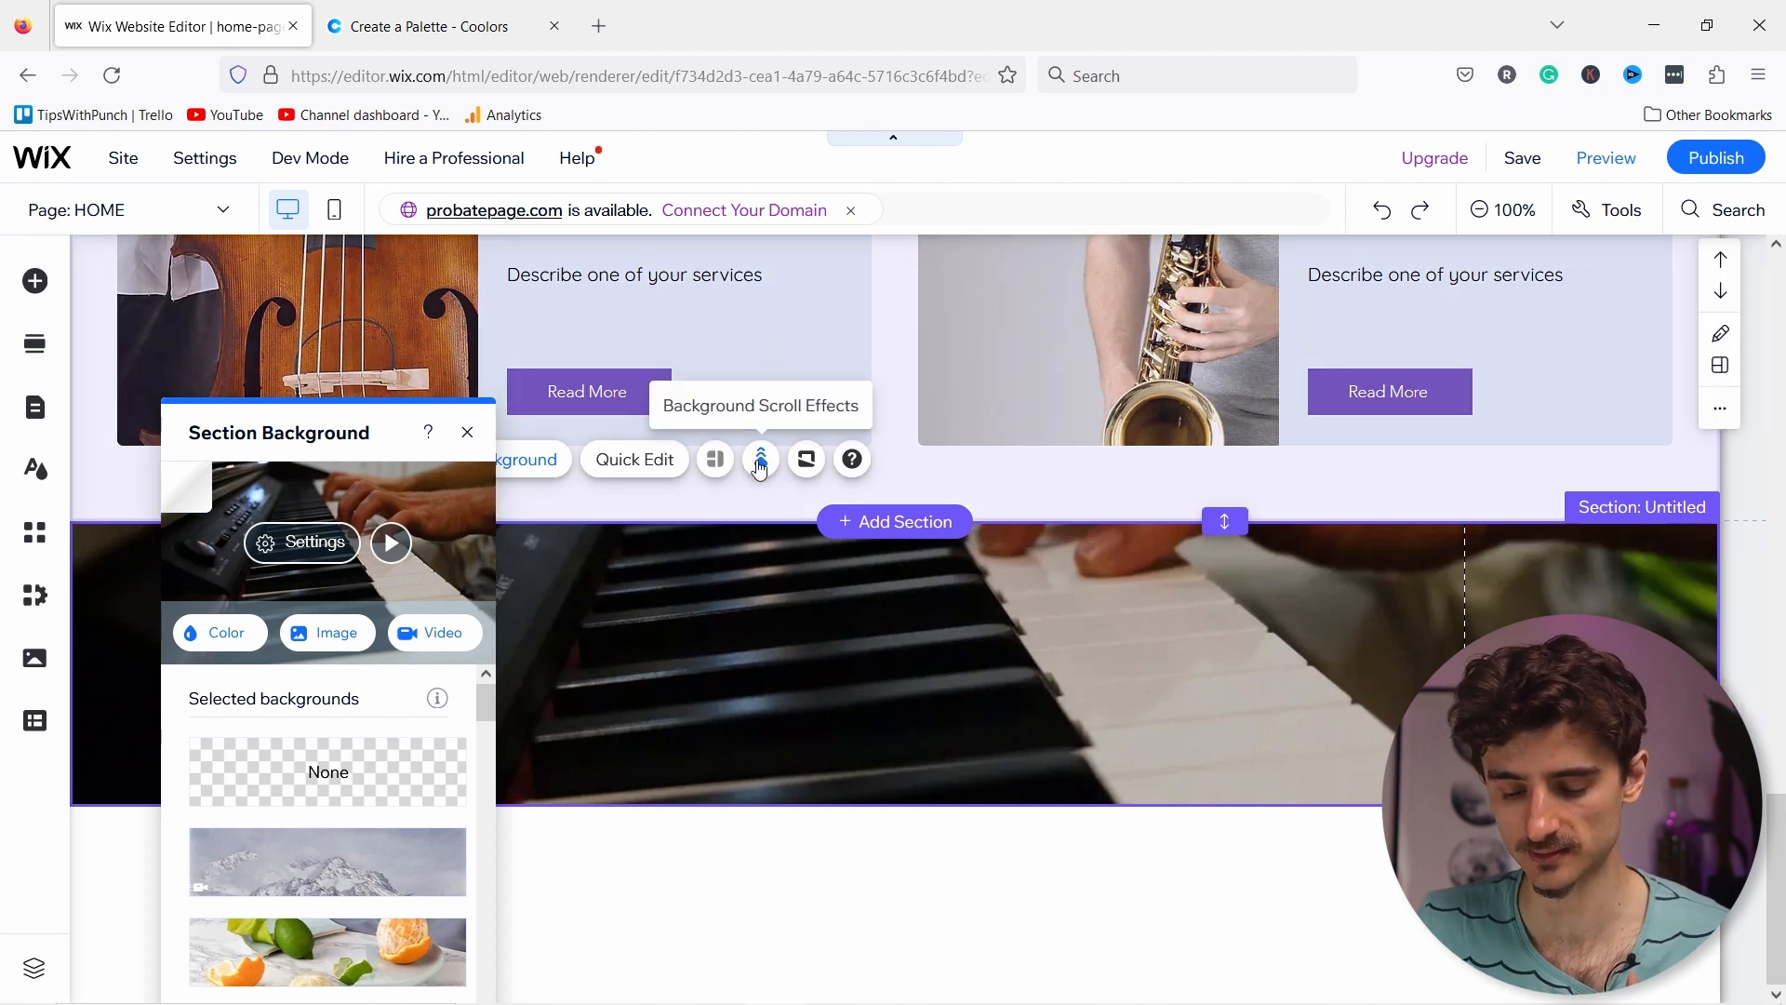
{"action": "left_click", "coordinate": [760, 461]}
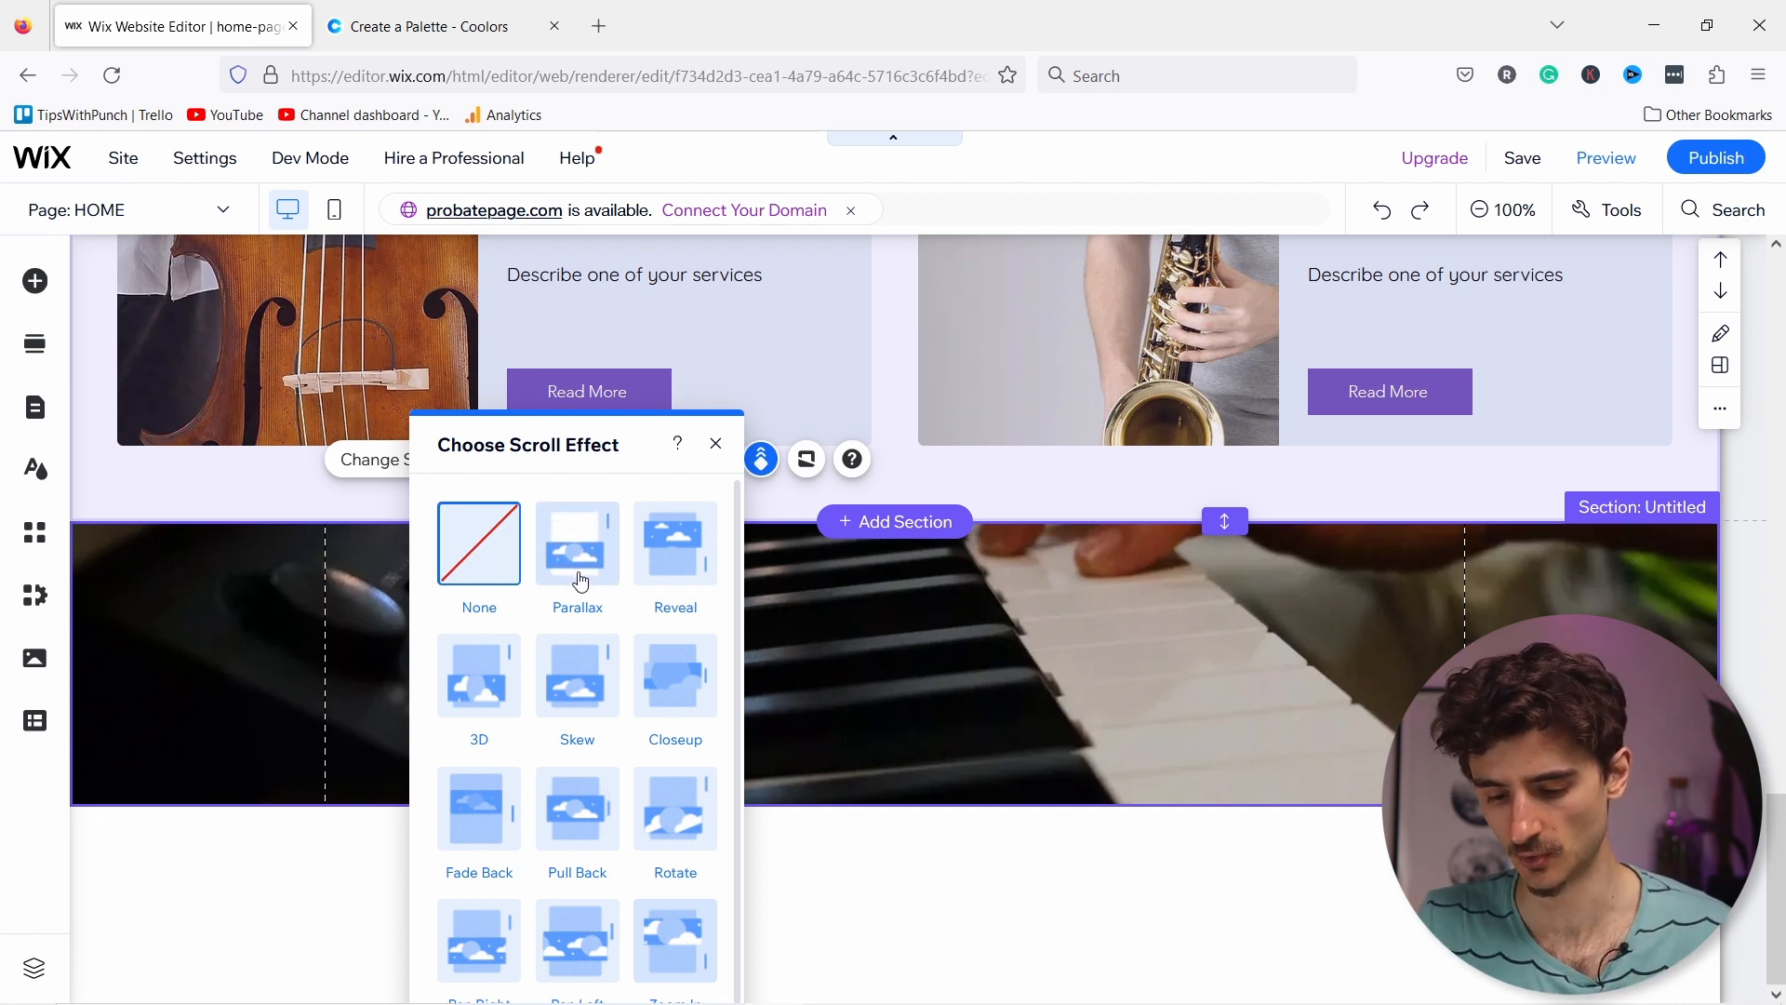
{"action": "scroll", "coordinate": [580, 581], "scroll_direction": "down", "scroll_amount": 1}
{"action": "scroll", "coordinate": [593, 854], "scroll_direction": "up", "scroll_amount": 1}
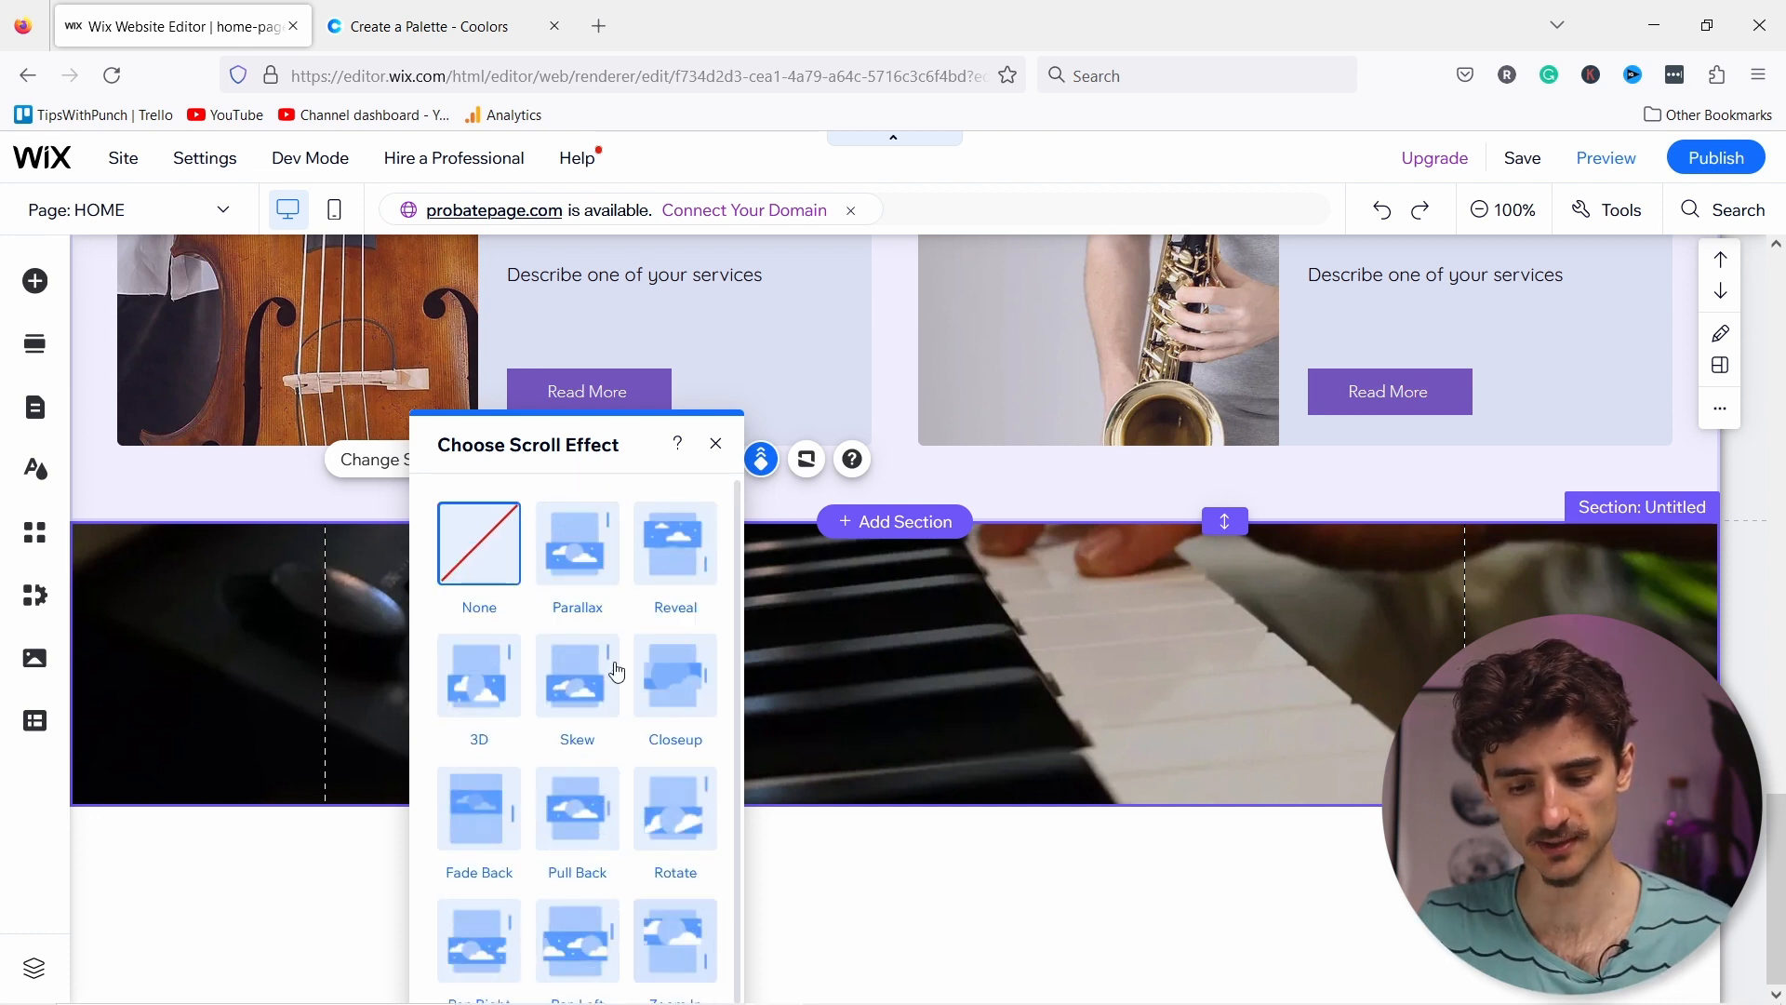
{"action": "left_click", "coordinate": [577, 568]}
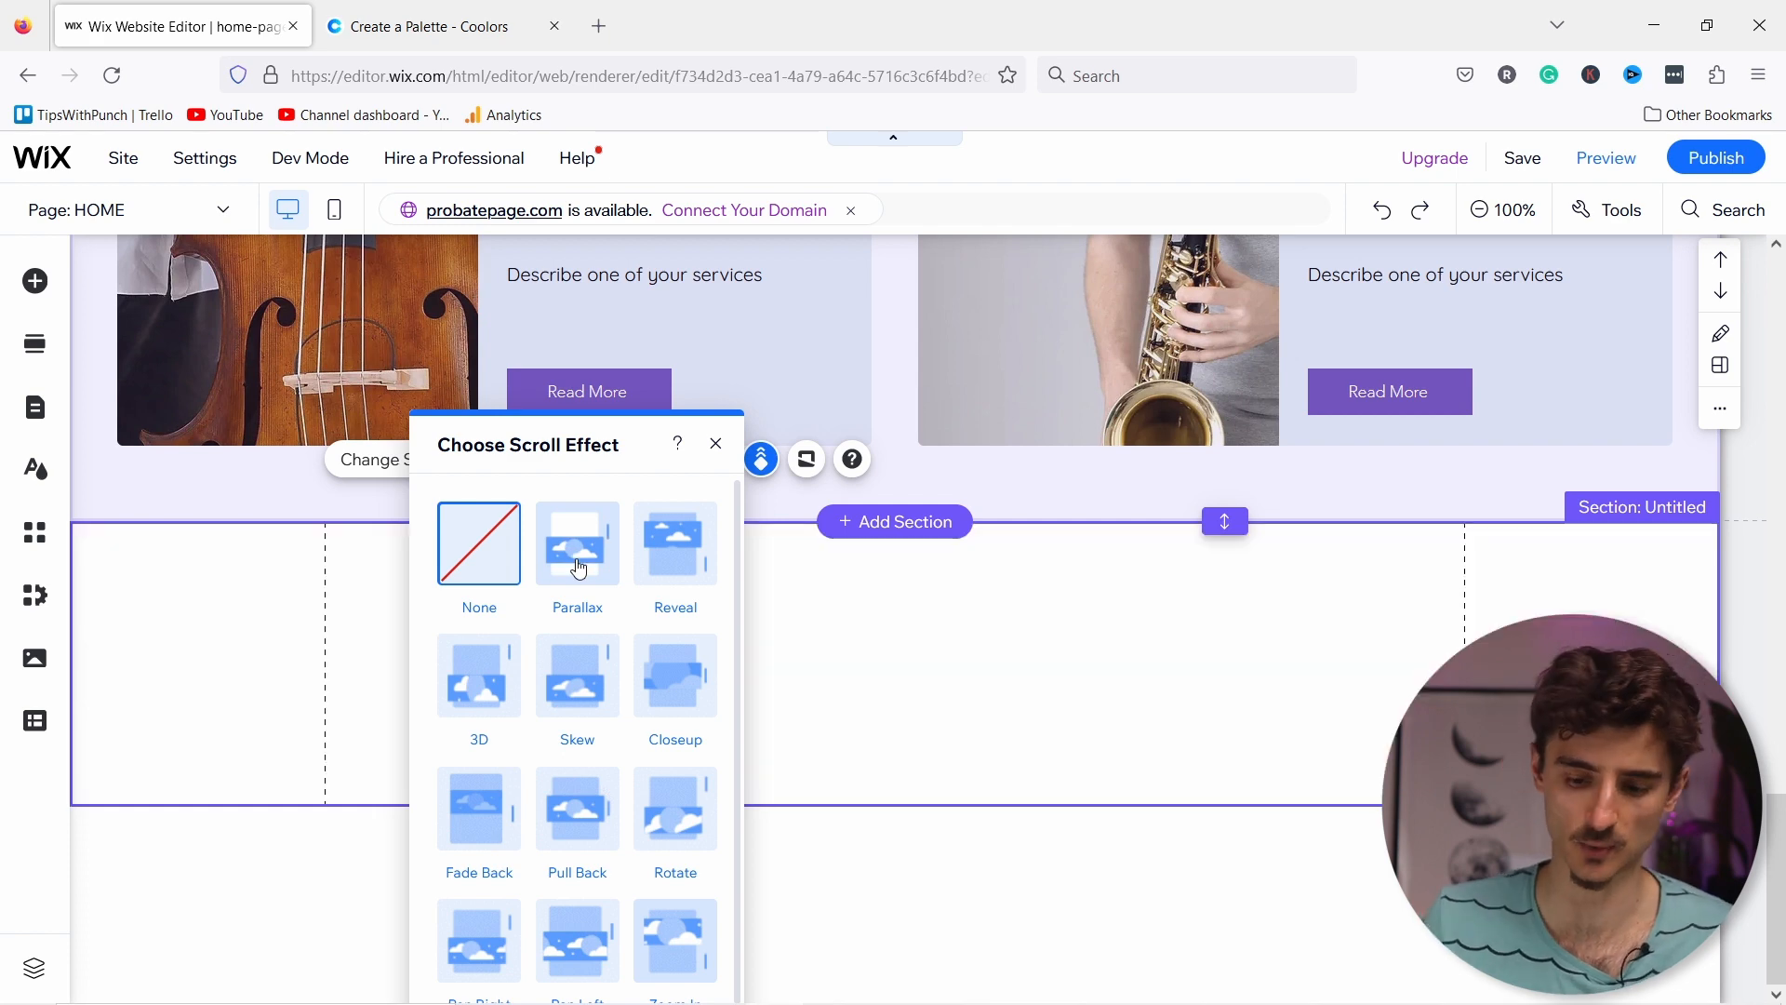
{"action": "scroll", "coordinate": [1095, 806], "scroll_direction": "up", "scroll_amount": 2}
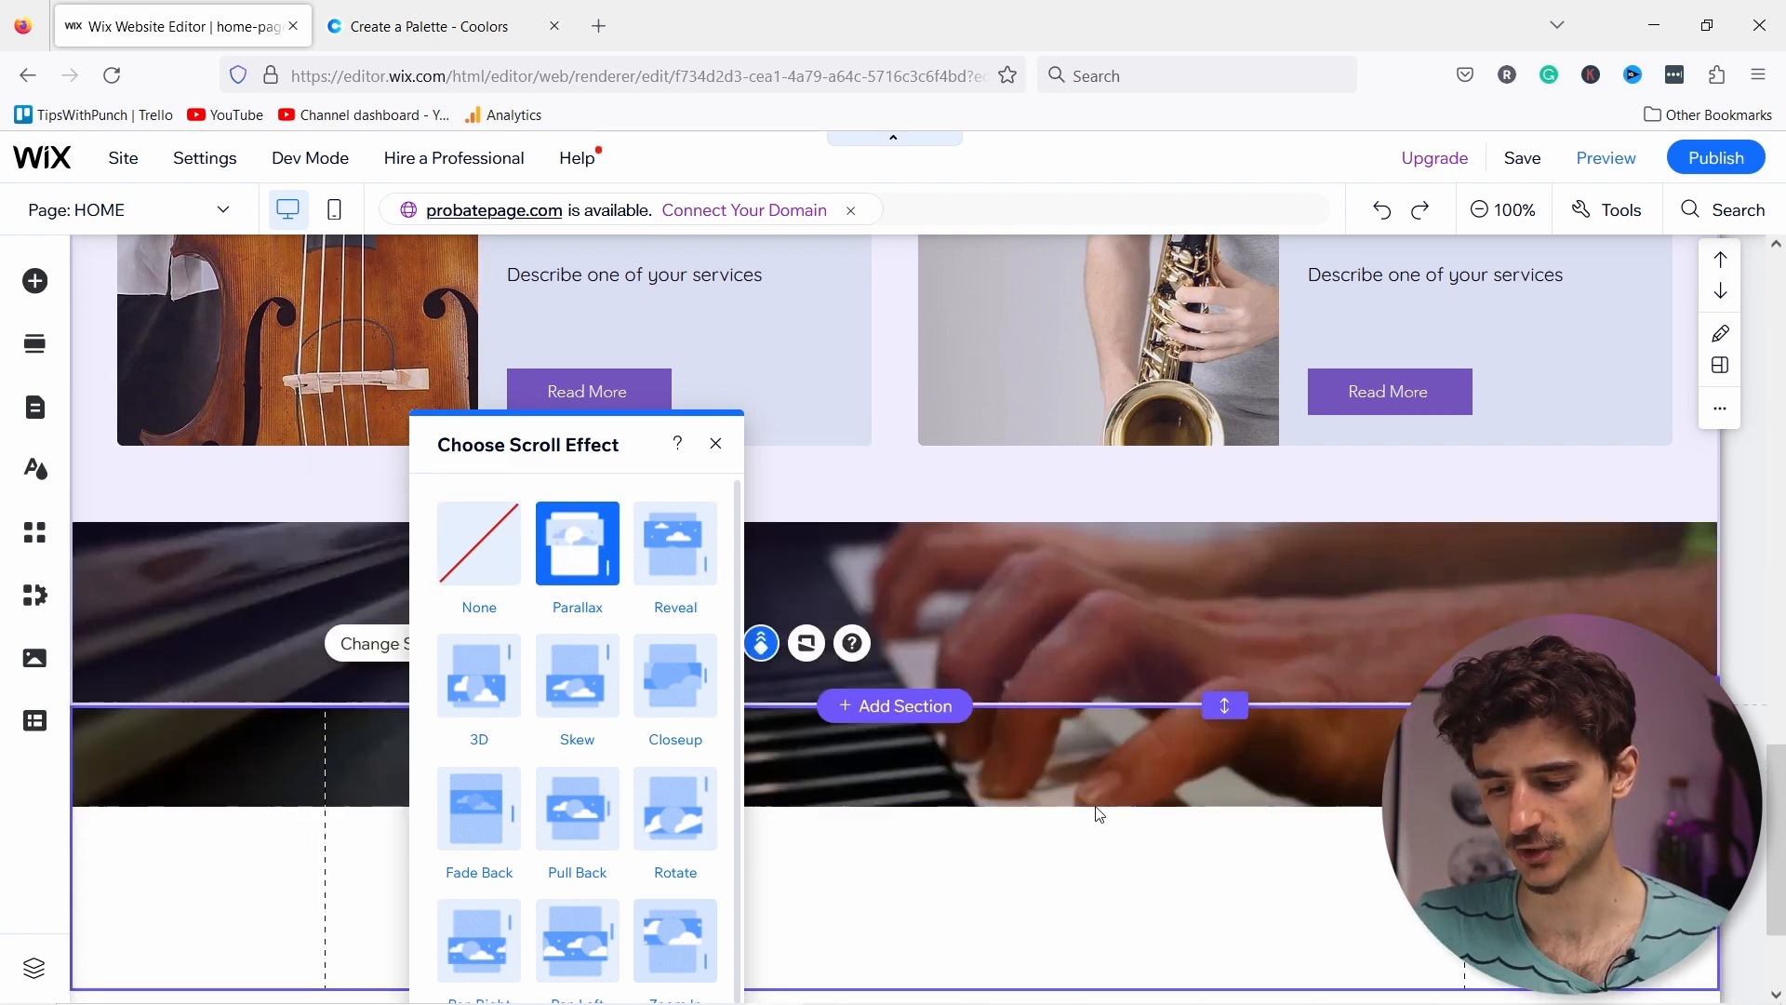
{"action": "scroll", "coordinate": [1095, 801], "scroll_direction": "down", "scroll_amount": 1}
{"action": "scroll", "coordinate": [1107, 851], "scroll_direction": "down", "scroll_amount": 1}
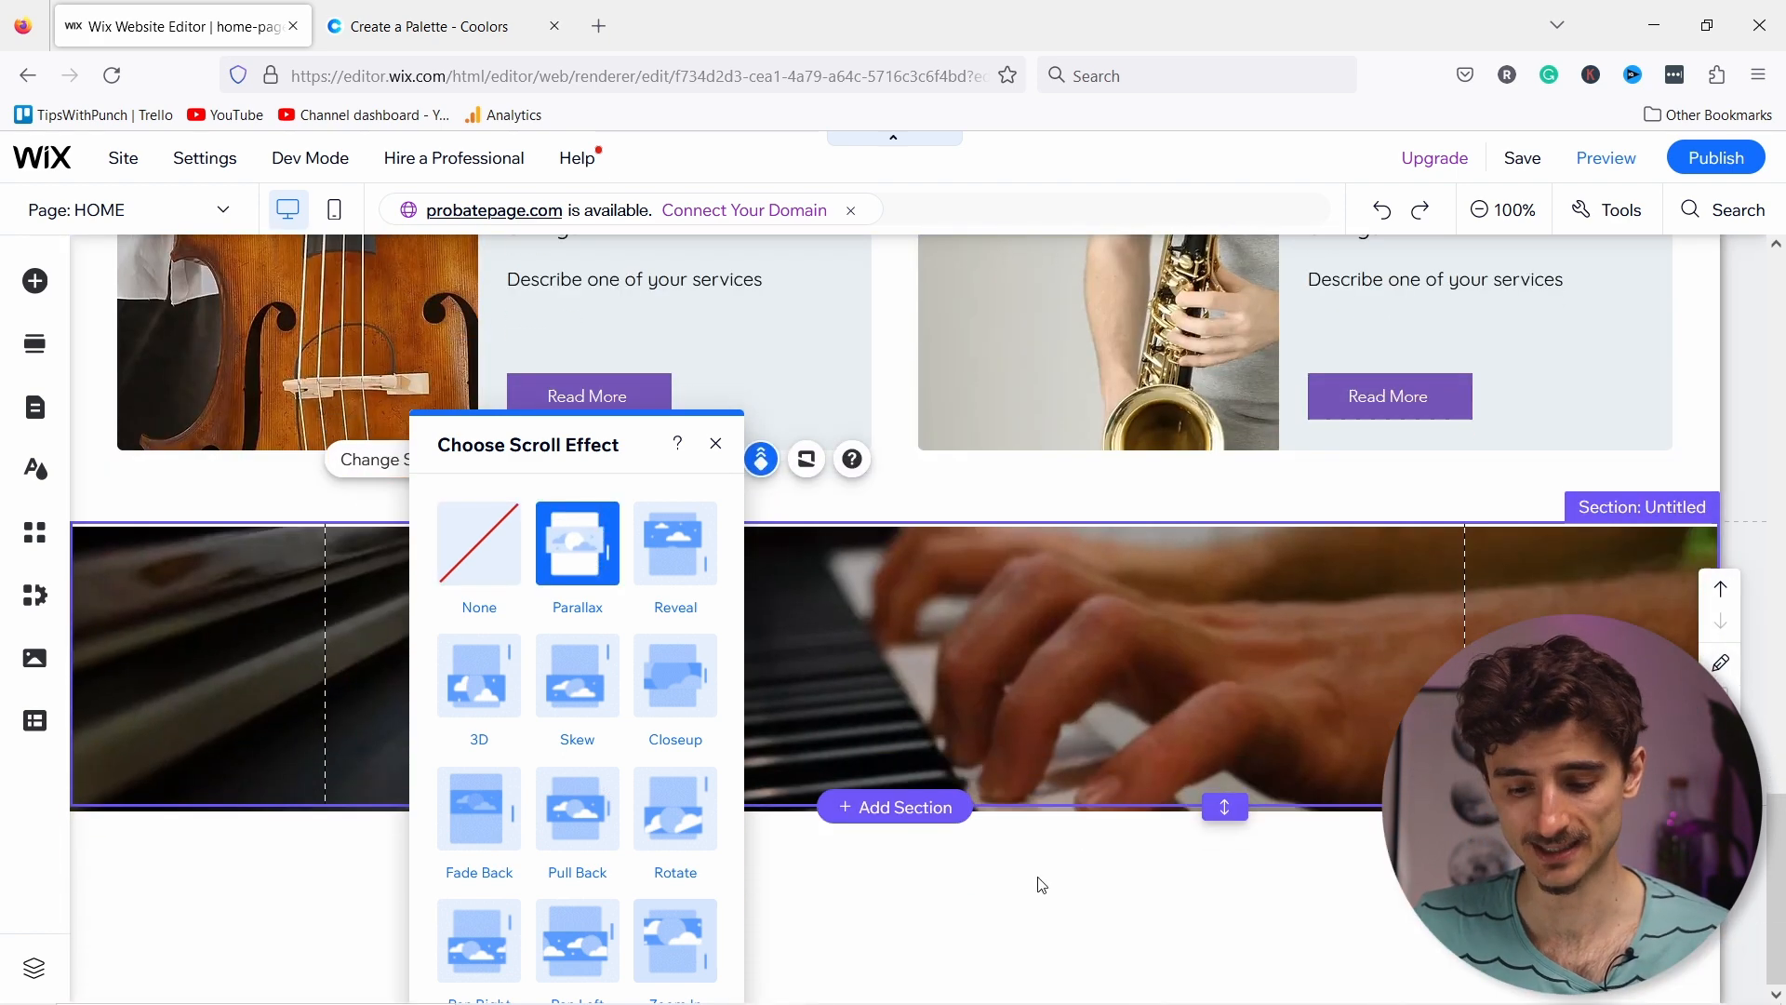
{"action": "left_click", "coordinate": [715, 444]}
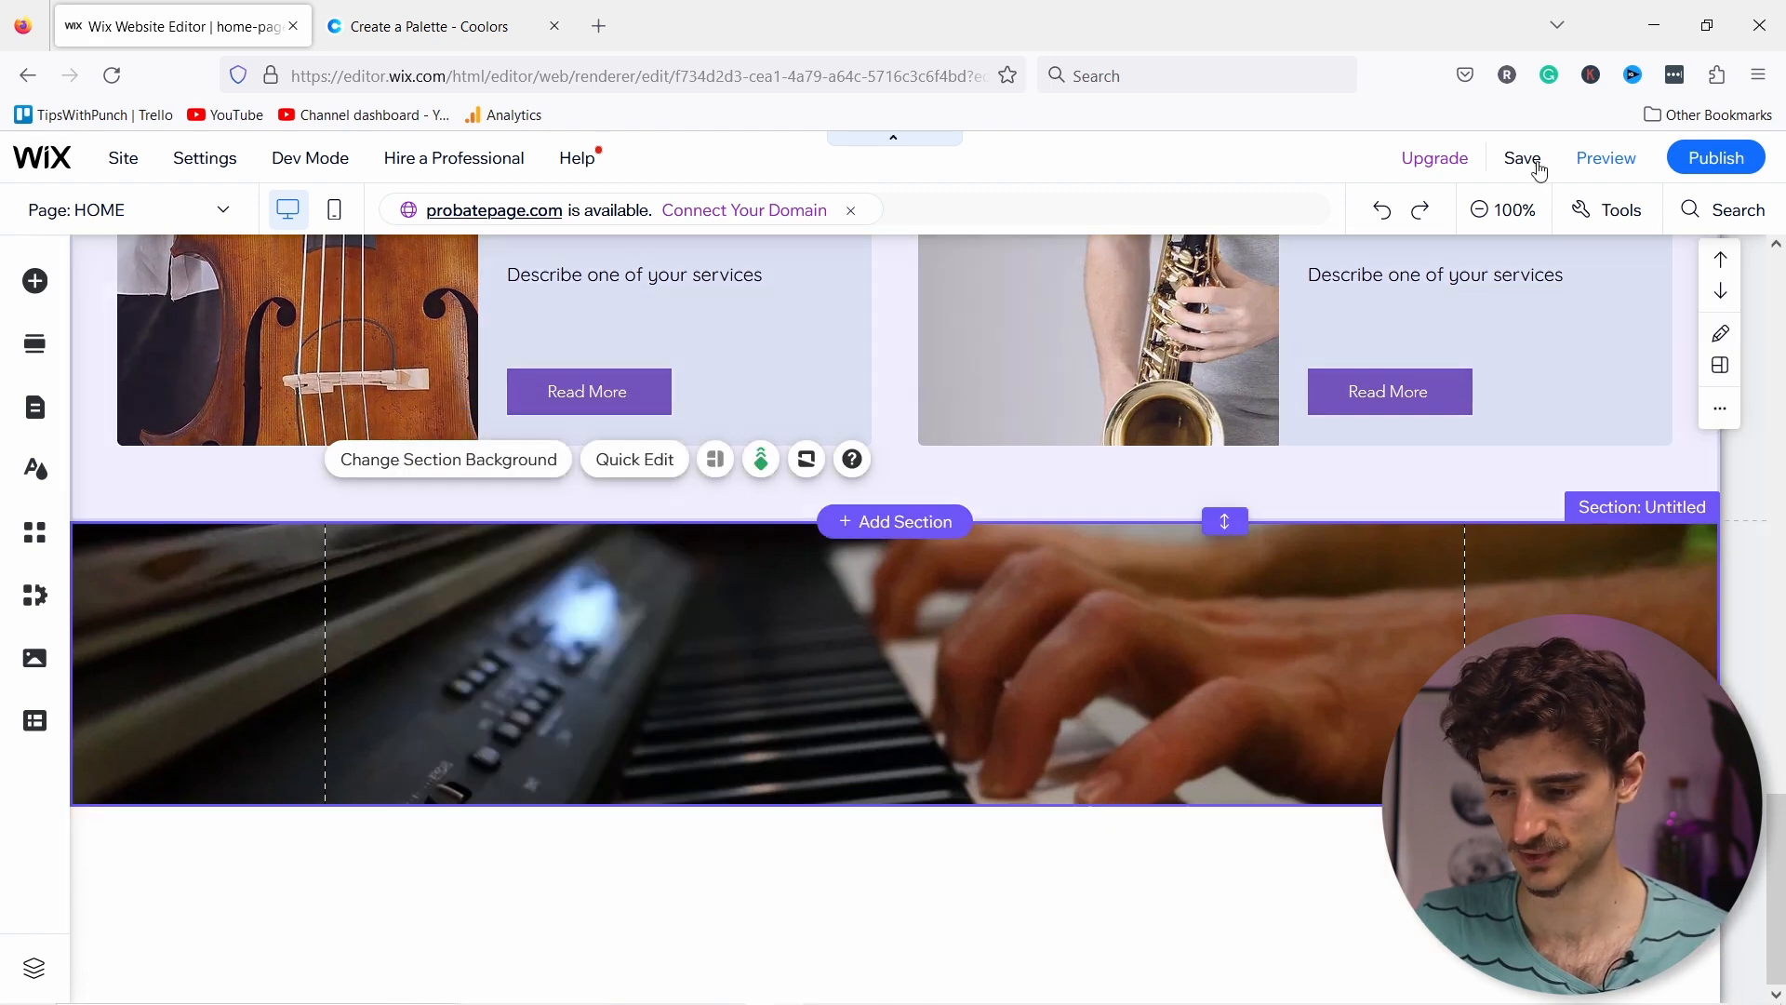
{"action": "left_click", "coordinate": [1555, 165]}
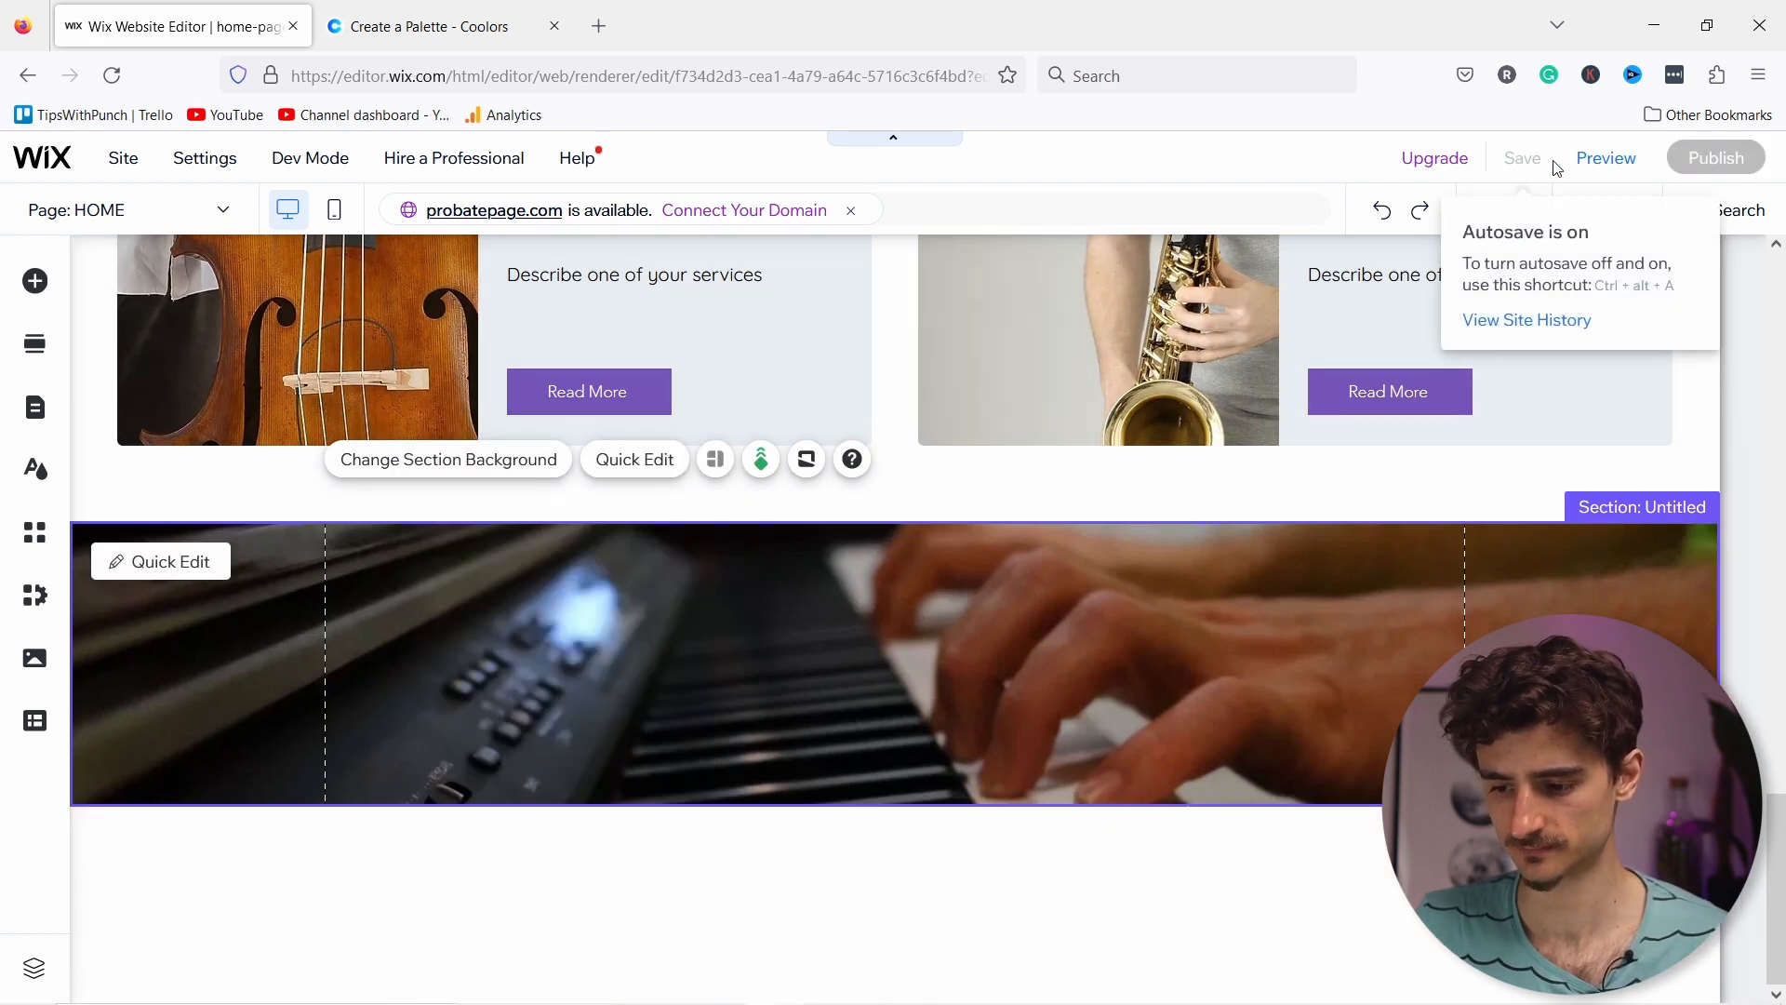
{"action": "left_click", "coordinate": [1614, 166]}
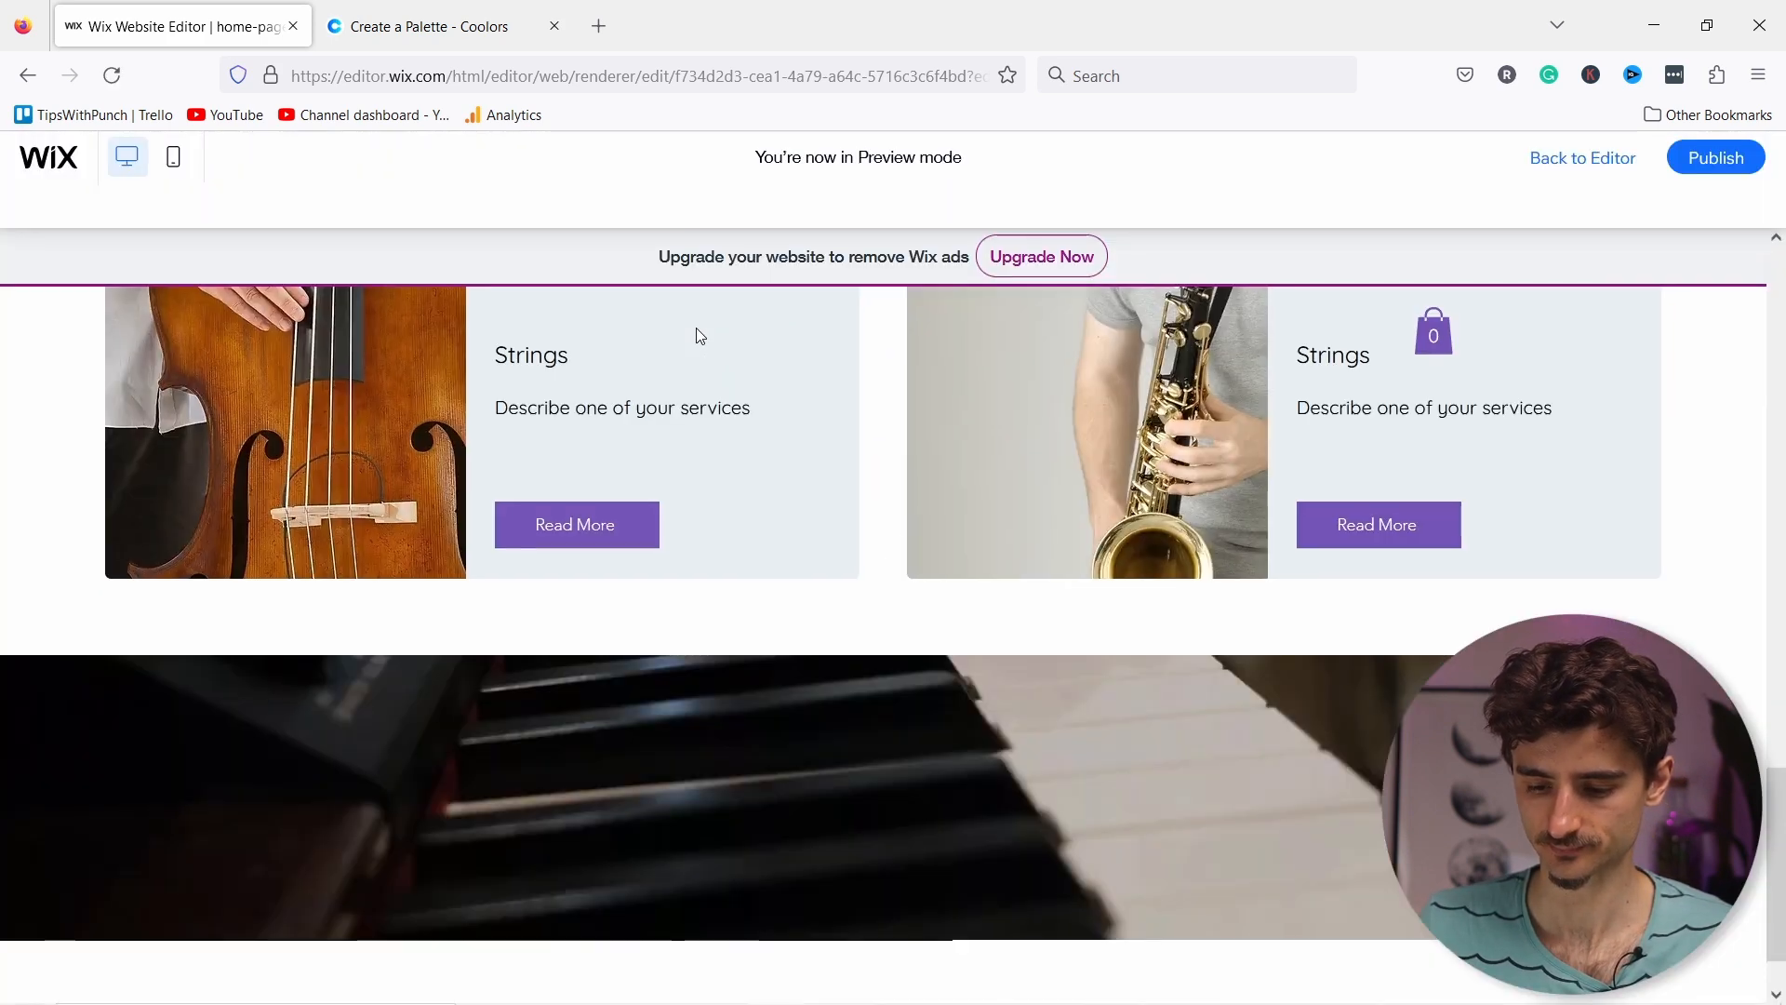
{"action": "scroll", "coordinate": [704, 363], "scroll_direction": "up", "scroll_amount": 5}
{"action": "scroll", "coordinate": [706, 367], "scroll_direction": "up", "scroll_amount": 10}
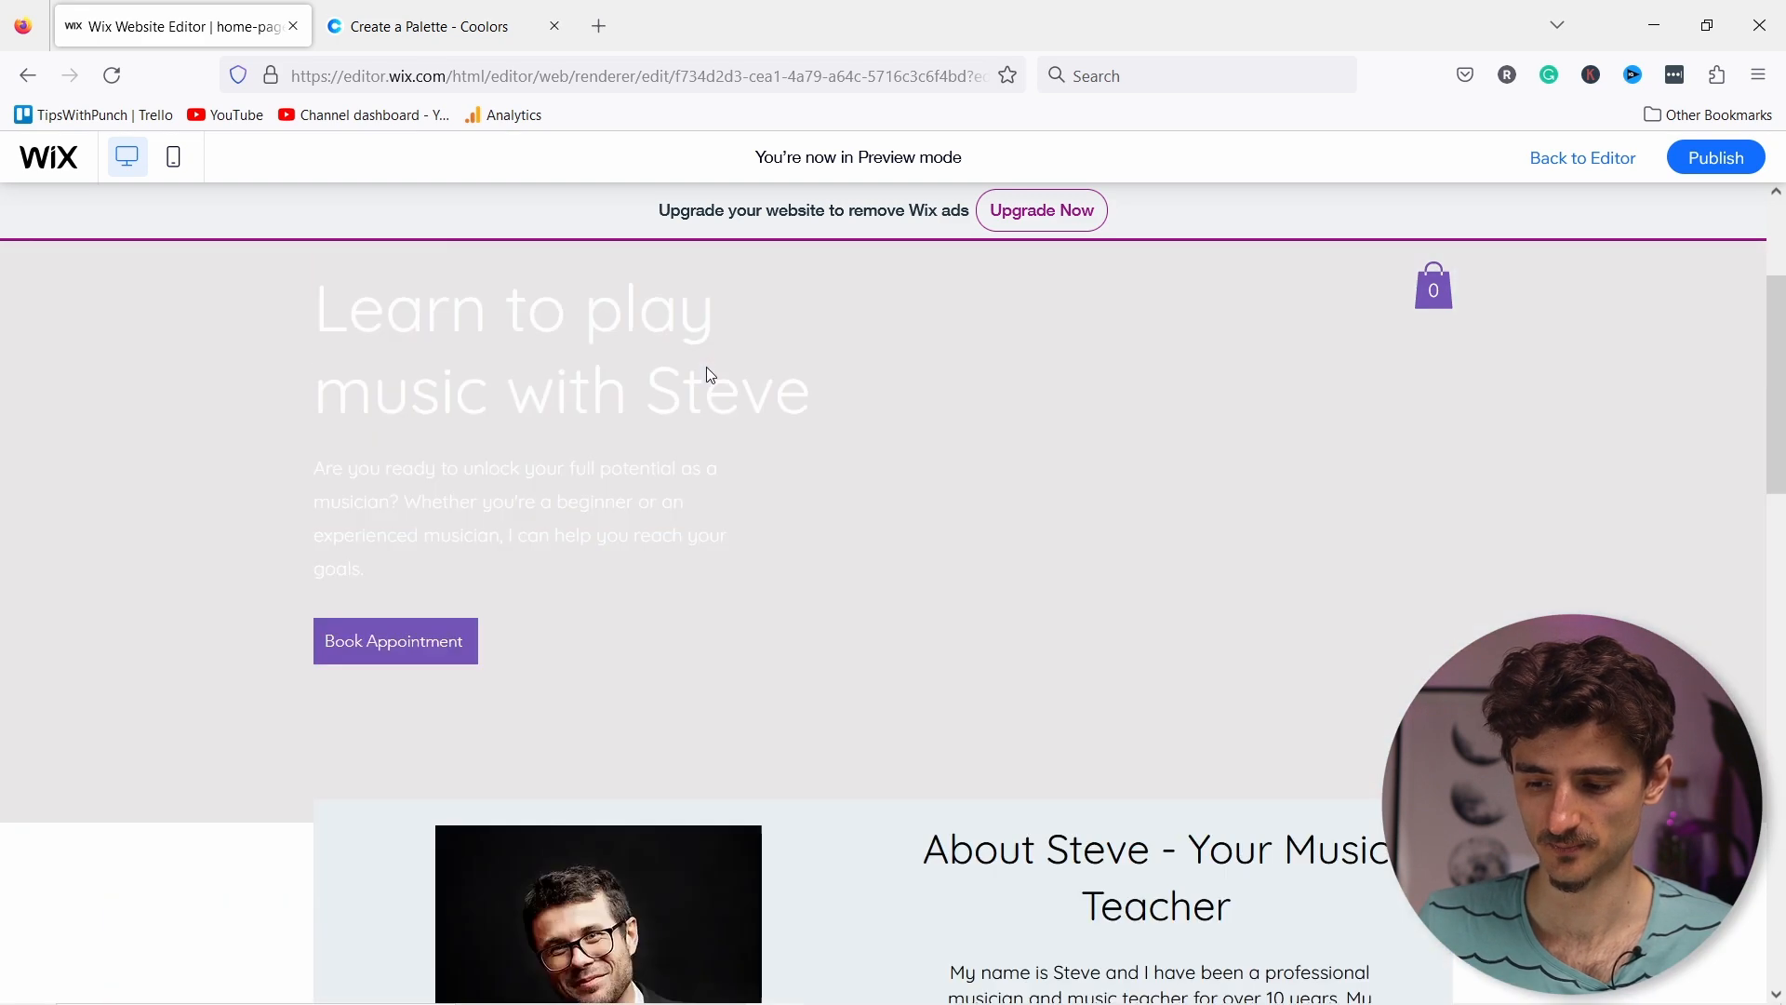
{"action": "scroll", "coordinate": [696, 378], "scroll_direction": "down", "scroll_amount": 5}
{"action": "scroll", "coordinate": [755, 382], "scroll_direction": "down", "scroll_amount": 12}
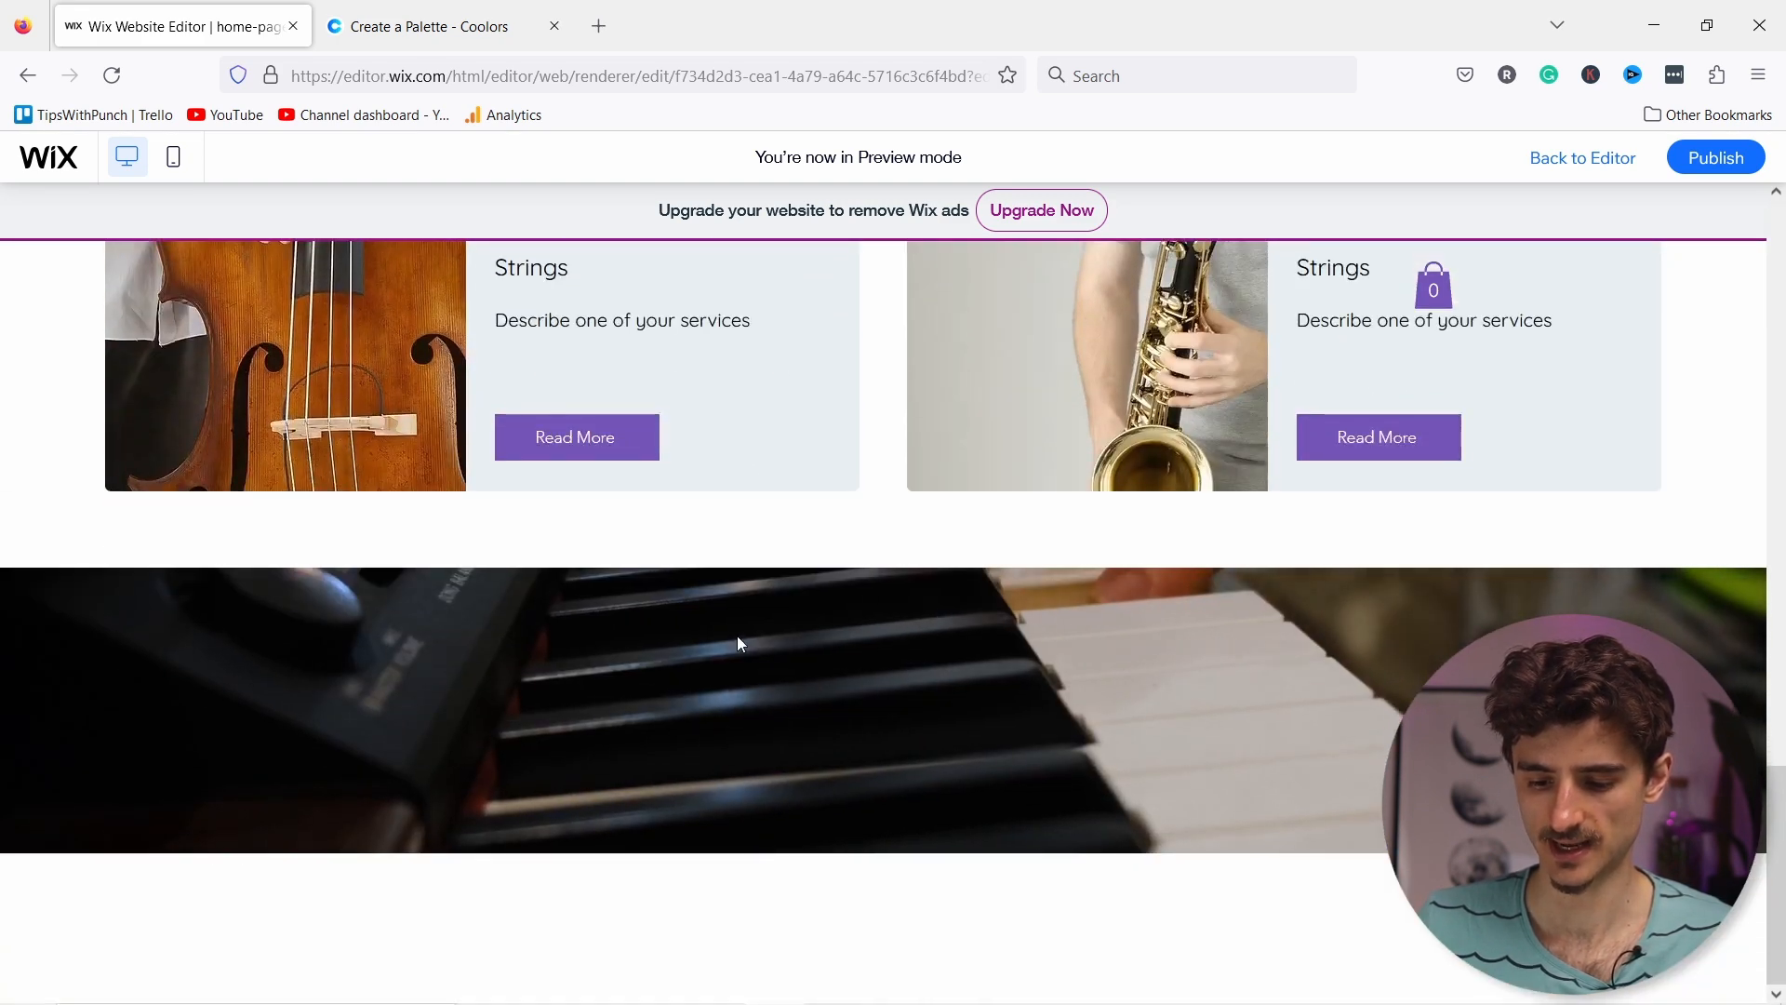
{"action": "scroll", "coordinate": [735, 633], "scroll_direction": "up", "scroll_amount": 3}
{"action": "scroll", "coordinate": [739, 703], "scroll_direction": "down", "scroll_amount": 3}
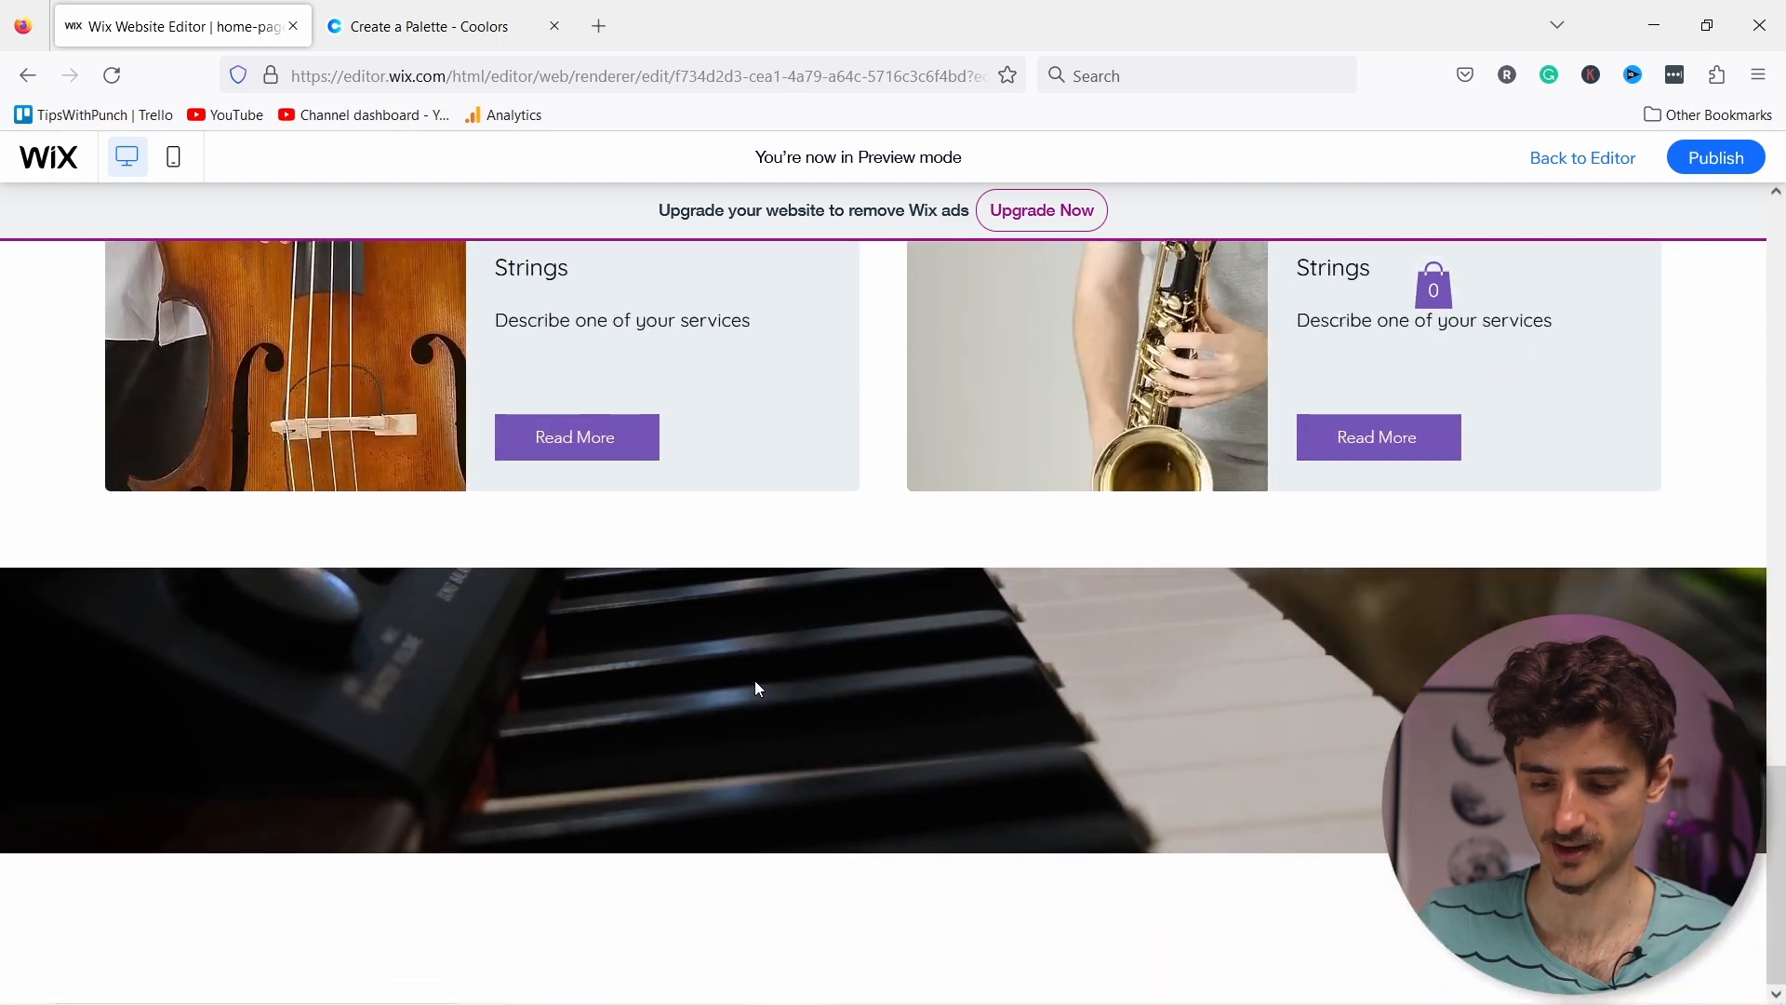
{"action": "scroll", "coordinate": [747, 686], "scroll_direction": "up", "scroll_amount": 3}
{"action": "scroll", "coordinate": [743, 718], "scroll_direction": "down", "scroll_amount": 2}
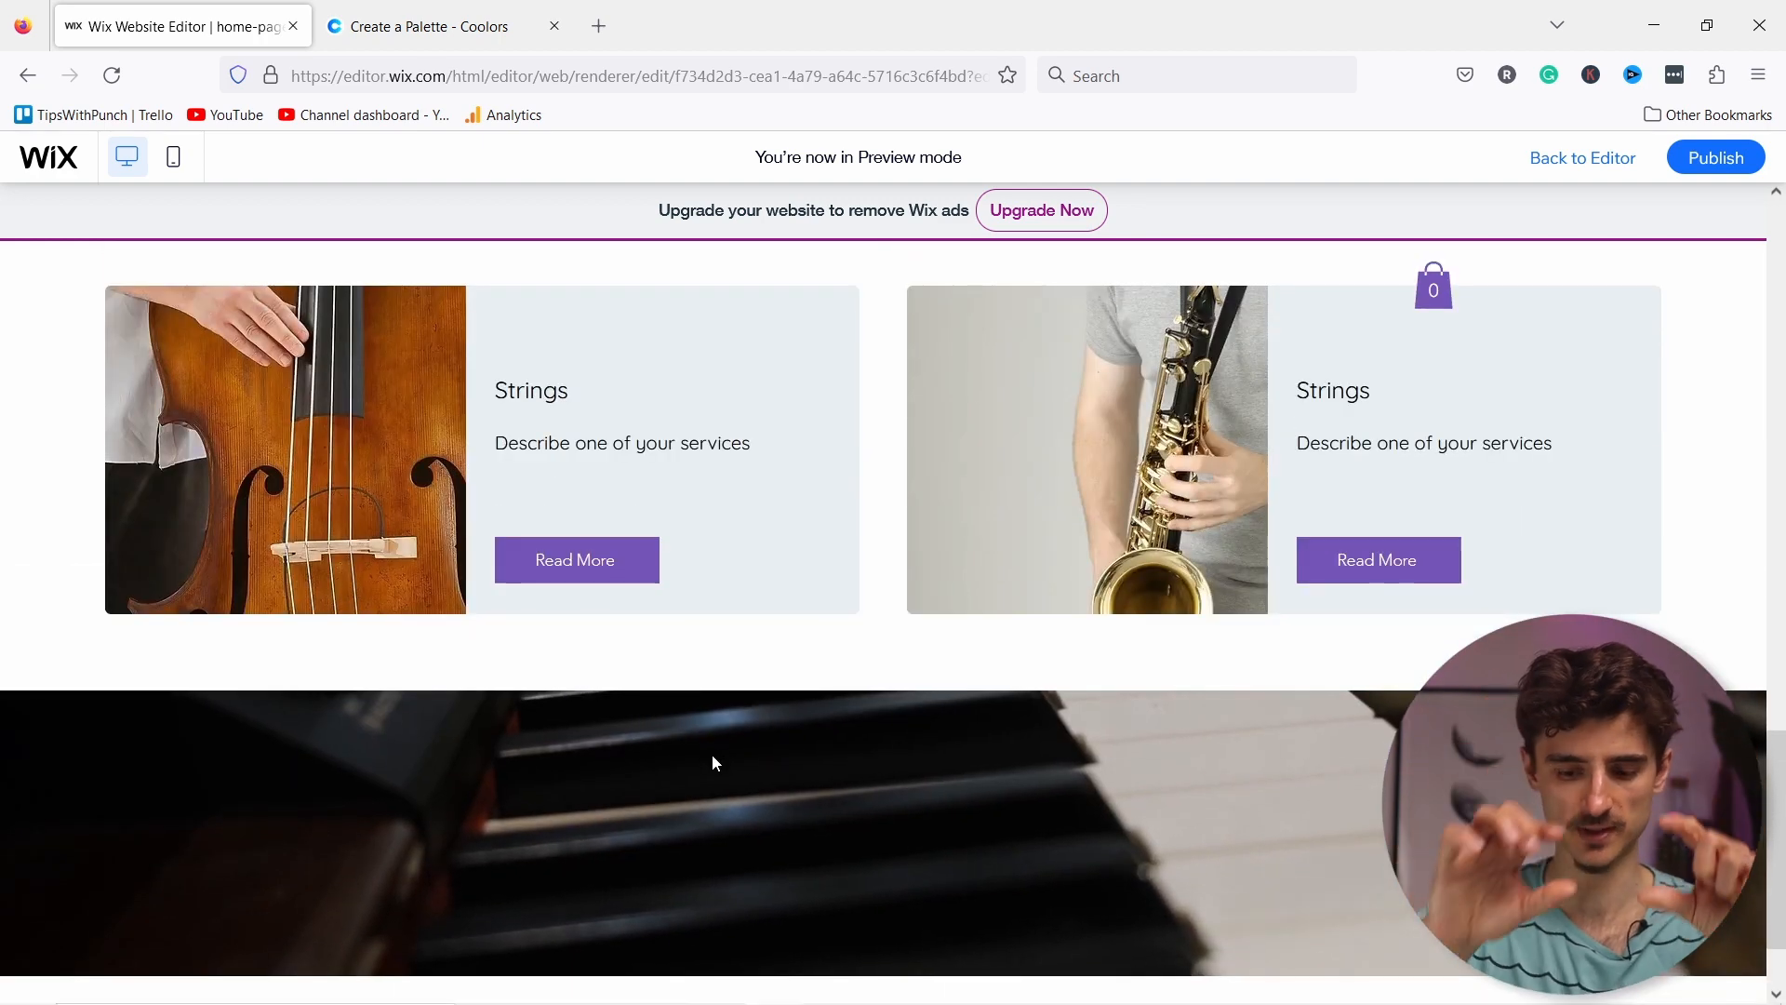
{"action": "scroll", "coordinate": [721, 595], "scroll_direction": "up", "scroll_amount": 2}
{"action": "scroll", "coordinate": [737, 512], "scroll_direction": "down", "scroll_amount": 3}
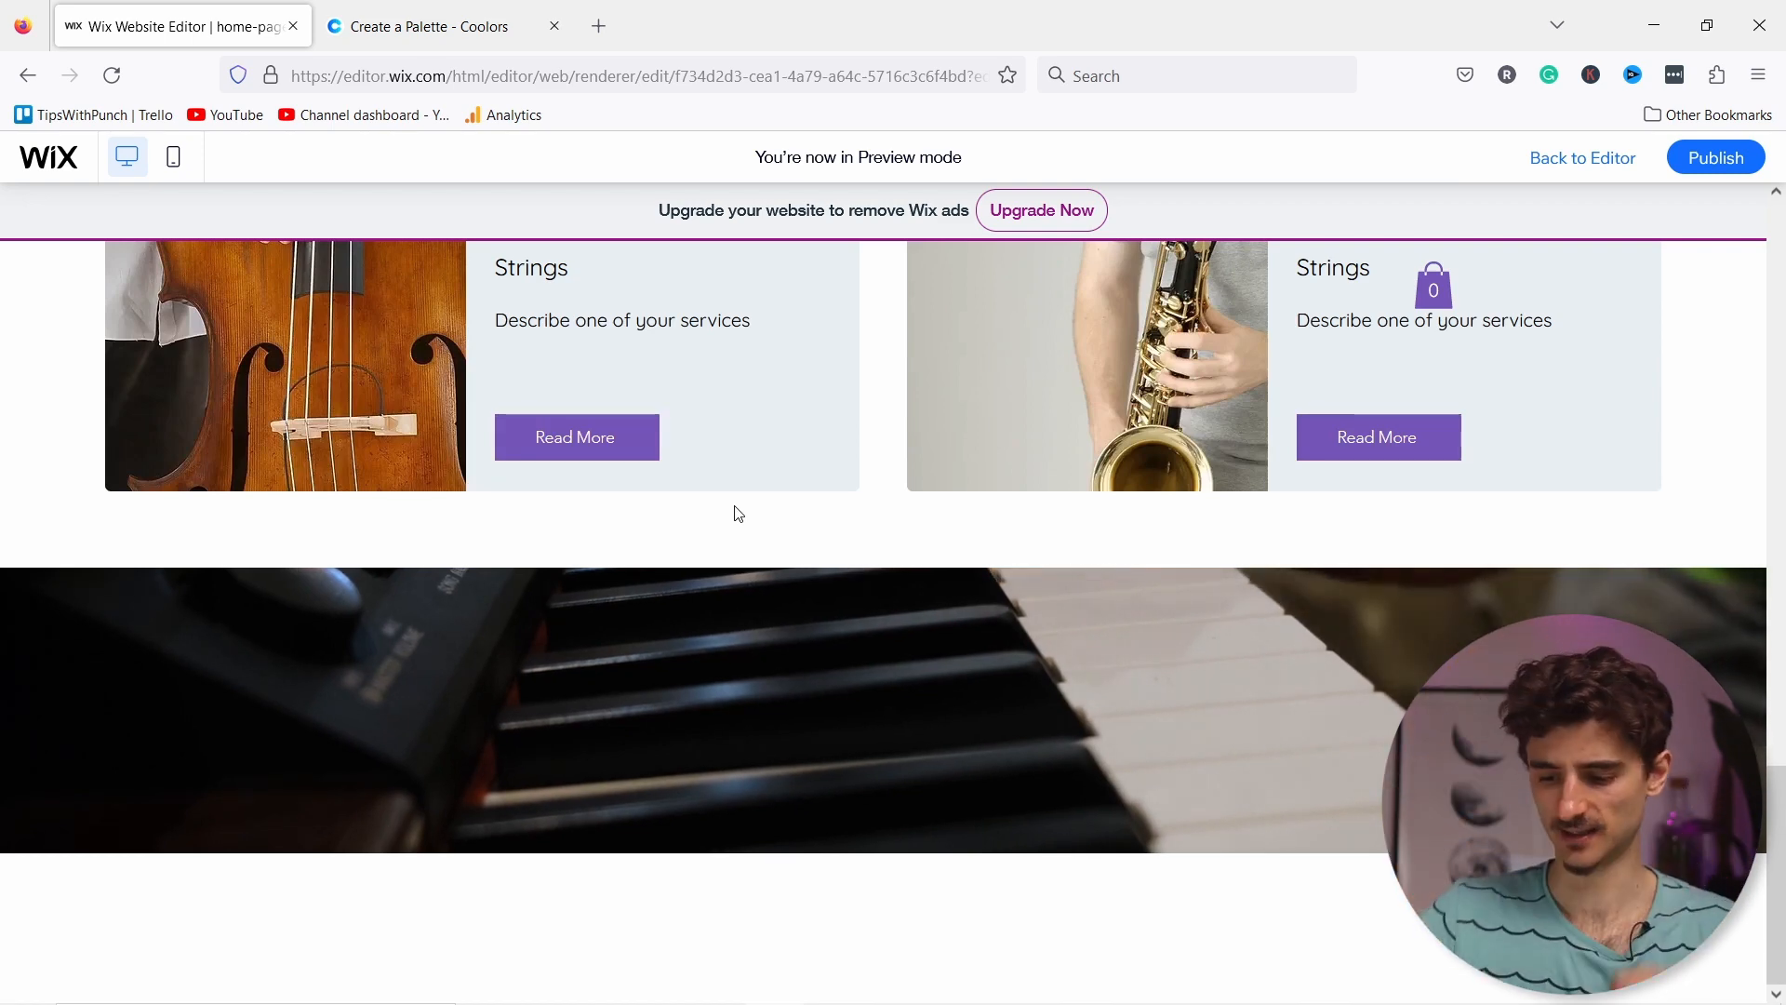
{"action": "scroll", "coordinate": [826, 514], "scroll_direction": "up", "scroll_amount": 1}
{"action": "scroll", "coordinate": [829, 516], "scroll_direction": "down", "scroll_amount": 1}
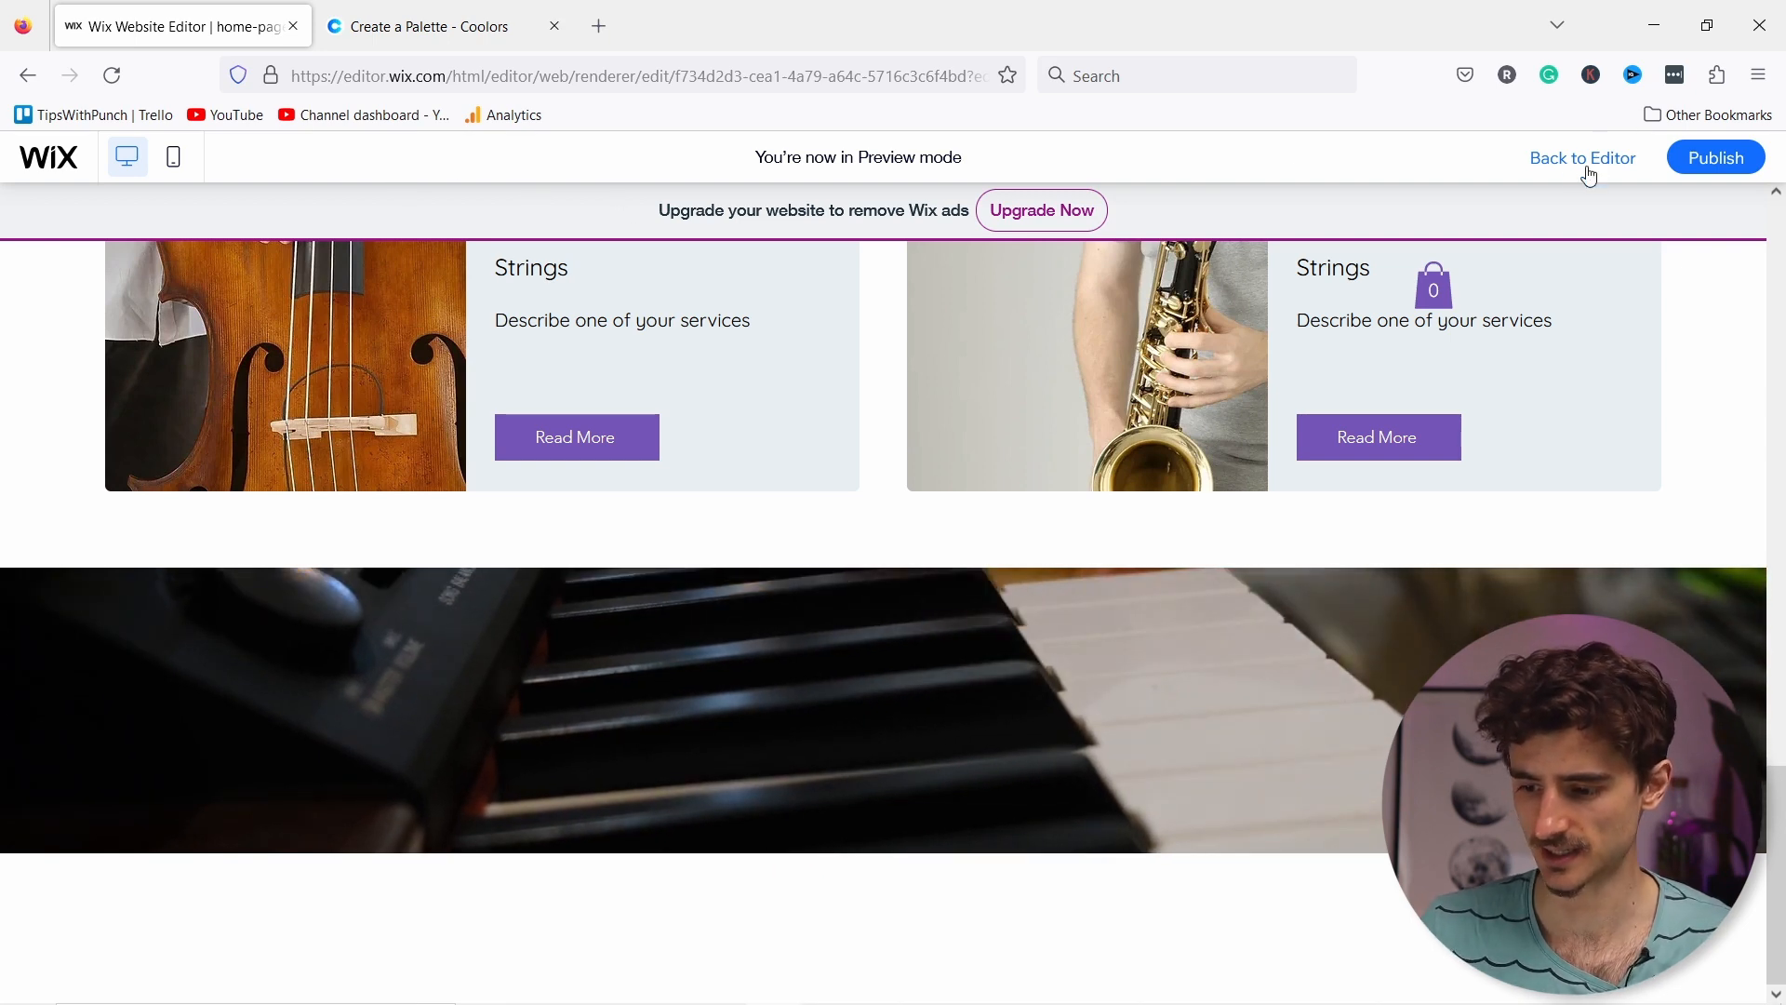
Step: Back in the editor, apply a Waves shape divider to the piano video section's top edge
{"action": "left_click", "coordinate": [1124, 206]}
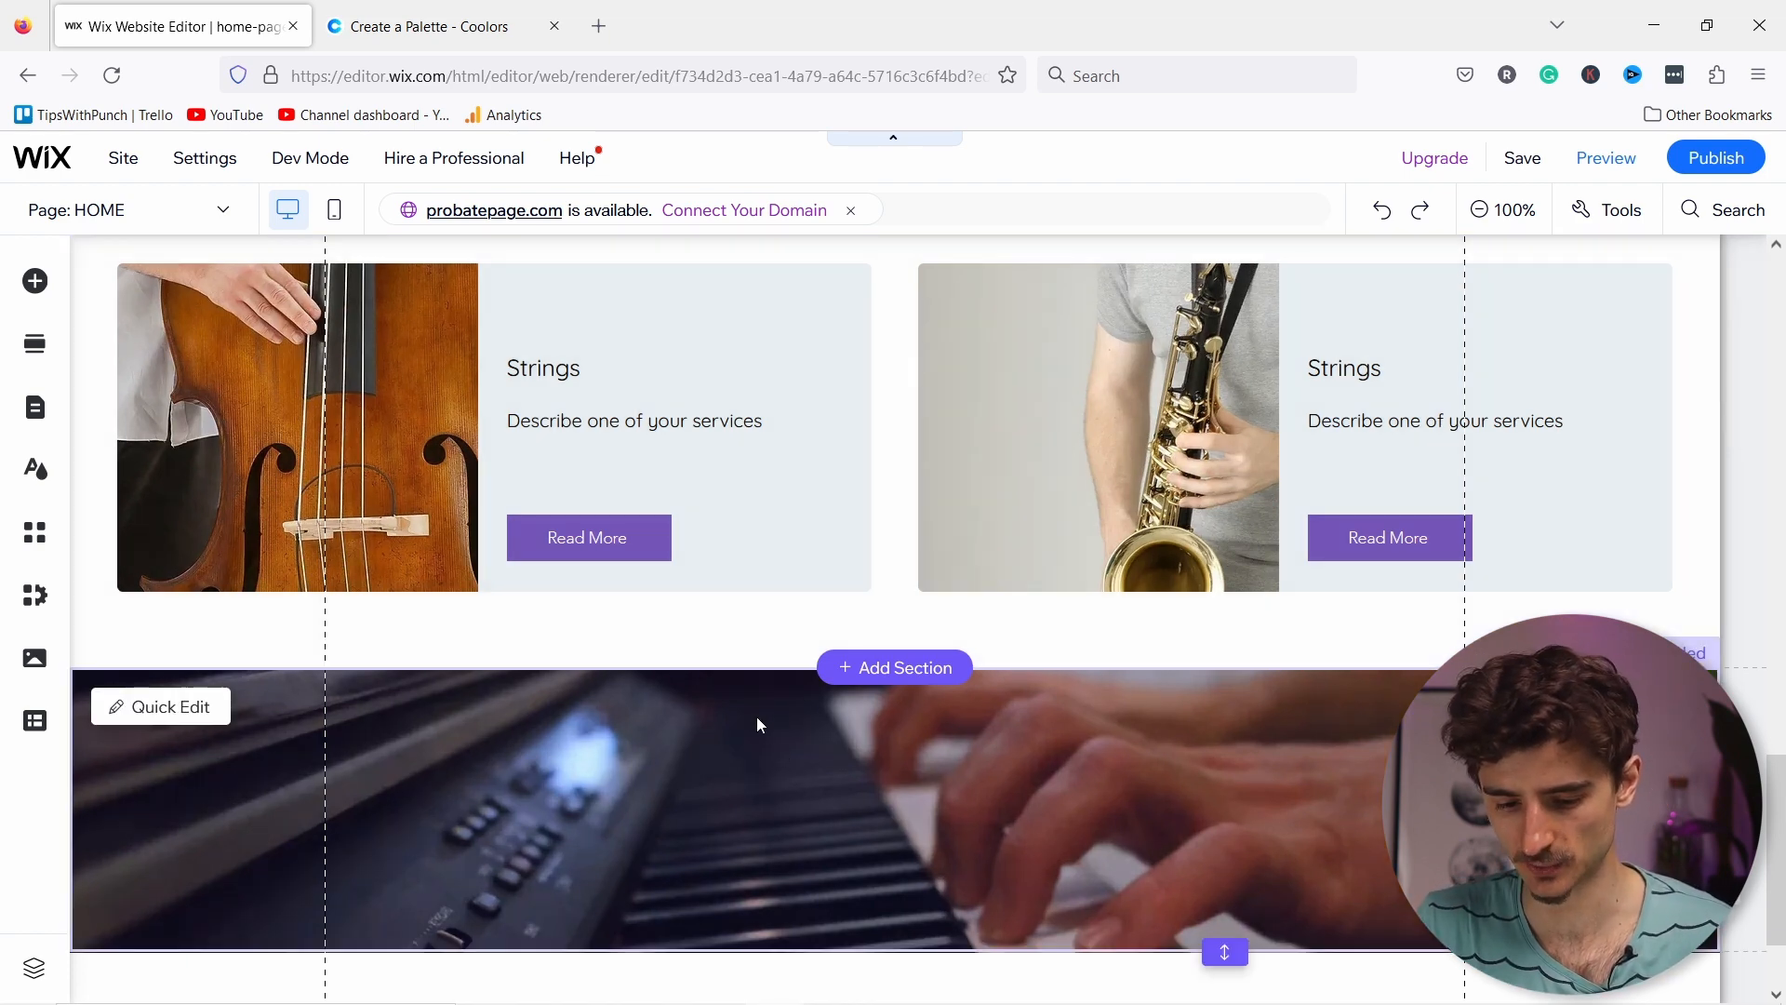
{"action": "left_click", "coordinate": [784, 720]}
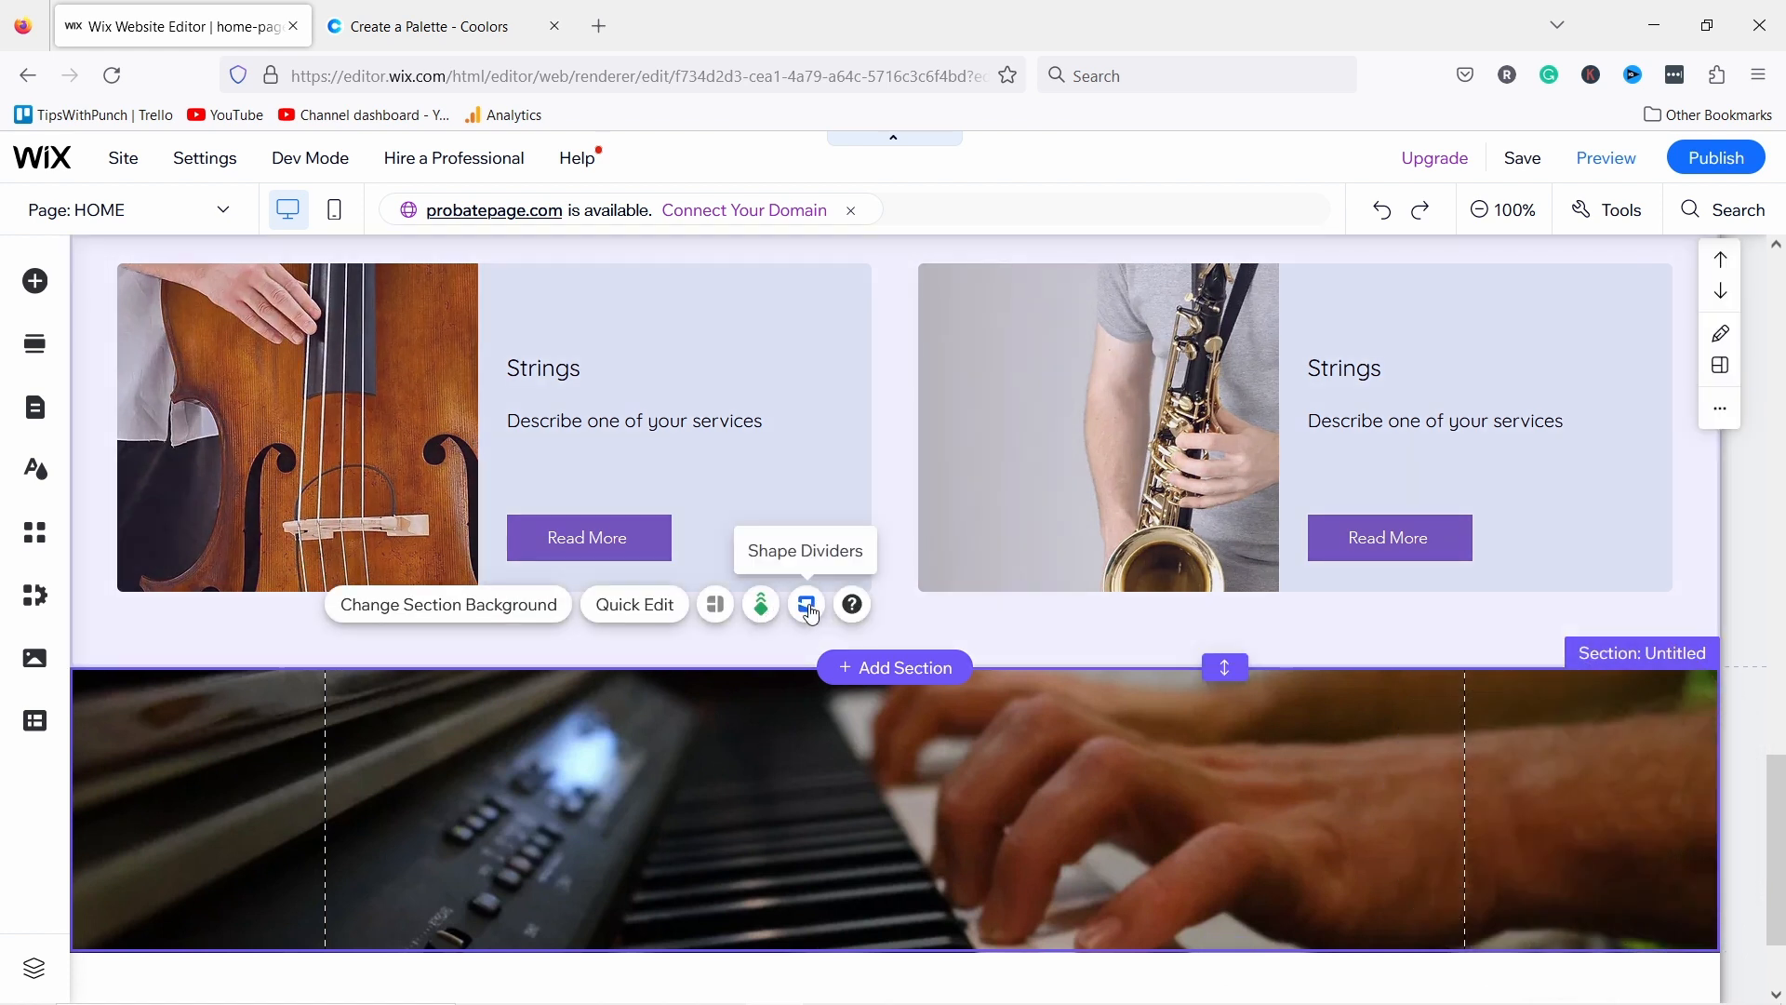
{"action": "left_click", "coordinate": [807, 606]}
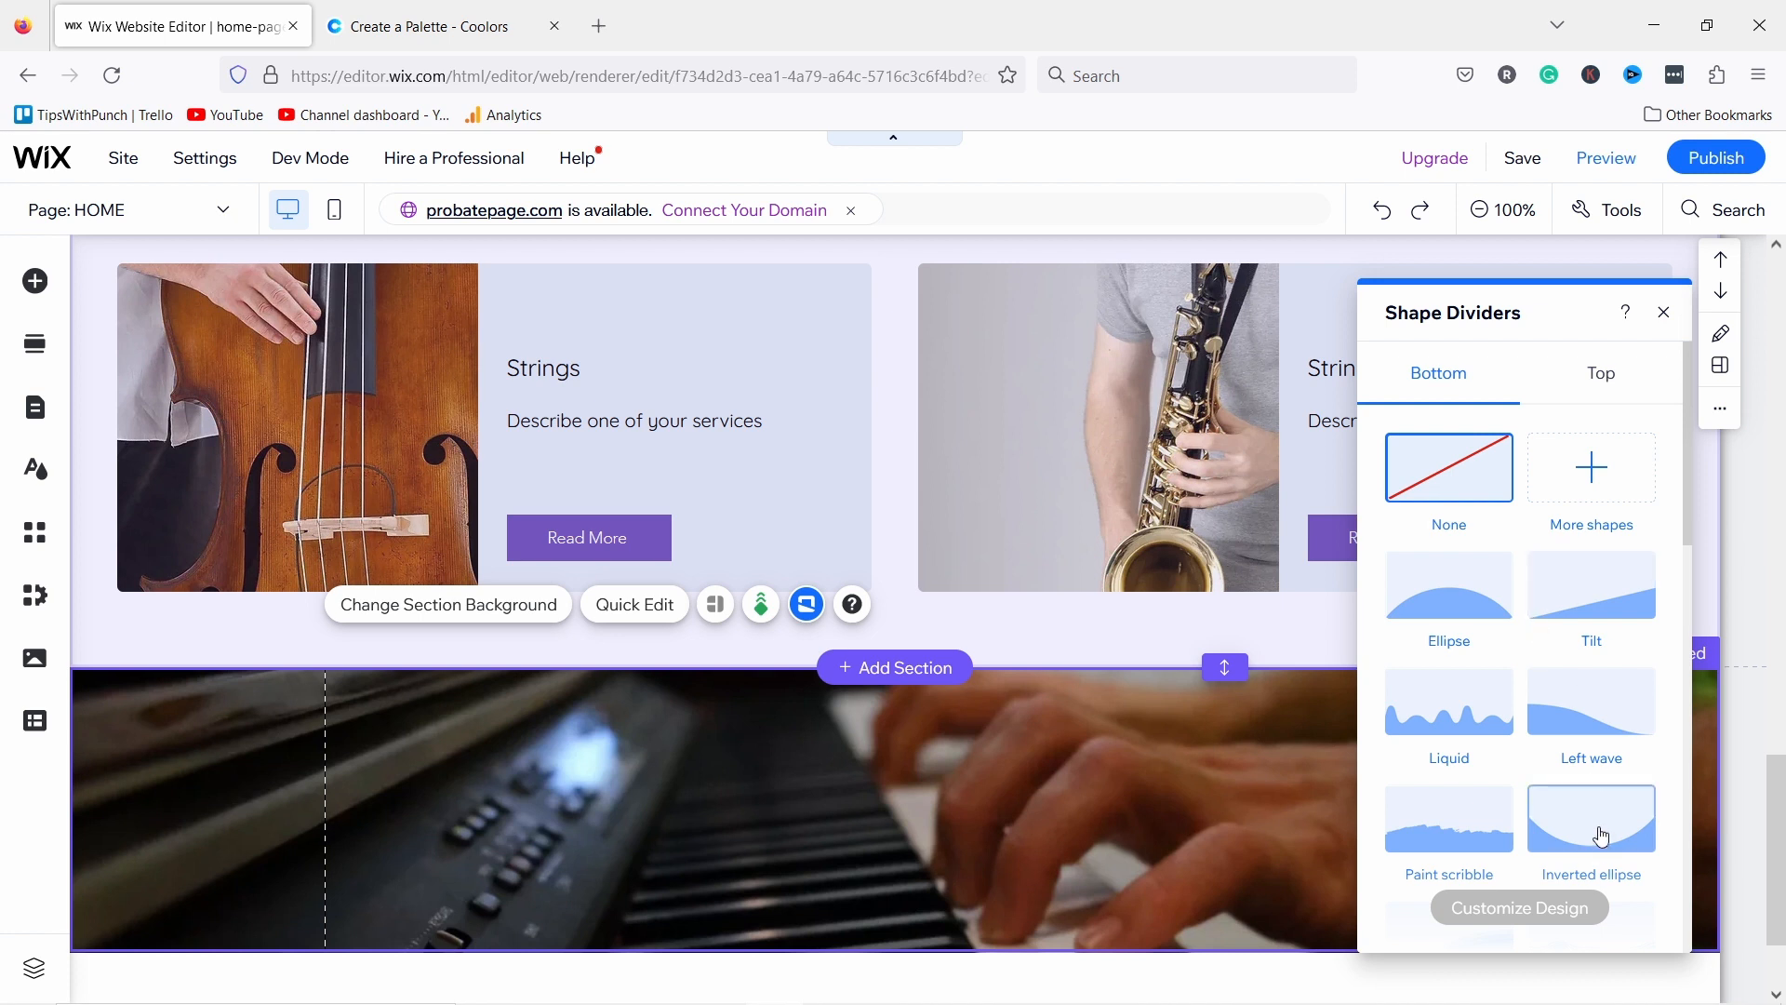
{"action": "scroll", "coordinate": [1536, 749], "scroll_direction": "down", "scroll_amount": 4}
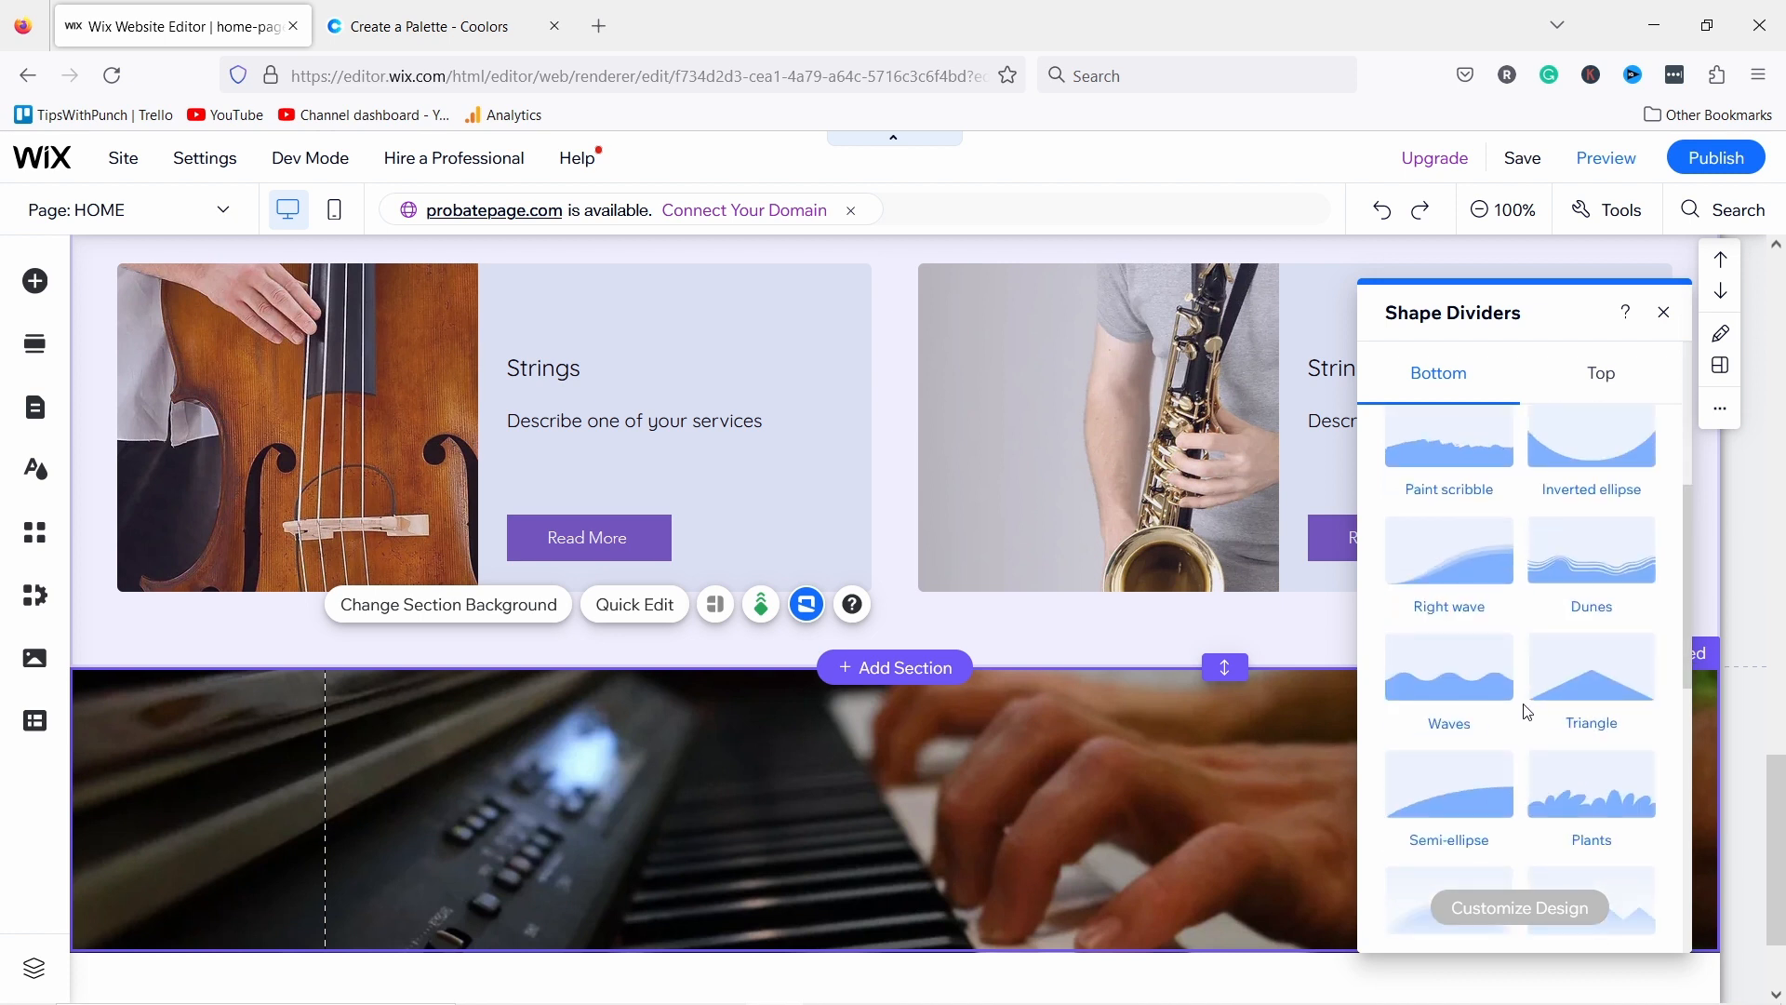
{"action": "left_click", "coordinate": [1464, 691]}
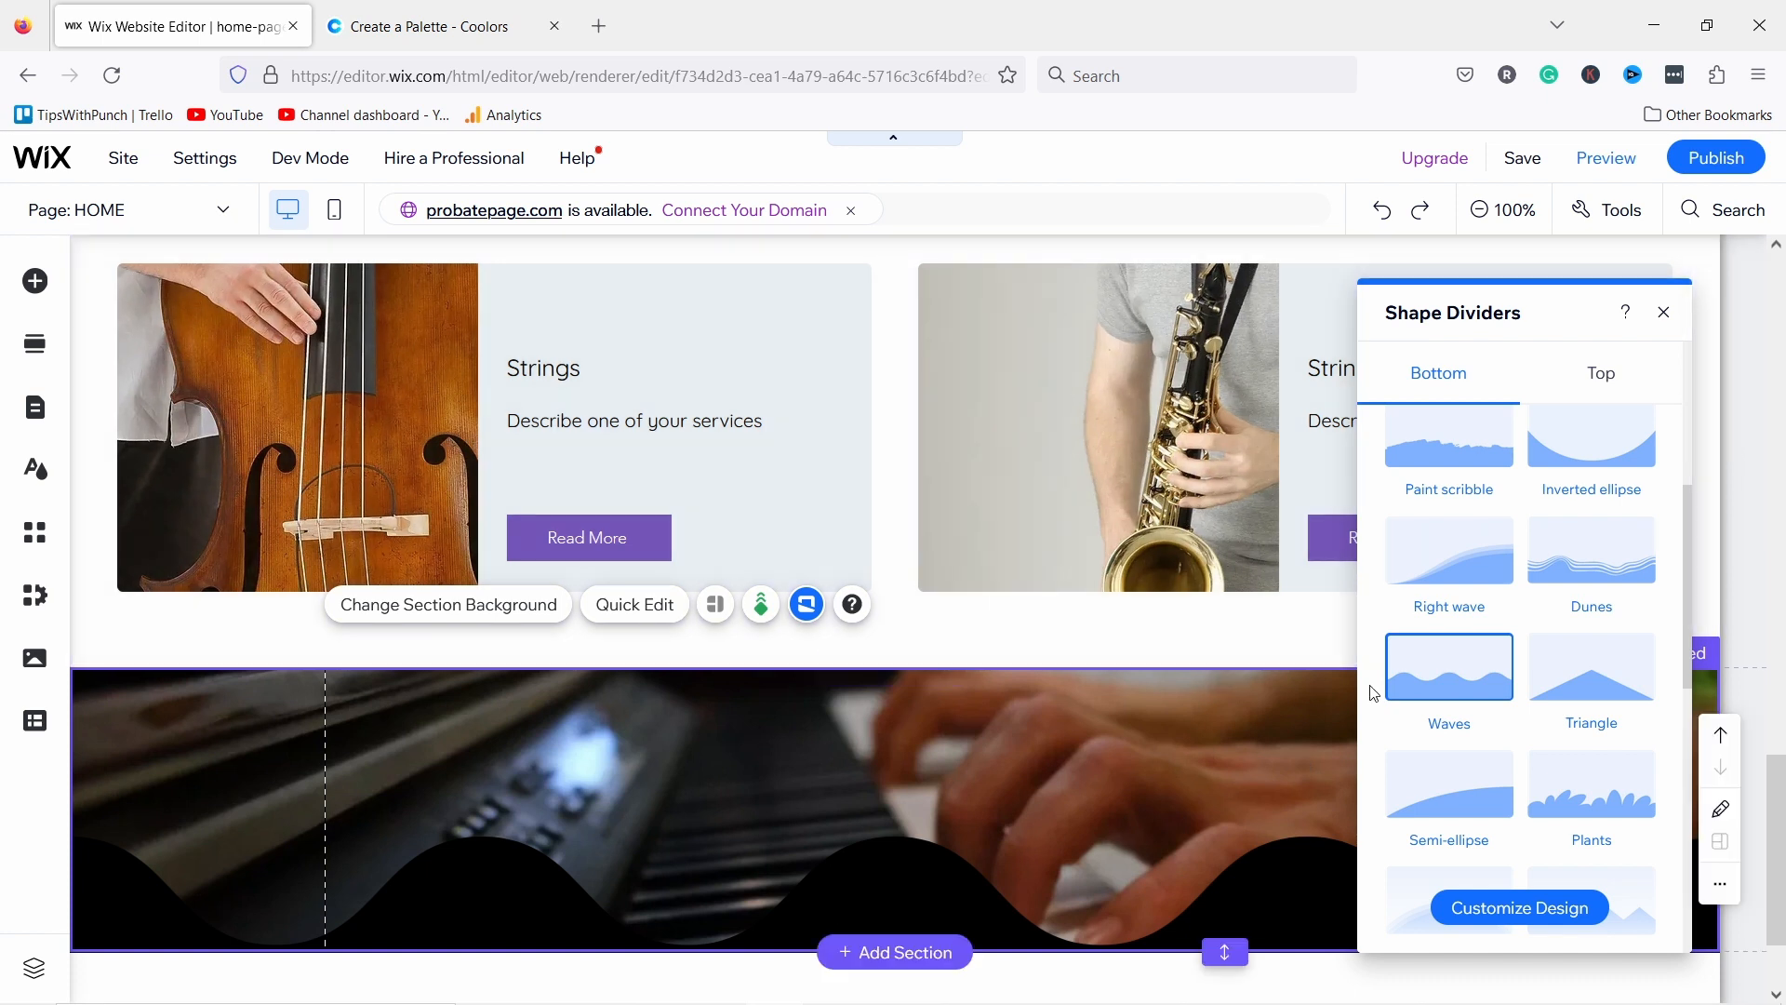
{"action": "scroll", "coordinate": [1466, 521], "scroll_direction": "up", "scroll_amount": 4}
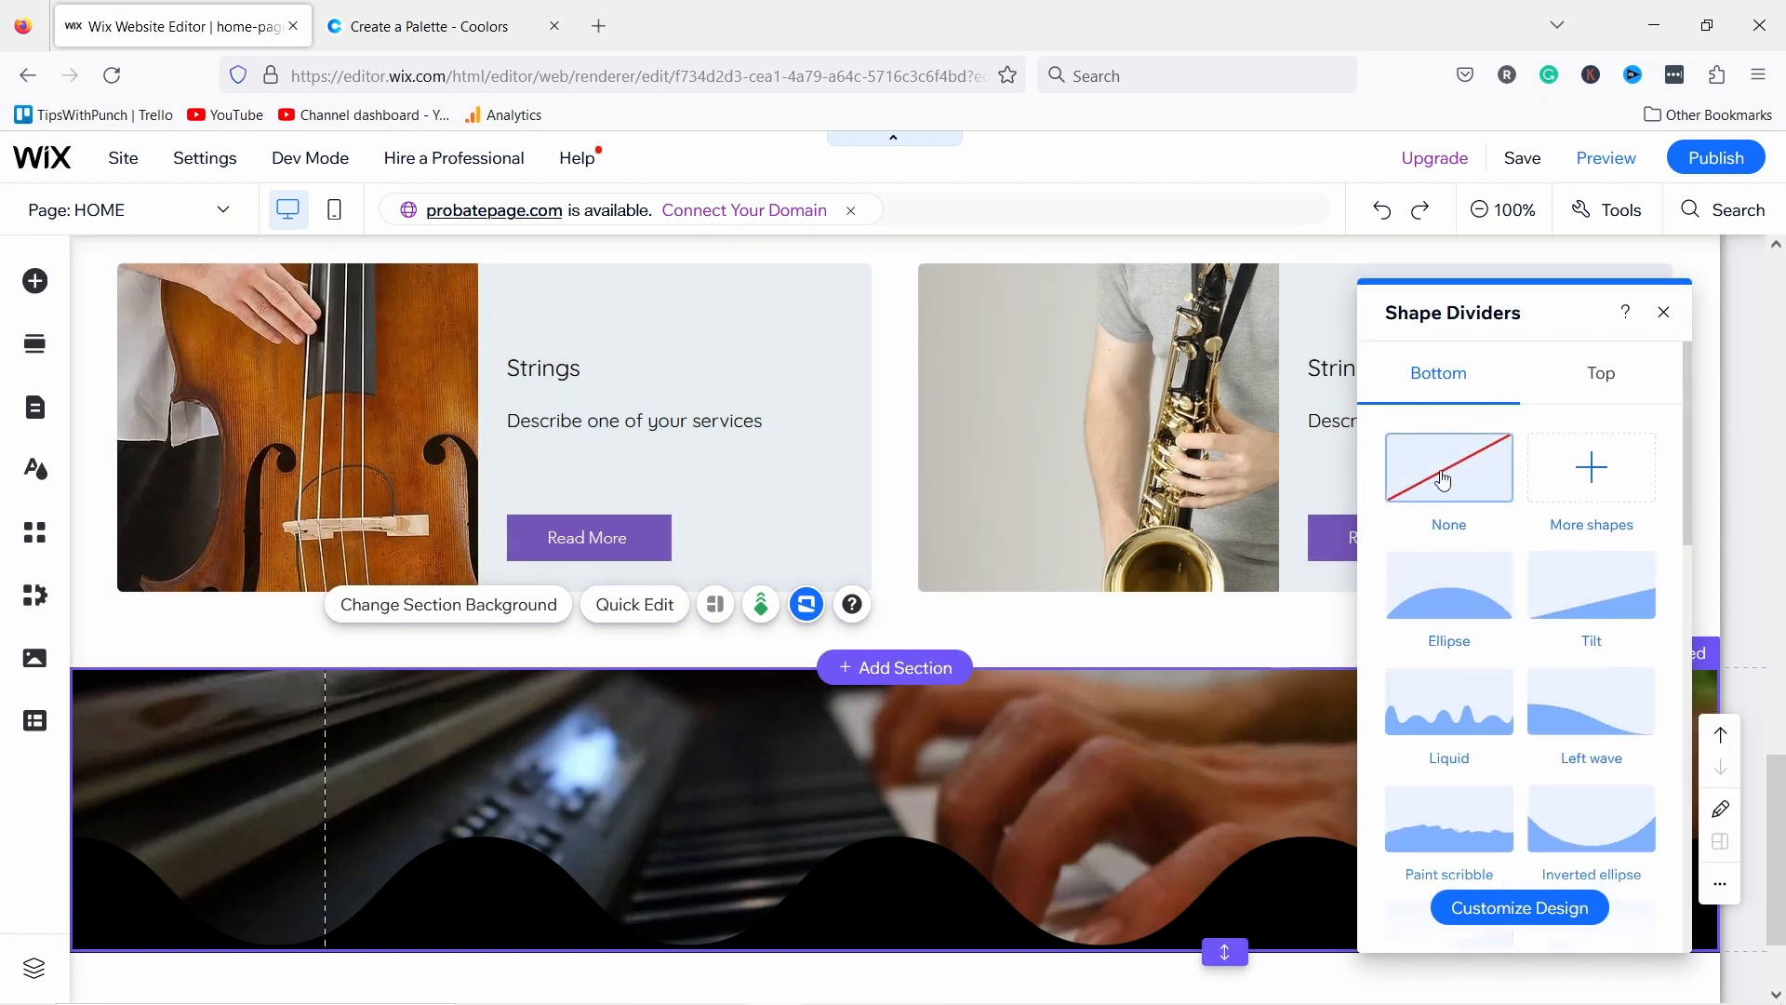
{"action": "left_click", "coordinate": [1604, 374]}
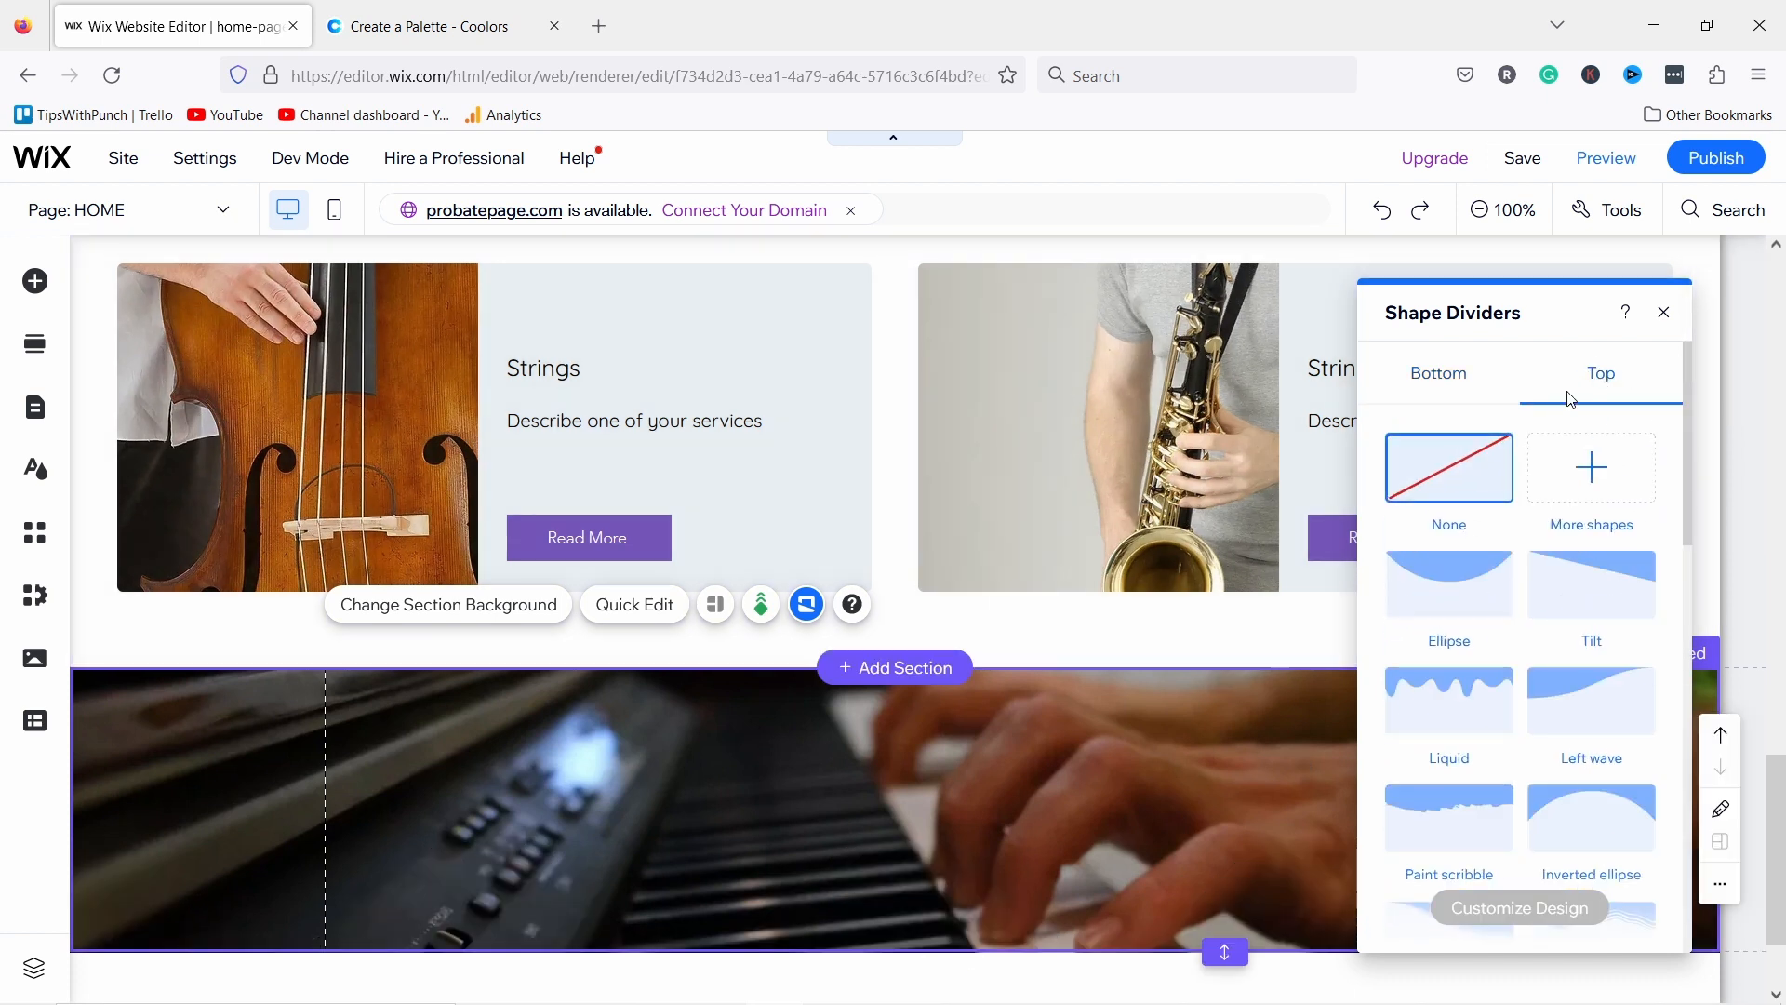
{"action": "scroll", "coordinate": [1468, 651], "scroll_direction": "down", "scroll_amount": 3}
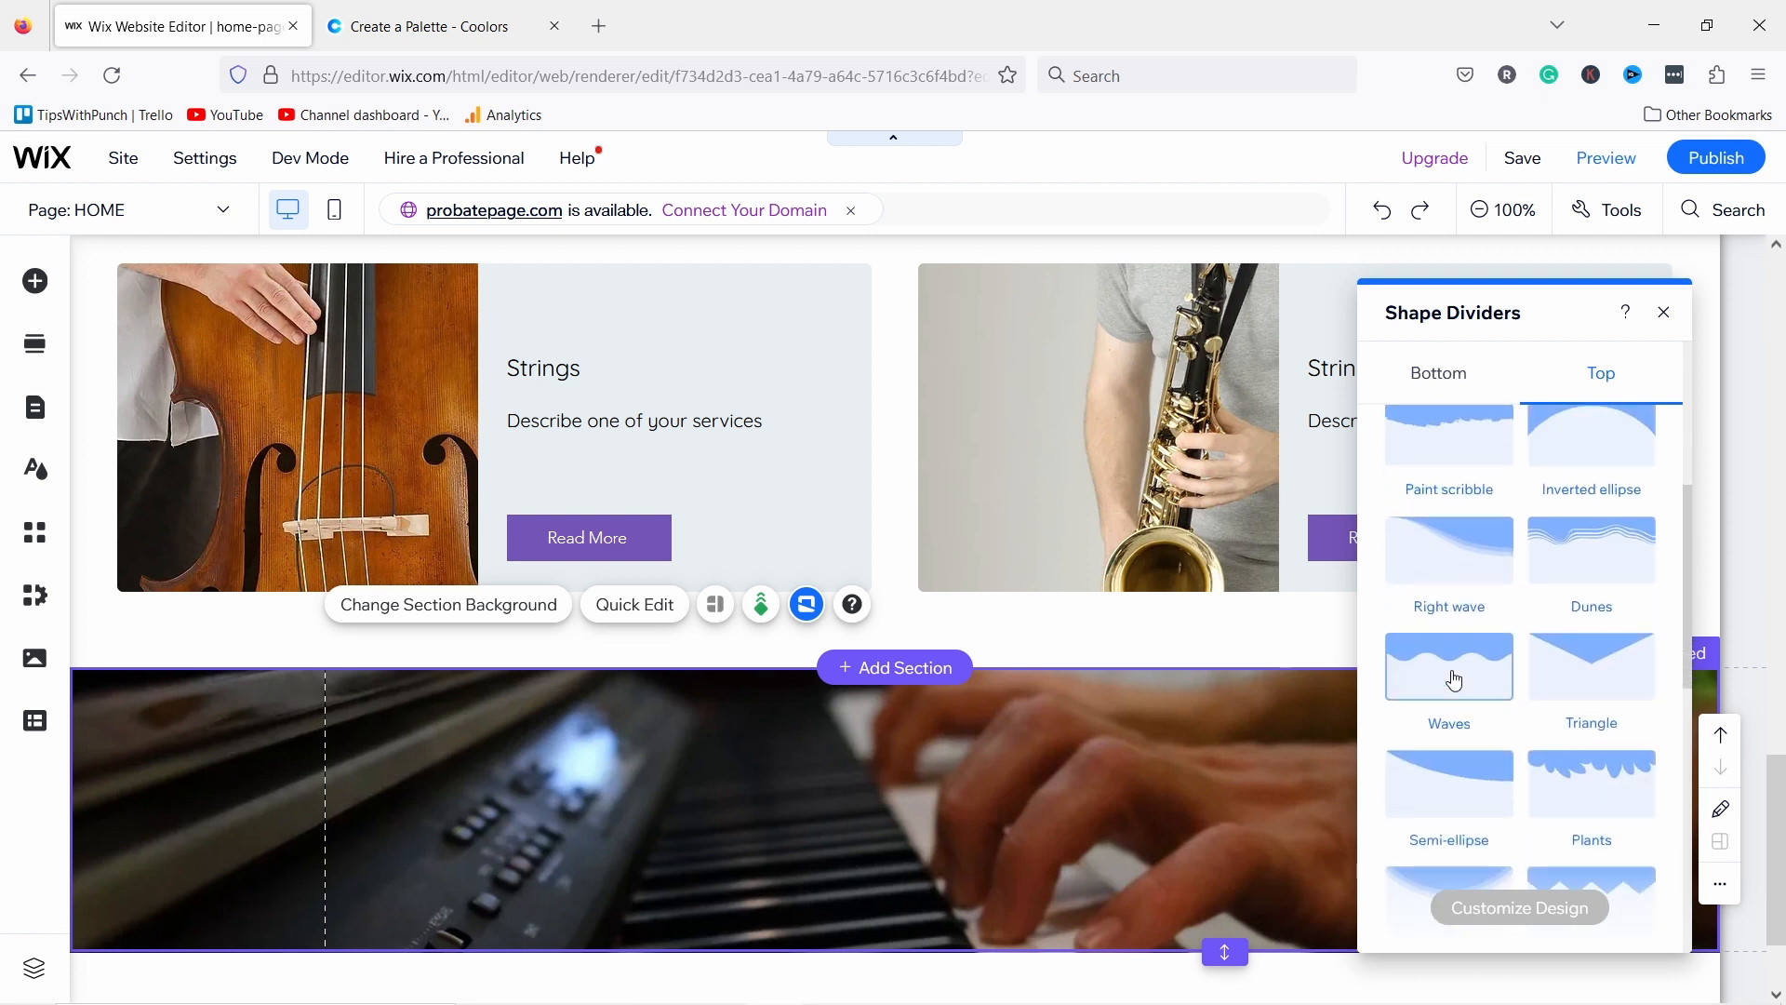
{"action": "left_click", "coordinate": [1456, 678]}
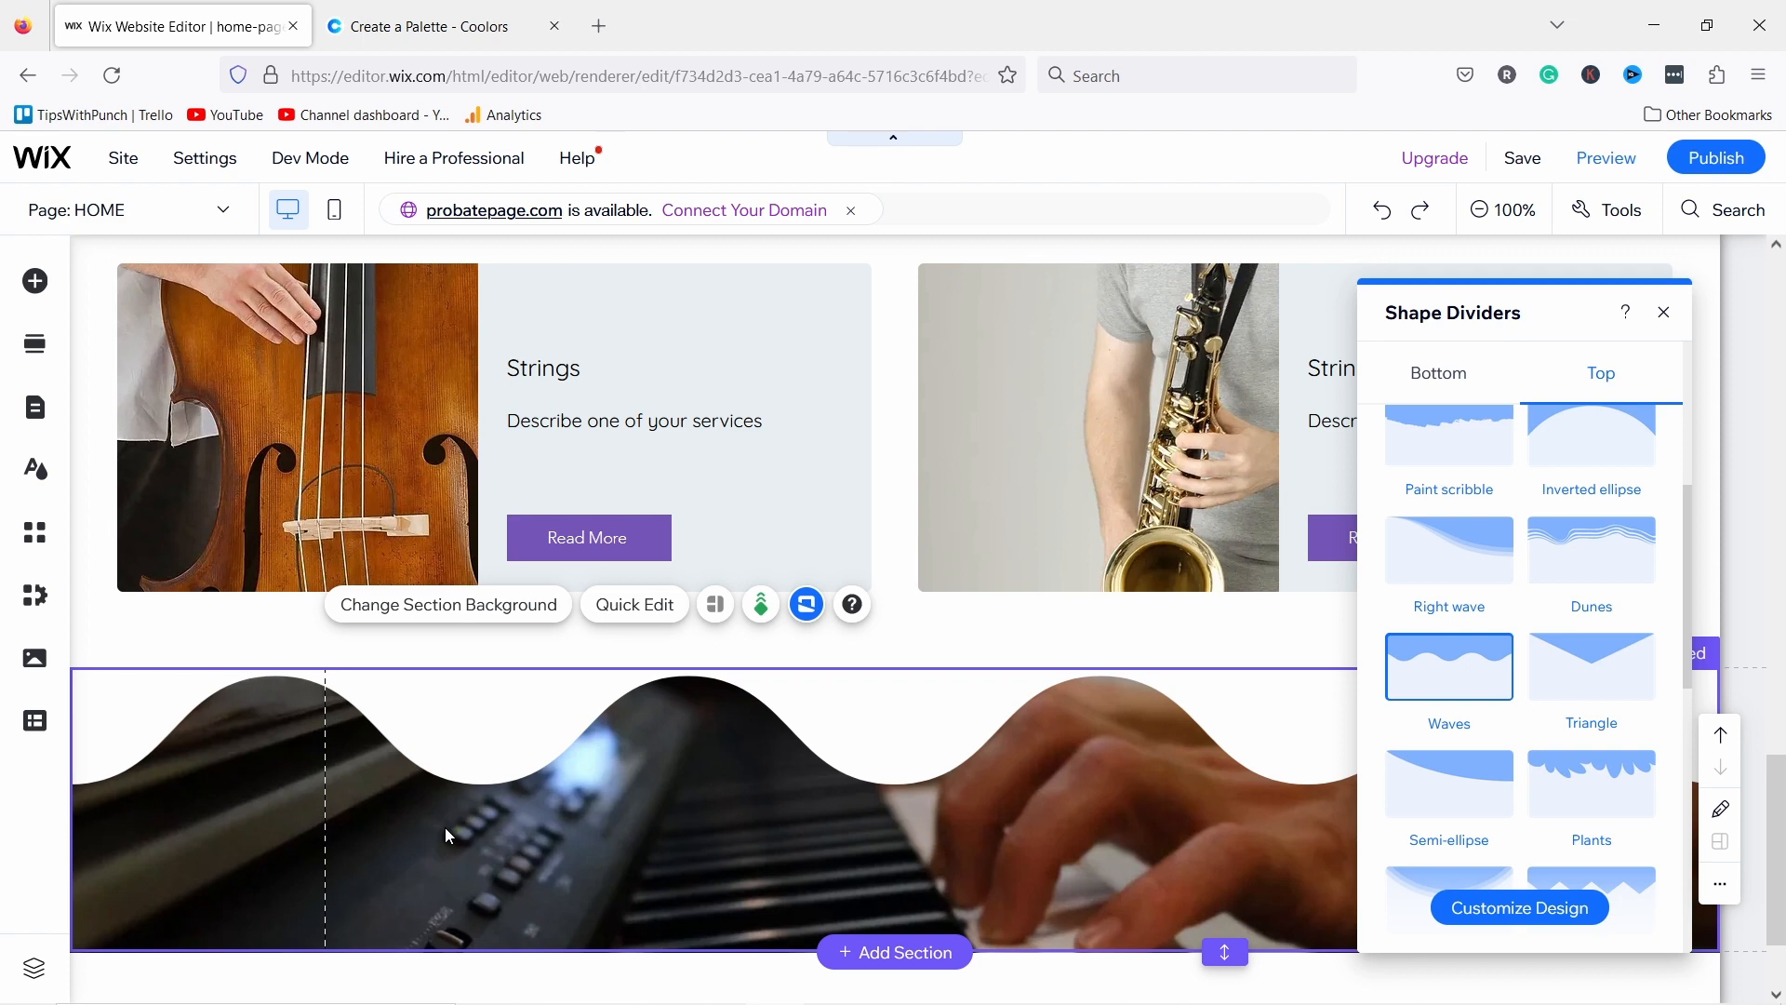
Step: Set the top wave divider to 20px height, 2 repeats, with layer effect on
{"action": "left_click", "coordinate": [1501, 913]}
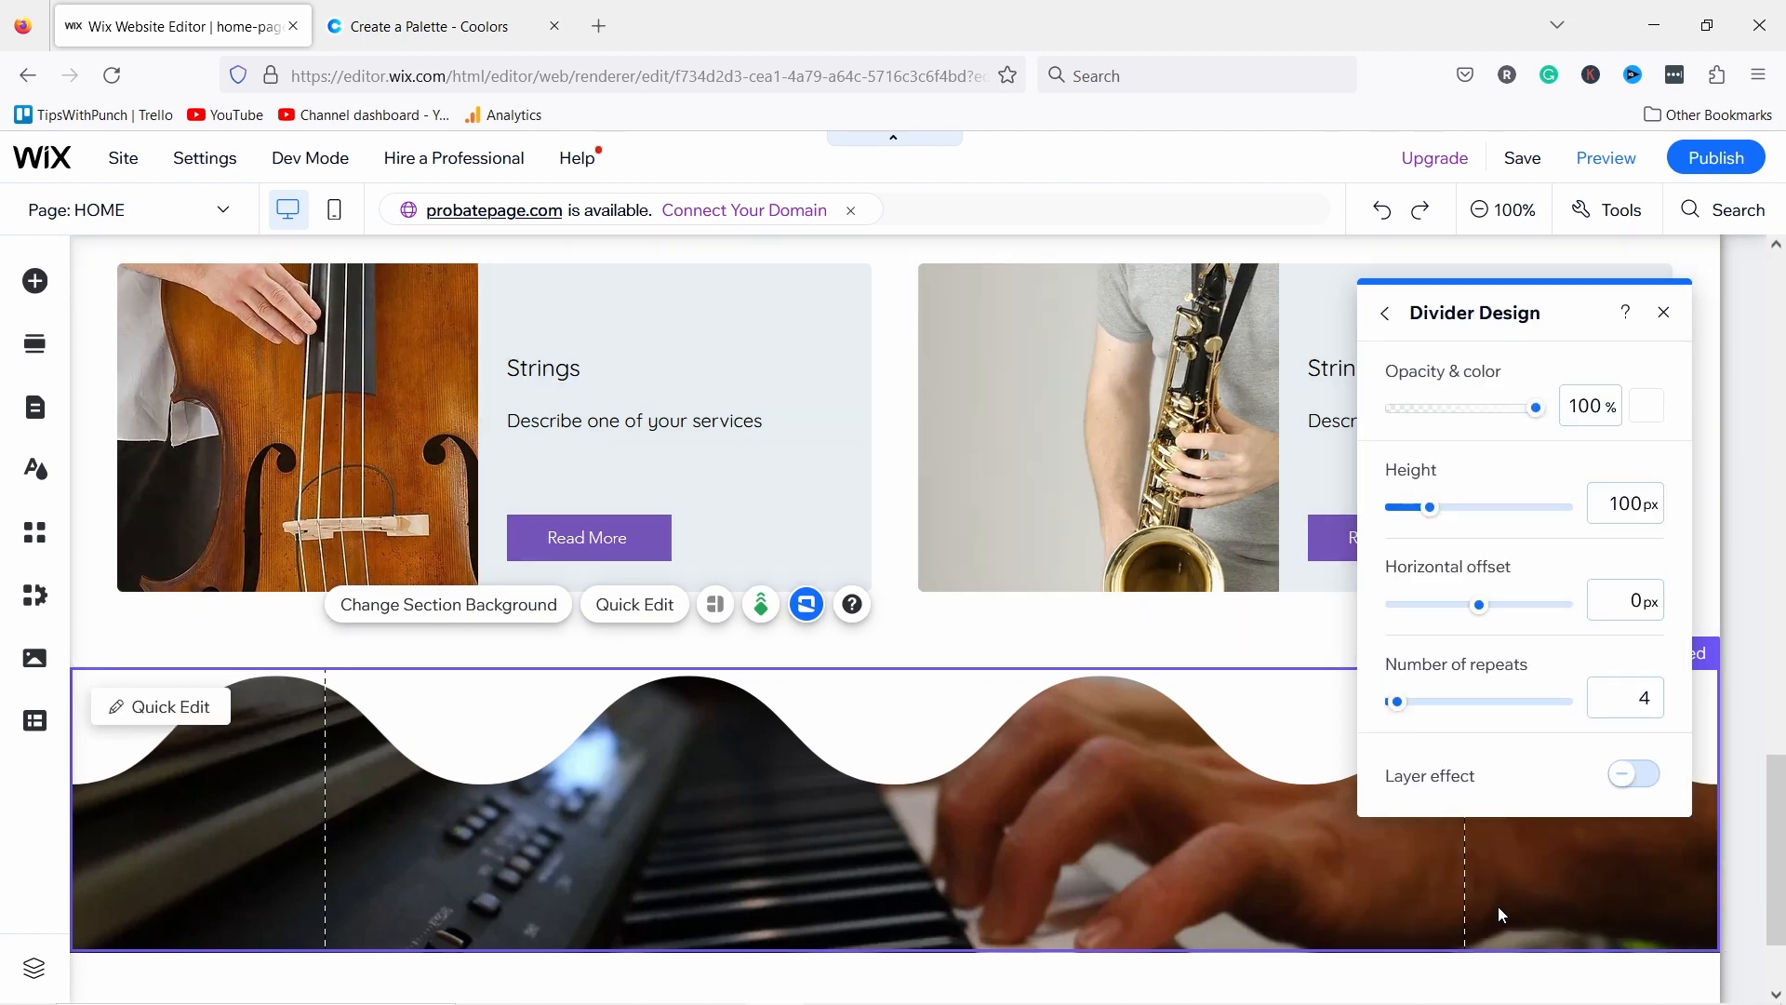
{"action": "double_click", "coordinate": [1626, 502]}
{"action": "type", "text": "20"}
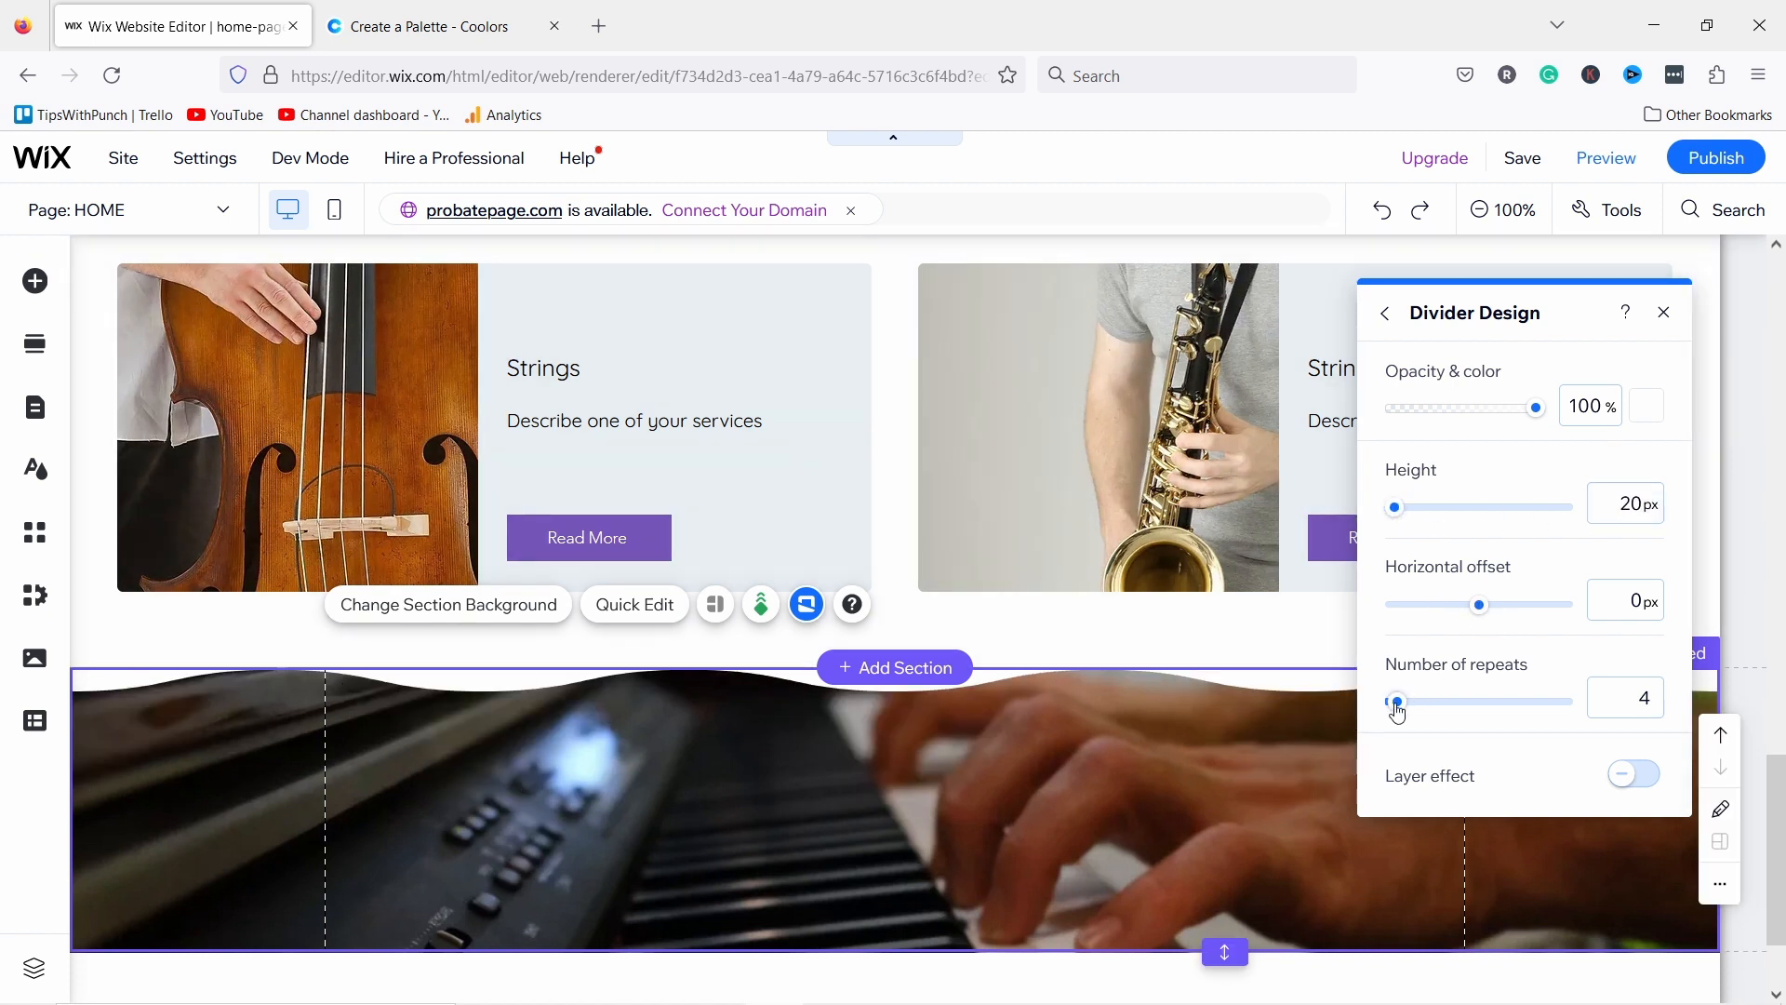
{"action": "left_click_drag", "start_coordinate": [1397, 705], "coordinate": [1386, 707]}
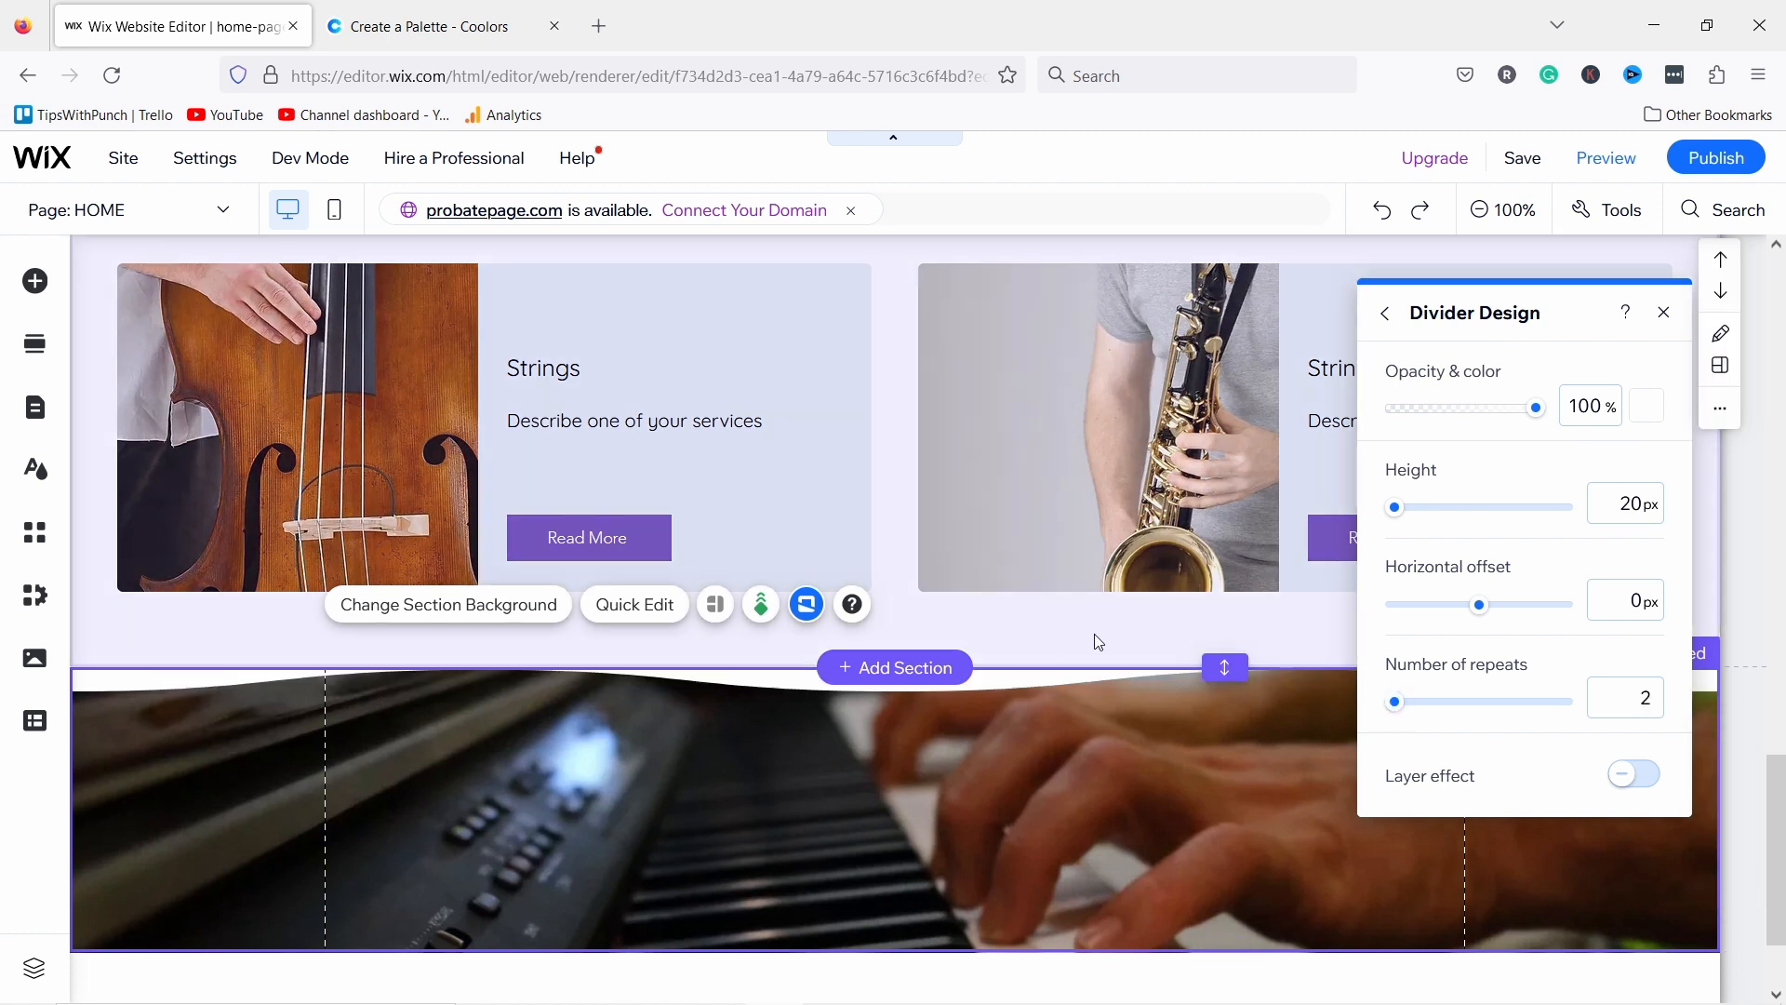
{"action": "left_click", "coordinate": [1630, 781]}
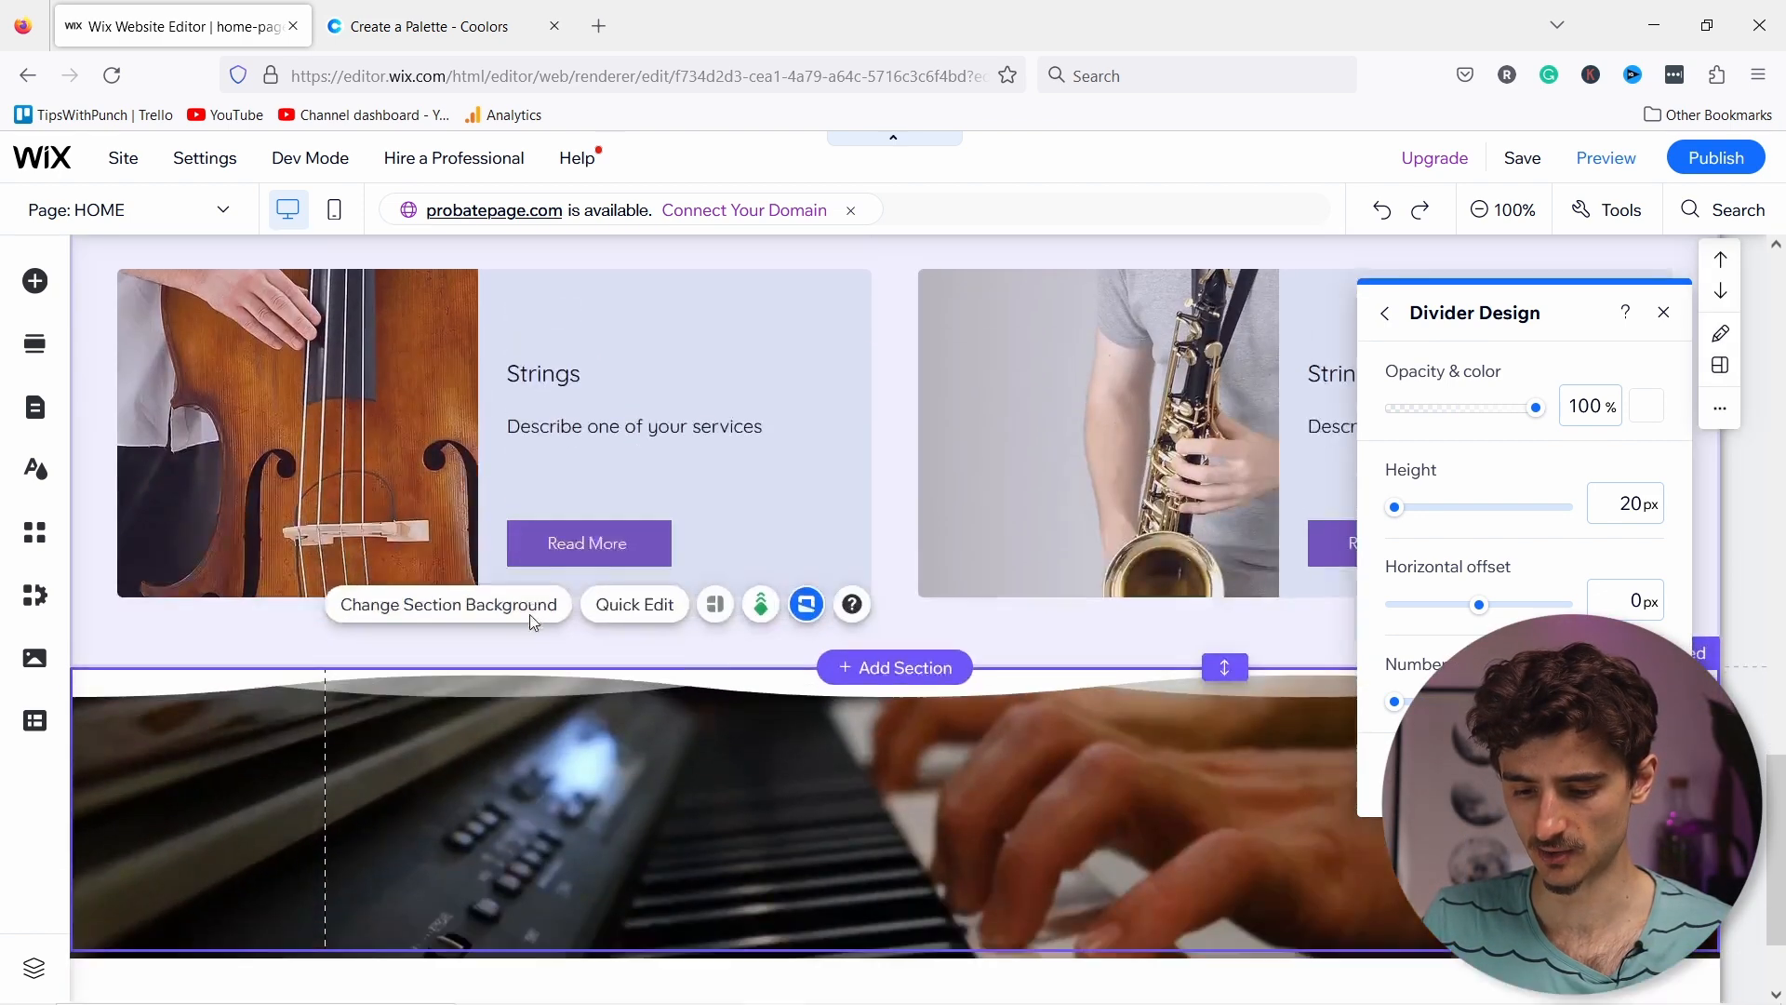
{"action": "scroll", "coordinate": [528, 614], "scroll_direction": "down", "scroll_amount": 2}
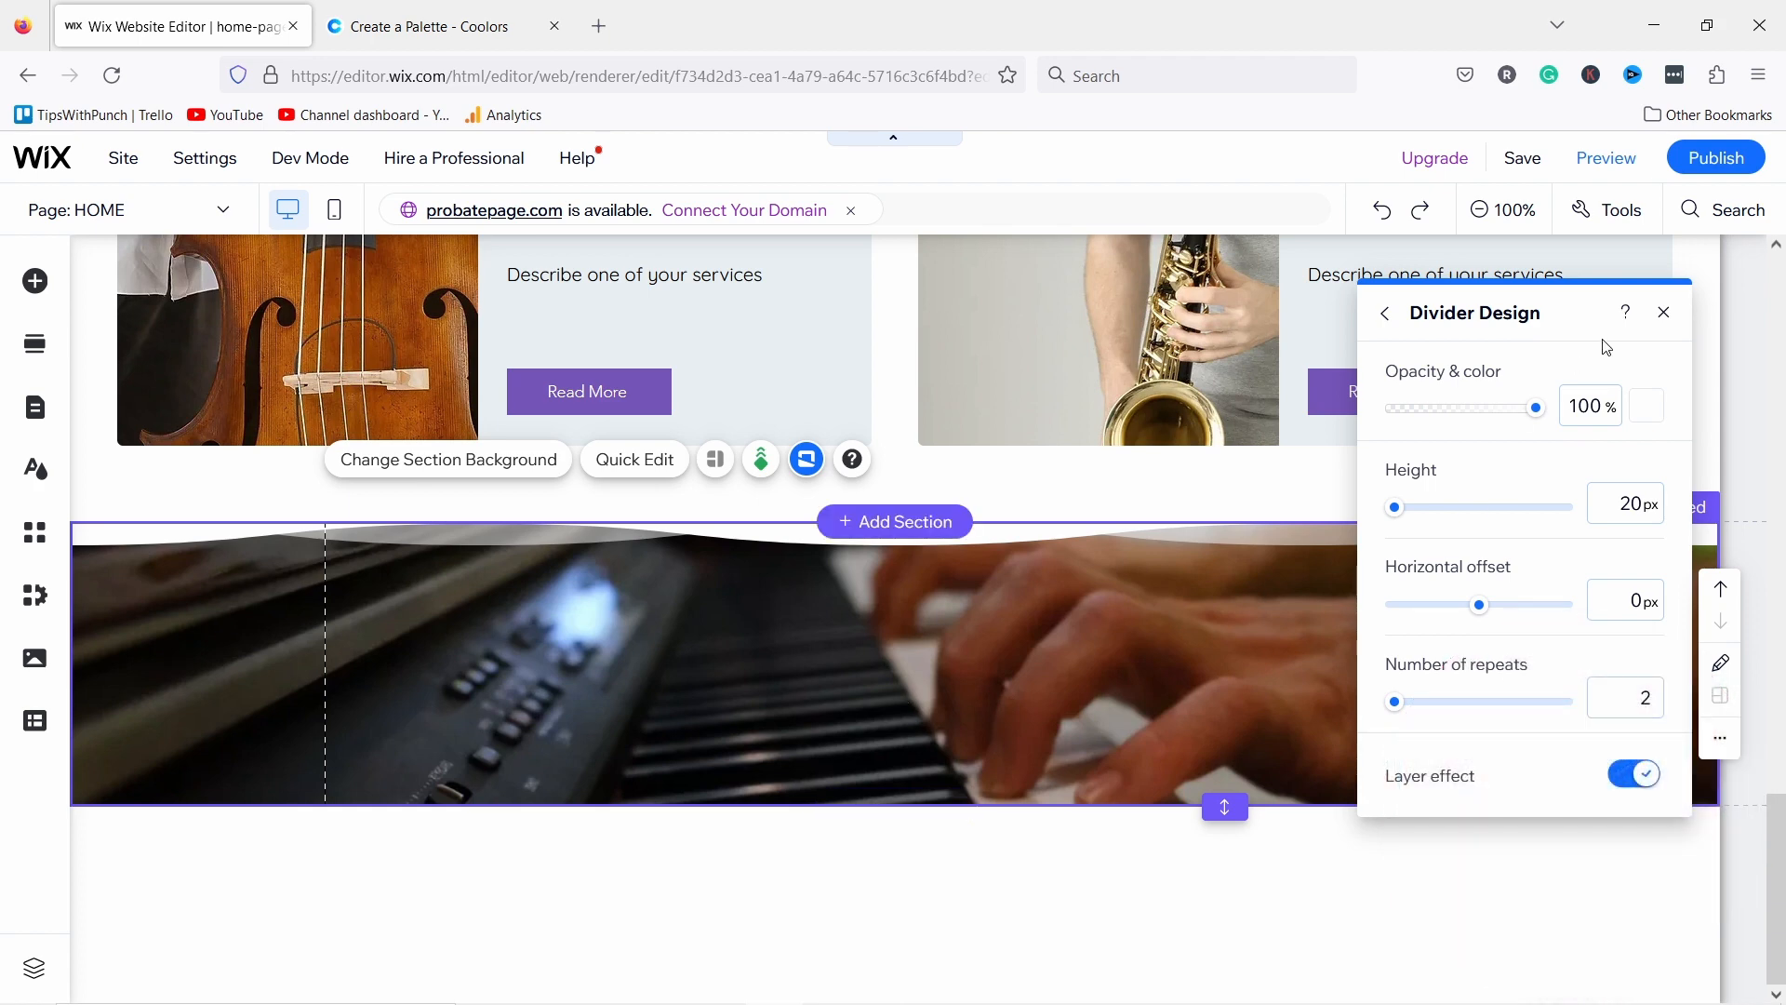
Step: Apply a white Waves divider to the piano section's bottom edge
{"action": "left_click", "coordinate": [1386, 314]}
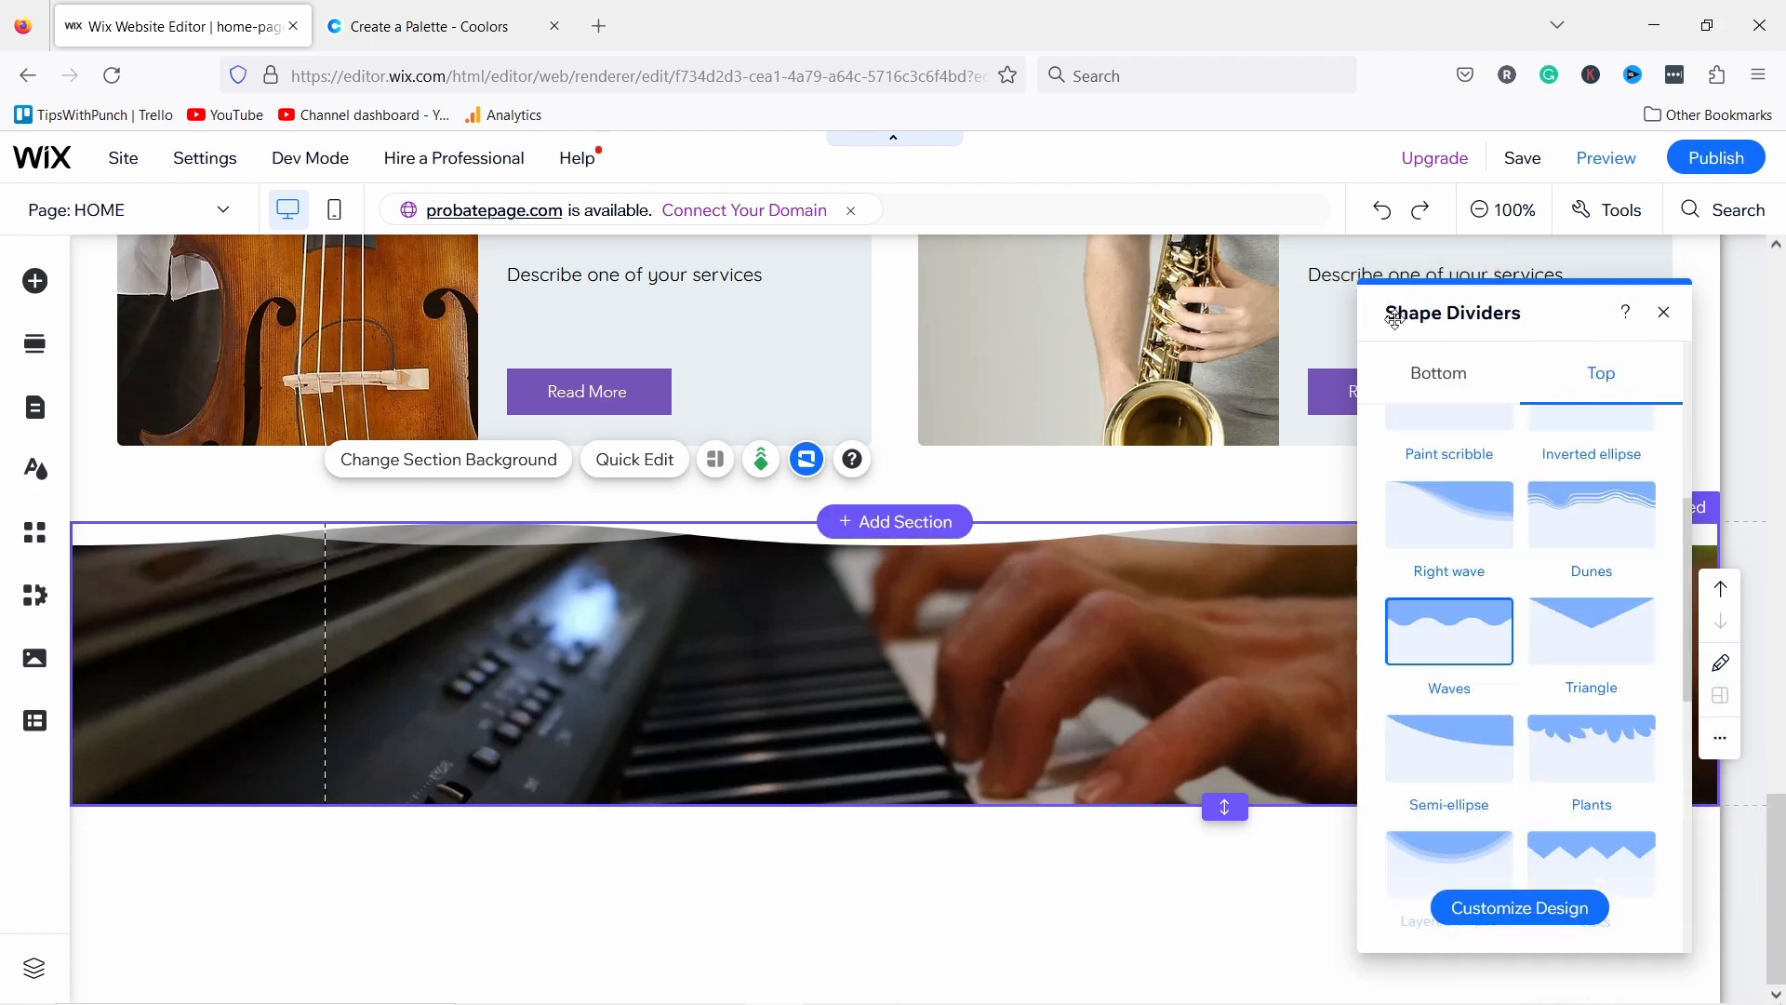
{"action": "left_click", "coordinate": [1447, 389]}
{"action": "scroll", "coordinate": [1445, 700], "scroll_direction": "down", "scroll_amount": 4}
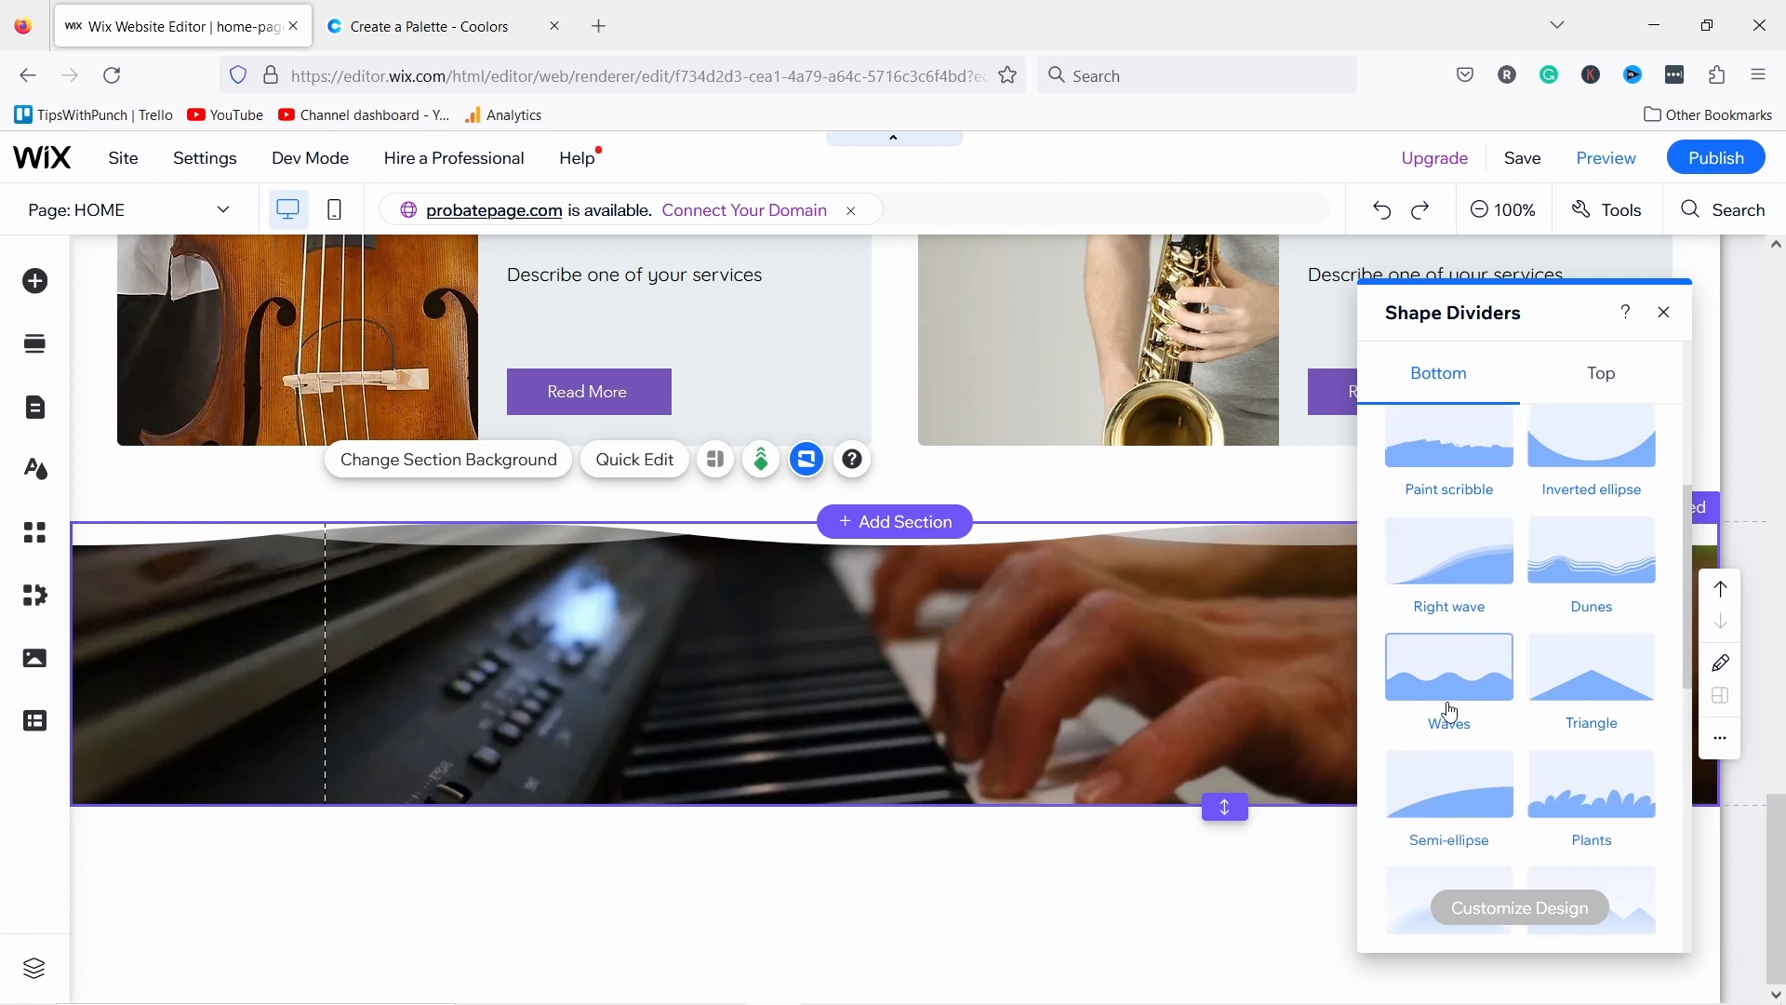
{"action": "left_click", "coordinate": [1441, 694]}
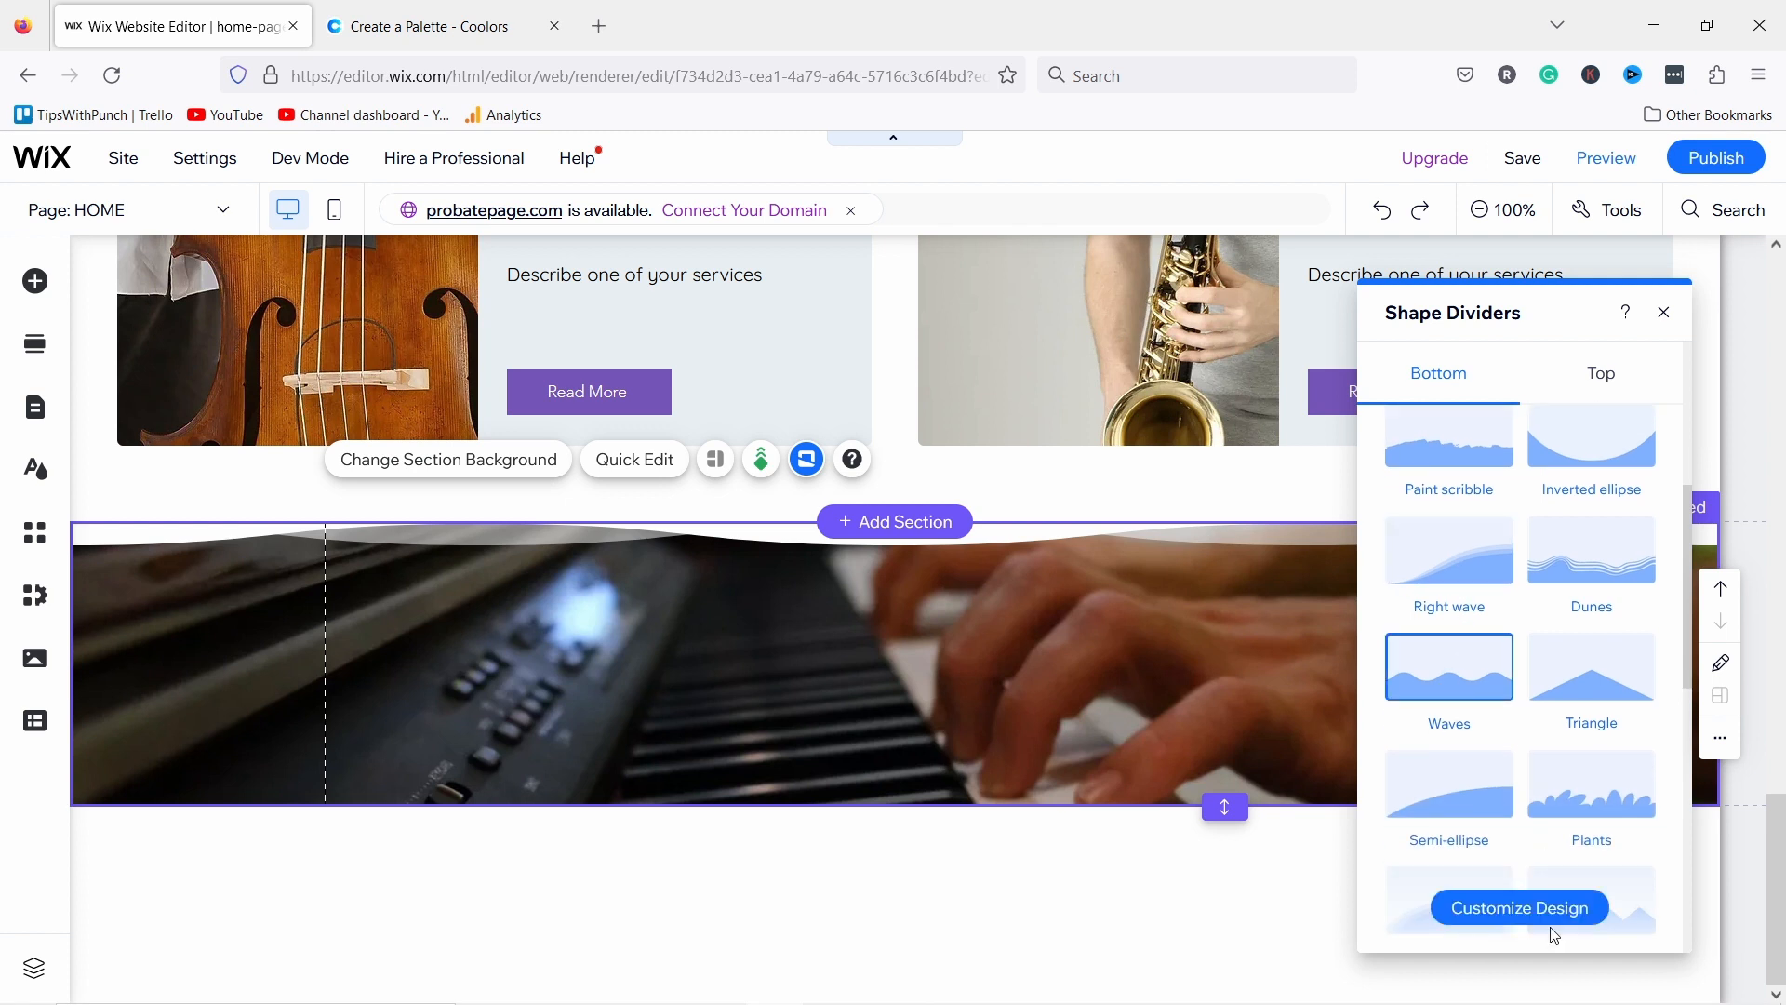
{"action": "left_click", "coordinate": [1516, 907]}
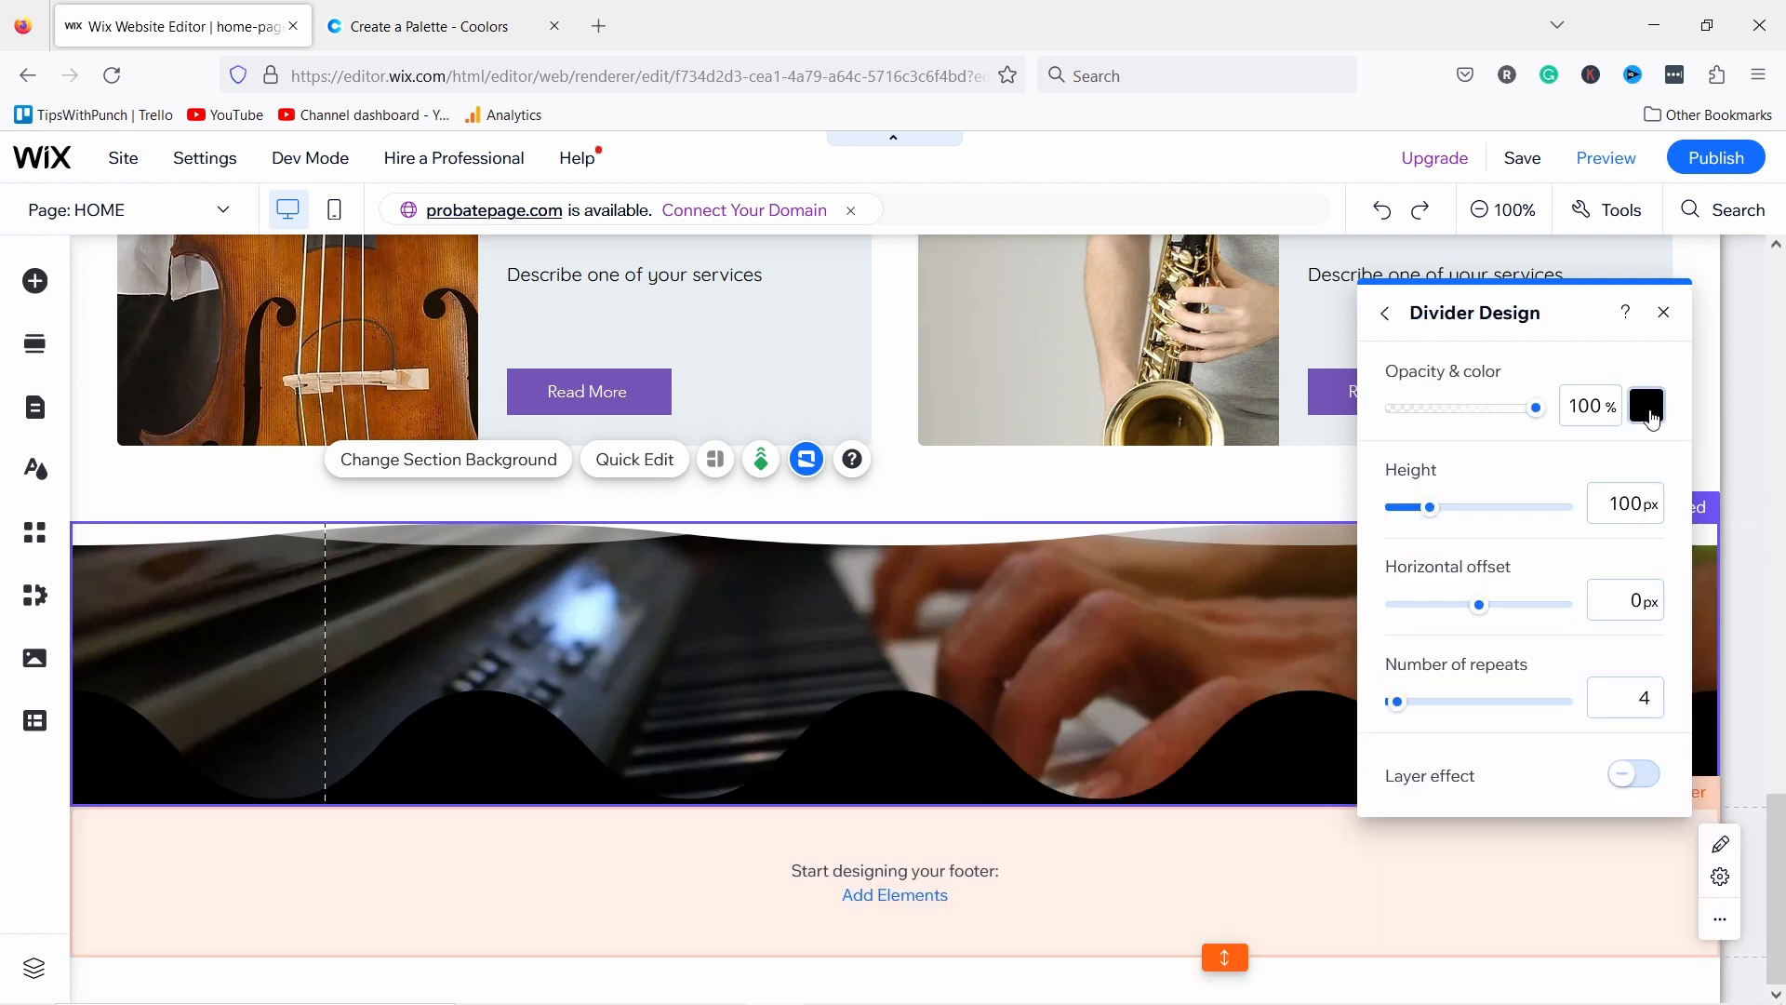
{"action": "left_click", "coordinate": [1652, 419]}
{"action": "left_click", "coordinate": [1489, 544]}
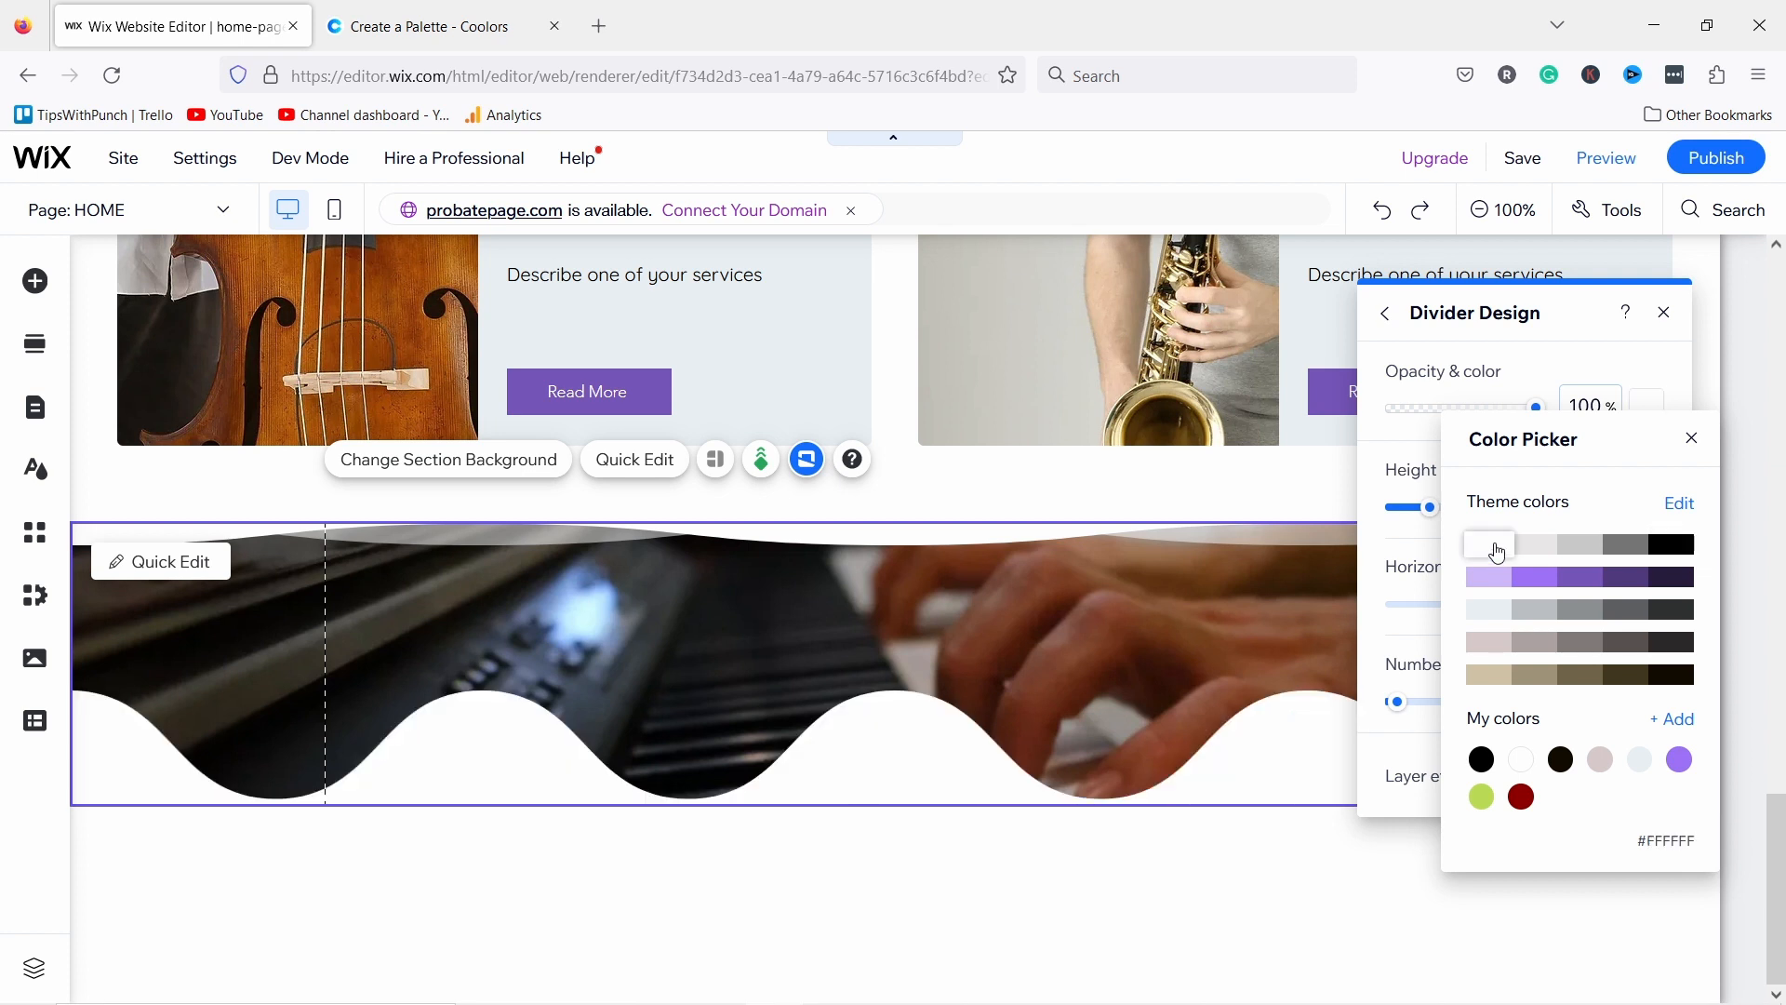
{"action": "left_click", "coordinate": [1693, 441]}
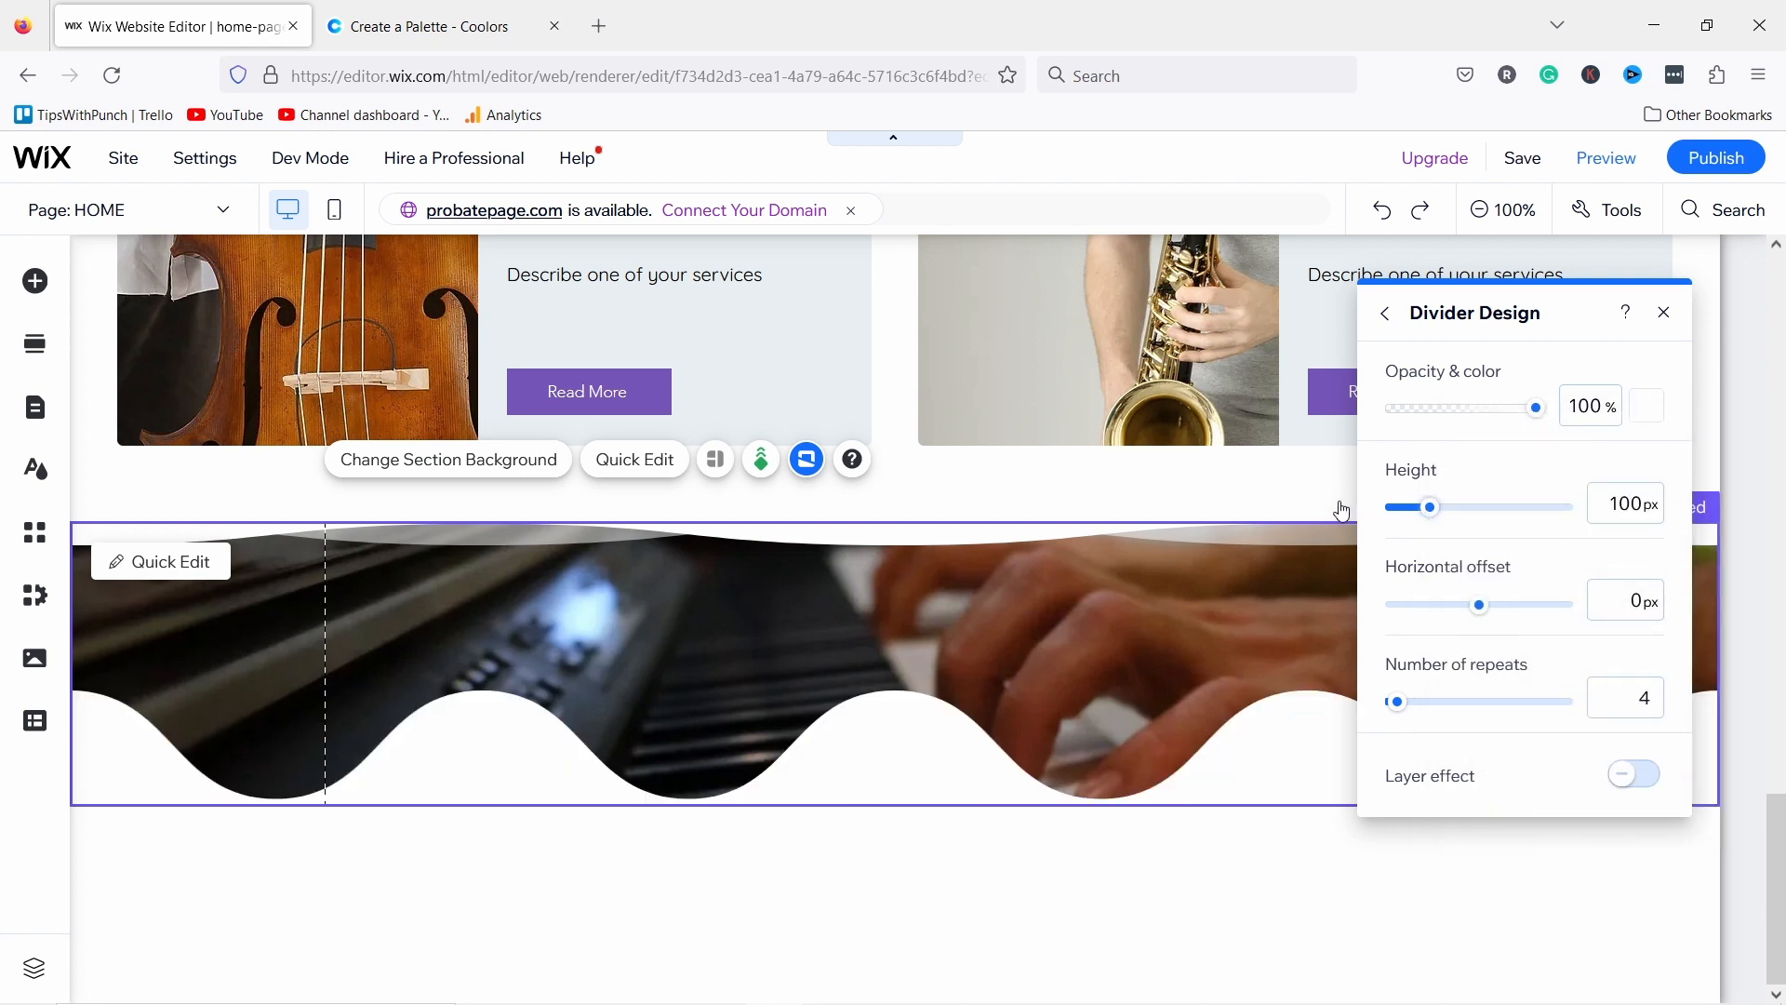
Step: Give the bottom wave 20px height, 2 repeats, 249px horizontal offset and layer effect on
{"action": "left_click_drag", "start_coordinate": [1340, 503], "coordinate": [1321, 500]}
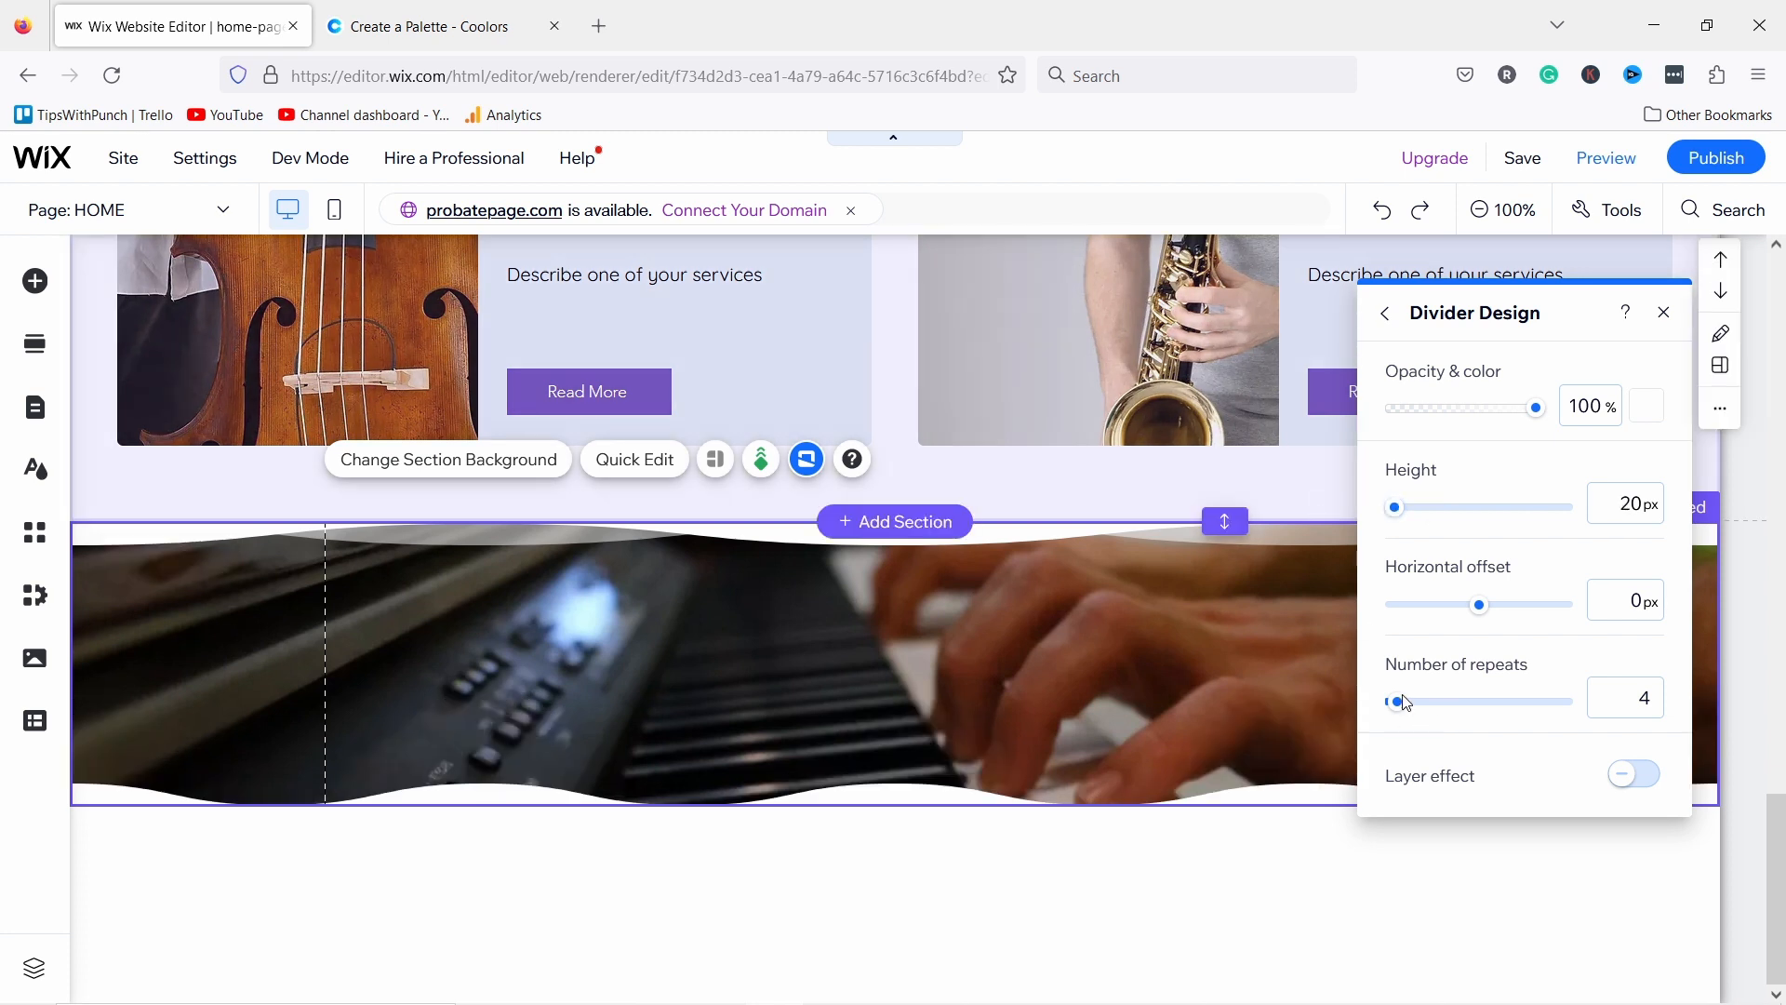
{"action": "left_click_drag", "start_coordinate": [1398, 705], "coordinate": [1361, 701]}
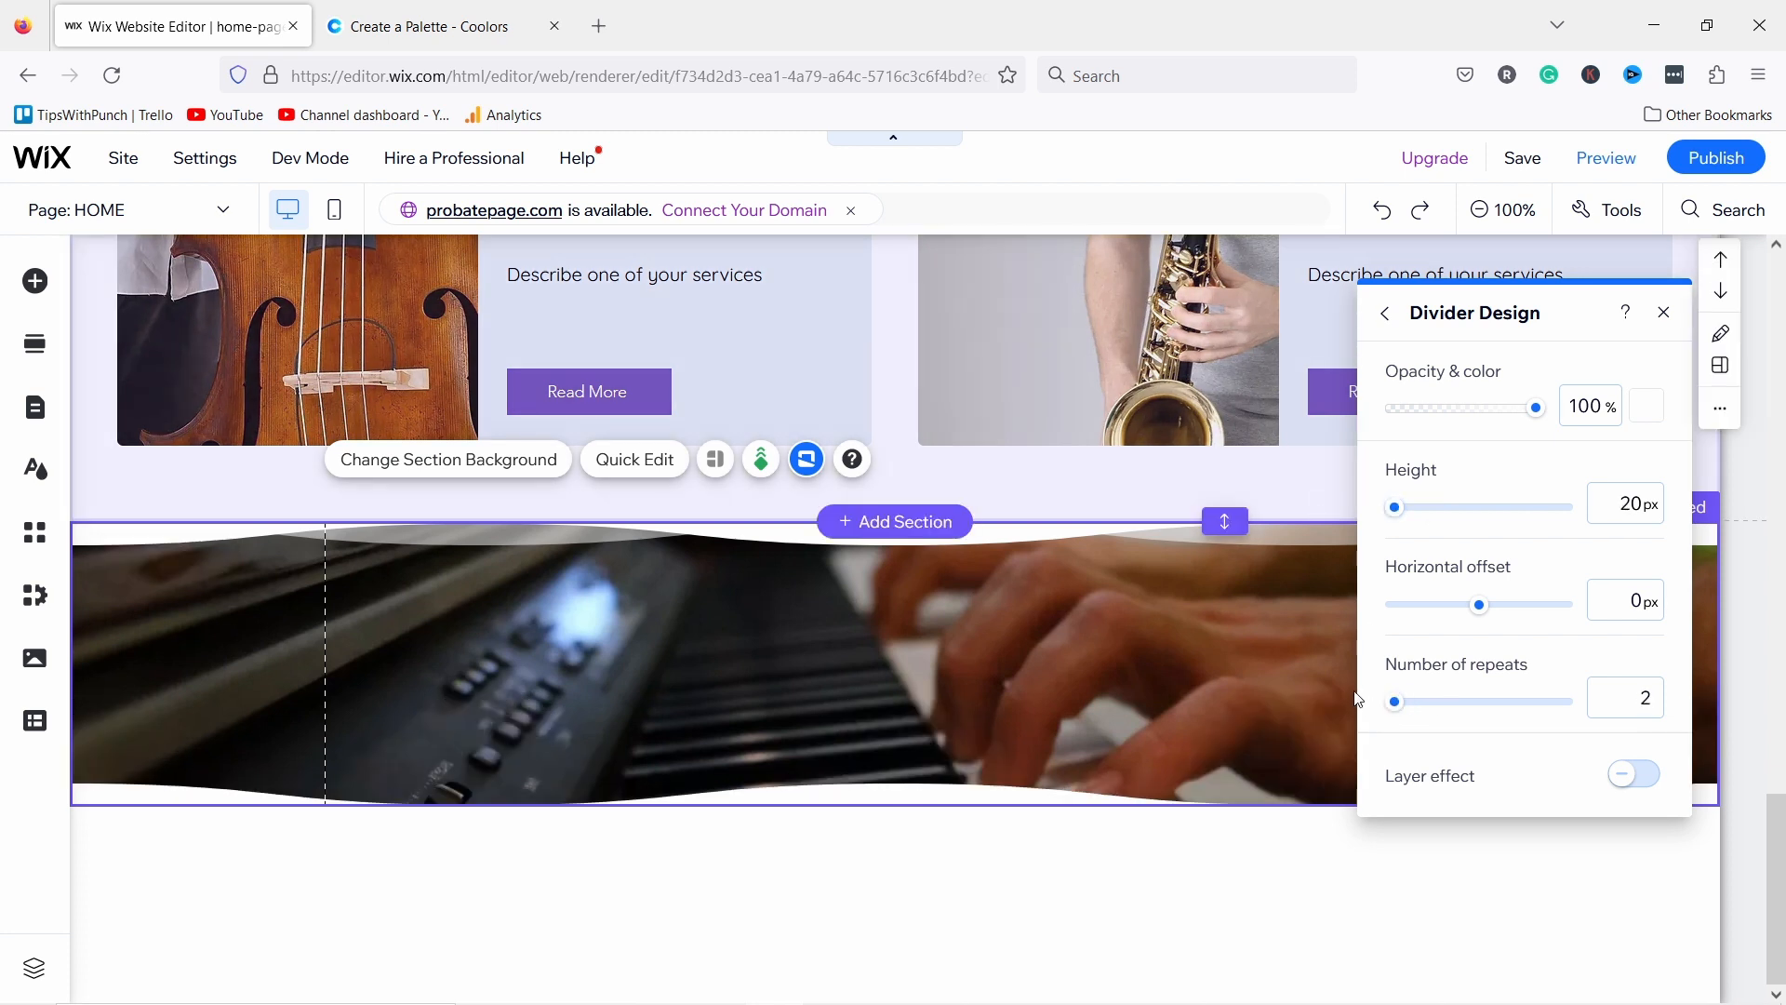
{"action": "left_click_drag", "start_coordinate": [1479, 614], "coordinate": [1477, 614]}
{"action": "right_click", "coordinate": [1515, 617]}
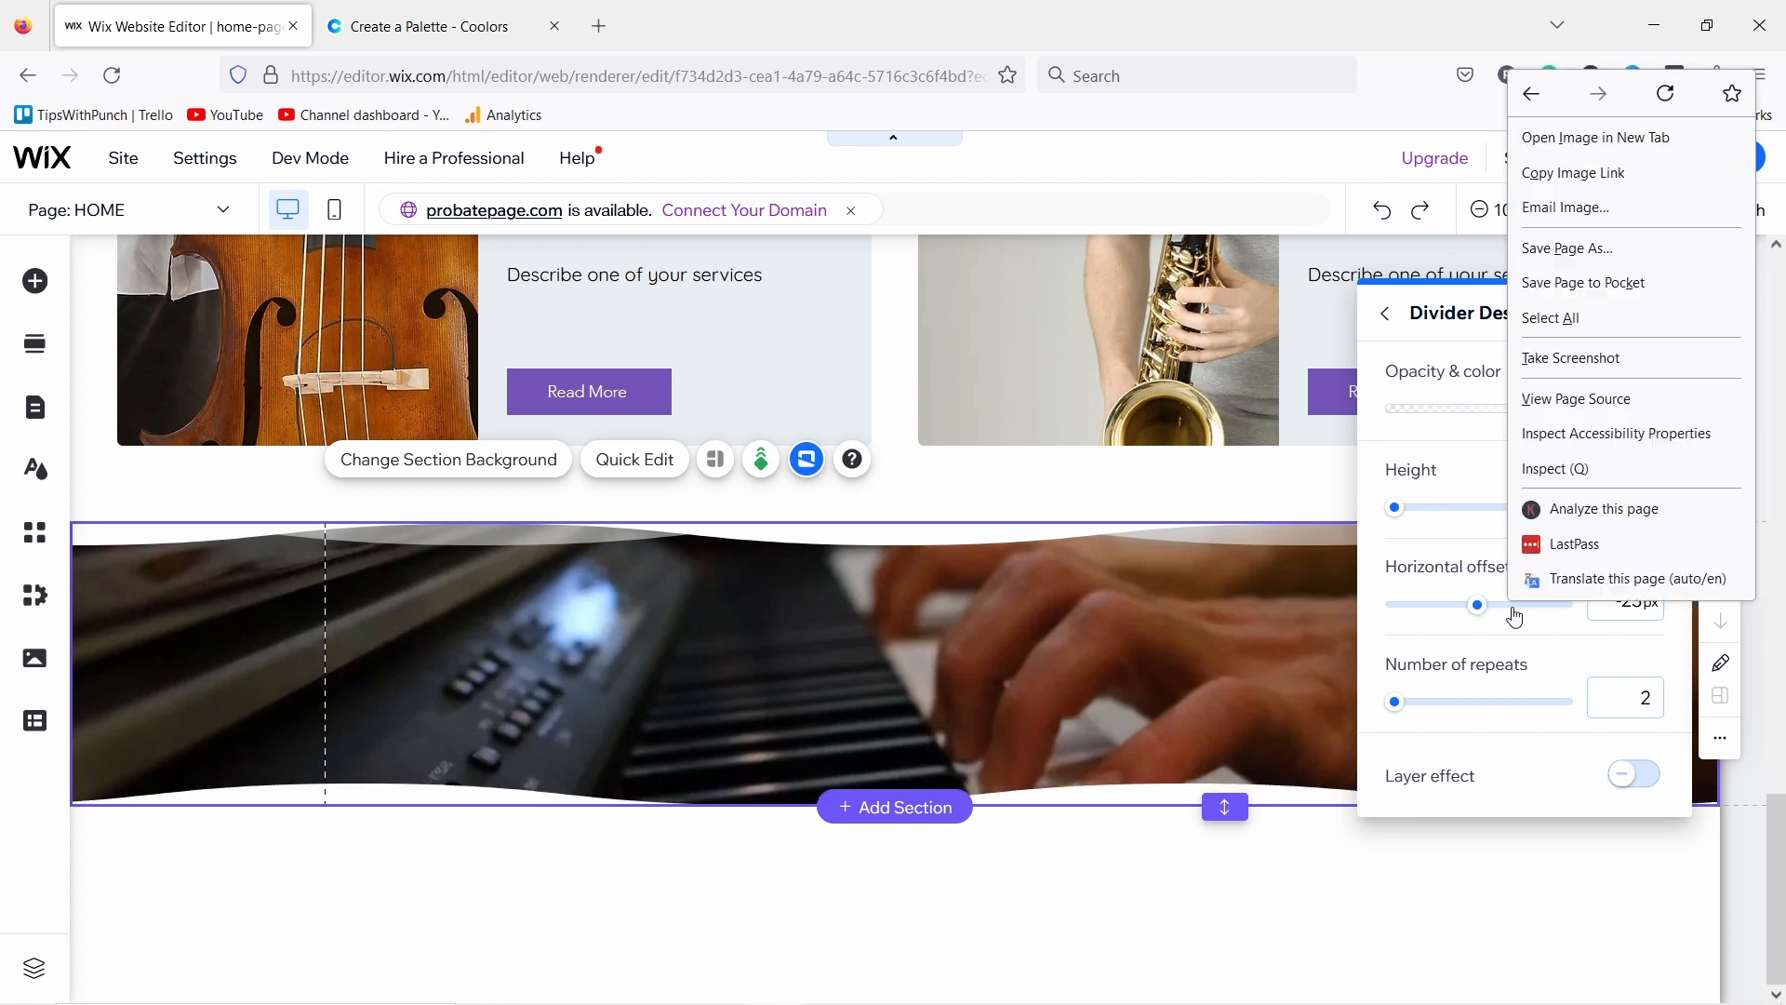
{"action": "left_click", "coordinate": [1632, 780]}
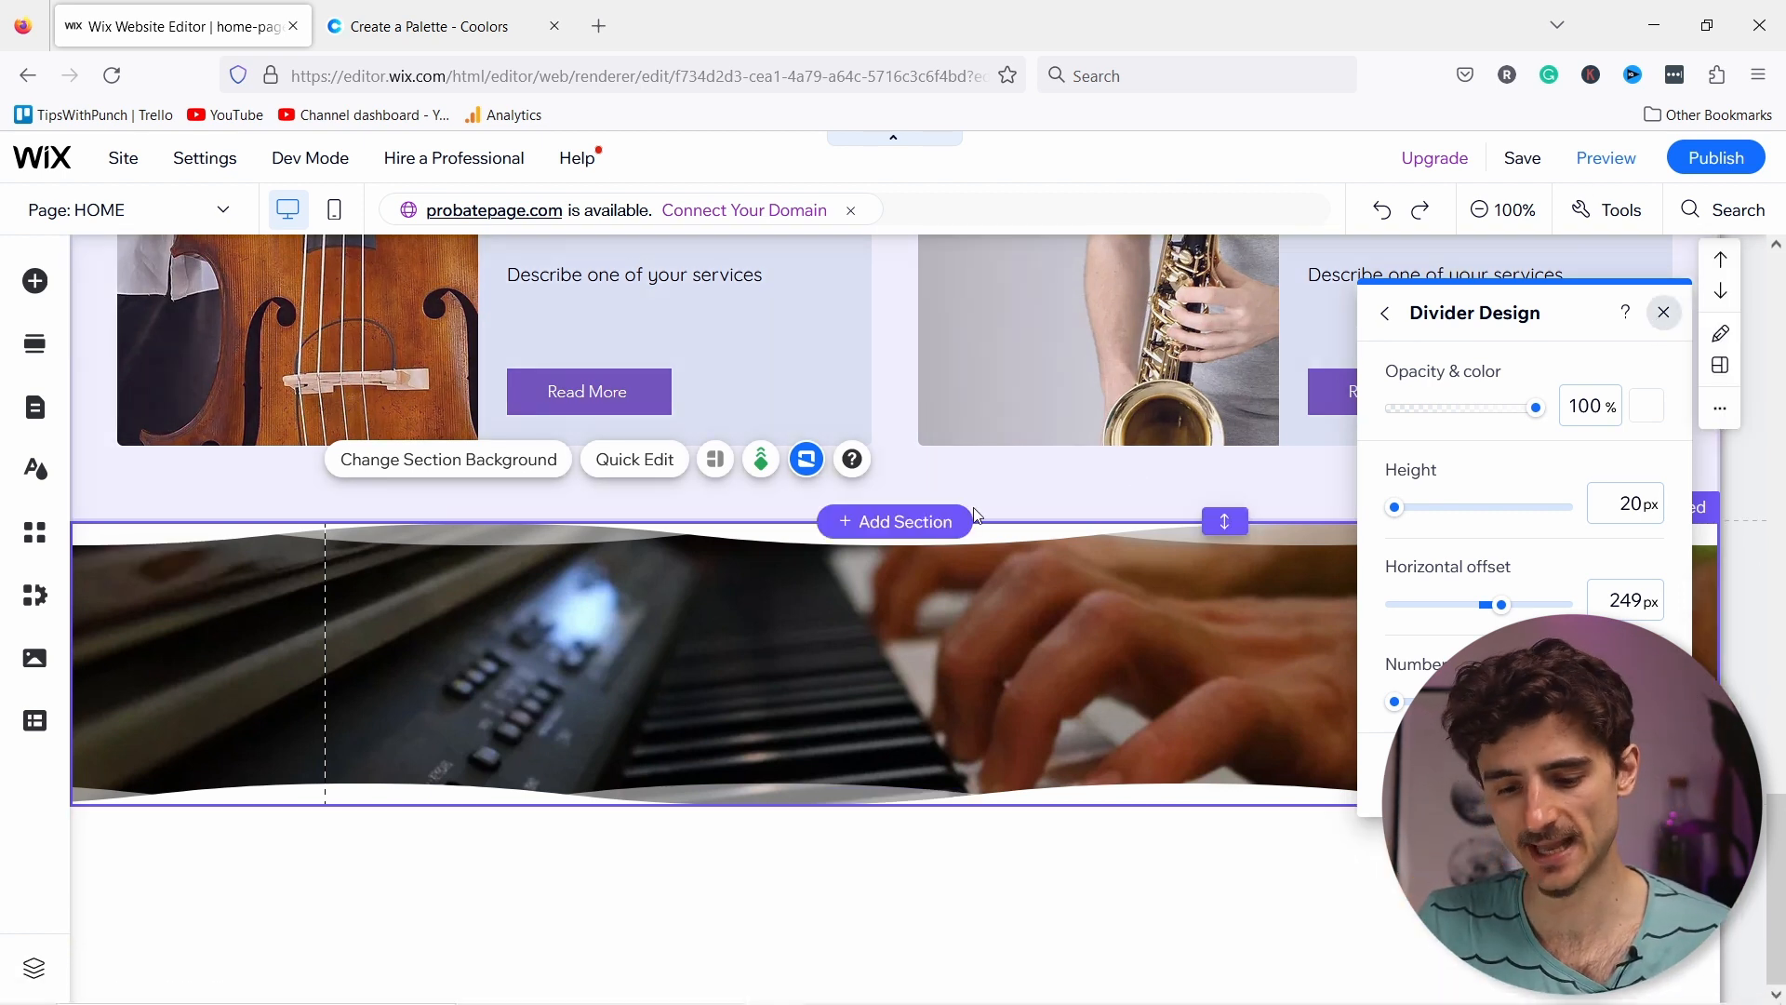
{"action": "left_click", "coordinate": [1083, 521]}
Step: Add an Inverted ellipse bottom divider to the Learn to play music hero, flattened from 200px to 20px
{"action": "scroll", "coordinate": [1082, 521], "scroll_direction": "up", "scroll_amount": 10}
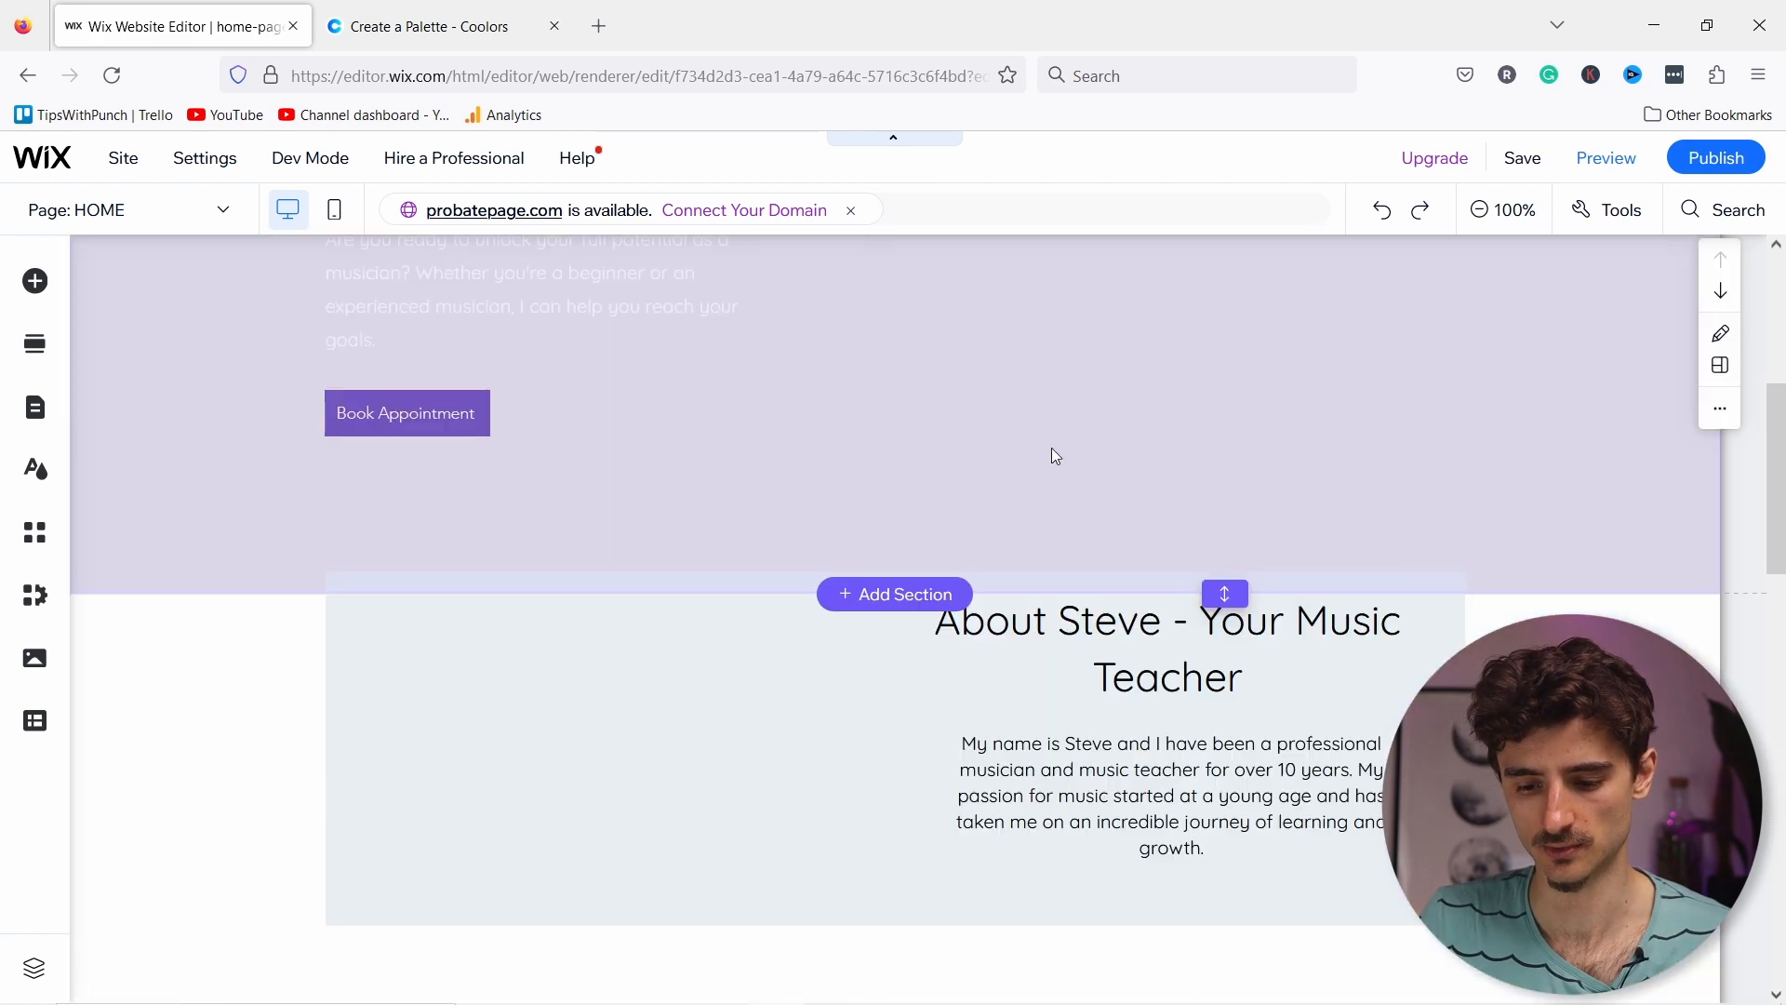
{"action": "scroll", "coordinate": [293, 817], "scroll_direction": "up", "scroll_amount": 4}
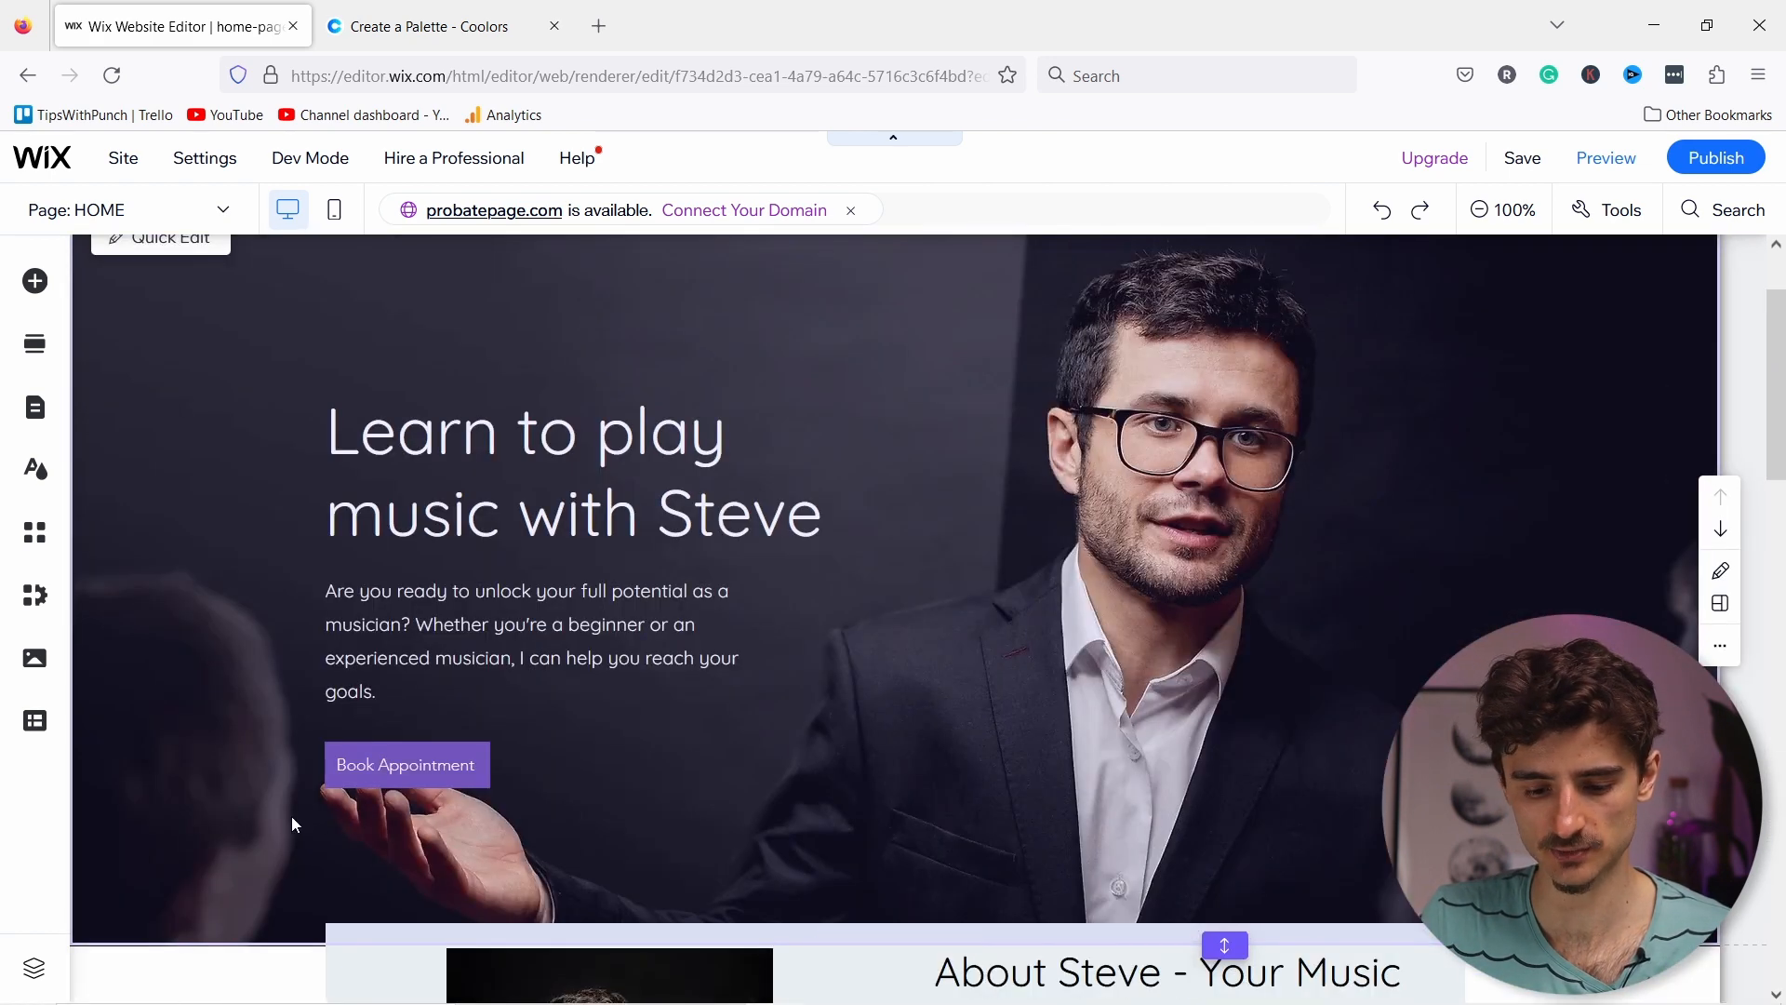
{"action": "left_click", "coordinate": [200, 861]}
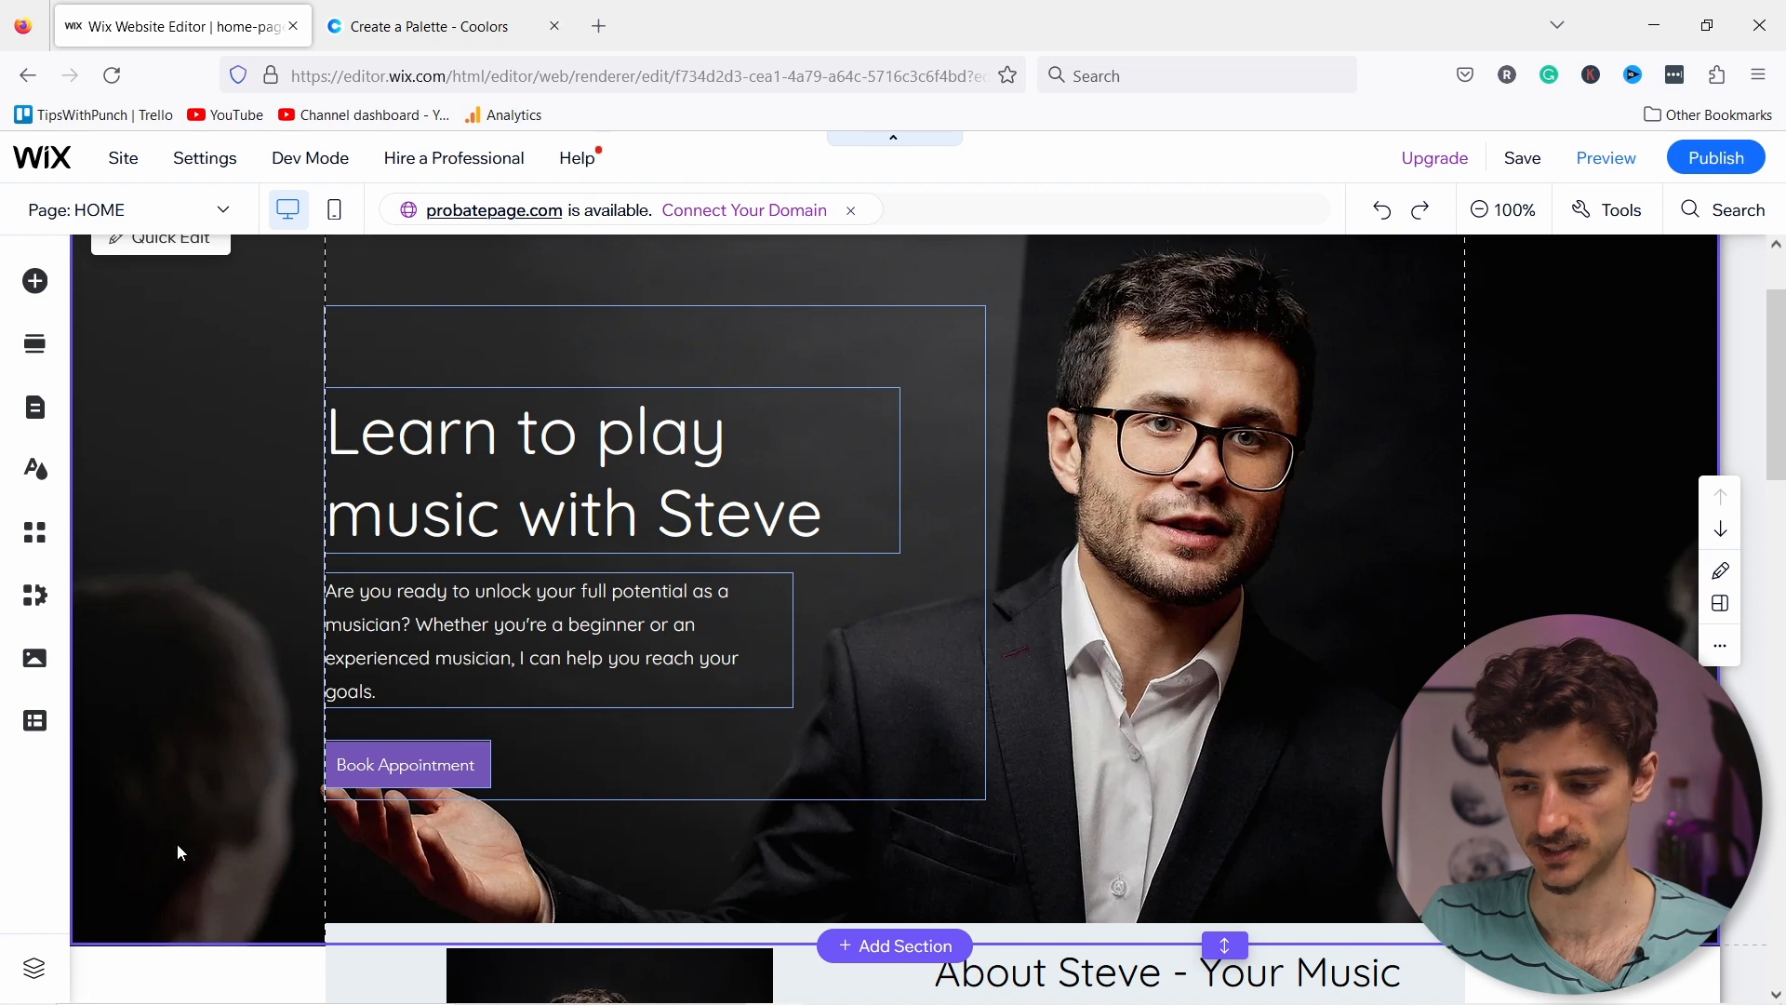
{"action": "left_click", "coordinate": [177, 843]}
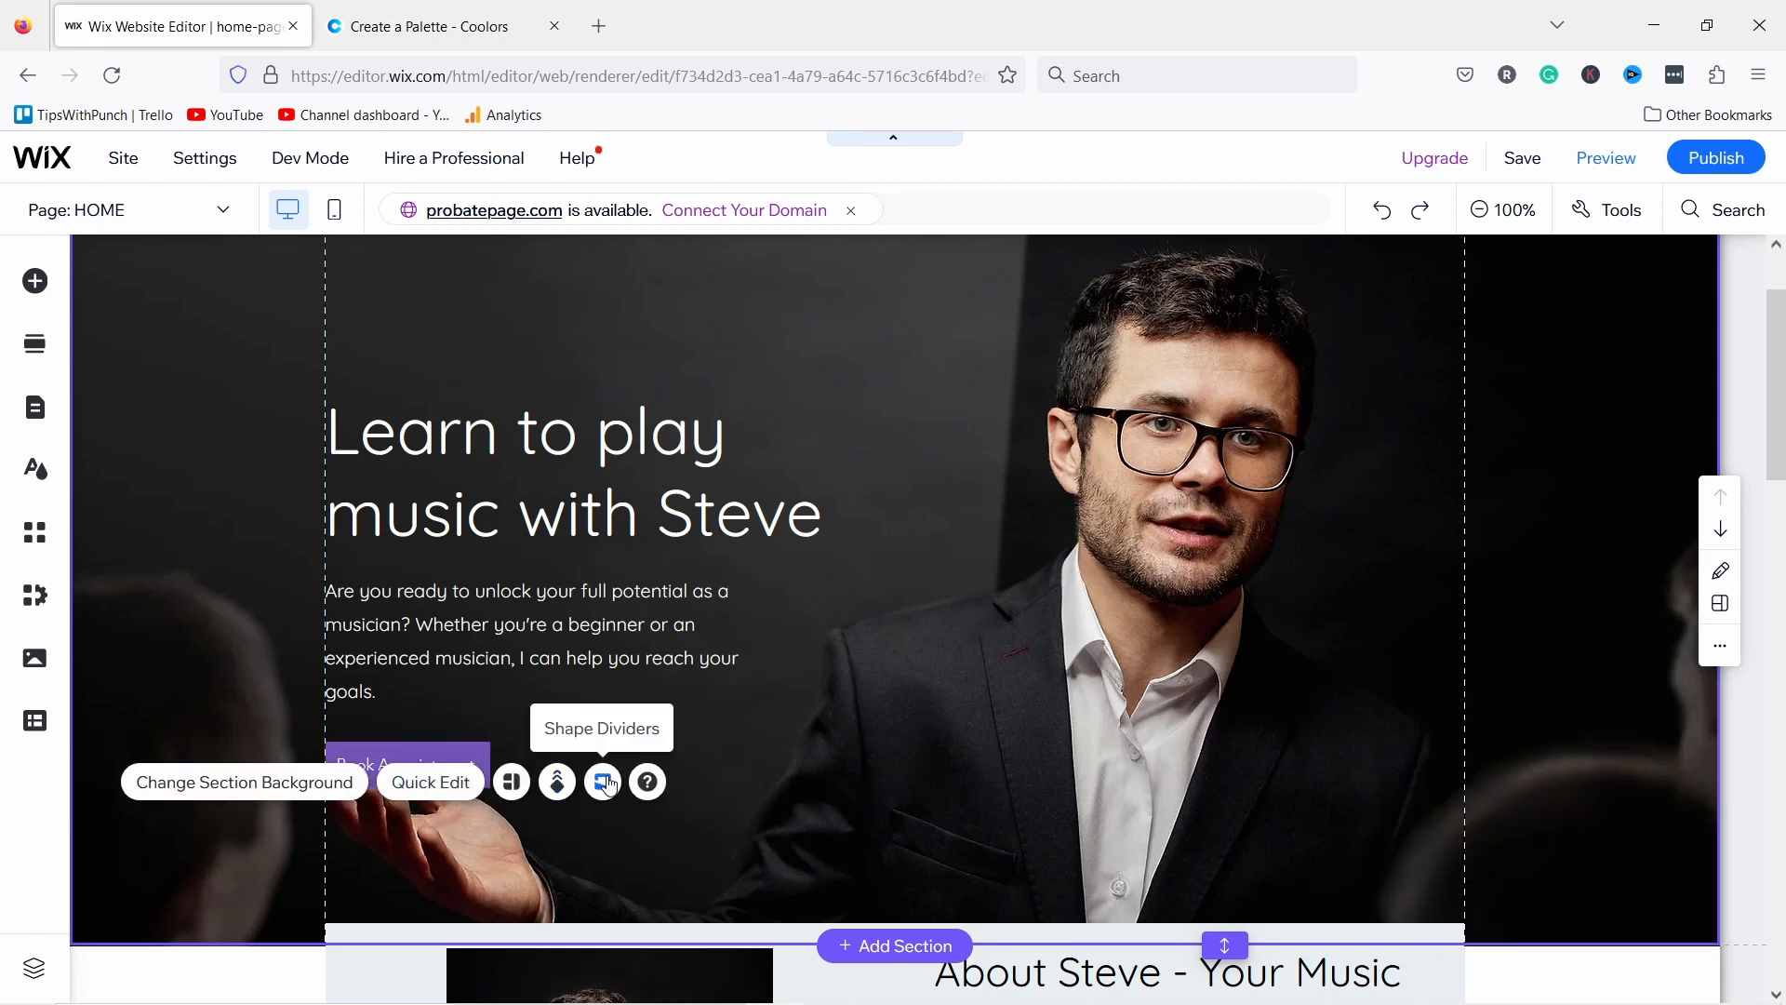
{"action": "left_click", "coordinate": [603, 785]}
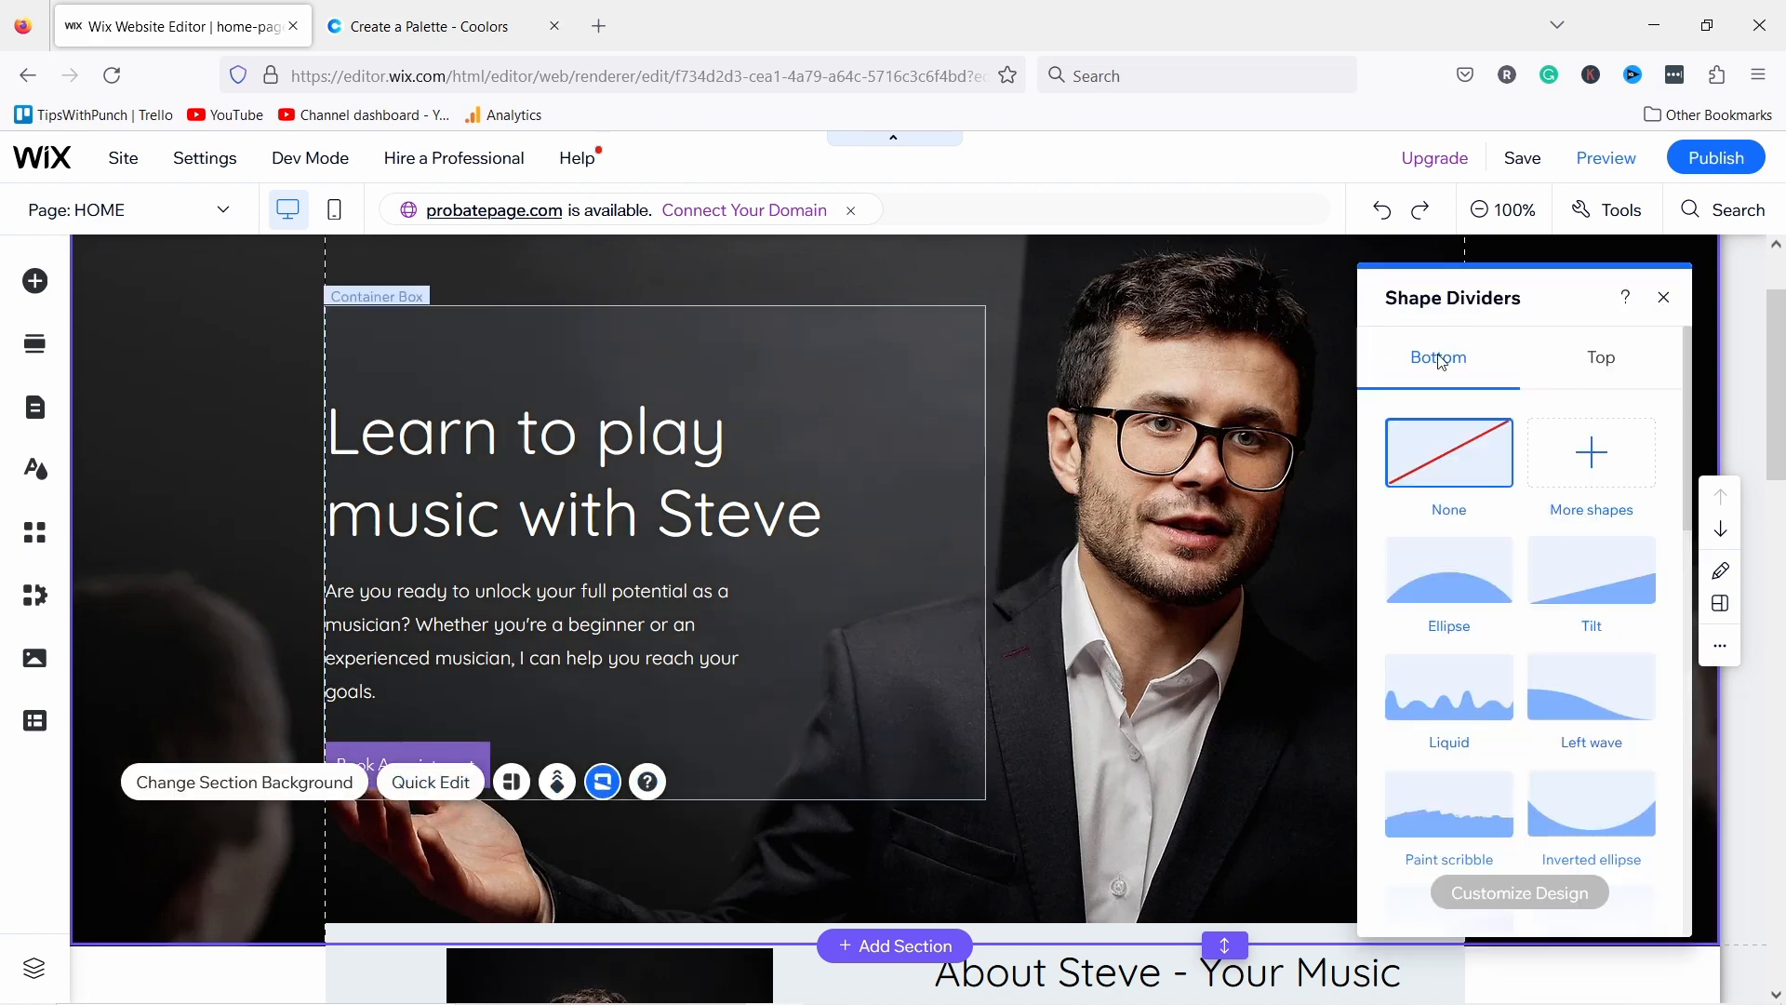
{"action": "left_click", "coordinate": [1591, 805]}
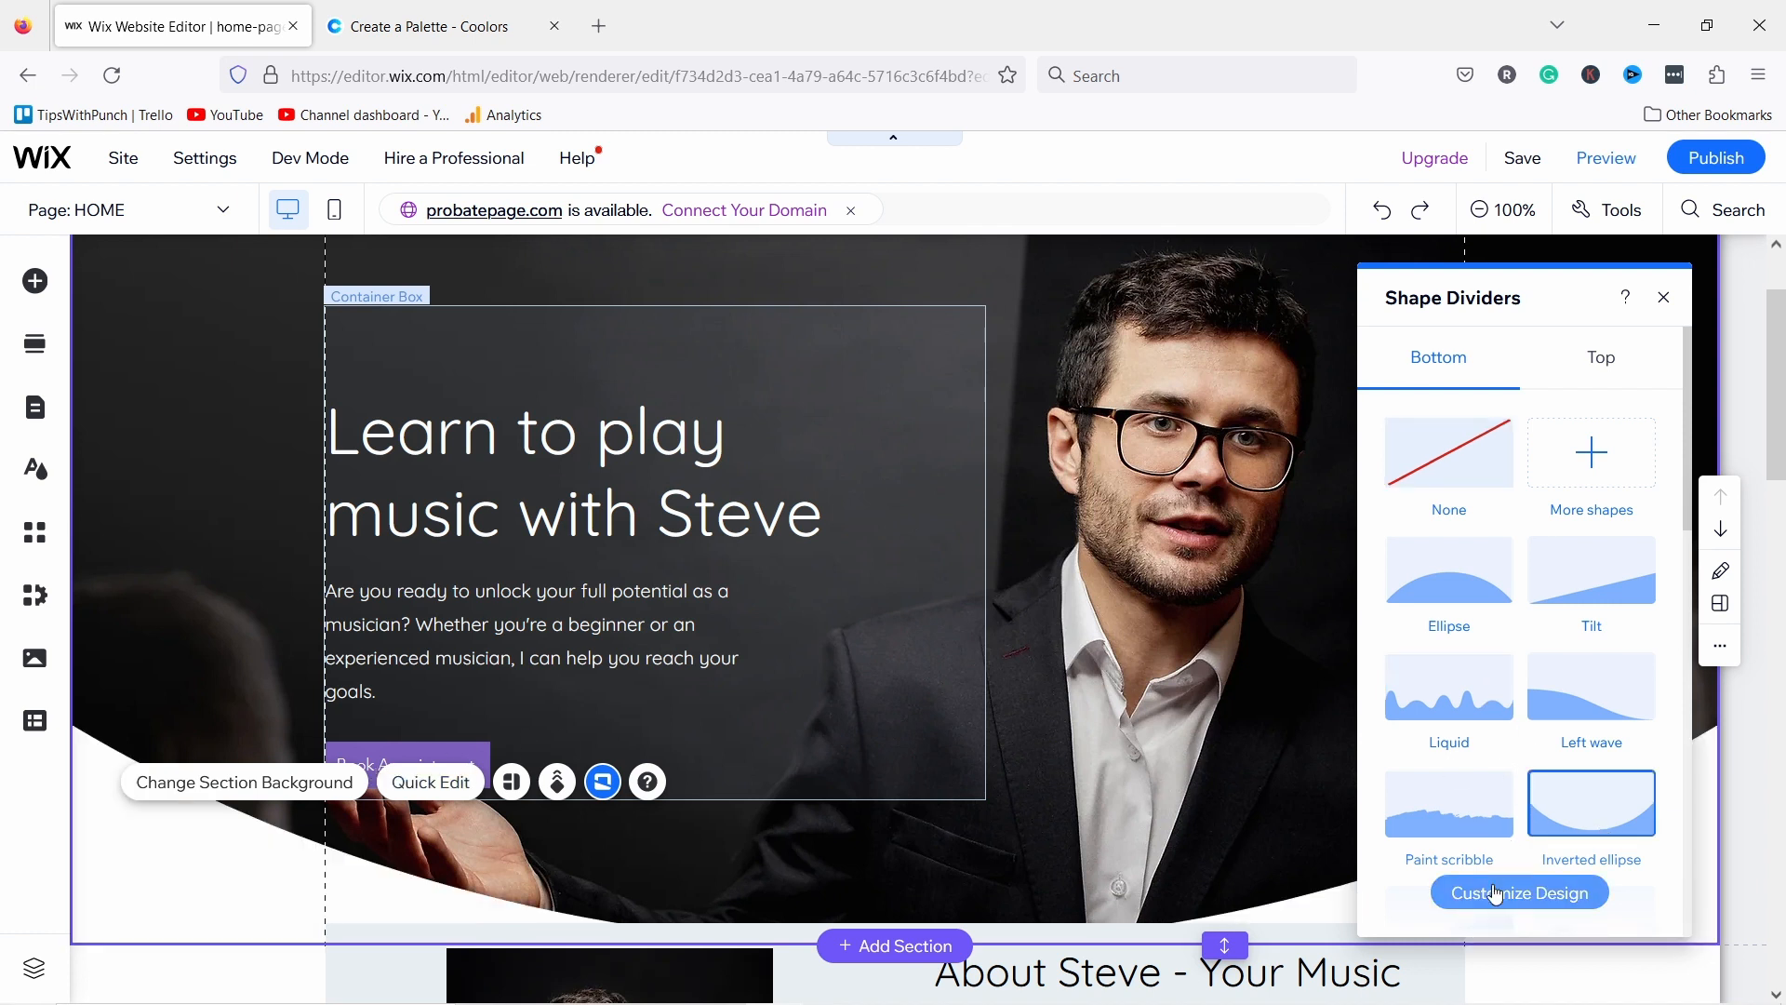
{"action": "left_click", "coordinate": [1496, 893]}
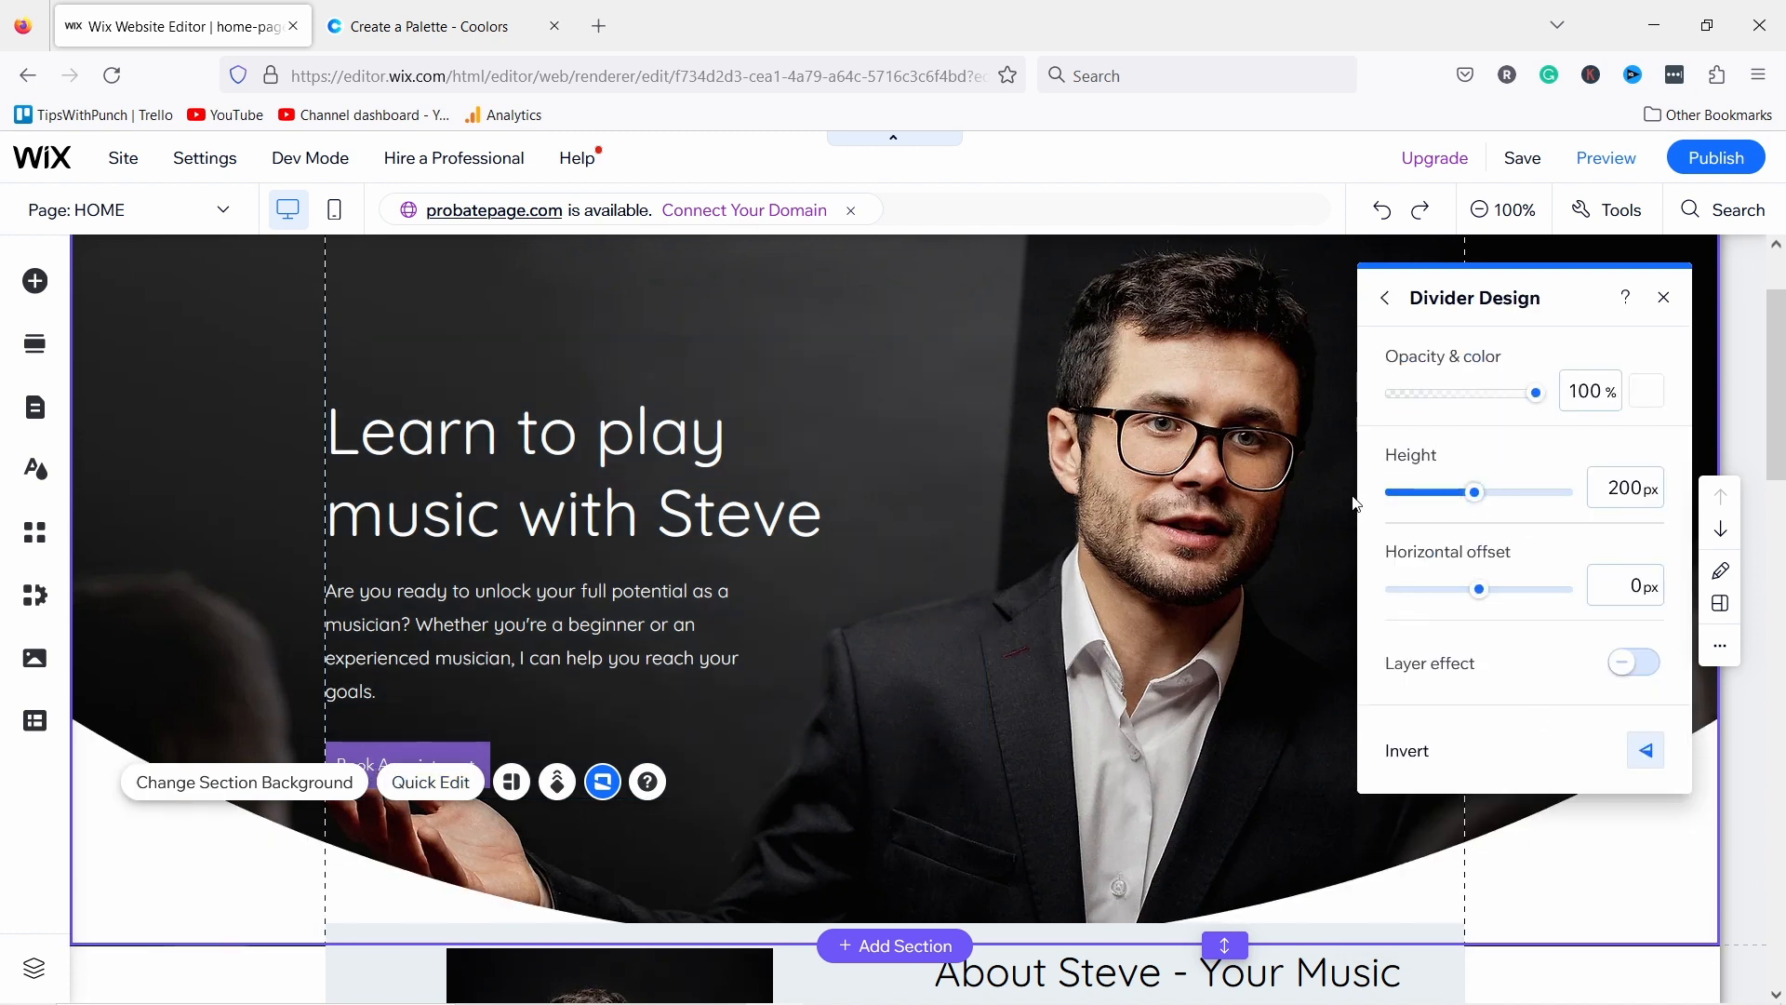
{"action": "left_click", "coordinate": [1478, 493]}
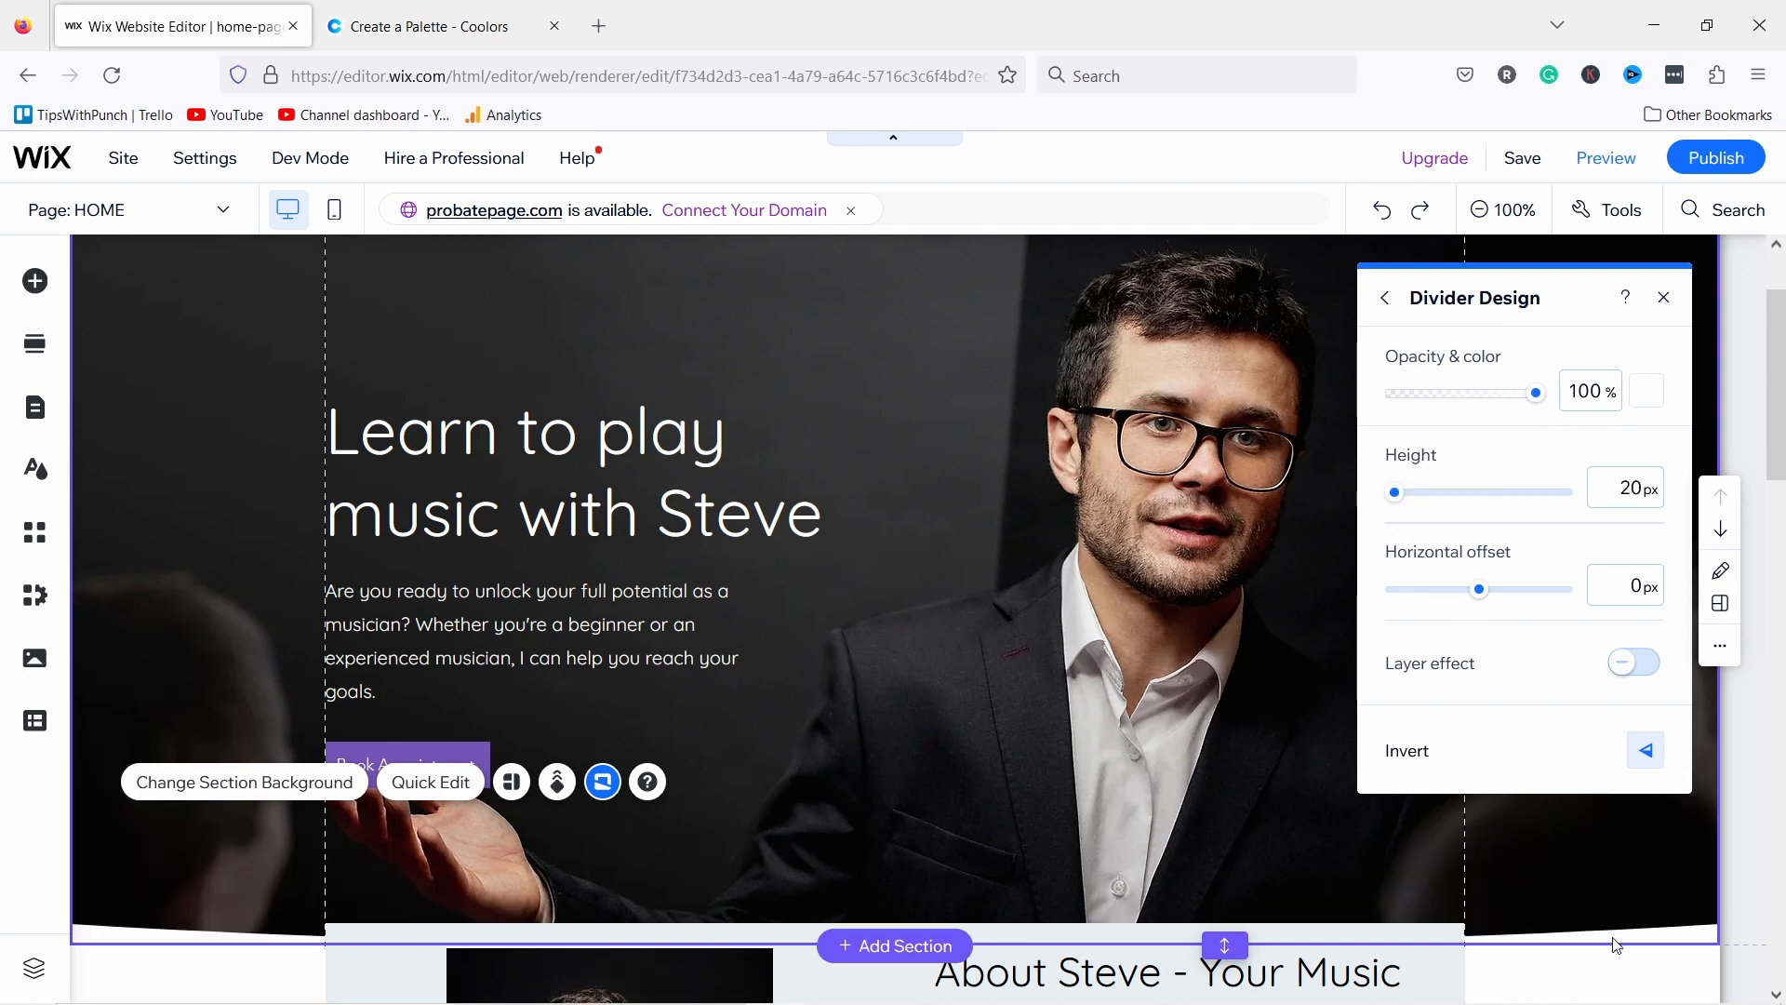
{"action": "scroll", "coordinate": [183, 623], "scroll_direction": "down", "scroll_amount": 3}
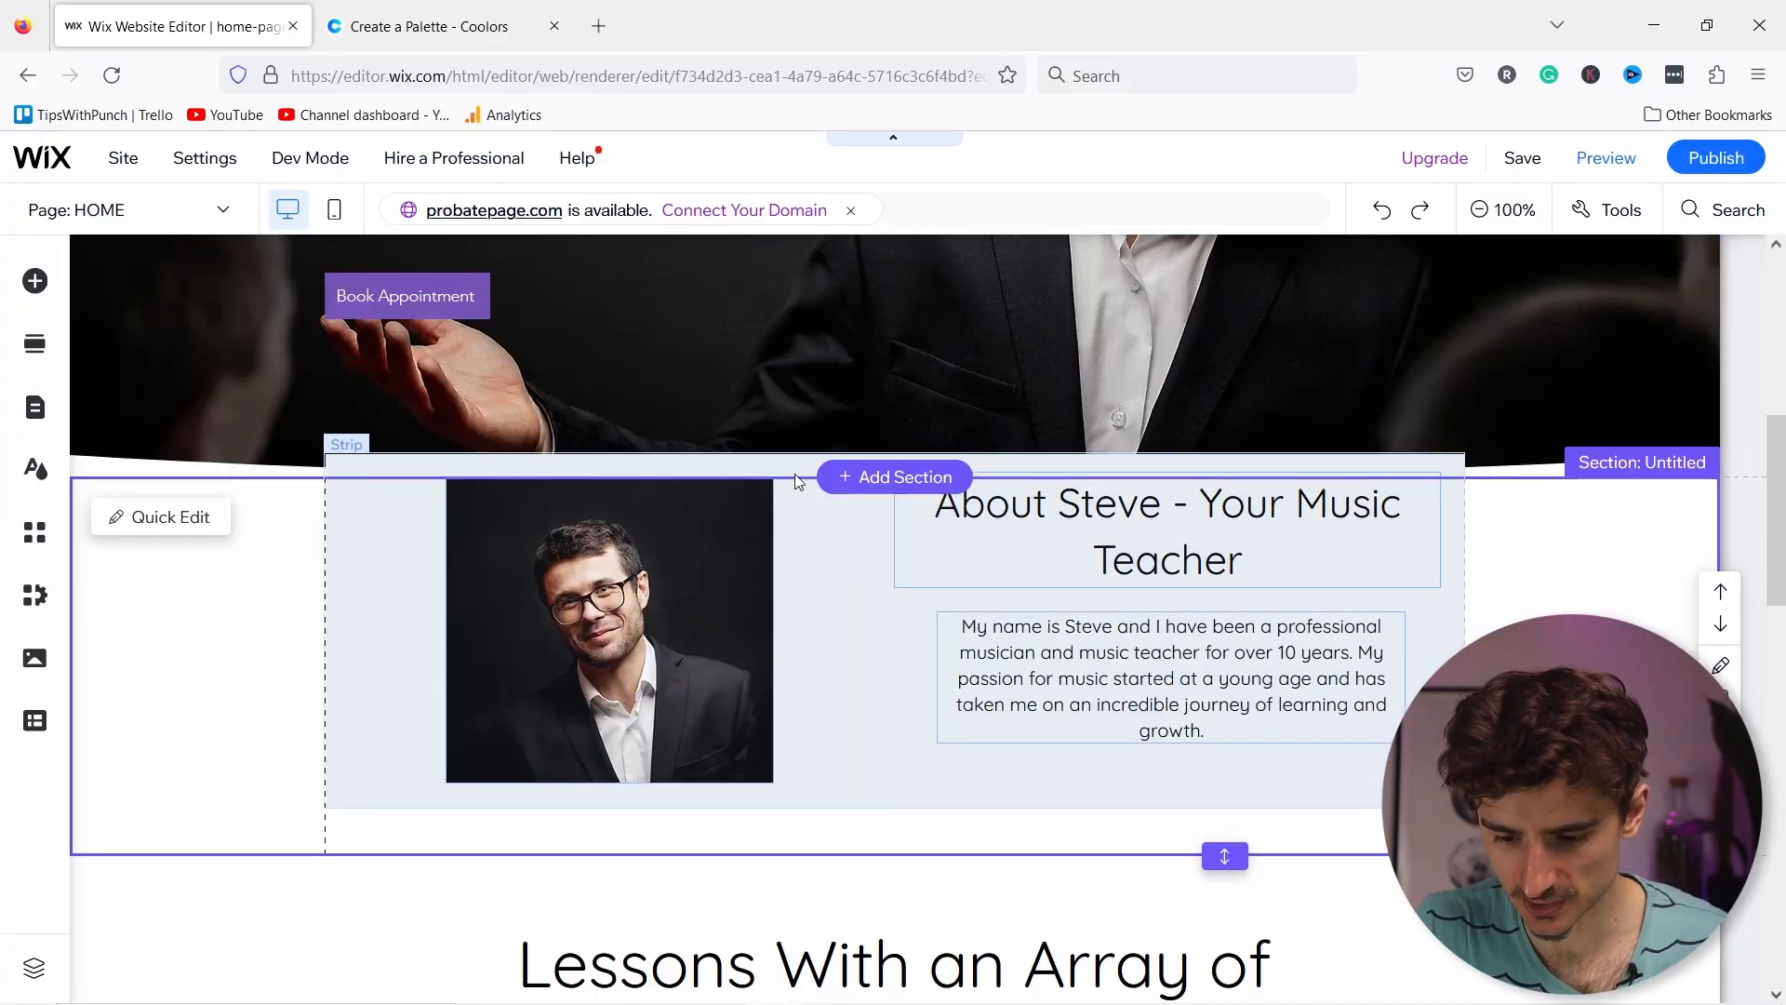
Step: Nudge the About Steve strip up two arrow-key steps beneath the hero section
{"action": "left_click", "coordinate": [856, 539]}
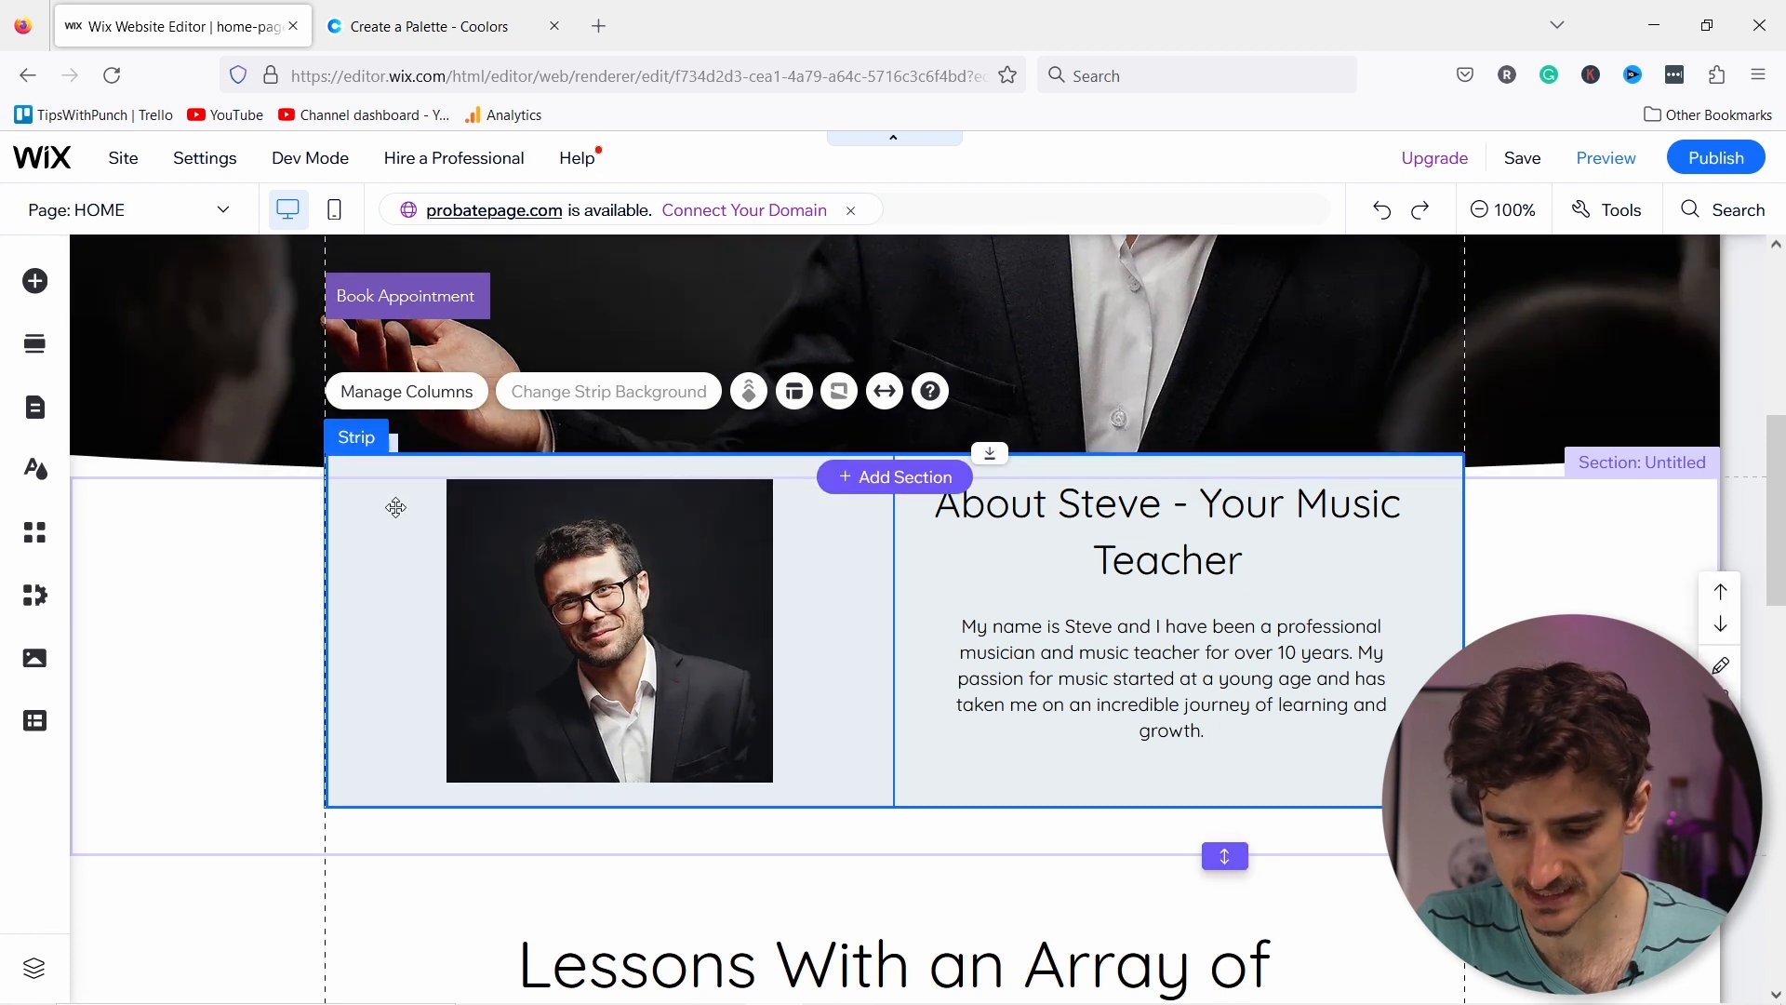
{"action": "key", "text": "Up"}
{"action": "key", "text": "Up"}
{"action": "key", "text": "Up"}
{"action": "key", "text": "Up"}
{"action": "key", "text": "Up"}
{"action": "key", "text": "Up"}
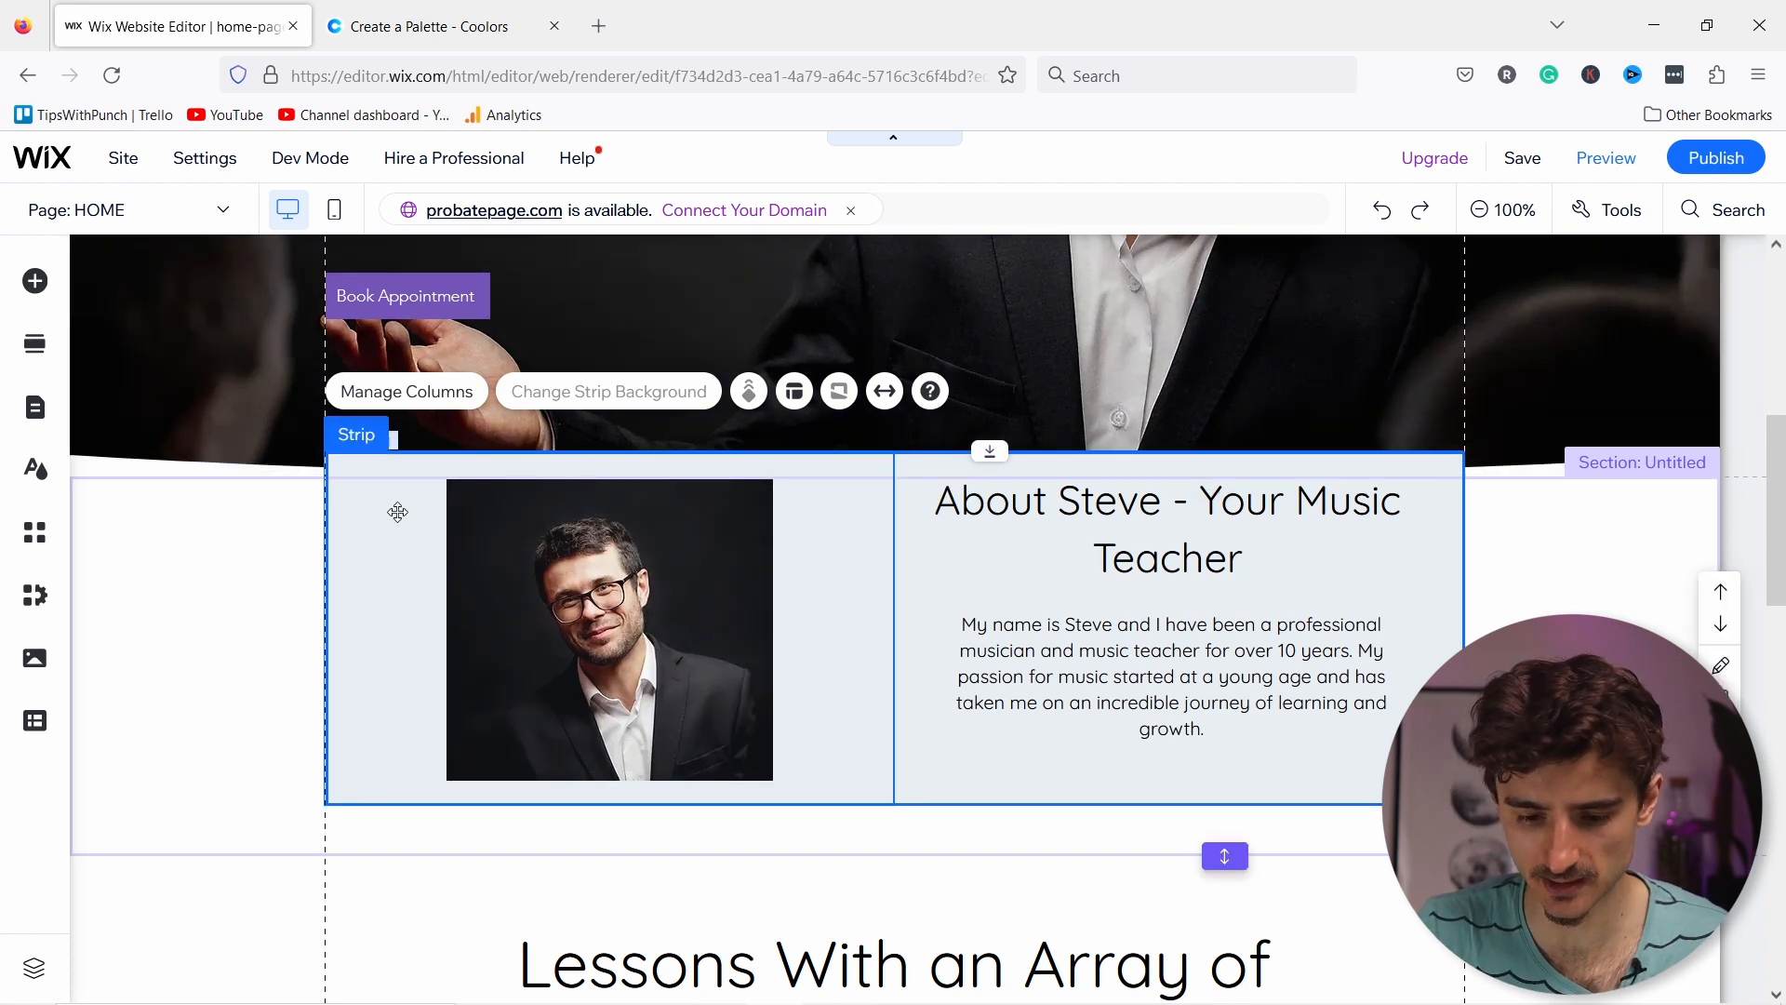
{"action": "key", "text": "Up"}
{"action": "key", "text": "Up"}
{"action": "key", "text": "Up"}
{"action": "key", "text": "Up"}
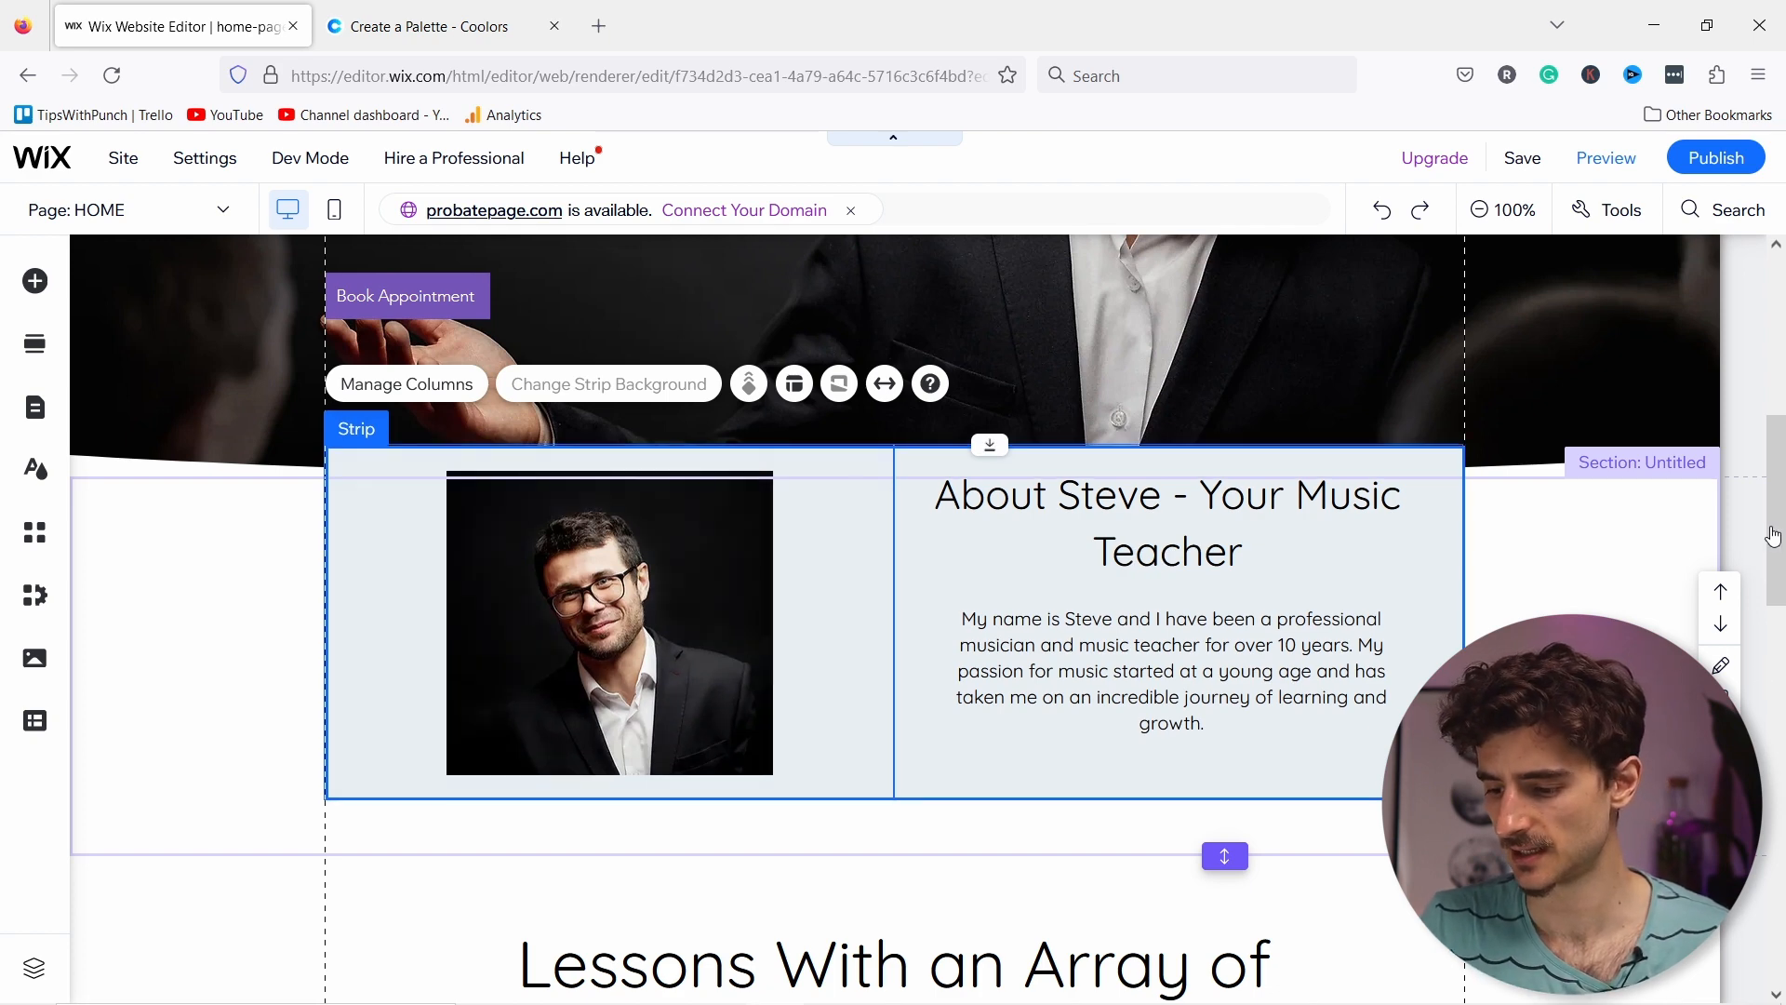
{"action": "scroll", "coordinate": [1772, 551], "scroll_direction": "down", "scroll_amount": 1}
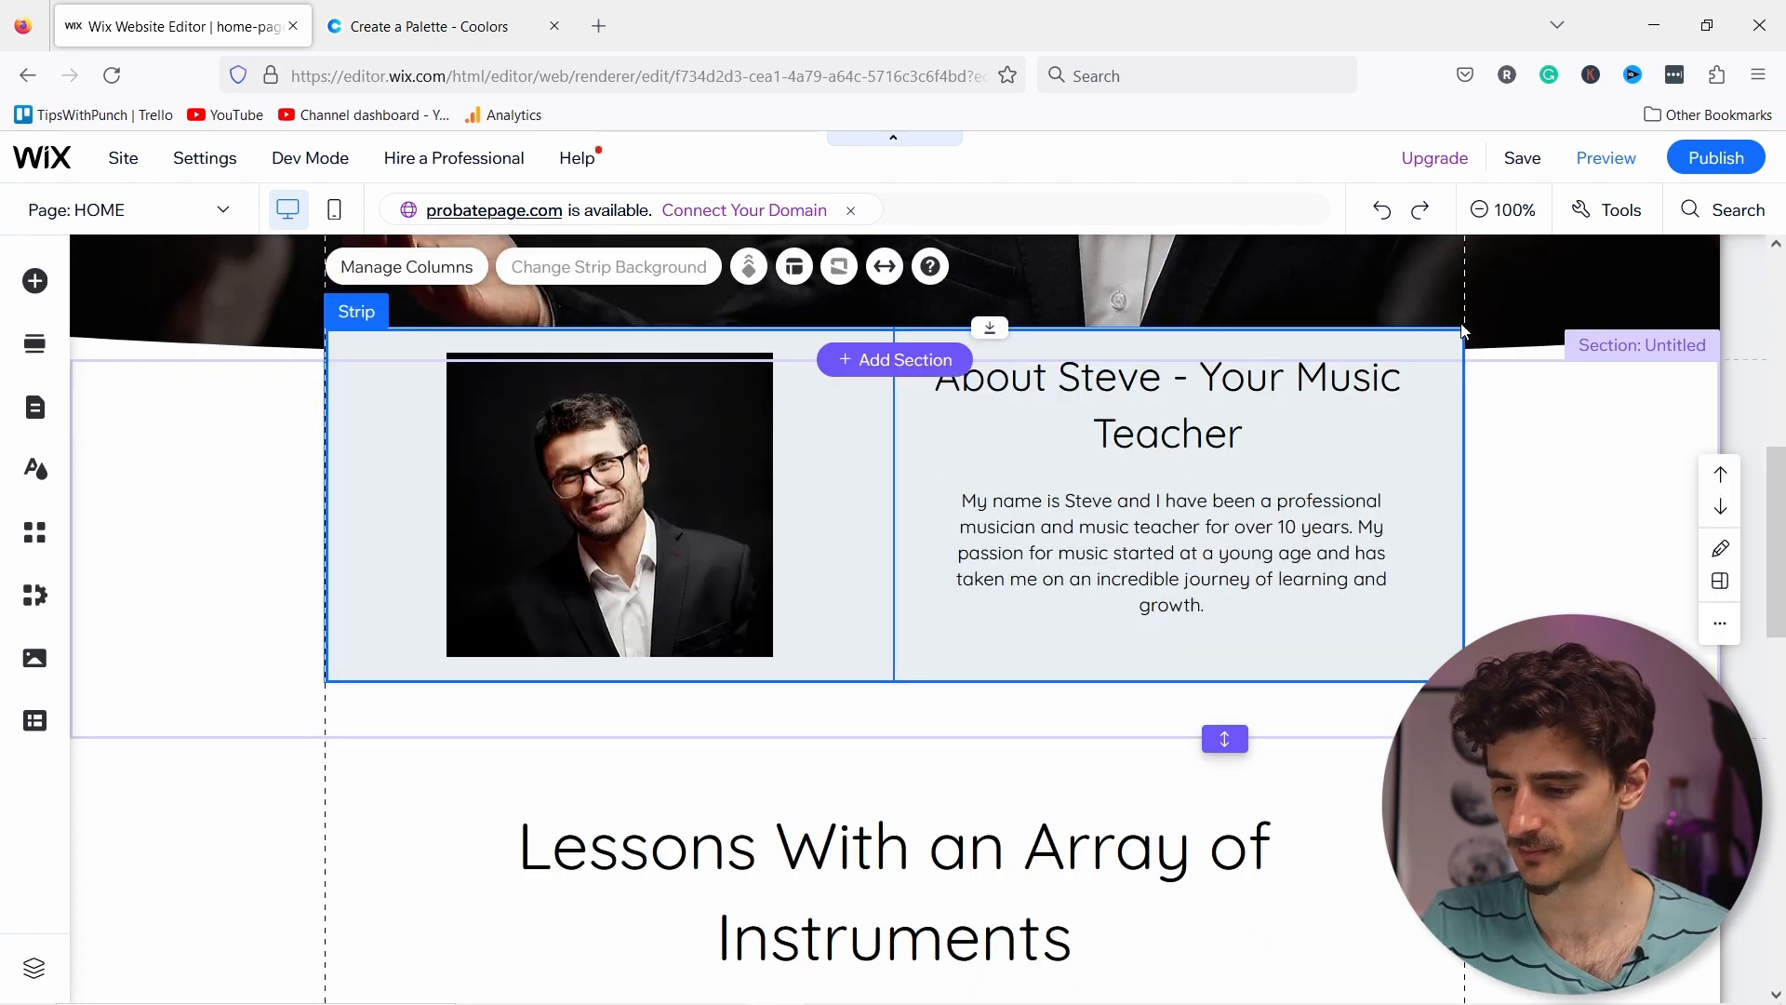
{"action": "scroll", "coordinate": [411, 509], "scroll_direction": "down", "scroll_amount": 2}
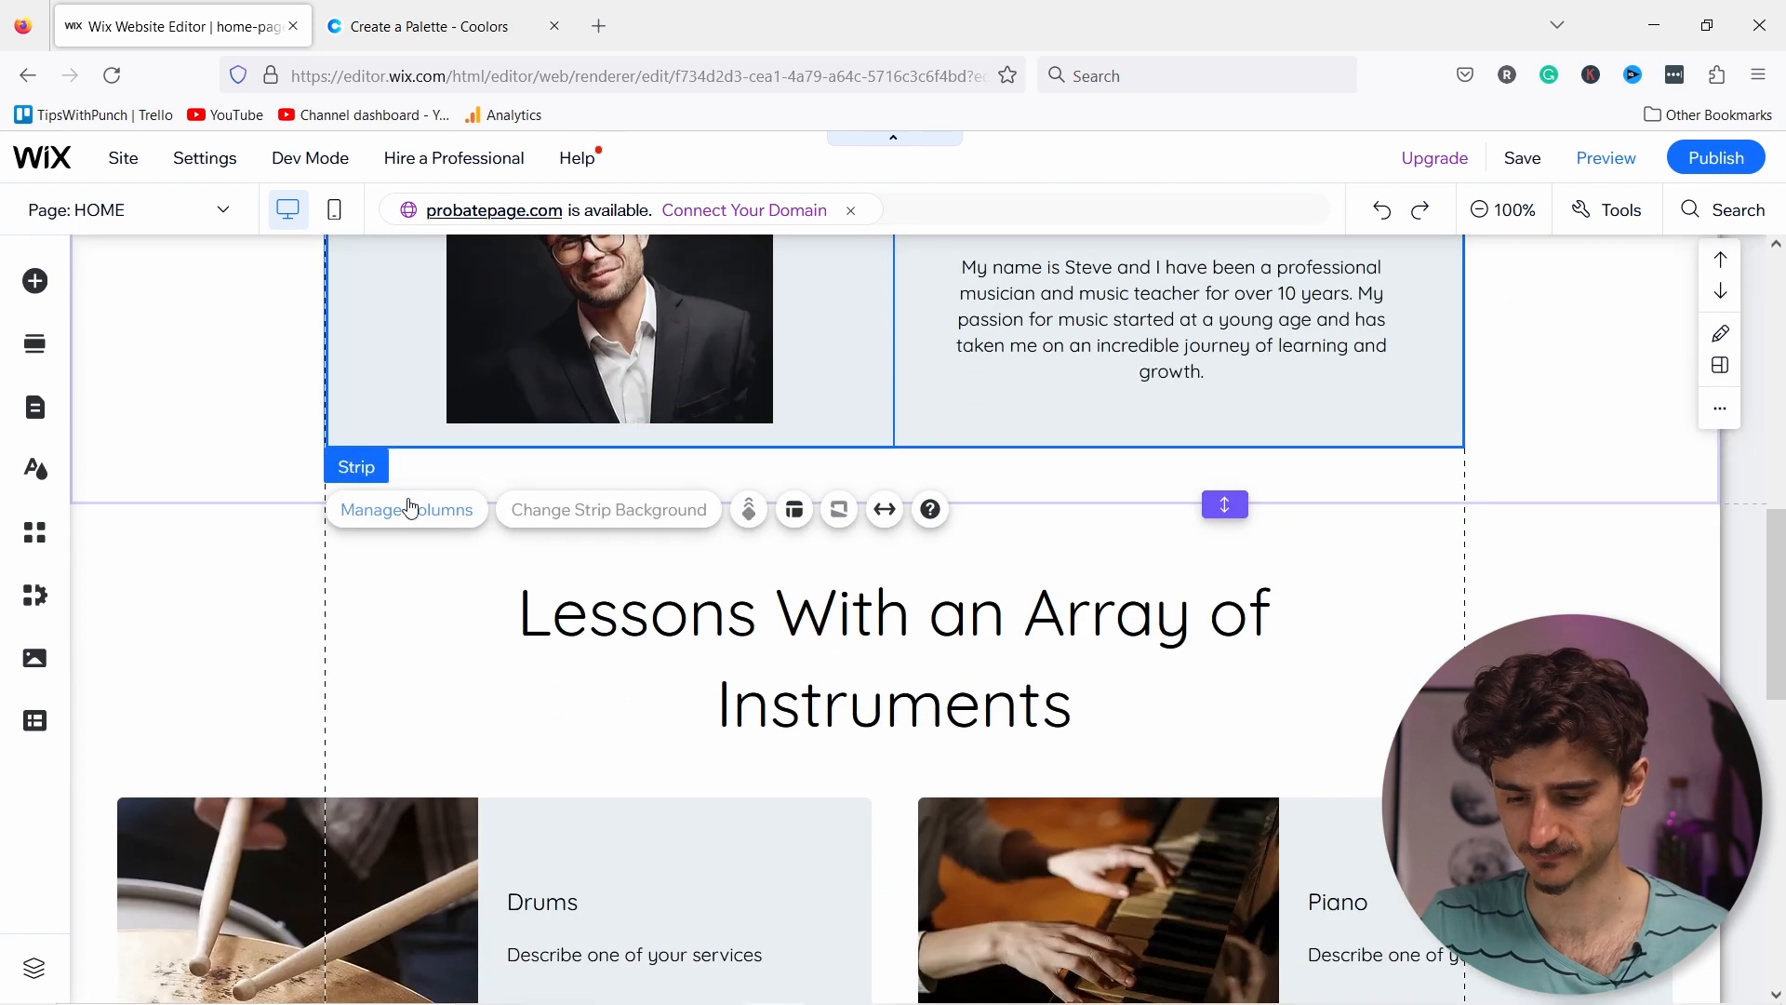
{"action": "scroll", "coordinate": [513, 539], "scroll_direction": "down", "scroll_amount": 9}
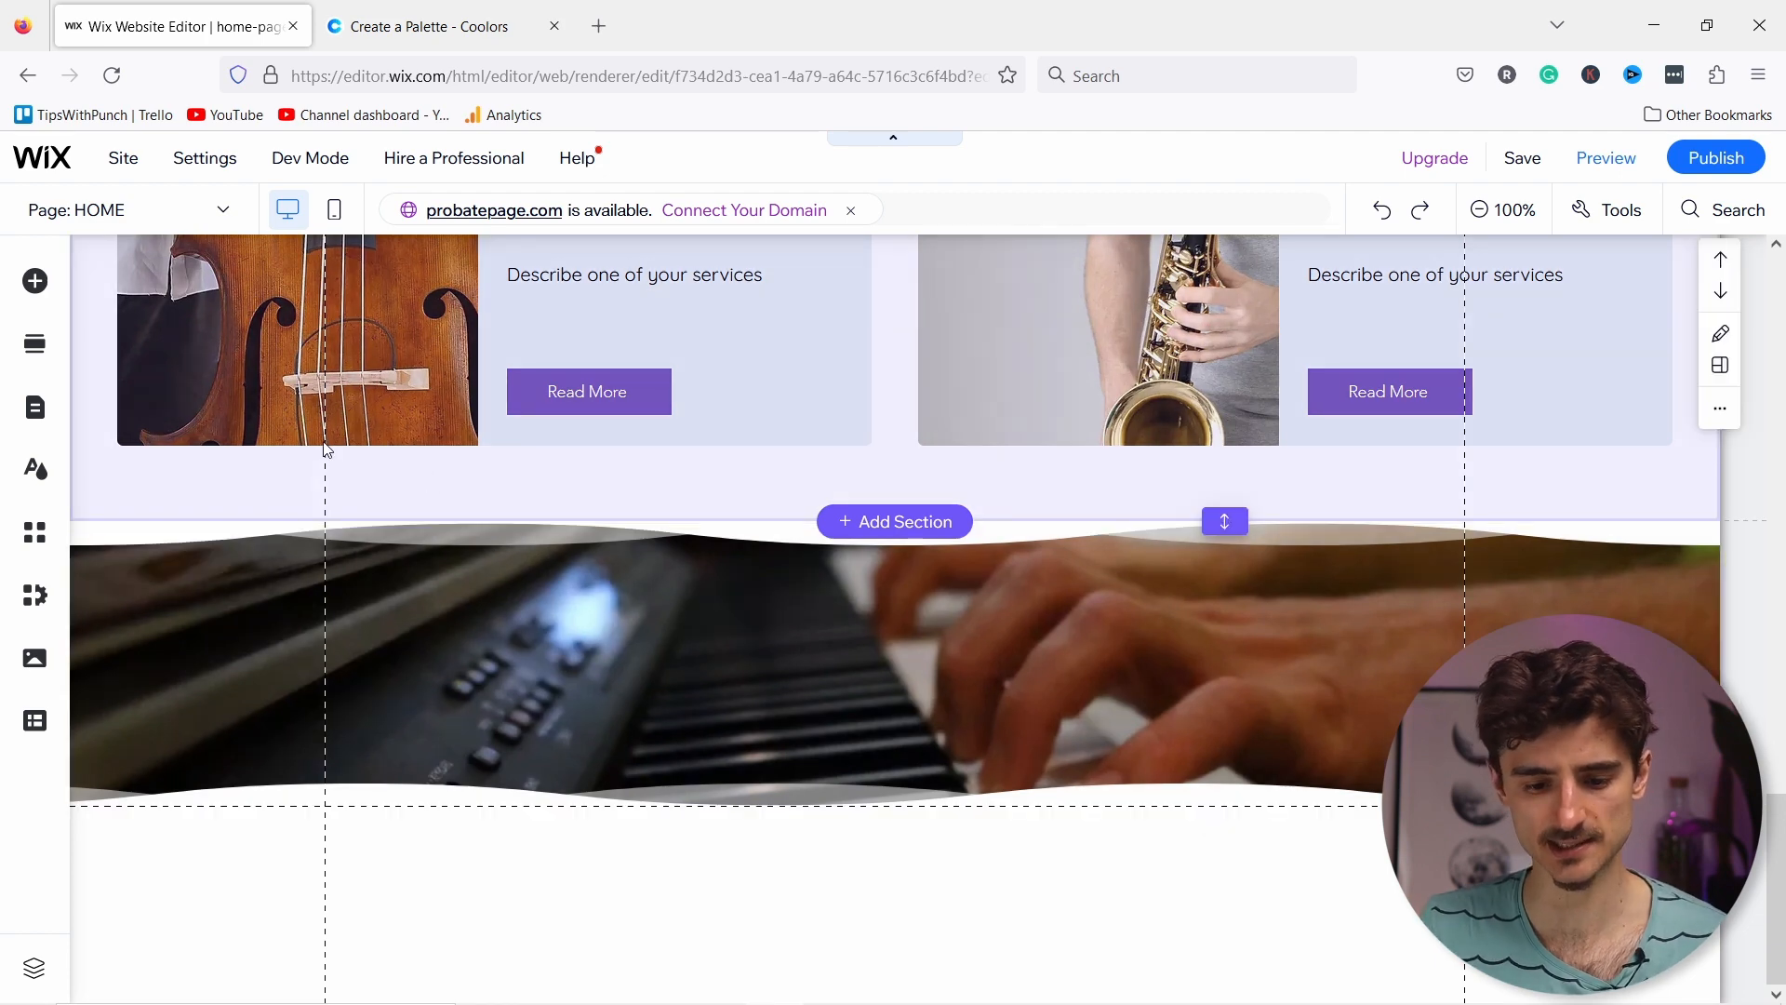
Step: Browse the Contact and Form section templates in the Add Section library
{"action": "left_click", "coordinate": [38, 353]}
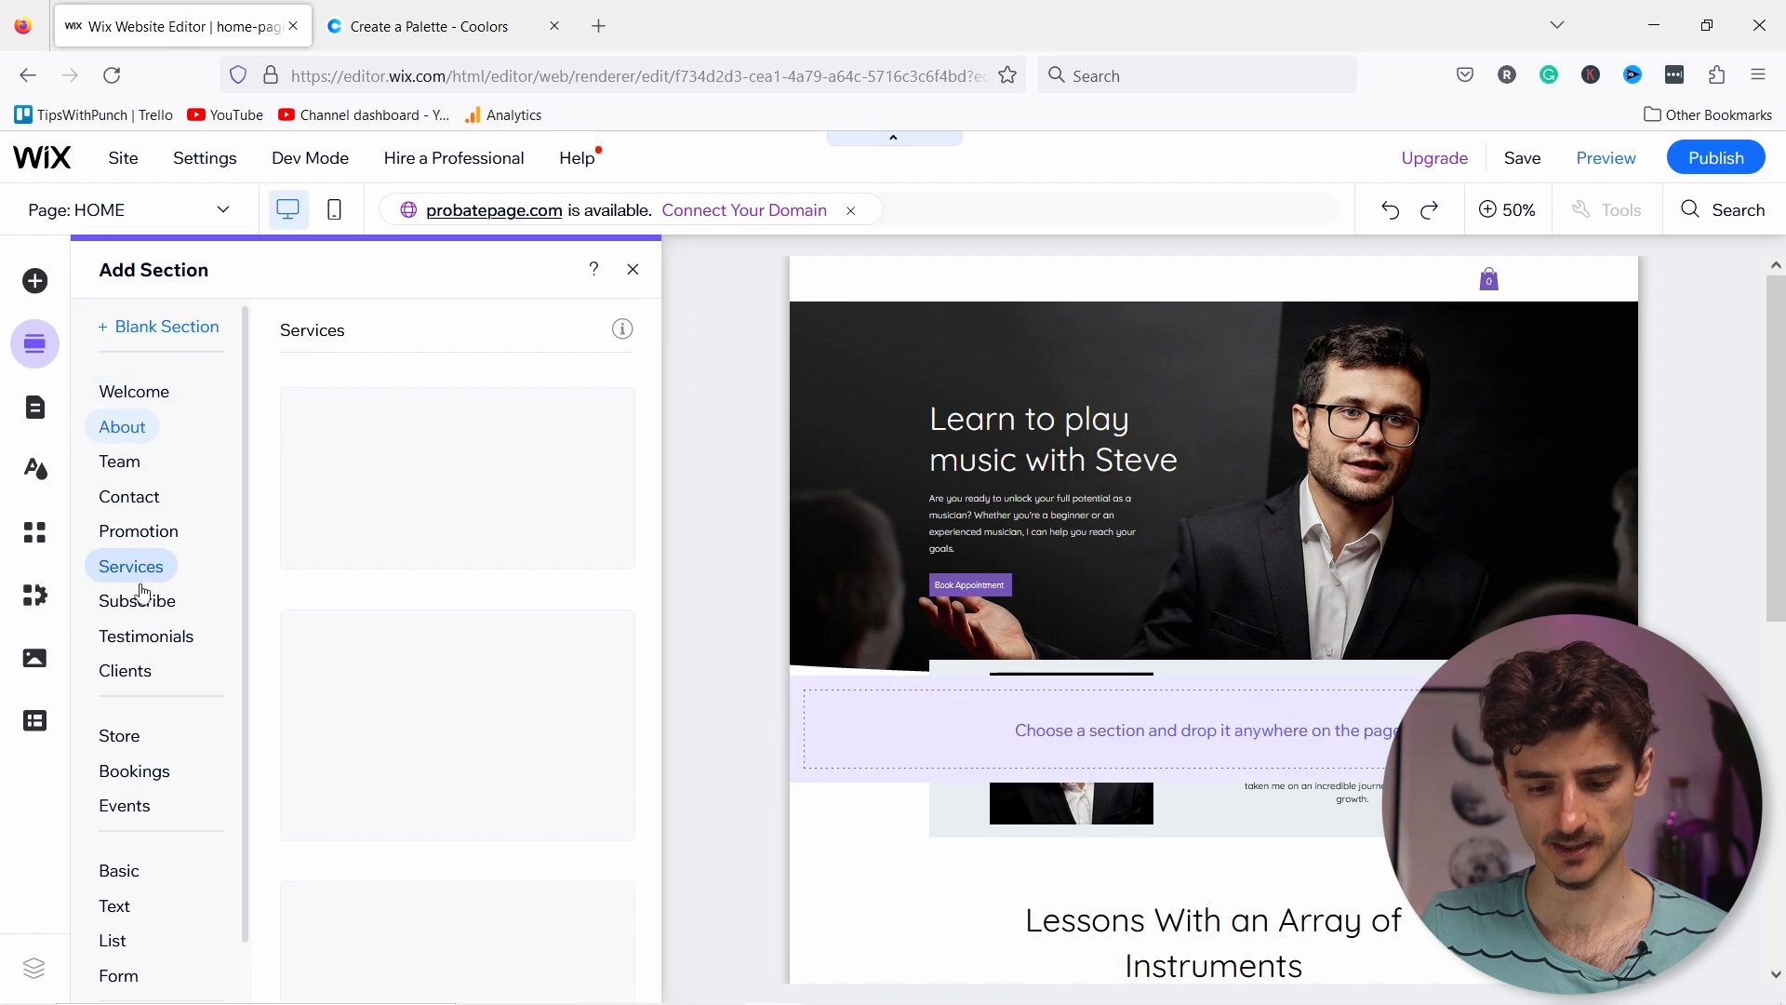
{"action": "left_click", "coordinate": [144, 495]}
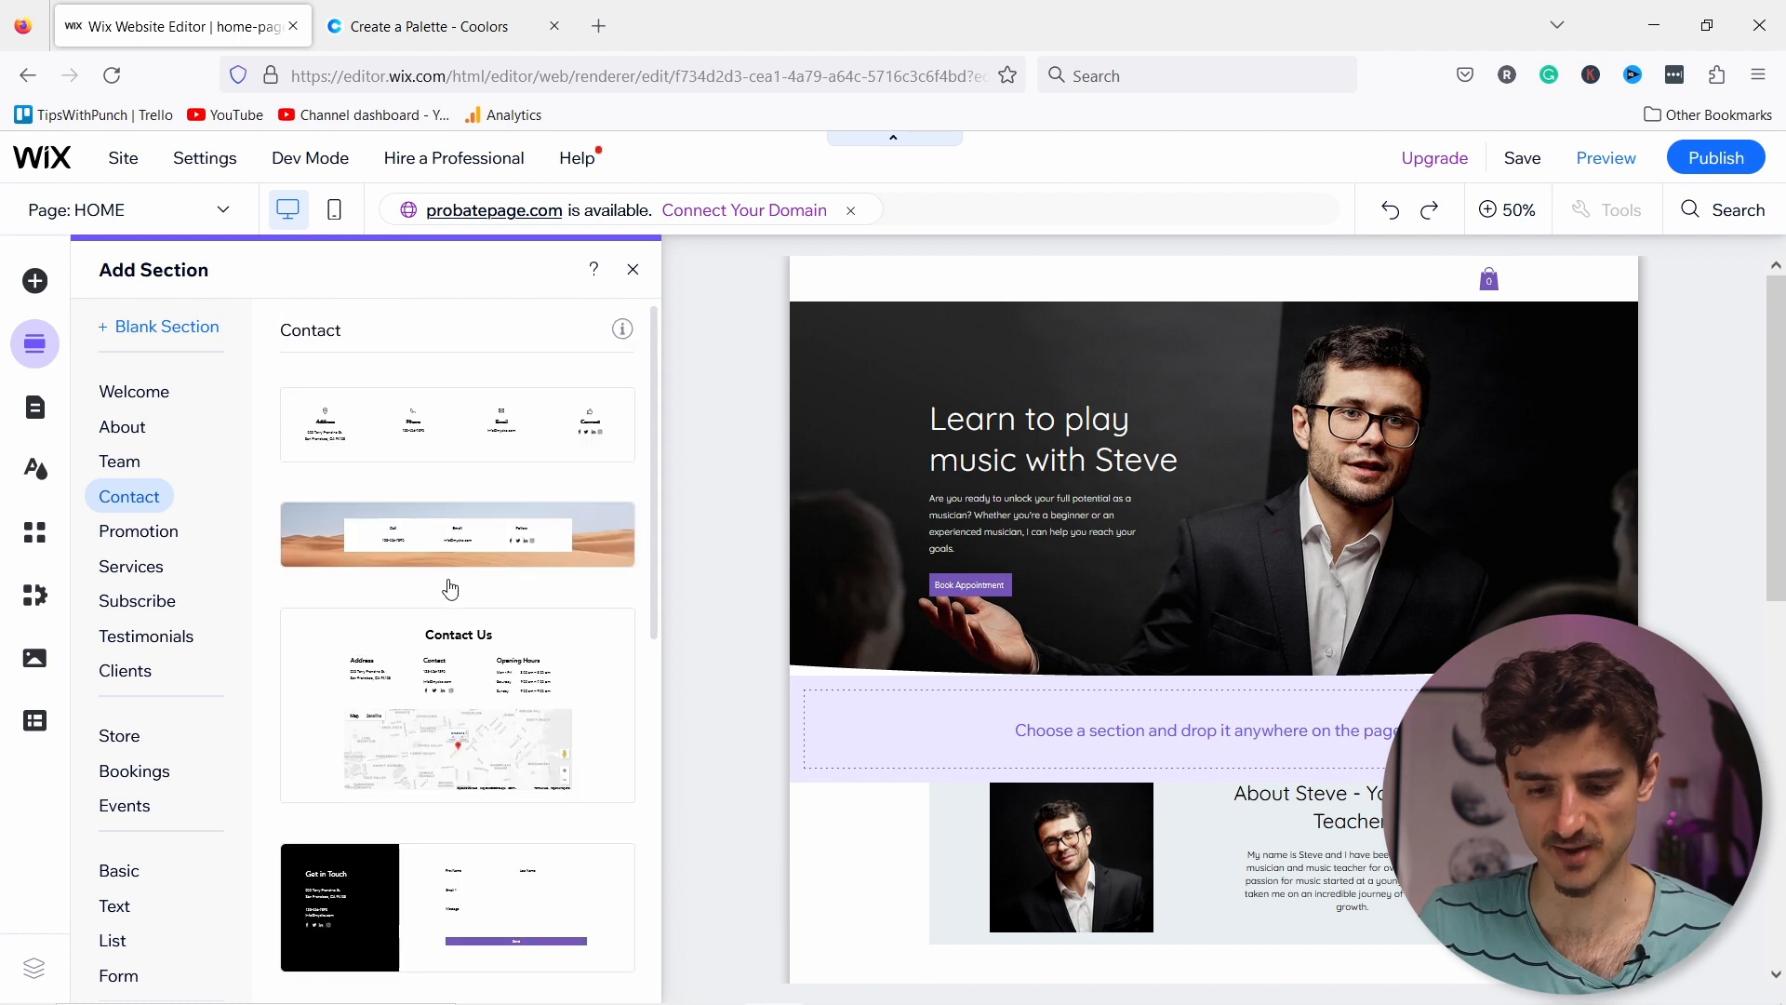
{"action": "left_click", "coordinate": [128, 979]}
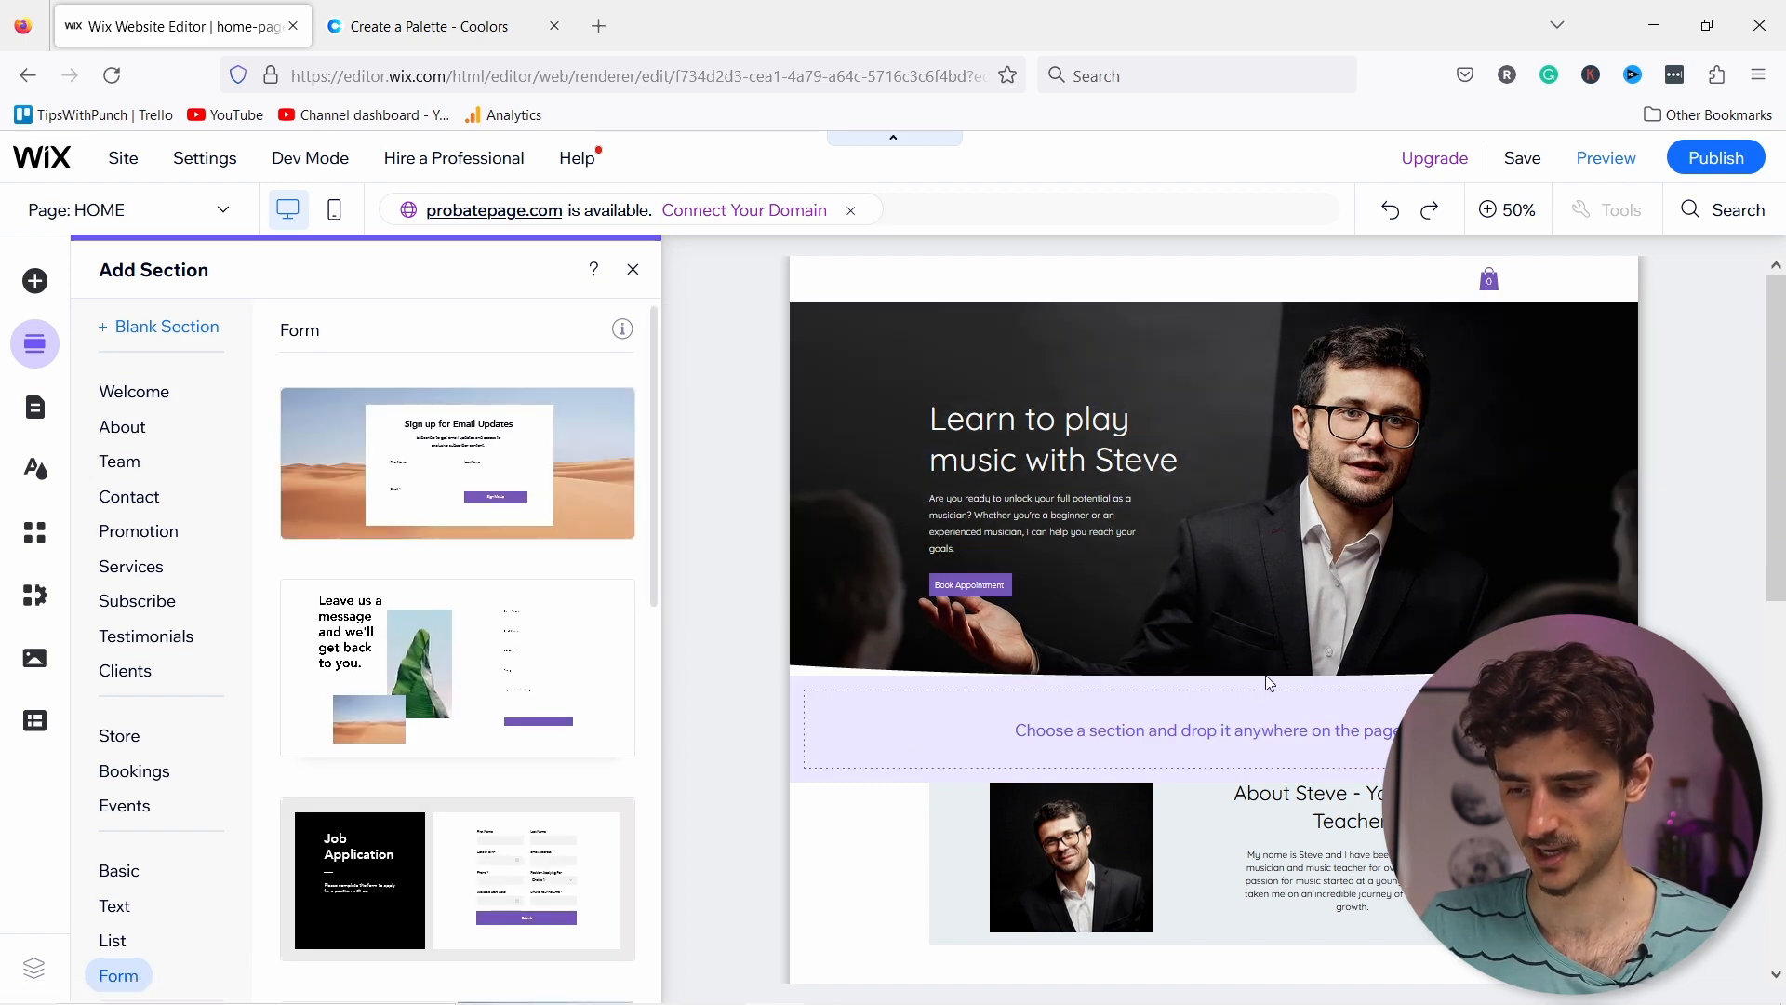
{"action": "scroll", "coordinate": [1752, 654], "scroll_direction": "down", "scroll_amount": 10}
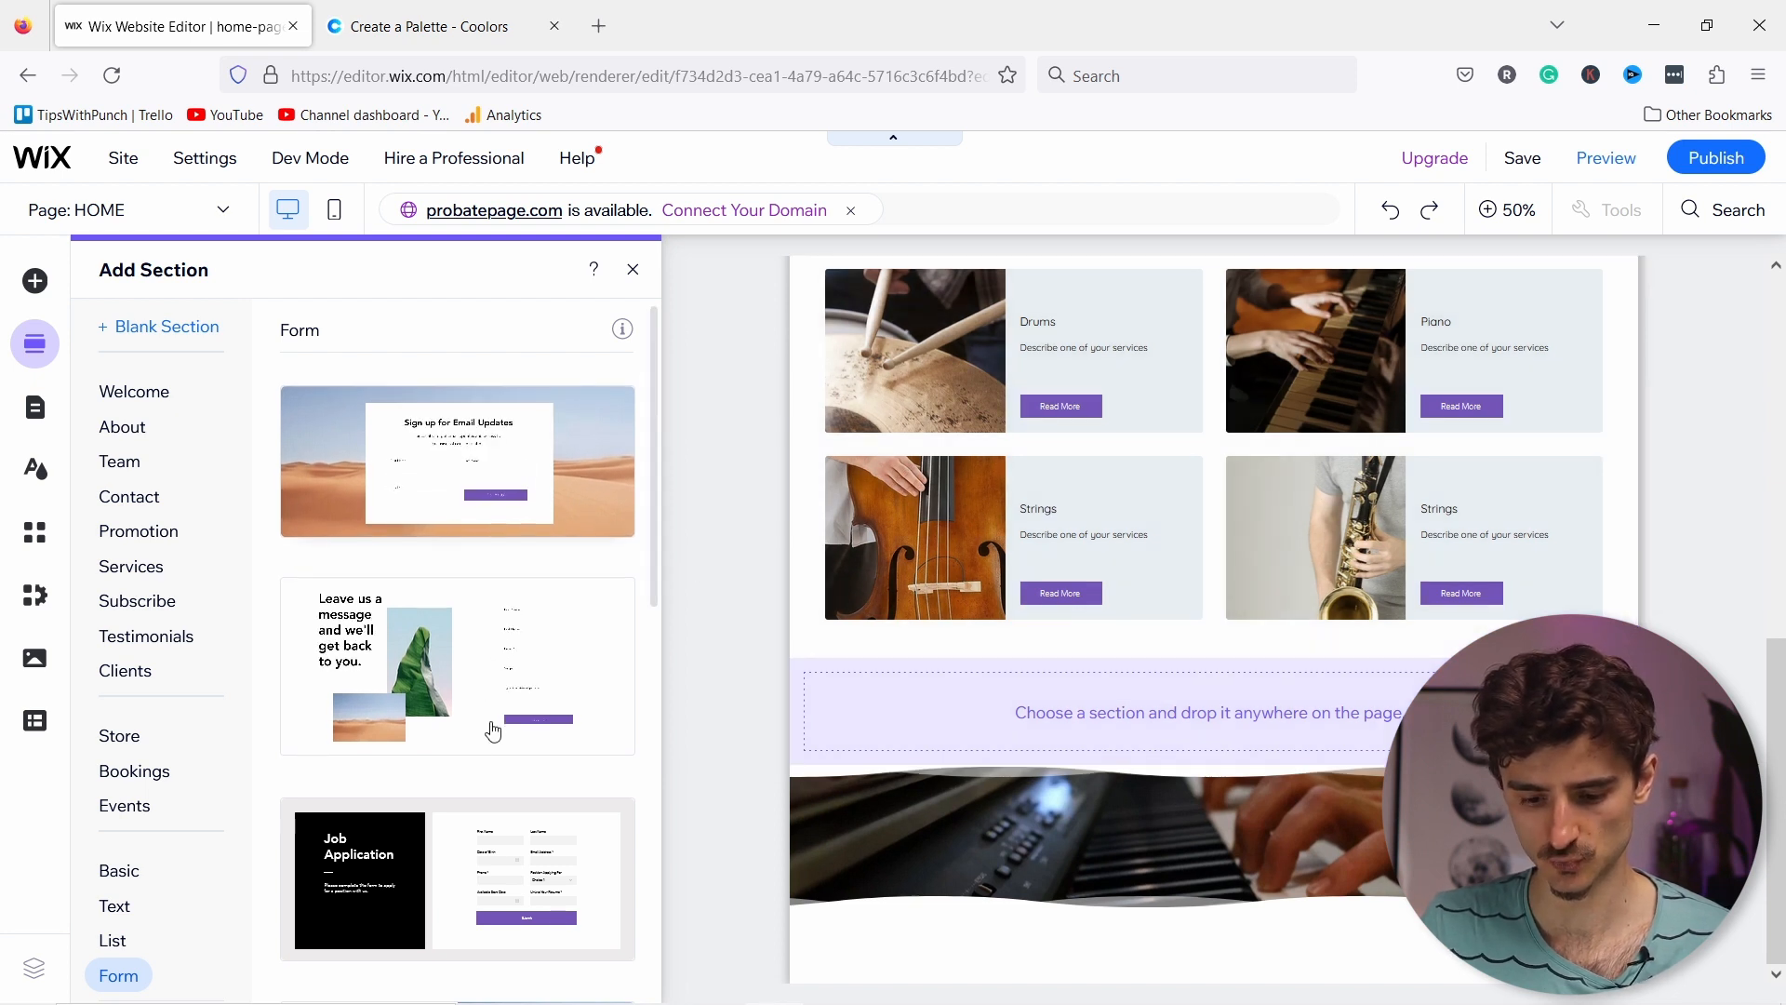
{"action": "scroll", "coordinate": [493, 730], "scroll_direction": "down", "scroll_amount": 5}
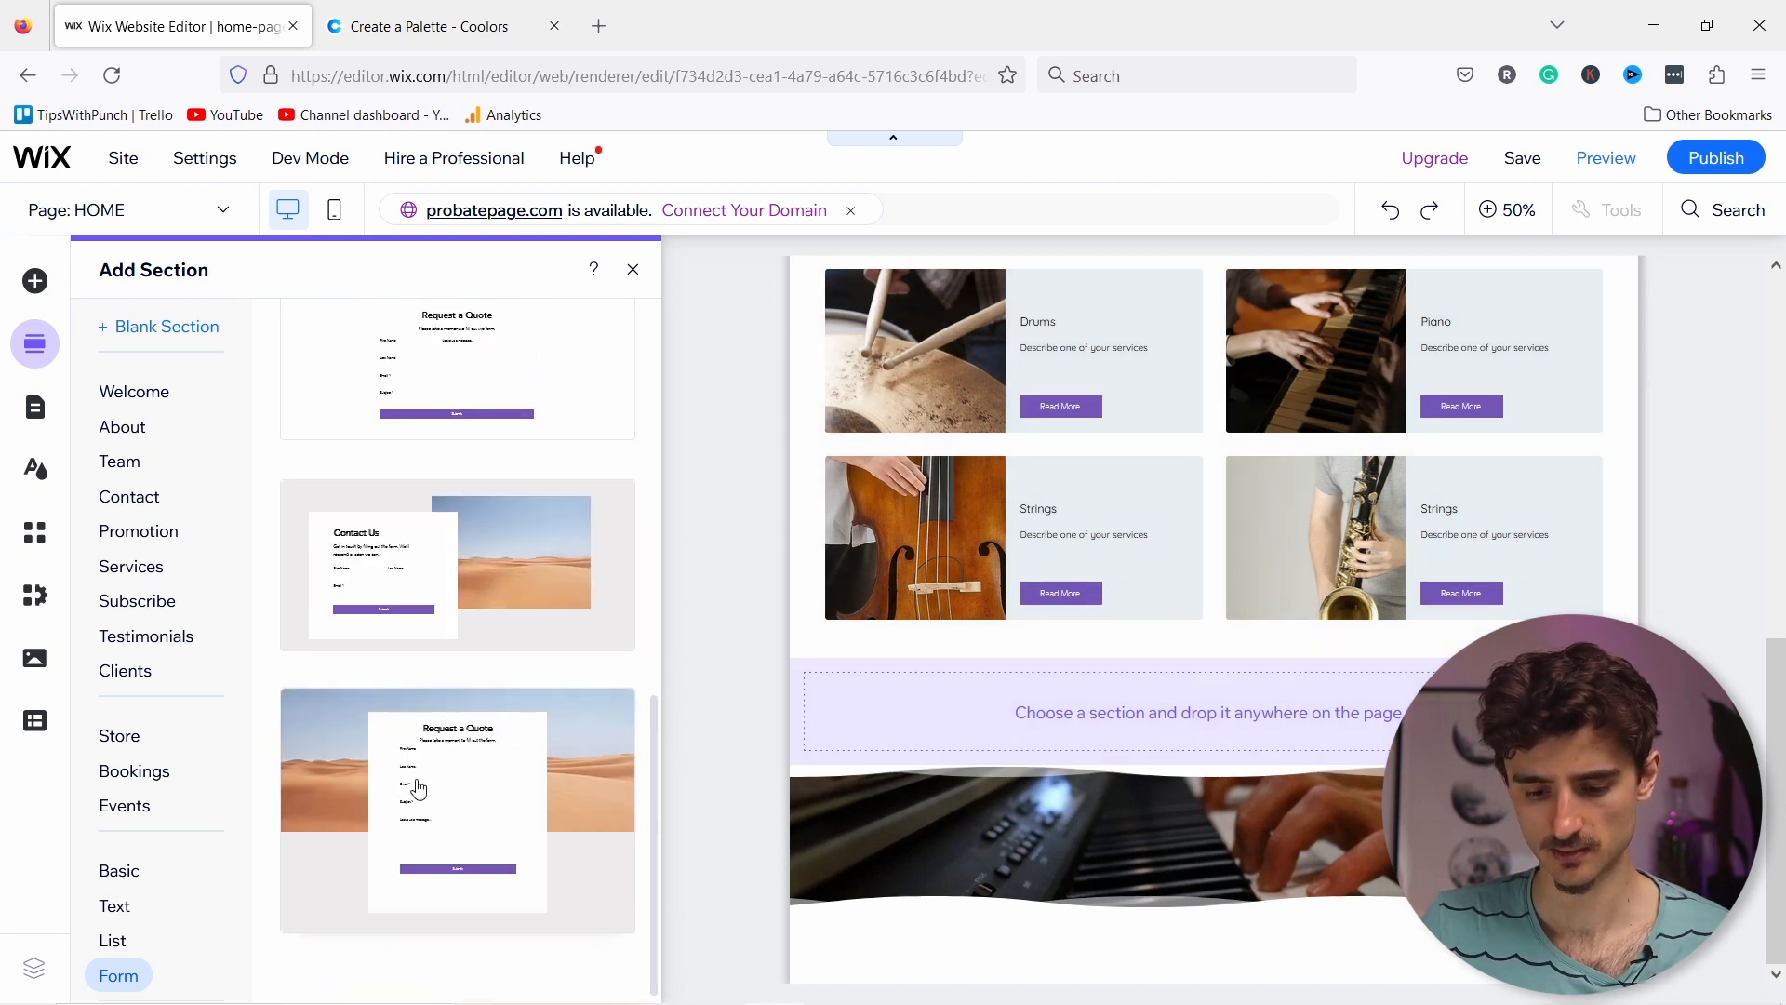
{"action": "scroll", "coordinate": [504, 679], "scroll_direction": "up", "scroll_amount": 5}
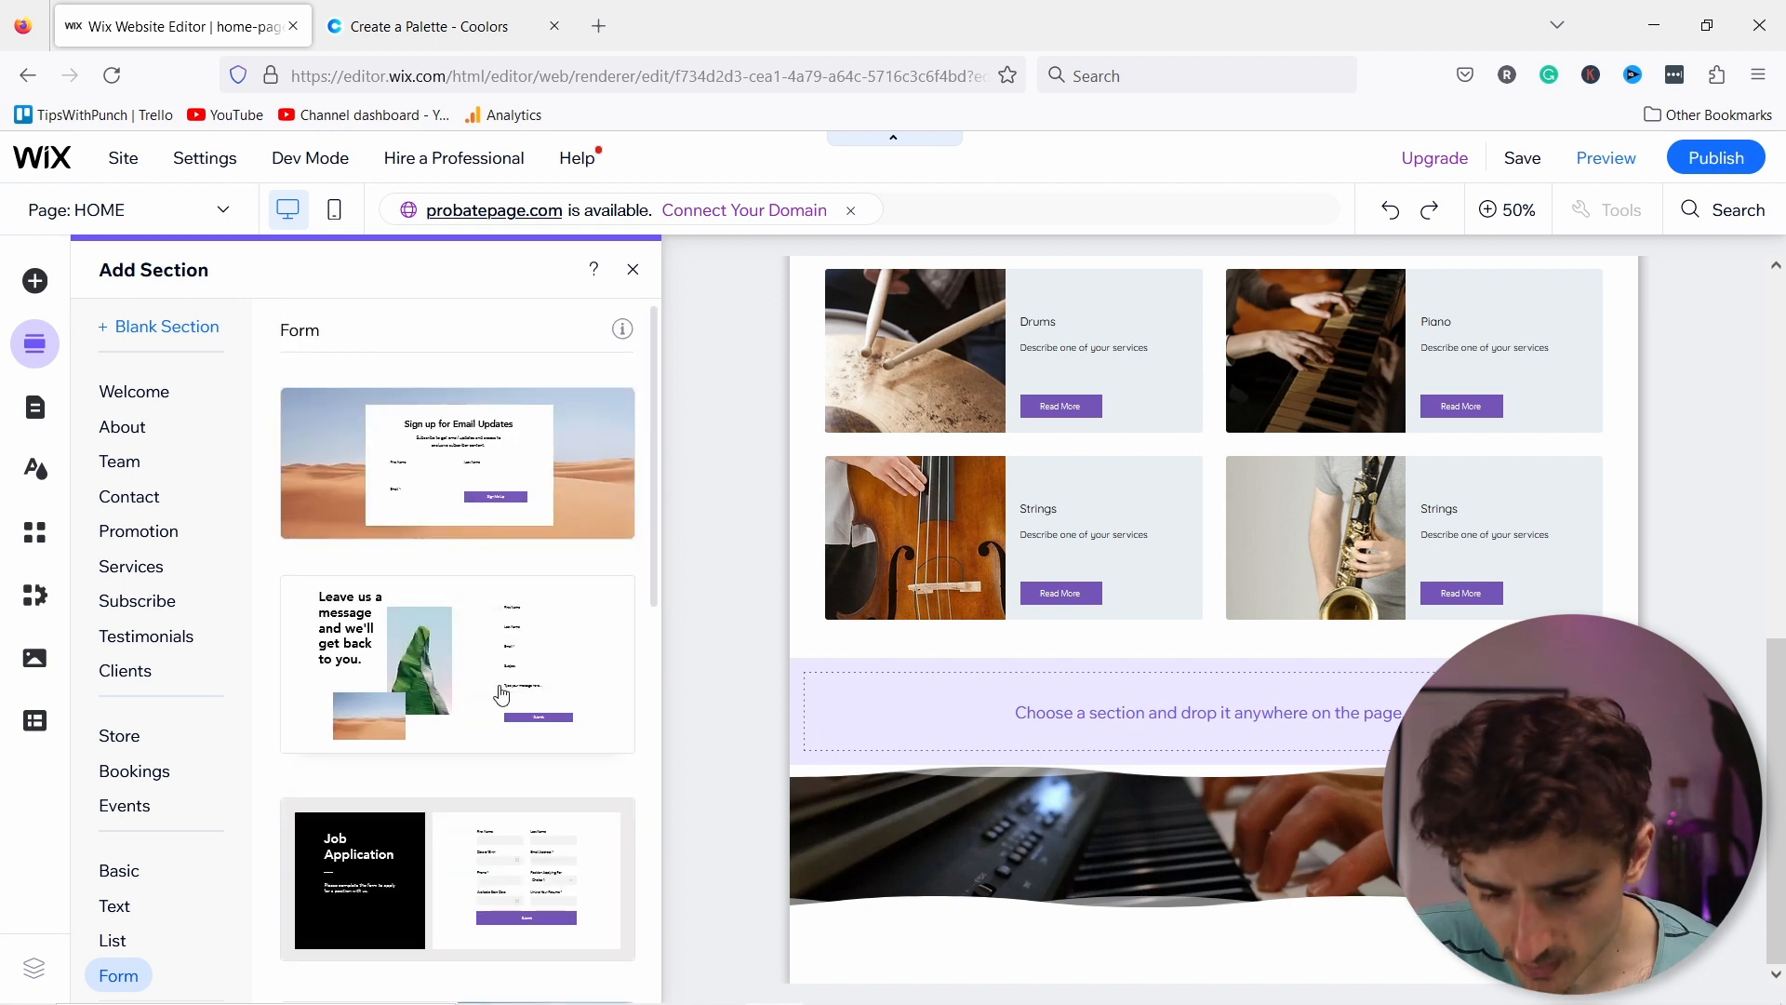
{"action": "scroll", "coordinate": [501, 693], "scroll_direction": "down", "scroll_amount": 5}
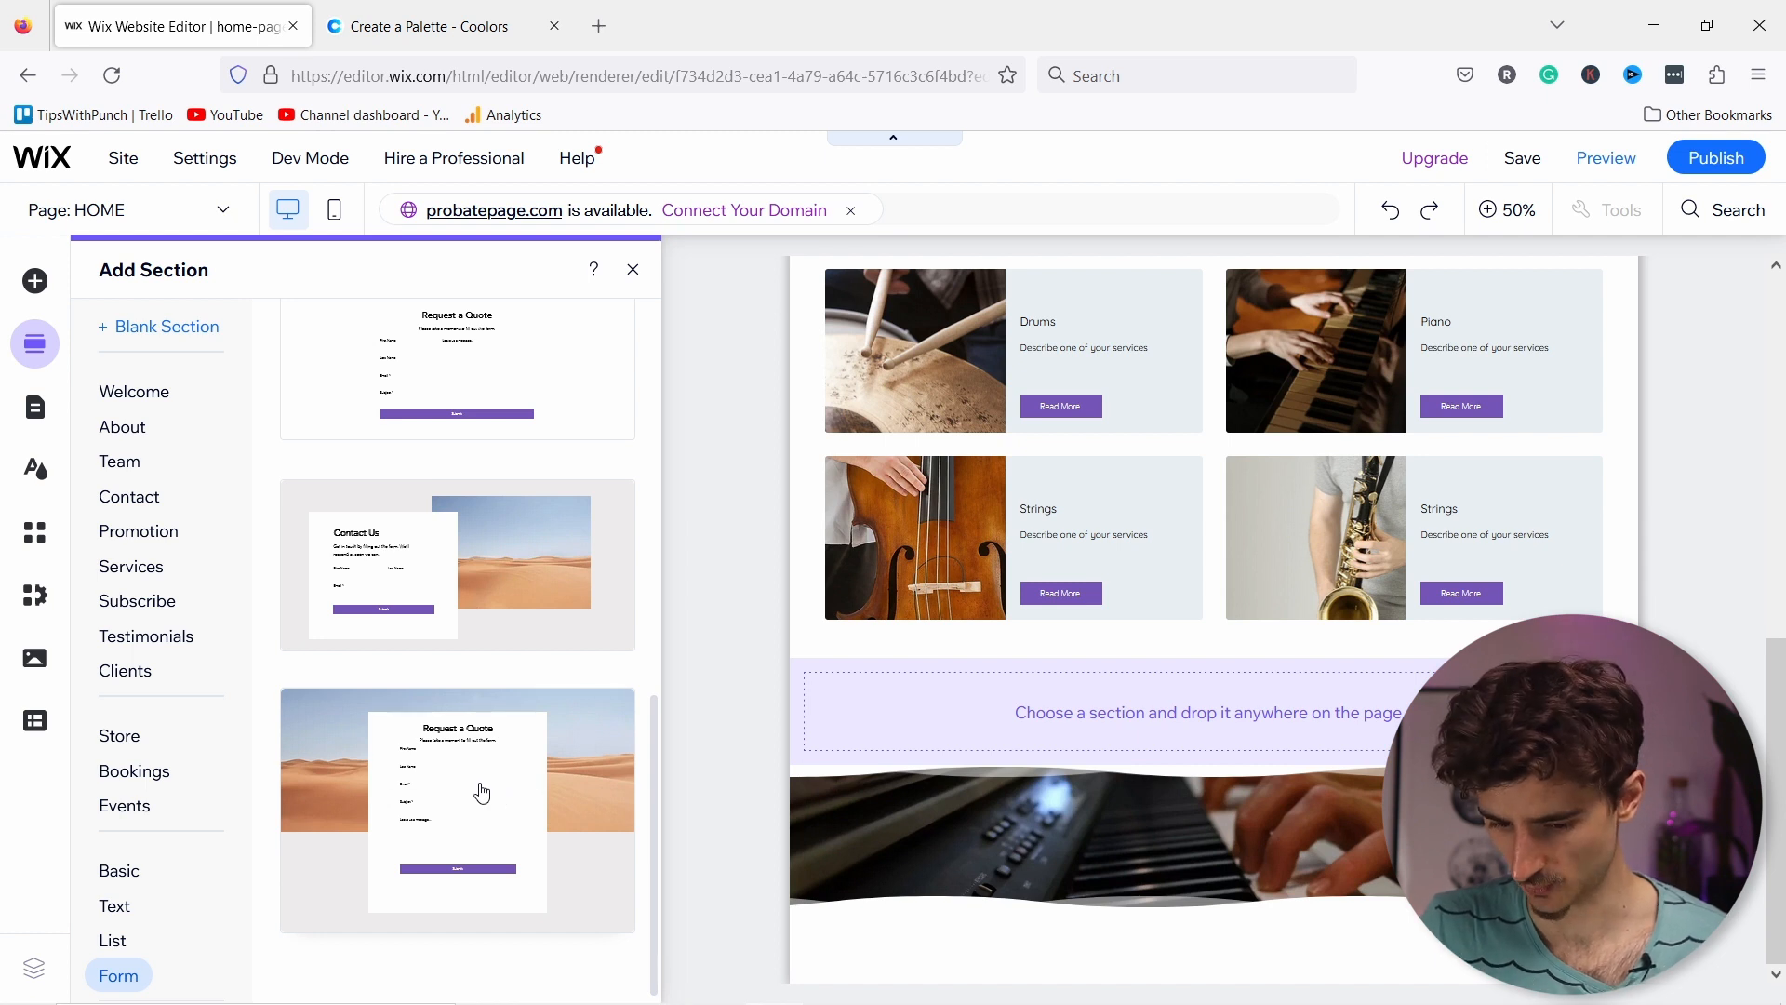
Step: Browse the Contact strip designs and insert a blank section below the piano video
{"action": "left_click", "coordinate": [36, 281]}
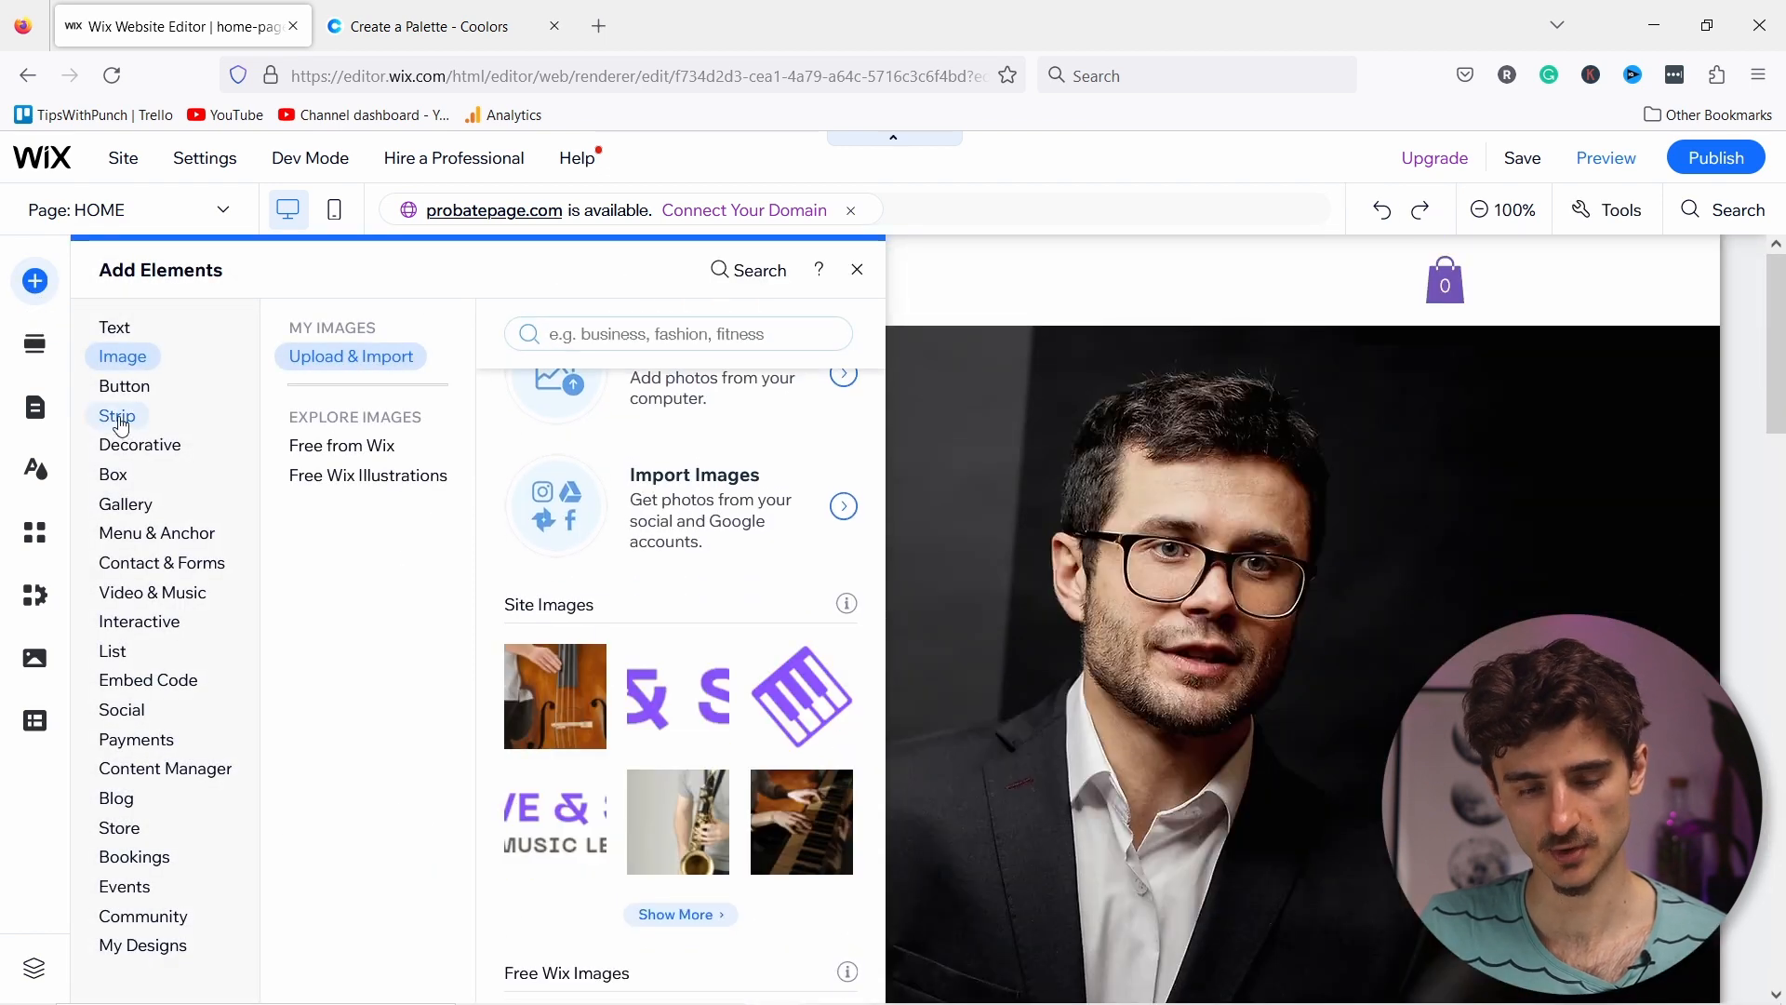
{"action": "left_click", "coordinate": [118, 417]}
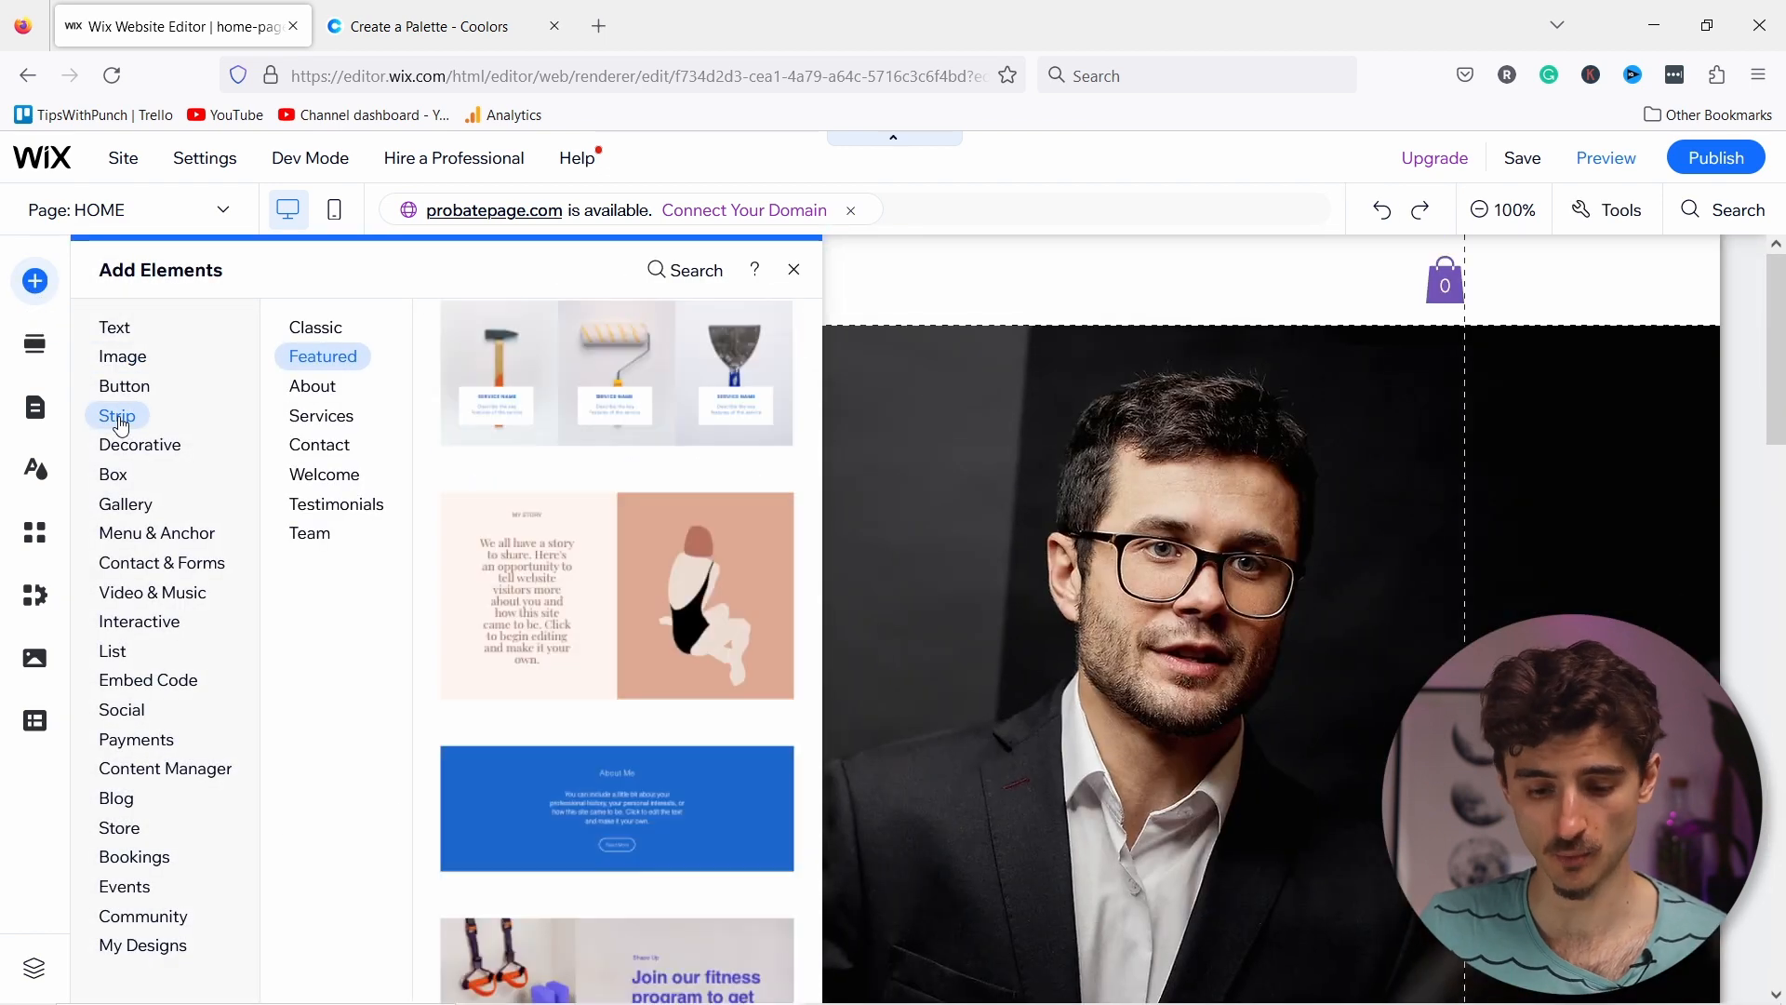
{"action": "left_click", "coordinate": [317, 448]}
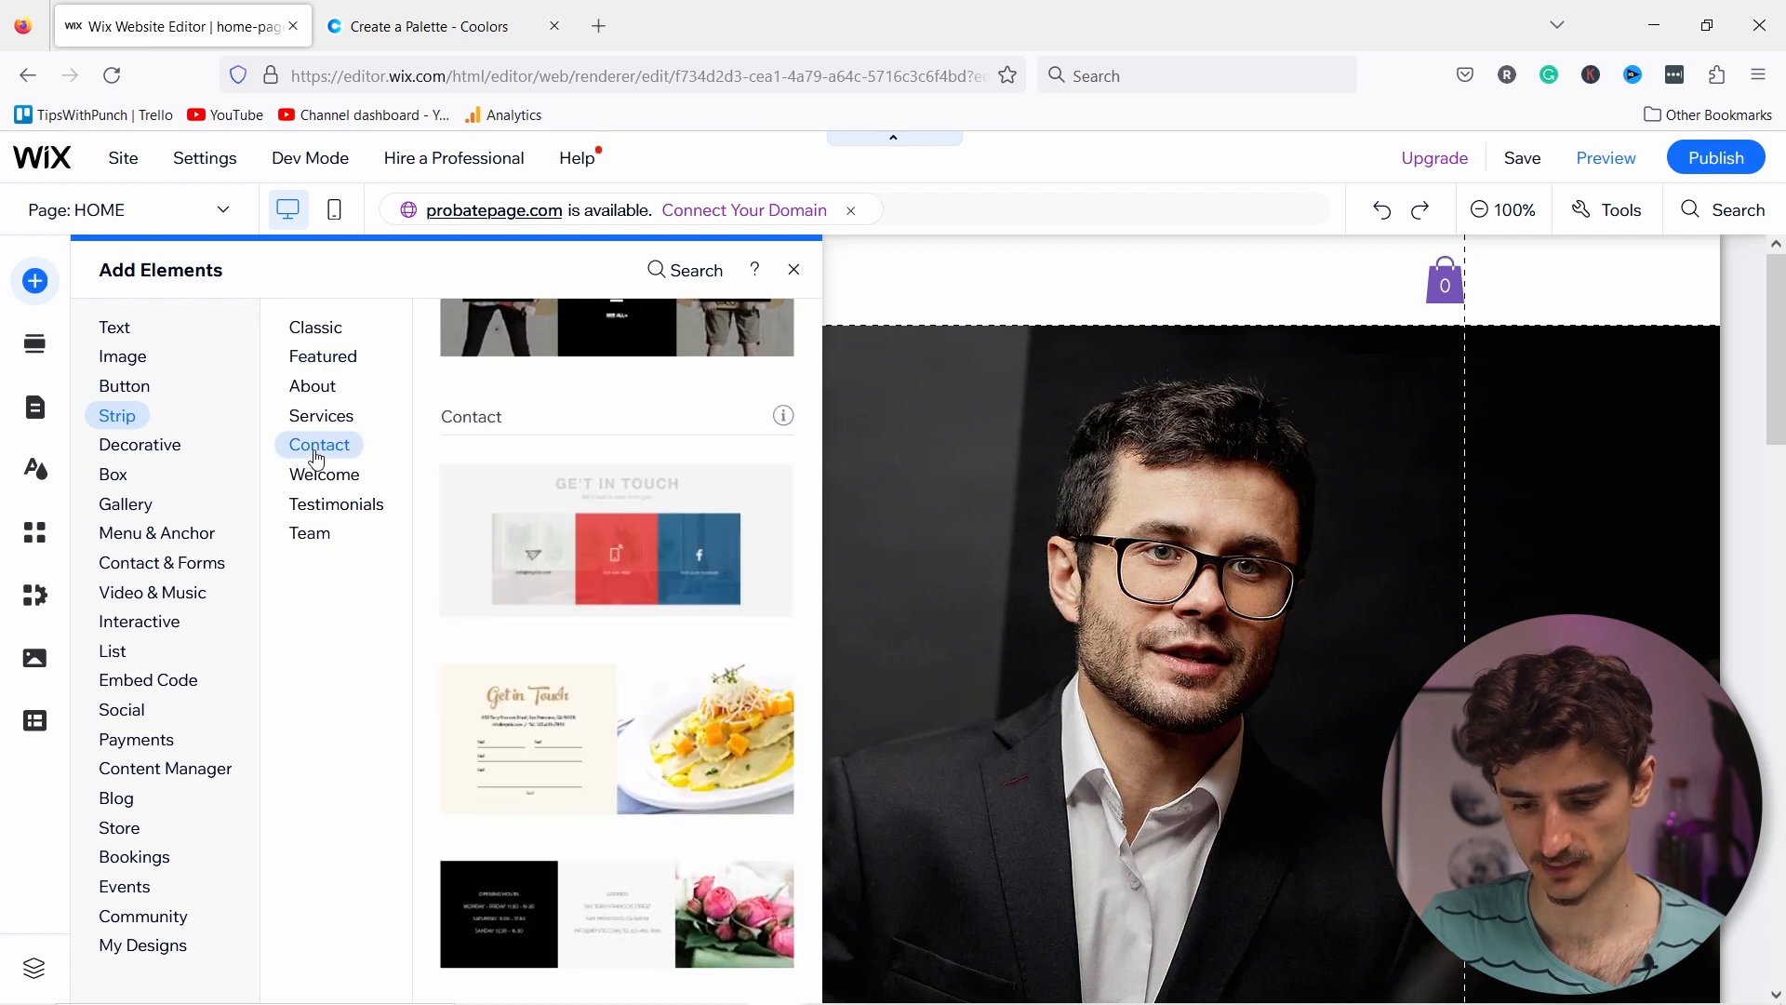
{"action": "scroll", "coordinate": [652, 676], "scroll_direction": "down", "scroll_amount": 6}
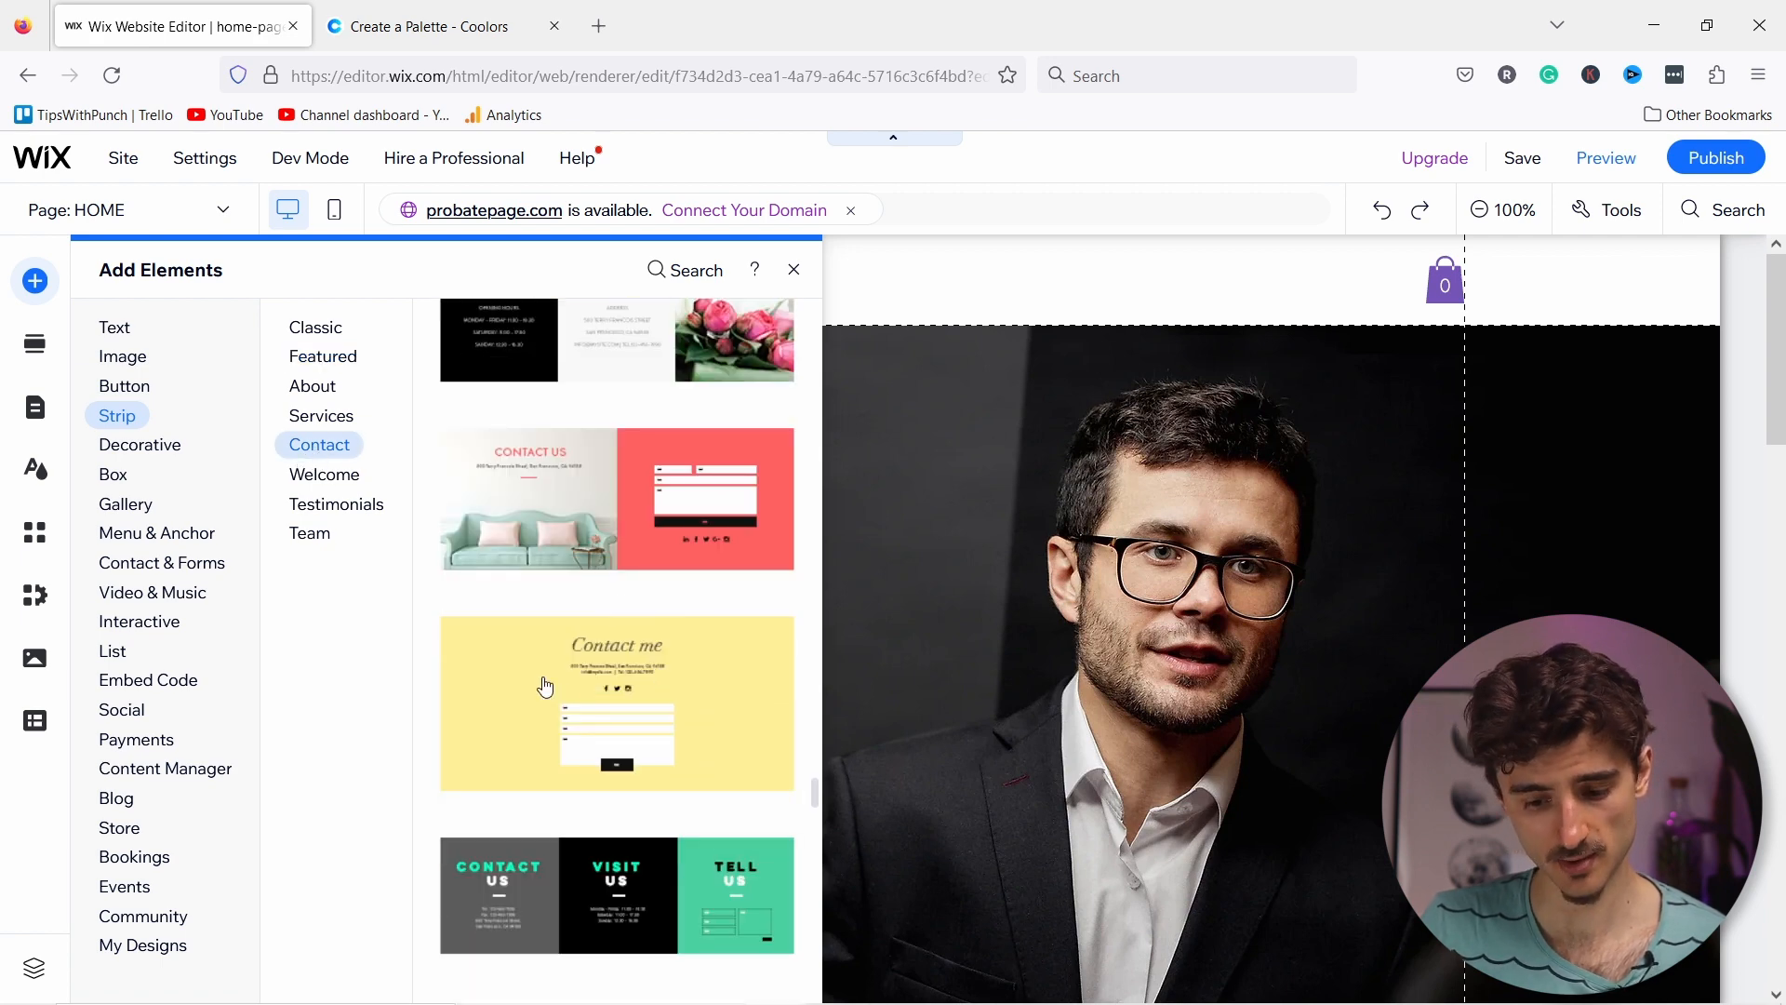
{"action": "scroll", "coordinate": [947, 700], "scroll_direction": "down", "scroll_amount": 10}
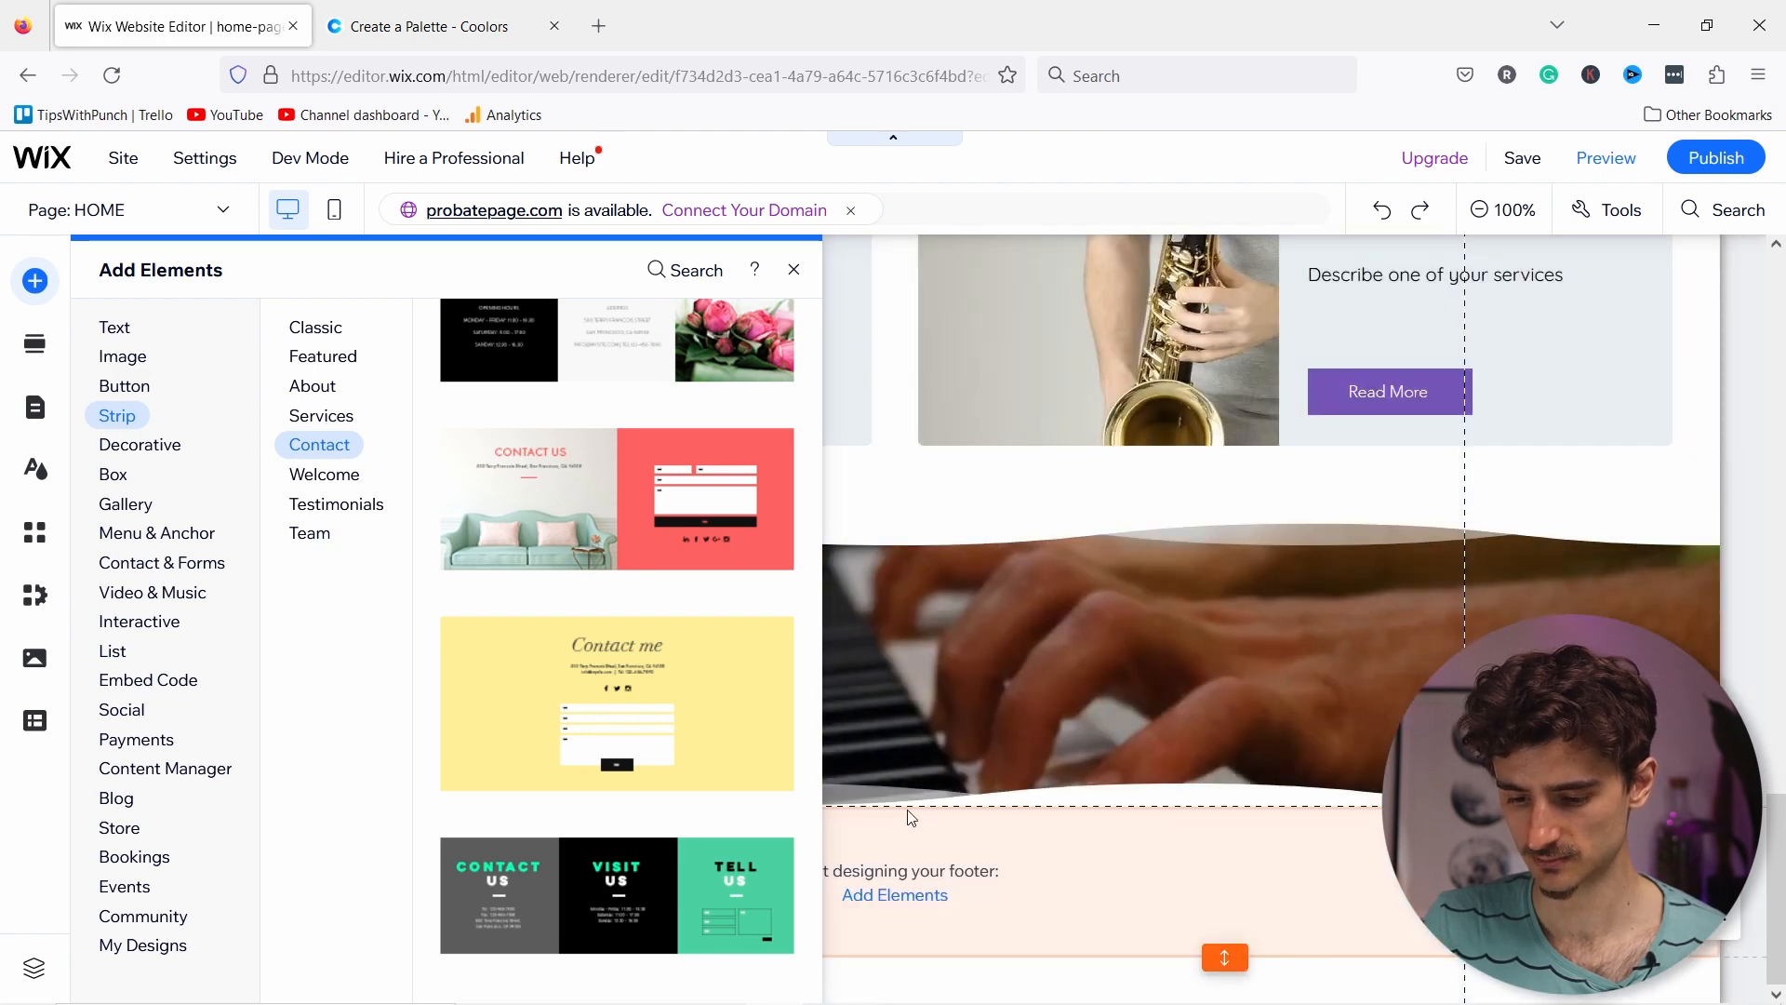
{"action": "mouse_move", "coordinate": [858, 781]}
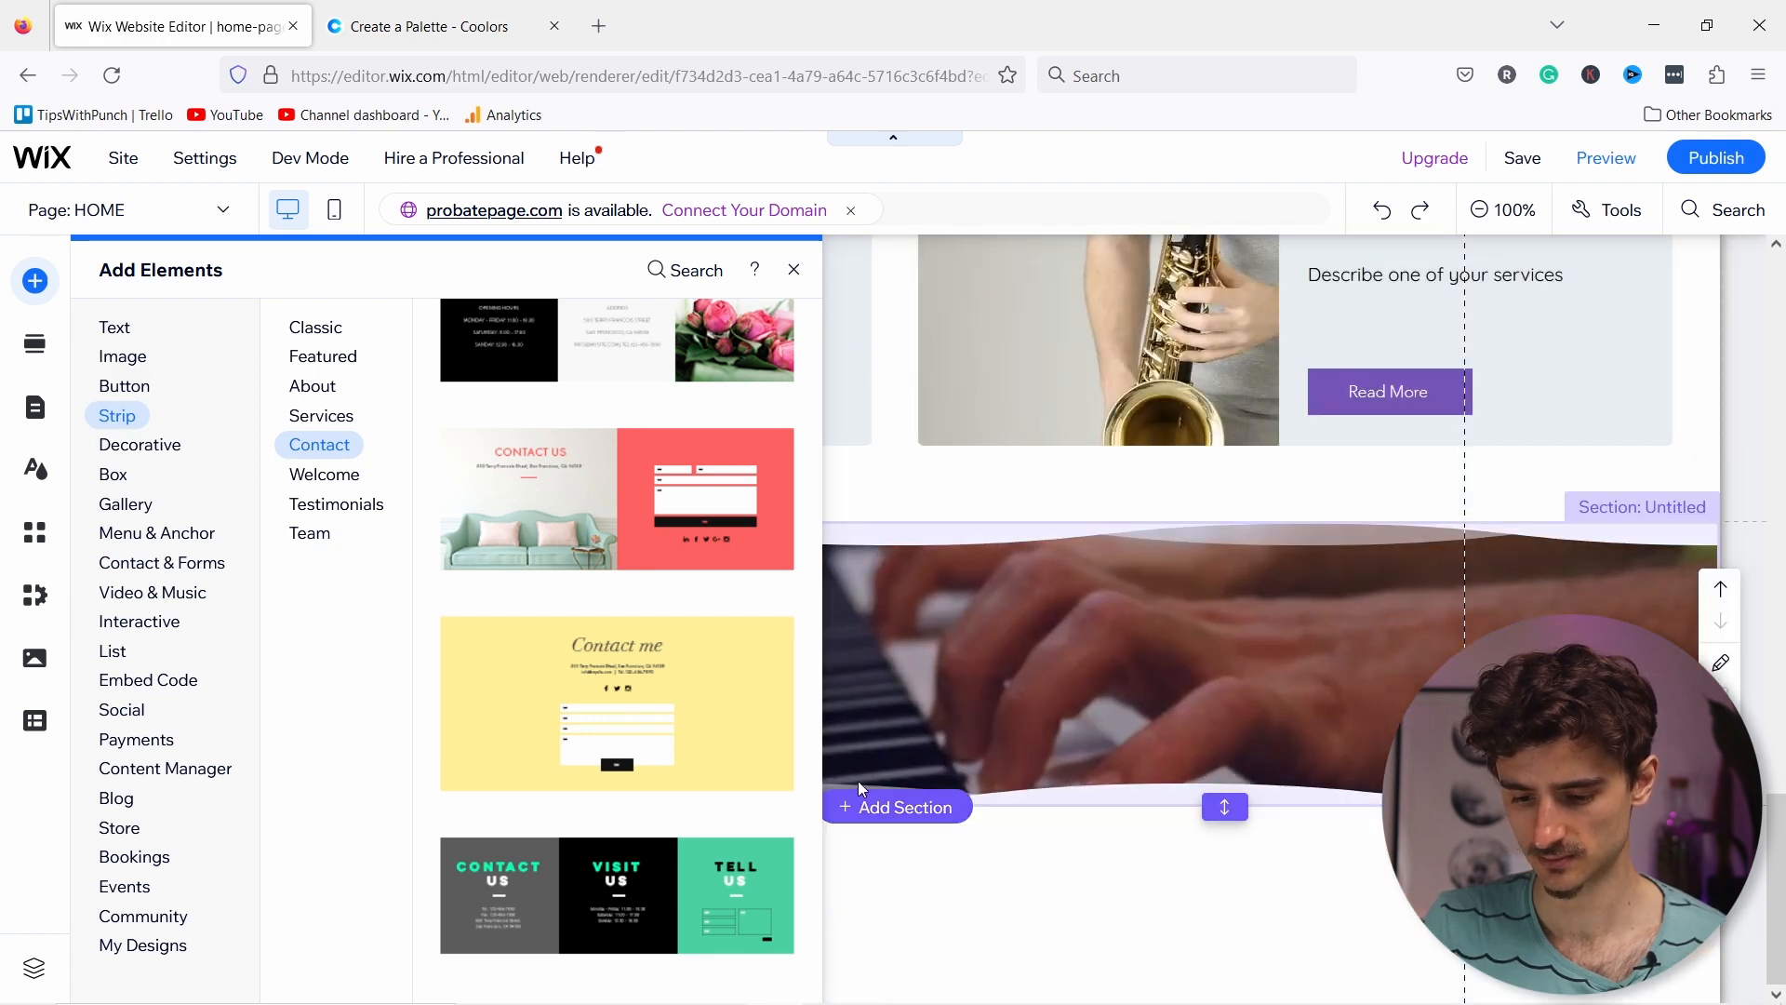
{"action": "left_click", "coordinate": [920, 825]}
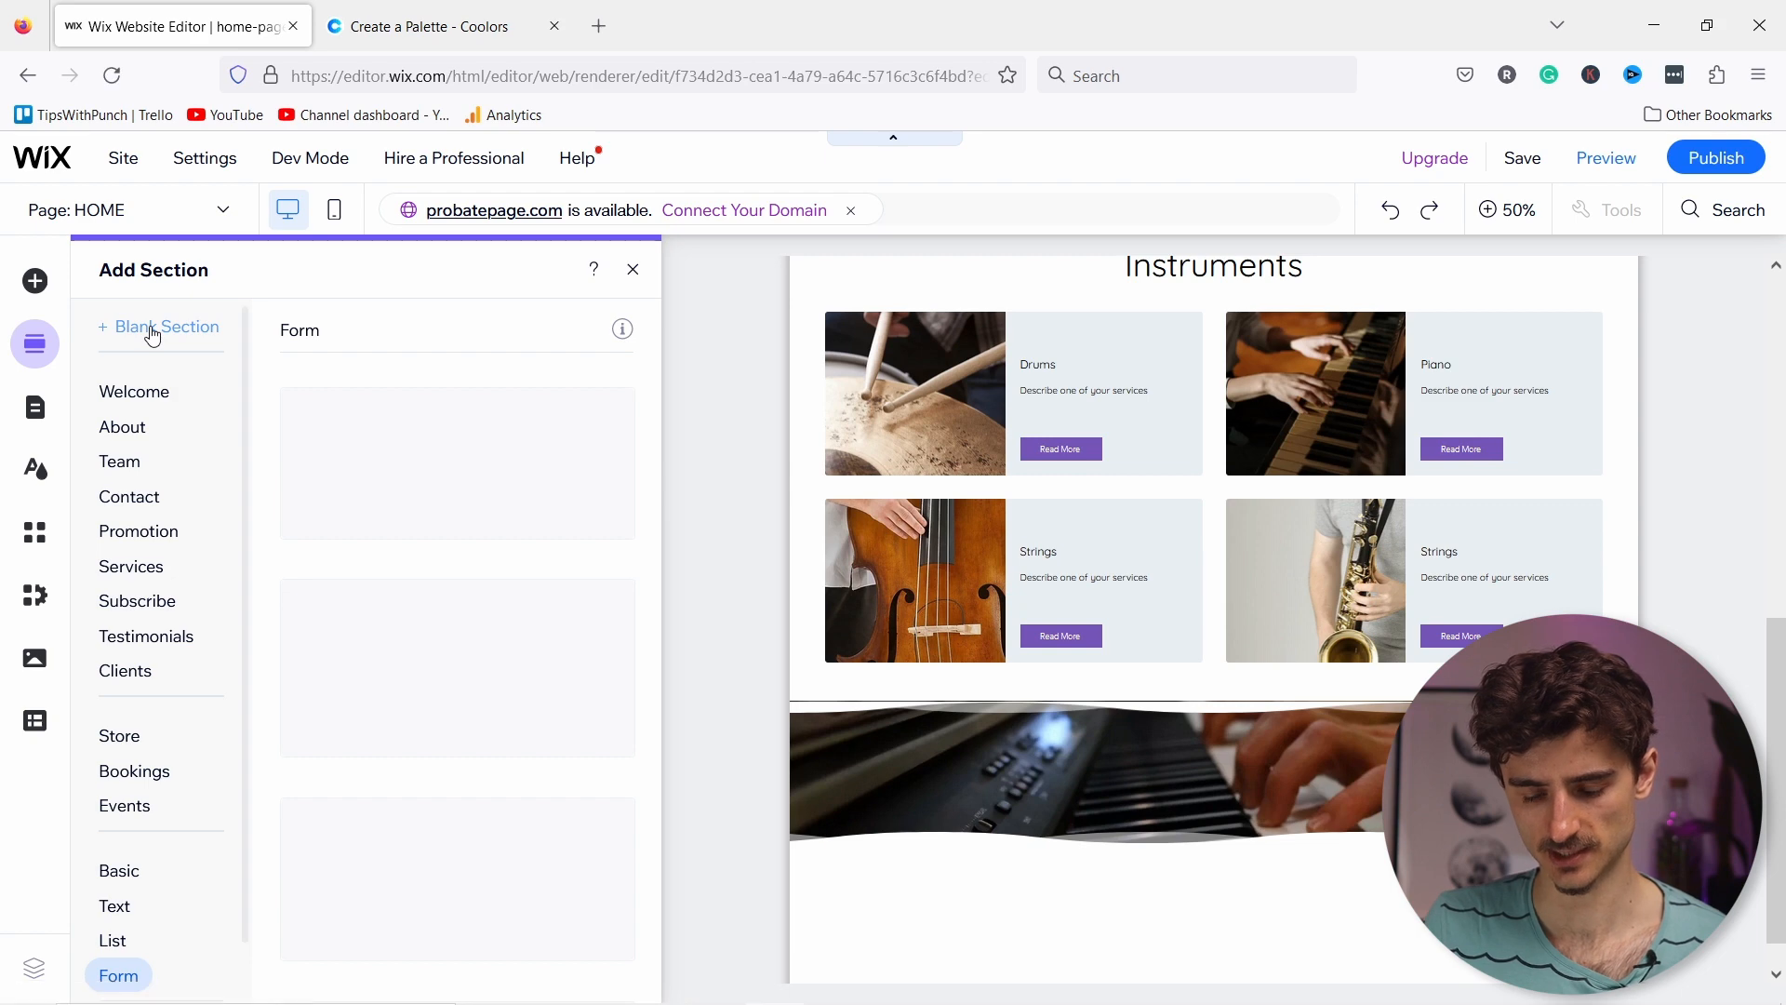
{"action": "left_click", "coordinate": [152, 335]}
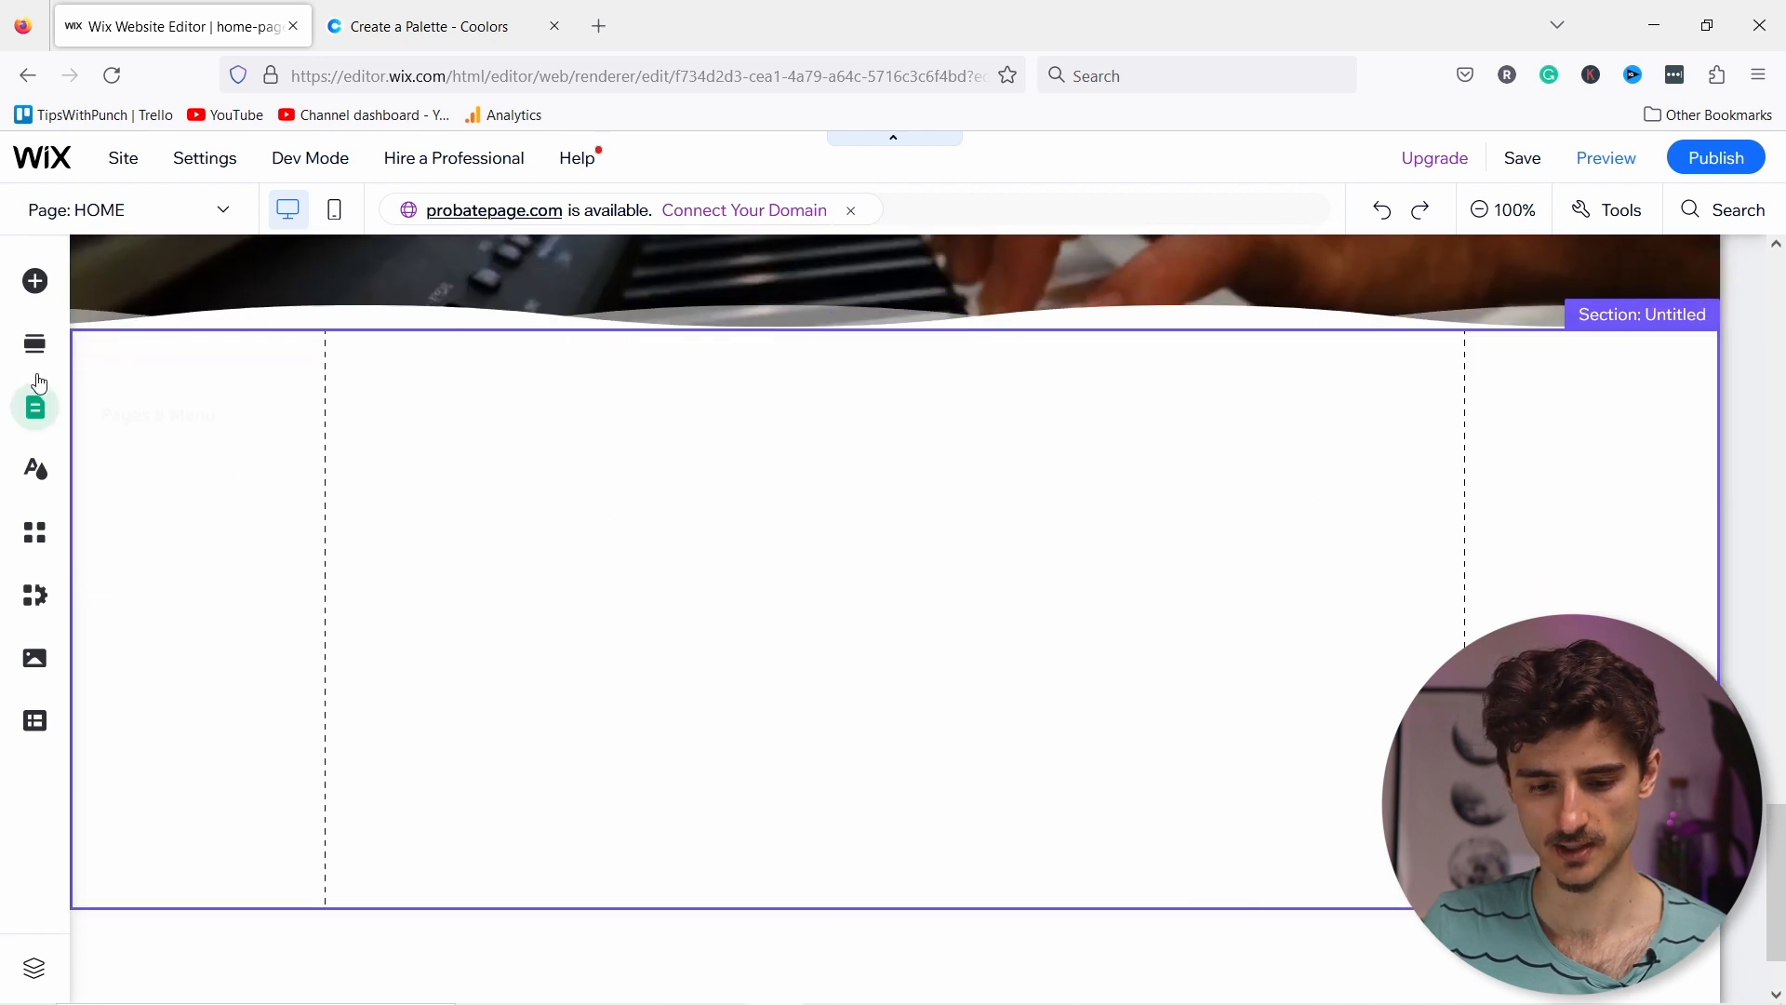
Step: Drop the yellow Contact me strip into the blank section, then copy the section
{"action": "left_click", "coordinate": [35, 282]}
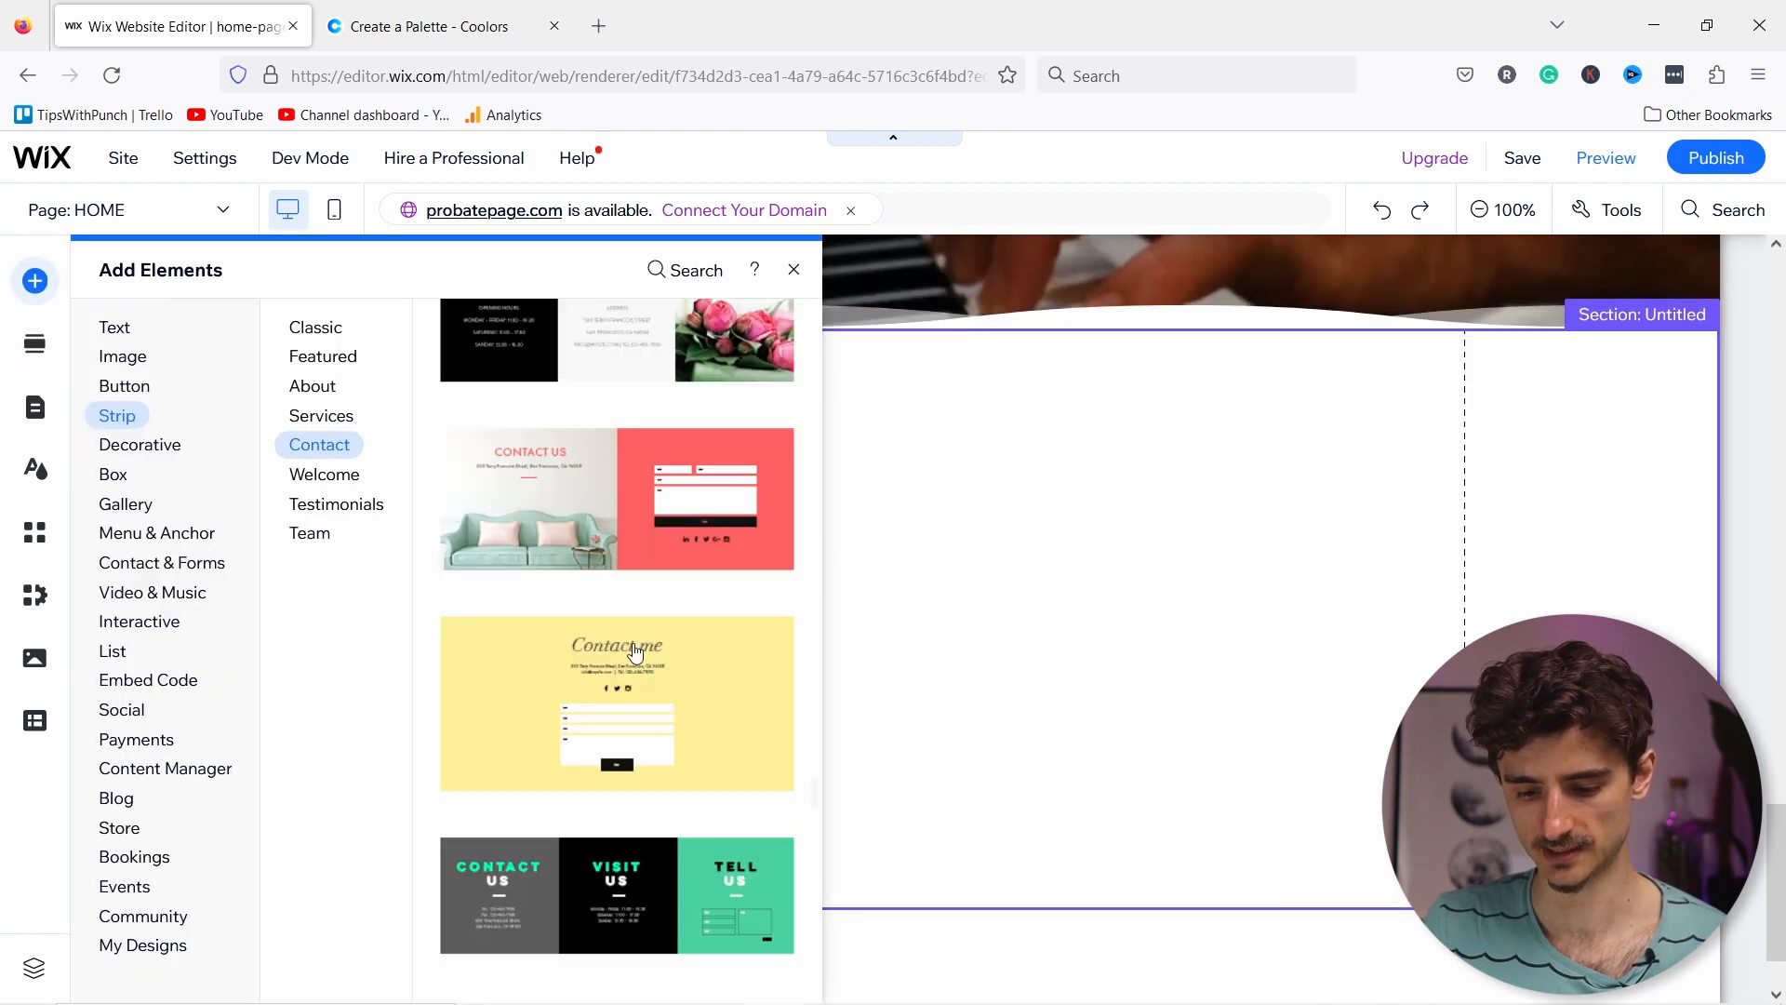
{"action": "left_click_drag", "start_coordinate": [1176, 535], "coordinate": [1096, 500]}
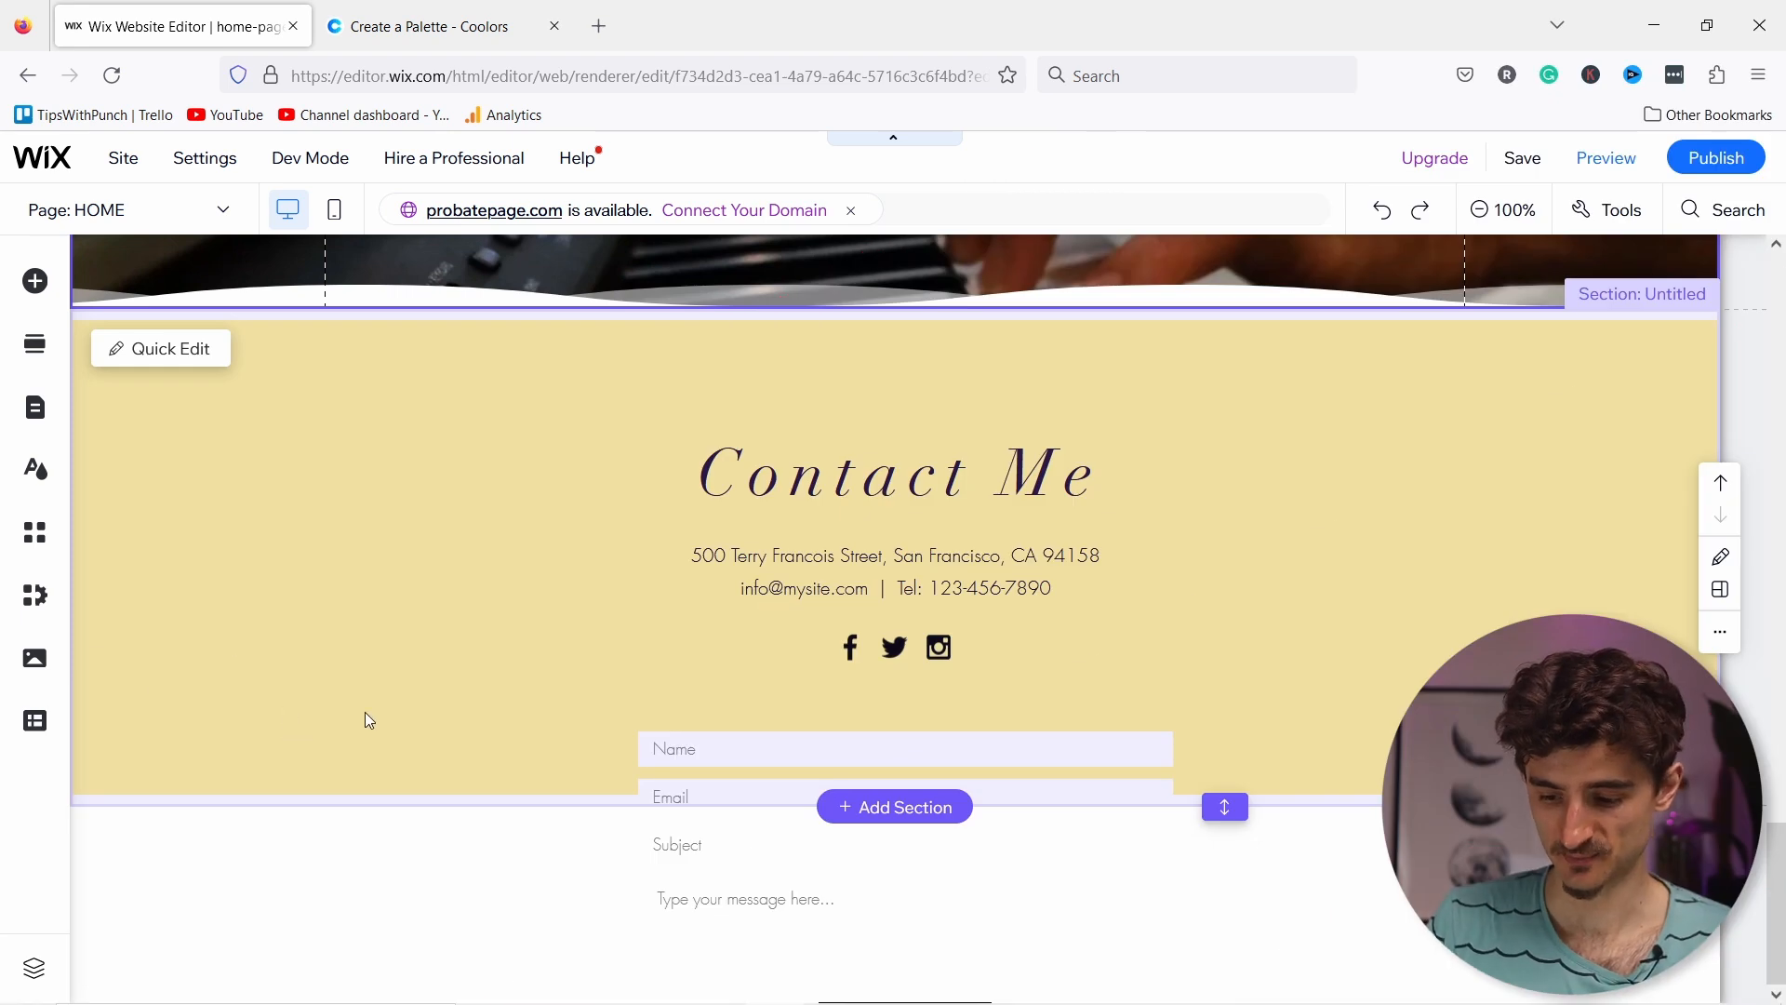
{"action": "right_click", "coordinate": [365, 712]}
{"action": "left_click", "coordinate": [379, 696]}
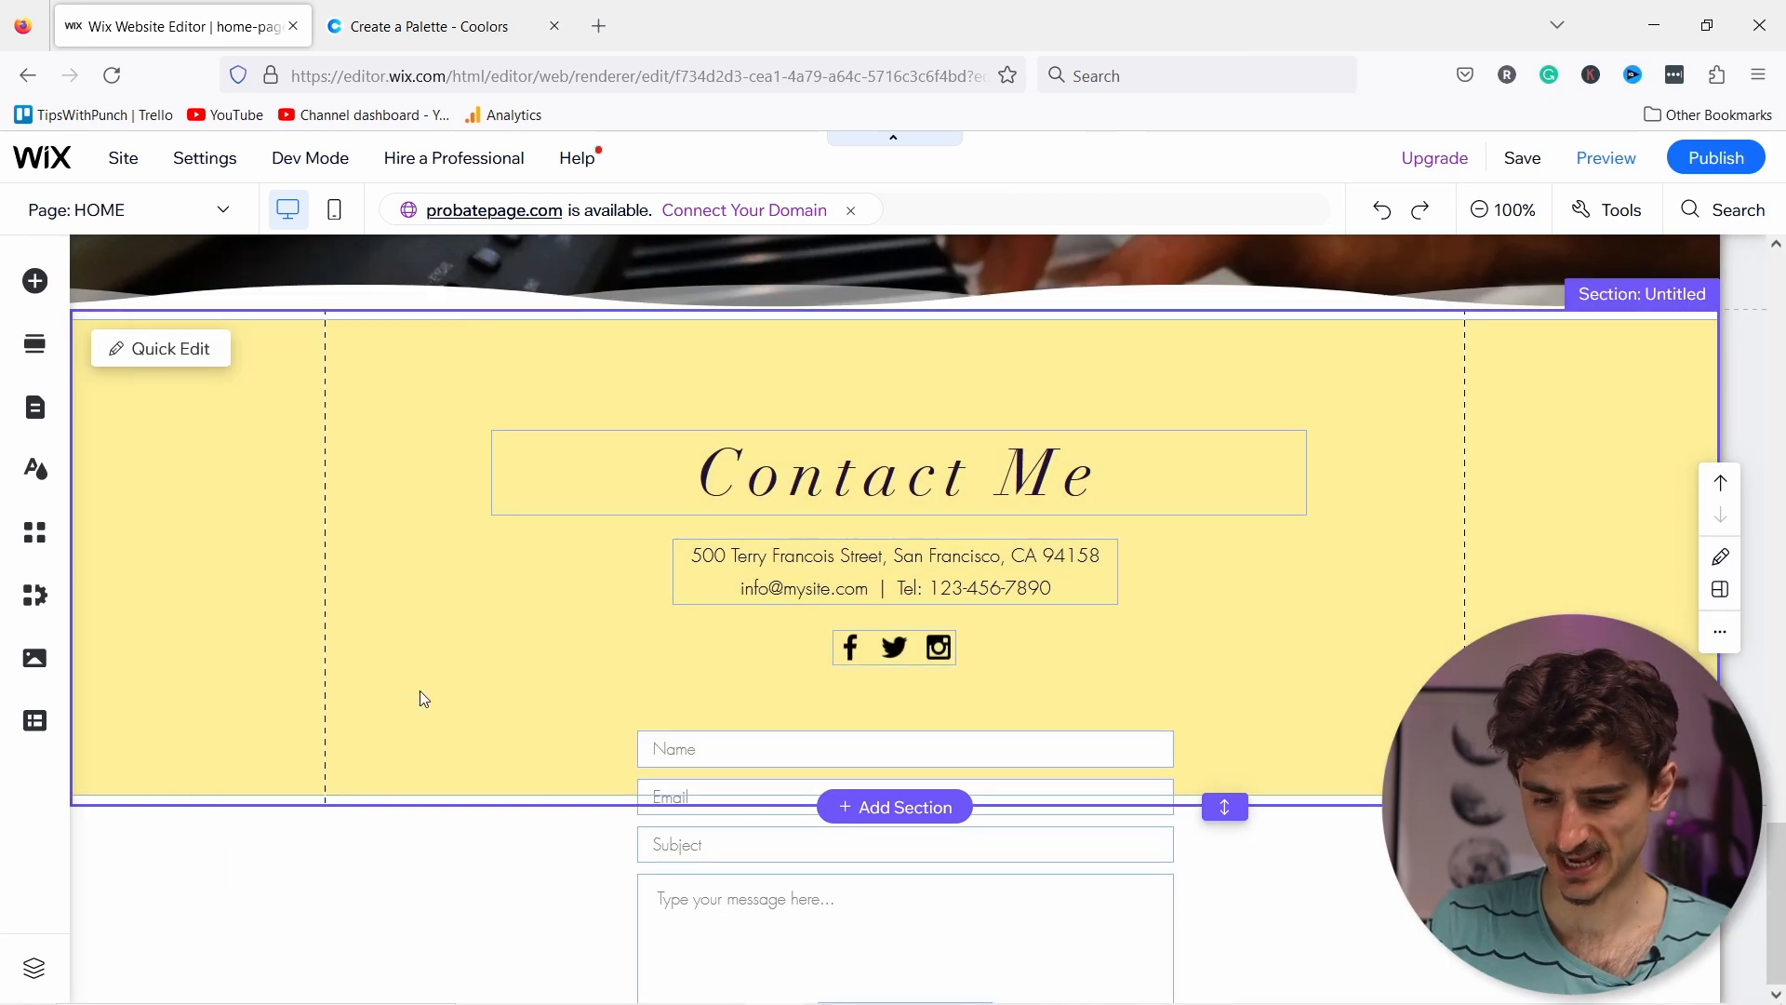
Step: Stretch the Contact section taller so the whole form fits inside it
{"action": "left_click", "coordinate": [420, 691]}
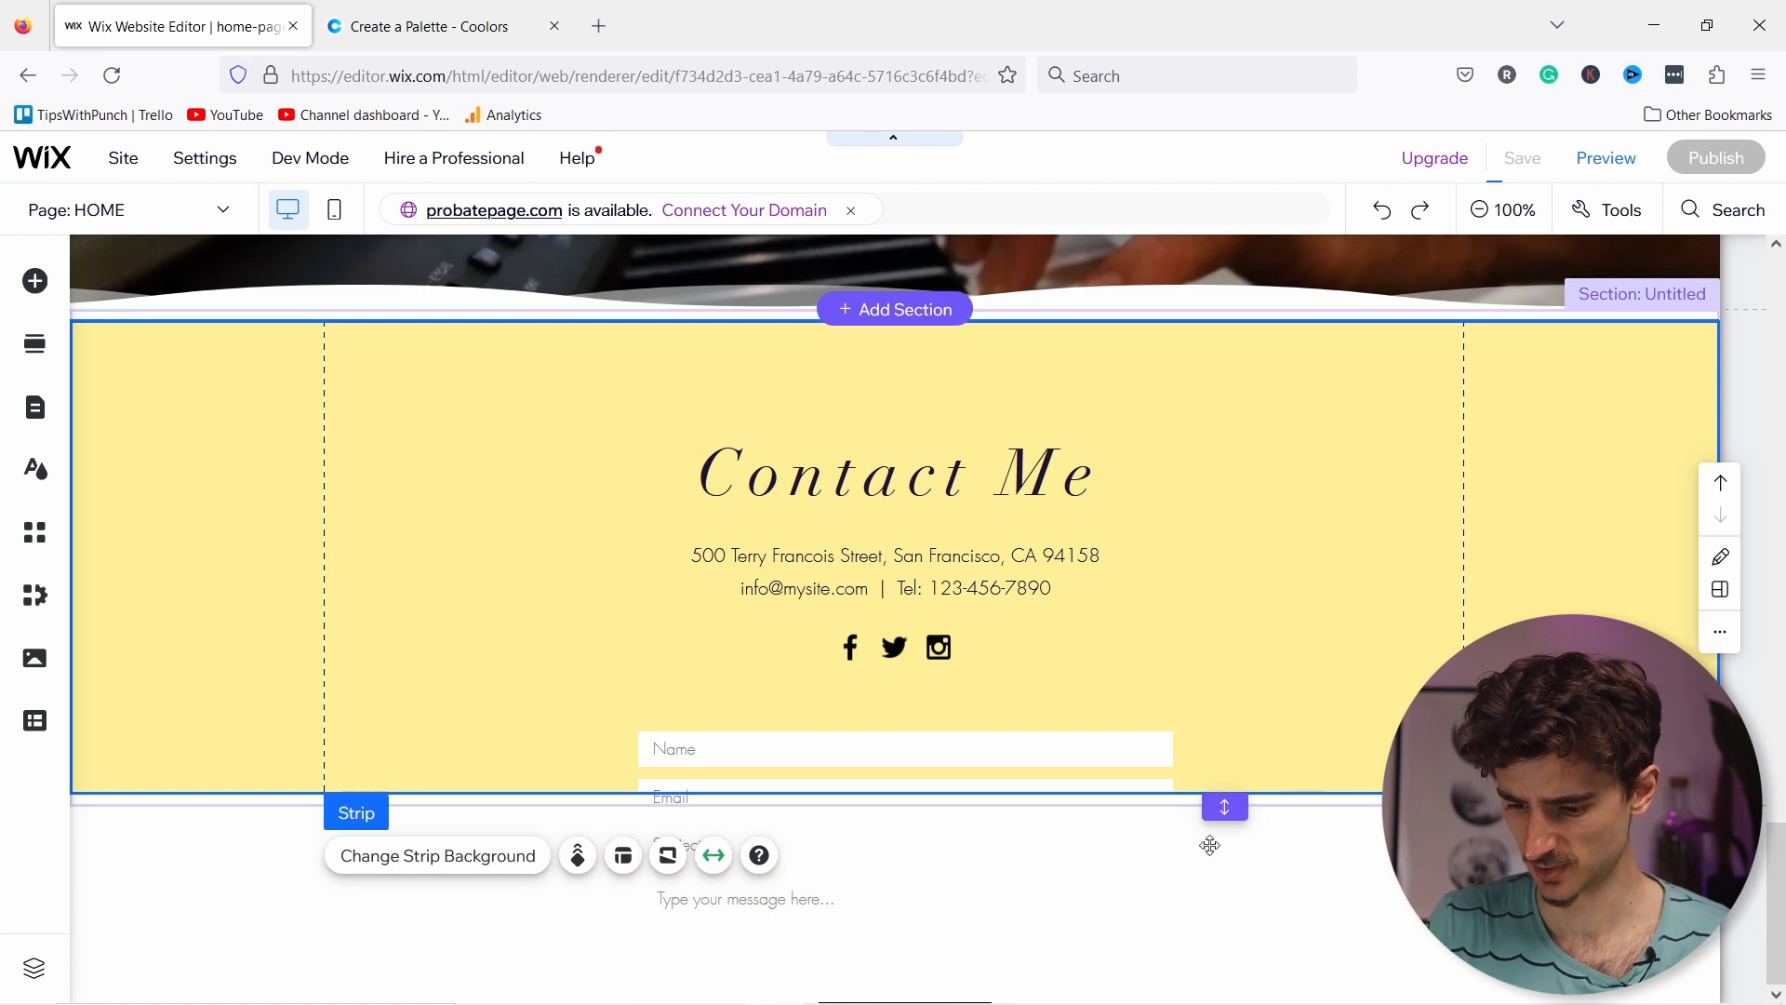
{"action": "left_click_drag", "start_coordinate": [1226, 807], "coordinate": [1261, 999]}
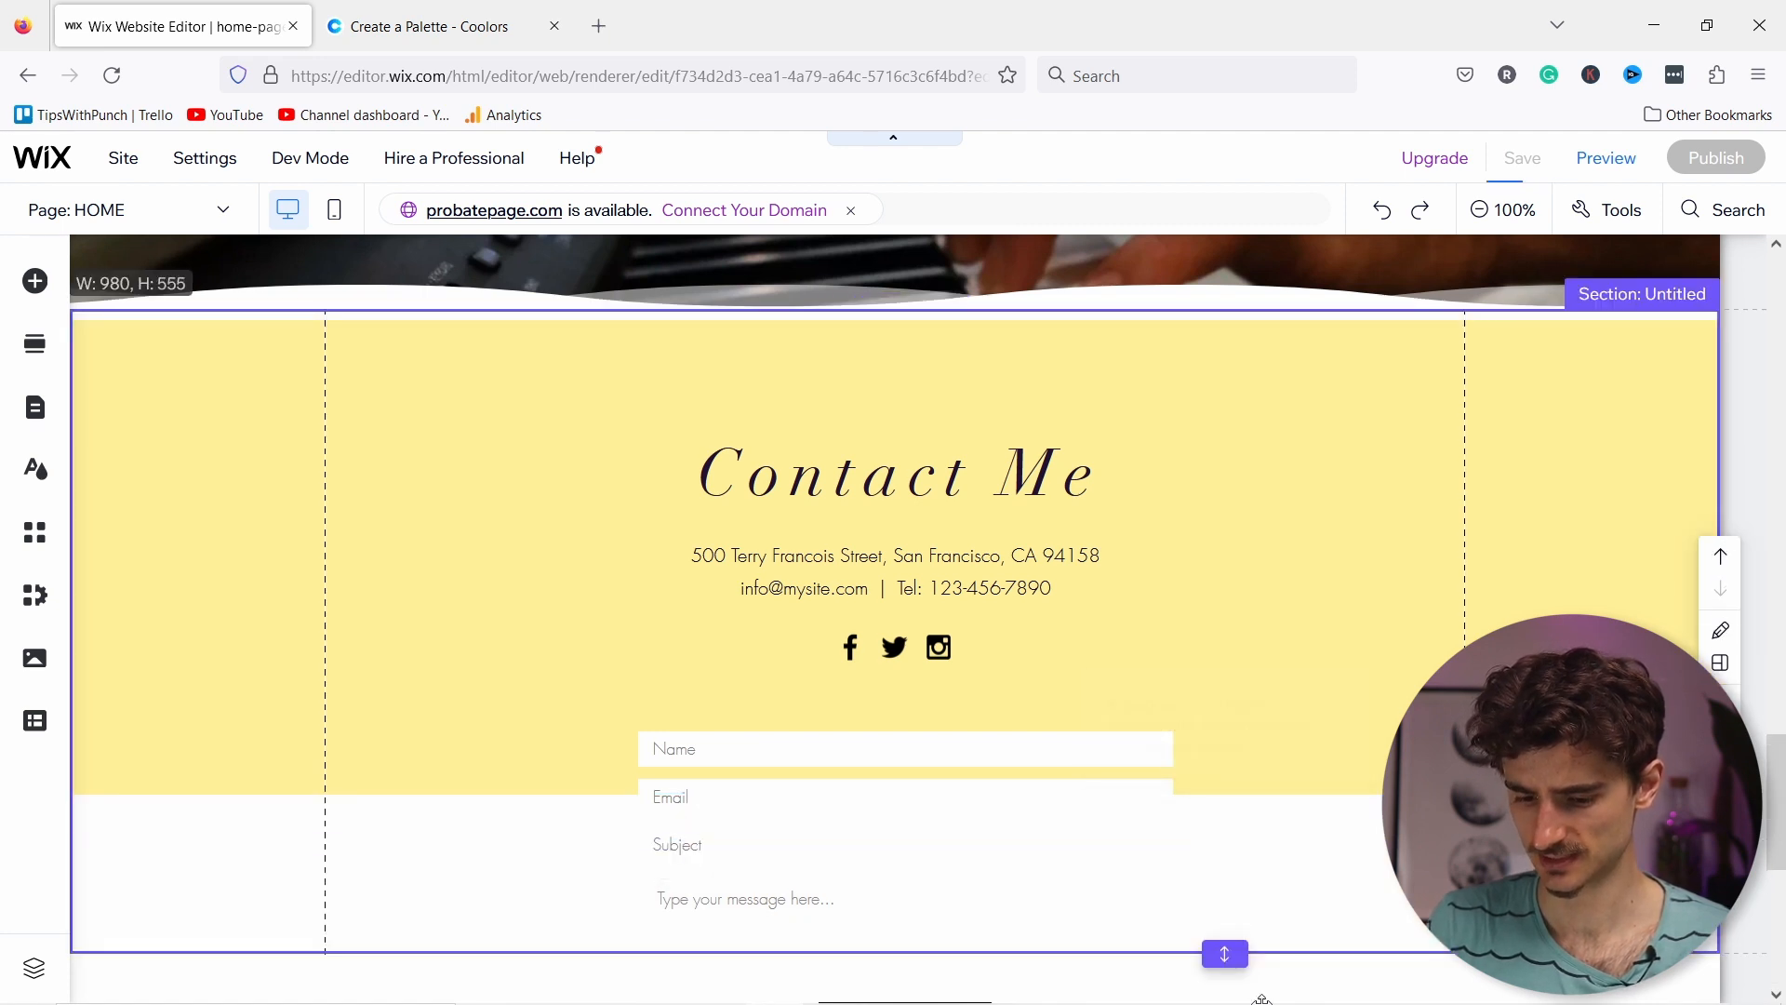
{"action": "key", "text": "ctrl+z"}
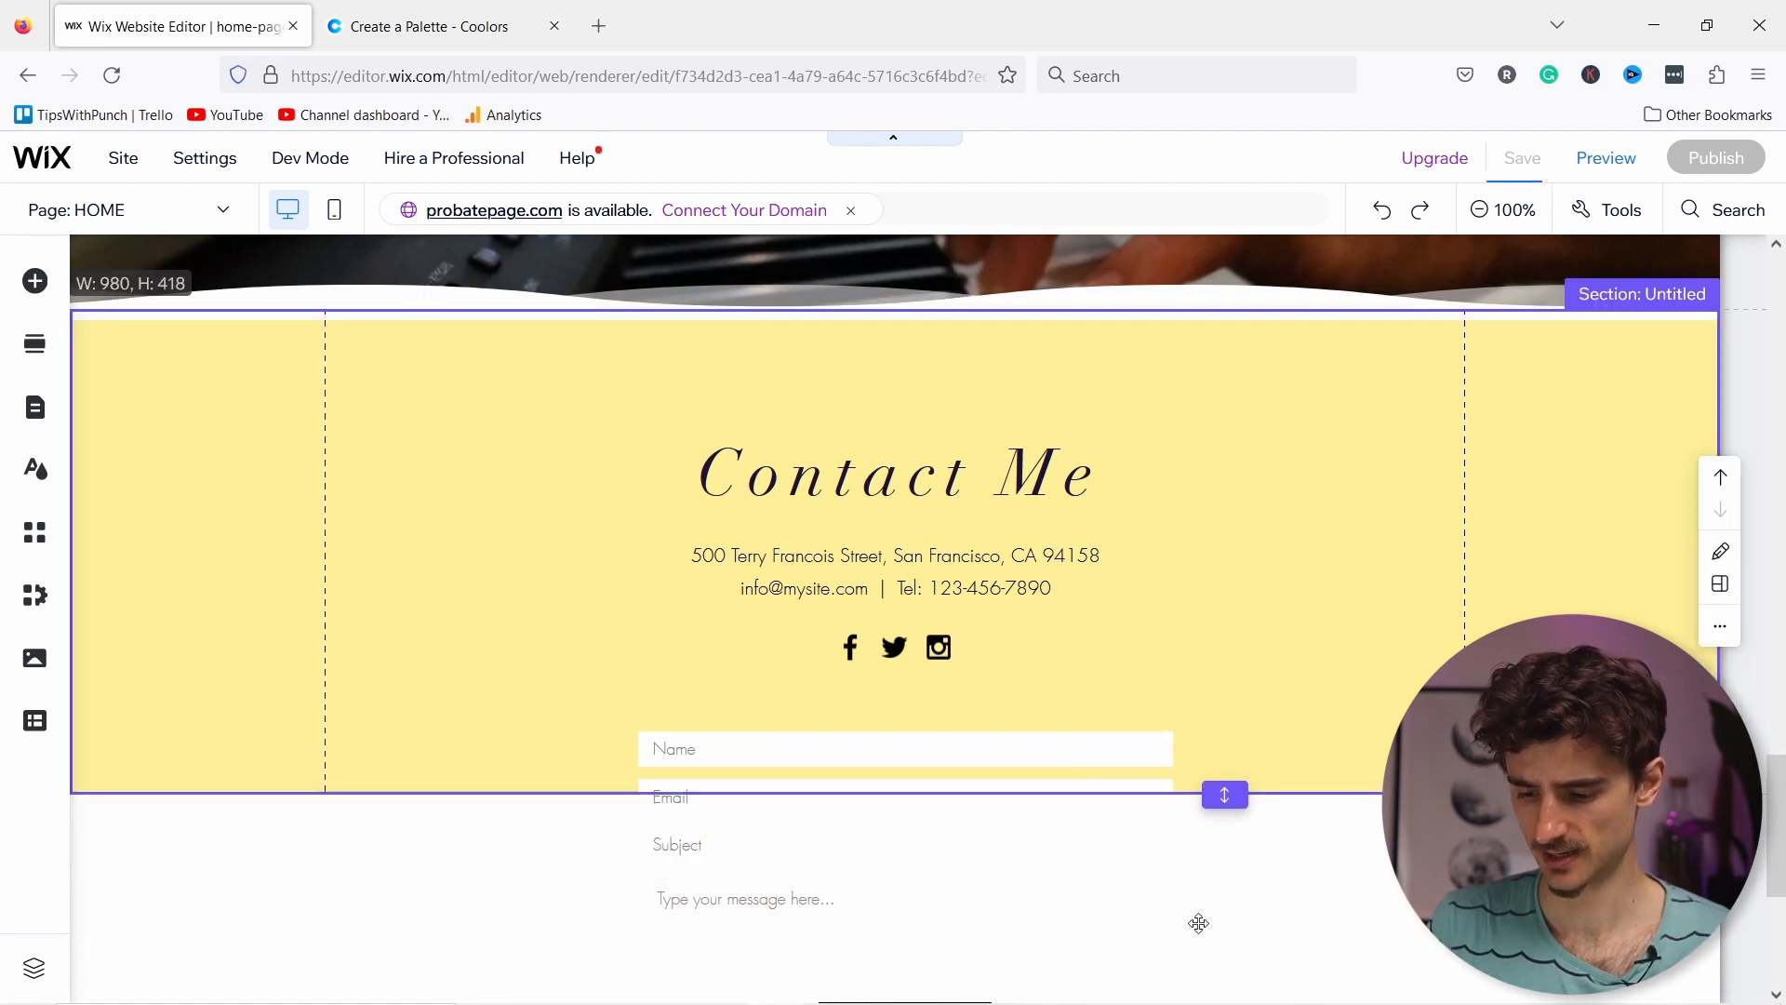
{"action": "left_click_drag", "start_coordinate": [1228, 808], "coordinate": [1226, 821]}
{"action": "left_click_drag", "start_coordinate": [1268, 944], "coordinate": [1261, 961]}
{"action": "scroll", "coordinate": [1299, 701], "scroll_direction": "down", "scroll_amount": 1}
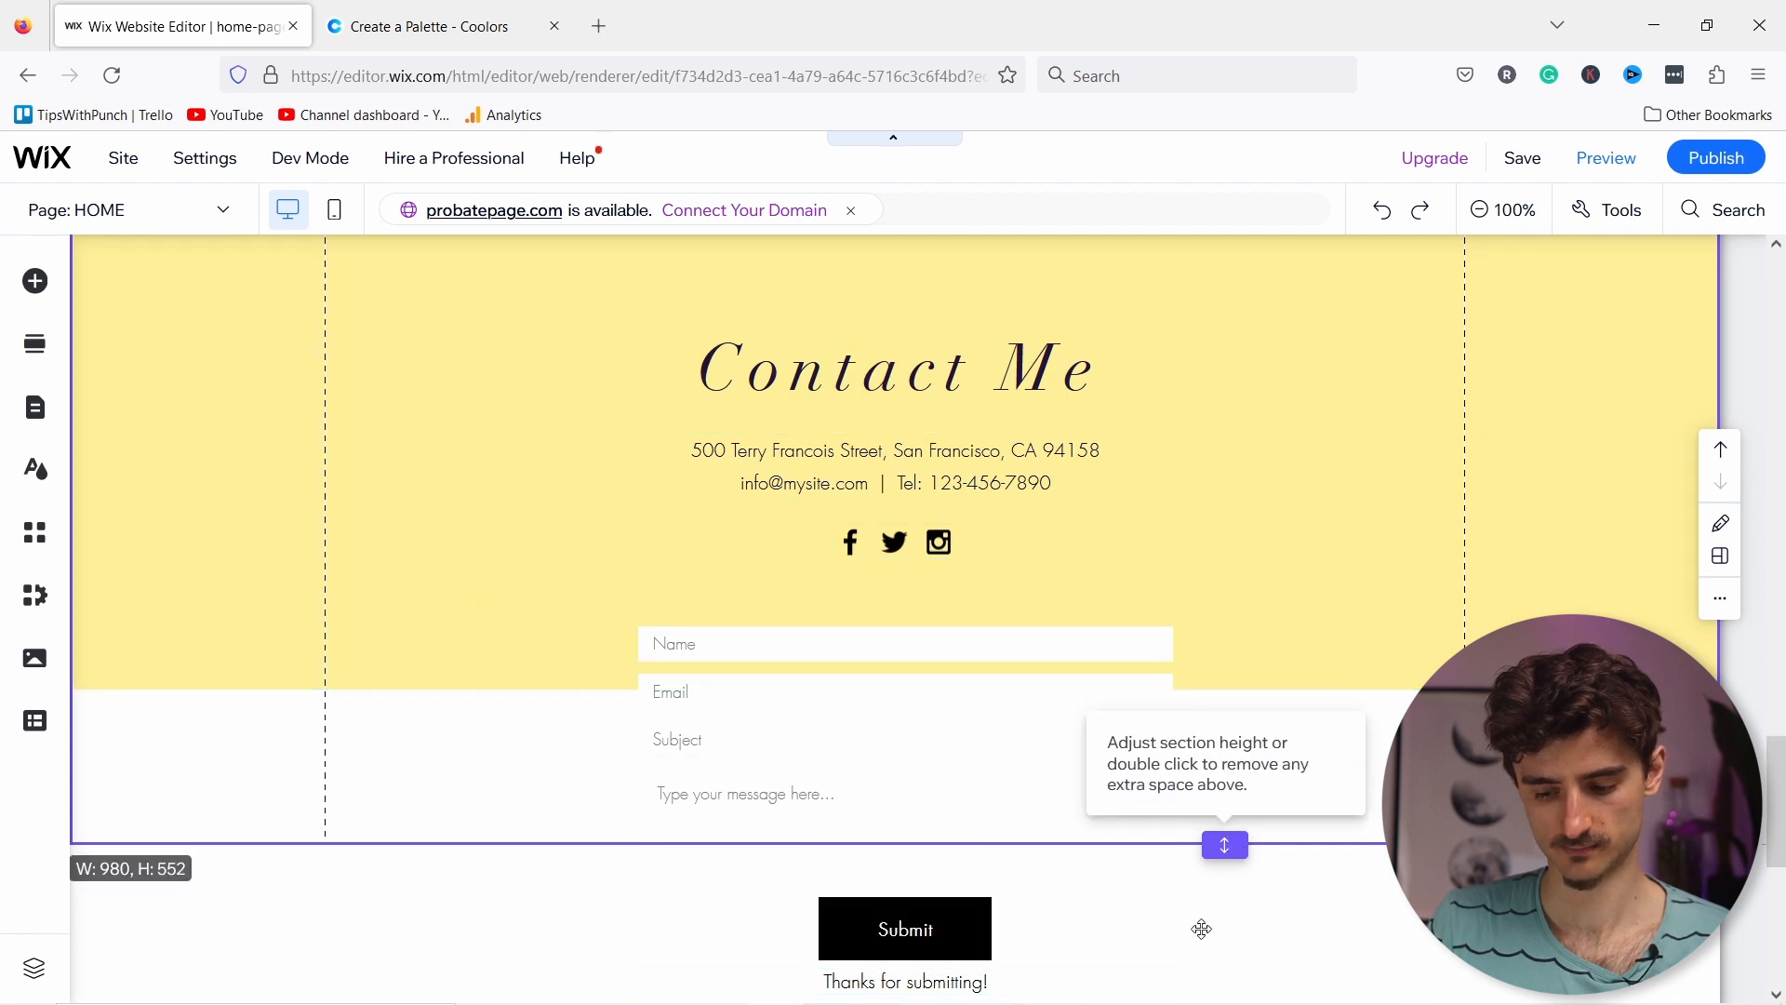
{"action": "scroll", "coordinate": [1214, 896], "scroll_direction": "down", "scroll_amount": 3}
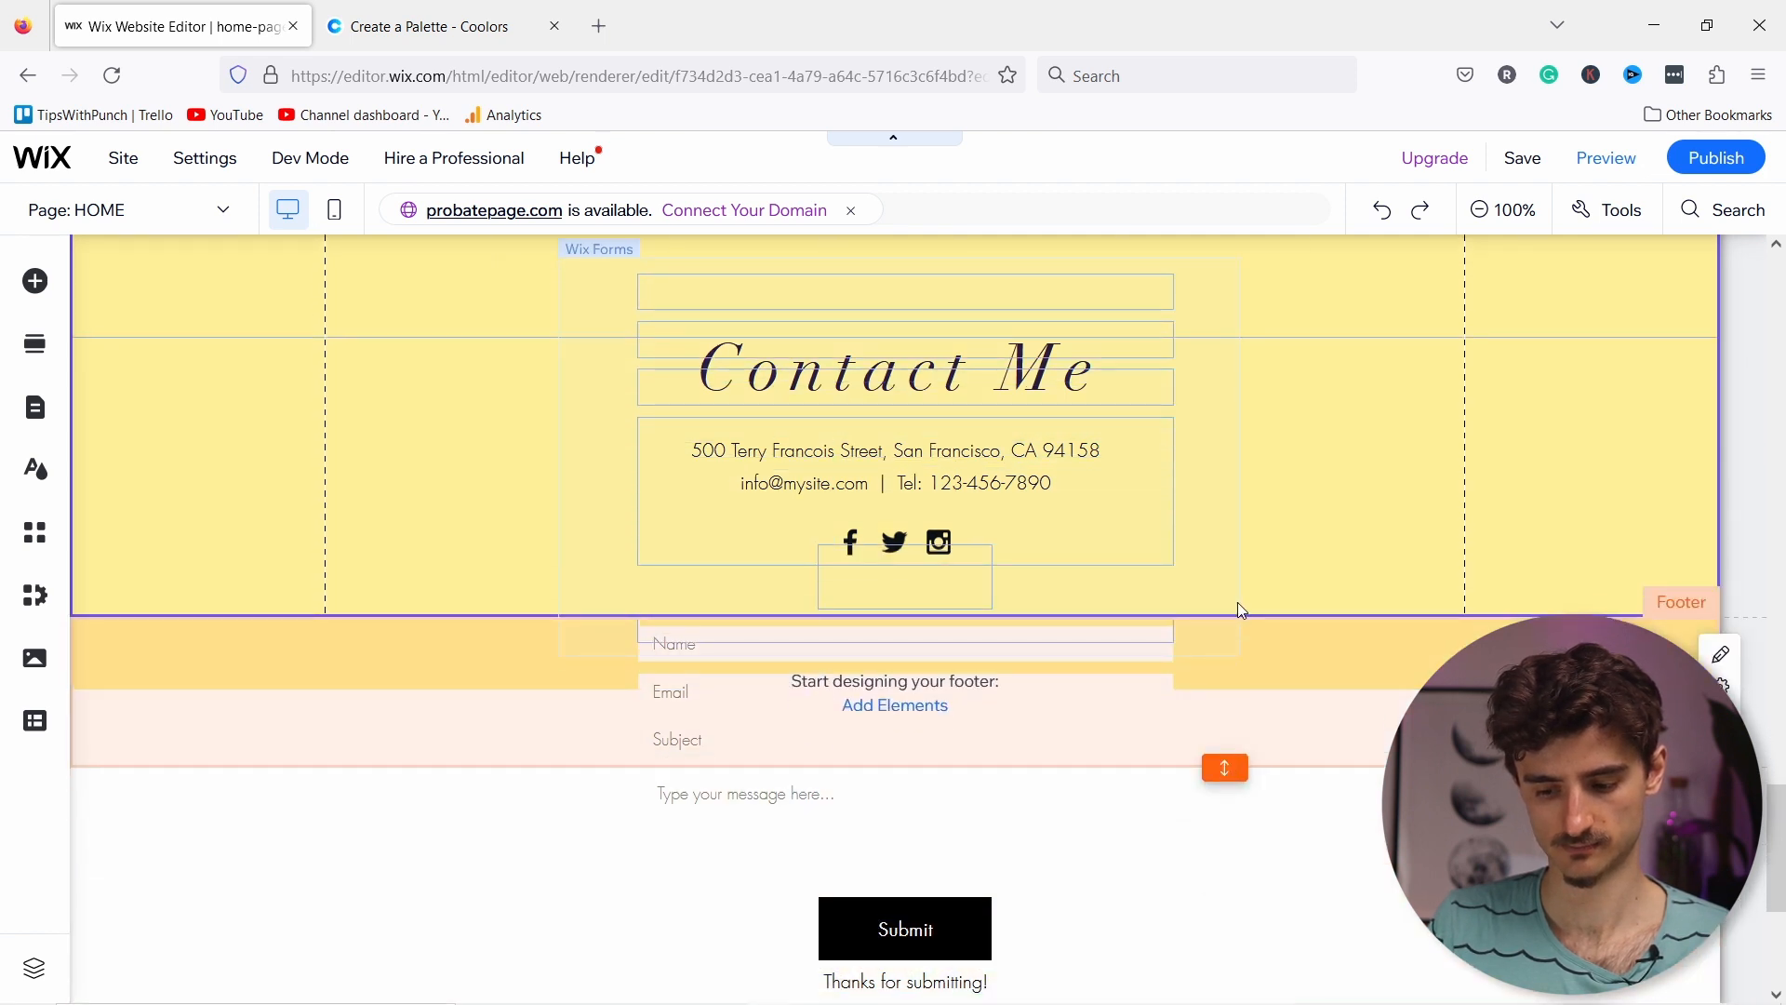
{"action": "scroll", "coordinate": [1244, 629], "scroll_direction": "up", "scroll_amount": 2}
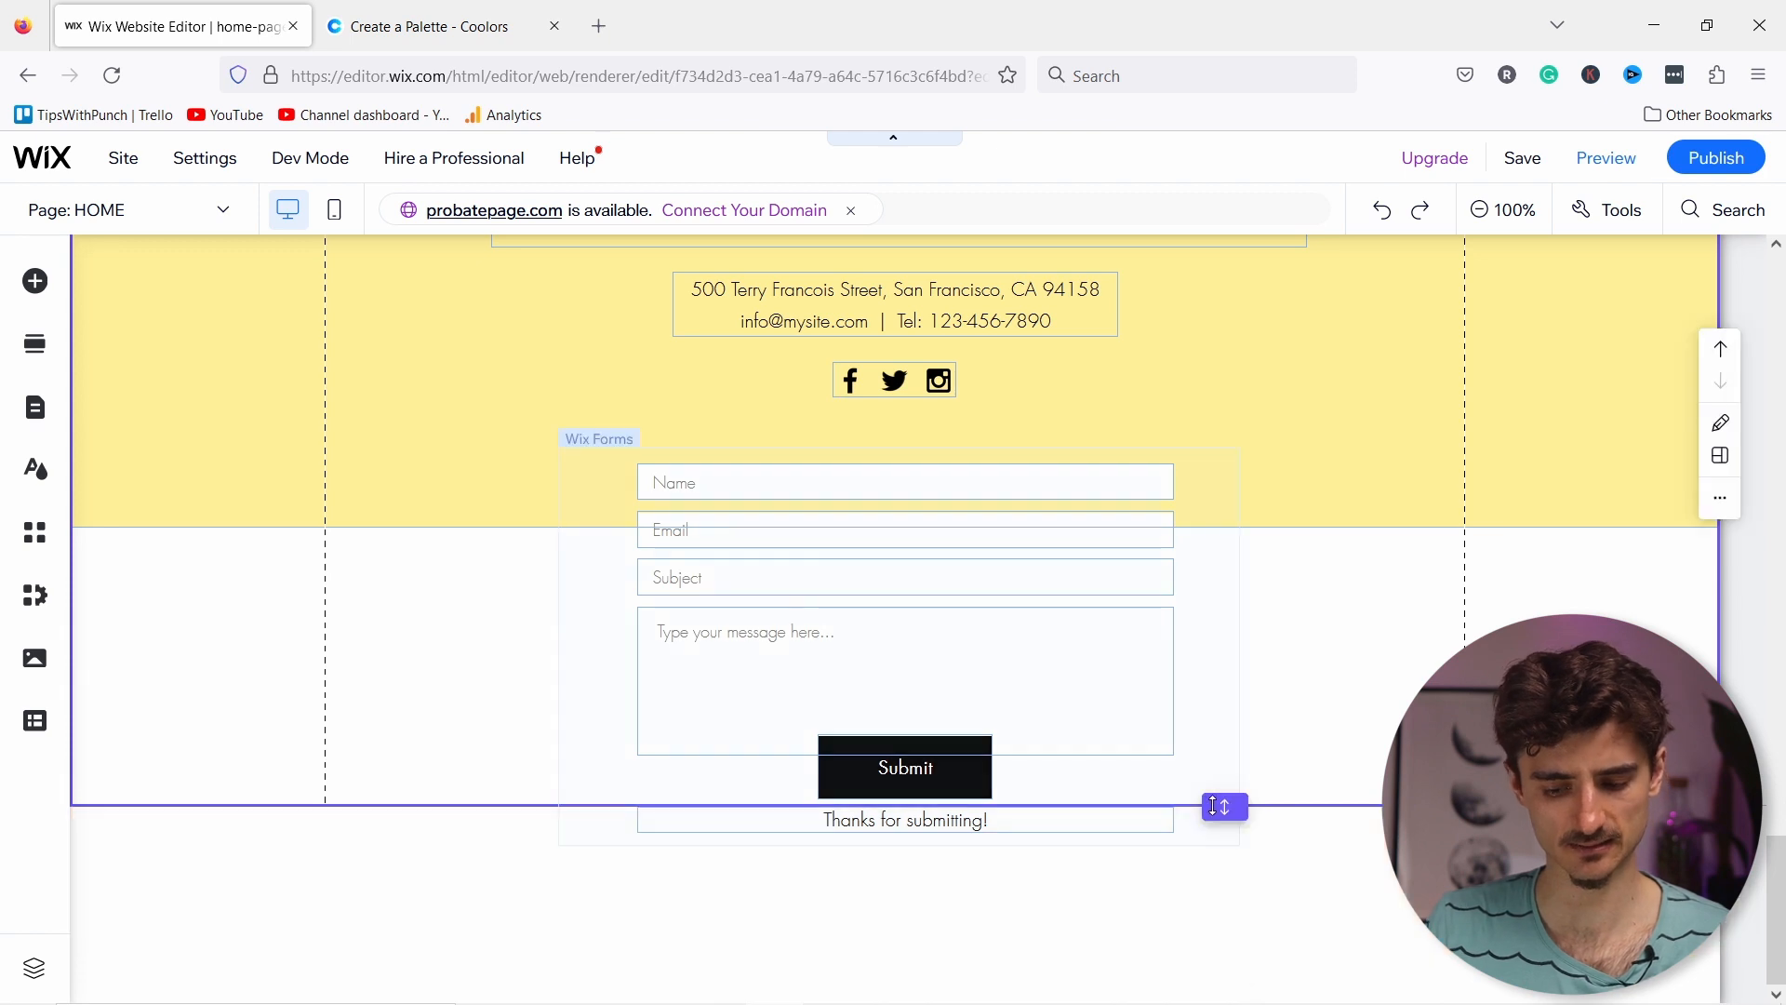
{"action": "left_click_drag", "start_coordinate": [1228, 846], "coordinate": [1229, 920]}
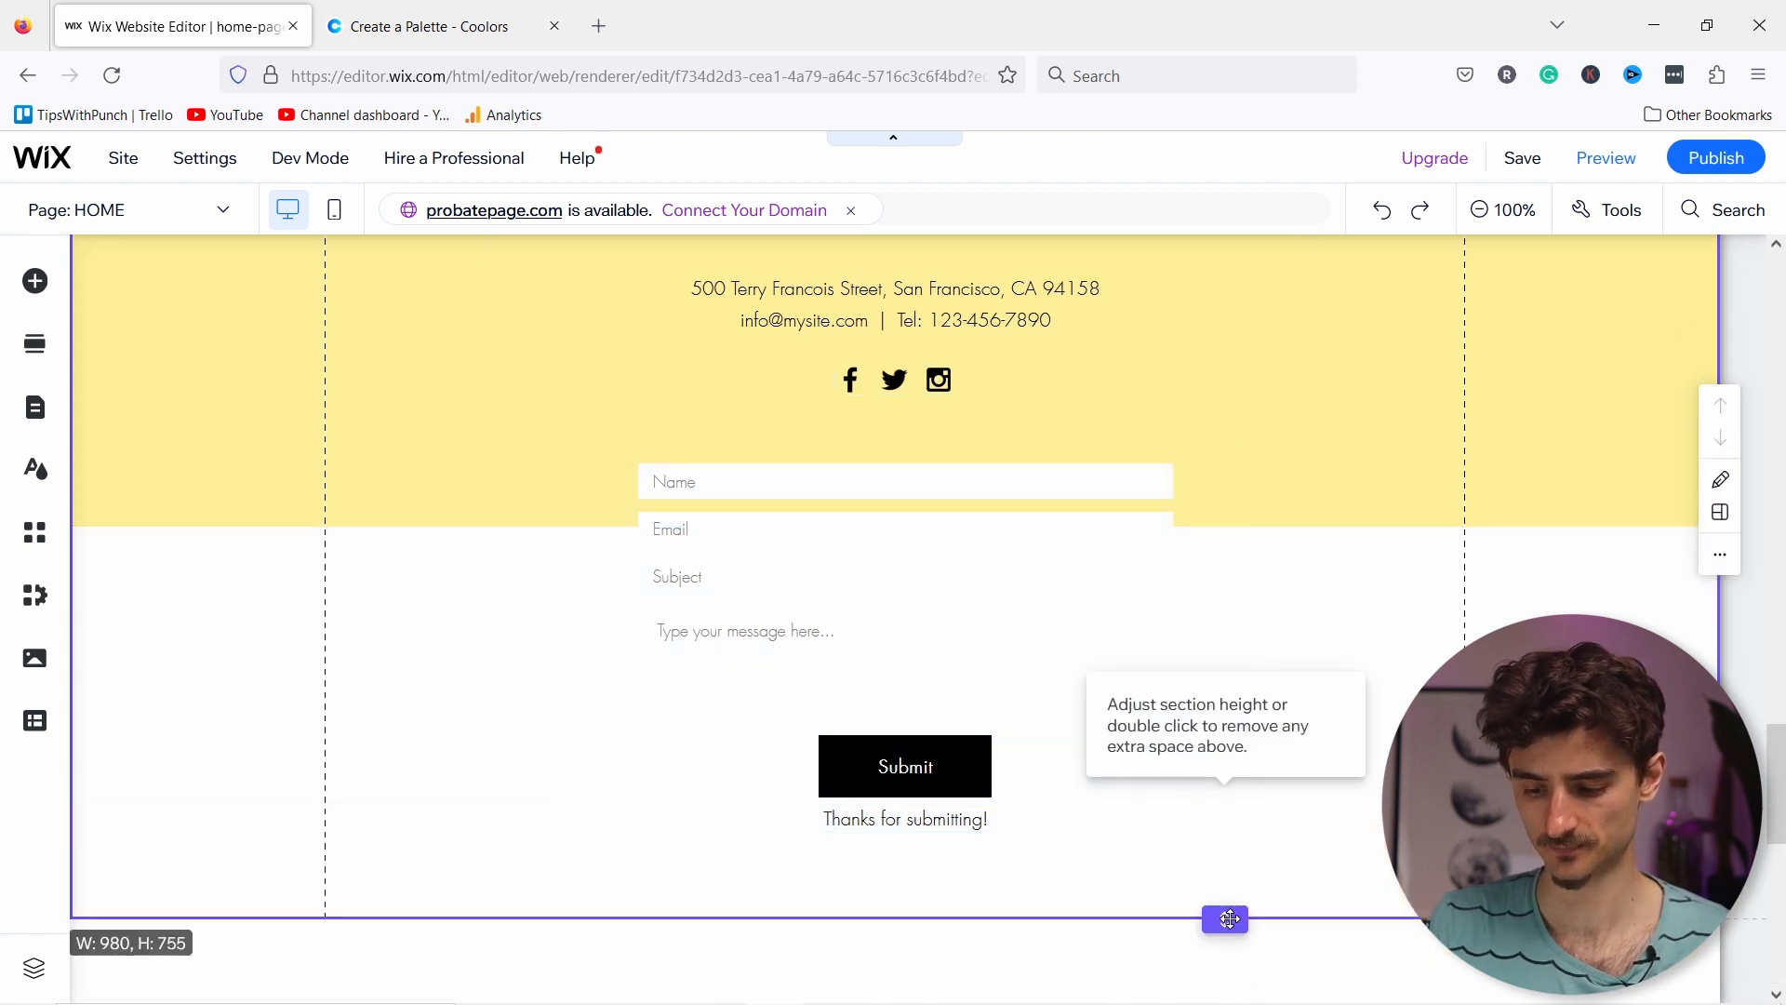
Step: Extend the yellow background strip down below the form's Submit button and thank-you note
{"action": "left_click", "coordinate": [208, 424]}
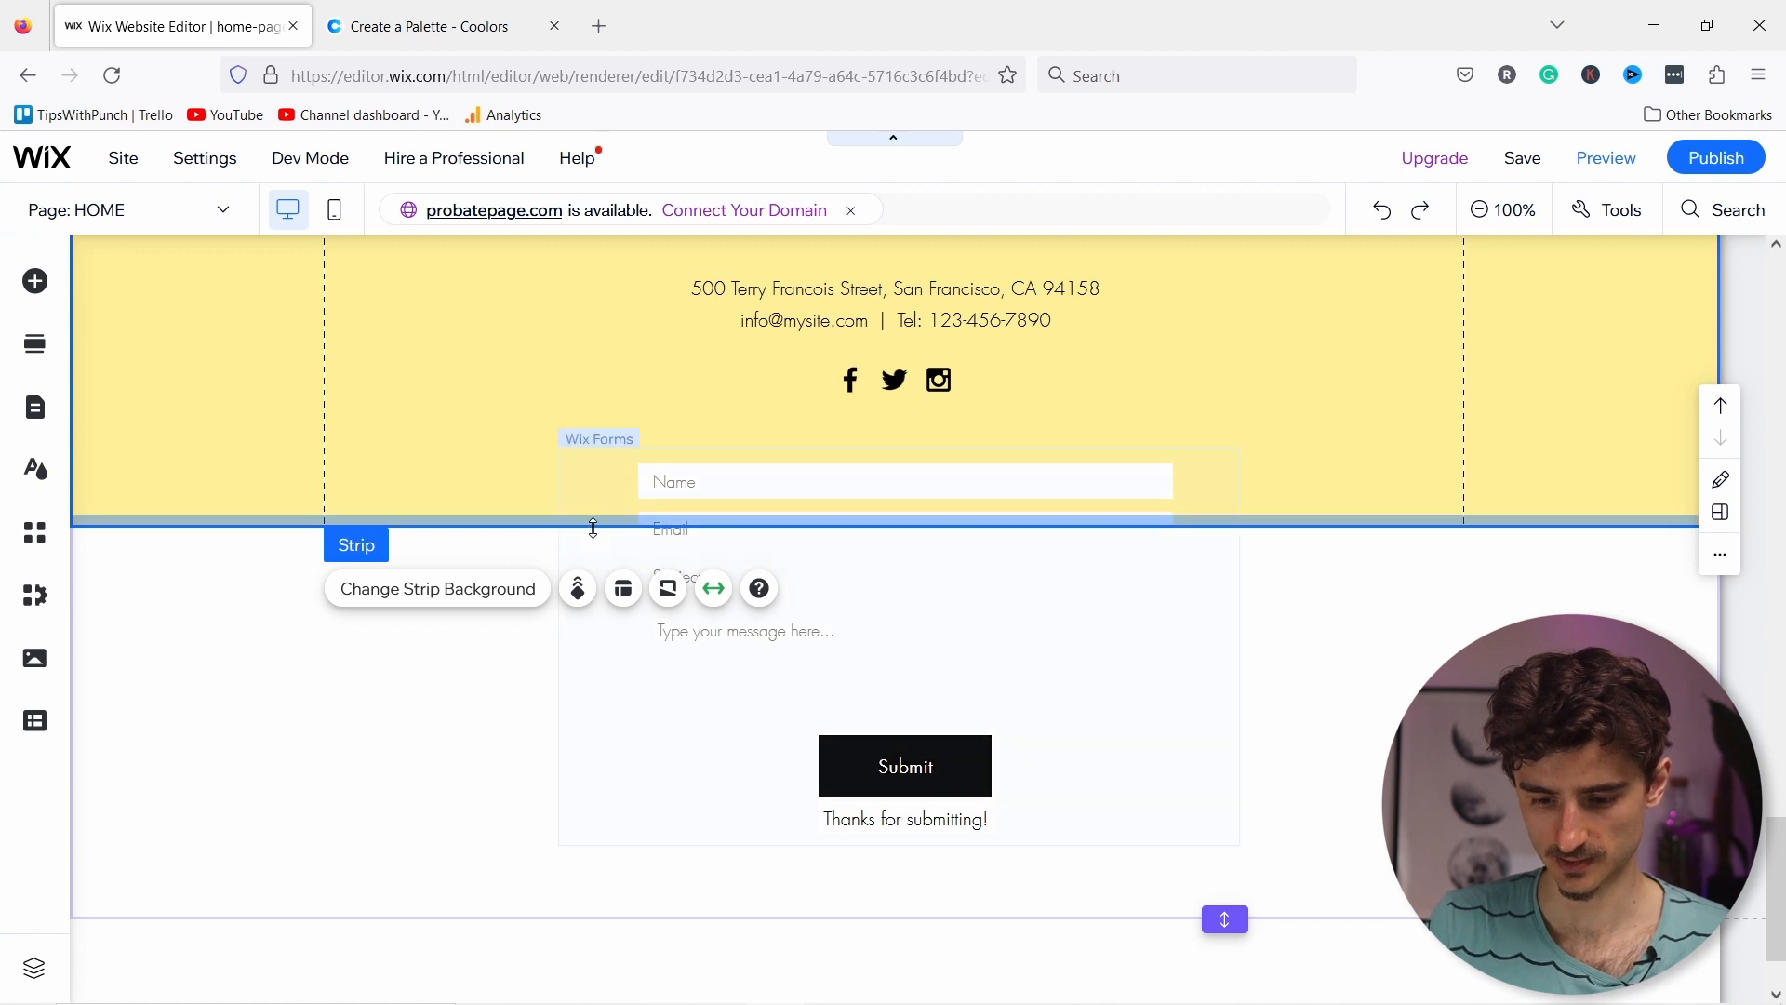
{"action": "left_click_drag", "start_coordinate": [586, 521], "coordinate": [588, 921]}
{"action": "scroll", "coordinate": [477, 772], "scroll_direction": "up", "scroll_amount": 4}
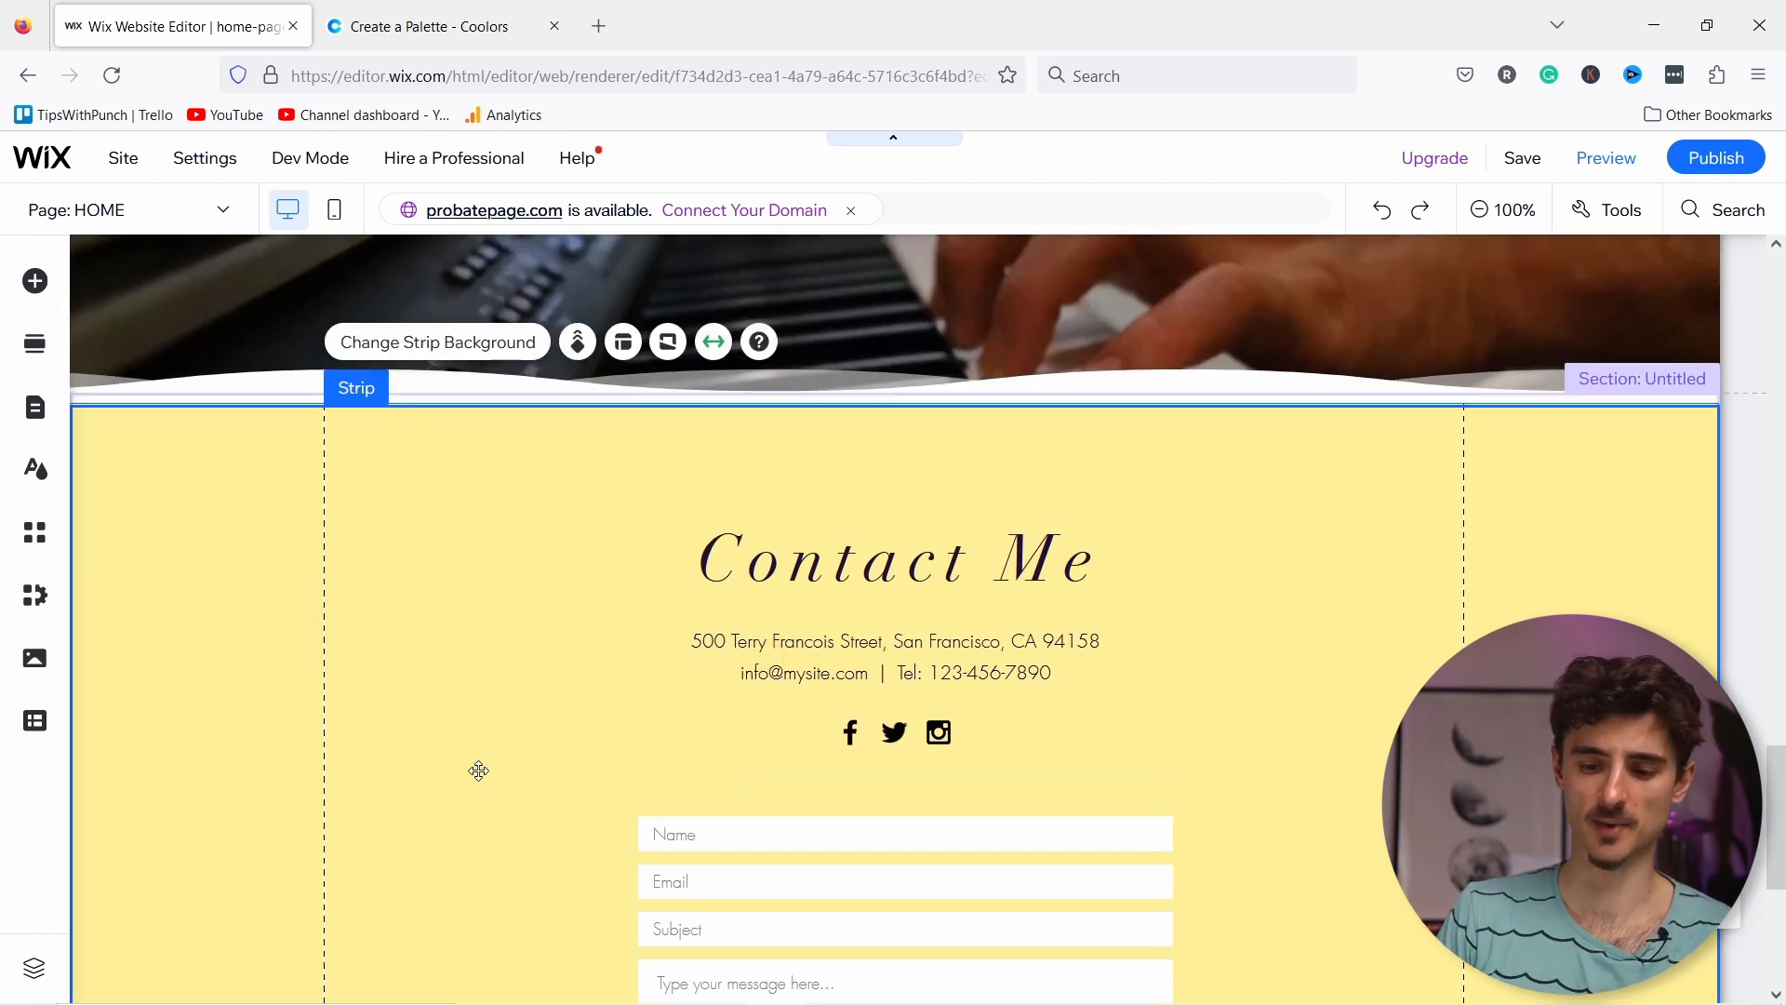
{"action": "left_click", "coordinate": [168, 462]}
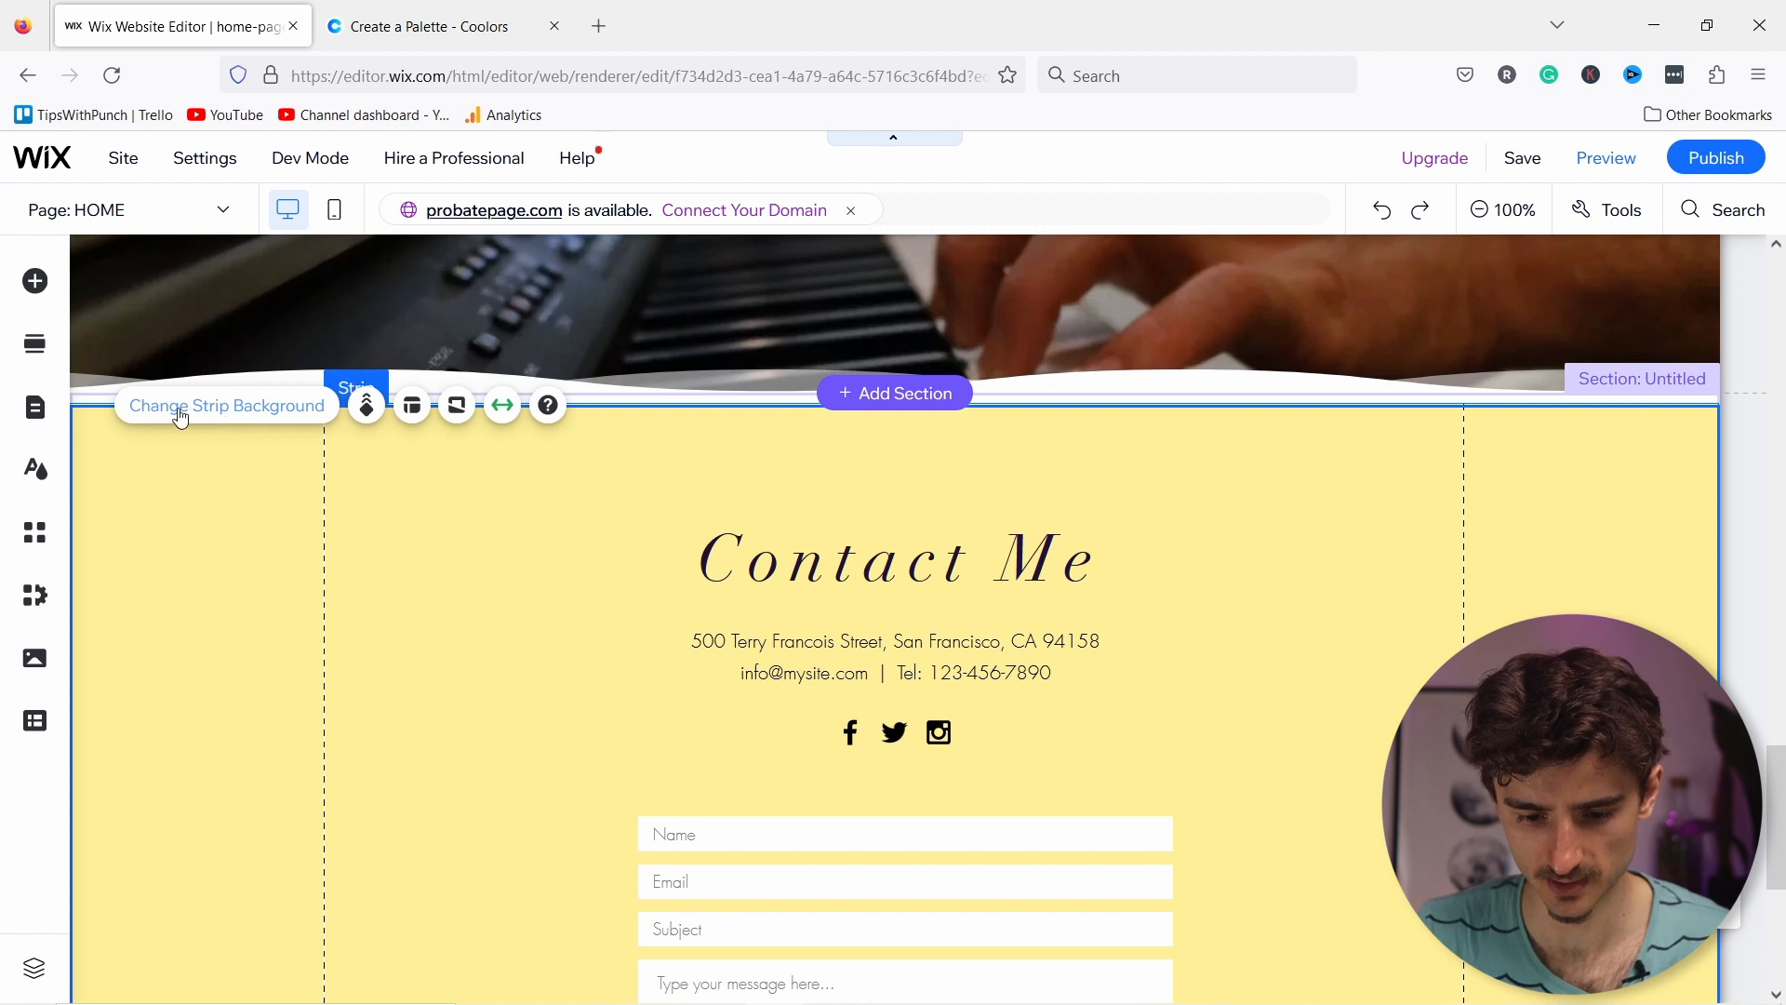
Step: Change the Contact Me strip background from yellow to a solid light grey
{"action": "left_click", "coordinate": [226, 410]}
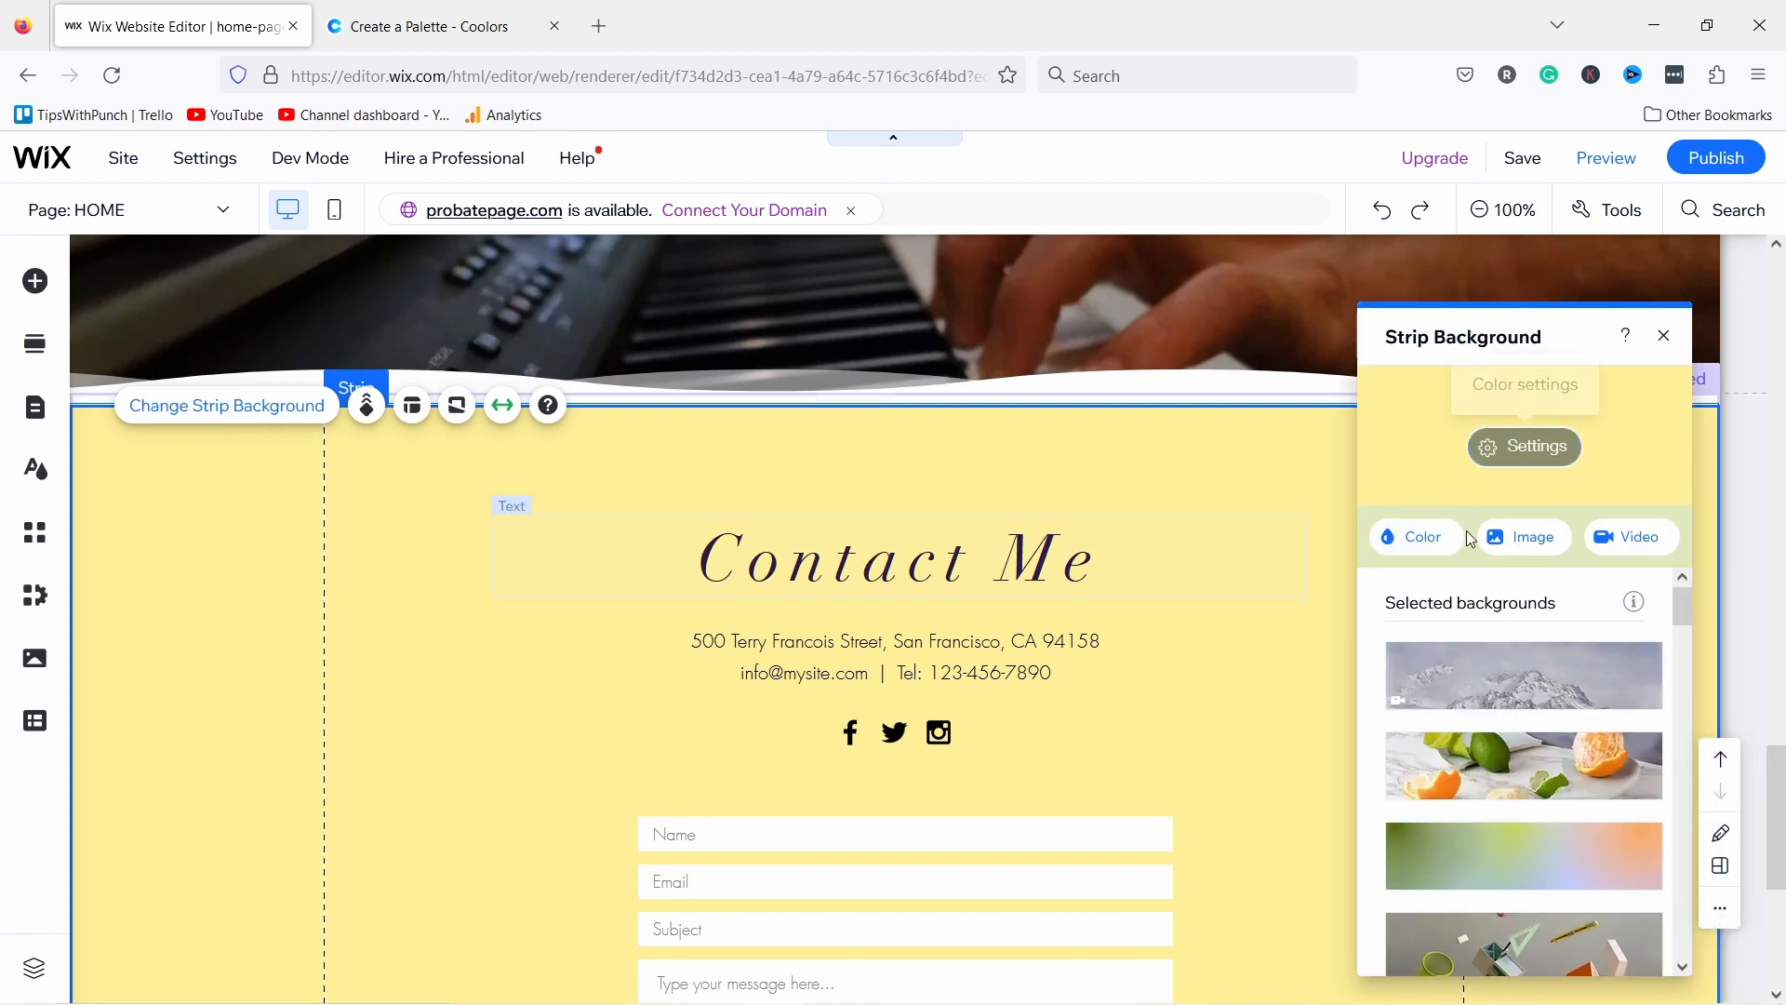
{"action": "left_click", "coordinate": [1417, 537]}
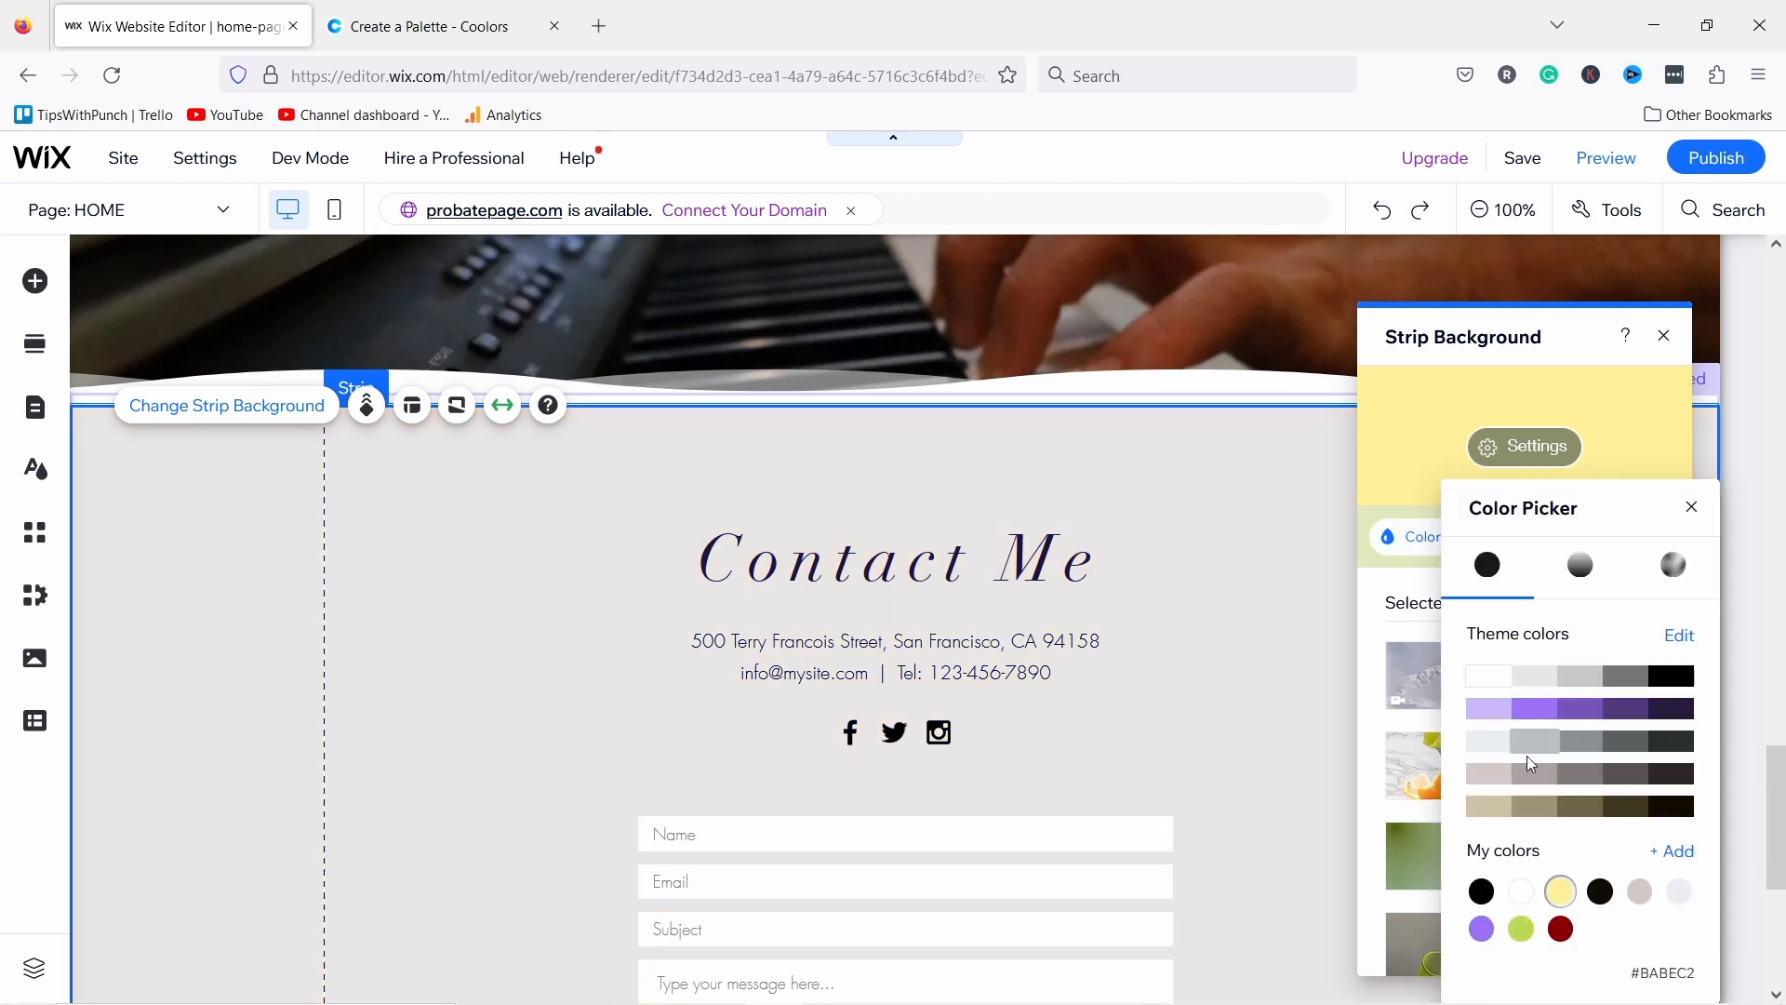
{"action": "left_click", "coordinate": [1491, 749]}
{"action": "left_click", "coordinate": [1693, 507]}
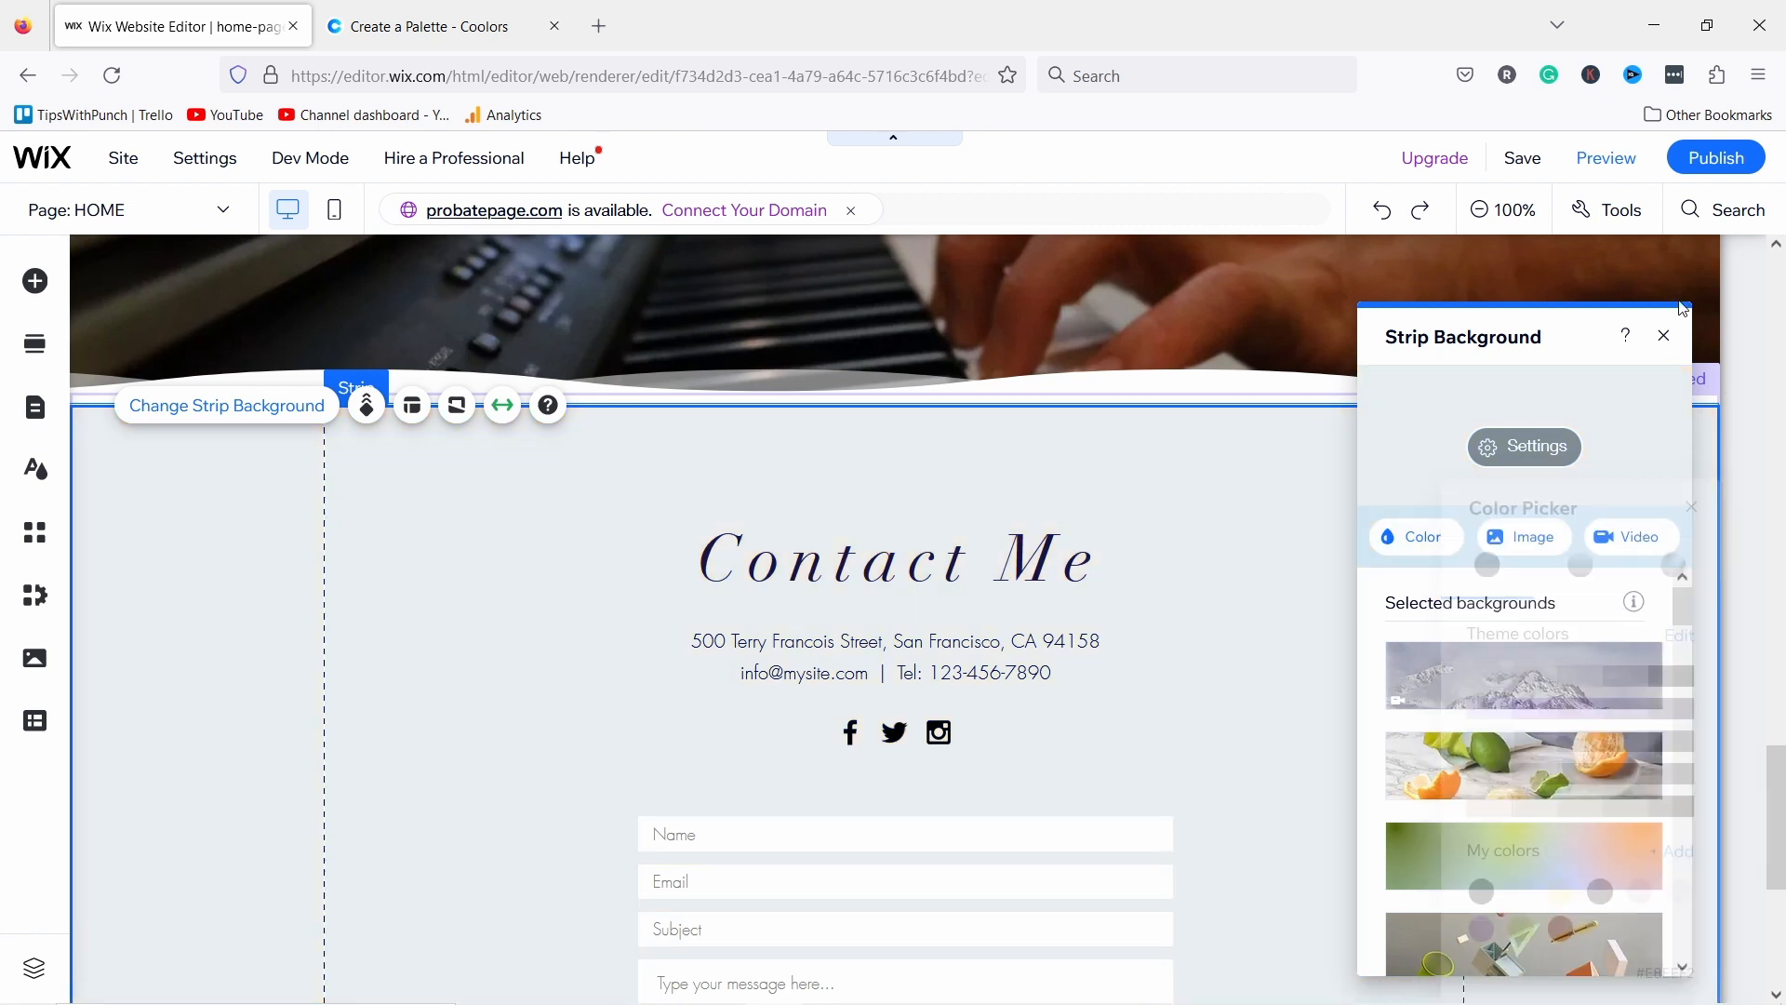
{"action": "left_click", "coordinate": [1665, 336]}
Step: Make the piano section's bottom wave divider the matching light grey and trim the section's height
{"action": "mouse_move", "coordinate": [1121, 388]}
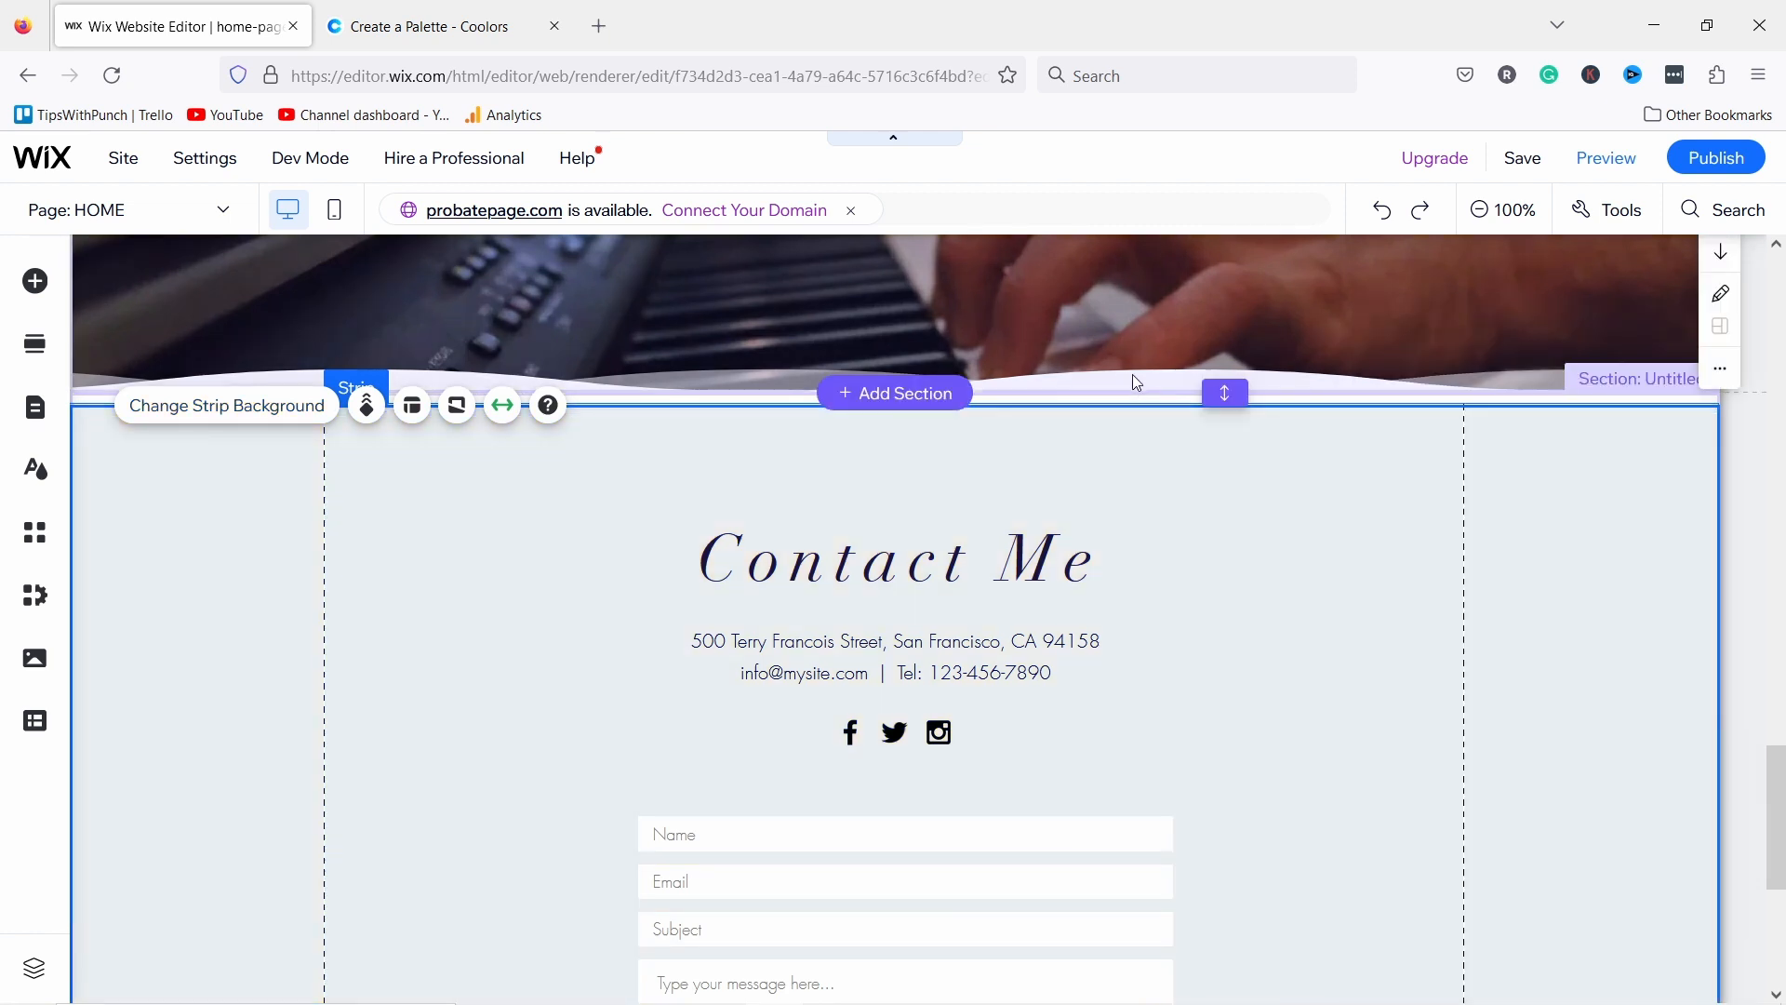
{"action": "left_click", "coordinate": [1134, 376]}
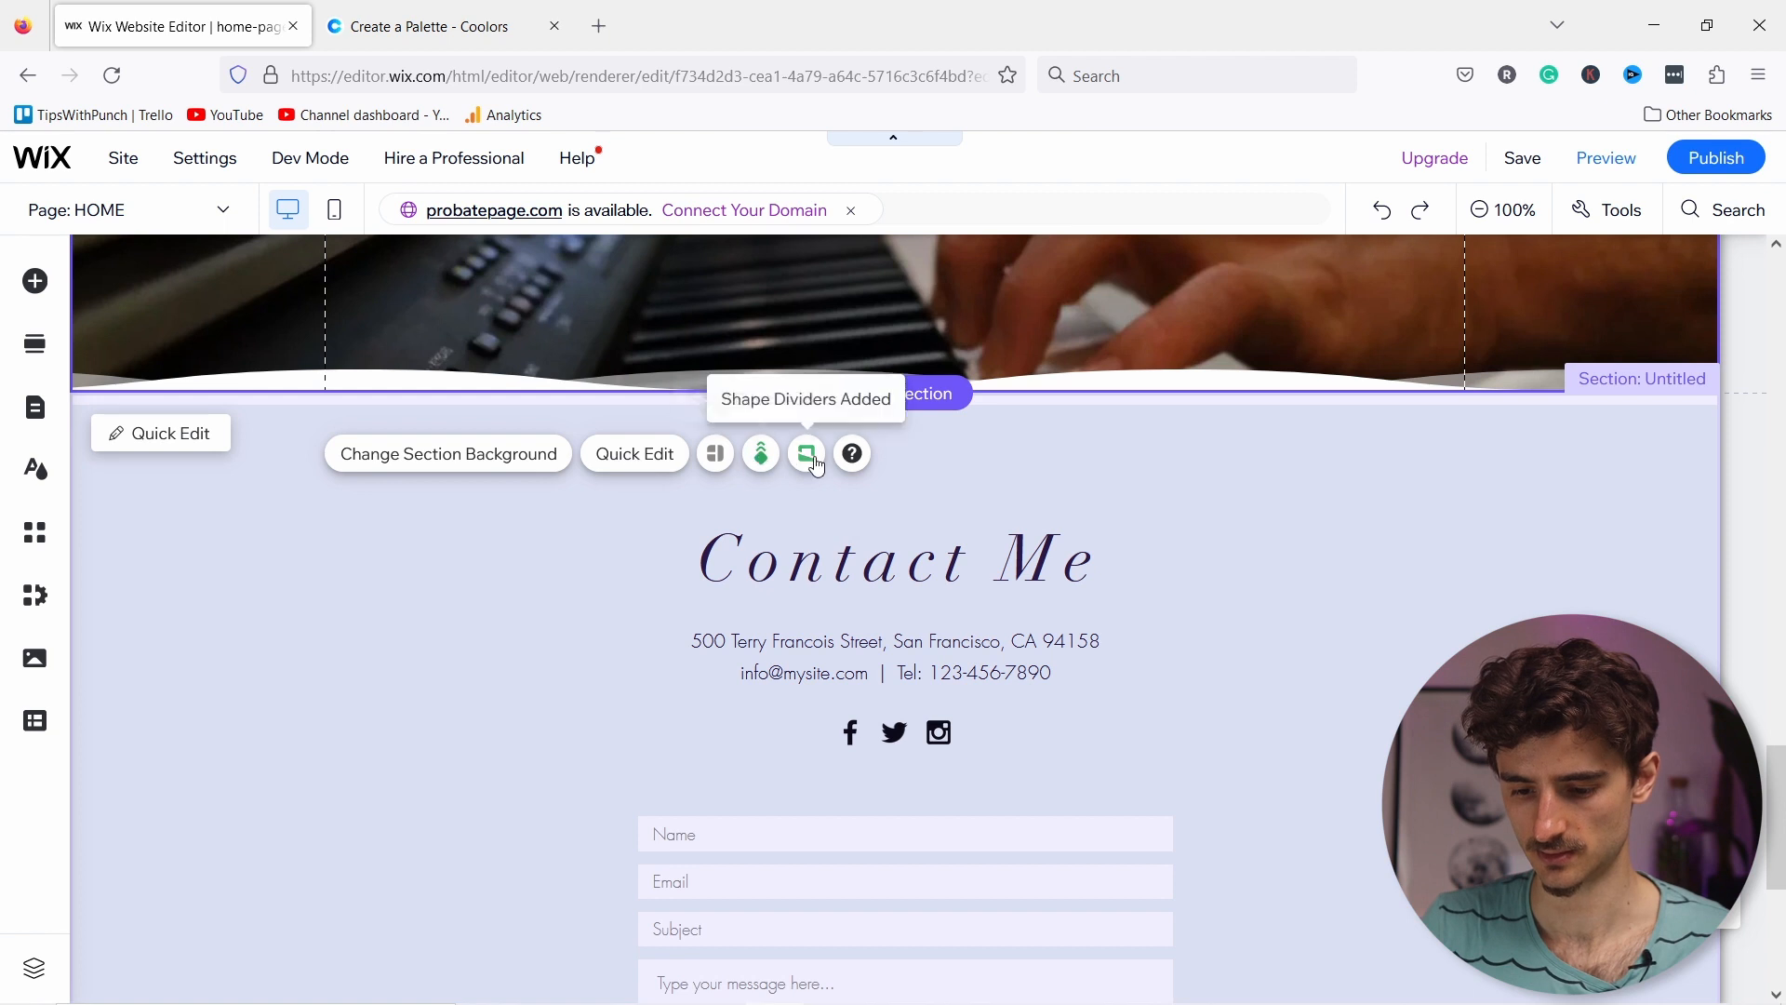
{"action": "left_click", "coordinate": [808, 455]}
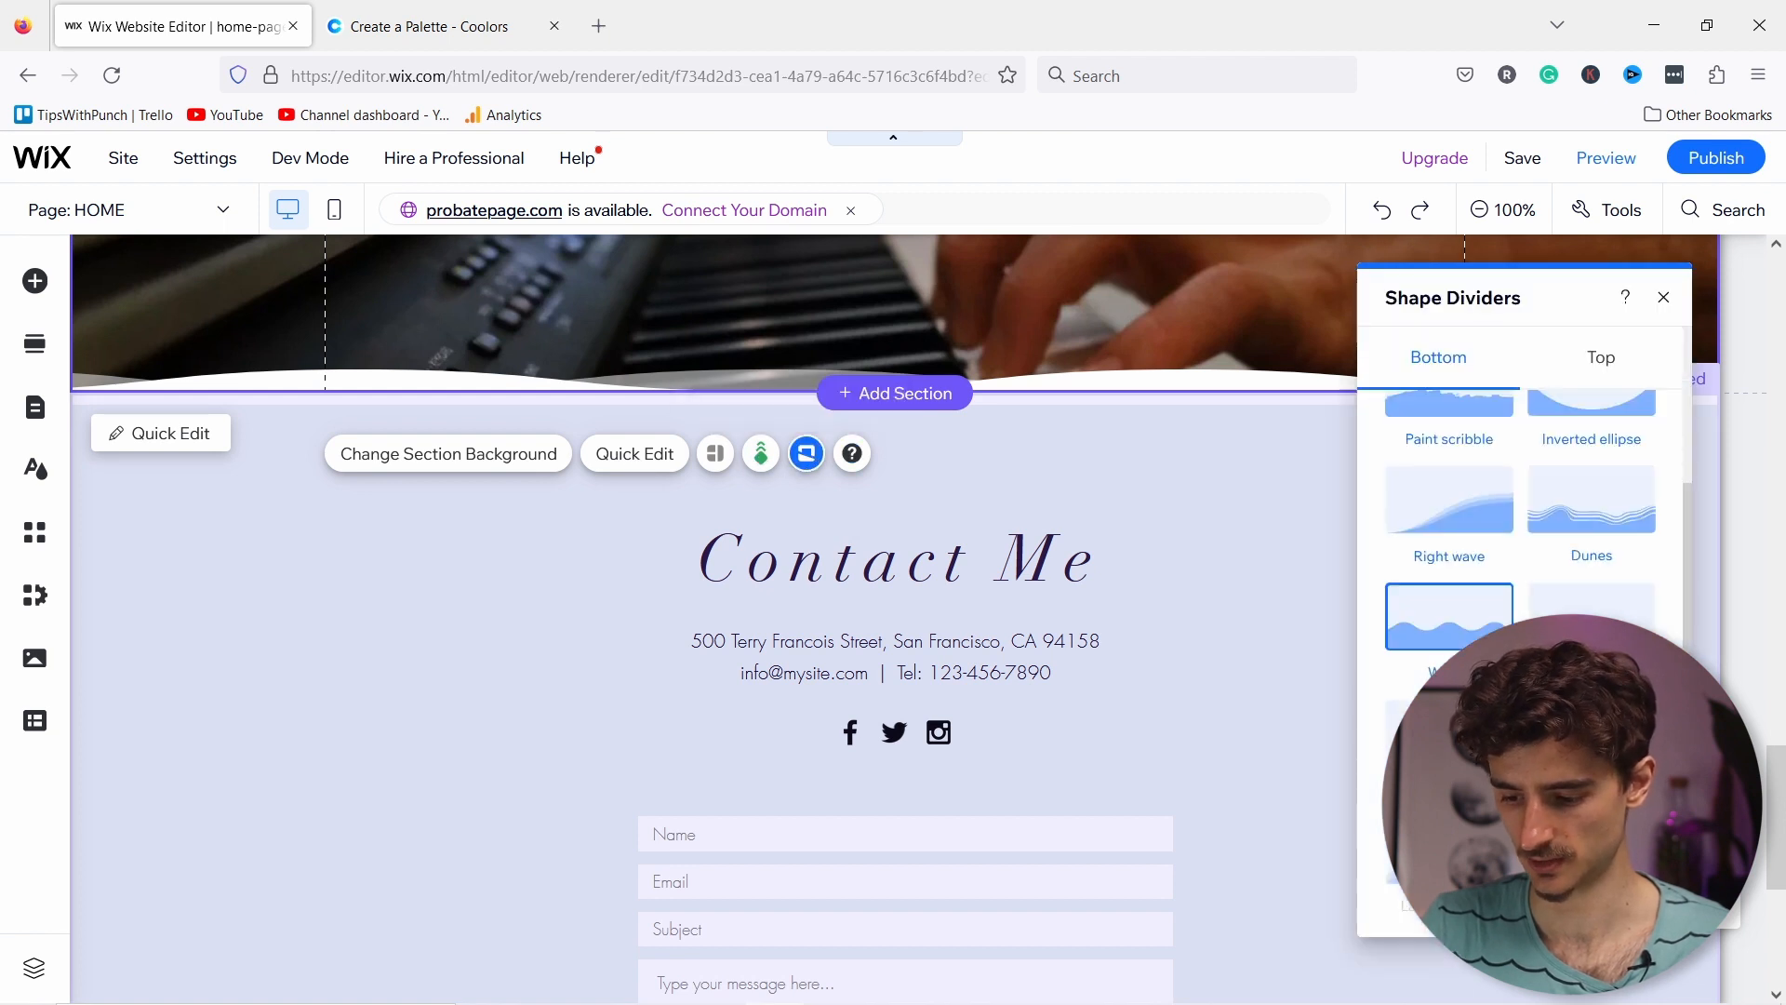
{"action": "left_click", "coordinate": [1524, 900]}
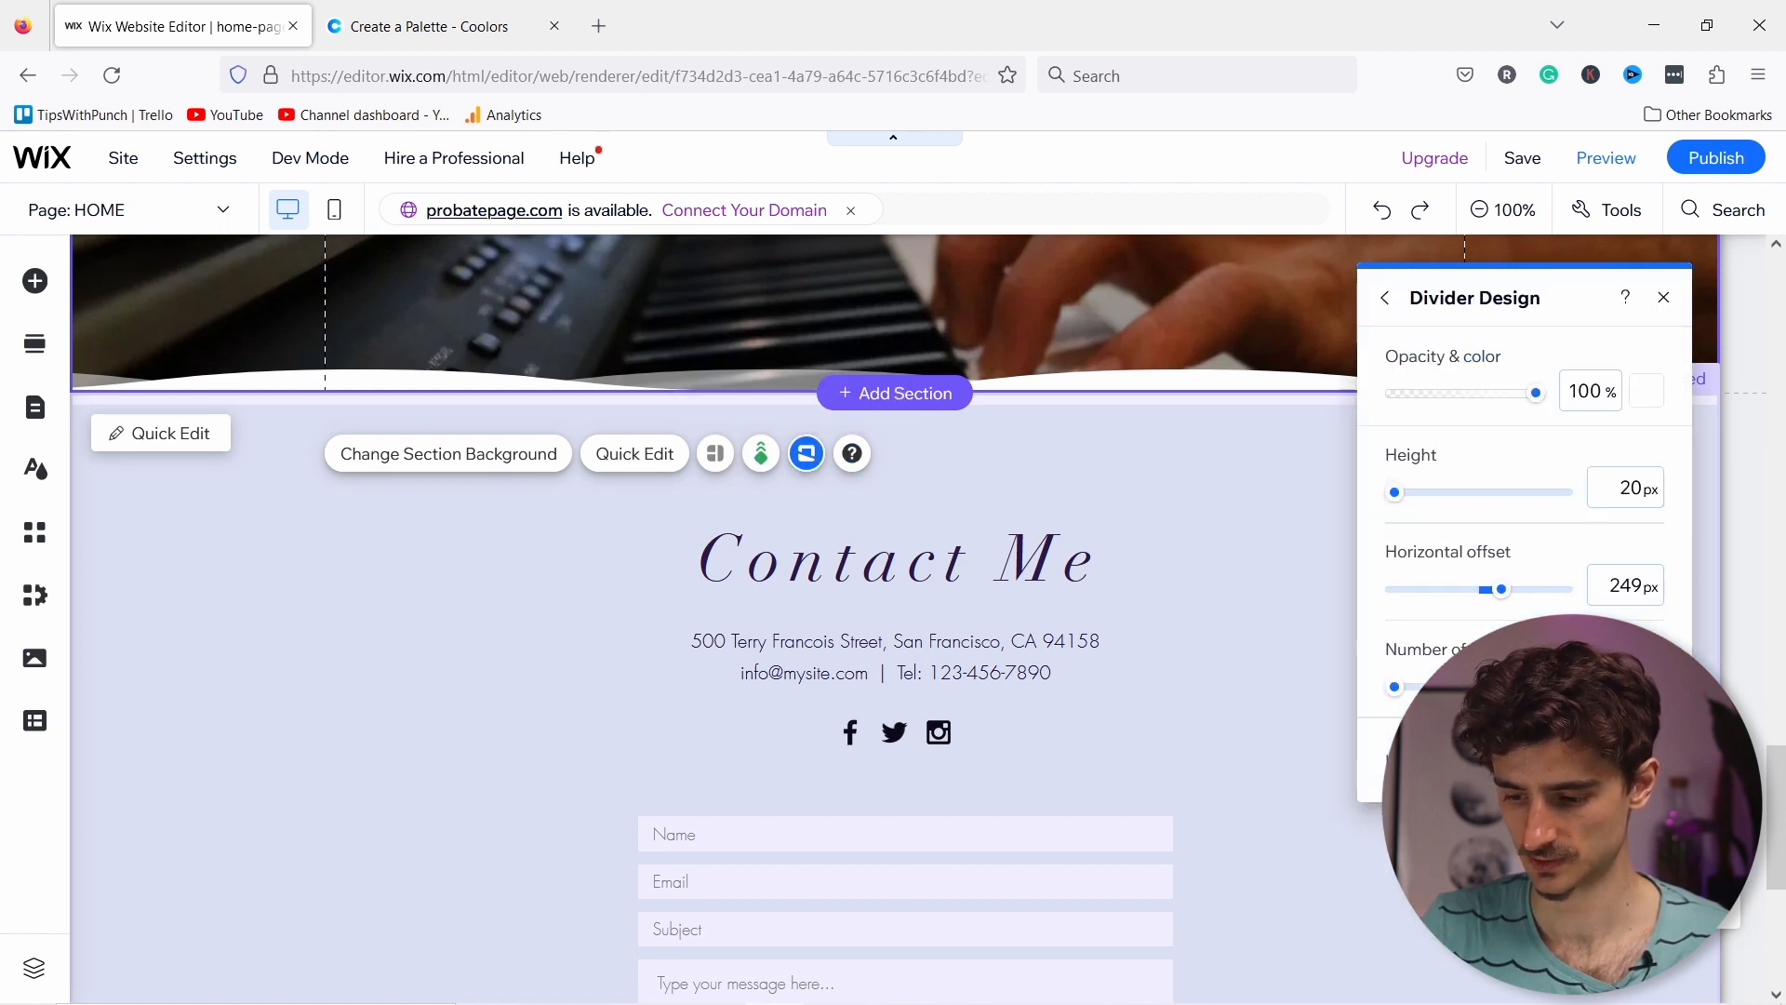
{"action": "left_click", "coordinate": [1648, 394]}
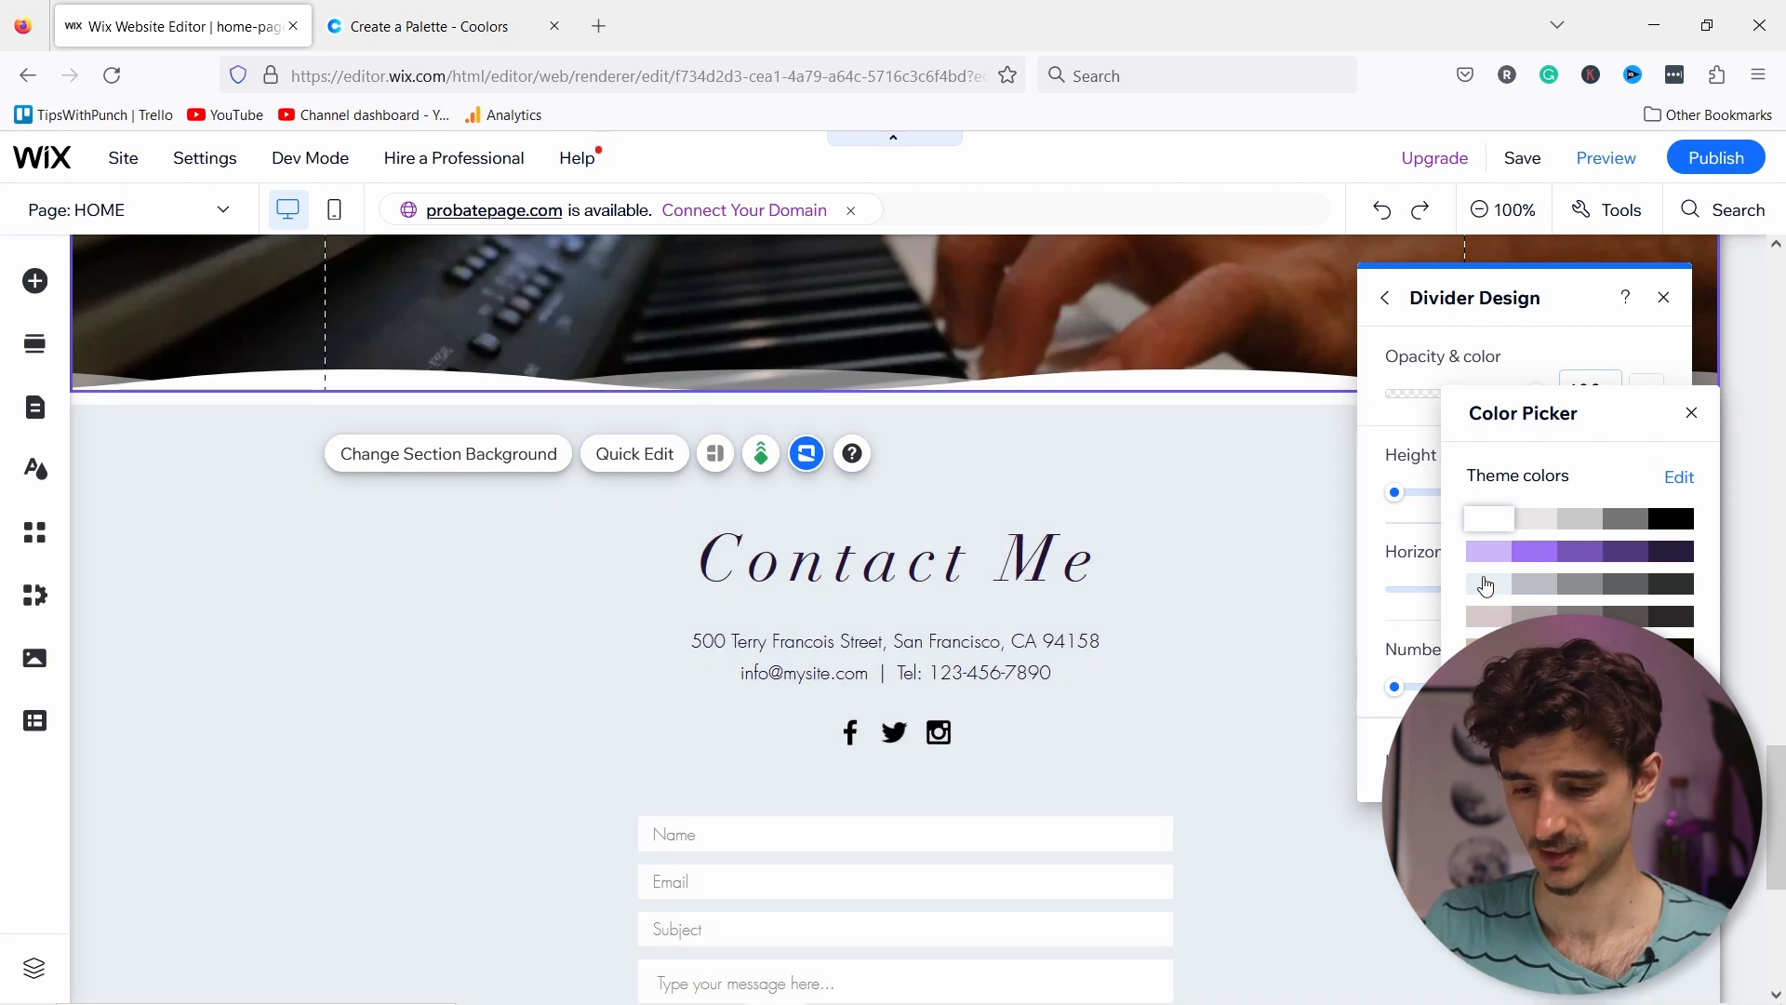
{"action": "left_click", "coordinate": [1486, 587]}
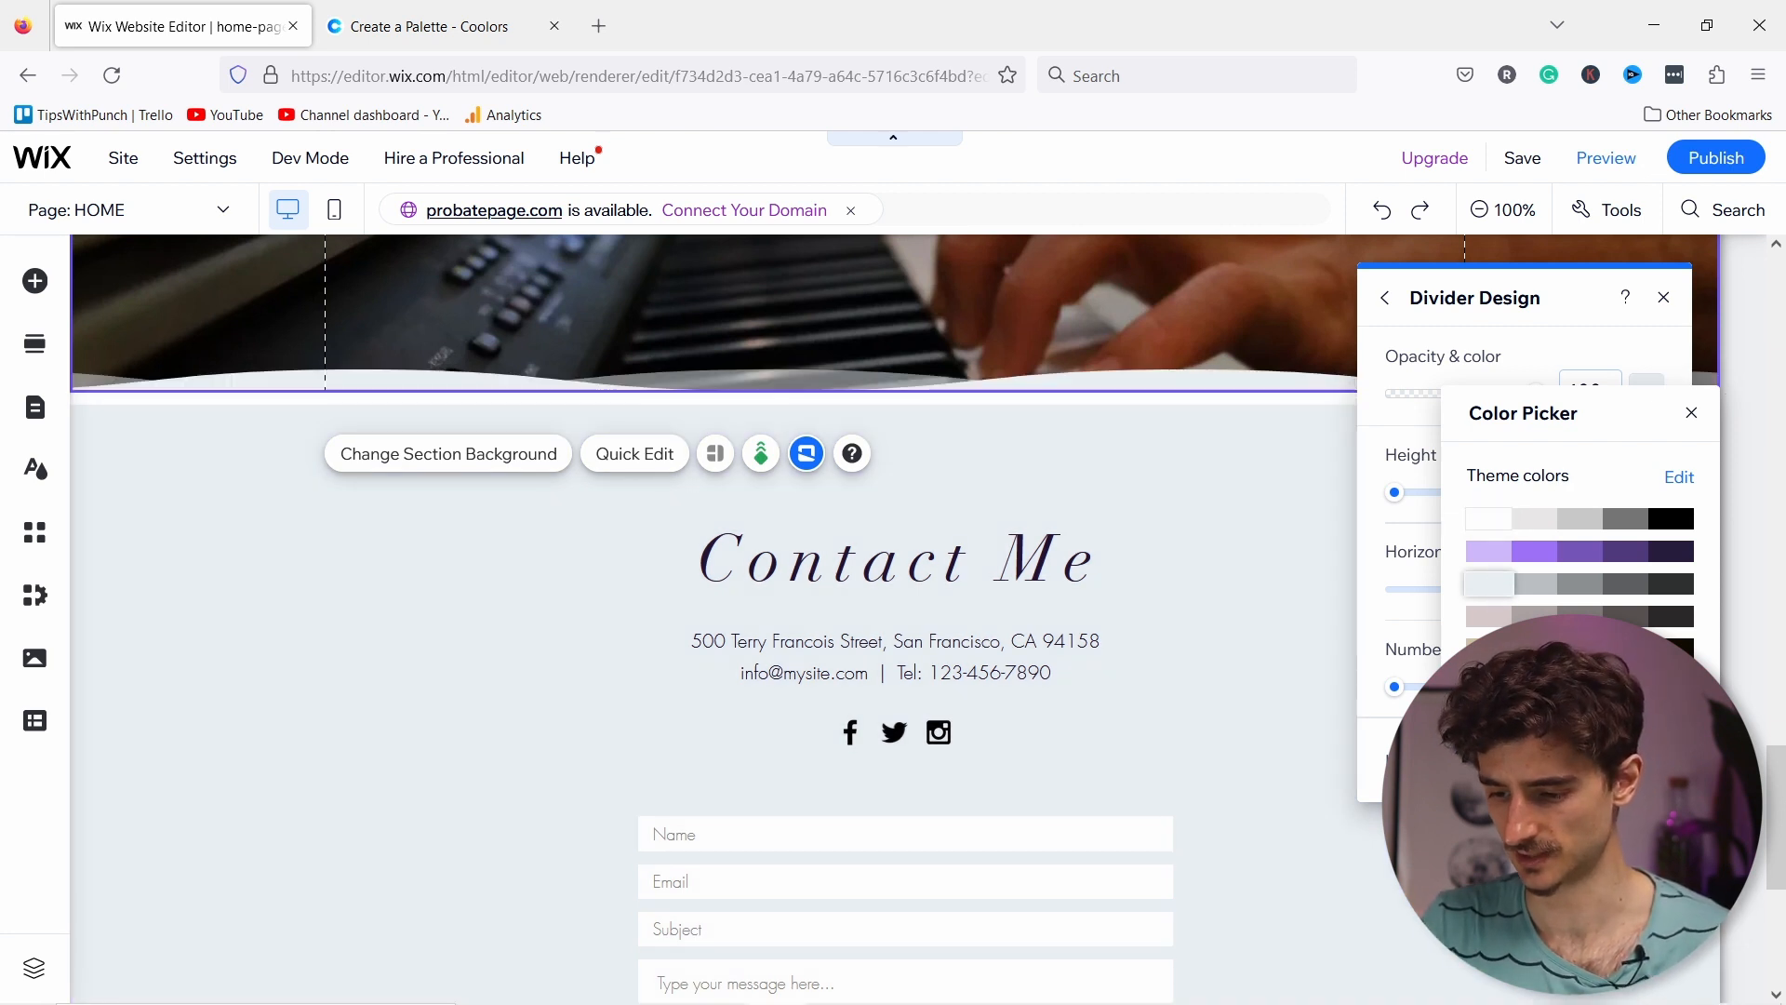
{"action": "left_click", "coordinate": [1692, 412]}
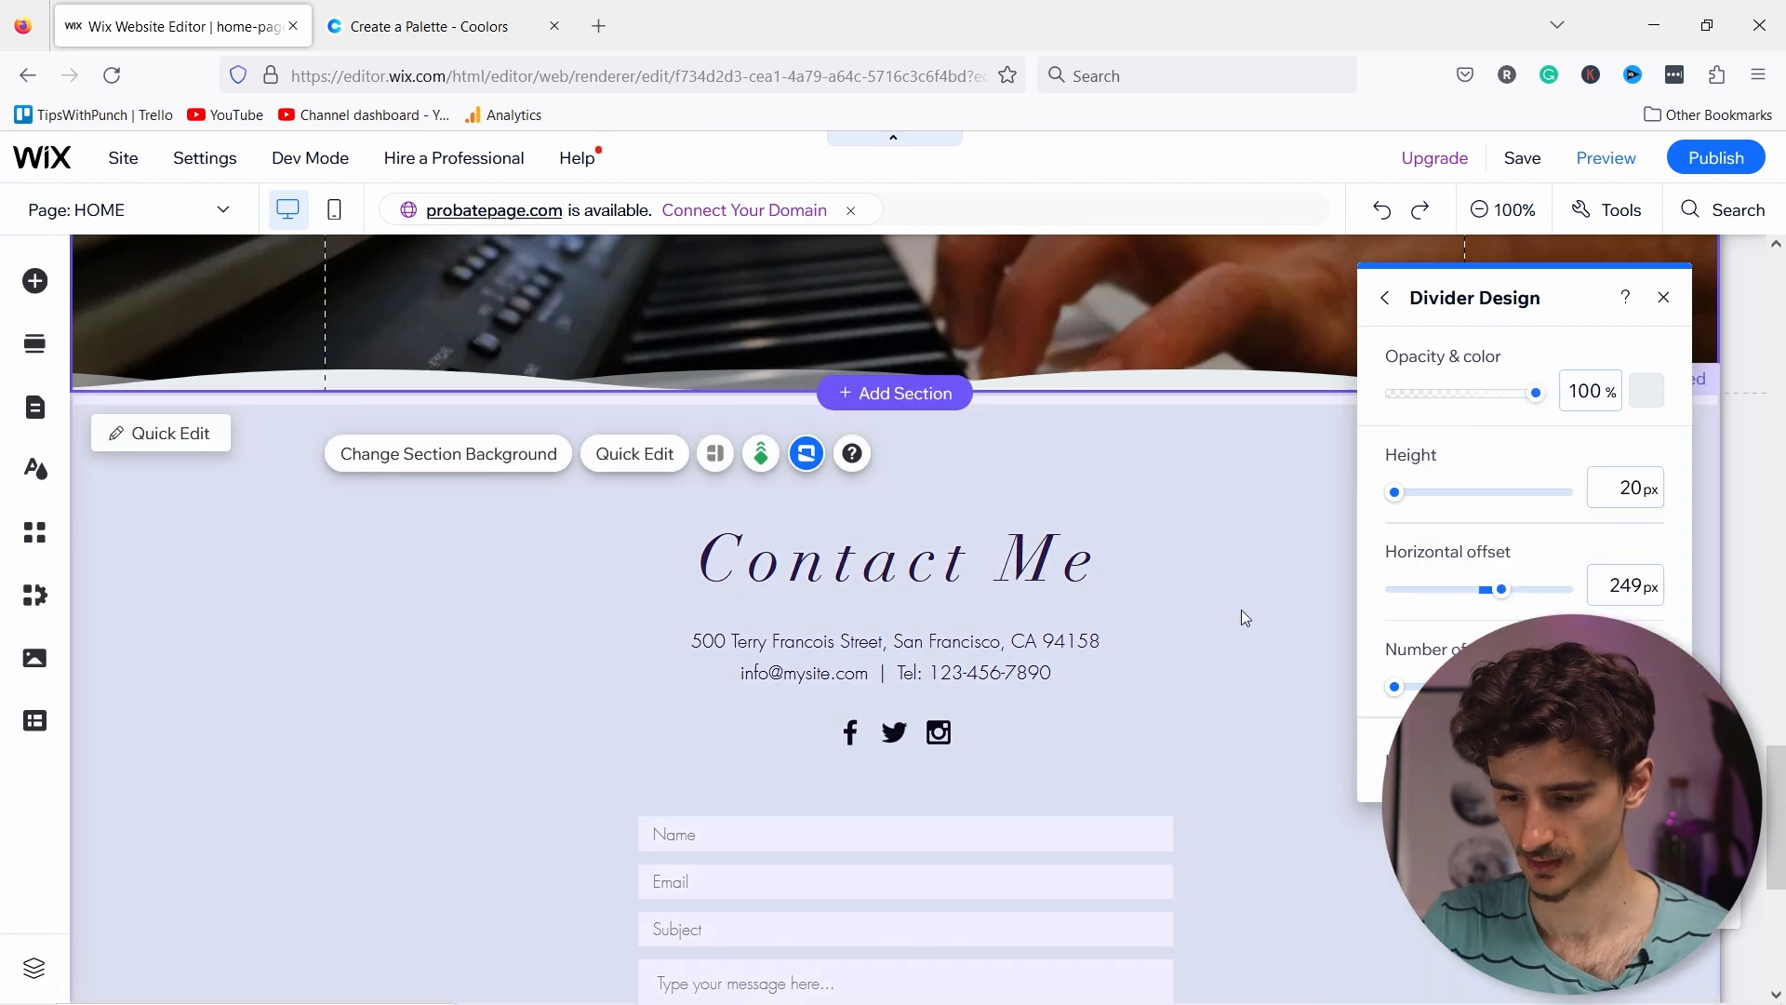
{"action": "scroll", "coordinate": [517, 553], "scroll_direction": "up", "scroll_amount": 1}
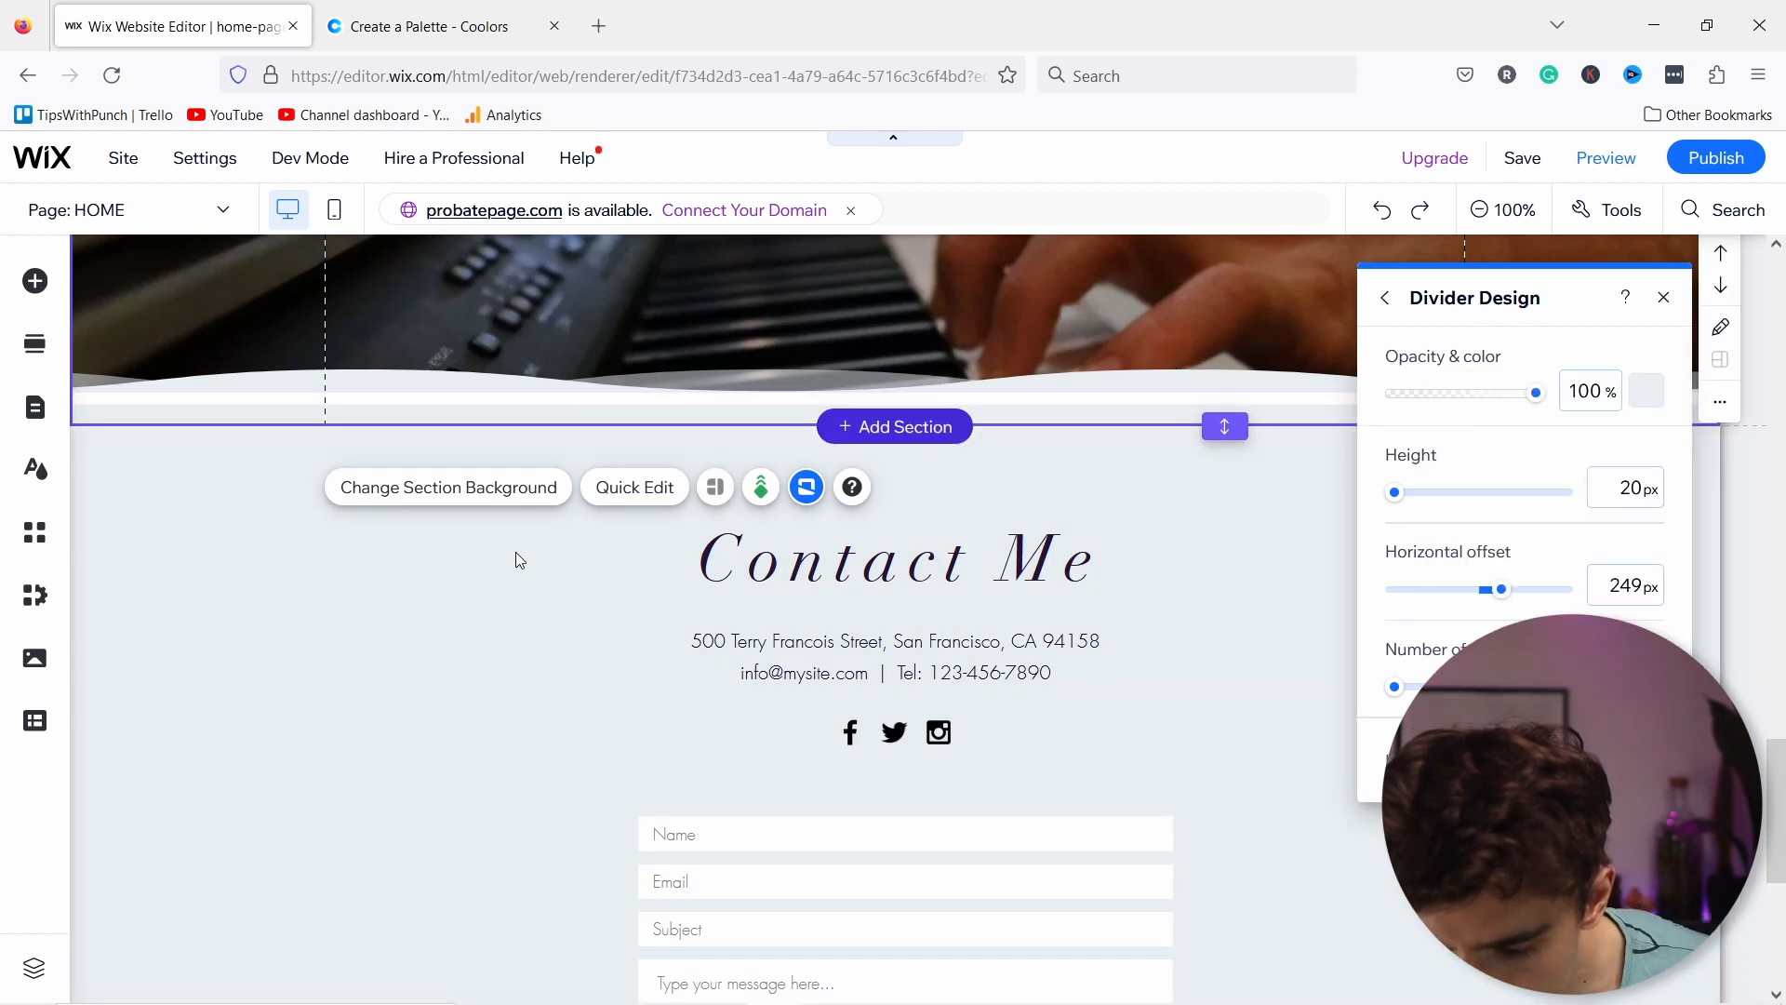
{"action": "scroll", "coordinate": [519, 558], "scroll_direction": "up", "scroll_amount": 1}
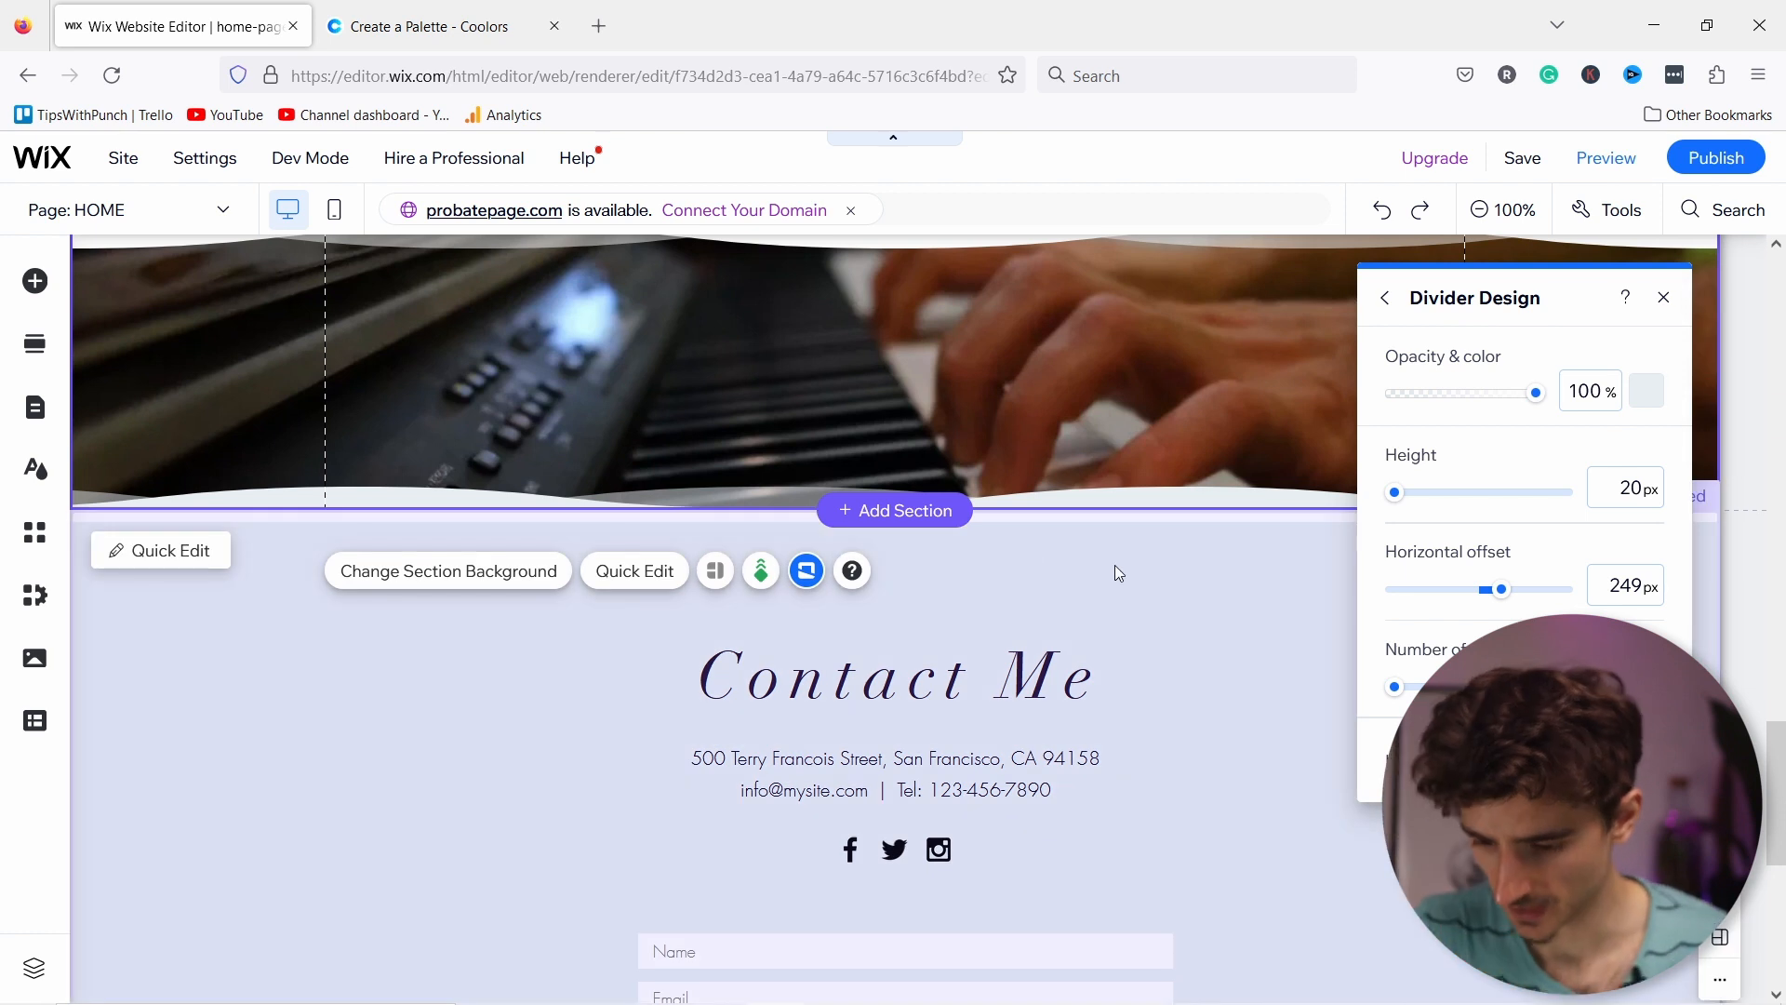
{"action": "left_click", "coordinate": [1131, 520]}
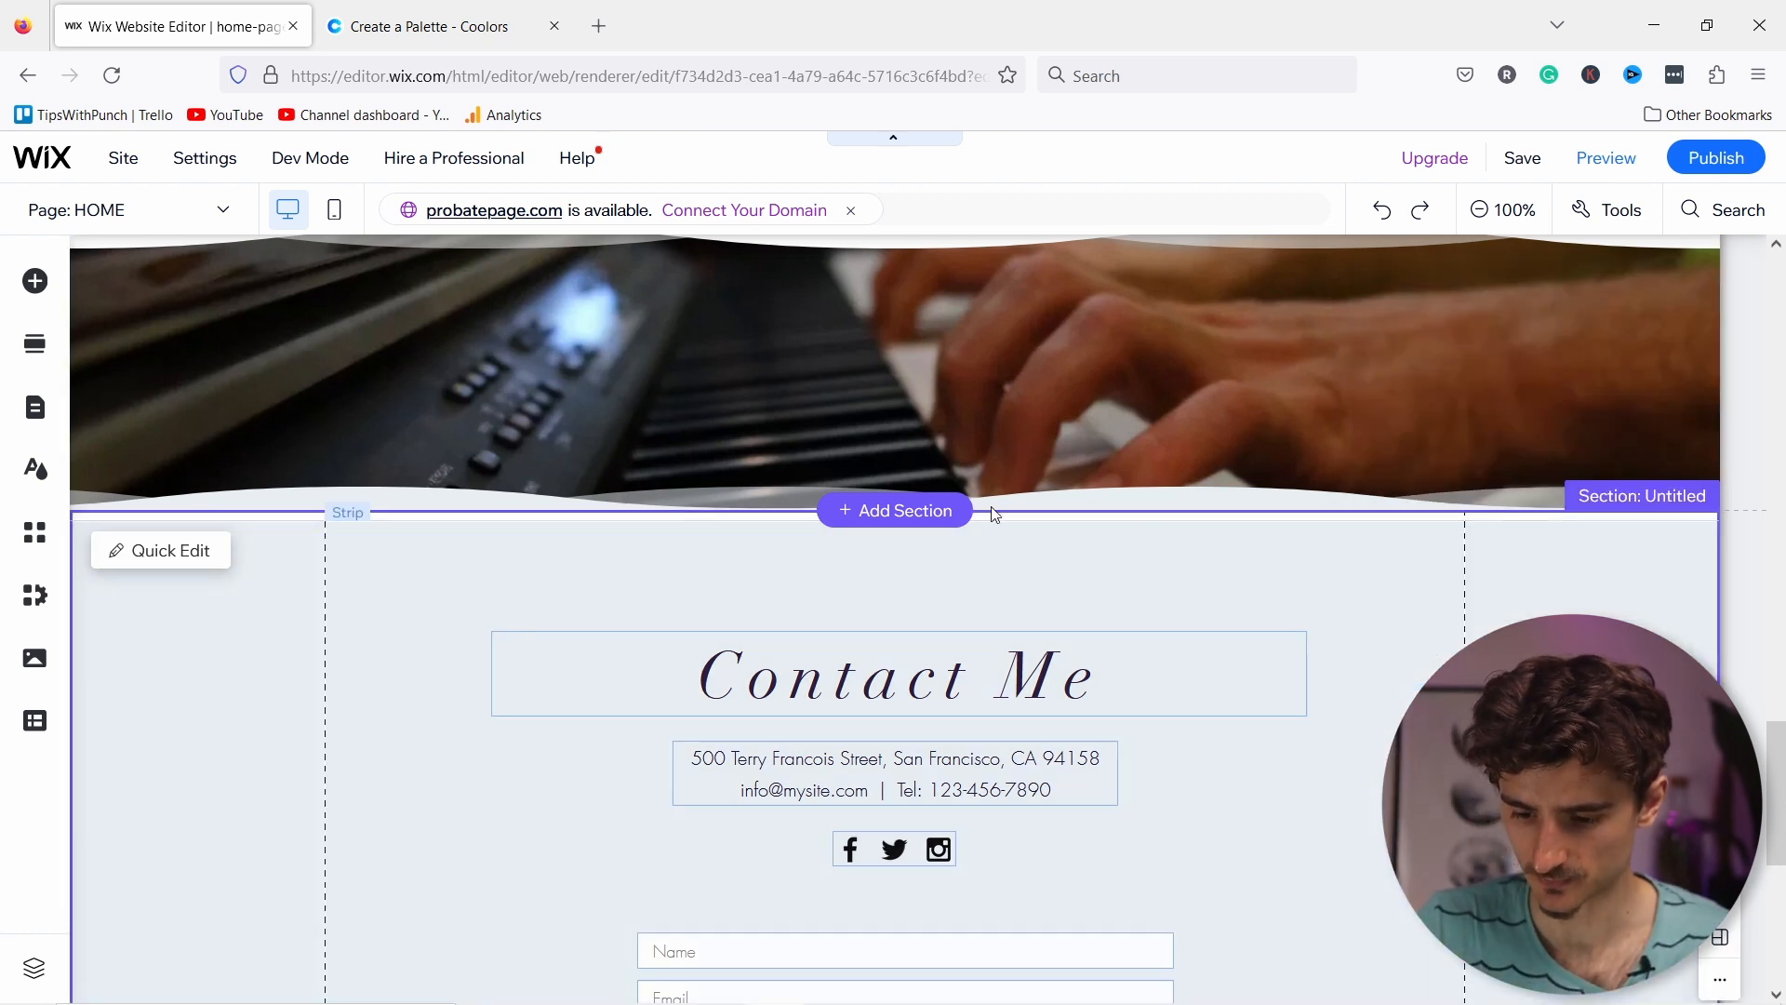
{"action": "mouse_move", "coordinate": [1224, 511]}
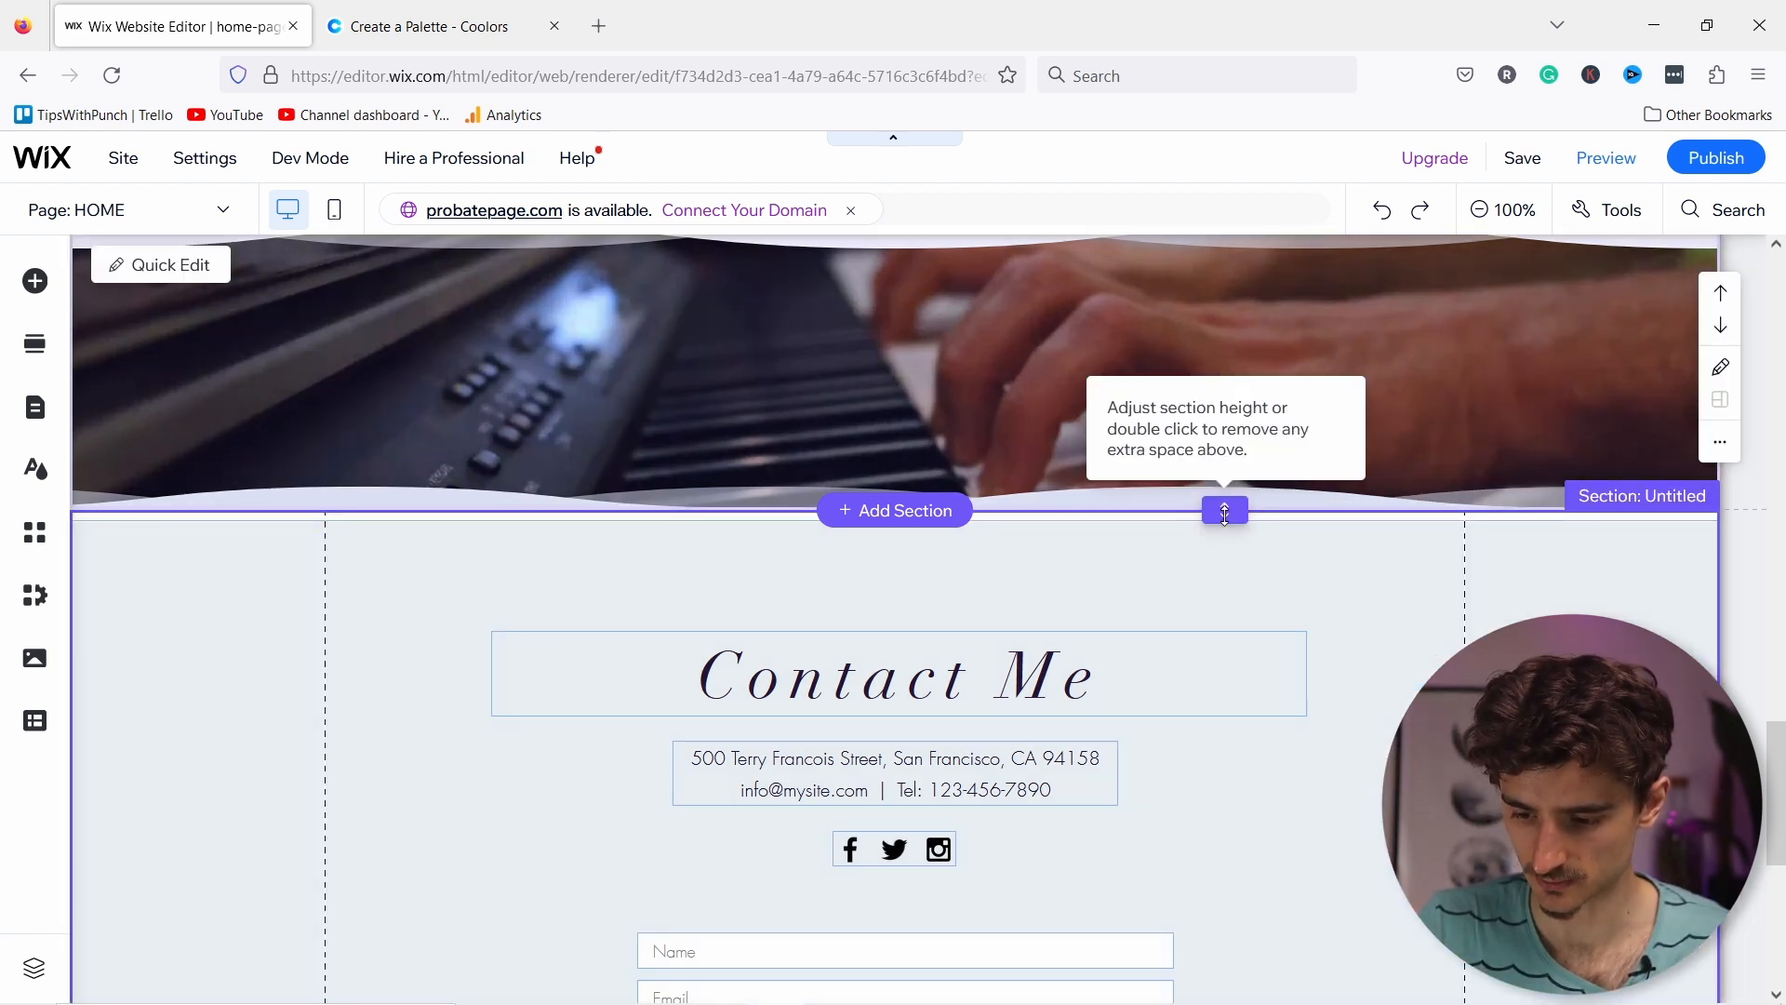
{"action": "mouse_move", "coordinate": [1224, 512]}
{"action": "left_mouse_down"}
{"action": "mouse_move", "coordinate": [1228, 563]}
{"action": "mouse_move", "coordinate": [1211, 506]}
{"action": "left_mouse_up"}
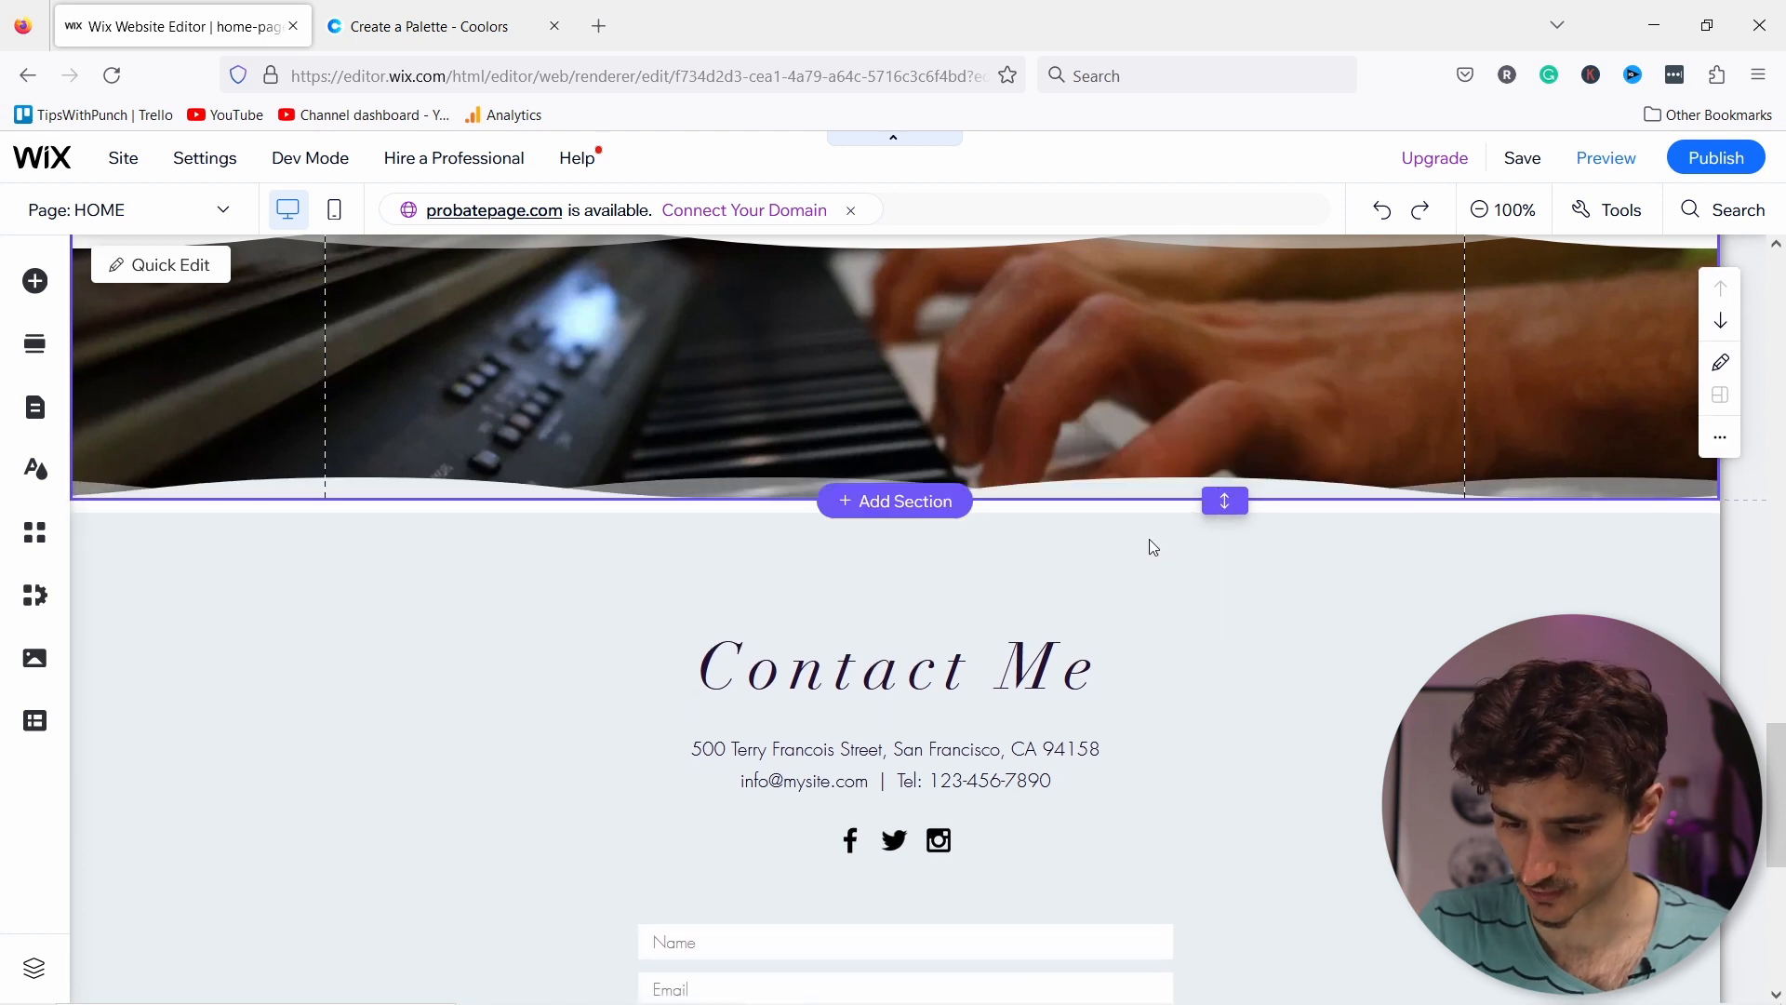
{"action": "left_click", "coordinate": [1058, 556]}
{"action": "left_click", "coordinate": [1044, 519]}
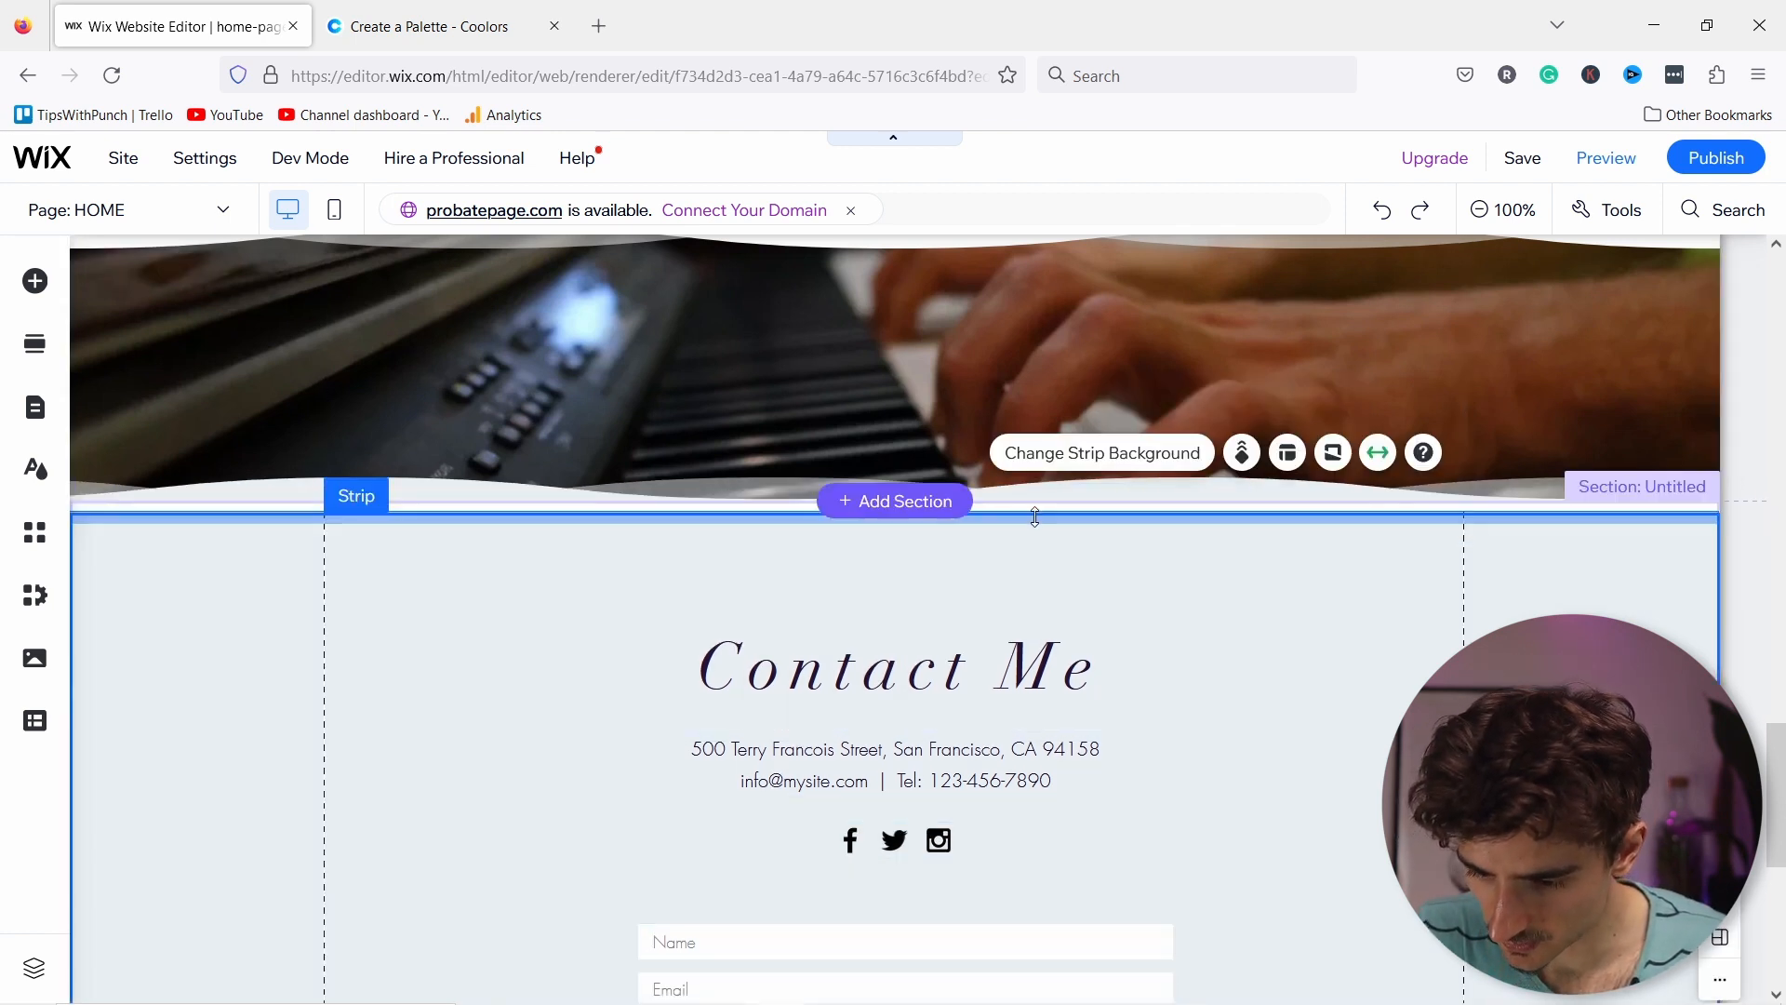
{"action": "left_click_drag", "start_coordinate": [1032, 504], "coordinate": [1032, 483]}
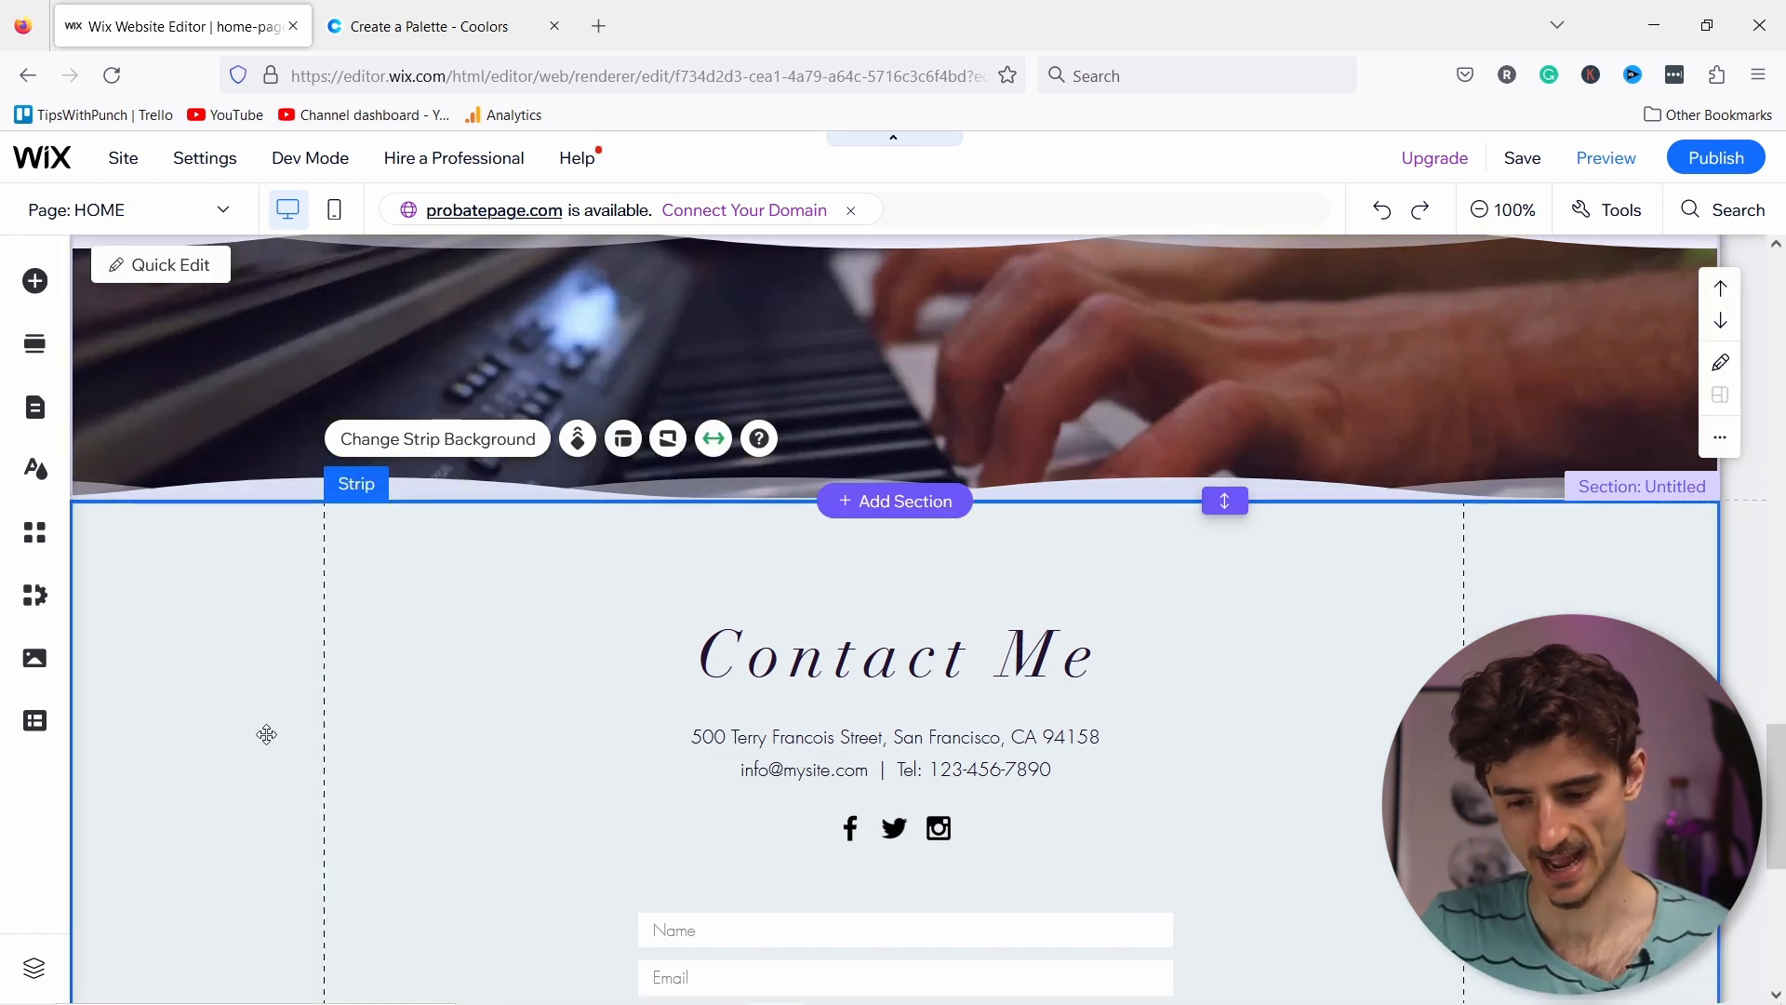
{"action": "scroll", "coordinate": [264, 730], "scroll_direction": "up", "scroll_amount": 1}
{"action": "scroll", "coordinate": [267, 688], "scroll_direction": "down", "scroll_amount": 2}
{"action": "scroll", "coordinate": [279, 678], "scroll_direction": "down", "scroll_amount": 2}
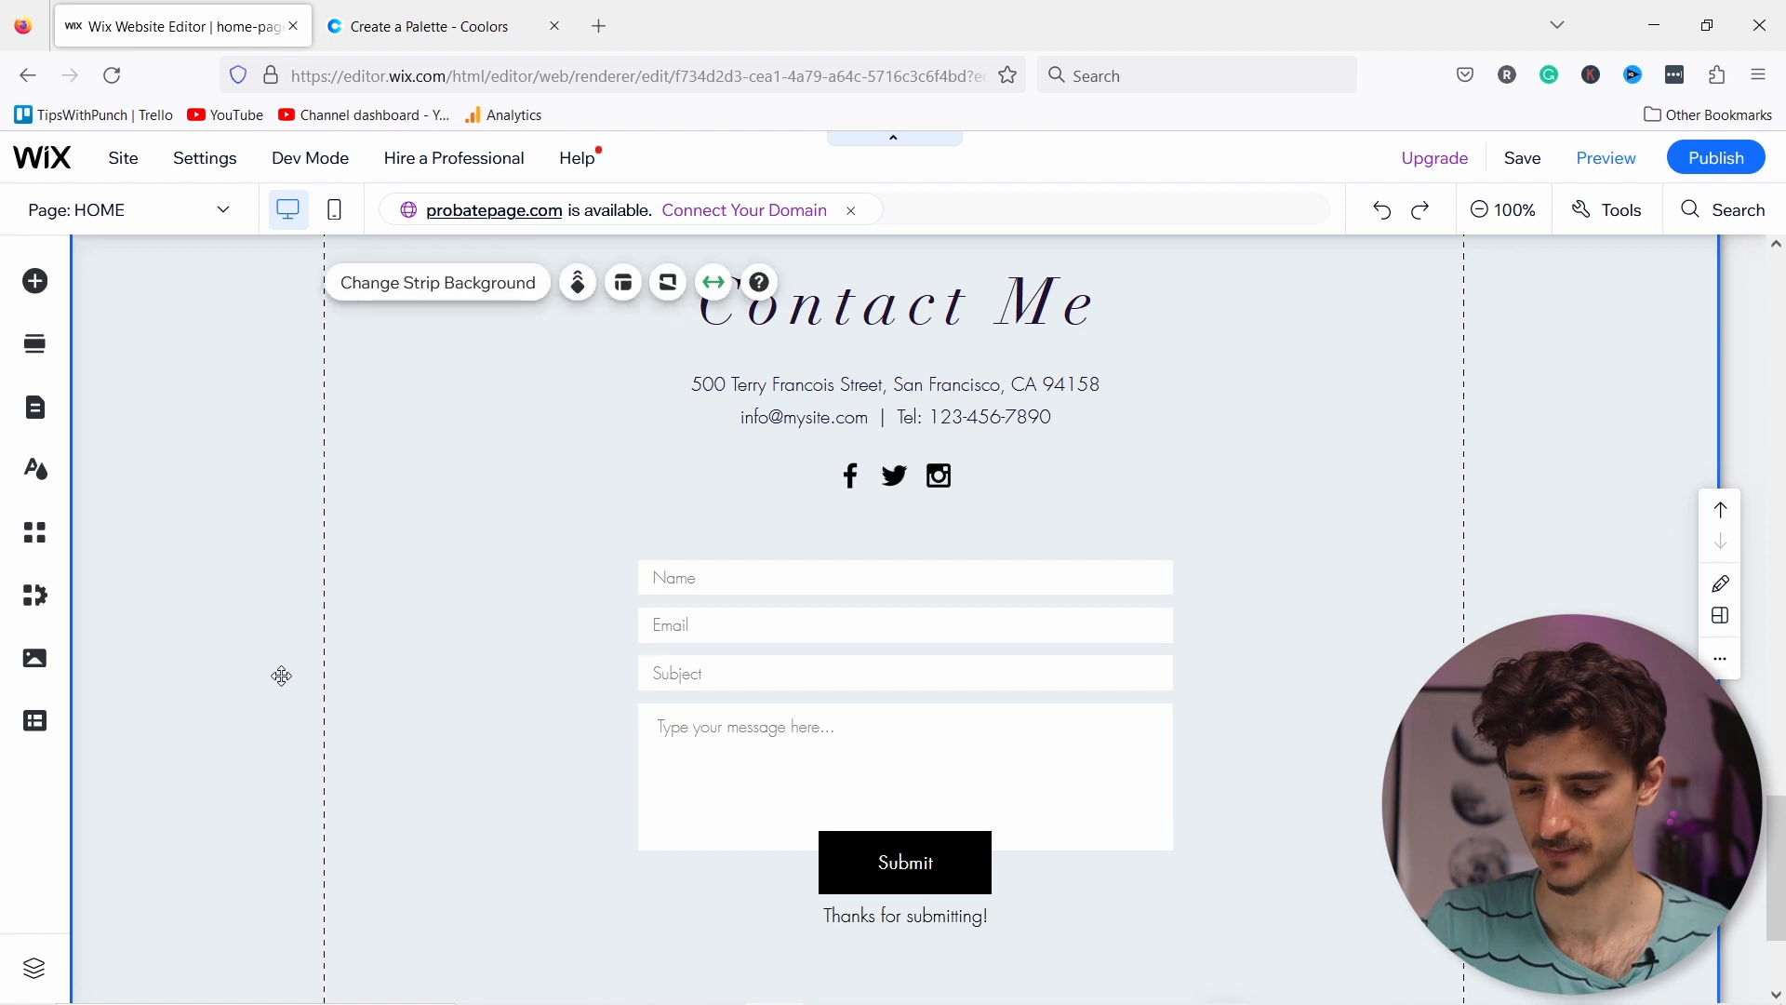
{"action": "scroll", "coordinate": [900, 626], "scroll_direction": "up", "scroll_amount": 2}
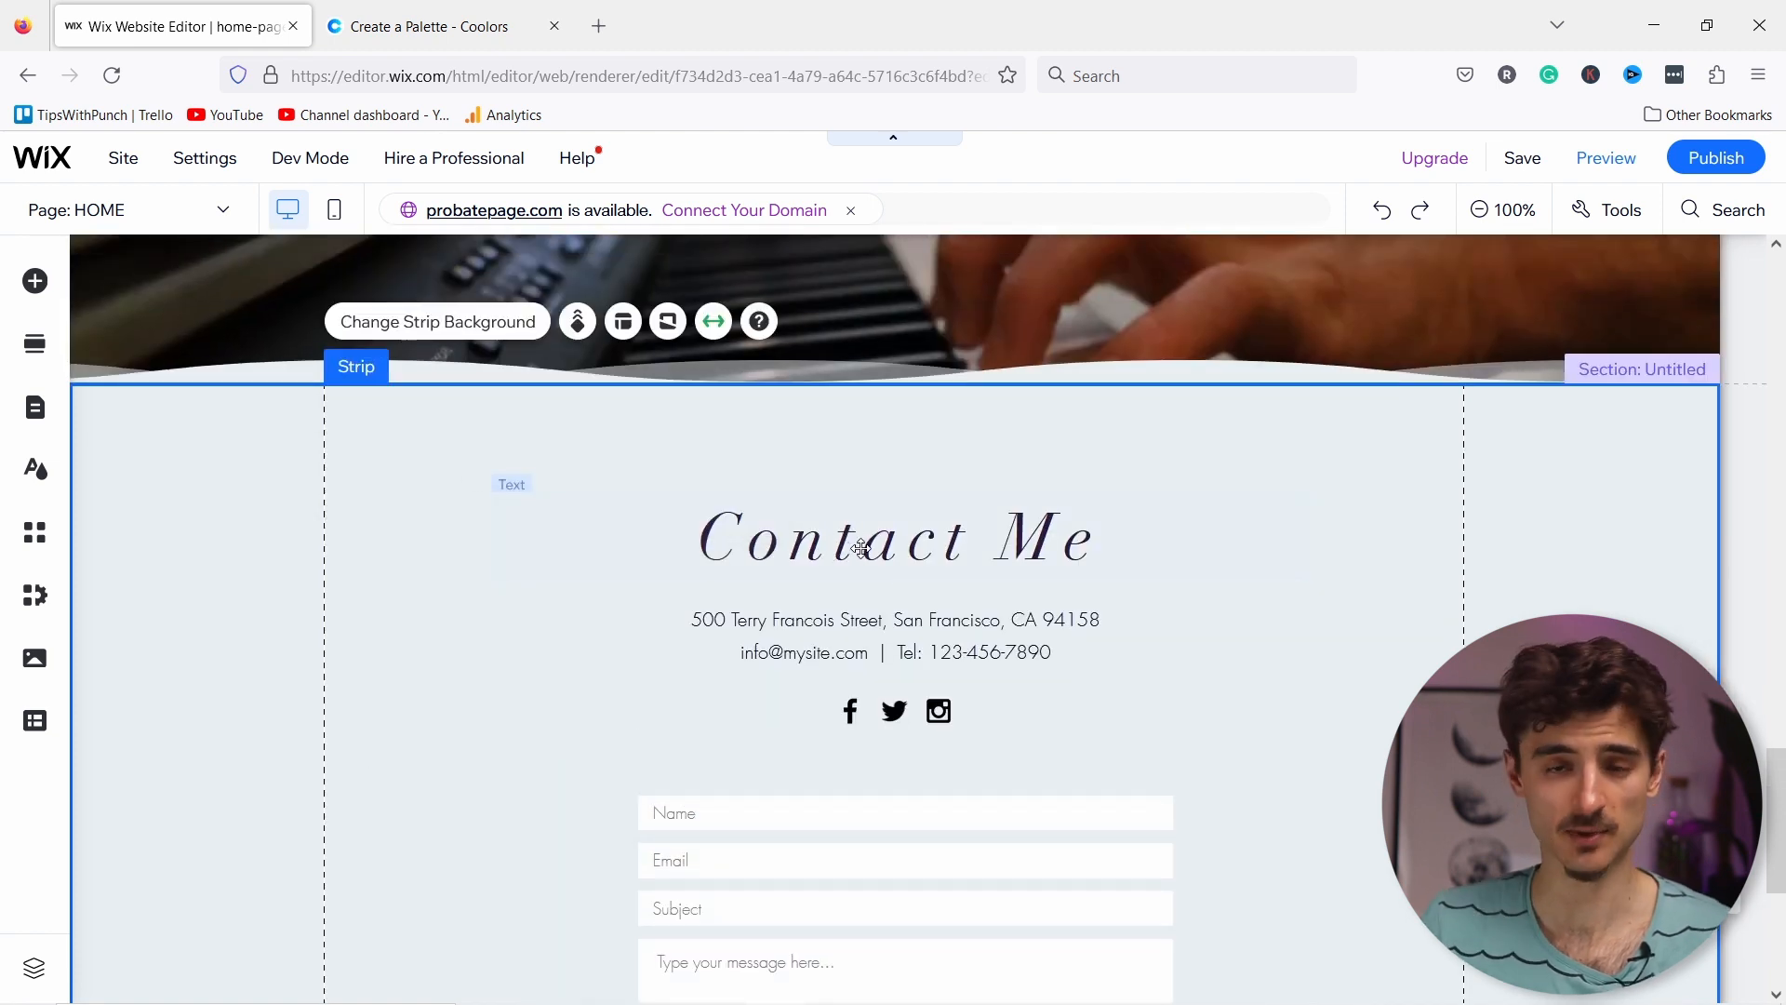
{"action": "left_click", "coordinate": [860, 549]}
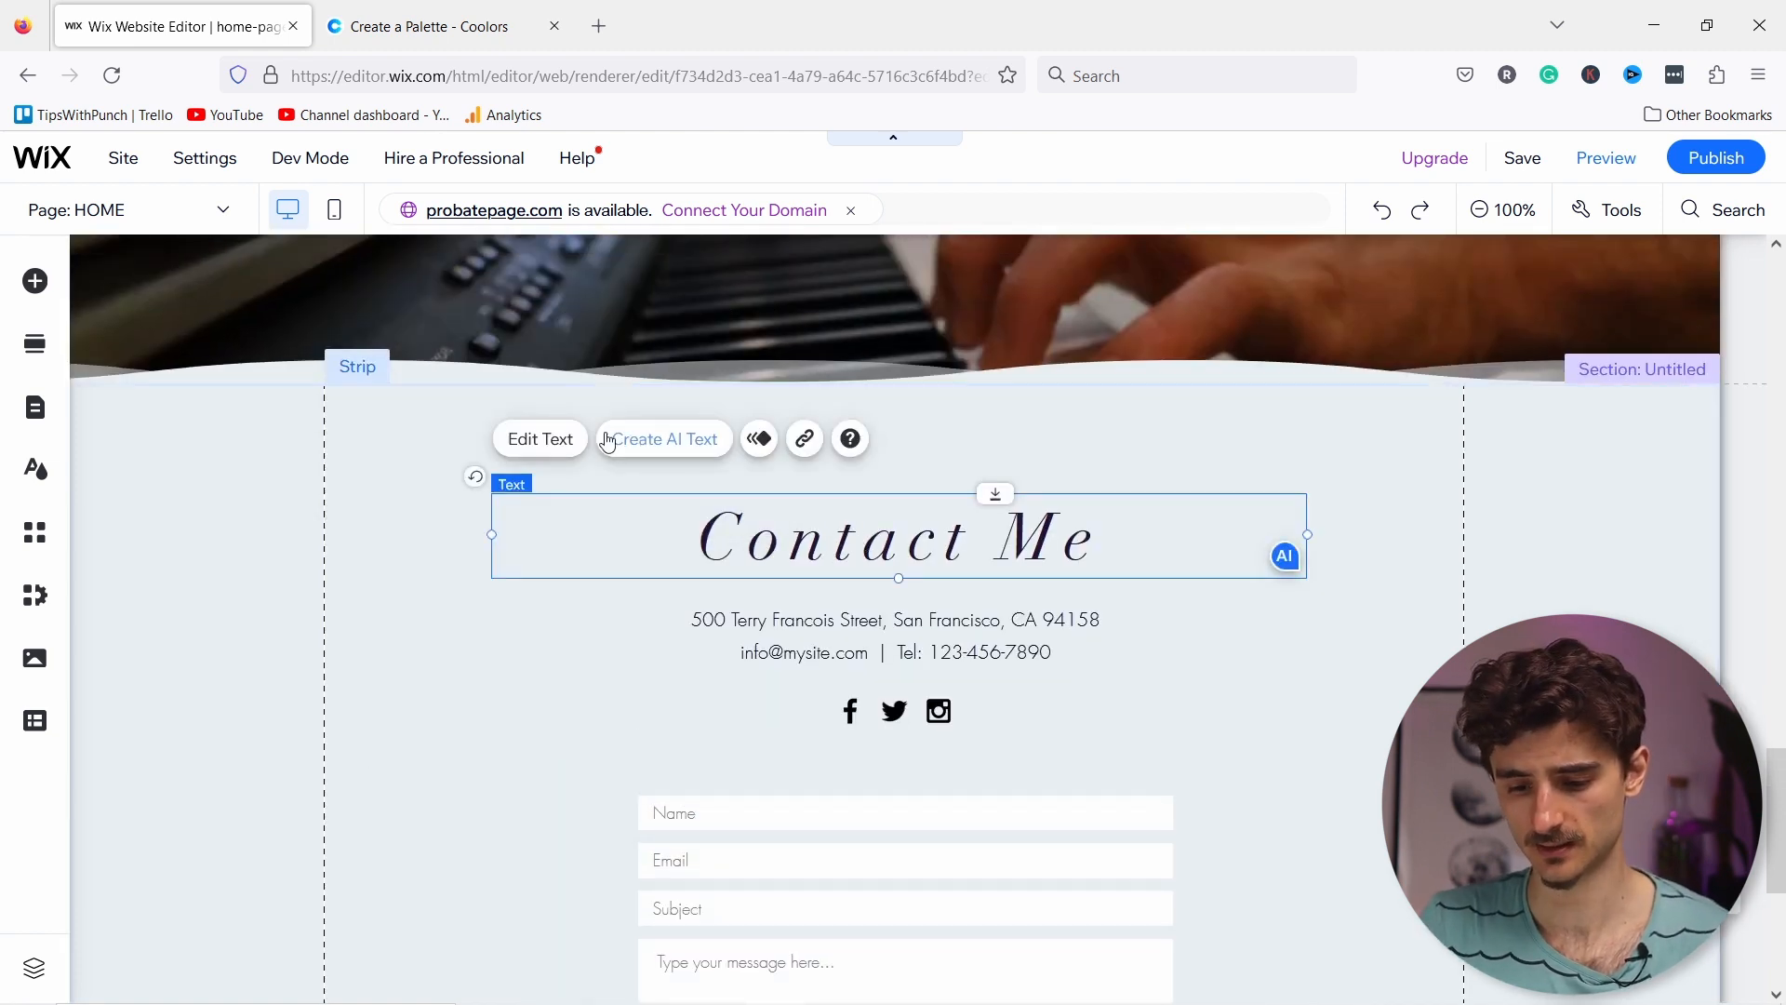
{"action": "left_click", "coordinate": [543, 443]}
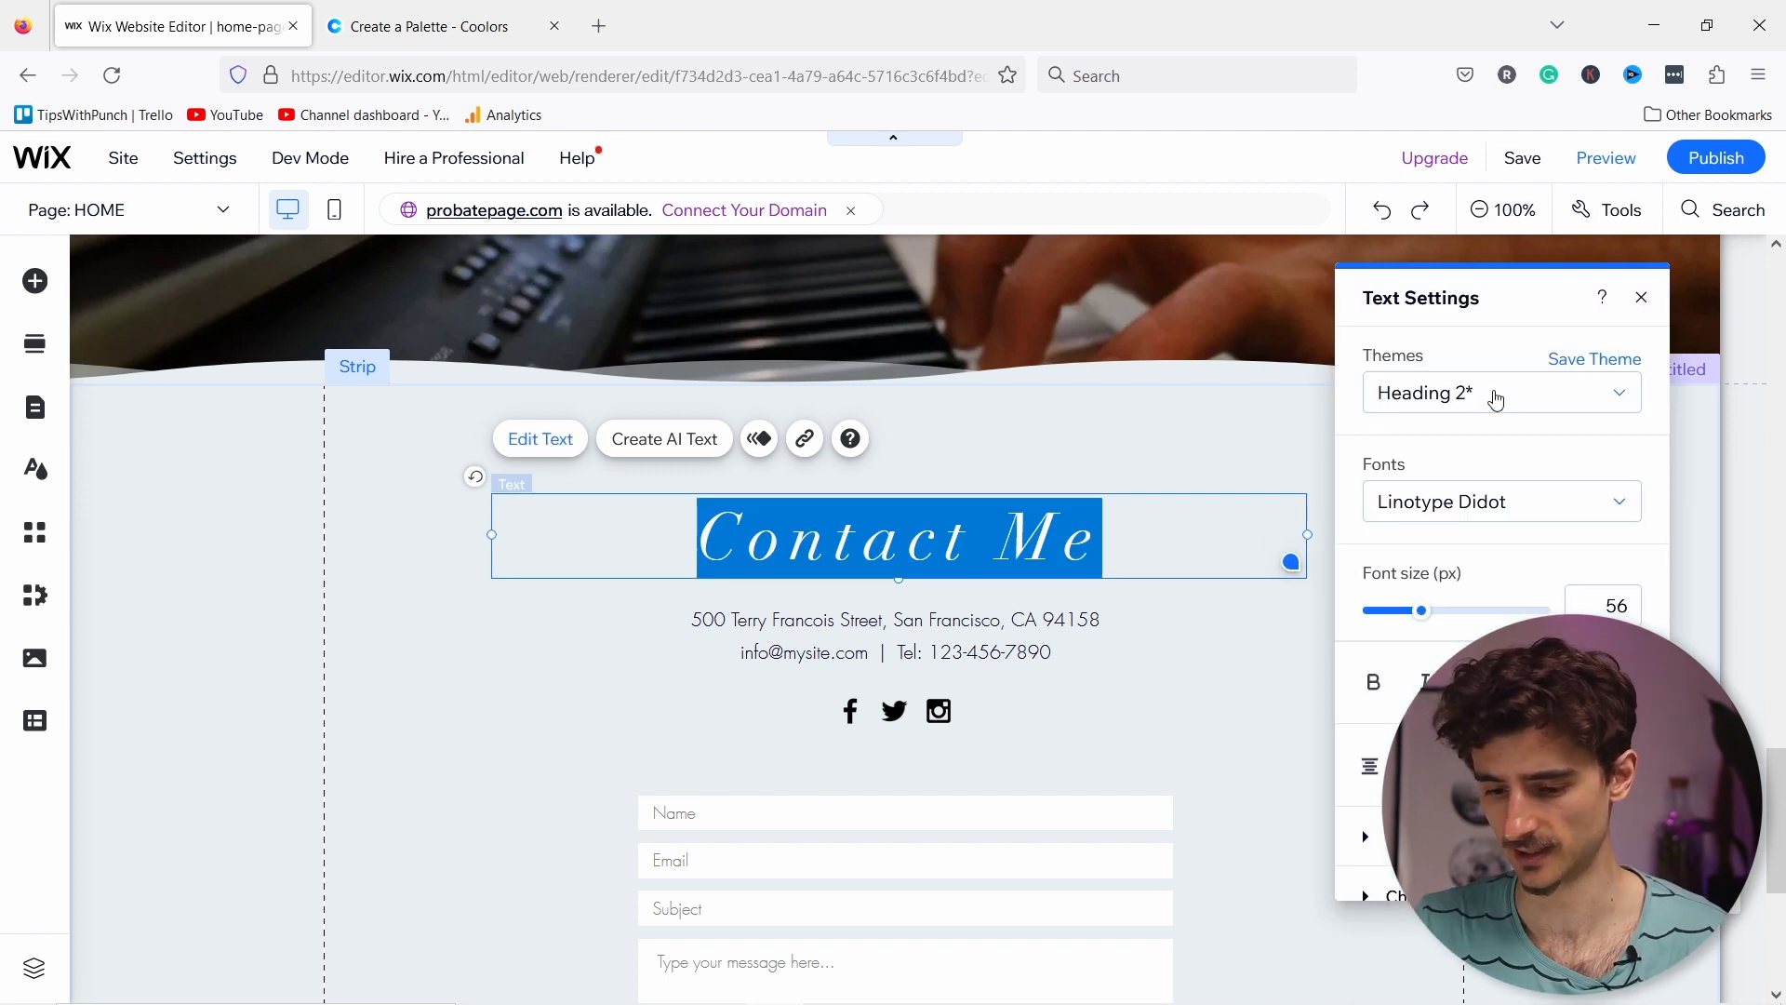
{"action": "left_click", "coordinate": [1495, 400]}
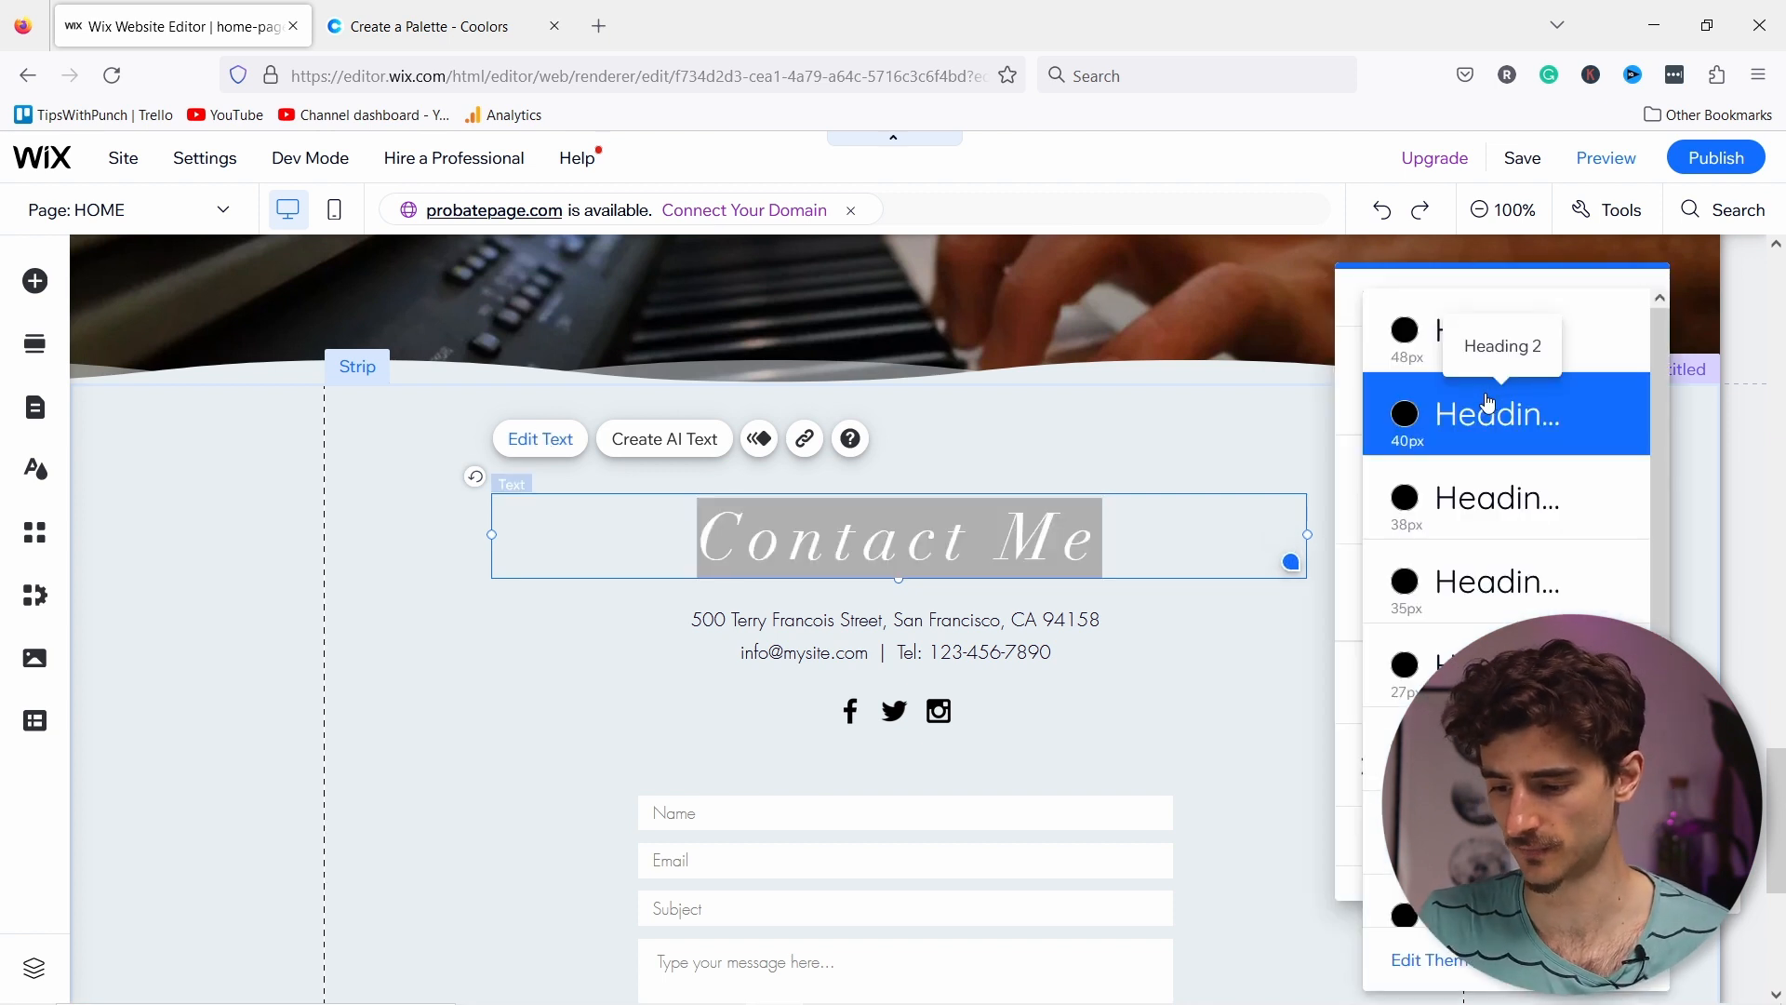
{"action": "left_click", "coordinate": [1448, 509]}
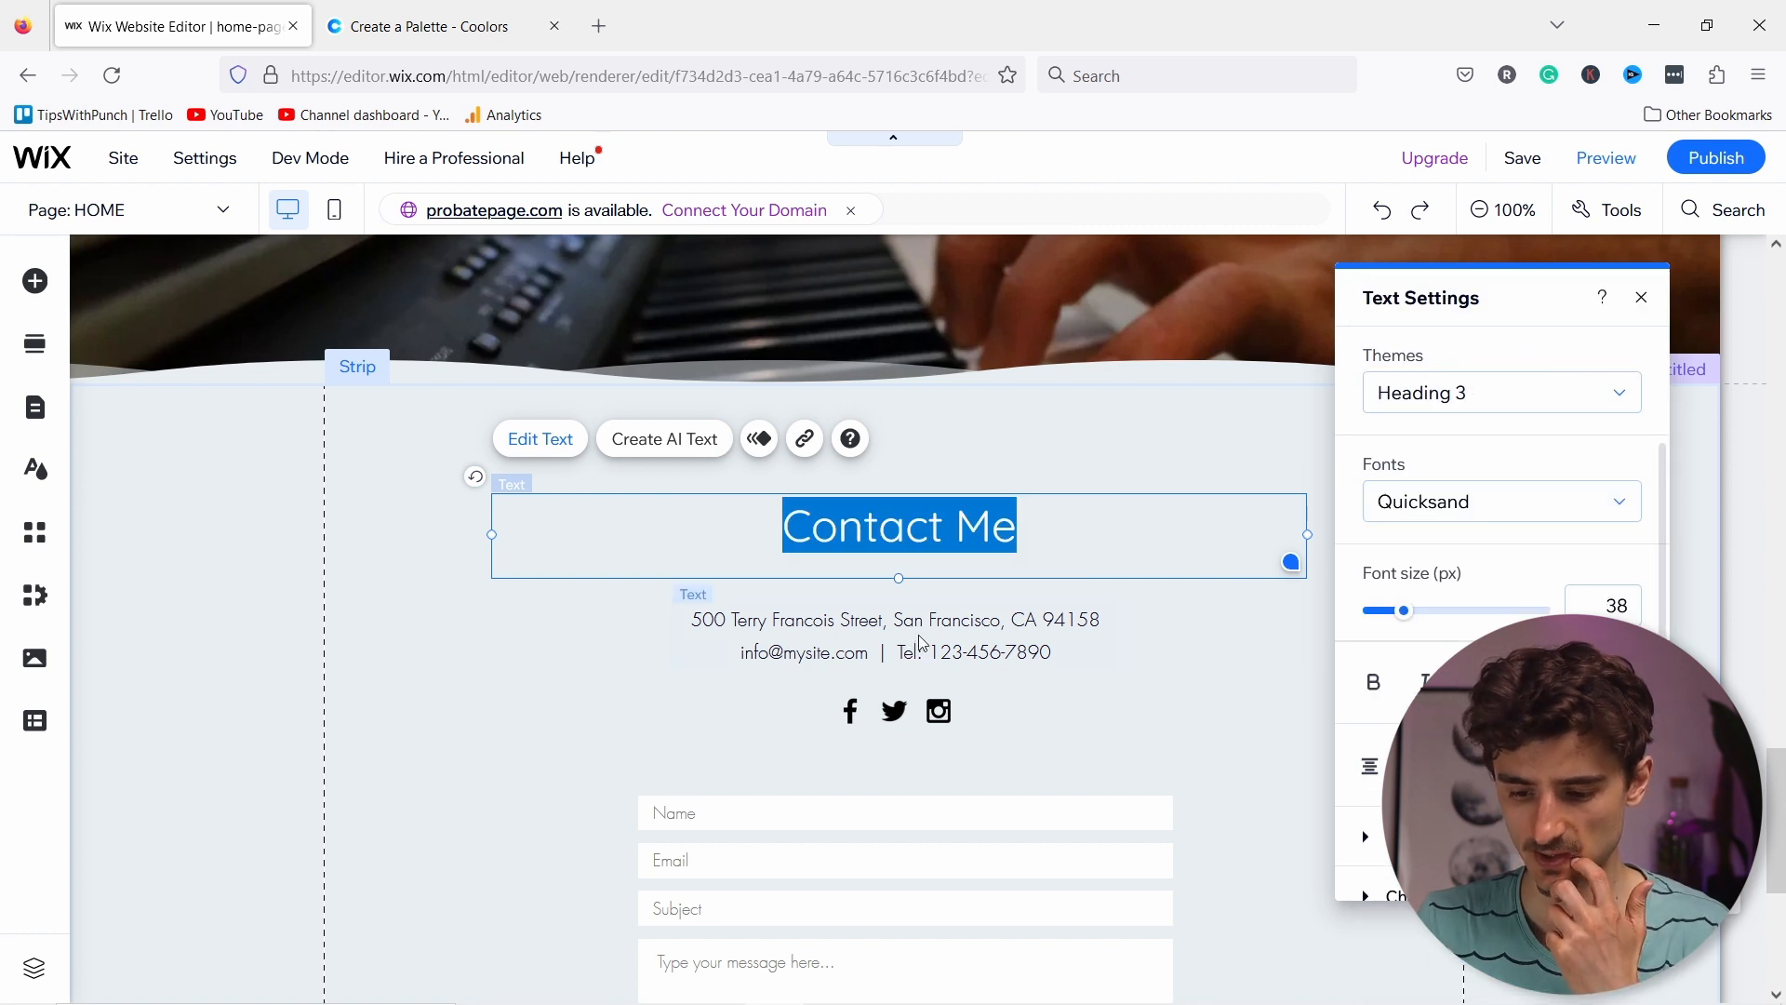
{"action": "left_click", "coordinate": [977, 607]}
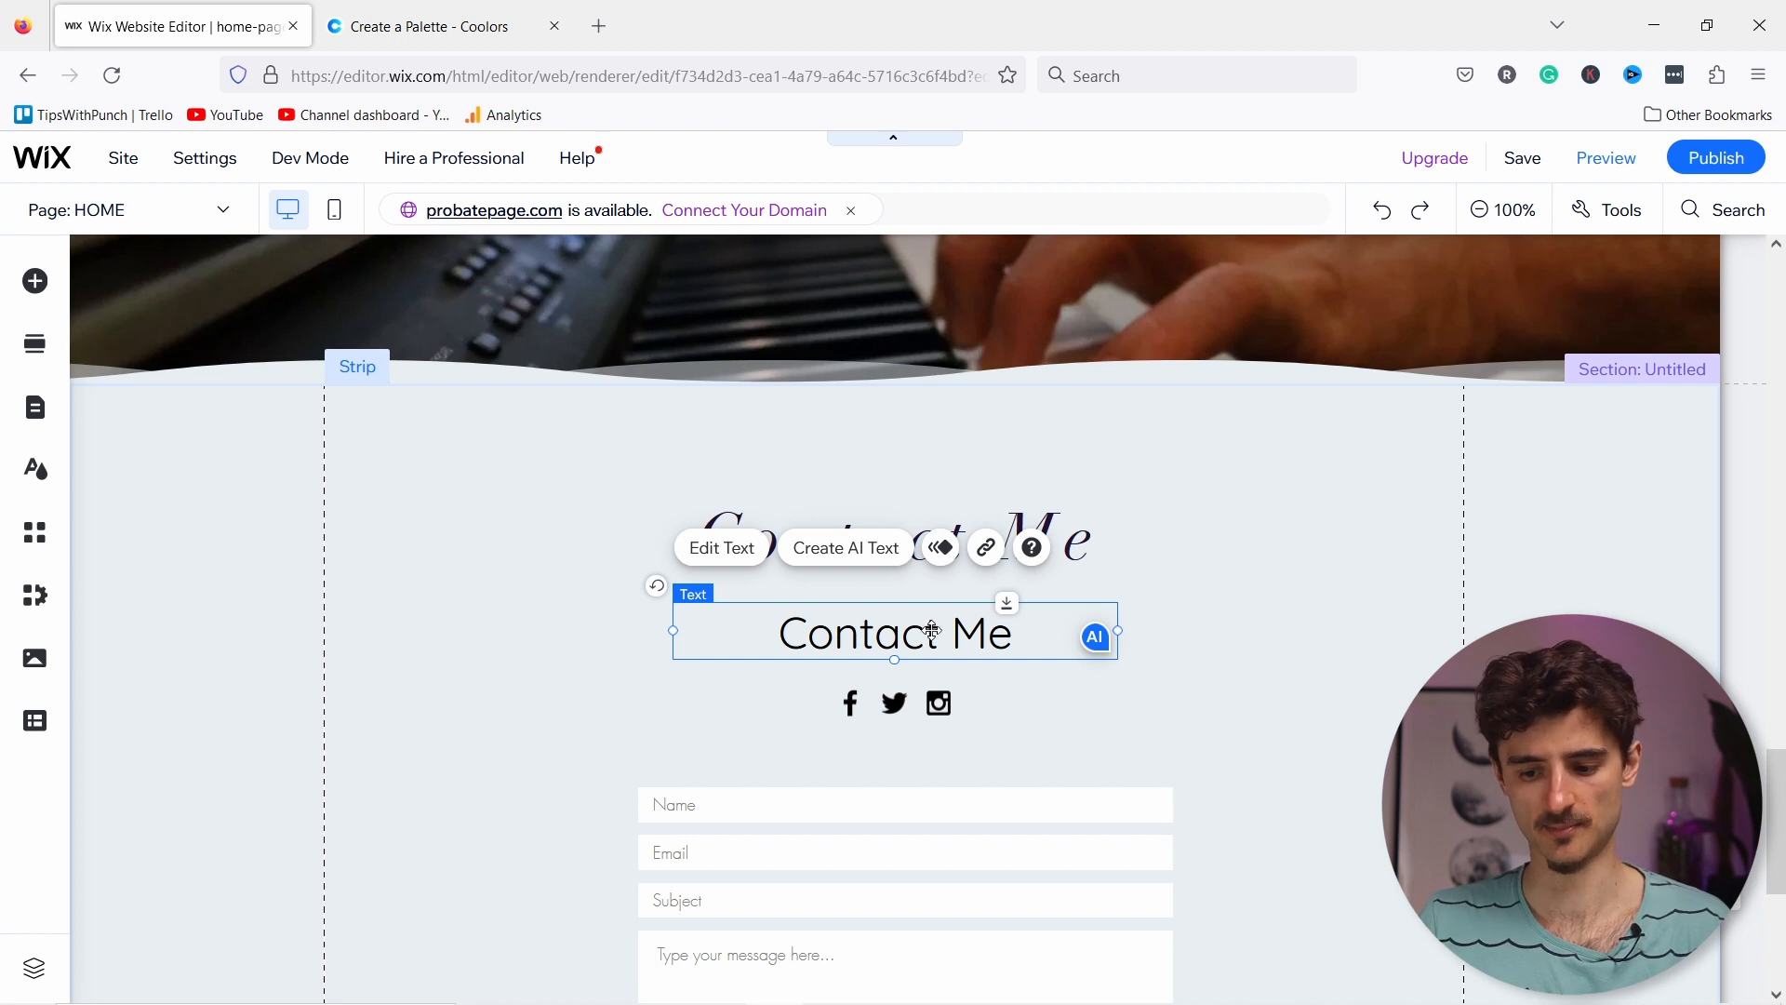
{"action": "left_click", "coordinate": [1385, 210]}
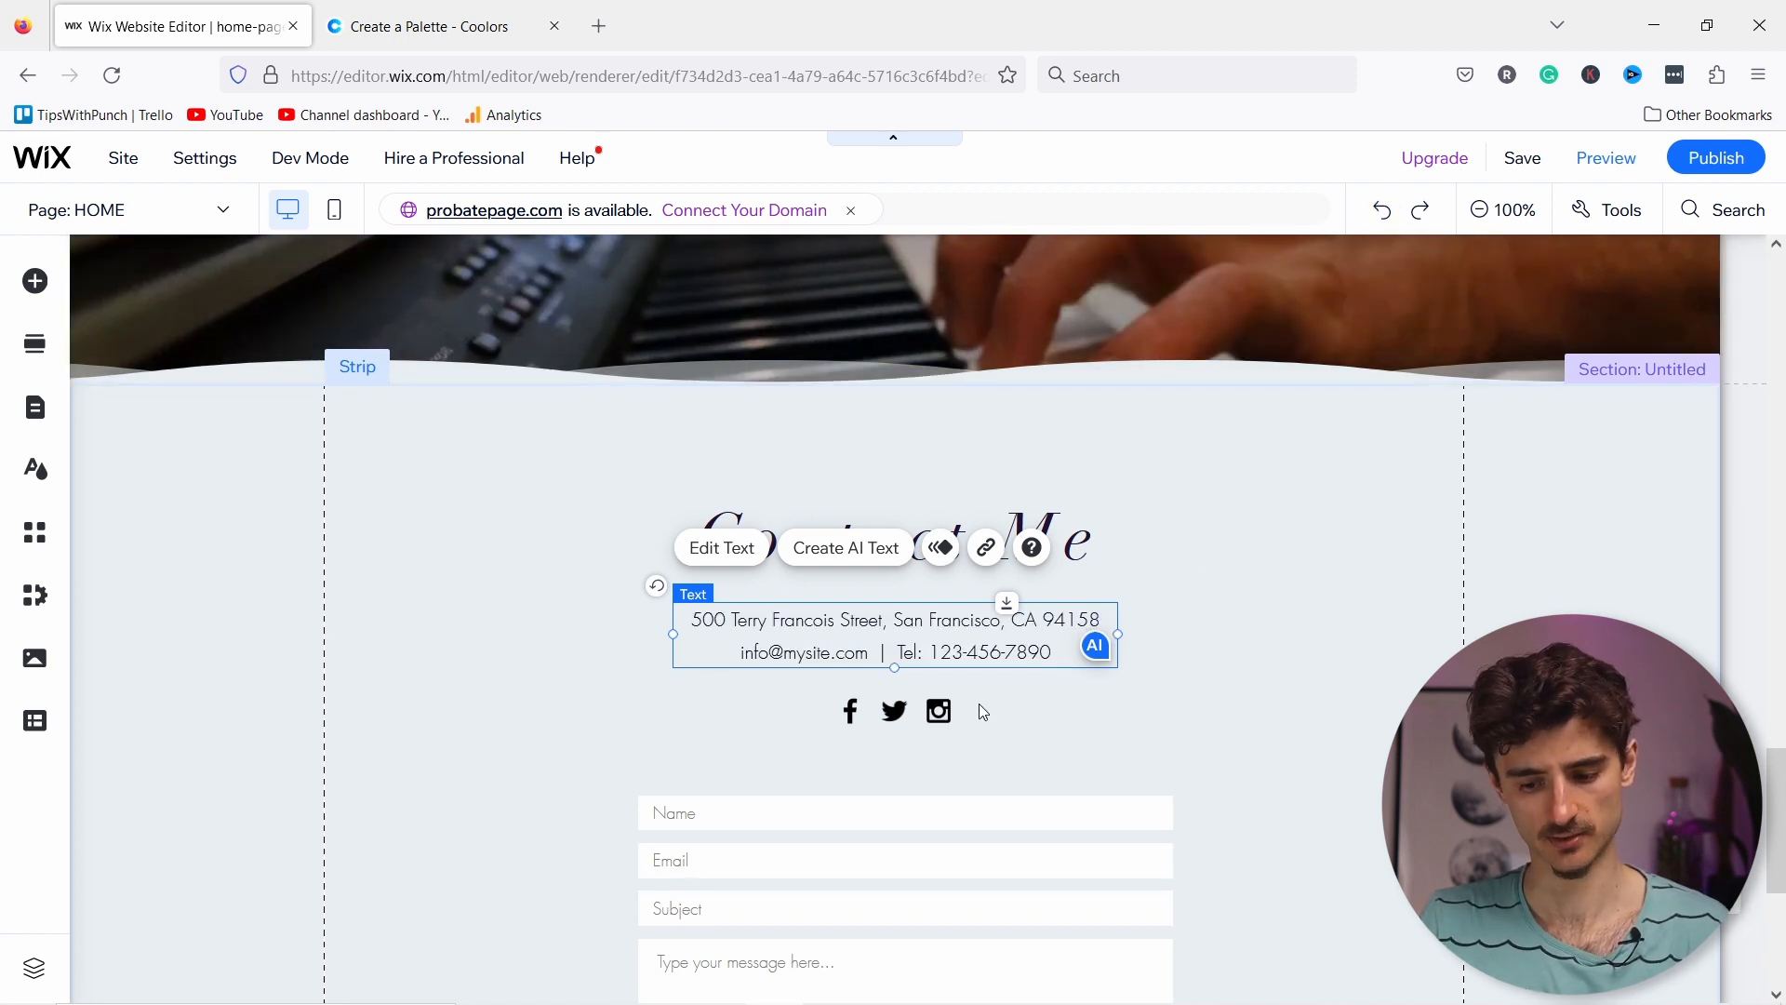
{"action": "scroll", "coordinate": [976, 709], "scroll_direction": "down", "scroll_amount": 3}
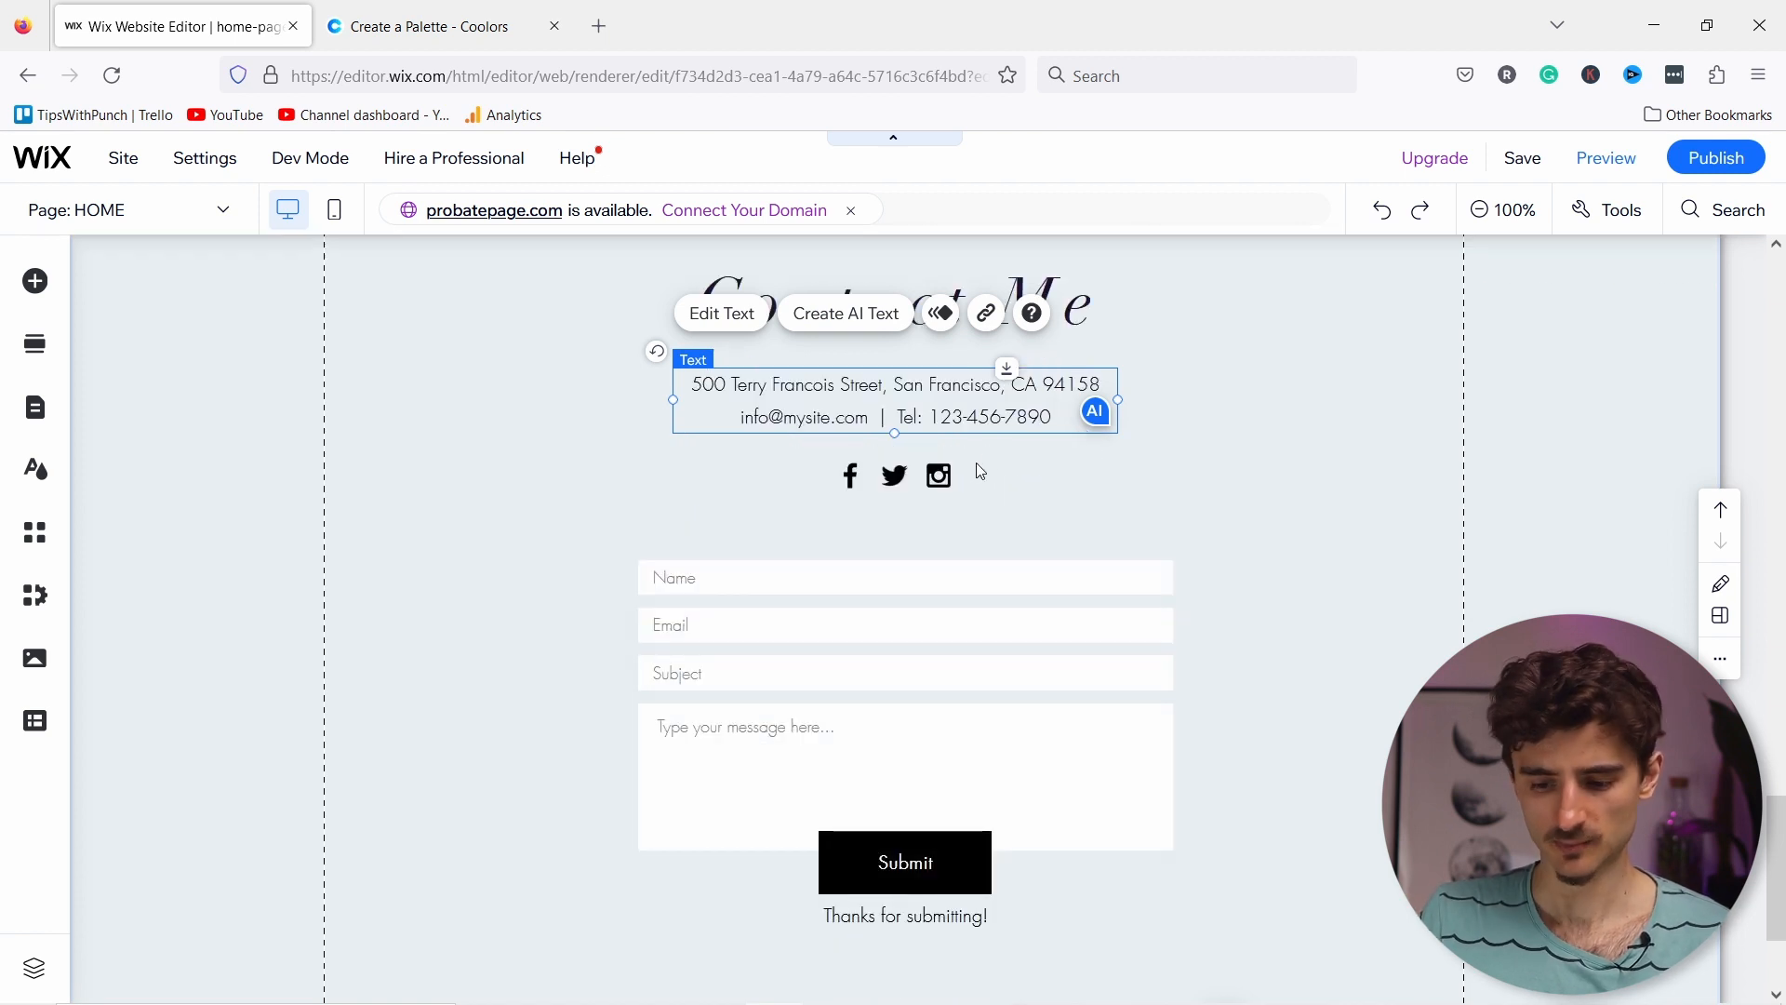
{"action": "left_click", "coordinate": [967, 474]}
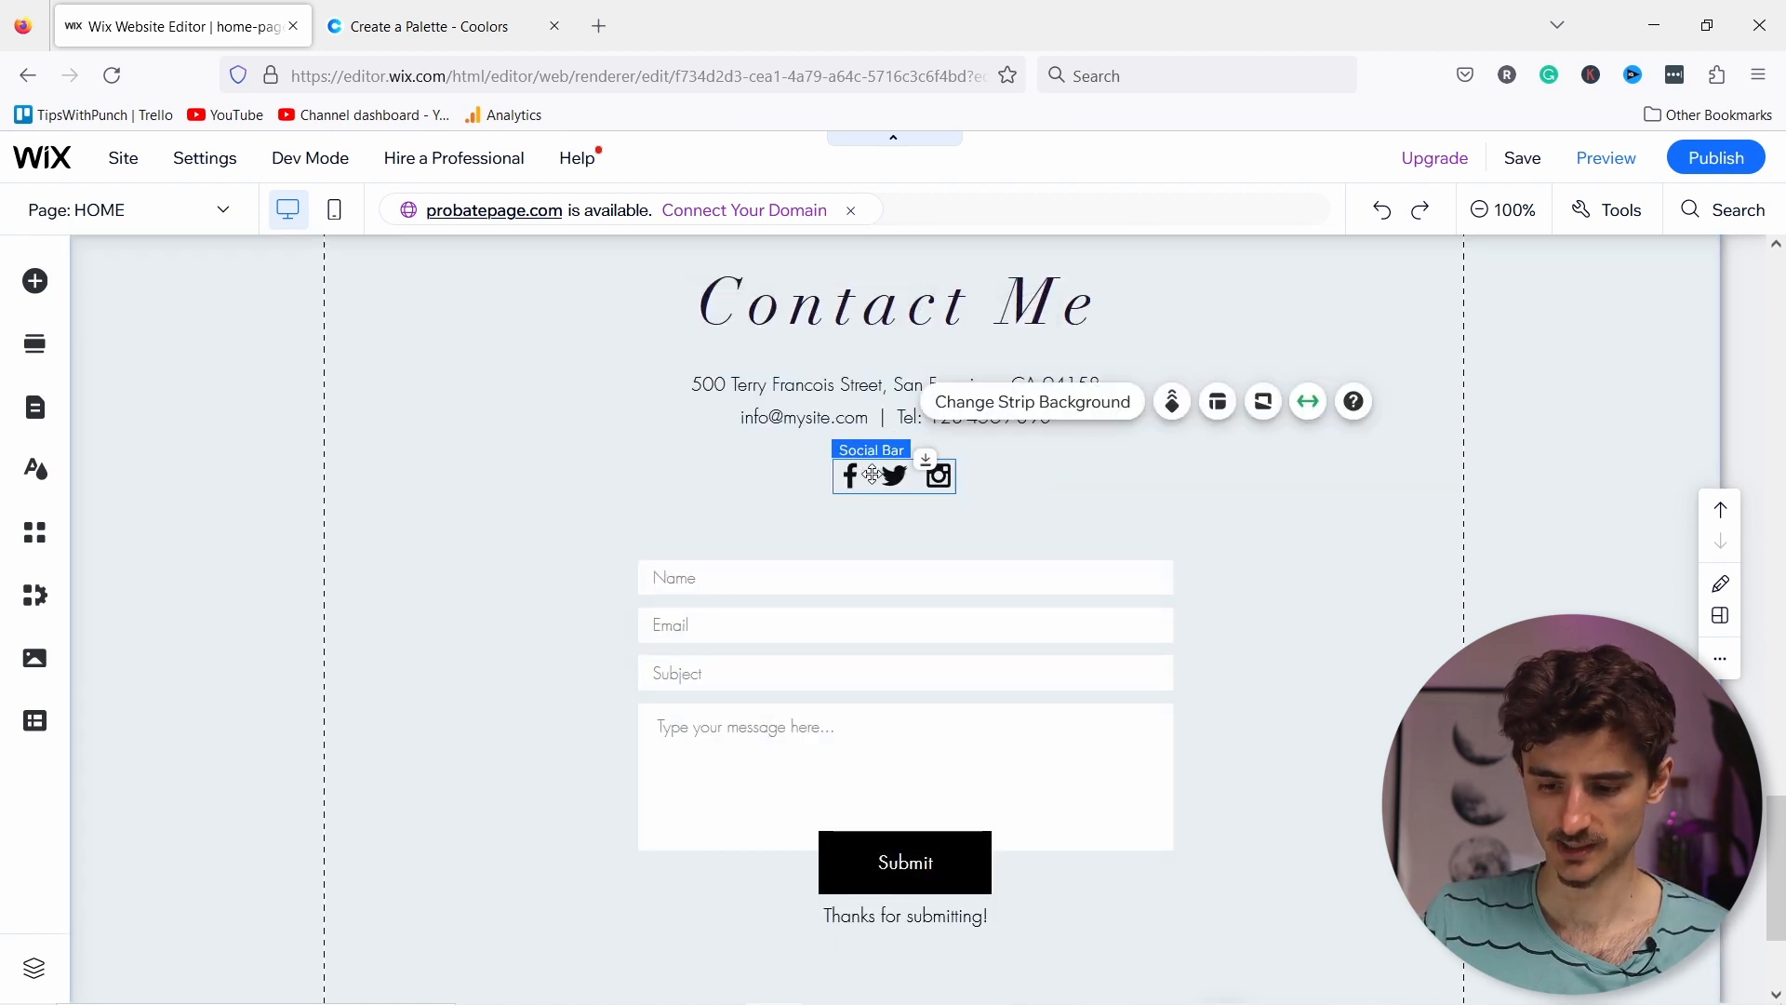
{"action": "left_click", "coordinate": [848, 485]}
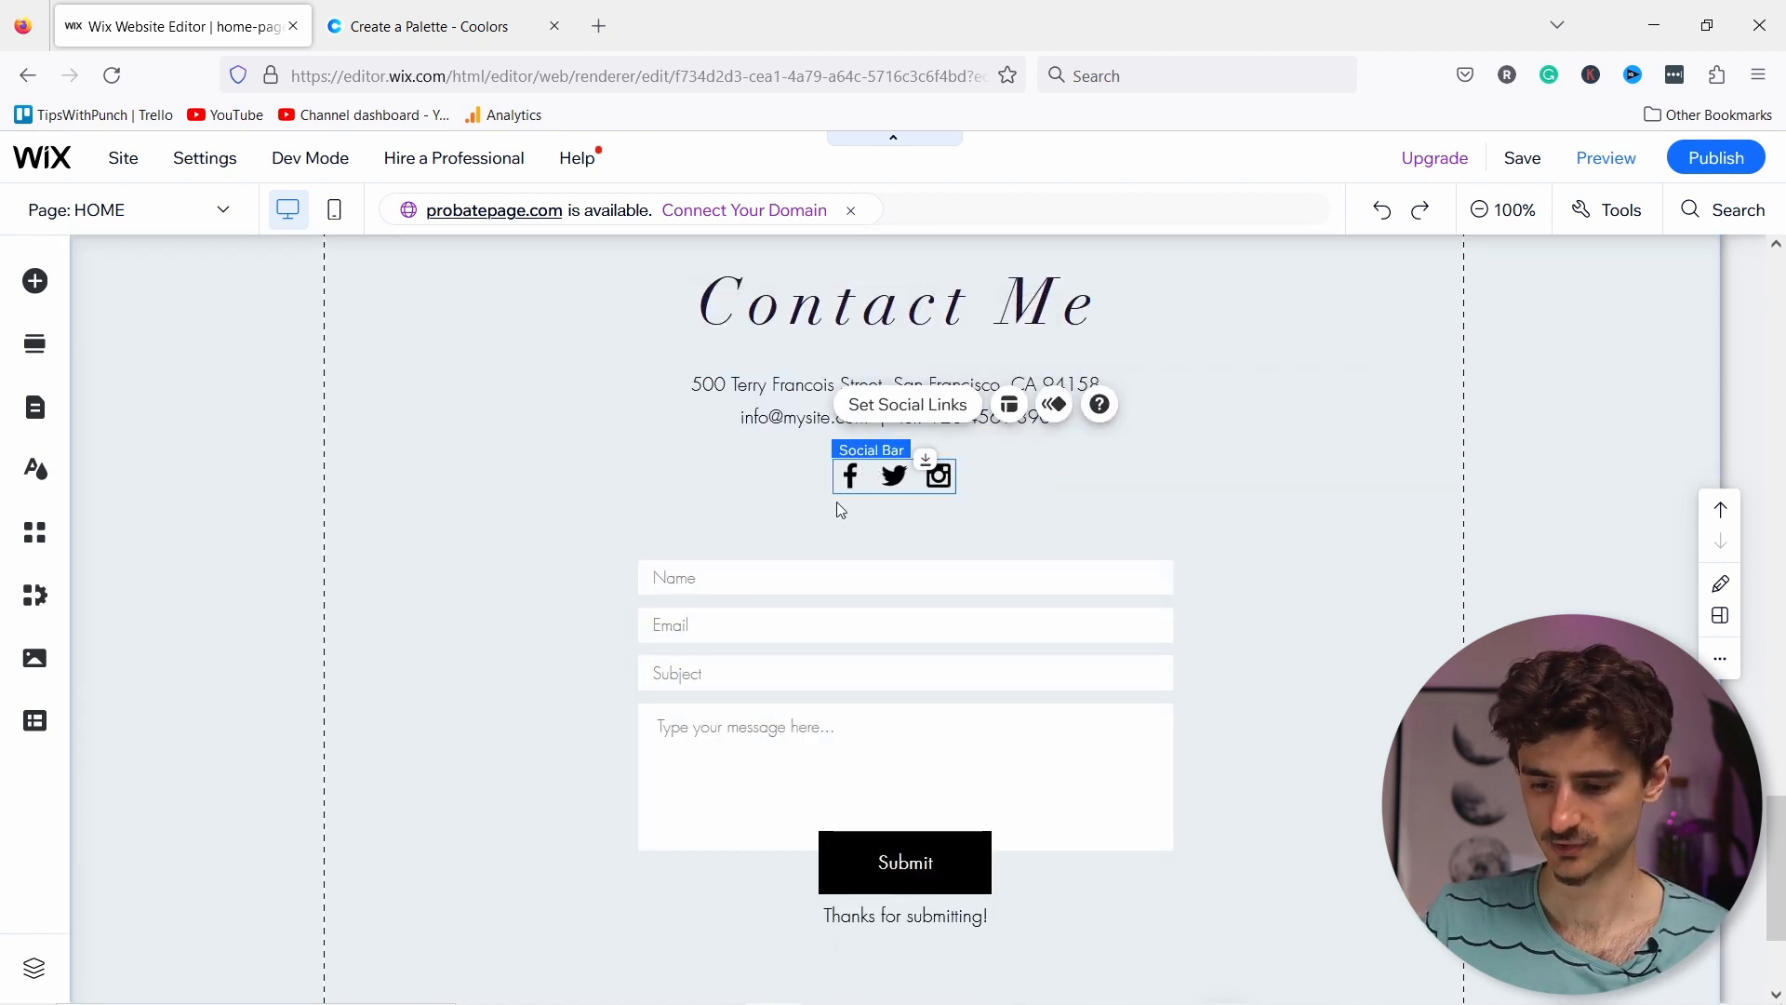
{"action": "left_click", "coordinate": [882, 472]}
{"action": "left_click", "coordinate": [819, 579]}
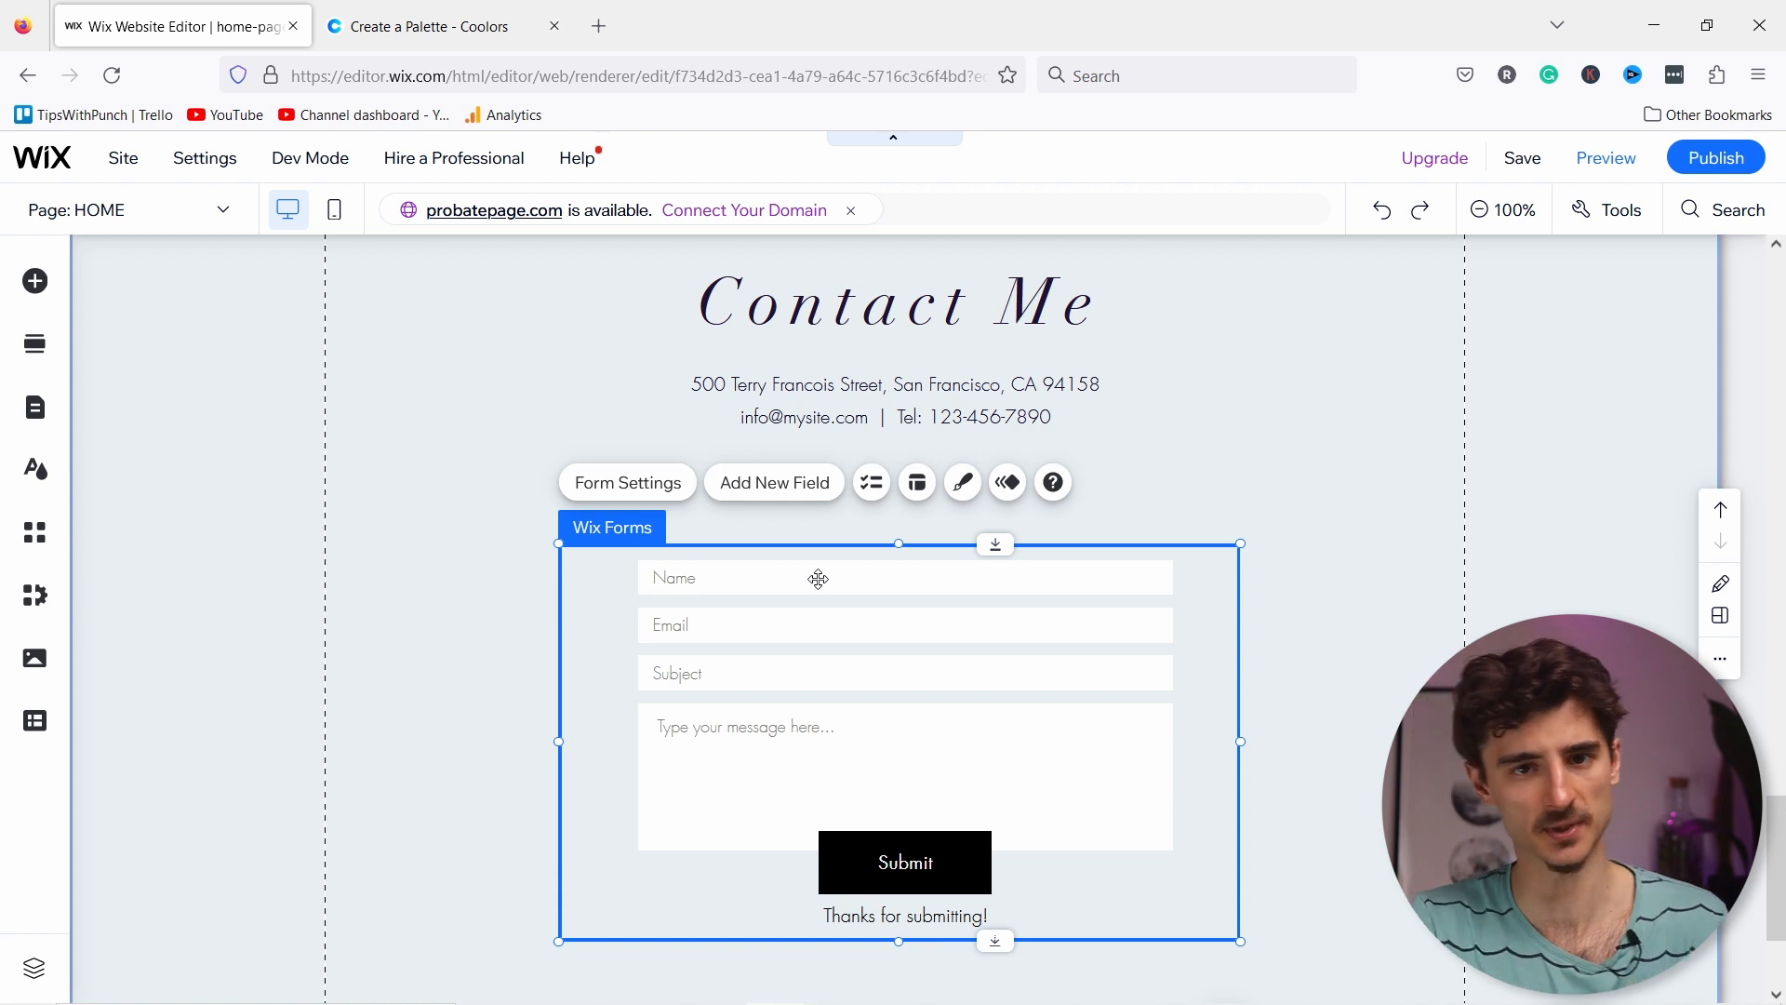
Step: Rename the contact form from 'Enter Contest' to 'Contact us' in Form Settings
{"action": "left_click", "coordinate": [615, 494]}
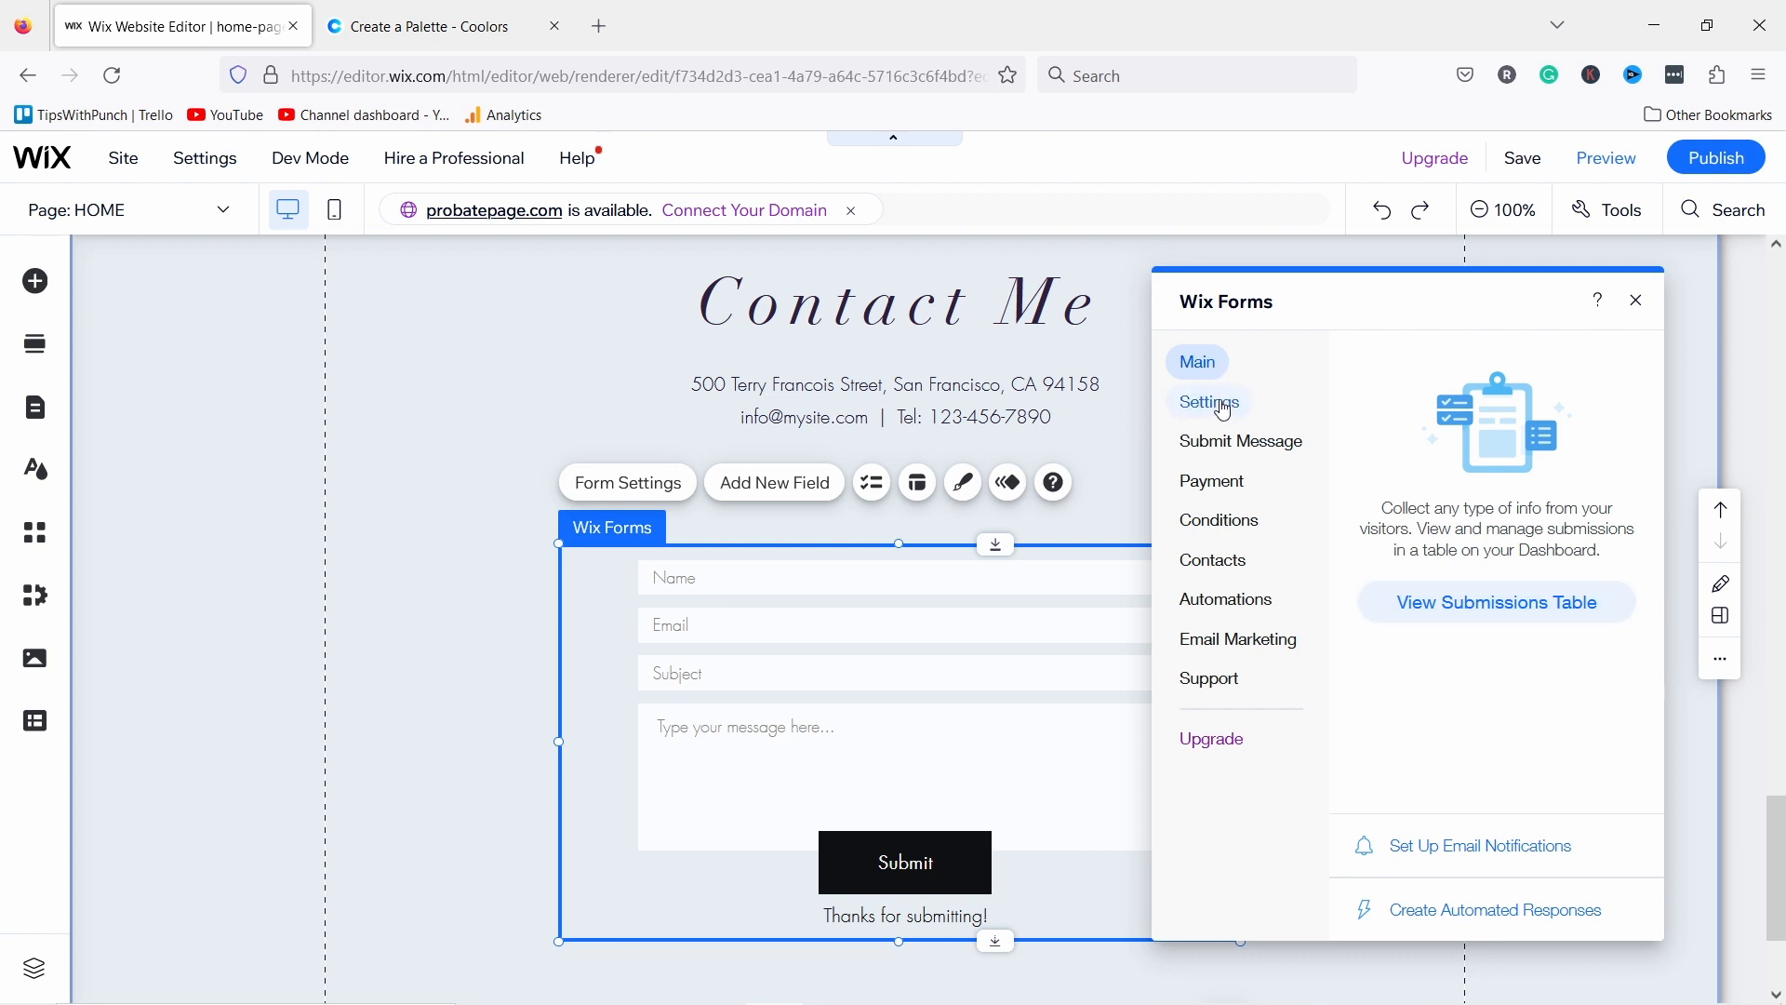
{"action": "left_click", "coordinate": [1218, 403]}
{"action": "left_click", "coordinate": [1491, 398]}
{"action": "left_click_drag", "start_coordinate": [1491, 402], "coordinate": [1217, 407]}
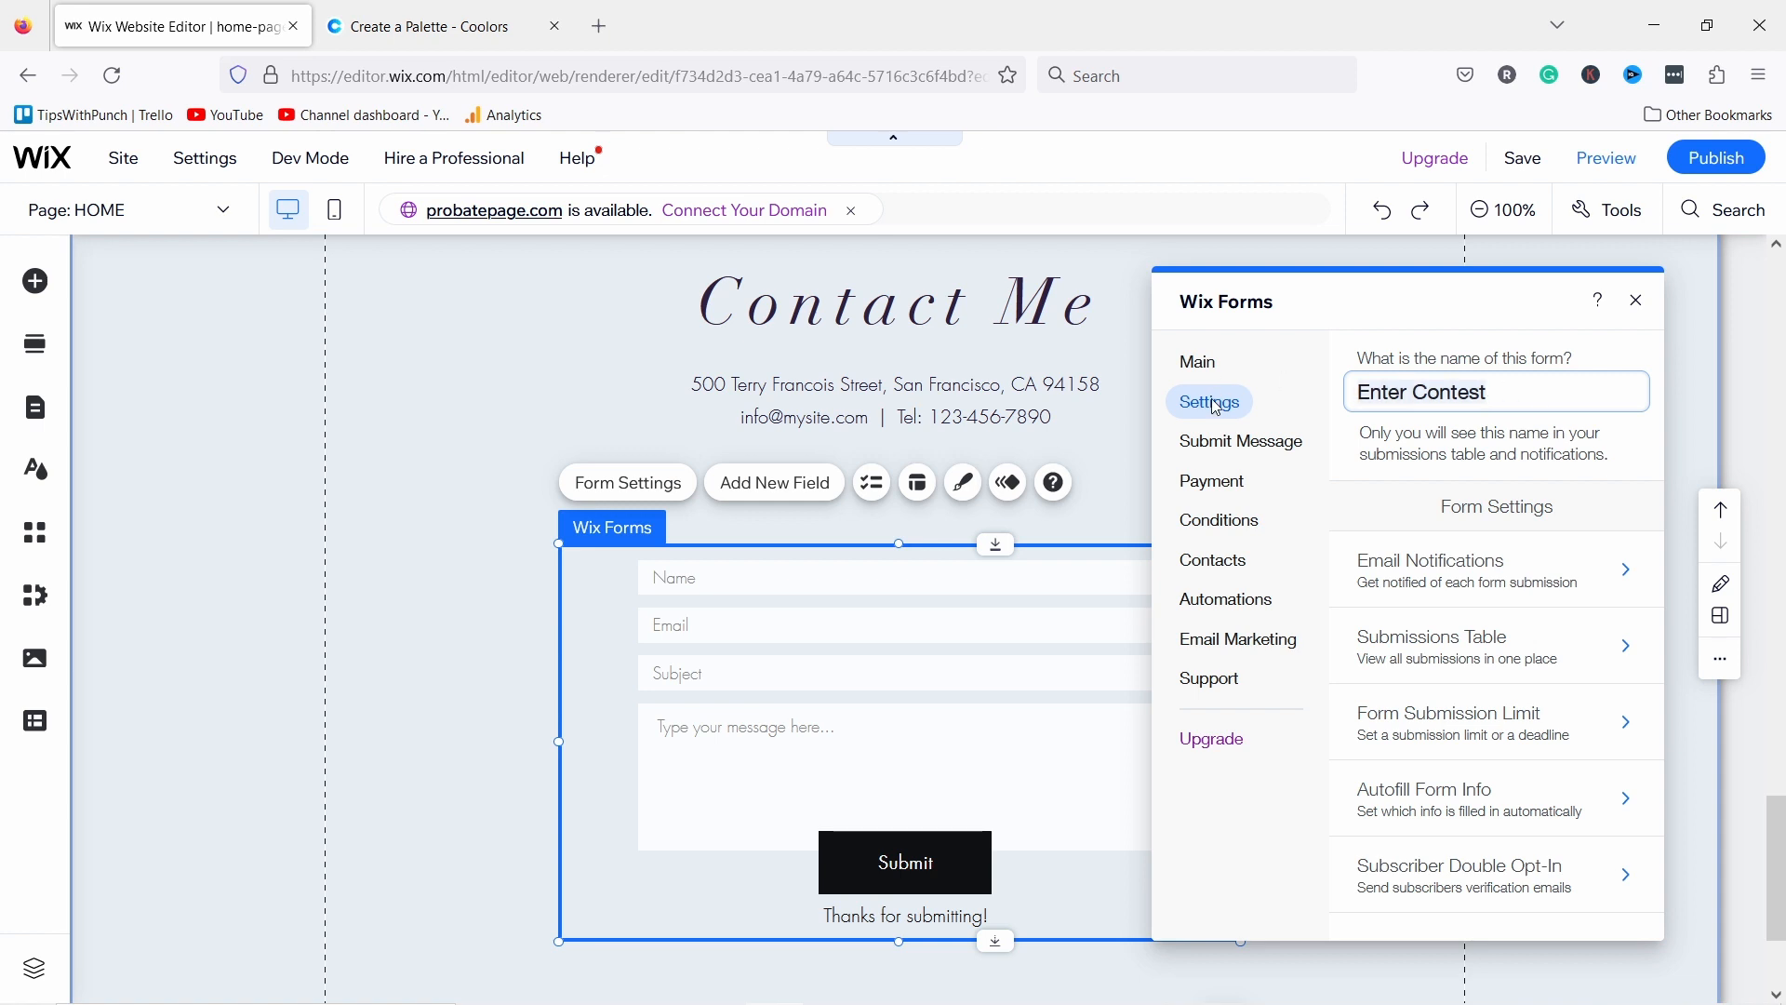
{"action": "type", "text": "Contact us"}
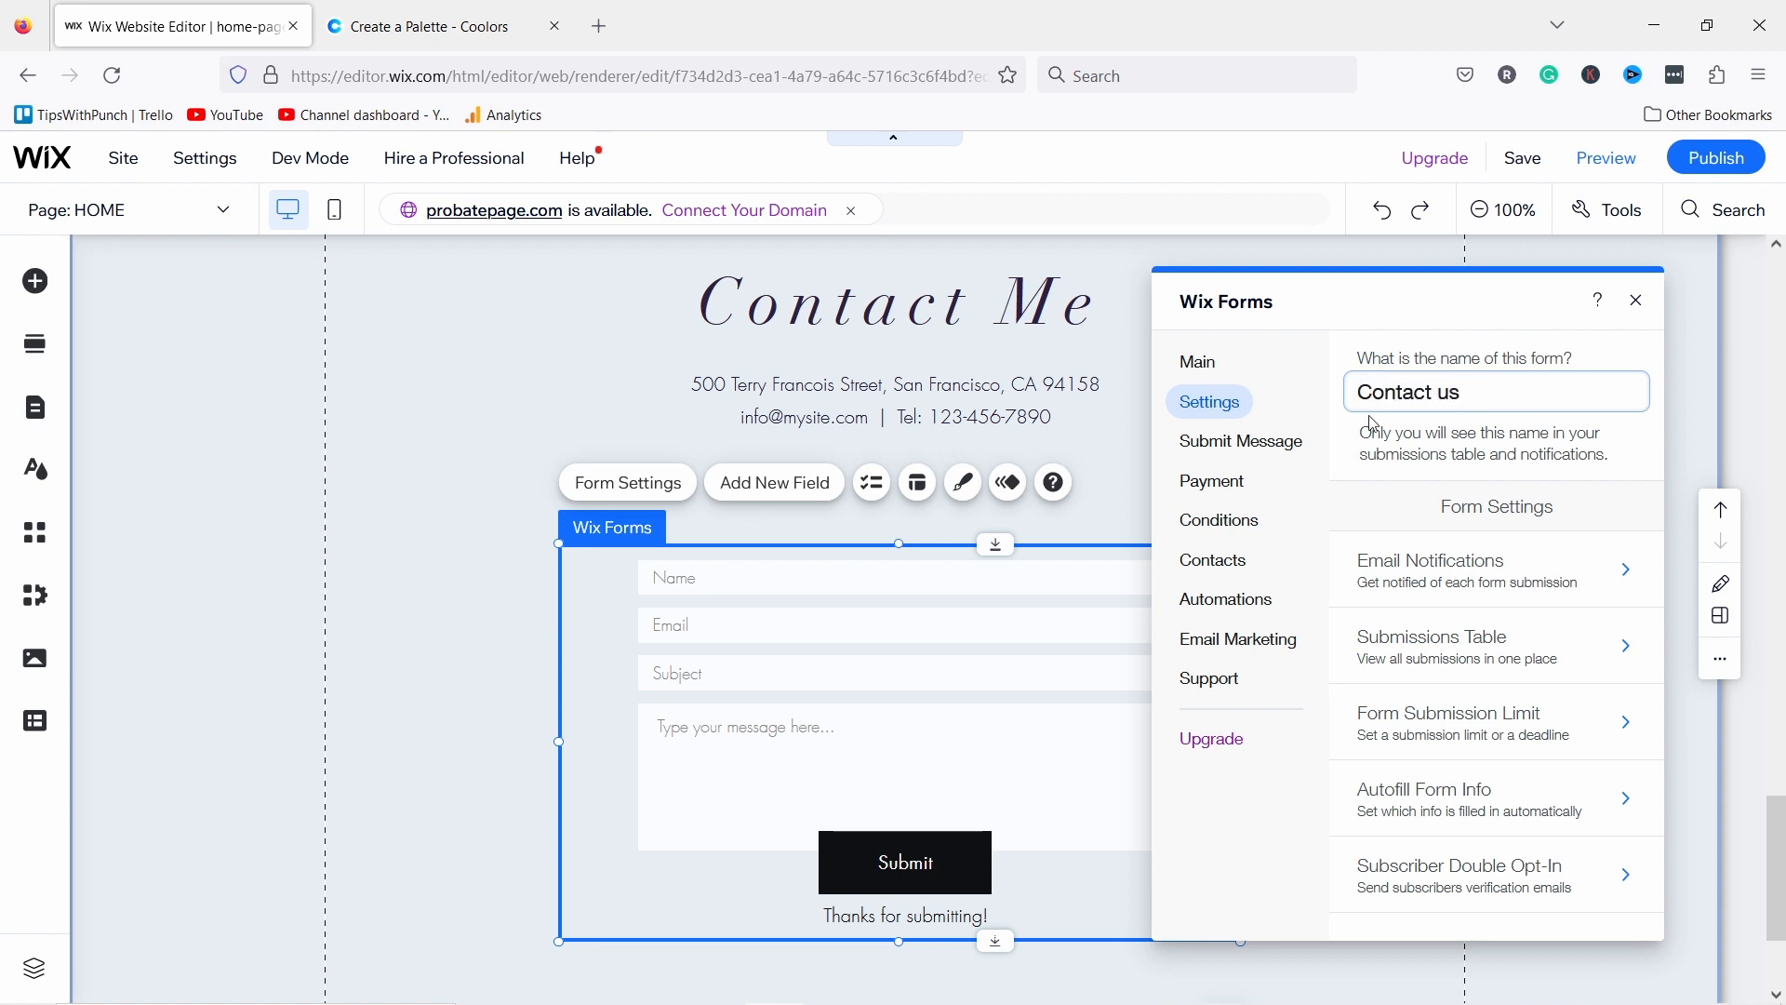
{"action": "left_click", "coordinate": [1463, 579]}
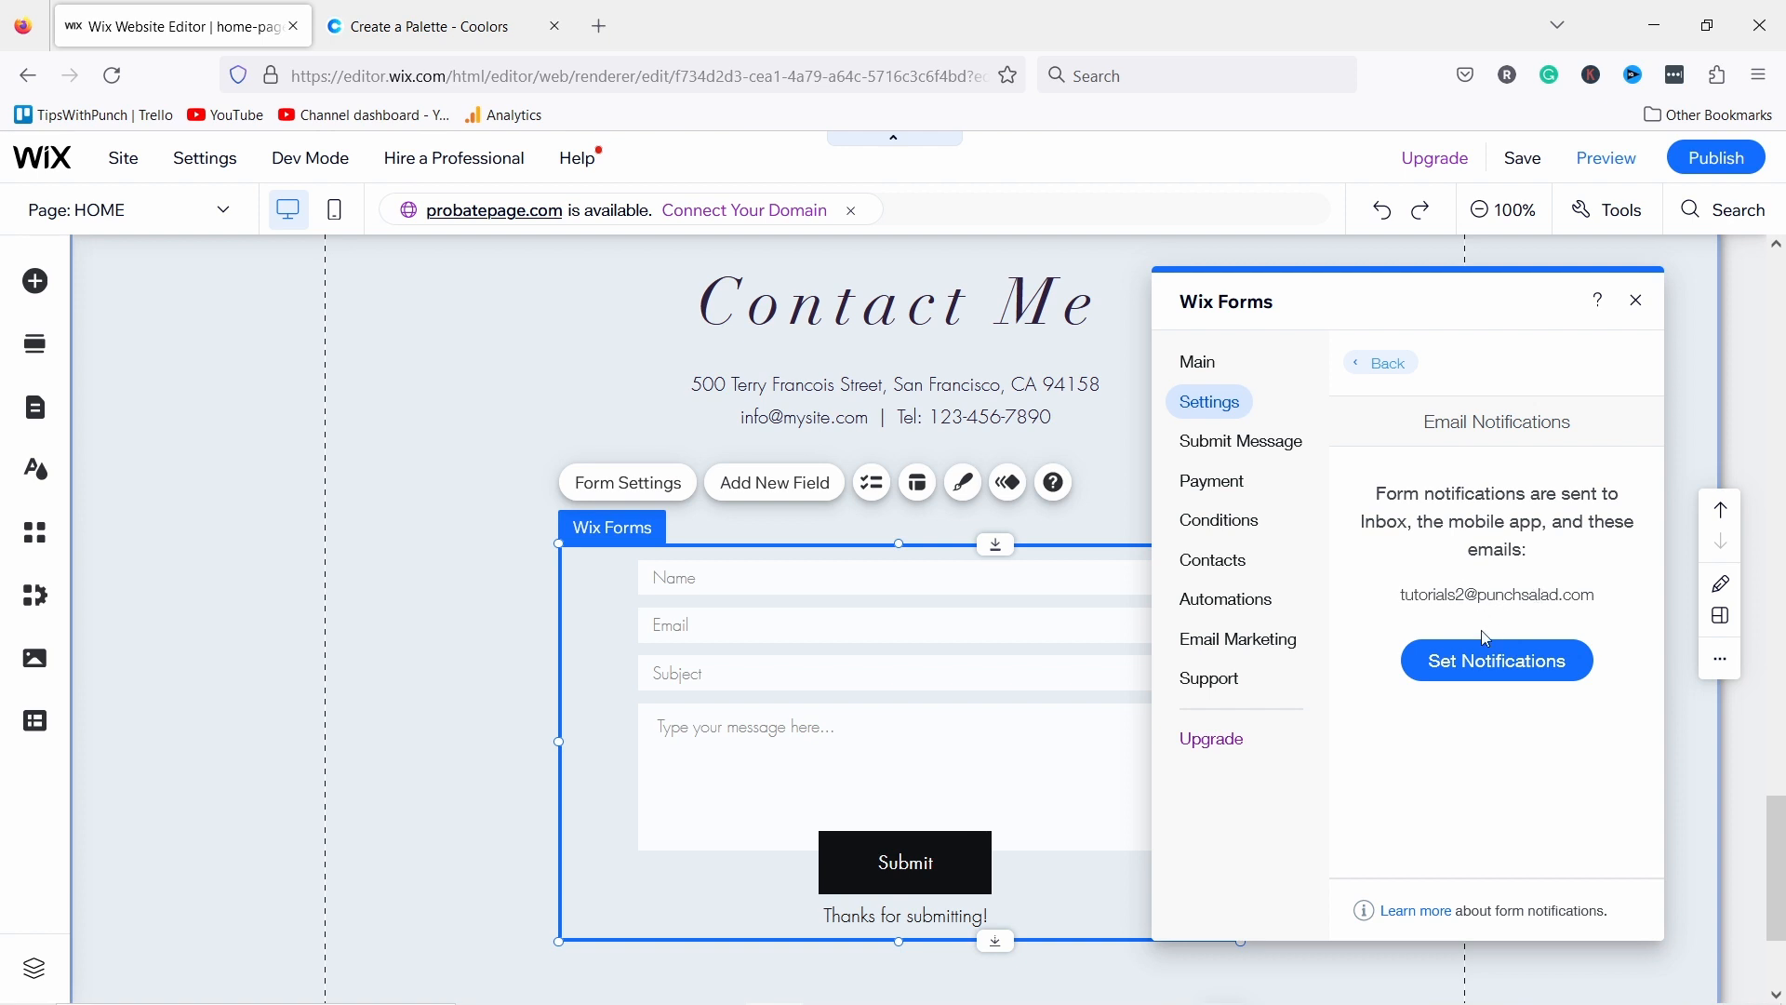
Step: Change the form's submit message to 'Thanks, I'll be in touch soon.'
{"action": "left_click", "coordinate": [1246, 445]}
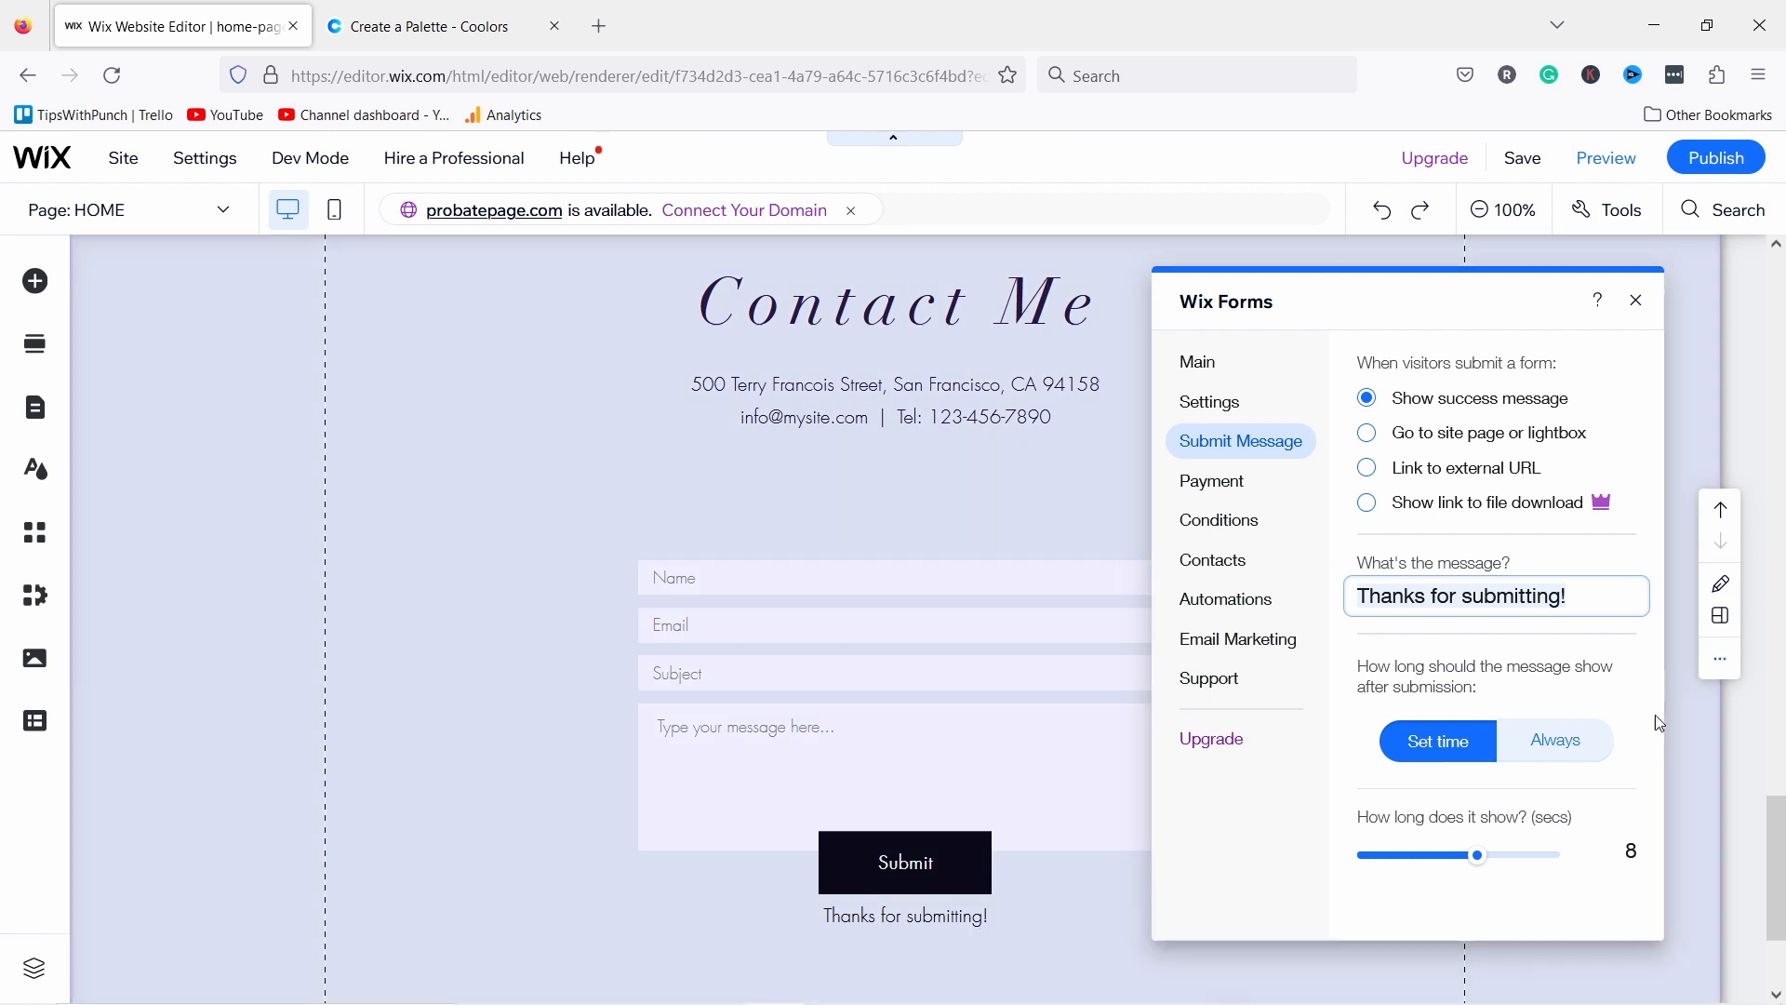
{"action": "left_click", "coordinate": [1499, 601]}
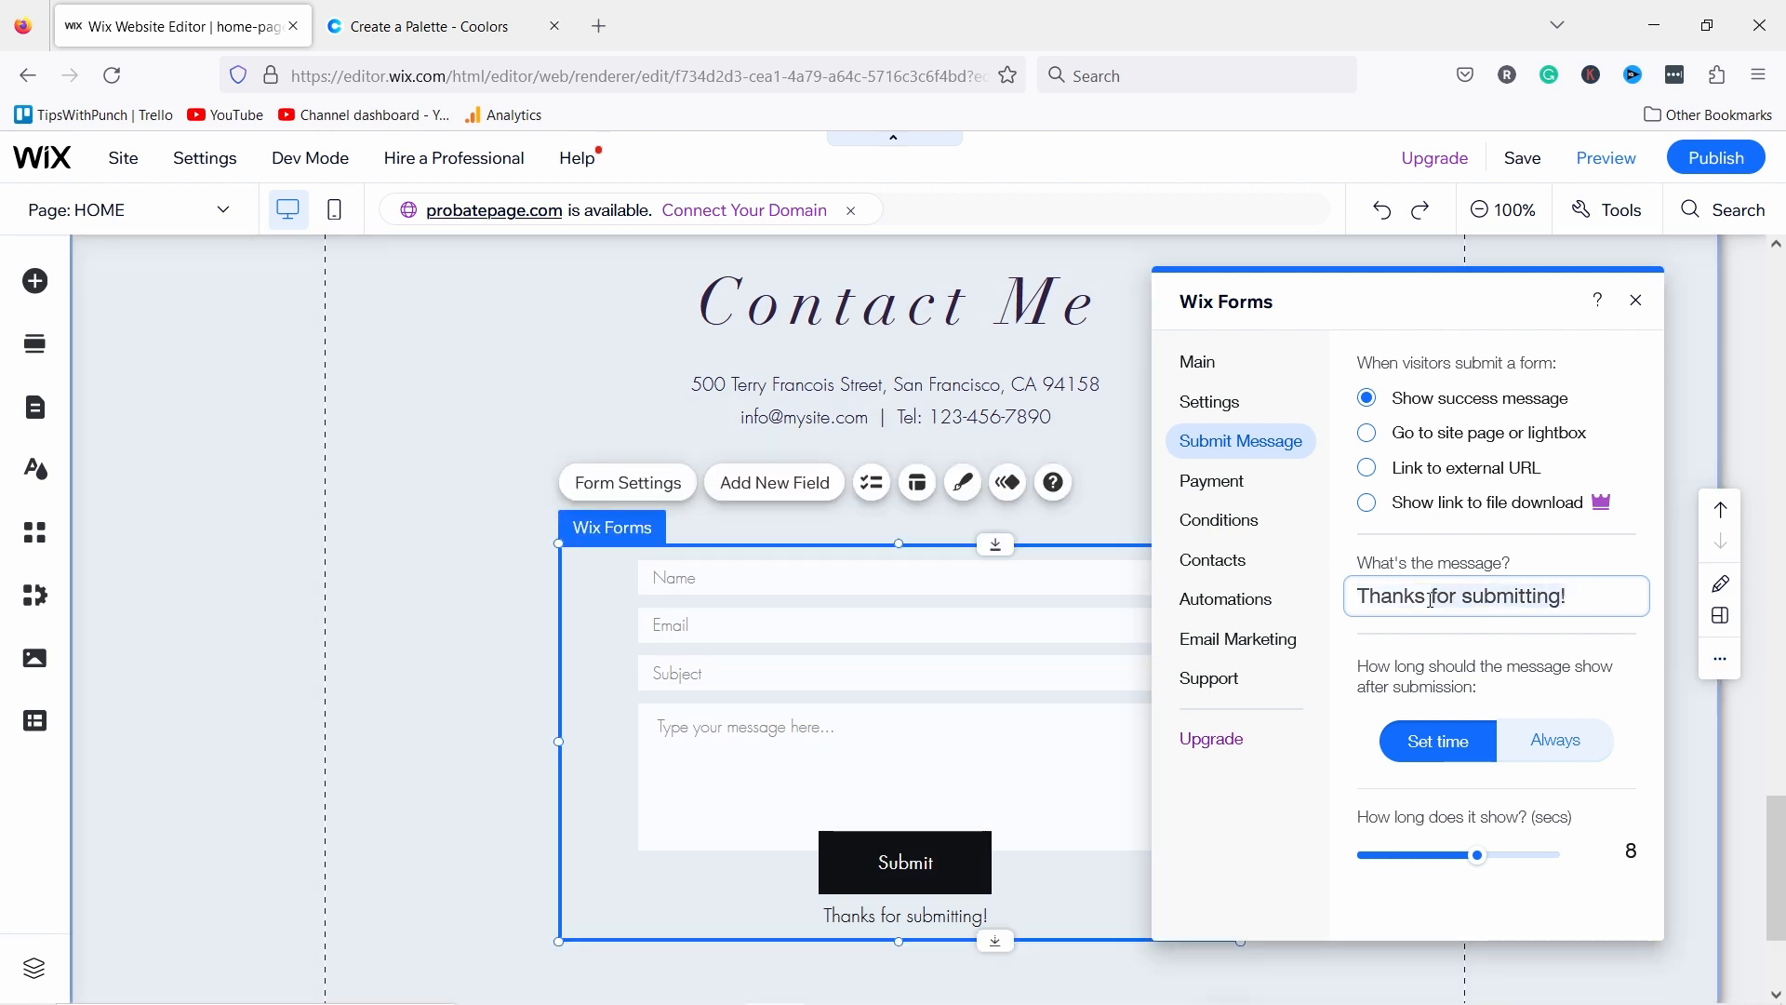
{"action": "key", "text": "ctrl+a"}
{"action": "type", "text": "I'll be in"}
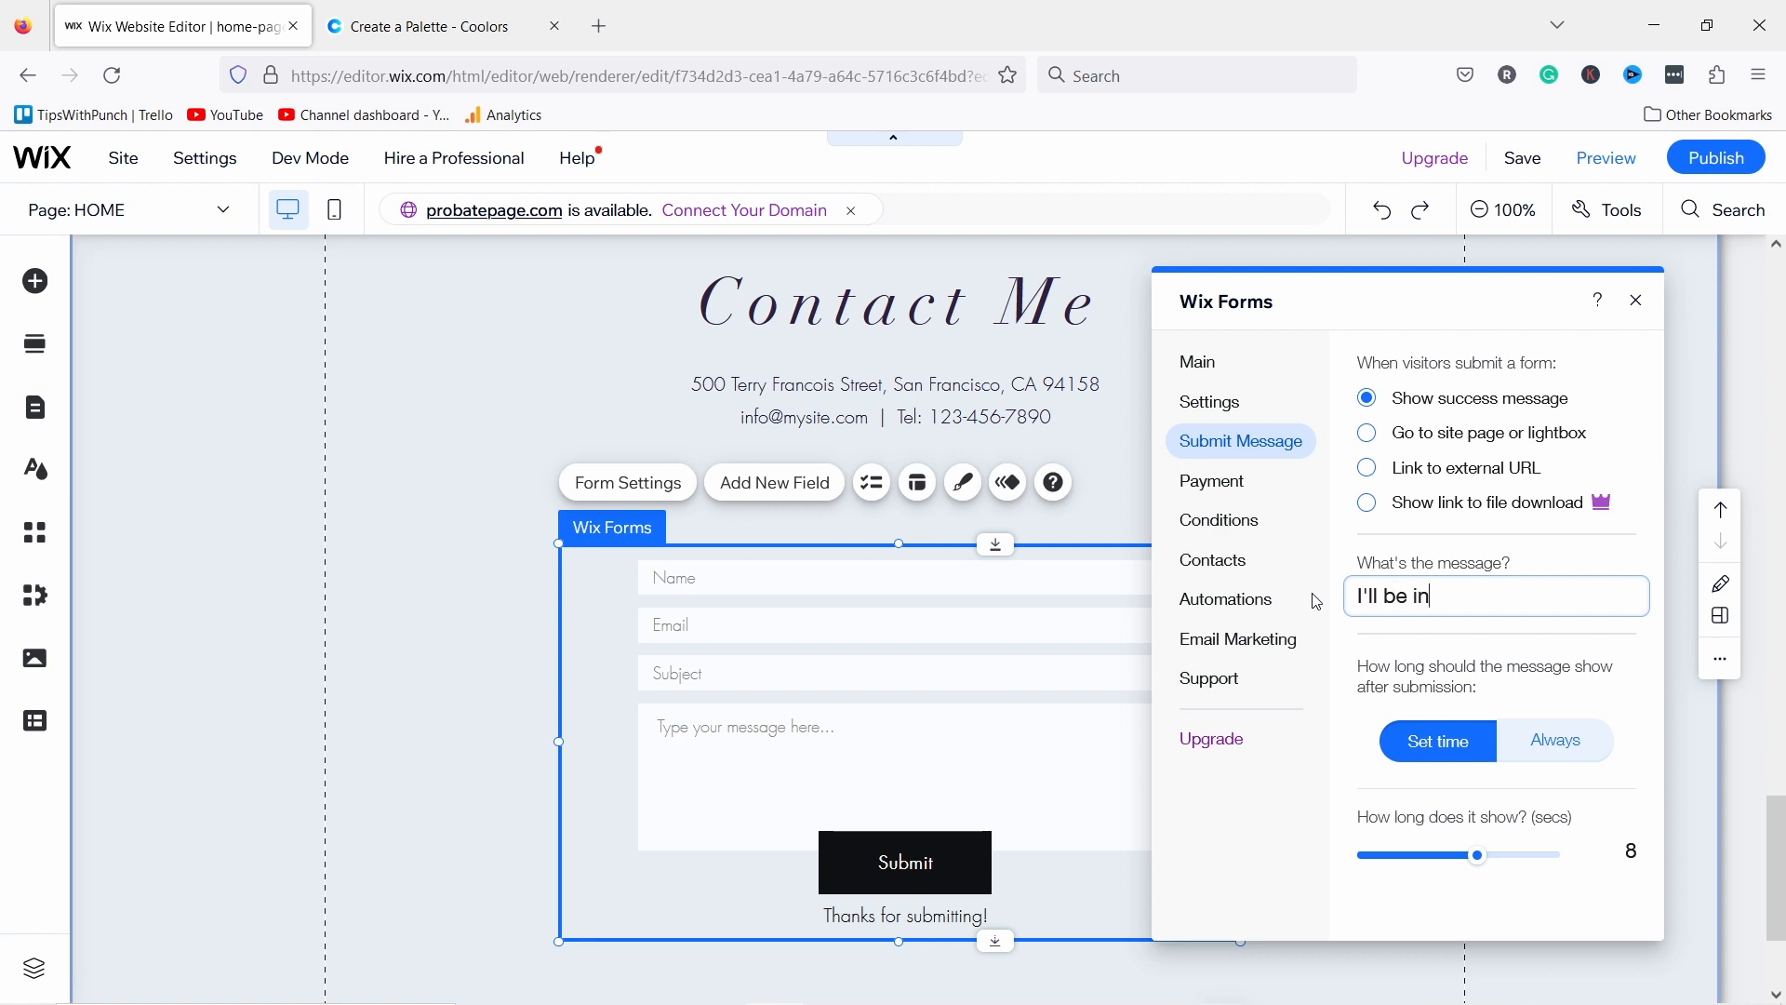
{"action": "type", "text": " touch soon"}
{"action": "type", "text": "Thank,"}
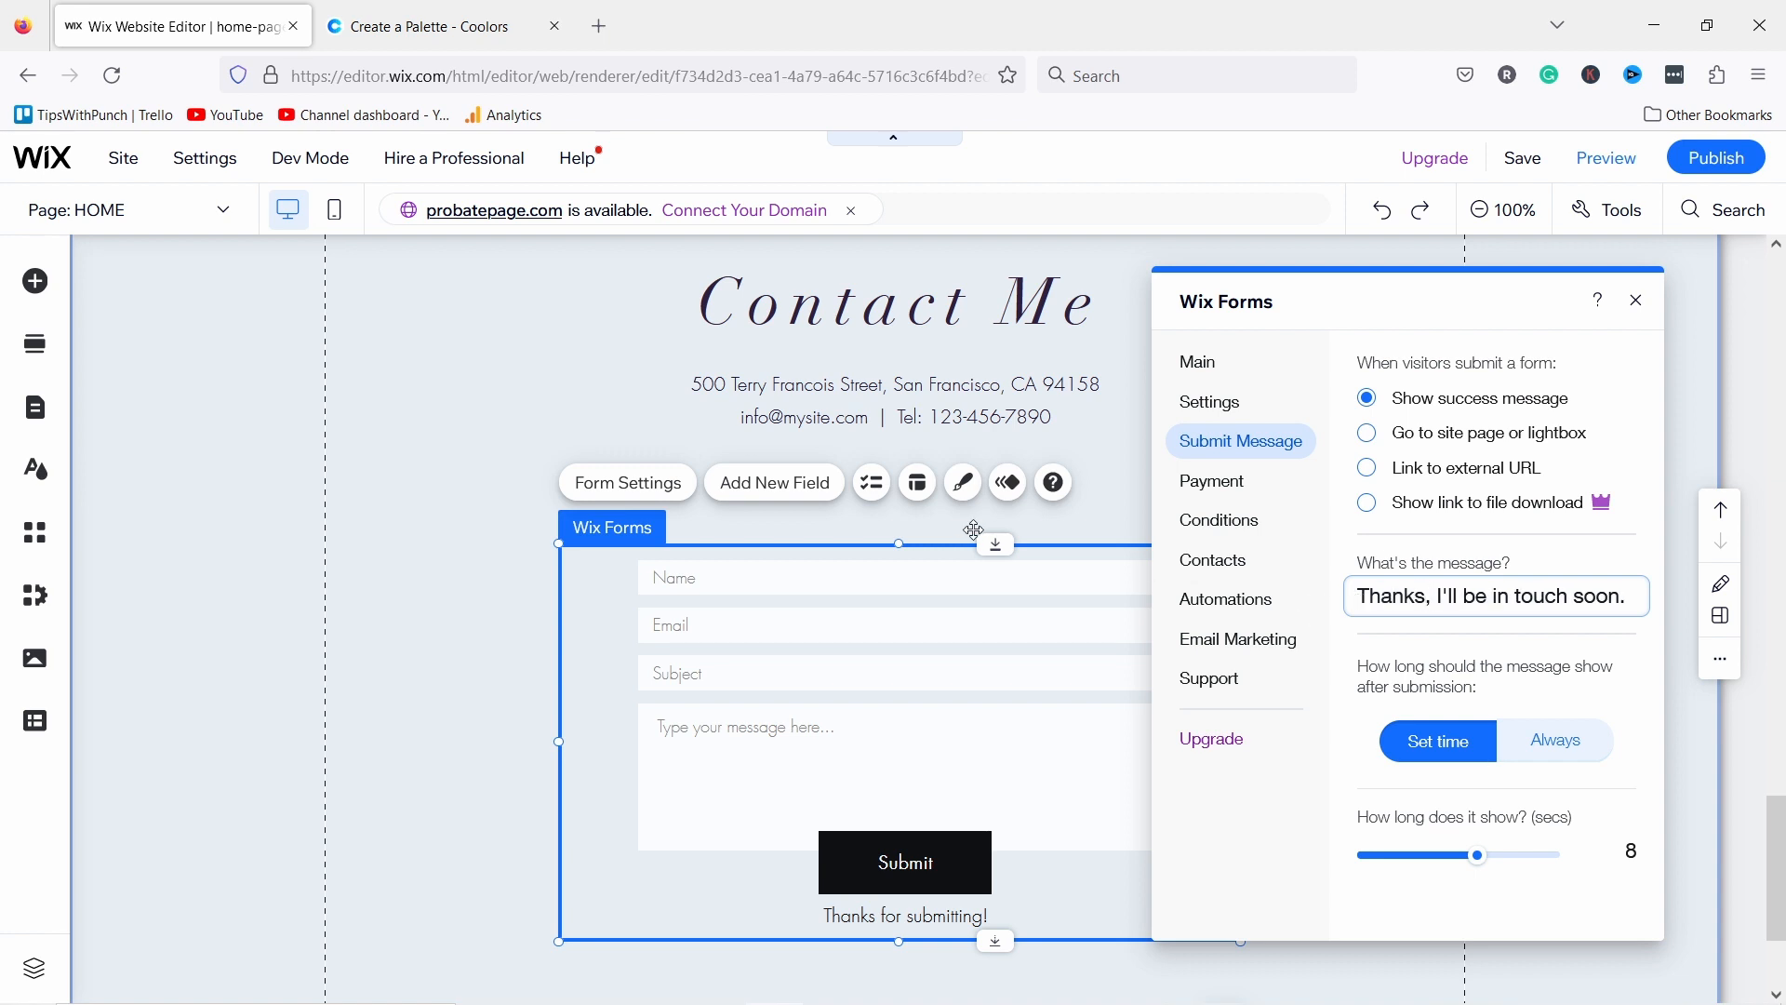
{"action": "left_click", "coordinate": [1426, 596]}
{"action": "type", "text": "s"}
{"action": "left_click", "coordinate": [1232, 481]}
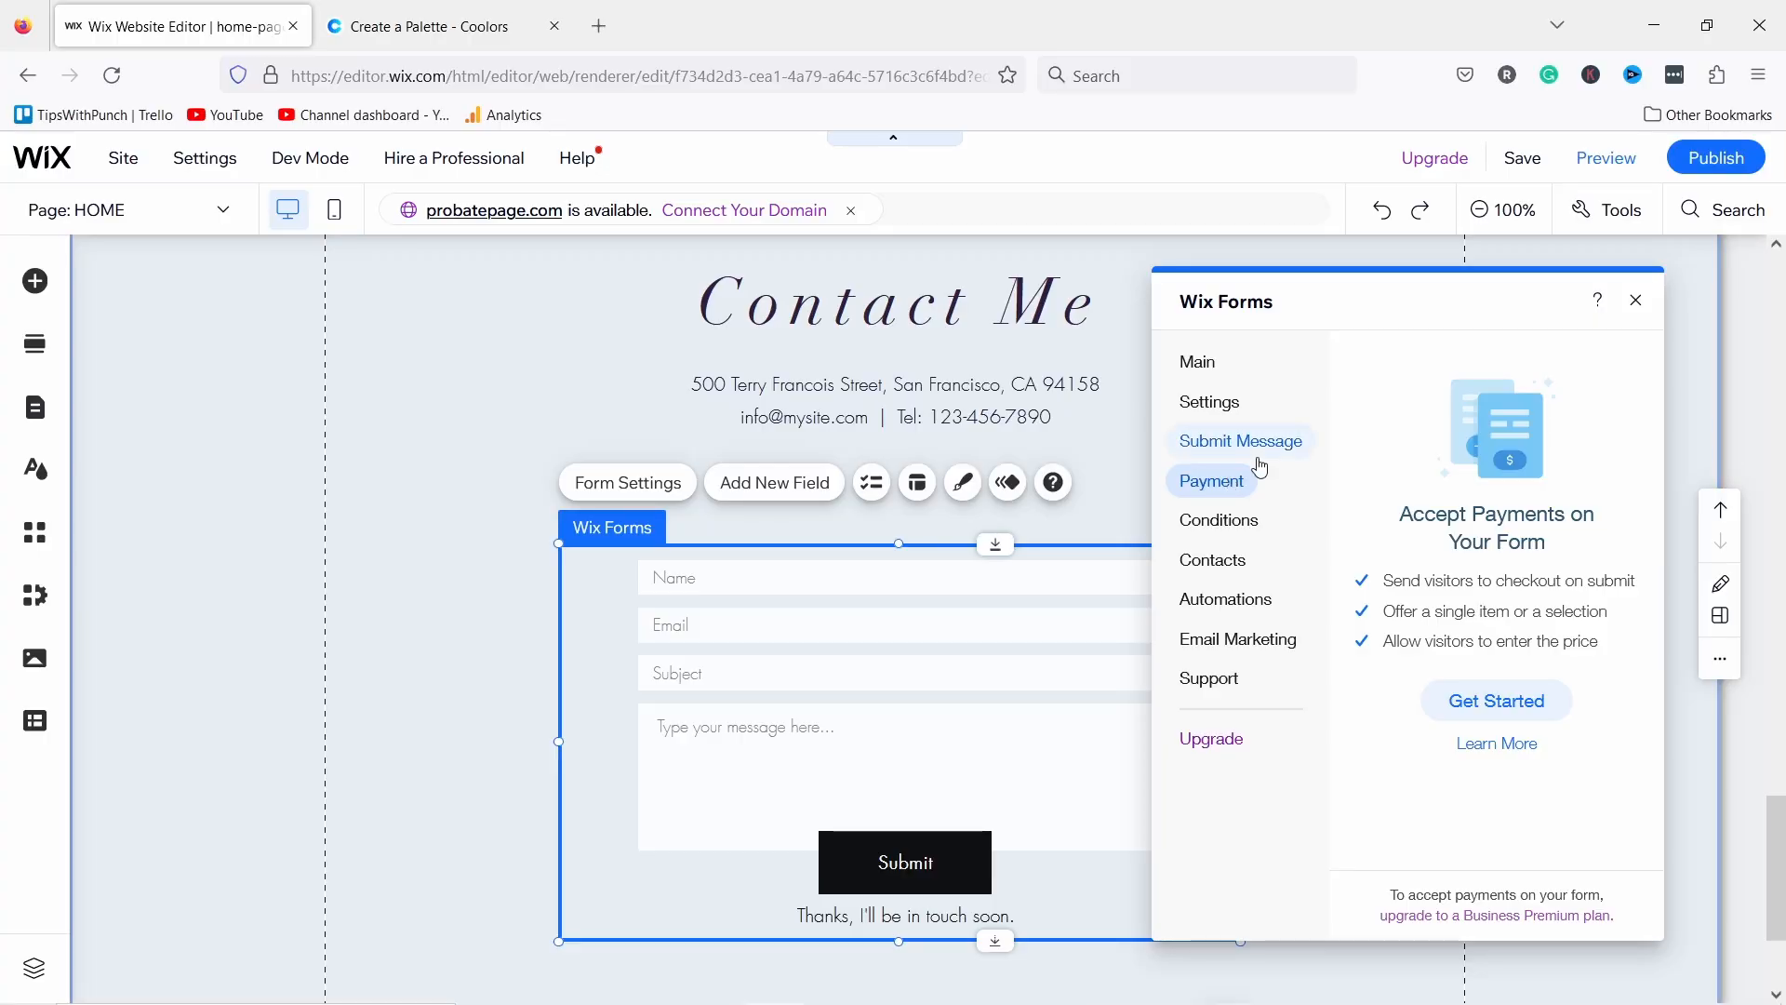
{"action": "left_click", "coordinate": [1636, 299]}
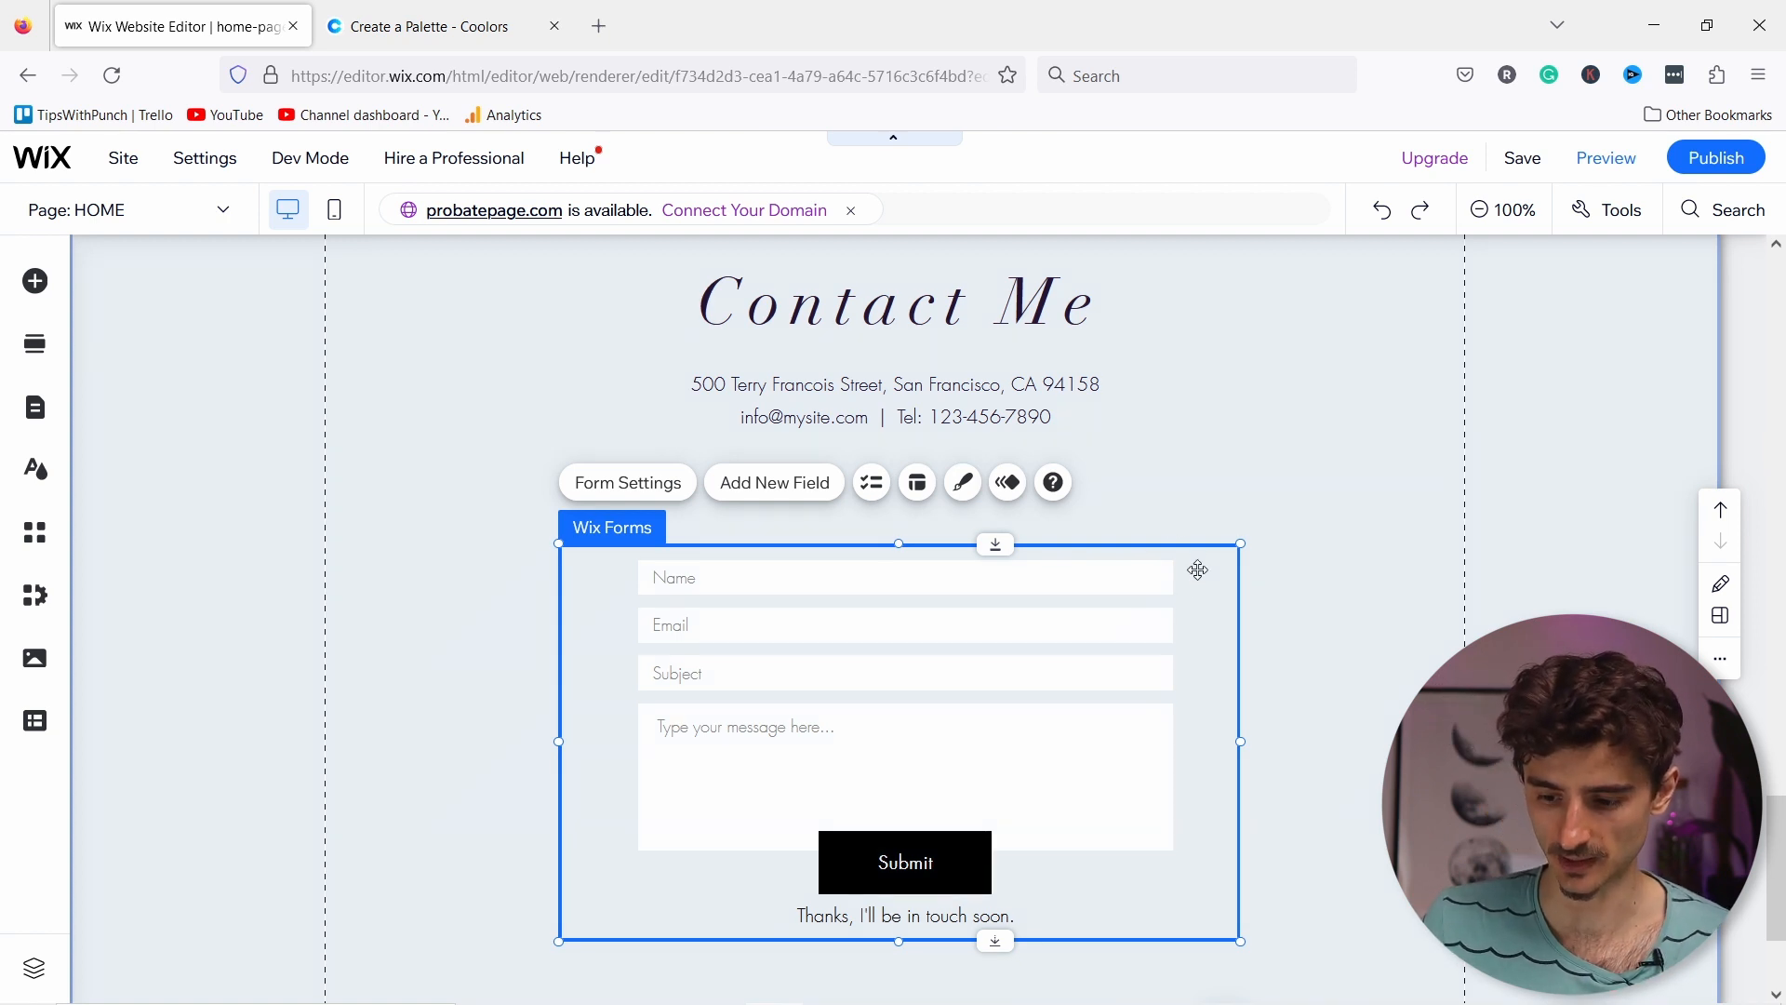
Step: Drag the Wix Forms element up directly beneath the Contact Me address and phone text
{"action": "left_click_drag", "start_coordinate": [1200, 564], "coordinate": [1195, 487]}
{"action": "left_click_drag", "start_coordinate": [1200, 560], "coordinate": [1198, 552]}
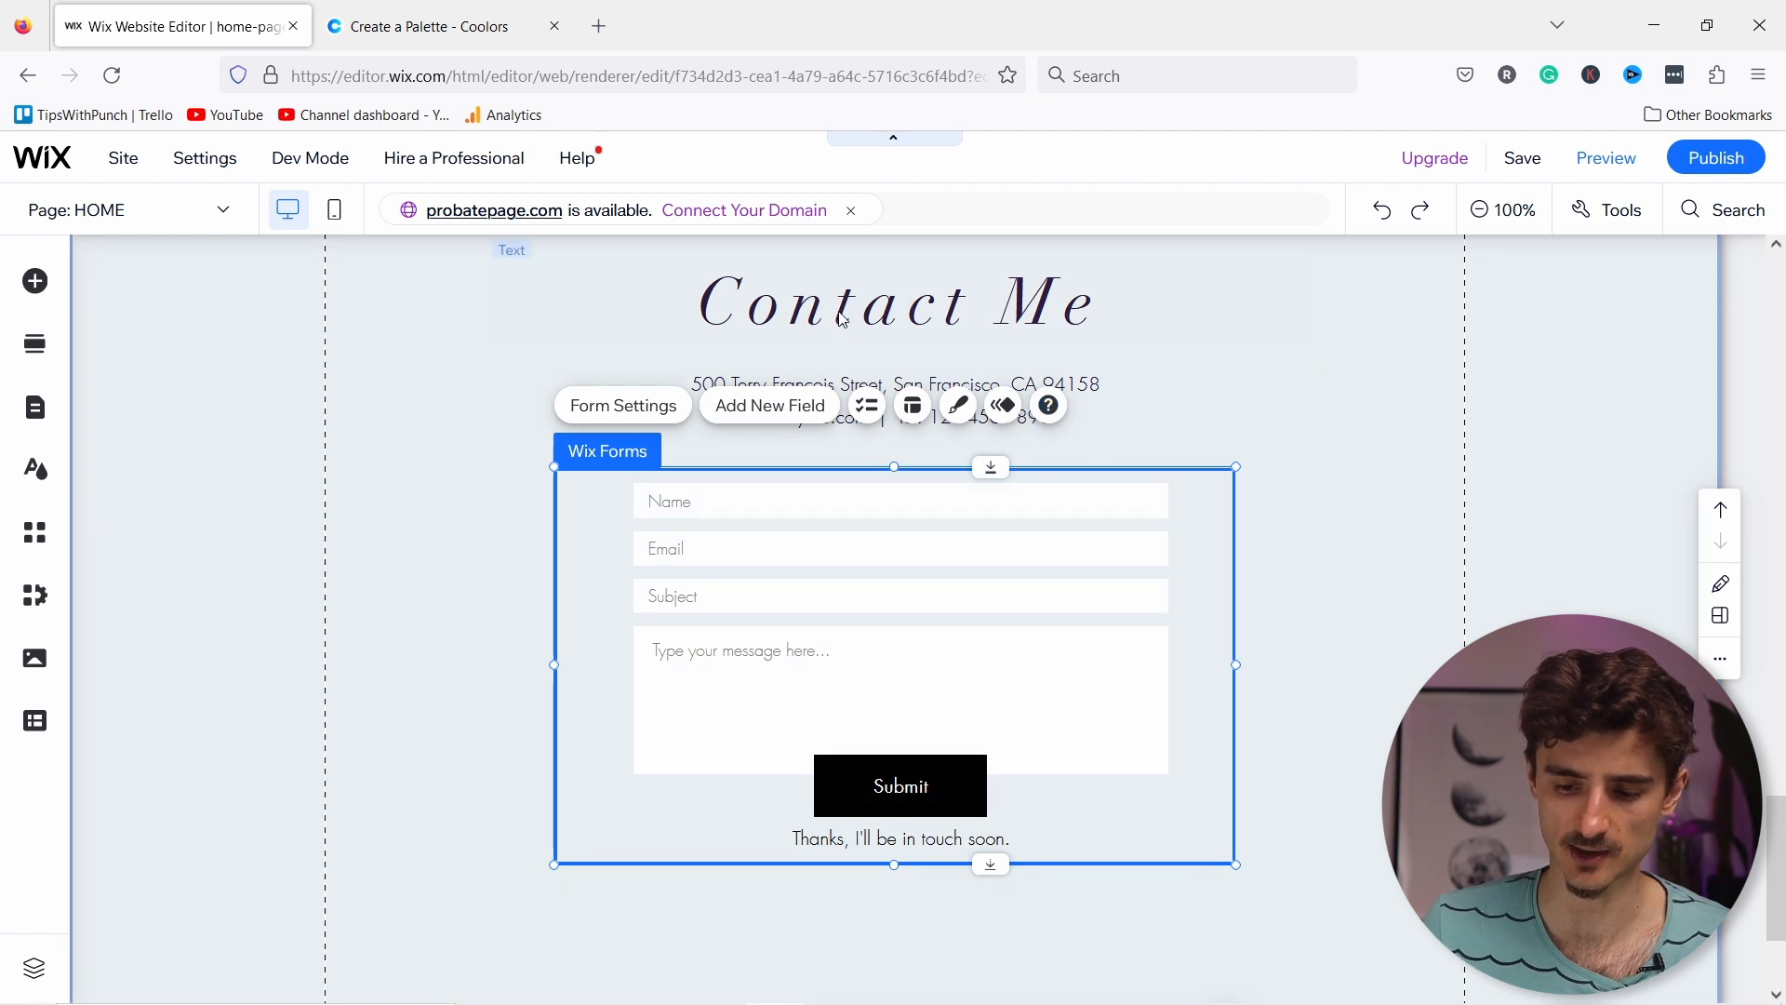
{"action": "scroll", "coordinate": [415, 667], "scroll_direction": "down", "scroll_amount": 2}
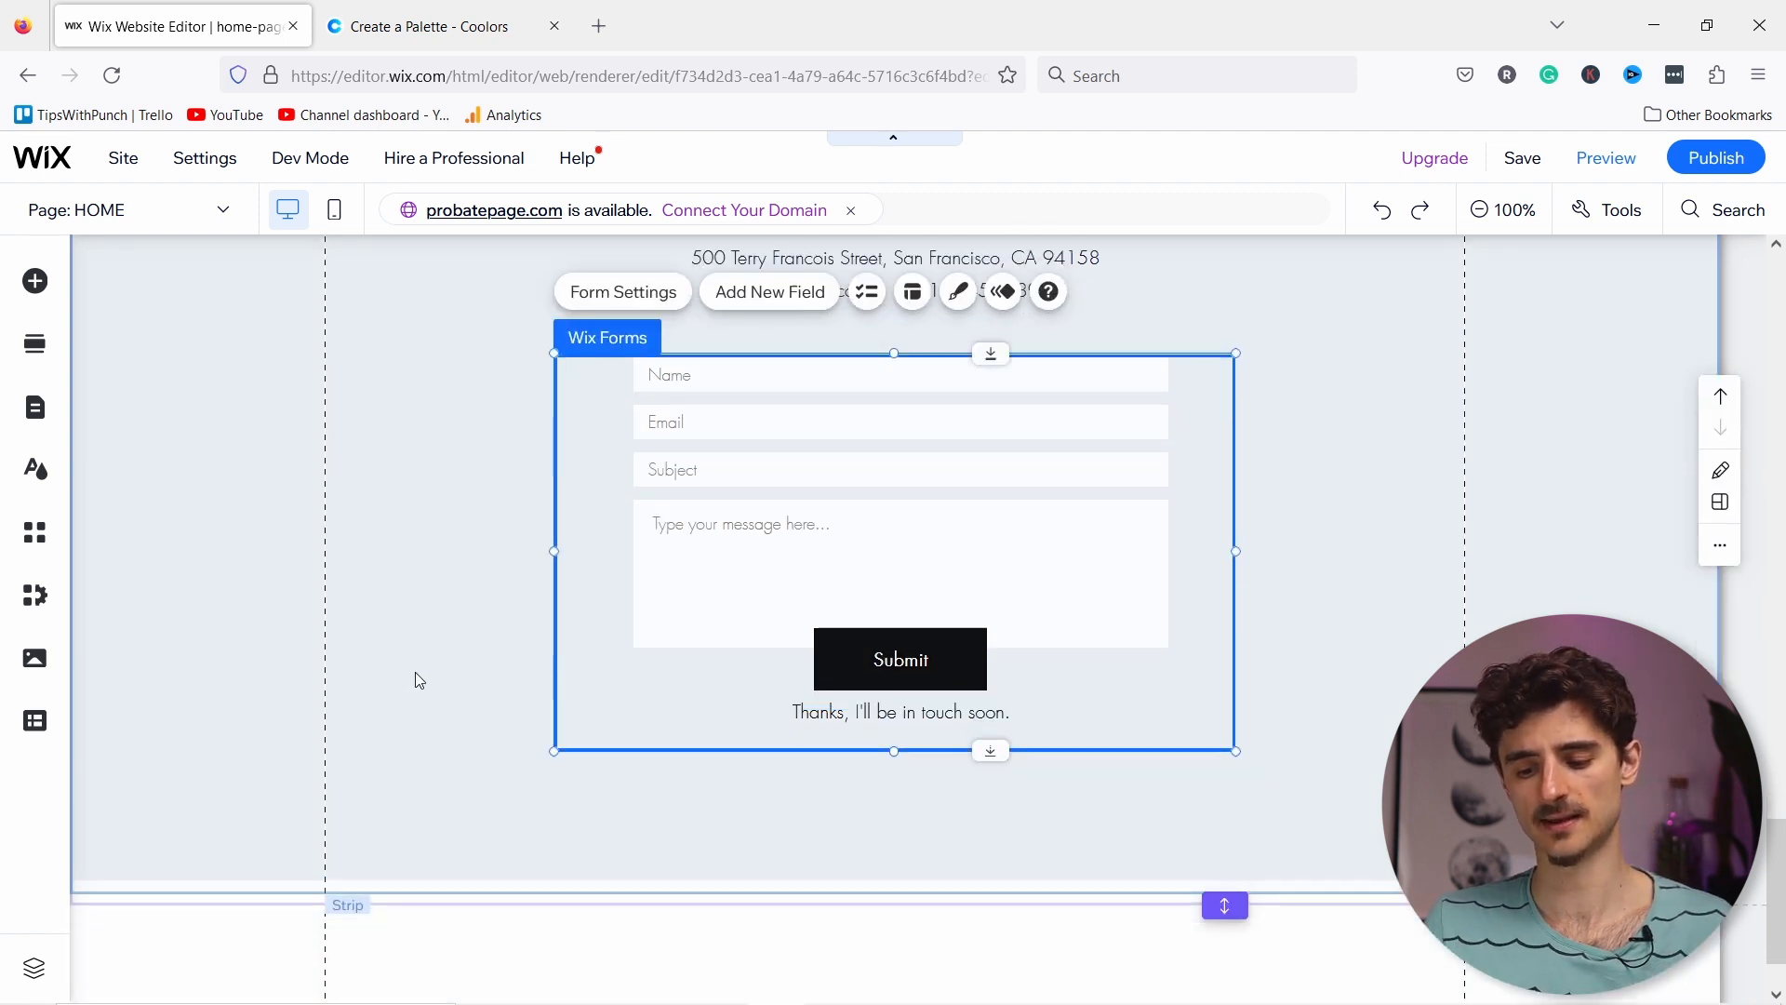
{"action": "scroll", "coordinate": [418, 671], "scroll_direction": "up", "scroll_amount": 4}
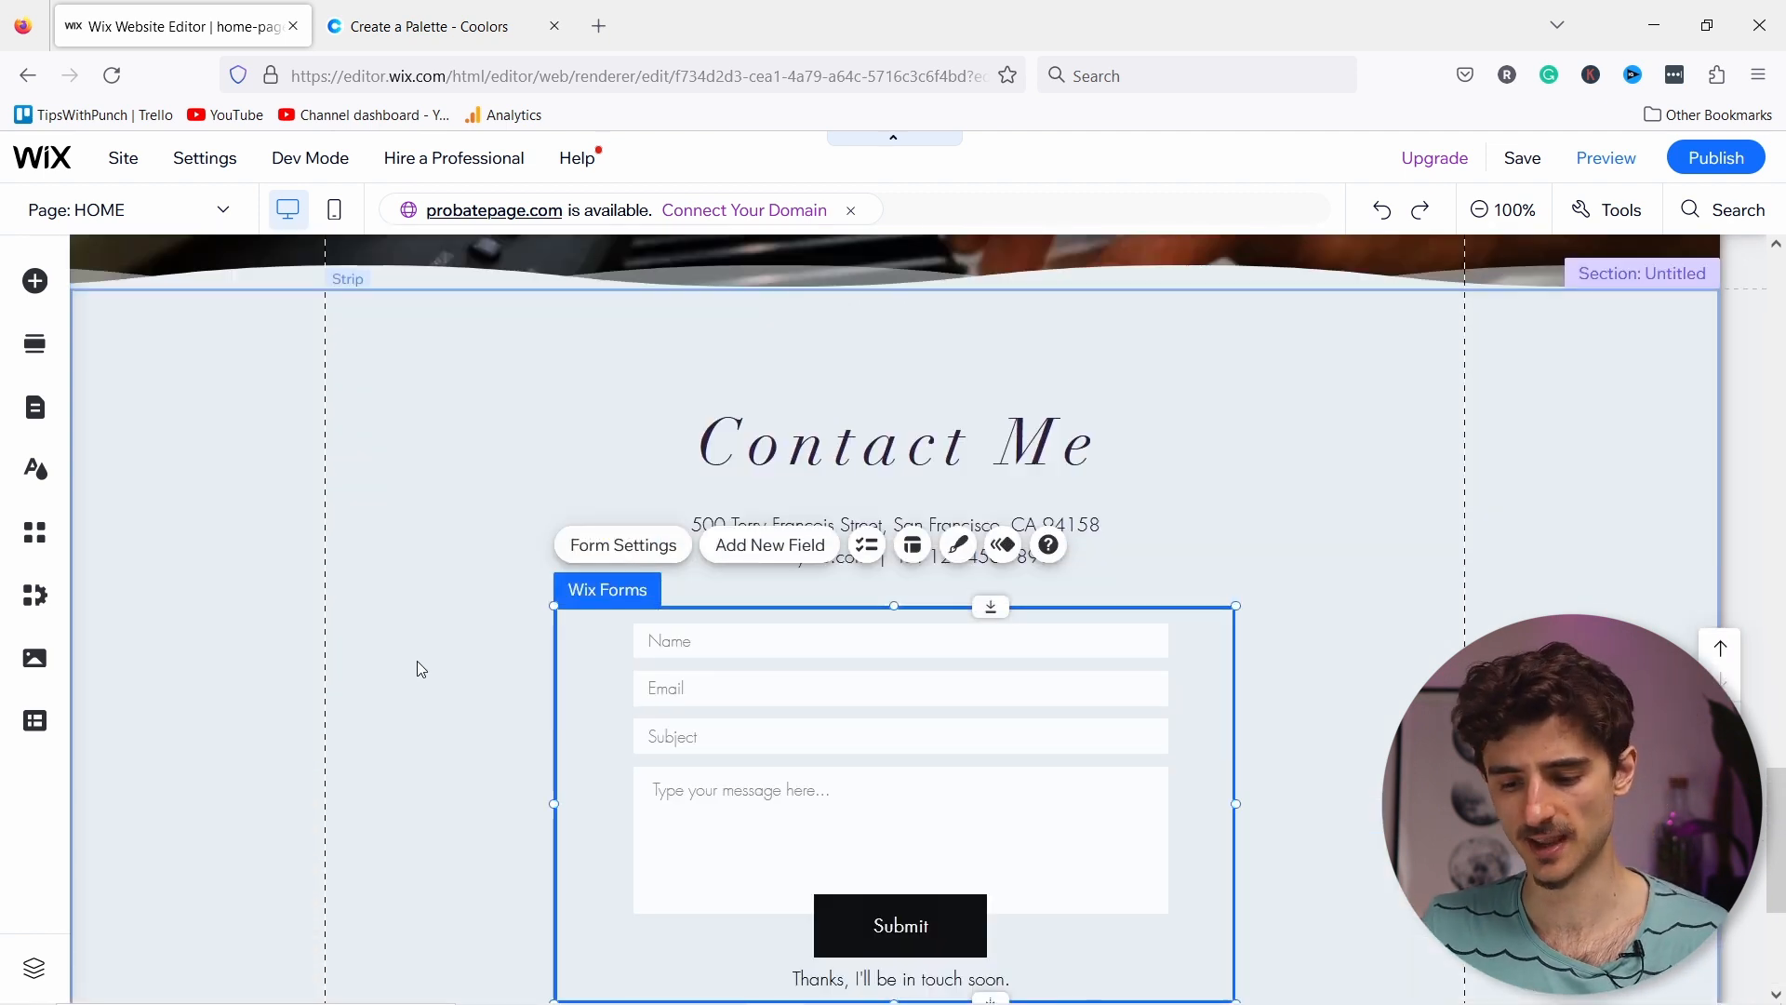
{"action": "scroll", "coordinate": [428, 651], "scroll_direction": "down", "scroll_amount": 2}
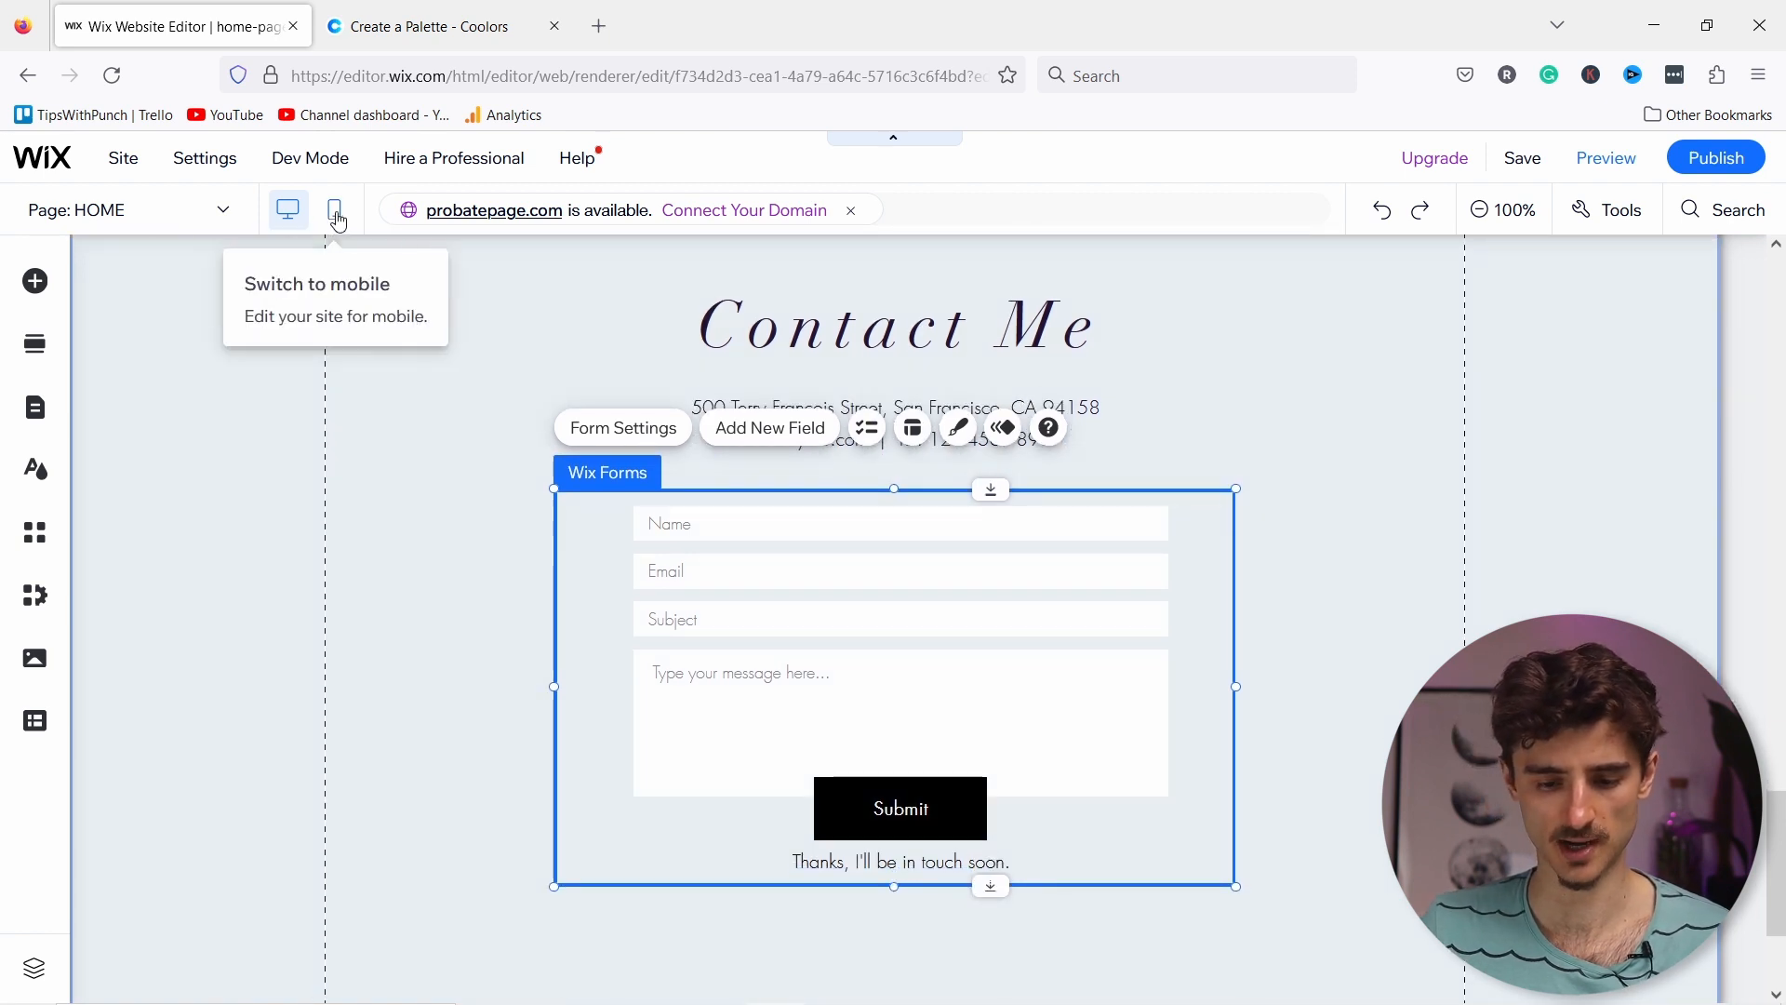
{"action": "left_click", "coordinate": [336, 214]}
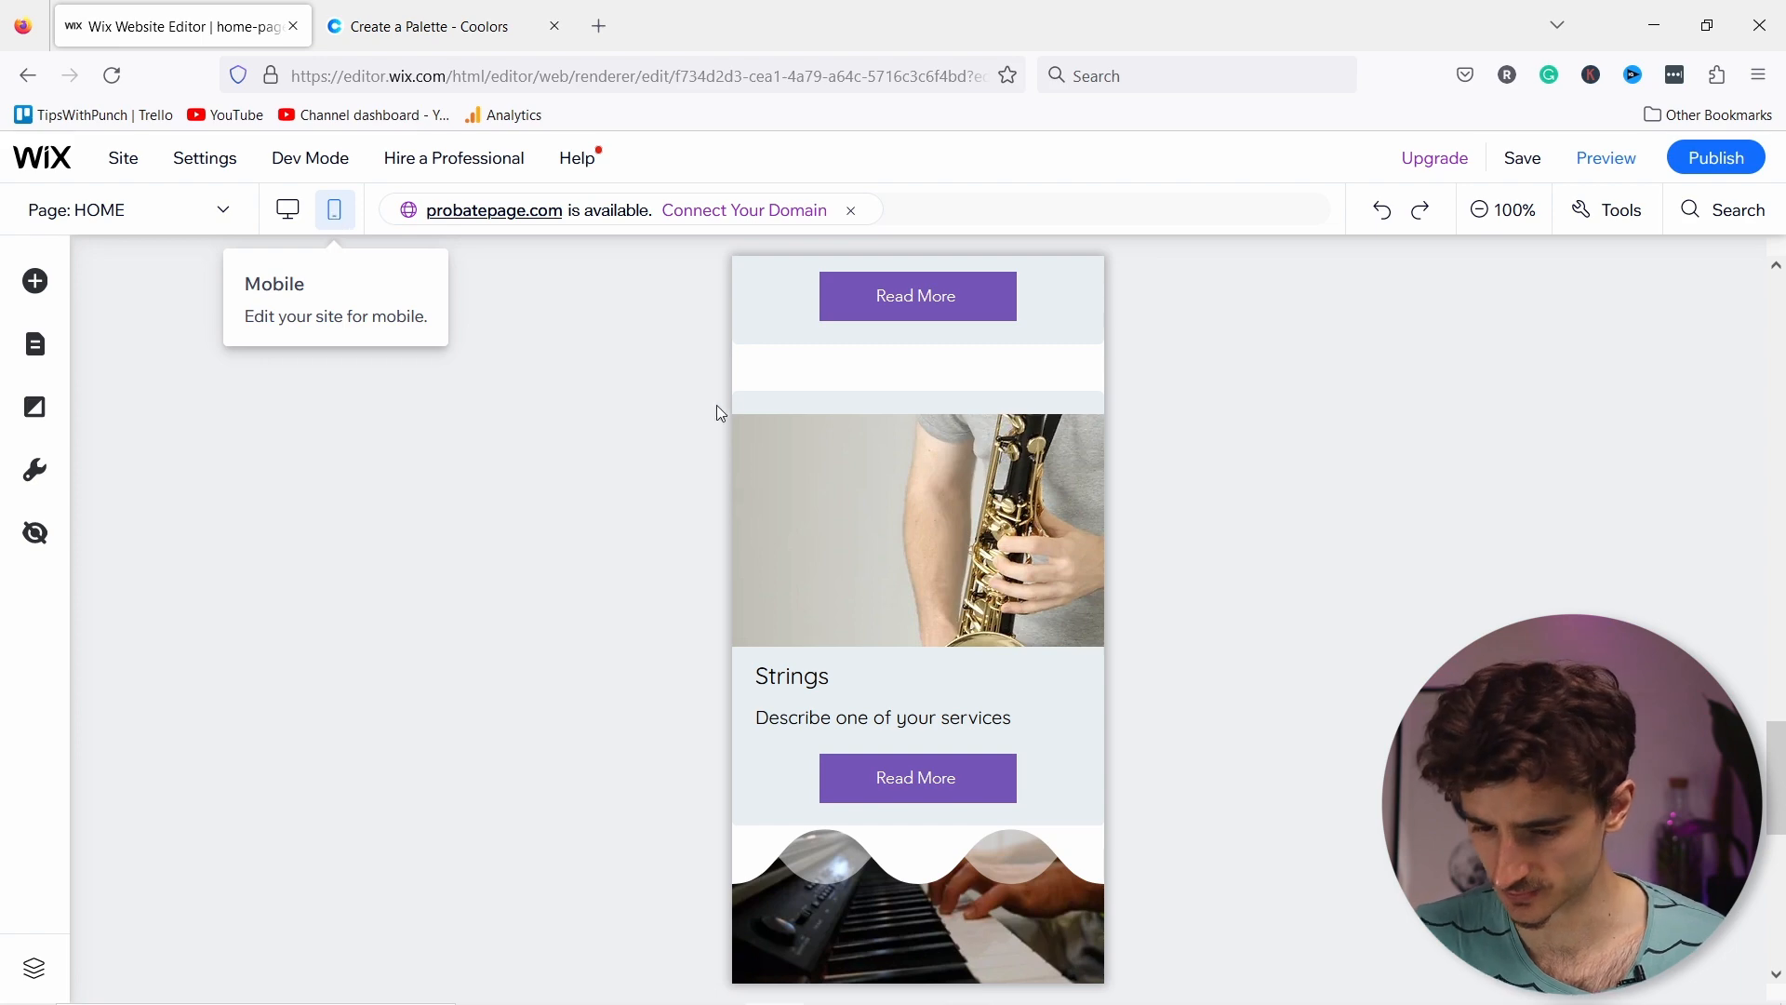
{"action": "scroll", "coordinate": [836, 405], "scroll_direction": "up", "scroll_amount": 6}
{"action": "scroll", "coordinate": [837, 410], "scroll_direction": "up", "scroll_amount": 9}
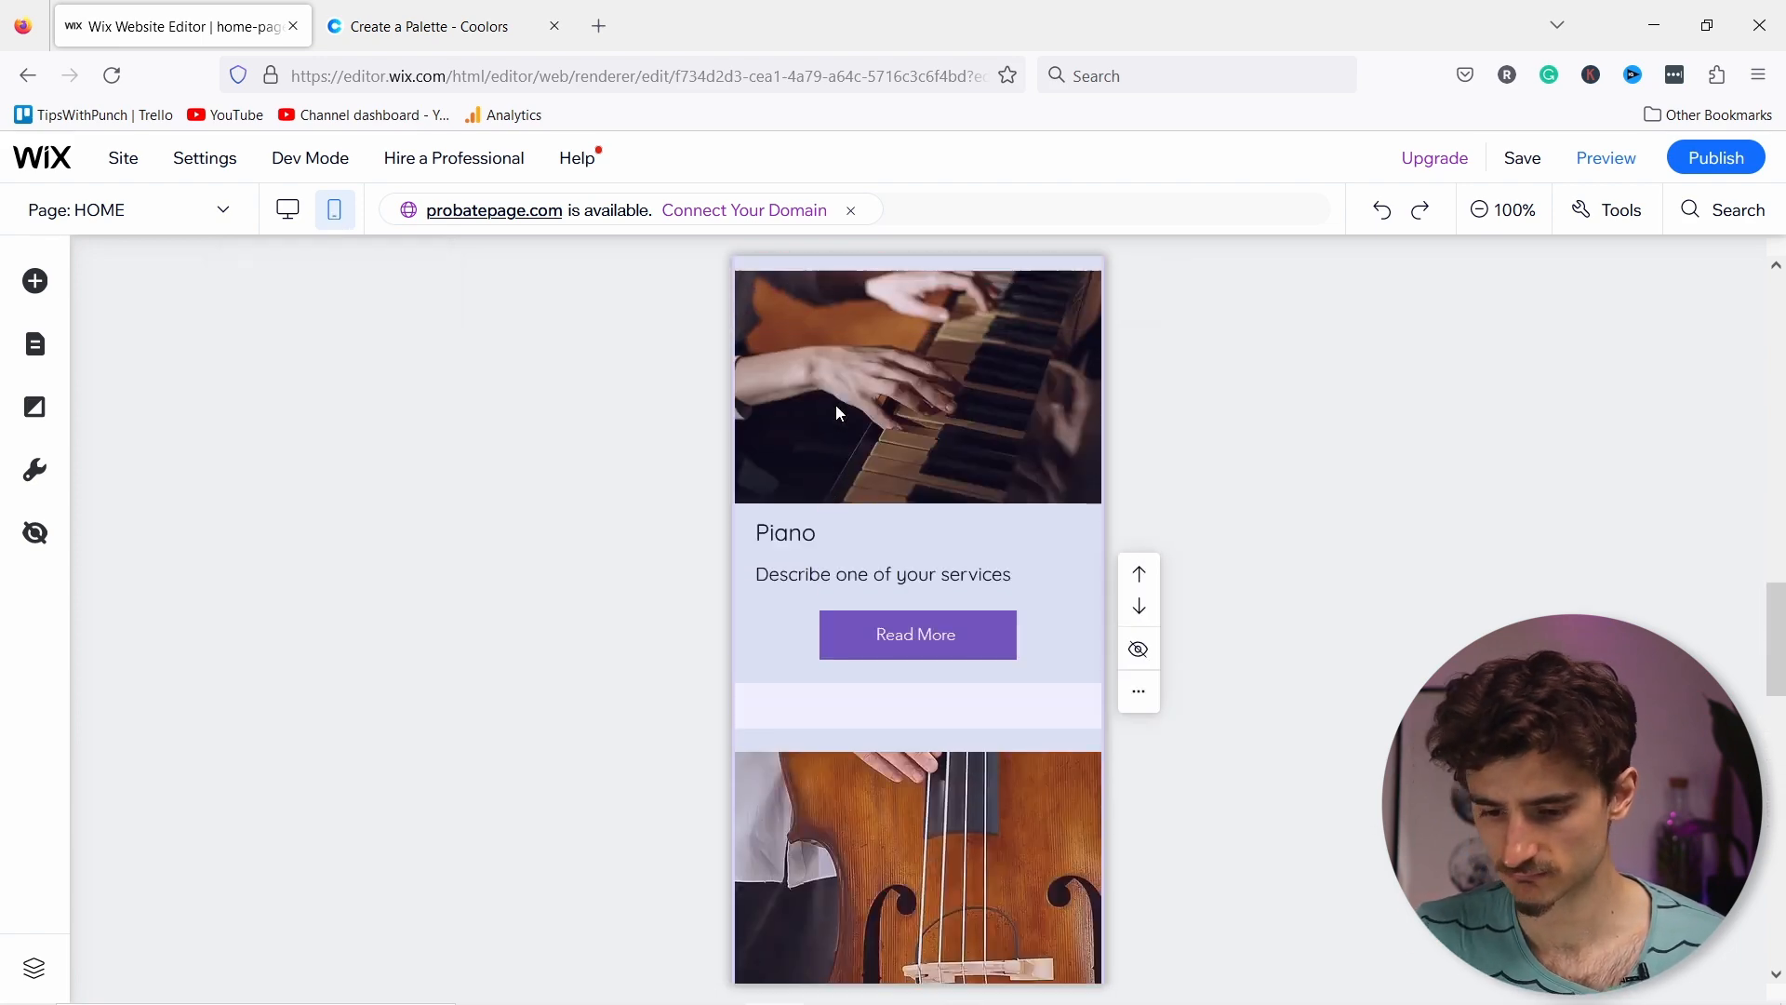
{"action": "scroll", "coordinate": [869, 869], "scroll_direction": "up", "scroll_amount": 1}
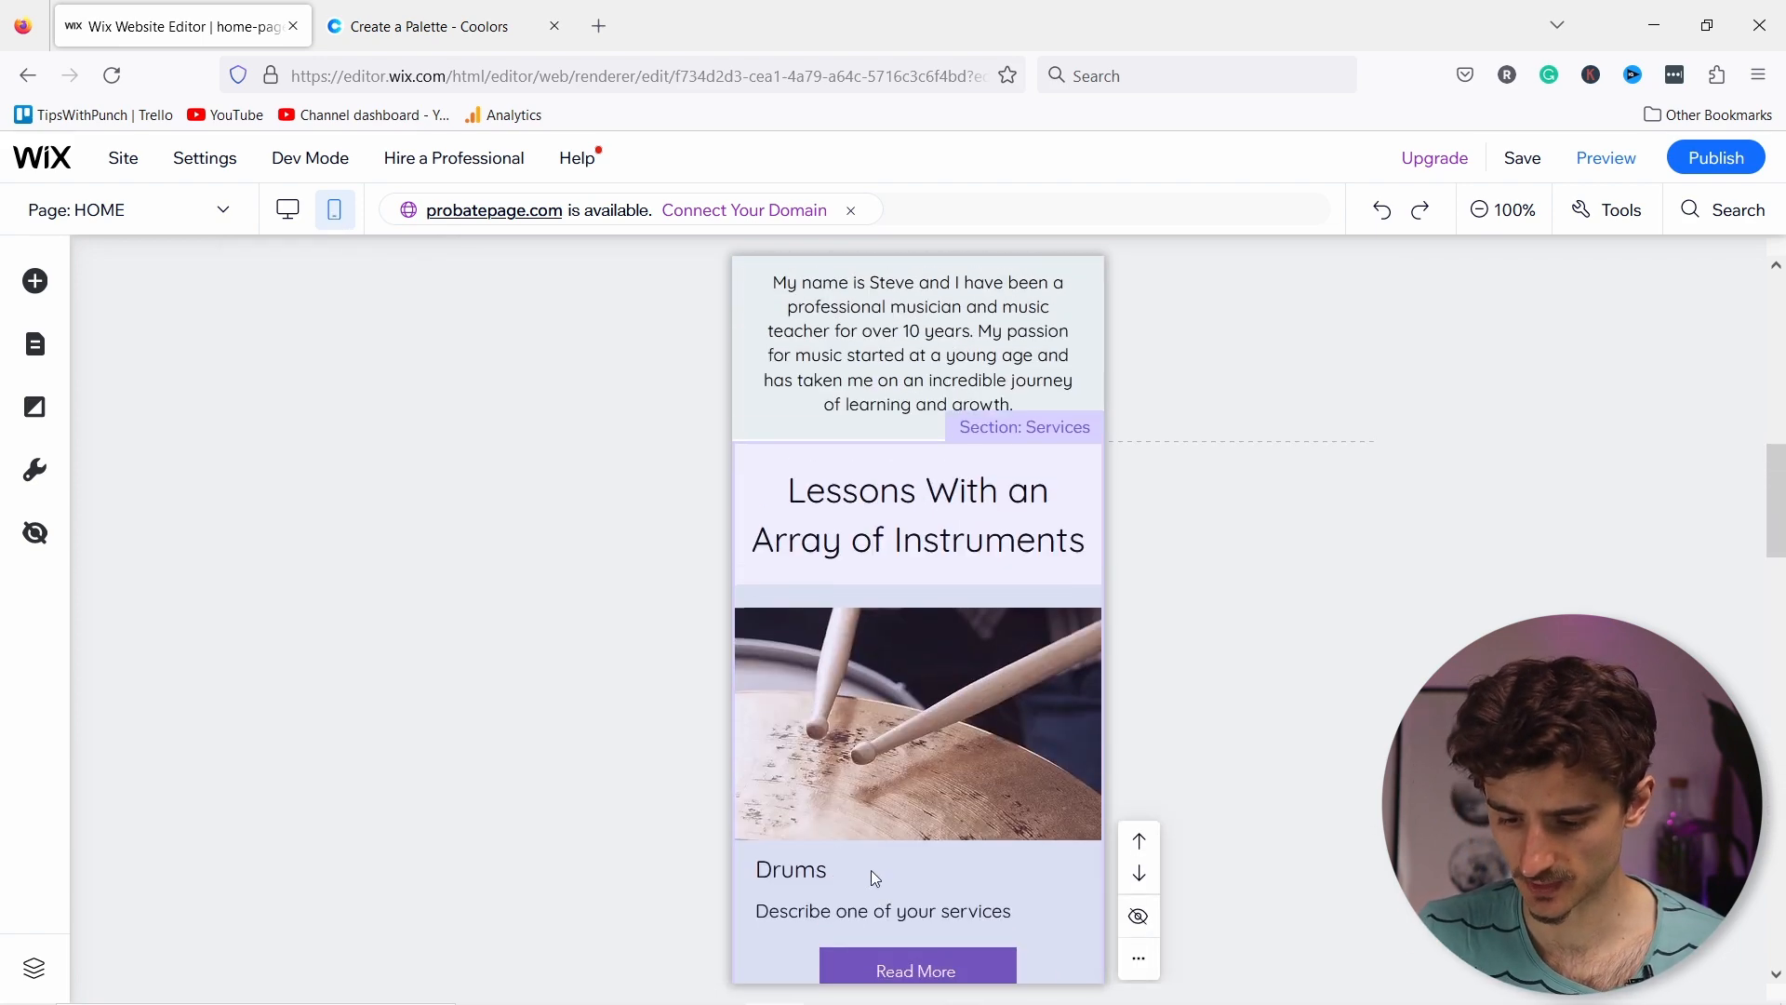
{"action": "scroll", "coordinate": [930, 688], "scroll_direction": "down", "scroll_amount": 2}
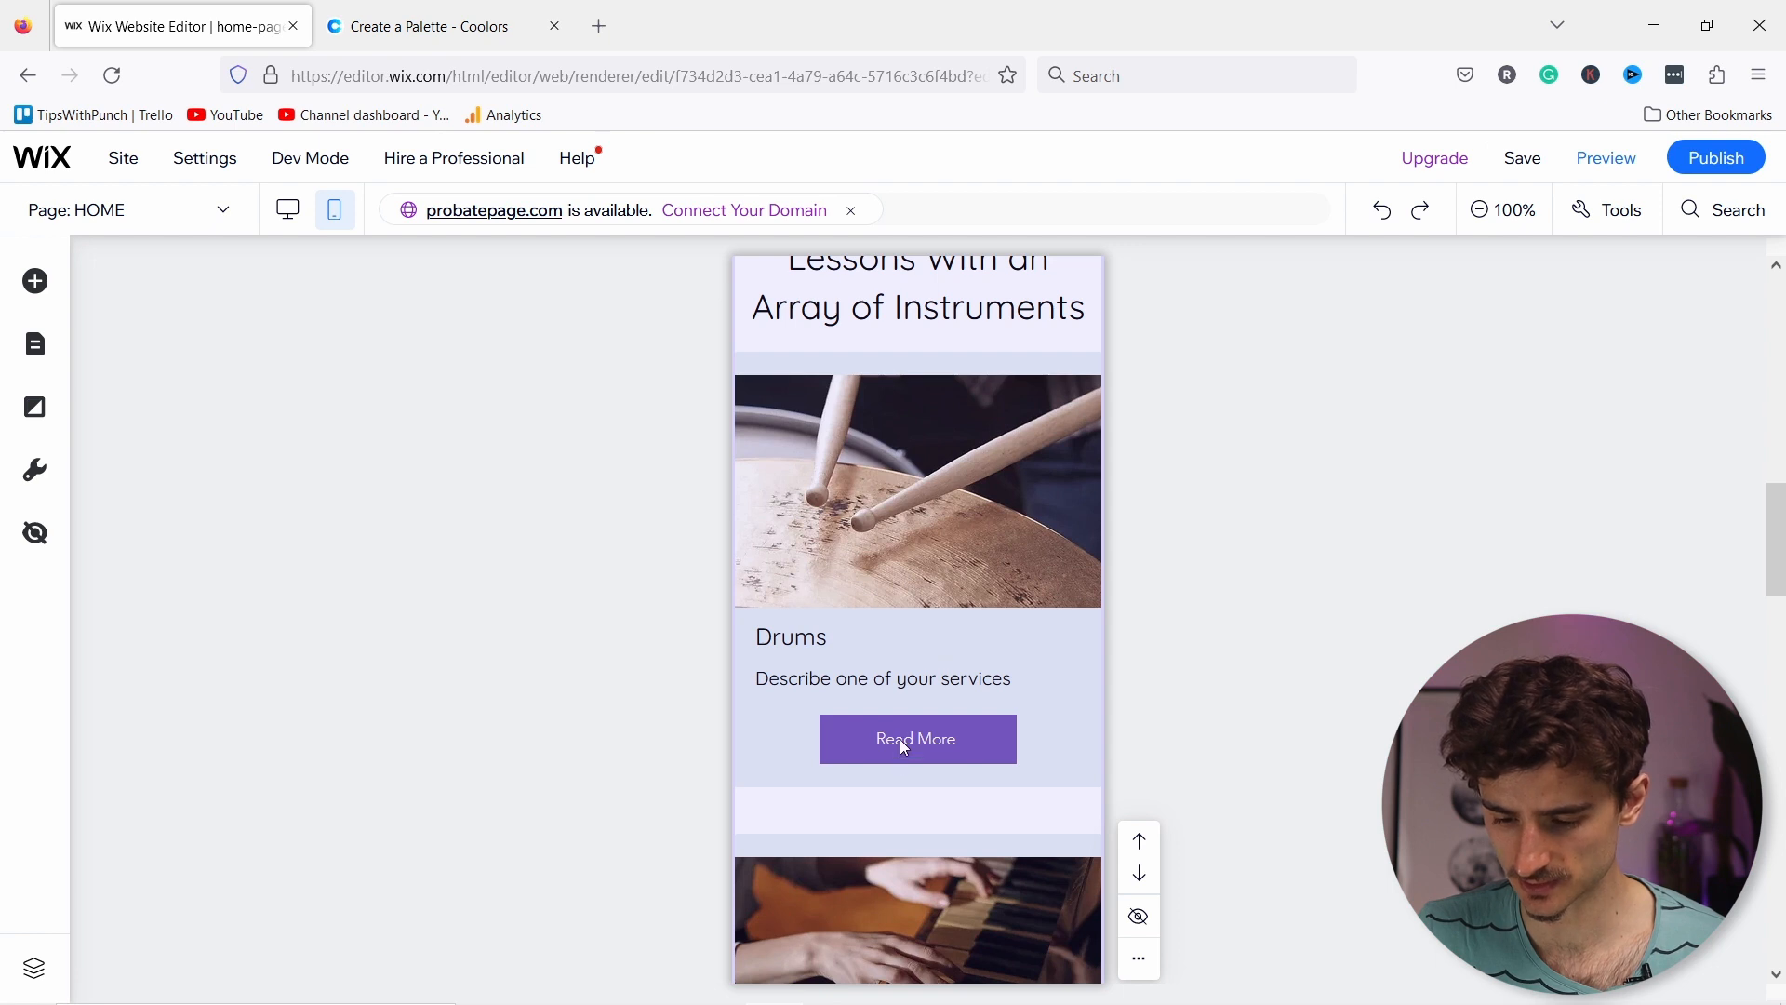
{"action": "left_click", "coordinate": [975, 729]}
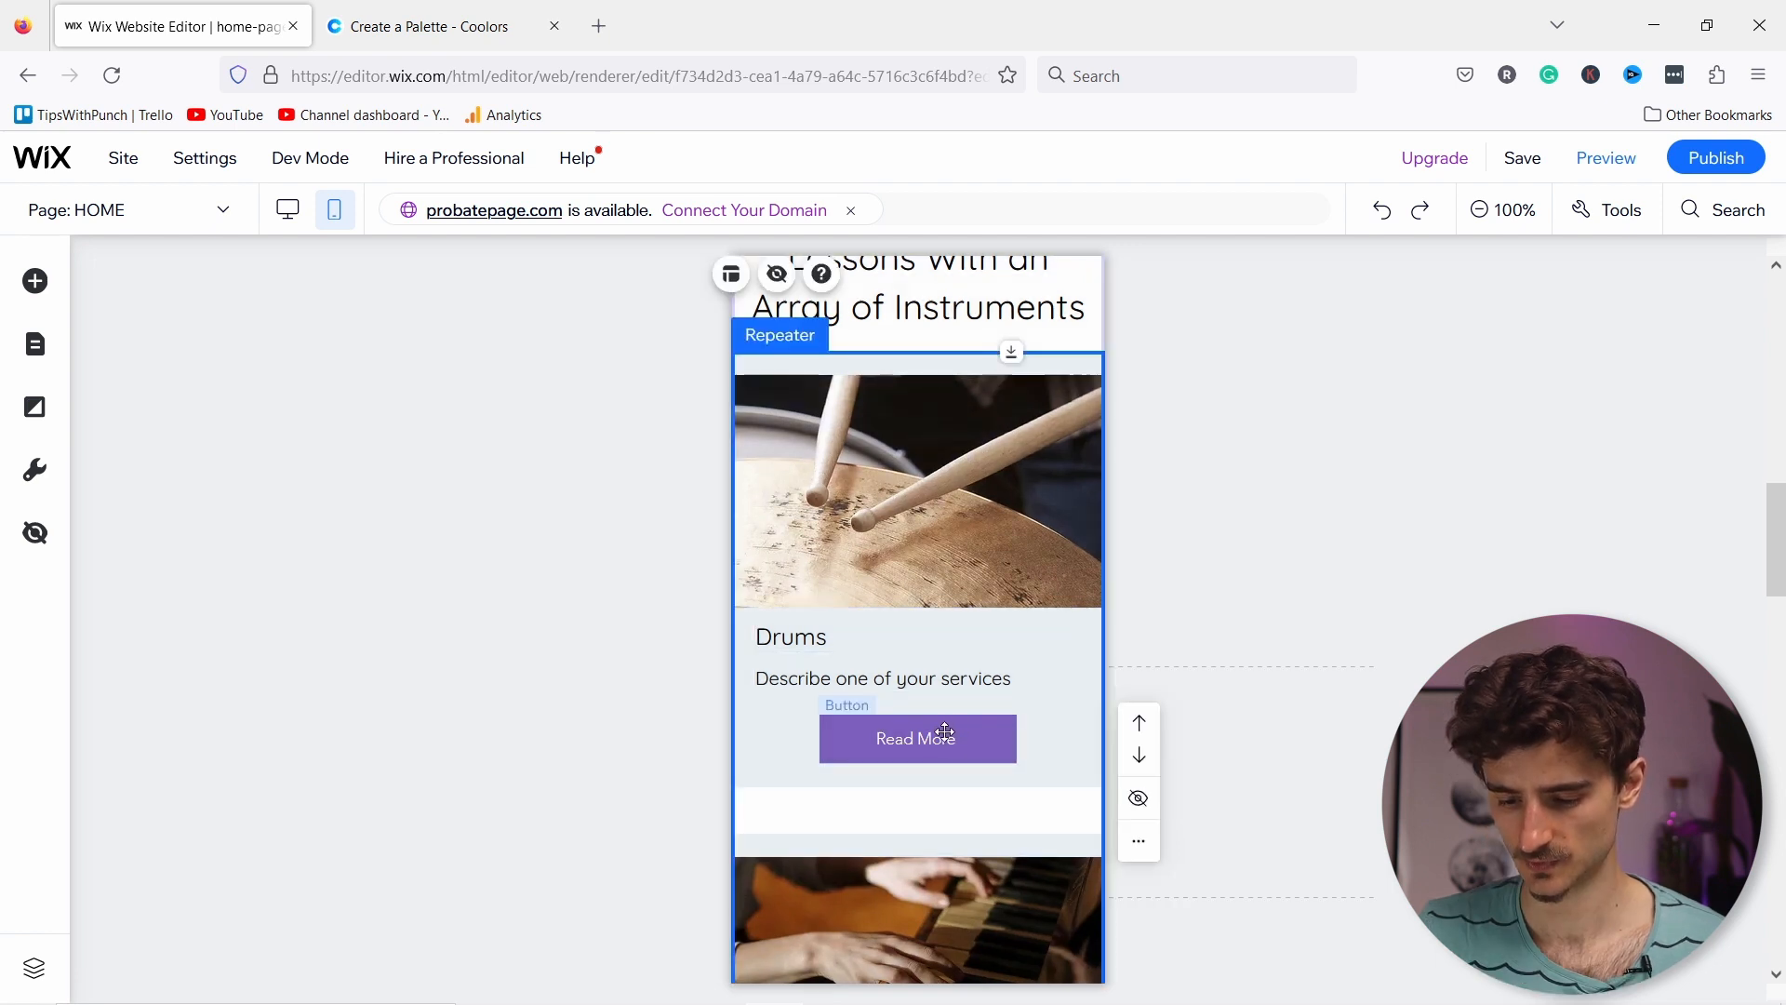
{"action": "left_click", "coordinate": [943, 731]}
{"action": "left_click_drag", "start_coordinate": [915, 726], "coordinate": [909, 733]}
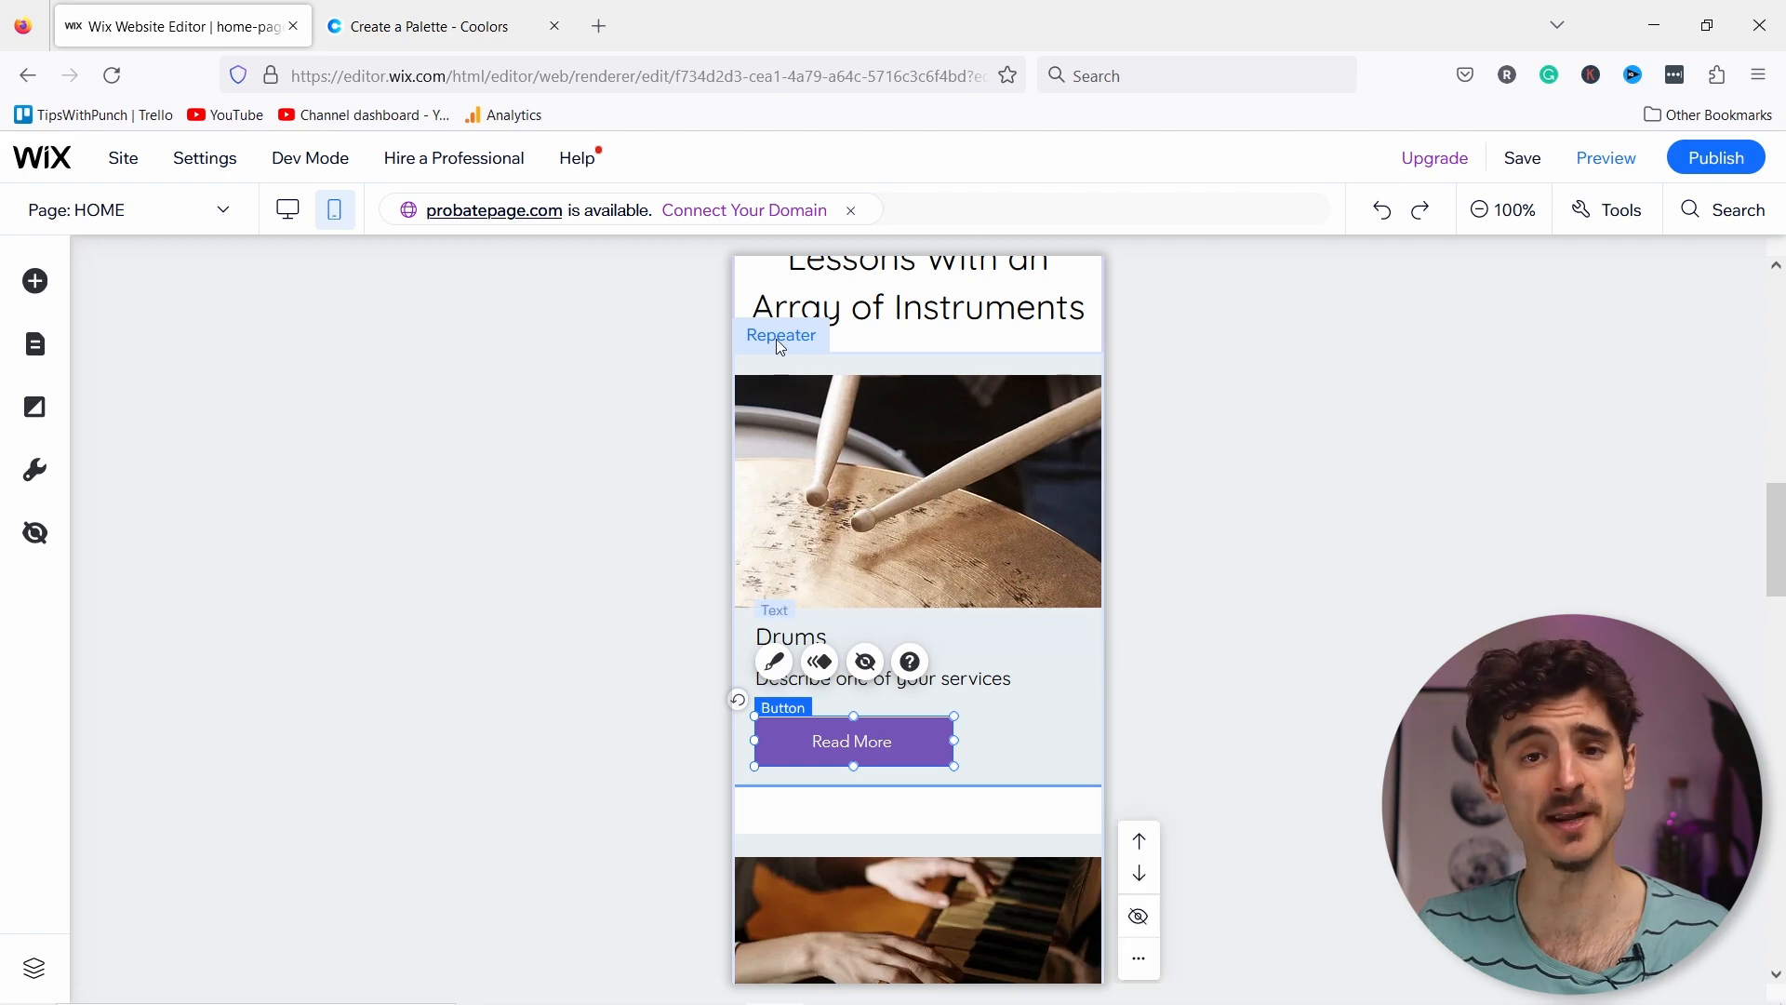
{"action": "scroll", "coordinate": [845, 411], "scroll_direction": "down", "scroll_amount": 4}
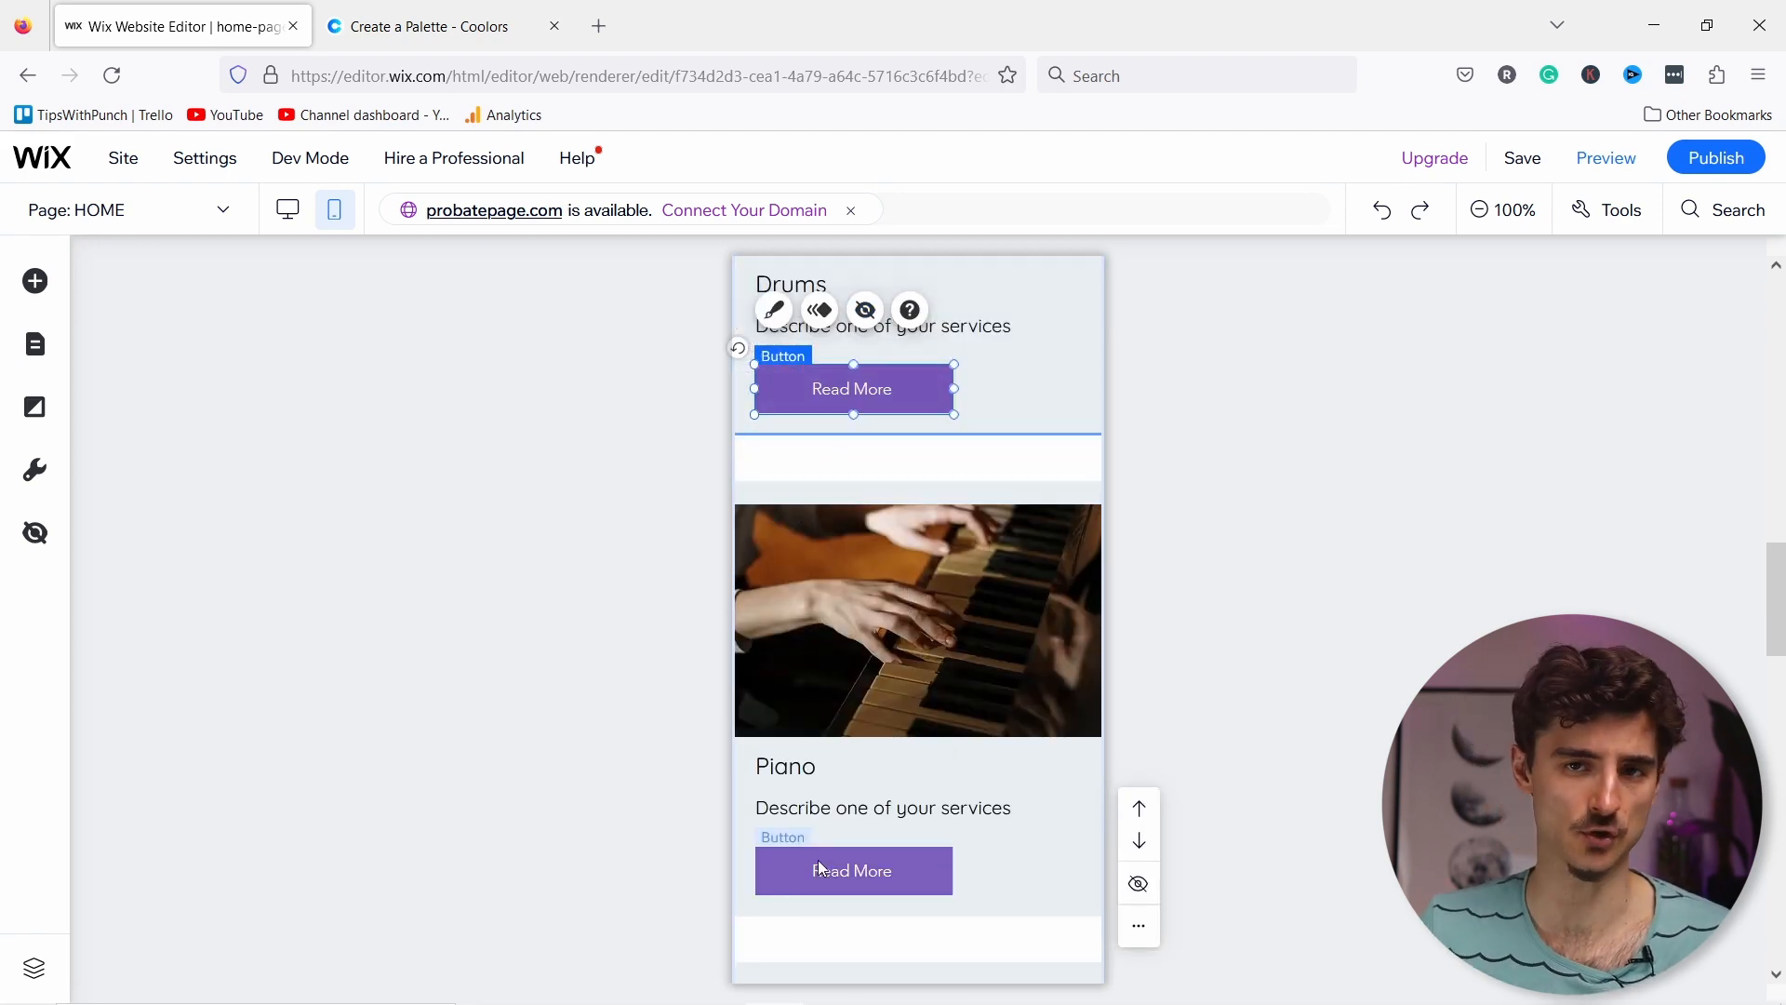
{"action": "scroll", "coordinate": [961, 802], "scroll_direction": "down", "scroll_amount": 3}
{"action": "scroll", "coordinate": [961, 802], "scroll_direction": "down", "scroll_amount": 8}
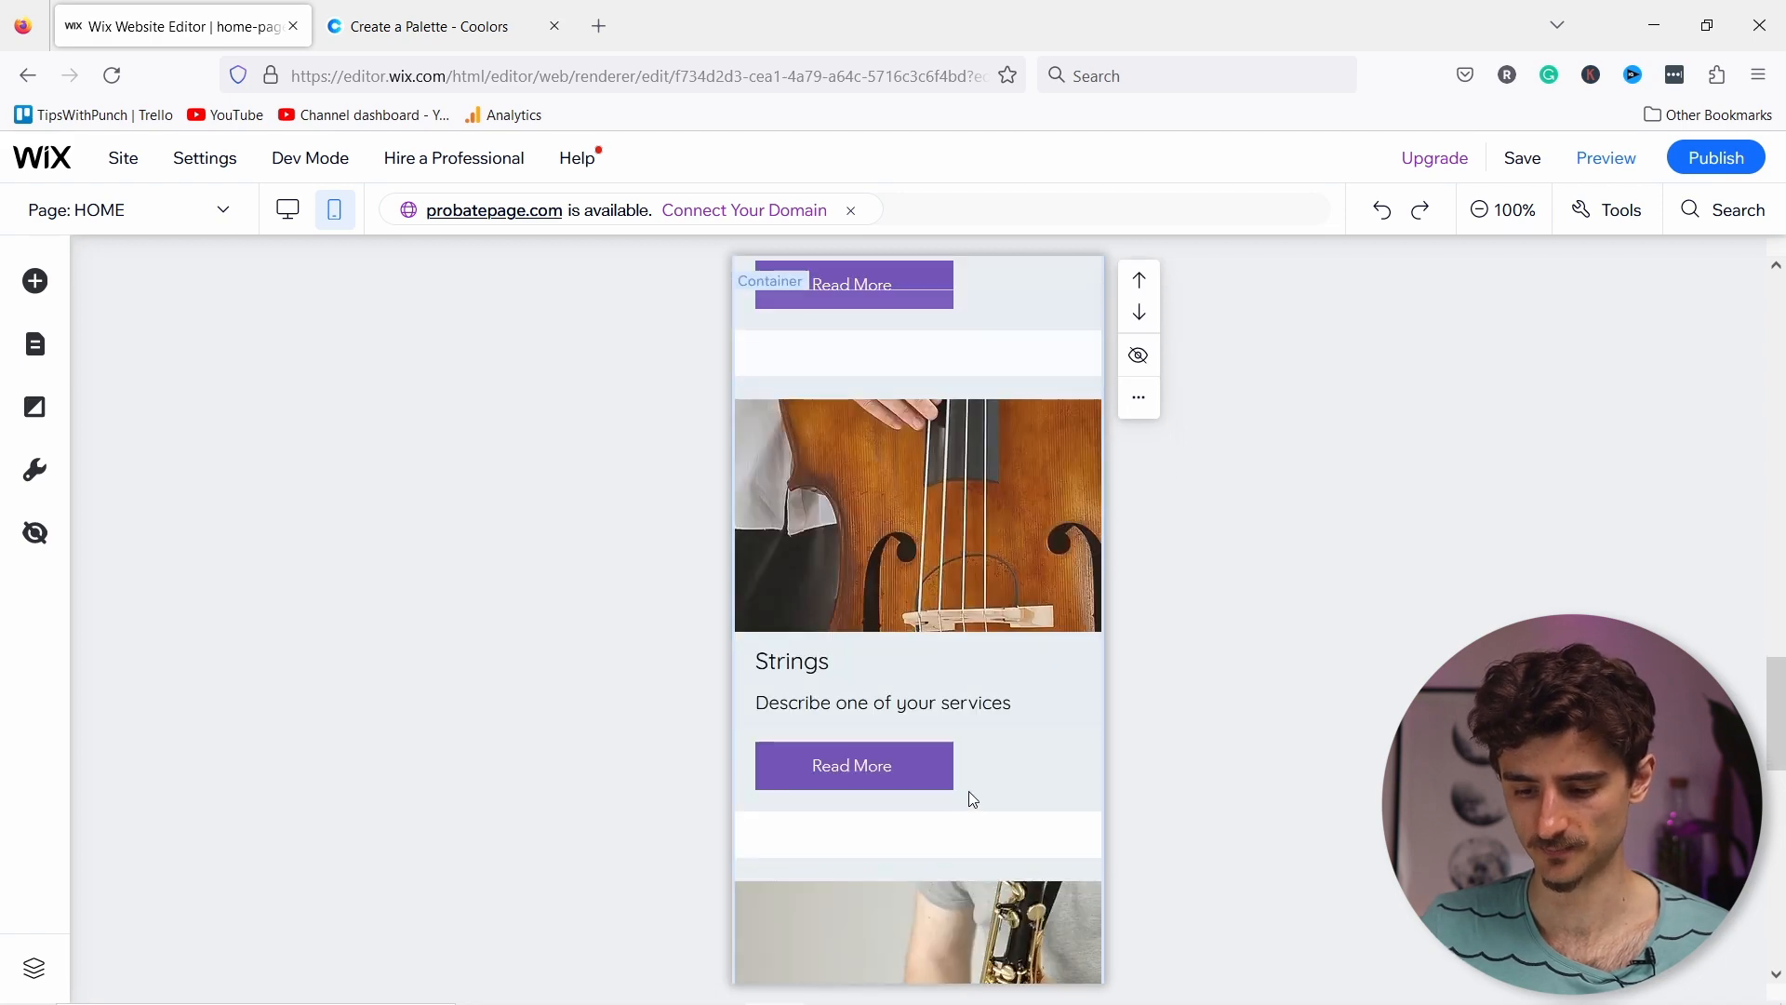
{"action": "scroll", "coordinate": [986, 790], "scroll_direction": "down", "scroll_amount": 6}
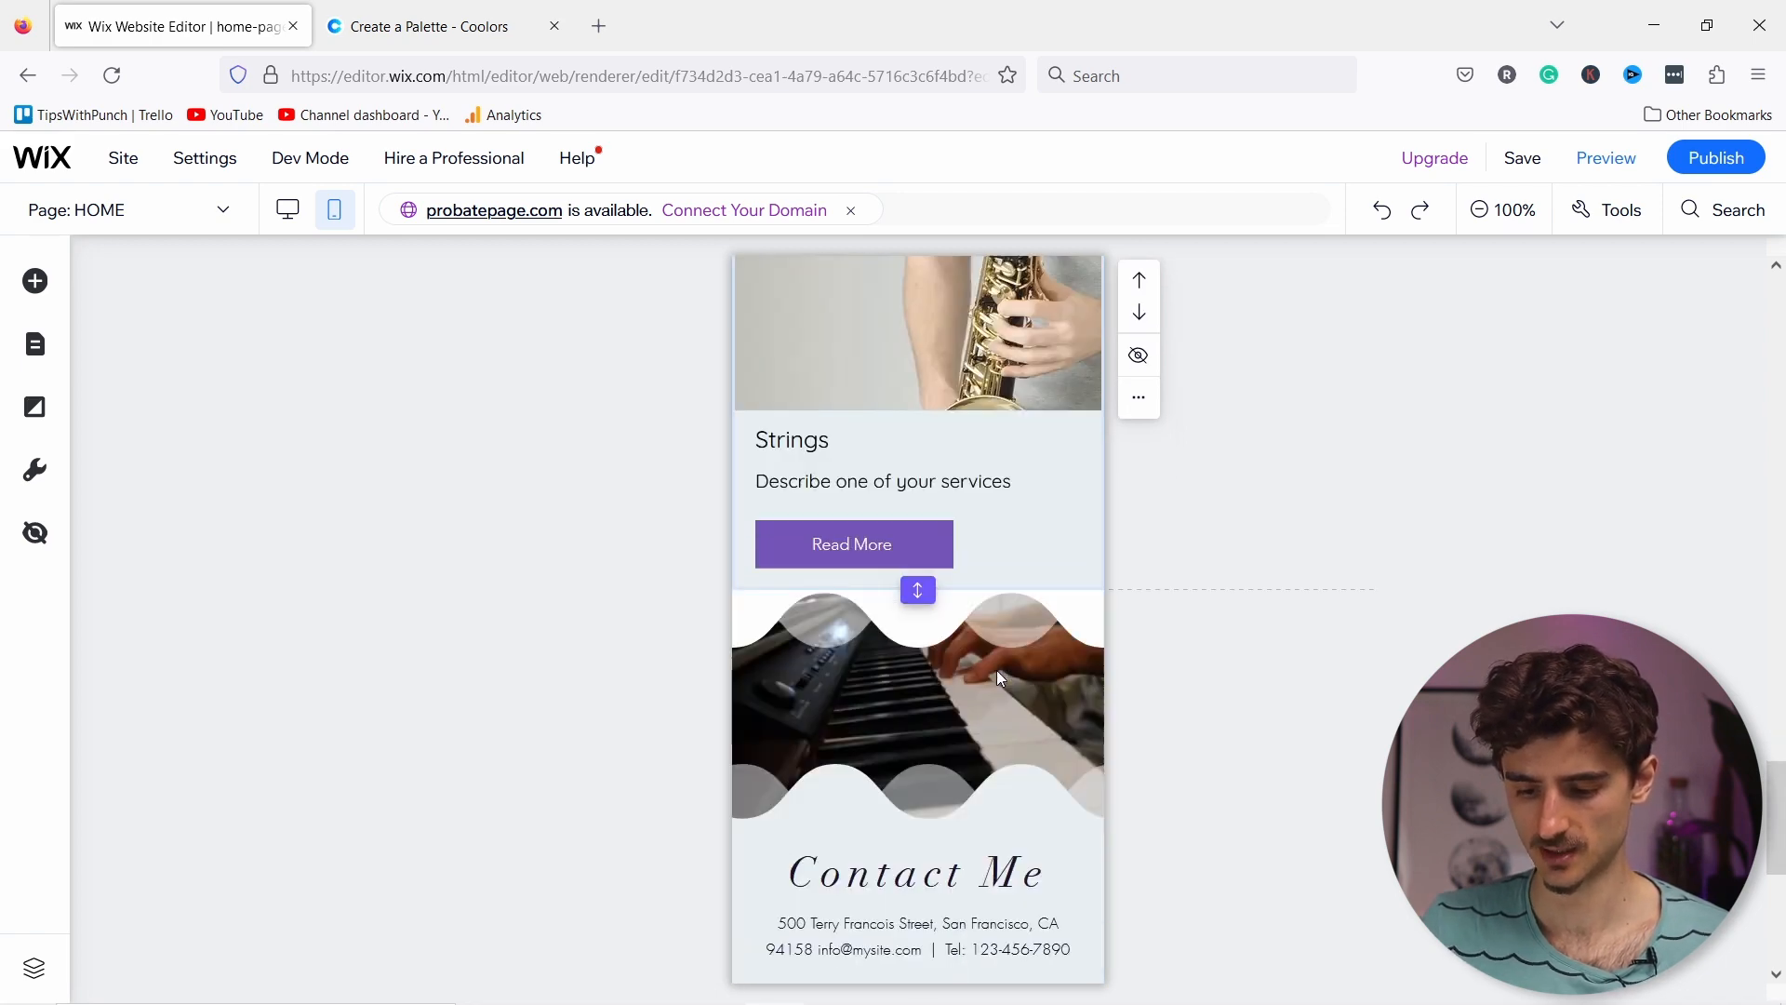
{"action": "scroll", "coordinate": [970, 642], "scroll_direction": "down", "scroll_amount": 1}
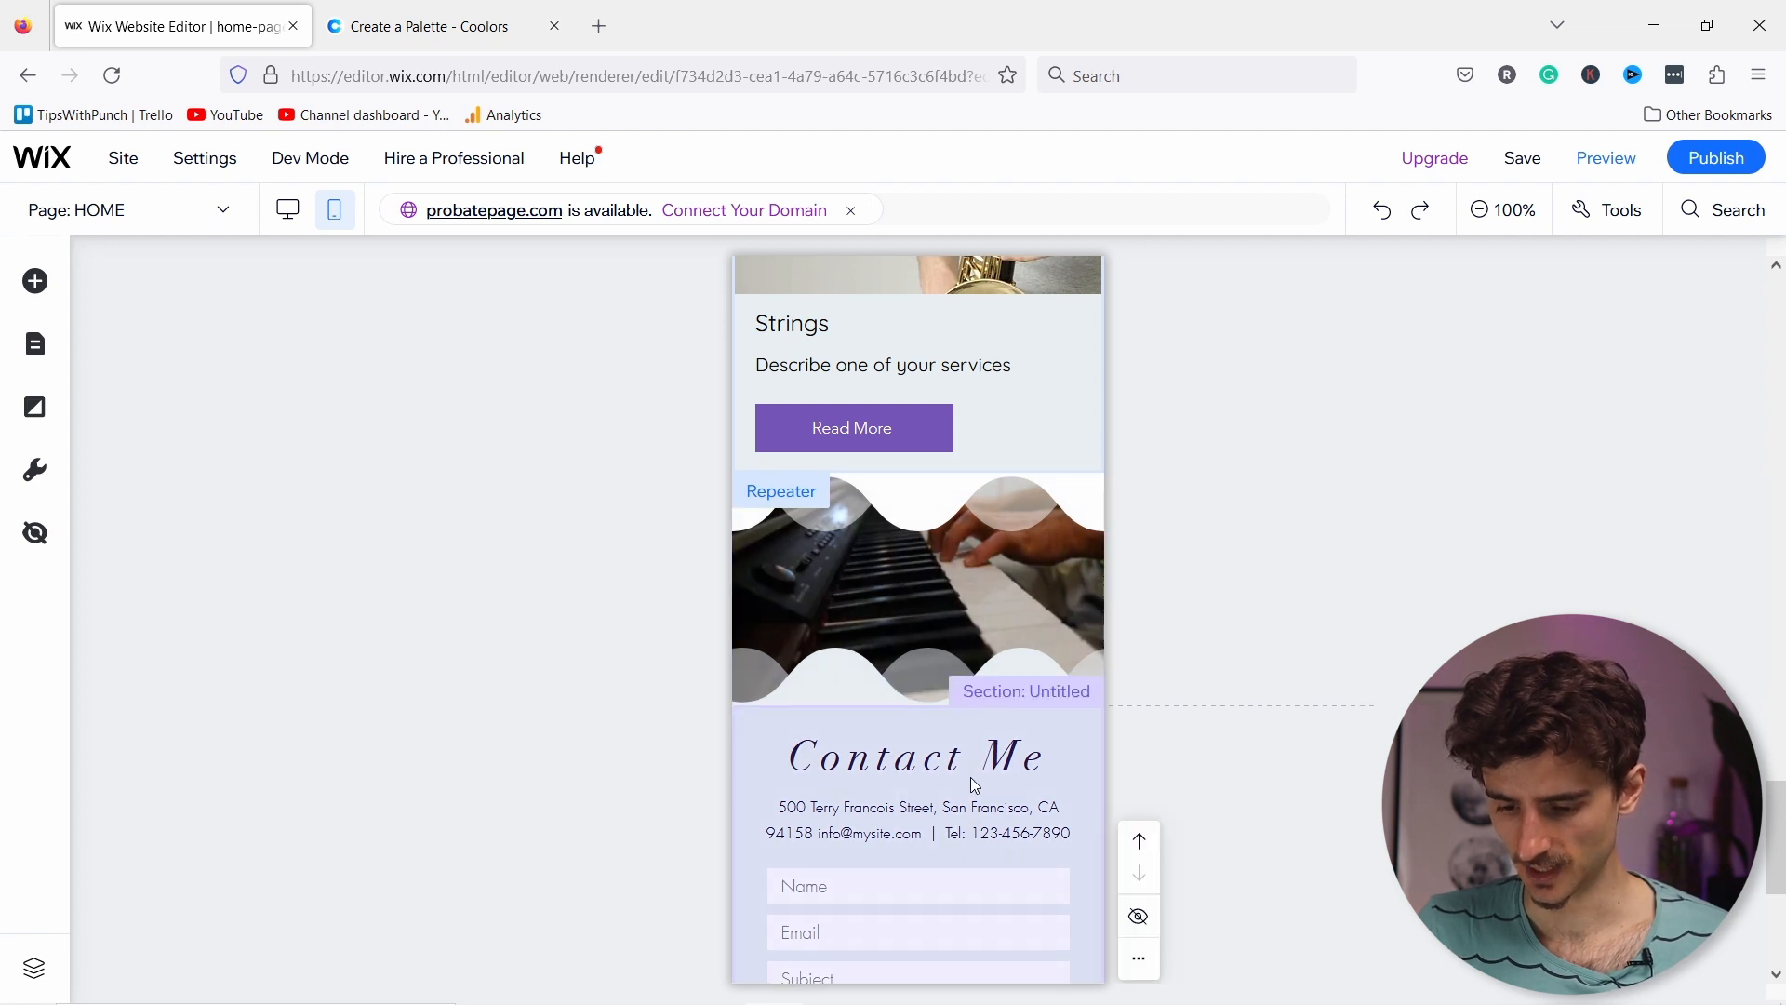
{"action": "scroll", "coordinate": [1005, 782], "scroll_direction": "down", "scroll_amount": 1}
{"action": "scroll", "coordinate": [1005, 781], "scroll_direction": "down", "scroll_amount": 3}
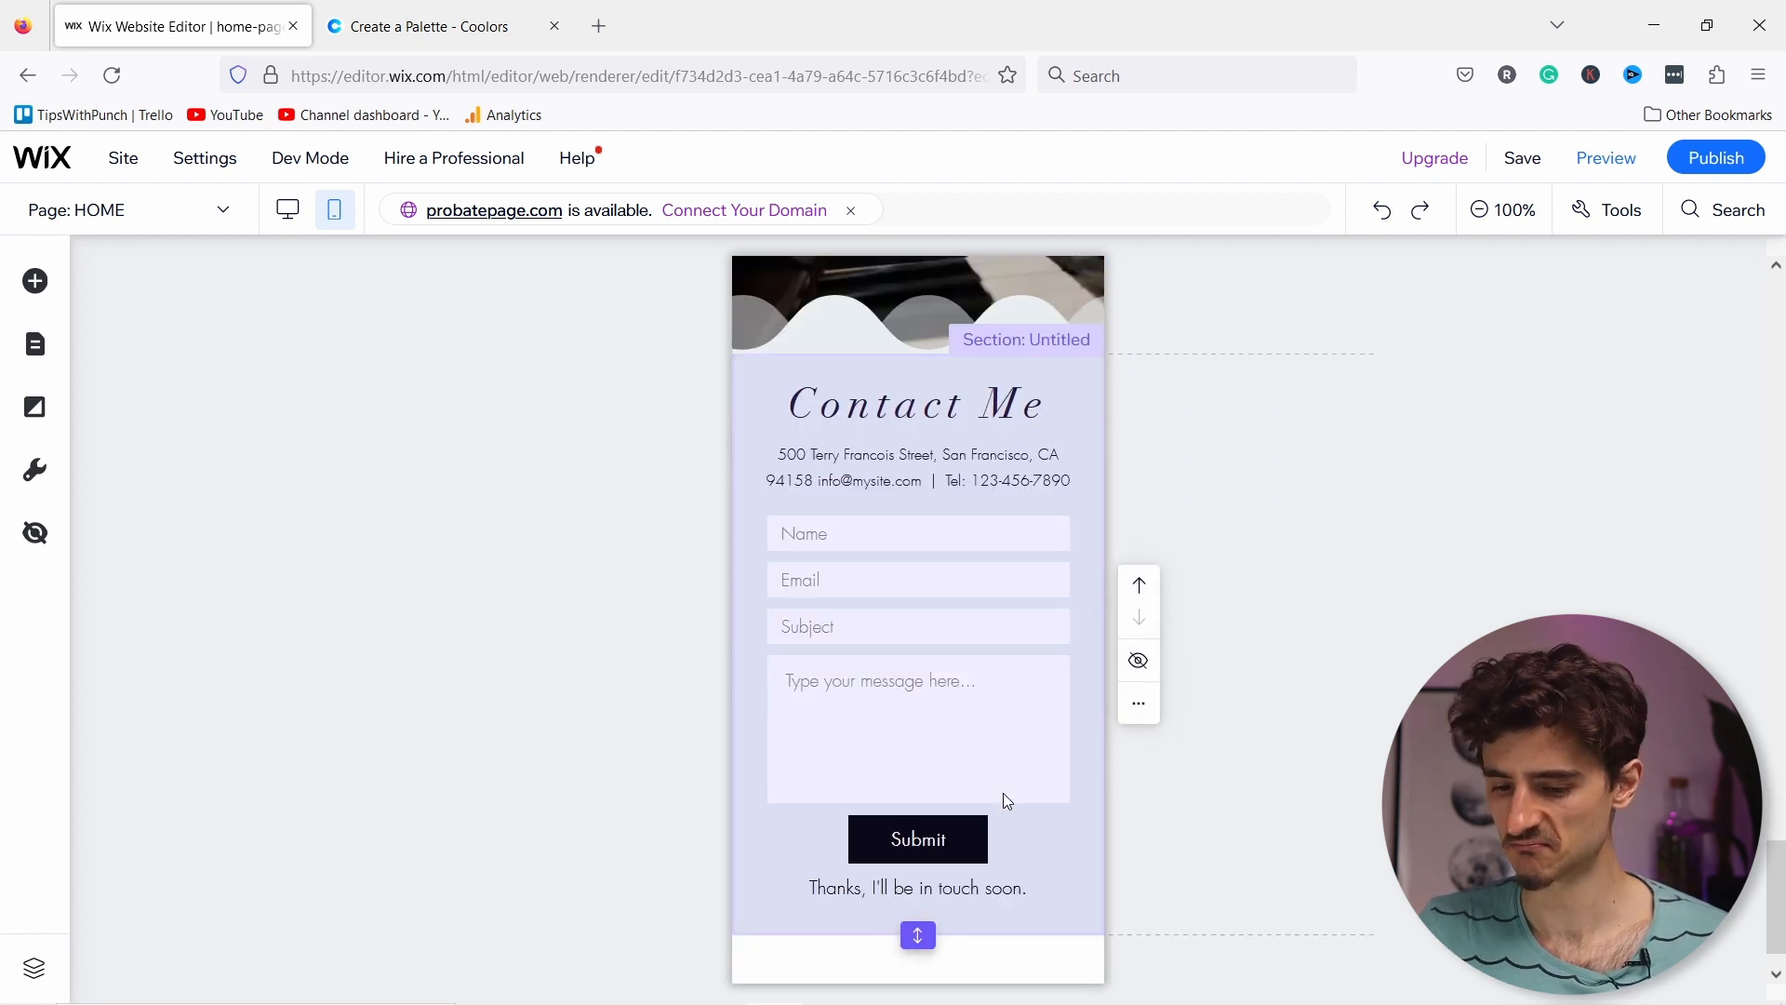
{"action": "scroll", "coordinate": [1036, 806], "scroll_direction": "up", "scroll_amount": 6}
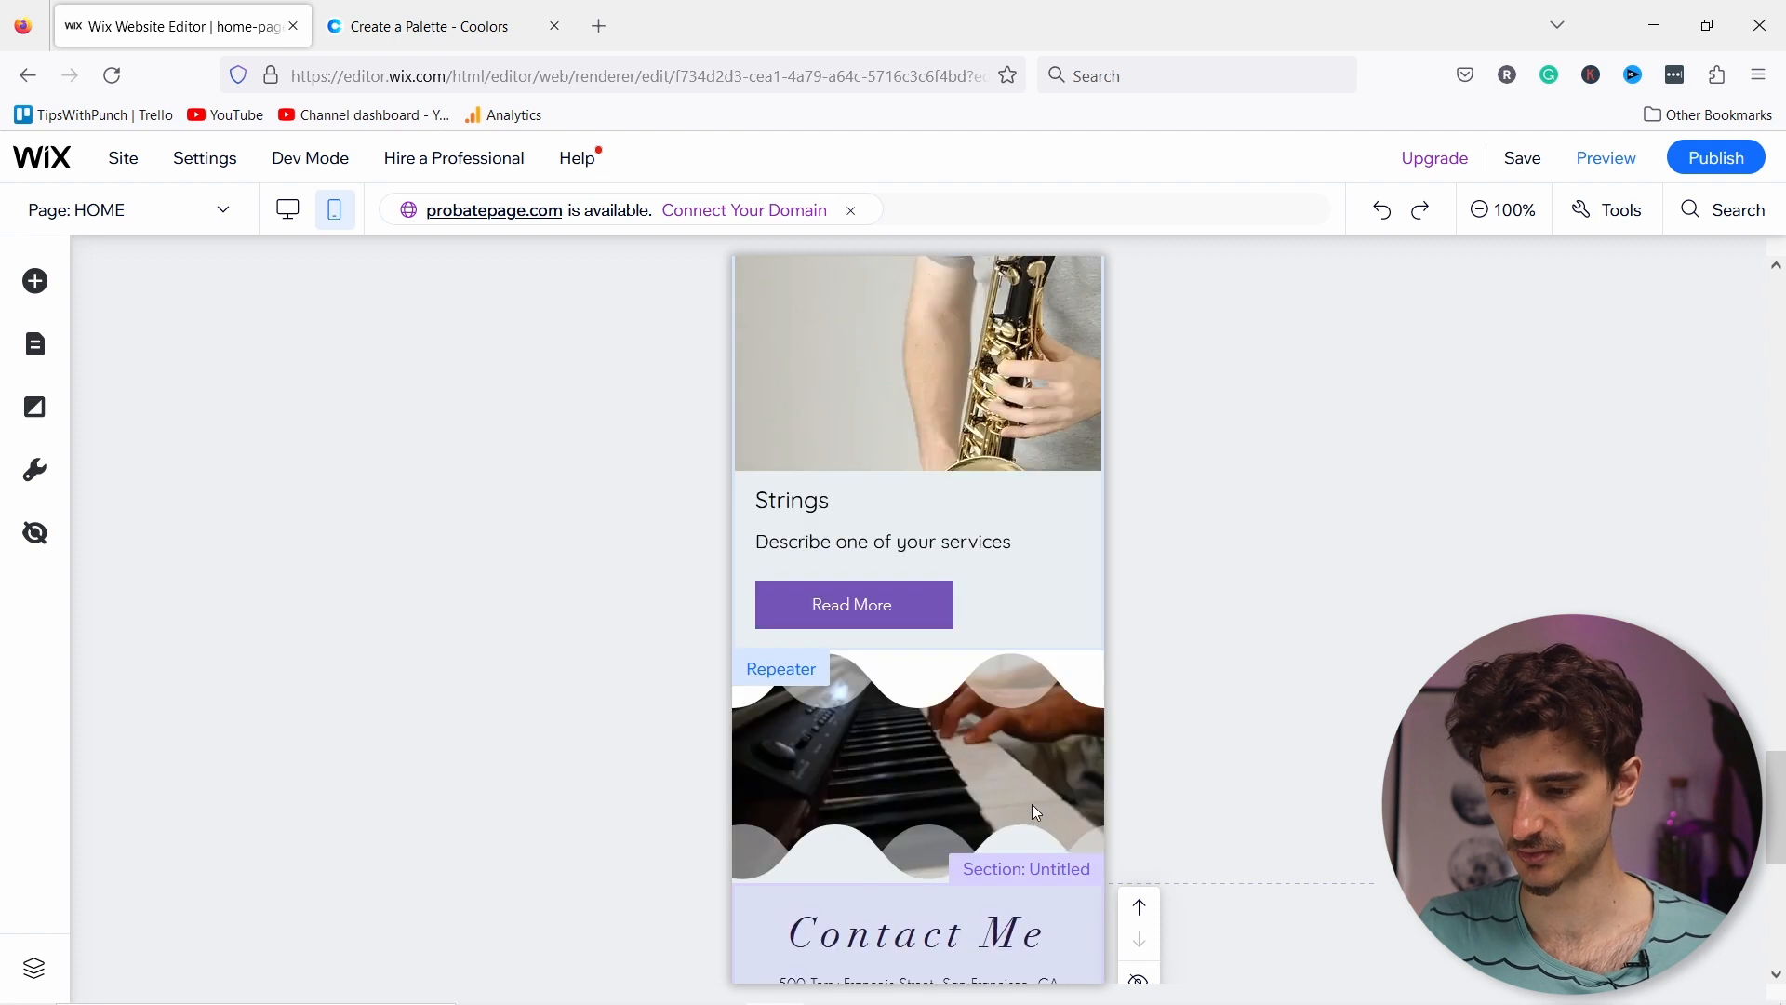
Step: Save the site and open the visitor preview
{"action": "left_click", "coordinate": [1516, 160]}
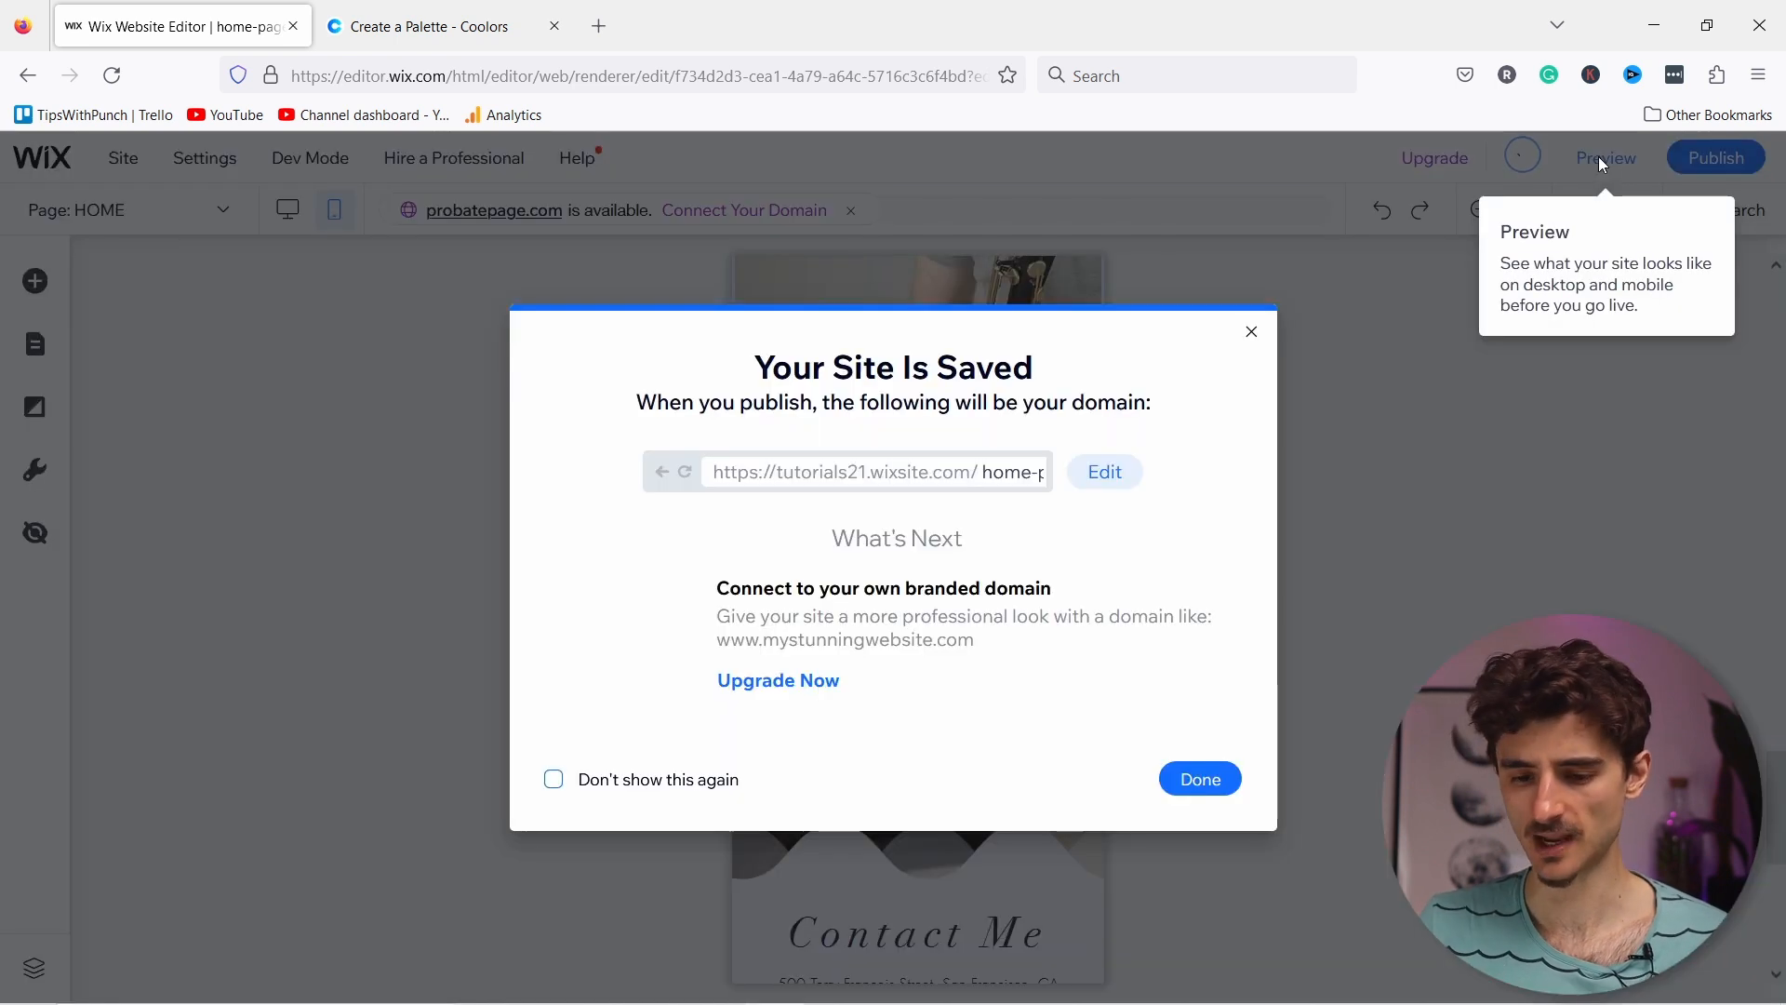
{"action": "left_click", "coordinate": [1600, 159]}
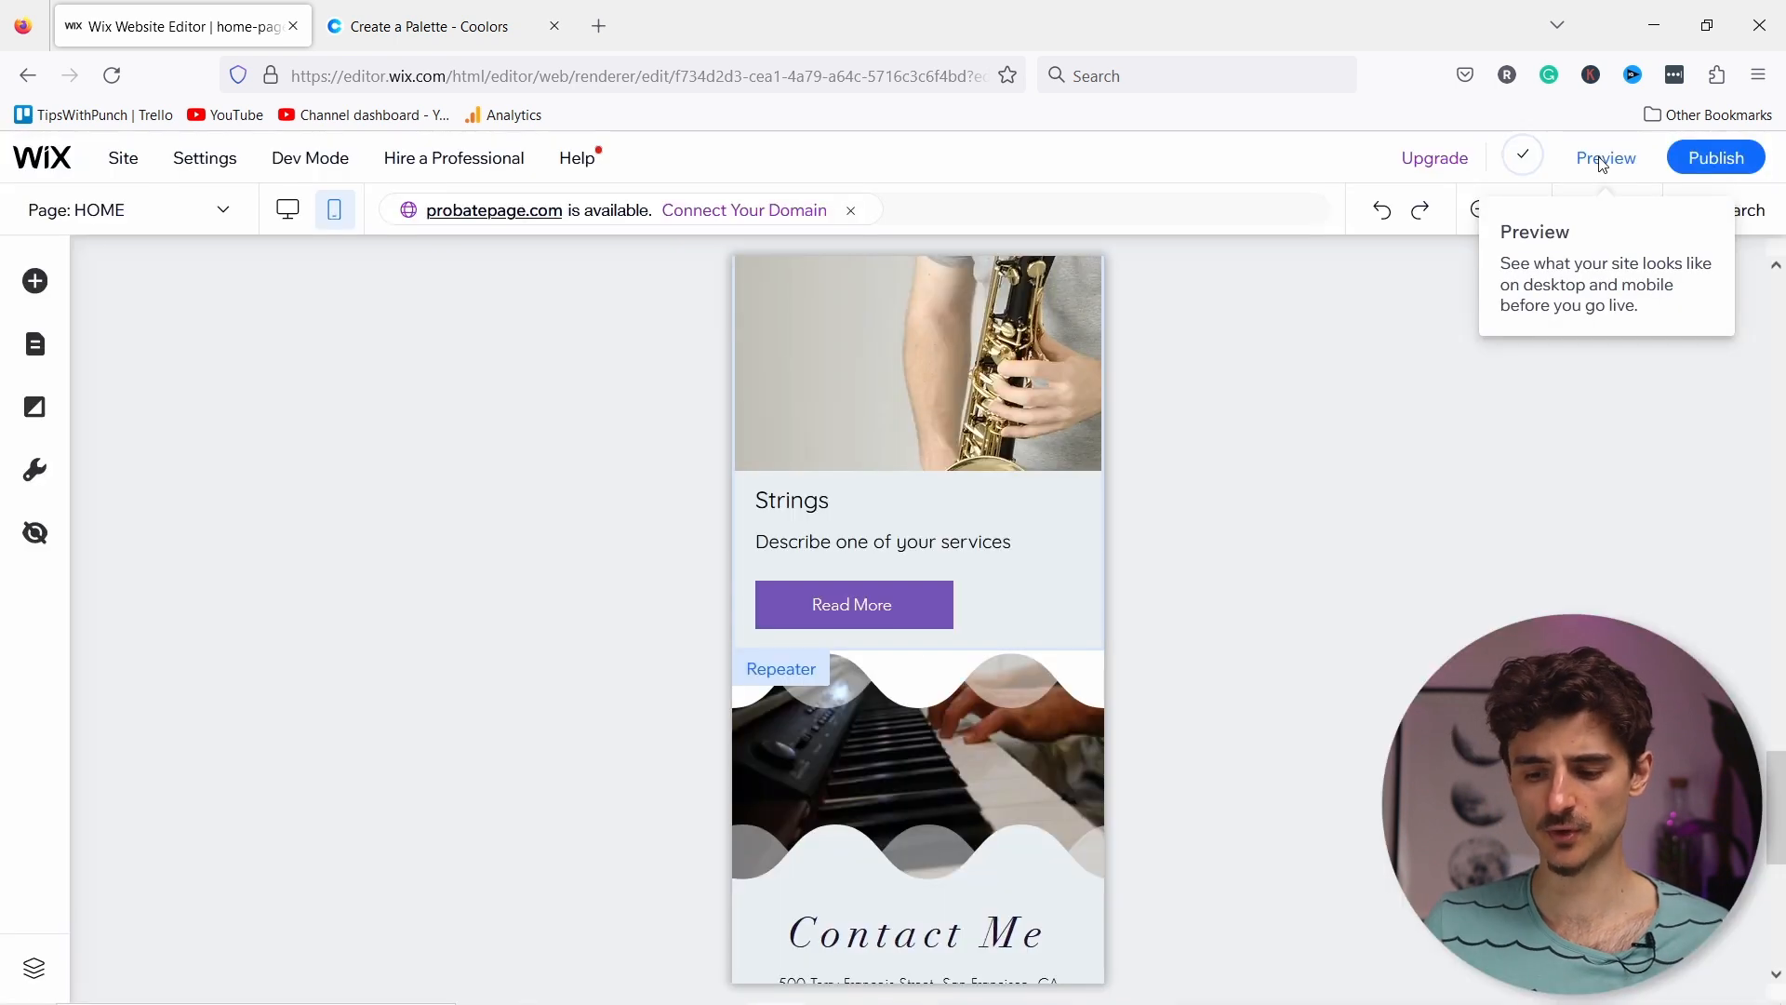
{"action": "left_click", "coordinate": [1601, 160]}
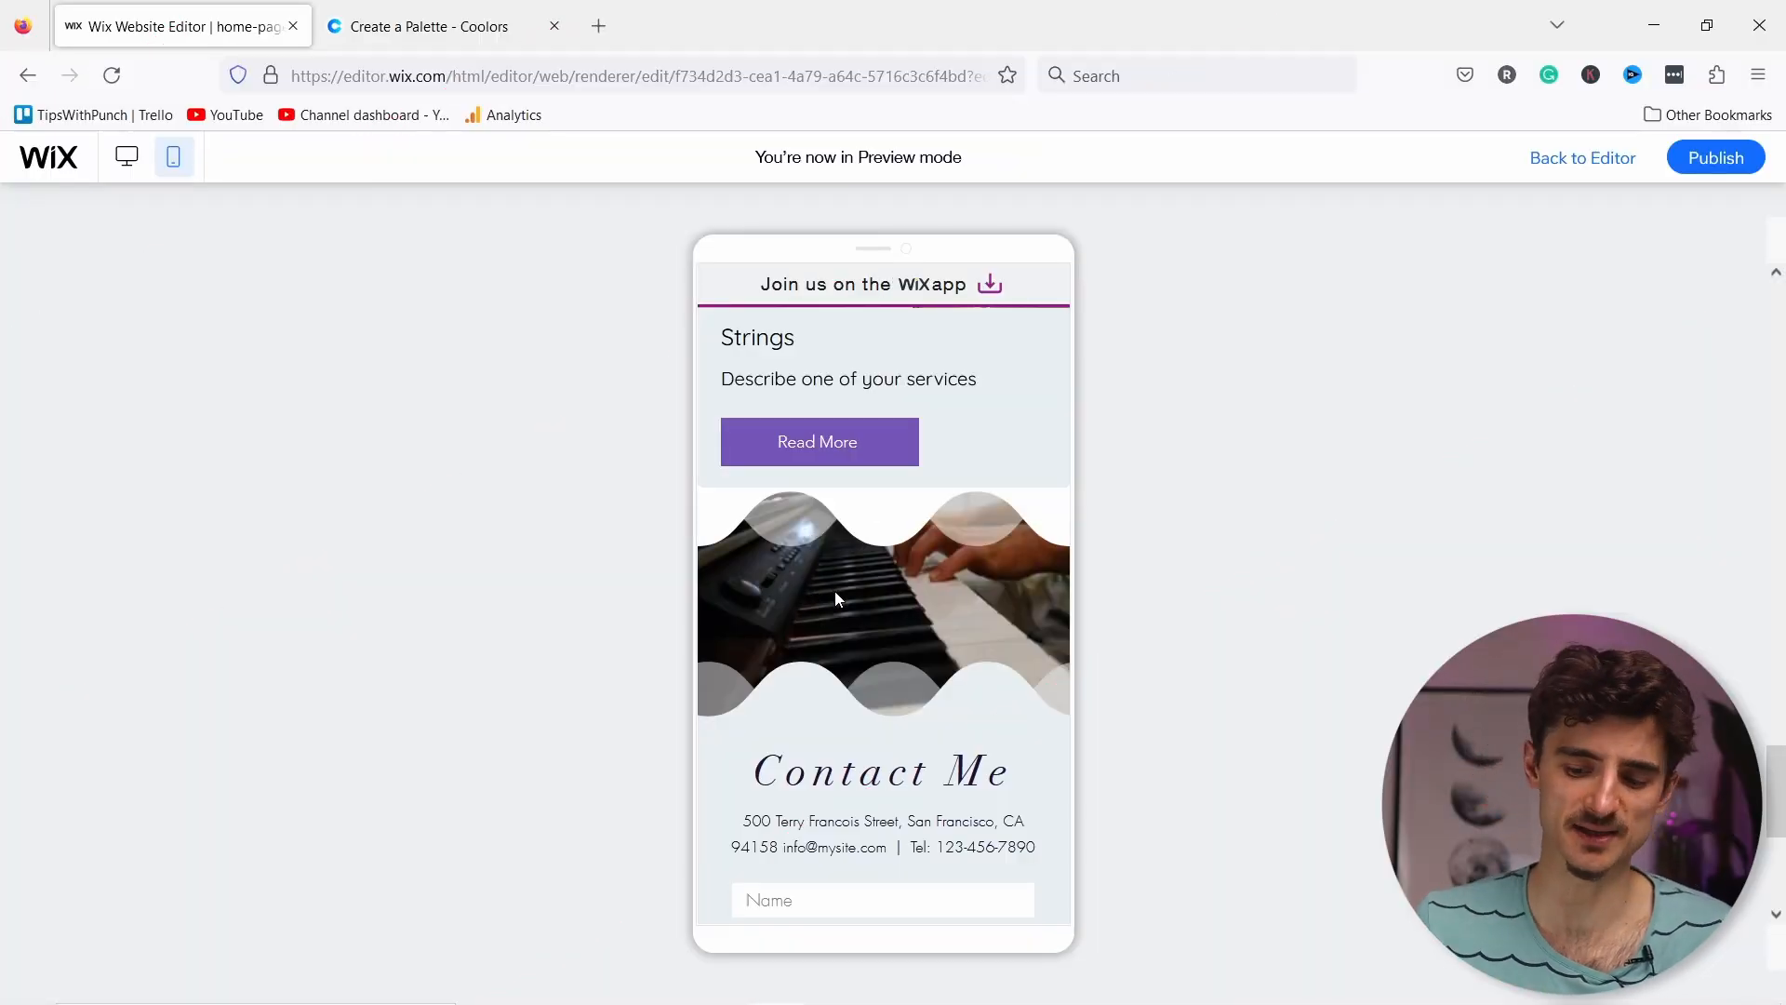
Step: Switch the preview to desktop and scroll through the services, video banner and contact form
{"action": "left_click", "coordinate": [129, 158]}
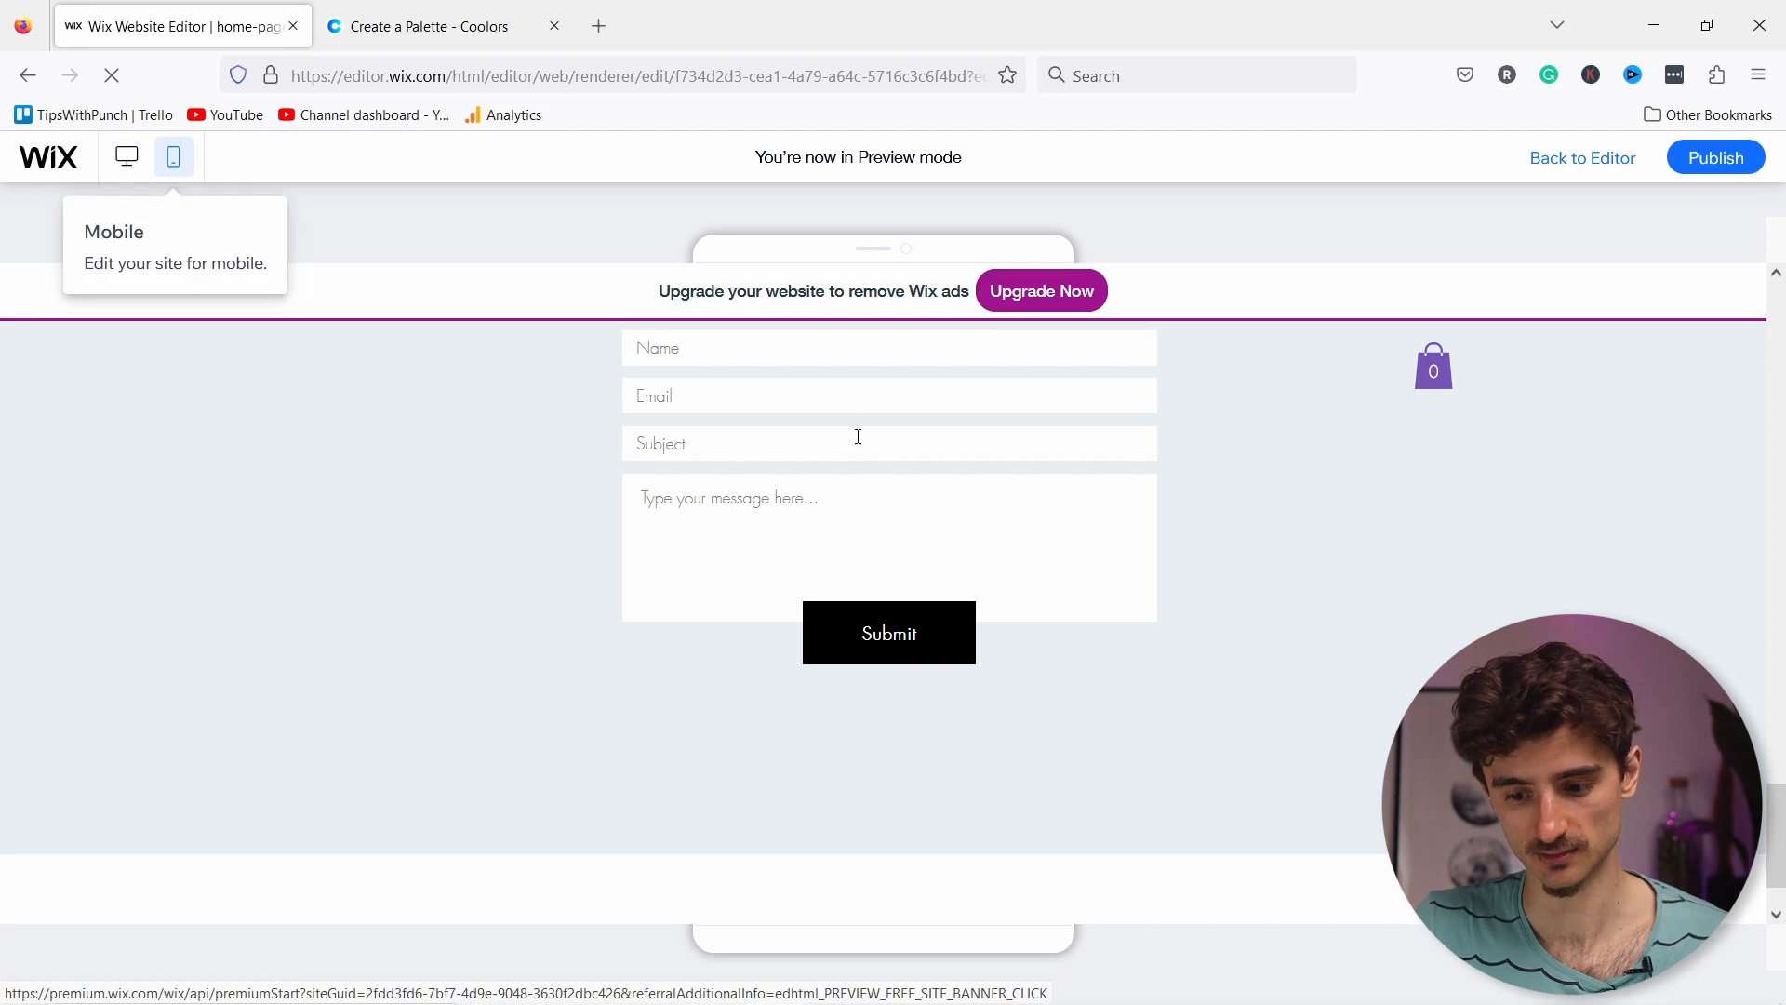
{"action": "scroll", "coordinate": [883, 466], "scroll_direction": "up", "scroll_amount": 10}
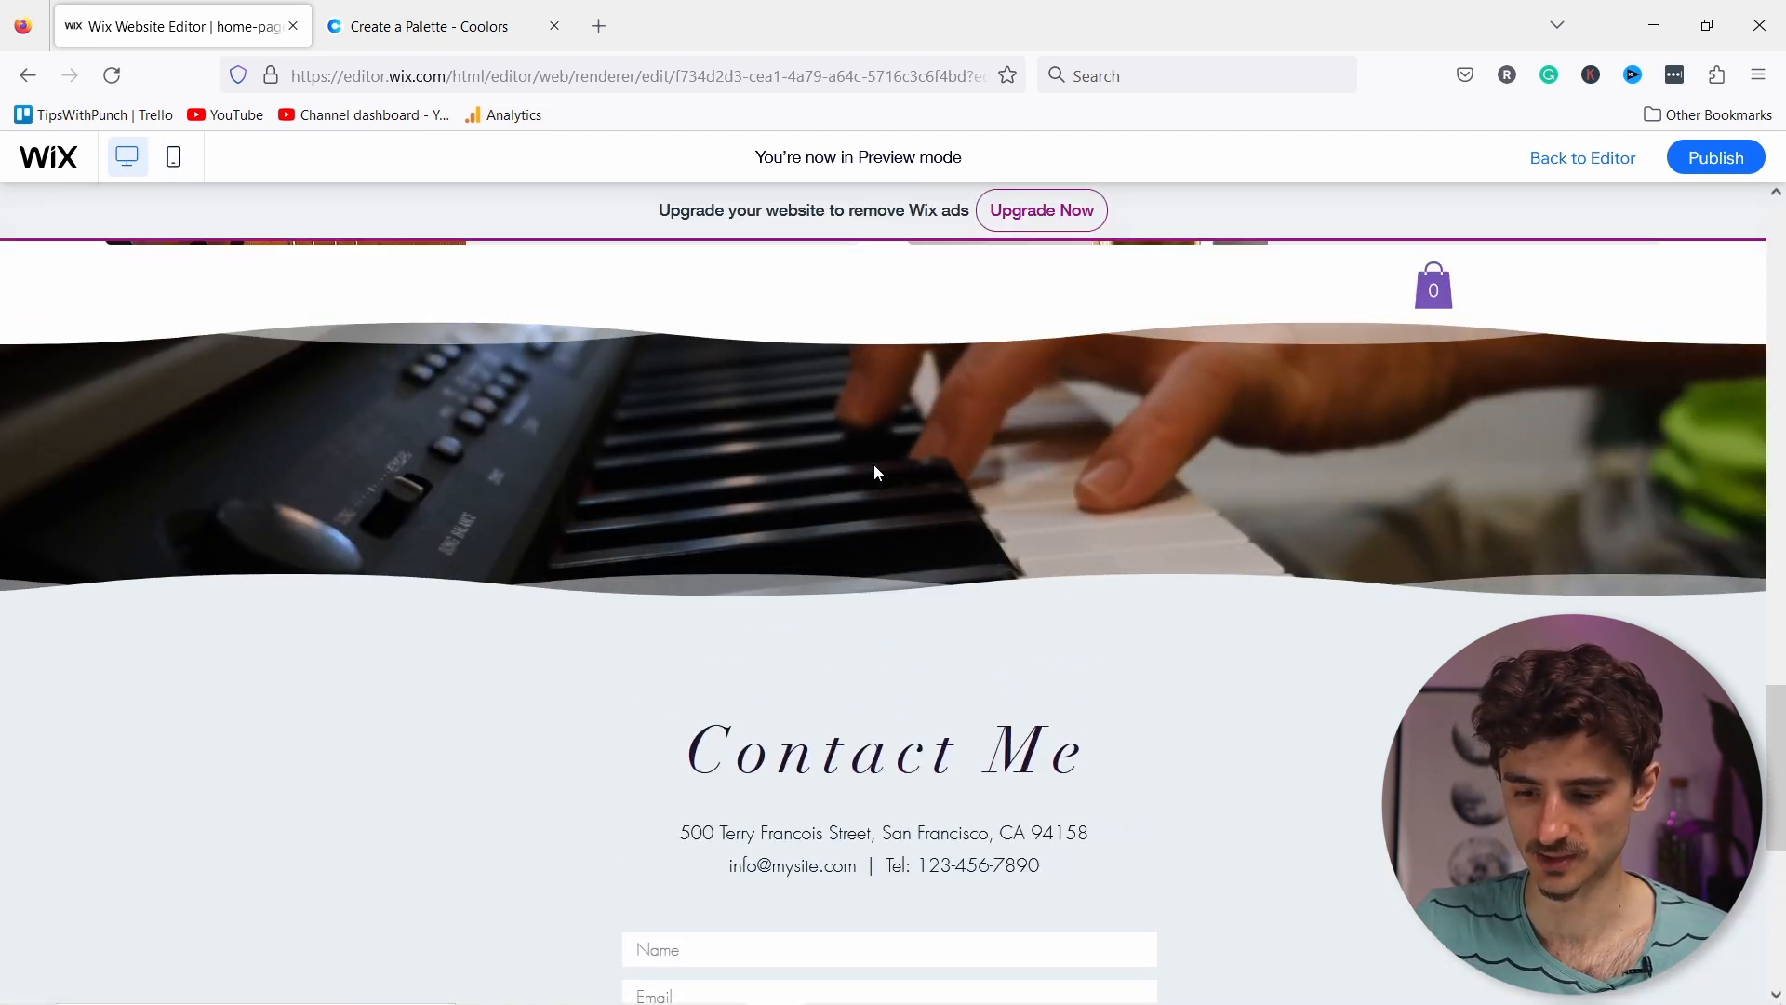
{"action": "scroll", "coordinate": [877, 473], "scroll_direction": "up", "scroll_amount": 2}
{"action": "scroll", "coordinate": [879, 473], "scroll_direction": "down", "scroll_amount": 6}
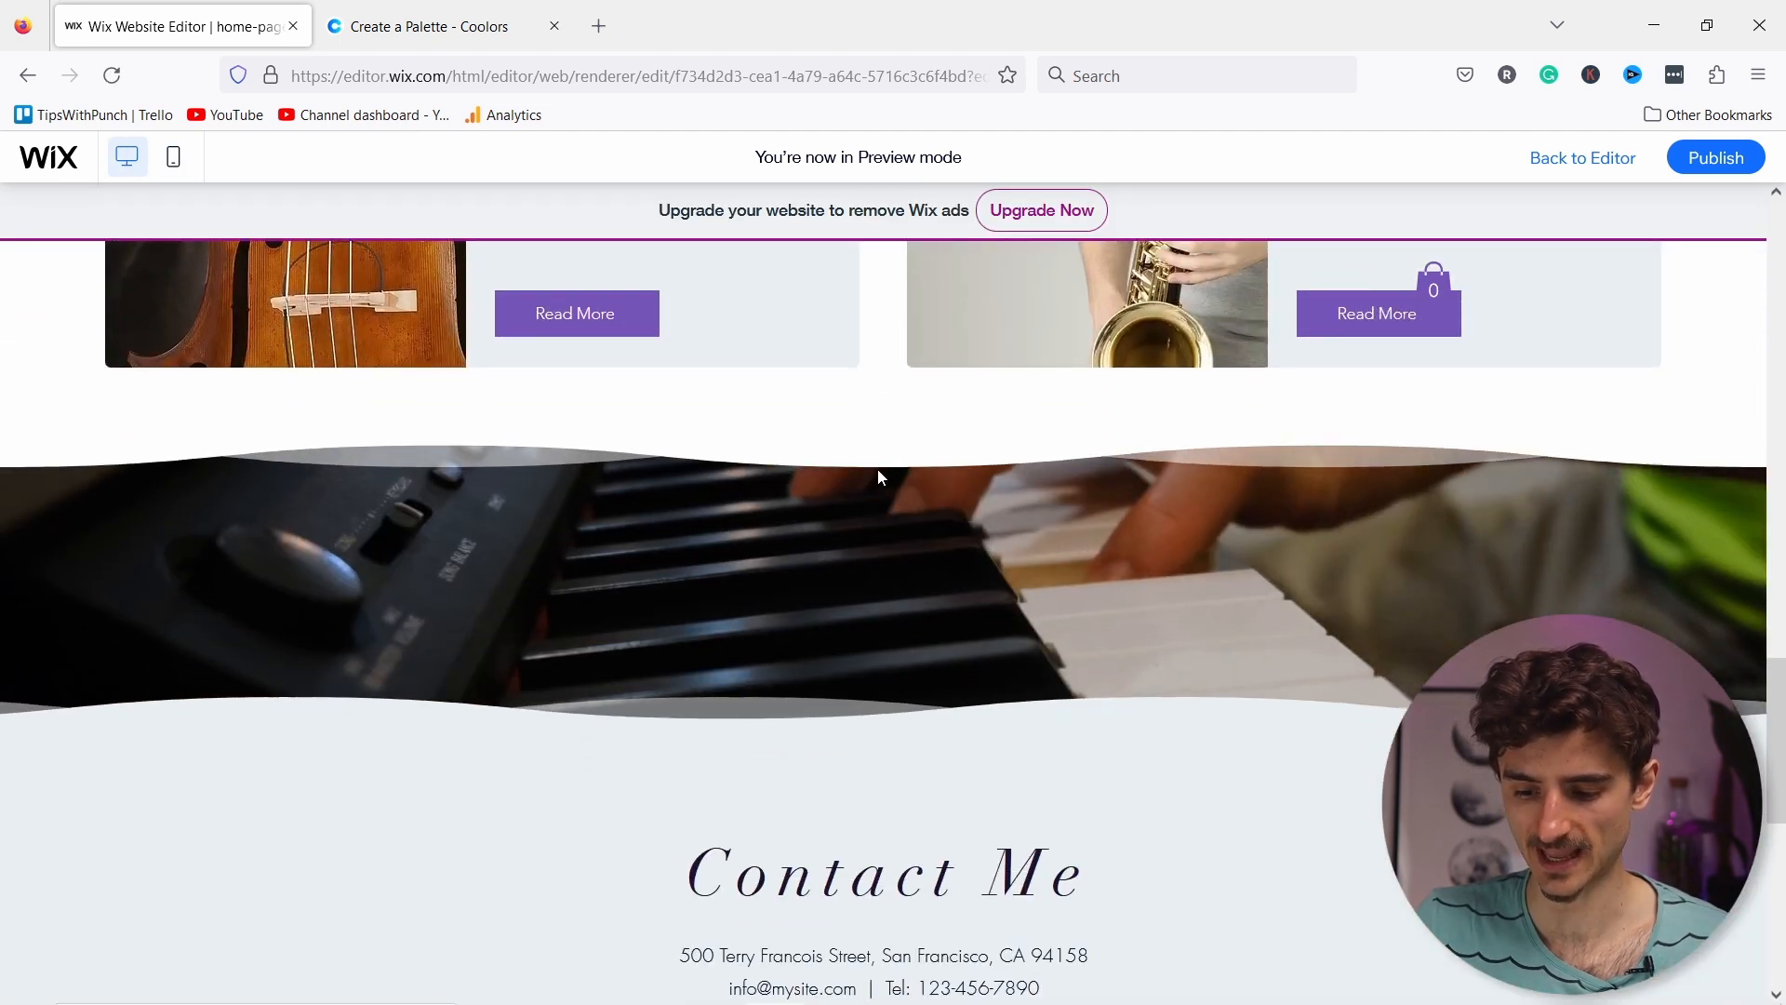
{"action": "scroll", "coordinate": [1113, 419], "scroll_direction": "up", "scroll_amount": 4}
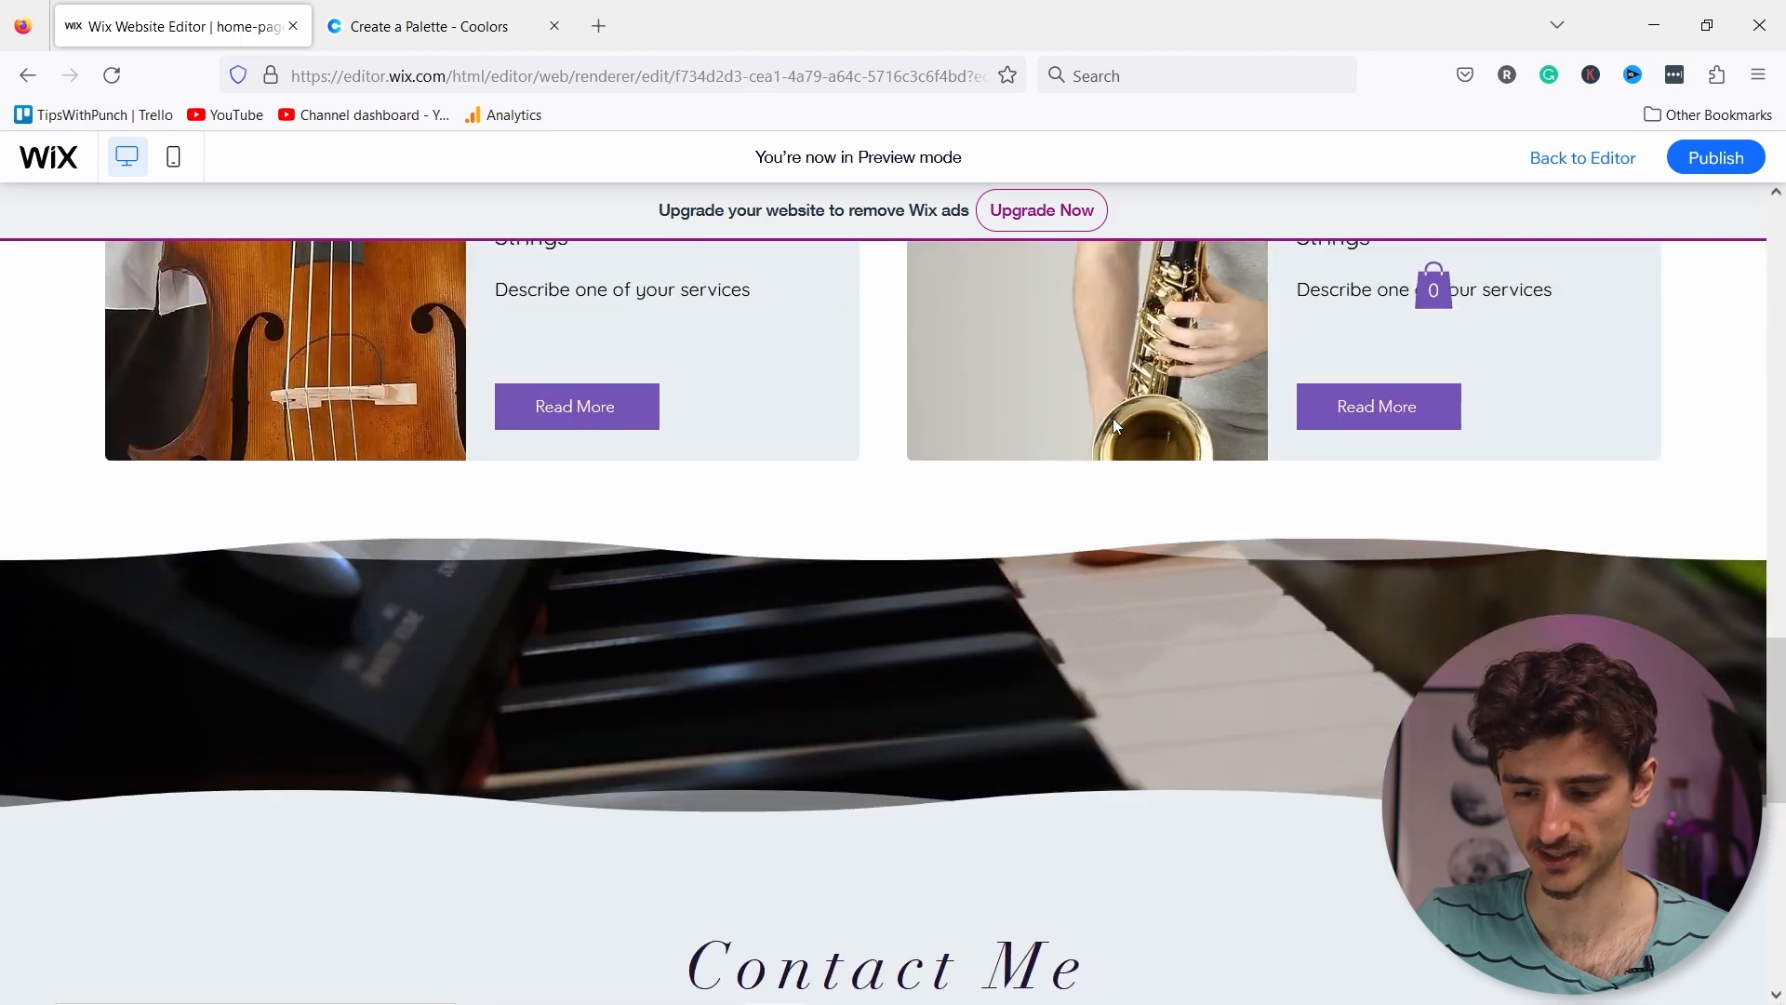
{"action": "scroll", "coordinate": [1116, 420], "scroll_direction": "down", "scroll_amount": 6}
{"action": "scroll", "coordinate": [1121, 423], "scroll_direction": "up", "scroll_amount": 4}
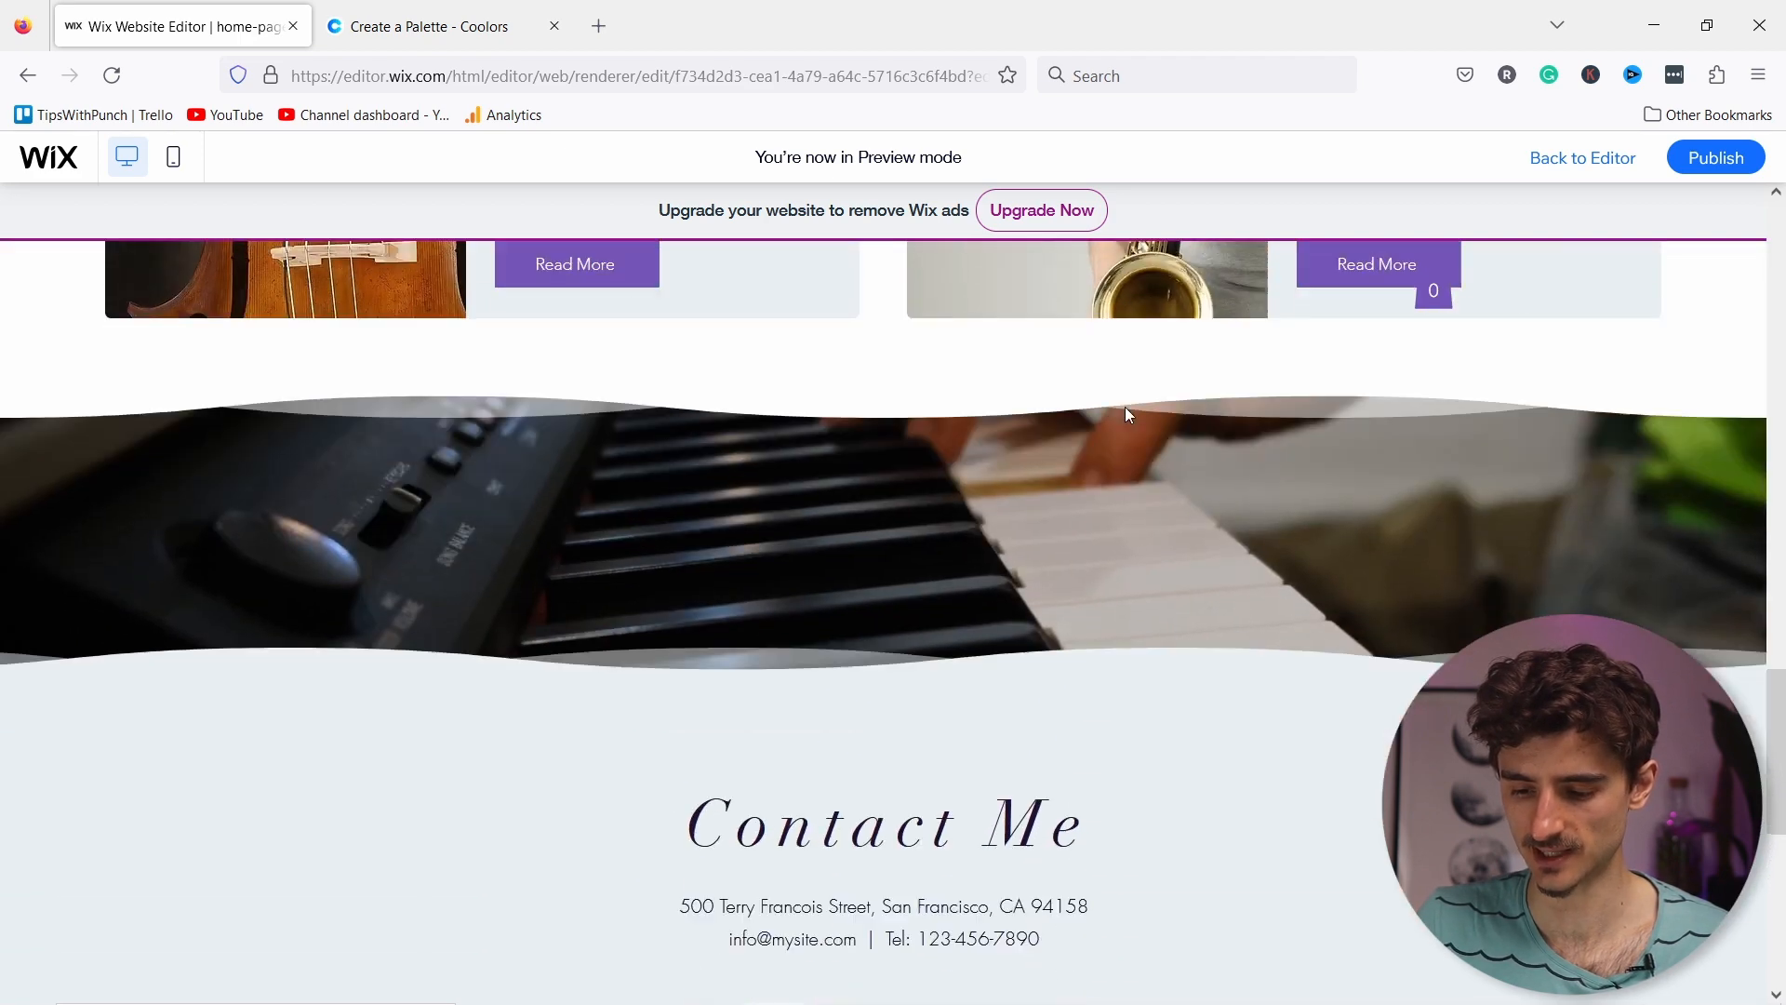
{"action": "scroll", "coordinate": [1124, 410], "scroll_direction": "down", "scroll_amount": 6}
{"action": "scroll", "coordinate": [1154, 420], "scroll_direction": "up", "scroll_amount": 4}
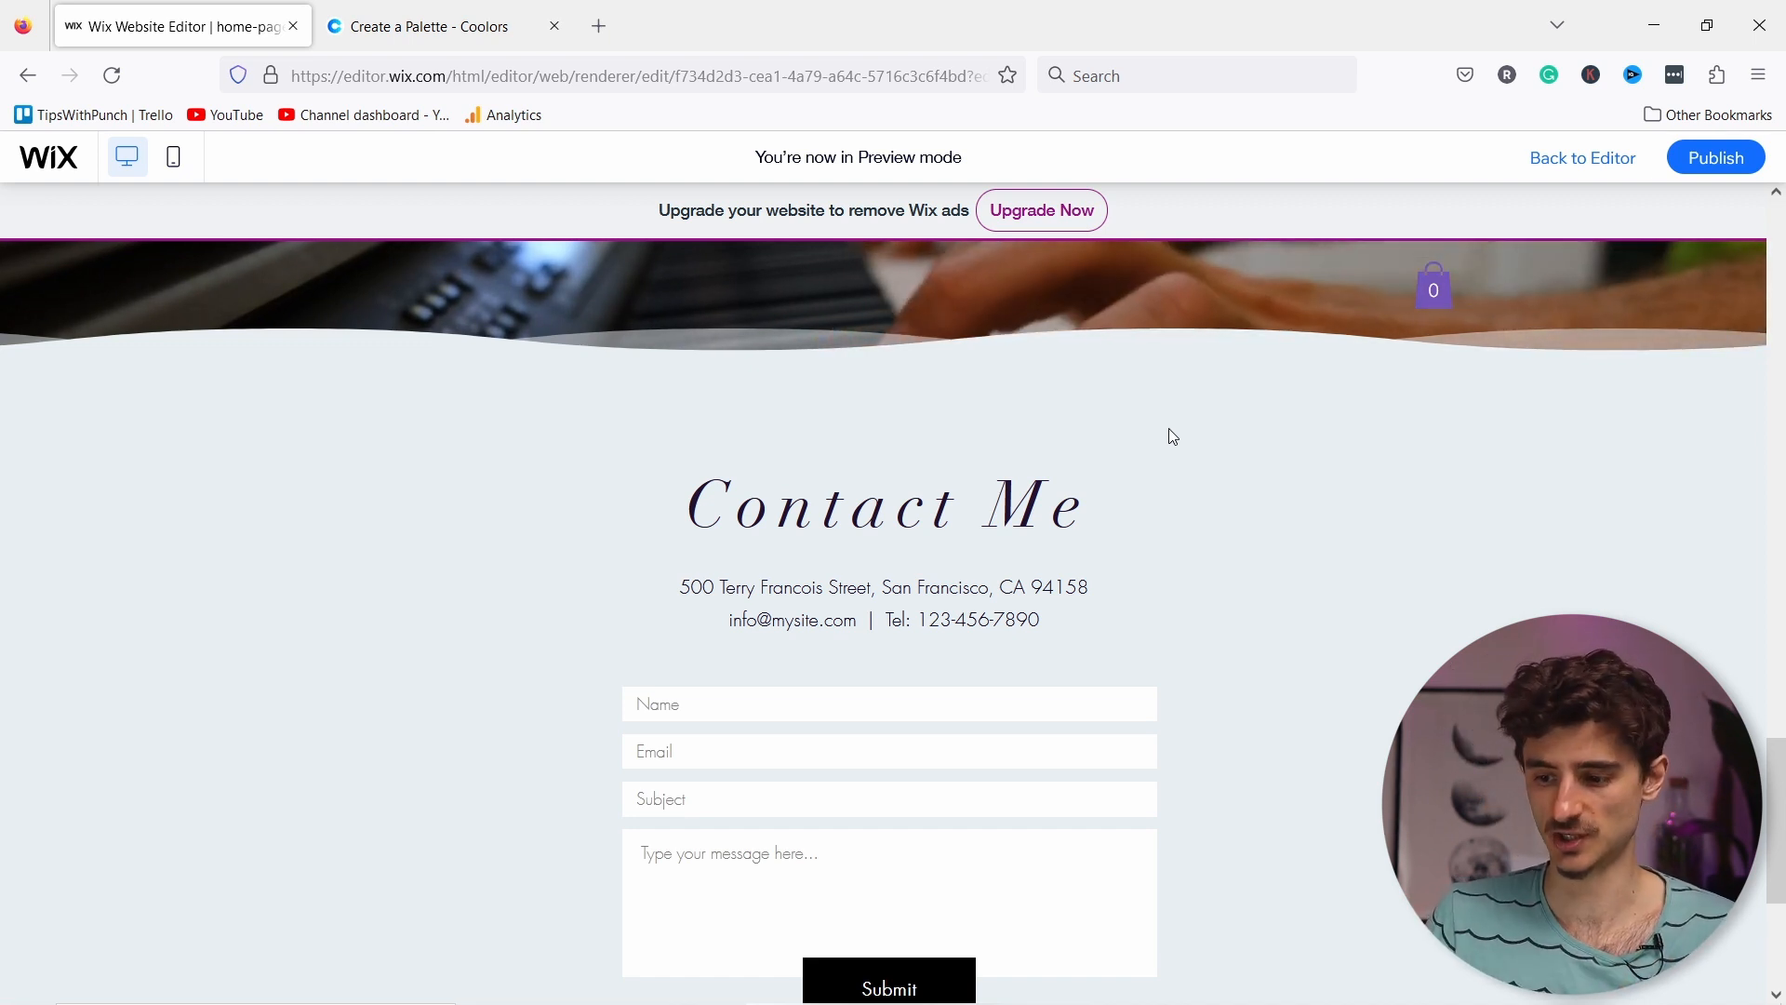
Step: Return to the editor and bring up the site's Pages & Menu list
{"action": "left_click", "coordinate": [1599, 162]}
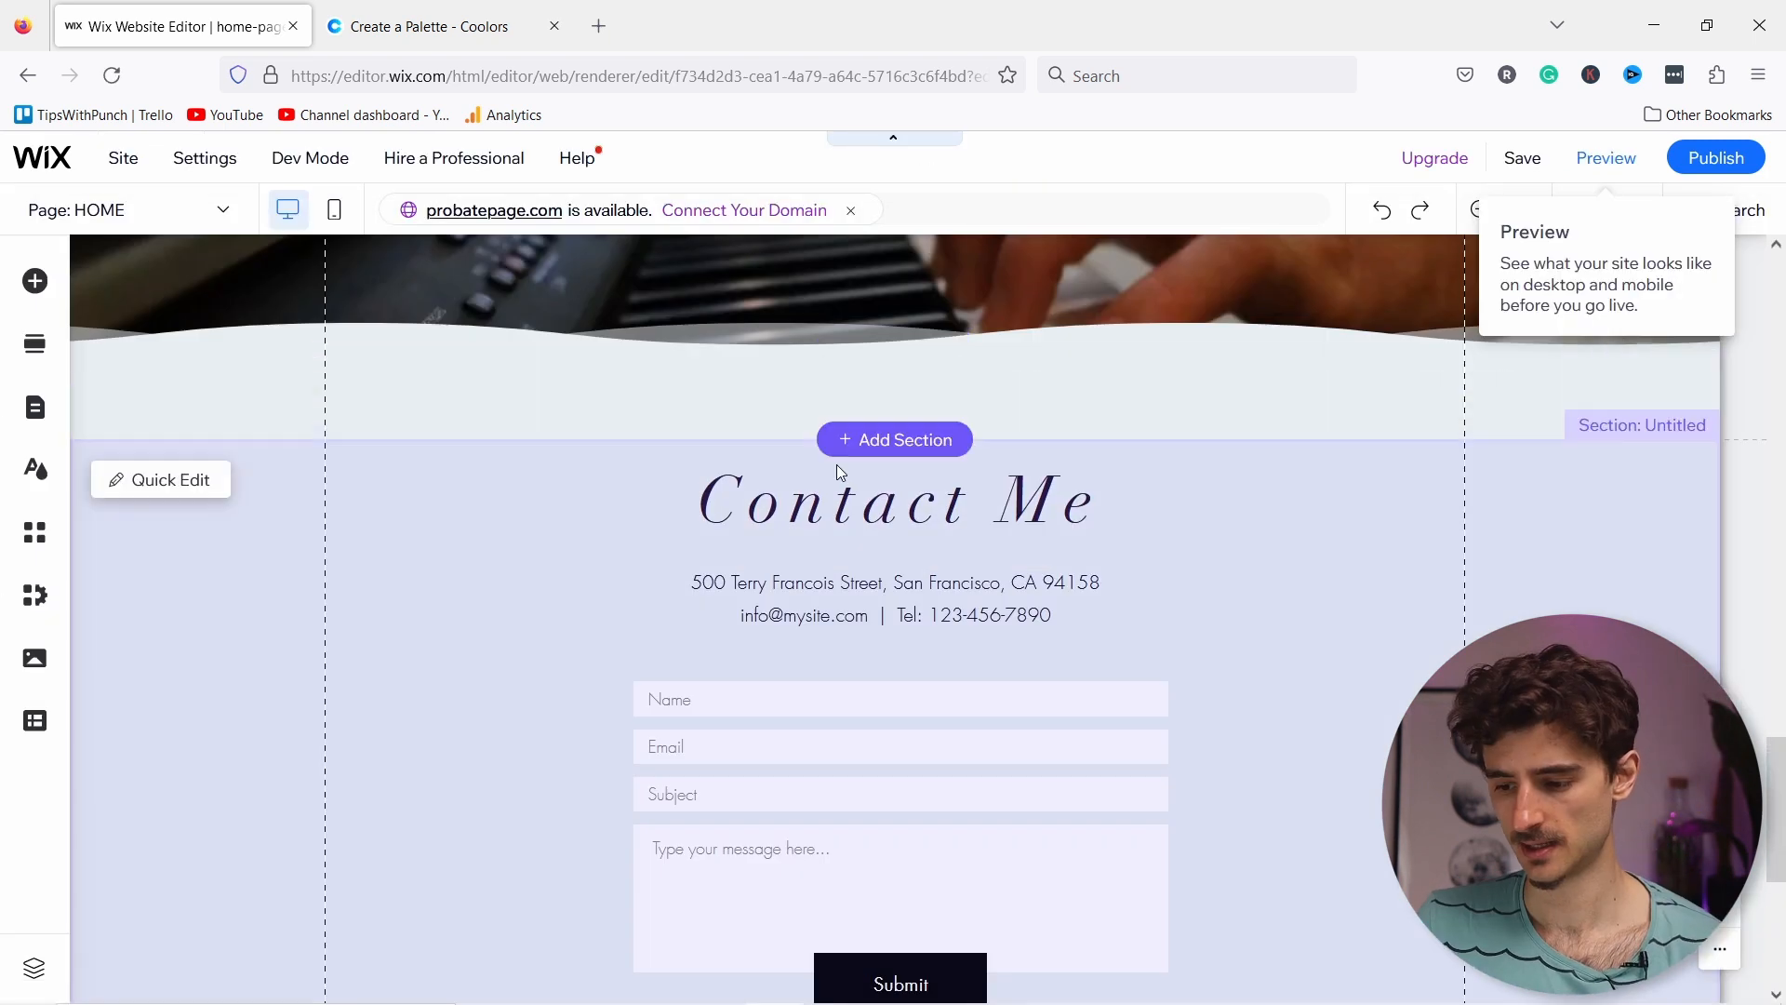
{"action": "scroll", "coordinate": [836, 465], "scroll_direction": "up", "scroll_amount": 10}
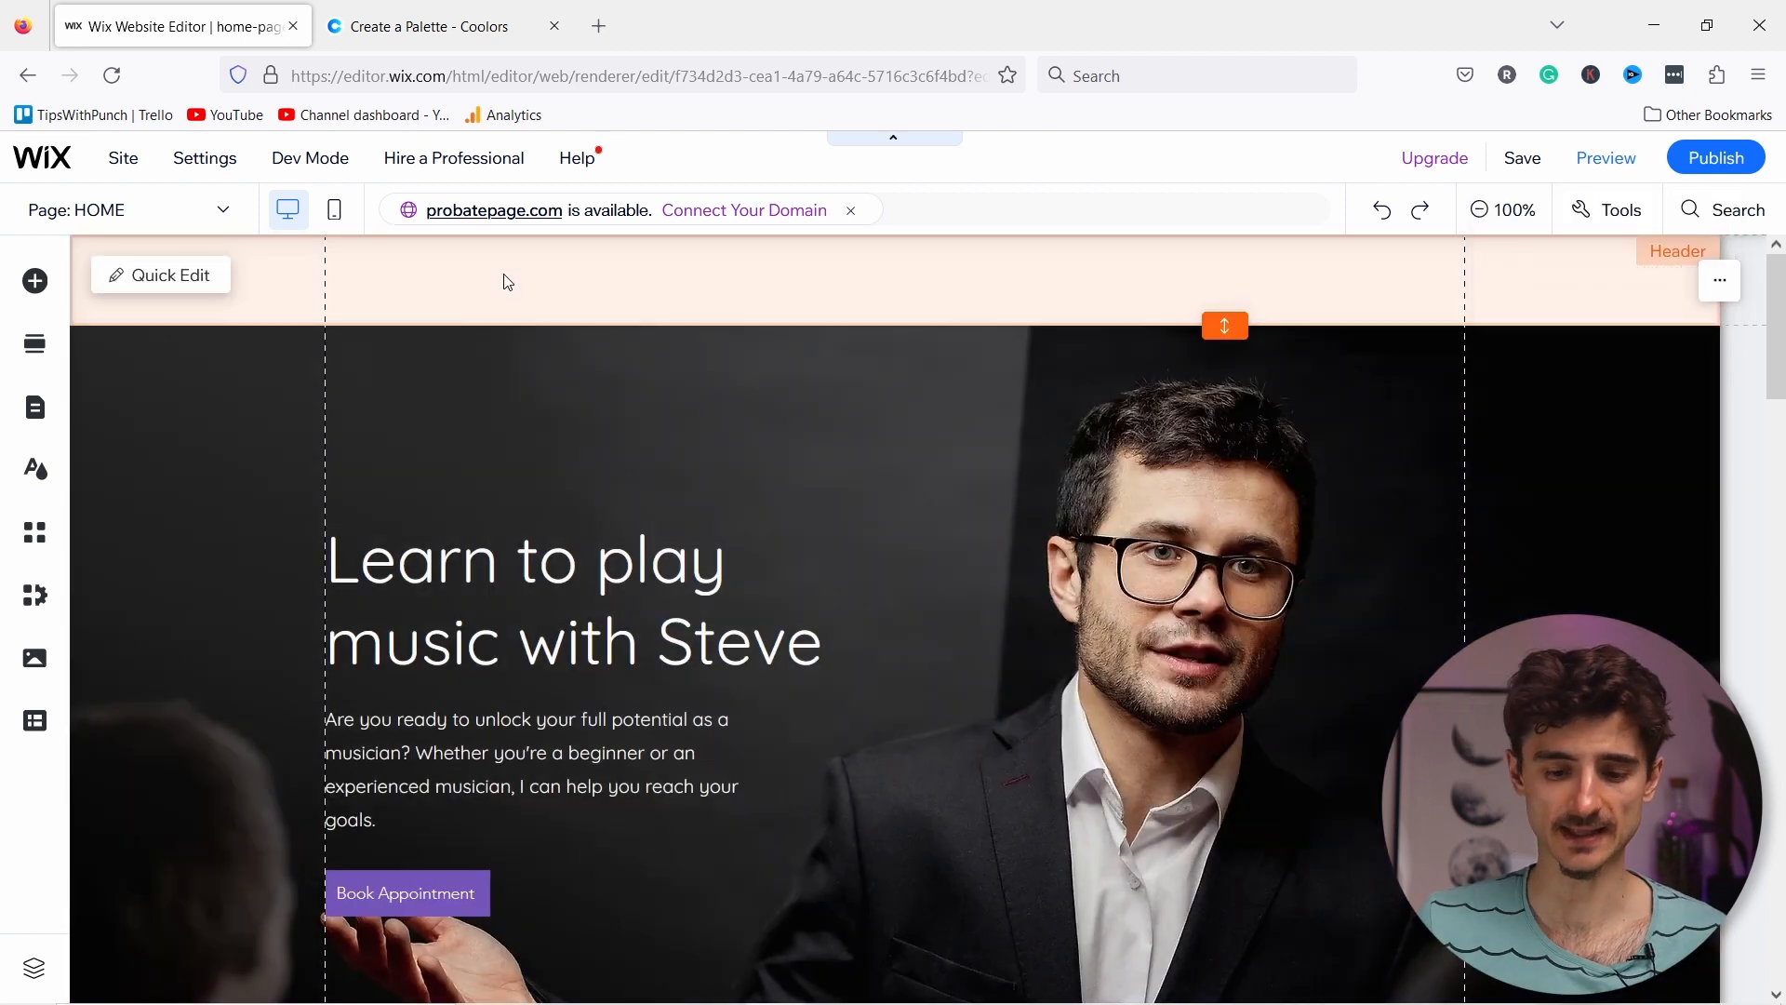
{"action": "left_click", "coordinate": [507, 282]}
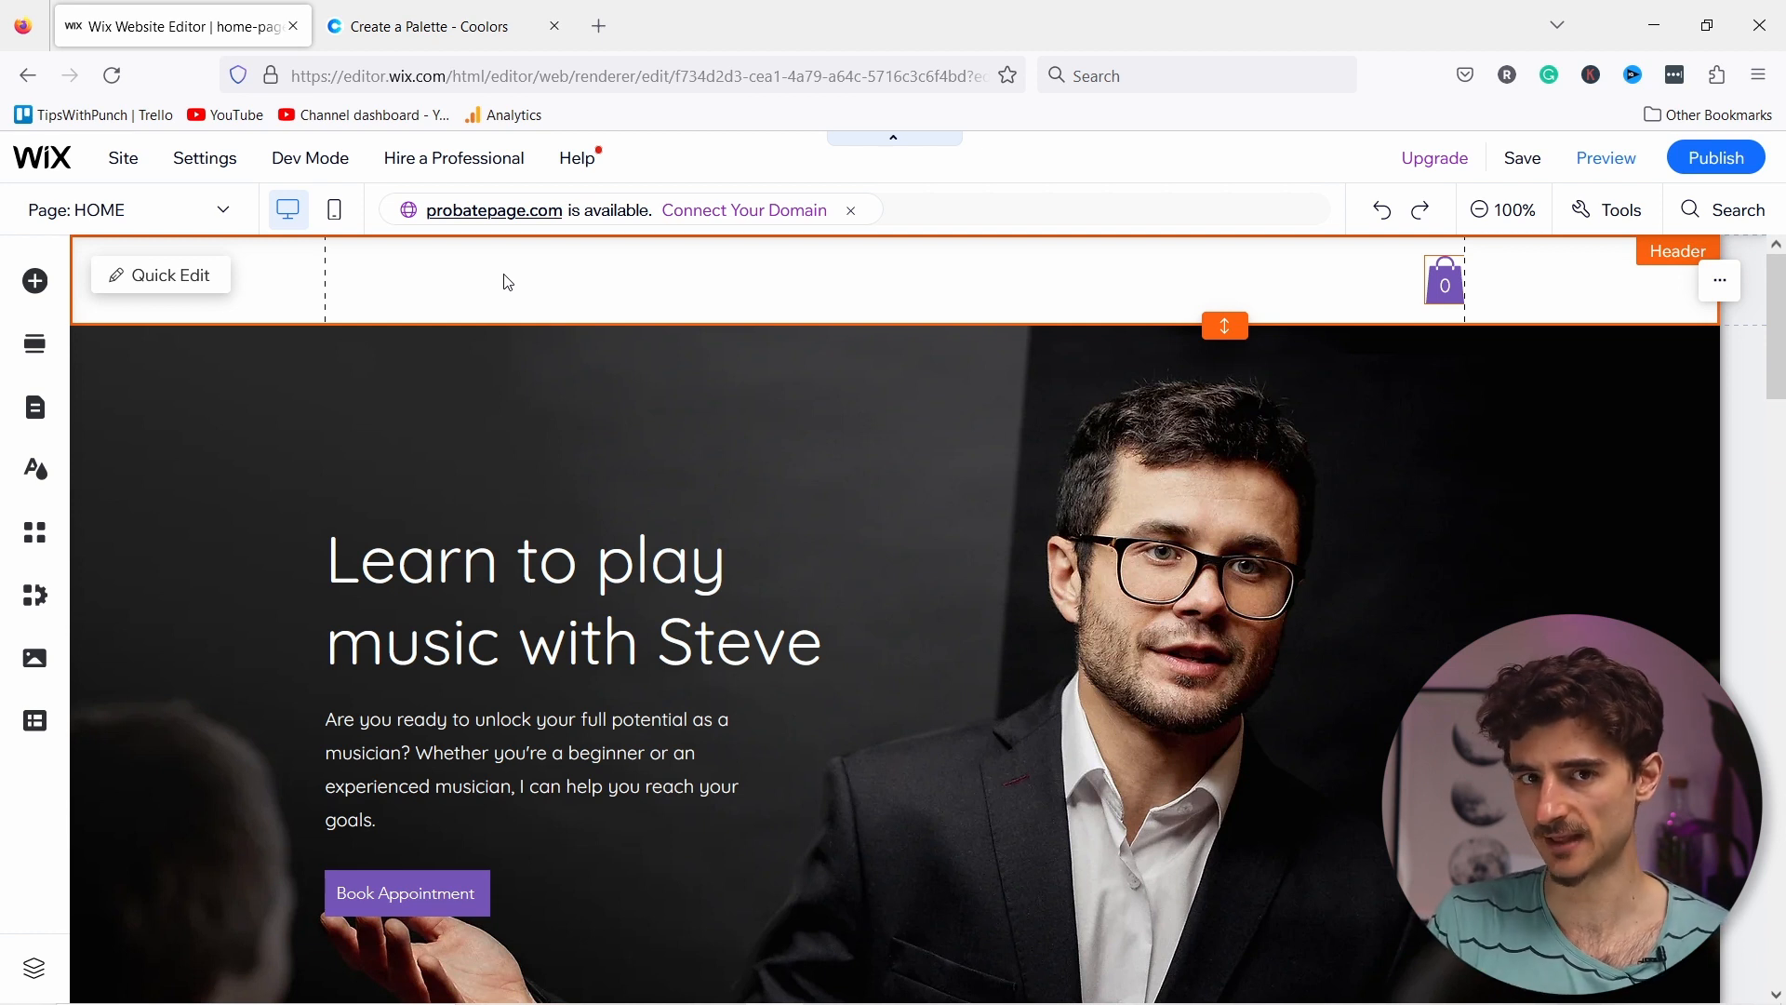
{"action": "left_click", "coordinate": [39, 416]}
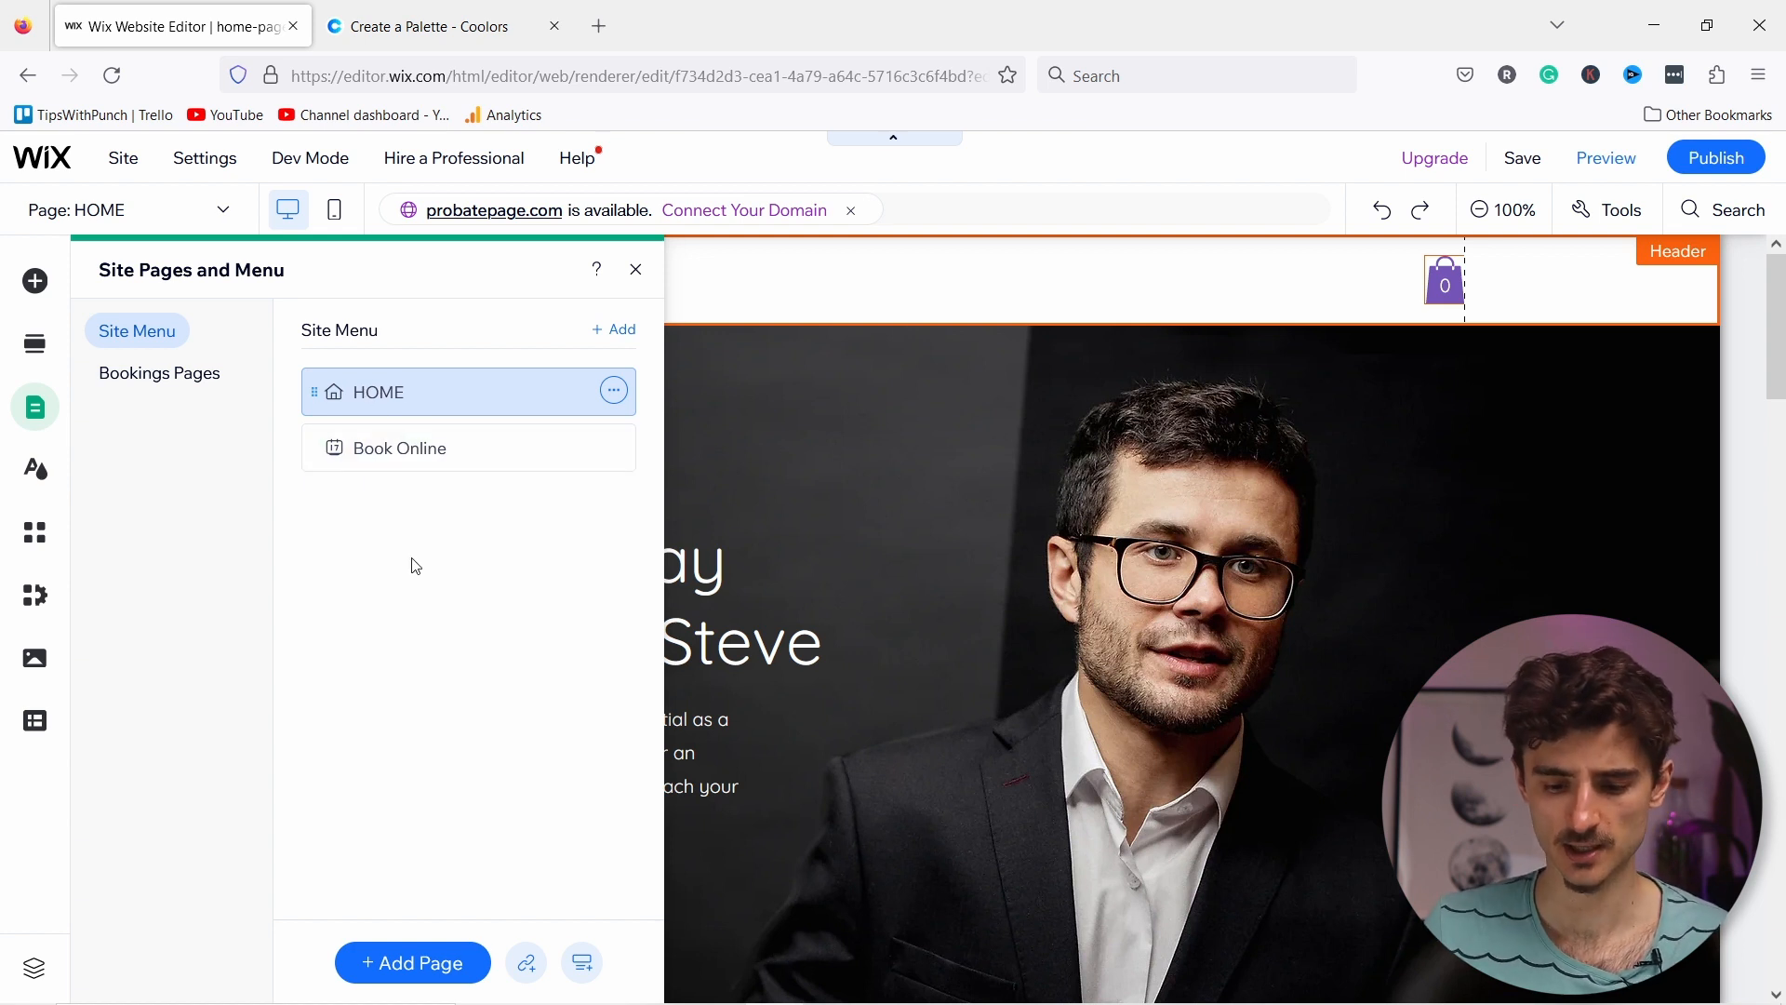
Step: Add blank pages named About, Services and Contact to the site menu
{"action": "left_click", "coordinate": [413, 958]}
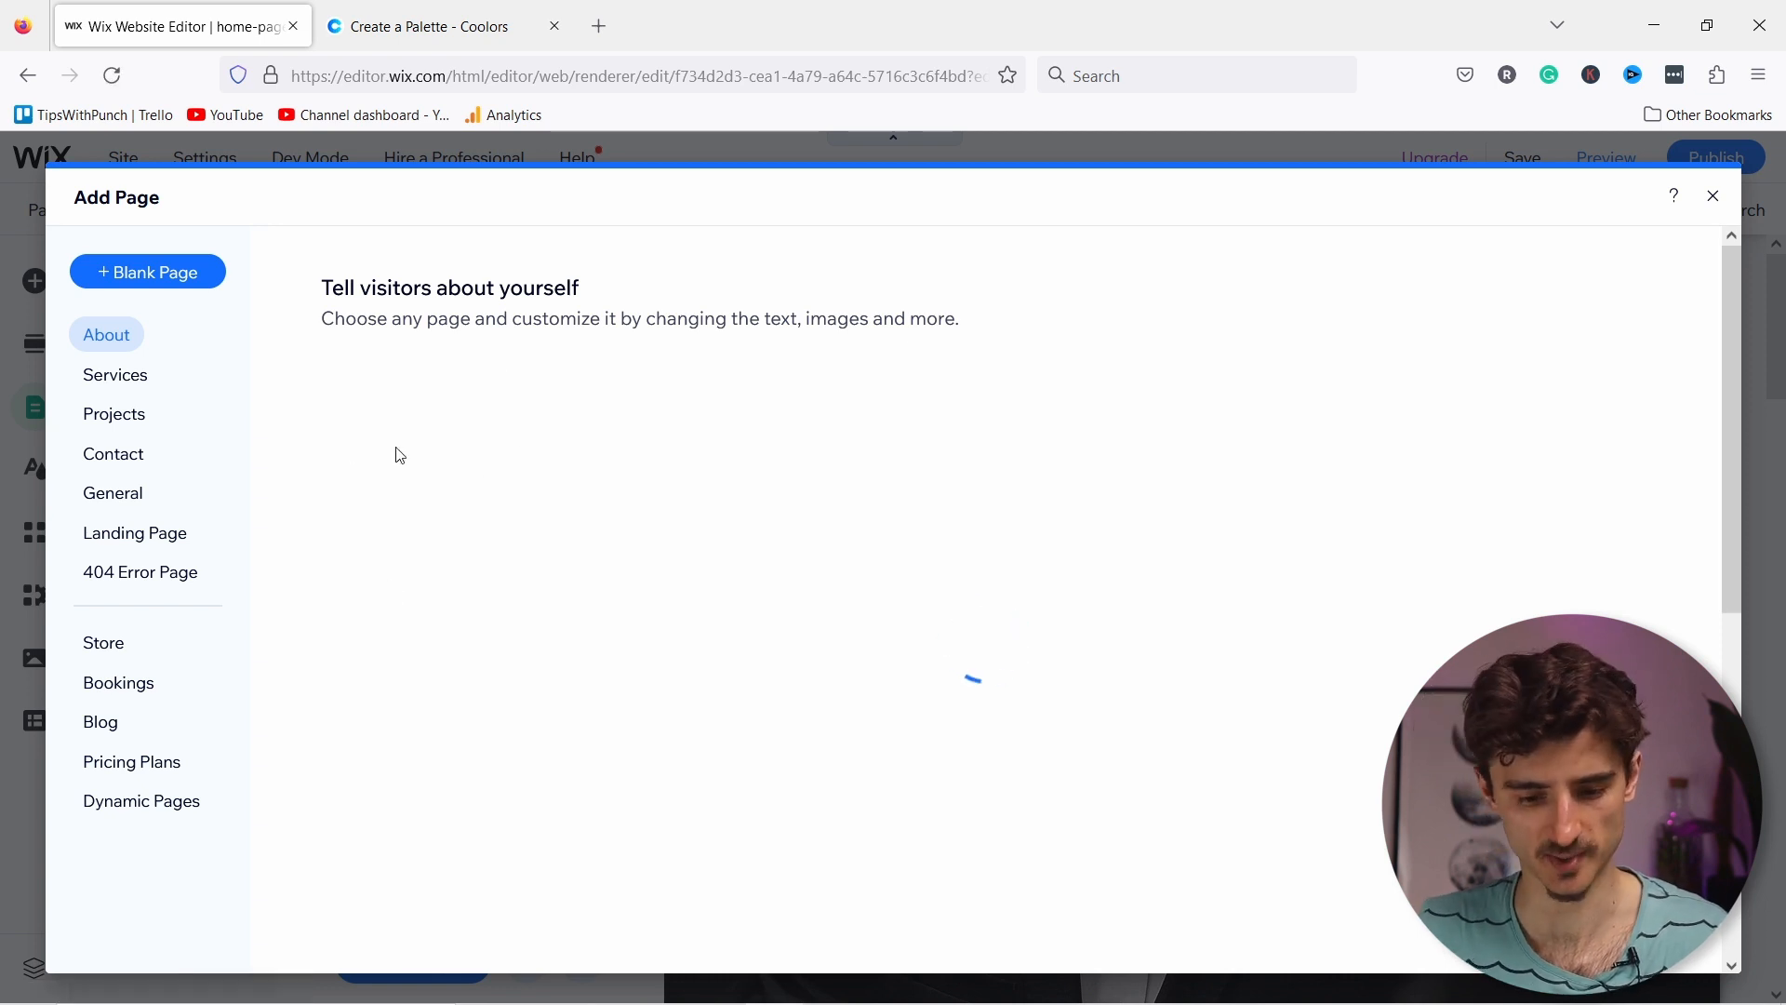
{"action": "left_click", "coordinate": [141, 279]}
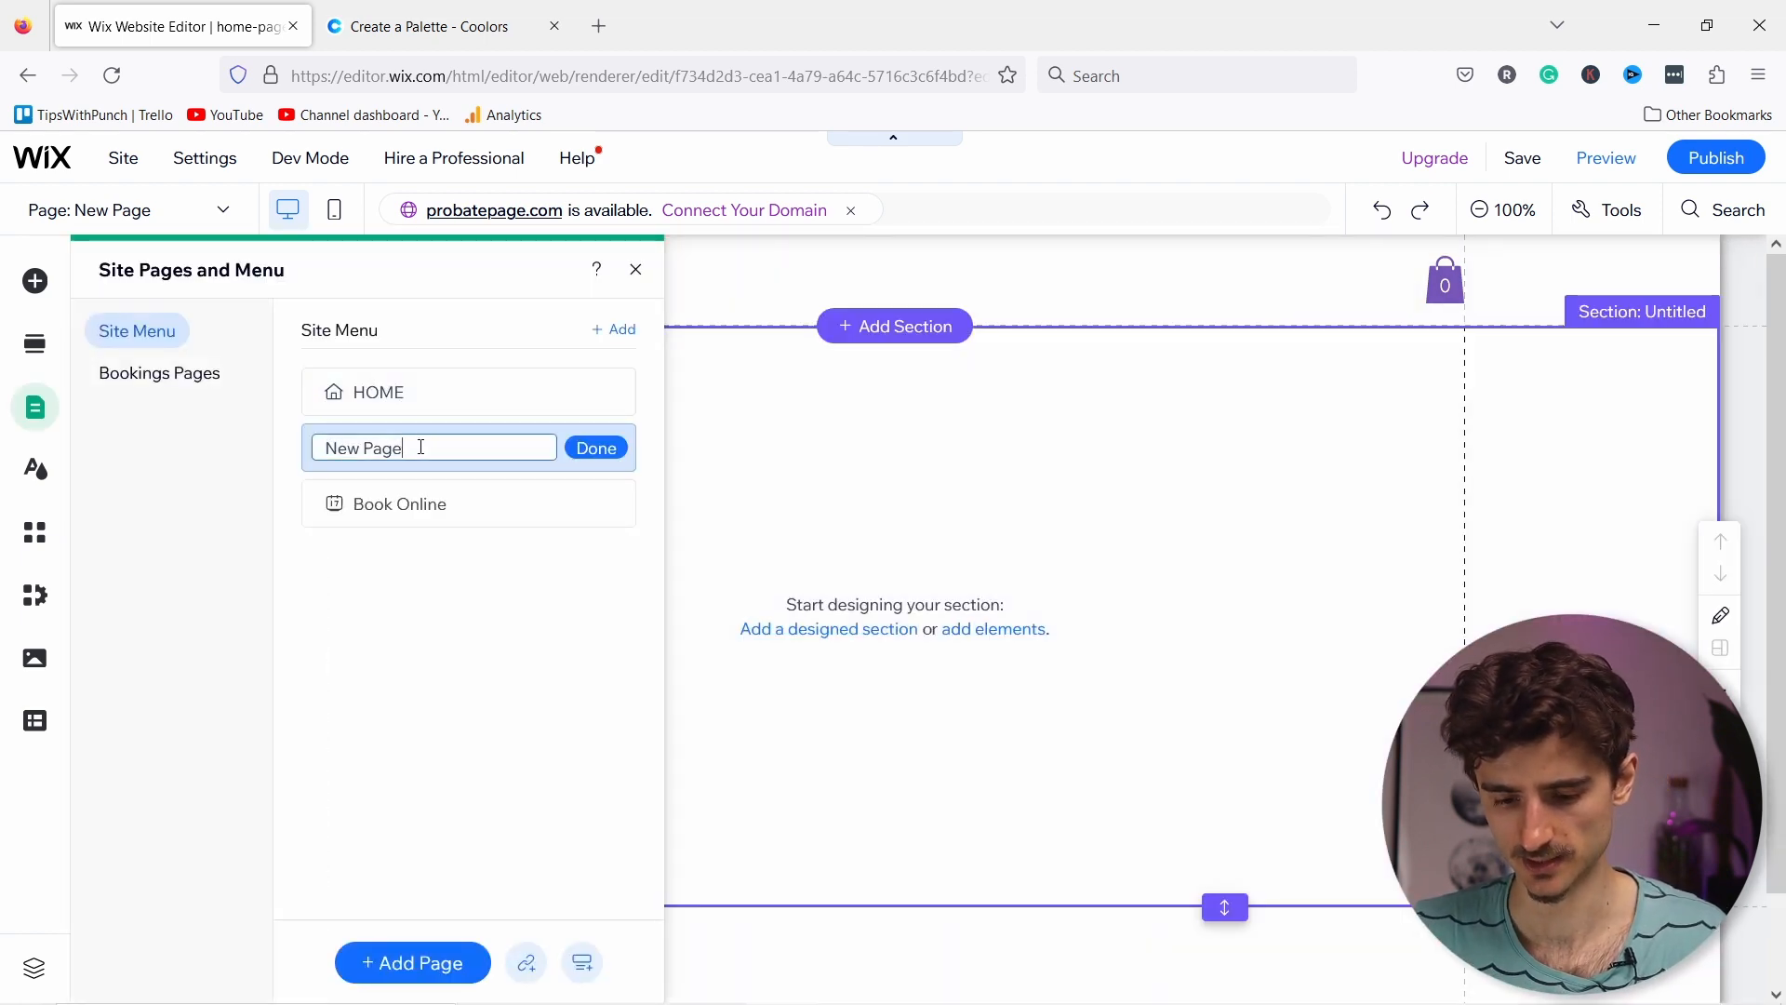
{"action": "left_click_drag", "start_coordinate": [420, 448], "coordinate": [243, 442]}
{"action": "type", "text": "About"}
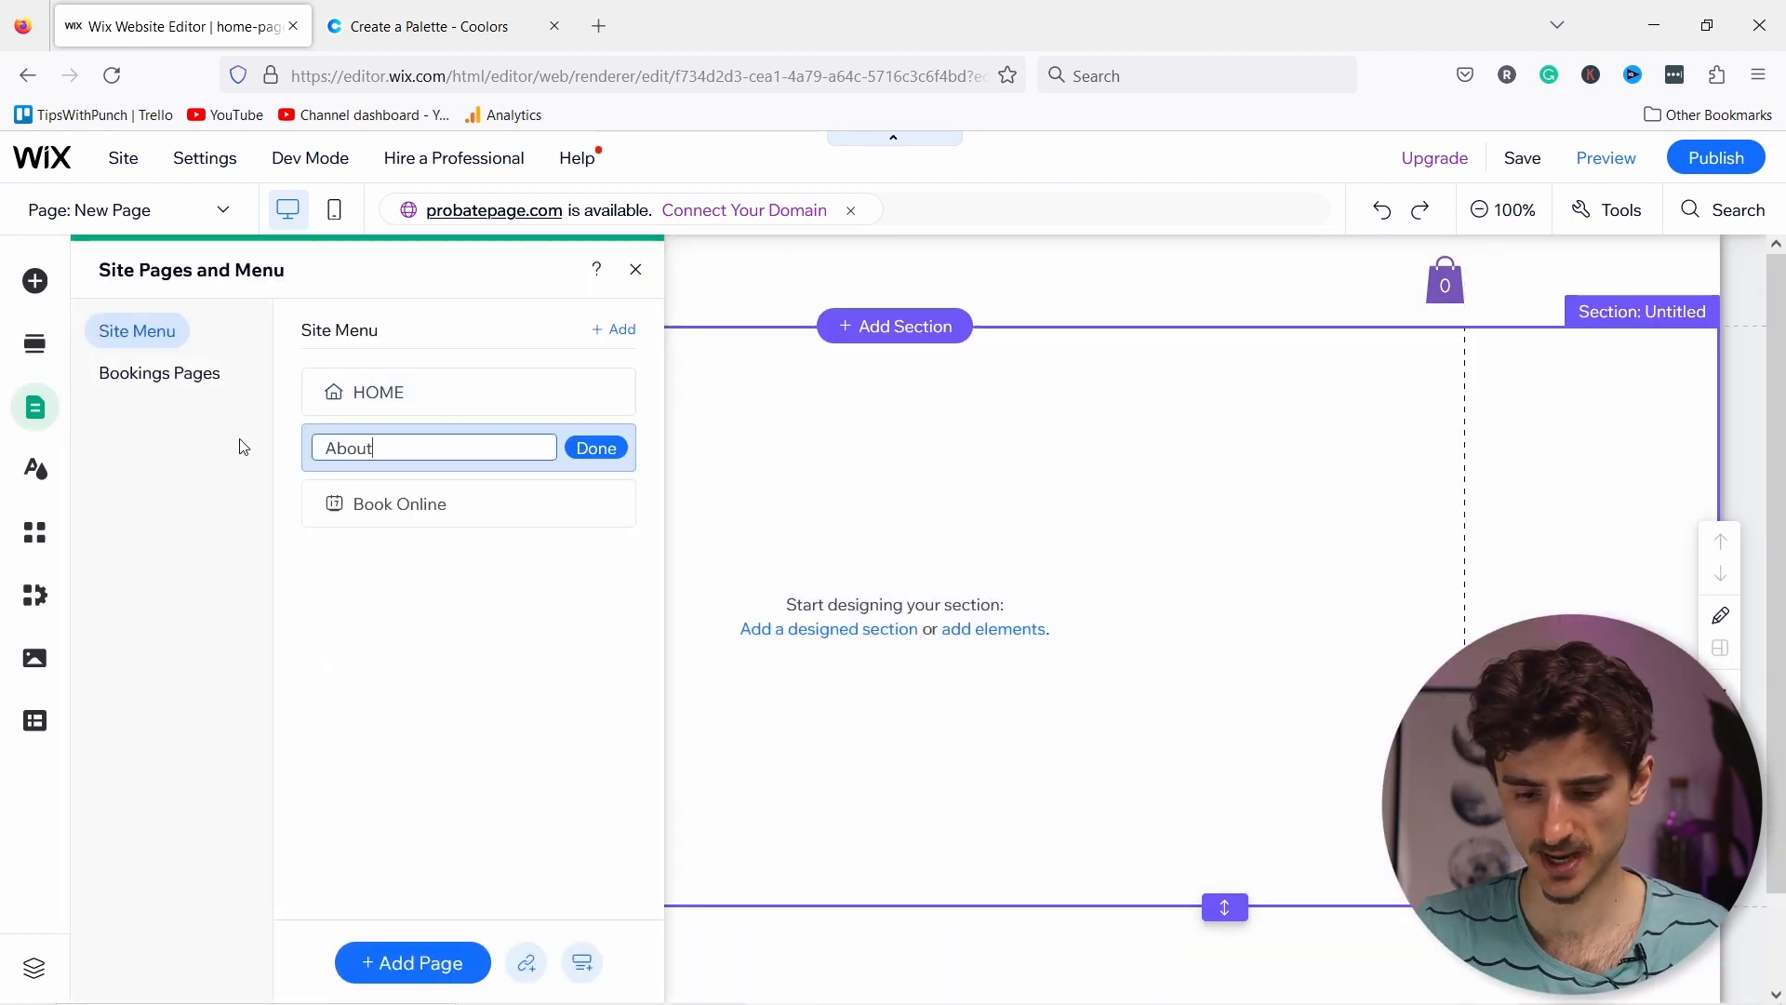
{"action": "left_click", "coordinate": [411, 967]}
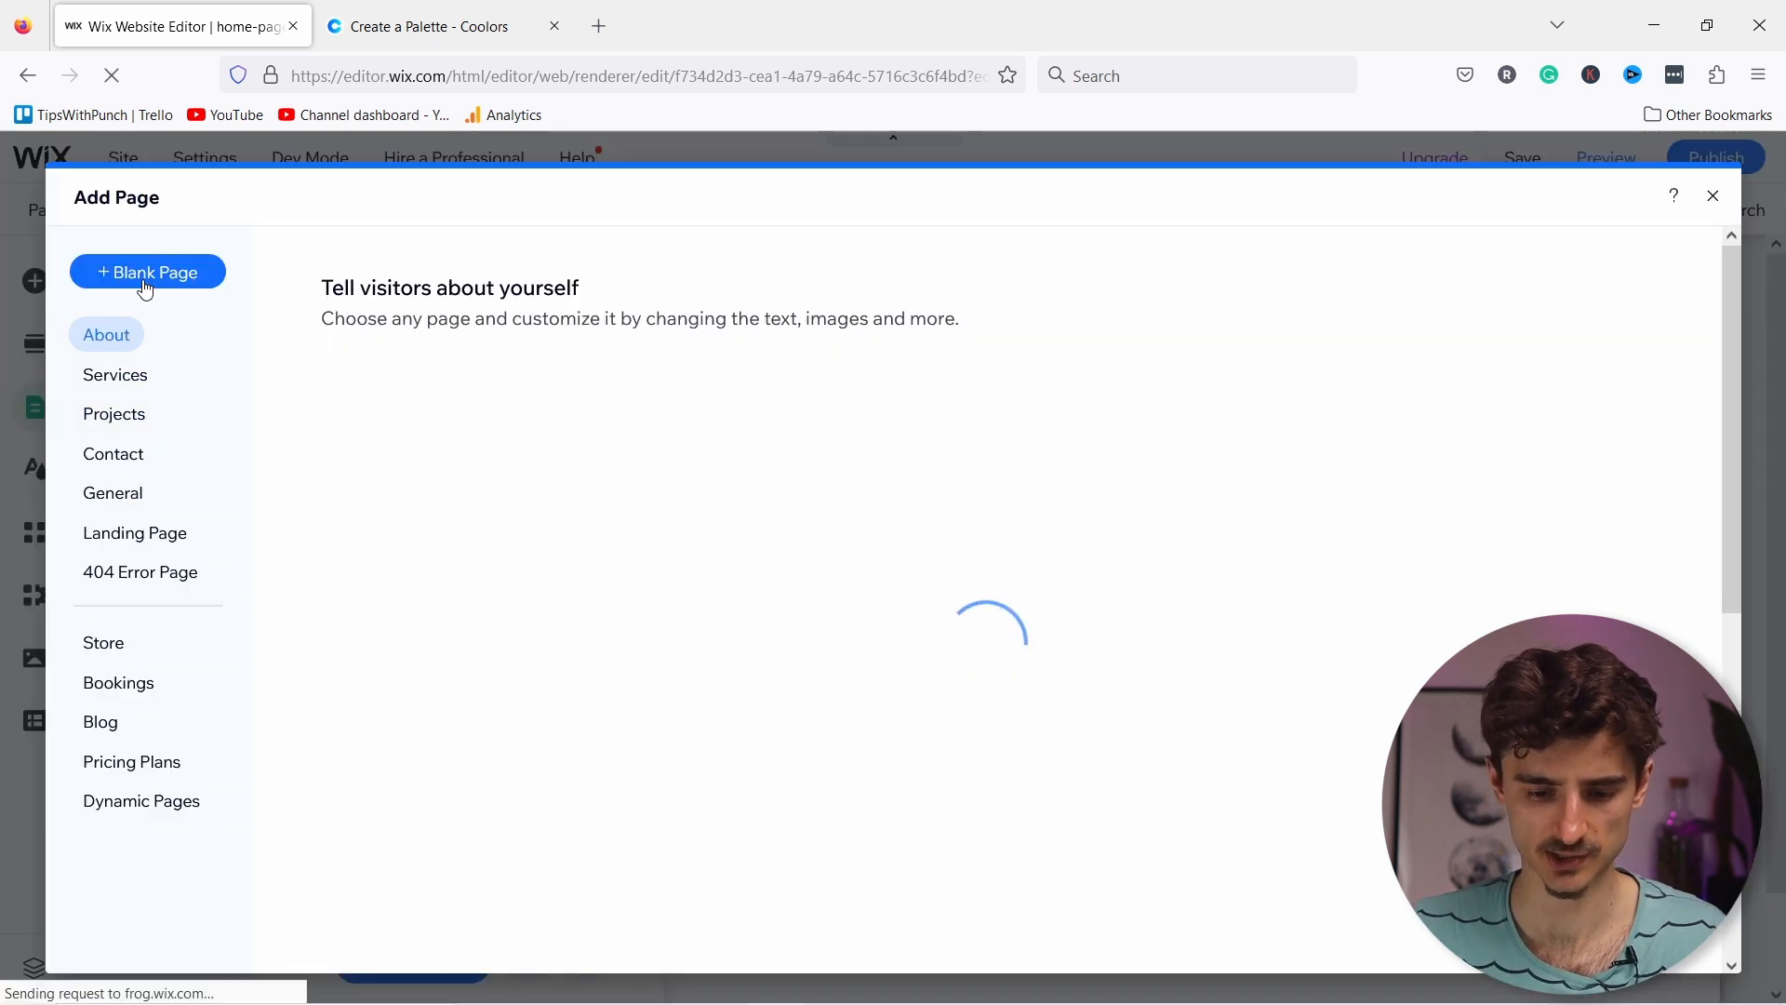
{"action": "left_click", "coordinate": [146, 275]}
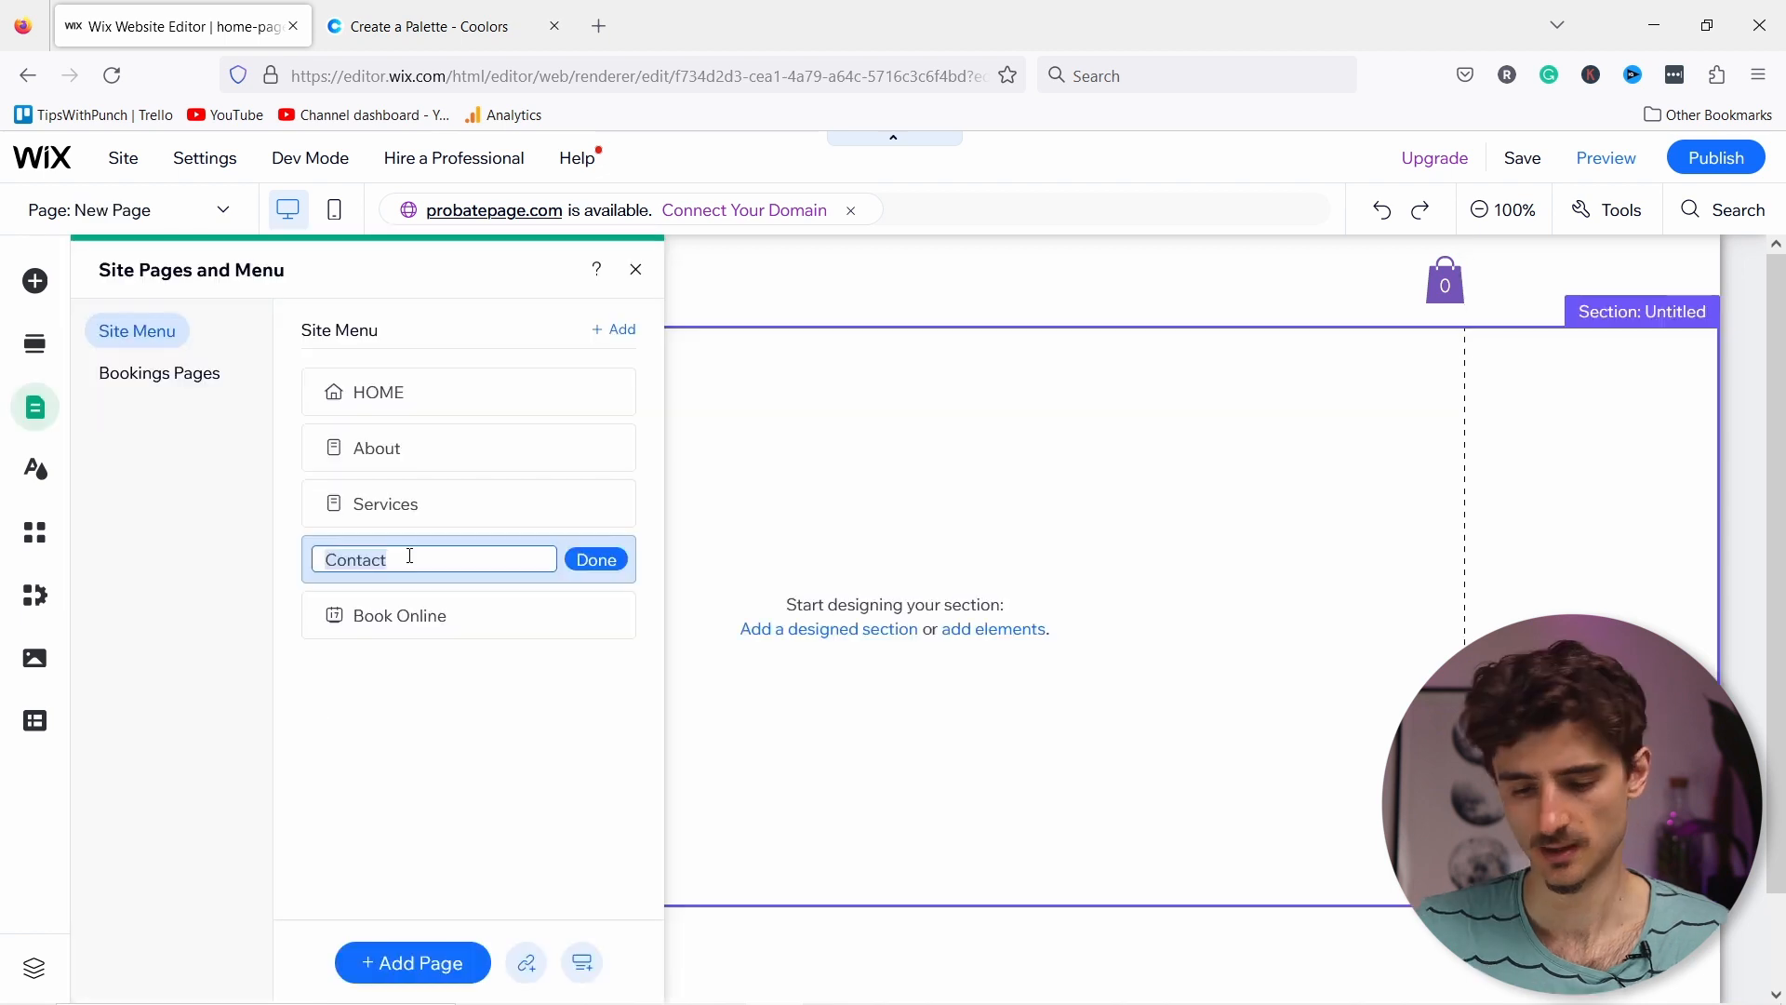
{"action": "left_click", "coordinate": [595, 558]}
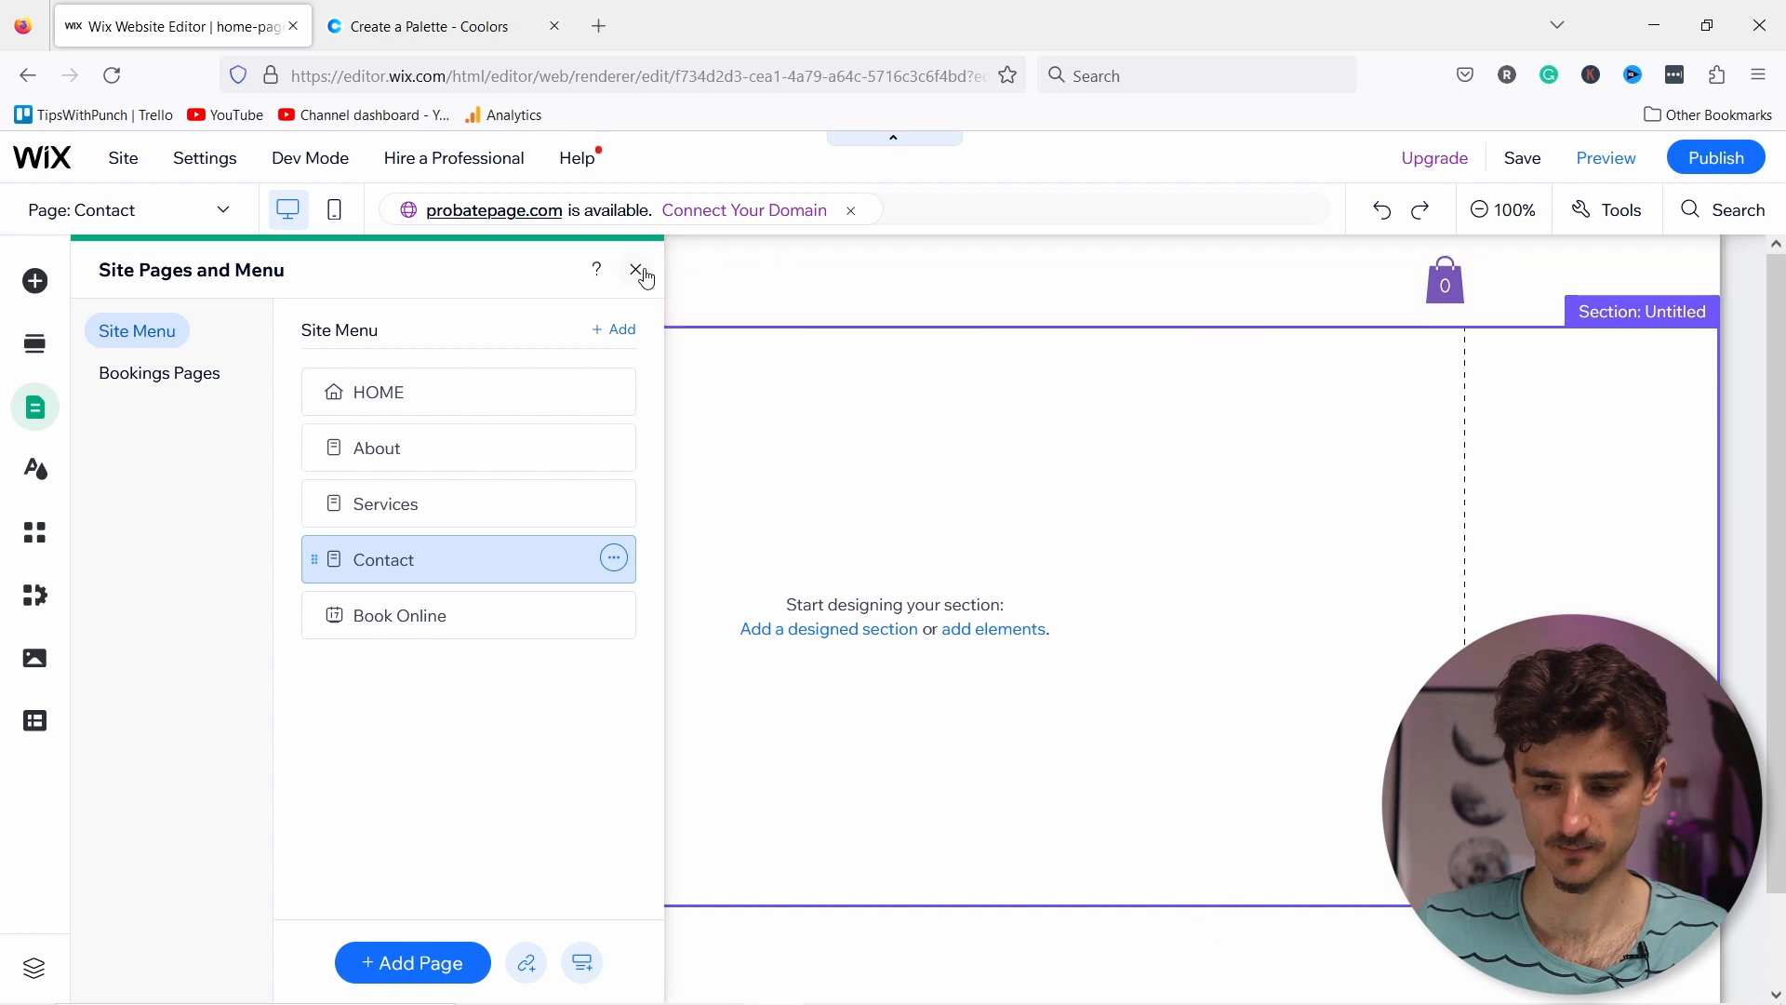
Step: Close the pages panel, switch to the HOME page and select its header section
{"action": "left_click", "coordinate": [638, 272]}
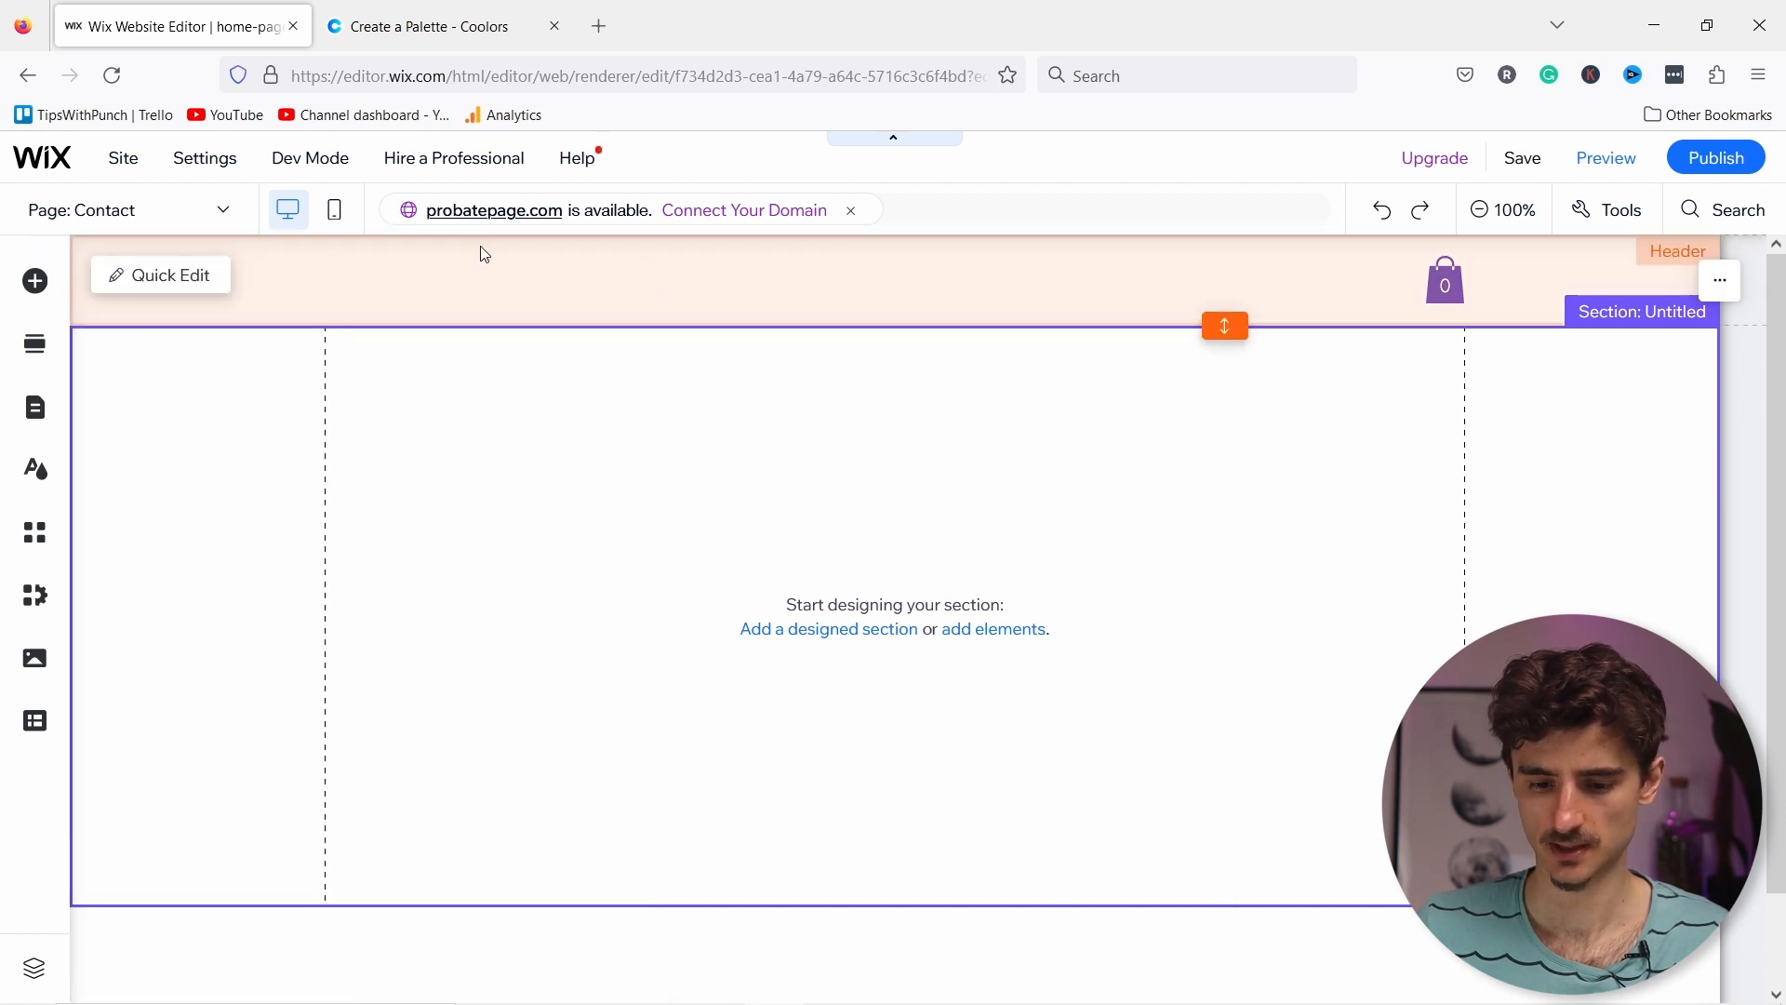
{"action": "left_click", "coordinate": [160, 220]}
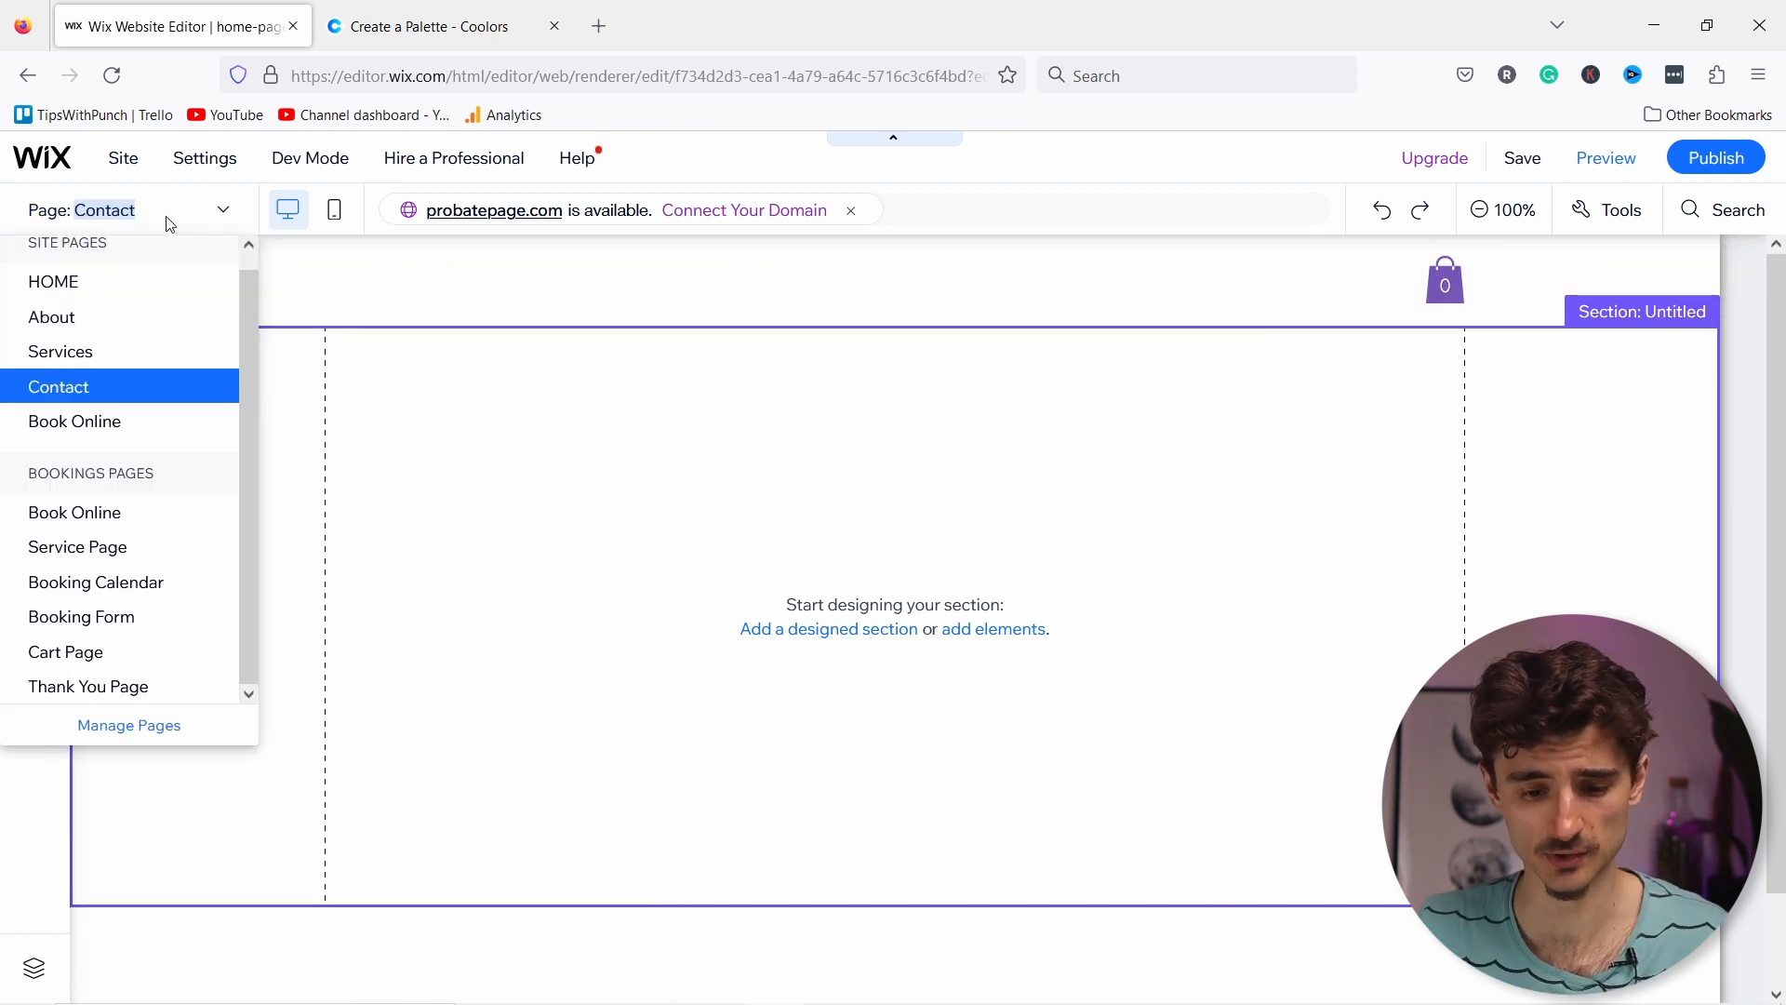
{"action": "left_click", "coordinate": [73, 285]}
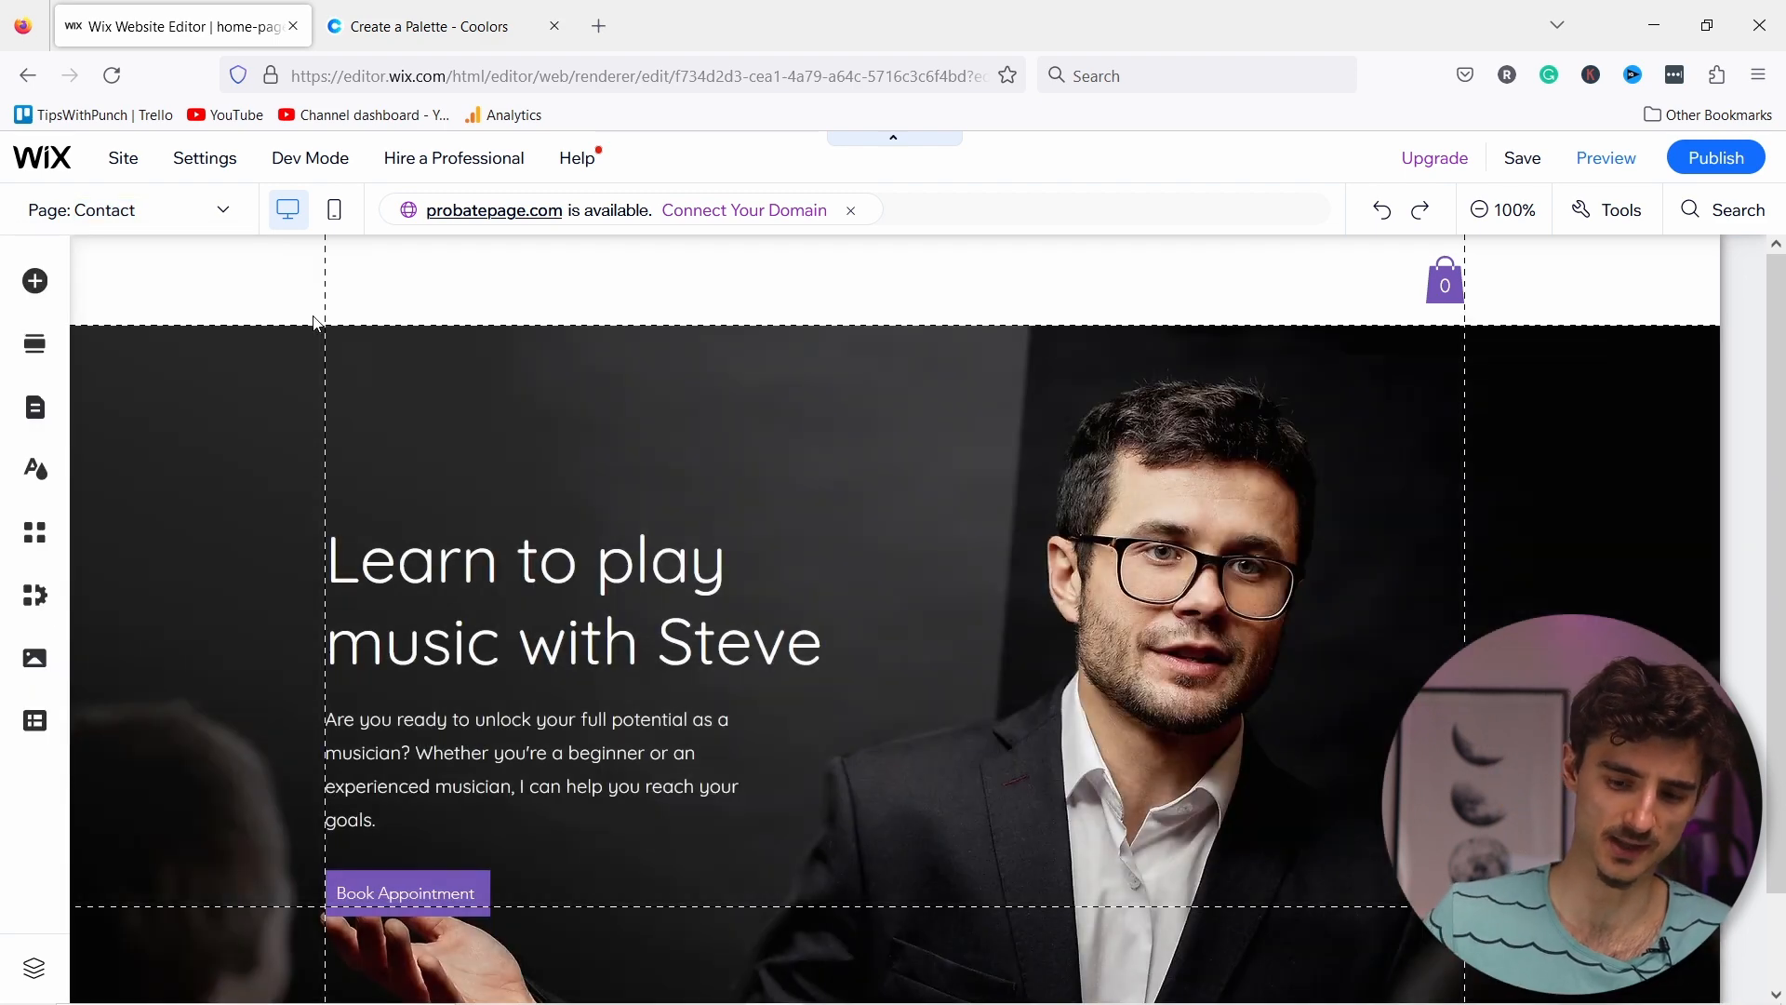
{"action": "left_click", "coordinate": [300, 299]}
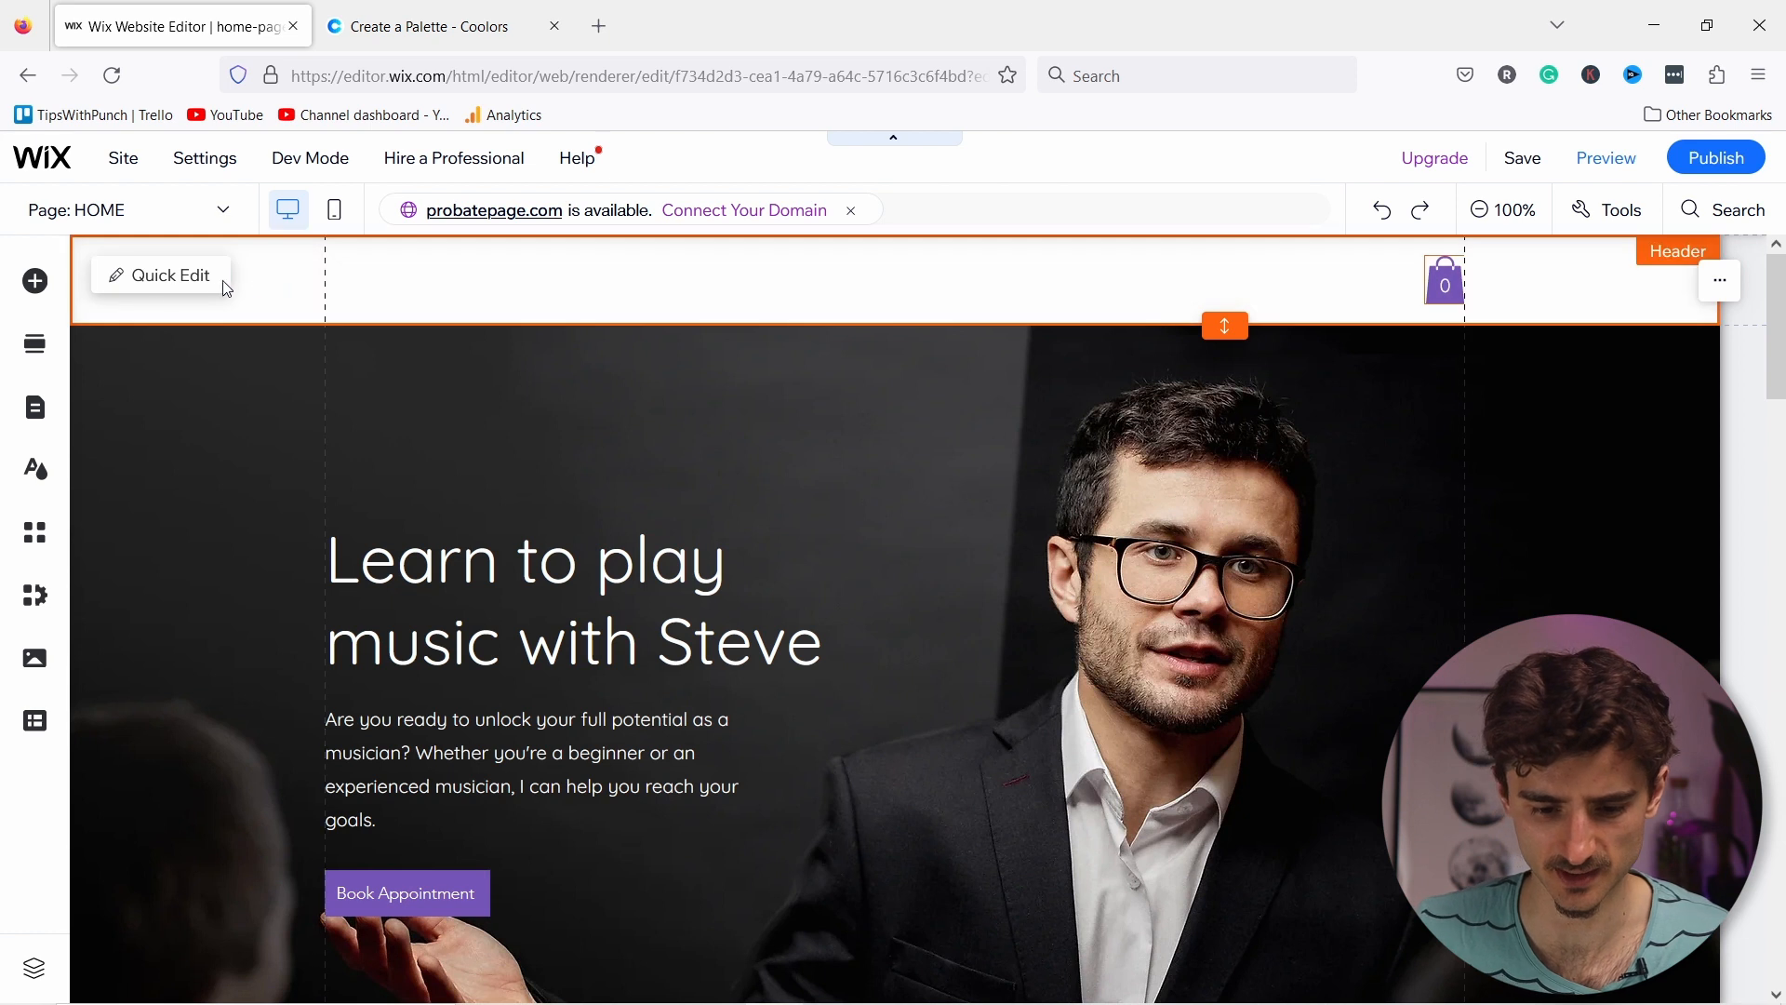
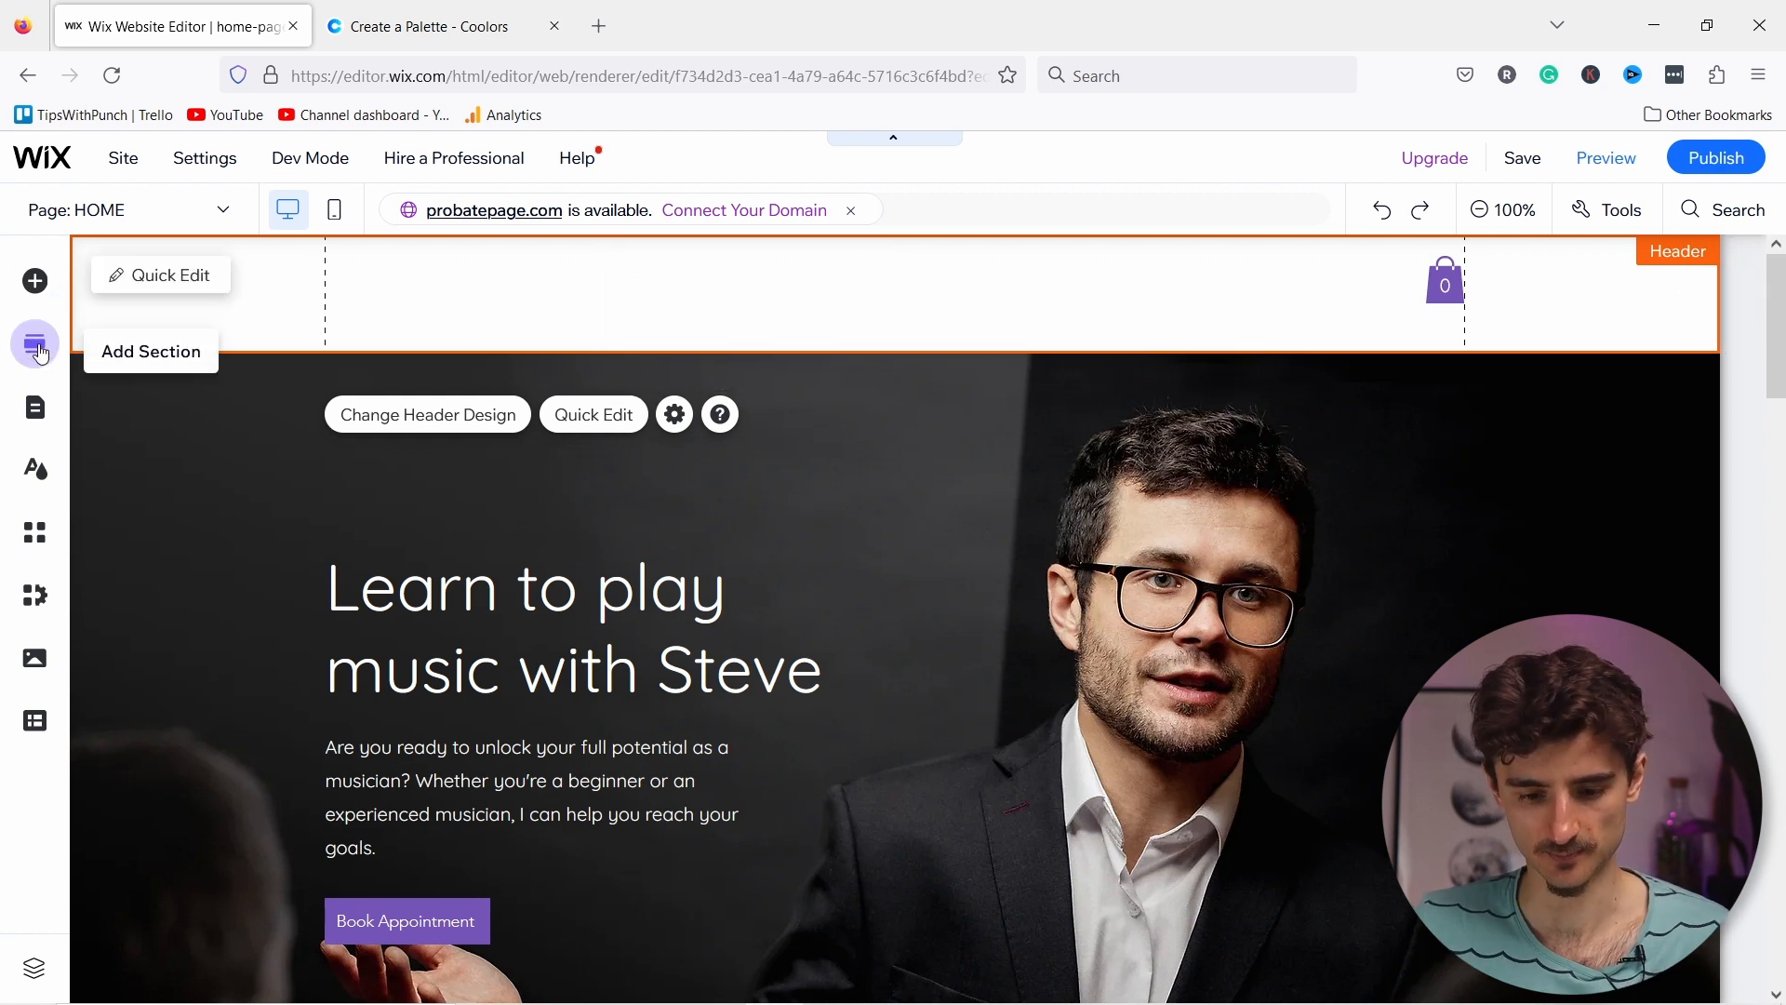
Step: Drag a blank classic strip to the top of the home page
{"action": "left_click", "coordinate": [35, 281]}
{"action": "left_click", "coordinate": [145, 418]}
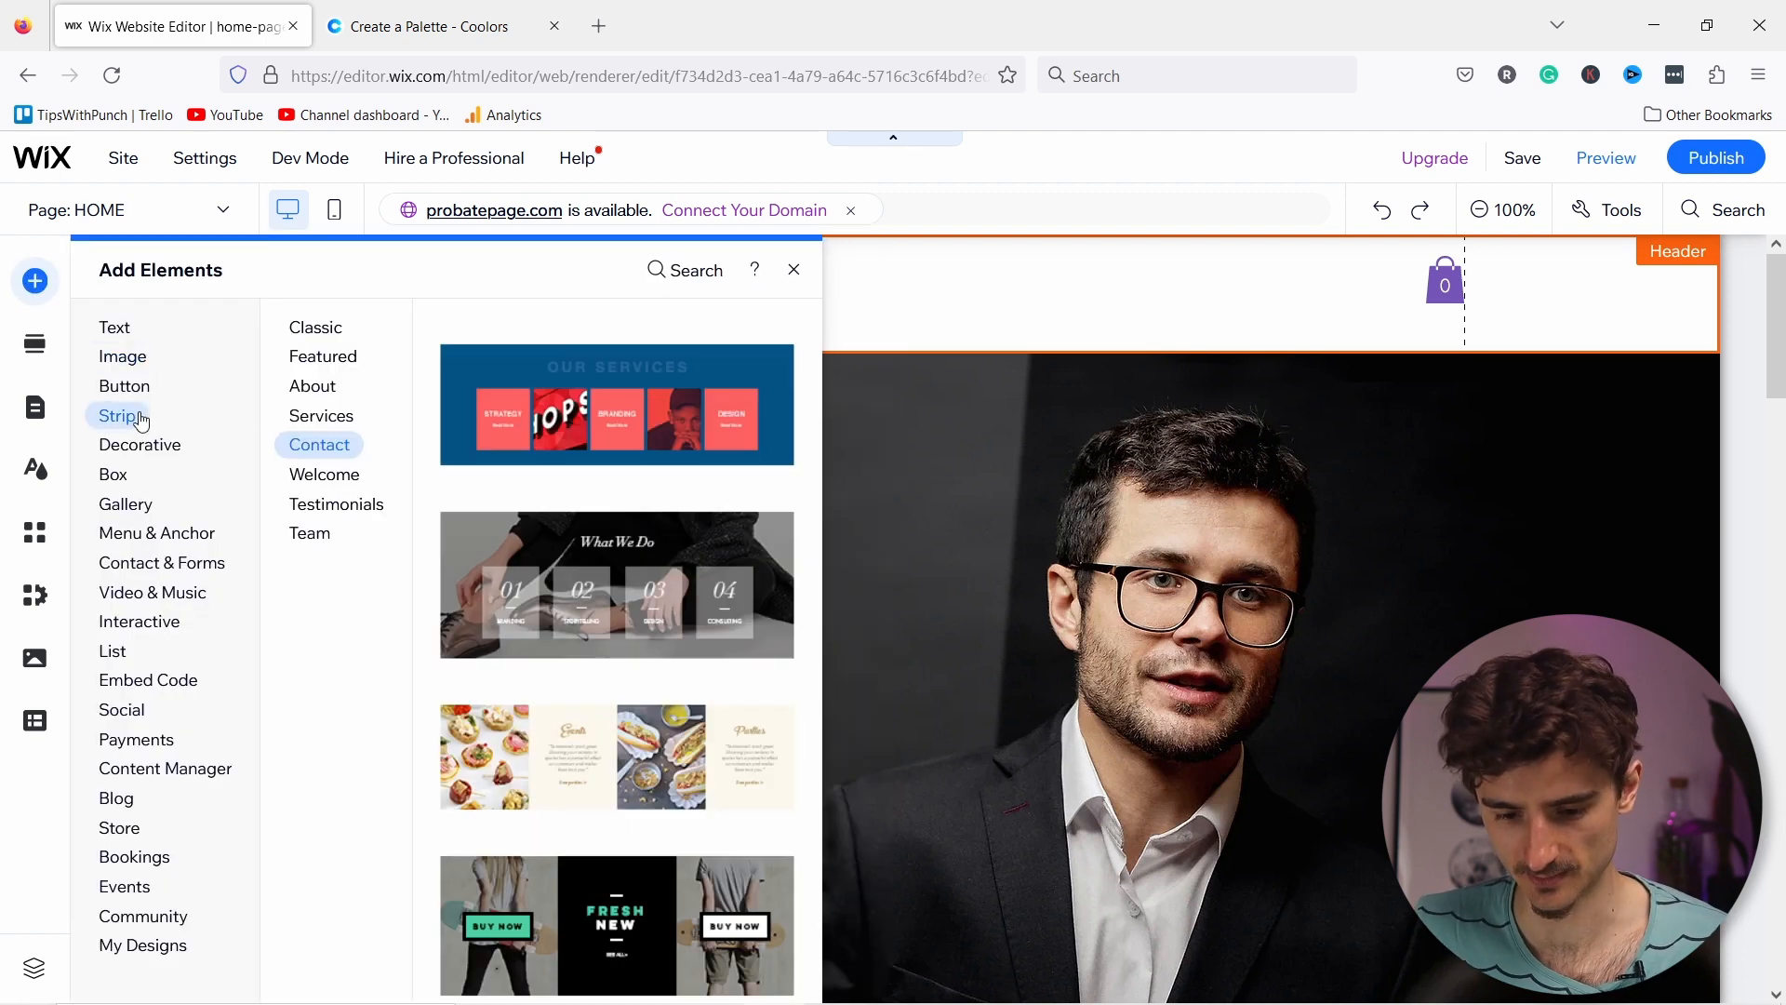
{"action": "left_click", "coordinate": [334, 344]}
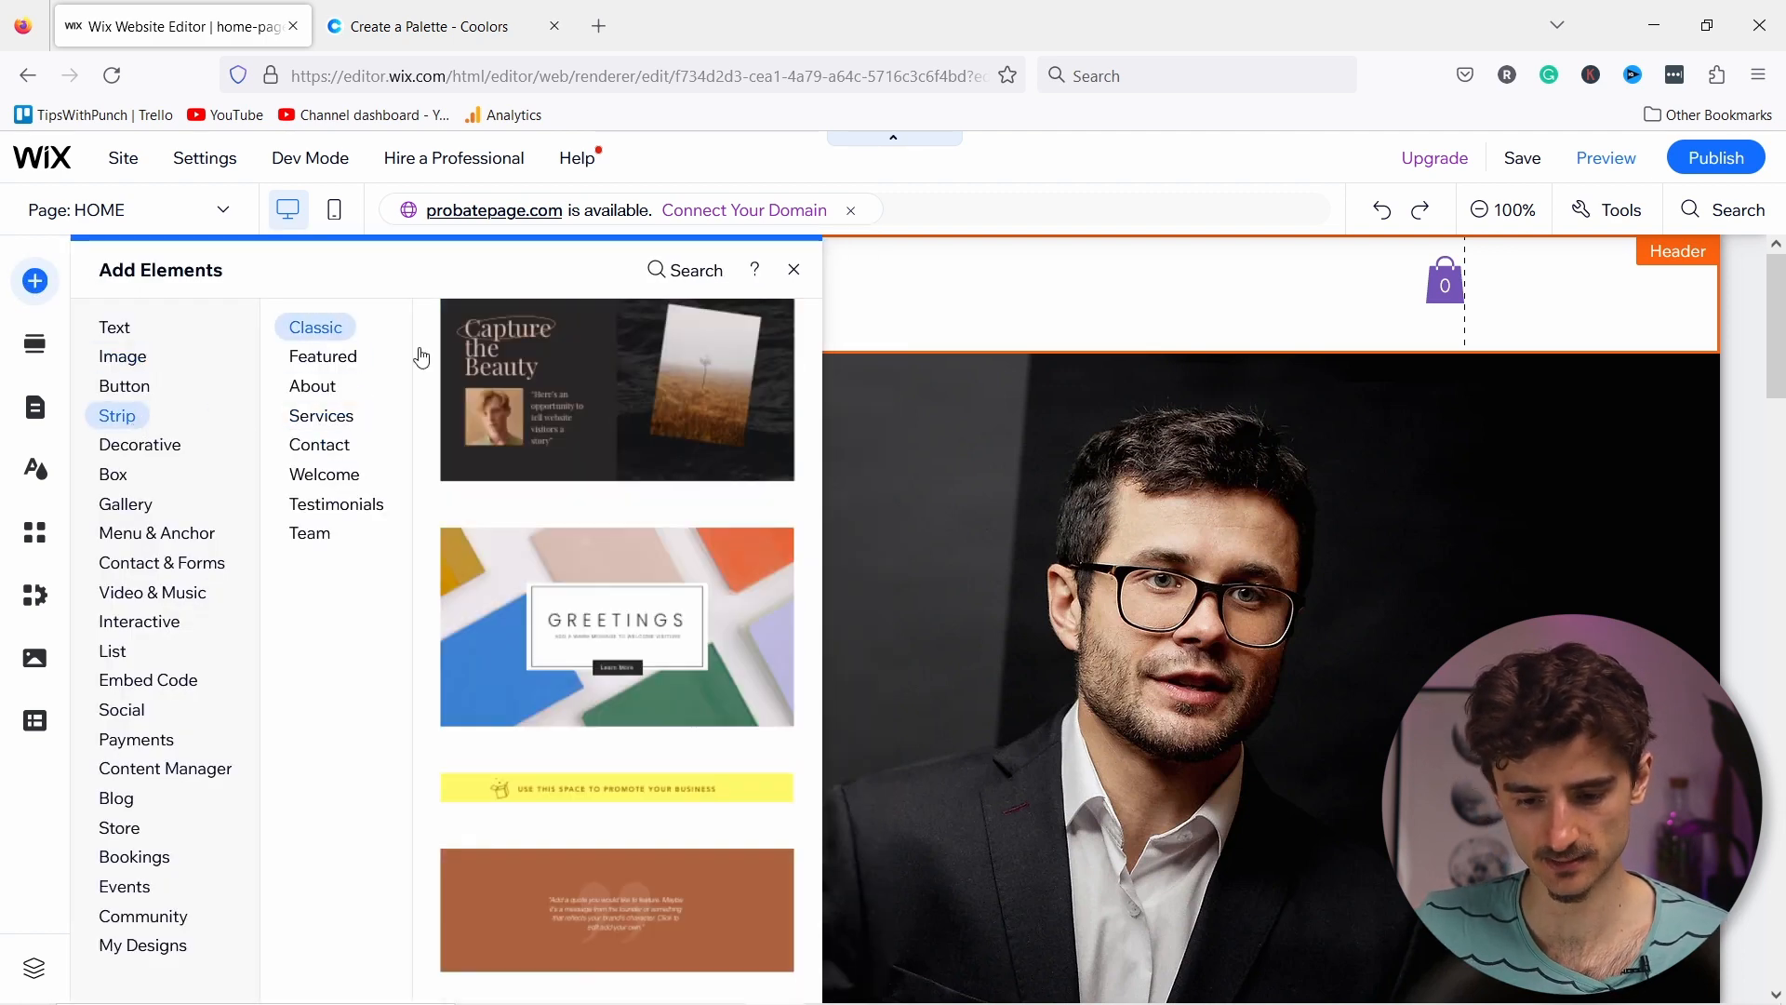
{"action": "left_click_drag", "start_coordinate": [1058, 307], "coordinate": [825, 287]}
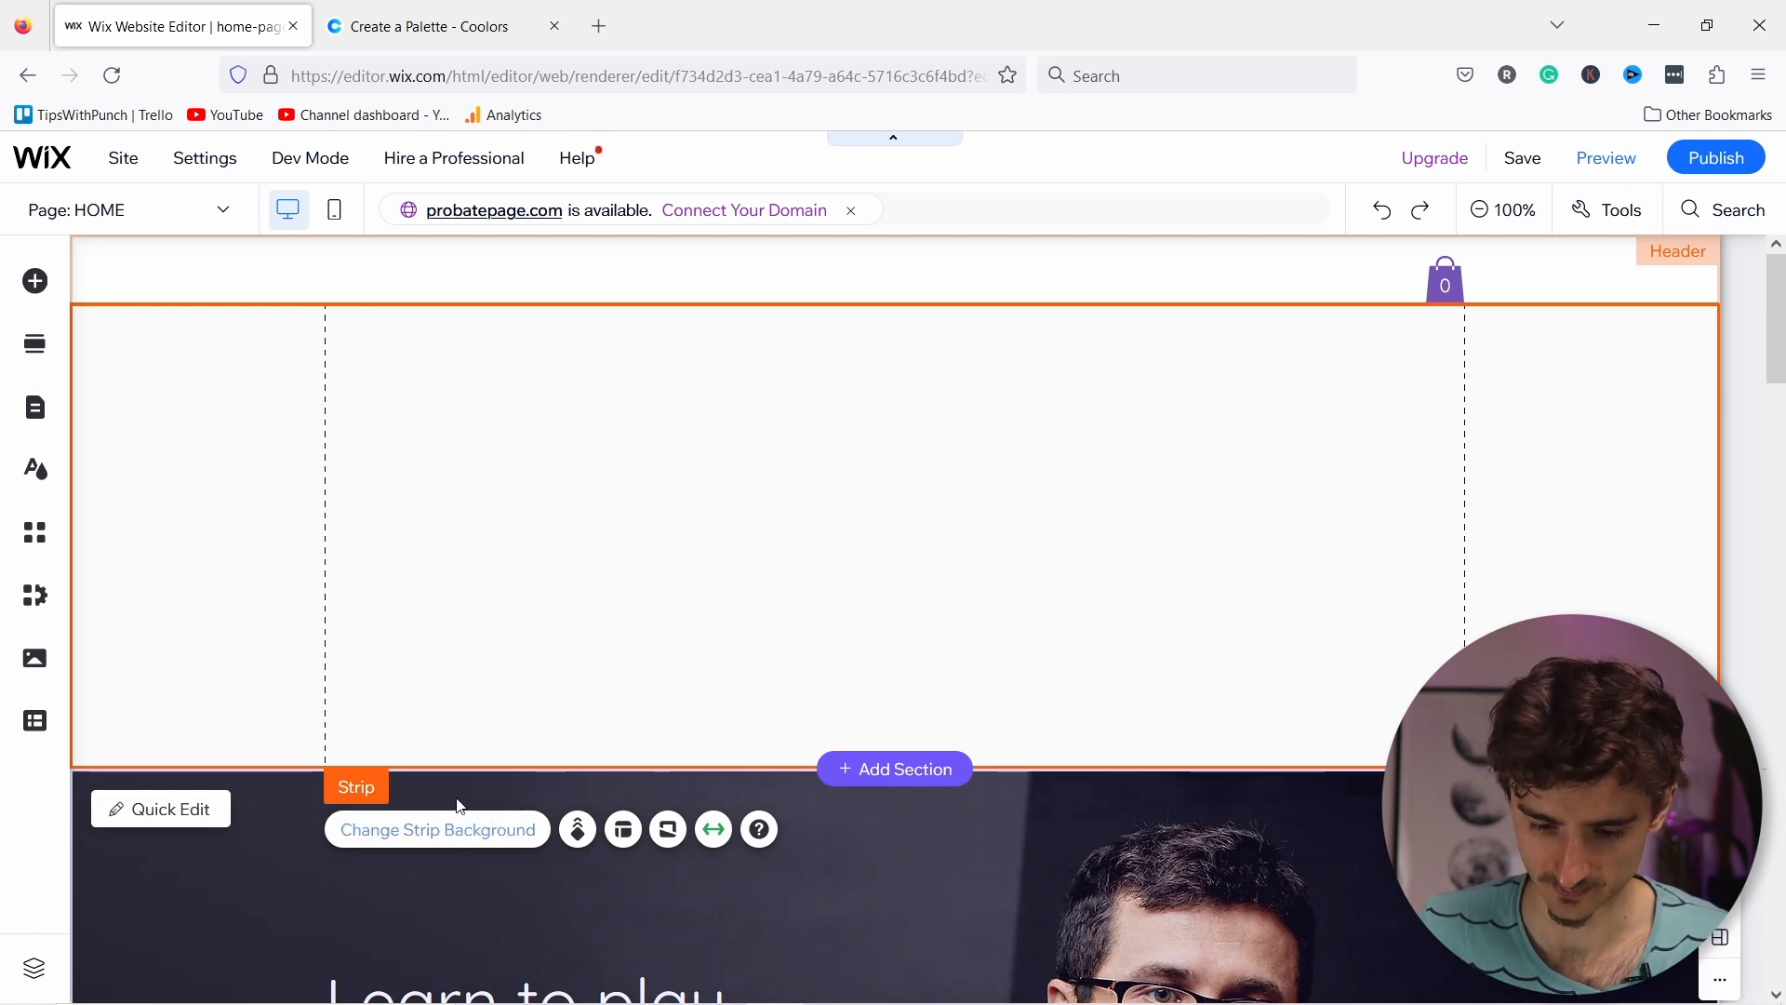
Step: Stretch the new strip to screen width with 40 px side margins
{"action": "left_click", "coordinate": [481, 514]}
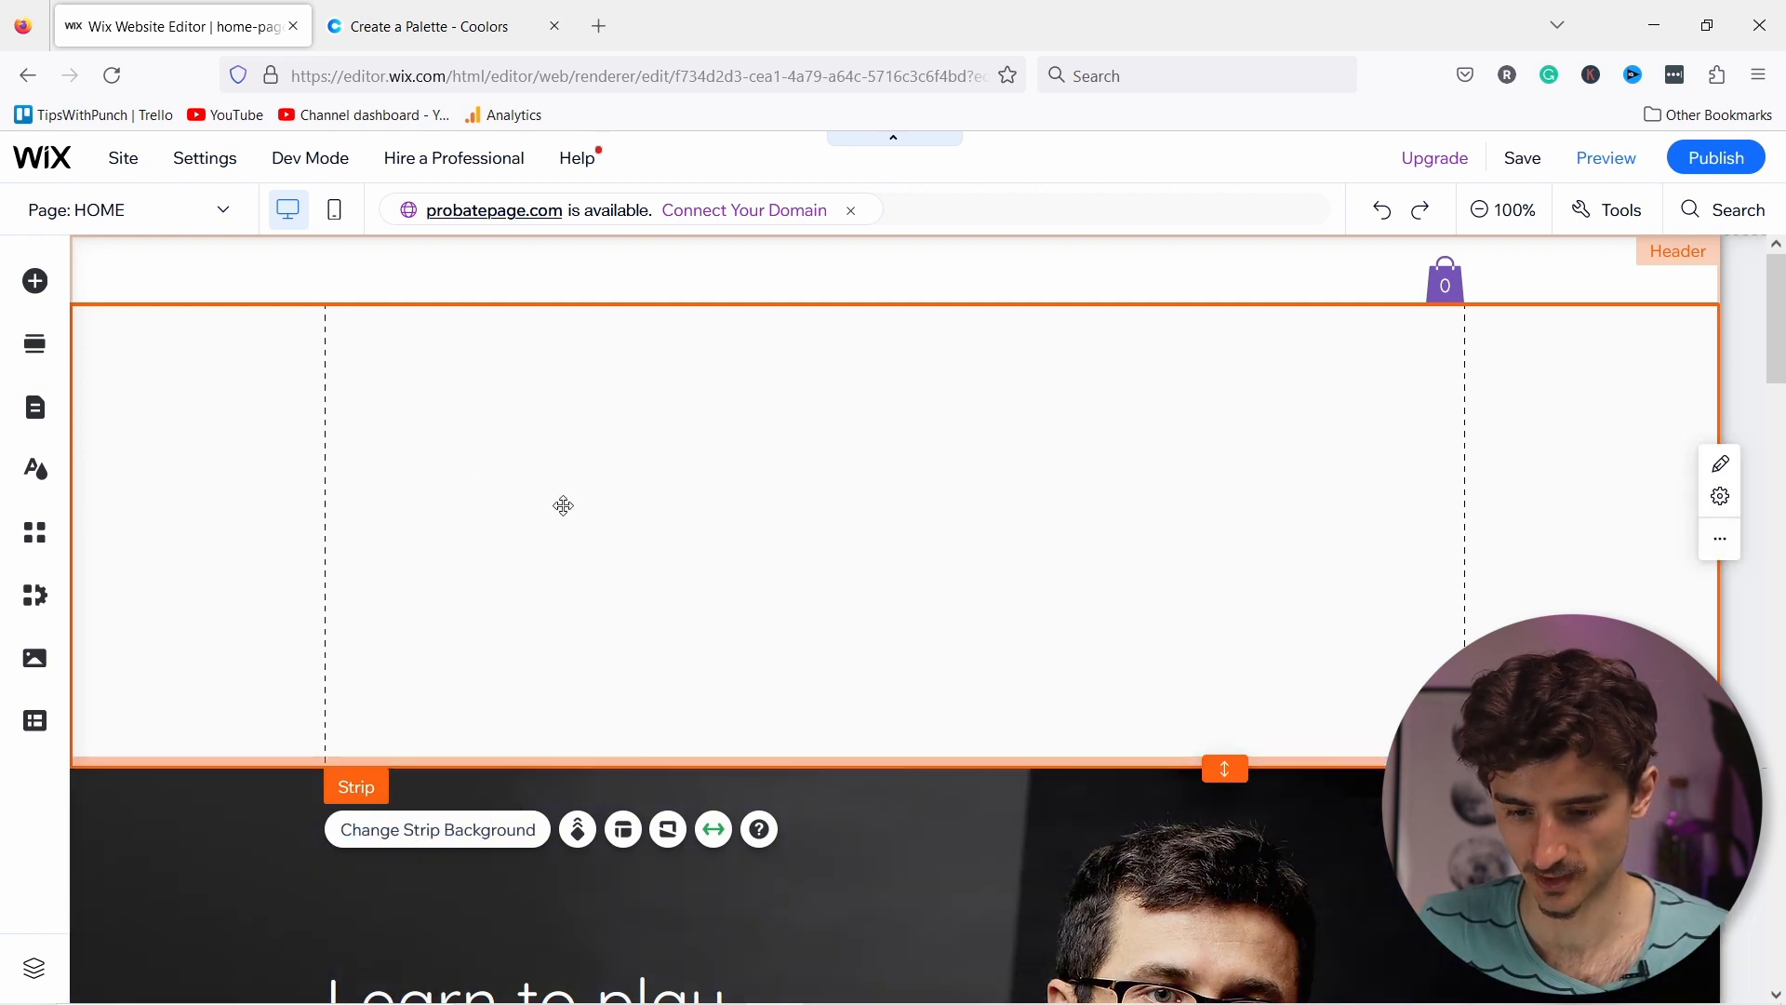
{"action": "left_click", "coordinate": [714, 829]}
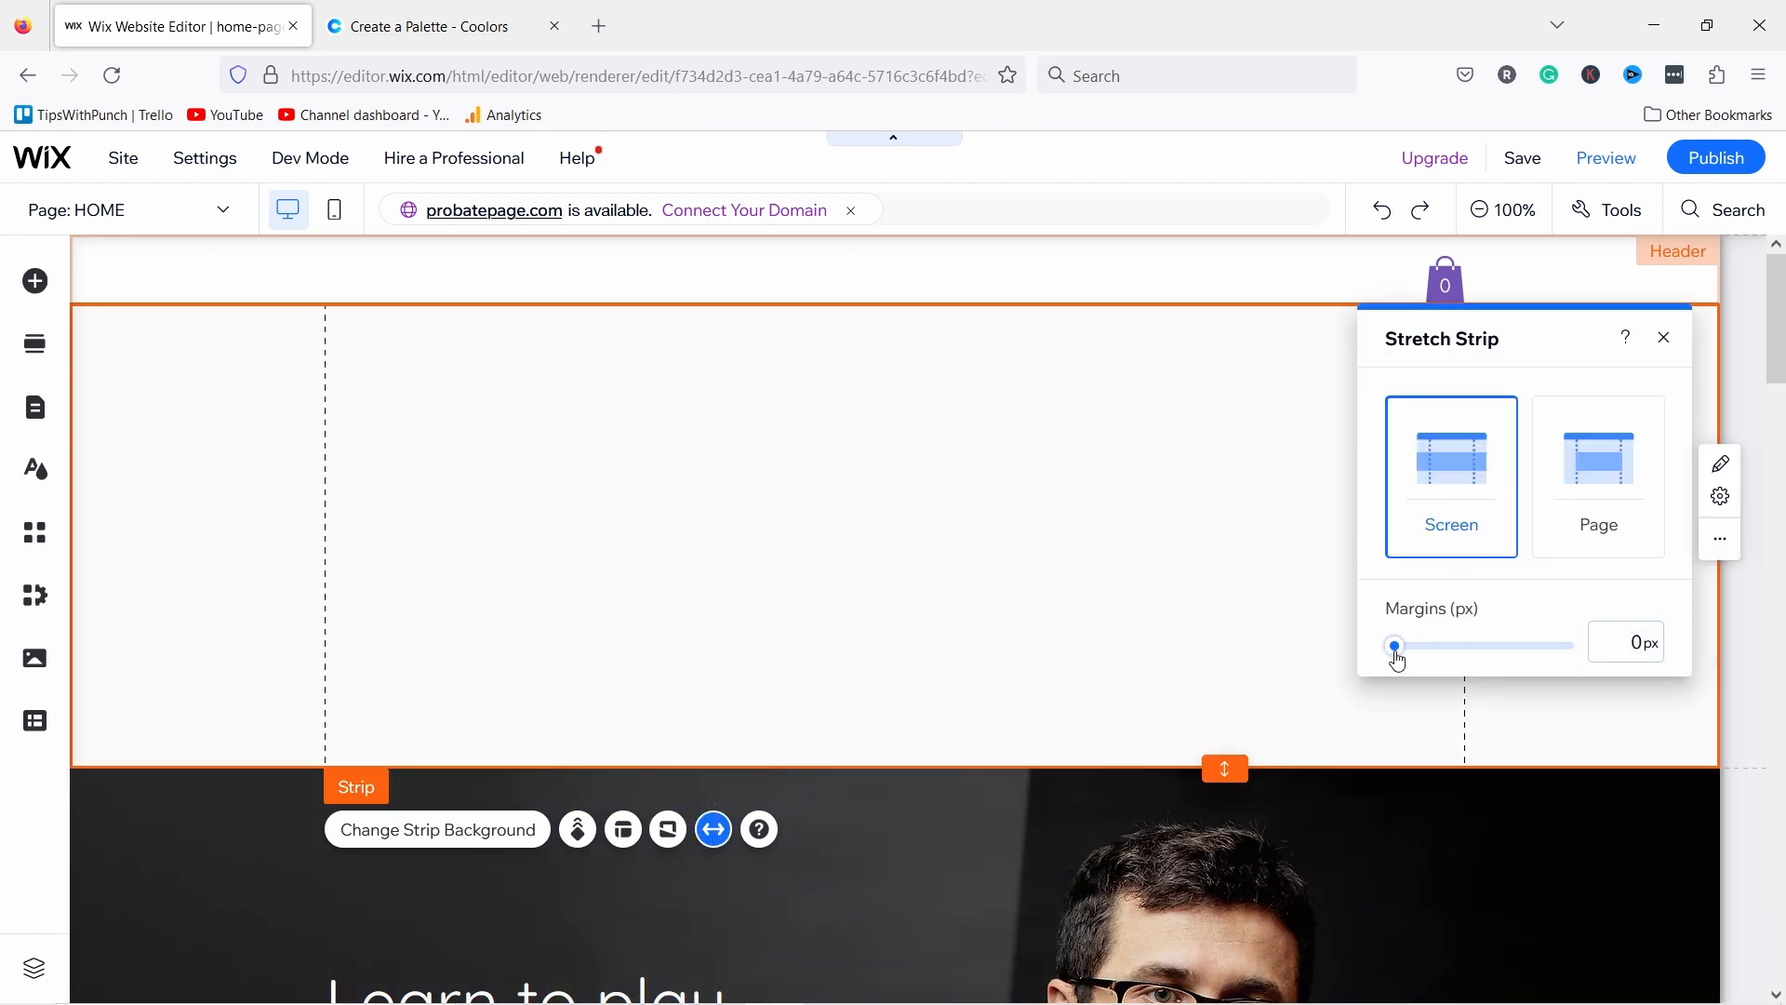
{"action": "left_click_drag", "start_coordinate": [1417, 661], "coordinate": [1436, 645]}
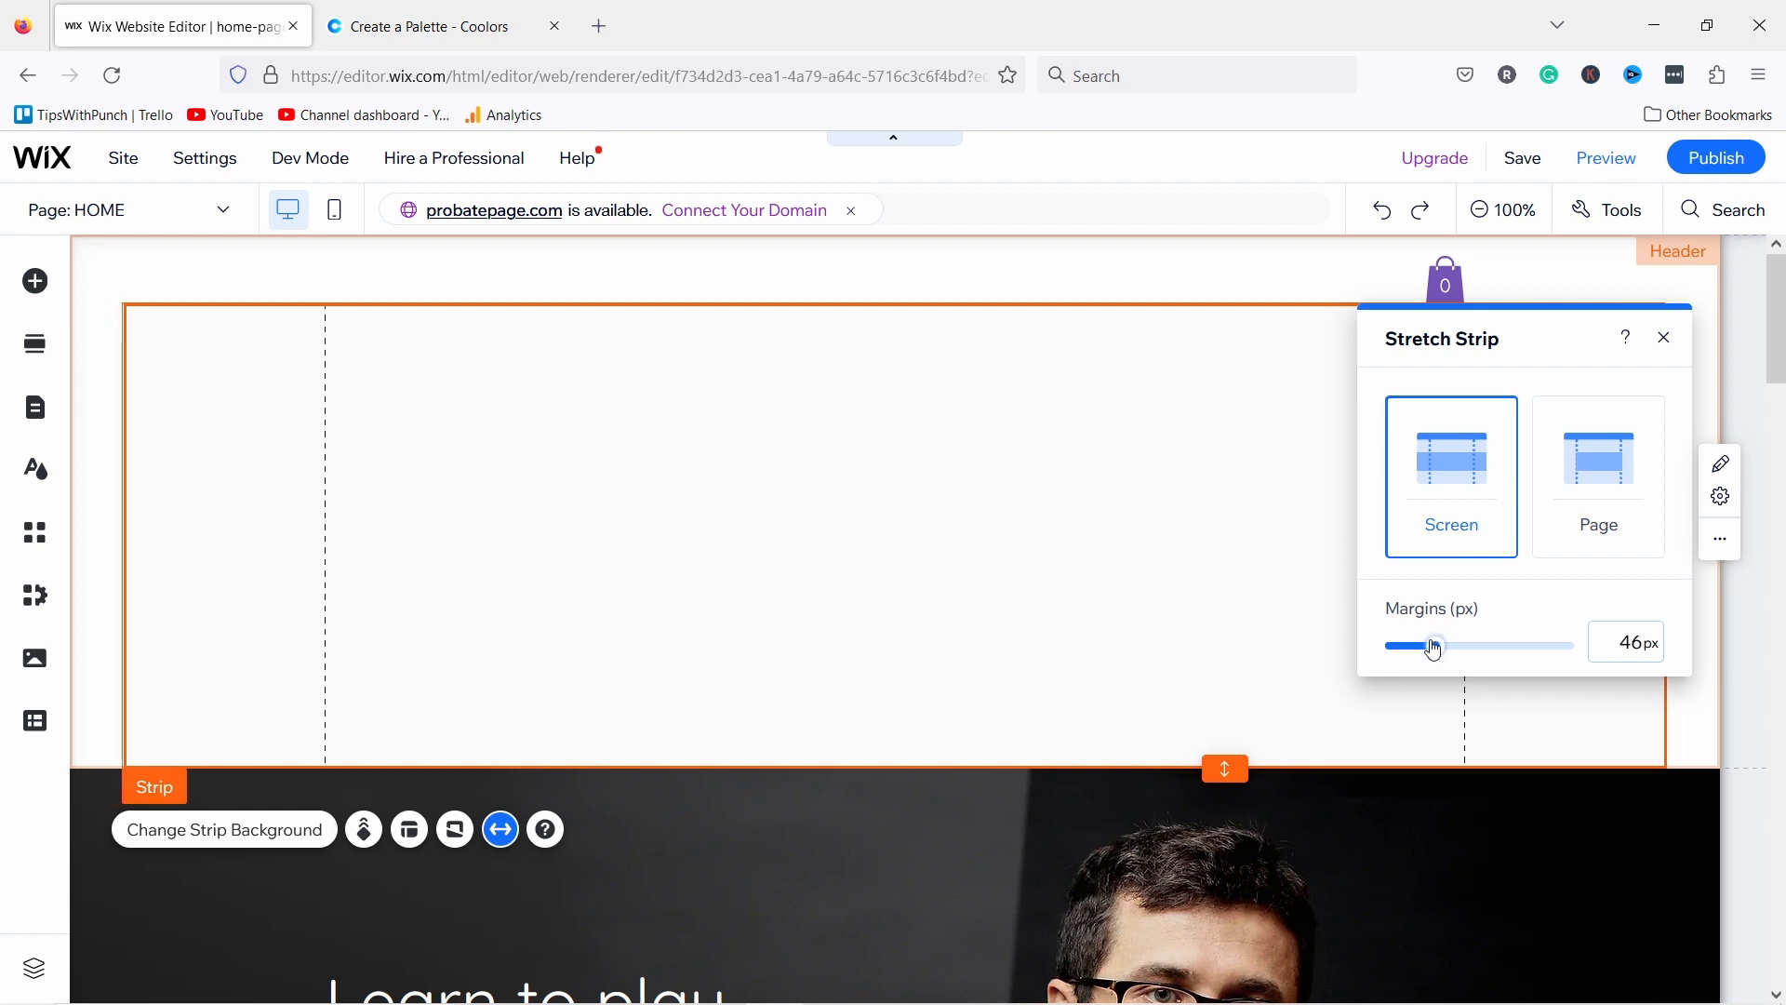
{"action": "left_click", "coordinate": [1635, 644]}
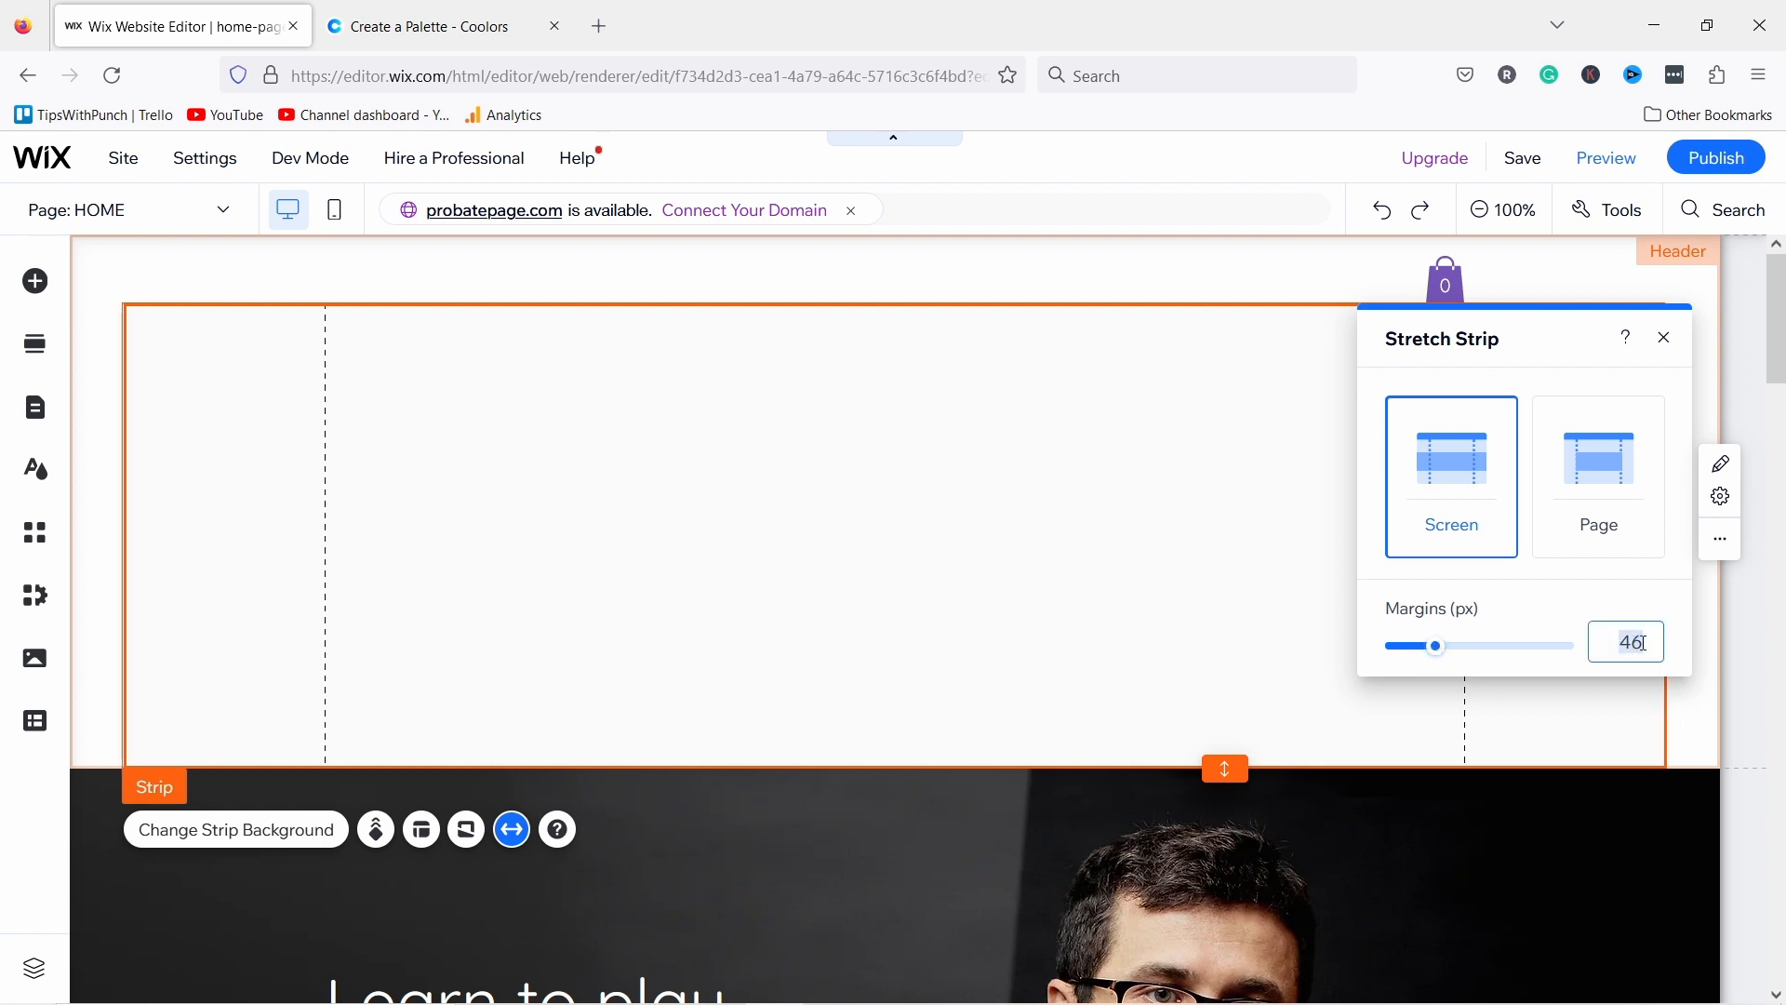
{"action": "type", "text": "40"}
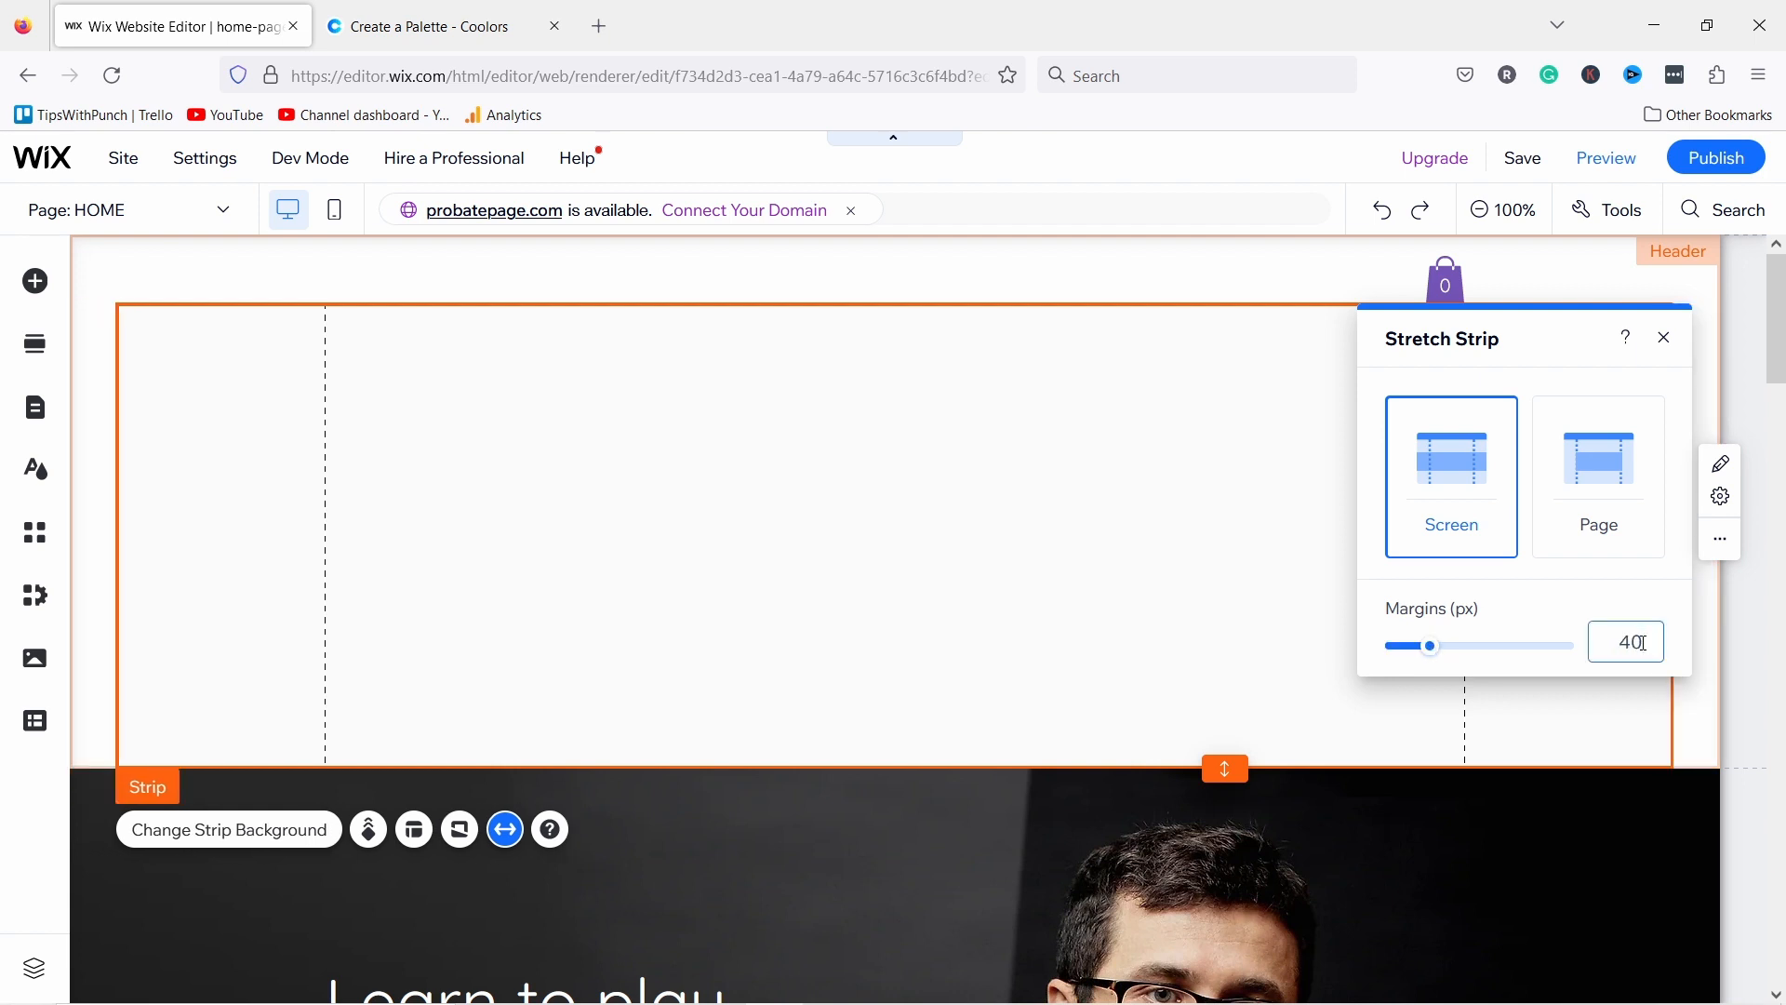
{"action": "key", "text": "Return"}
Step: Turn on the size and position toolbar and set the strip's height to 70 px
{"action": "left_click", "coordinate": [1667, 339]}
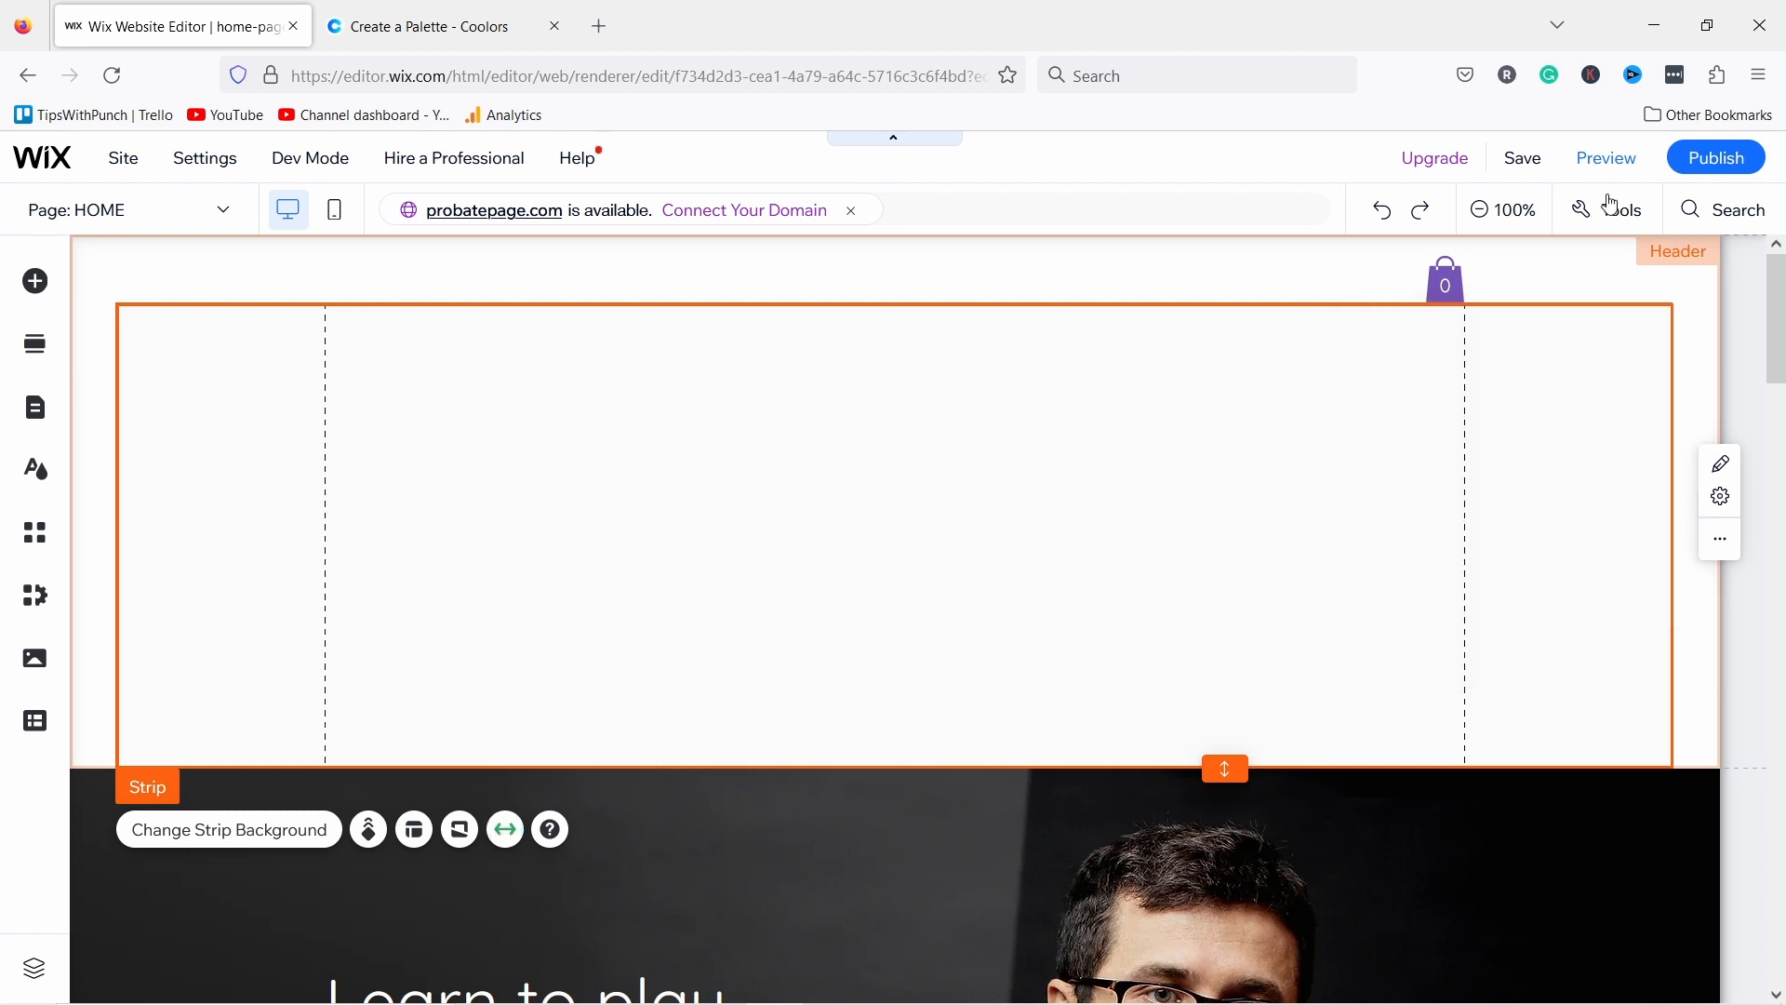
{"action": "left_click", "coordinate": [1622, 222]}
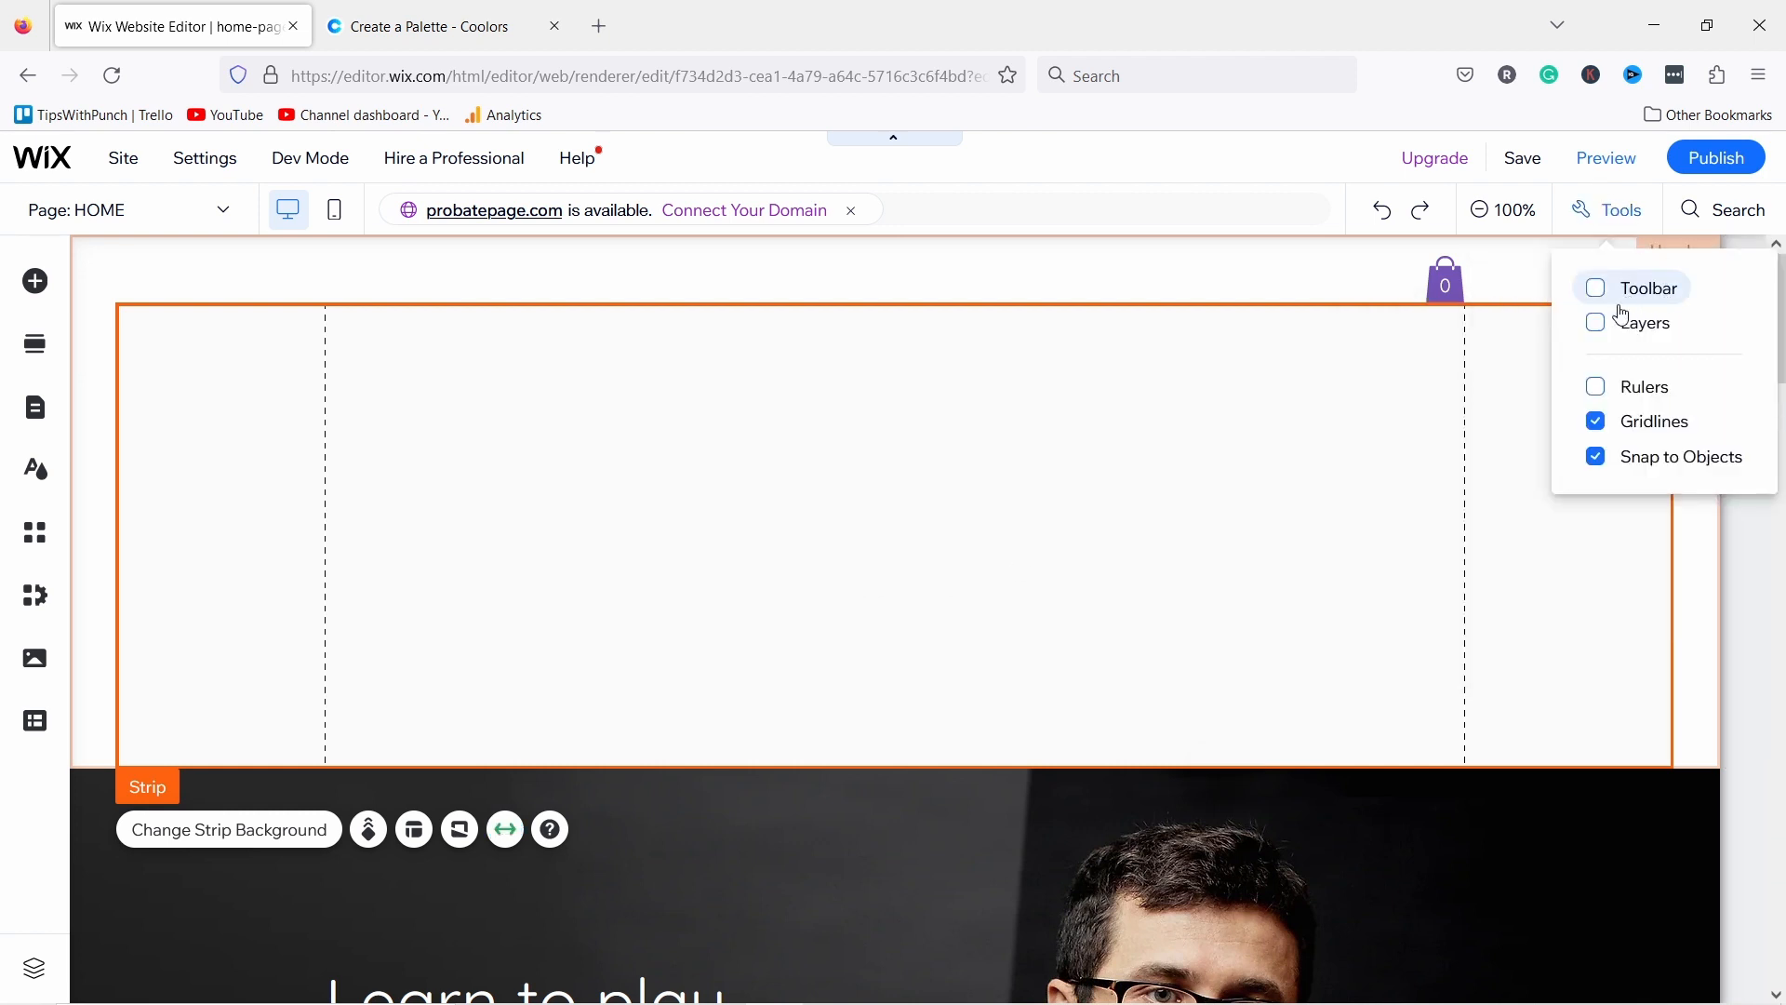
{"action": "left_click", "coordinate": [1597, 287]}
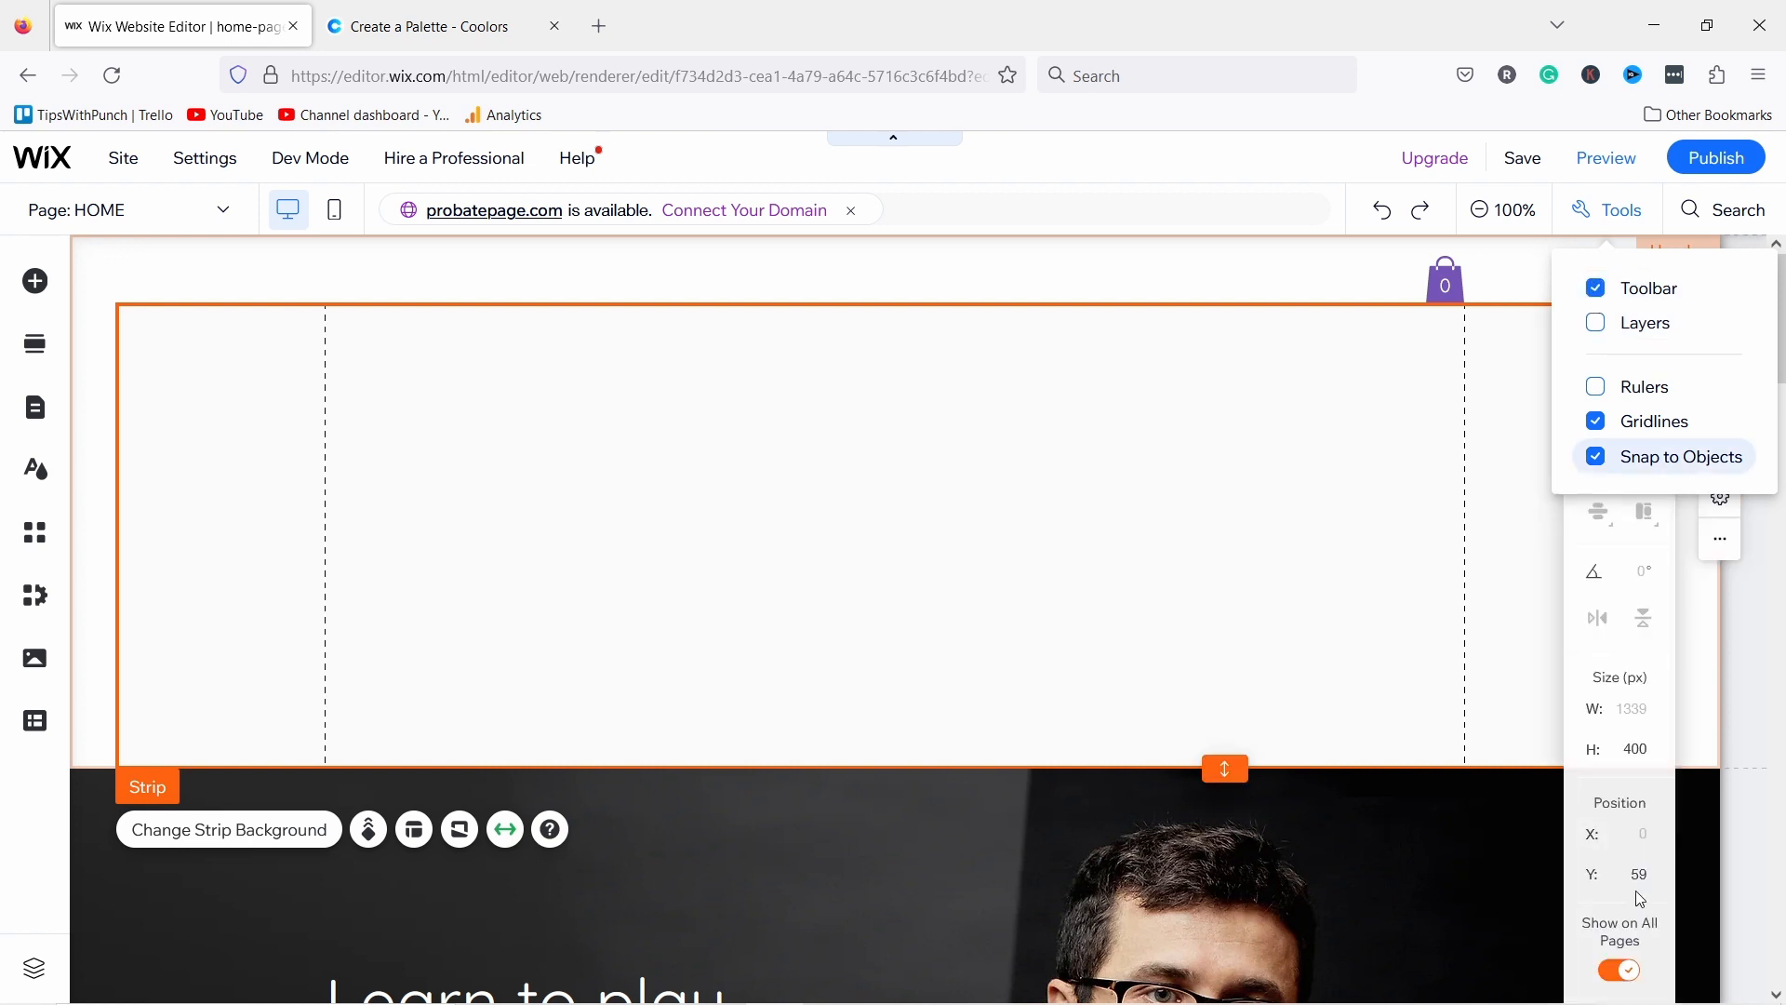
{"action": "left_click", "coordinate": [1640, 754]}
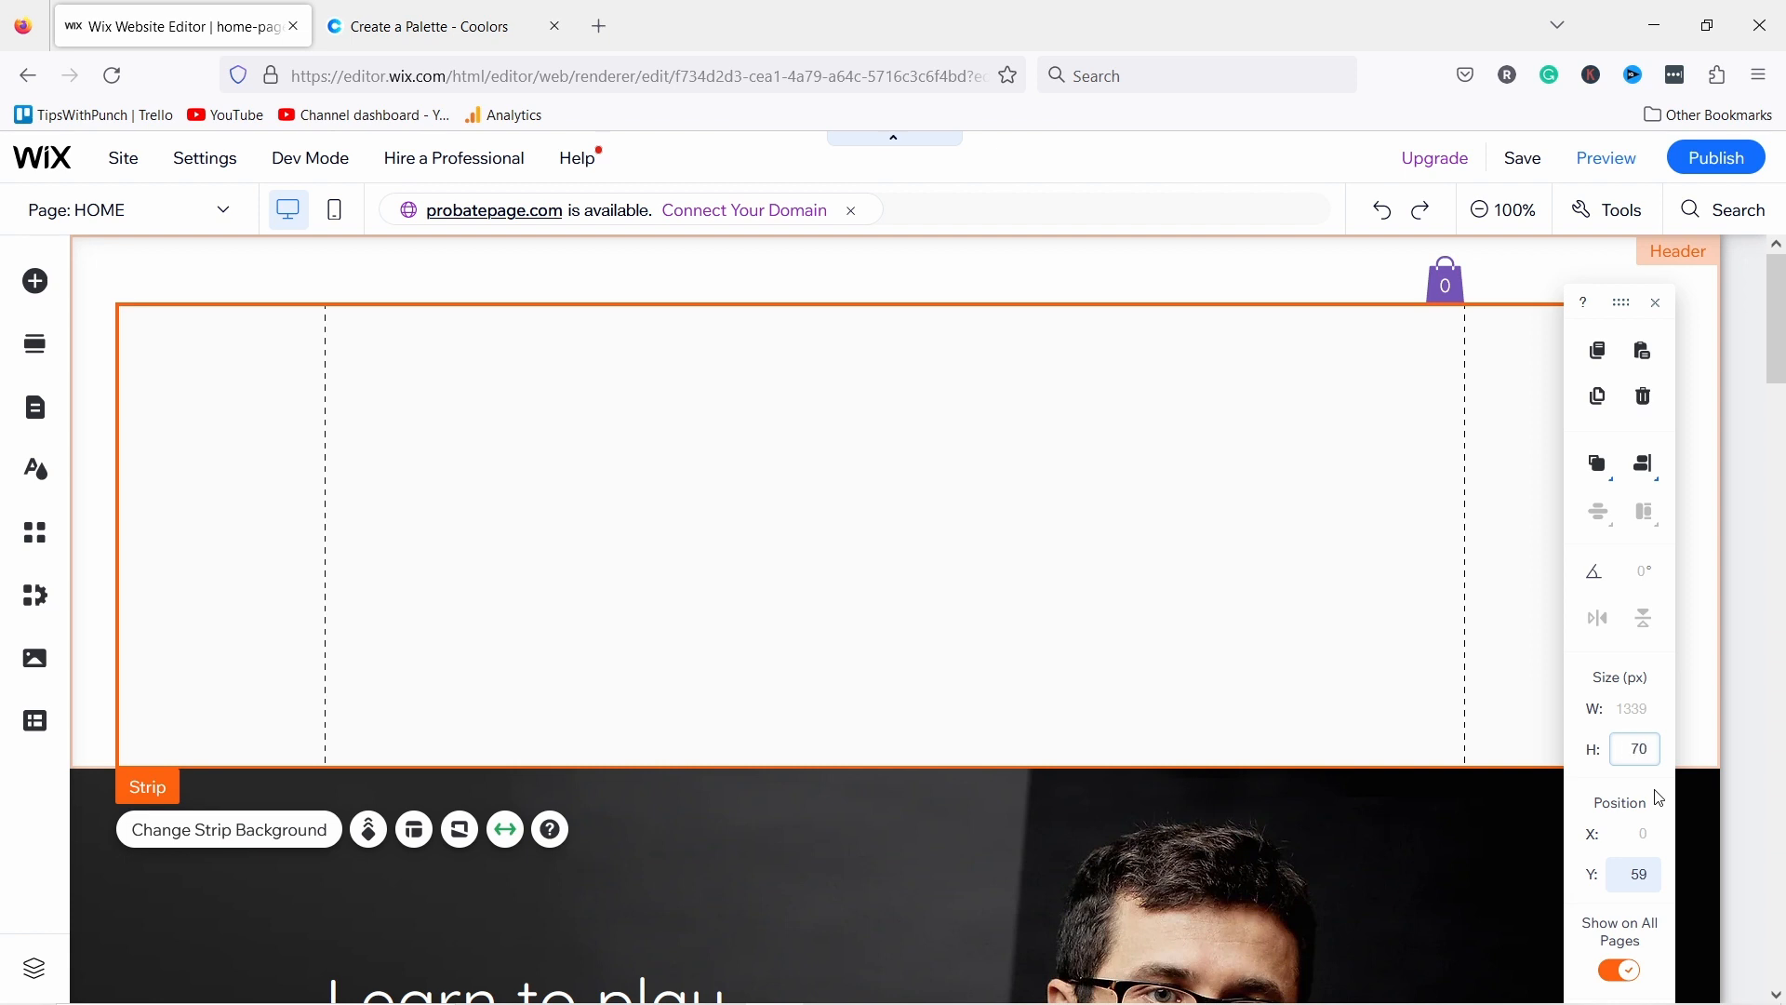
{"action": "type", "text": "70"}
{"action": "key", "text": "Return"}
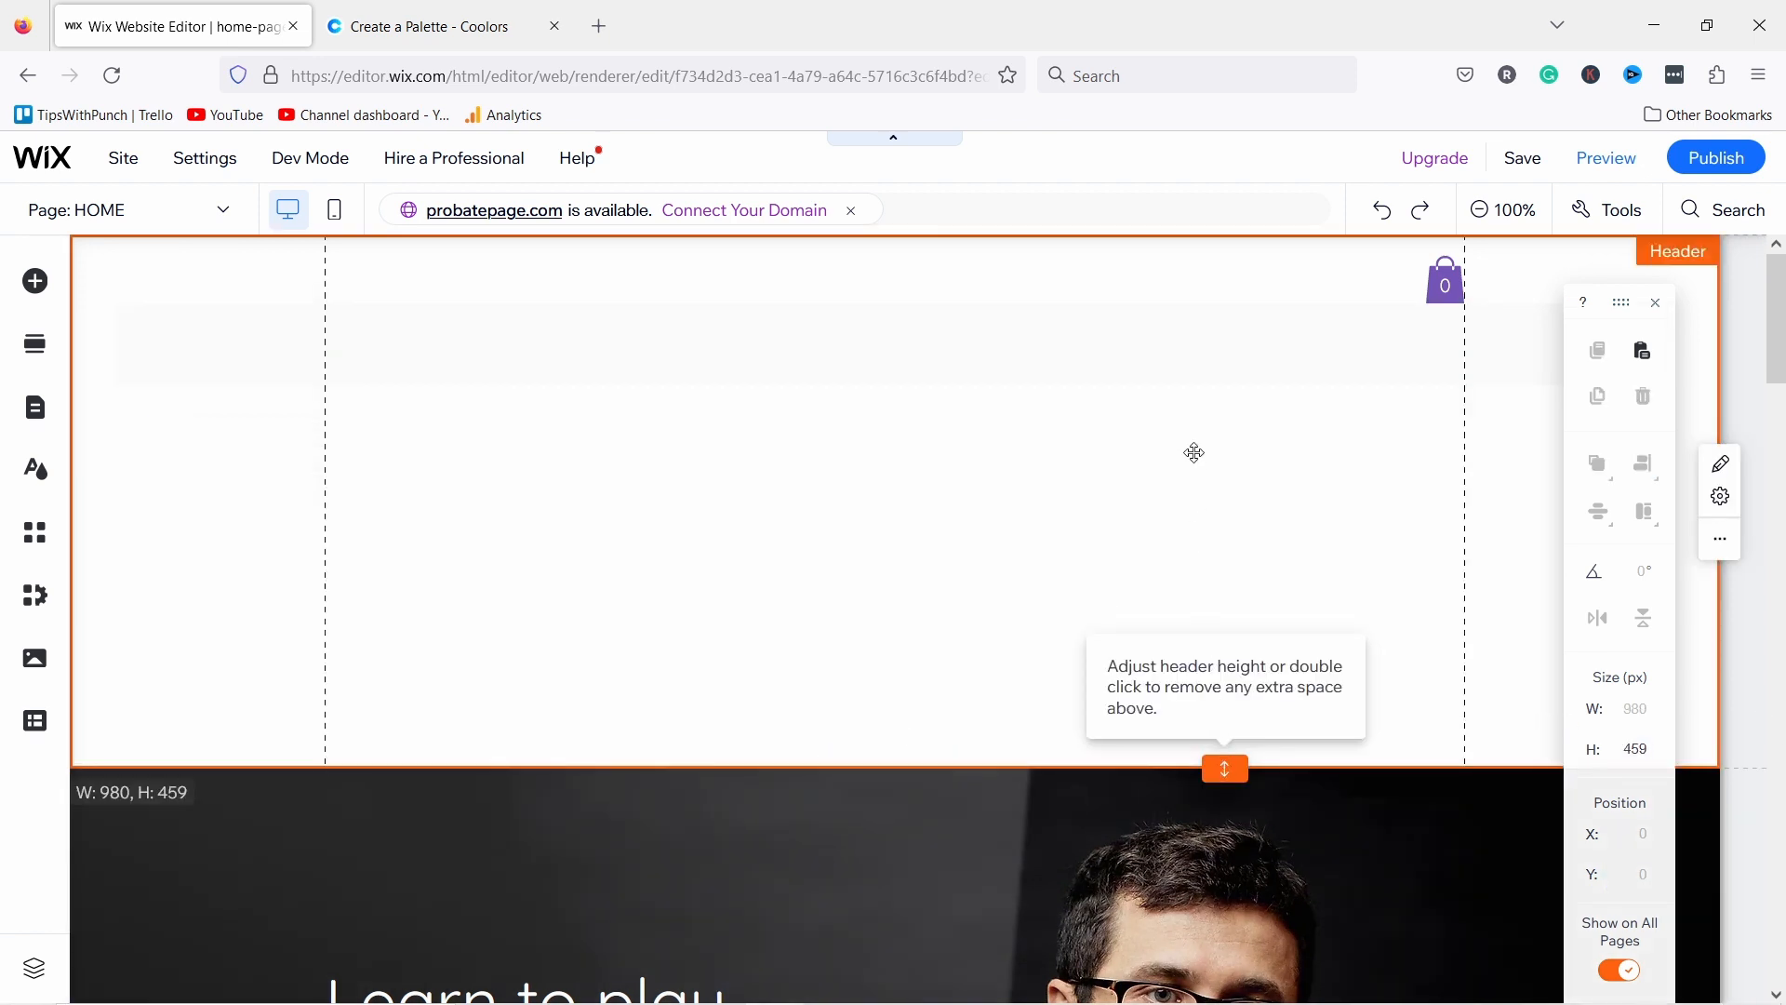
Step: Move the strip to the top of the header and shrink the header to 70 px
{"action": "left_click_drag", "start_coordinate": [1192, 450], "coordinate": [1188, 319]}
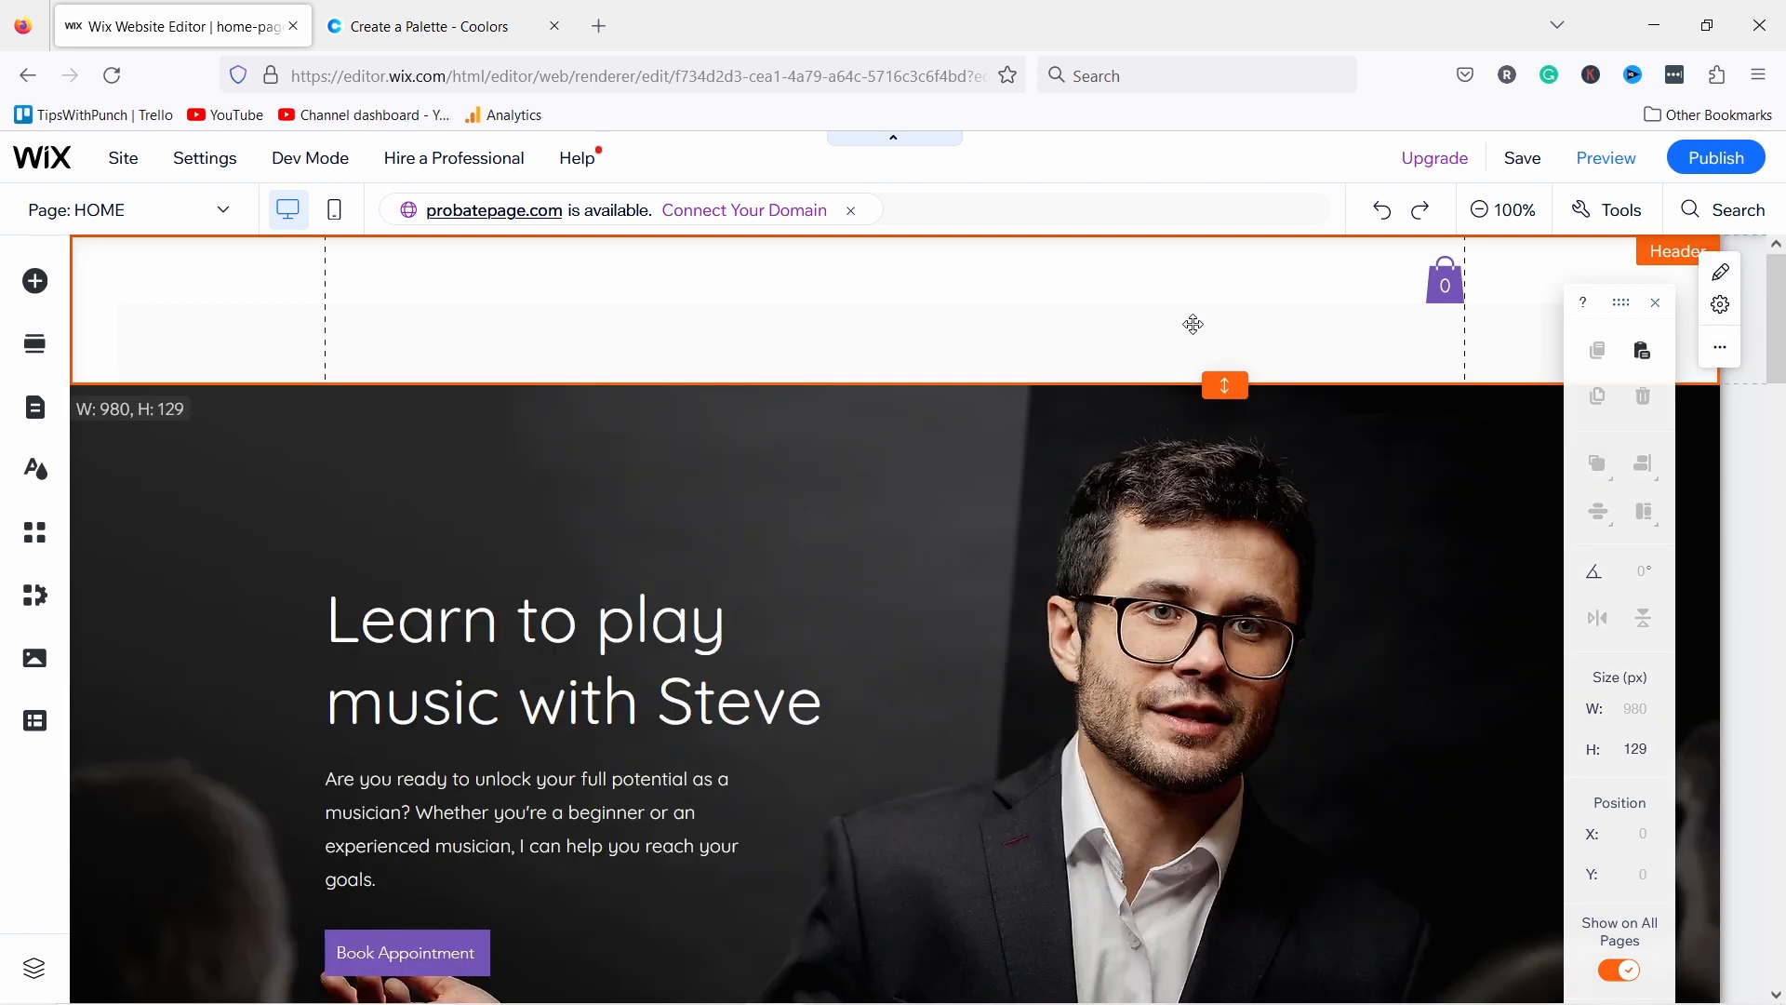
{"action": "left_click", "coordinate": [564, 348]}
{"action": "left_click_drag", "start_coordinate": [576, 298], "coordinate": [551, 328]}
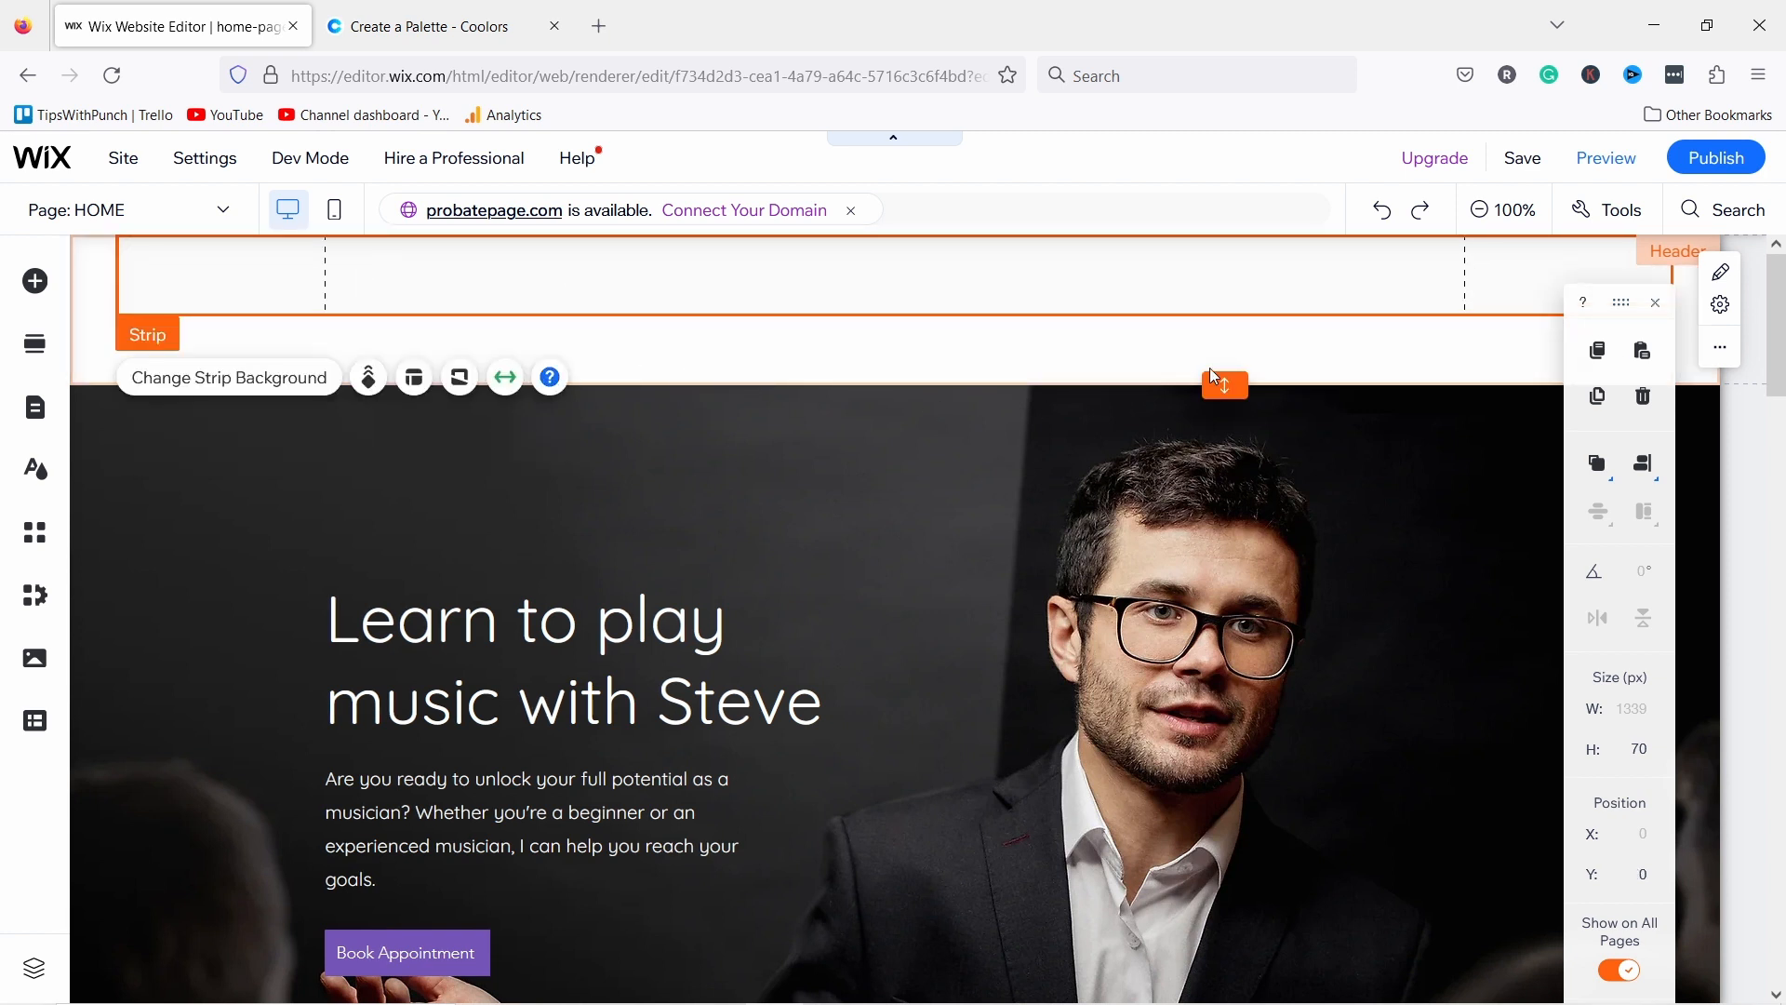
{"action": "left_click", "coordinate": [550, 377]}
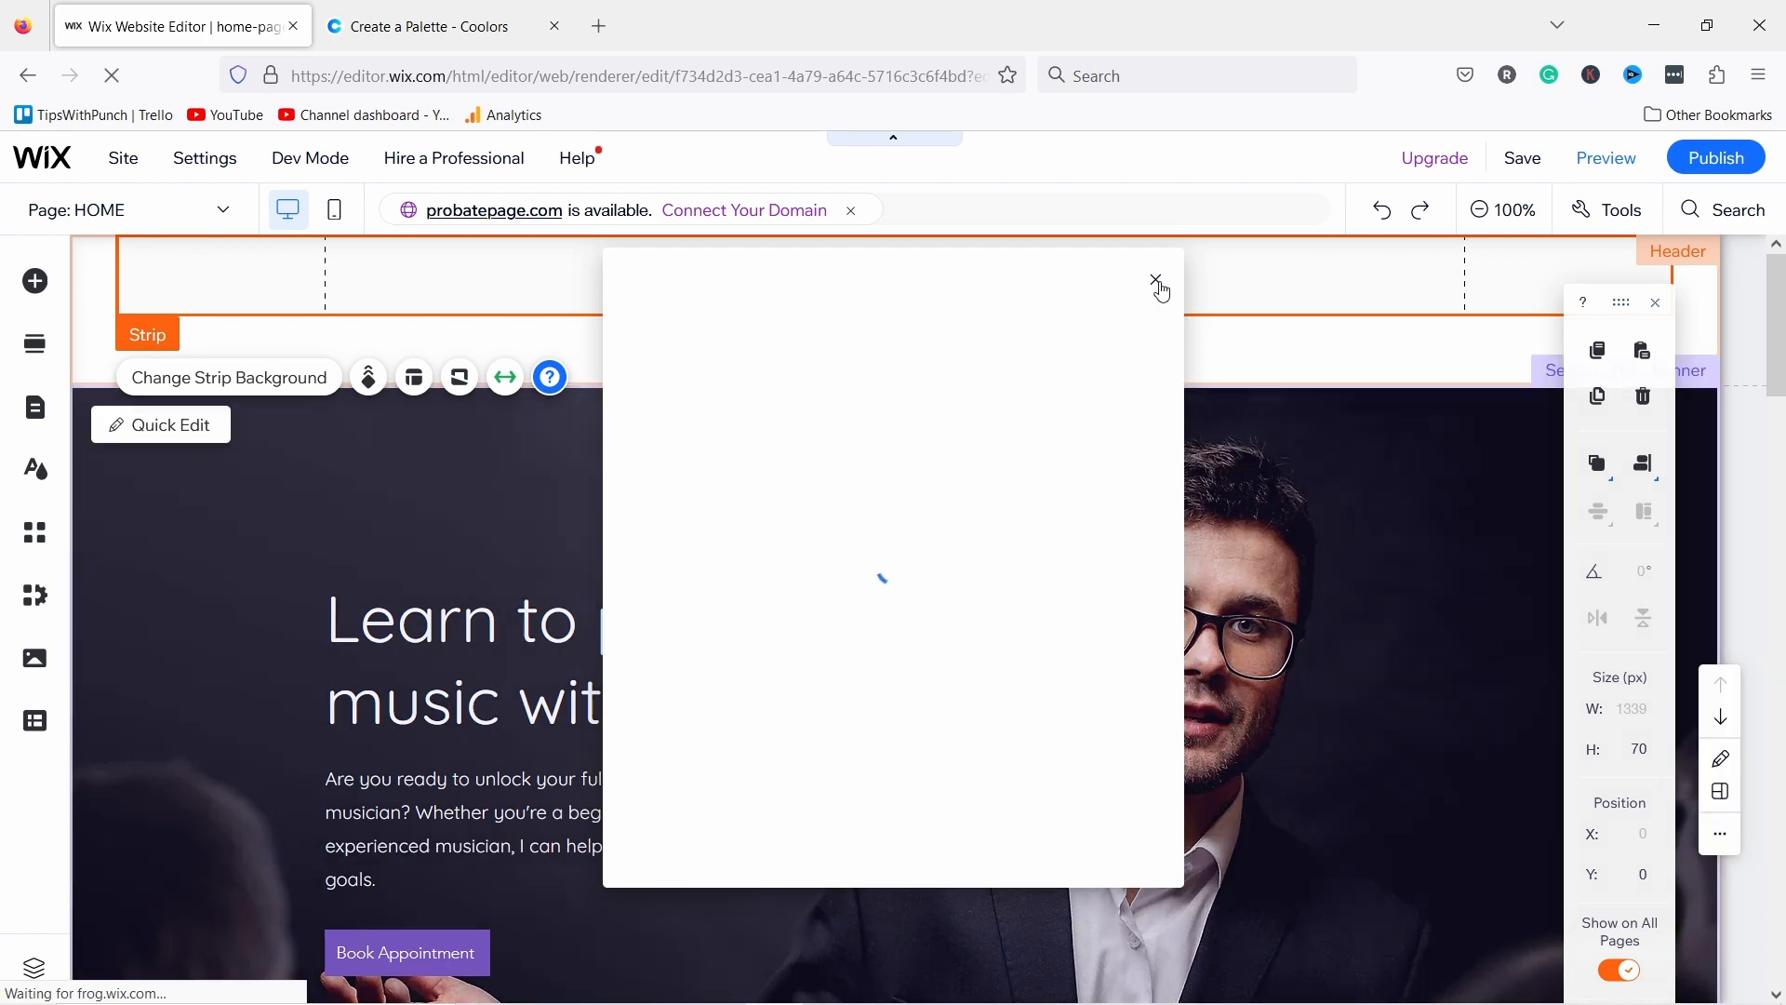
{"action": "left_click", "coordinate": [1227, 364]}
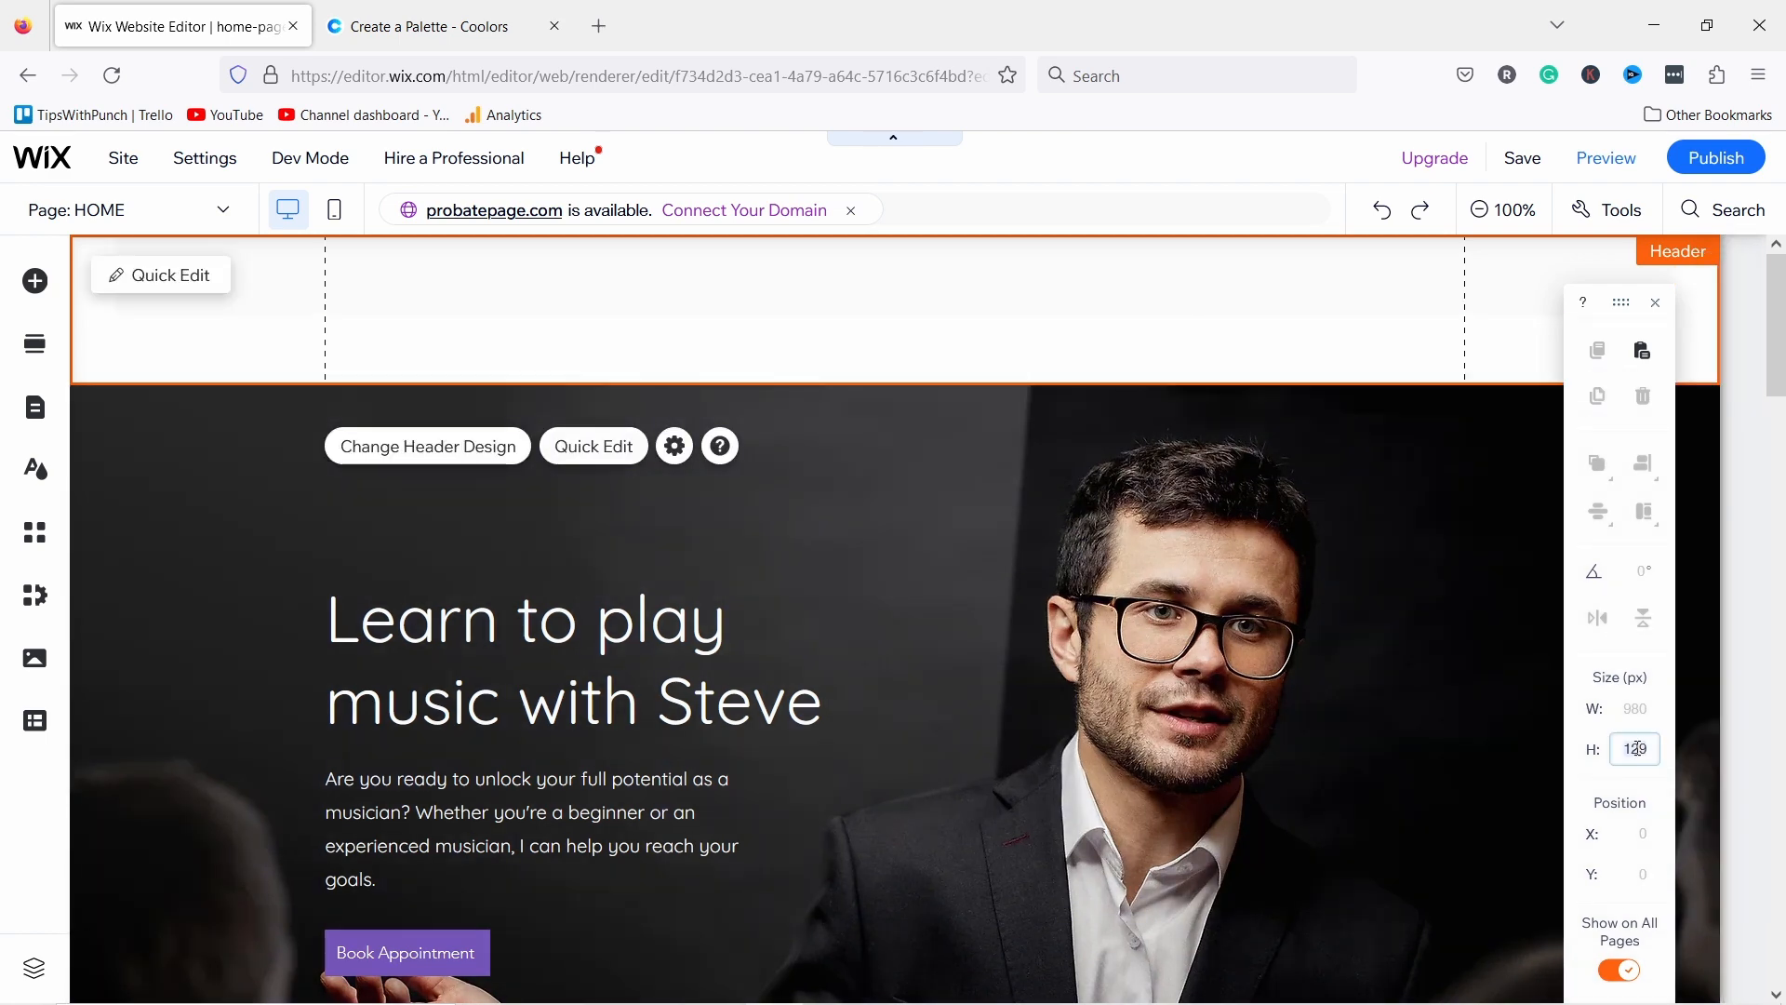
{"action": "key", "text": "Return"}
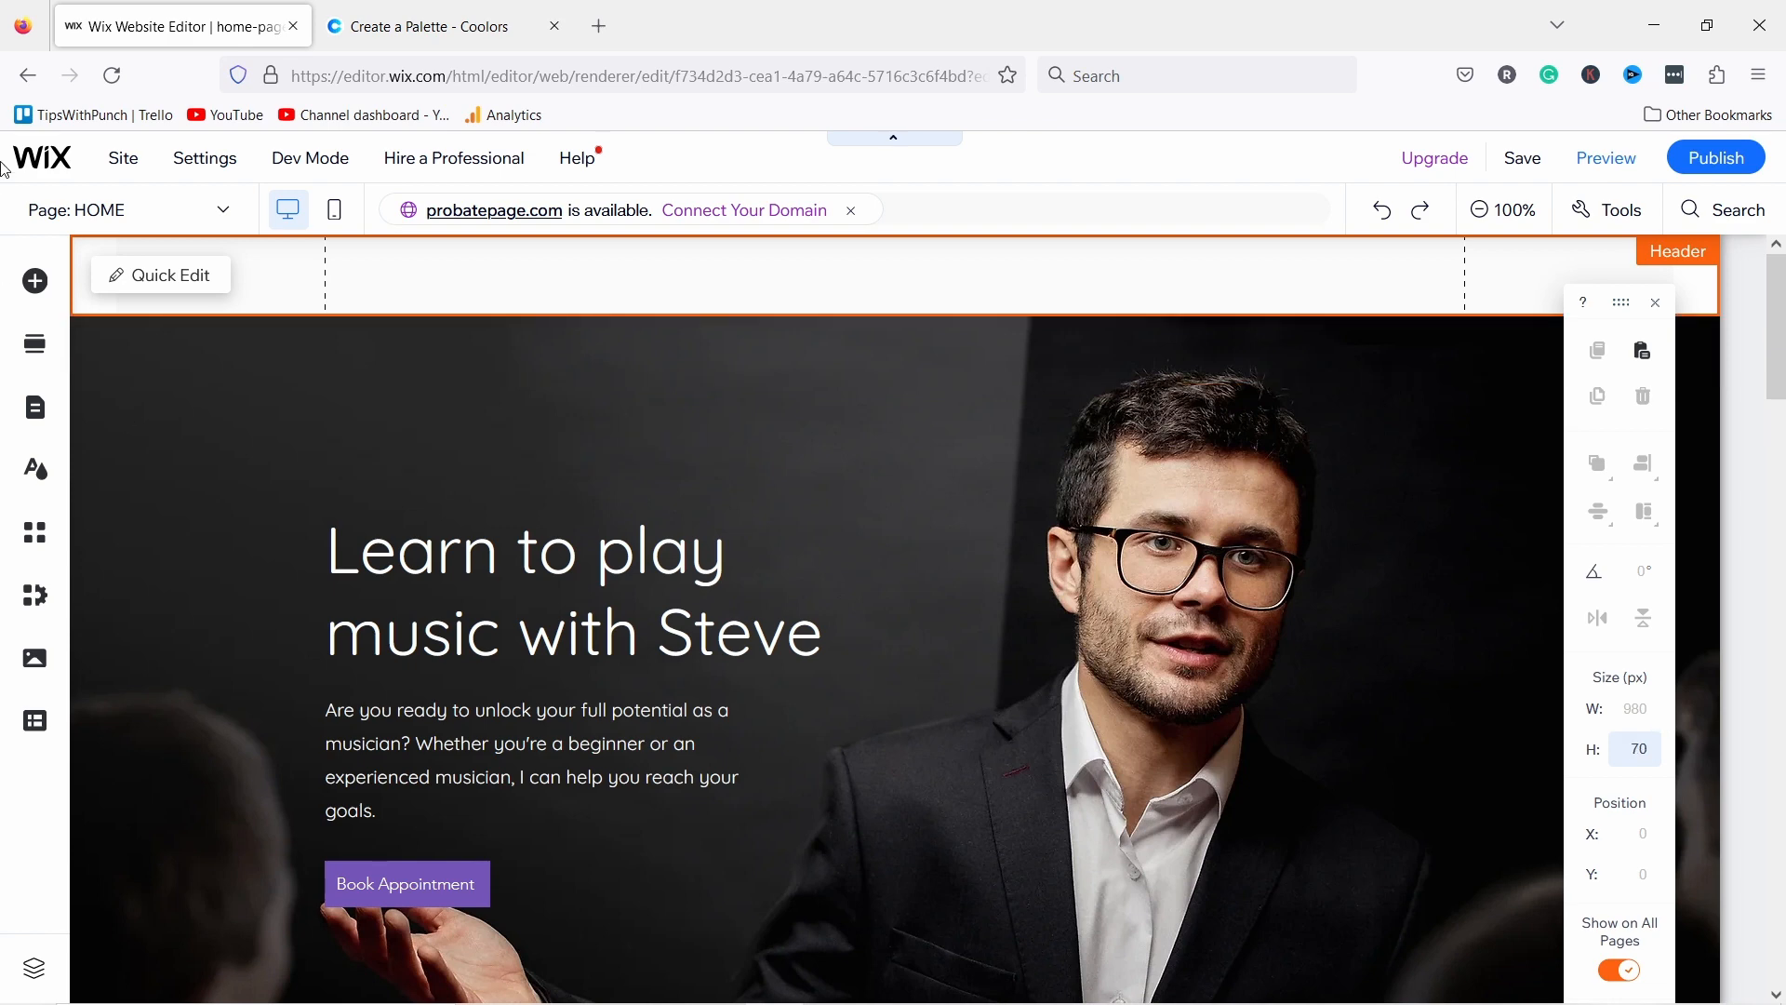
Step: Drop the STEVE & SOUNDS logo image into the header strip, resize it, and move it far left
{"action": "left_click", "coordinate": [30, 281]}
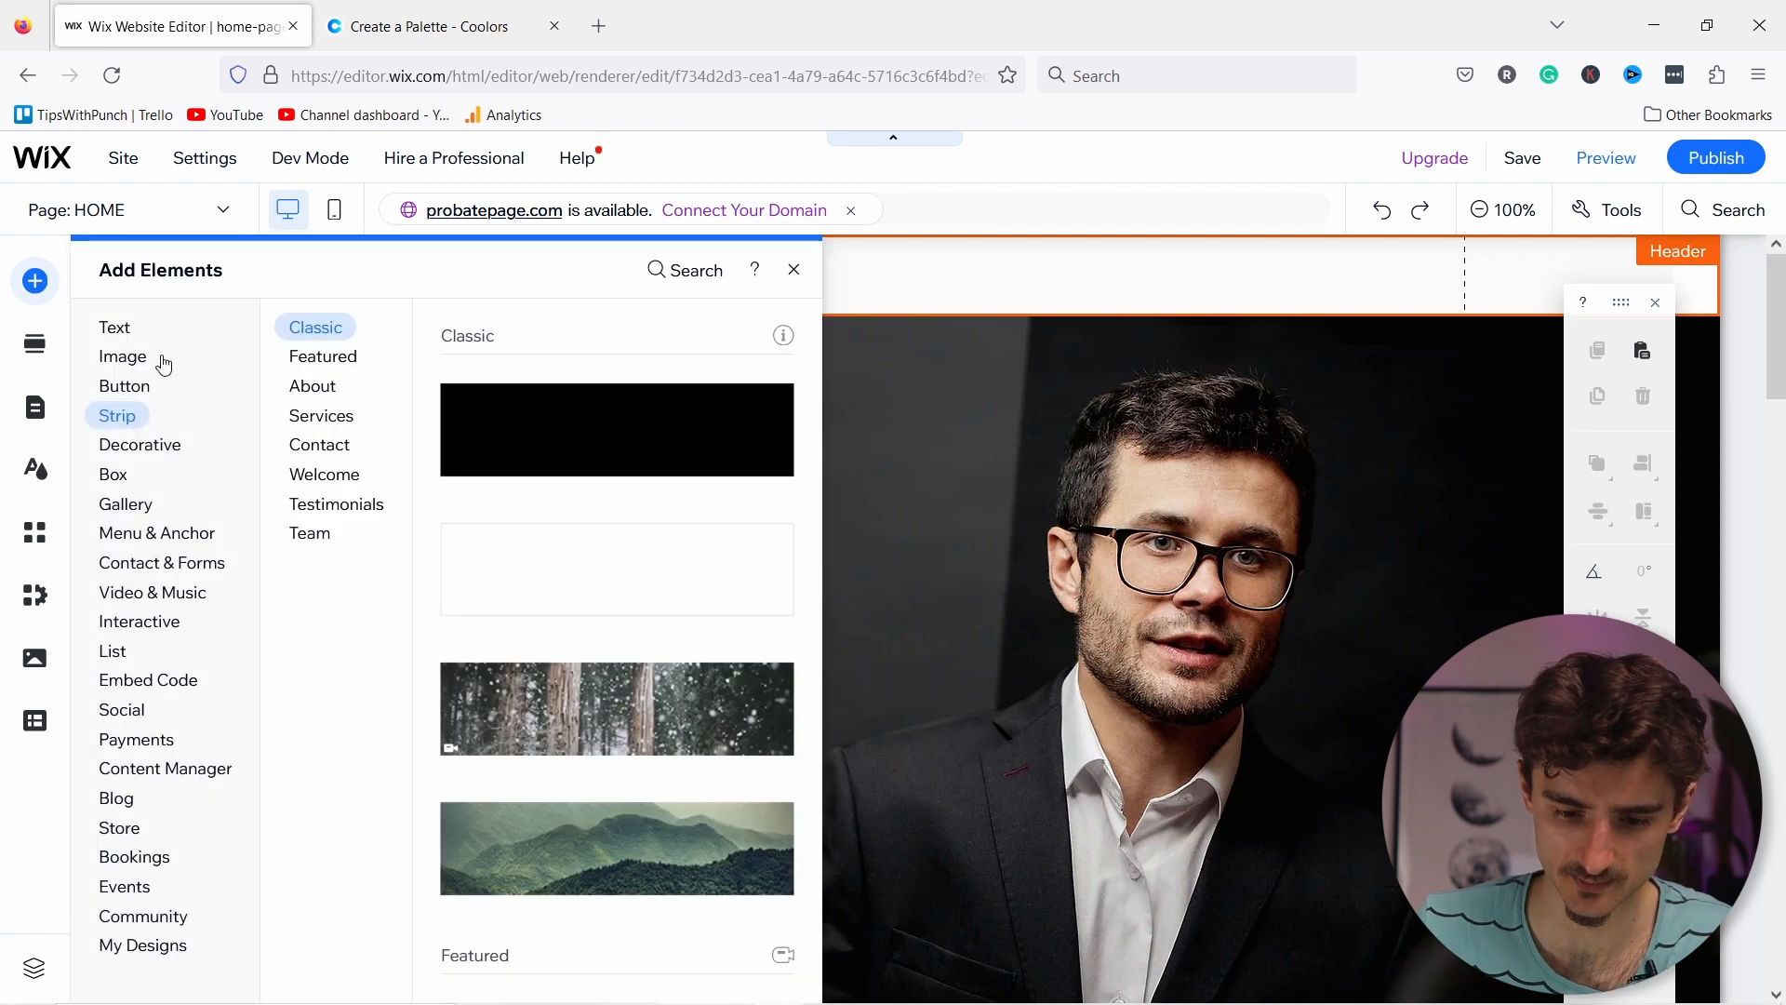
{"action": "left_click", "coordinate": [127, 361]}
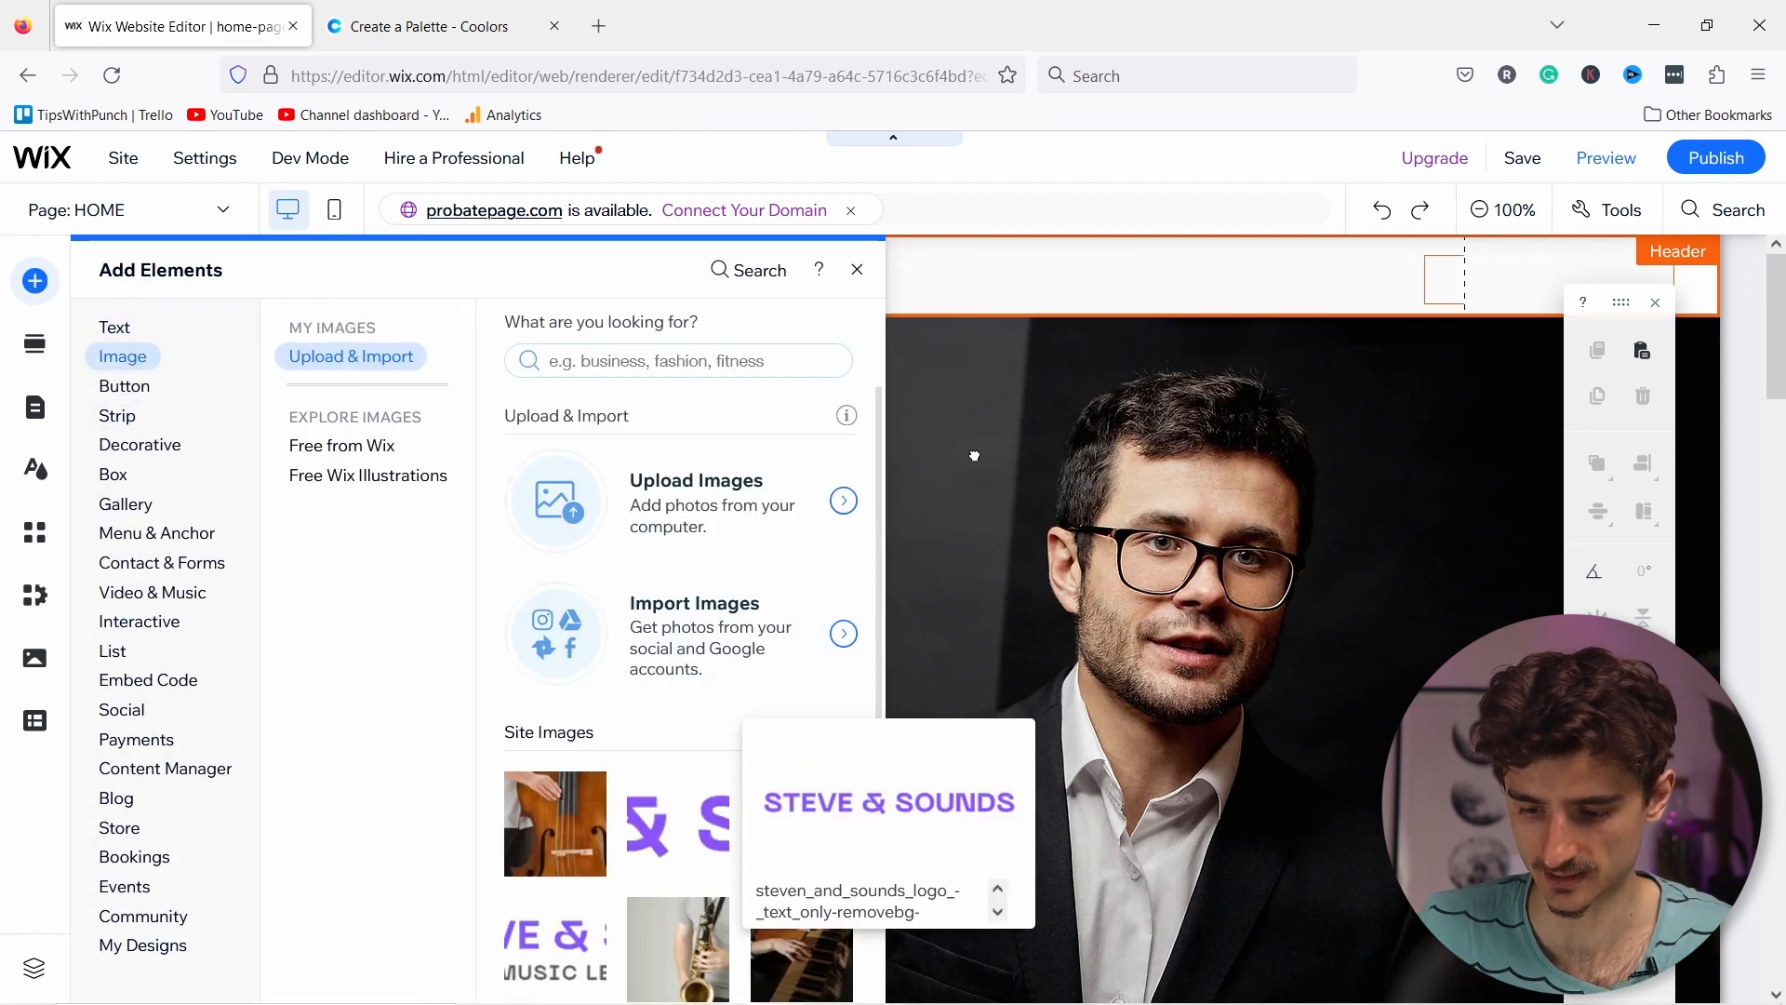
{"action": "left_click_drag", "start_coordinate": [975, 456], "coordinate": [875, 284]}
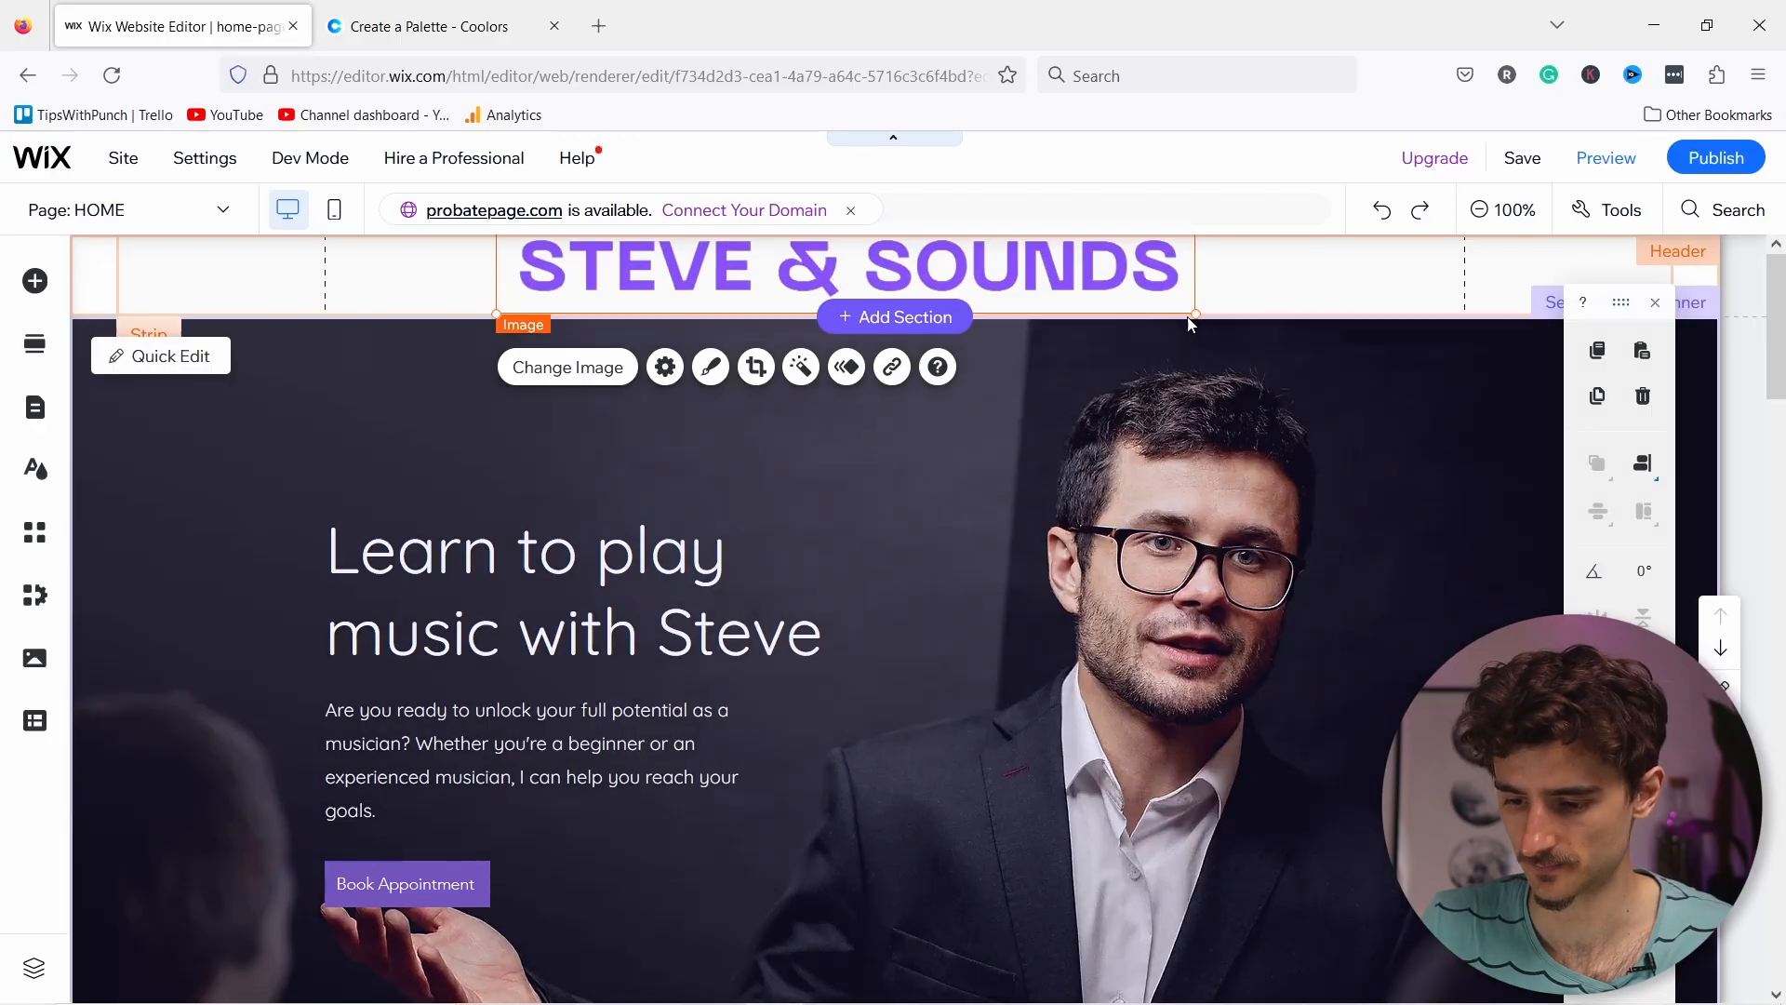
{"action": "left_click_drag", "start_coordinate": [1194, 317], "coordinate": [885, 301]}
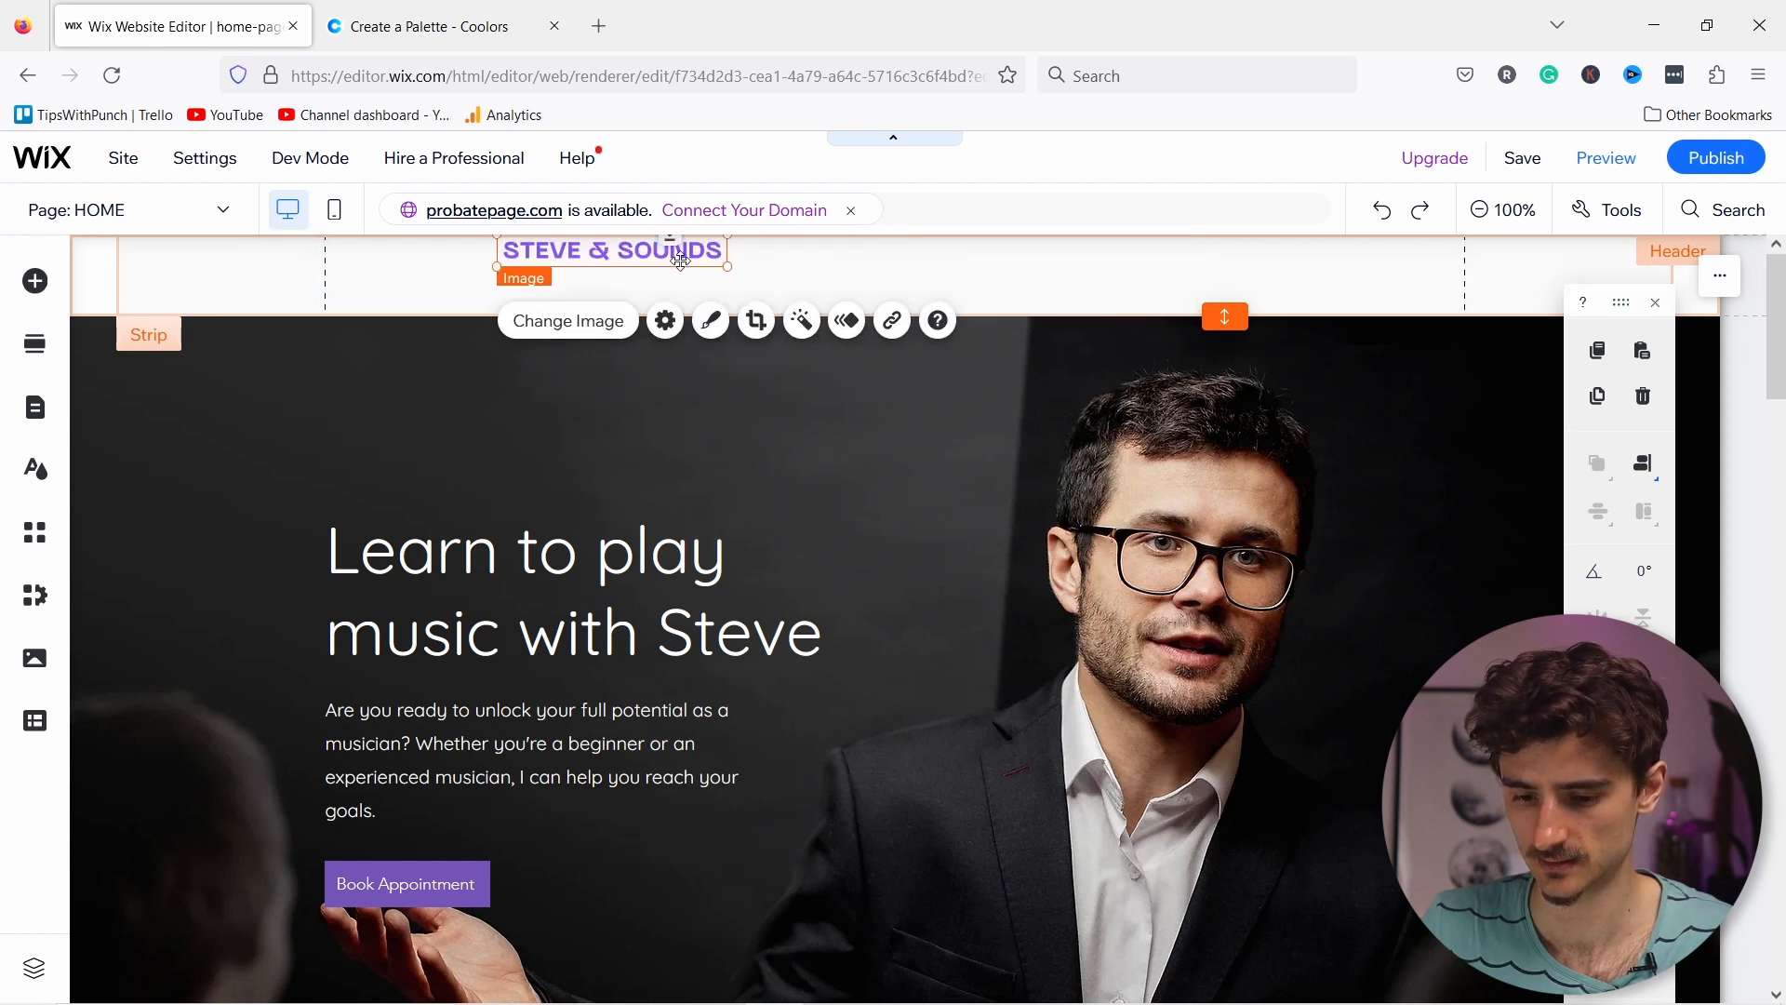
{"action": "left_click_drag", "start_coordinate": [753, 293], "coordinate": [771, 296]}
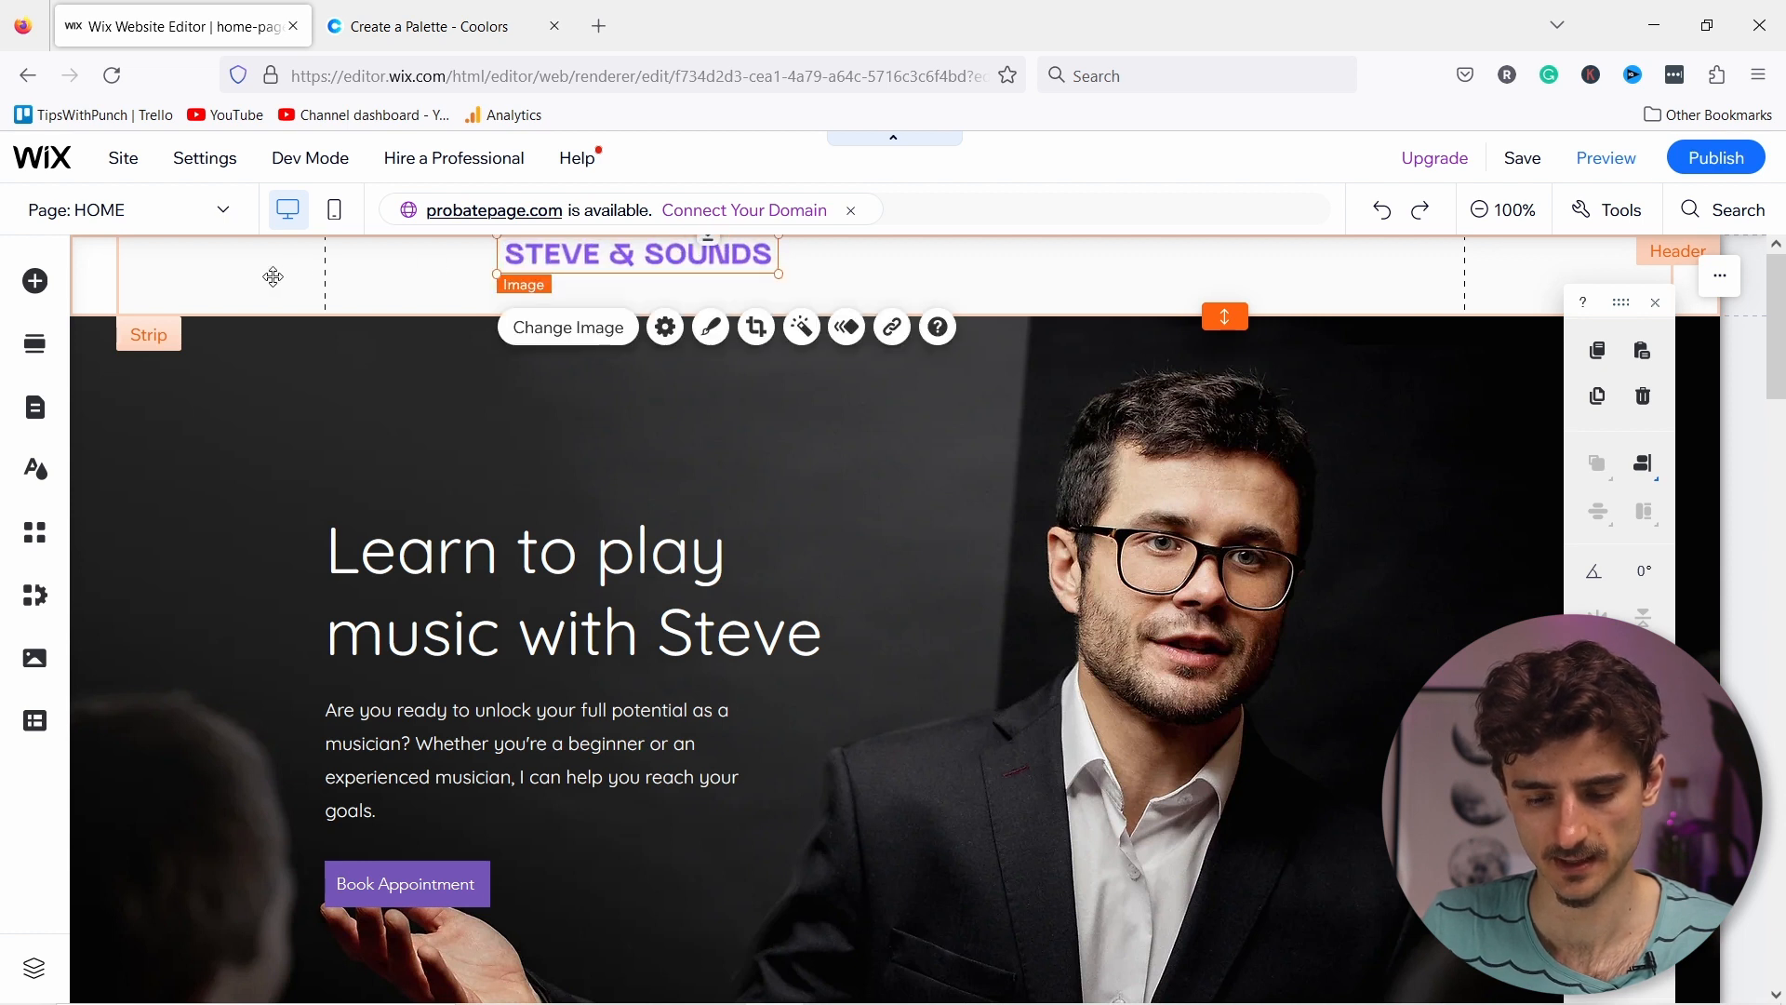
{"action": "left_click_drag", "start_coordinate": [272, 277], "coordinate": [280, 273]}
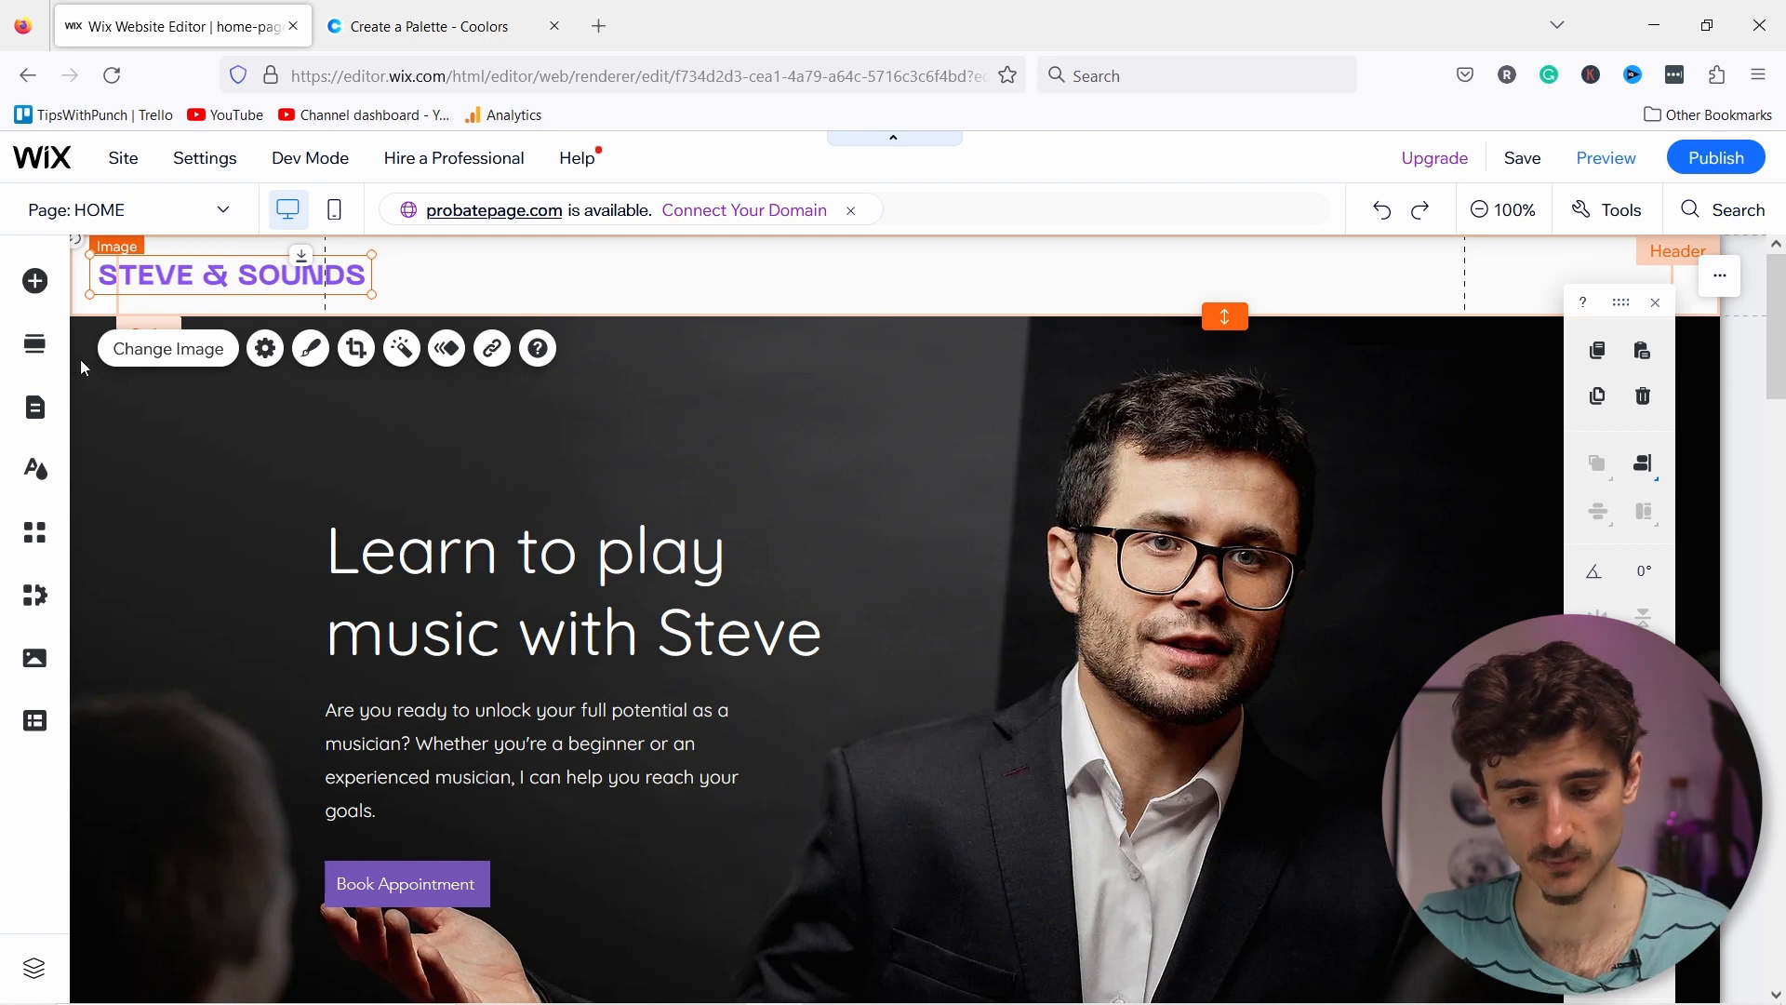
{"action": "left_click", "coordinate": [36, 282]}
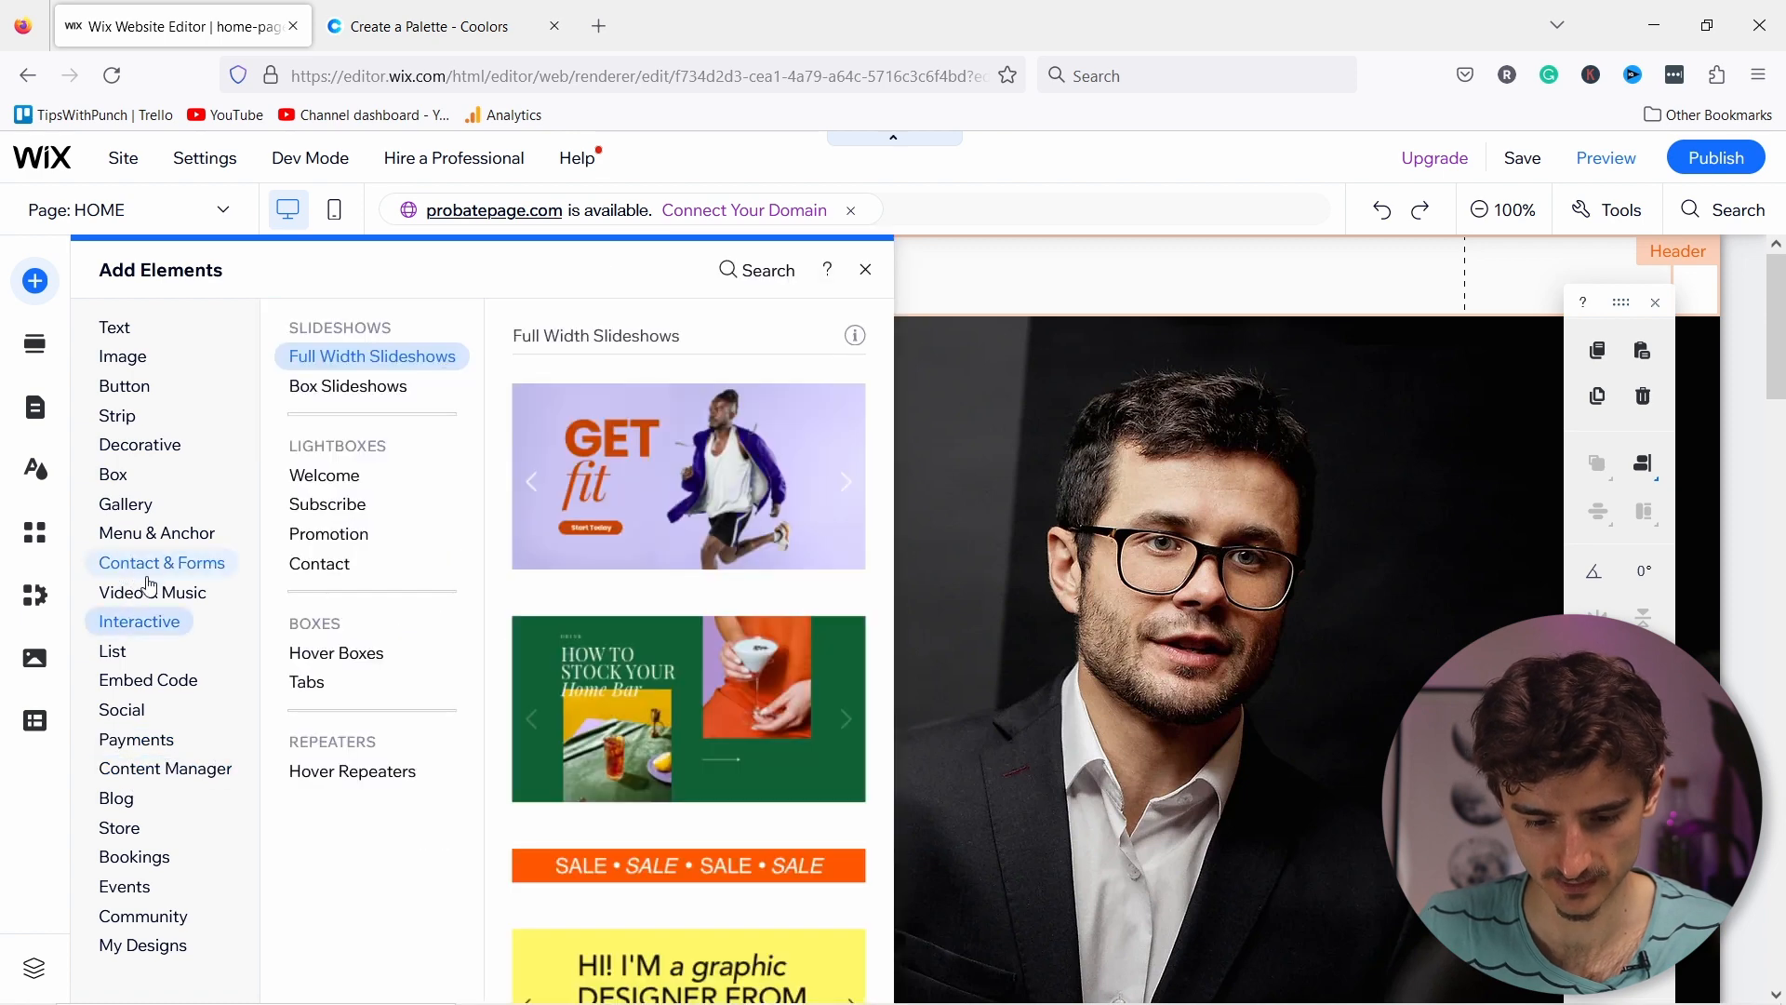
{"action": "mouse_move", "coordinate": [139, 543]}
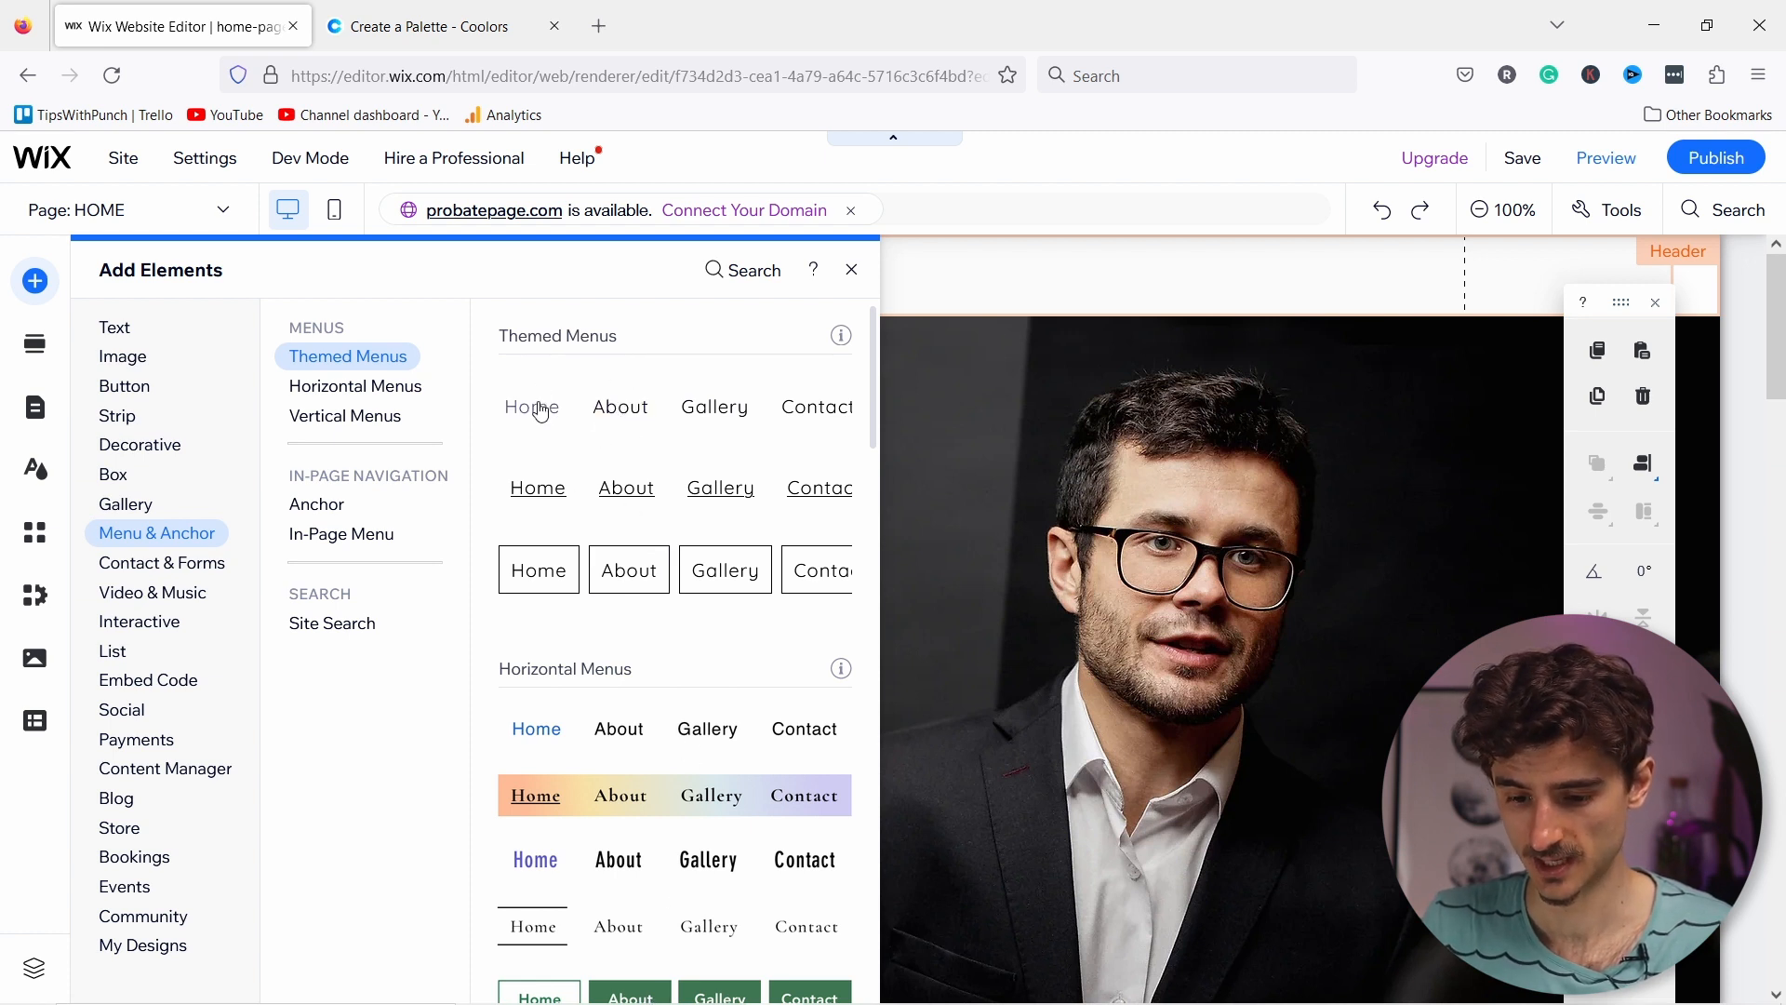
{"action": "mouse_move", "coordinate": [556, 416]}
{"action": "left_mouse_down"}
{"action": "mouse_move", "coordinate": [916, 349]}
{"action": "mouse_move", "coordinate": [983, 270]}
{"action": "mouse_move", "coordinate": [1092, 272]}
{"action": "mouse_move", "coordinate": [1023, 281]}
{"action": "left_mouse_up"}
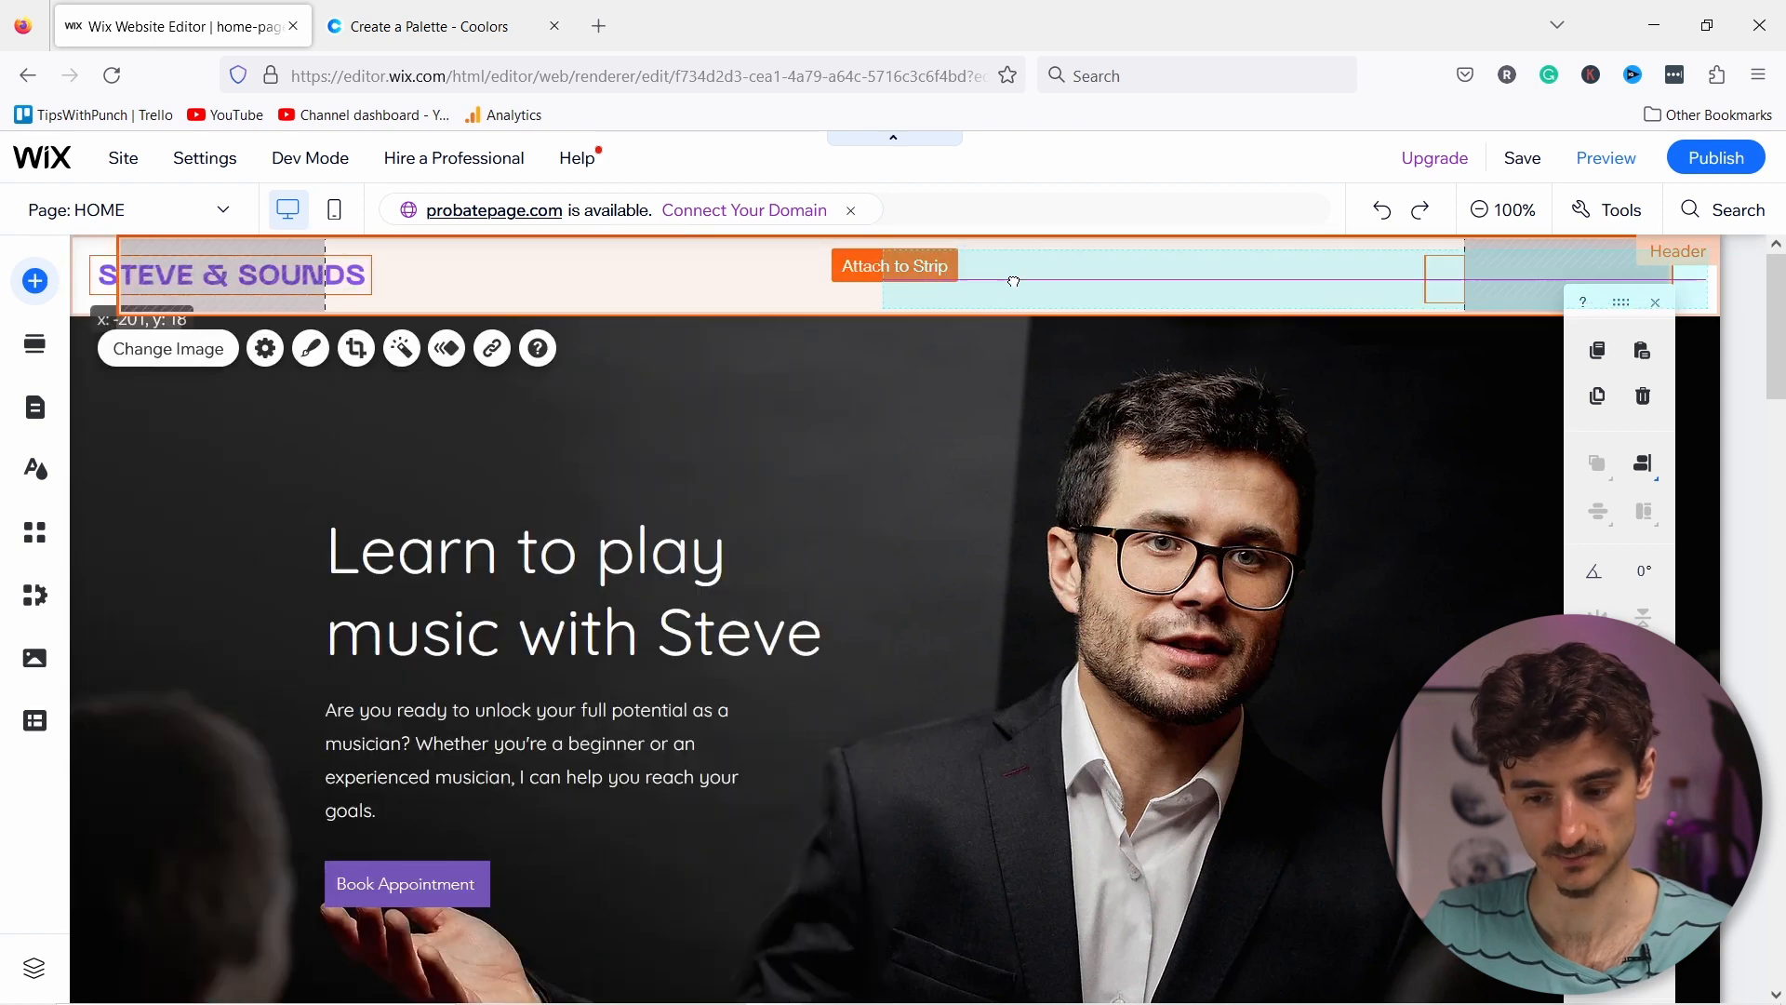
{"action": "left_click", "coordinate": [1197, 276]}
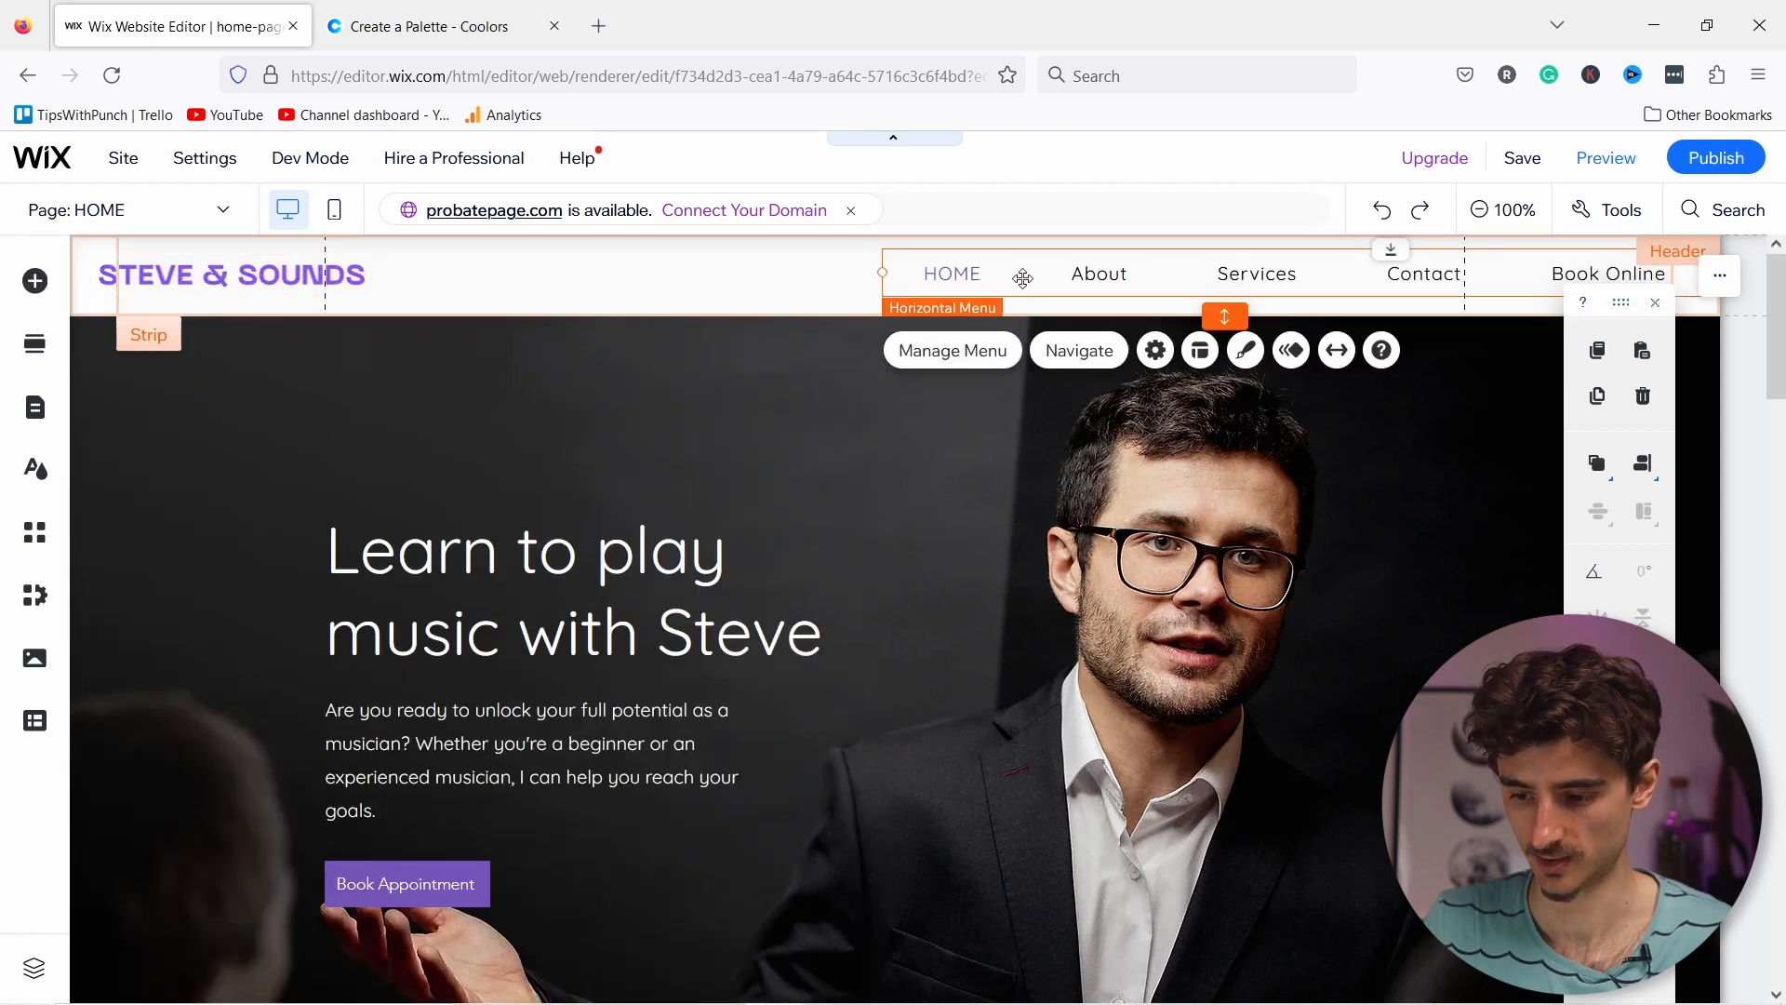
{"action": "mouse_move", "coordinate": [851, 270]}
{"action": "left_mouse_down"}
{"action": "mouse_move", "coordinate": [785, 271]}
{"action": "mouse_move", "coordinate": [851, 275]}
{"action": "mouse_move", "coordinate": [819, 305]}
{"action": "mouse_move", "coordinate": [830, 271]}
{"action": "left_mouse_up"}
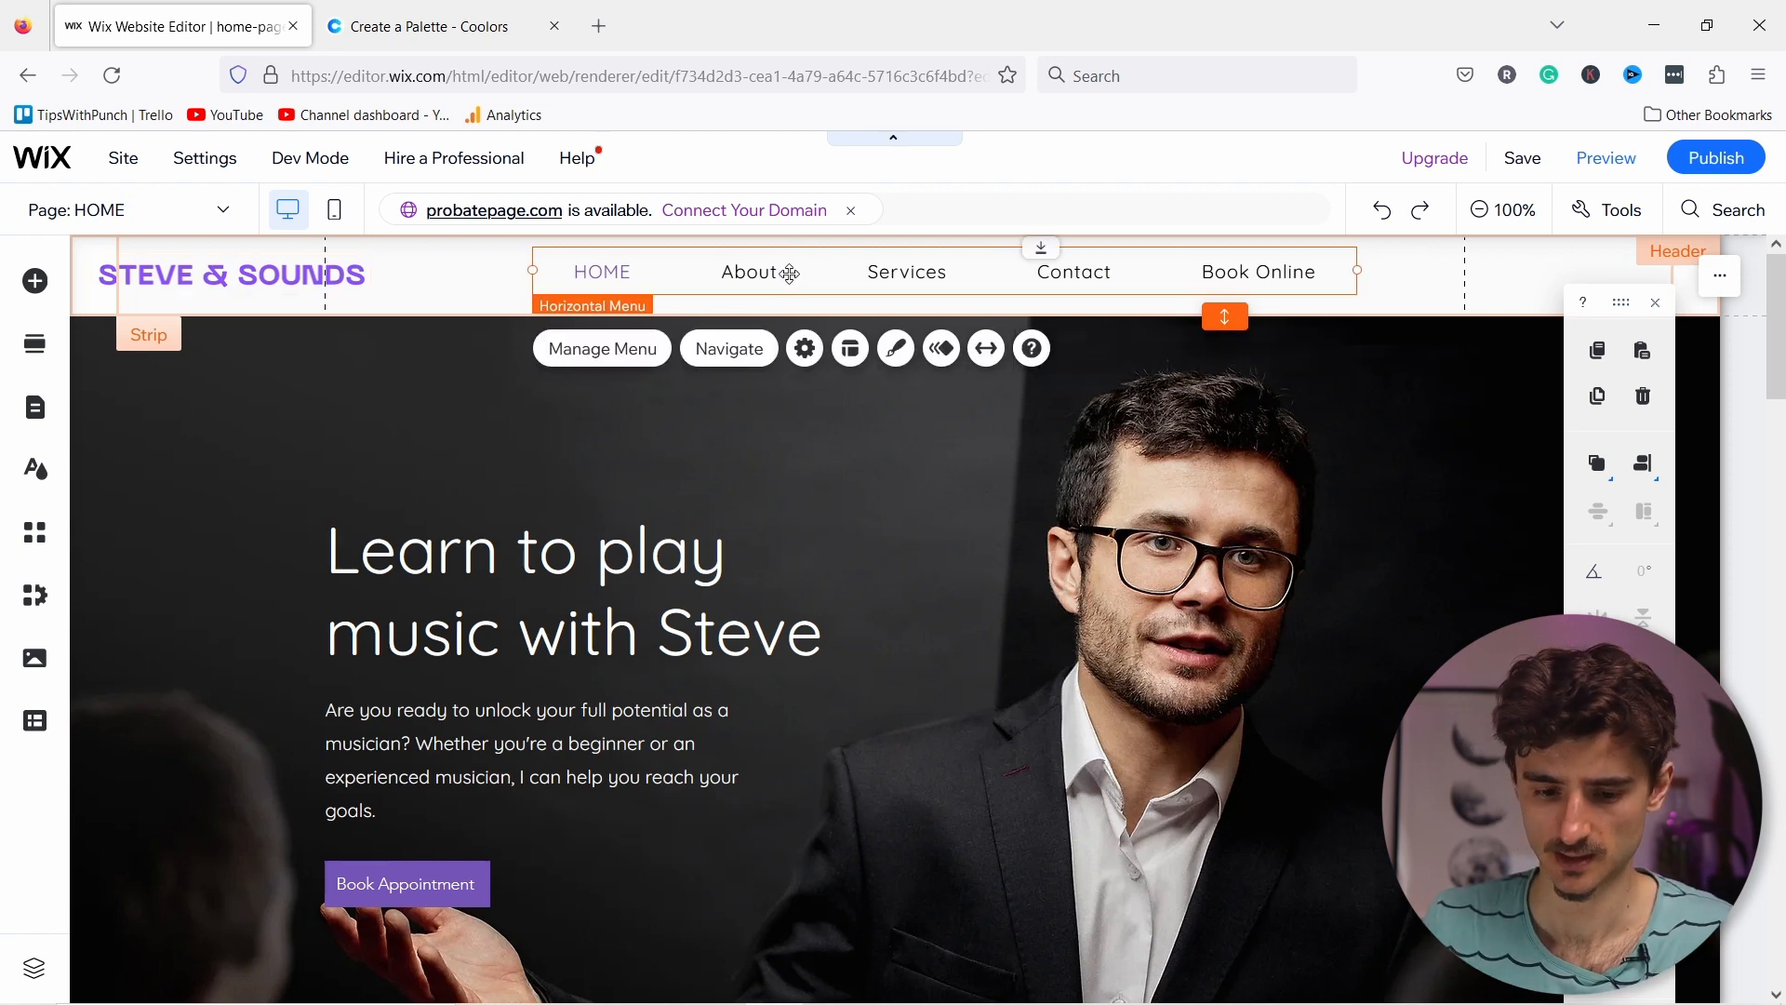
Step: In Pages & Menu, hide the HOME and Book Online pages from the menu
{"action": "left_click", "coordinate": [38, 419]}
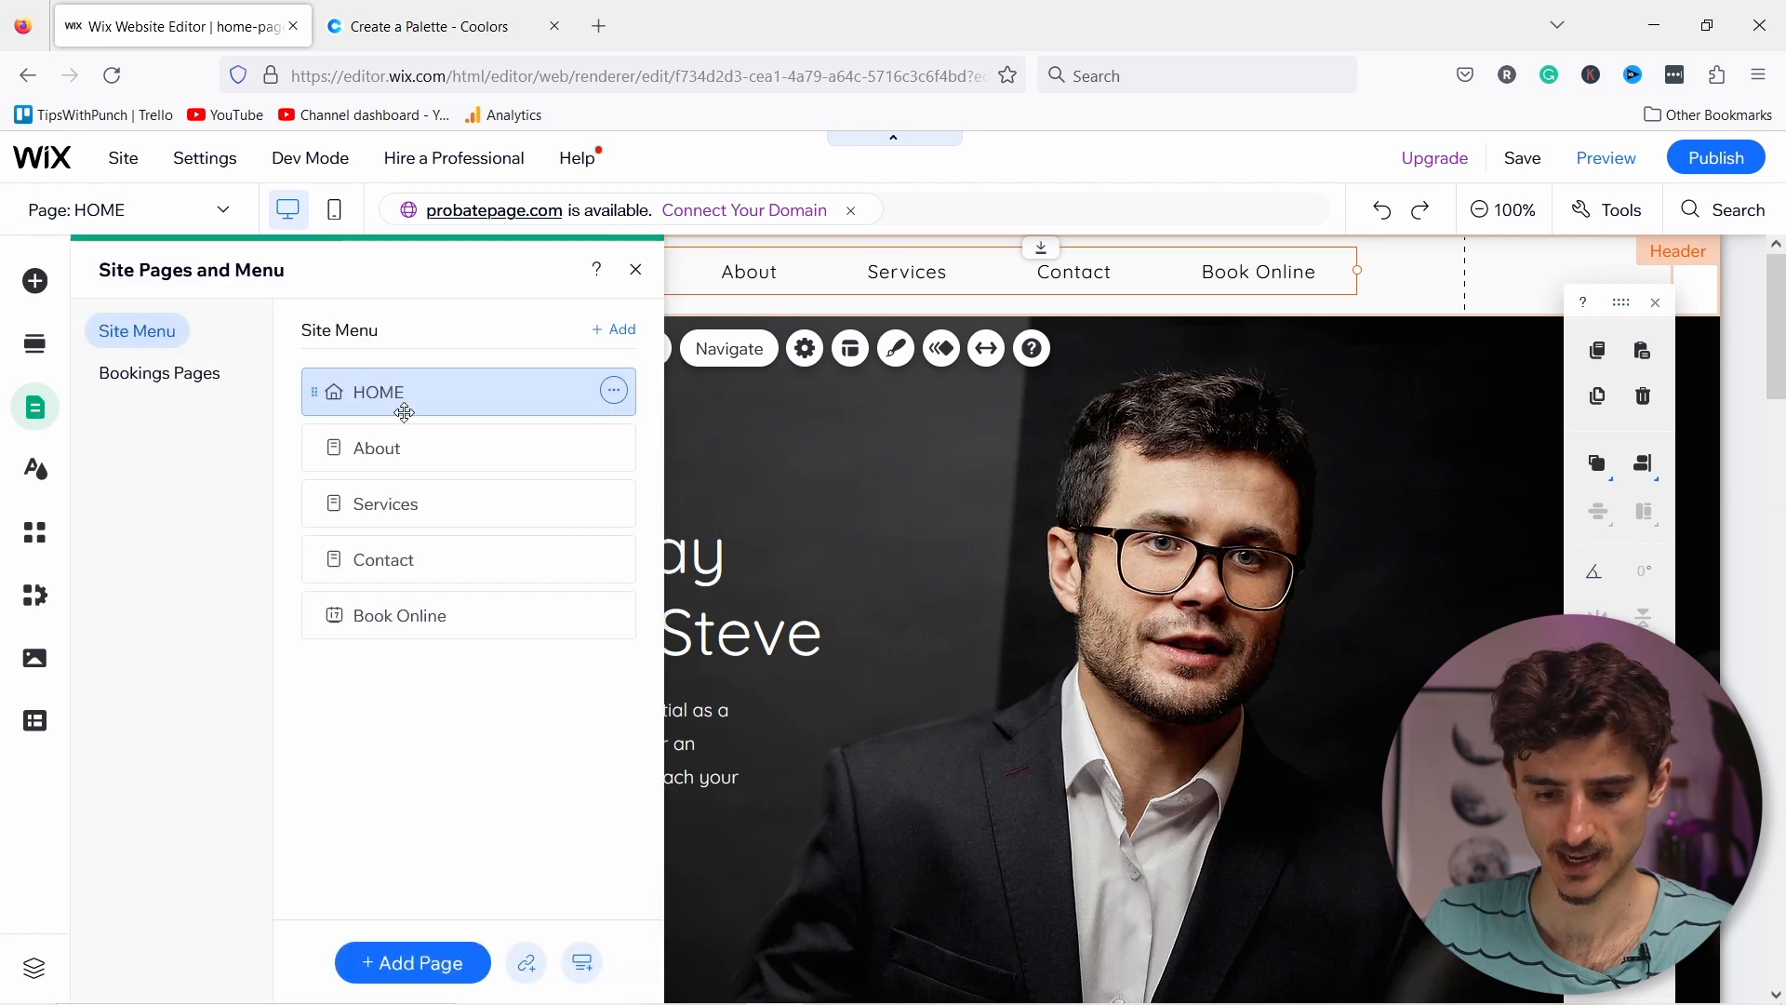
{"action": "left_click", "coordinate": [614, 391]}
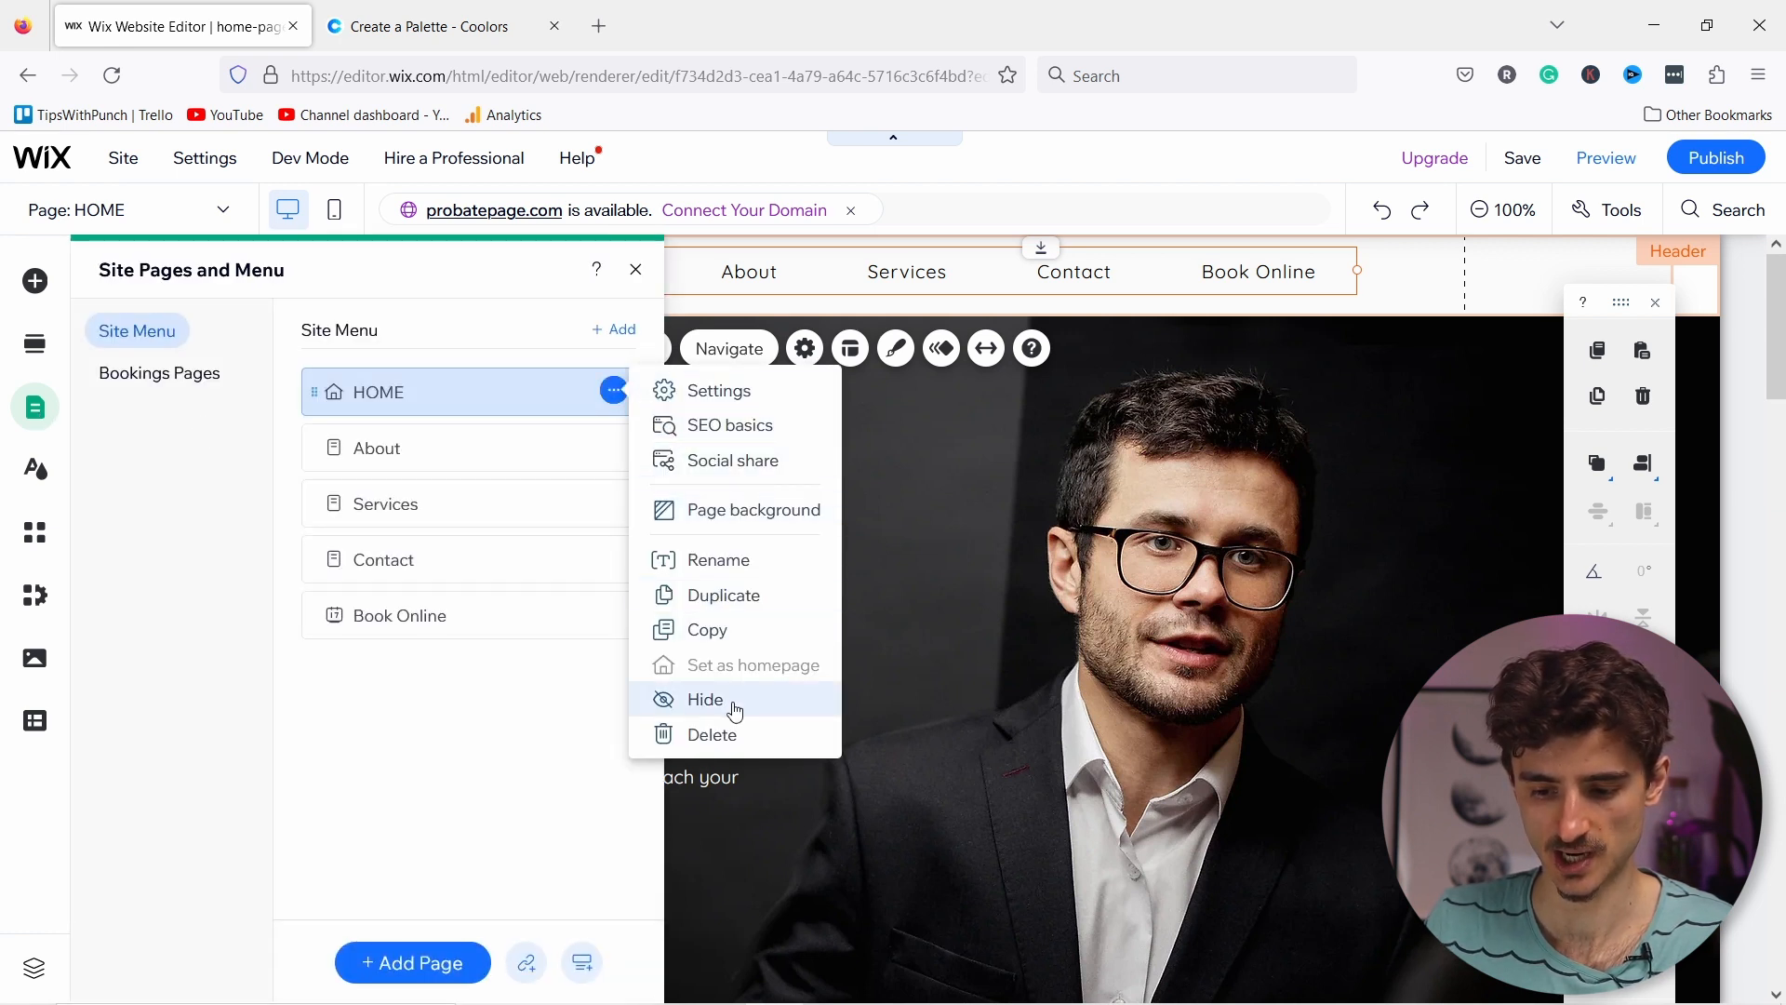
{"action": "left_click", "coordinate": [704, 699]}
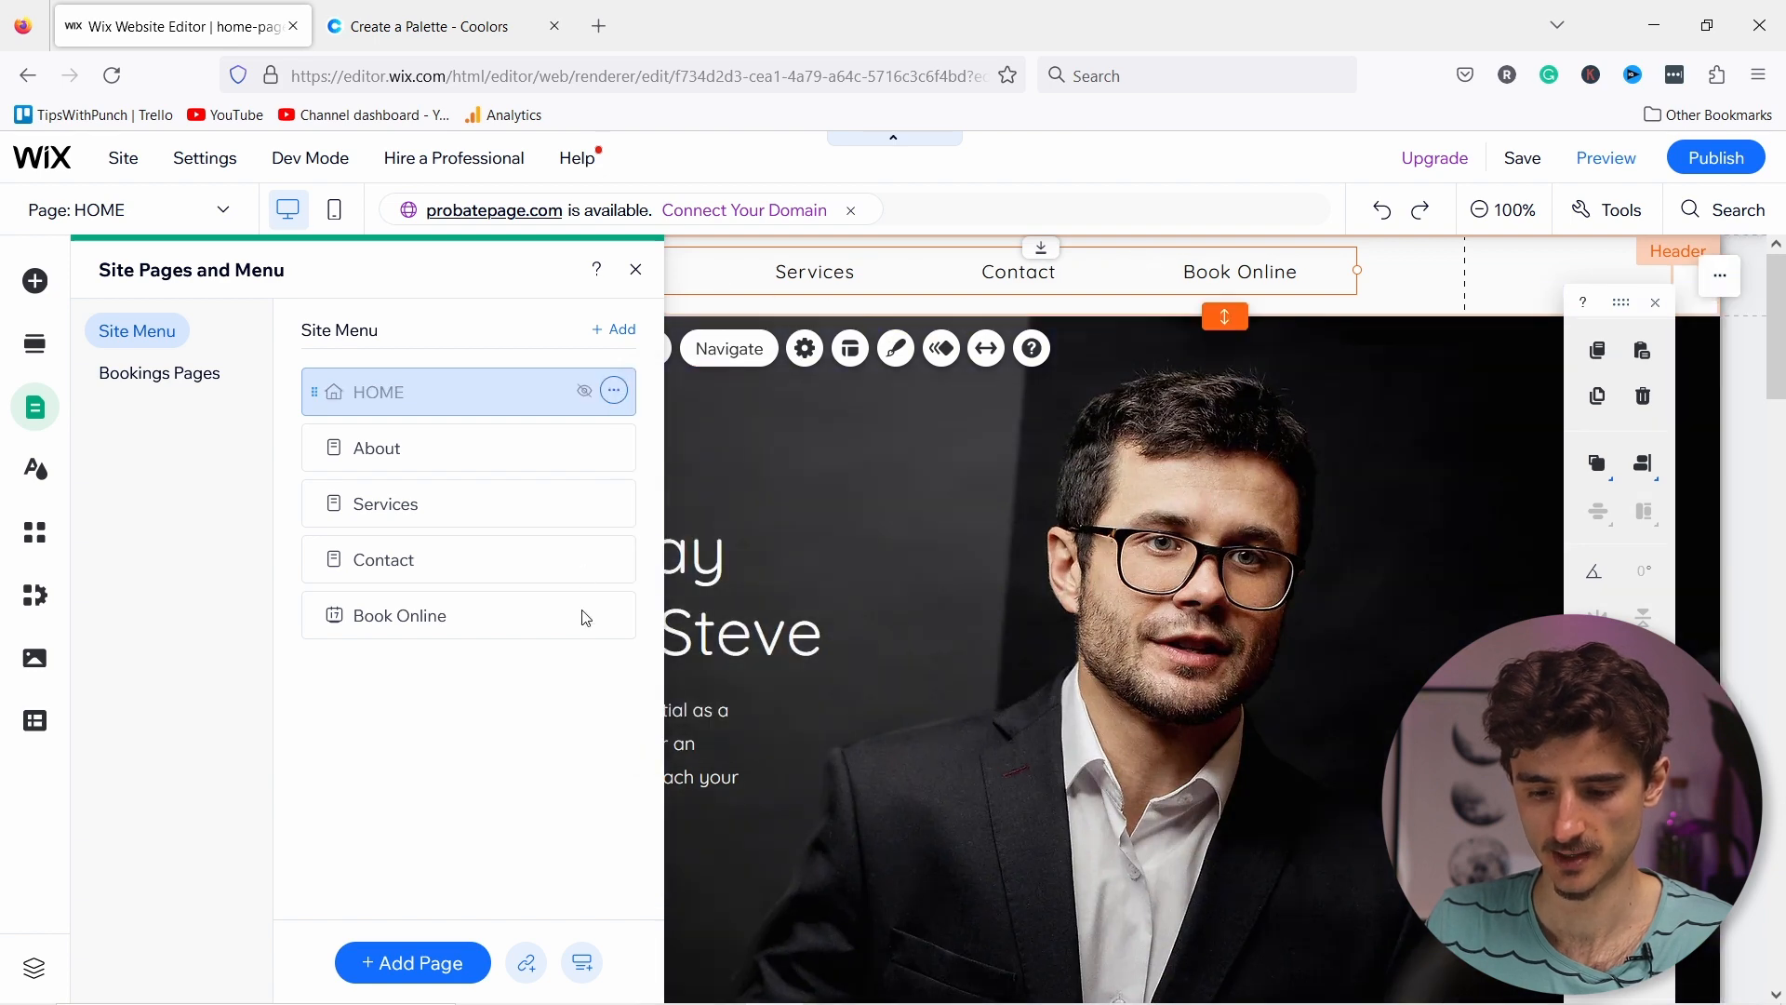
{"action": "left_click", "coordinate": [612, 615]}
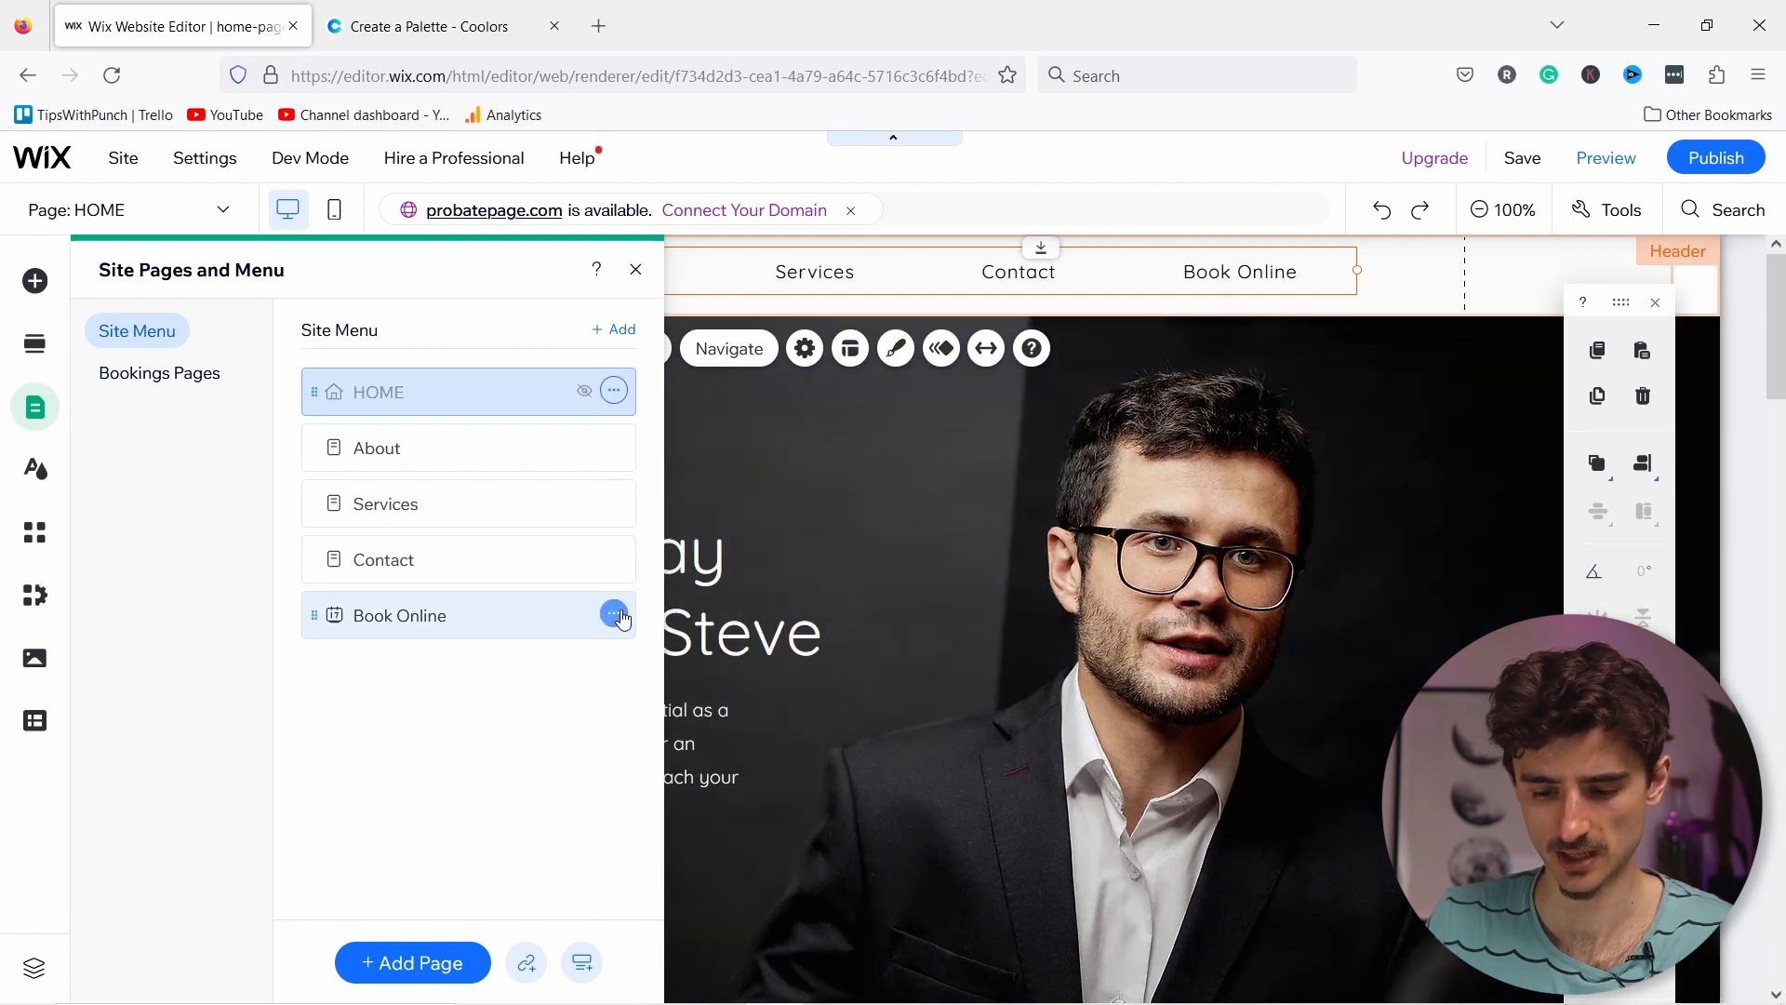
{"action": "left_click", "coordinate": [706, 735]}
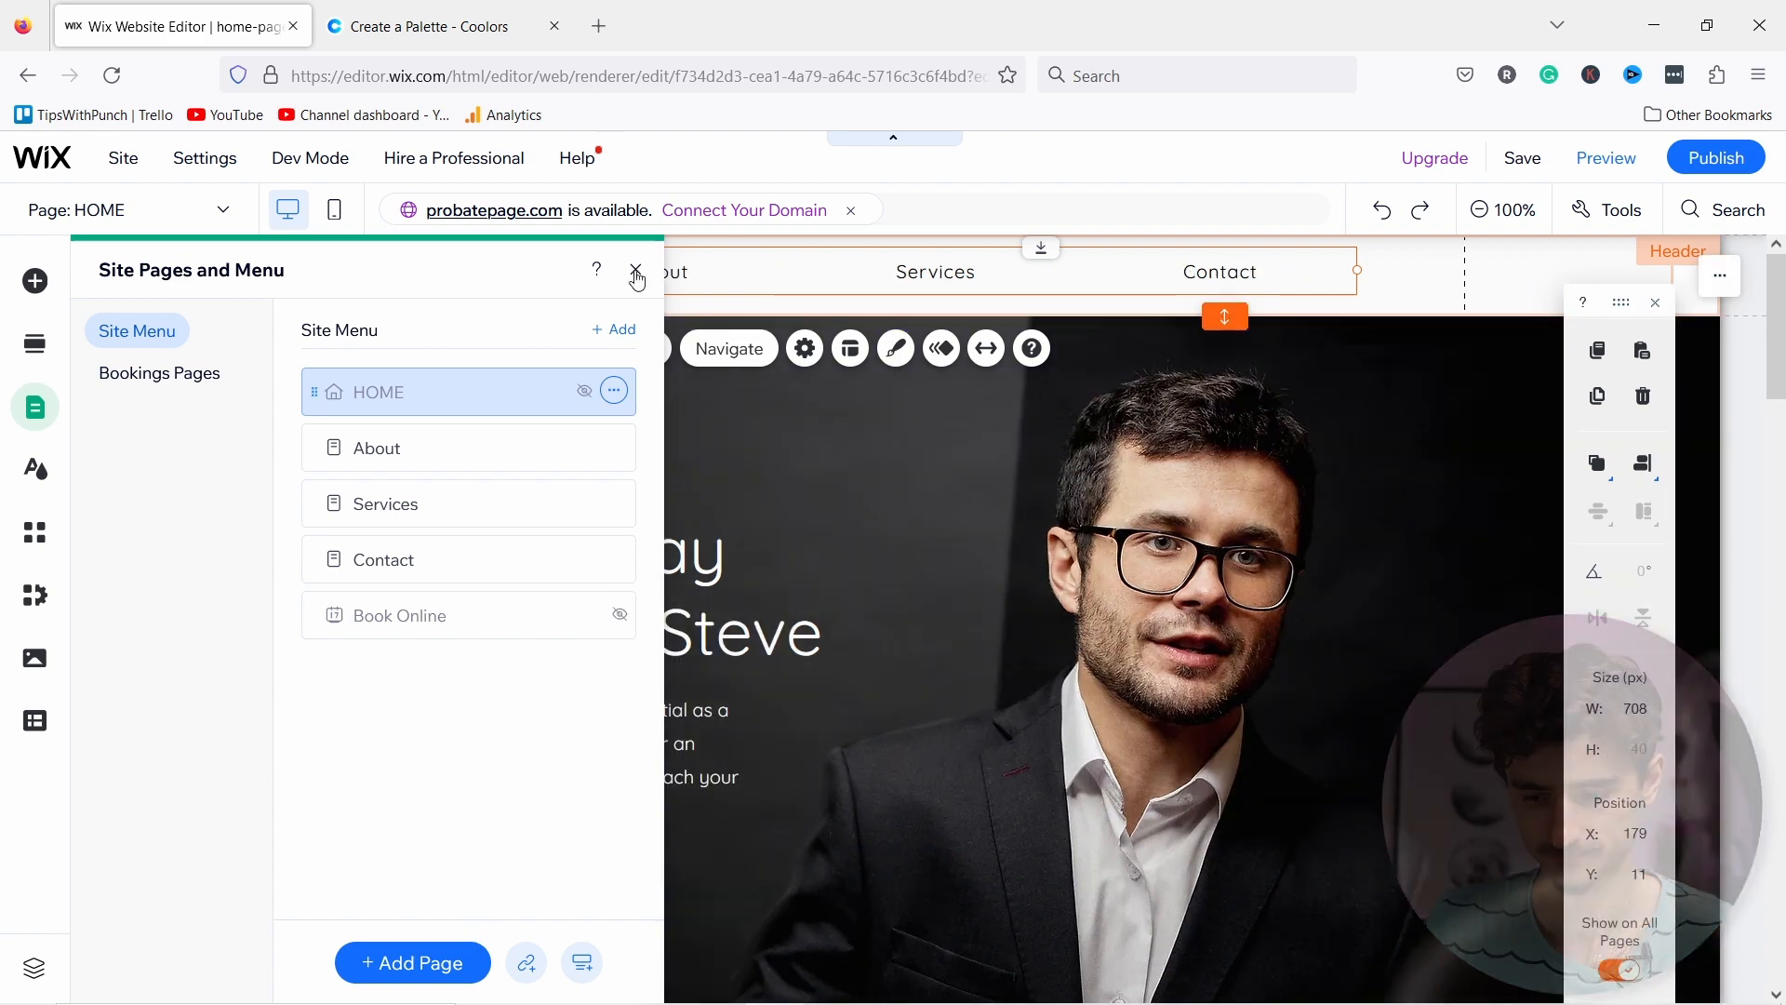
{"action": "left_click", "coordinate": [636, 270]}
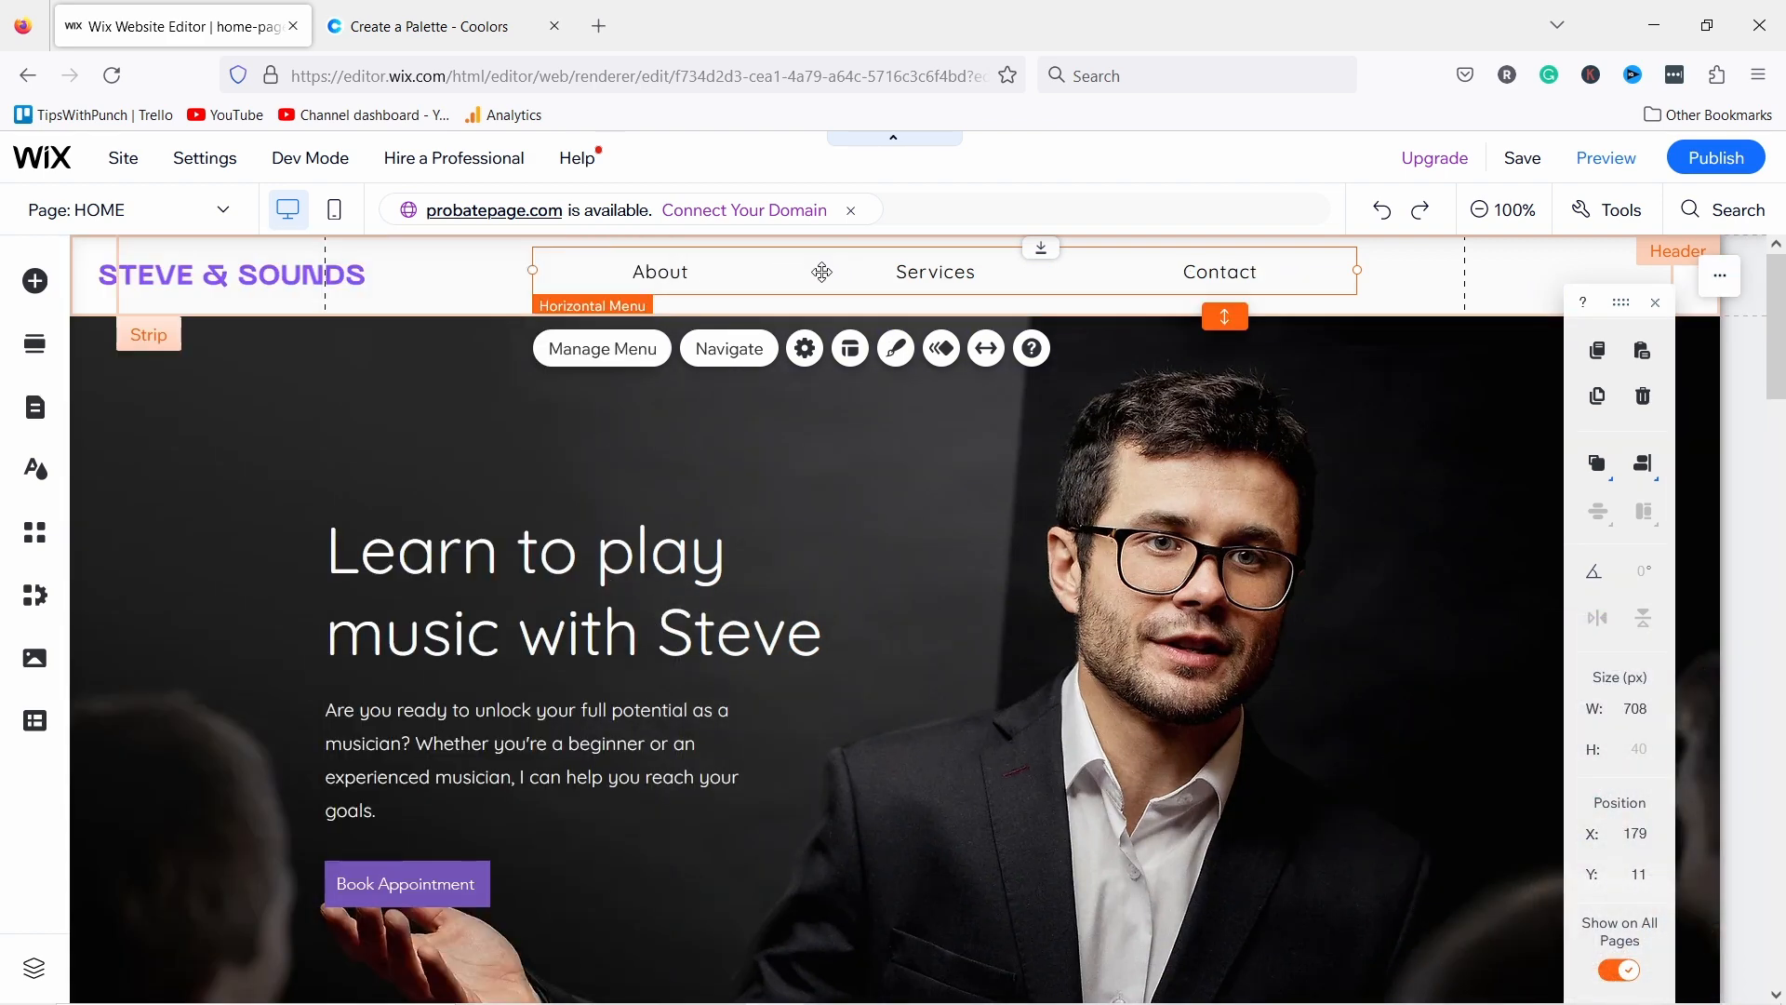
Step: Stop menu items filling the menu, align them left, shrink the menu, and move it right
{"action": "left_click", "coordinate": [850, 348]}
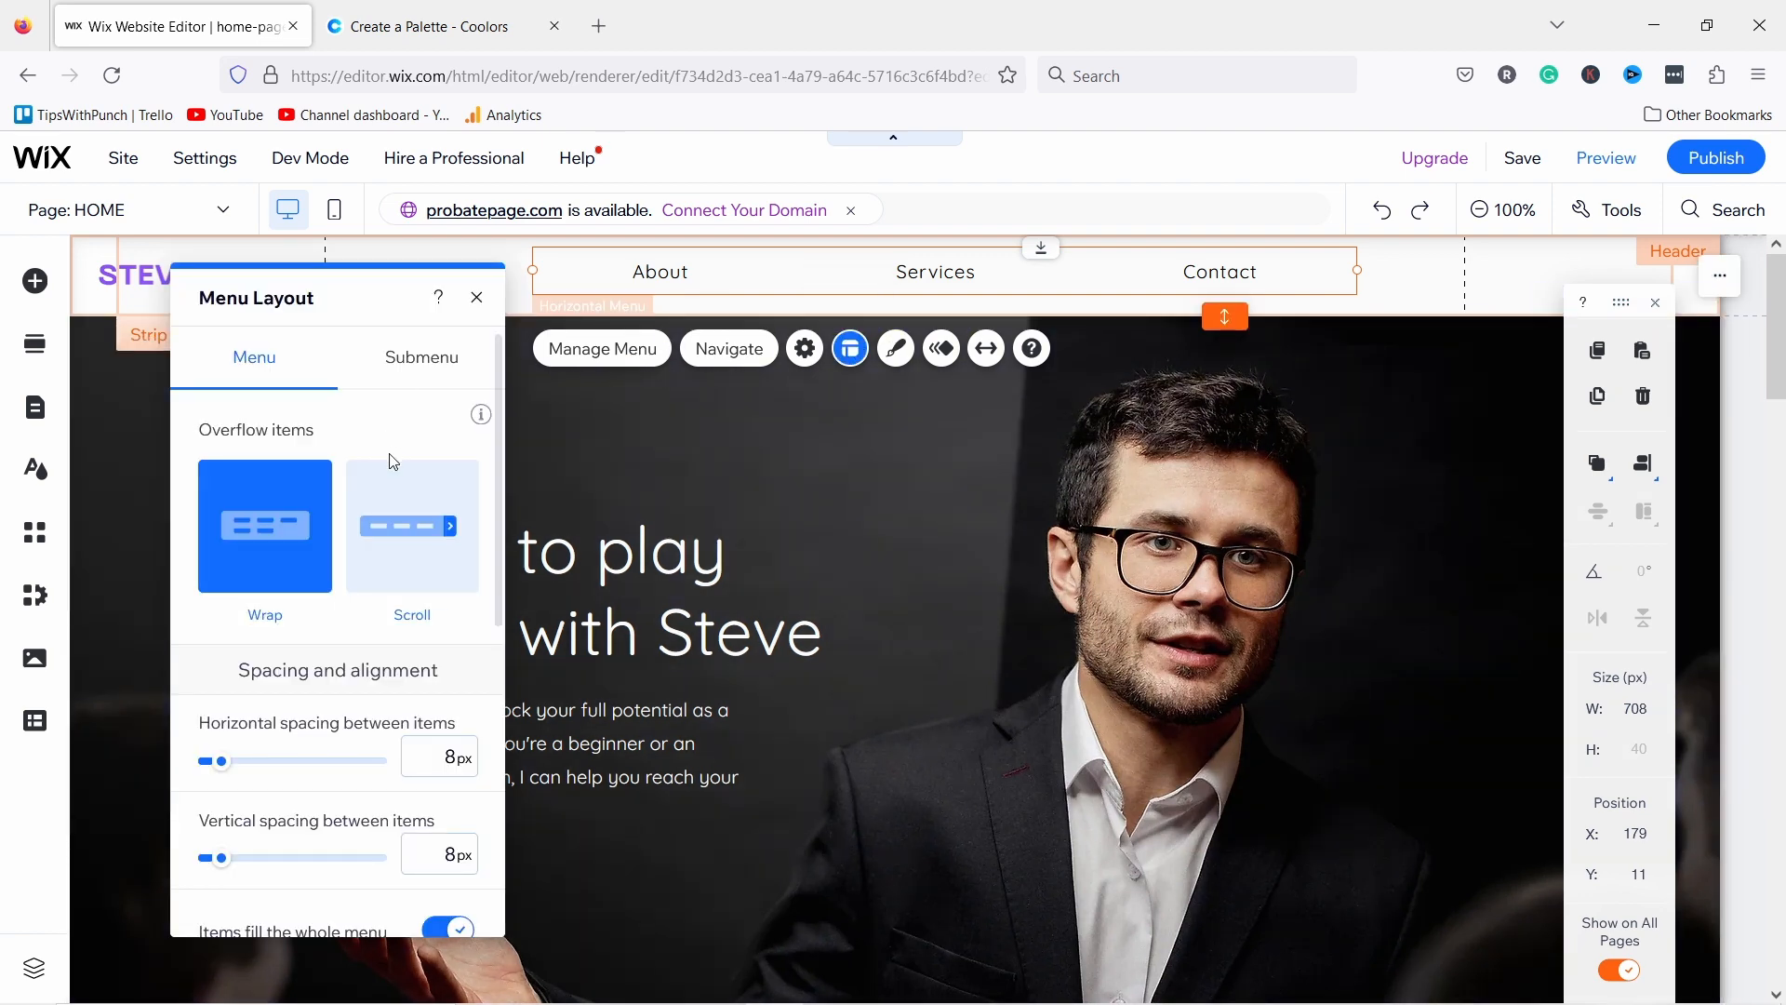
{"action": "scroll", "coordinate": [343, 493], "scroll_direction": "down", "scroll_amount": 5}
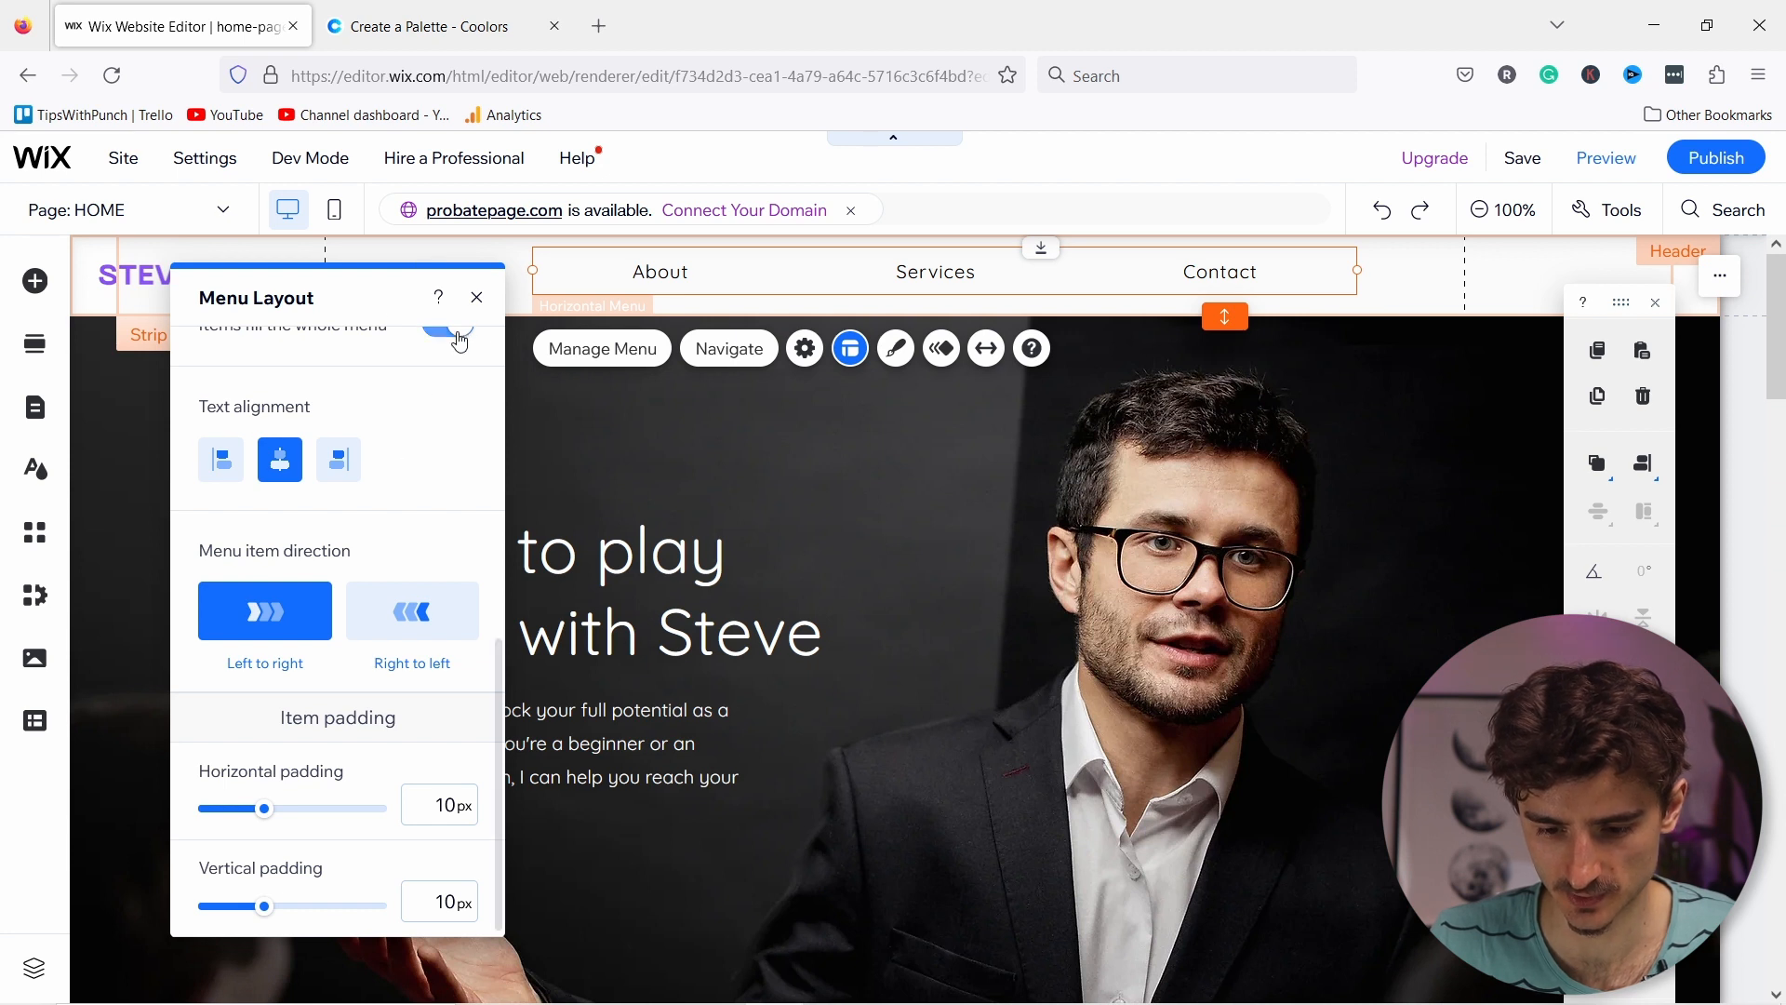
{"action": "left_click", "coordinate": [460, 342]}
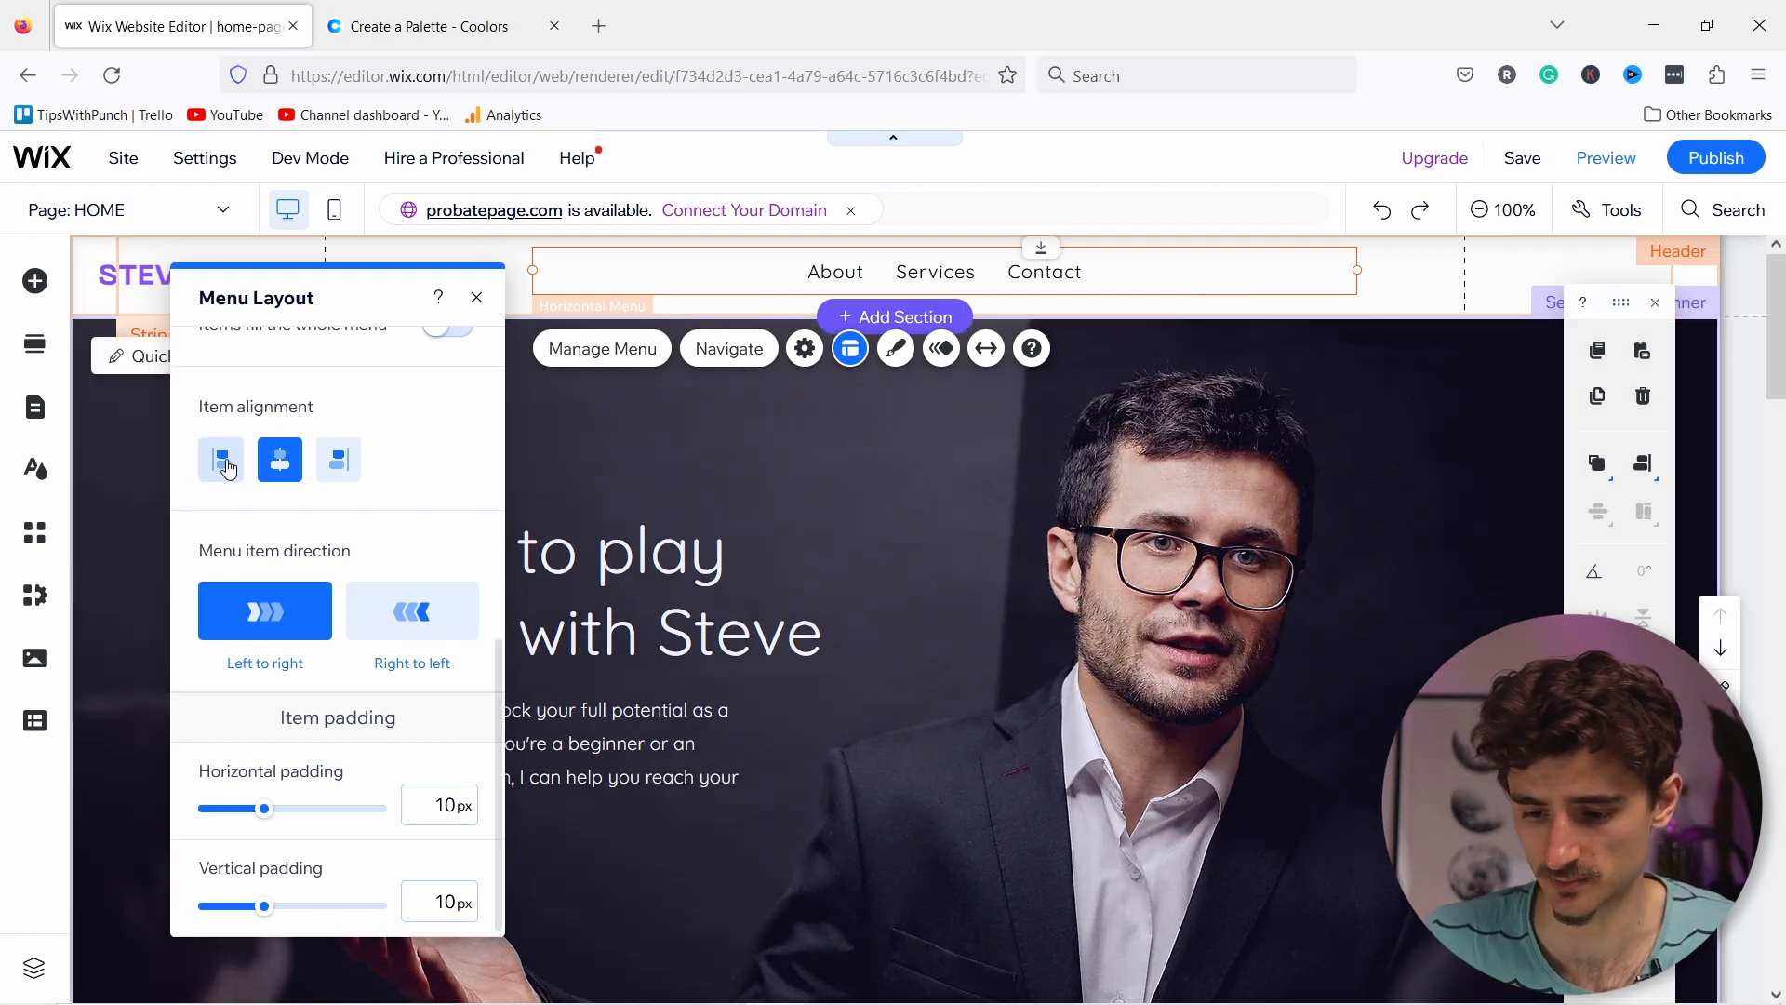
{"action": "left_click", "coordinate": [228, 468]}
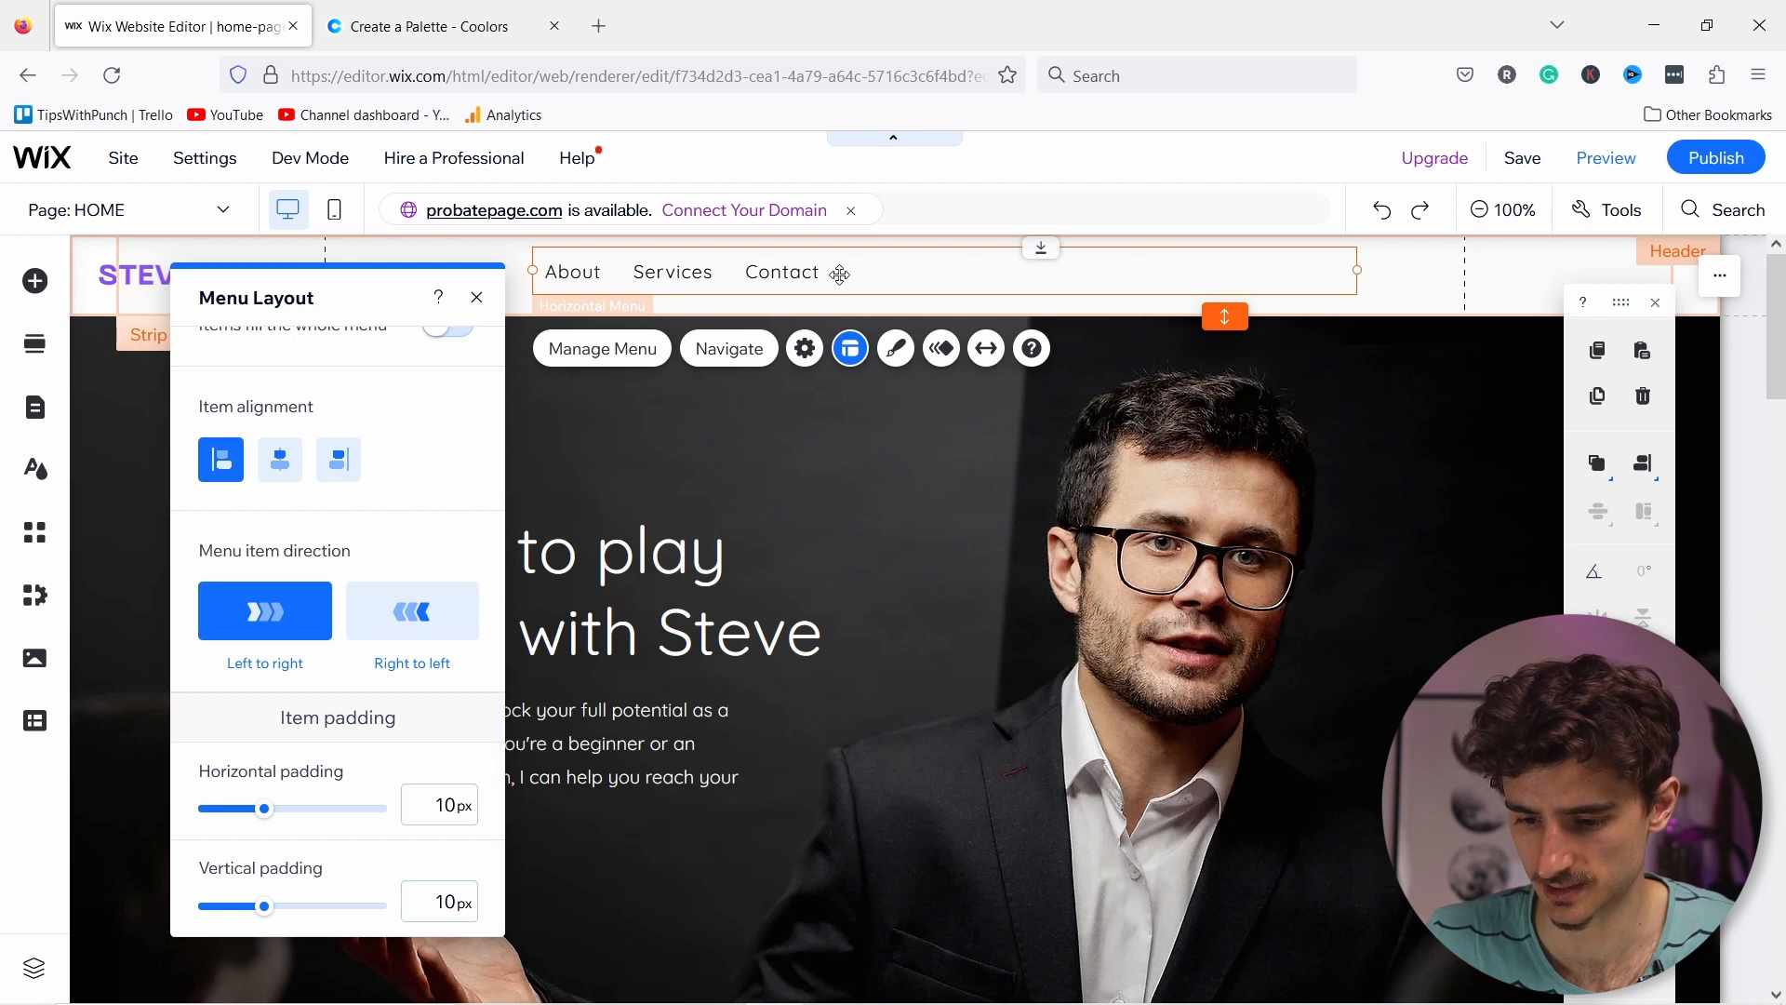
{"action": "left_click_drag", "start_coordinate": [834, 271], "coordinate": [1378, 269]}
{"action": "left_click_drag", "start_coordinate": [1220, 271], "coordinate": [1220, 271]}
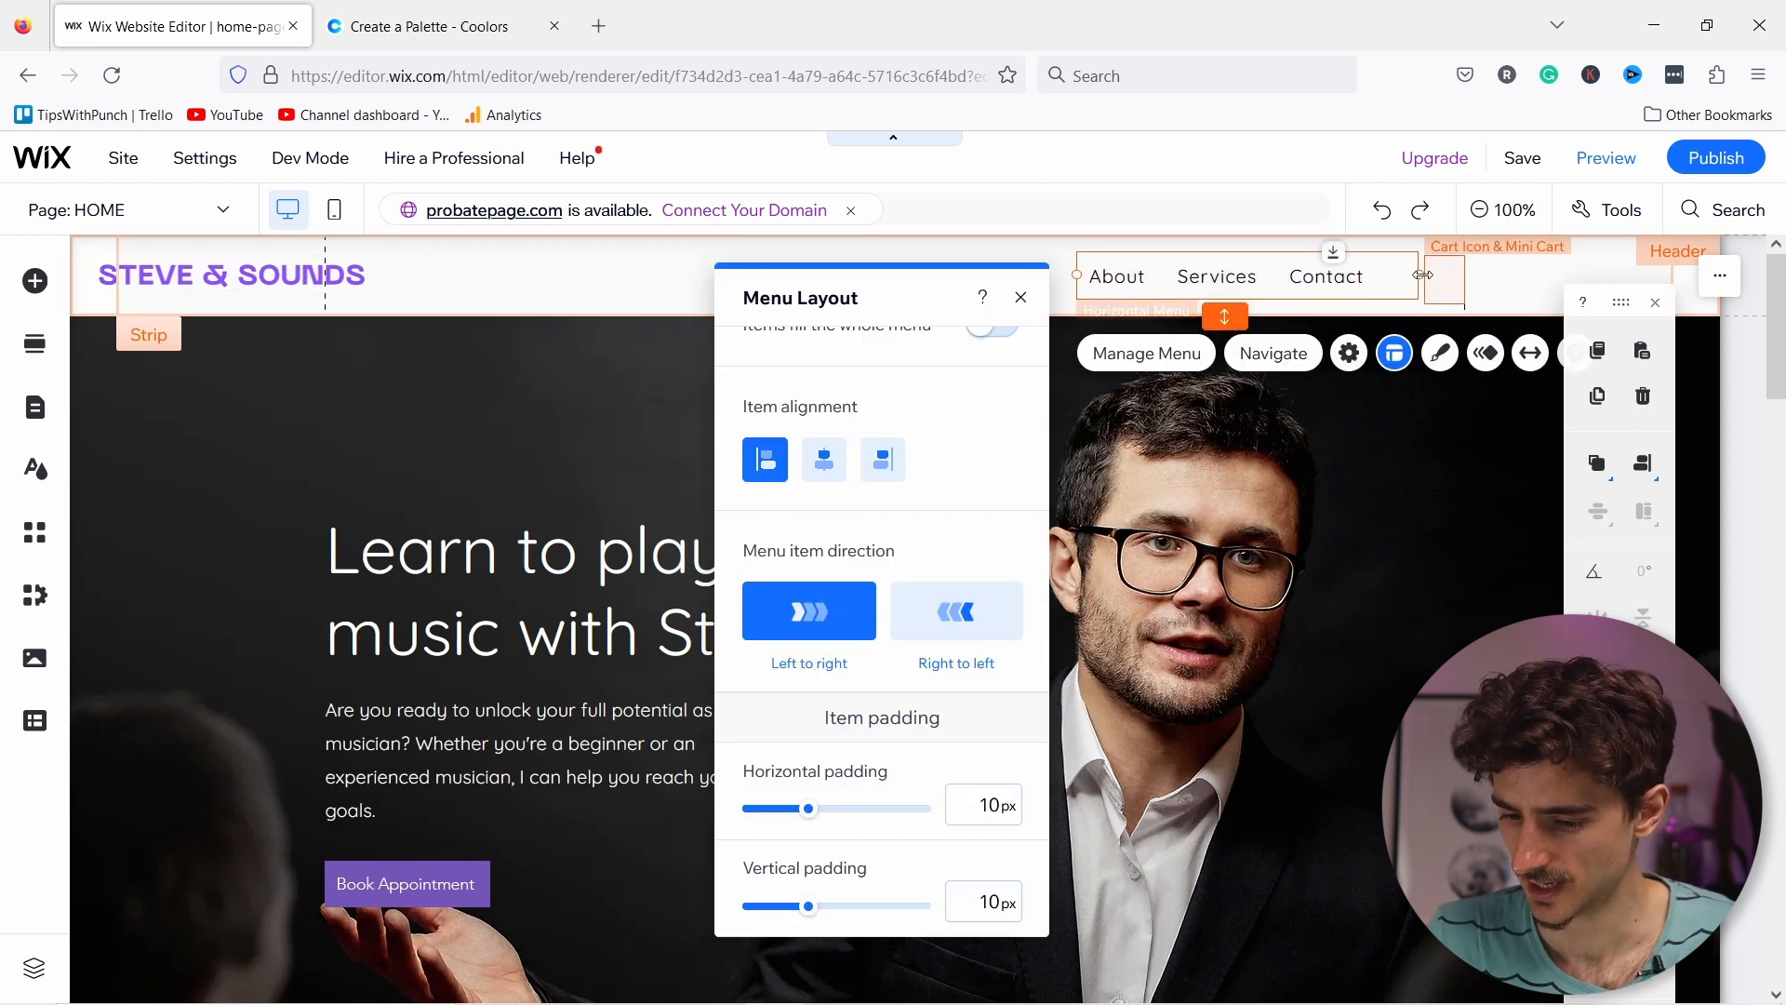
Step: Place a purple themed button in the header right of the menu and open its settings
{"action": "left_click", "coordinate": [36, 279]}
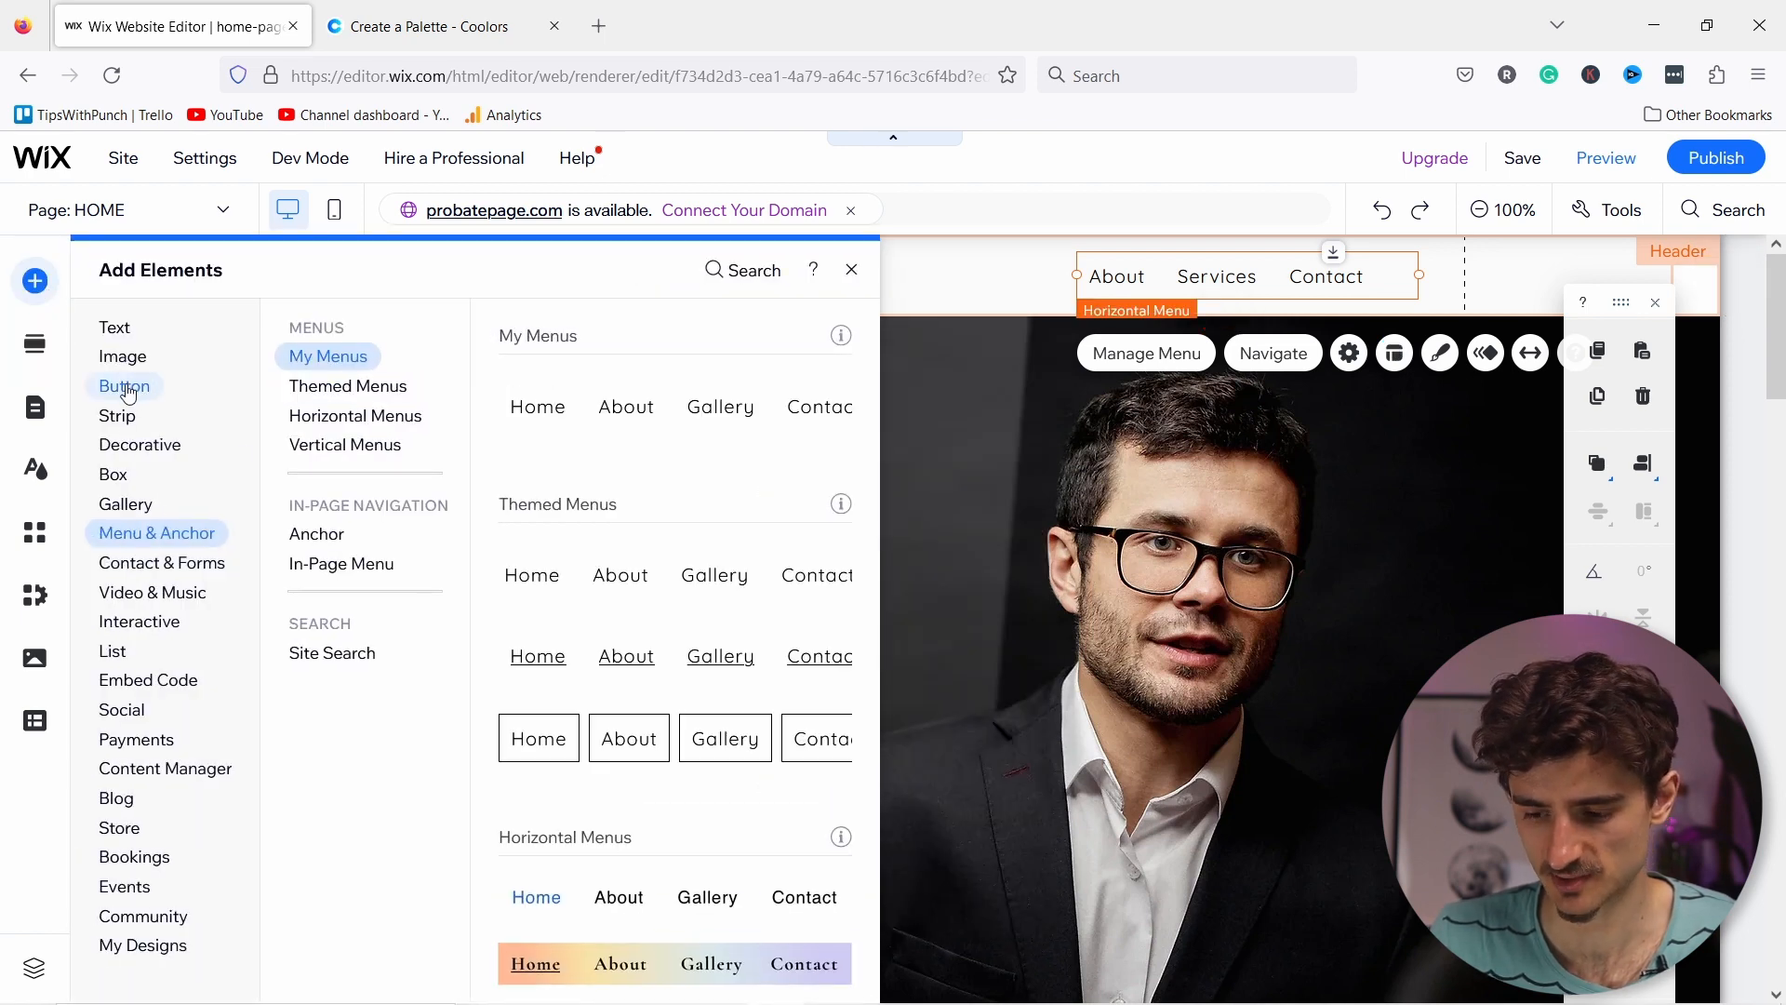
{"action": "left_click", "coordinate": [128, 389]}
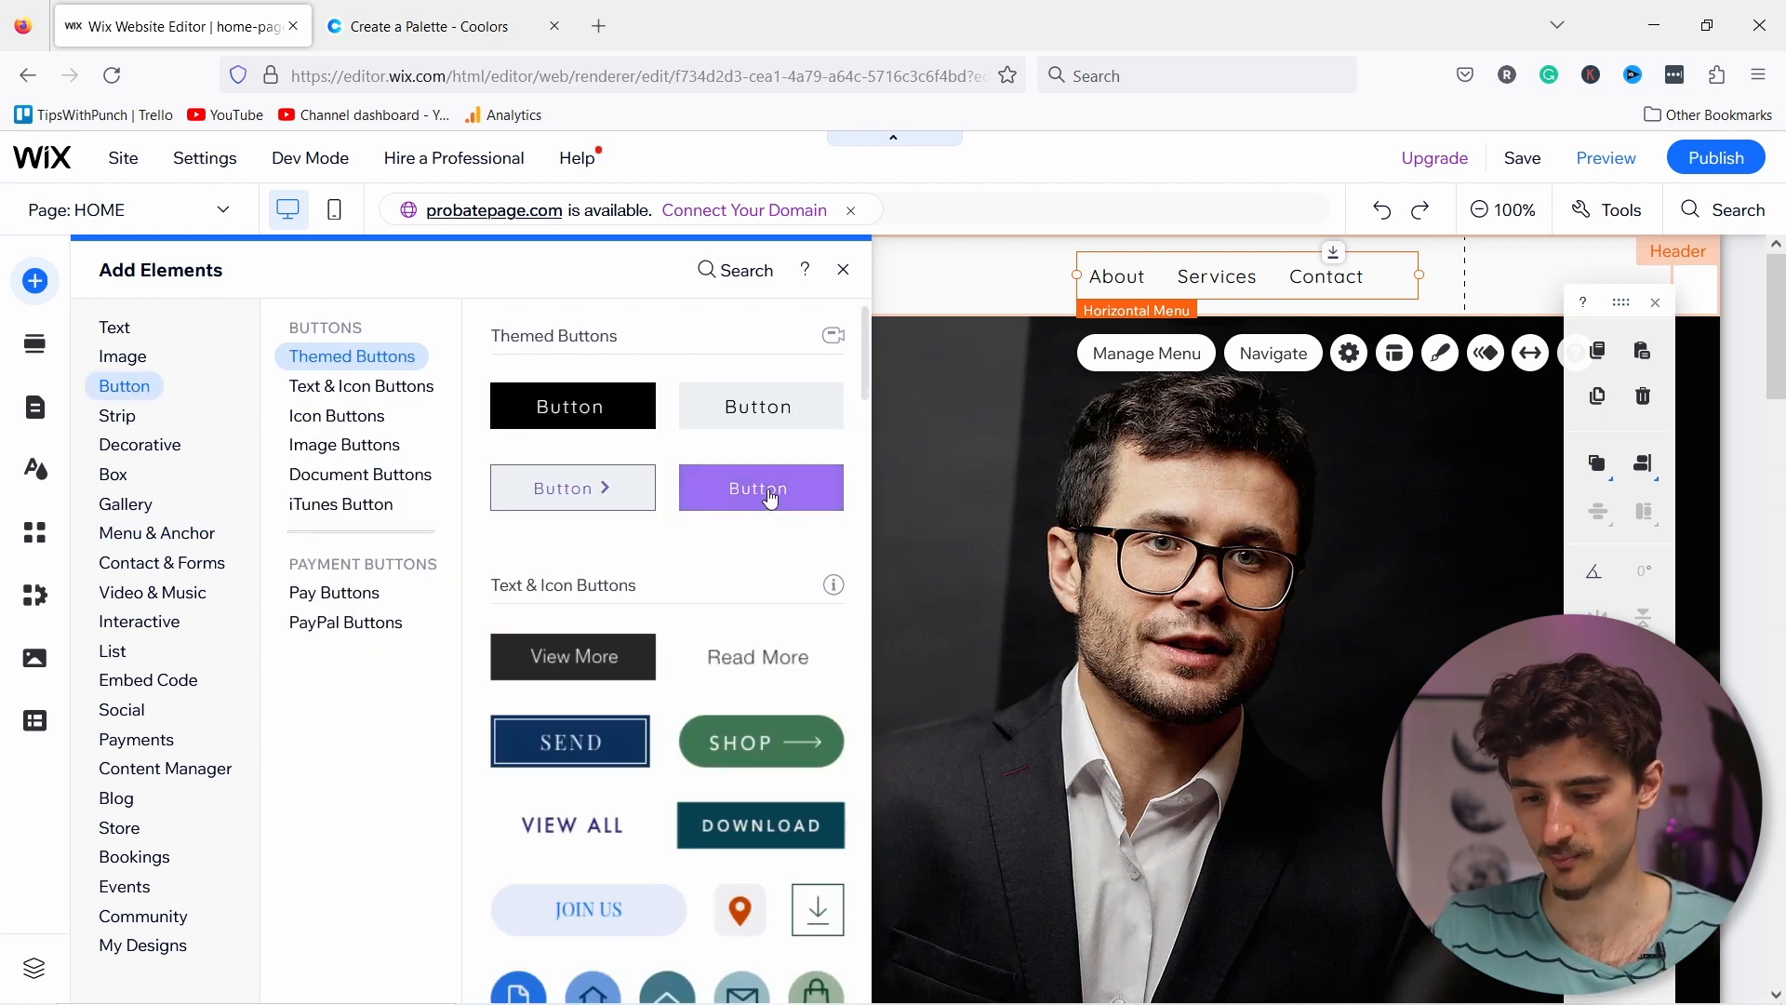
{"action": "left_click_drag", "start_coordinate": [772, 496], "coordinate": [1476, 280]}
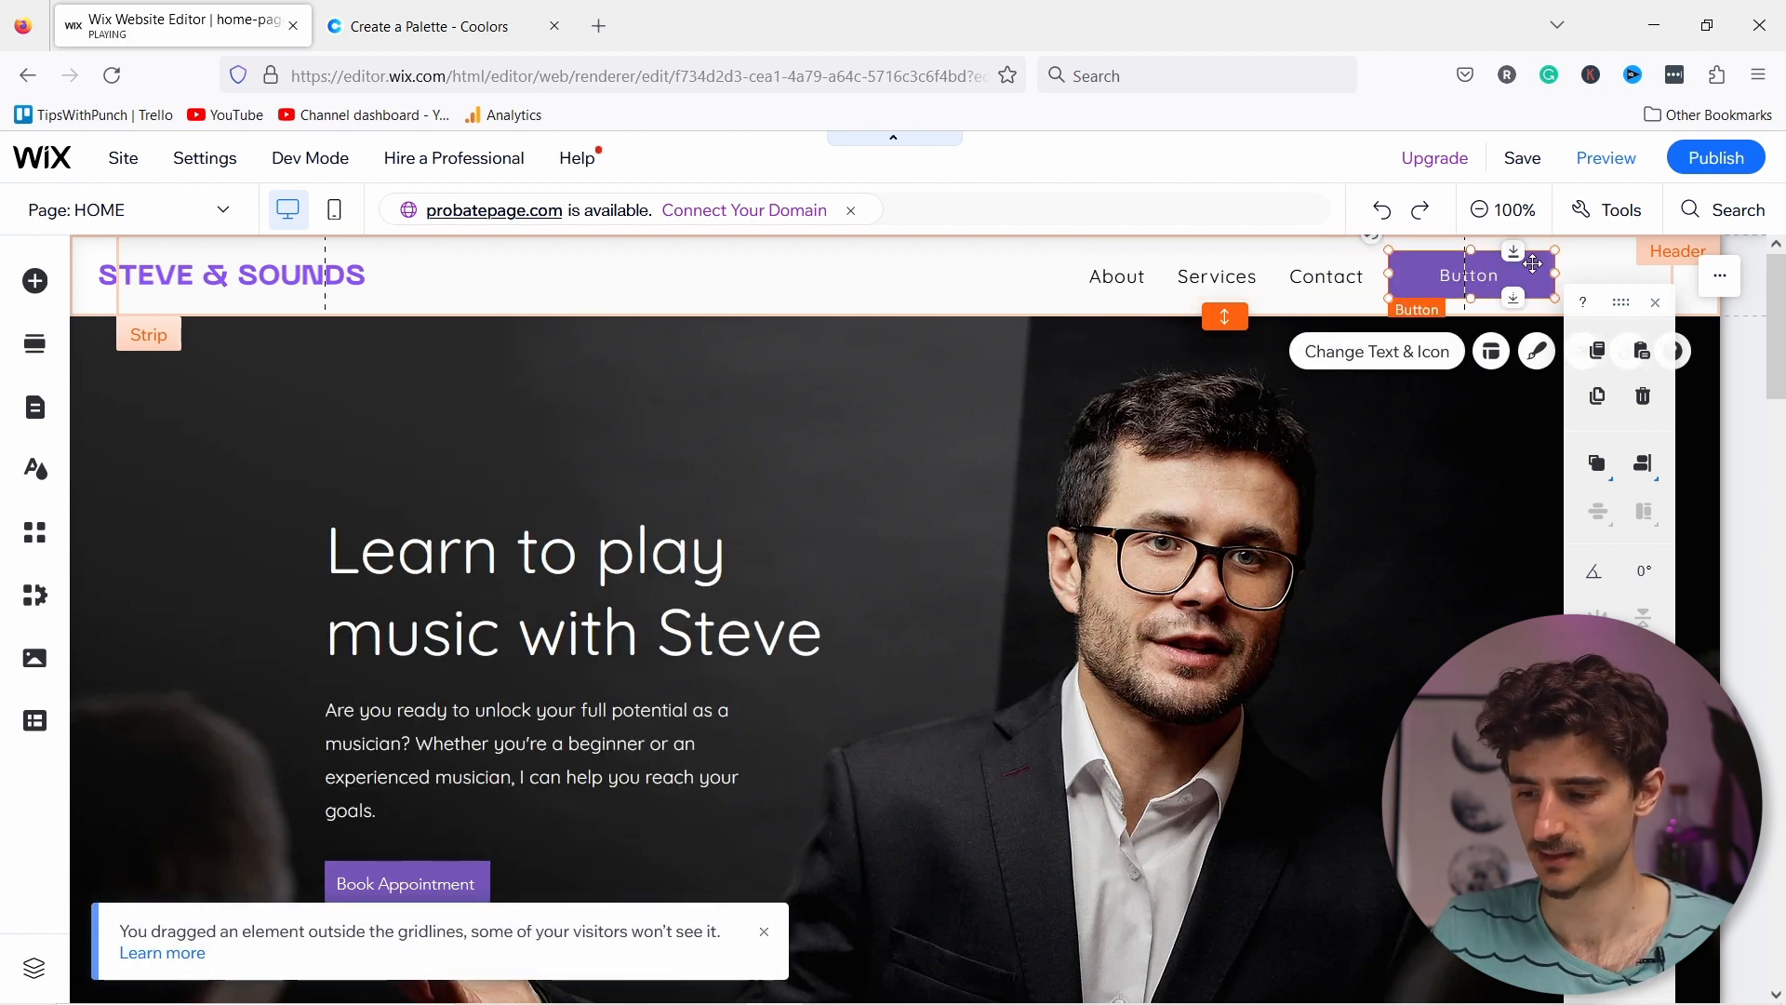
{"action": "double_click", "coordinate": [1457, 295]}
Step: Label the header button 'Book appointment', widen it, and link it to the Booking Calendar page
{"action": "type", "text": "B"}
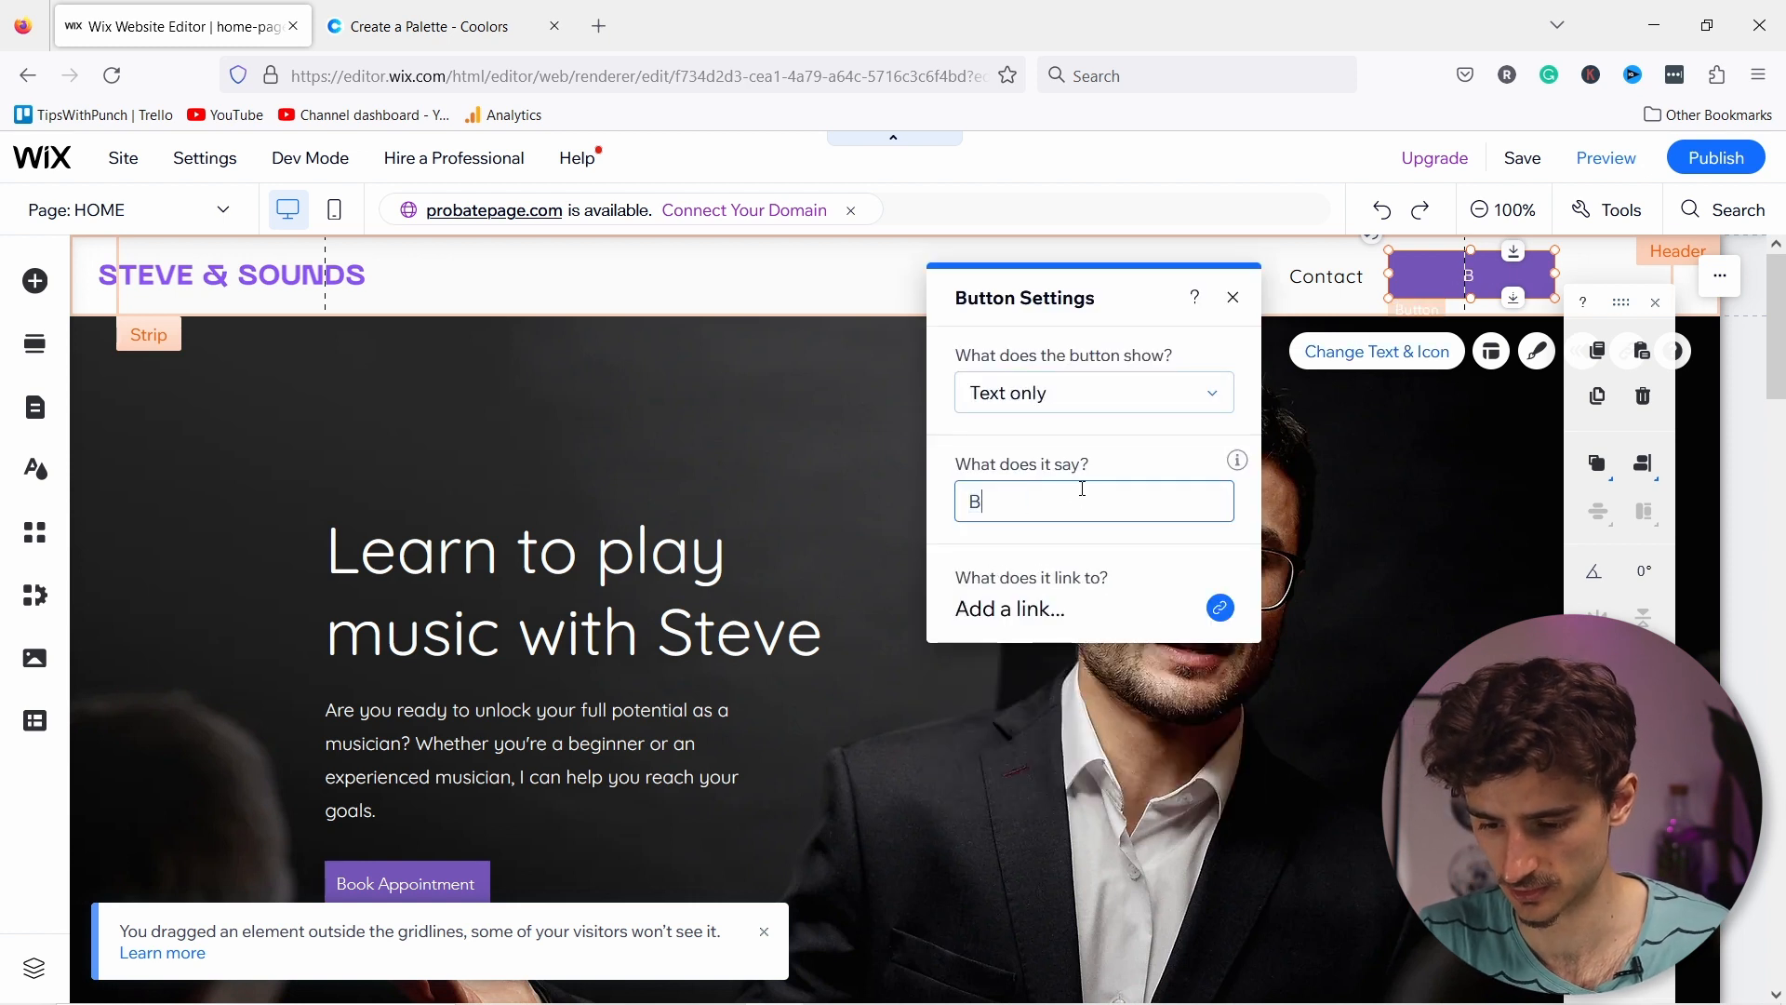
{"action": "type", "text": "ook appointment"}
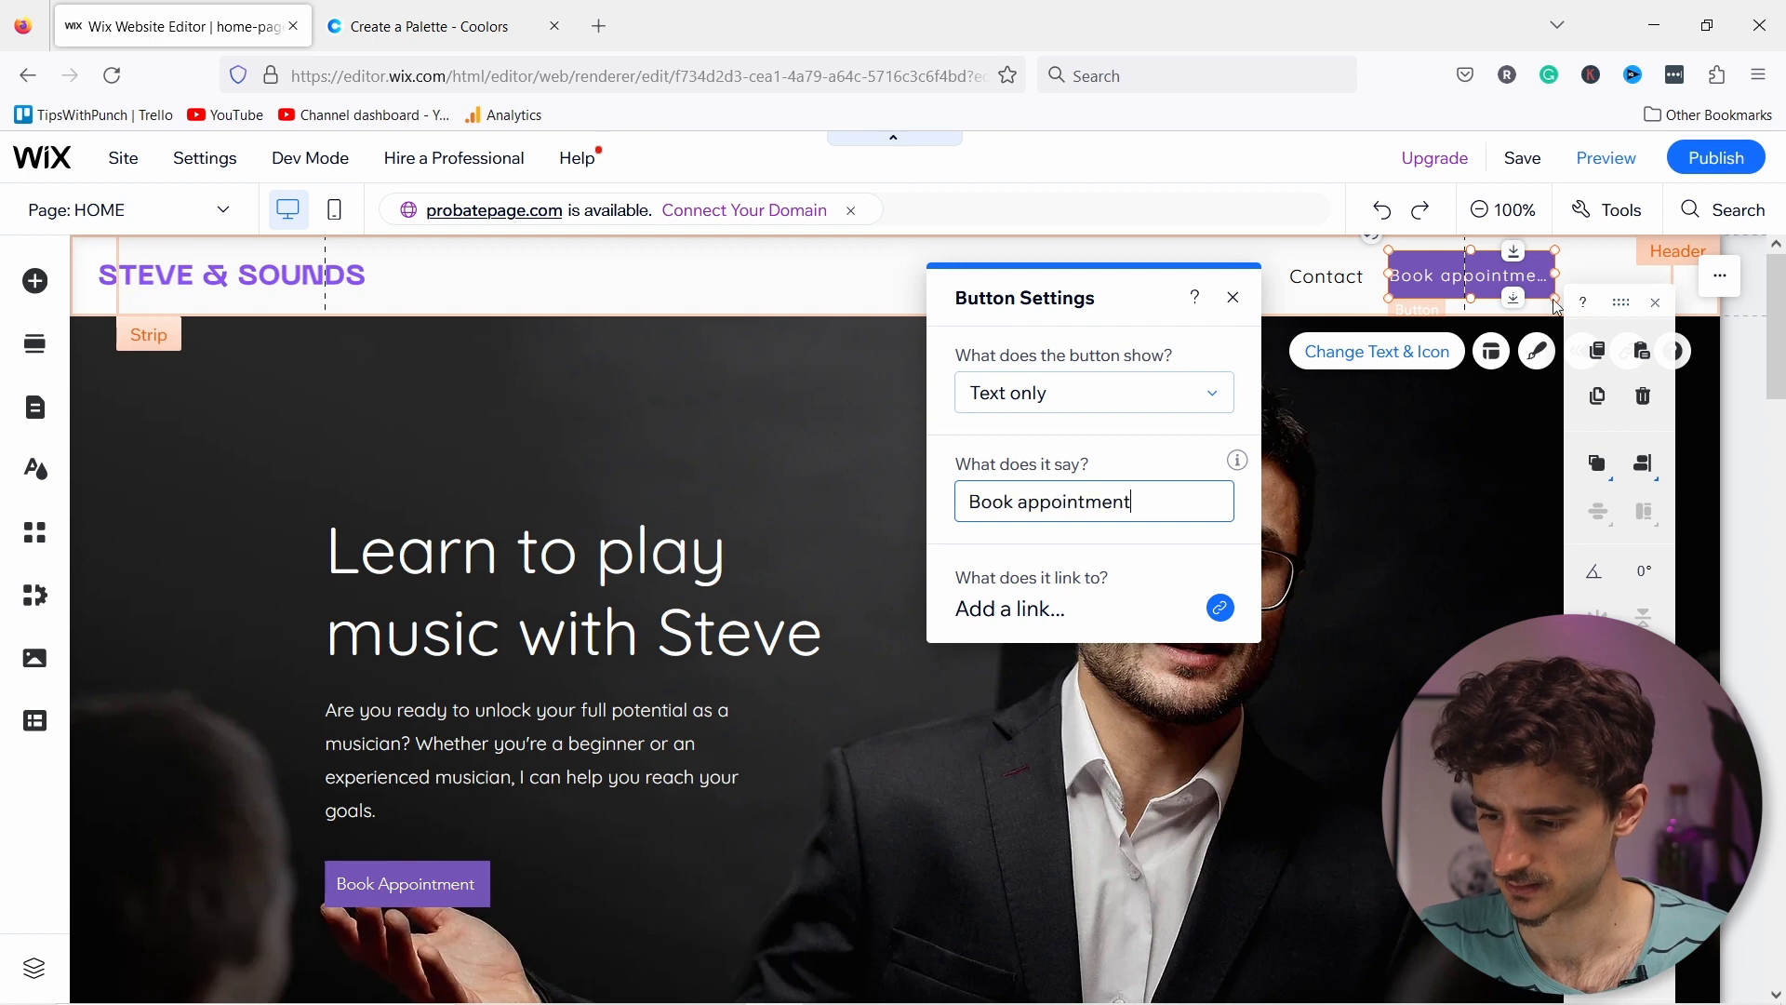
{"action": "left_click_drag", "start_coordinate": [1579, 273], "coordinate": [1587, 275]}
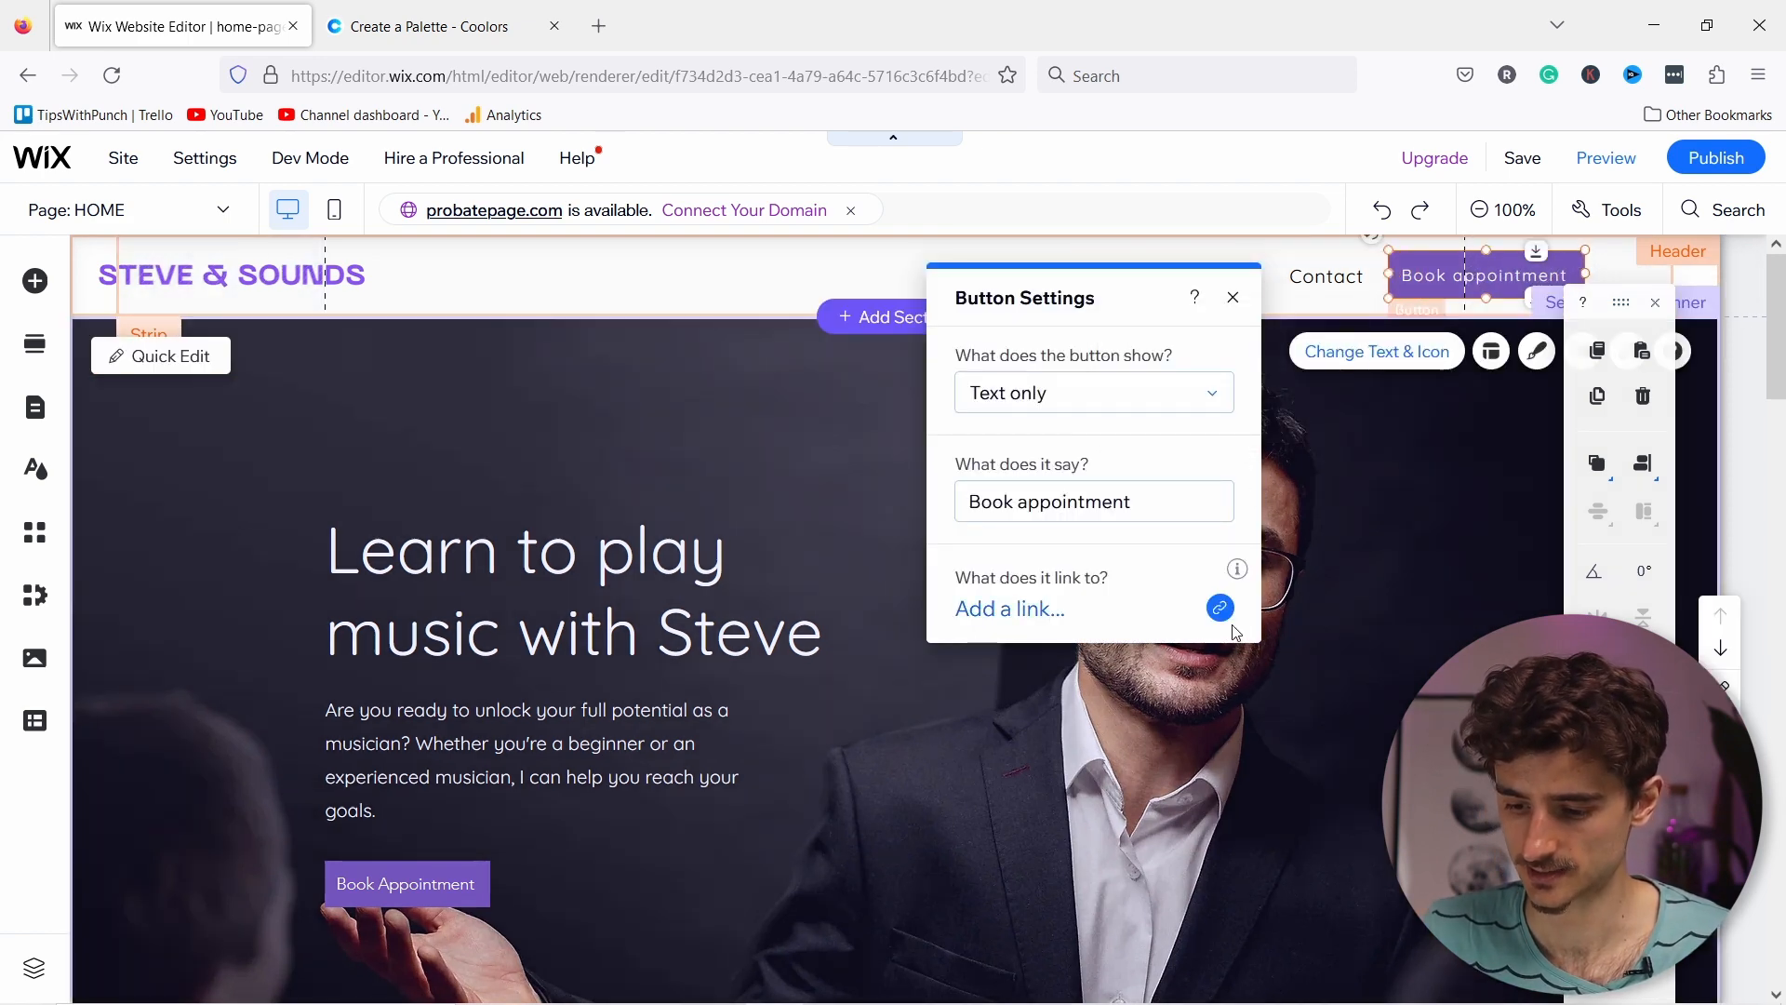
{"action": "left_click", "coordinate": [1220, 611]}
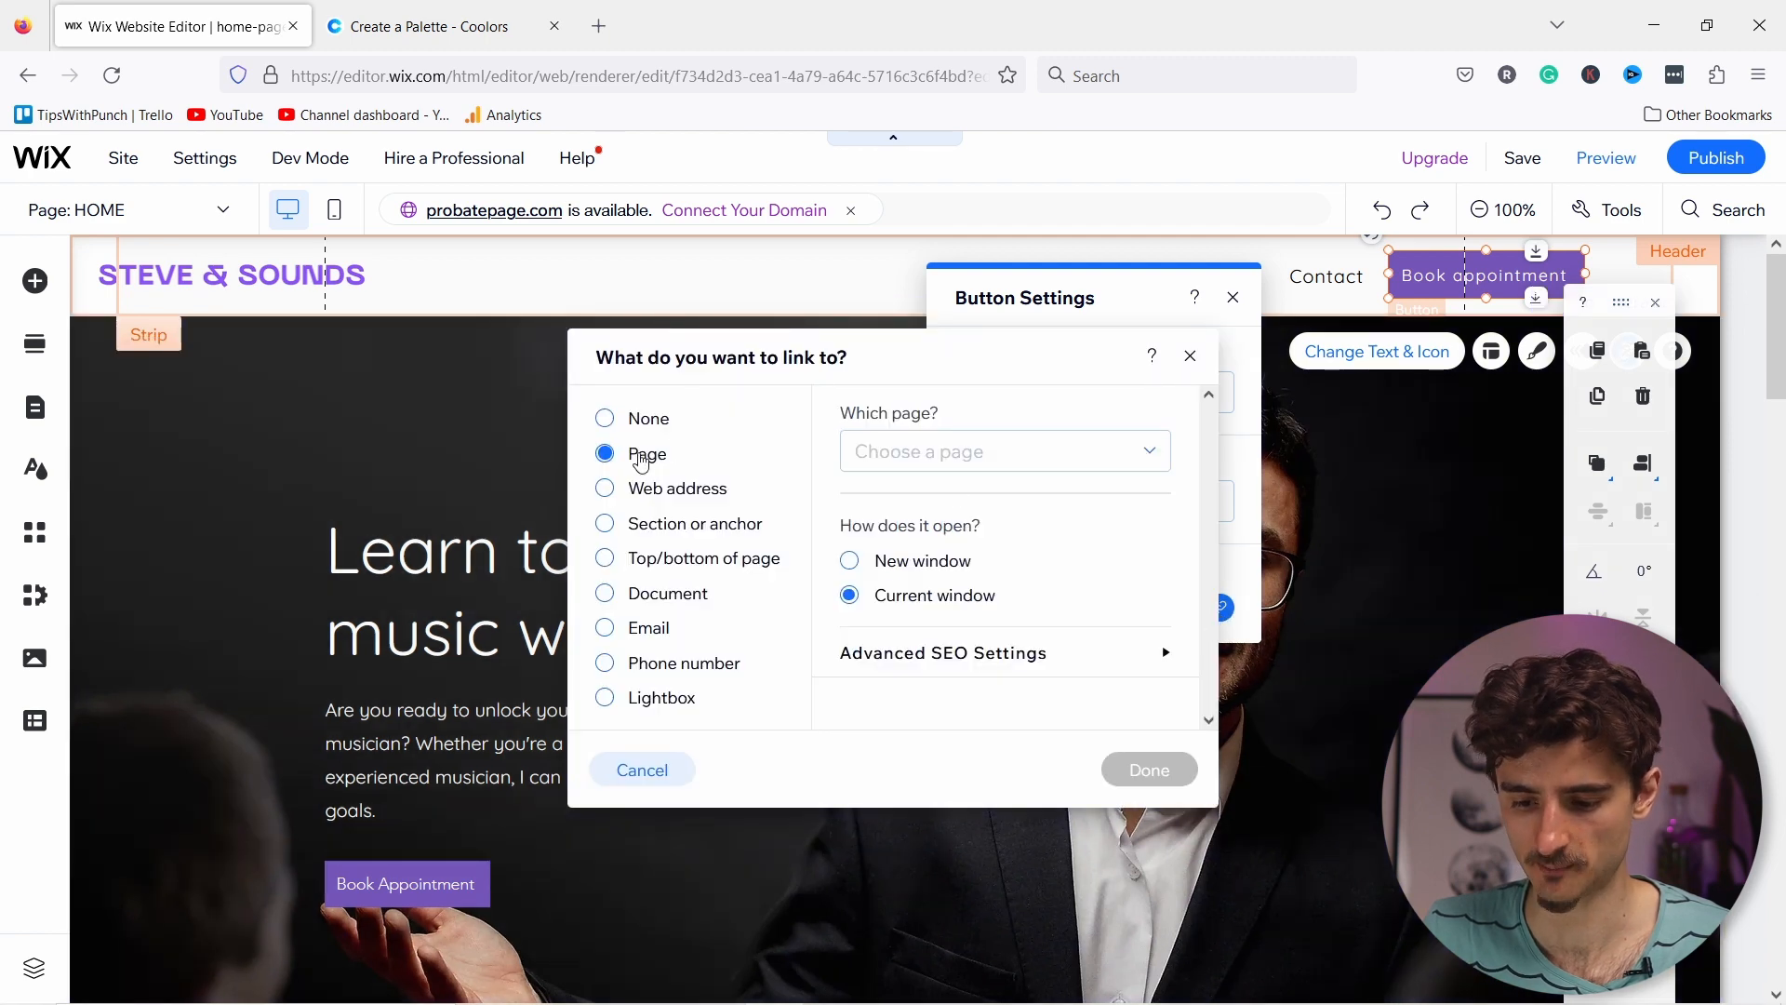
{"action": "left_click", "coordinate": [935, 456]}
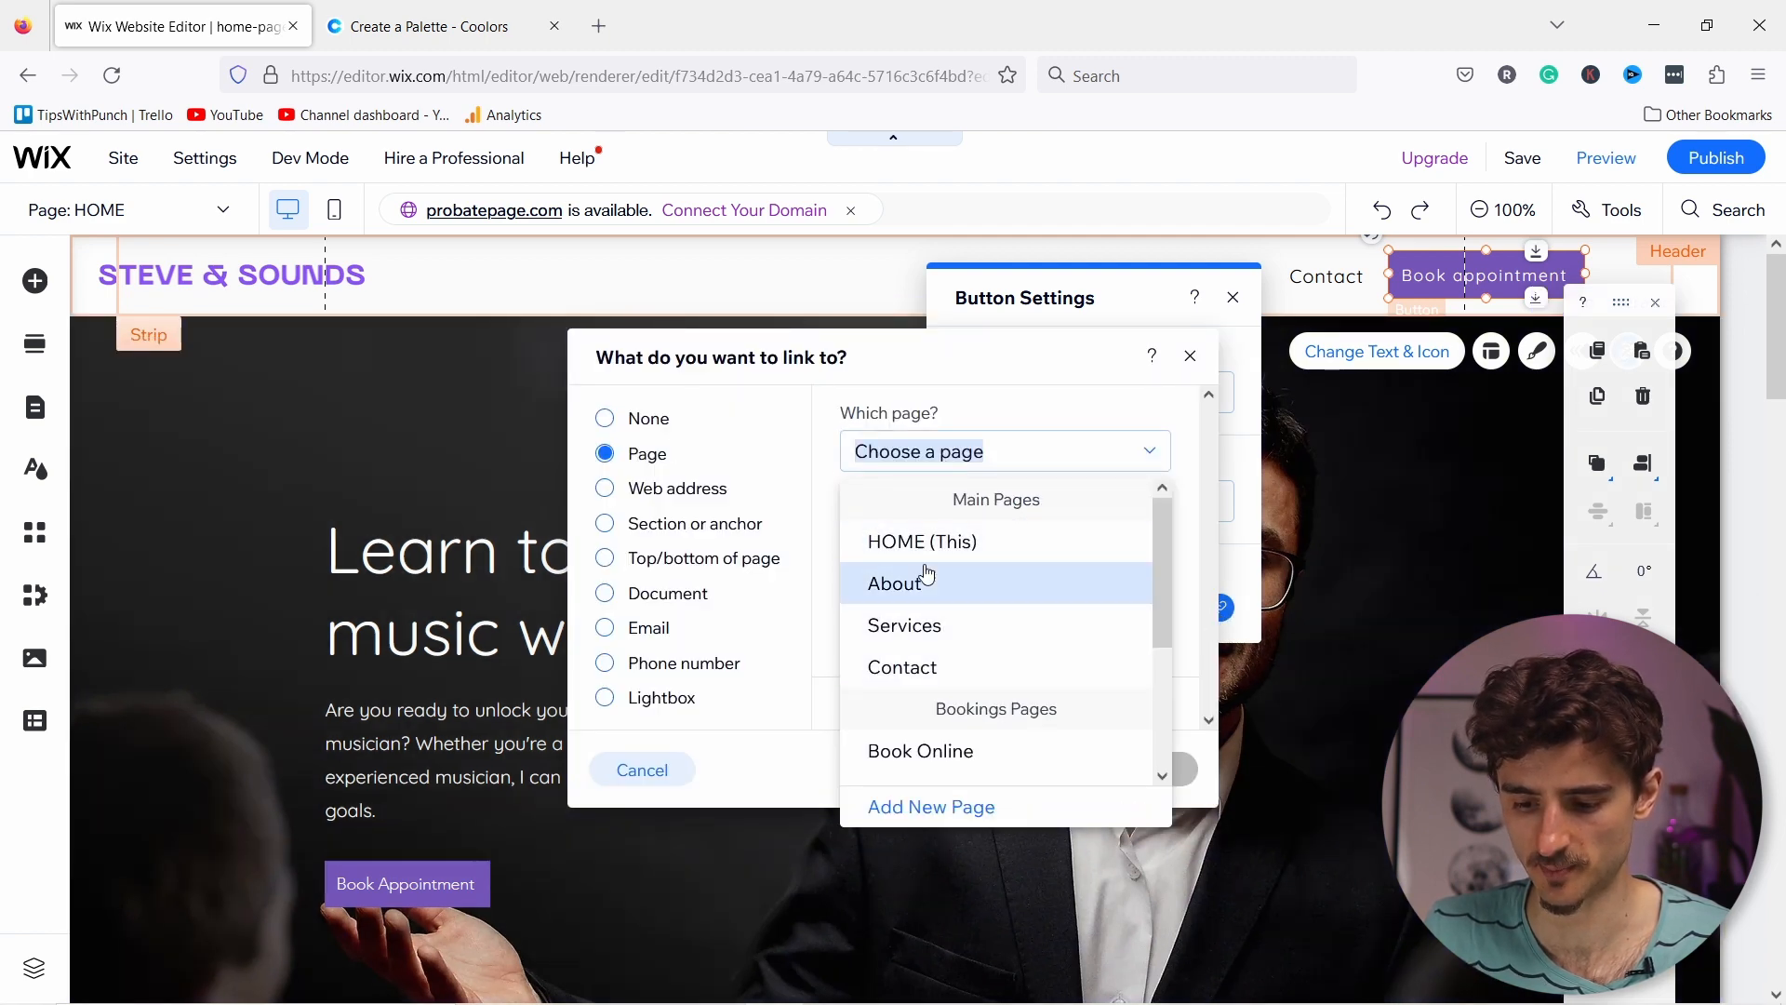
{"action": "scroll", "coordinate": [947, 606], "scroll_direction": "down", "scroll_amount": 1}
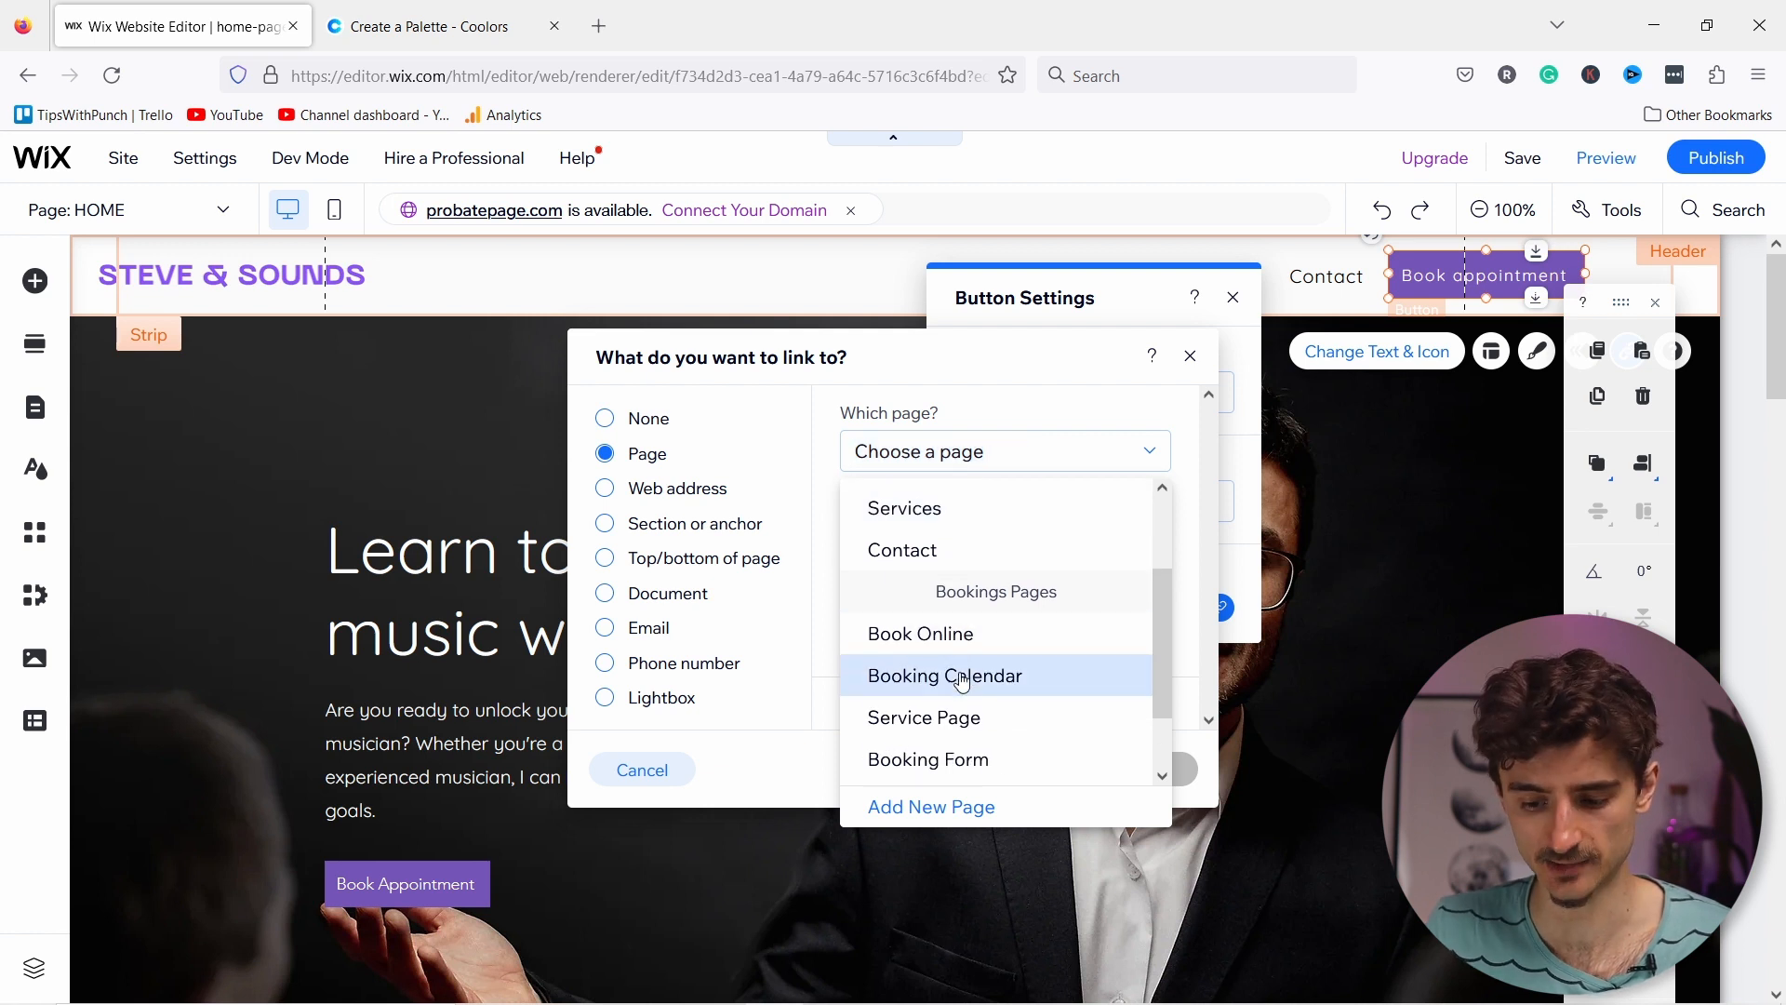
{"action": "left_click", "coordinate": [958, 678]}
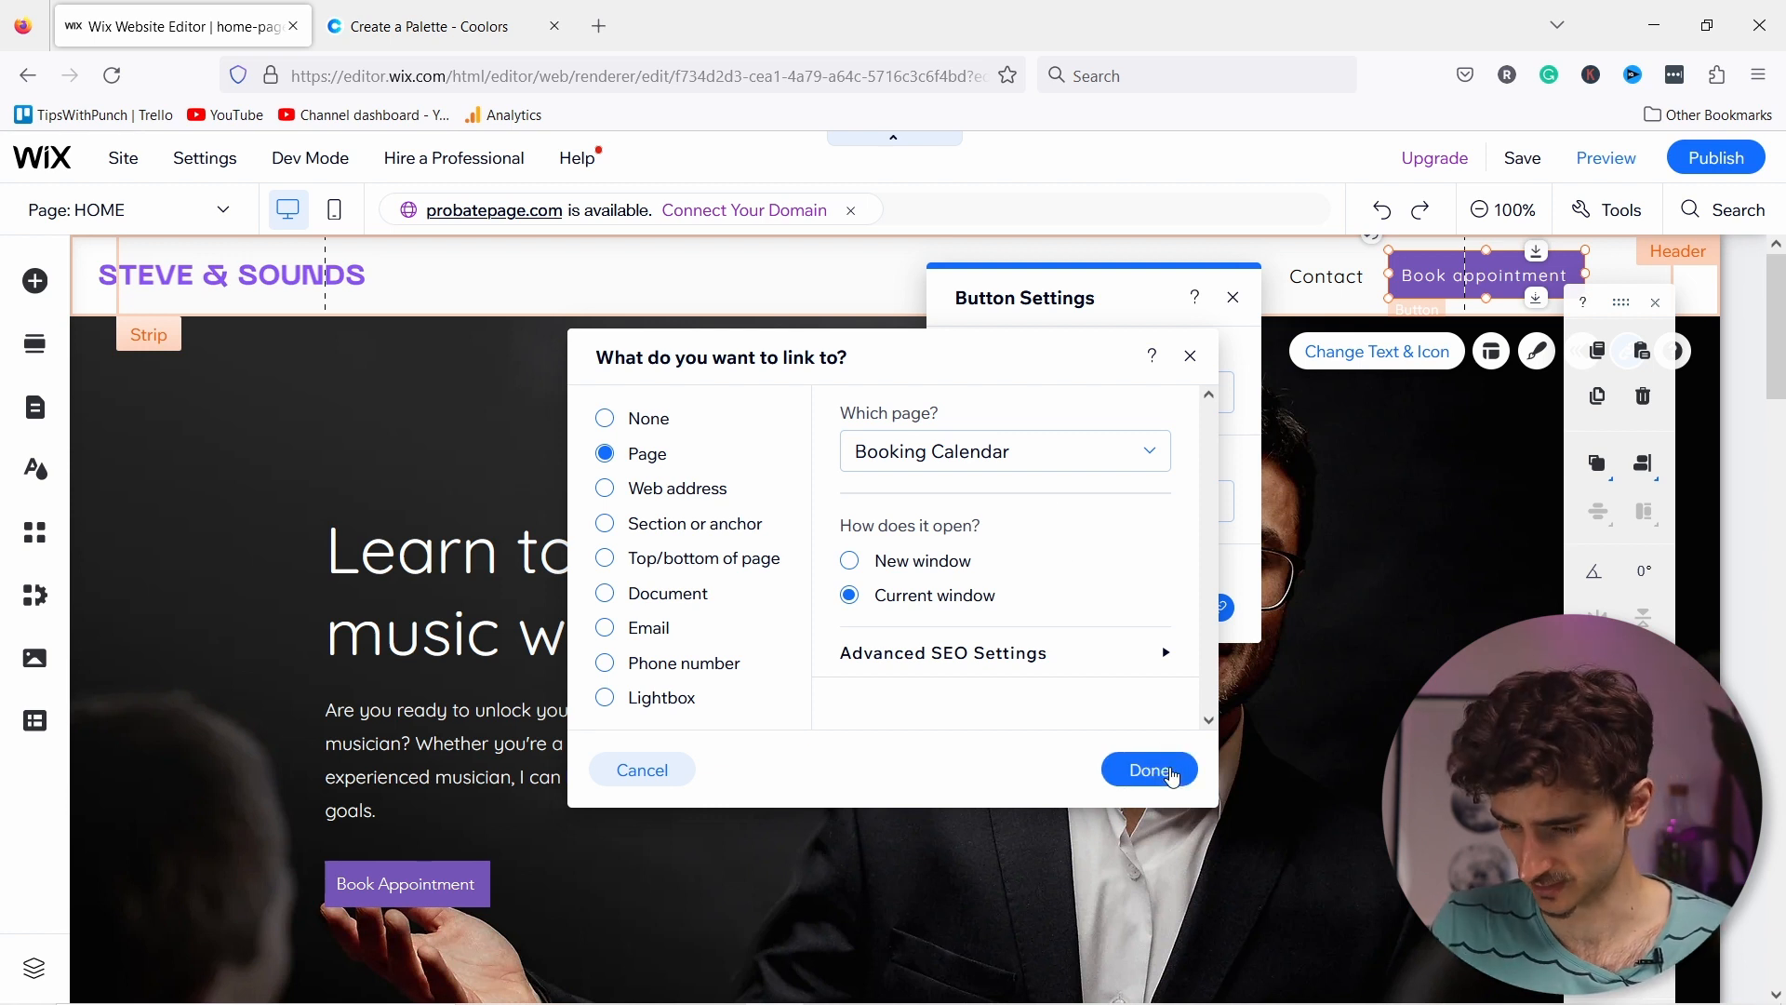
{"action": "left_click", "coordinate": [1154, 768]}
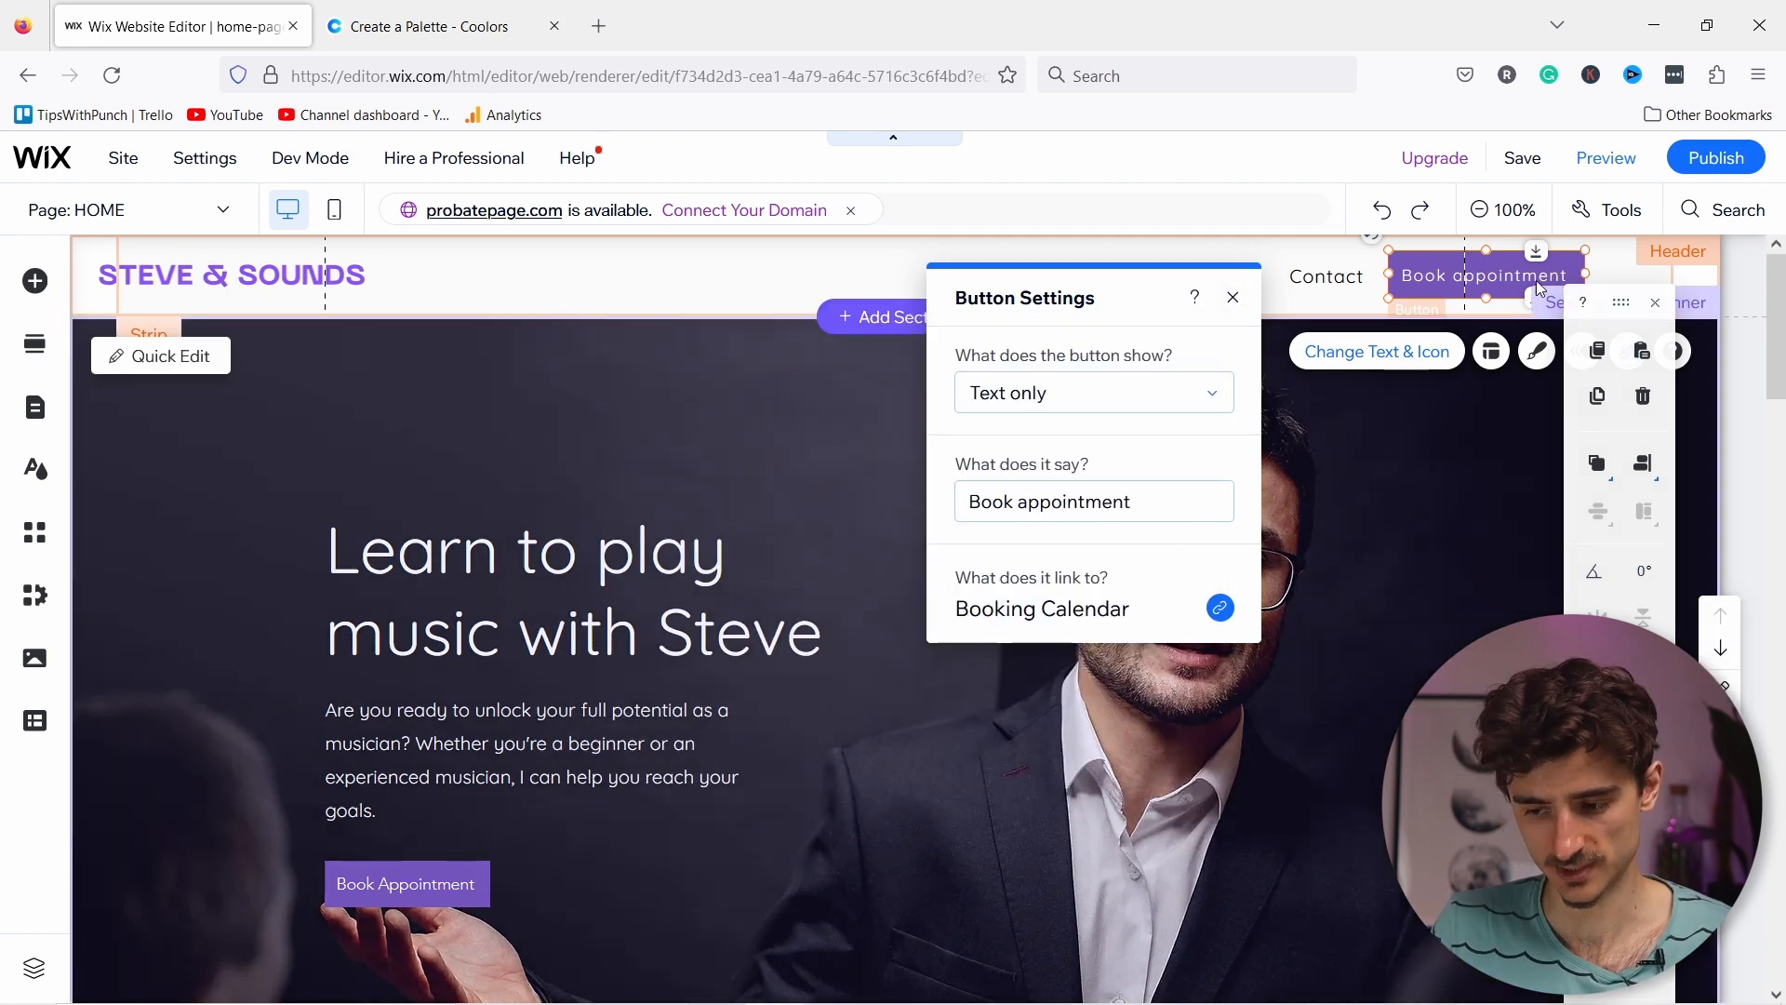
{"action": "left_click", "coordinate": [1233, 298]}
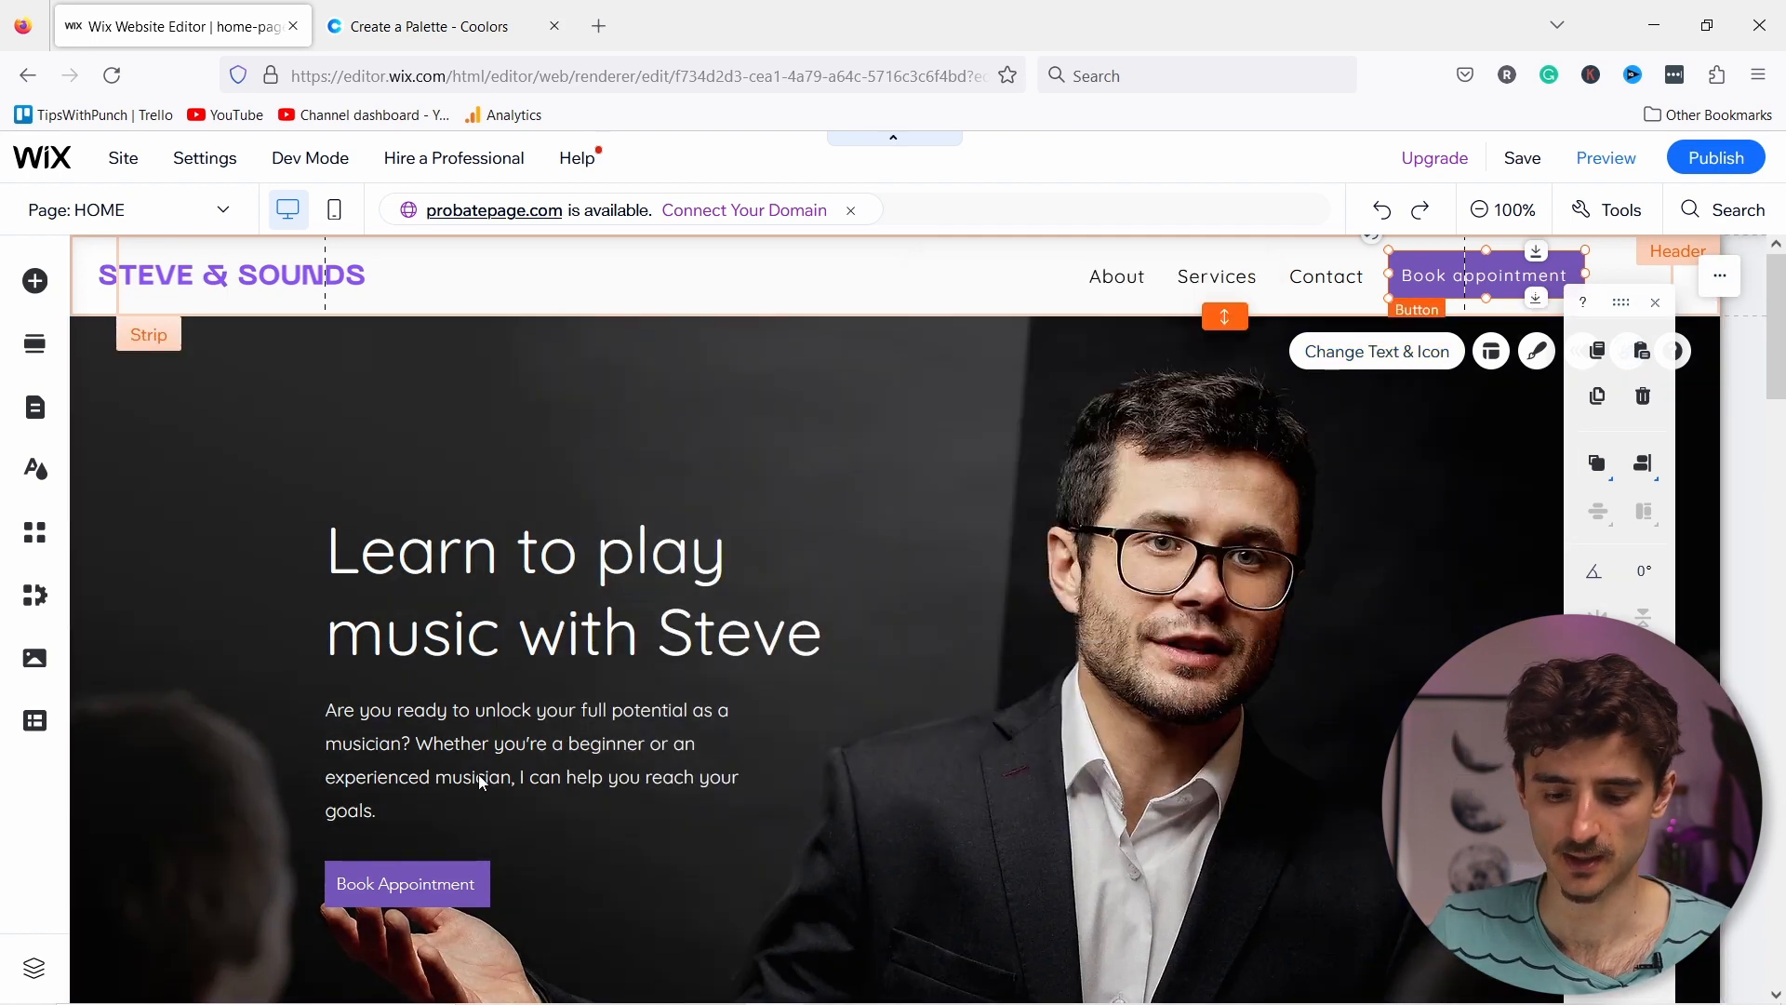
{"action": "left_click", "coordinate": [413, 873]}
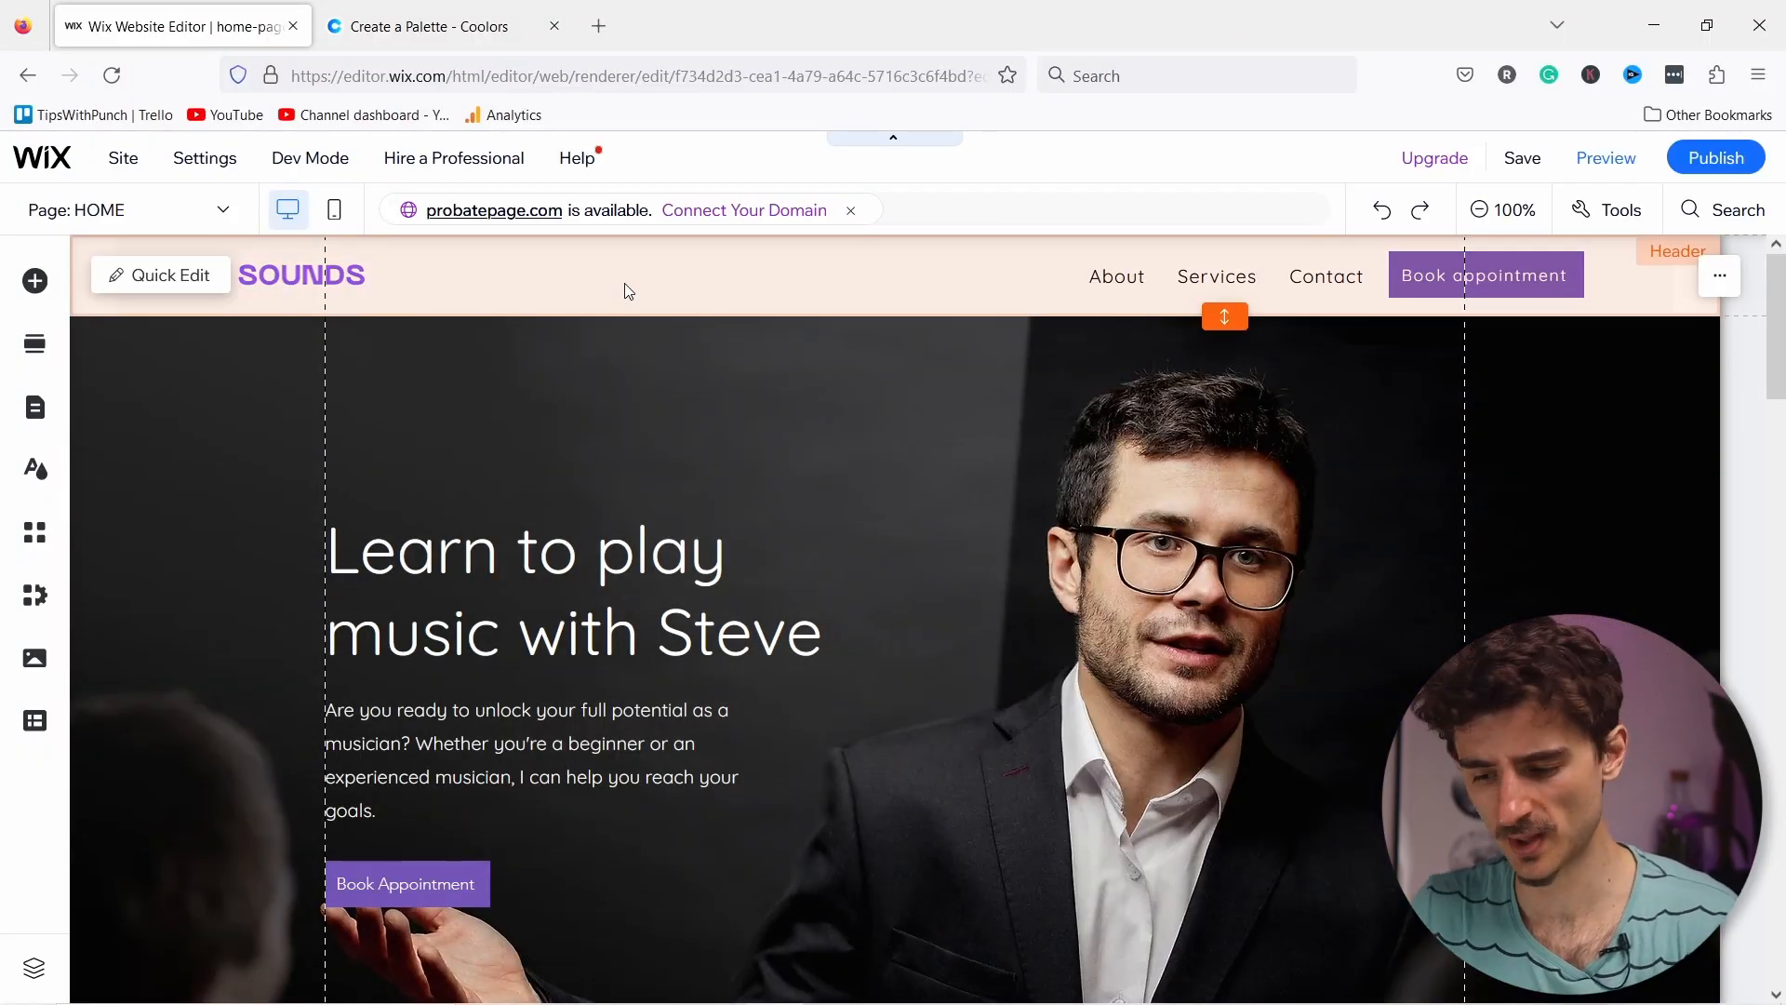
{"action": "left_click", "coordinate": [766, 290]}
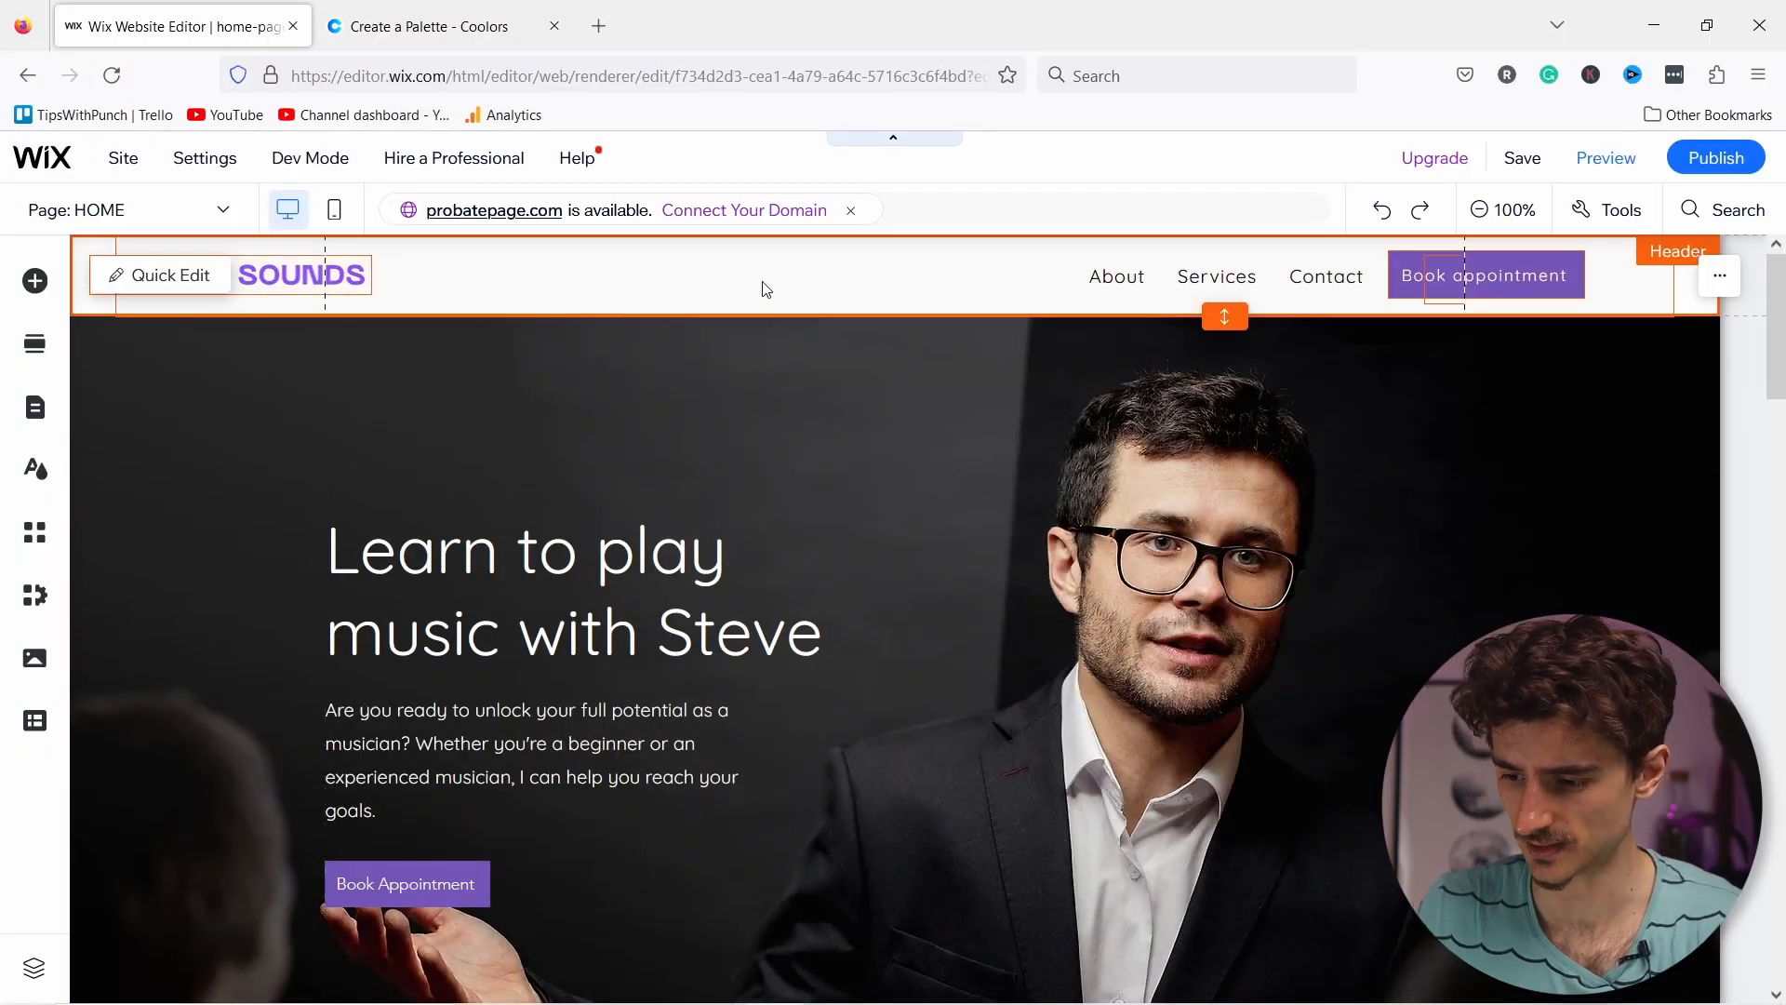
{"action": "left_click", "coordinate": [1719, 279]}
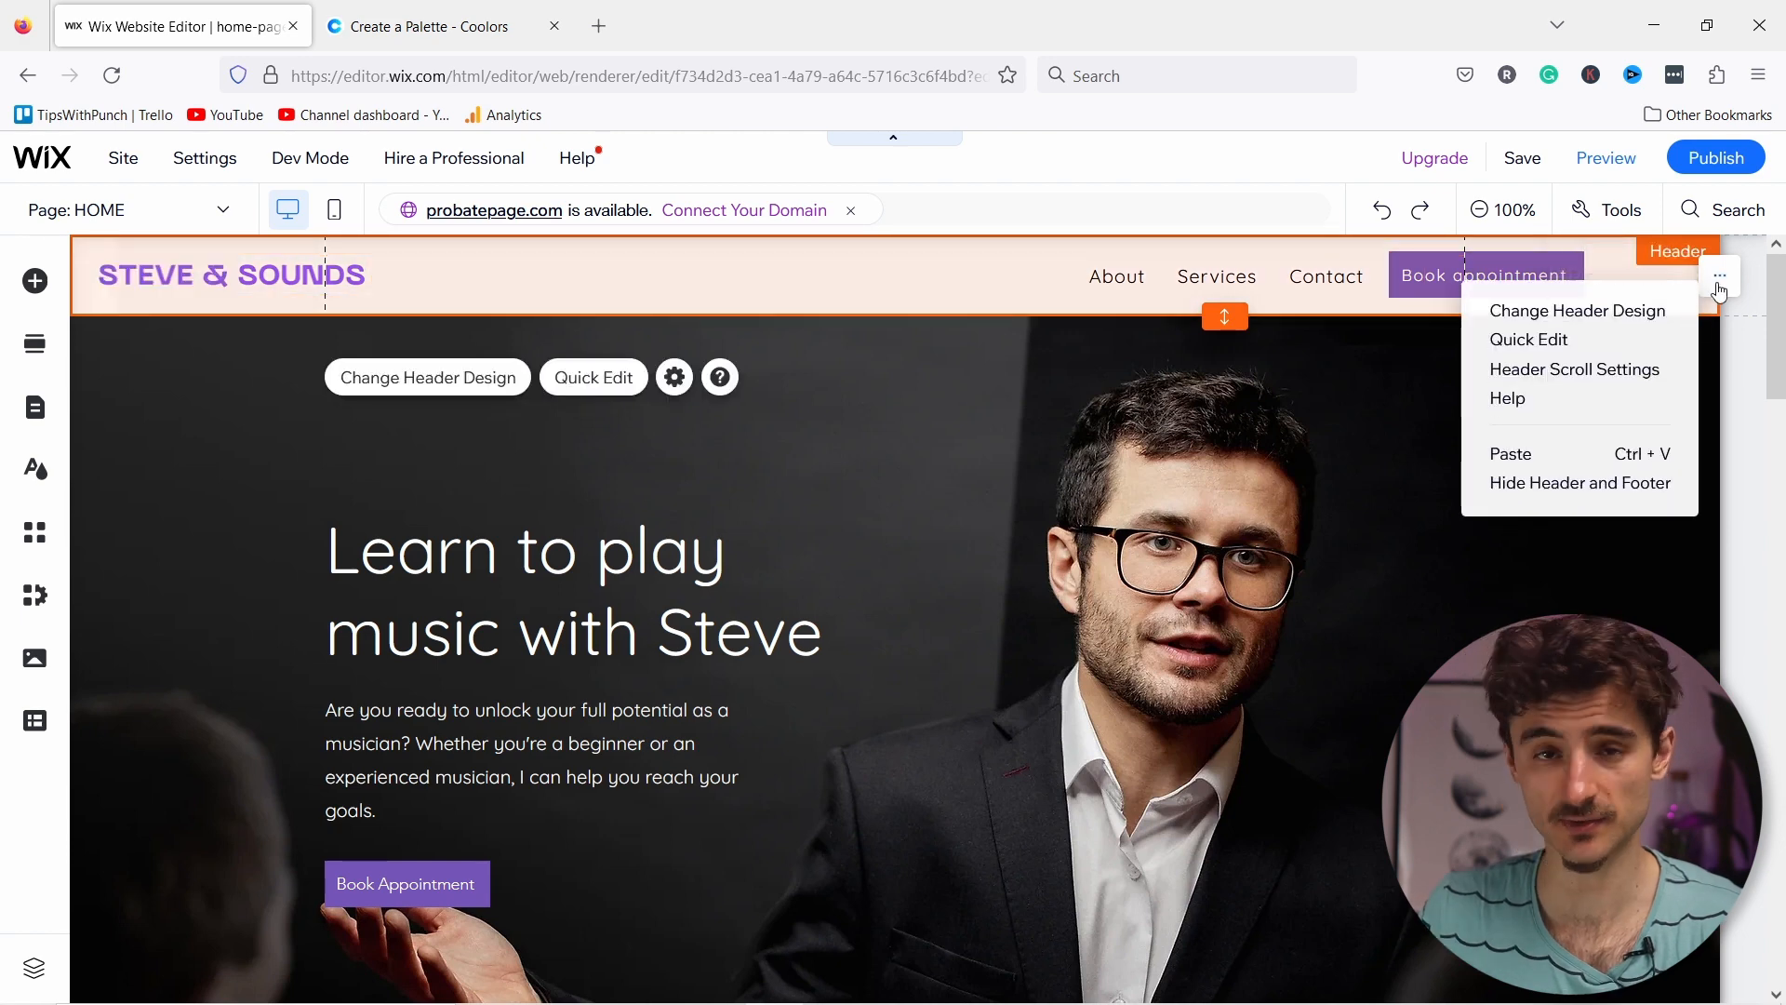
{"action": "left_click", "coordinate": [1561, 372]}
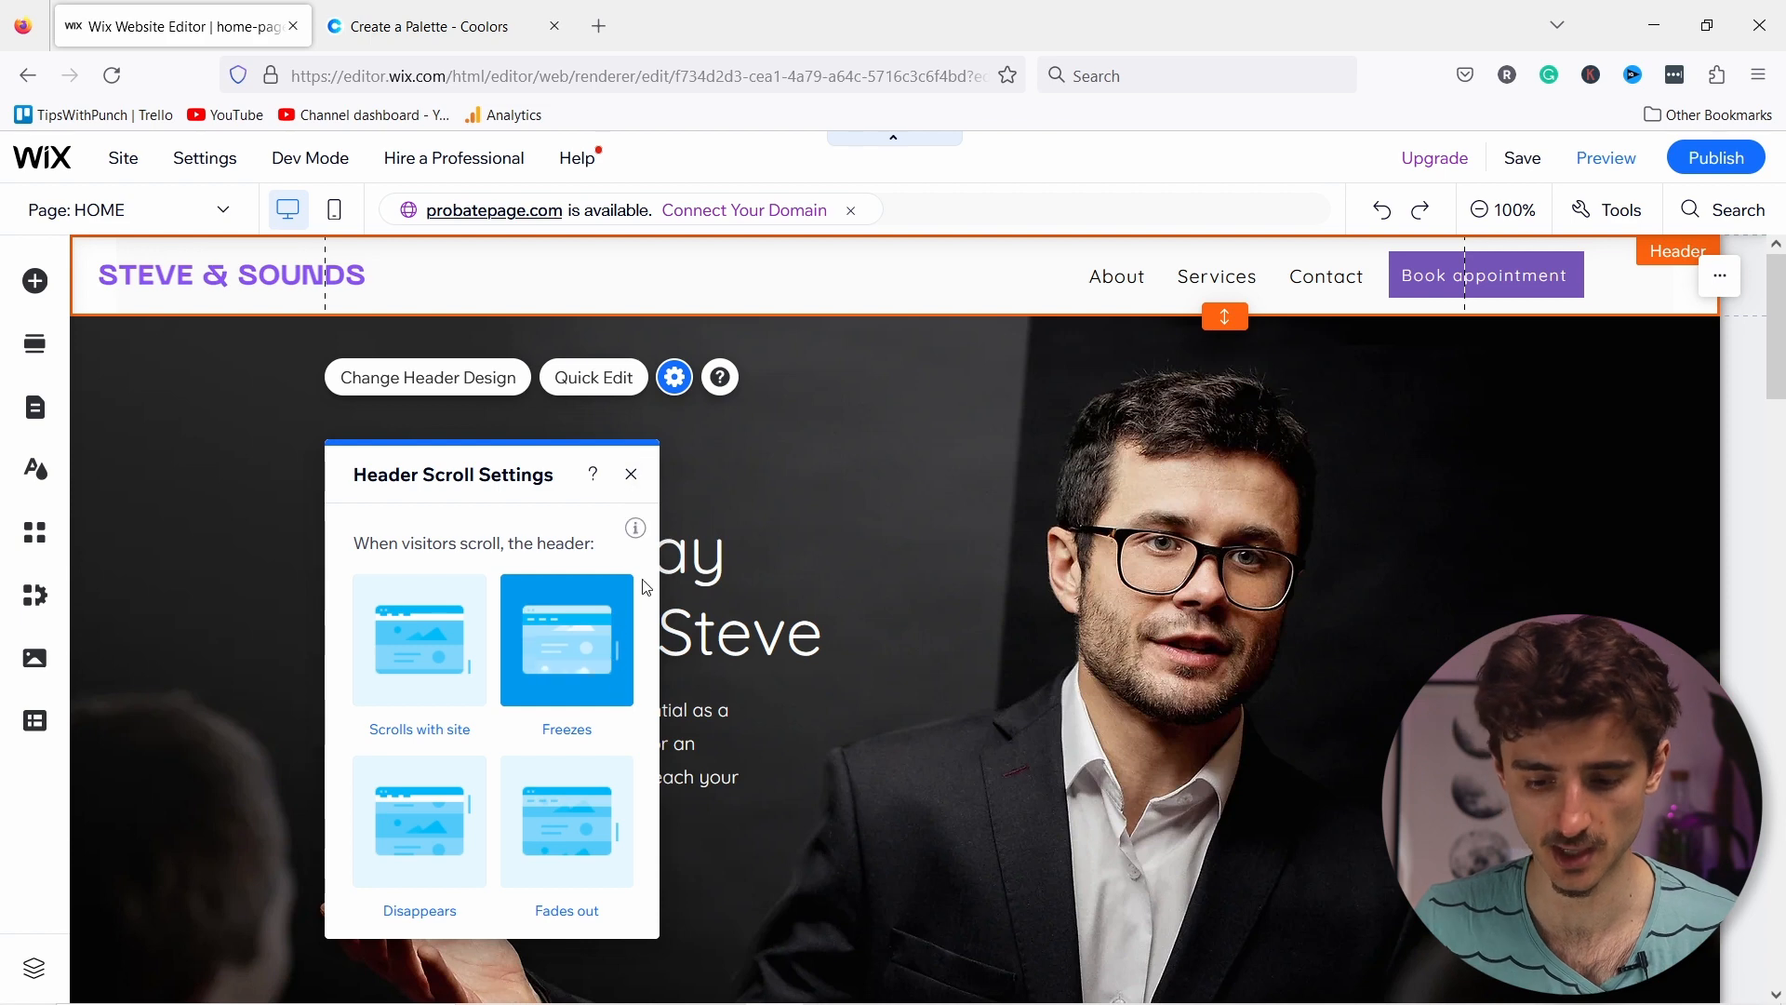
{"action": "left_click", "coordinate": [631, 474]}
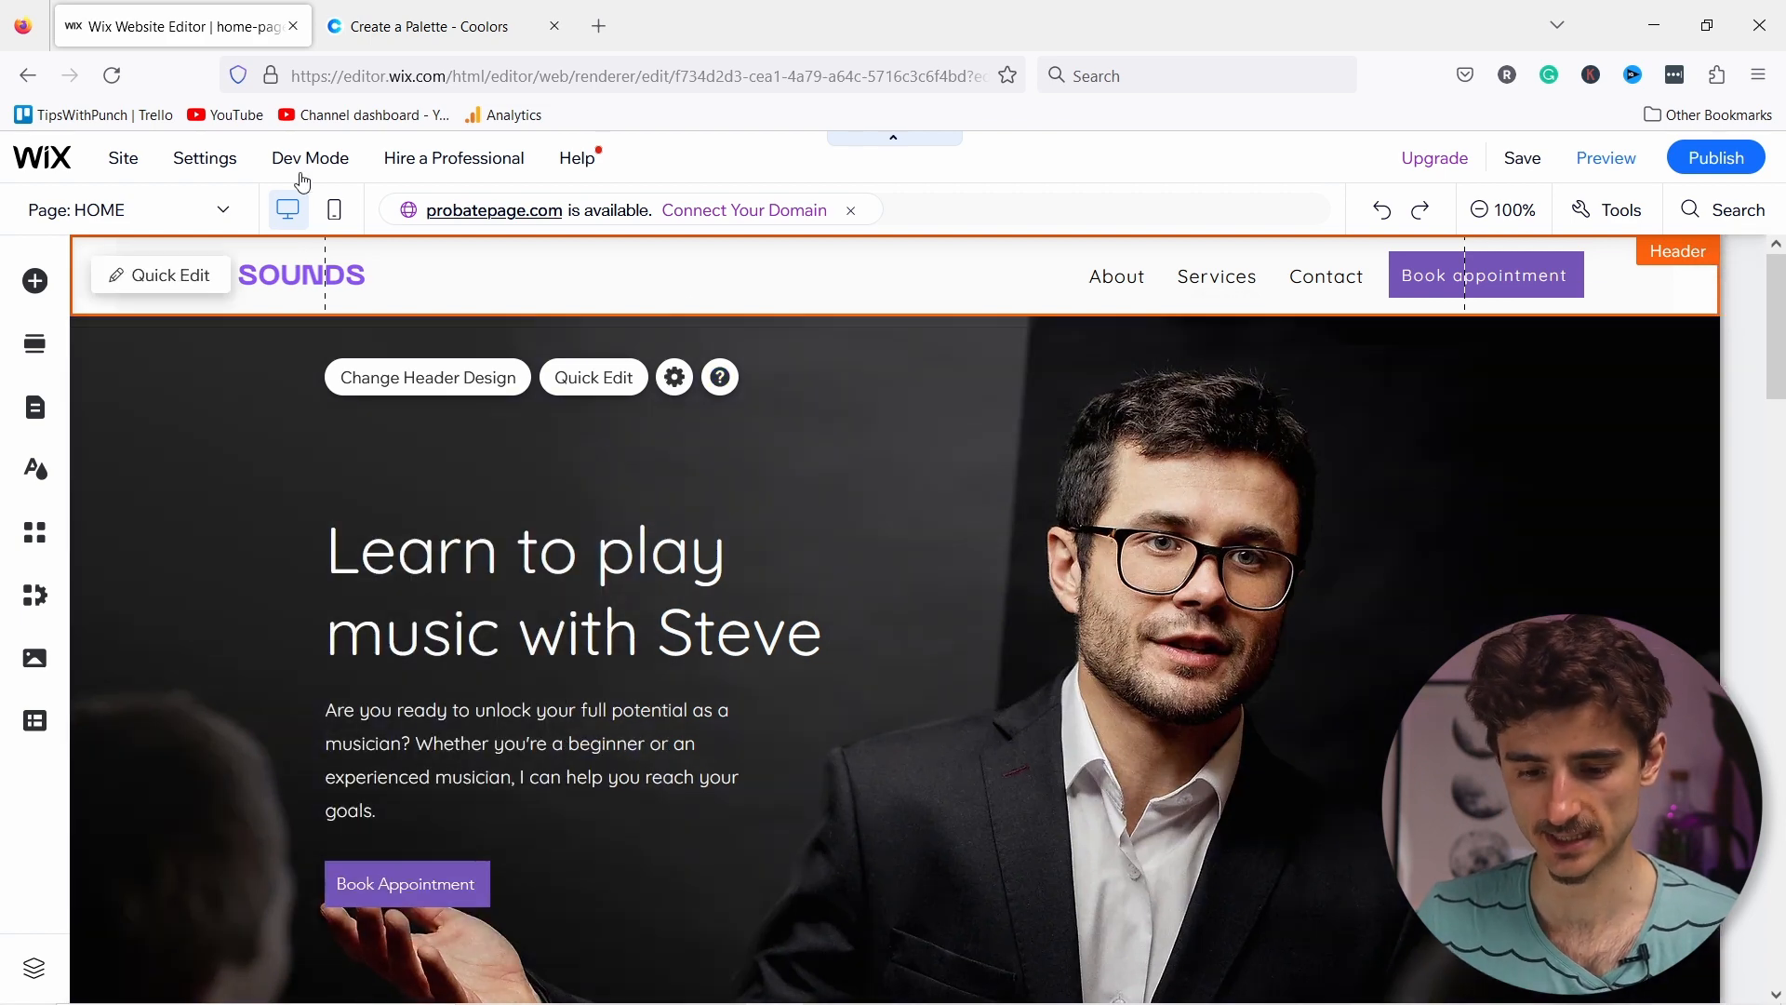
{"action": "left_click", "coordinate": [336, 217]}
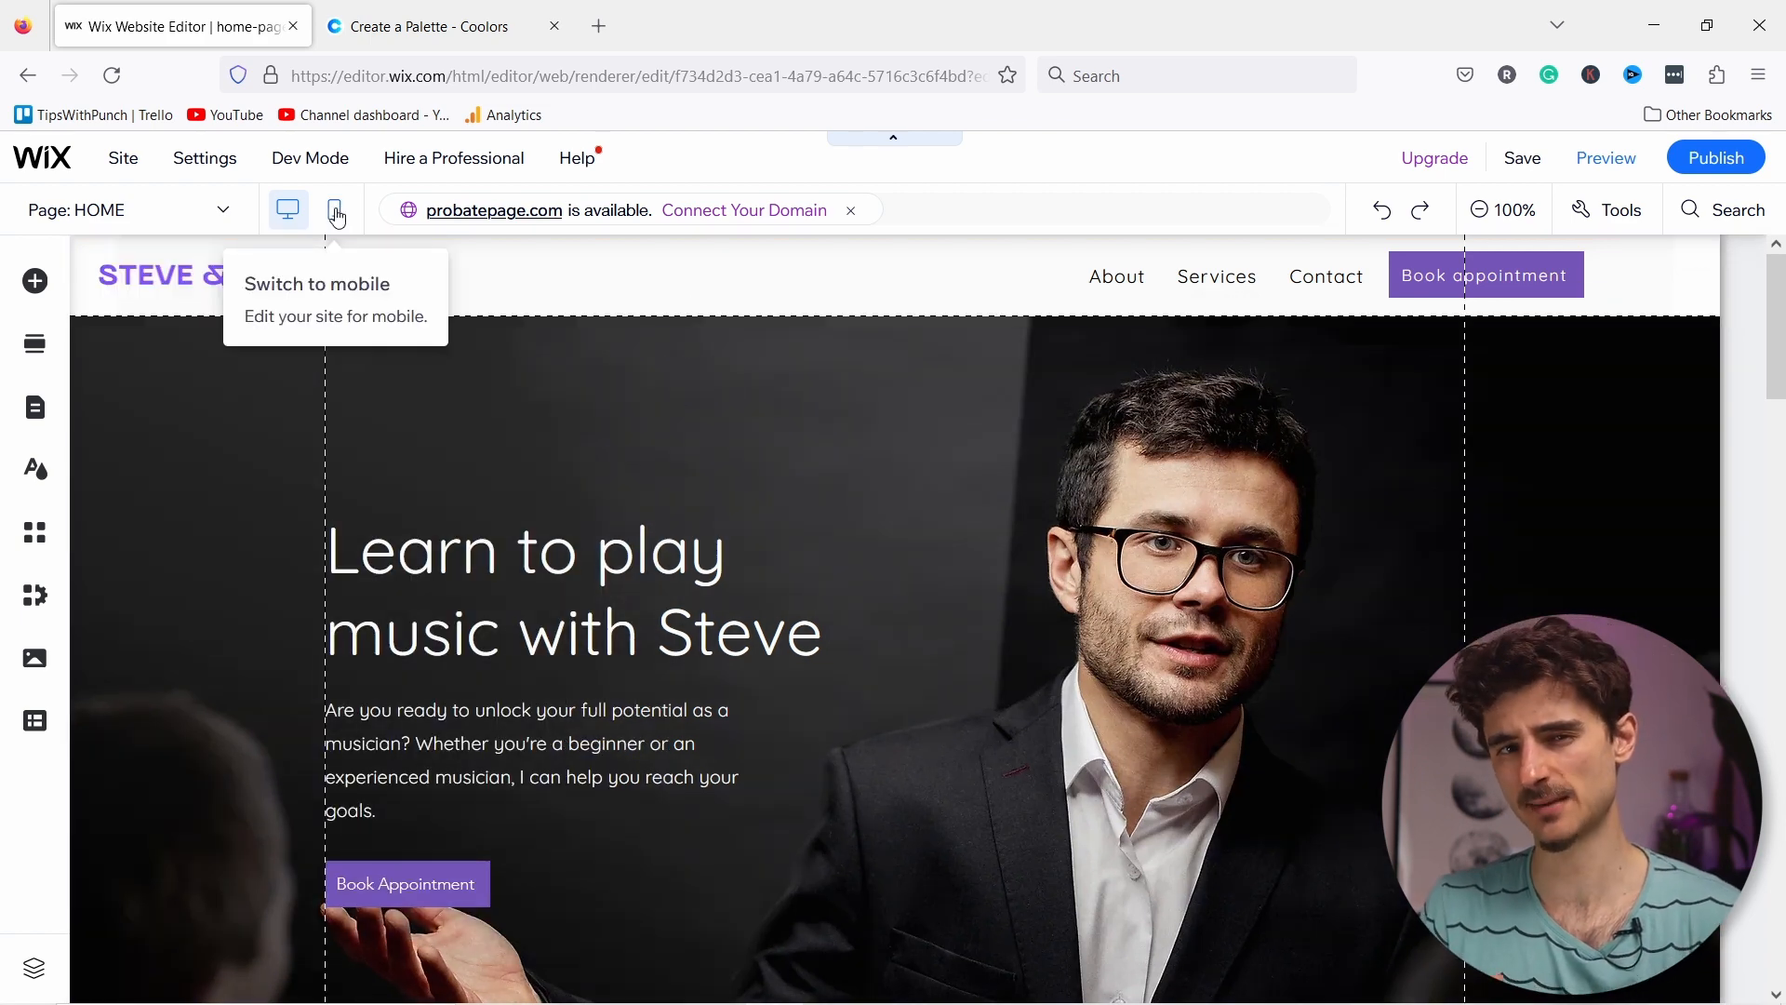
Step: In the mobile layout, move the STEVE & SOUNDS logo up and delete the header's cart icon
{"action": "left_click", "coordinate": [337, 217]}
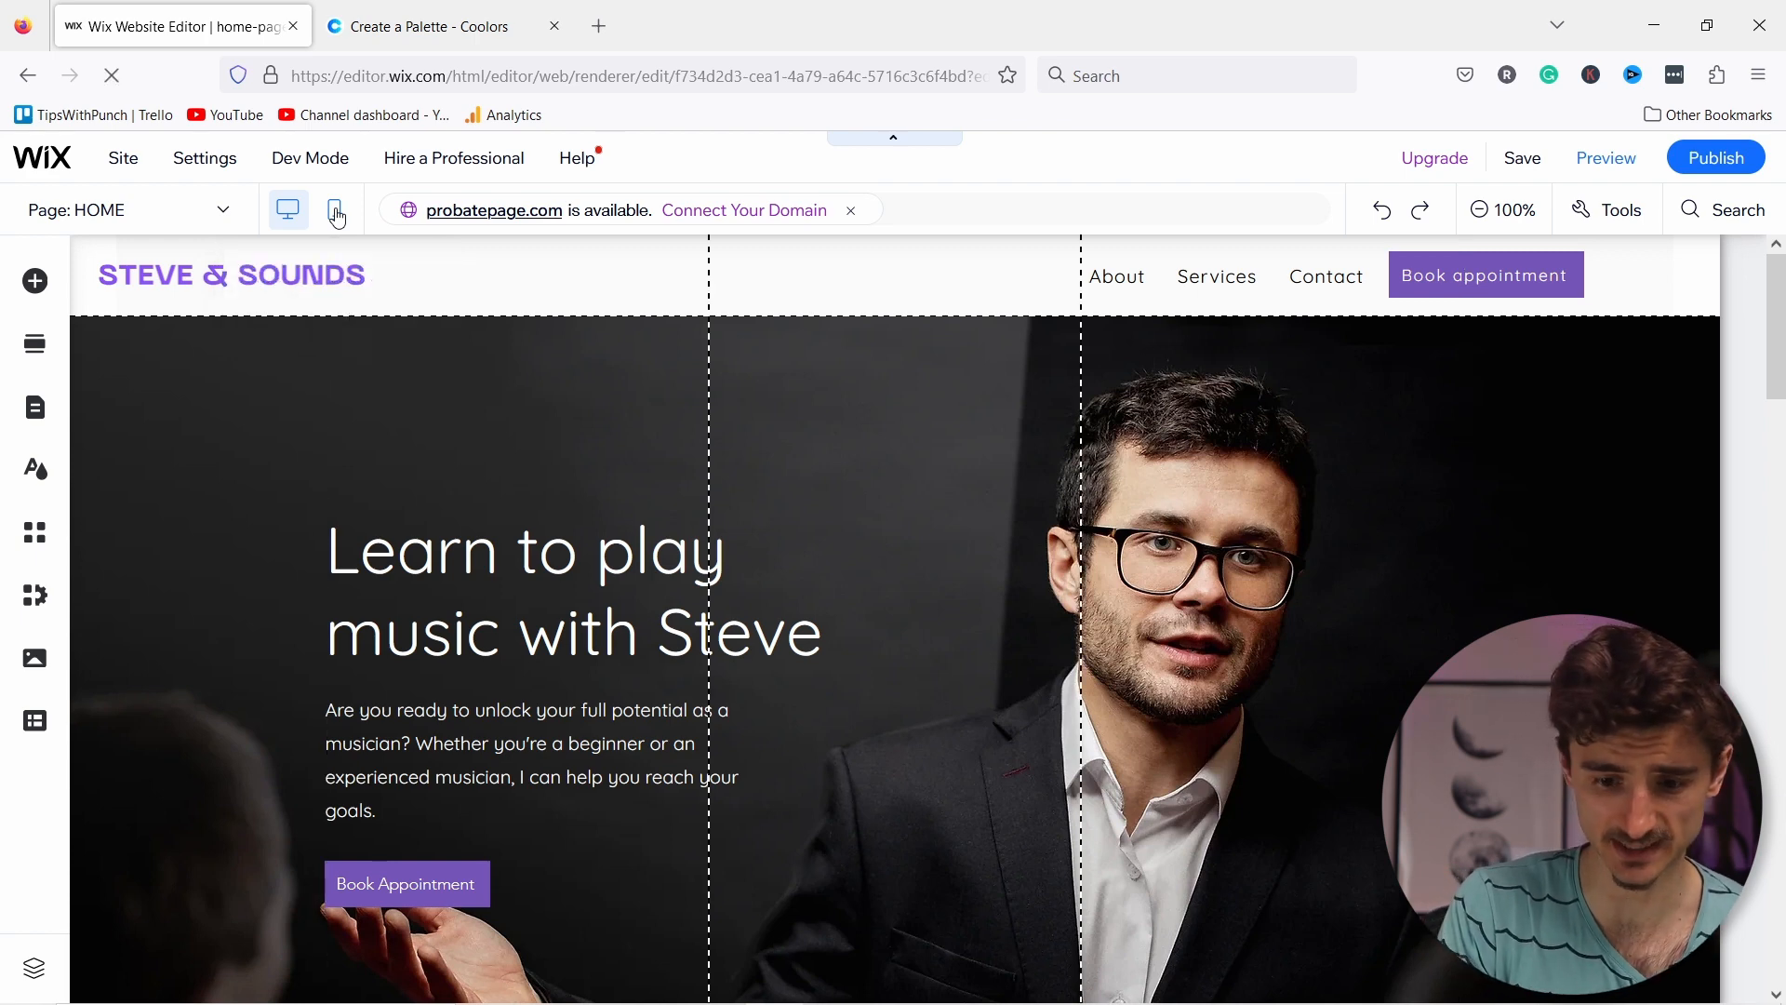
{"action": "left_click", "coordinate": [918, 321]}
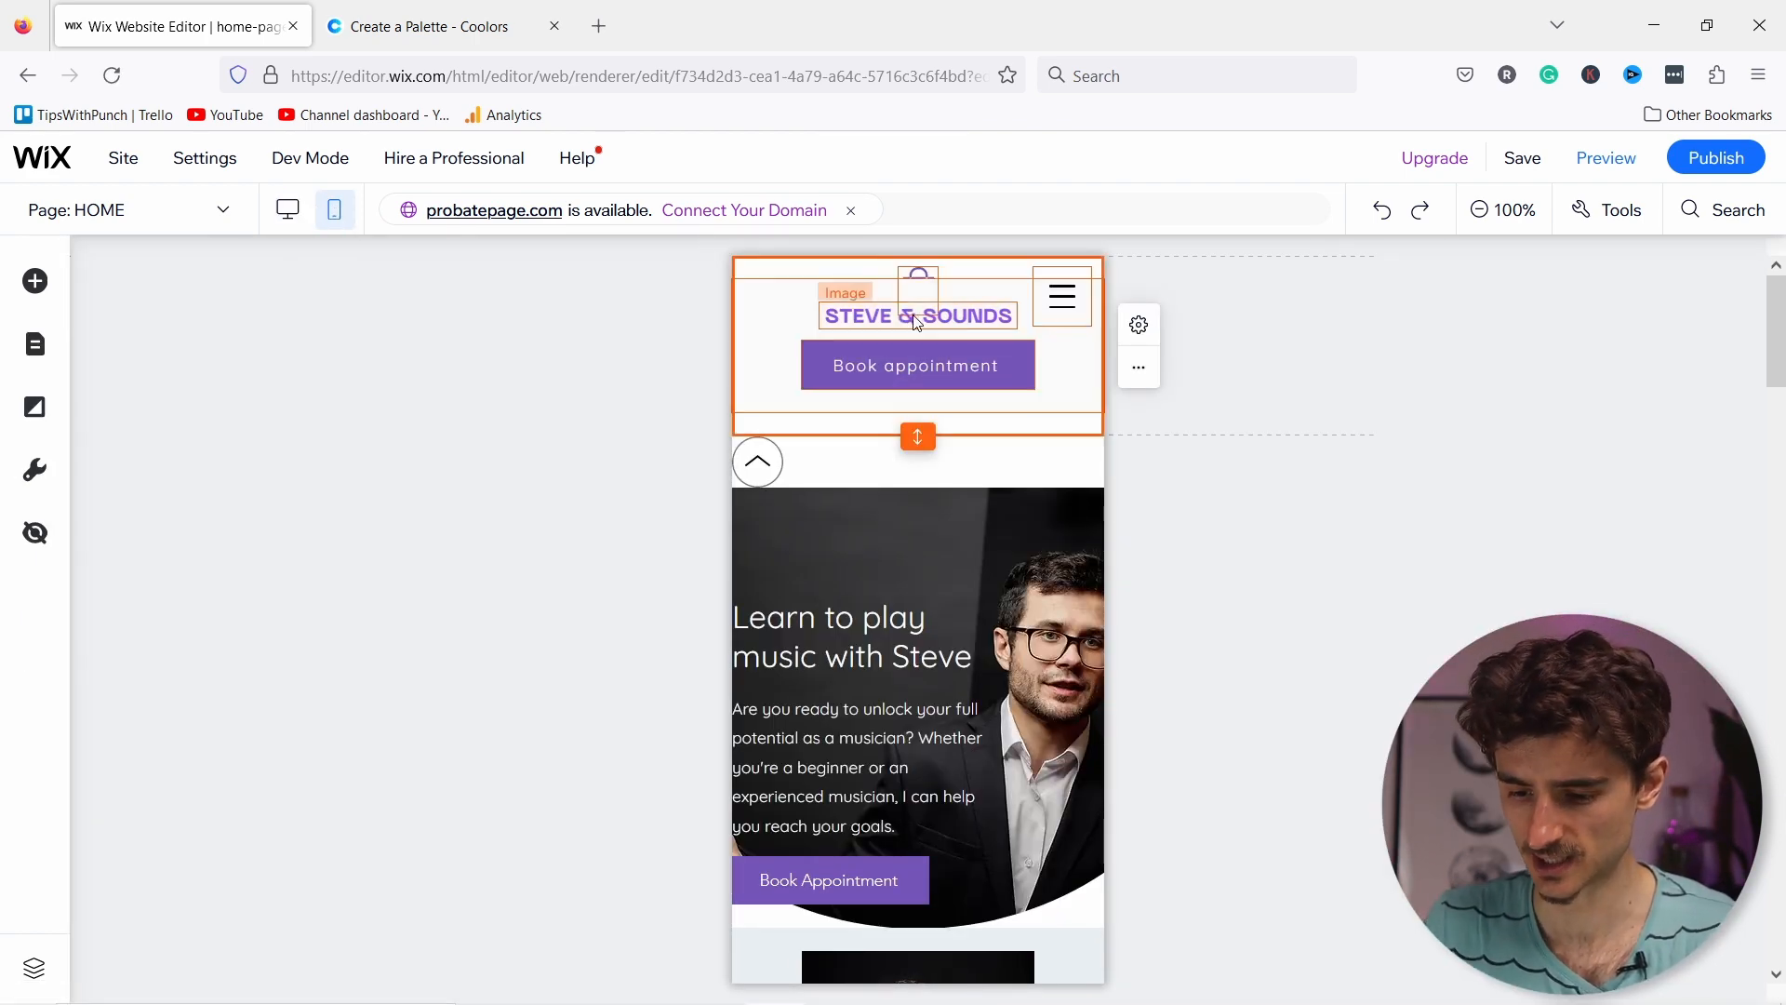
{"action": "left_click", "coordinate": [968, 320]}
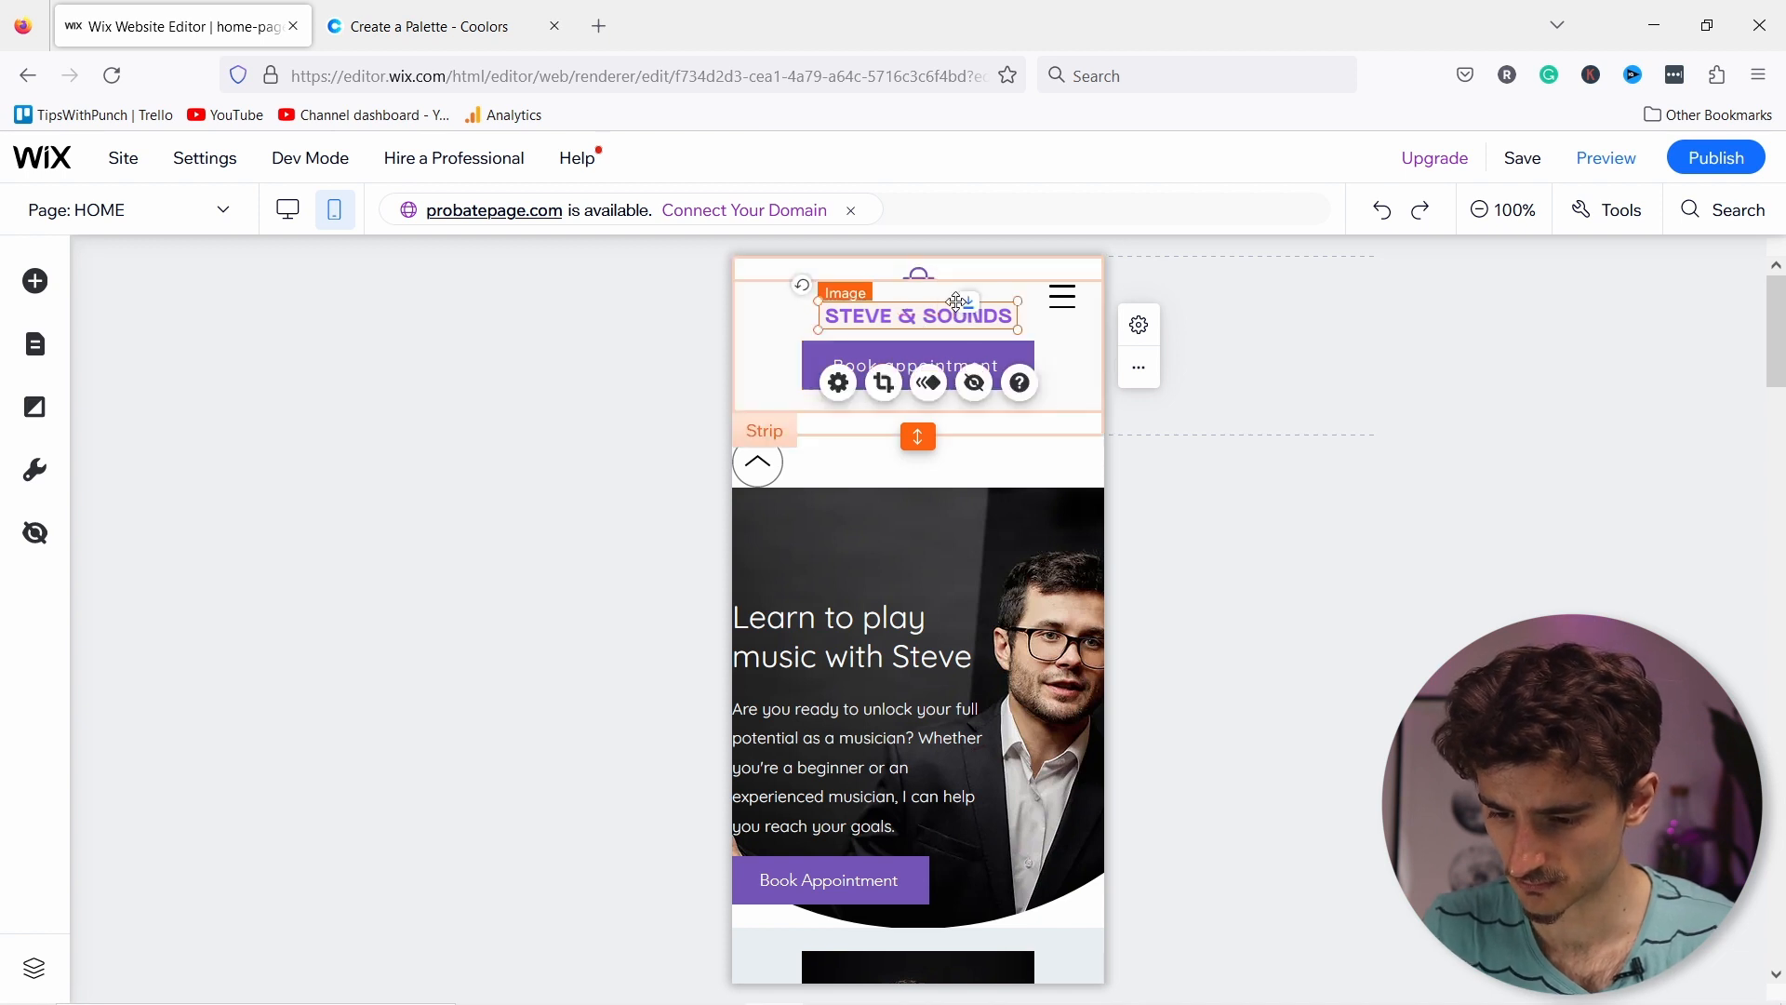
{"action": "mouse_move", "coordinate": [968, 320]}
{"action": "left_mouse_down"}
{"action": "mouse_move", "coordinate": [960, 291]}
{"action": "mouse_move", "coordinate": [942, 298]}
{"action": "left_mouse_up"}
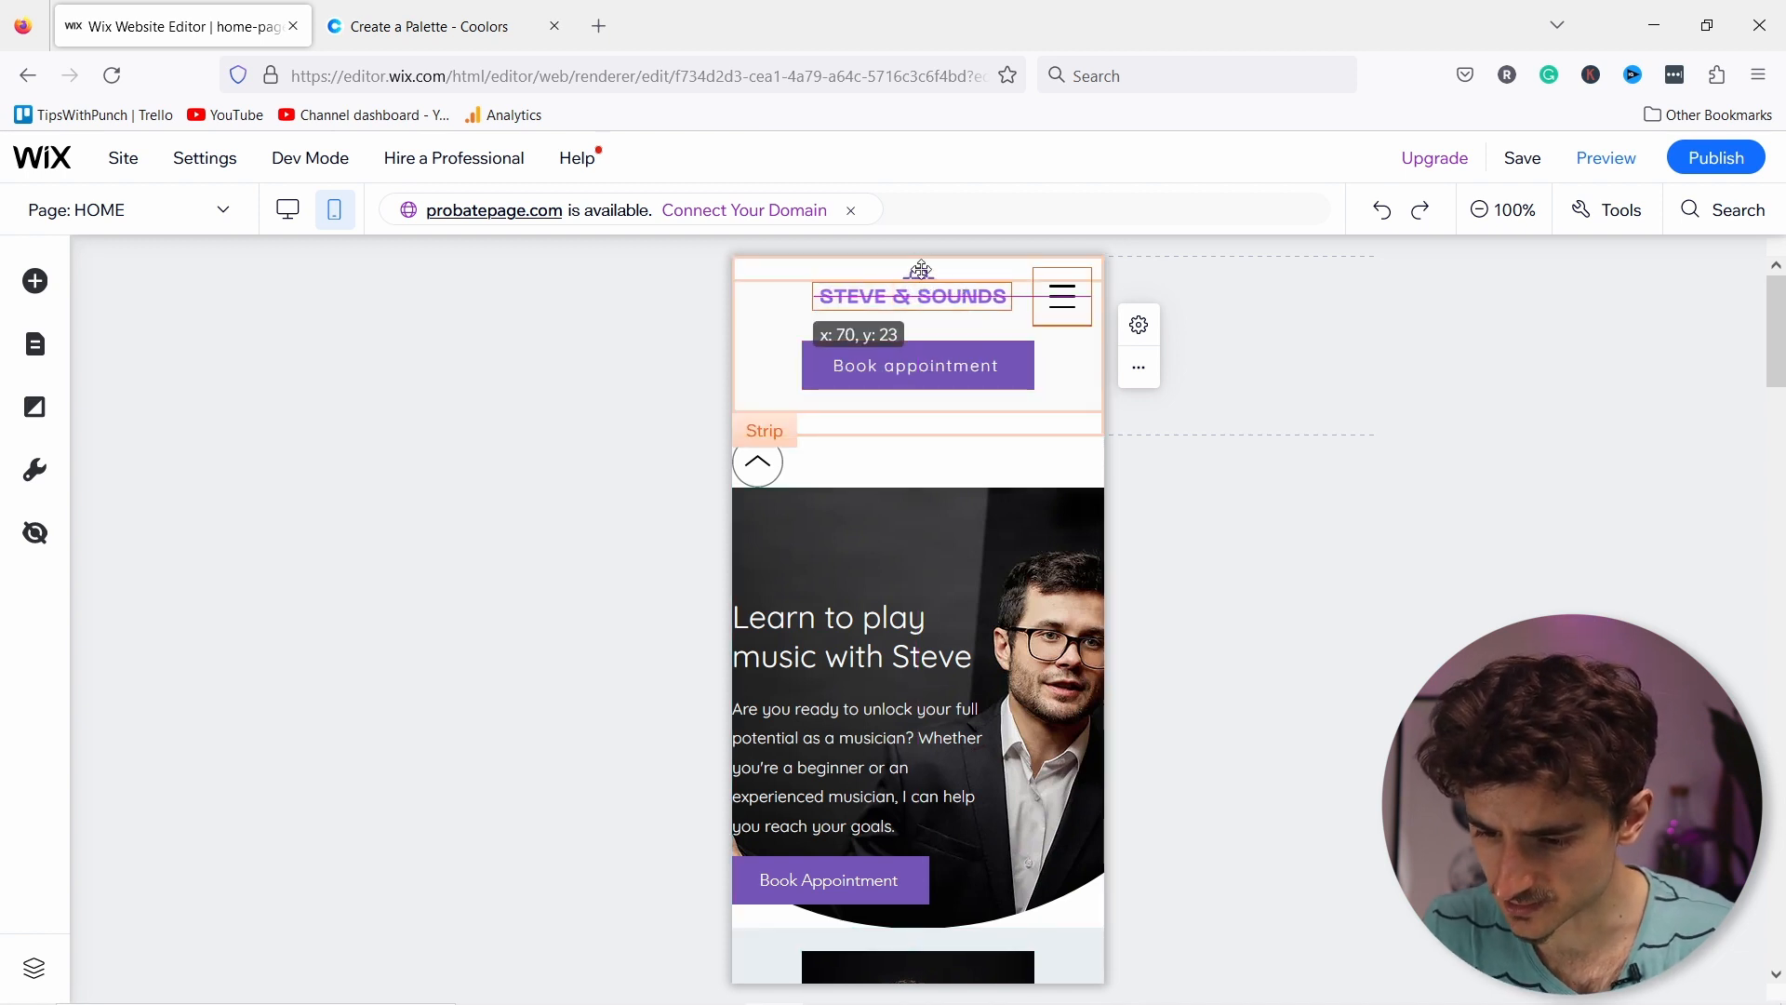
{"action": "left_click", "coordinate": [919, 275]}
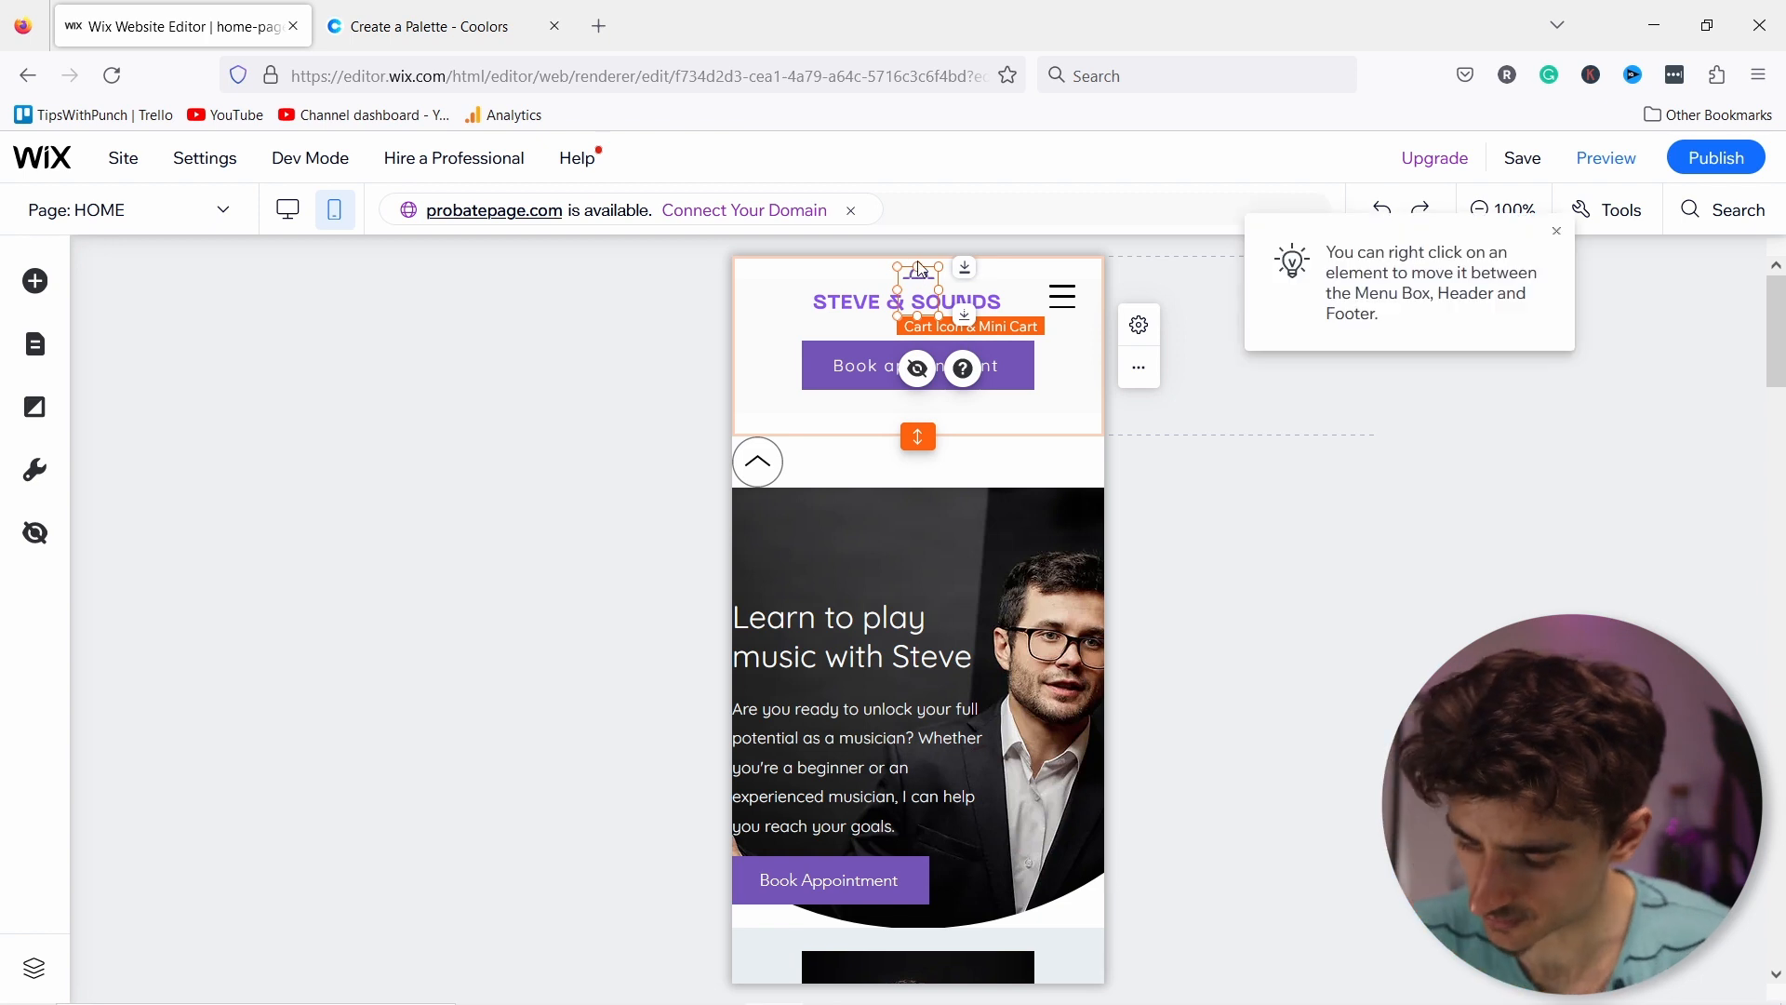
{"action": "key", "text": "Delete"}
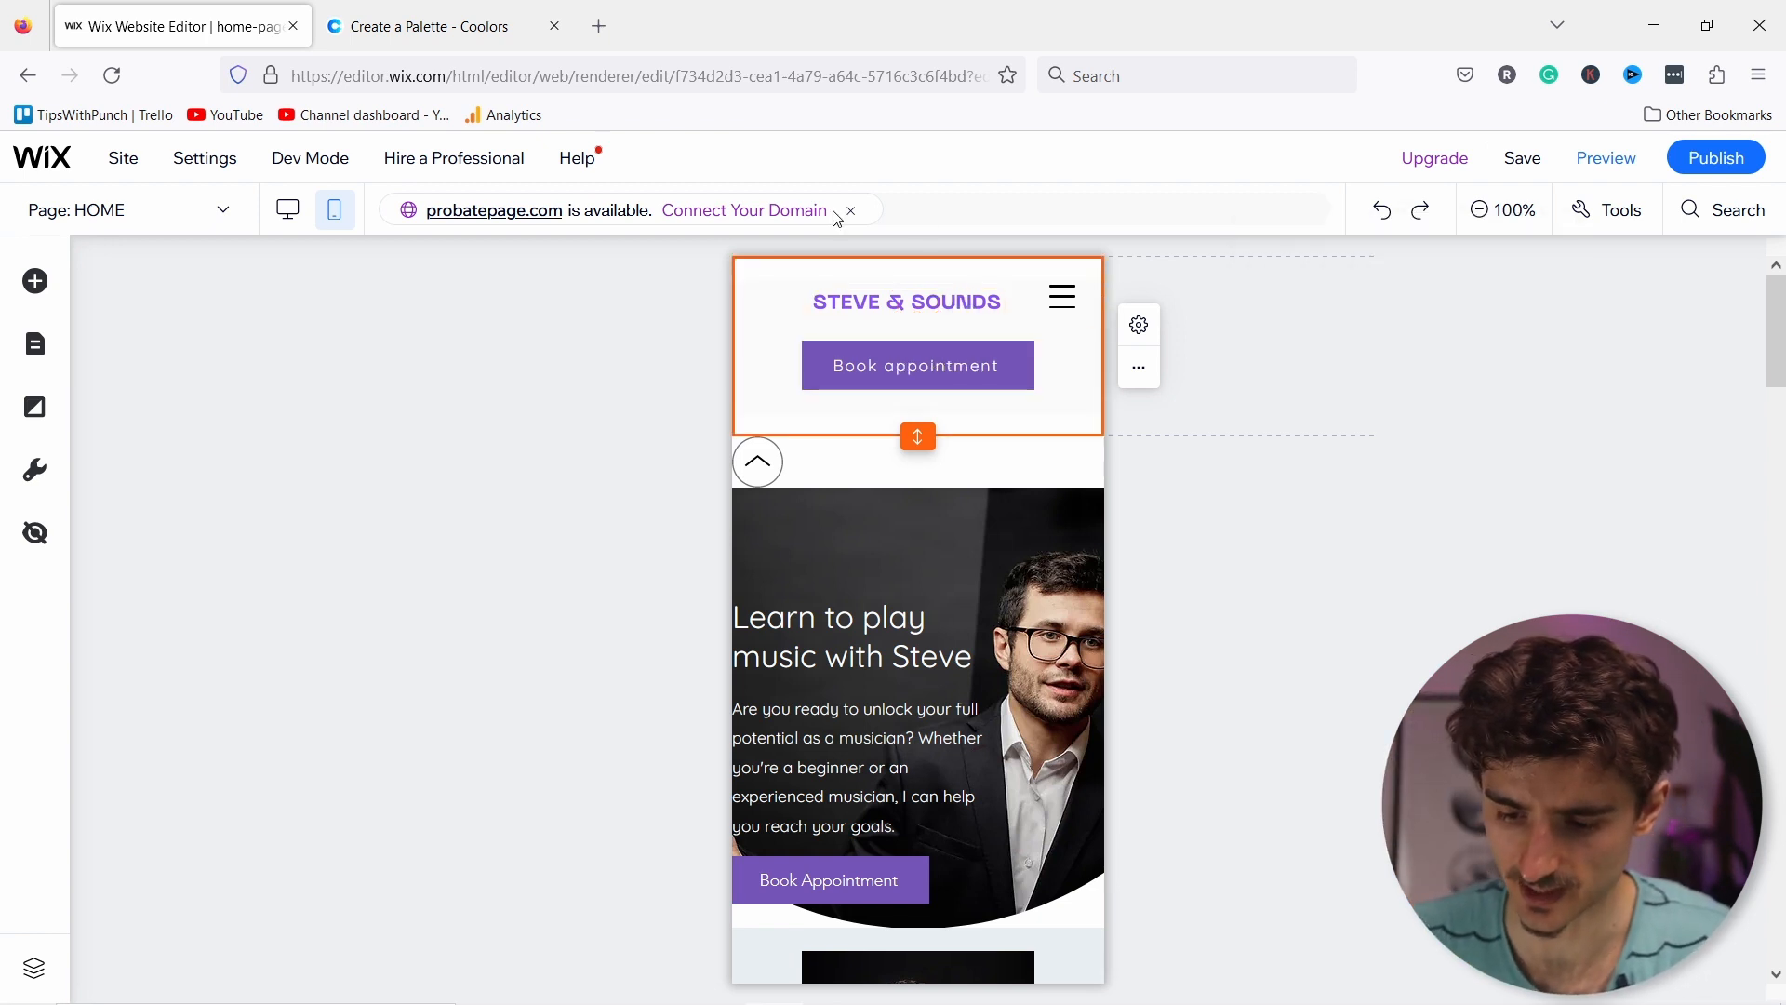
Step: Nudge the logo beside the menu icon and hide the Book appointment button on mobile
{"action": "left_click", "coordinate": [924, 307]}
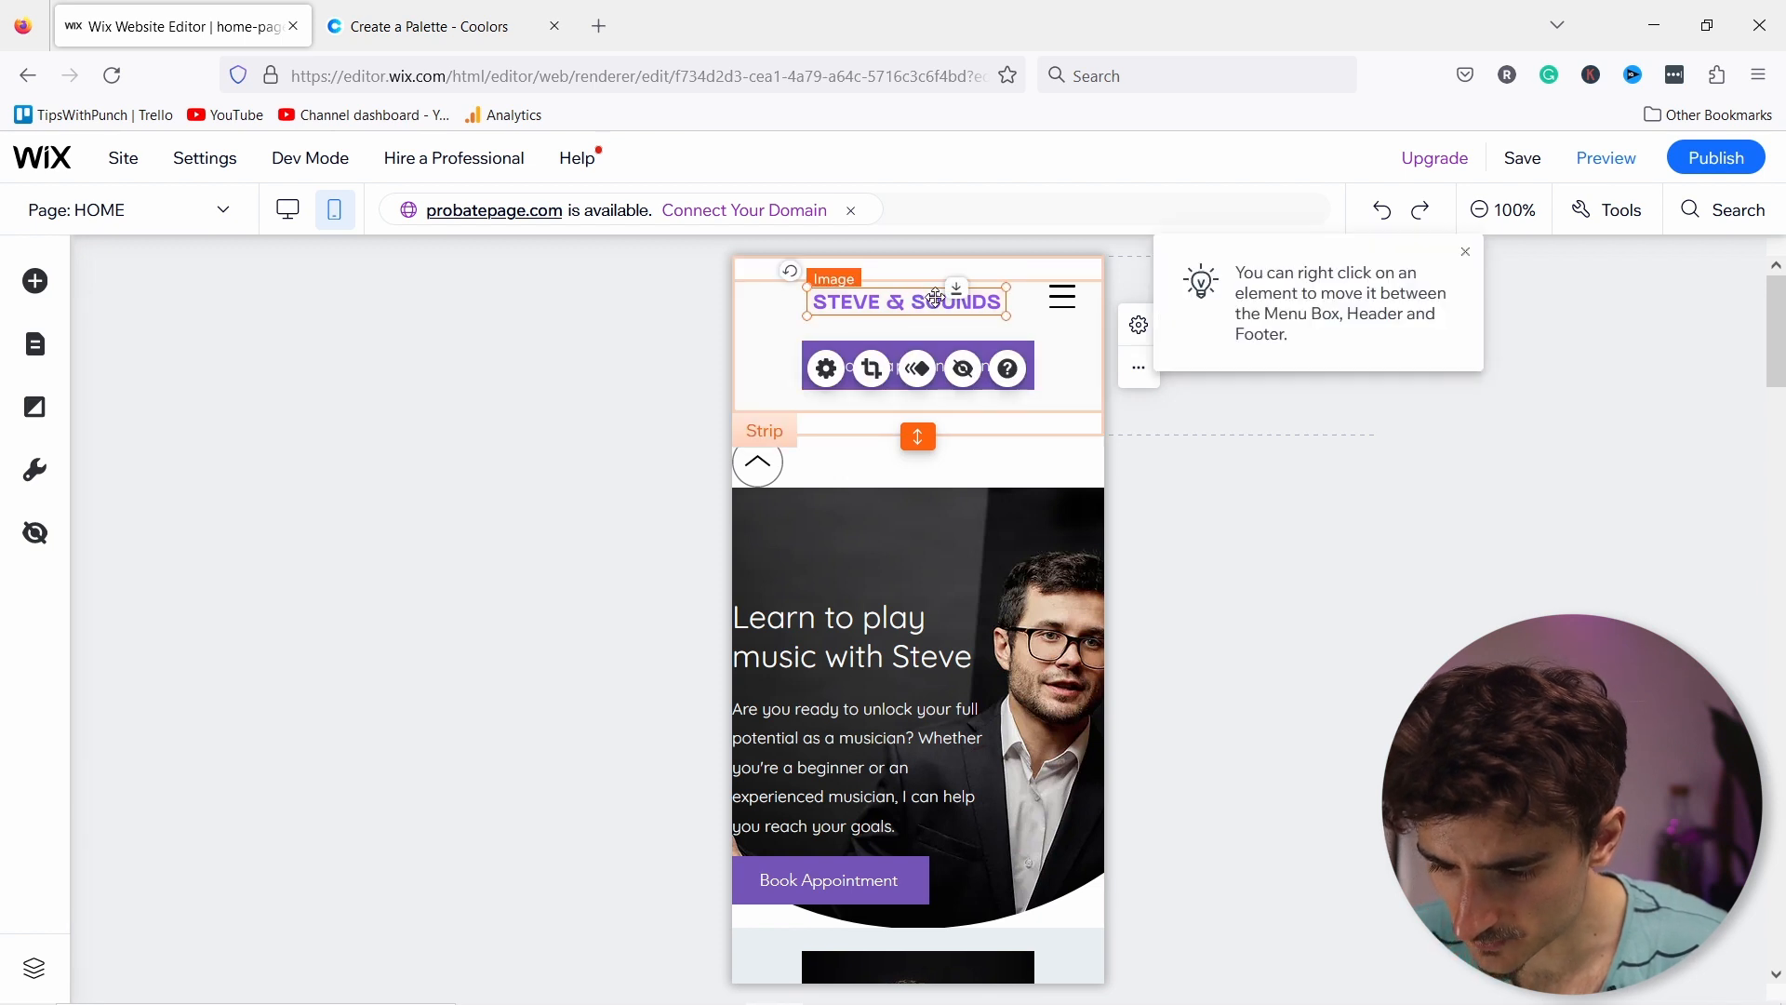
{"action": "left_click_drag", "start_coordinate": [924, 307], "coordinate": [933, 296]}
{"action": "key", "text": "Escape"}
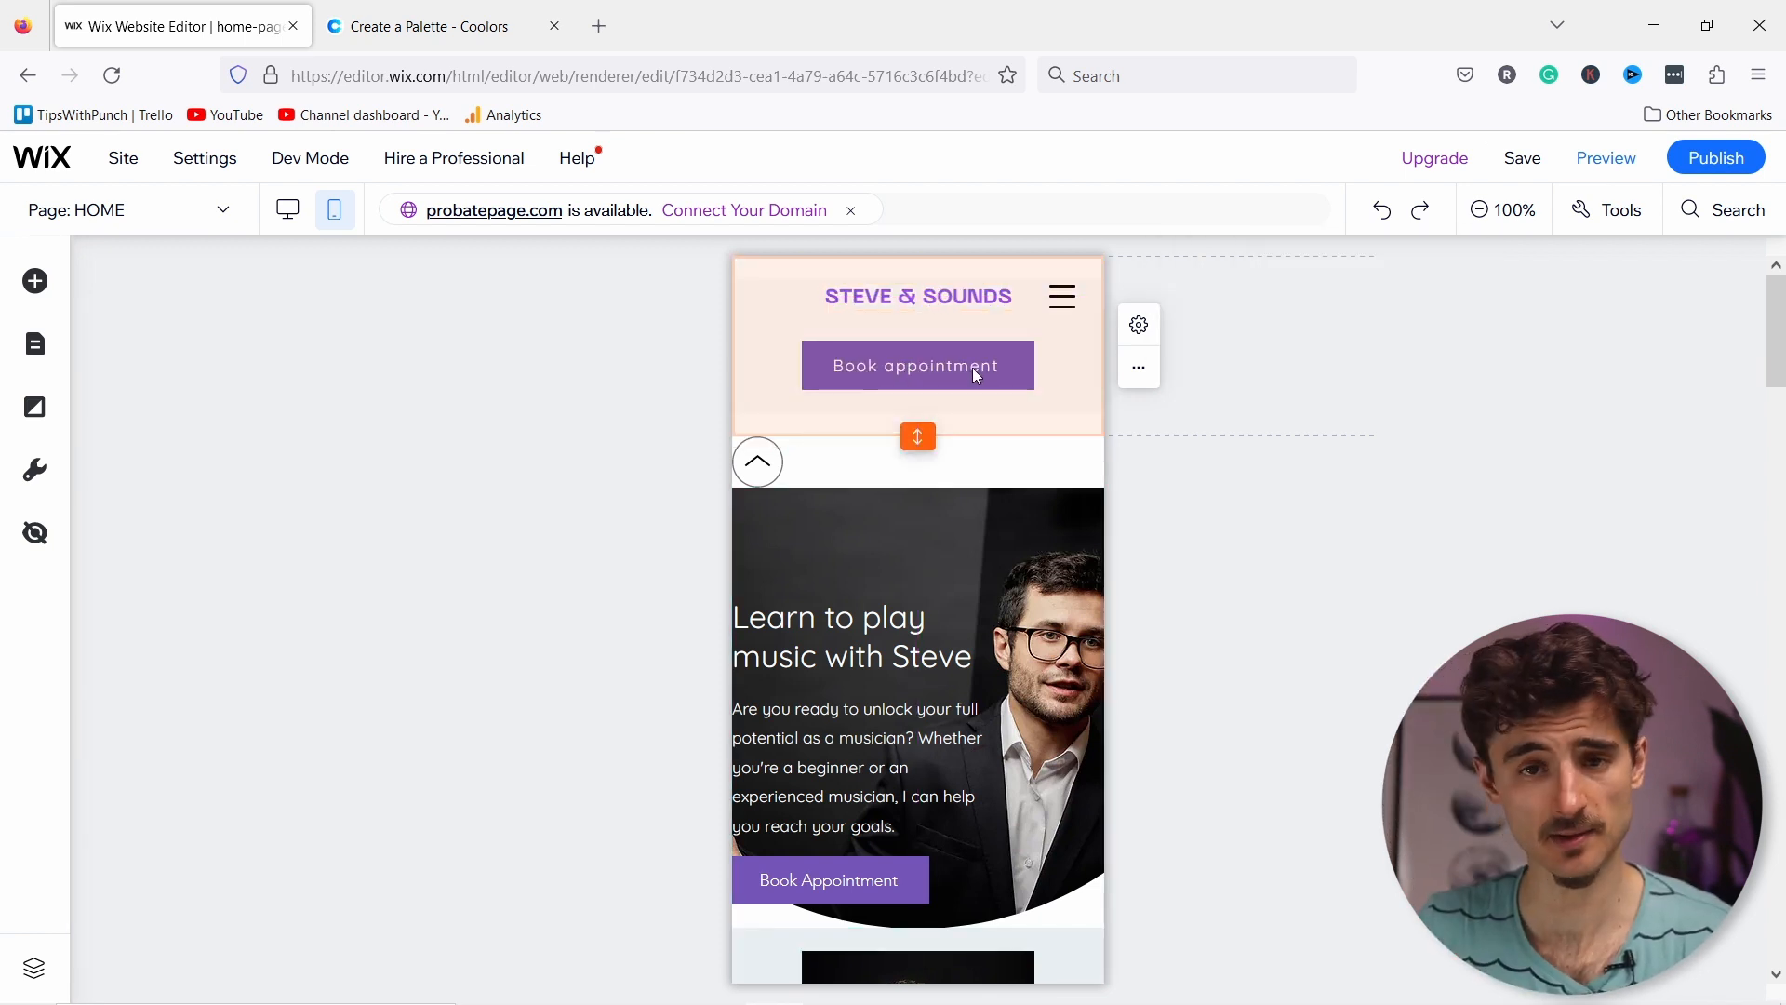
{"action": "left_click", "coordinate": [976, 374]}
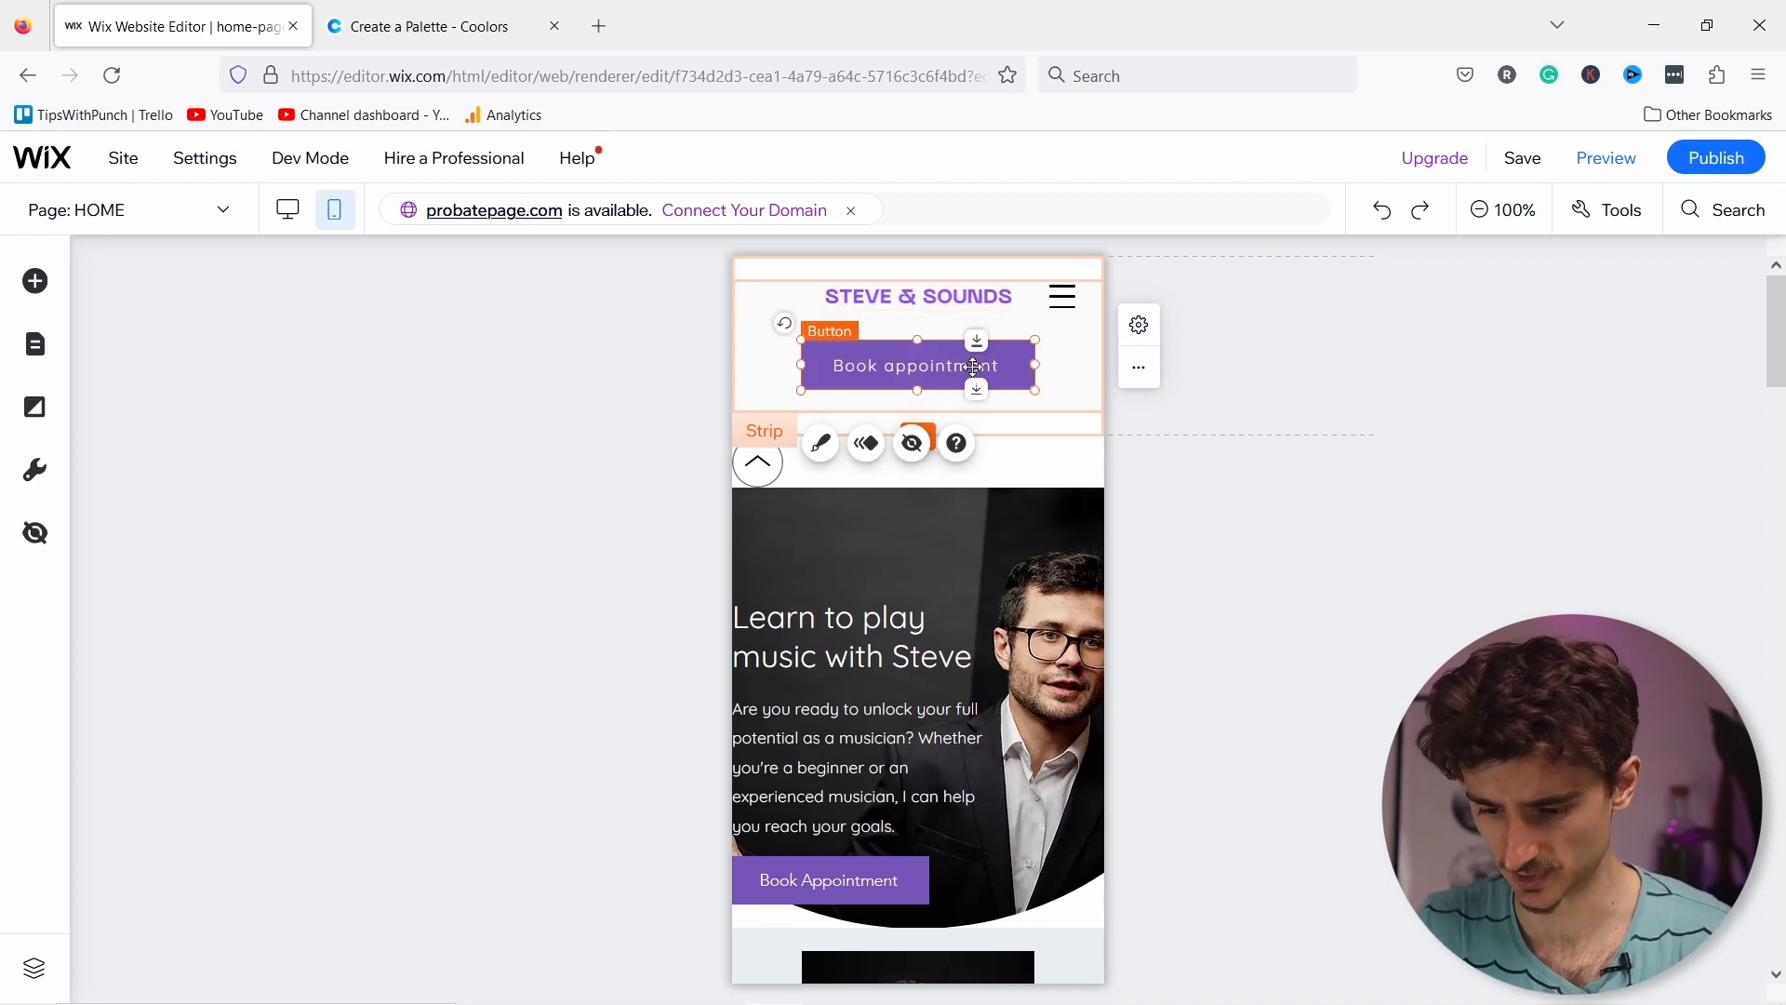
{"action": "left_click", "coordinate": [914, 444]}
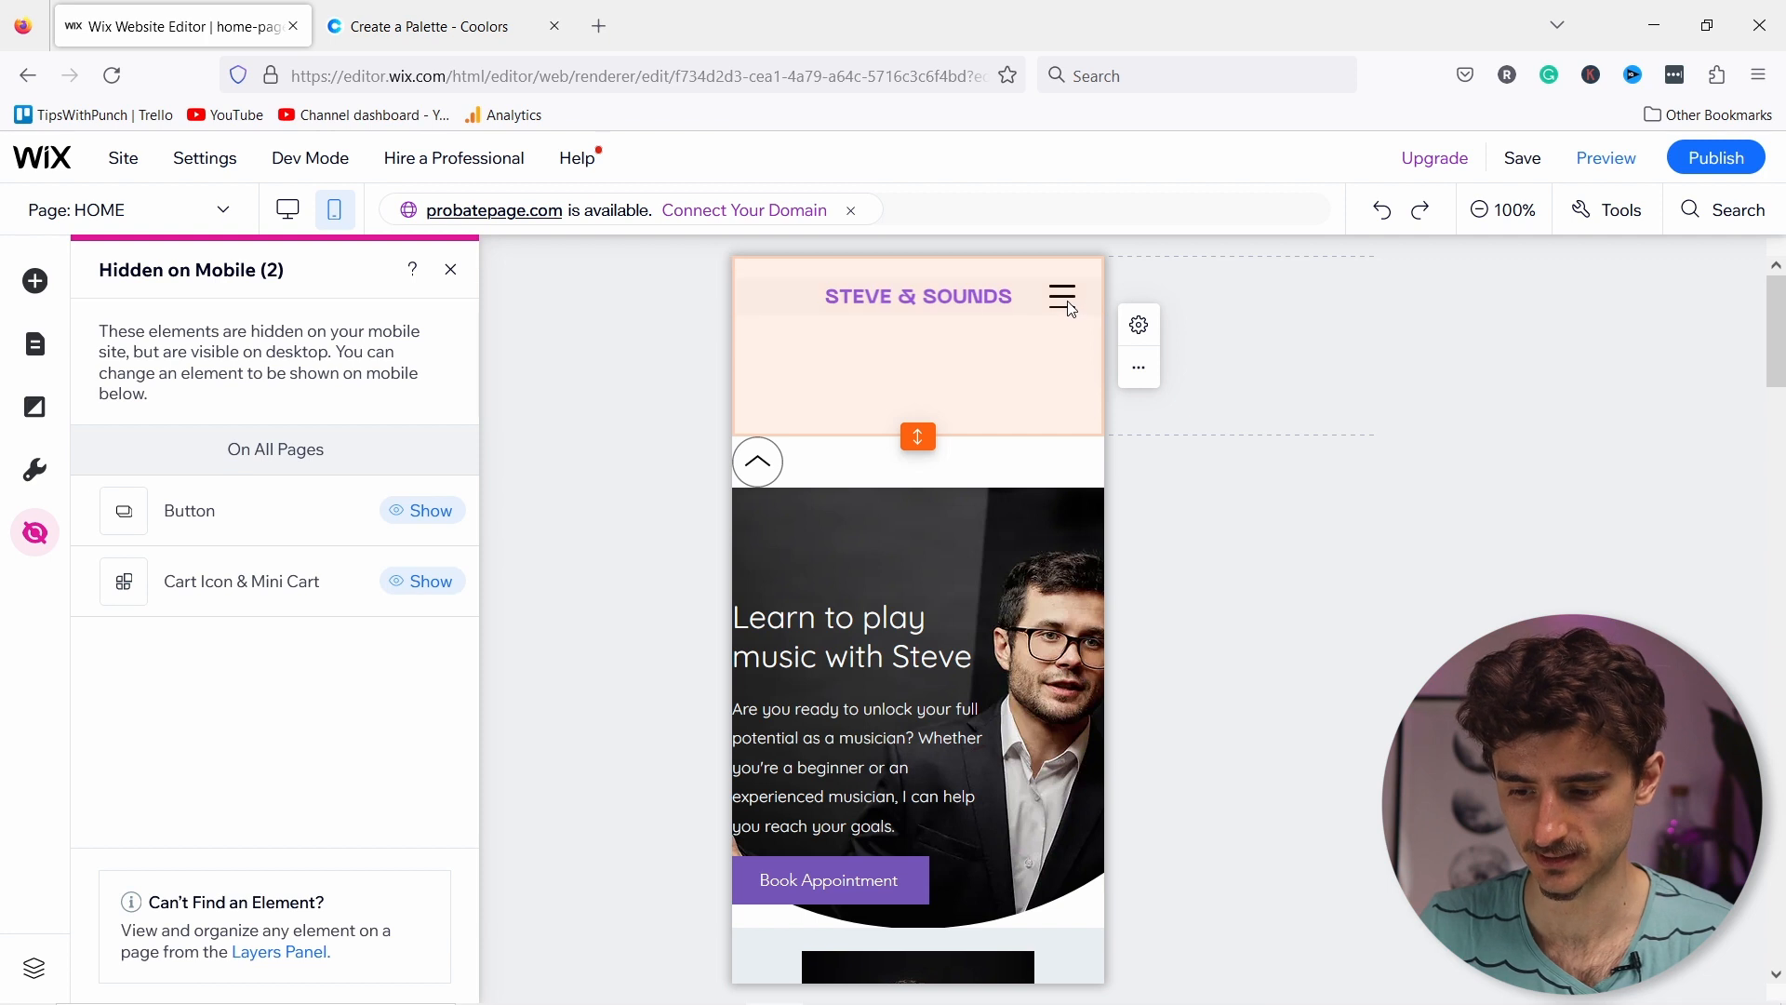
Step: Add a purple button labelled 'Book appointment' to the mobile menu below Contact
{"action": "left_click", "coordinate": [1065, 301]}
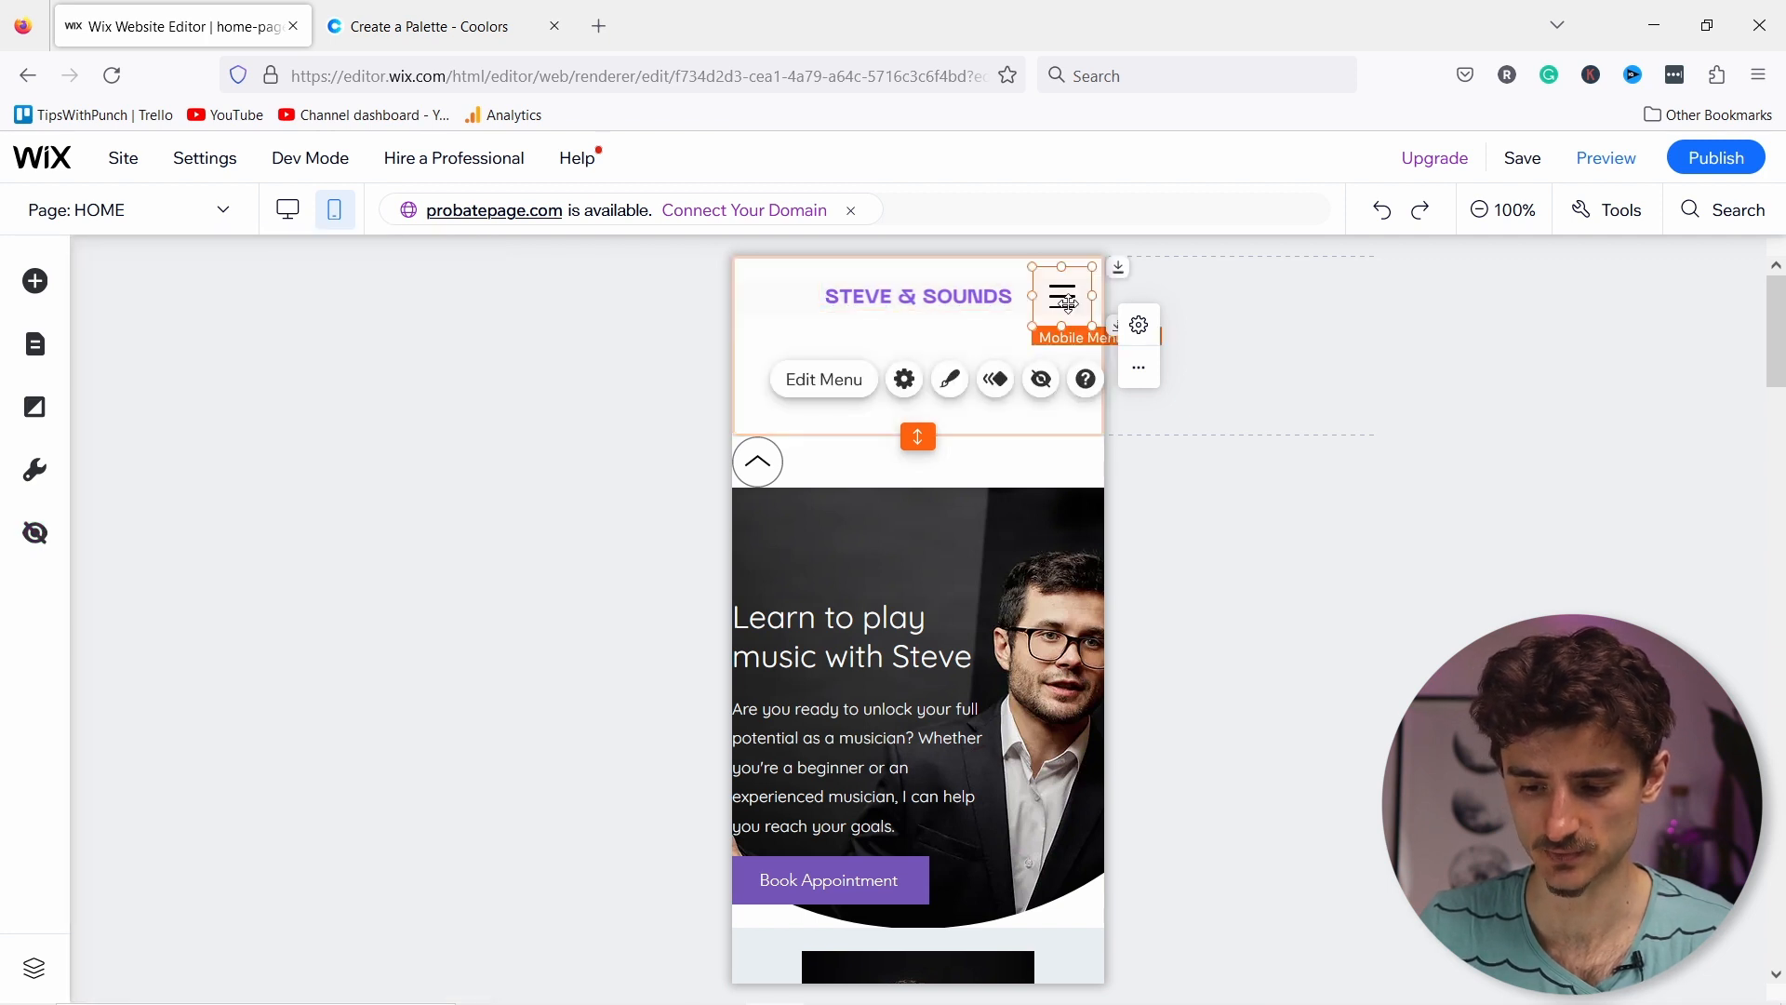
{"action": "left_click", "coordinate": [840, 389]}
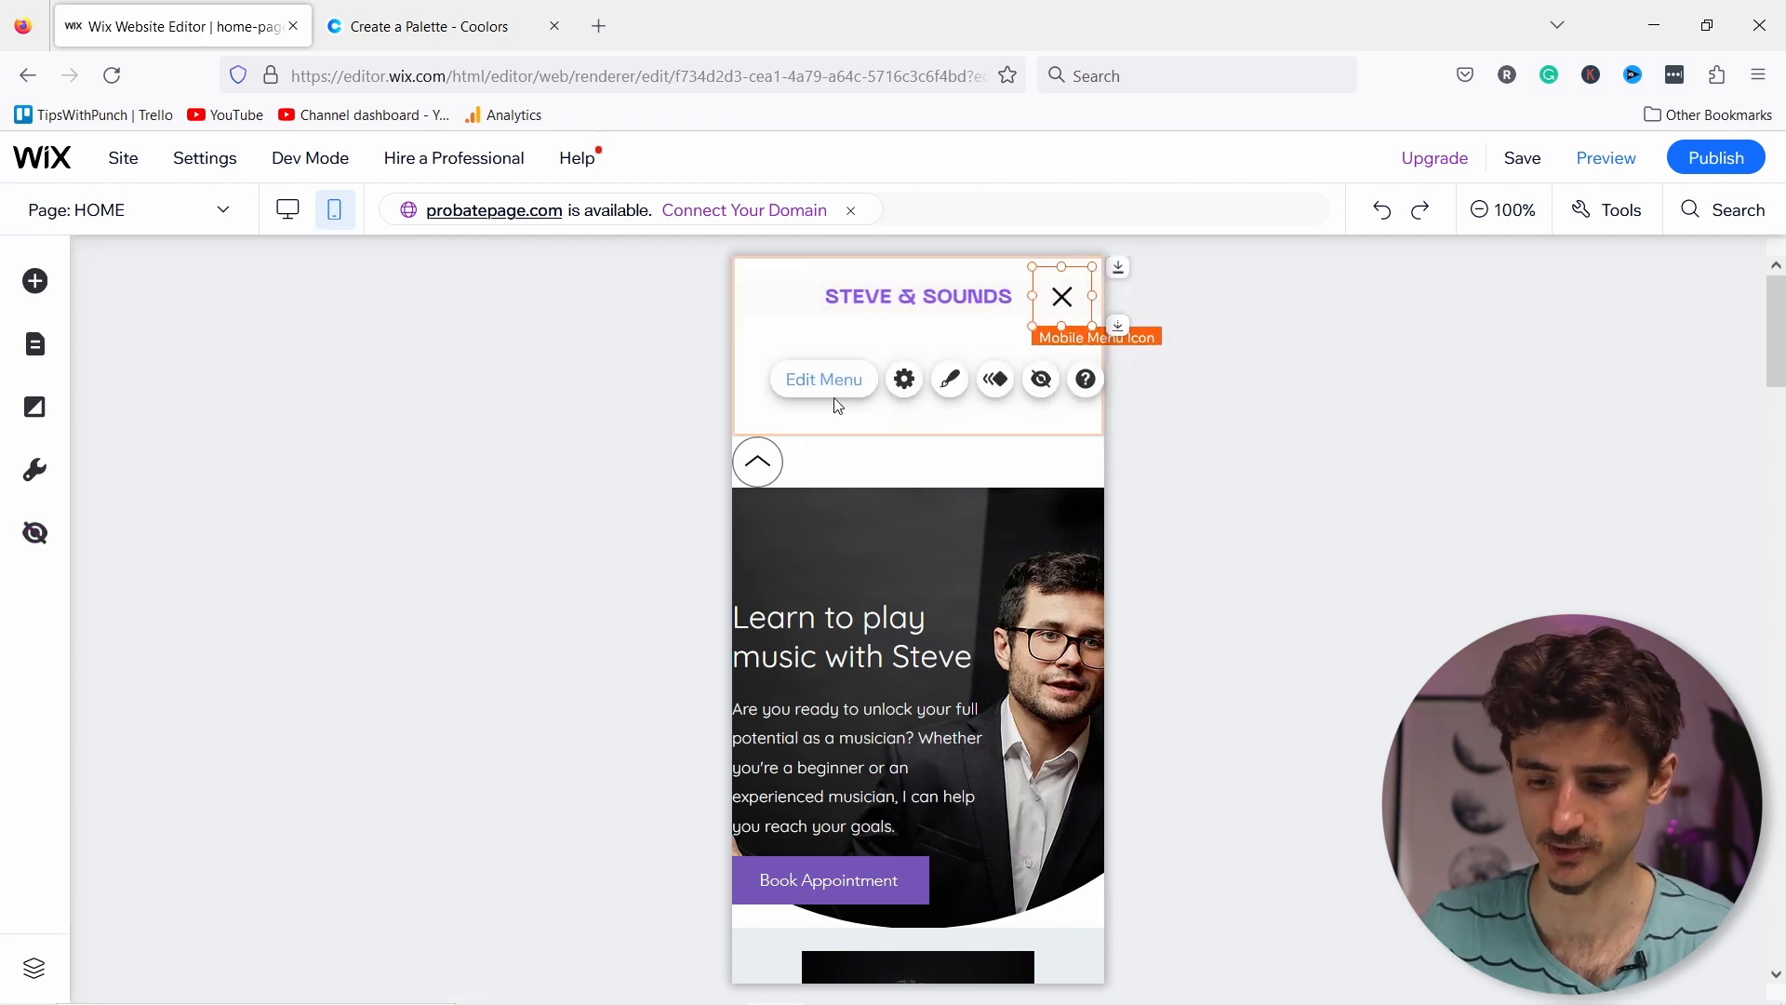
{"action": "left_click", "coordinate": [39, 289]}
{"action": "left_click", "coordinate": [129, 358]}
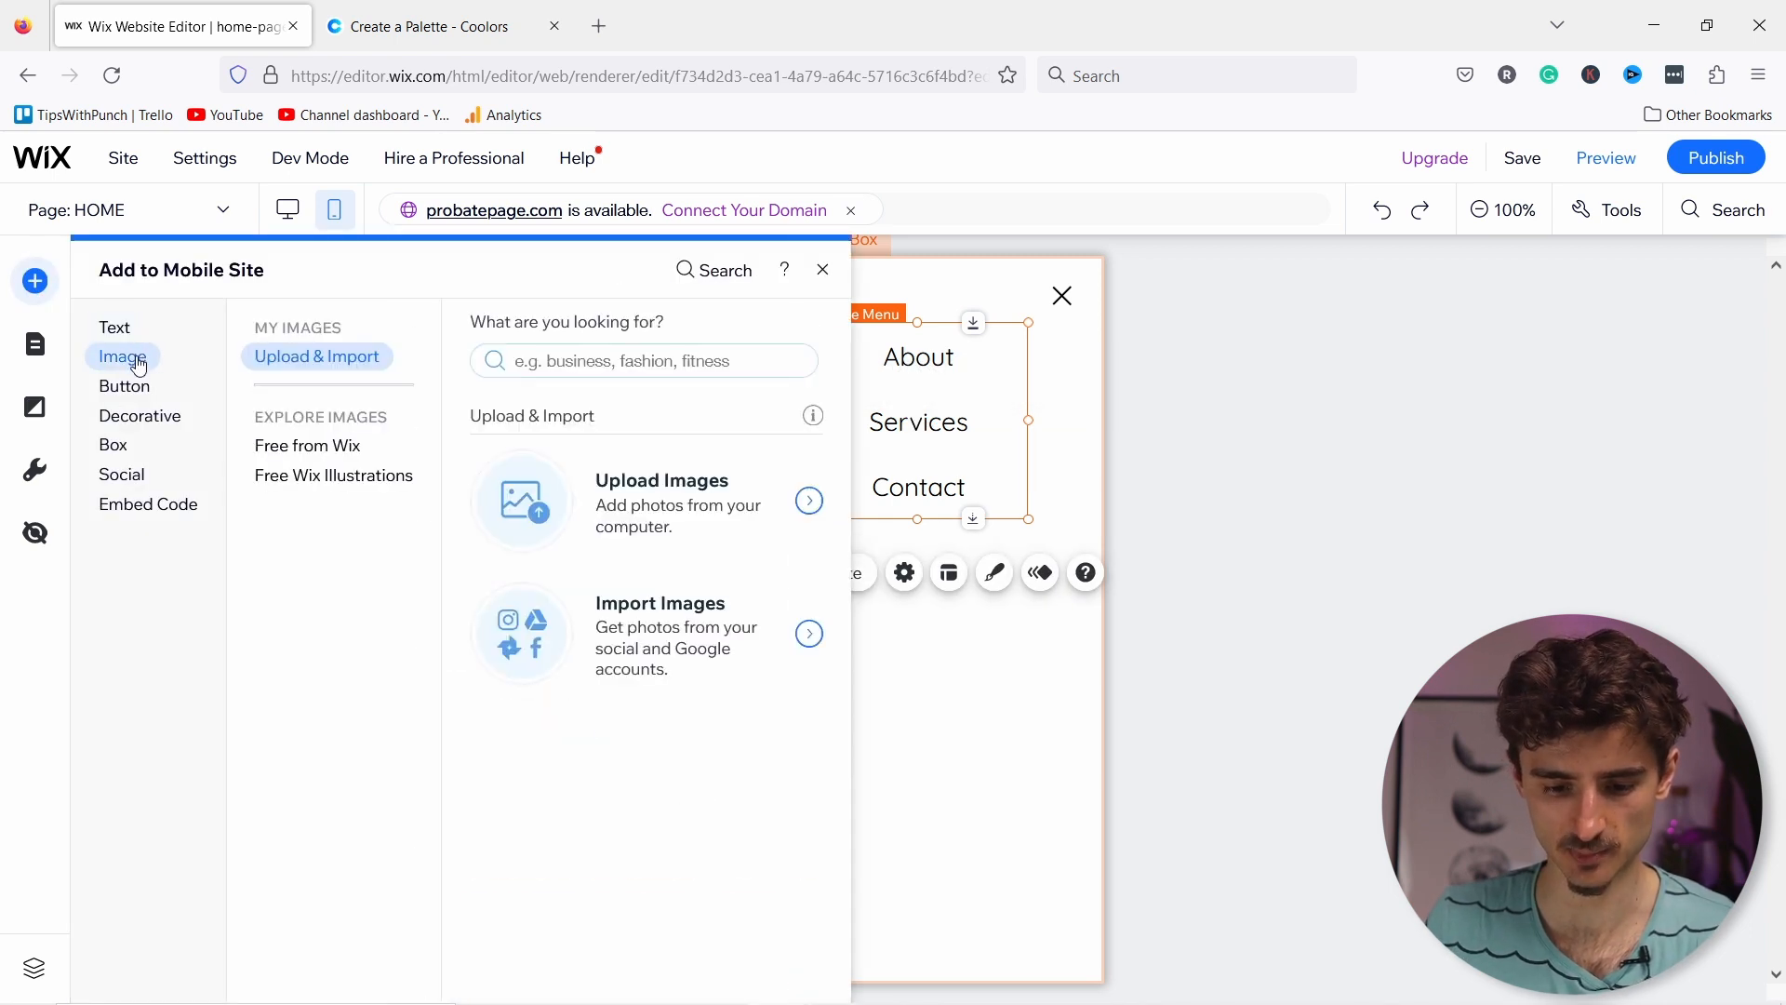
{"action": "left_click", "coordinate": [133, 386]}
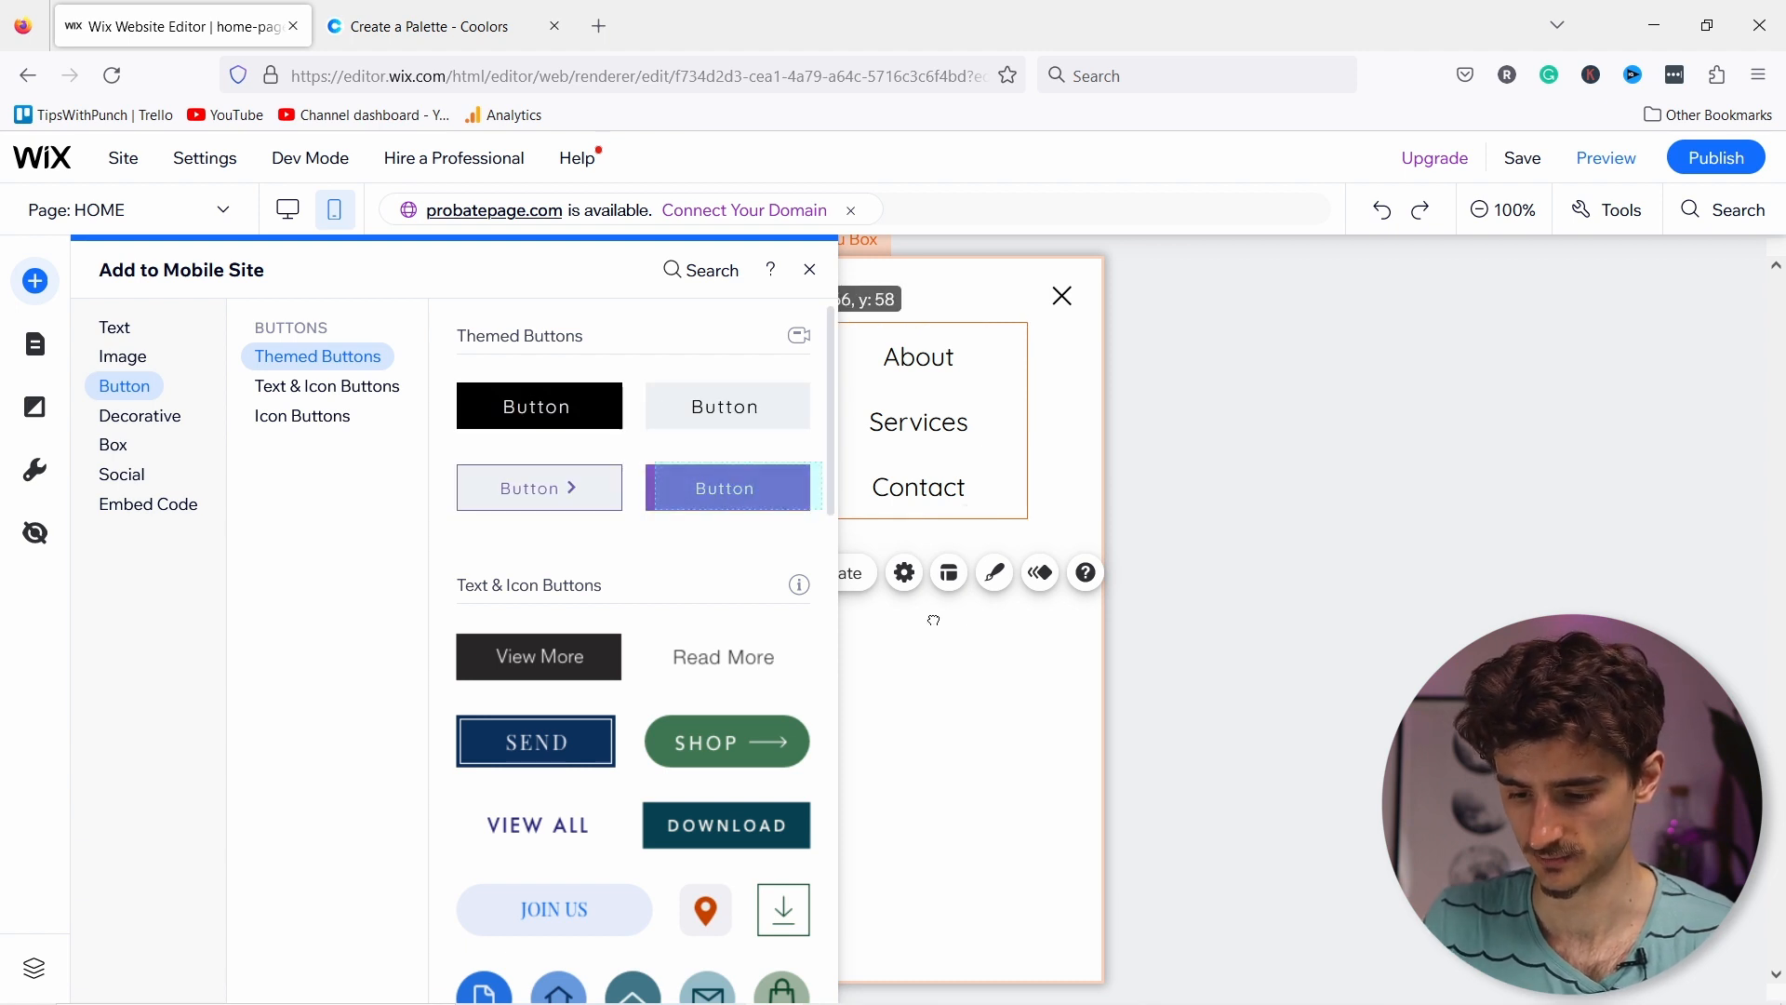
{"action": "left_click_drag", "start_coordinate": [734, 496], "coordinate": [924, 549]}
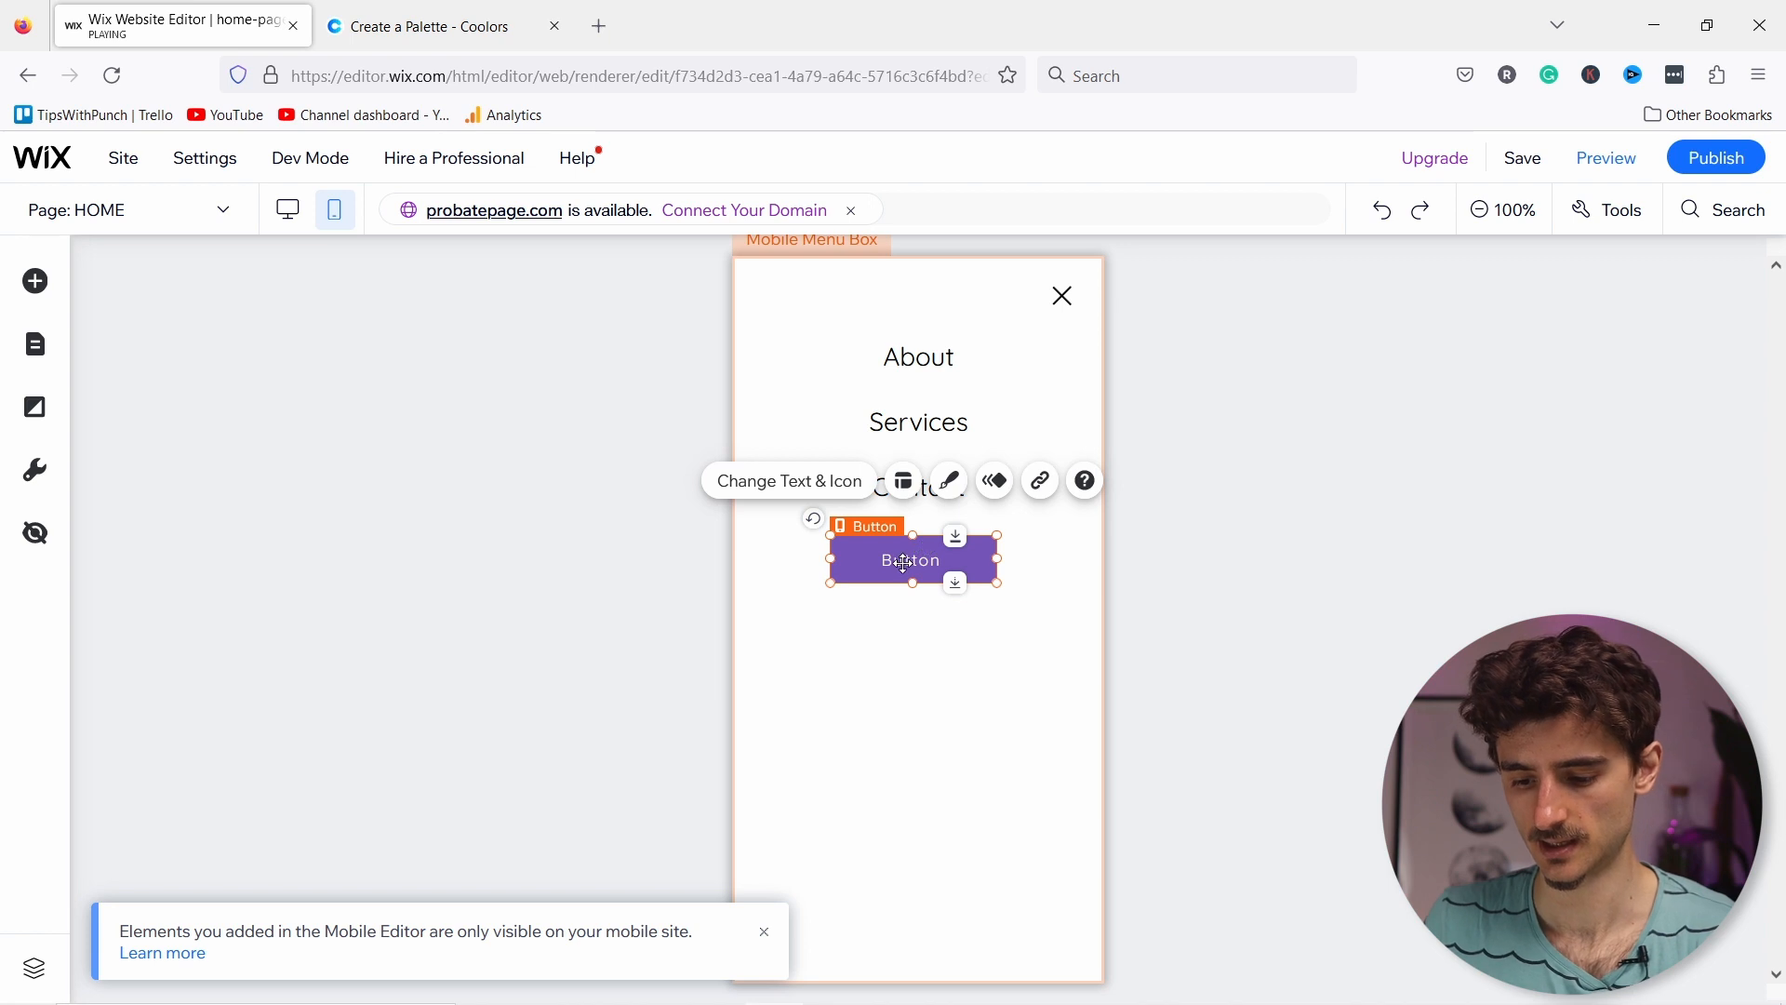
{"action": "double_click", "coordinate": [903, 562]}
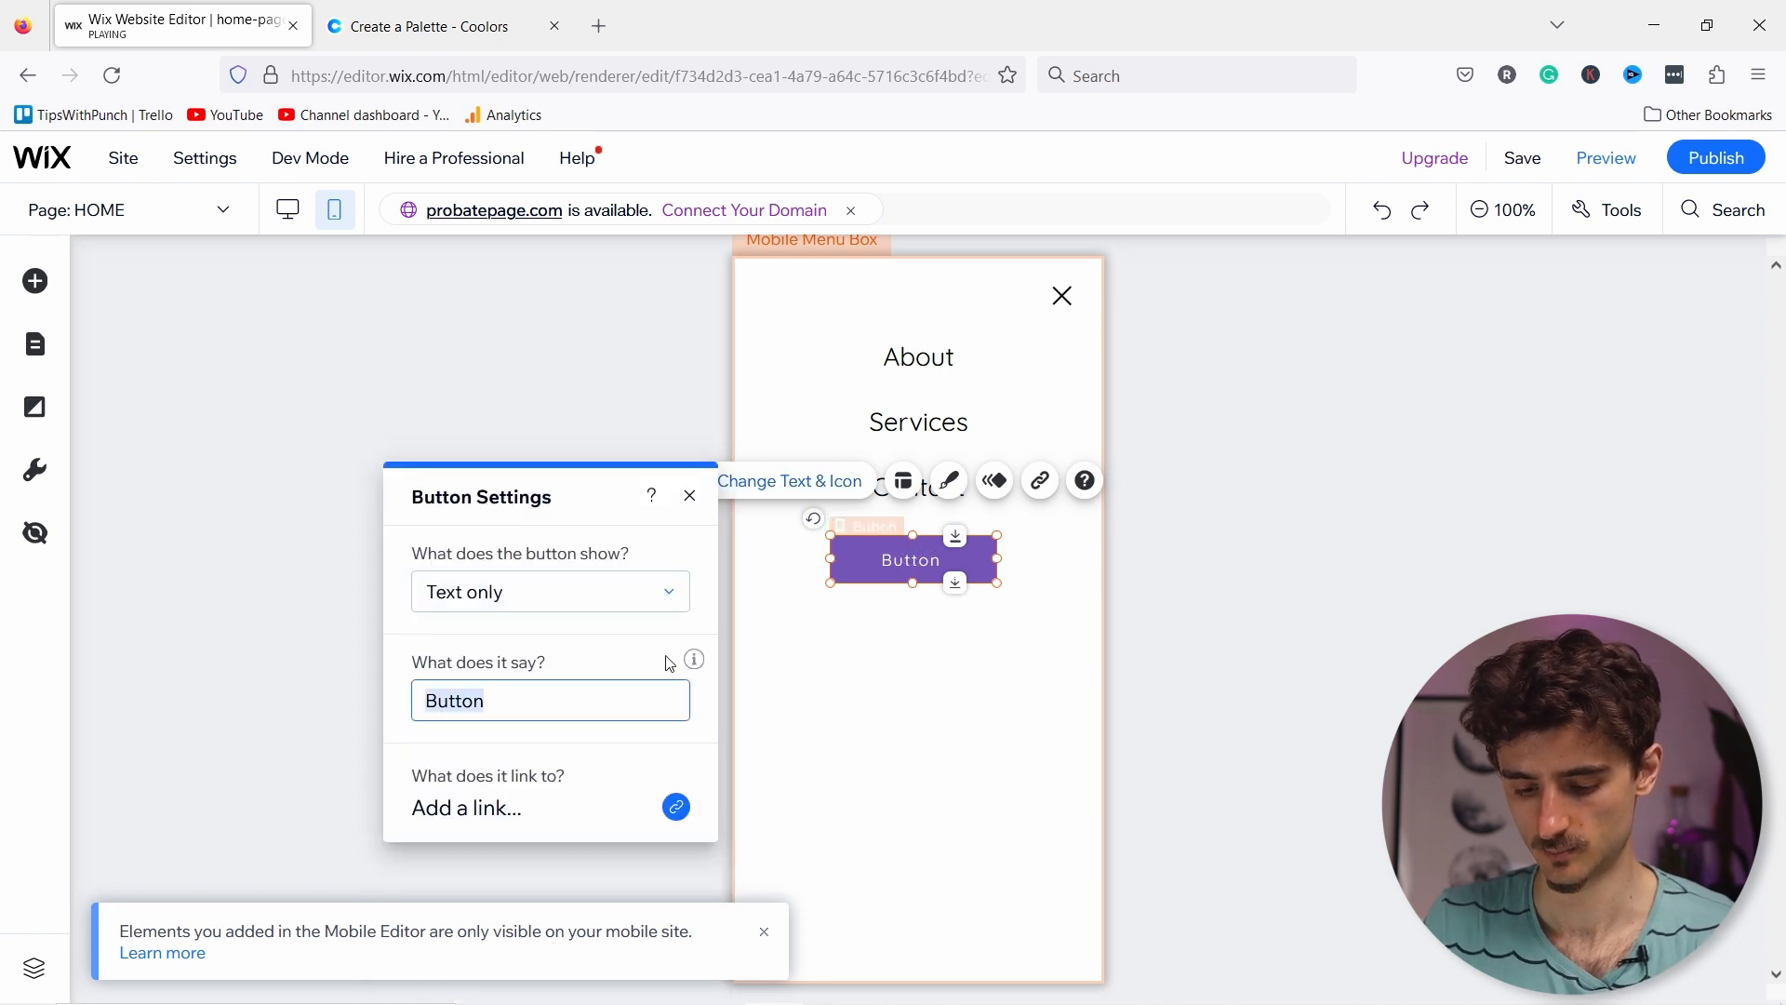
{"action": "type", "text": "Book appoin"}
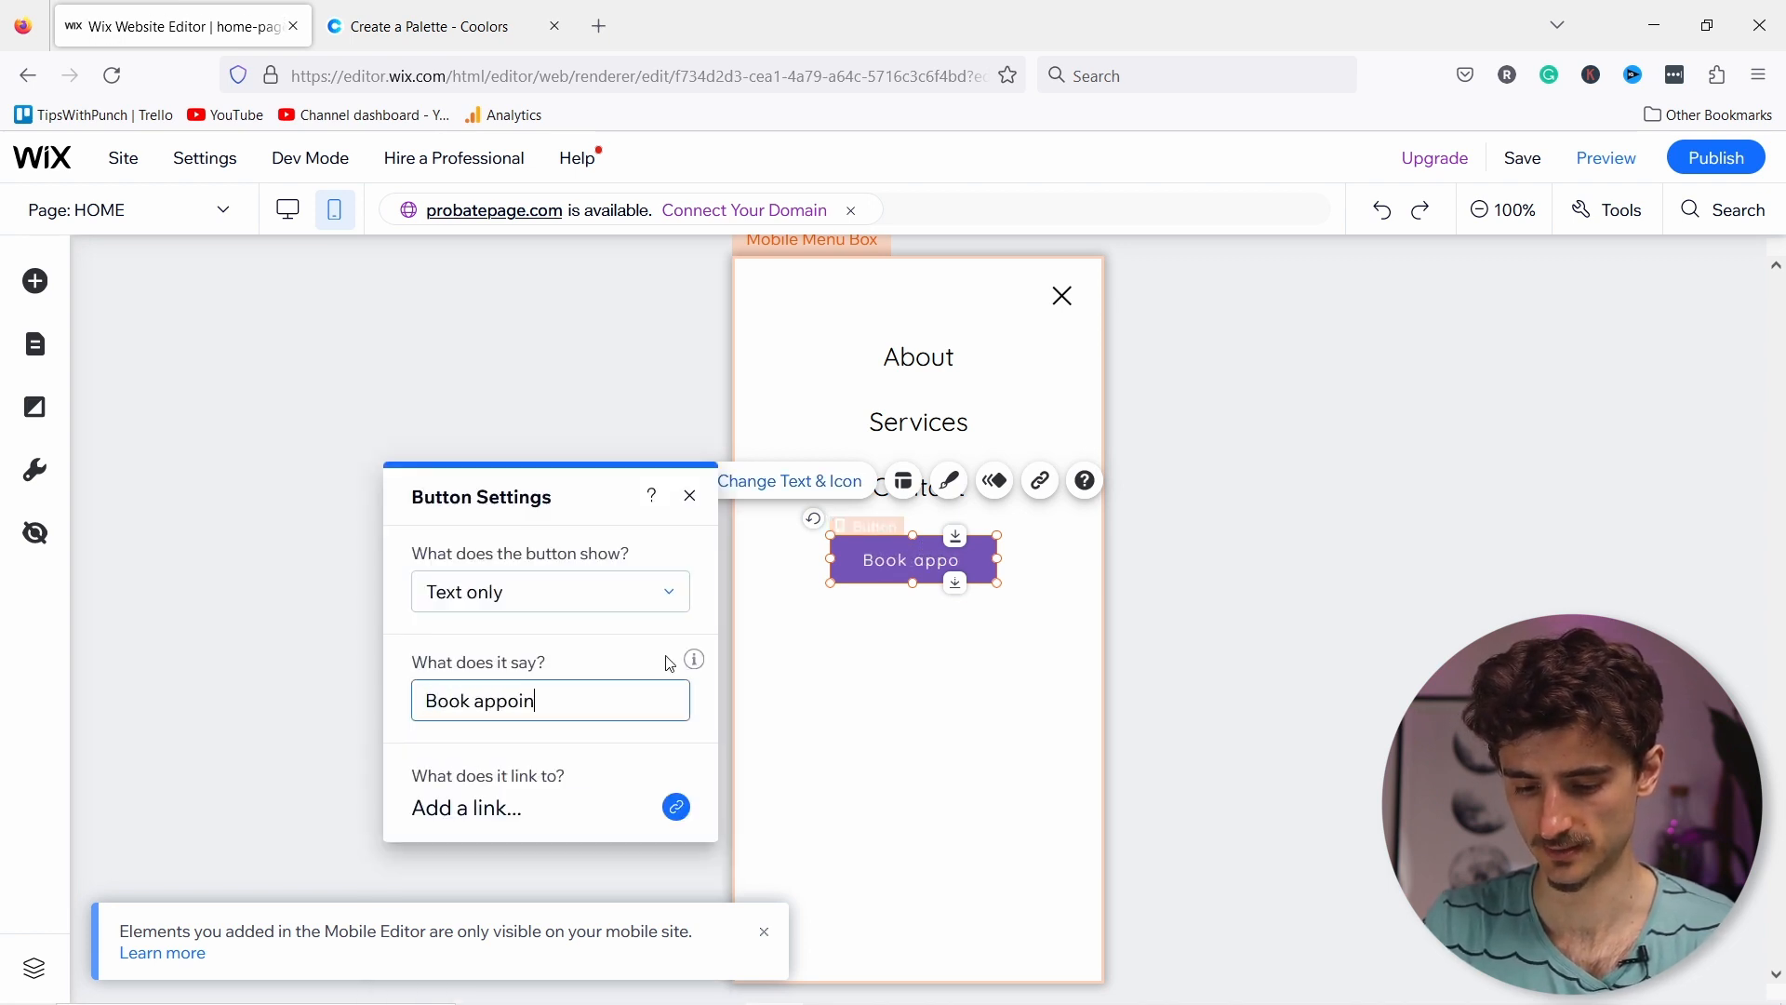
{"action": "type", "text": "tment"}
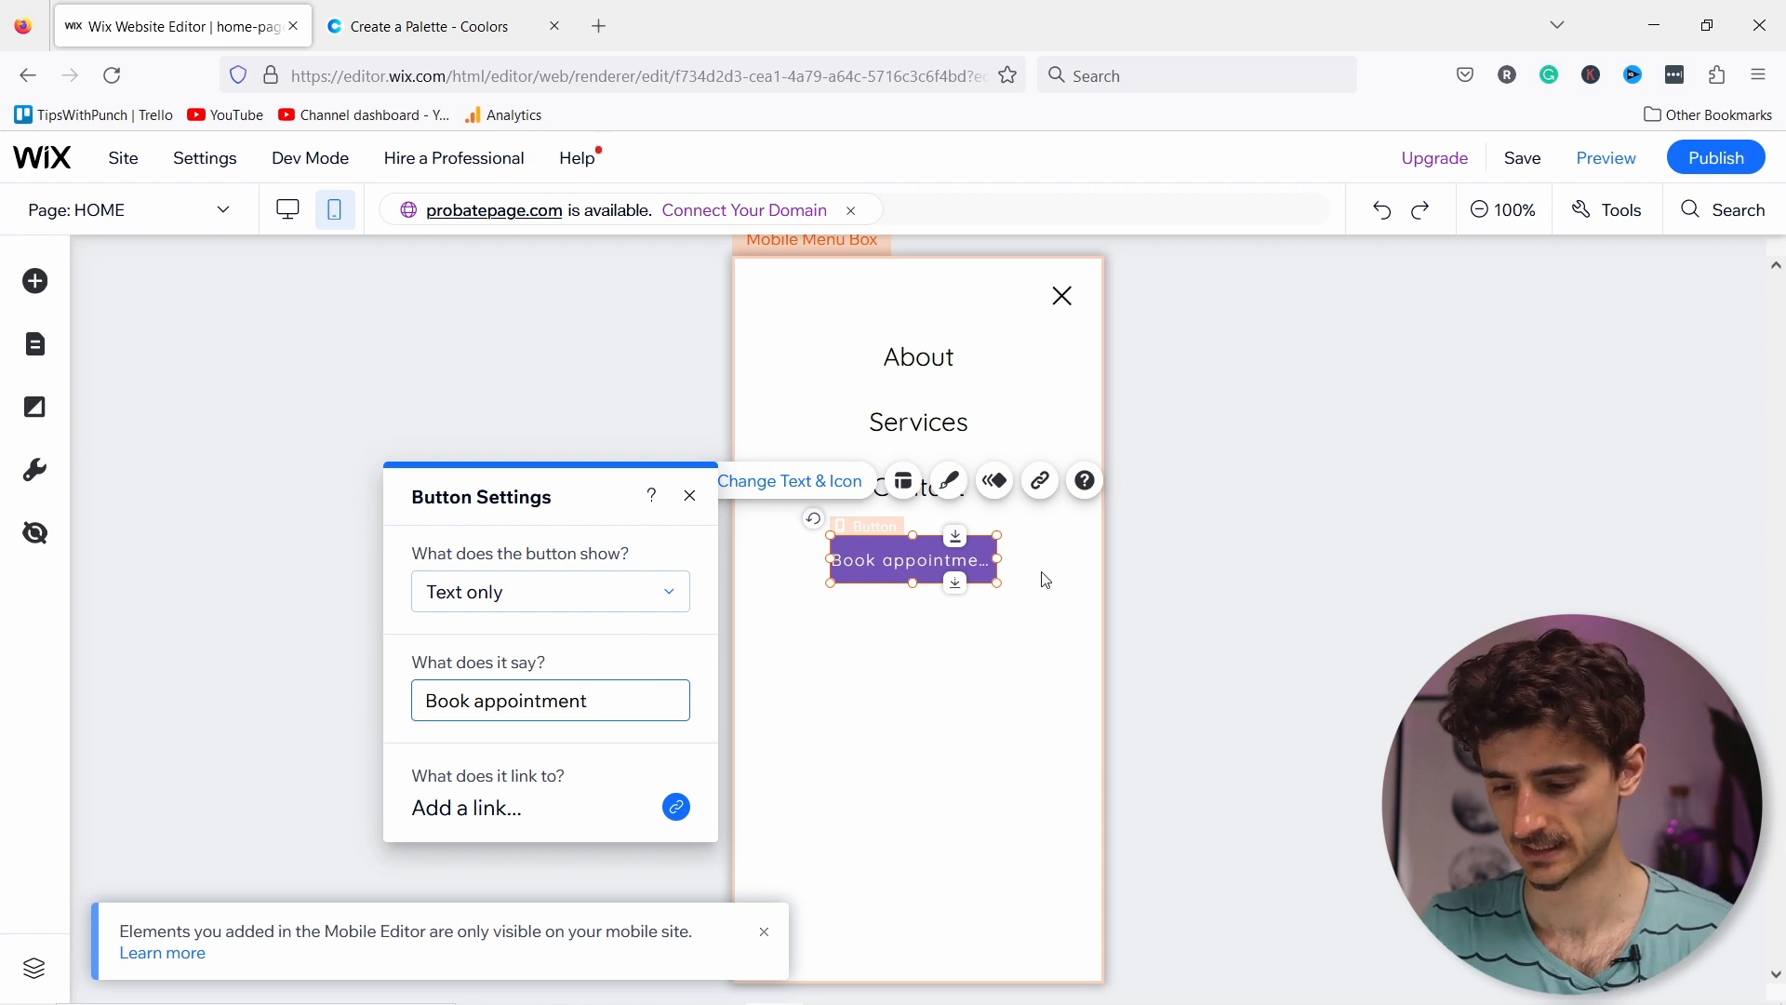
{"action": "mouse_move", "coordinate": [997, 555]}
{"action": "left_mouse_down"}
{"action": "mouse_move", "coordinate": [1019, 558]}
{"action": "mouse_move", "coordinate": [985, 542]}
{"action": "left_mouse_up"}
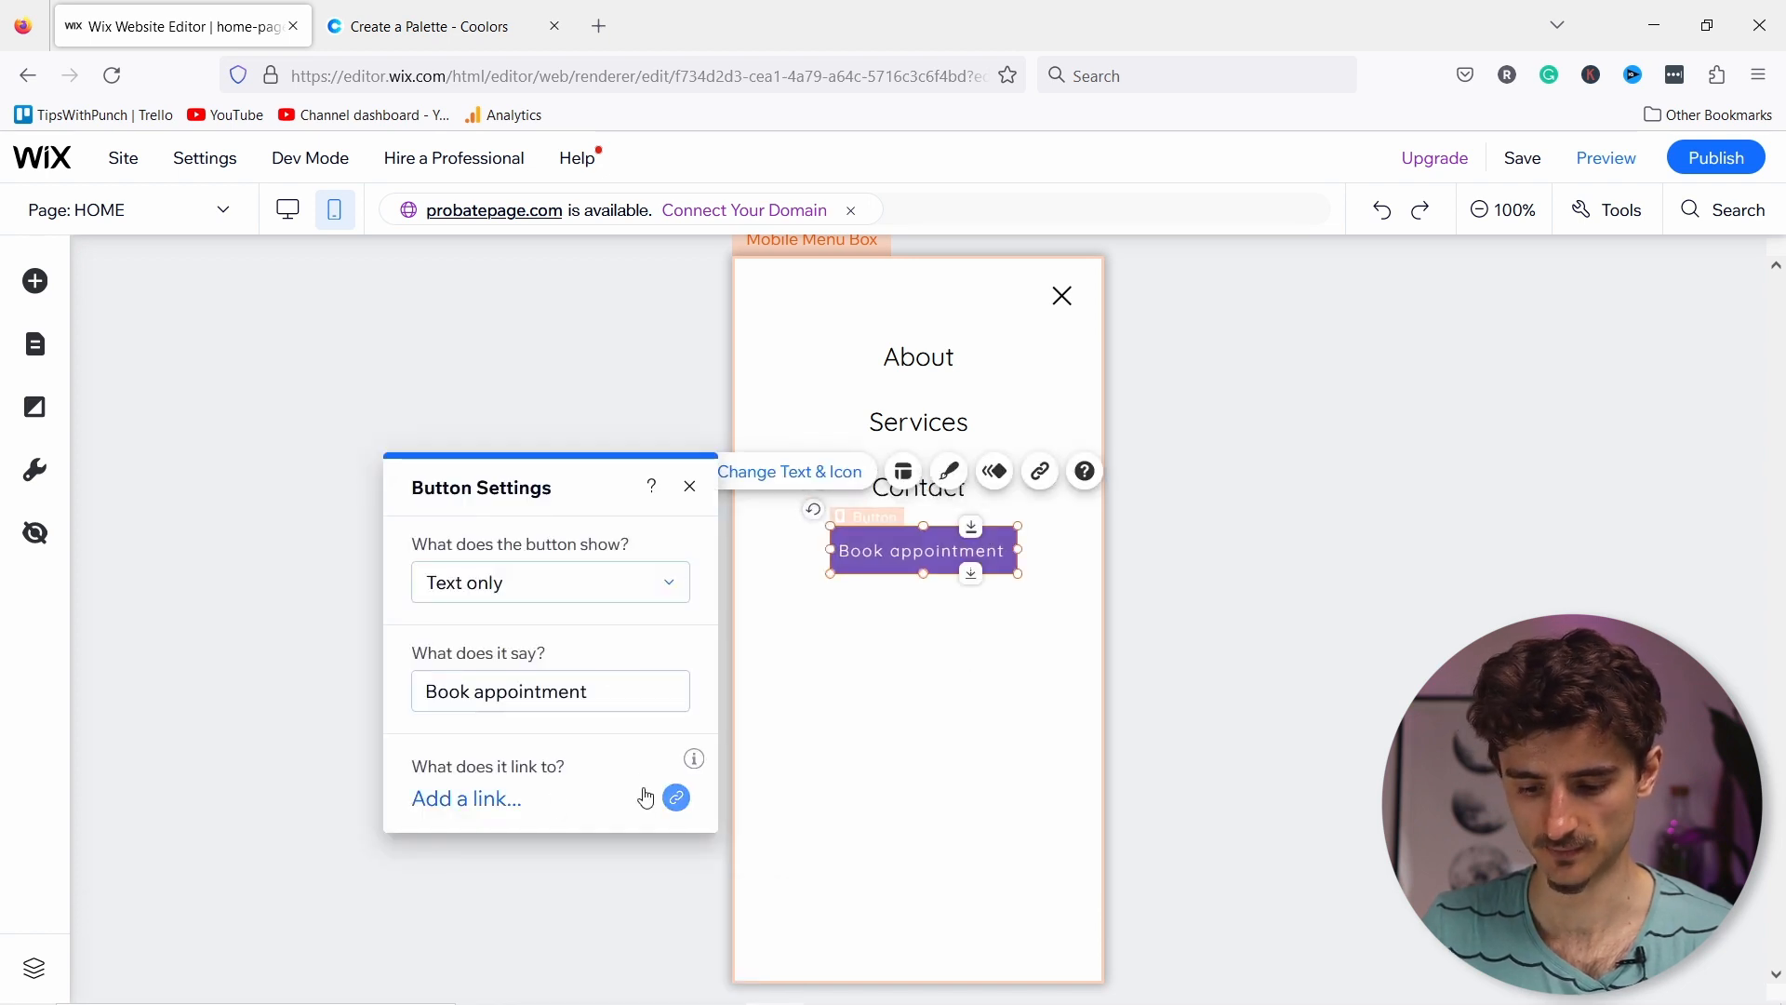
Step: Link the mobile menu's Book appointment button to the Booking Calendar page
{"action": "left_click", "coordinate": [677, 797]}
{"action": "left_click", "coordinate": [666, 801]}
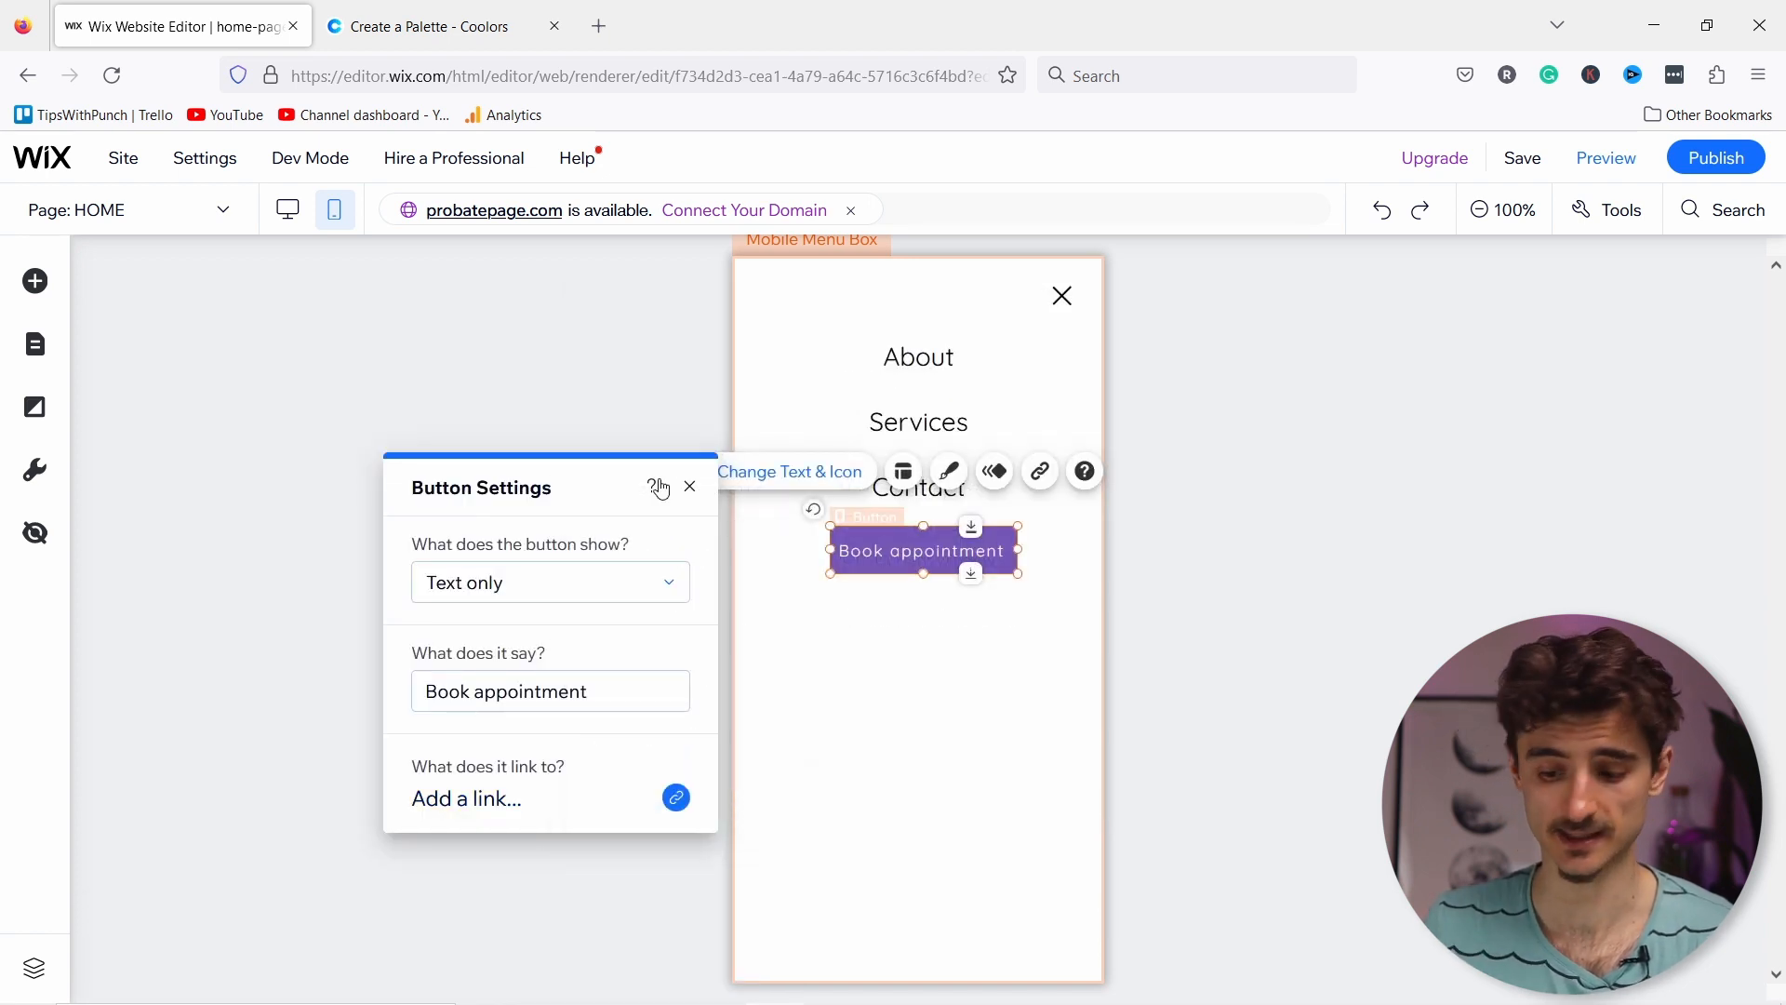
{"action": "left_click", "coordinate": [678, 799]}
{"action": "left_click", "coordinate": [616, 458]}
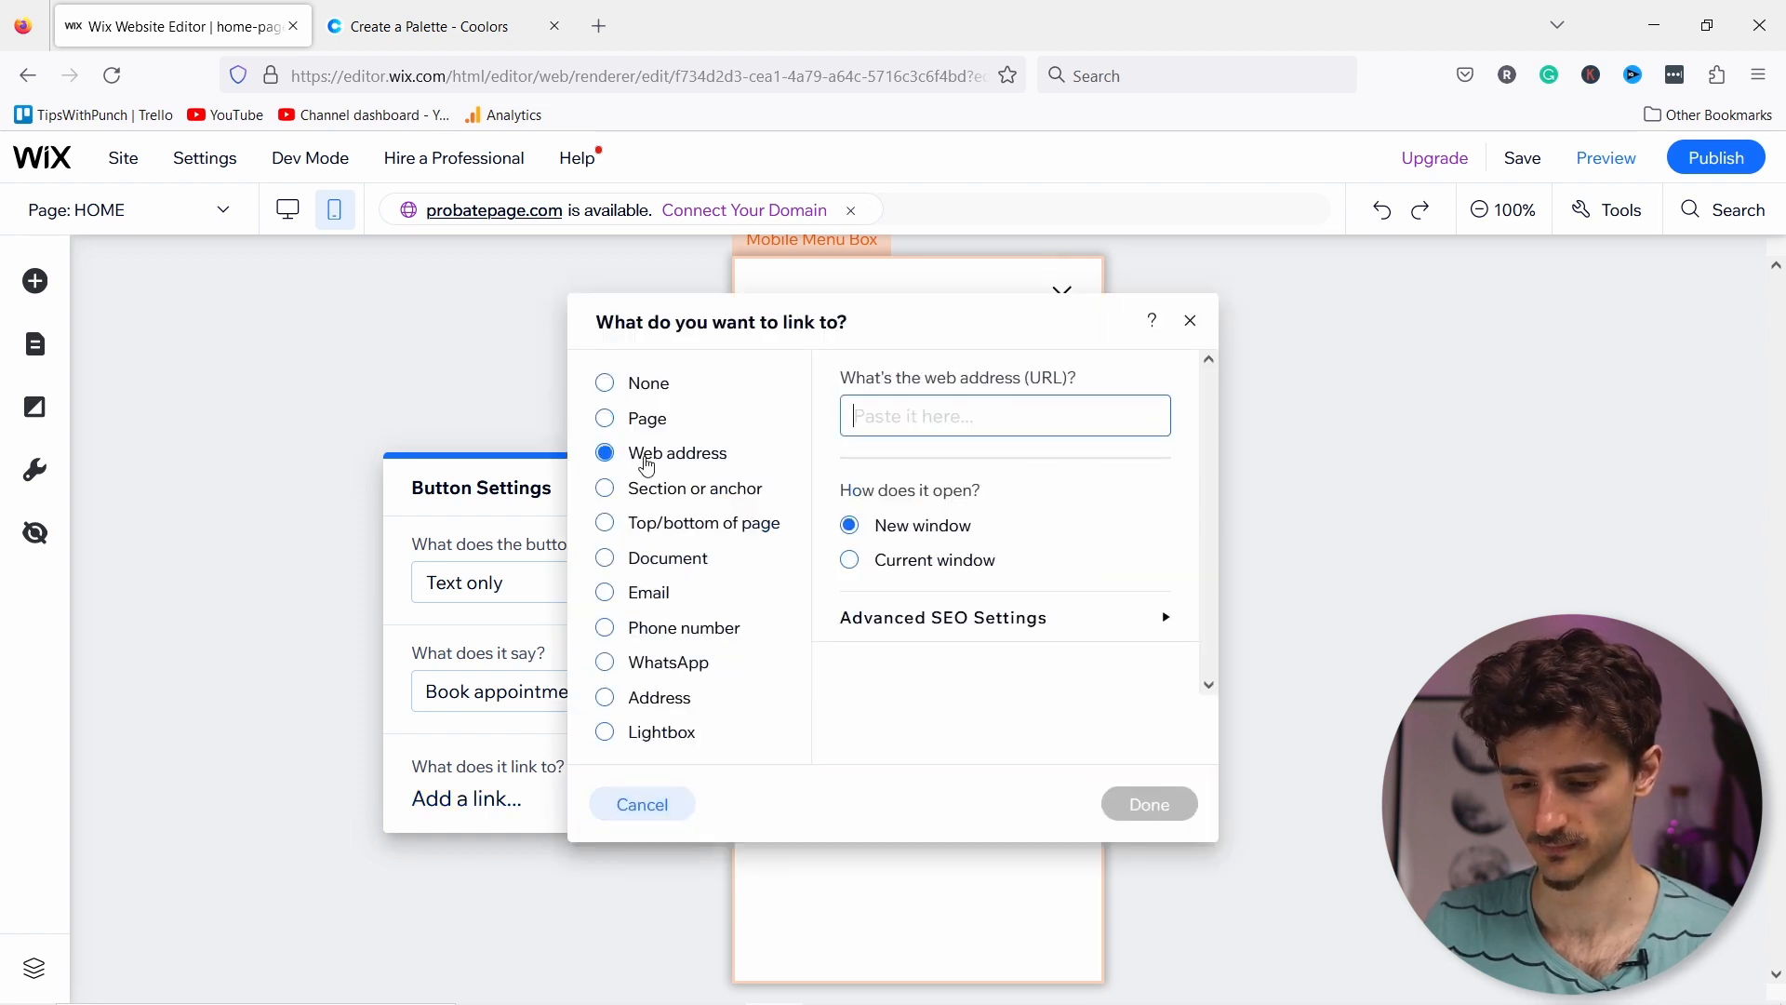
{"action": "left_click", "coordinate": [621, 419]}
{"action": "left_click", "coordinate": [963, 416]}
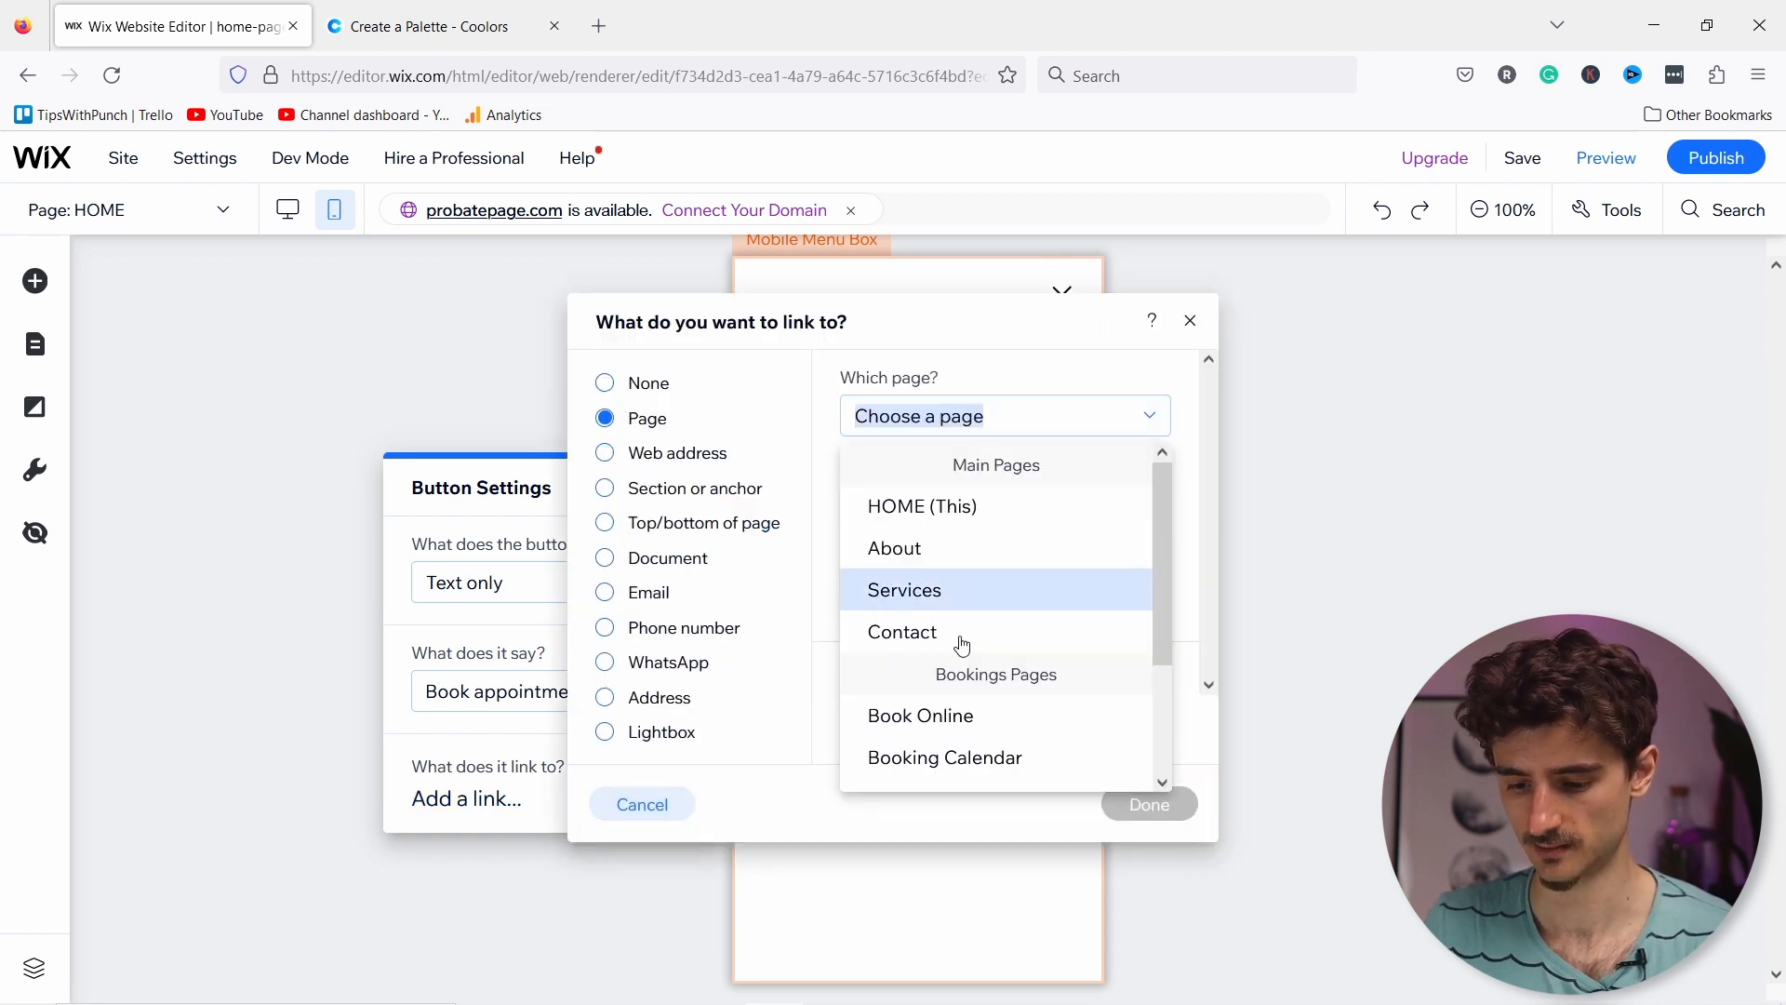
{"action": "left_click", "coordinate": [945, 757]}
{"action": "left_click", "coordinate": [1129, 802]}
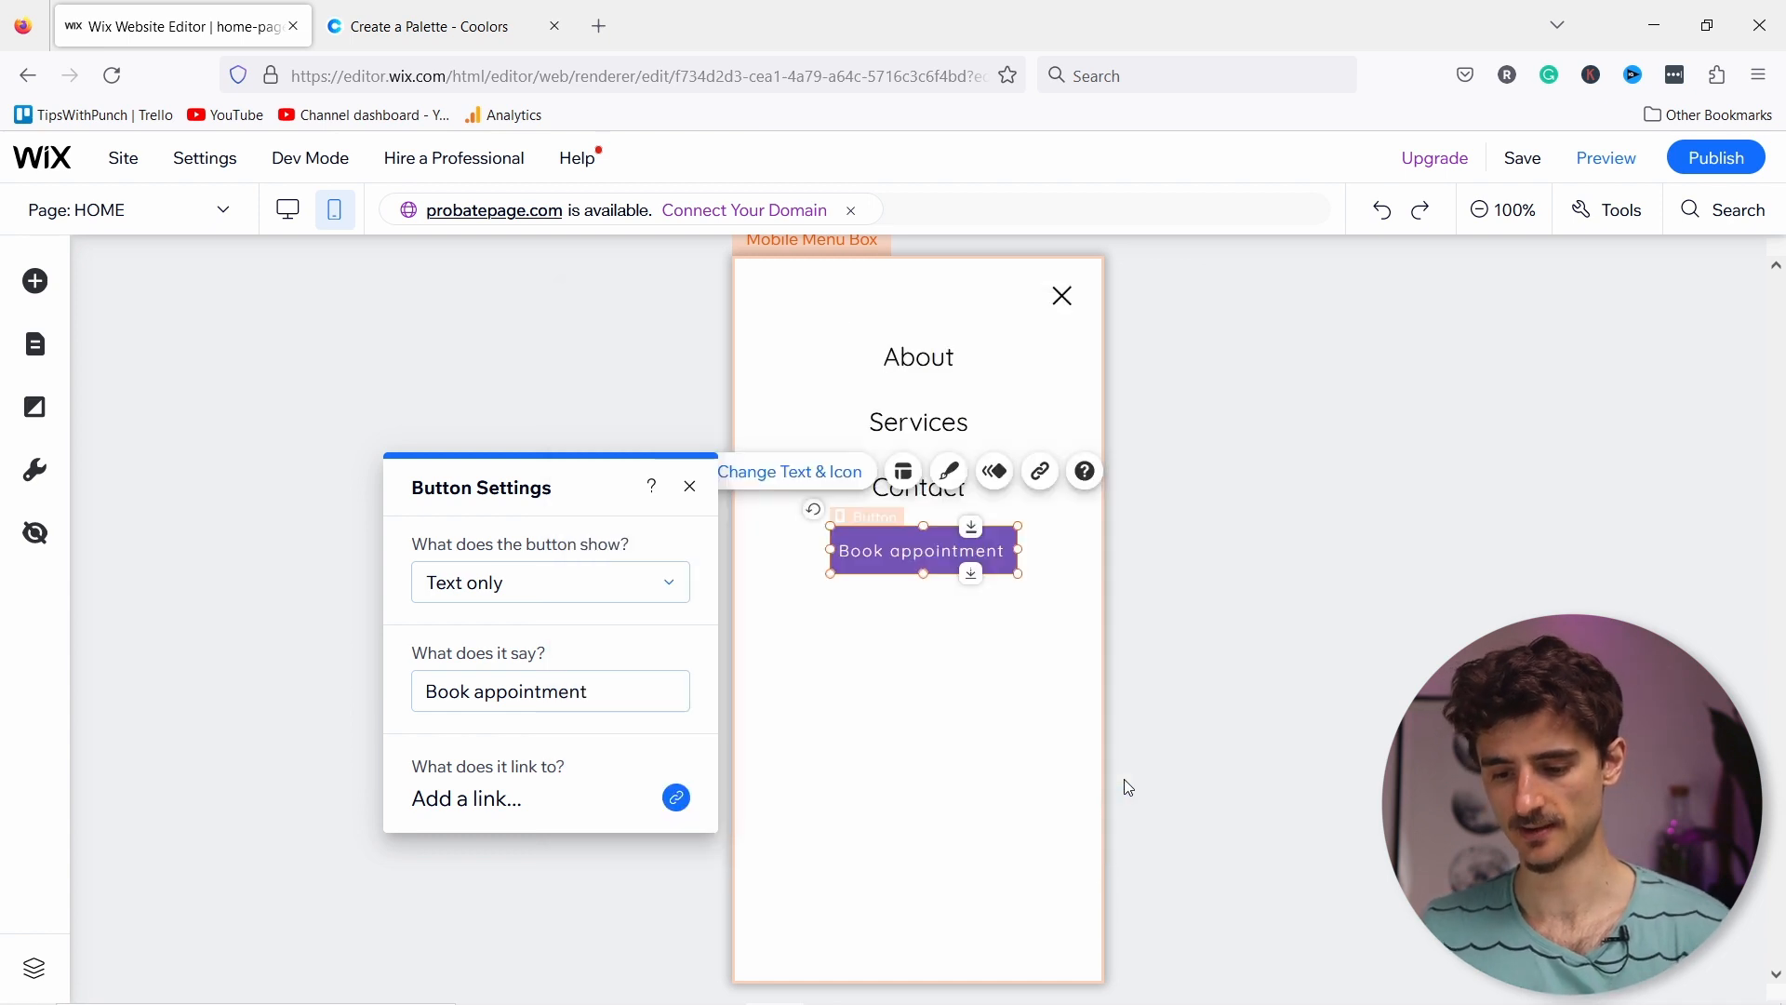
{"action": "left_click", "coordinate": [1061, 300]}
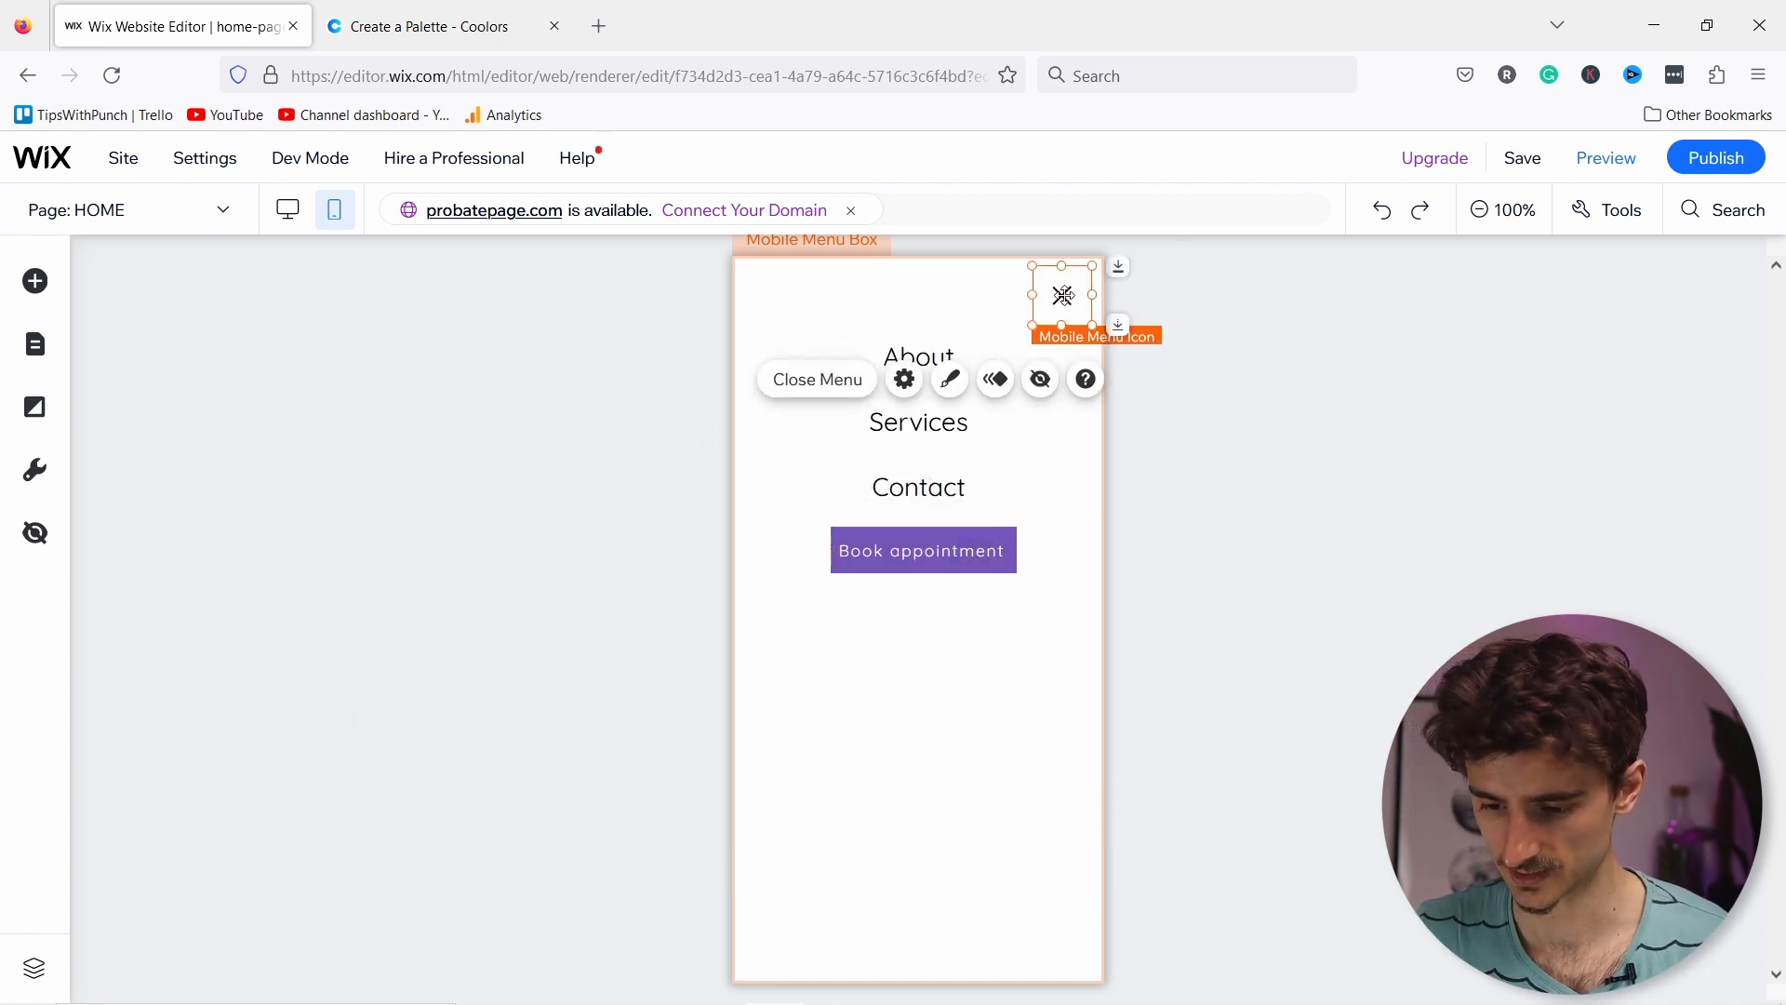
Step: Switch the closed menu icon to the uneven-lines style and fill it purple #9C71F5
{"action": "left_click", "coordinate": [951, 380]}
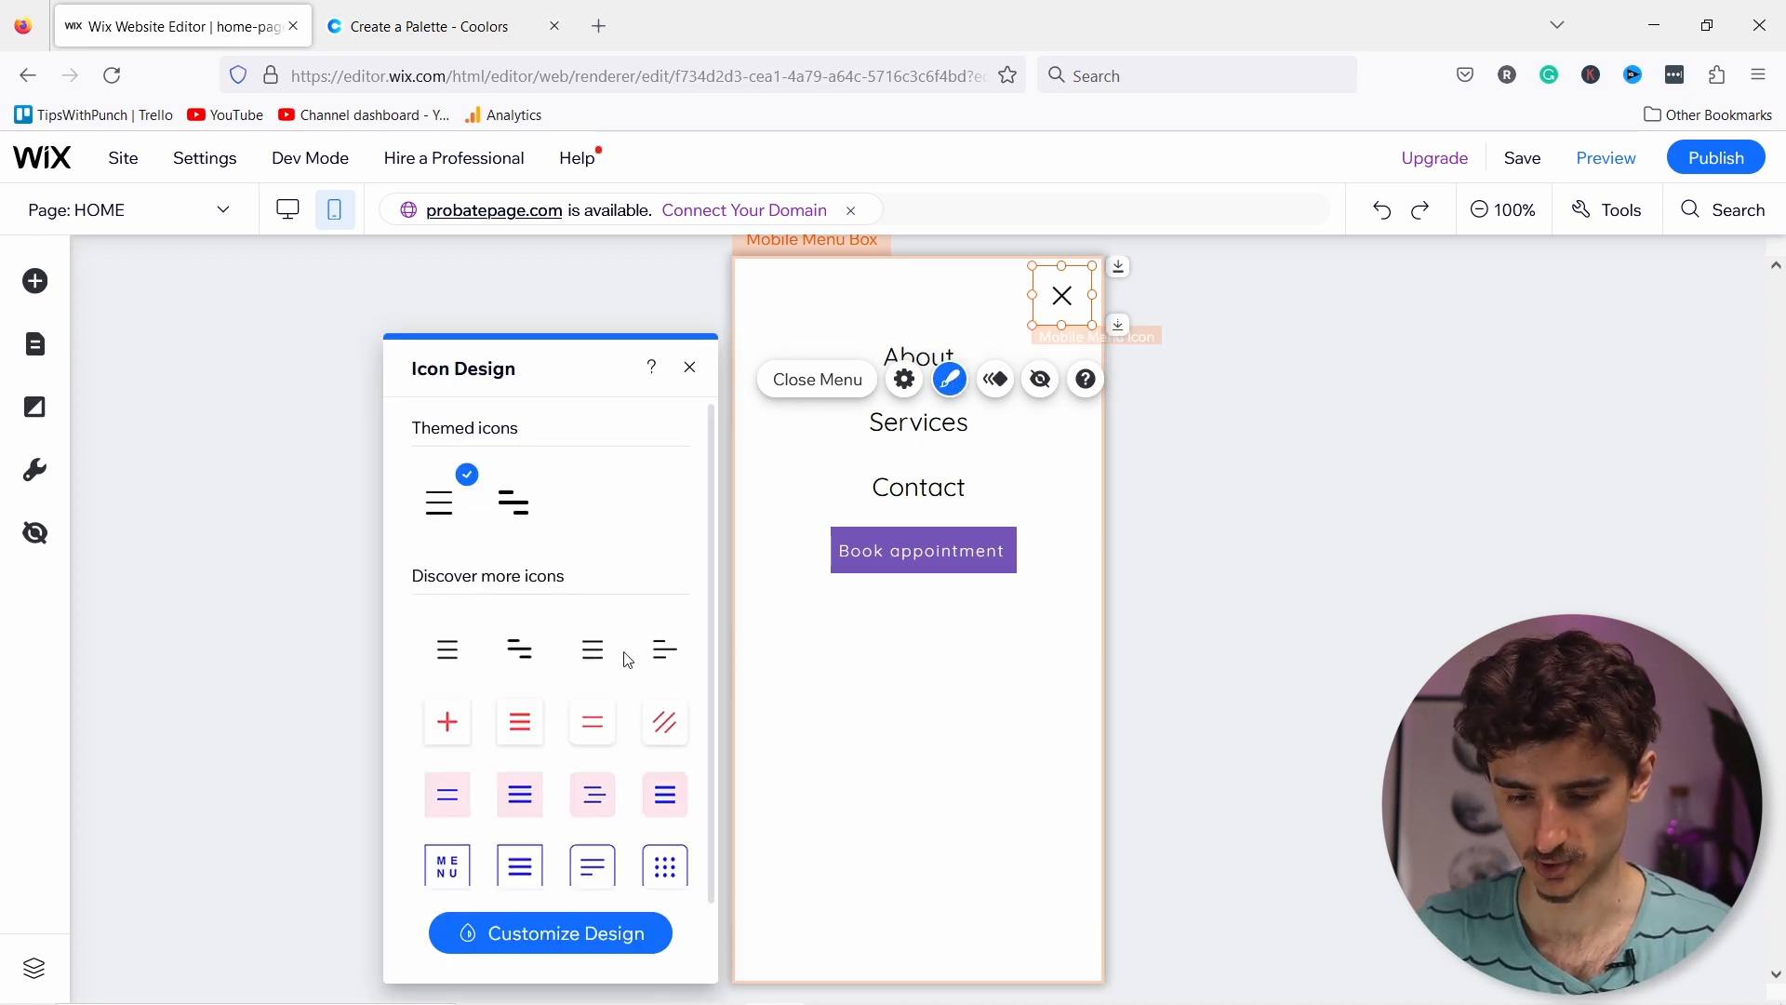
{"action": "left_click", "coordinate": [460, 666]}
{"action": "left_click", "coordinate": [518, 664]}
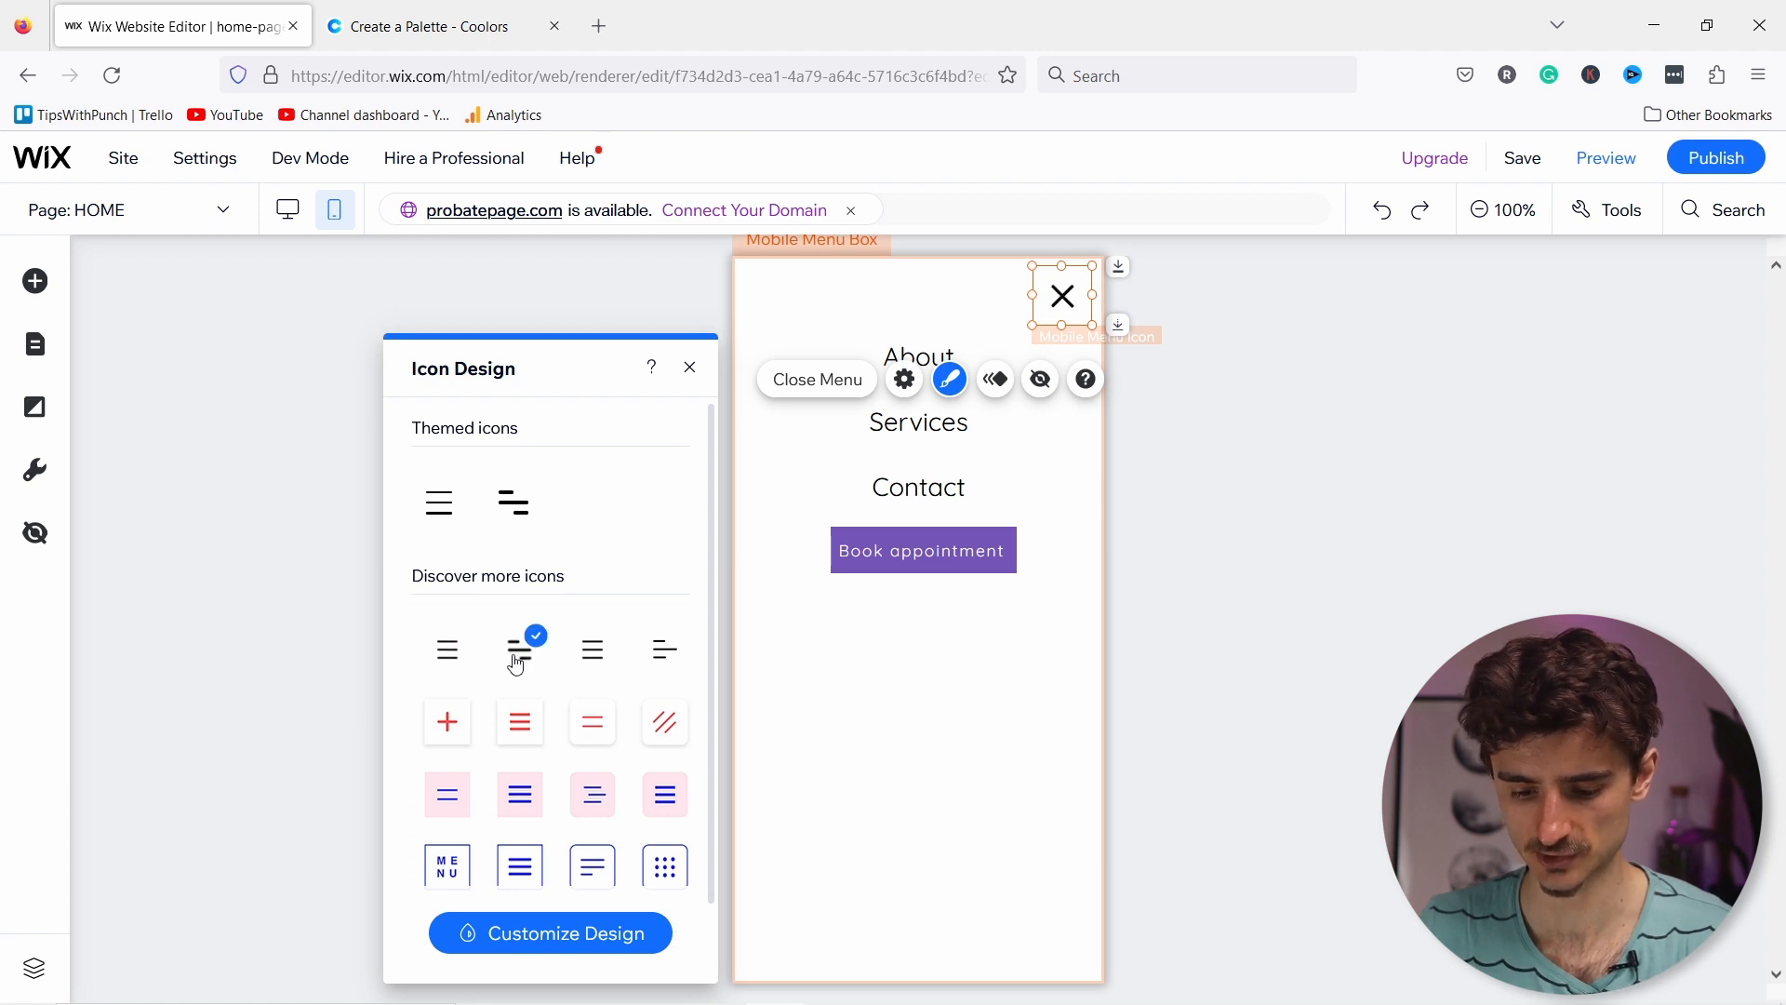
{"action": "left_click", "coordinate": [553, 933]}
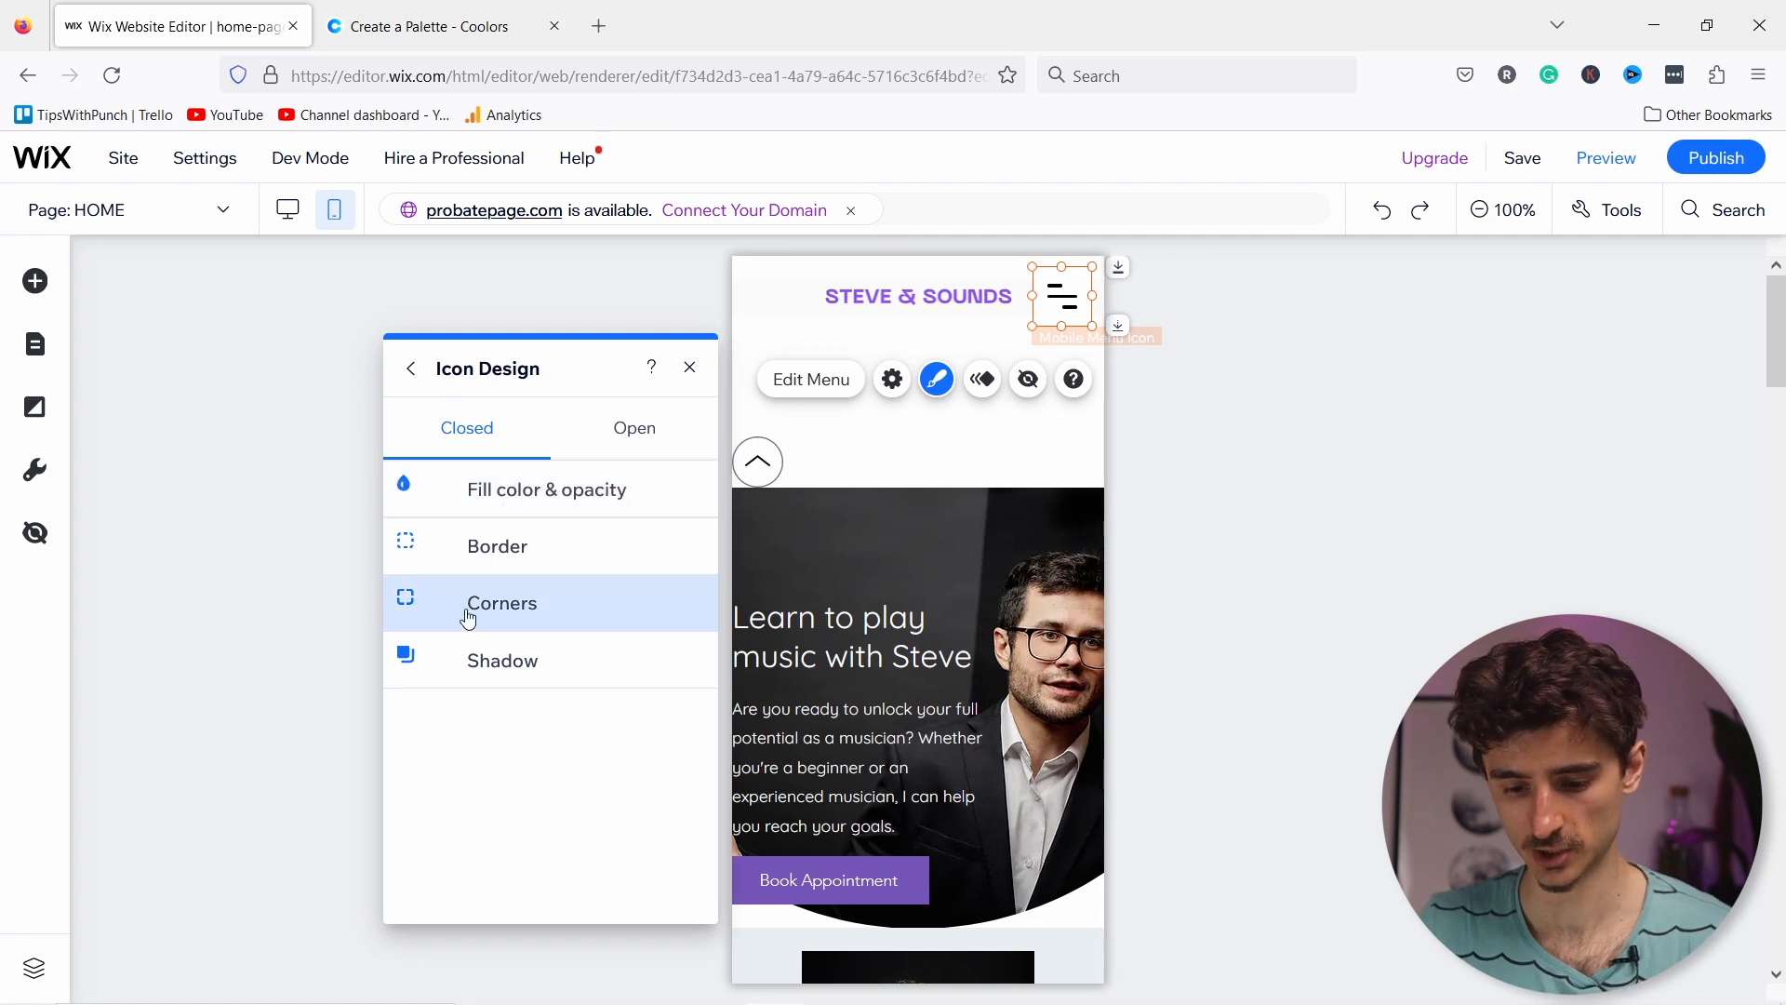
{"action": "left_click", "coordinate": [532, 497]}
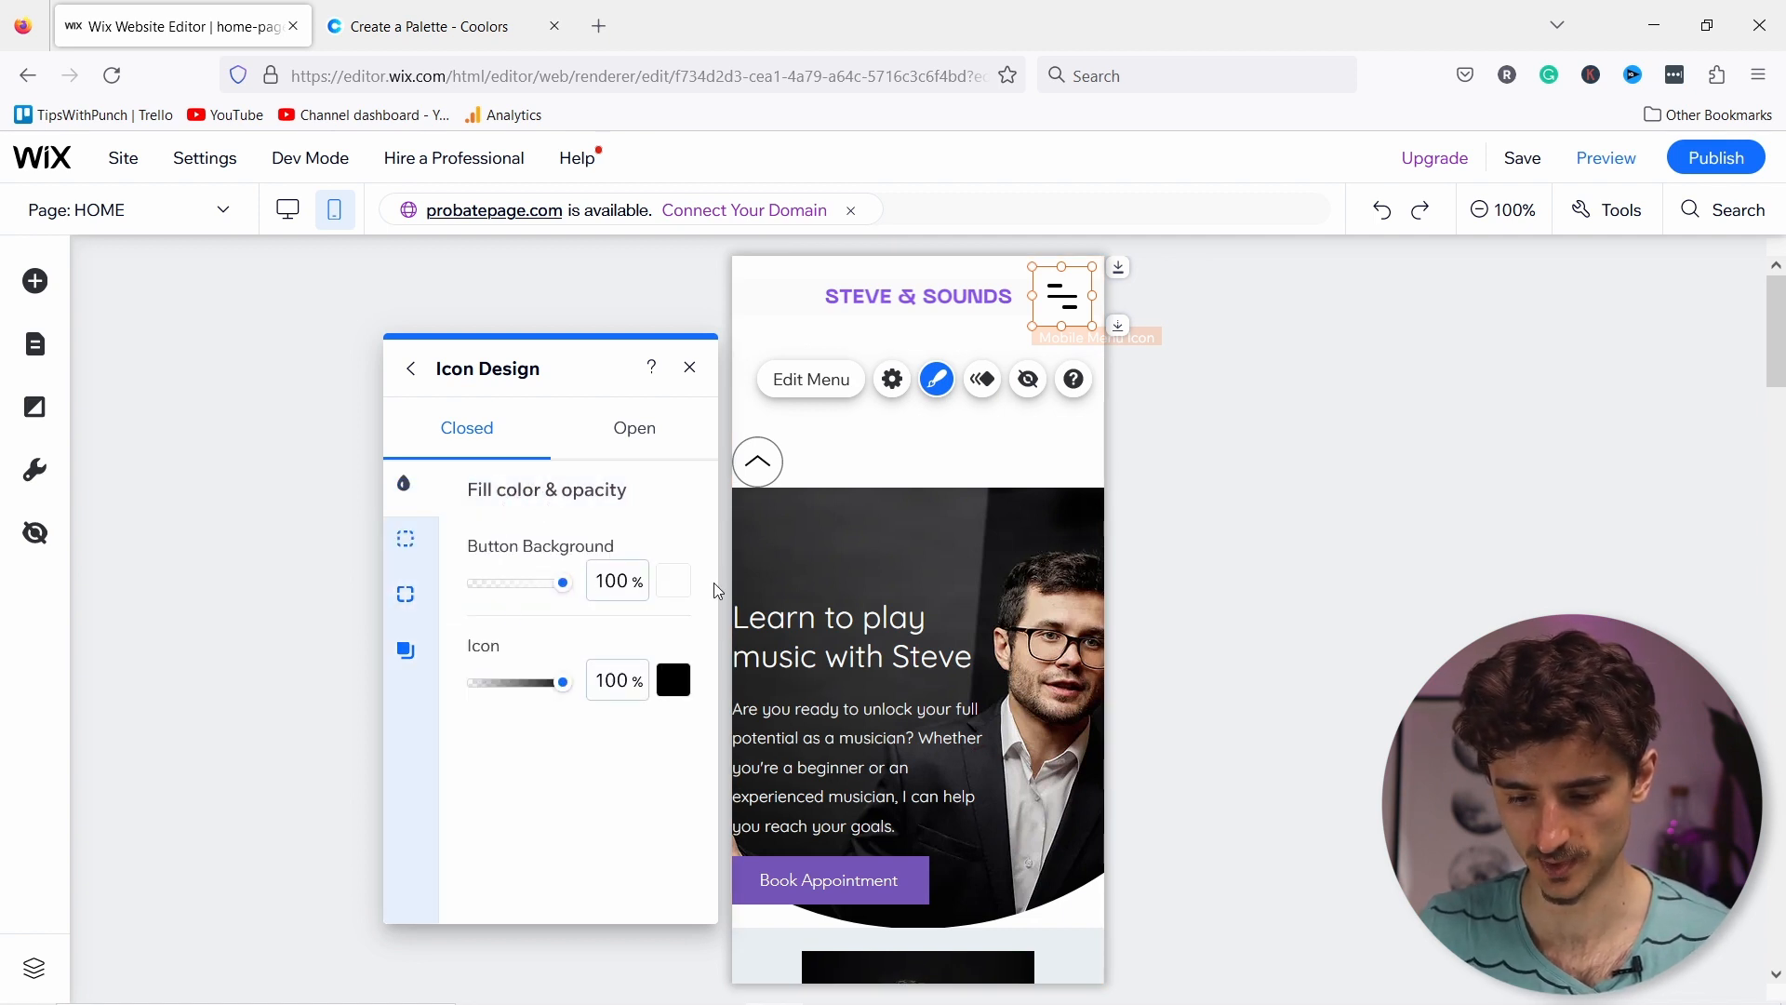
{"action": "left_click", "coordinate": [673, 679]}
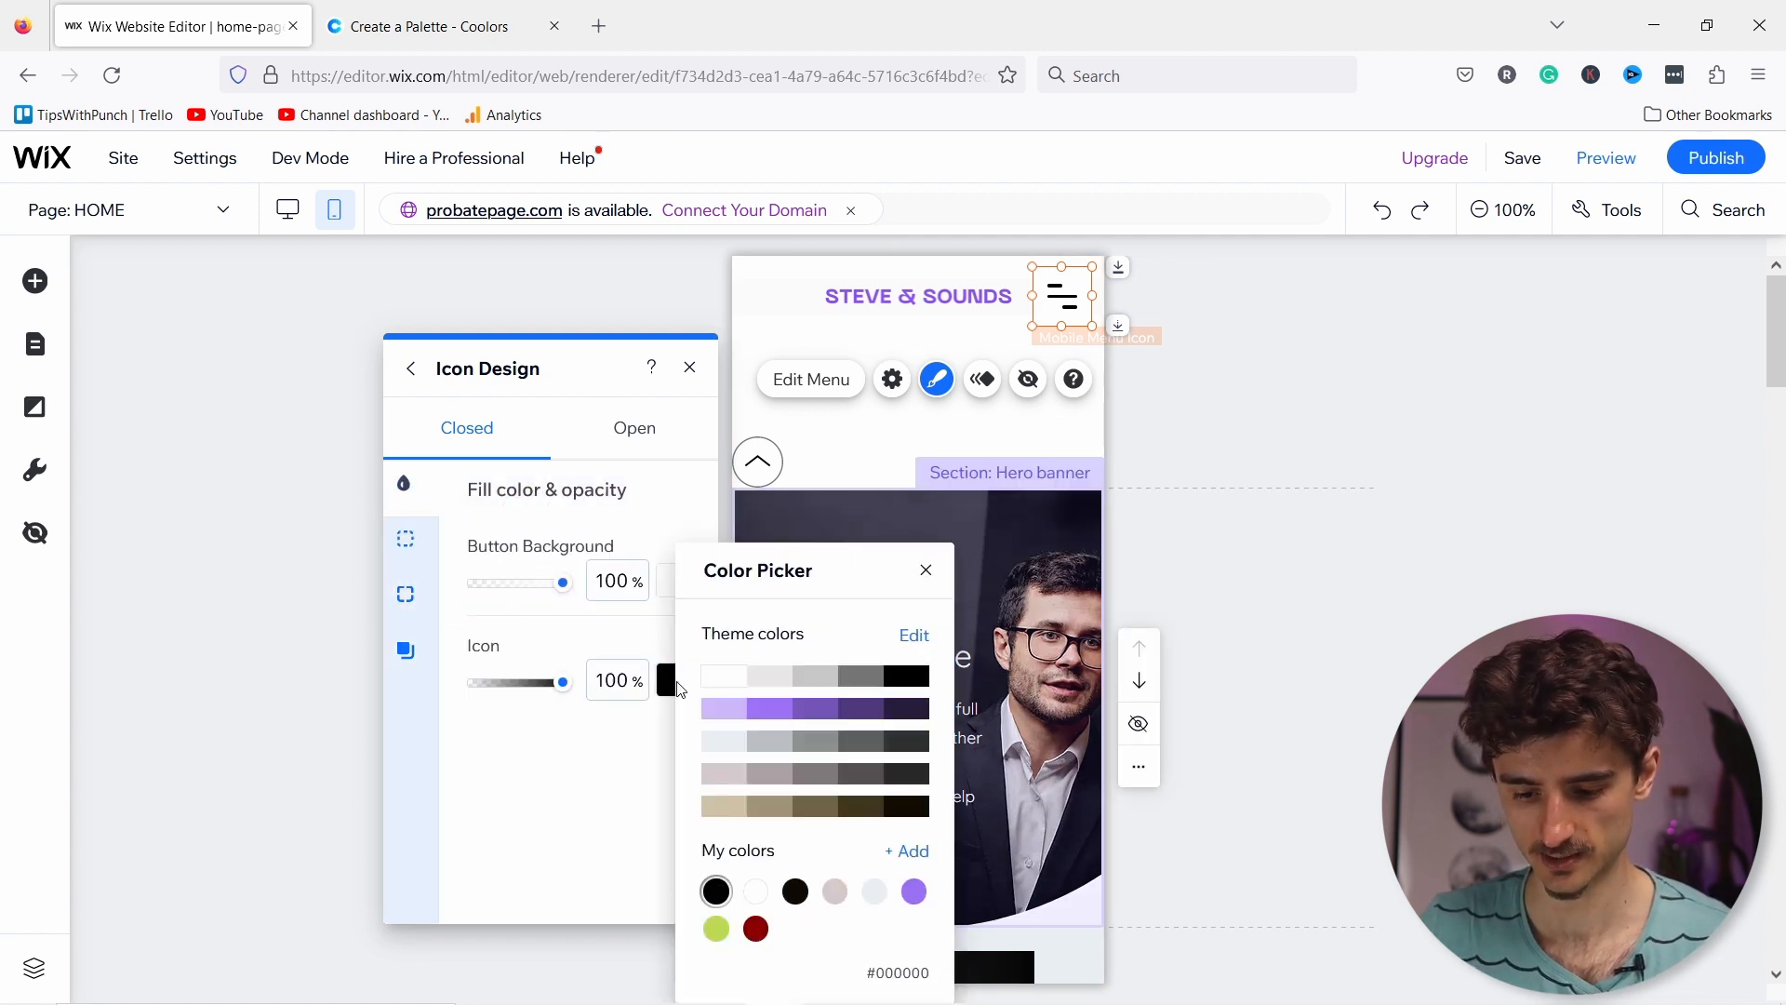
{"action": "left_click", "coordinate": [724, 676]}
{"action": "left_click", "coordinate": [730, 712]}
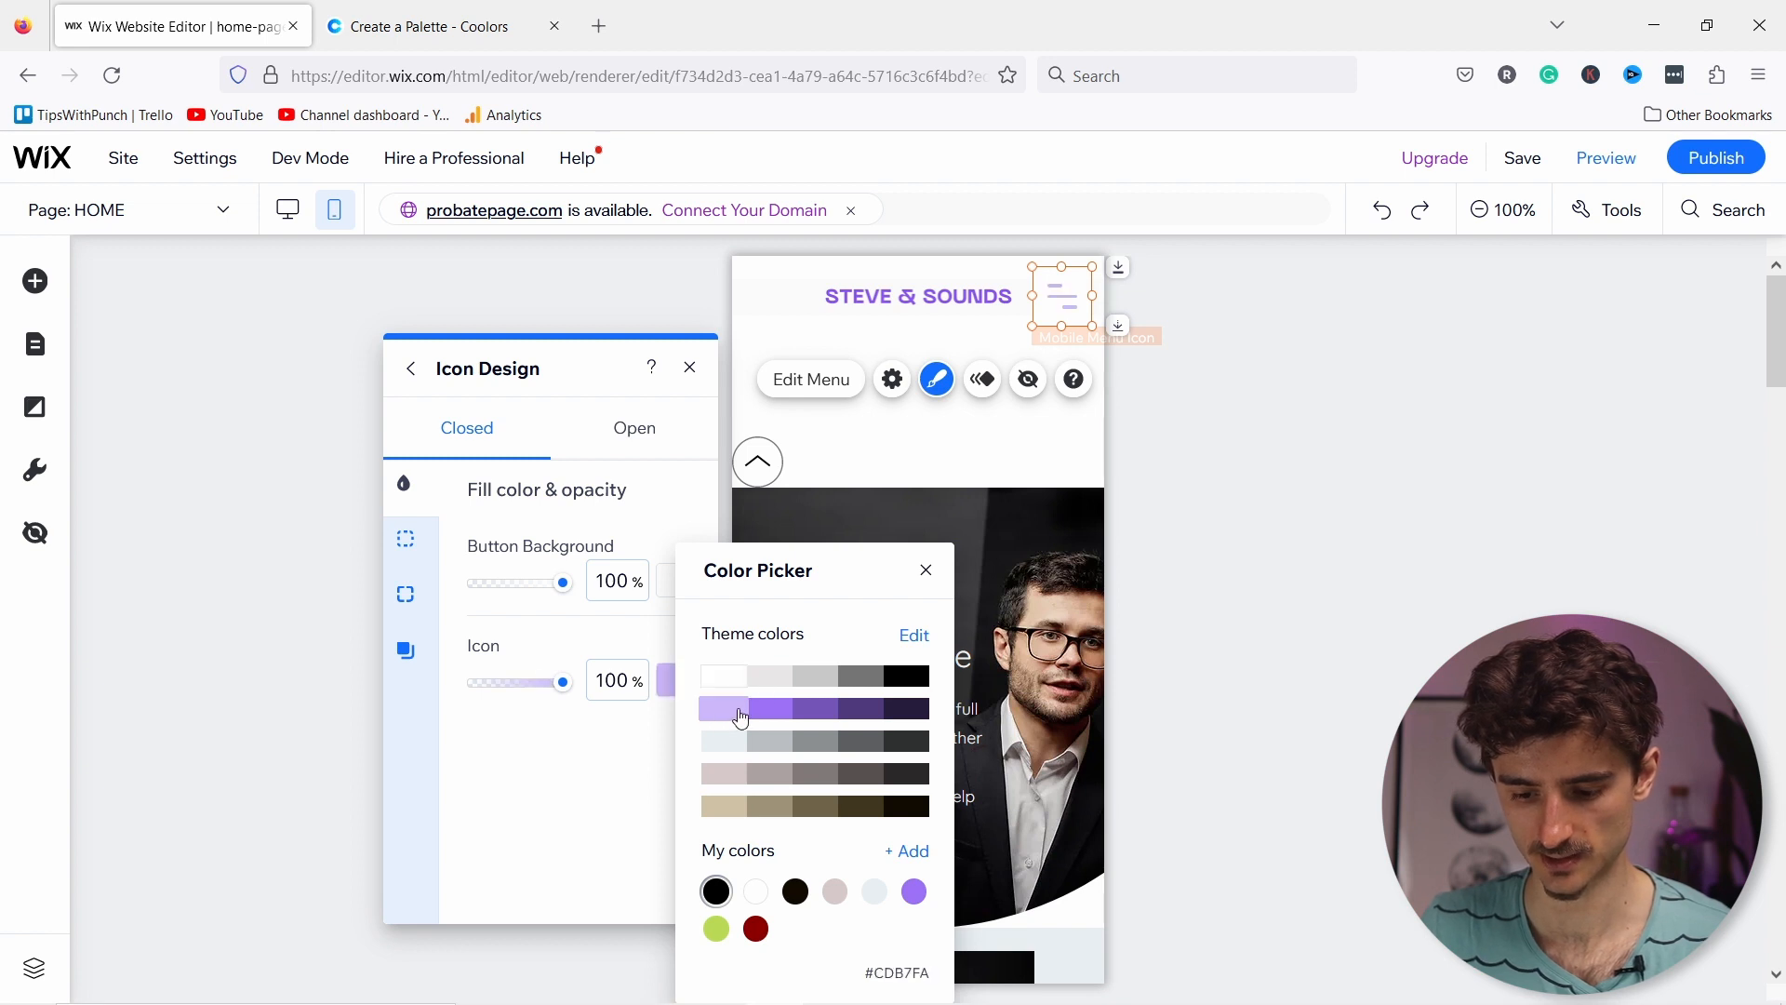
{"action": "left_click", "coordinate": [767, 711]}
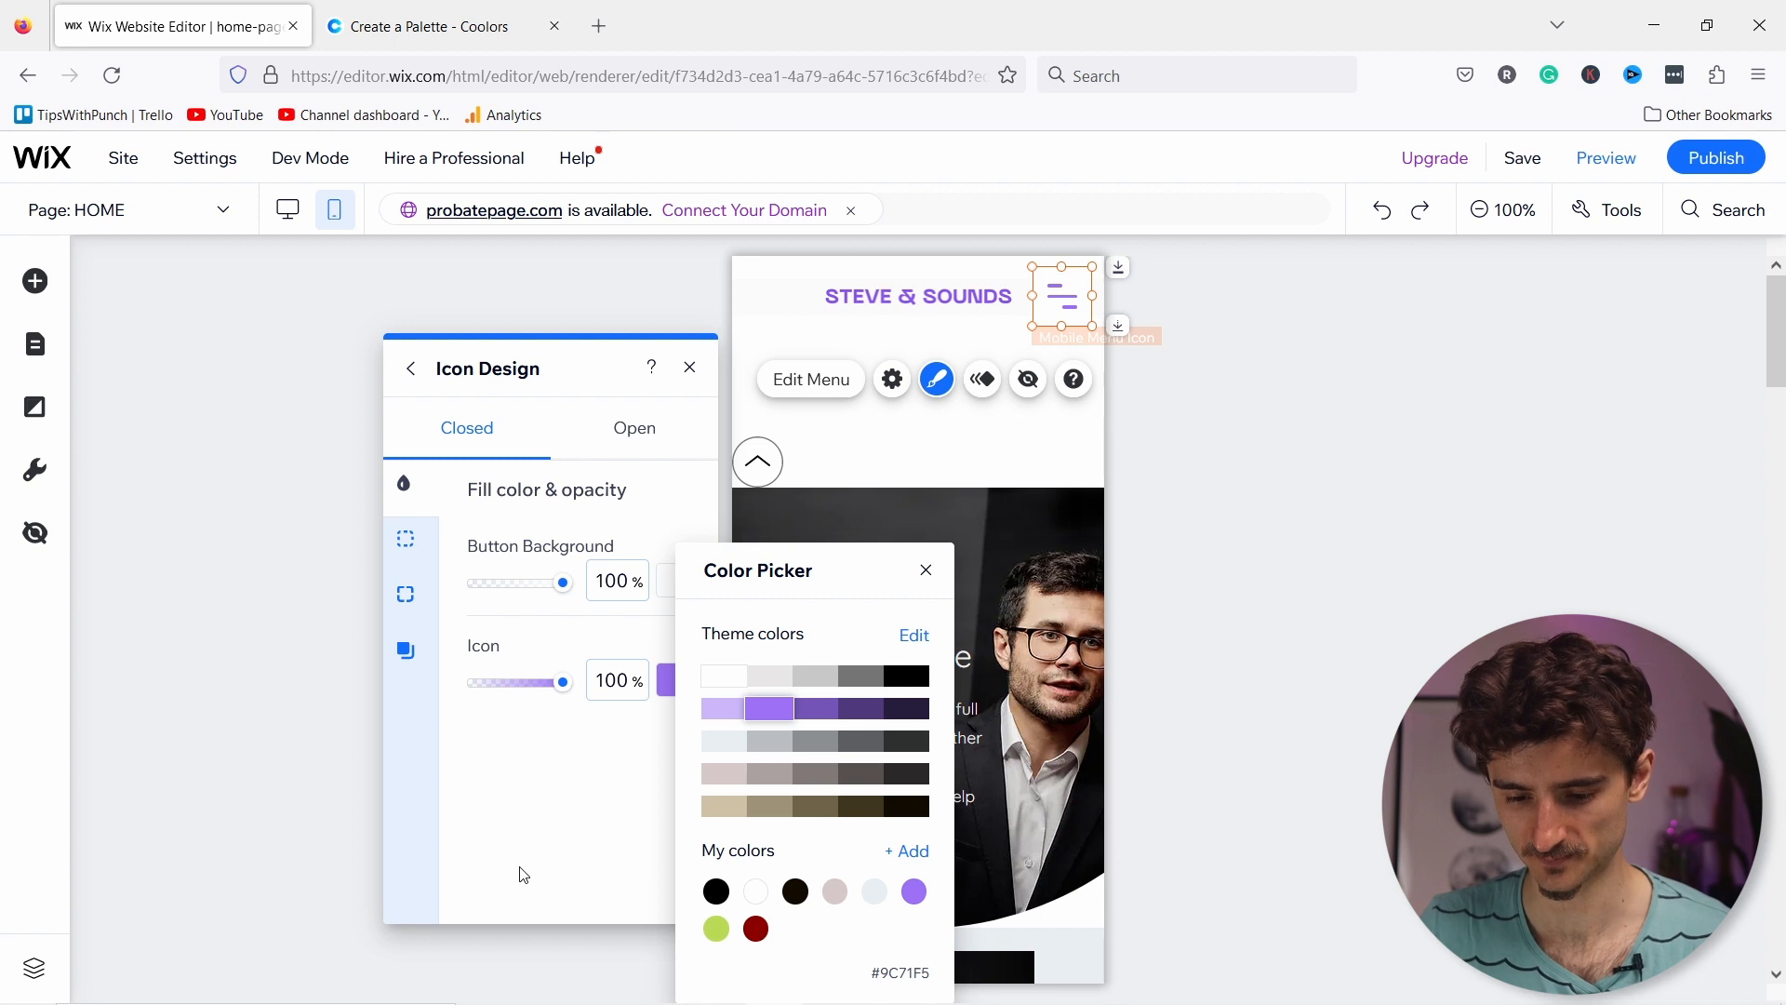
{"action": "left_click", "coordinate": [417, 507]}
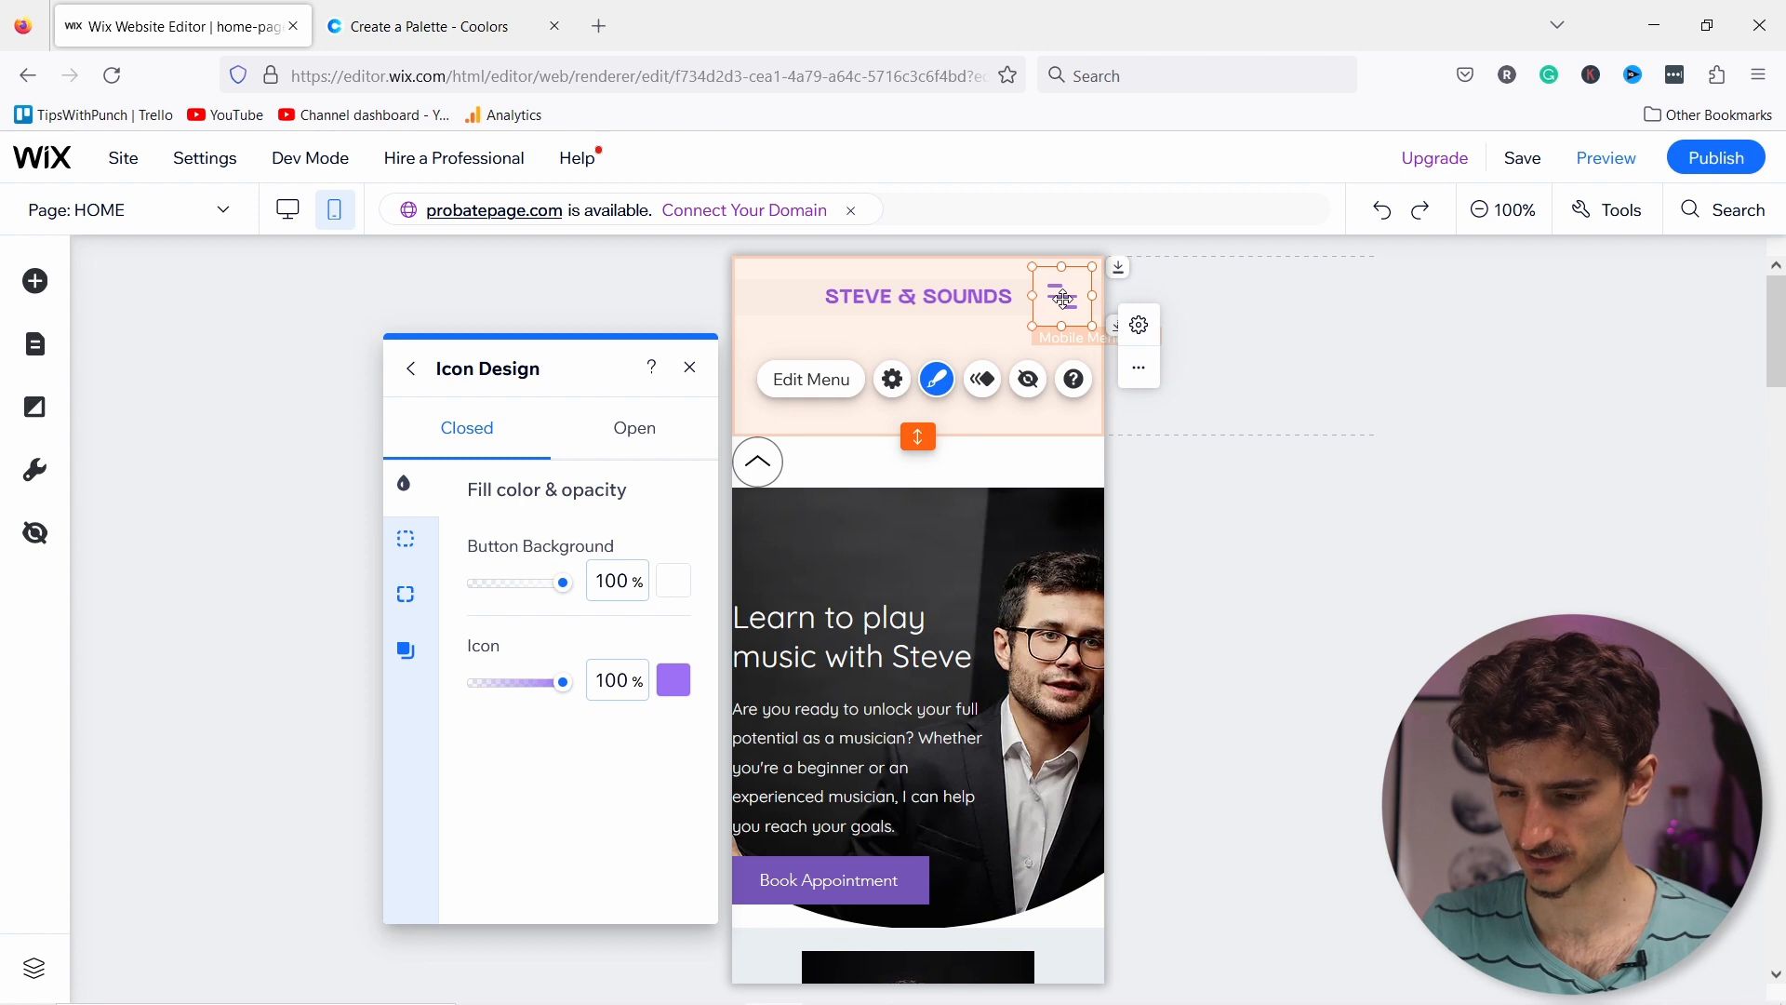
Step: Colour the open-state close icon purple #9C71F5 as well, then close the mobile menu
{"action": "left_click", "coordinate": [1063, 298]}
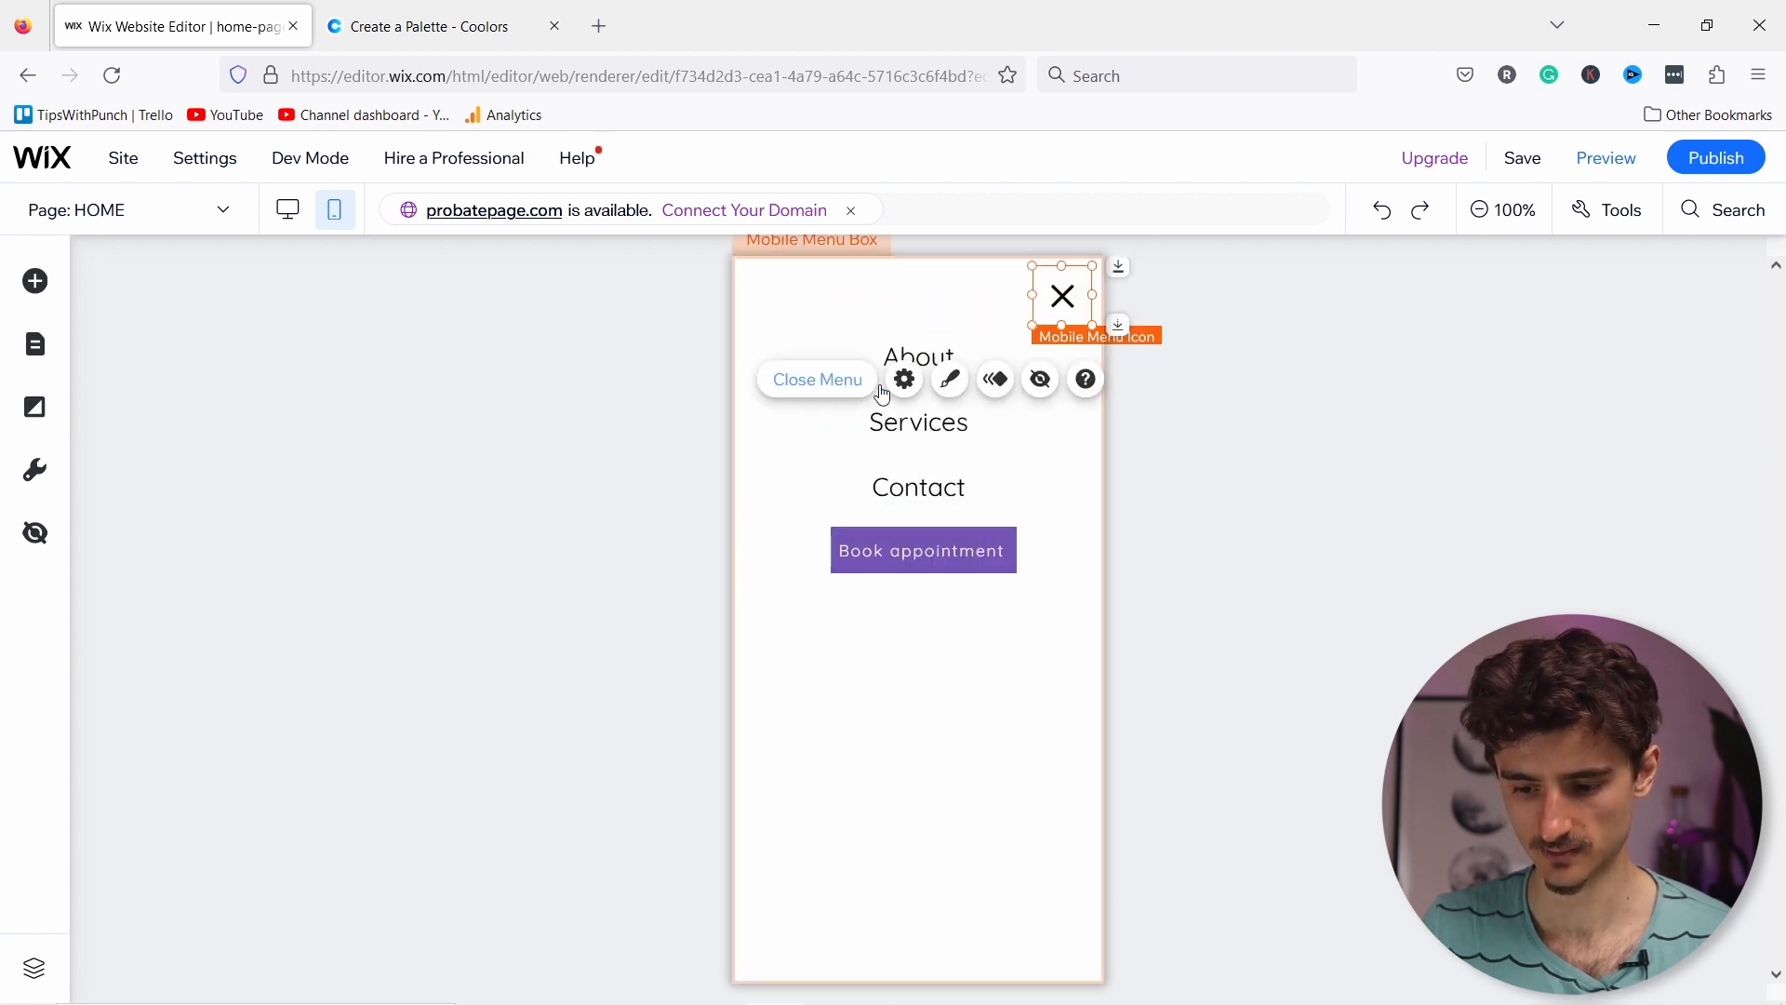
{"action": "left_click", "coordinate": [950, 380]}
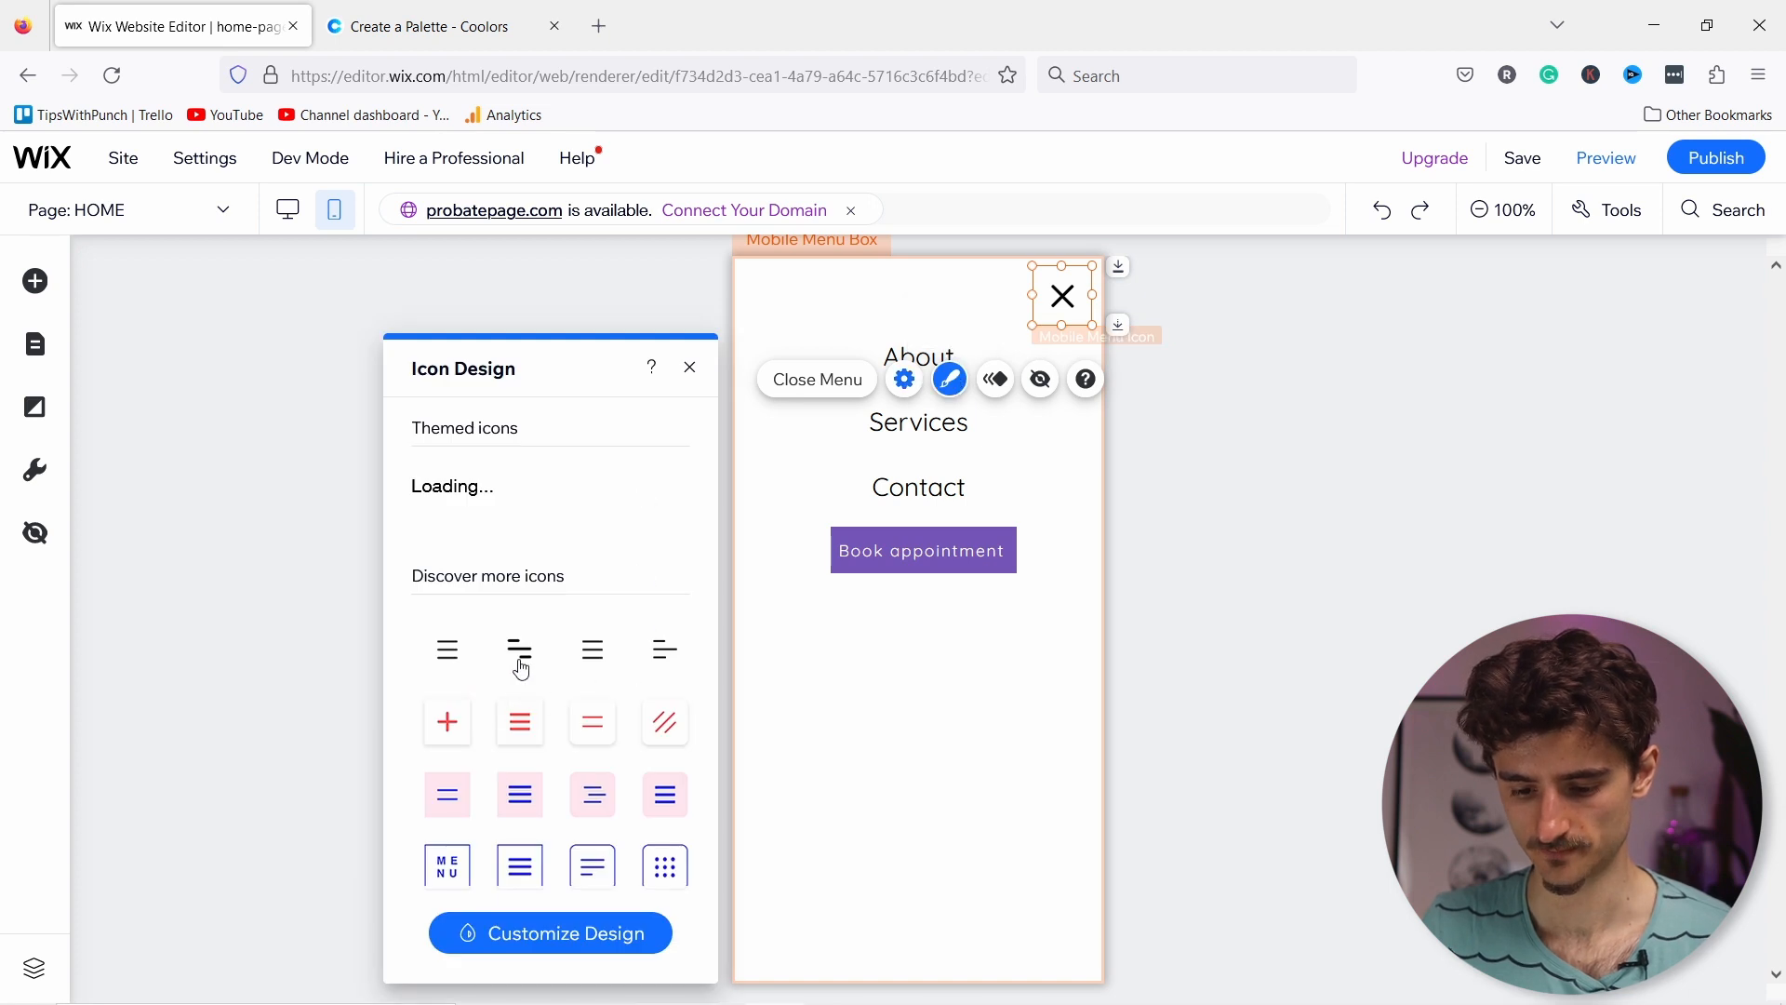
{"action": "left_click", "coordinate": [591, 935]}
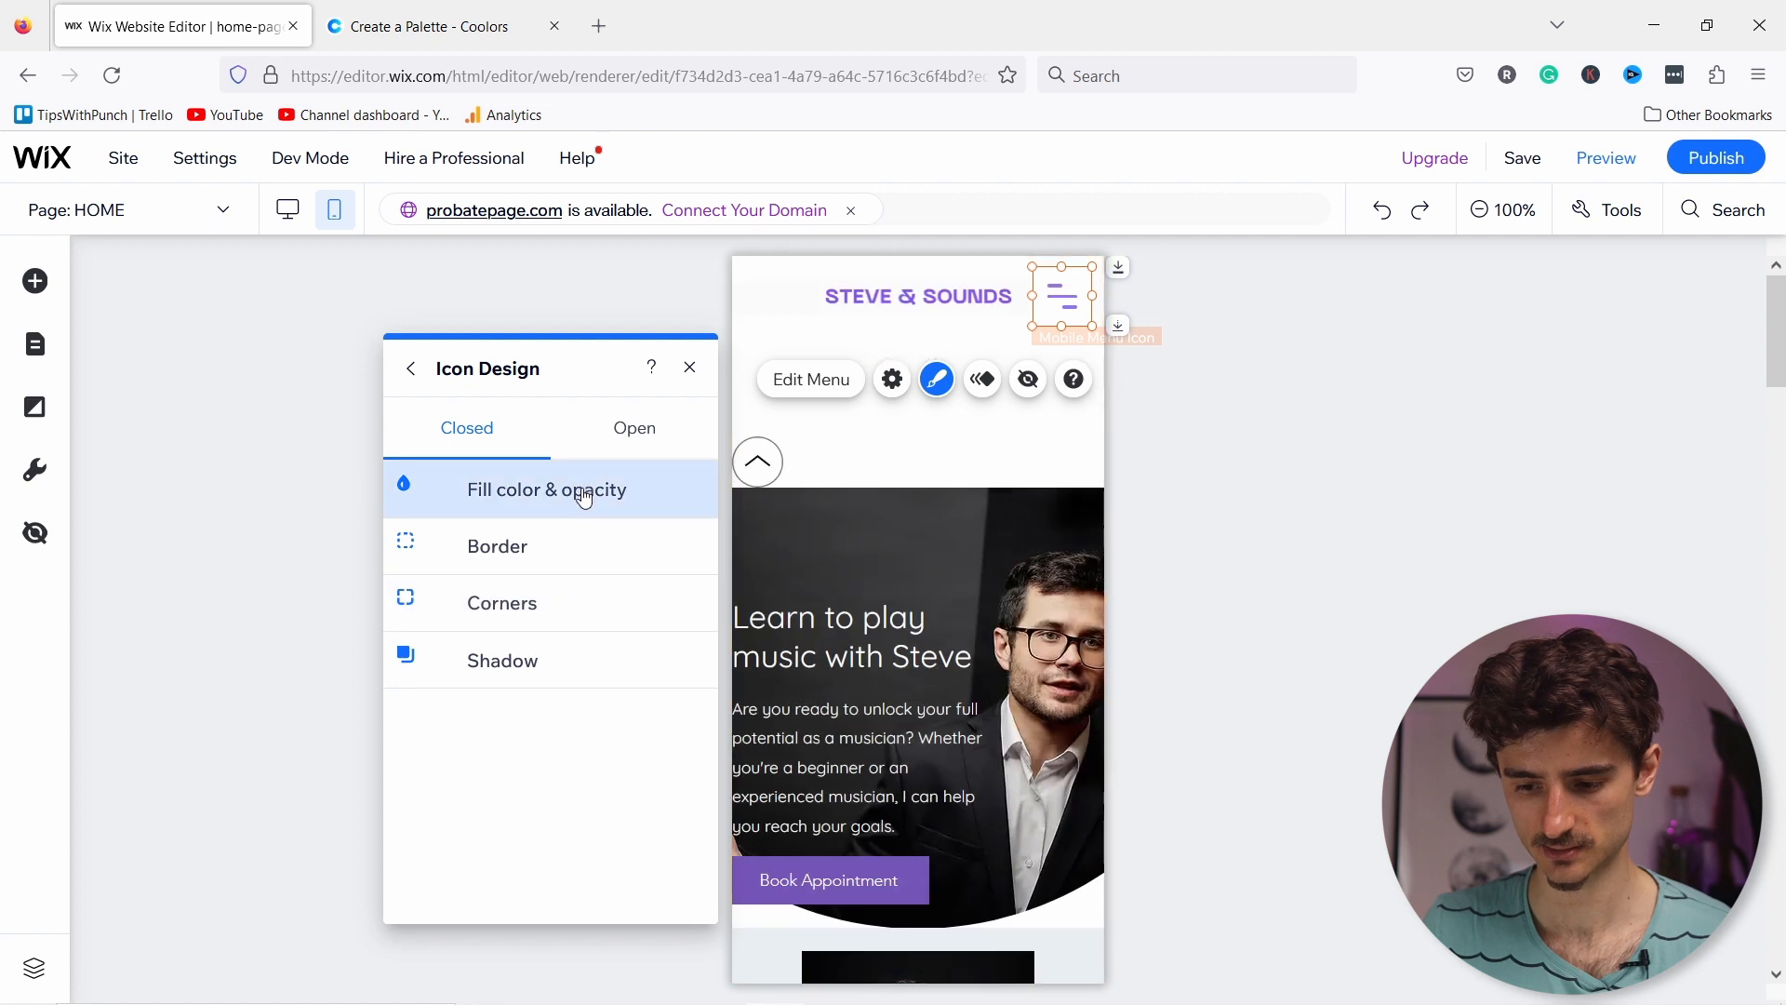
{"action": "left_click", "coordinate": [653, 429]}
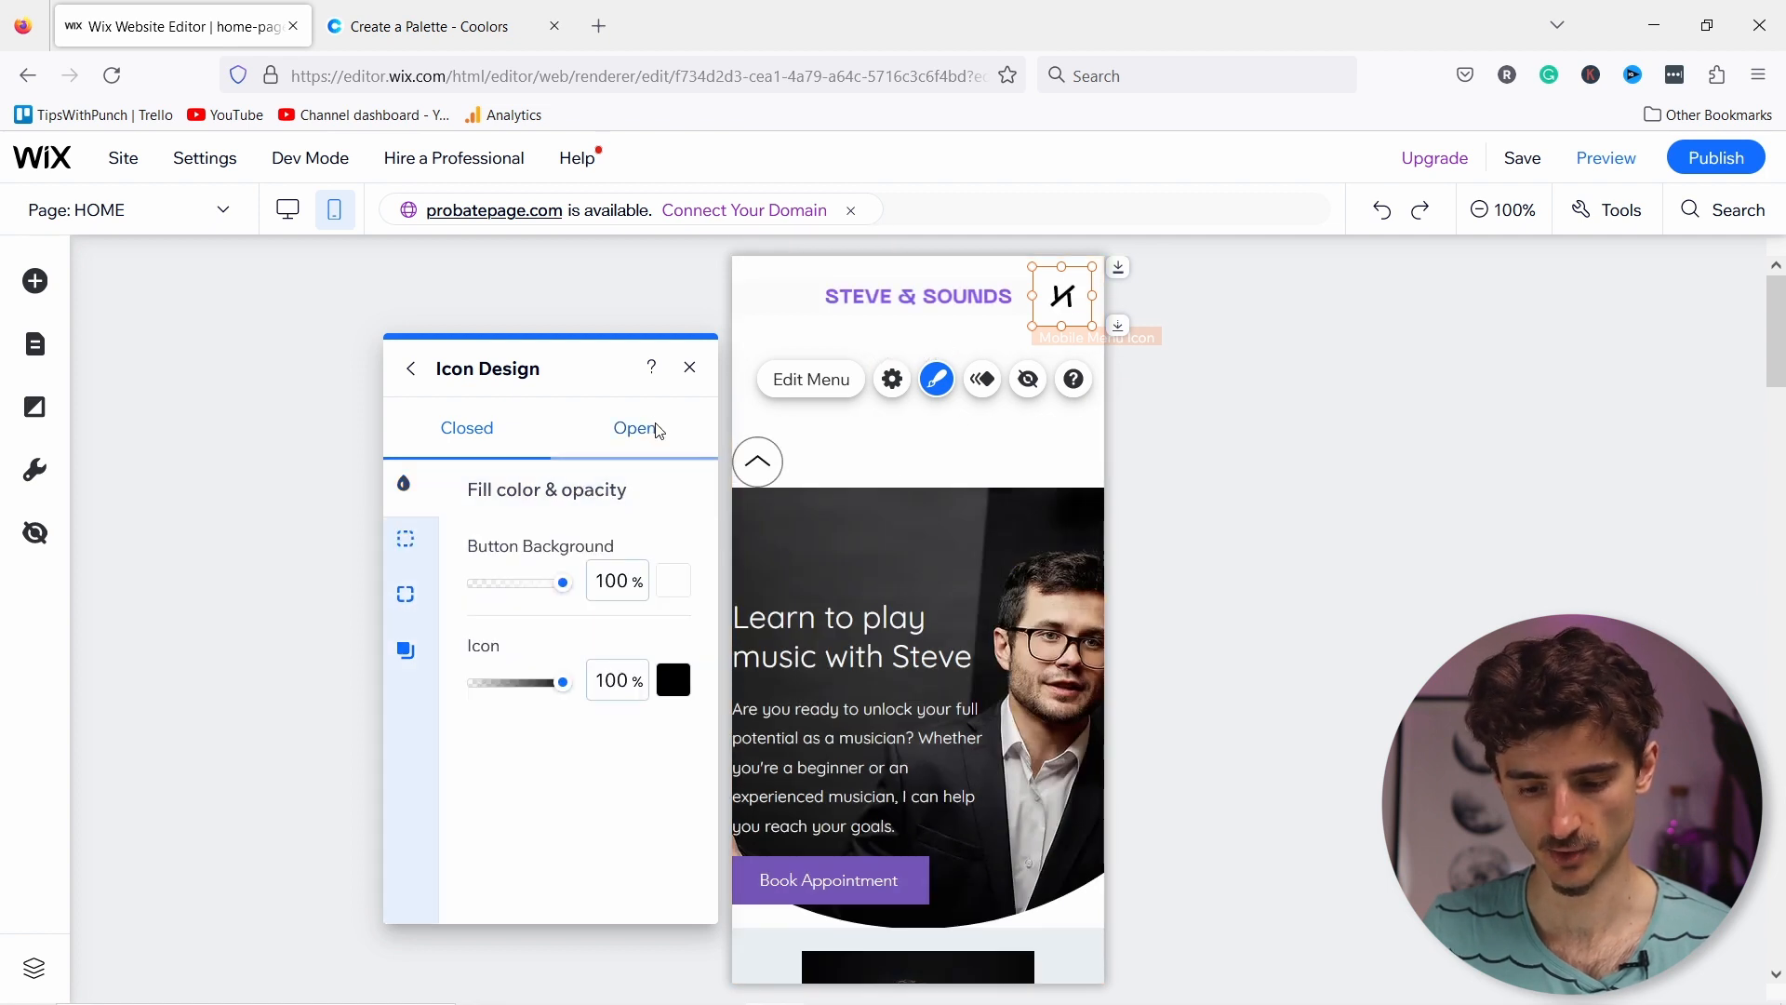
{"action": "left_click", "coordinate": [690, 696]}
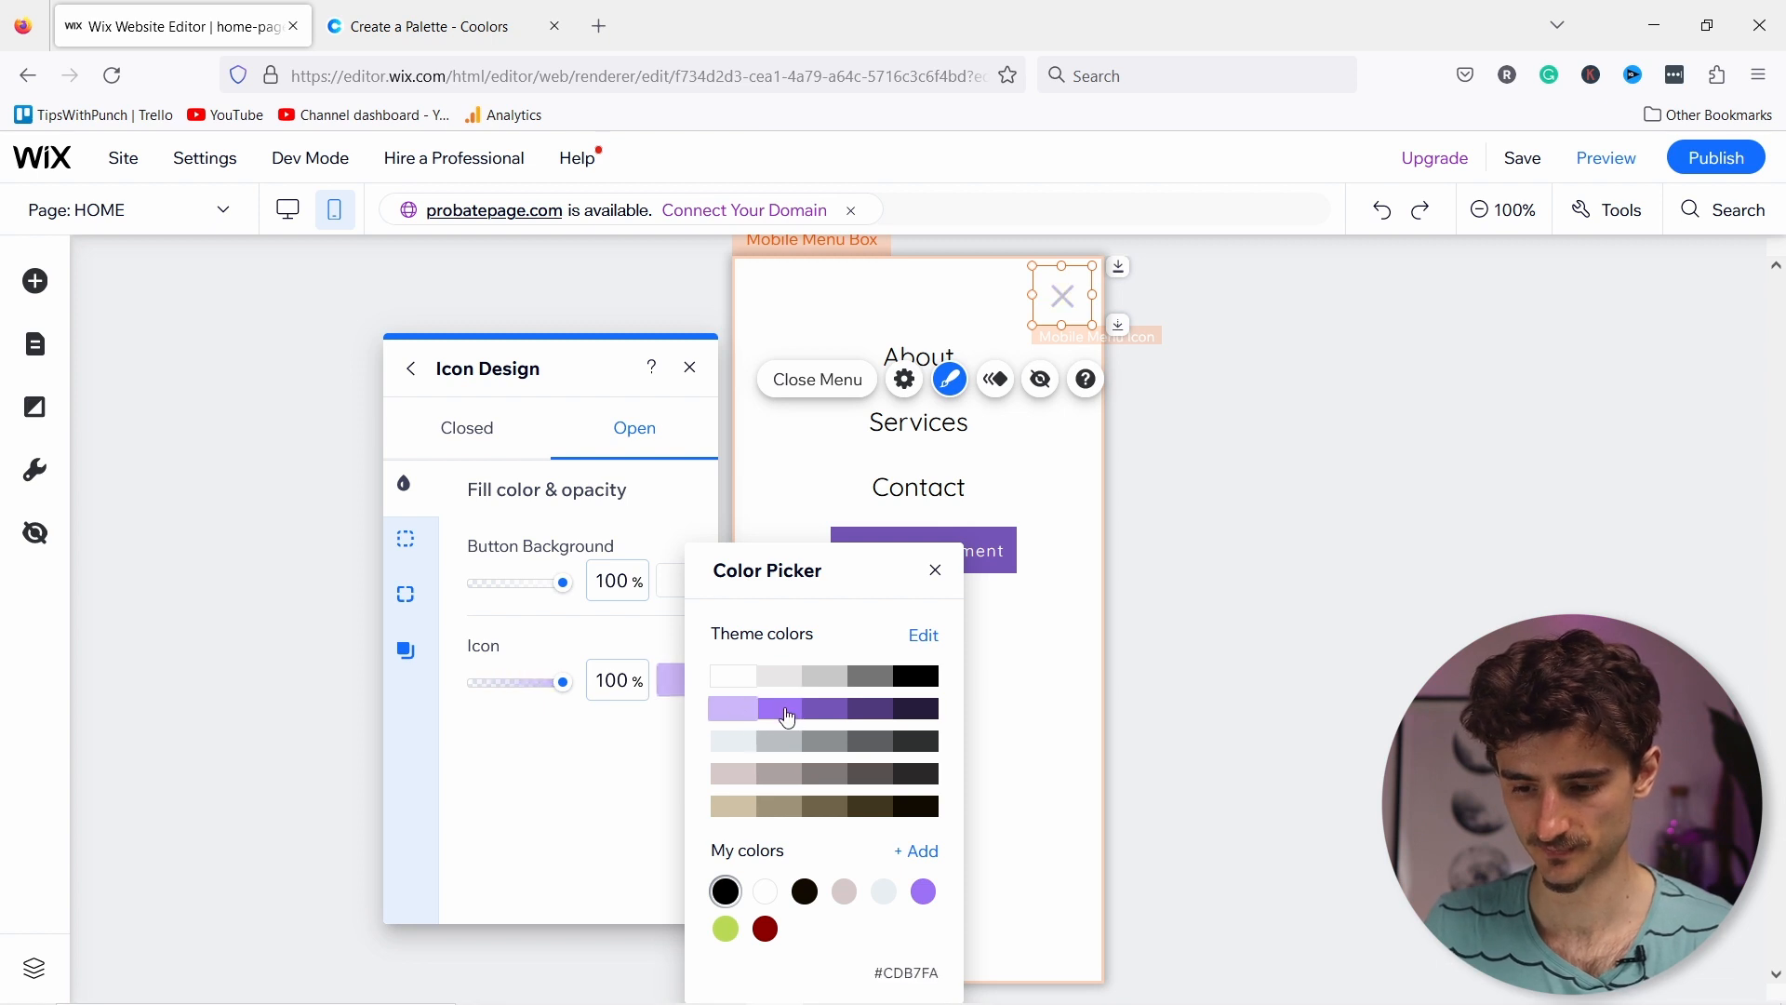
{"action": "left_click", "coordinate": [788, 717]}
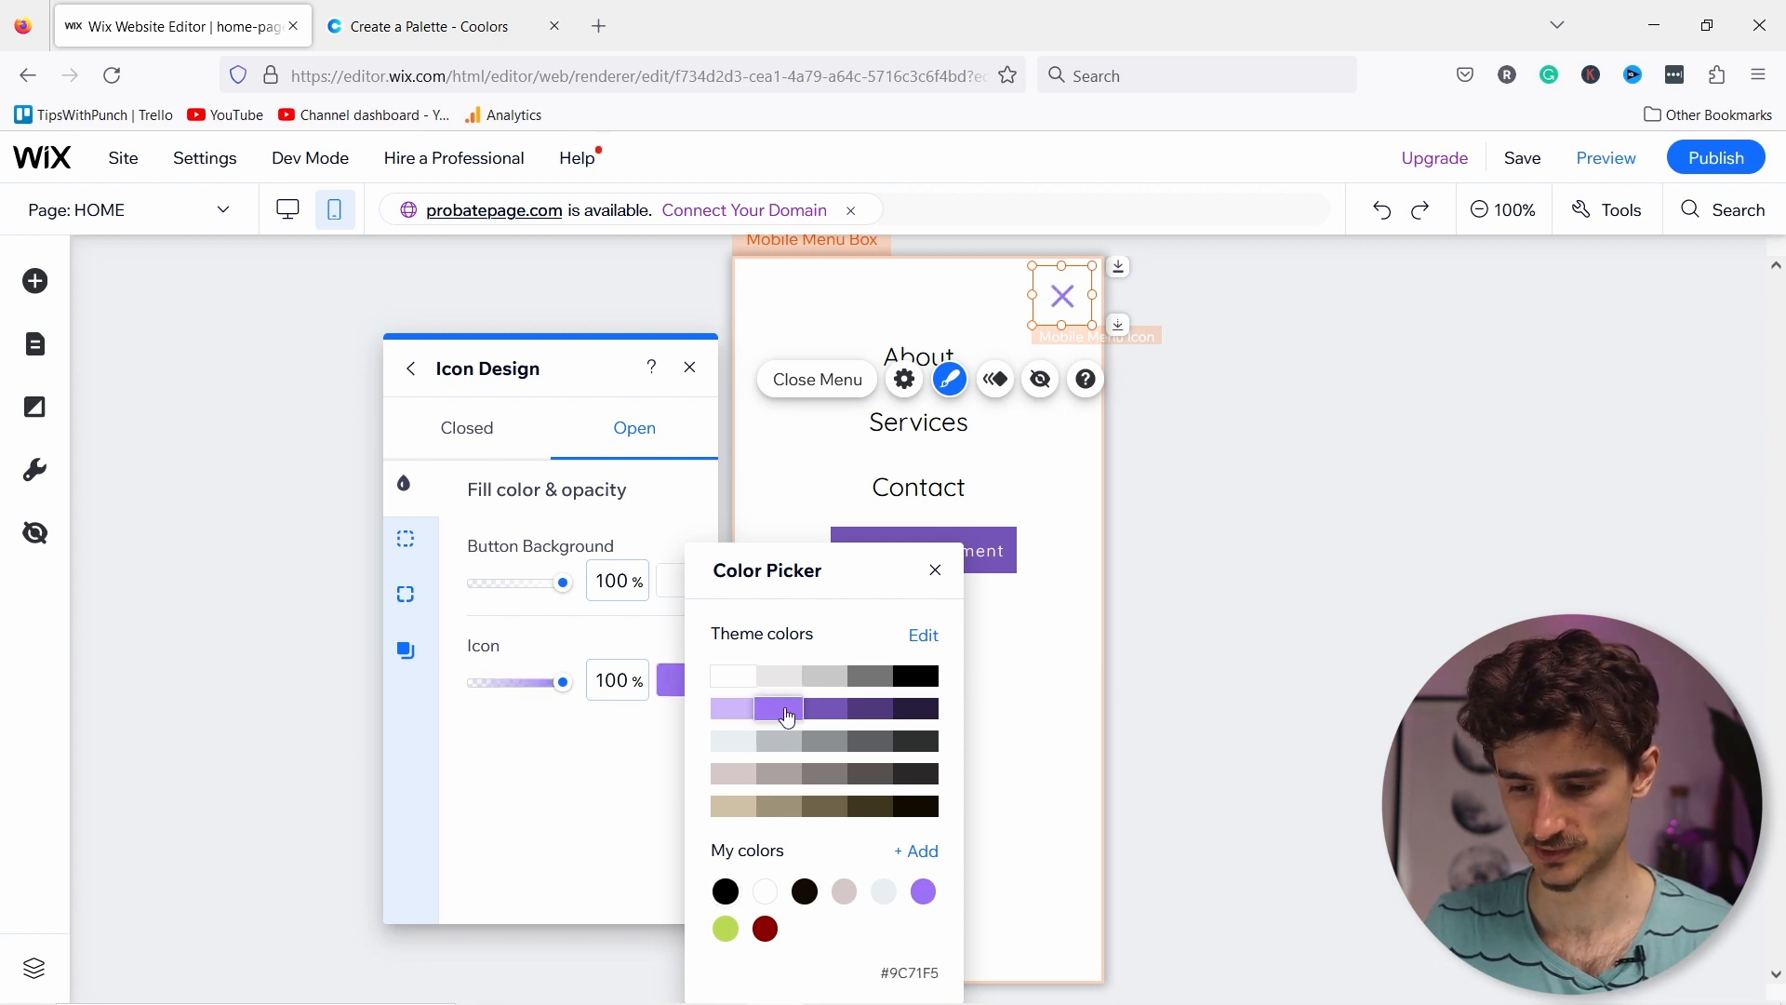
{"action": "left_click", "coordinate": [606, 821]}
{"action": "left_click", "coordinate": [689, 367]}
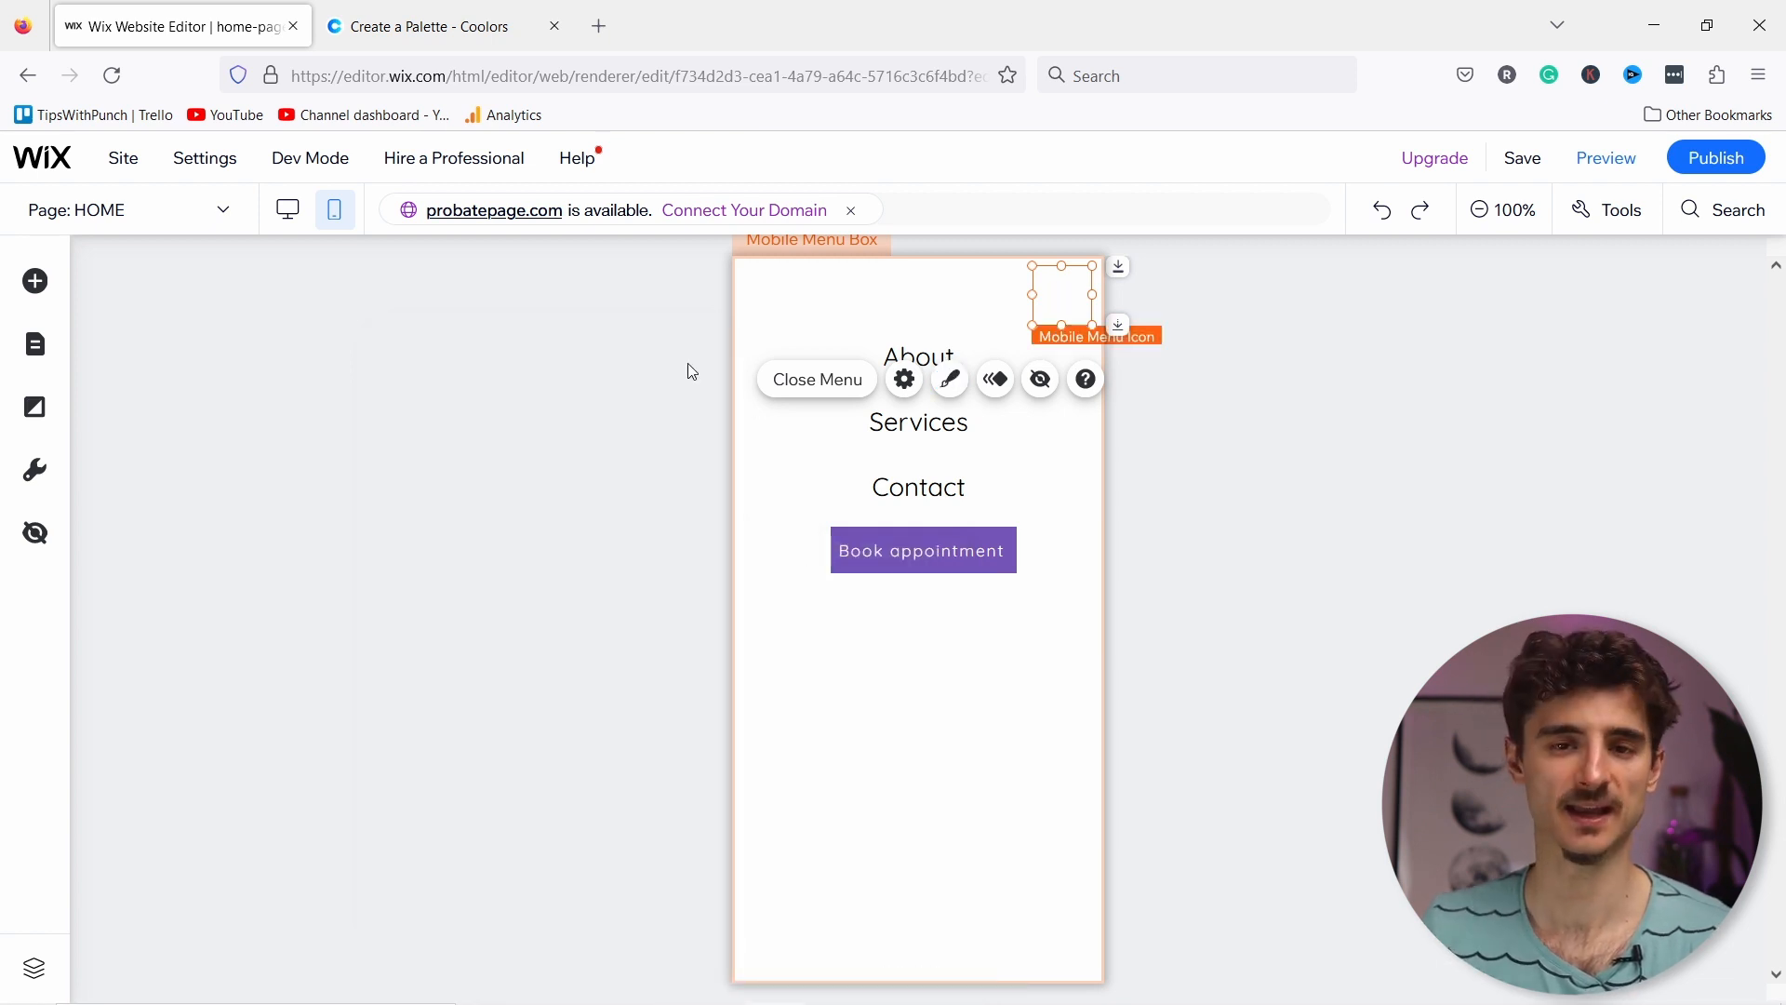
{"action": "left_click", "coordinate": [856, 415]}
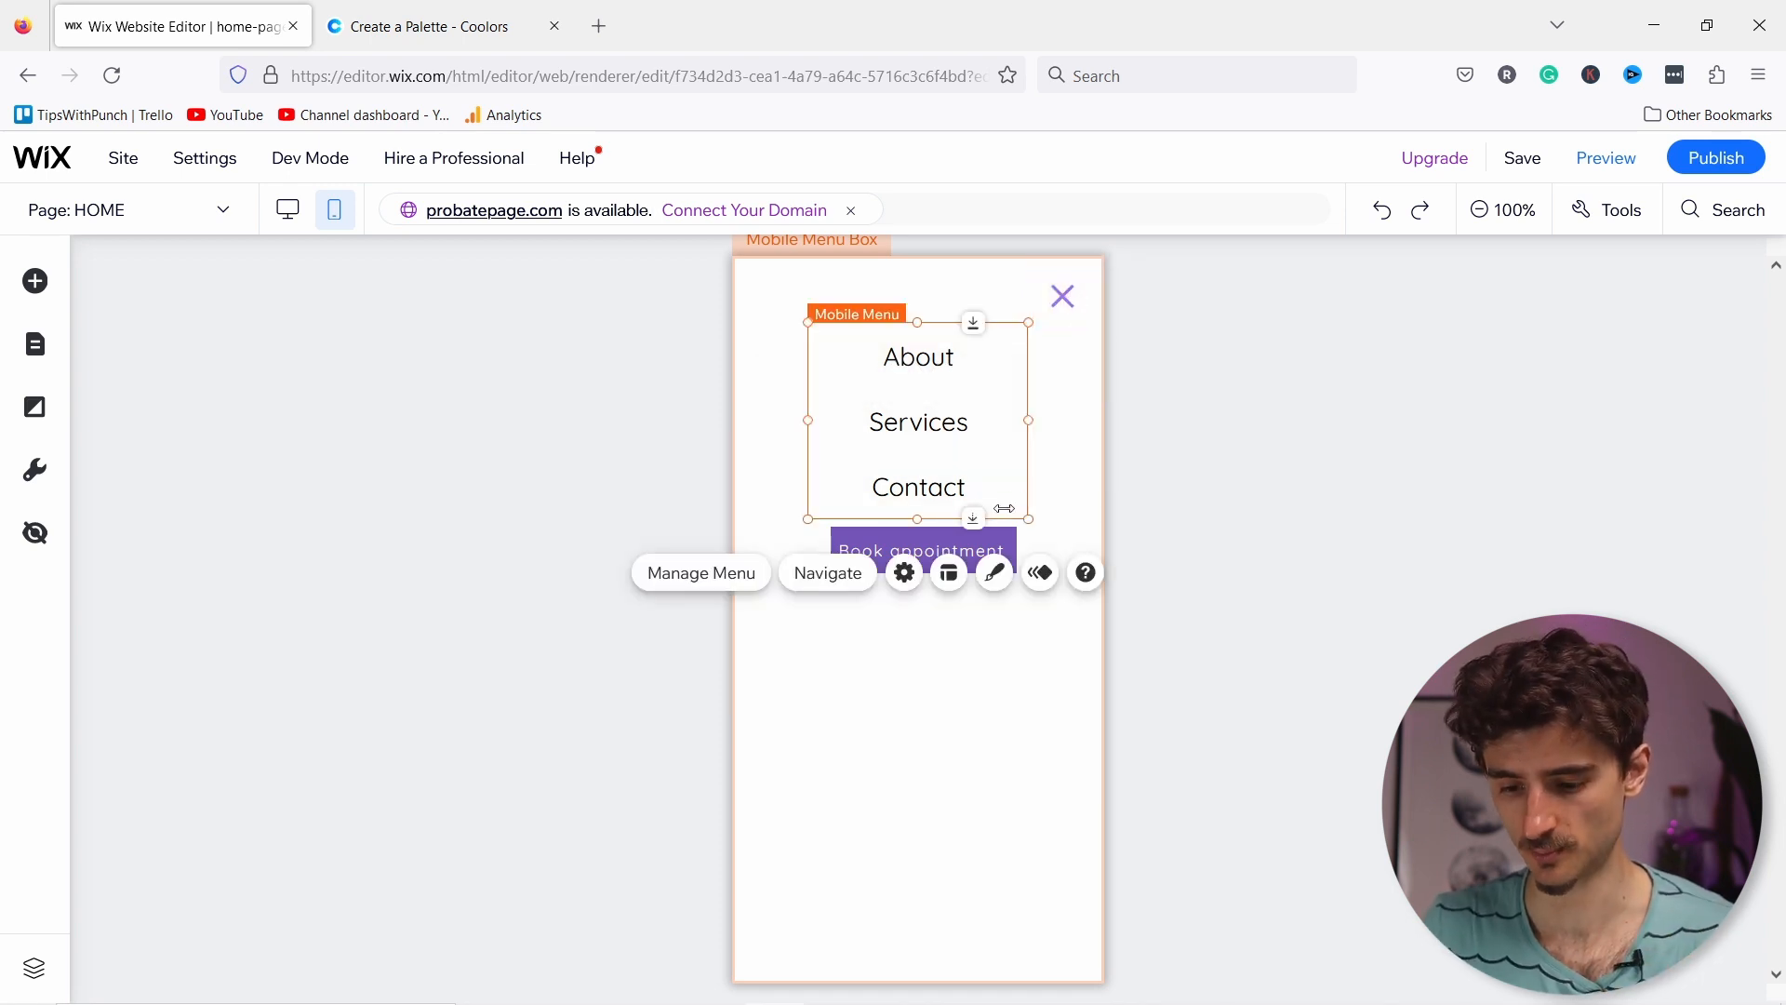
{"action": "left_click", "coordinate": [1064, 303]}
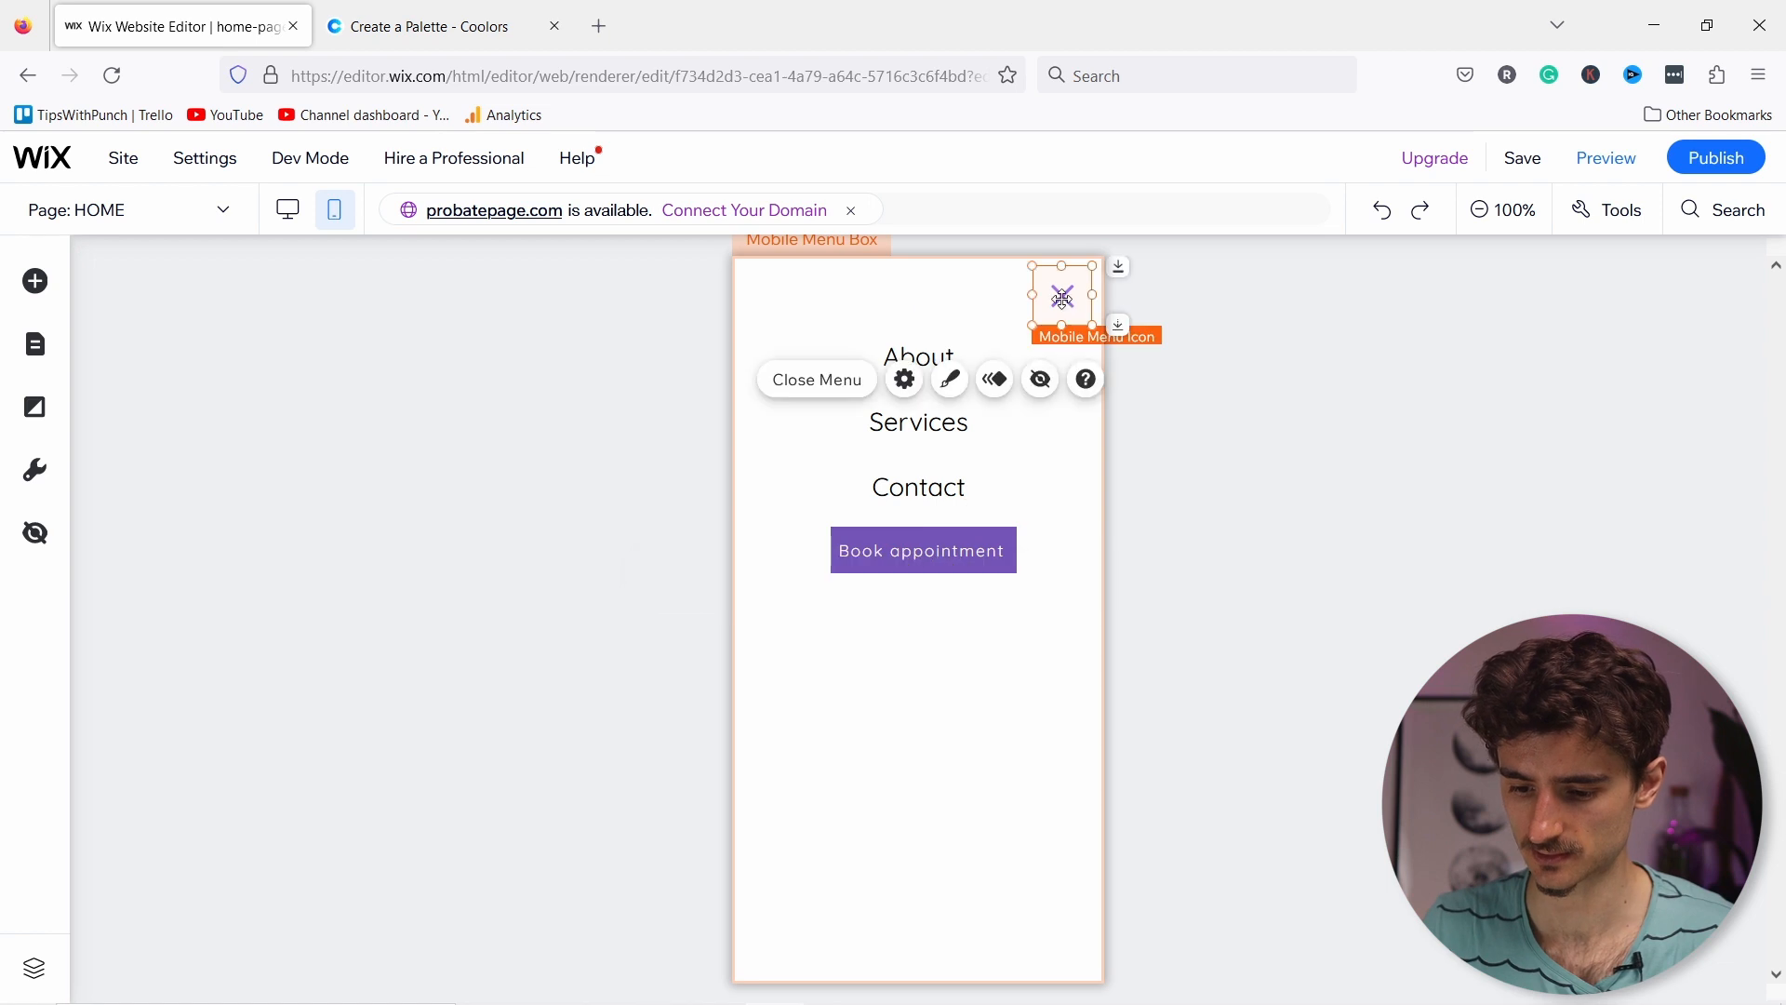
{"action": "left_click", "coordinate": [1063, 294]}
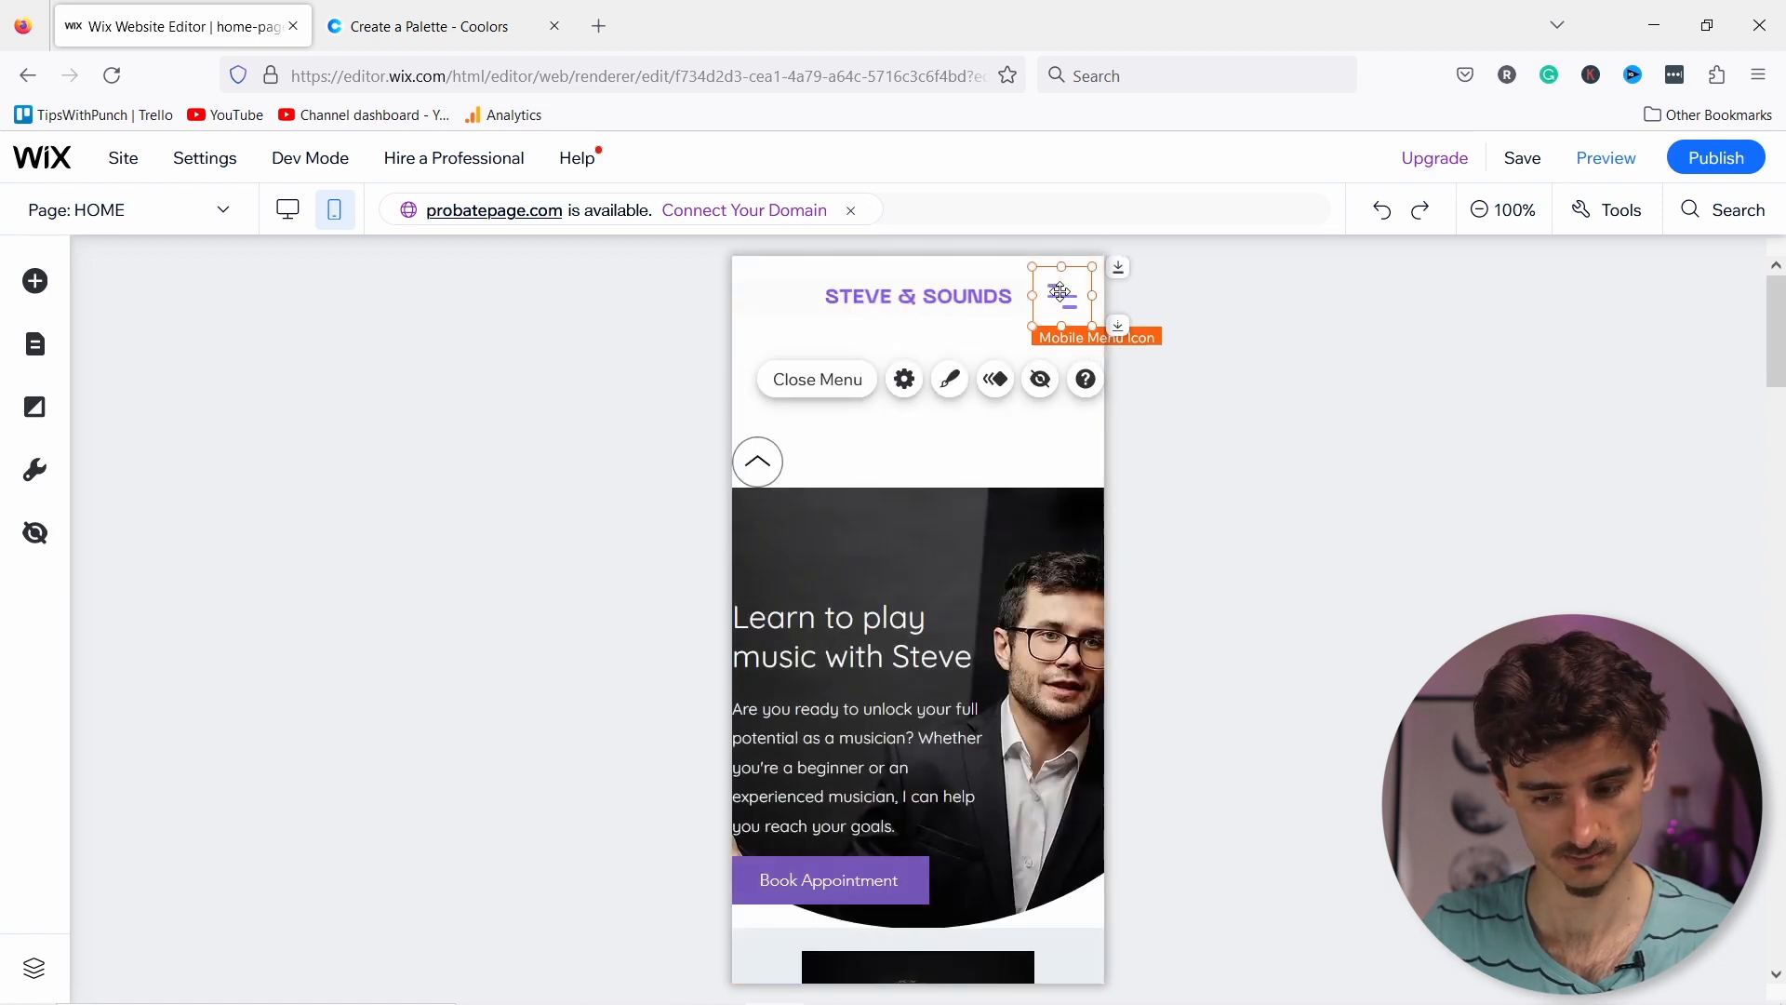
{"action": "left_click", "coordinate": [919, 439]}
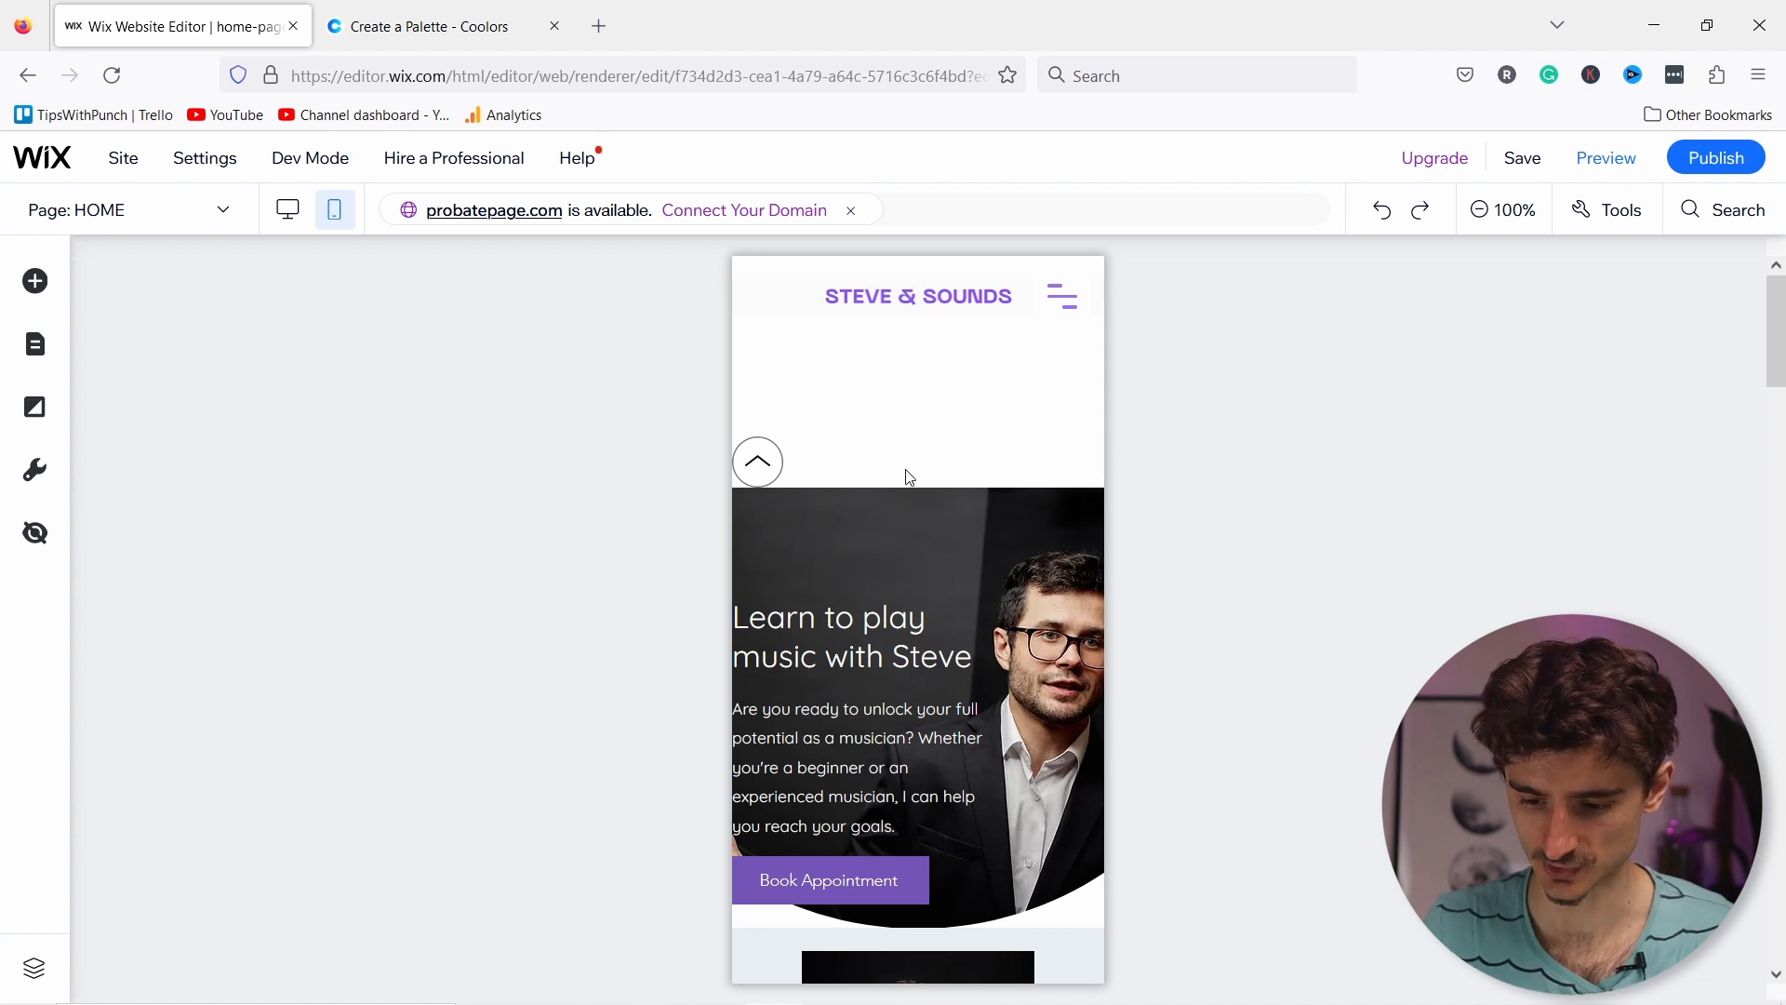
Step: Set the mobile header's height to 70 px using the toolbar's size fields
{"action": "left_click", "coordinate": [916, 431]}
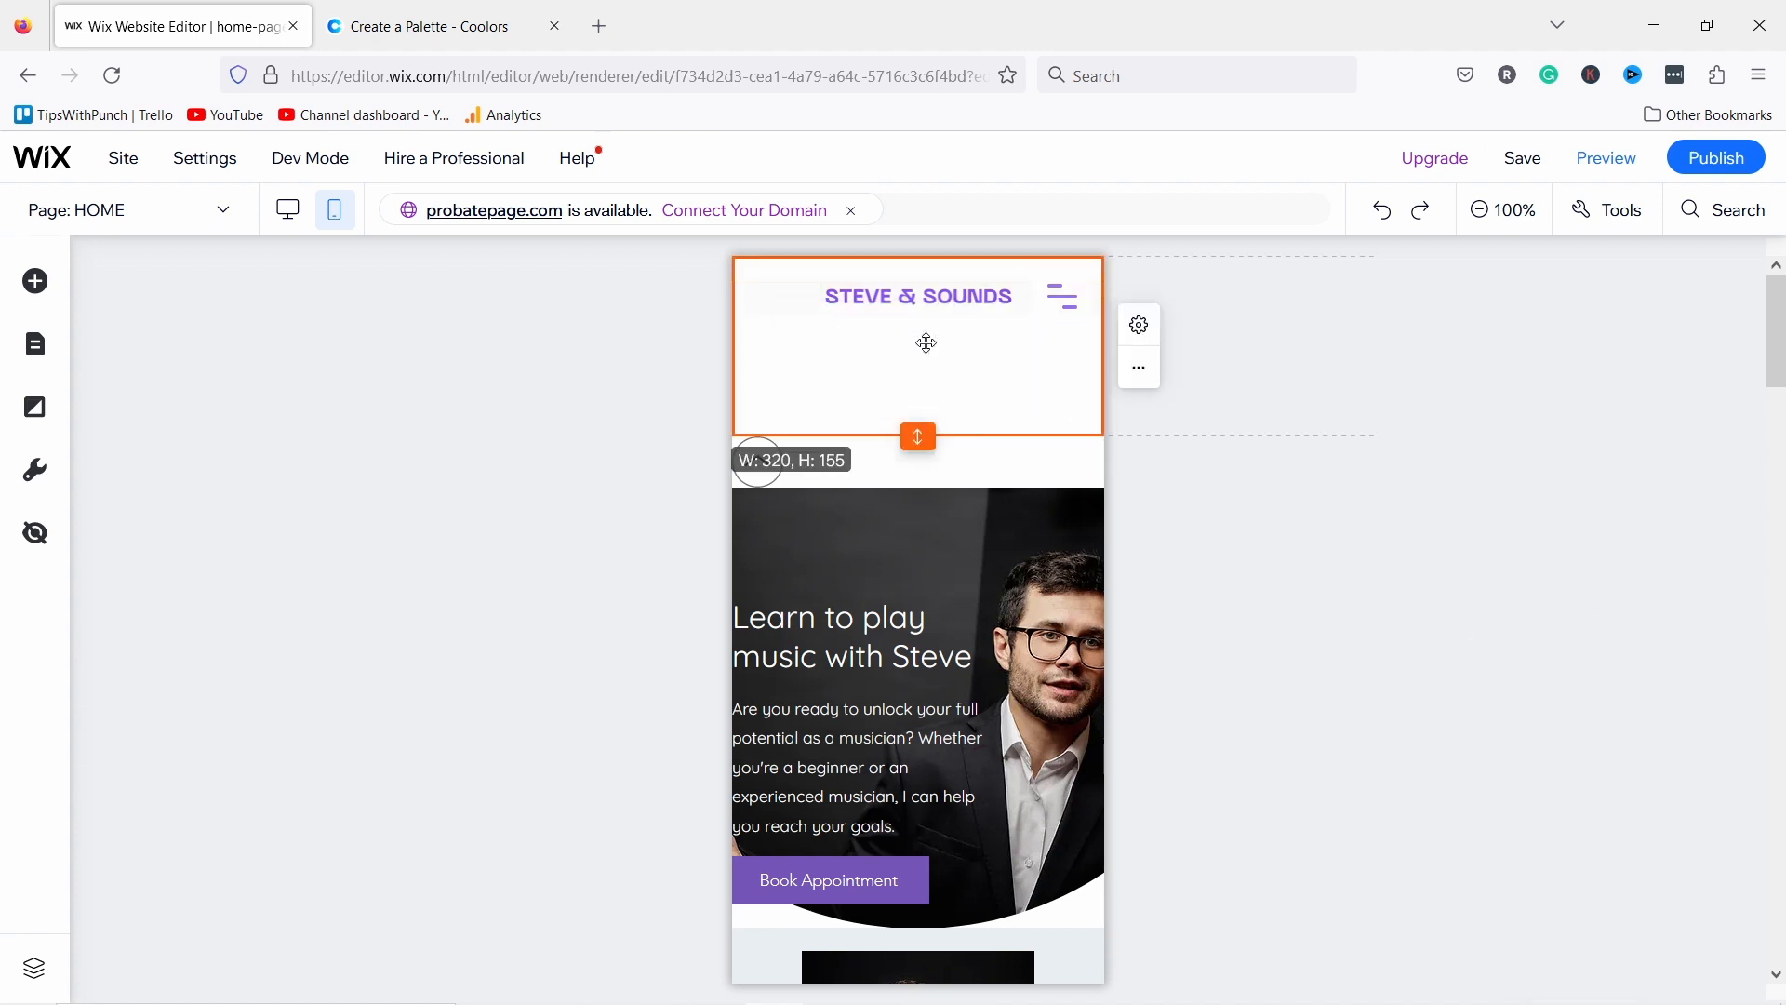
{"action": "left_click", "coordinate": [1621, 216]}
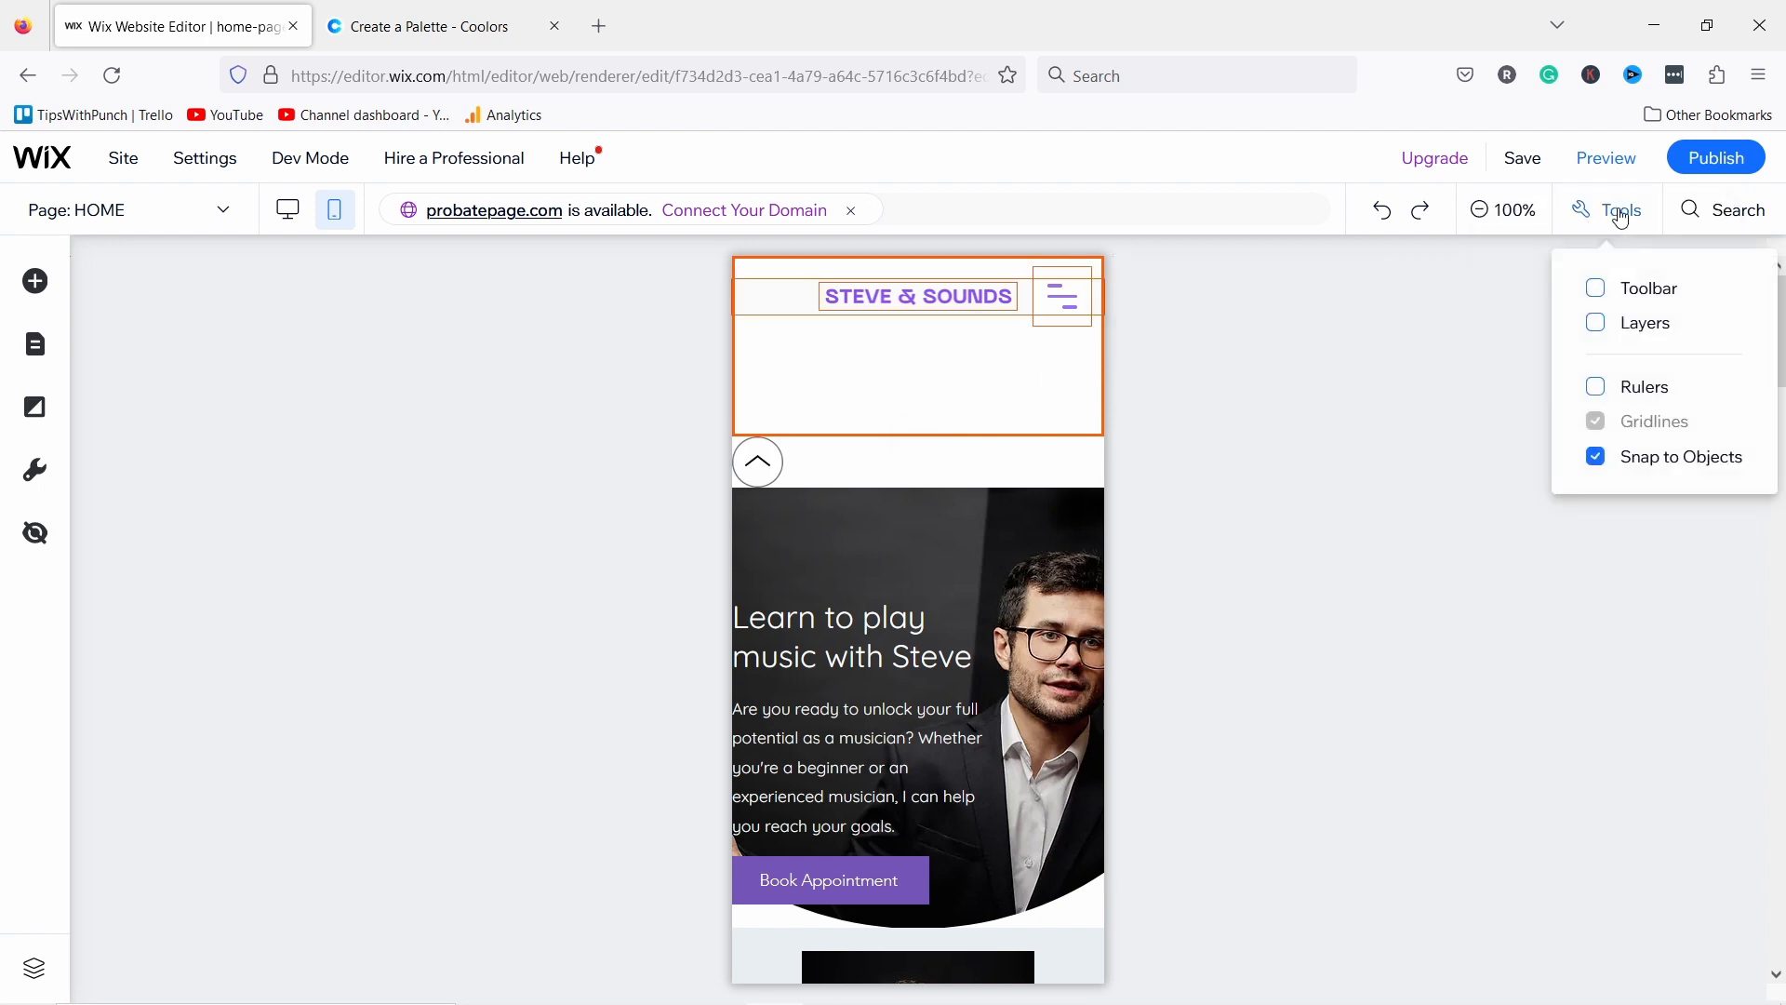
{"action": "left_click", "coordinate": [1619, 289]}
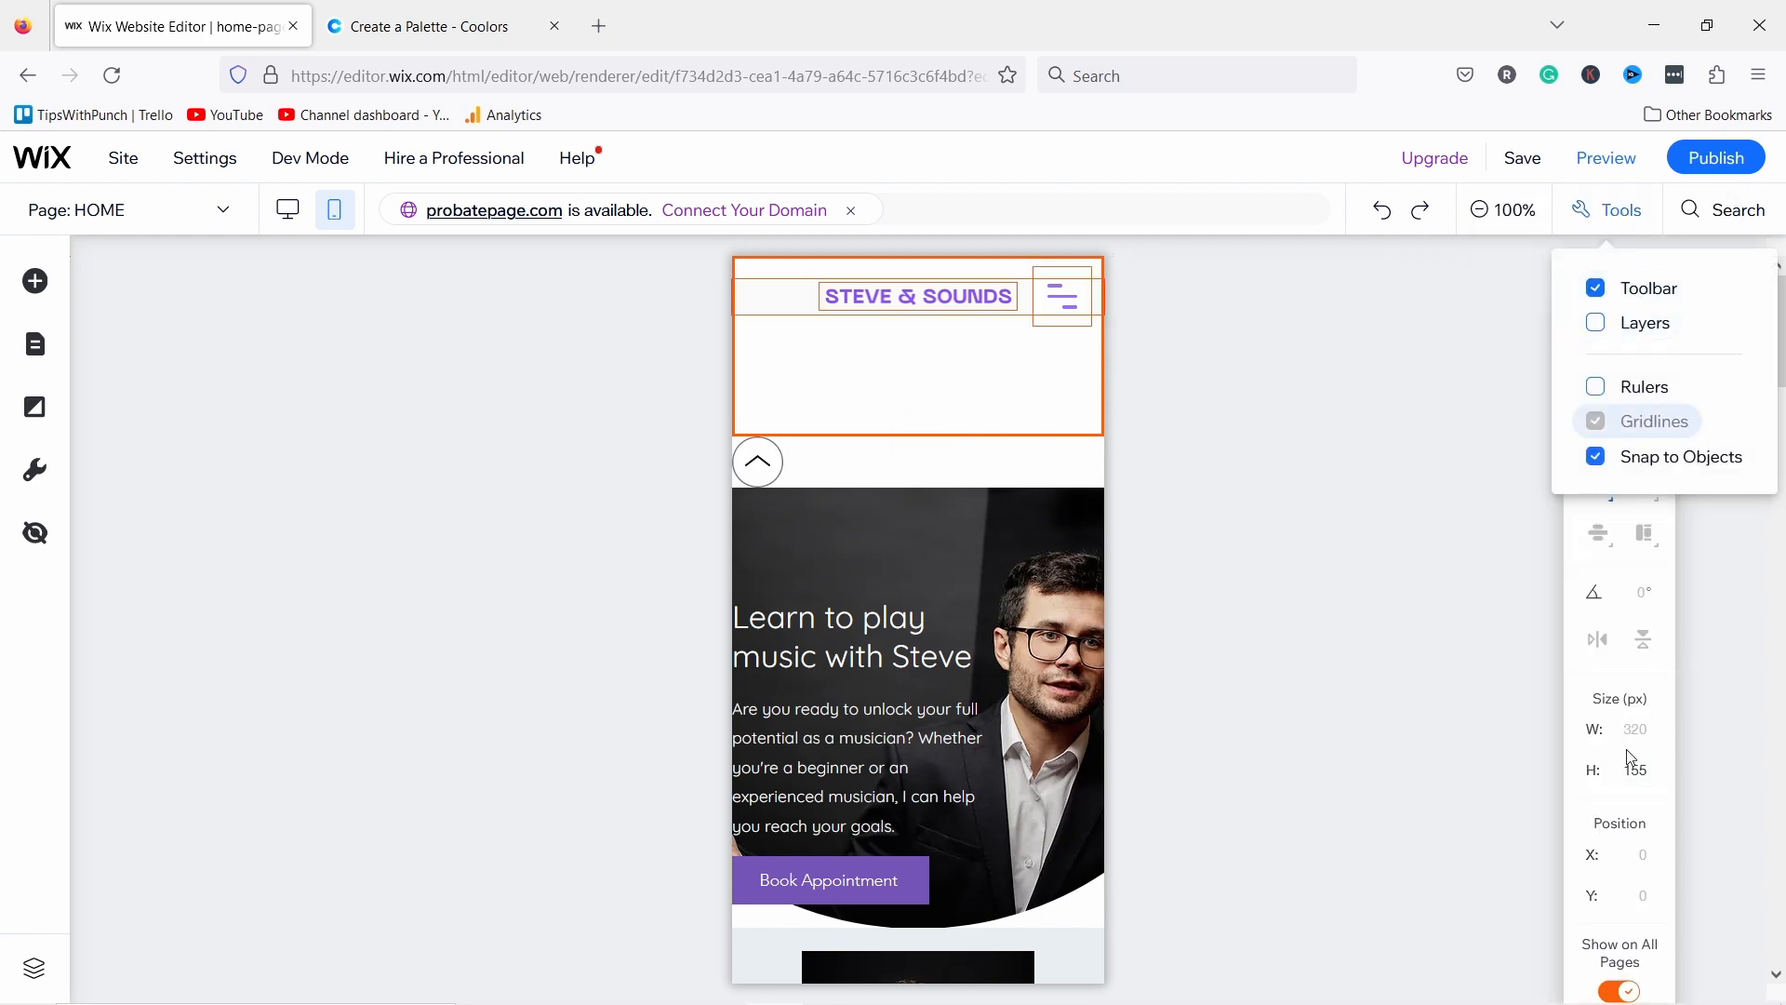
{"action": "left_click", "coordinate": [1643, 769]}
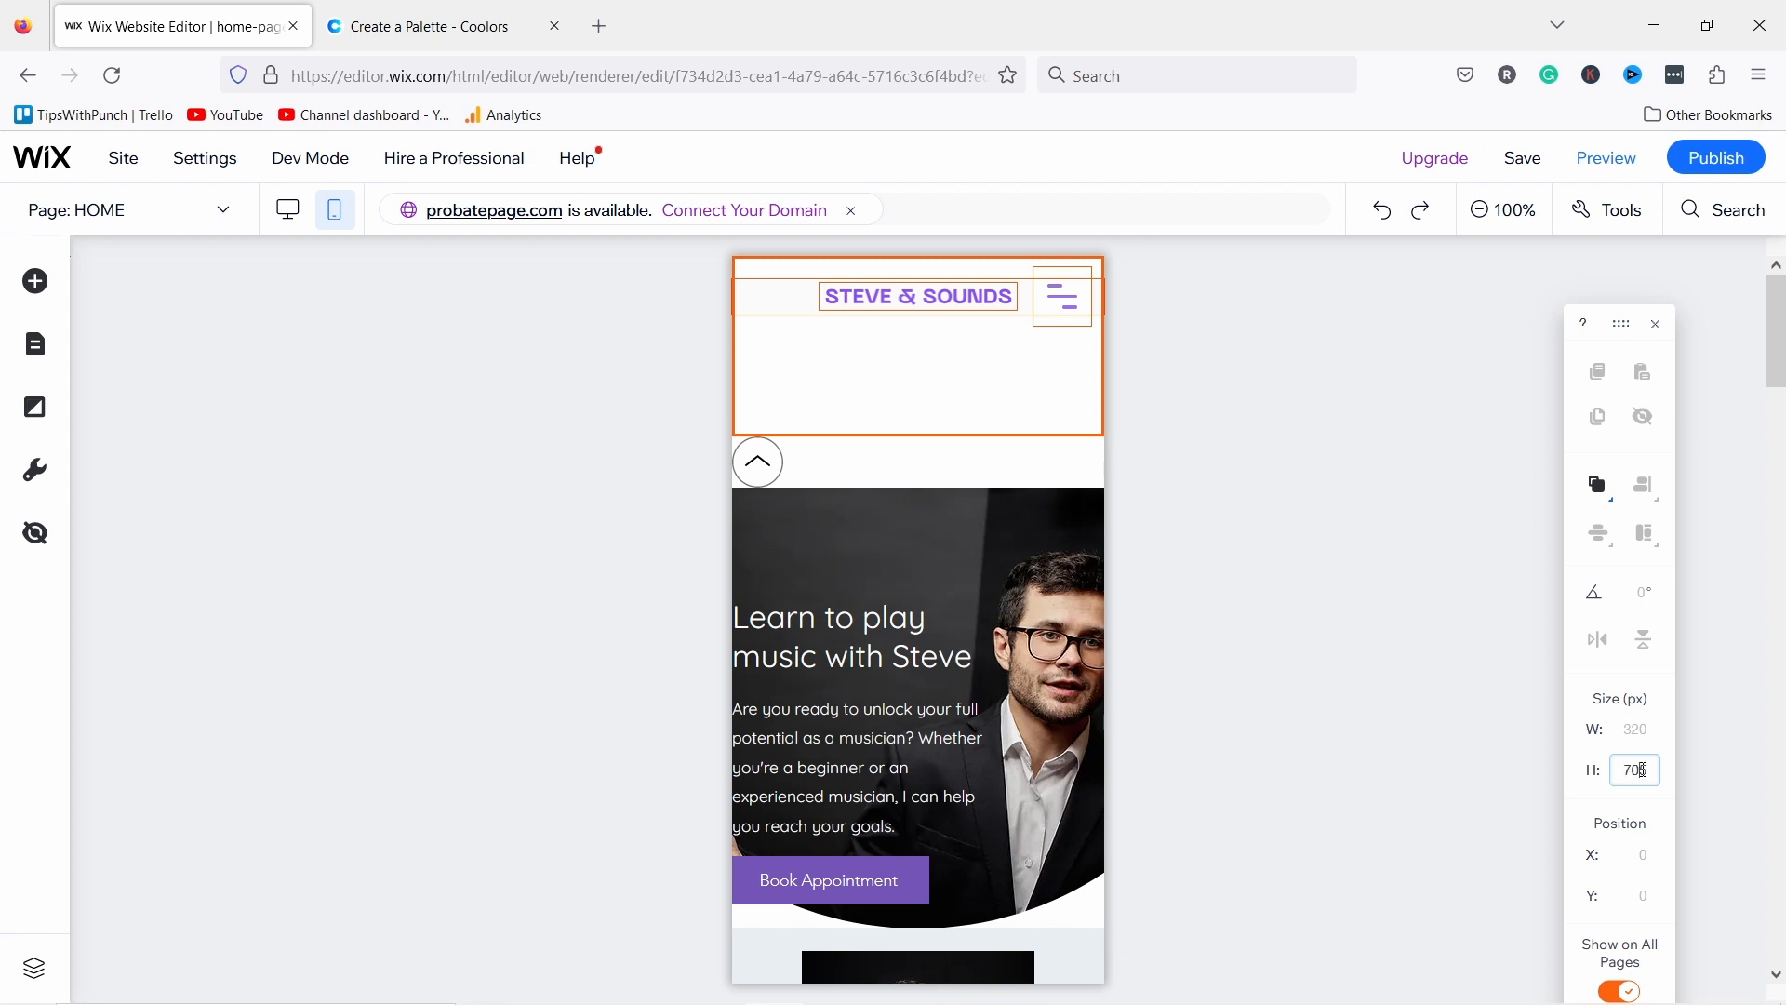
{"action": "key", "text": "Return"}
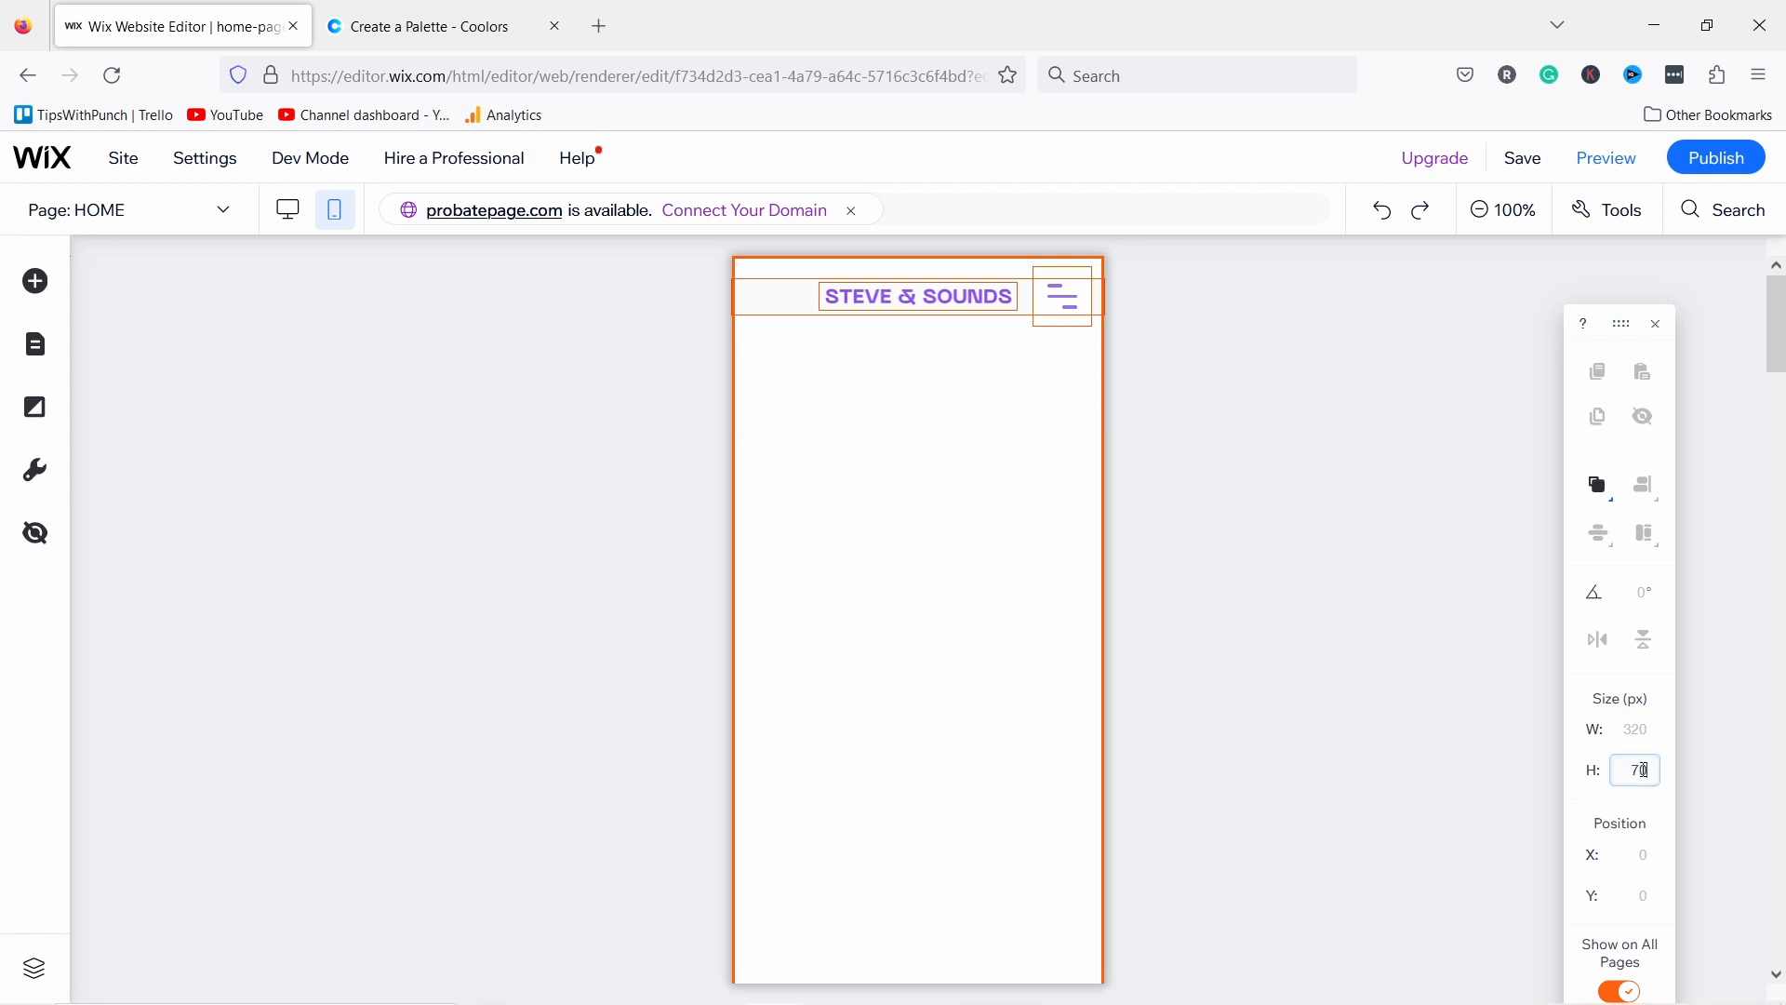
{"action": "key", "text": "Return"}
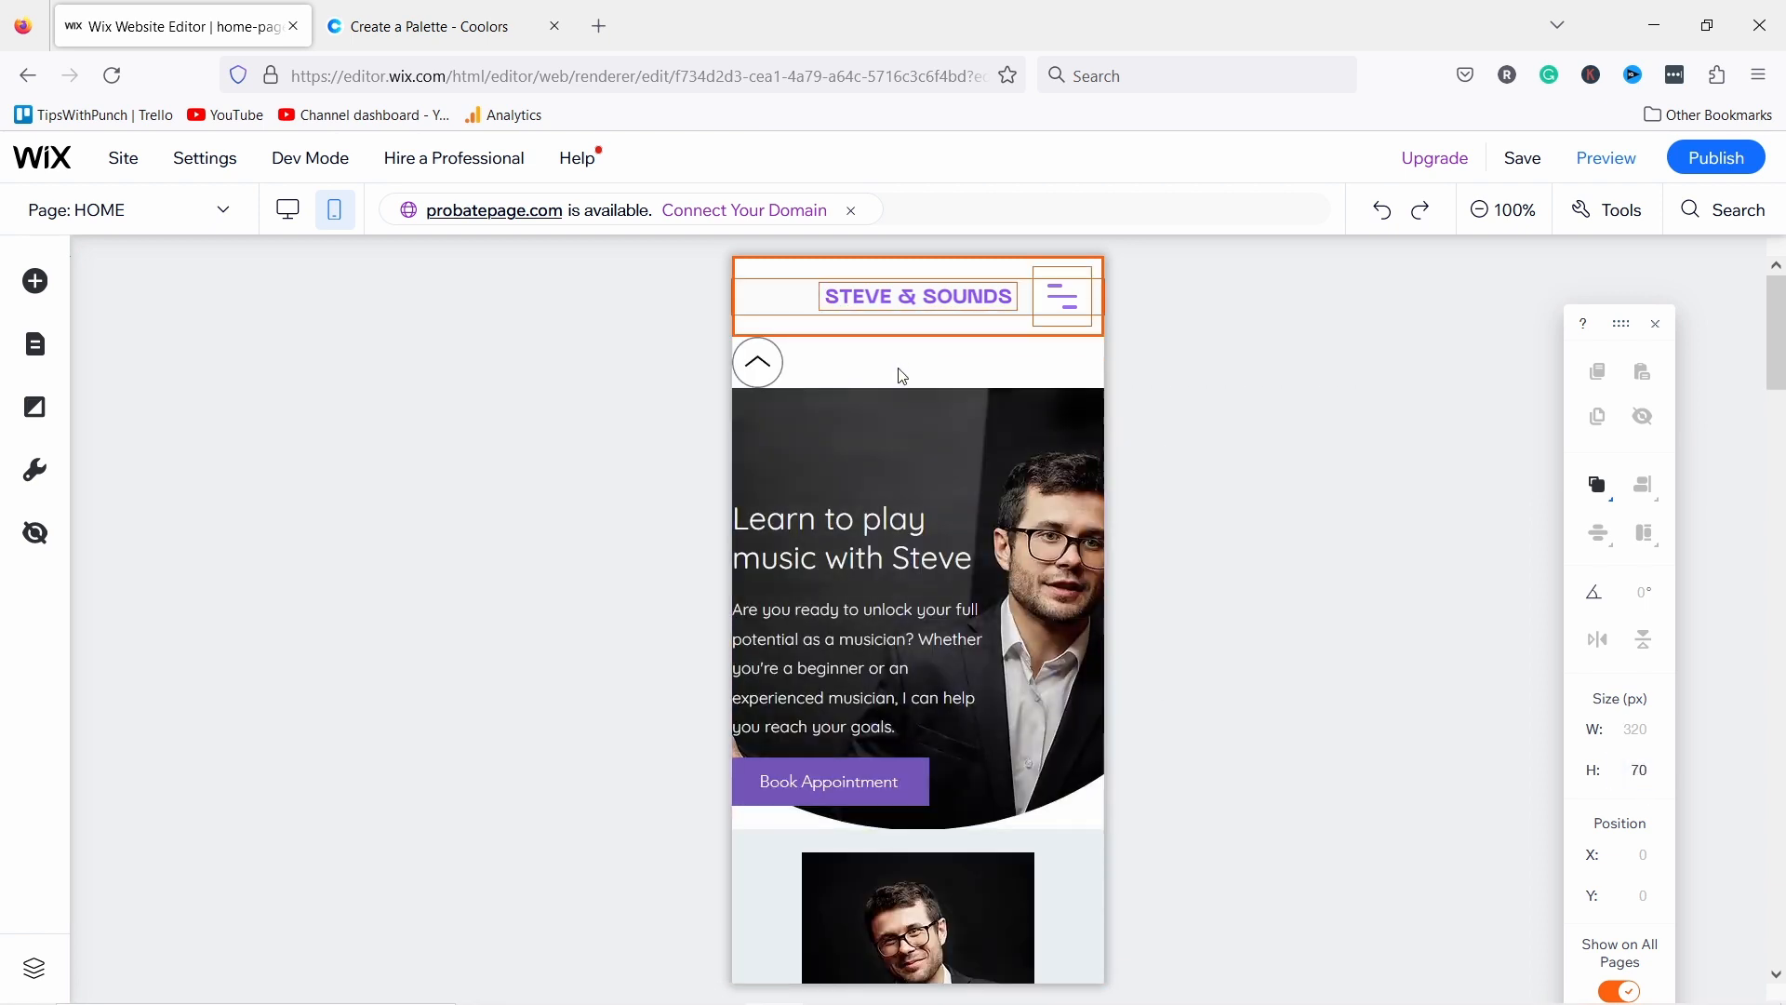
Step: Delete the Back to Top button from the mobile page
{"action": "left_click", "coordinate": [759, 362]}
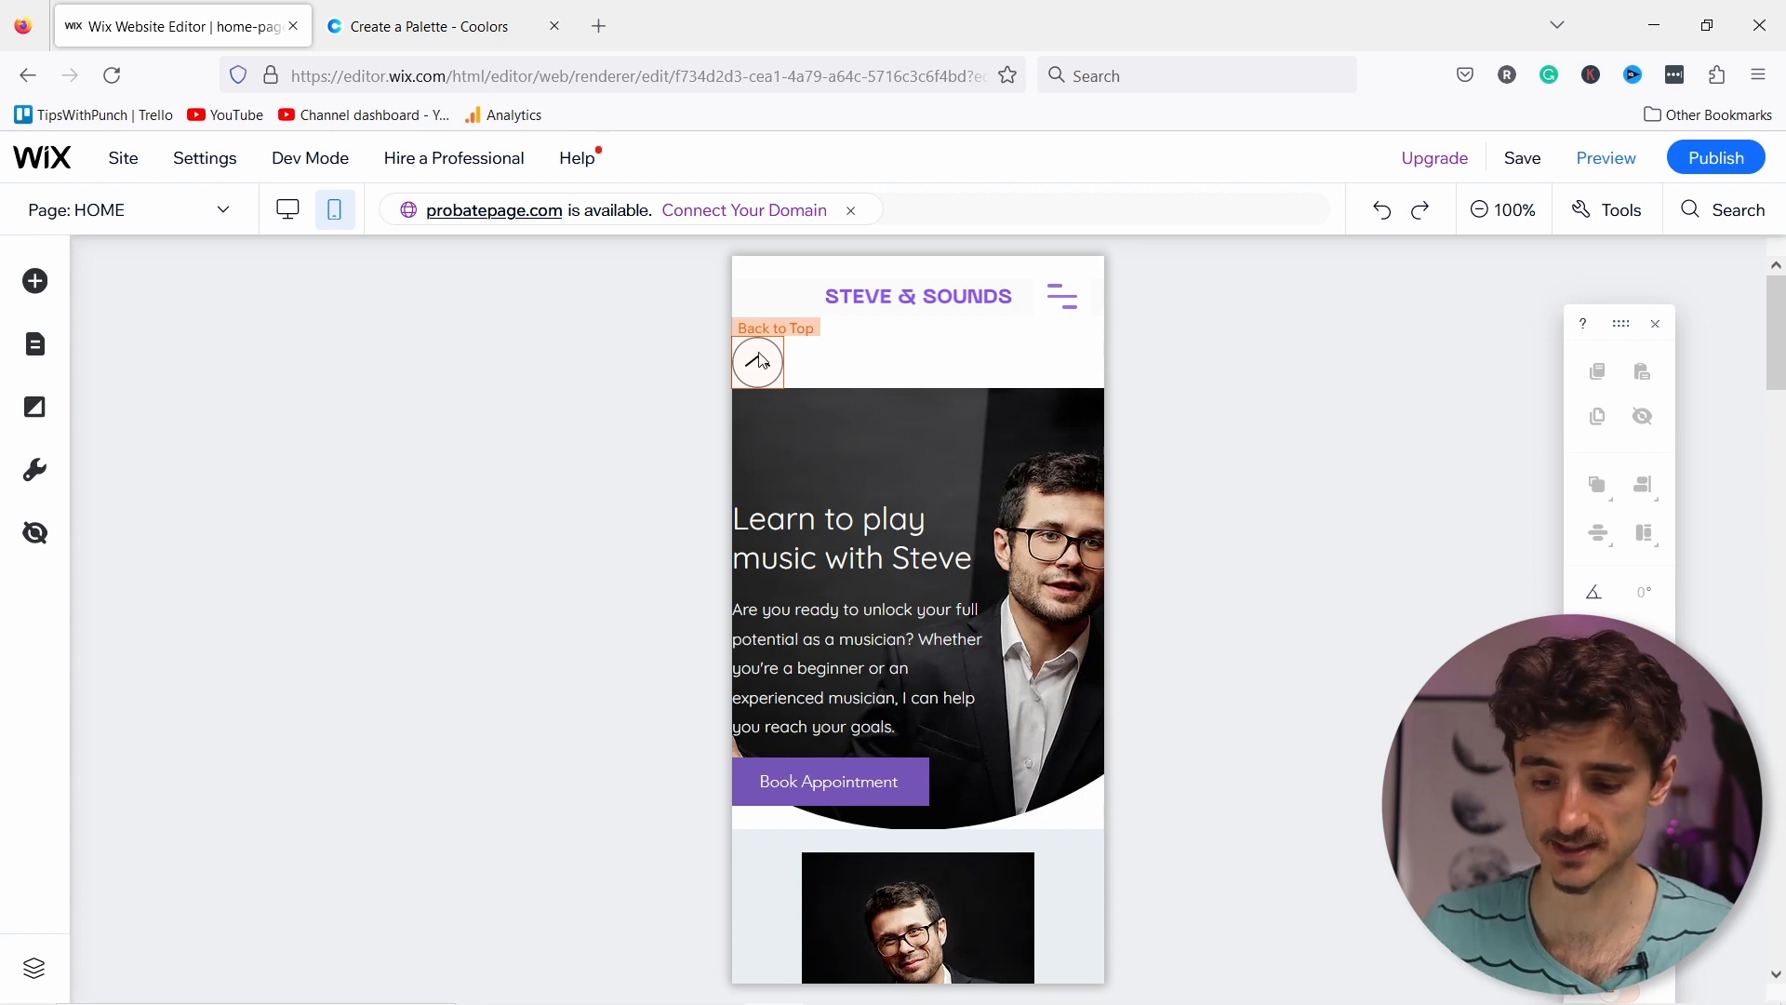
{"action": "left_click", "coordinate": [760, 362]}
{"action": "key", "text": "Delete"}
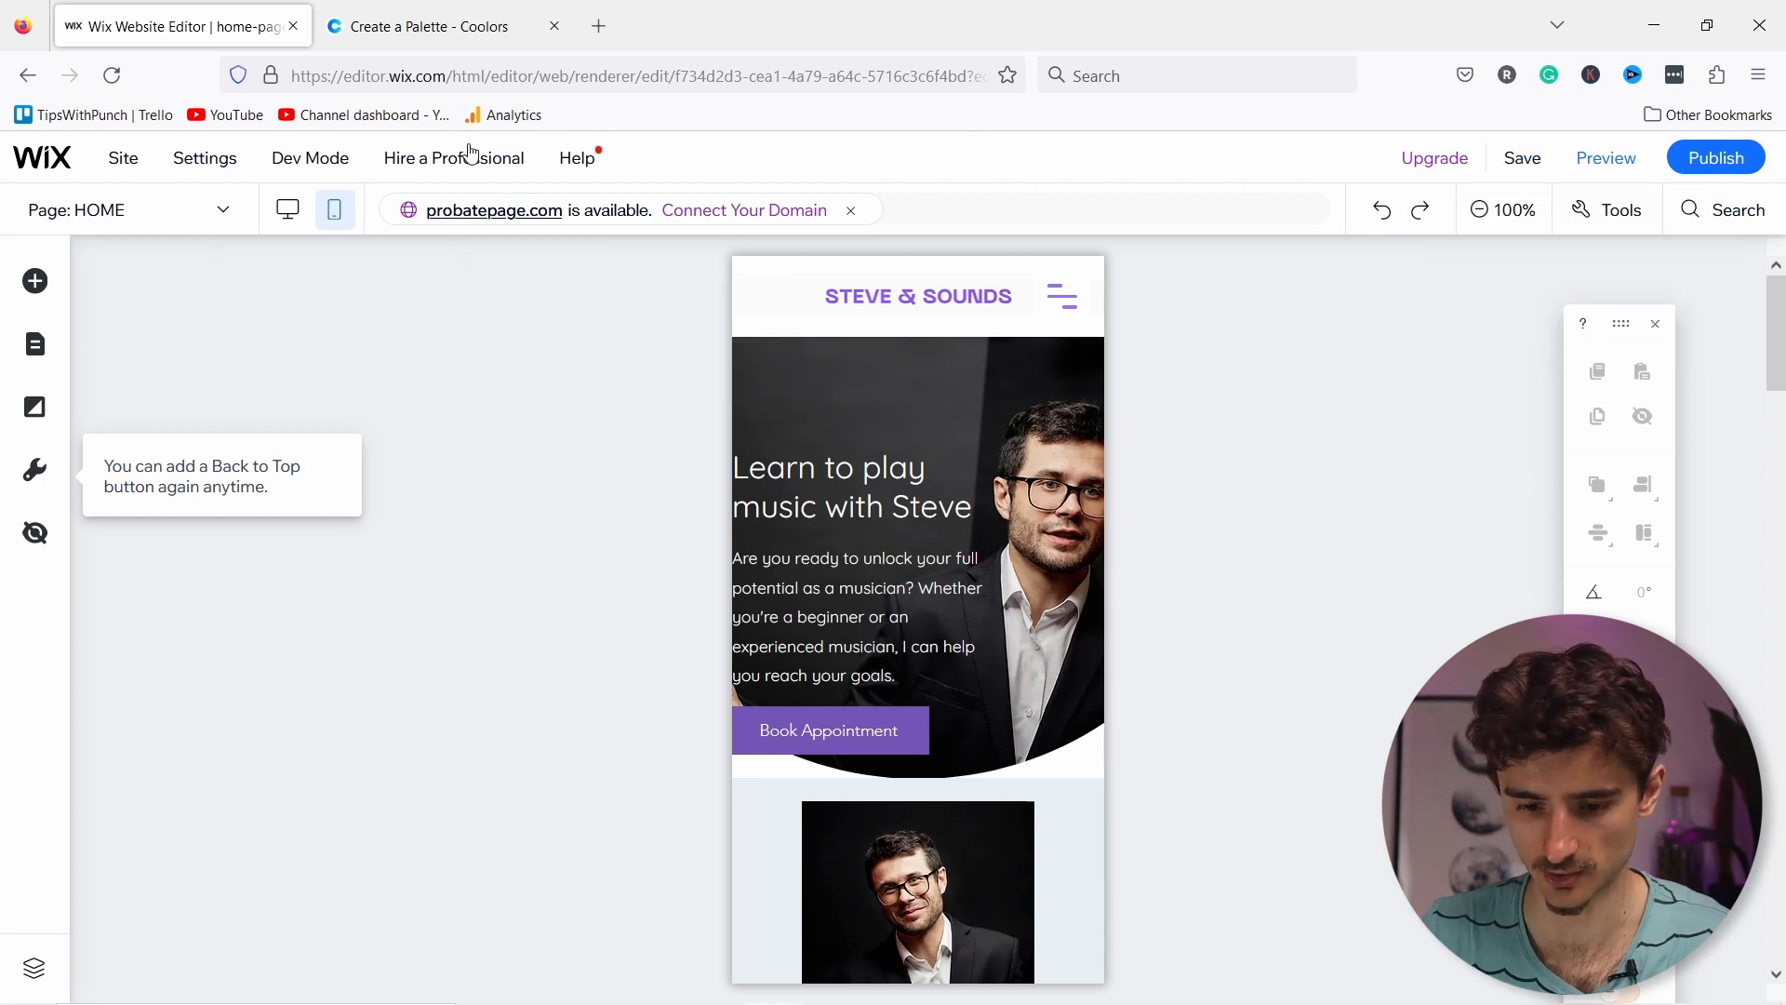
Step: Save the site, then preview the phone layout and check its hamburger menu opens and closes
{"action": "left_click", "coordinate": [1526, 160]}
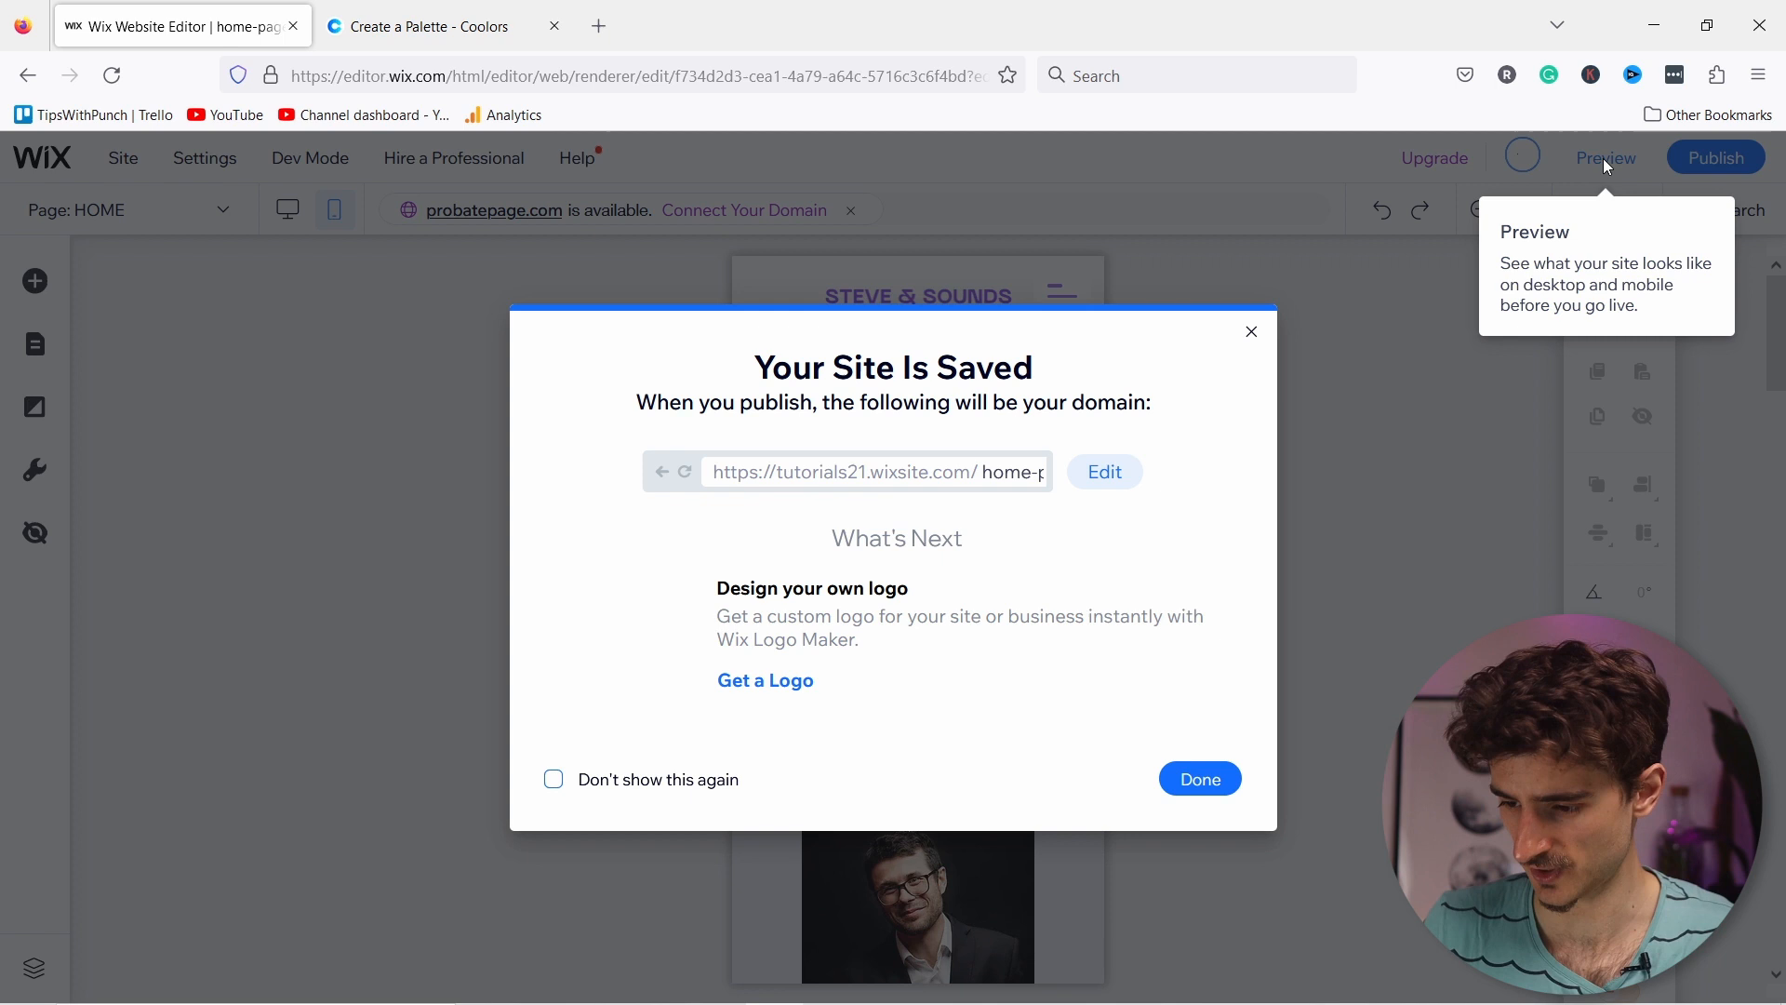
{"action": "left_click", "coordinate": [1606, 162]}
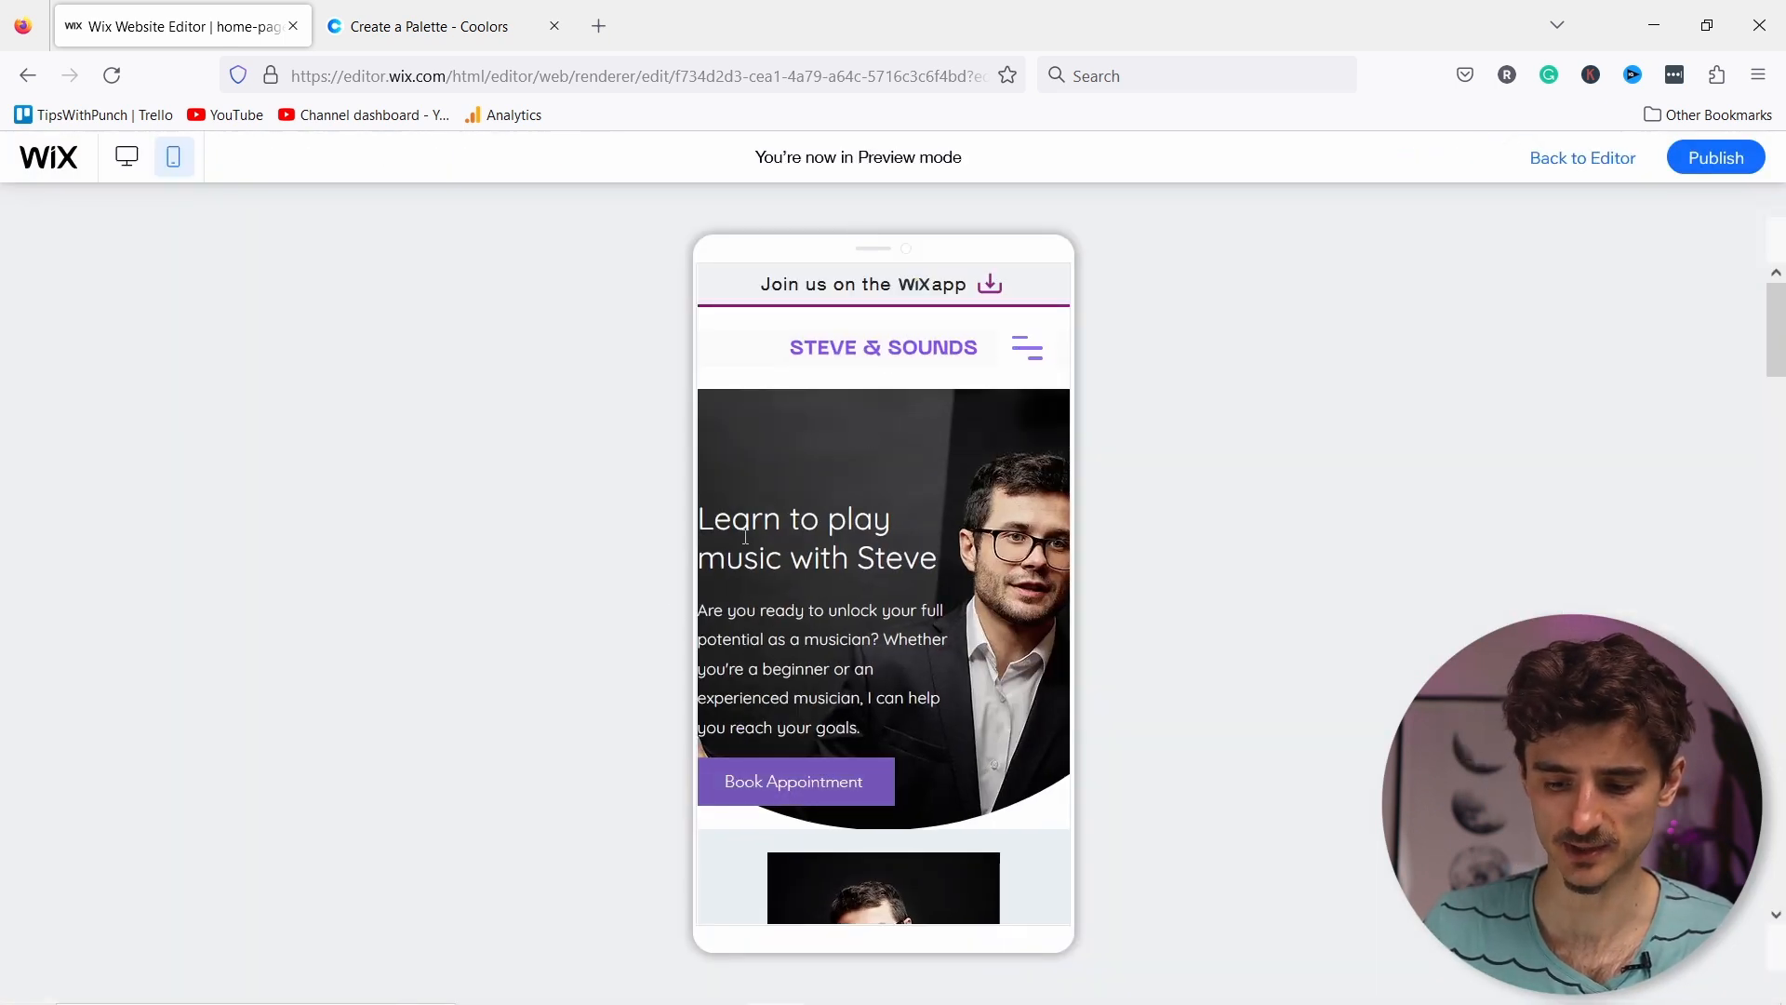
{"action": "scroll", "coordinate": [768, 735], "scroll_direction": "down", "scroll_amount": 6}
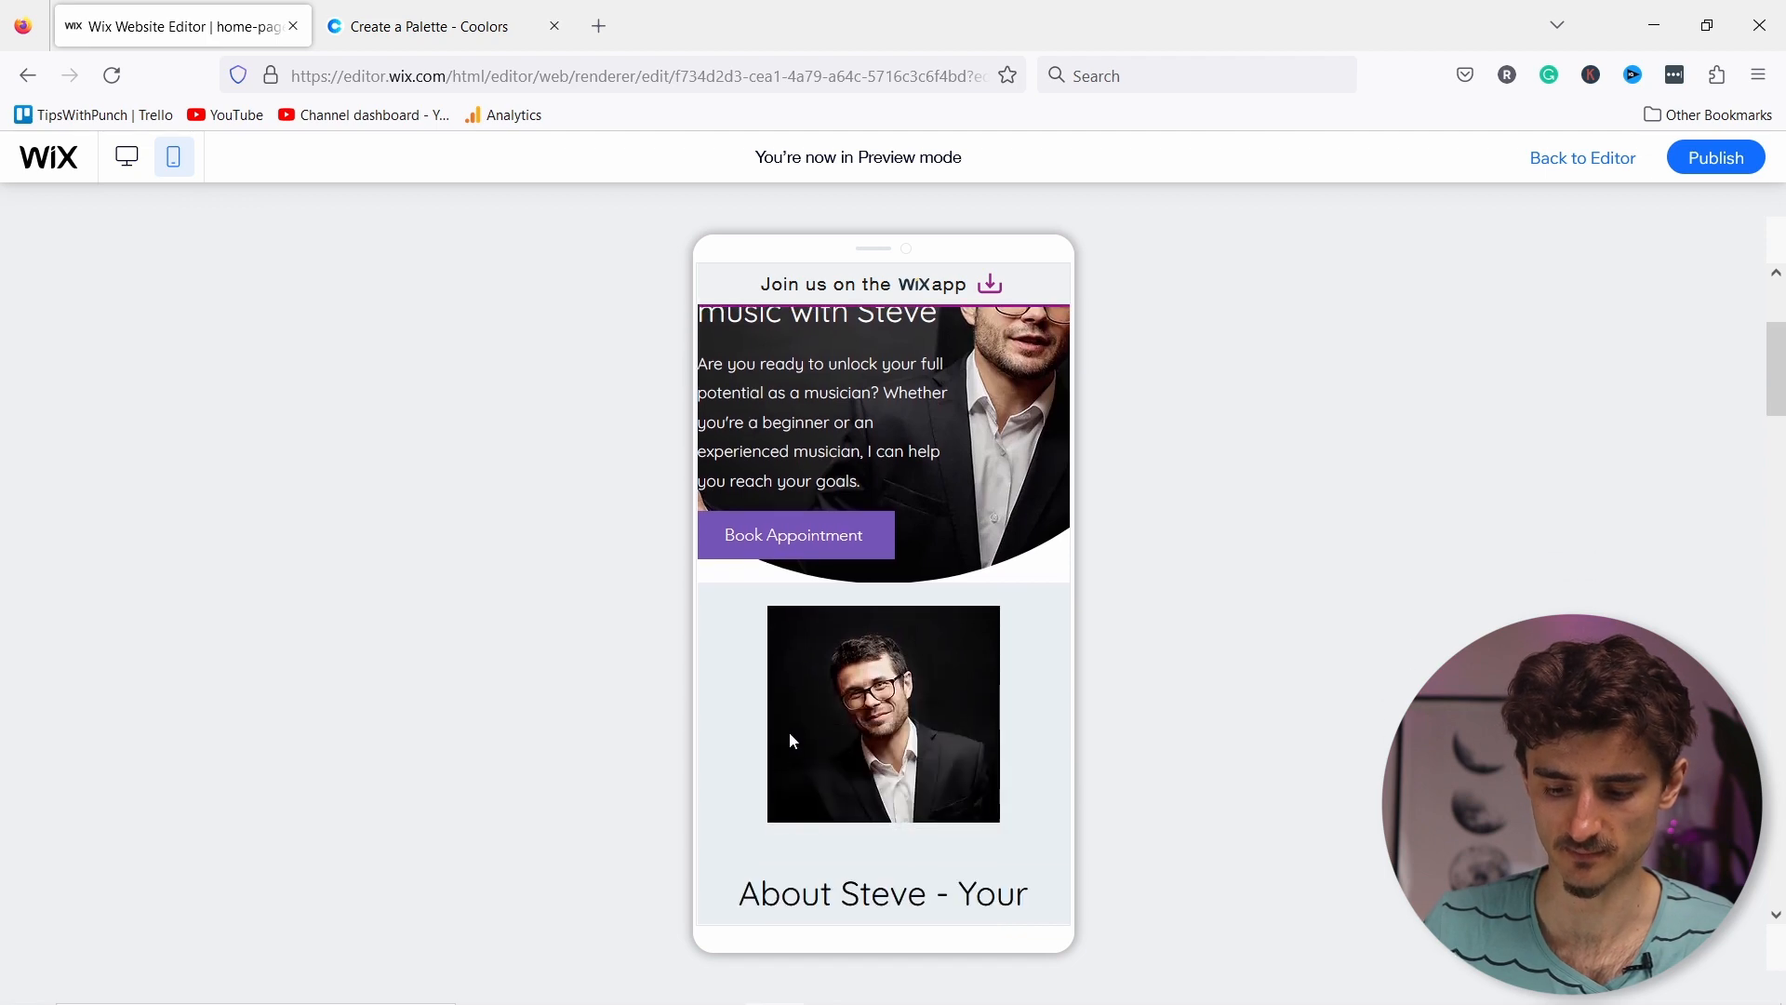
{"action": "scroll", "coordinate": [795, 716], "scroll_direction": "up", "scroll_amount": 7}
{"action": "left_click", "coordinate": [1029, 349]}
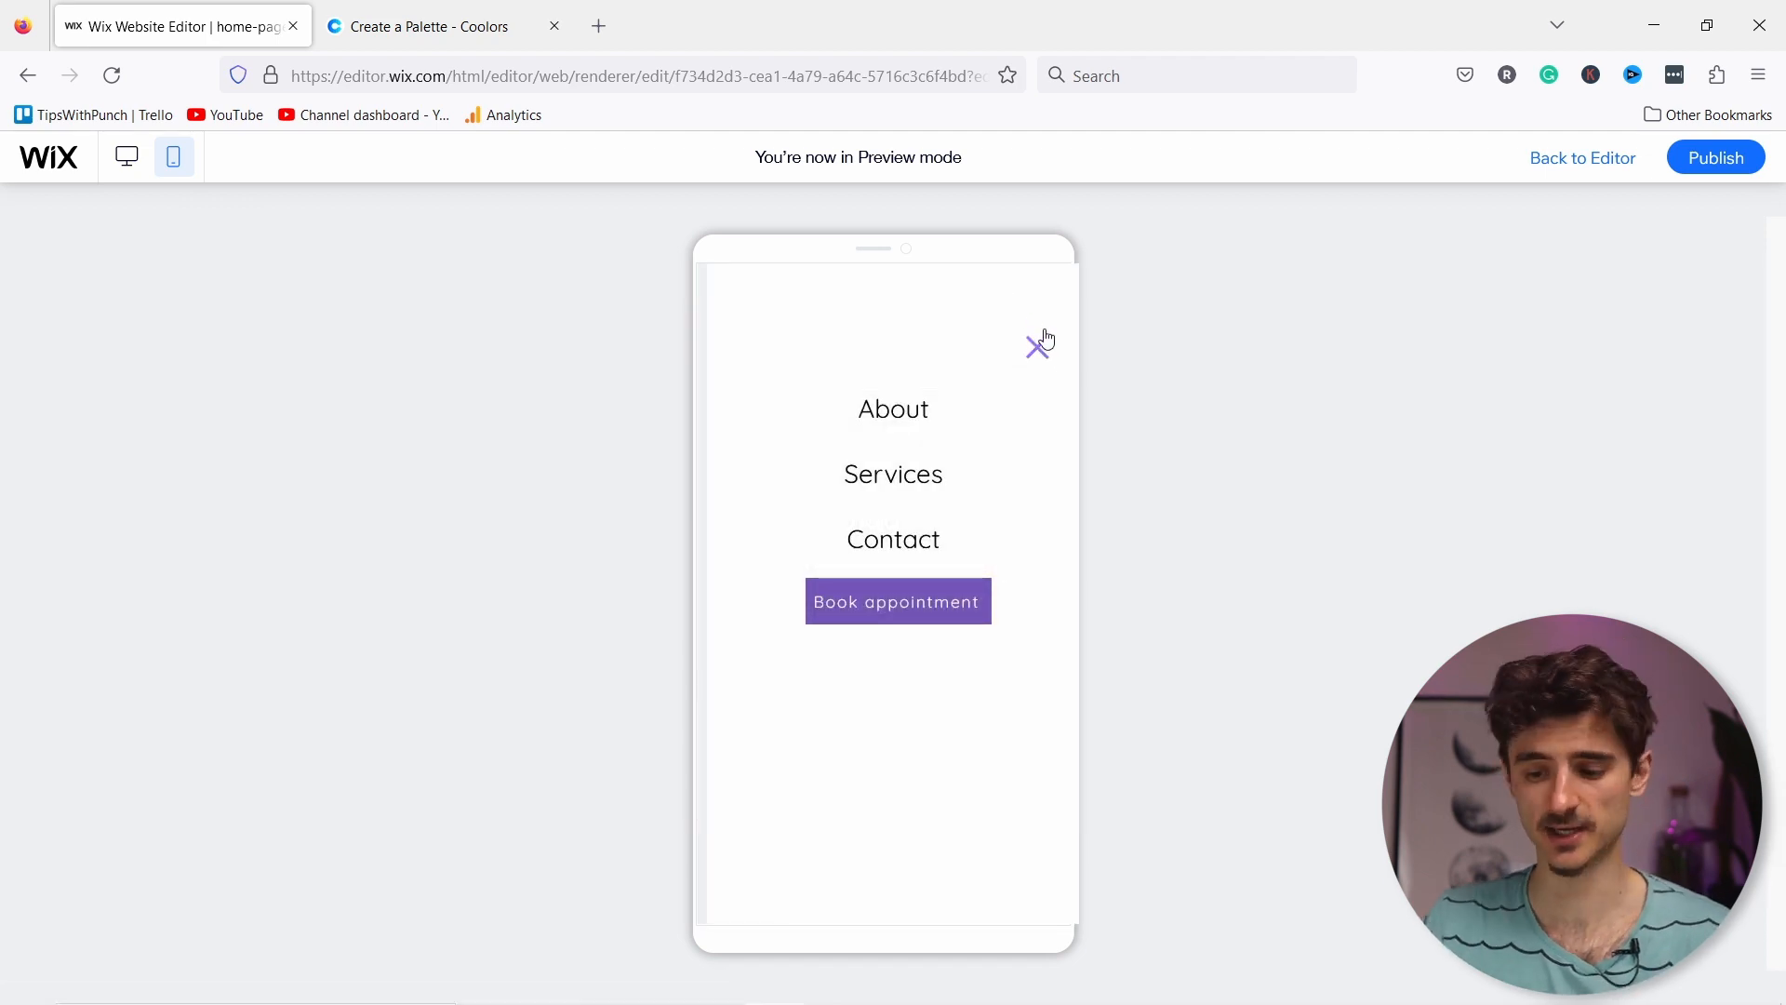
{"action": "left_click", "coordinate": [1036, 348]}
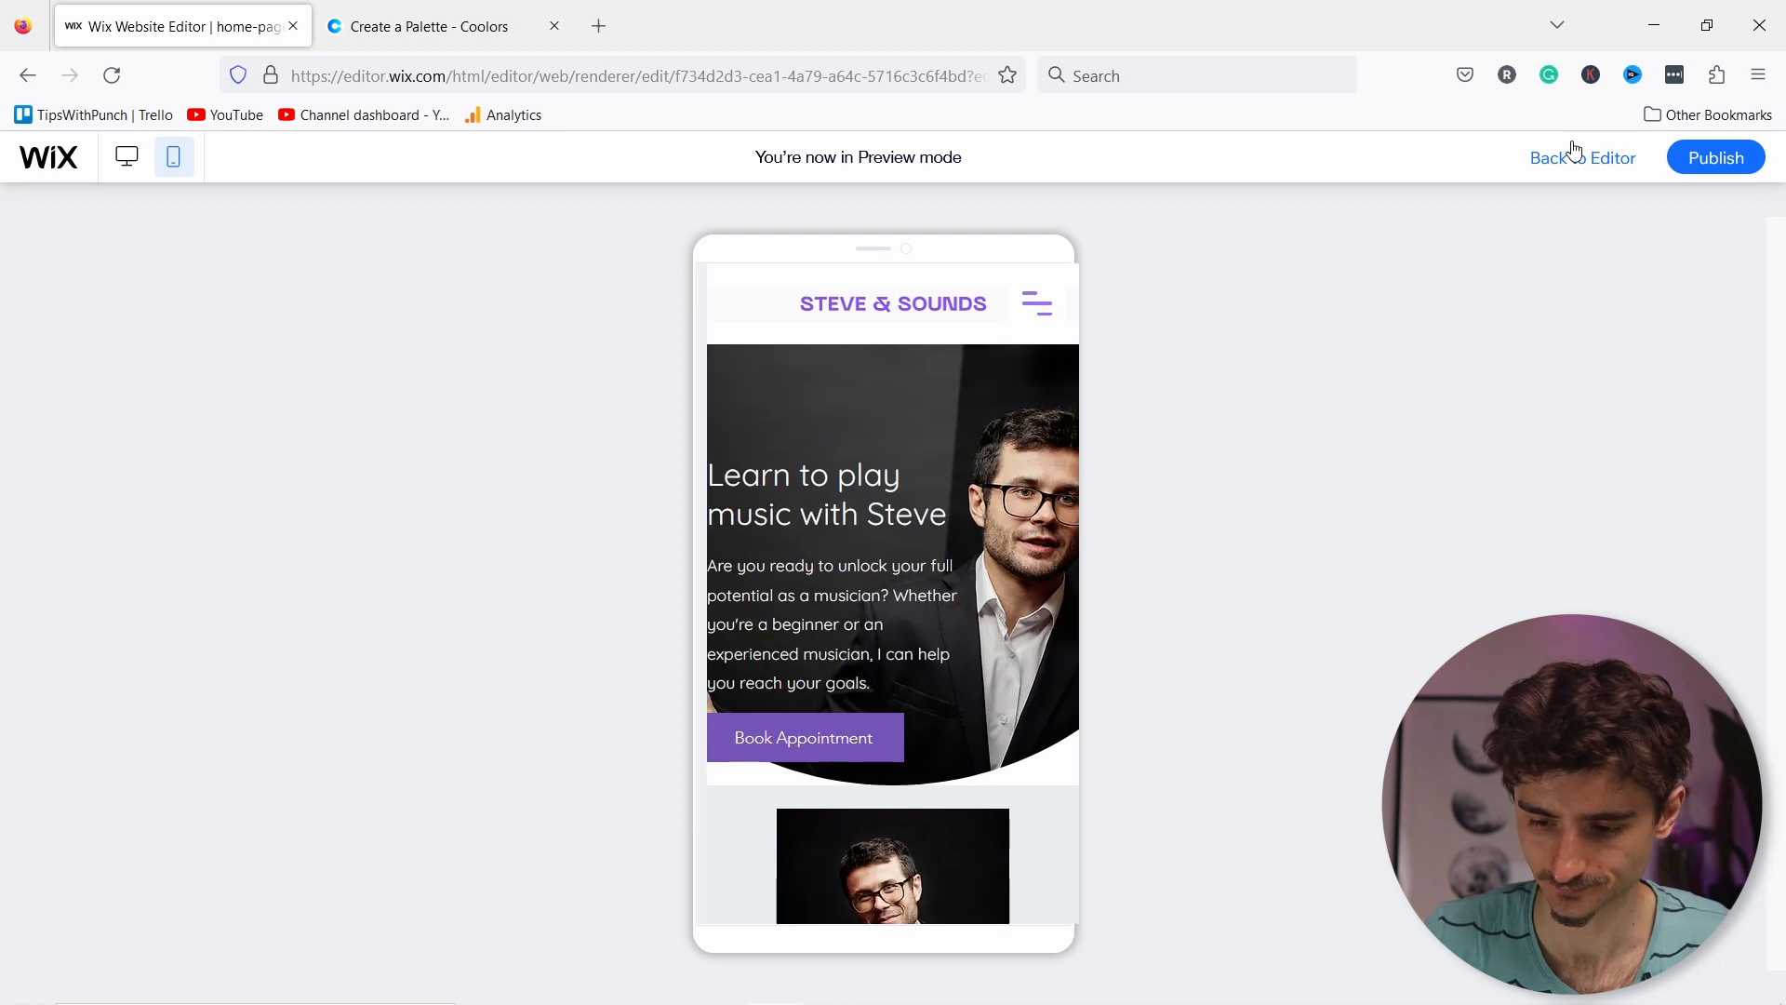
{"action": "left_click", "coordinate": [1552, 151]}
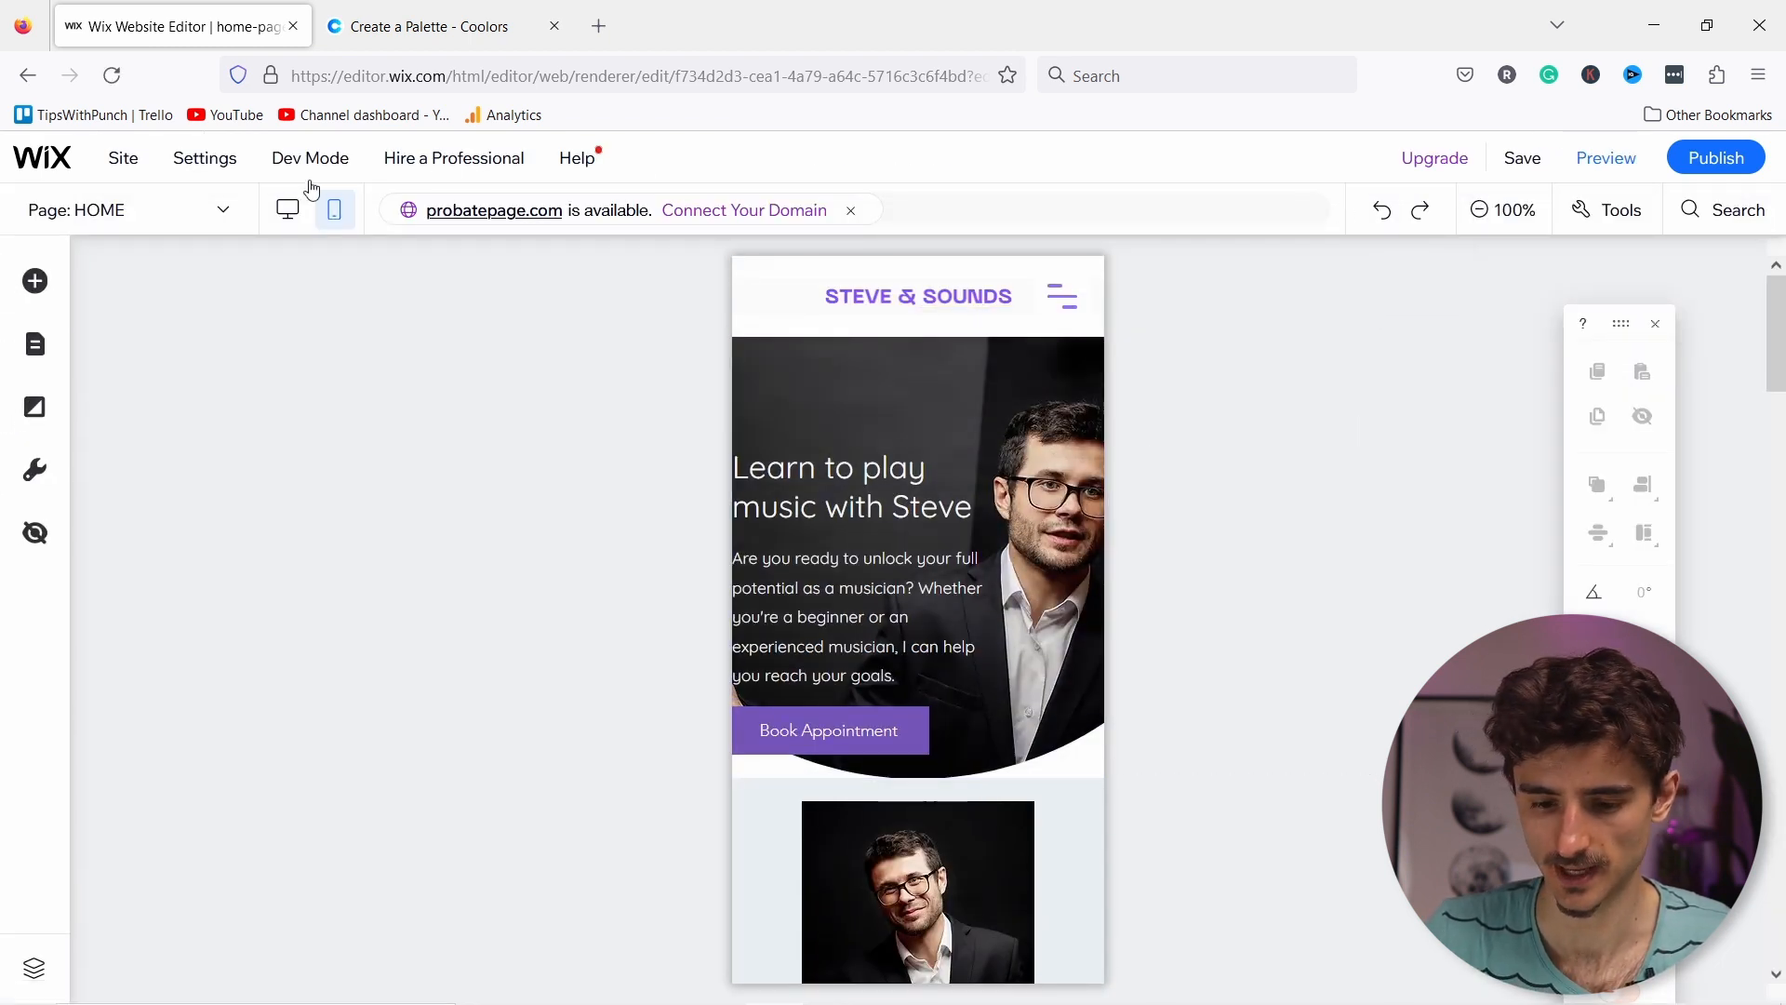
Step: In desktop view, place a Heading 4 text at the left of the empty footer
{"action": "left_click", "coordinate": [287, 214]}
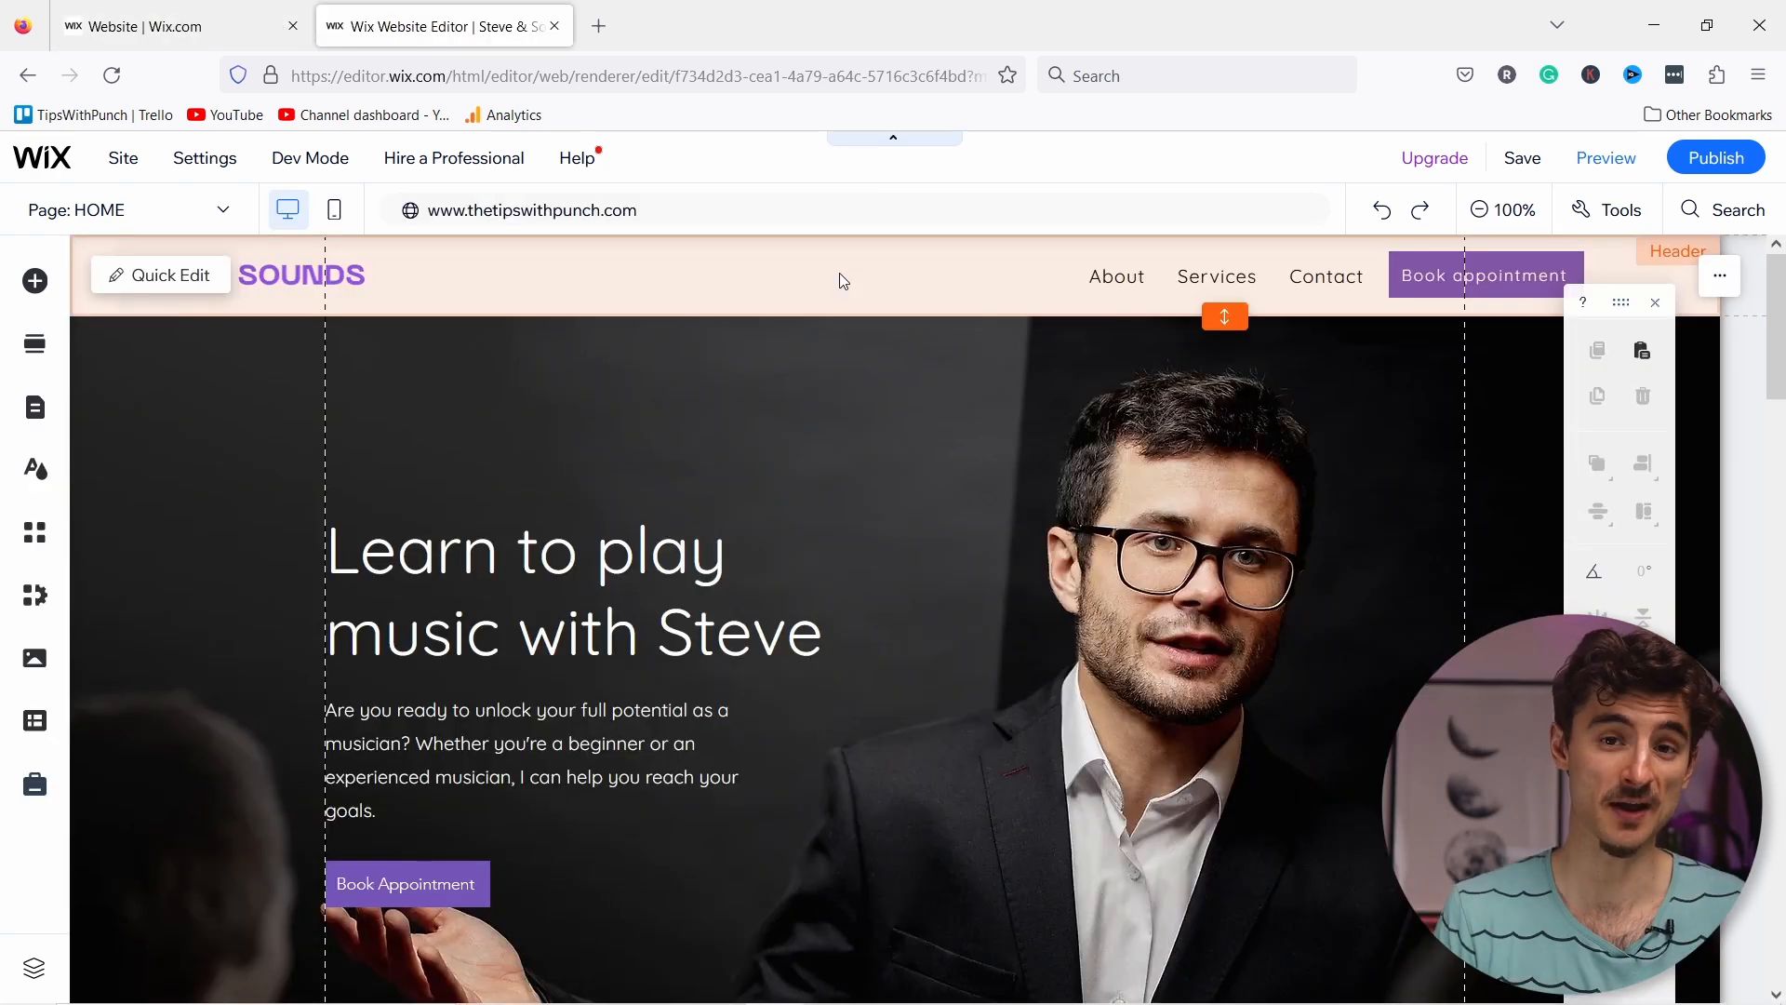
{"action": "scroll", "coordinate": [677, 514], "scroll_direction": "down", "scroll_amount": 20}
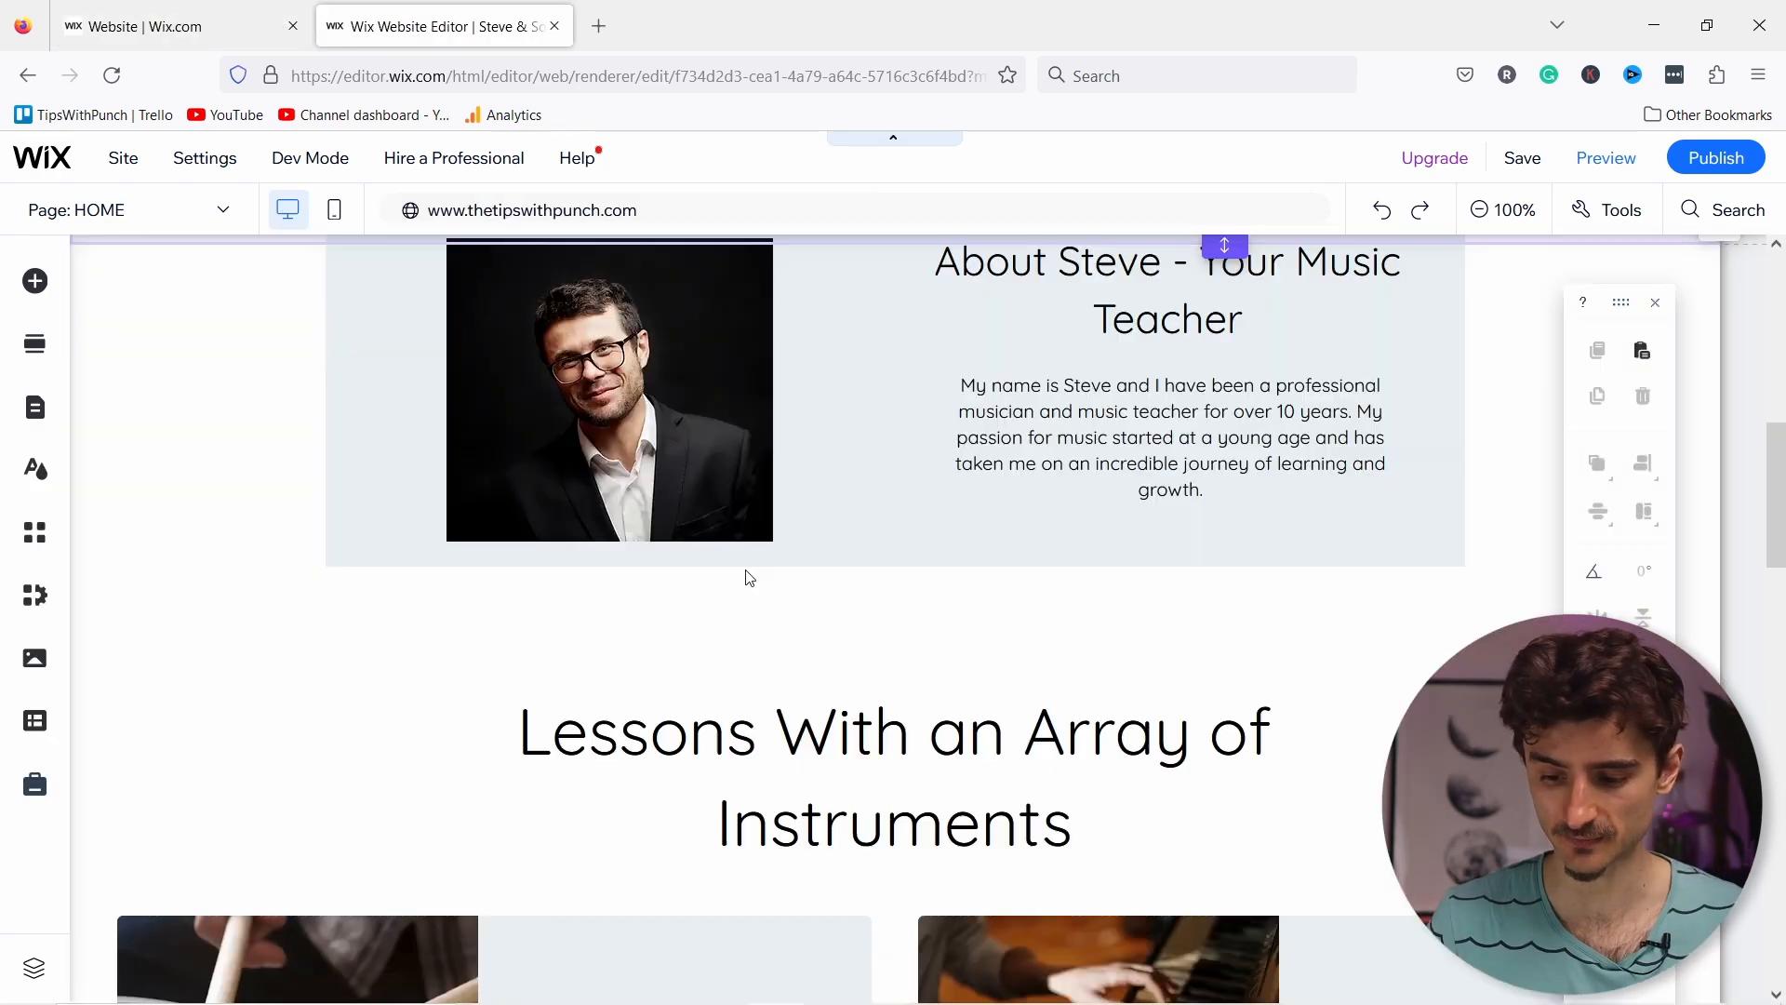
{"action": "scroll", "coordinate": [784, 525], "scroll_direction": "down", "scroll_amount": 3}
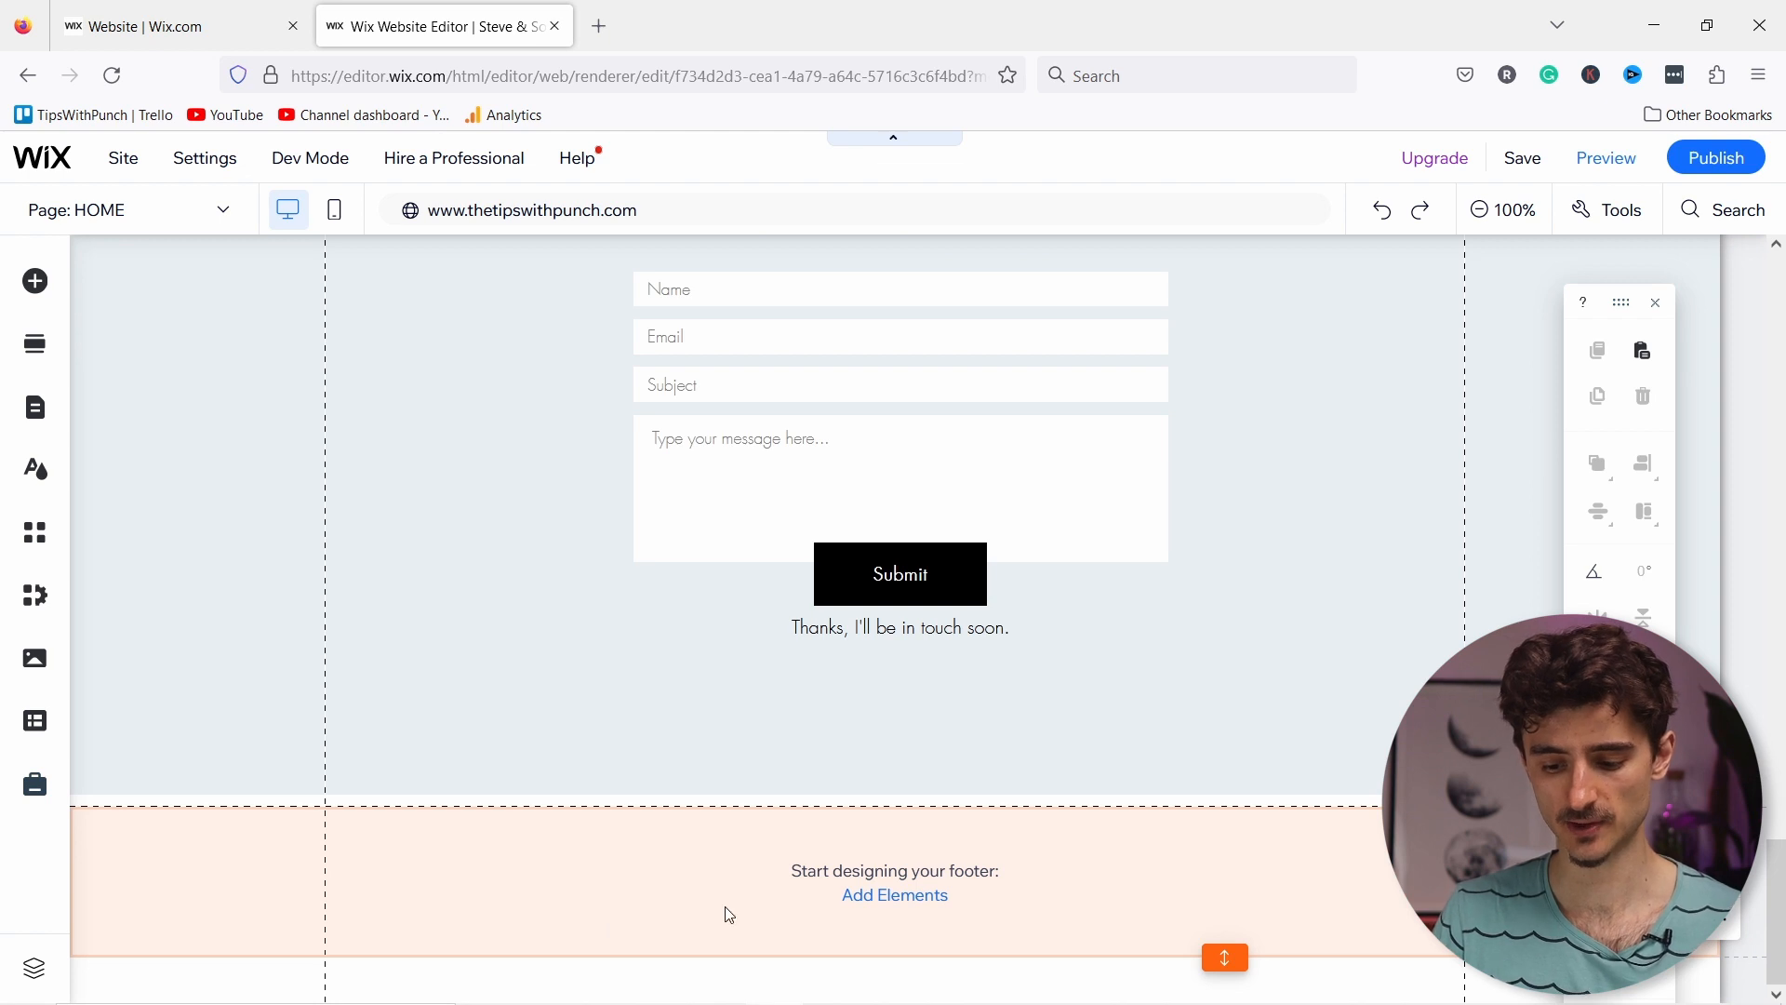
{"action": "left_click", "coordinate": [889, 901]}
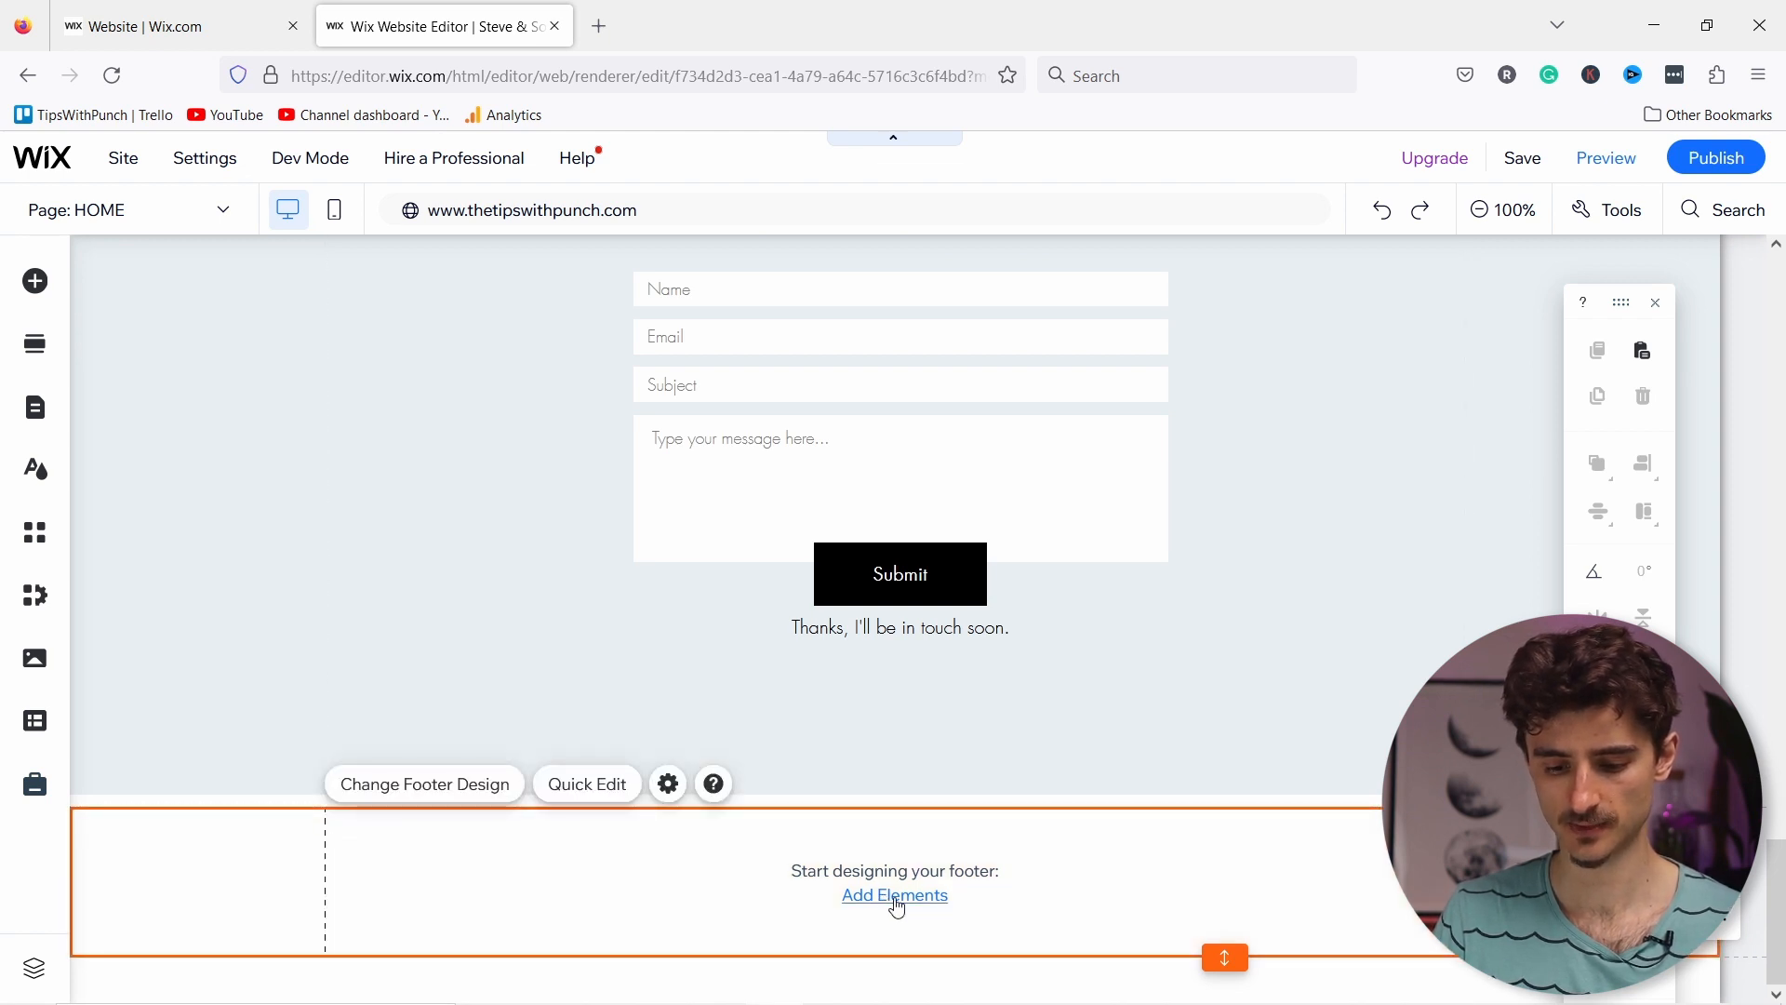
{"action": "left_click", "coordinate": [895, 902]}
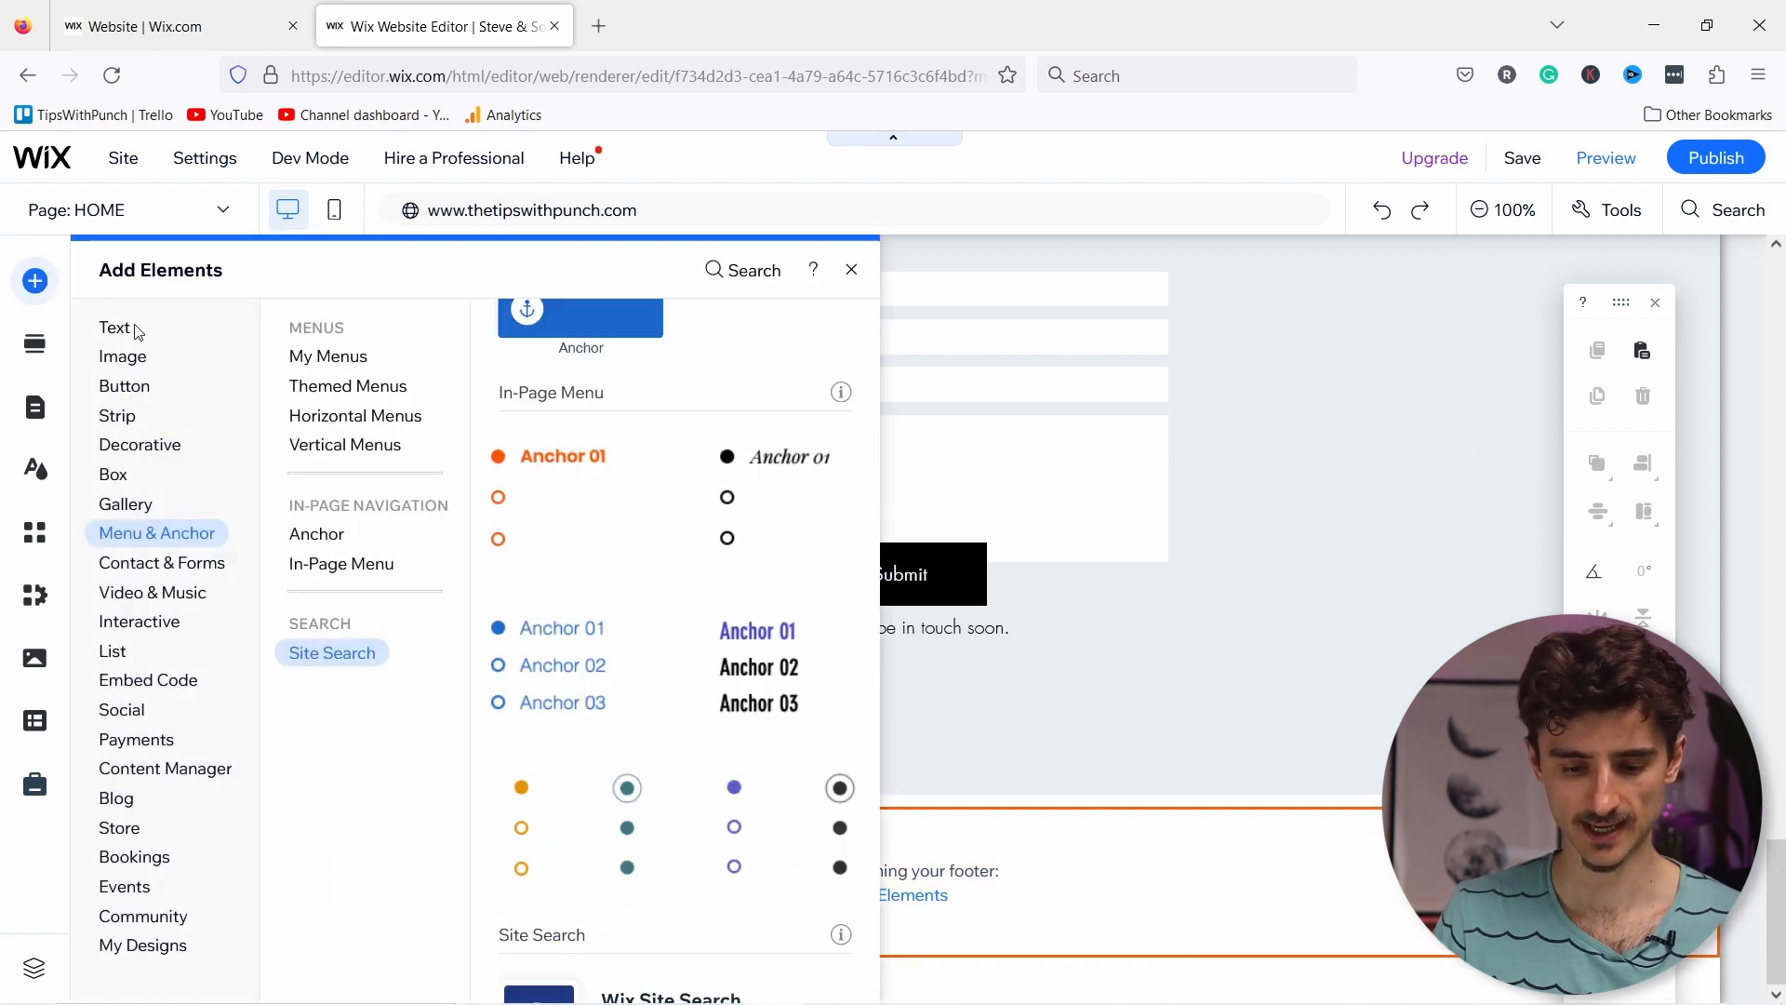
{"action": "left_click", "coordinate": [120, 333]}
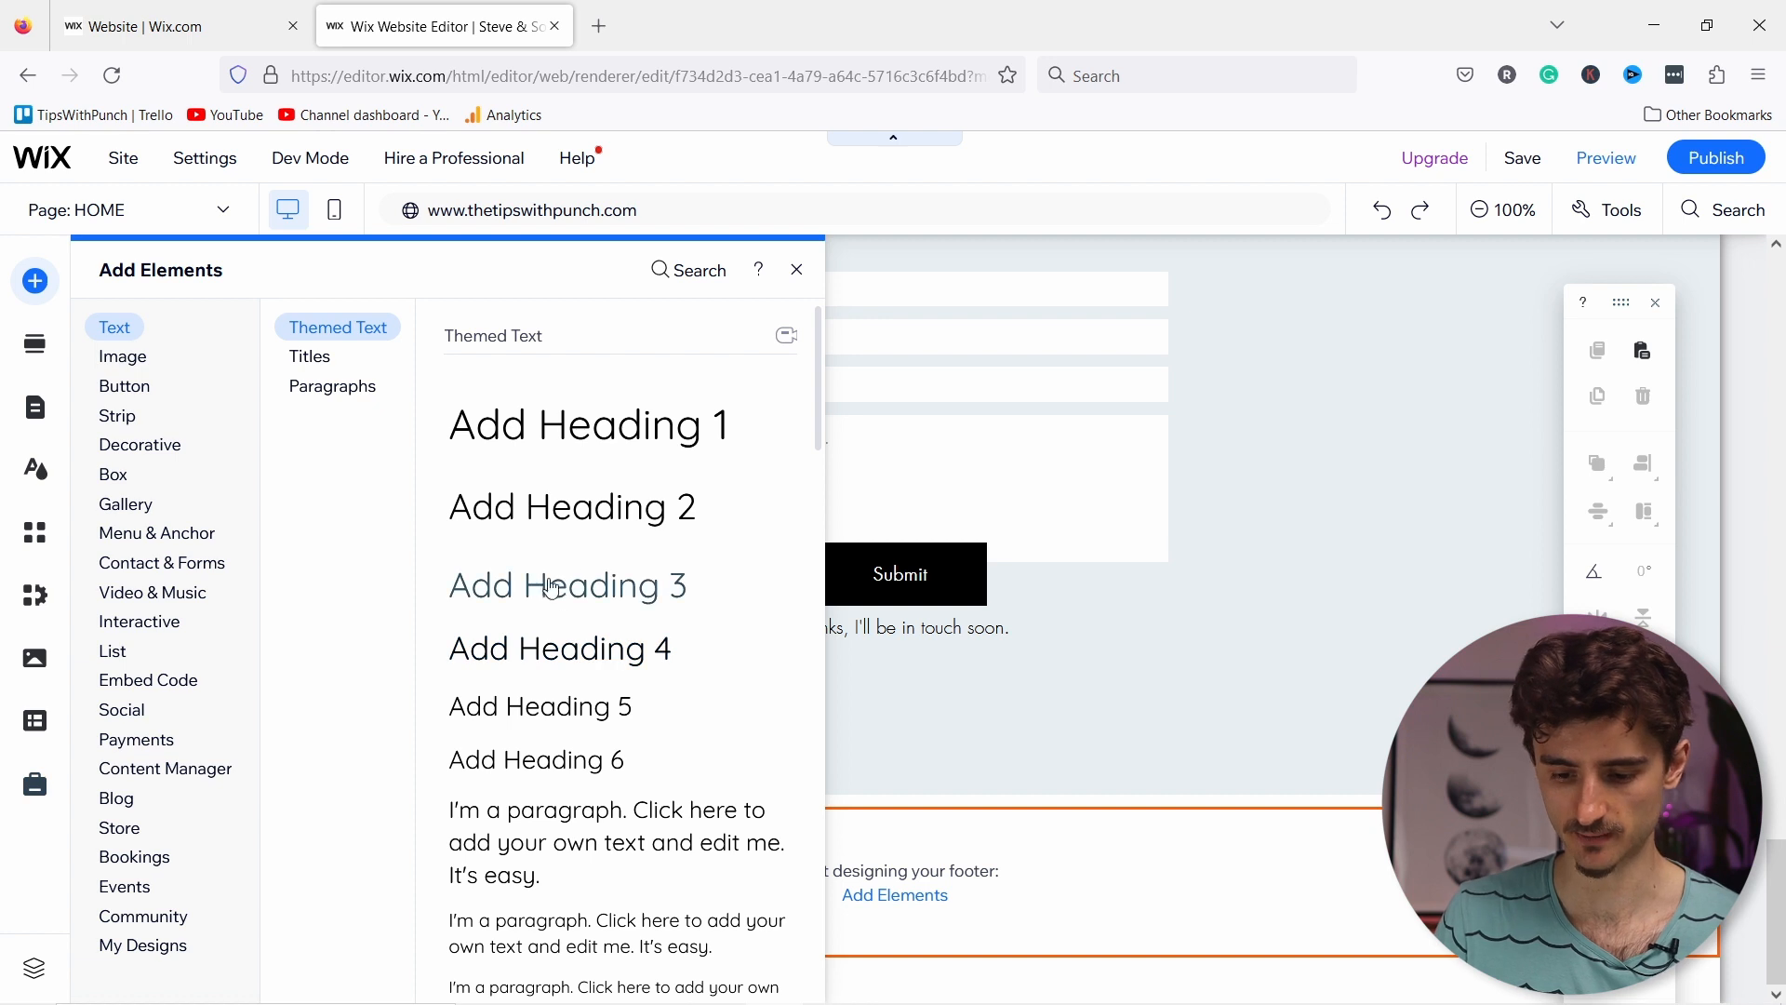
{"action": "left_click", "coordinate": [940, 789]}
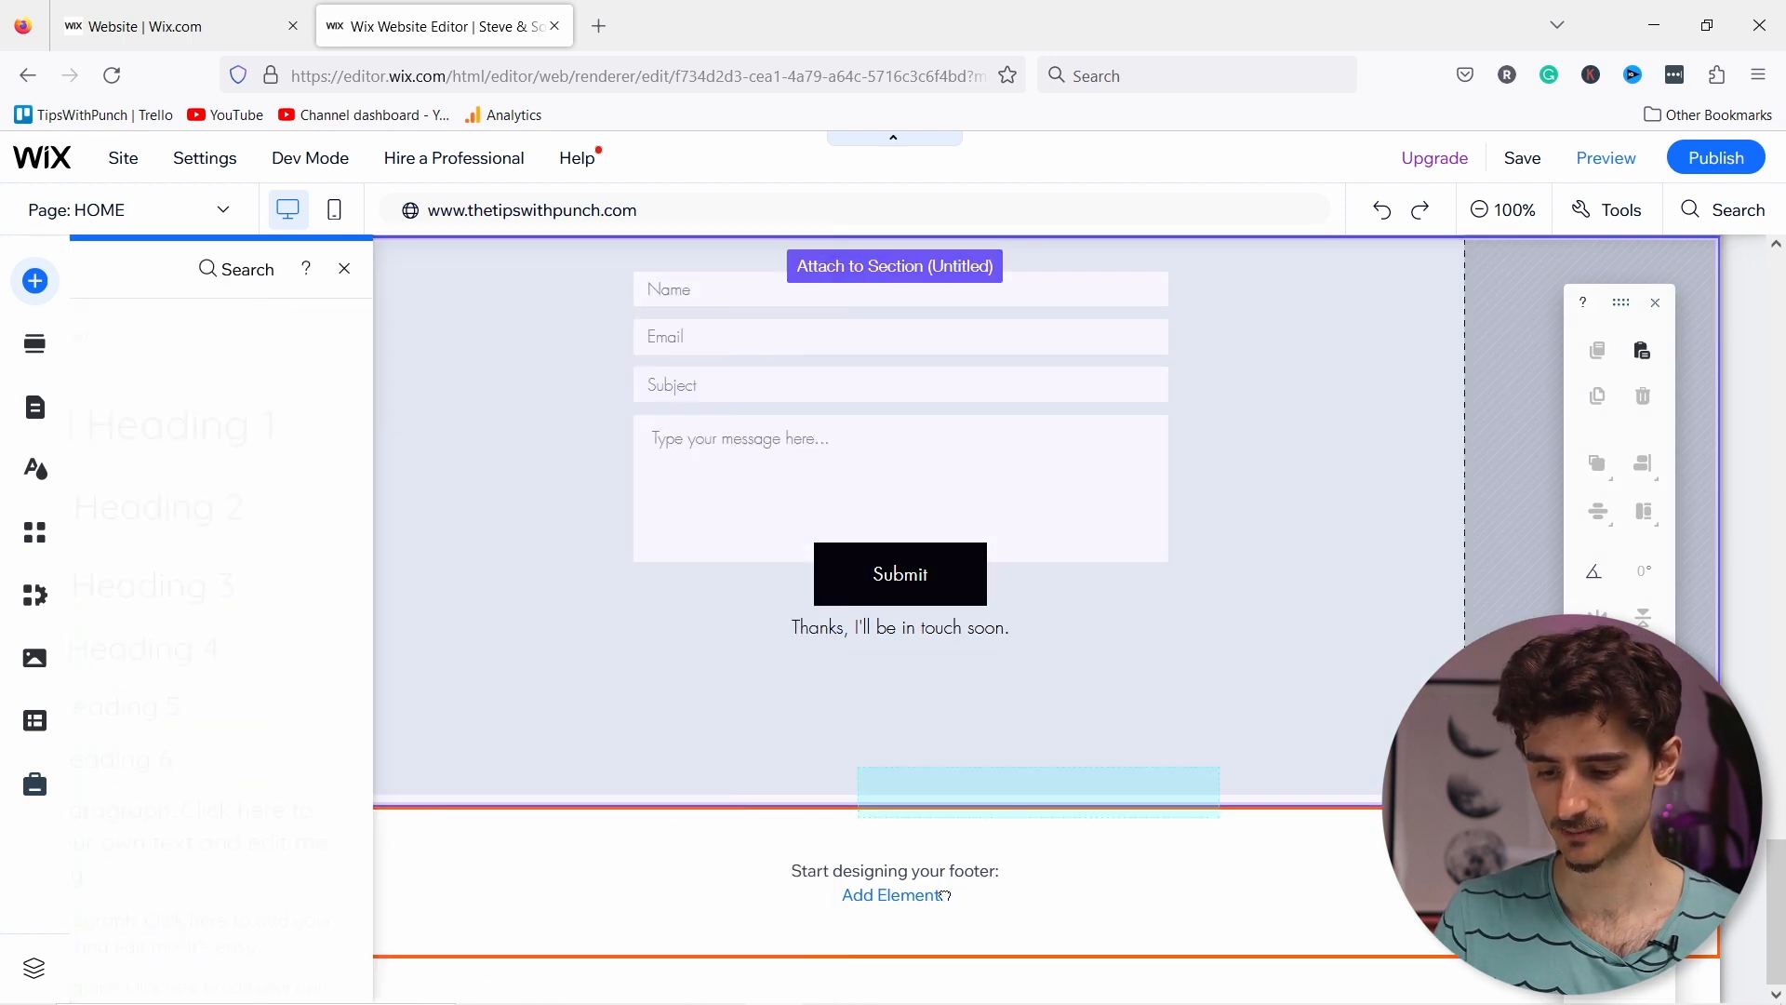
{"action": "left_click_drag", "start_coordinate": [899, 874], "coordinate": [898, 873]}
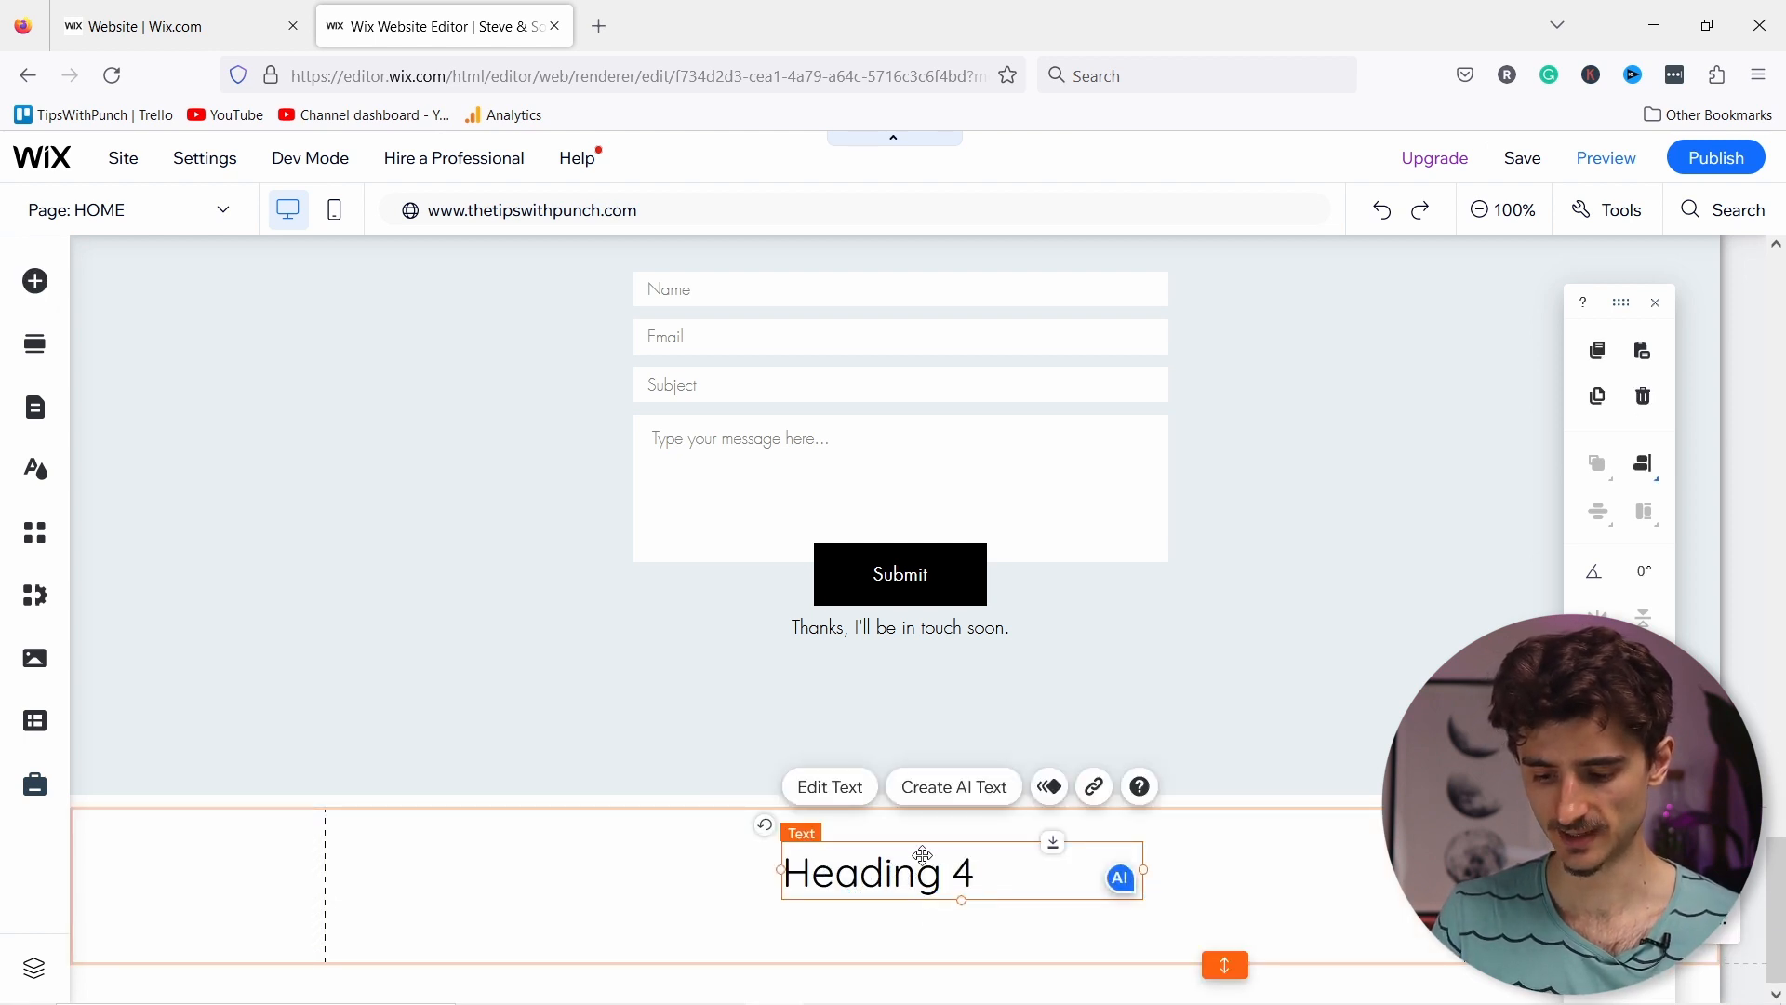
{"action": "left_click_drag", "start_coordinate": [899, 842], "coordinate": [476, 827]}
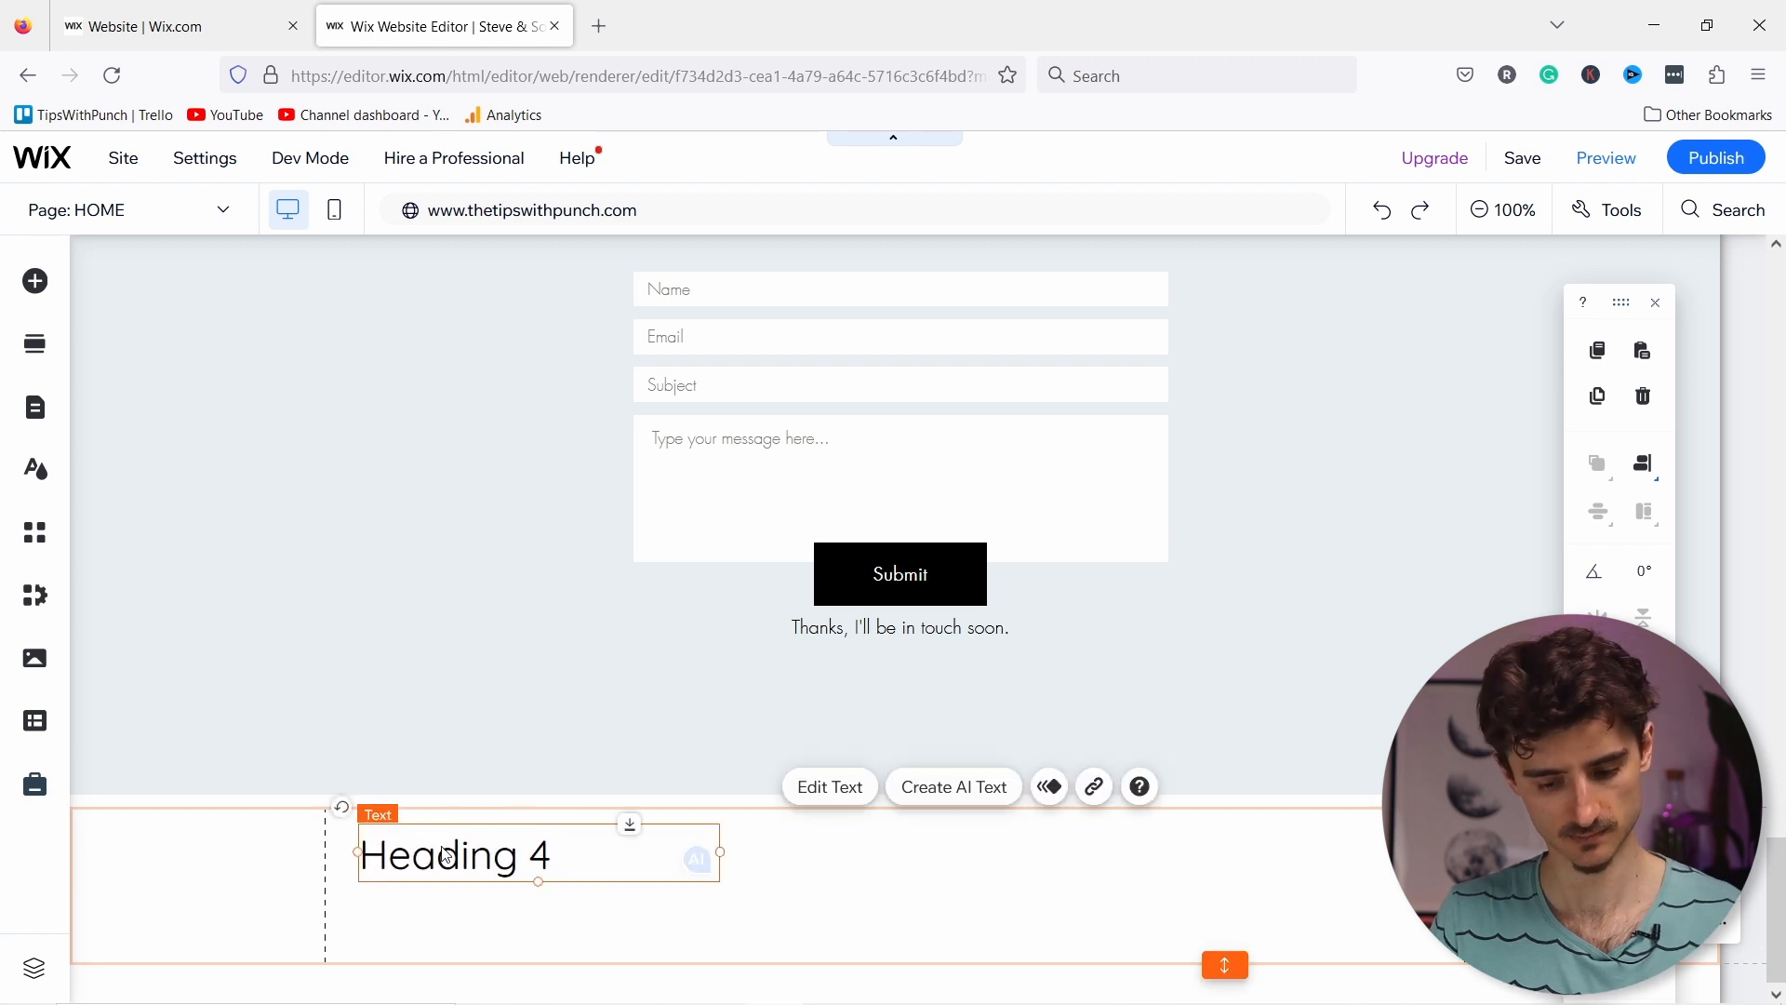
Step: Enter 'Contact us:' with the phone number and widen the box to one line
{"action": "double_click", "coordinate": [447, 851]}
{"action": "type", "text": "Cont"}
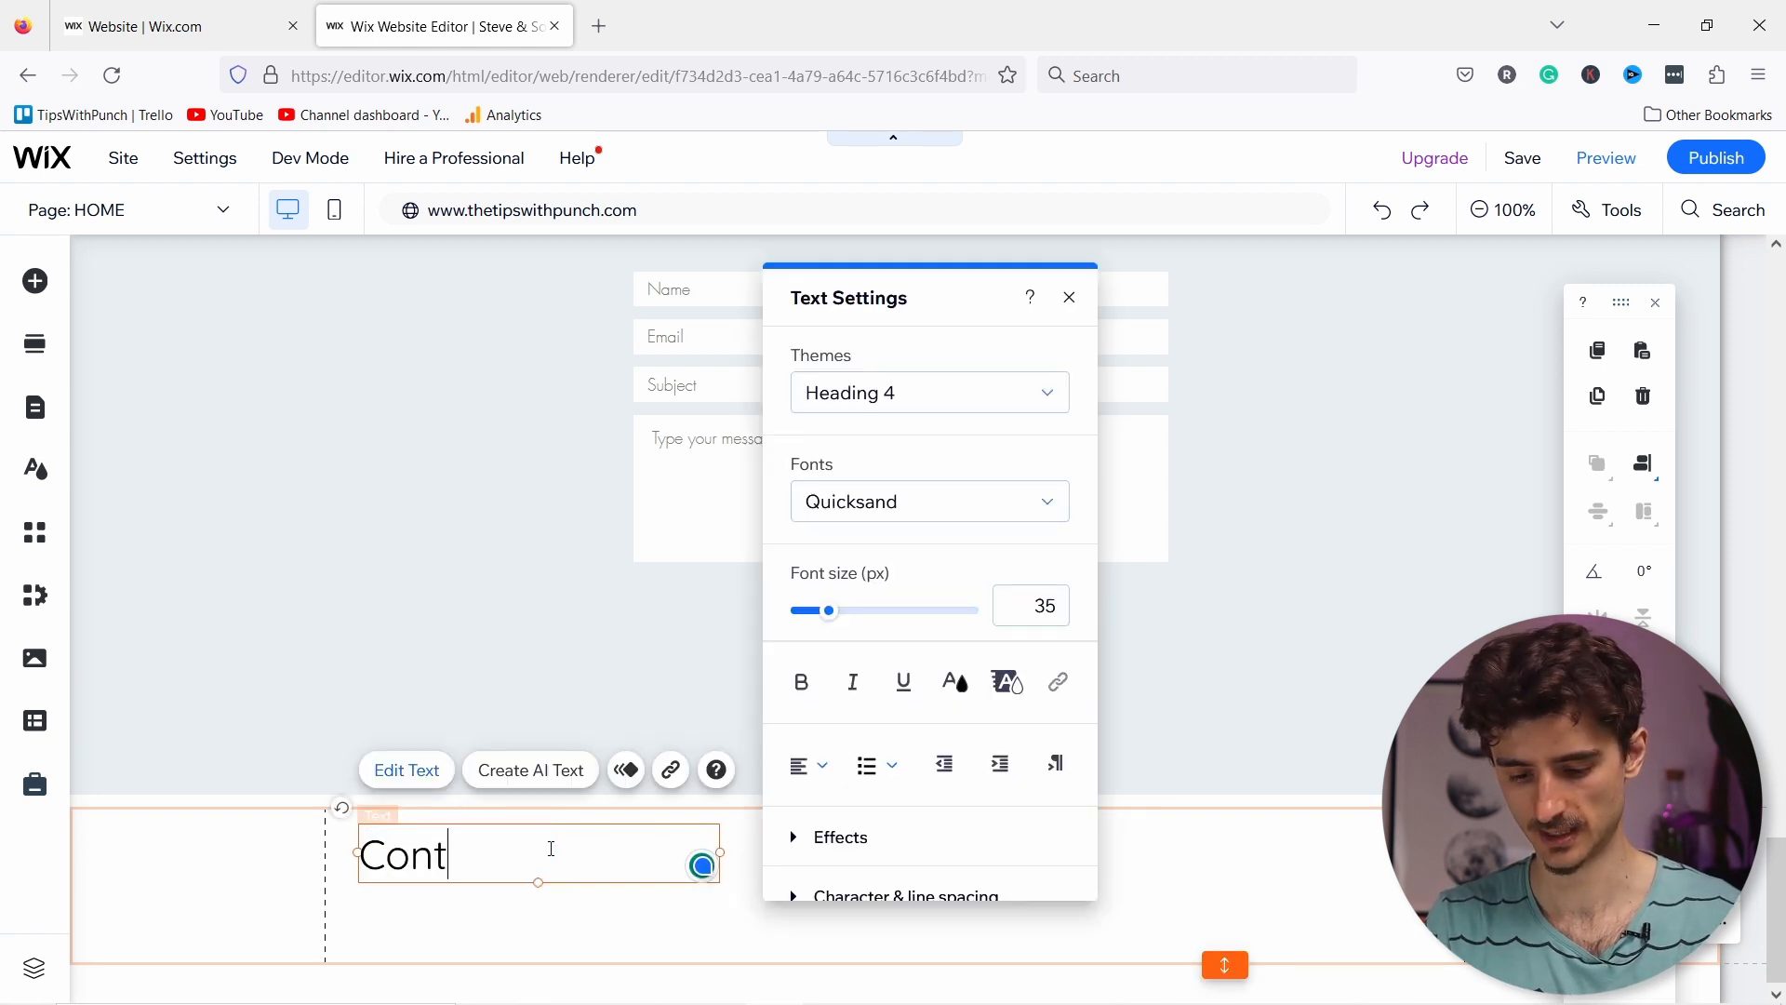
{"action": "type", "text": "act"}
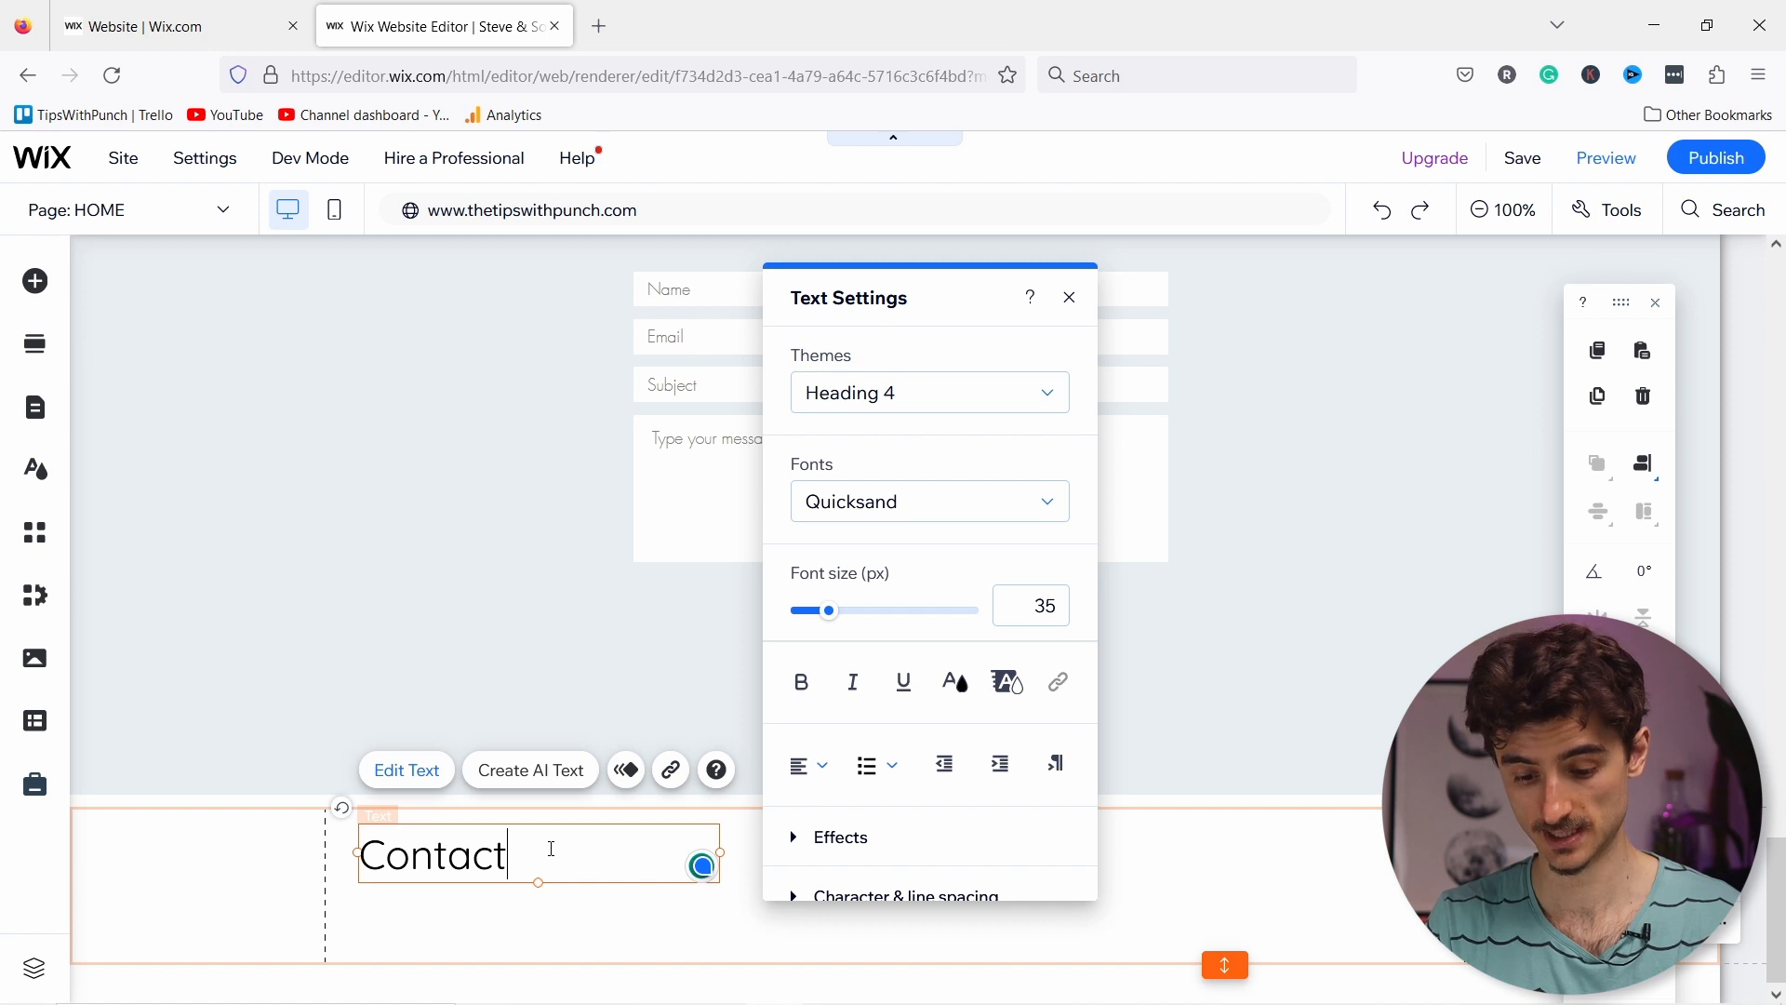
{"action": "type", "text": " us:"}
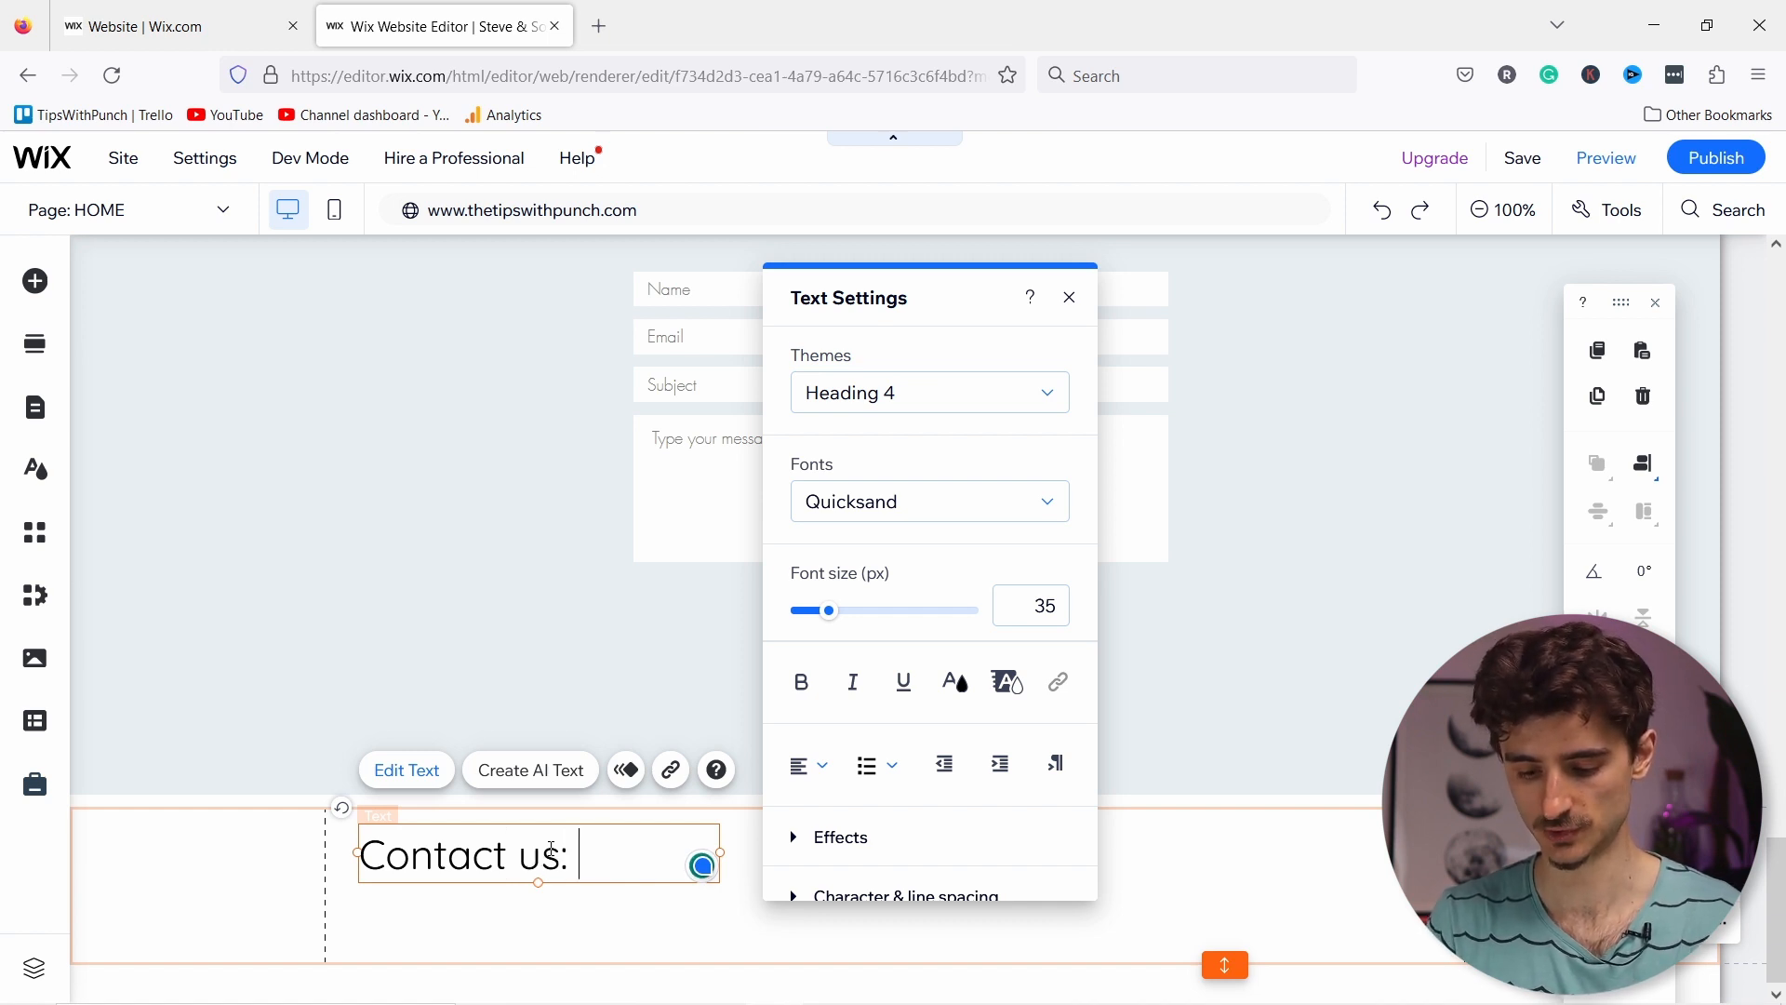
{"action": "type", "text": "06950"}
{"action": "key", "text": "BackSpace"}
{"action": "key", "text": "BackSpace"}
{"action": "key", "text": "BackSpace"}
{"action": "key", "text": "BackSpace"}
{"action": "key", "text": "BackSpace"}
{"action": "key", "text": "Return"}
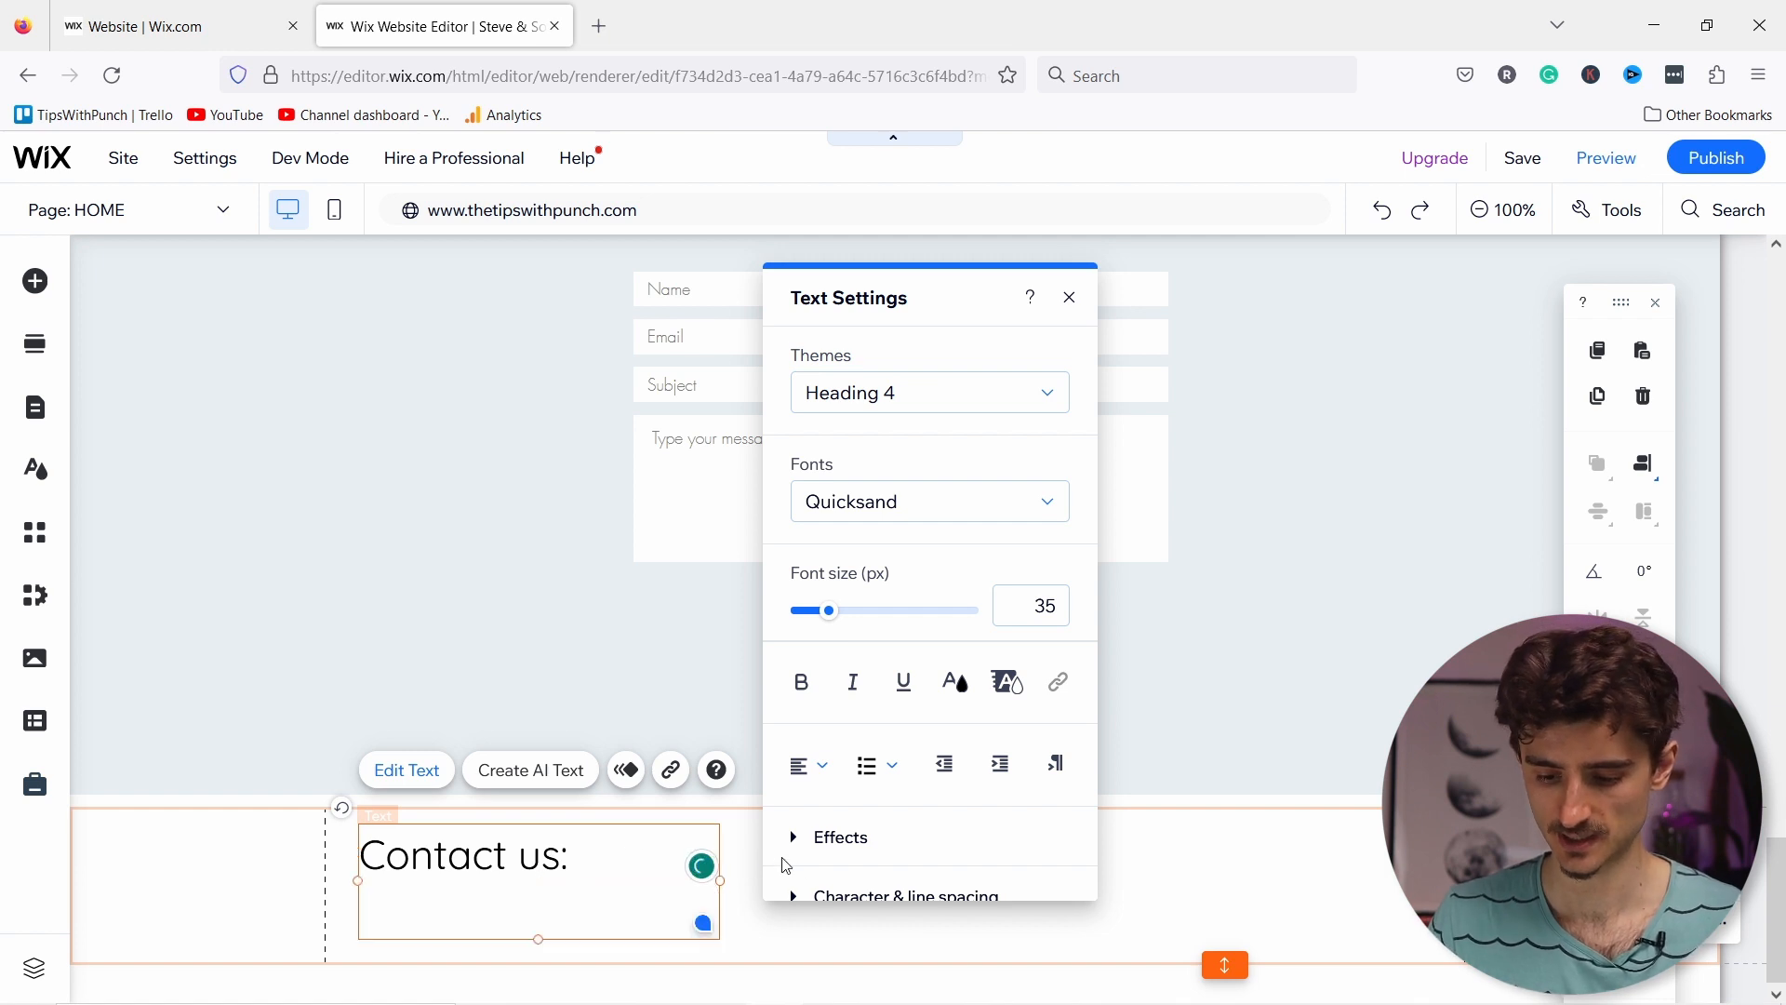
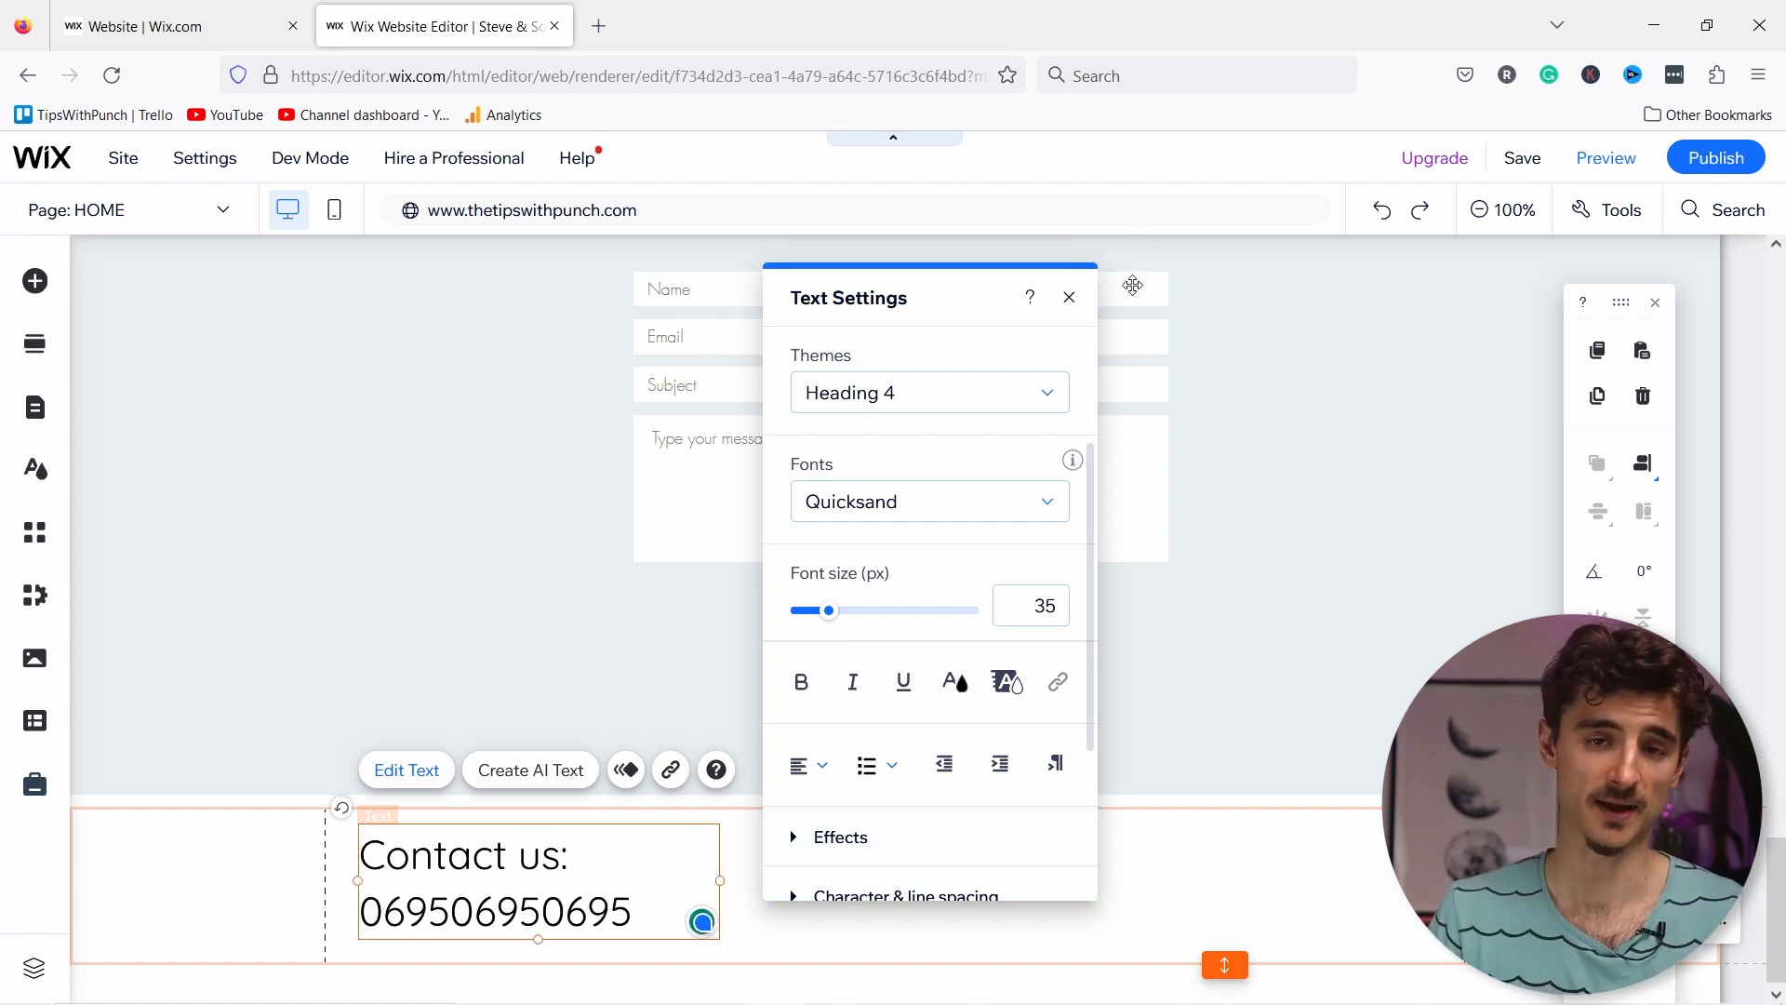
{"action": "left_click_drag", "start_coordinate": [720, 880], "coordinate": [1132, 880]}
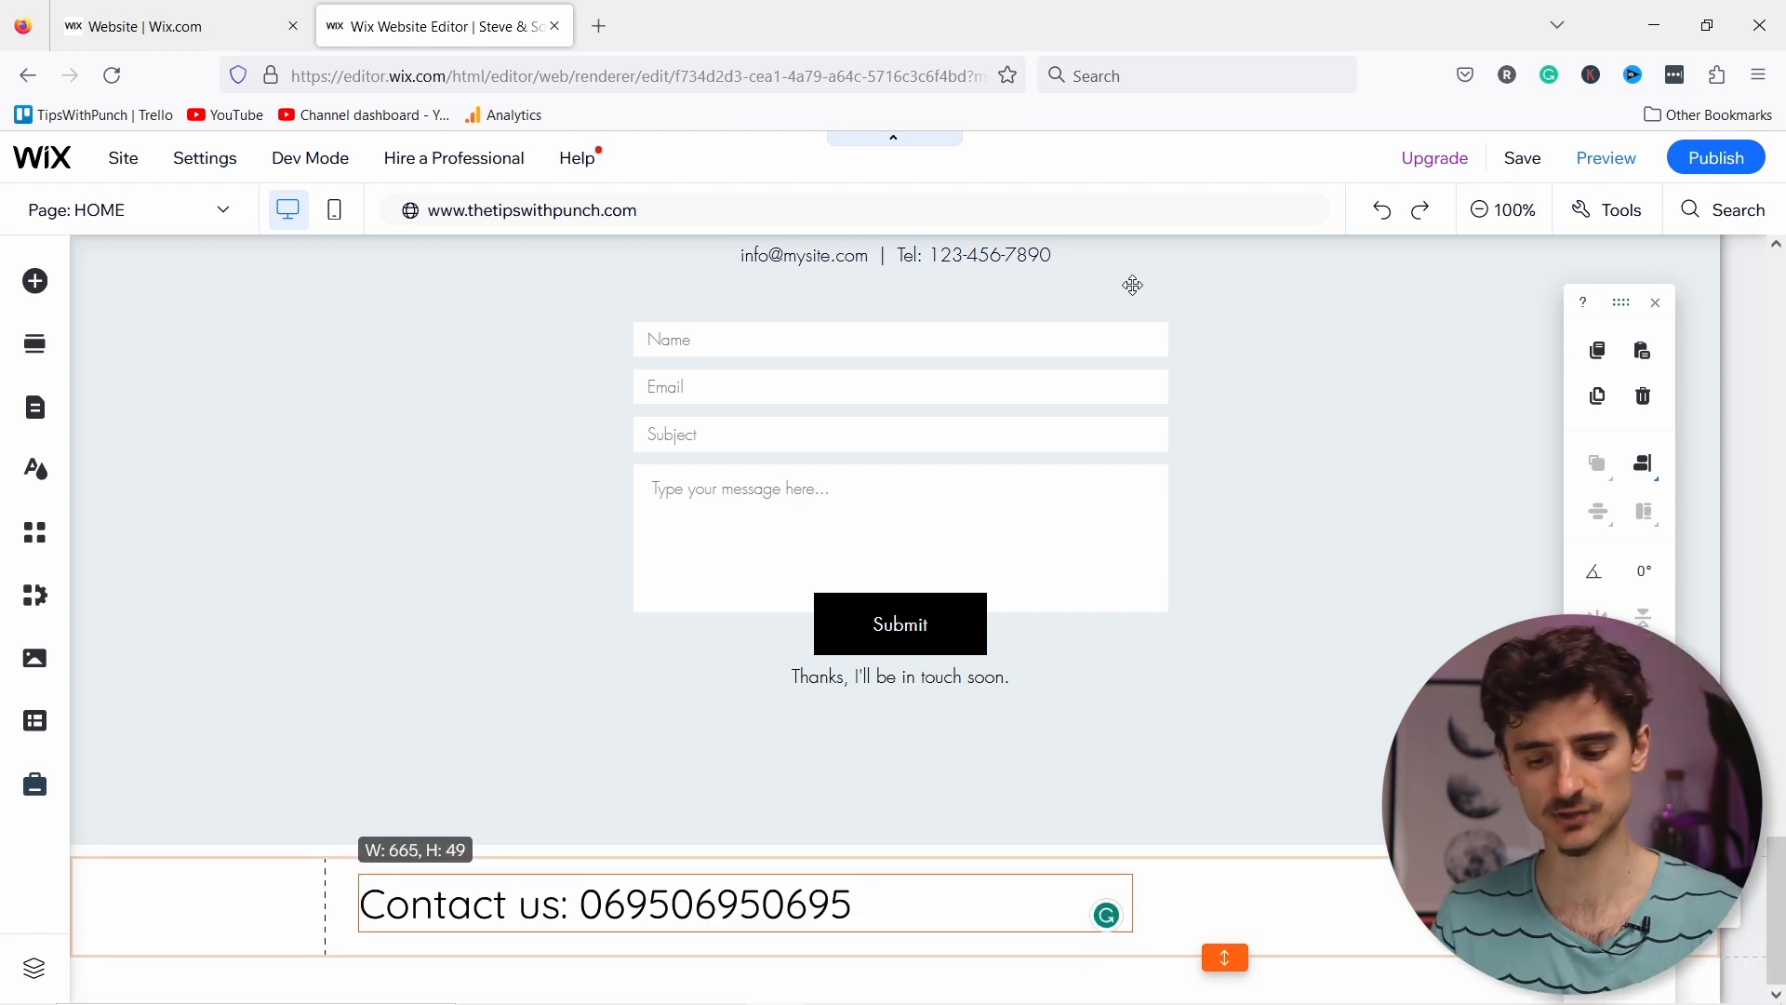
{"action": "left_click_drag", "start_coordinate": [1132, 284], "coordinate": [1154, 916]}
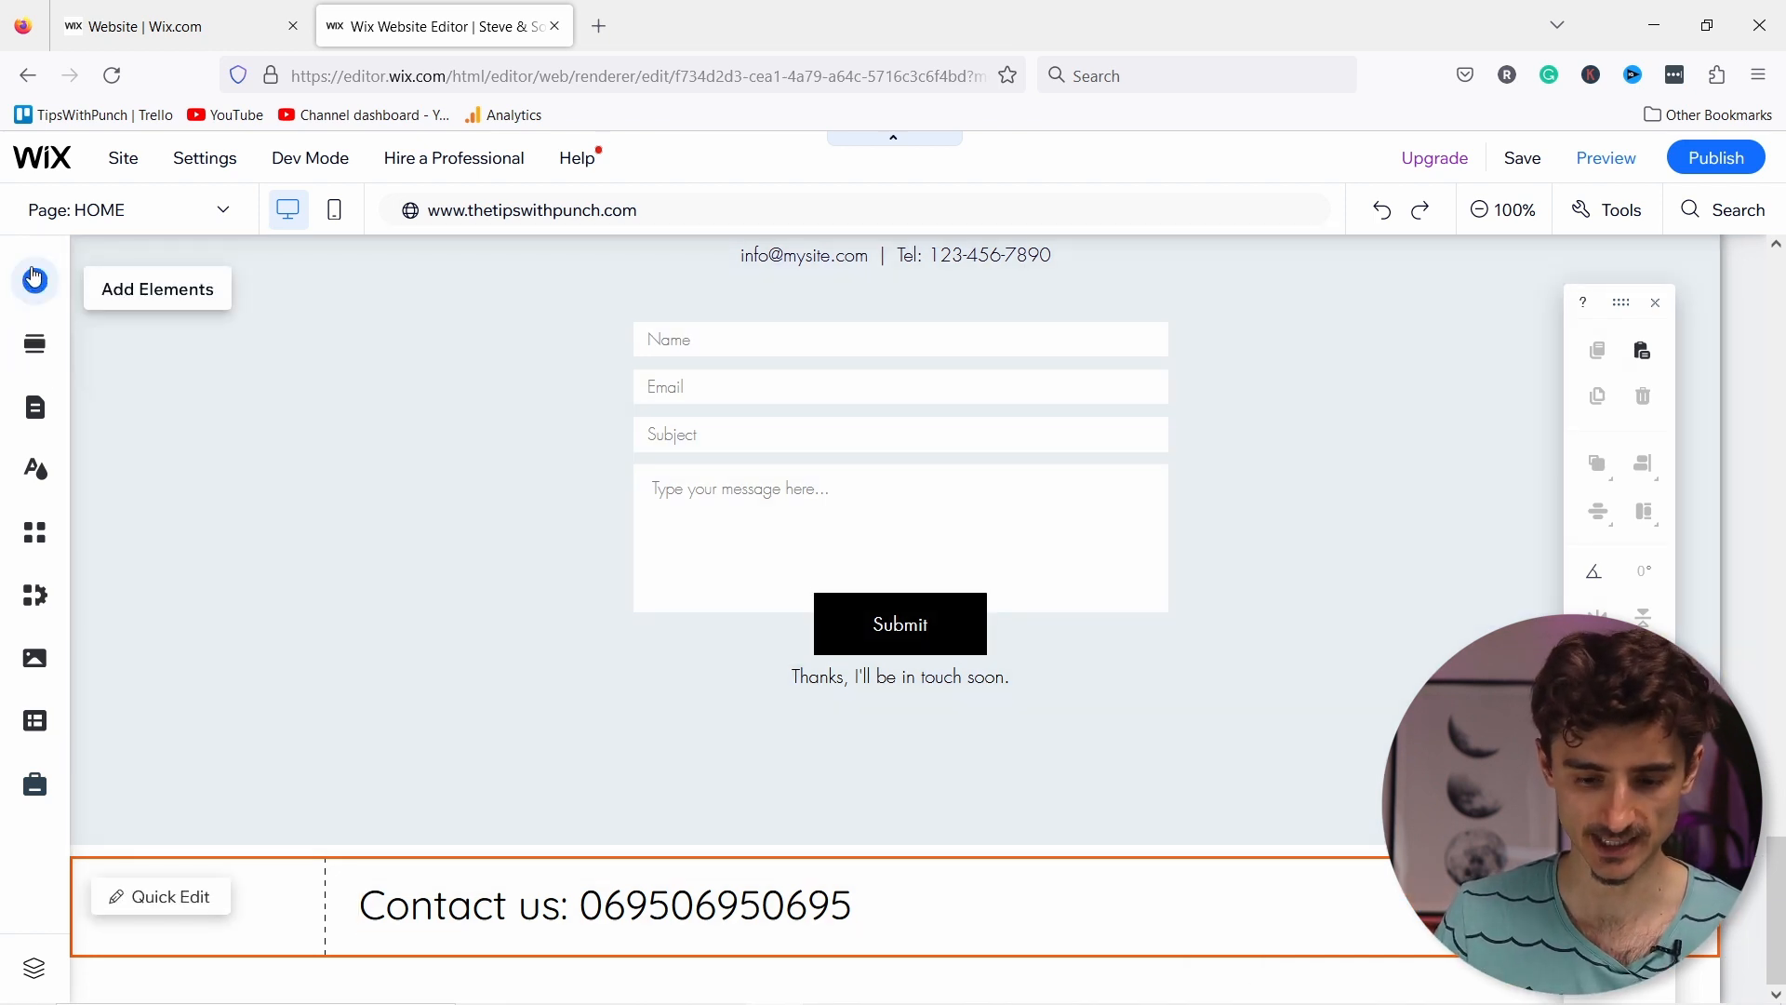
Step: Drag a plain About/Services/Contact vertical menu into the footer, then delete it again
{"action": "left_click", "coordinate": [35, 278]}
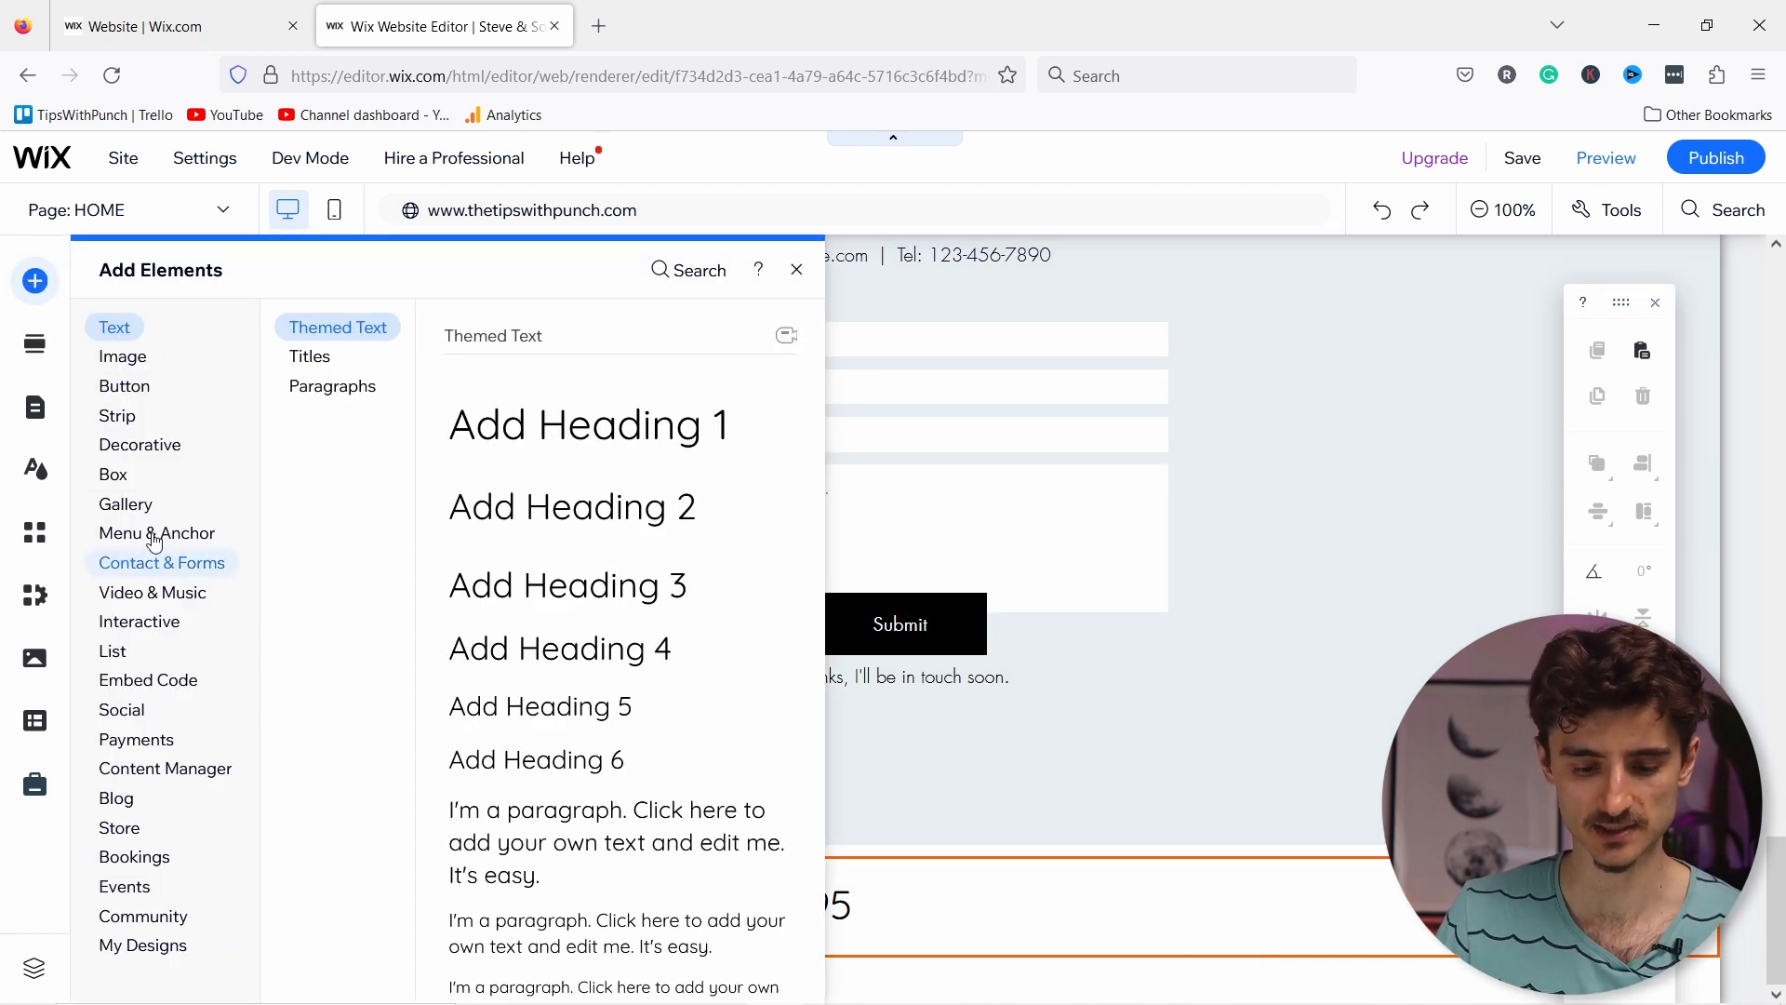
{"action": "left_click", "coordinate": [155, 535]}
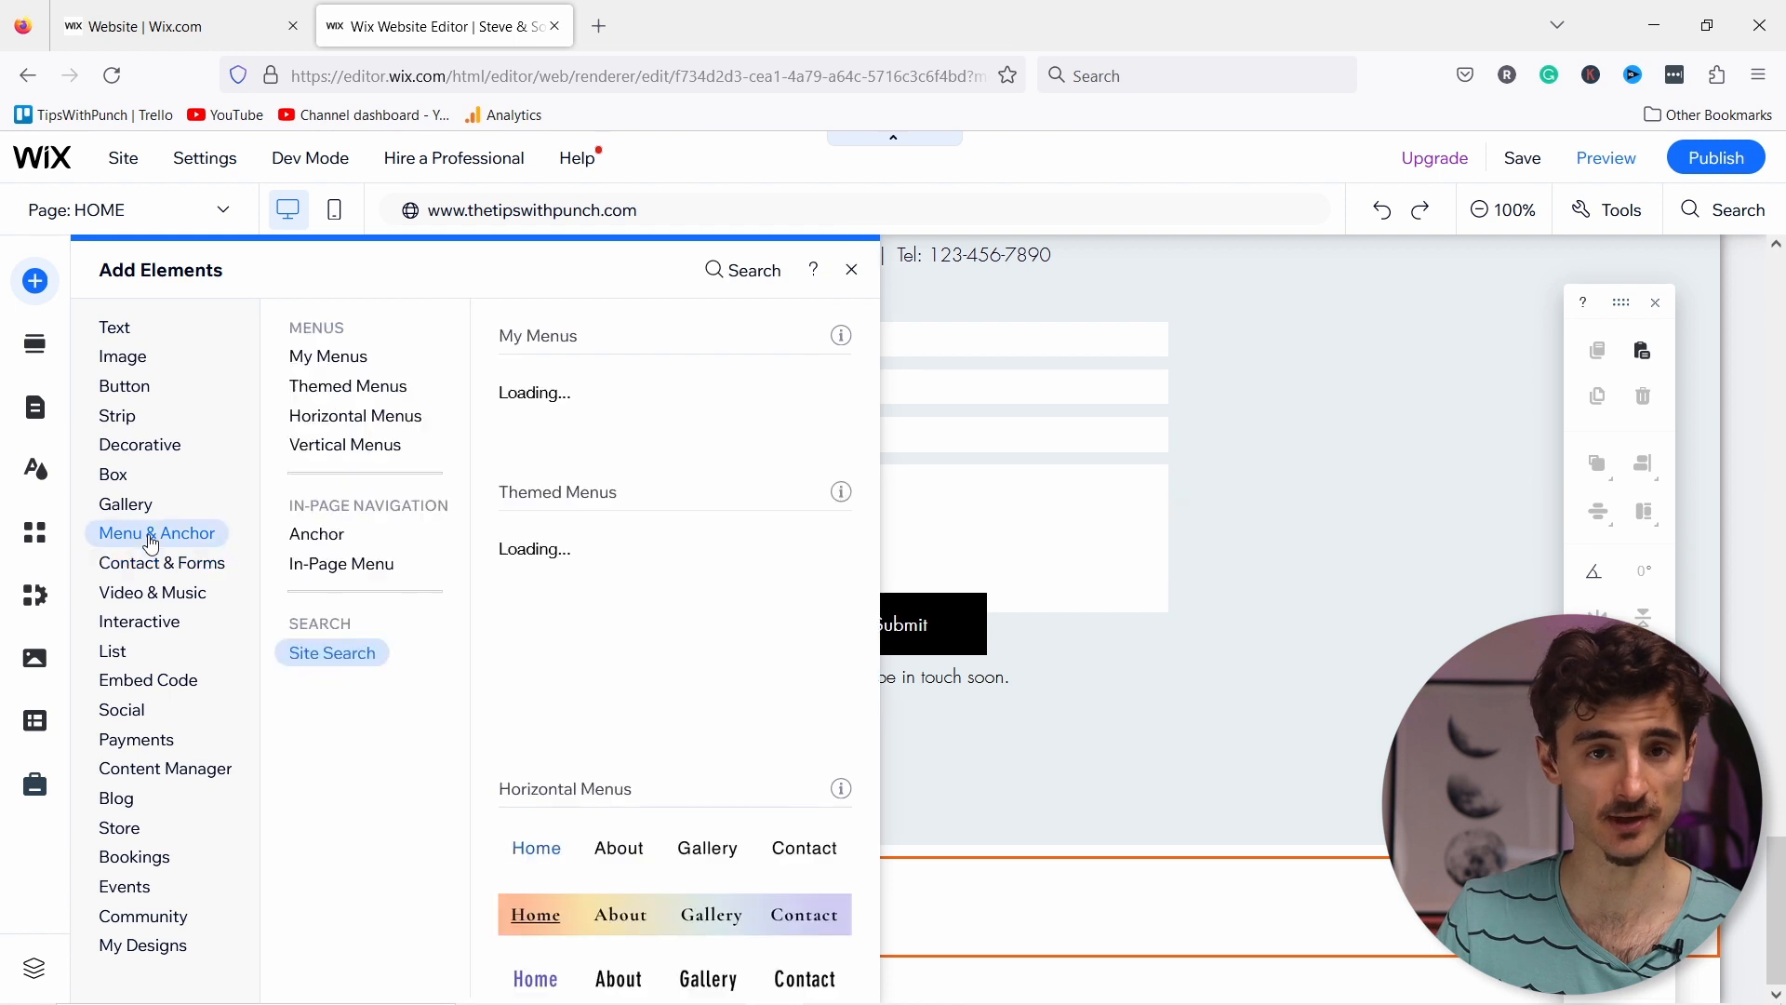
{"action": "left_click", "coordinate": [342, 421]}
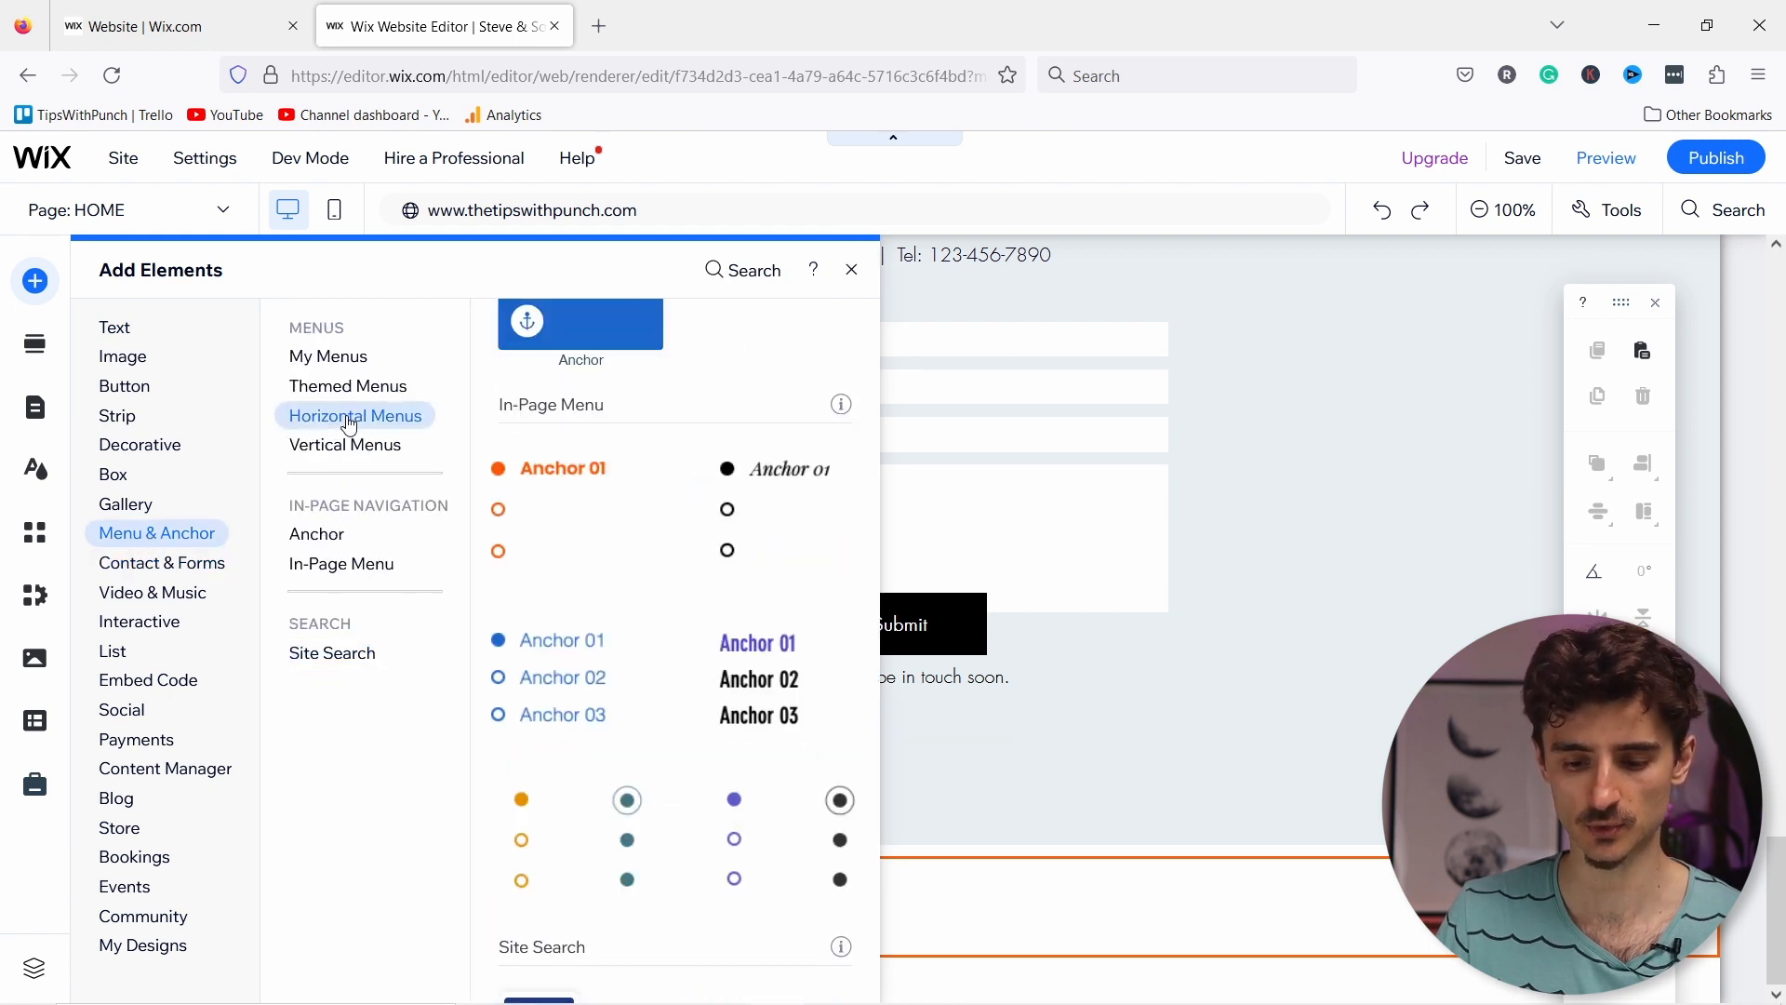
{"action": "left_click", "coordinate": [331, 449]}
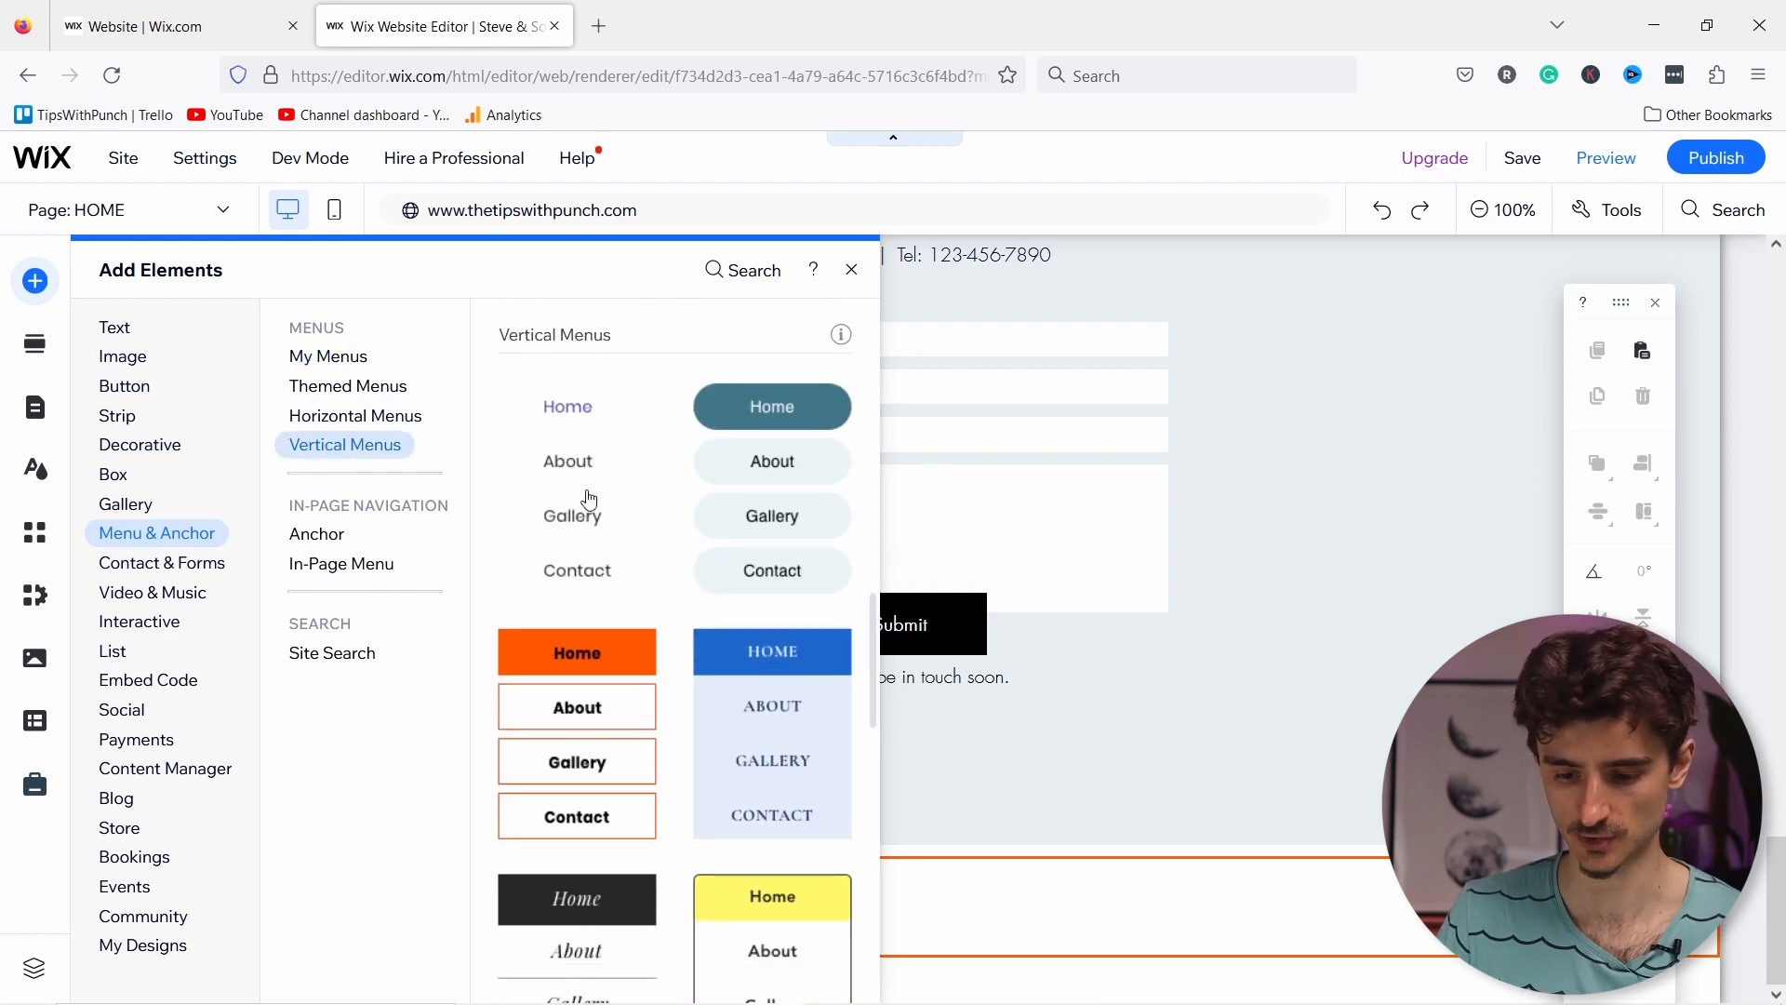
{"action": "left_click_drag", "start_coordinate": [671, 591], "coordinate": [1104, 911]}
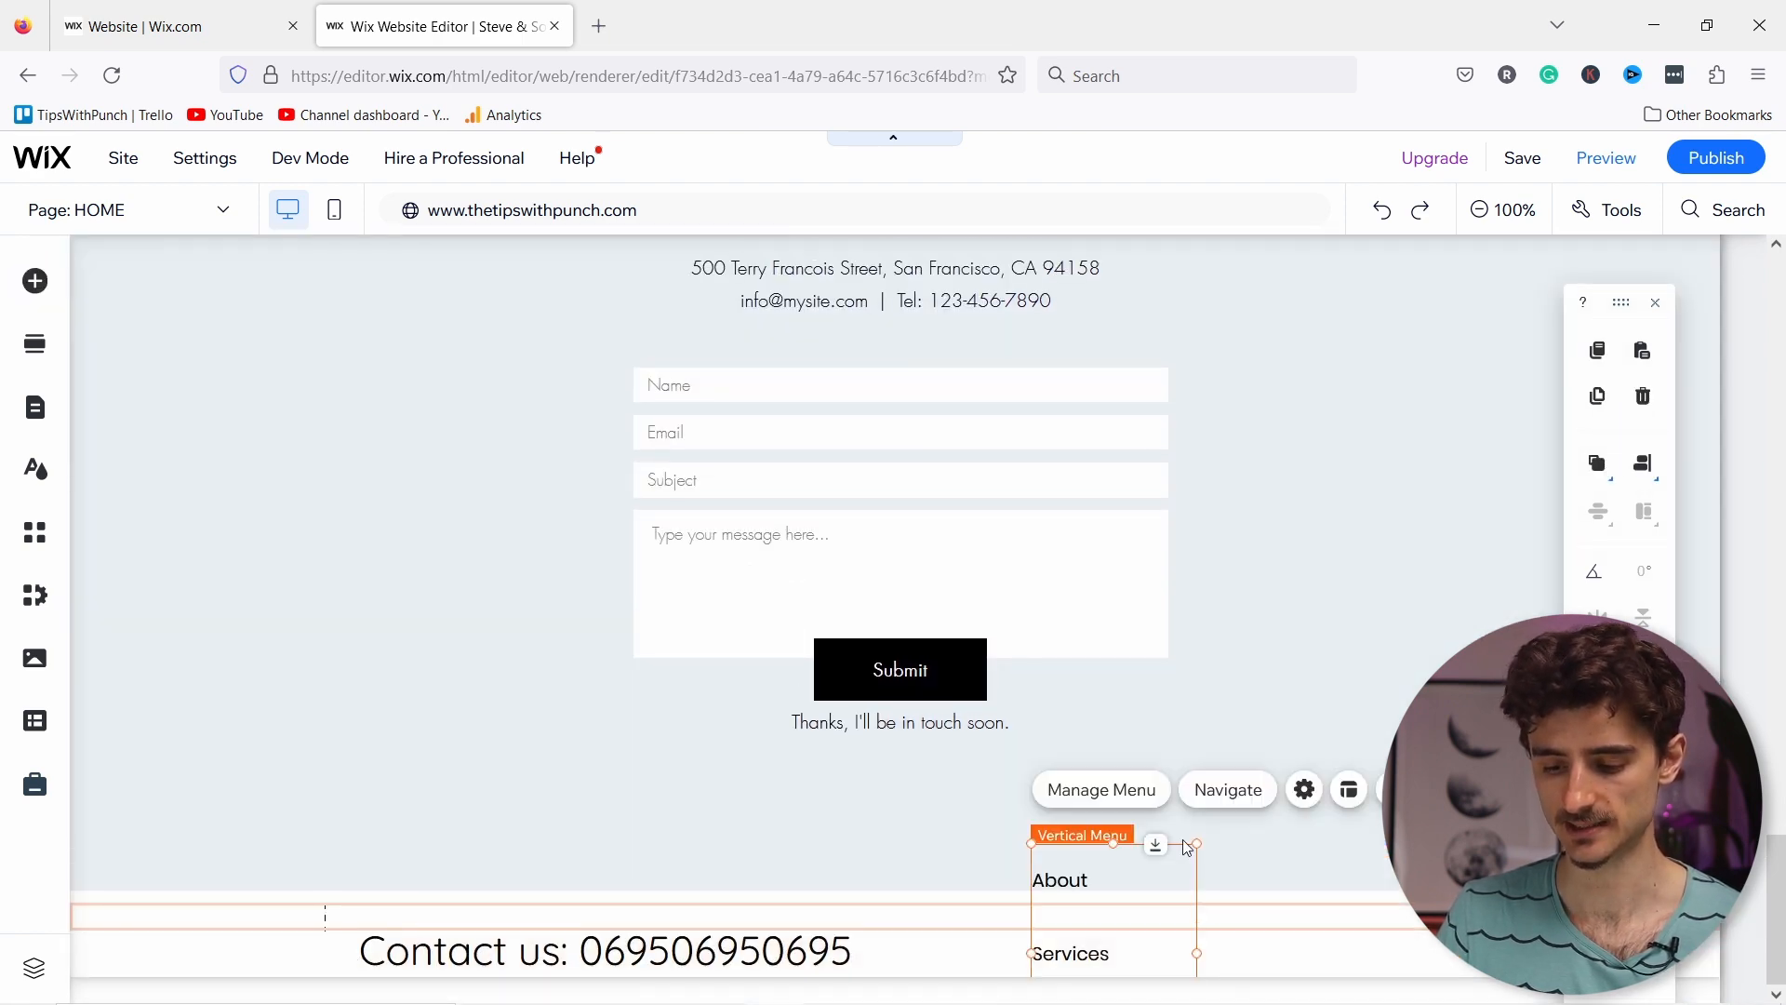
{"action": "scroll", "coordinate": [1368, 908], "scroll_direction": "down", "scroll_amount": 3}
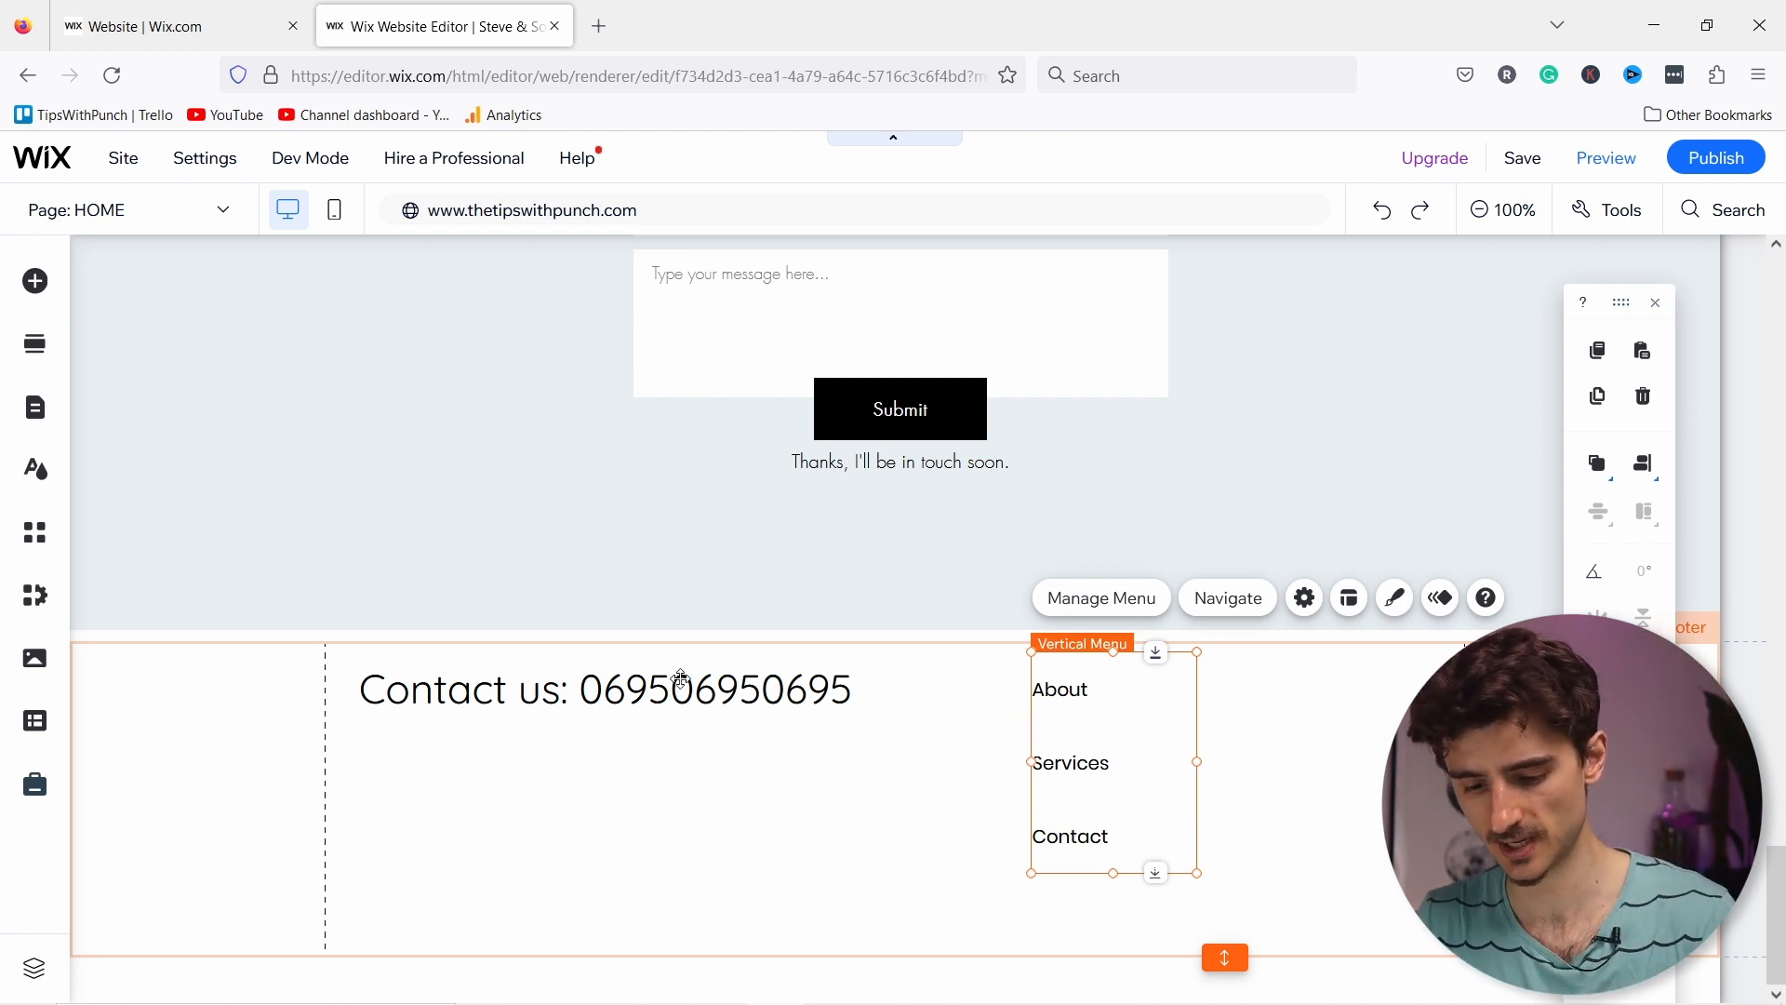
{"action": "key", "text": "Delete"}
Step: Restyle the footer's Contact us line with the small Paragraph 3 theme style
{"action": "left_click", "coordinate": [573, 700]}
{"action": "left_click", "coordinate": [526, 693]}
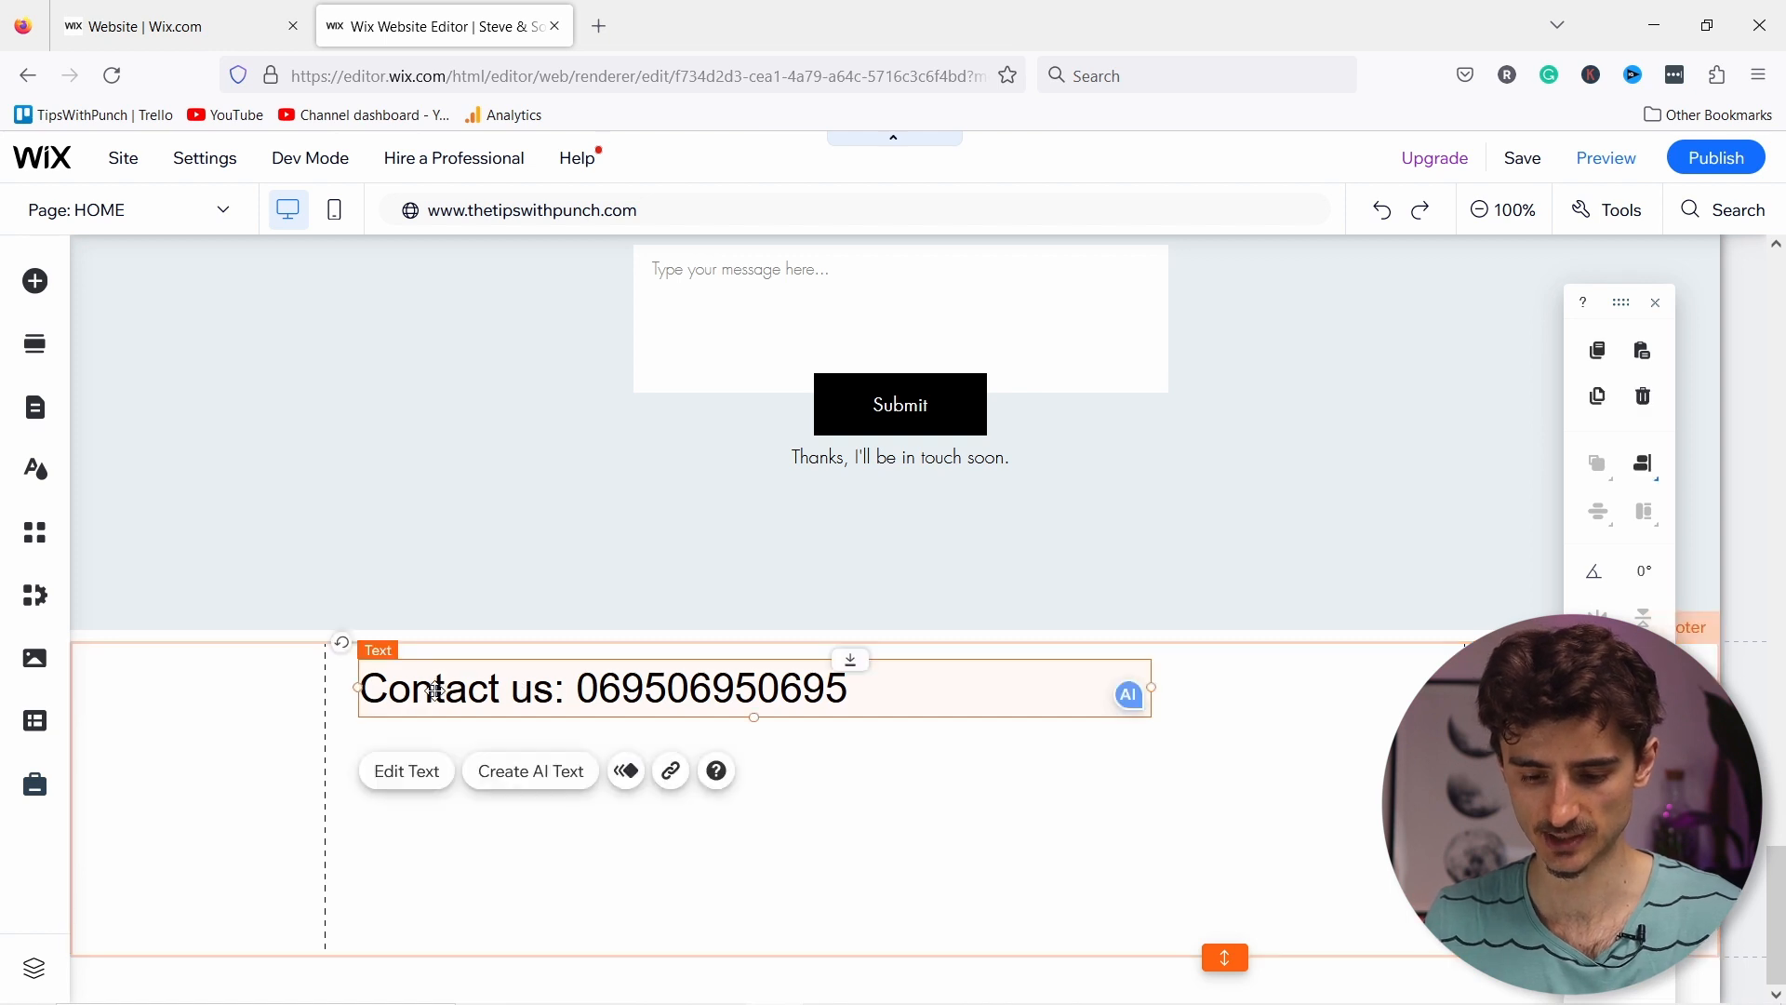
{"action": "left_click", "coordinate": [404, 772]}
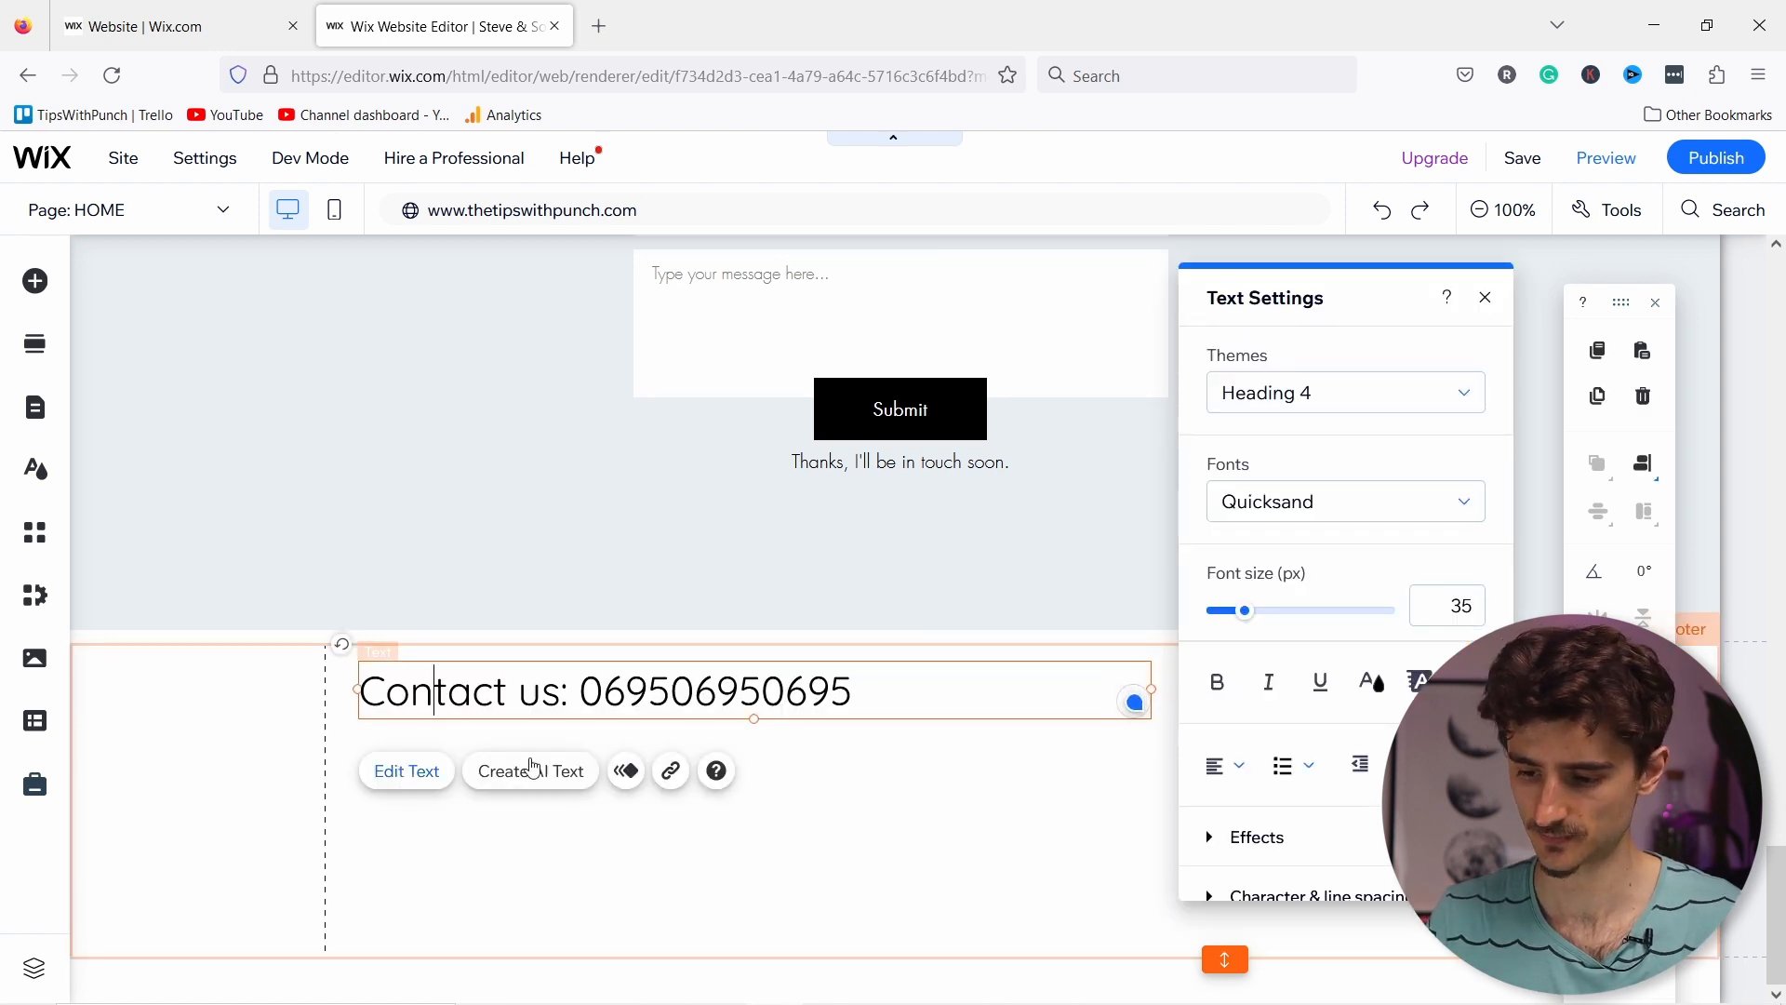
{"action": "left_click", "coordinate": [1326, 395]}
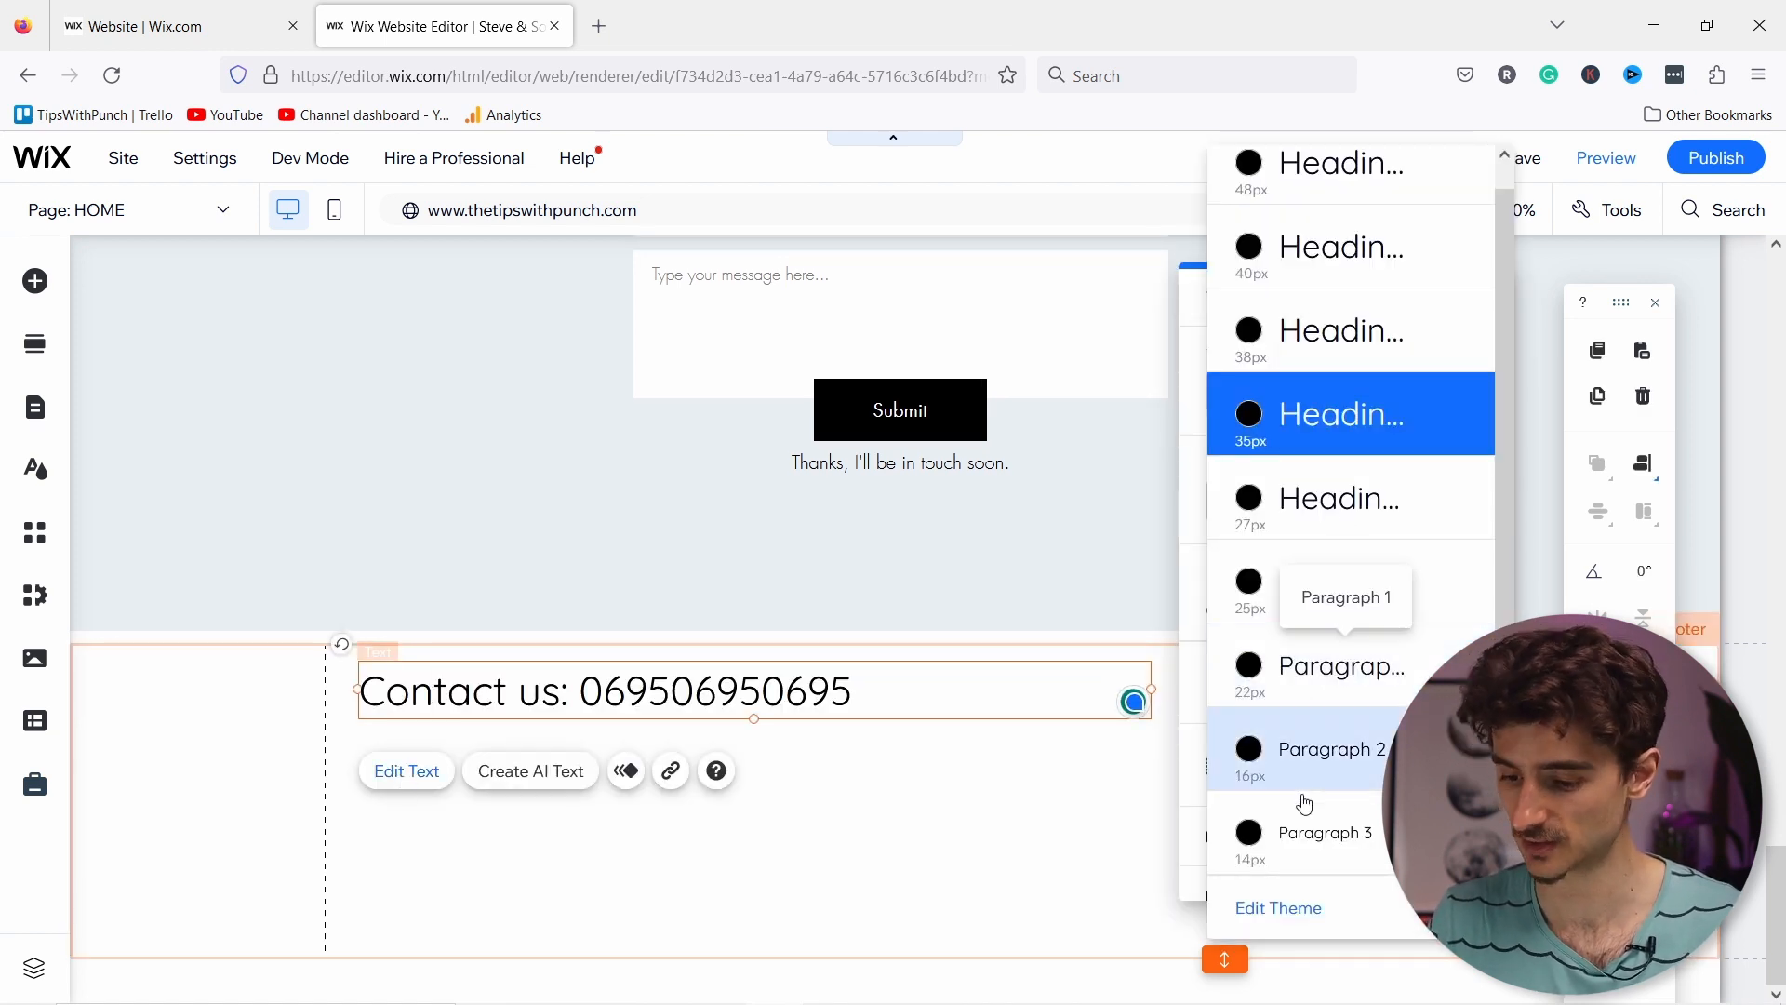
{"action": "left_click", "coordinate": [1318, 829]}
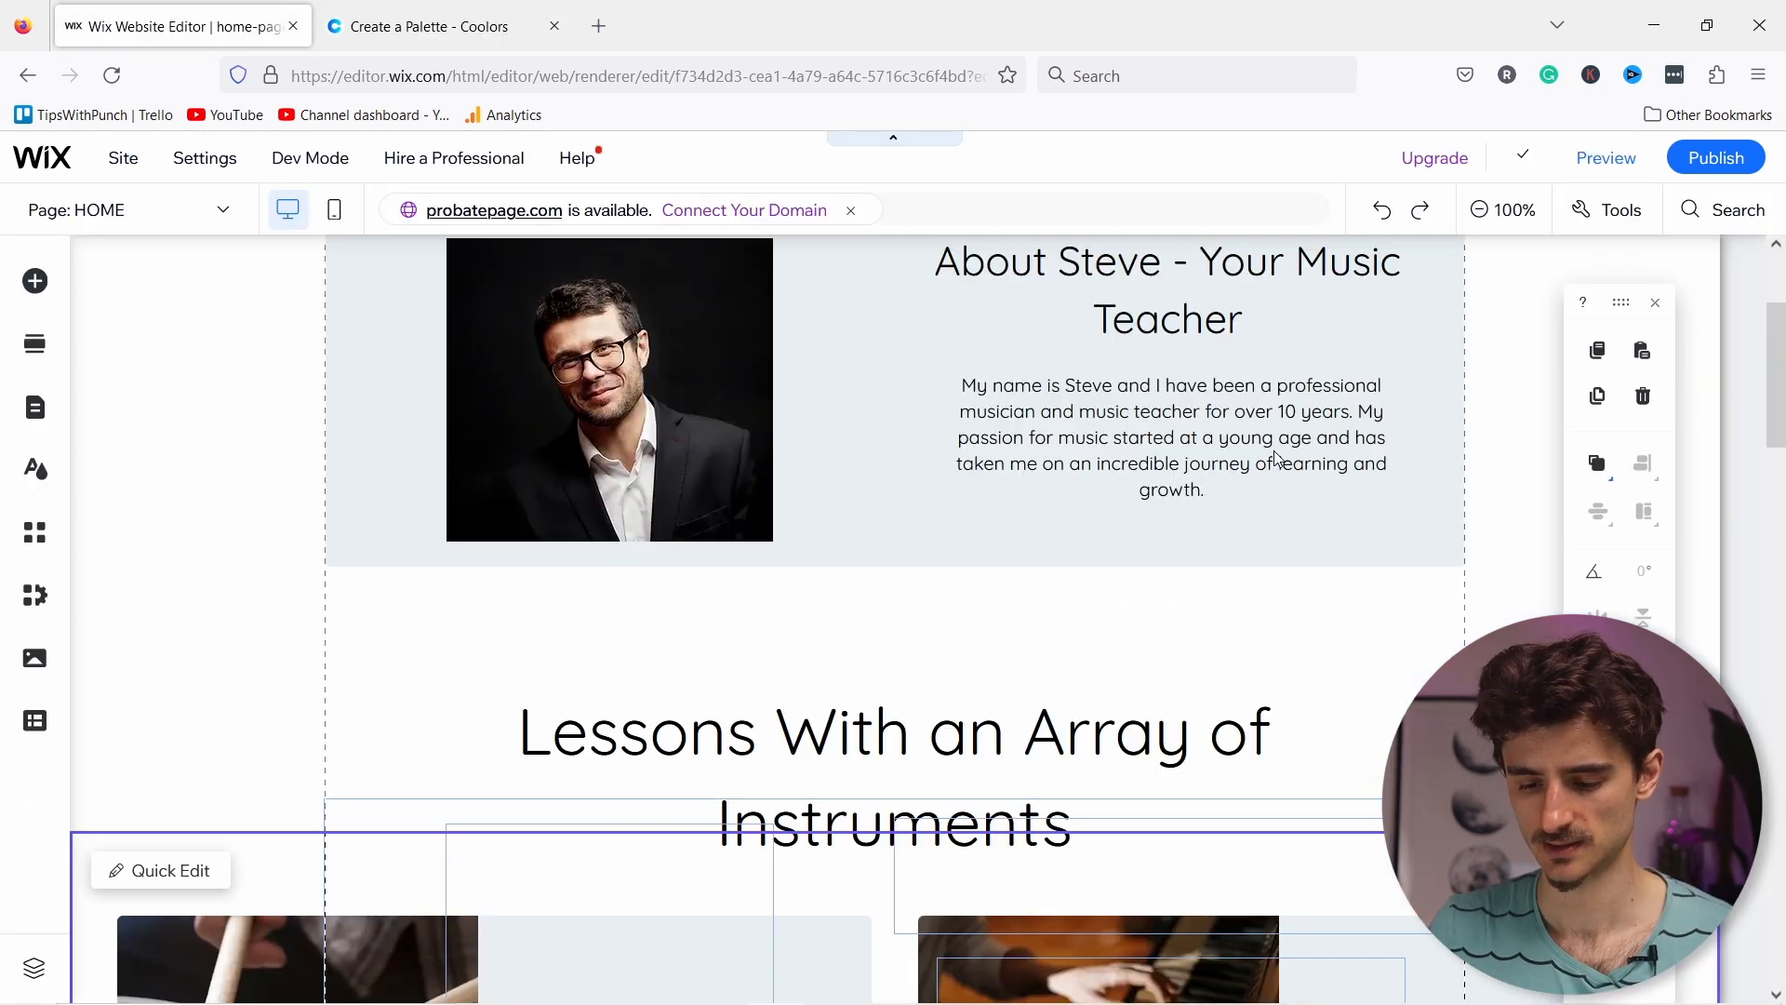
Step: Scroll the page, then open and close the Page: HOME list of site pages
{"action": "scroll", "coordinate": [1274, 456], "scroll_direction": "up", "scroll_amount": 10}
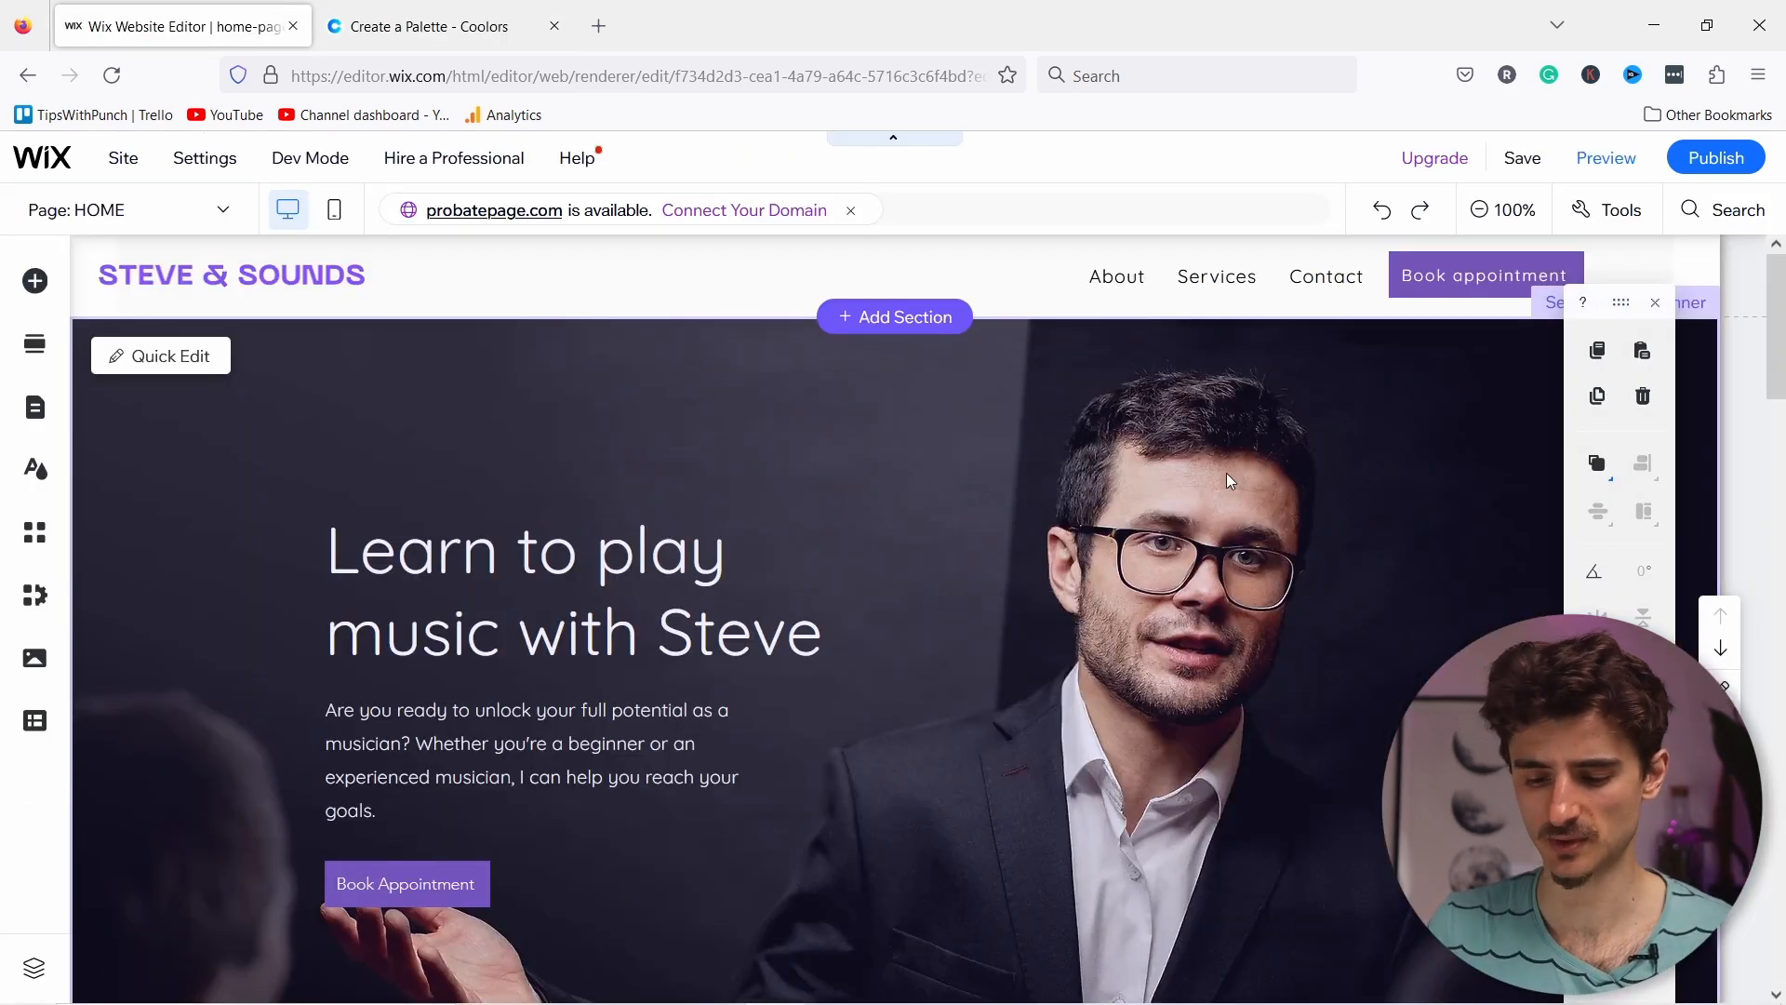
{"action": "scroll", "coordinate": [1209, 475], "scroll_direction": "down", "scroll_amount": 3}
{"action": "scroll", "coordinate": [1188, 477], "scroll_direction": "up", "scroll_amount": 3}
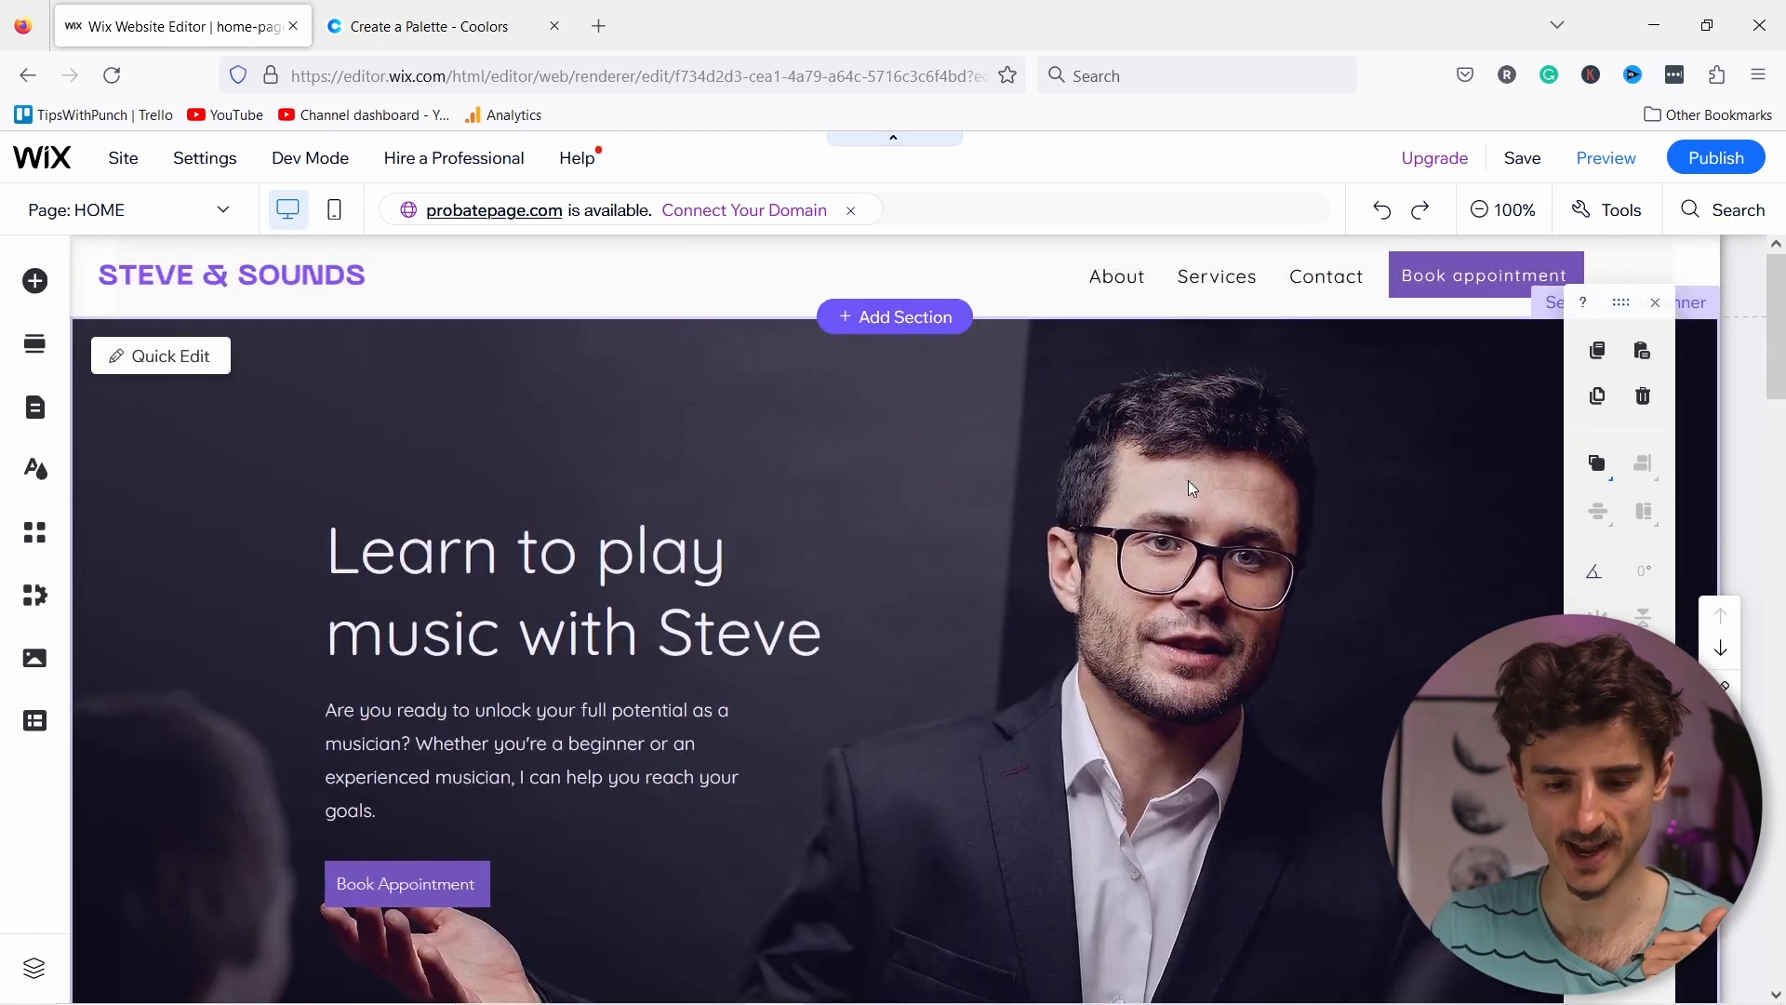
{"action": "left_click", "coordinate": [153, 210]}
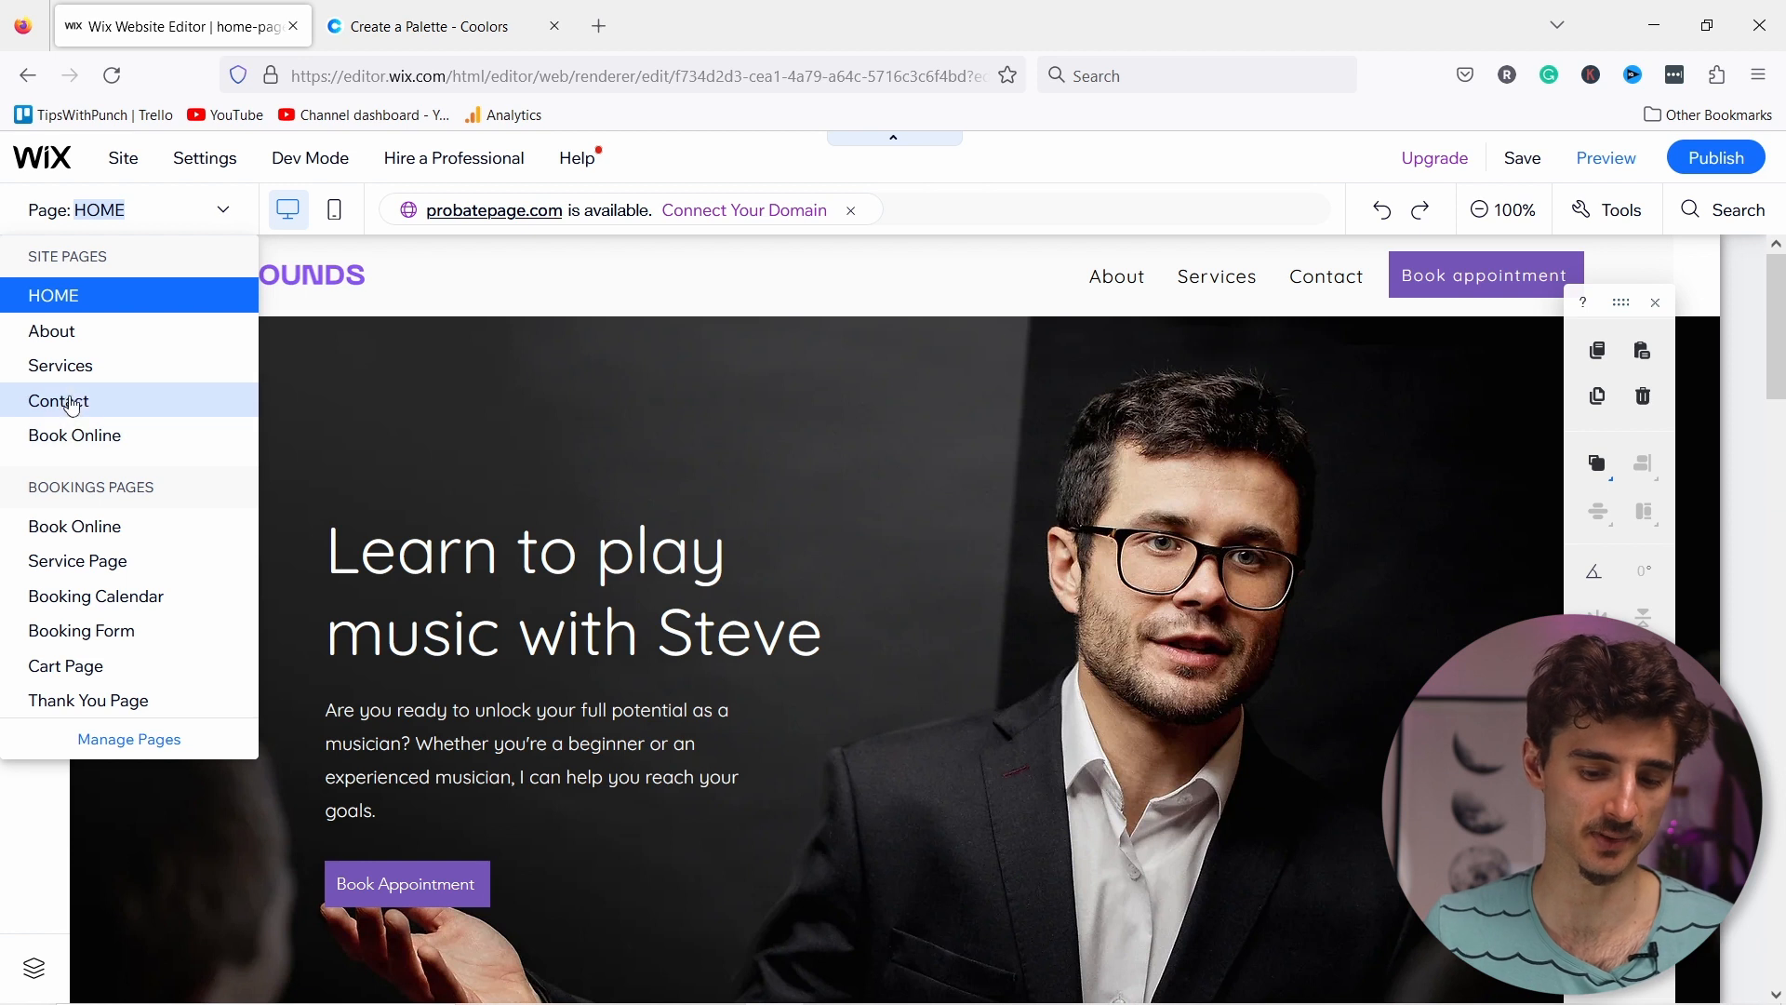
{"action": "left_click", "coordinate": [222, 210]}
Step: Open the site dashboard in a new tab and go to the App Market under Apps
{"action": "left_click", "coordinate": [50, 166]}
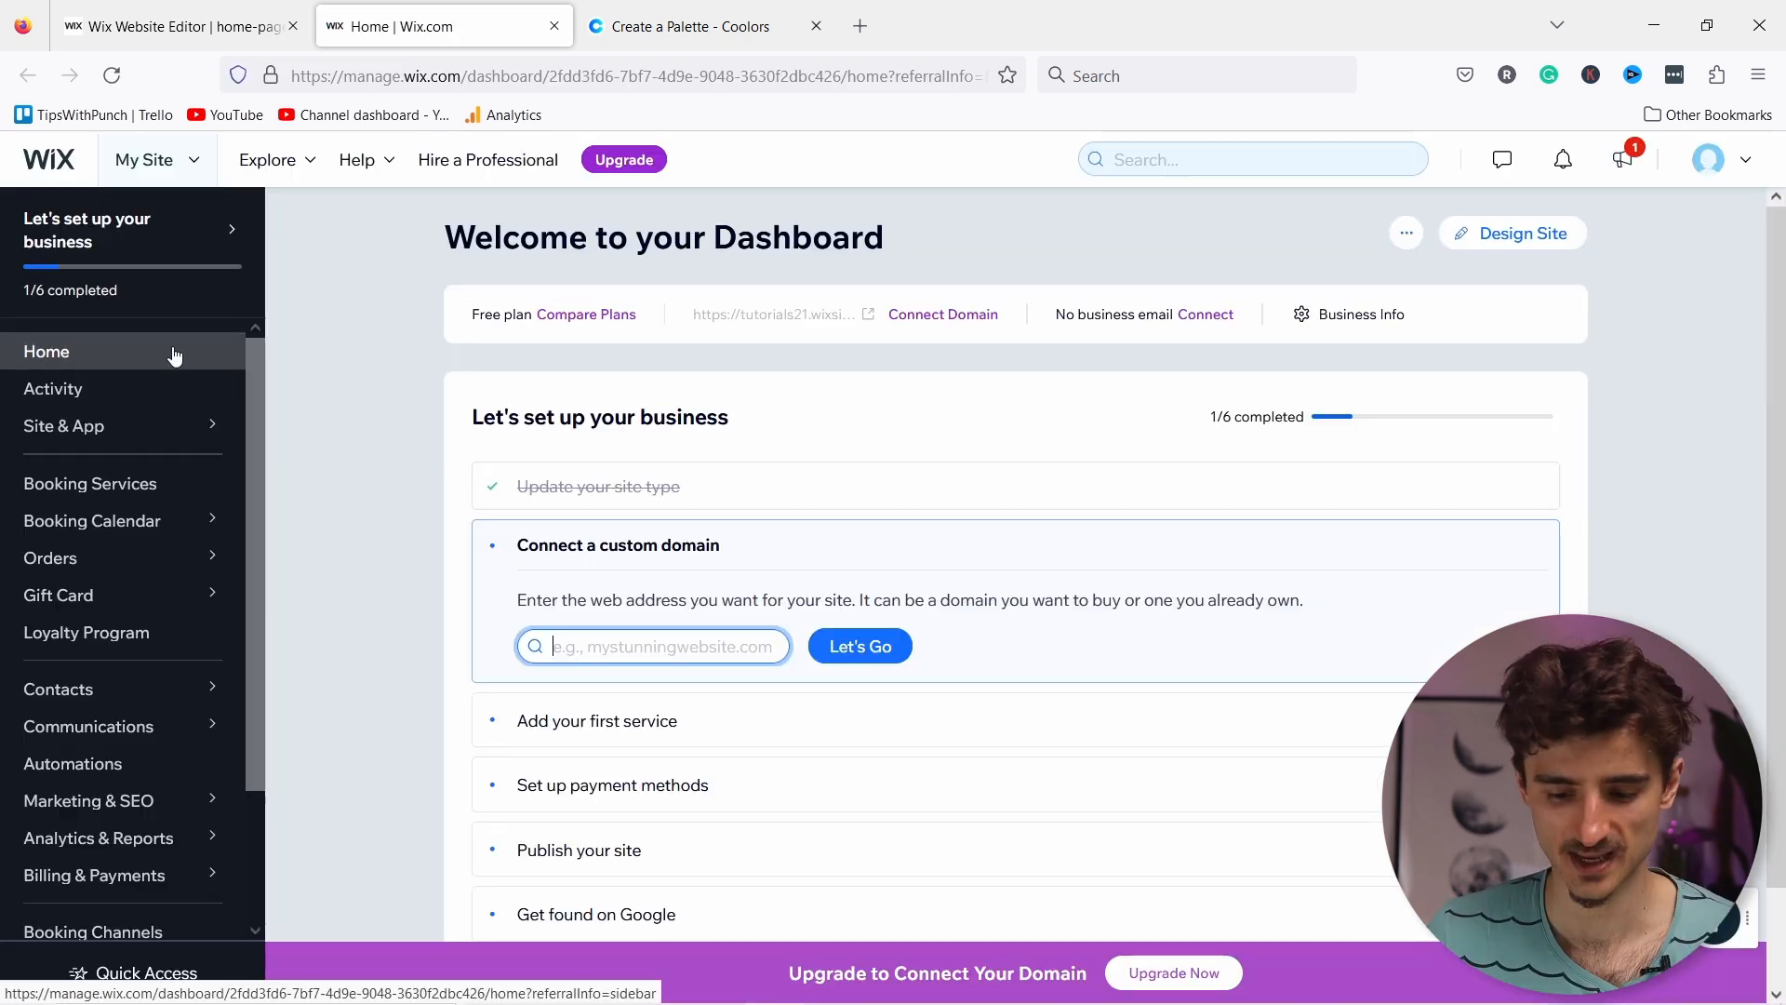
{"action": "scroll", "coordinate": [171, 351], "scroll_direction": "down", "scroll_amount": 3}
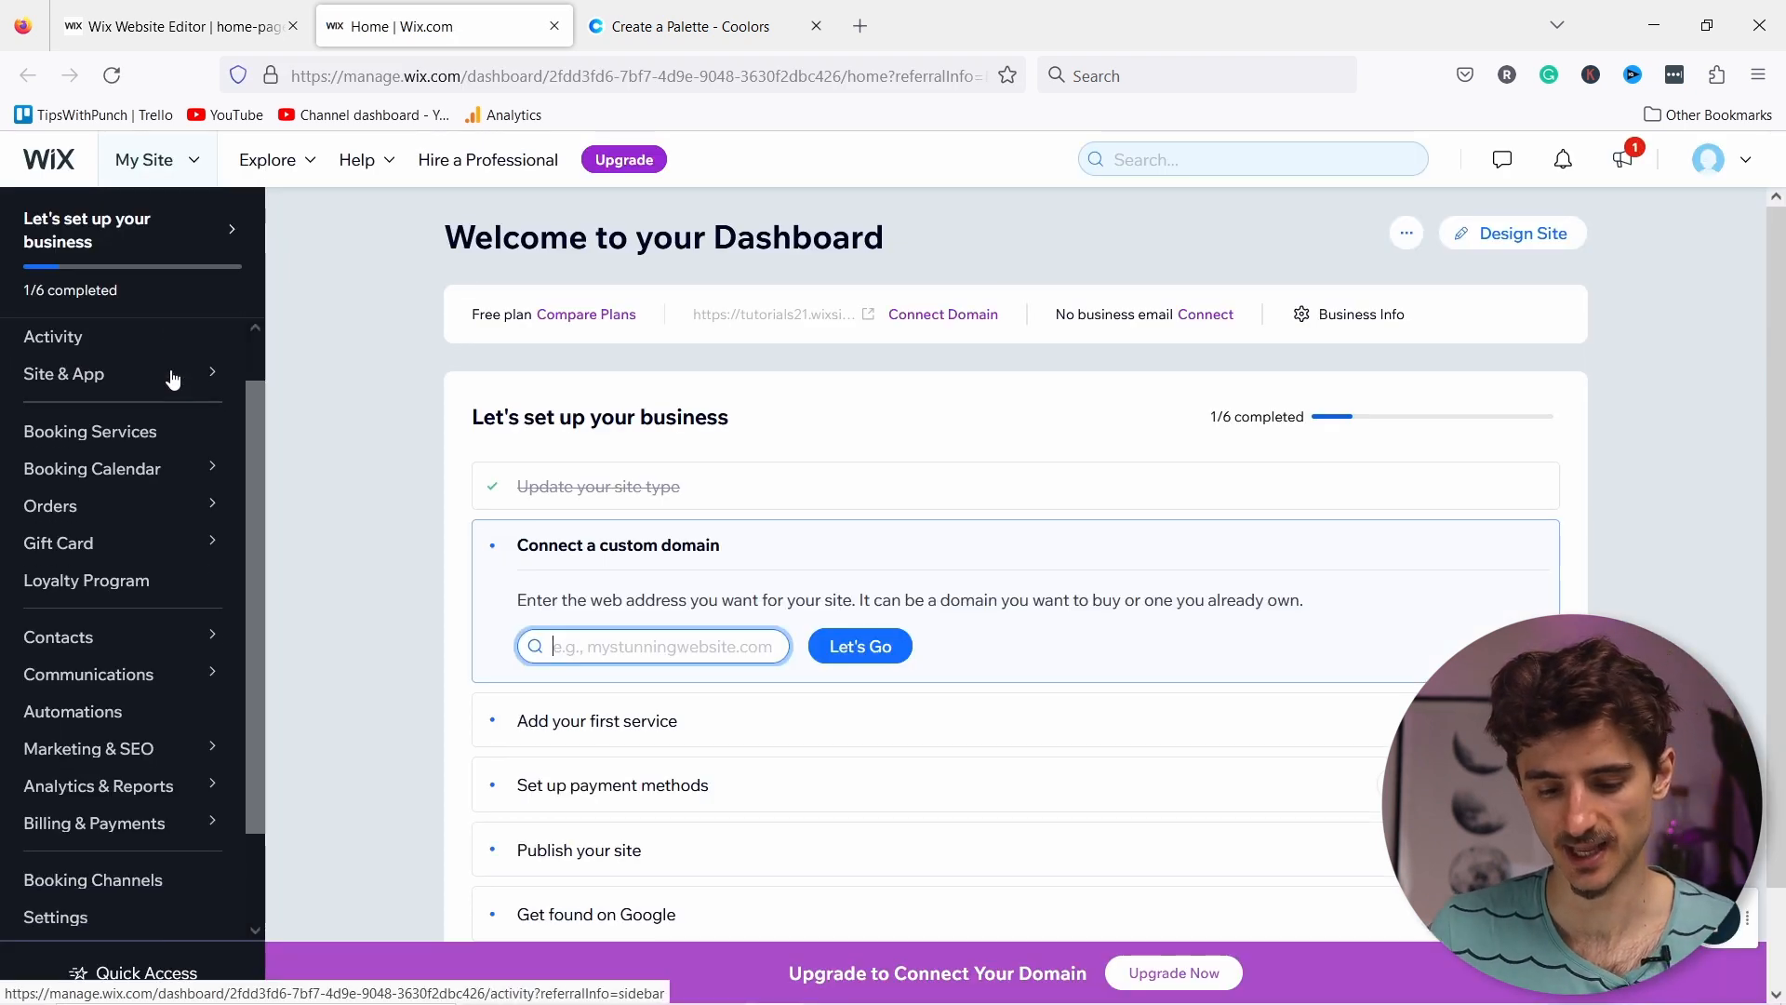
{"action": "mouse_move", "coordinate": [46, 848]}
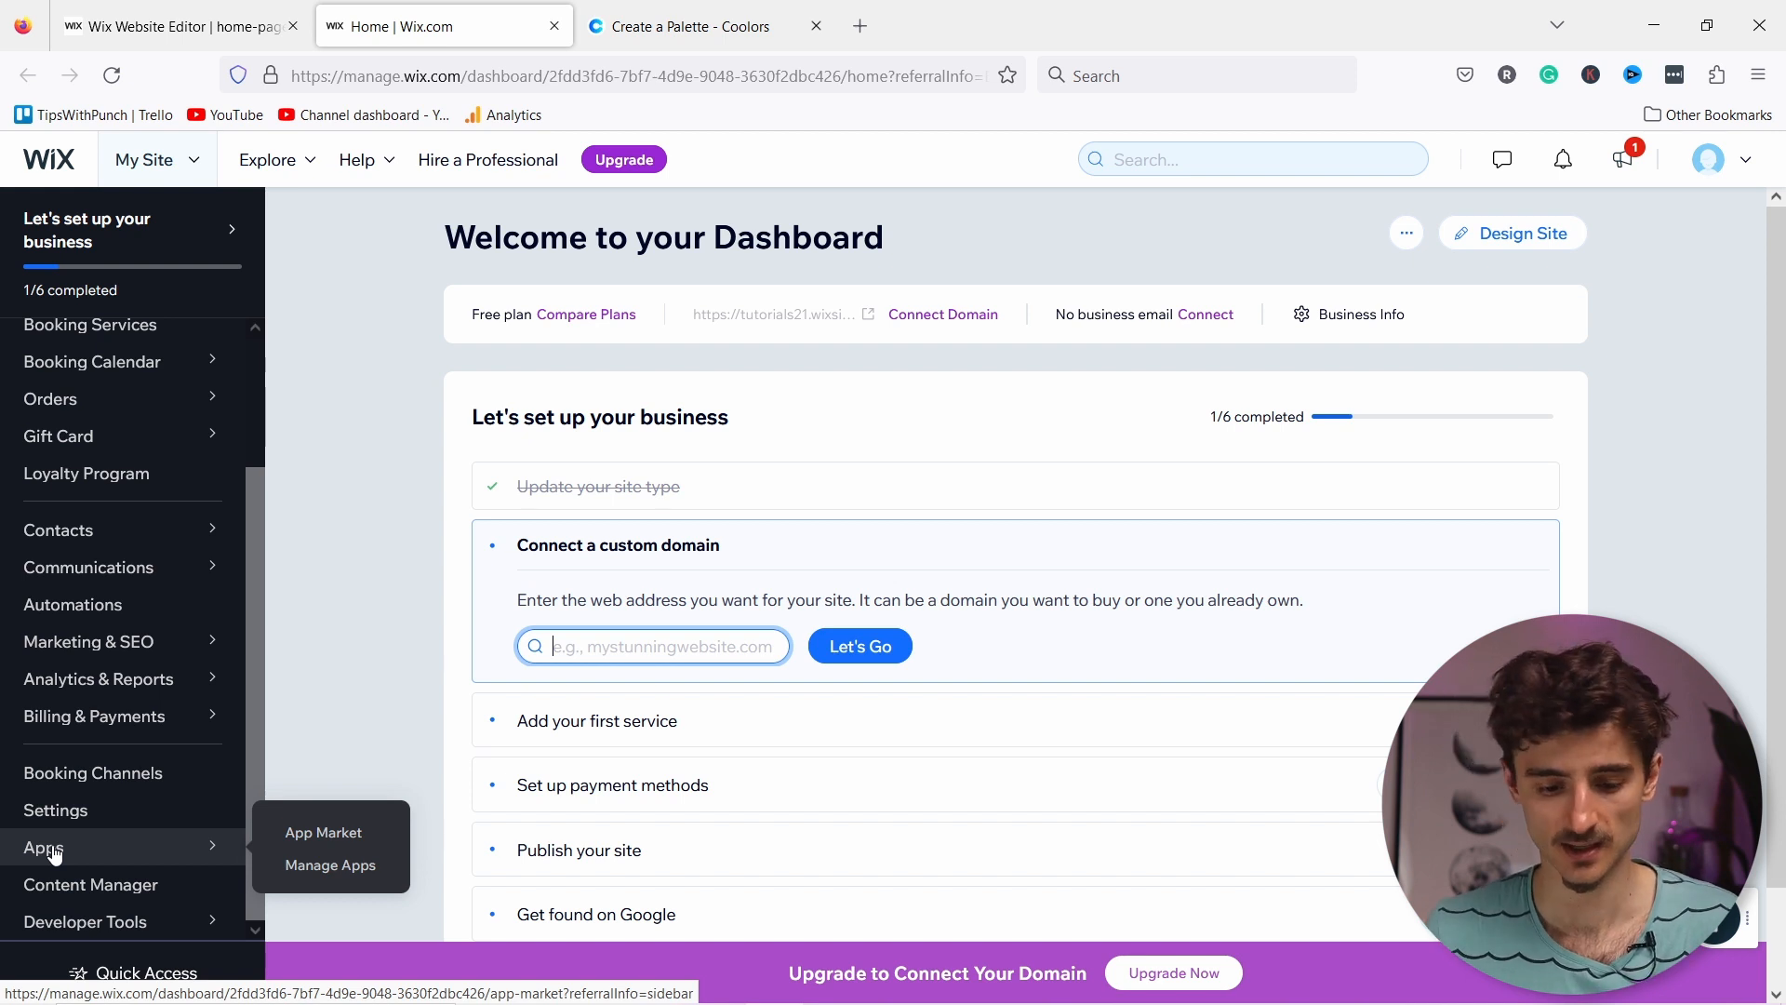
{"action": "left_click", "coordinate": [312, 837]}
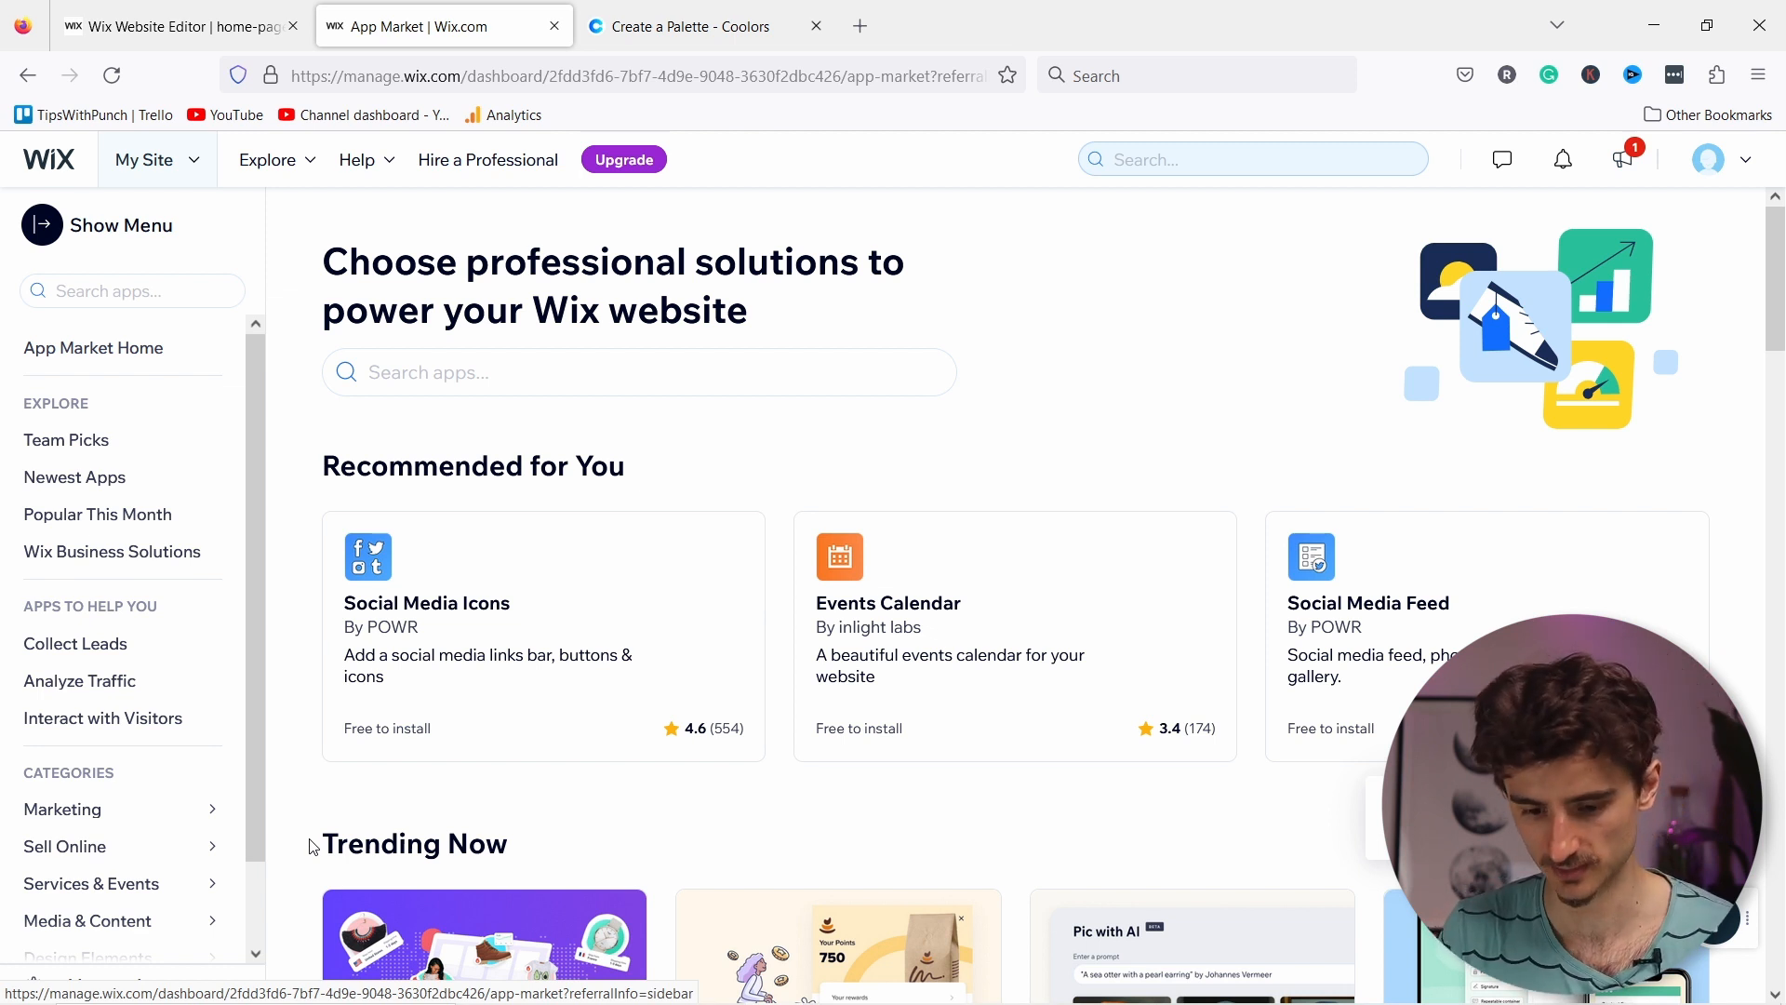
Step: Search the App Market for 'appointment', view Schedulista Bookings, then return to Wix Bookings
{"action": "left_click", "coordinate": [443, 368]}
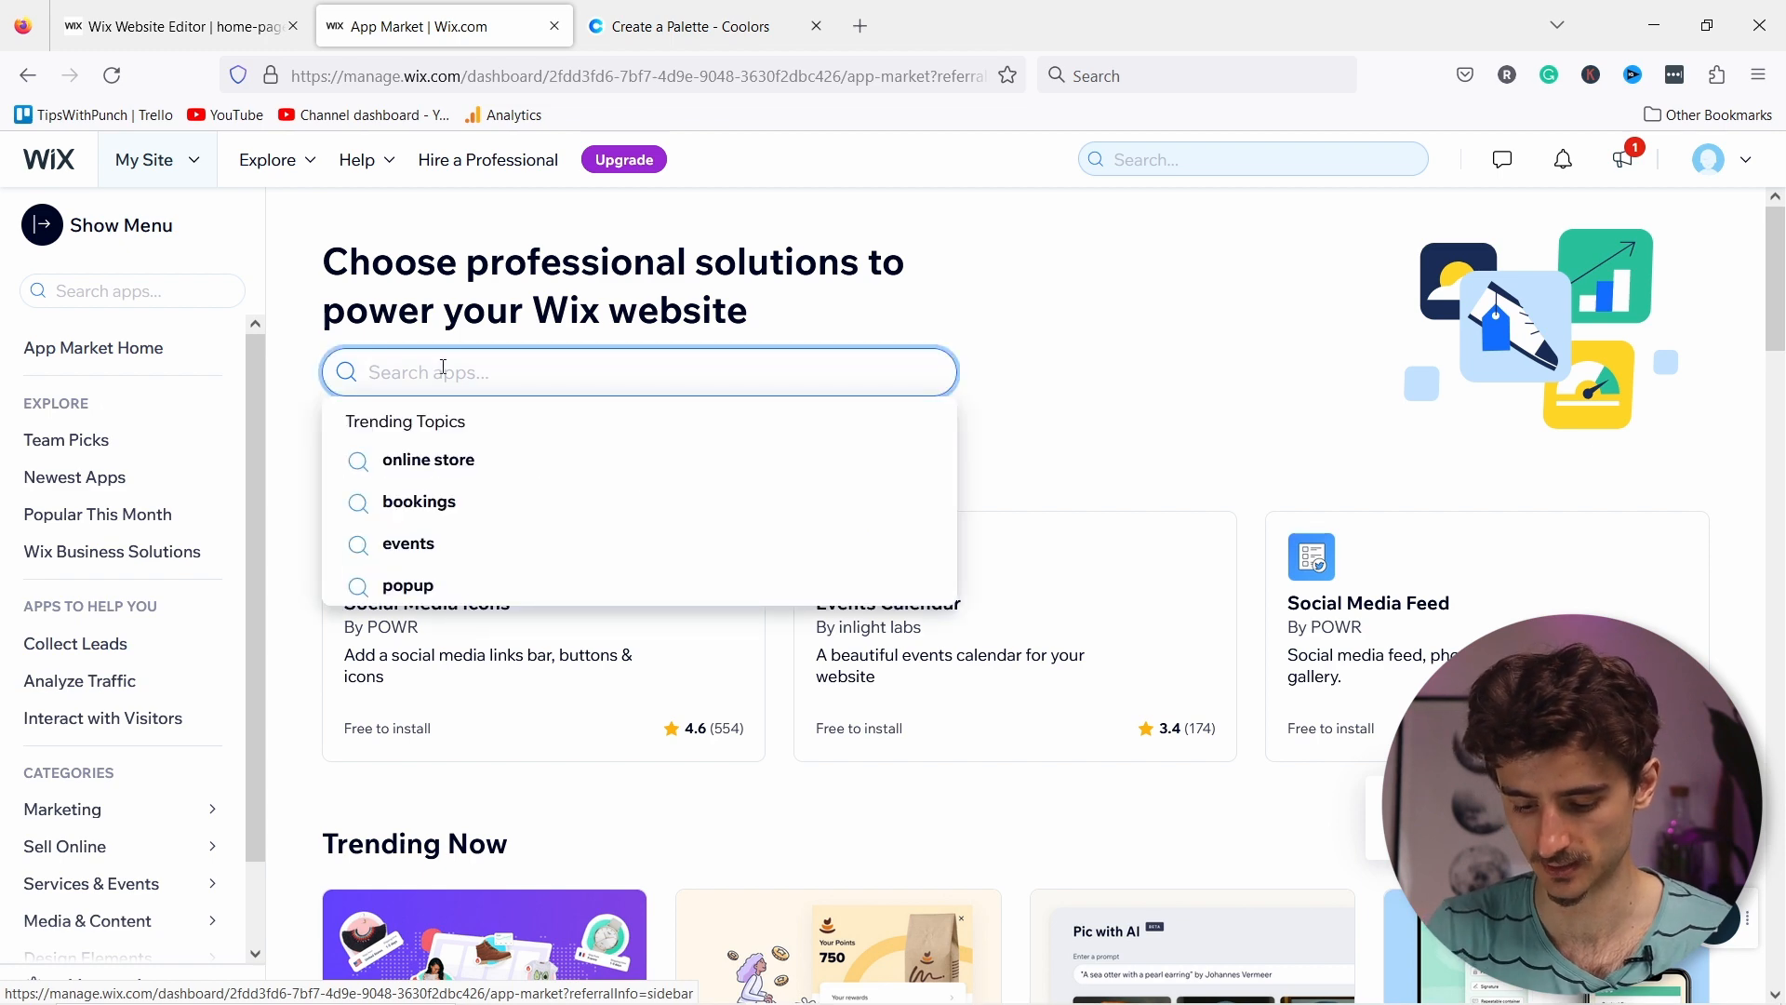
{"action": "type", "text": "appointmoe"}
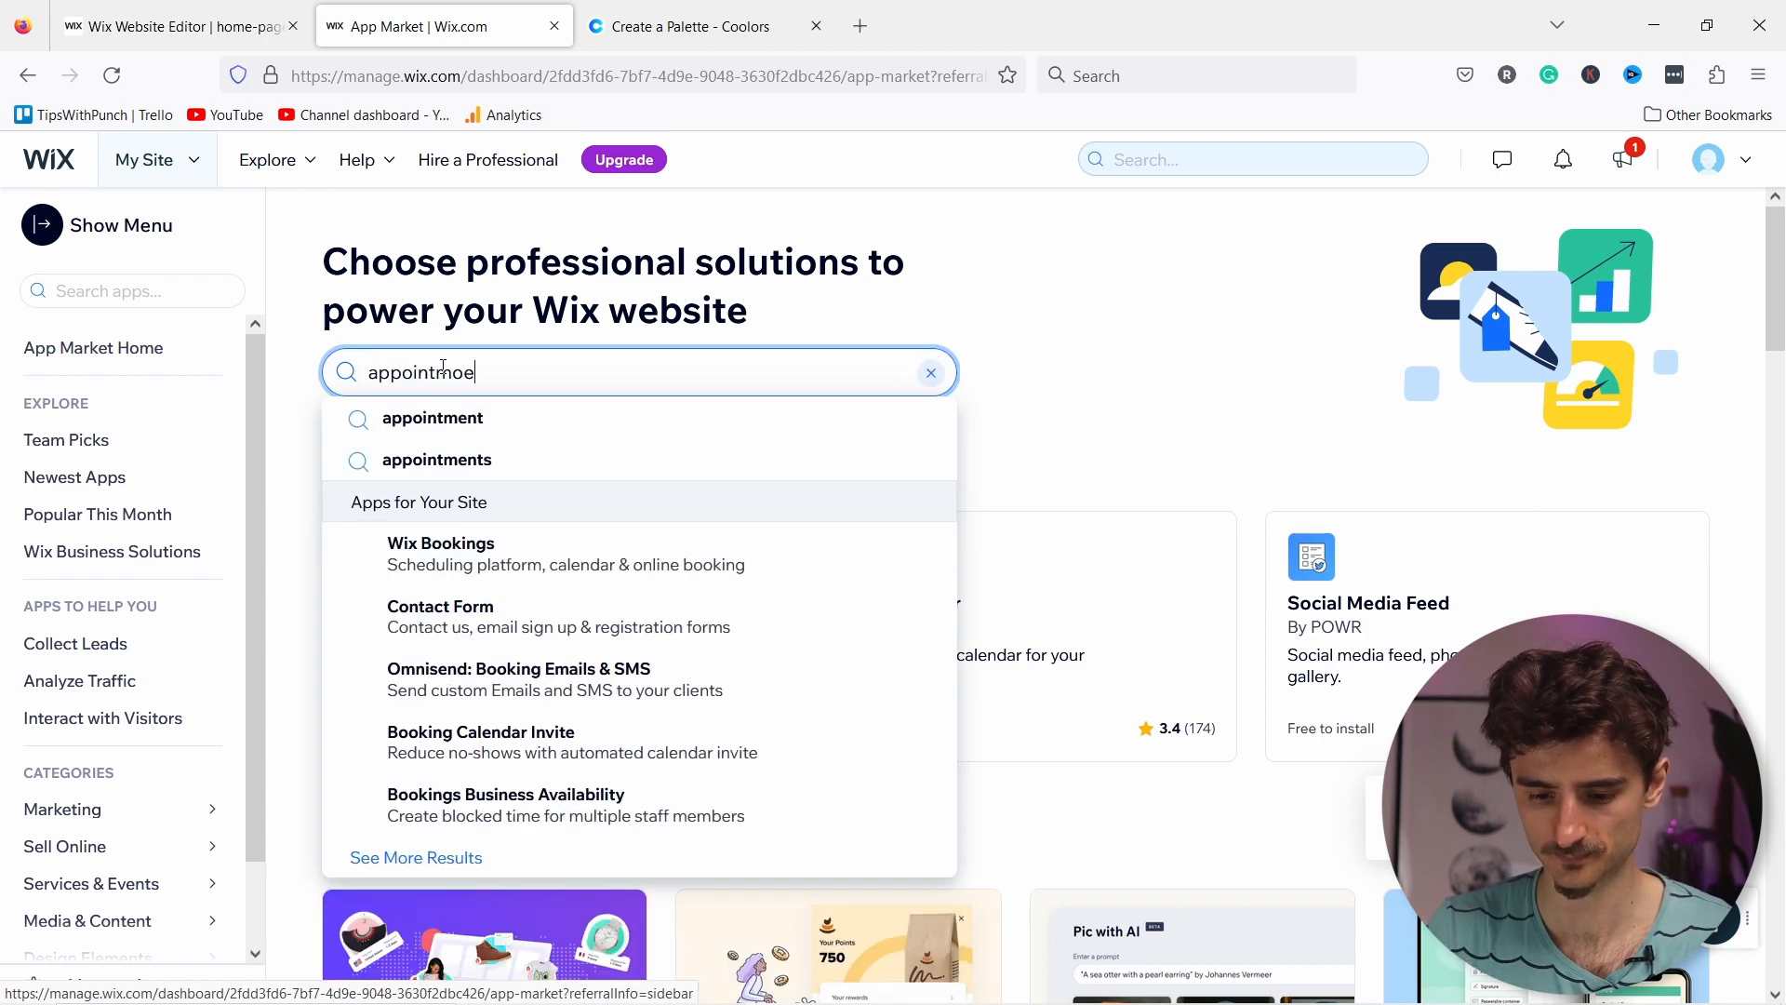
{"action": "key", "text": "BackSpace"}
{"action": "key", "text": "BackSpace"}
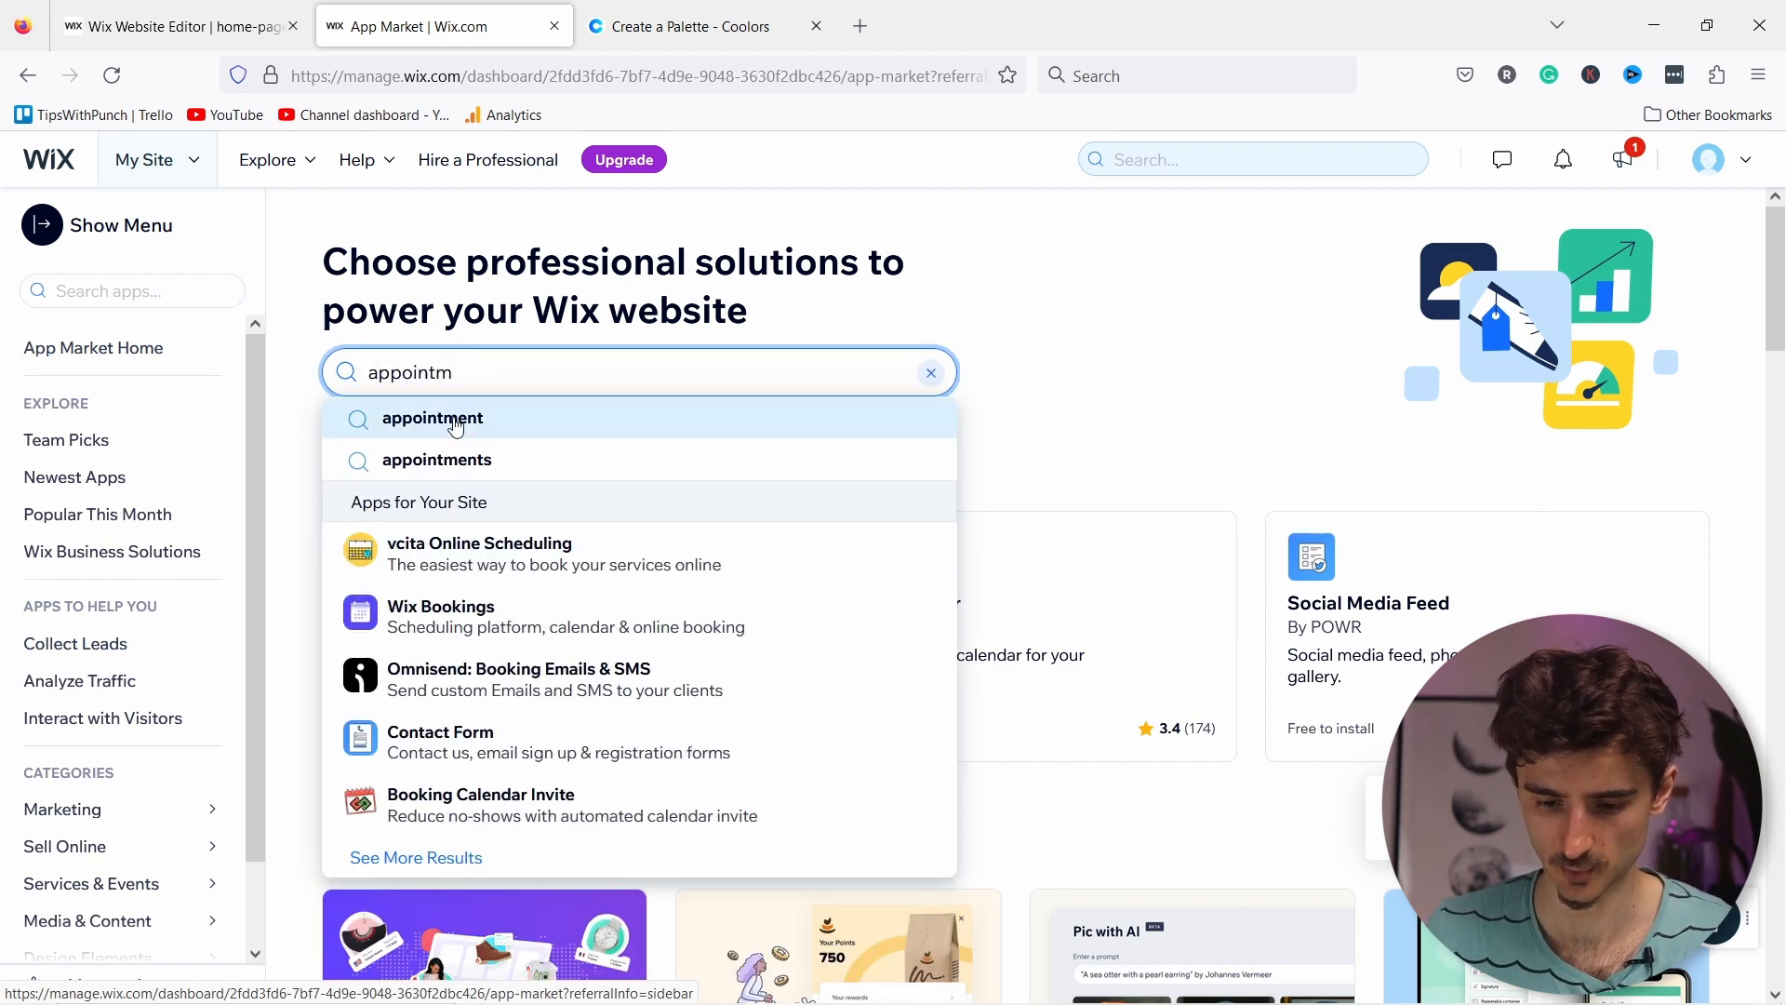
{"action": "left_click", "coordinate": [456, 426]}
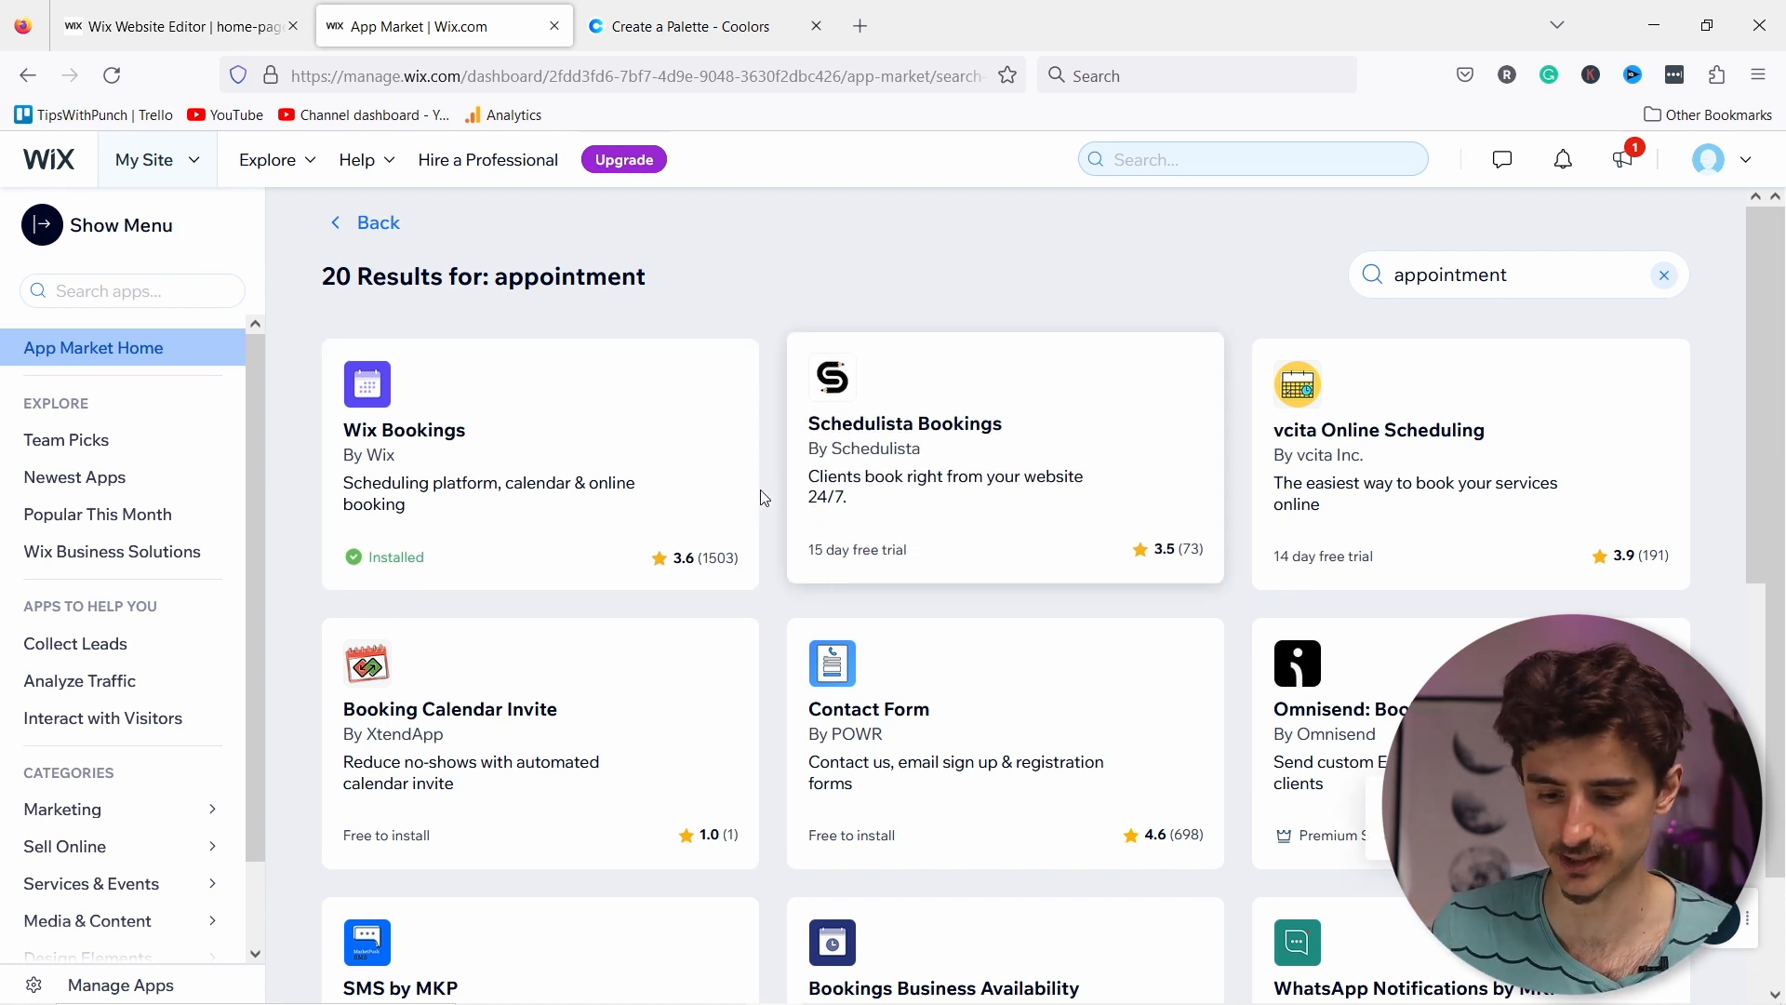
{"action": "left_click", "coordinate": [863, 430]}
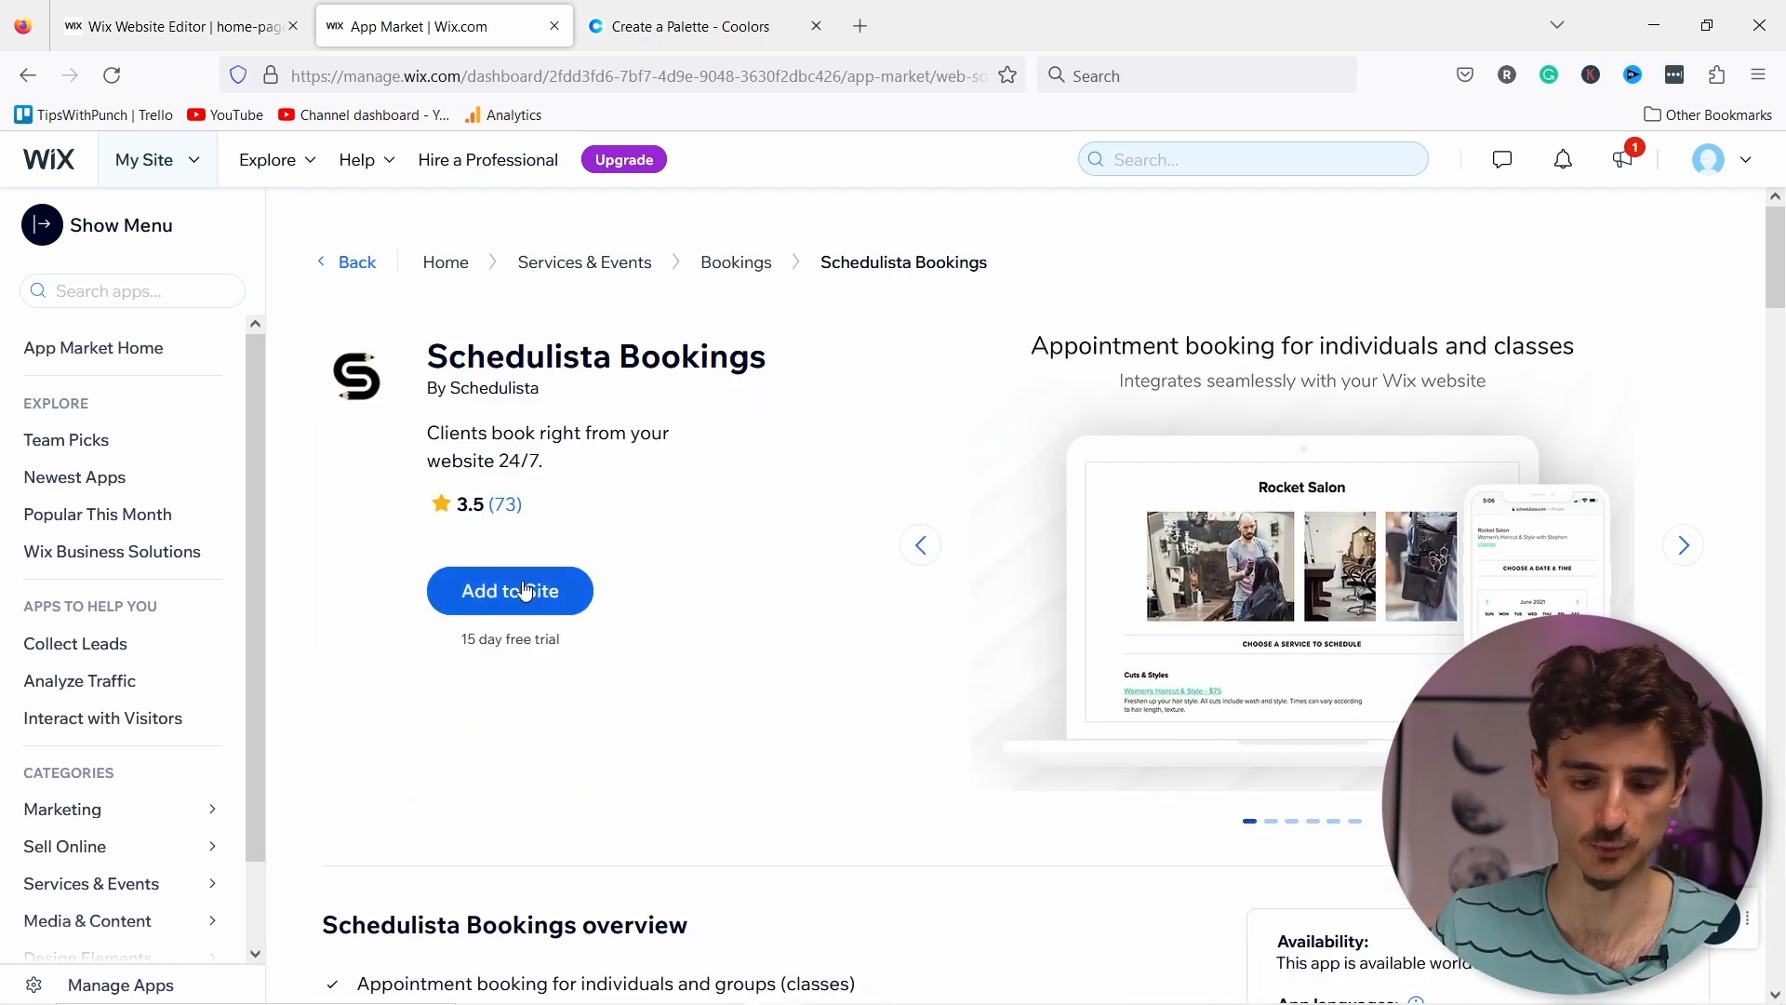
{"action": "key", "text": "alt+Left"}
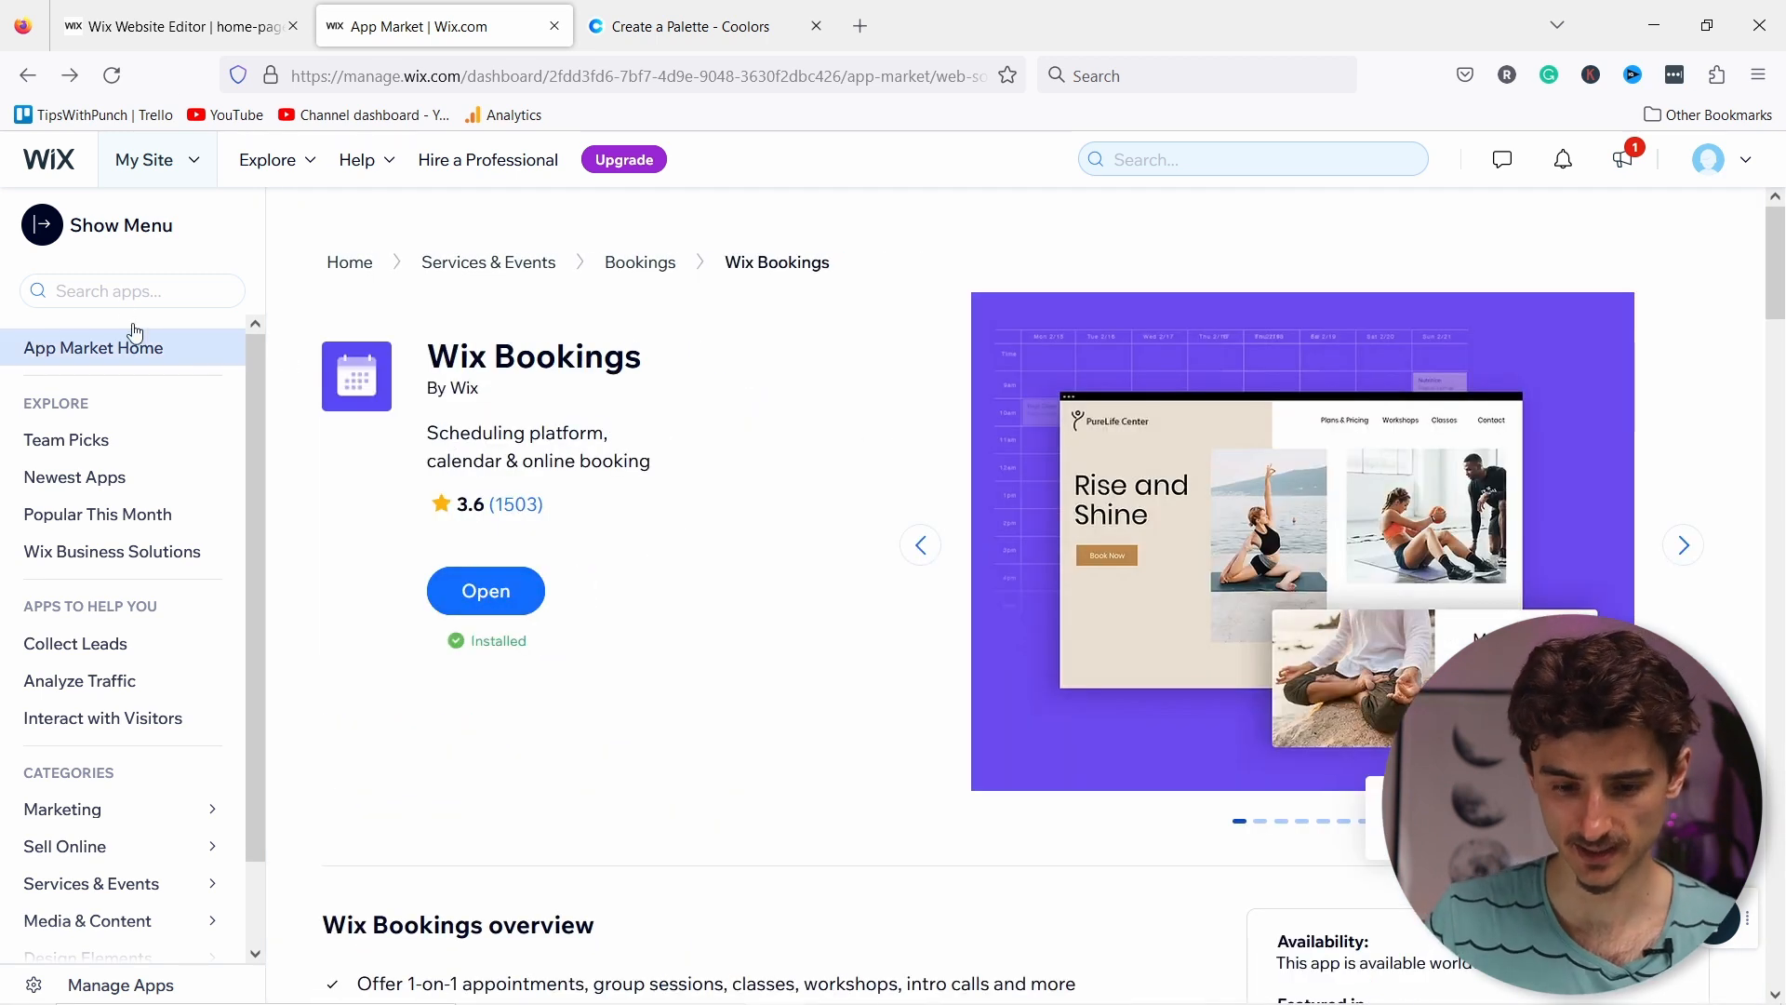
{"action": "left_click", "coordinate": [63, 233]}
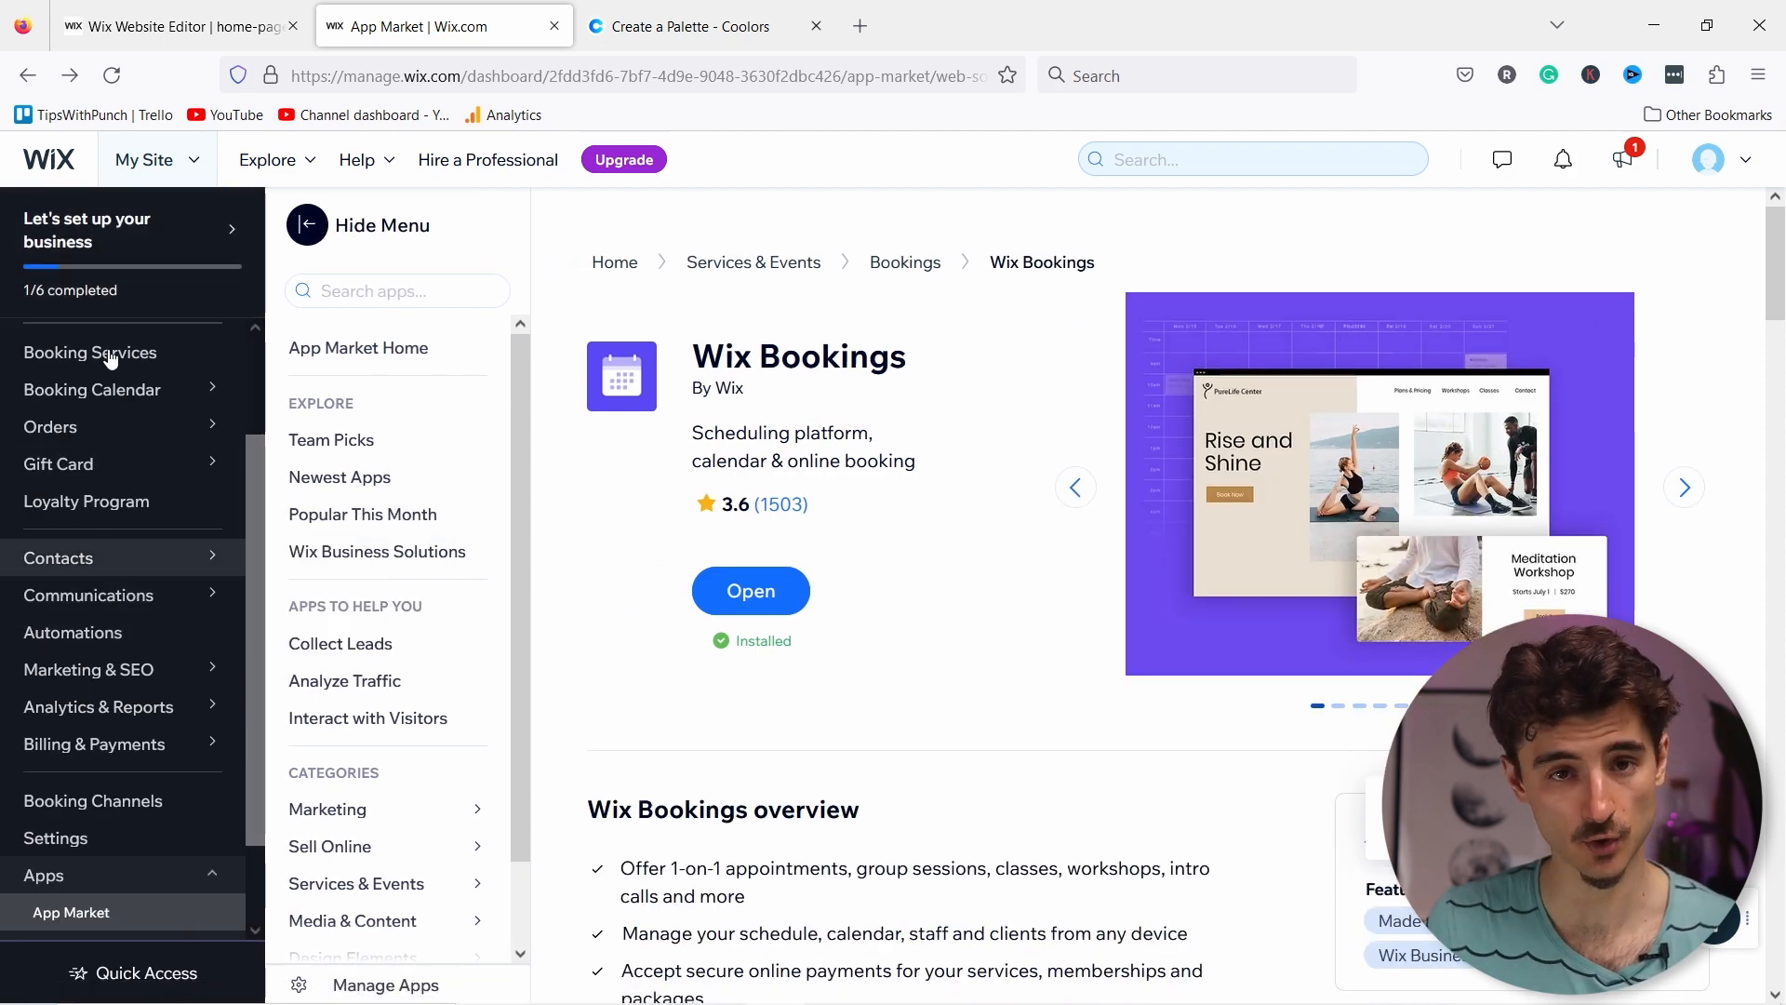
Step: View the dashboard's Booking Calendar, which has no services, then switch back to the editor tab
{"action": "scroll", "coordinate": [102, 384], "scroll_direction": "down", "scroll_amount": 1}
{"action": "scroll", "coordinate": [120, 400], "scroll_direction": "up", "scroll_amount": 3}
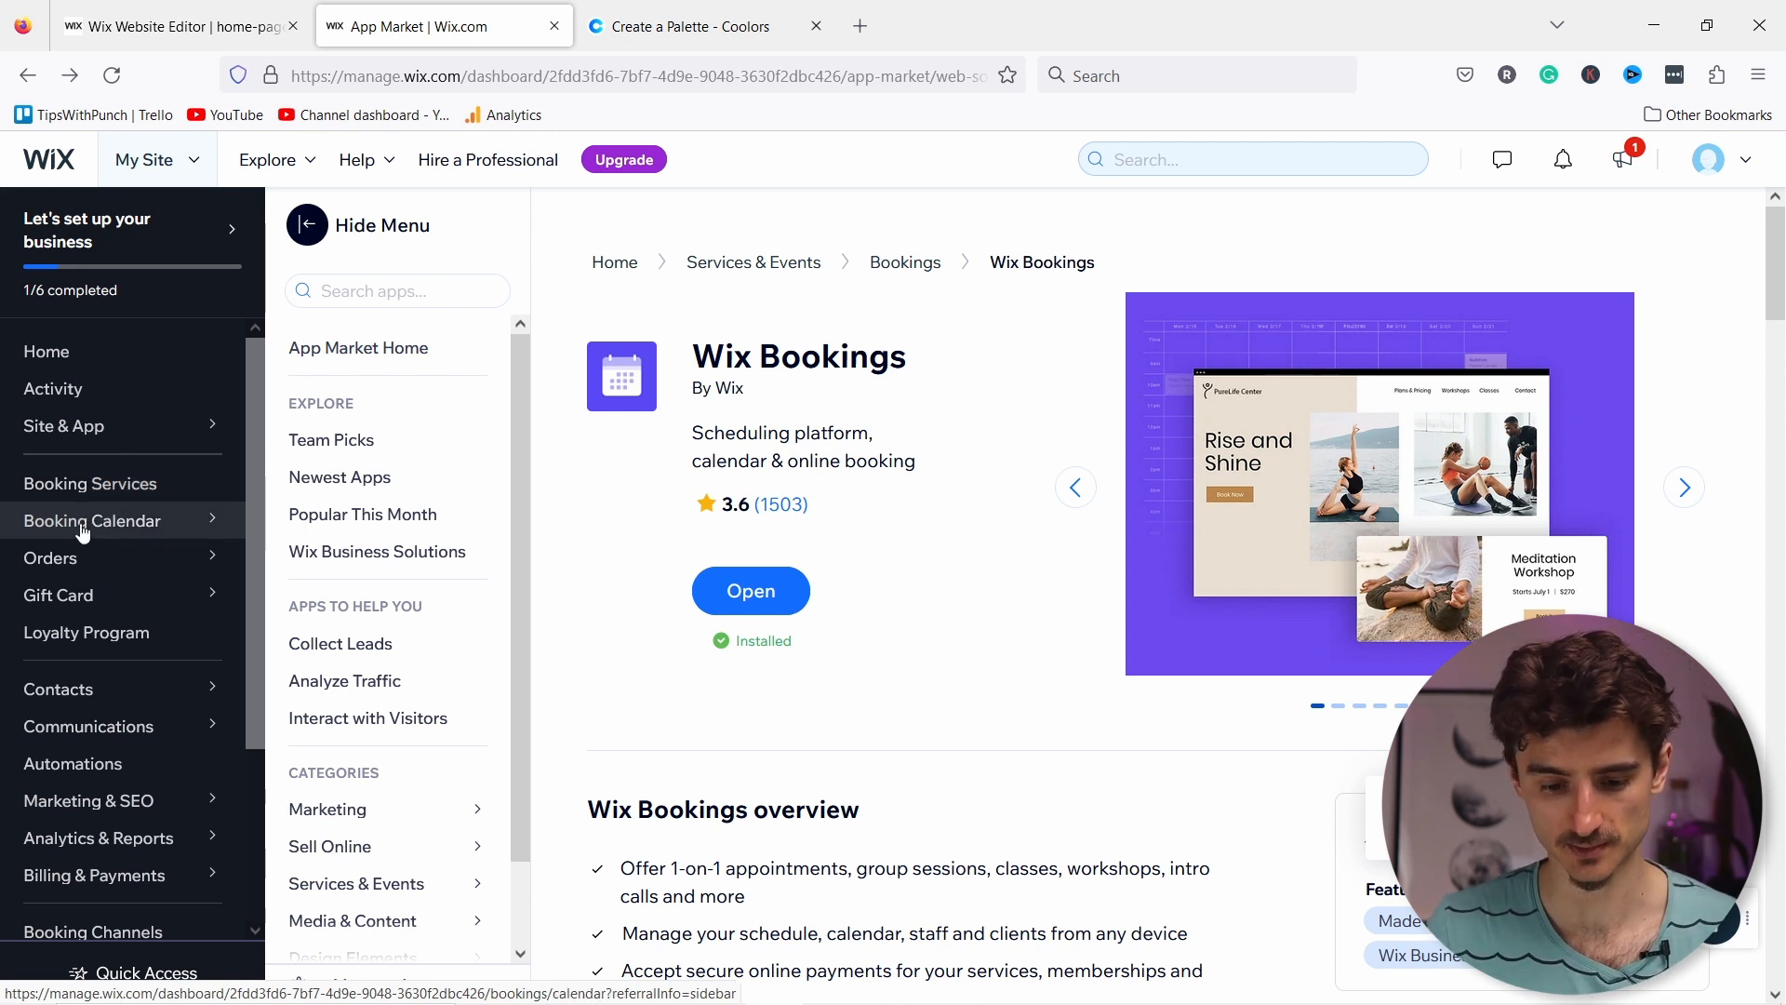
{"action": "mouse_move", "coordinate": [104, 530]}
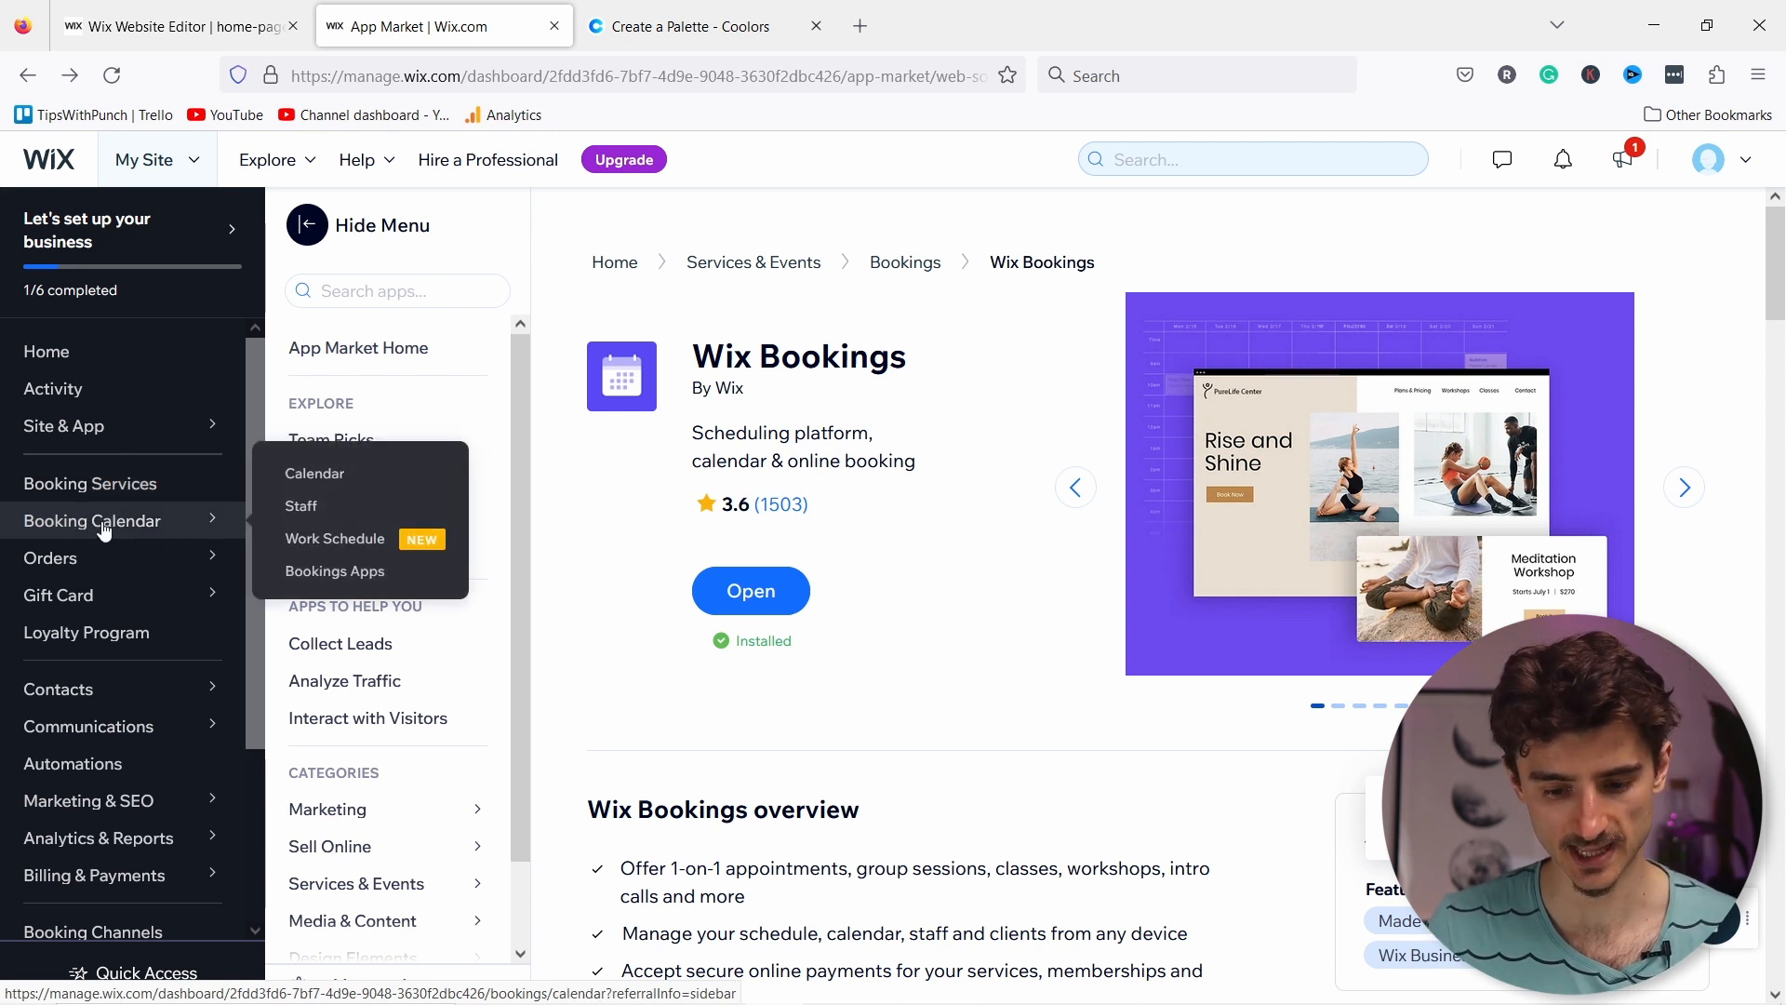
{"action": "left_click", "coordinate": [317, 476]}
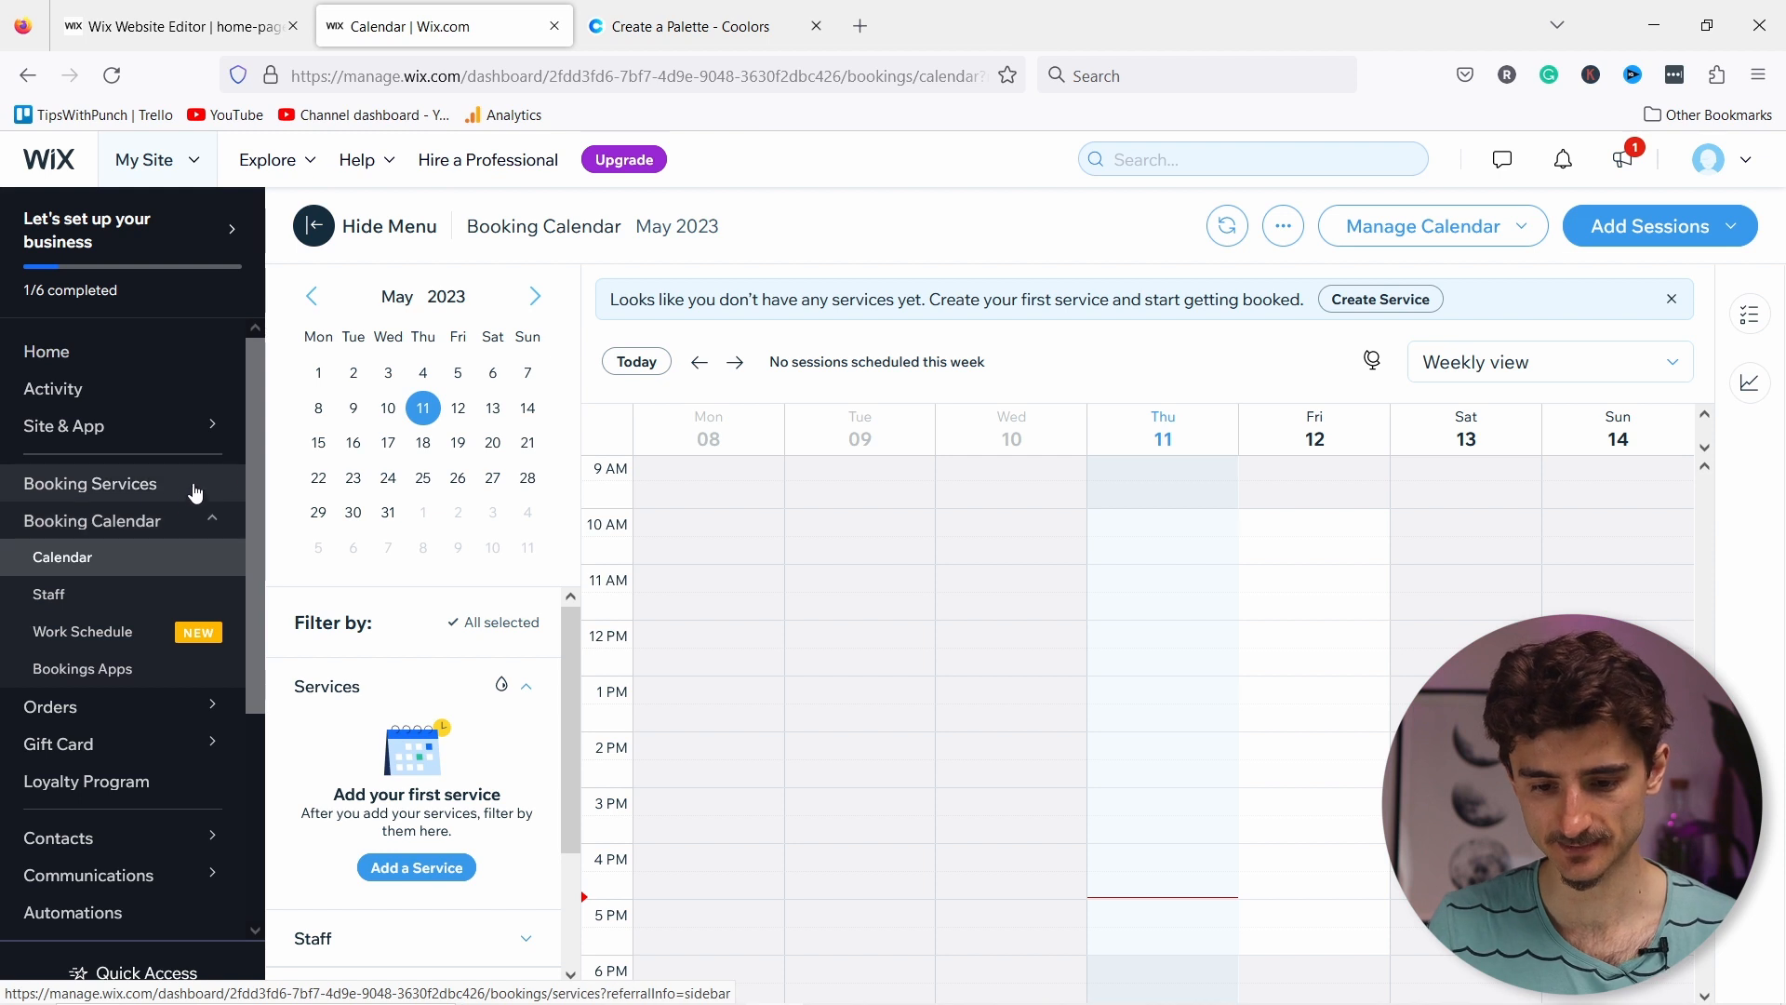
{"action": "left_click", "coordinate": [246, 30]}
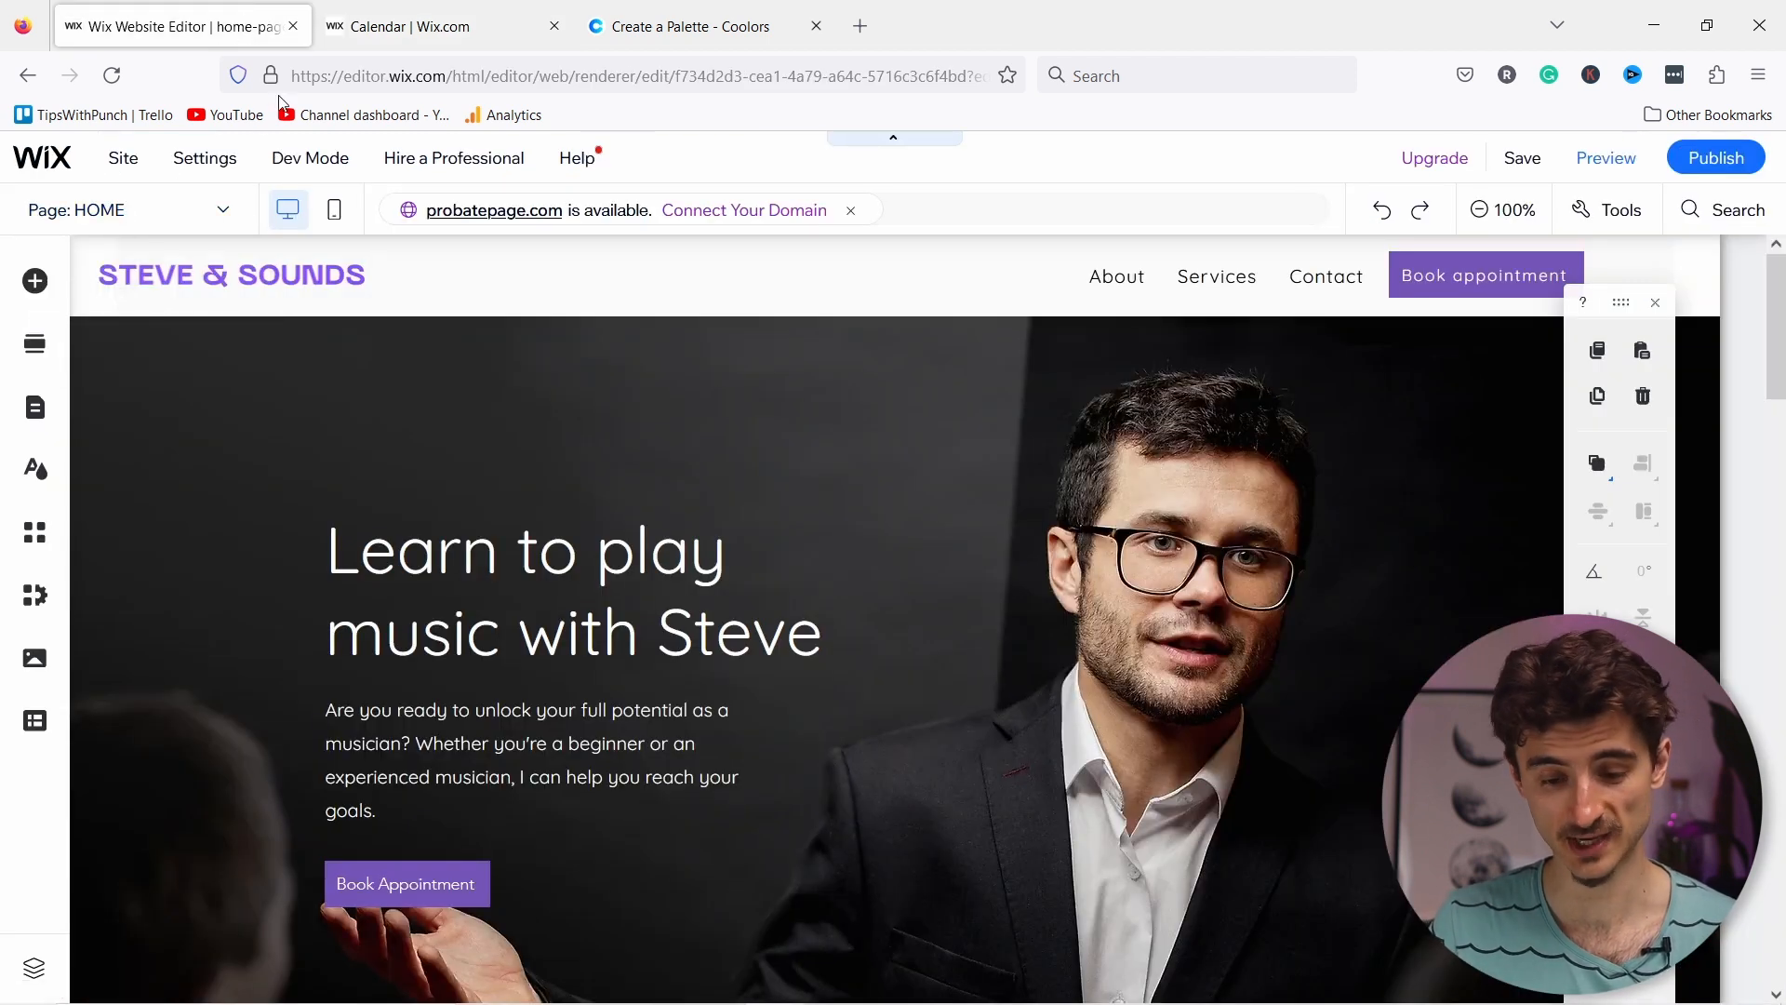
Step: Switch the editor to the Booking Calendar page and select its calendar widget
{"action": "left_click", "coordinate": [160, 213]}
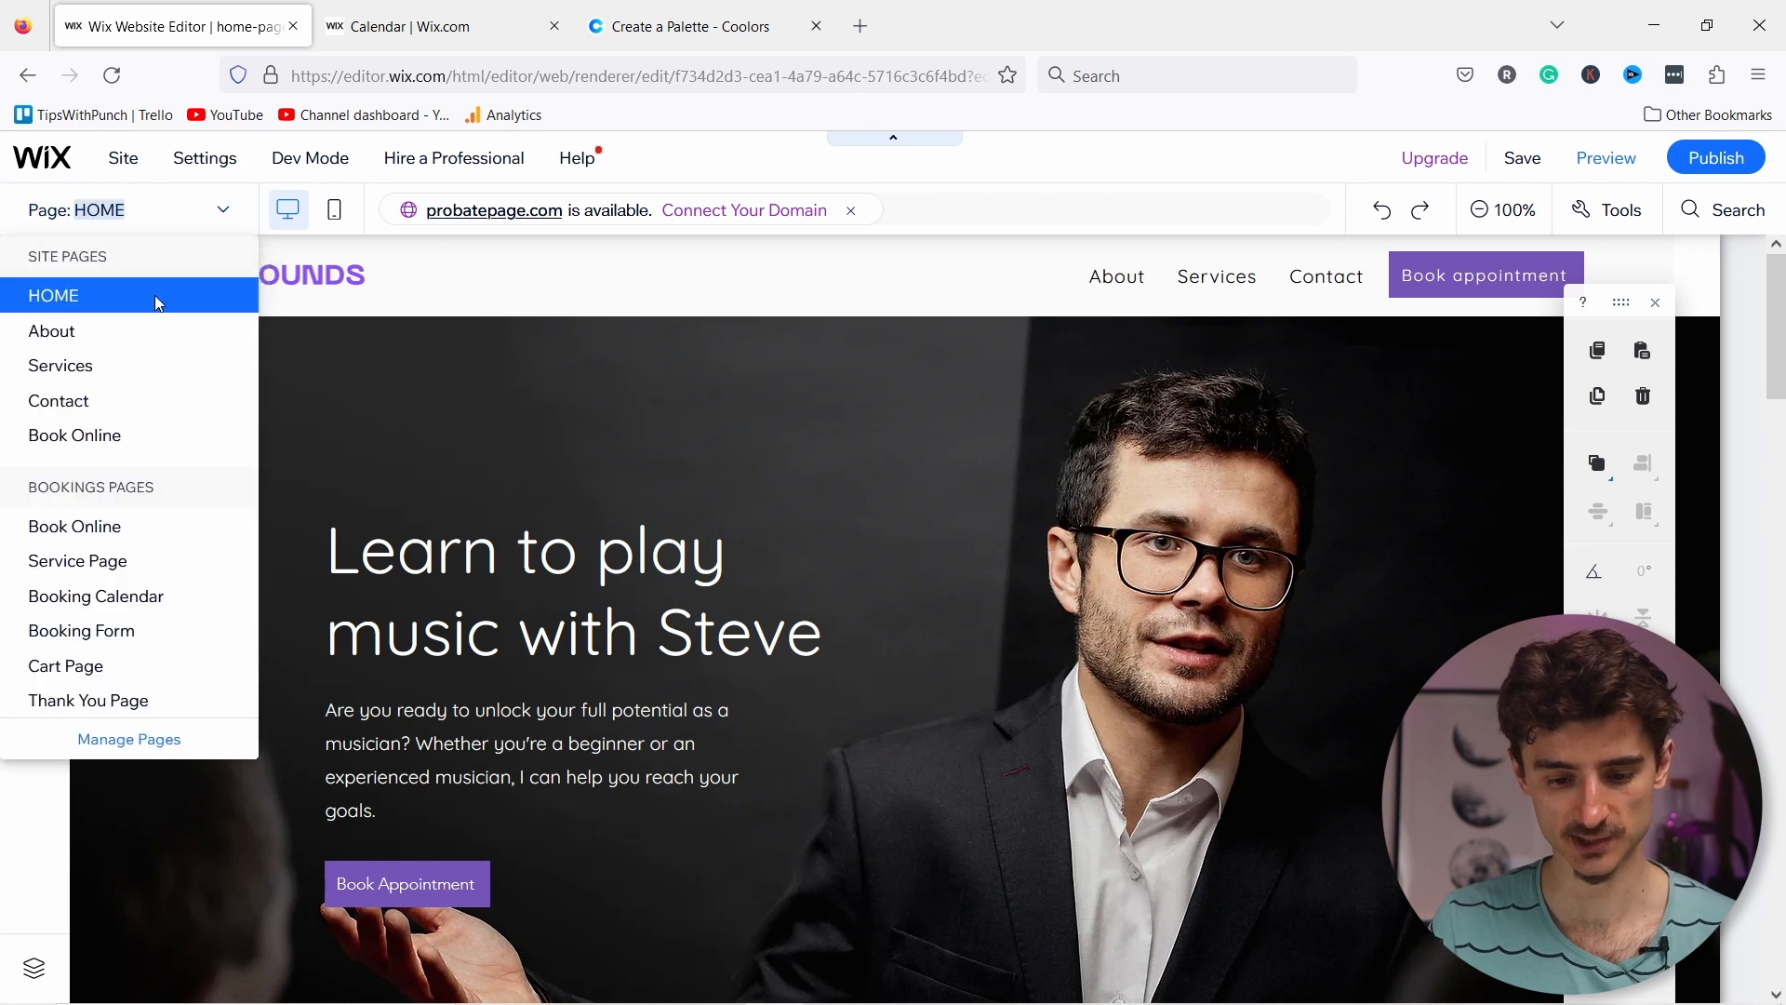
{"action": "left_click", "coordinate": [98, 604]}
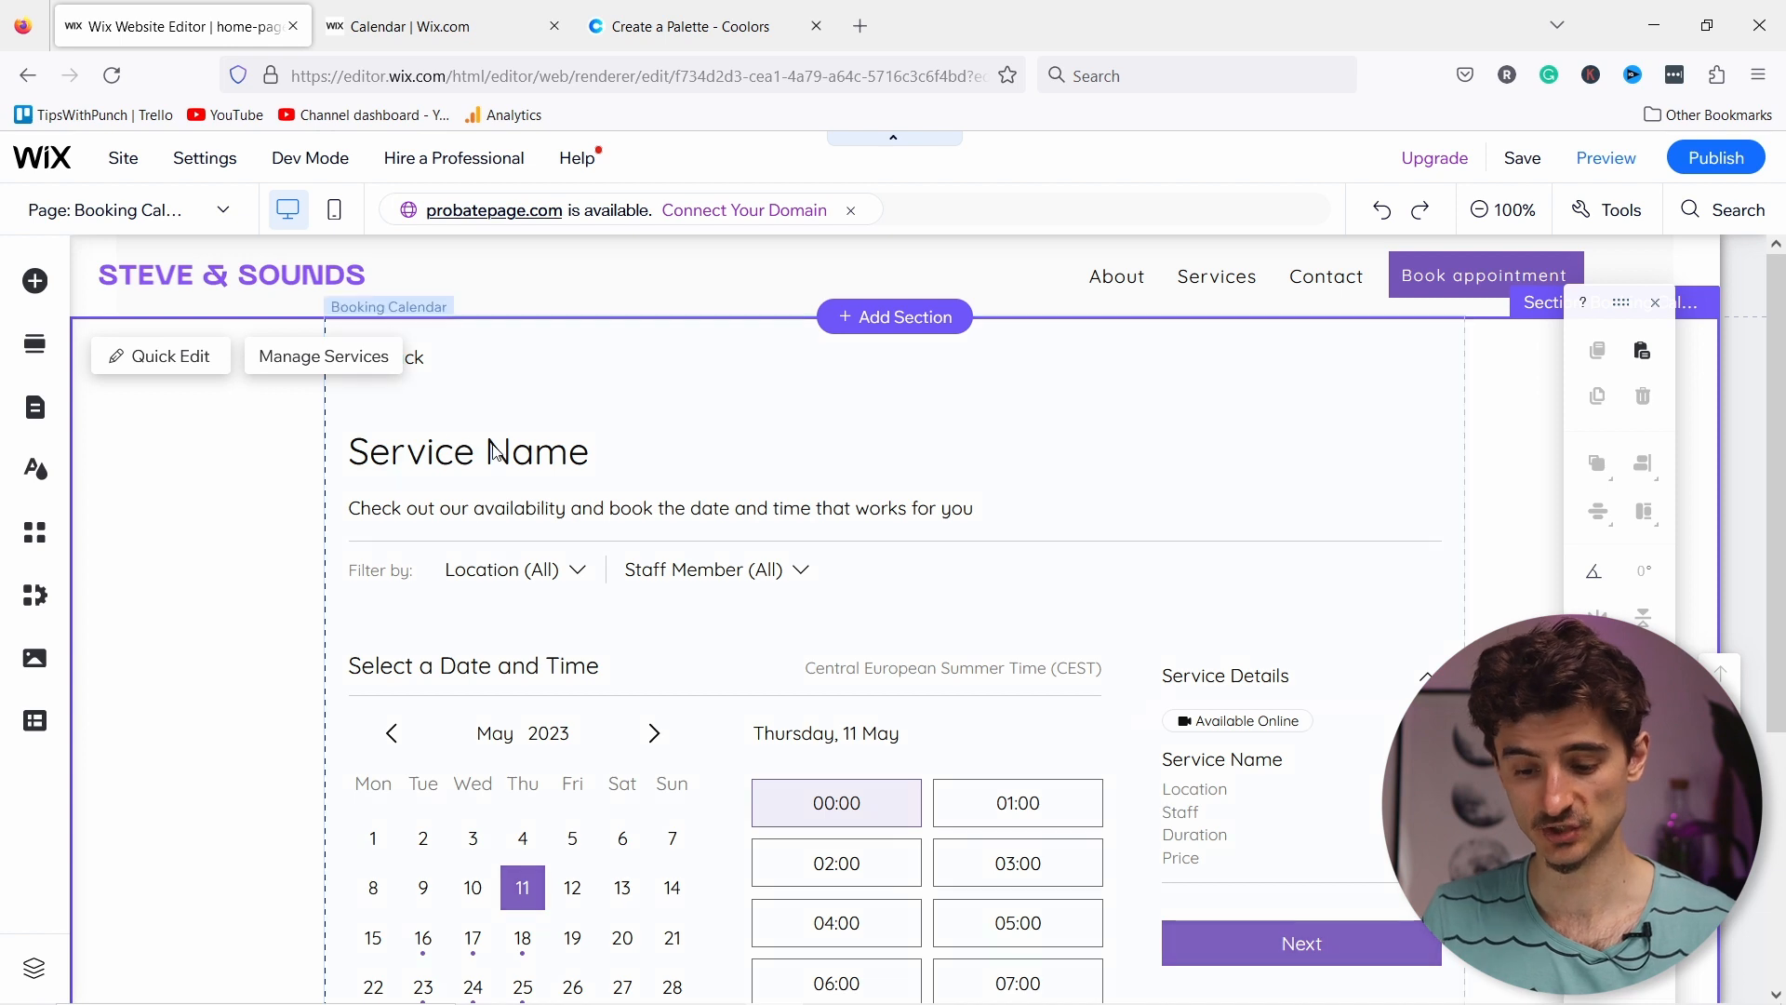
{"action": "scroll", "coordinate": [503, 451], "scroll_direction": "down", "scroll_amount": 3}
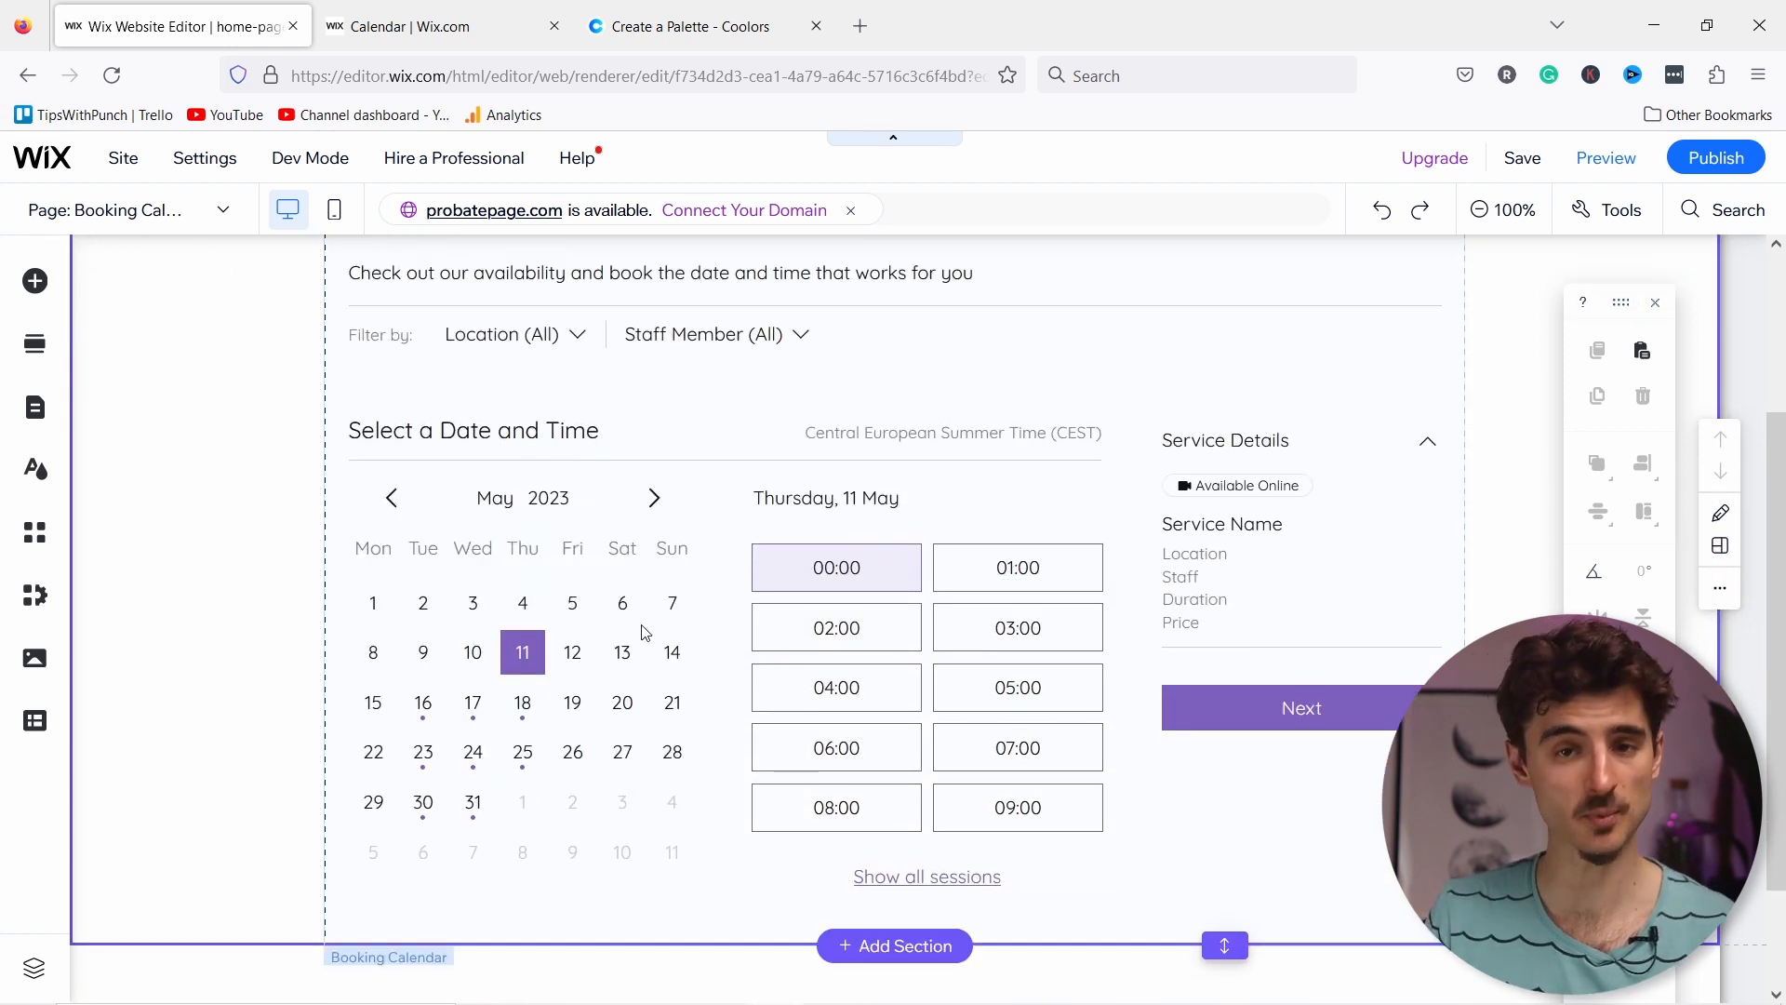
{"action": "left_click", "coordinate": [577, 665]}
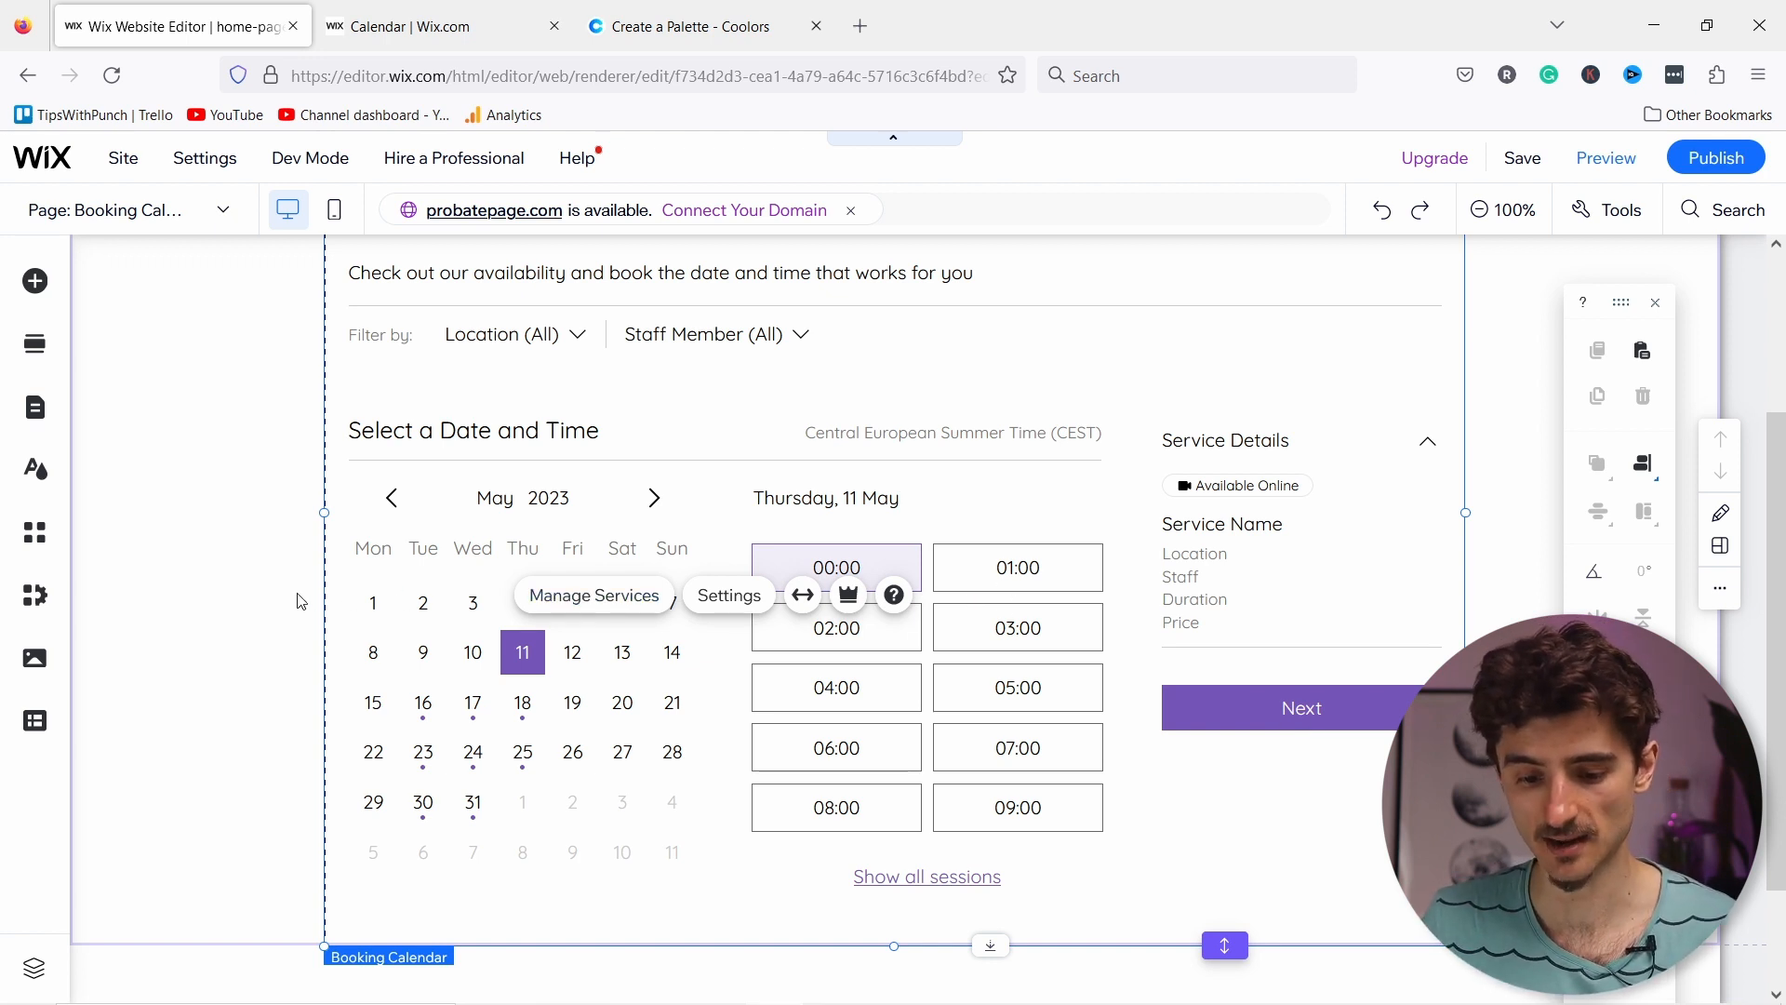
{"action": "scroll", "coordinate": [295, 595], "scroll_direction": "up", "scroll_amount": 3}
Step: Look over the Piano Teacher templates under Booking Services, then return to the App Market
{"action": "left_click", "coordinate": [410, 26]}
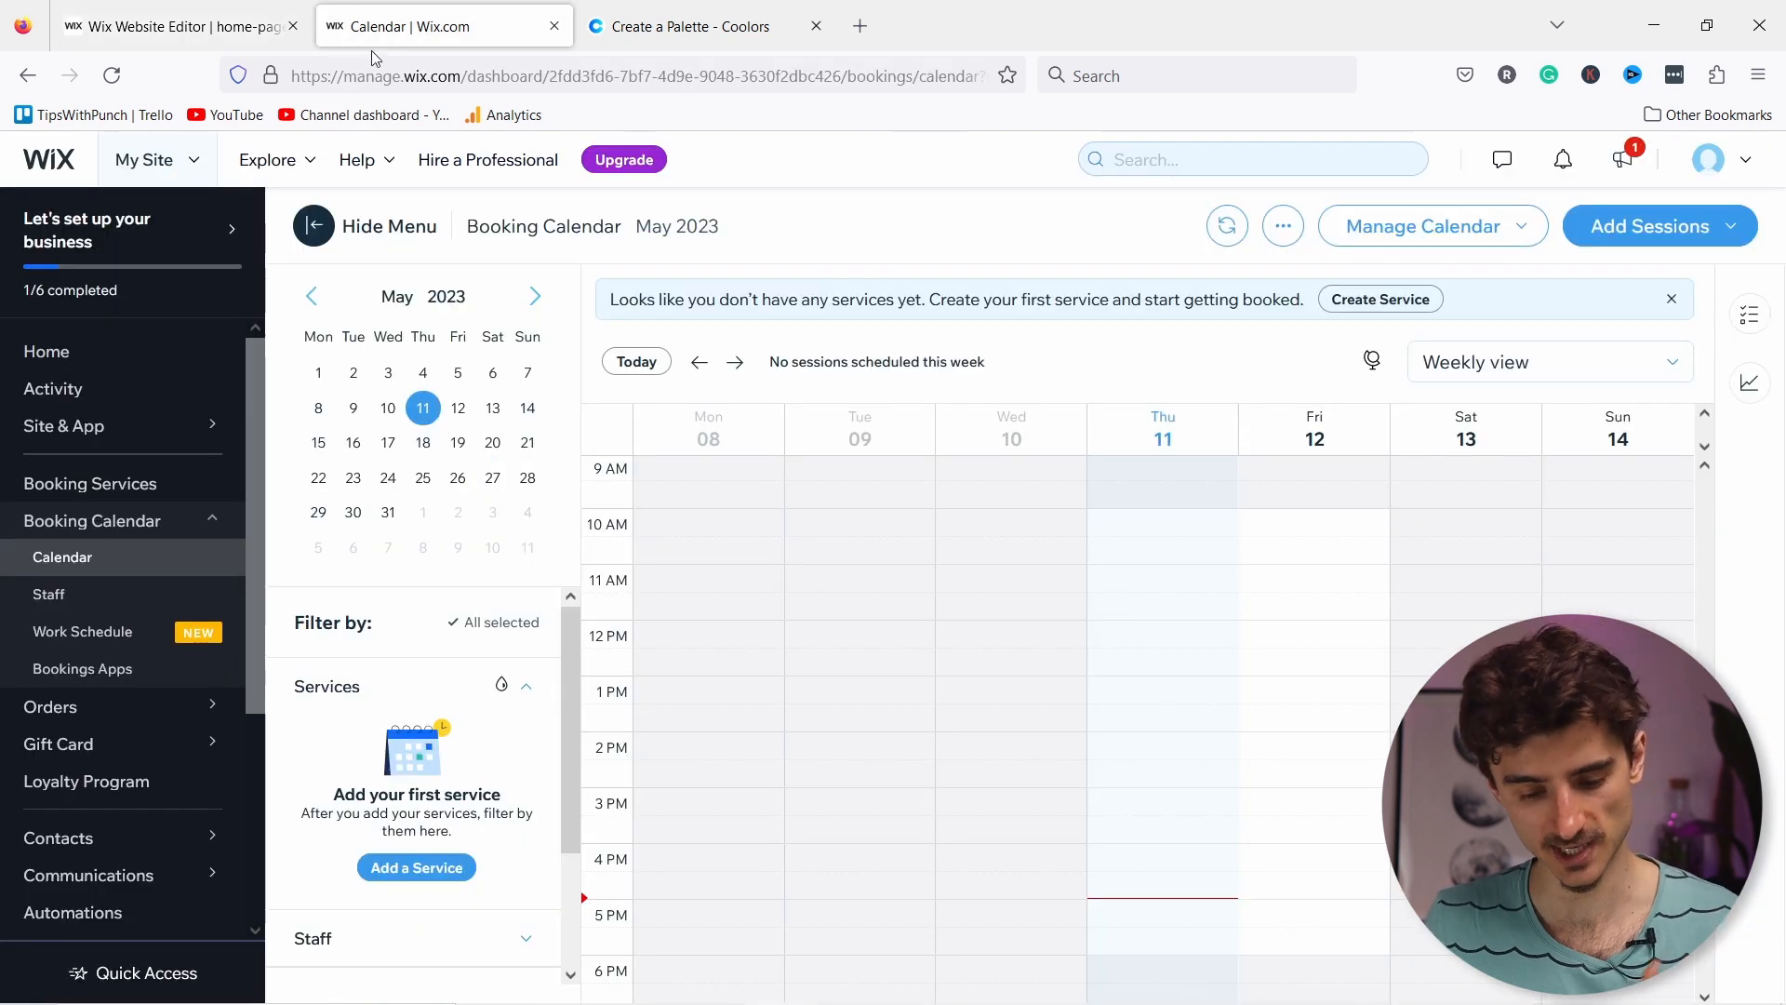
{"action": "left_click", "coordinate": [59, 498]}
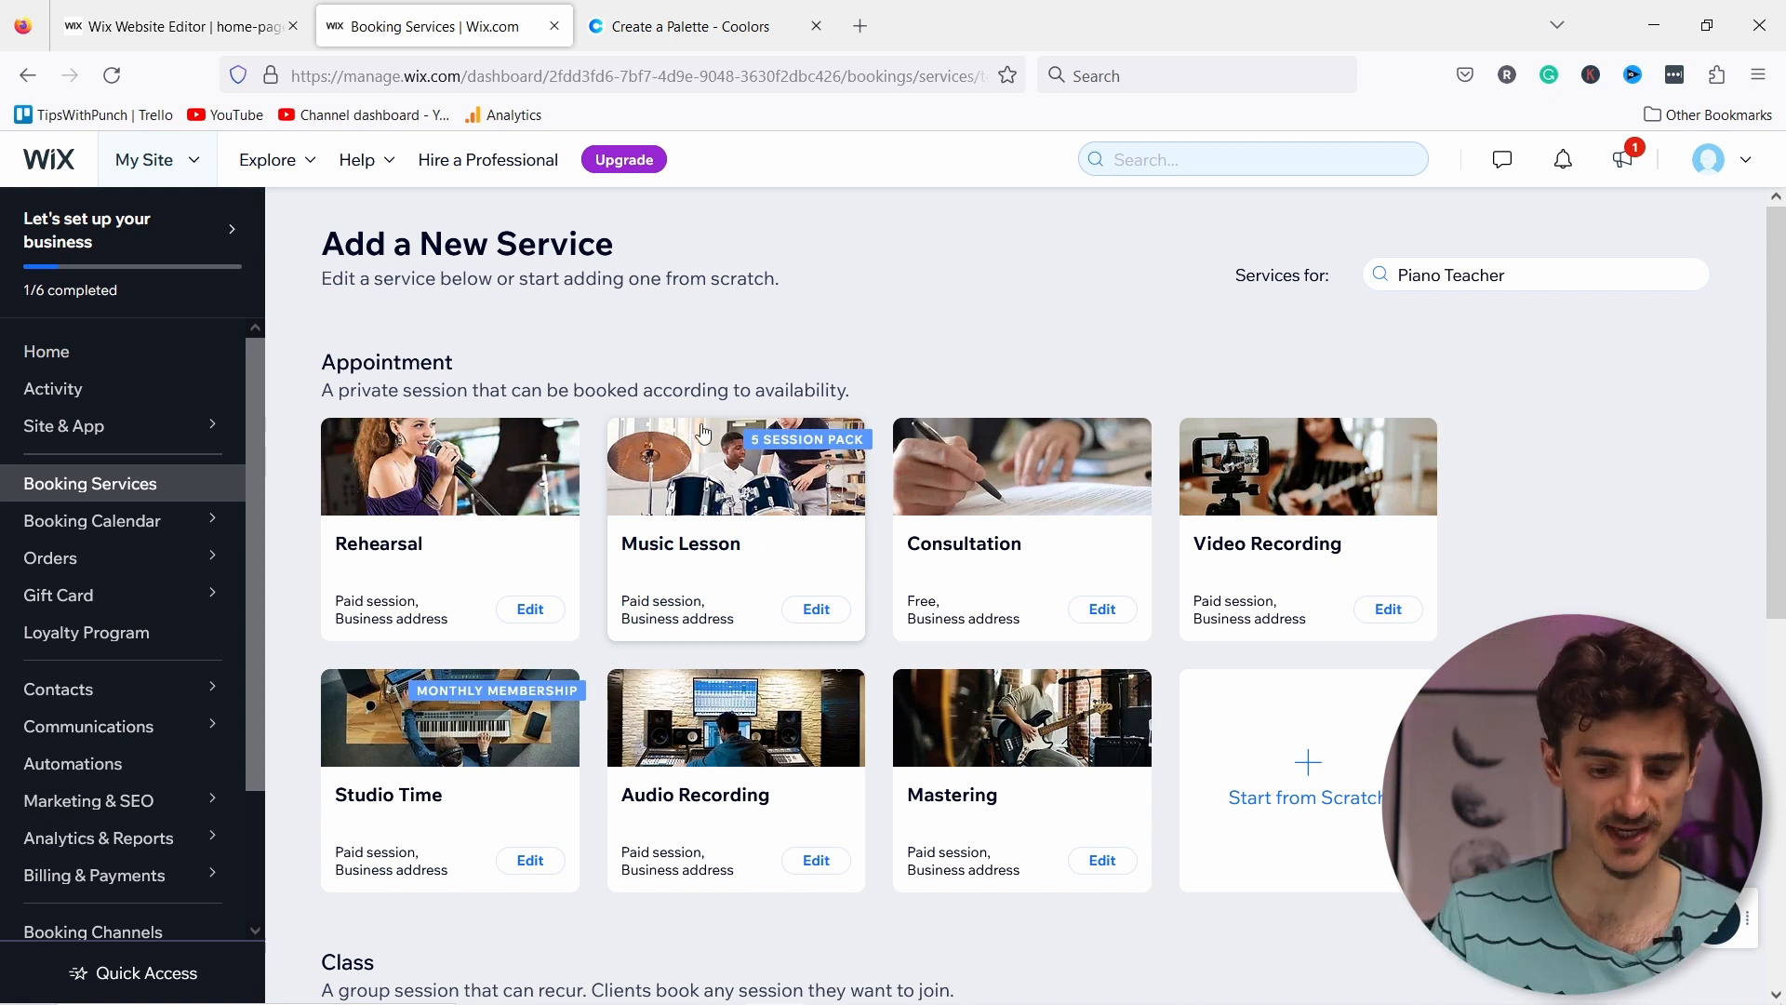
{"action": "scroll", "coordinate": [112, 502], "scroll_direction": "down", "scroll_amount": 3}
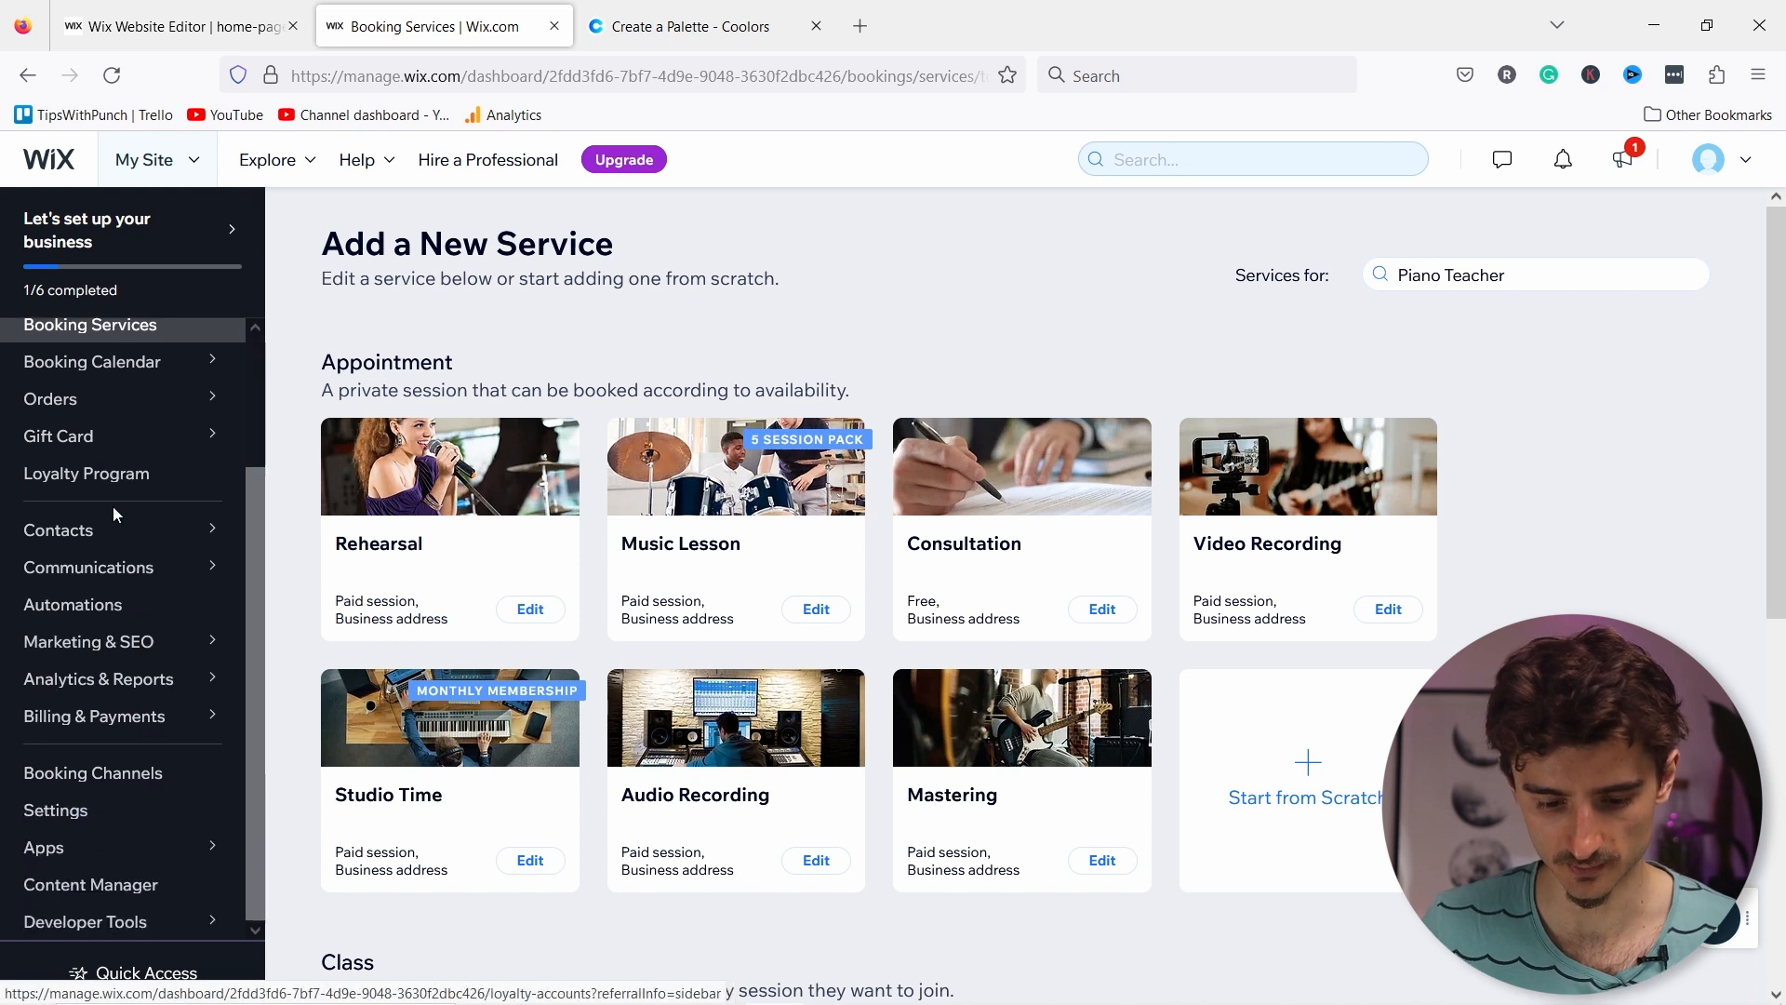
{"action": "scroll", "coordinate": [123, 535], "scroll_direction": "up", "scroll_amount": 3}
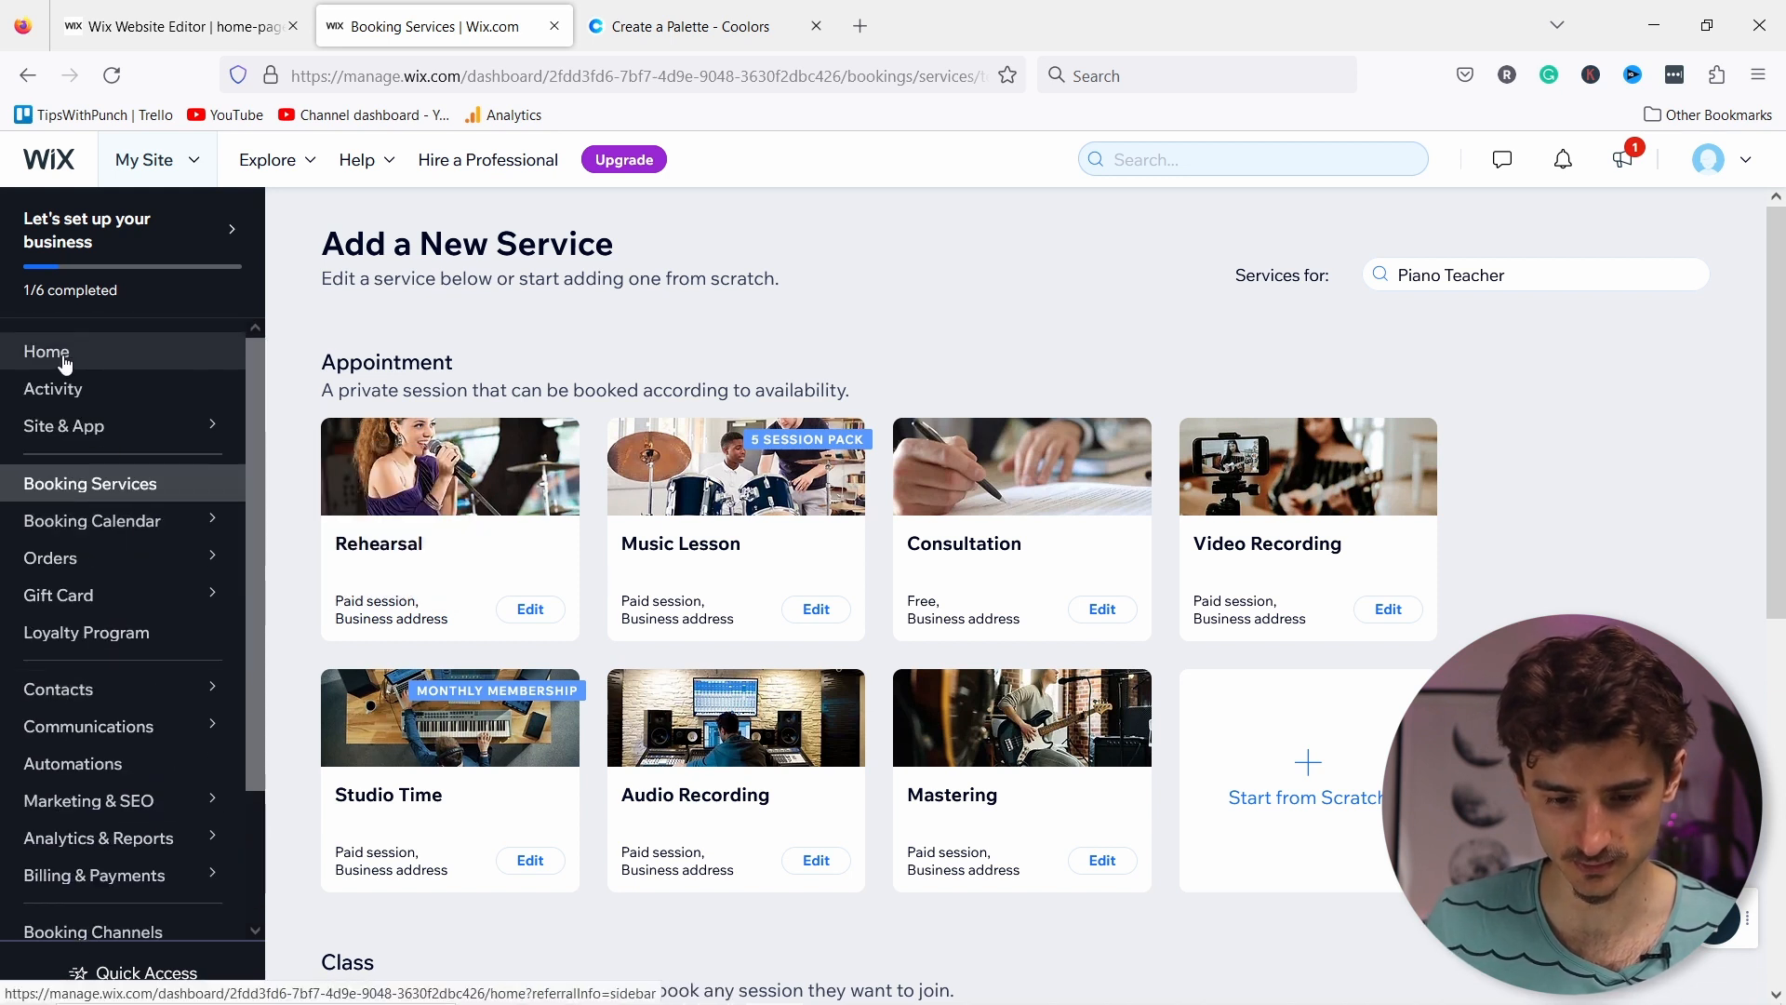
{"action": "scroll", "coordinate": [127, 555], "scroll_direction": "down", "scroll_amount": 3}
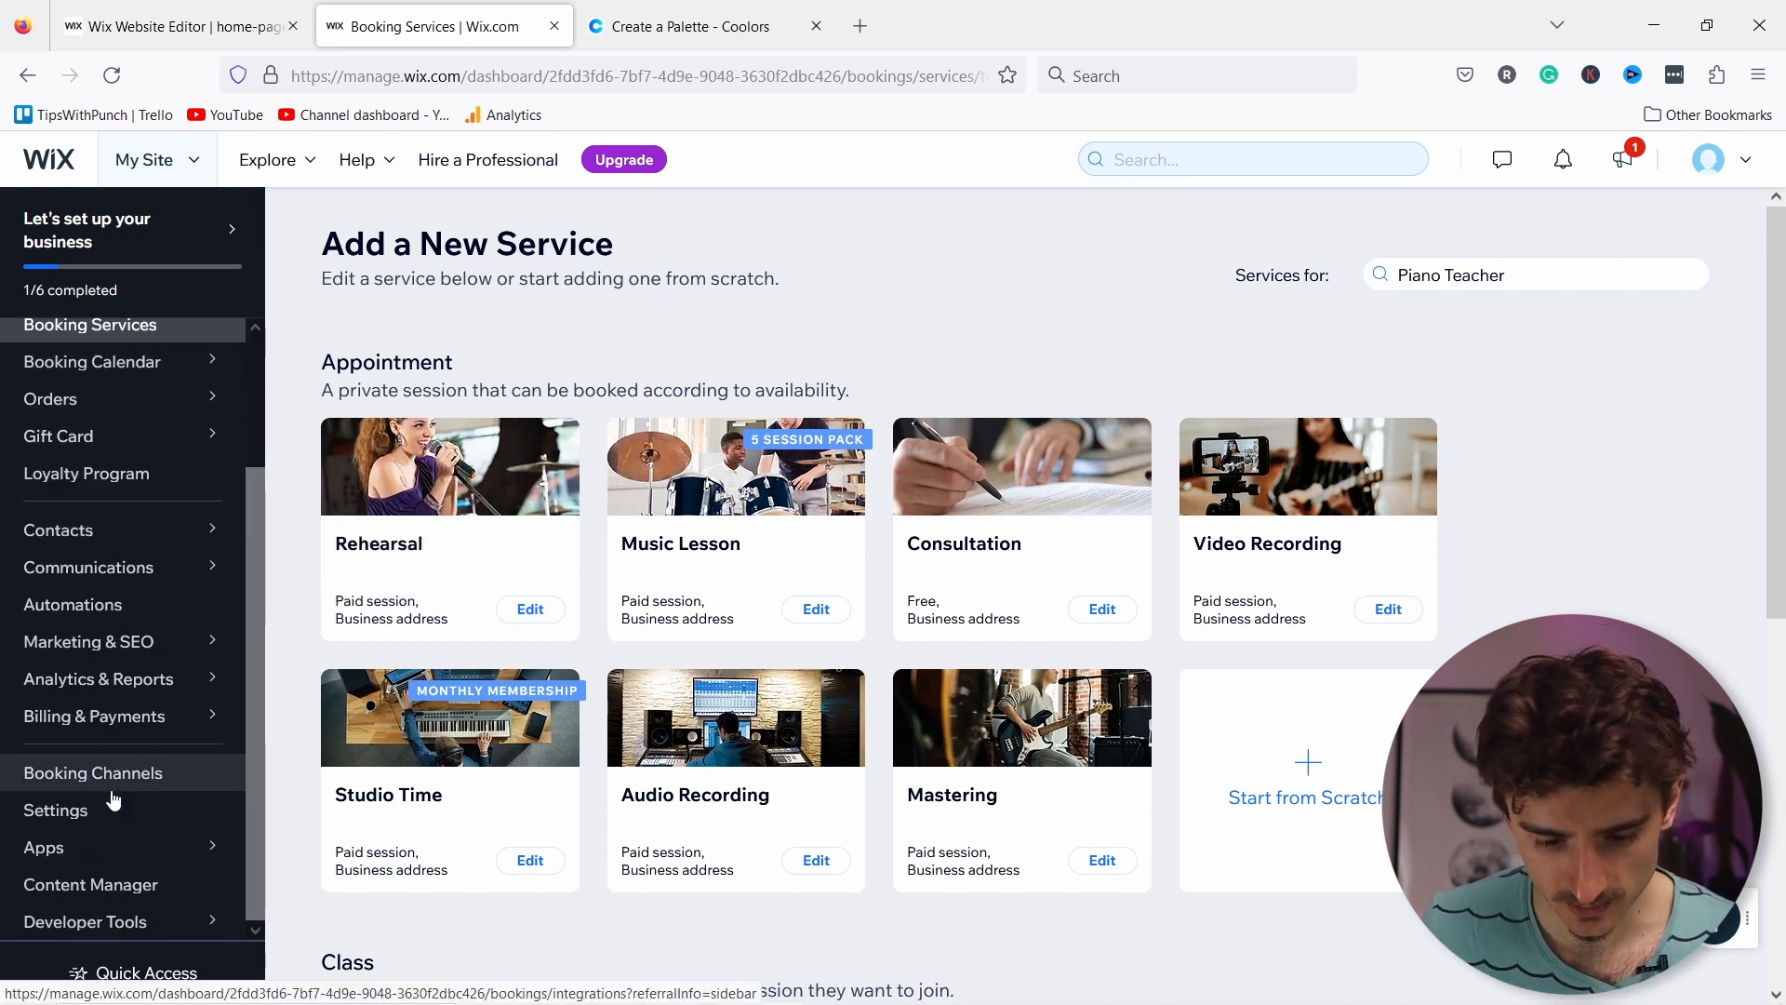
{"action": "mouse_move", "coordinate": [107, 847]}
{"action": "left_click", "coordinate": [342, 832]}
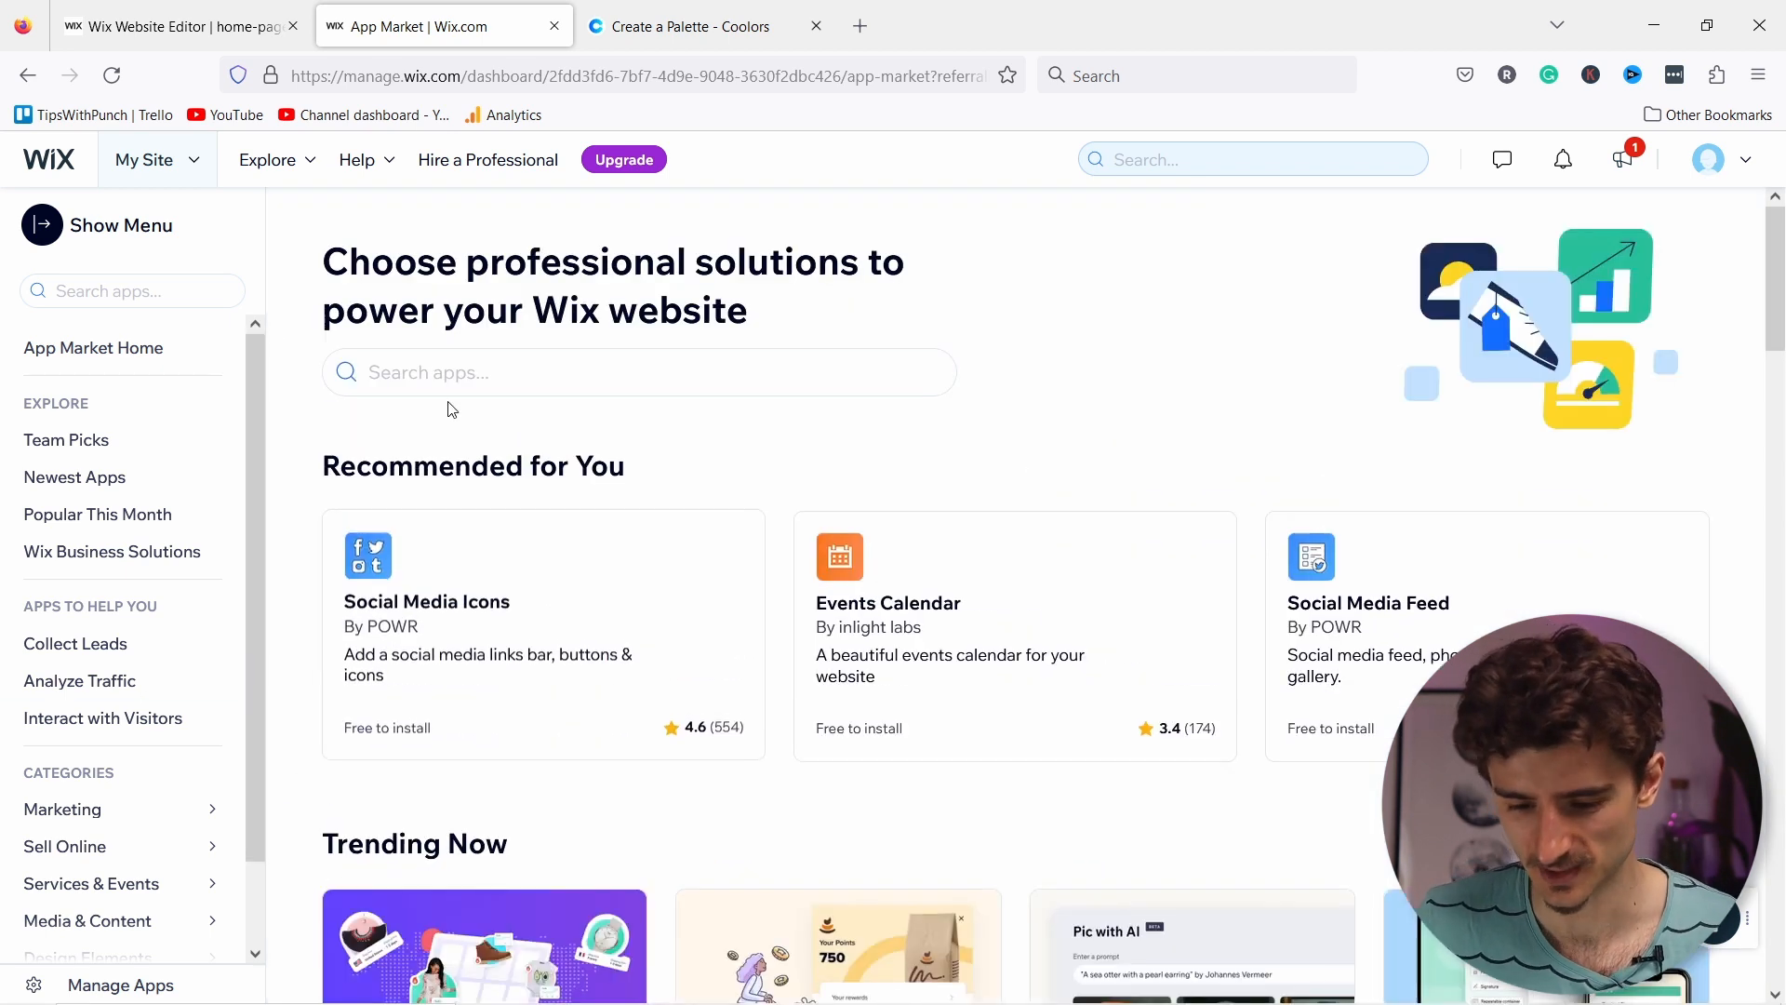
Step: Search the App Market for 'blog' and open the Wix Blog app page
{"action": "left_click", "coordinate": [419, 367]}
{"action": "type", "text": "blog"}
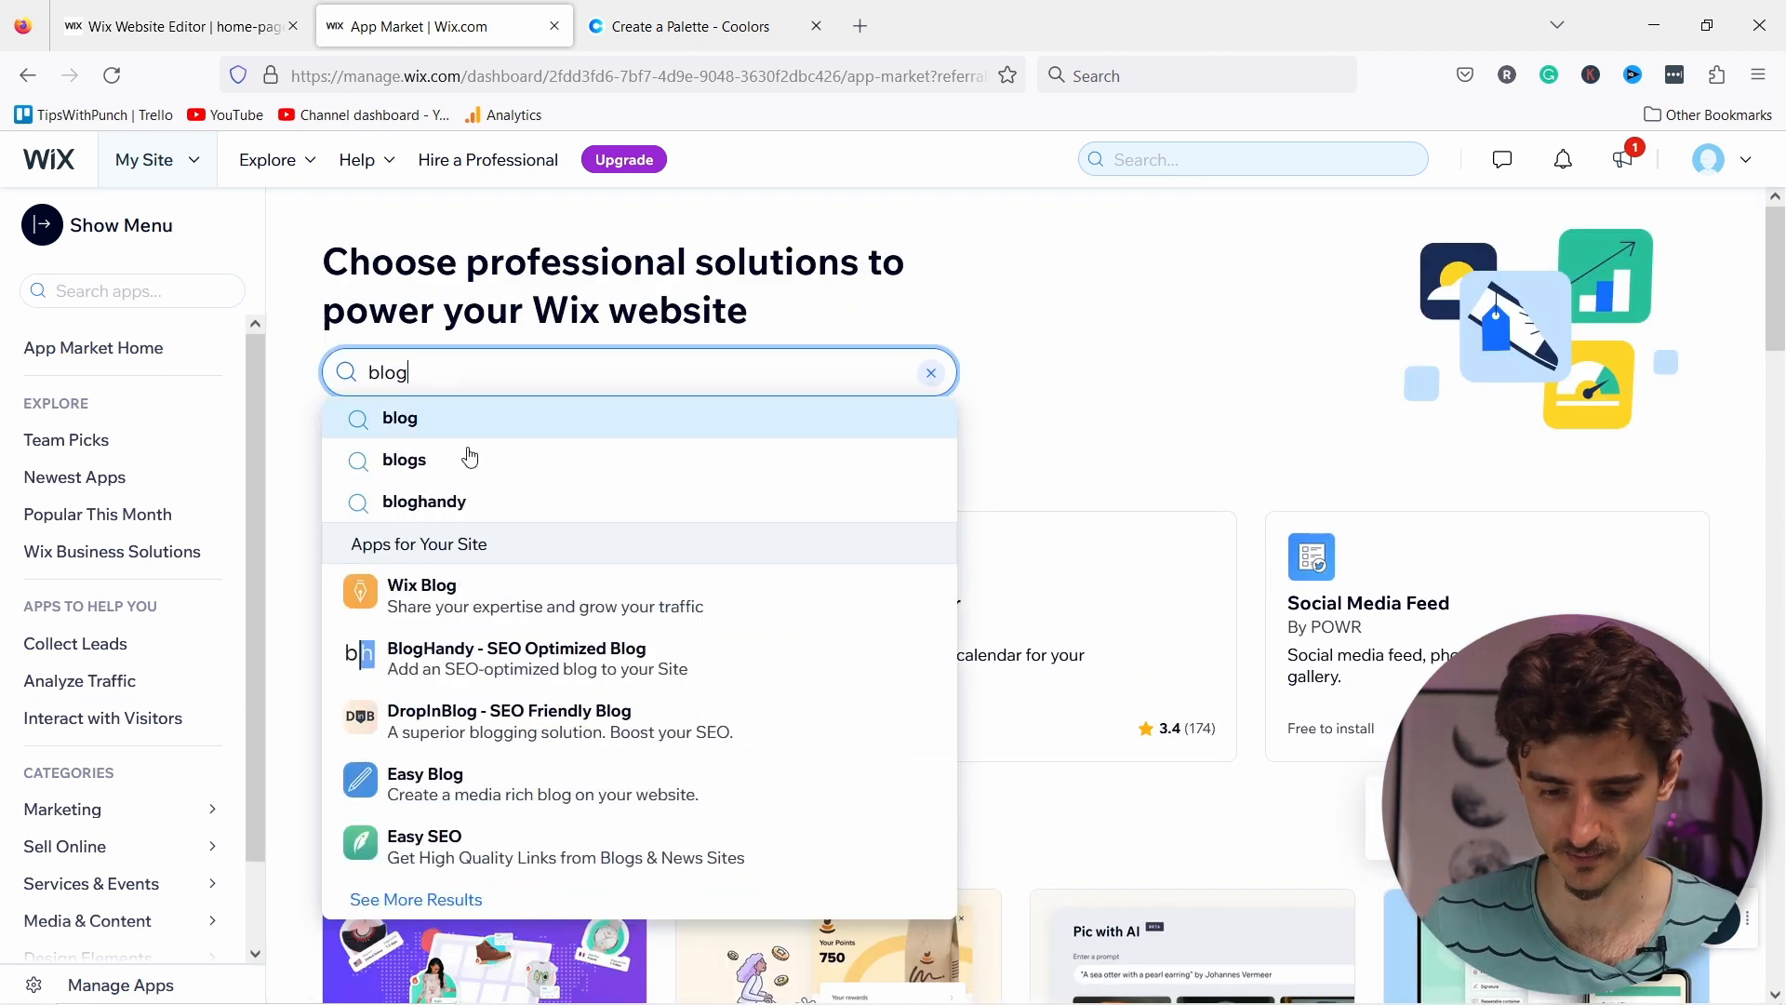
{"action": "left_click", "coordinate": [425, 597]}
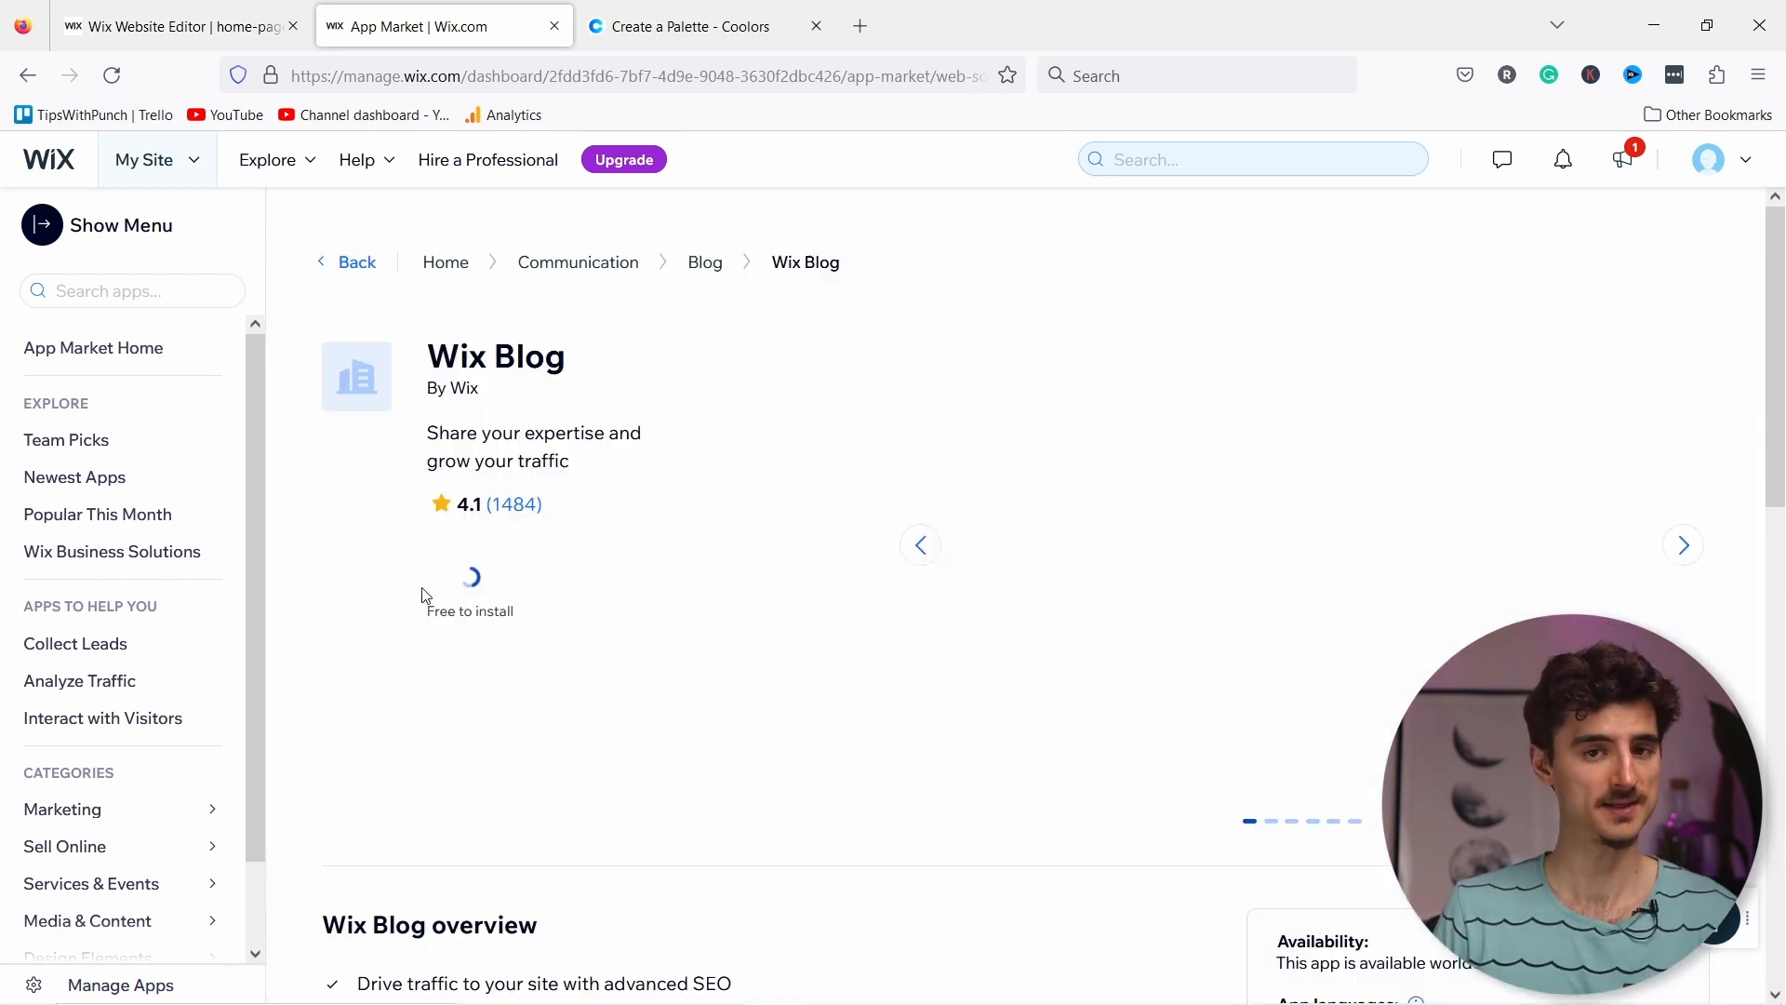
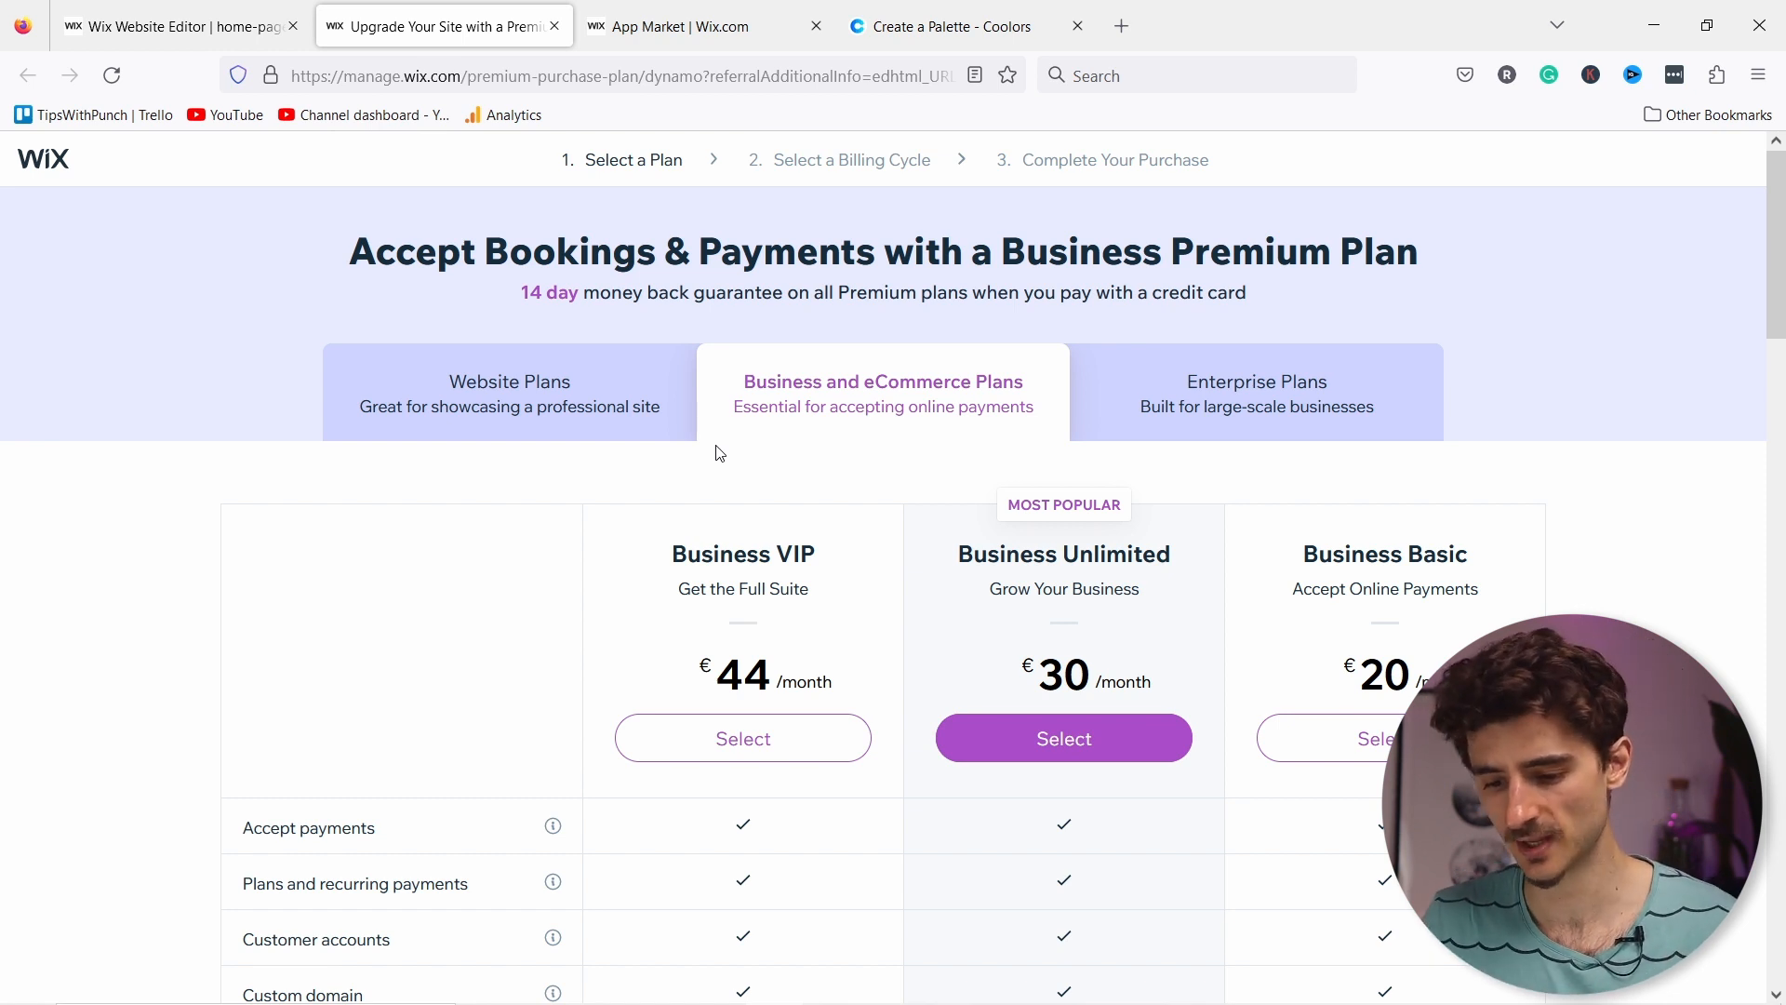
Step: Compare the standard Website Plans pricing and features
{"action": "left_click", "coordinate": [557, 414]}
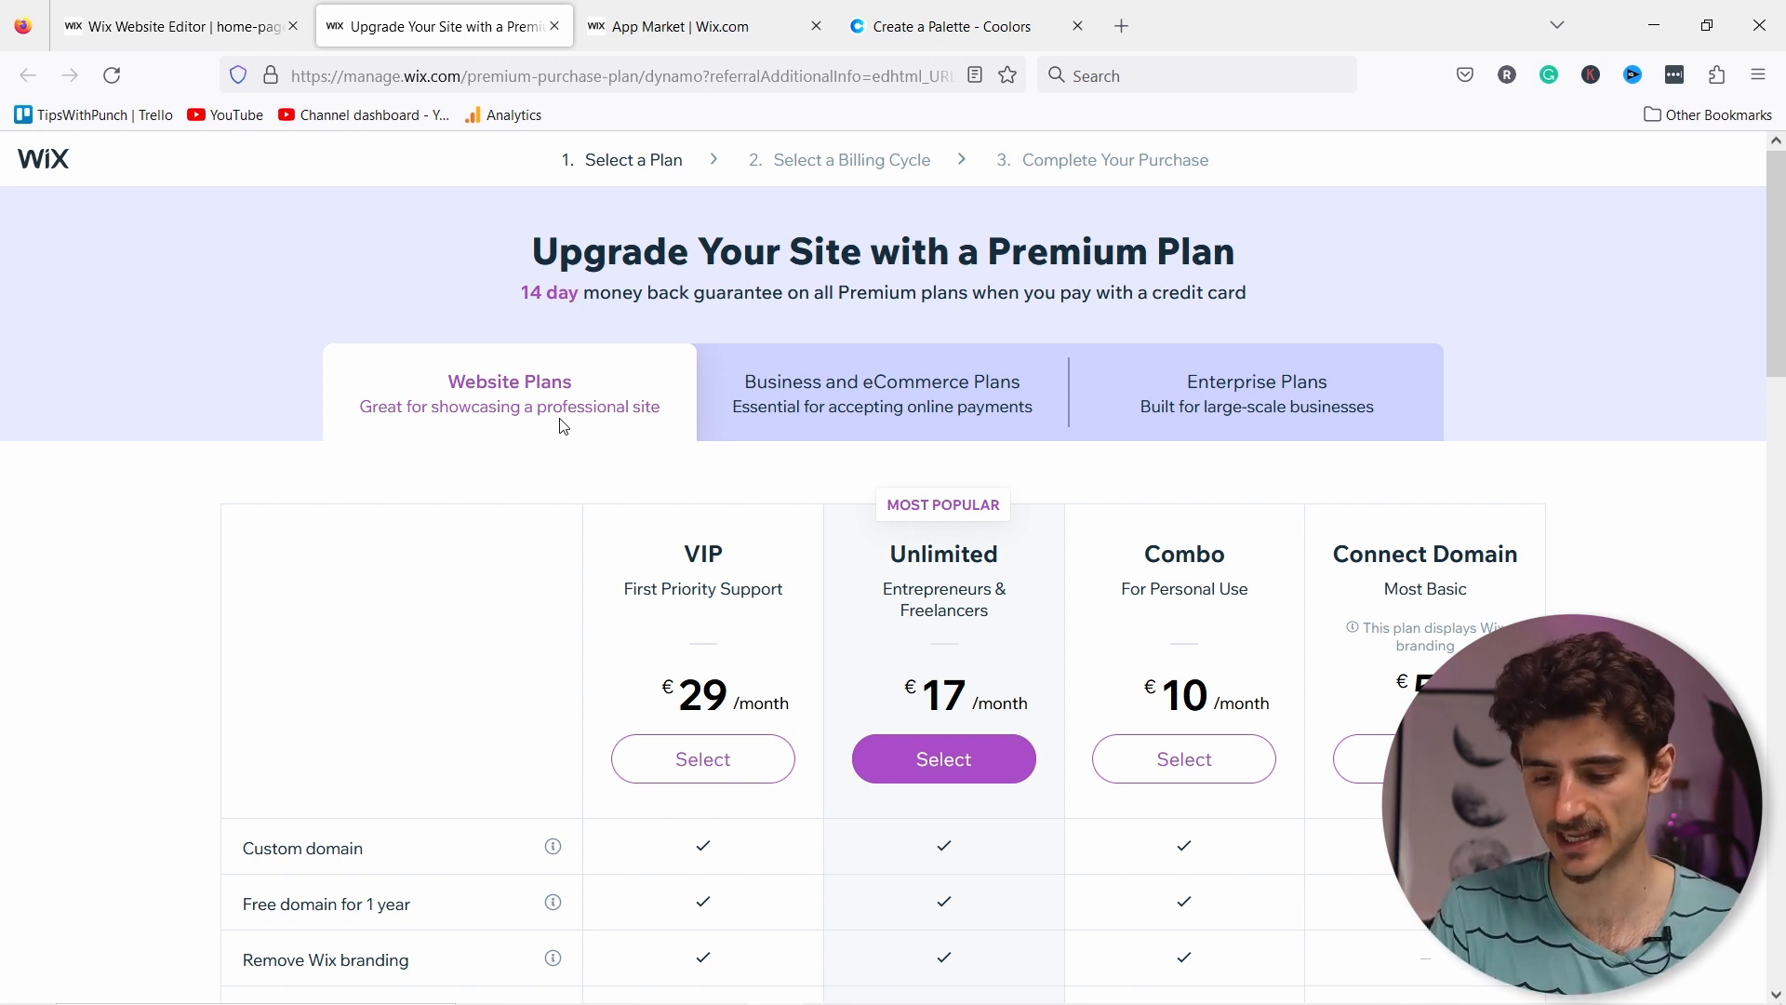
{"action": "scroll", "coordinate": [1023, 511], "scroll_direction": "down", "scroll_amount": 2}
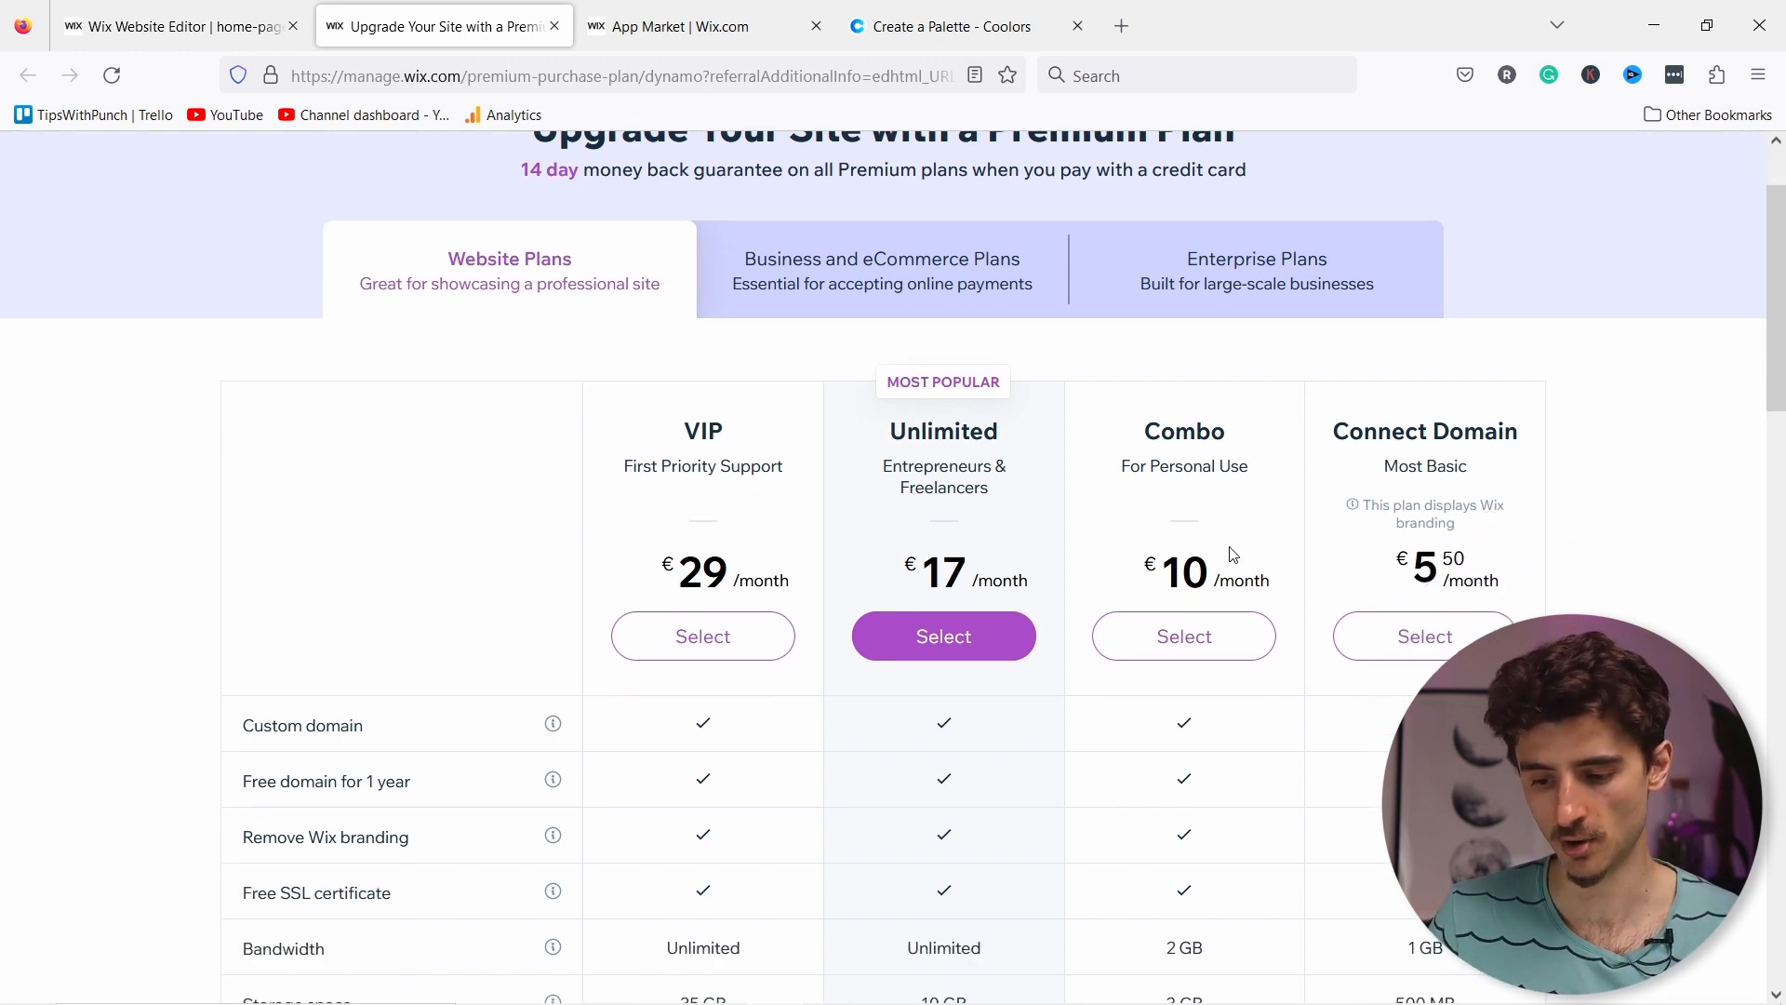
{"action": "scroll", "coordinate": [1143, 510], "scroll_direction": "down", "scroll_amount": 3}
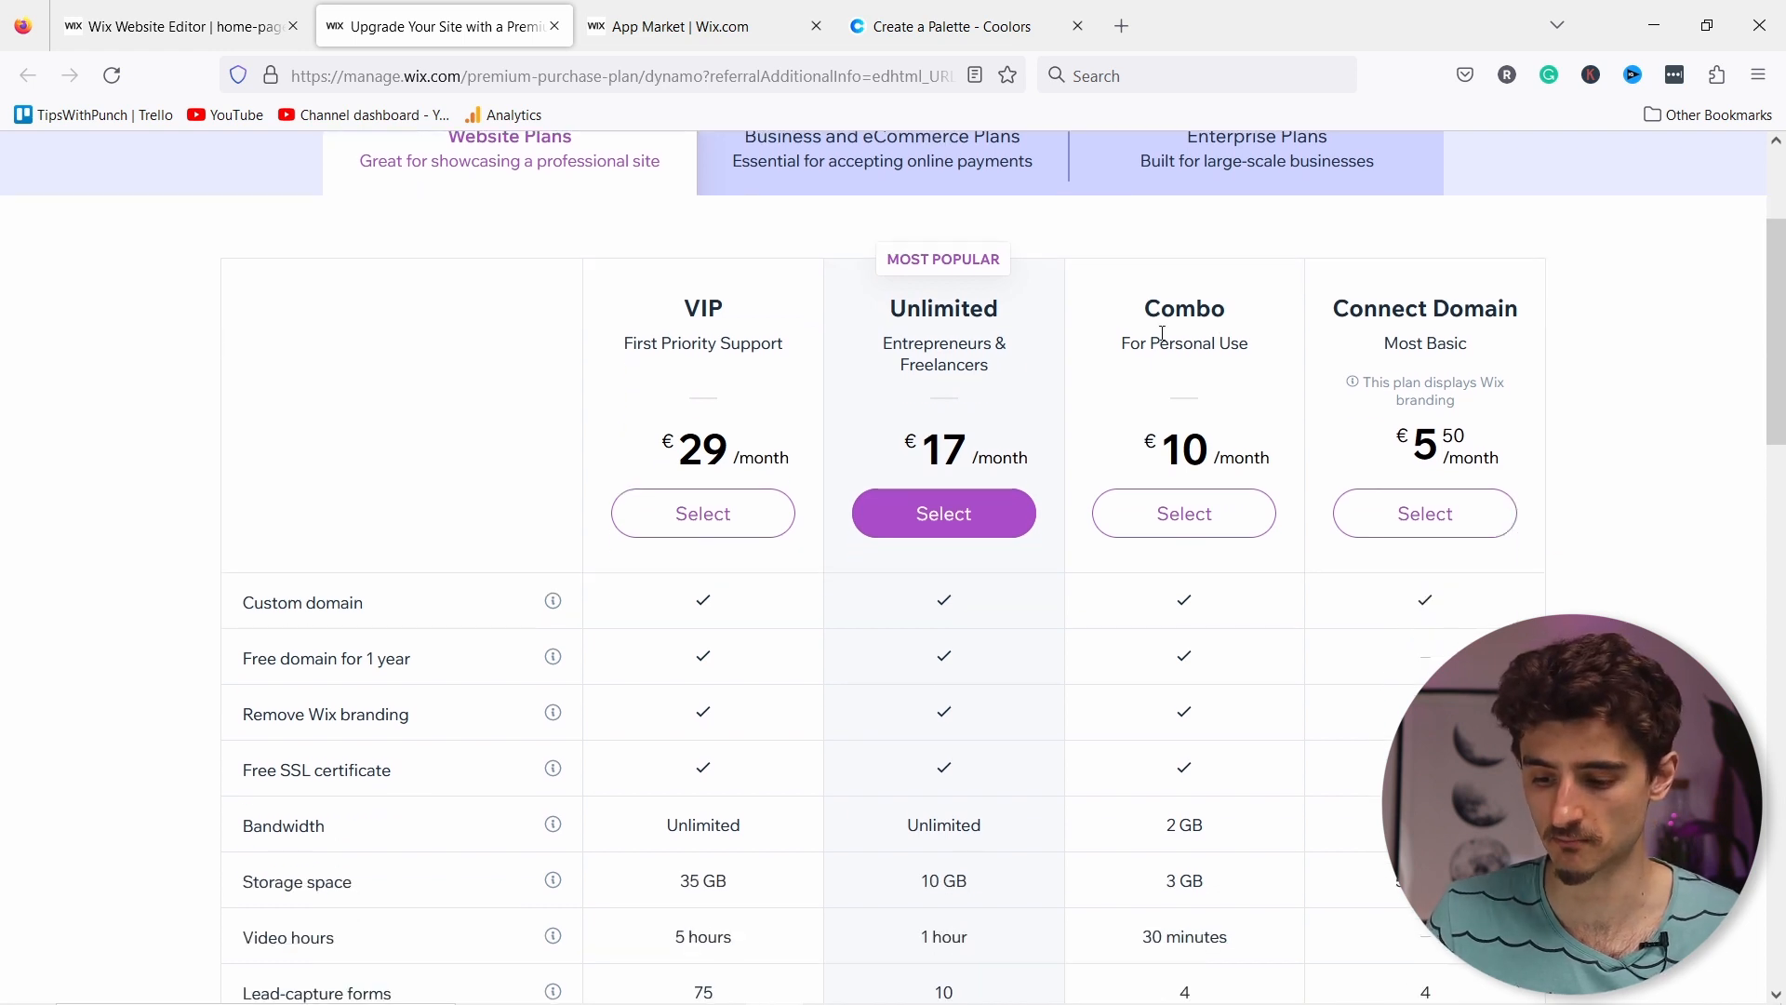
{"action": "scroll", "coordinate": [1163, 326], "scroll_direction": "down", "scroll_amount": 3}
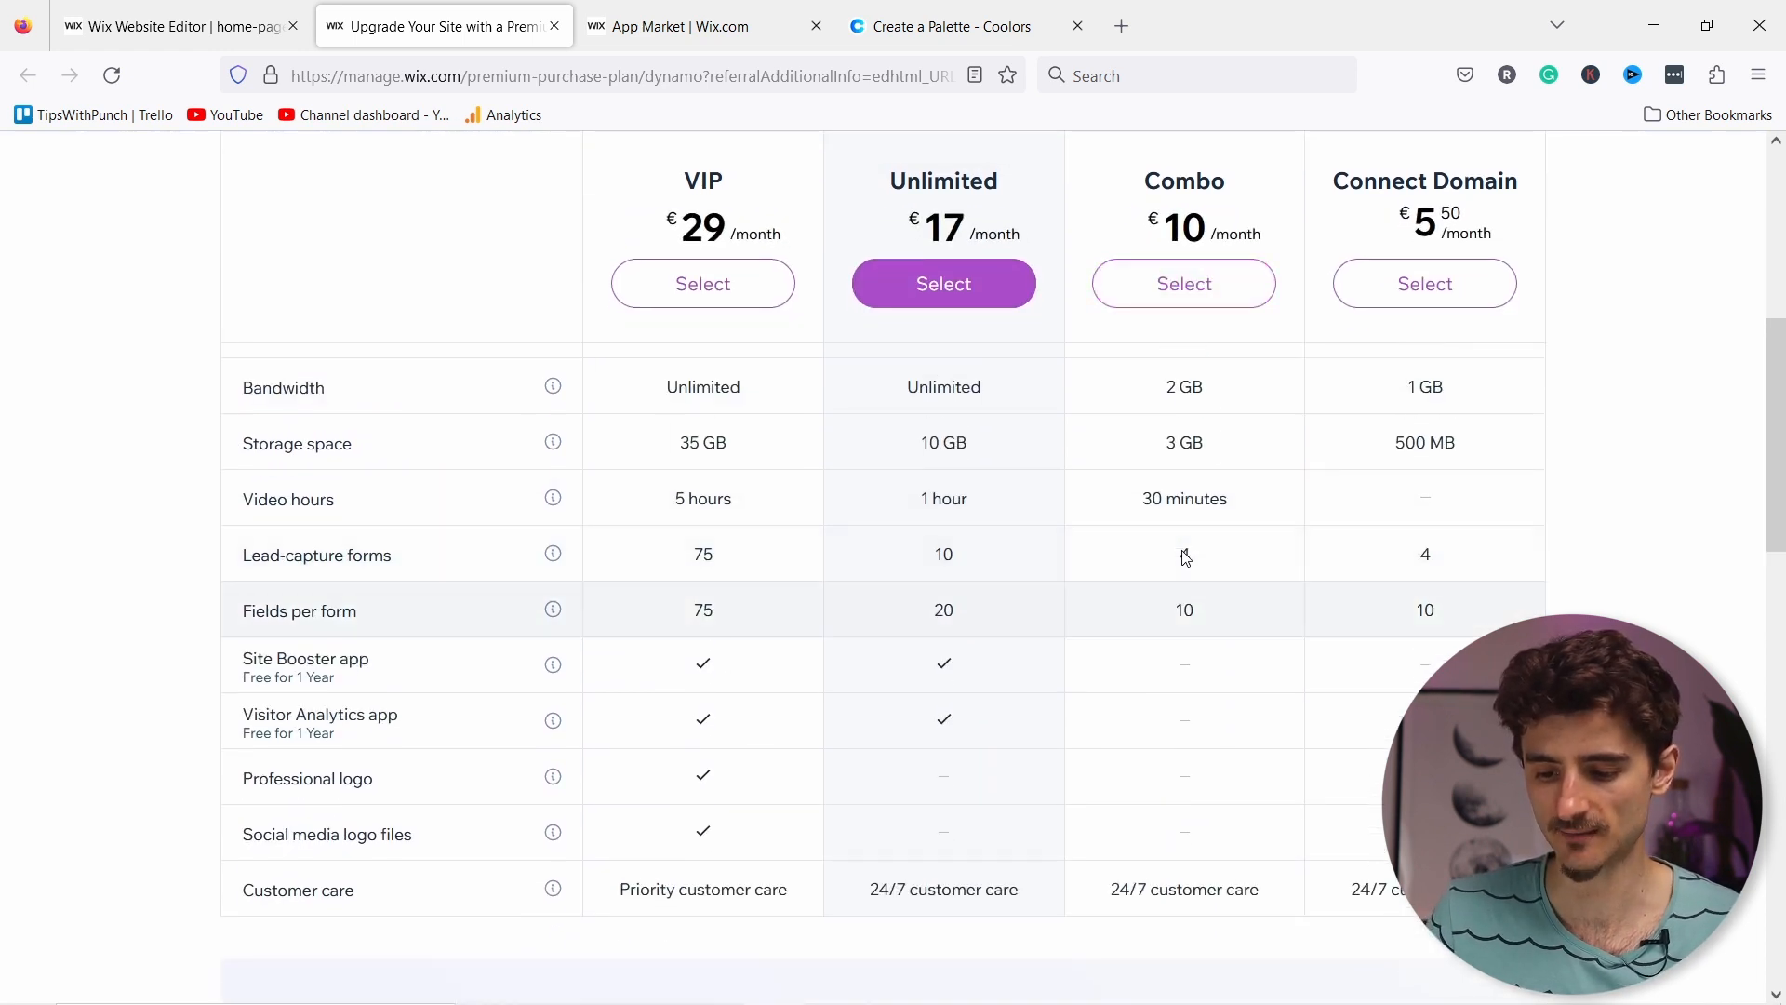
{"action": "scroll", "coordinate": [1180, 502], "scroll_direction": "up", "scroll_amount": 3}
{"action": "scroll", "coordinate": [1182, 701], "scroll_direction": "down", "scroll_amount": 3}
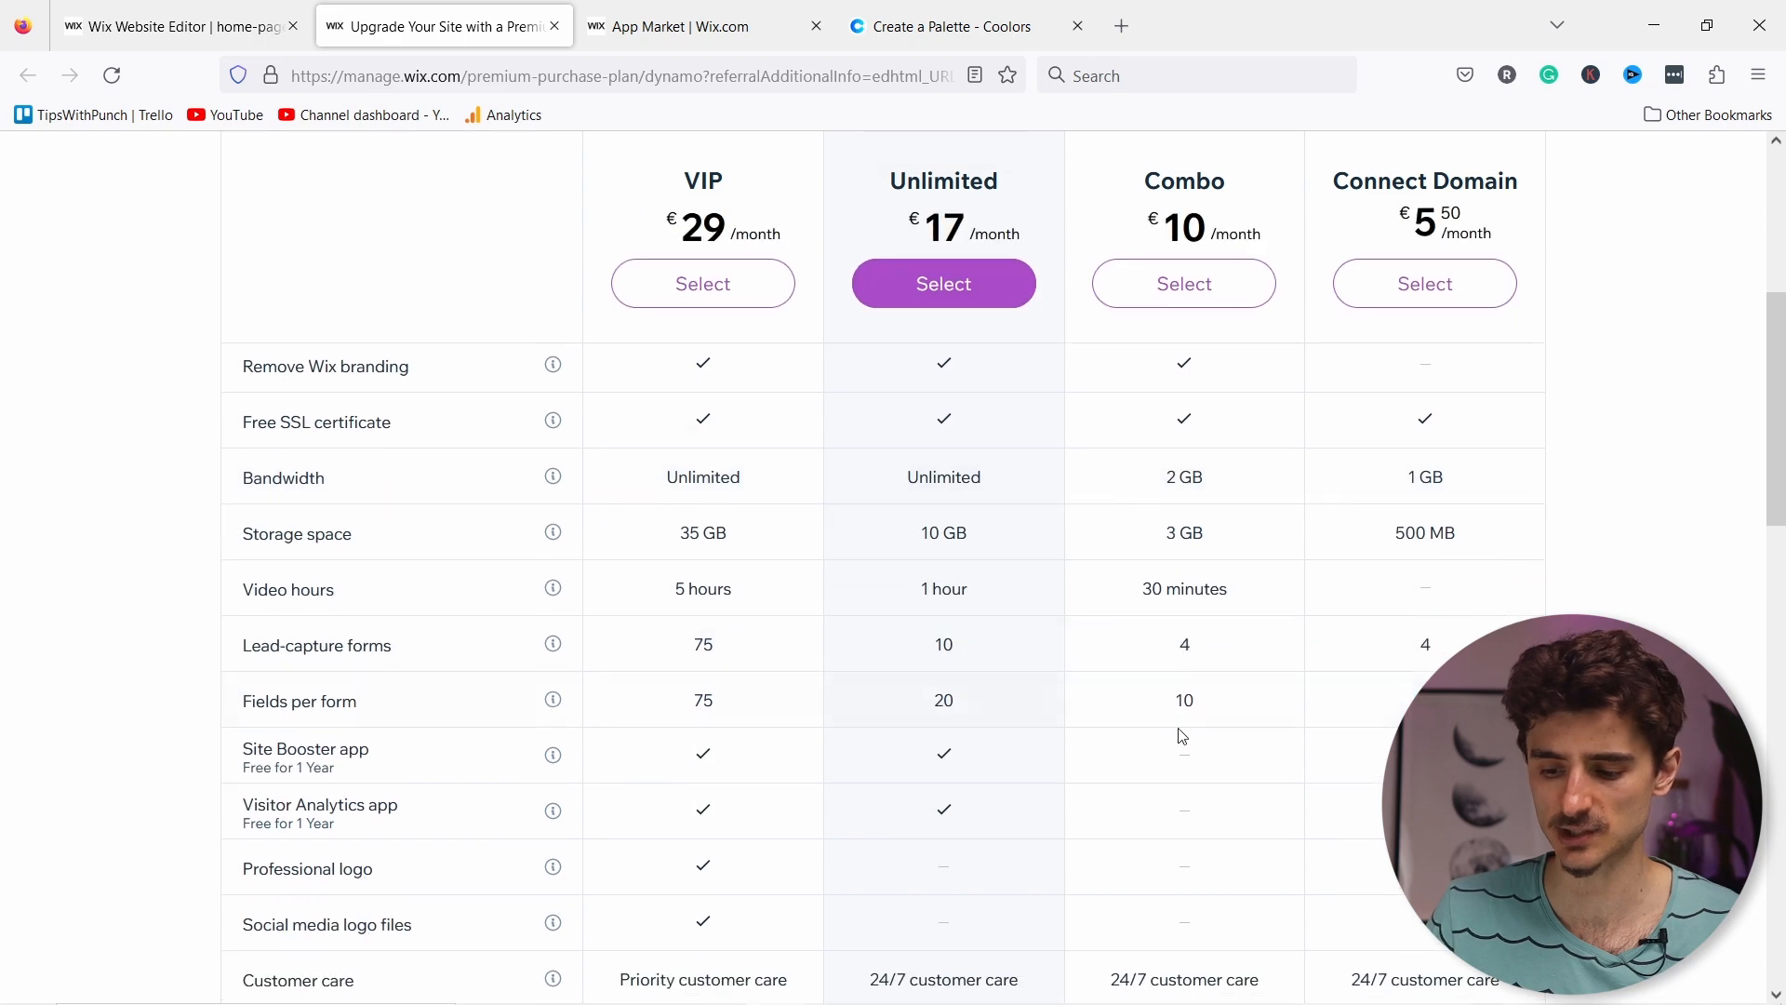
{"action": "scroll", "coordinate": [1159, 758], "scroll_direction": "down", "scroll_amount": 3}
{"action": "scroll", "coordinate": [1224, 605], "scroll_direction": "up", "scroll_amount": 8}
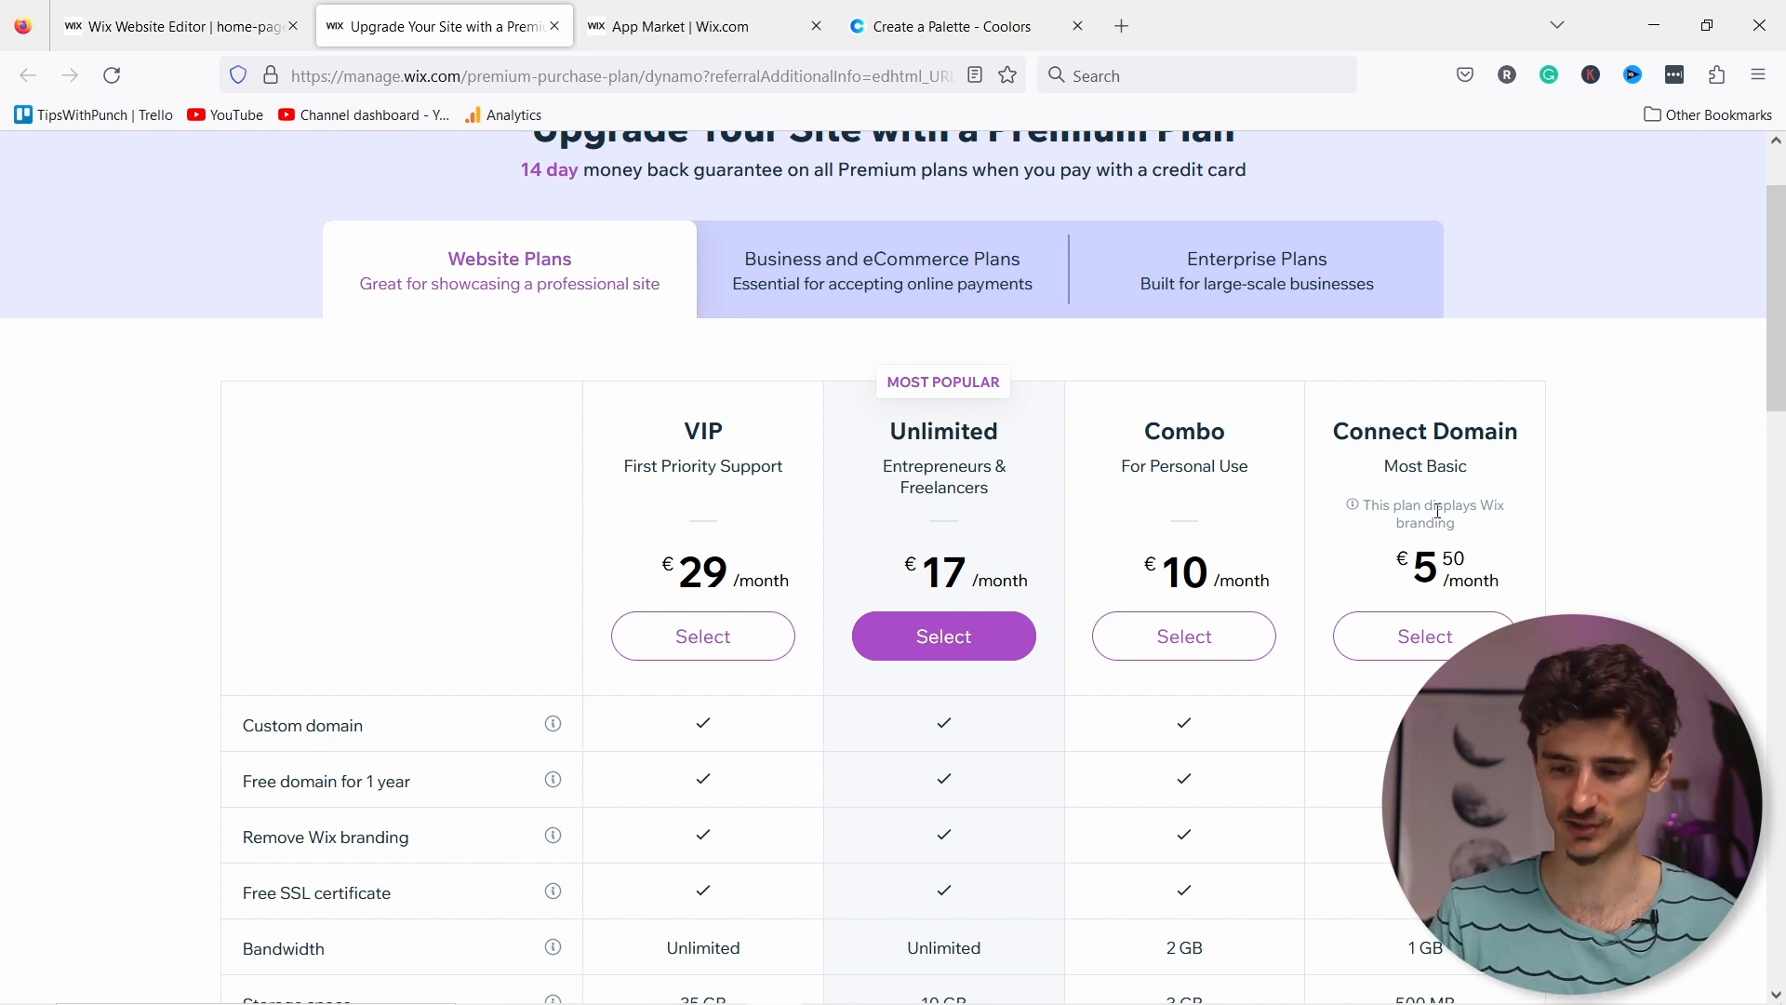
Step: Review the Business and eCommerce Plans' Bookings features and select Business Basic at €20/month
{"action": "left_click", "coordinate": [921, 285]}
{"action": "scroll", "coordinate": [914, 307], "scroll_direction": "down", "scroll_amount": 1}
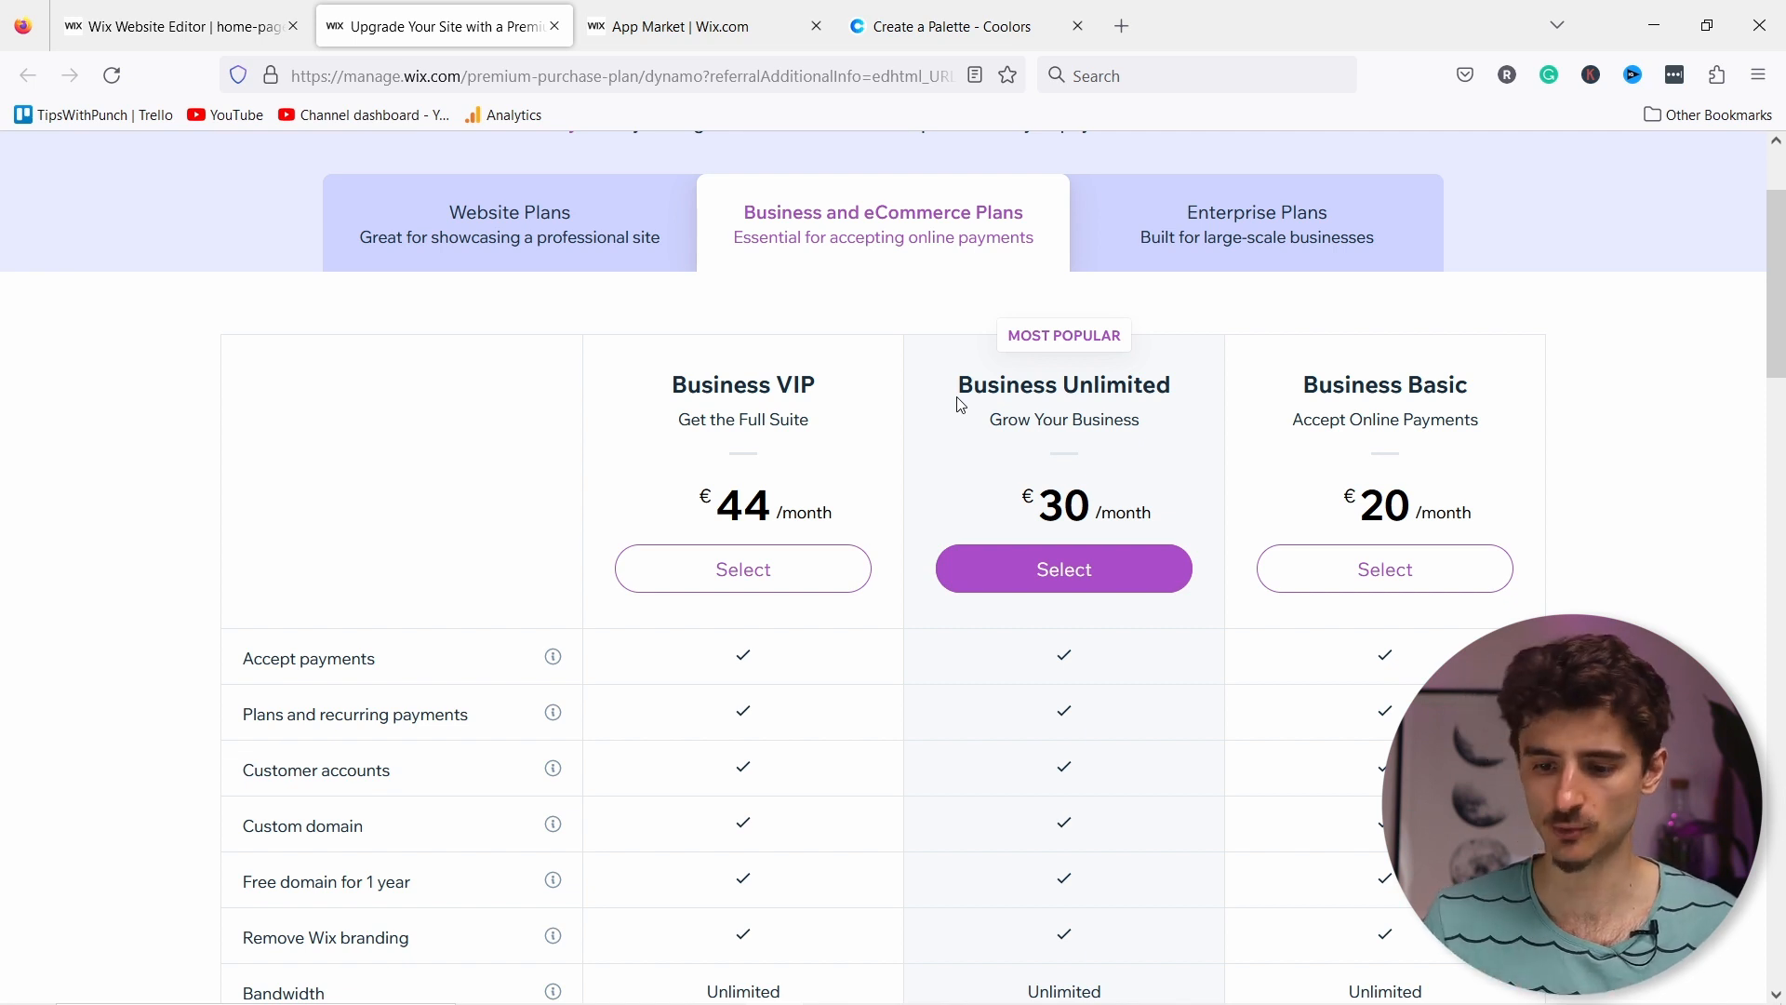
{"action": "scroll", "coordinate": [1159, 444], "scroll_direction": "down", "scroll_amount": 2}
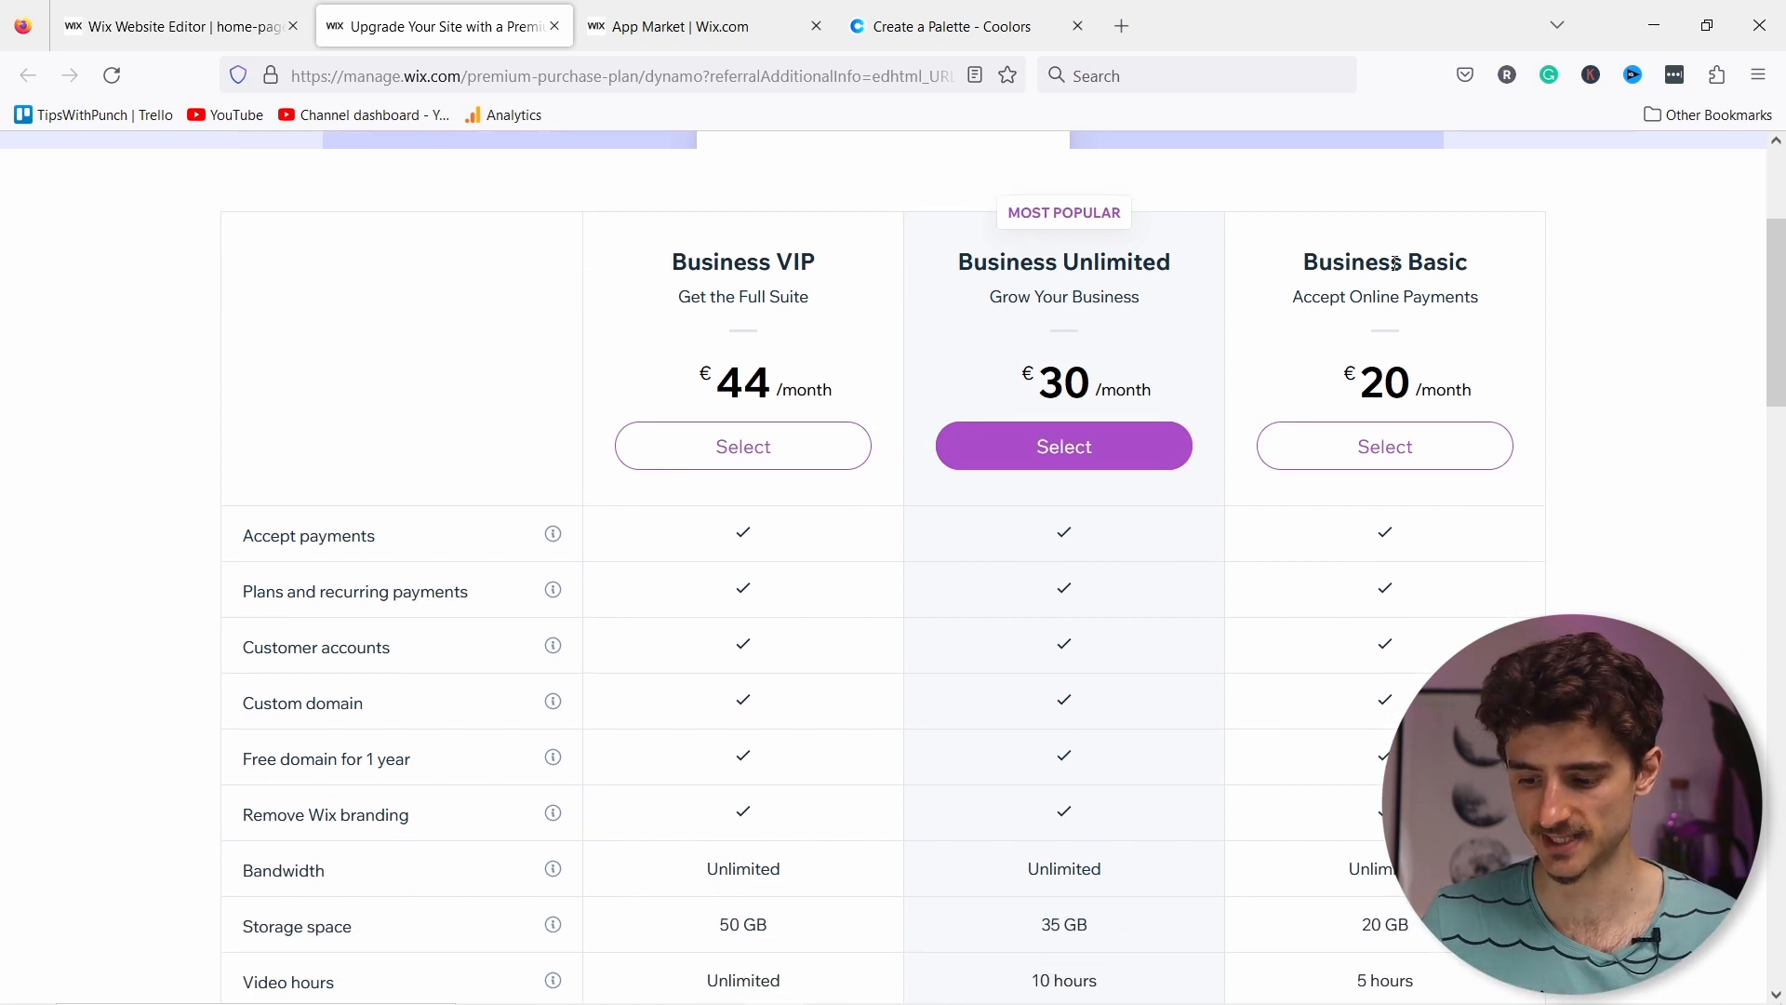
{"action": "scroll", "coordinate": [1396, 269], "scroll_direction": "down", "scroll_amount": 3}
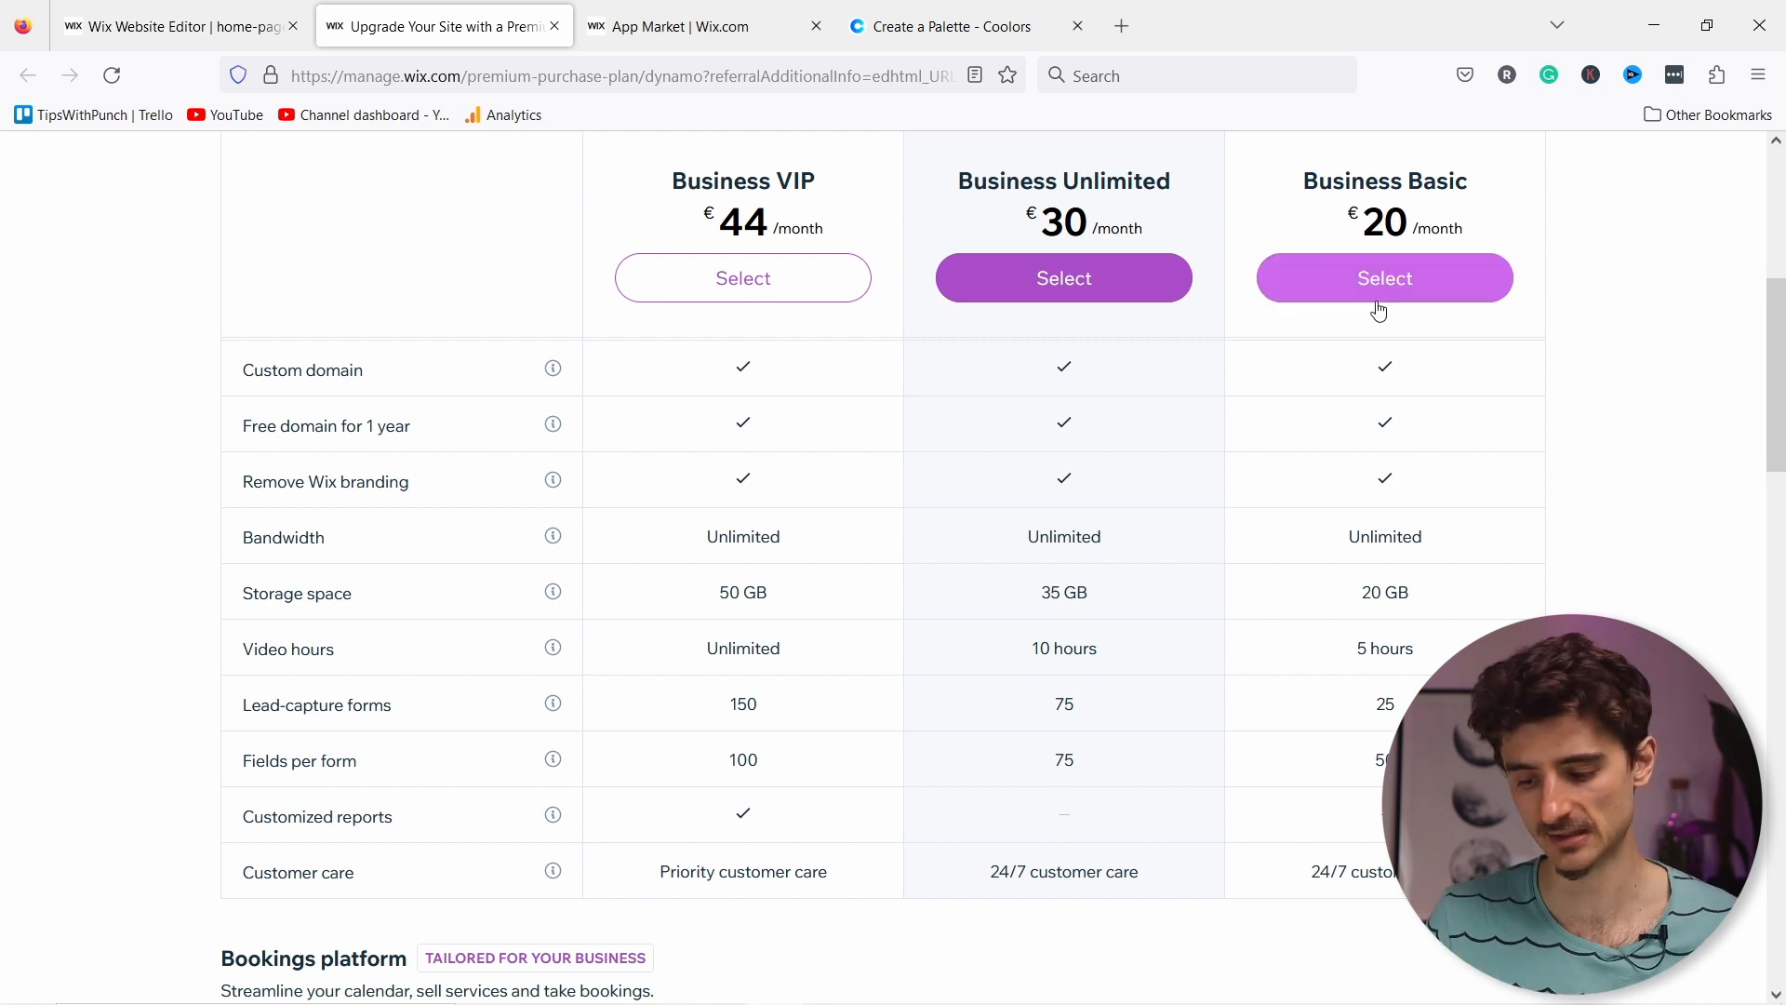
{"action": "scroll", "coordinate": [1386, 307], "scroll_direction": "down", "scroll_amount": 6}
{"action": "left_click", "coordinate": [1406, 424]}
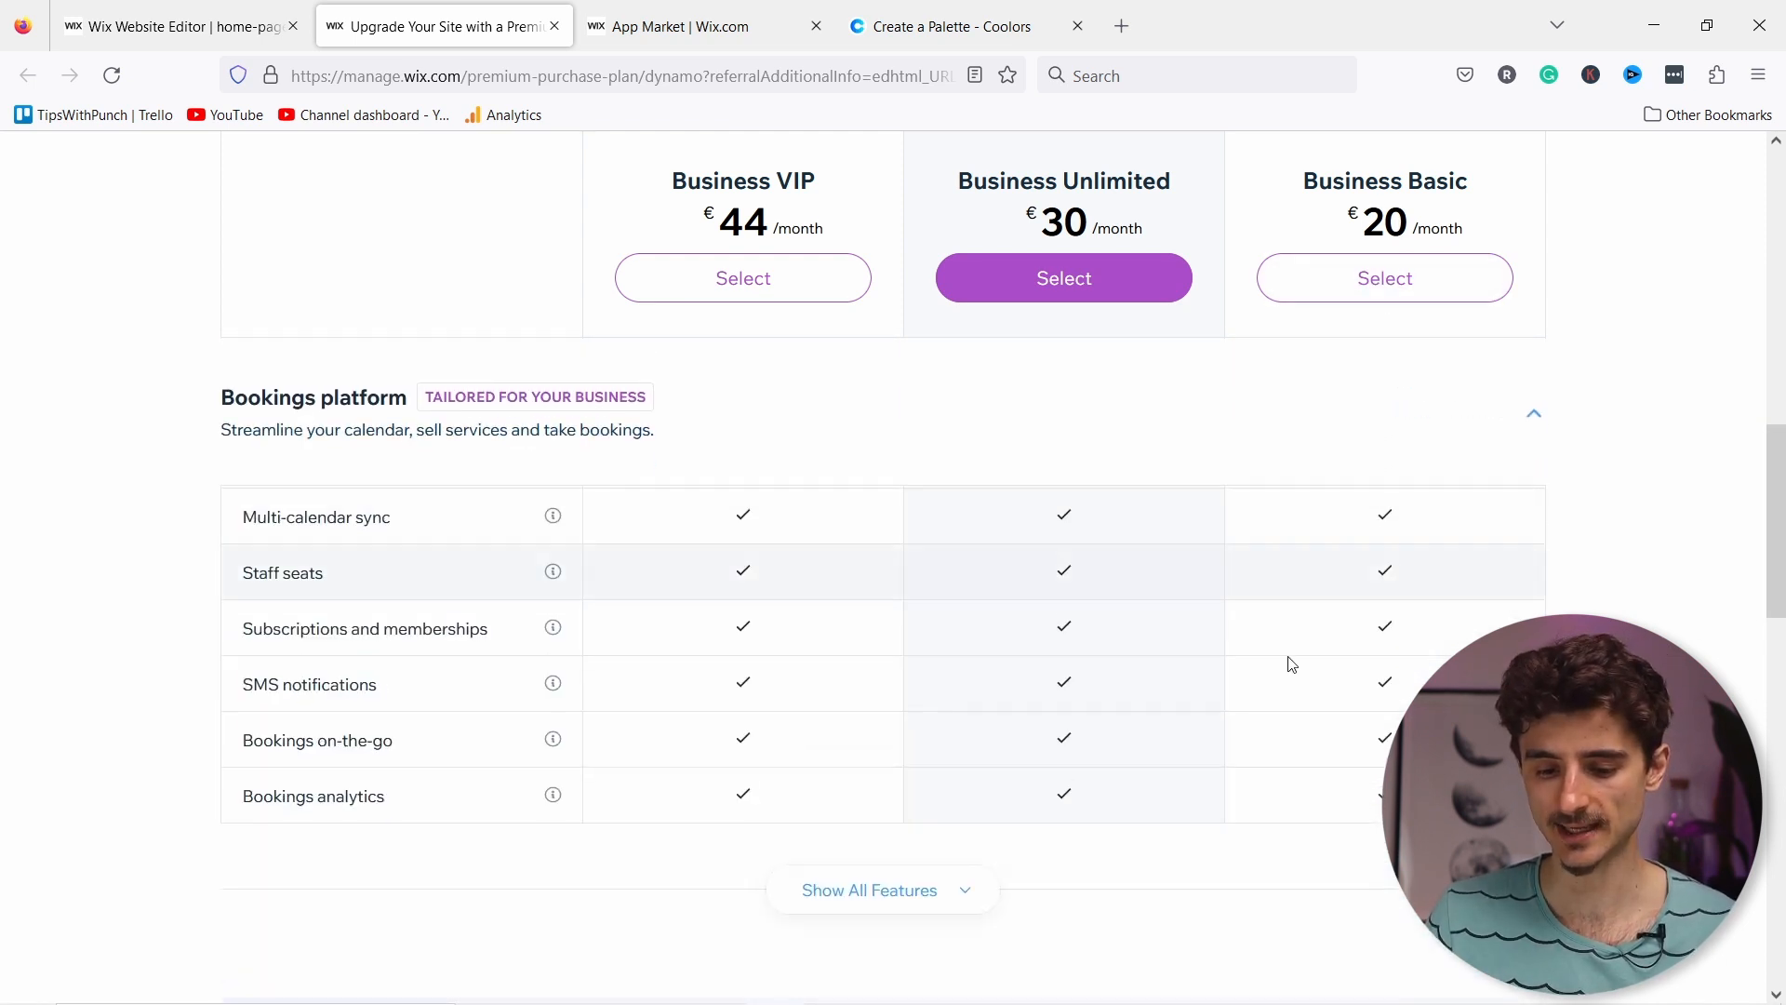
{"action": "scroll", "coordinate": [679, 549], "scroll_direction": "up", "scroll_amount": 2}
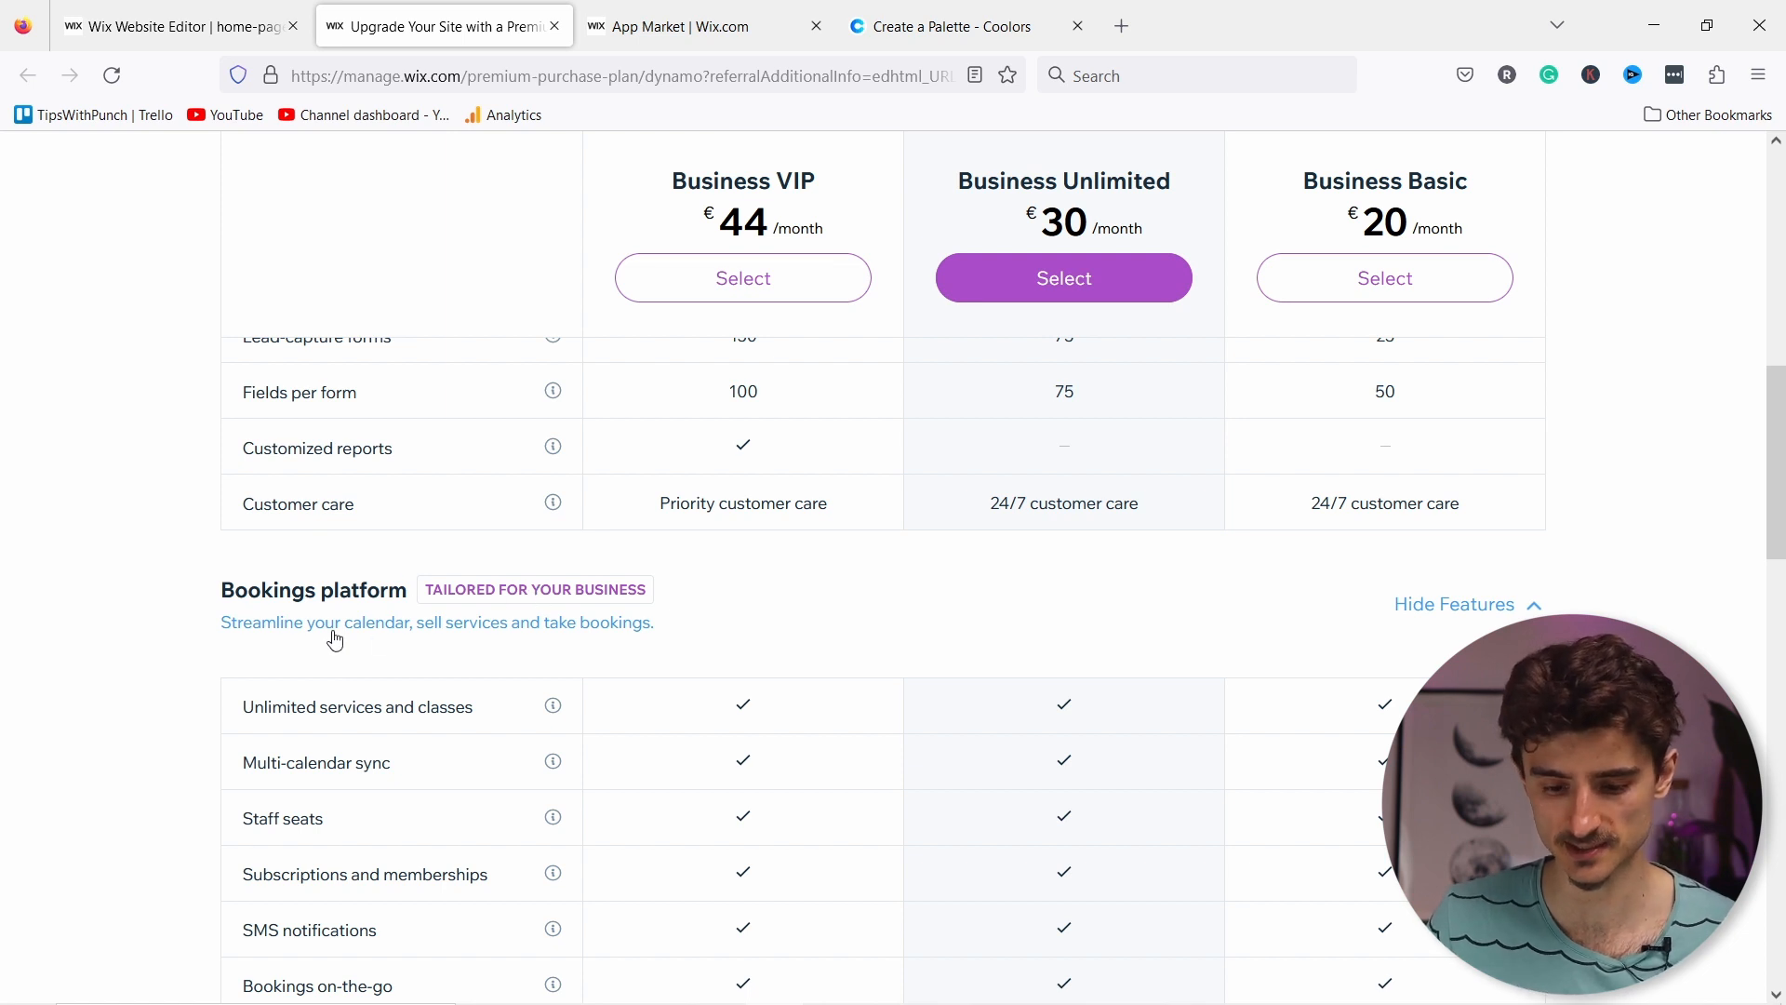
{"action": "scroll", "coordinate": [374, 616], "scroll_direction": "down", "scroll_amount": 3}
{"action": "scroll", "coordinate": [1423, 551], "scroll_direction": "down", "scroll_amount": 2}
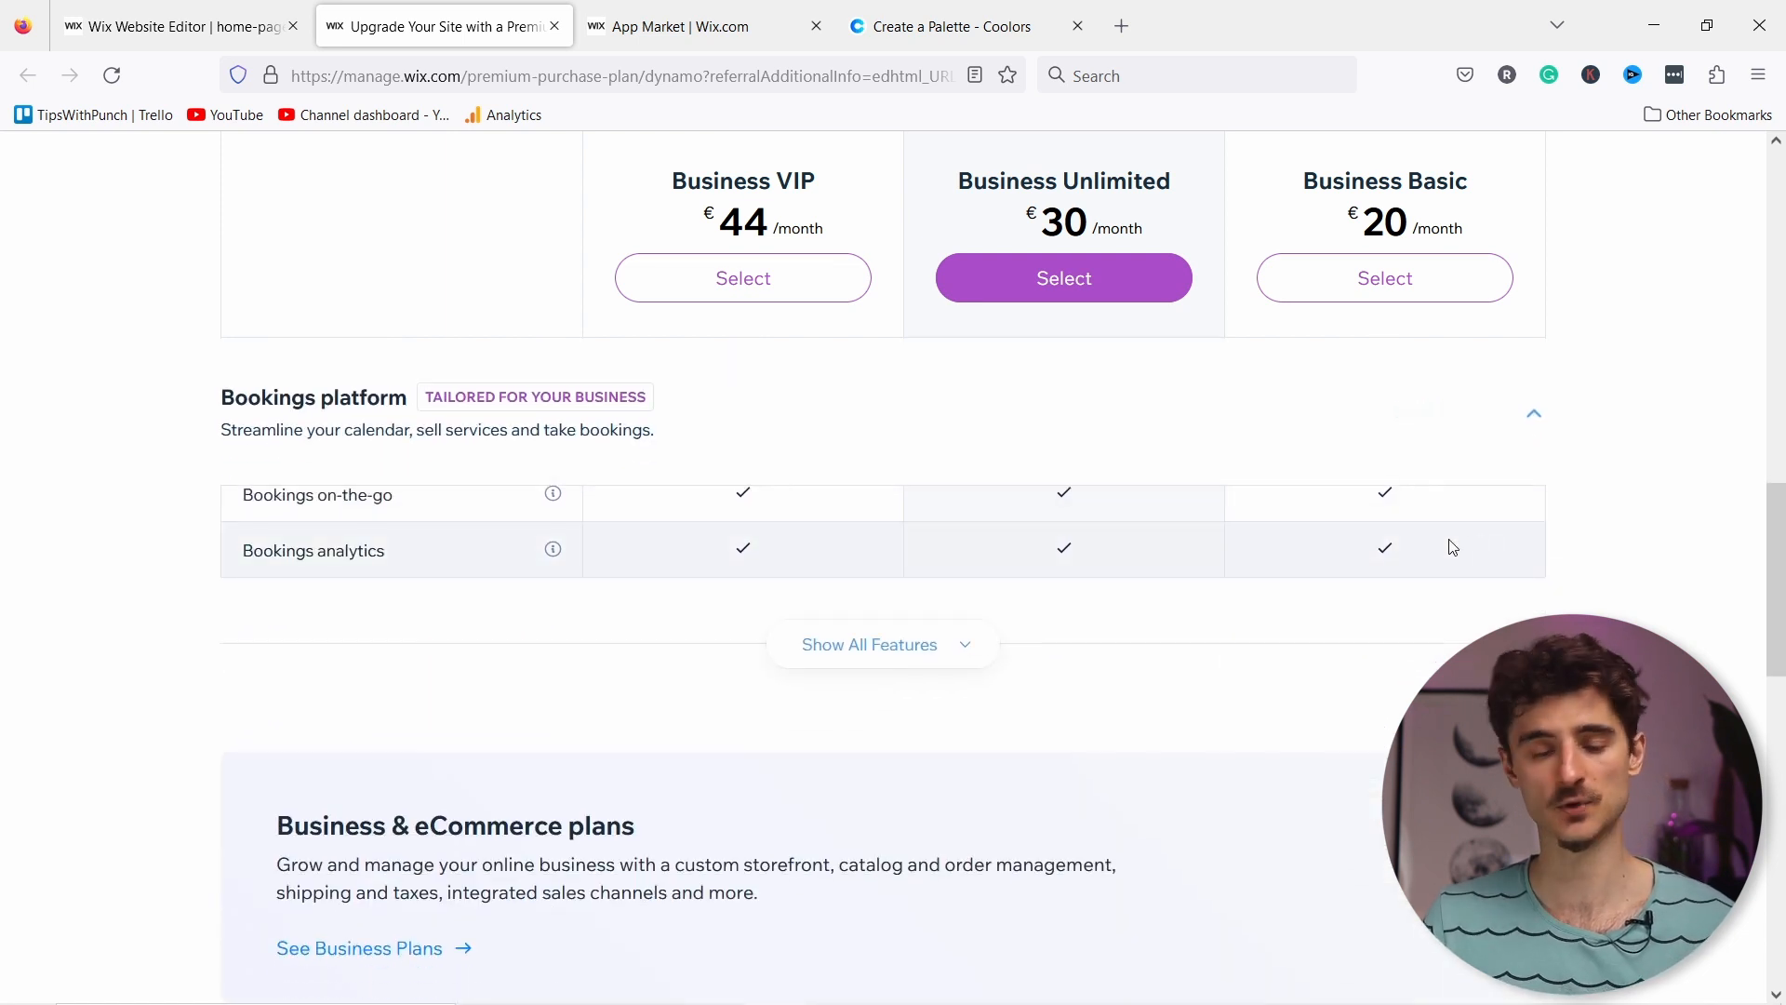
{"action": "scroll", "coordinate": [1426, 573], "scroll_direction": "down", "scroll_amount": 3}
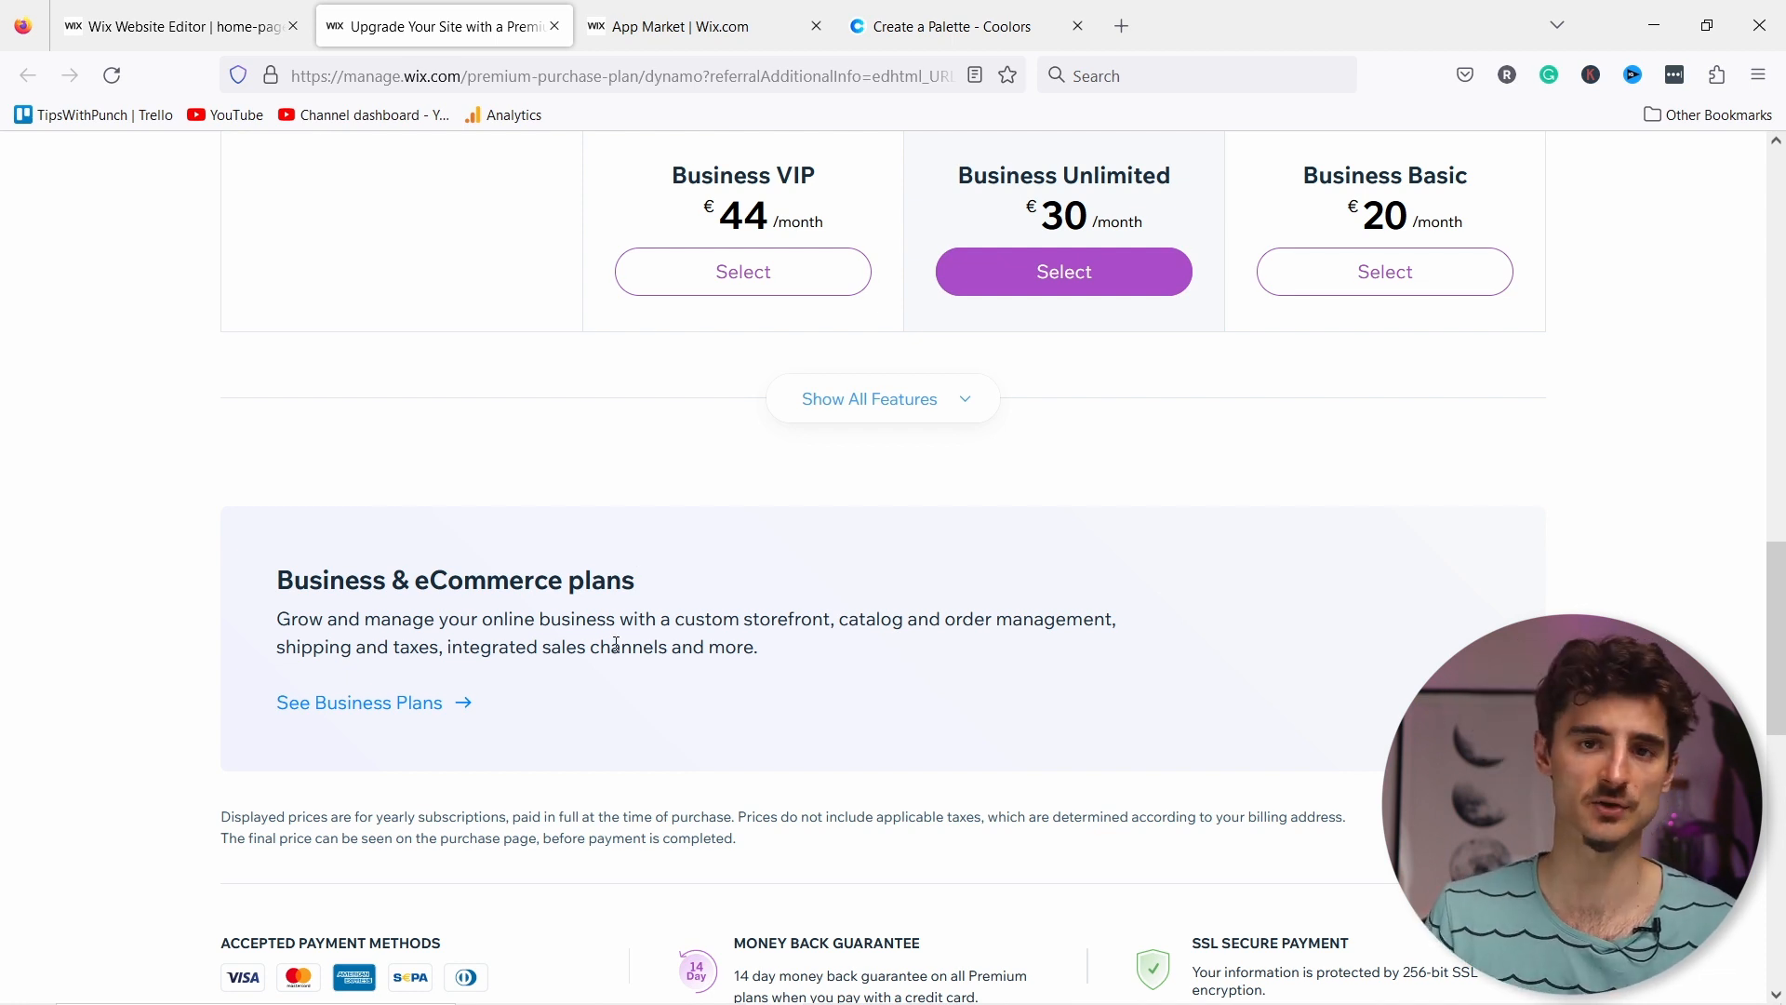
{"action": "scroll", "coordinate": [934, 586], "scroll_direction": "up", "scroll_amount": 12}
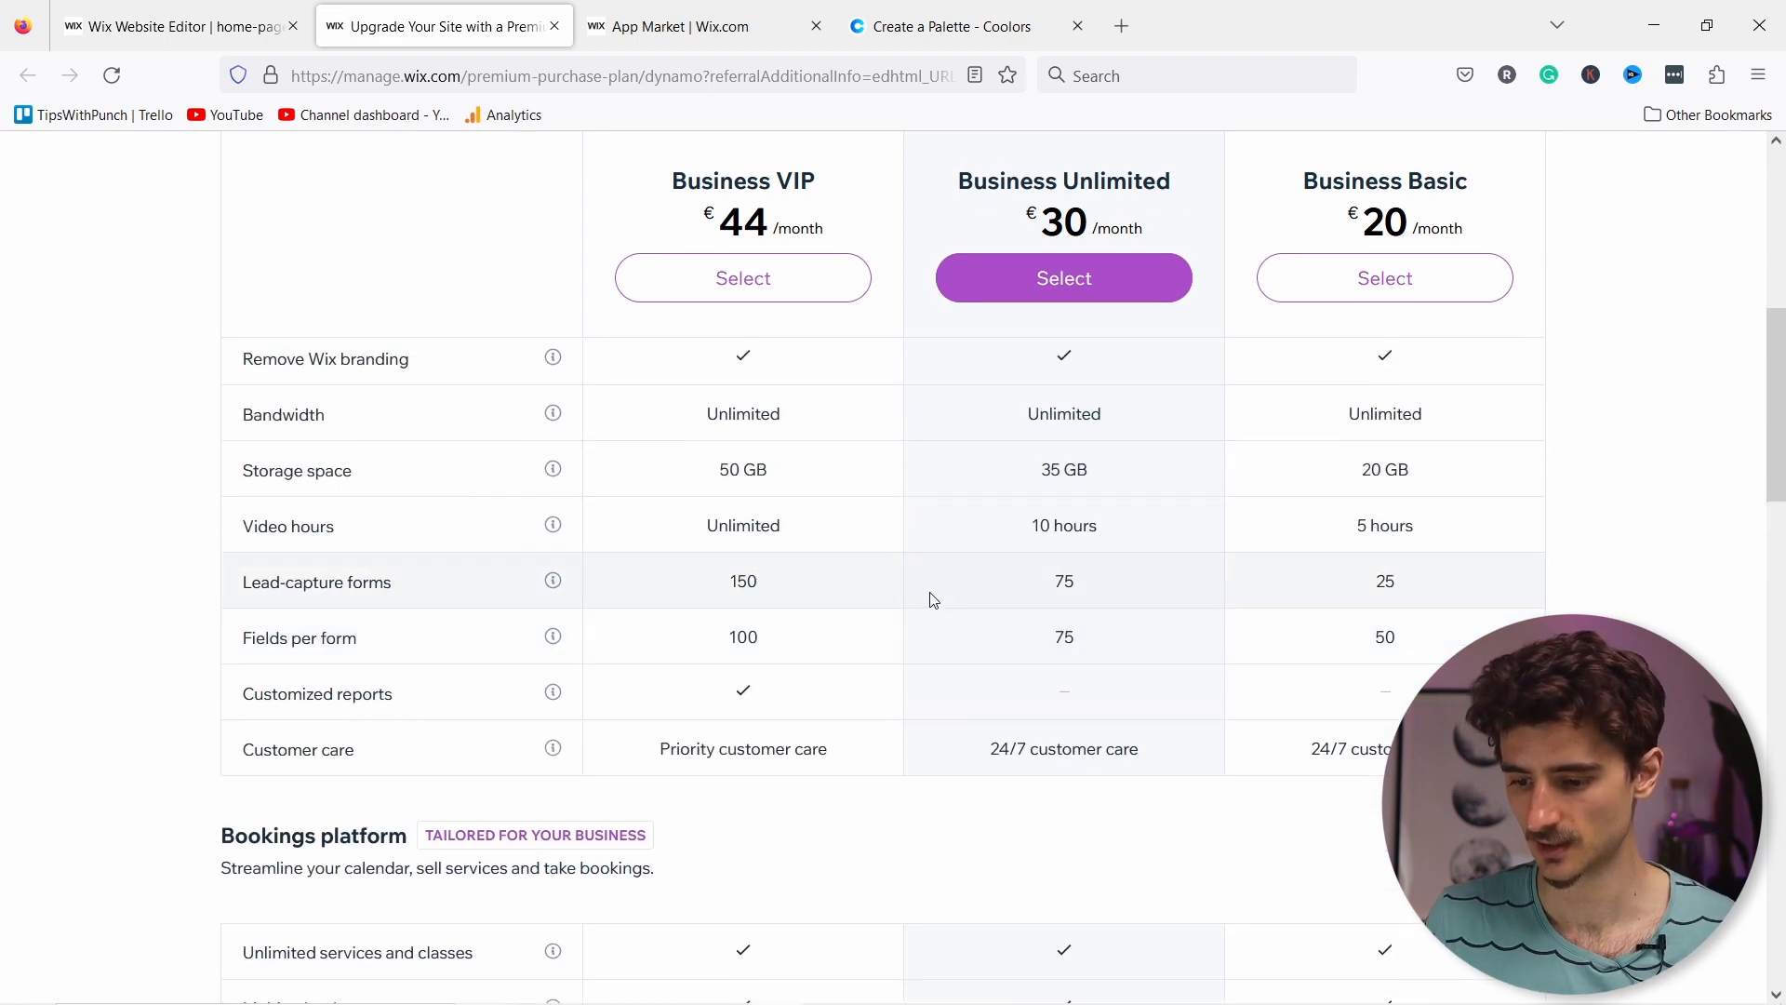
{"action": "scroll", "coordinate": [1405, 576], "scroll_direction": "down", "scroll_amount": 3}
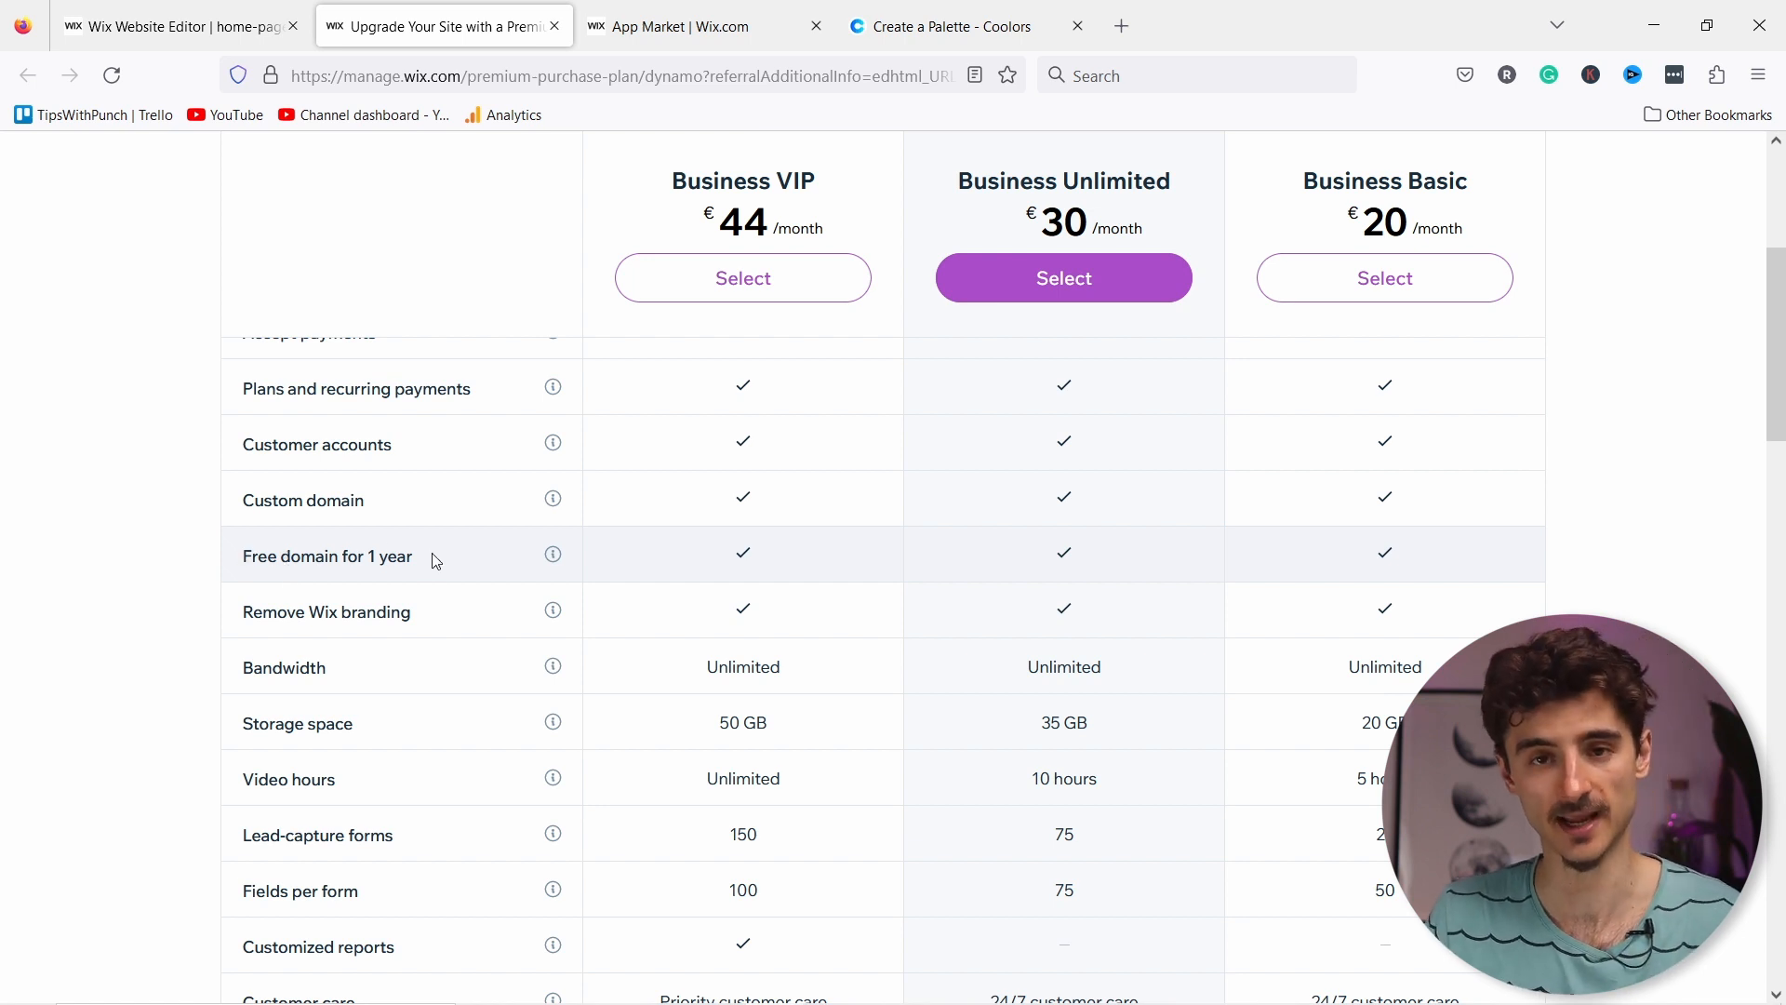
{"action": "scroll", "coordinate": [1459, 562], "scroll_direction": "up", "scroll_amount": 5}
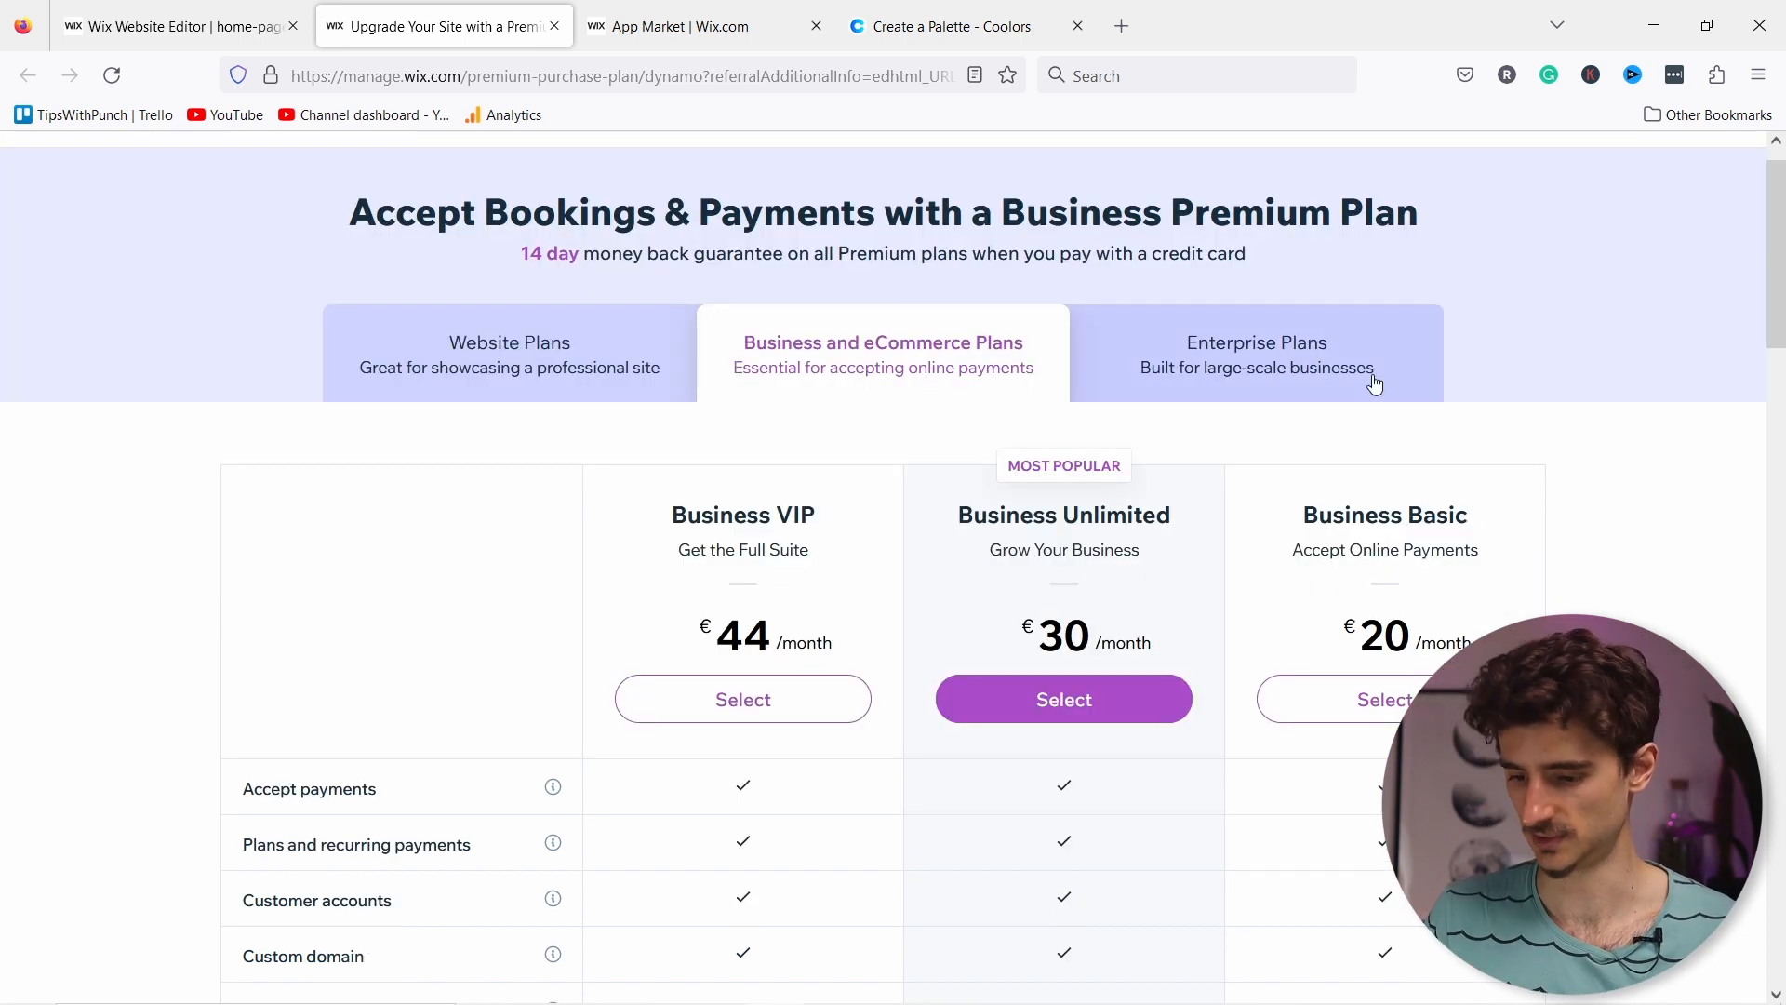
{"action": "scroll", "coordinate": [1481, 340], "scroll_direction": "down", "scroll_amount": 3}
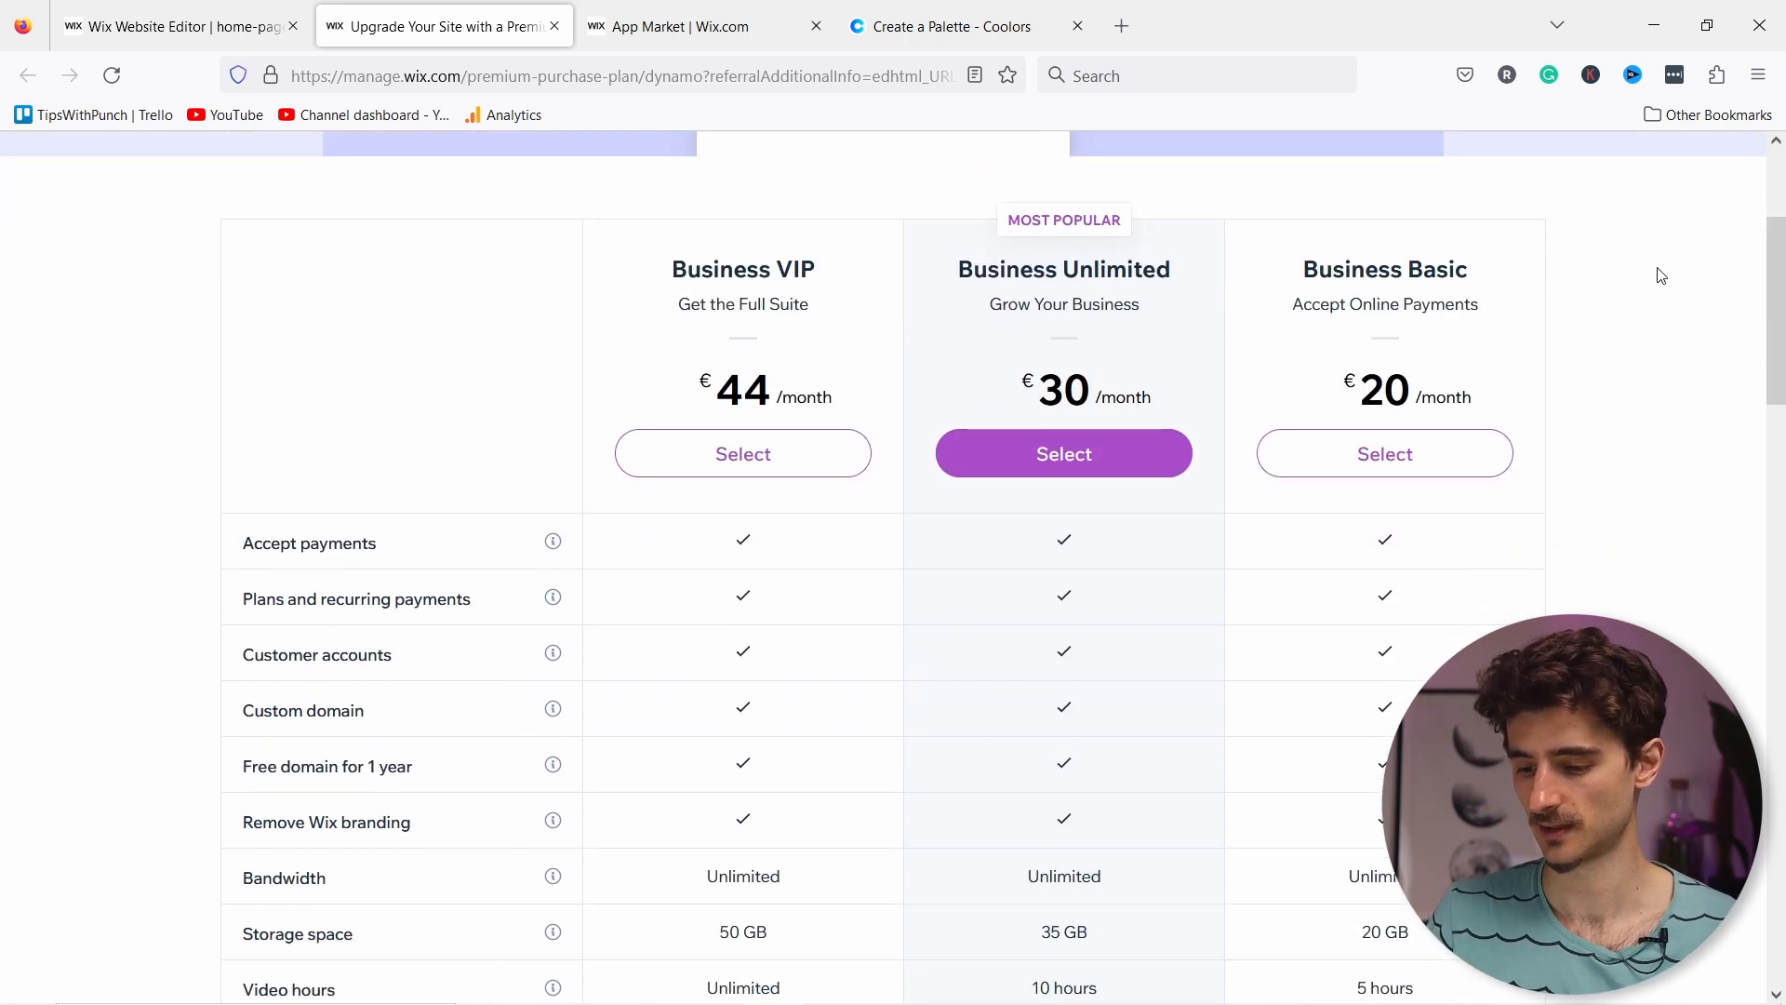
{"action": "left_click", "coordinate": [1379, 456]}
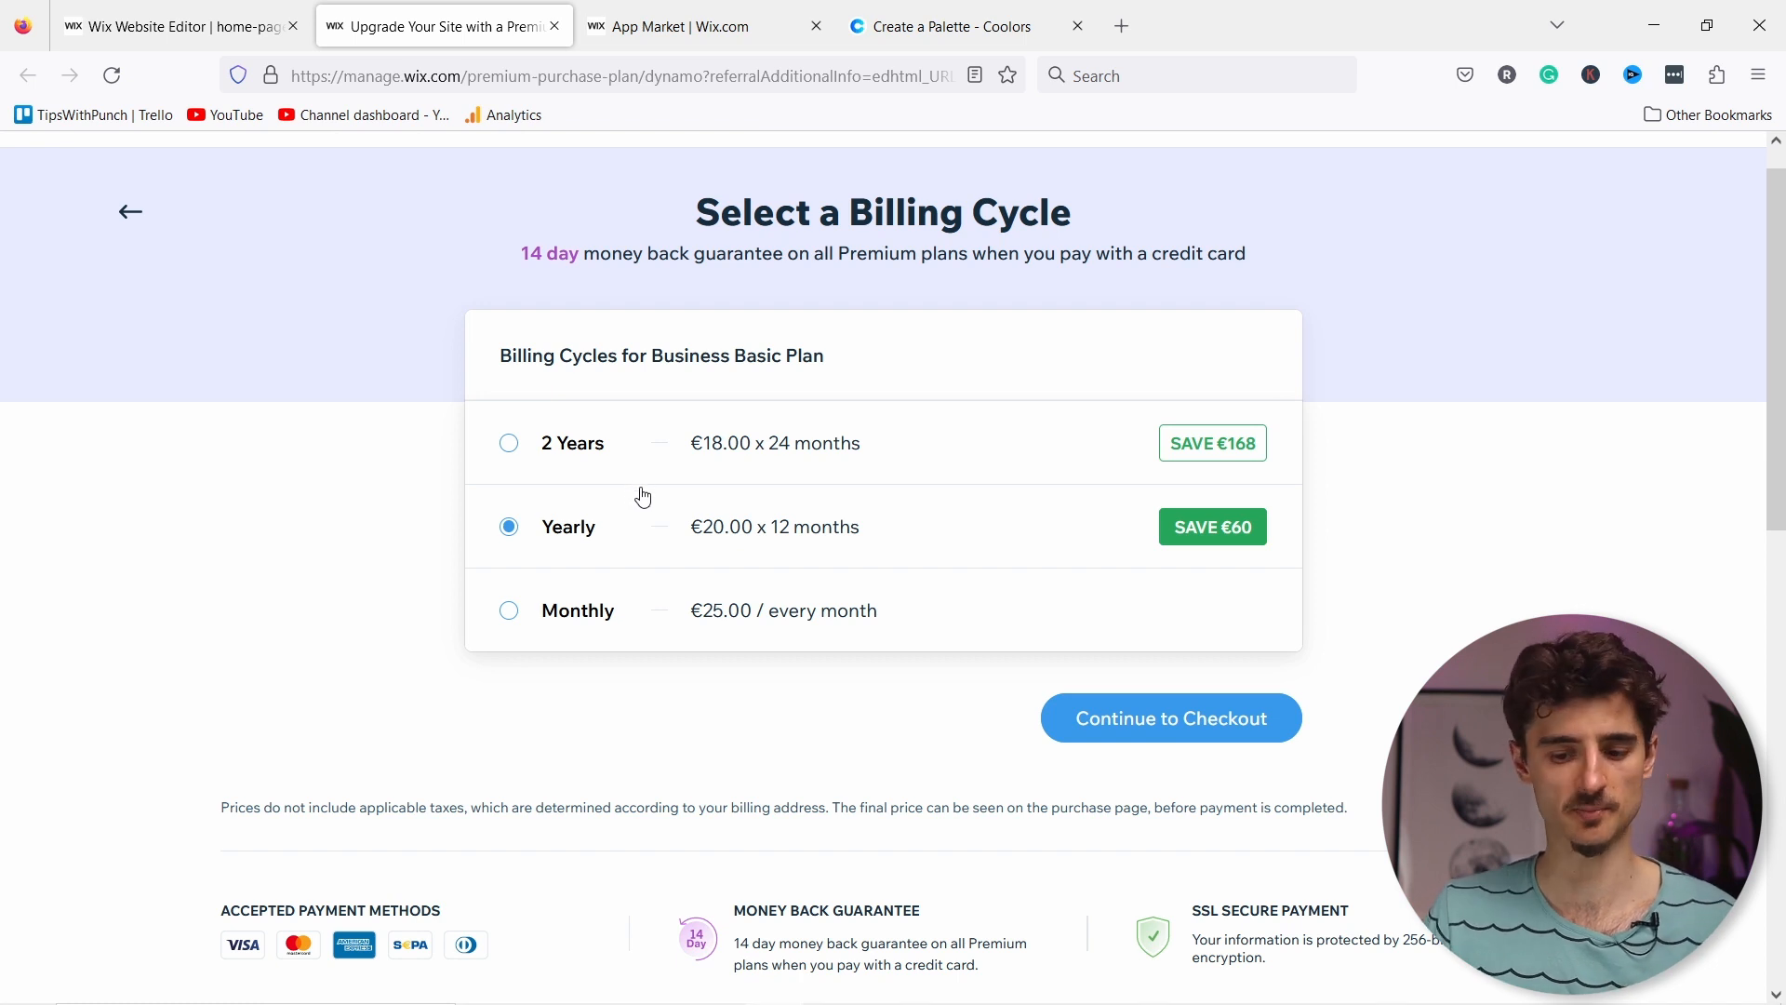
Step: Switch Business Basic to monthly billing and check out paying with PayPal
{"action": "left_click", "coordinate": [507, 618]}
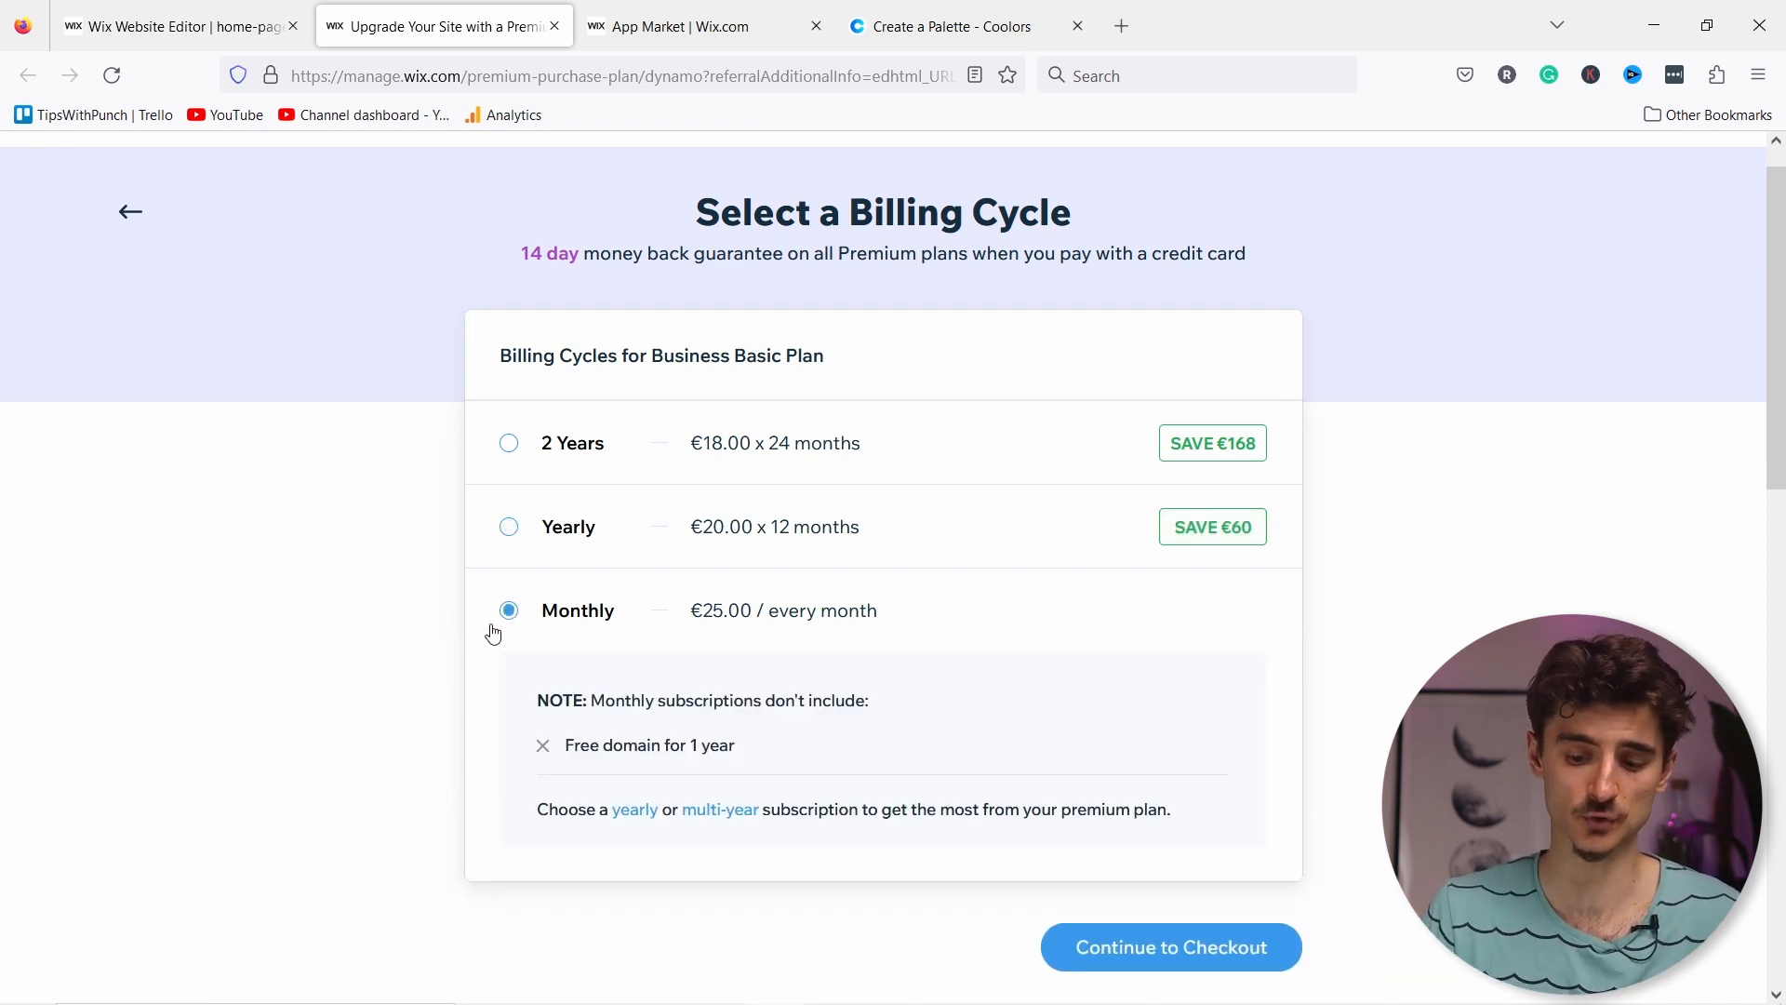
{"action": "scroll", "coordinate": [798, 558], "scroll_direction": "down", "scroll_amount": 1}
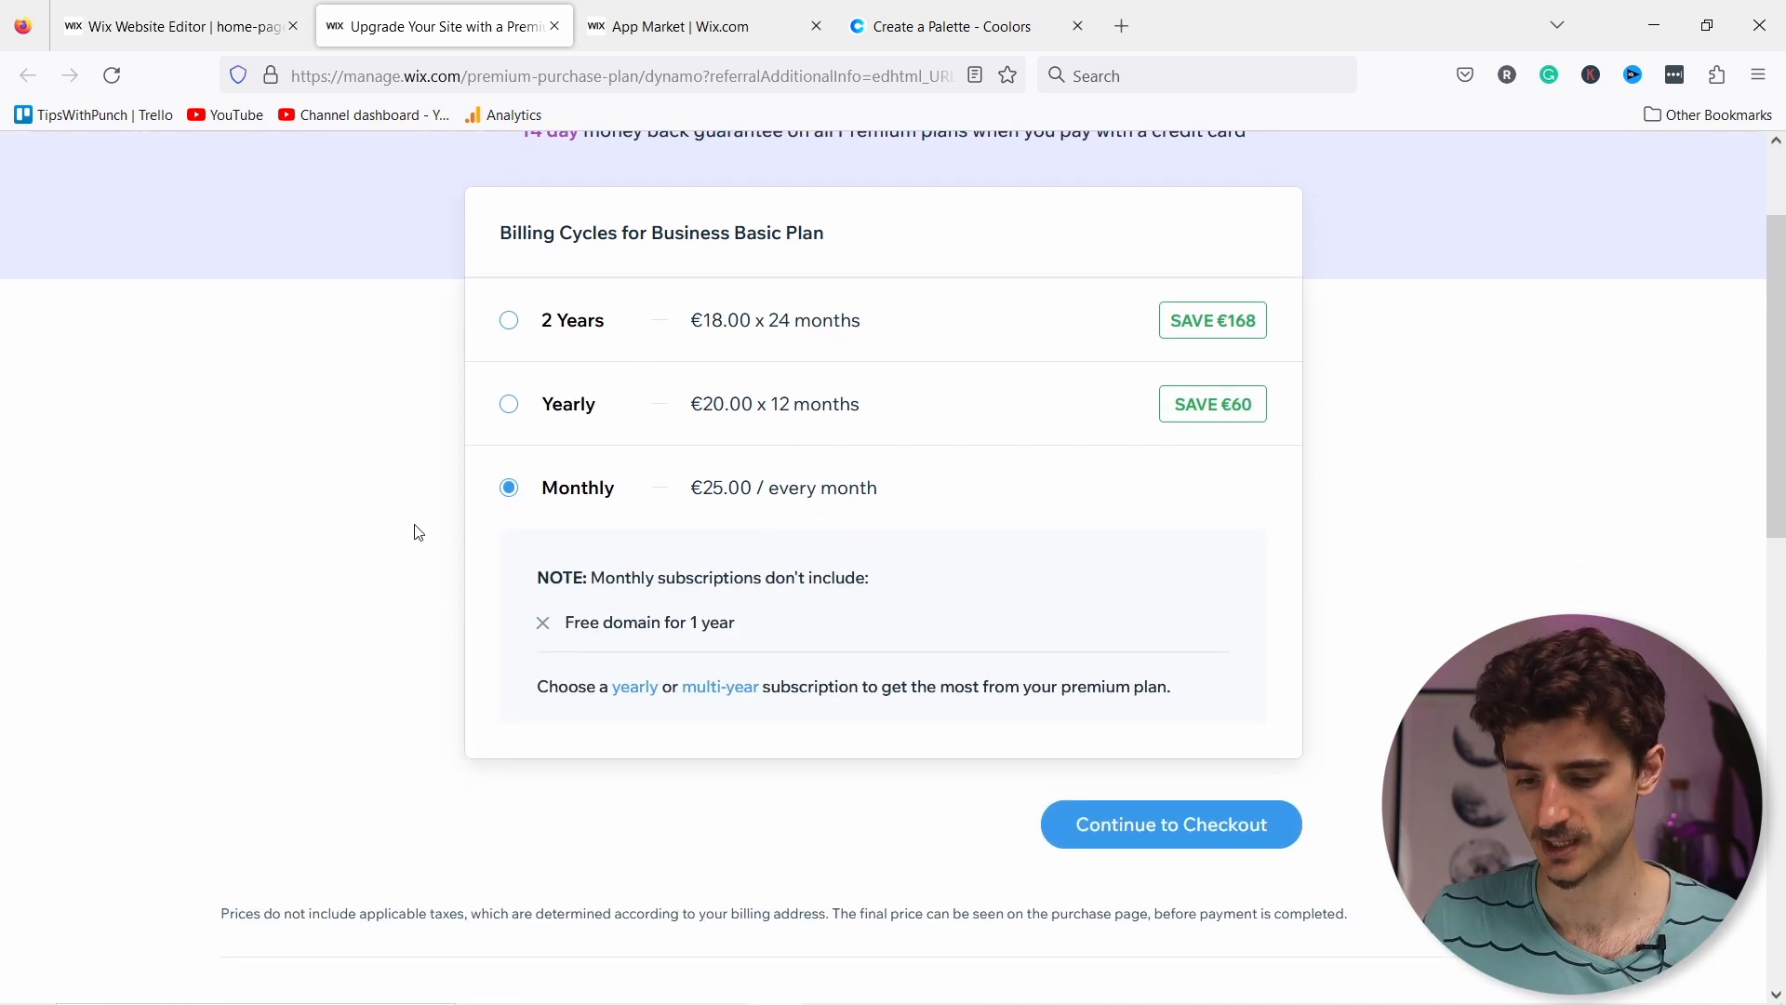
{"action": "left_click", "coordinate": [1170, 827]}
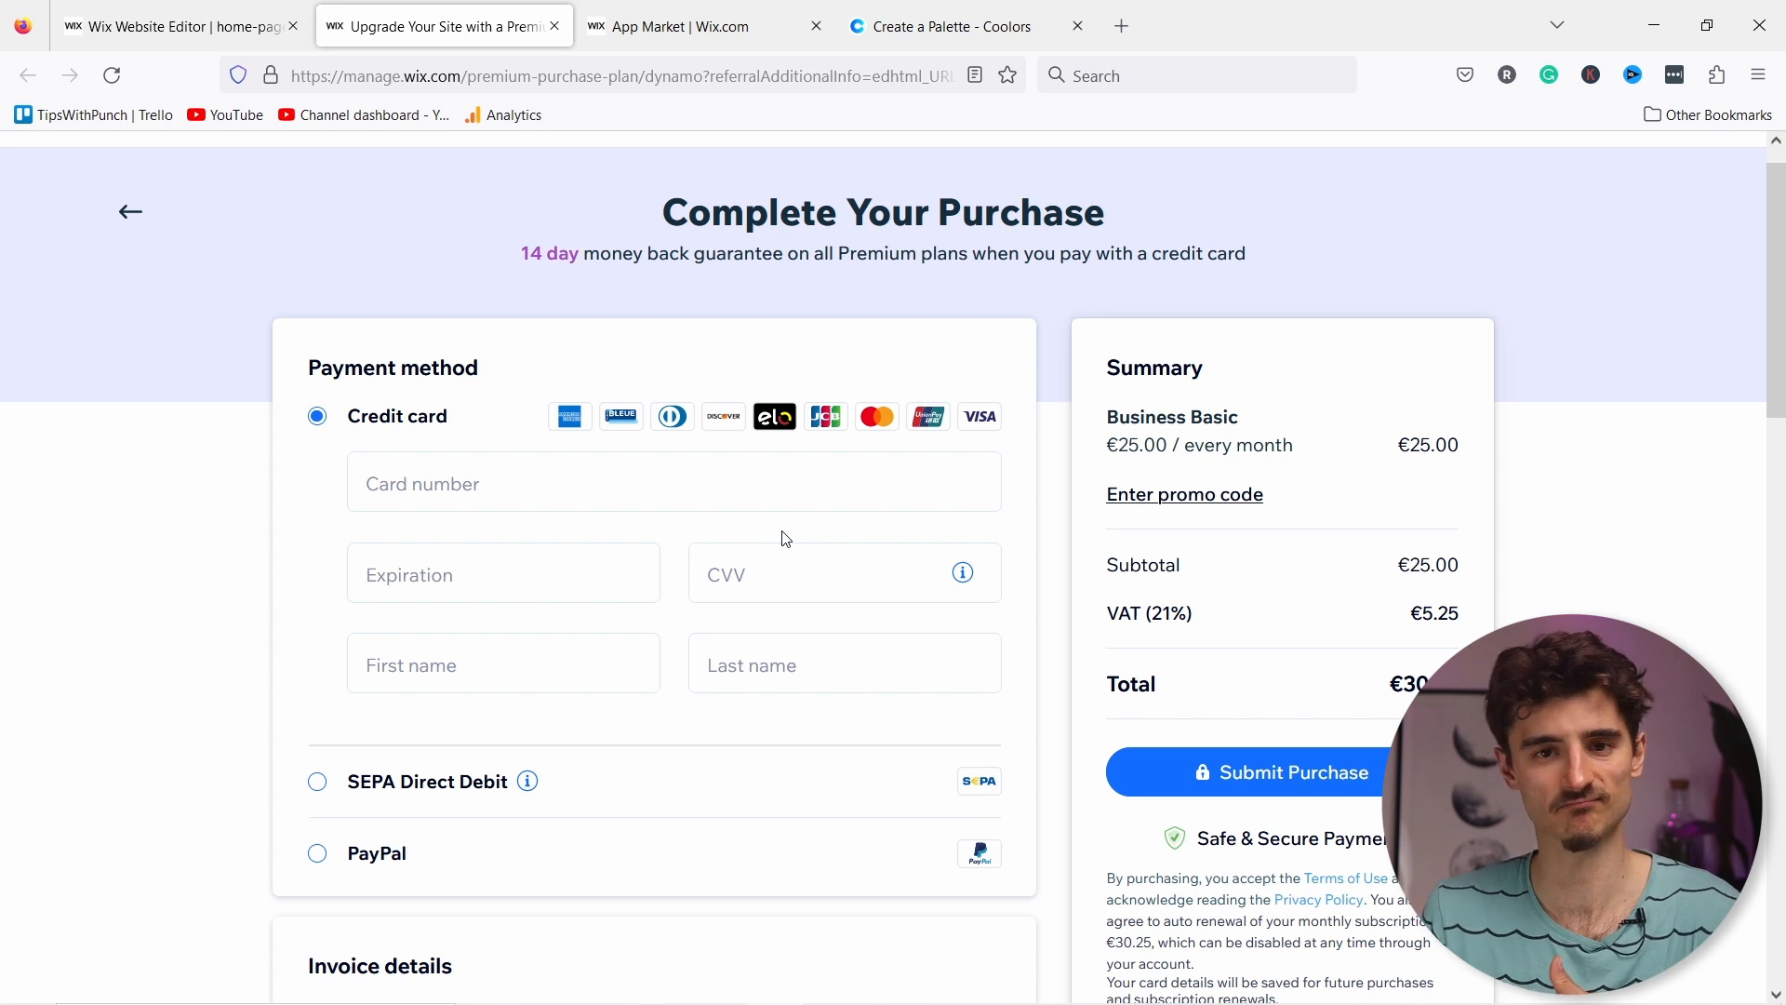
{"action": "left_click", "coordinate": [419, 484]}
{"action": "left_click", "coordinate": [404, 870]}
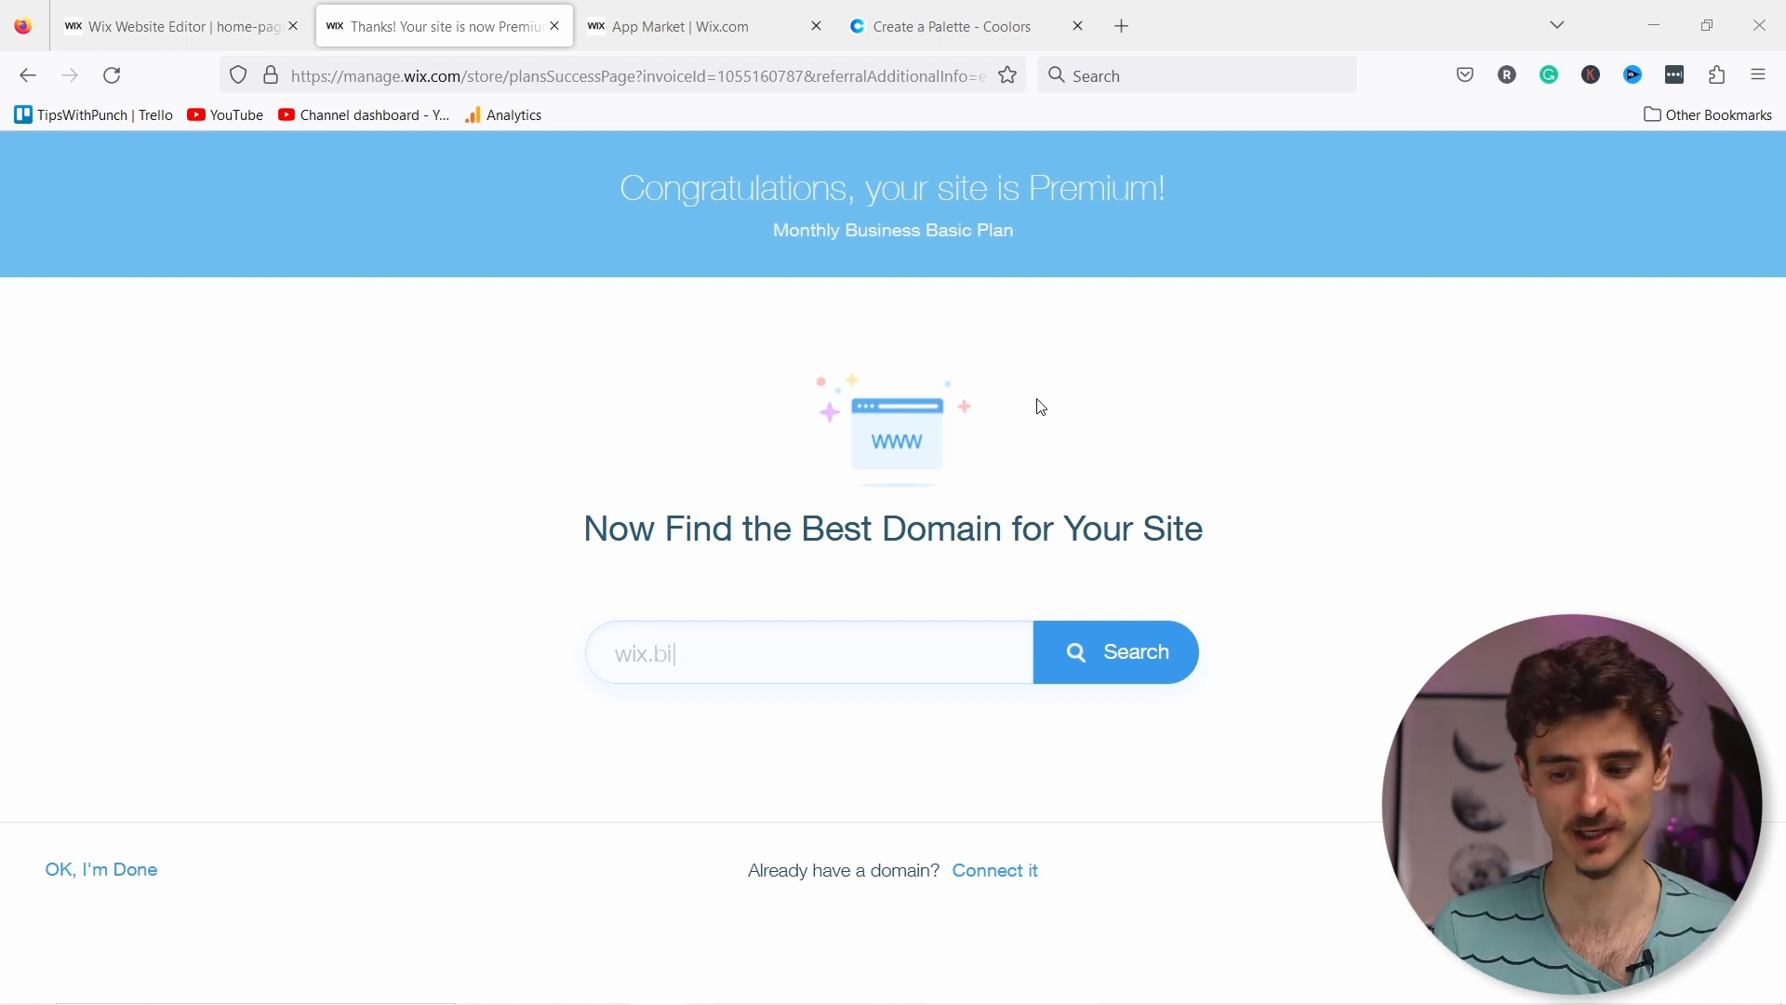
Step: Search for steveandsounds.com, confirm it is available, and choose Get It
{"action": "left_click", "coordinate": [755, 641]}
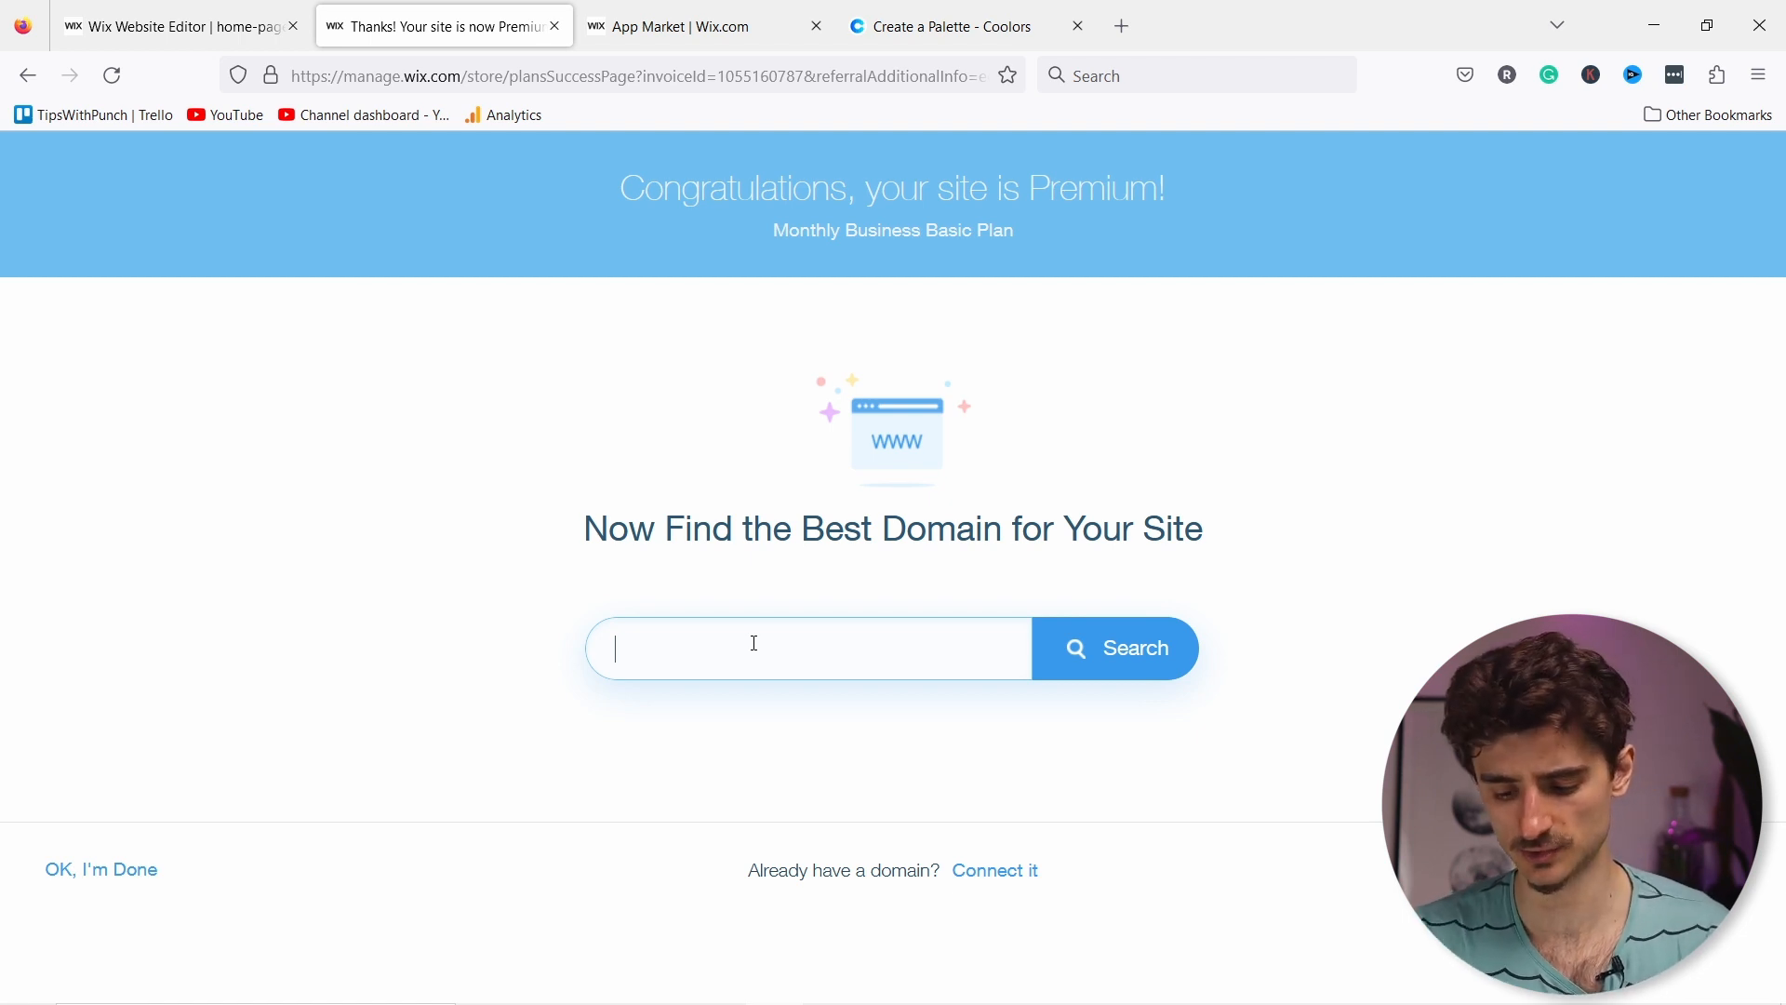
{"action": "type", "text": "steveandsounds"}
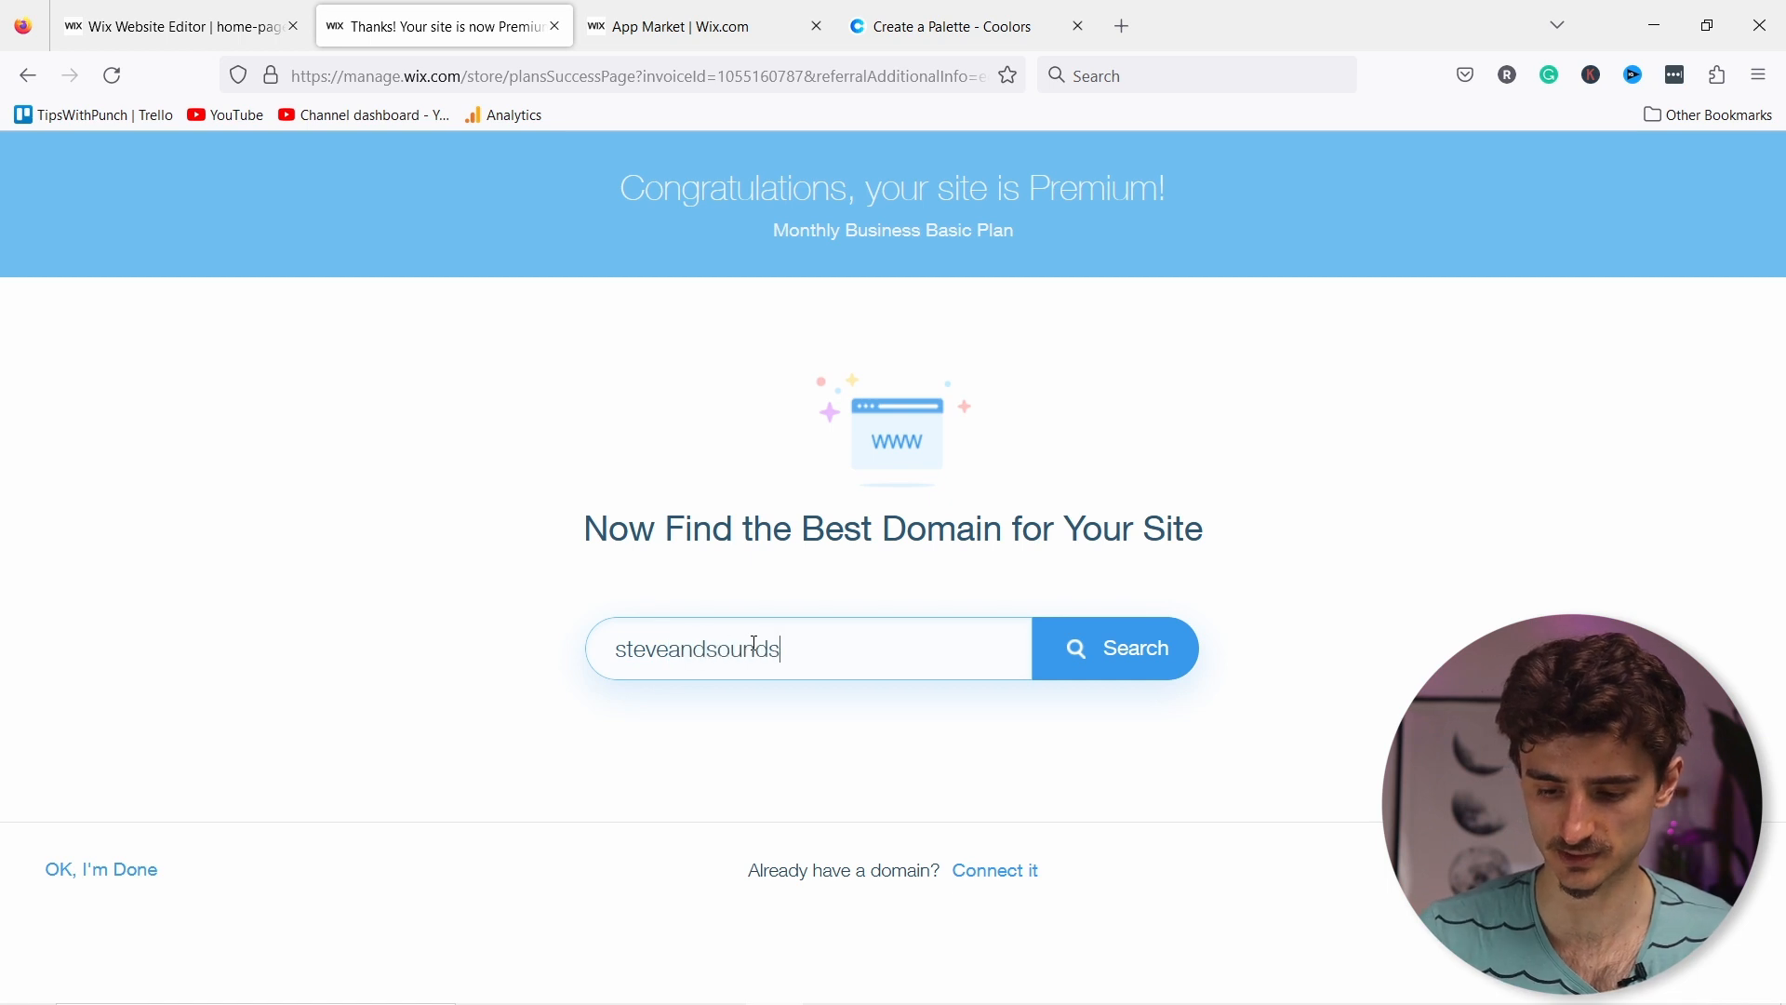
{"action": "type", "text": ".com"}
{"action": "left_click", "coordinate": [1081, 643]}
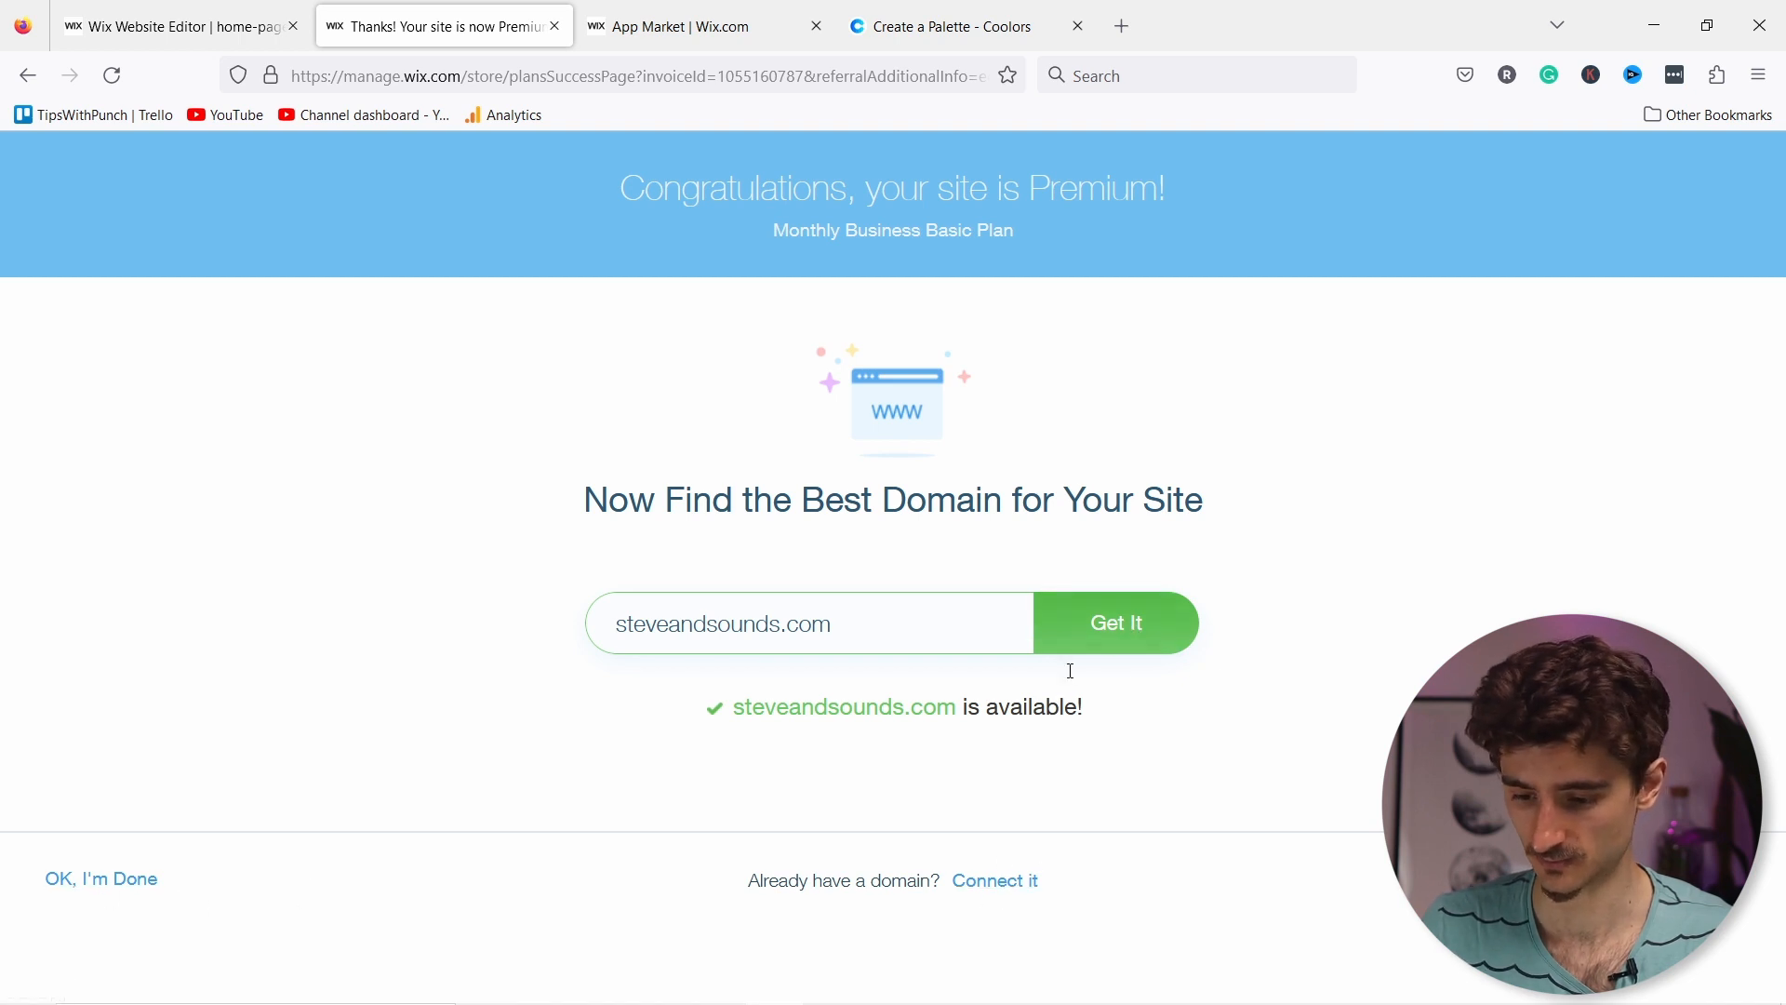
{"action": "left_click", "coordinate": [1117, 639]}
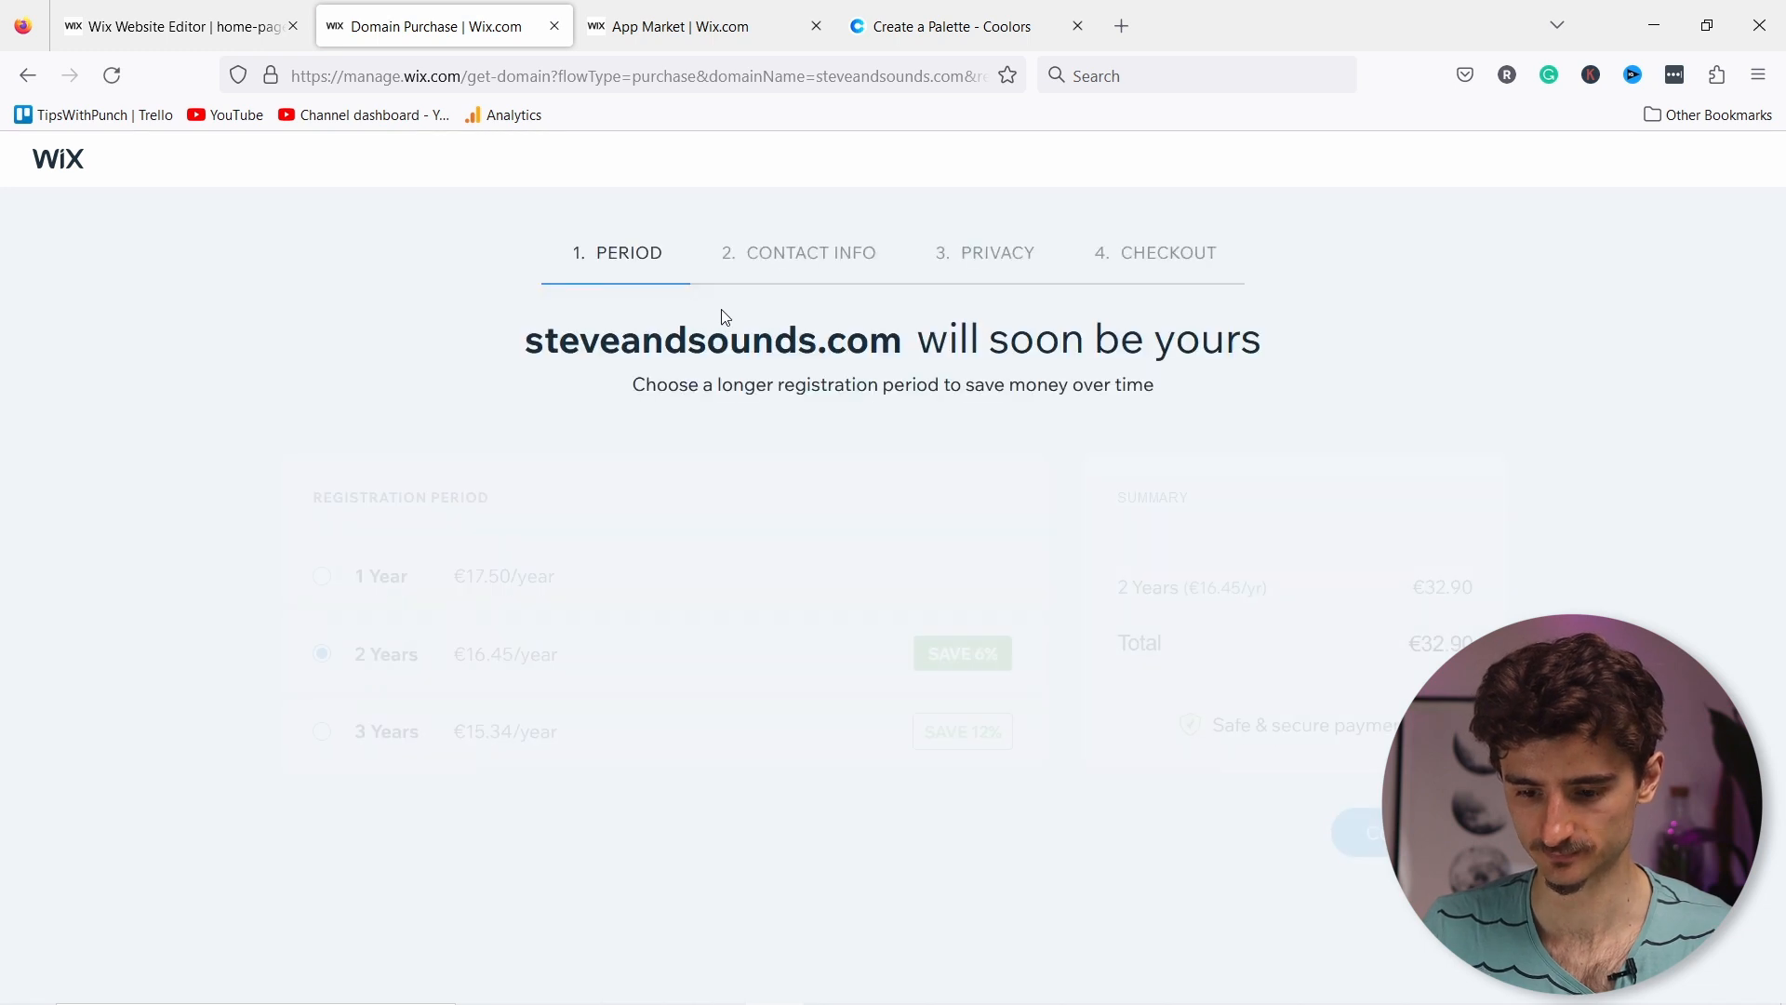
Step: Register steveandsounds.com for 1 year, enter contact details, and keep Full privacy protection through checkout
{"action": "left_click", "coordinate": [391, 590]}
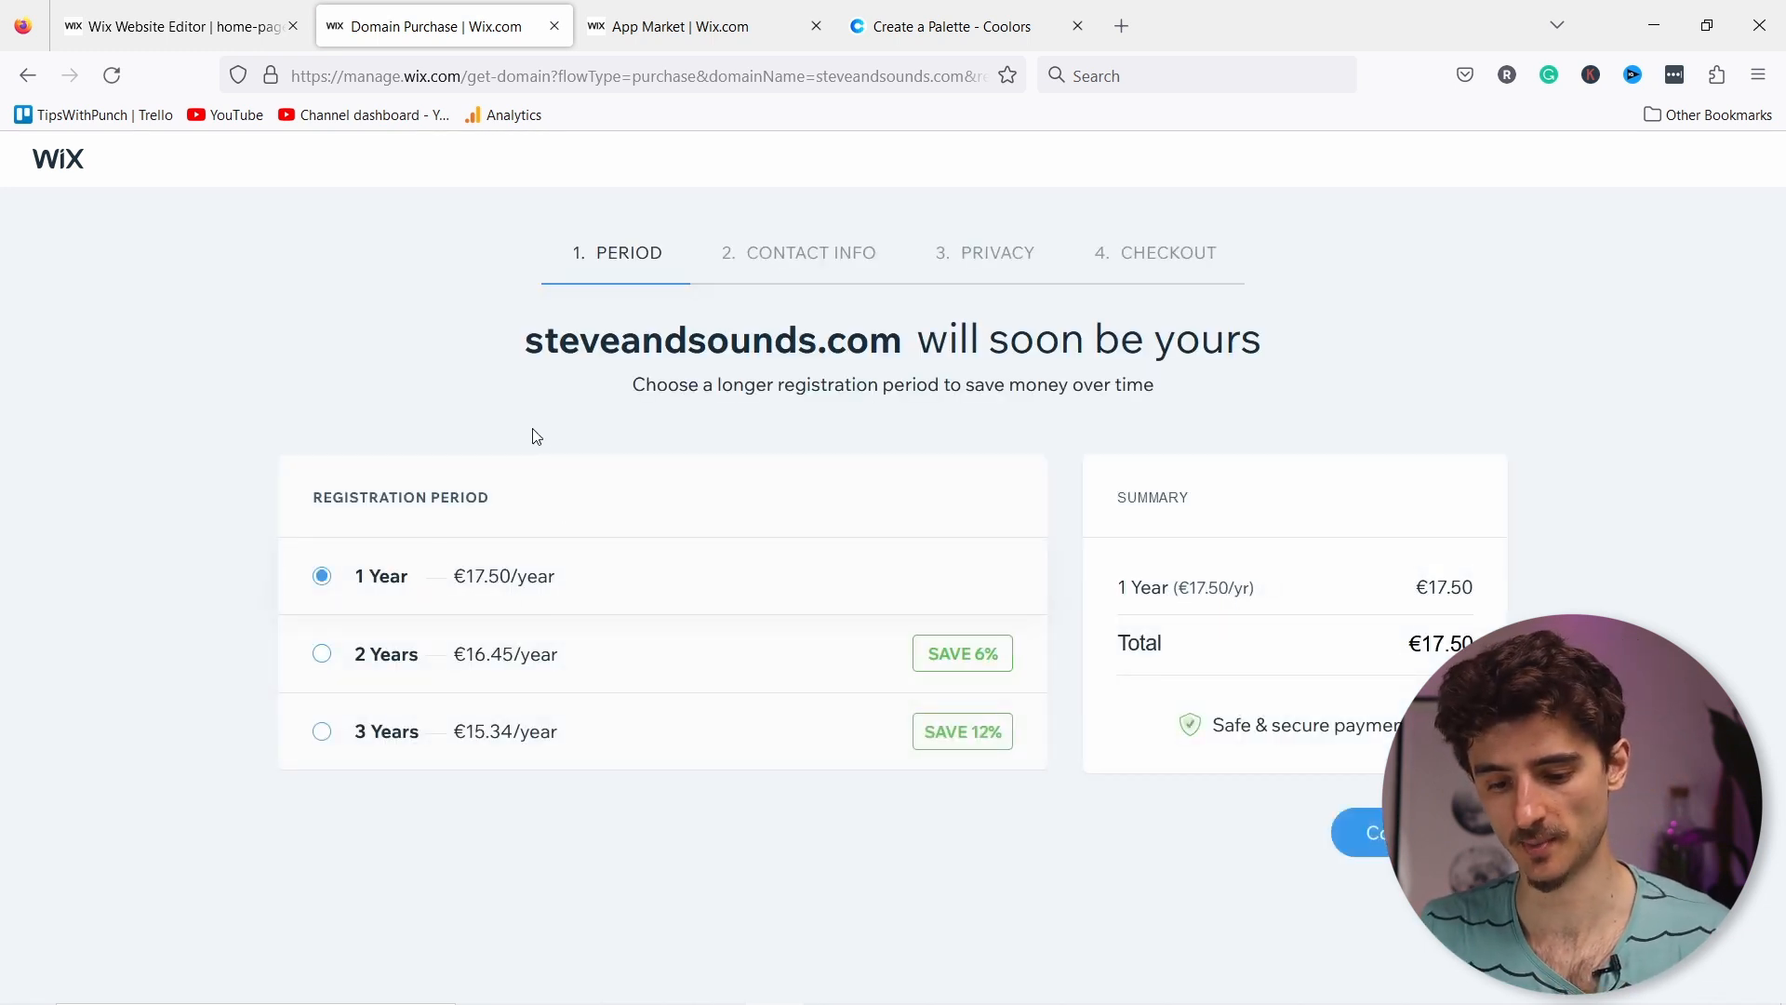
{"action": "left_click", "coordinate": [1419, 833]}
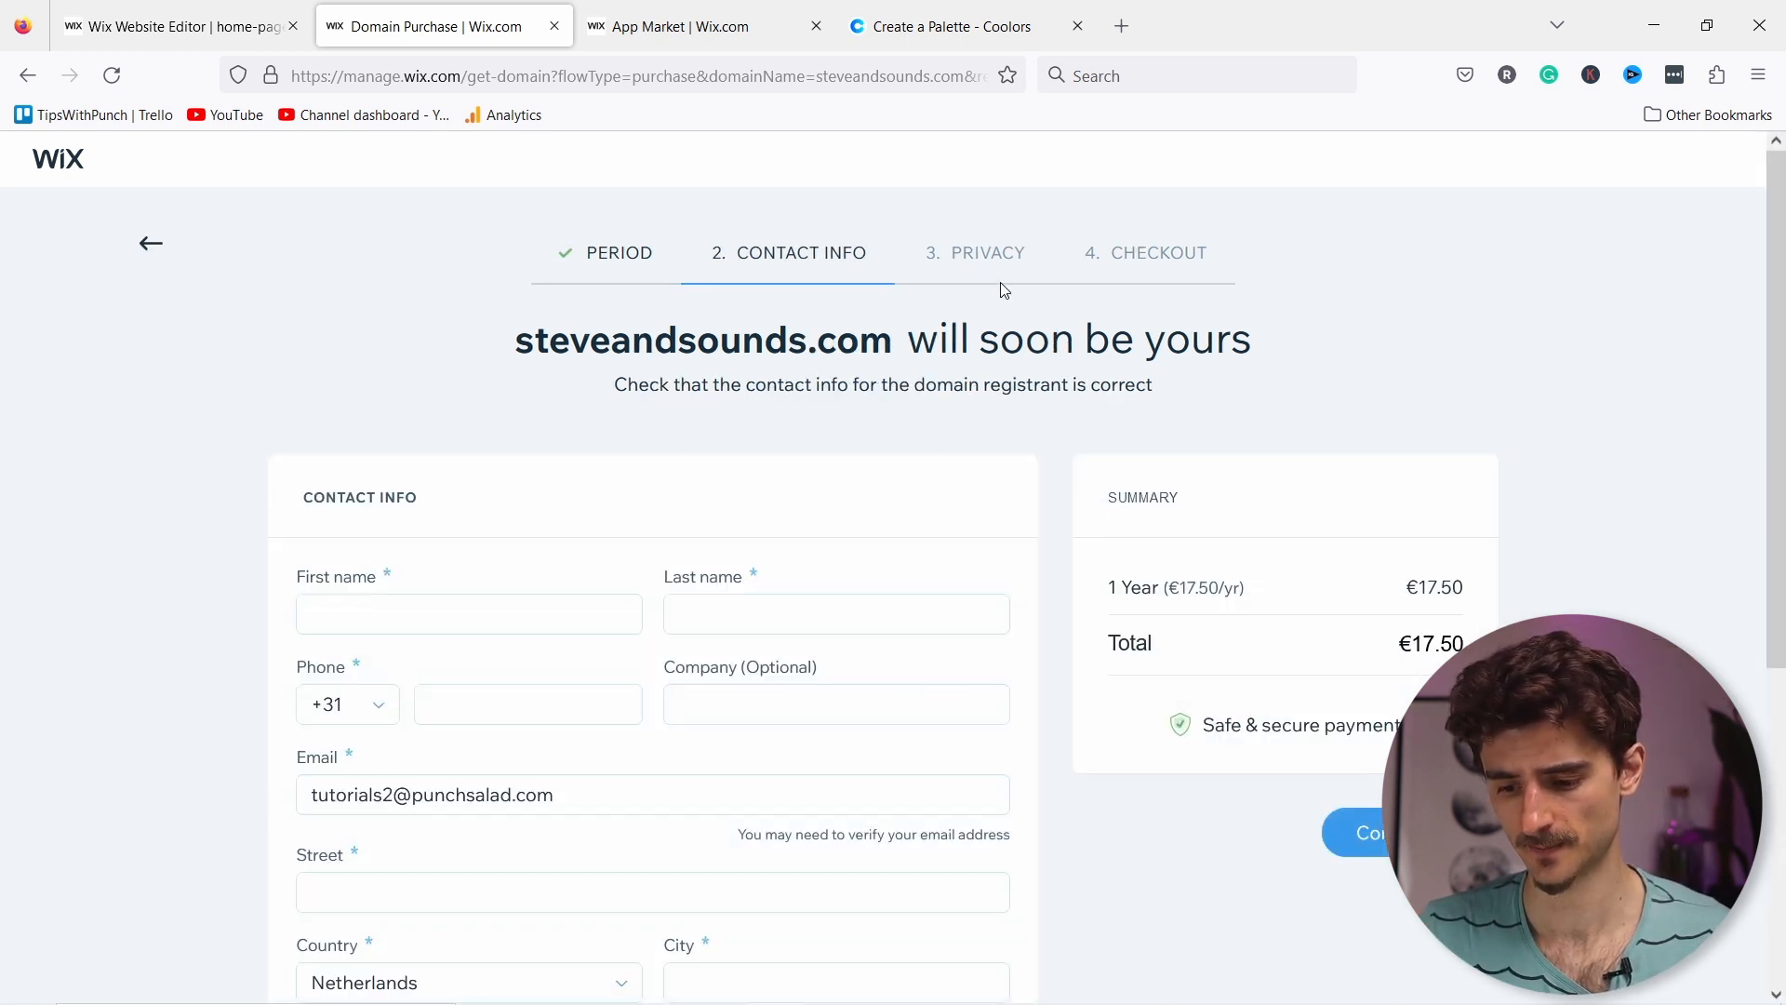
{"action": "left_click", "coordinate": [368, 617]}
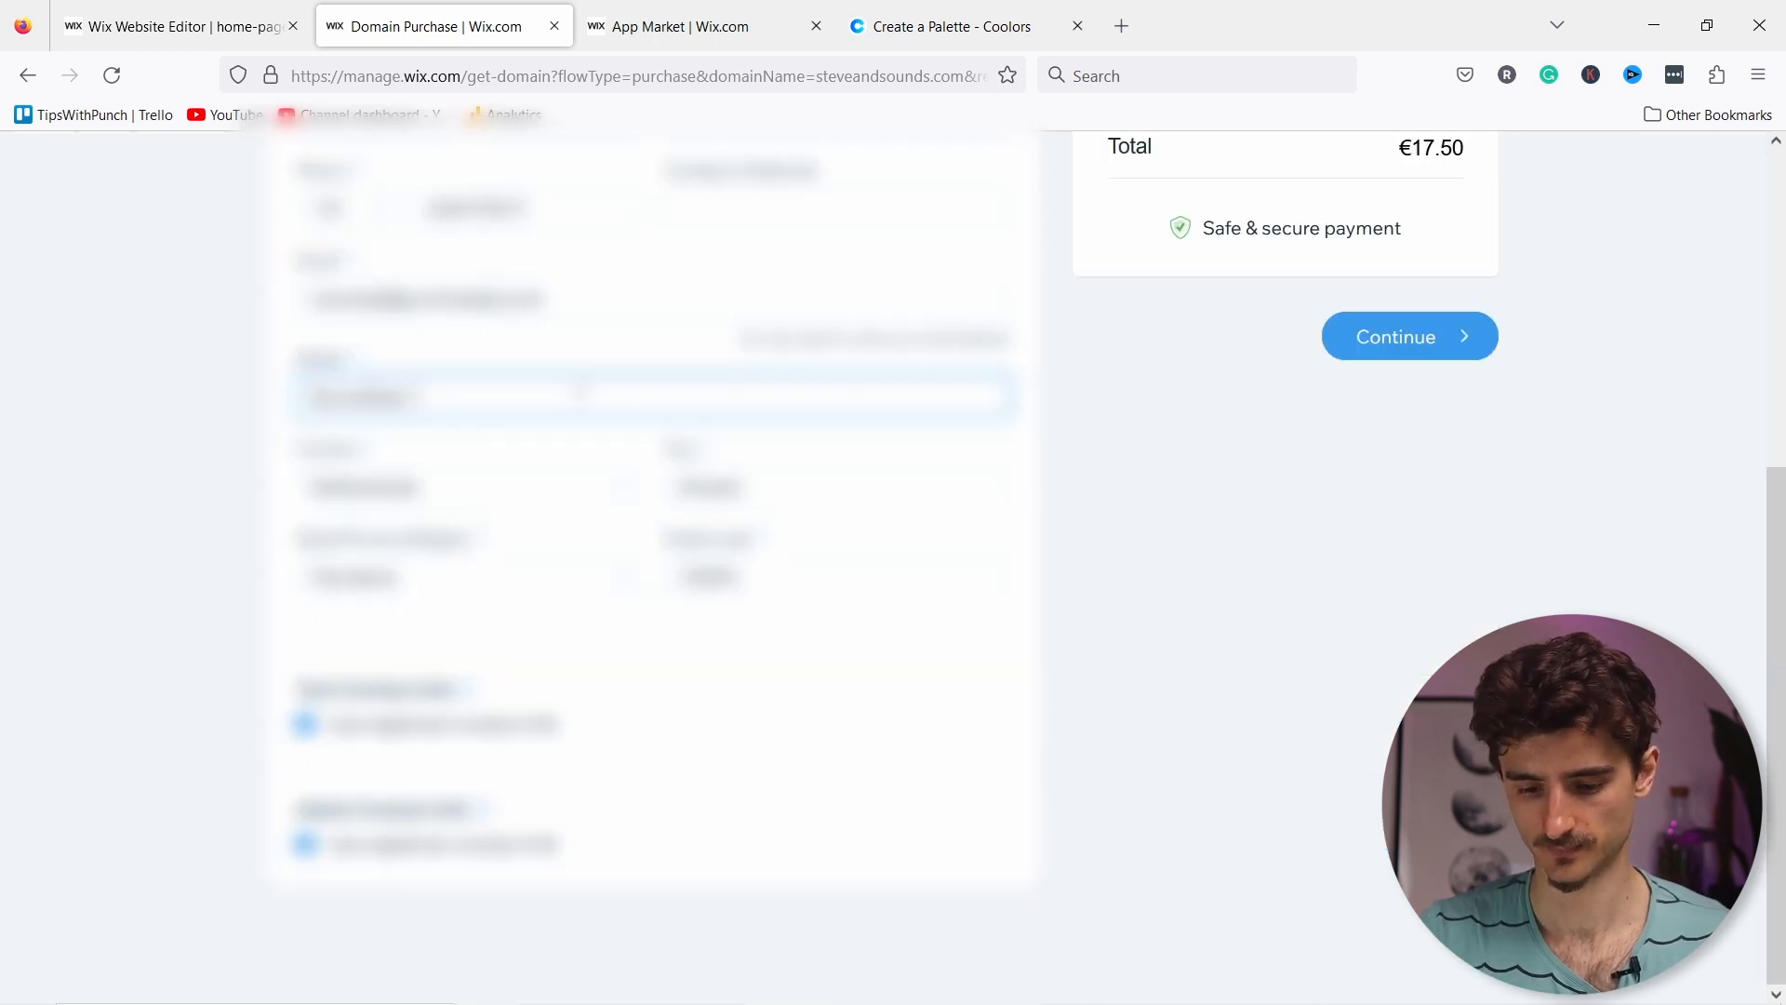
{"action": "type", "text": "15"}
{"action": "left_click", "coordinate": [1416, 353]}
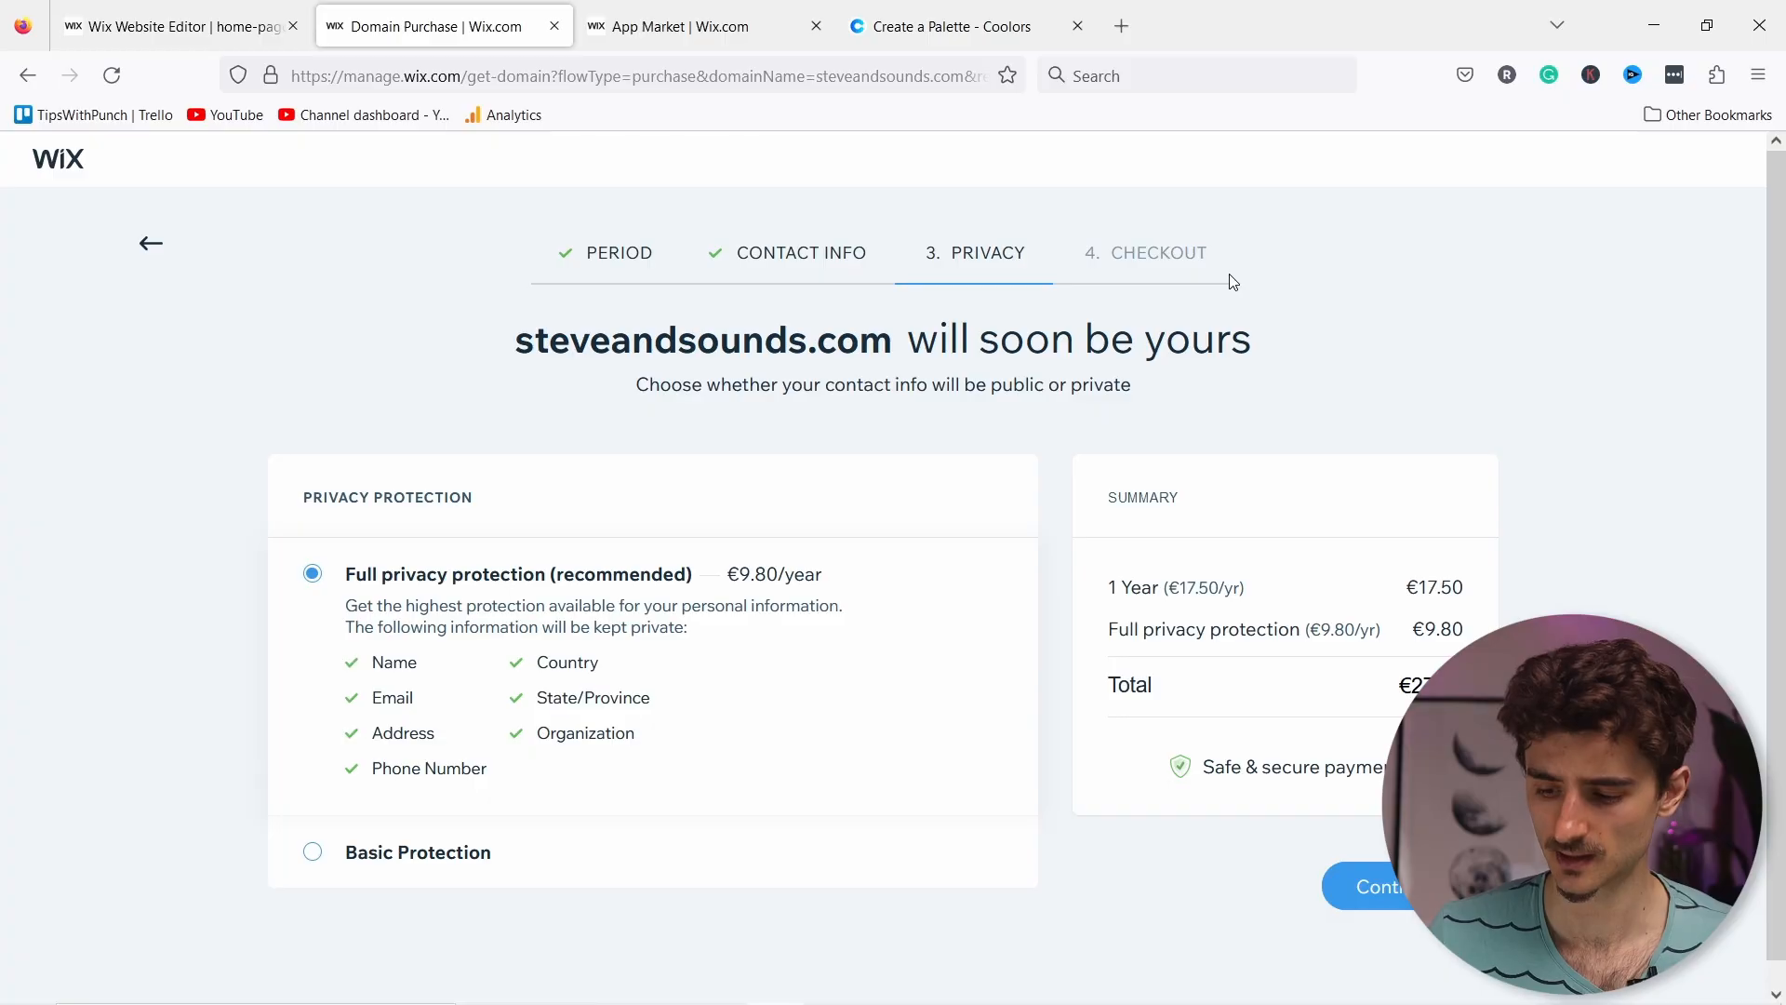
{"action": "left_click", "coordinate": [1403, 887]}
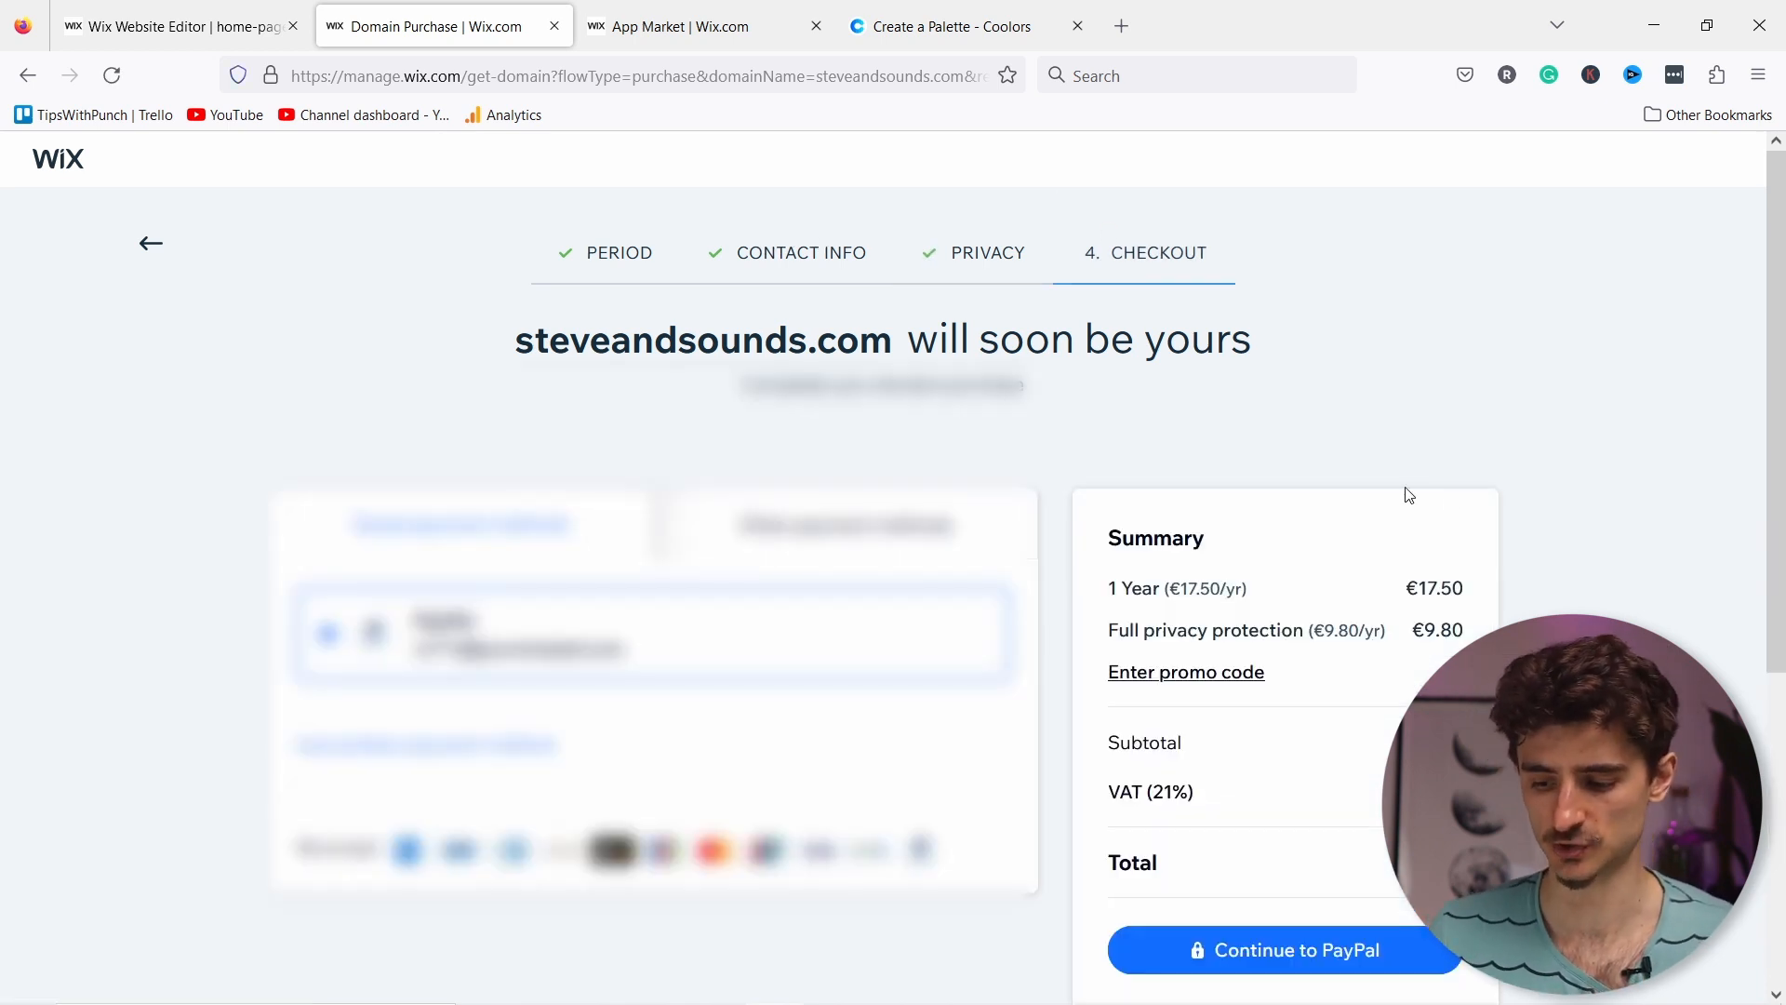
{"action": "scroll", "coordinate": [1296, 378], "scroll_direction": "down", "scroll_amount": 4}
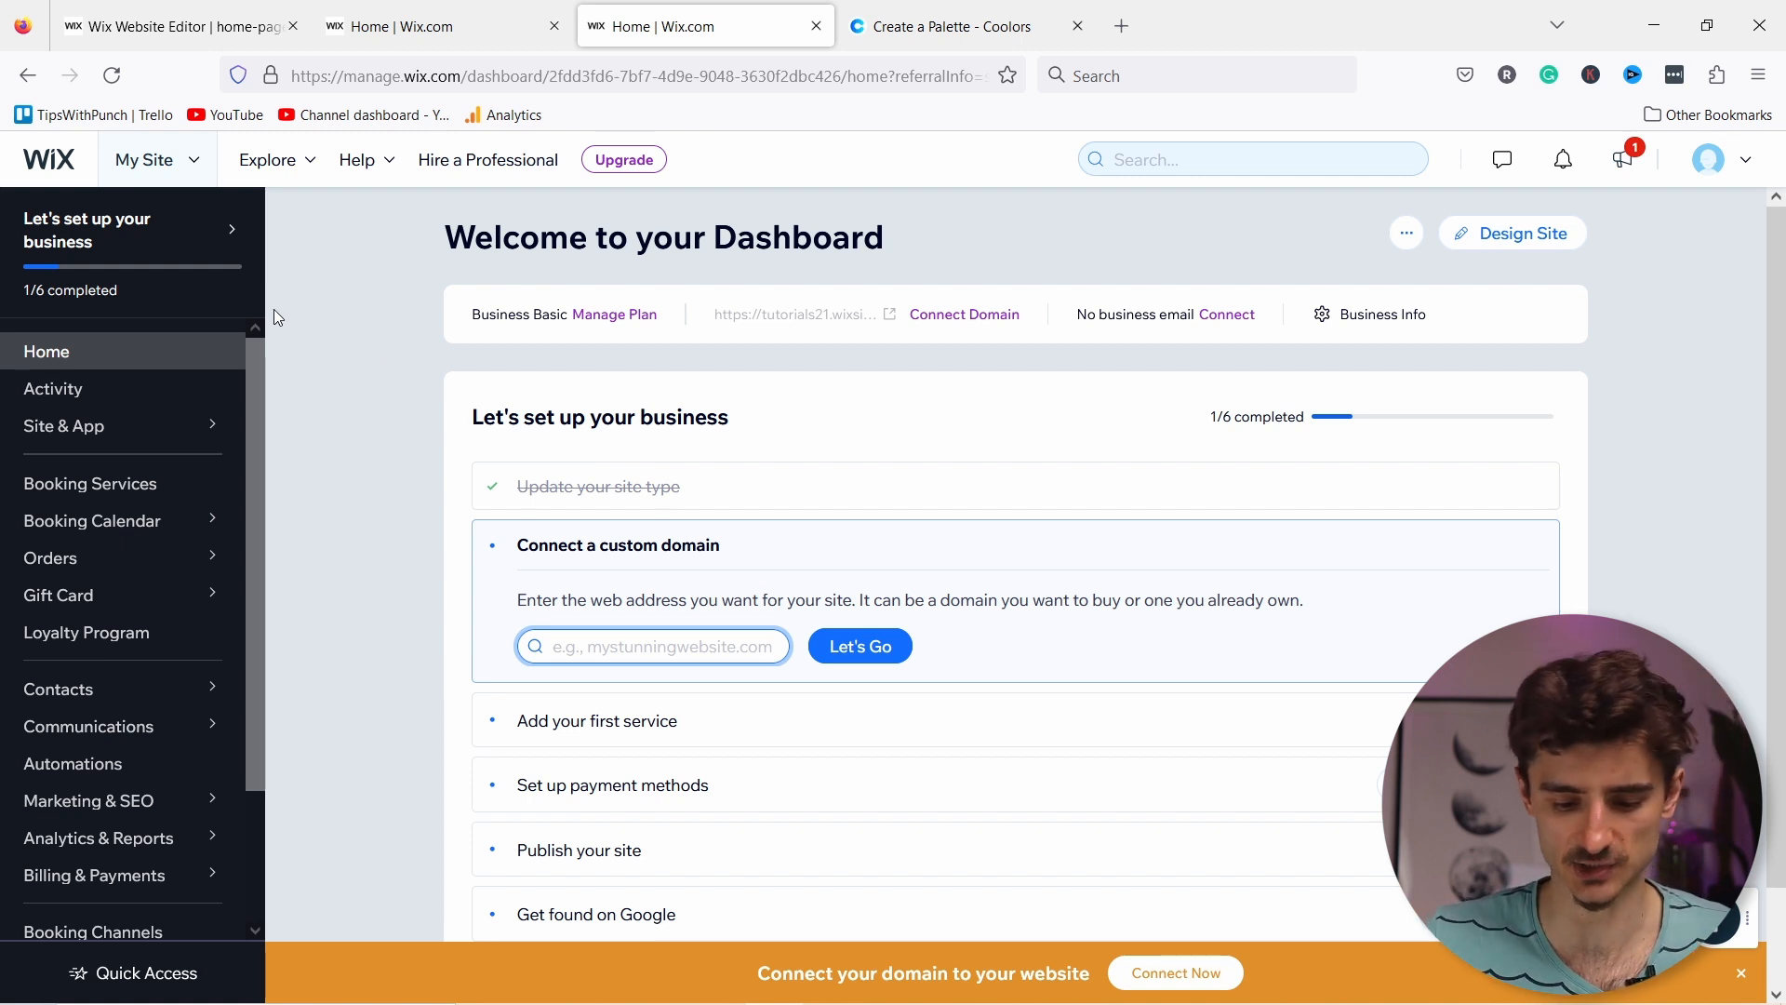
Step: In Settings > Domains > Connect a domain, paste tipswithpunch.com copied from Namecheap
{"action": "scroll", "coordinate": [115, 376], "scroll_direction": "down", "scroll_amount": 2}
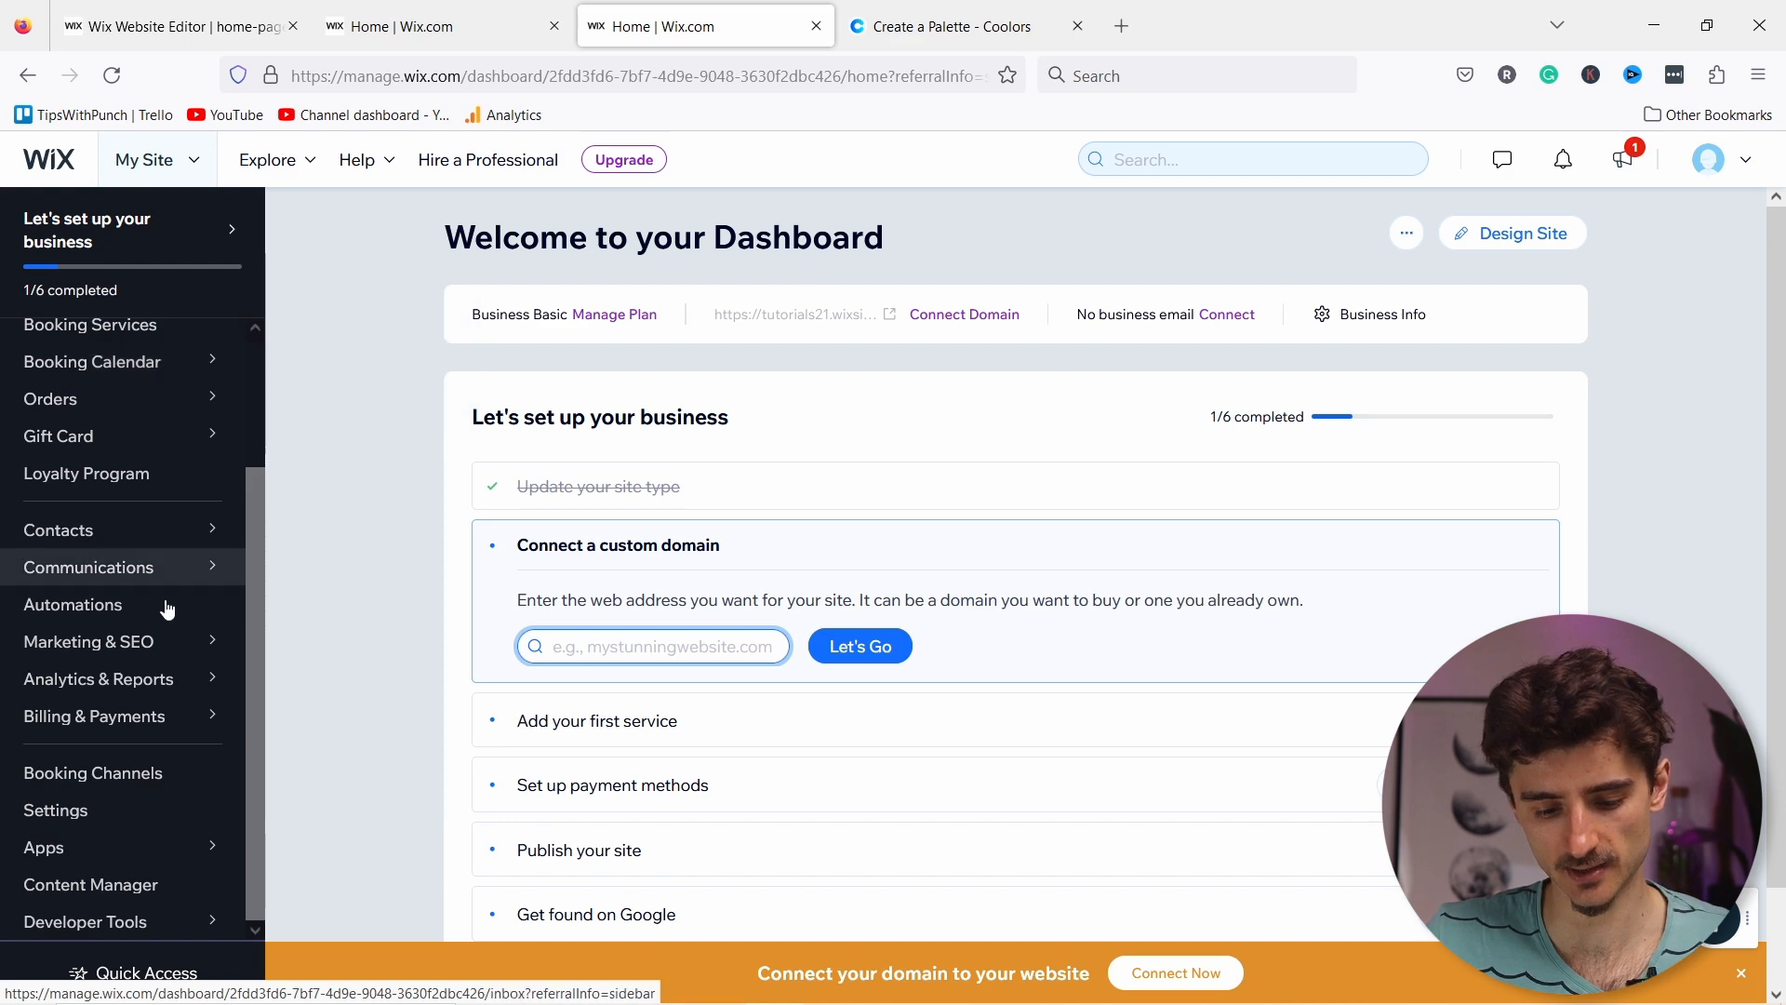
{"action": "left_click", "coordinate": [59, 817]}
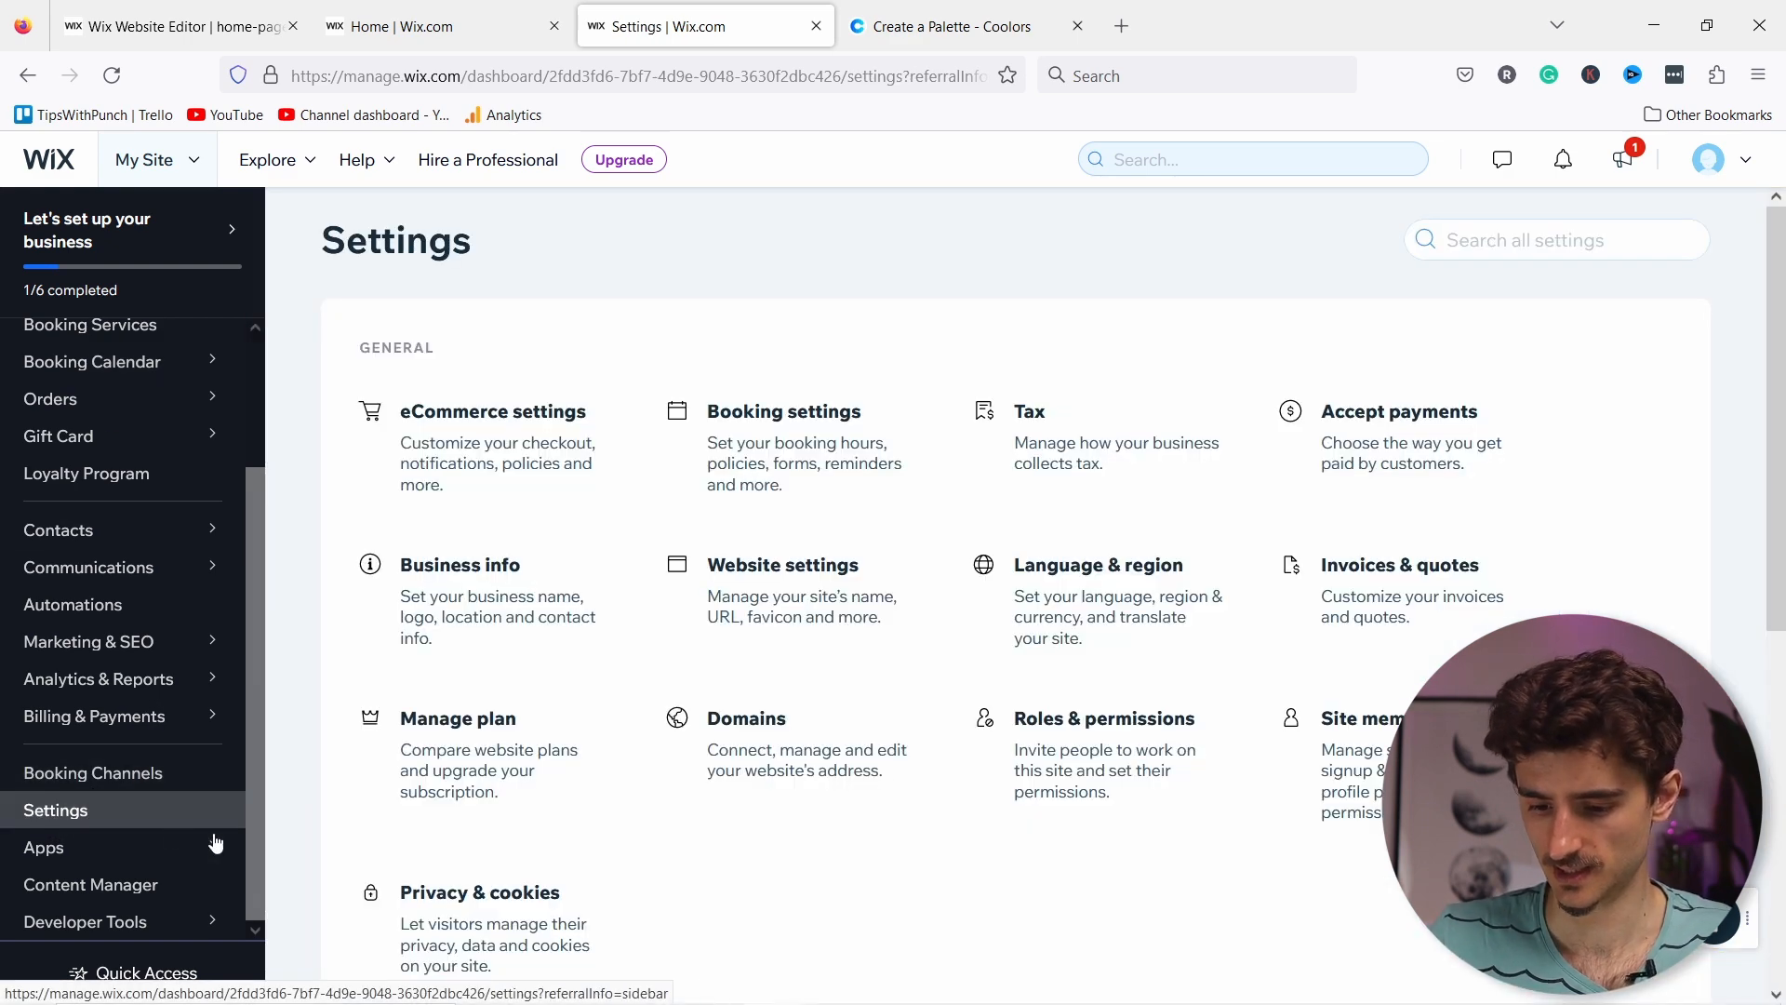
{"action": "left_click", "coordinate": [741, 733]}
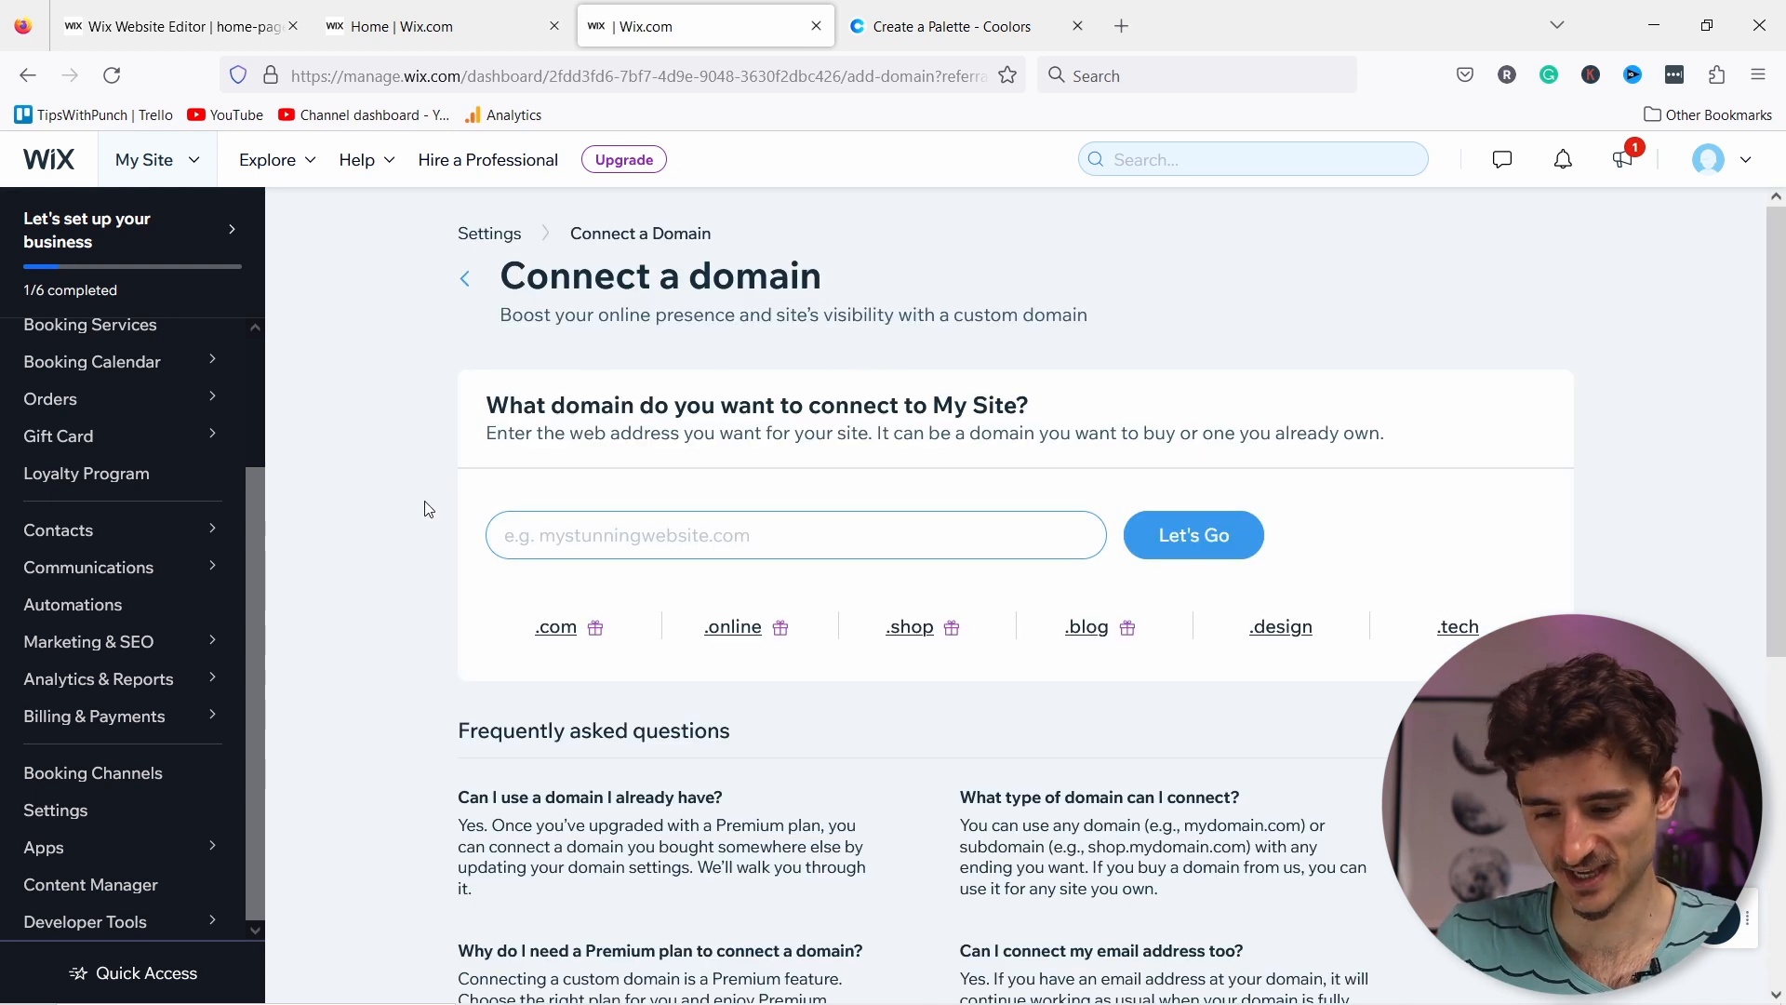
{"action": "left_click", "coordinate": [572, 541]}
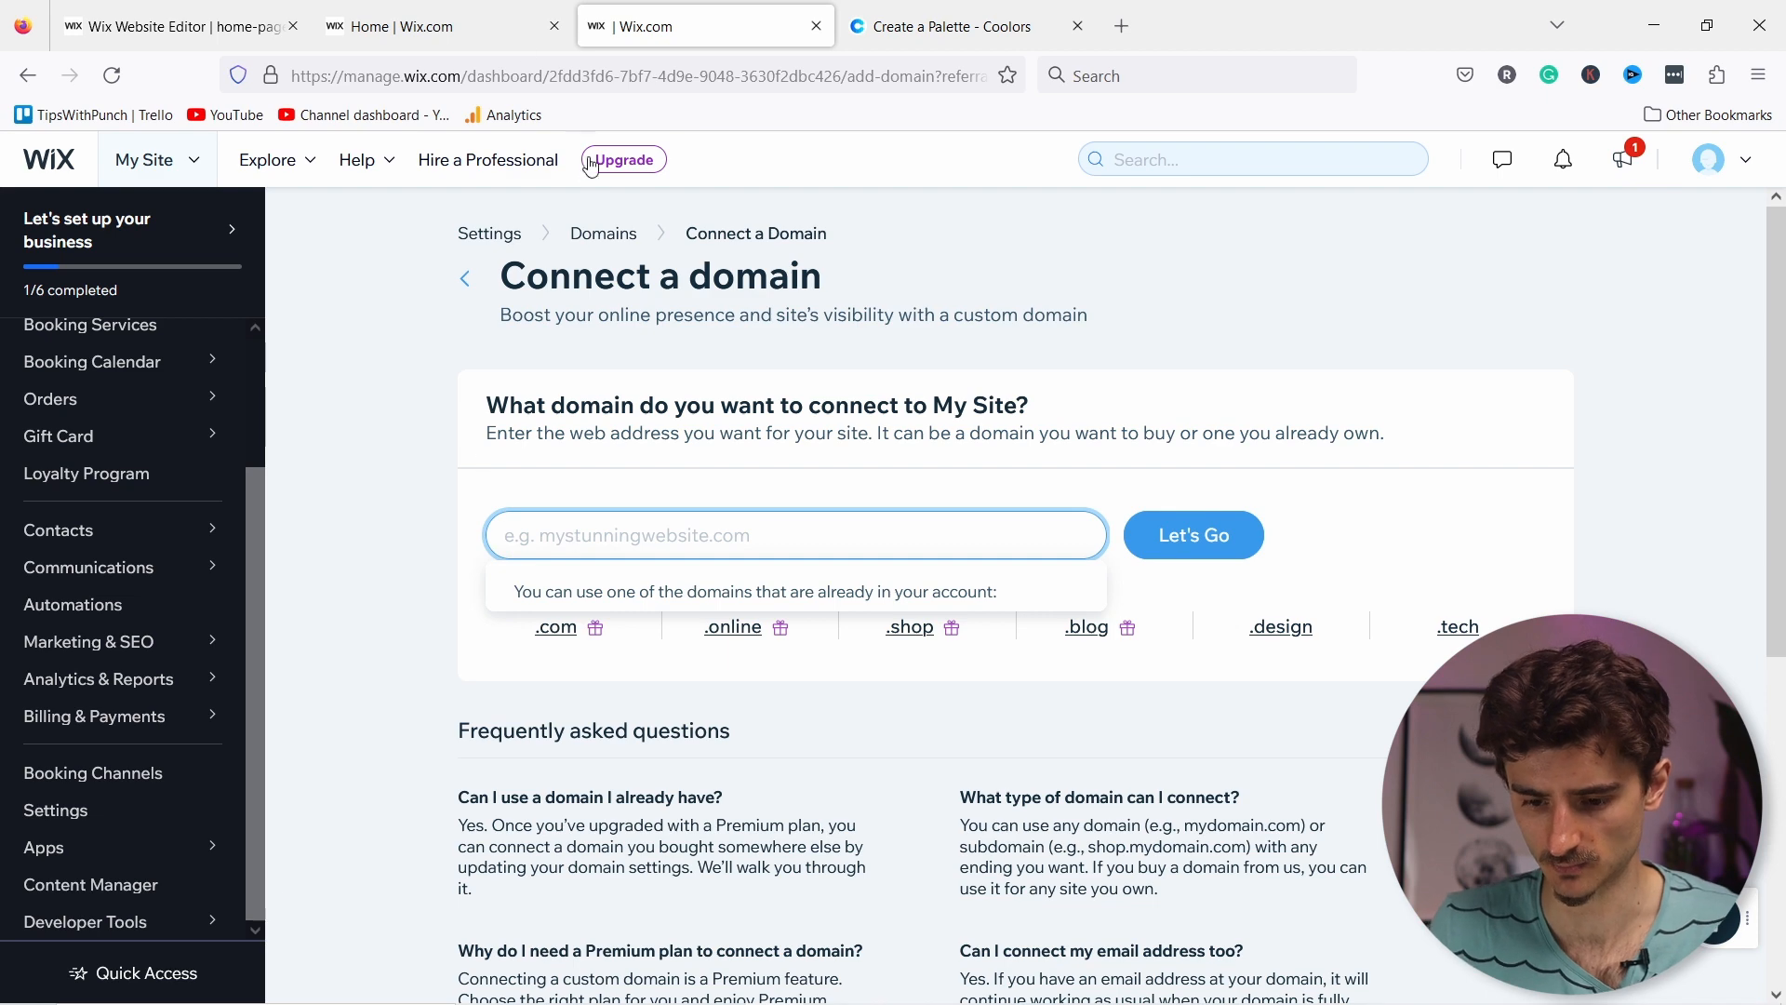
{"action": "key", "text": "alt+Tab"}
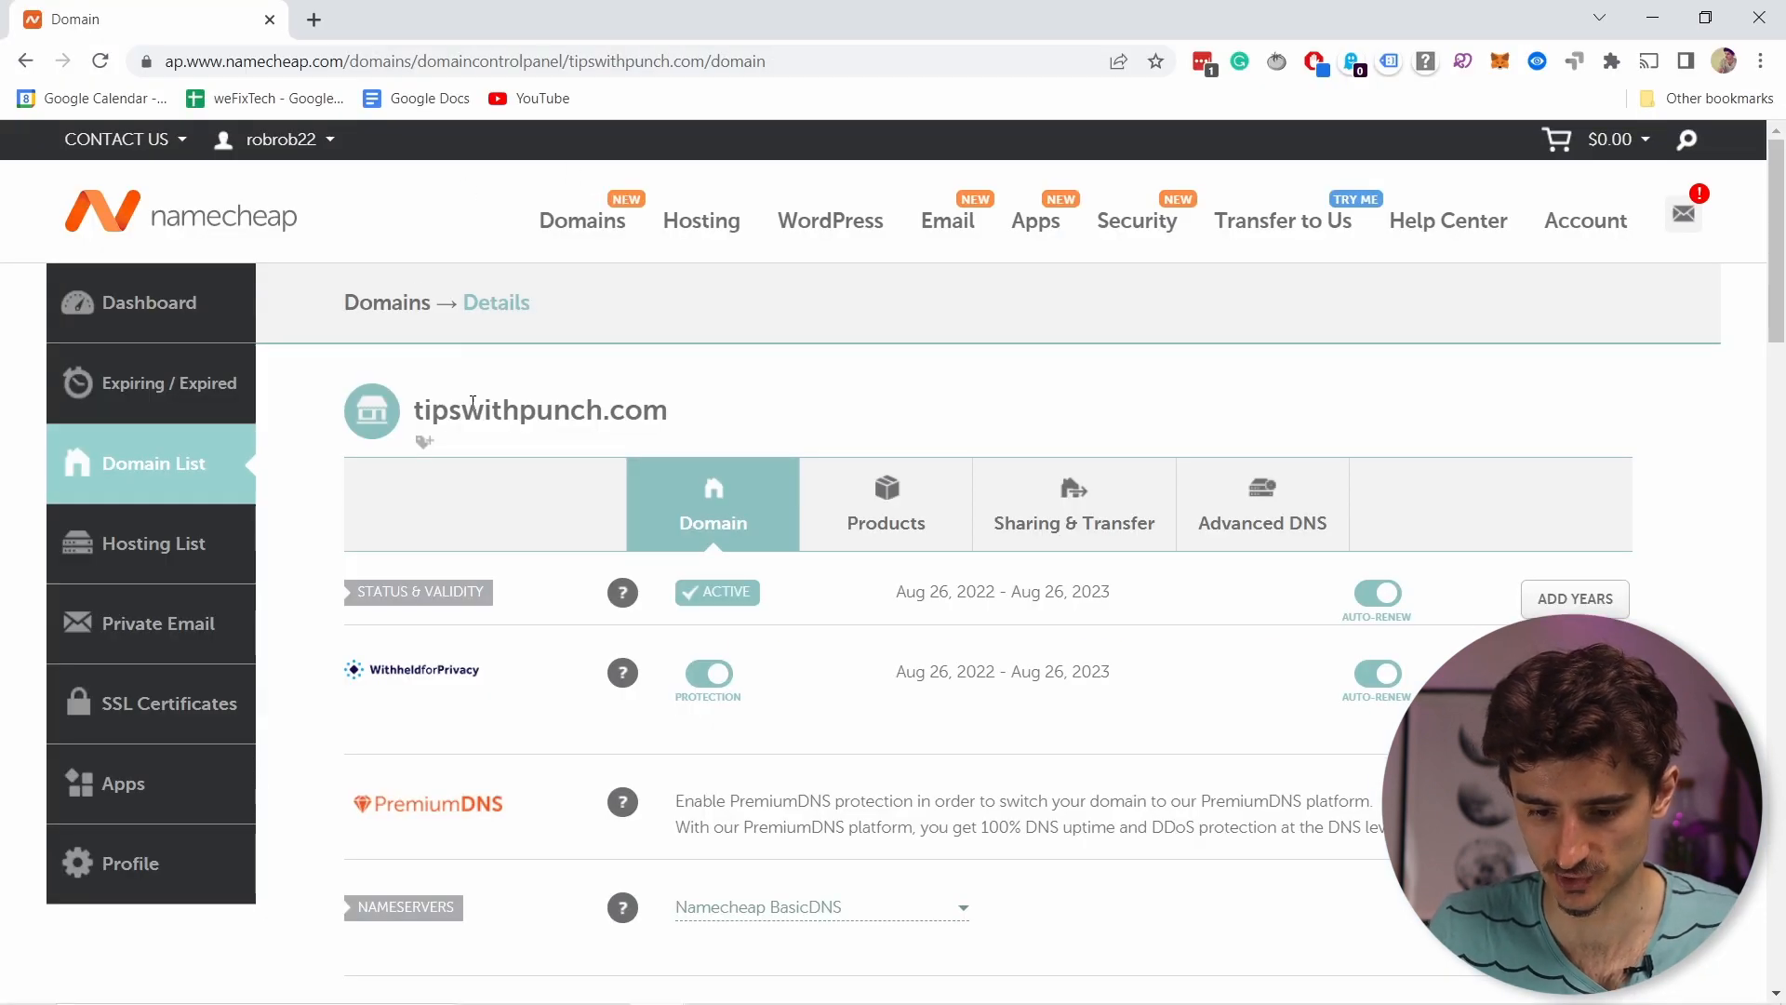
{"action": "left_click_drag", "start_coordinate": [417, 402], "coordinate": [709, 404]}
{"action": "key", "text": "ctrl+c"}
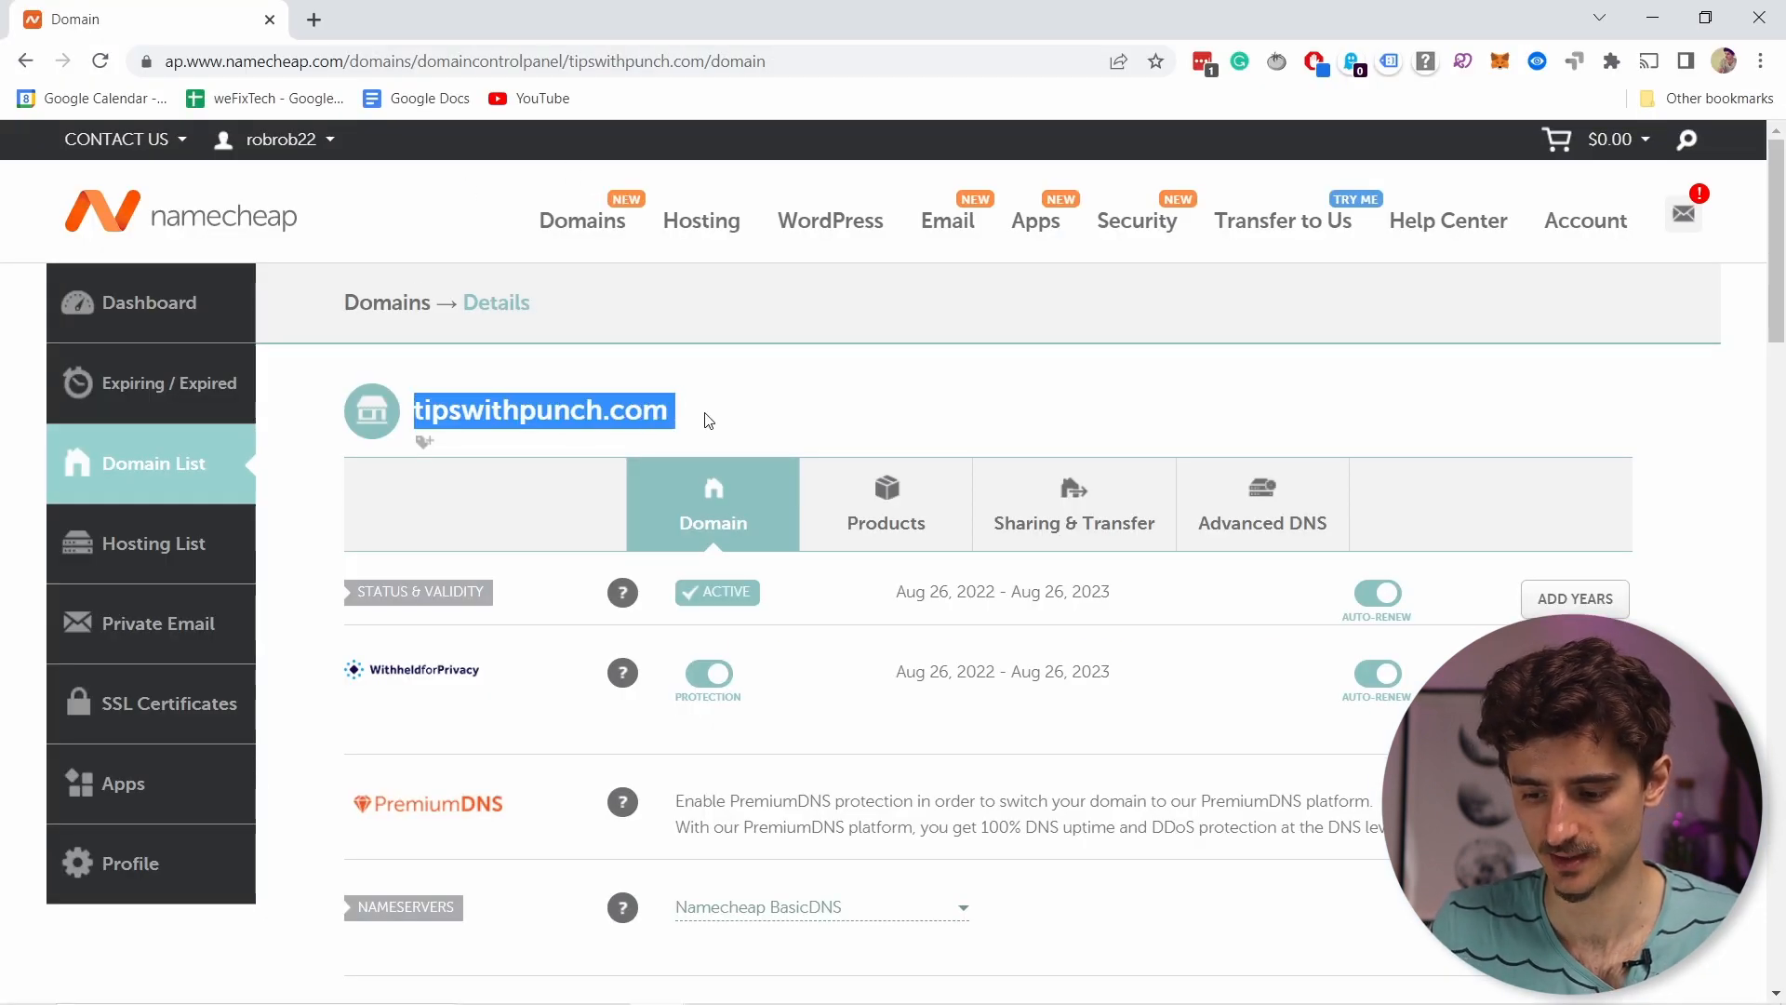
{"action": "key", "text": "alt+Tab"}
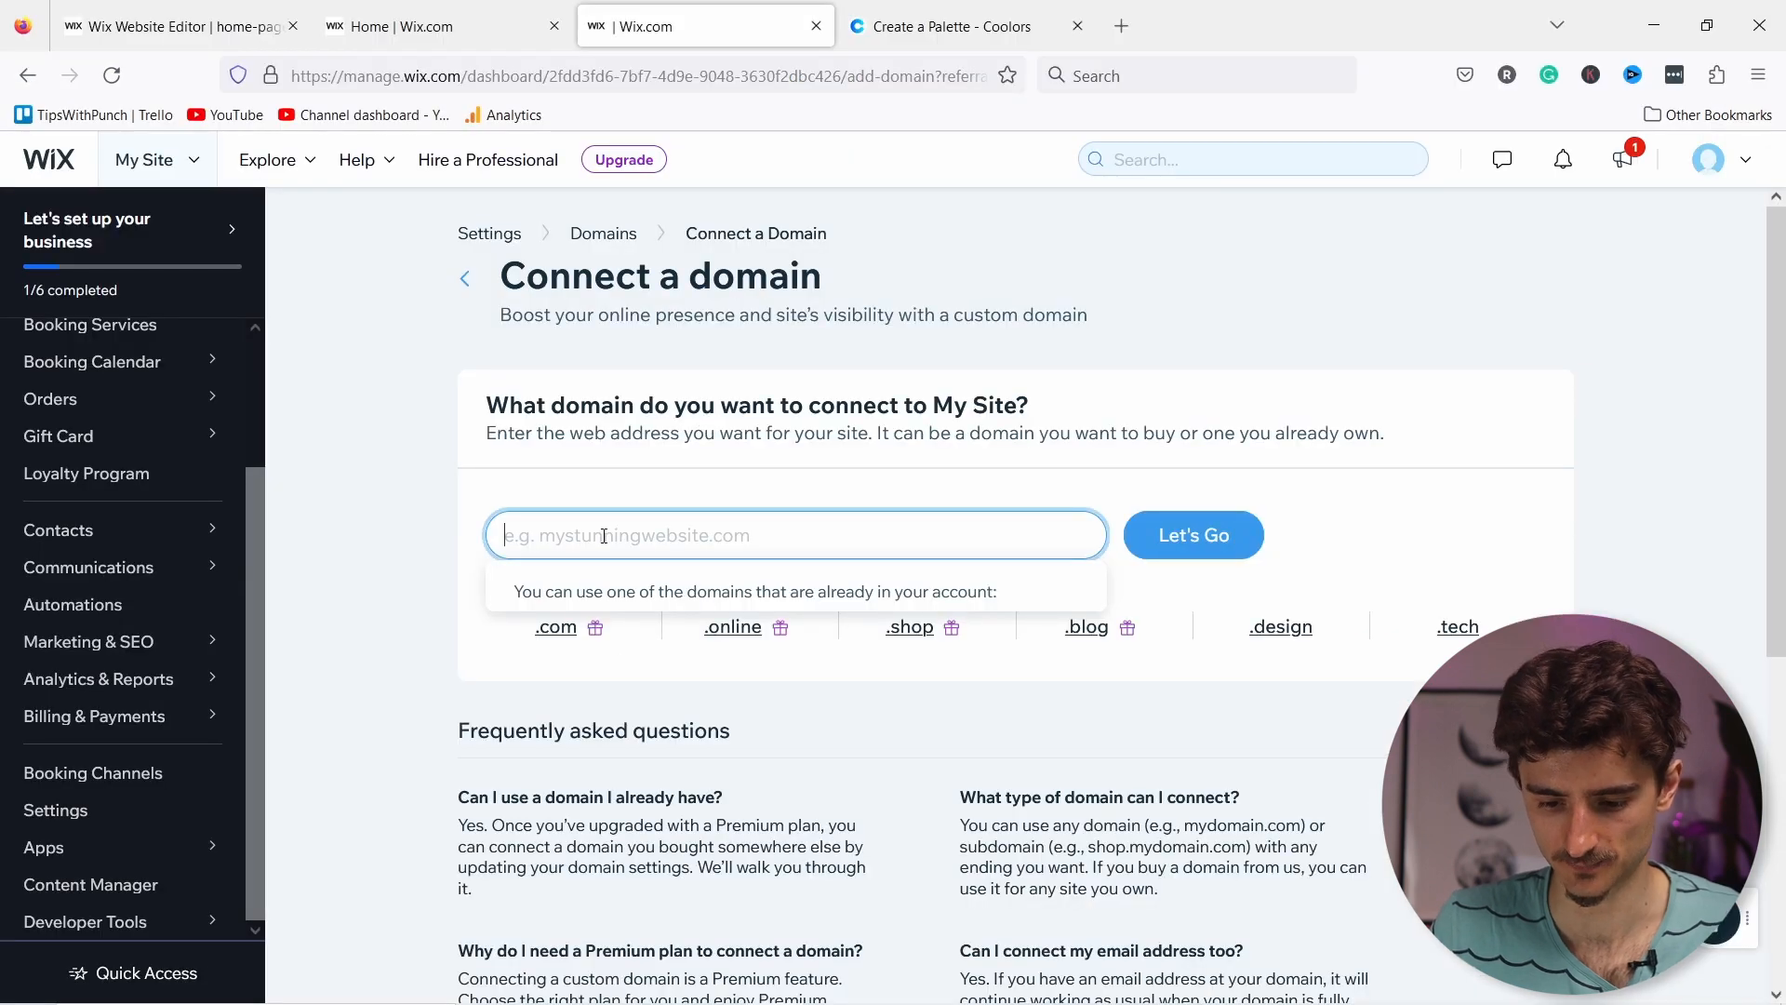
{"action": "key", "text": "ctrl+v"}
Step: Look up tipswithpunch.com and confirm you own it and it's registered at Namecheap
{"action": "left_click", "coordinate": [1180, 539]}
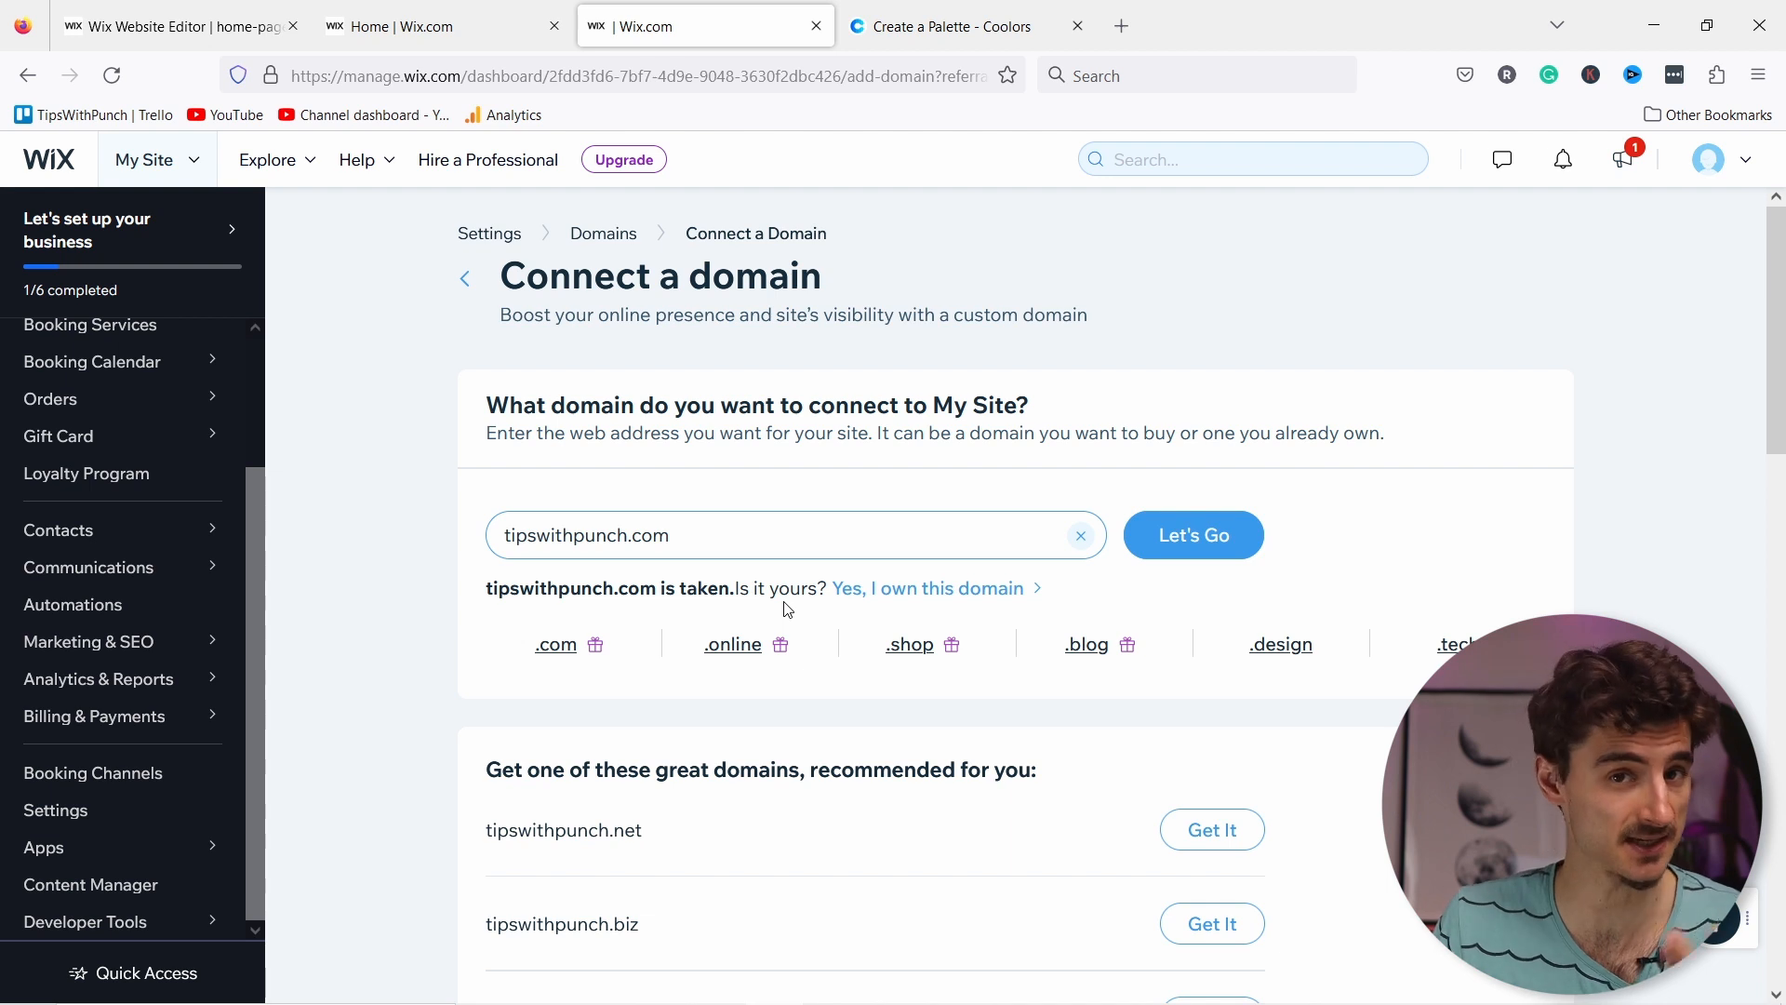
{"action": "left_click", "coordinate": [945, 592]}
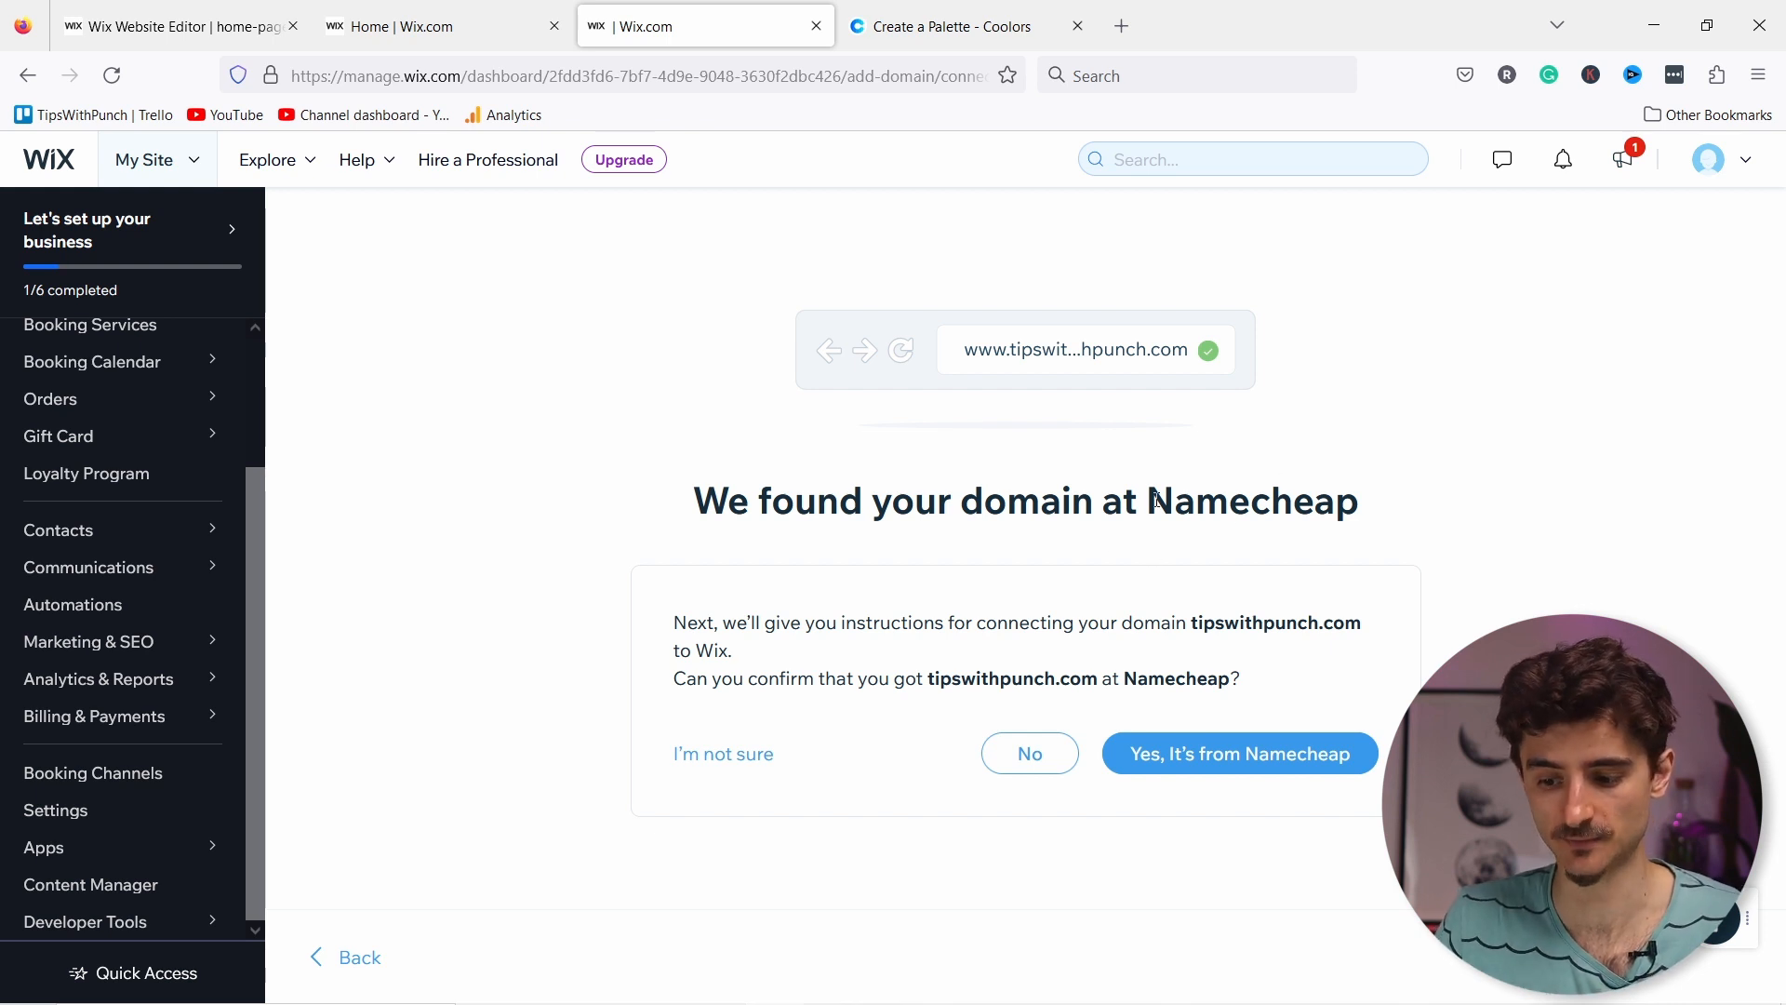
{"action": "left_click", "coordinate": [1196, 772]}
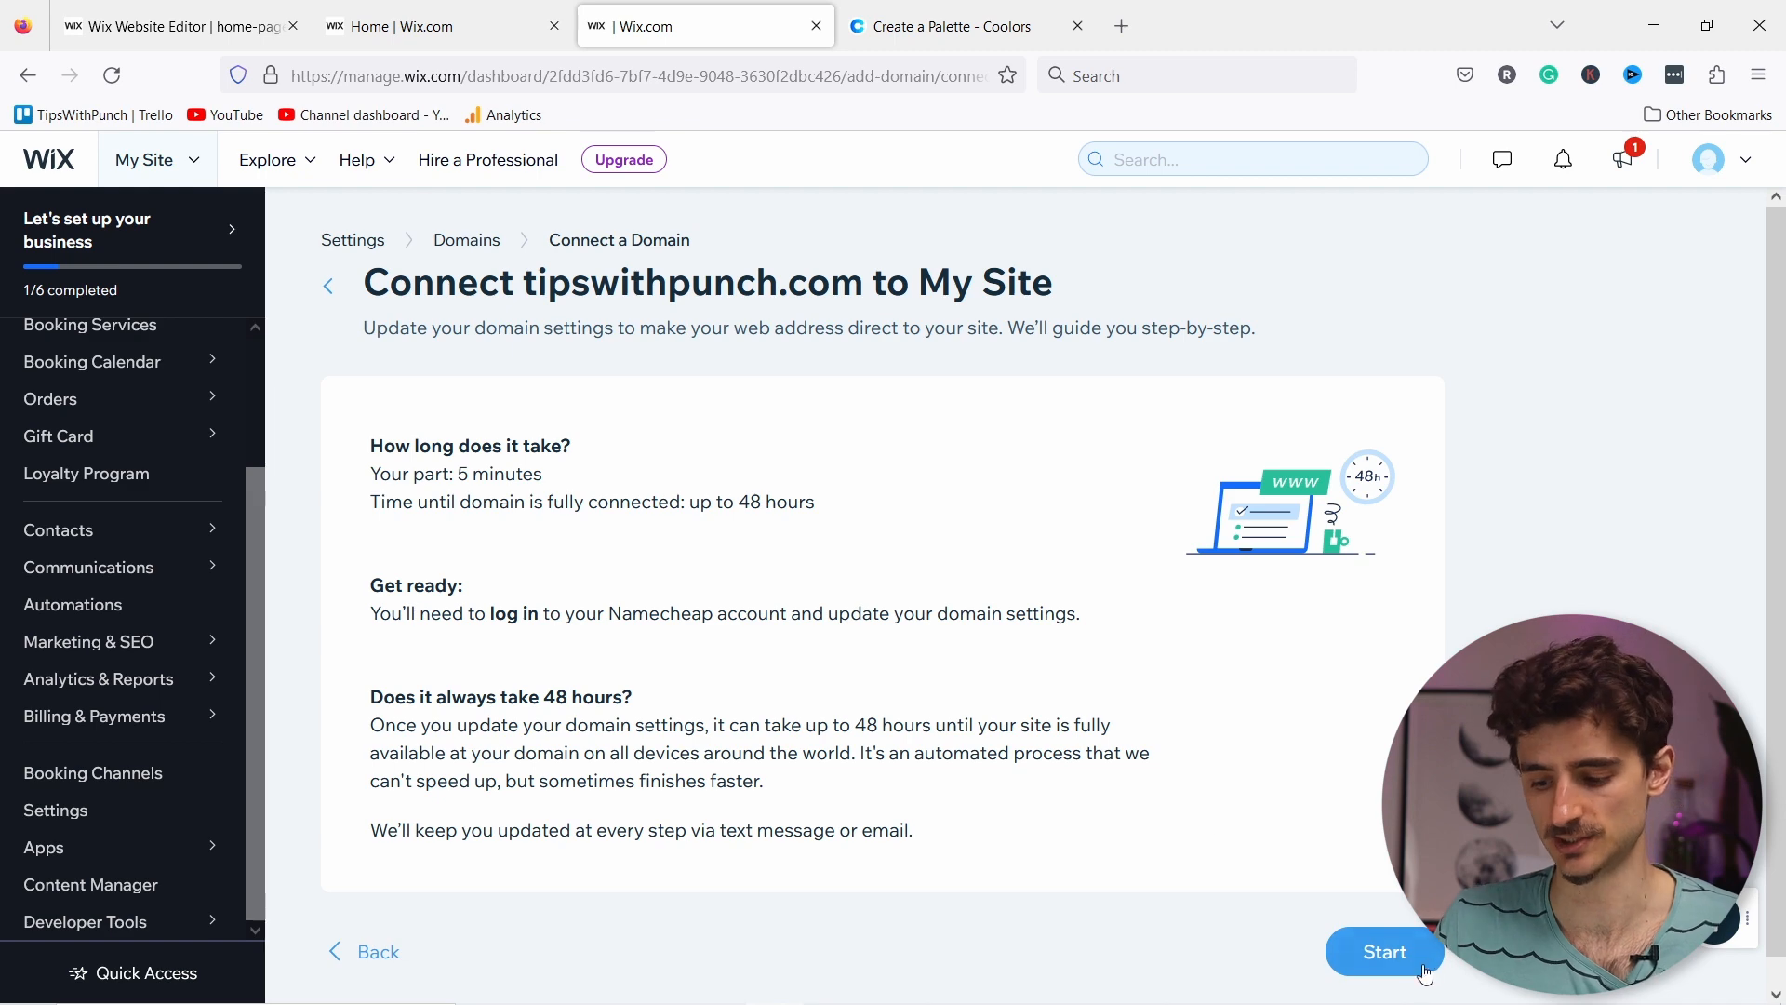
Step: Step through the connection guide to the nameservers step and copy Nameserver 1, ns8.wixdns.net
{"action": "left_click", "coordinate": [1386, 952]}
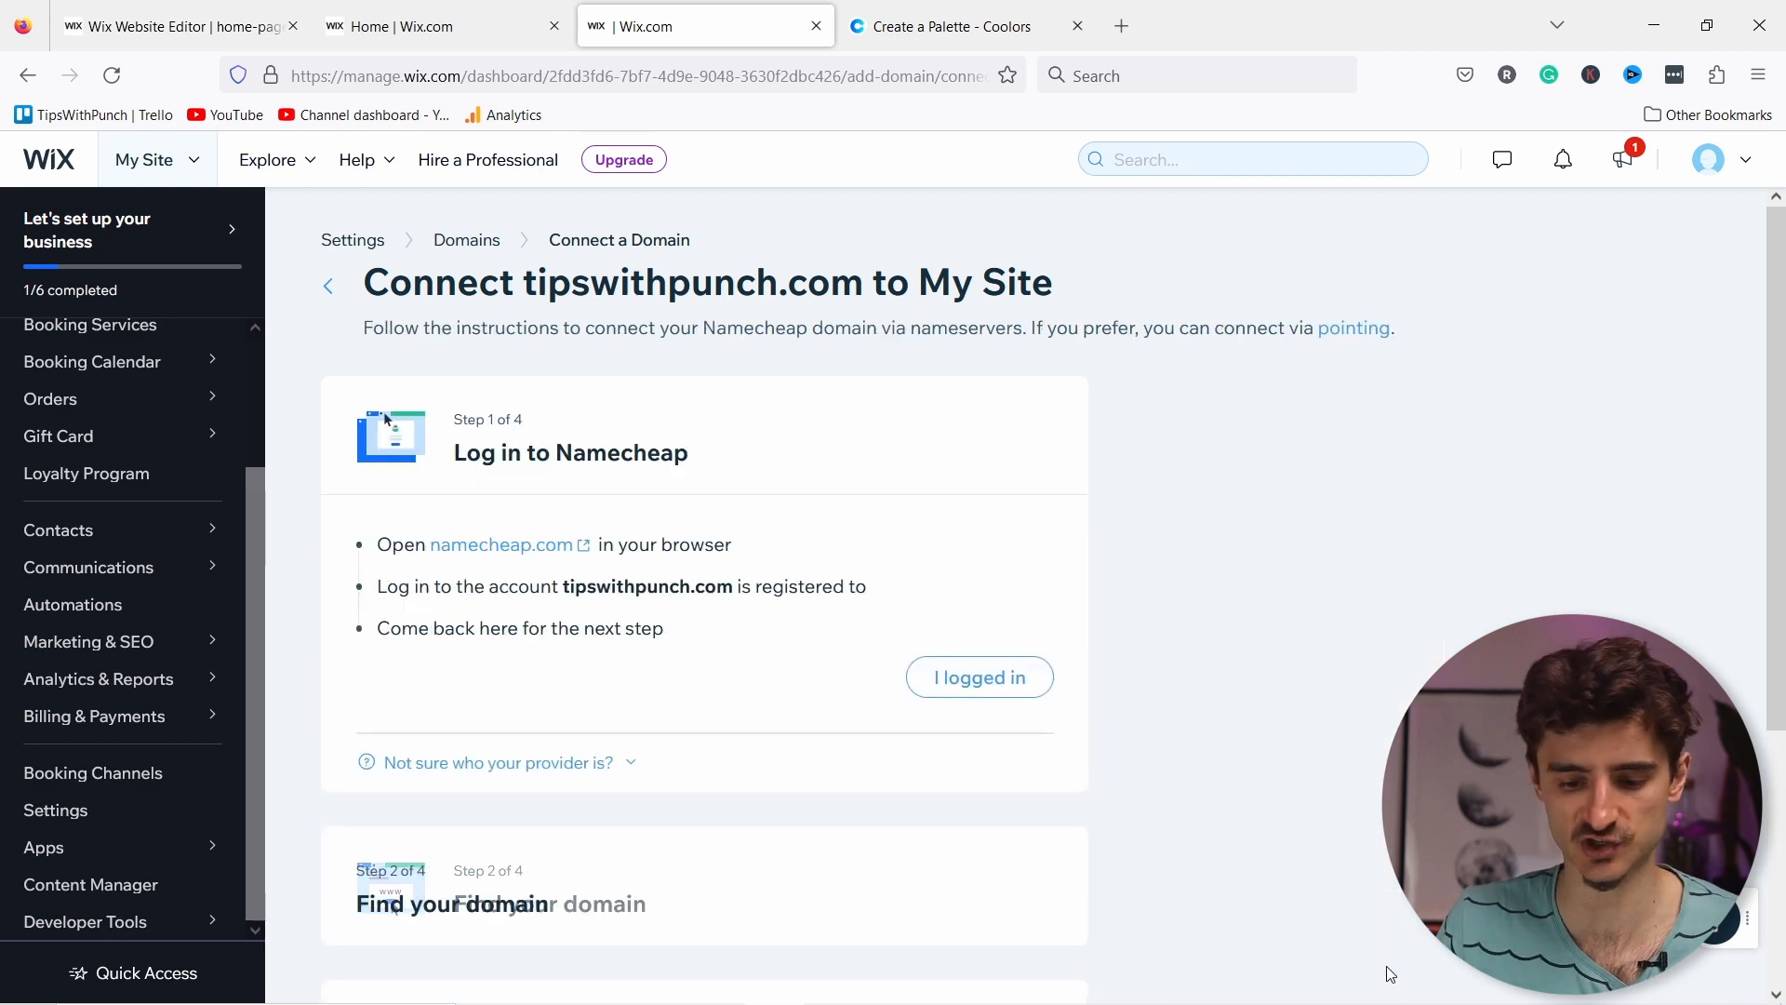
{"action": "left_click", "coordinate": [993, 689]}
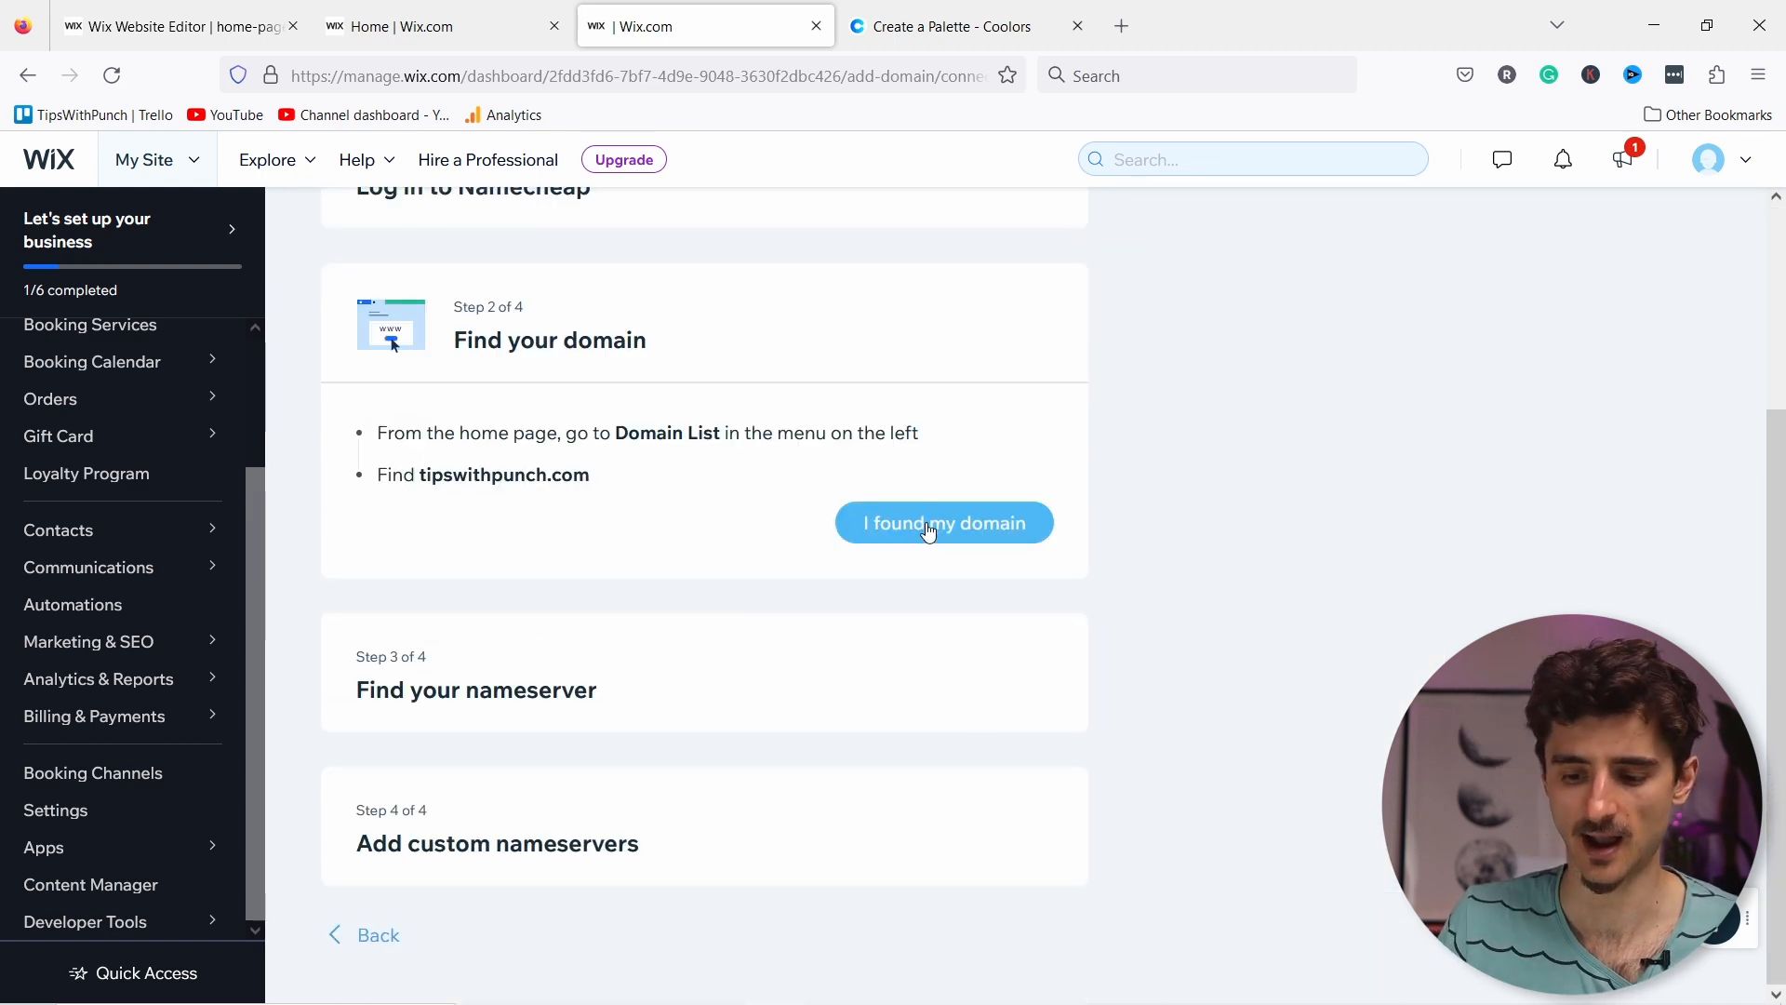
{"action": "left_click", "coordinate": [919, 532]}
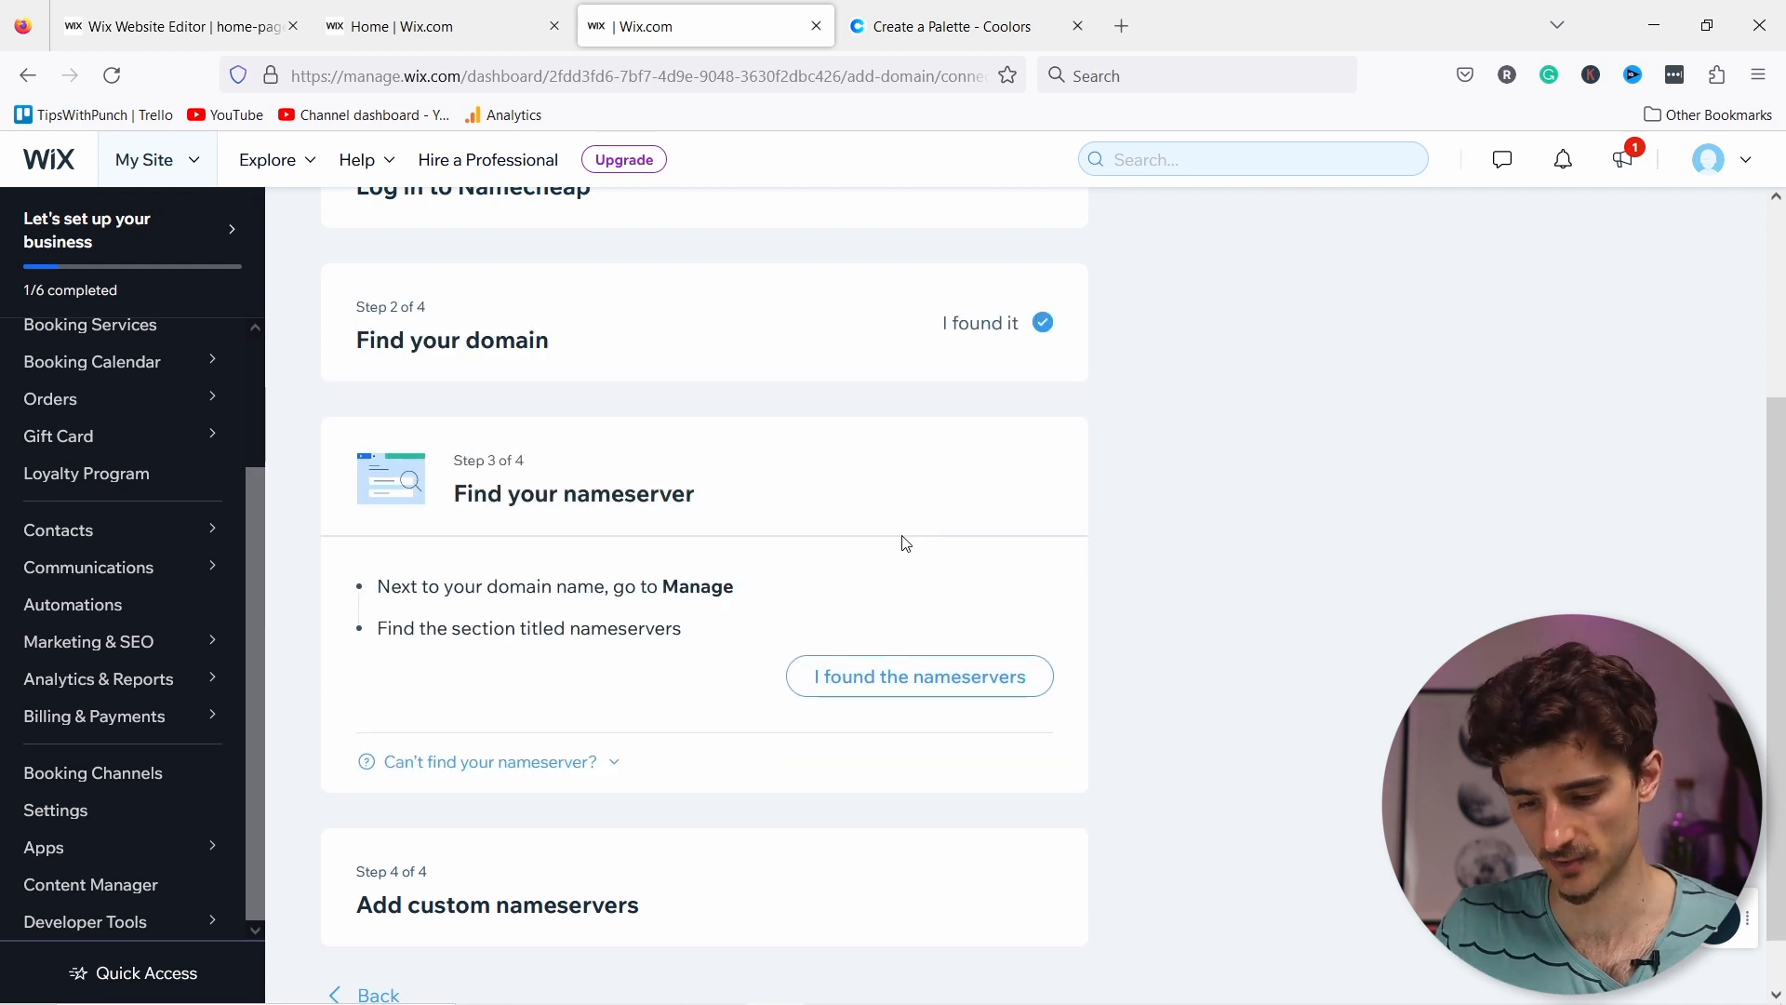
{"action": "left_click", "coordinate": [886, 685]}
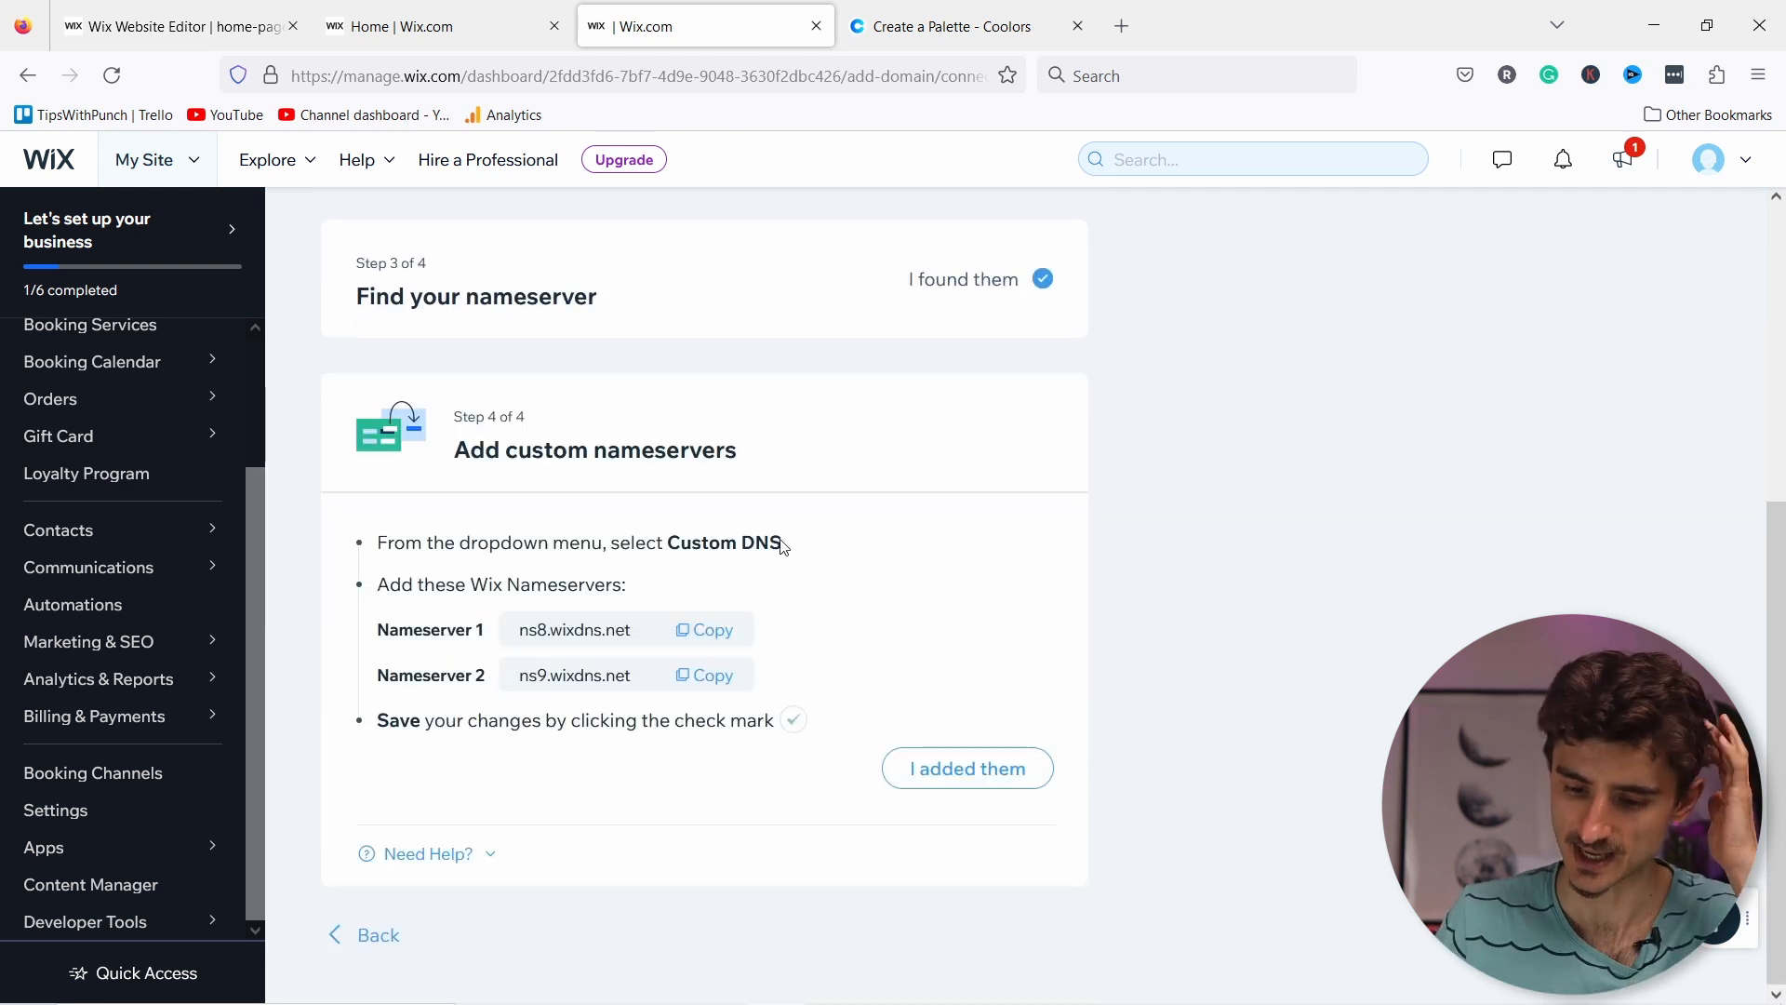
{"action": "left_click", "coordinate": [704, 637]}
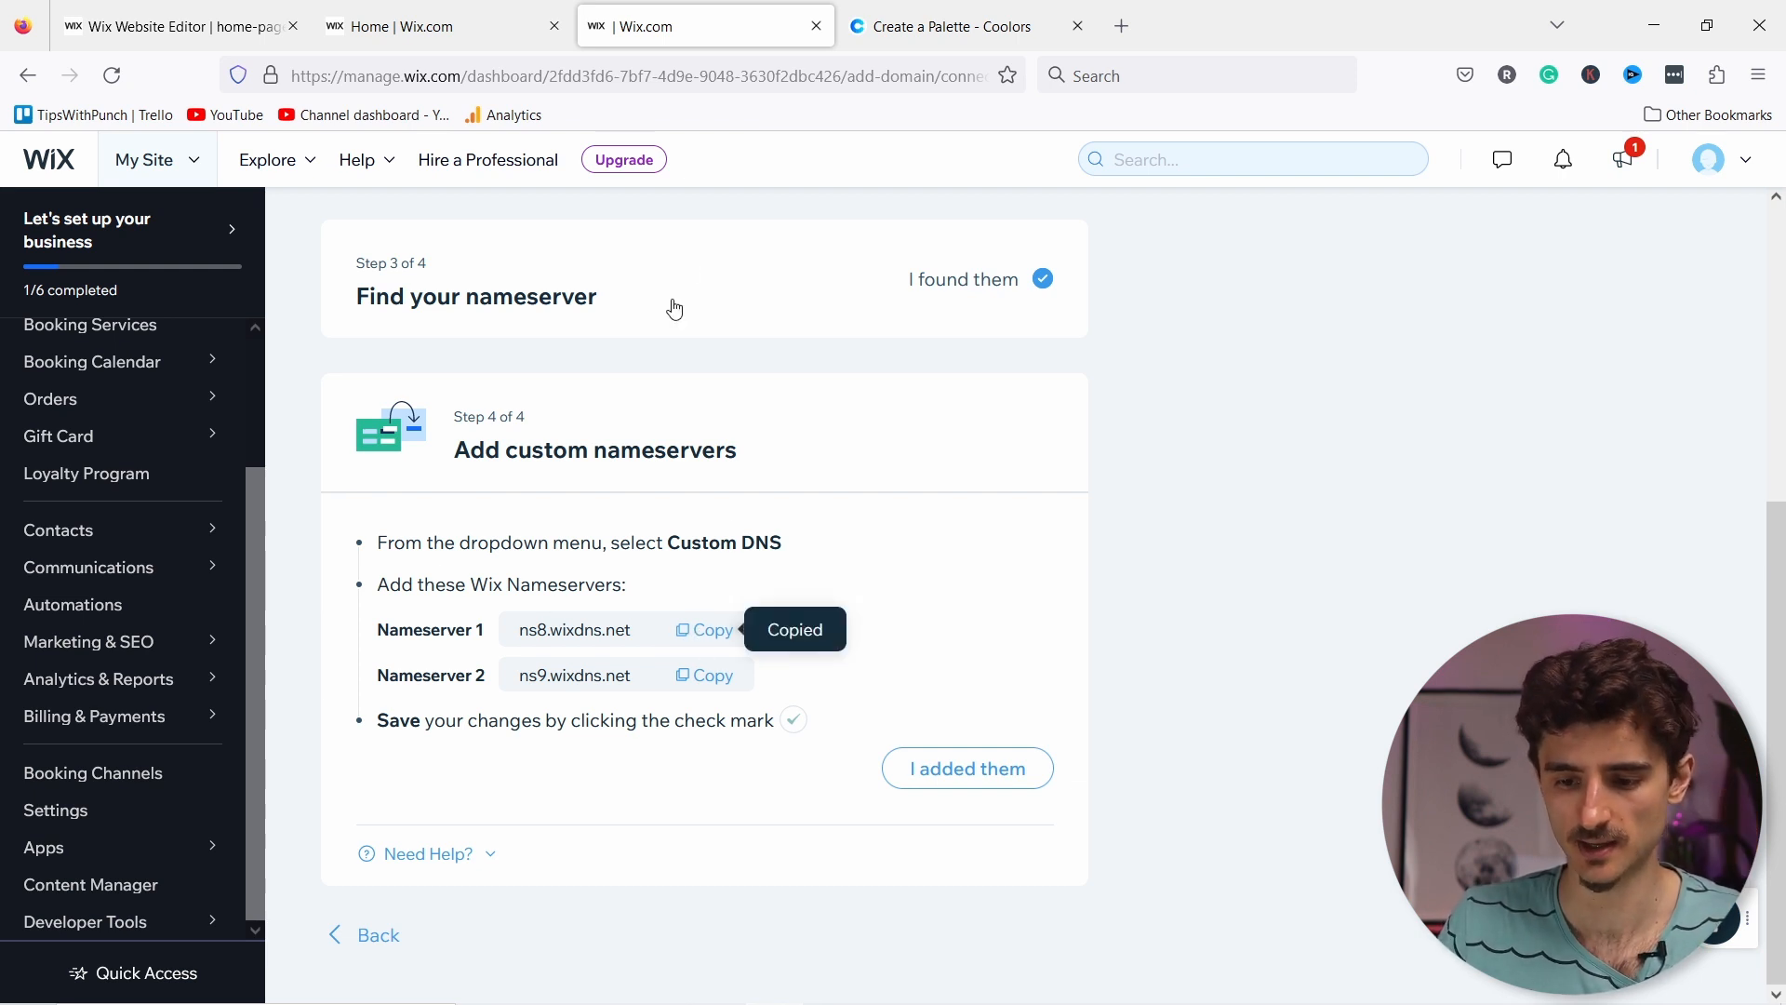
{"action": "key", "text": "alt+Tab"}
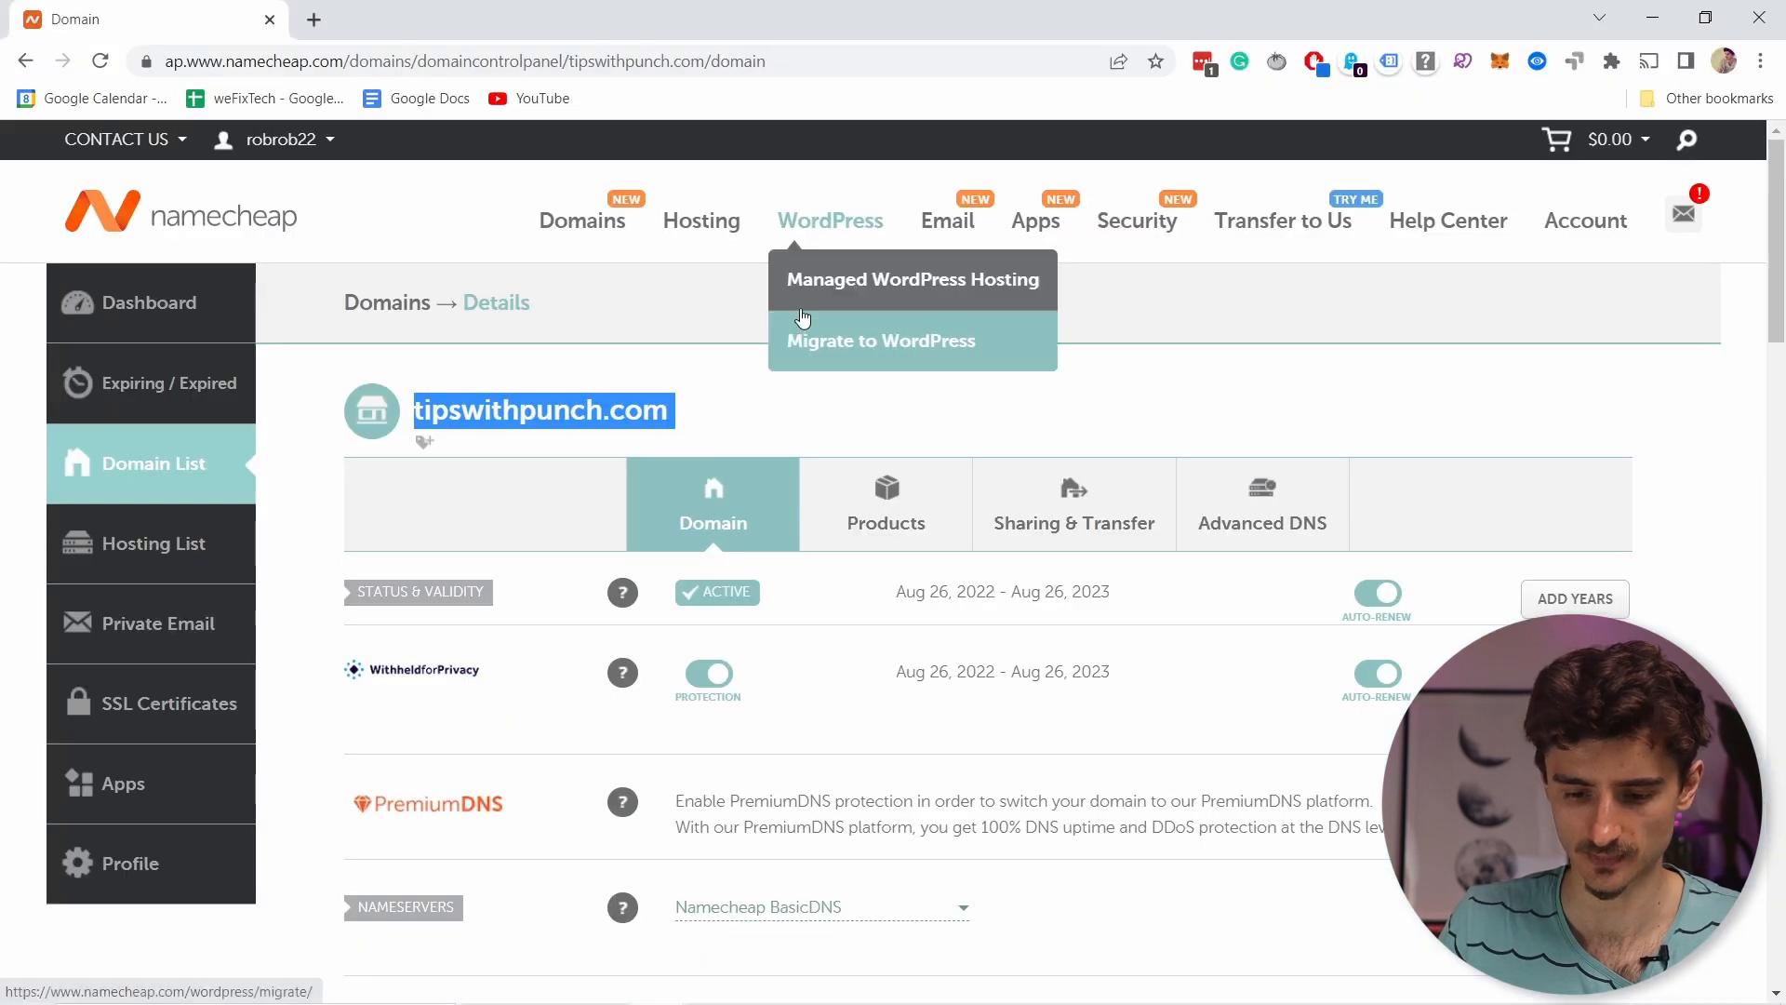
{"action": "left_click", "coordinate": [749, 391]}
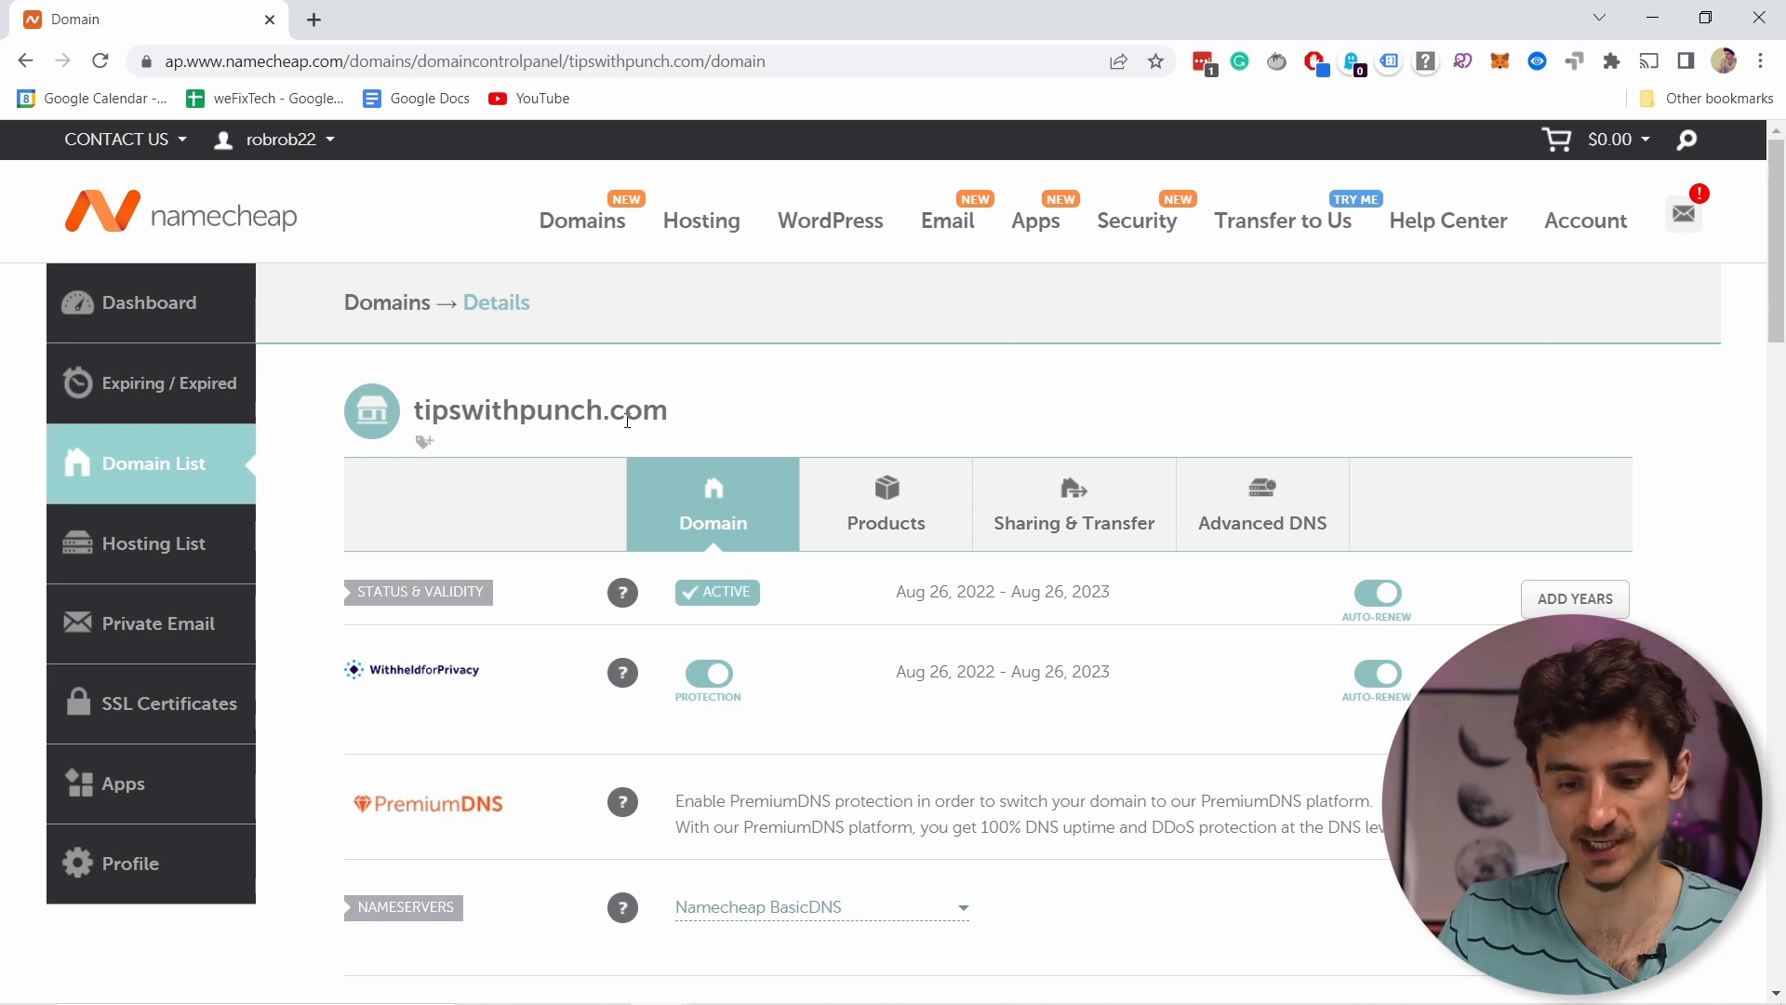
Step: Set tipswithpunch.com to Custom DNS with ns8.wixdns.net and ns9.wixdns.net and save
{"action": "scroll", "coordinate": [624, 370], "scroll_direction": "down", "scroll_amount": 5}
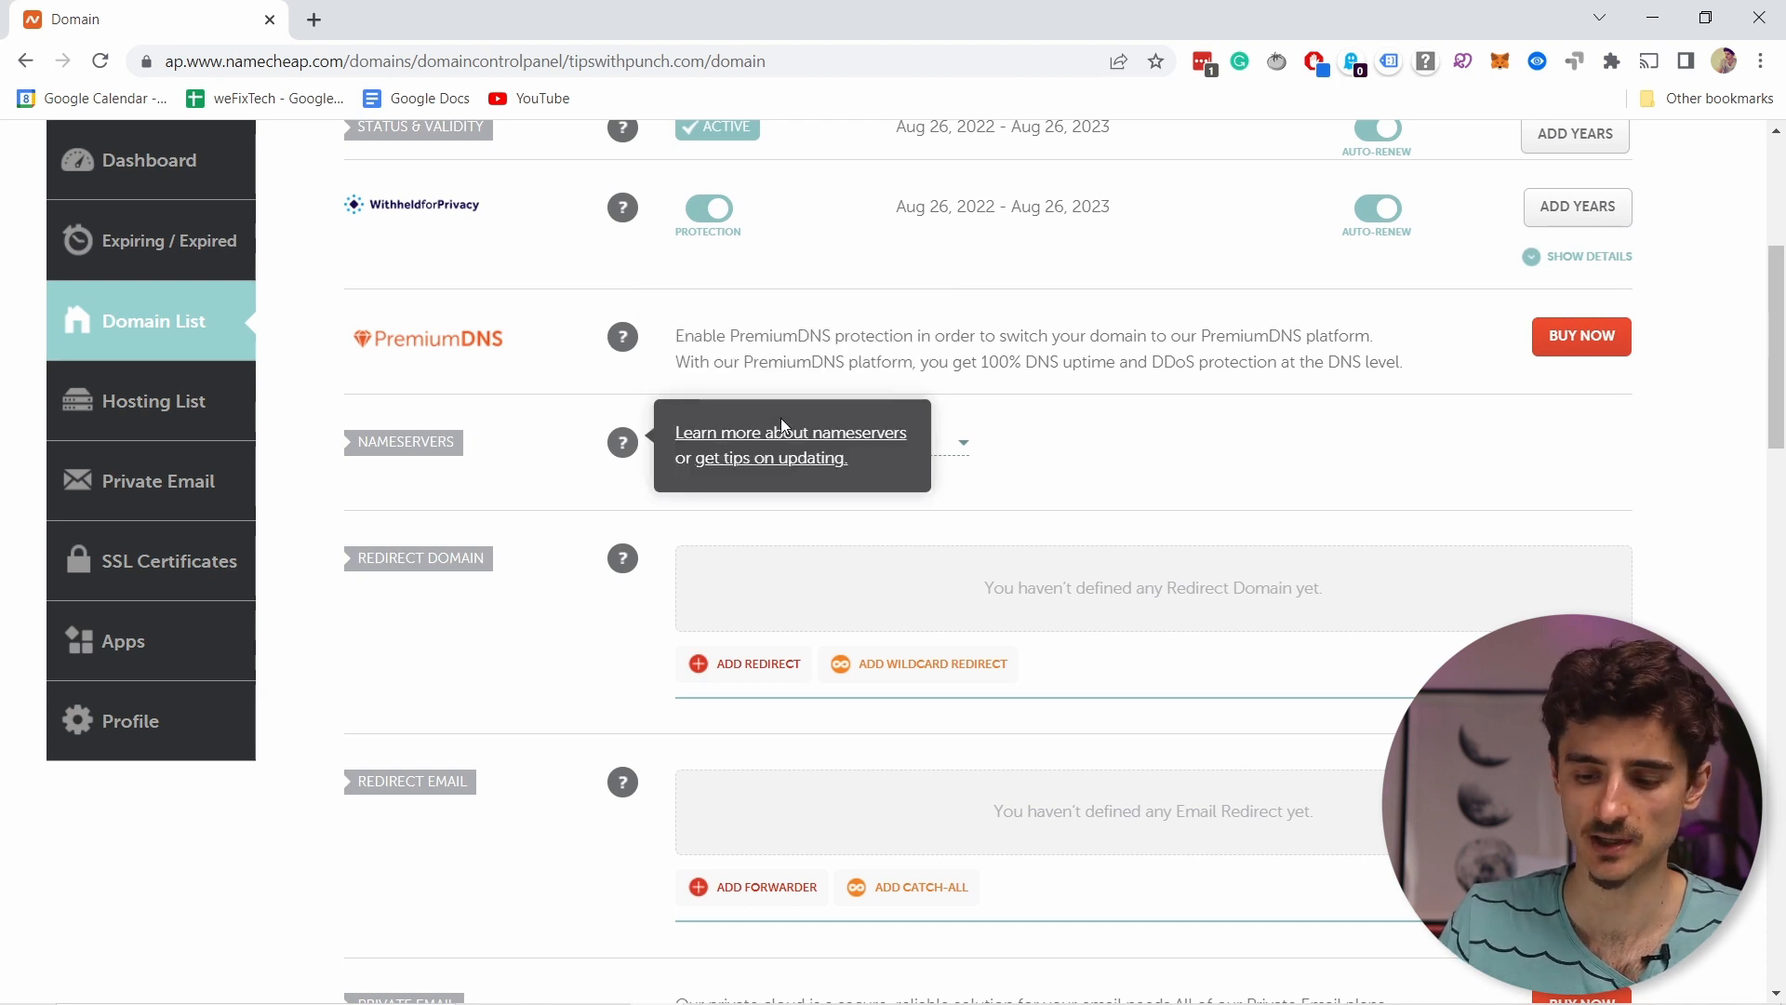
{"action": "left_click", "coordinate": [948, 452]}
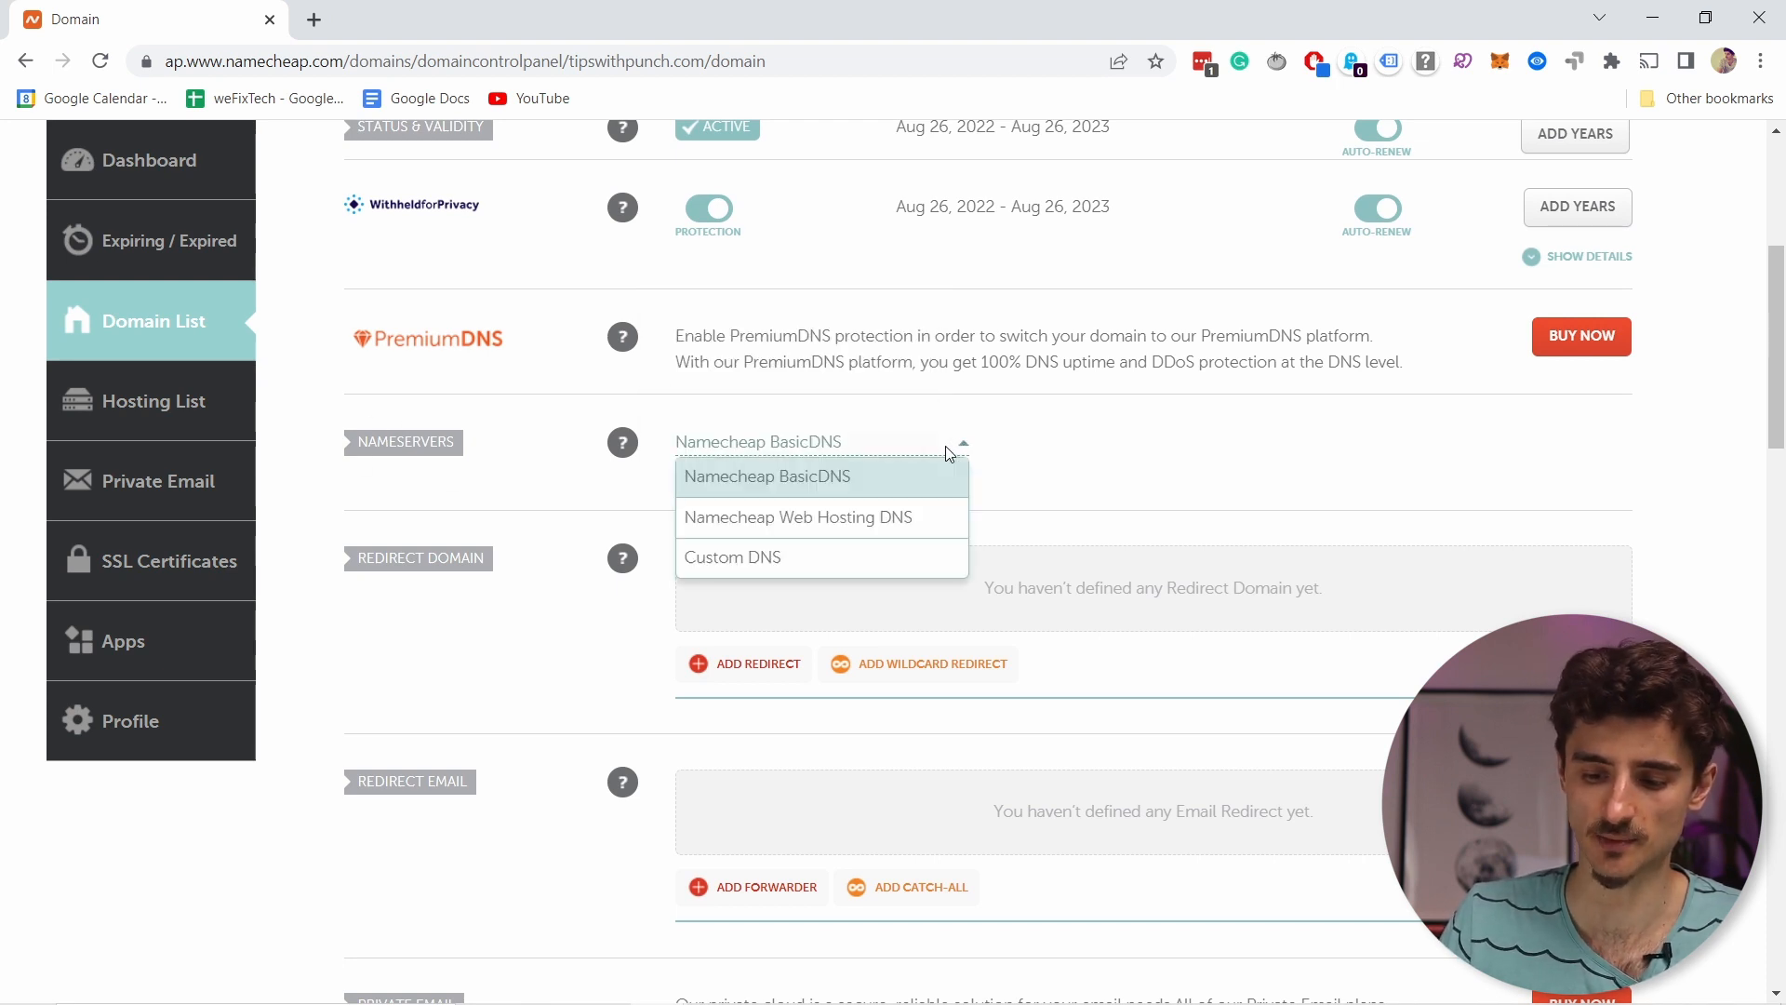
{"action": "left_click", "coordinate": [738, 561]}
{"action": "key", "text": "ctrl+v"}
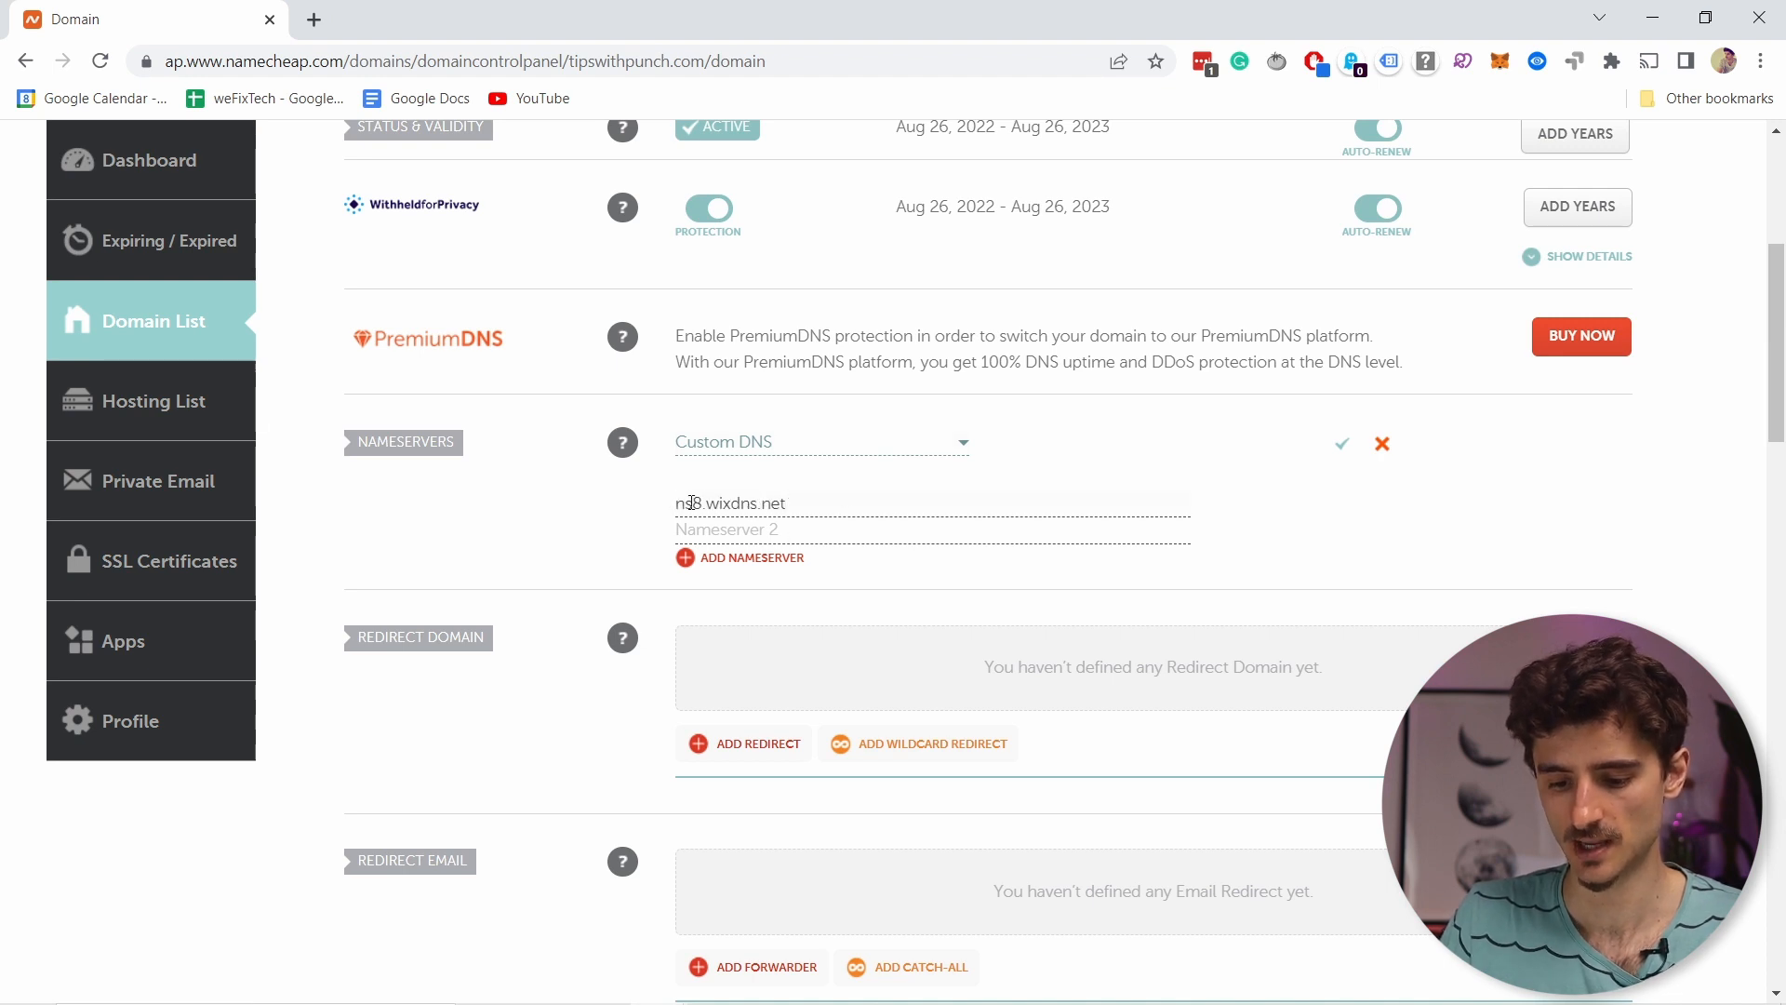
{"action": "key", "text": "ctrl+v"}
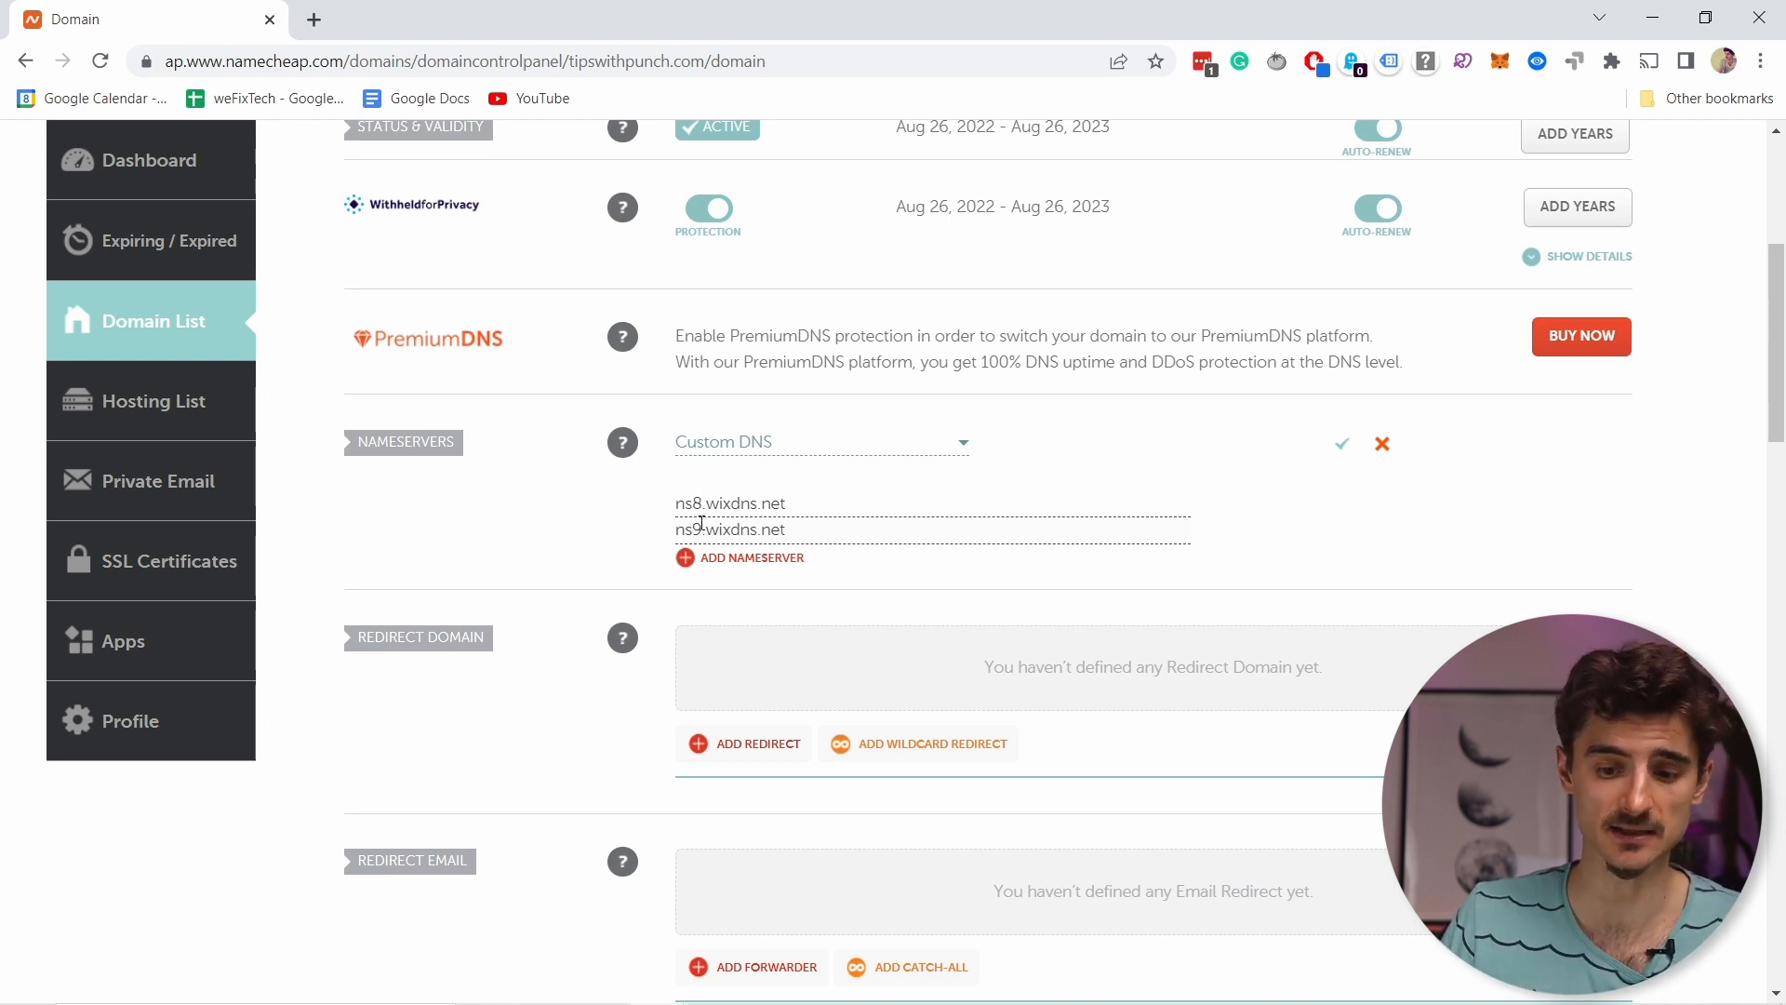
{"action": "key", "text": "alt+Tab"}
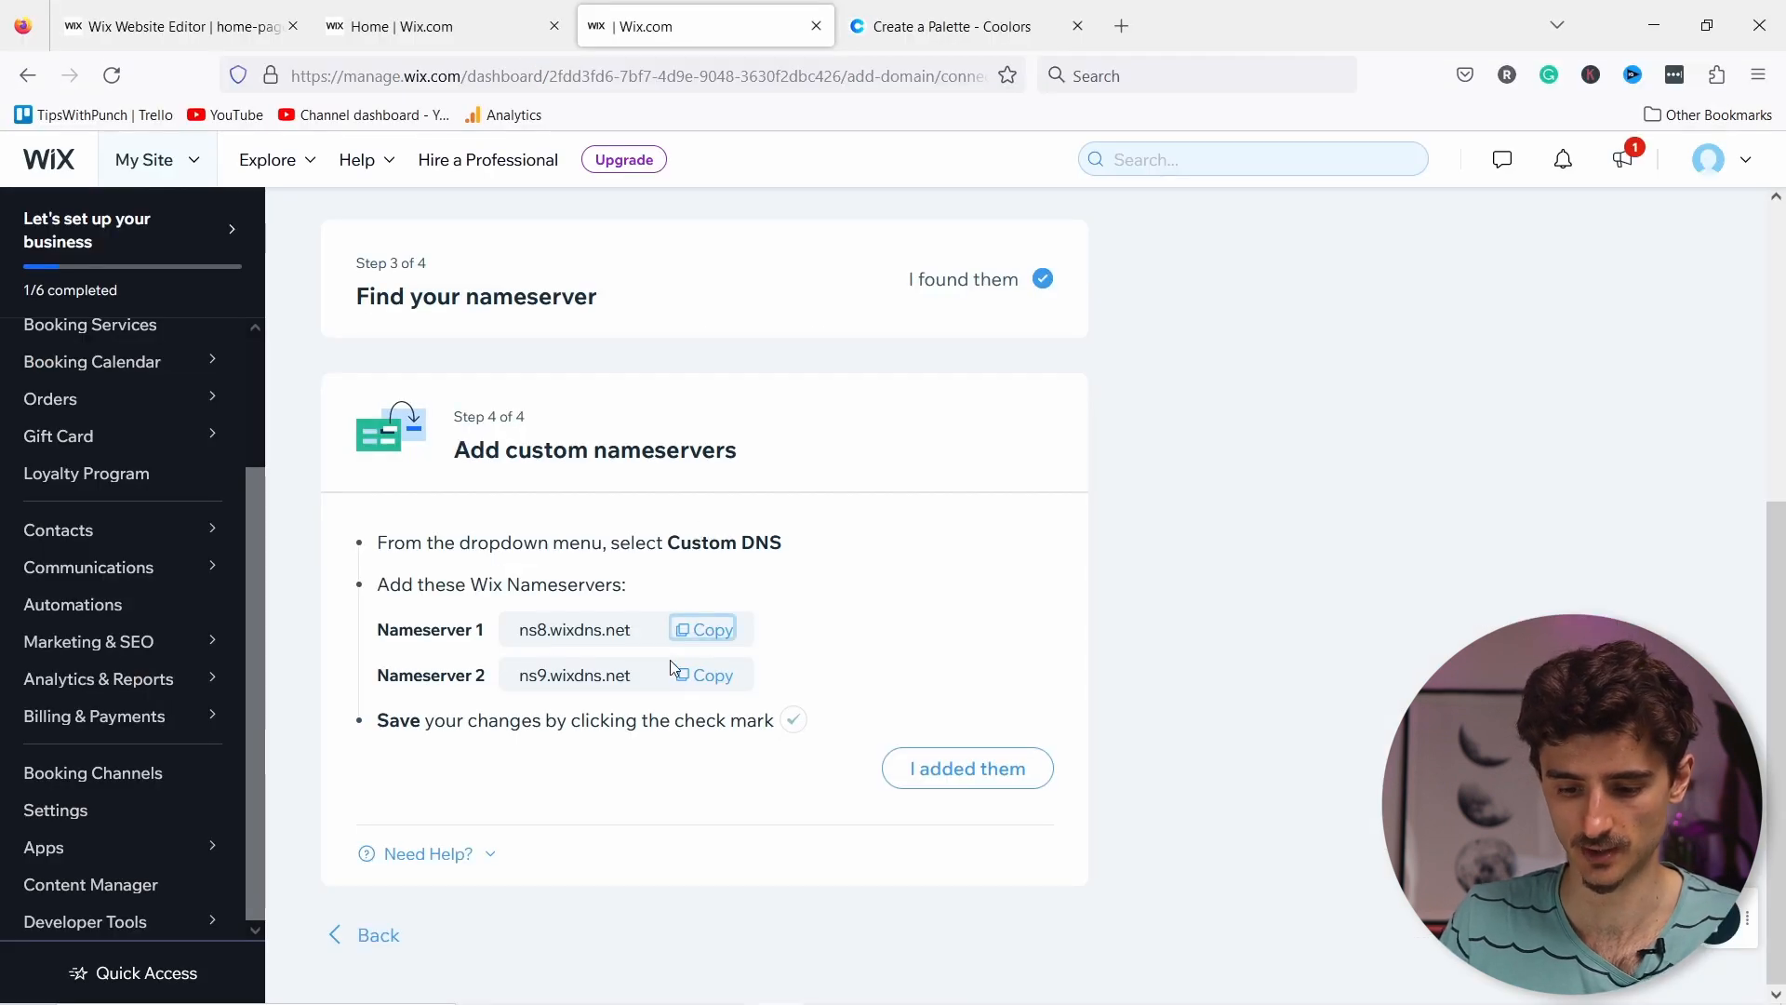
{"action": "key", "text": "alt+Tab"}
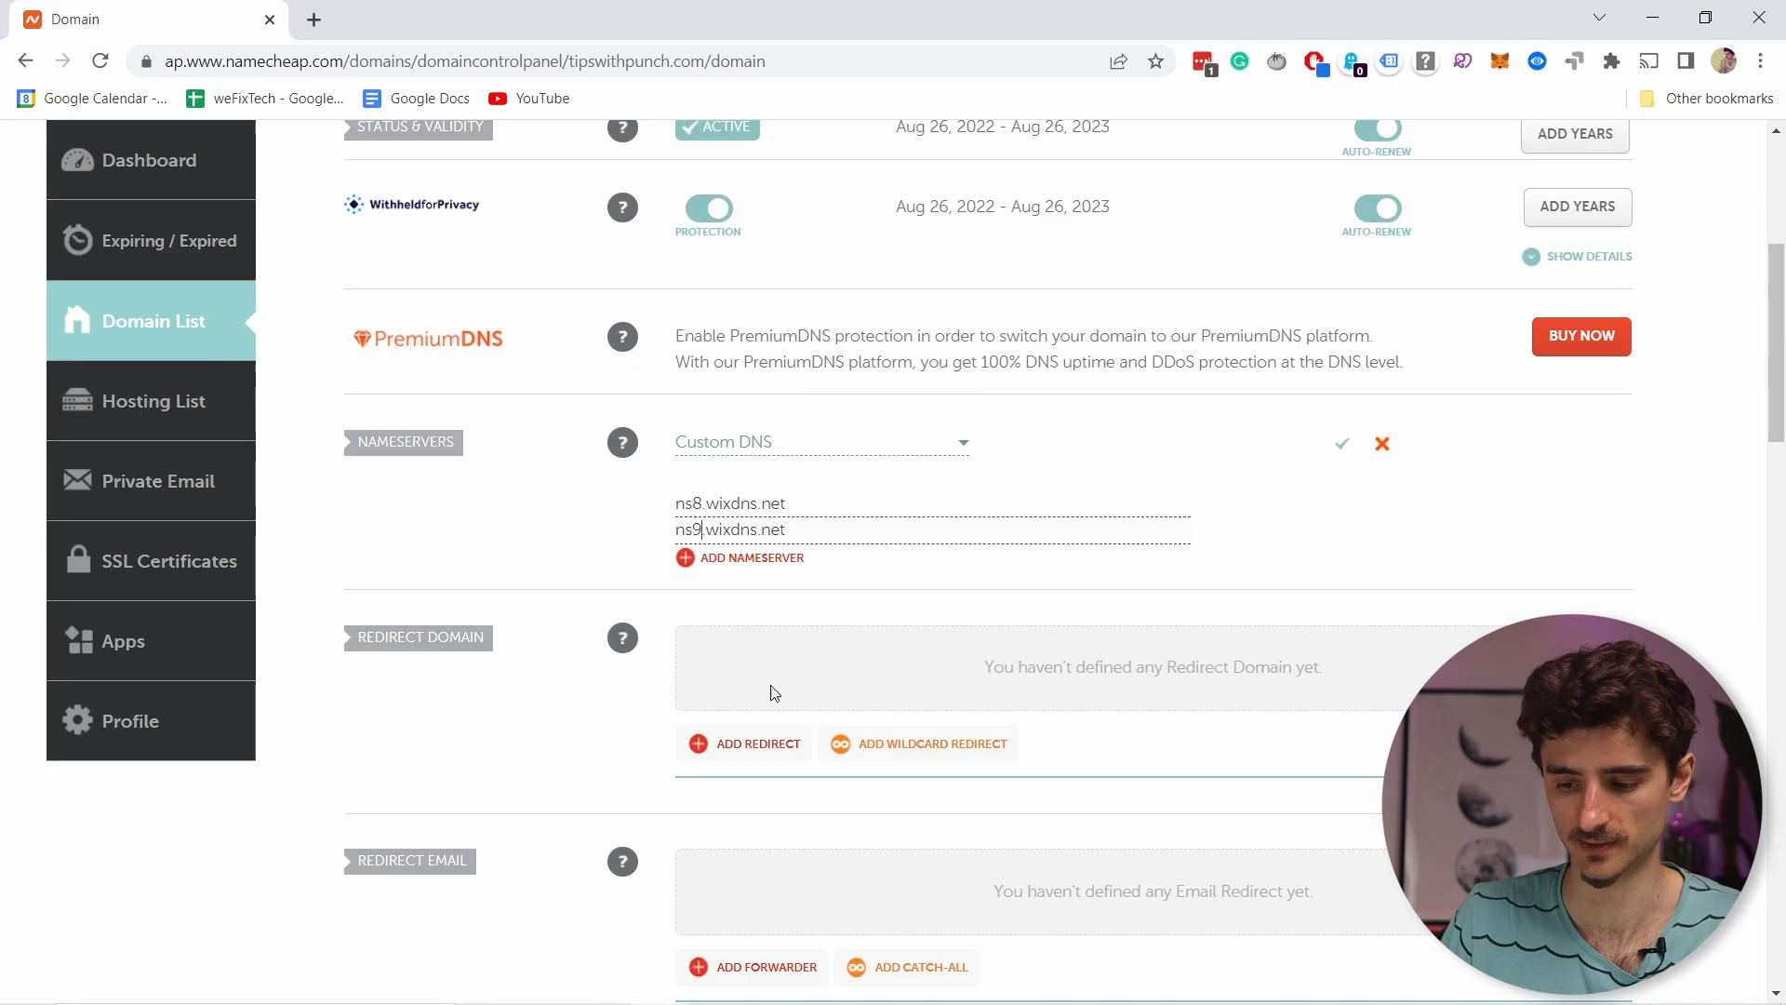
{"action": "left_click", "coordinate": [1343, 448]}
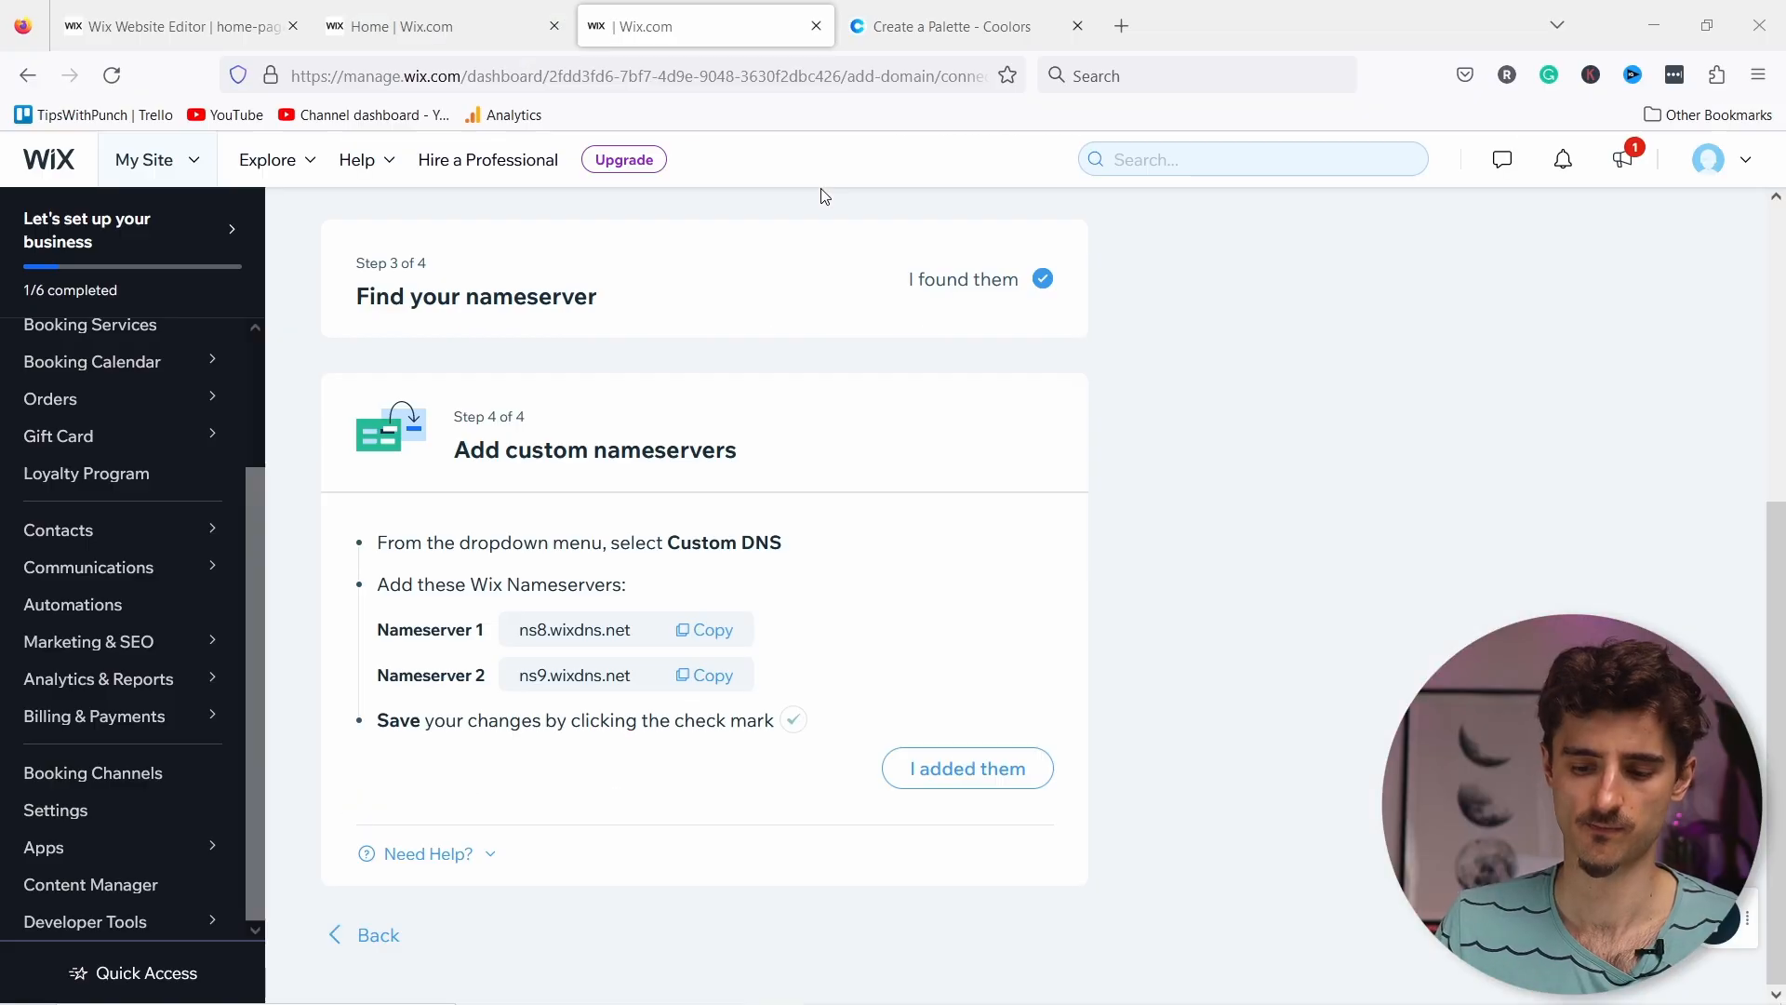
Step: Confirm the nameservers were added, note the publishing reminder, and return to the Wix Editor
{"action": "left_click", "coordinate": [968, 770]}
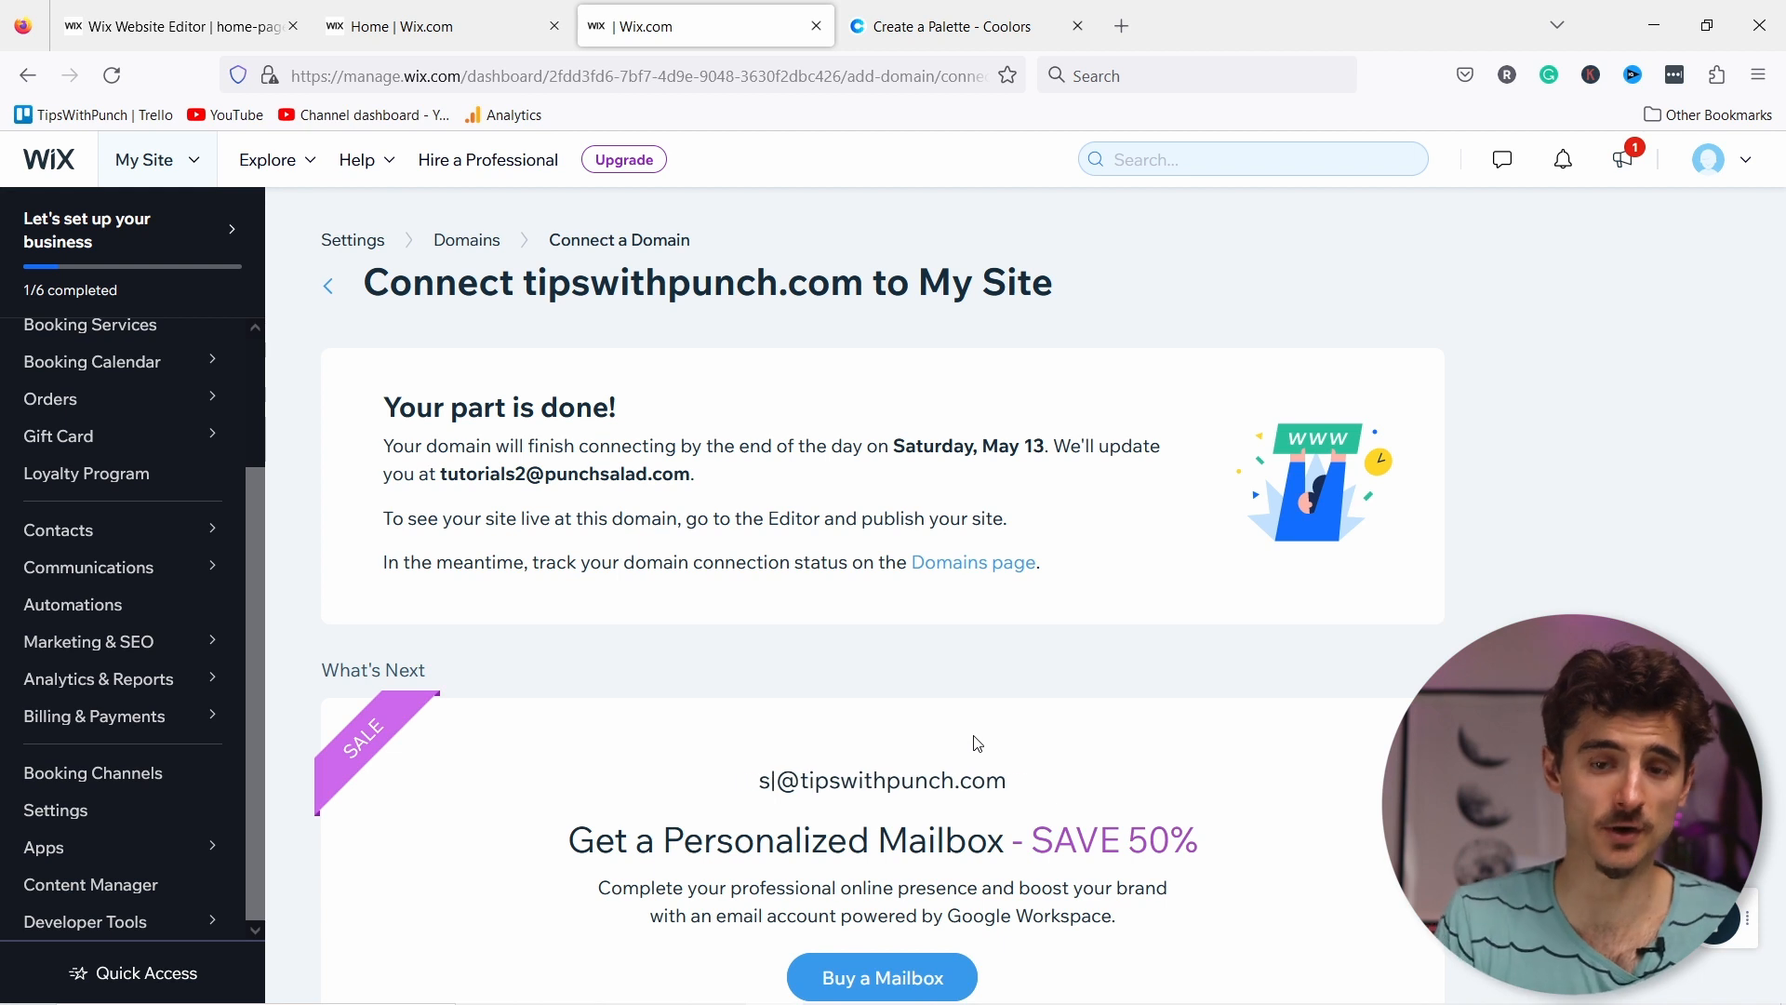
{"action": "left_click_drag", "start_coordinate": [382, 519], "coordinate": [1057, 511]}
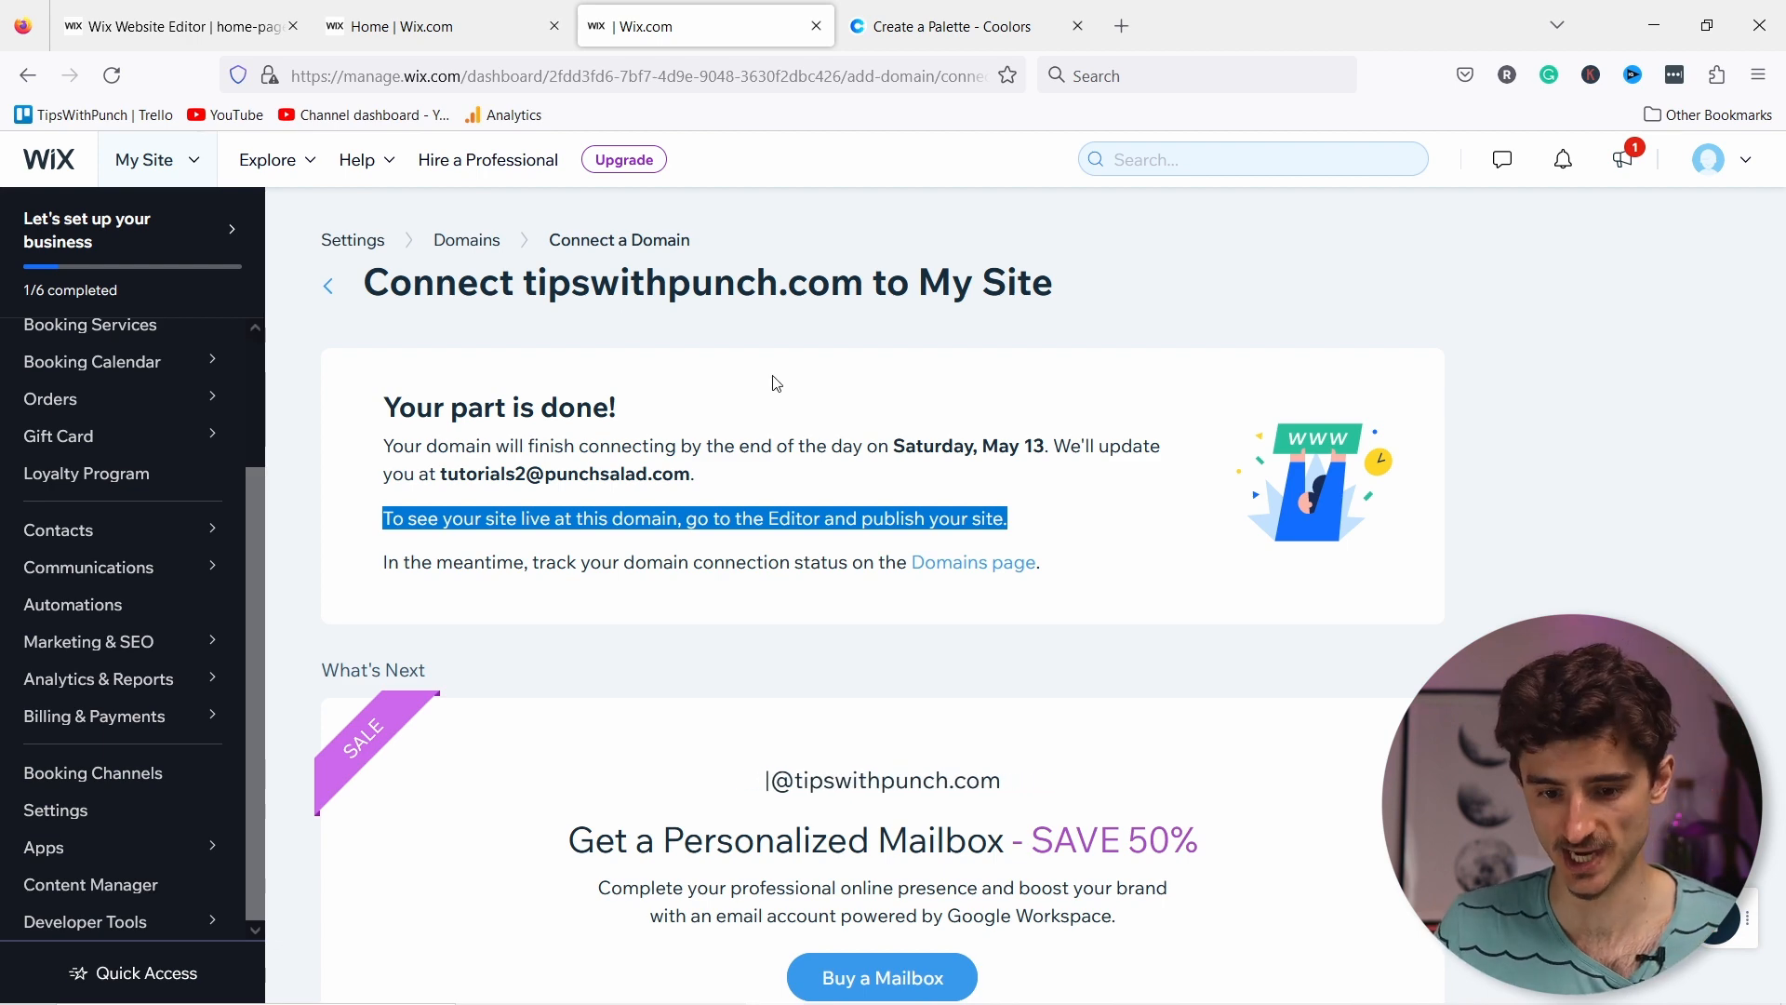
{"action": "left_click", "coordinate": [207, 28]}
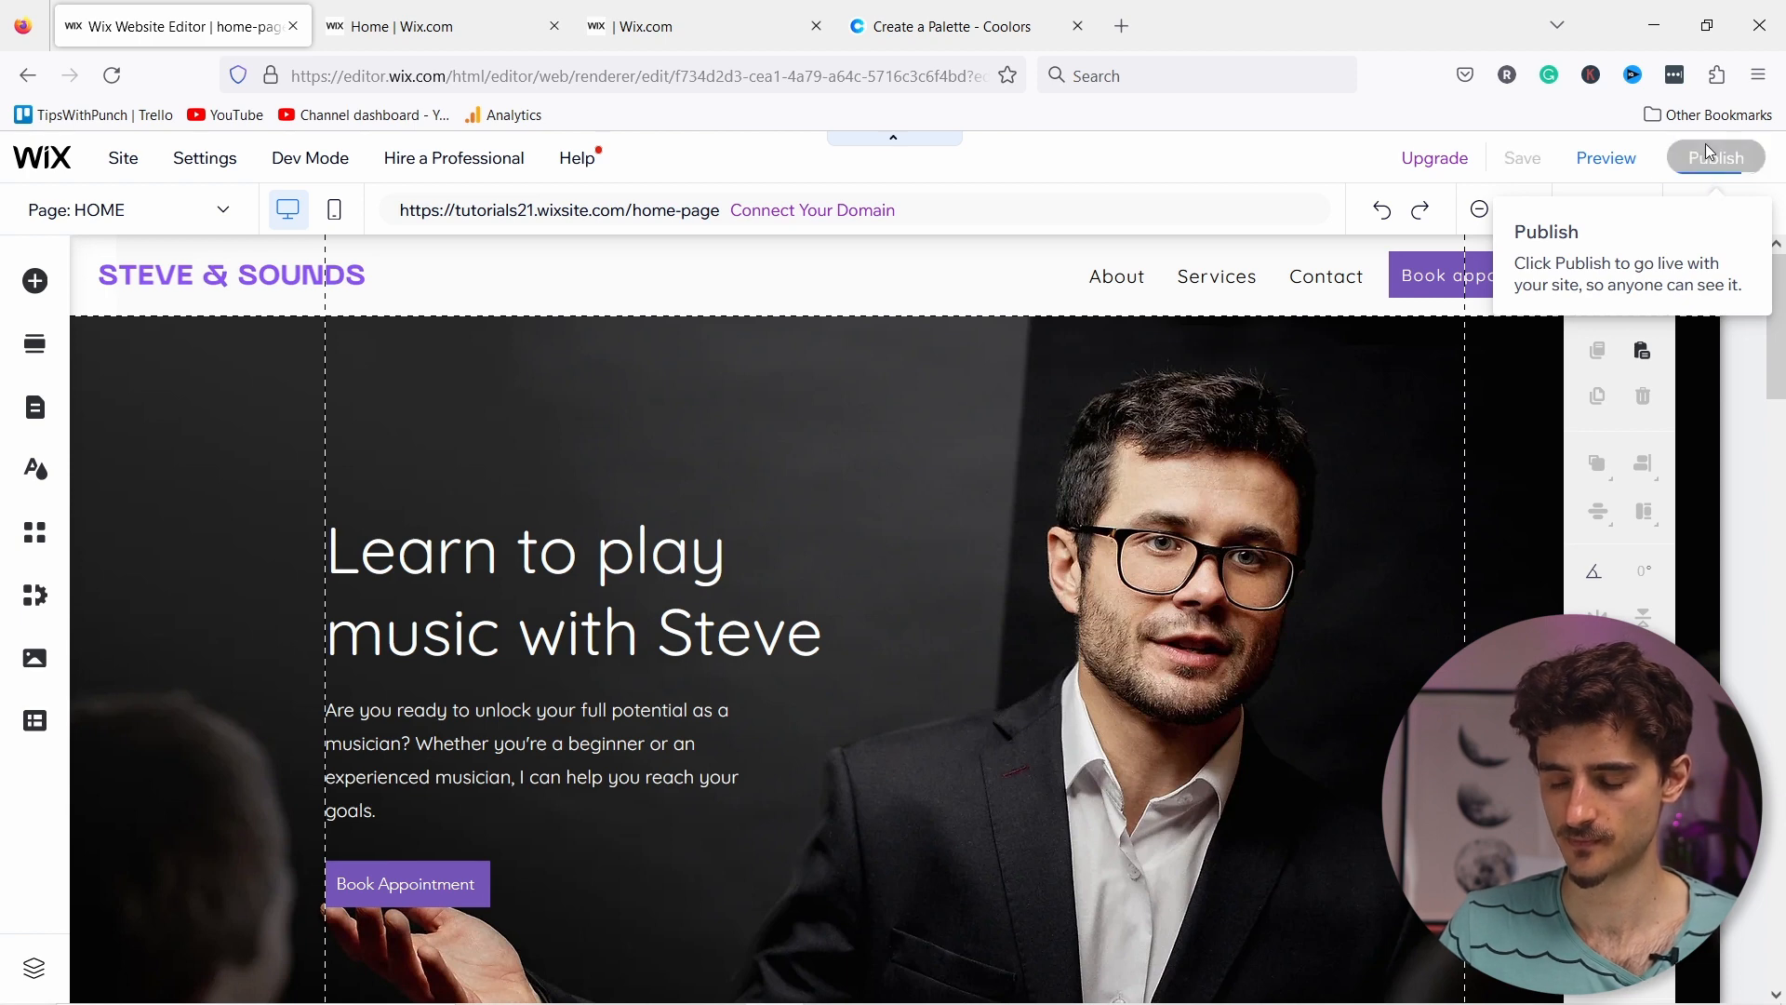
Step: Publish the site and dismiss the live-worldwide congratulations message
{"action": "left_click", "coordinate": [1710, 155]}
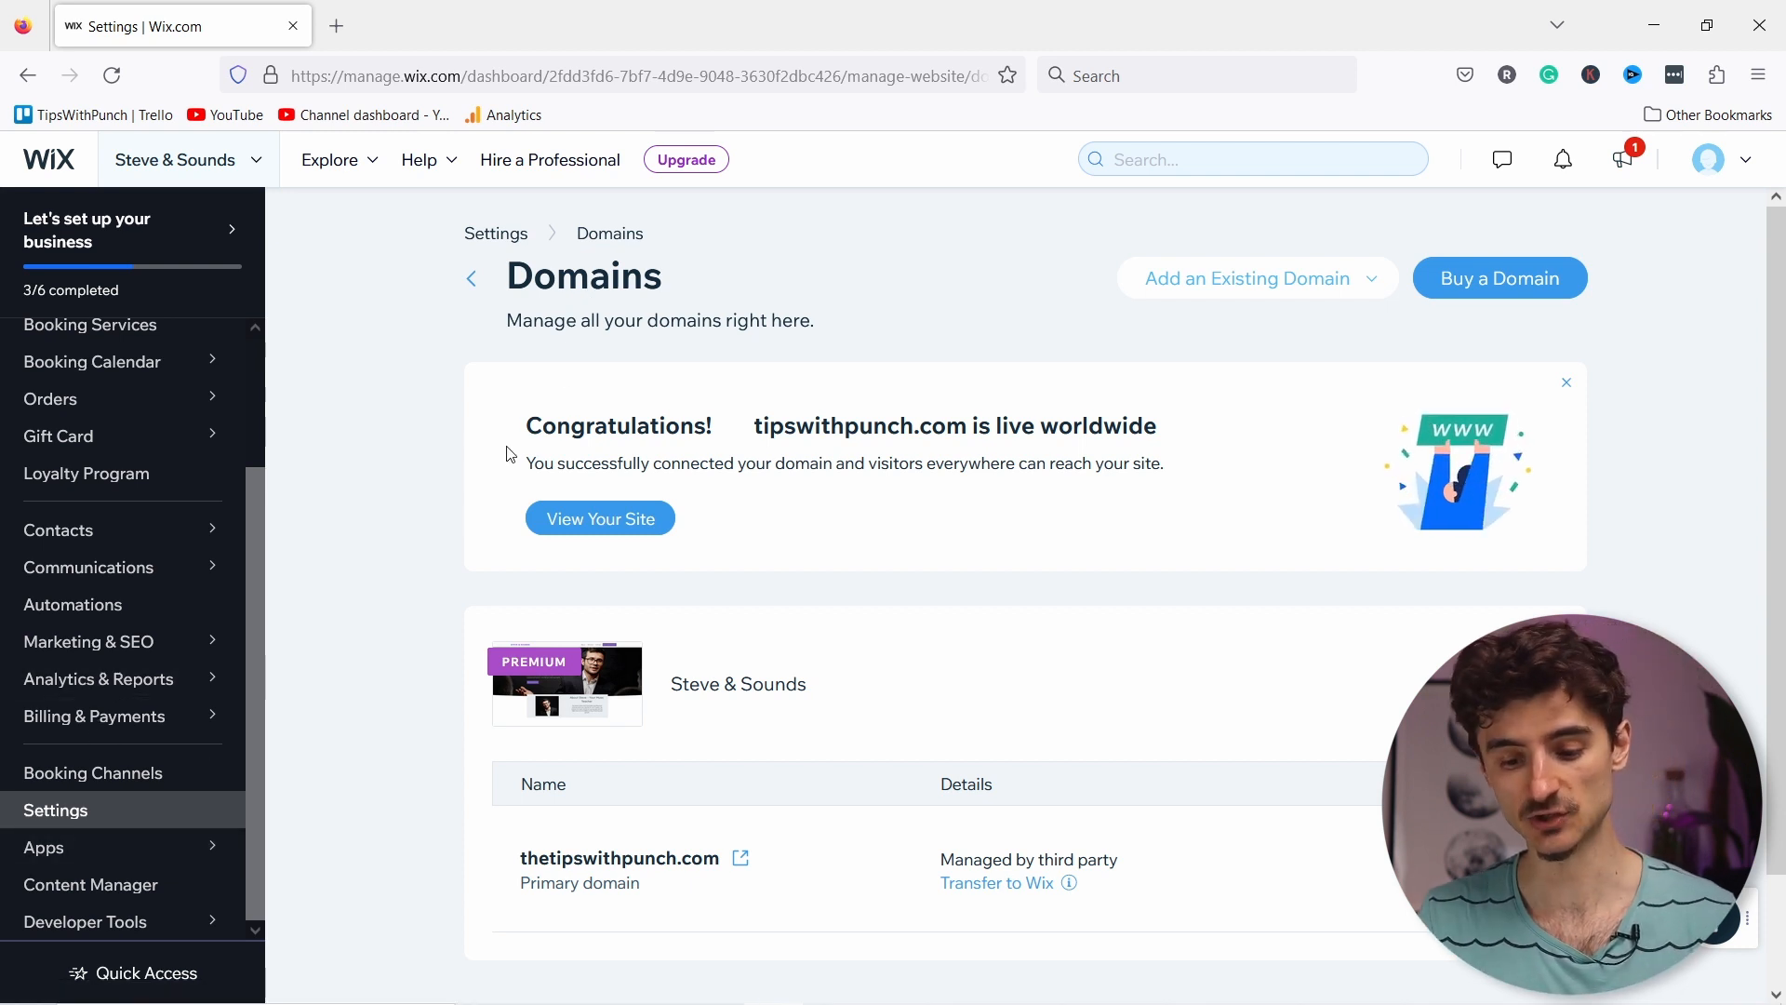
{"action": "left_click_drag", "start_coordinate": [533, 425], "coordinate": [1180, 410]}
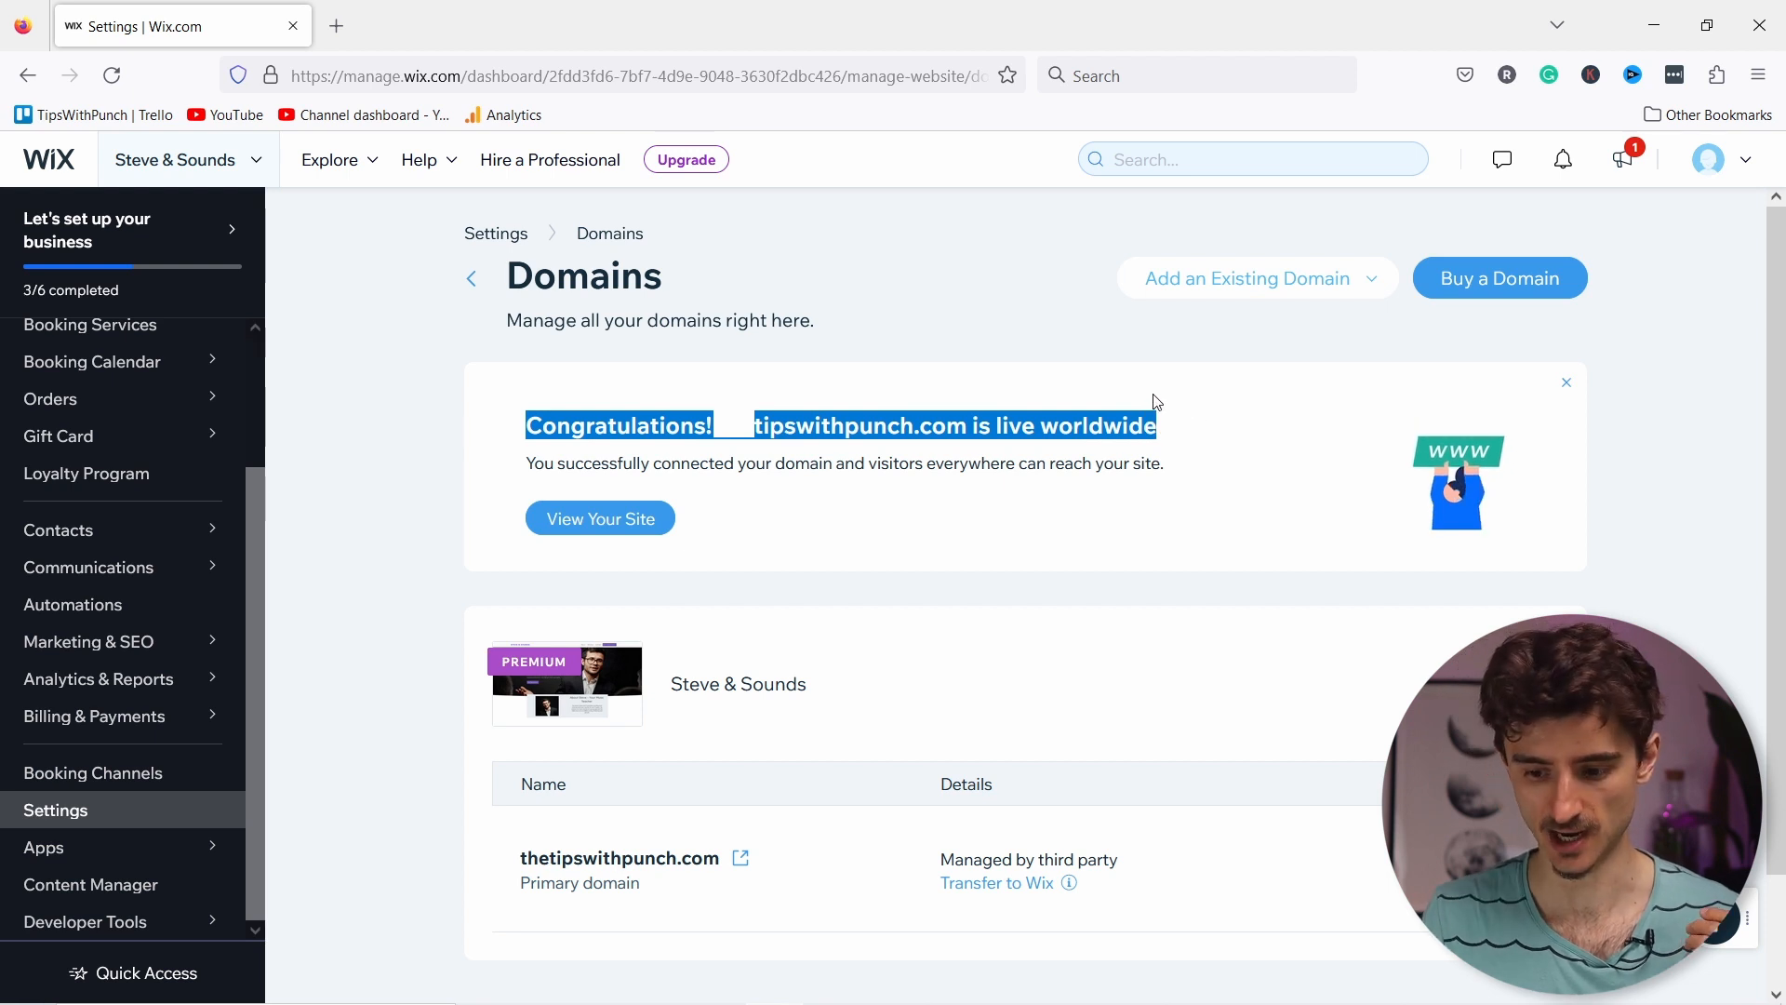
{"action": "left_click", "coordinate": [1109, 404]}
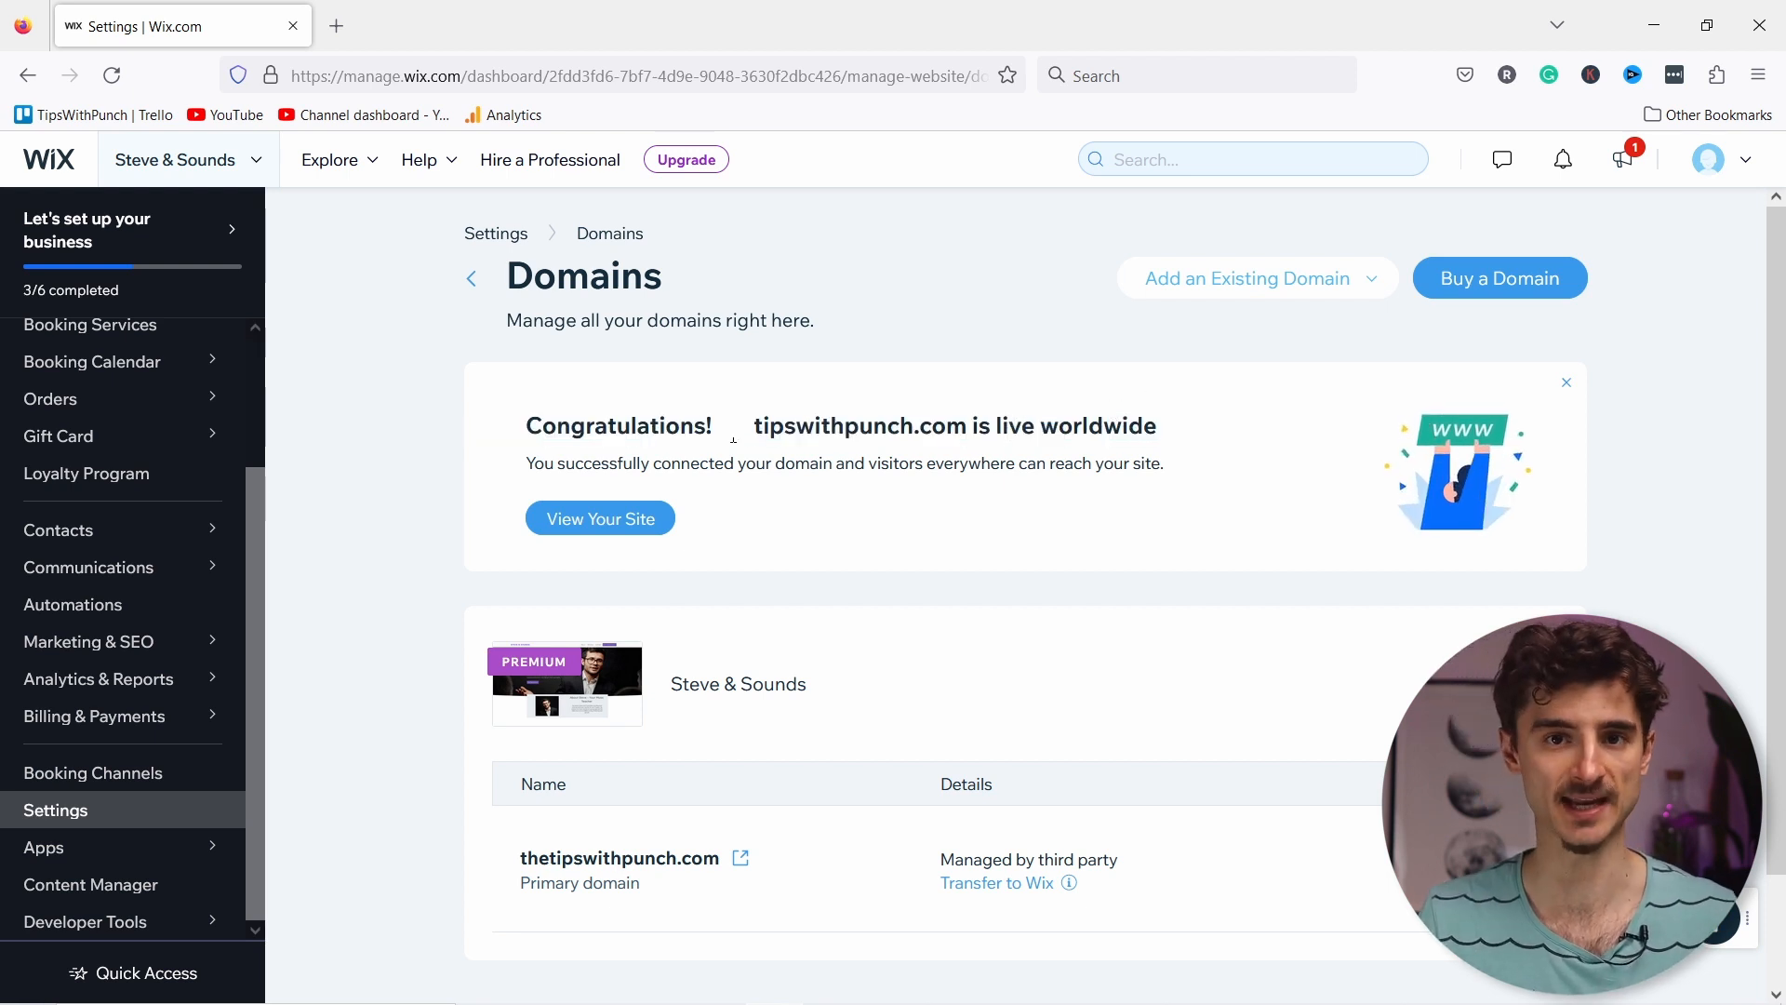
Step: Open the live site, reload it, and check its connection security details
{"action": "left_click", "coordinate": [618, 519]}
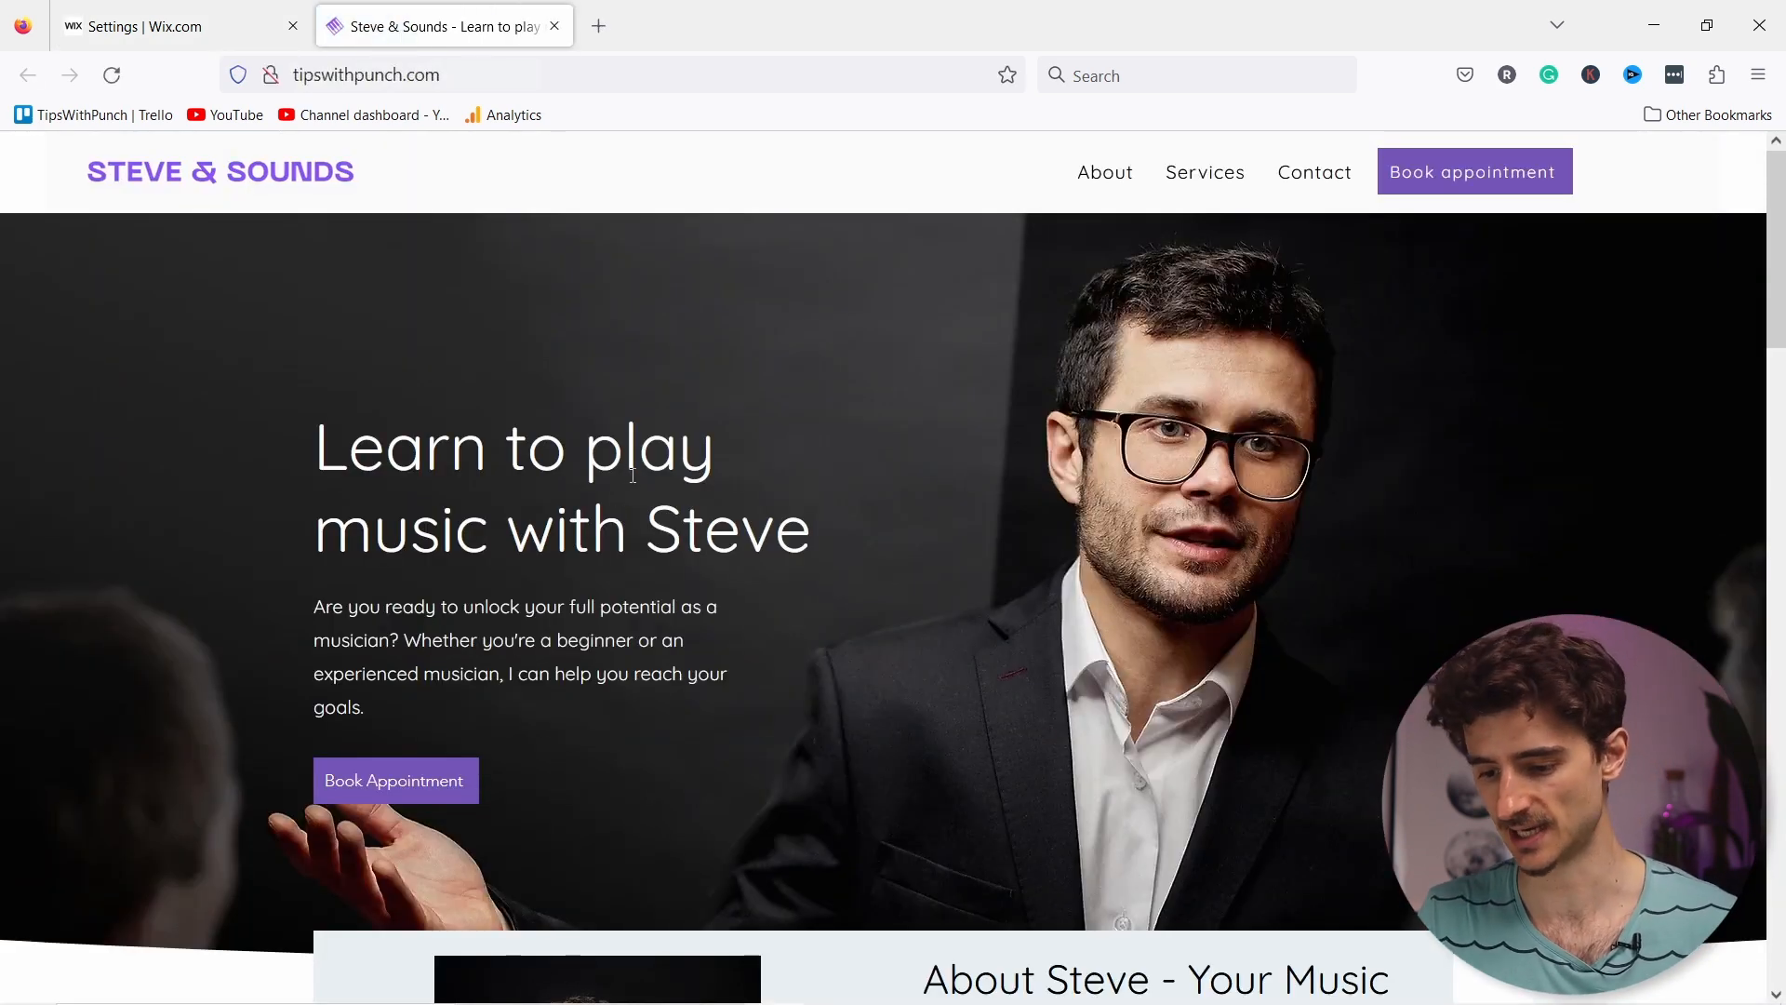
{"action": "scroll", "coordinate": [684, 494], "scroll_direction": "down", "scroll_amount": 12}
{"action": "key", "text": "F5"}
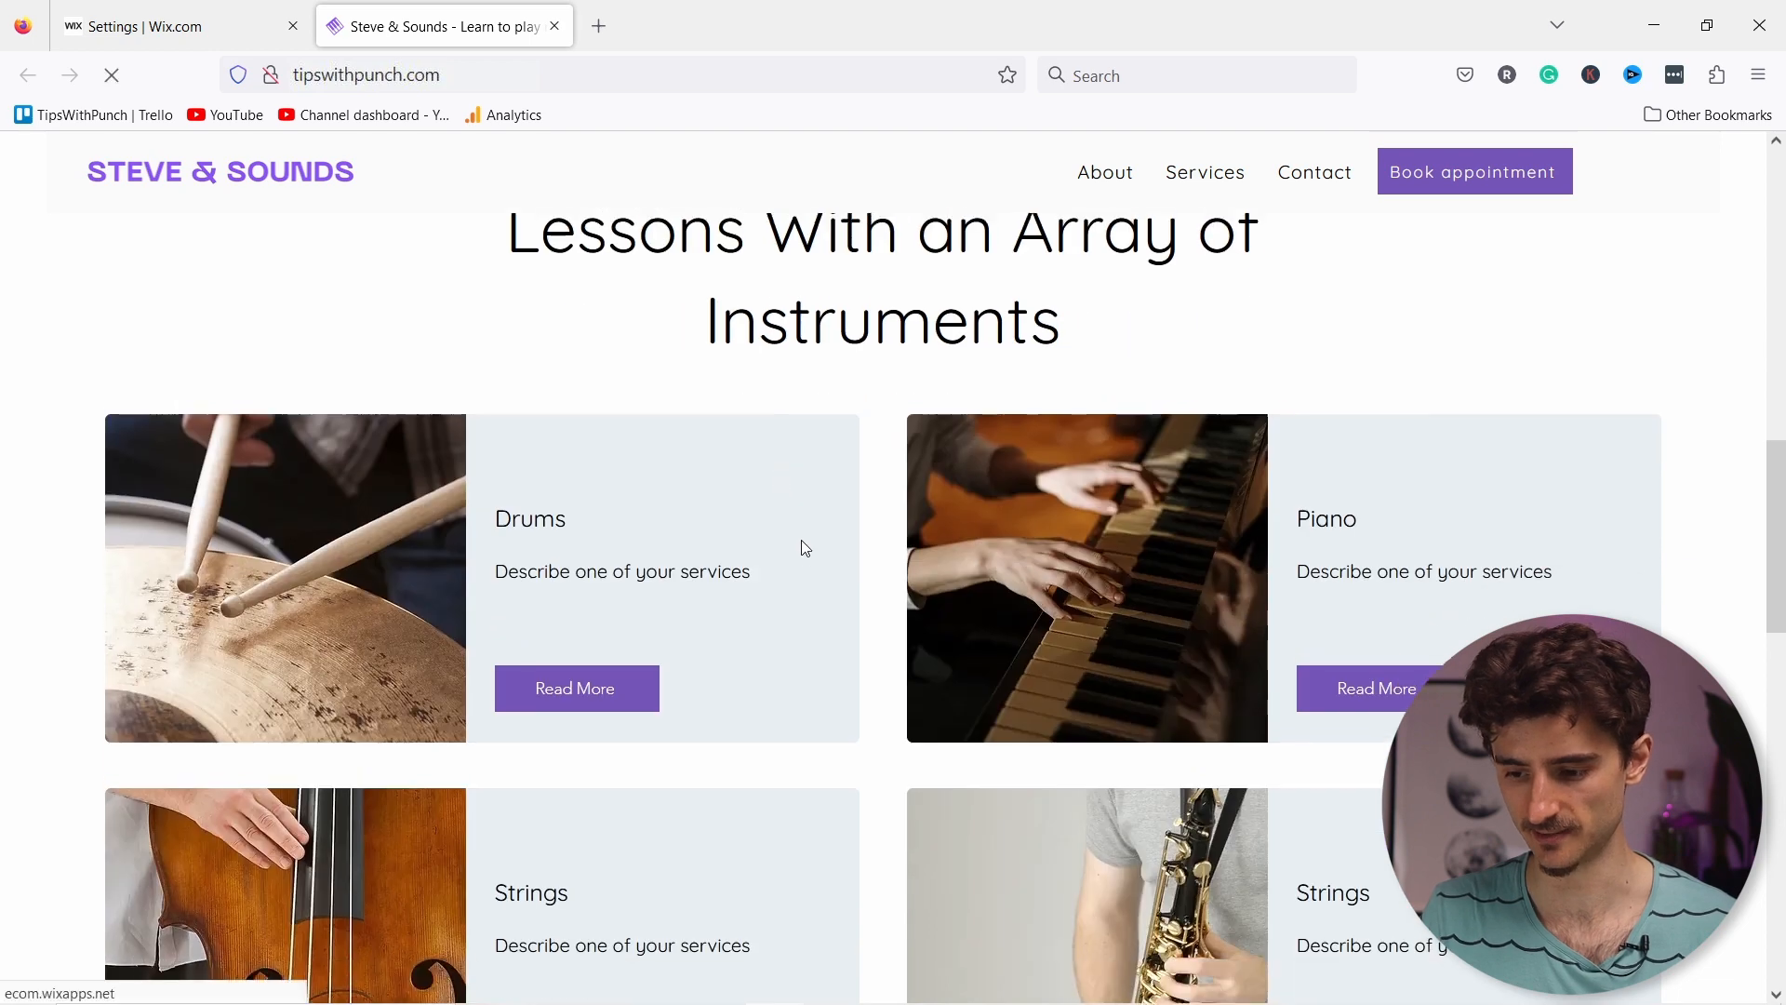
{"action": "left_click", "coordinate": [272, 78]}
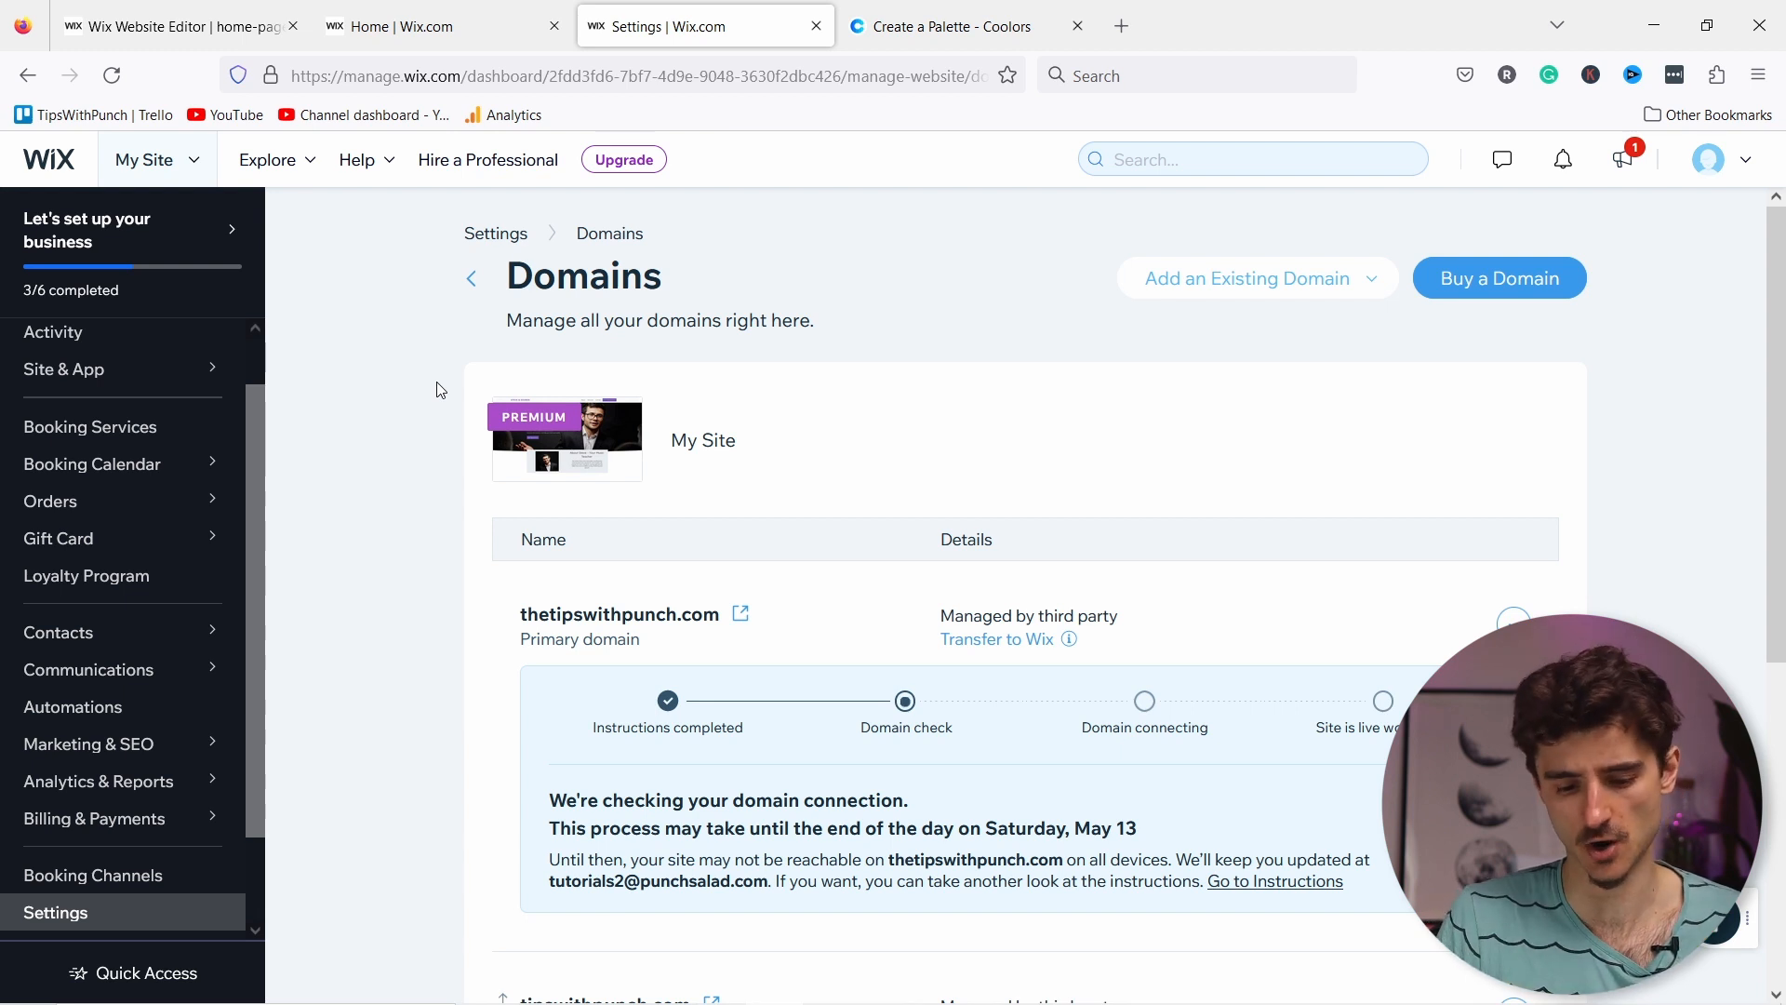
Step: From the dashboard Settings, glance at Booking settings, then open the Website settings page
{"action": "scroll", "coordinate": [60, 590], "scroll_direction": "down", "scroll_amount": 2}
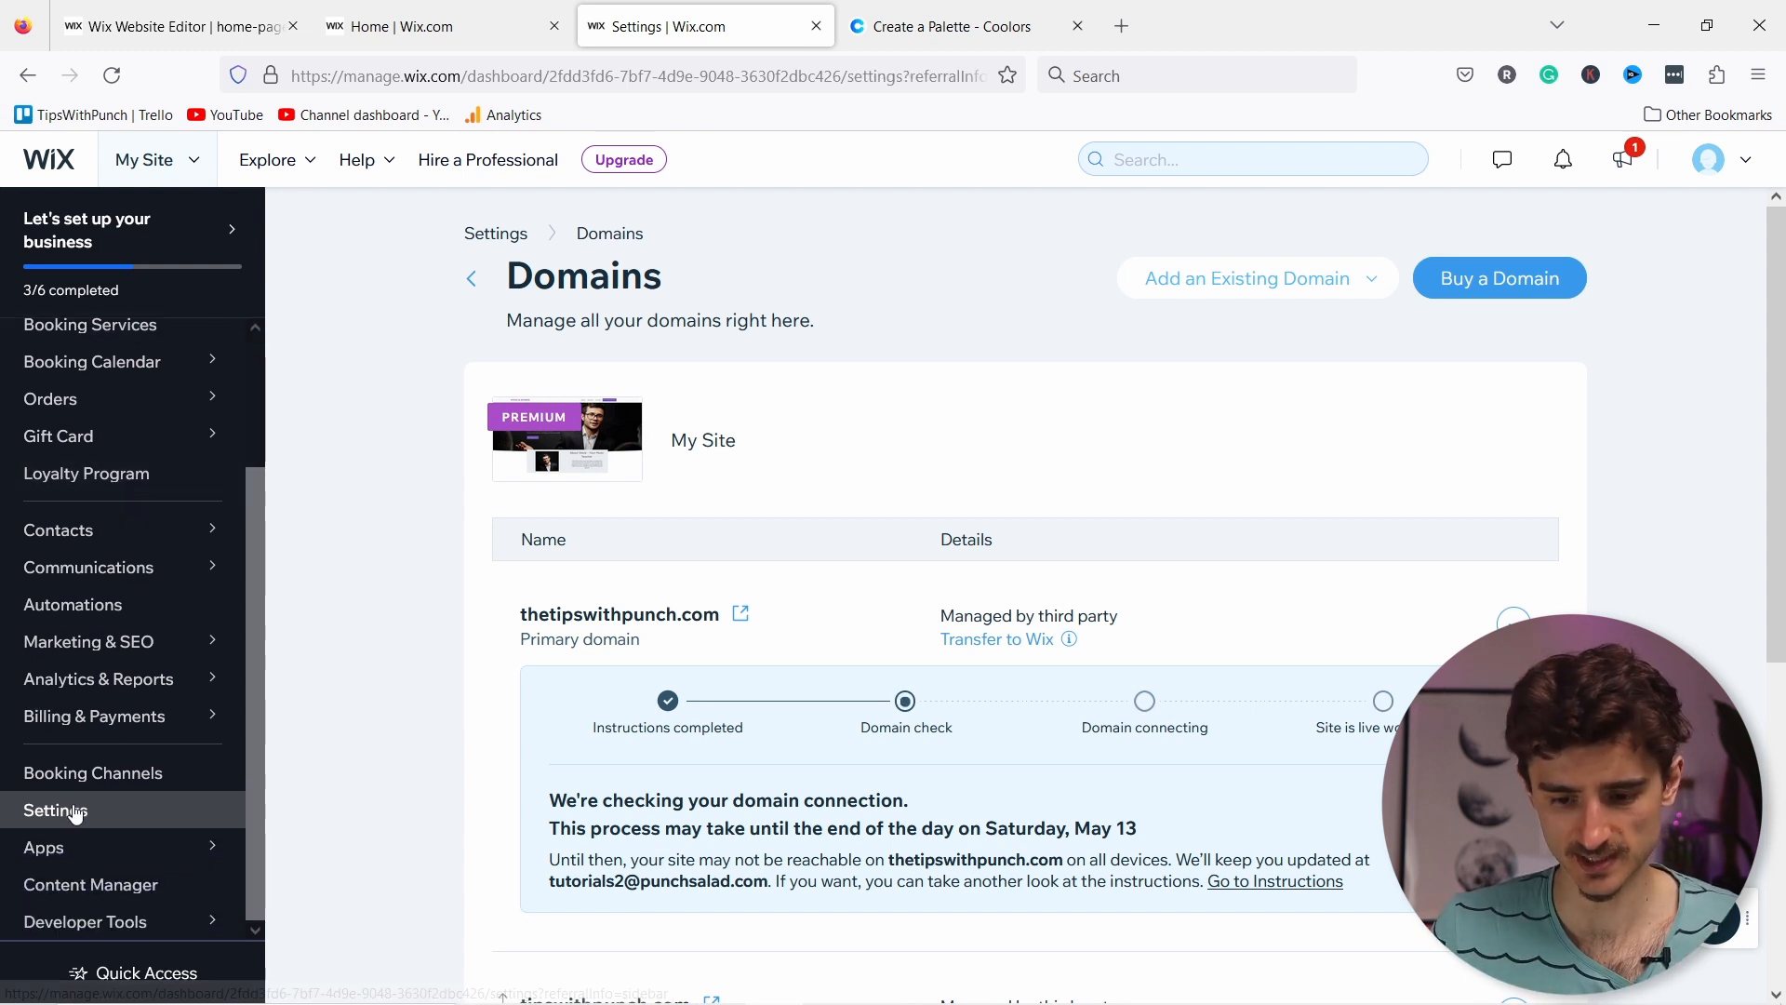
{"action": "left_click", "coordinate": [65, 810]}
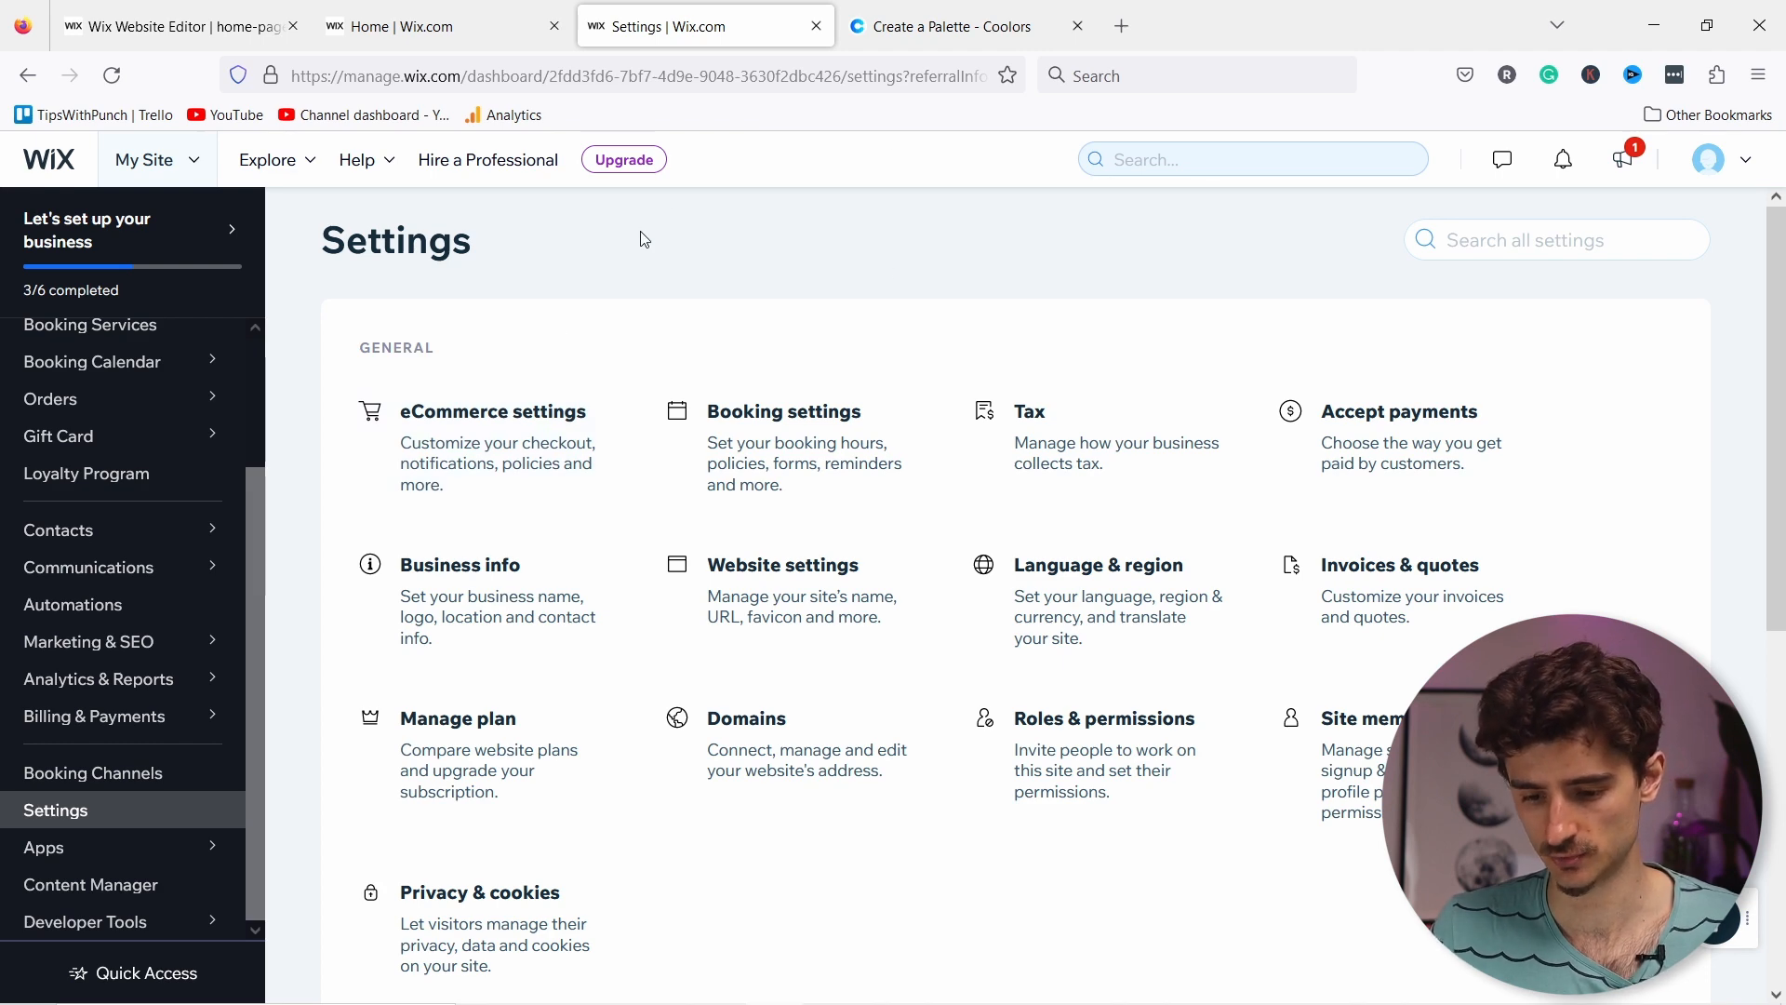
{"action": "left_click", "coordinate": [792, 434]}
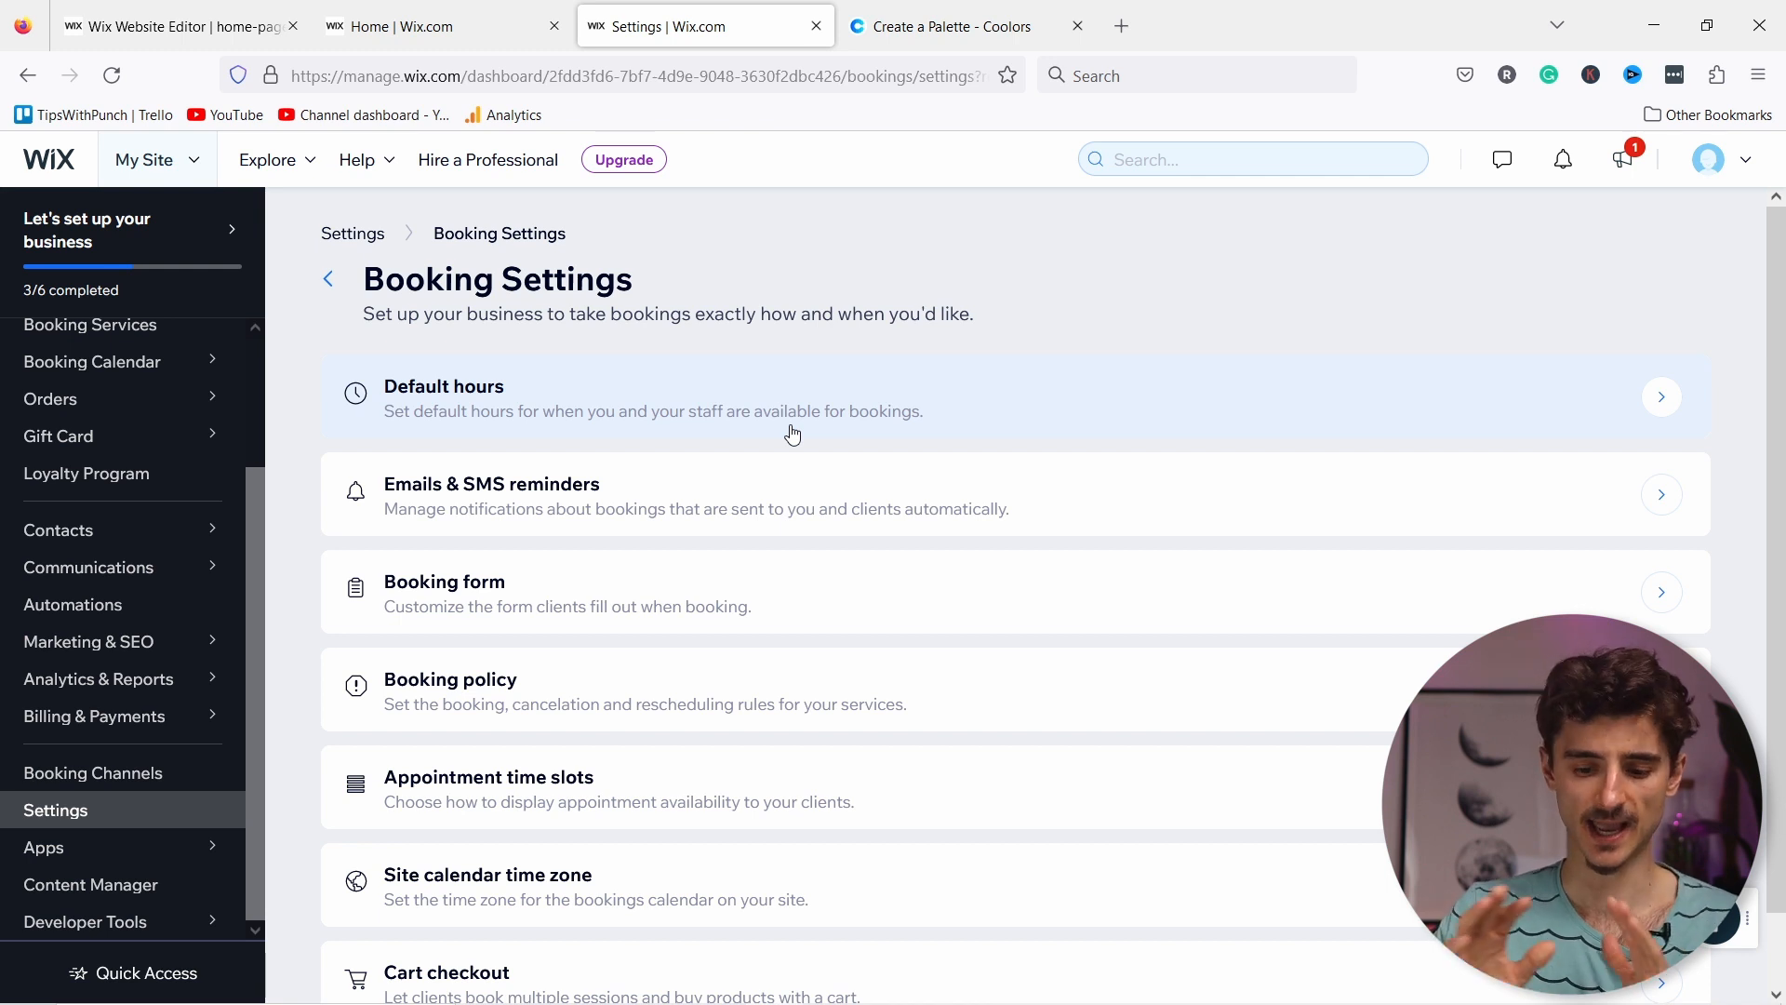
{"action": "scroll", "coordinate": [772, 433], "scroll_direction": "down", "scroll_amount": 1}
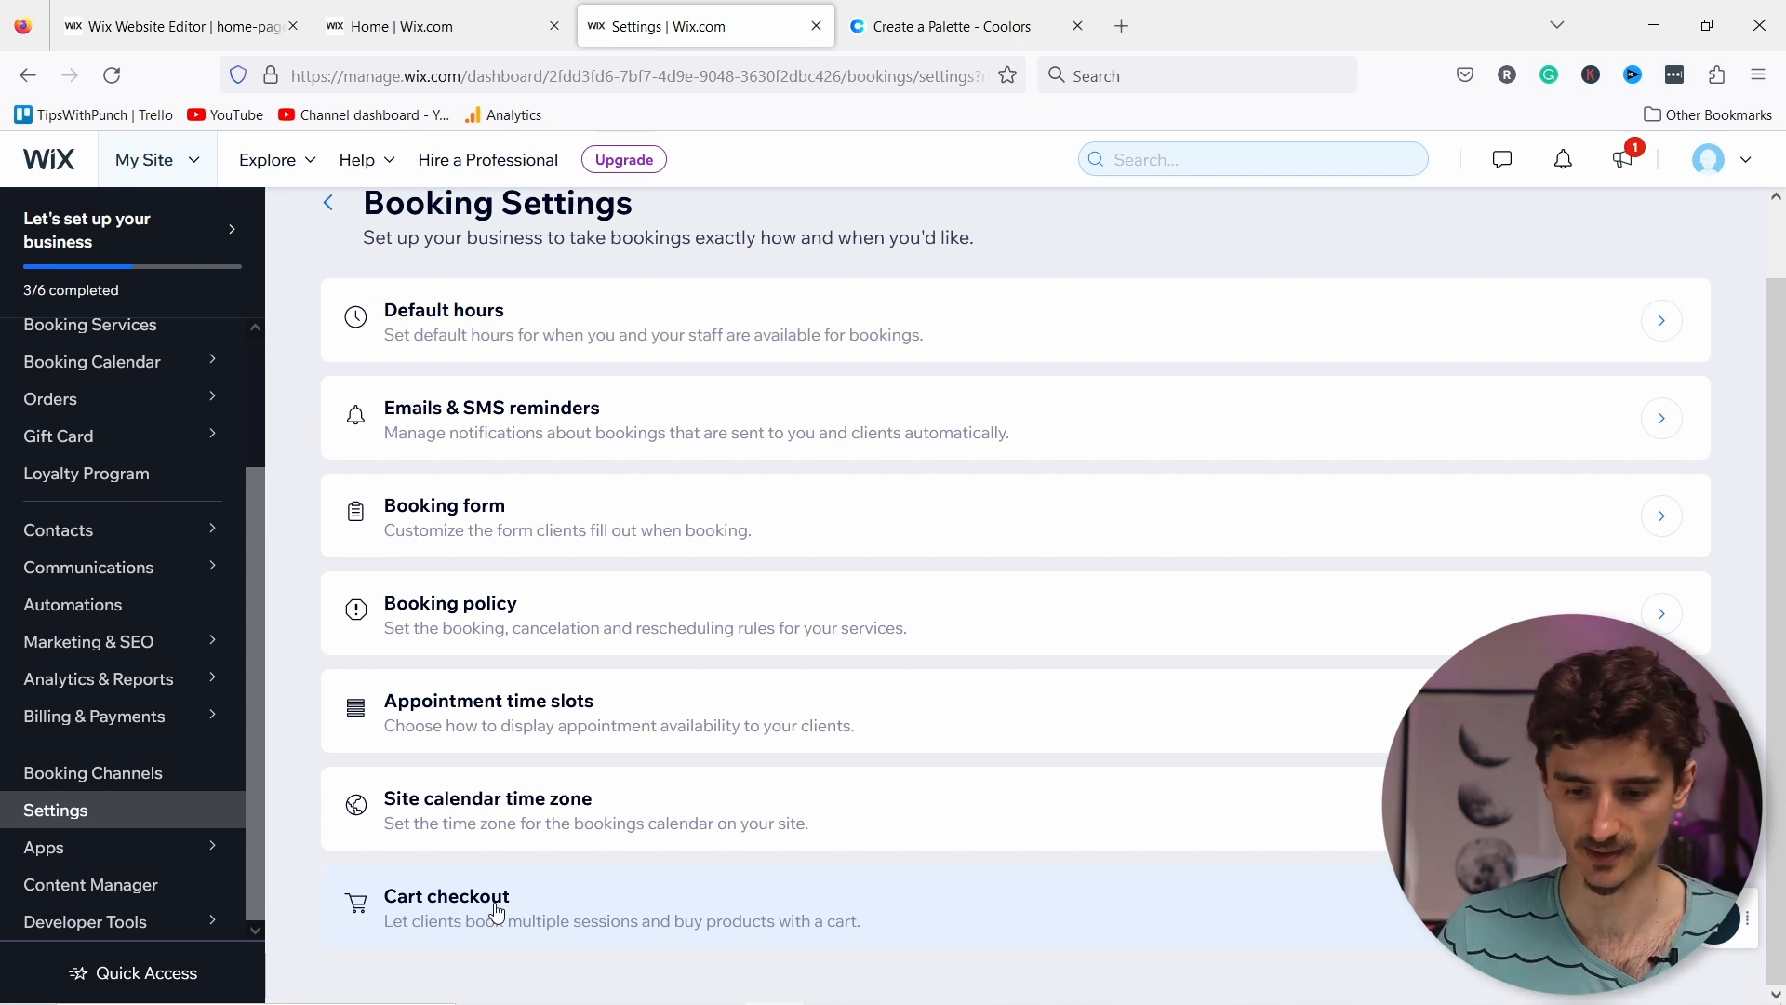
{"action": "scroll", "coordinate": [522, 427], "scroll_direction": "up", "scroll_amount": 1}
{"action": "left_click", "coordinate": [362, 240]}
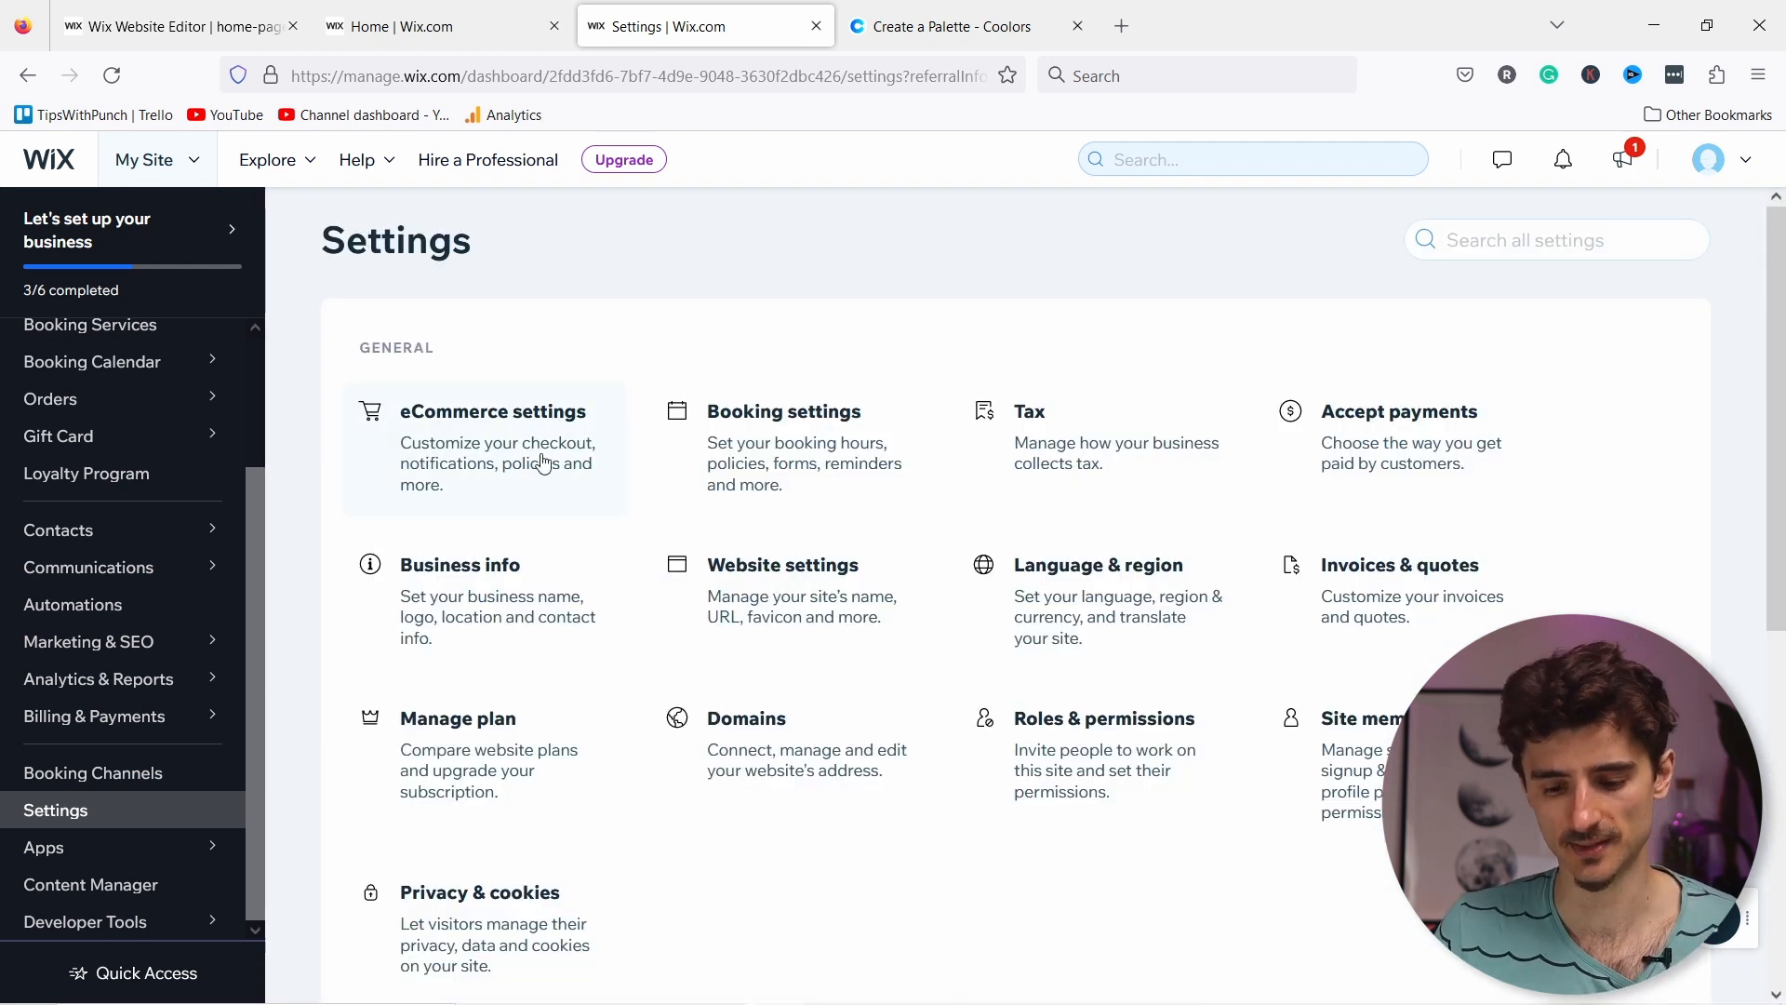
{"action": "left_click", "coordinate": [790, 601]}
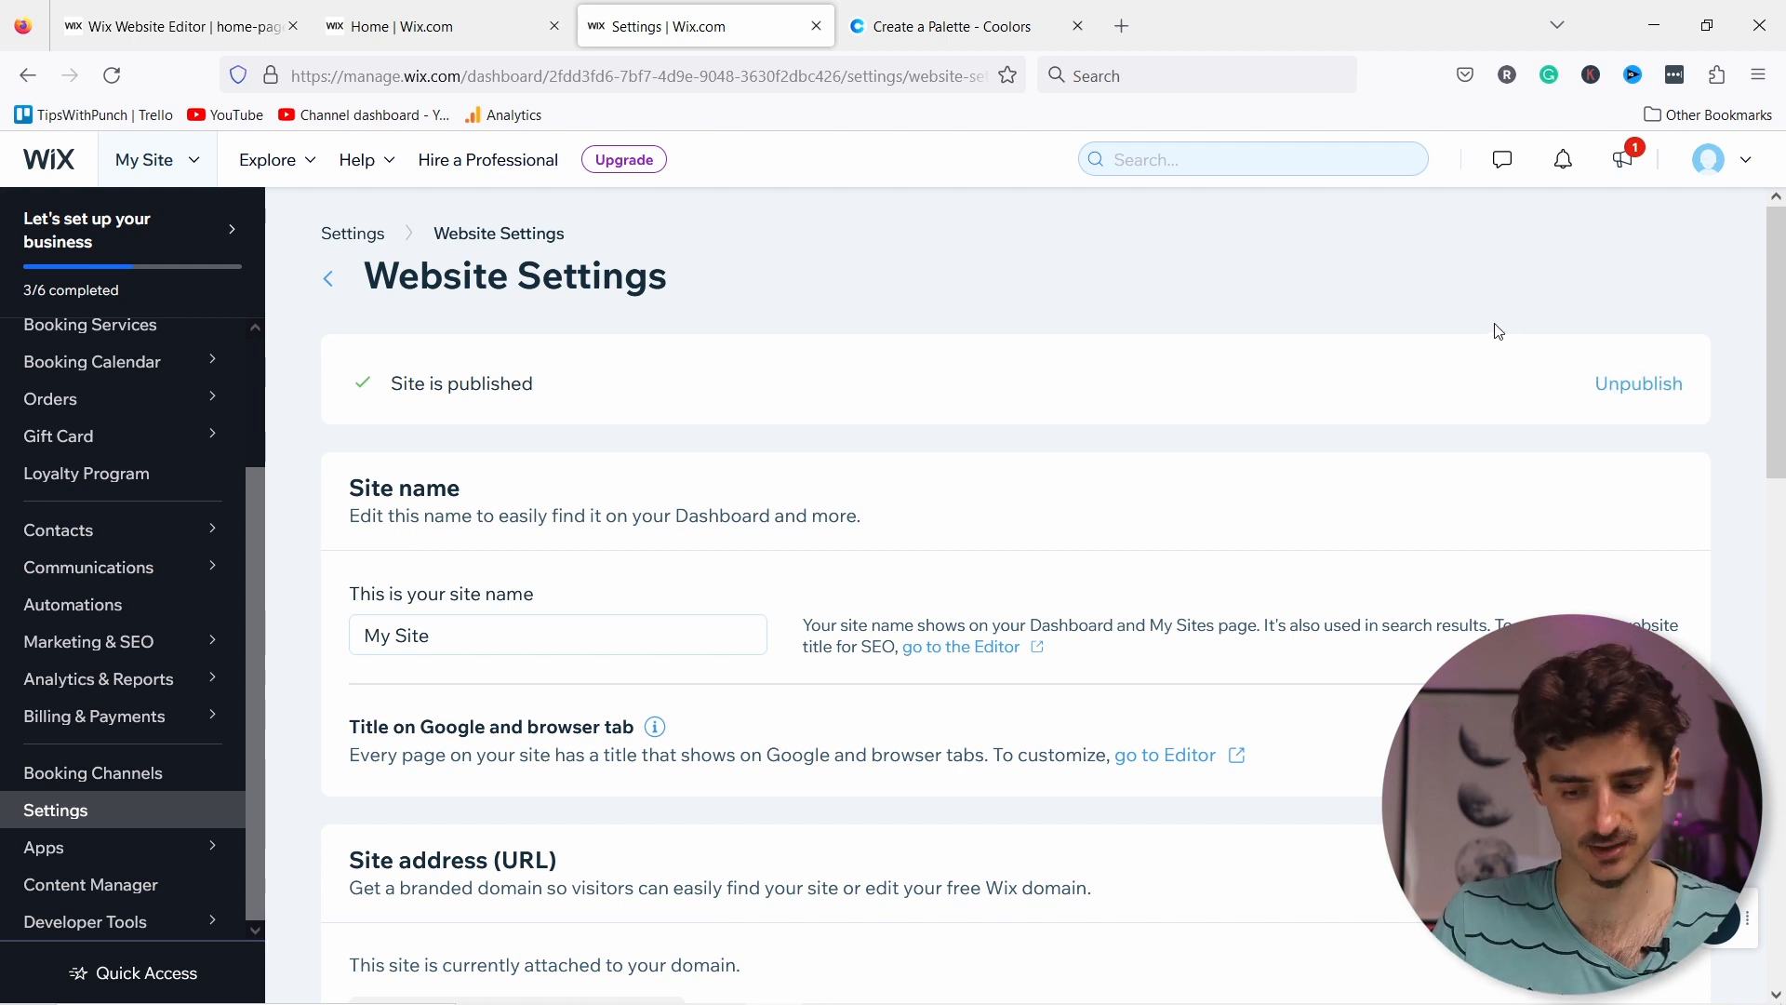
Step: Replace the site name 'My Site' with 'Steve & Sounds' and scroll down to the Favicon section
{"action": "left_click", "coordinate": [507, 633]}
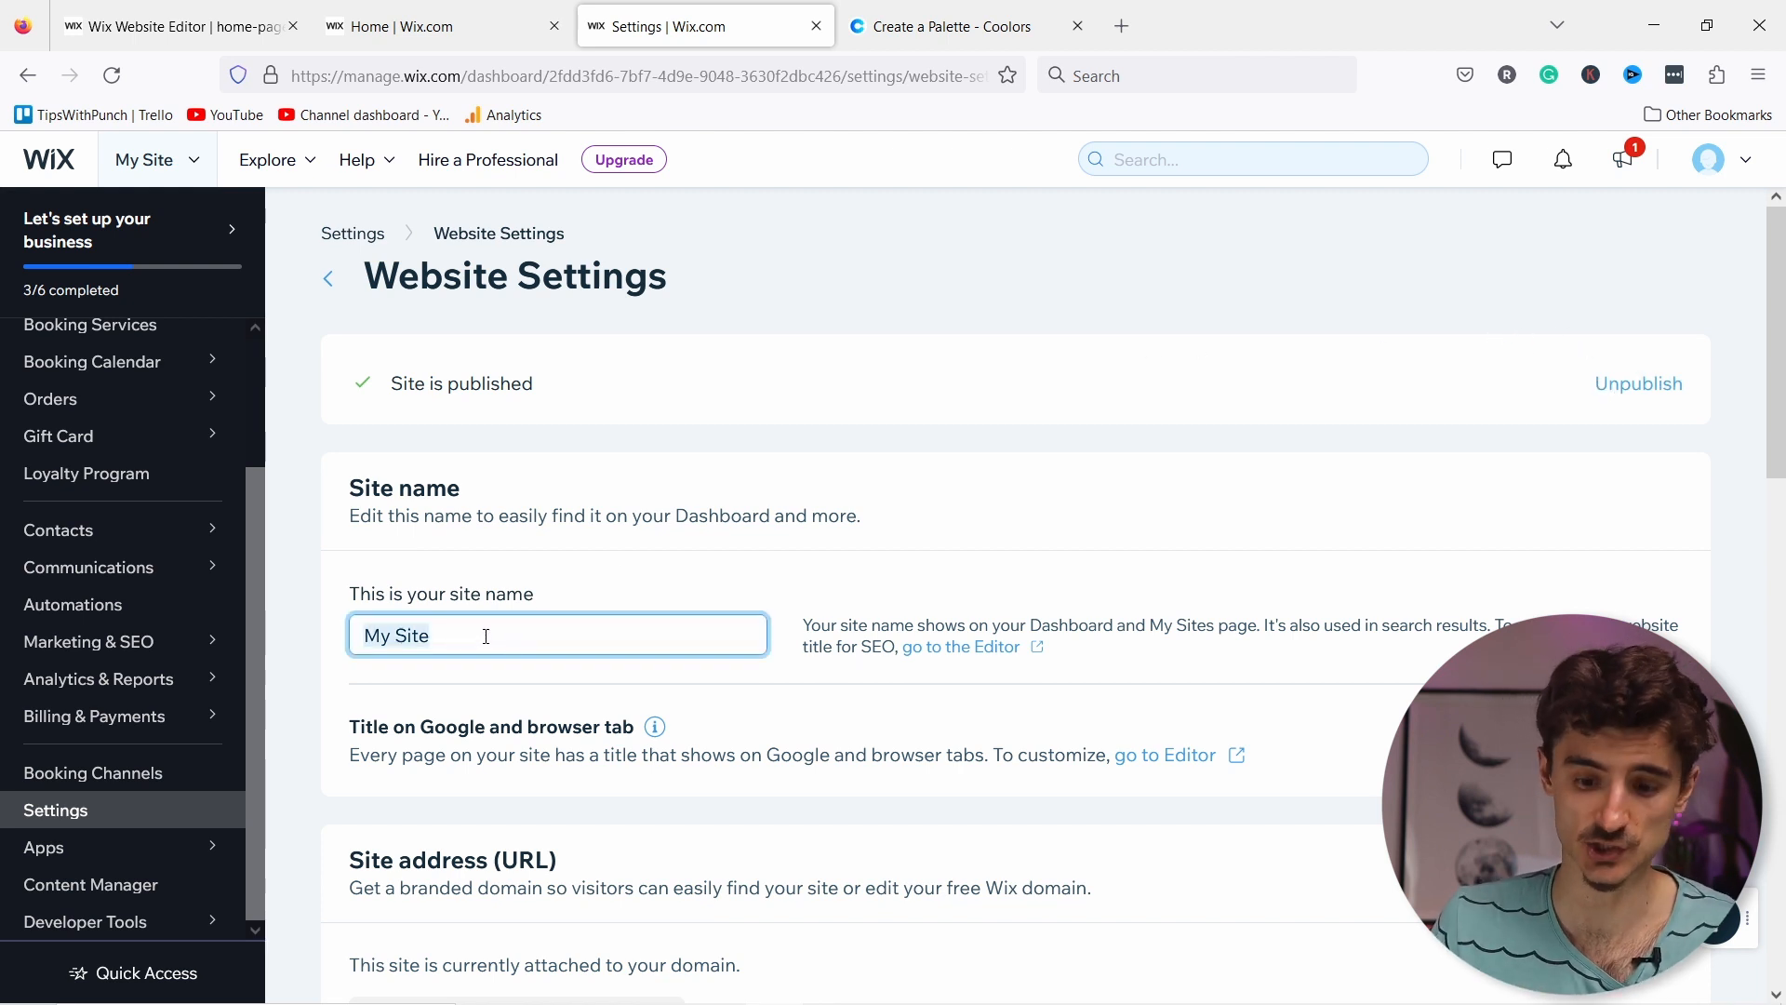
{"action": "triple_click", "coordinate": [376, 633]}
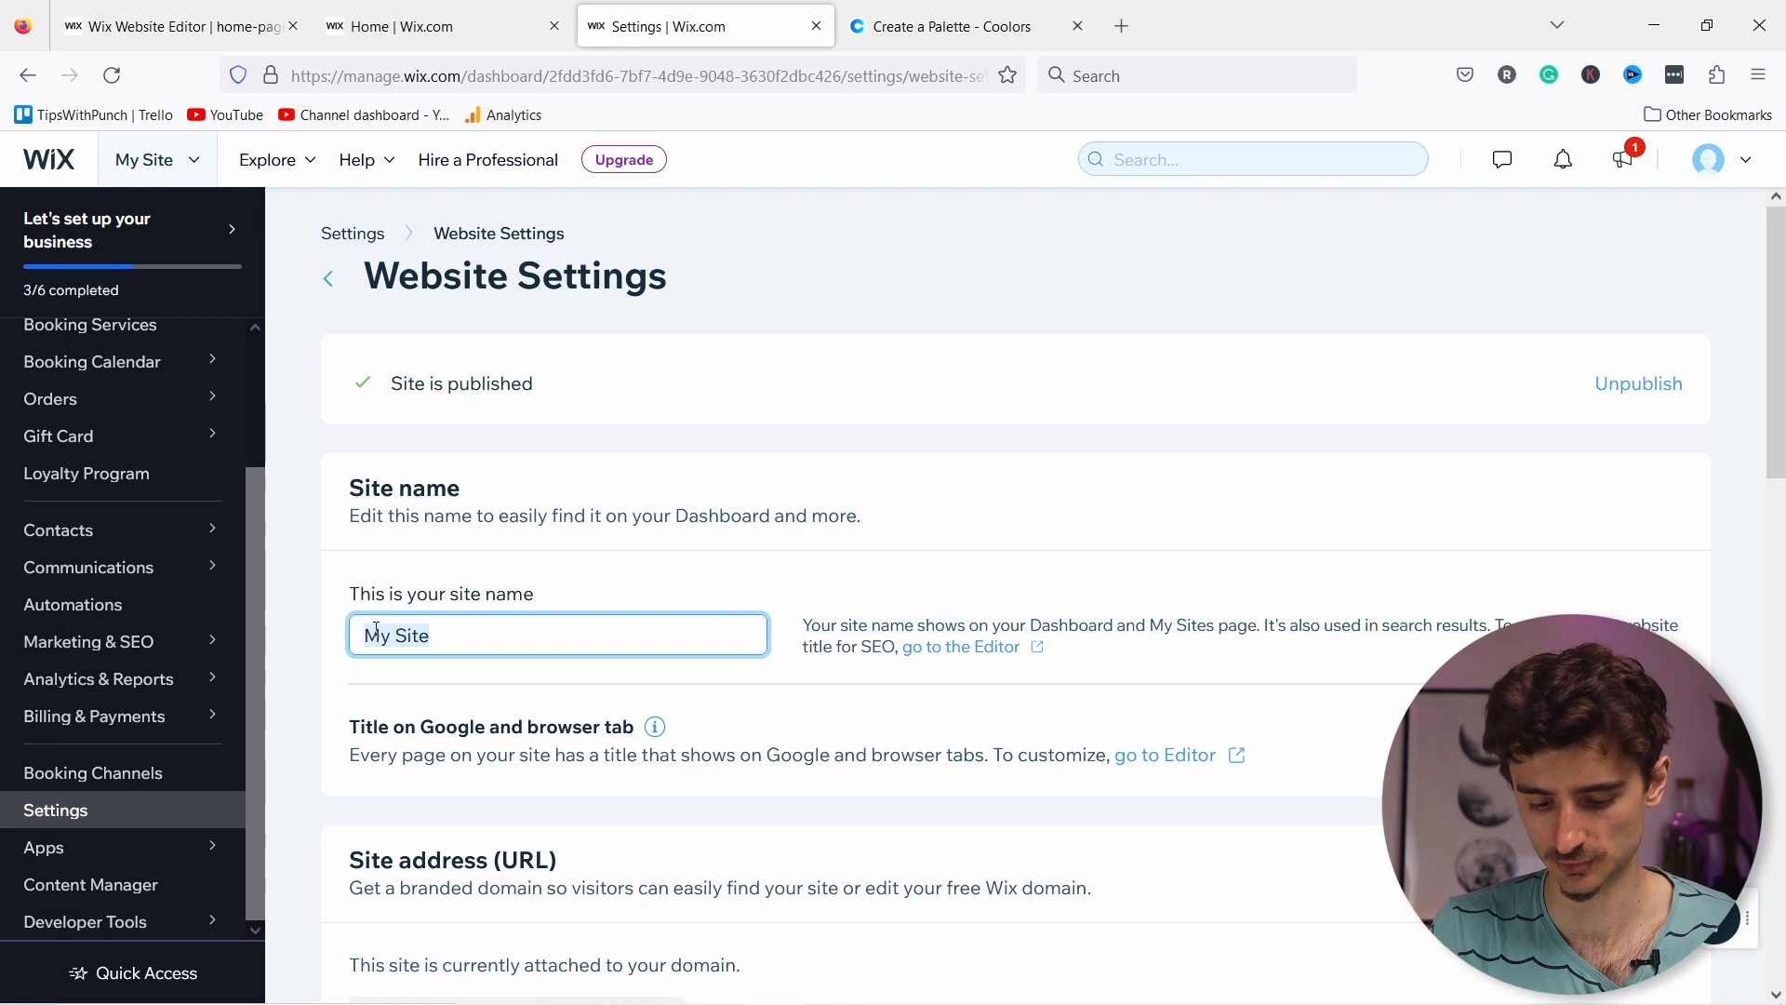
{"action": "type", "text": "Steve & Sounds"}
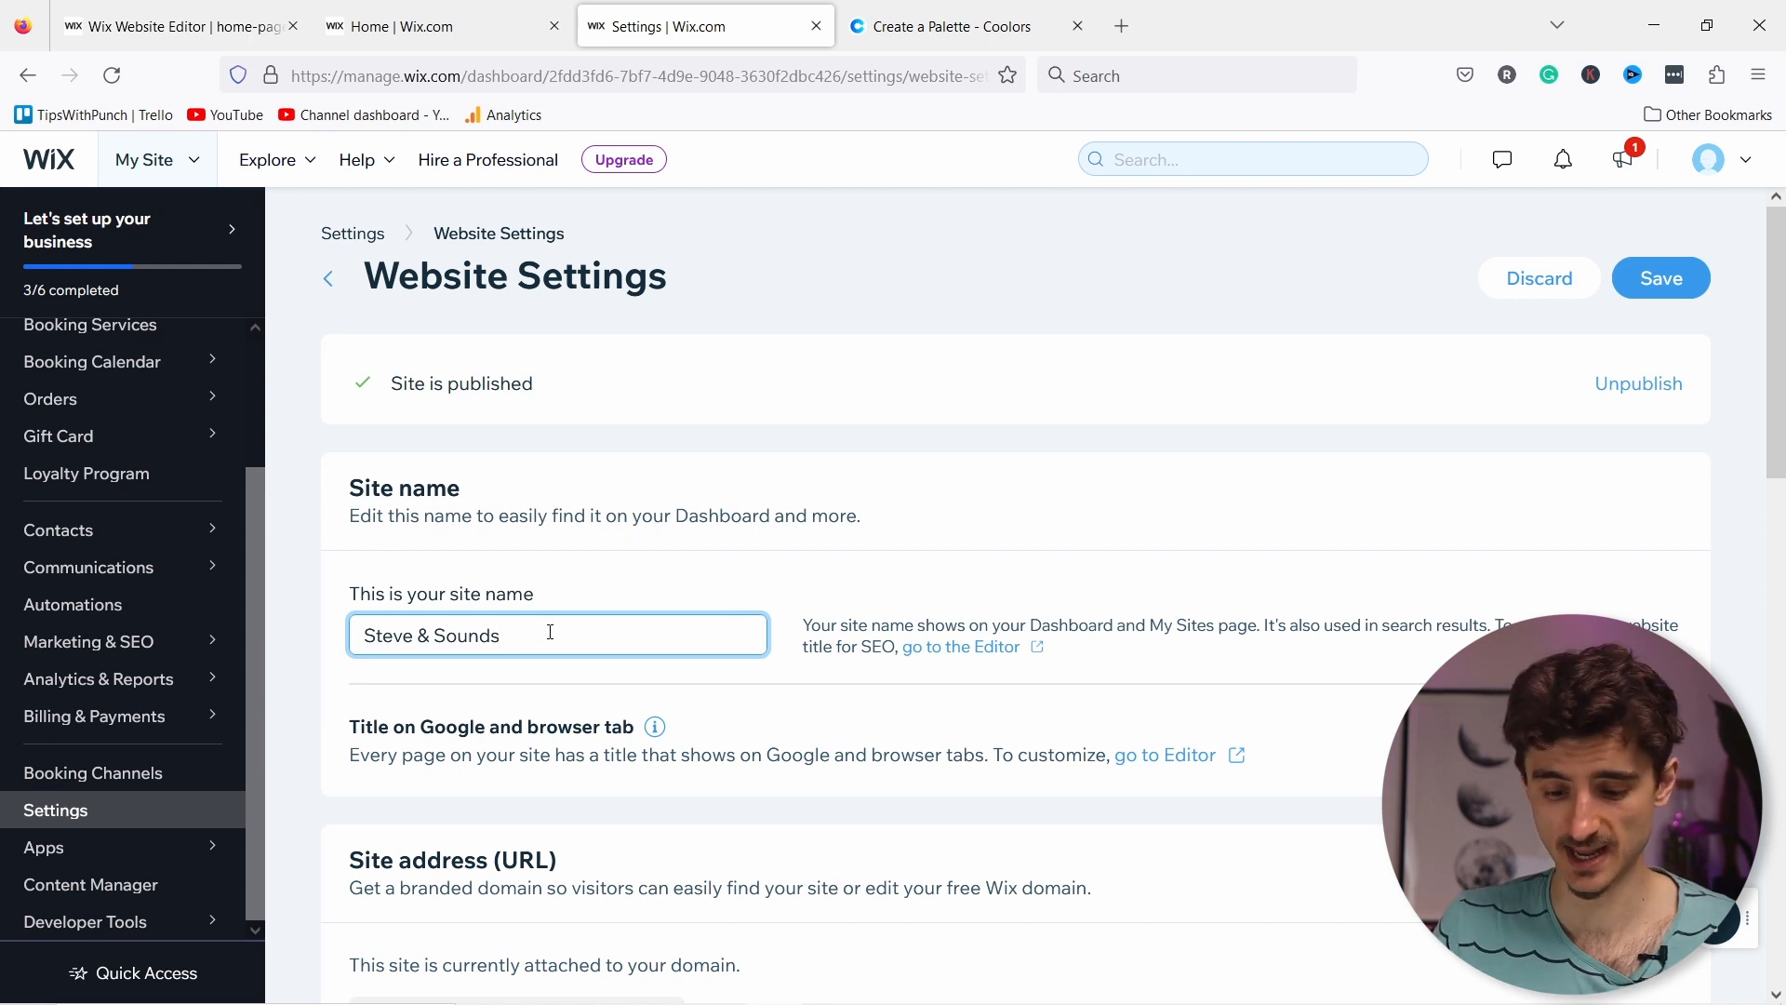
{"action": "scroll", "coordinate": [549, 632], "scroll_direction": "down", "scroll_amount": 3}
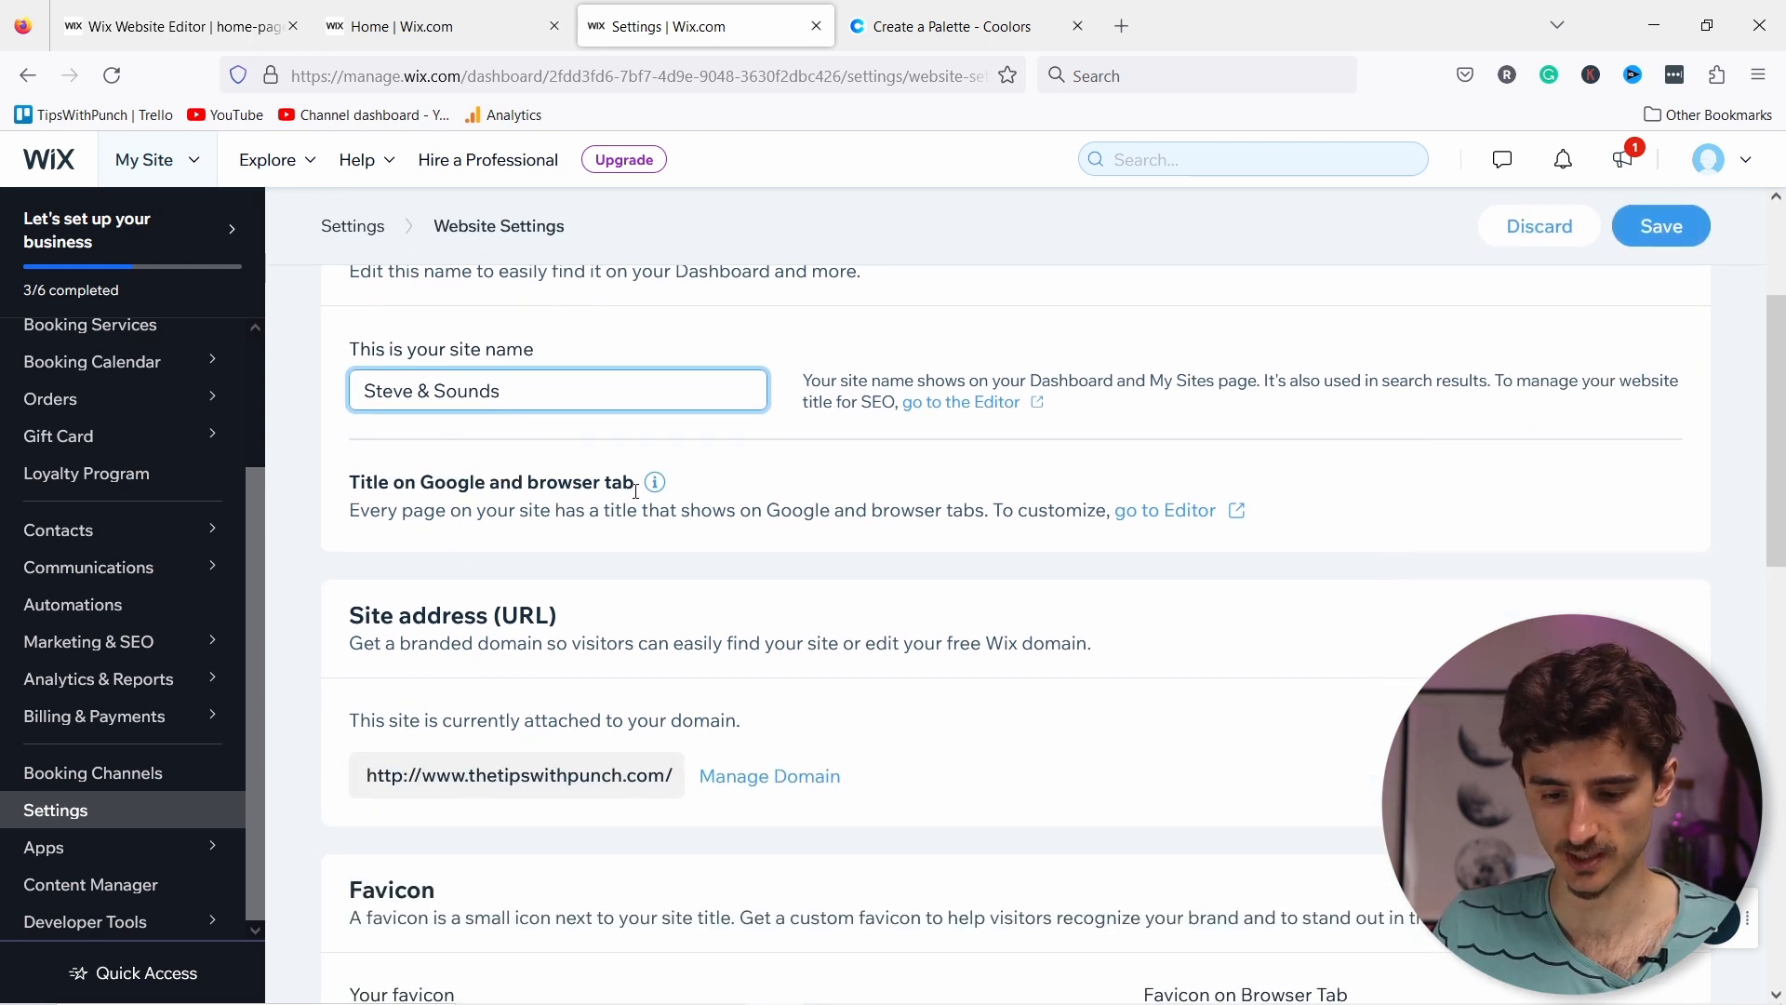
{"action": "scroll", "coordinate": [521, 640], "scroll_direction": "down", "scroll_amount": 2}
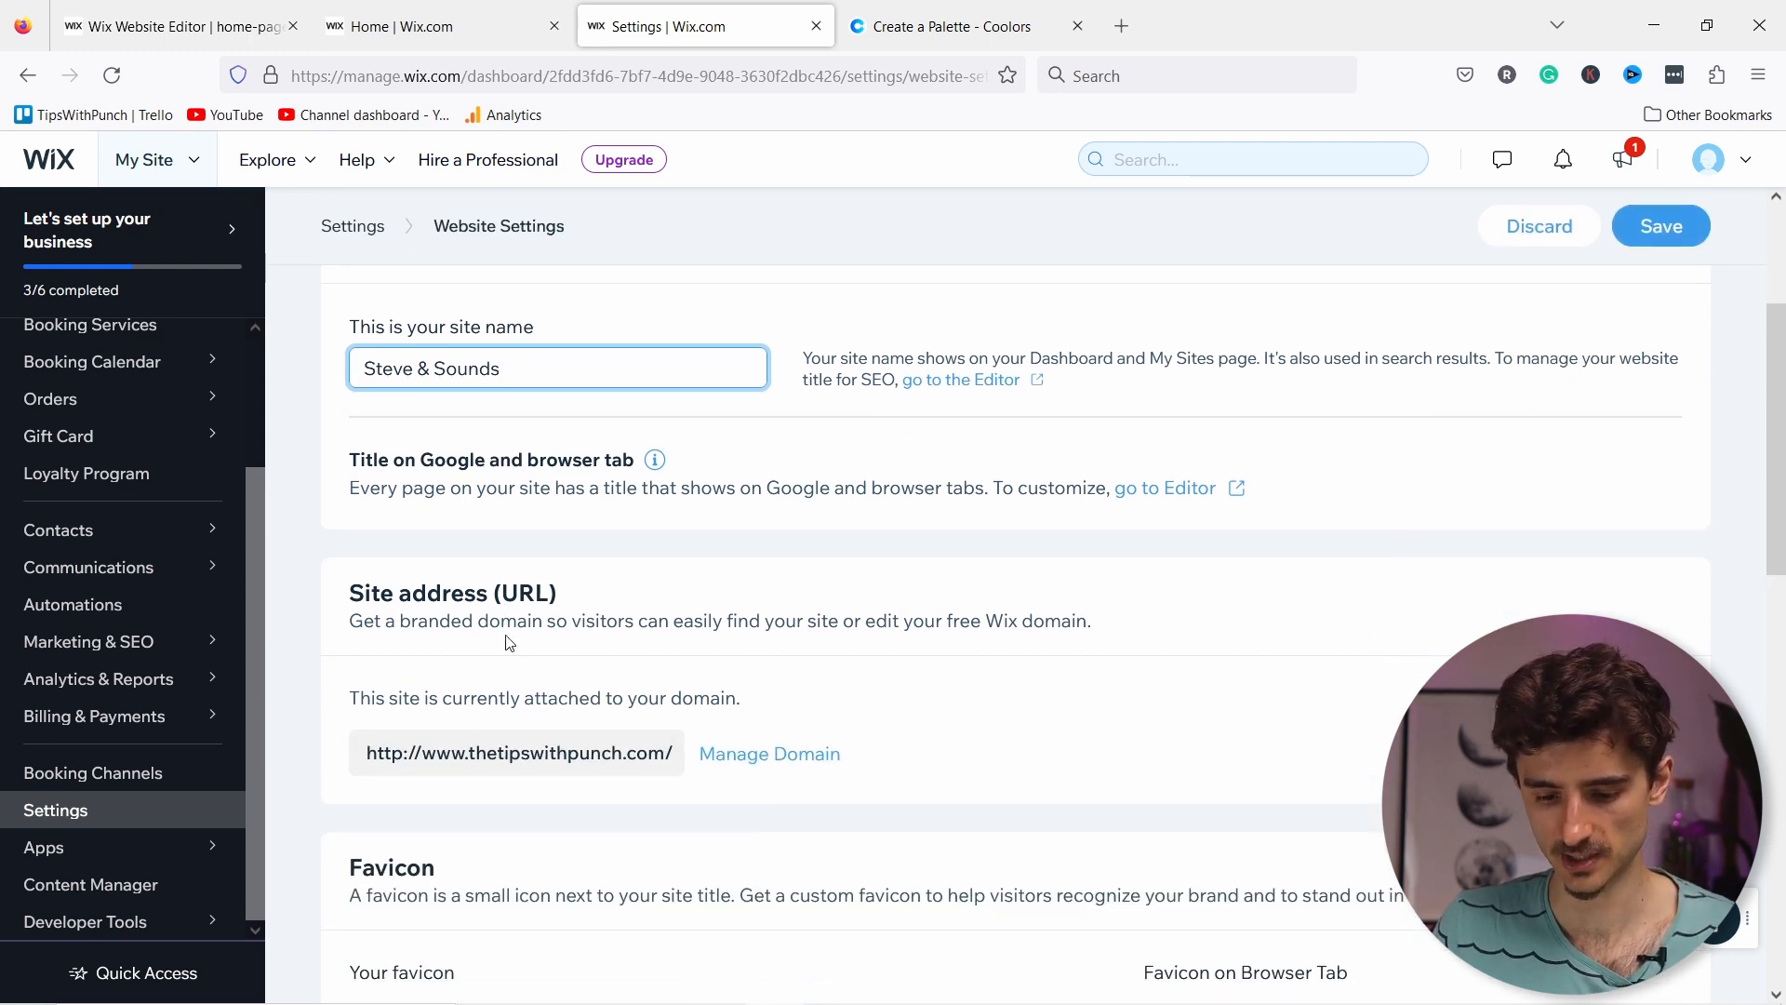
{"action": "scroll", "coordinate": [522, 640], "scroll_direction": "down", "scroll_amount": 2}
{"action": "scroll", "coordinate": [465, 689], "scroll_direction": "down", "scroll_amount": 2}
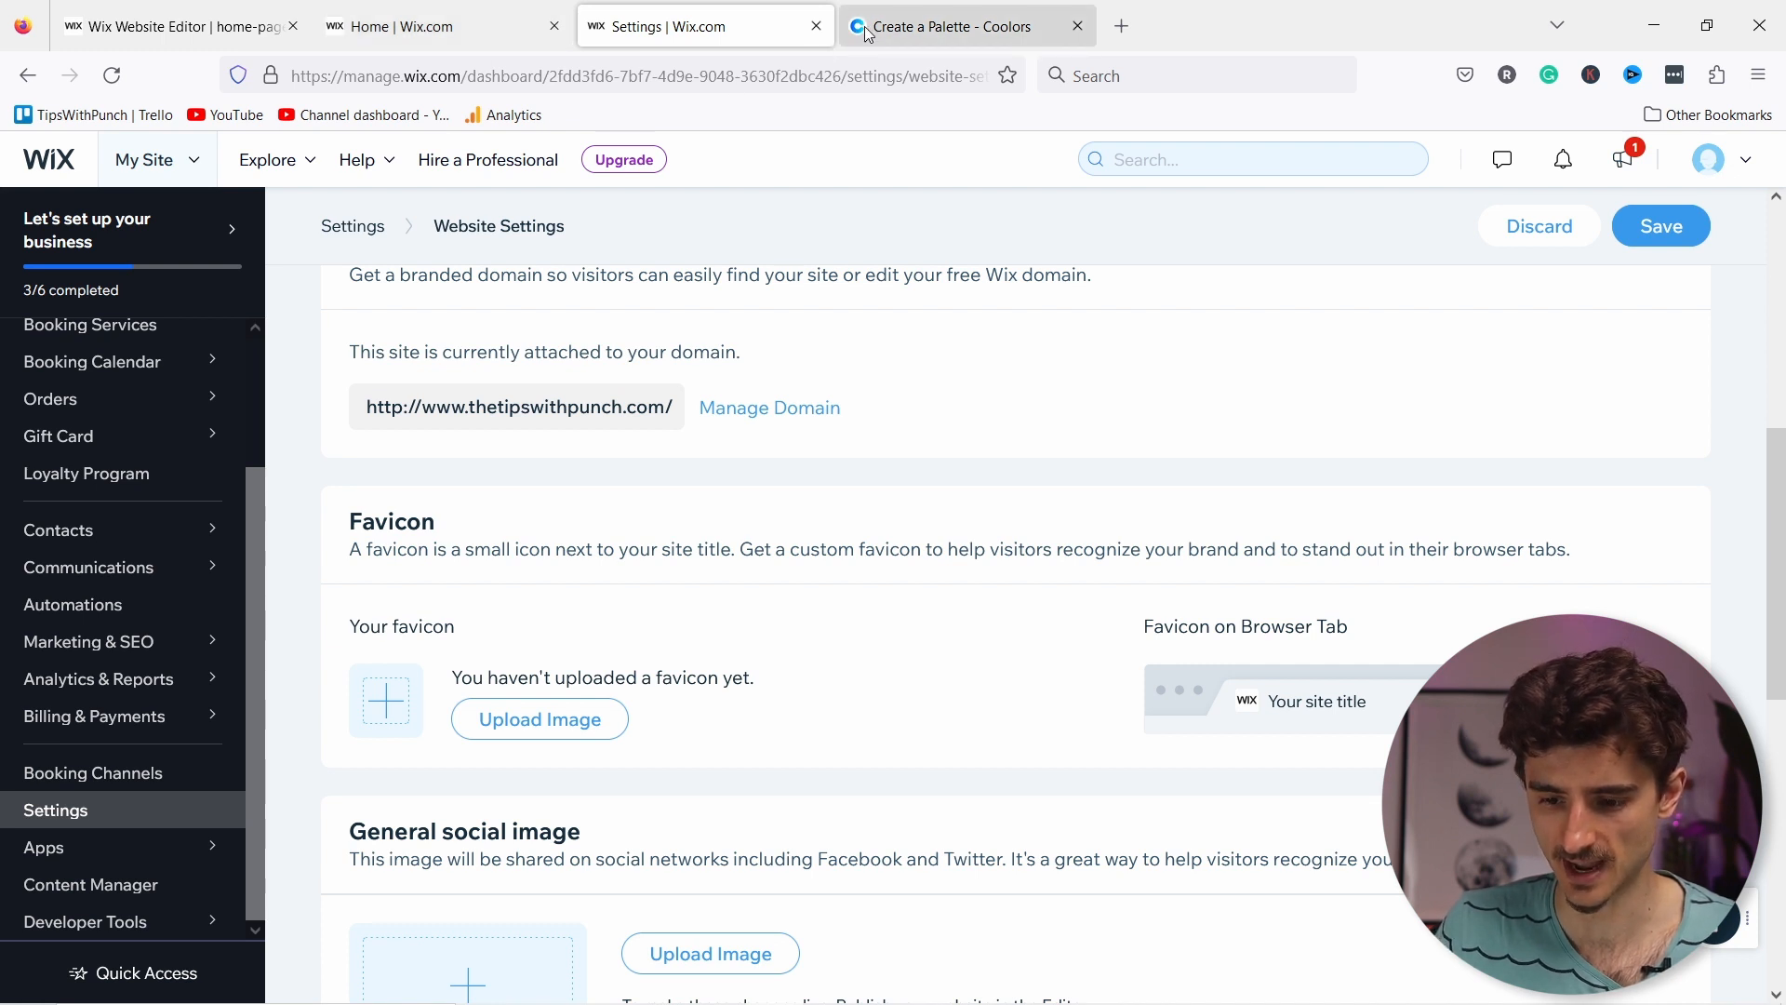
Step: Upload the purple piano logo as the site favicon
{"action": "left_click", "coordinate": [545, 726]}
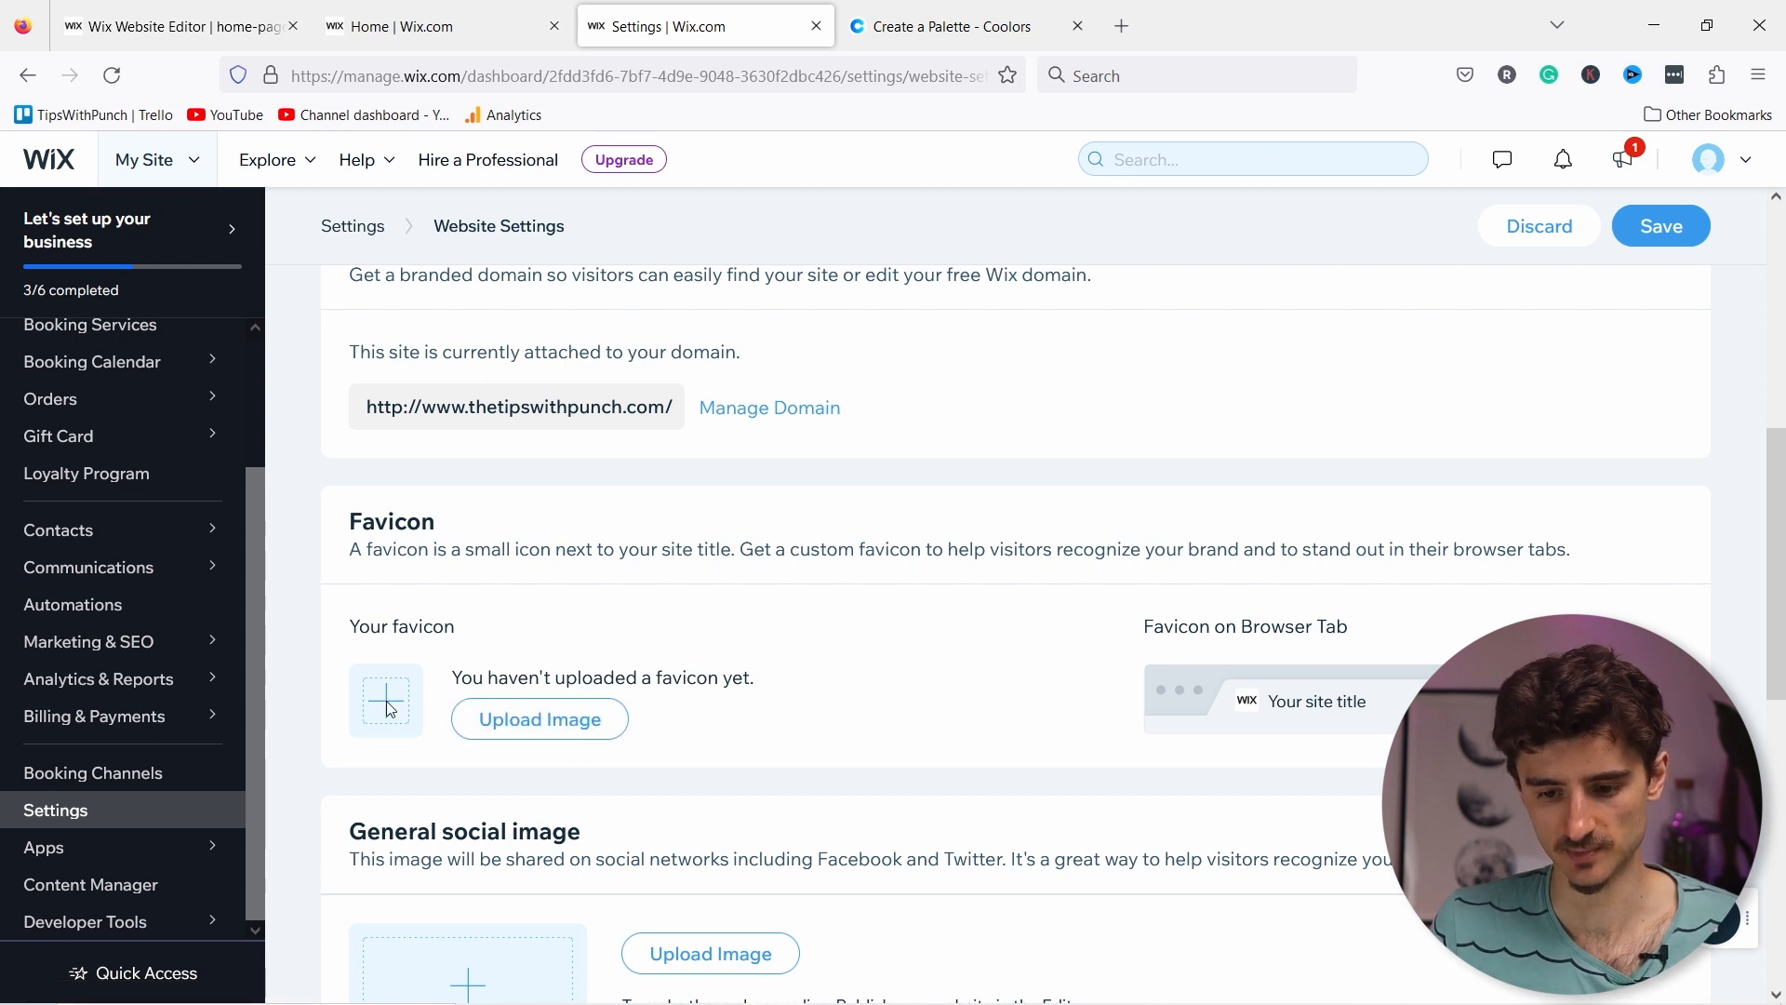
{"action": "left_click", "coordinate": [540, 718]}
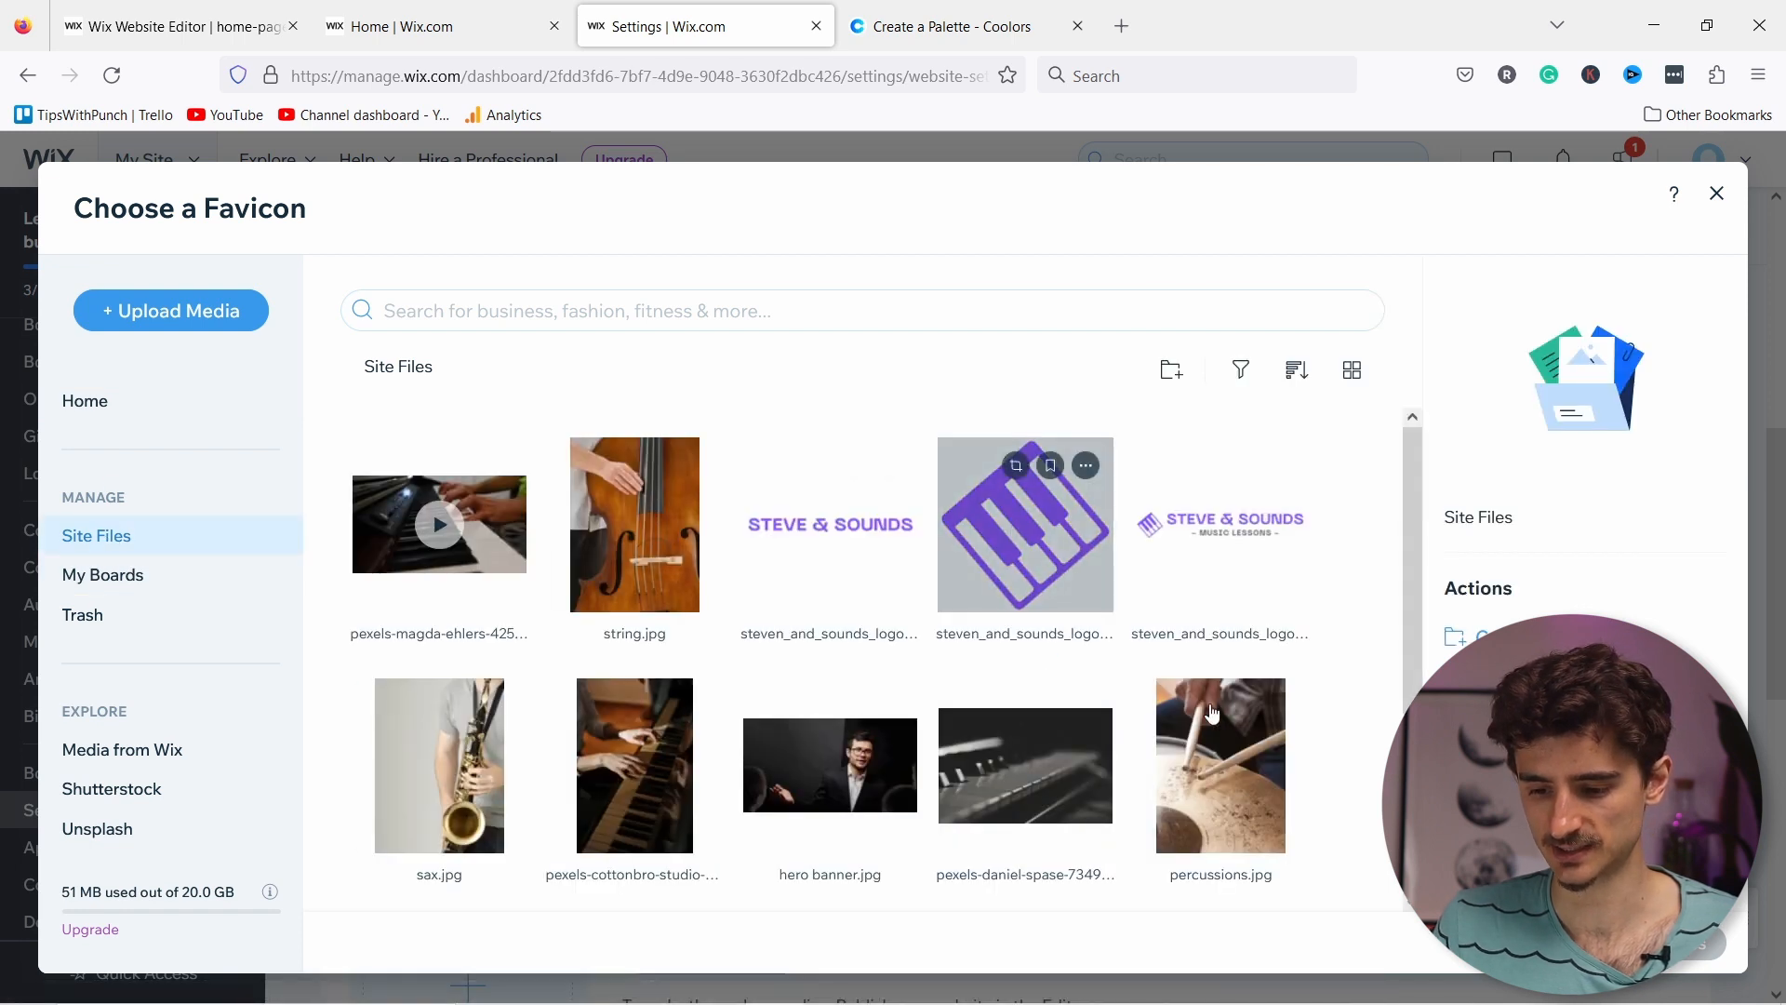
{"action": "left_click", "coordinate": [1014, 533]}
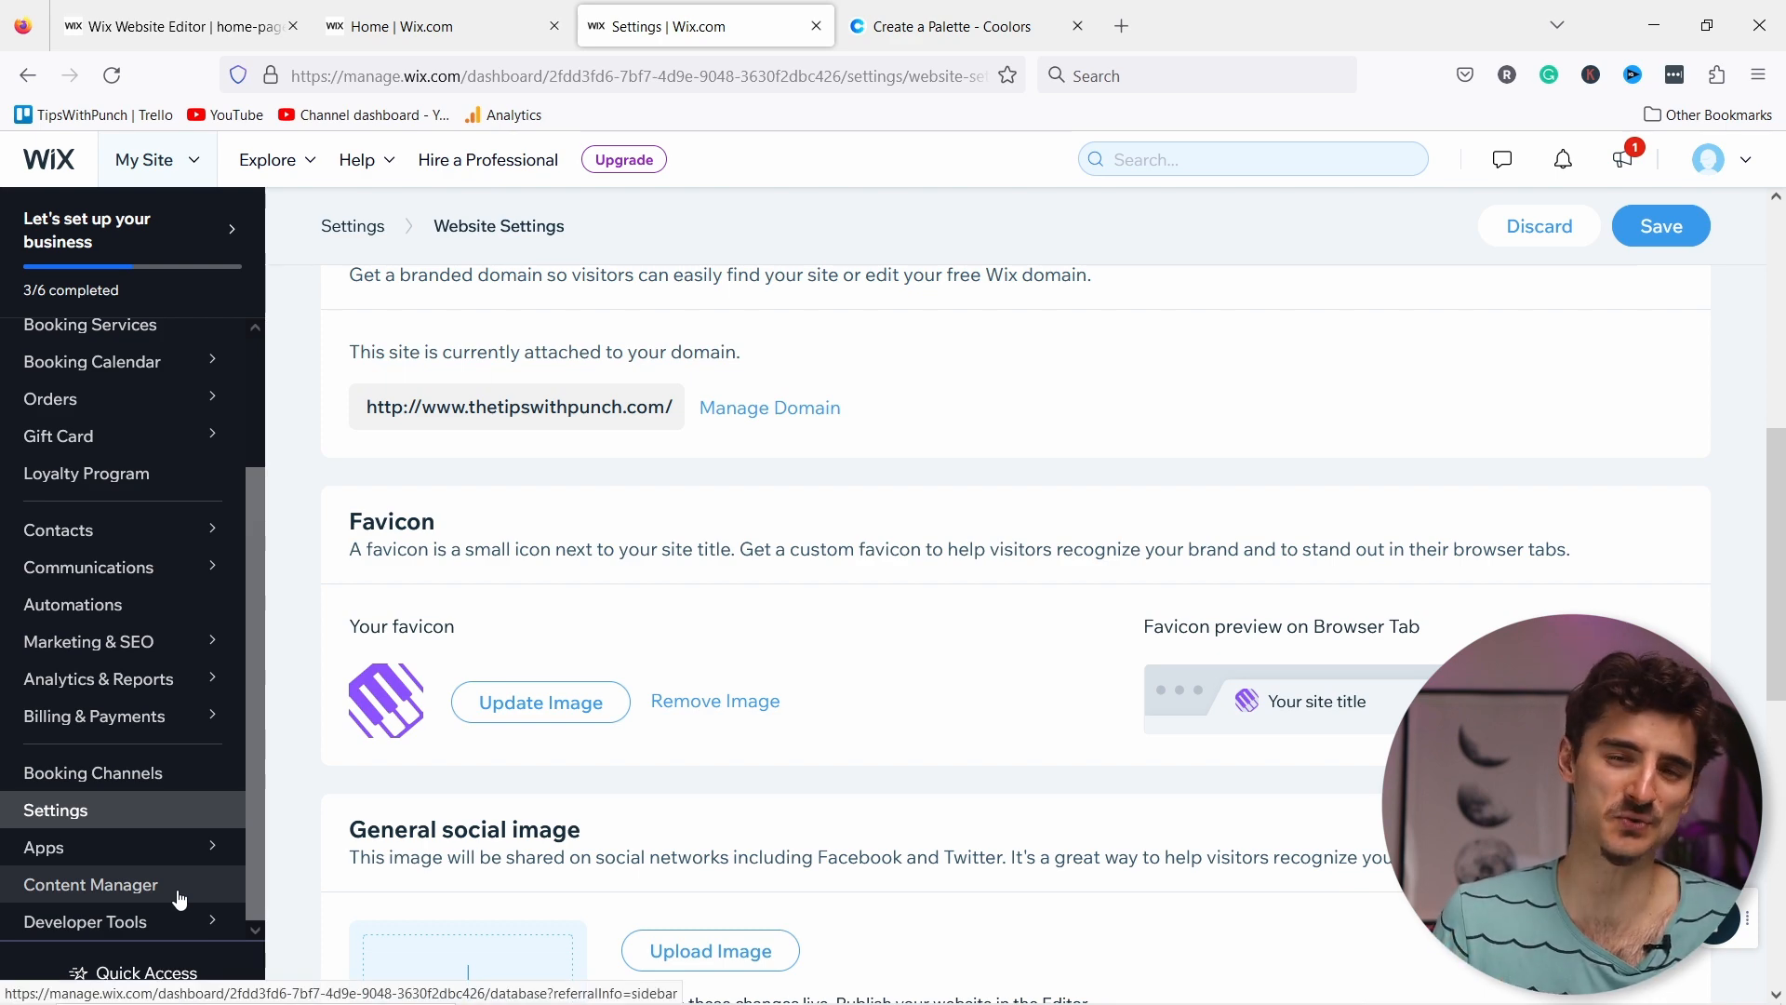
Step: Set the Steve & Sounds text logo as the general social image
{"action": "scroll", "coordinate": [593, 481], "scroll_direction": "down", "scroll_amount": 4}
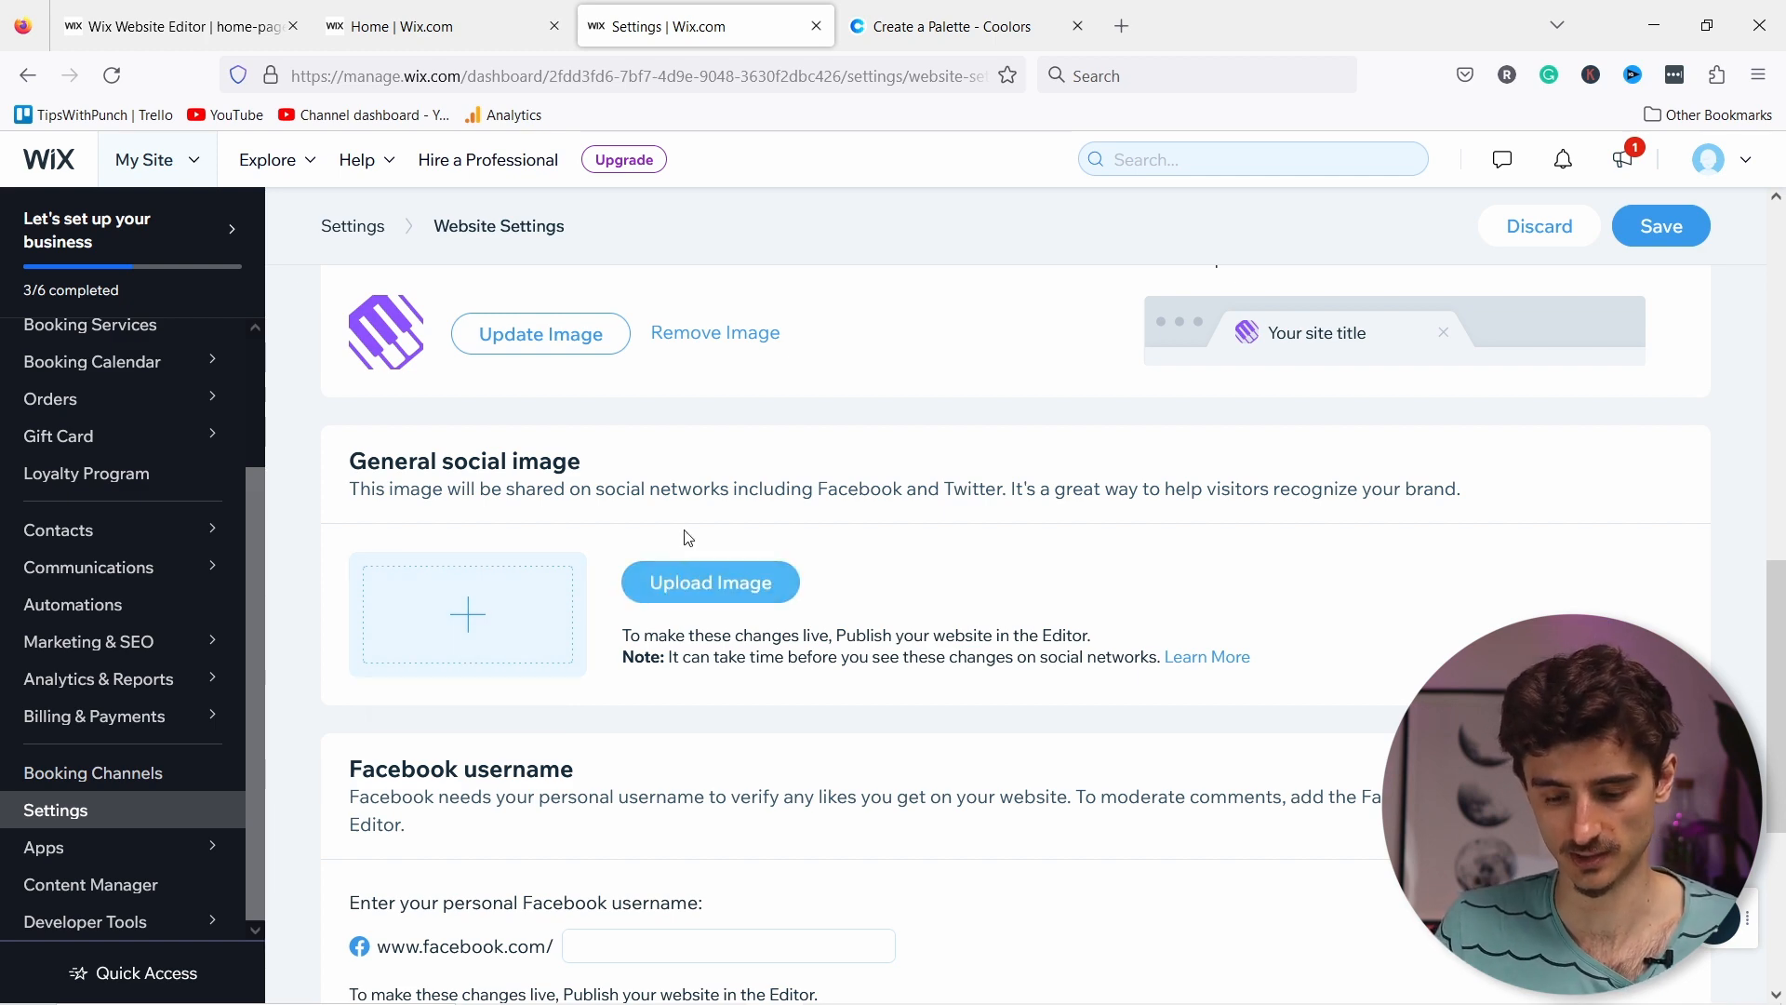
{"action": "left_click", "coordinate": [690, 571]}
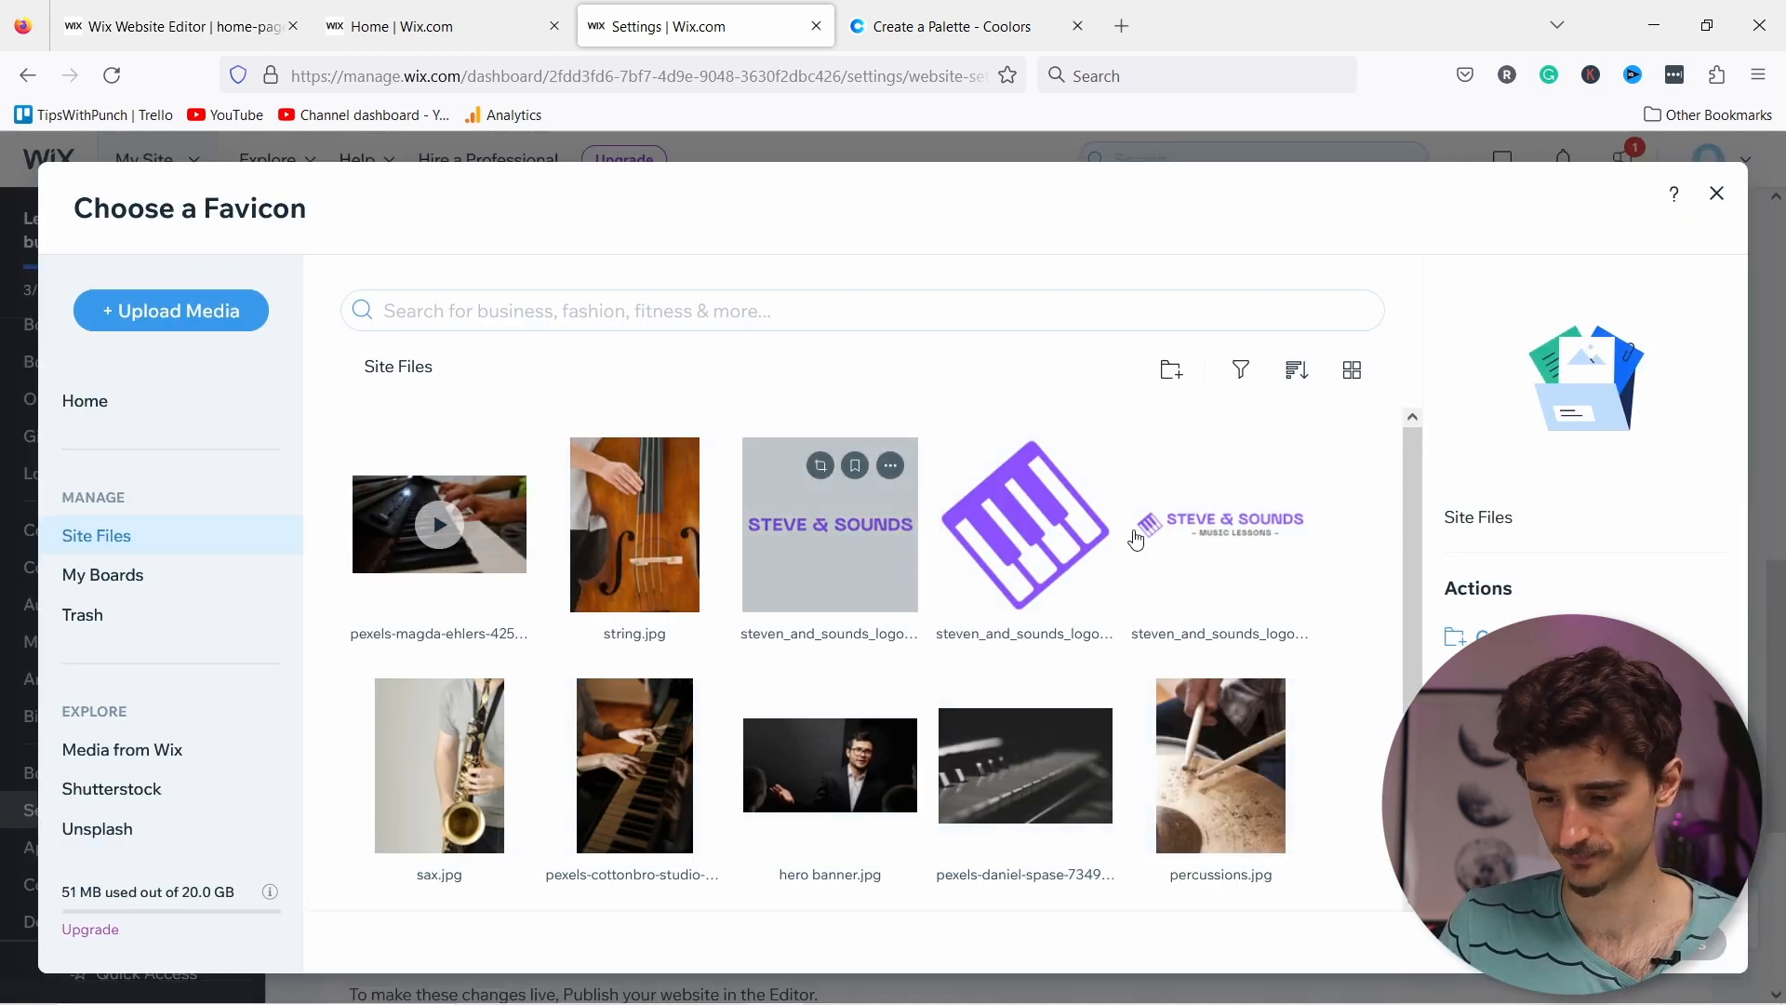
{"action": "left_click", "coordinate": [1221, 524]}
{"action": "left_click", "coordinate": [1661, 944]}
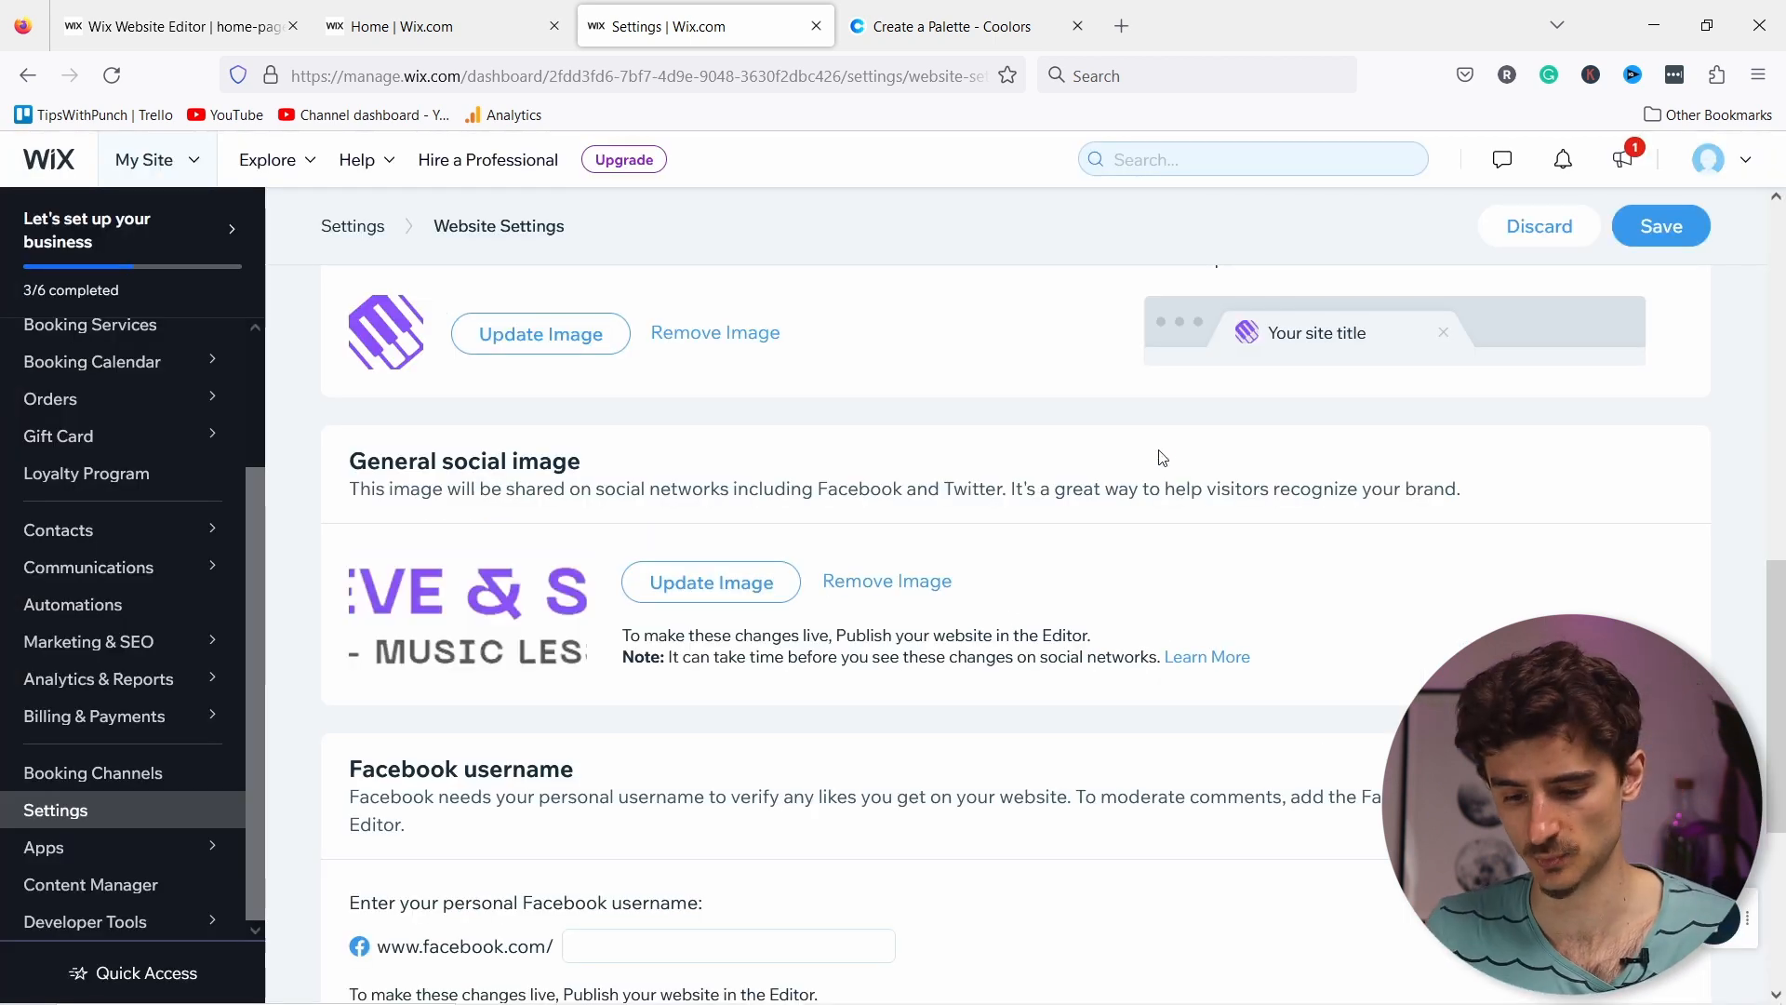
Step: Open the SEO dashboard under Marketing & SEO
{"action": "scroll", "coordinate": [868, 553], "scroll_direction": "down", "scroll_amount": 3}
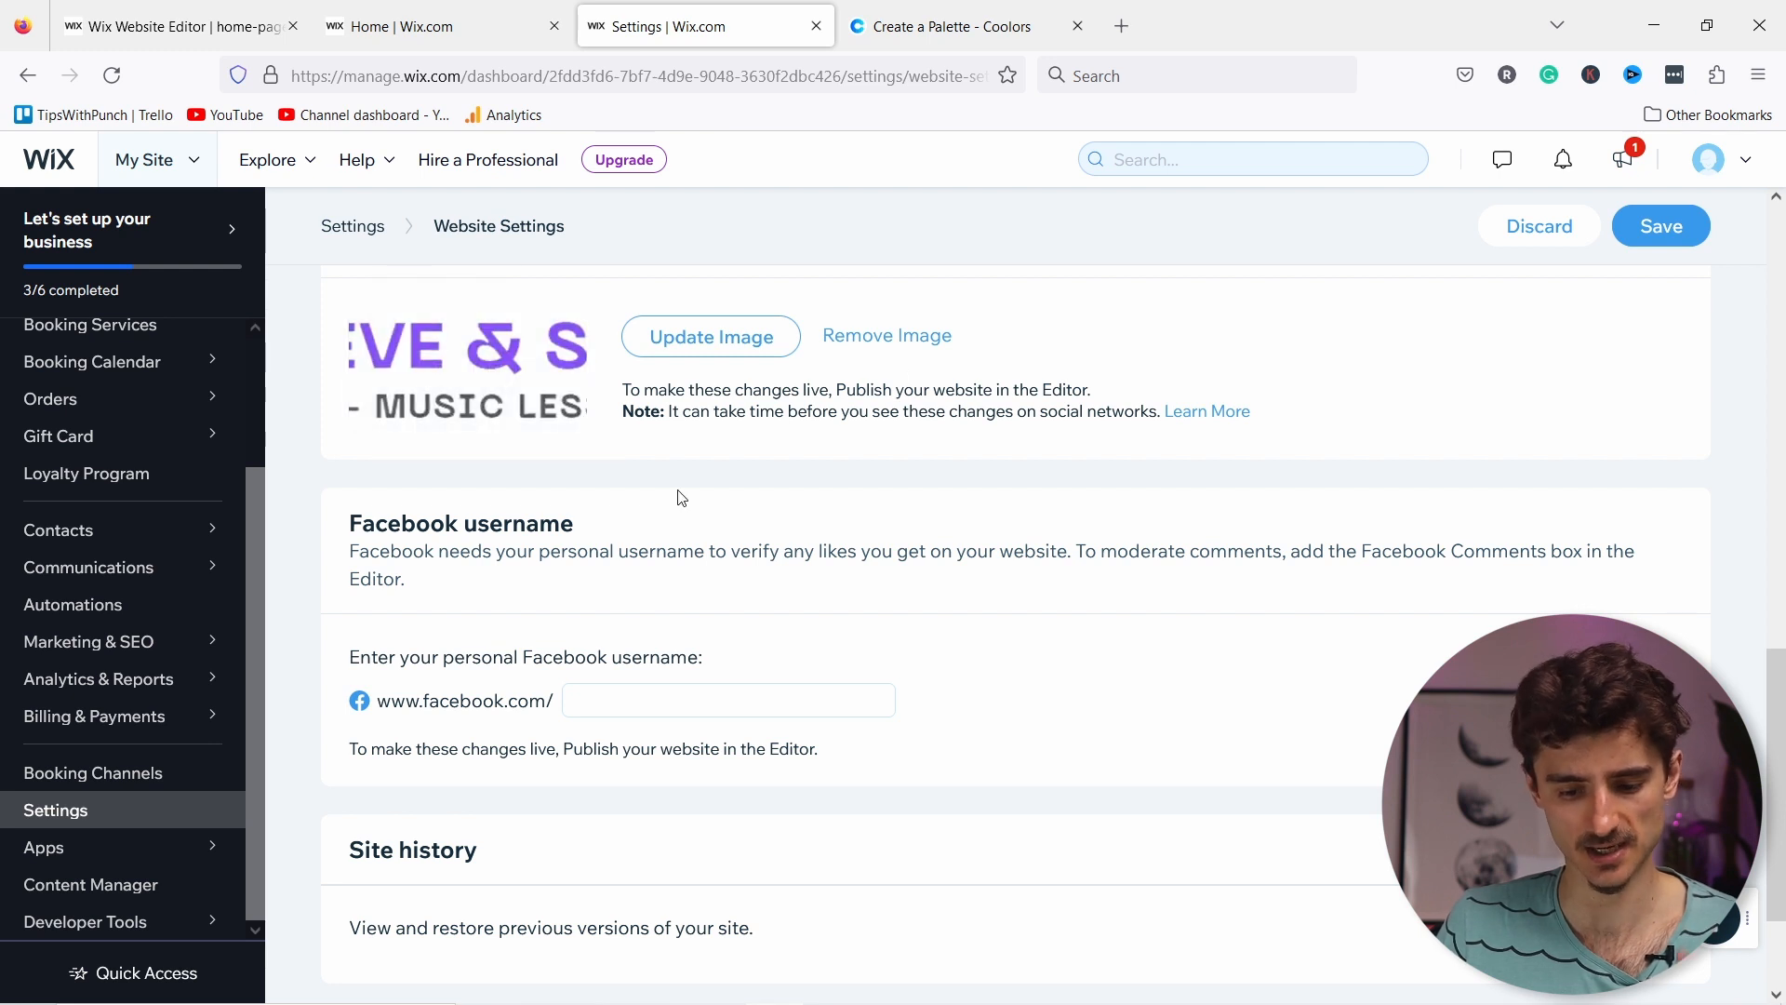
{"action": "scroll", "coordinate": [684, 498], "scroll_direction": "down", "scroll_amount": 2}
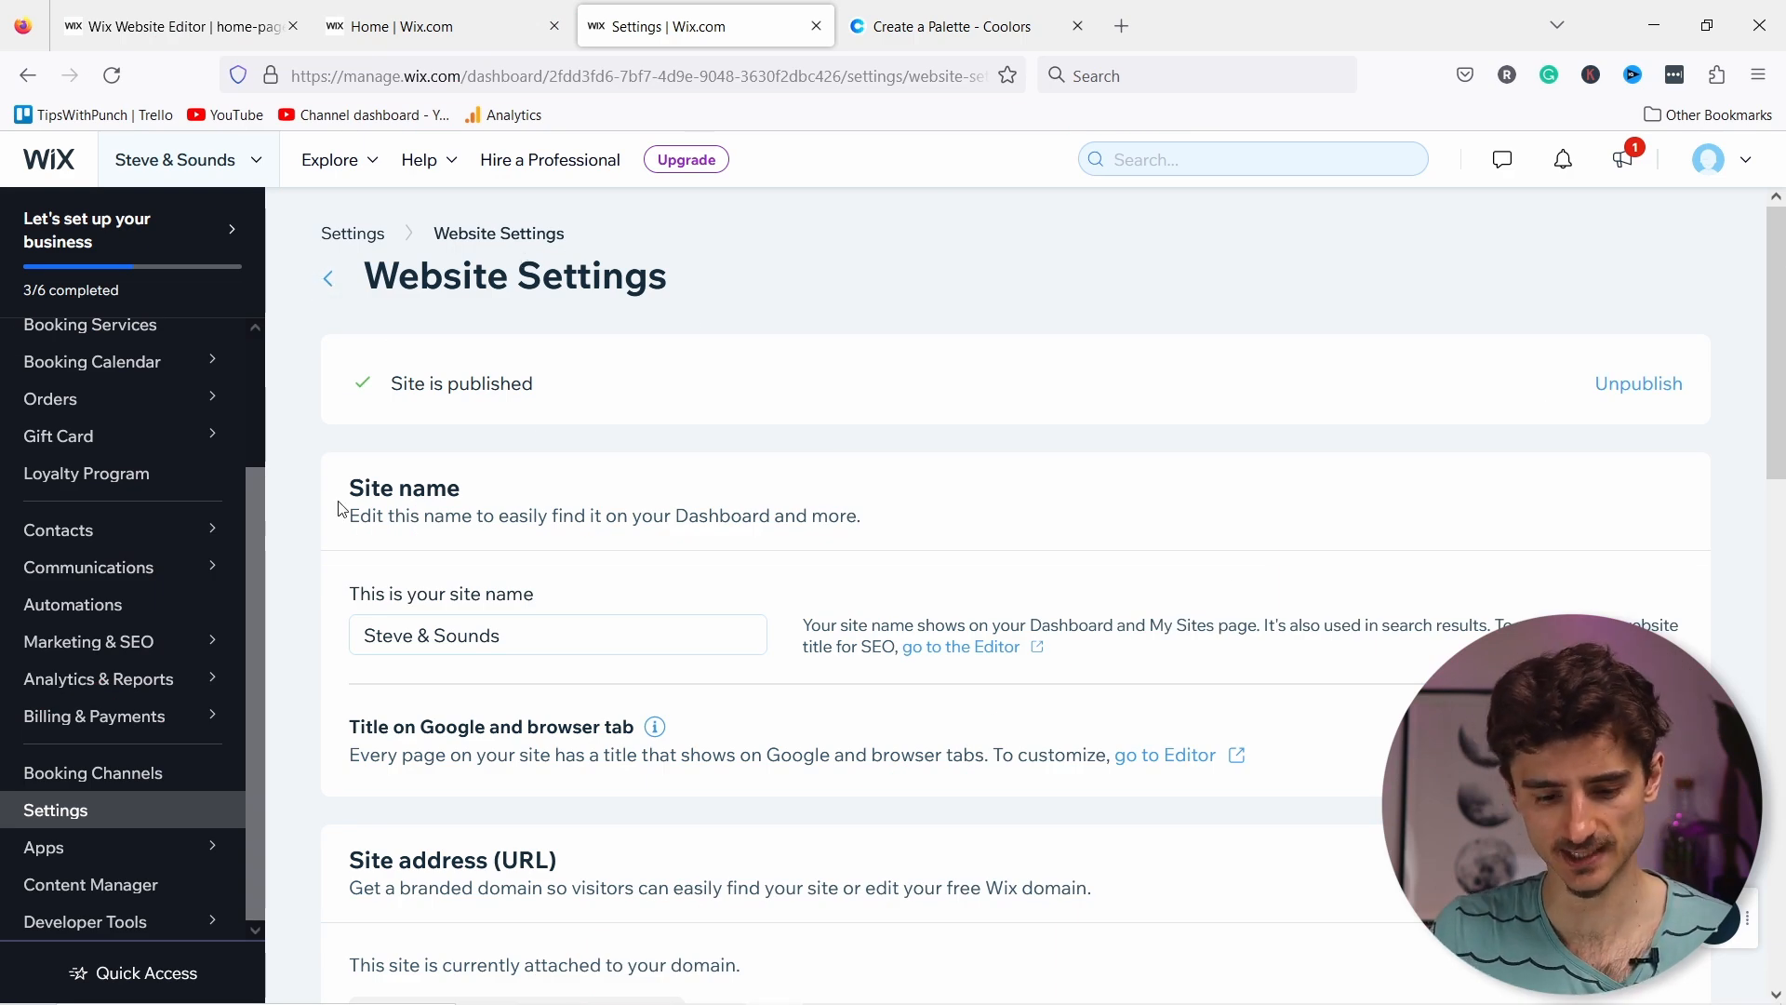
{"action": "mouse_move", "coordinate": [102, 642]}
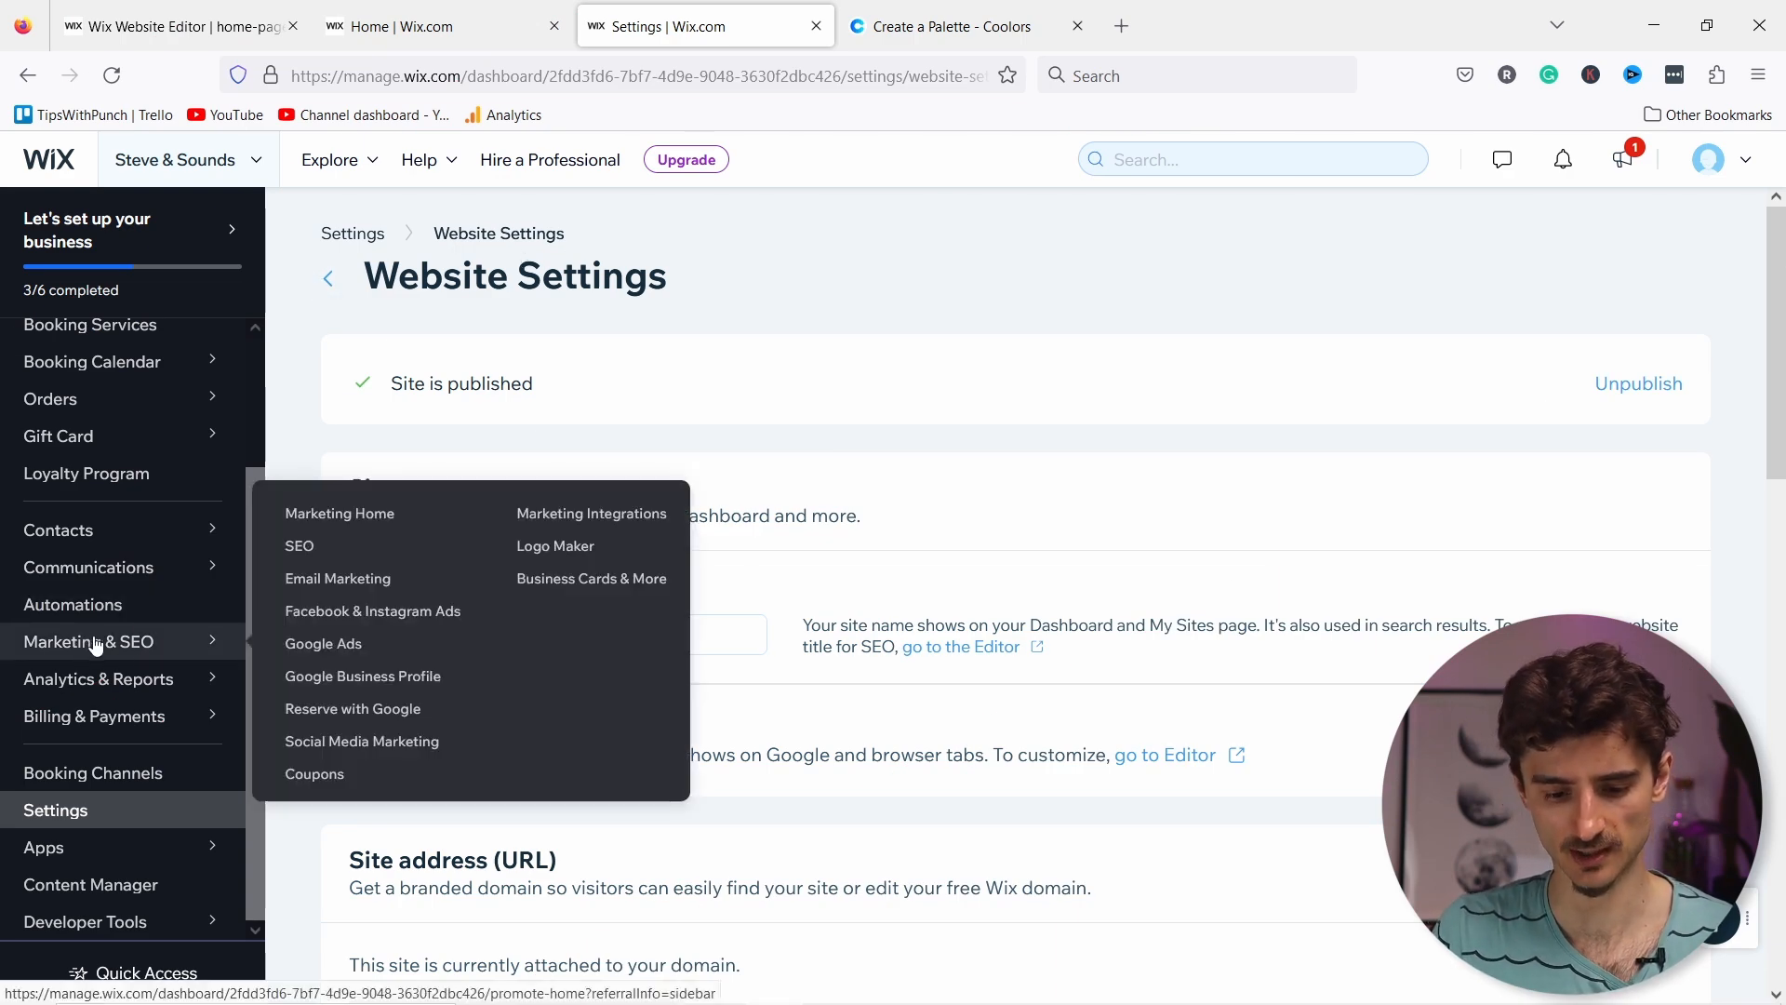
{"action": "left_click", "coordinate": [300, 548]}
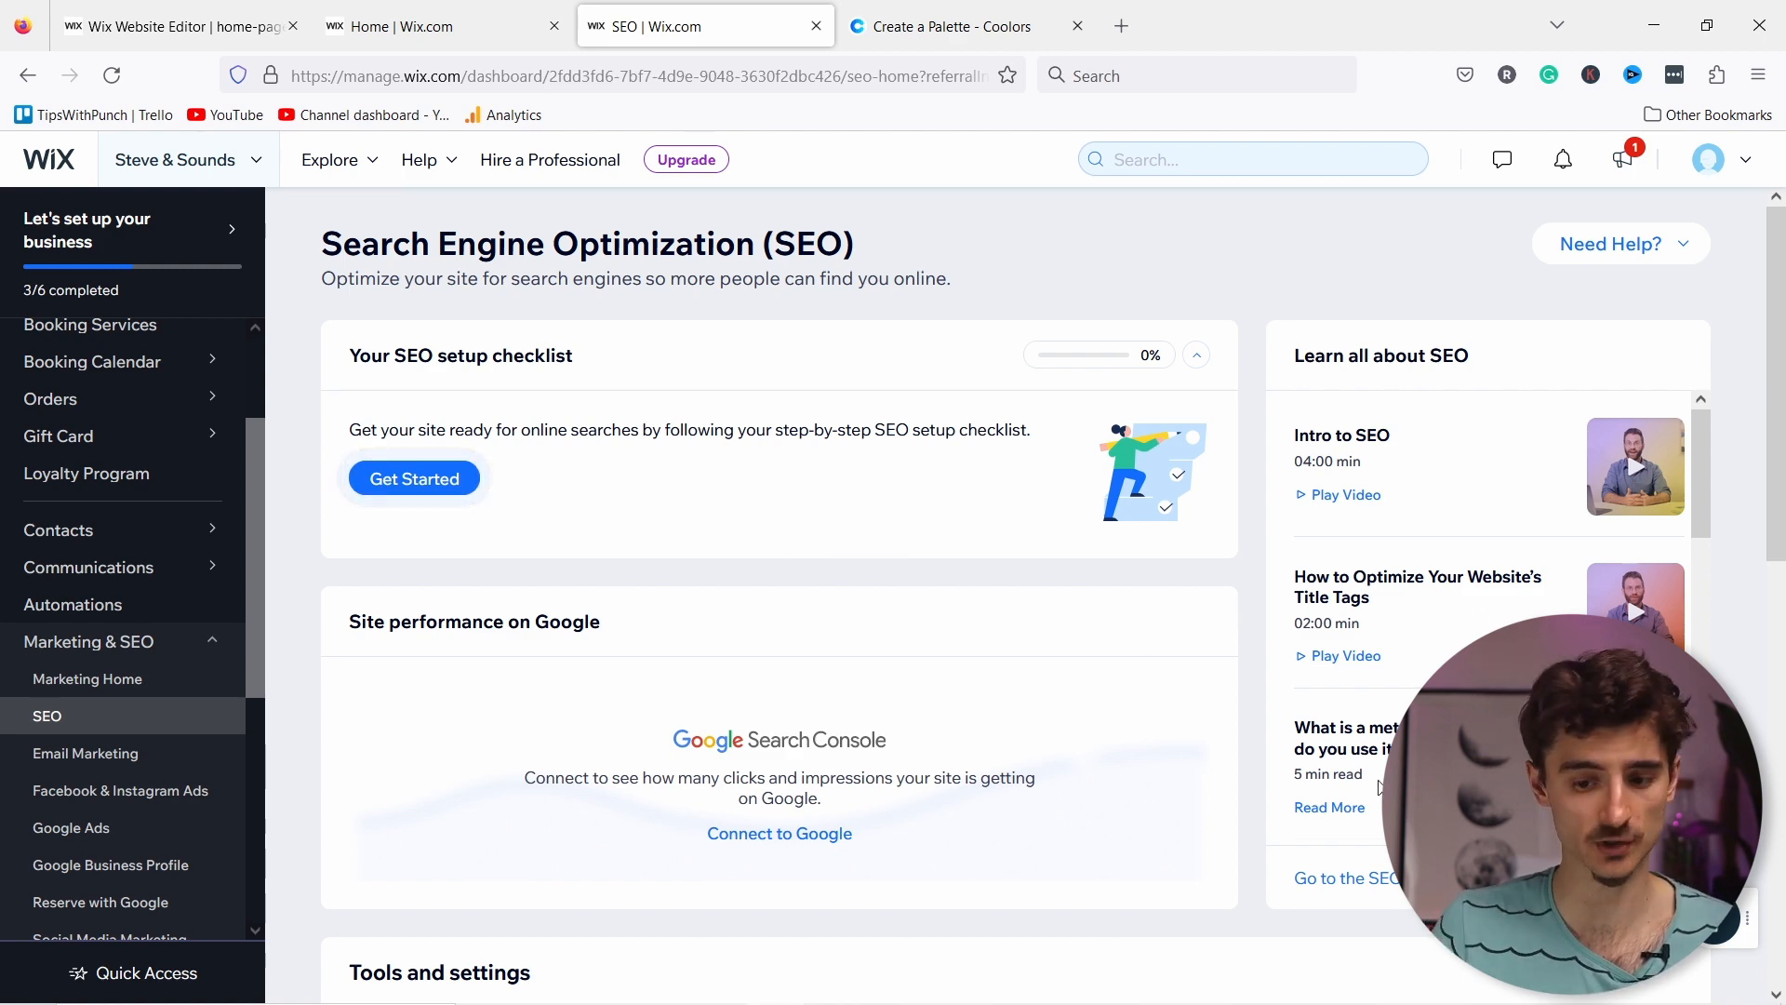
Step: Go to SEO Settings from Tools and settings and open the Main Pages settings
{"action": "scroll", "coordinate": [1089, 709], "scroll_direction": "down", "scroll_amount": 3}
{"action": "scroll", "coordinate": [958, 494], "scroll_direction": "down", "scroll_amount": 3}
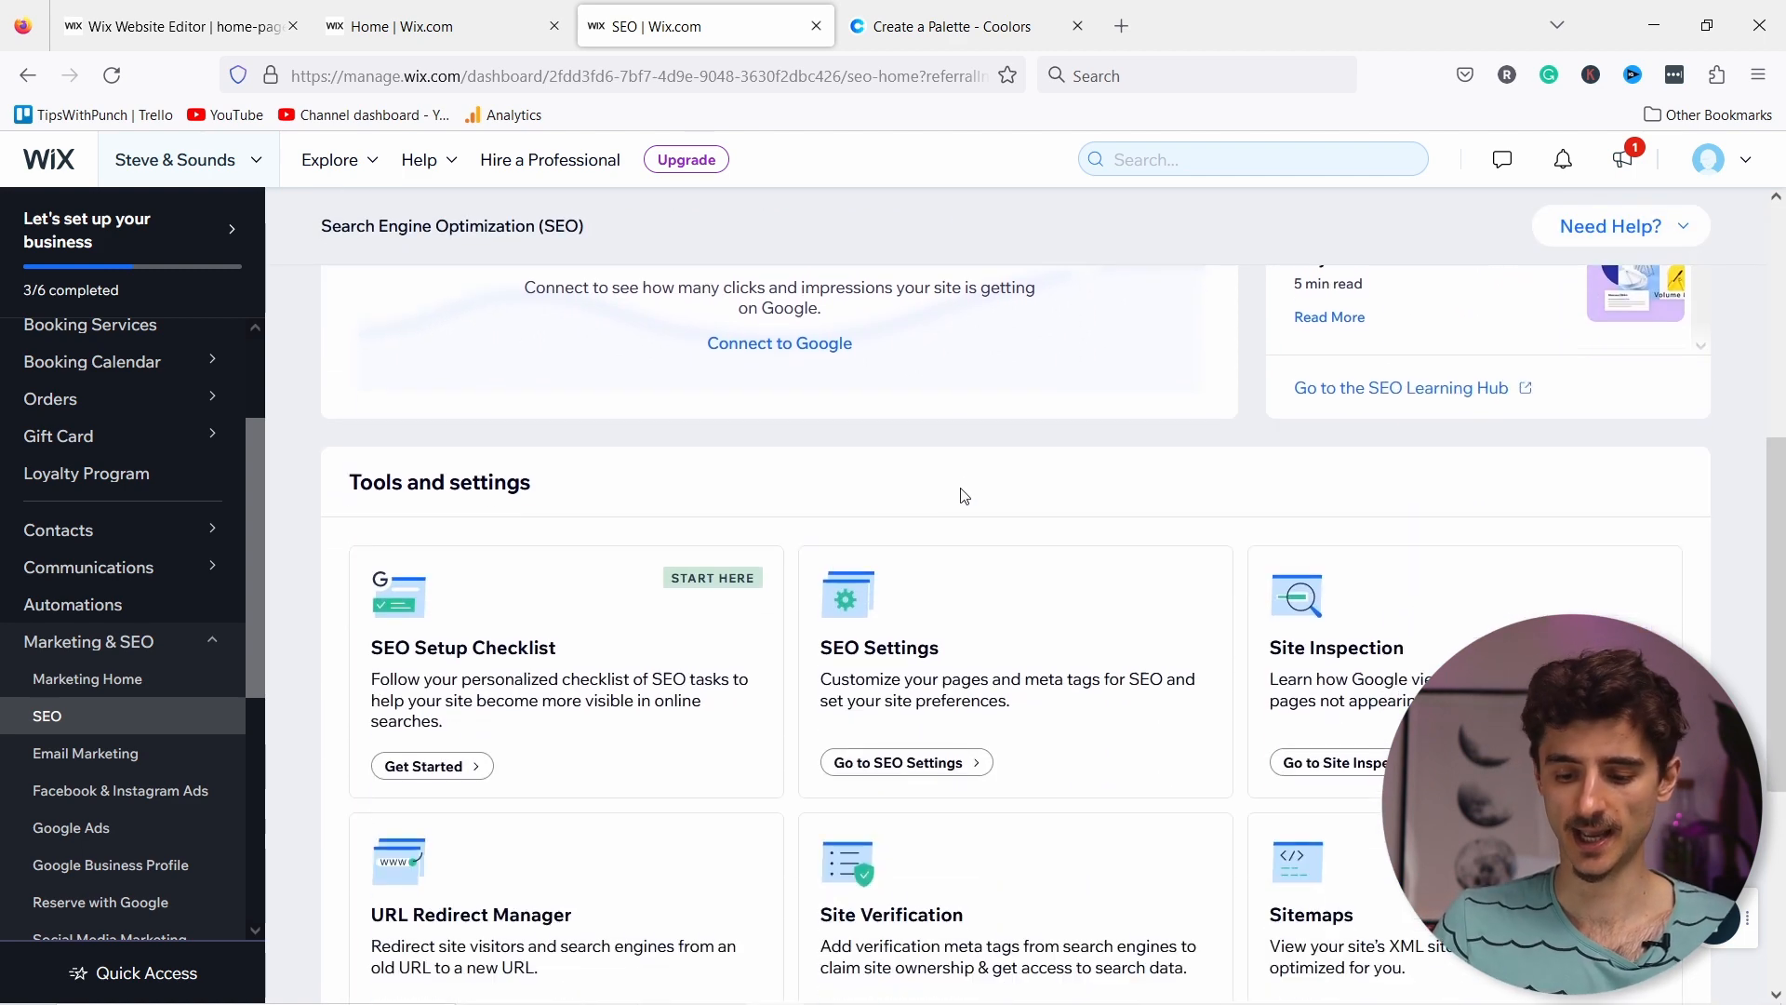
{"action": "scroll", "coordinate": [961, 494], "scroll_direction": "down", "scroll_amount": 1}
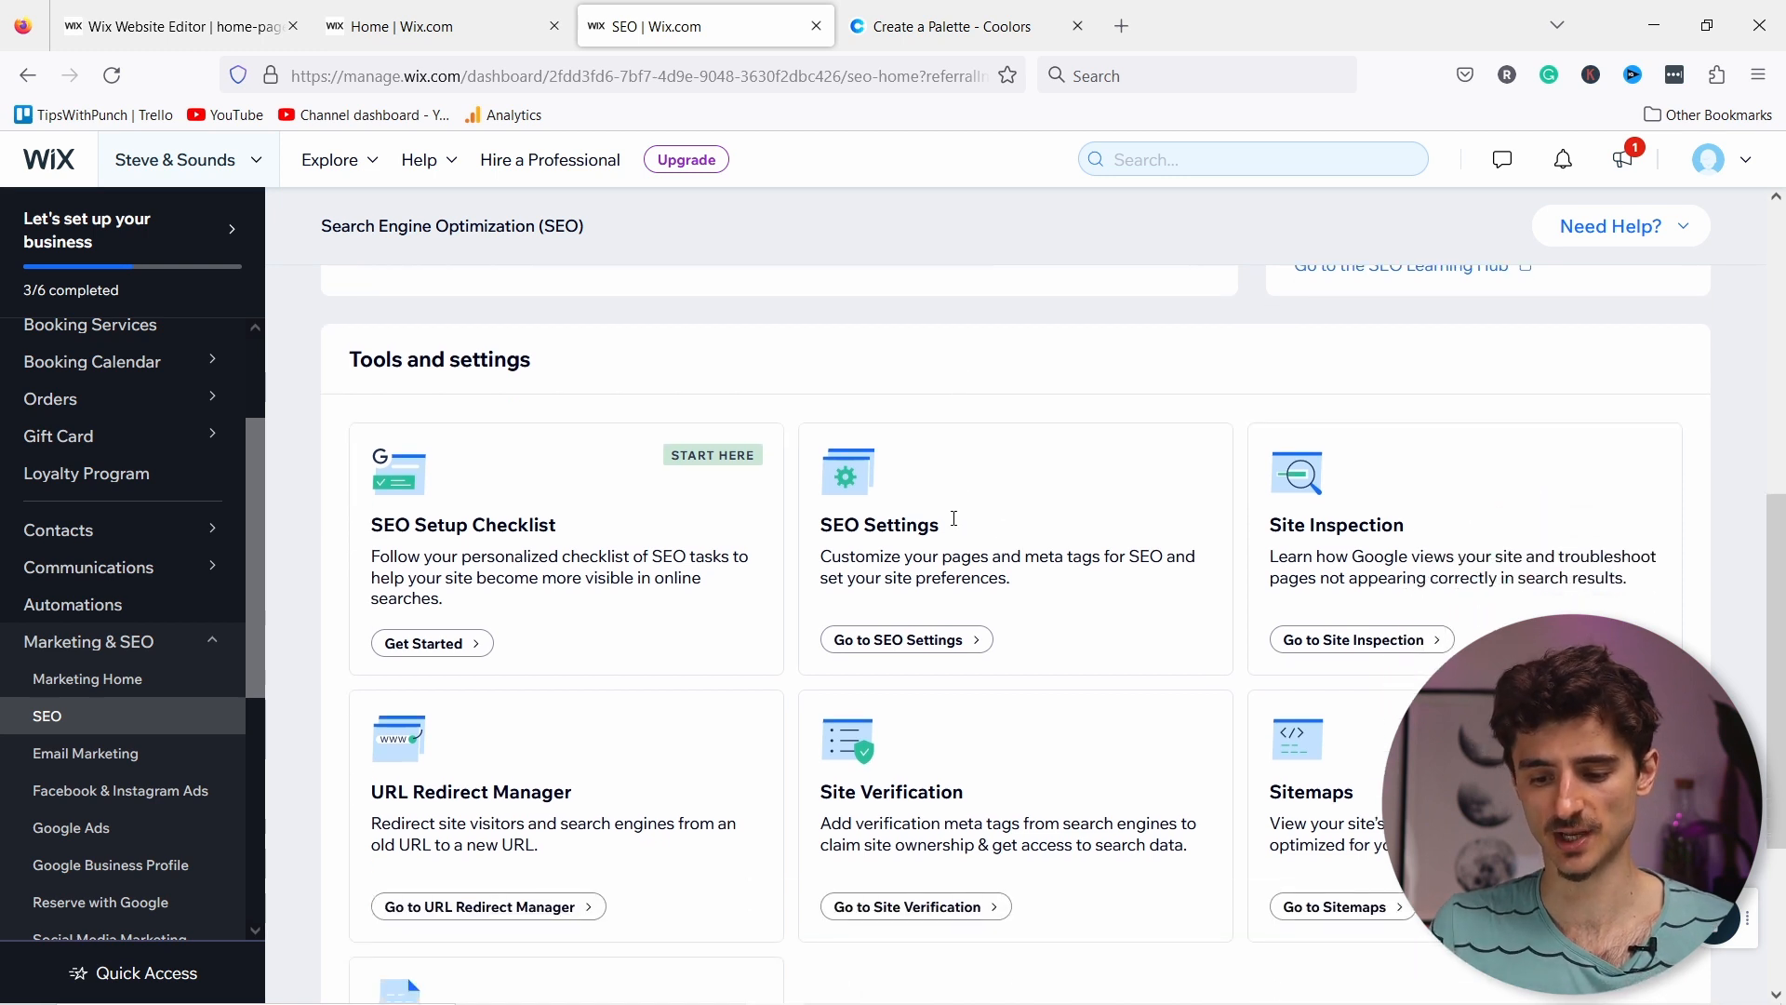
{"action": "left_click", "coordinate": [875, 654]}
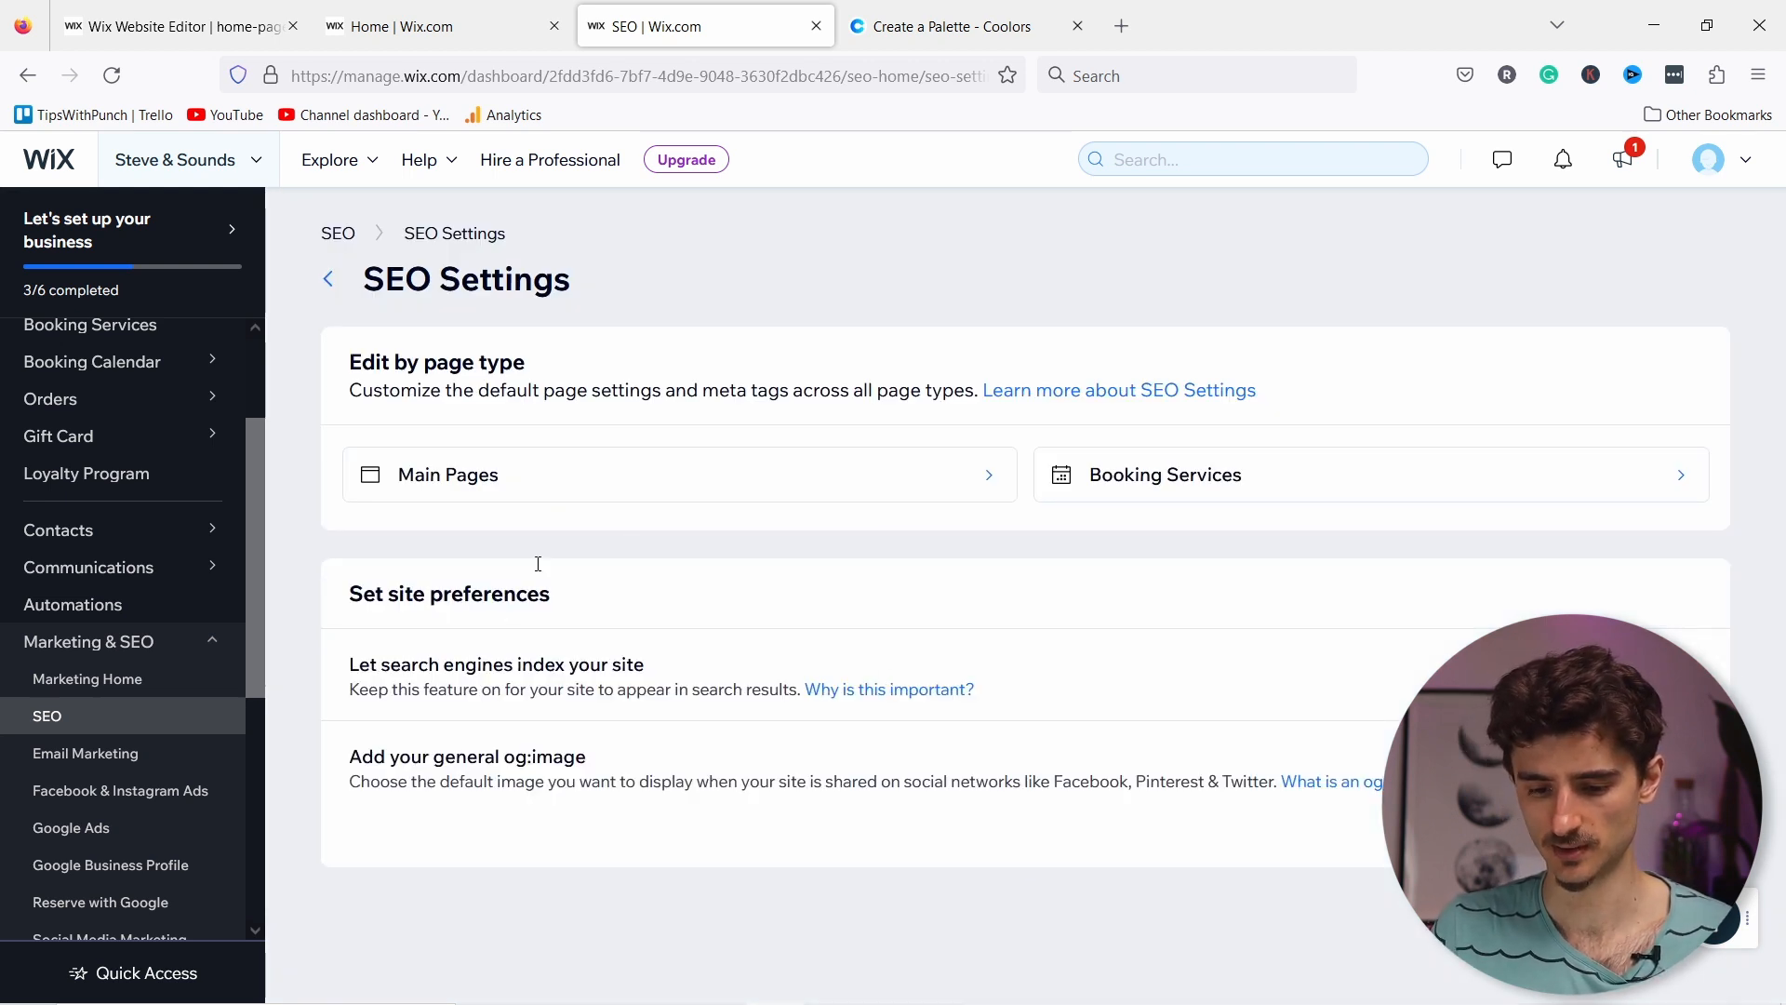
{"action": "left_click", "coordinate": [524, 479]}
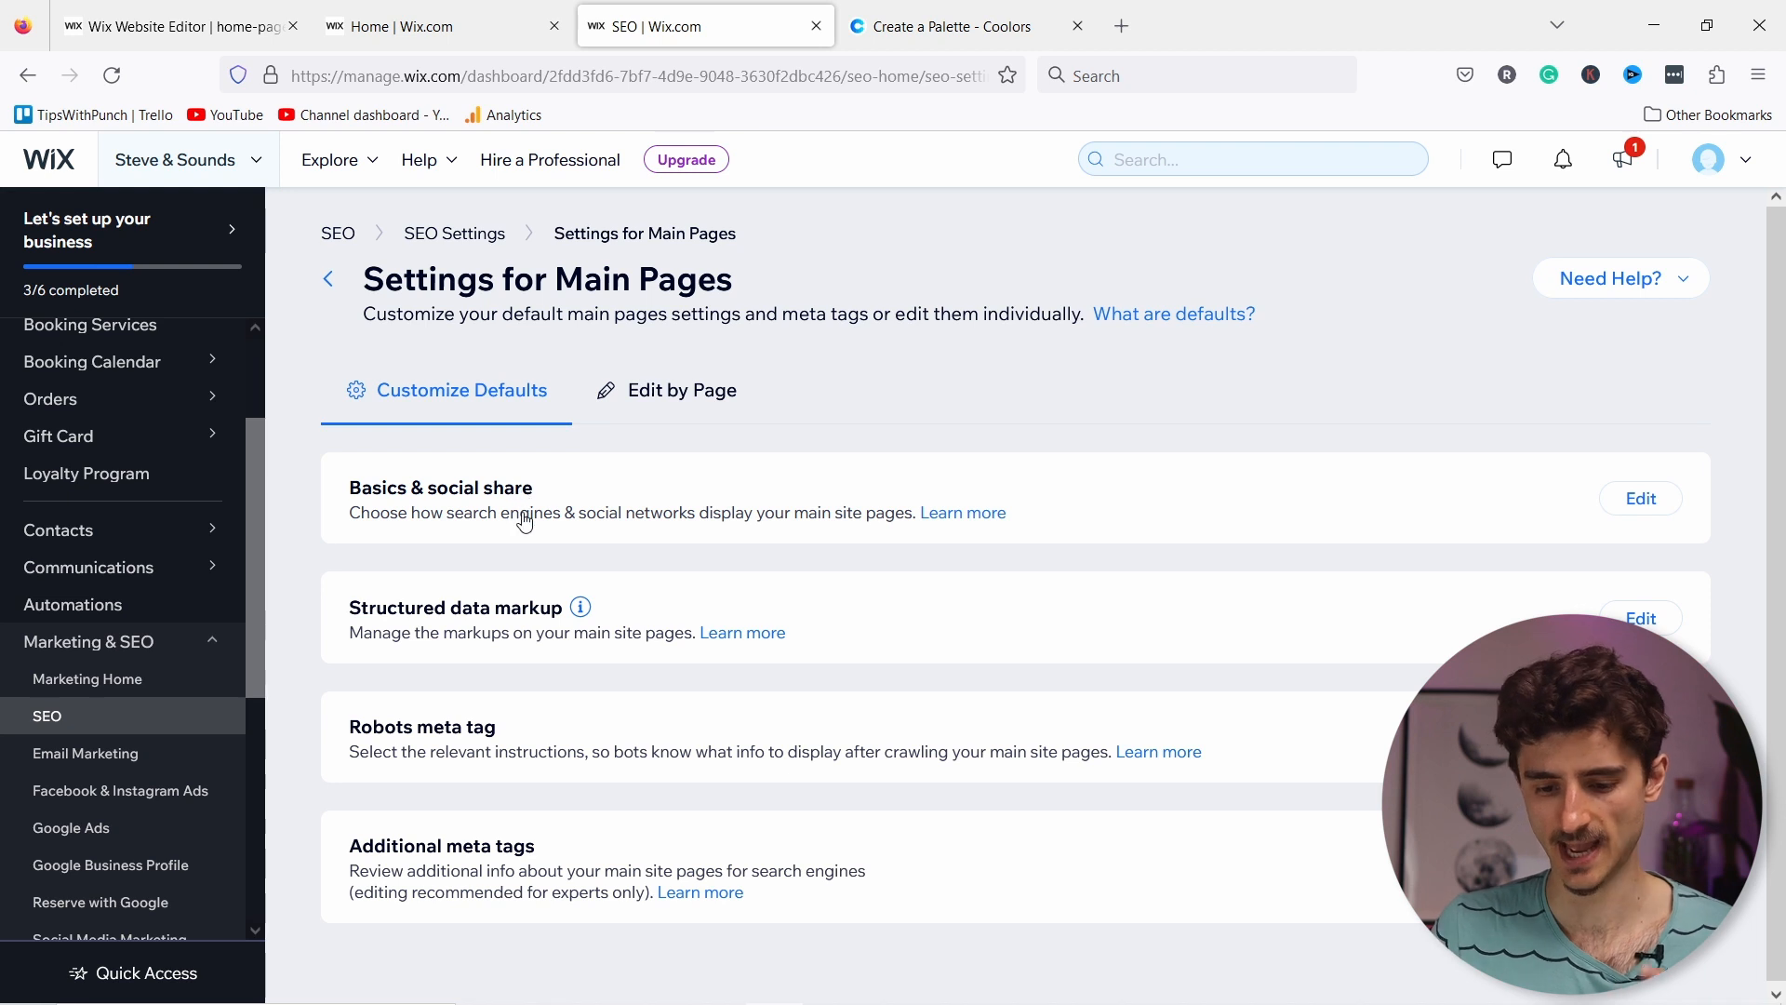
Step: Review the Main Pages default SEO settings, then switch to Edit by Page to list the five pages
{"action": "left_click", "coordinate": [619, 512]}
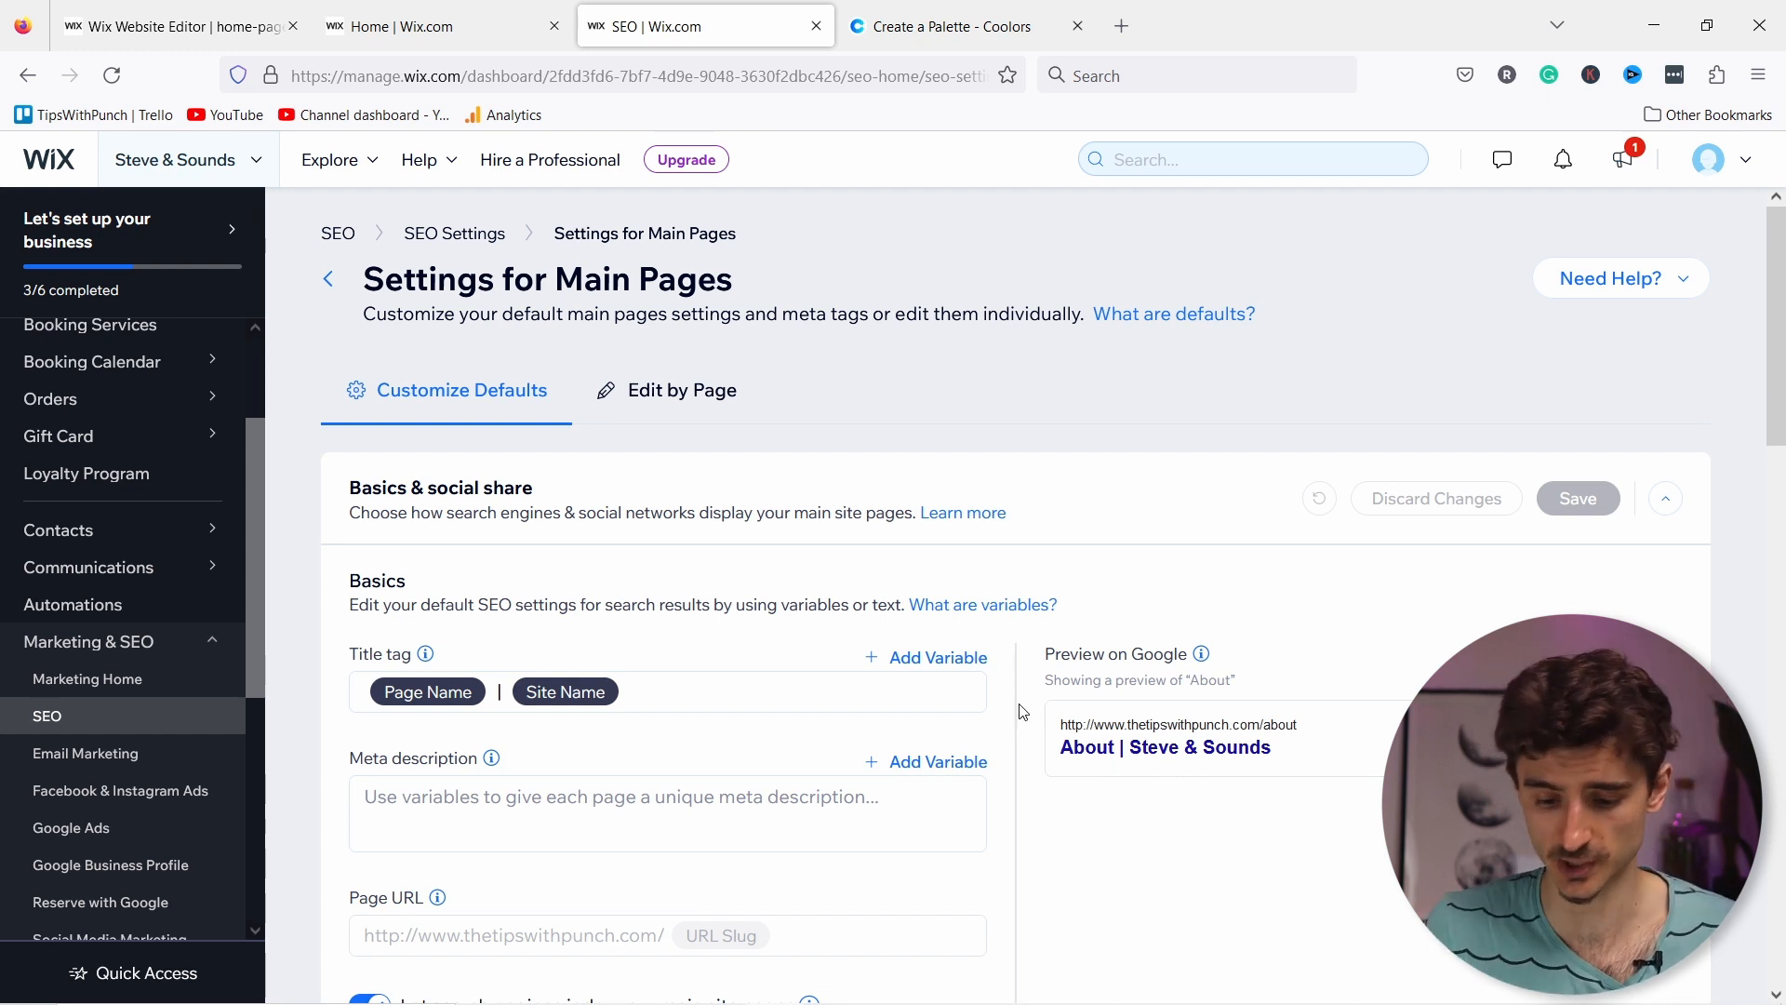
{"action": "left_click", "coordinate": [499, 803]}
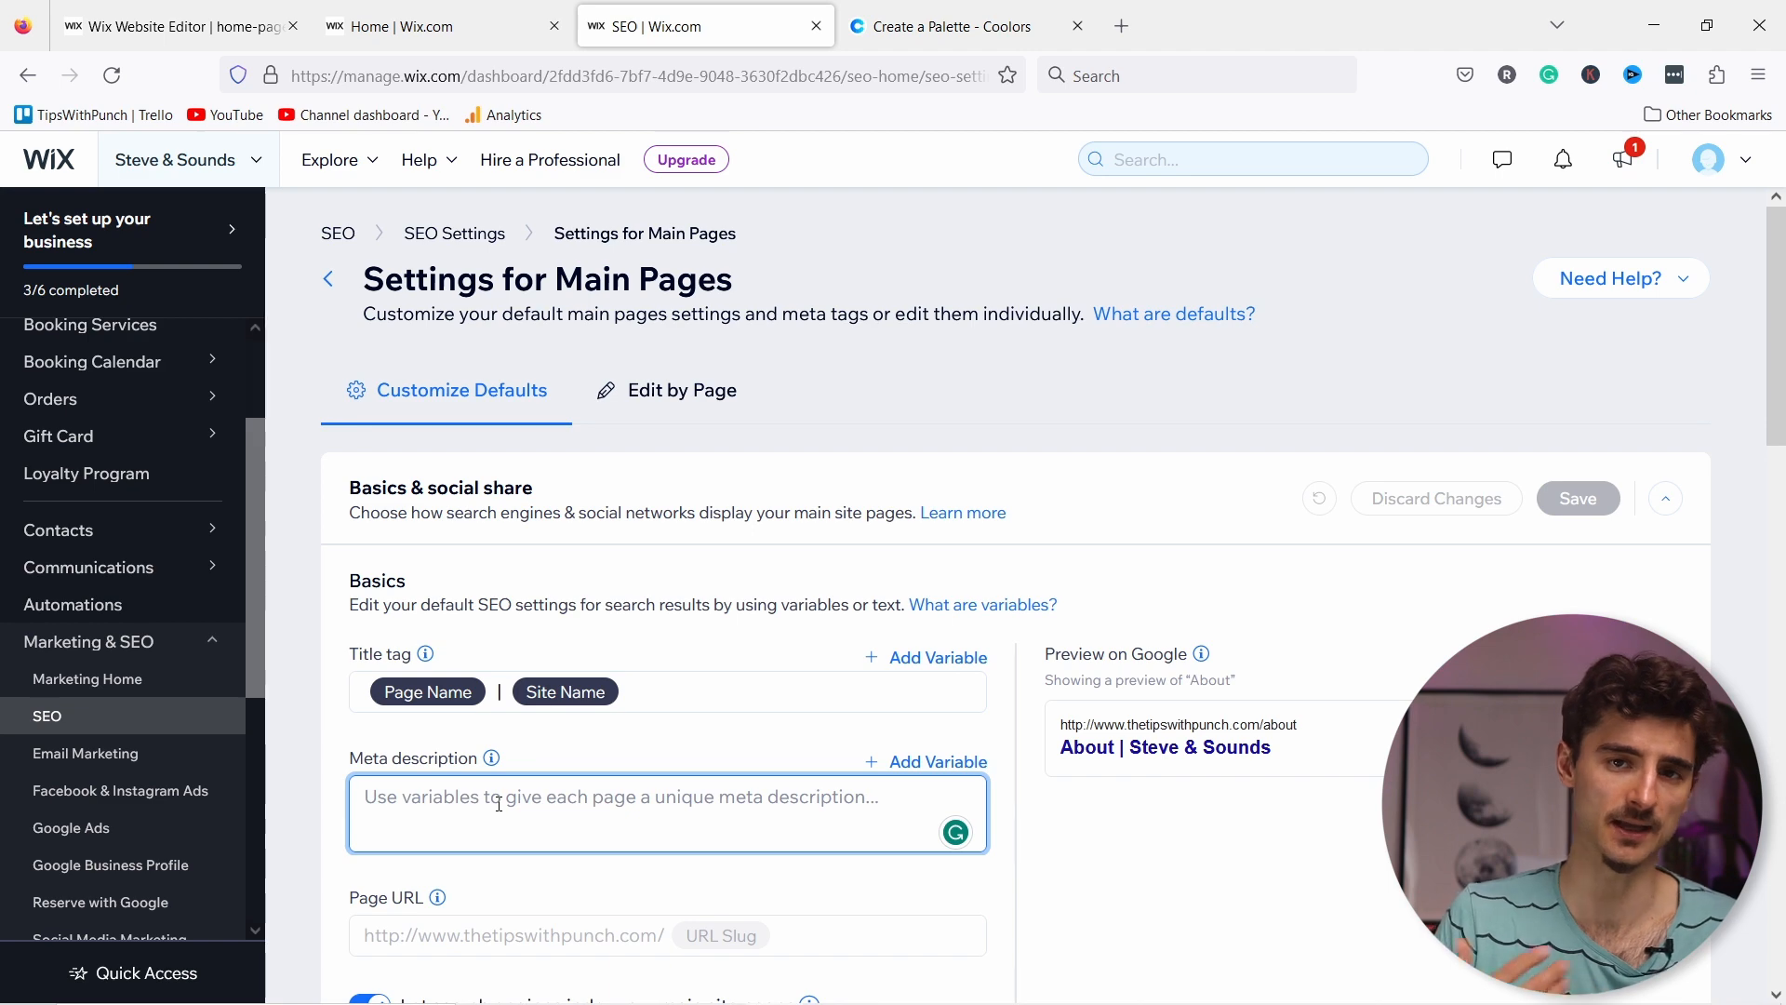
{"action": "scroll", "coordinate": [521, 782], "scroll_direction": "down", "scroll_amount": 3}
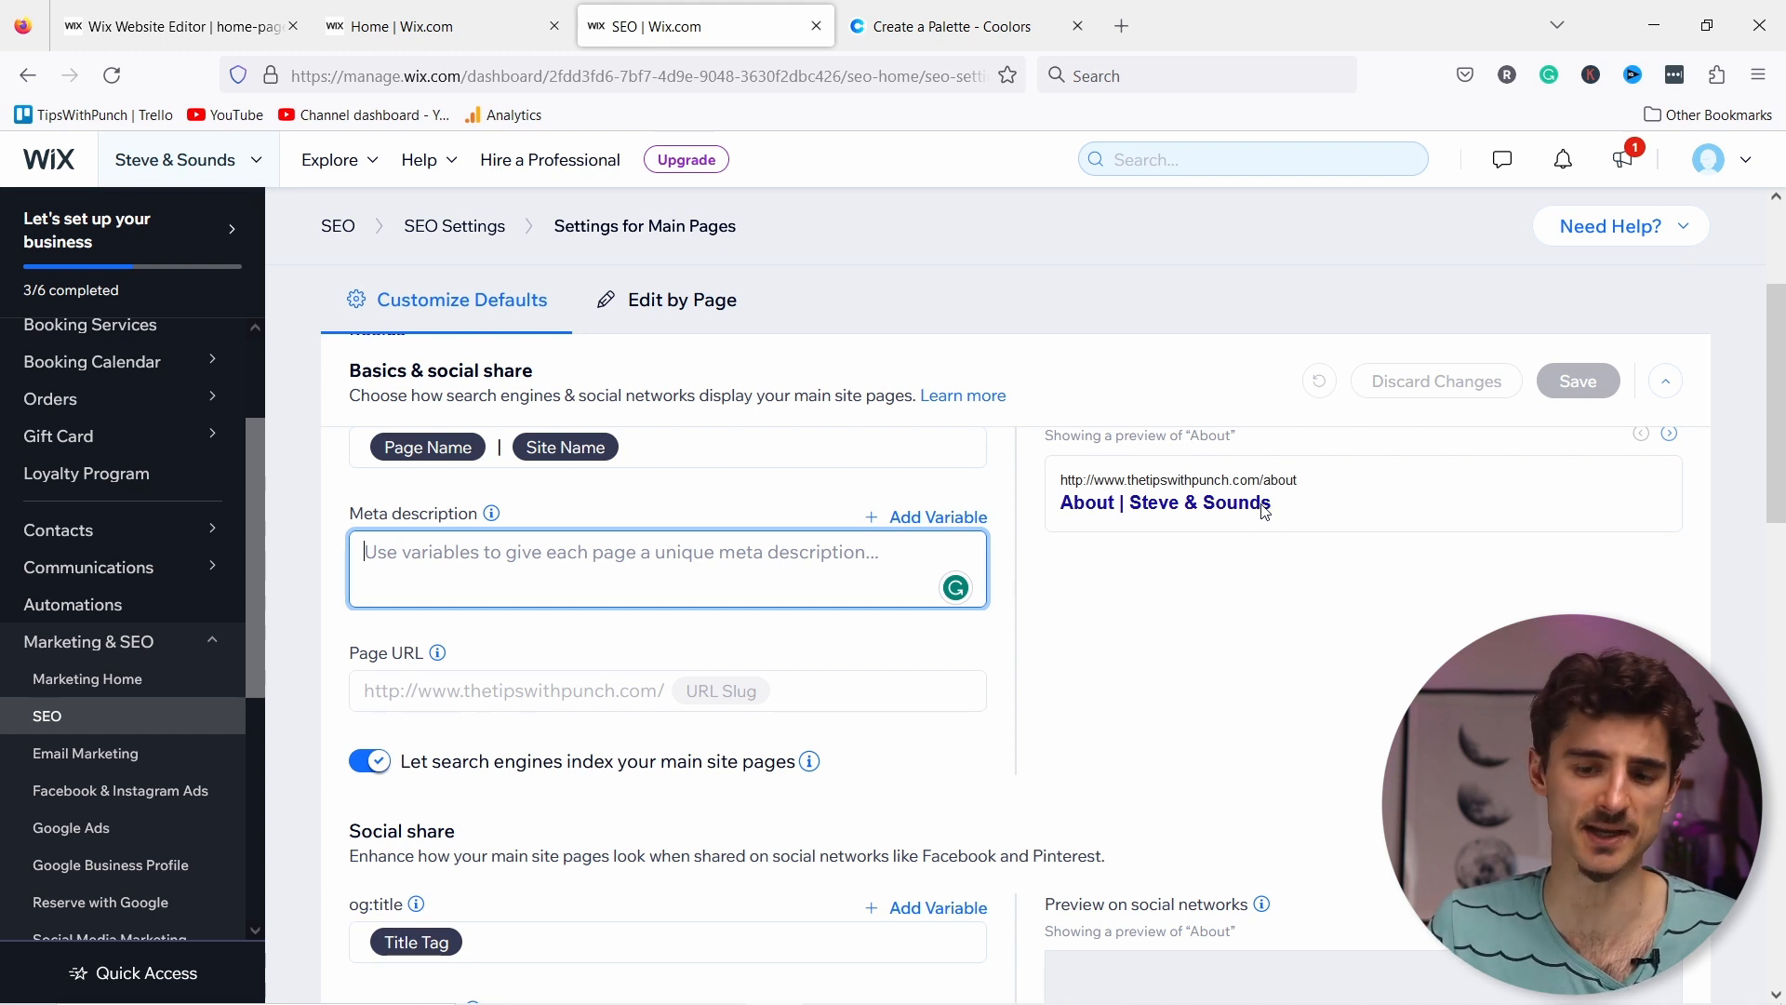
{"action": "scroll", "coordinate": [558, 642], "scroll_direction": "down", "scroll_amount": 1}
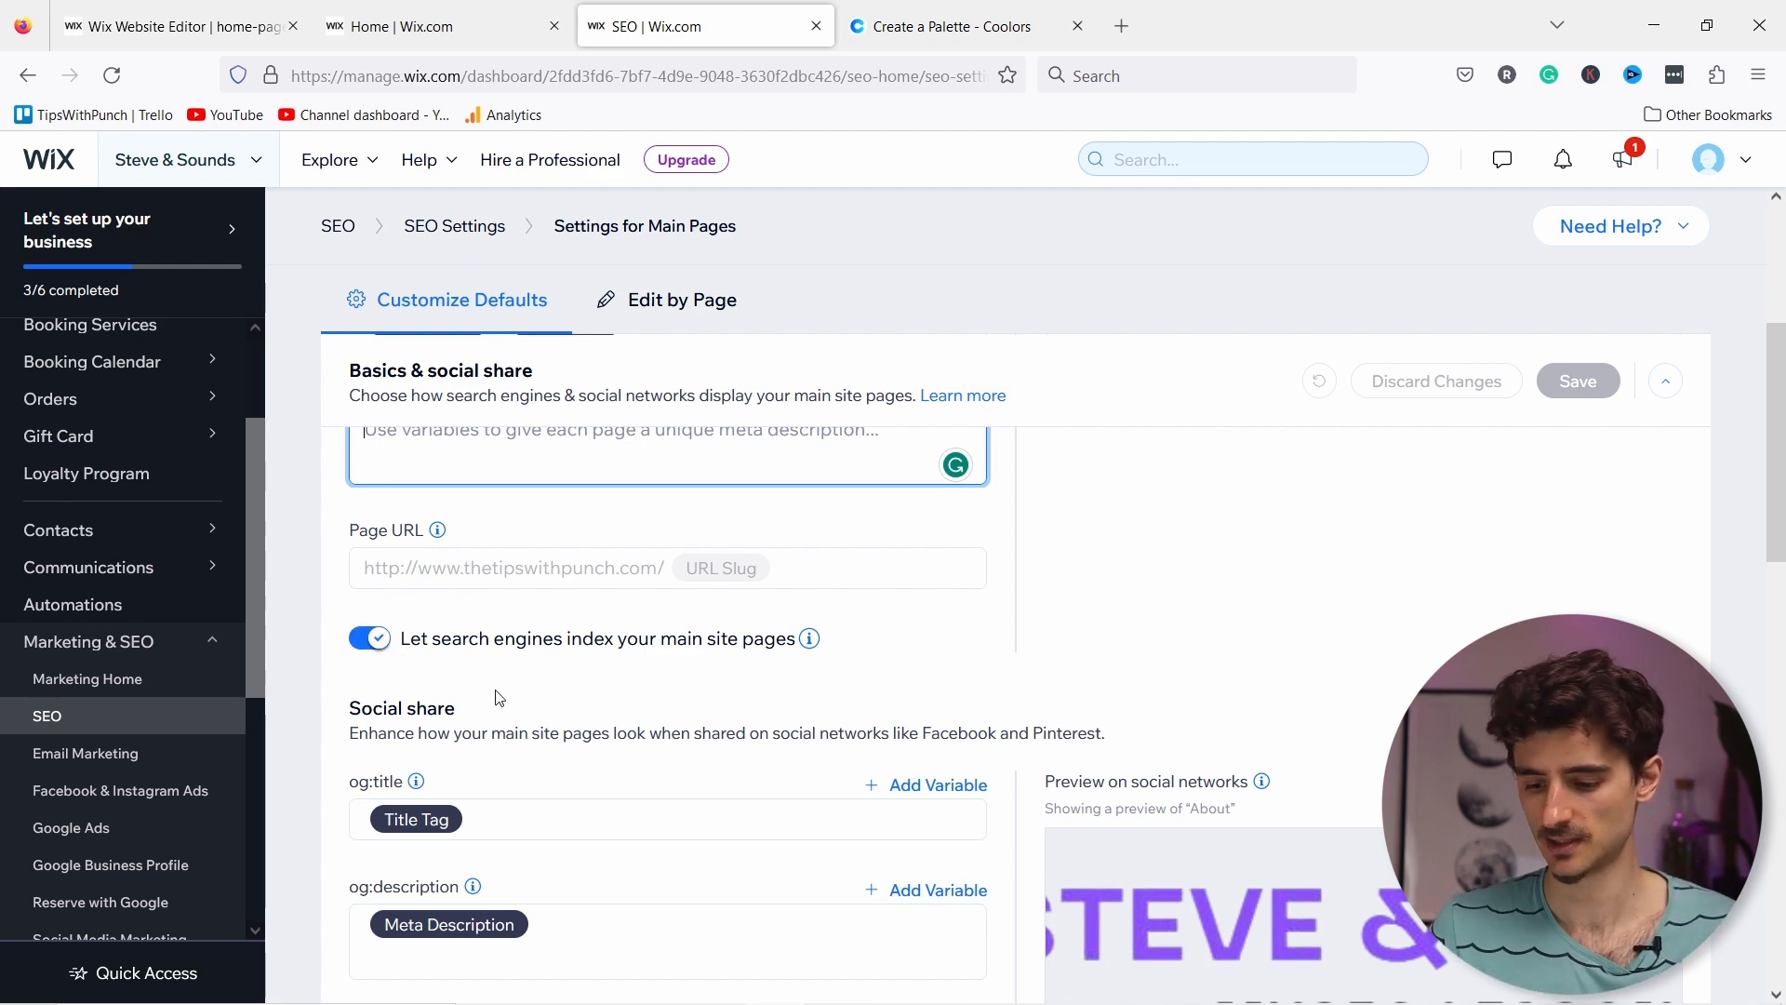
{"action": "scroll", "coordinate": [651, 702], "scroll_direction": "down", "scroll_amount": 3}
{"action": "scroll", "coordinate": [731, 596], "scroll_direction": "up", "scroll_amount": 1}
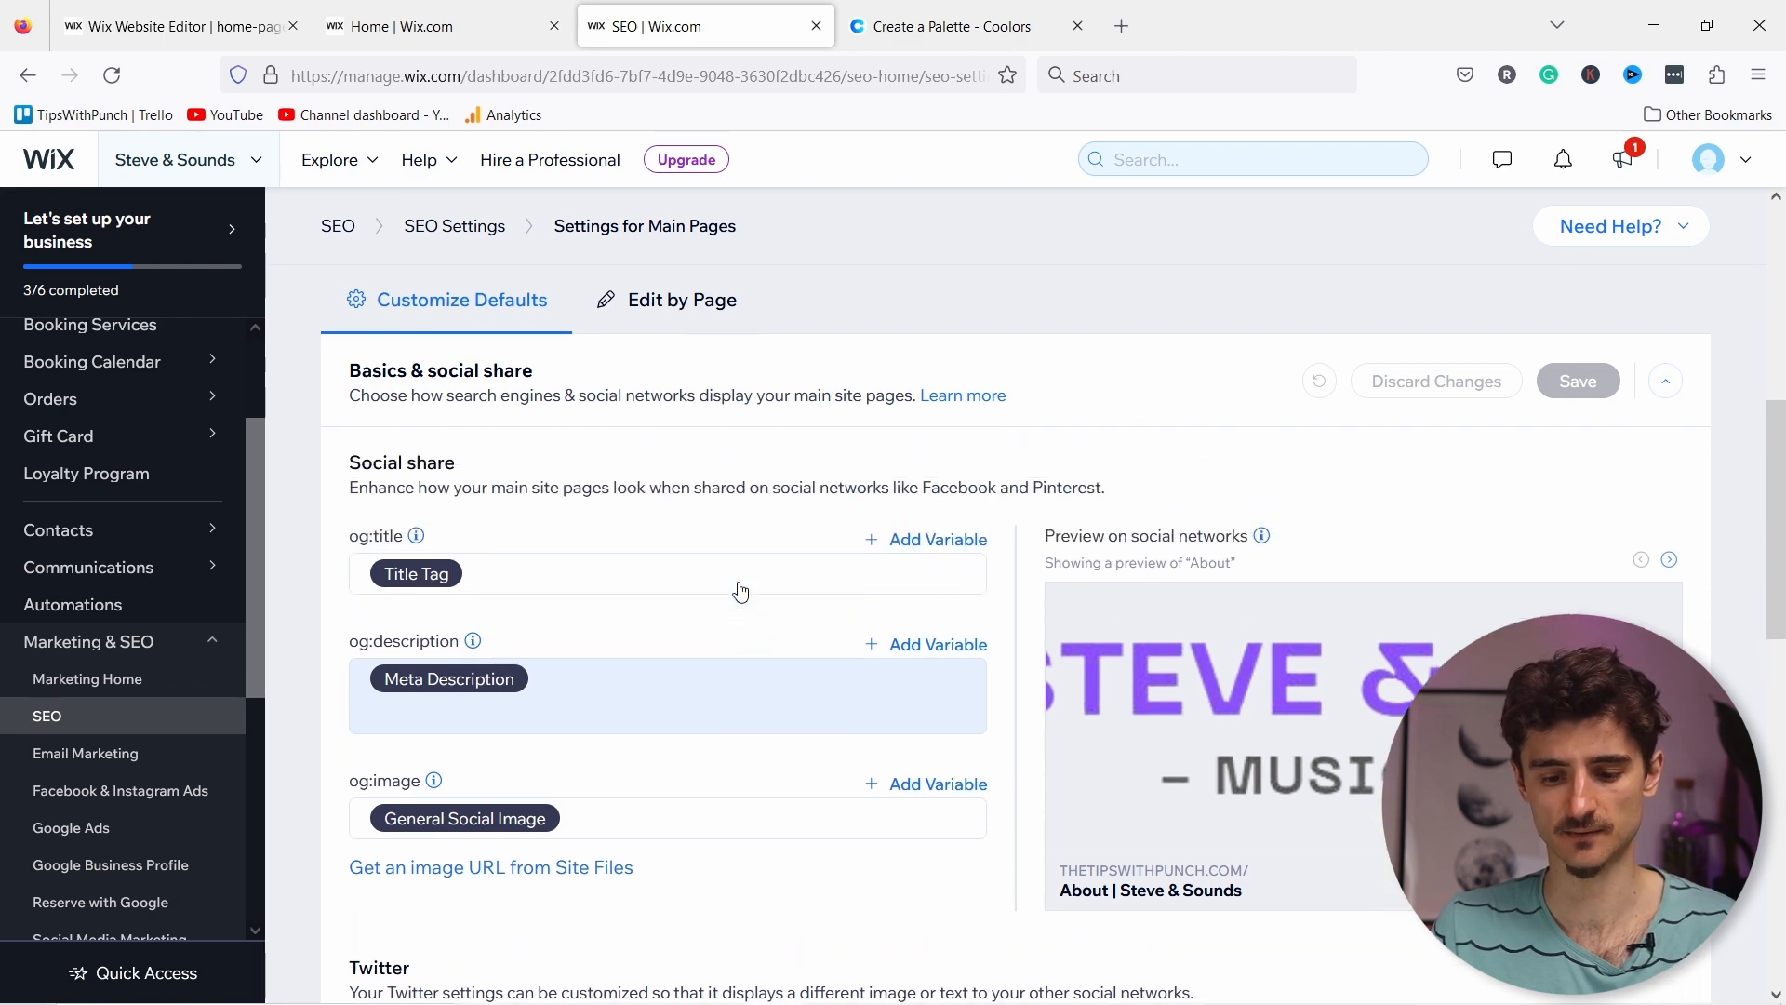
{"action": "scroll", "coordinate": [508, 493], "scroll_direction": "up", "scroll_amount": 1}
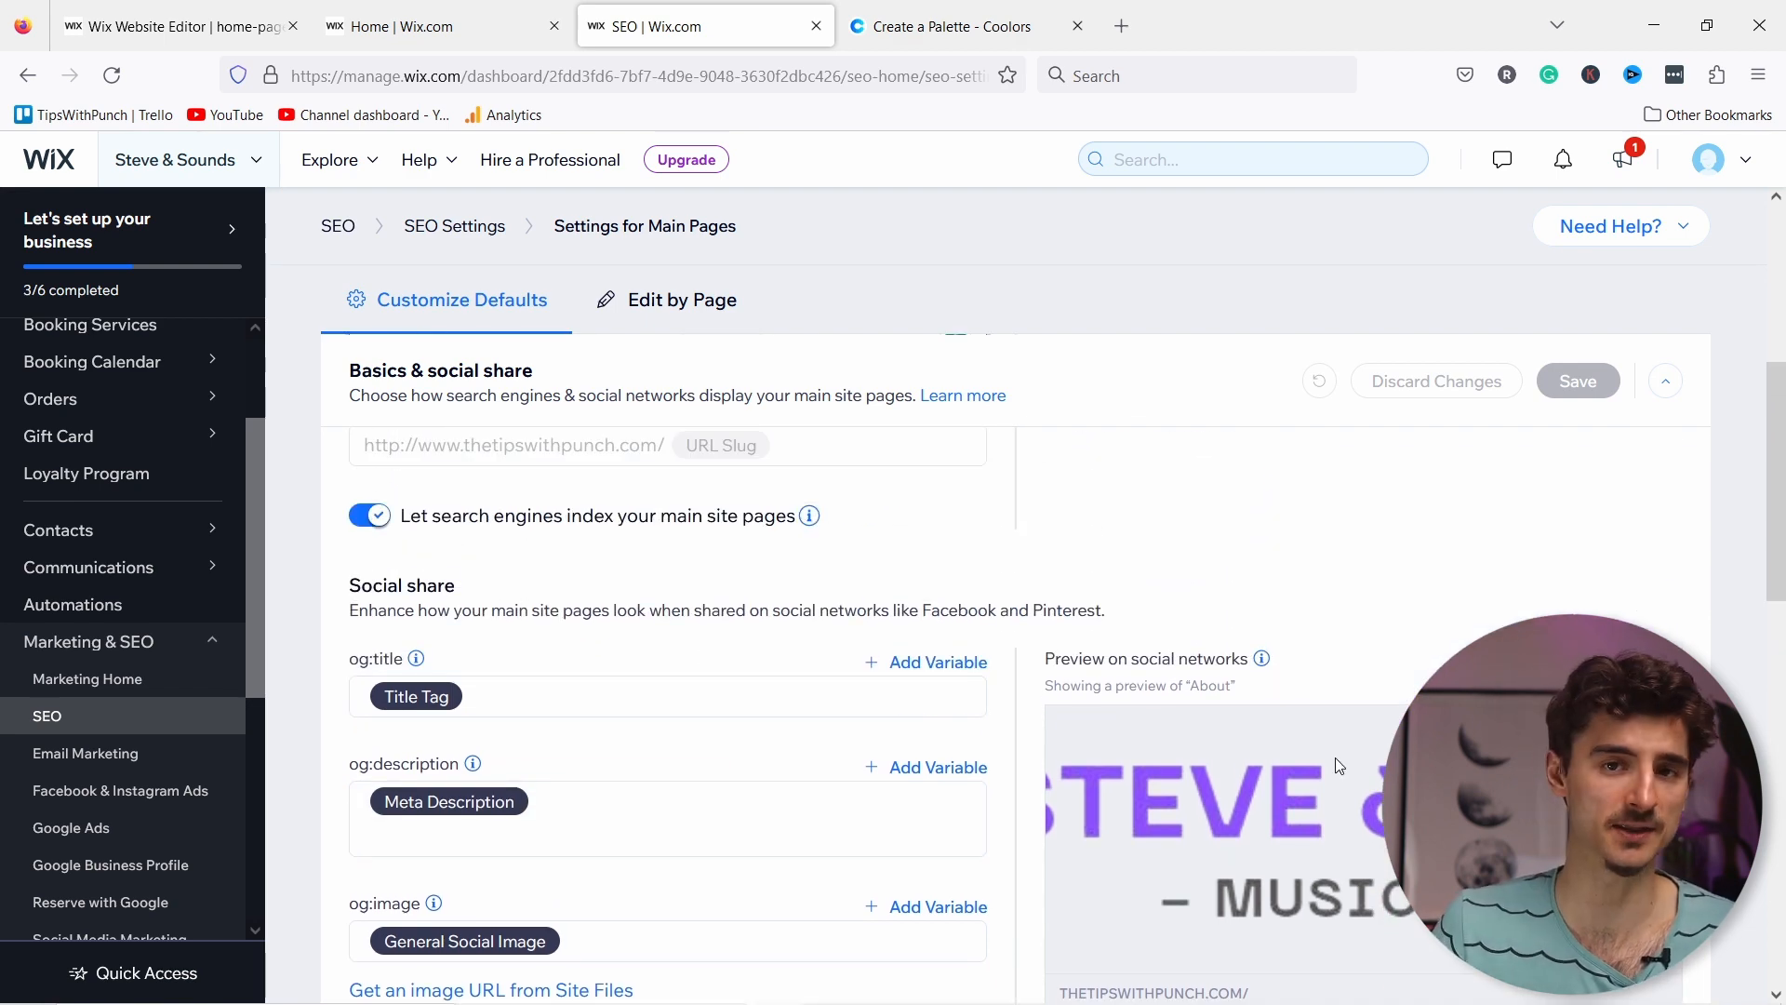
{"action": "scroll", "coordinate": [1337, 616], "scroll_direction": "down", "scroll_amount": 2}
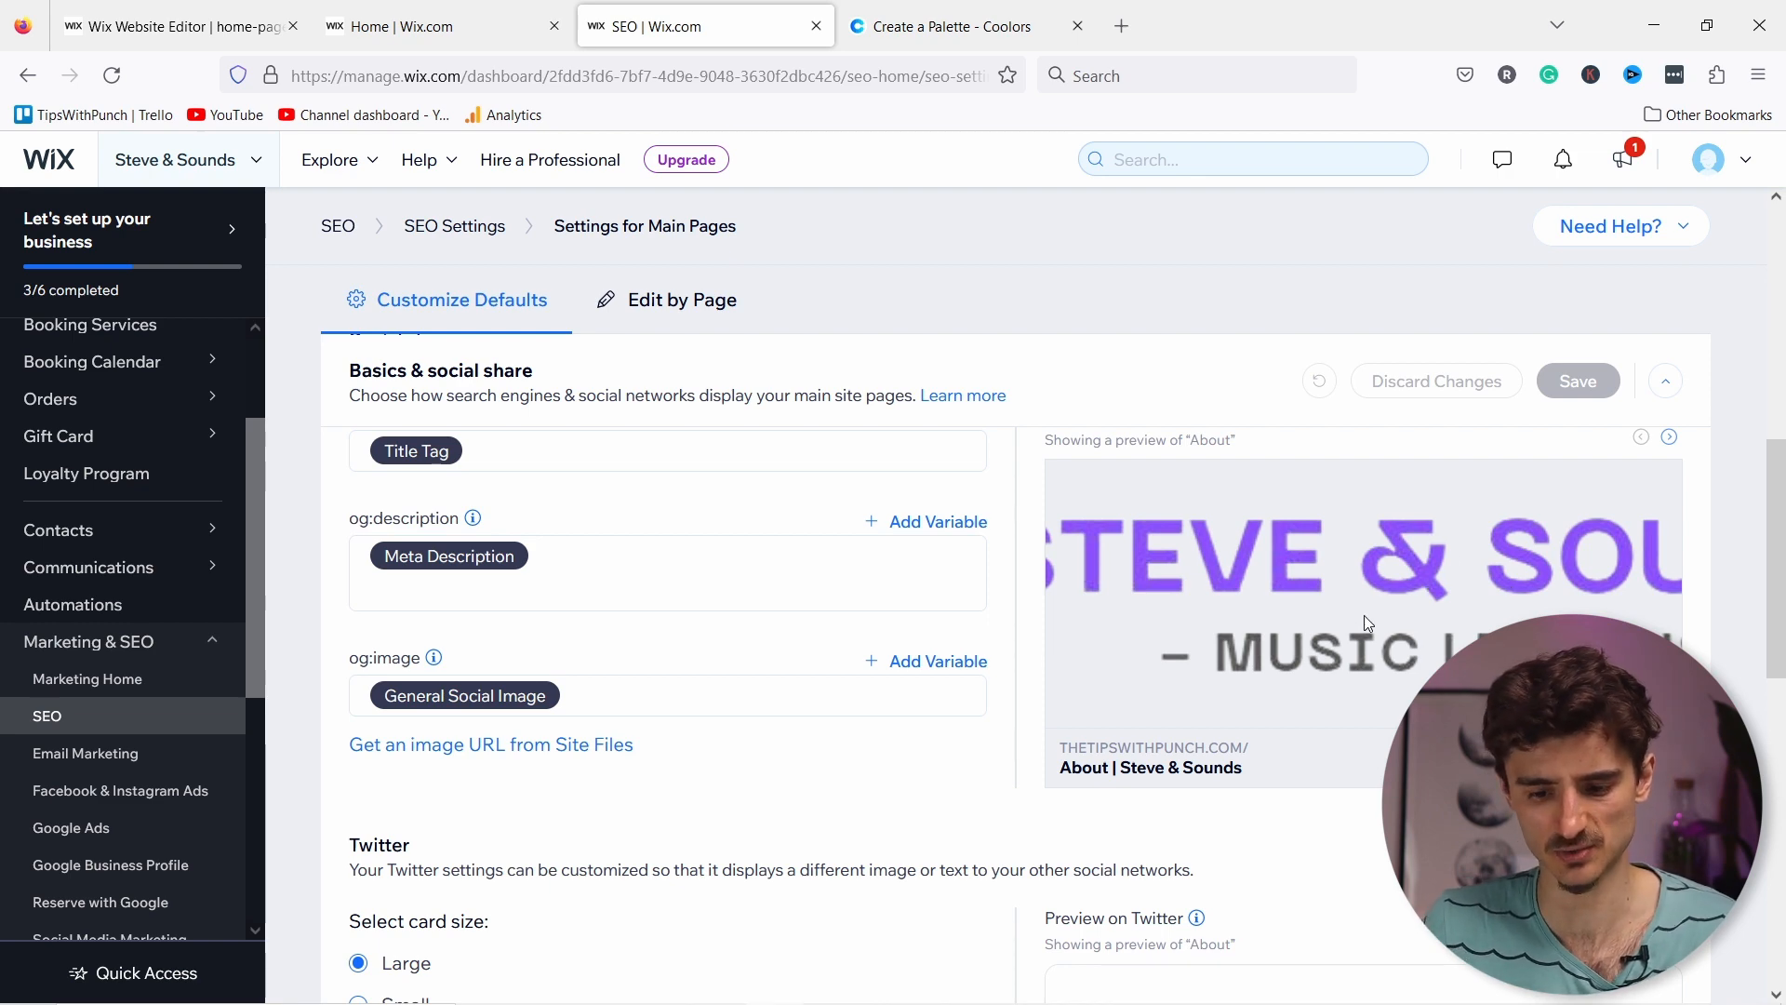
{"action": "scroll", "coordinate": [1375, 623], "scroll_direction": "up", "scroll_amount": 2}
{"action": "scroll", "coordinate": [1388, 625], "scroll_direction": "down", "scroll_amount": 5}
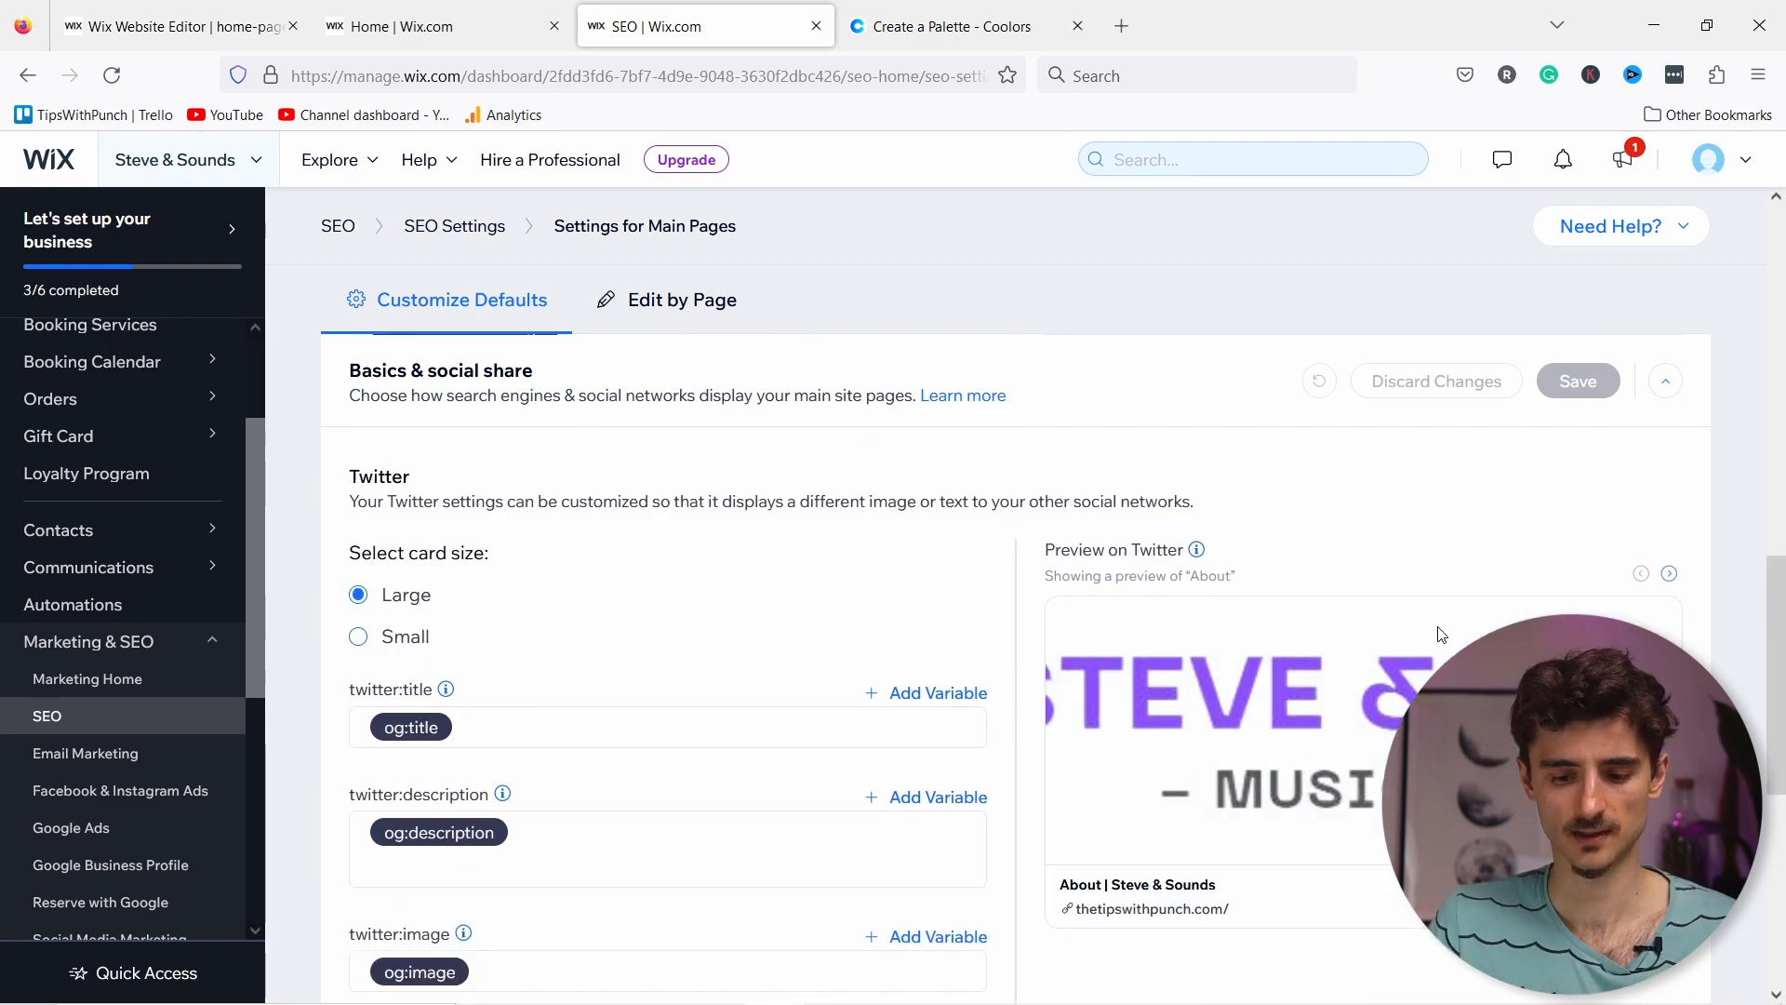
{"action": "scroll", "coordinate": [1410, 666], "scroll_direction": "down", "scroll_amount": 6}
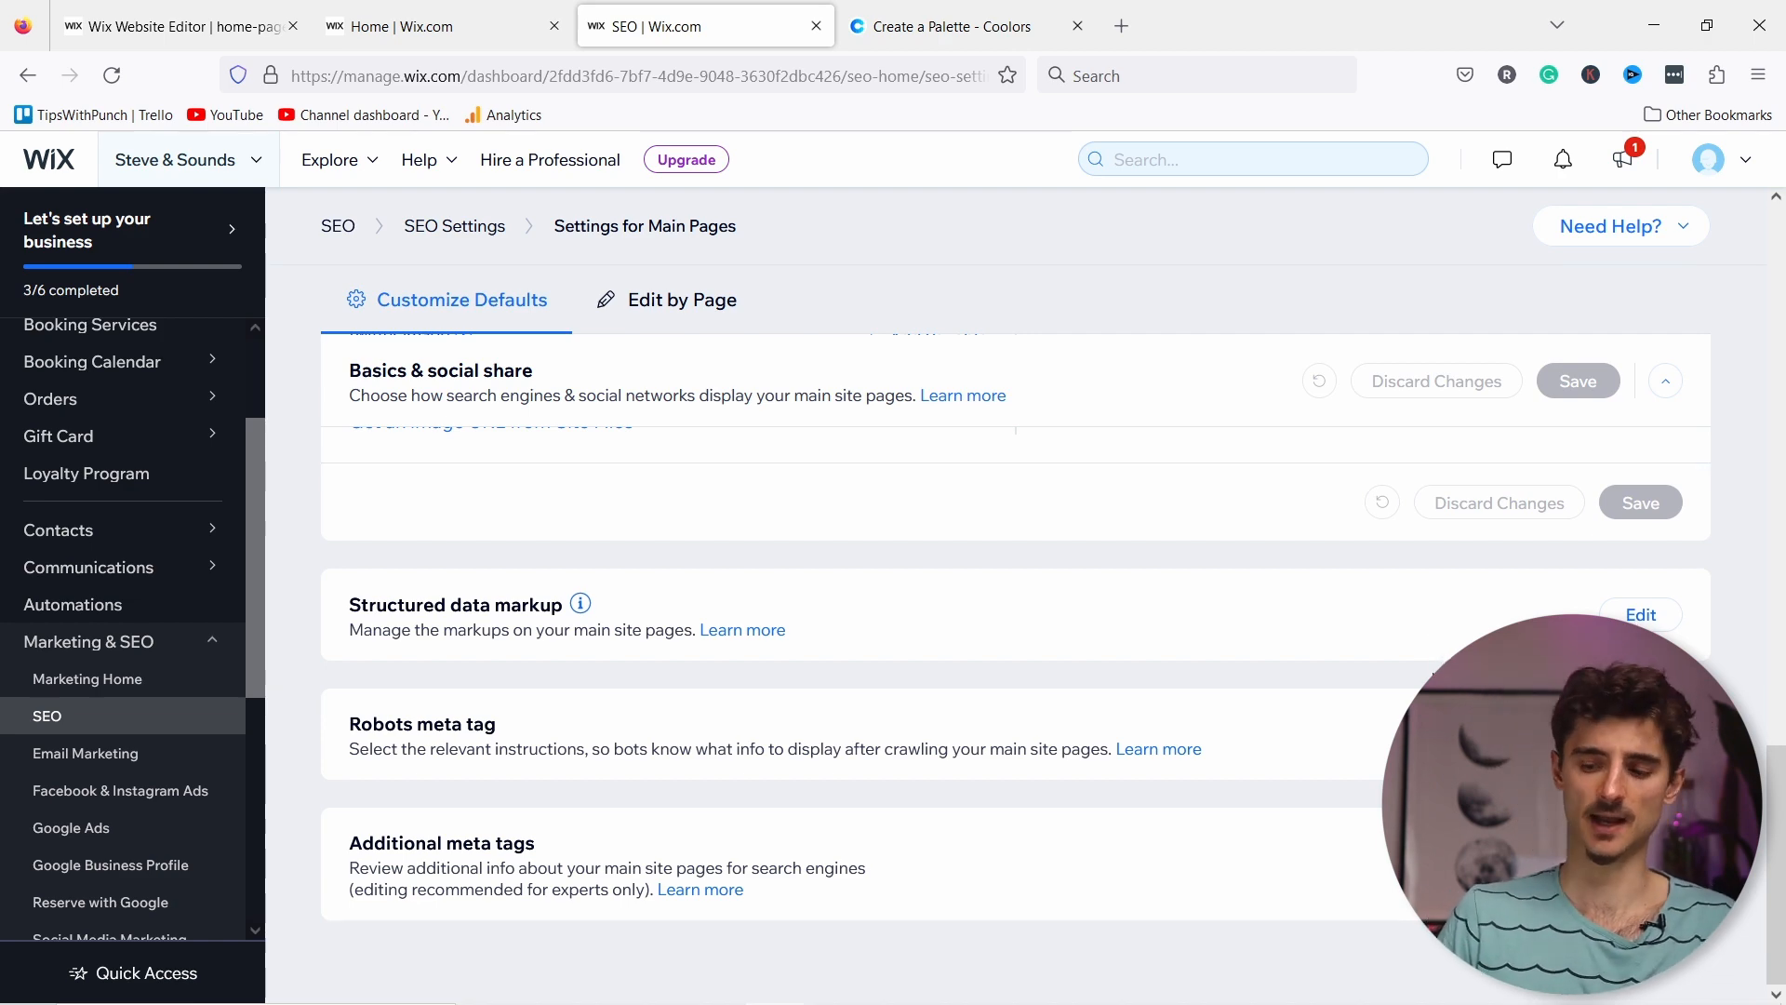
{"action": "scroll", "coordinate": [1428, 676], "scroll_direction": "up", "scroll_amount": 15}
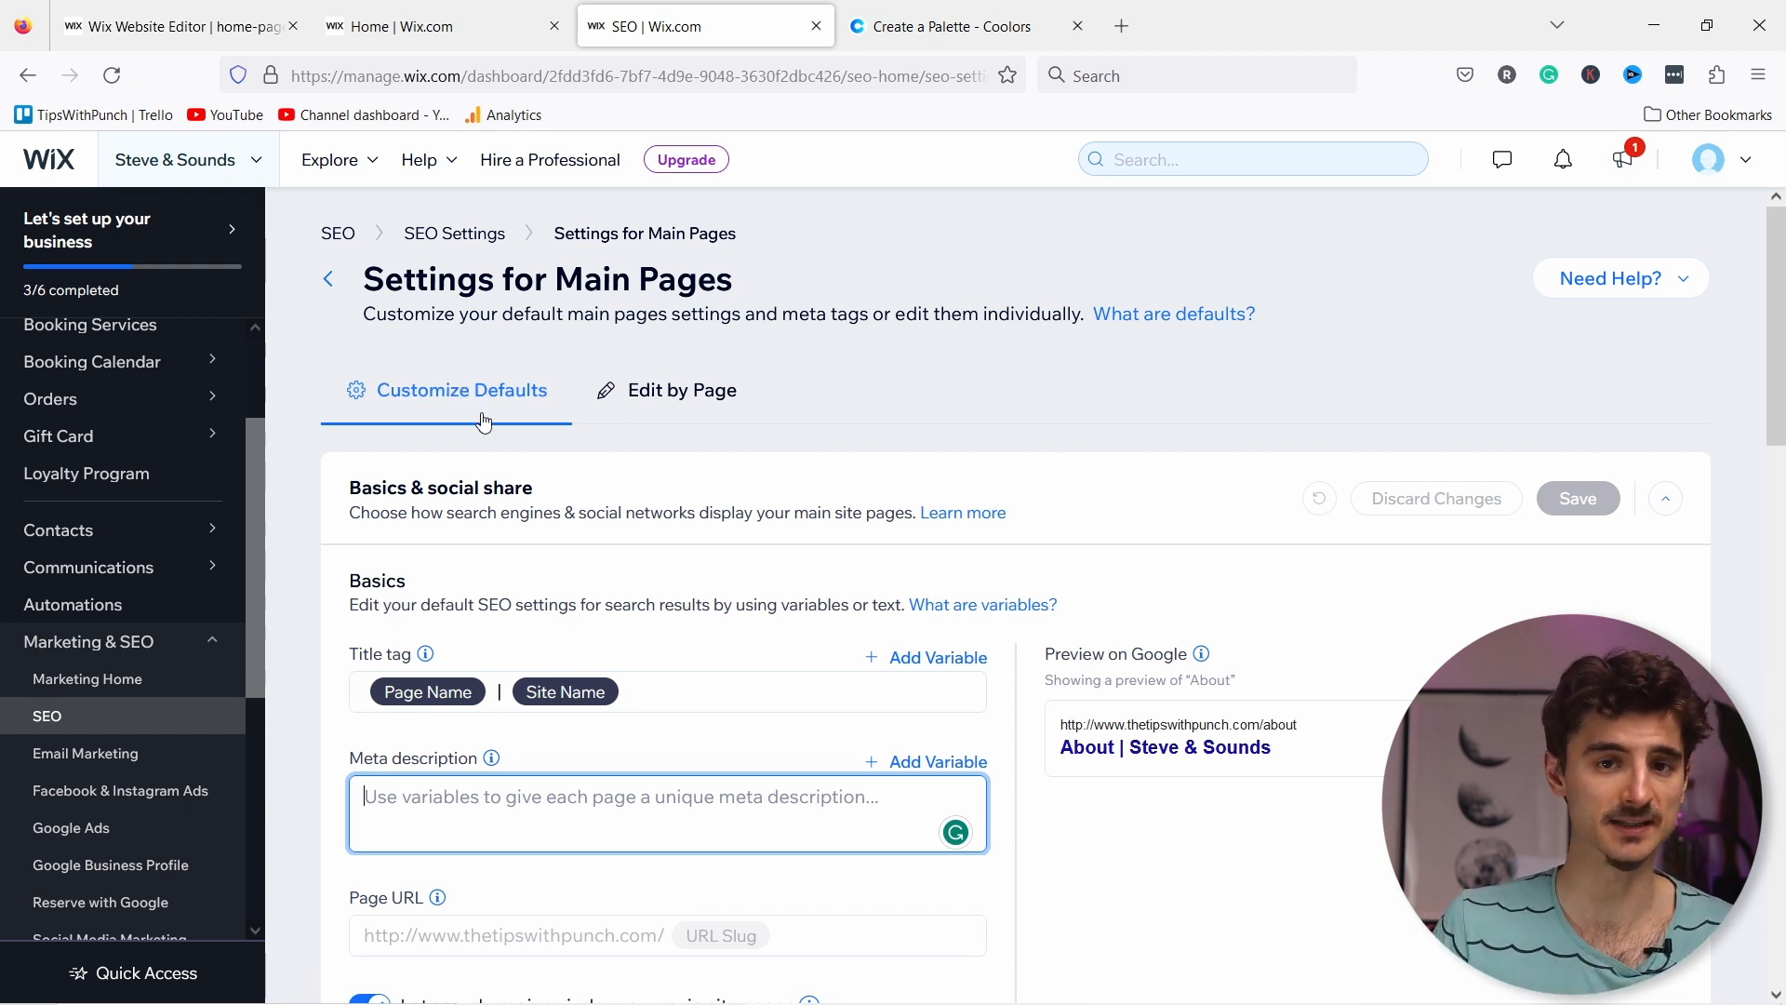
{"action": "left_click", "coordinate": [651, 402]}
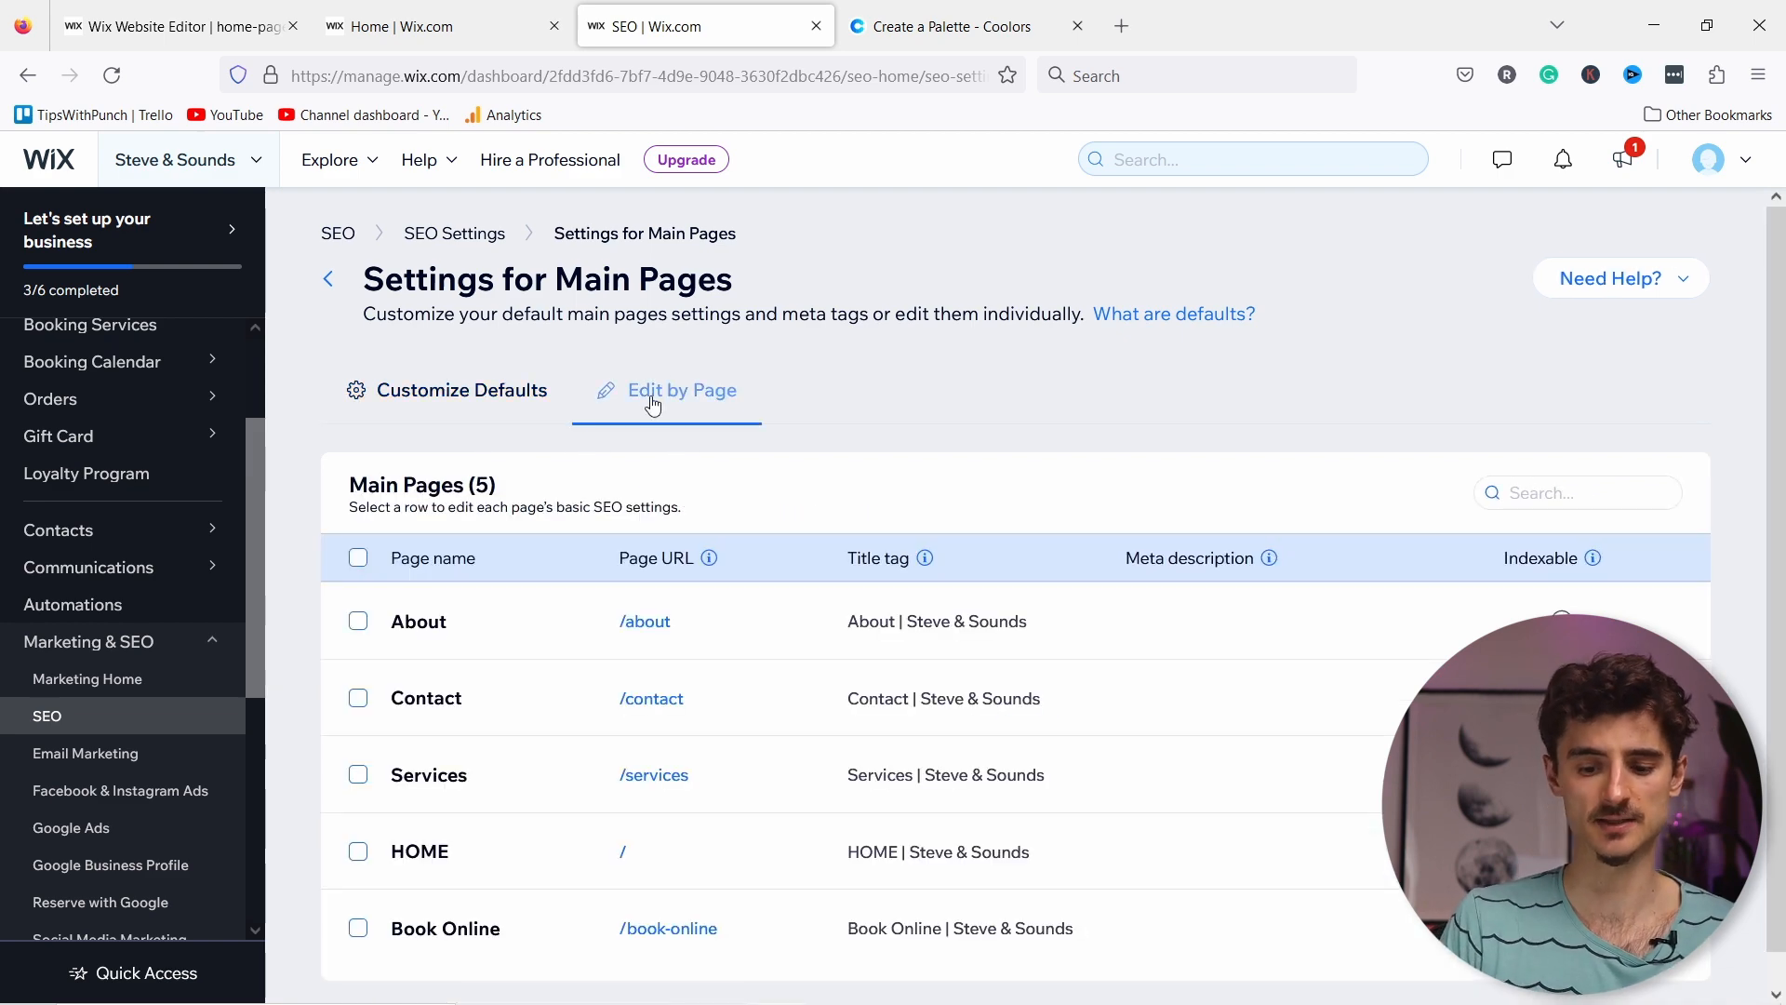
Step: Change the HOME page title tag to 'Steve & Sounds - Learn to play music'
{"action": "left_click", "coordinate": [884, 851]}
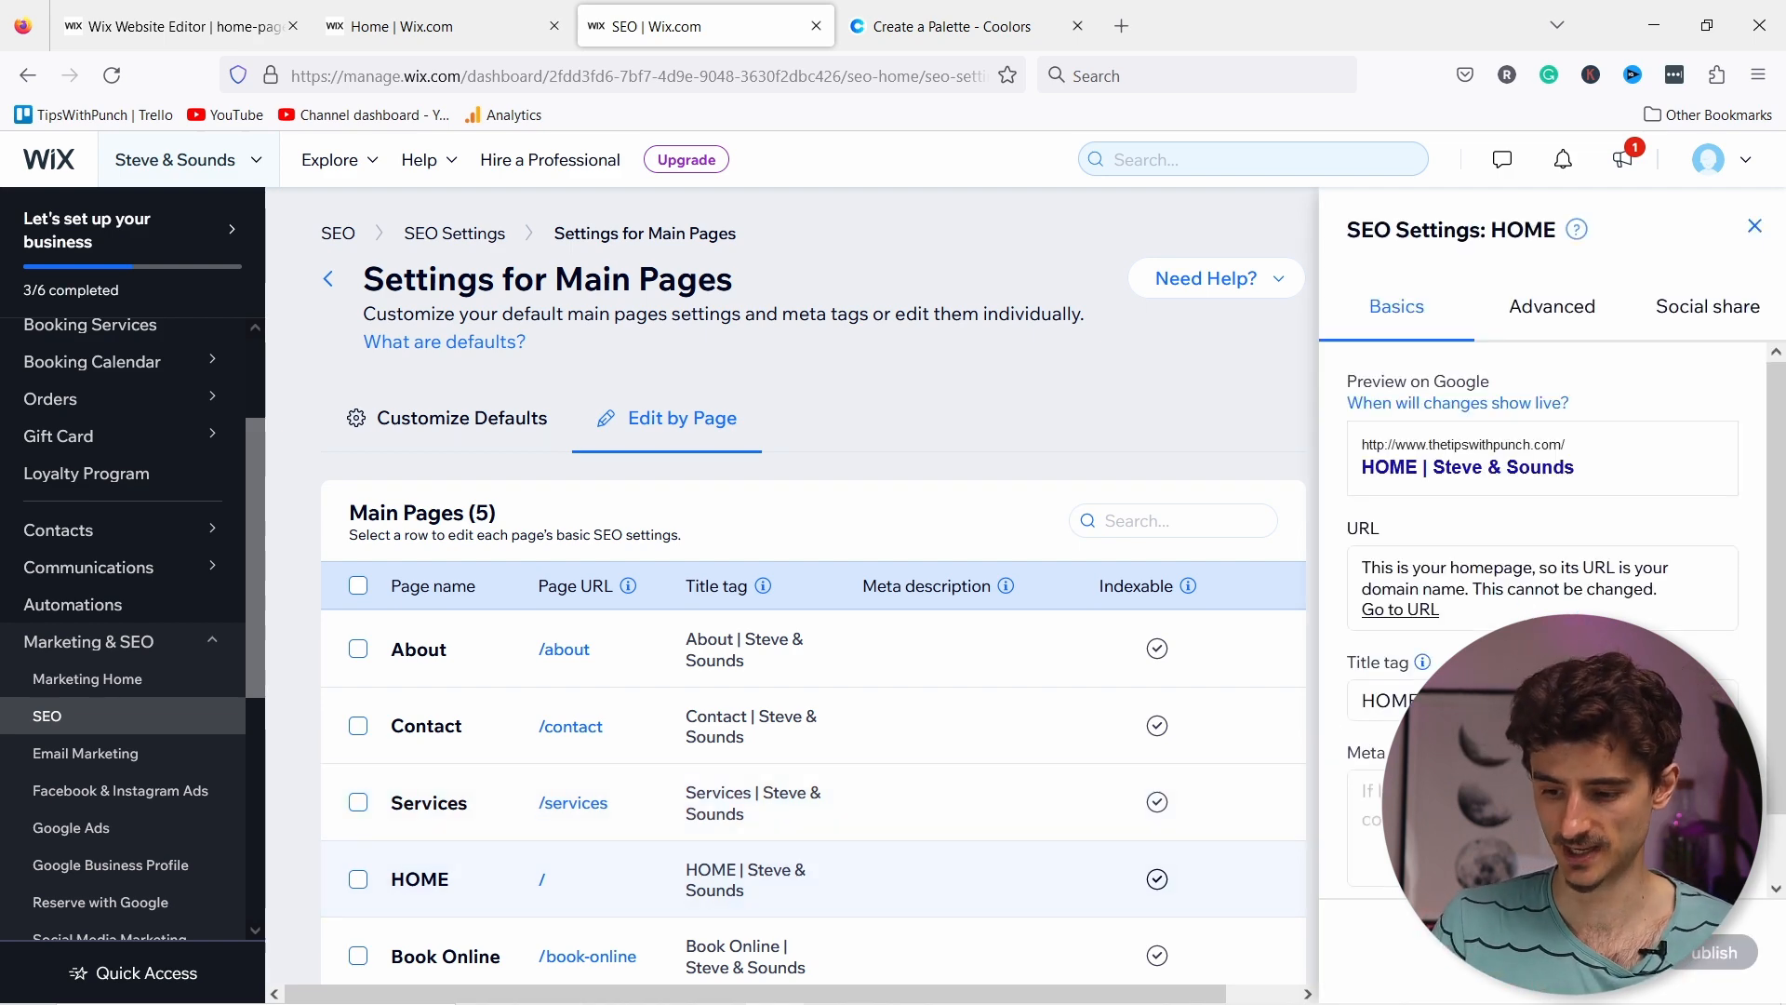
{"action": "scroll", "coordinate": [1442, 614], "scroll_direction": "down", "scroll_amount": 1}
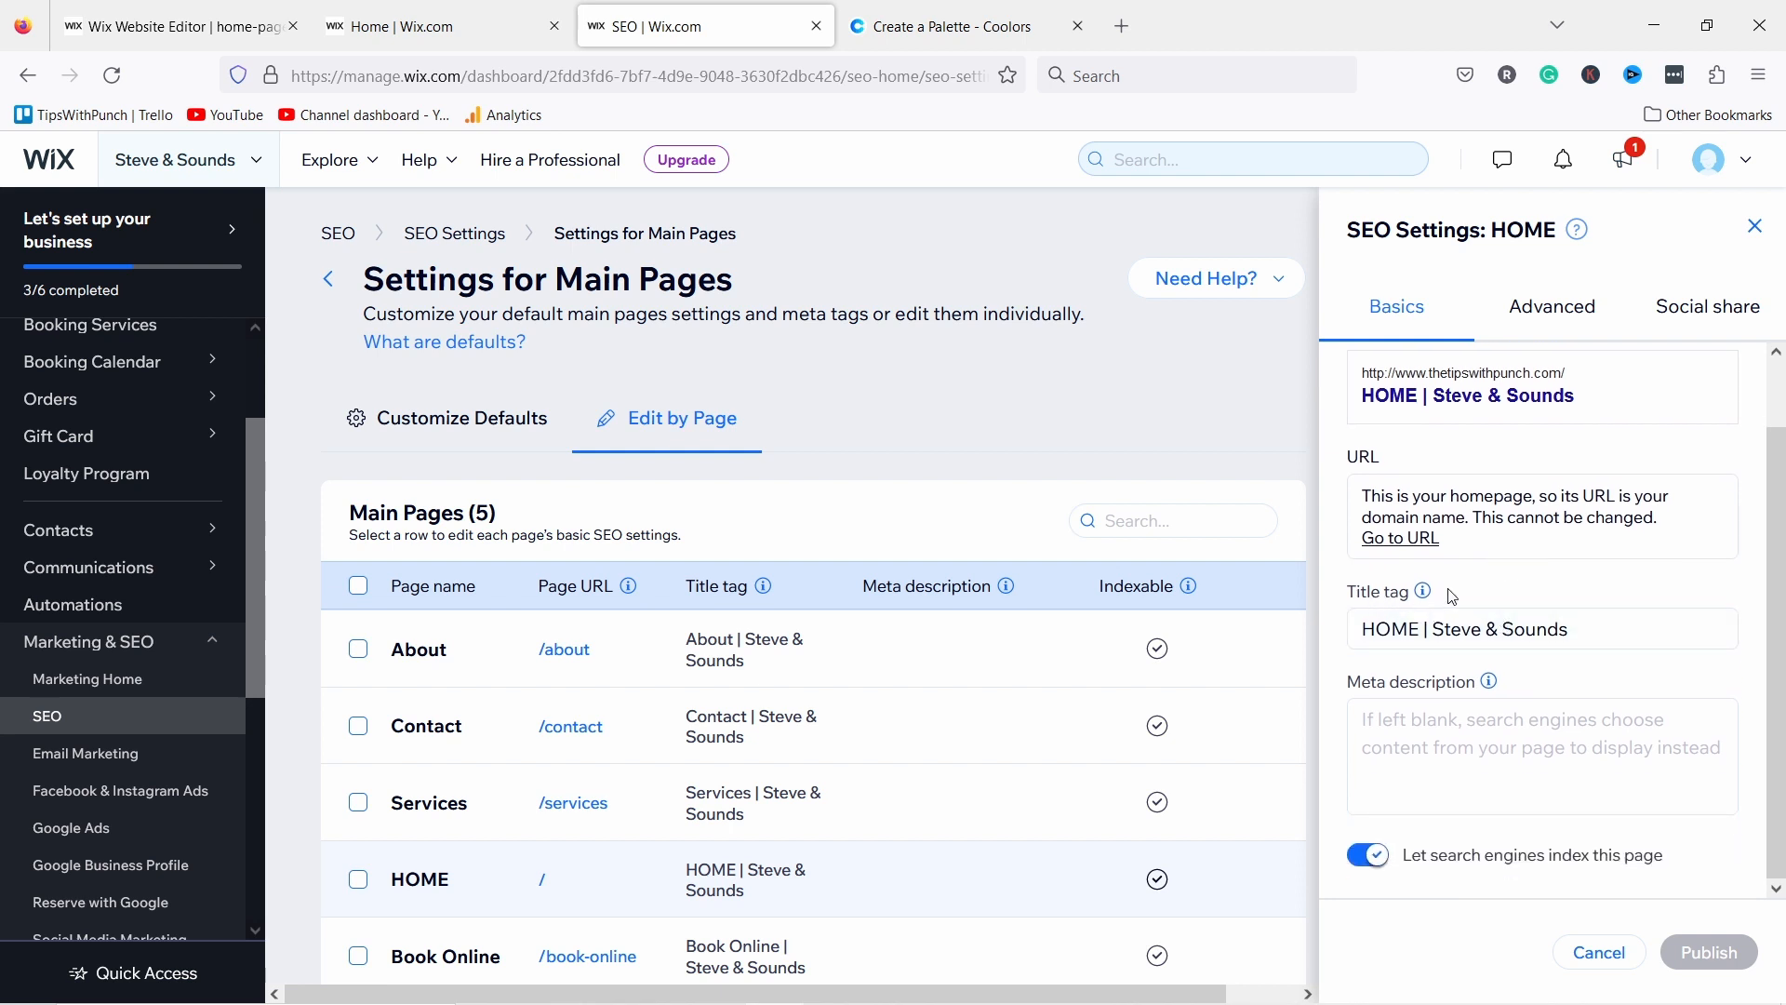
{"action": "left_click", "coordinate": [1438, 628]}
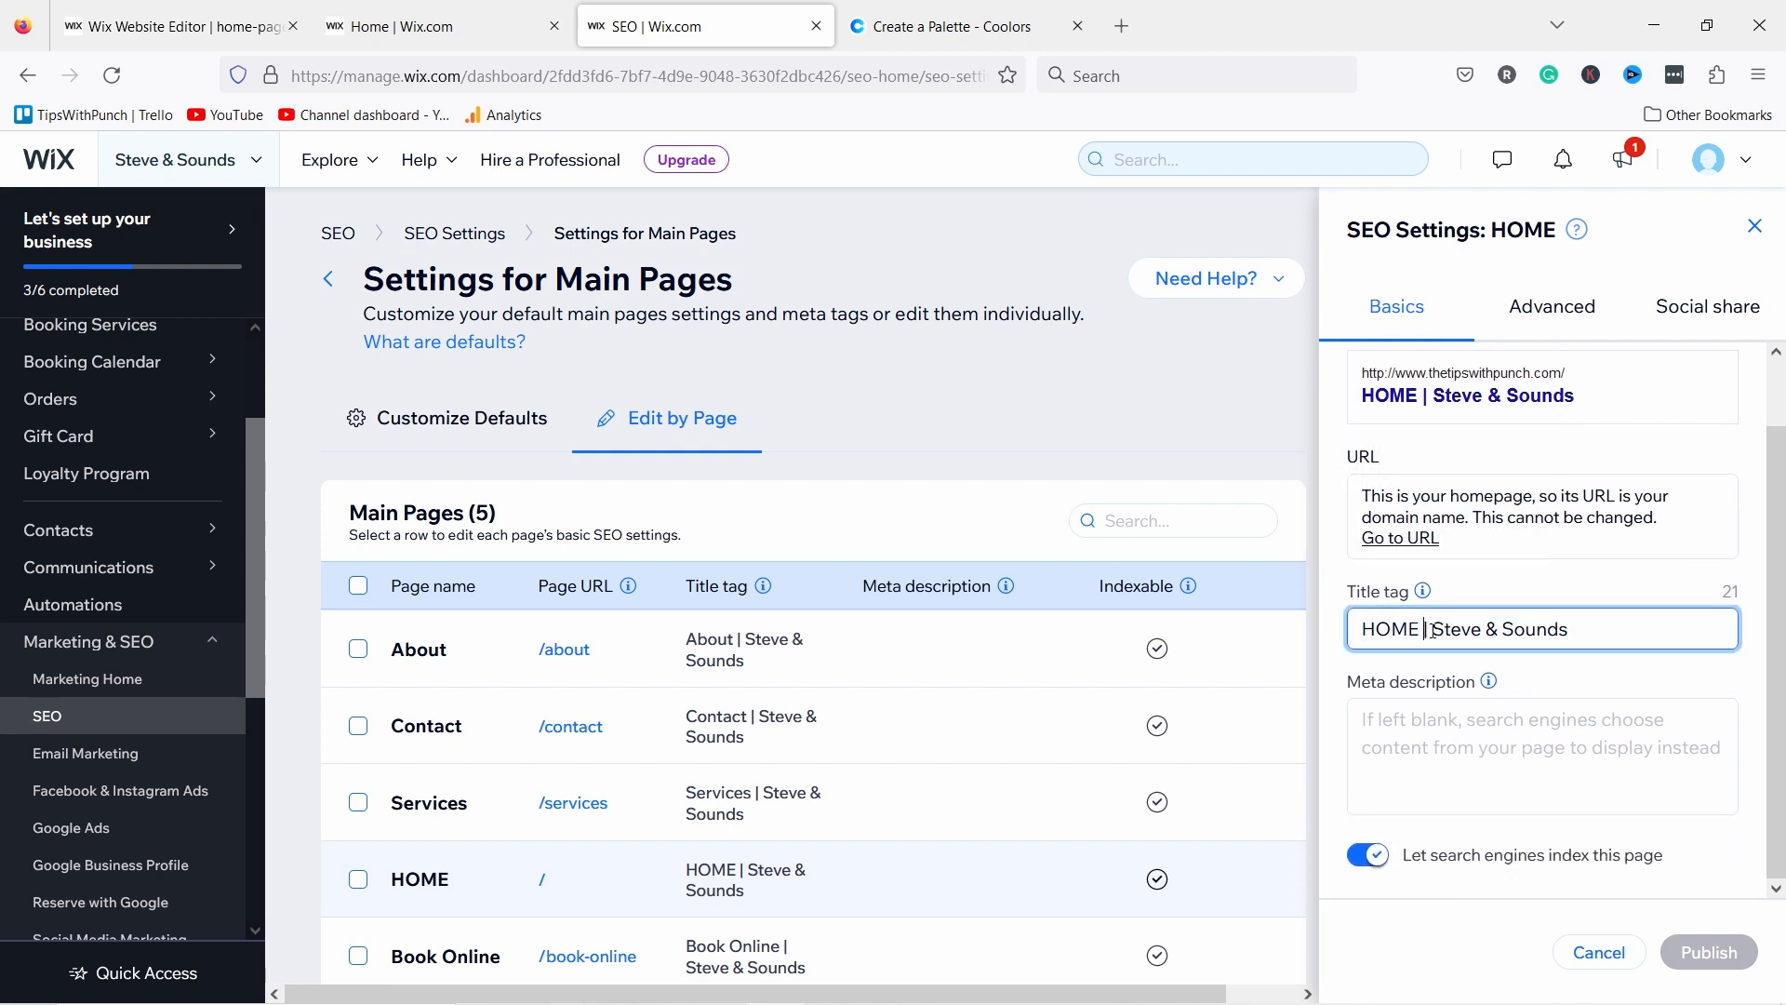
{"action": "left_click_drag", "start_coordinate": [1434, 628], "coordinate": [1329, 631]}
{"action": "key", "text": "BackSpace"}
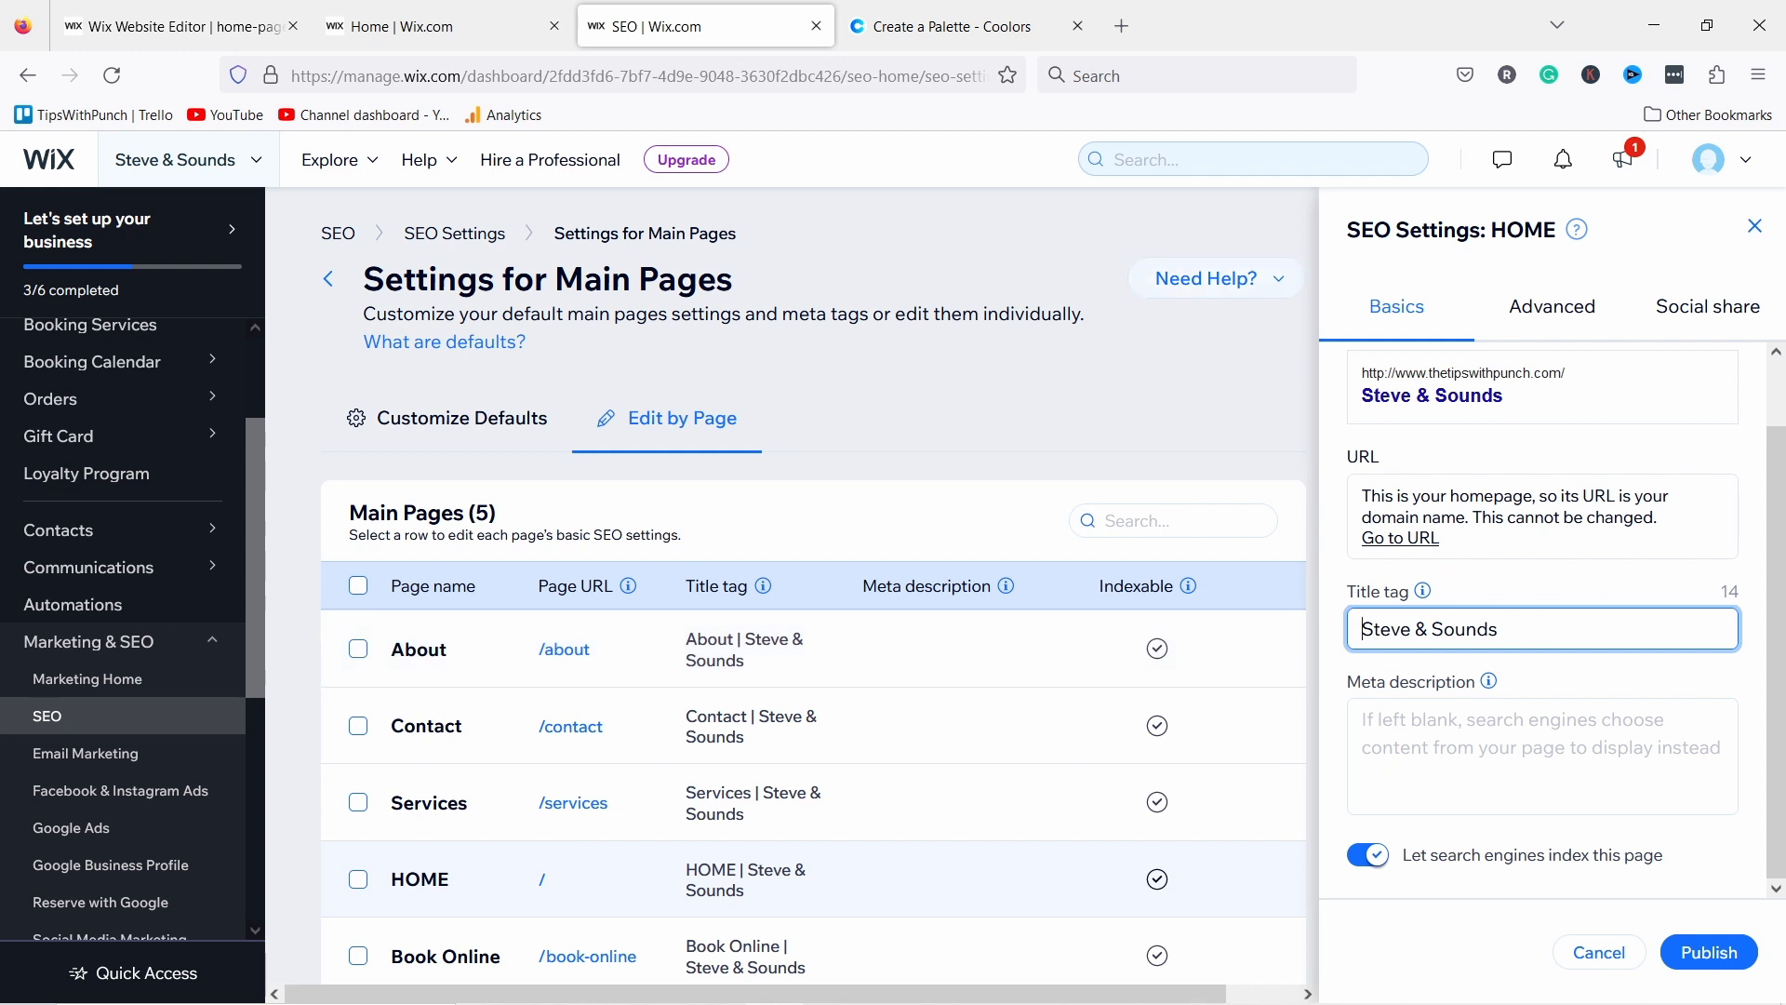
{"action": "type", "text": "Learn to play music with Steve"}
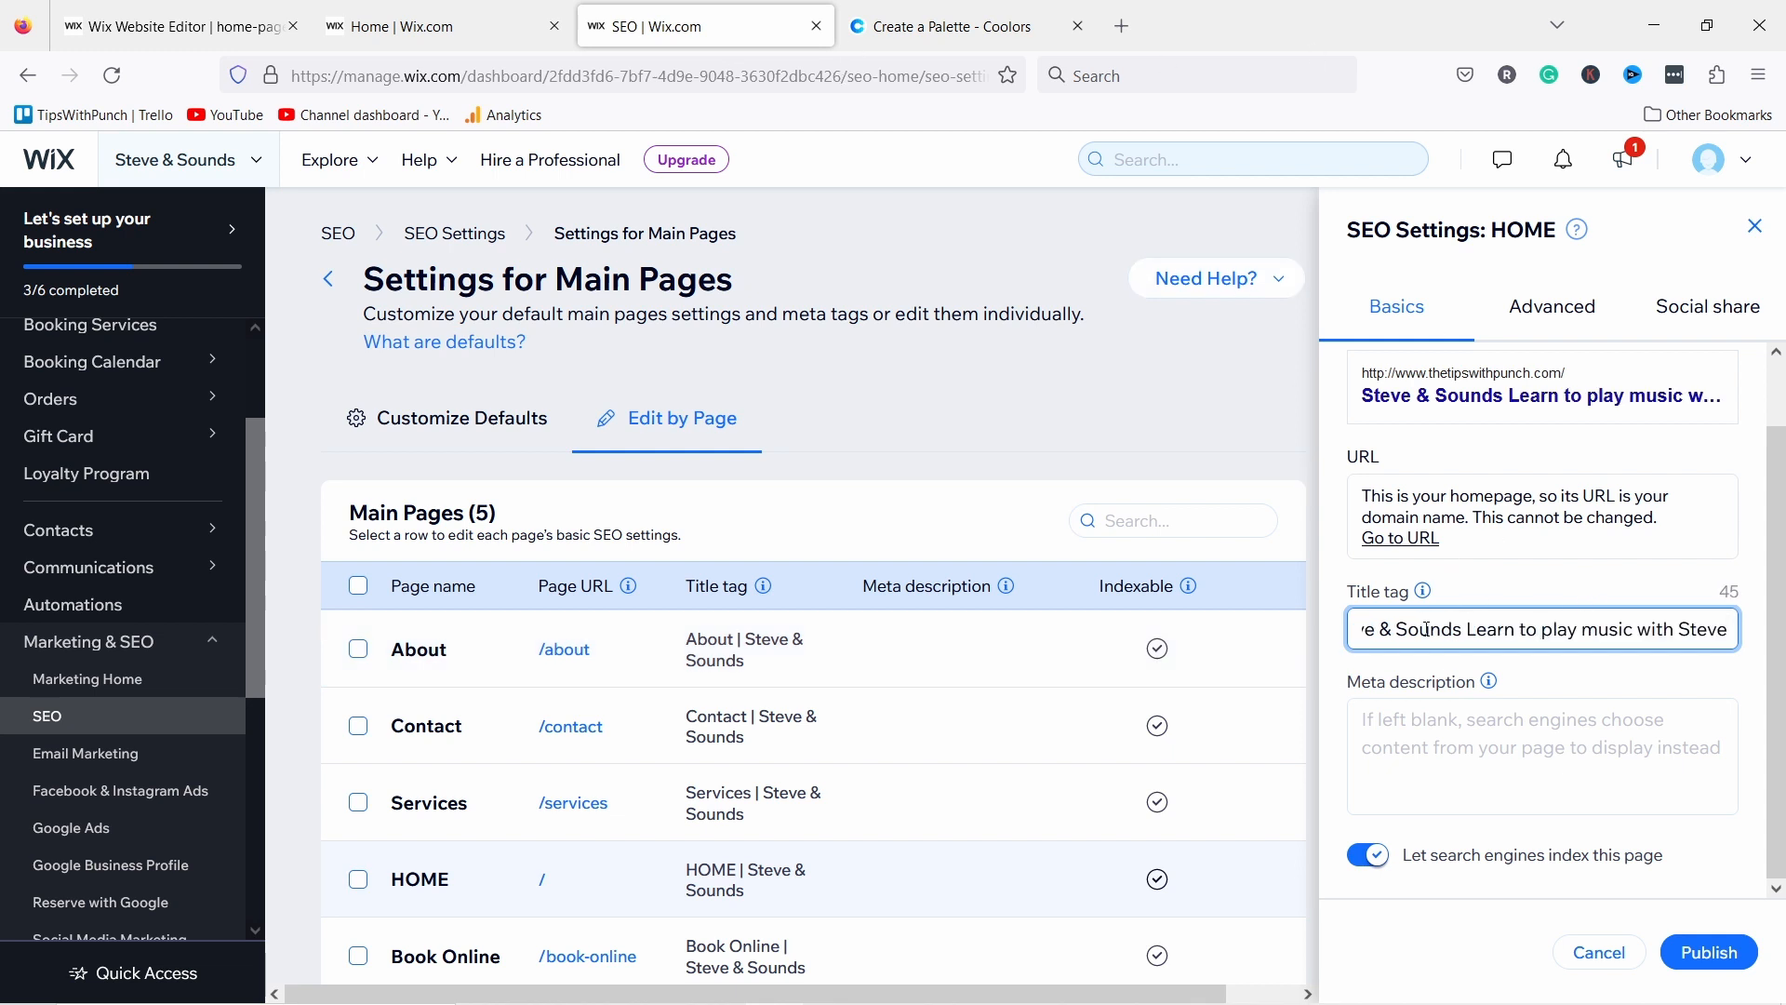
{"action": "left_click_drag", "start_coordinate": [1420, 636], "coordinate": [1312, 635]}
{"action": "left_click", "coordinate": [1492, 633]}
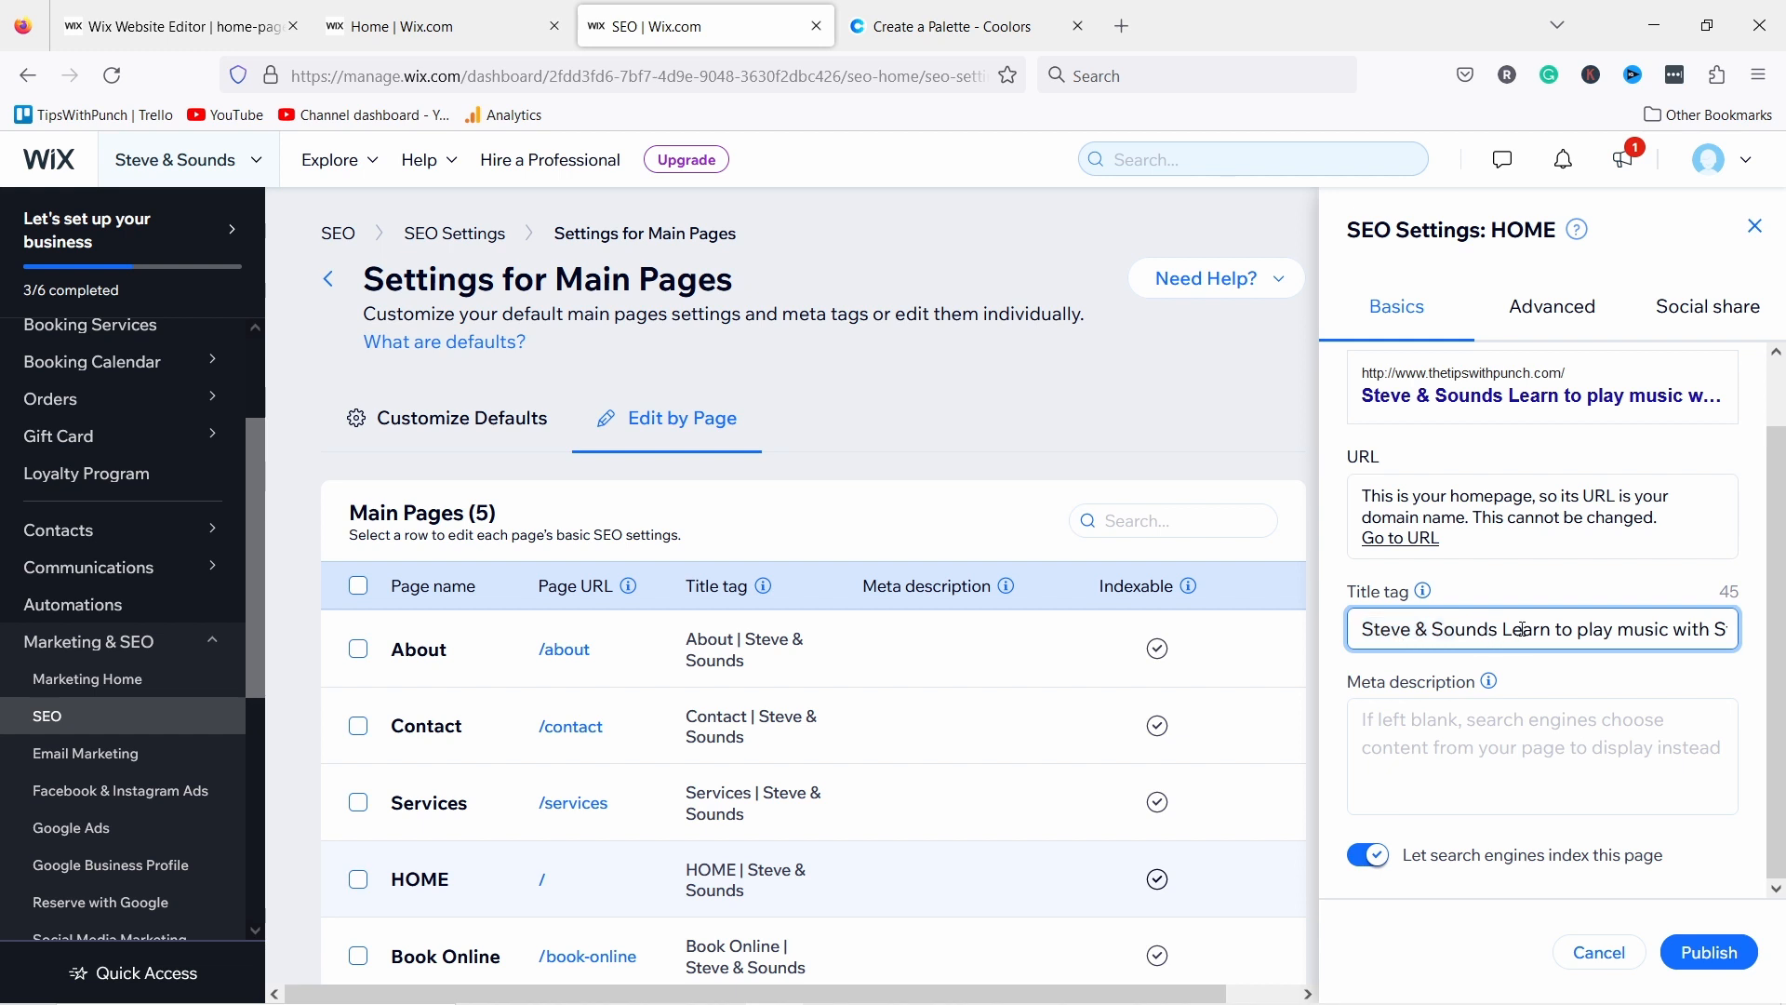
{"action": "type", "text": "-"}
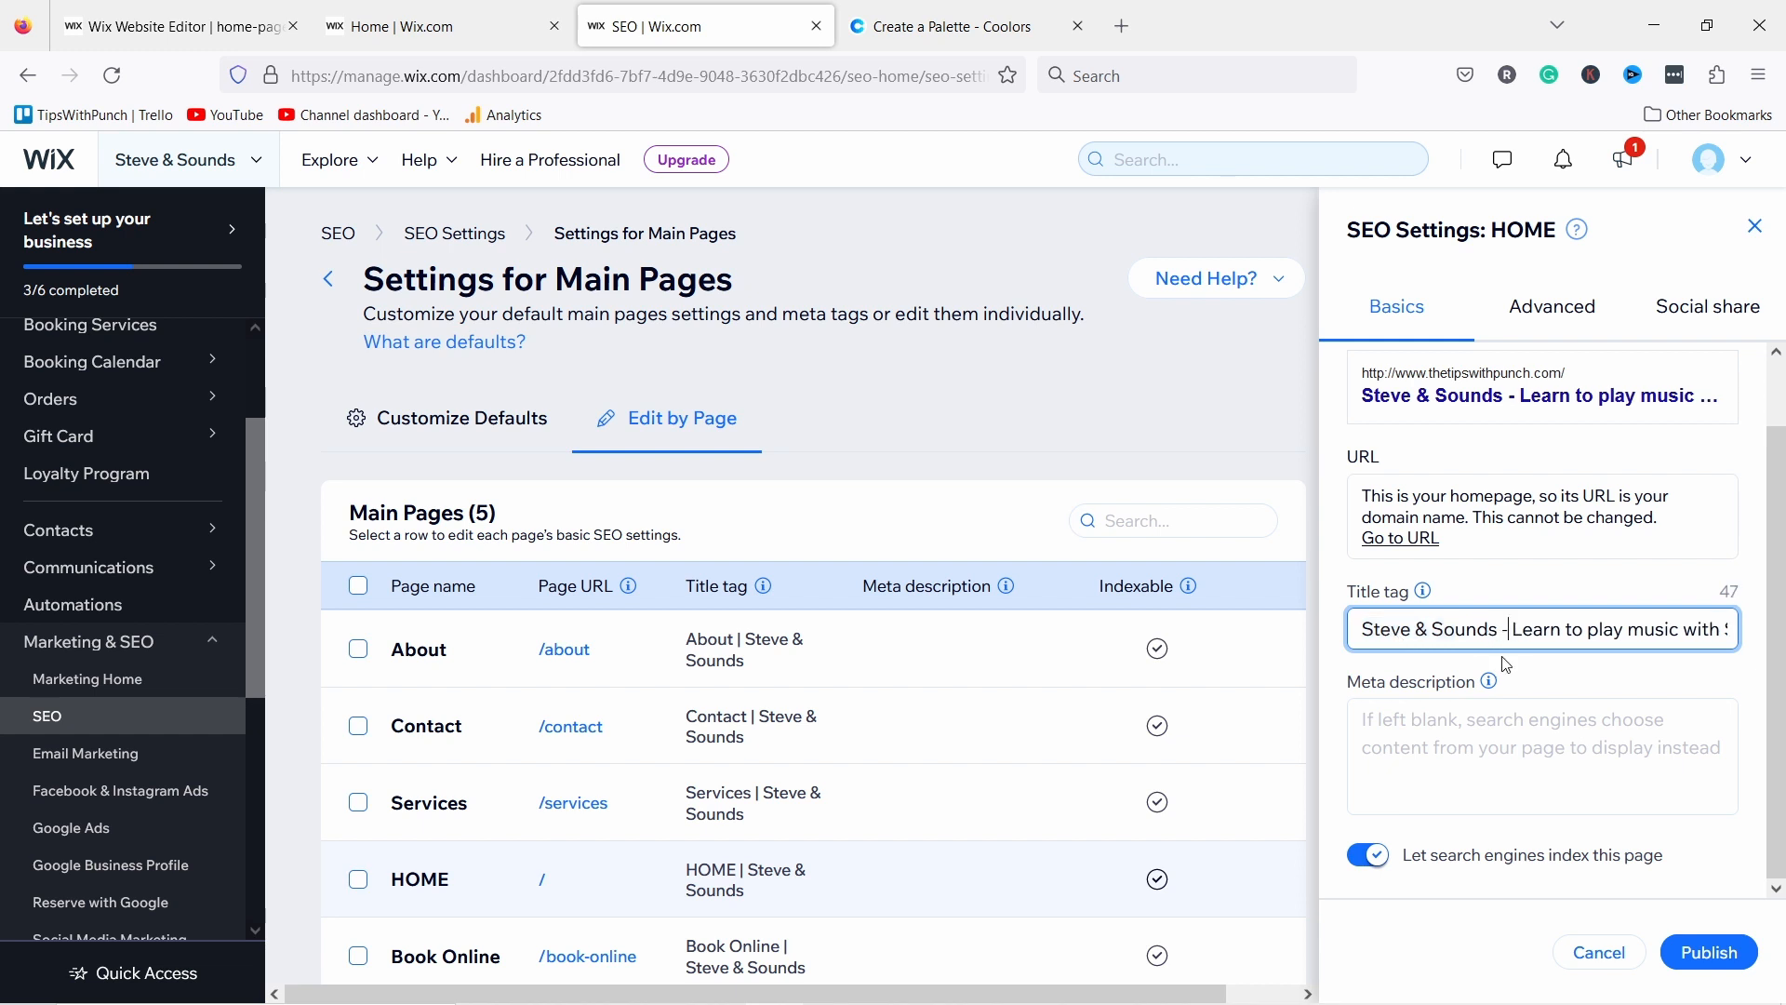
{"action": "left_click_drag", "start_coordinate": [1612, 638], "coordinate": [1734, 629]}
{"action": "left_click", "coordinate": [1669, 625]}
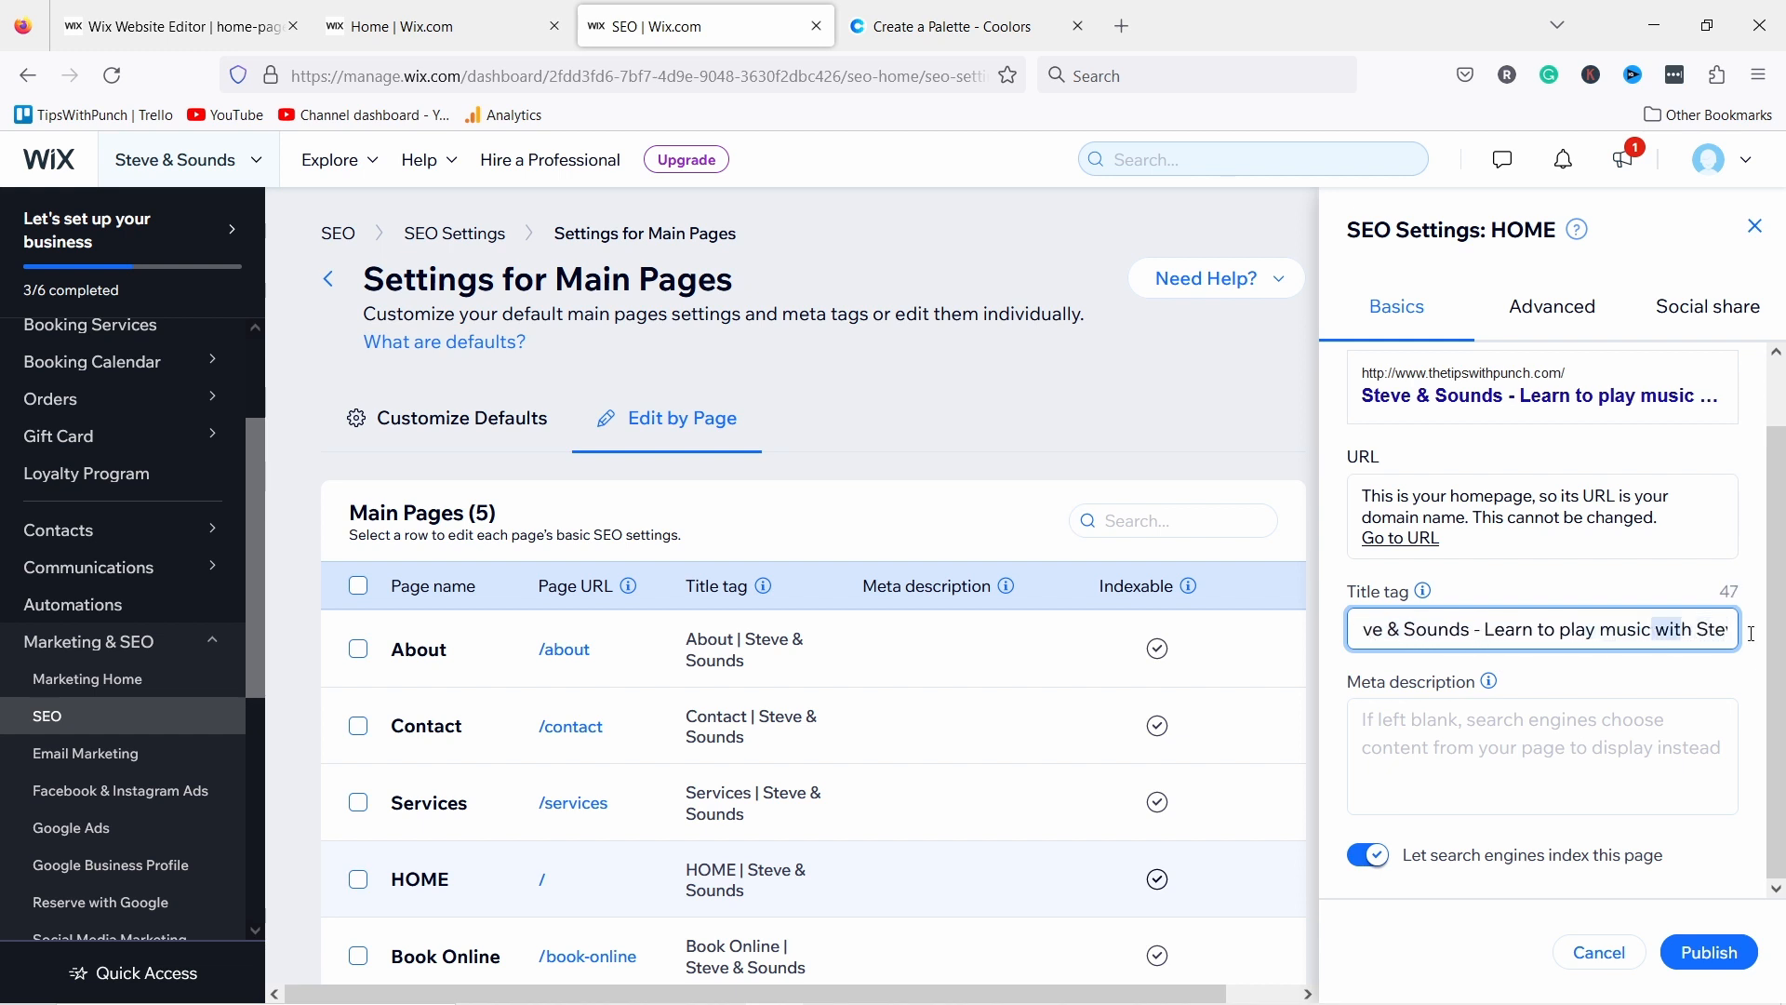
{"action": "key", "text": "shift+End"}
{"action": "key", "text": "BackSpace"}
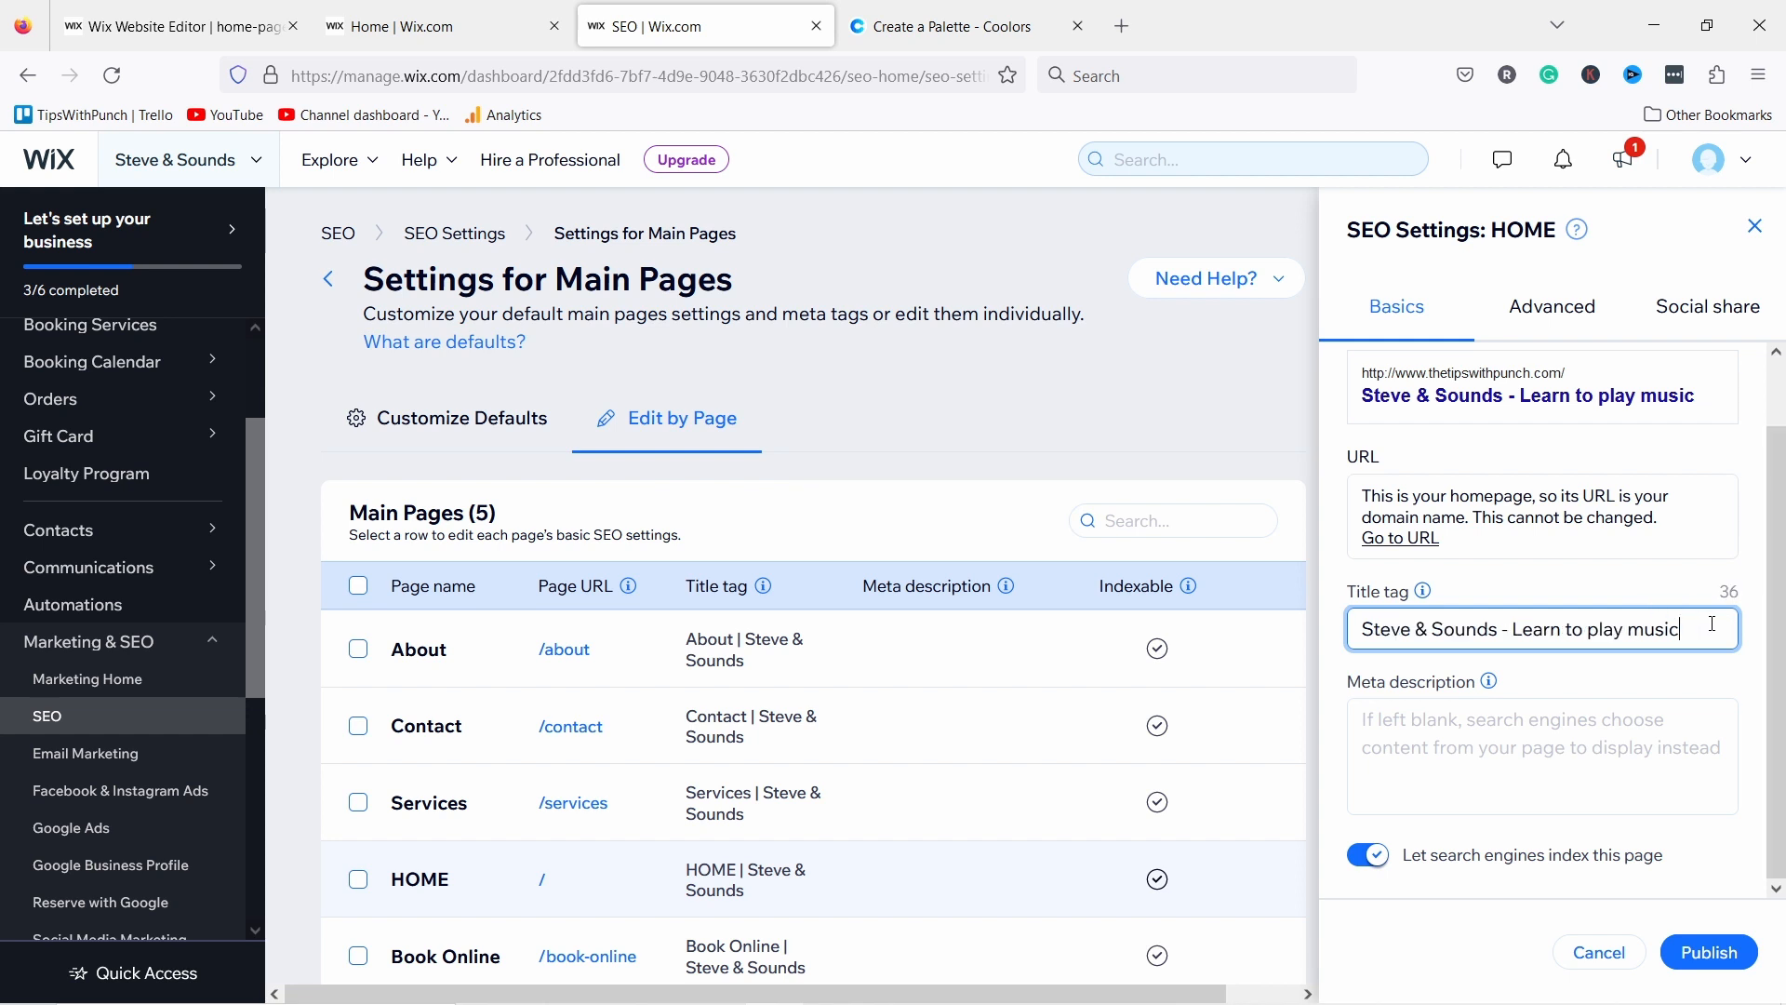
Step: Enter 'Description' as the homepage meta description
{"action": "left_click", "coordinate": [1503, 739]}
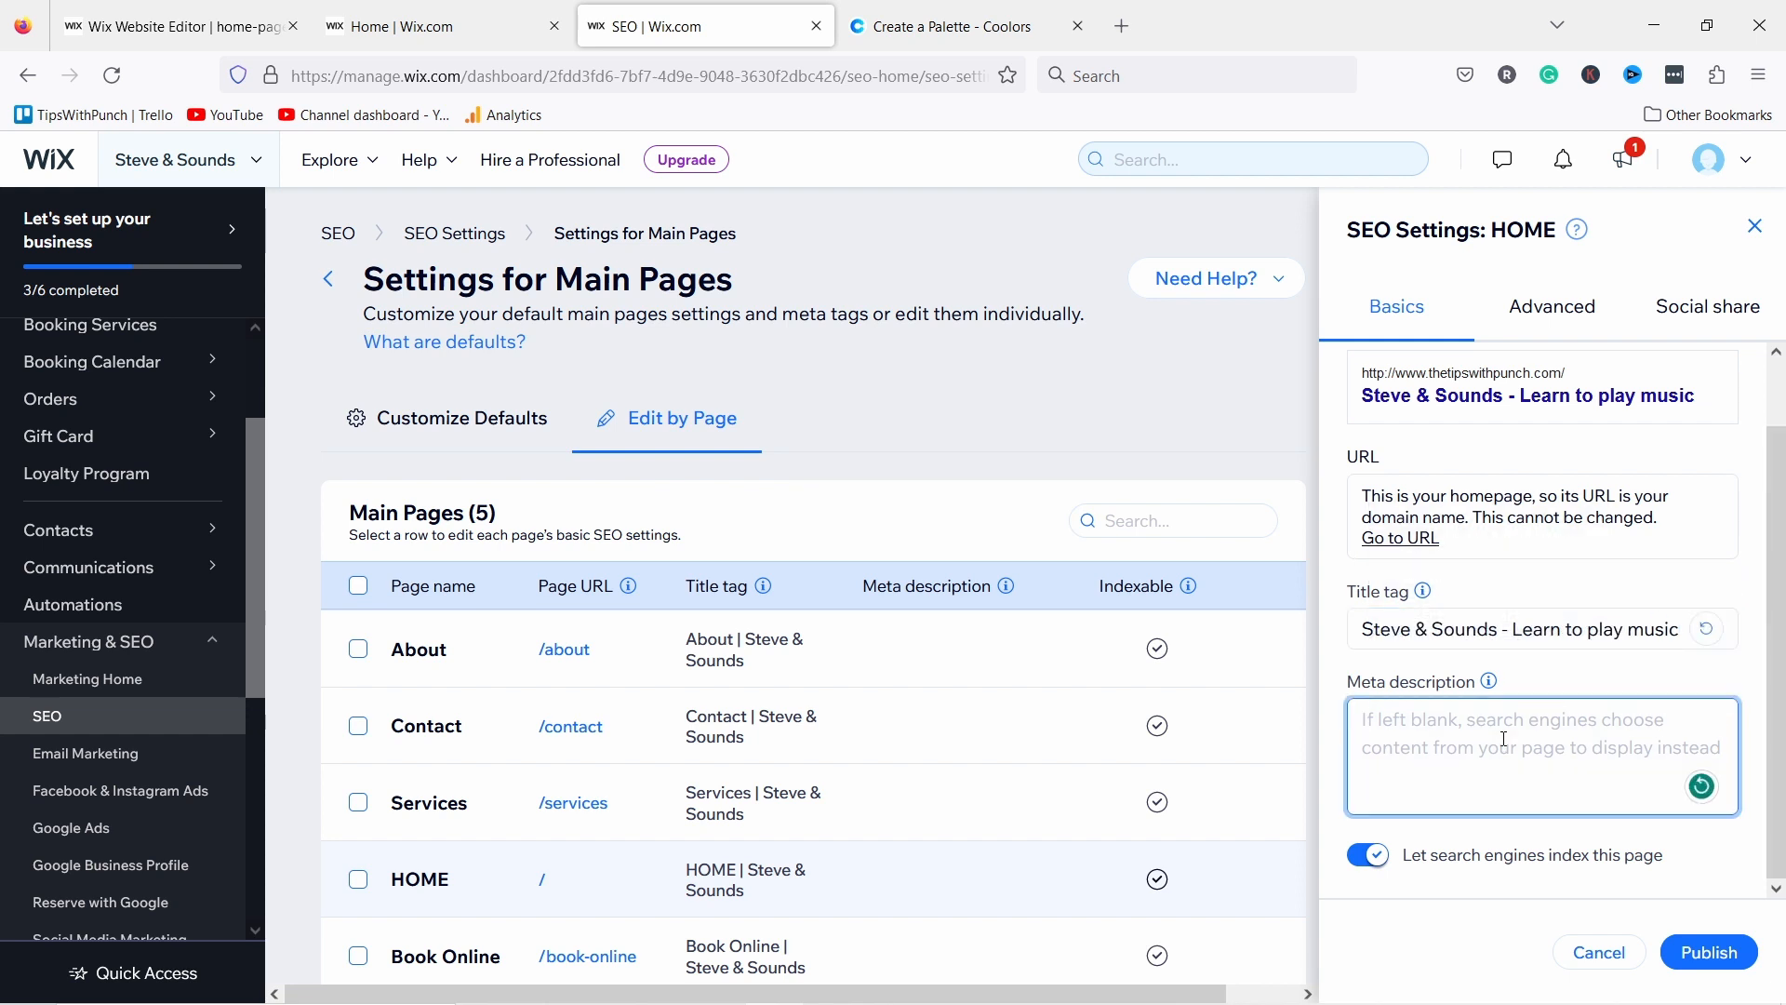
{"action": "type", "text": "Description"}
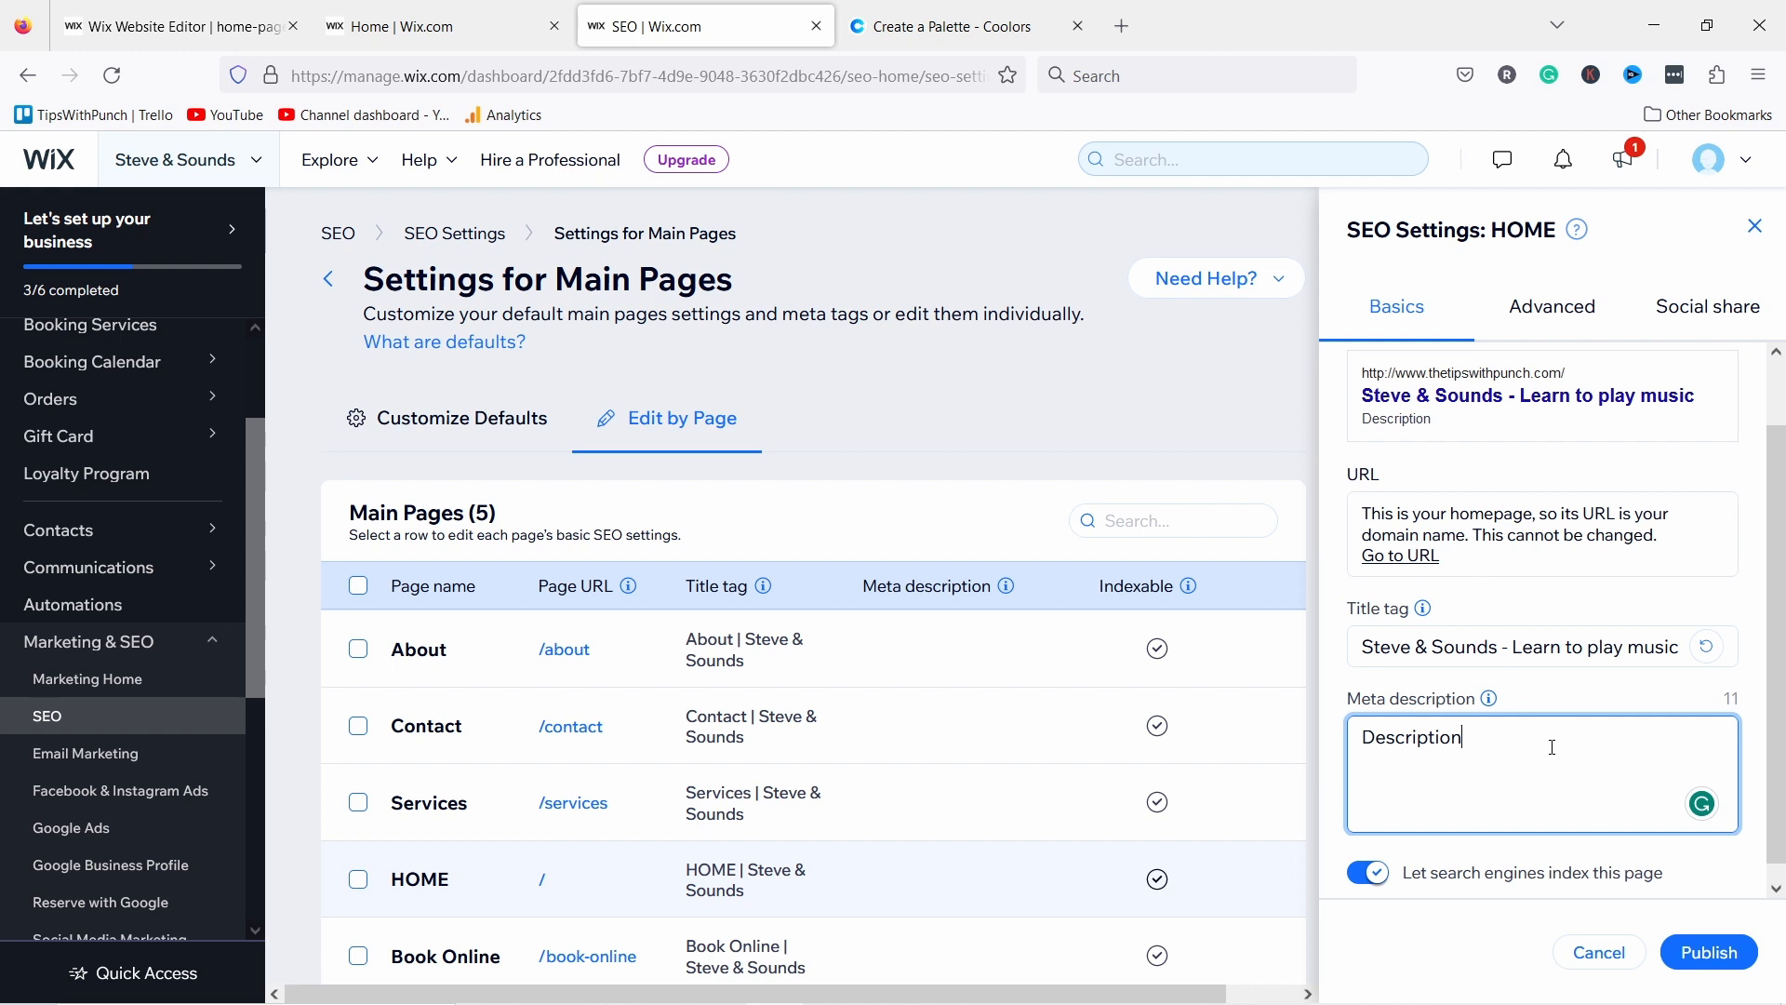
{"action": "scroll", "coordinate": [1593, 733], "scroll_direction": "down", "scroll_amount": 1}
{"action": "scroll", "coordinate": [1489, 488], "scroll_direction": "up", "scroll_amount": 1}
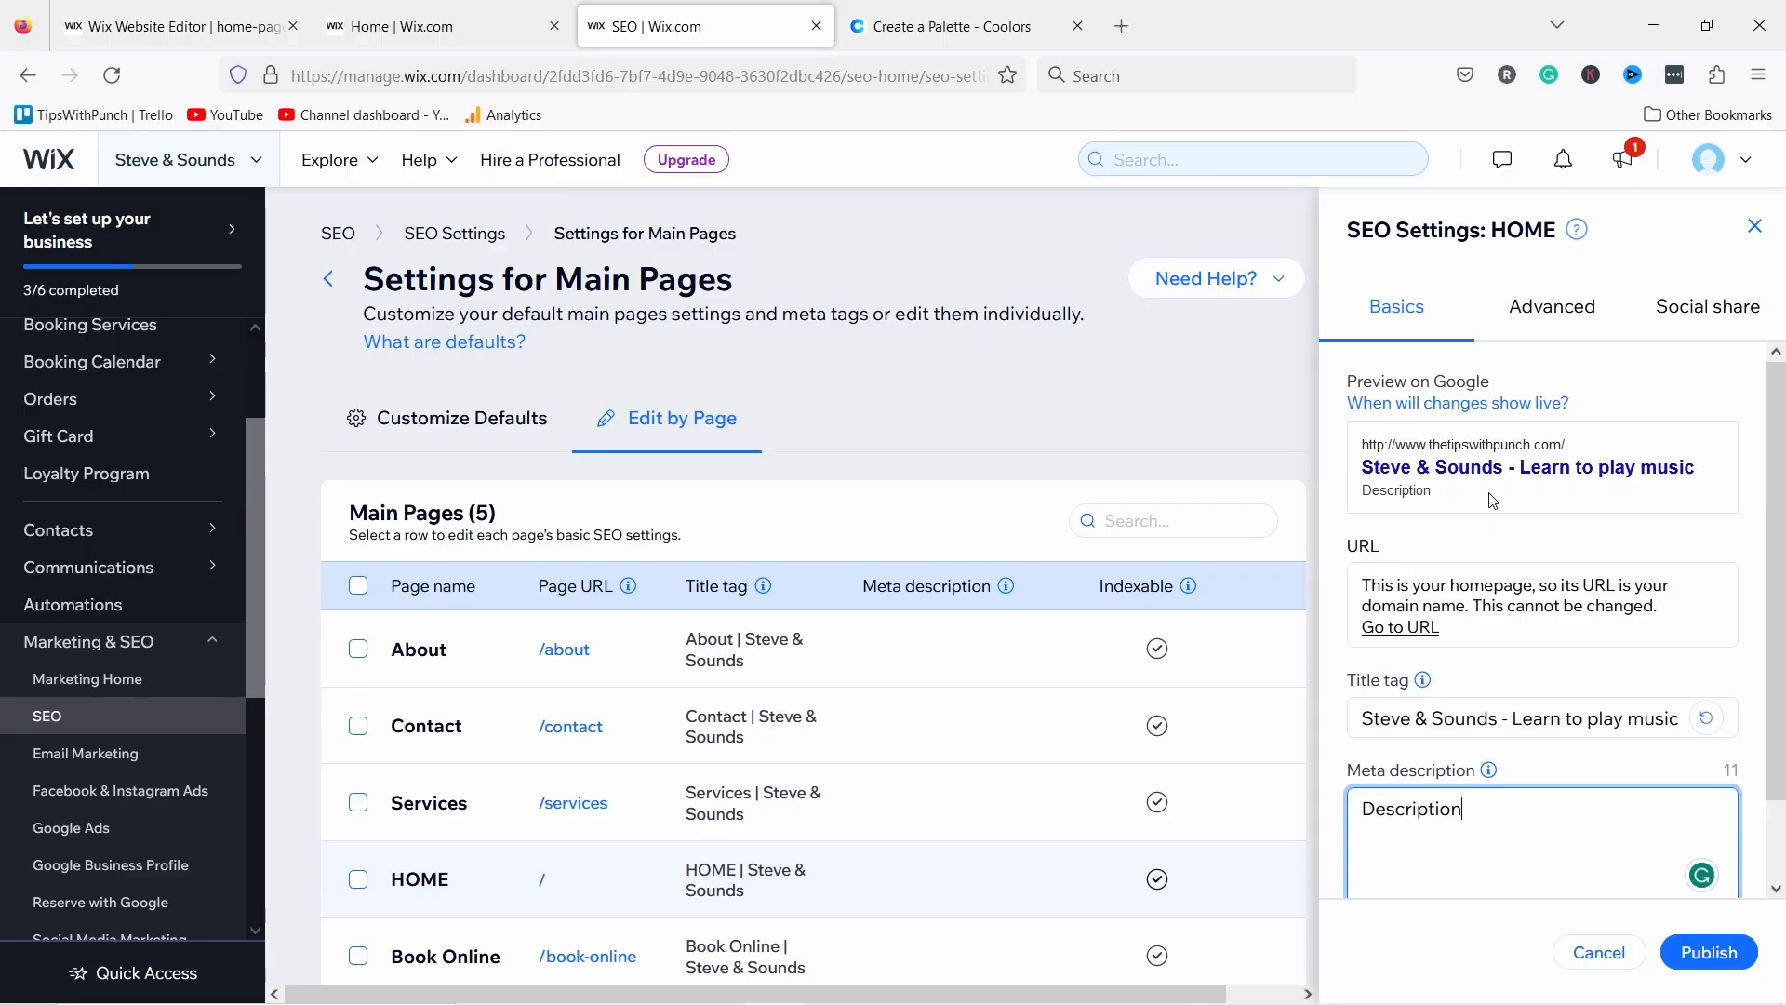
Step: Replace the homepage's social share image with about_me.jpg from Site Files
{"action": "left_click", "coordinate": [1544, 311]}
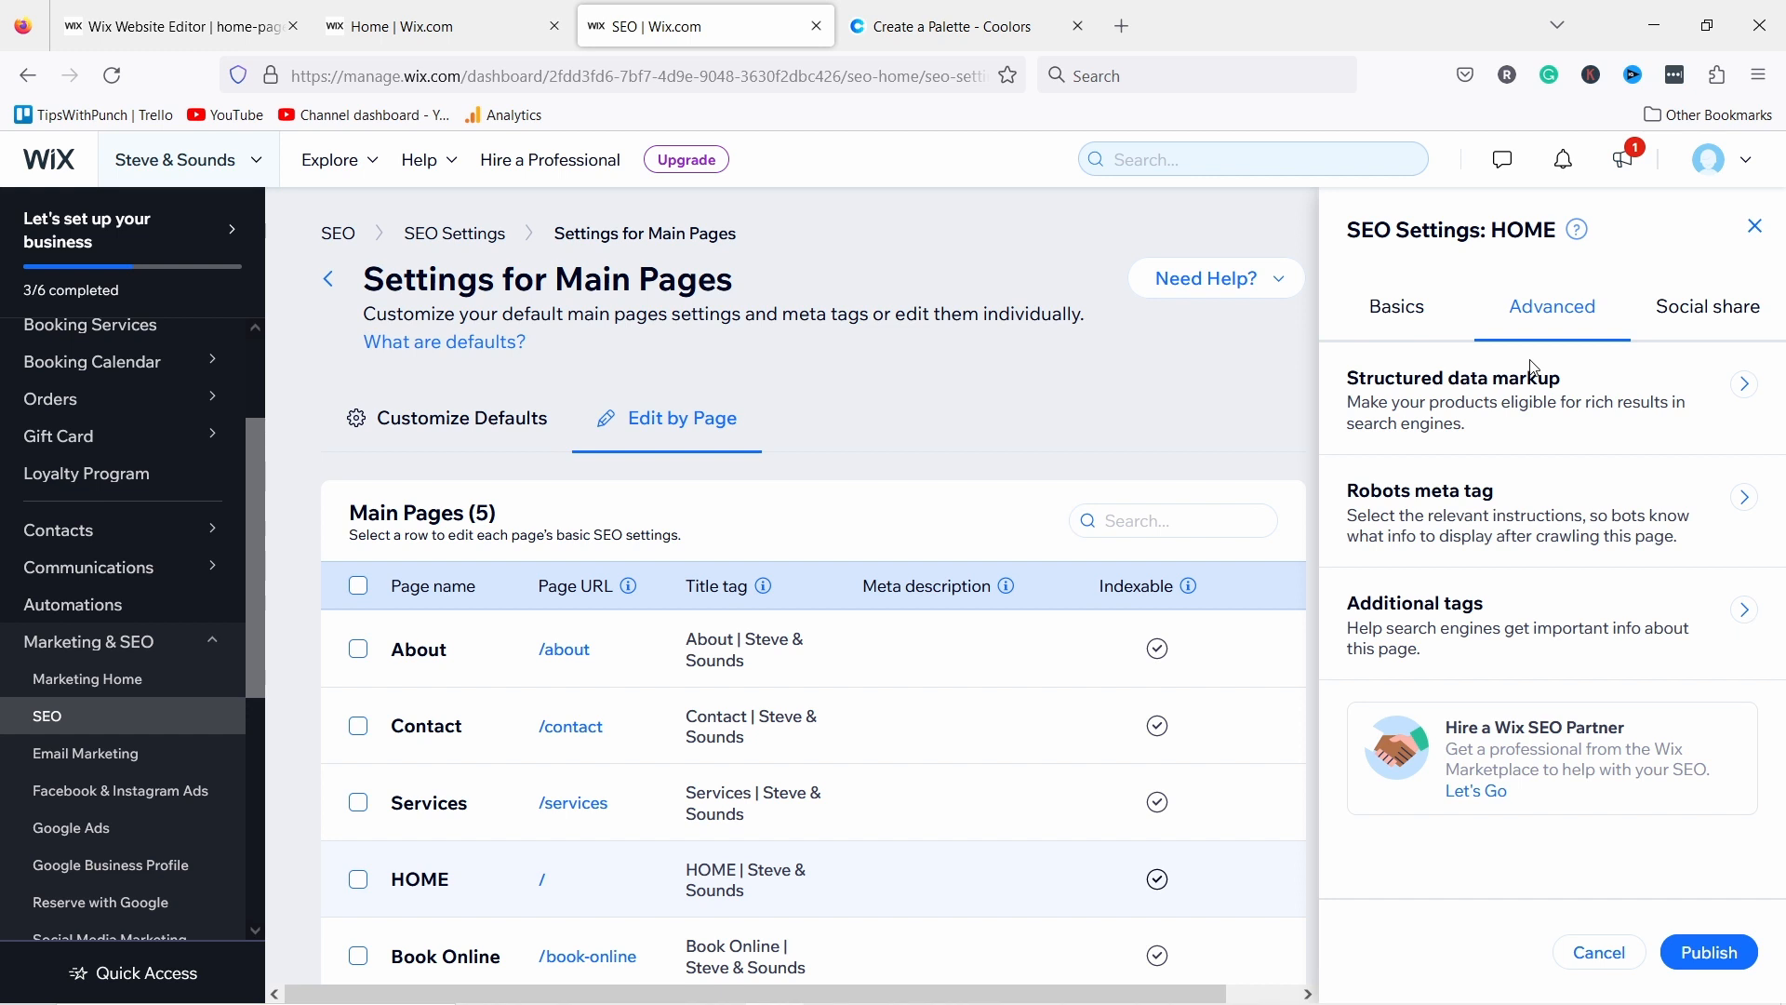
{"action": "left_click", "coordinate": [1726, 316]}
{"action": "mouse_move", "coordinate": [1476, 681]}
{"action": "left_click", "coordinate": [1526, 650]}
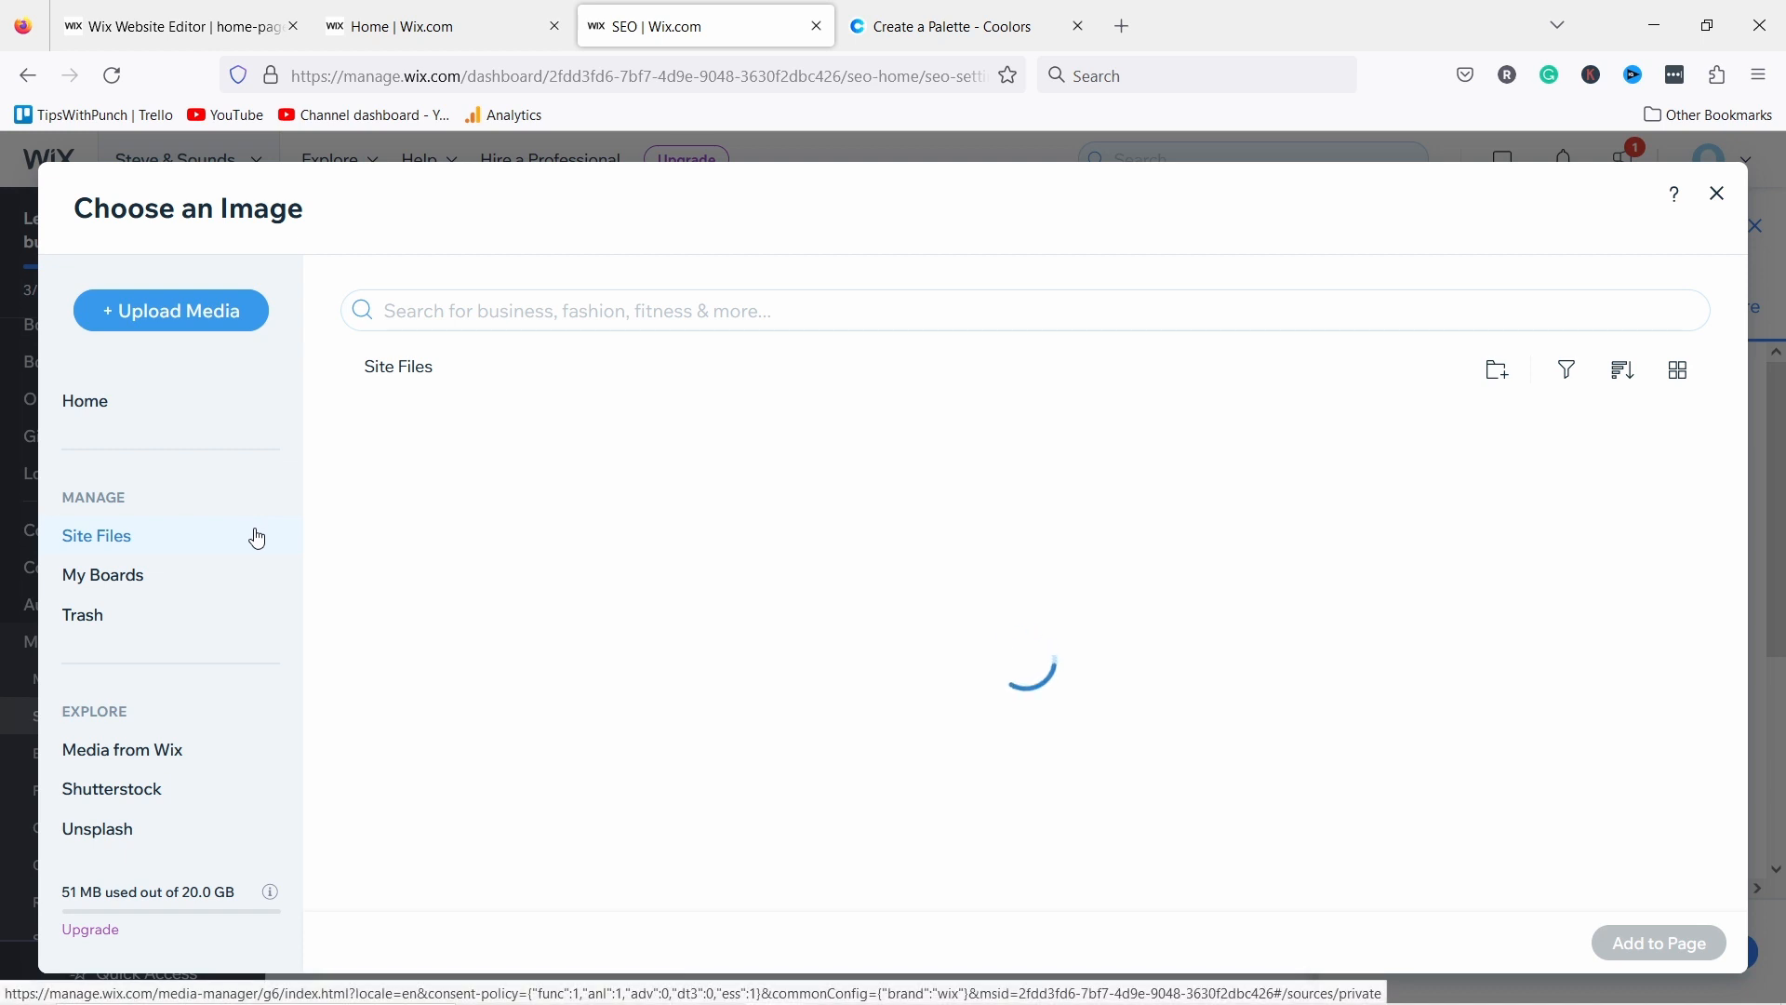
{"action": "scroll", "coordinate": [865, 754], "scroll_direction": "down", "scroll_amount": 3}
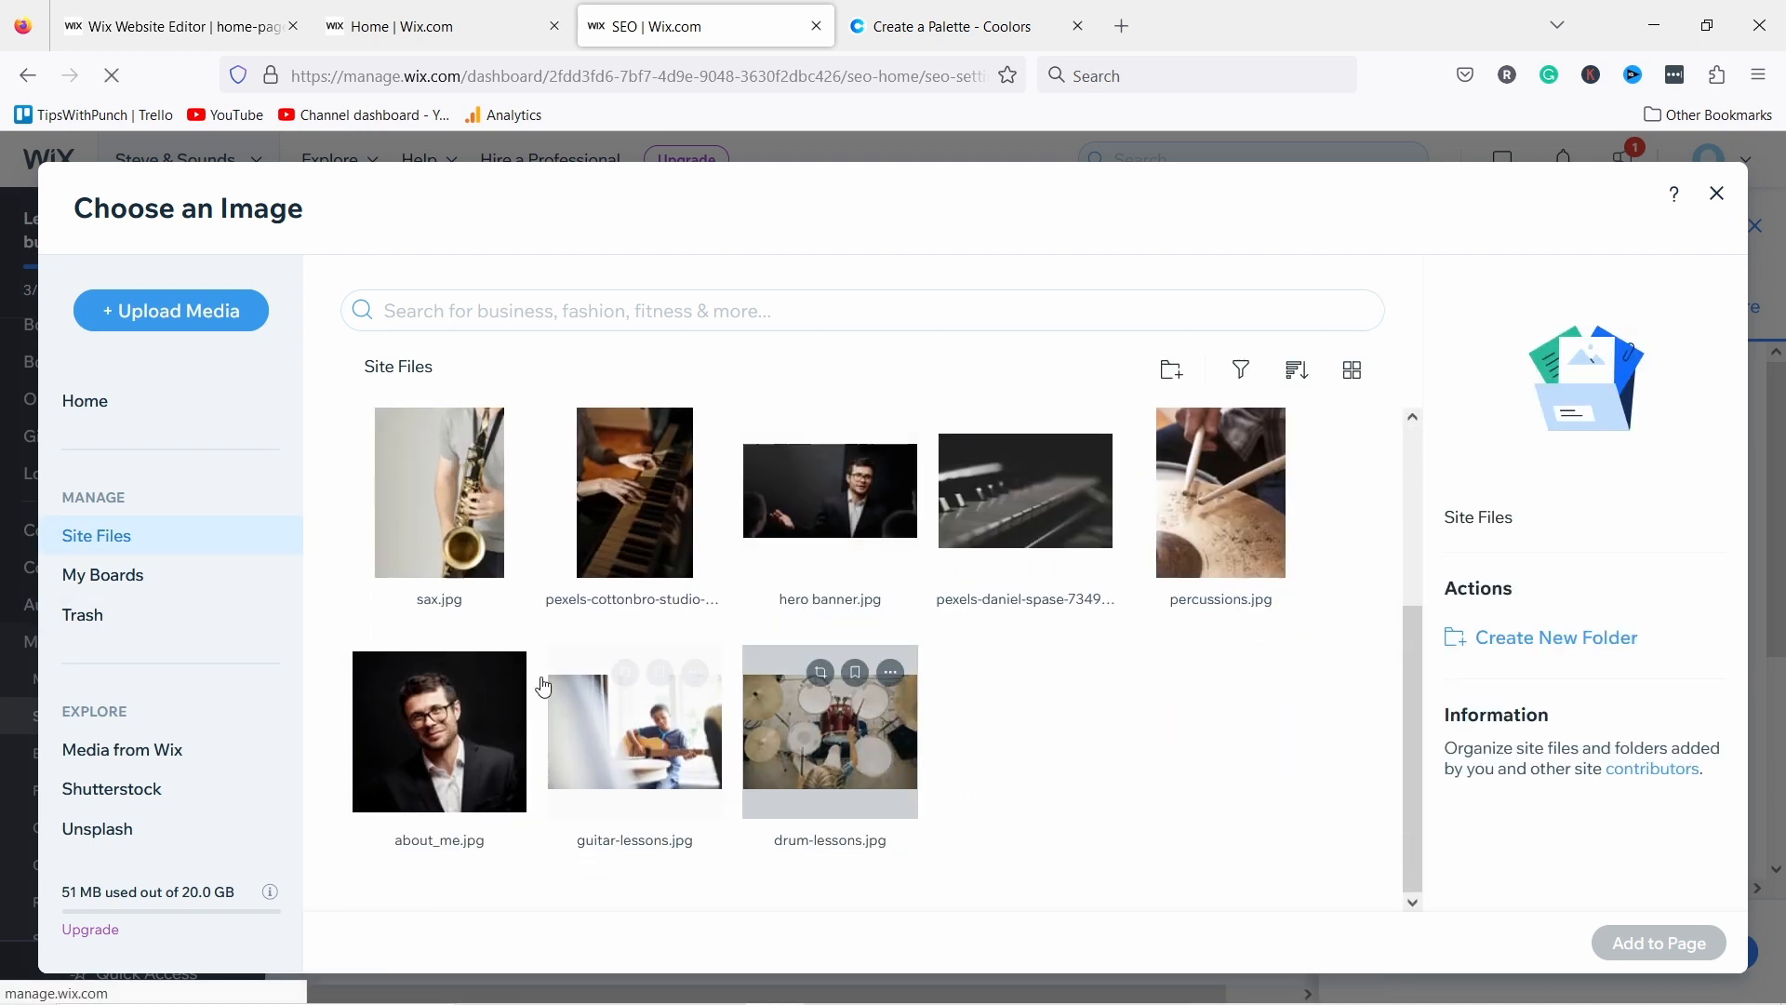
{"action": "left_click", "coordinate": [453, 746]}
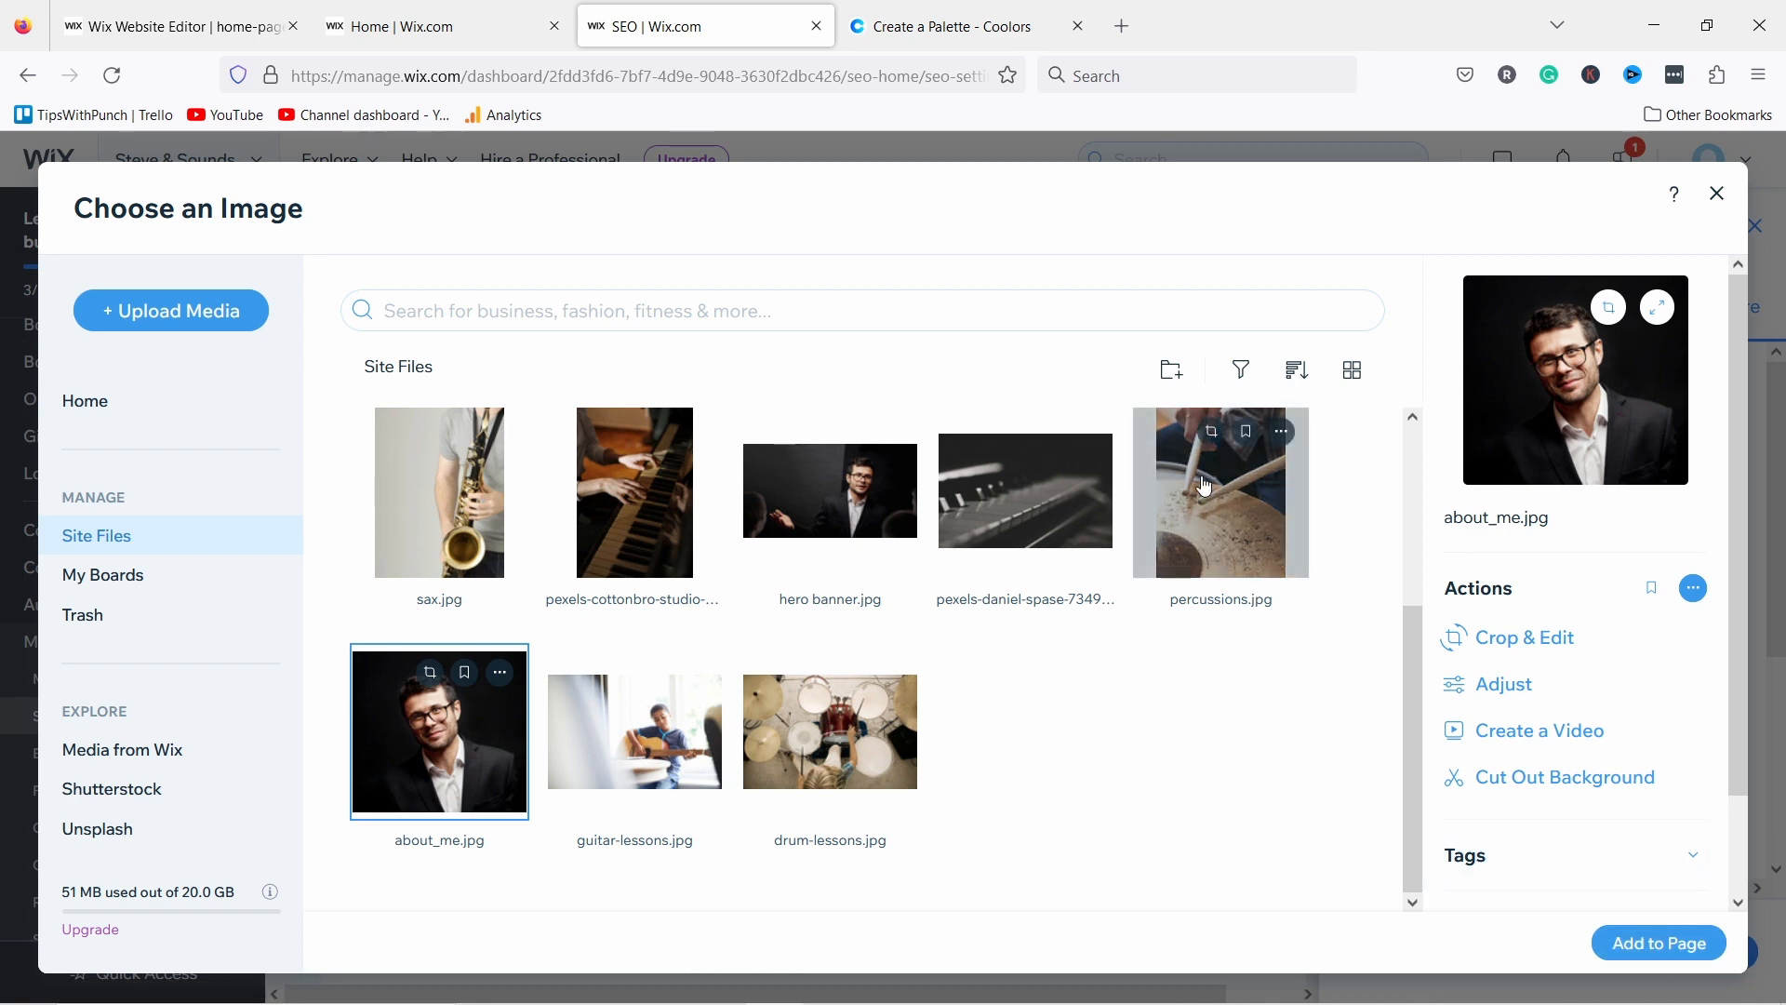
{"action": "key", "text": "Escape"}
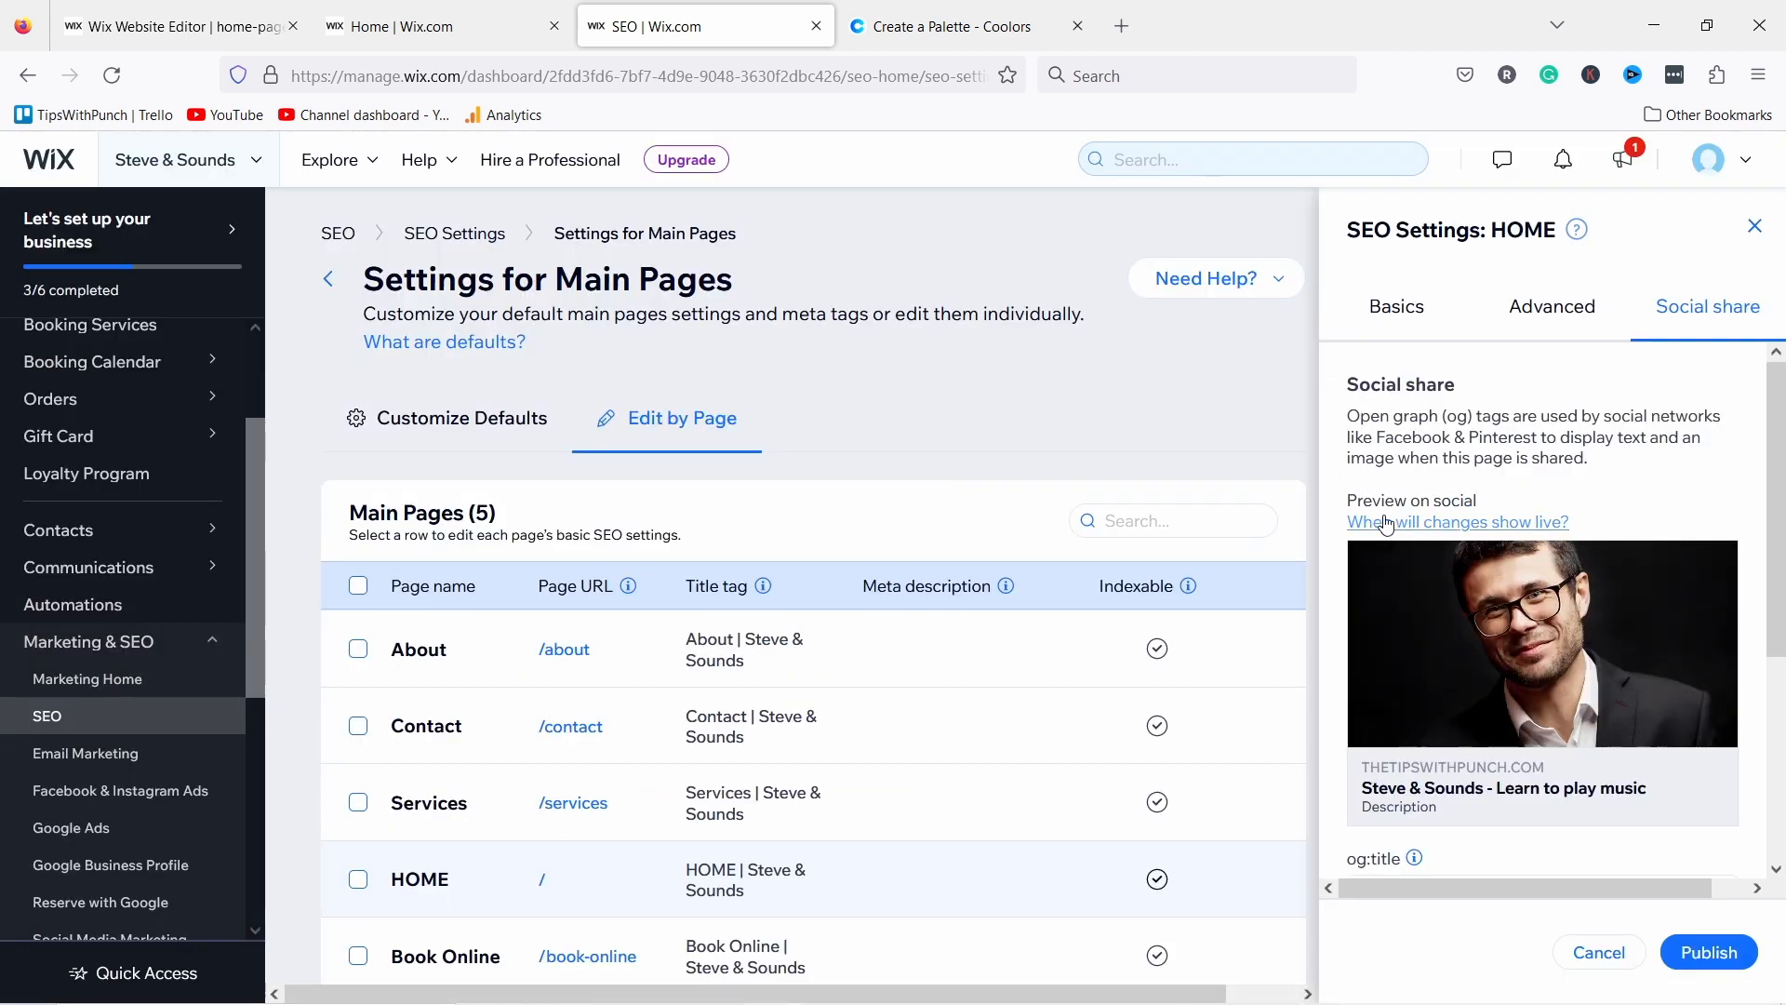
{"action": "scroll", "coordinate": [1412, 500], "scroll_direction": "down", "scroll_amount": 4}
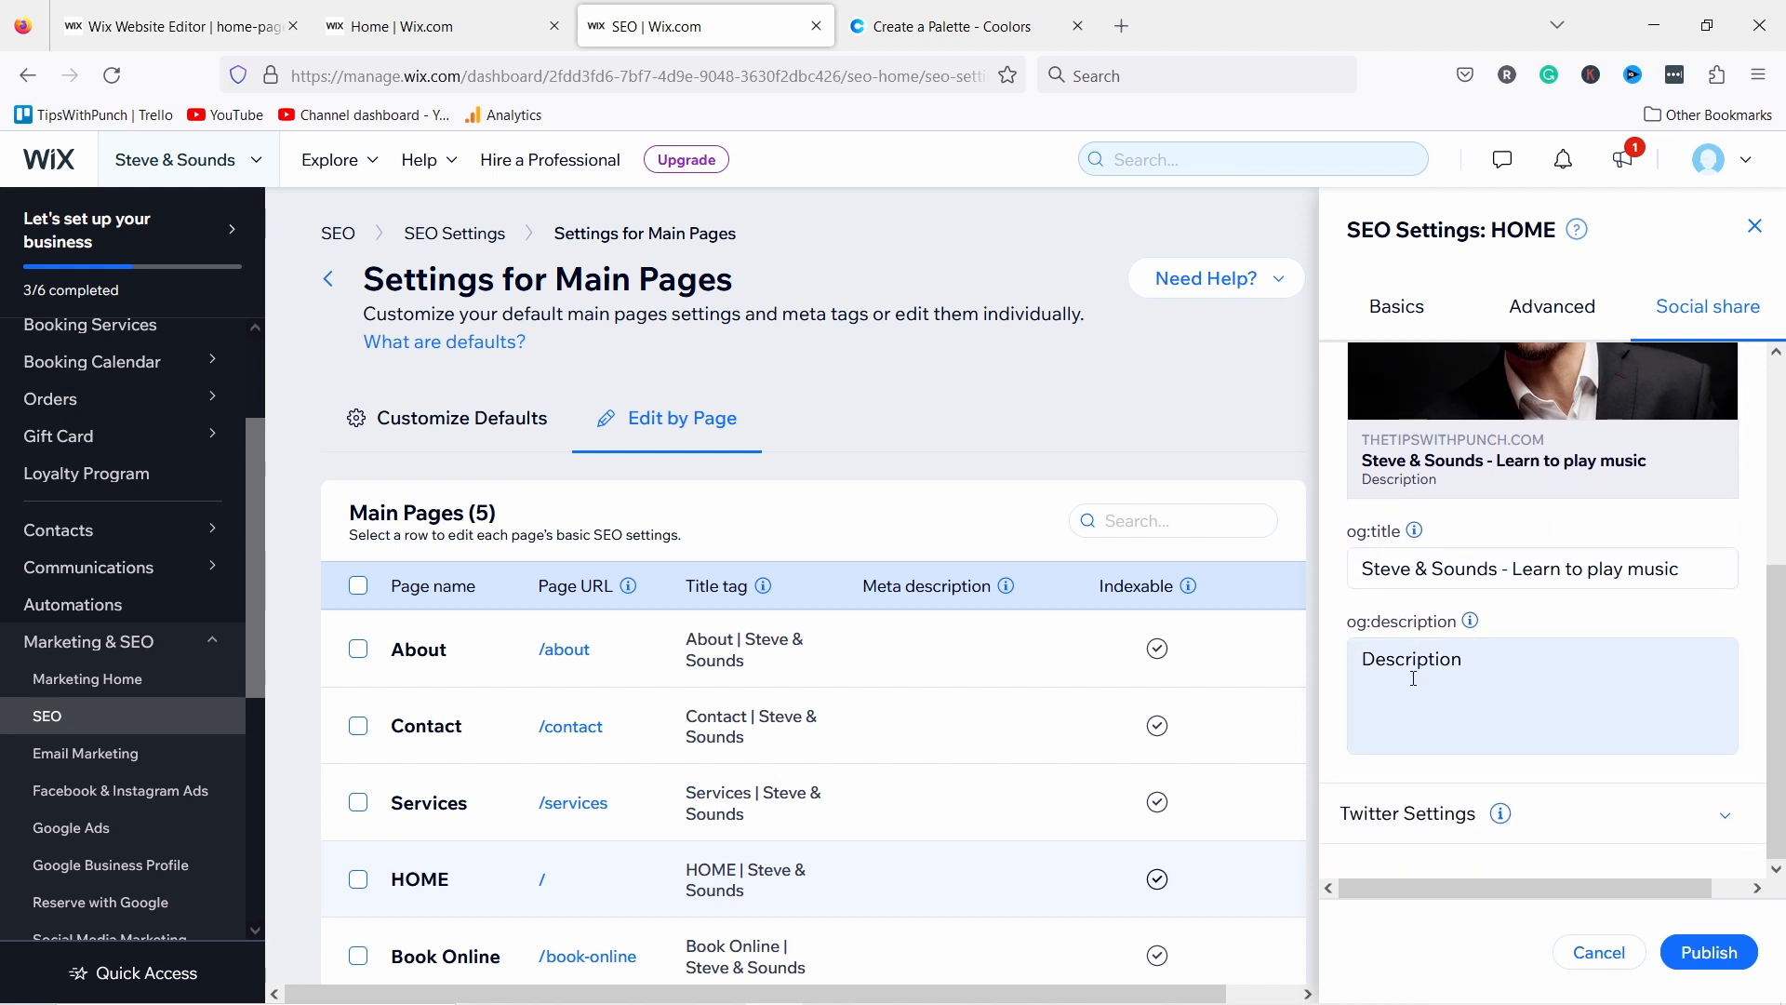
{"action": "scroll", "coordinate": [1424, 738], "scroll_direction": "up", "scroll_amount": 4}
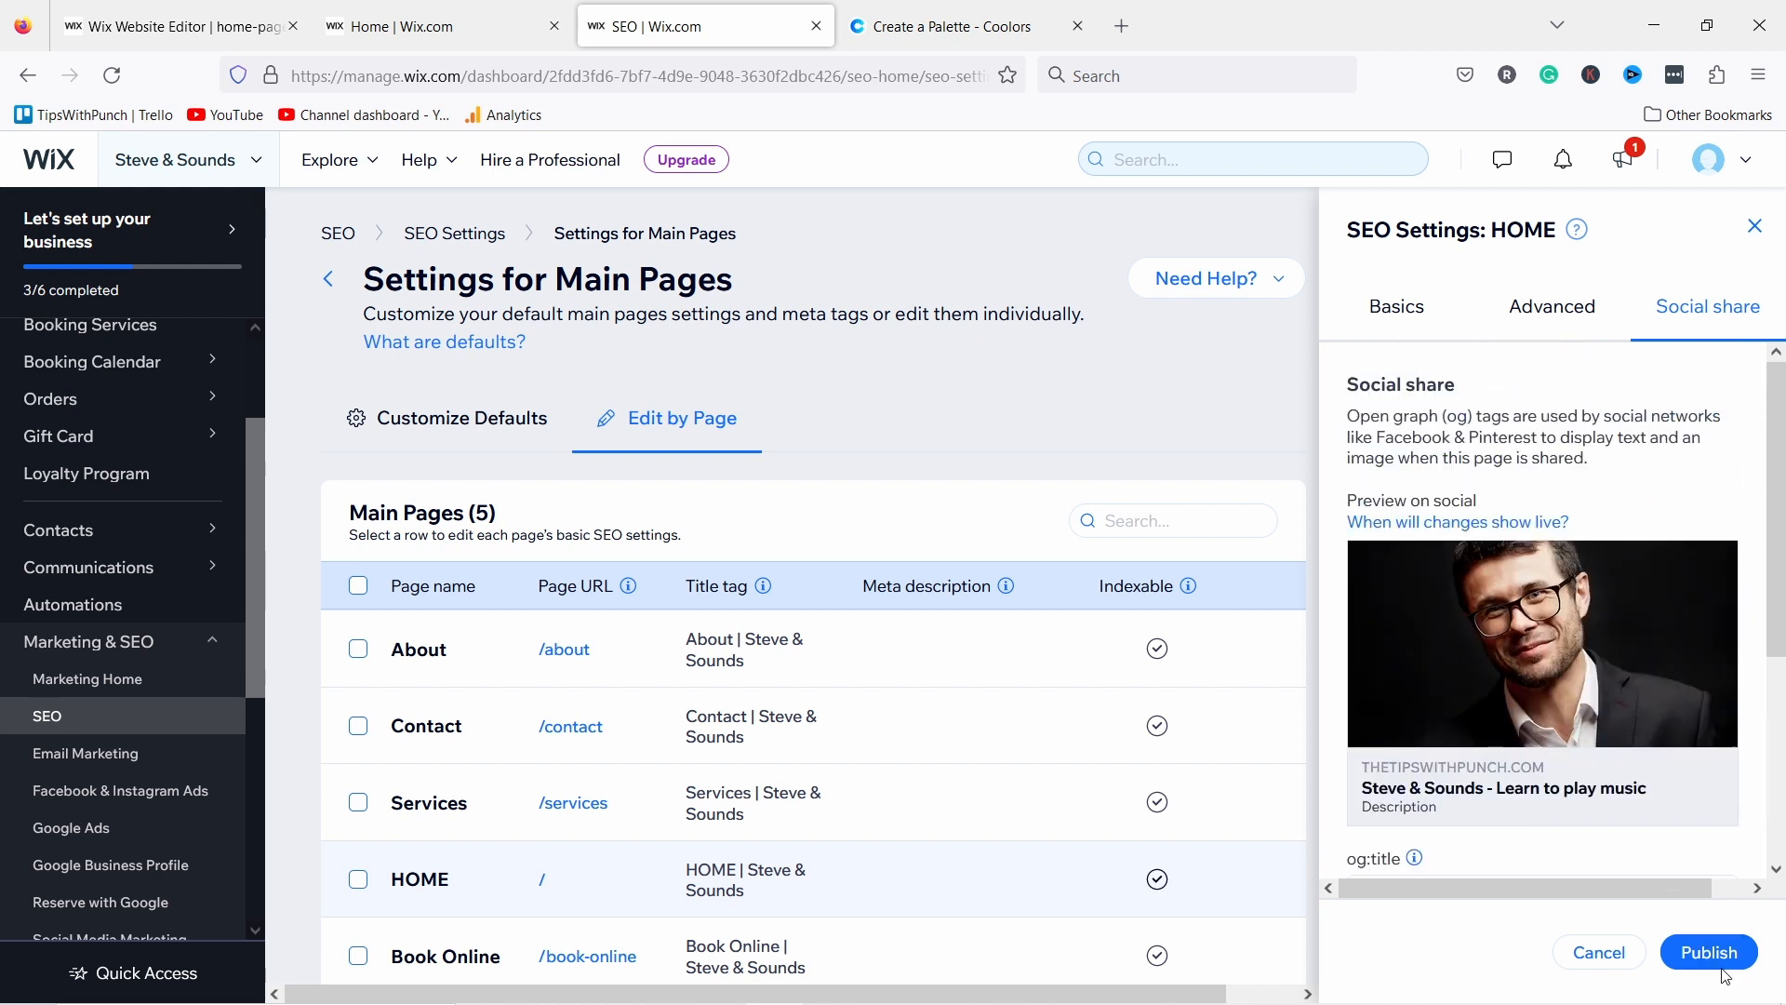
Step: Publish the HOME page SEO changes and recheck its social share image
{"action": "left_click", "coordinate": [1712, 954]}
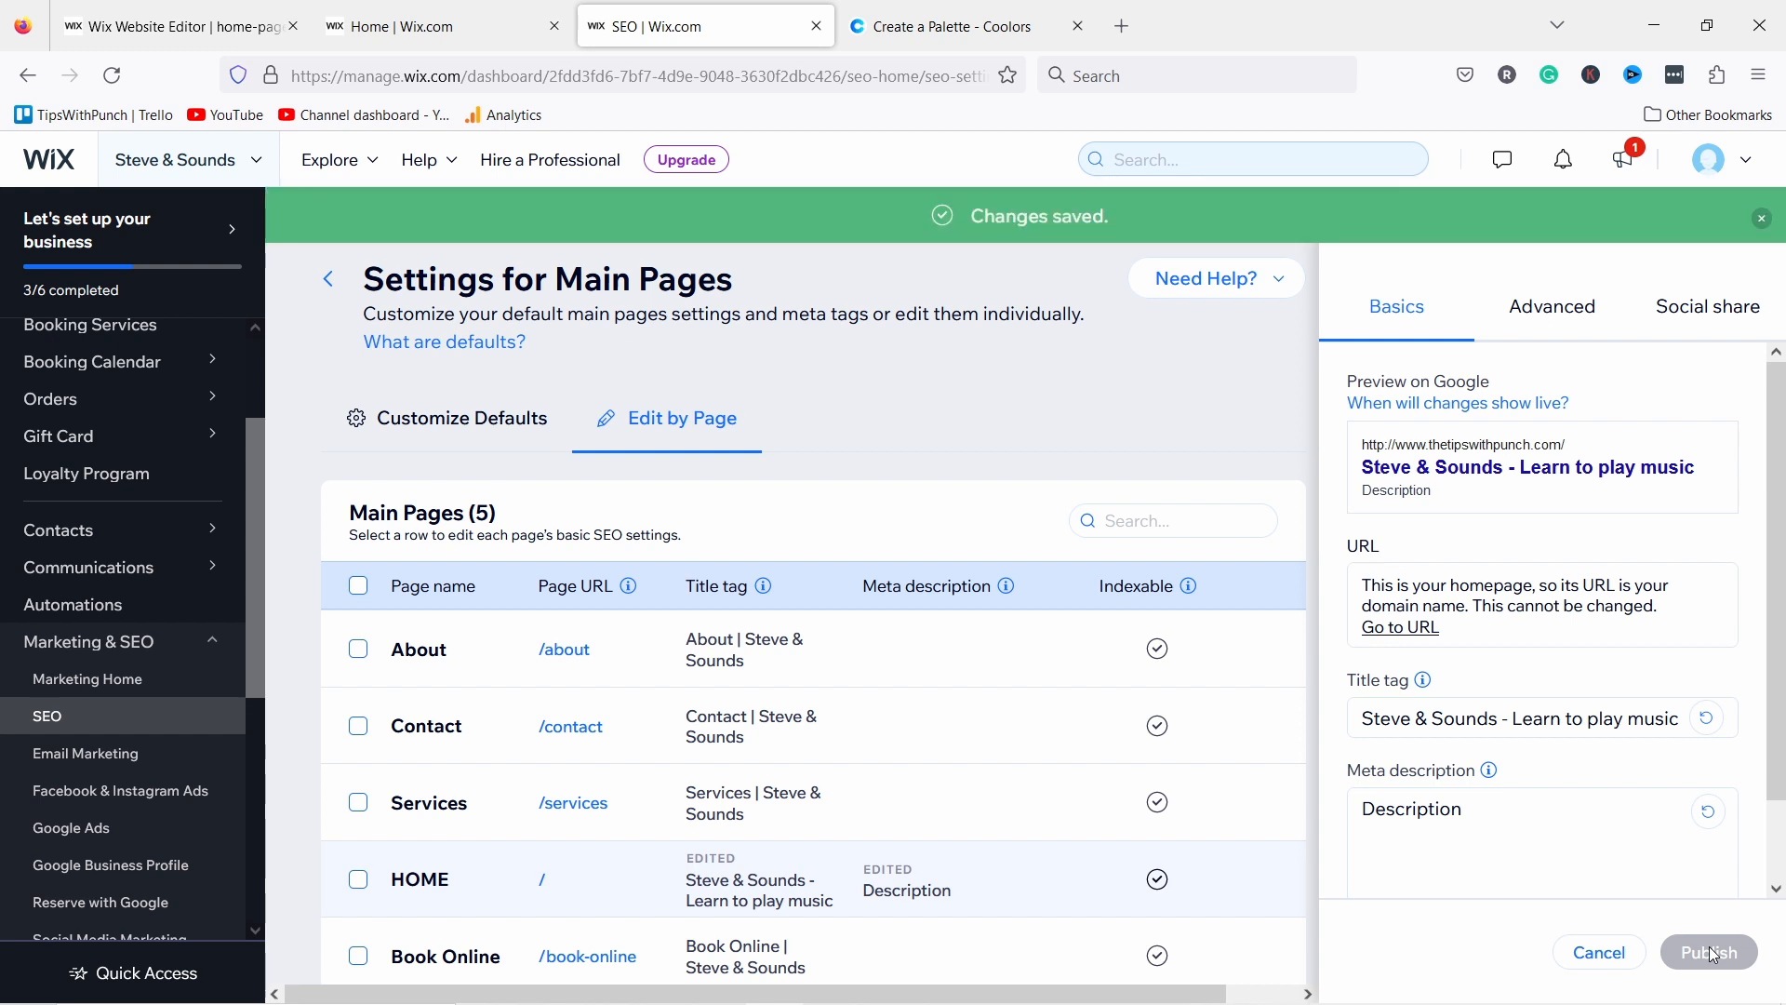
{"action": "scroll", "coordinate": [1553, 600], "scroll_direction": "down", "scroll_amount": 1}
{"action": "scroll", "coordinate": [1553, 600], "scroll_direction": "up", "scroll_amount": 1}
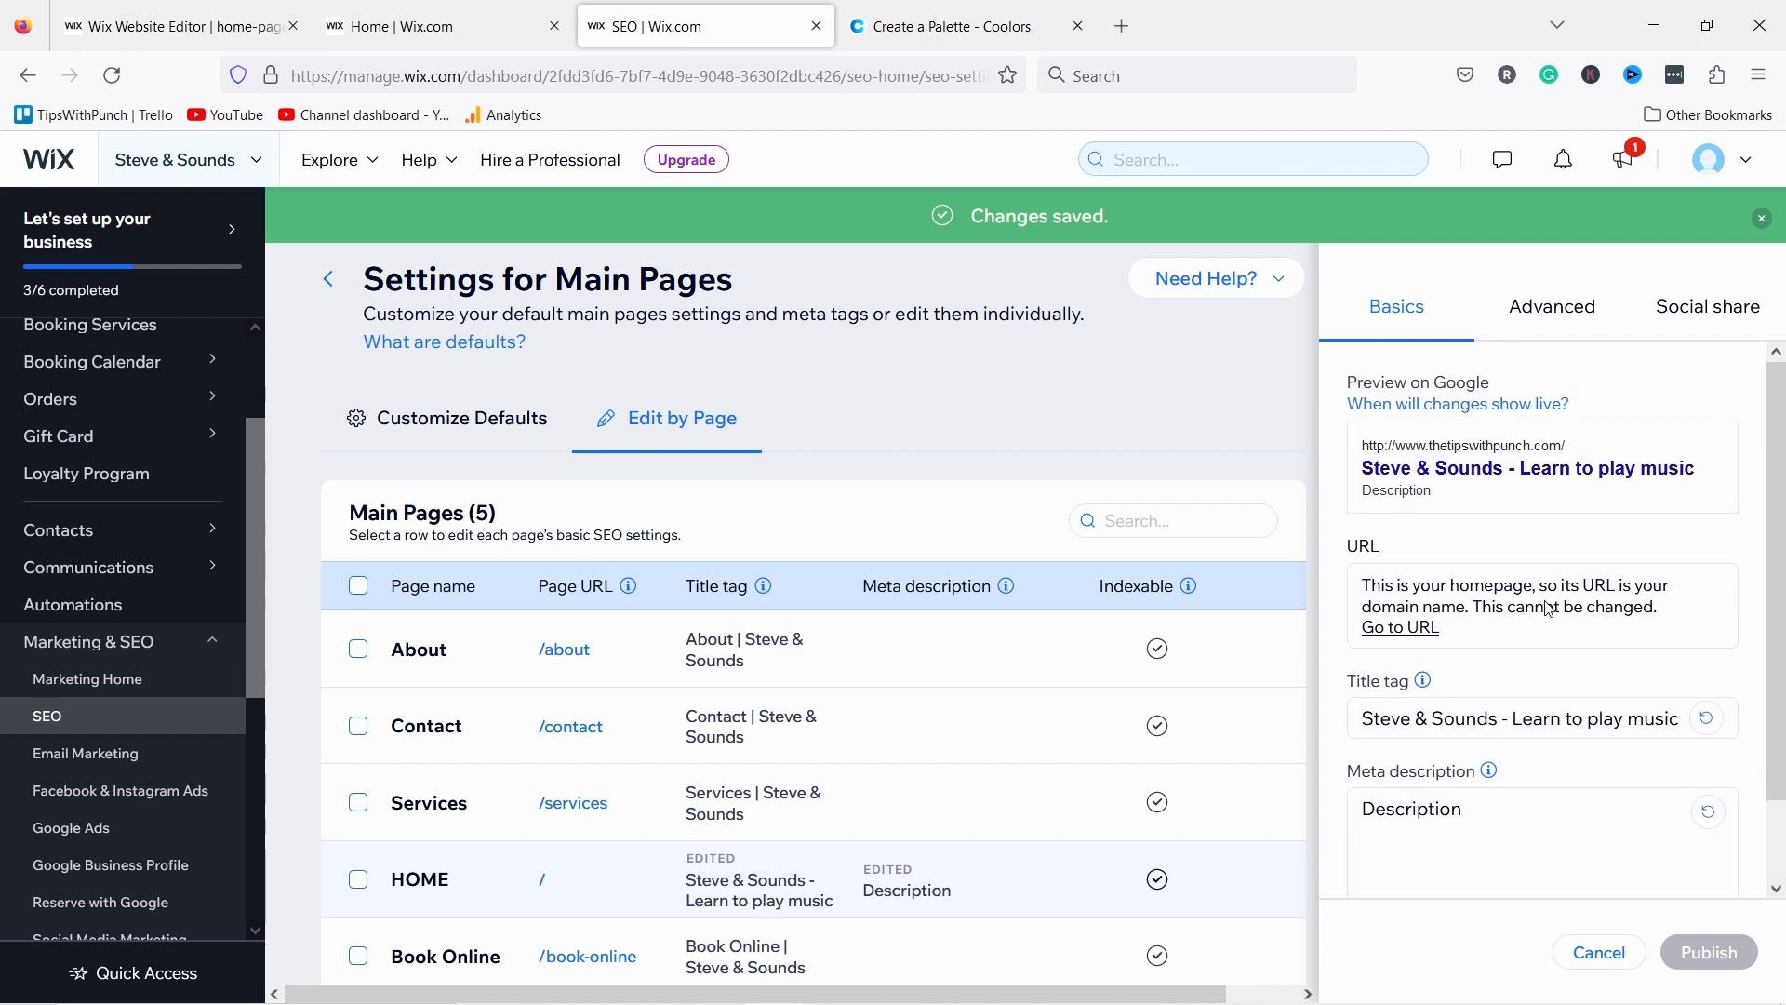
{"action": "left_click", "coordinate": [1695, 317]}
{"action": "mouse_move", "coordinate": [1488, 689]}
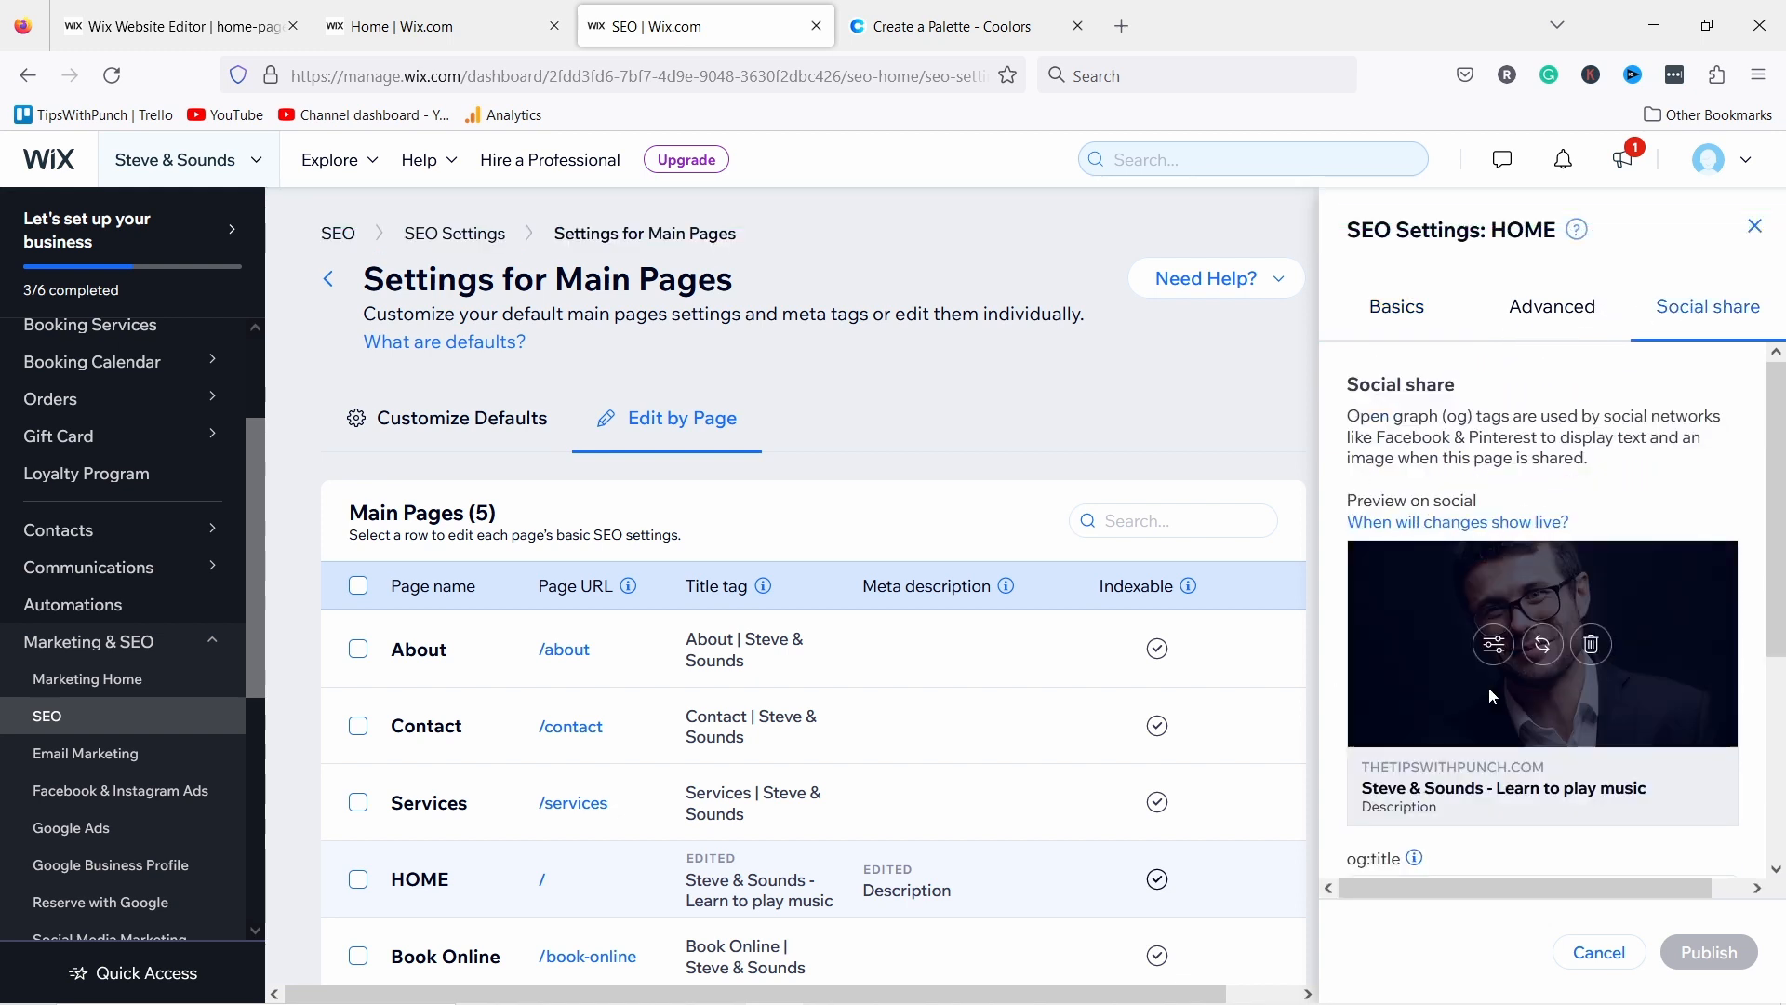